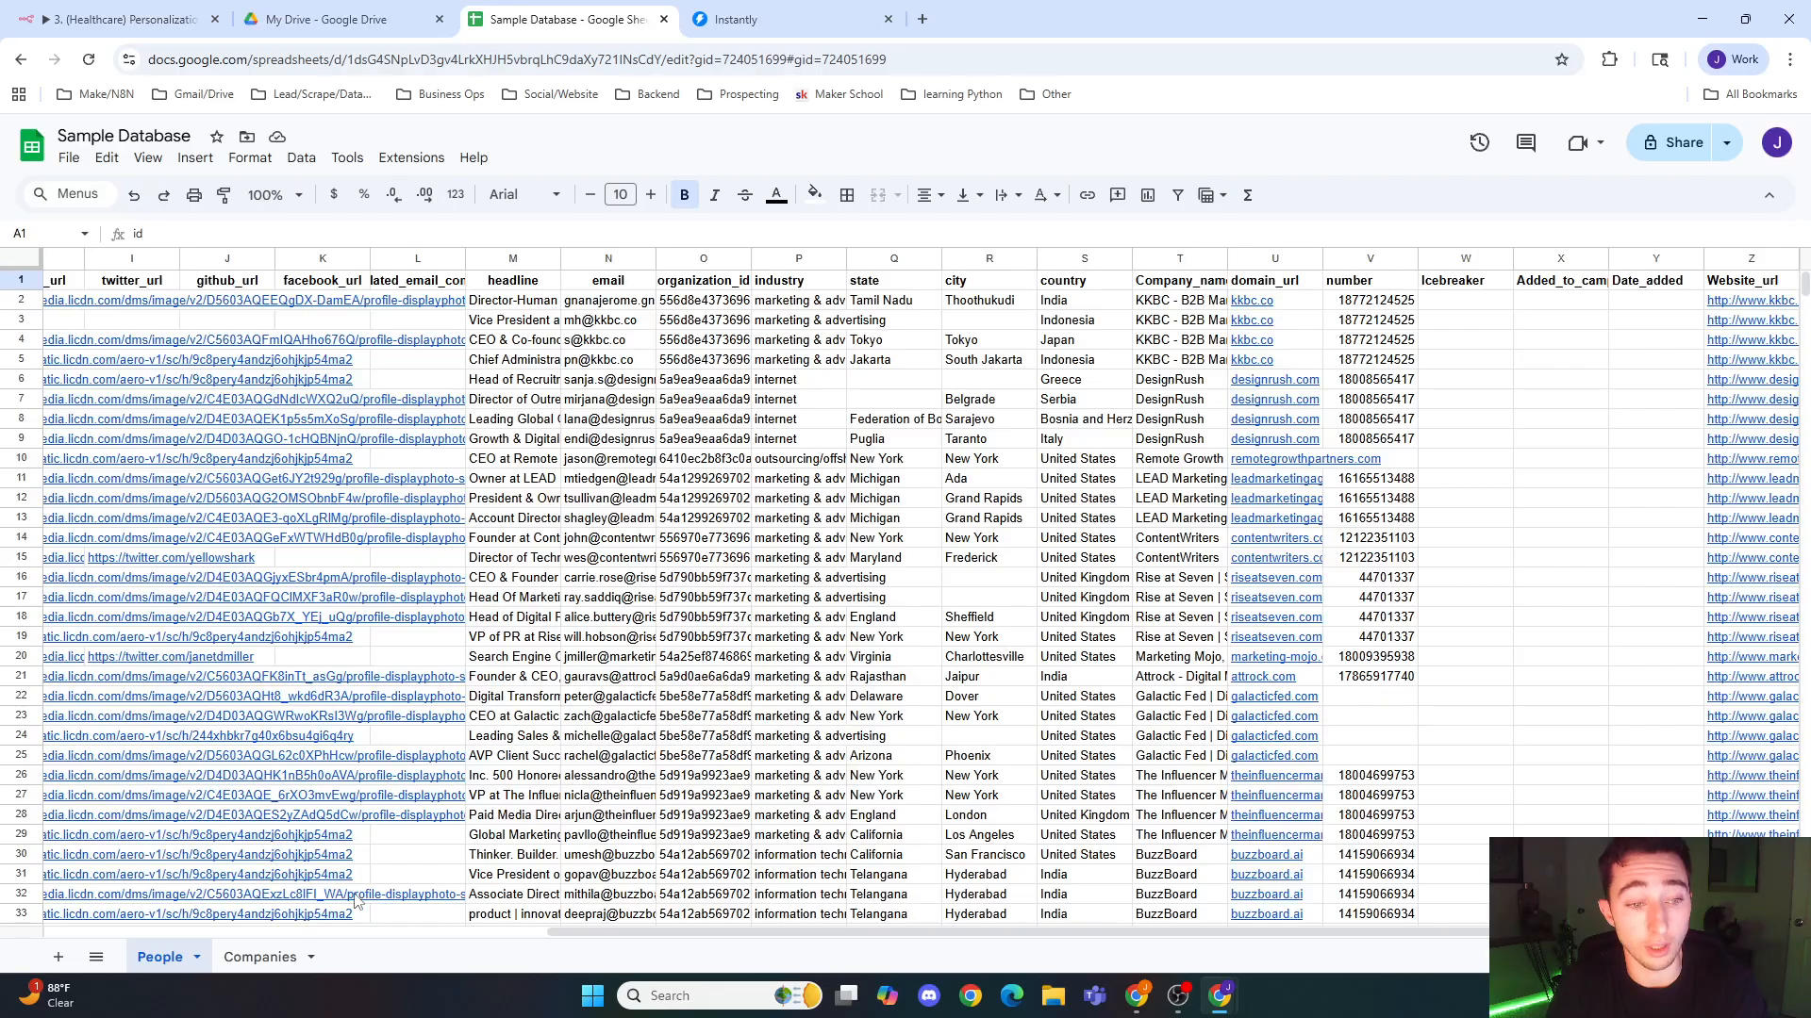
Step: View the Companies sheet of the Sample Database and return to the People sheet
{"action": "left_click", "coordinate": [260, 957]}
{"action": "left_click", "coordinate": [181, 971]}
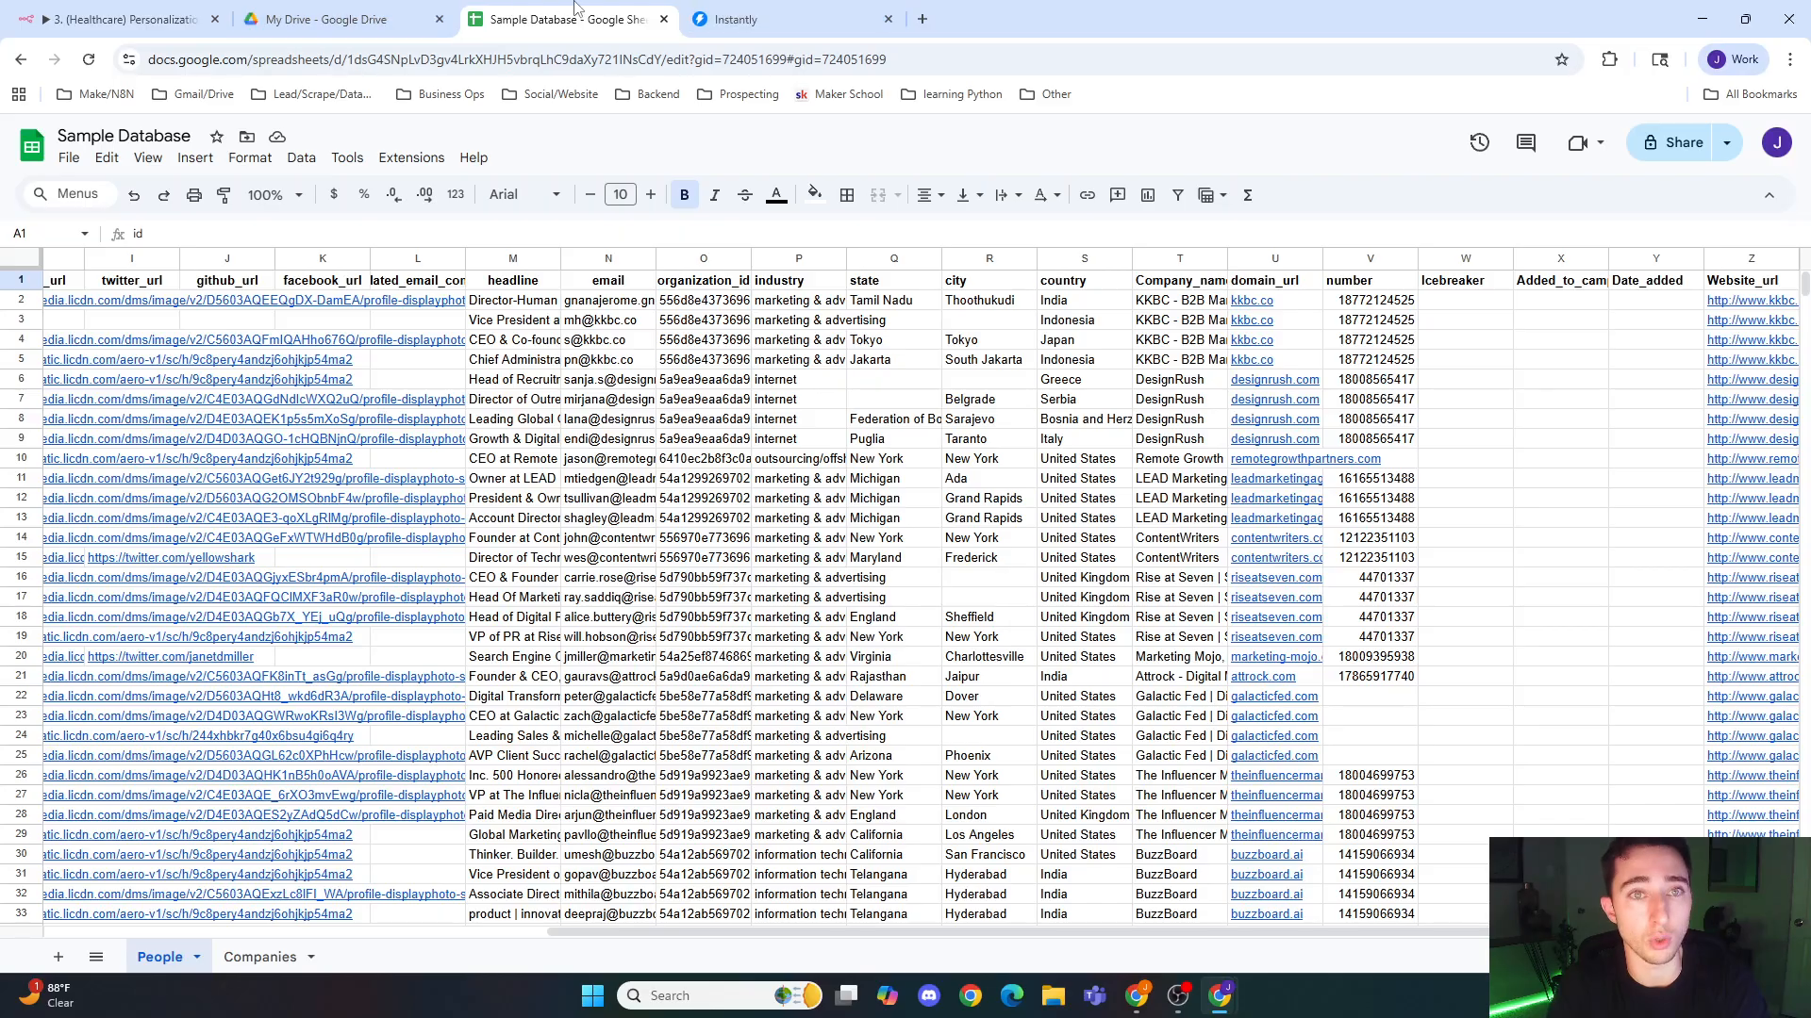
Step: Switch to n8n and view the Target Companys Example and Find People Sample workflows from the personal project
{"action": "left_click", "coordinate": [142, 16]}
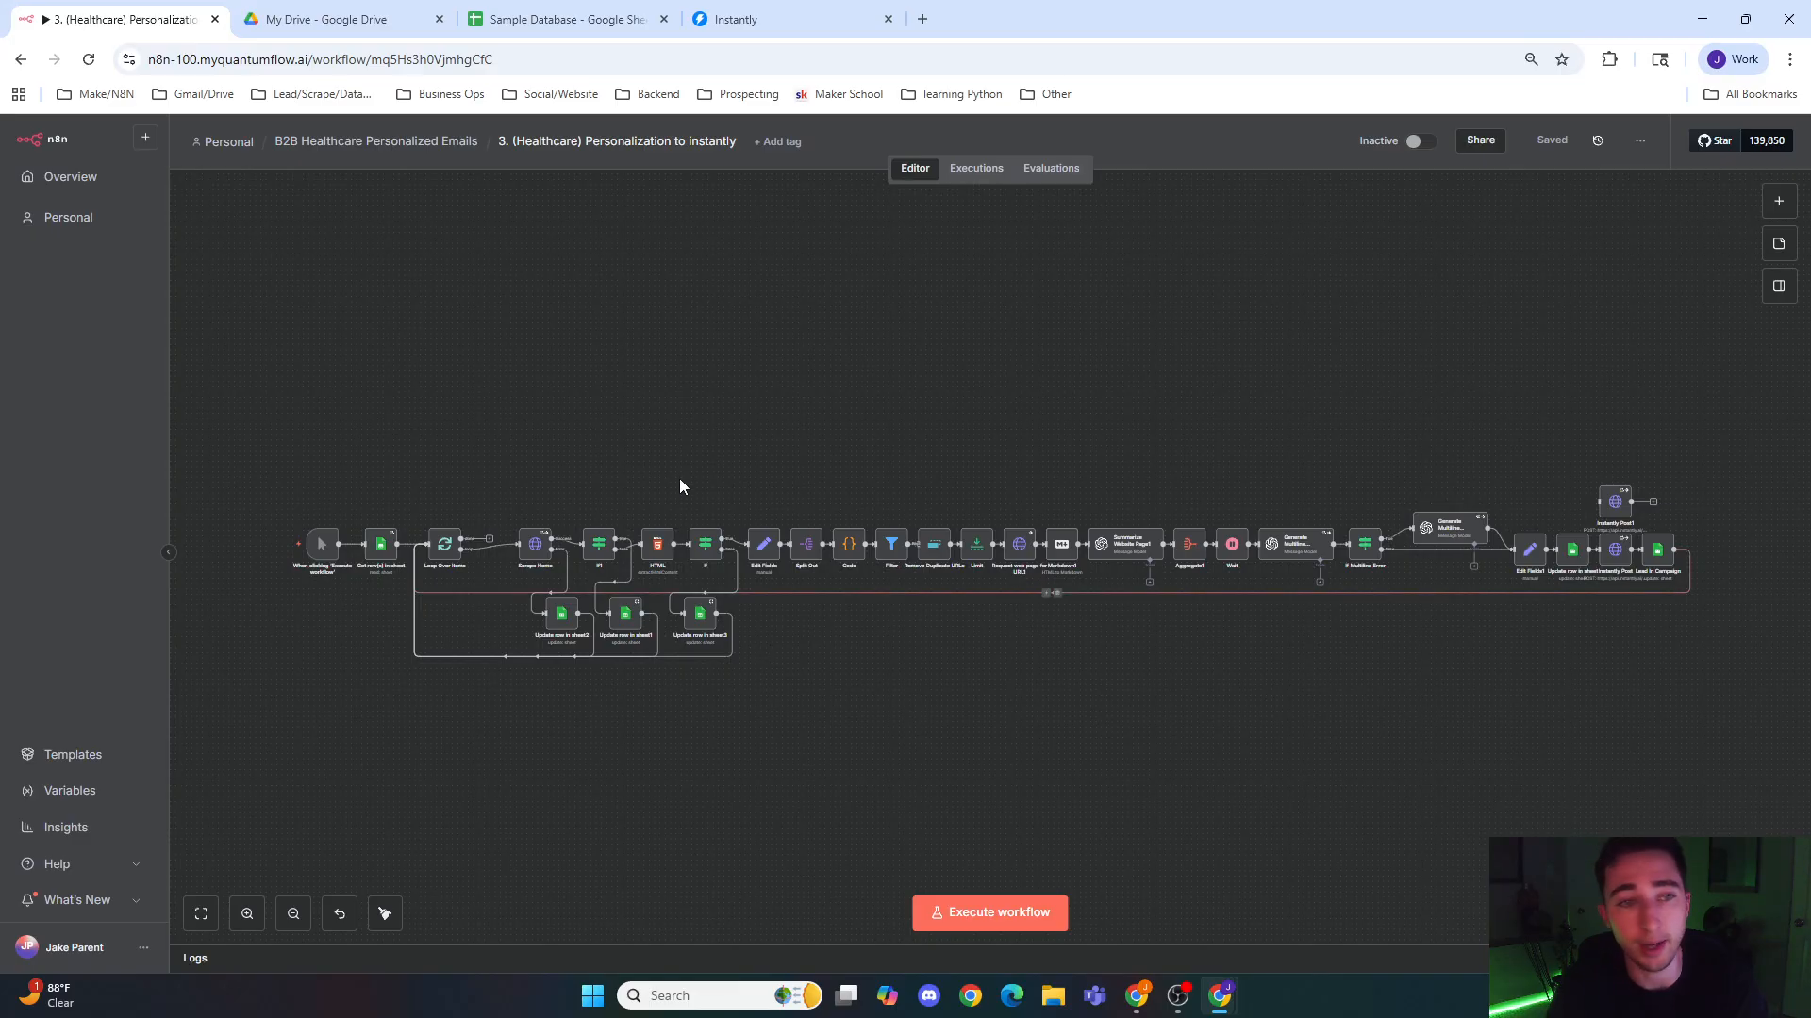
{"action": "left_click", "coordinate": [382, 141]}
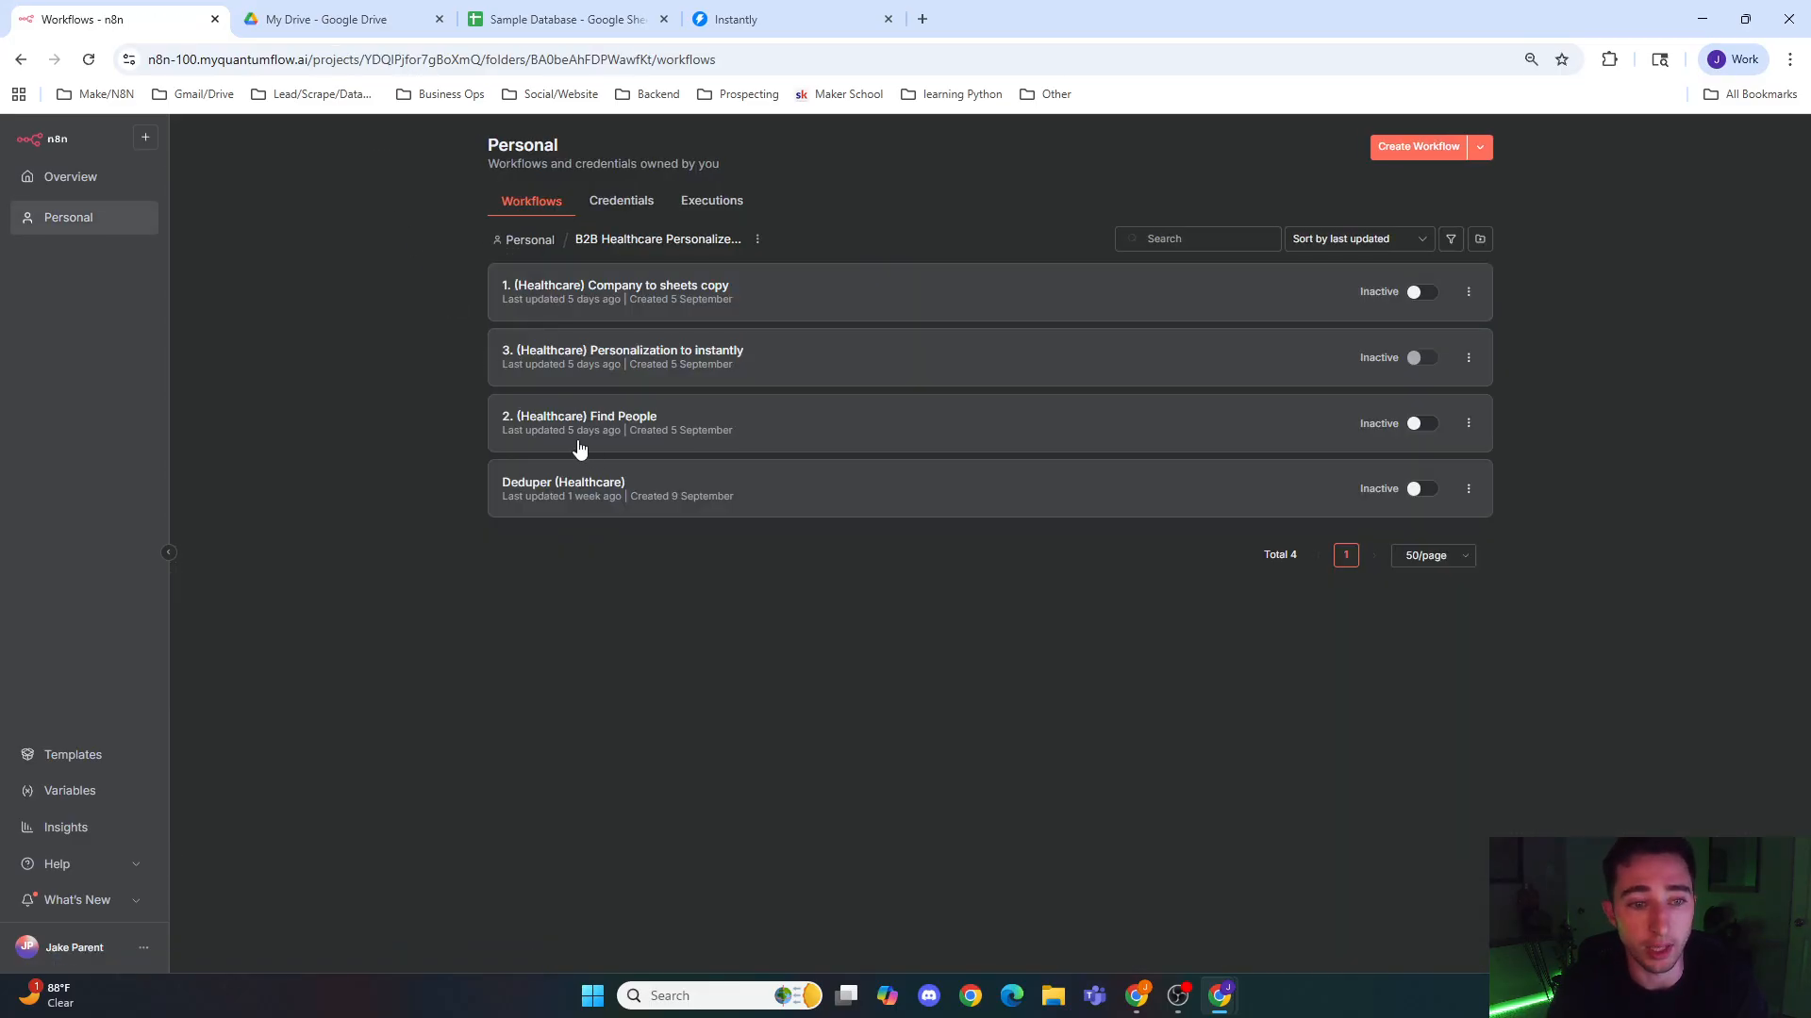
{"action": "left_click", "coordinate": [77, 224]}
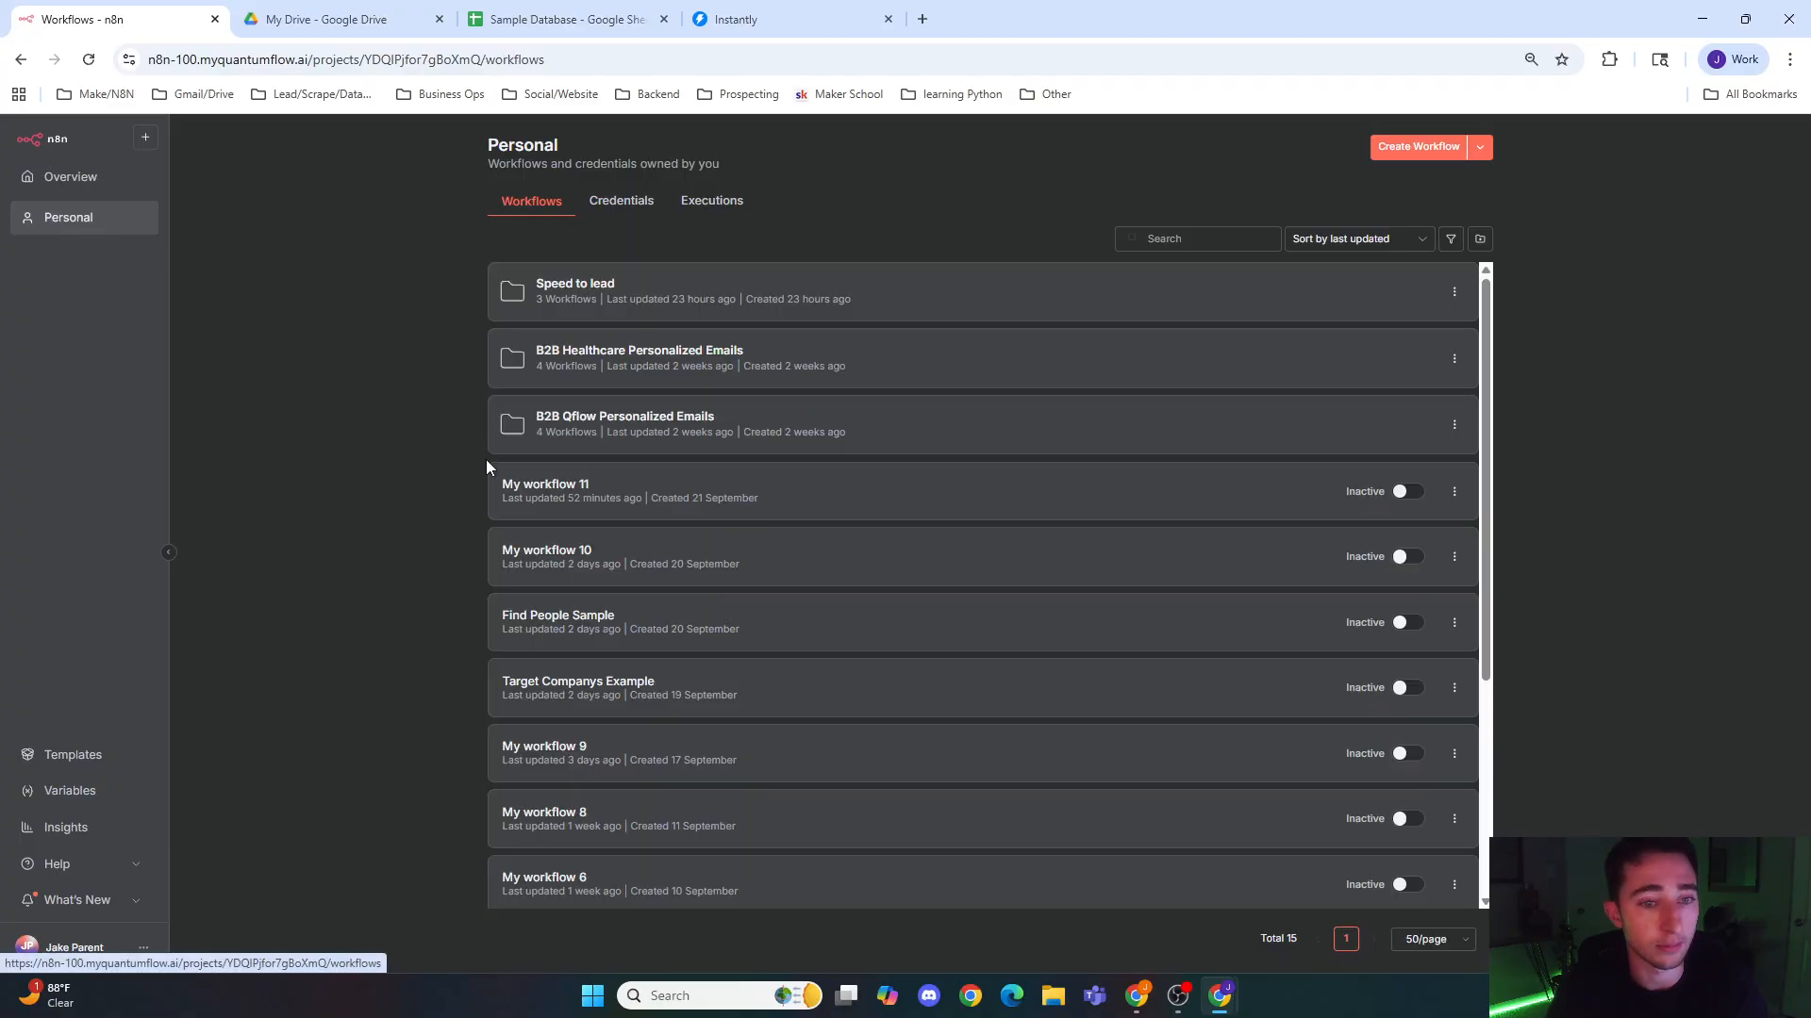
{"action": "left_click", "coordinate": [624, 683]}
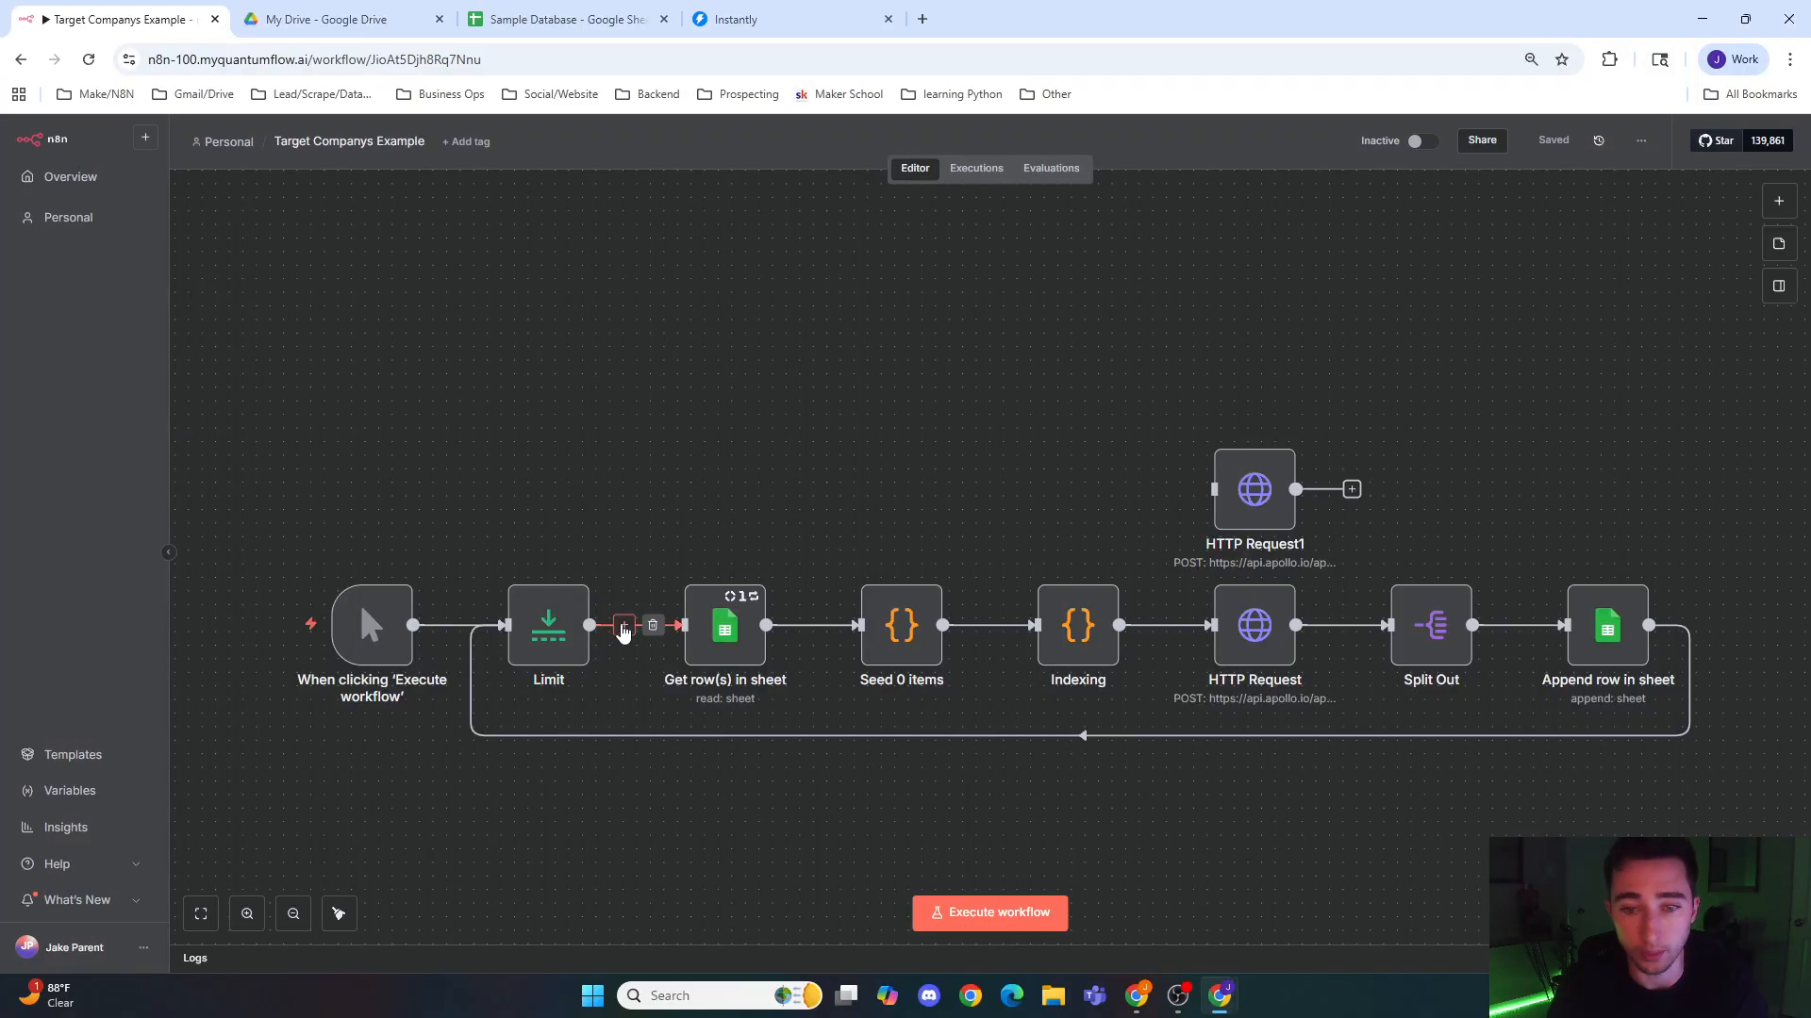
{"action": "left_click", "coordinate": [63, 230]}
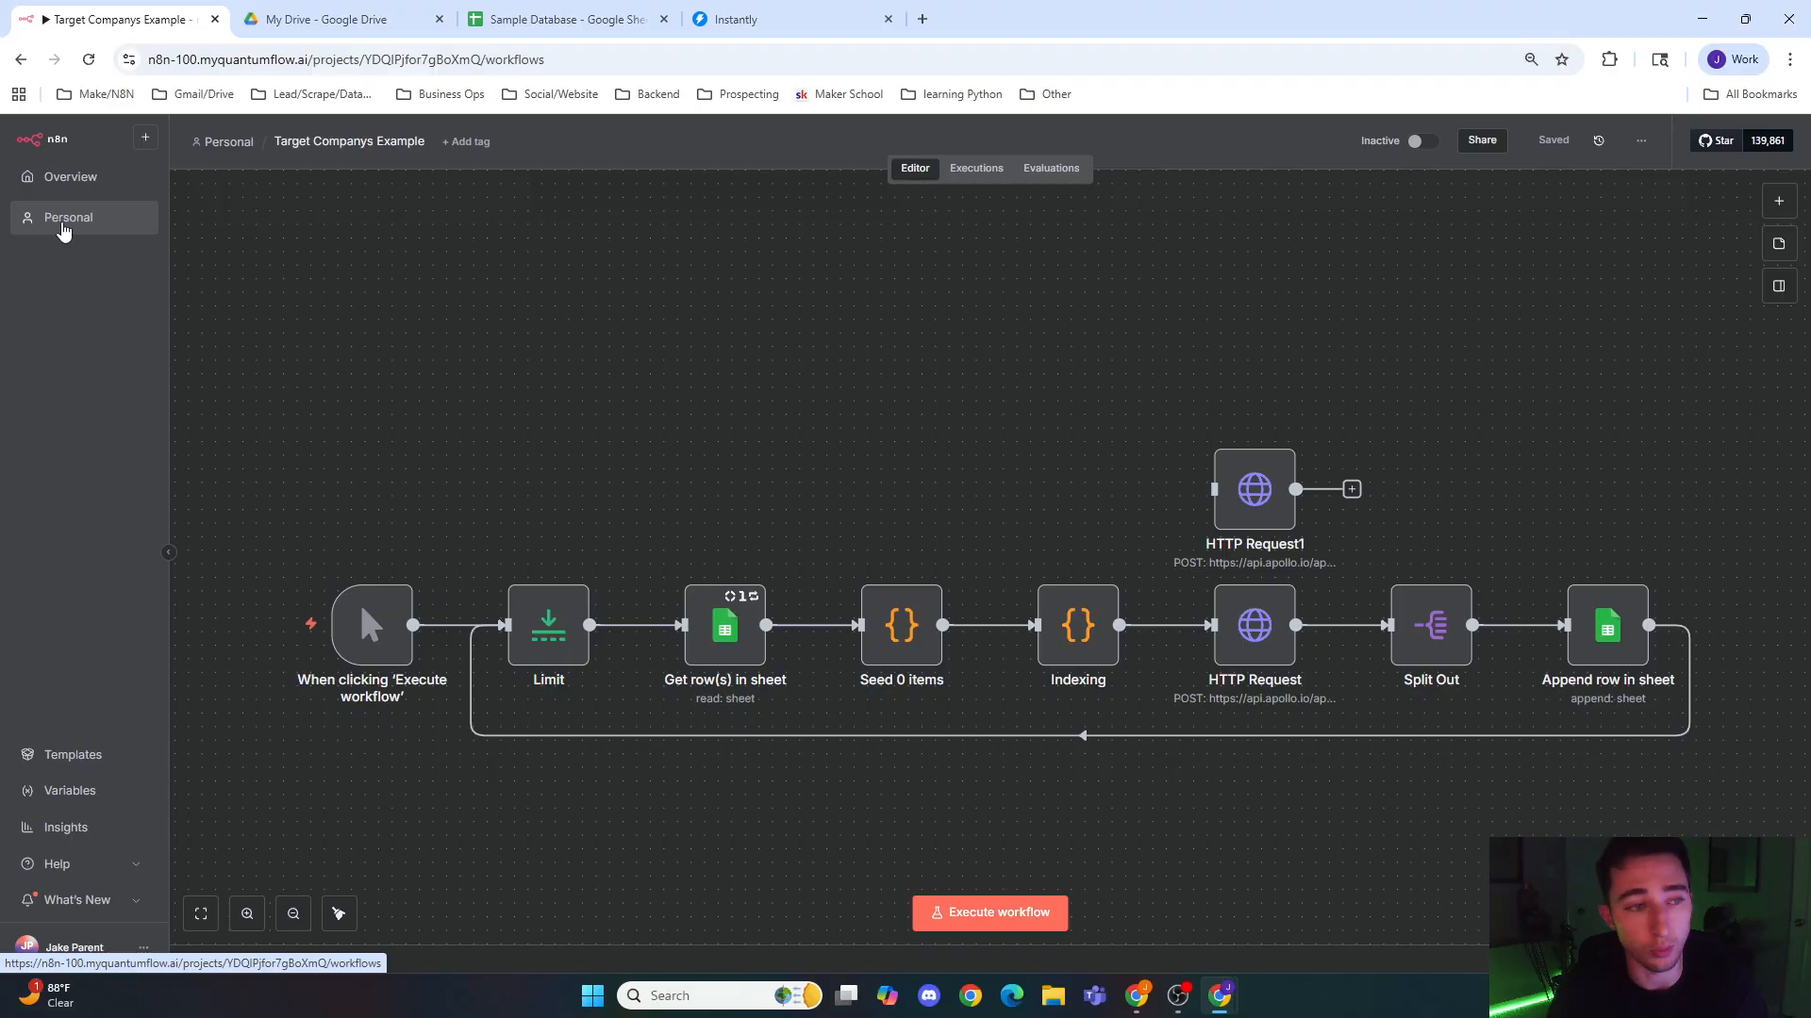
{"action": "left_click", "coordinate": [636, 625]}
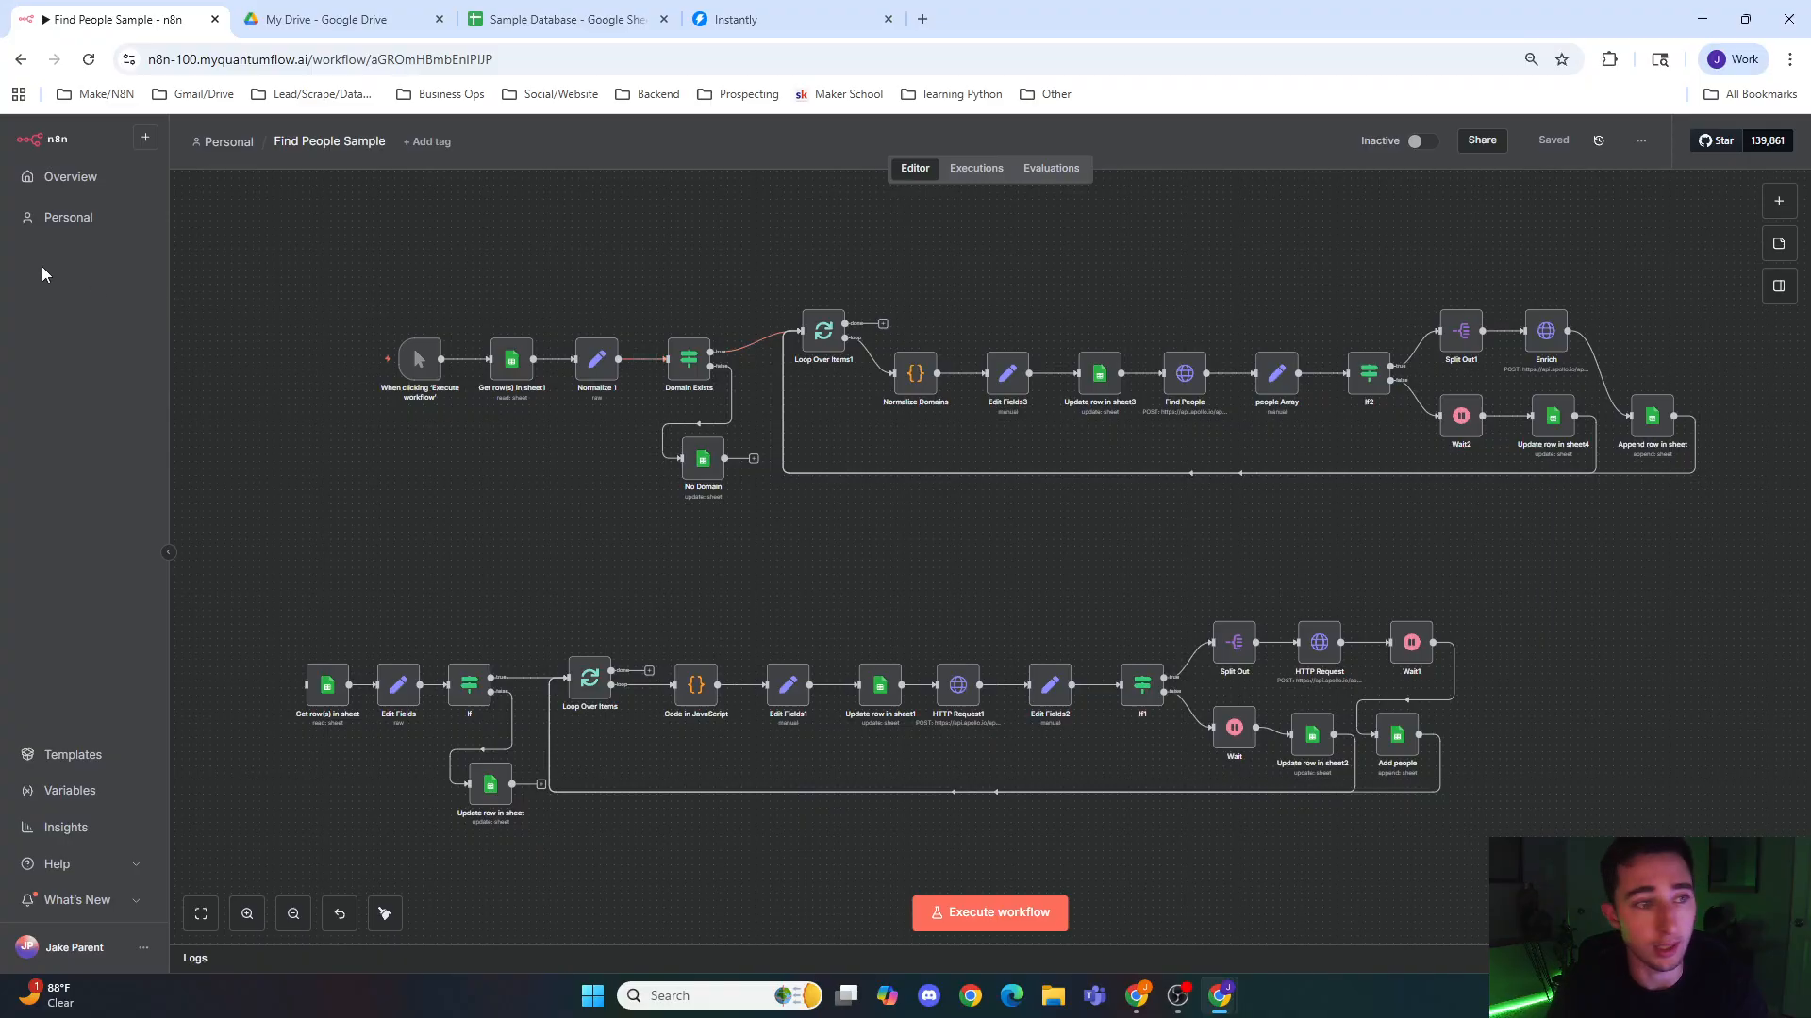
Step: Open the workflow 3. (Qflow) Personalization to Instantly from the B2B Qflow Personalized Emails folder
{"action": "left_click", "coordinate": [69, 218]}
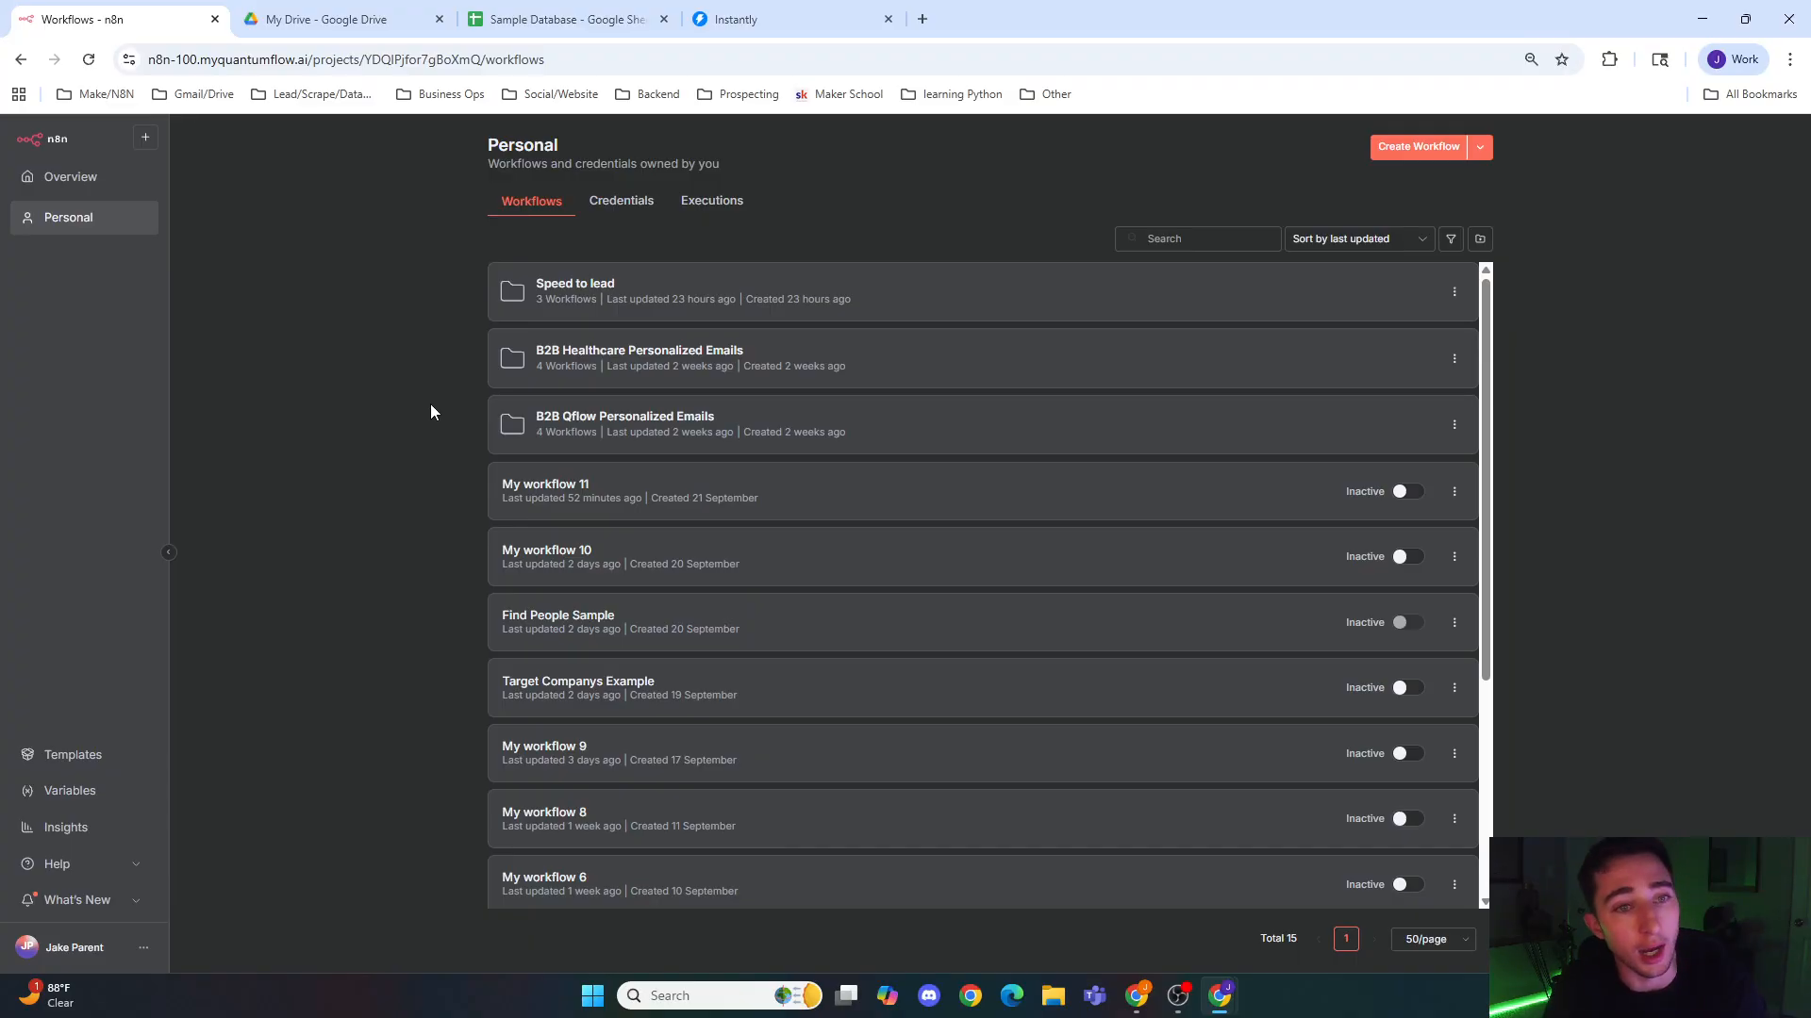
{"action": "left_click", "coordinate": [658, 420]}
{"action": "left_click", "coordinate": [641, 311]}
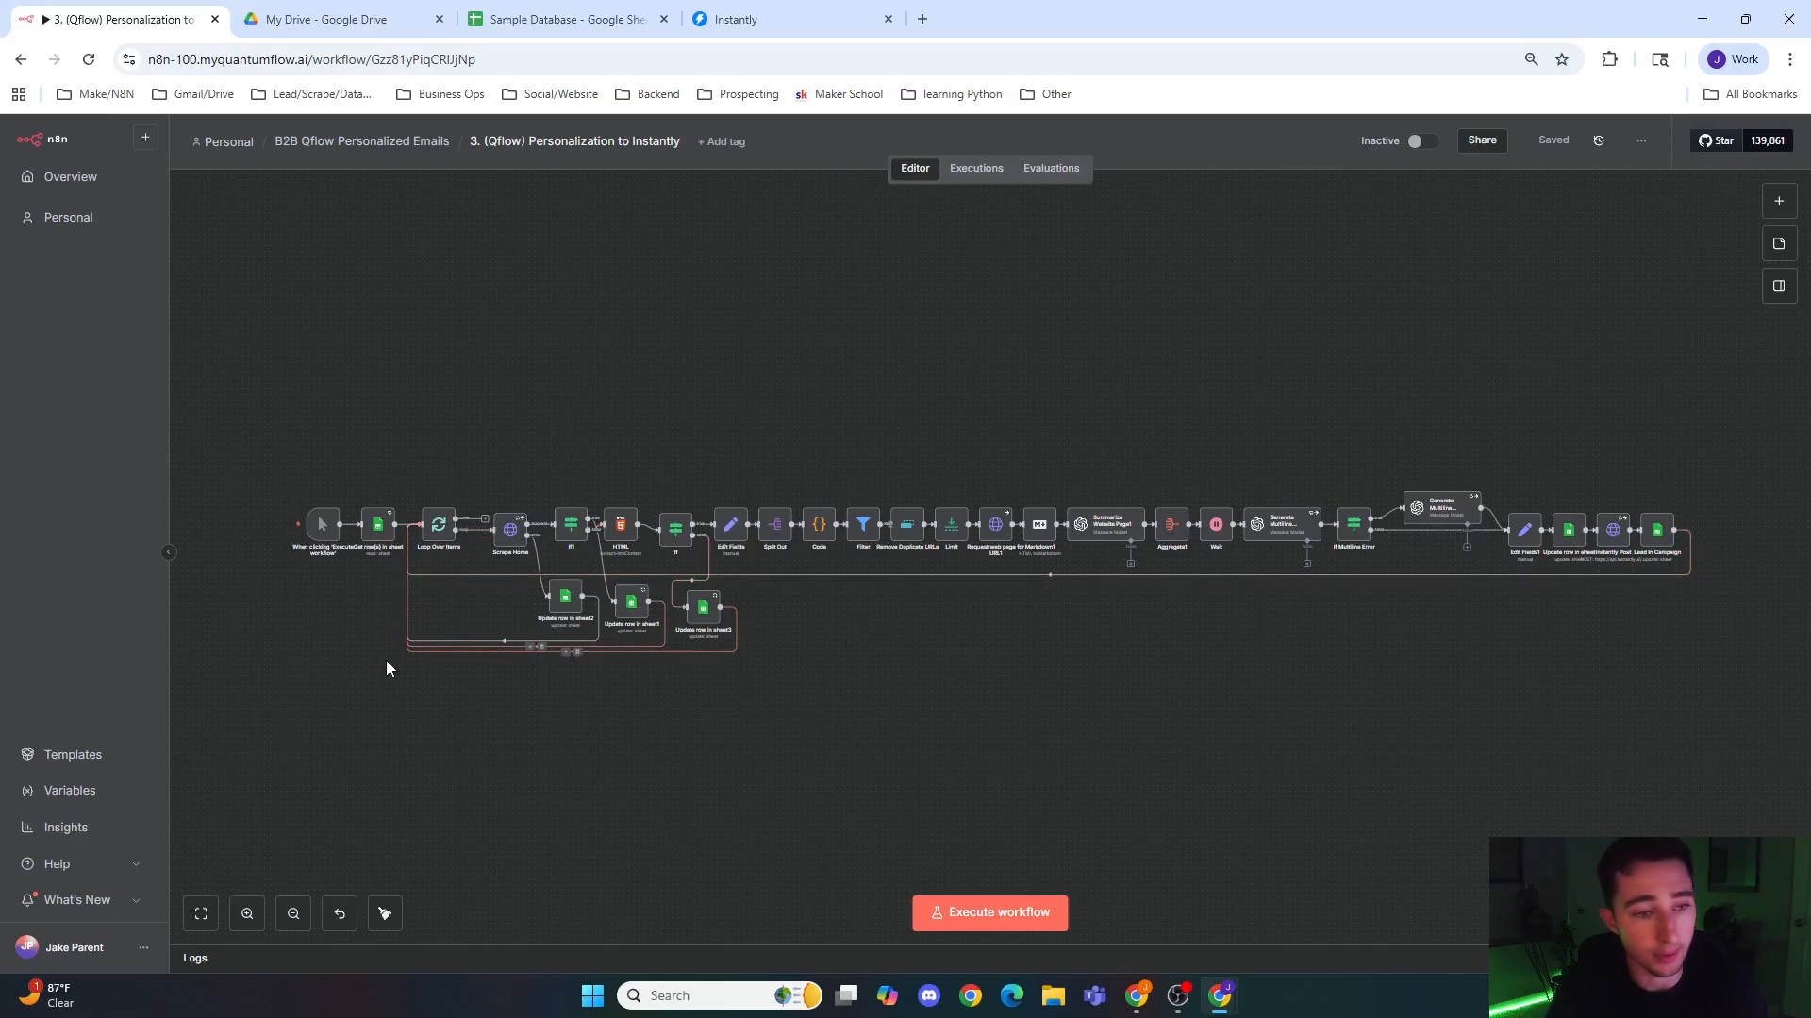
{"action": "scroll", "coordinate": [367, 580], "scroll_direction": "up", "scroll_amount": 3}
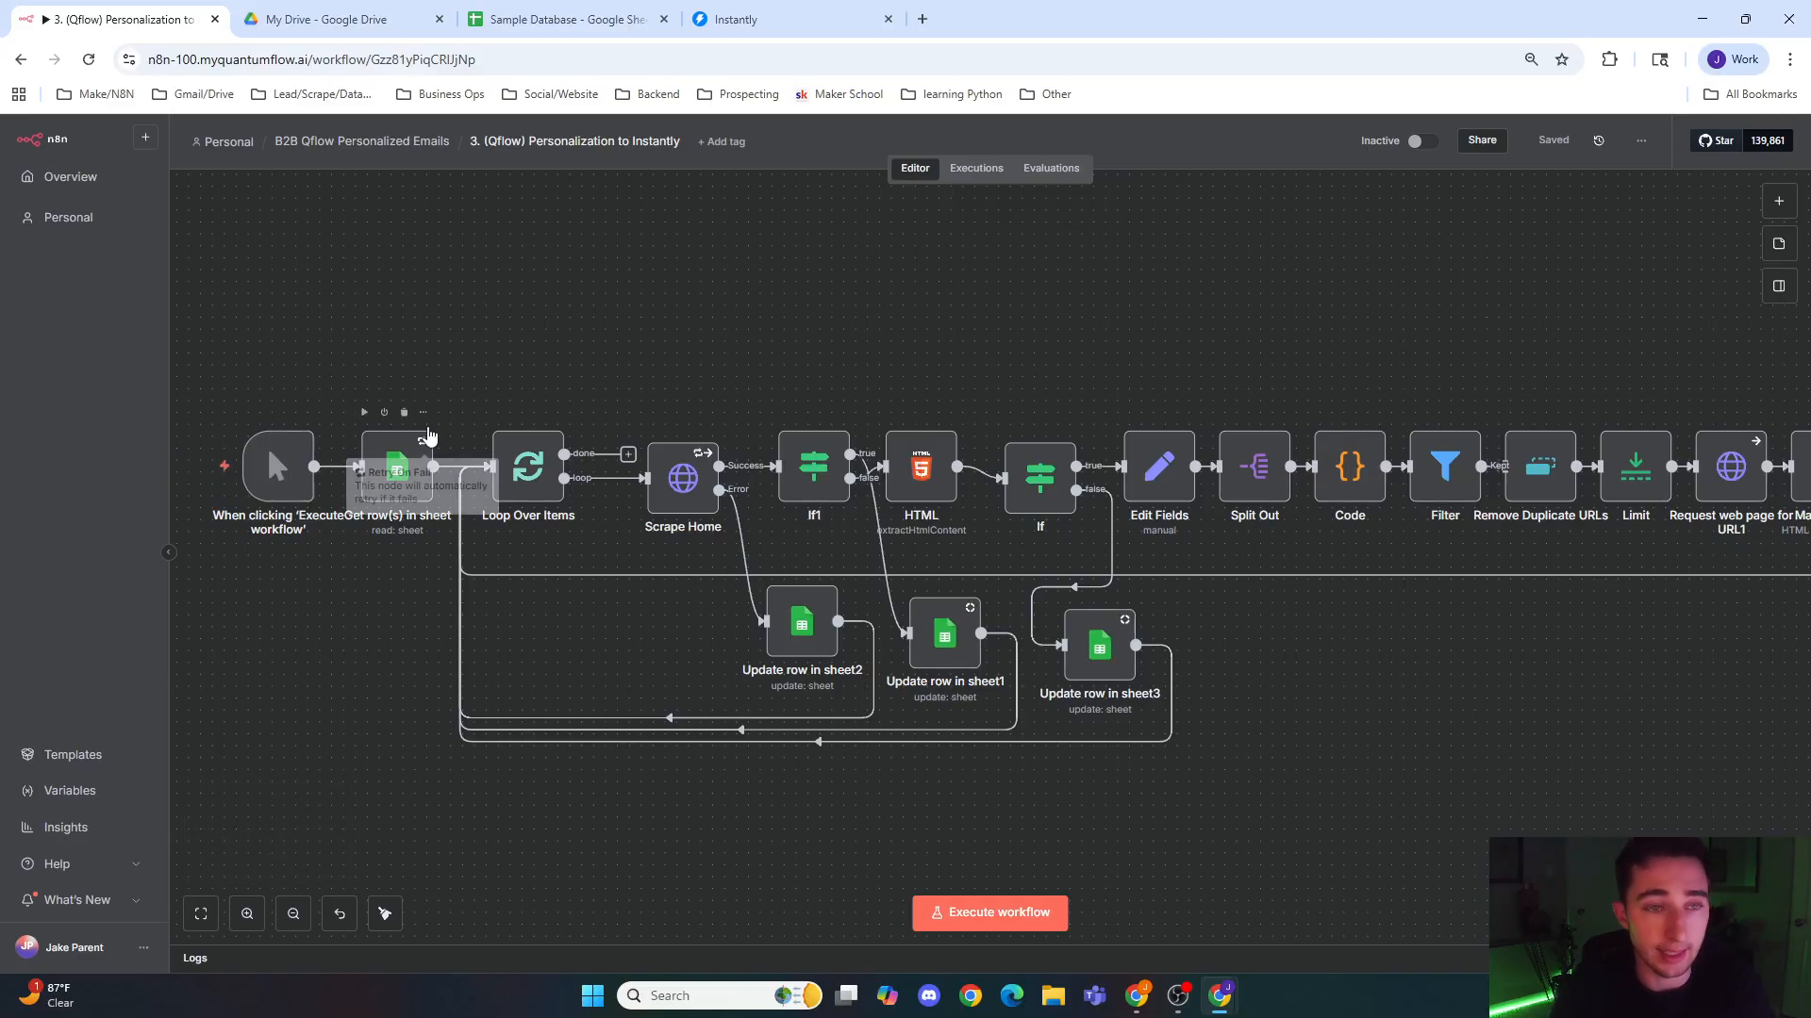
Step: Compare the rows of the People sheet in Google Sheets with the sheet-reading and loop nodes of the n8n workflow
{"action": "left_click", "coordinate": [563, 19]}
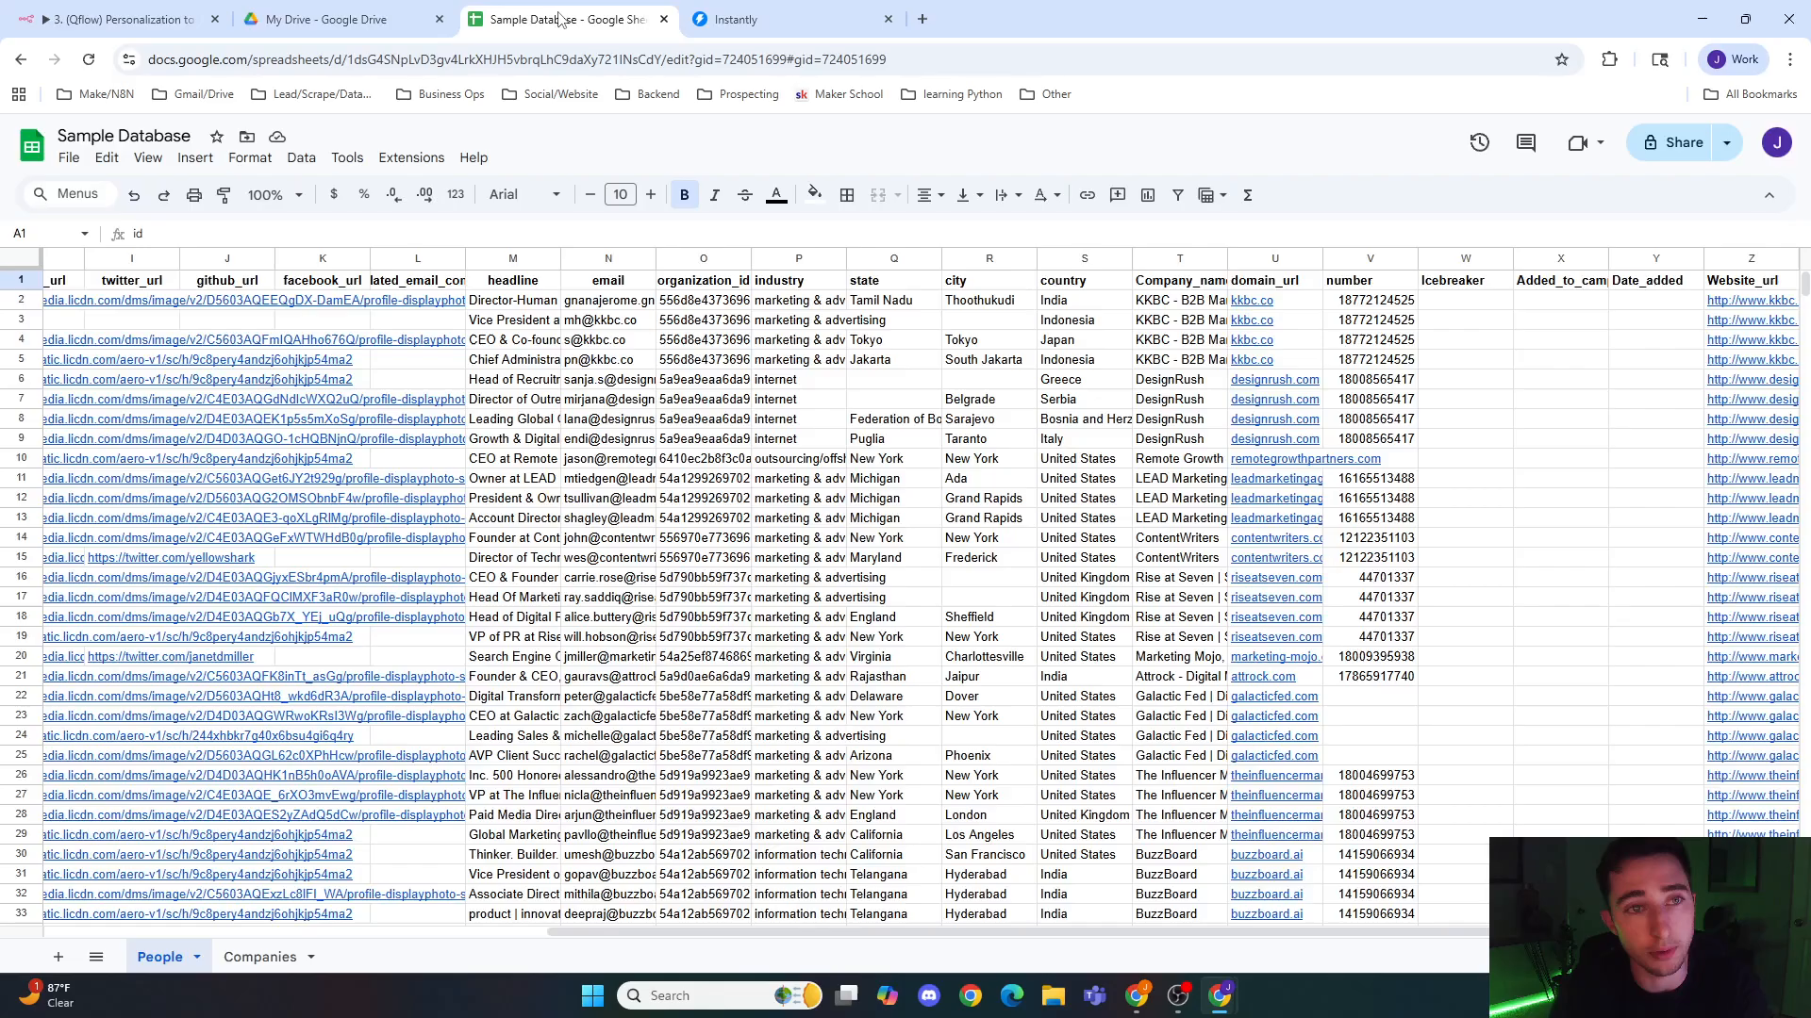
{"action": "scroll", "coordinate": [740, 443], "scroll_direction": "down", "scroll_amount": 5}
{"action": "scroll", "coordinate": [566, 405], "scroll_direction": "up", "scroll_amount": 5}
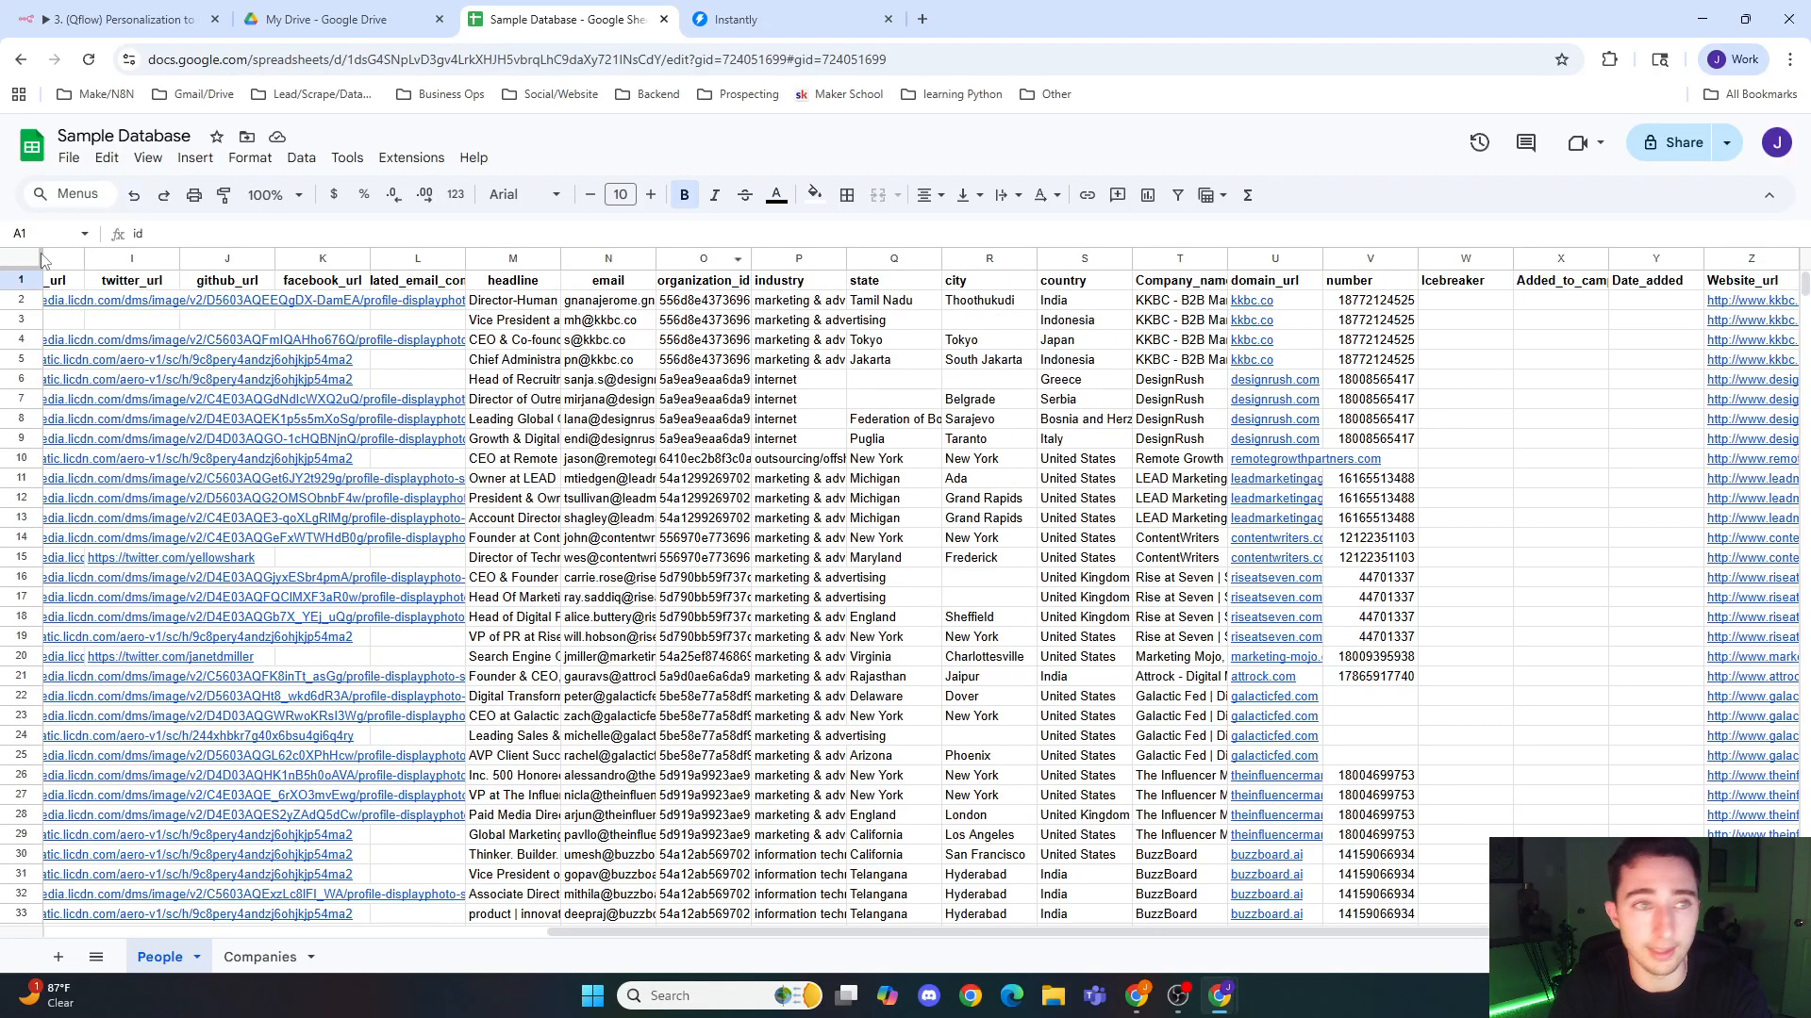
{"action": "left_click", "coordinate": [123, 19]}
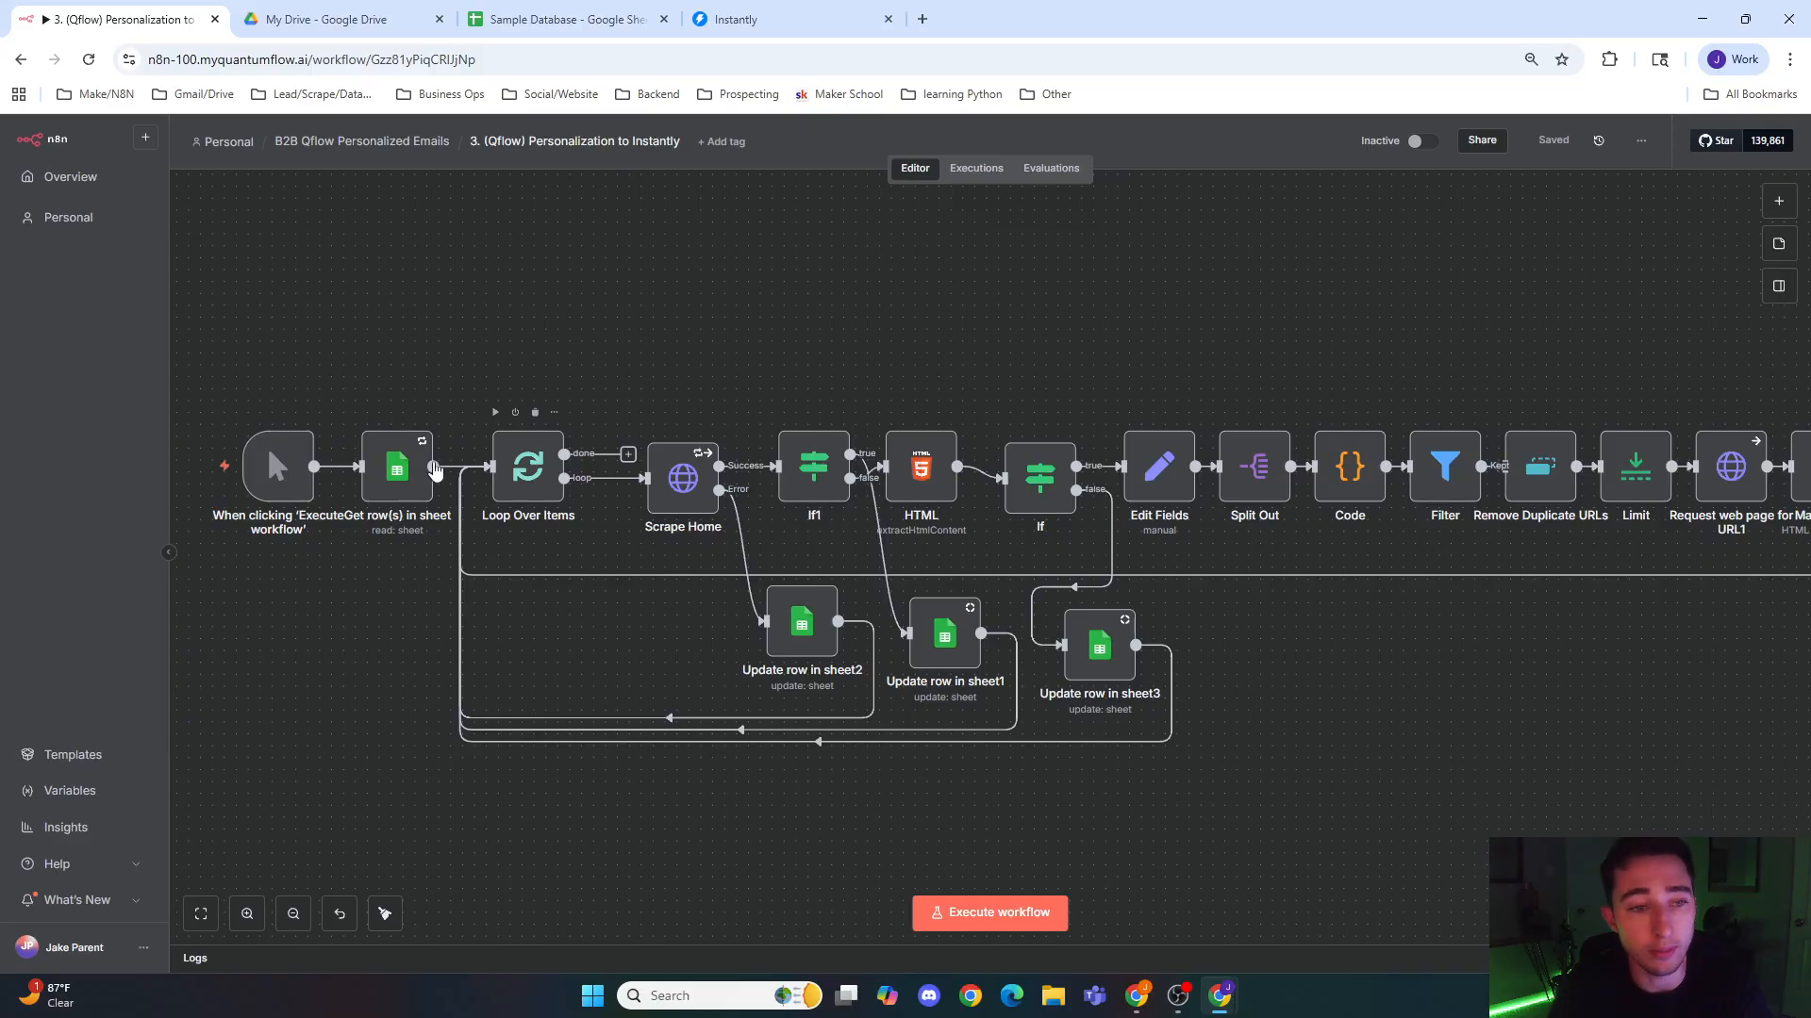
{"action": "left_click", "coordinate": [547, 19]}
{"action": "scroll", "coordinate": [202, 501], "scroll_direction": "down", "scroll_amount": 10}
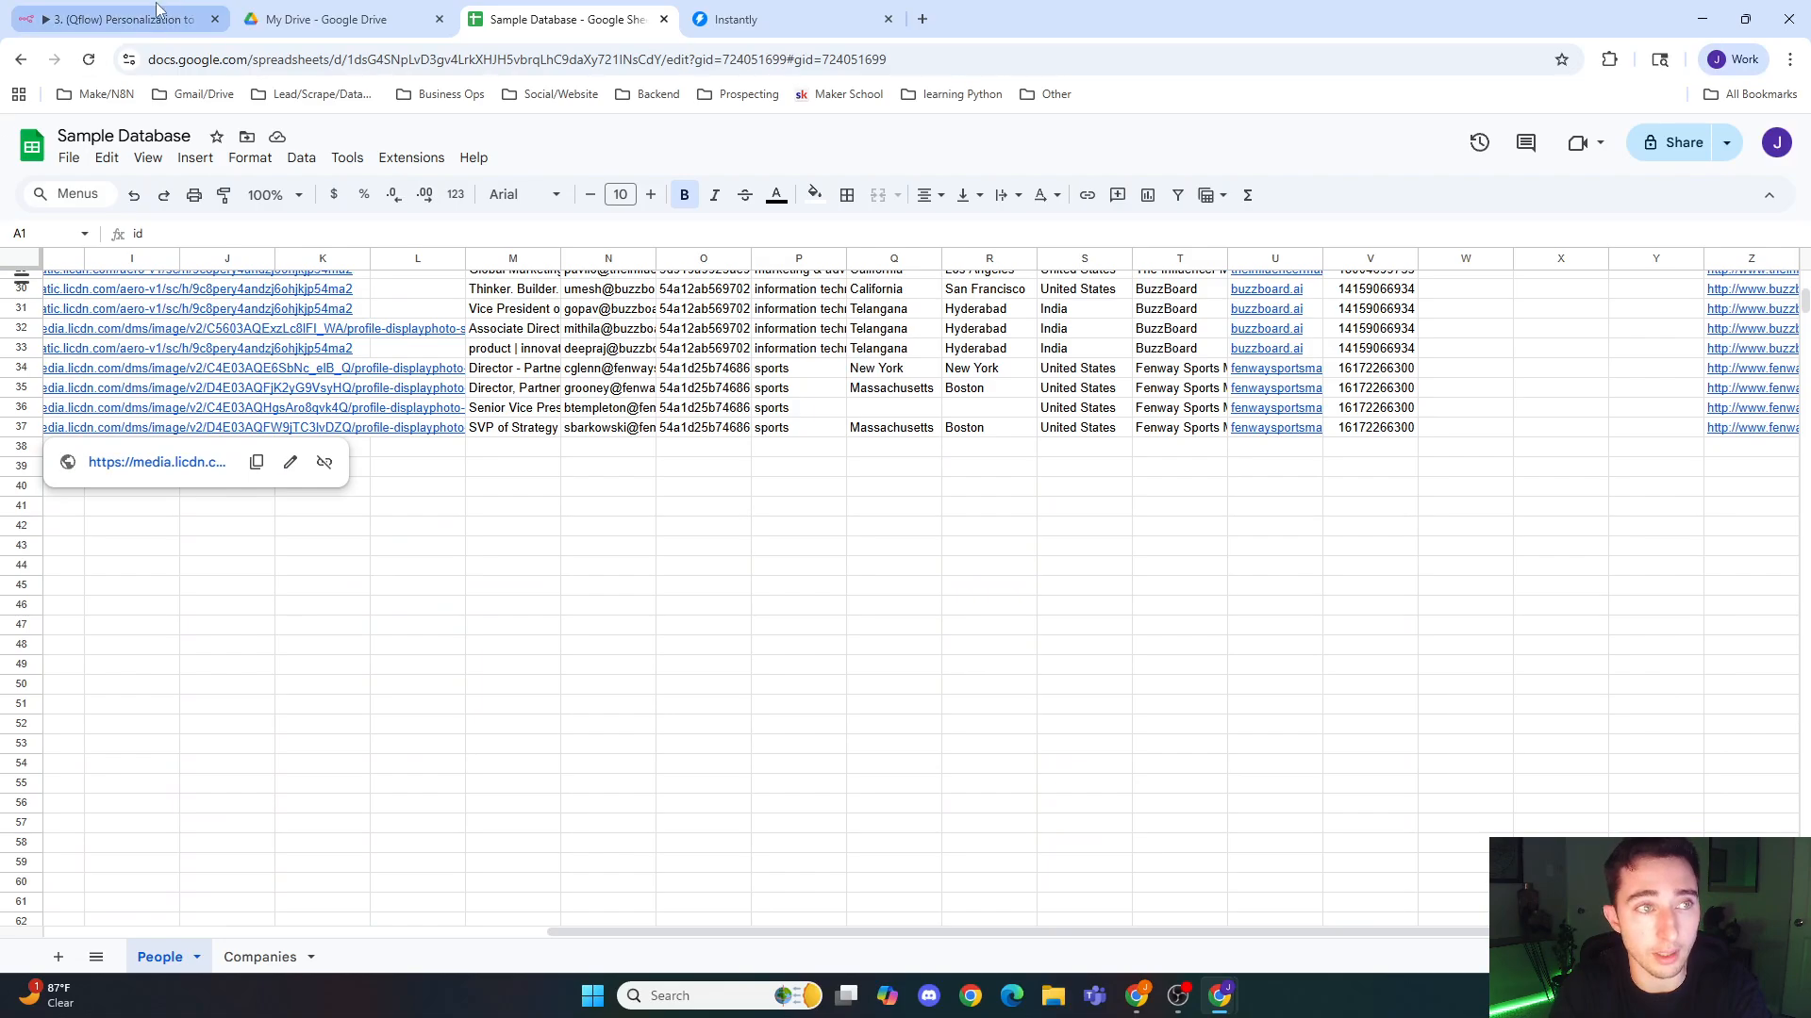
{"action": "left_click", "coordinate": [123, 19]}
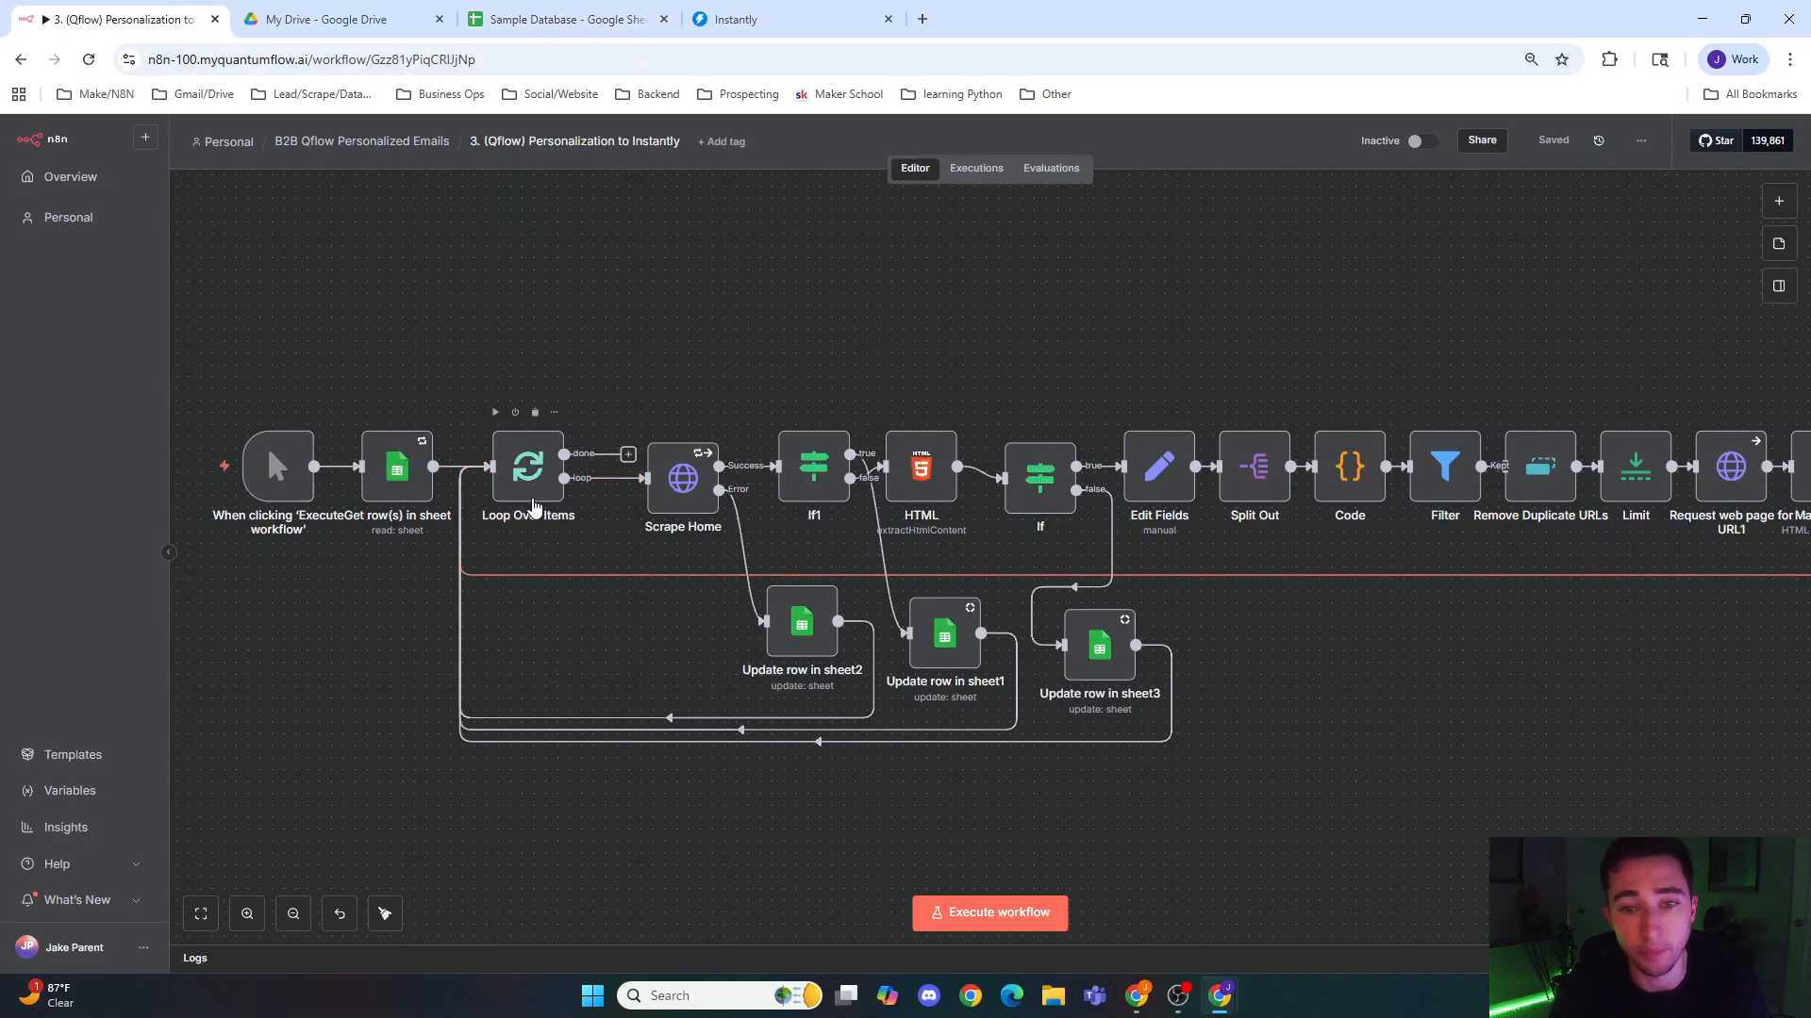
Step: Examine the condition of the If1 node that follows Scrape Home, and return to the canvas
{"action": "left_click_drag", "start_coordinate": [1398, 705], "coordinate": [1239, 649]}
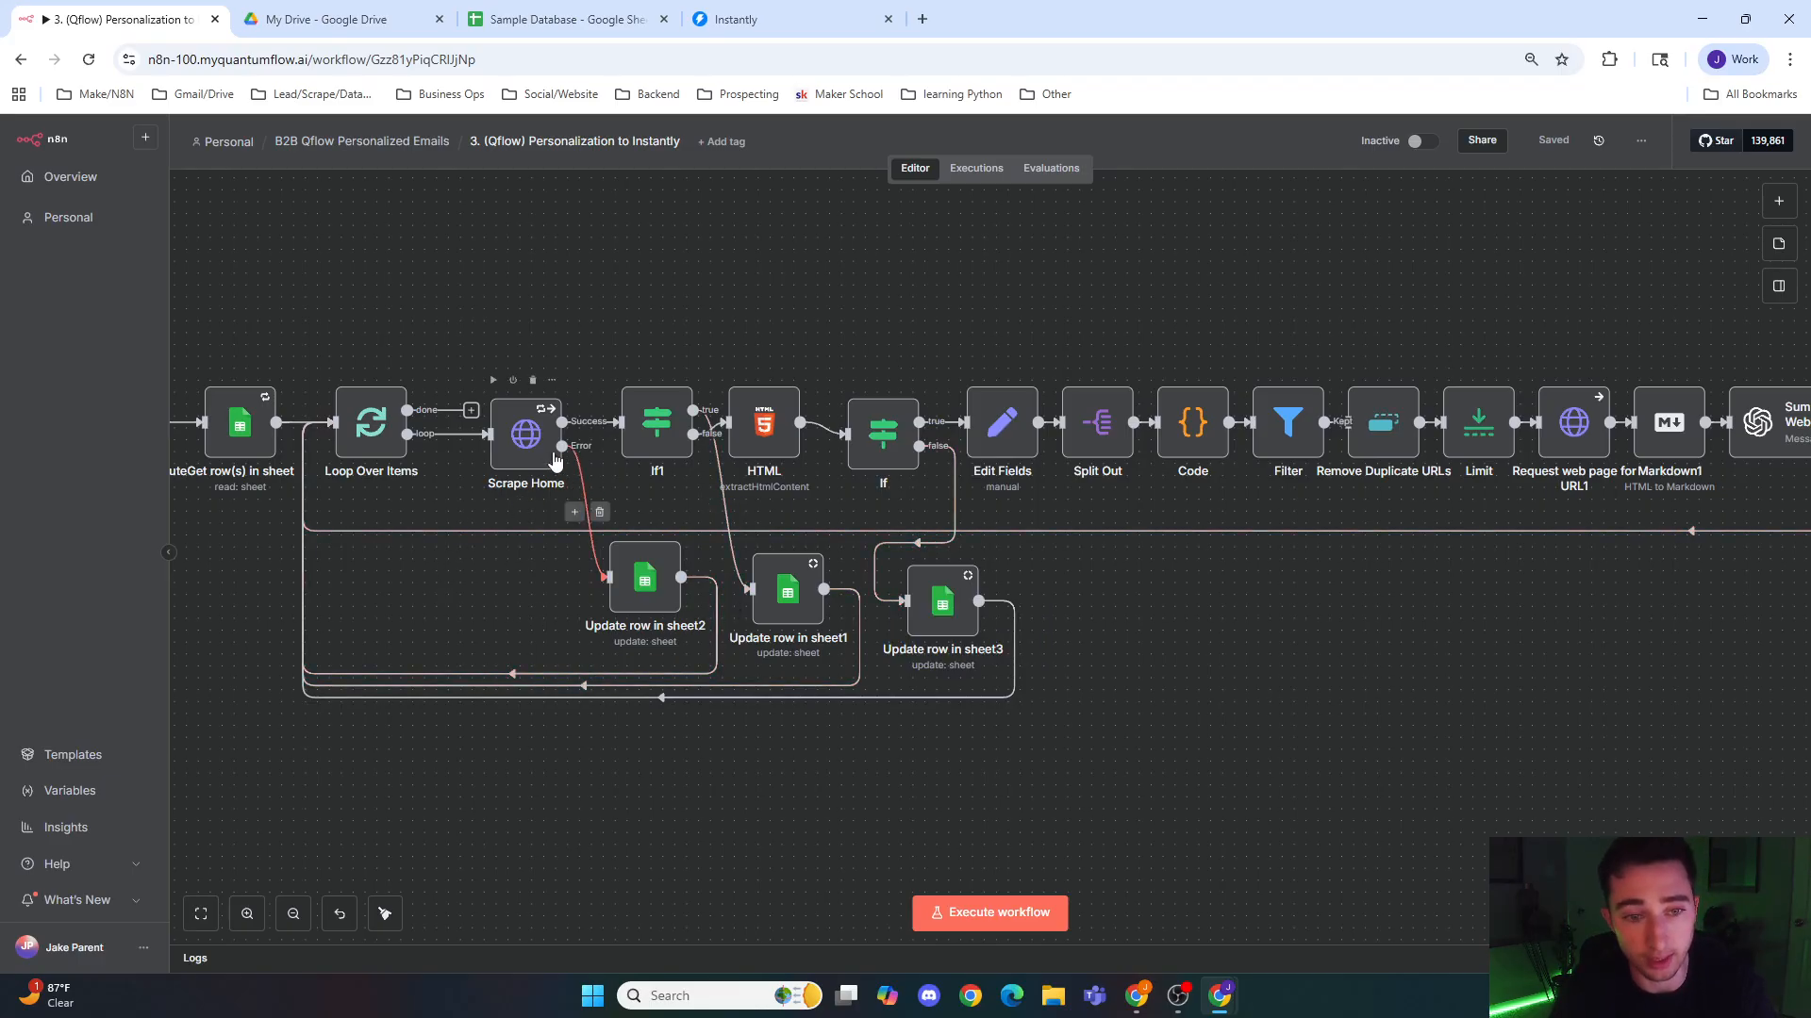
{"action": "double_click", "coordinate": [641, 431]}
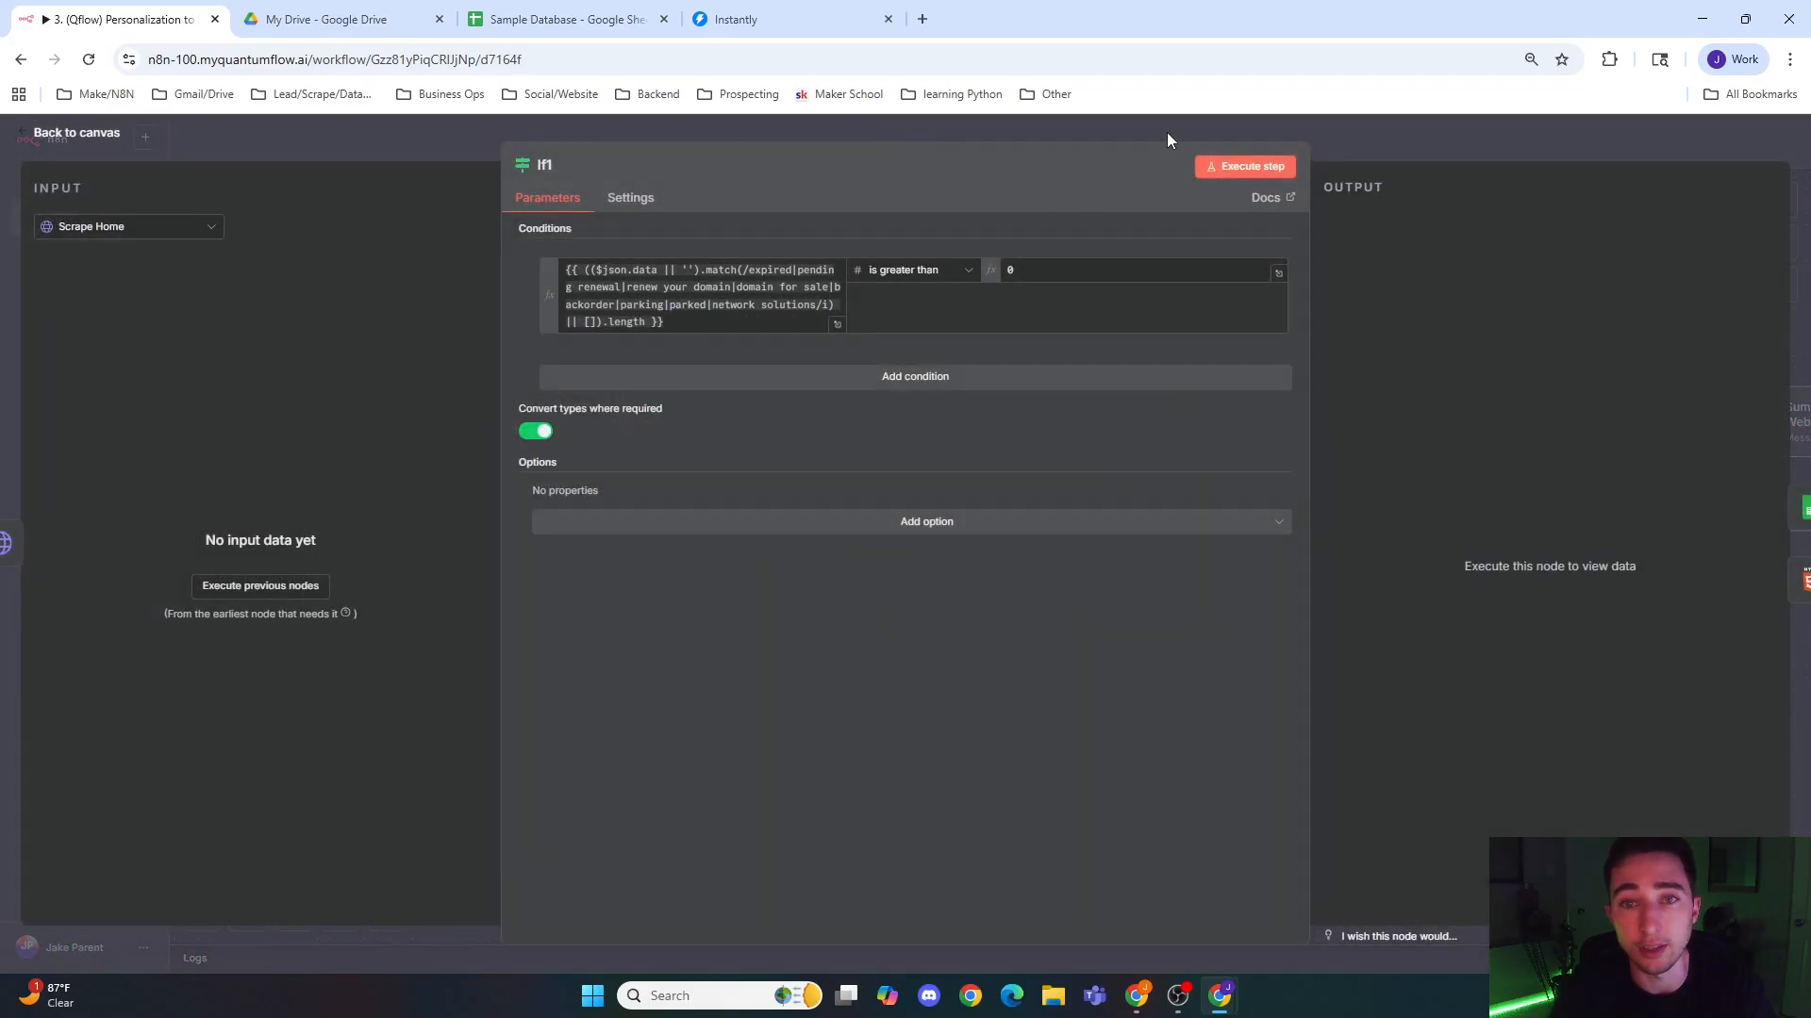
{"action": "key", "text": "Escape"}
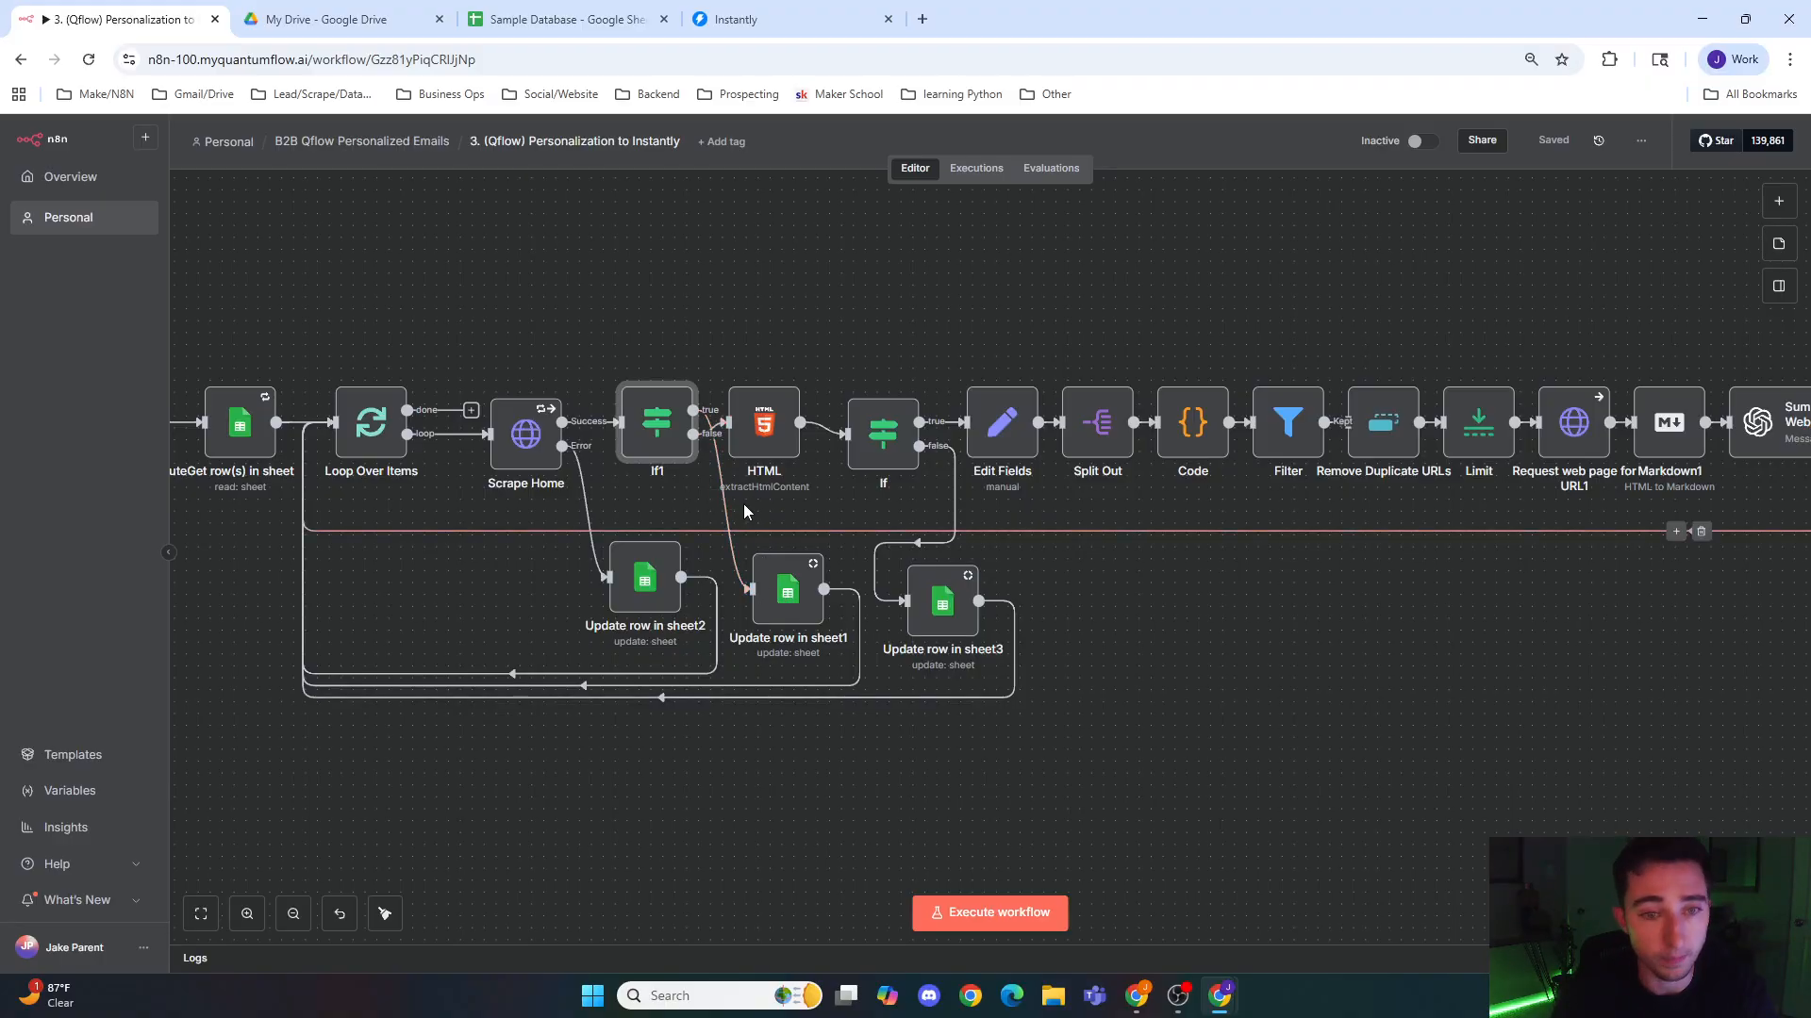
Step: Inspect the HTML node's link extraction settings and the parameters of the If node after it
{"action": "double_click", "coordinate": [782, 431]}
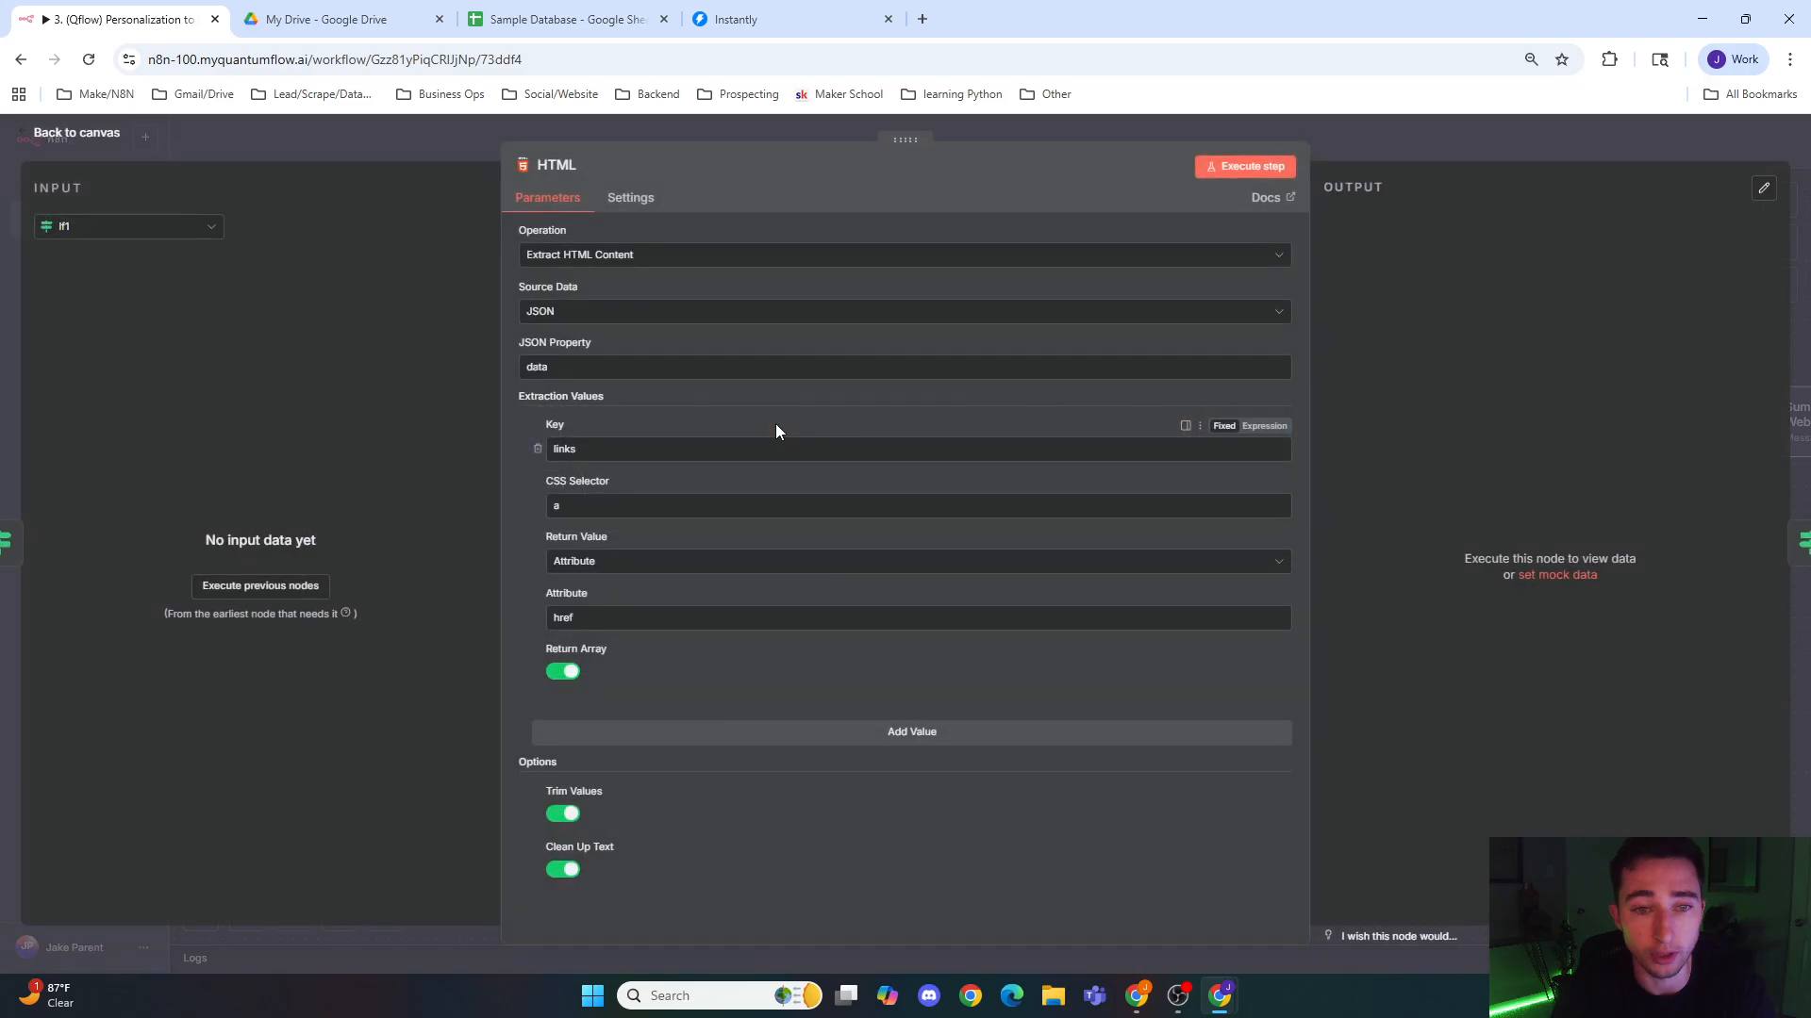
{"action": "left_click", "coordinate": [784, 132]}
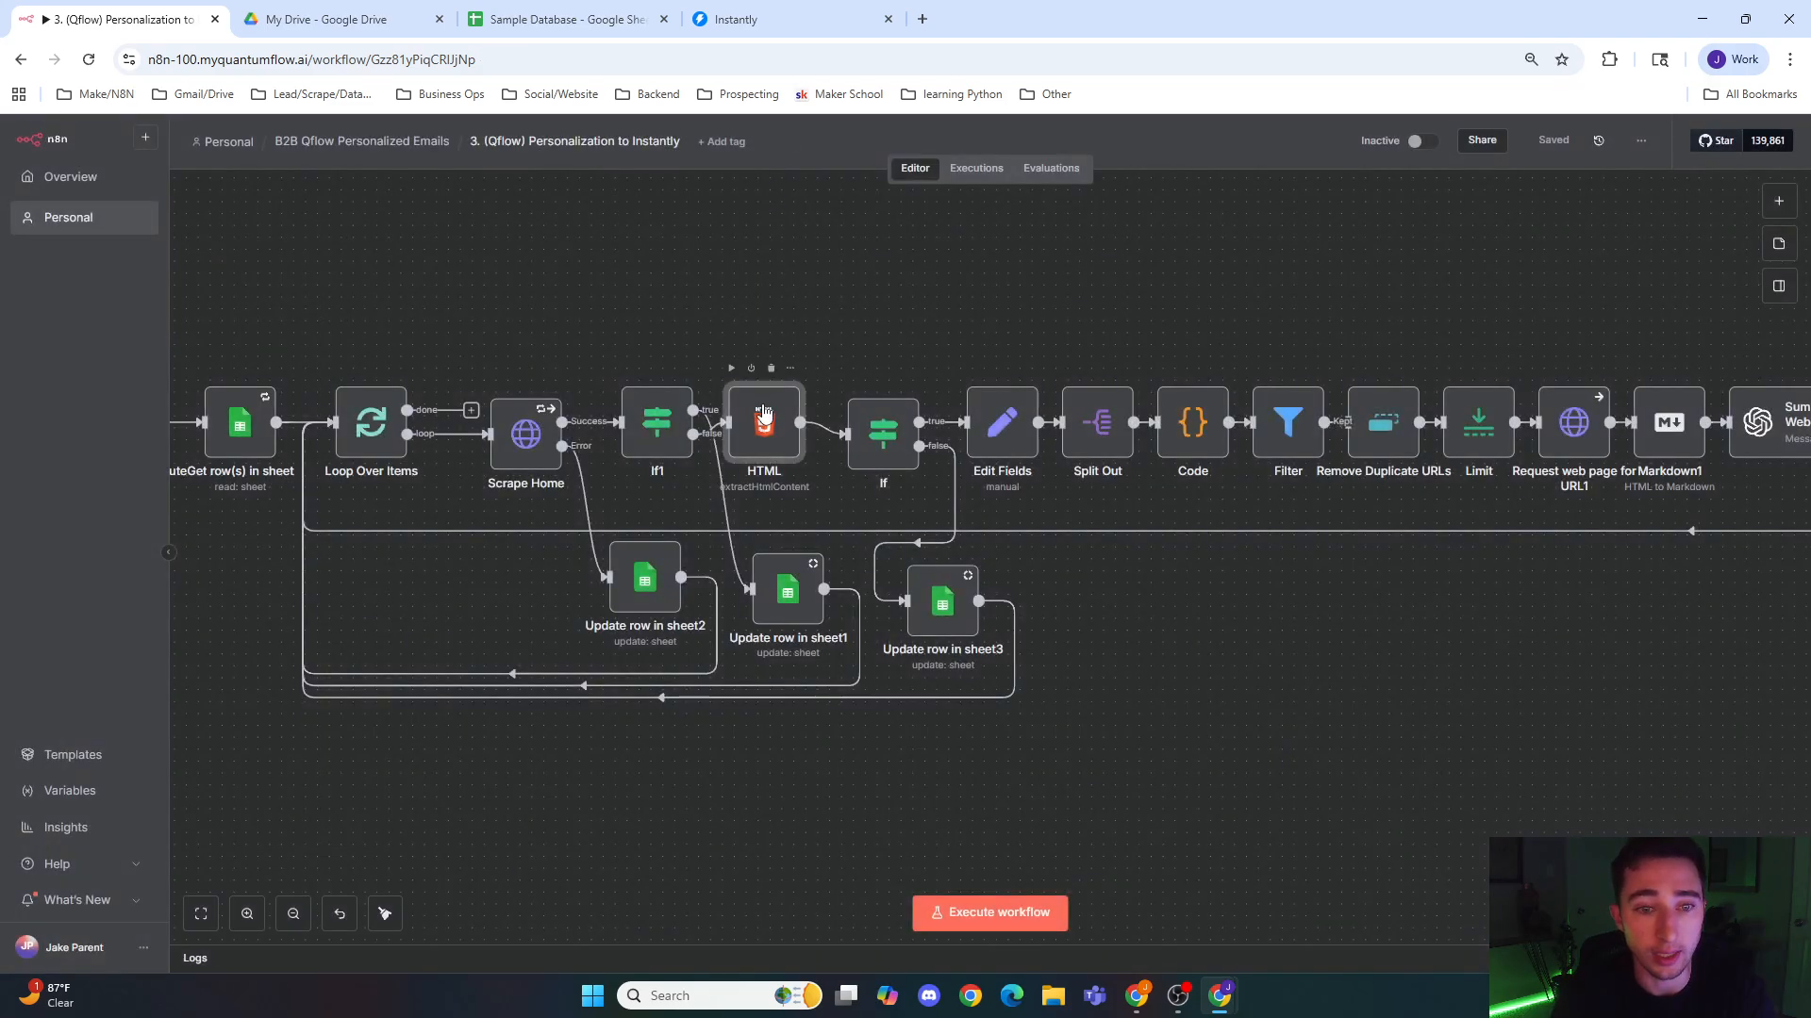
{"action": "double_click", "coordinate": [885, 432]}
{"action": "left_click", "coordinate": [741, 130]}
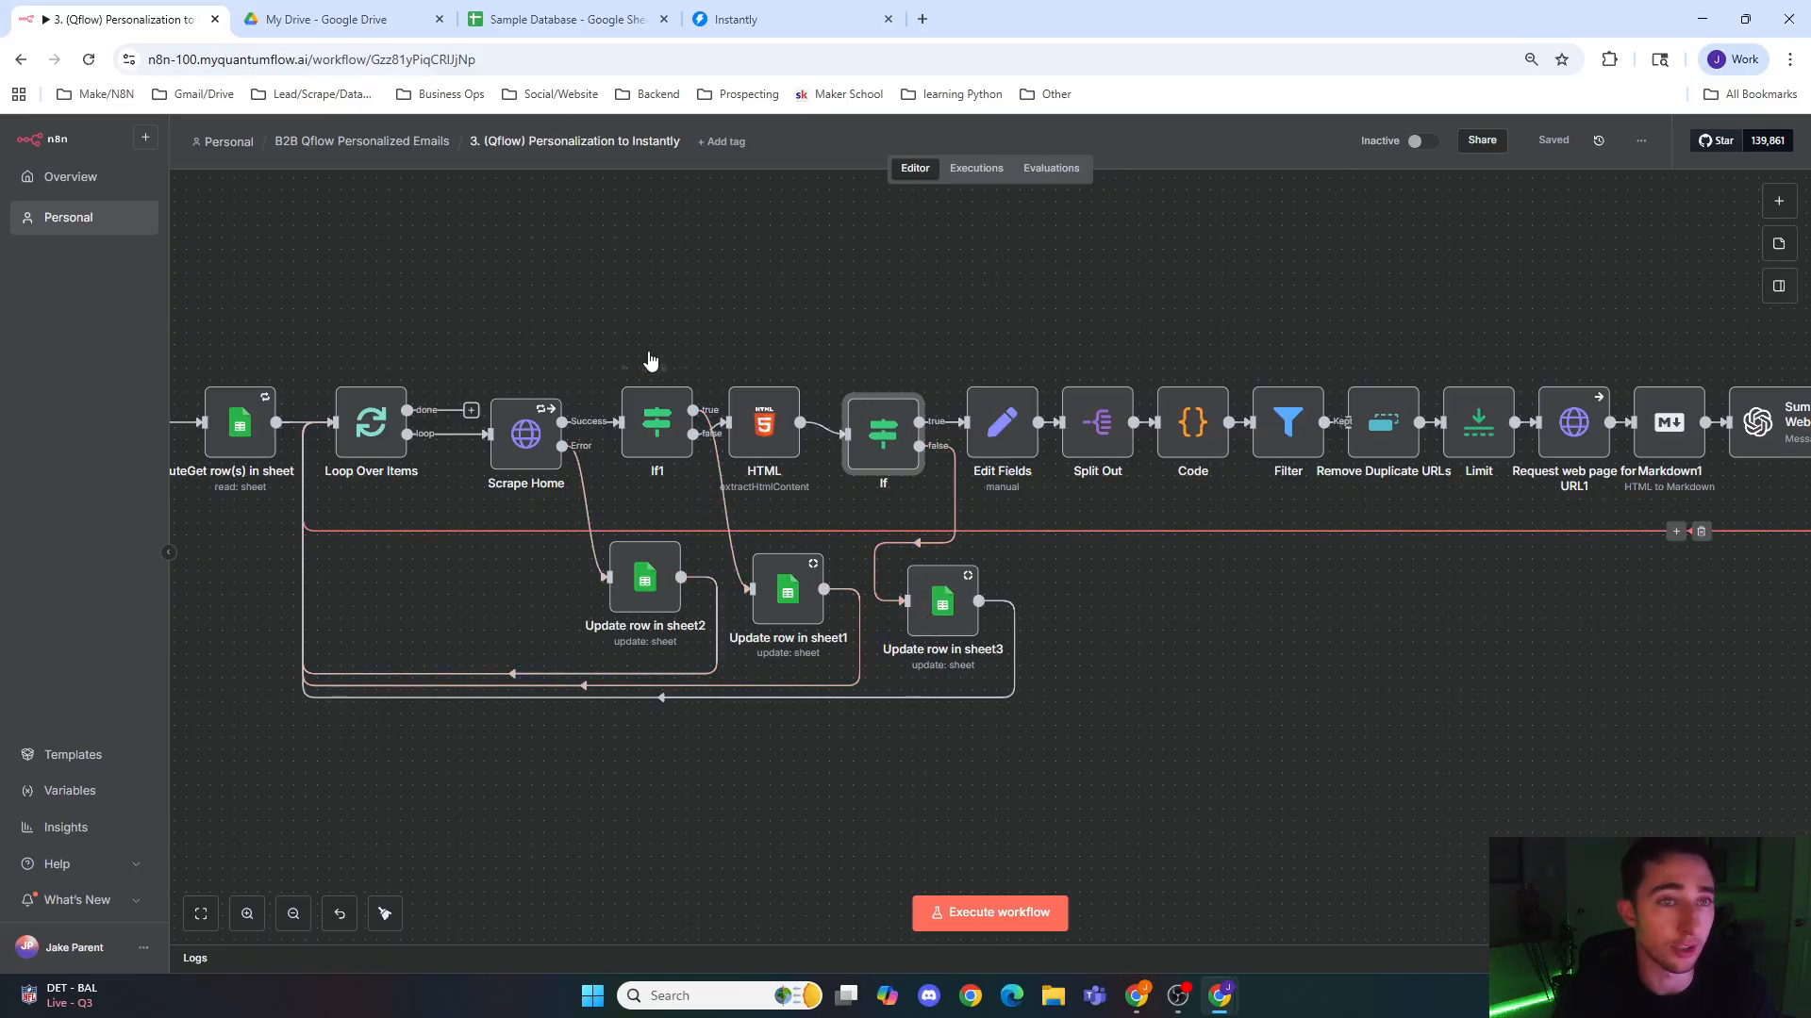
Step: Check the lead columns of the People sheet in Google Sheets and return to the n8n workflow
{"action": "left_click", "coordinate": [528, 17]}
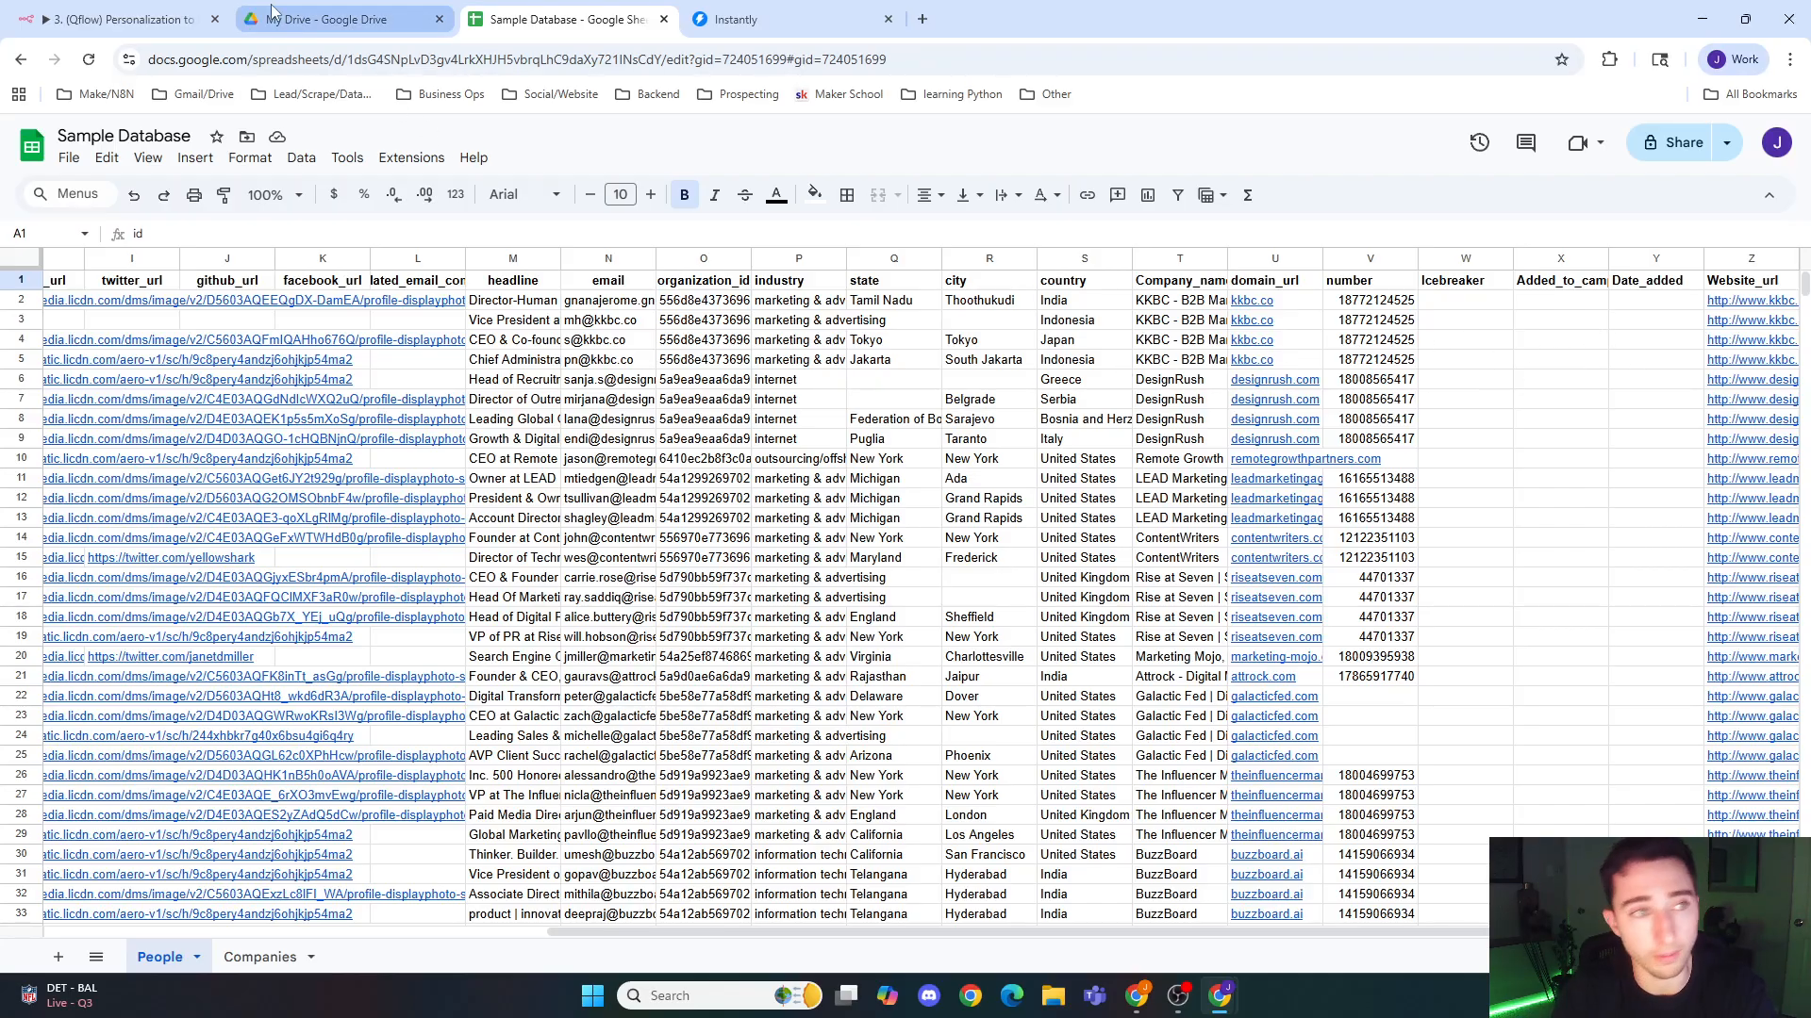
{"action": "left_click", "coordinate": [123, 19]}
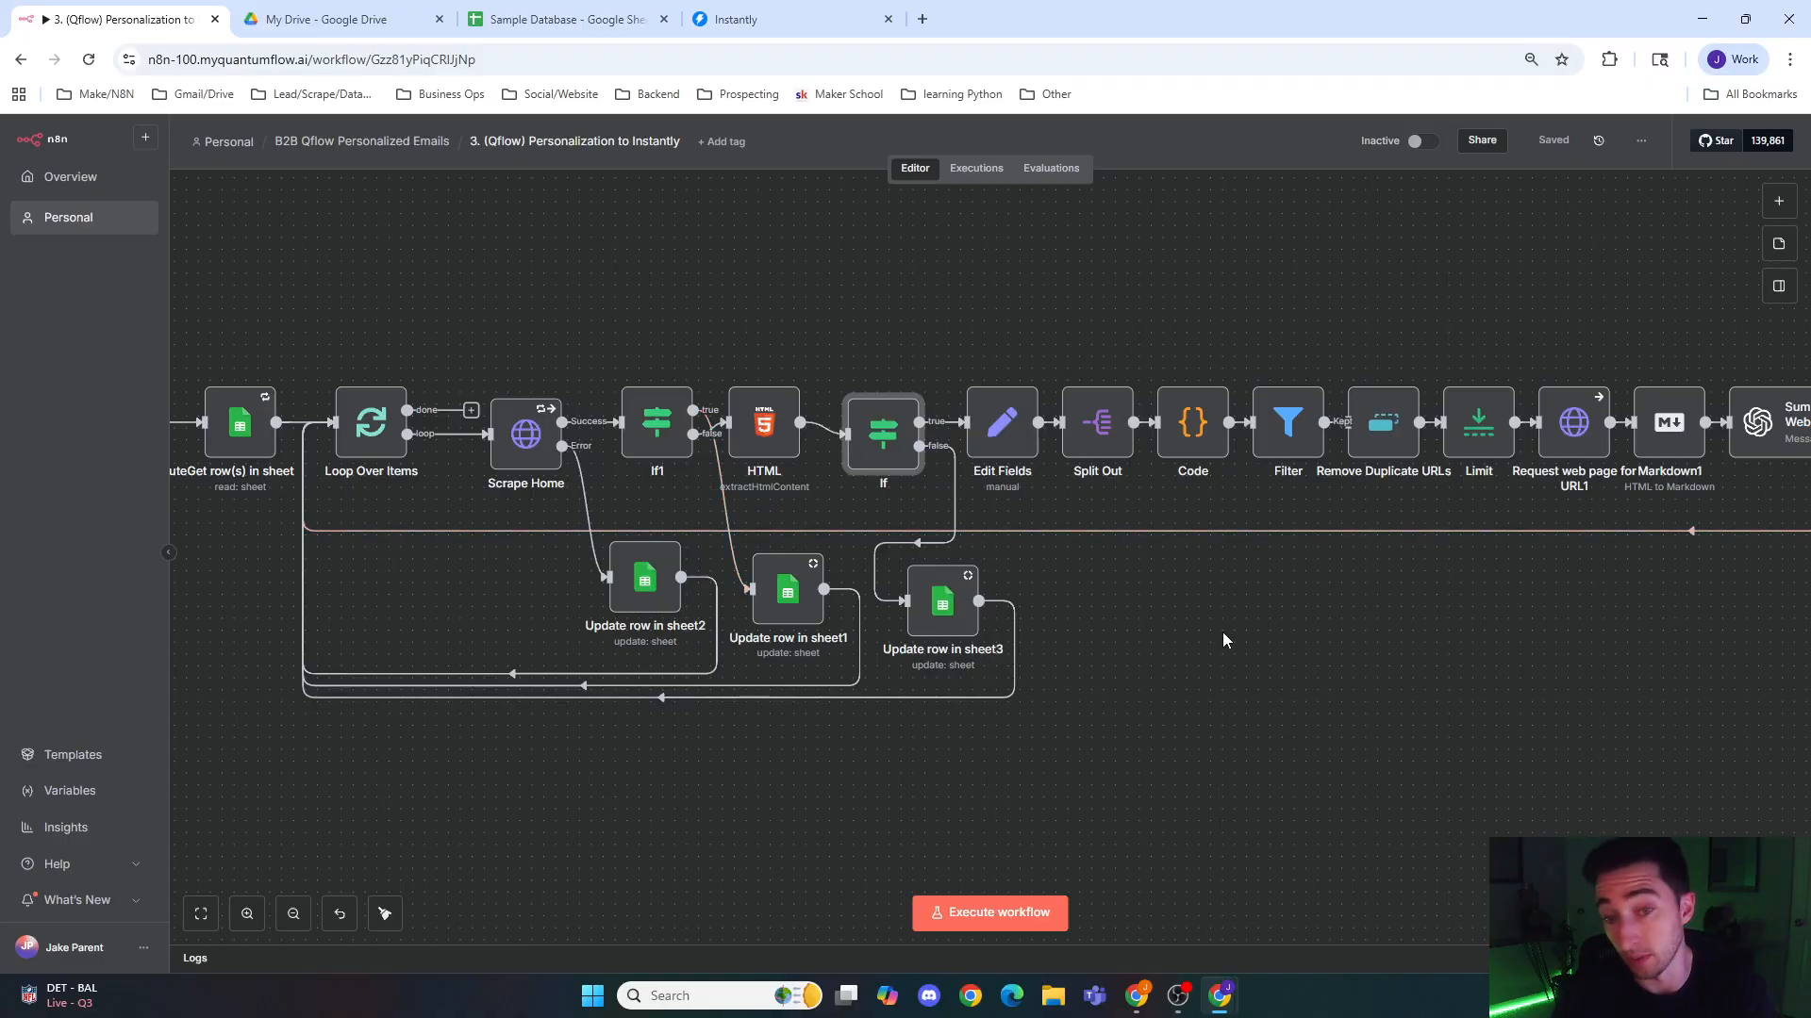
Step: Review the field mappings in the Edit Fields node, including first_name, last_name, website_url and links, and close it
{"action": "left_click_drag", "start_coordinate": [1194, 647], "coordinate": [613, 646]}
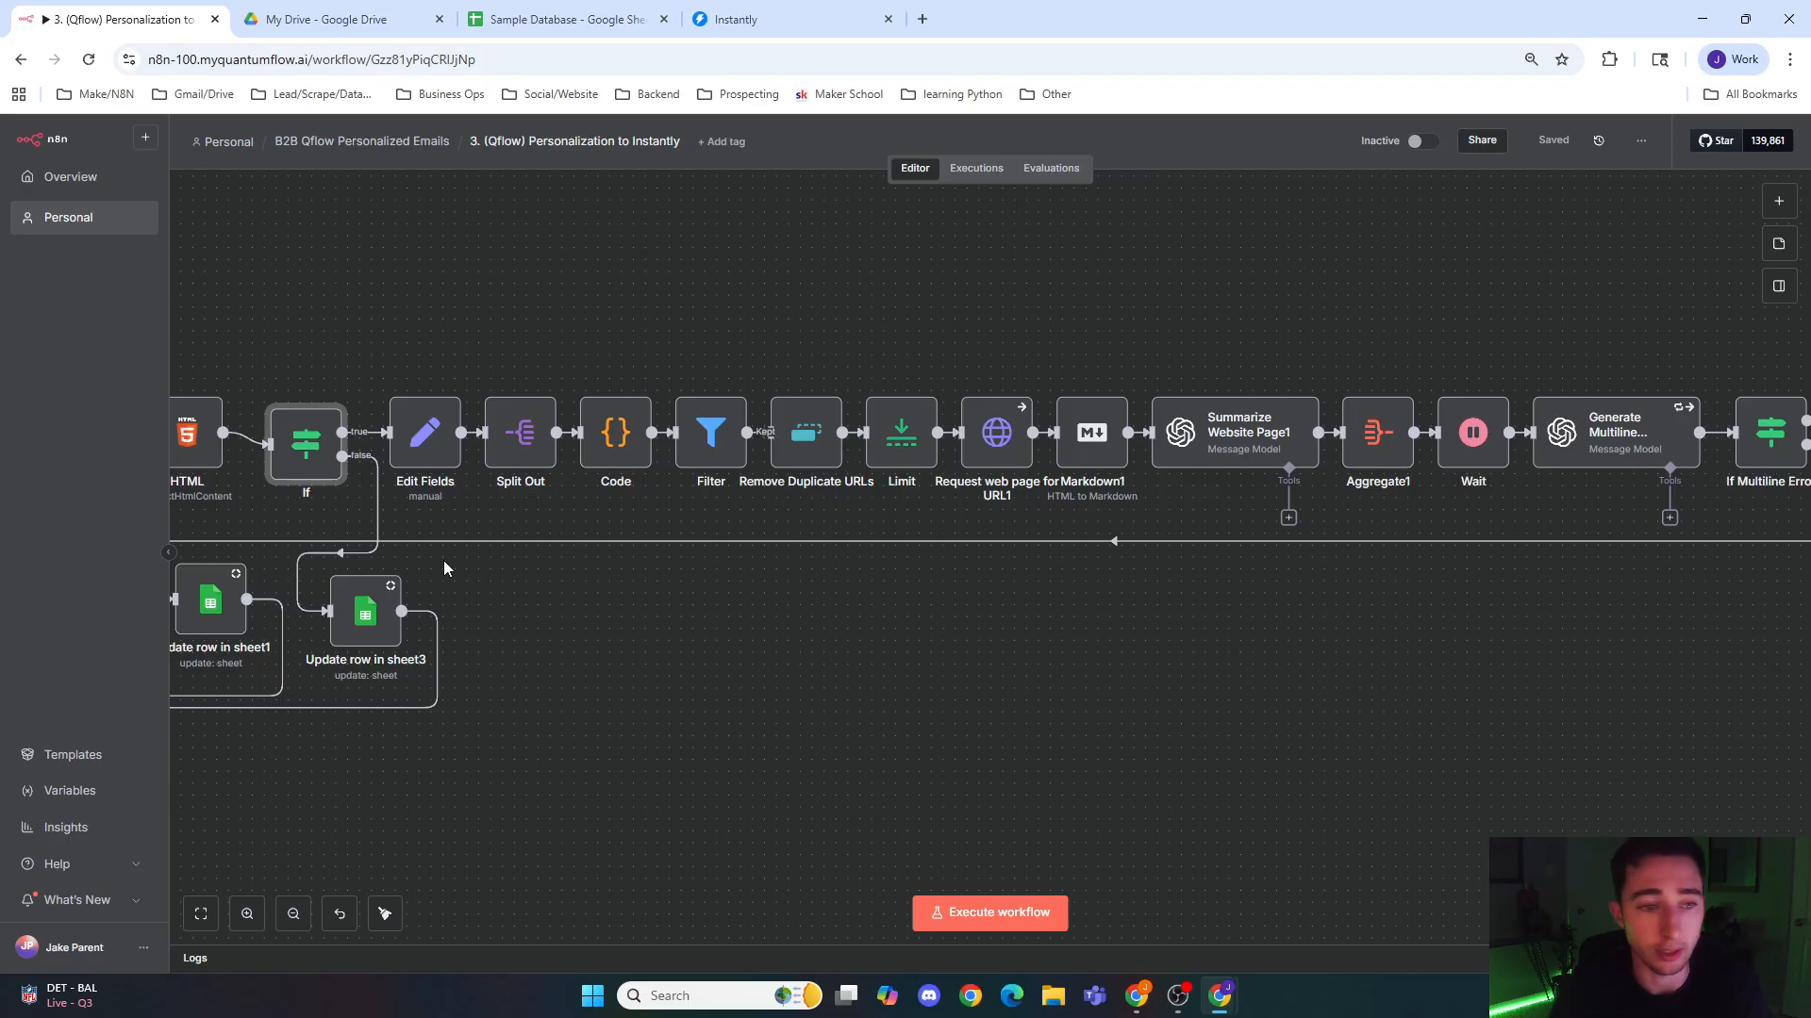
{"action": "double_click", "coordinate": [436, 444]}
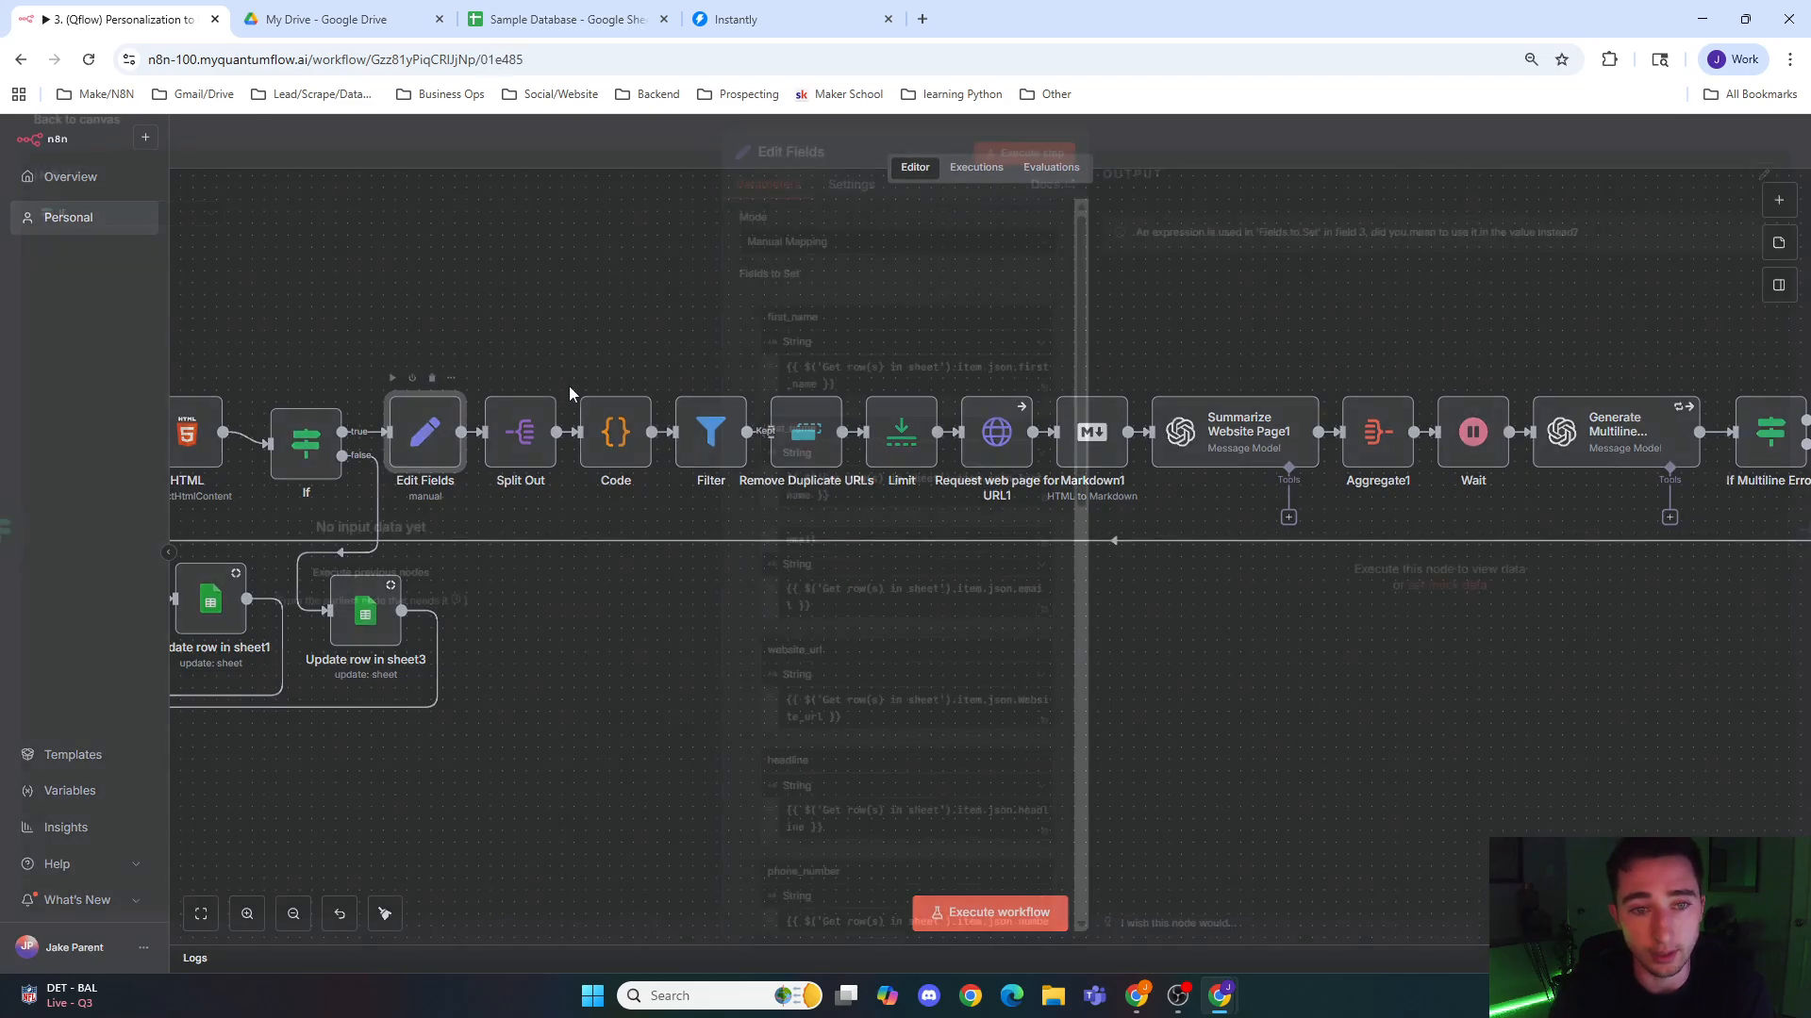
{"action": "left_click", "coordinate": [685, 134]}
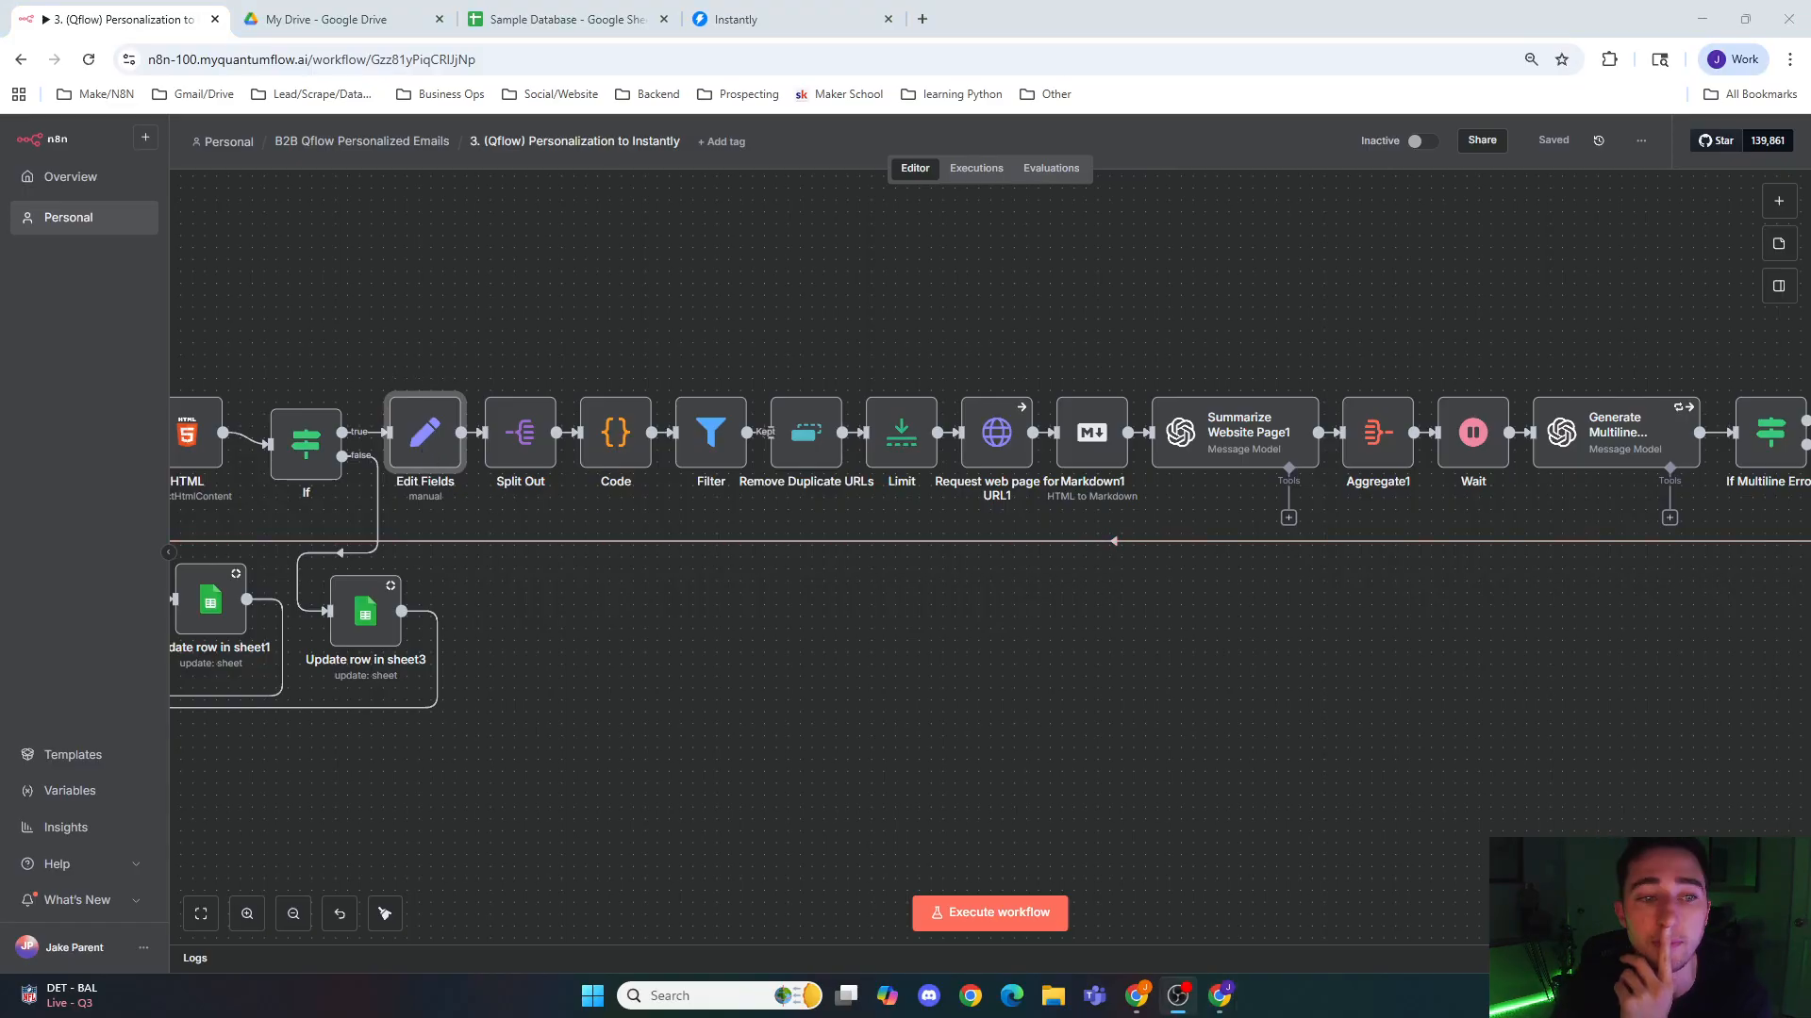
{"action": "left_click", "coordinate": [434, 435]}
{"action": "double_click", "coordinate": [434, 436]}
{"action": "scroll", "coordinate": [813, 370], "scroll_direction": "down", "scroll_amount": 10}
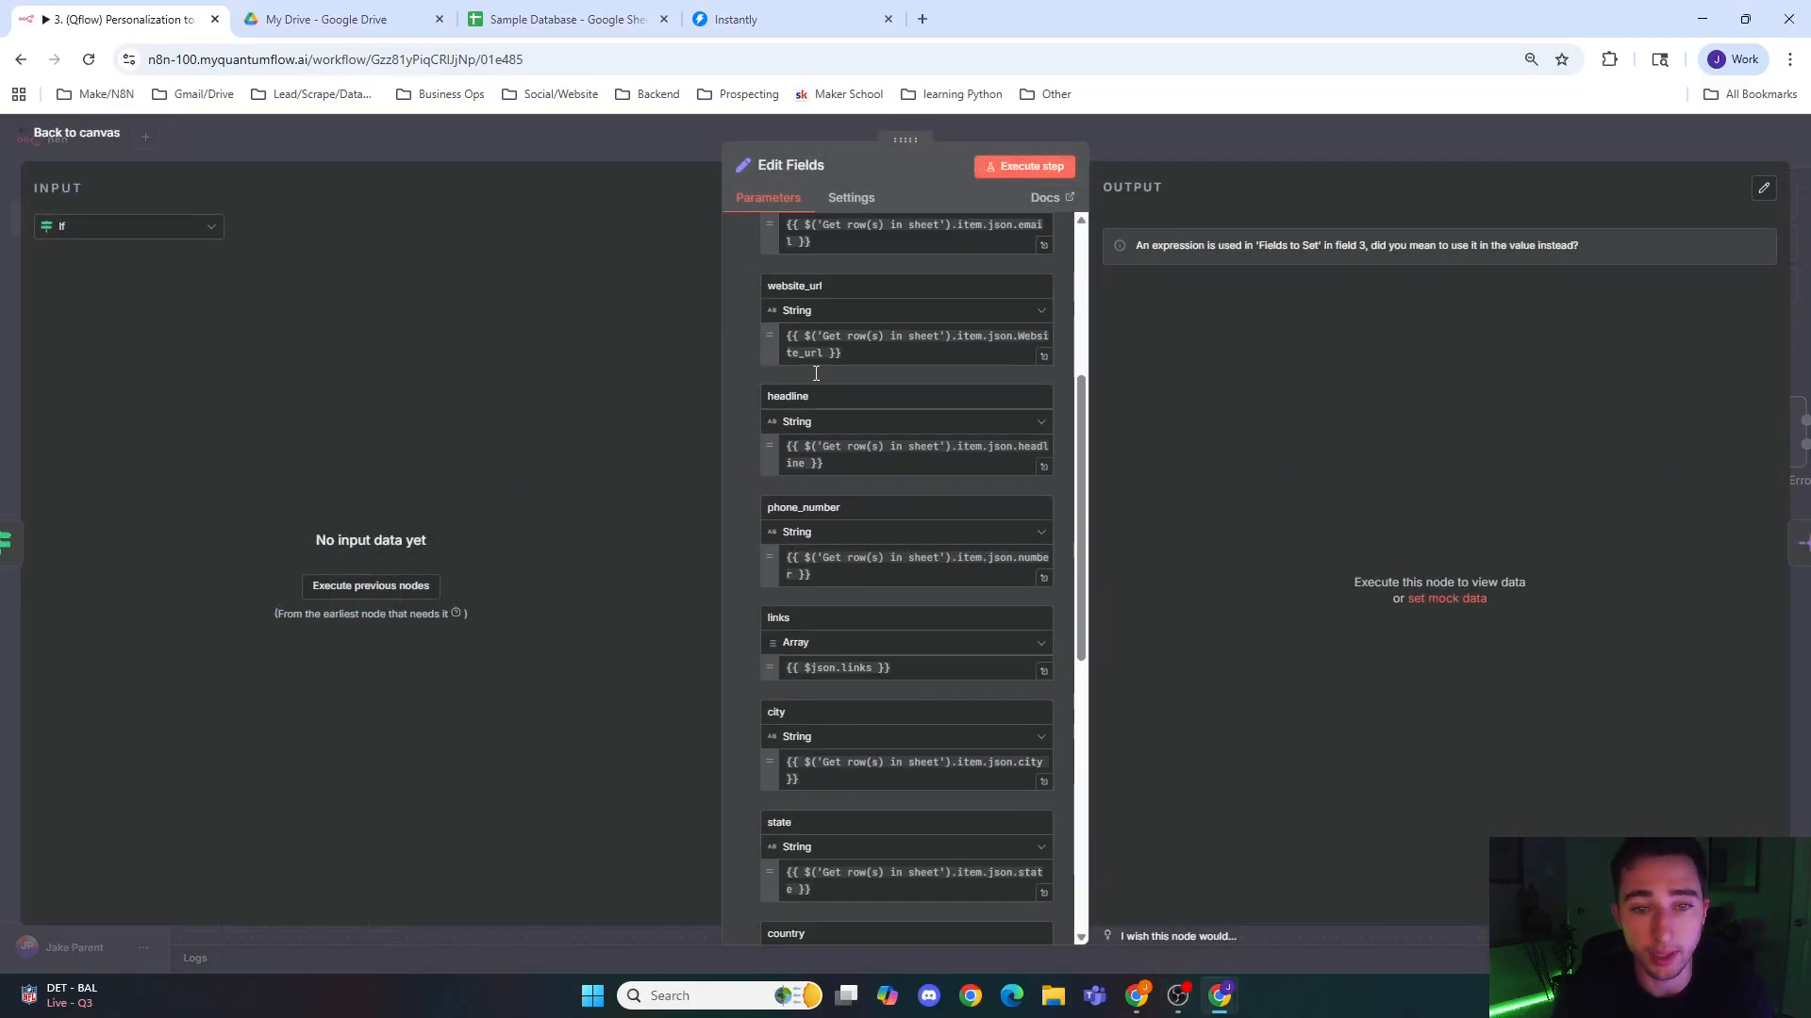
{"action": "scroll", "coordinate": [832, 544], "scroll_direction": "up", "scroll_amount": 10}
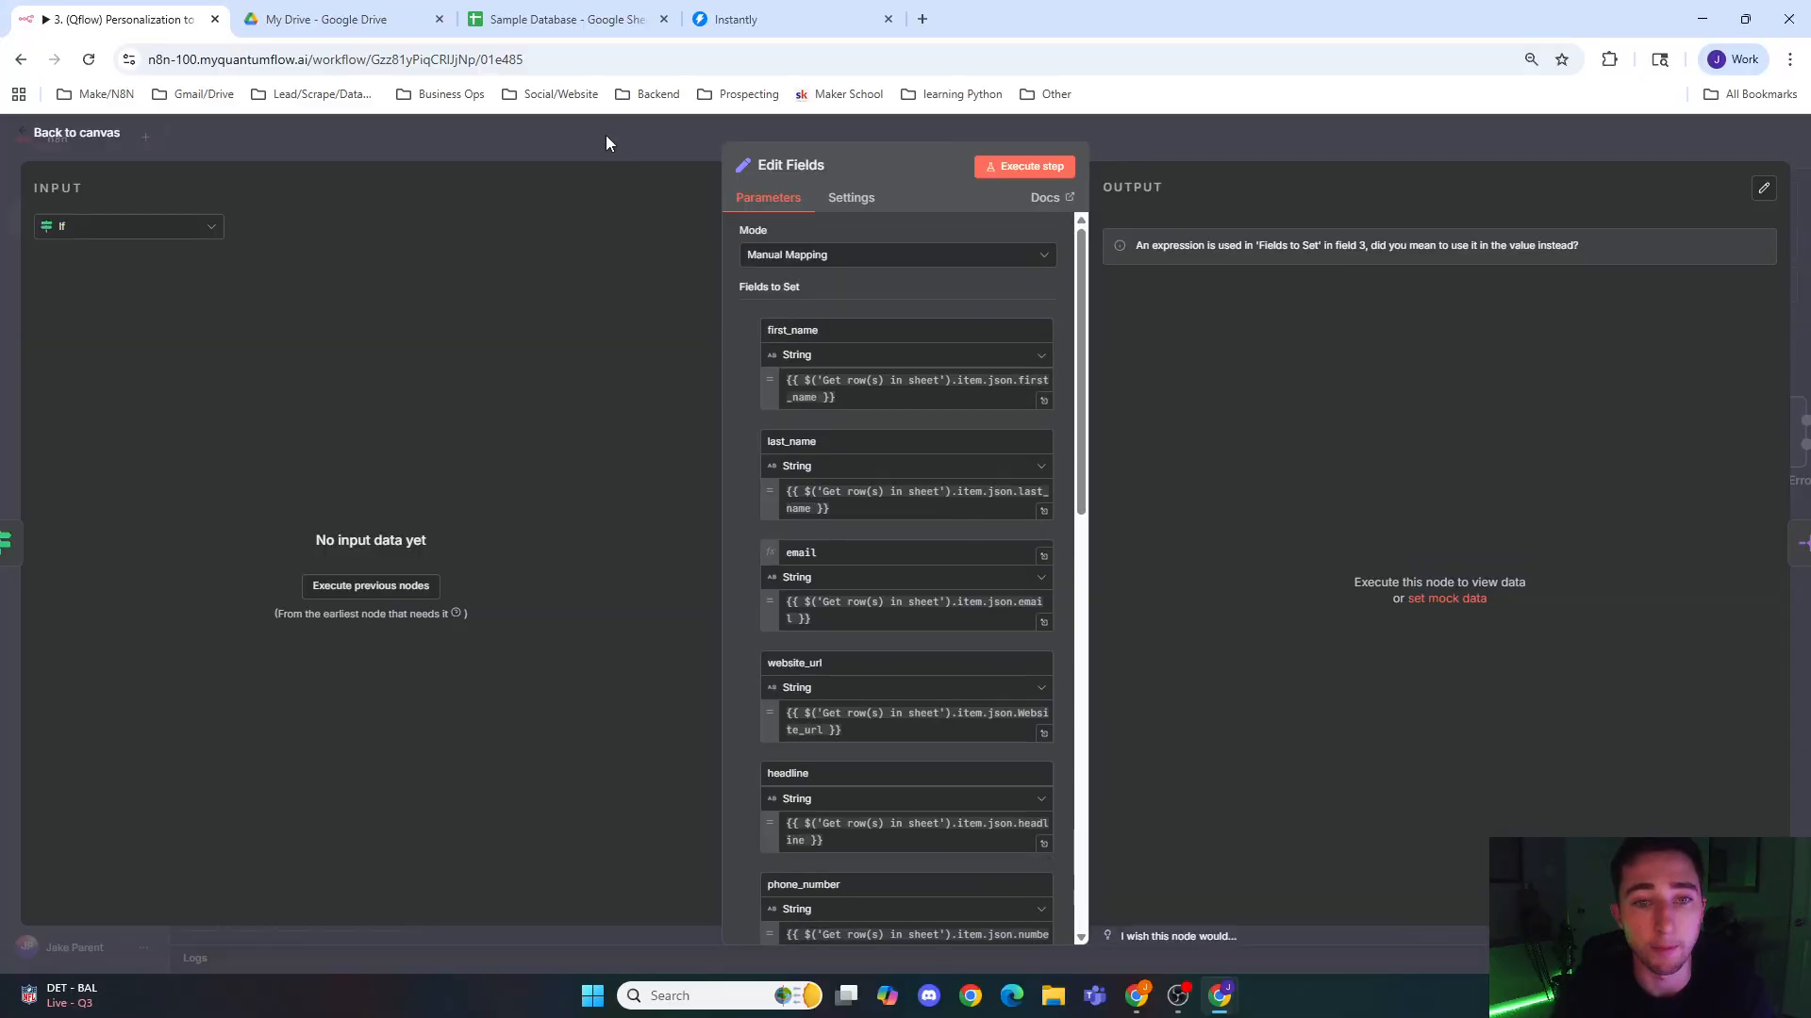
{"action": "left_click", "coordinate": [854, 332]}
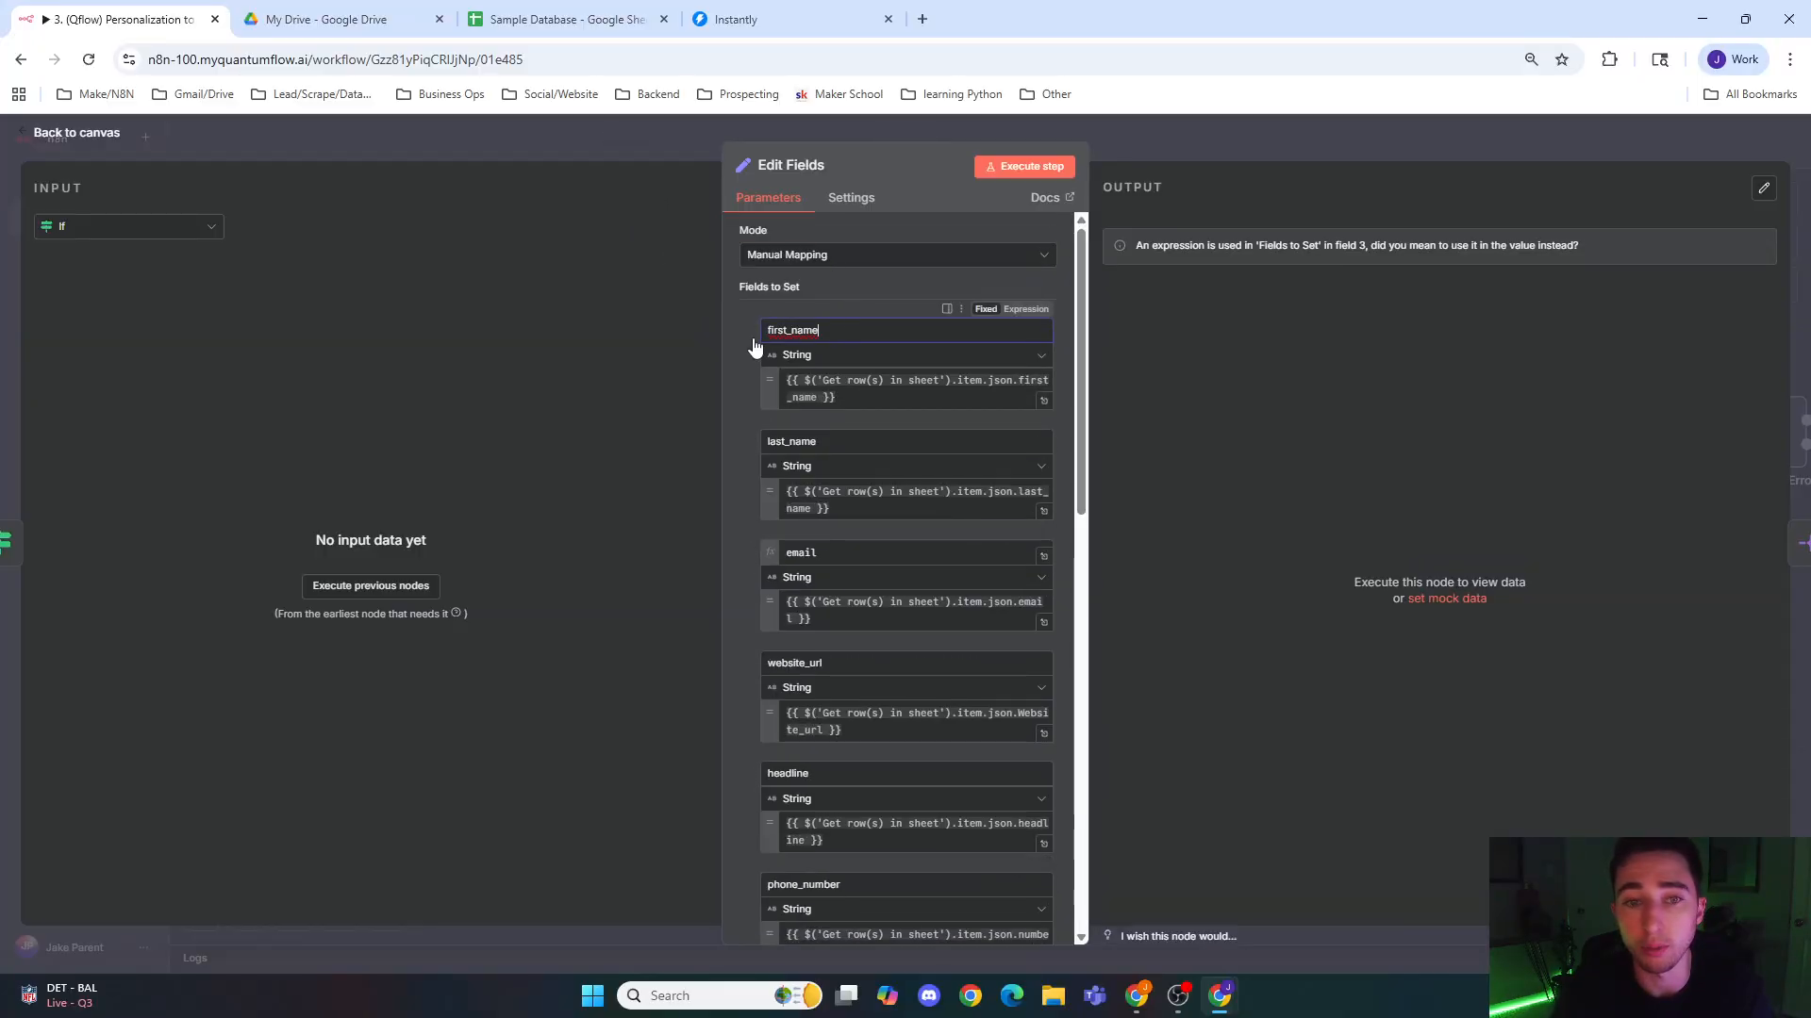
{"action": "left_click", "coordinate": [861, 441]}
{"action": "left_click", "coordinate": [630, 161]}
{"action": "left_click", "coordinate": [630, 169]}
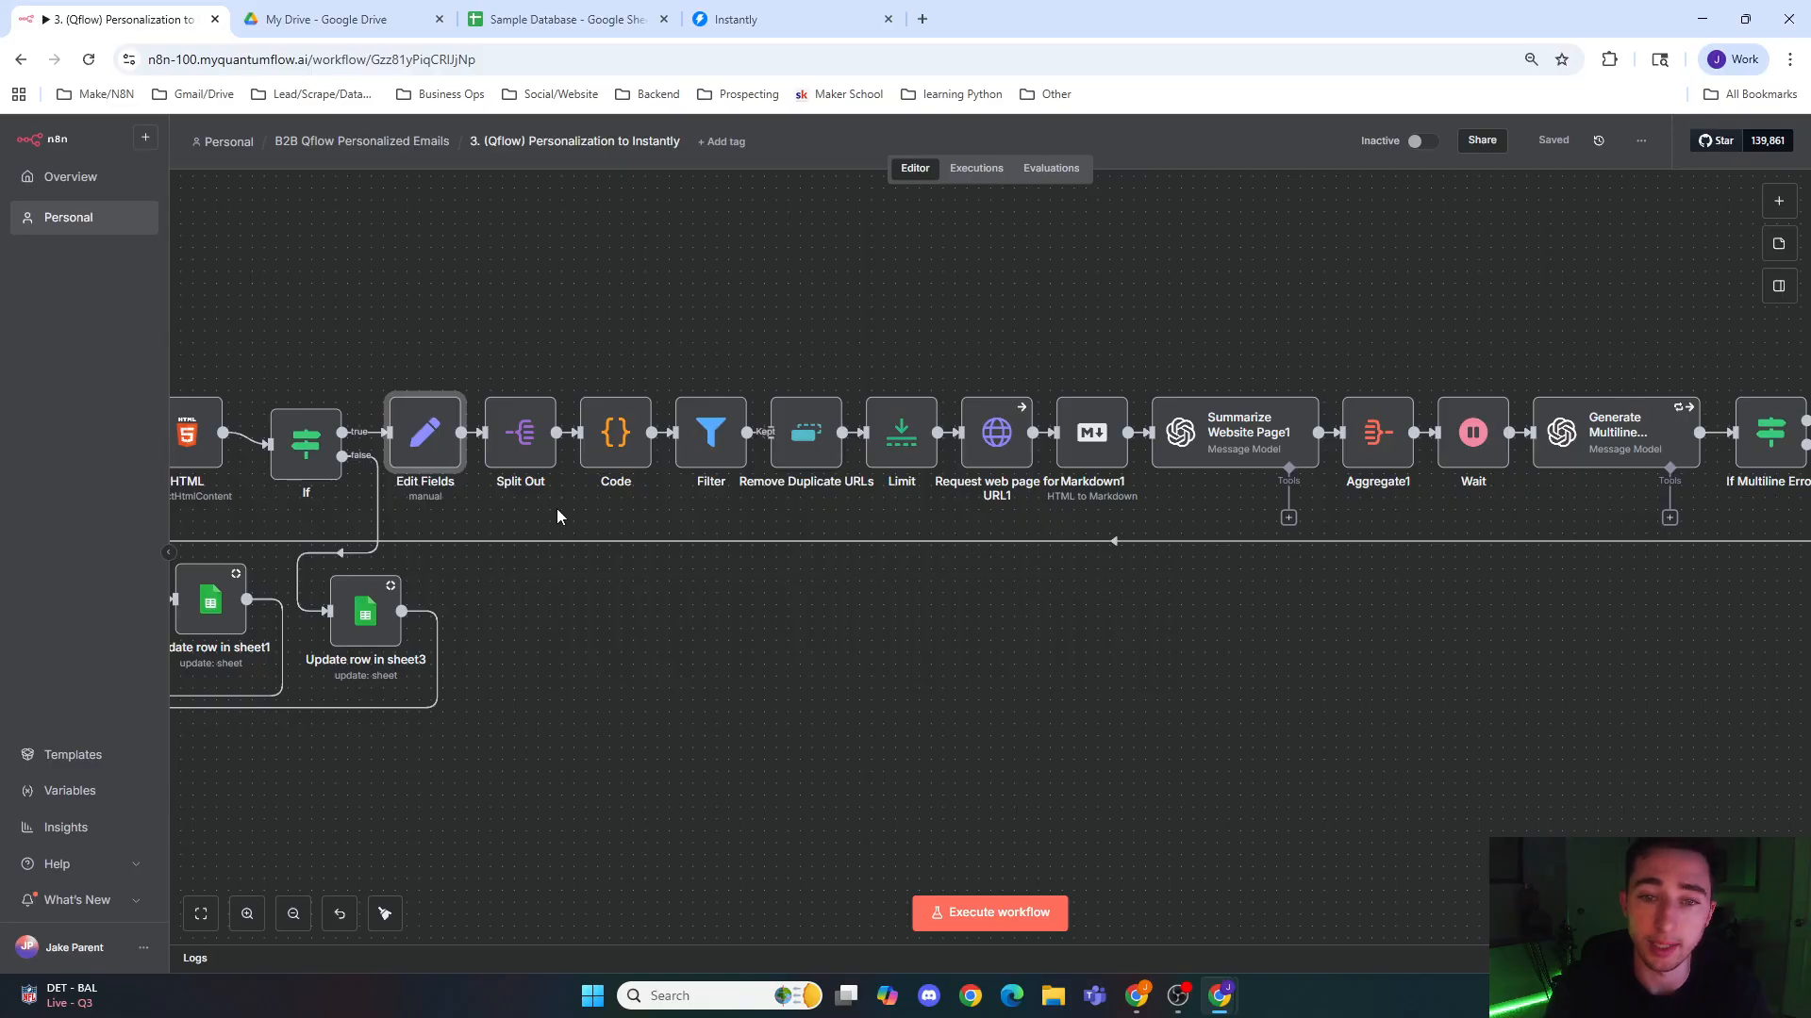
Step: Review the JavaScript in the Code node after Split Out that normalizes the links, and return to the canvas
{"action": "left_click", "coordinate": [527, 461]}
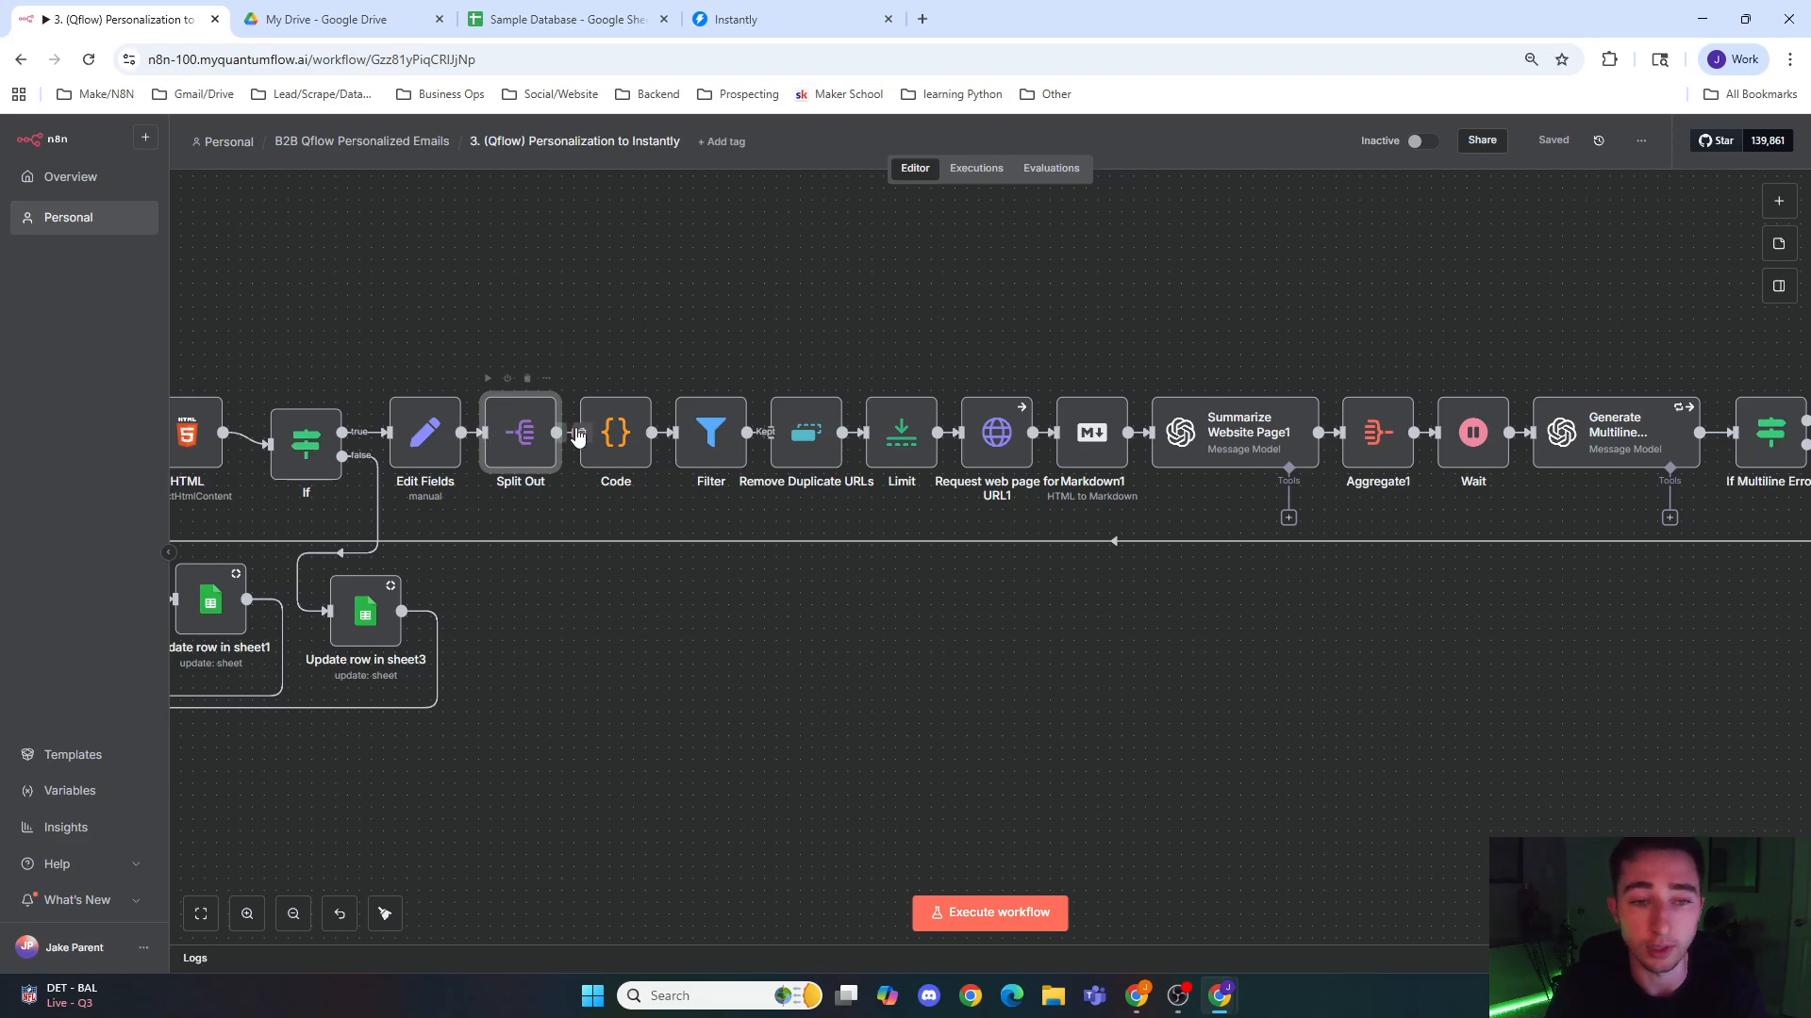
{"action": "left_click", "coordinate": [611, 436]}
{"action": "double_click", "coordinate": [611, 436]}
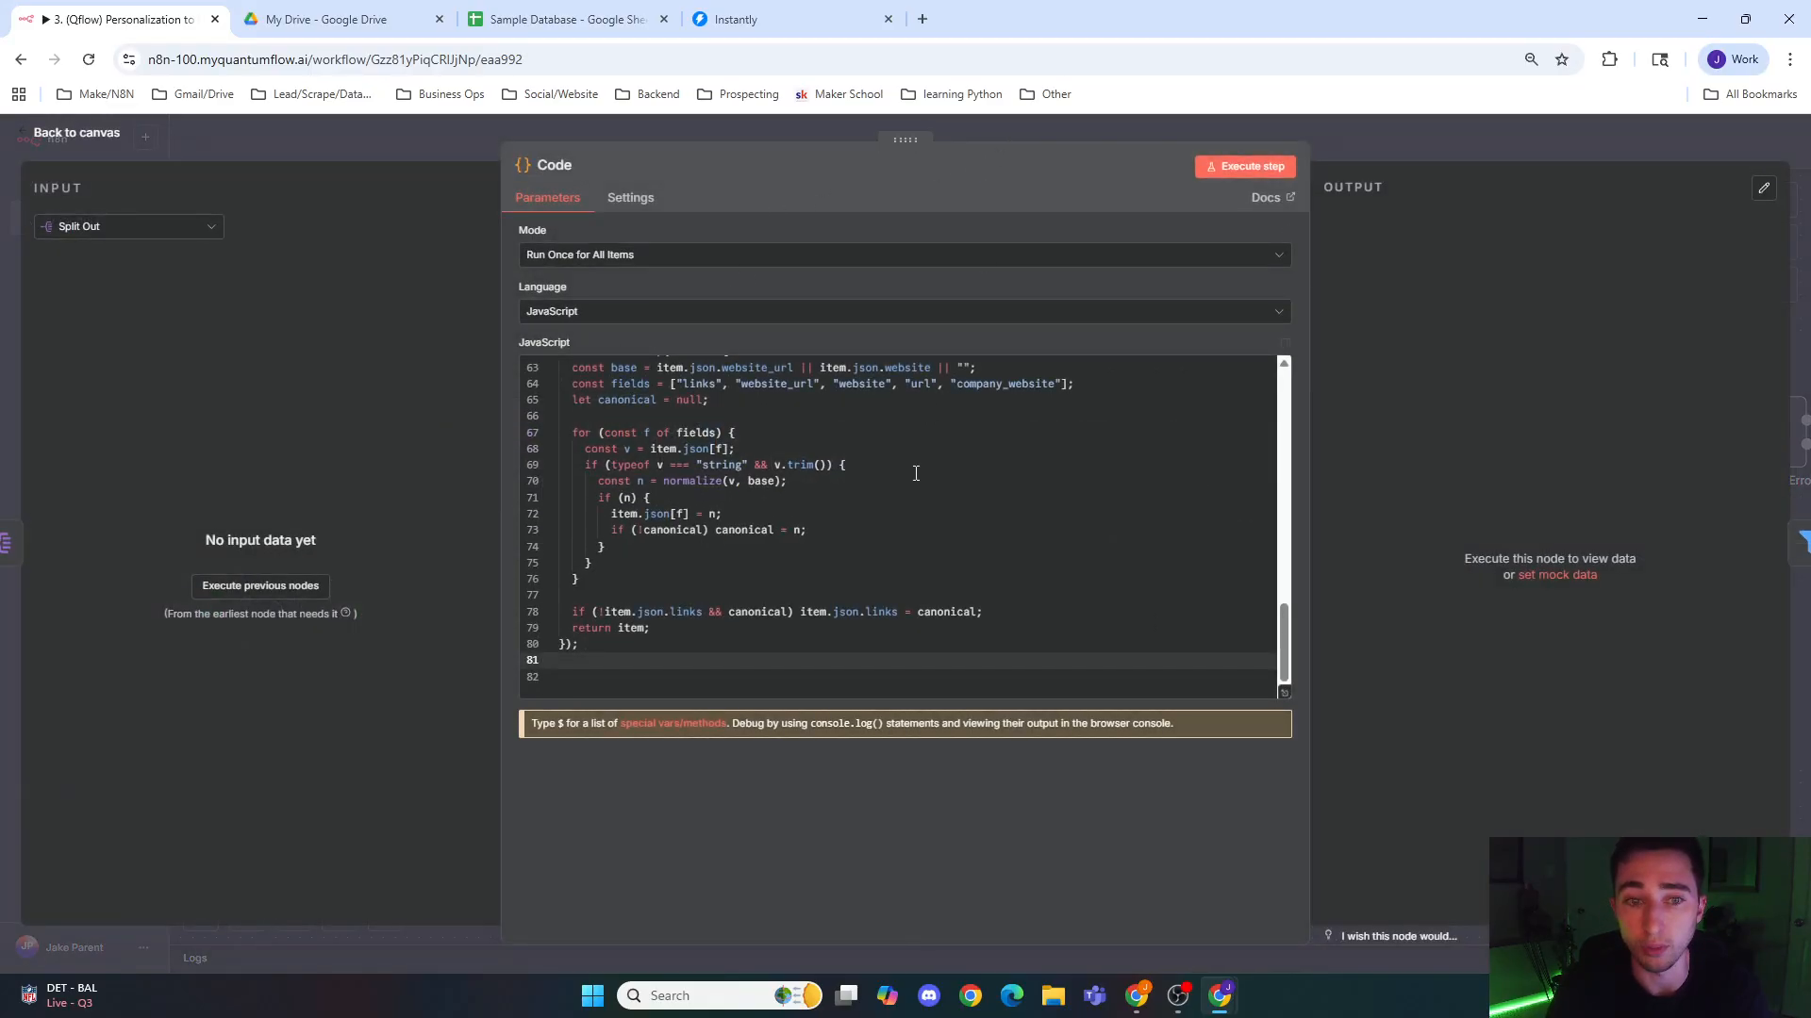
{"action": "scroll", "coordinate": [911, 490], "scroll_direction": "up", "scroll_amount": 11}
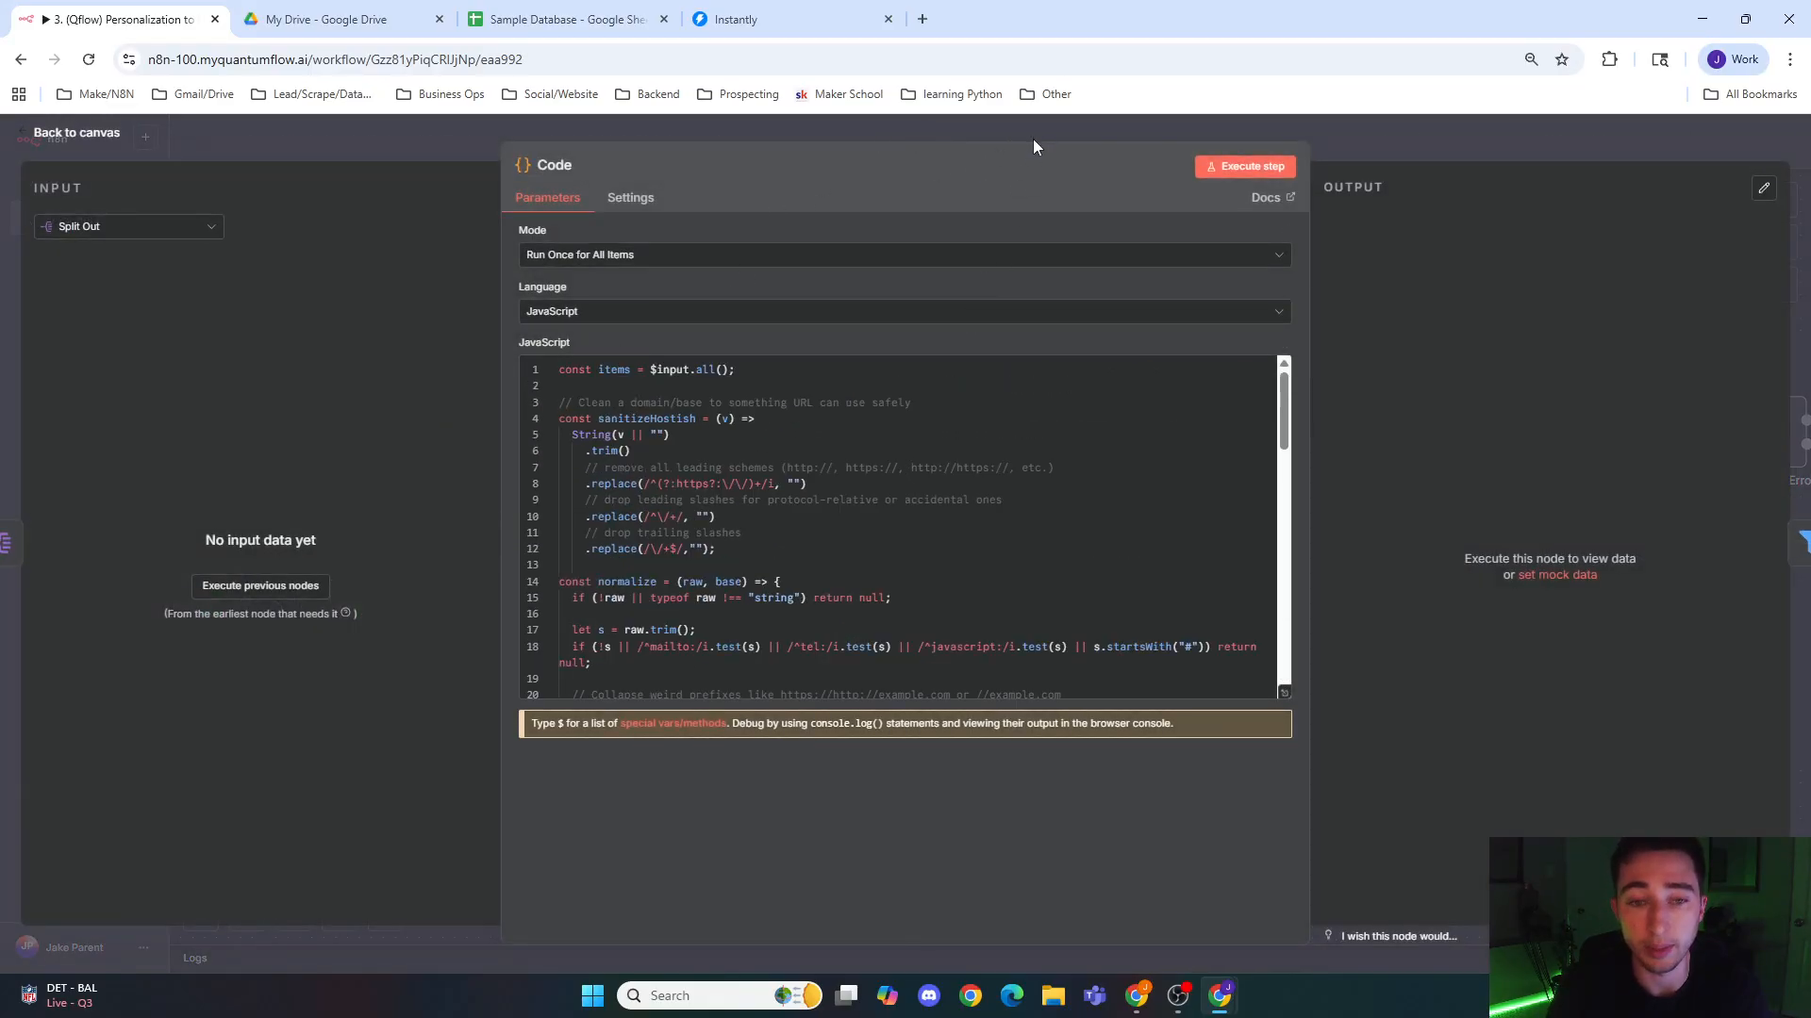
{"action": "left_click", "coordinate": [1032, 139]}
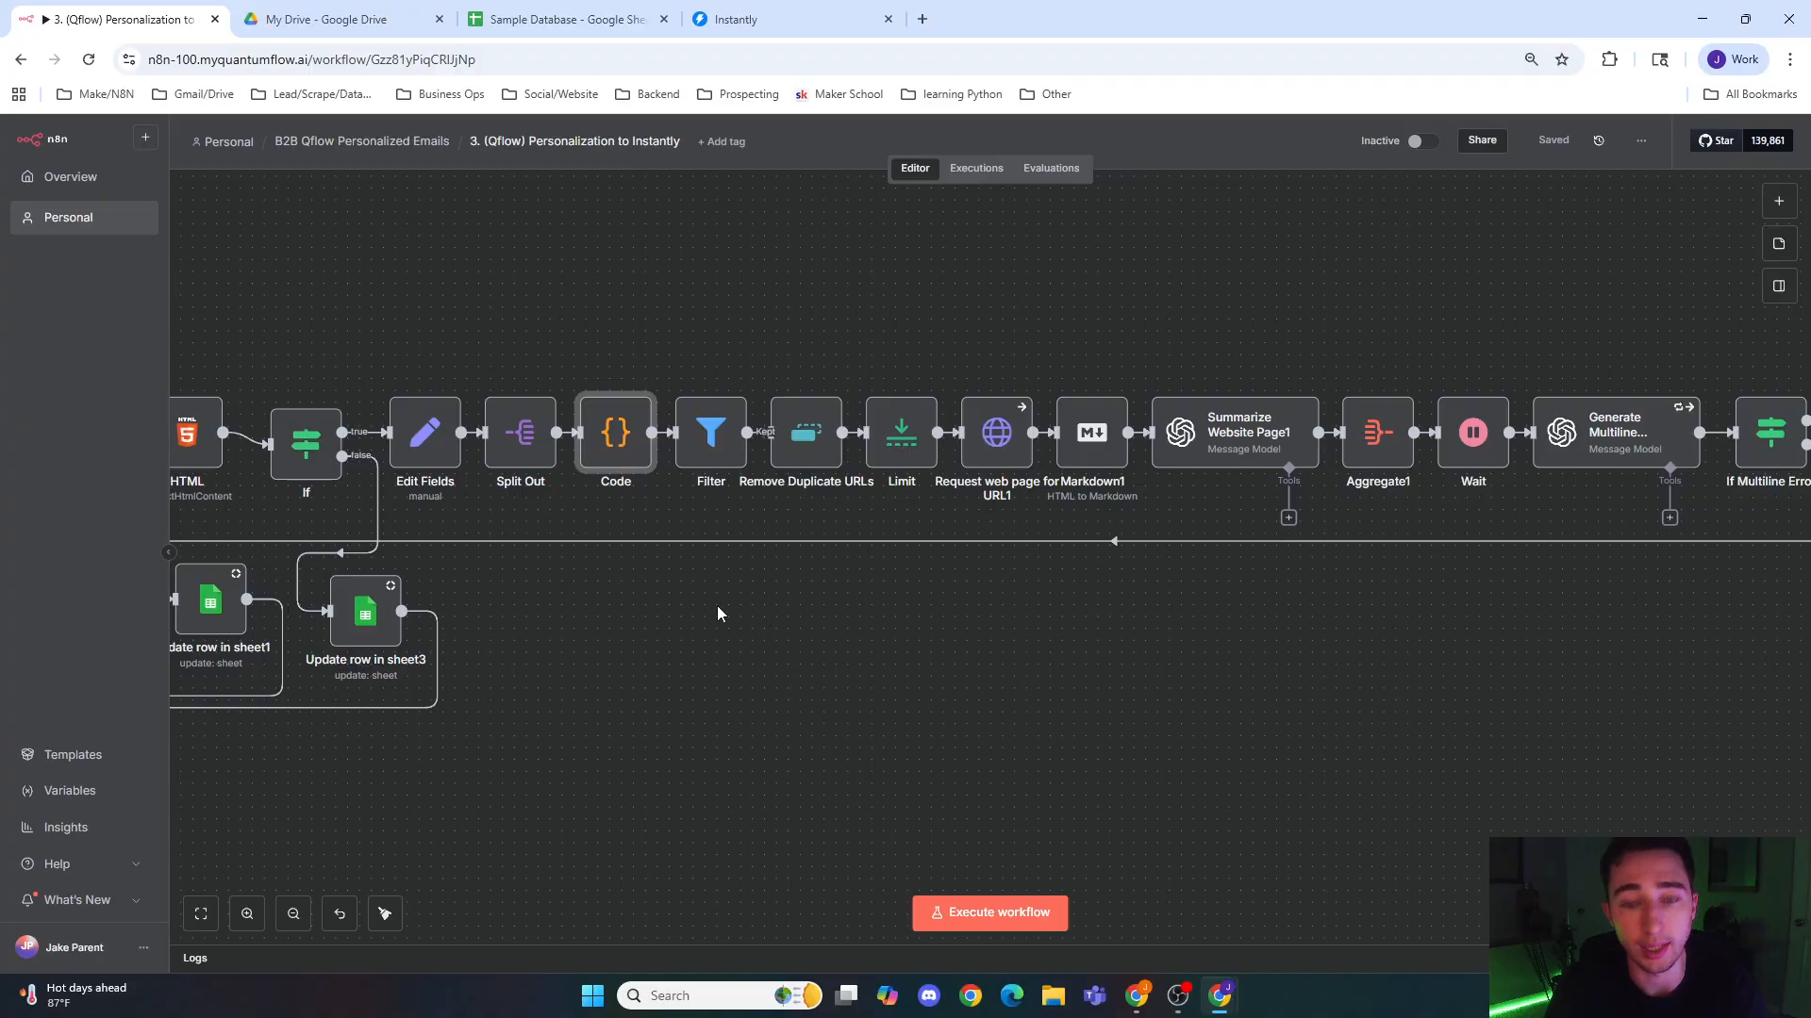
Step: Review the Filter node's condition on the links and cross-check it against the preceding Code node
{"action": "double_click", "coordinate": [713, 436]}
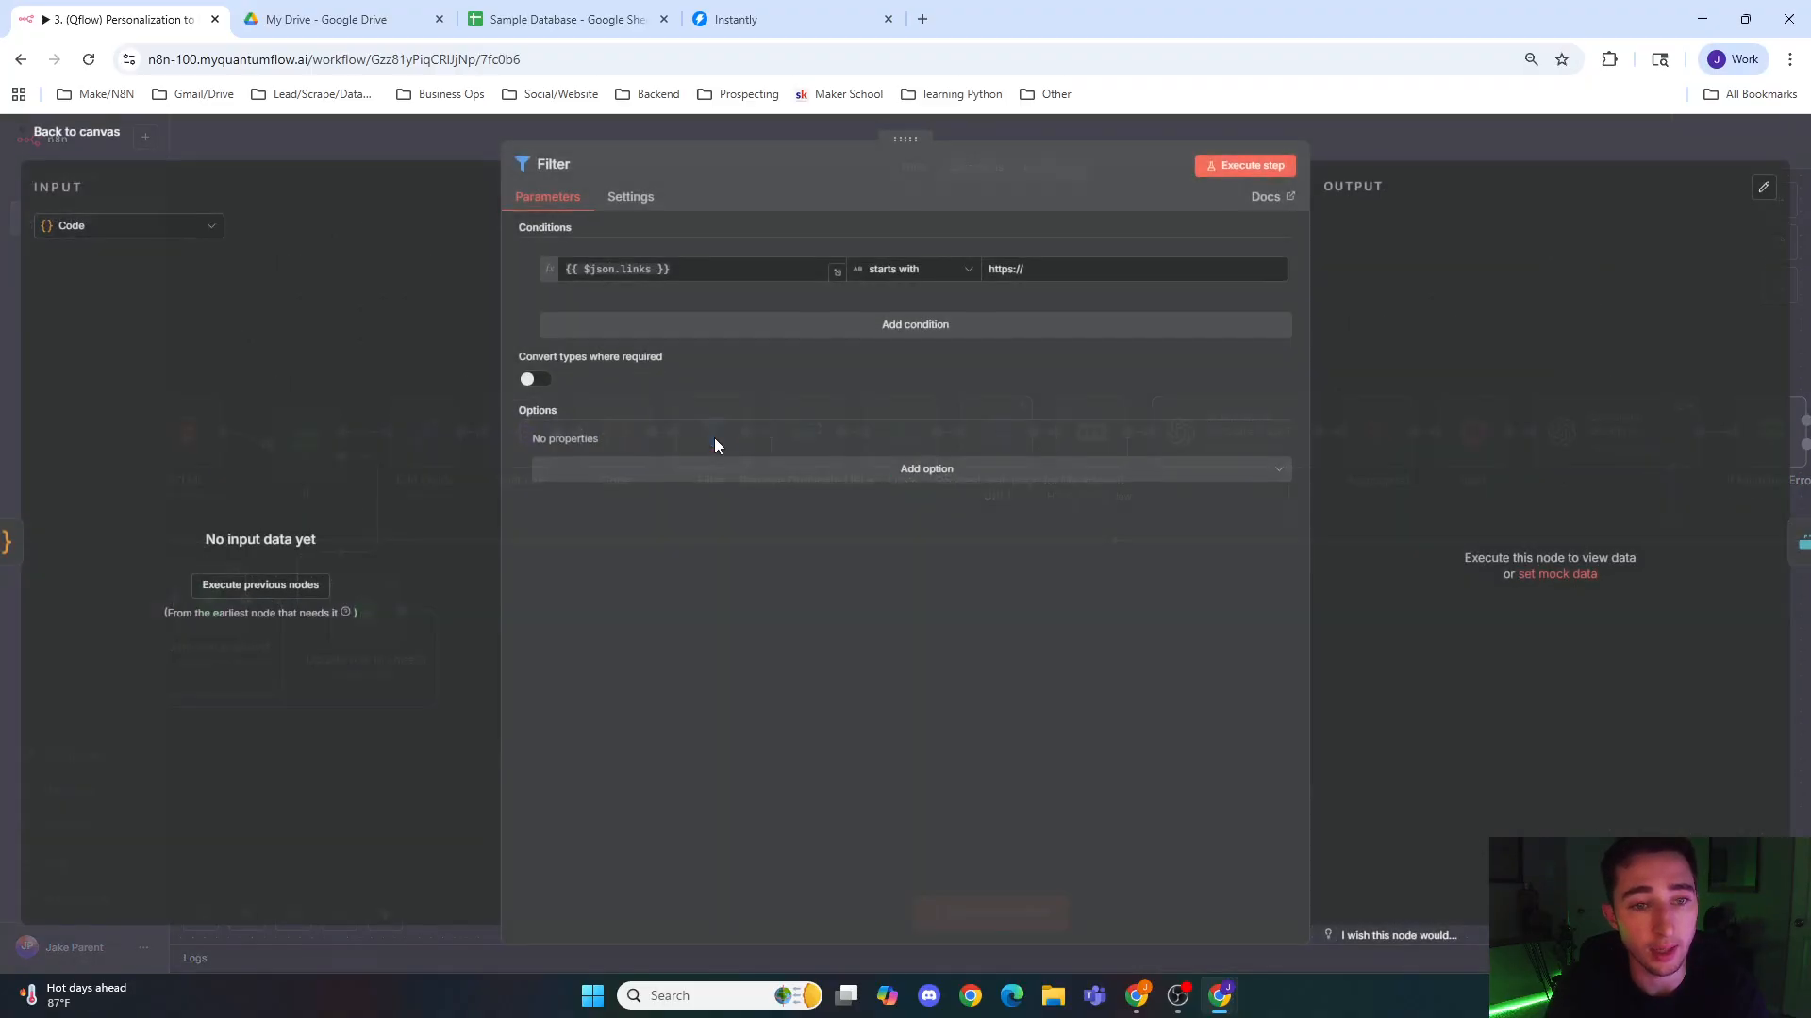
{"action": "left_click", "coordinate": [1046, 260]}
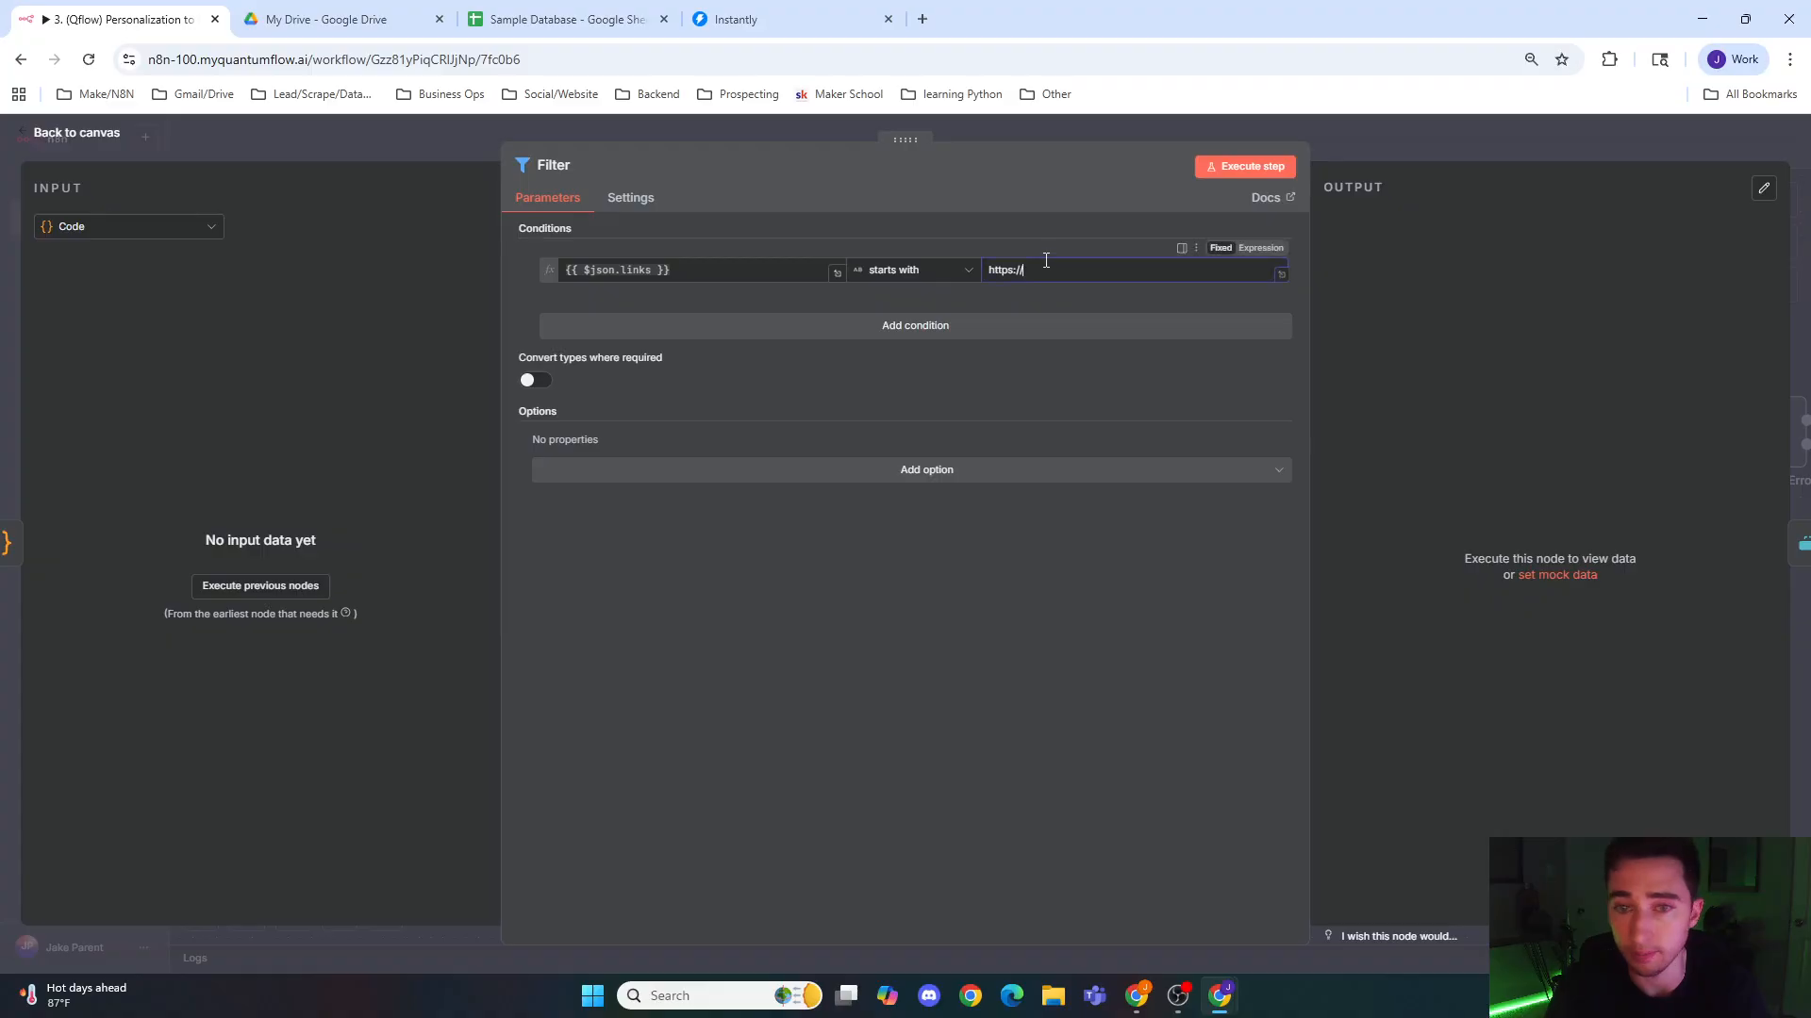
{"action": "left_click", "coordinate": [1023, 140]}
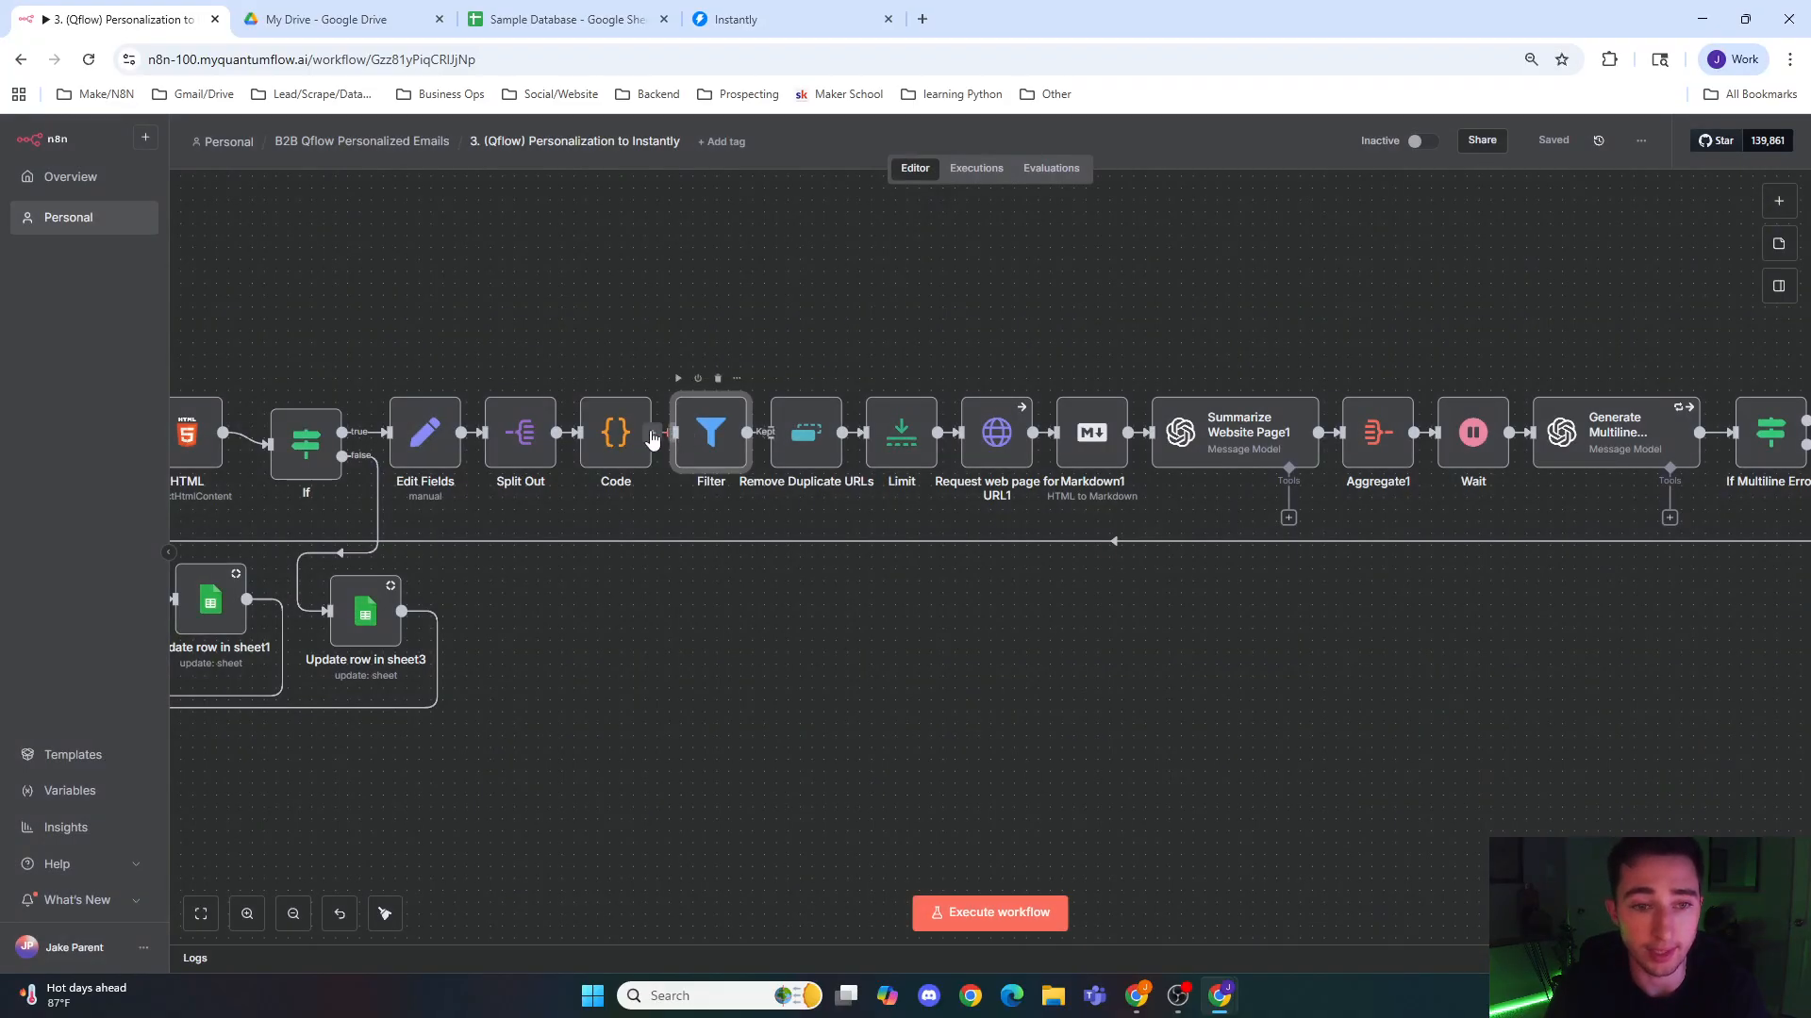
{"action": "double_click", "coordinate": [606, 443]}
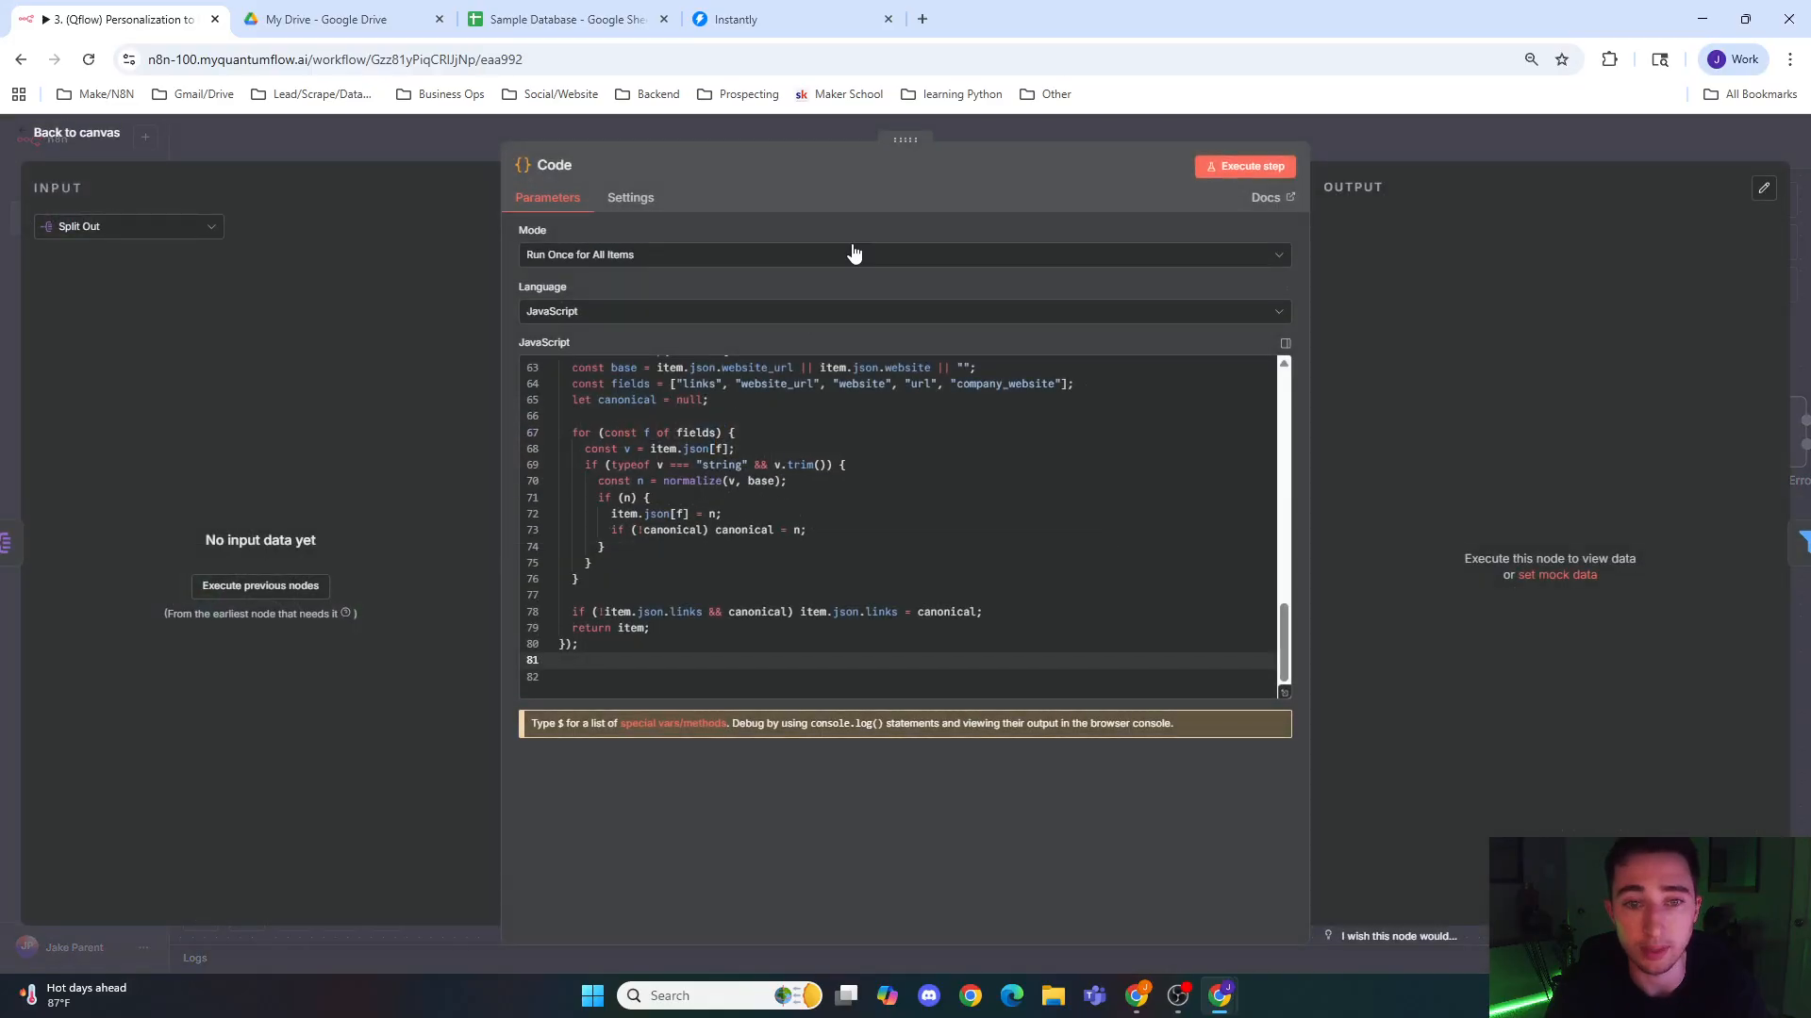
{"action": "left_click", "coordinate": [987, 124]}
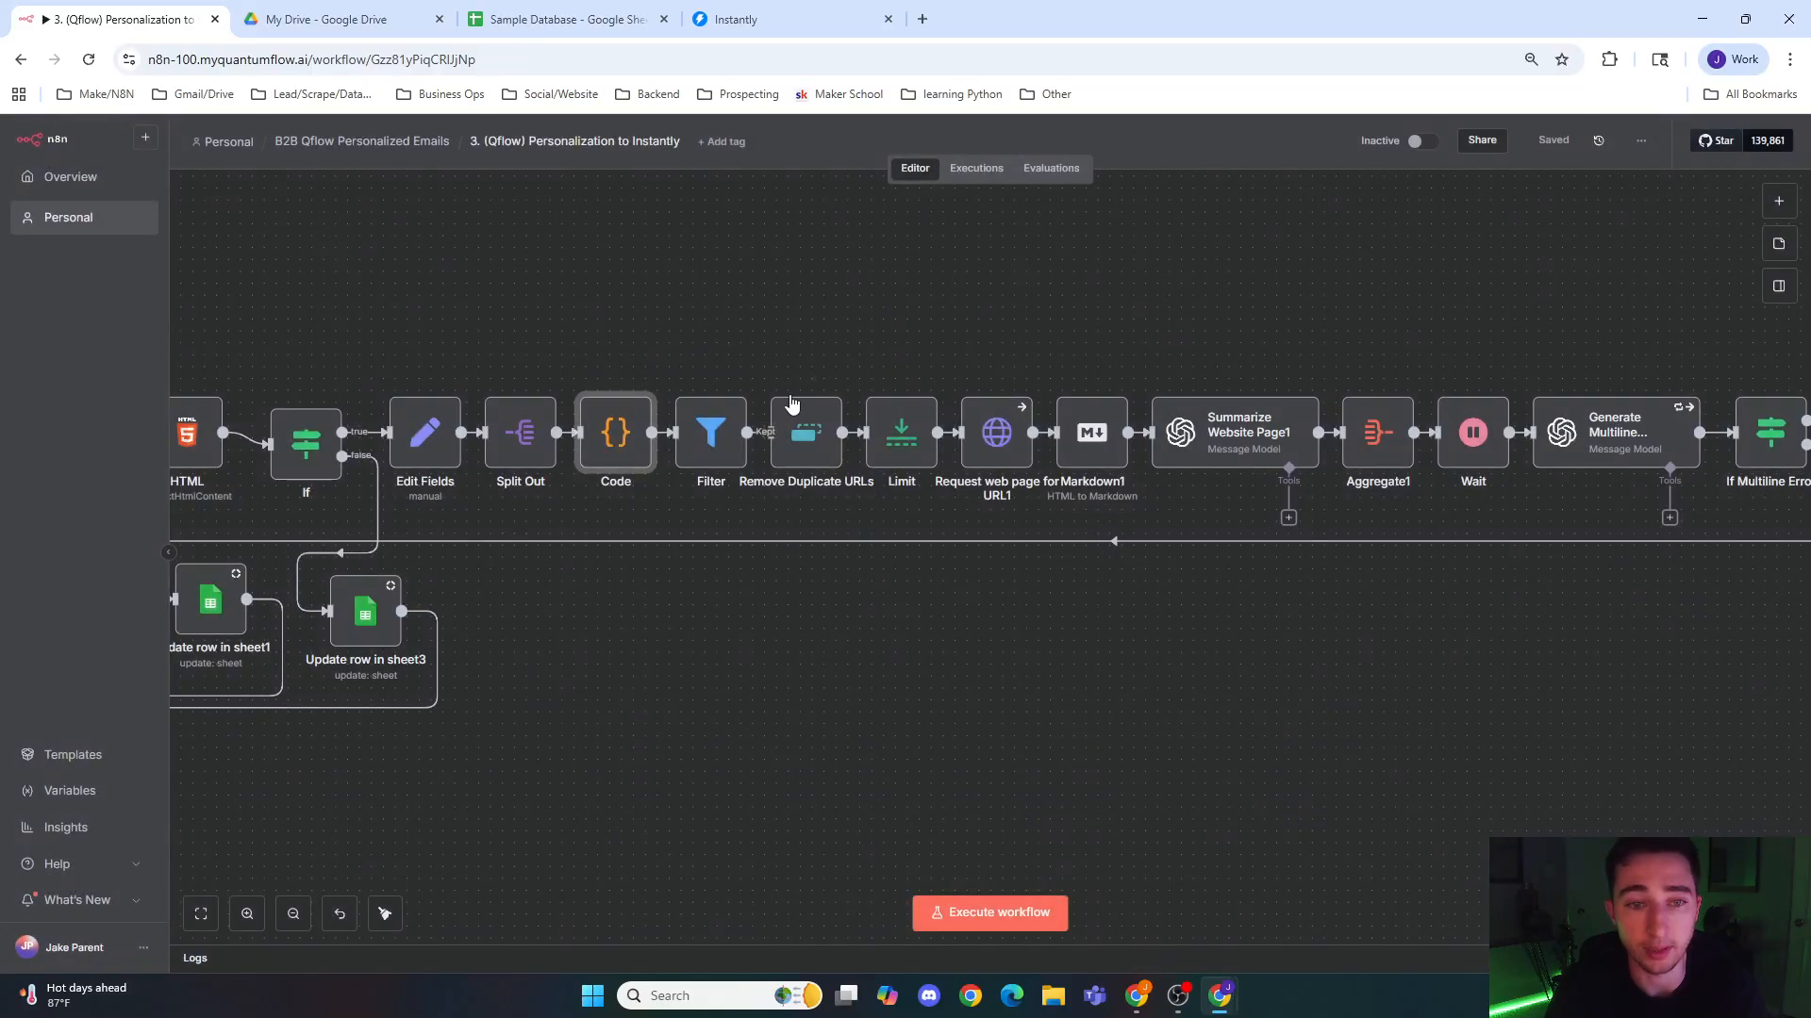
{"action": "double_click", "coordinate": [723, 447]}
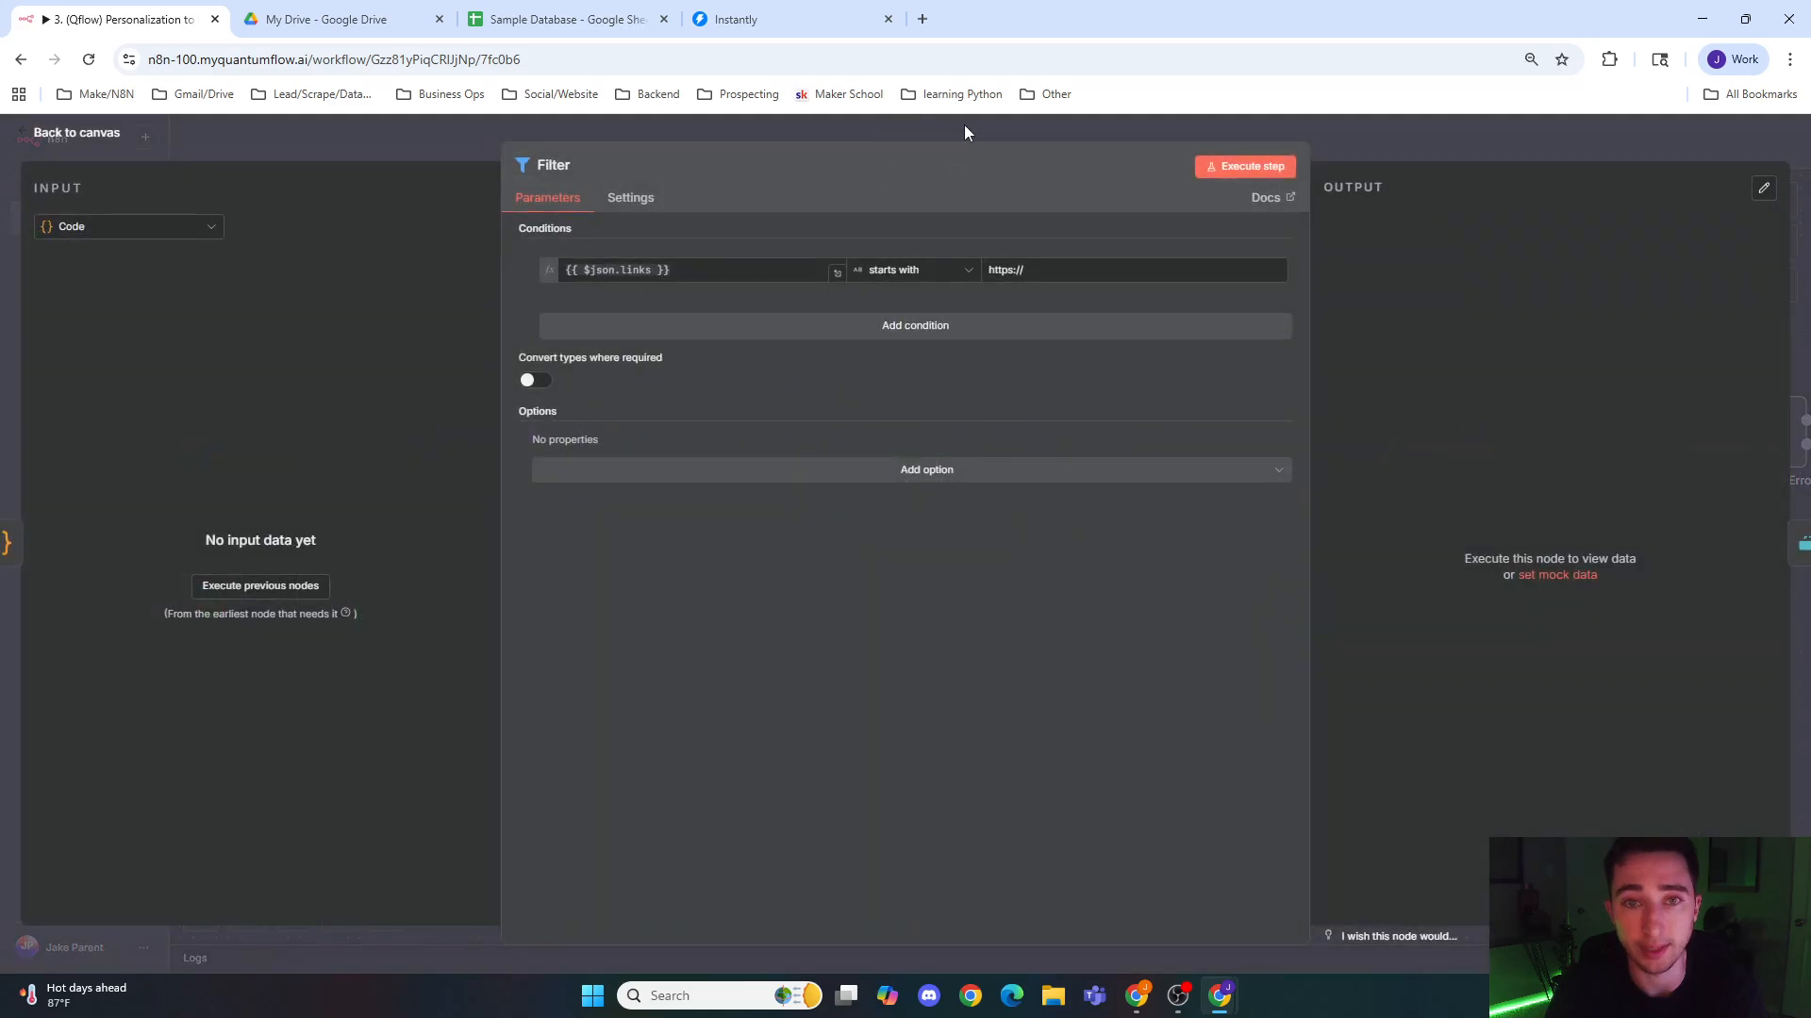
{"action": "left_click", "coordinate": [959, 121]}
Step: Inspect the Remove Duplicate URLs and Limit nodes and return to the canvas
{"action": "left_click", "coordinate": [809, 441]}
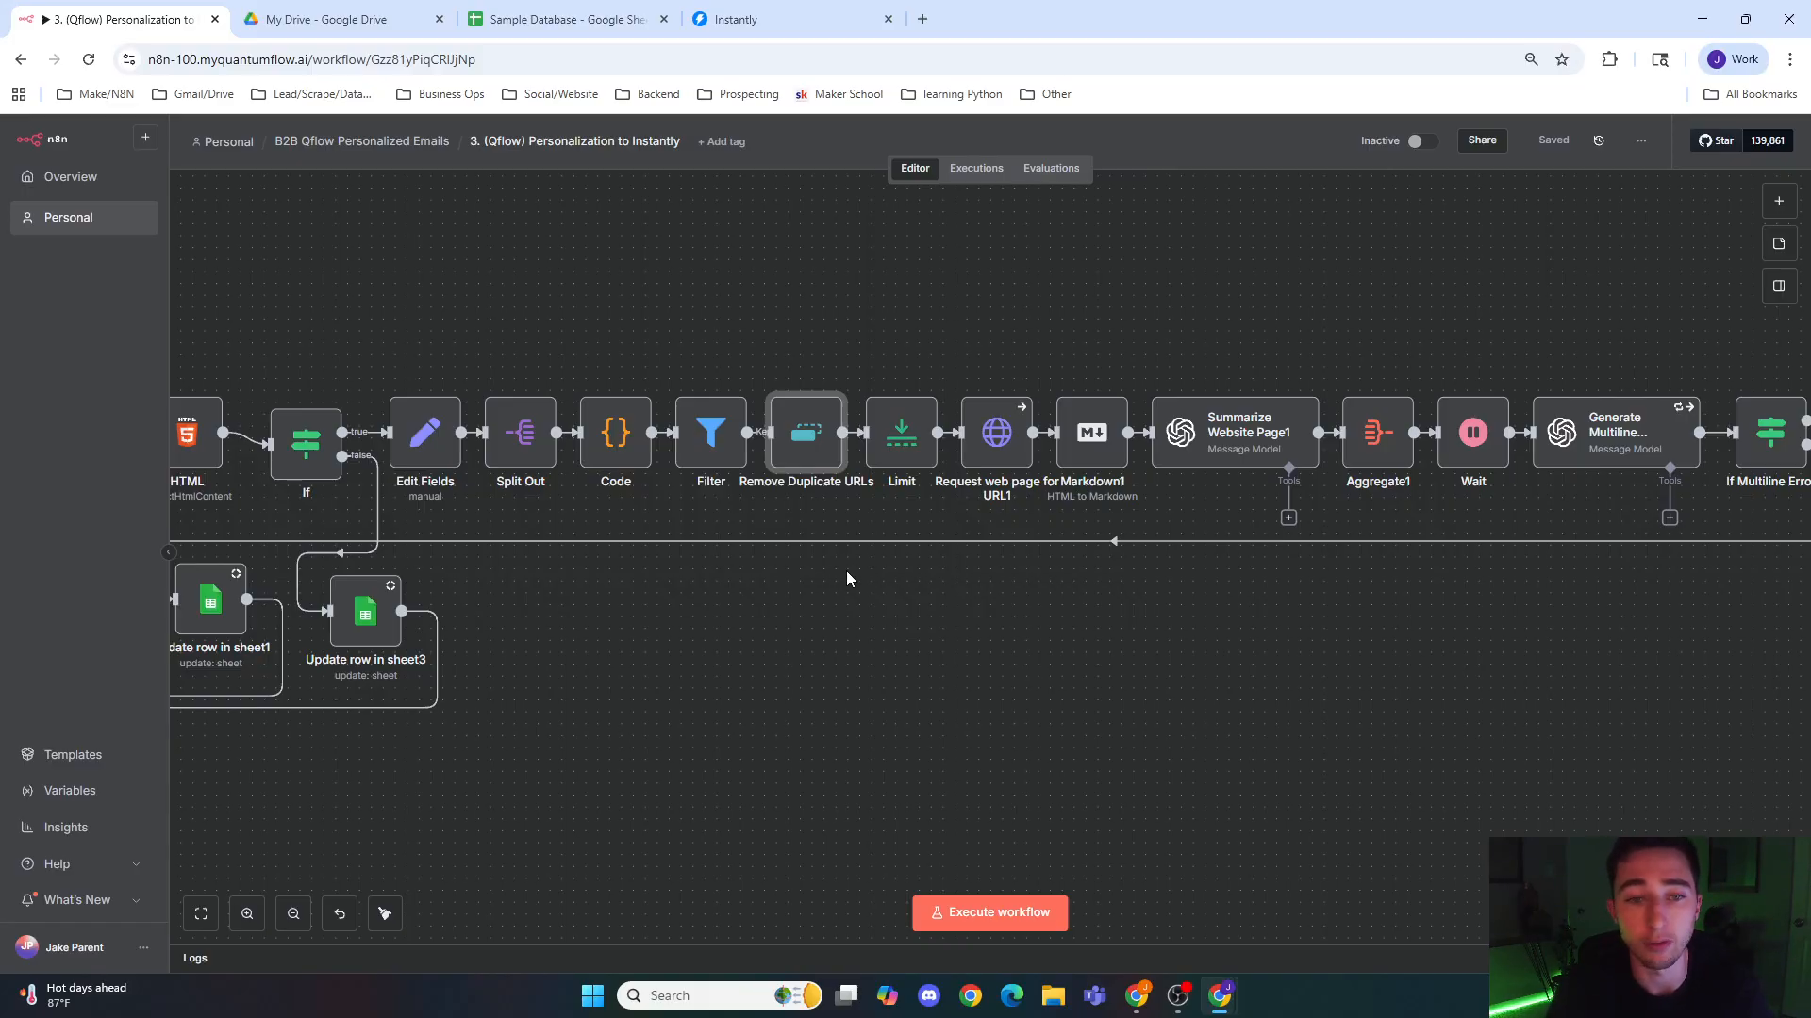
{"action": "left_click", "coordinate": [897, 456]}
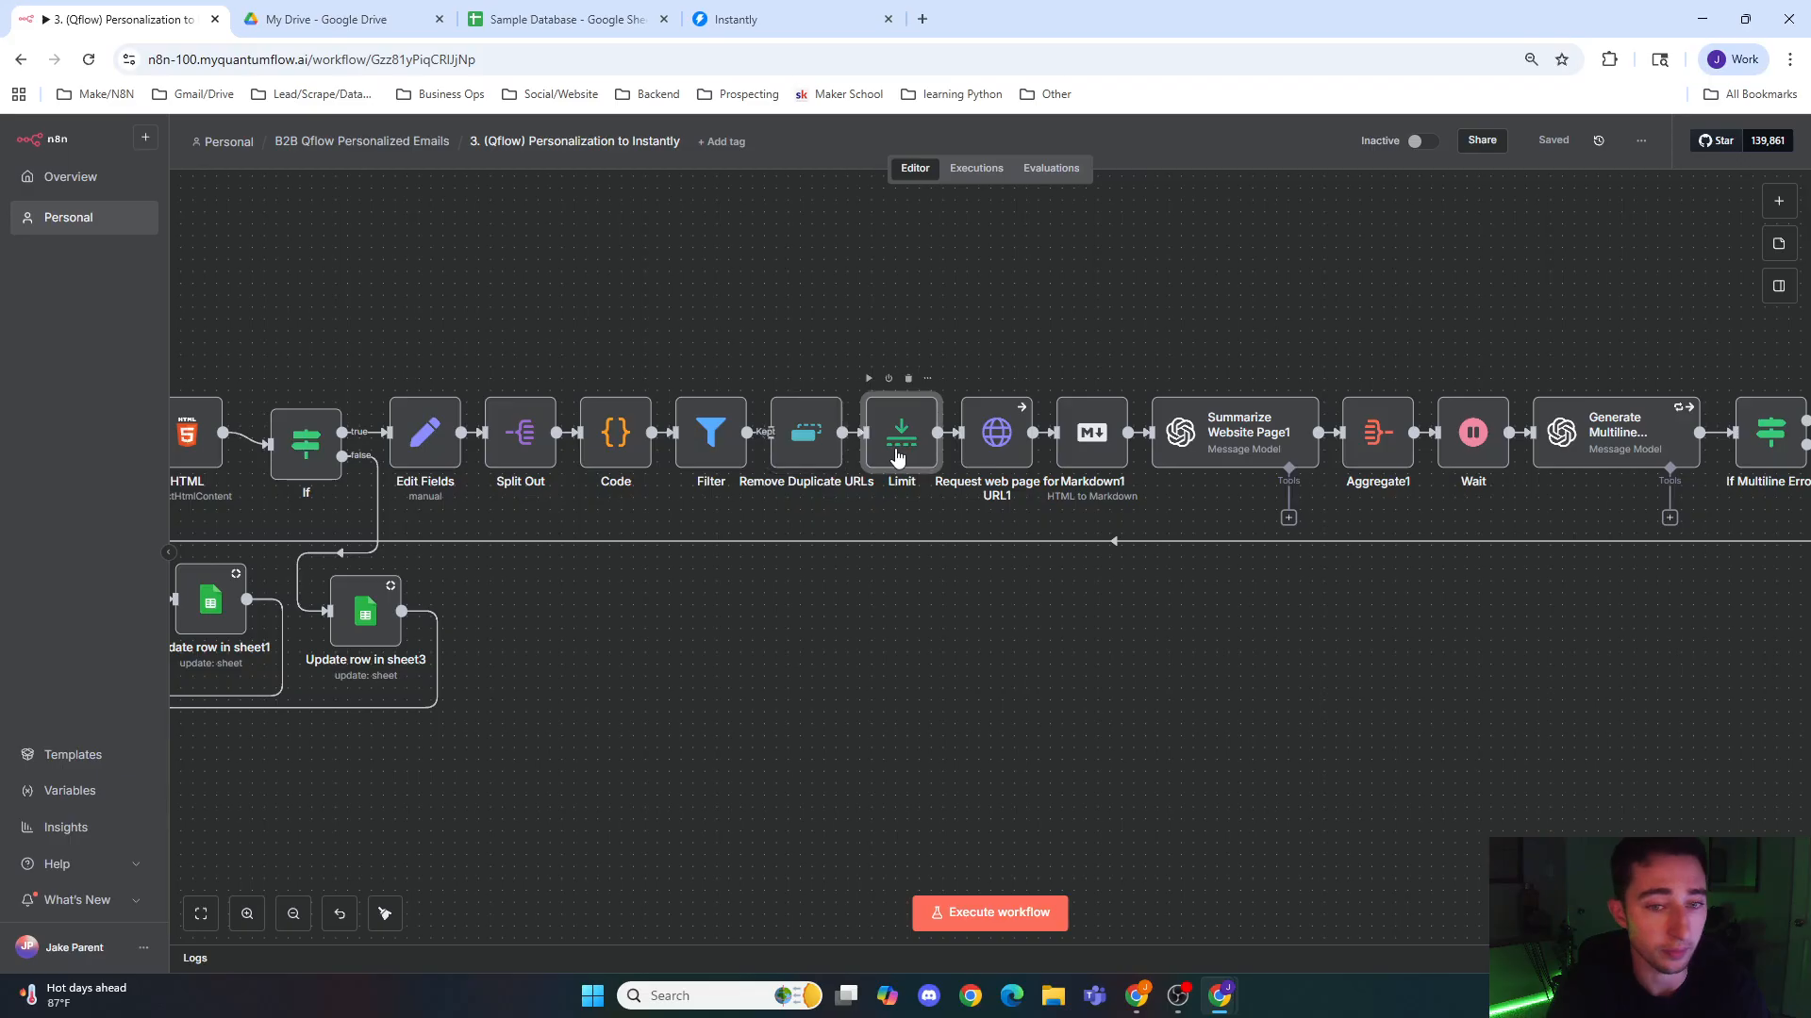
{"action": "double_click", "coordinate": [897, 457]}
{"action": "left_click", "coordinate": [673, 143]}
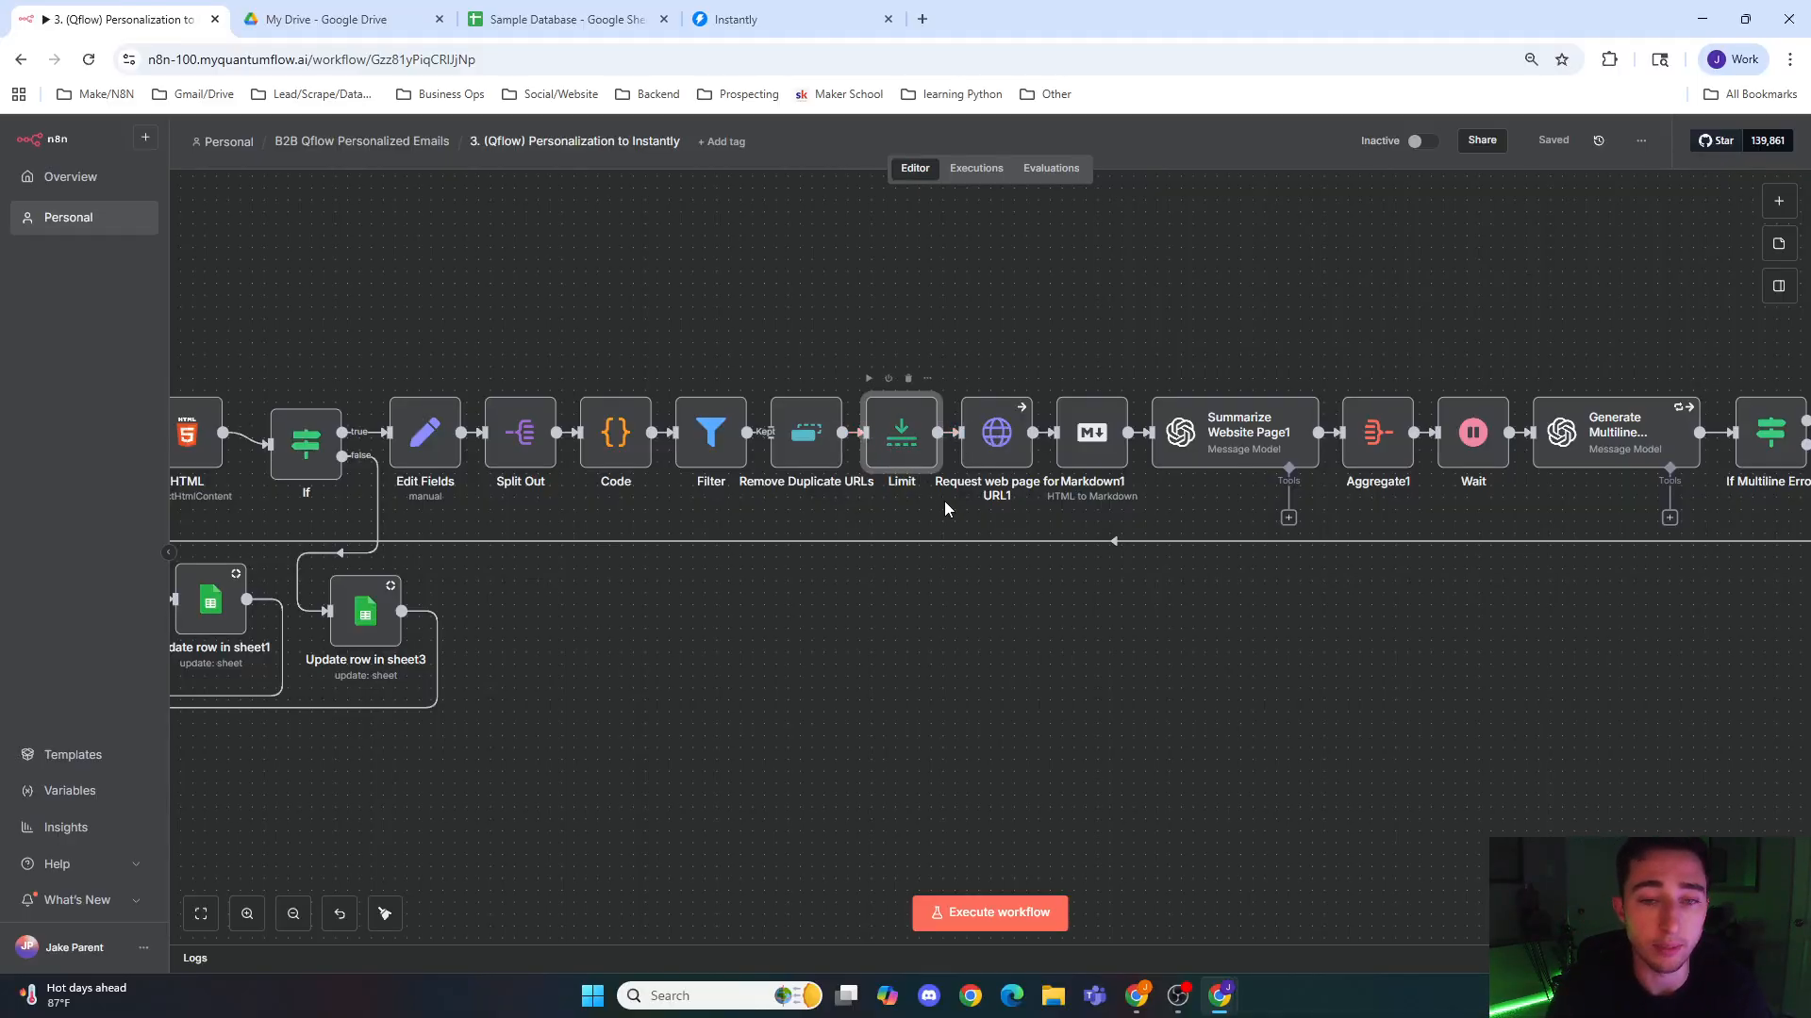
Step: Review the settings of the Request web page for URL1 node and the Markdown1 node that follows it
{"action": "double_click", "coordinate": [993, 438]}
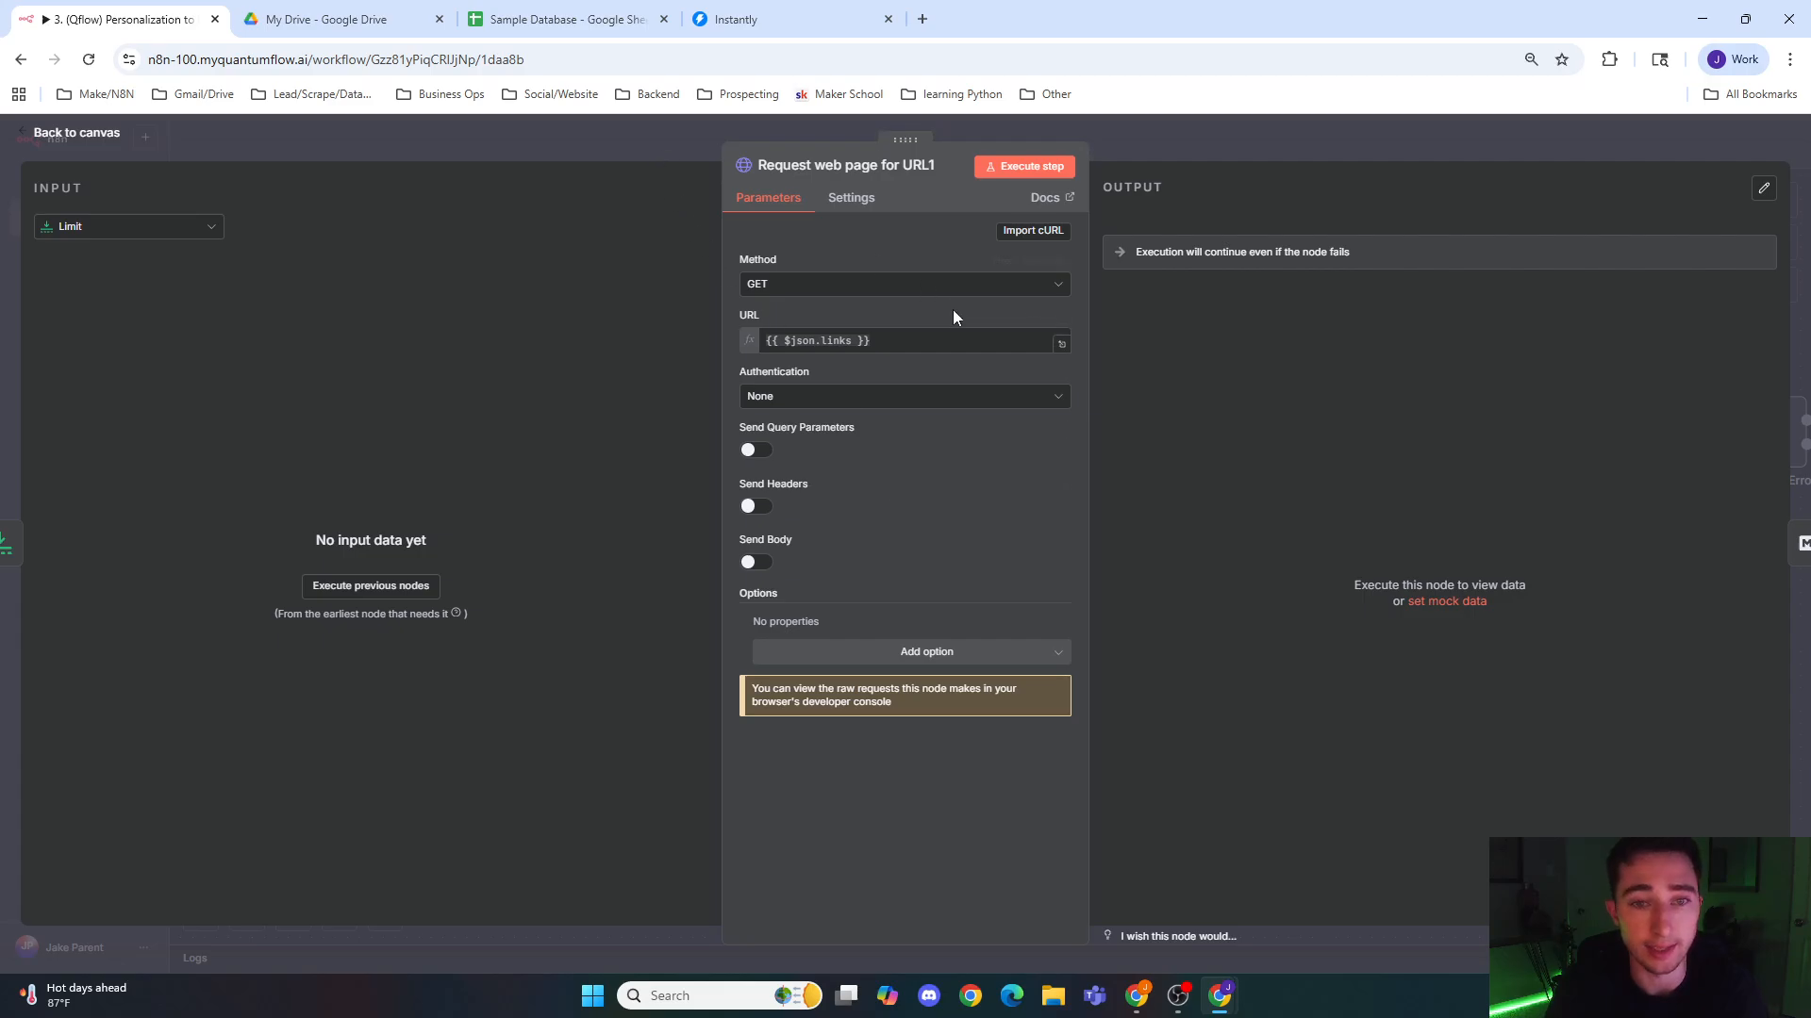
{"action": "left_click", "coordinate": [641, 121]}
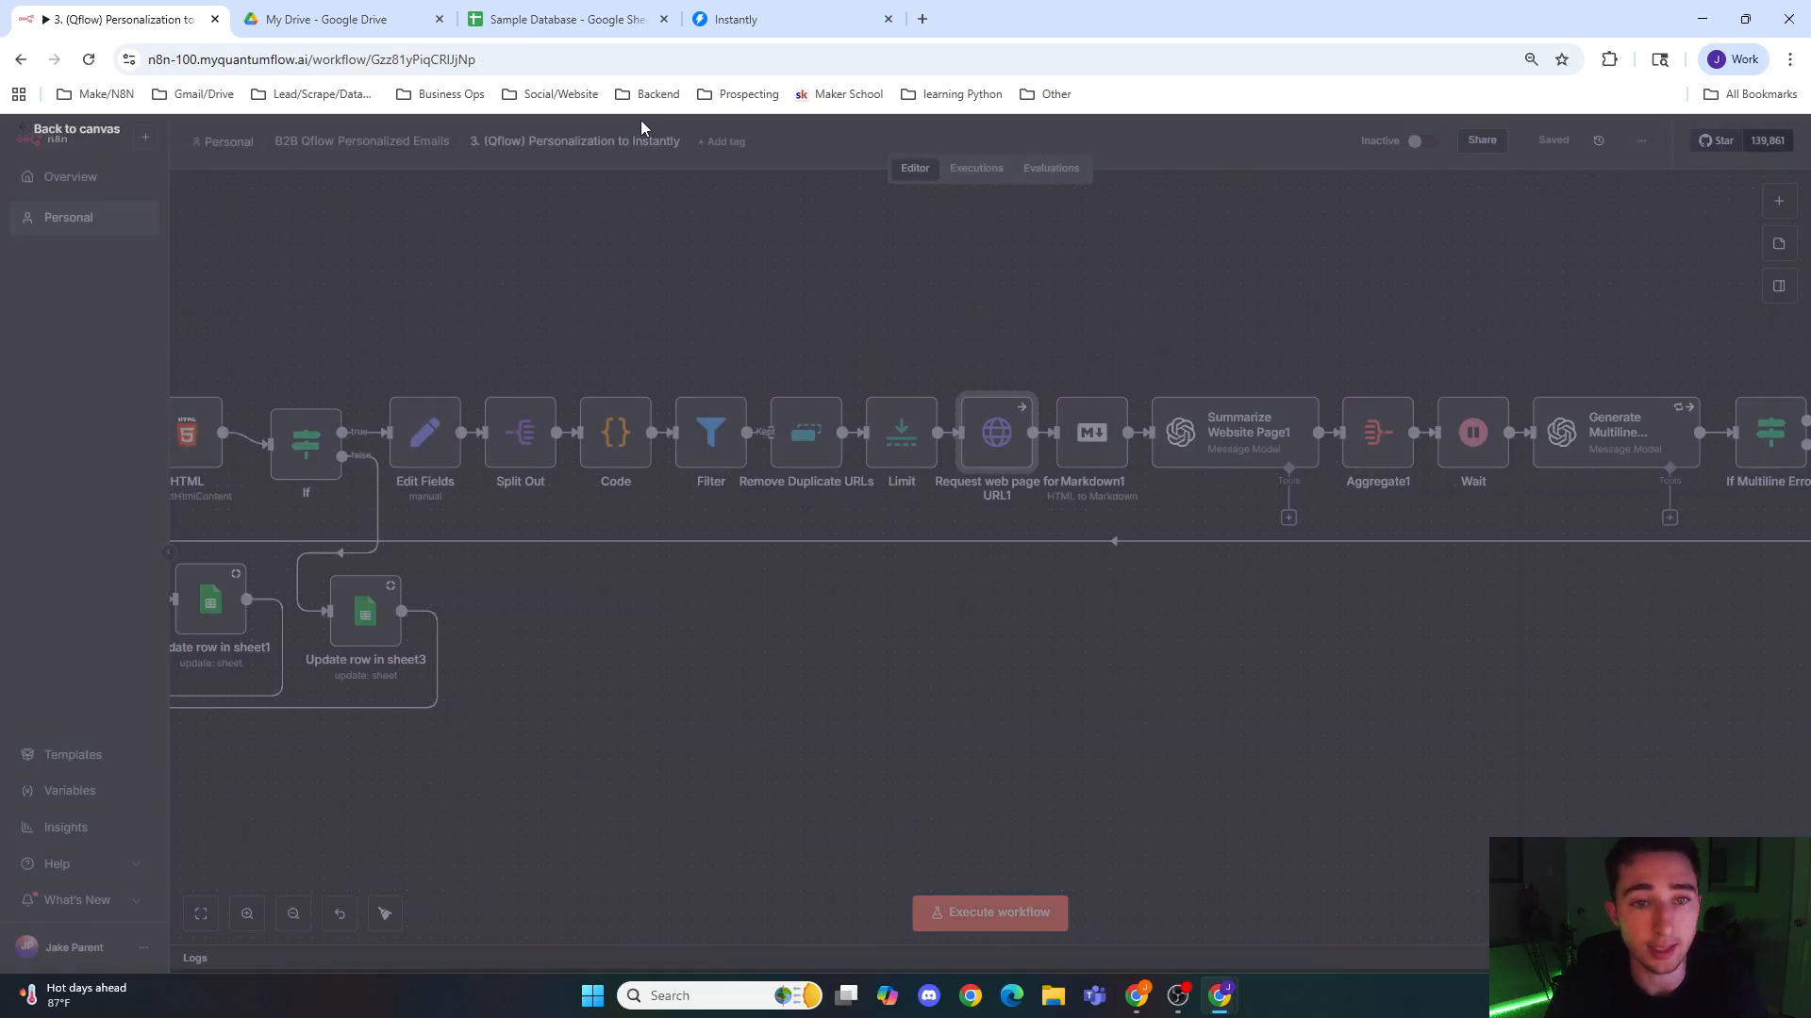
{"action": "left_click", "coordinate": [1109, 451]}
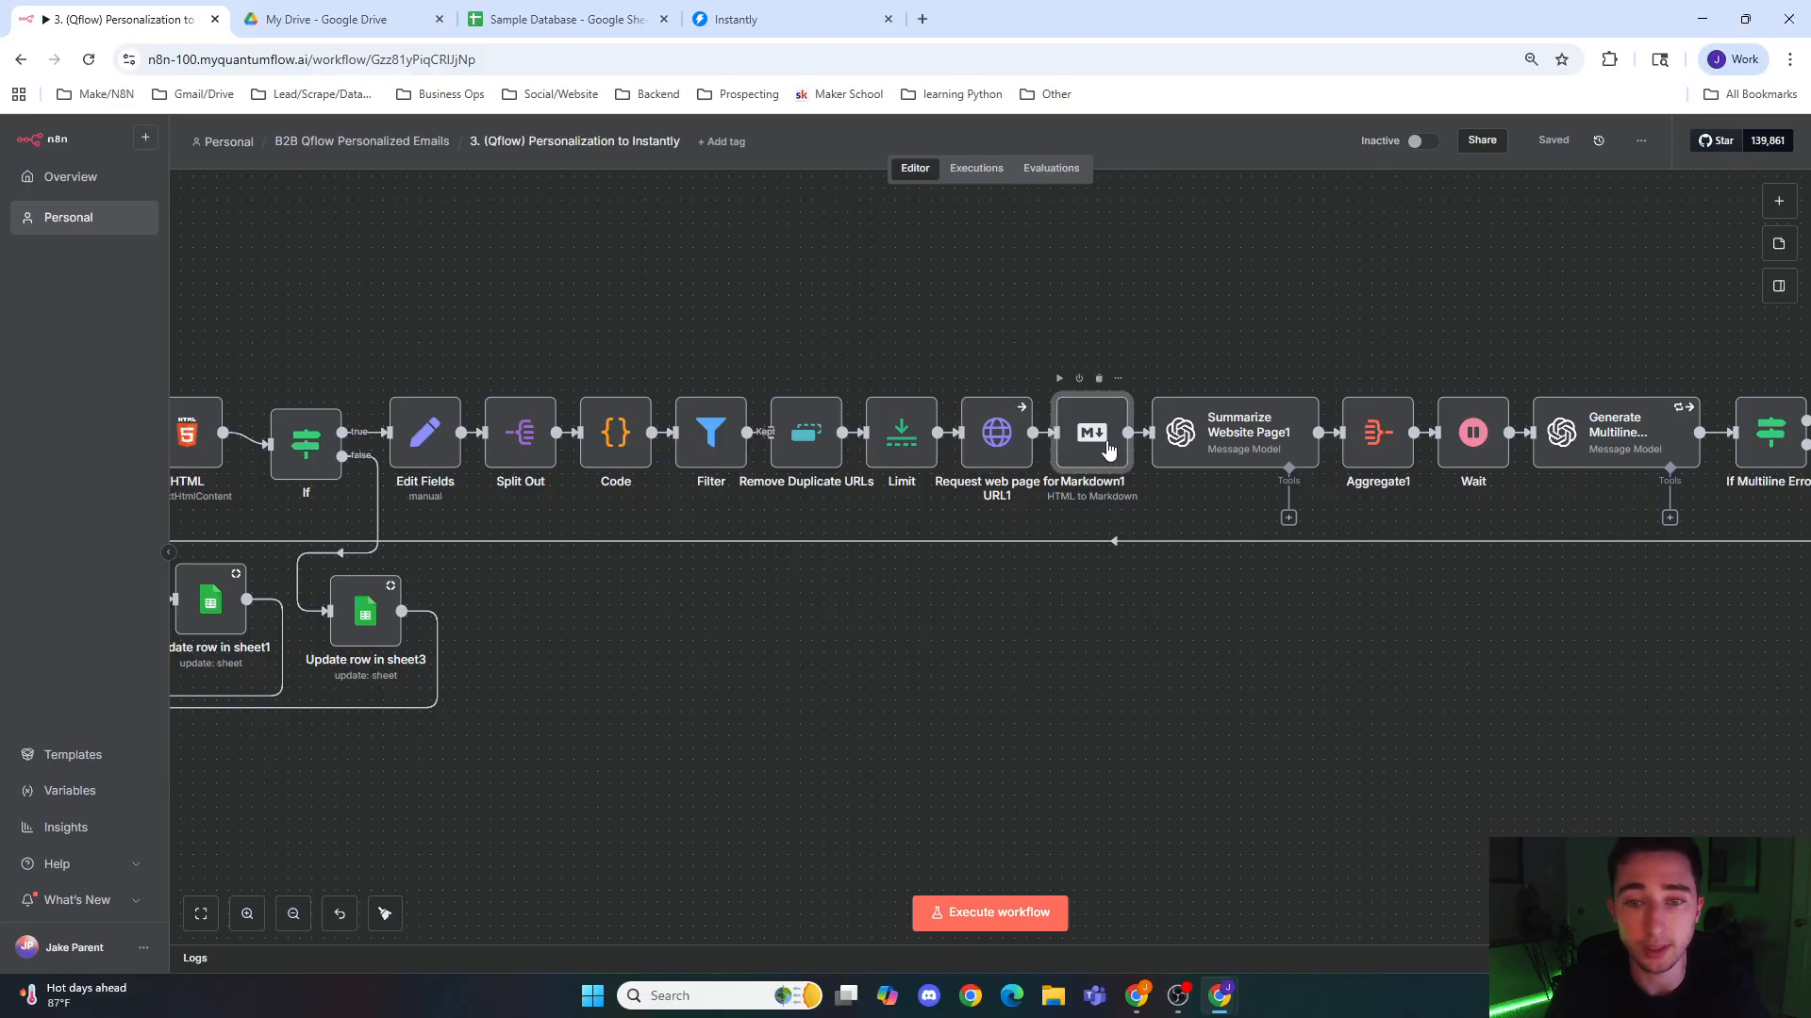
{"action": "double_click", "coordinate": [1109, 451]}
{"action": "left_click", "coordinate": [1174, 138]}
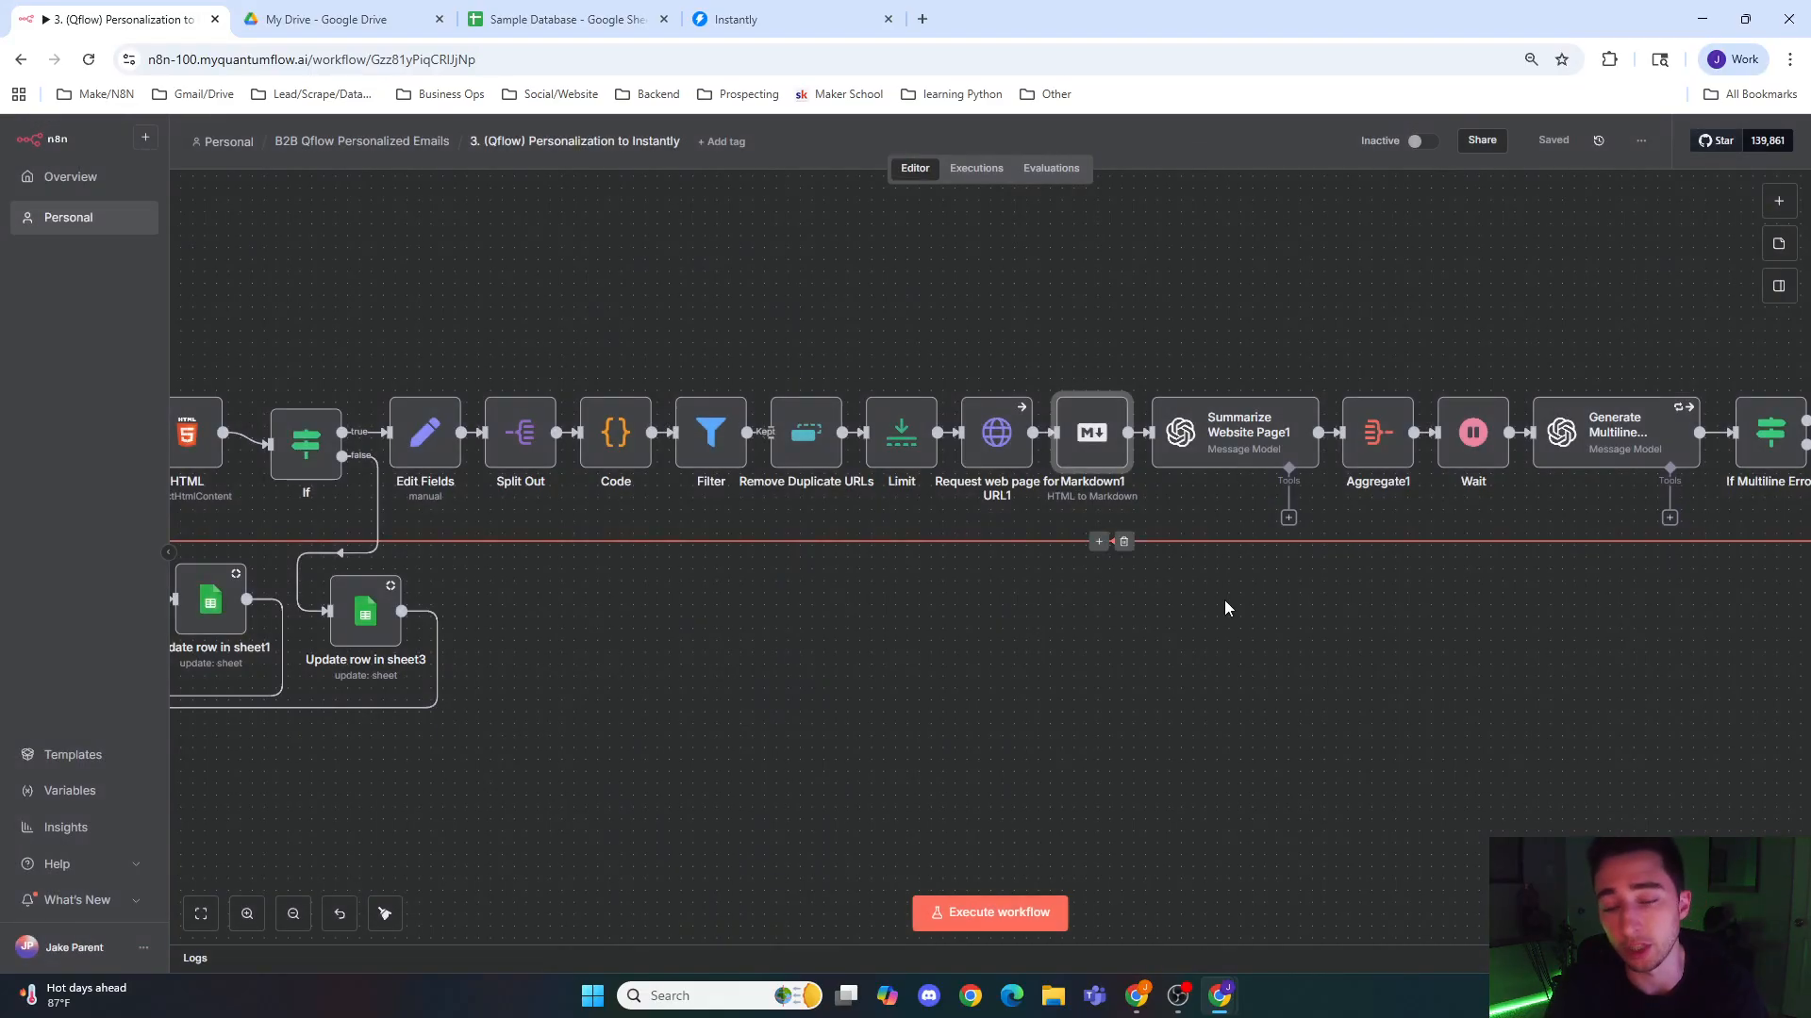
Step: Look through the model and prompts in Summarize Website Page1 and the settings of the Aggregate1 node
{"action": "left_click_drag", "start_coordinate": [1221, 636], "coordinate": [785, 739]}
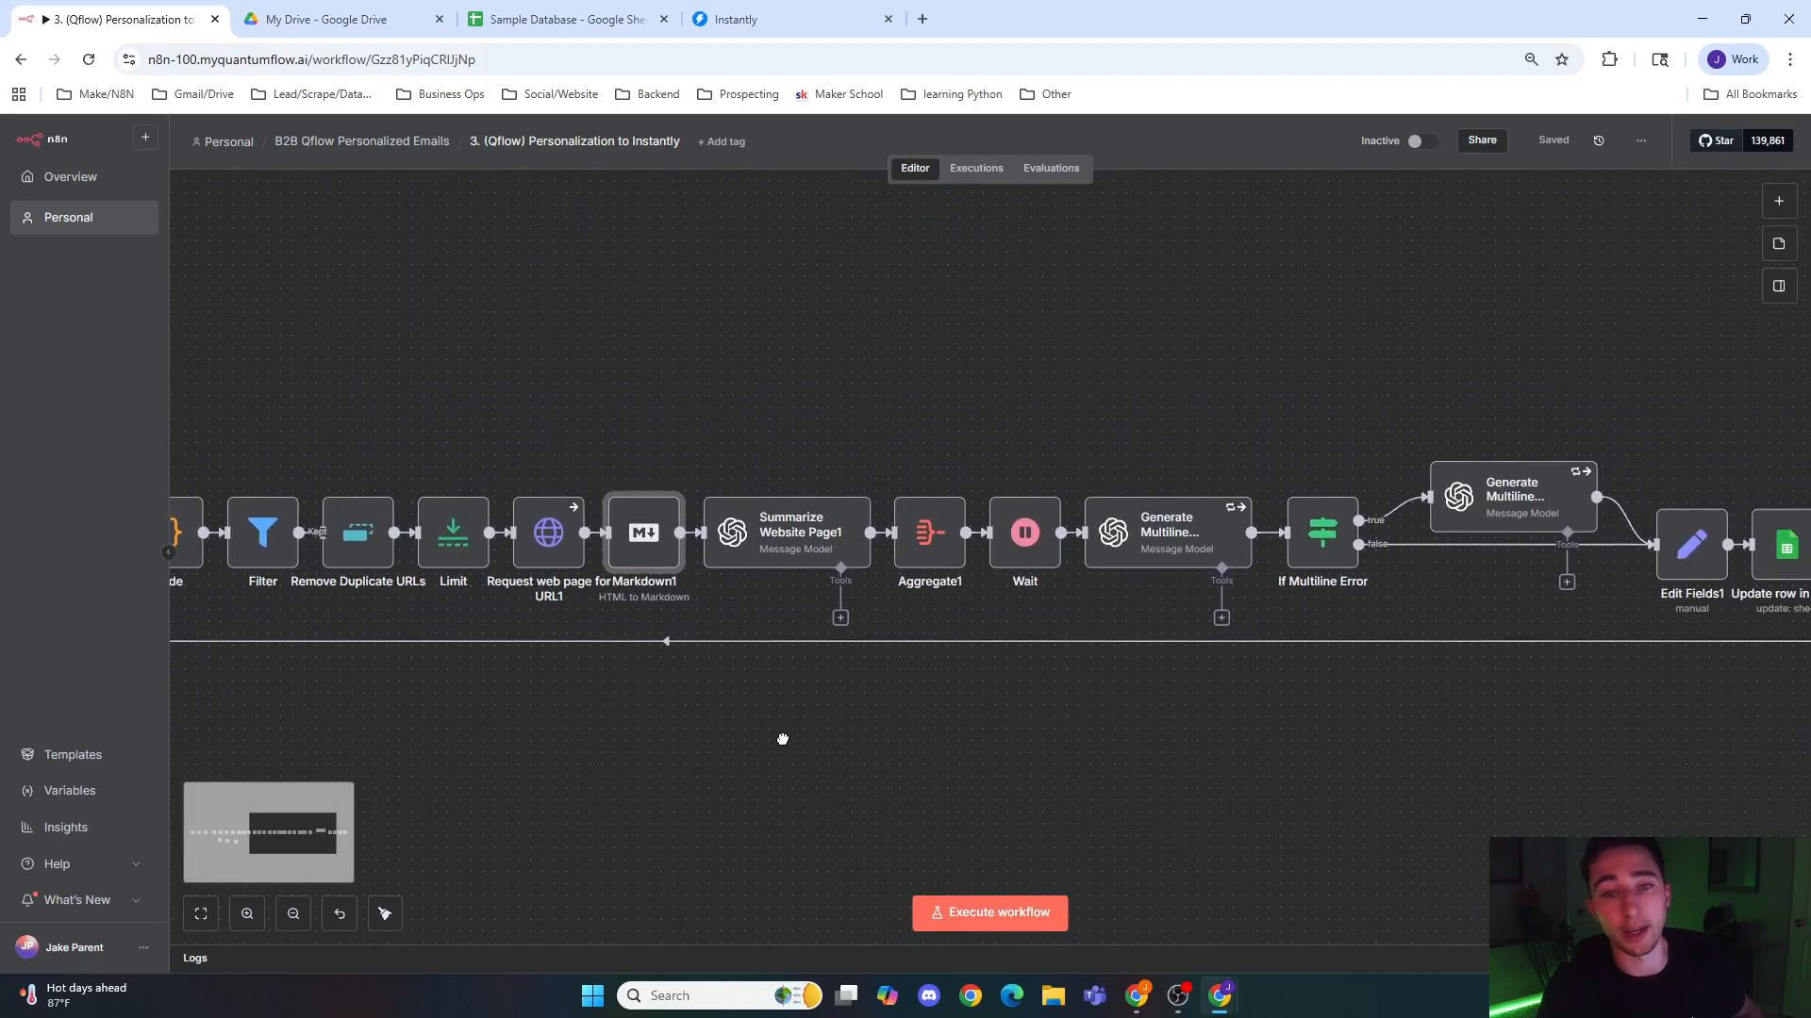
{"action": "double_click", "coordinate": [783, 552]}
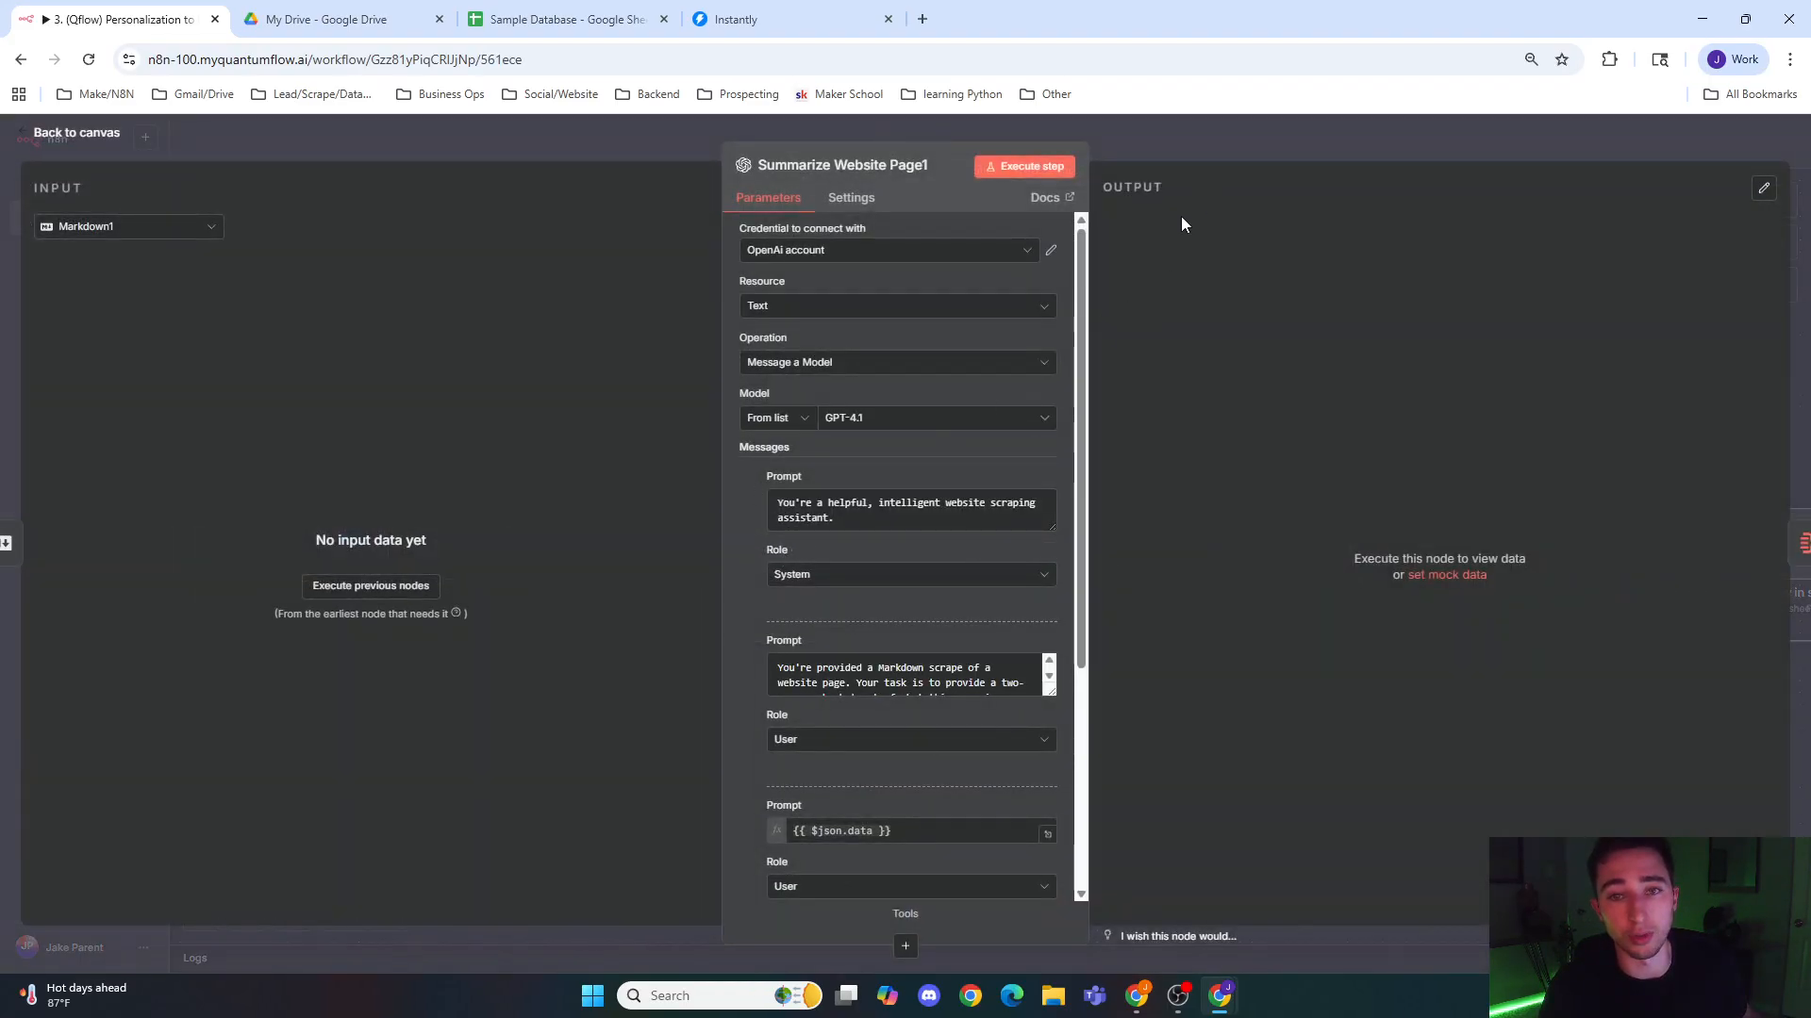
{"action": "scroll", "coordinate": [895, 454], "scroll_direction": "down", "scroll_amount": 5}
{"action": "left_click", "coordinate": [1169, 145]}
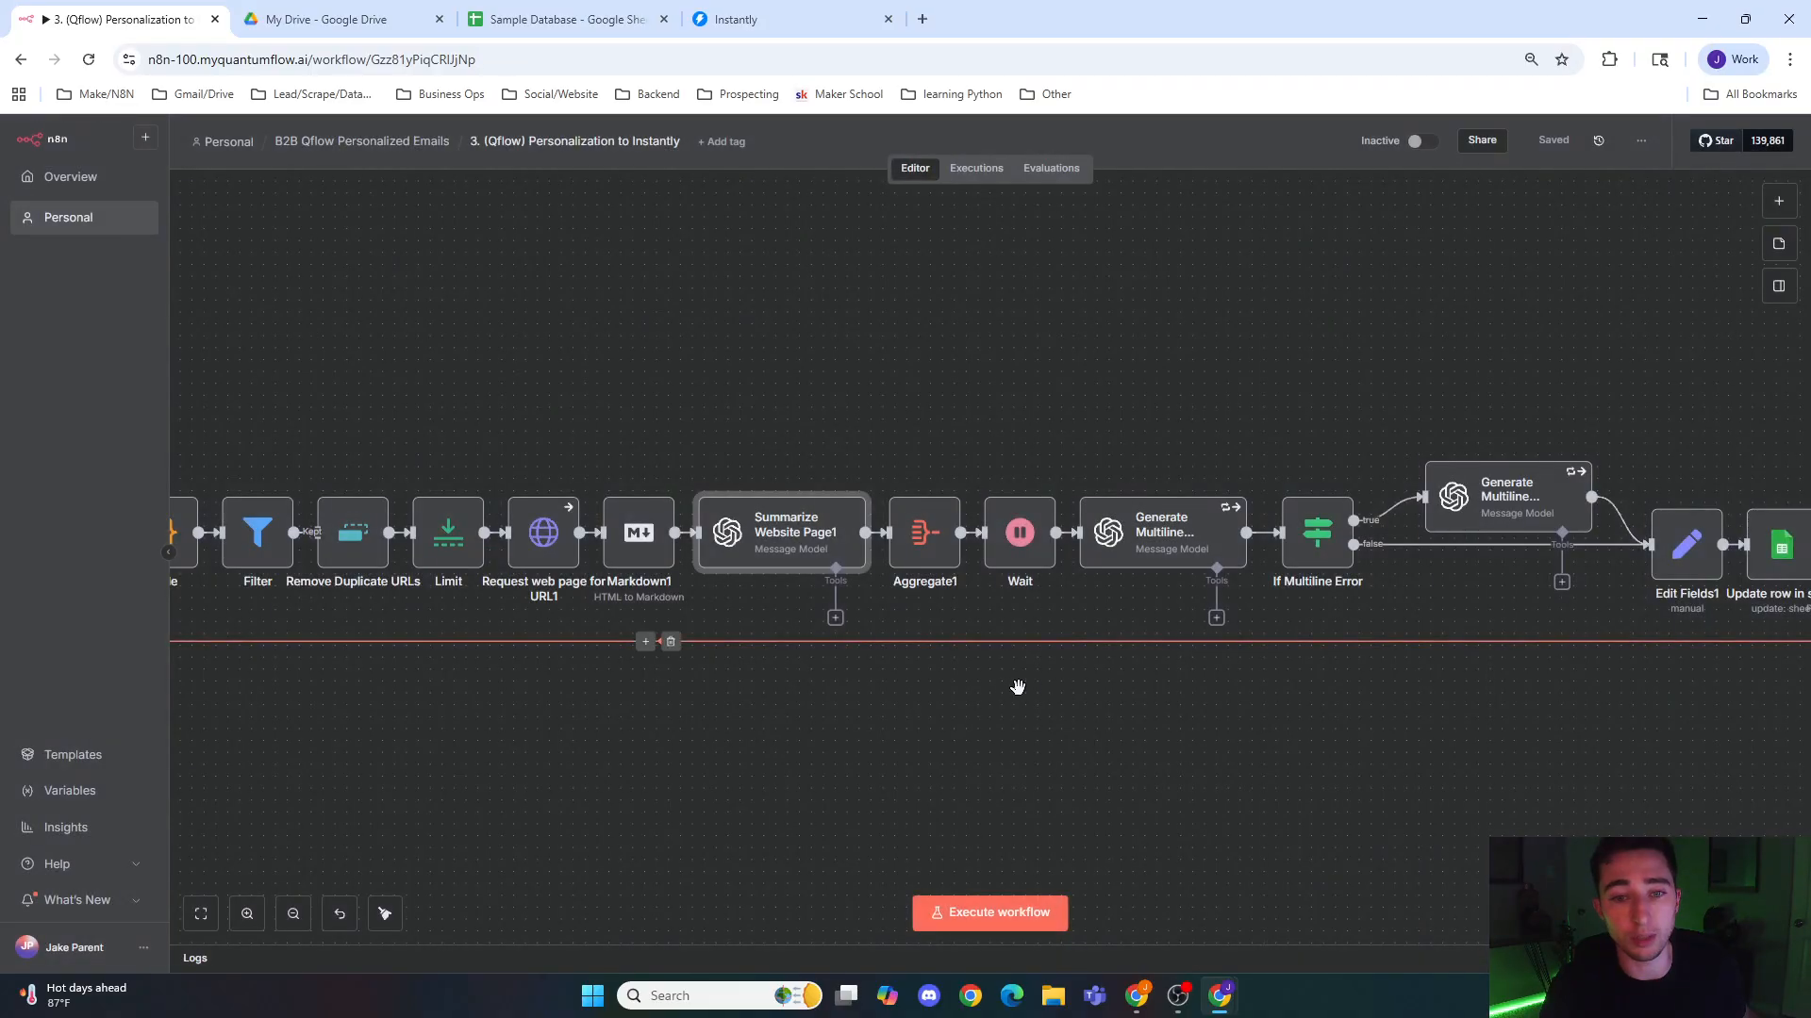
{"action": "left_click_drag", "start_coordinate": [1028, 684], "coordinate": [812, 687]}
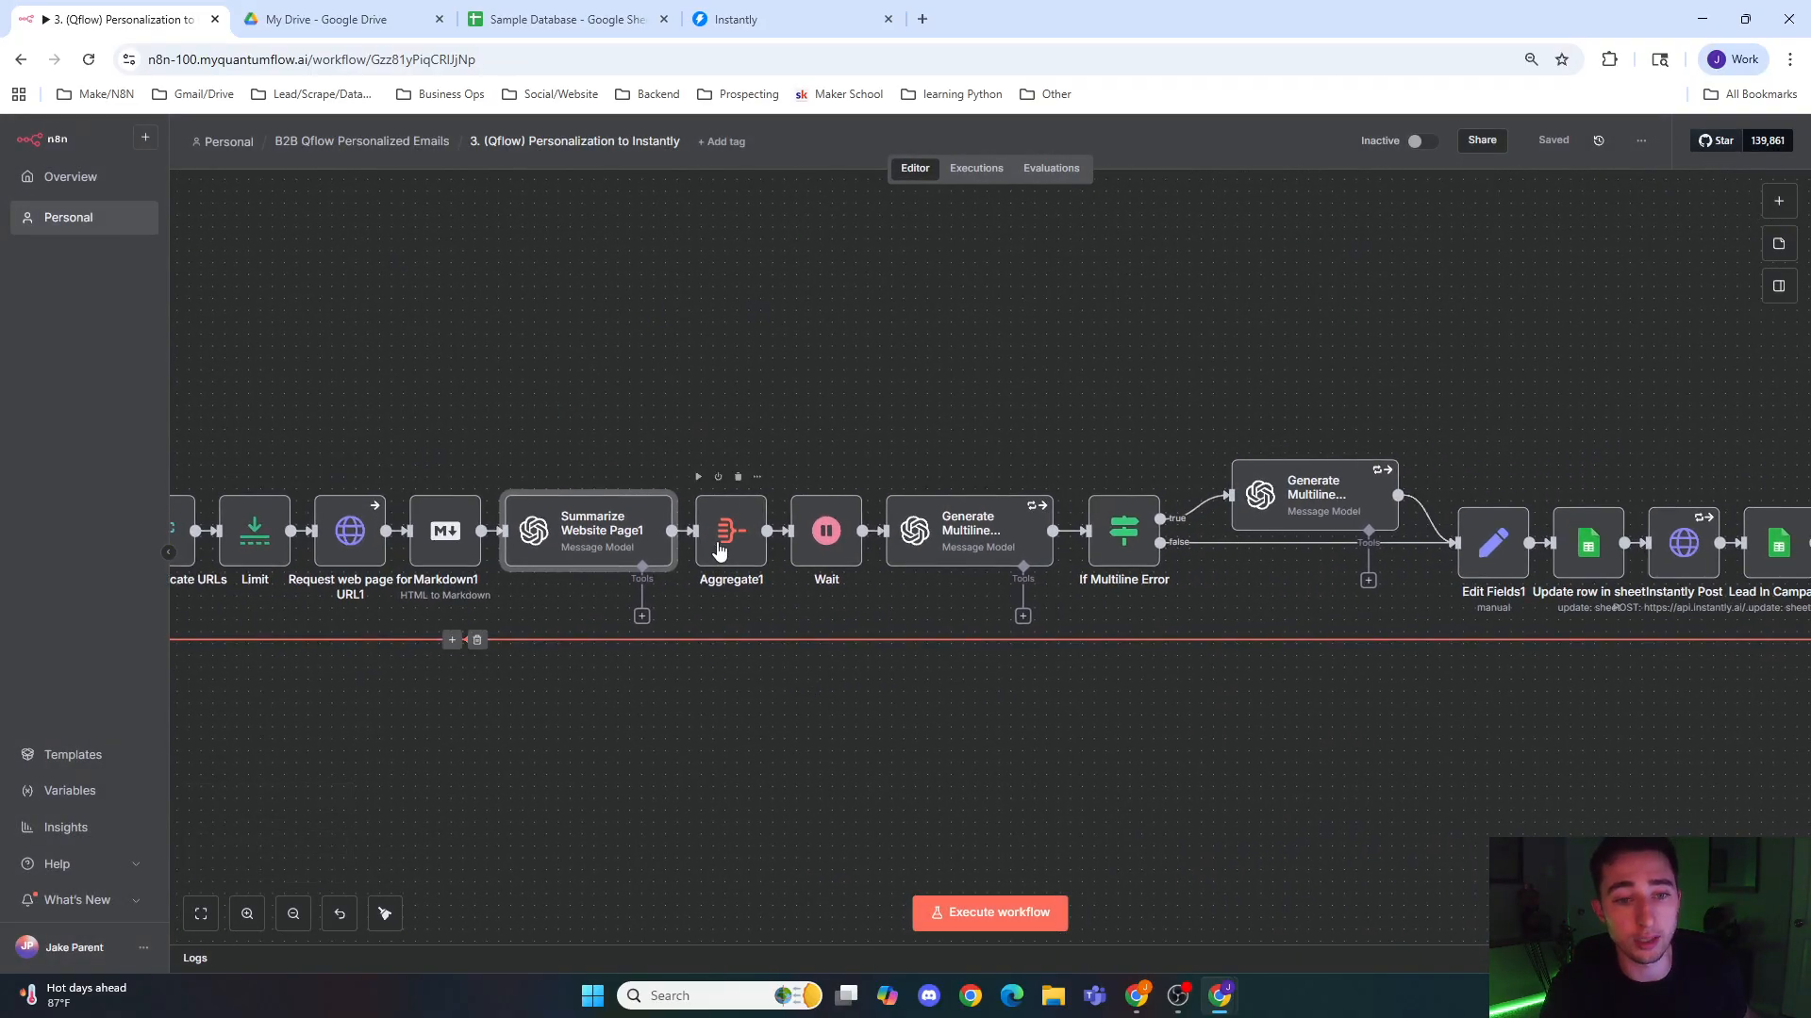
{"action": "double_click", "coordinate": [719, 549]}
{"action": "left_click", "coordinate": [1175, 166]}
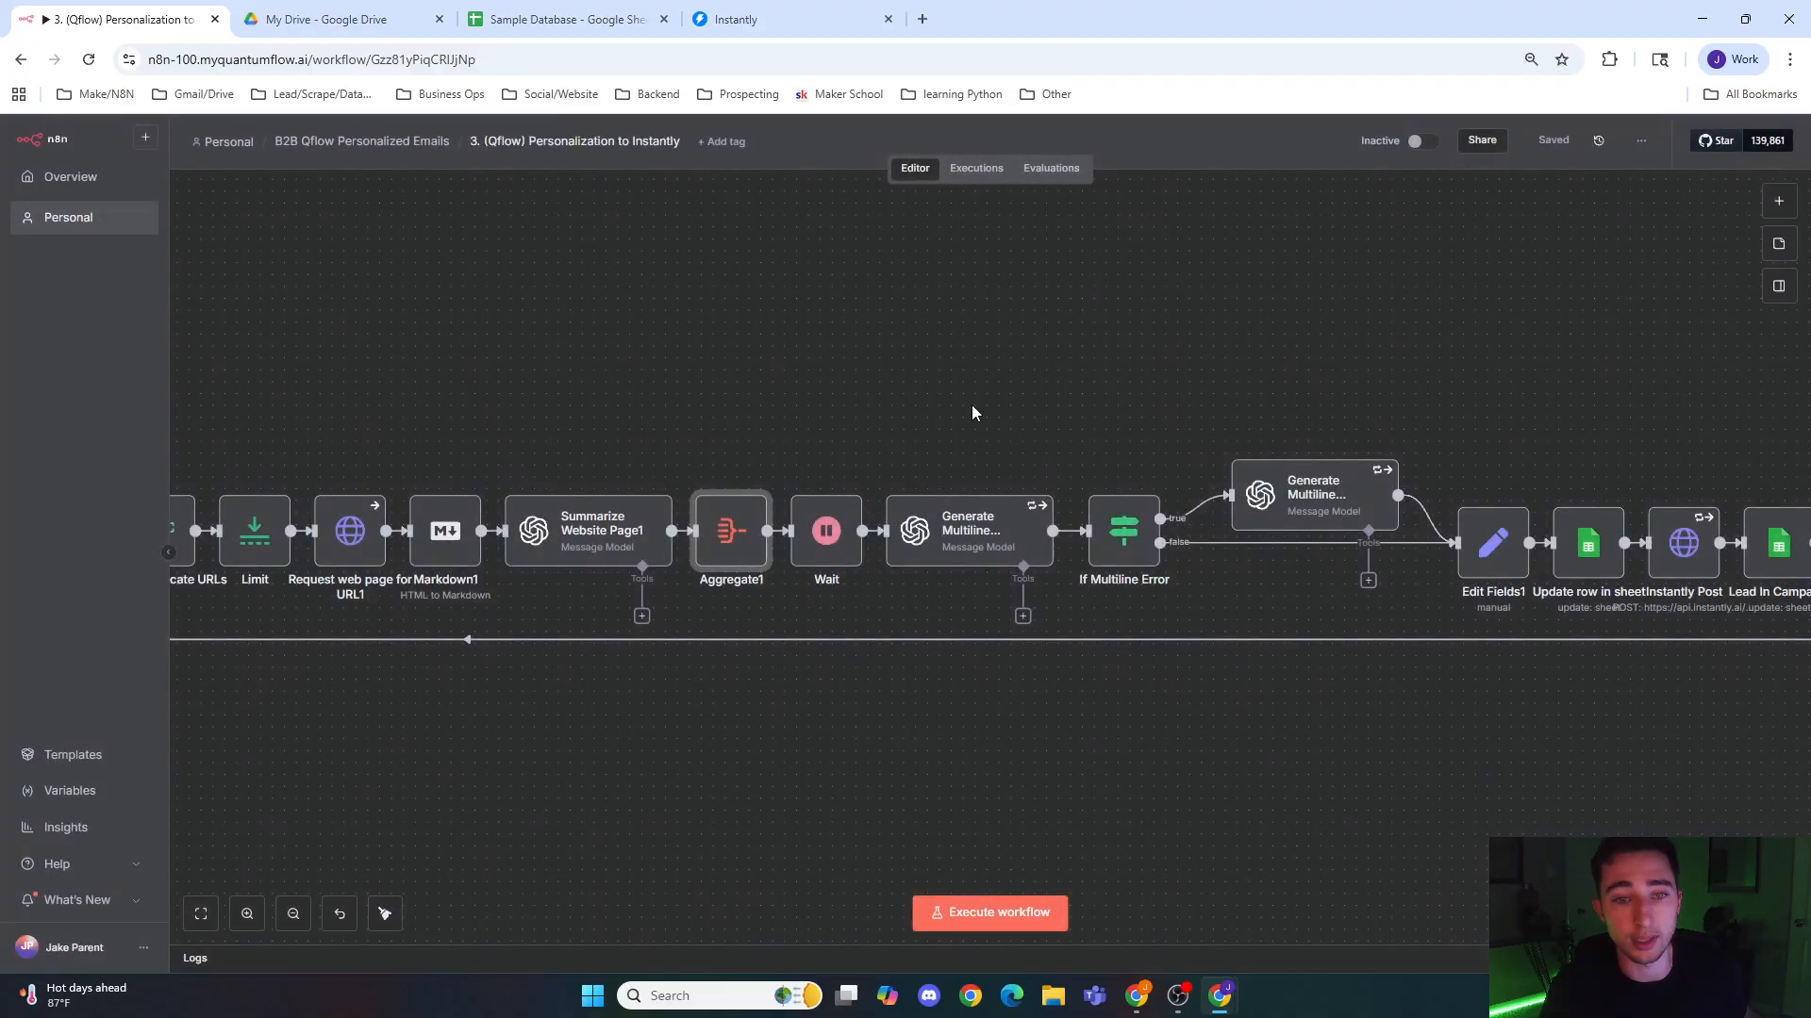
Step: Review the id and Icebreaker mappings in Edit Fields1 and the column mapping in the Update row in sheet node
{"action": "left_click_drag", "start_coordinate": [775, 707], "coordinate": [647, 709]}
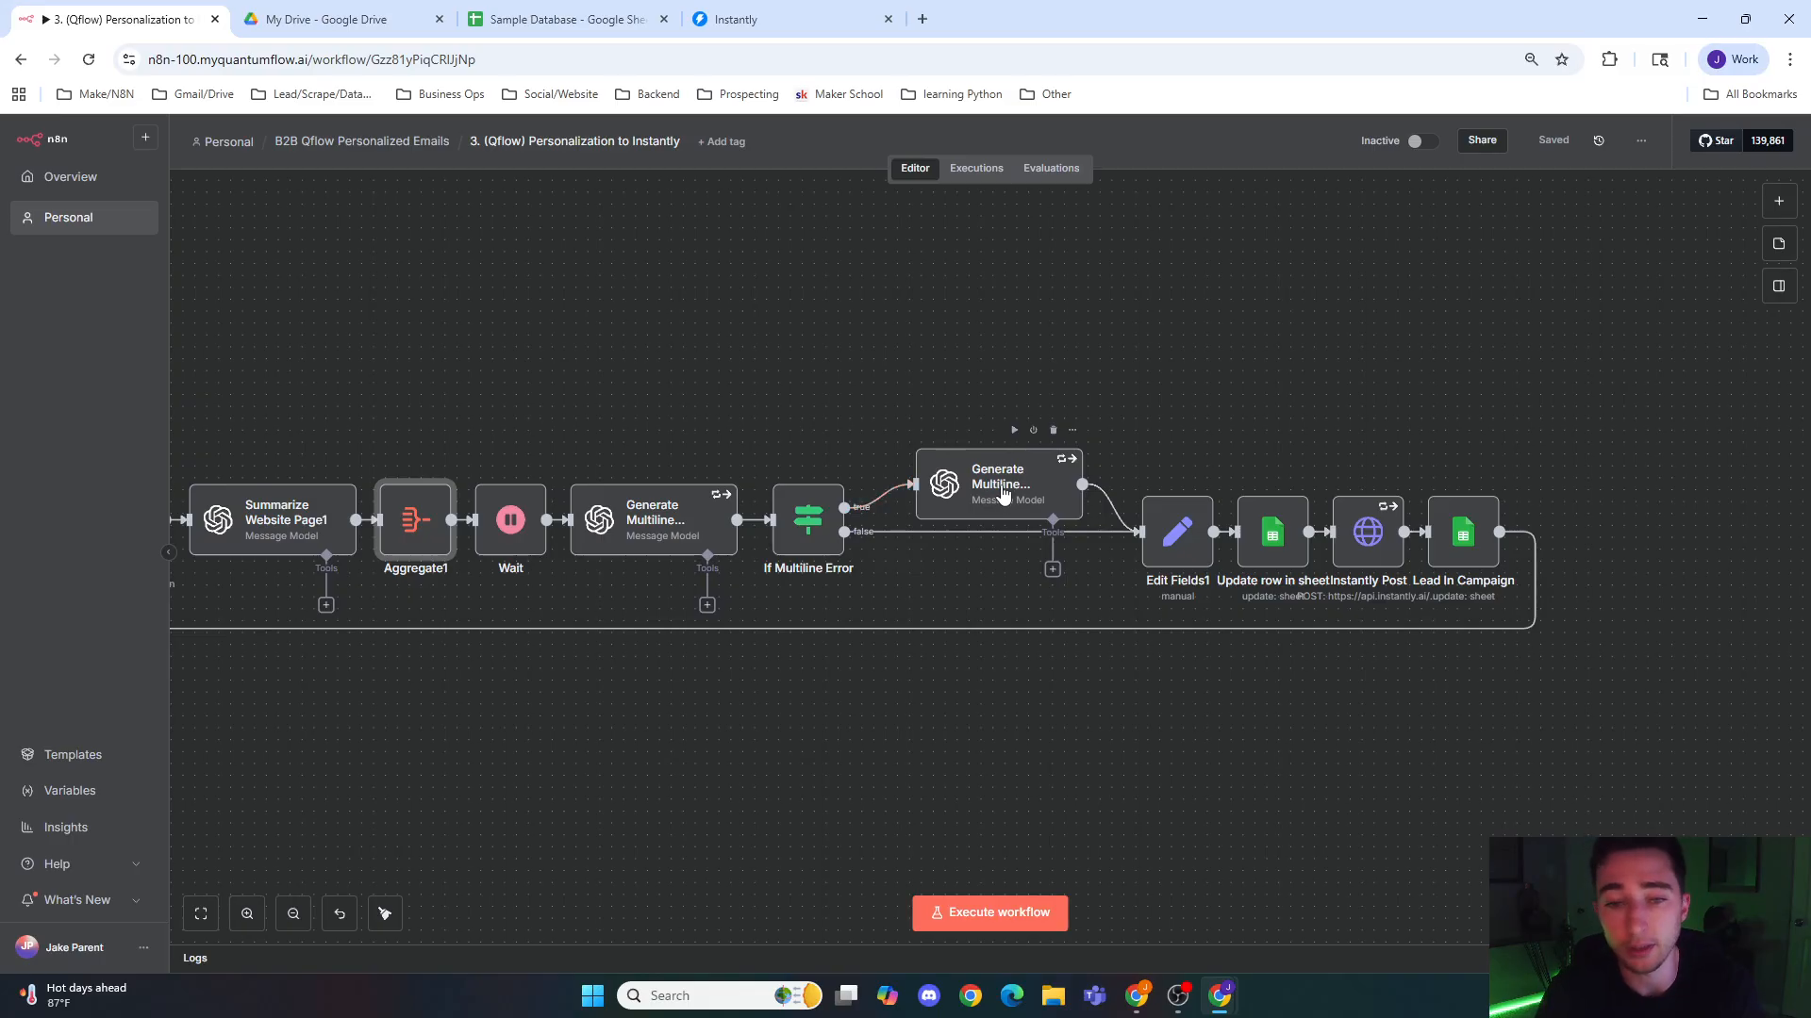
{"action": "double_click", "coordinate": [1174, 538]}
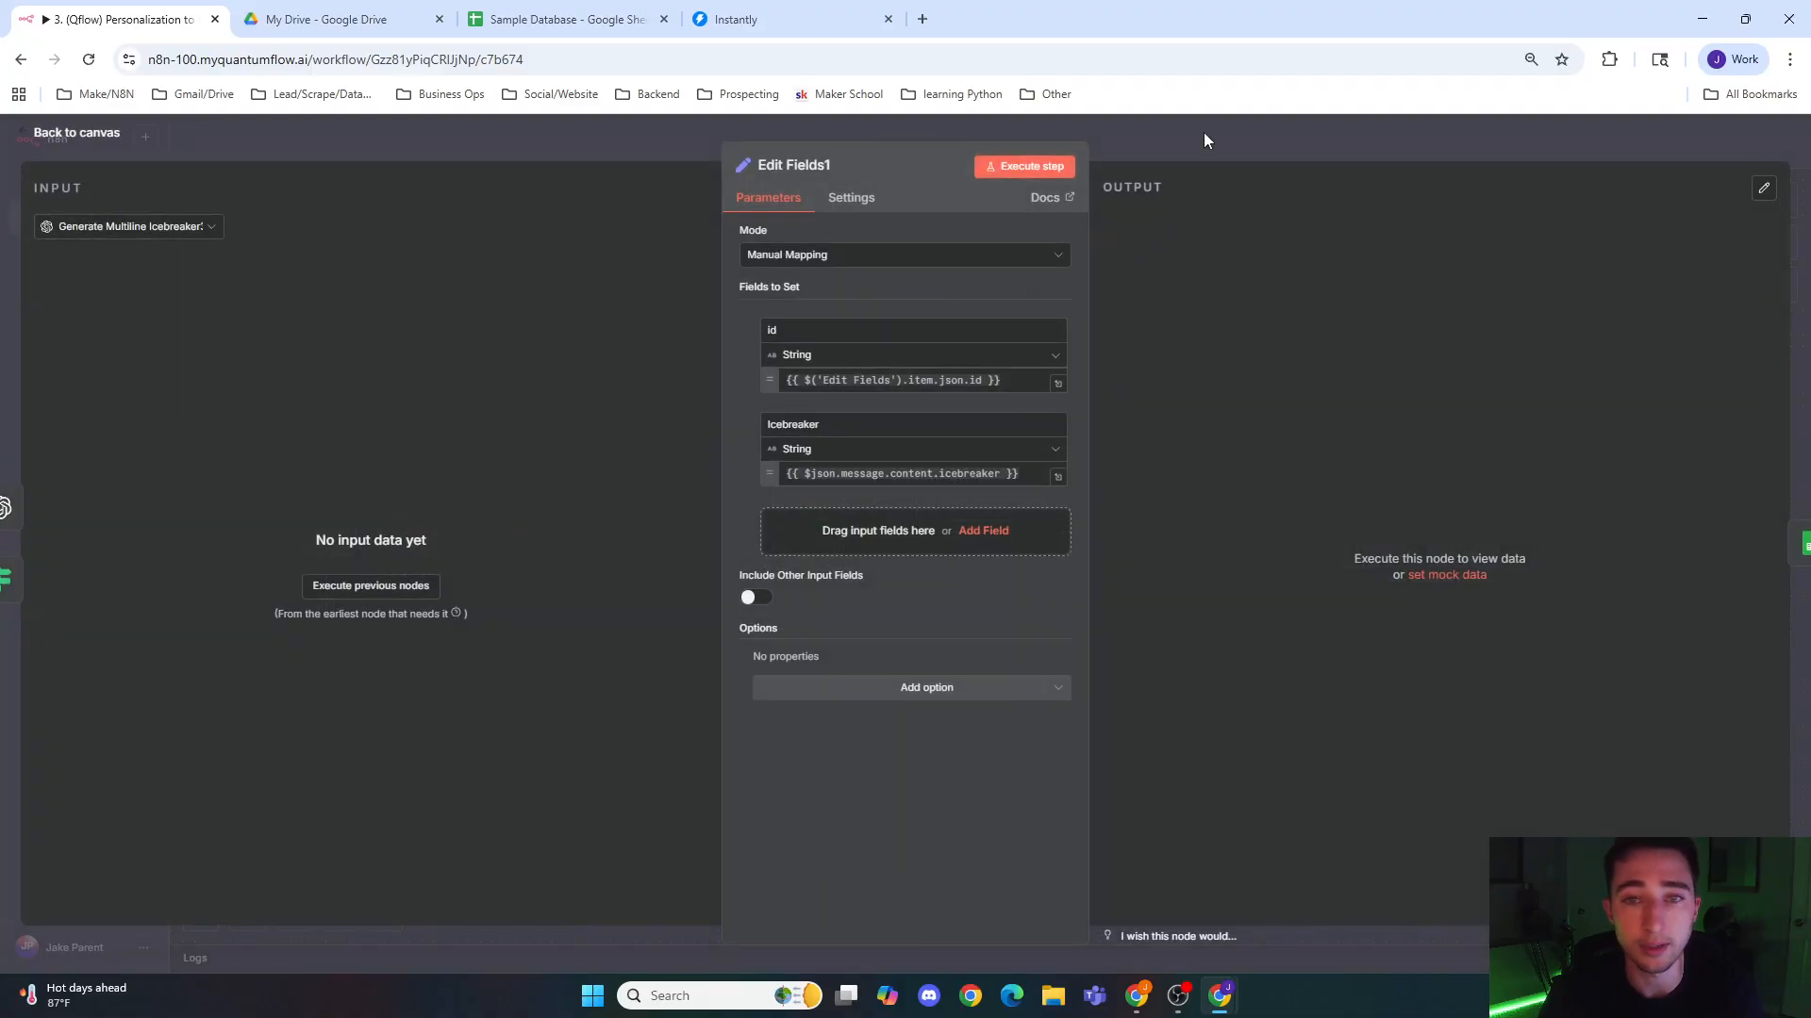
{"action": "left_click", "coordinate": [1204, 133]}
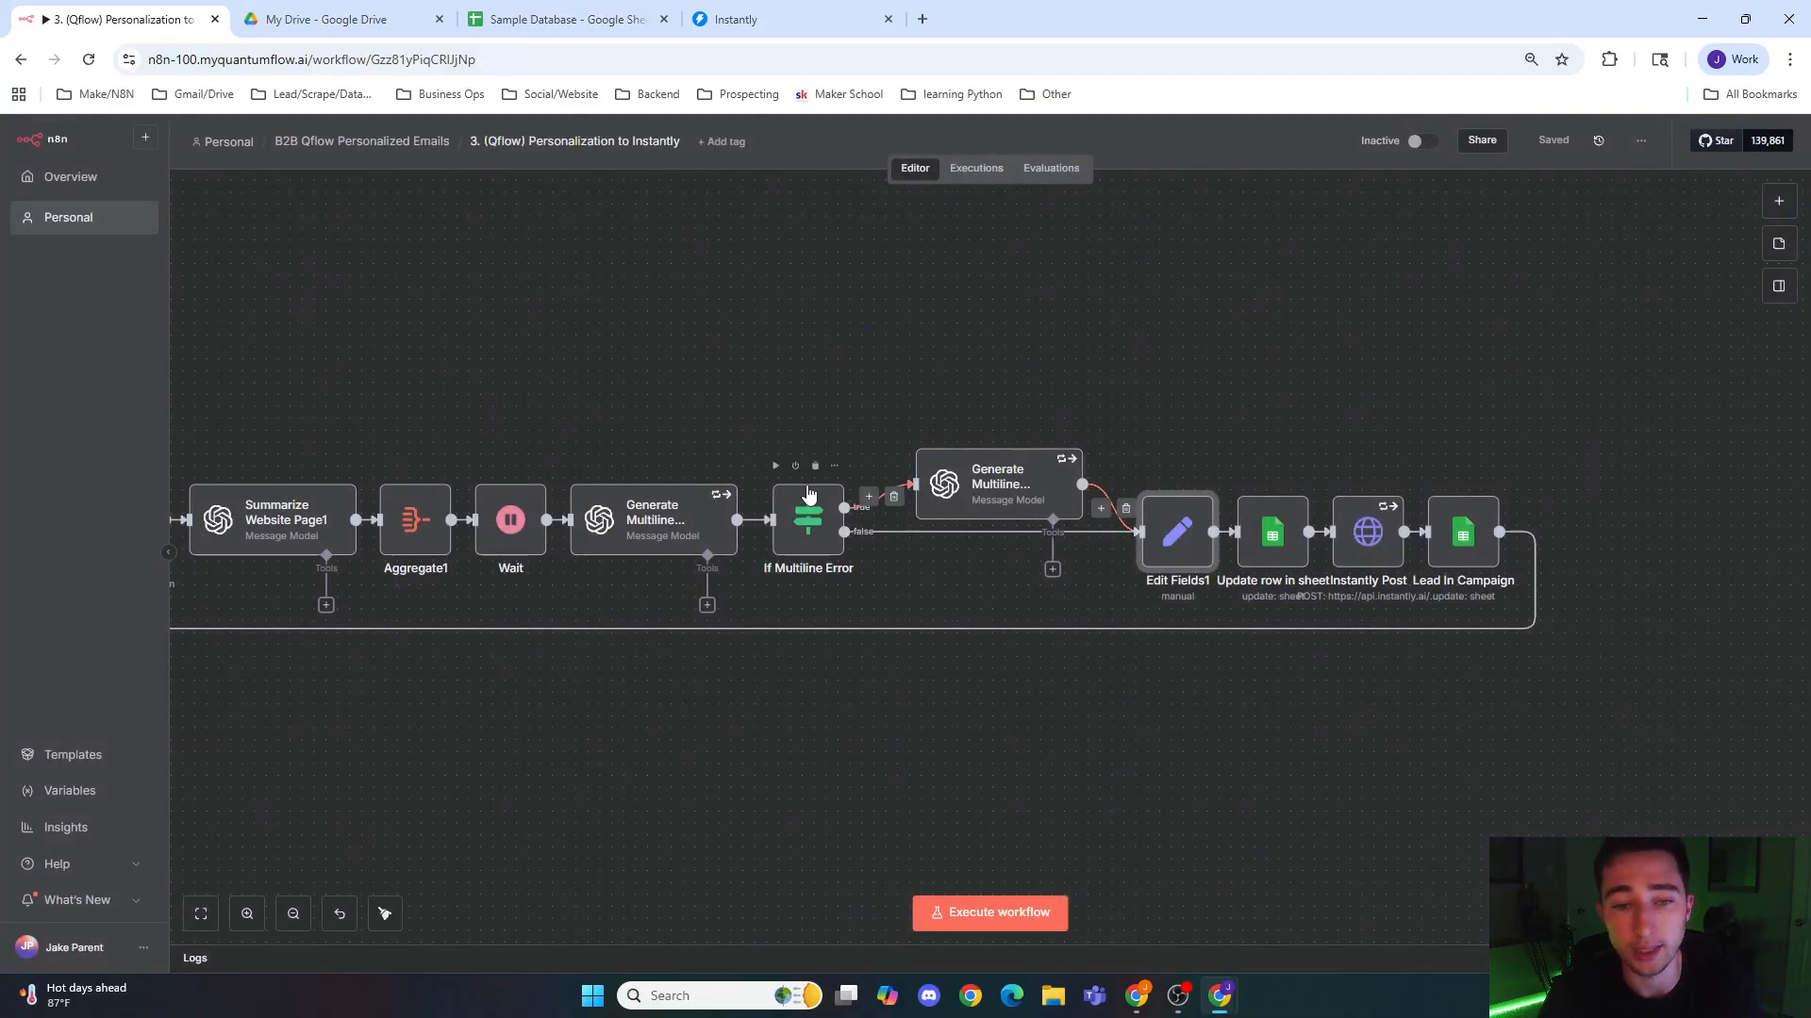
{"action": "double_click", "coordinate": [1174, 533]}
{"action": "left_click", "coordinate": [1222, 145]}
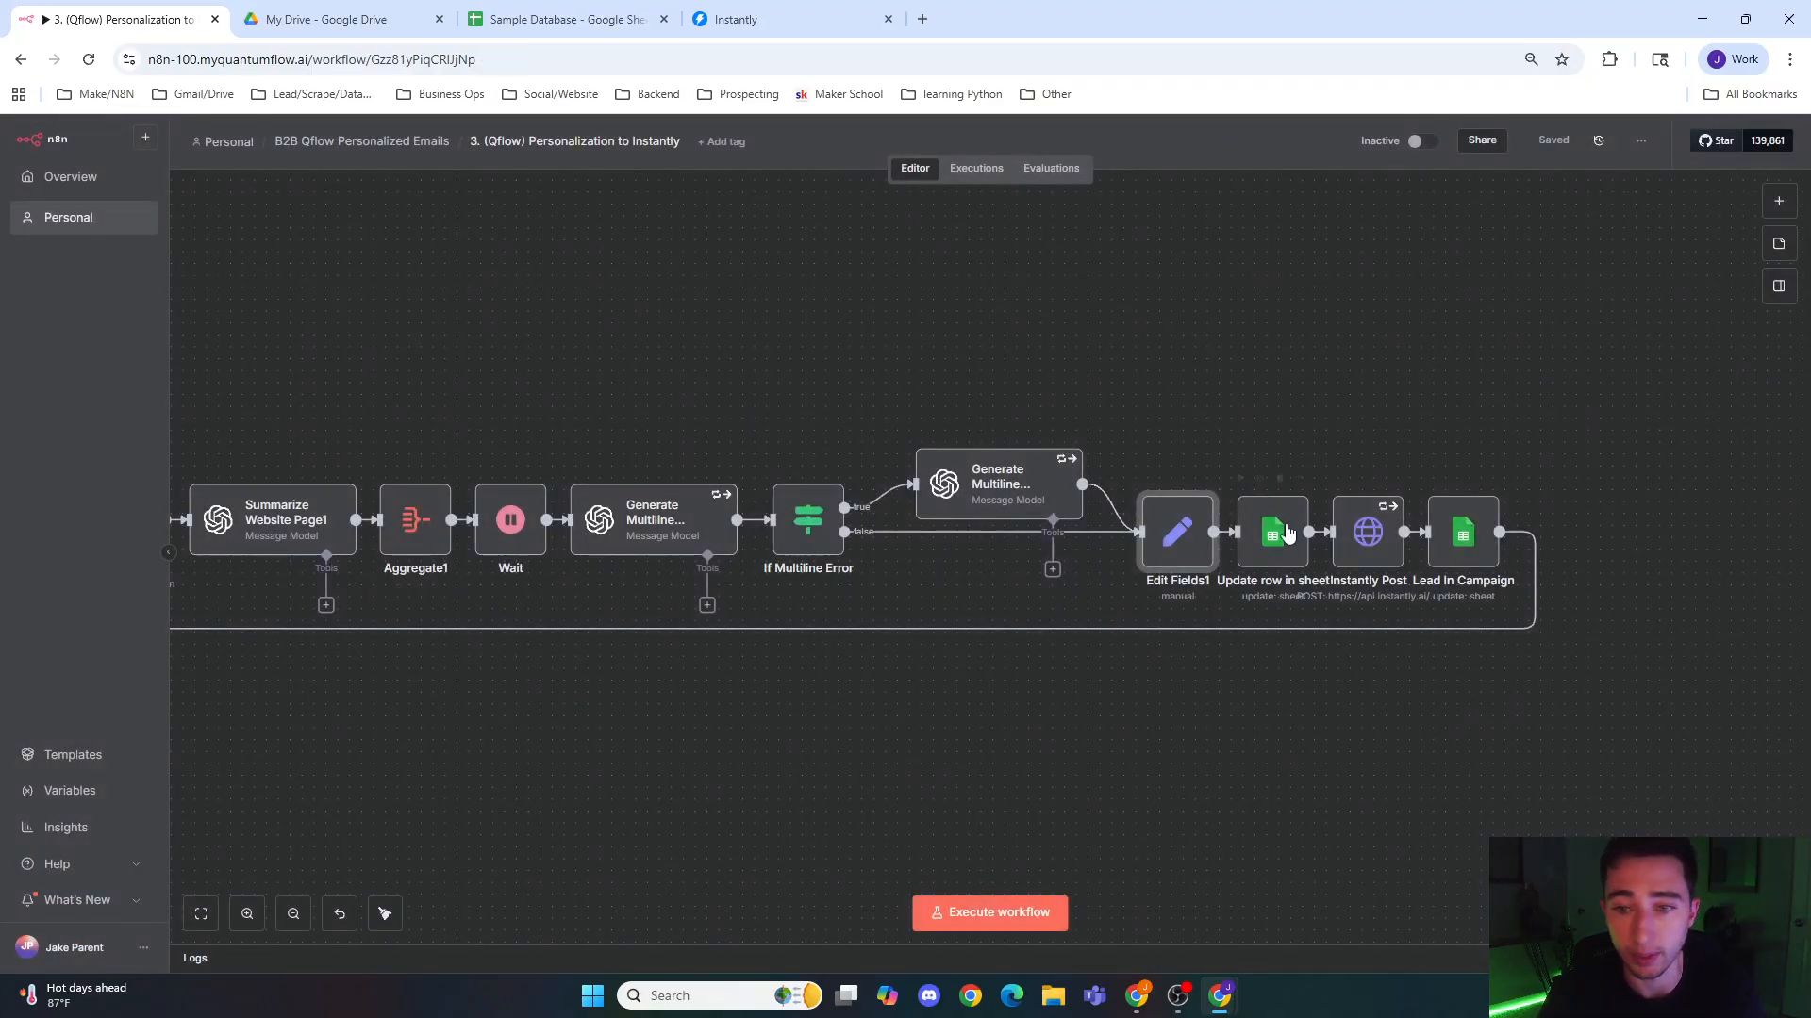
{"action": "double_click", "coordinate": [1269, 555]}
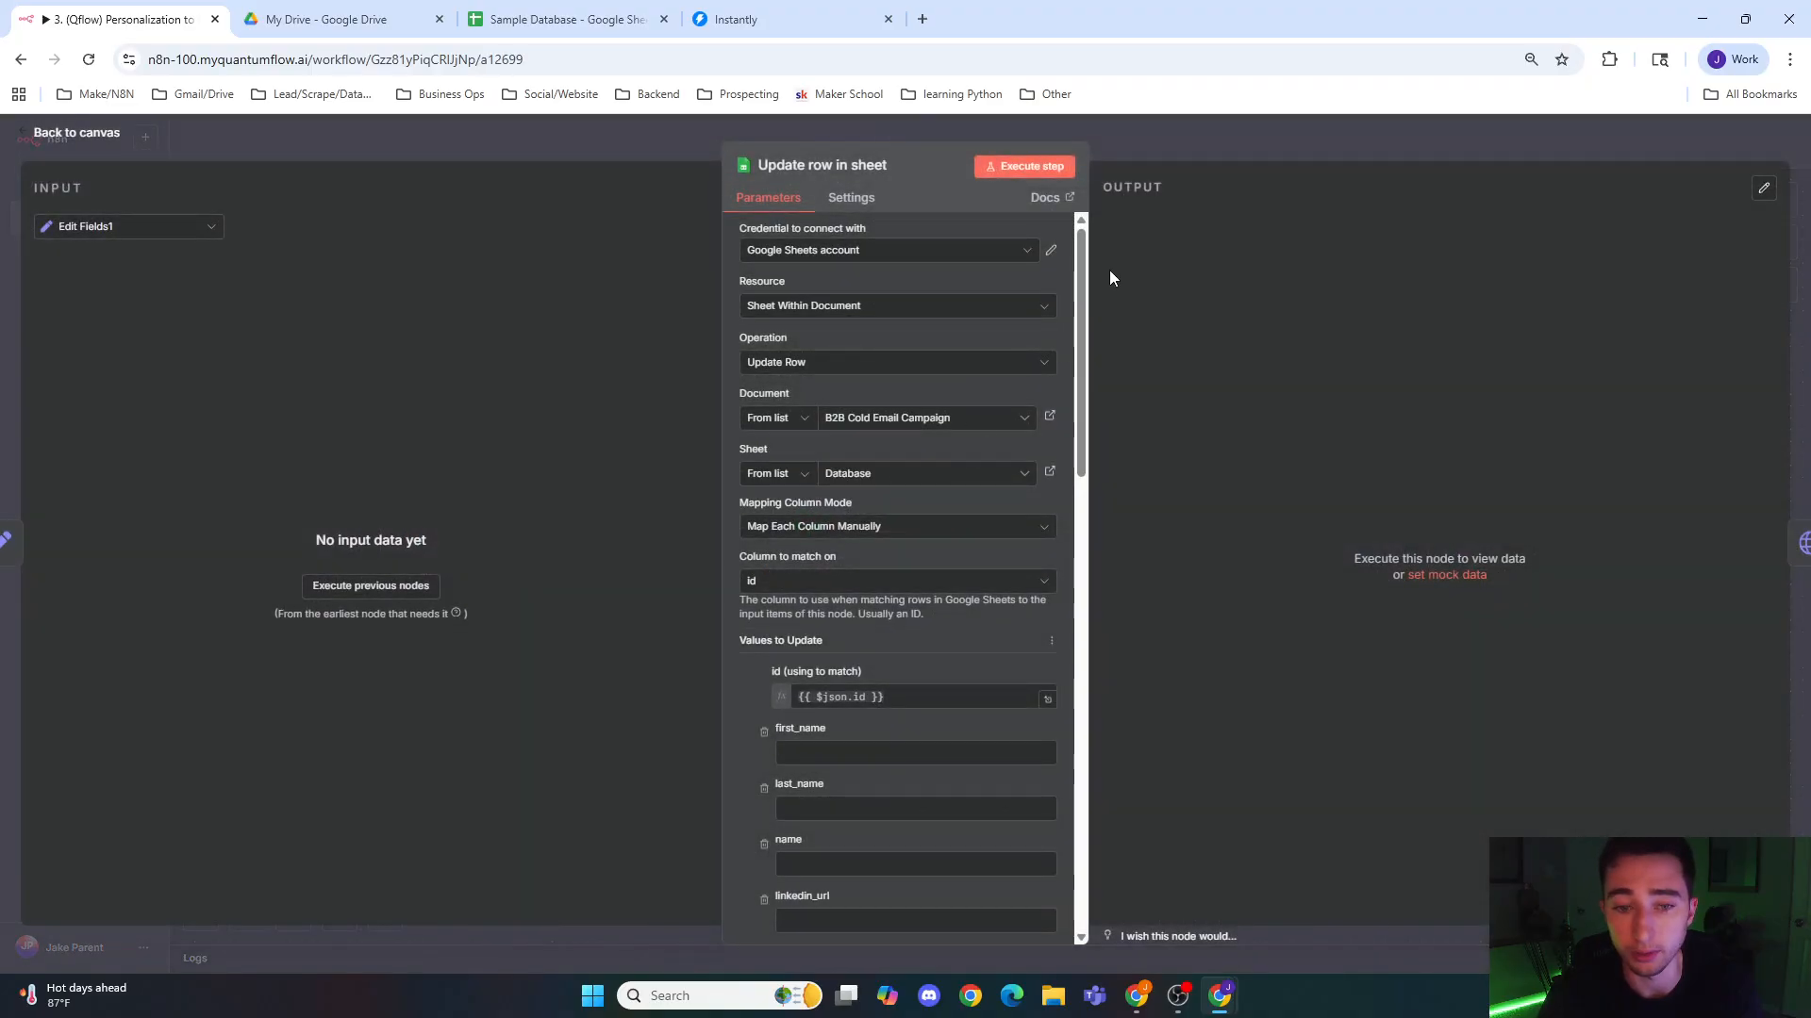
{"action": "left_click", "coordinate": [1247, 147]}
{"action": "double_click", "coordinate": [1366, 525]}
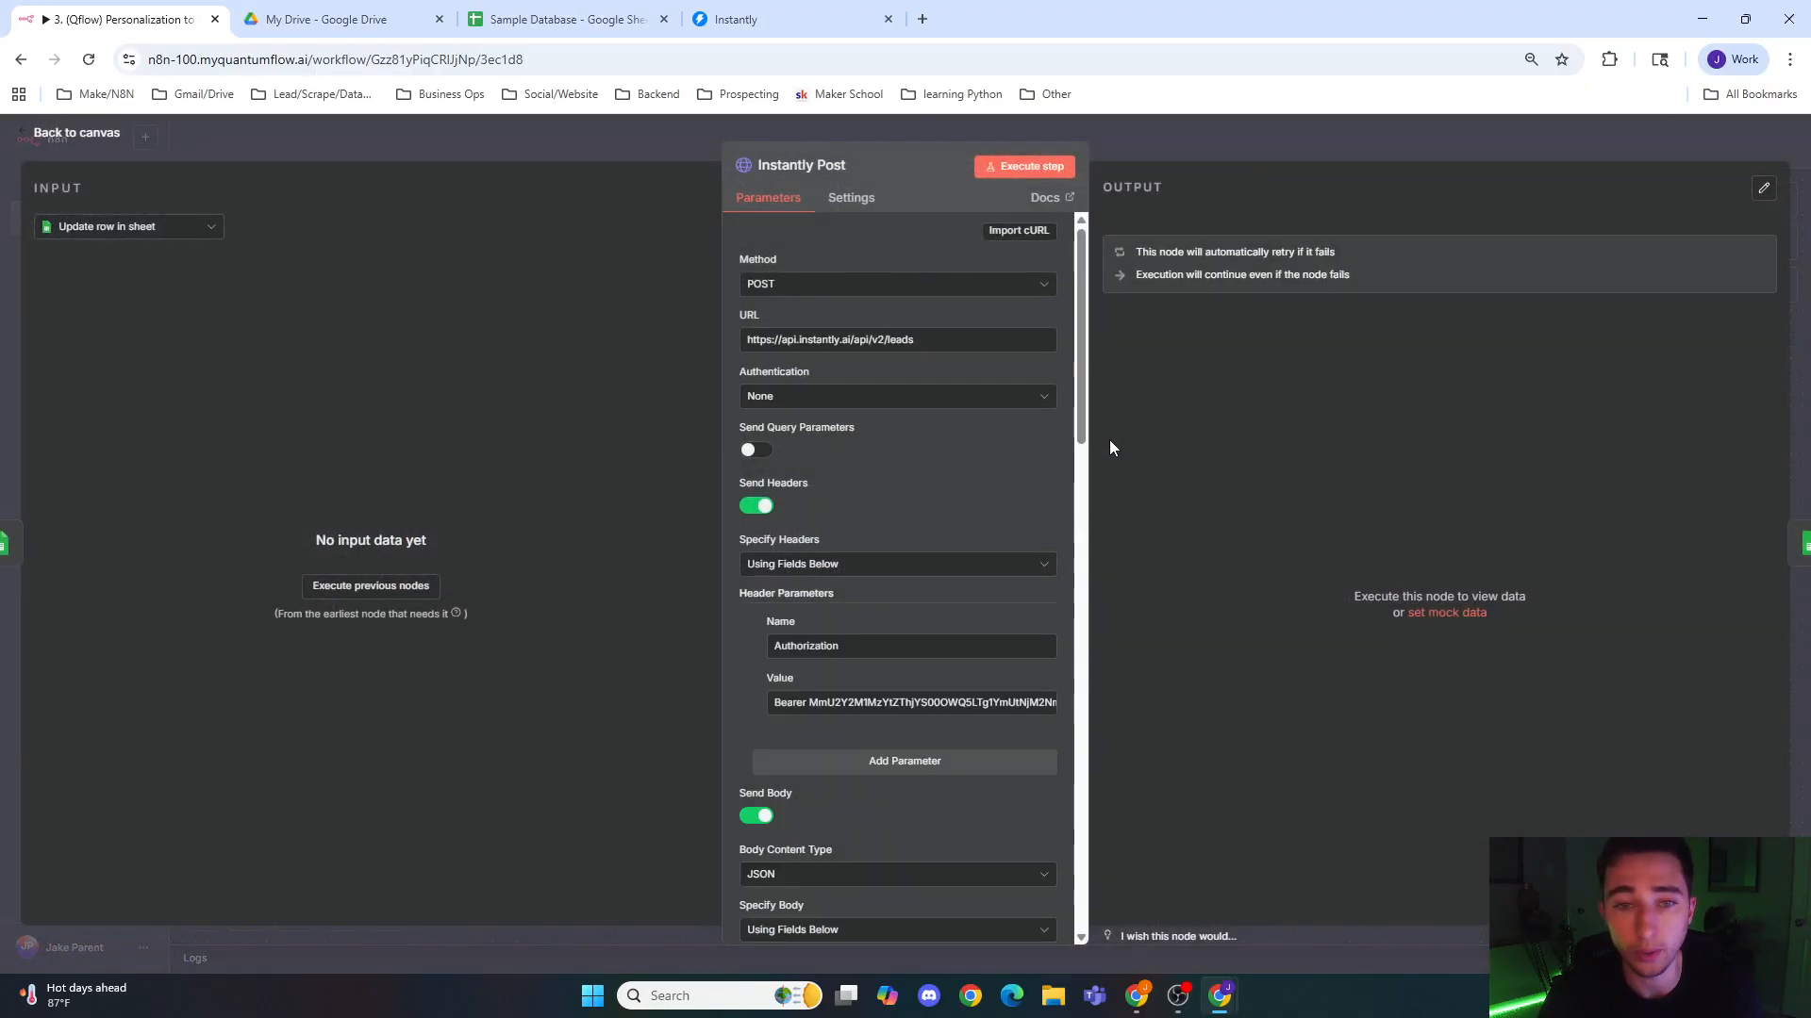
{"action": "left_click", "coordinate": [736, 19]}
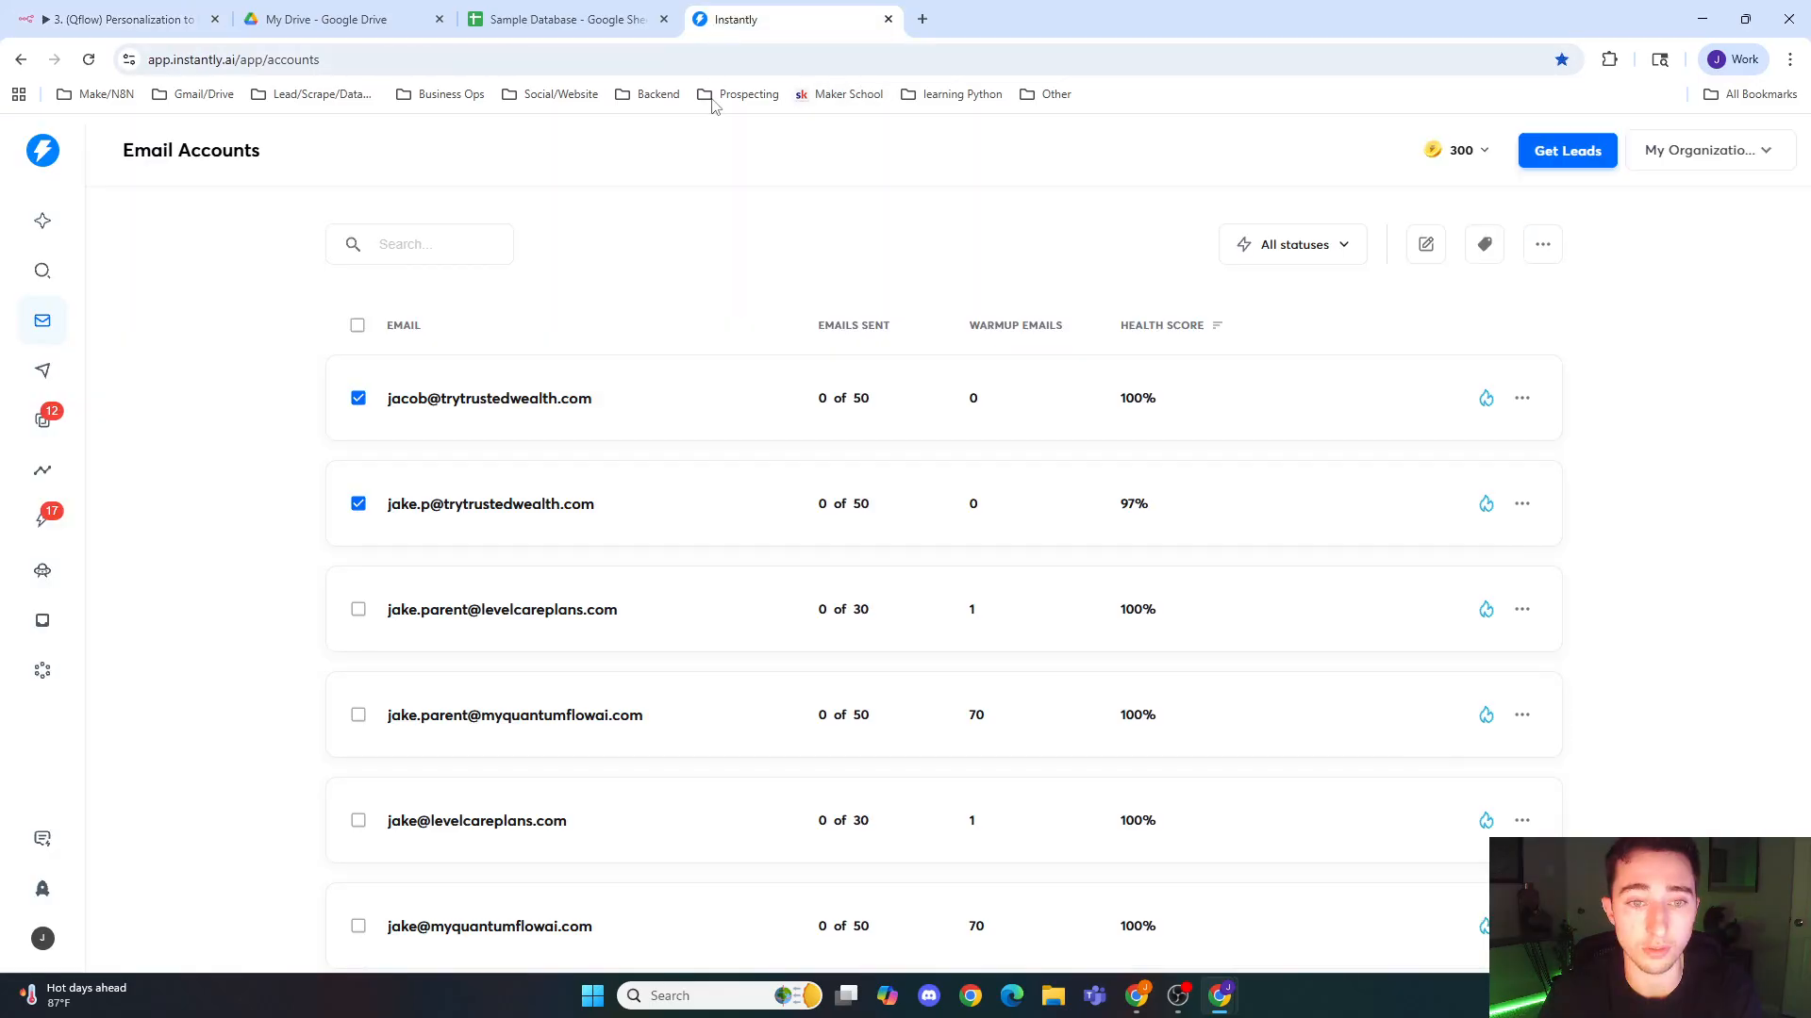
{"action": "left_click", "coordinate": [592, 13]}
{"action": "left_click", "coordinate": [363, 10]}
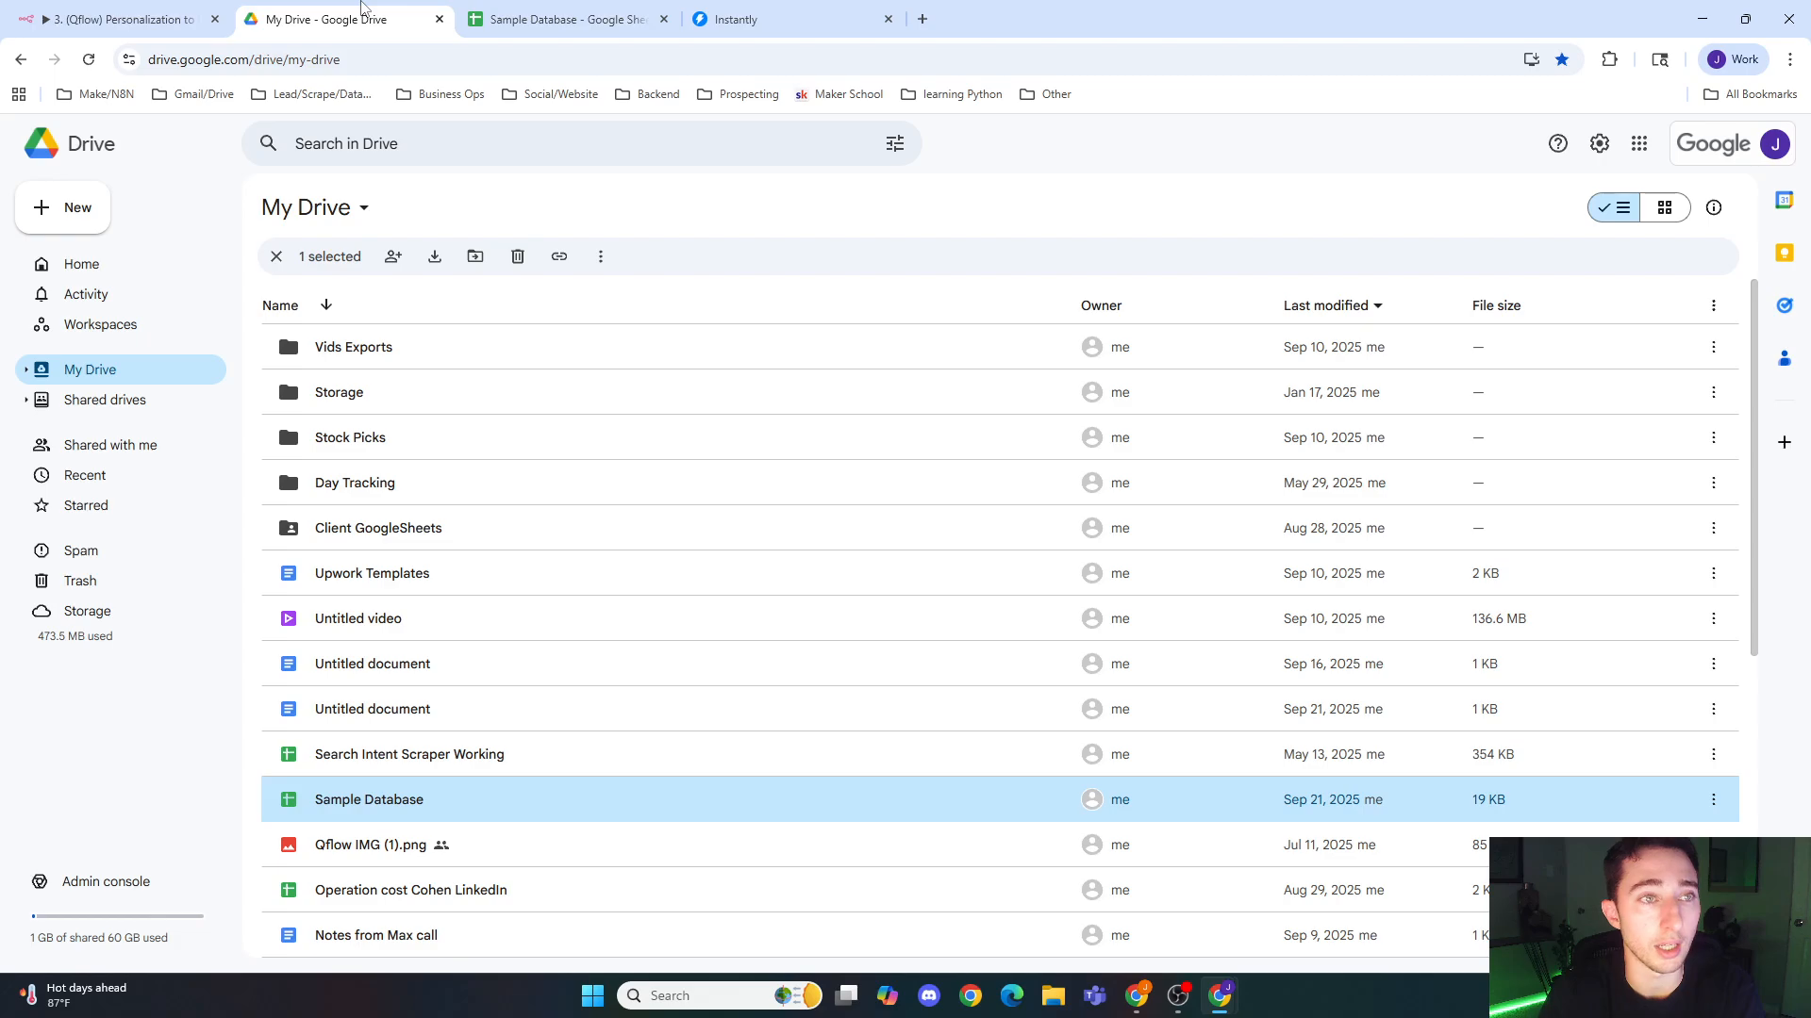
{"action": "left_click", "coordinate": [165, 13]}
{"action": "left_click", "coordinate": [1197, 149]}
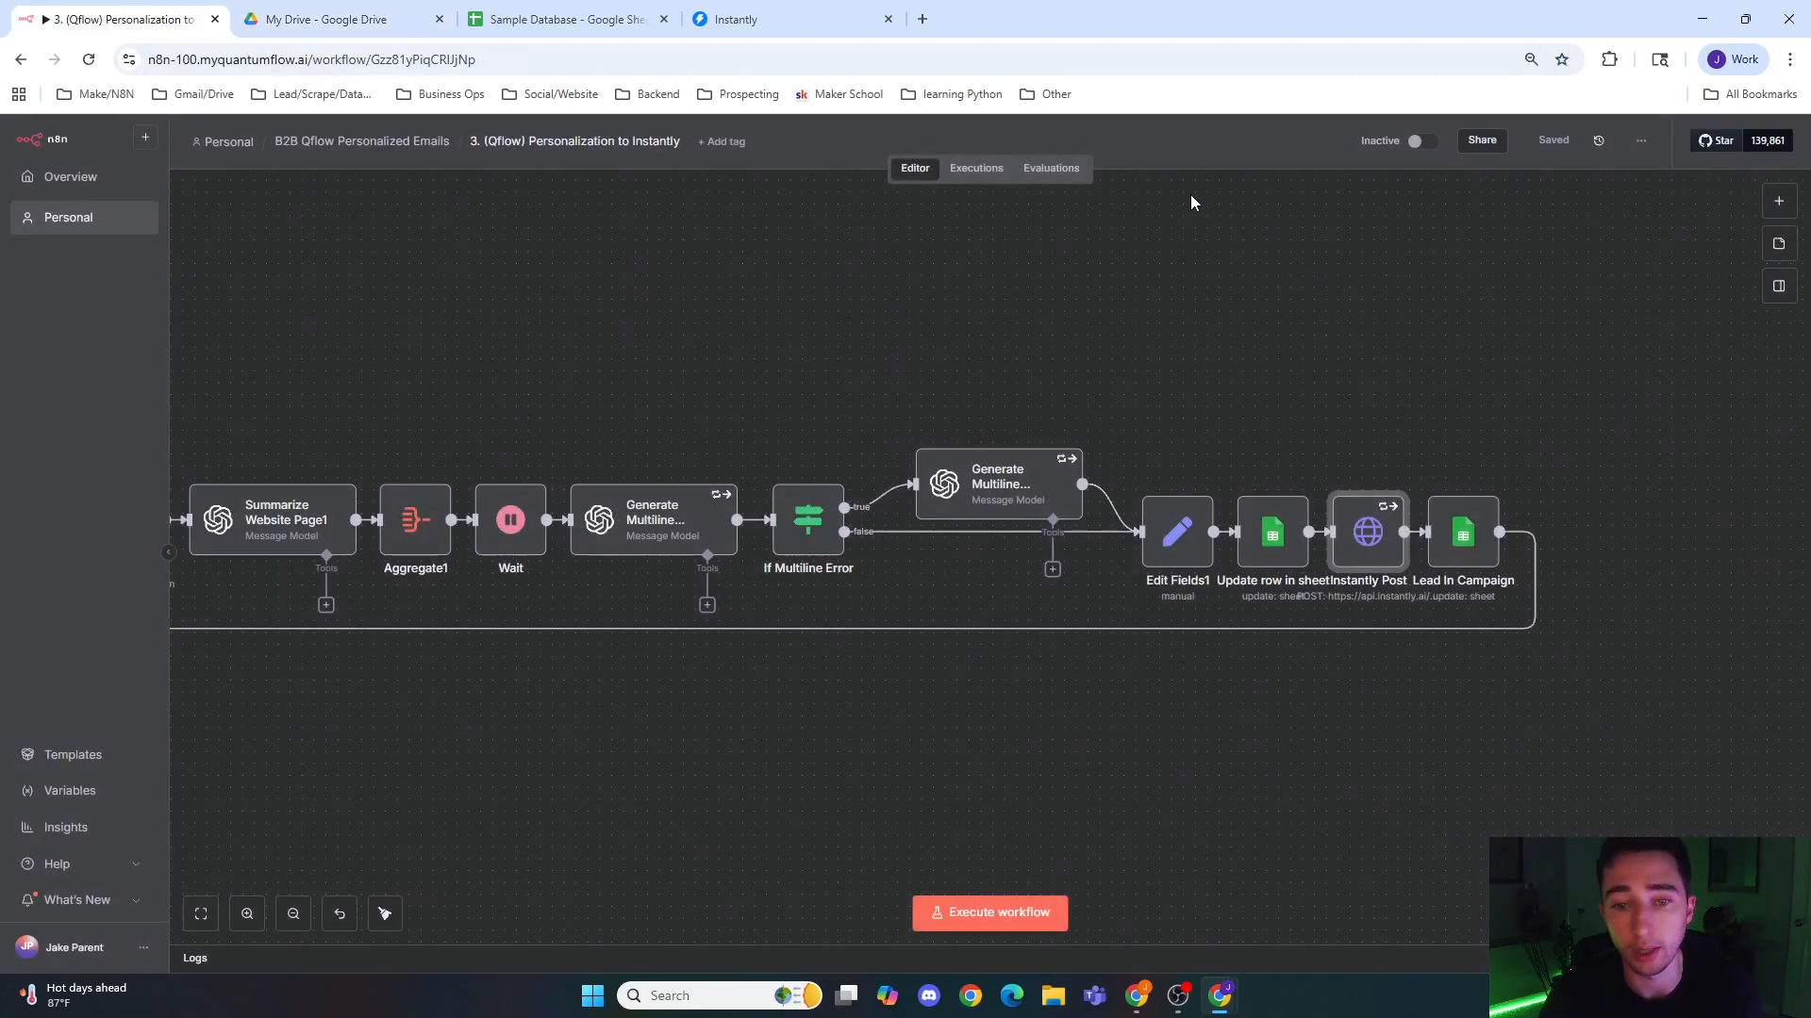
Step: Nudge the true-branch Generate Multiline node up and to the right, and review the Lead In Campaign node's Added_to_campaign and Date_added values
{"action": "left_click_drag", "start_coordinate": [1030, 481], "coordinate": [1043, 469]}
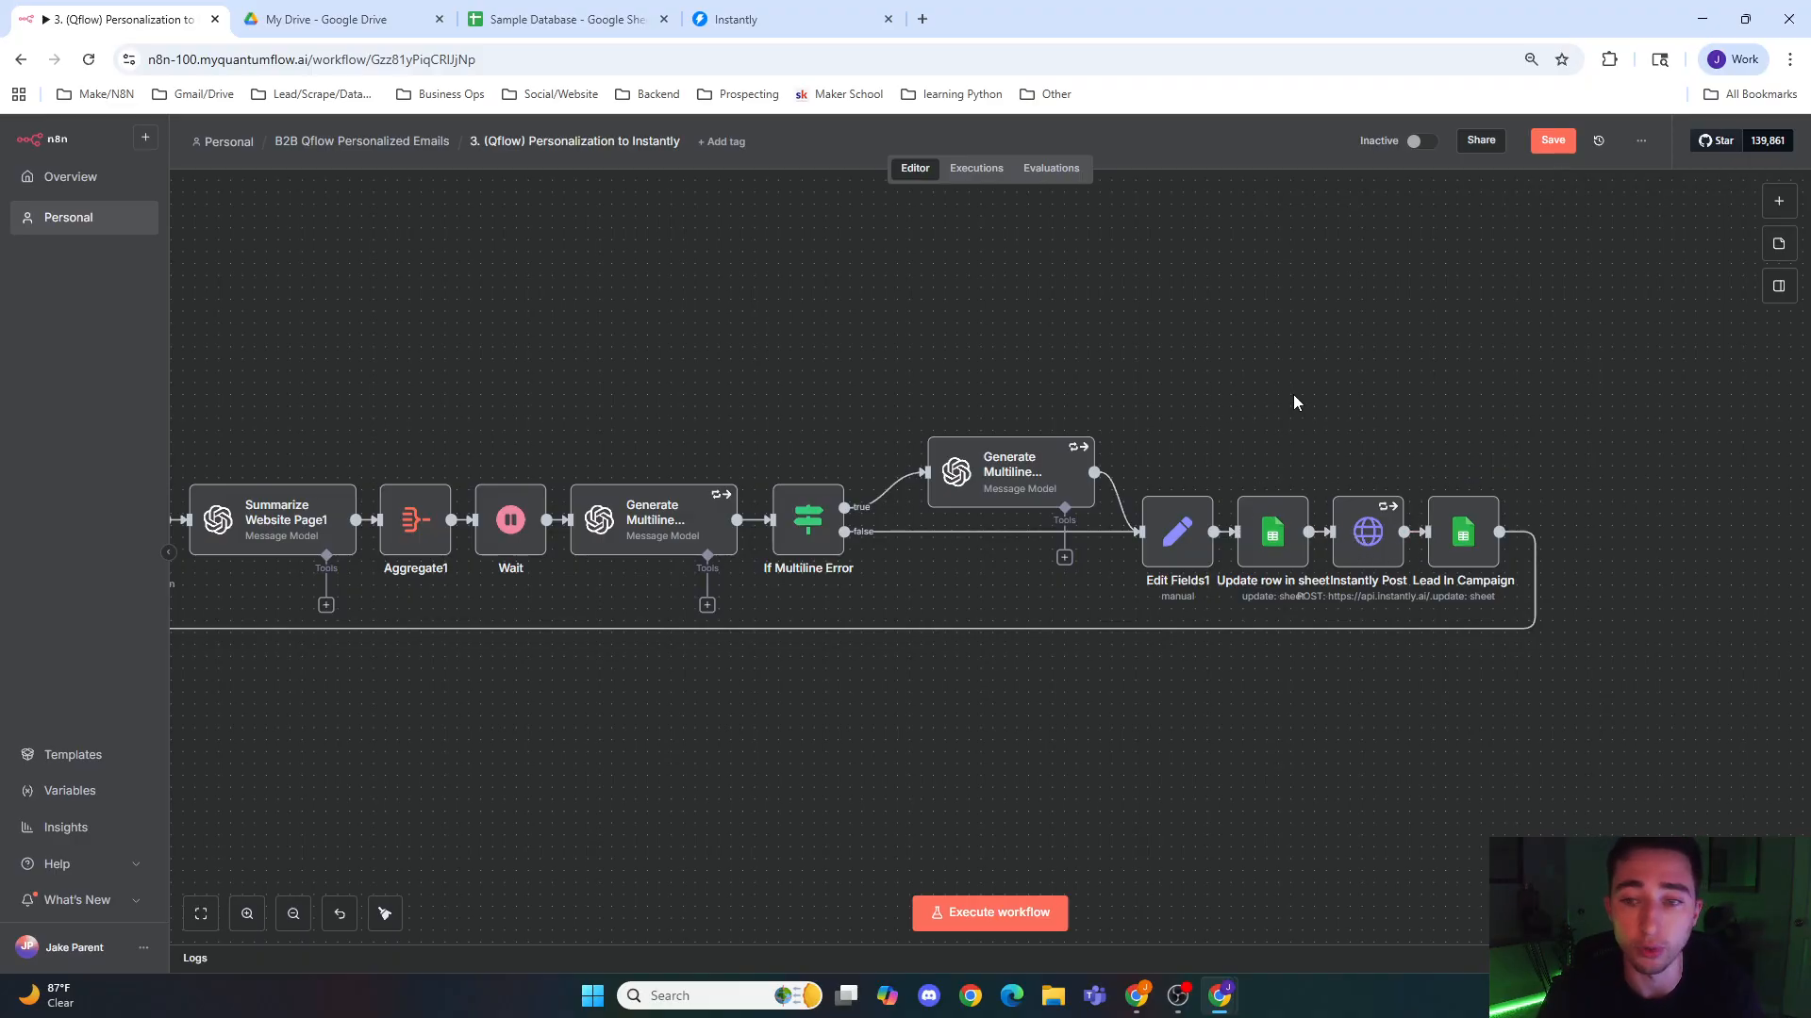
{"action": "left_click", "coordinate": [1452, 552]}
{"action": "double_click", "coordinate": [1462, 533]}
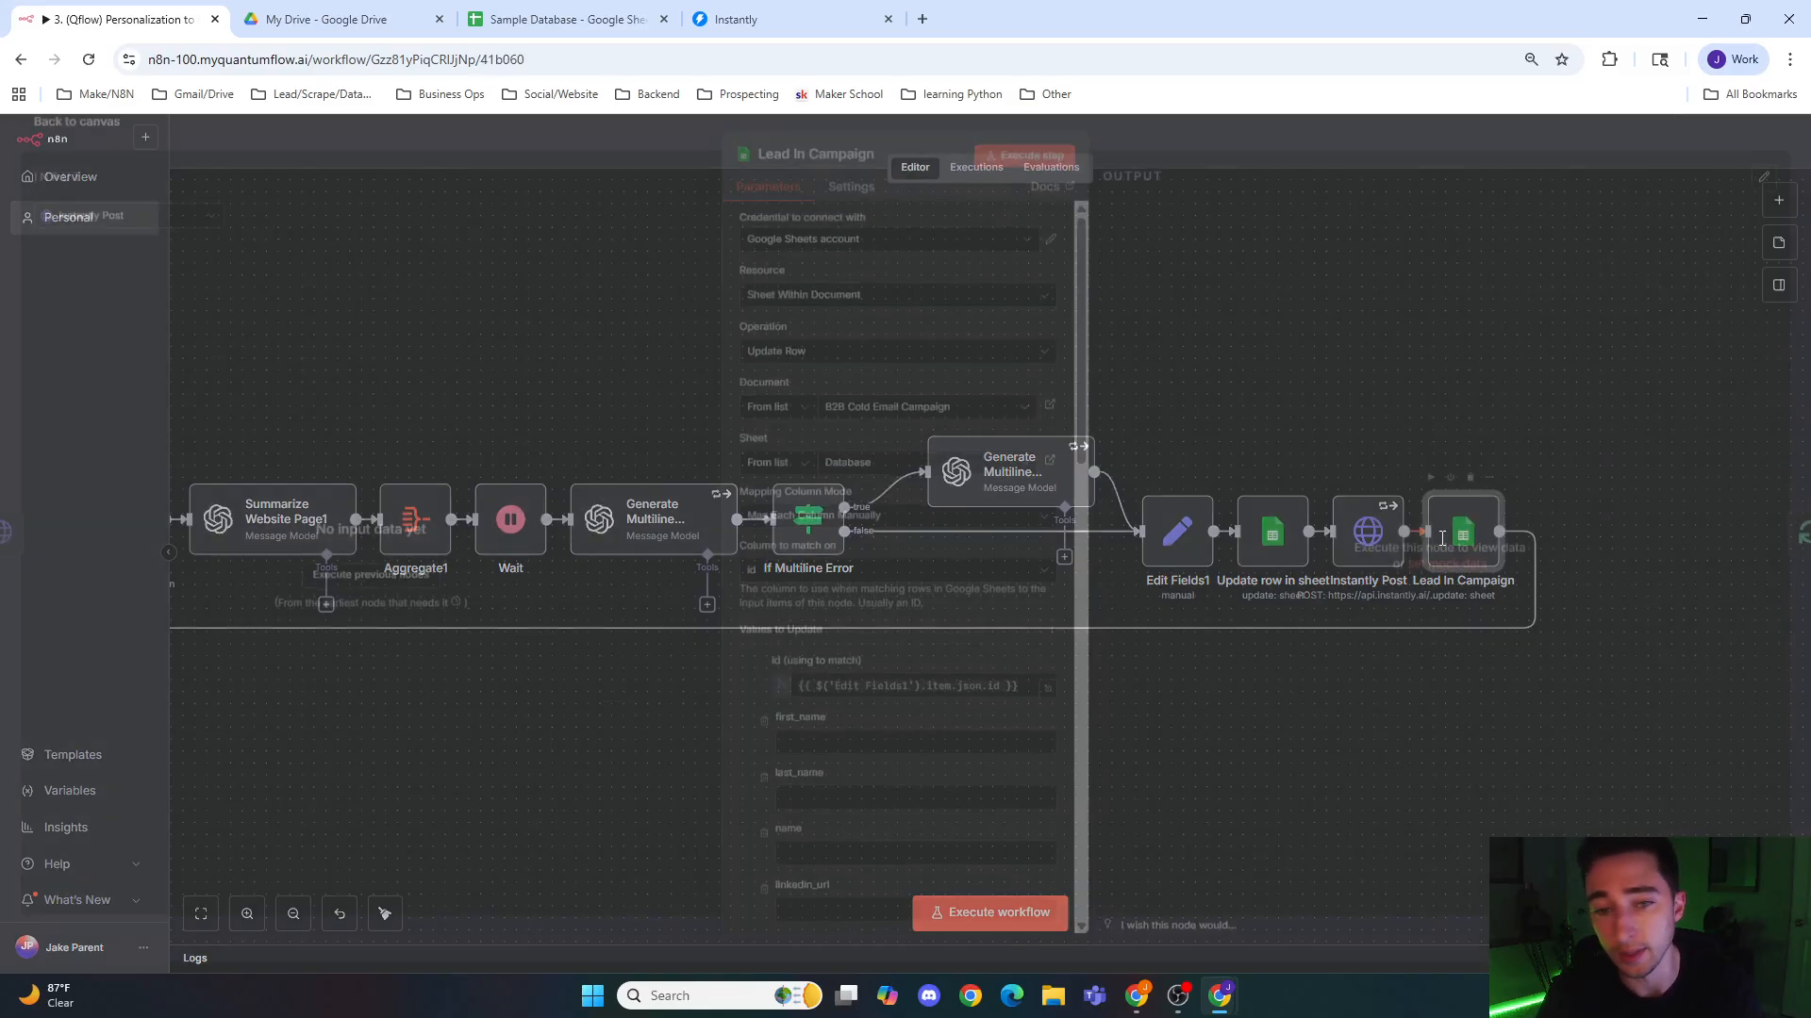
{"action": "scroll", "coordinate": [835, 530], "scroll_direction": "down", "scroll_amount": 7}
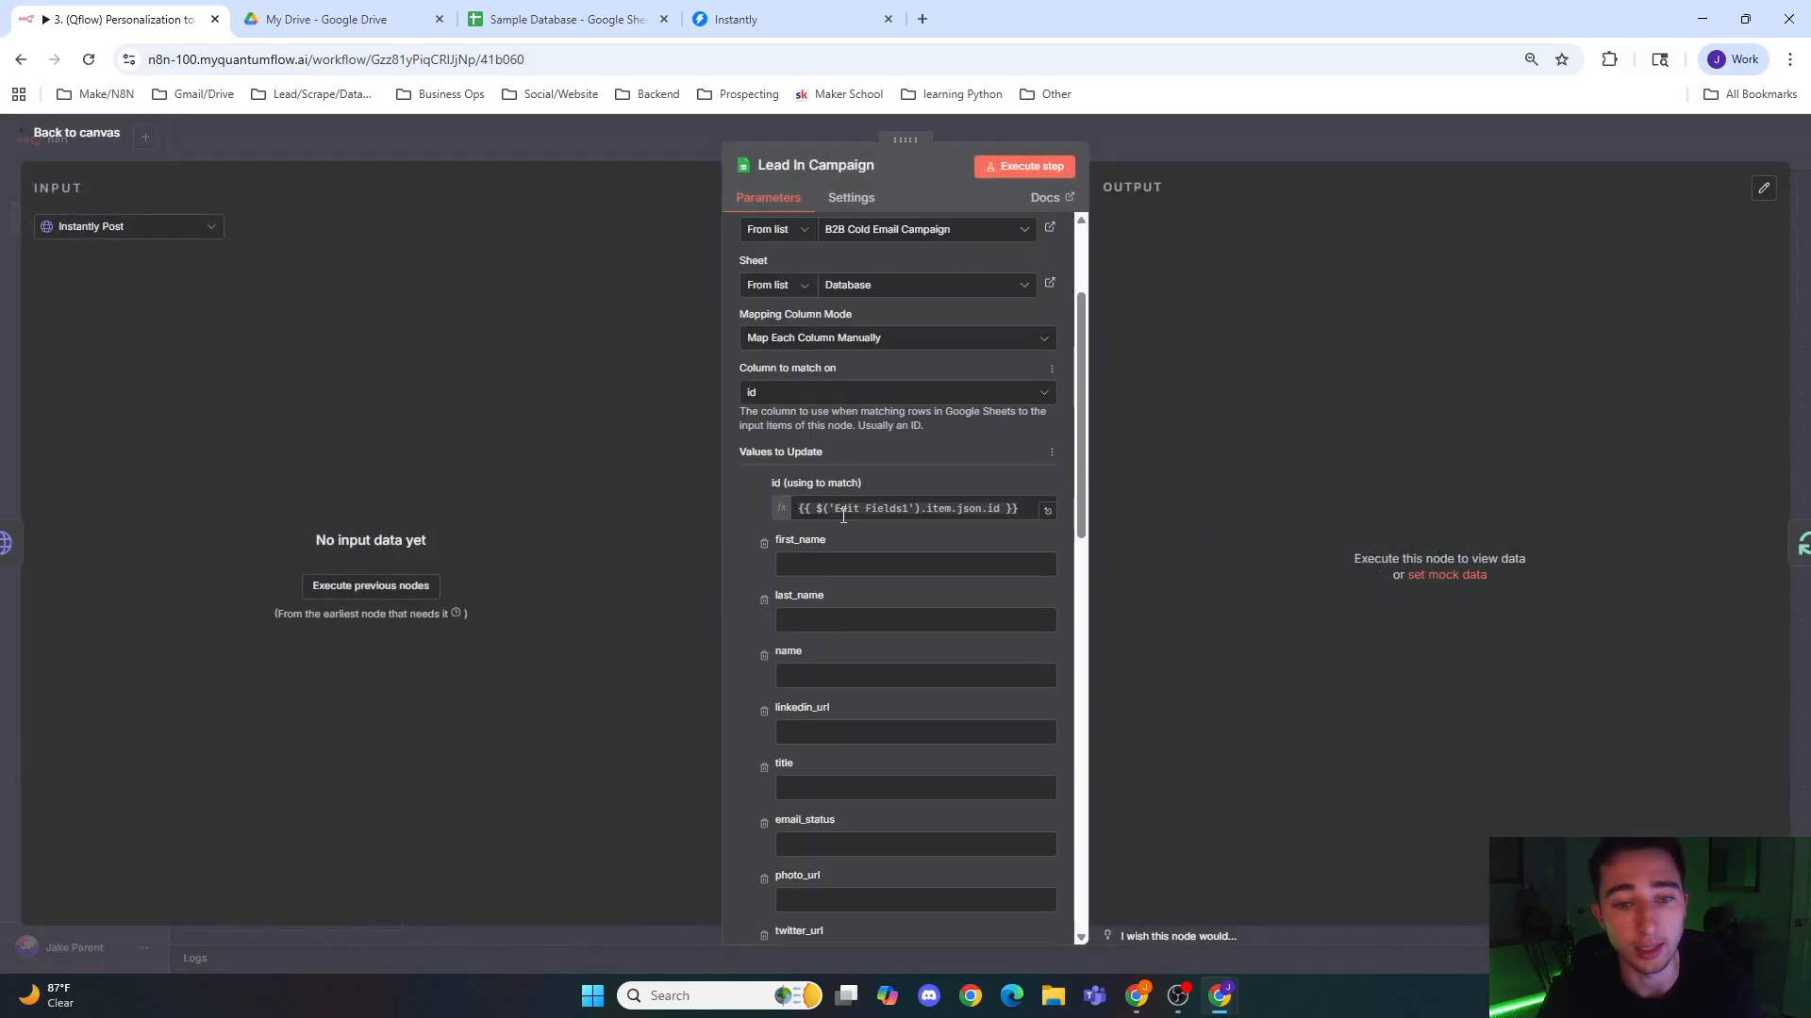
{"action": "scroll", "coordinate": [793, 515], "scroll_direction": "down", "scroll_amount": 8}
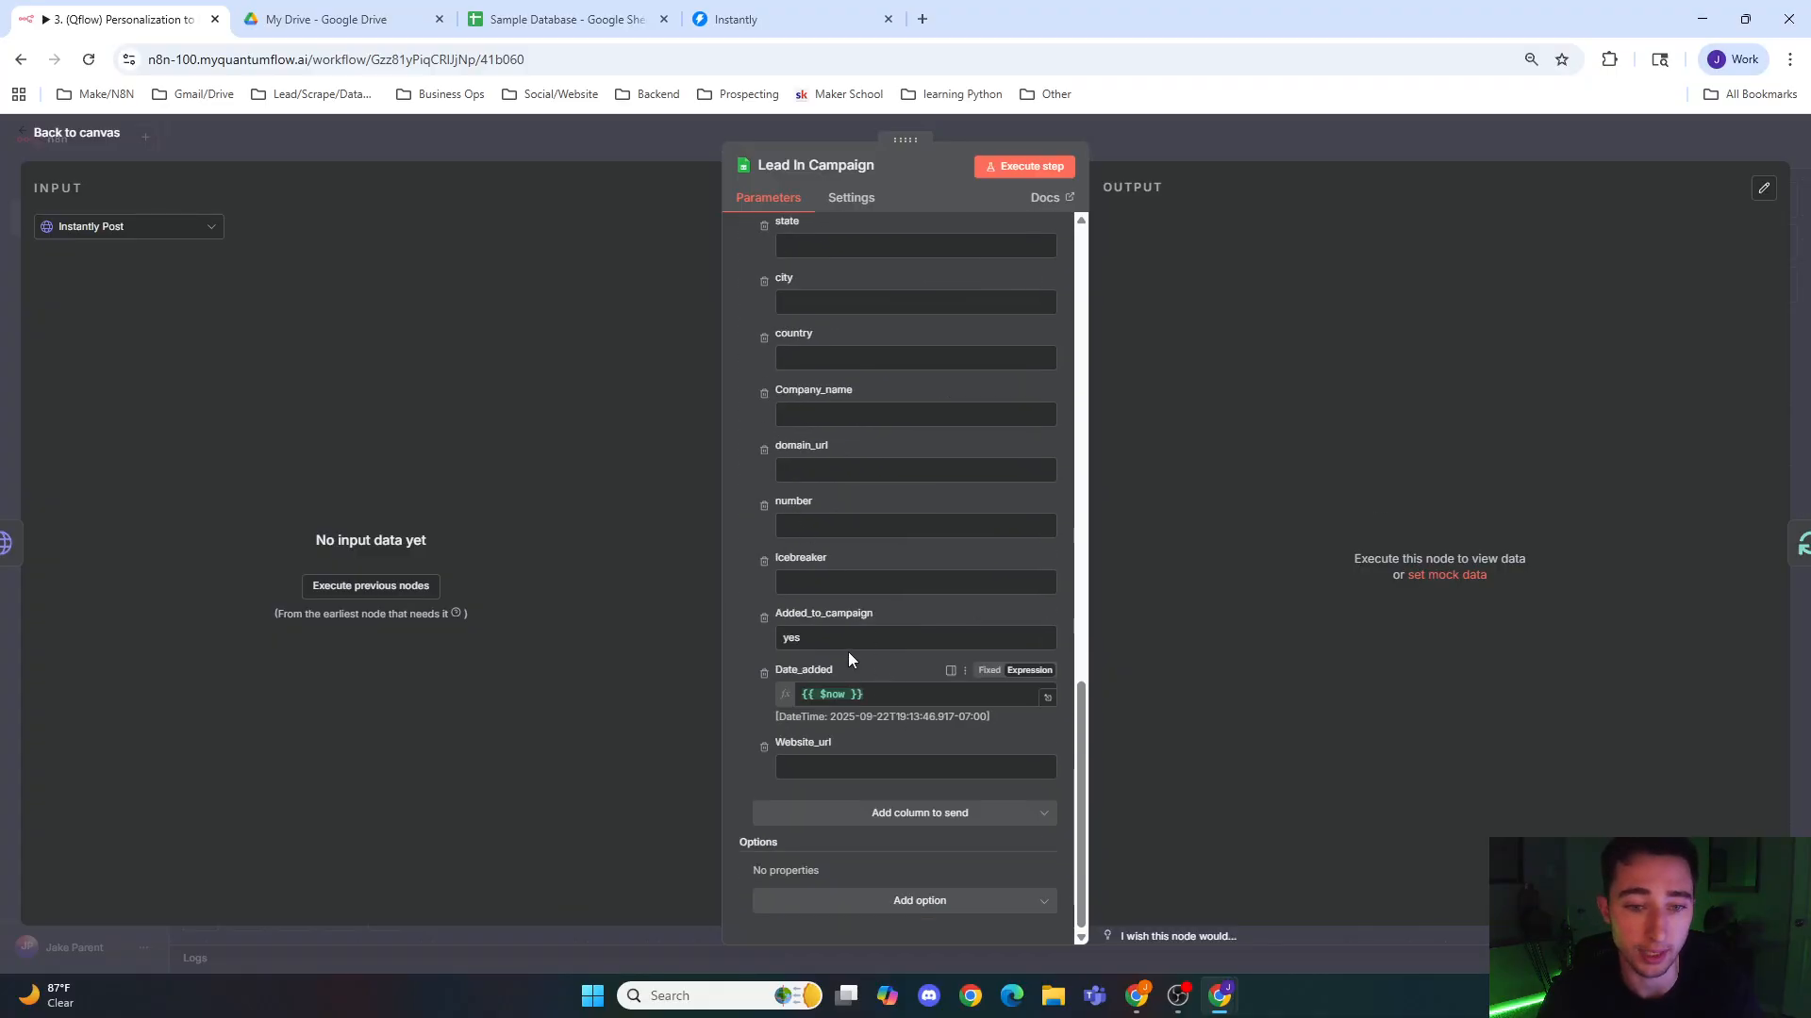
{"action": "key", "text": "Escape"}
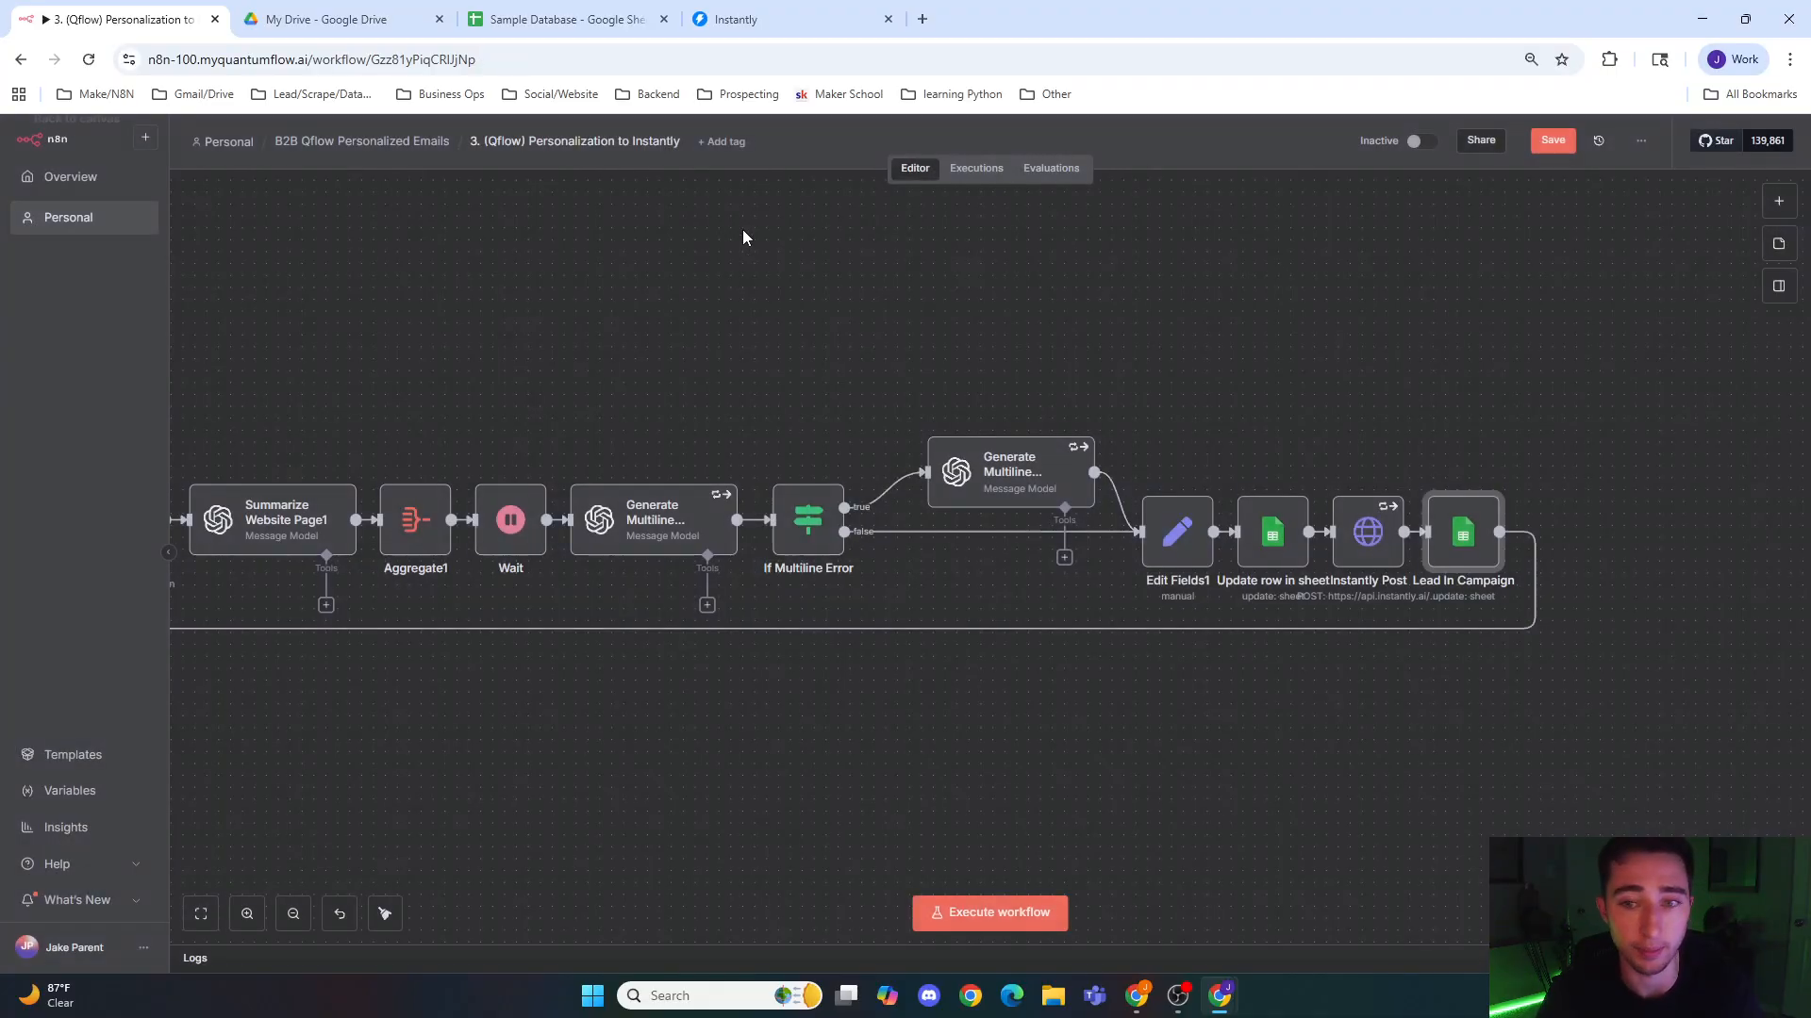
Step: Save the workflow and go back through its folder to the list of all Personal workflows
{"action": "left_click", "coordinate": [1551, 149]}
{"action": "scroll", "coordinate": [930, 308], "scroll_direction": "down", "scroll_amount": 6}
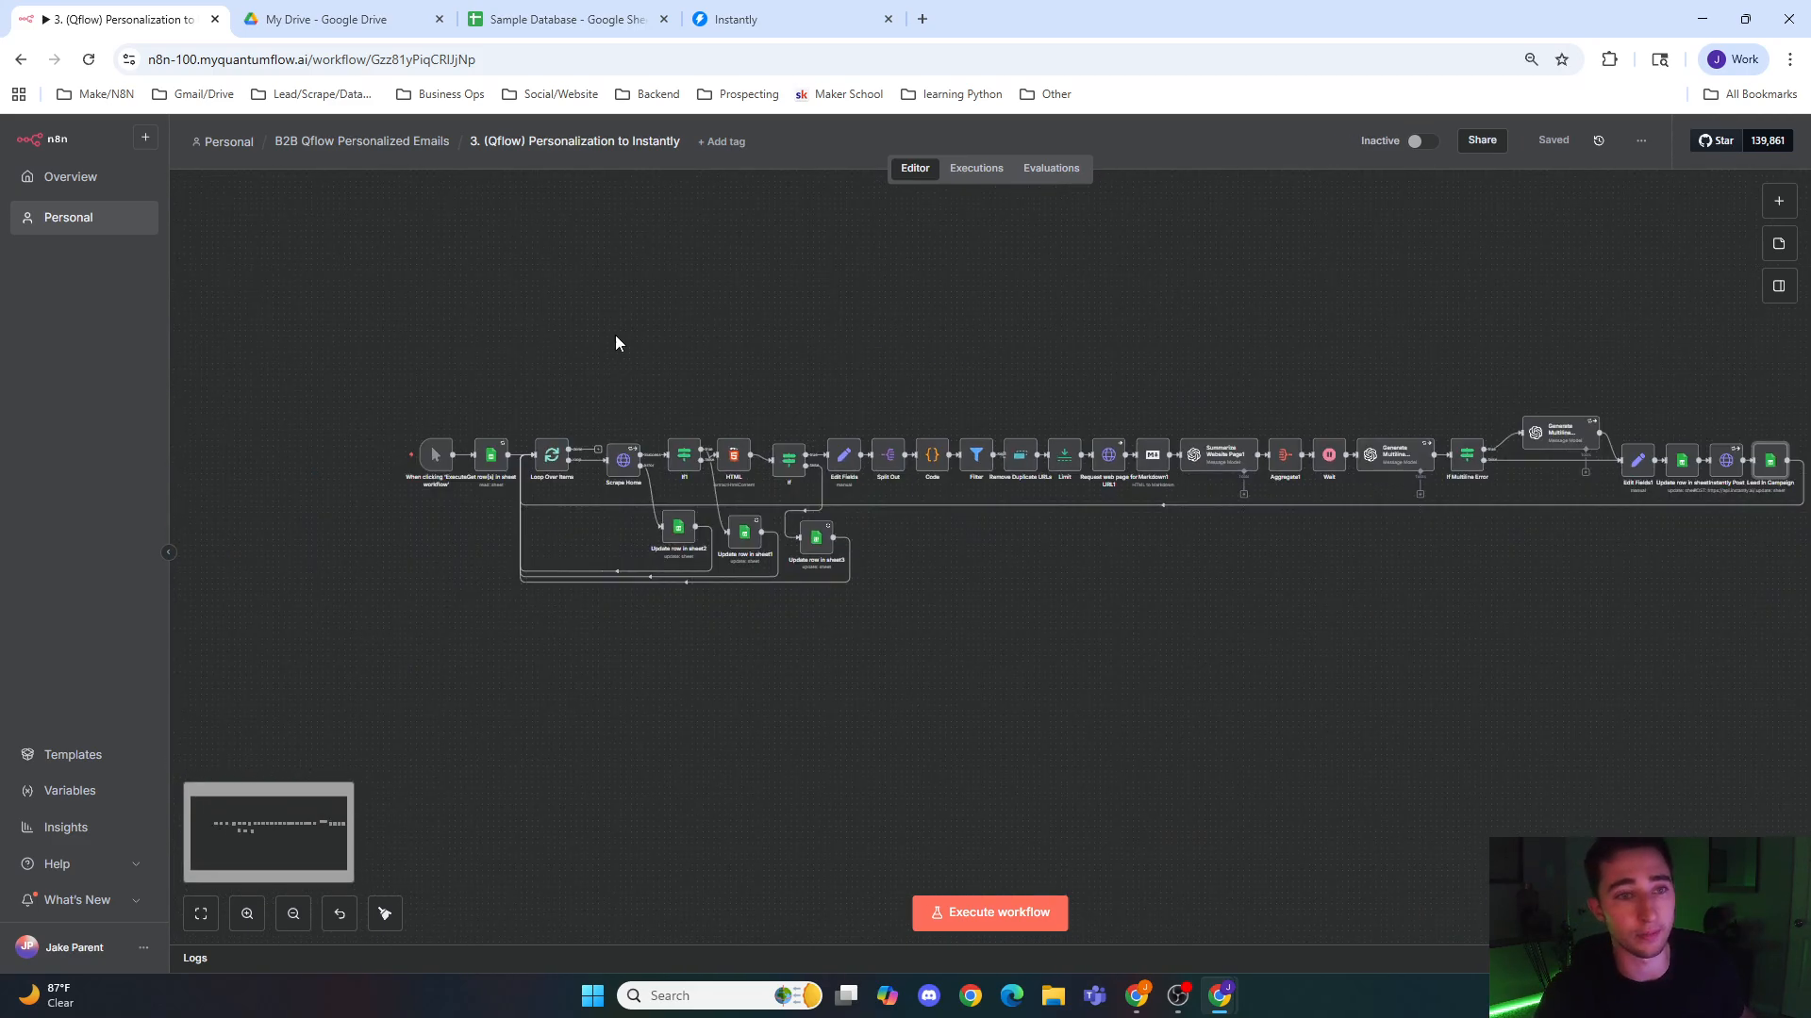
{"action": "left_click", "coordinate": [315, 141]}
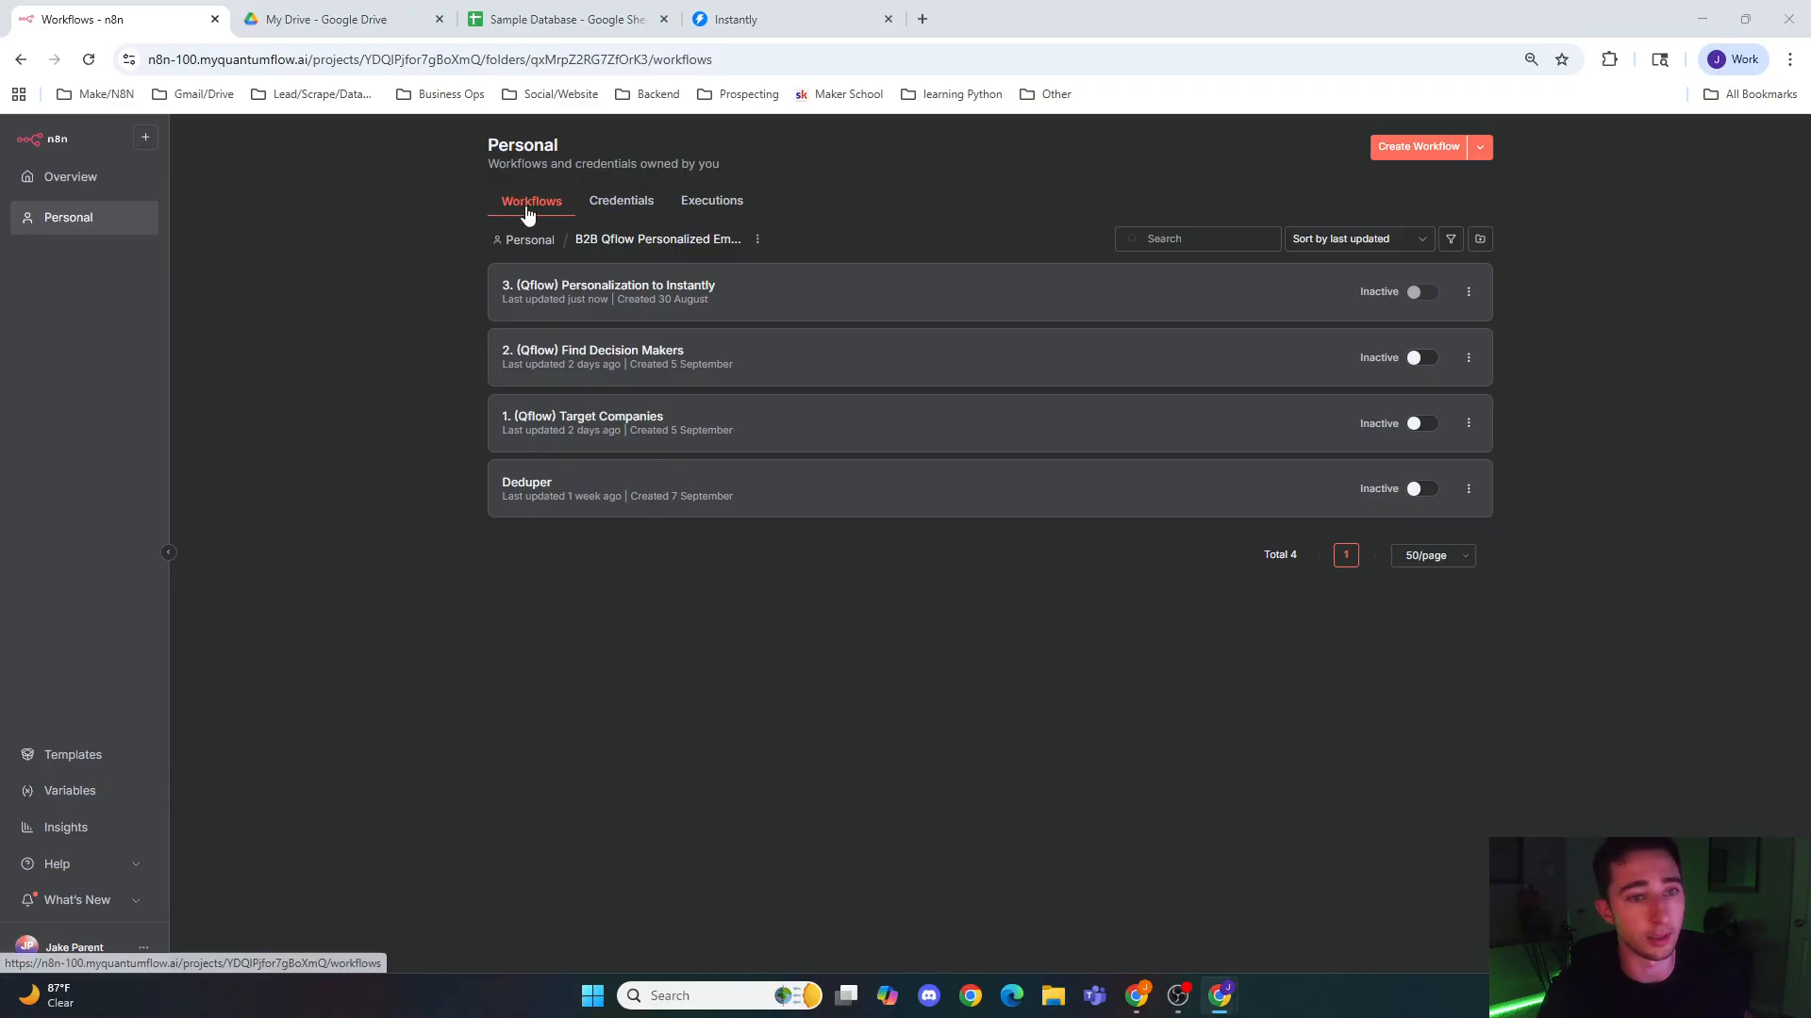
{"action": "left_click", "coordinate": [518, 240]}
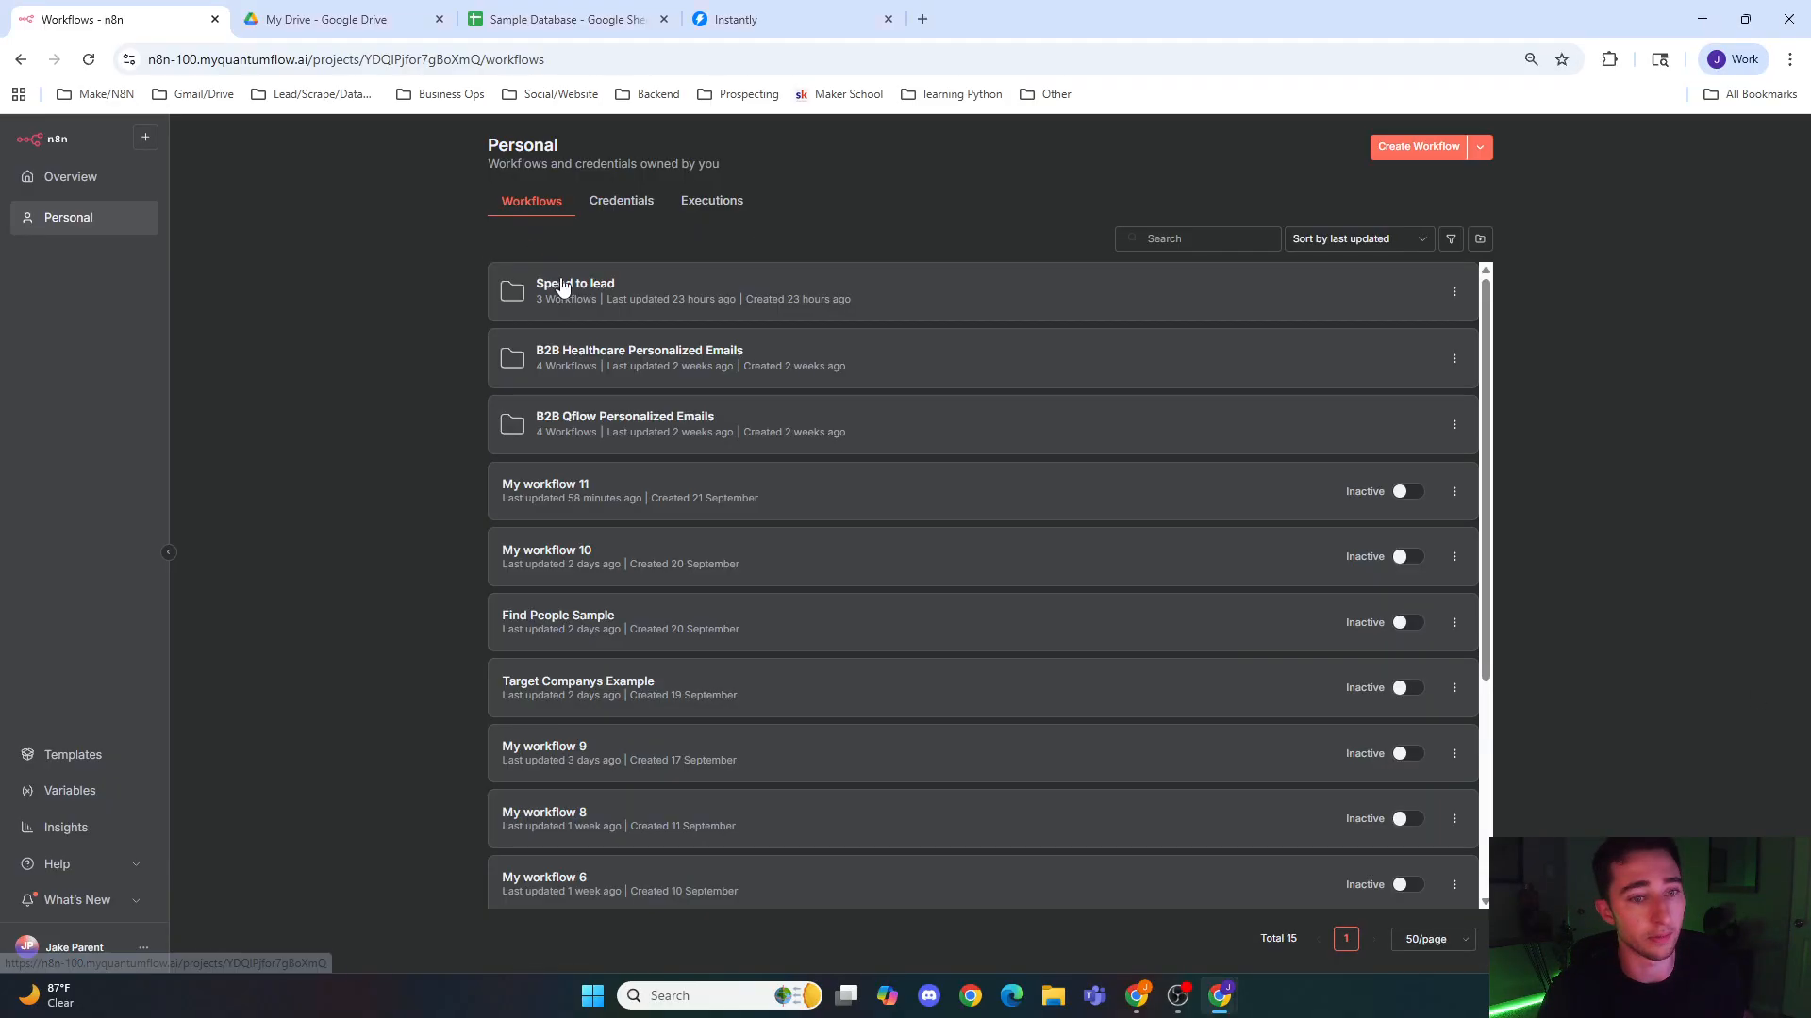
Step: Open My workflow 11 and delete every node except the manual trigger
{"action": "left_click", "coordinate": [658, 506]}
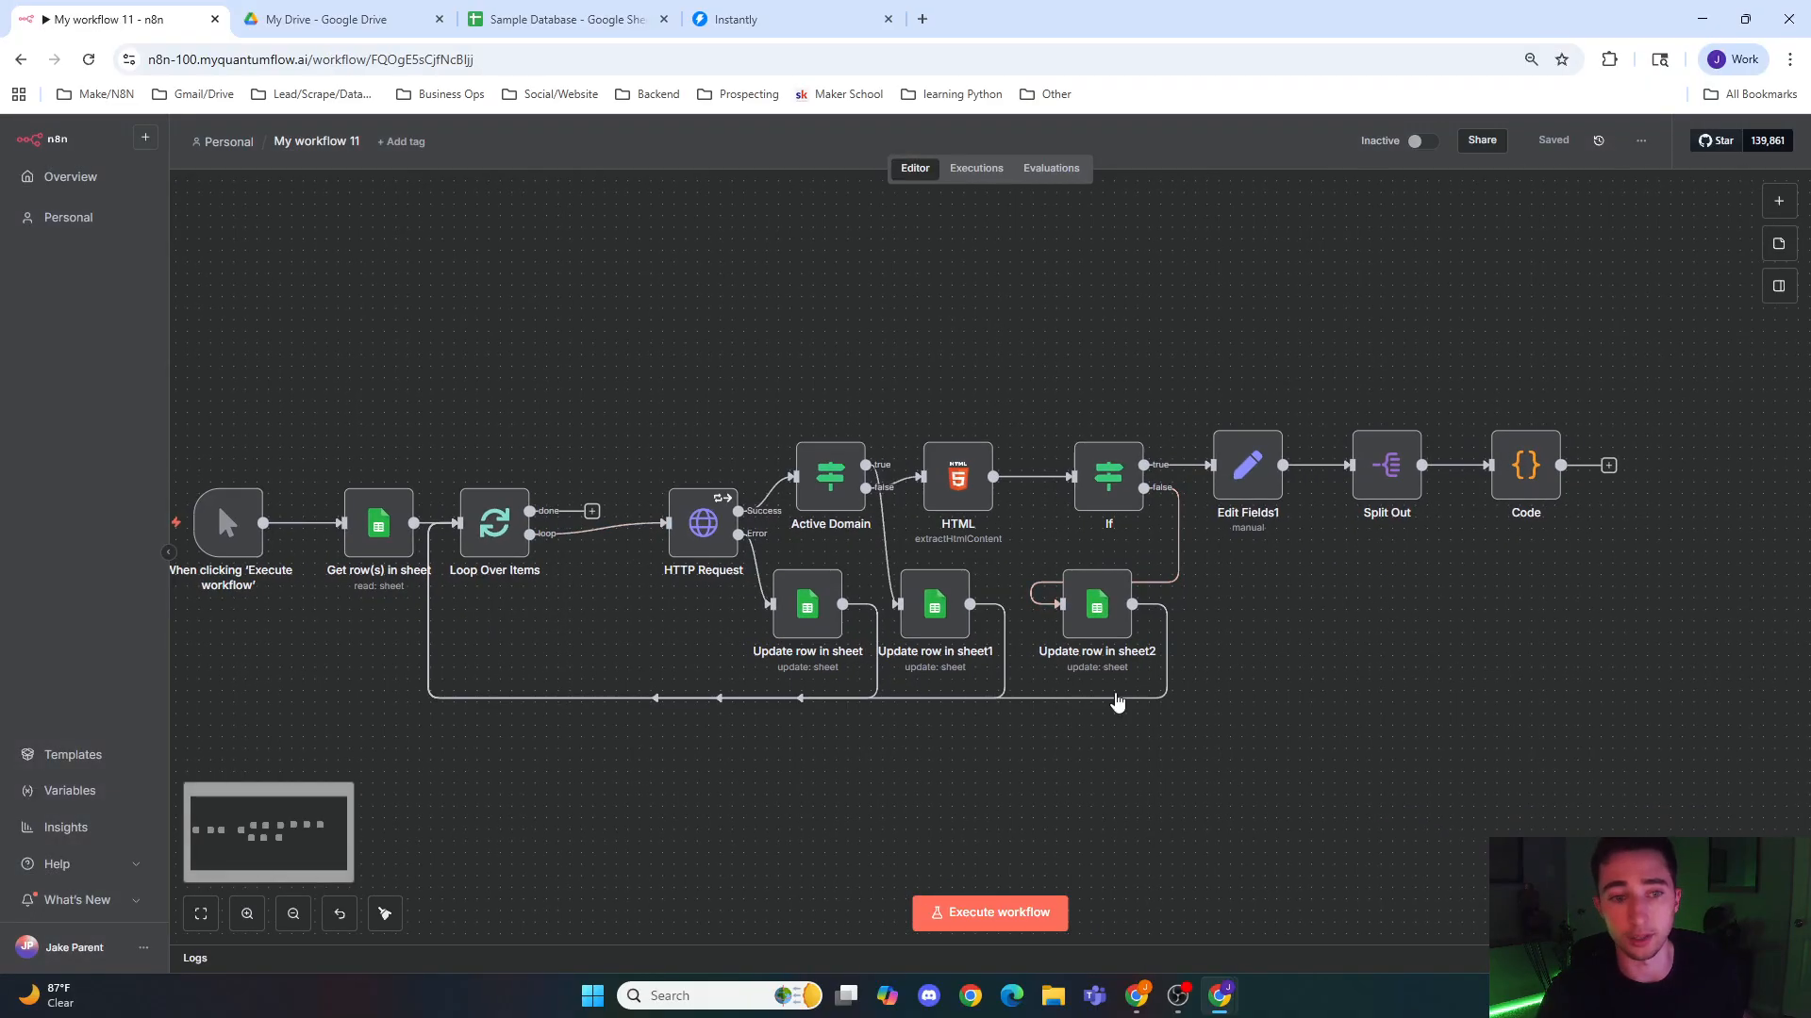
{"action": "key", "text": "ctrl+a"}
{"action": "left_click_drag", "start_coordinate": [1675, 337], "coordinate": [1783, 269]}
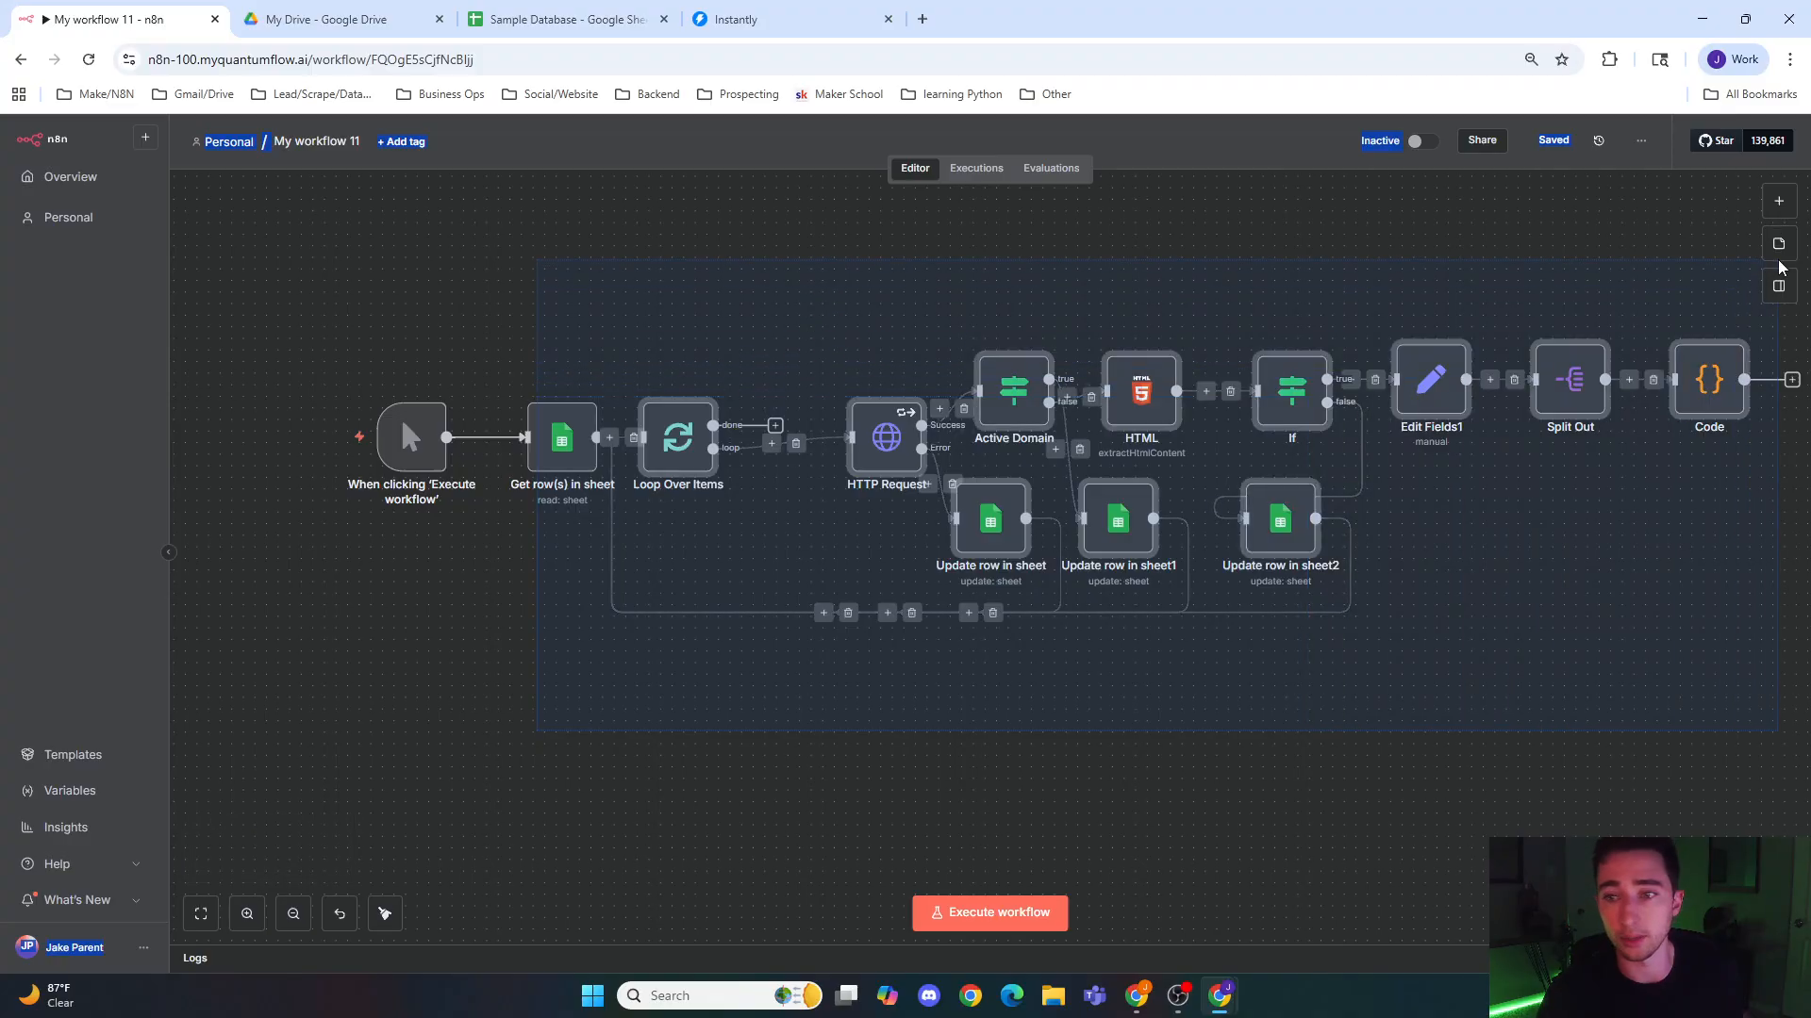
{"action": "key", "text": "Delete"}
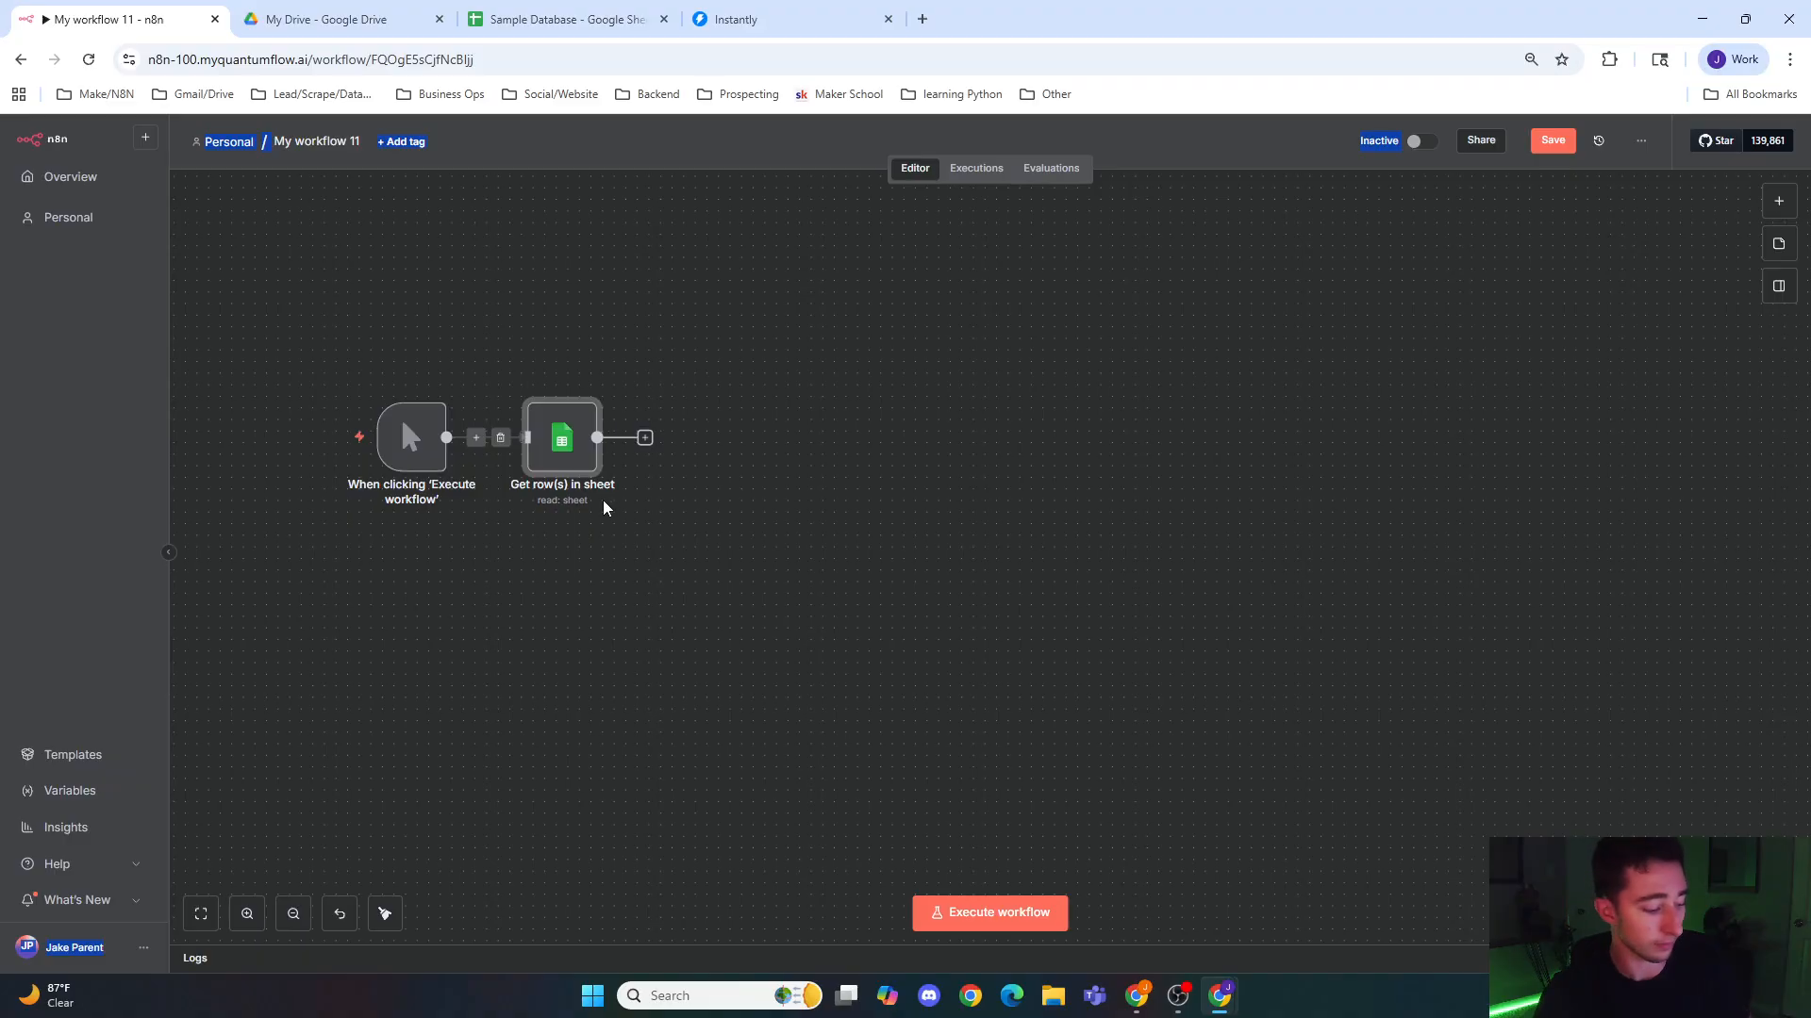
{"action": "key", "text": "Delete"}
Step: Add a Google Sheets Get row(s) in sheet node after the manual trigger, reading the People sheet of the Sample Database document
{"action": "left_click", "coordinate": [494, 438]}
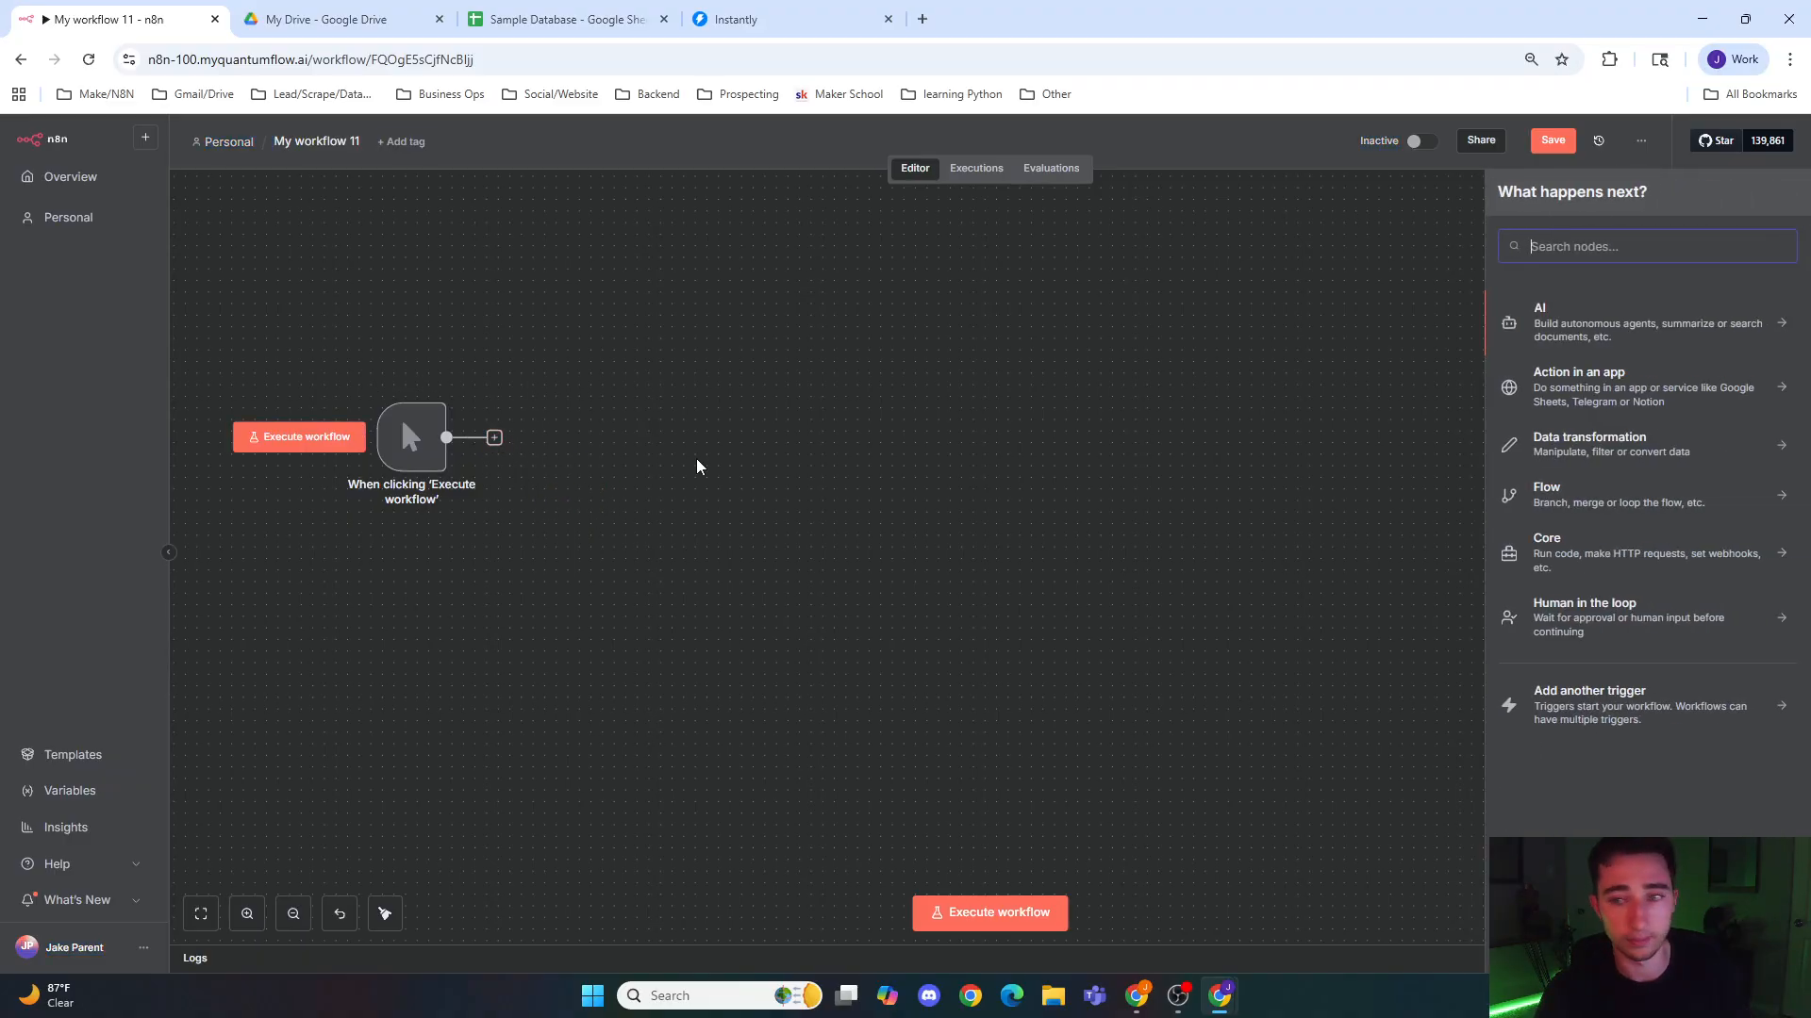
{"action": "type", "text": "go"}
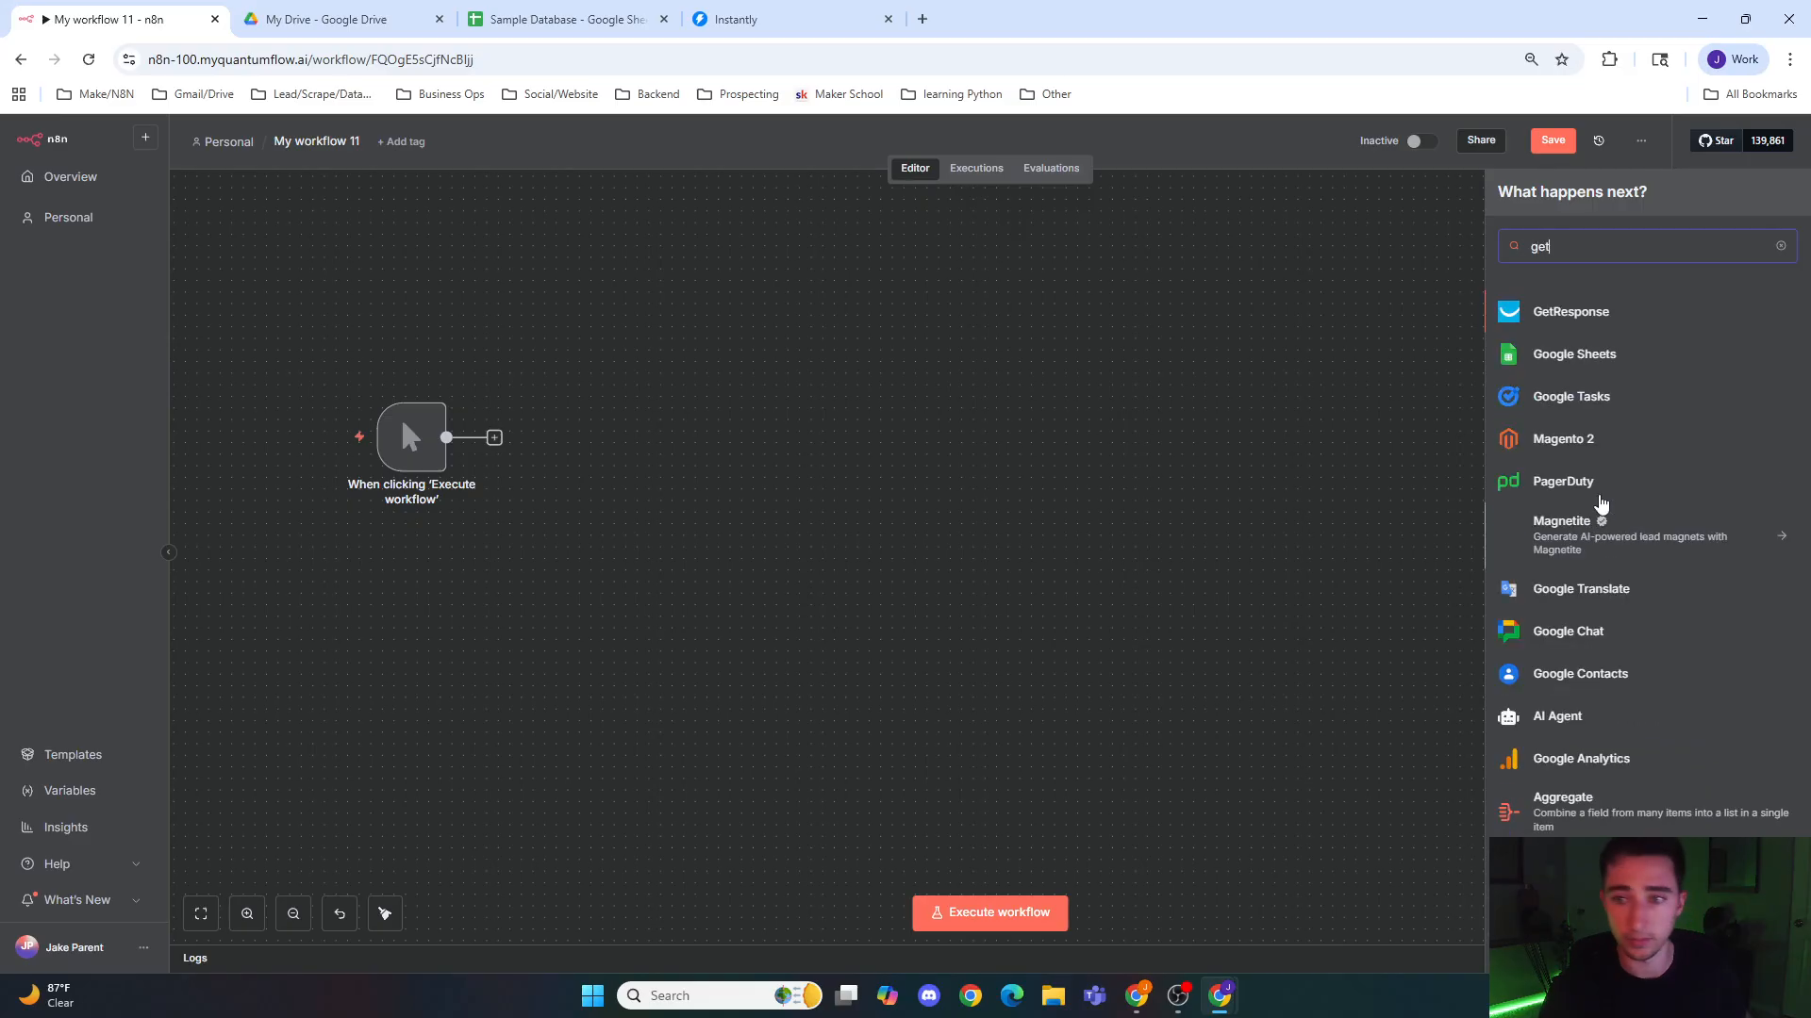
{"action": "left_click", "coordinate": [1603, 364]}
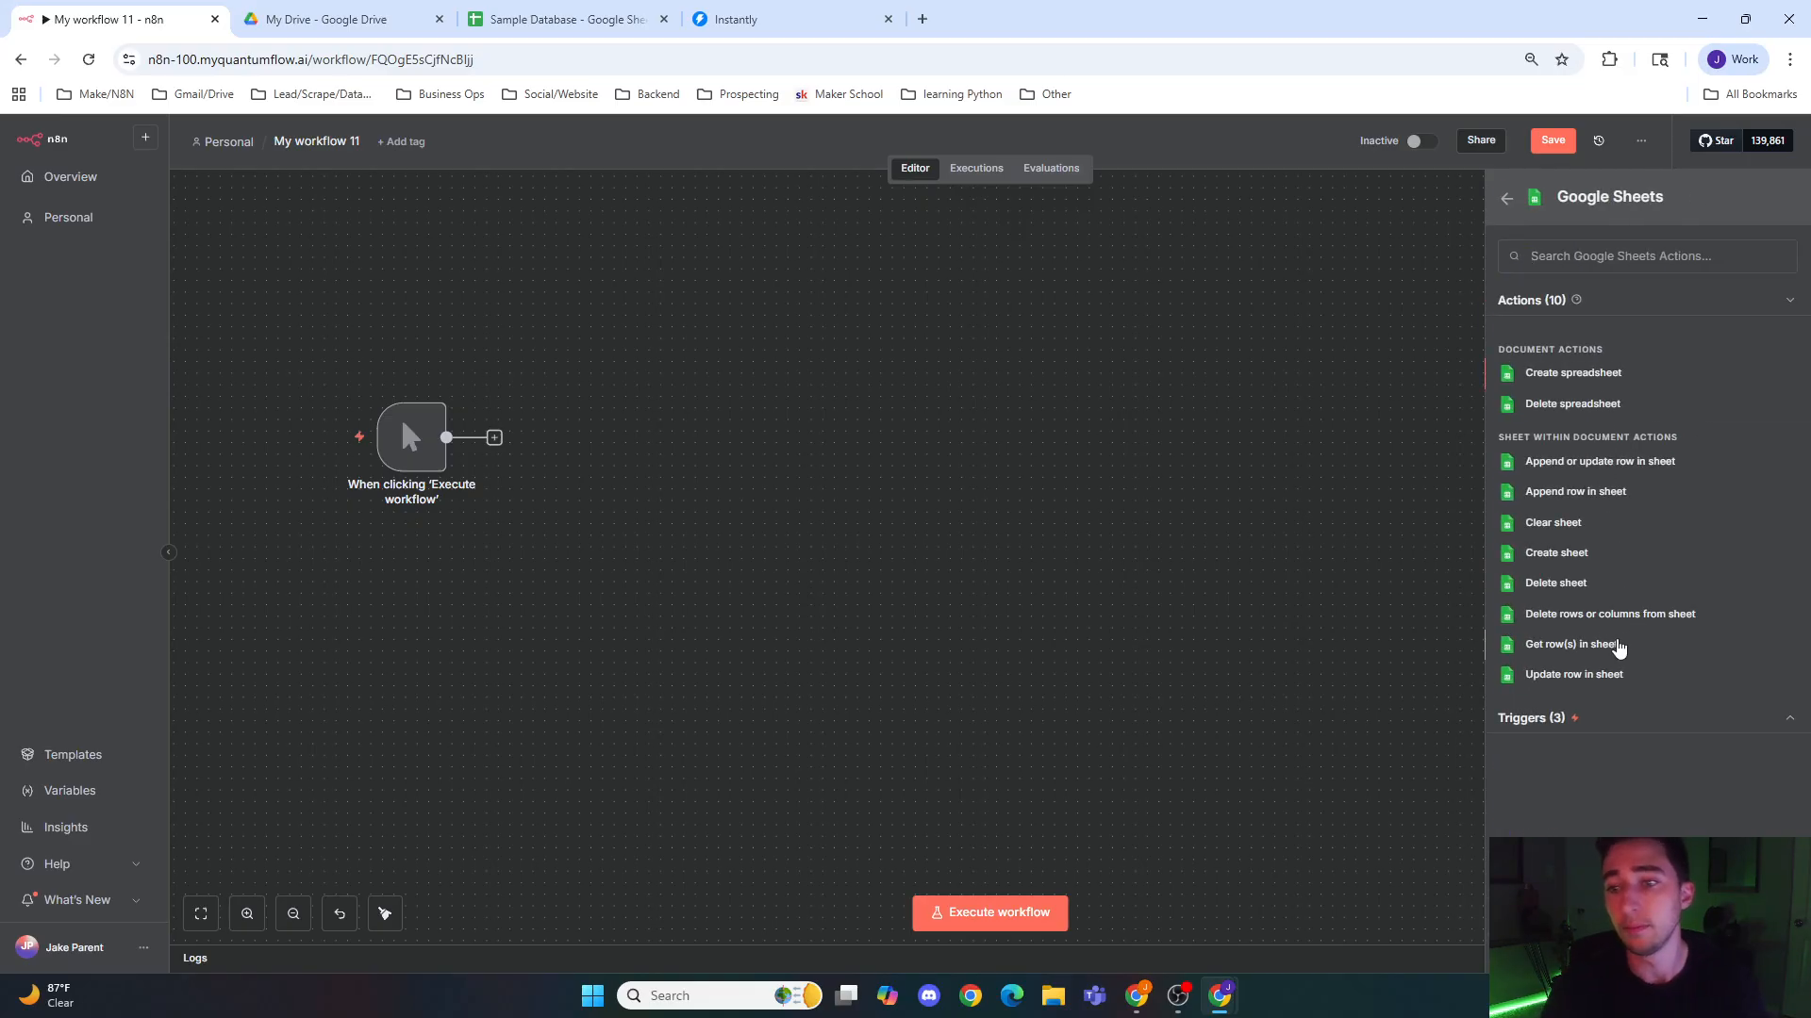
{"action": "left_click", "coordinate": [1605, 645]}
{"action": "left_click", "coordinate": [1026, 420]}
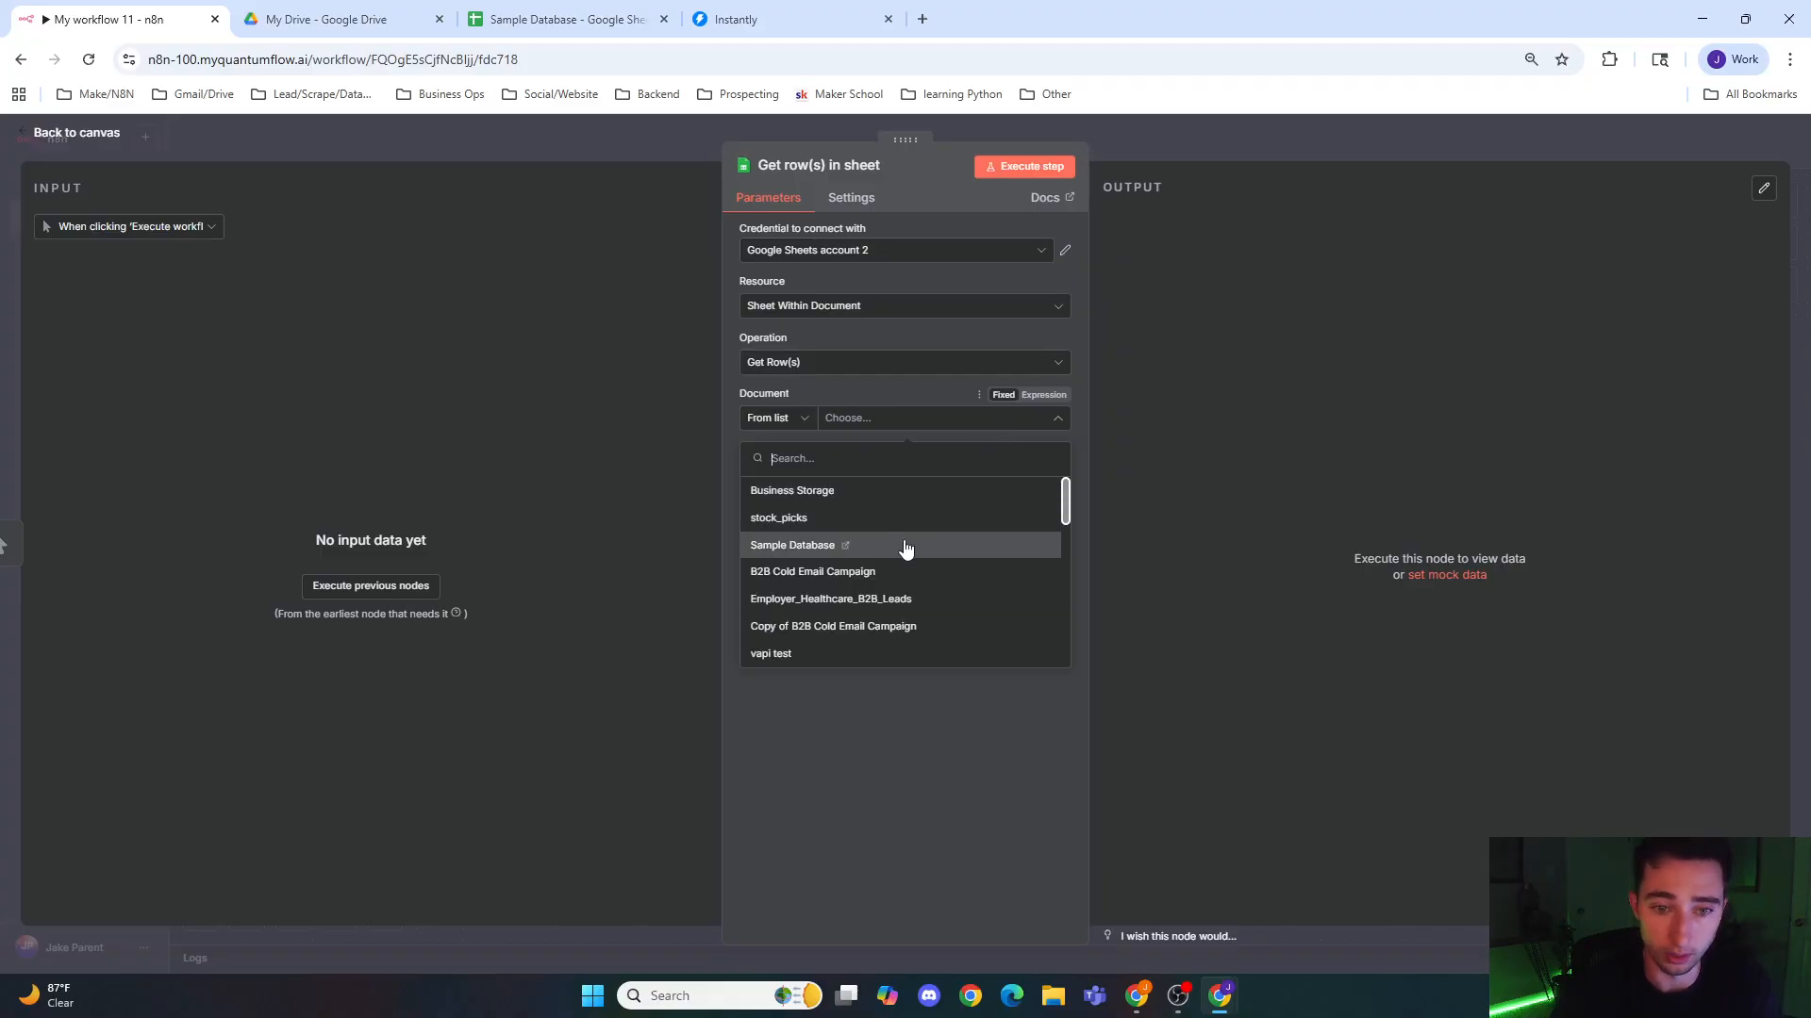
{"action": "left_click", "coordinate": [905, 545]}
{"action": "left_click", "coordinate": [923, 477]}
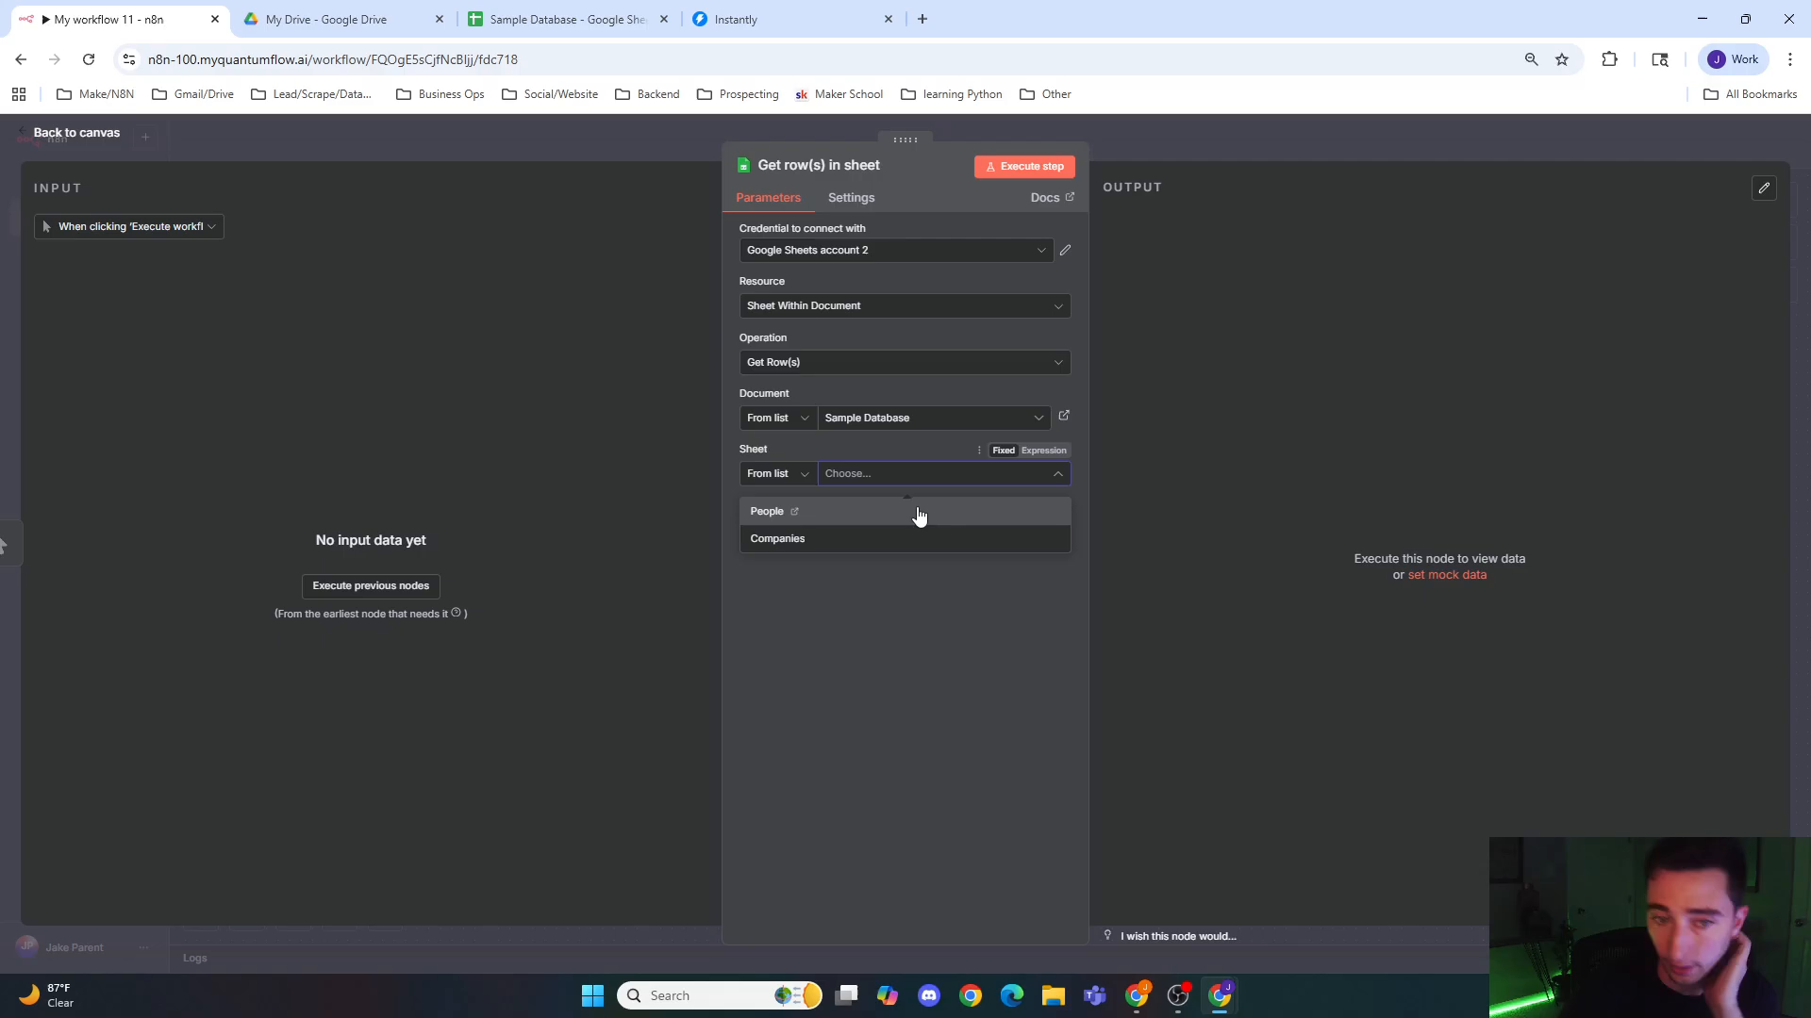
{"action": "left_click", "coordinate": [913, 516]}
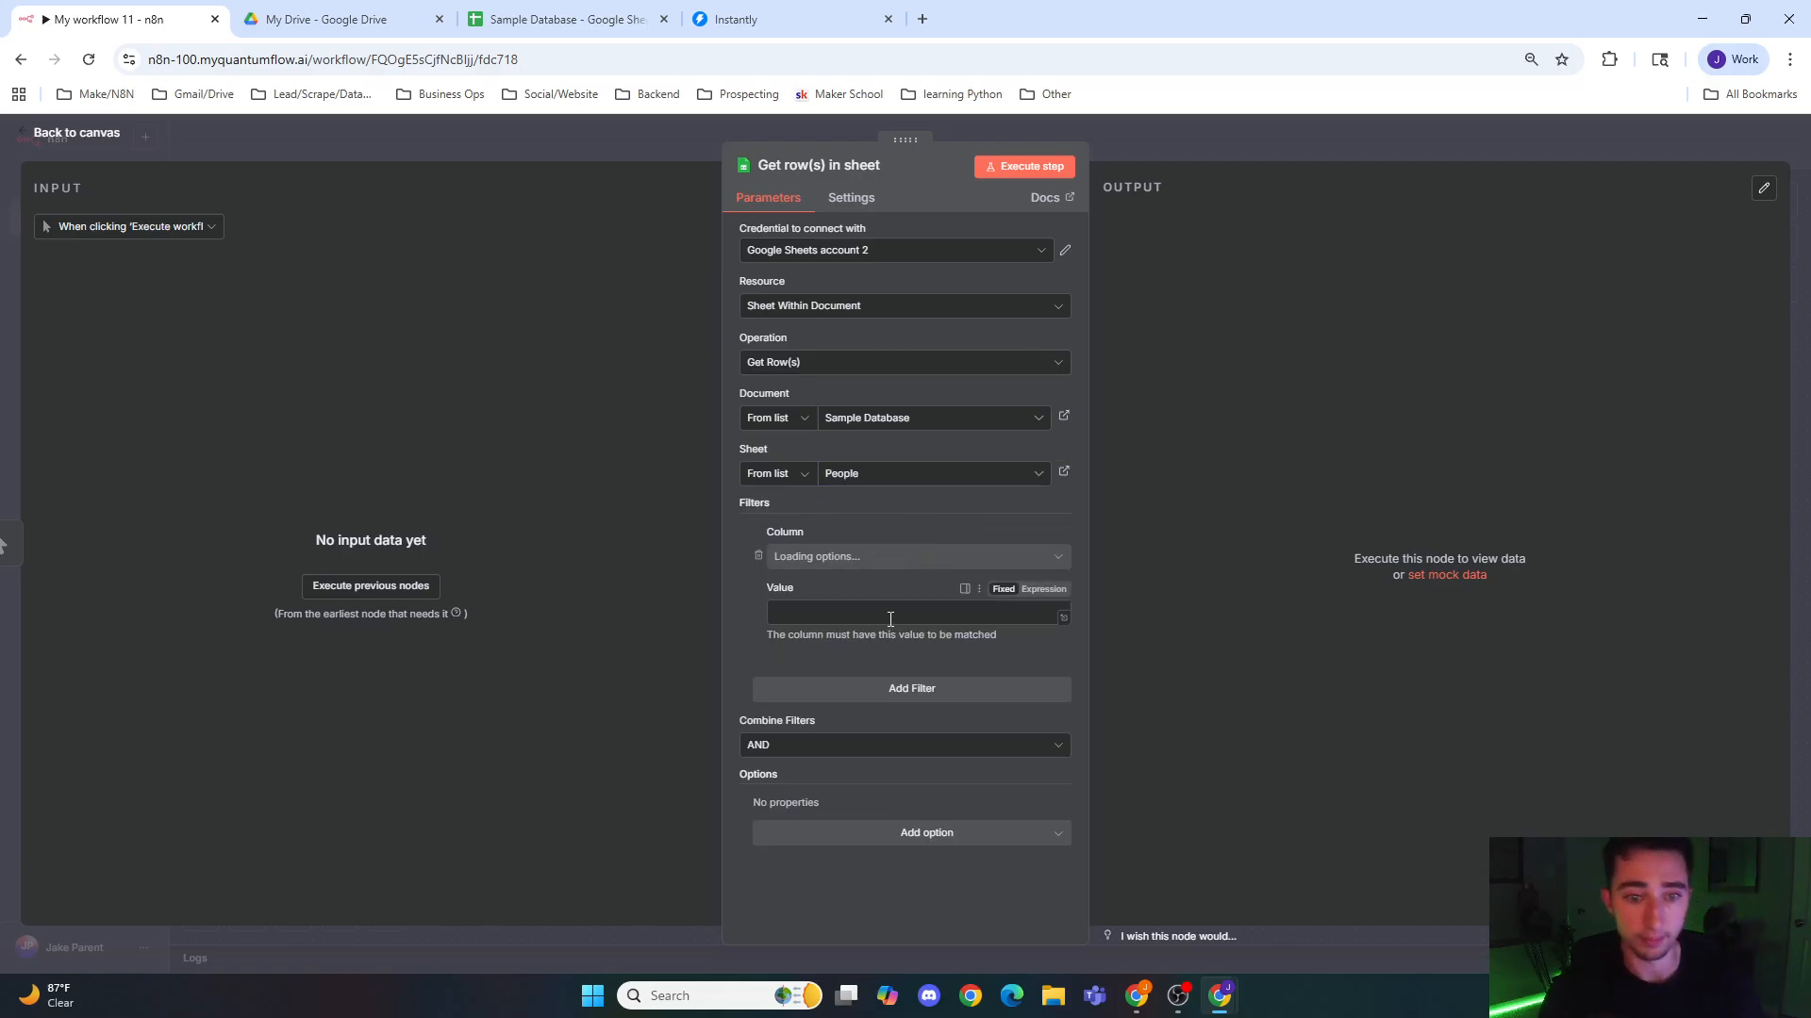
Step: Filter the Get row(s) in sheet node on the Added_to_campaign column with the expression {{""}}, and return to the canvas
{"action": "left_click", "coordinate": [893, 561]}
{"action": "scroll", "coordinate": [897, 688], "scroll_direction": "down", "scroll_amount": 3}
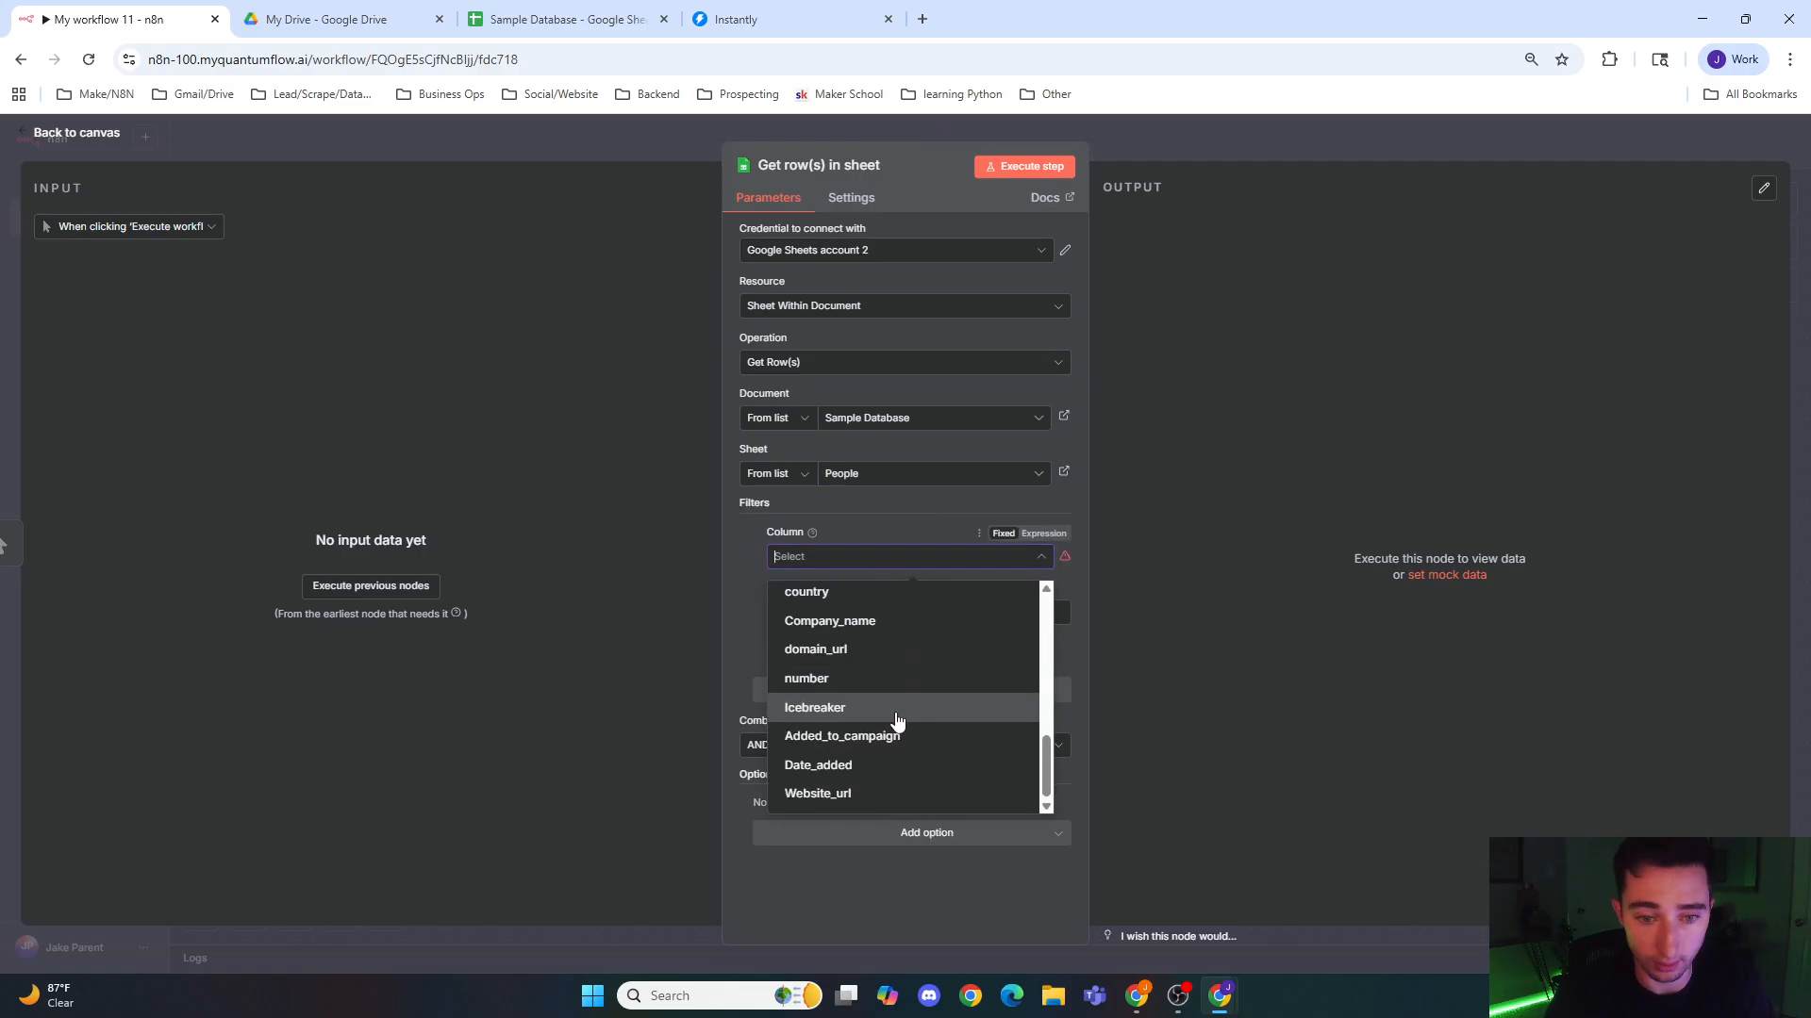
{"action": "left_click", "coordinate": [886, 737]}
{"action": "left_click", "coordinate": [866, 610]}
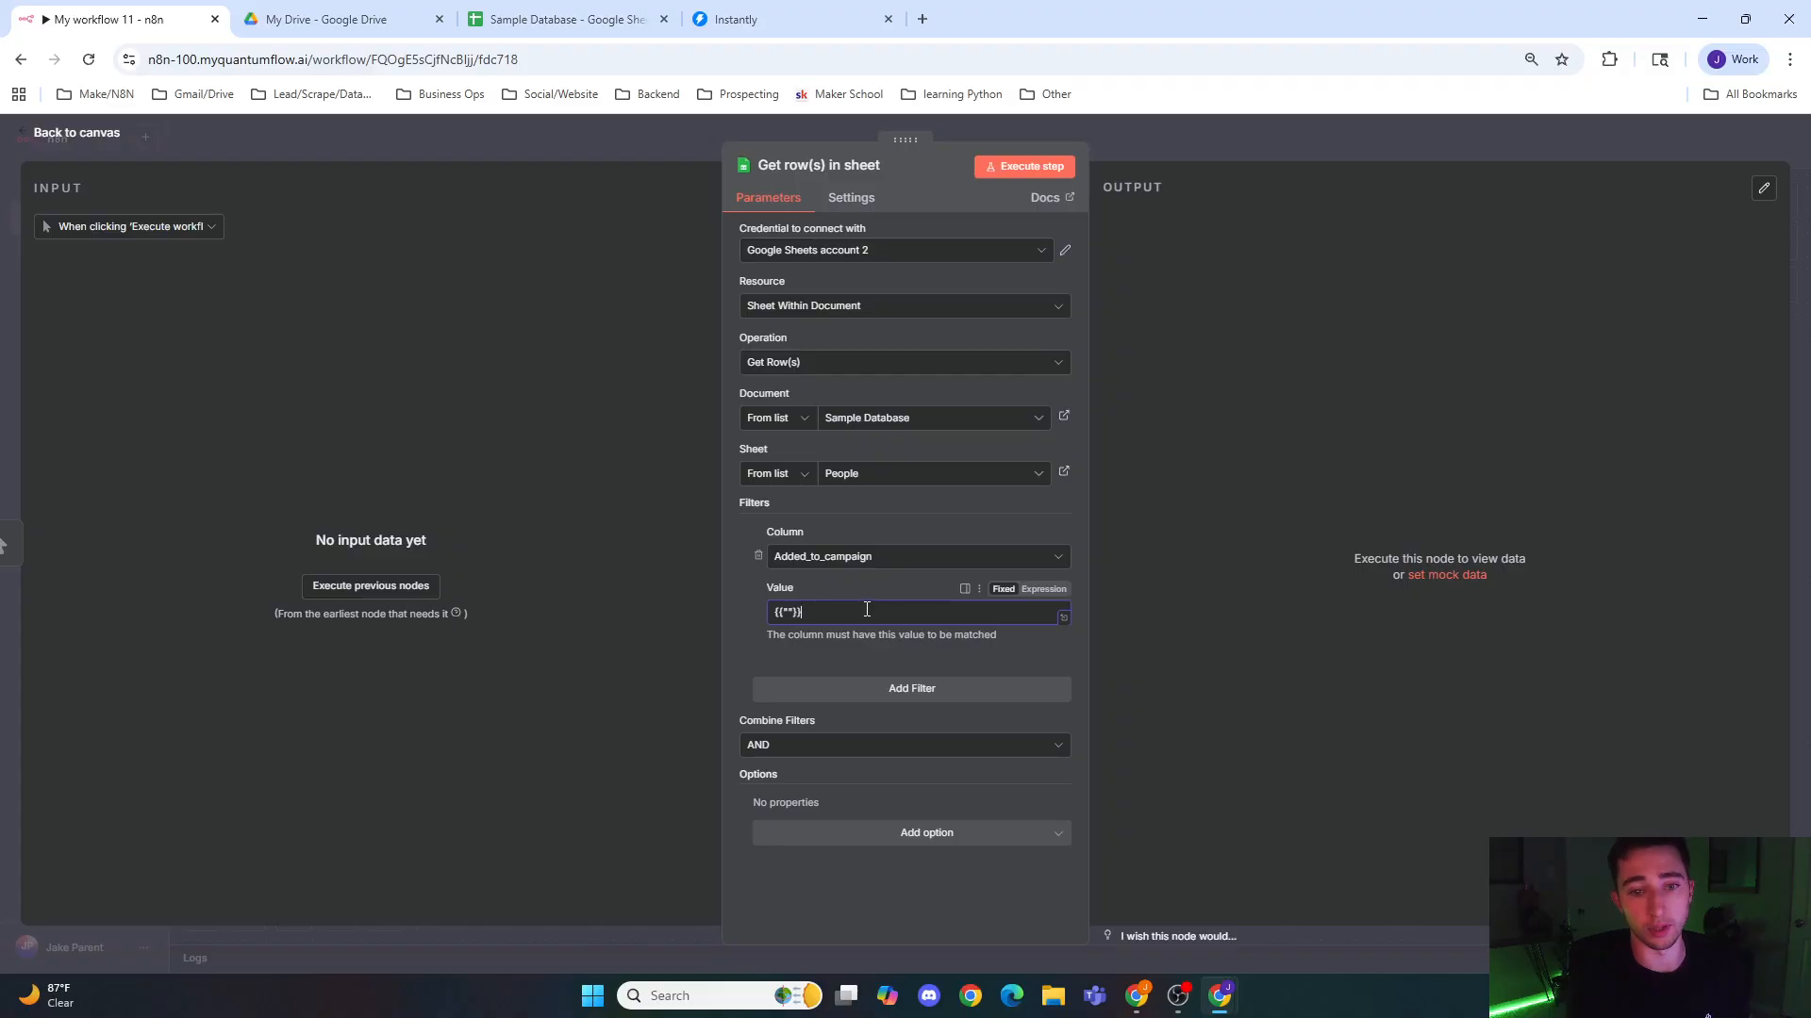
{"action": "left_click", "coordinate": [1049, 591]}
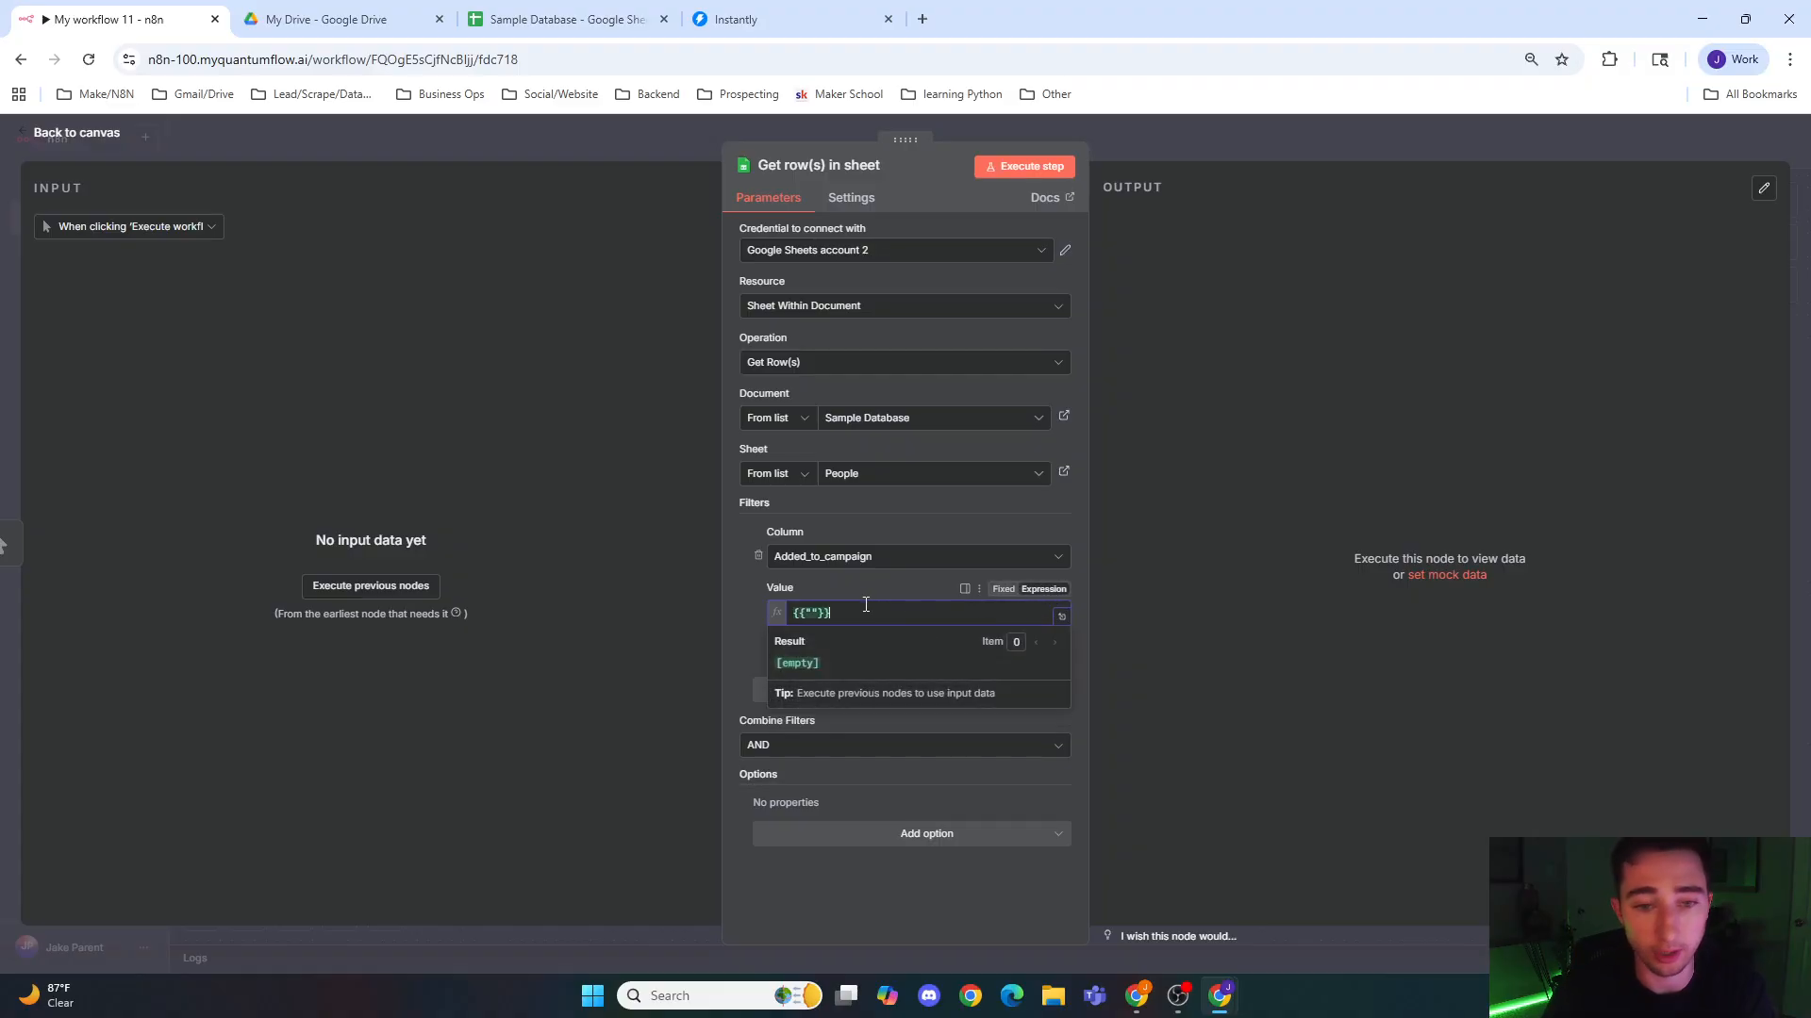
{"action": "left_click", "coordinate": [655, 134]}
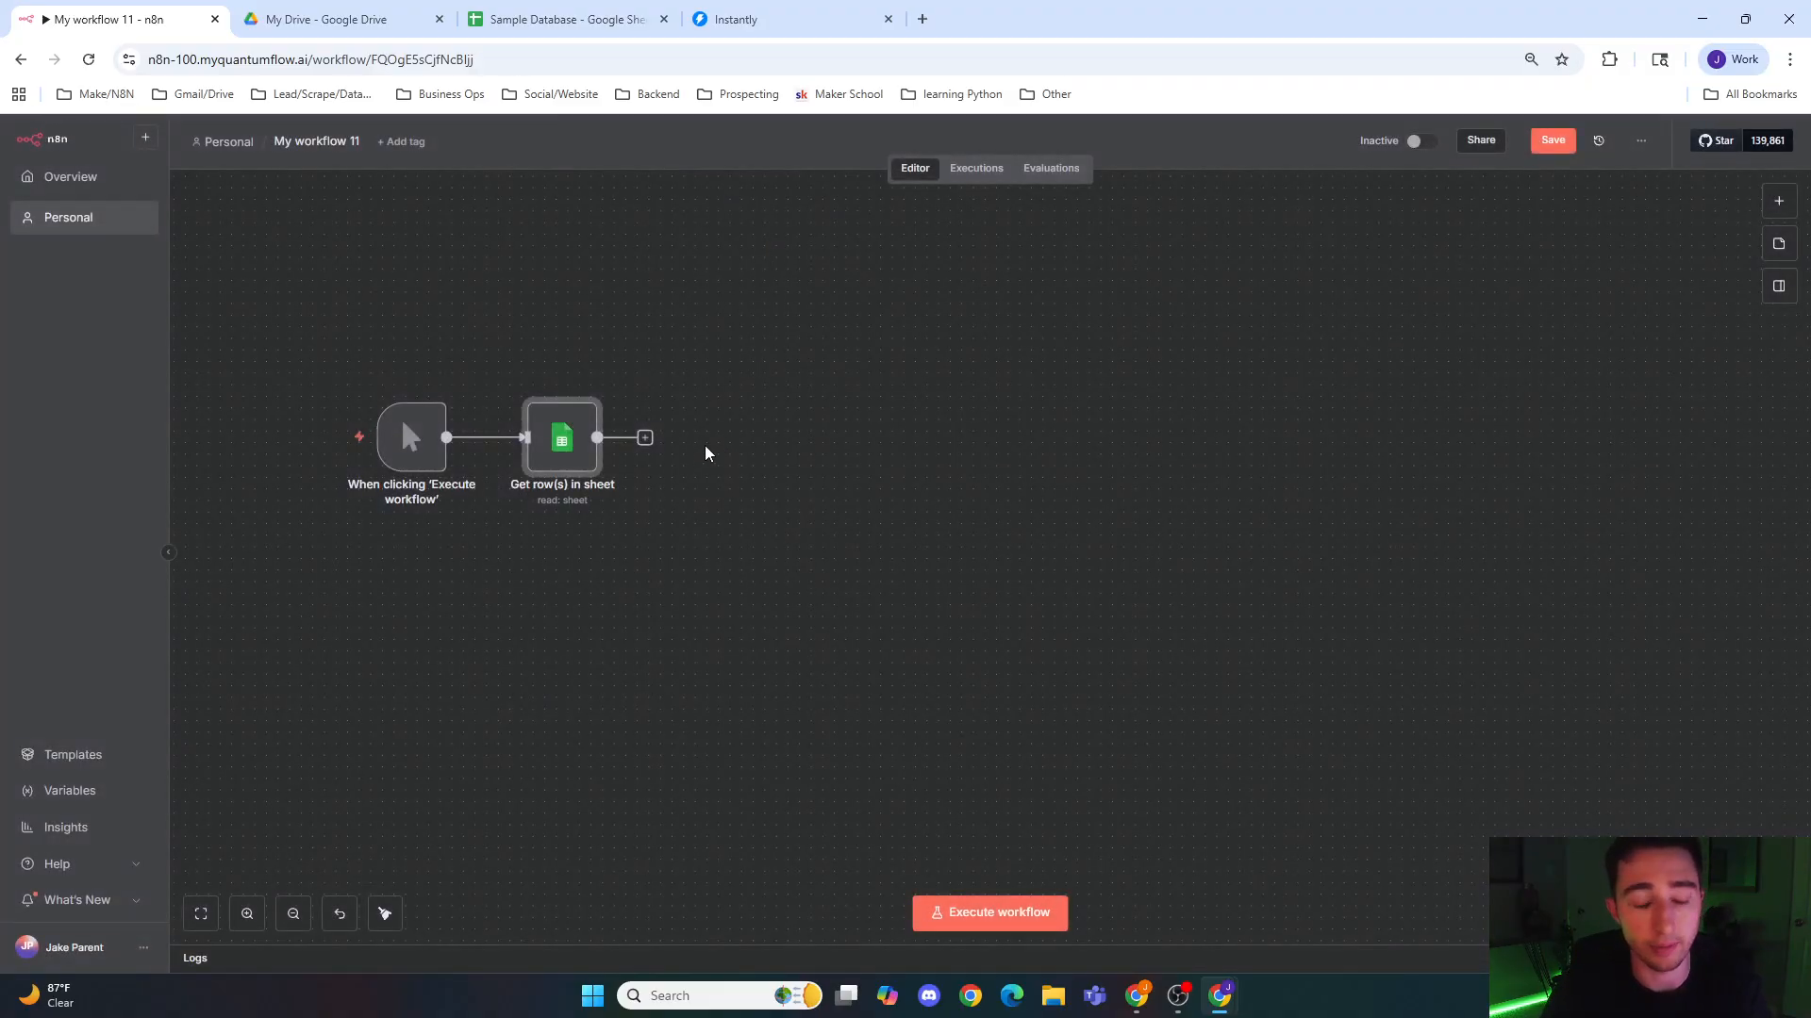
Step: Add a Loop Over Items node after Get row(s) in sheet, and remove its loop-back connection and the Replace Me placeholder
{"action": "left_click", "coordinate": [645, 440]}
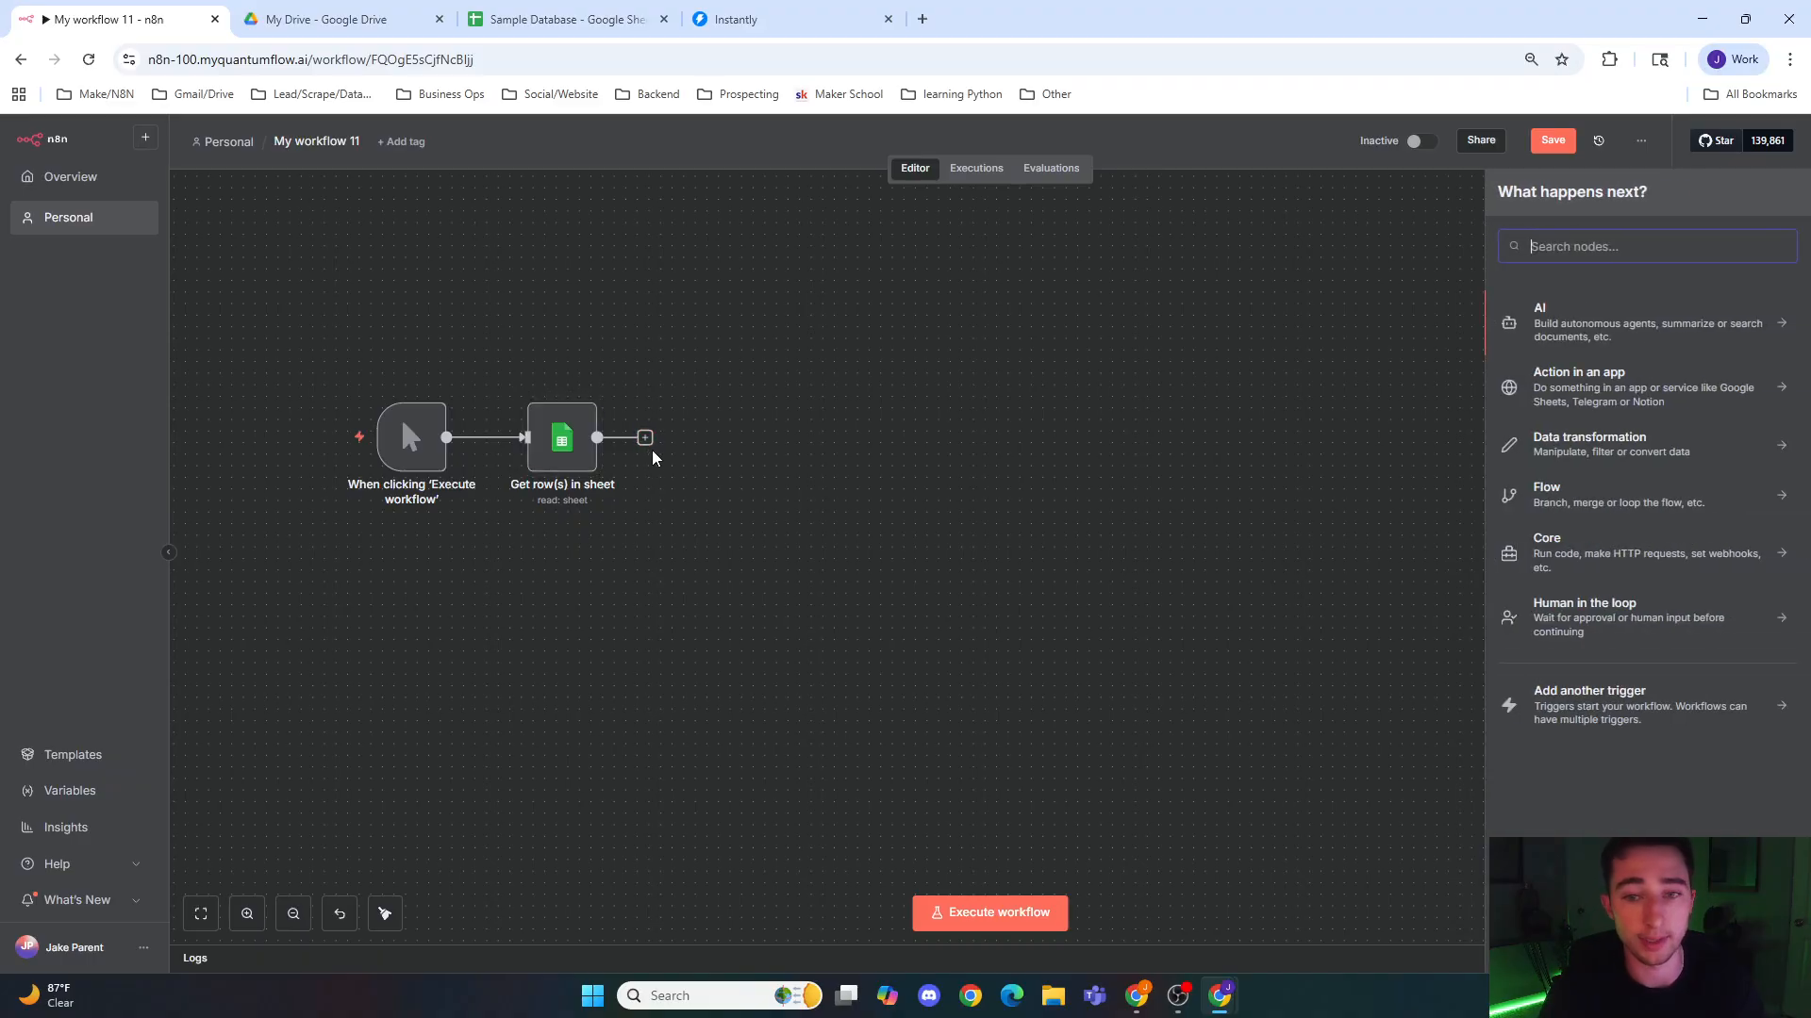
{"action": "type", "text": "loop"}
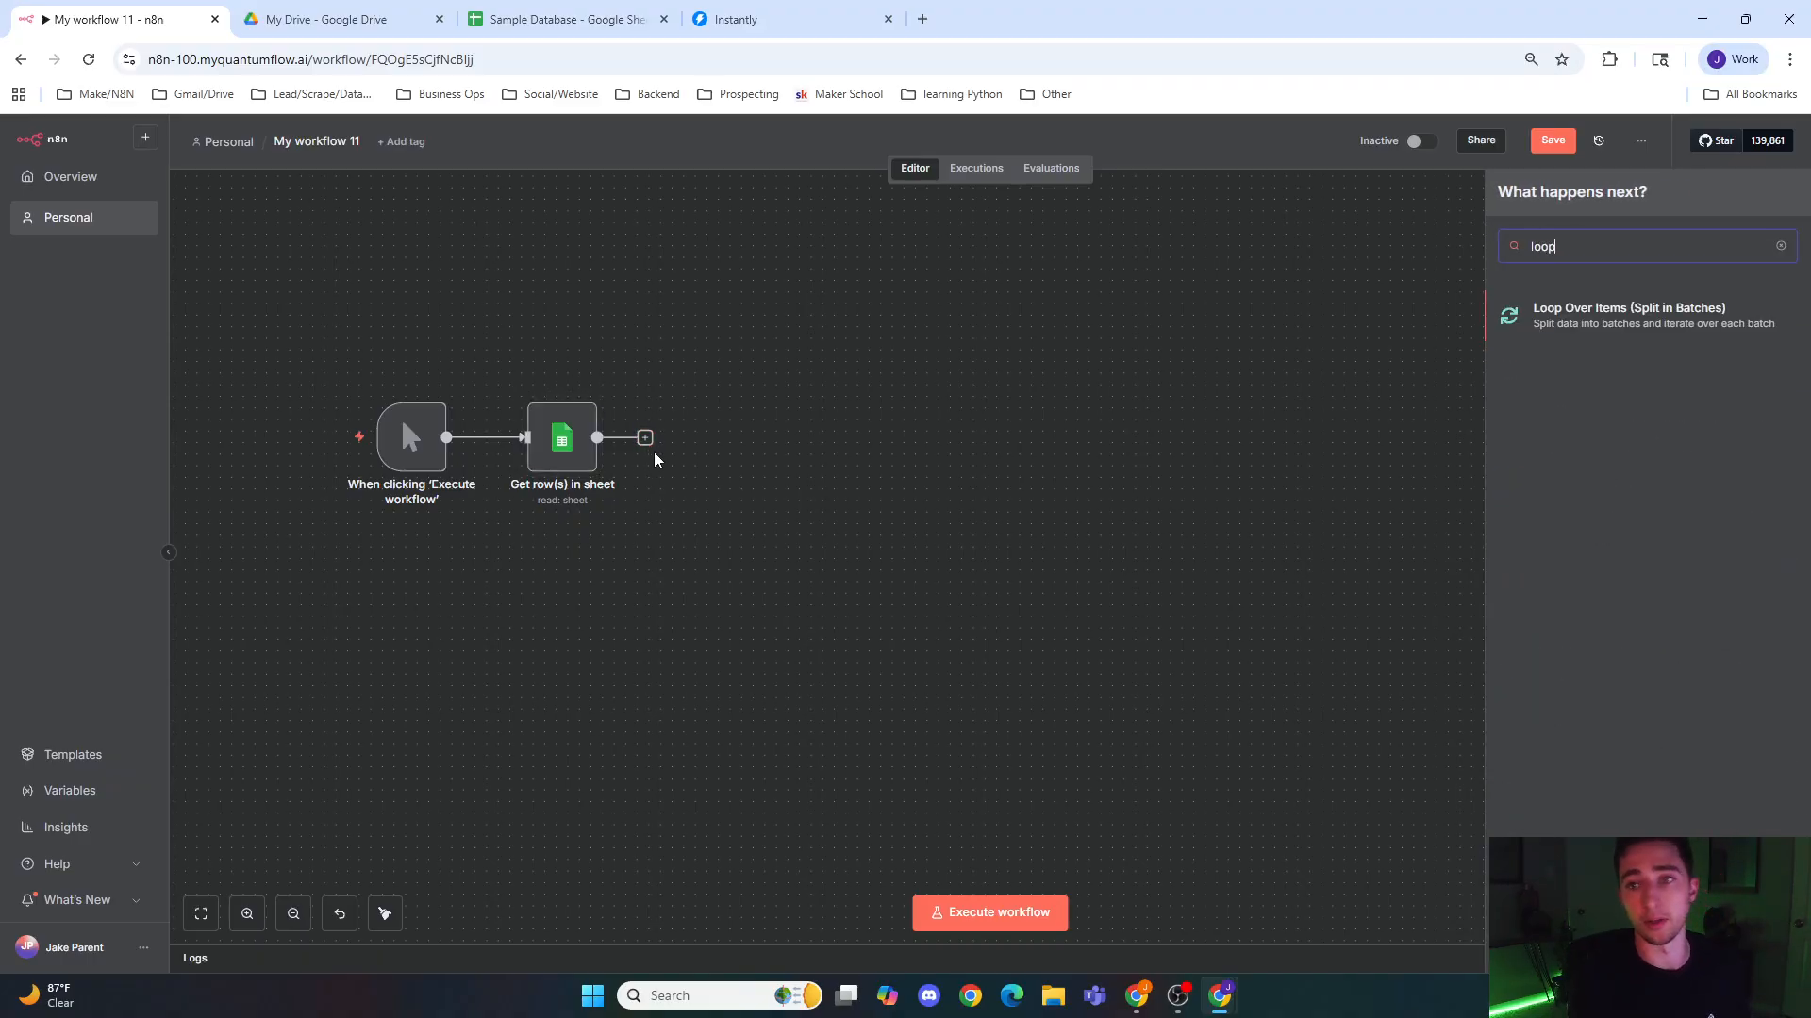
{"action": "key", "text": "Return"}
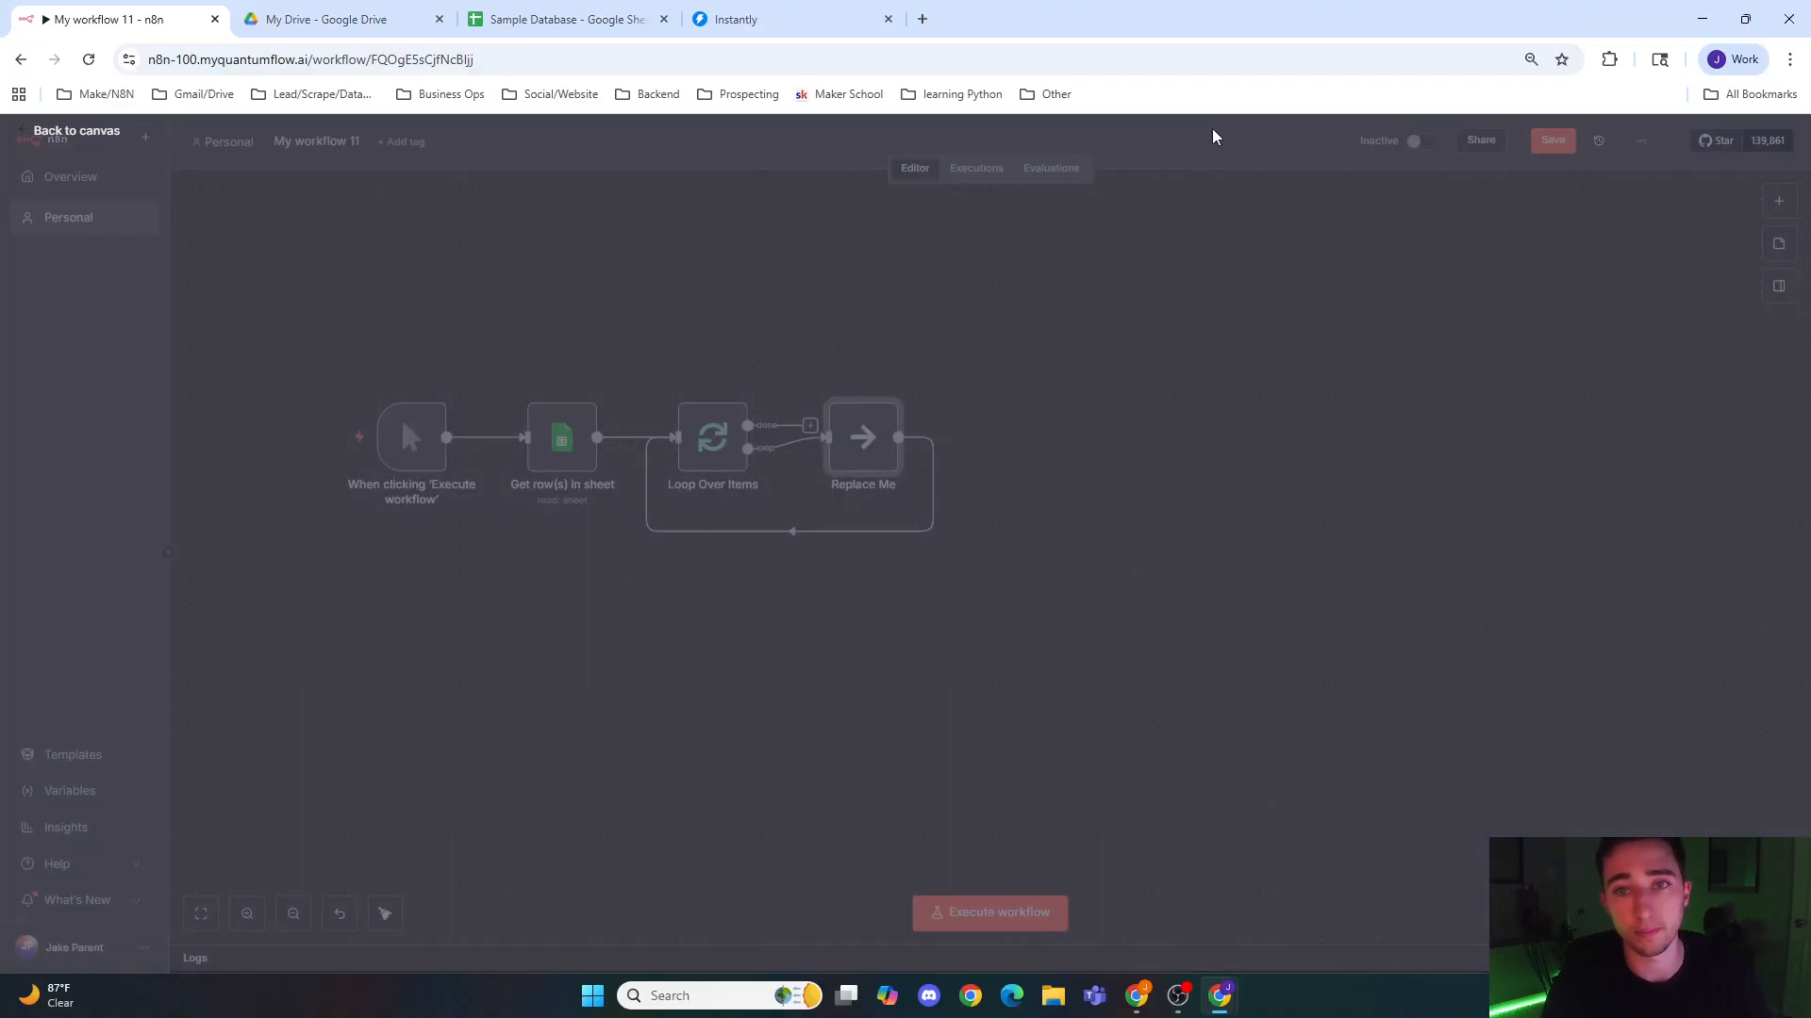
{"action": "left_click", "coordinate": [1213, 130]}
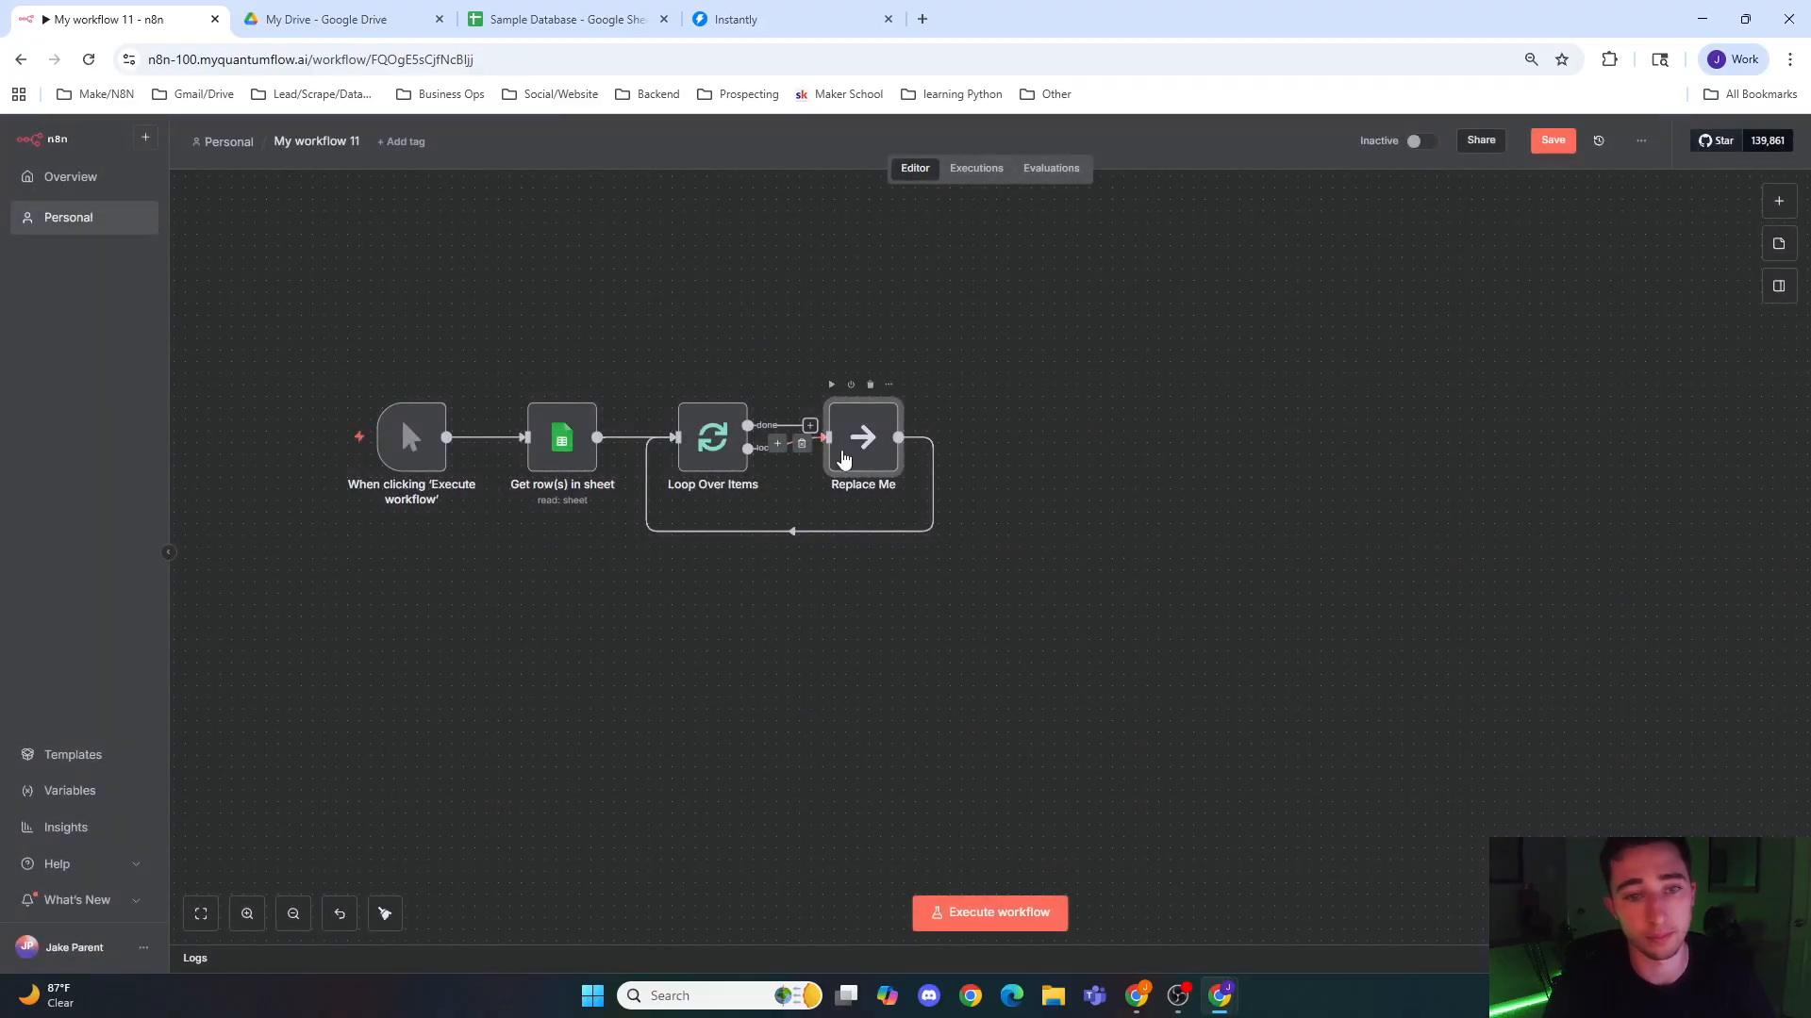
{"action": "left_click", "coordinate": [792, 531]}
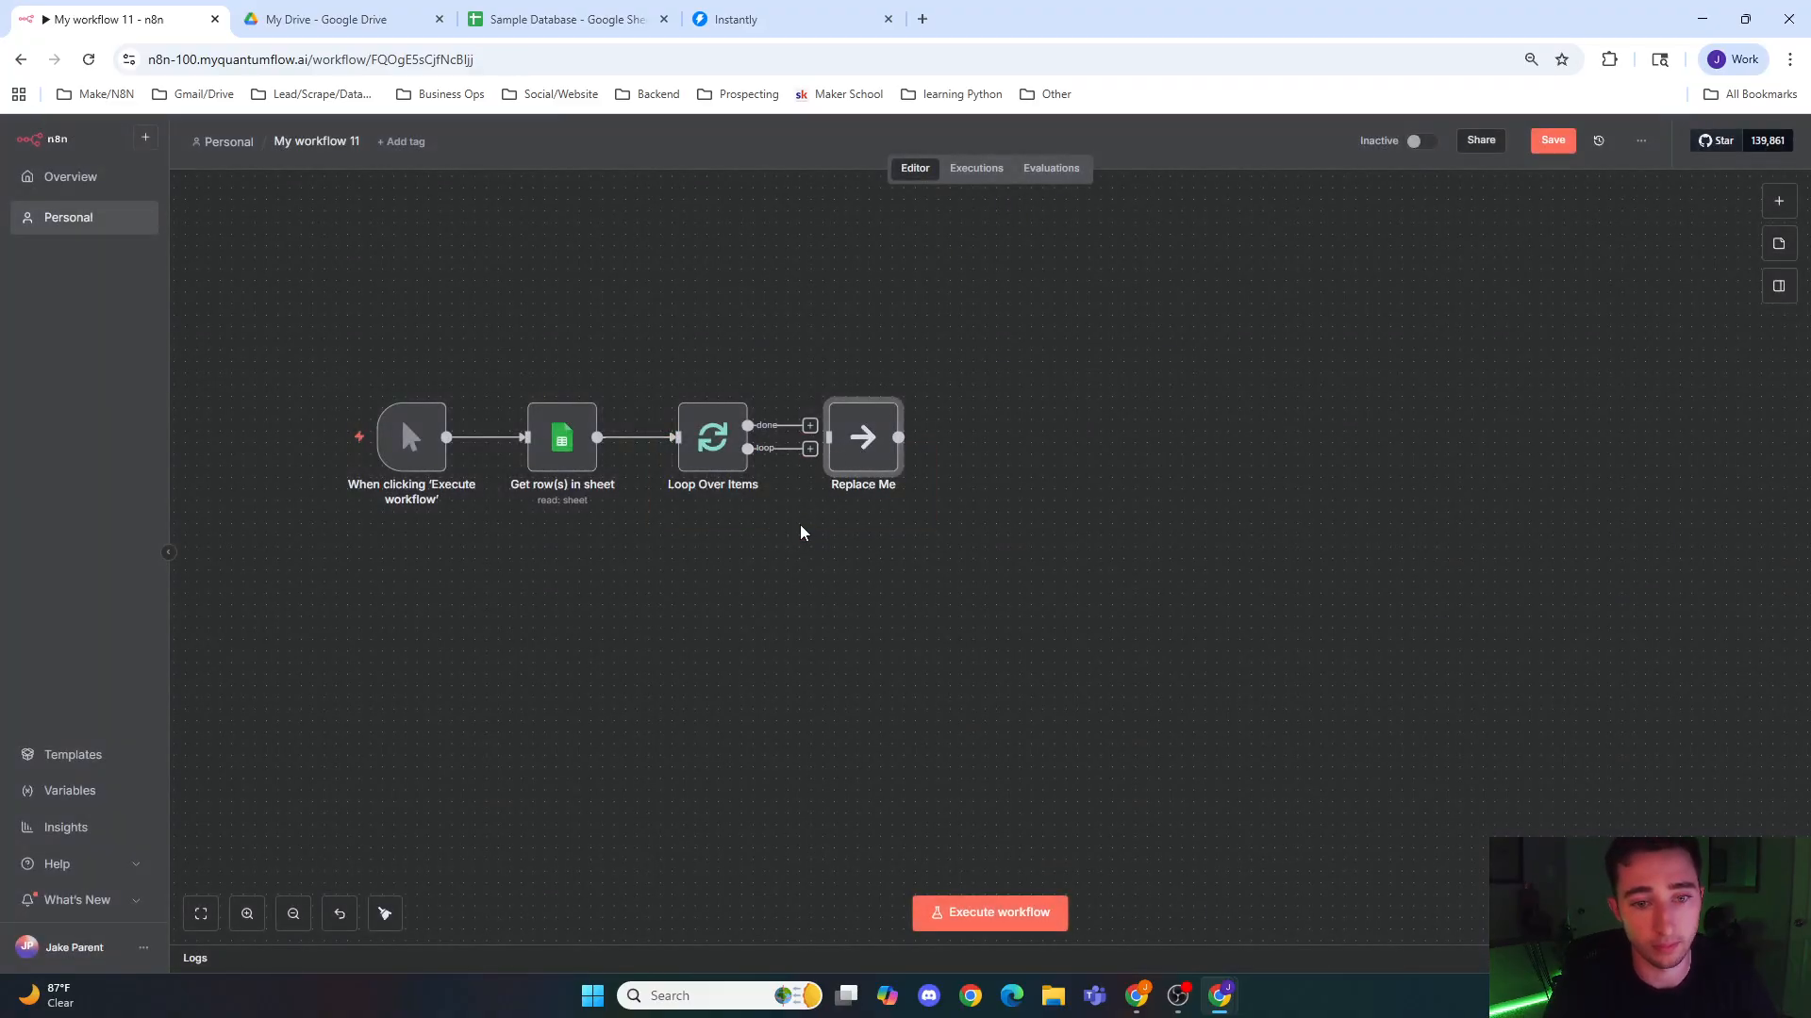
{"action": "left_click", "coordinate": [874, 401]}
Step: Add an HTTP Request node to the loop branch of Loop Over Items, and return to the canvas
{"action": "left_click", "coordinate": [811, 449]}
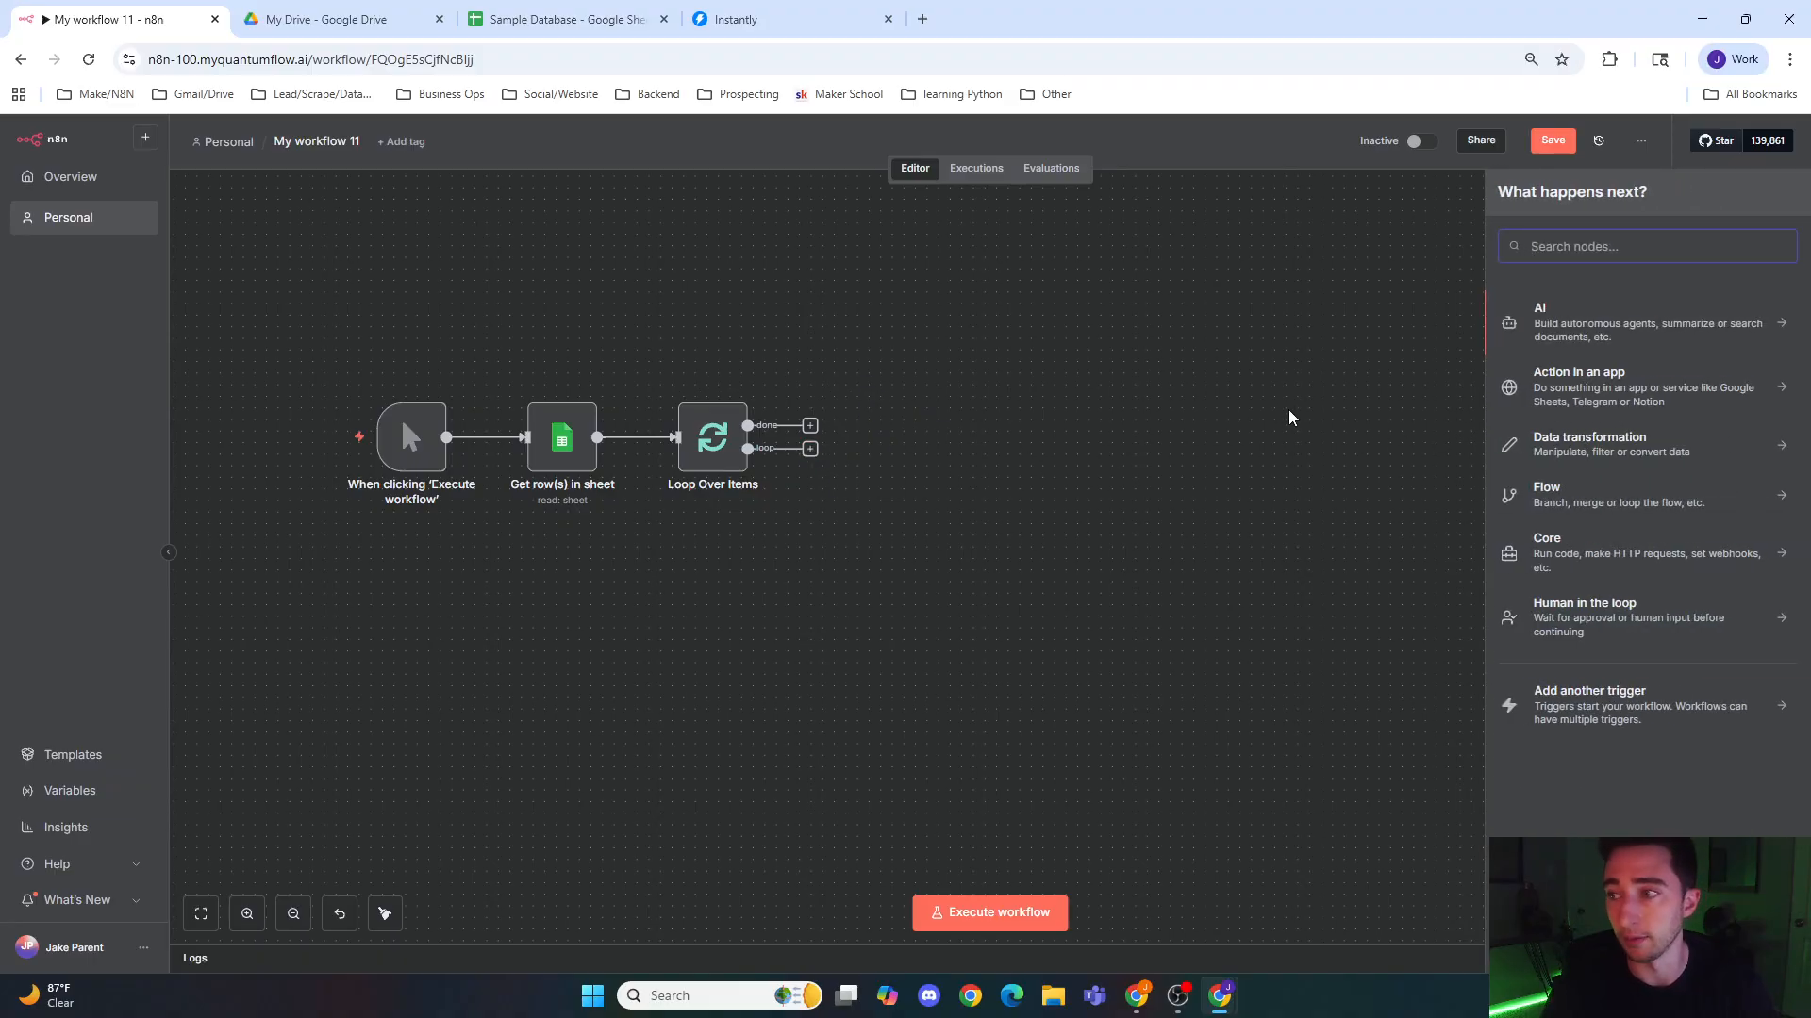
{"action": "type", "text": "http"}
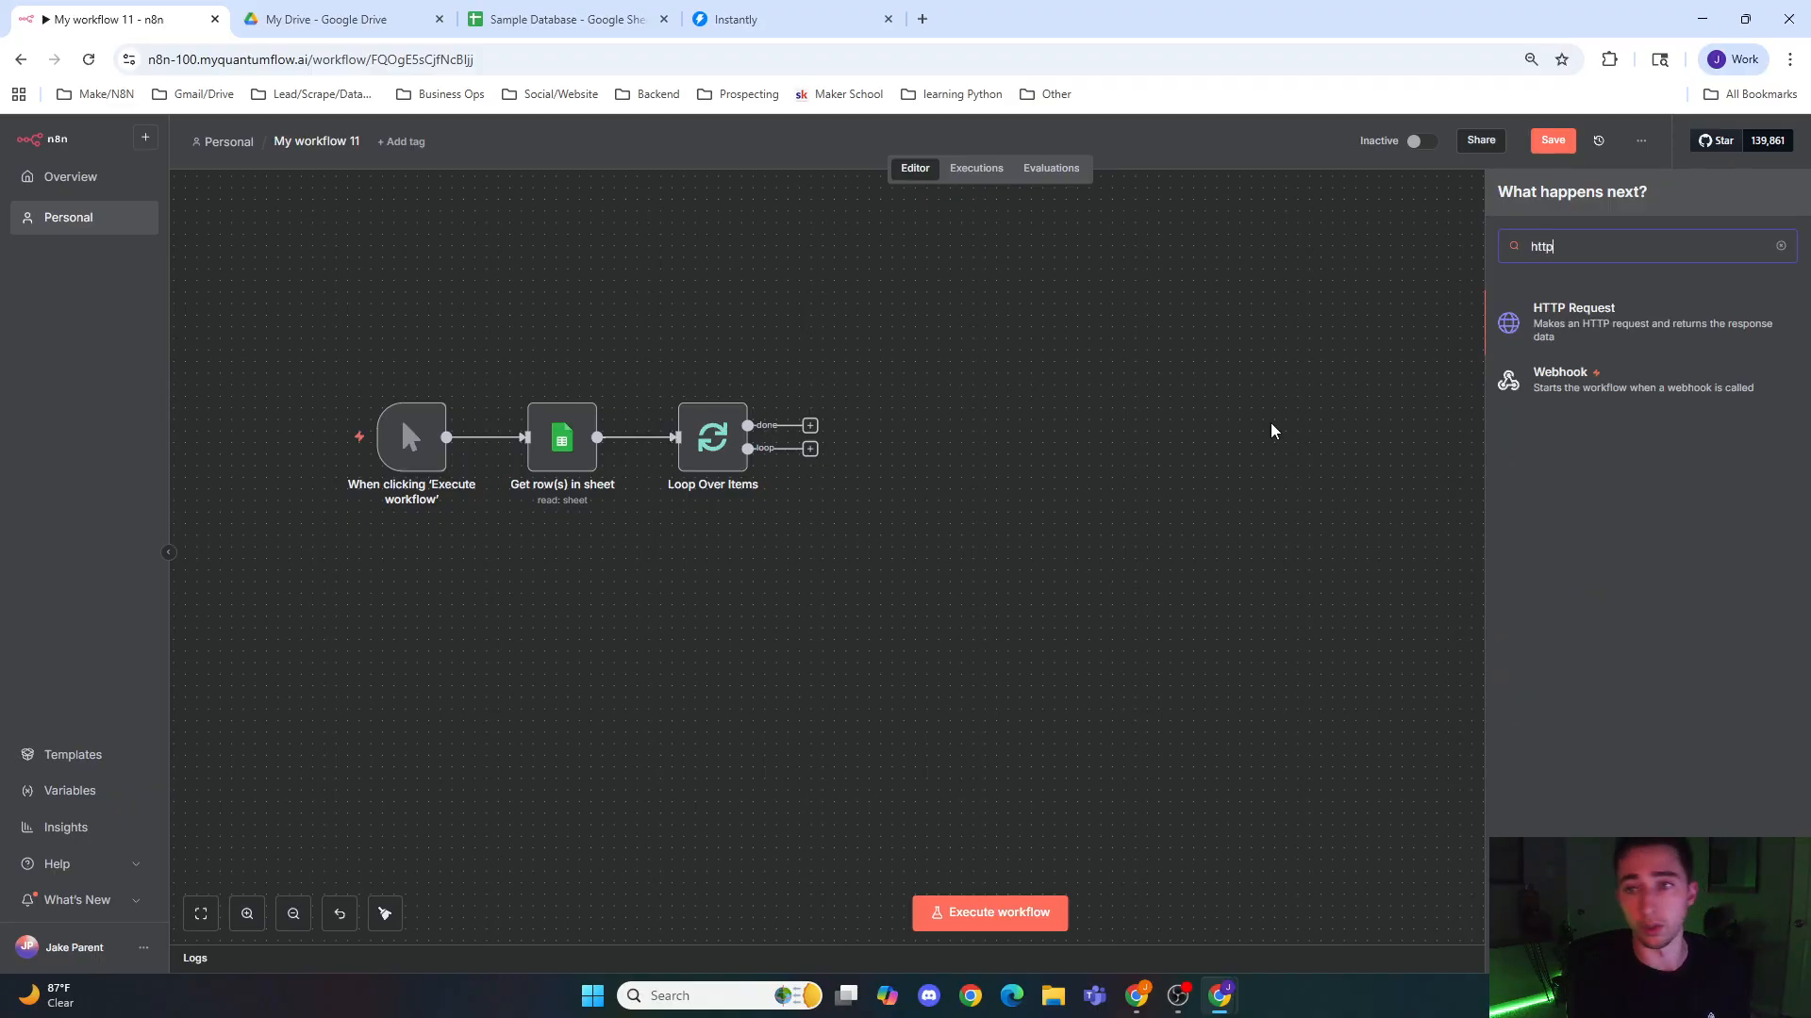
{"action": "key", "text": "Return"}
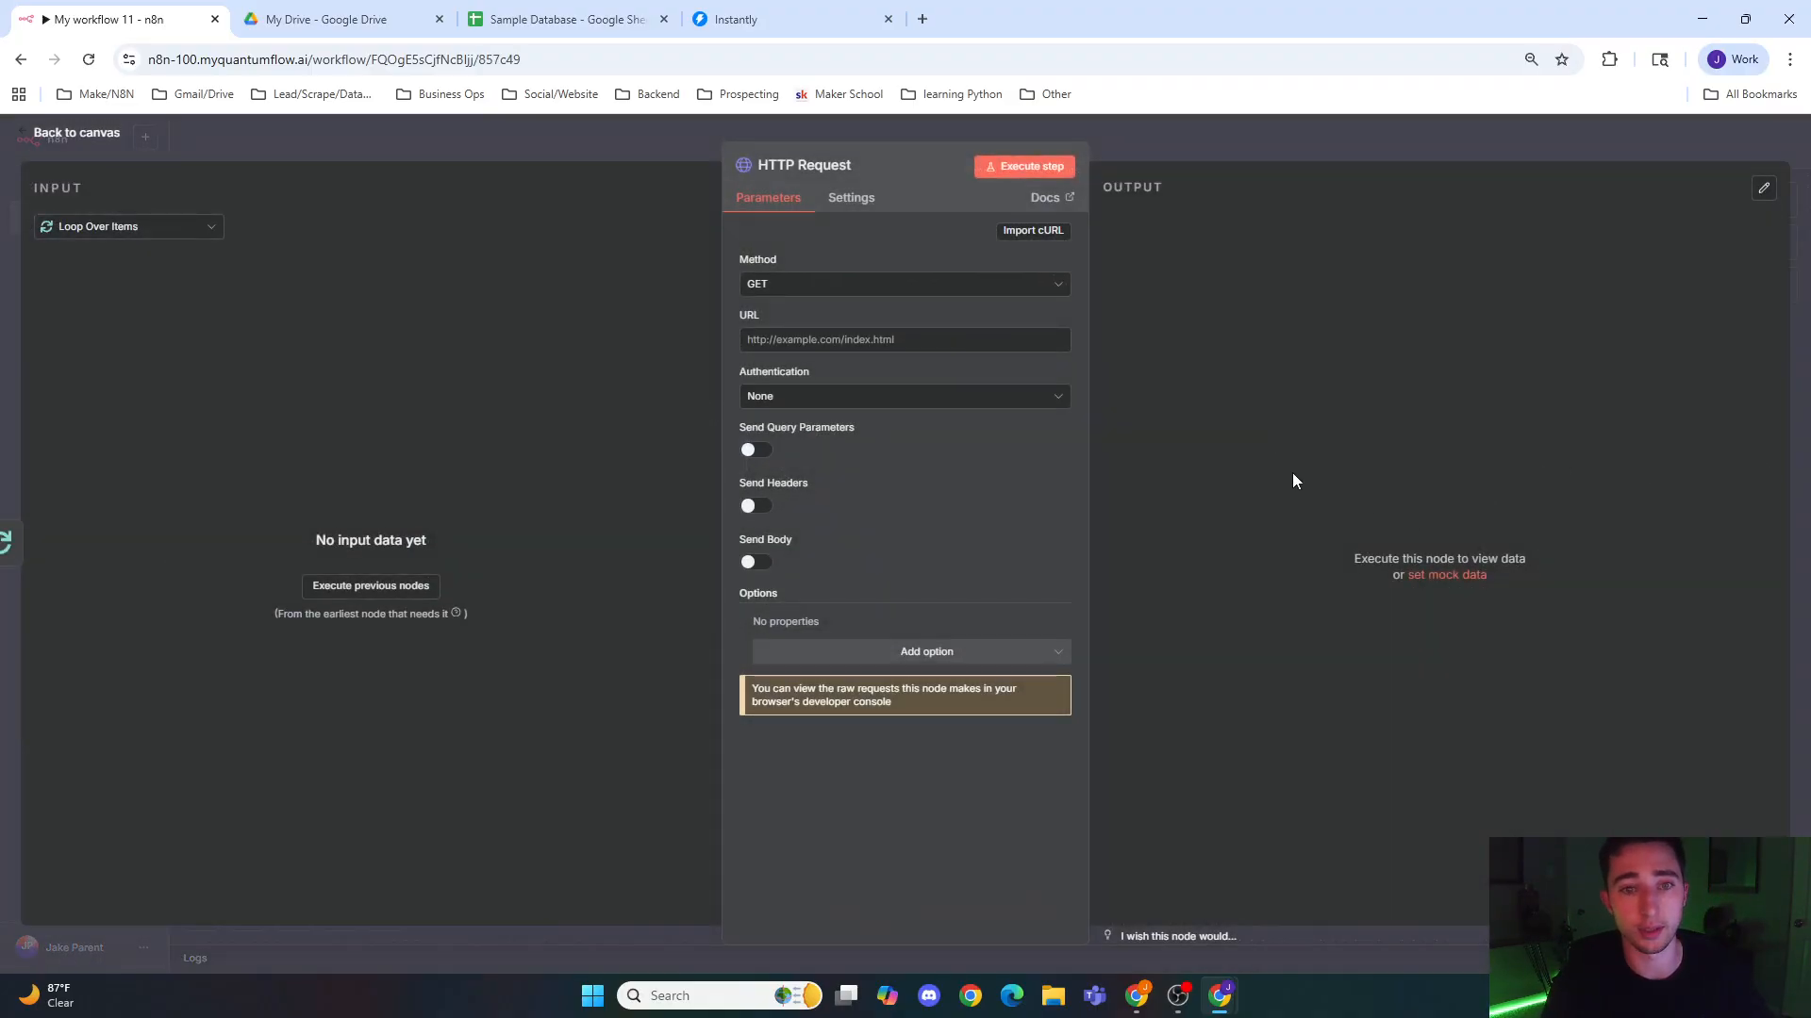
{"action": "left_click", "coordinate": [906, 341]}
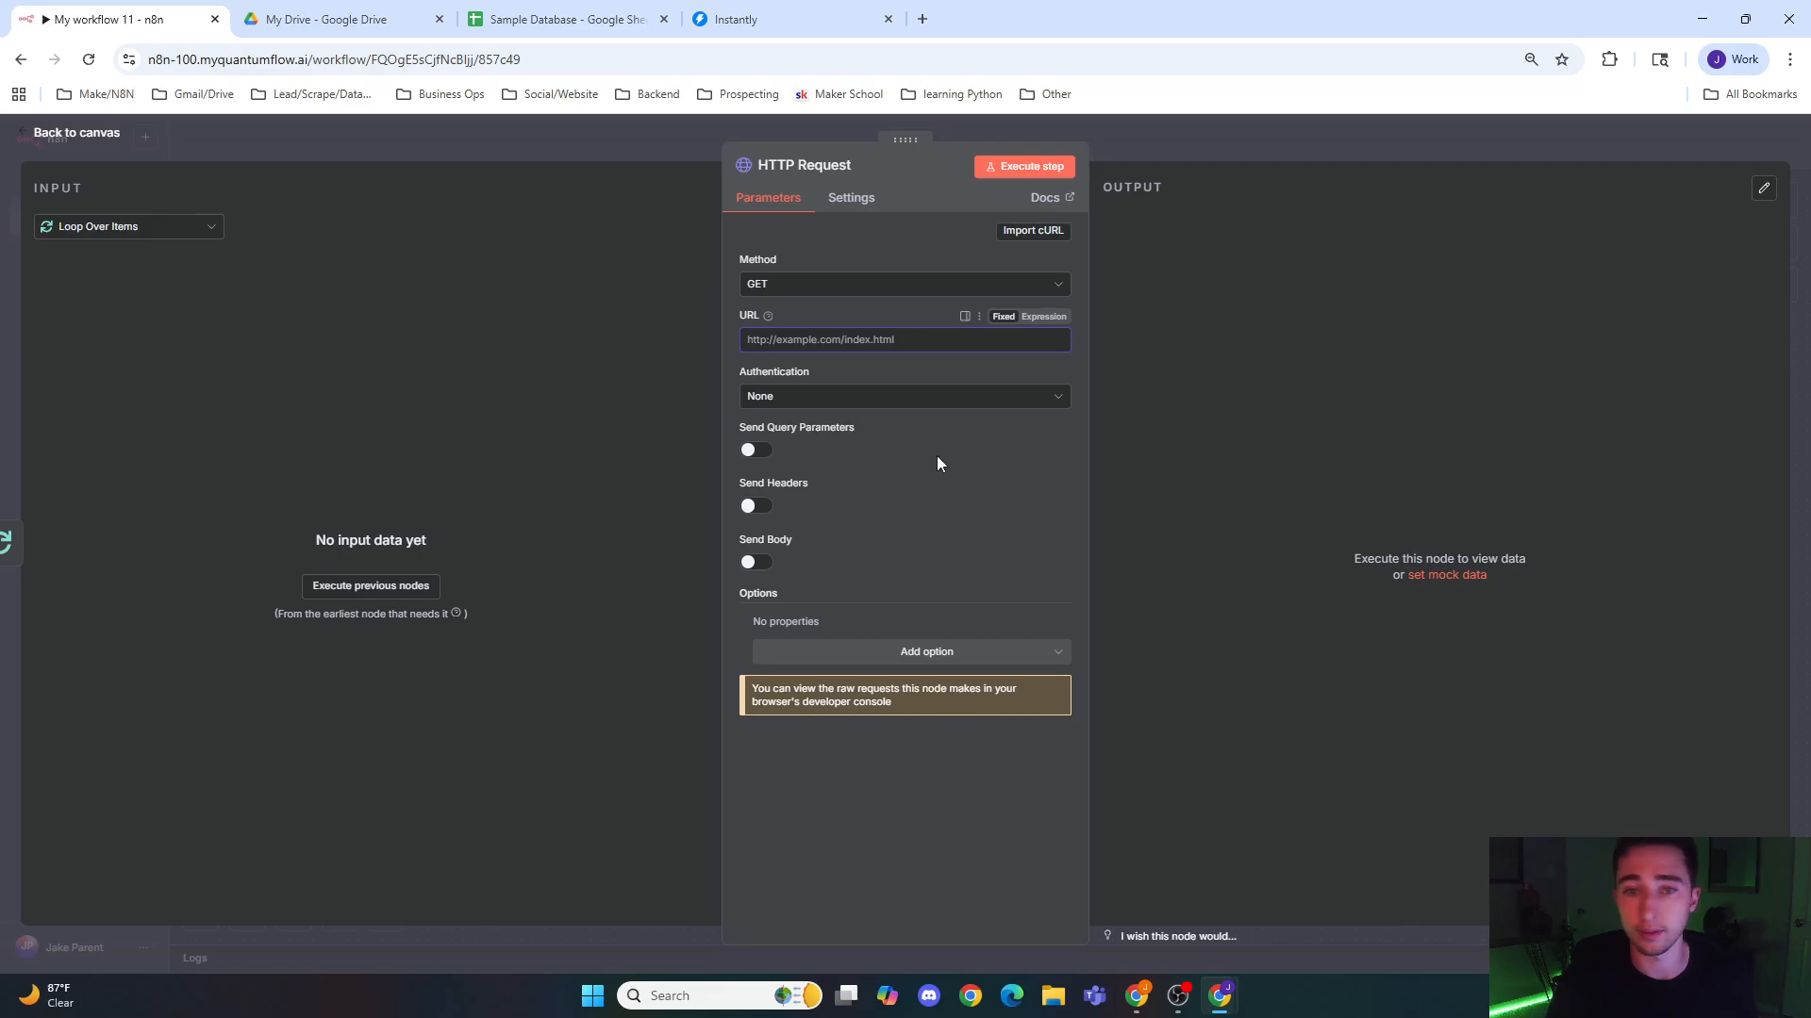
{"action": "key", "text": "alt+Tab"}
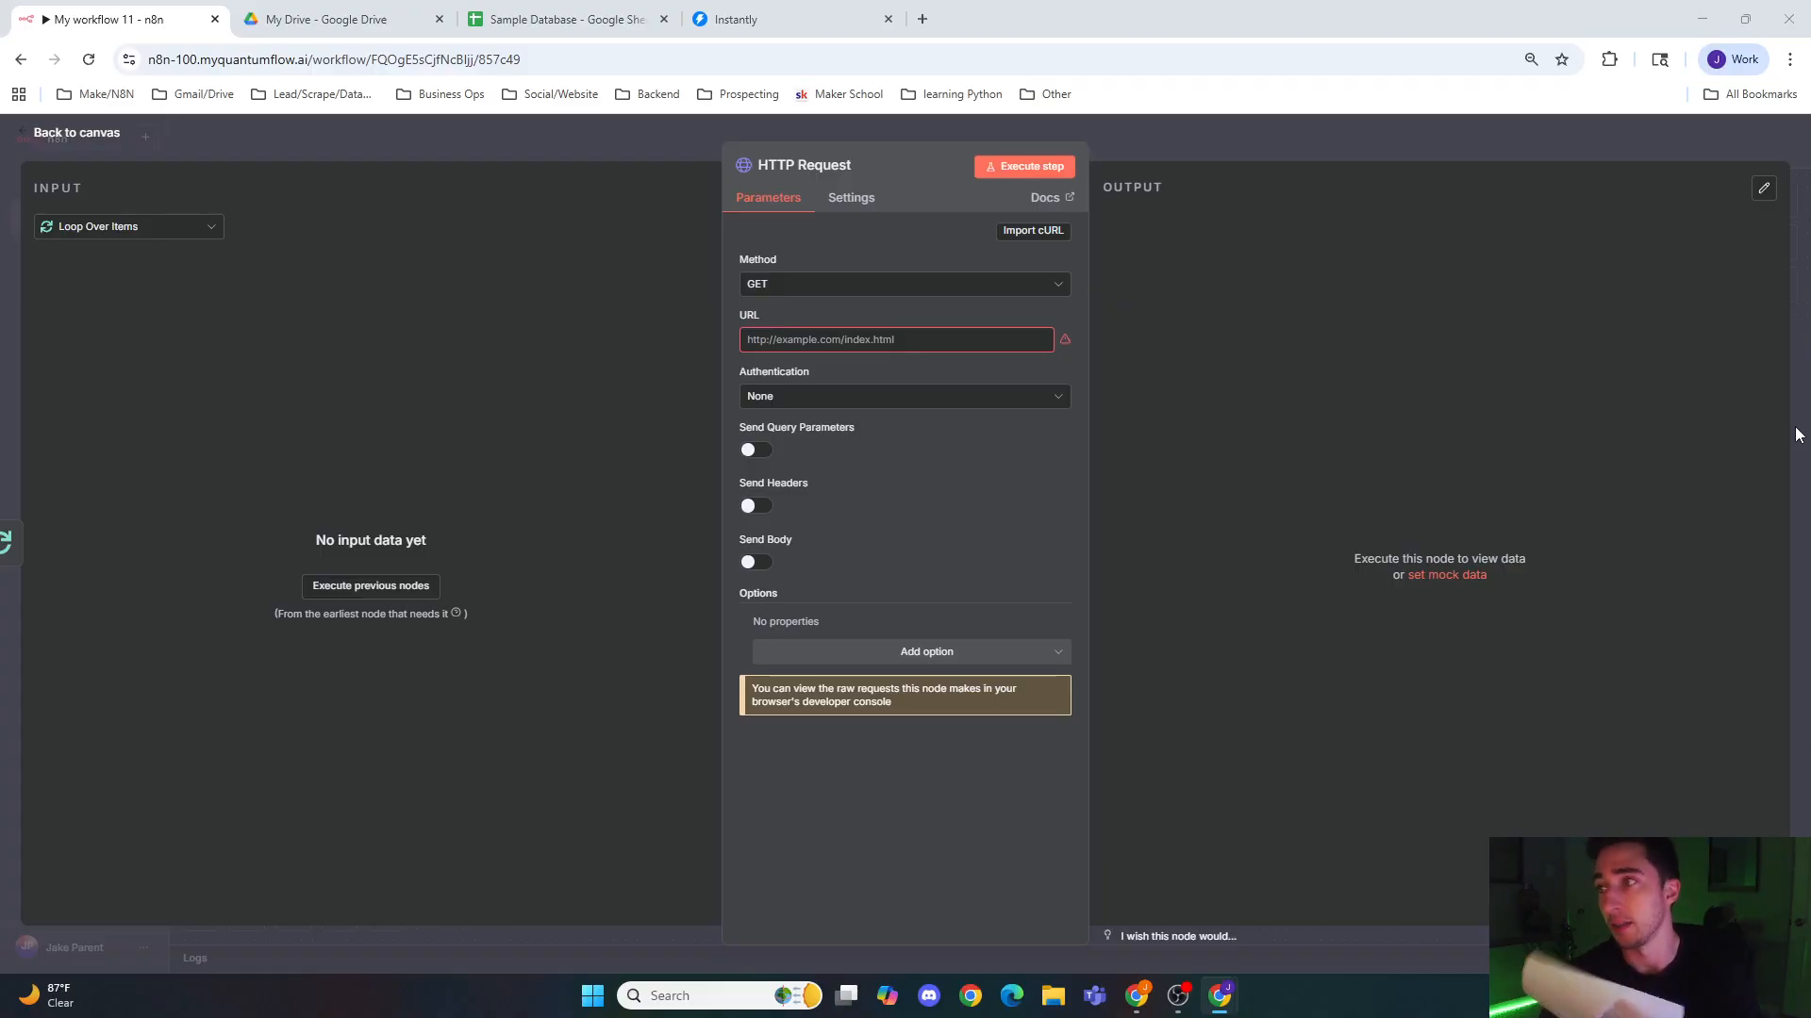
{"action": "left_click", "coordinate": [632, 140]}
Step: Execute the Get row(s) in sheet node and the Loop Over Items node individually to load sample lead data
{"action": "double_click", "coordinate": [554, 453]}
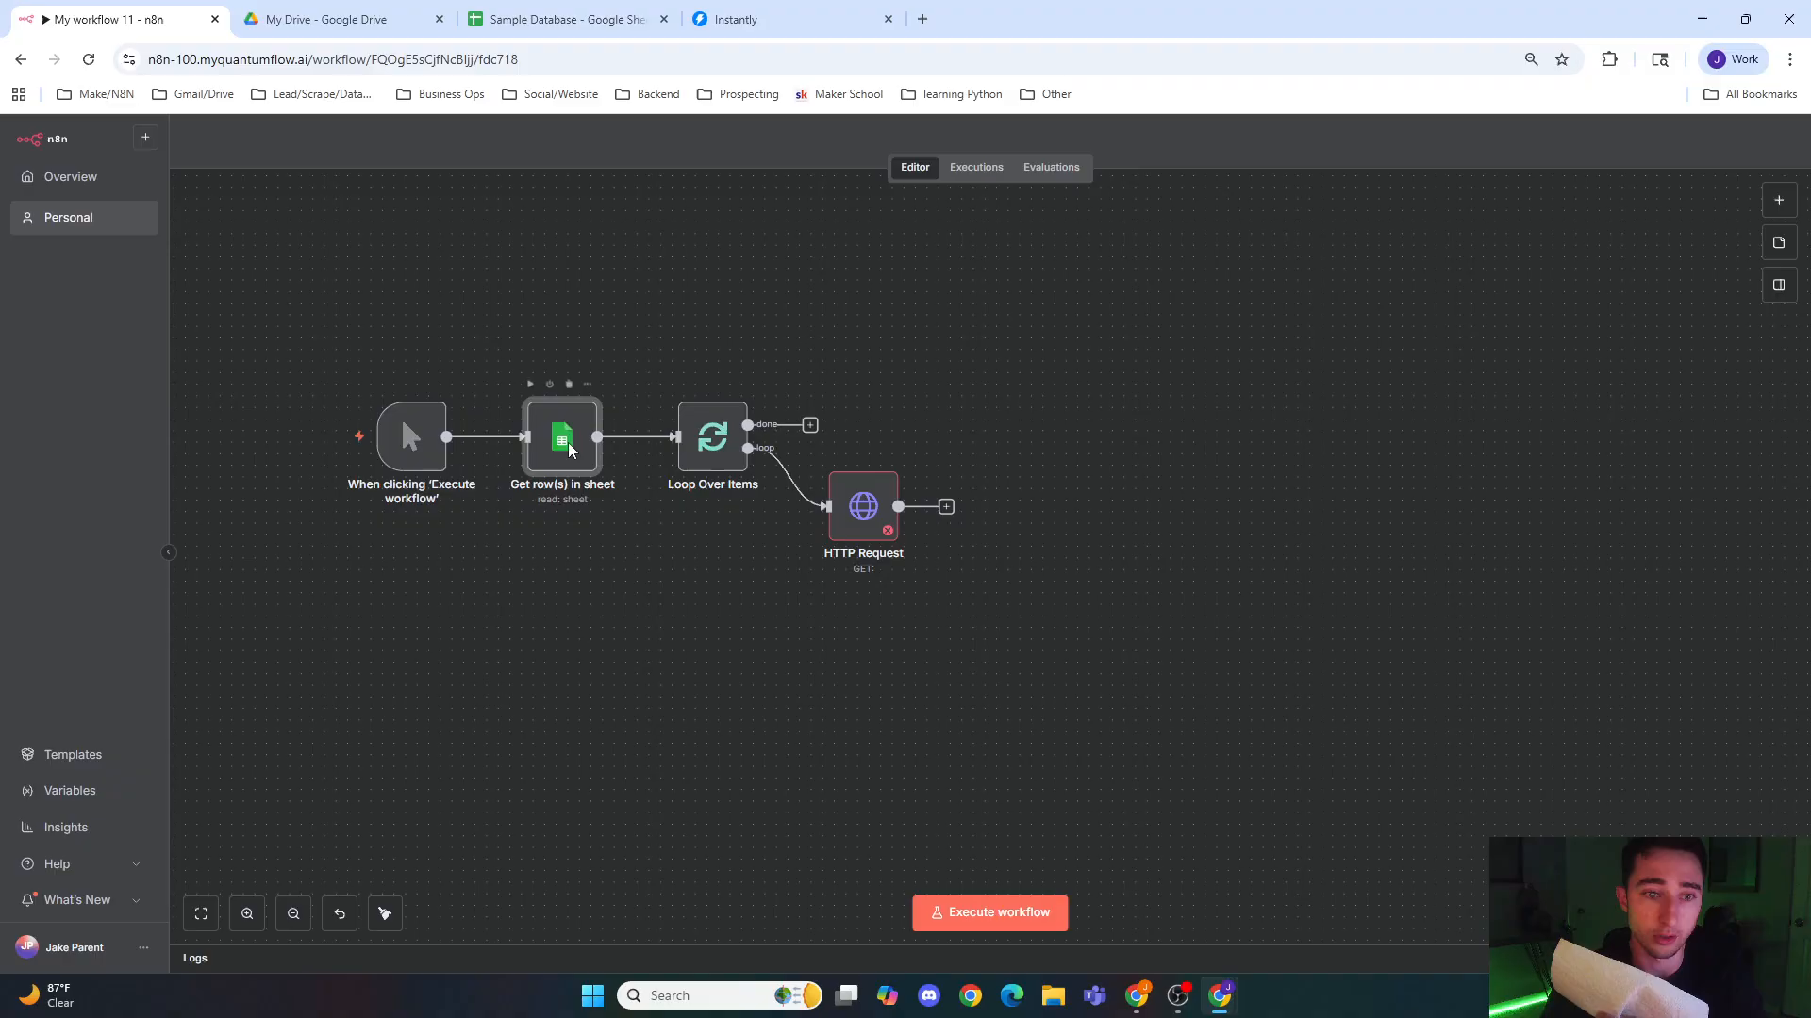
{"action": "left_click", "coordinate": [1023, 167]}
{"action": "key", "text": "Escape"}
{"action": "double_click", "coordinate": [726, 448]}
{"action": "left_click", "coordinate": [1061, 170]}
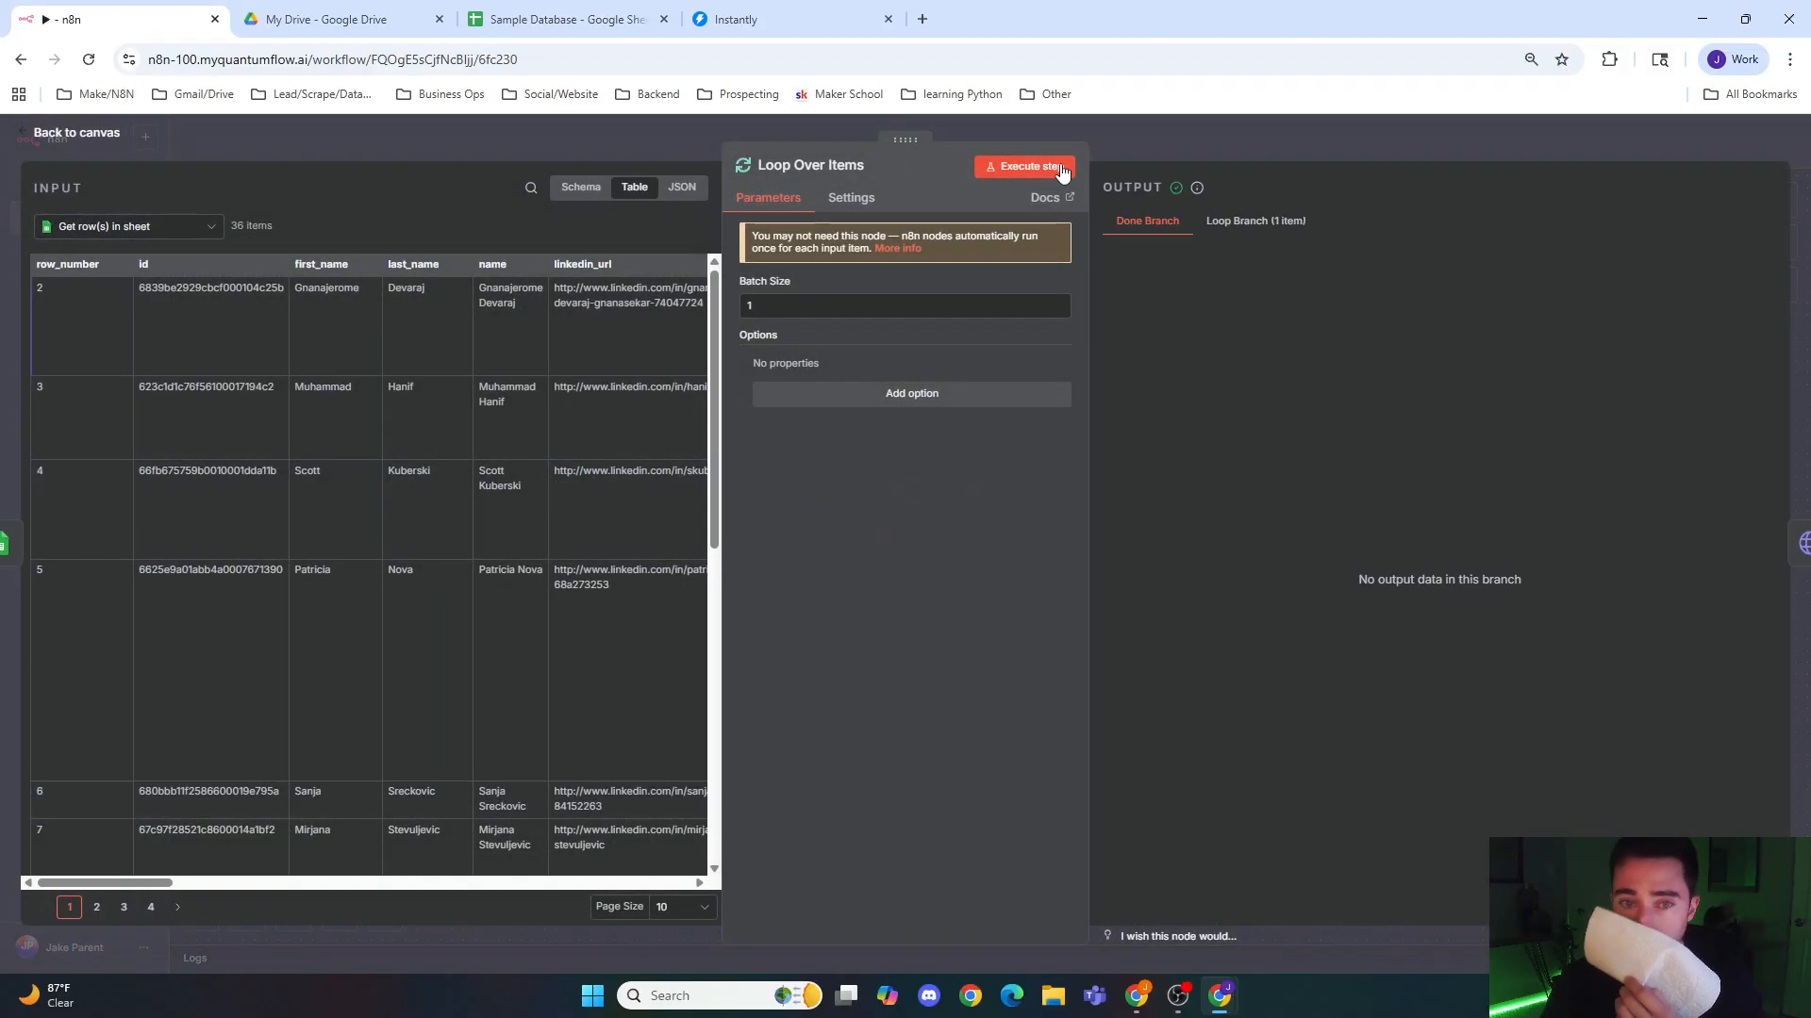
{"action": "left_click", "coordinate": [1194, 142]}
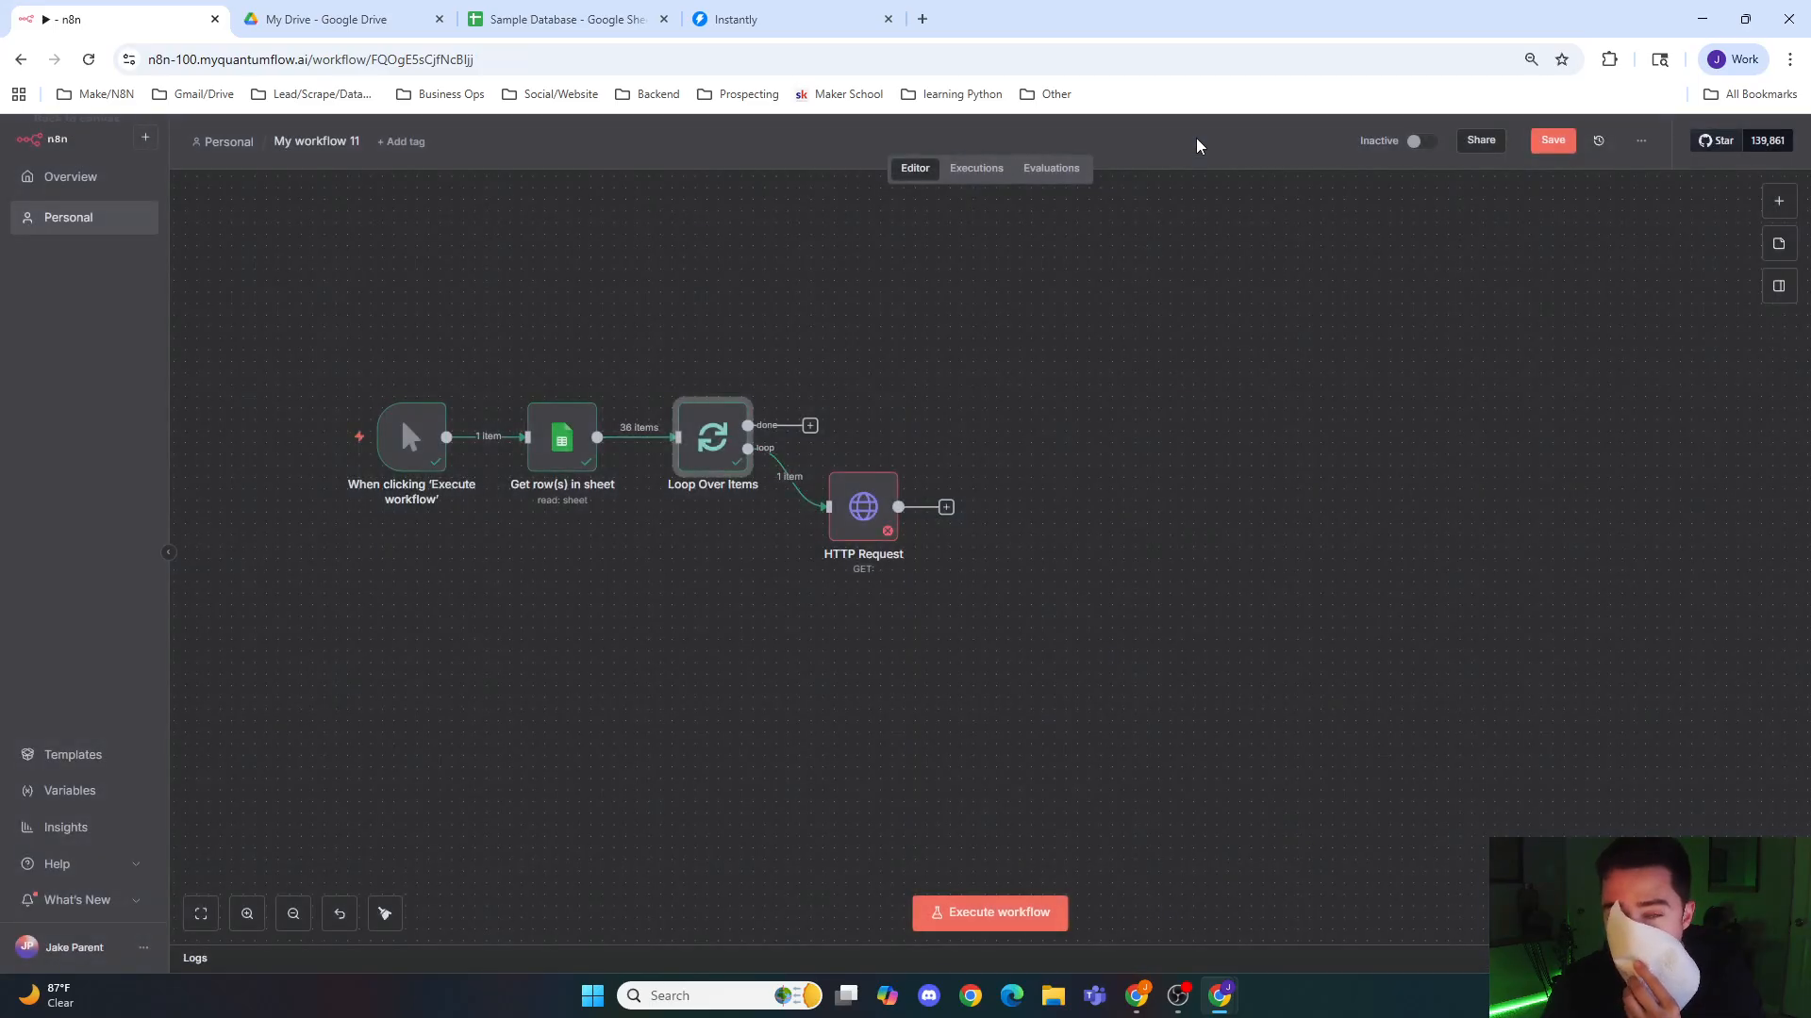
Step: Map the HTTP Request URL to the Website_url field from Loop Over Items and add the Redirects option
{"action": "double_click", "coordinate": [845, 521]}
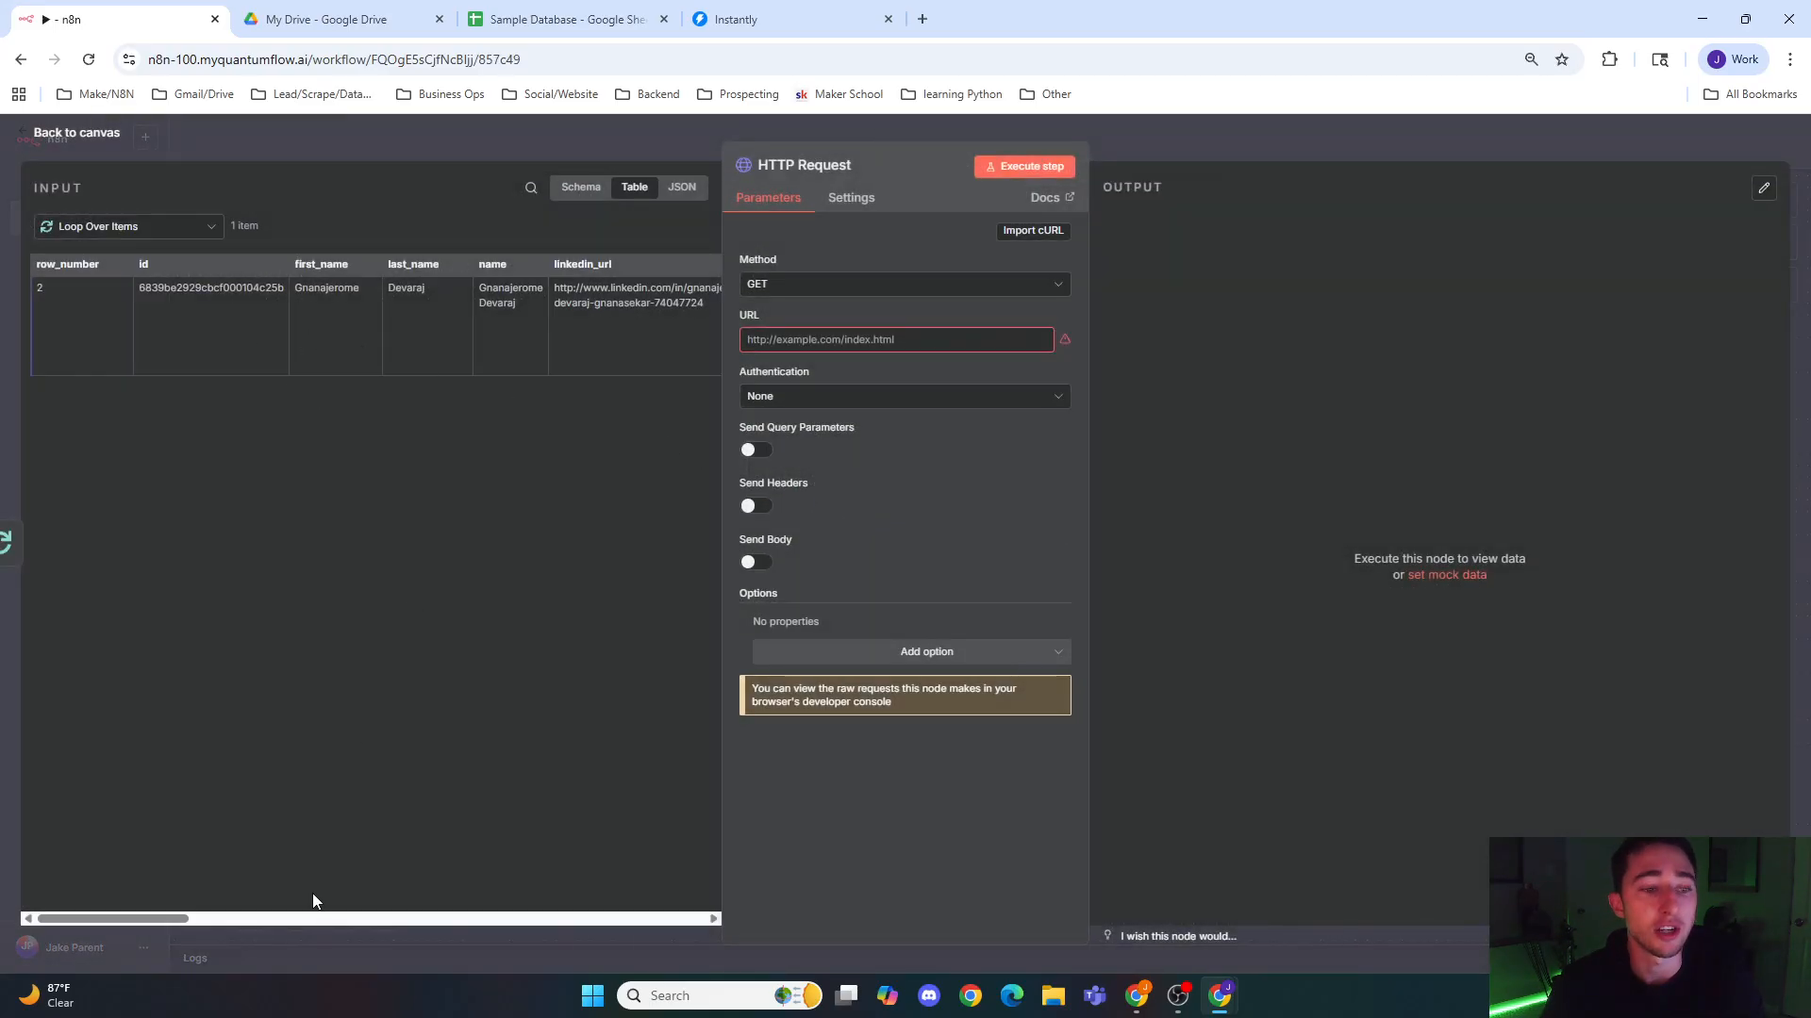
{"action": "left_click_drag", "start_coordinate": [279, 921], "coordinate": [690, 874]}
{"action": "left_click_drag", "start_coordinate": [628, 264], "coordinate": [820, 339]}
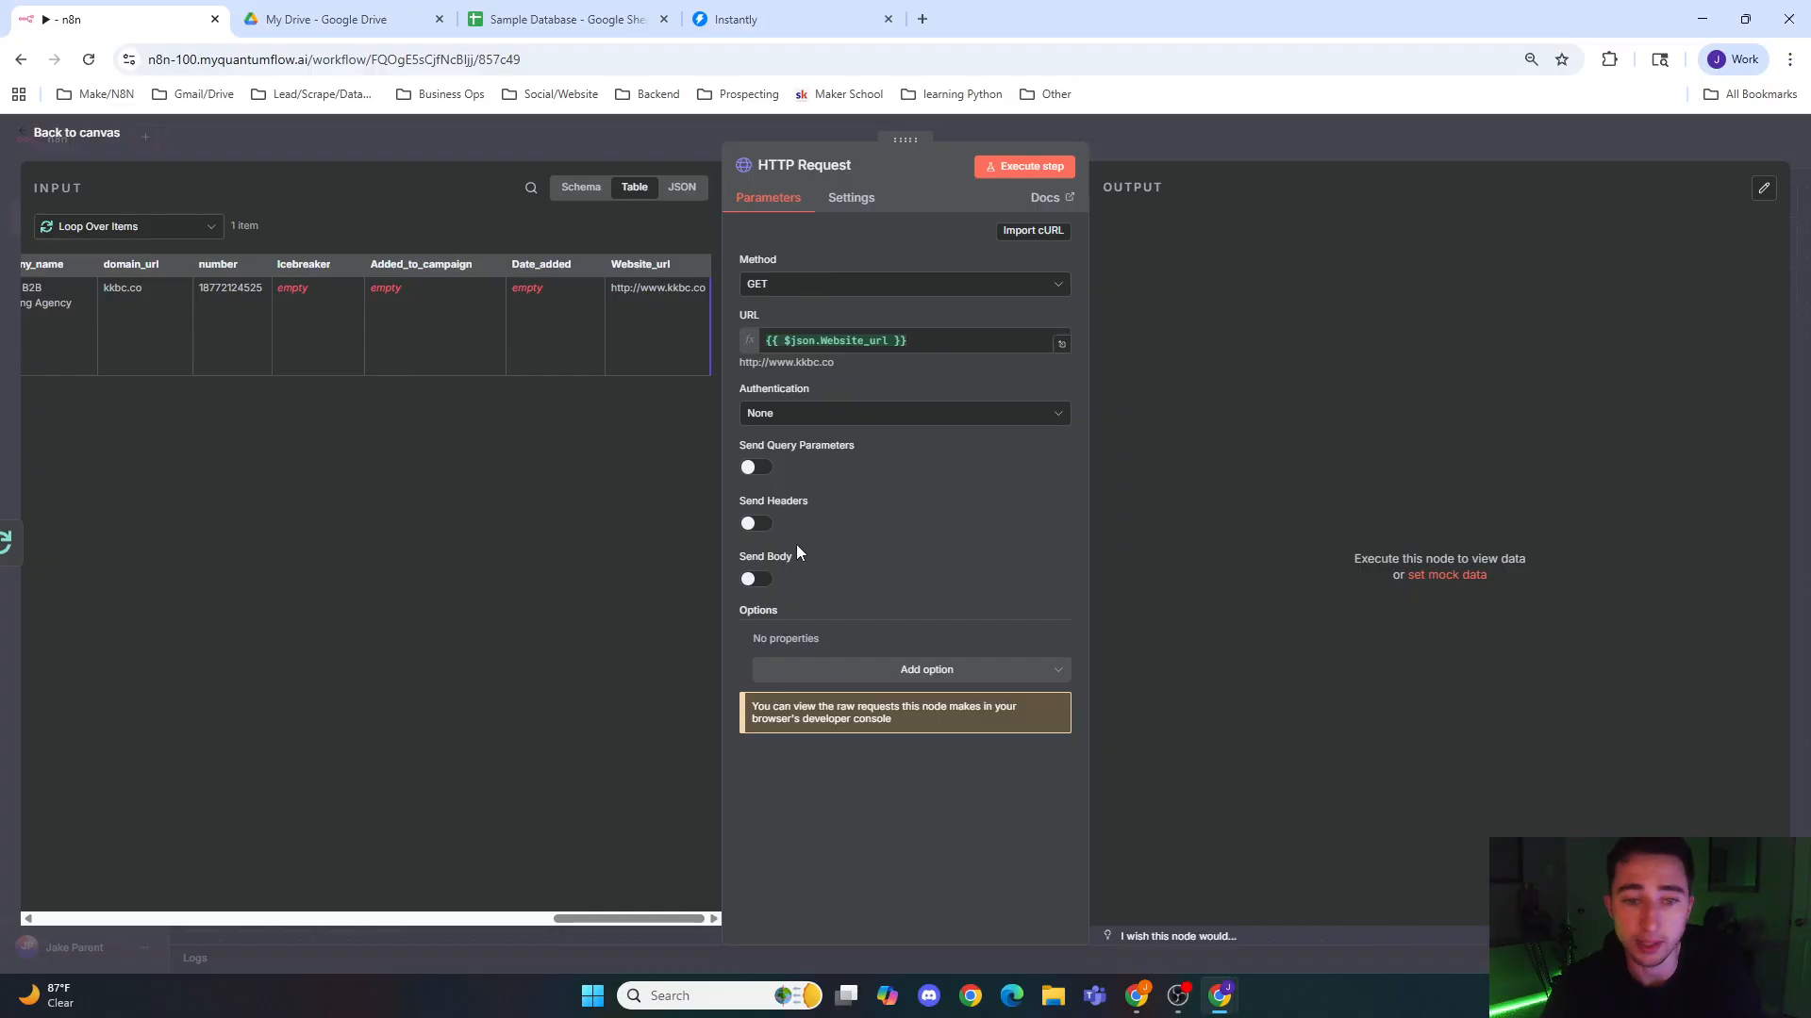
{"action": "left_click", "coordinate": [845, 669]}
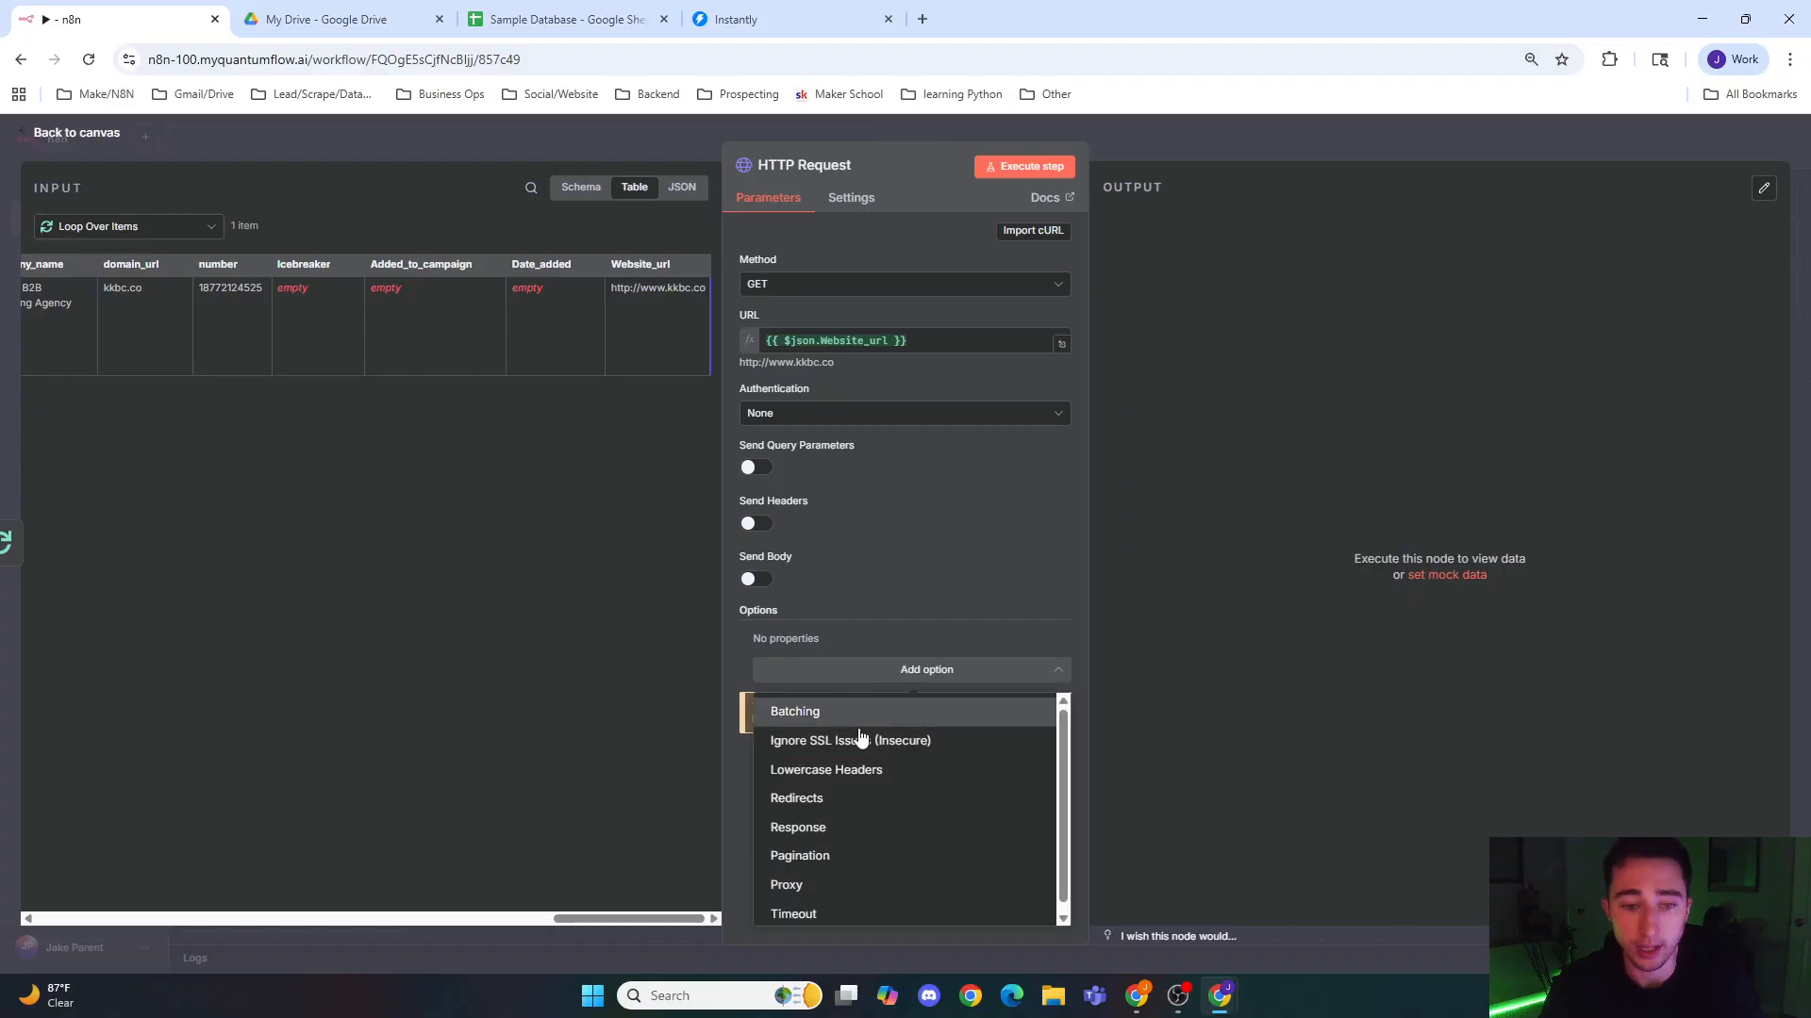
{"action": "left_click", "coordinate": [864, 799]}
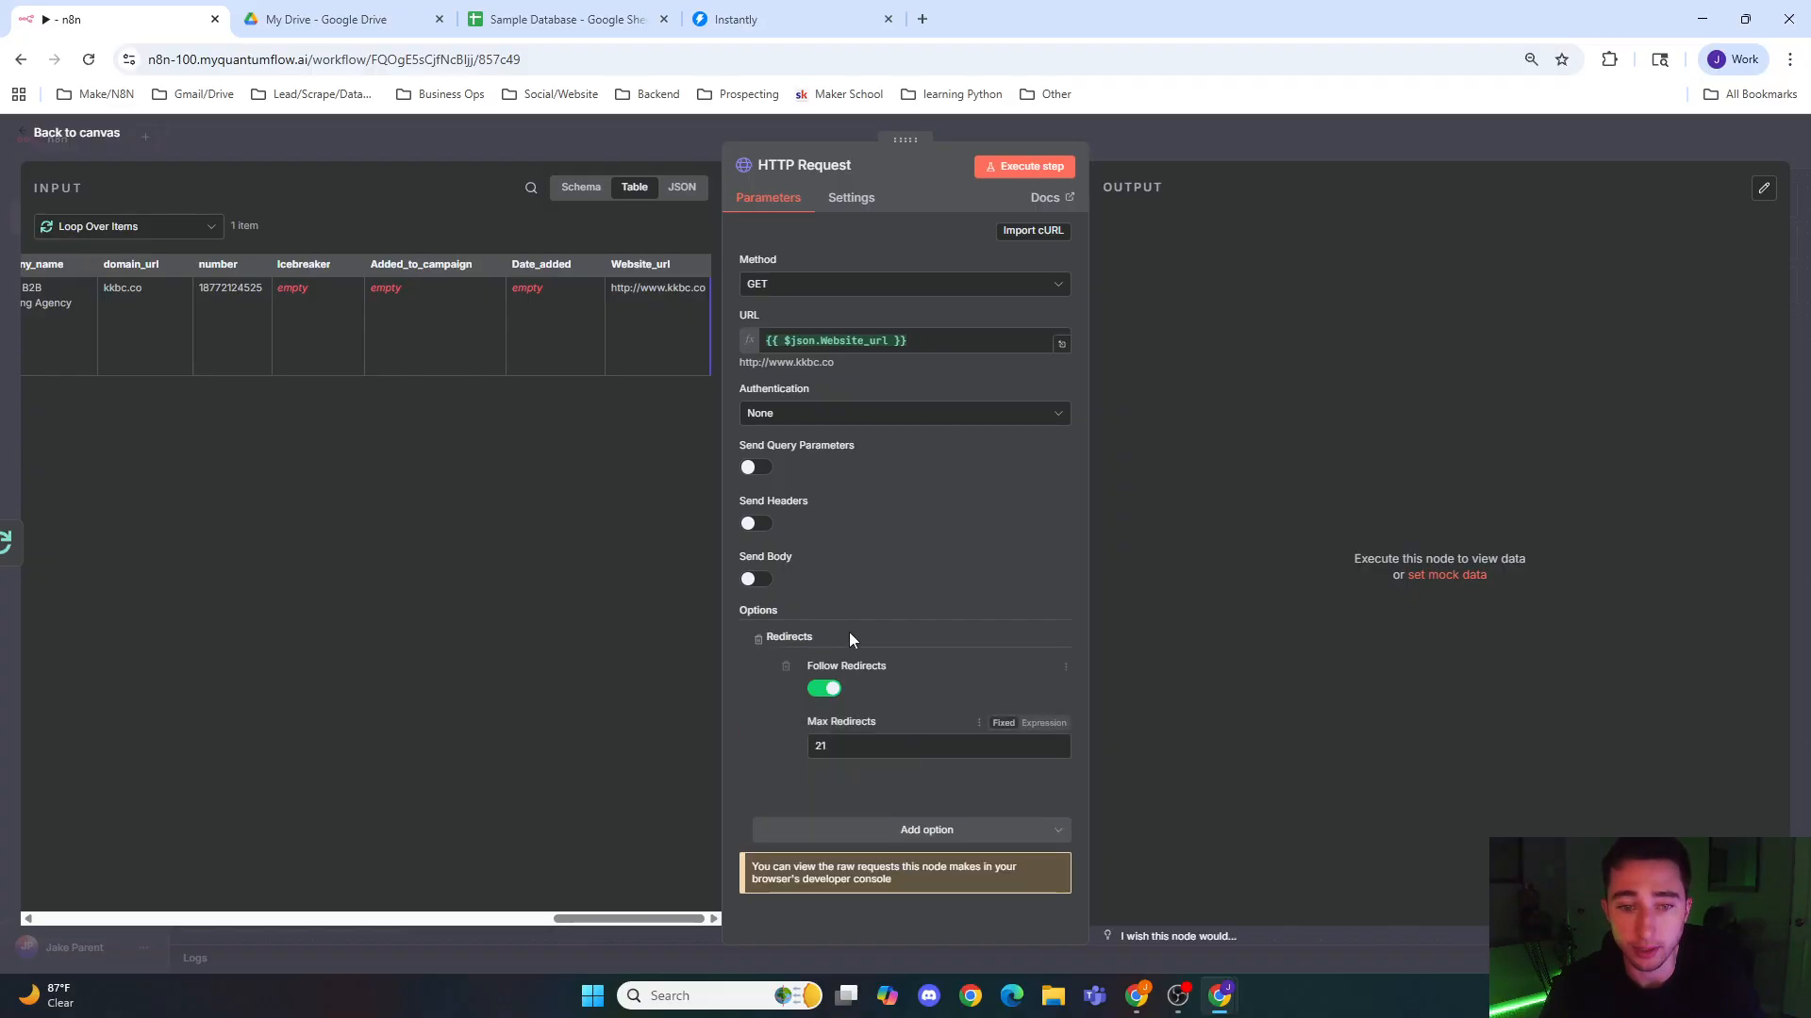
Step: Enable Retry On Fail for the HTTP Request node with 5000 ms between tries, and return to the canvas
{"action": "left_click", "coordinate": [843, 210]}
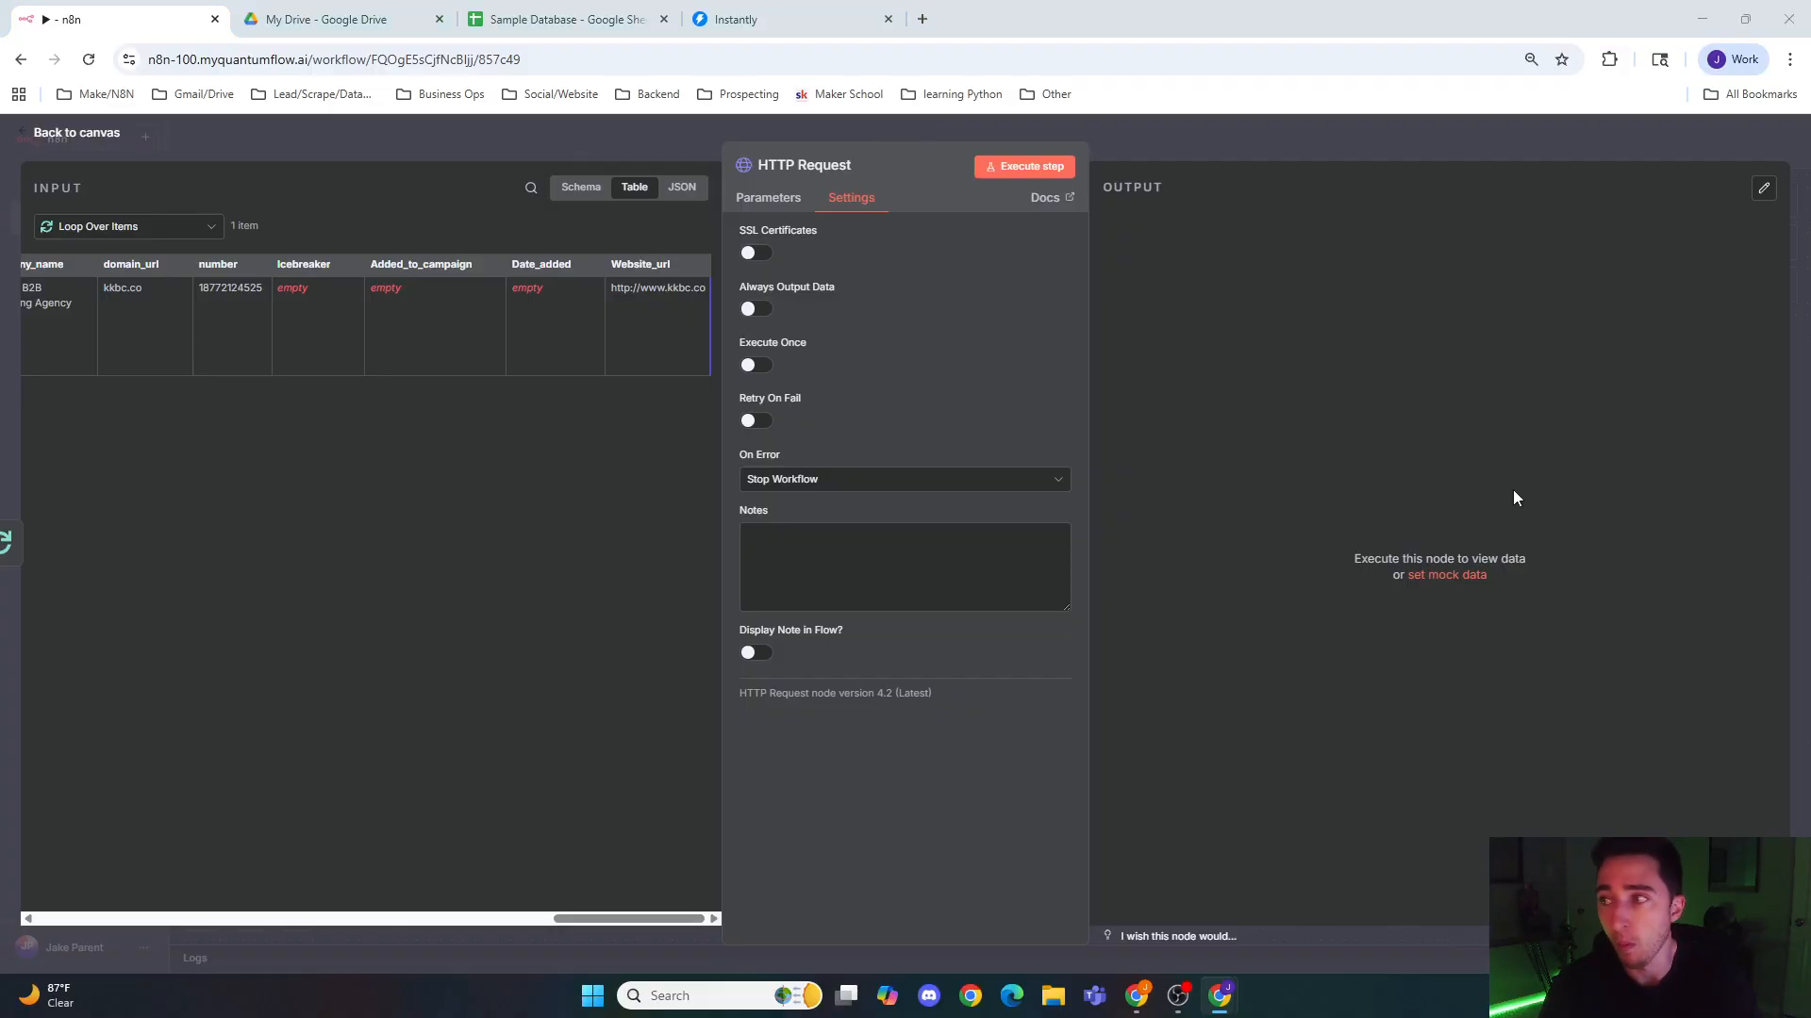
{"action": "left_click", "coordinate": [751, 422]}
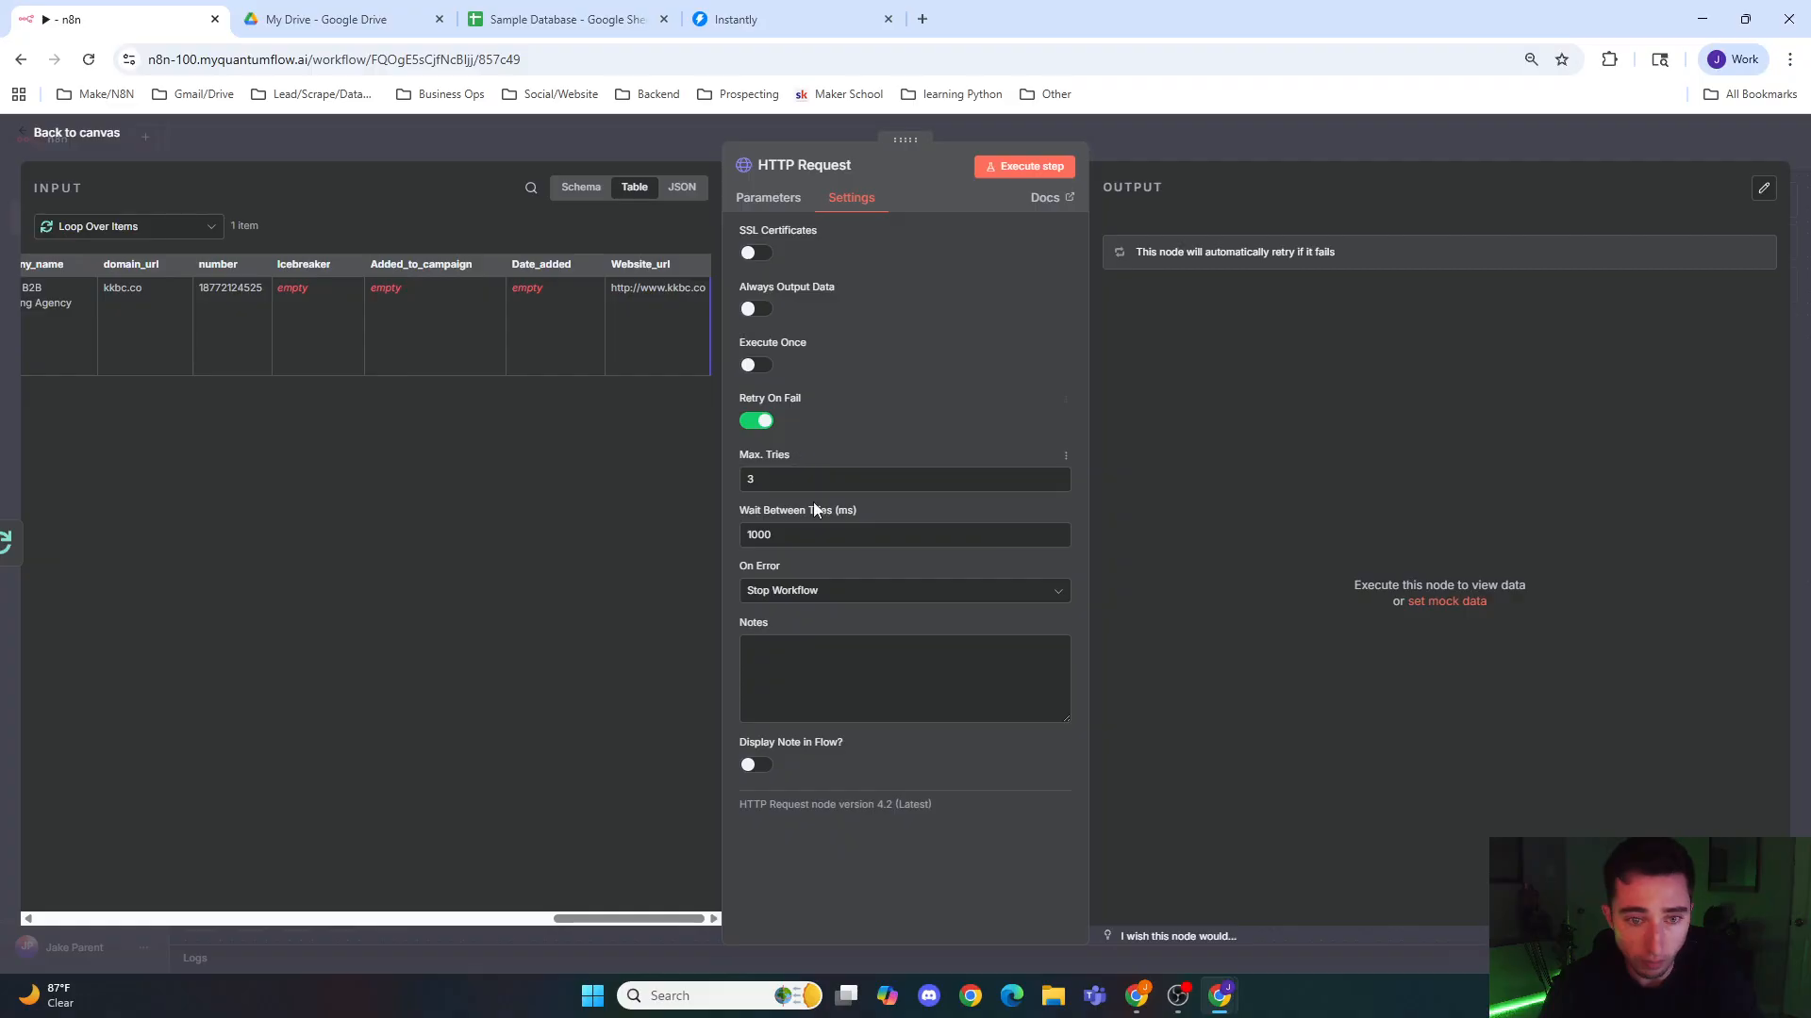
{"action": "double_click", "coordinate": [803, 538]}
{"action": "type", "text": "5000"}
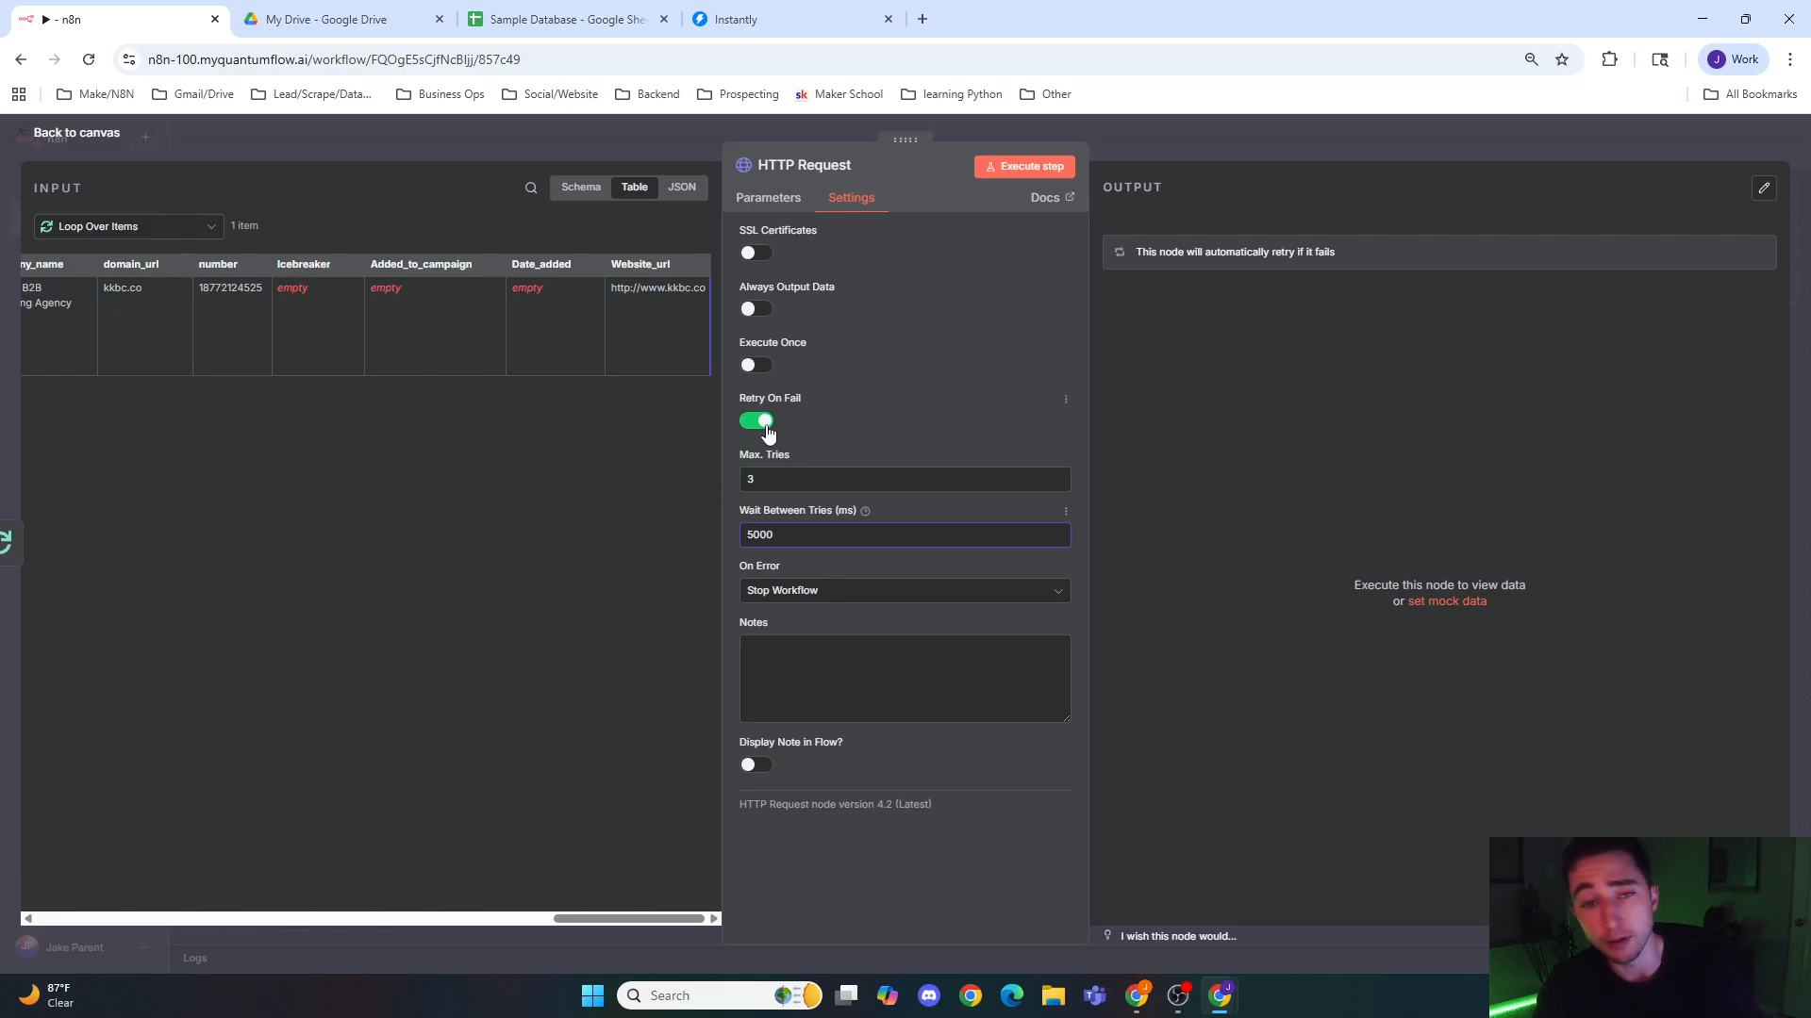
{"action": "left_click", "coordinate": [1178, 154]}
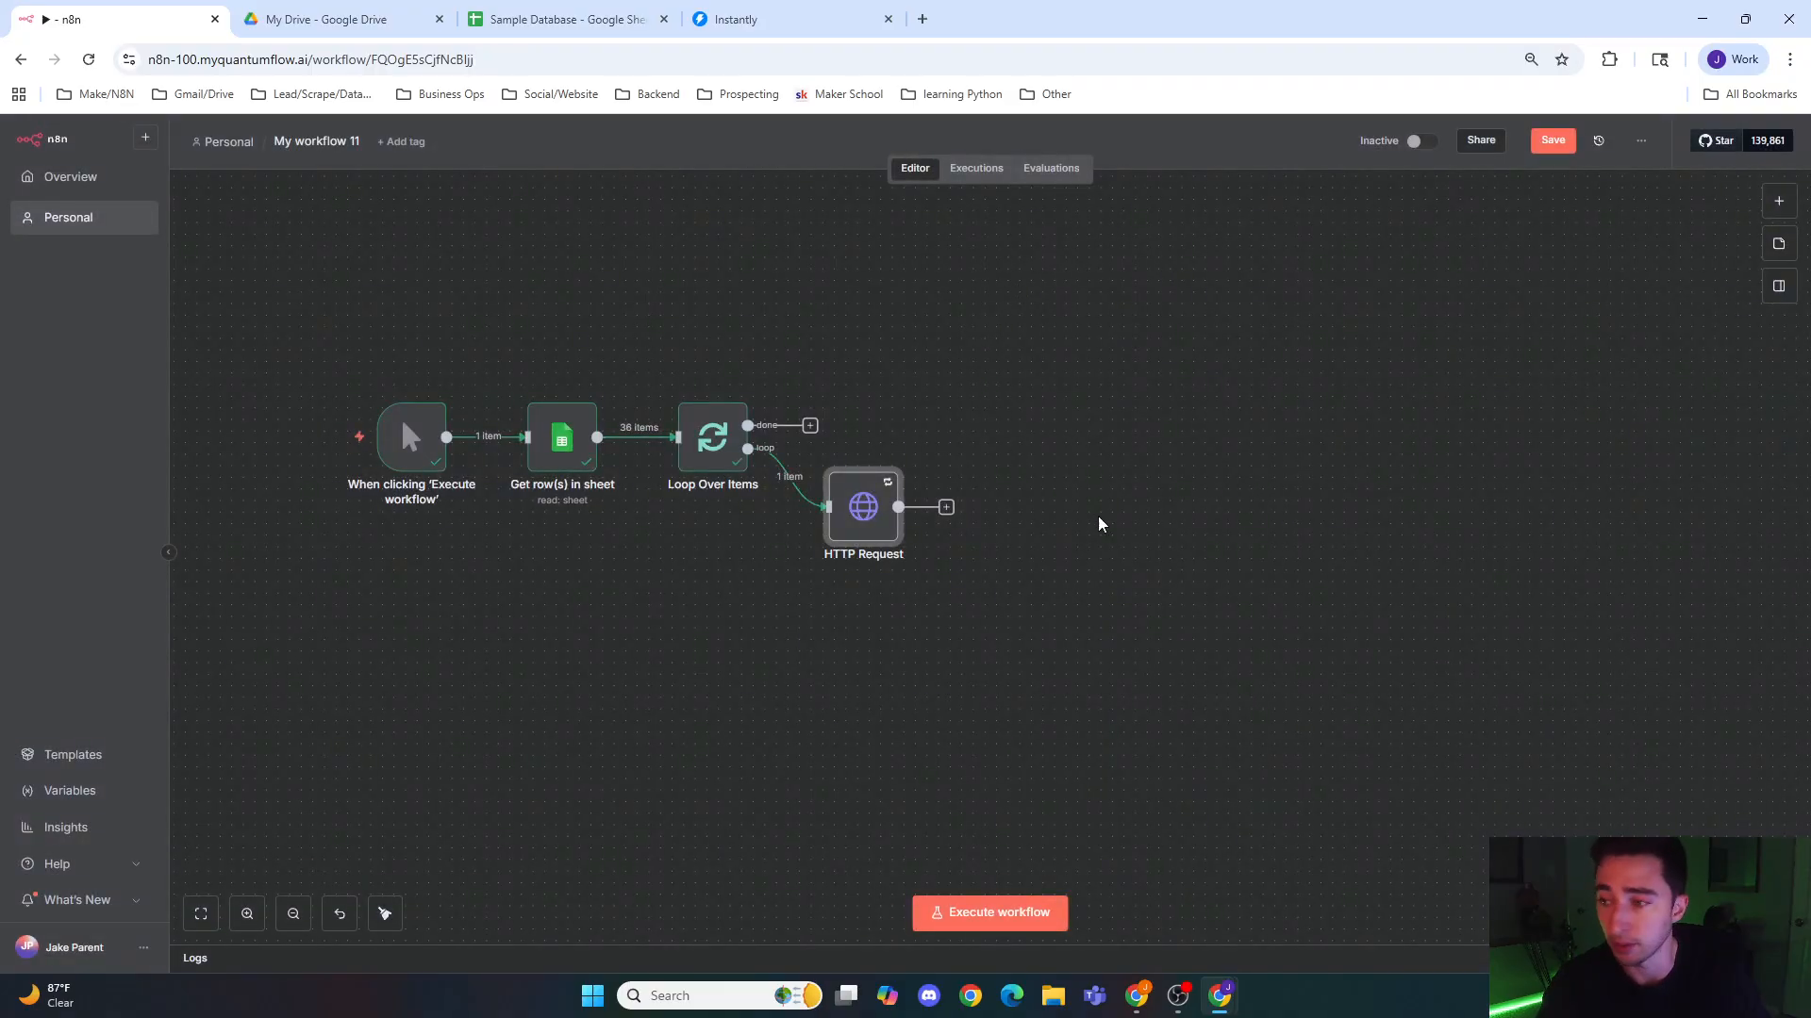
Step: Execute the HTTP Request node to fetch the sample lead's website, and return to the canvas
{"action": "double_click", "coordinate": [858, 509]}
{"action": "left_click", "coordinate": [1032, 173]}
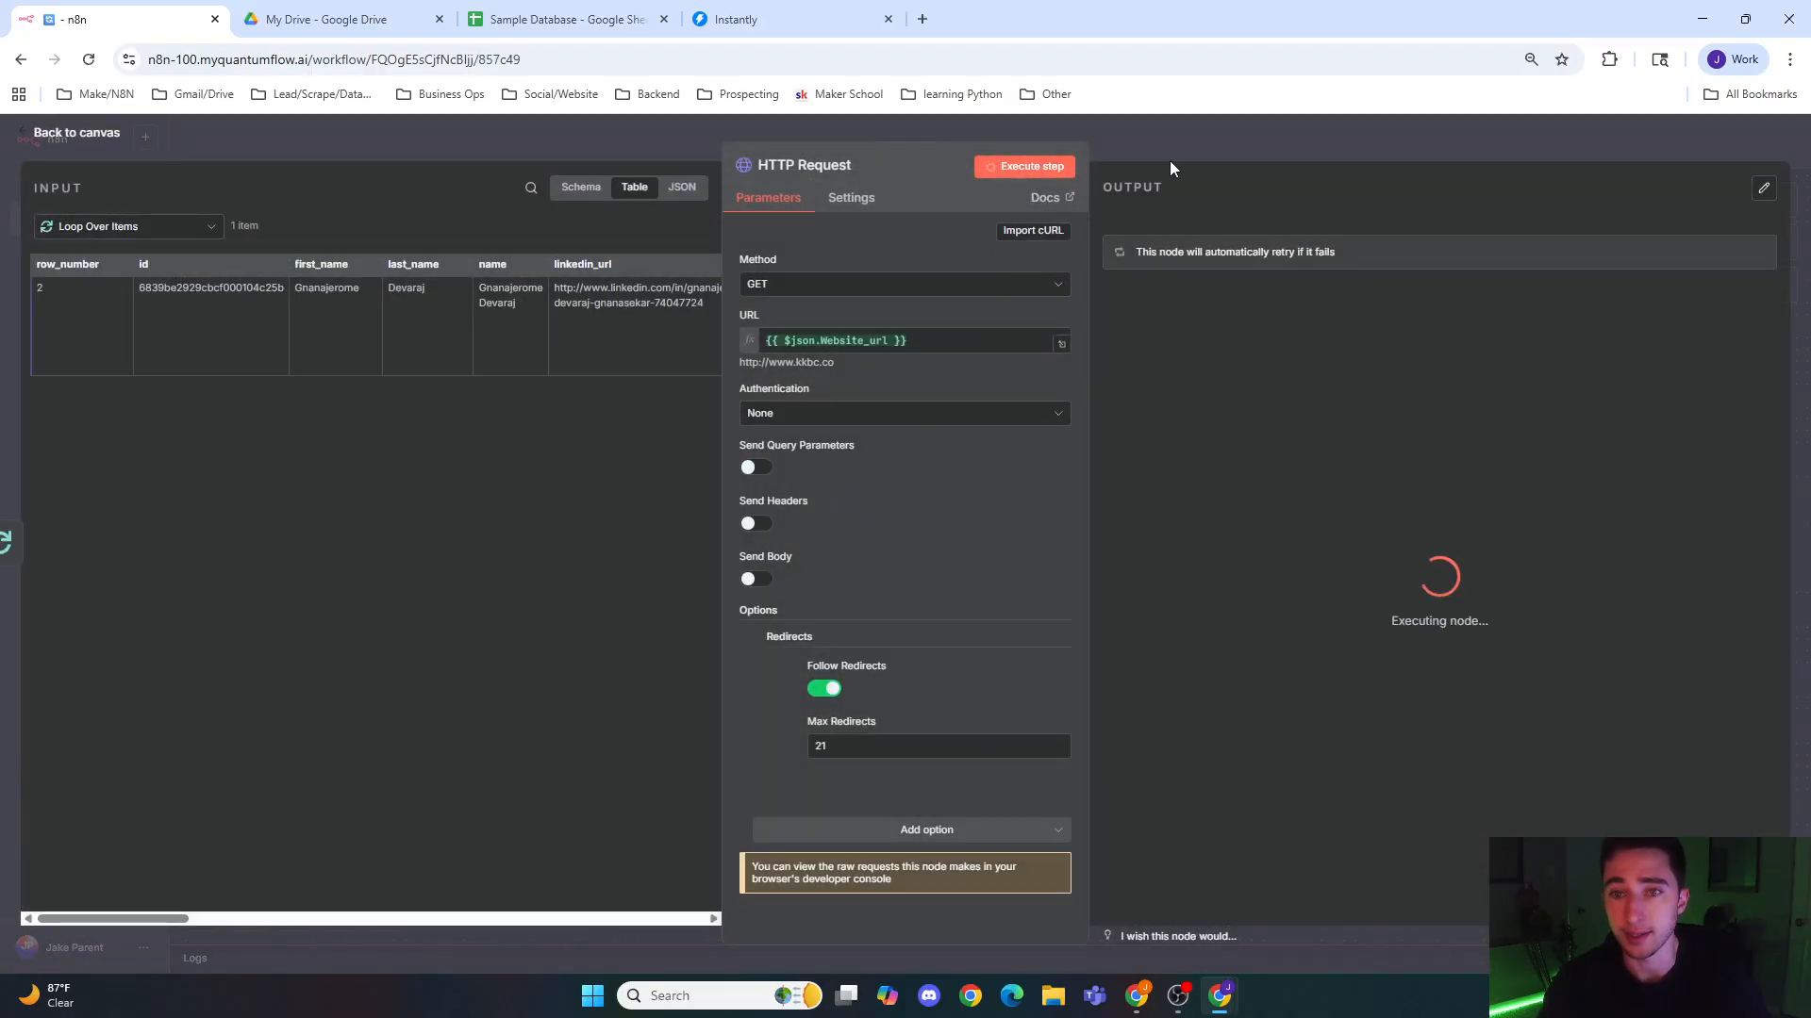
{"action": "left_click", "coordinate": [1225, 140]}
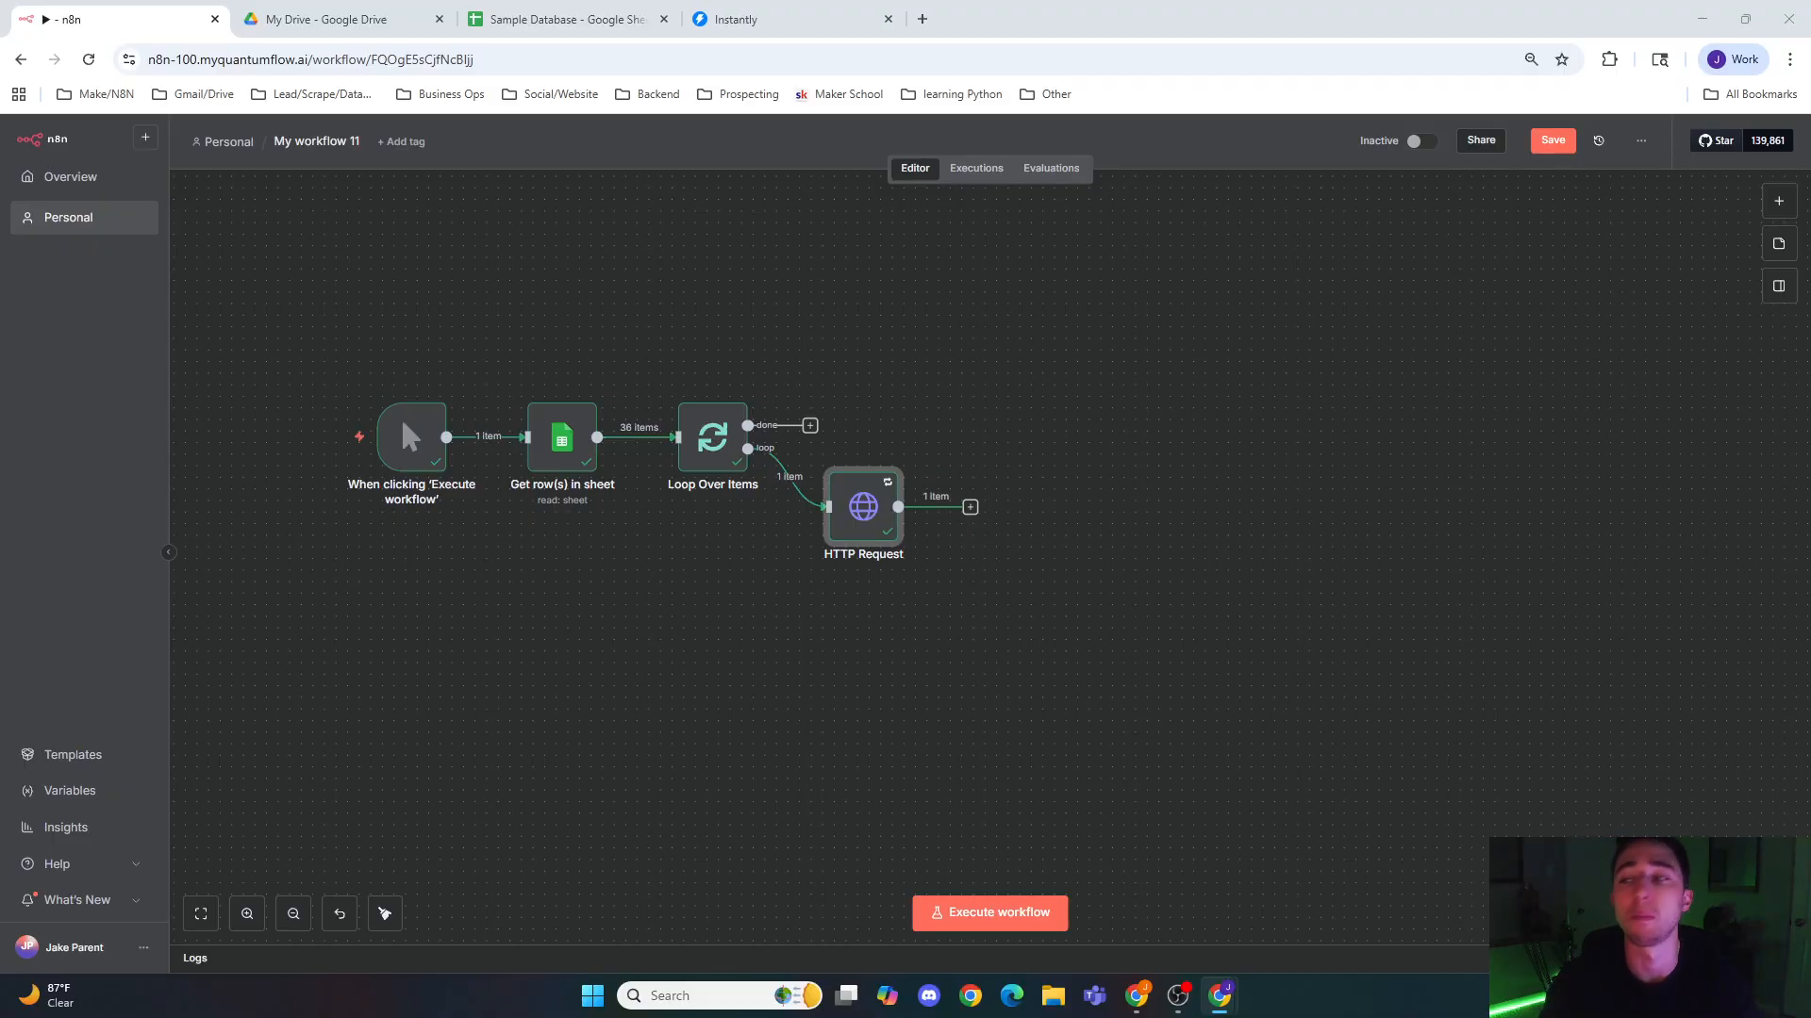
Step: Set the HTTP Request node's On Error behaviour to Continue (using error output), and return to the canvas
{"action": "double_click", "coordinate": [862, 506]}
{"action": "left_click", "coordinate": [852, 200]}
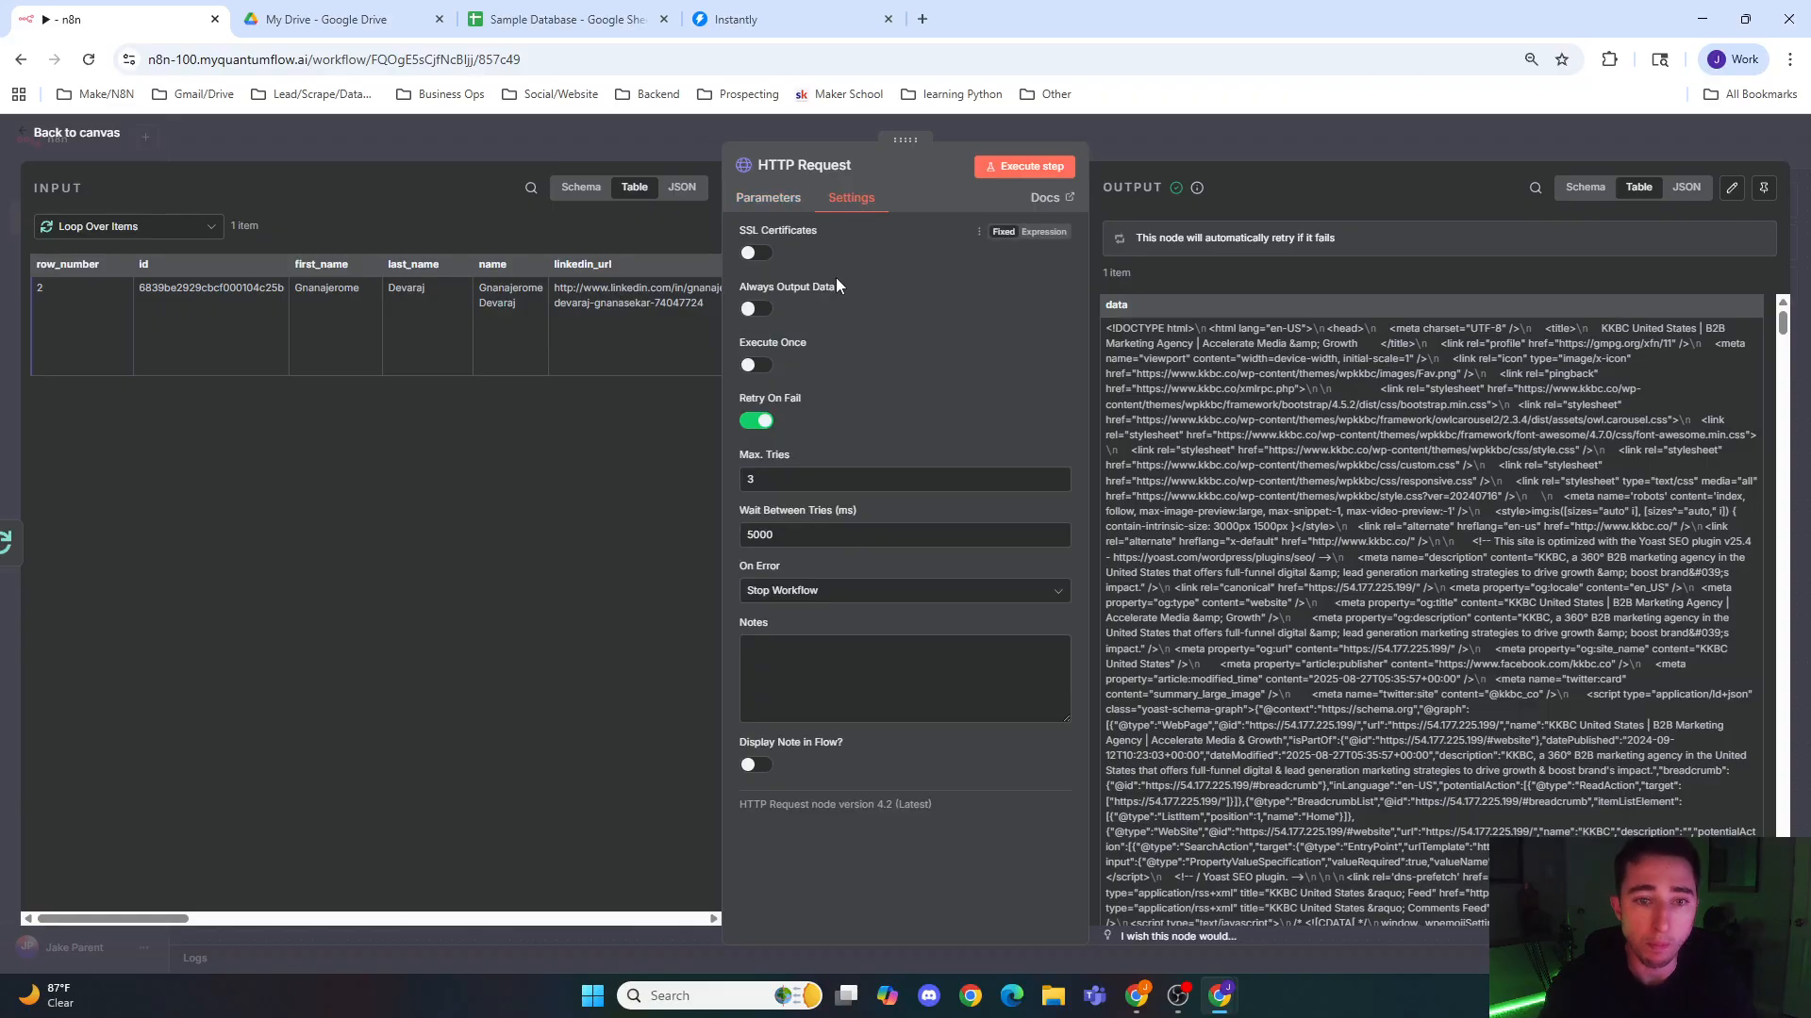
{"action": "left_click", "coordinate": [809, 595]}
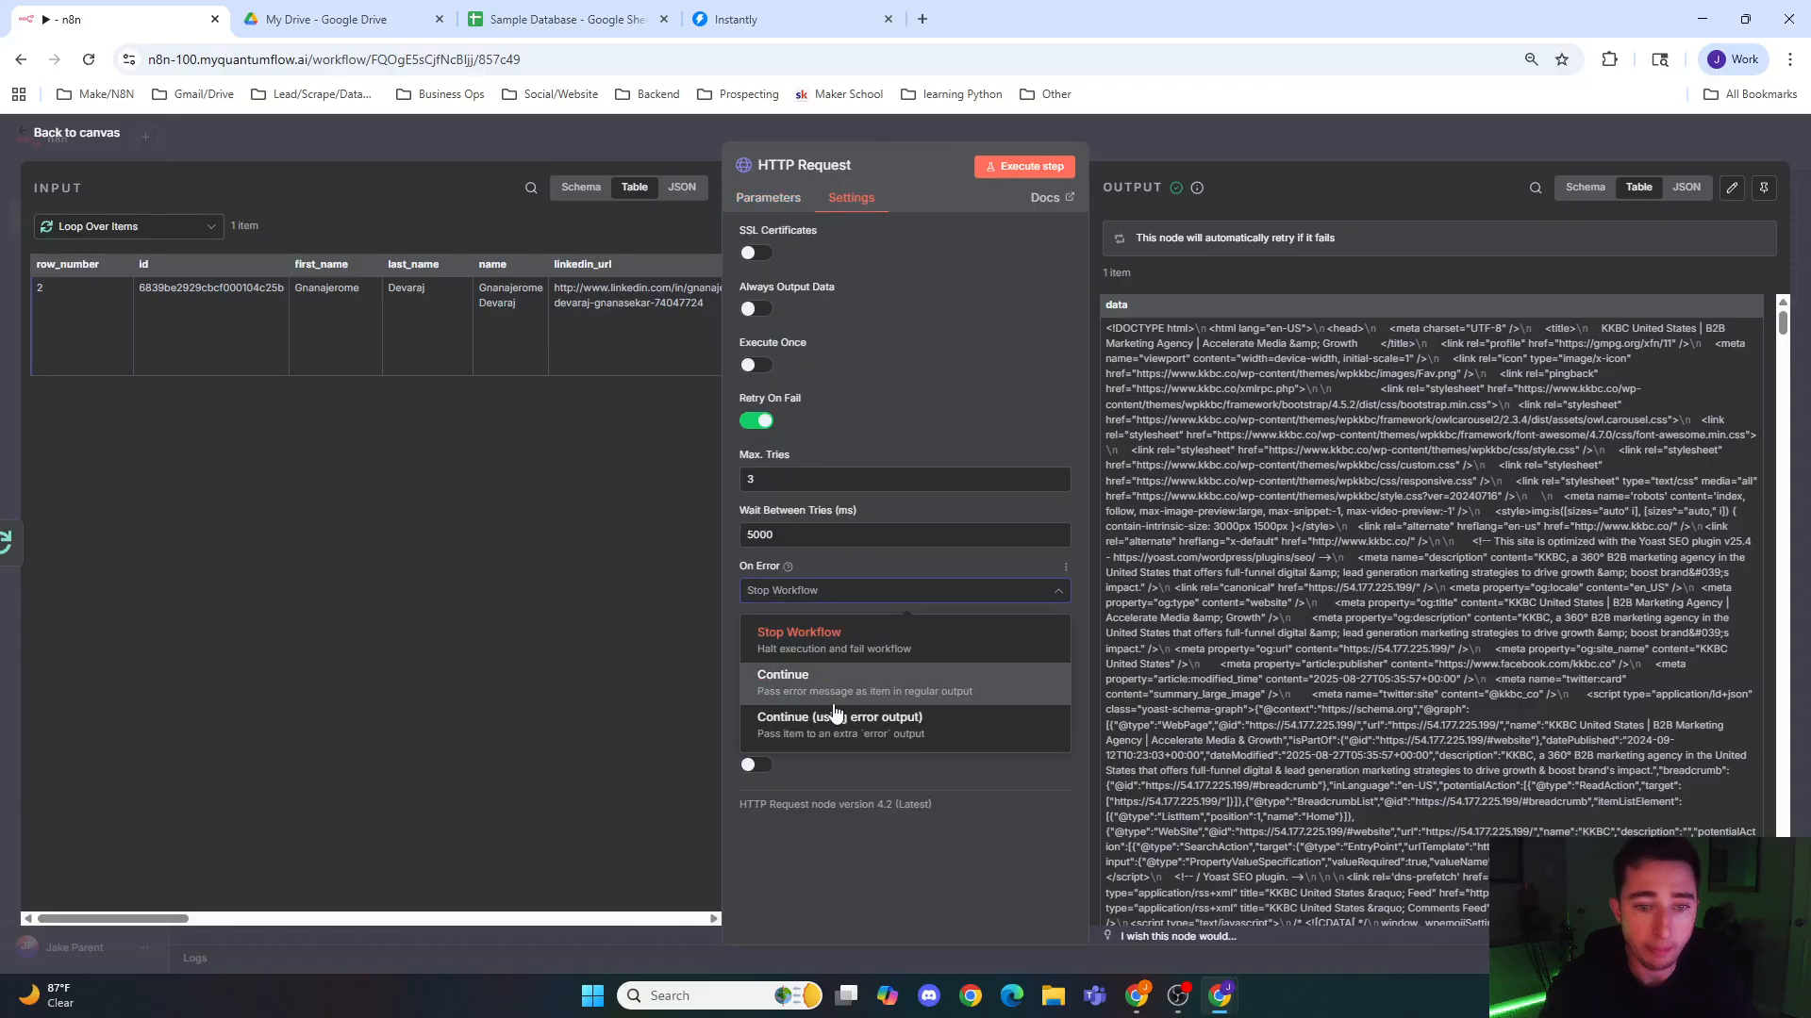
{"action": "left_click", "coordinate": [830, 716]}
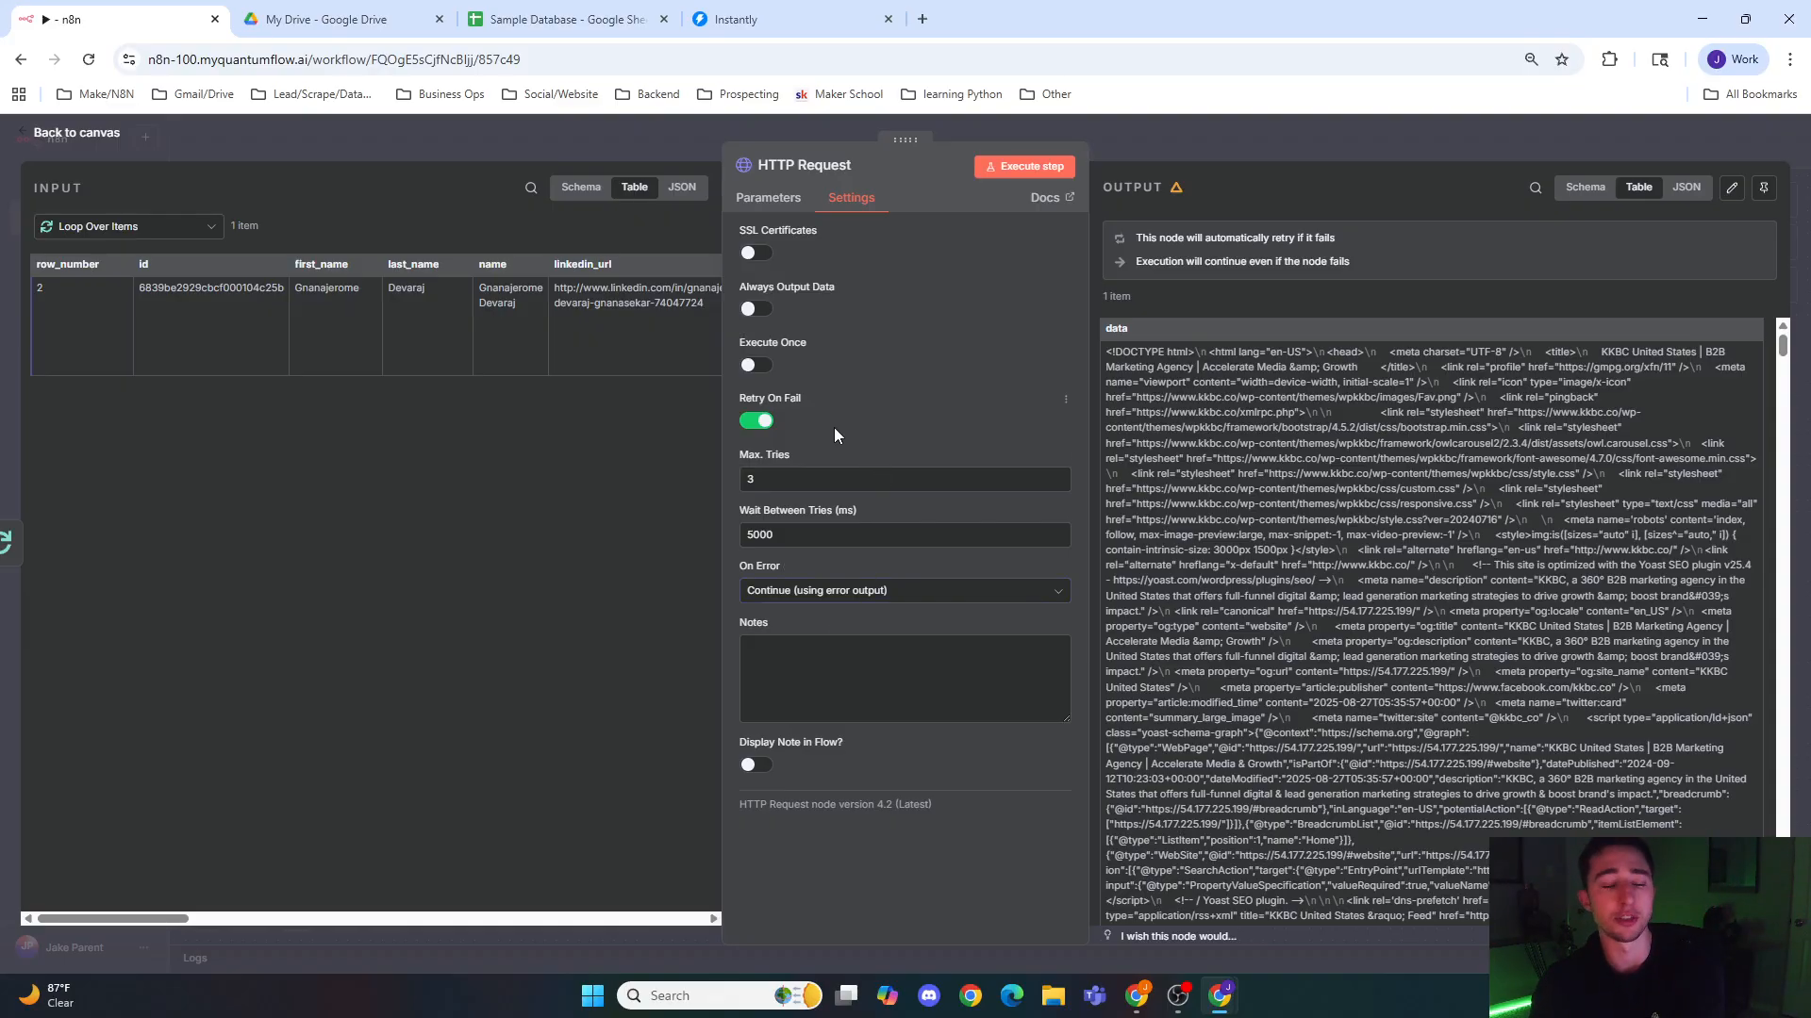
{"action": "left_click", "coordinate": [654, 144]}
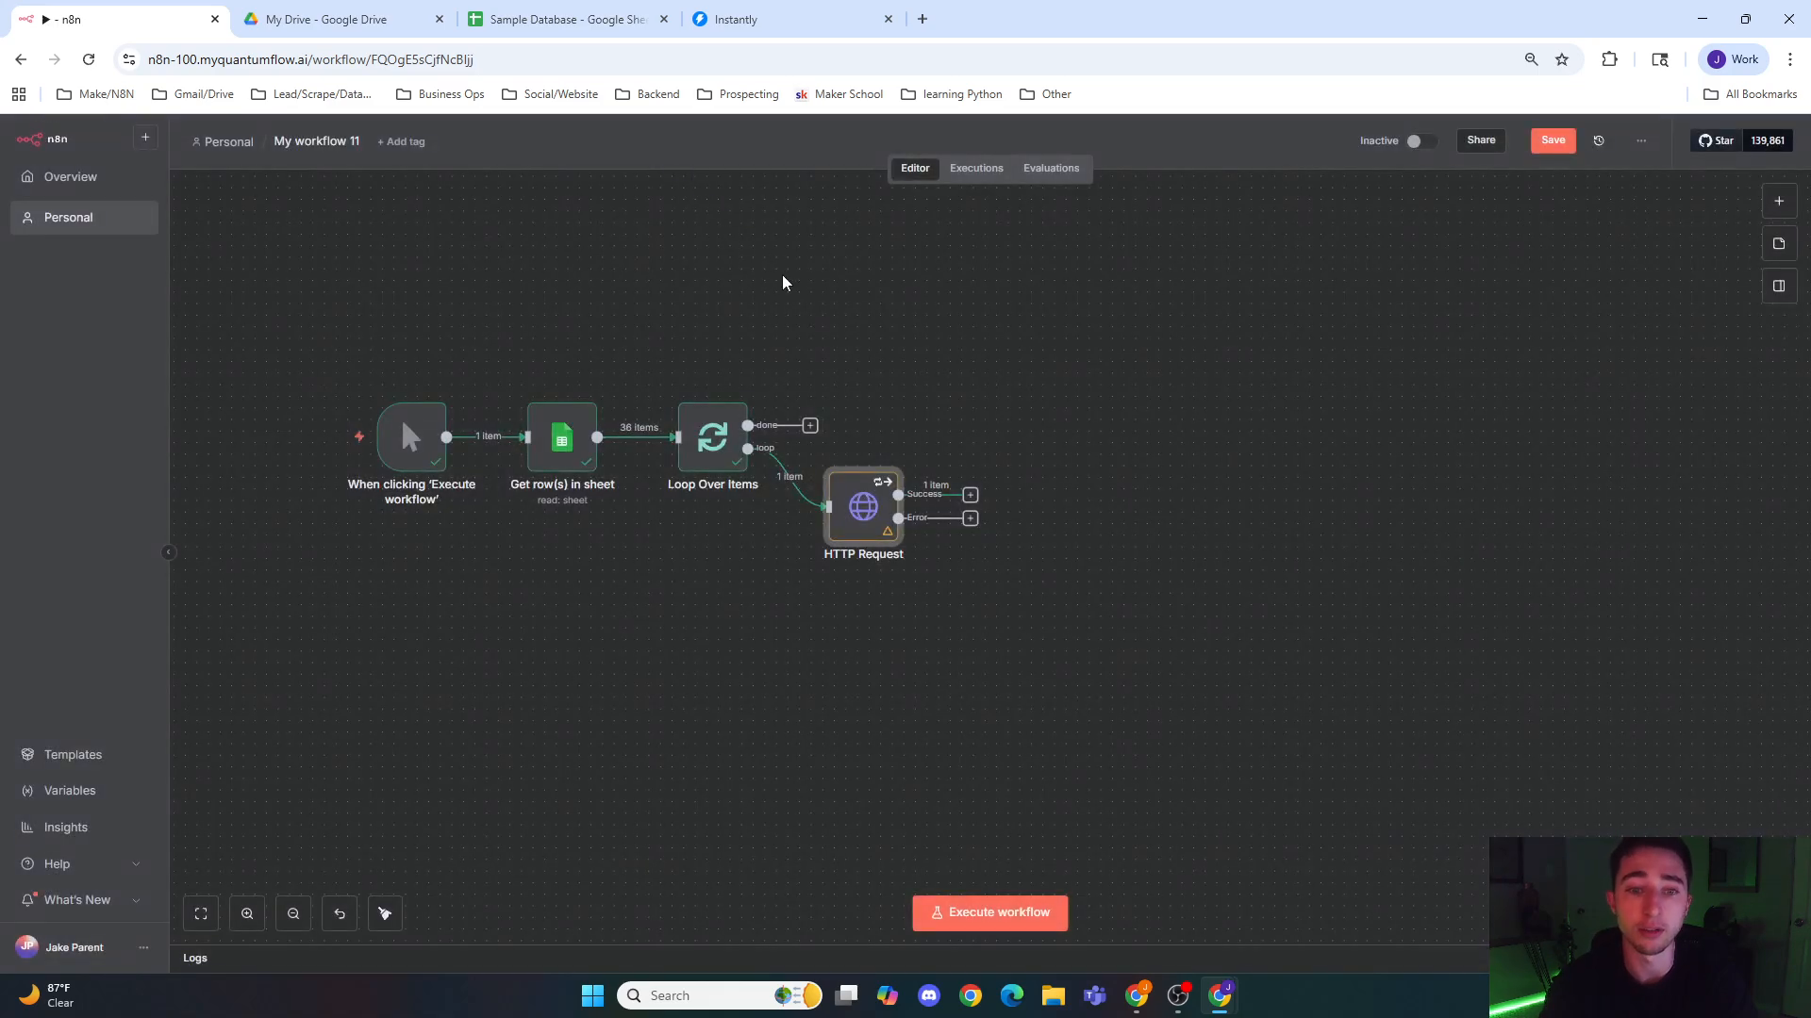
Step: Add a Google Sheets Update row in sheet node to the HTTP Request node's Error output
{"action": "left_click", "coordinate": [970, 520]}
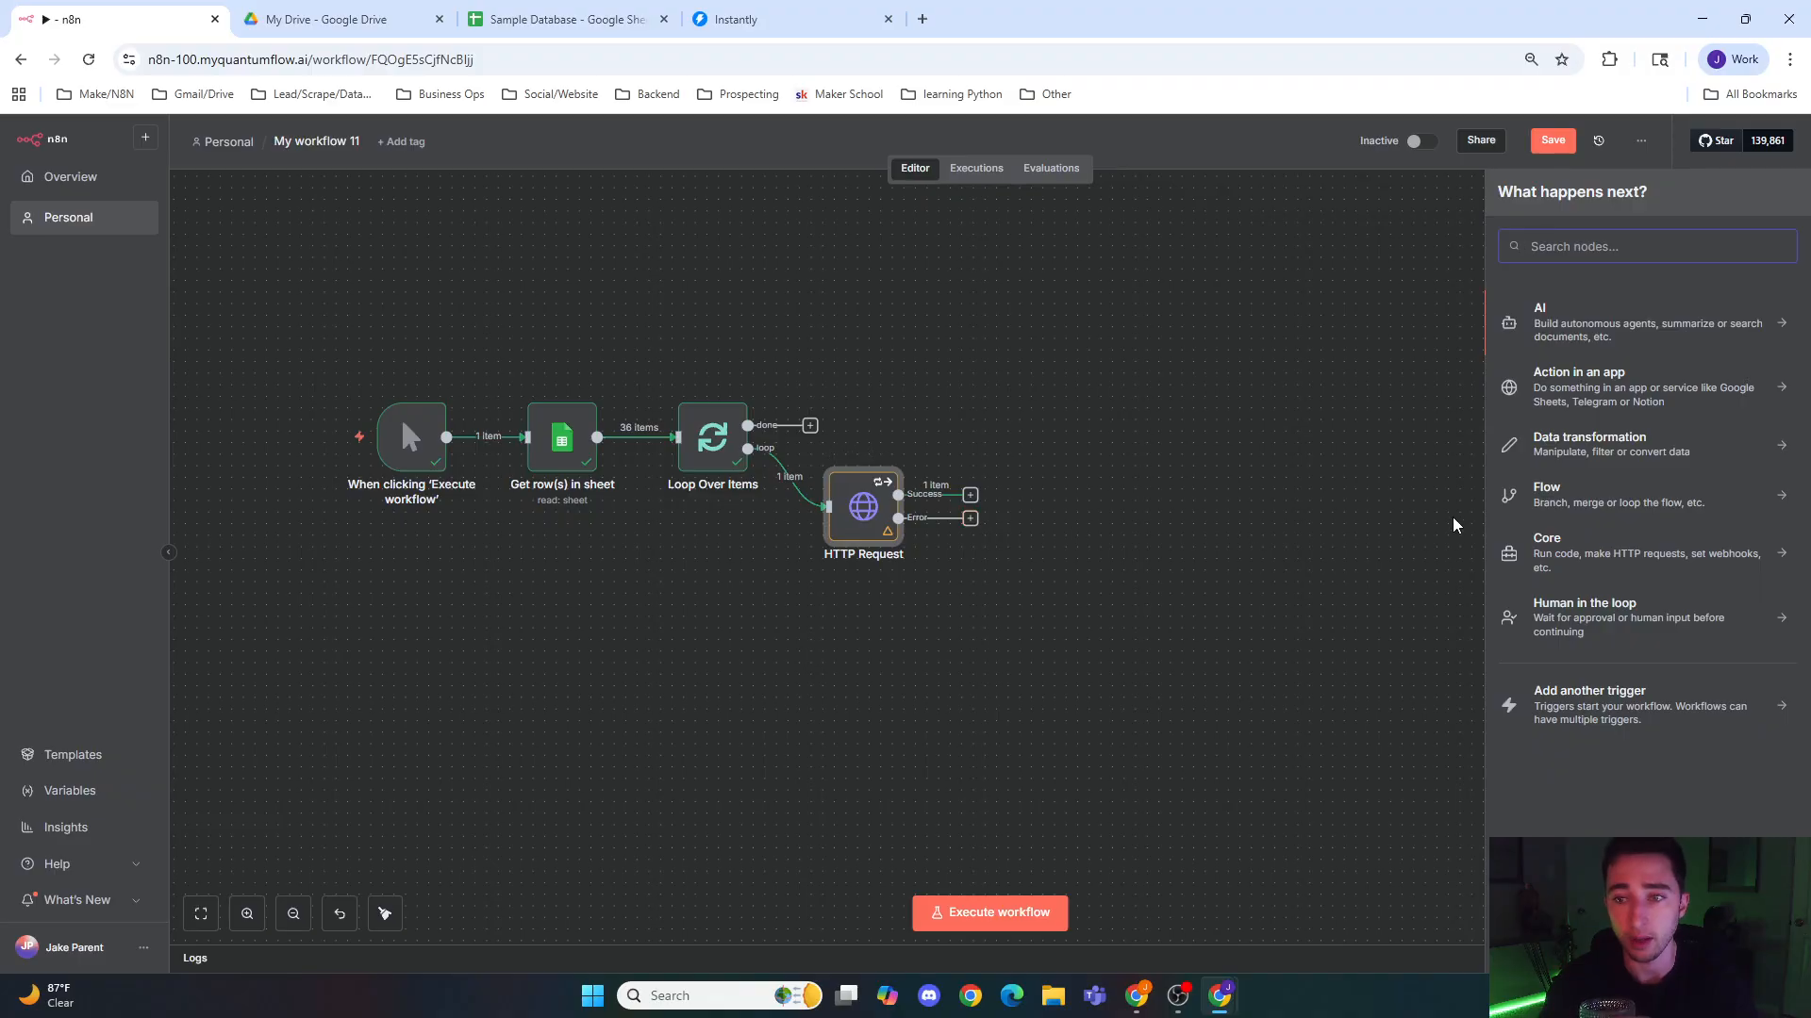
{"action": "type", "text": "goo"}
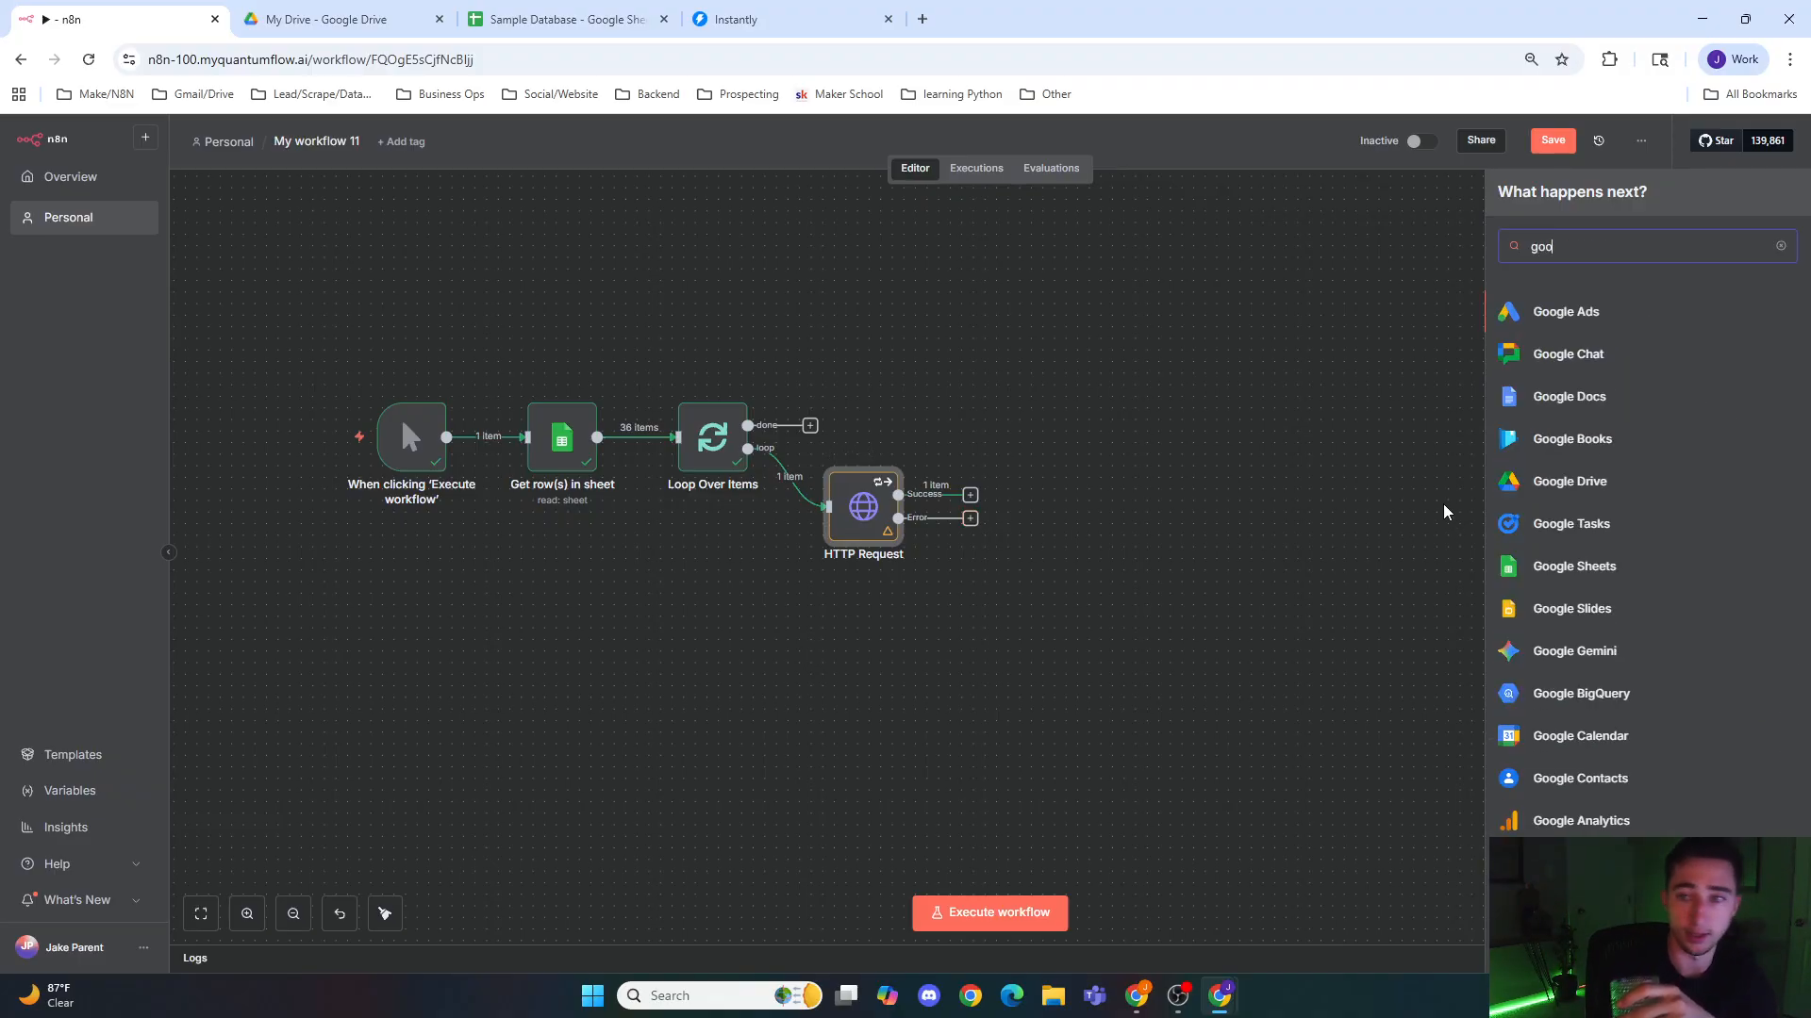
{"action": "left_click", "coordinate": [1568, 566]}
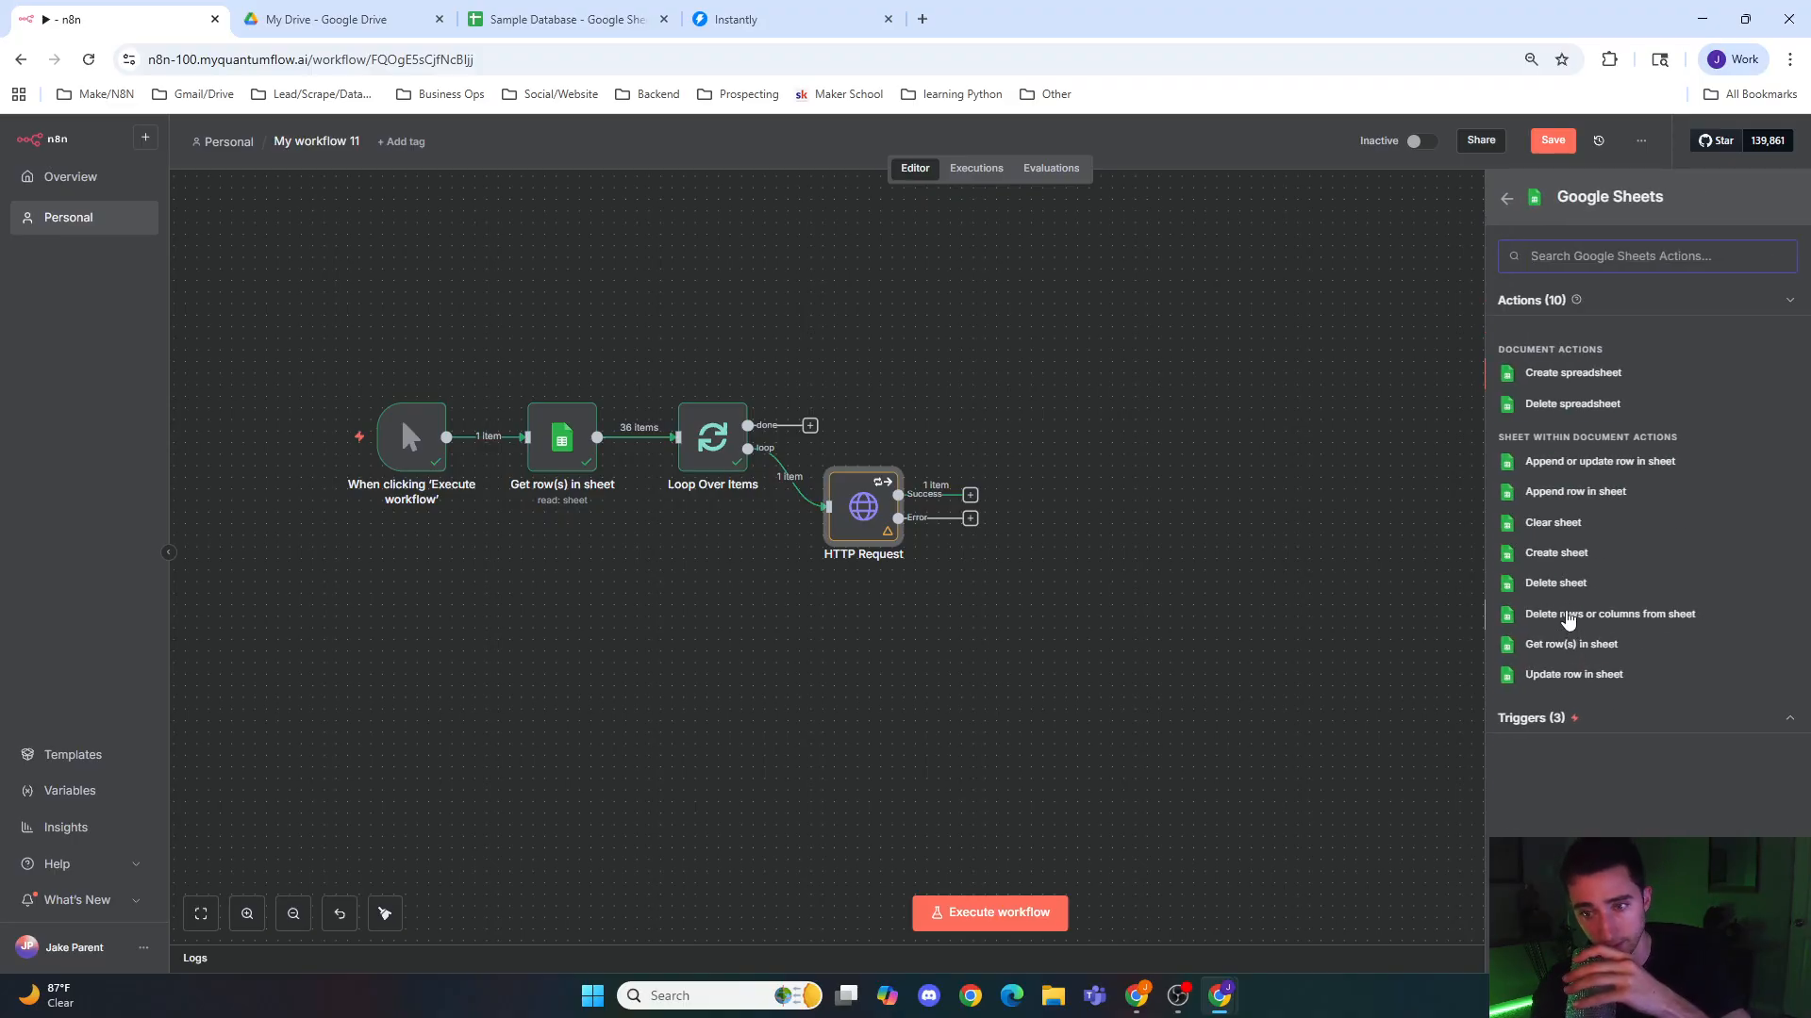
{"action": "left_click", "coordinate": [1593, 674]}
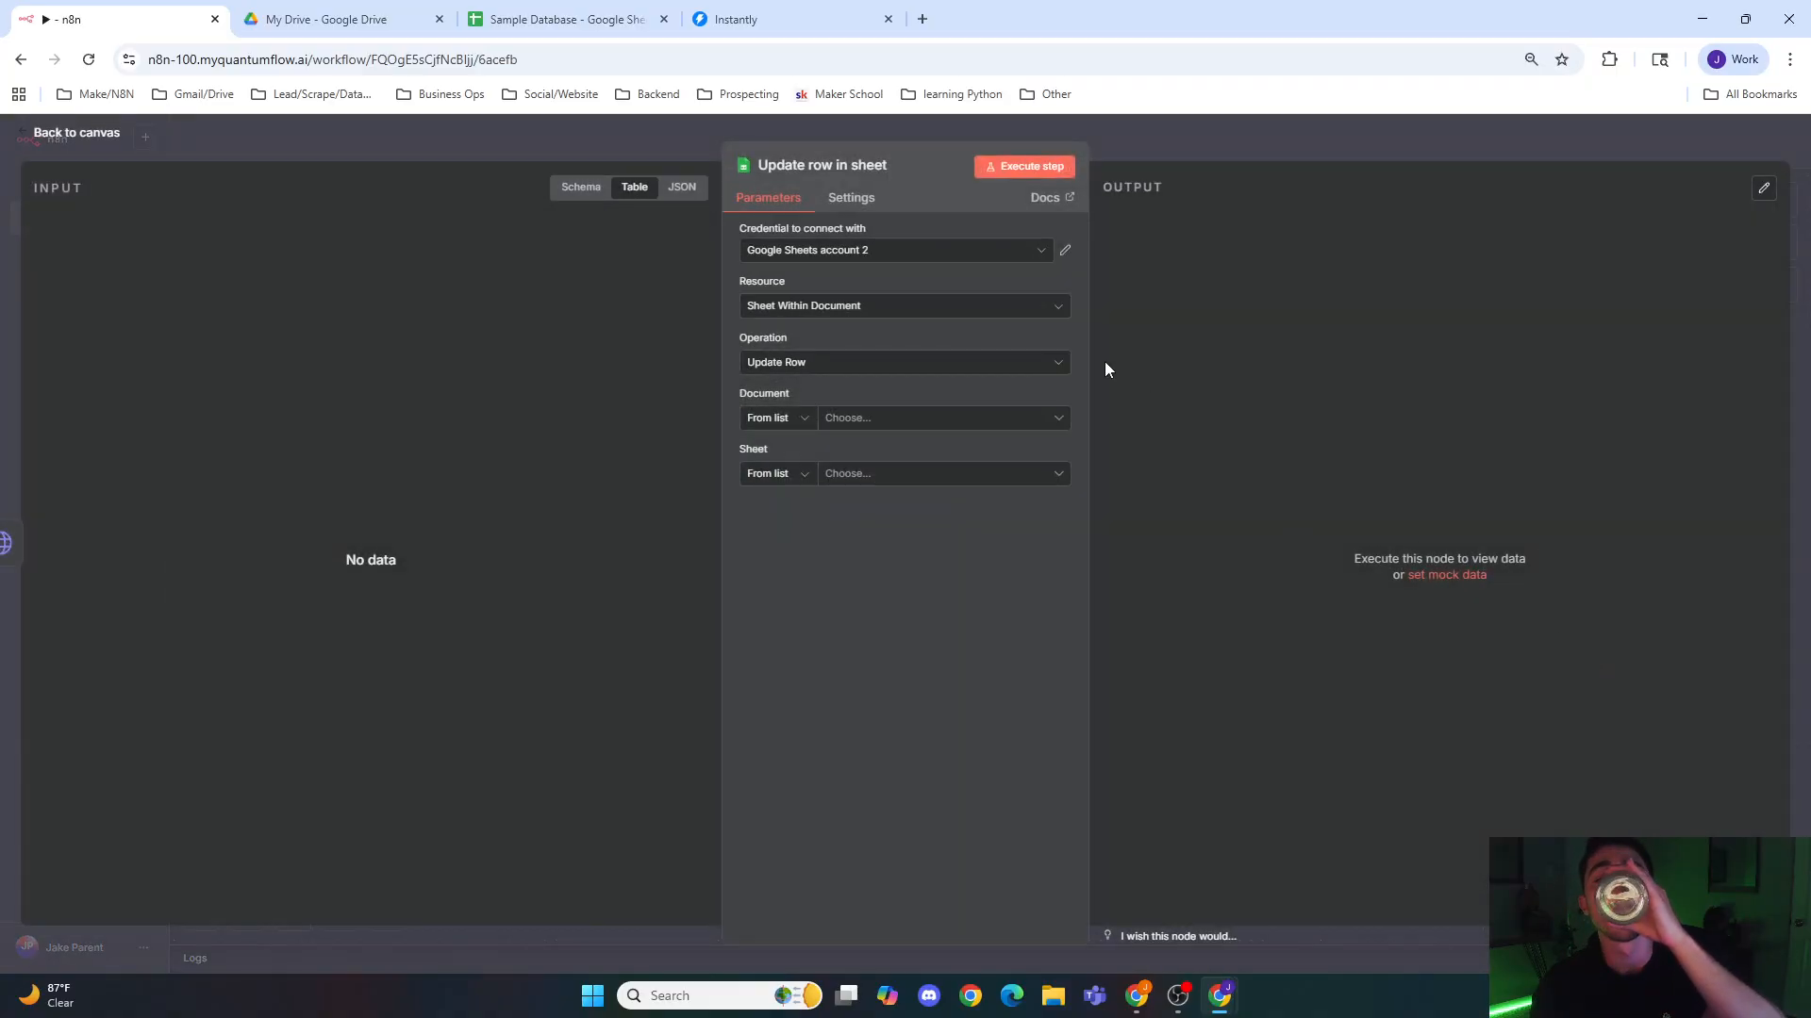
Step: Point the Update row in sheet node at the Sample Database document and its People sheet, and return to the canvas
{"action": "left_click", "coordinate": [953, 420]}
{"action": "left_click", "coordinate": [845, 547]}
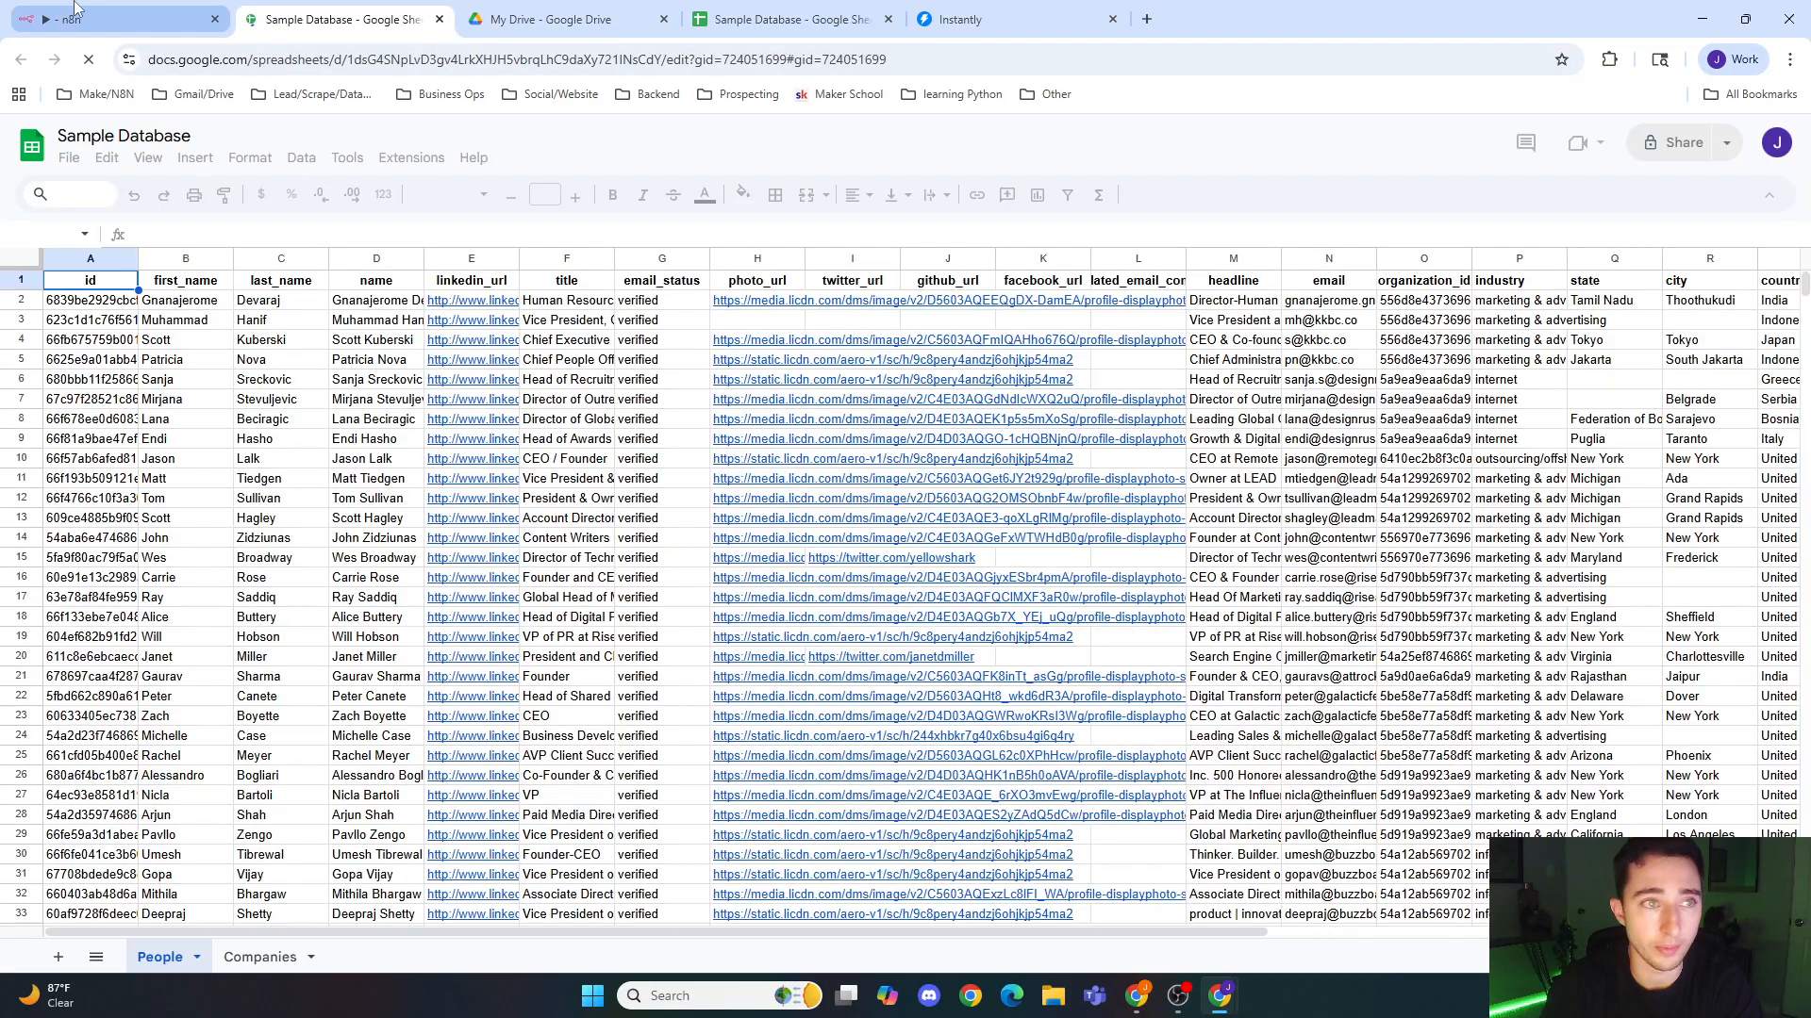
{"action": "left_click", "coordinate": [118, 19]}
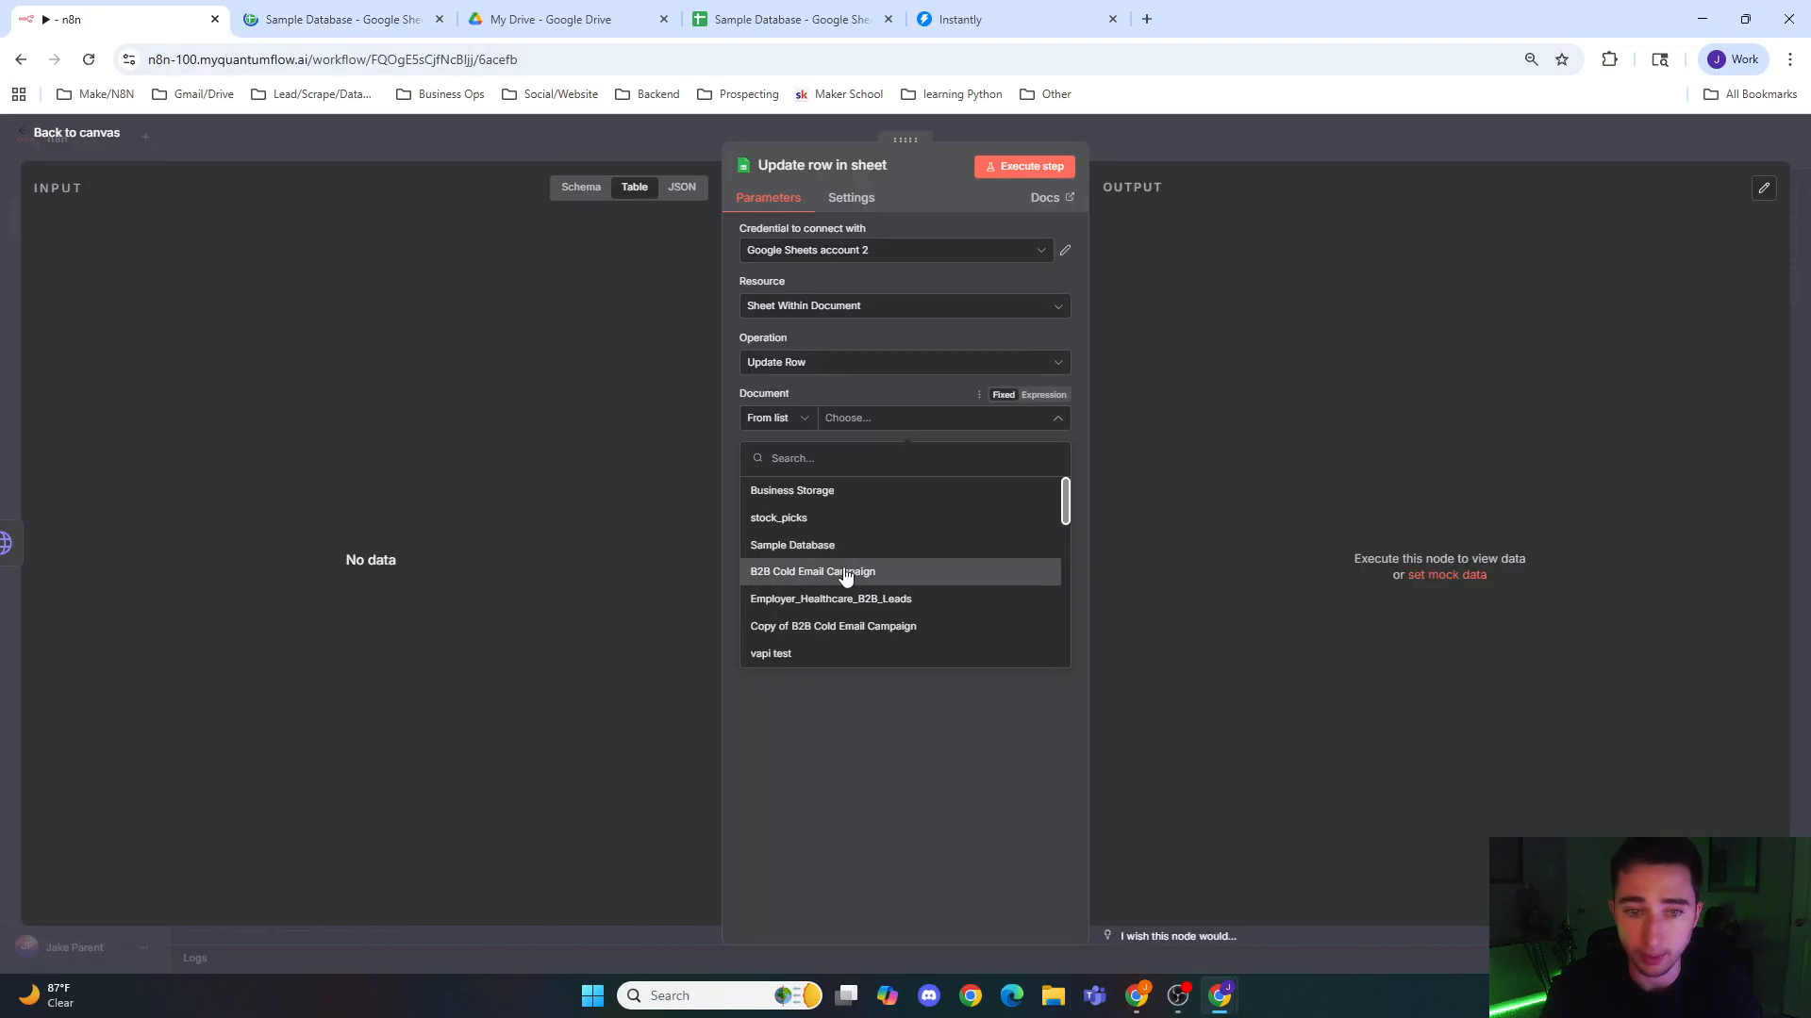
{"action": "left_click", "coordinate": [816, 547]}
{"action": "left_click", "coordinate": [871, 475]}
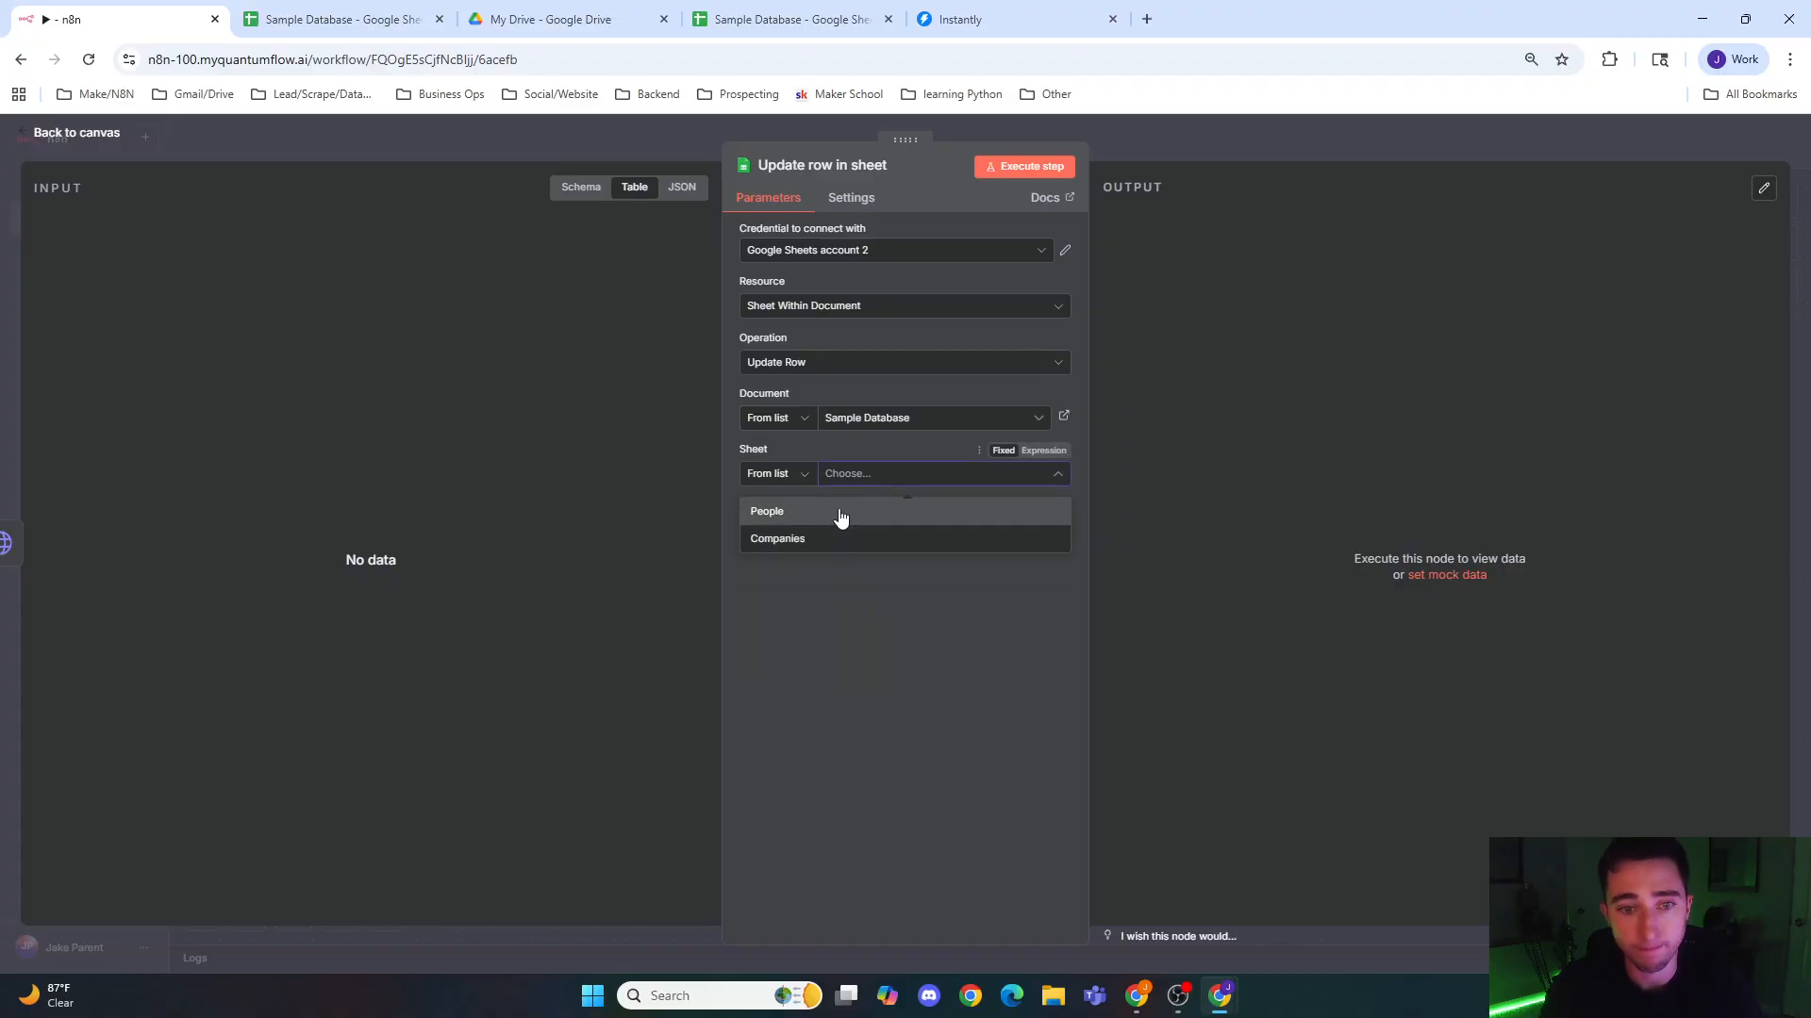
{"action": "left_click", "coordinate": [841, 512]}
{"action": "left_click", "coordinate": [860, 699]}
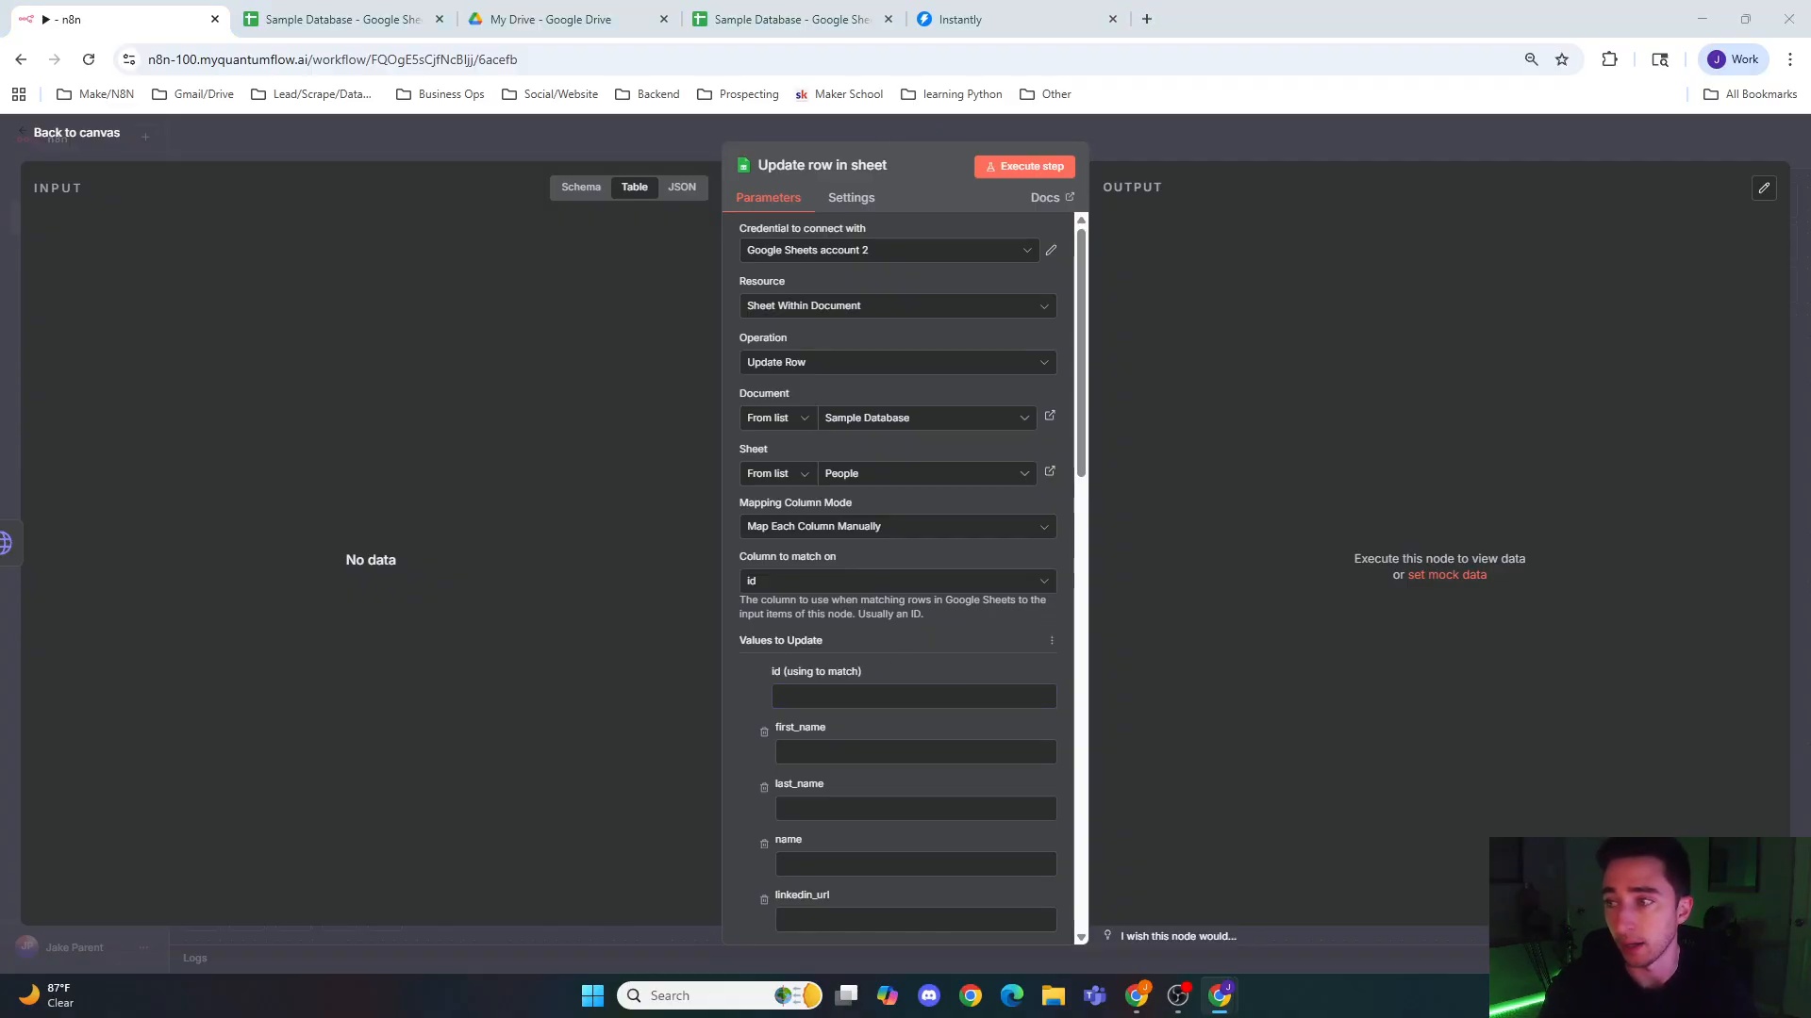
{"action": "left_click", "coordinate": [846, 695]}
{"action": "left_click", "coordinate": [675, 134]}
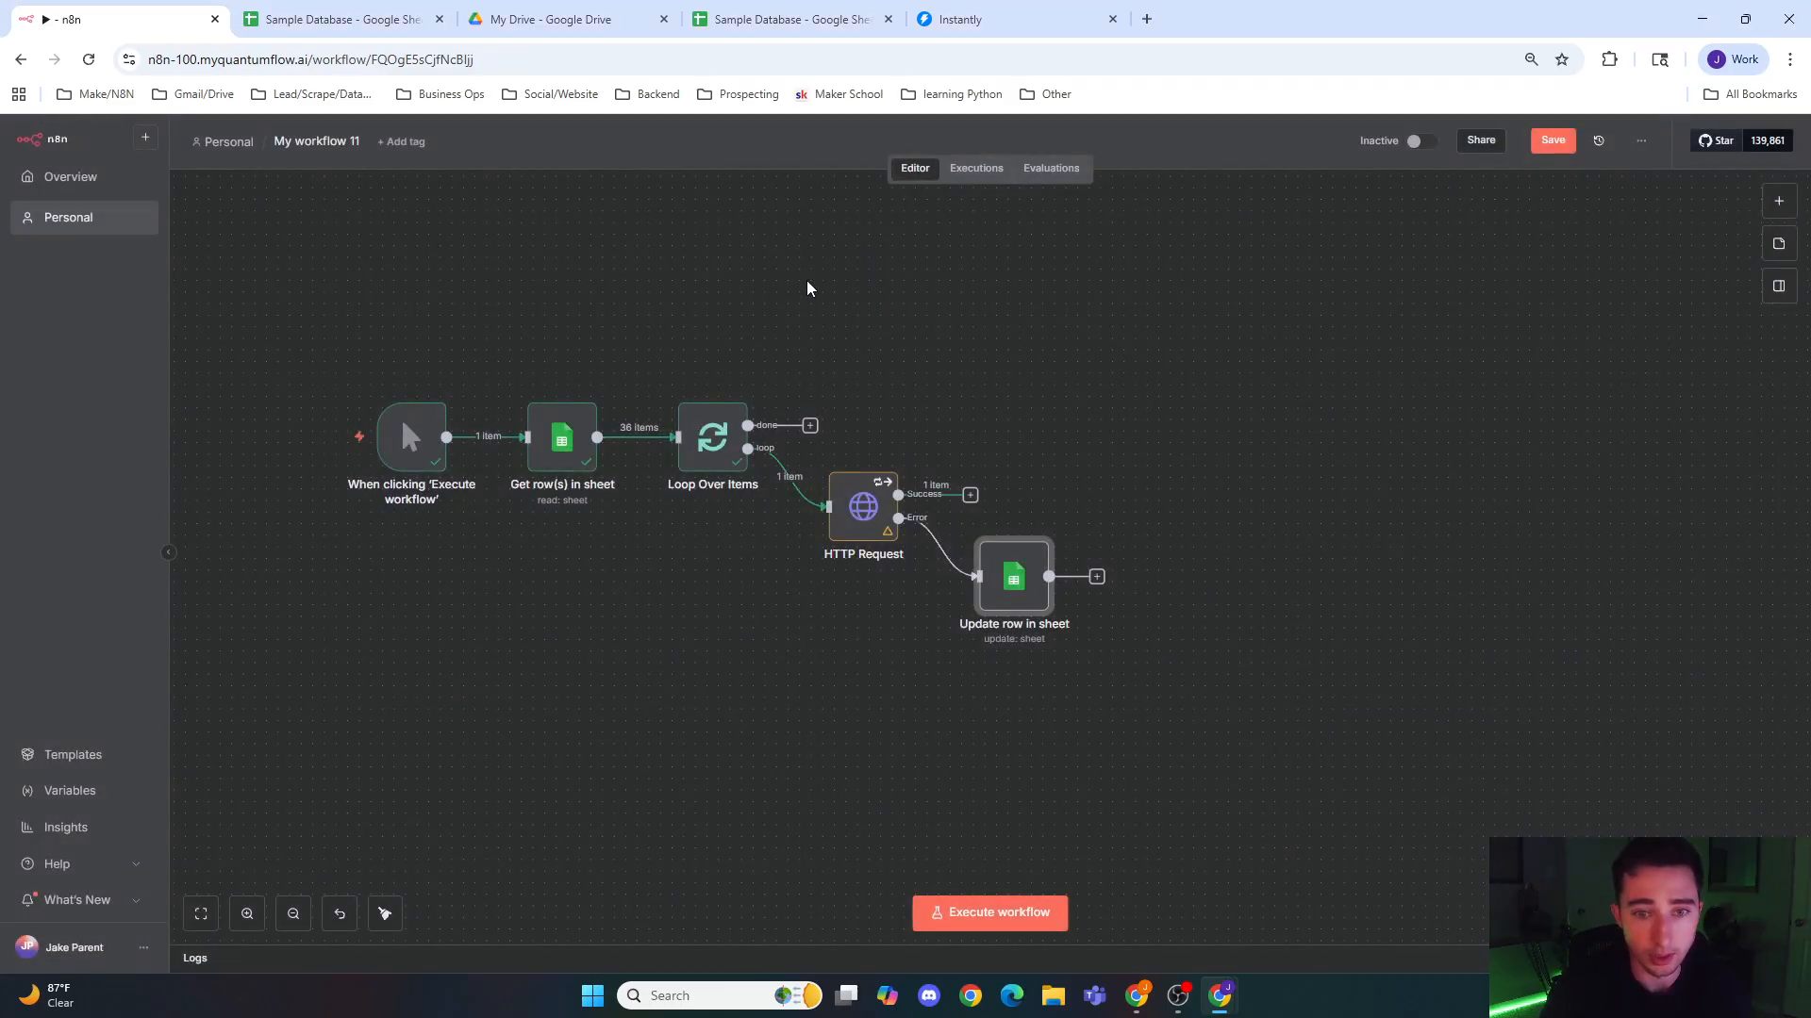
Step: Map the Update row in sheet node's id match field to the id field from Loop Over Items
{"action": "double_click", "coordinate": [1004, 565]}
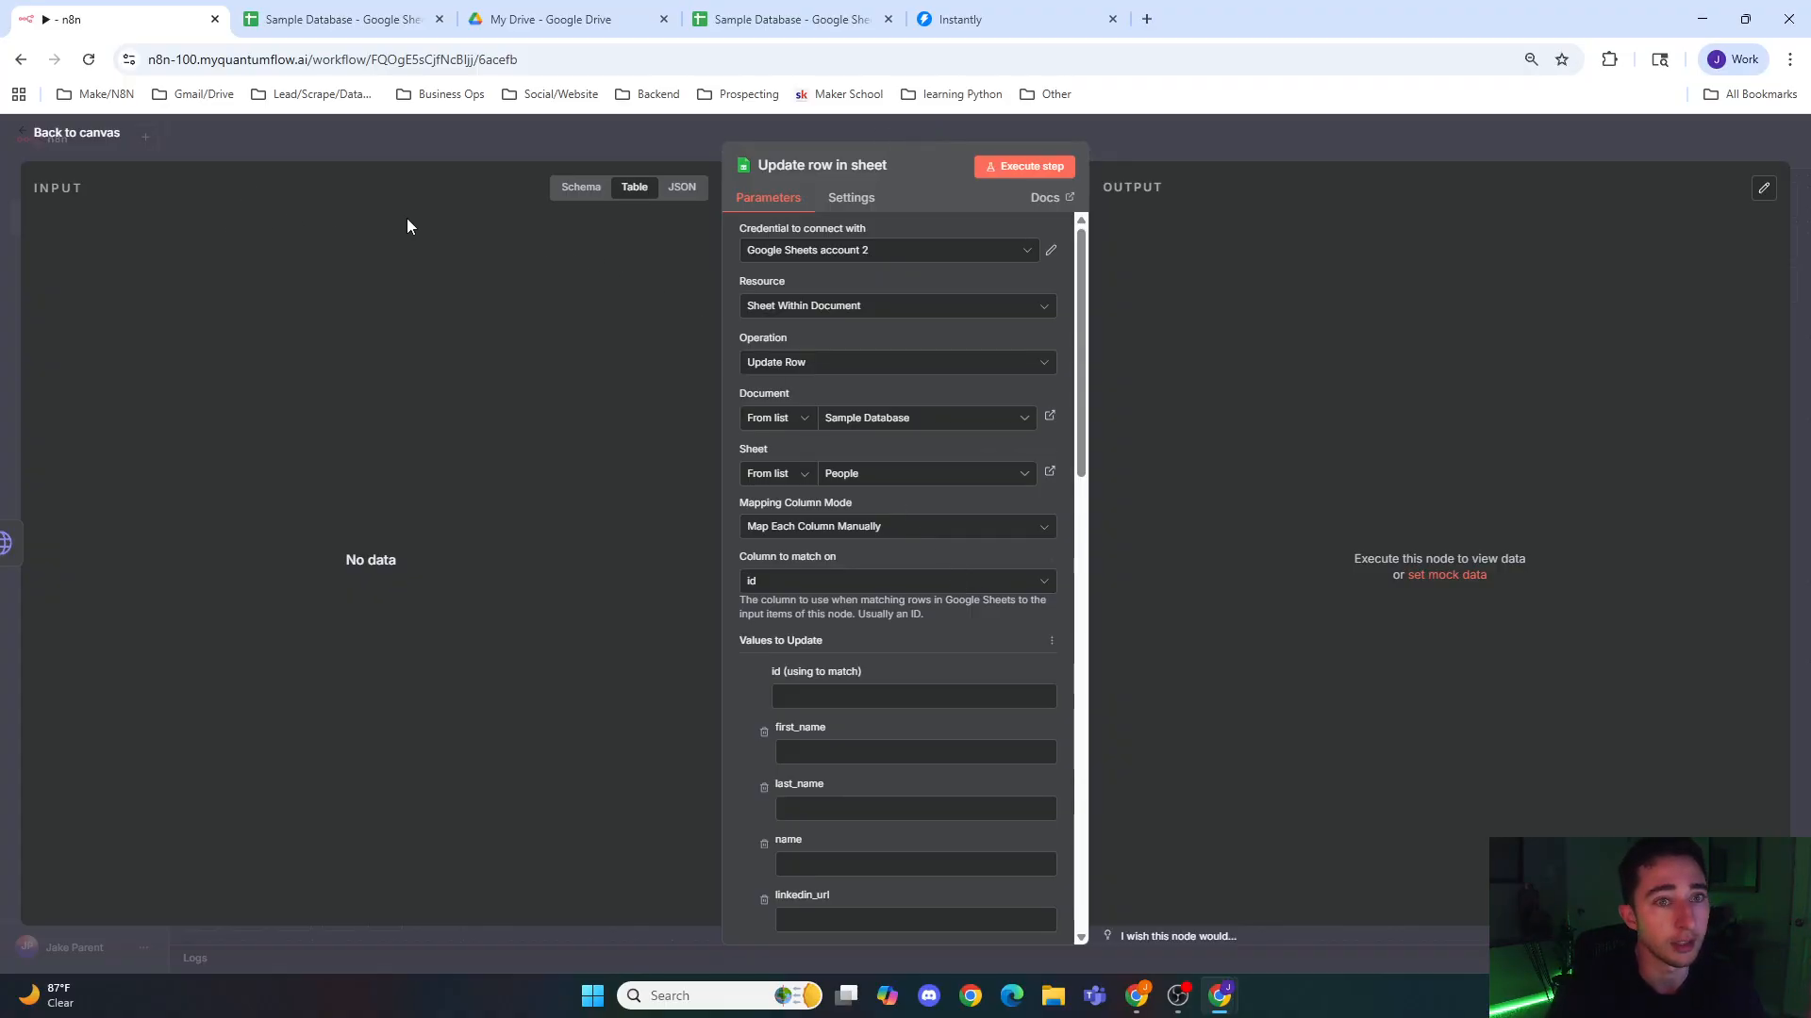
{"action": "left_click", "coordinate": [581, 202]}
{"action": "left_click", "coordinate": [54, 322]}
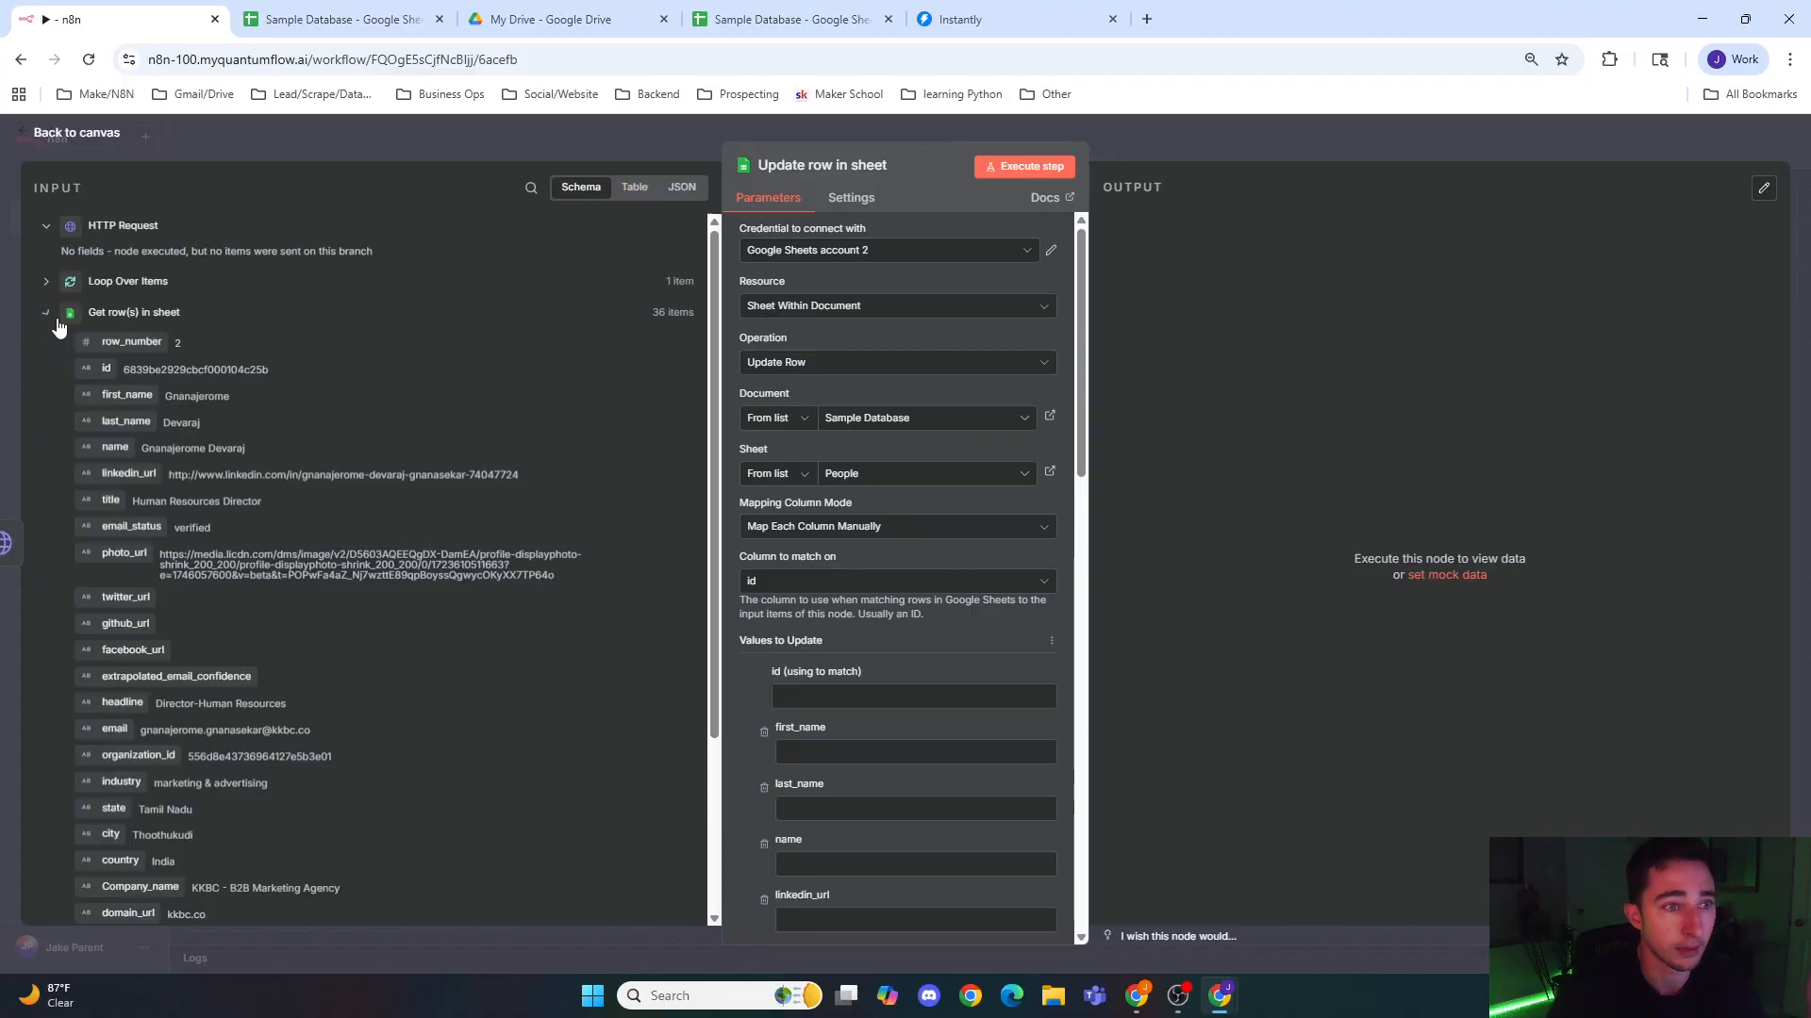
{"action": "scroll", "coordinate": [167, 426], "scroll_direction": "down", "scroll_amount": 2}
{"action": "scroll", "coordinate": [167, 439], "scroll_direction": "up", "scroll_amount": 2}
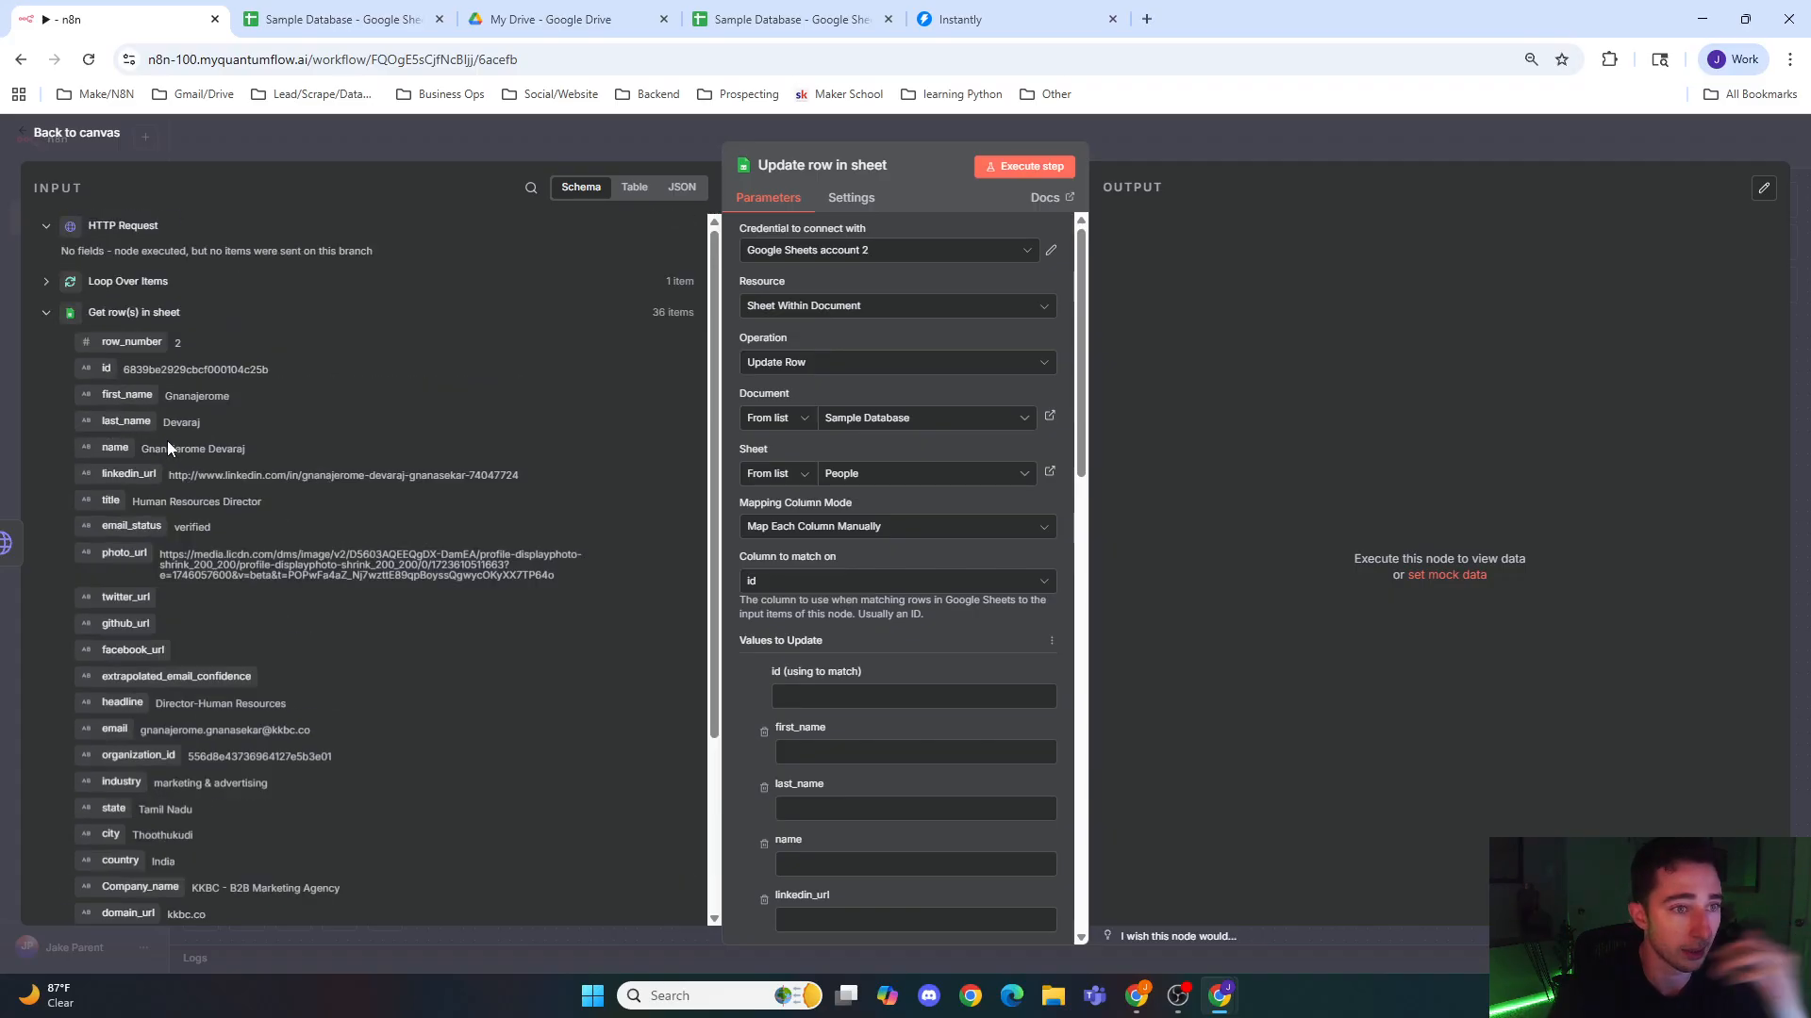
{"action": "left_click", "coordinate": [49, 287]}
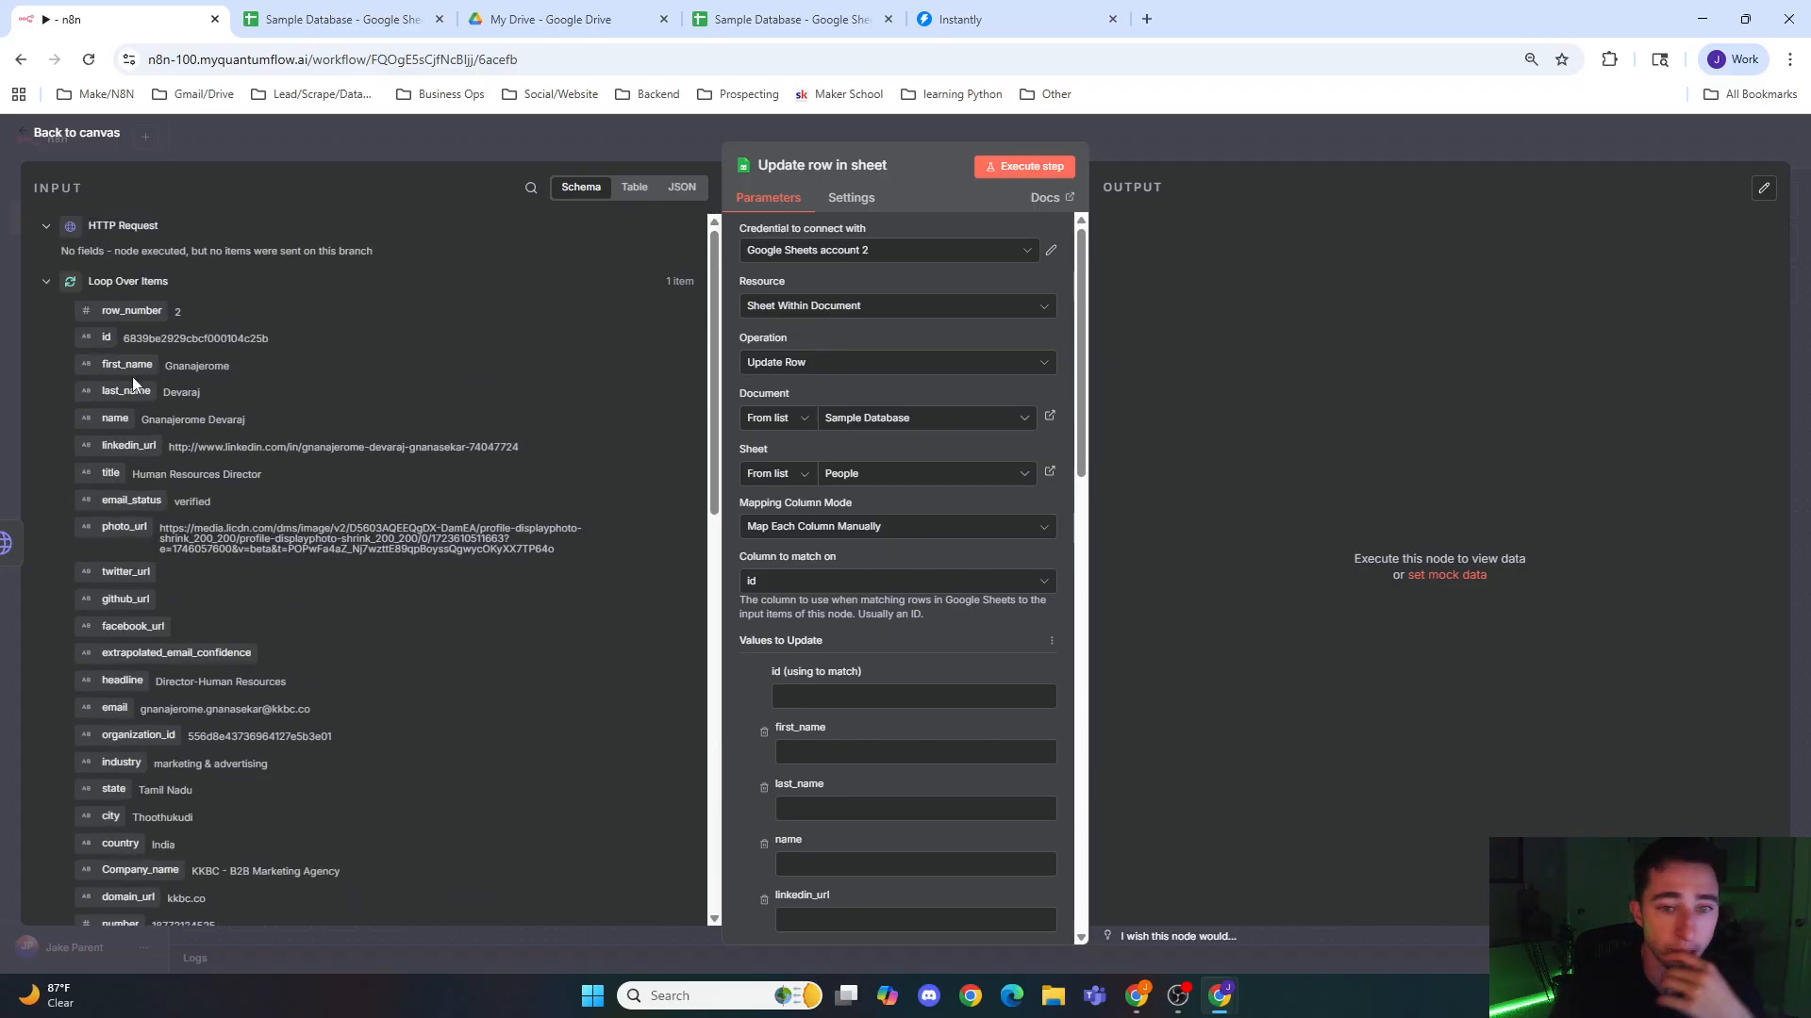
{"action": "left_click_drag", "start_coordinate": [113, 341], "coordinate": [775, 675]}
Step: Remove the value columns from first_name onward in the Update row in sheet node, until Icebreaker is the first one left
{"action": "scroll", "coordinate": [759, 655], "scroll_direction": "down", "scroll_amount": 1}
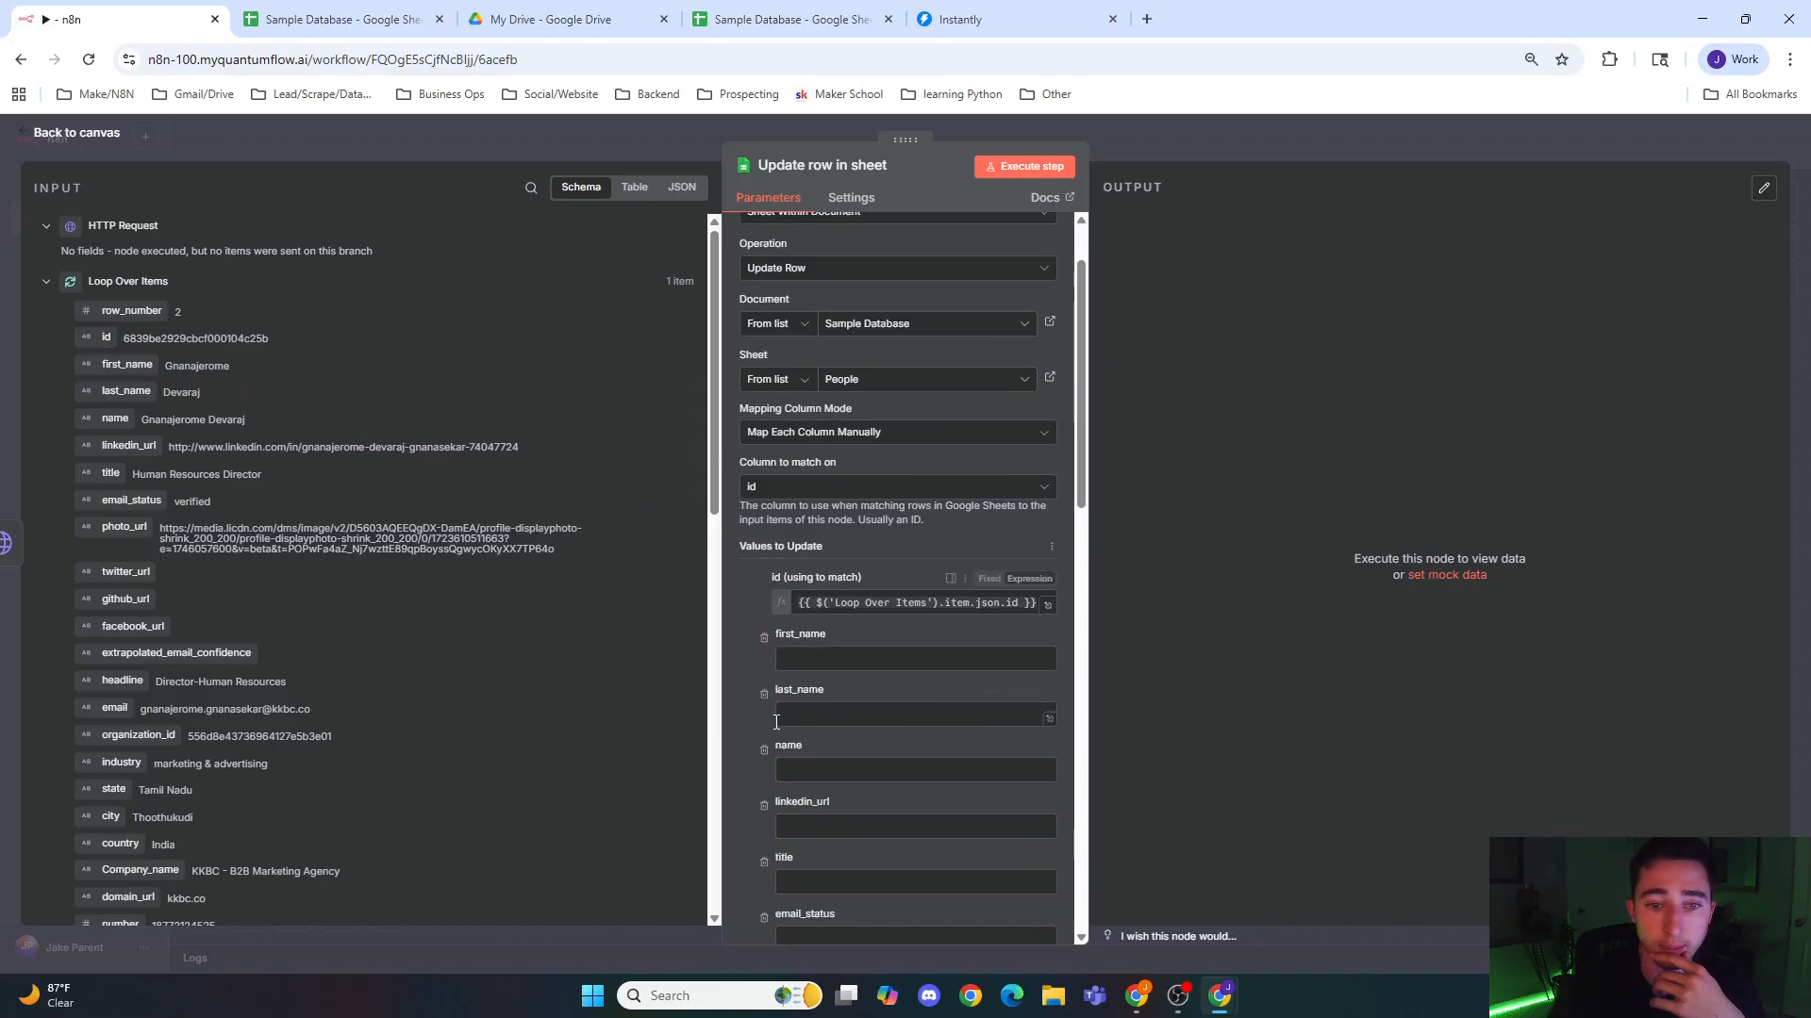
{"action": "left_click", "coordinate": [763, 639]}
{"action": "left_click", "coordinate": [763, 640]}
{"action": "left_click", "coordinate": [763, 640]}
{"action": "left_click", "coordinate": [763, 640]}
{"action": "left_click", "coordinate": [763, 640]}
{"action": "left_click", "coordinate": [762, 639]}
{"action": "double_click", "coordinate": [763, 639]}
{"action": "left_click", "coordinate": [763, 640]}
{"action": "left_click", "coordinate": [763, 639]}
{"action": "left_click", "coordinate": [763, 639]}
{"action": "left_click", "coordinate": [762, 639]}
{"action": "left_click", "coordinate": [763, 640]}
{"action": "left_click", "coordinate": [763, 639]}
{"action": "double_click", "coordinate": [763, 639]}
{"action": "left_click", "coordinate": [763, 638]}
{"action": "left_click", "coordinate": [763, 638]}
{"action": "left_click", "coordinate": [762, 639]}
{"action": "left_click", "coordinate": [763, 638]}
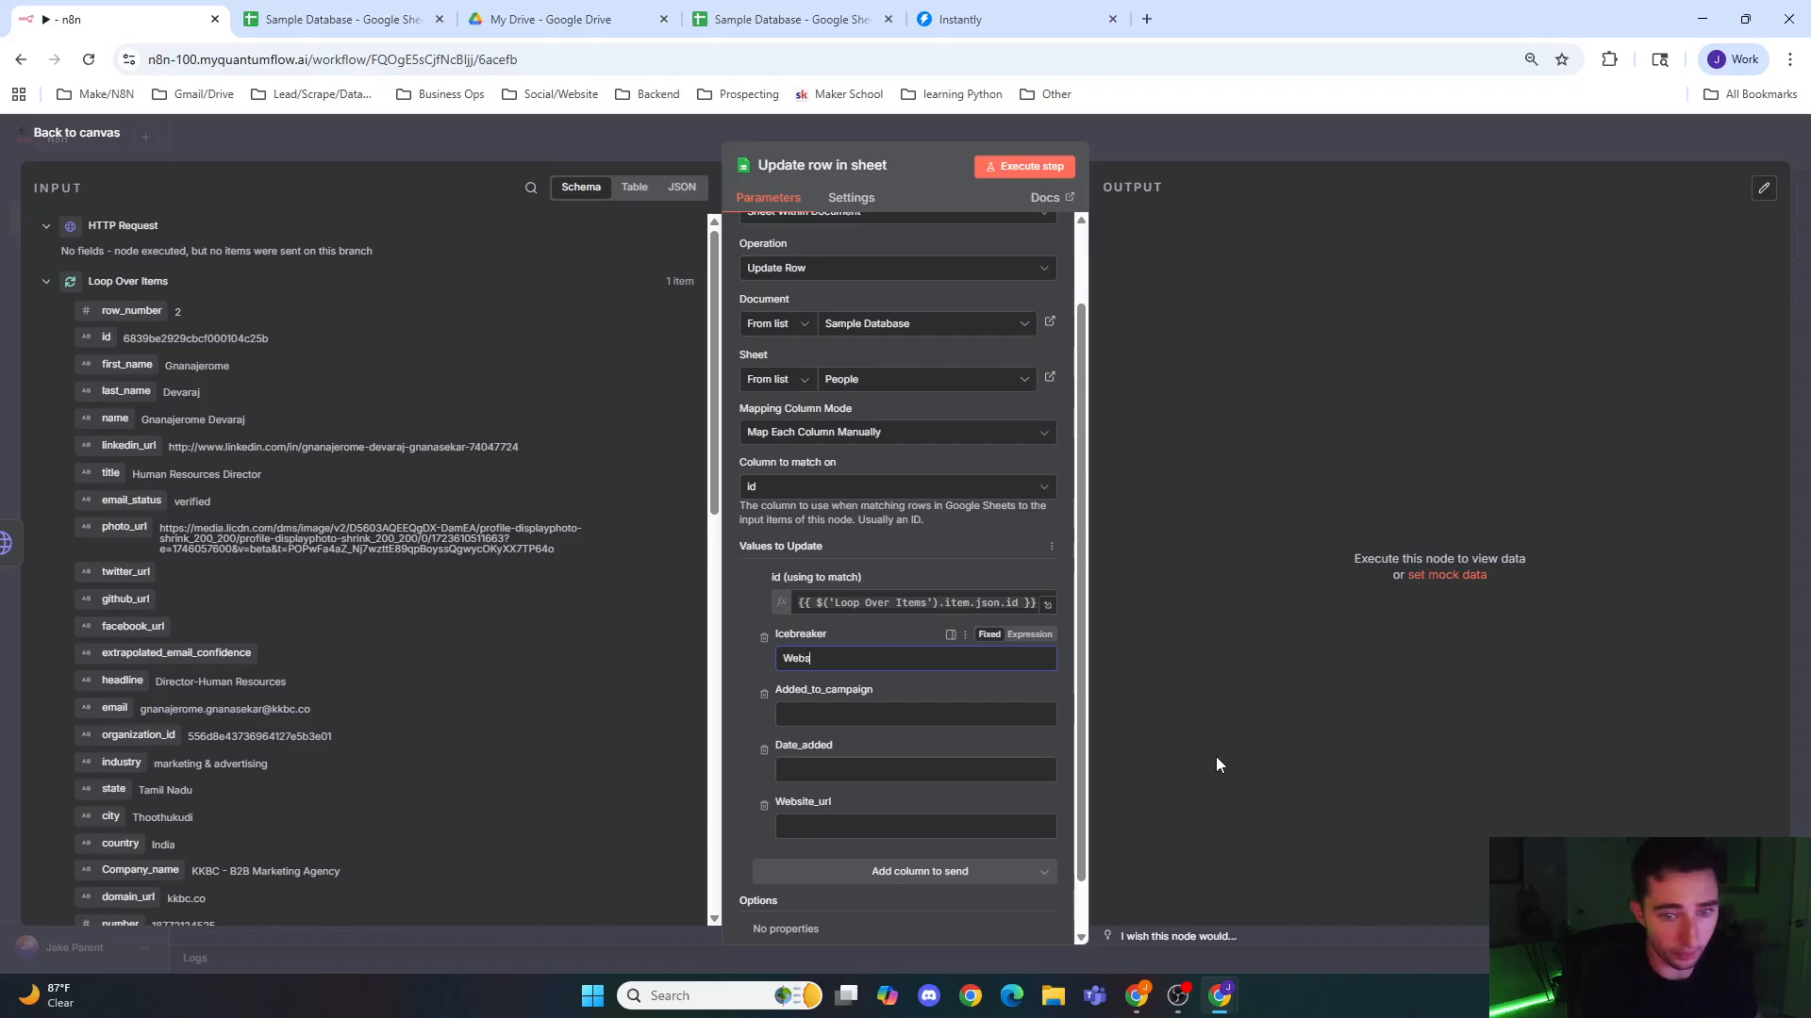
Step: Set Icebreaker, Added_to_campaign and Date_added to Website_fail, and remove the Website_url column from the values to update
{"action": "key", "text": "BackSpace"}
{"action": "type", "text": "_fail"}
{"action": "key", "text": "Tab"}
{"action": "left_click", "coordinate": [1021, 727]}
{"action": "type", "text": "Website_fail"}
{"action": "left_click", "coordinate": [893, 770]}
{"action": "type", "text": "Website_fail"}
{"action": "left_click", "coordinate": [764, 806]}
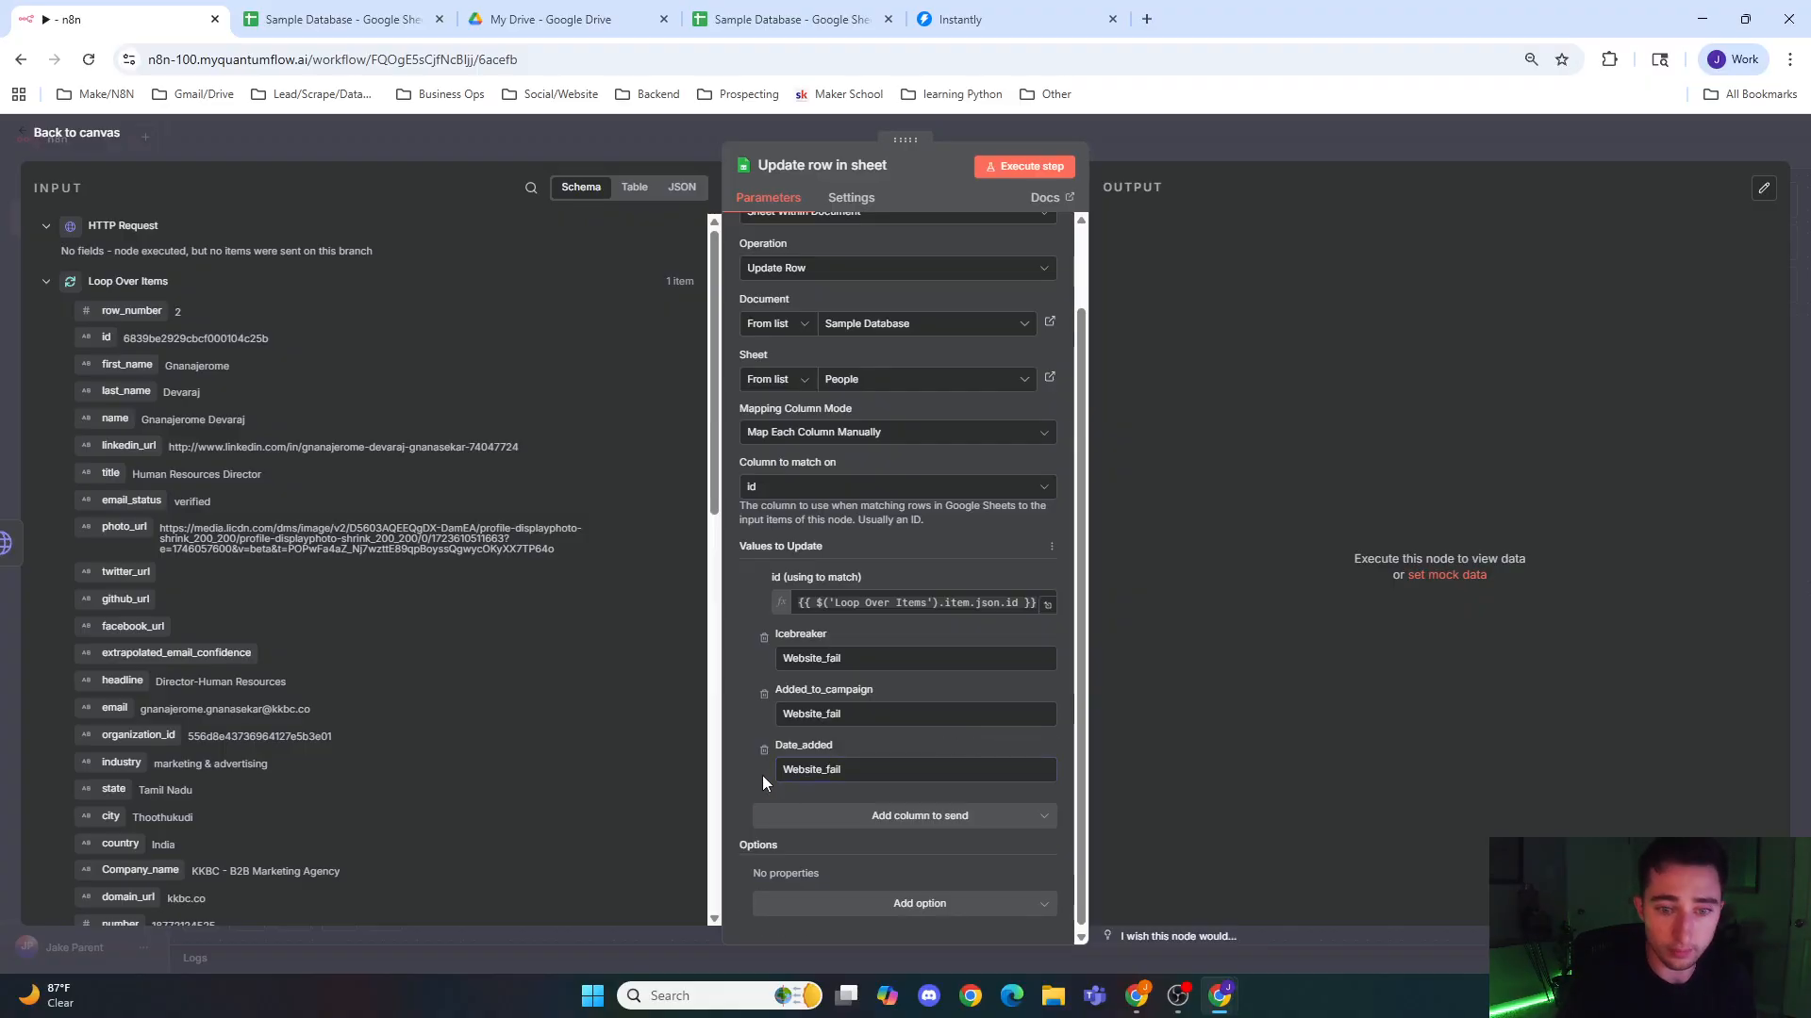
Step: Connect the Update row in sheet output back to Loop Over Items, and add an If node to HTTP Request's Success output
{"action": "left_click", "coordinate": [687, 142]}
{"action": "left_click_drag", "start_coordinate": [1095, 578], "coordinate": [676, 440]}
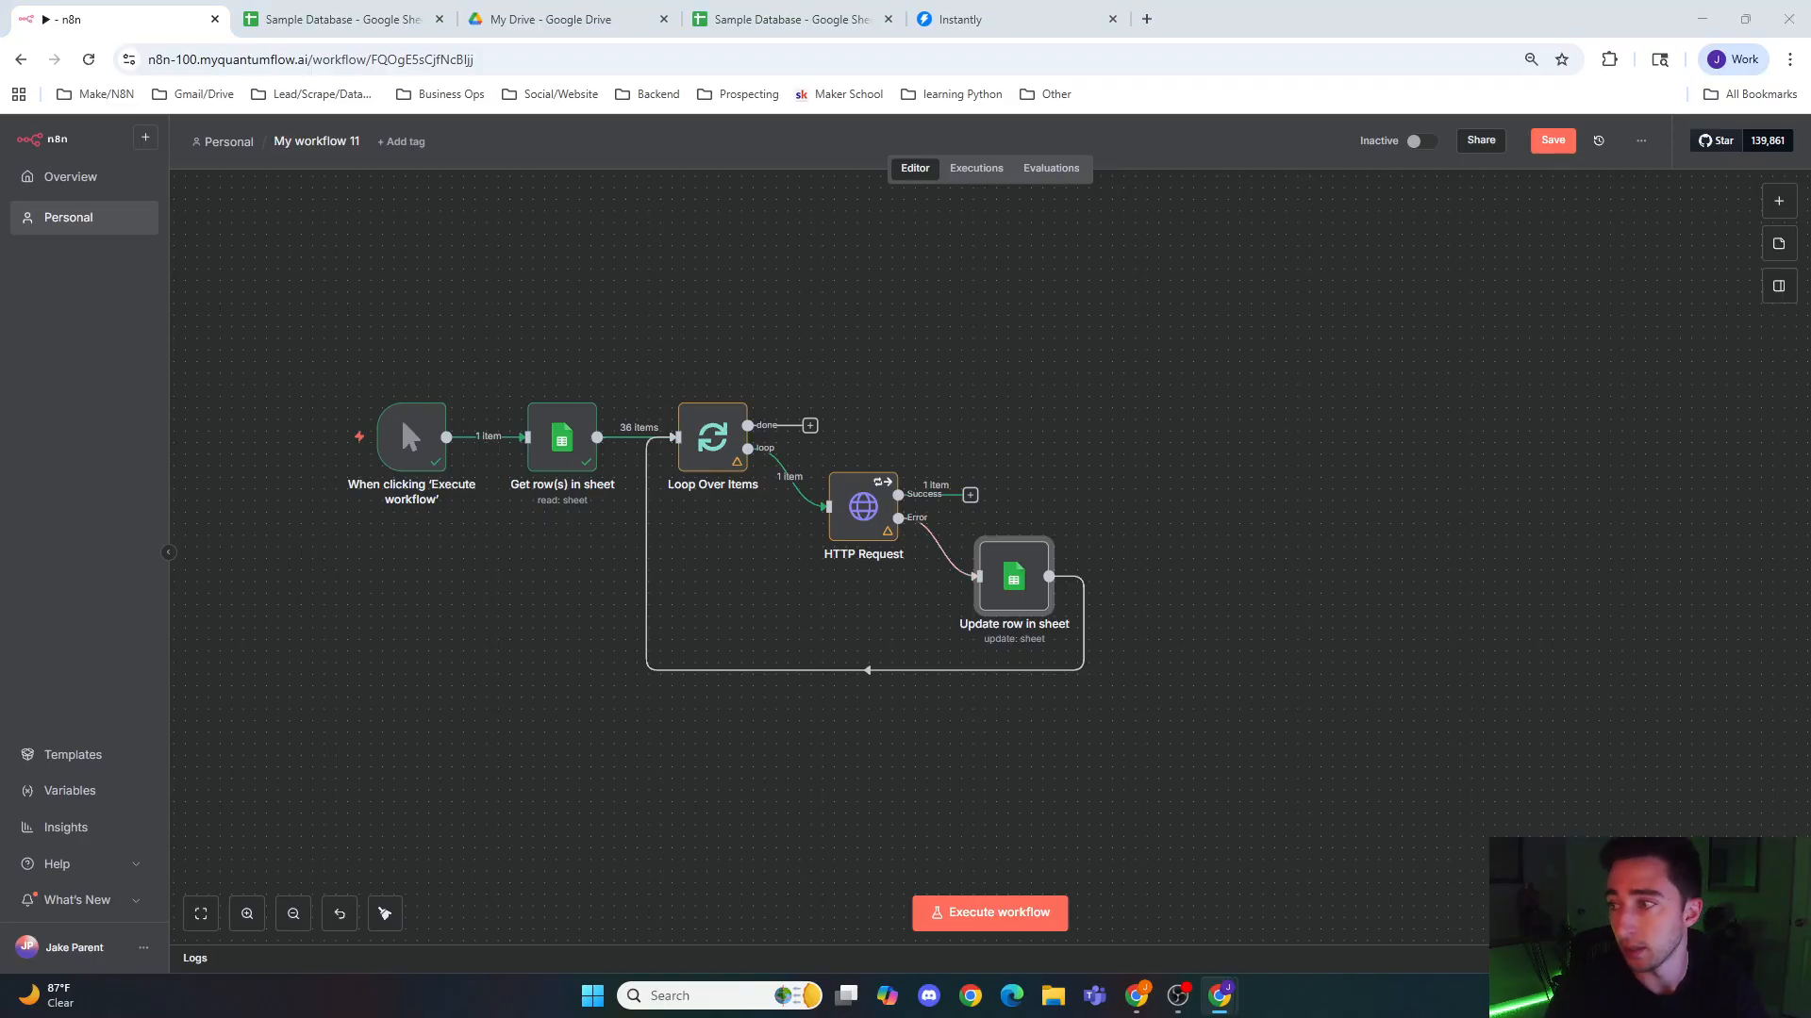
{"action": "left_click", "coordinate": [970, 495]}
{"action": "type", "text": "if"}
{"action": "key", "text": "Return"}
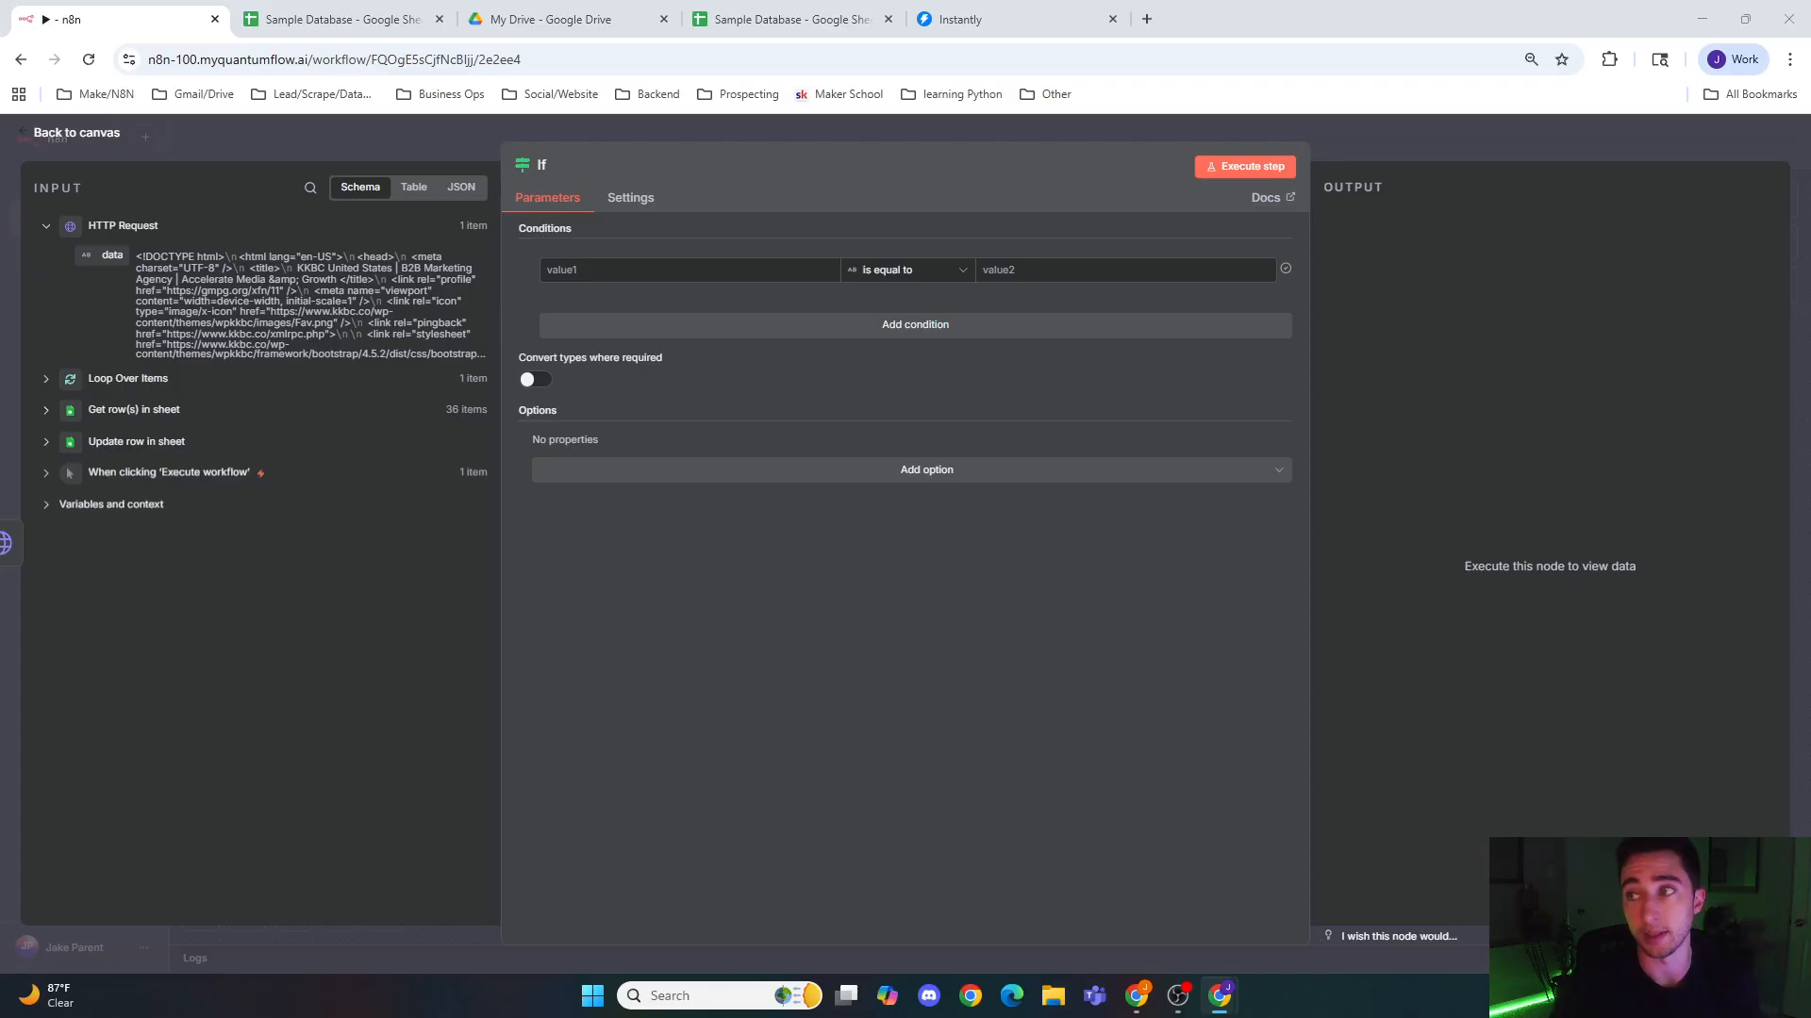
Step: Set the If condition to {{ (($json.data || '').match(/expired|pending renewal|renew your domain|domain for sale|backorder|parking|parked|network solutions/i) || []).length }} is greater than number 0
{"action": "left_click", "coordinate": [646, 269]}
{"action": "type", "text": "{{ (($json.data || '').match(/expired|pending renewal|renew your domain|domain for sale|backorder|parking|parked|network solutions/i) || []).length }}"}
{"action": "left_click", "coordinate": [924, 349]}
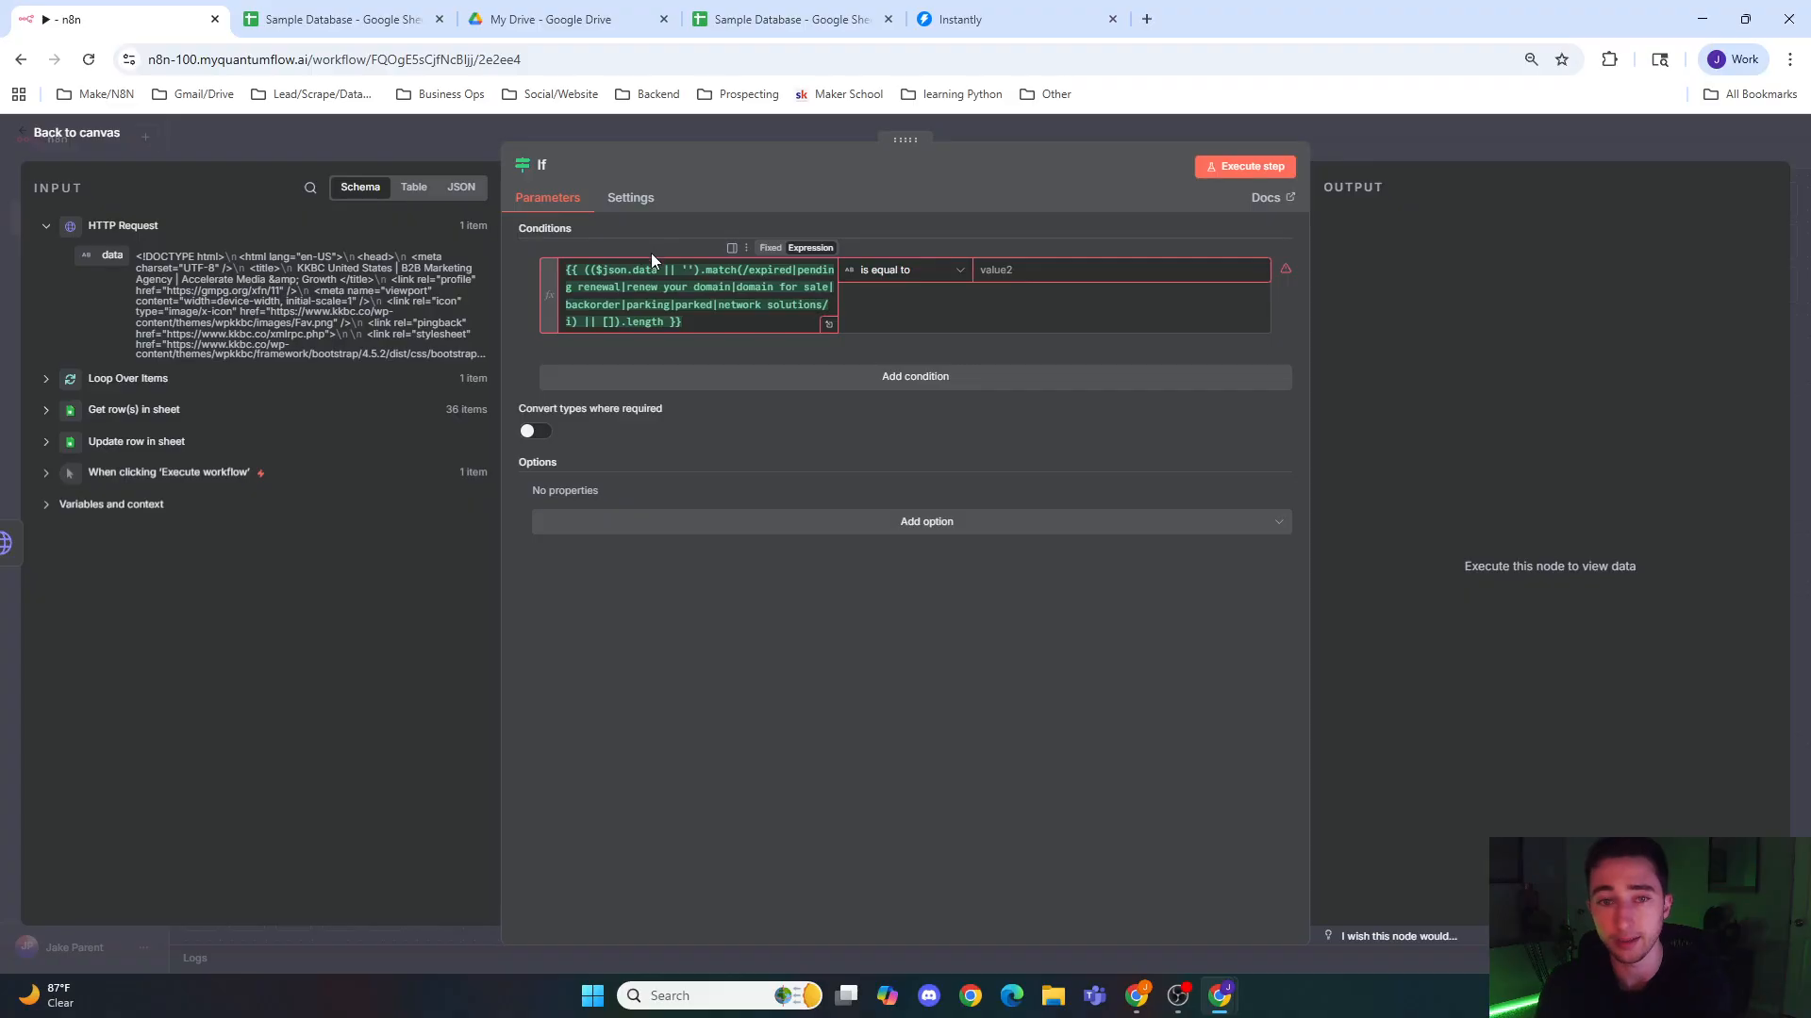
{"action": "left_click", "coordinate": [958, 277]}
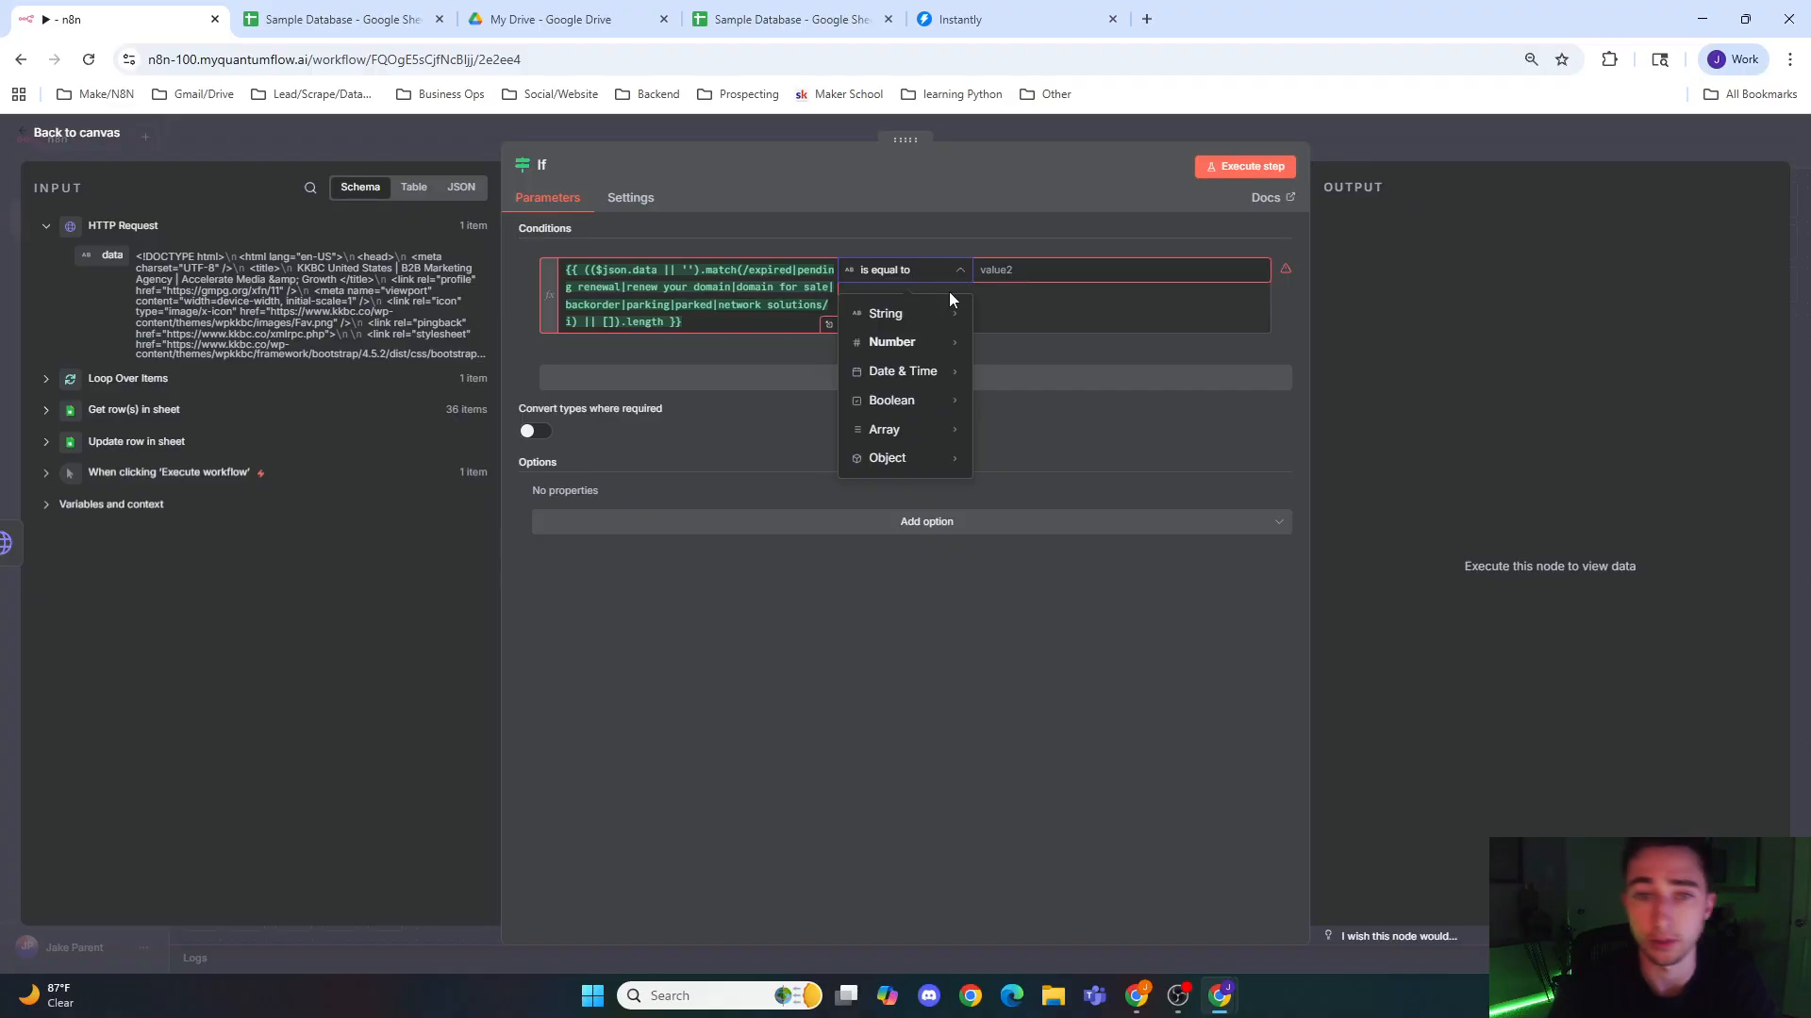
{"action": "mouse_move", "coordinate": [888, 351]}
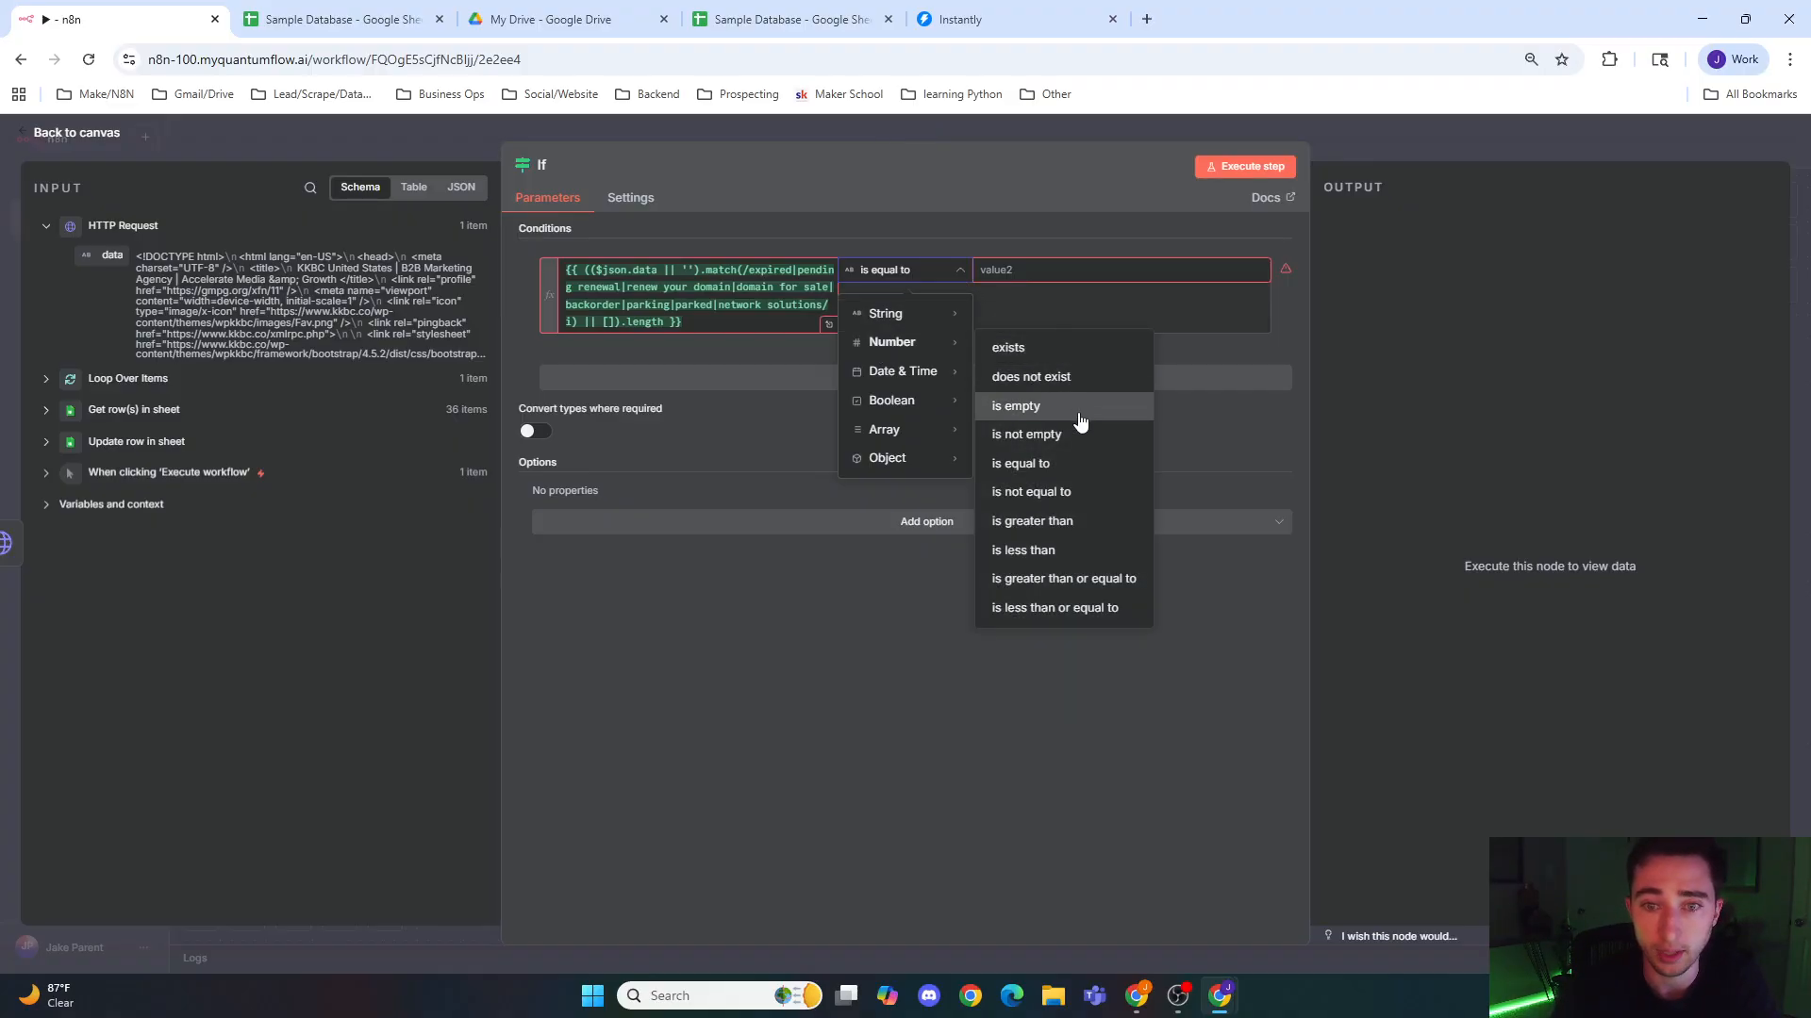
{"action": "left_click", "coordinate": [1067, 521]}
{"action": "left_click", "coordinate": [999, 274]}
{"action": "type", "text": "0"}
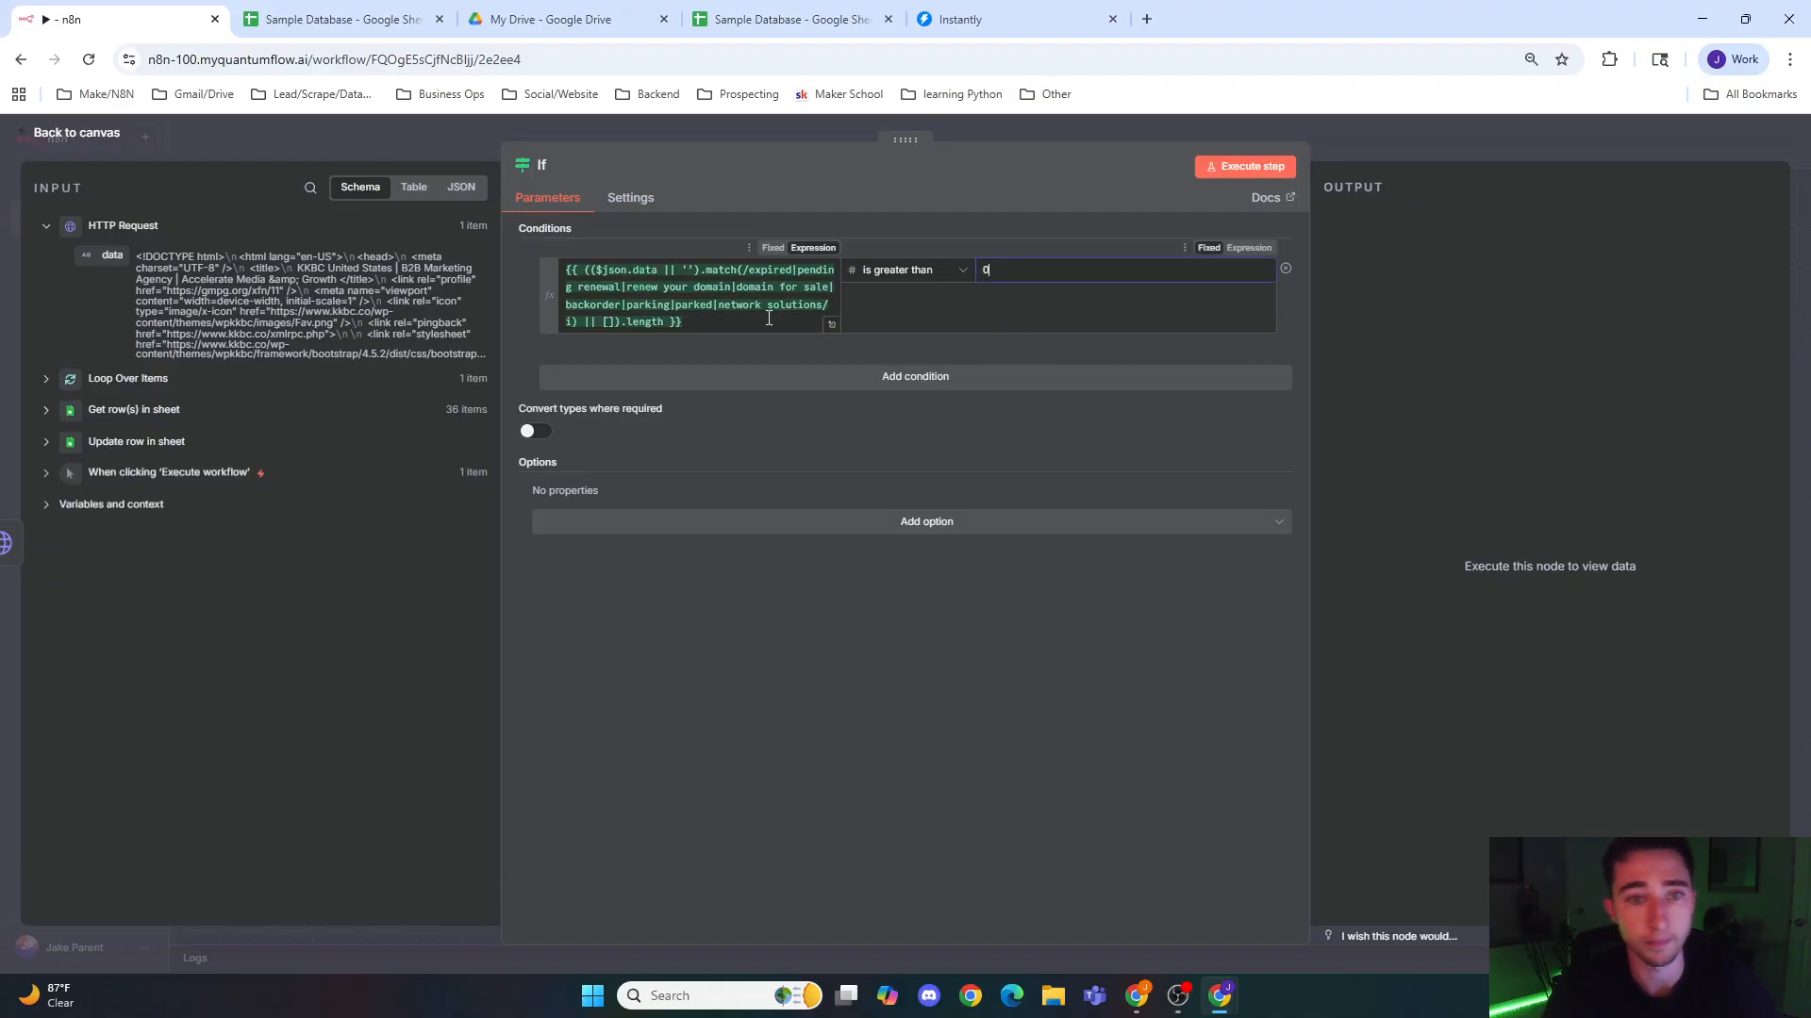
Step: Check the If expression's result, enable Convert types where required, and return to the canvas
{"action": "left_click", "coordinate": [769, 318]}
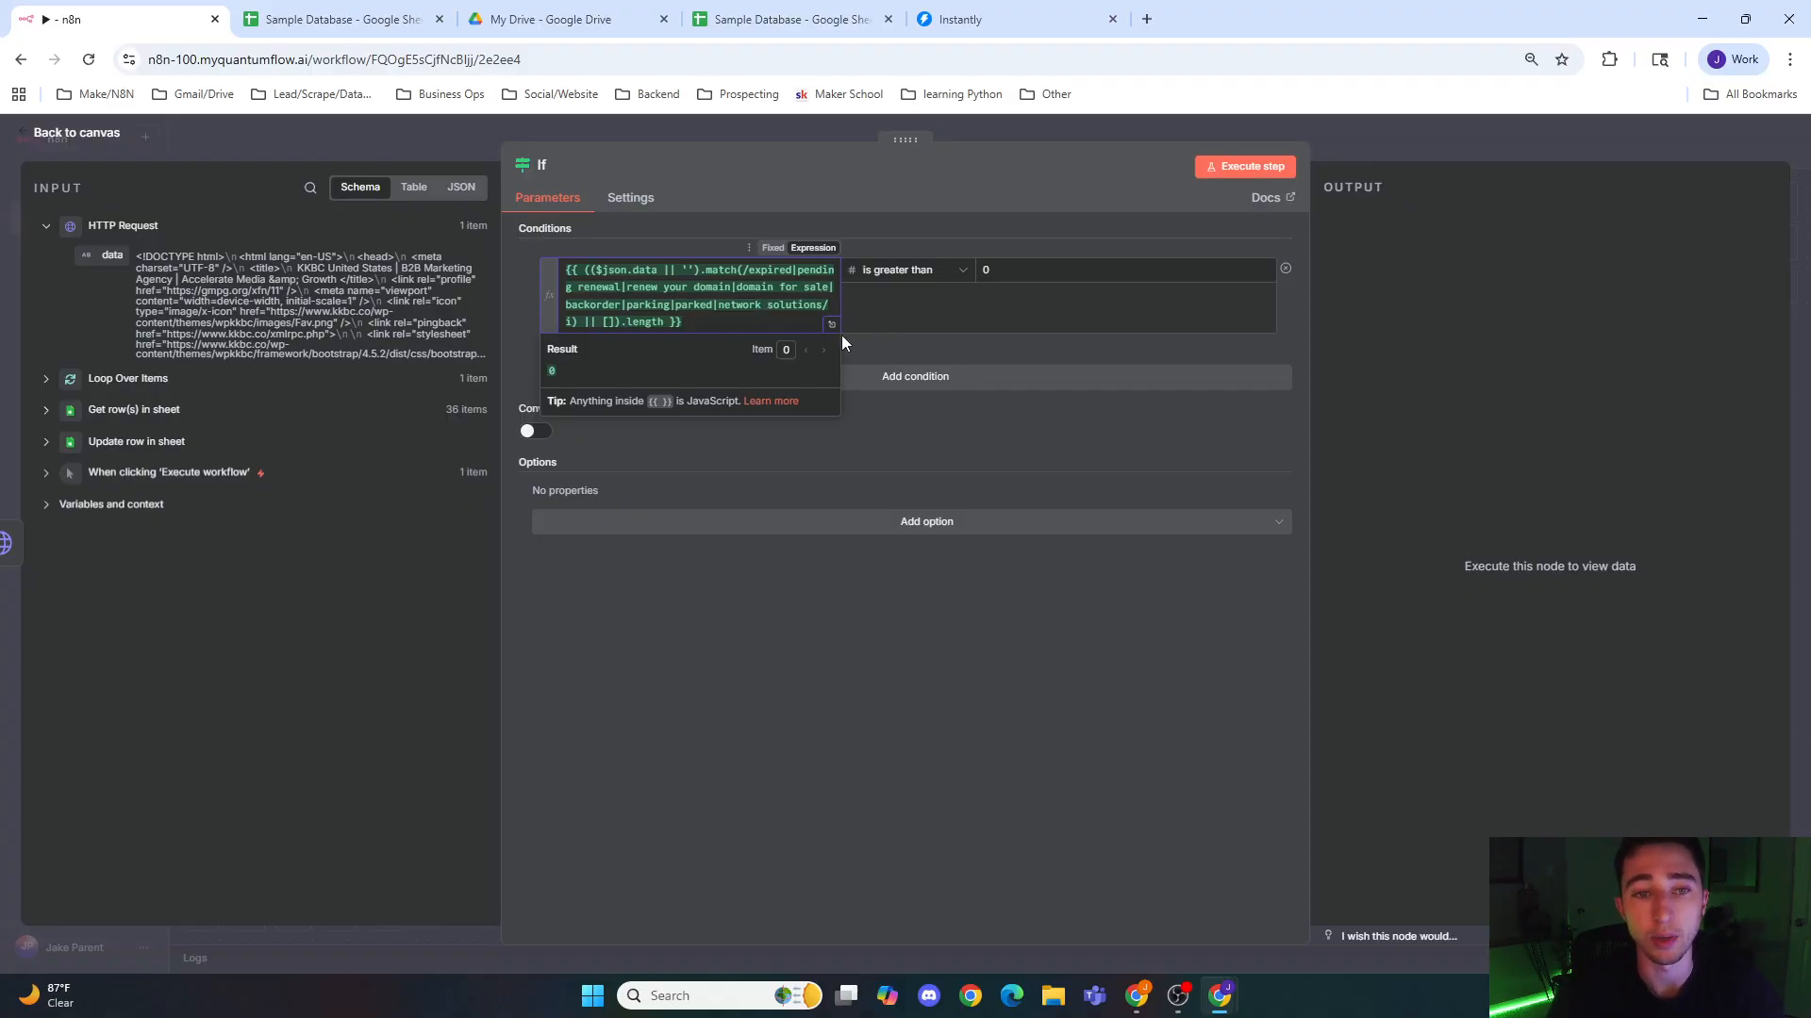
{"action": "left_click", "coordinate": [925, 352]}
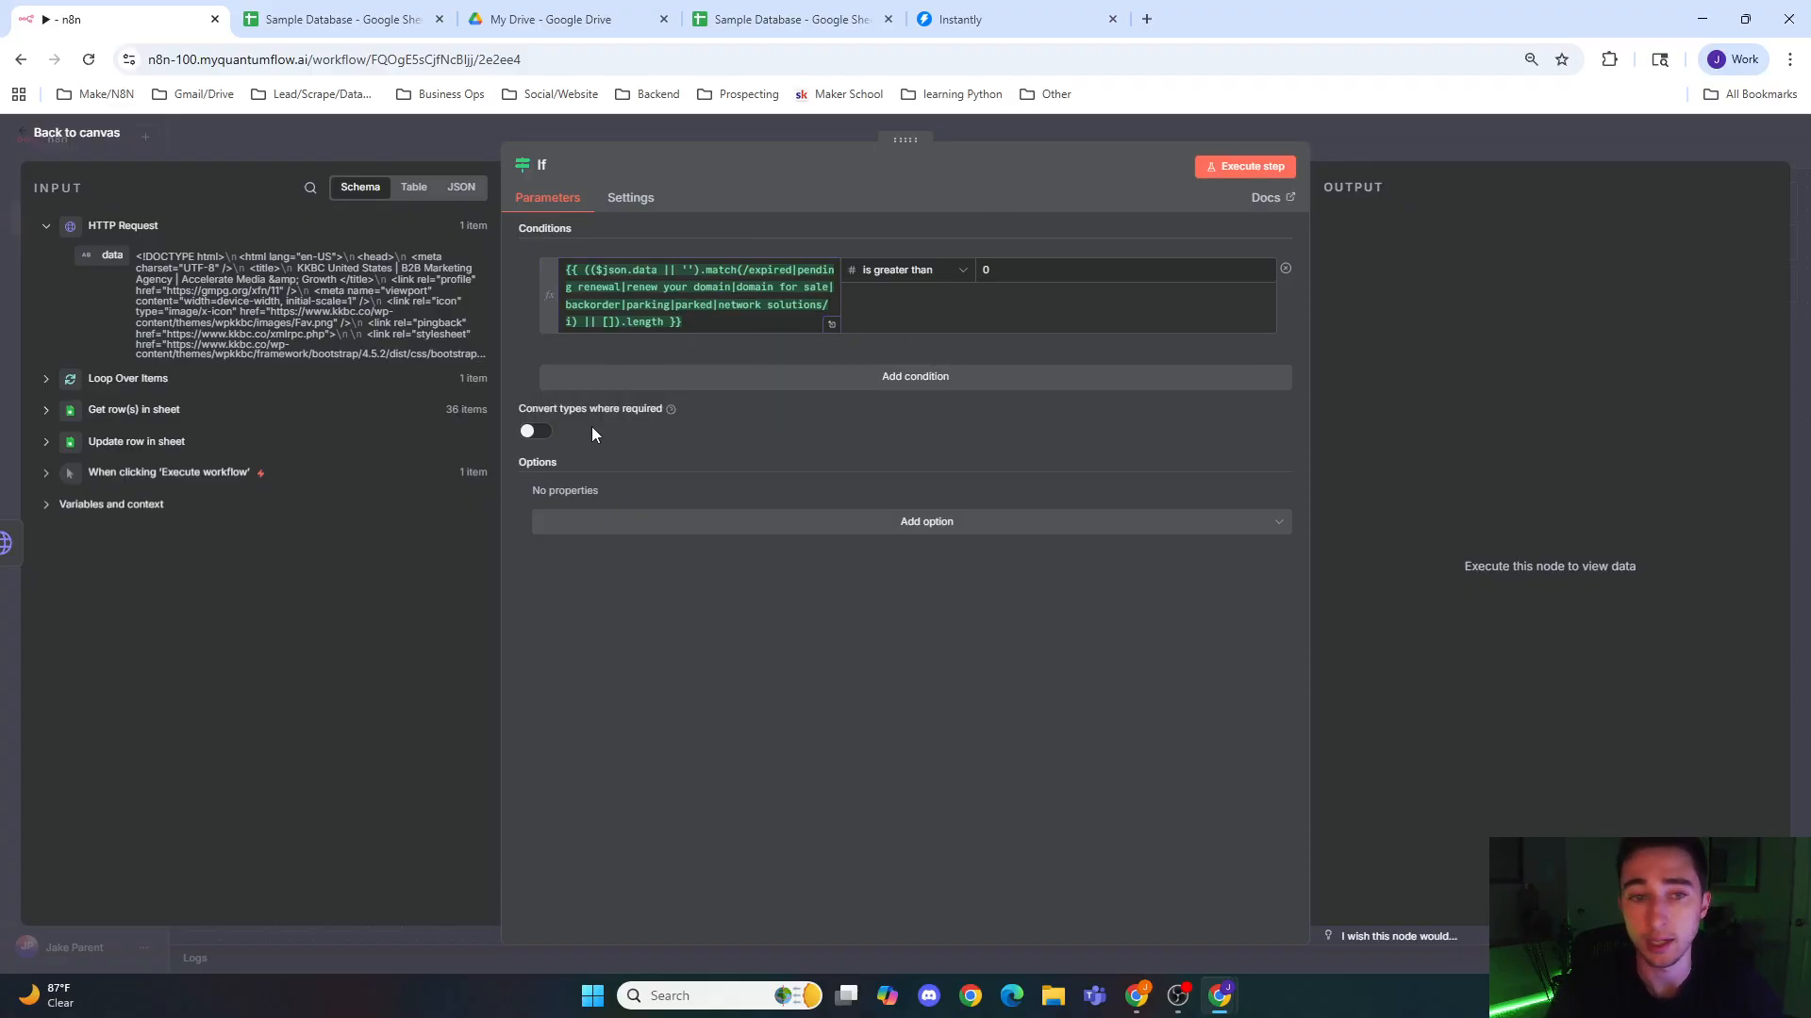
{"action": "left_click", "coordinate": [541, 434]}
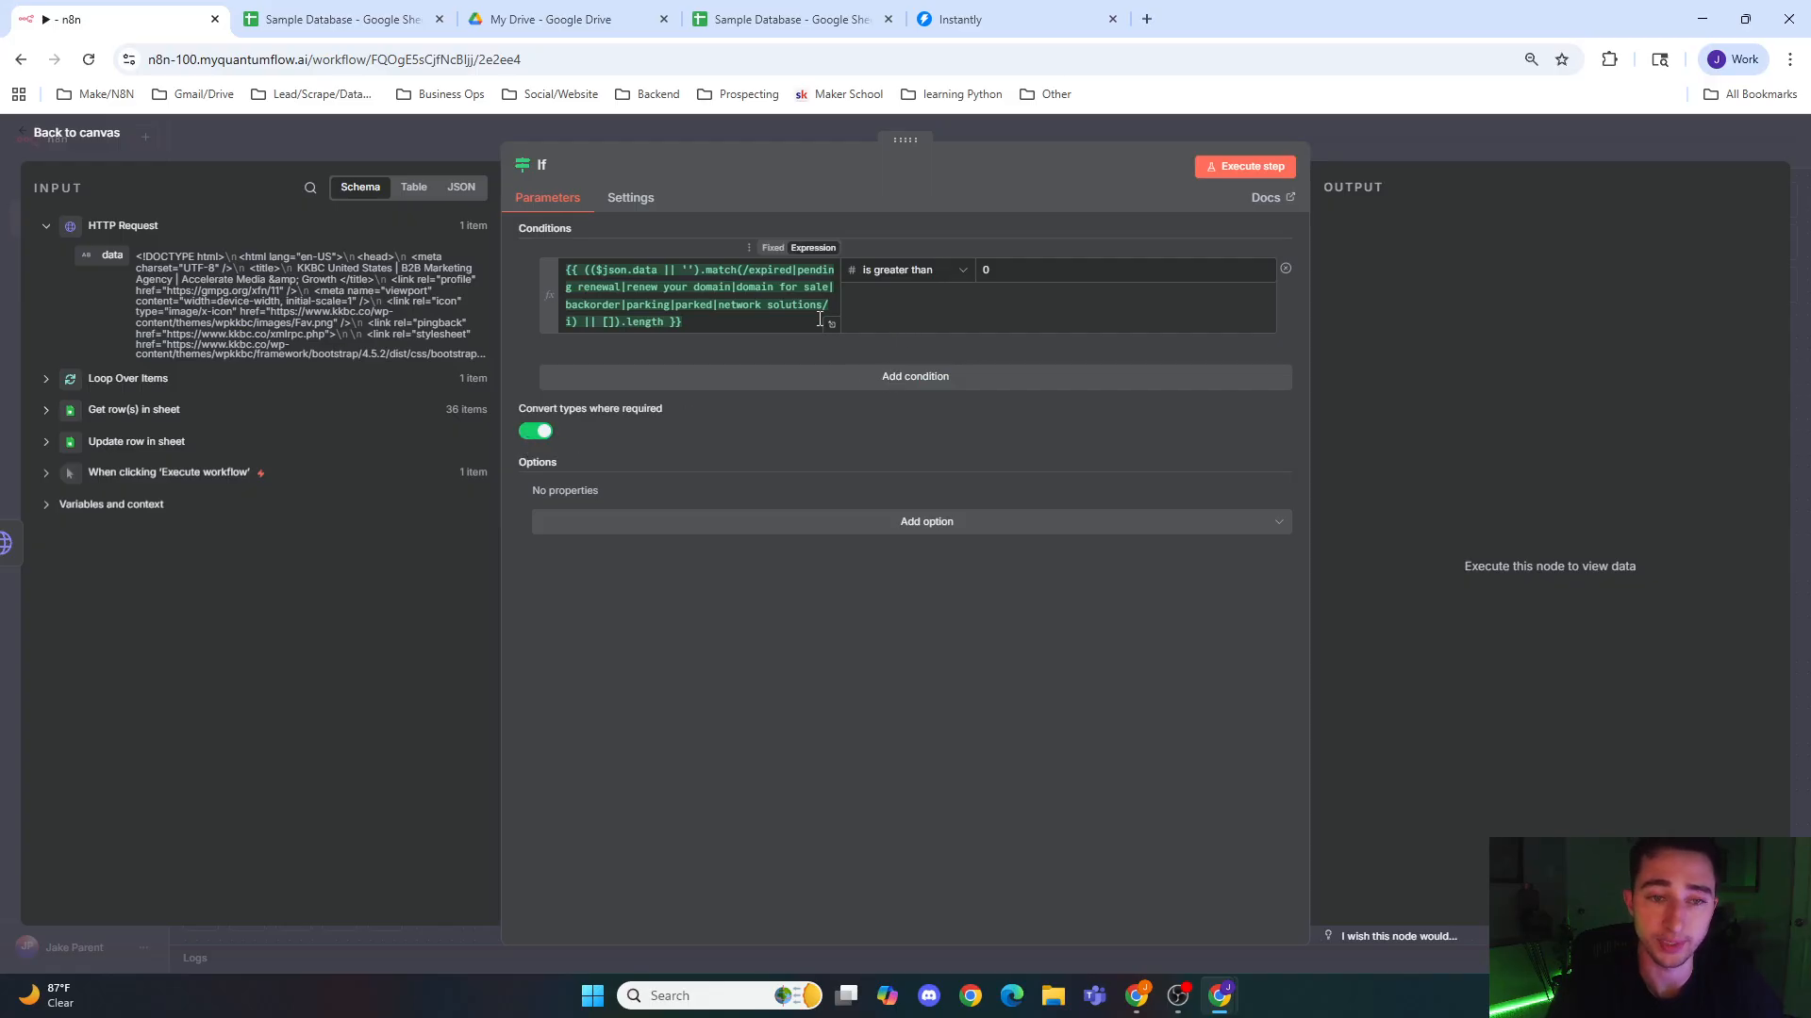
{"action": "left_click", "coordinate": [1060, 128]}
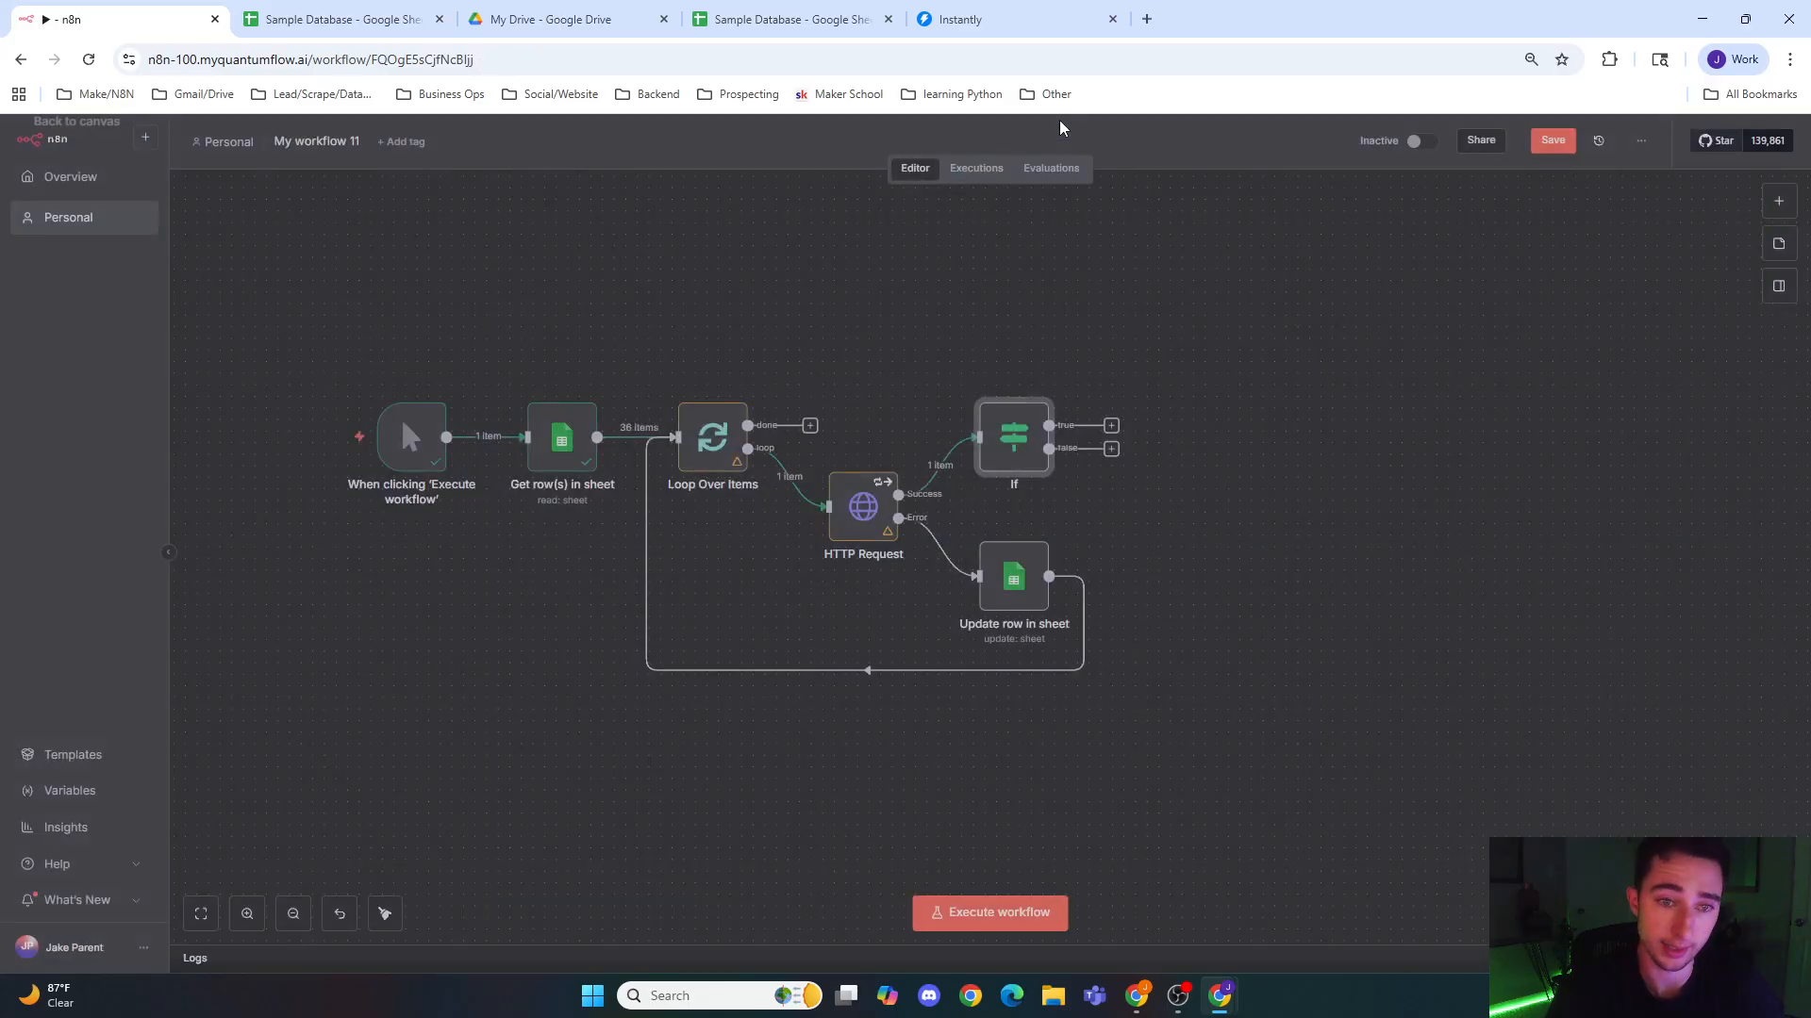
Step: Duplicate the Update row in sheet node and link the copy between the If node and Loop Over Items
{"action": "left_click", "coordinate": [1112, 448]}
{"action": "left_click", "coordinate": [1166, 506]}
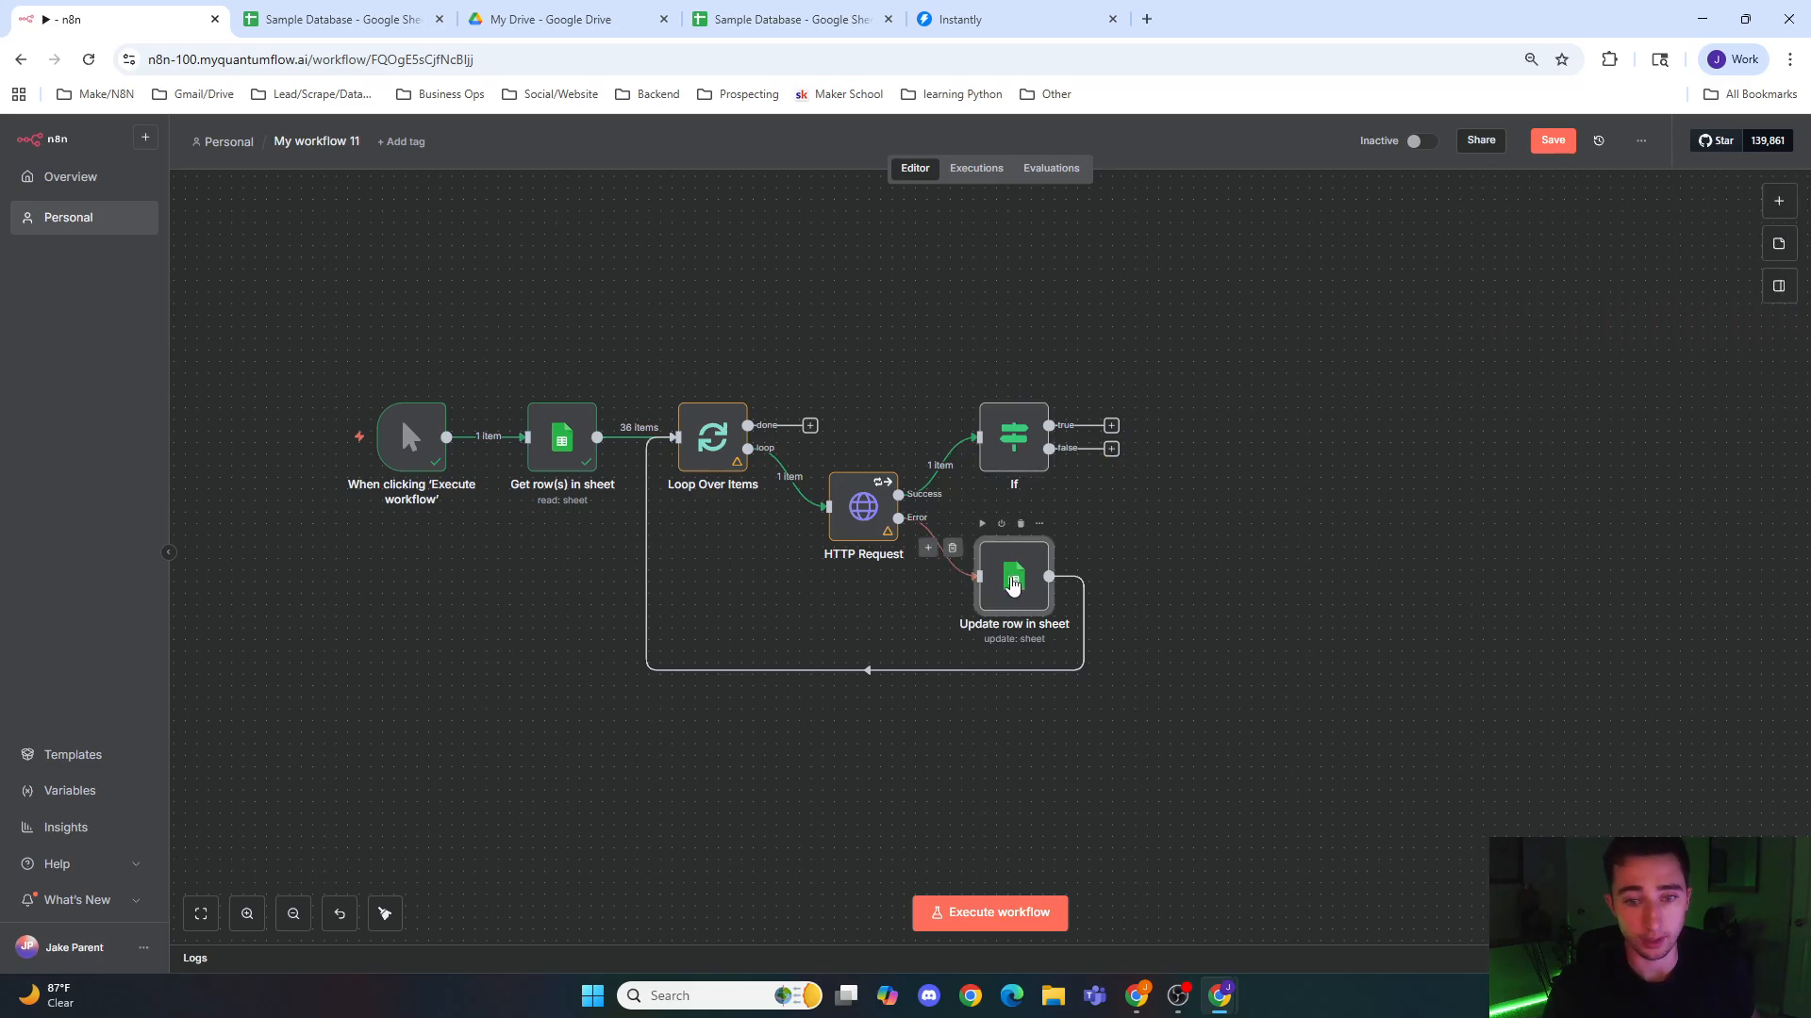
{"action": "left_click", "coordinate": [1164, 582]}
{"action": "key", "text": "ctrl+v"}
{"action": "left_click_drag", "start_coordinate": [1203, 615], "coordinate": [1139, 556]}
{"action": "left_click_drag", "start_coordinate": [1246, 542], "coordinate": [676, 437]}
{"action": "left_click_drag", "start_coordinate": [1181, 571], "coordinate": [1170, 607]}
Step: Set Icebreaker and Added_to_campaign to No_domain in the Update row in sheet1 node
{"action": "double_click", "coordinate": [1169, 606]}
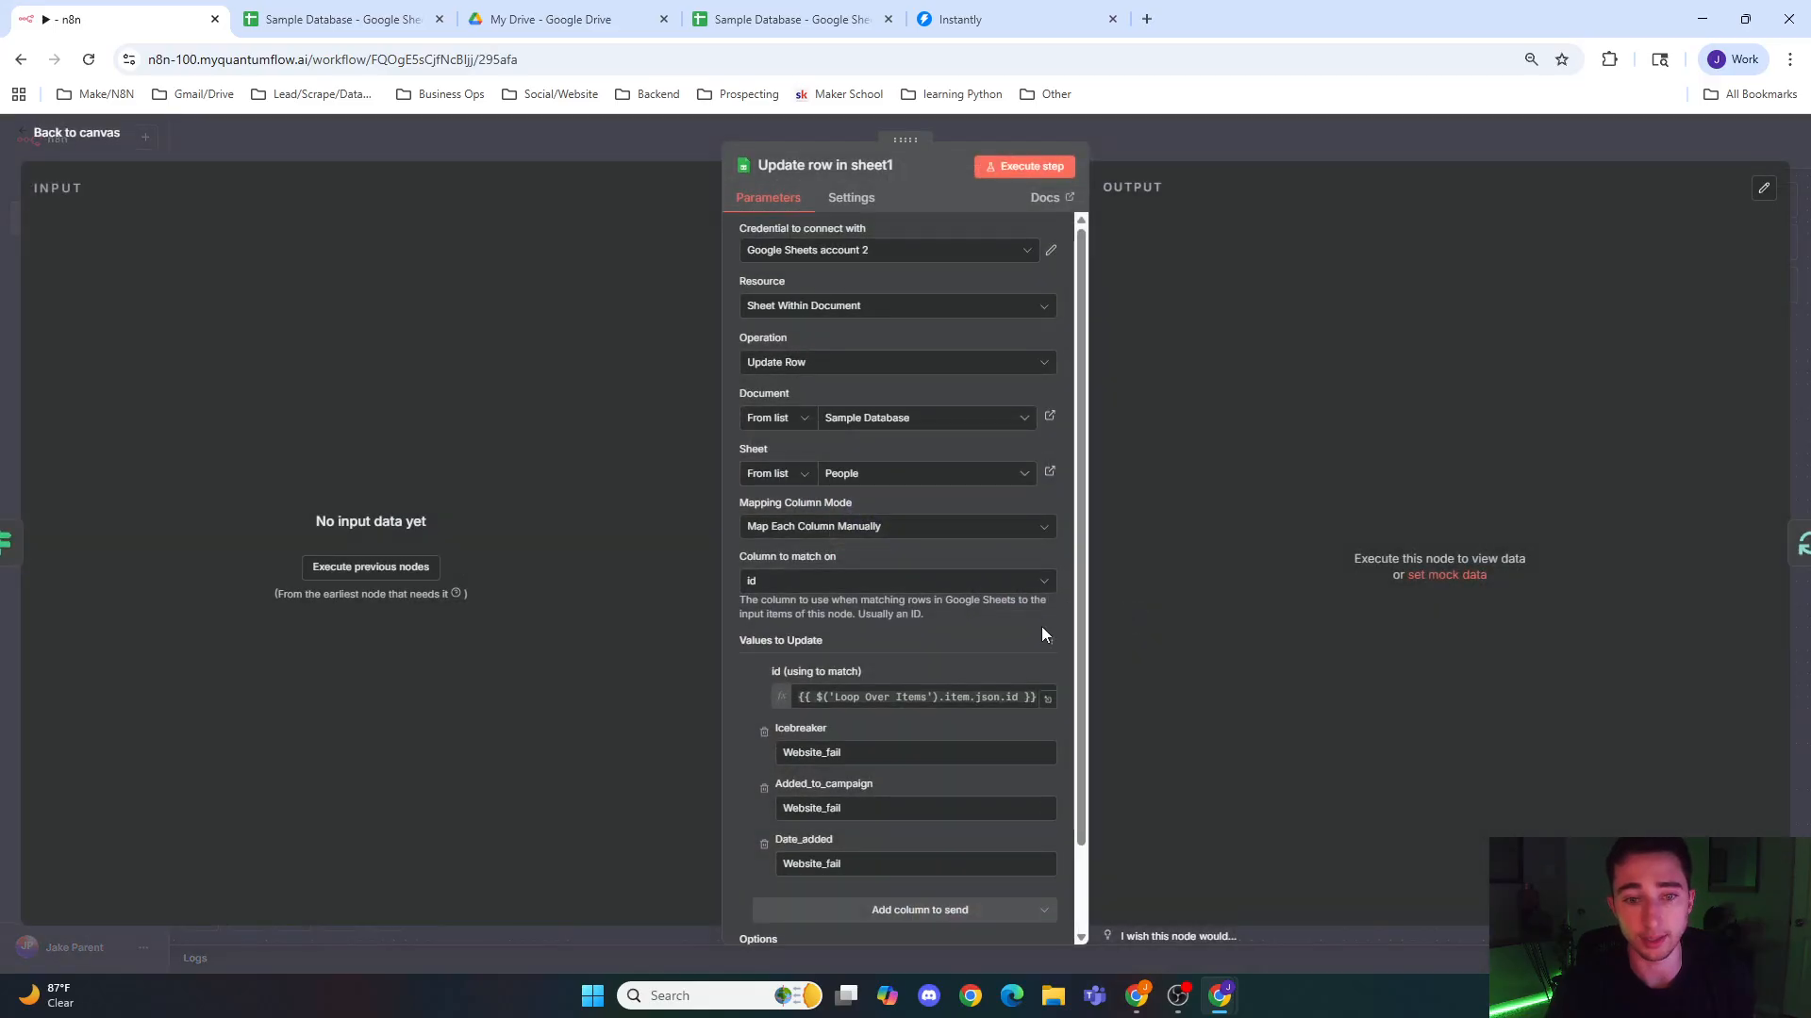
{"action": "left_click", "coordinate": [885, 745]}
{"action": "left_click_drag", "start_coordinate": [884, 745], "coordinate": [689, 743]}
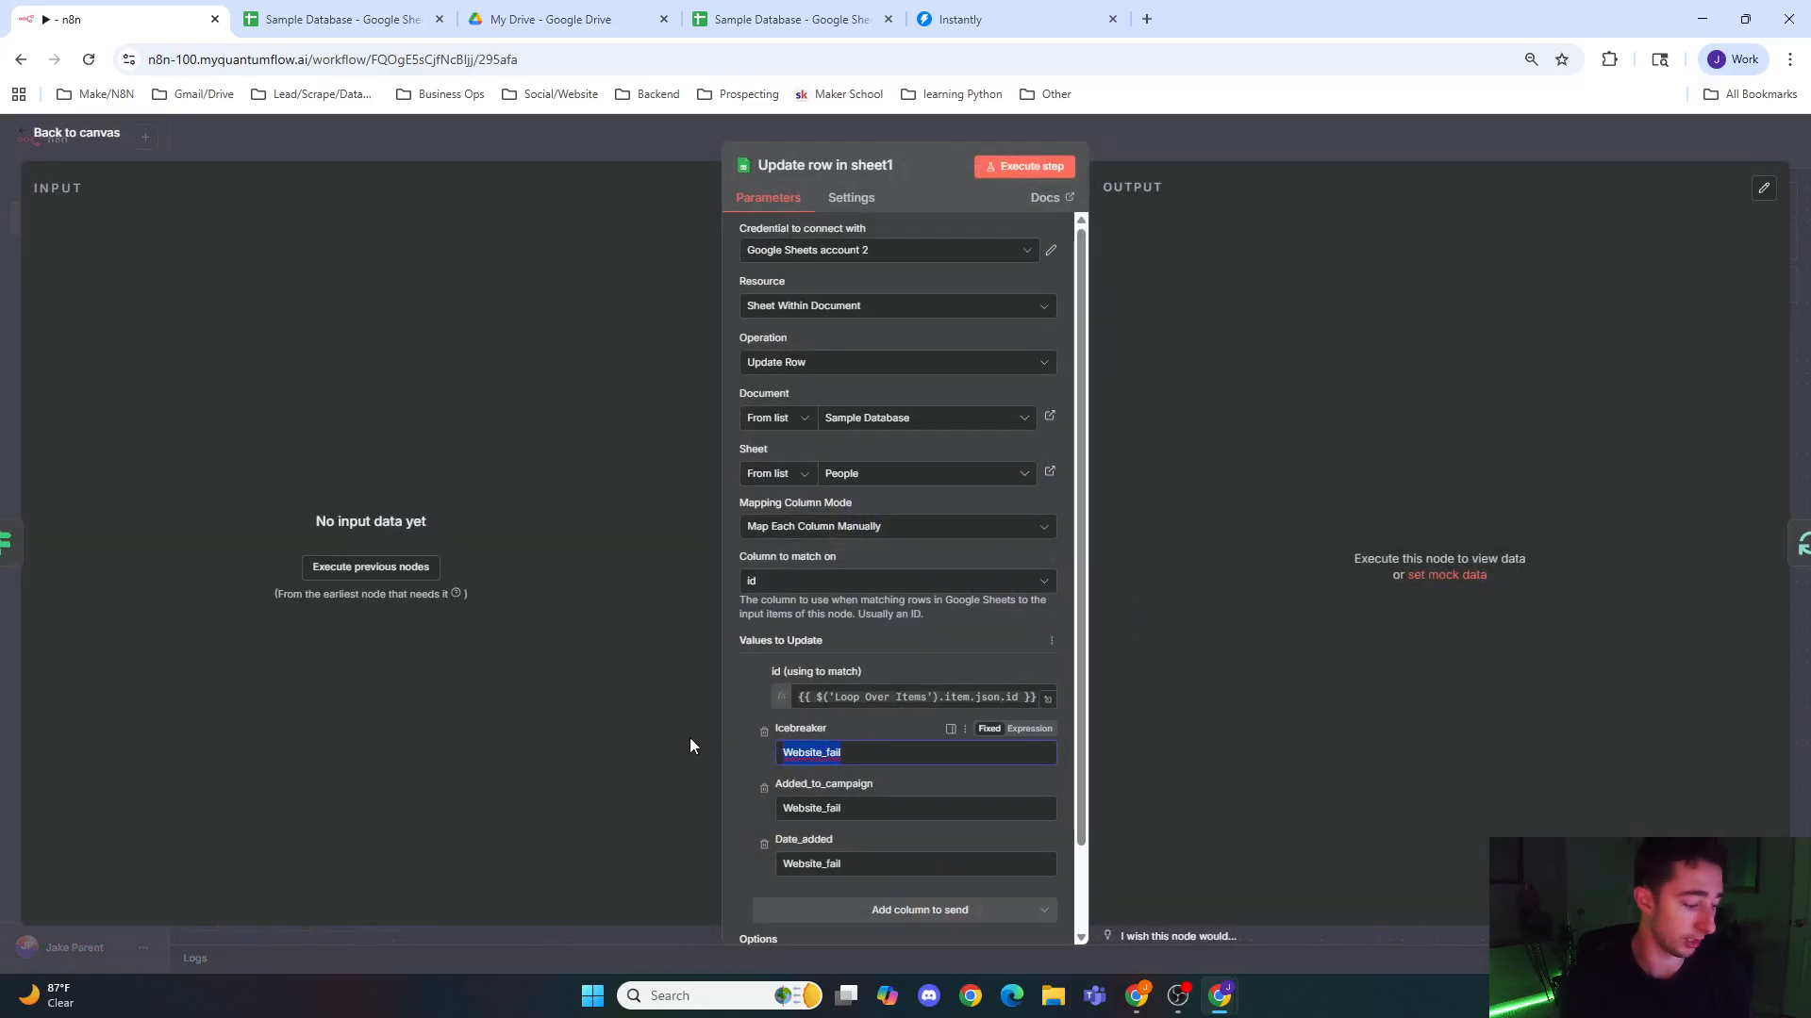
{"action": "type", "text": "No_domain"}
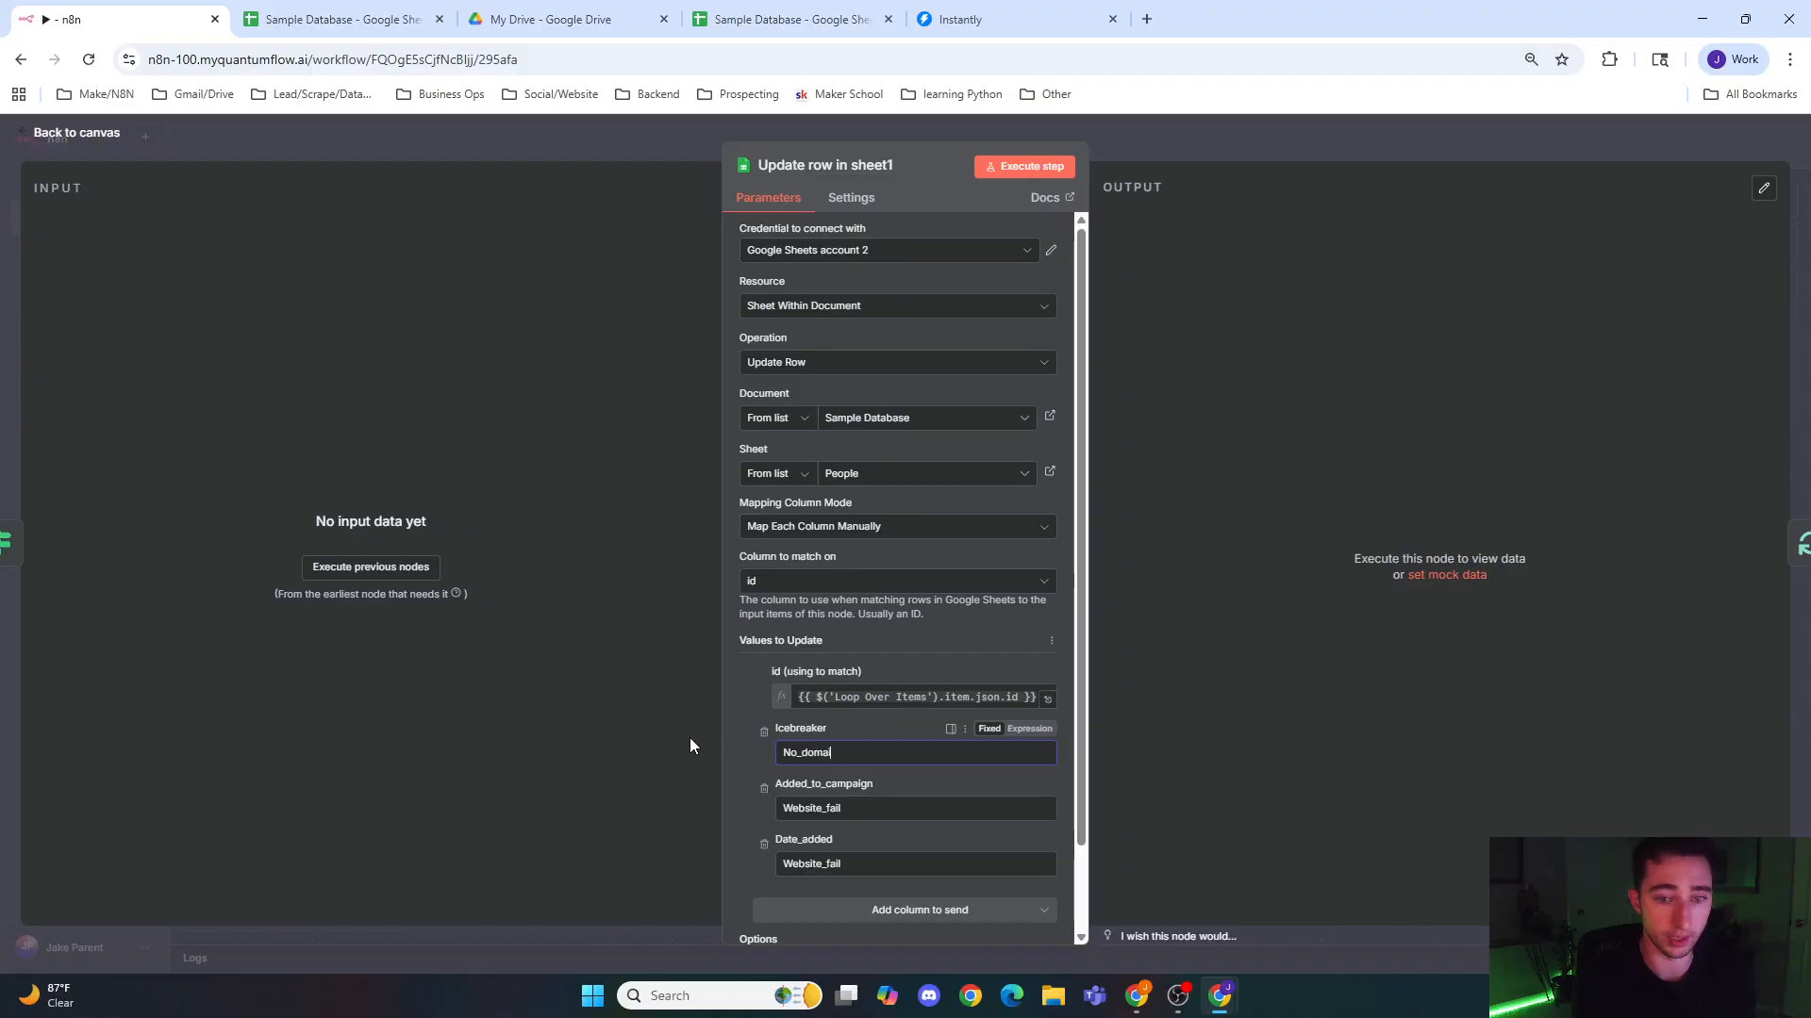
{"action": "left_click_drag", "start_coordinate": [849, 809], "coordinate": [750, 824]}
{"action": "key", "text": "BackSpace"}
{"action": "type", "text": "MN"}
{"action": "key", "text": "BackSpace"}
{"action": "key", "text": "BackSpace"}
{"action": "type", "text": "No_domain"}
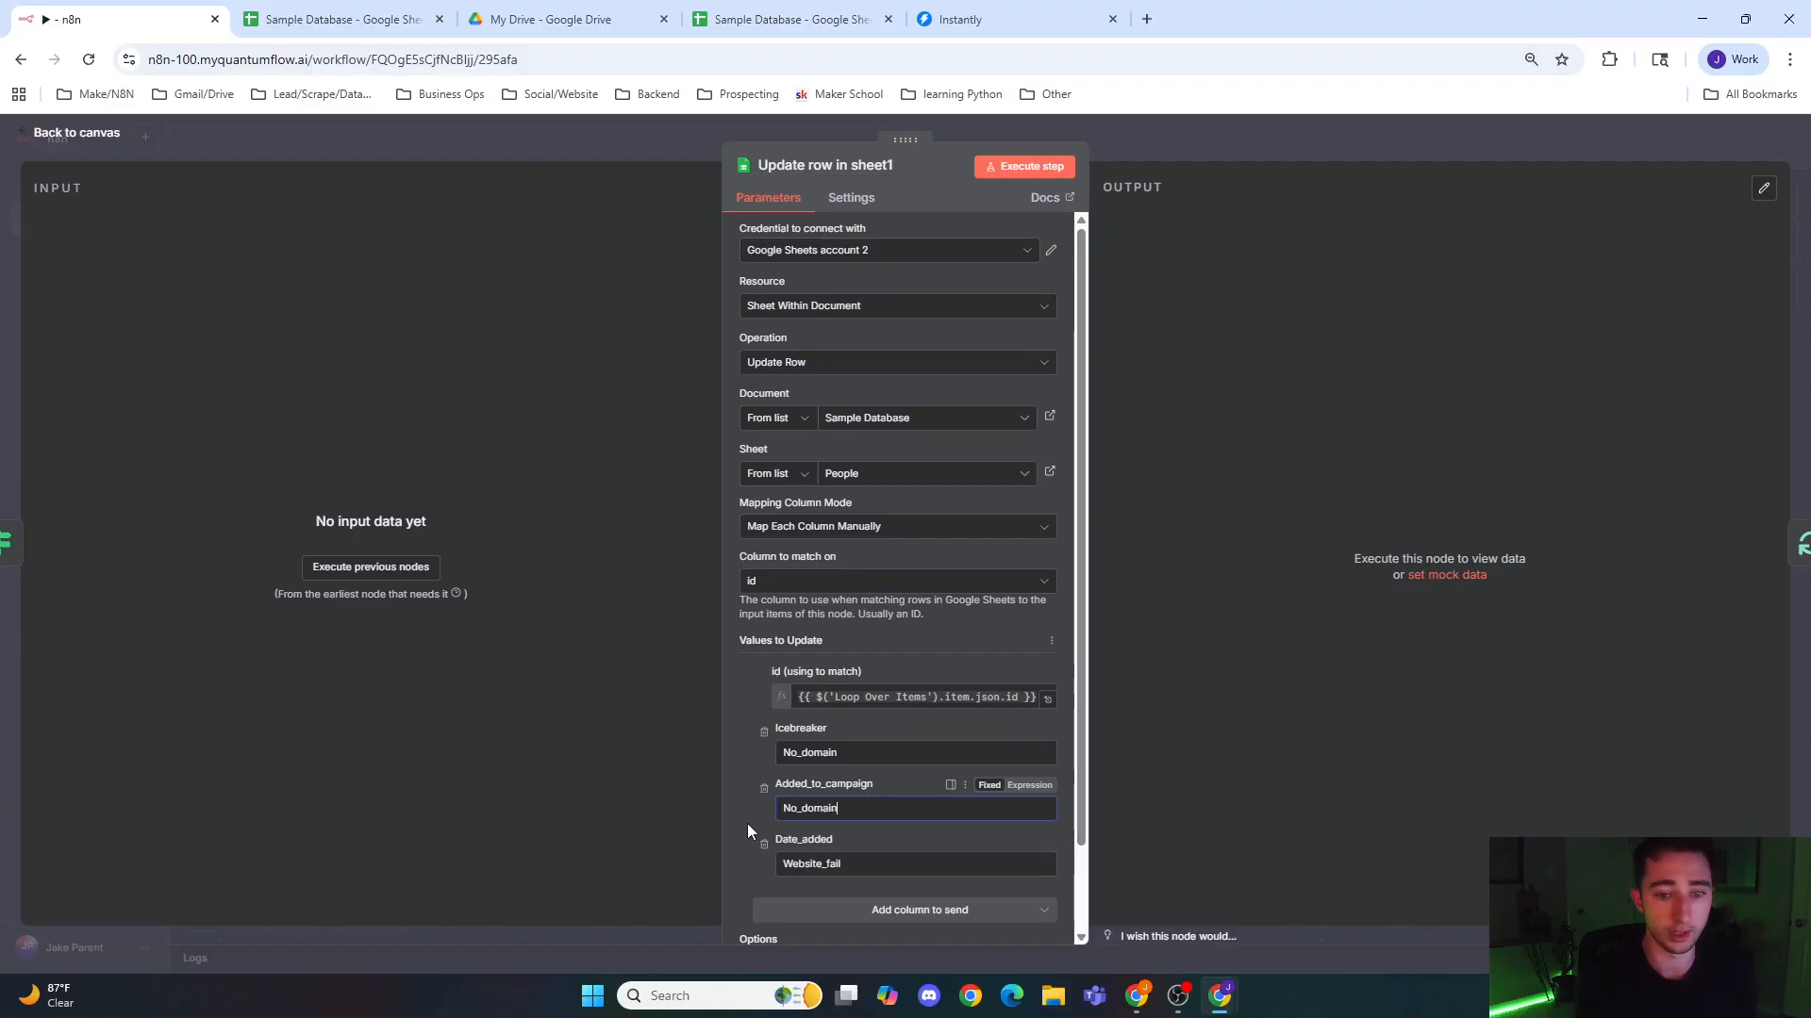
Step: Copy No_domain into the Date_added value of Update row in sheet1 and return to the canvas
{"action": "left_click_drag", "start_coordinate": [841, 809], "coordinate": [780, 809]}
{"action": "key", "text": "ctrl+c"}
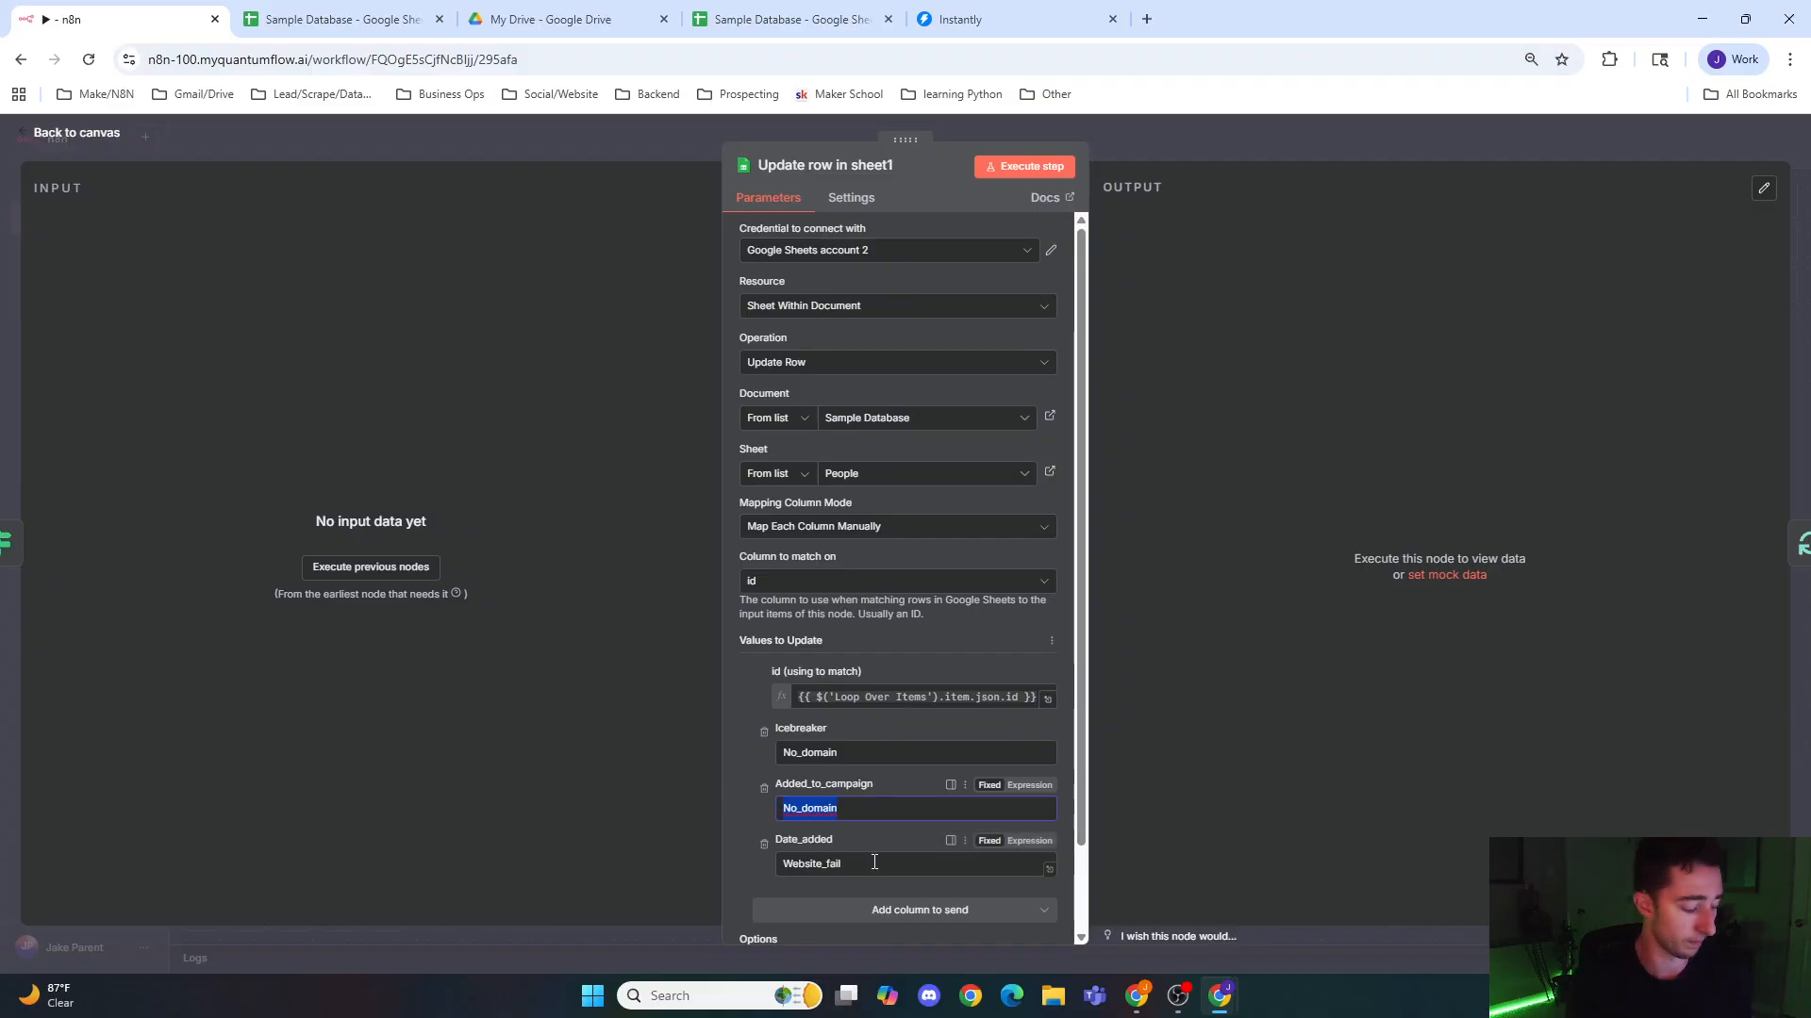
{"action": "key", "text": "ctrl+a"}
{"action": "key", "text": "ctrl+v"}
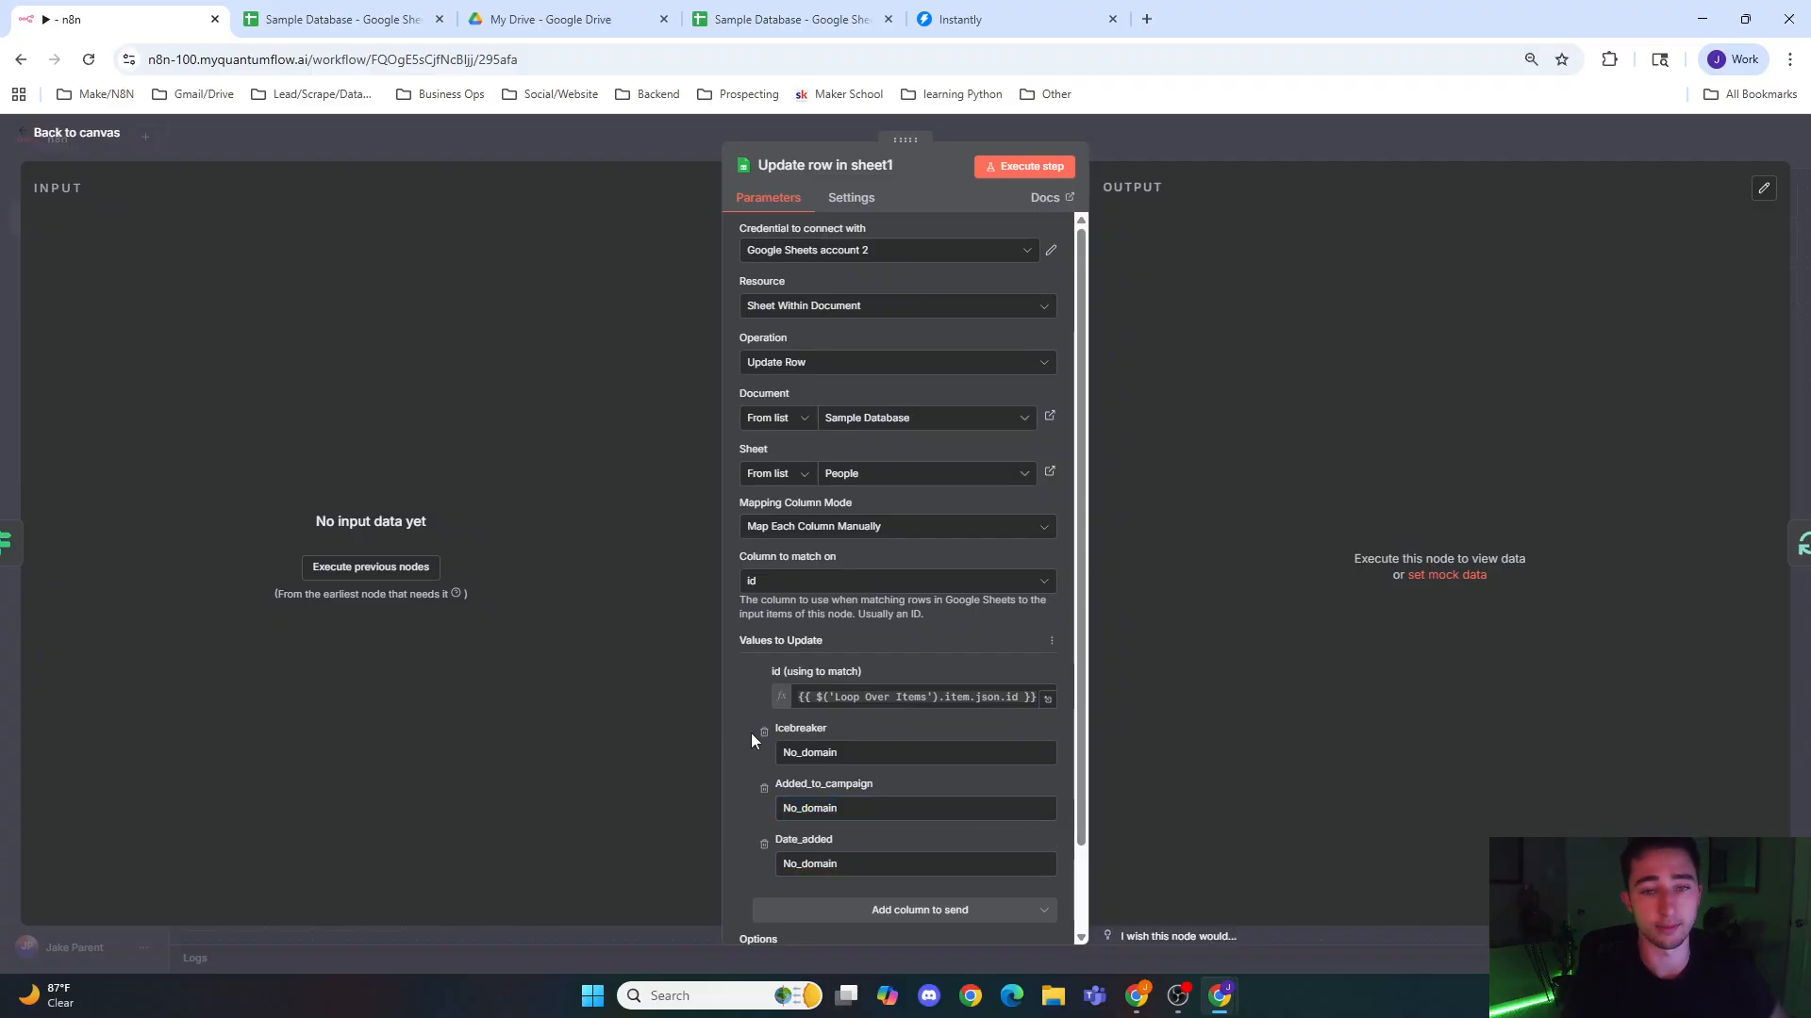
{"action": "left_click", "coordinate": [1219, 162]}
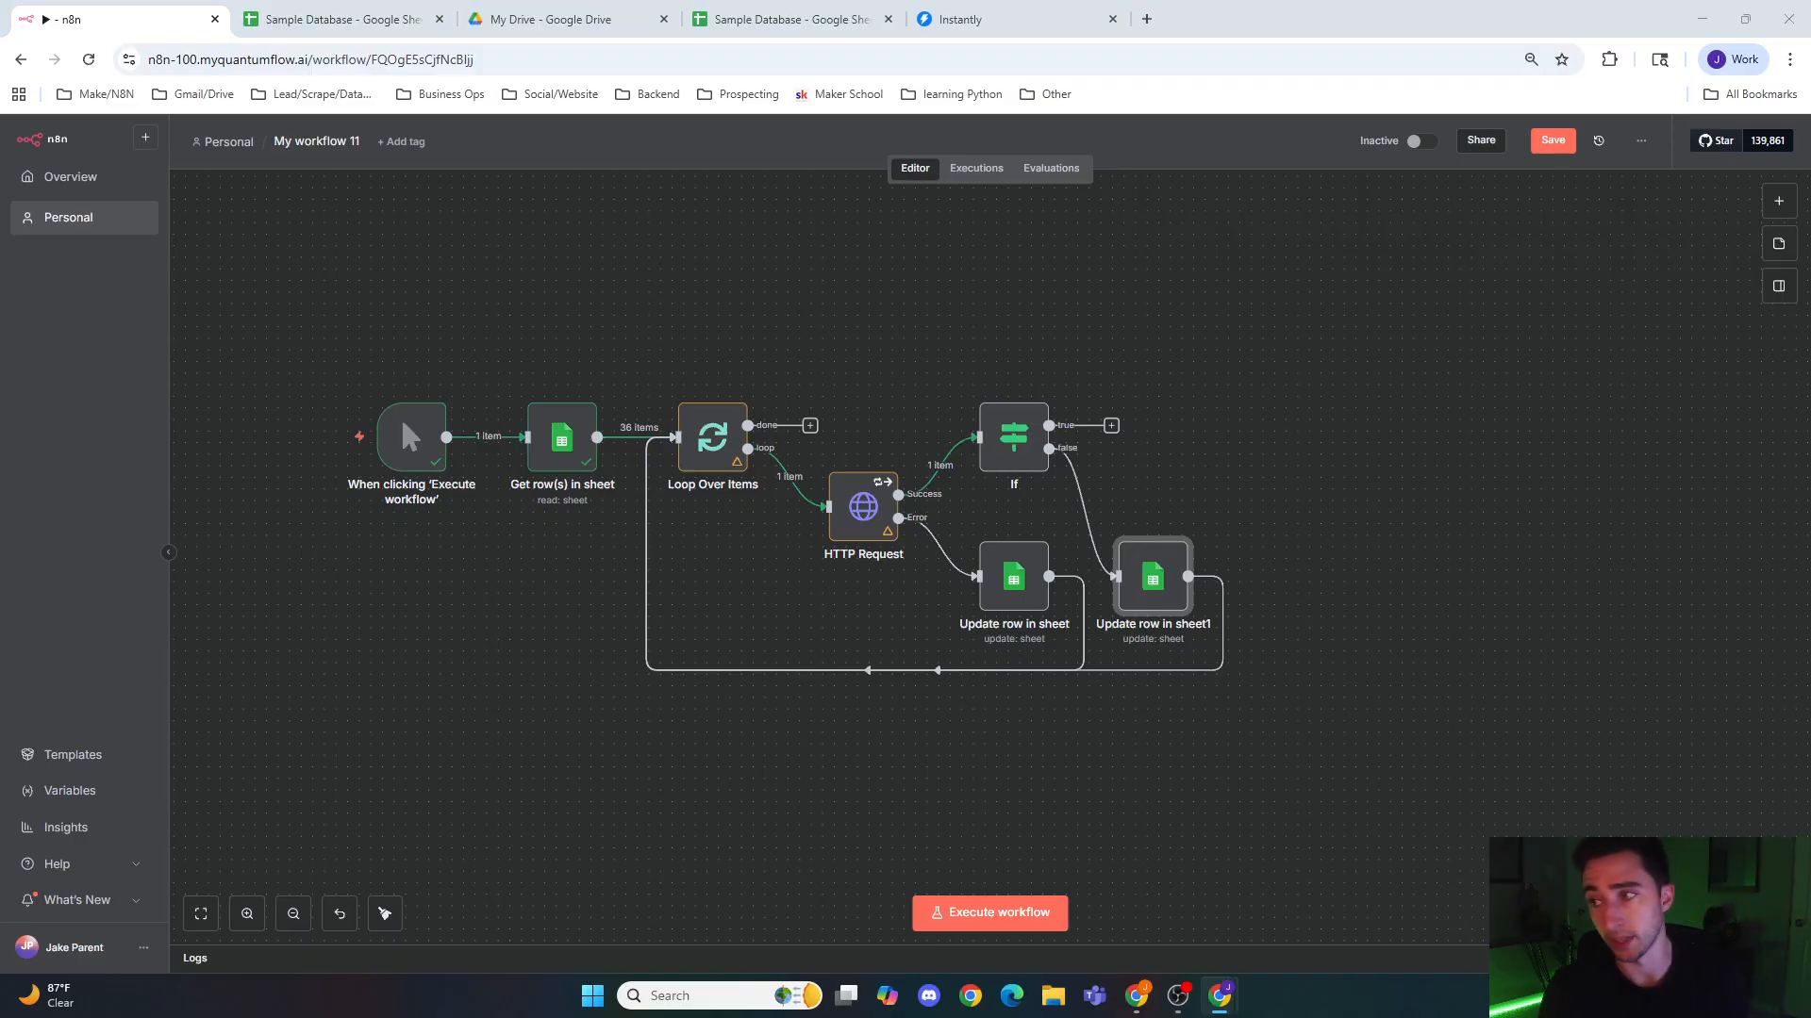
Step: Rename the HTTP Request node to Download Website
{"action": "left_click", "coordinate": [1179, 481]}
{"action": "left_click_drag", "start_coordinate": [1212, 487], "coordinate": [1075, 456]}
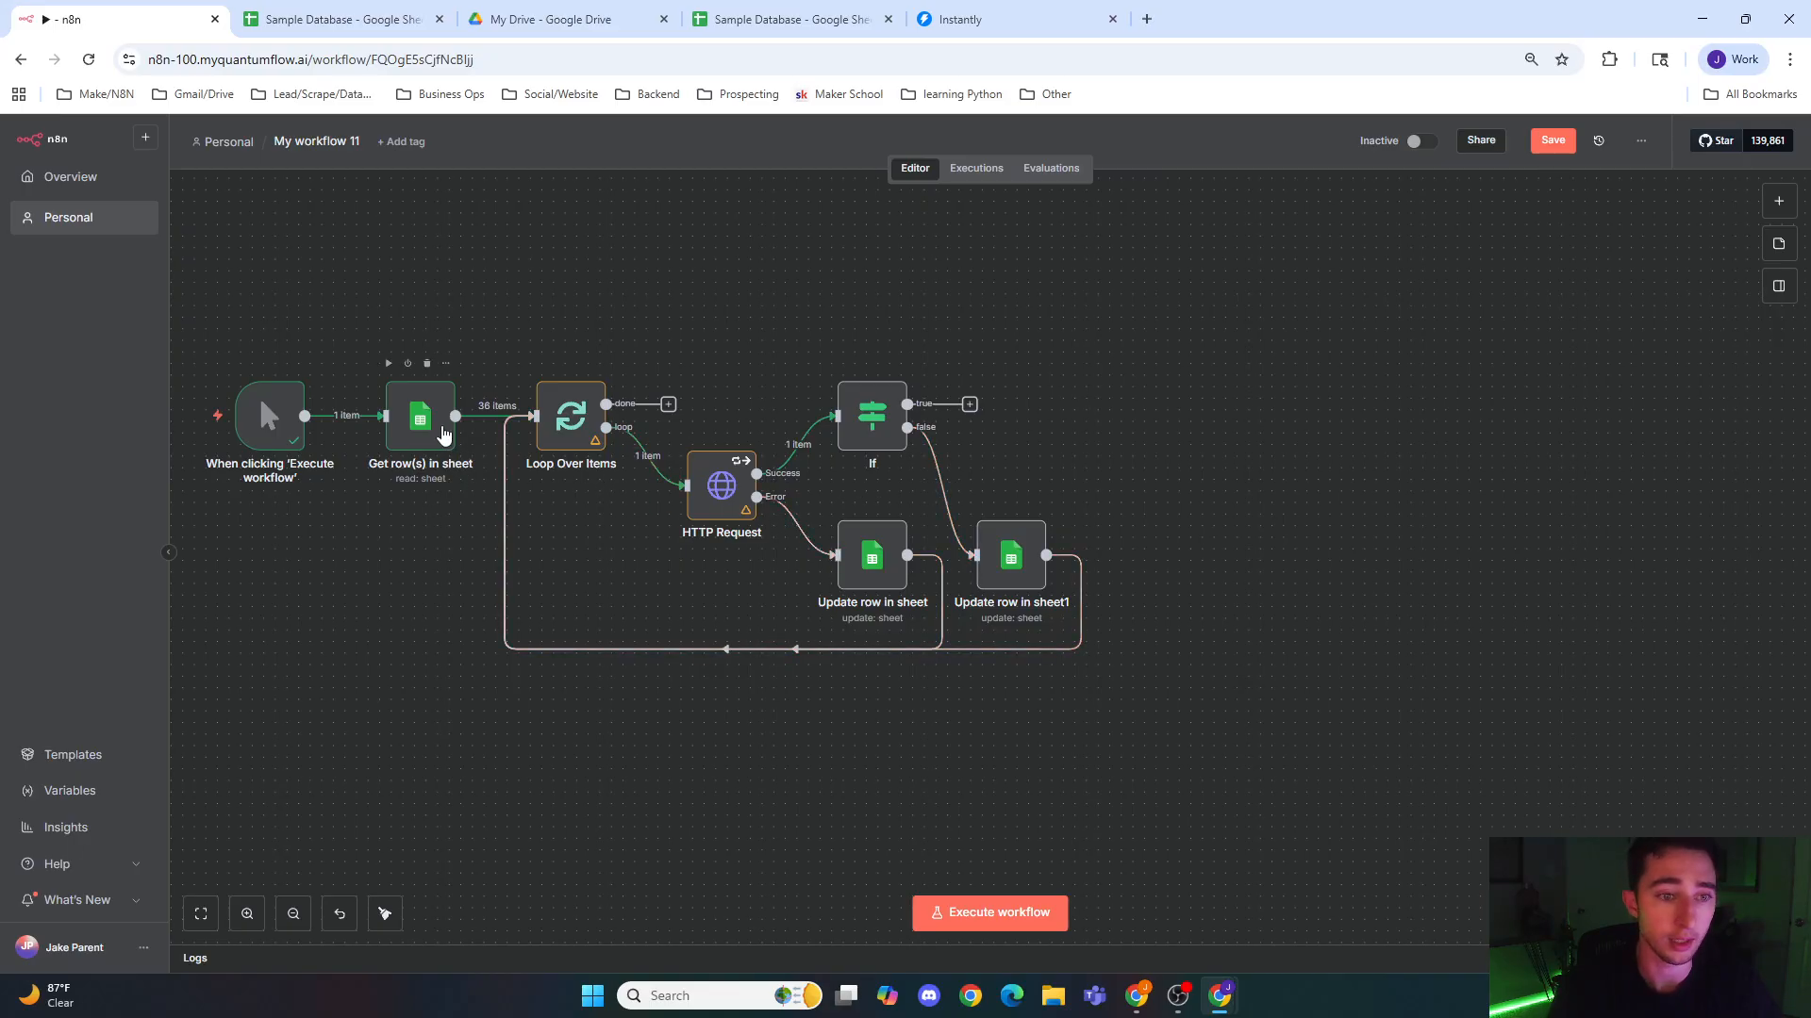
{"action": "right_click", "coordinate": [704, 512]}
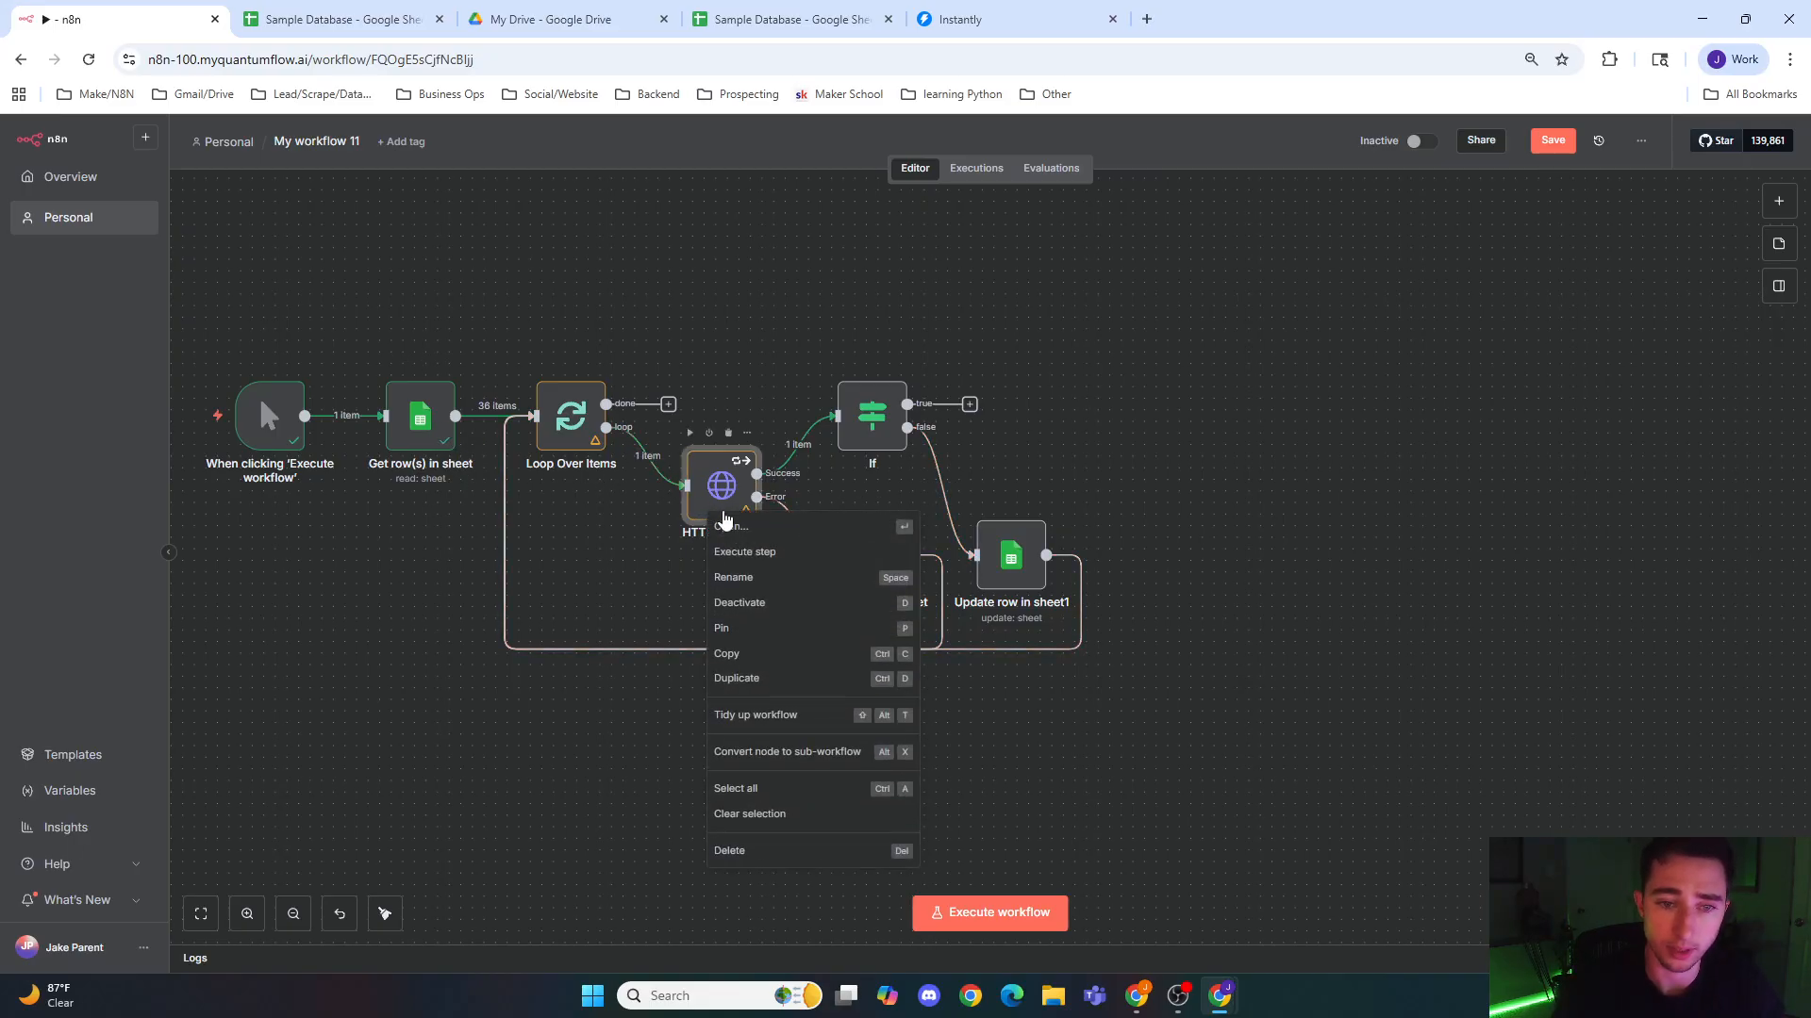
{"action": "left_click", "coordinate": [705, 581]}
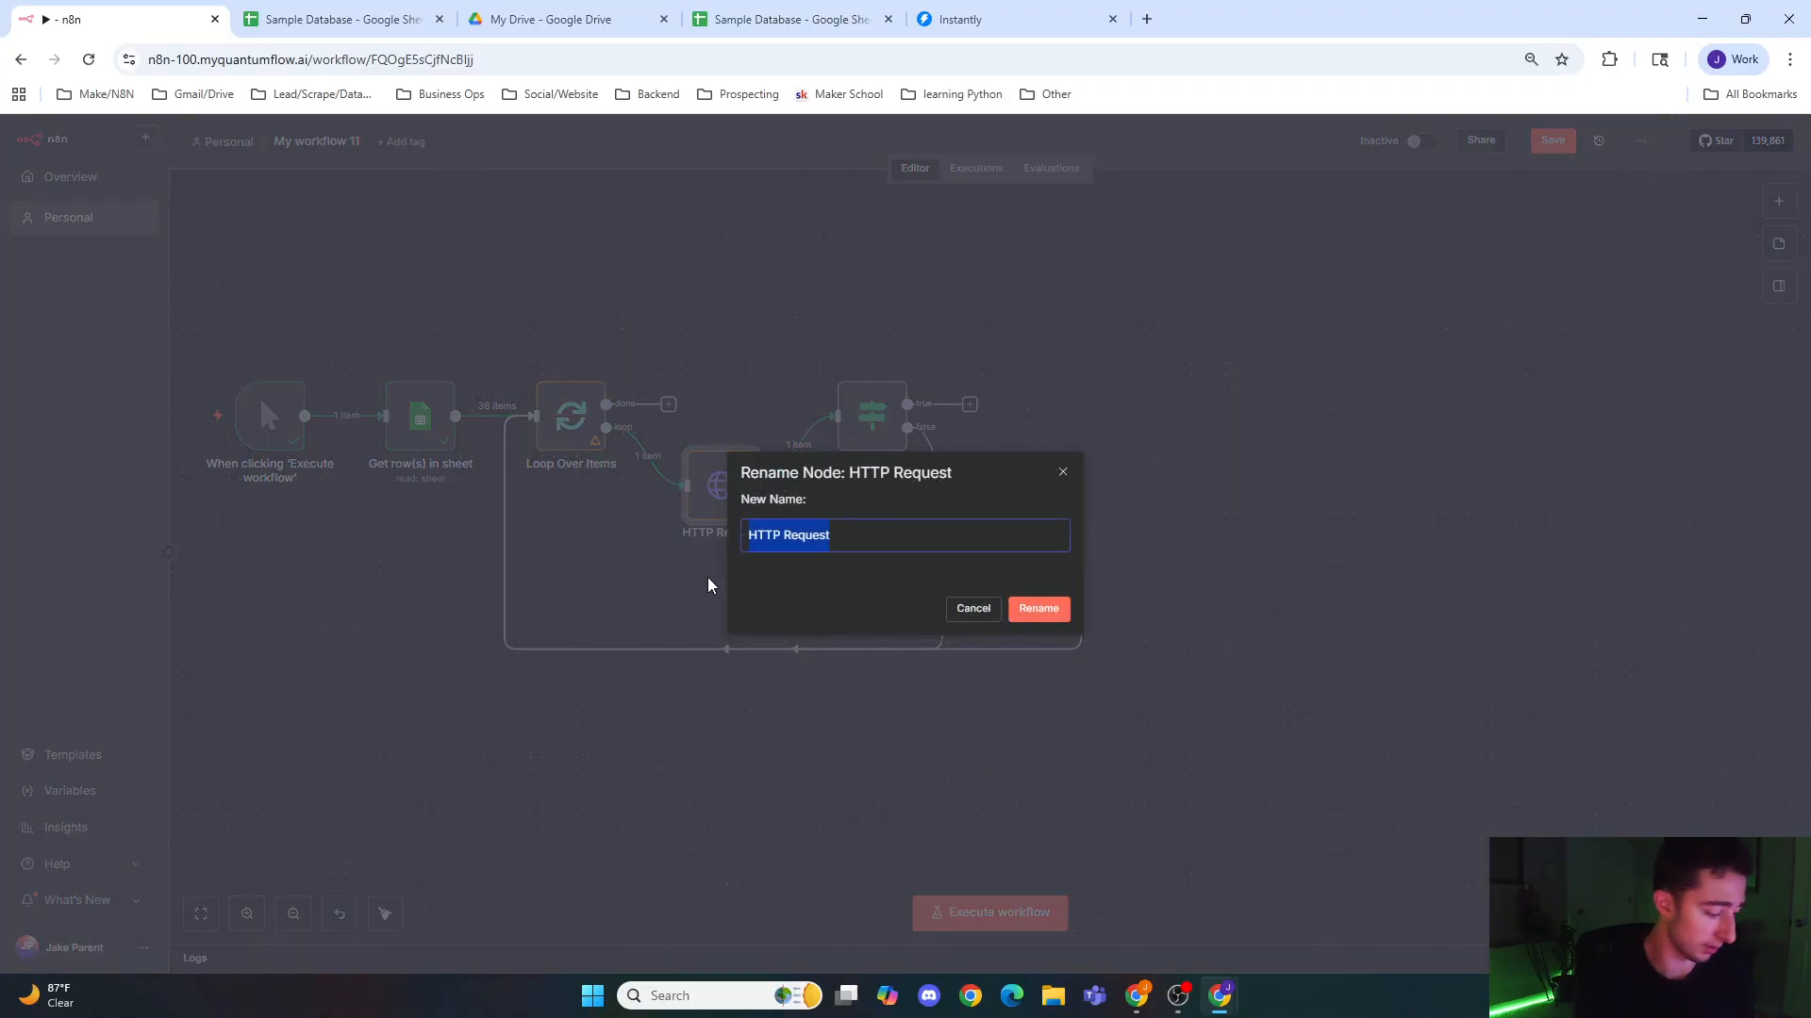
{"action": "type", "text": "Download Website"}
{"action": "key", "text": "Return"}
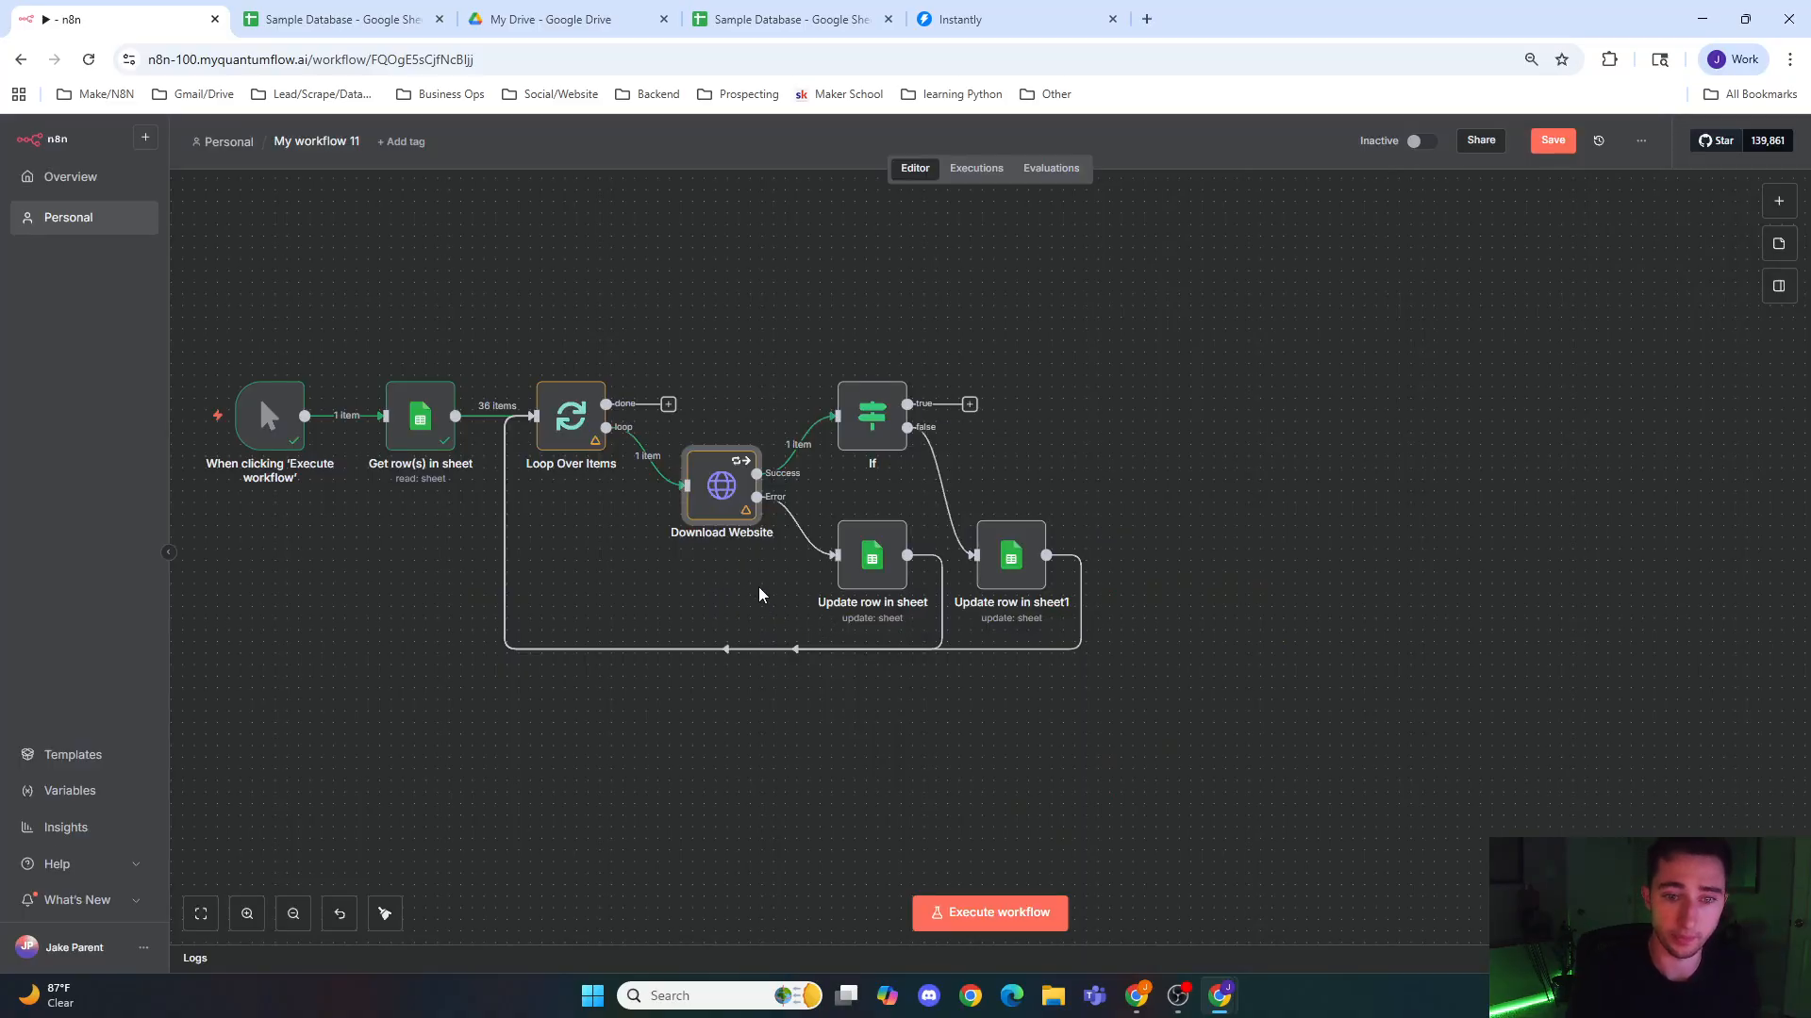
Step: Rename the Update row in sheet node to Website Fail and the Update row in sheet1 node to No Domain
{"action": "right_click", "coordinate": [868, 566]}
{"action": "left_click", "coordinate": [937, 641]}
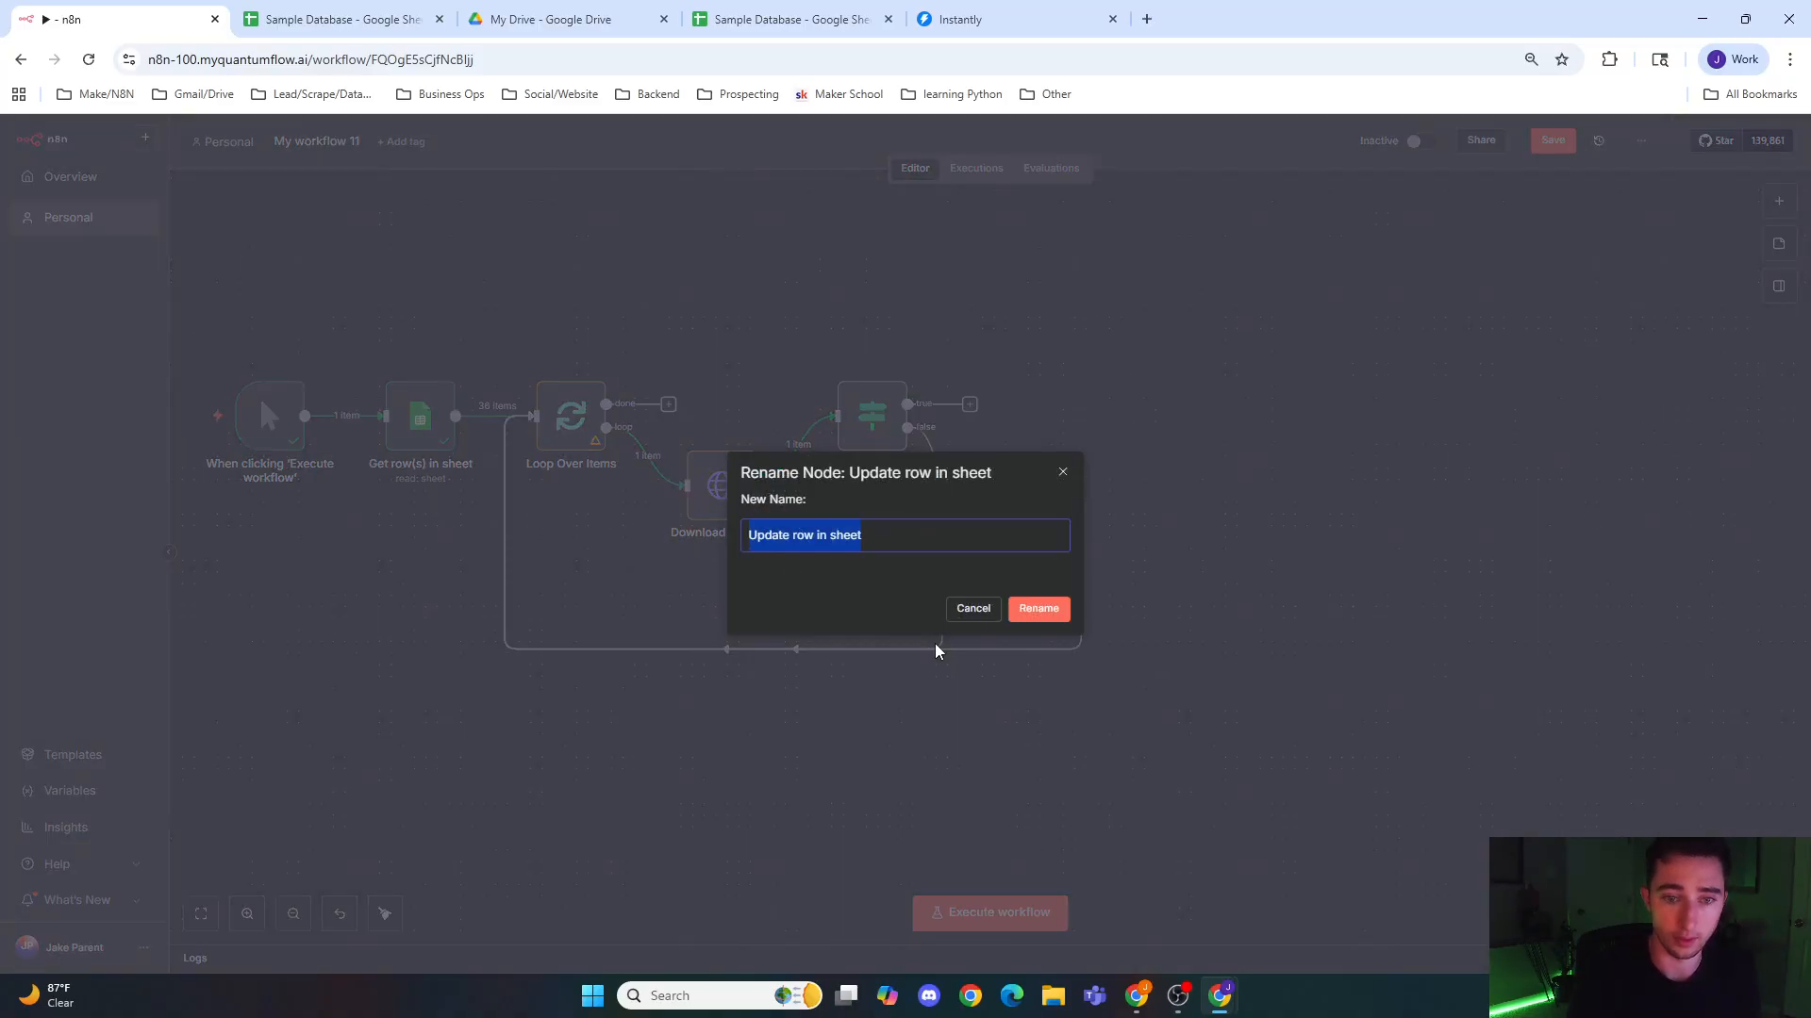
{"action": "type", "text": "Website Fail"}
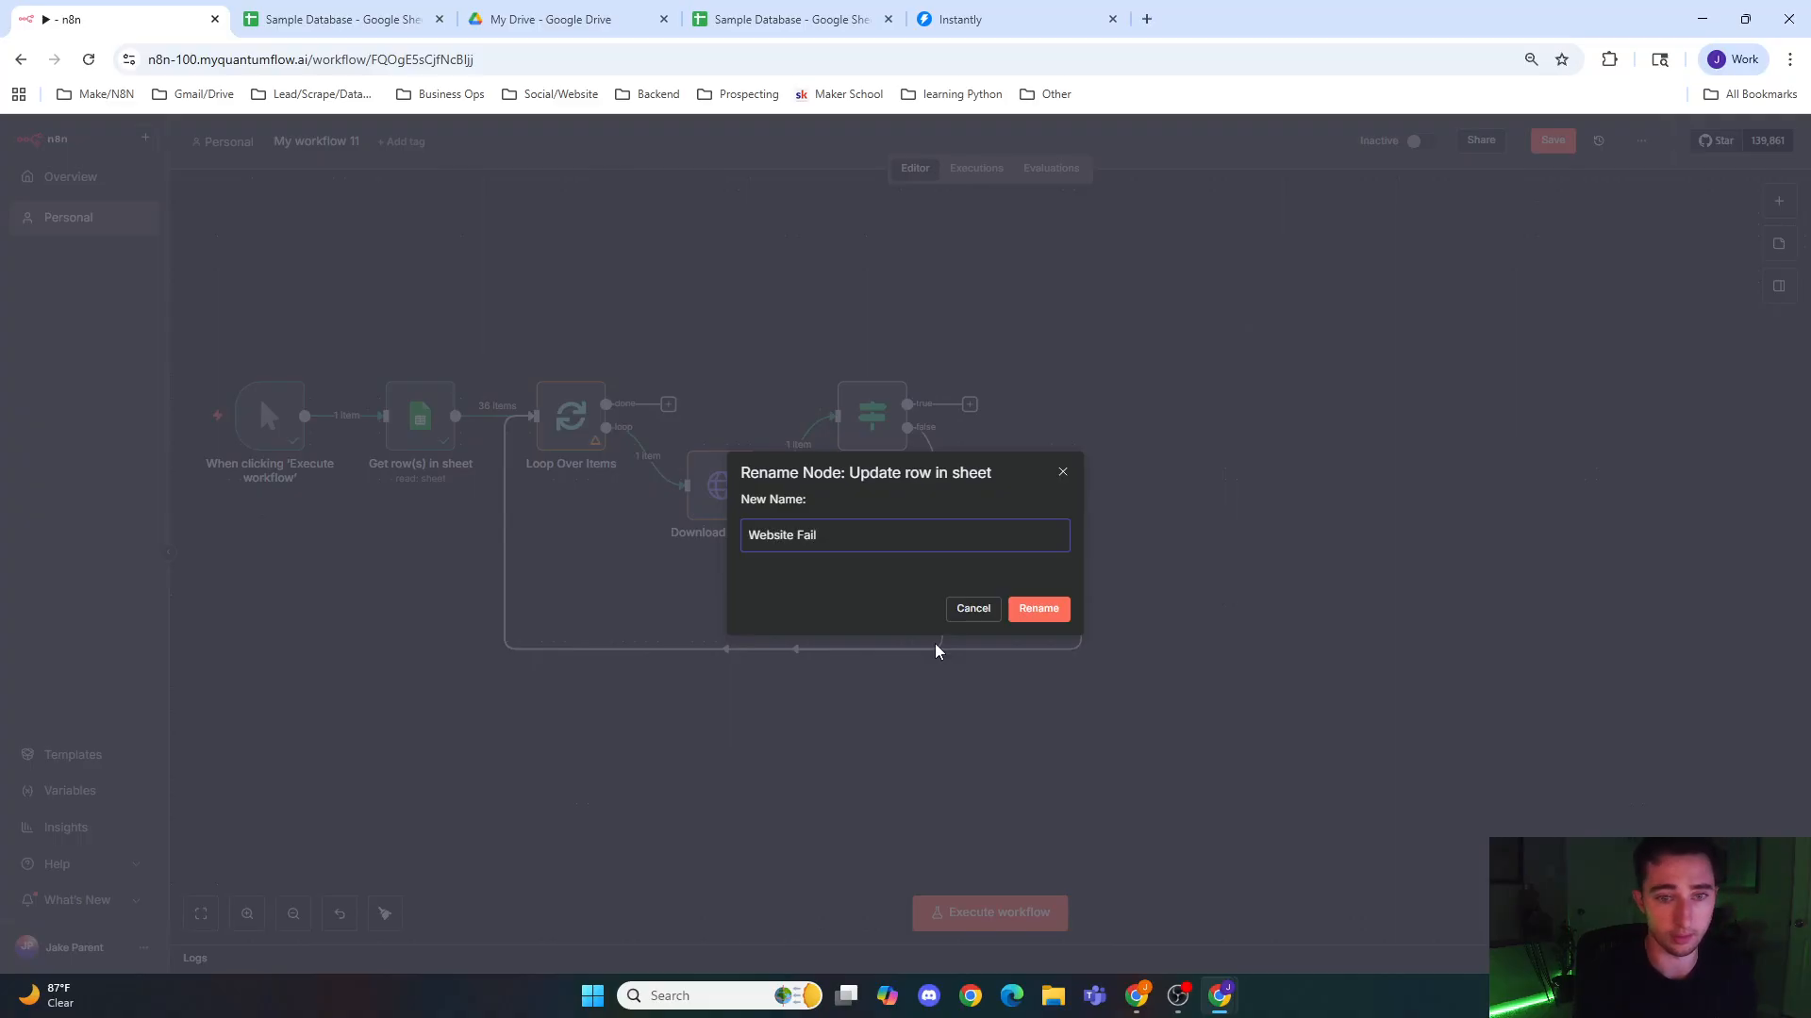
{"action": "left_click", "coordinate": [1038, 610]}
{"action": "right_click", "coordinate": [1018, 592]}
{"action": "left_click", "coordinate": [1075, 659]}
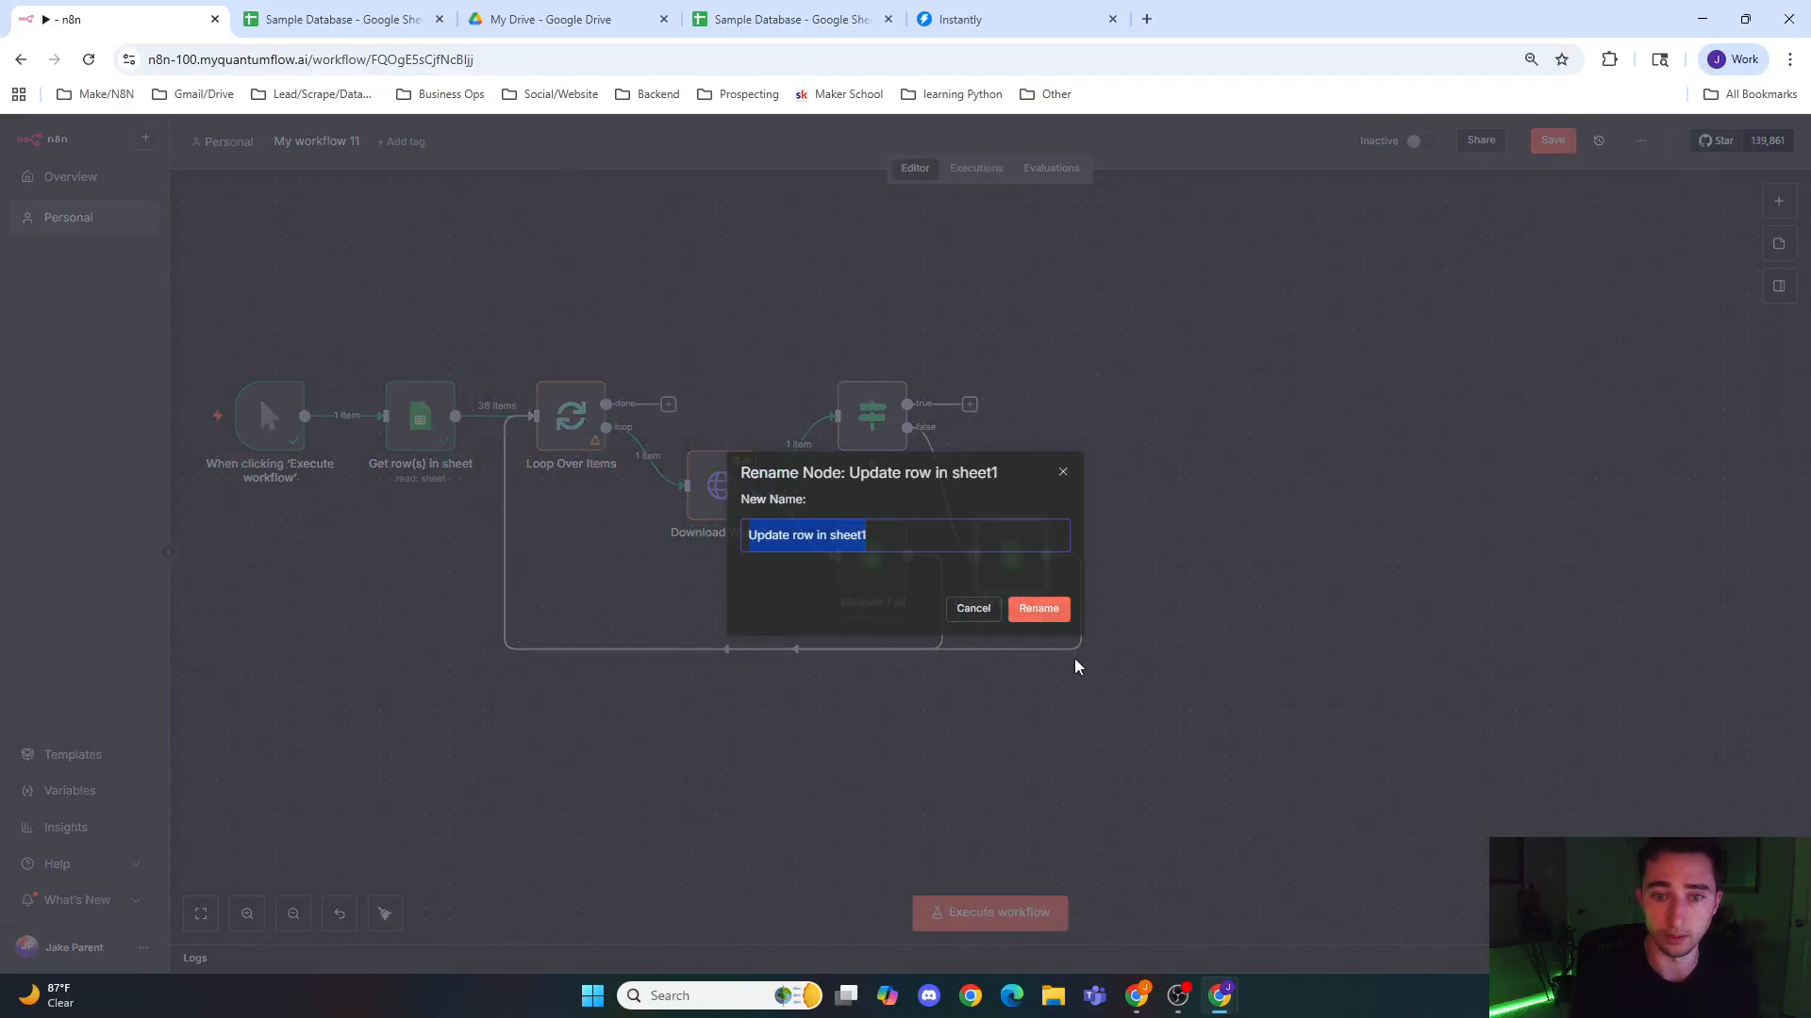
{"action": "type", "text": "No Domain"}
{"action": "key", "text": "Return"}
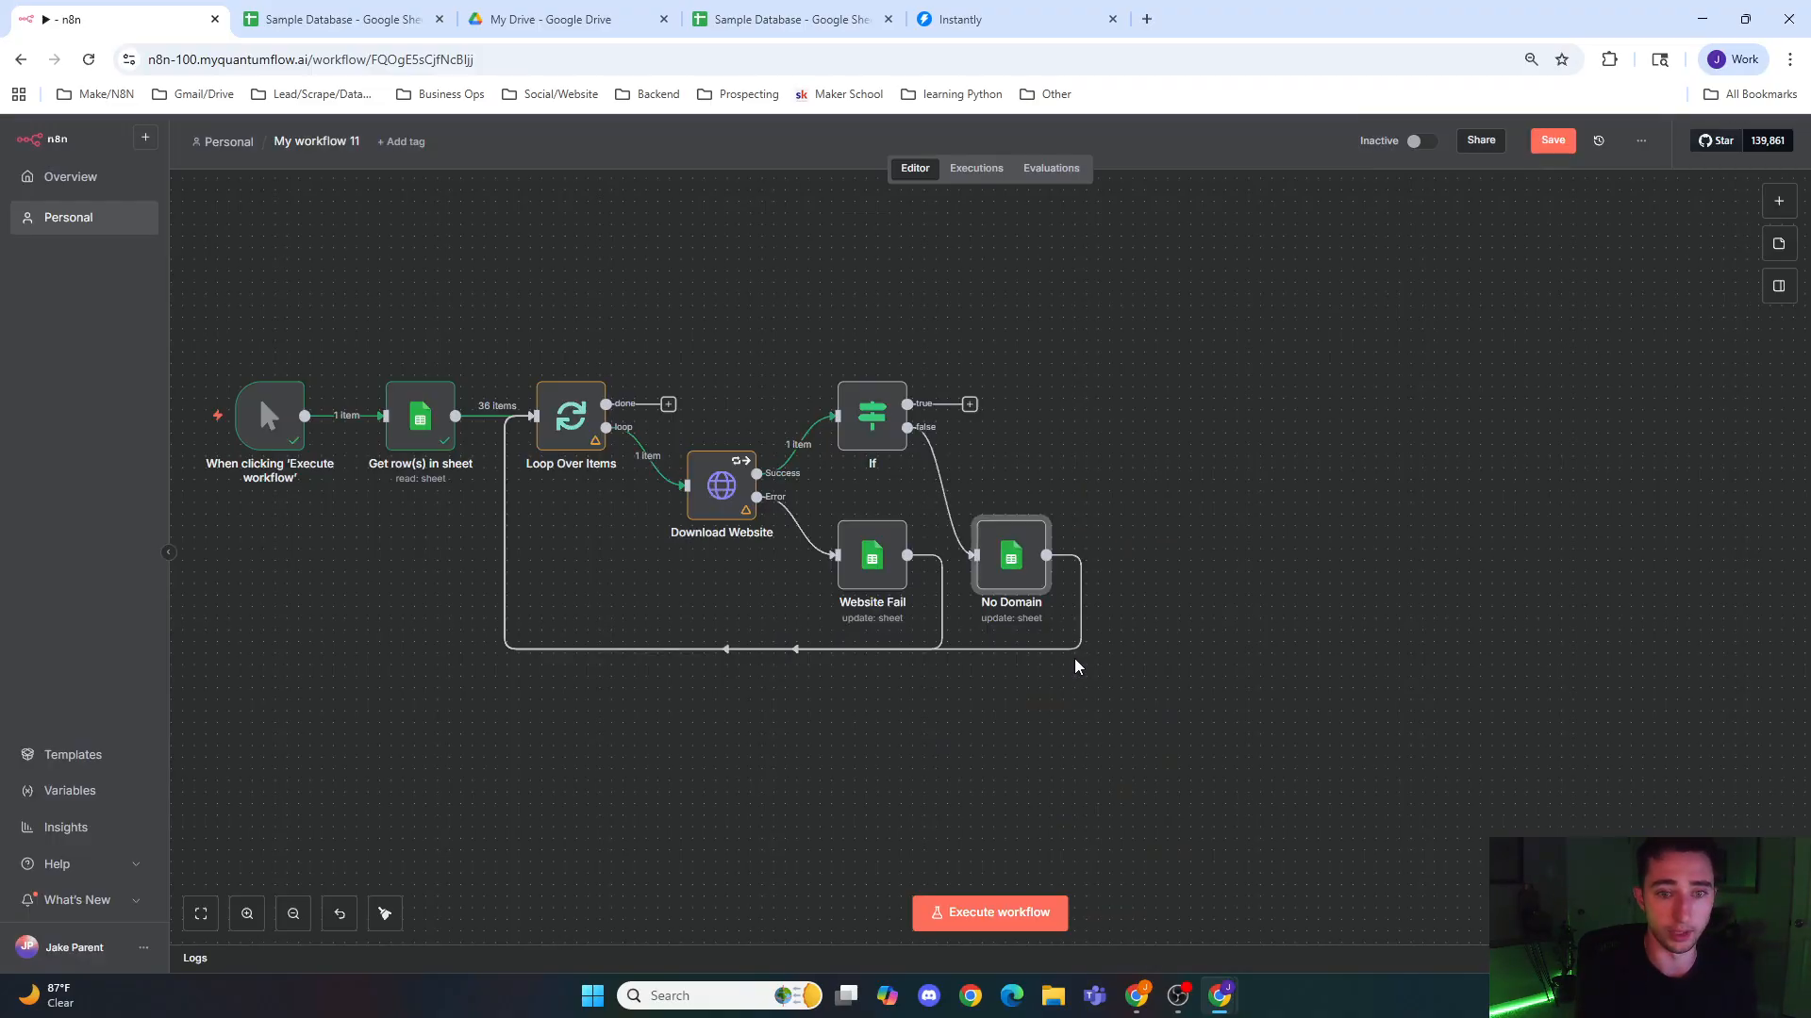
Step: Rename the If node to Domain Exists
{"action": "right_click", "coordinate": [894, 433]}
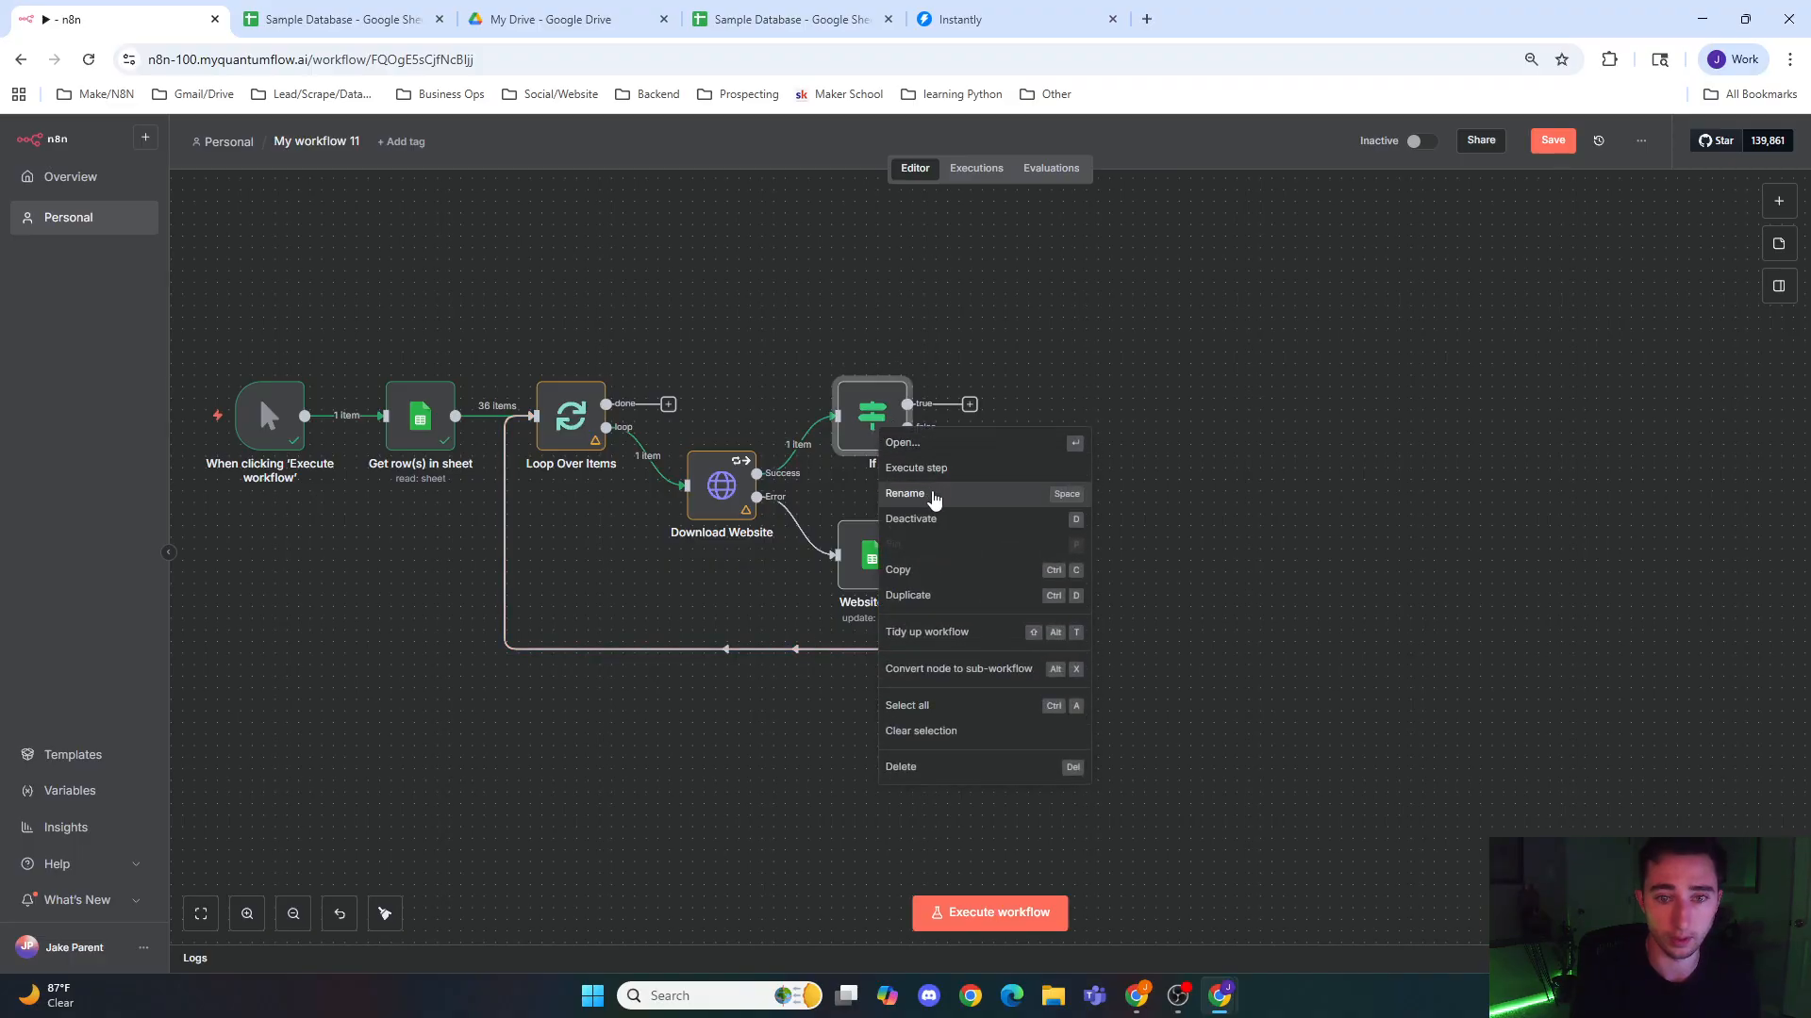
{"action": "left_click", "coordinate": [933, 492]}
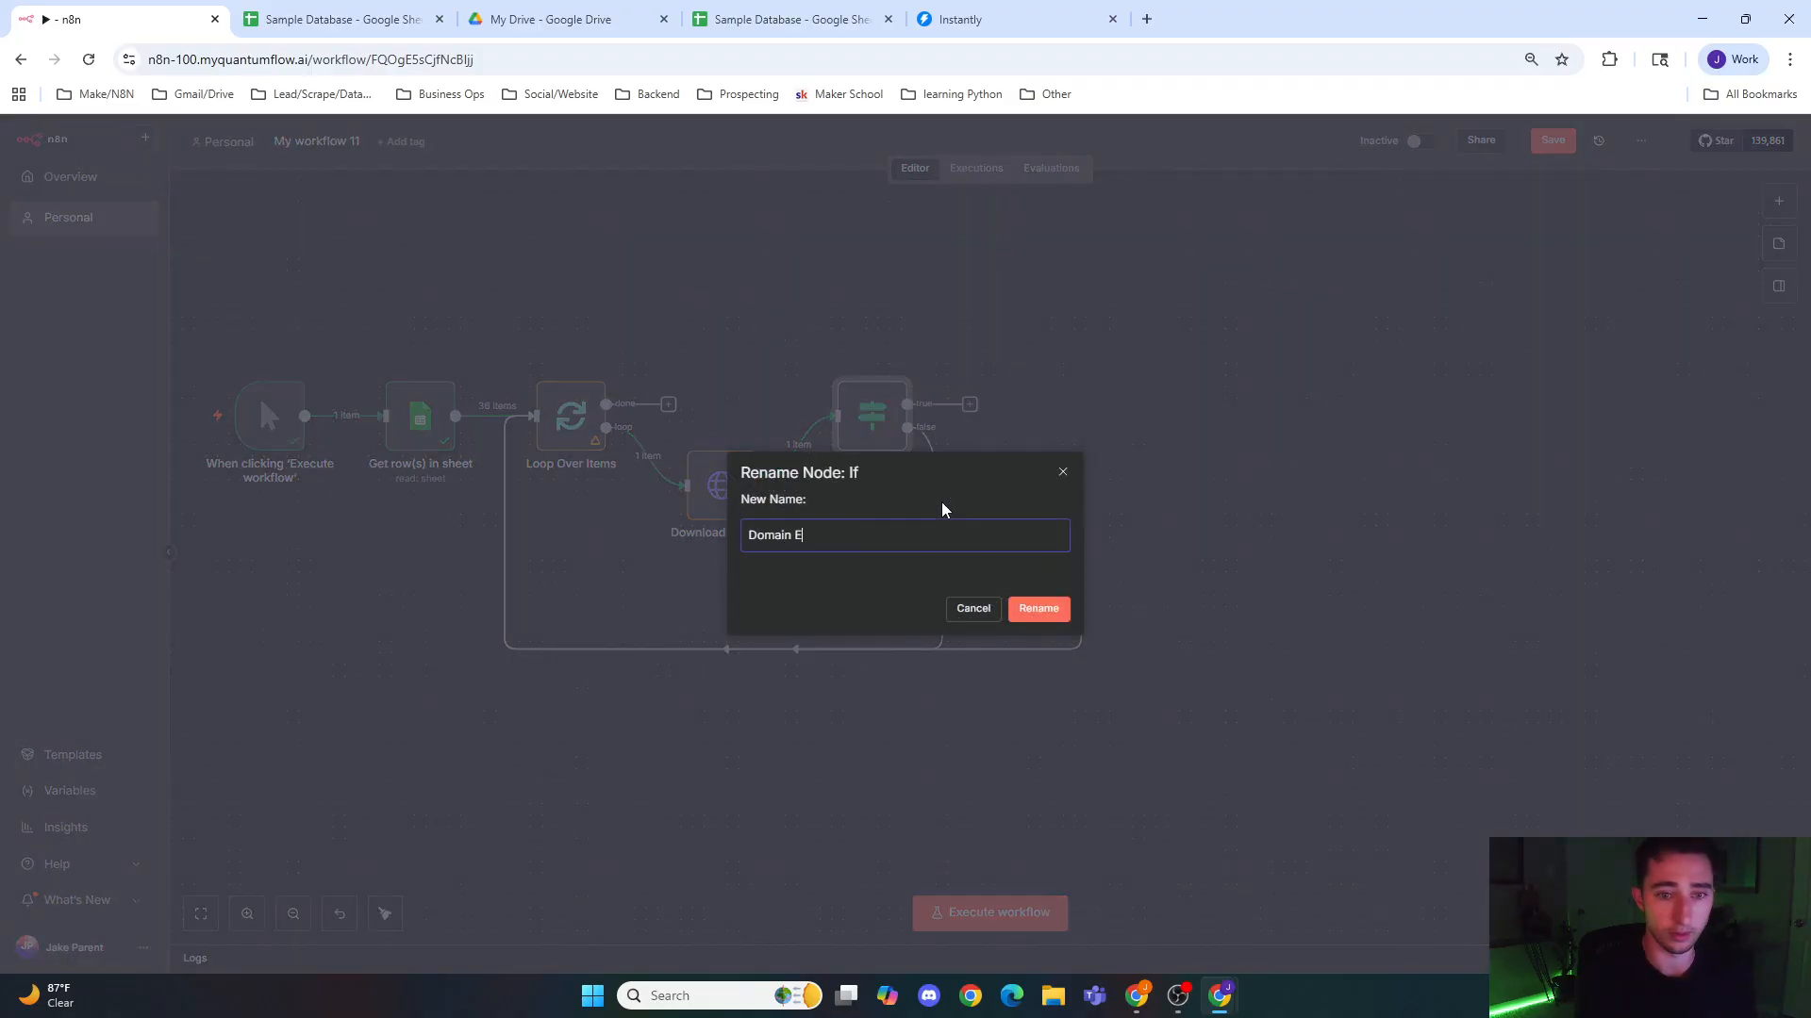
{"action": "type", "text": "Domain Exists"}
{"action": "left_click", "coordinate": [1038, 611]}
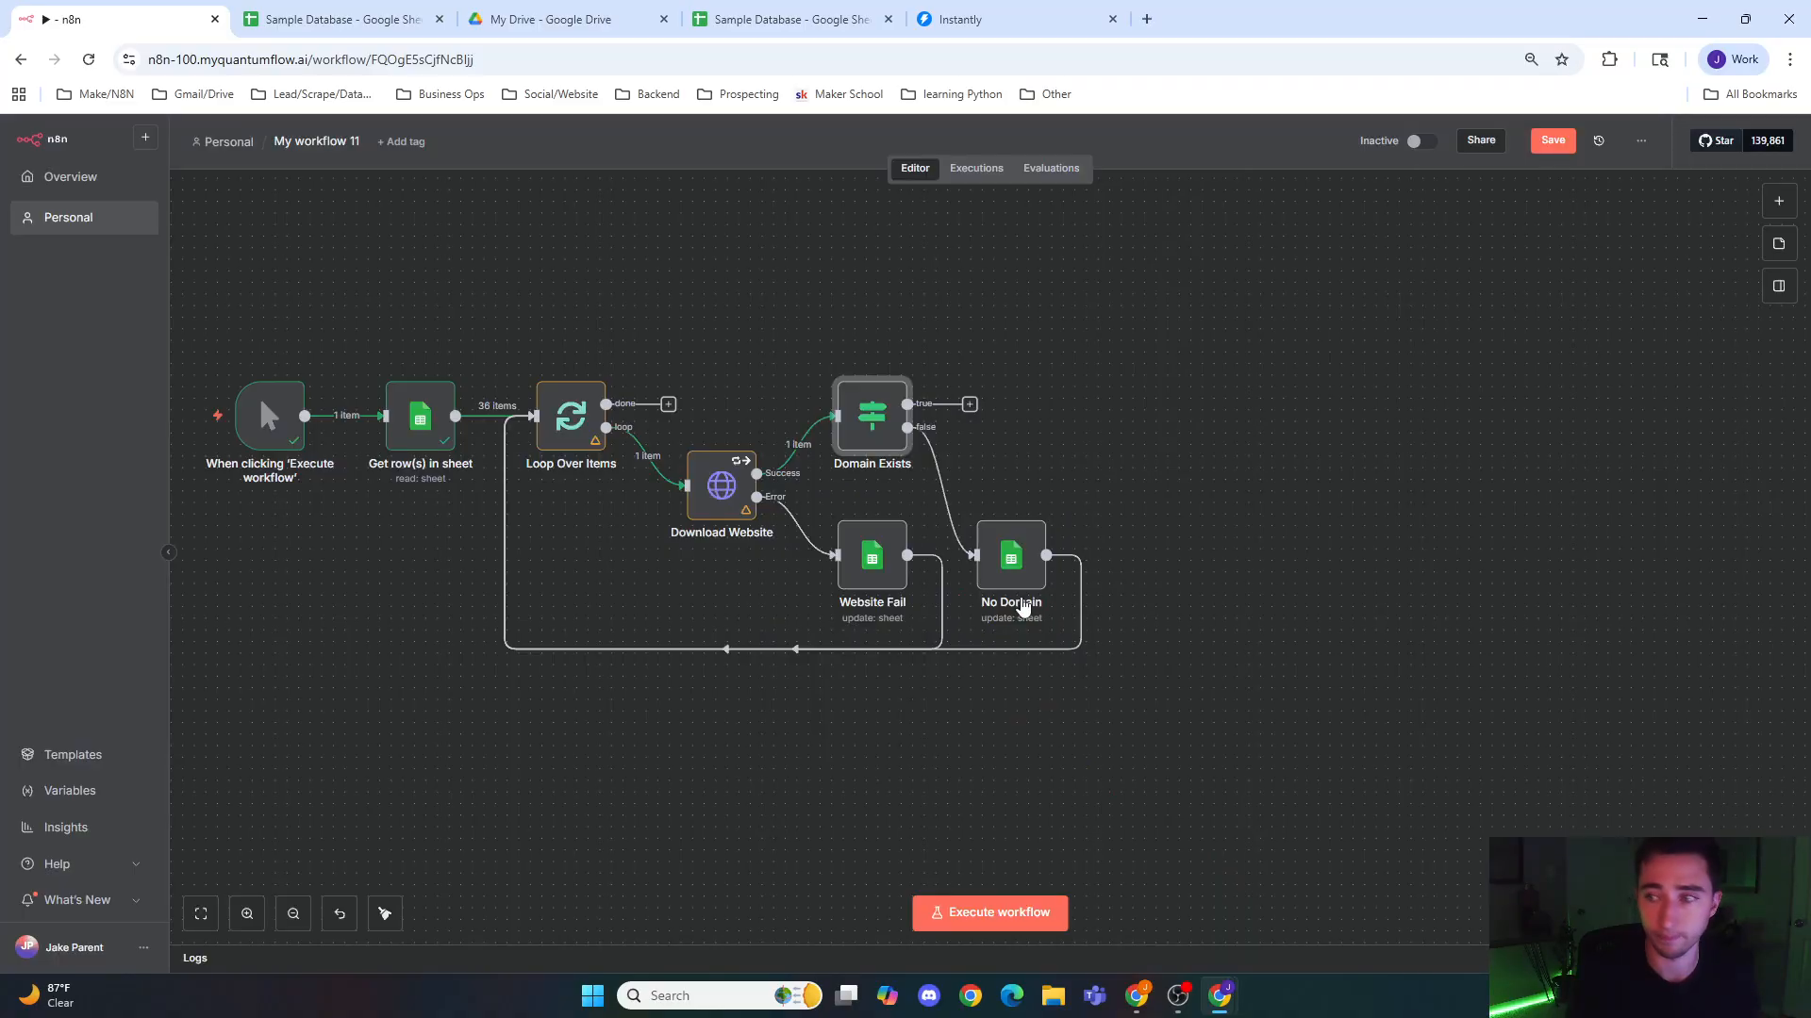
Step: Add an HTML node with the Extract HTML Content action to the true output of Domain Exists
{"action": "left_click", "coordinate": [968, 402]}
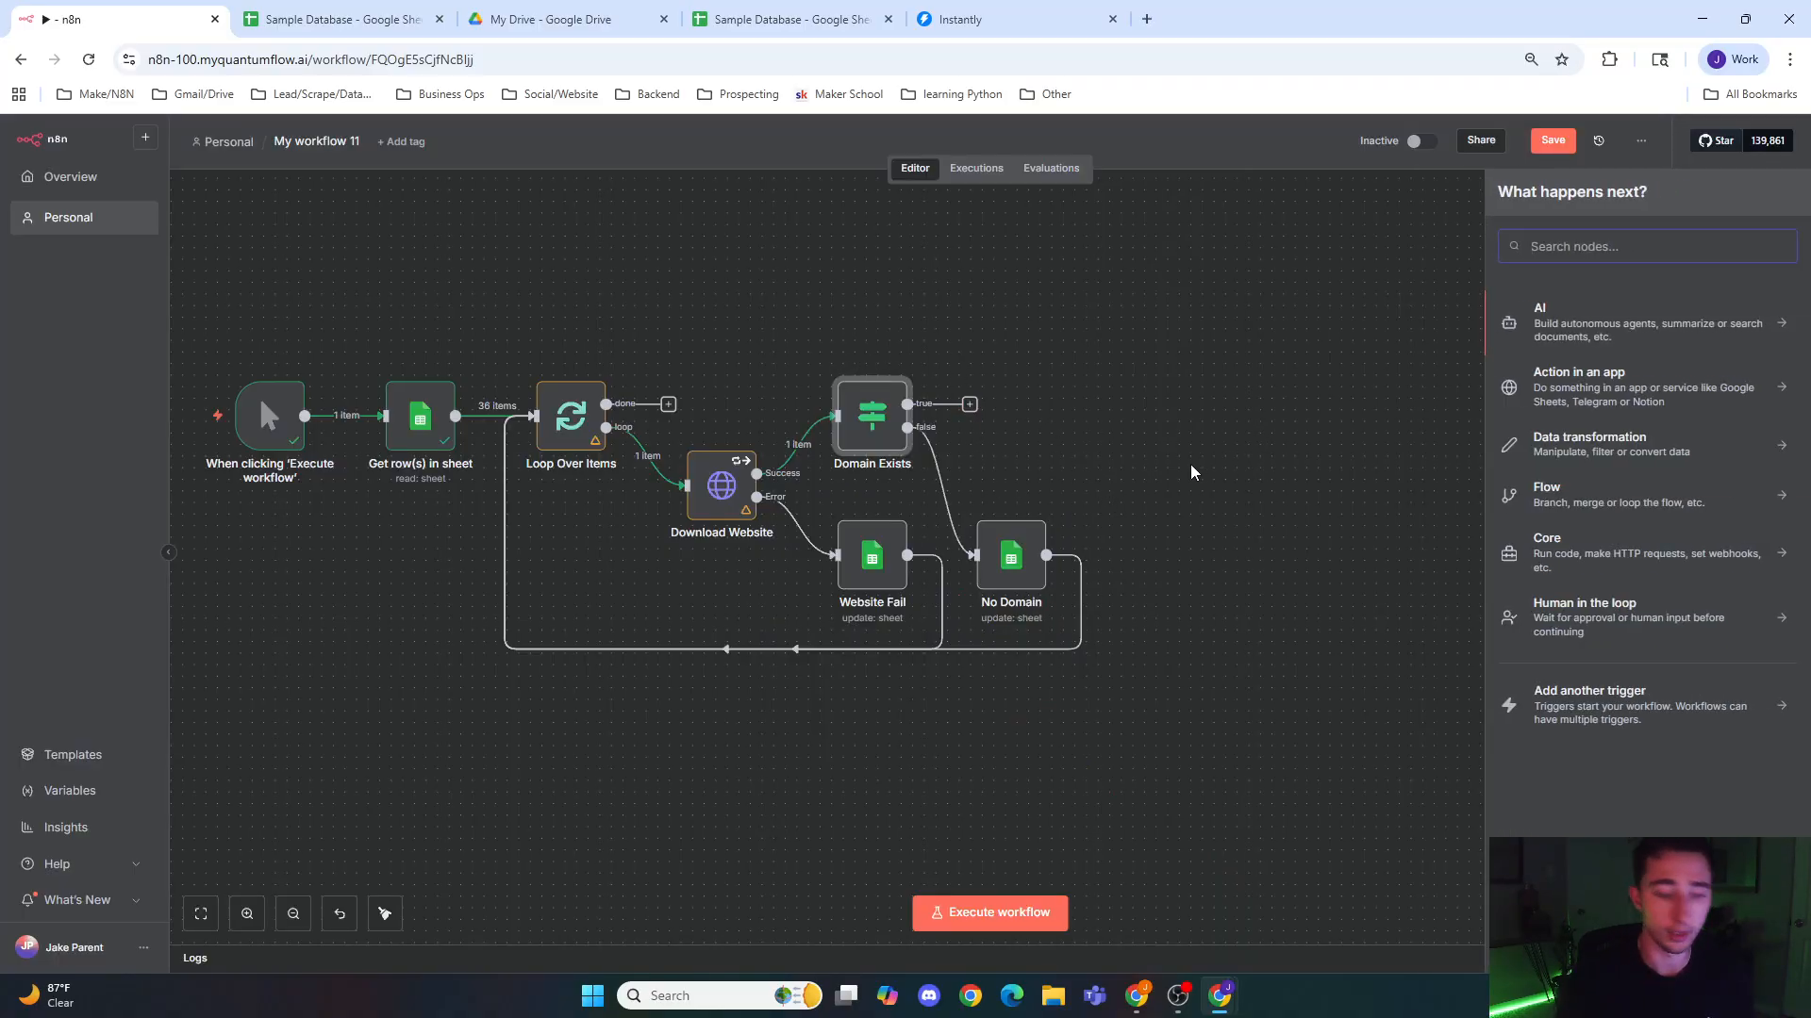
{"action": "type", "text": "html"}
{"action": "key", "text": "Return"}
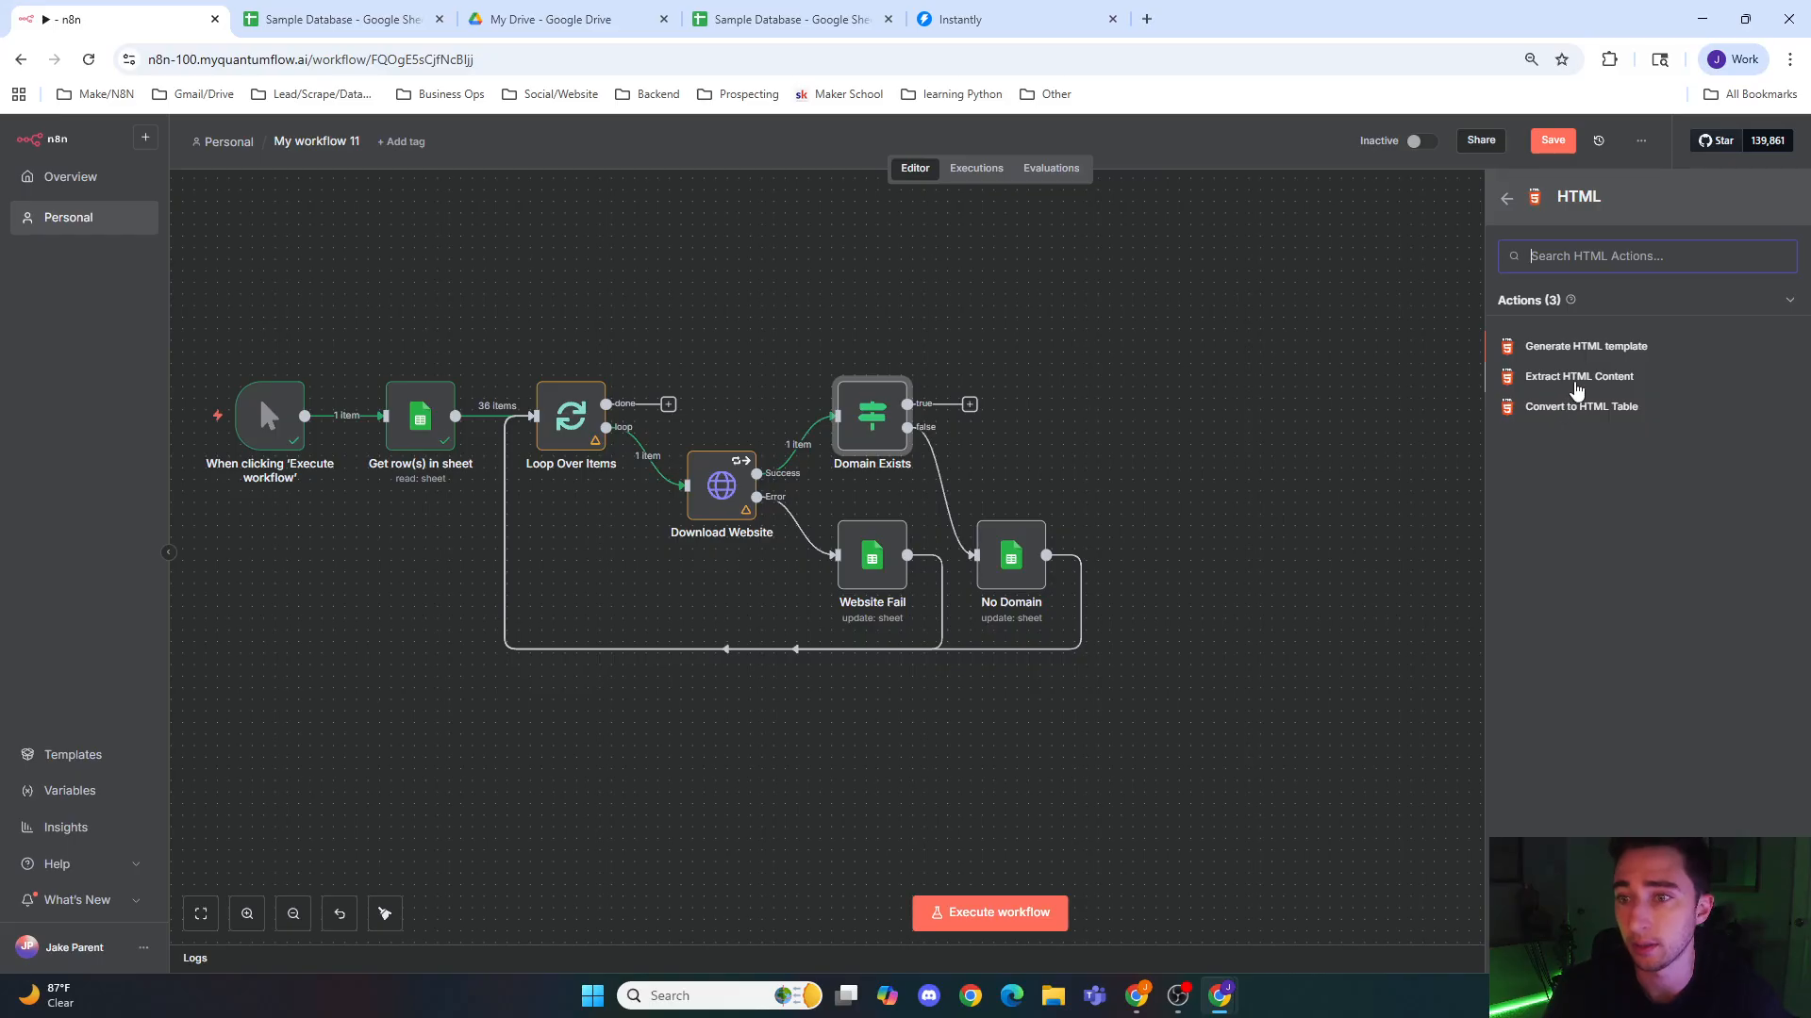
{"action": "left_click", "coordinate": [1571, 381]}
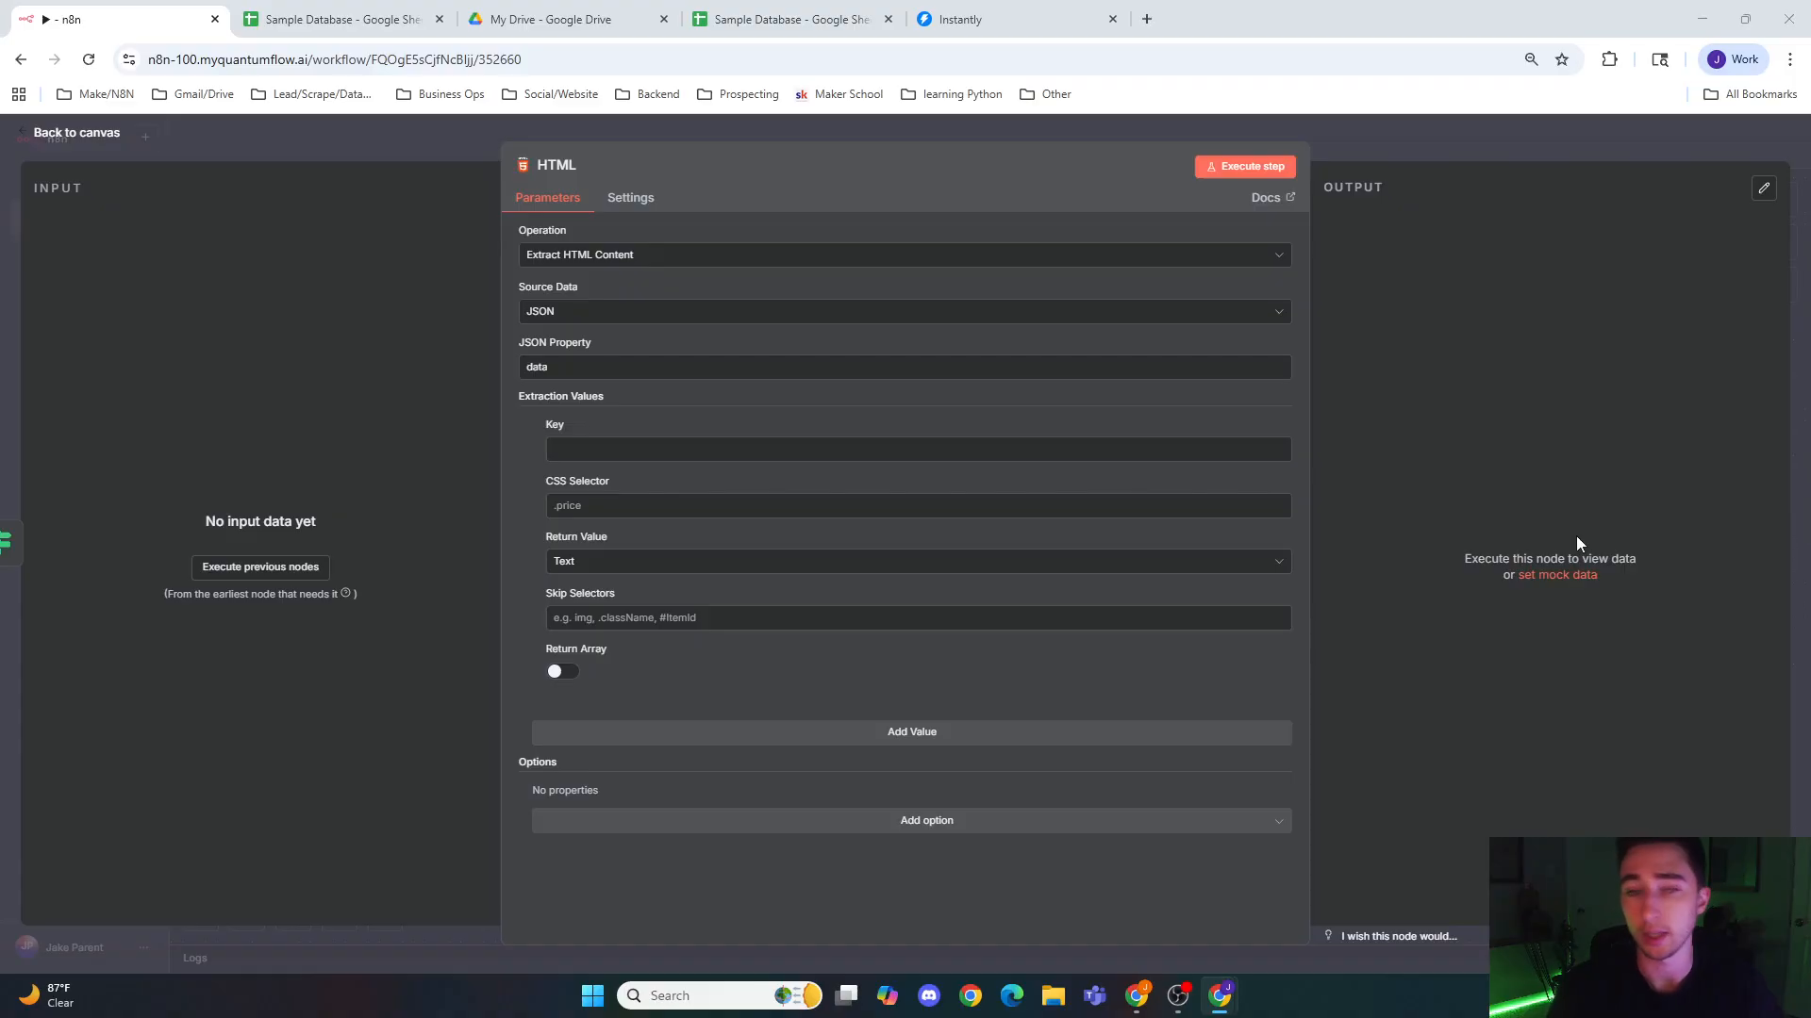
Step: Configure the HTML extraction with key links, CSS selector a, return value Attribute href, and Return Array enabled
{"action": "left_click", "coordinate": [706, 450]}
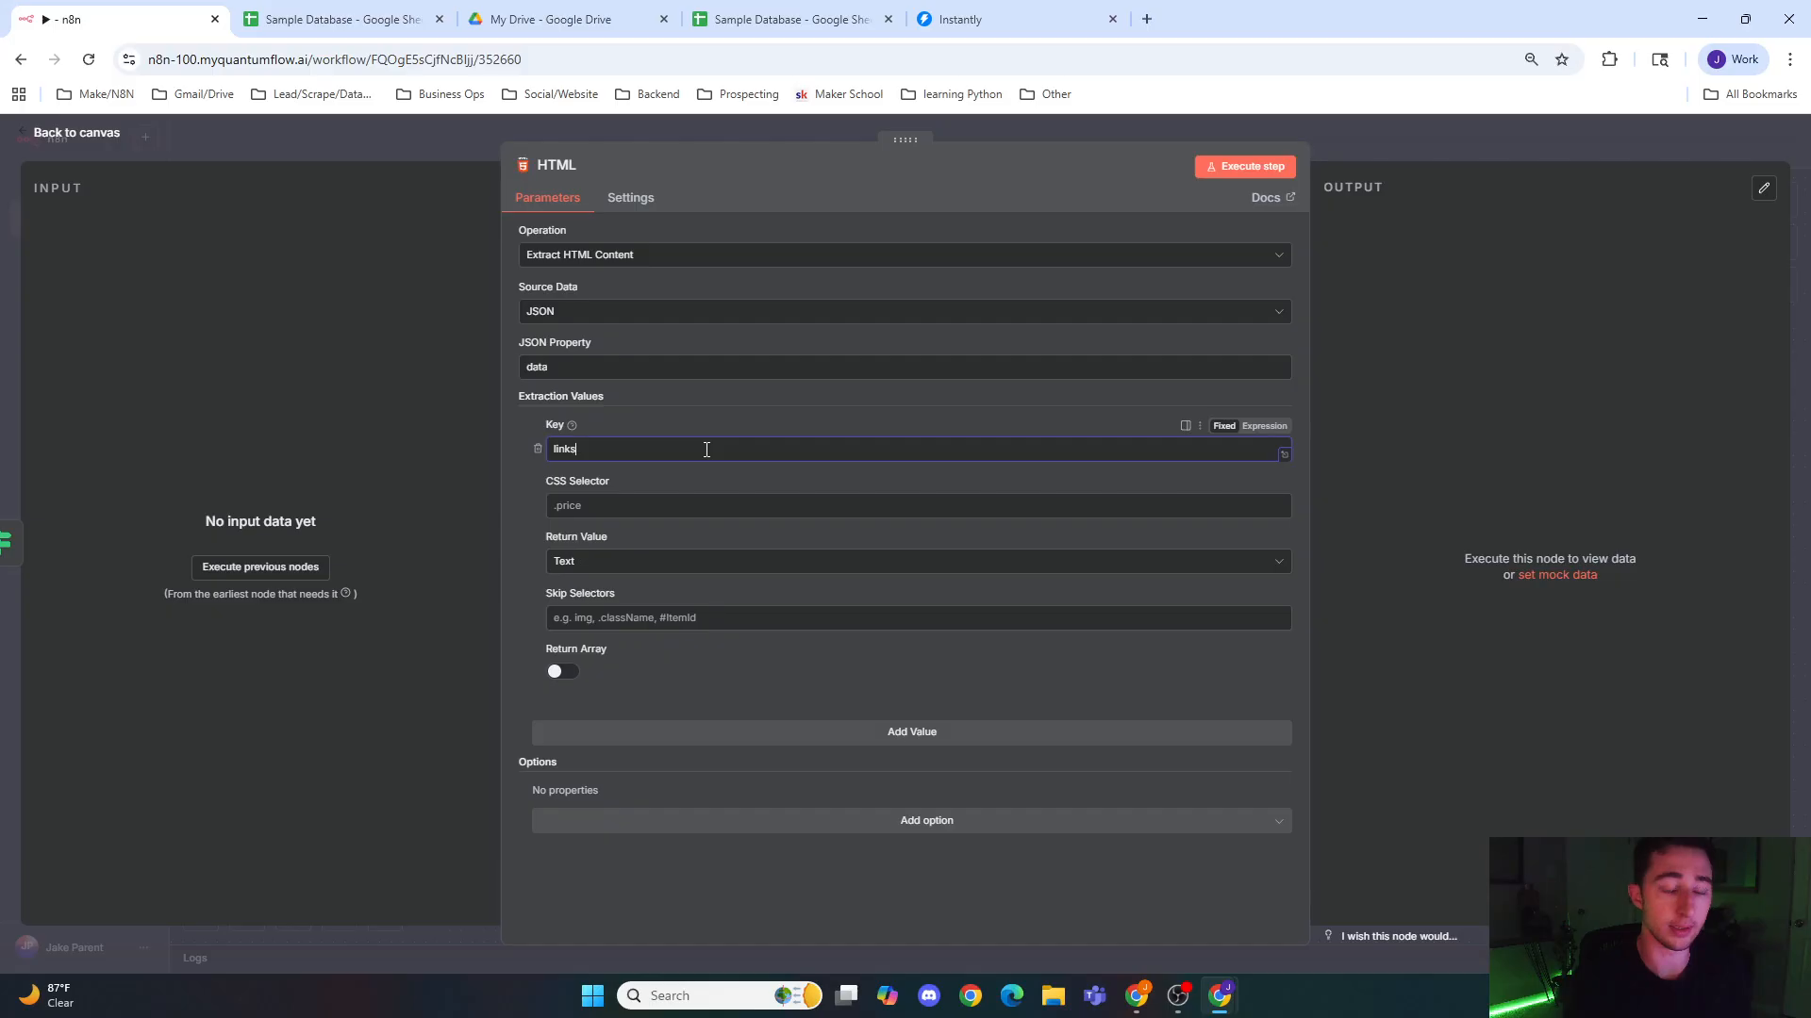
{"action": "left_click", "coordinate": [598, 511]}
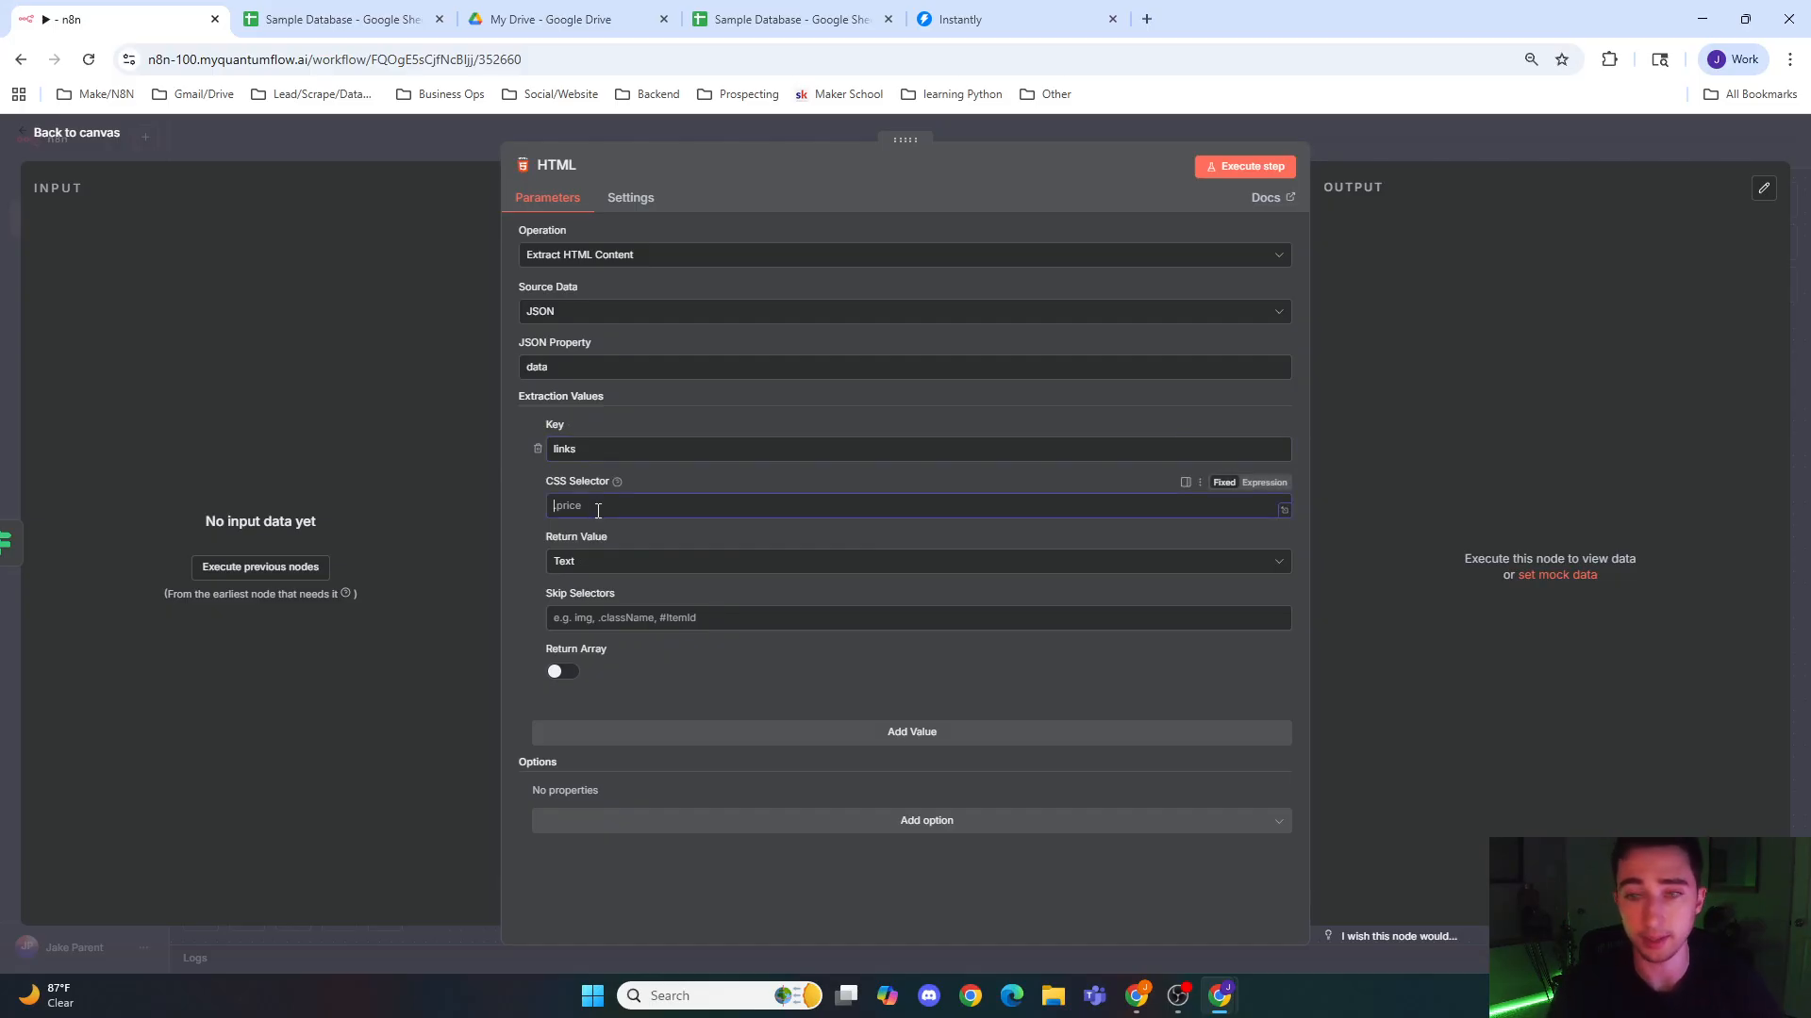
{"action": "type", "text": "a"}
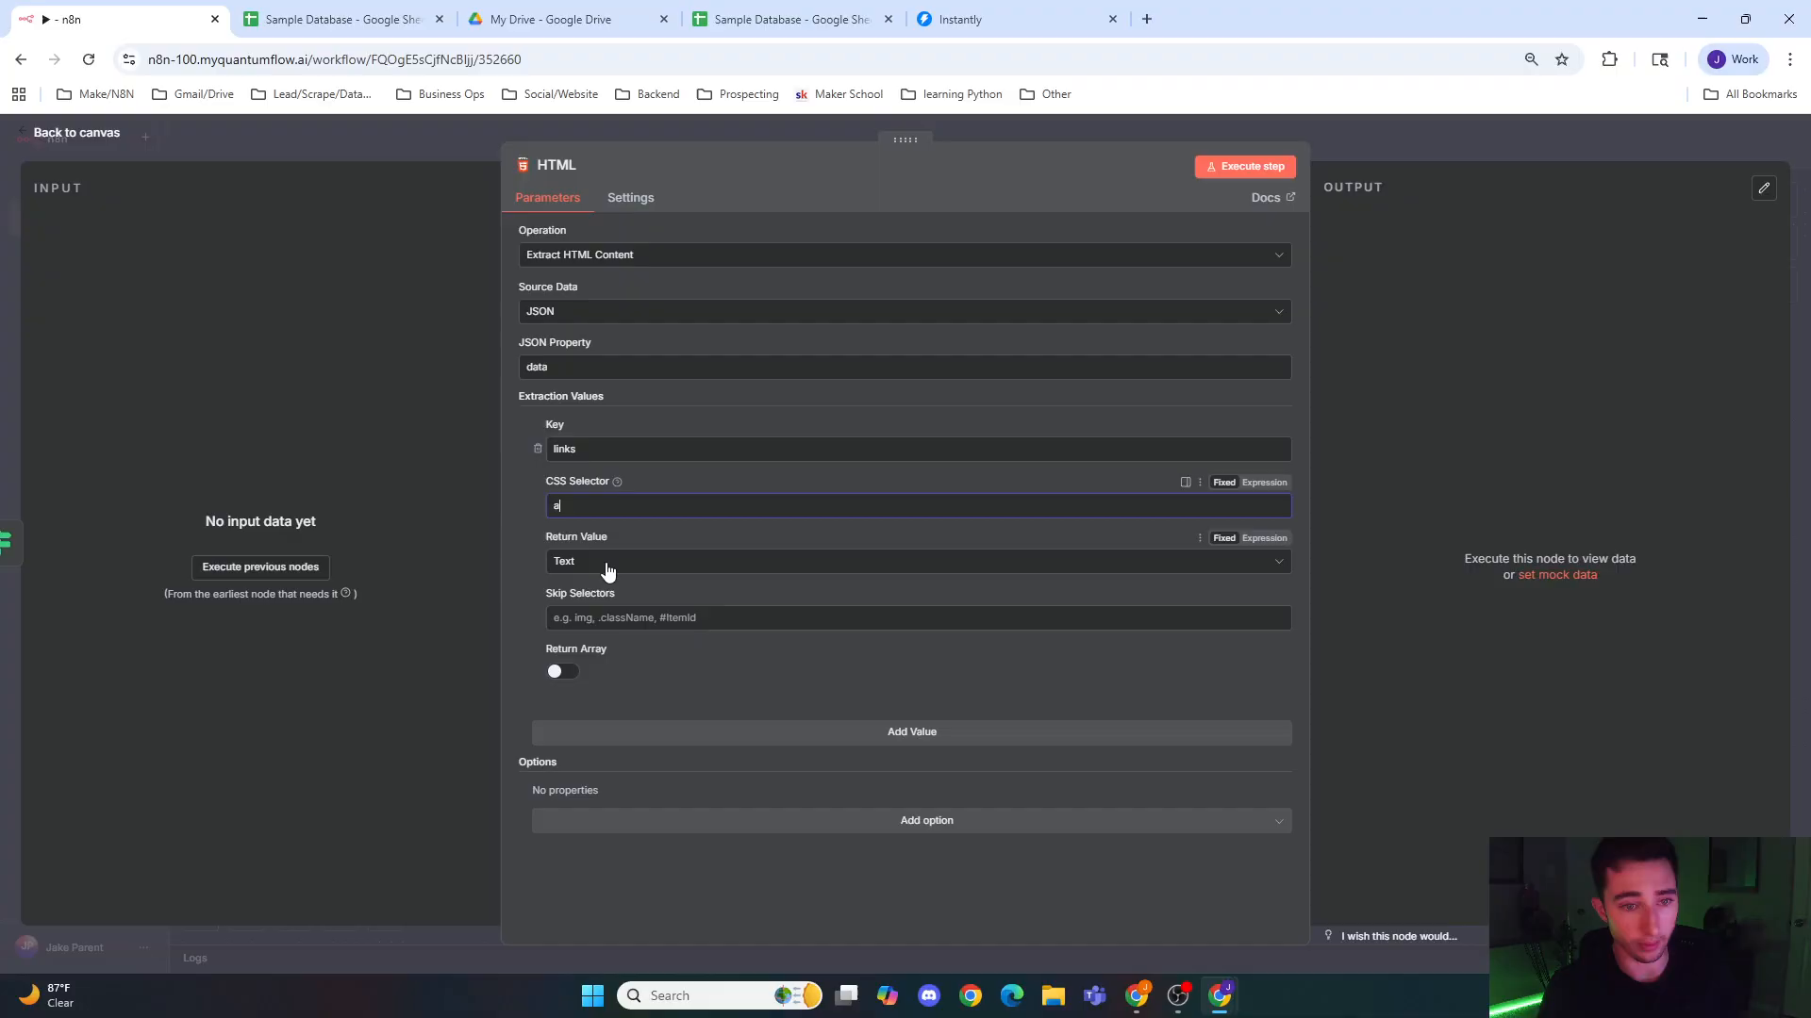
{"action": "left_click", "coordinate": [608, 566]}
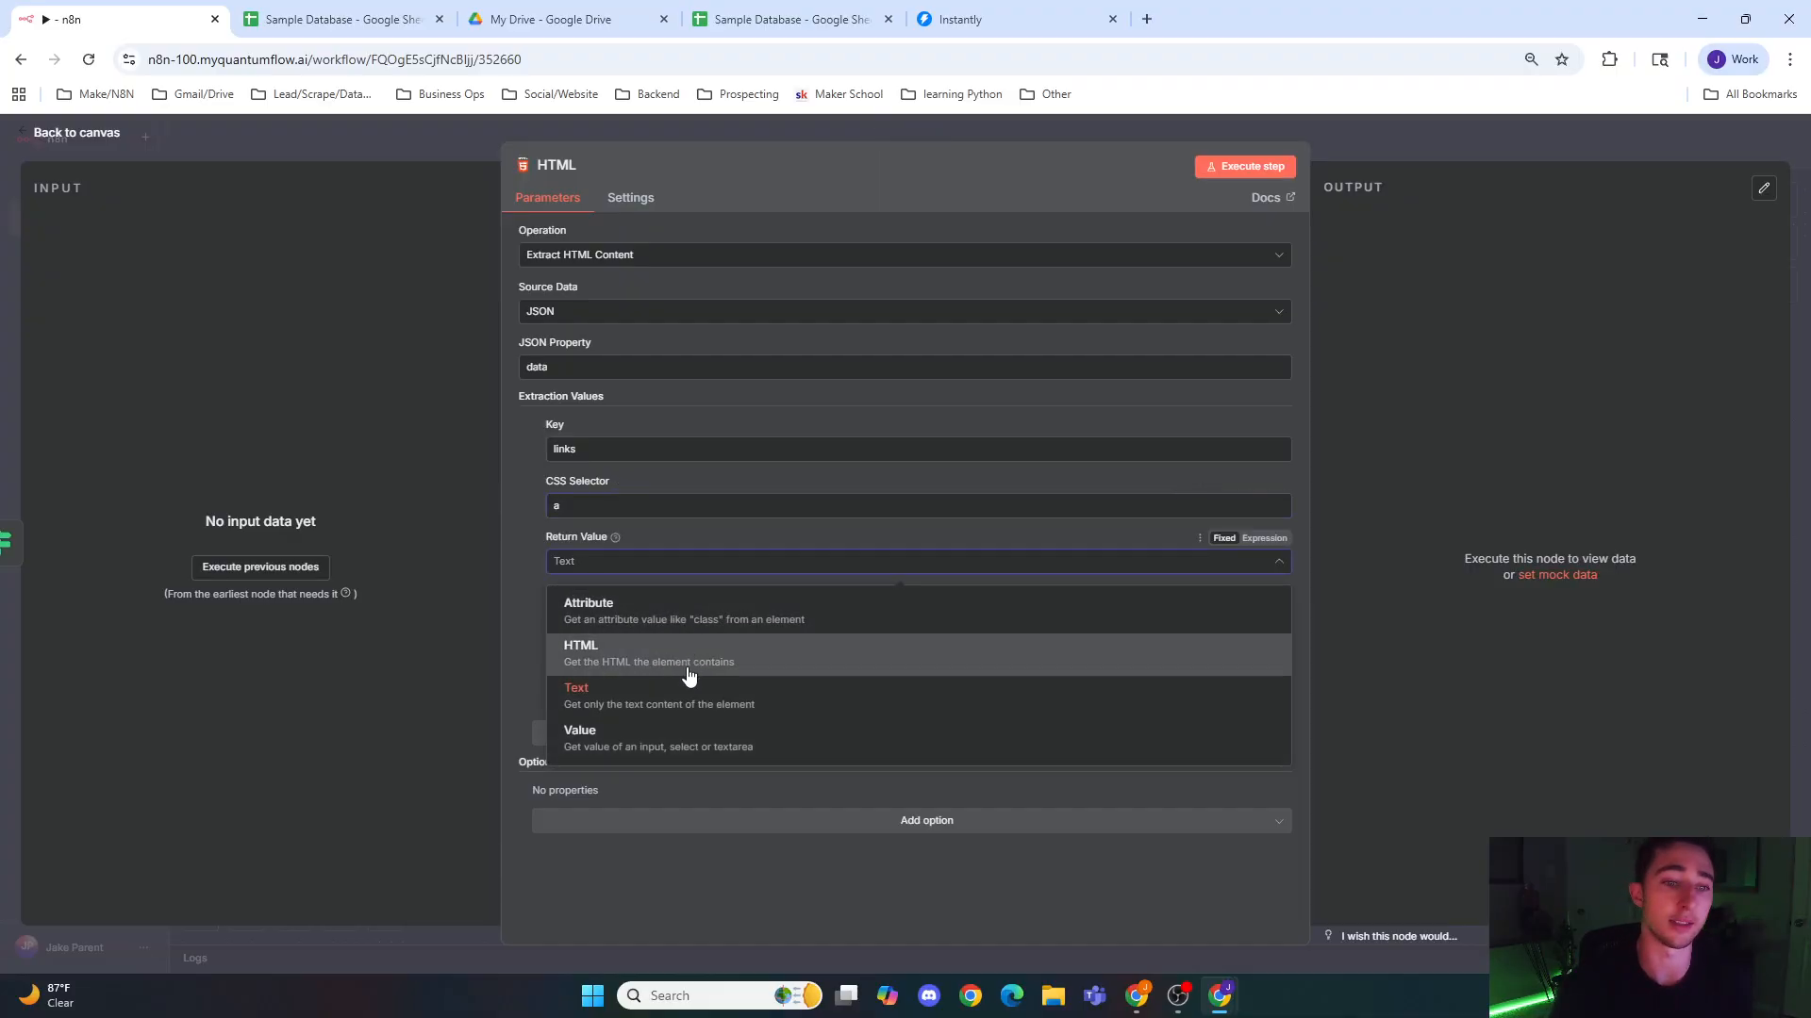
{"action": "left_click", "coordinate": [699, 611]}
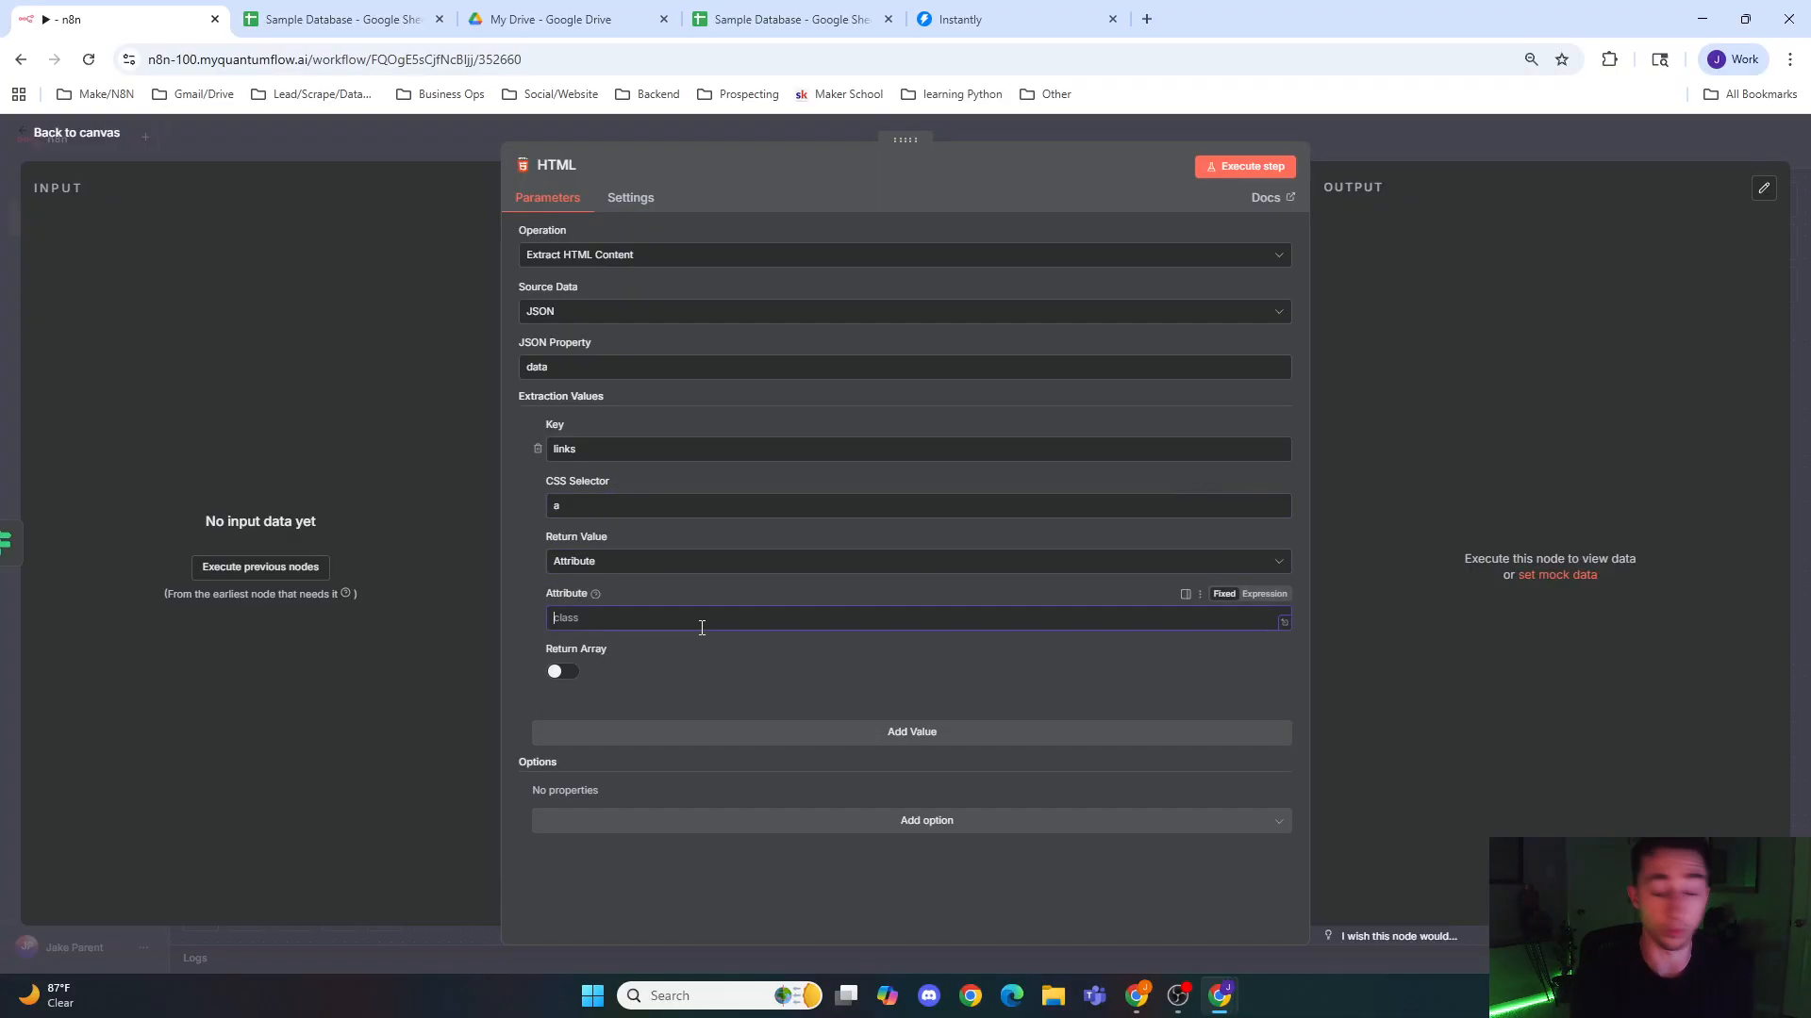
{"action": "left_click", "coordinate": [563, 671]}
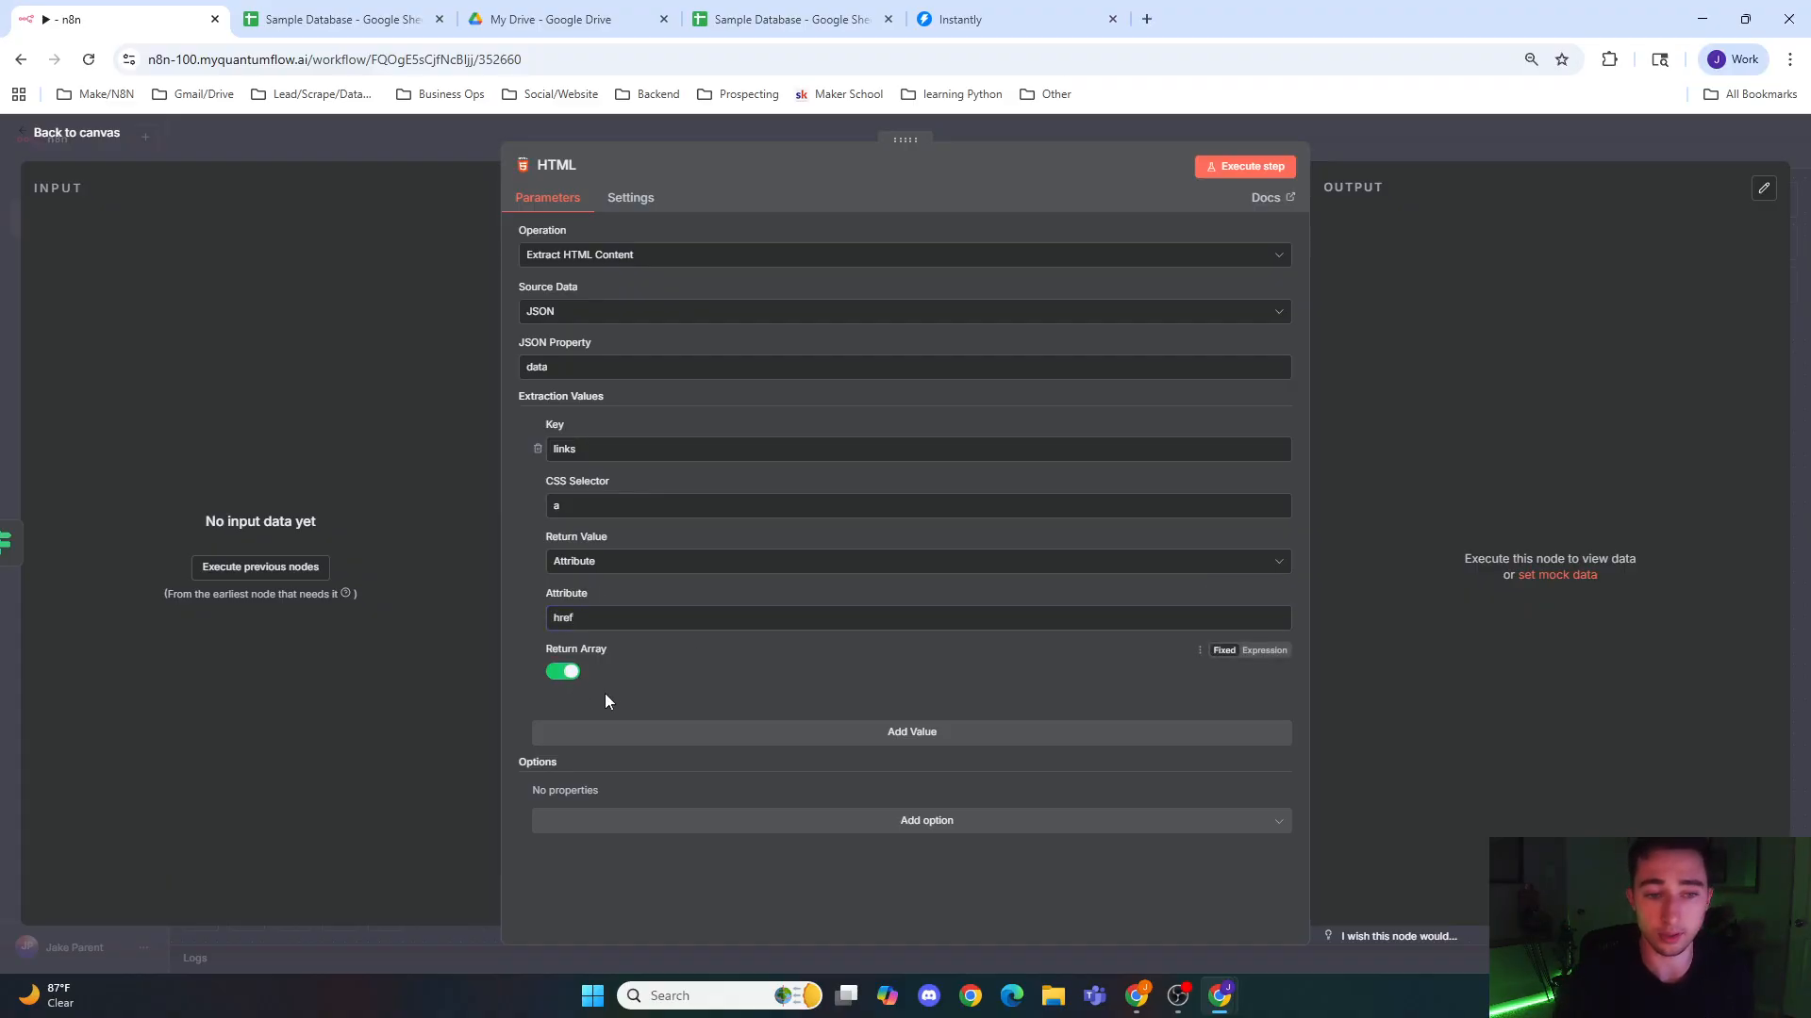
Step: Add the Trim Values and Clean Up Text options to the HTML node and return to the canvas
{"action": "left_click", "coordinate": [649, 820]}
{"action": "left_click", "coordinate": [656, 865]}
{"action": "left_click", "coordinate": [651, 850]}
{"action": "left_click", "coordinate": [679, 891]}
{"action": "left_click", "coordinate": [691, 562]}
{"action": "left_click", "coordinate": [665, 505]}
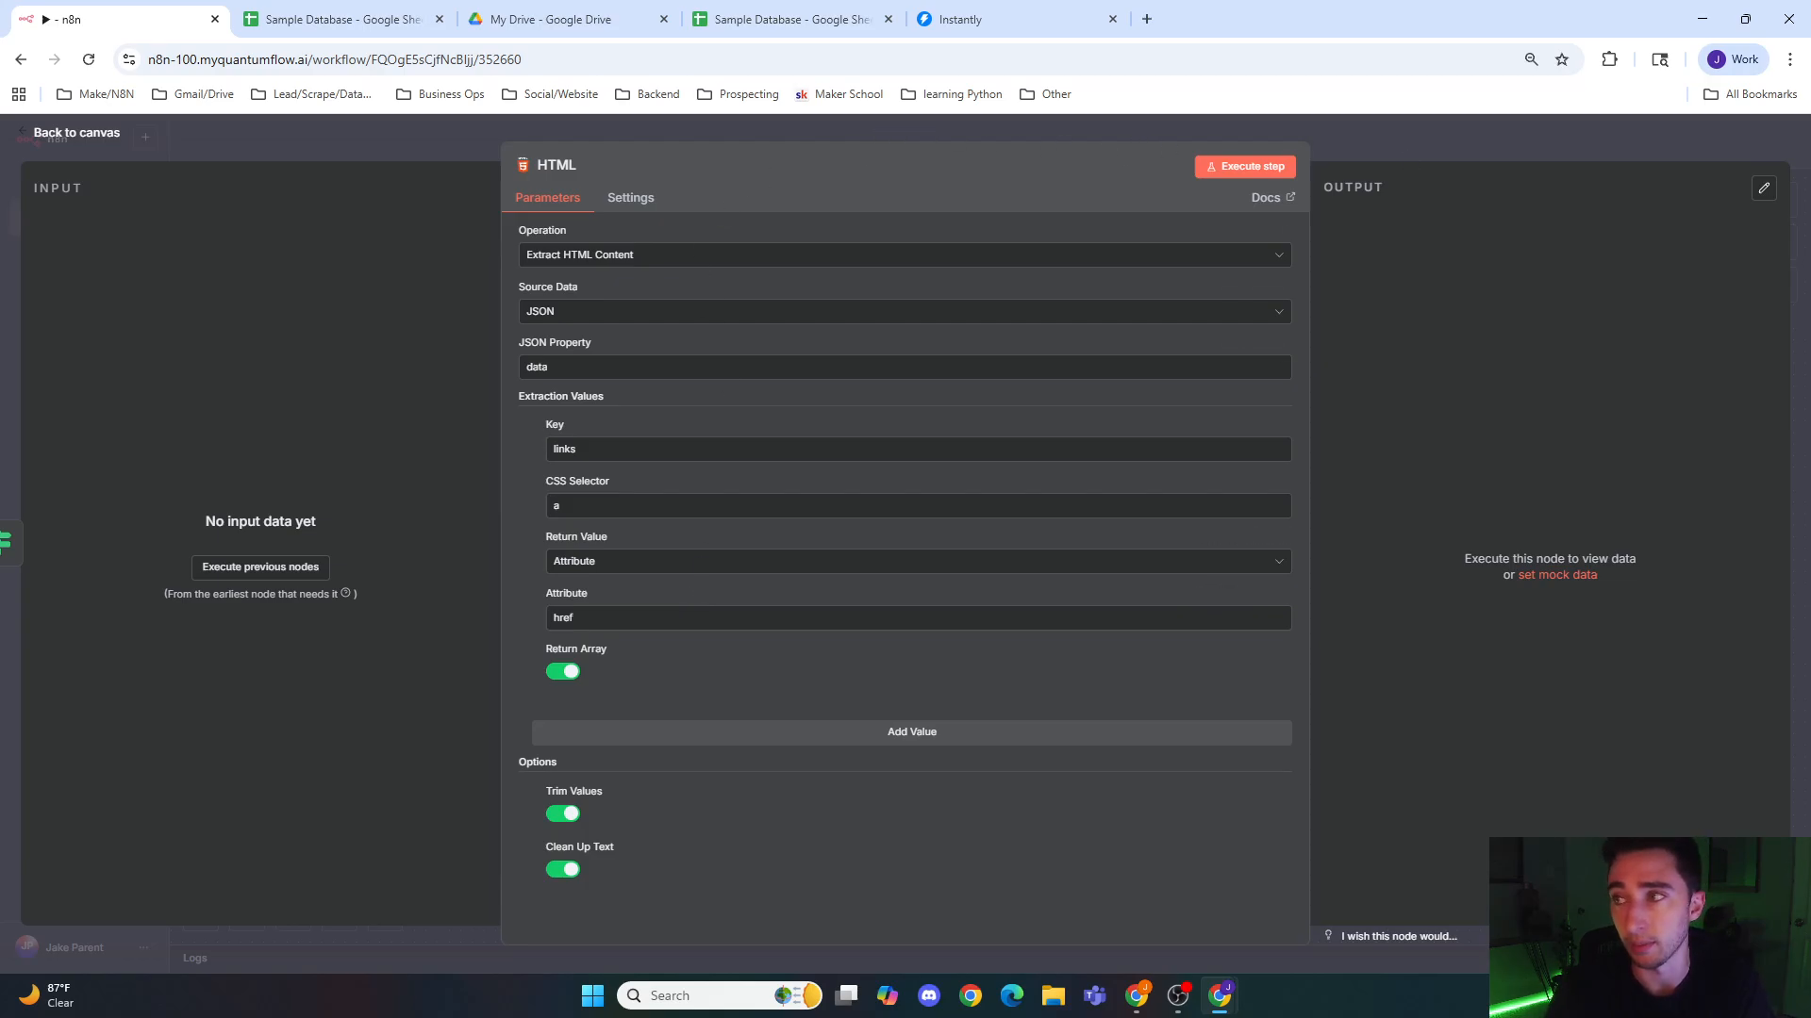
{"action": "left_click", "coordinate": [1416, 143]}
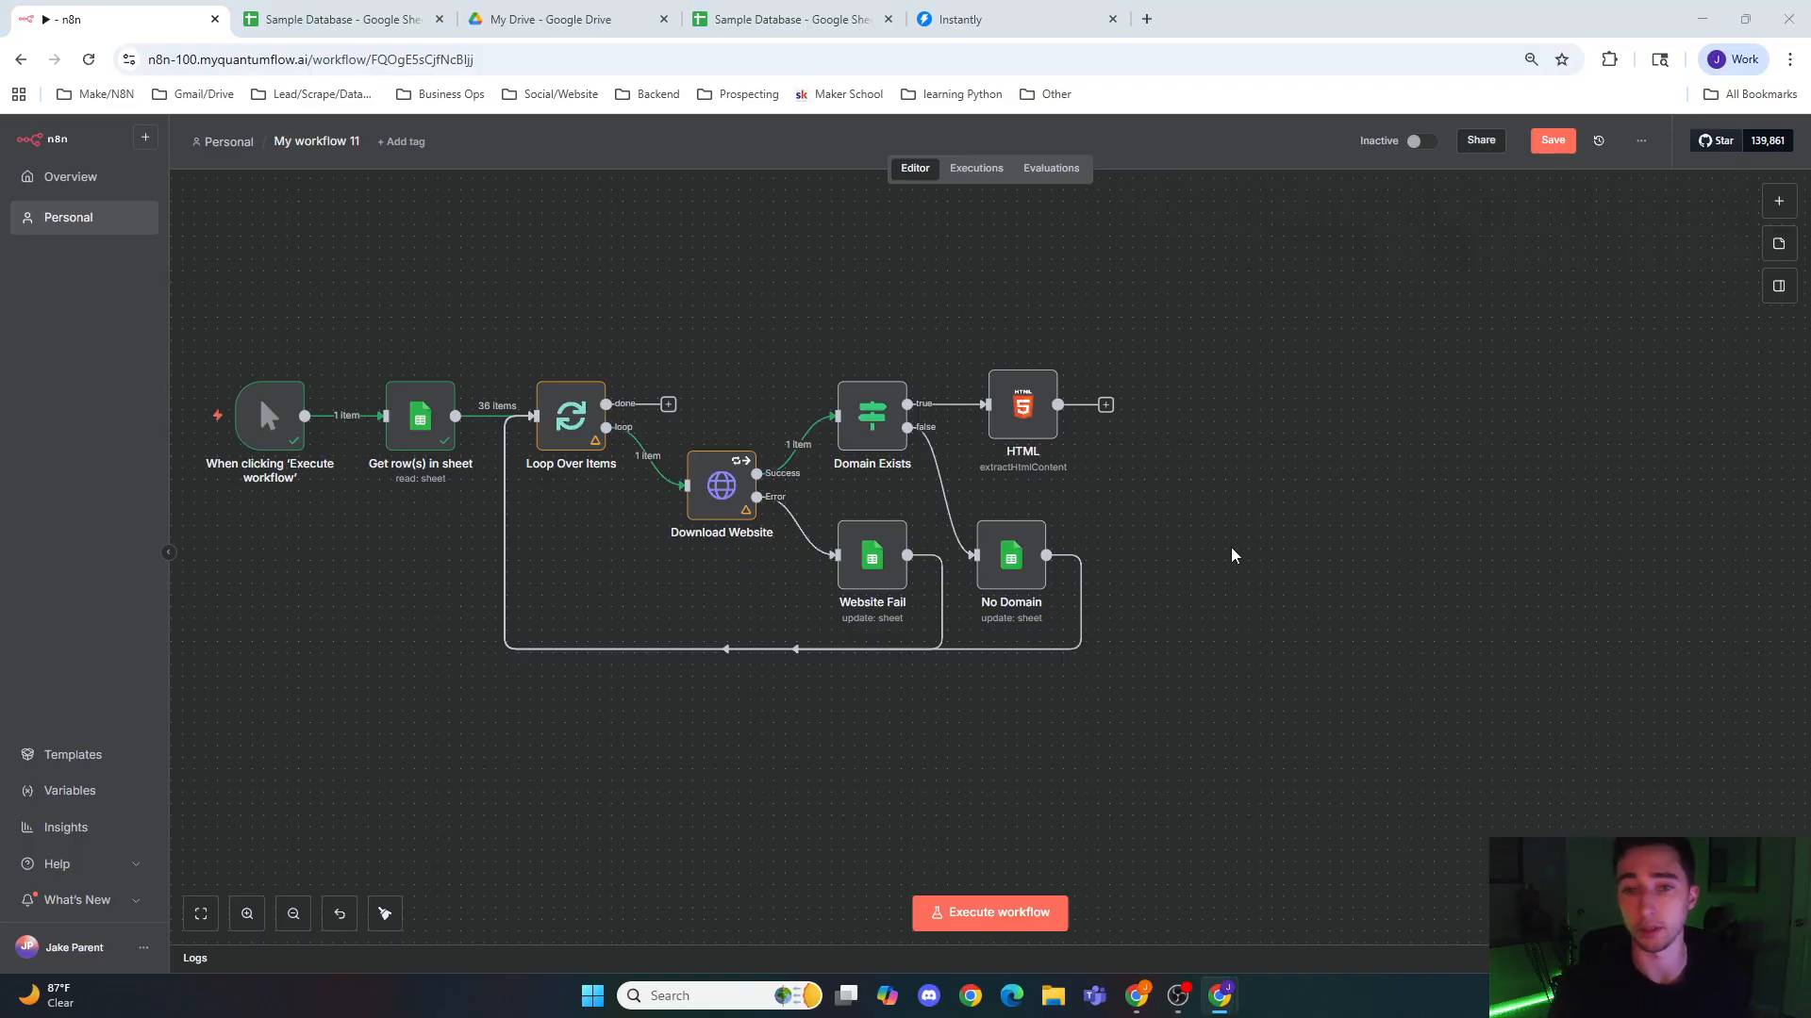
Step: Execute the Domain Exists node with its previous nodes and go back to the canvas
{"action": "left_click_drag", "start_coordinate": [1294, 484], "coordinate": [851, 504]}
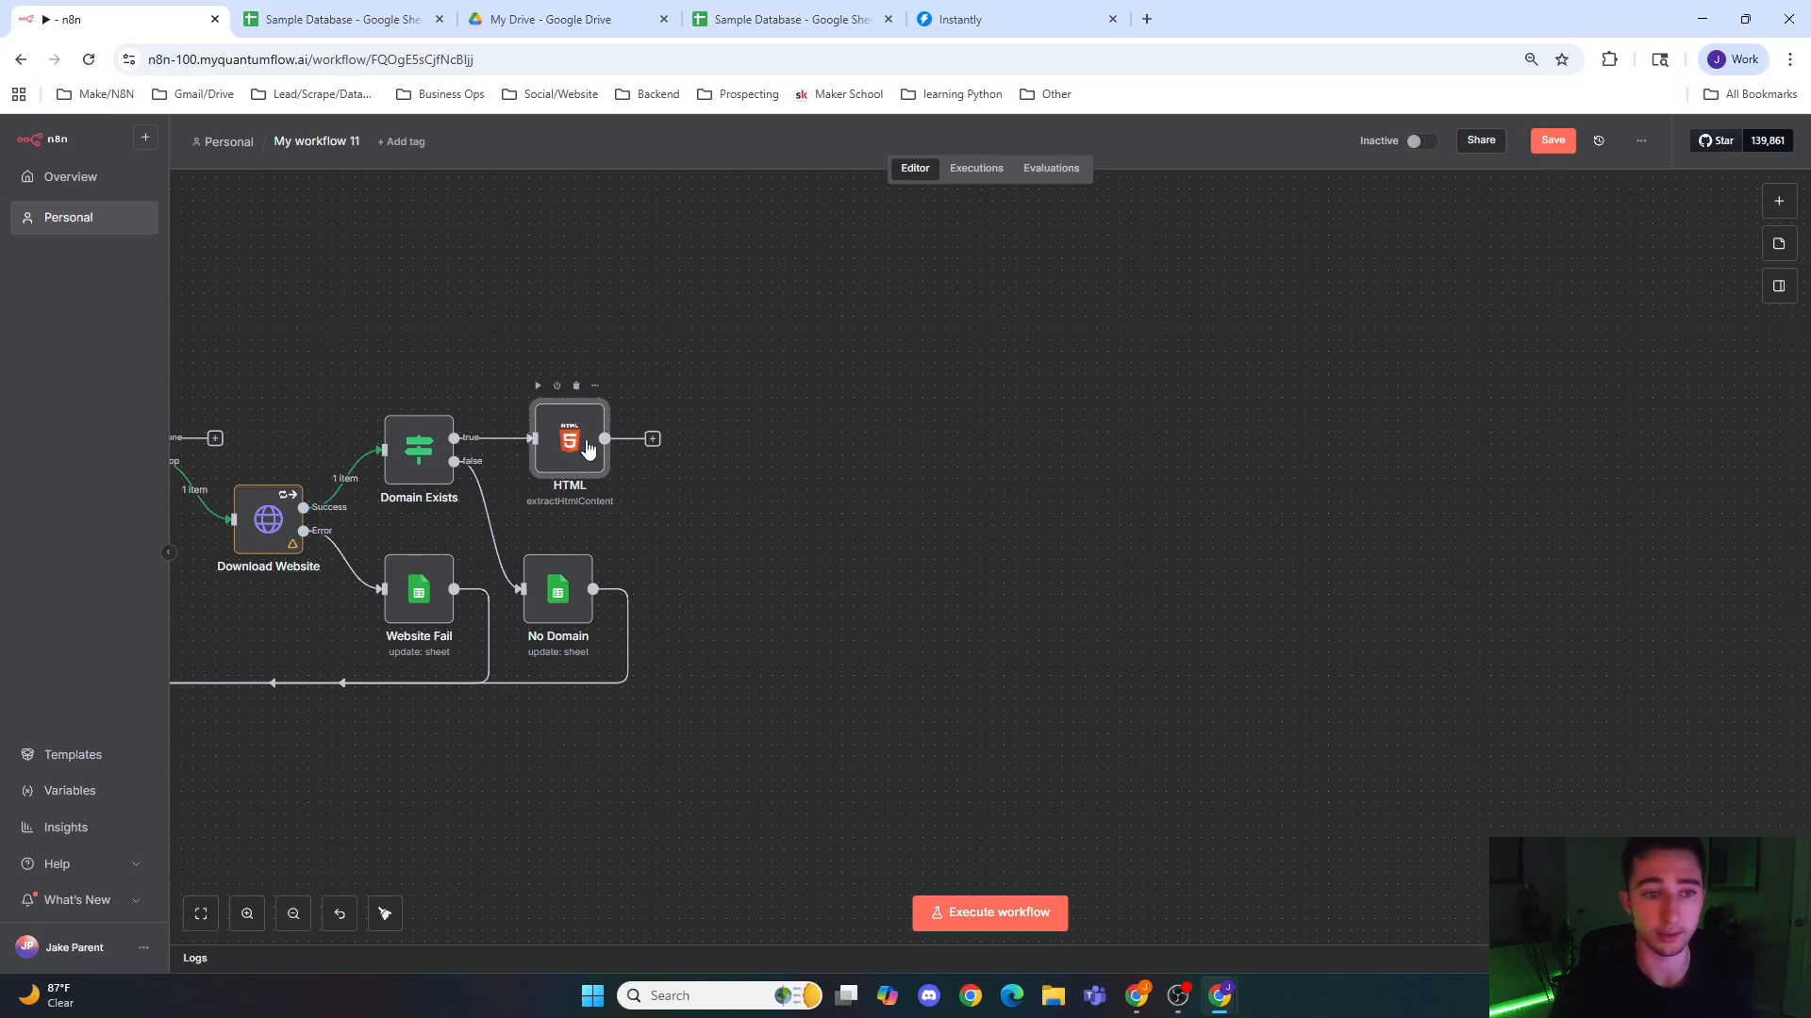
{"action": "double_click", "coordinate": [420, 451]}
{"action": "left_click", "coordinate": [1263, 168]}
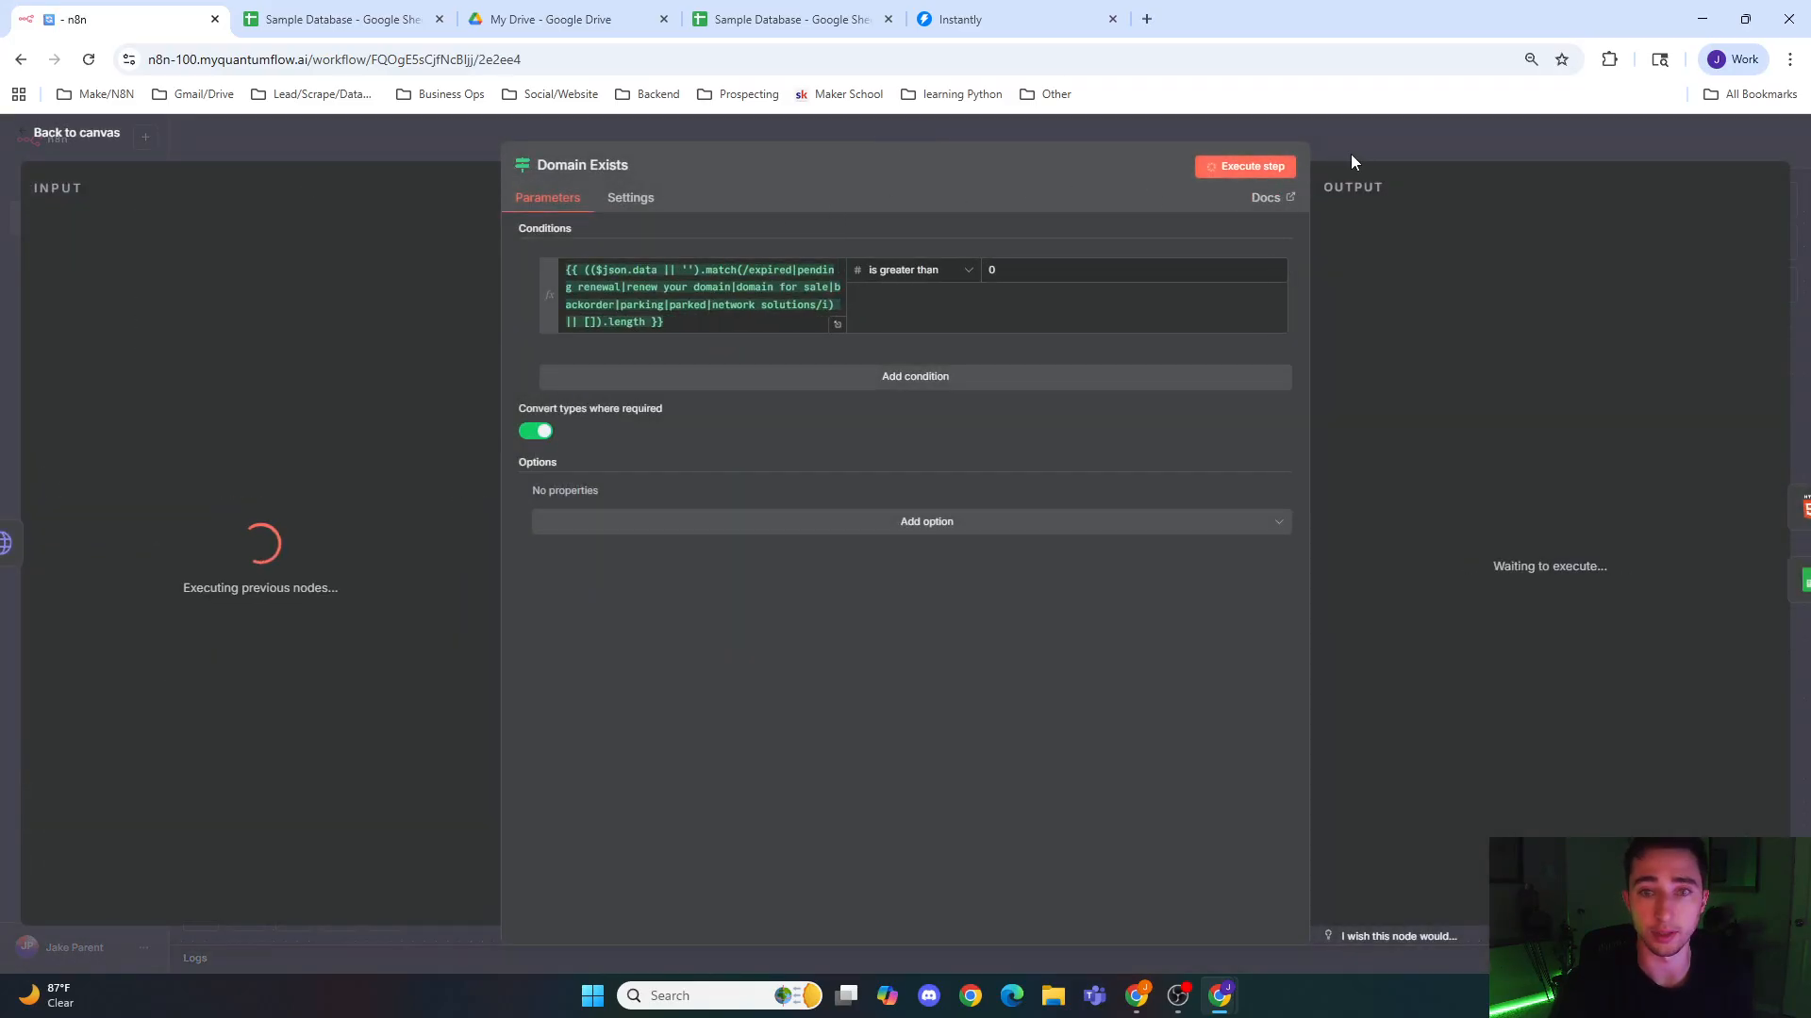
{"action": "left_click", "coordinate": [1400, 132]}
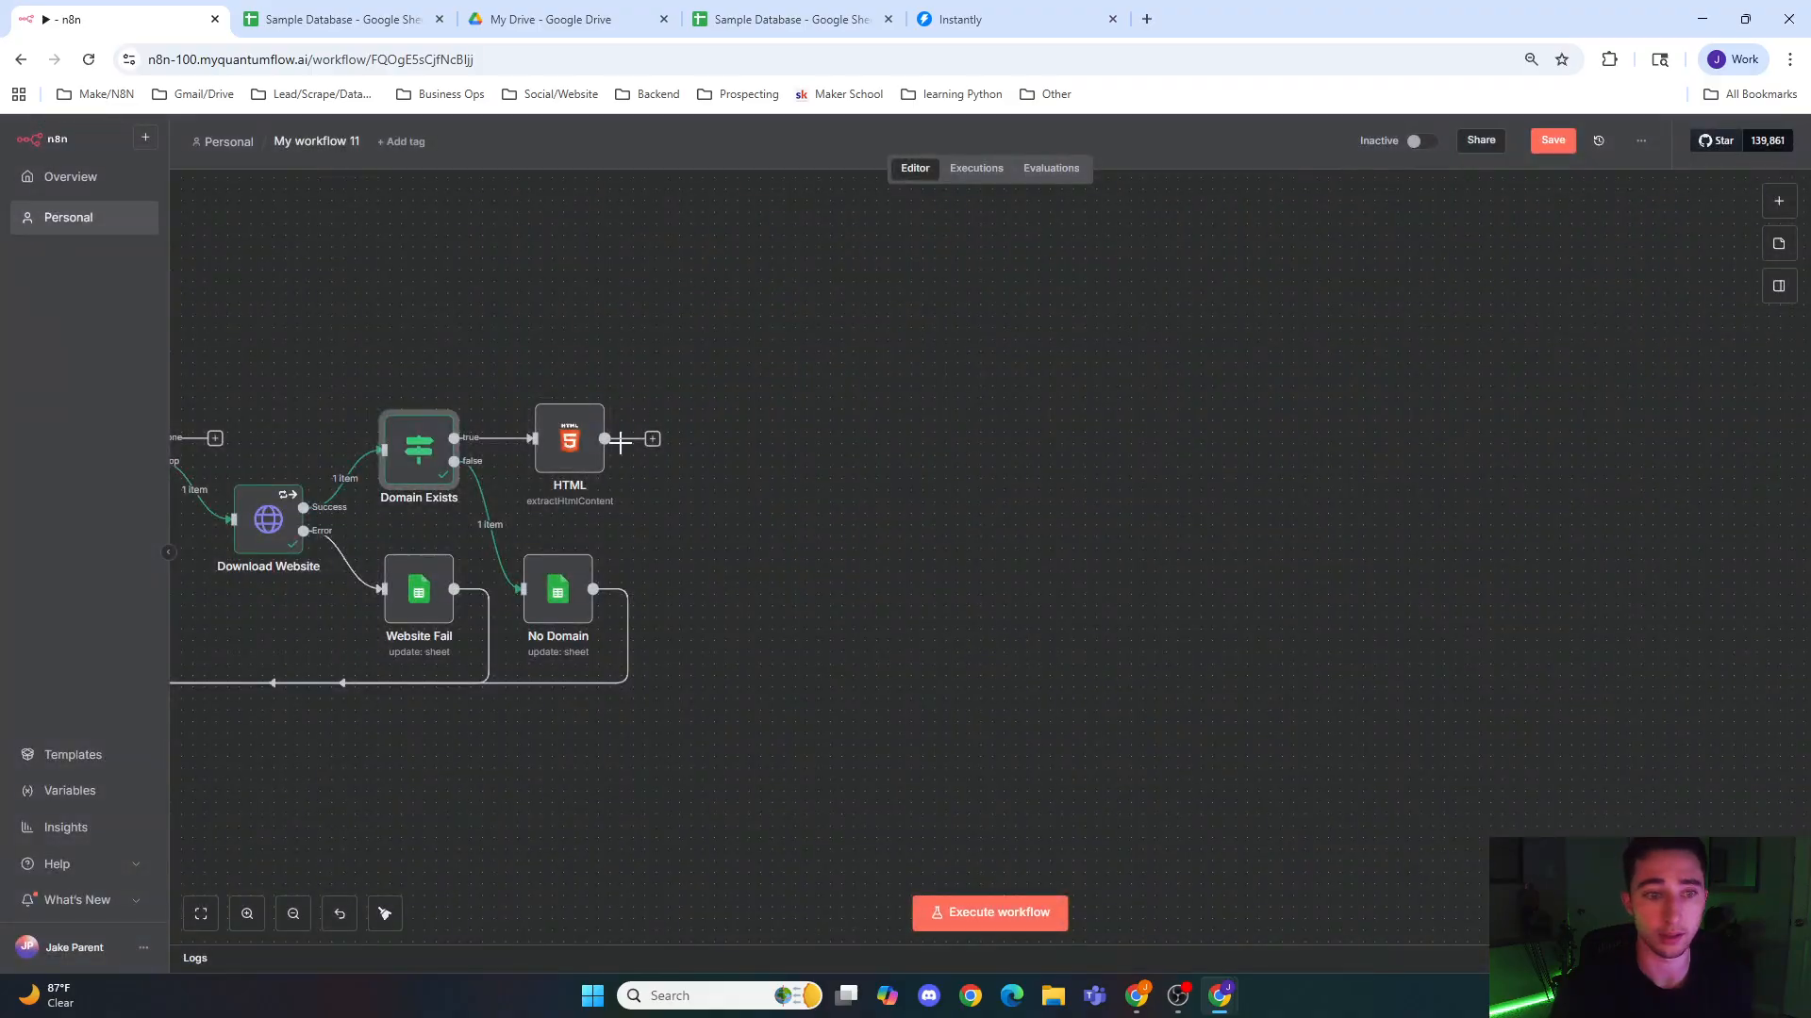
Step: Reopen Domain Exists and examine its output branches and the condition expression's result
{"action": "scroll", "coordinate": [708, 547], "scroll_direction": "left", "scroll_amount": 3}
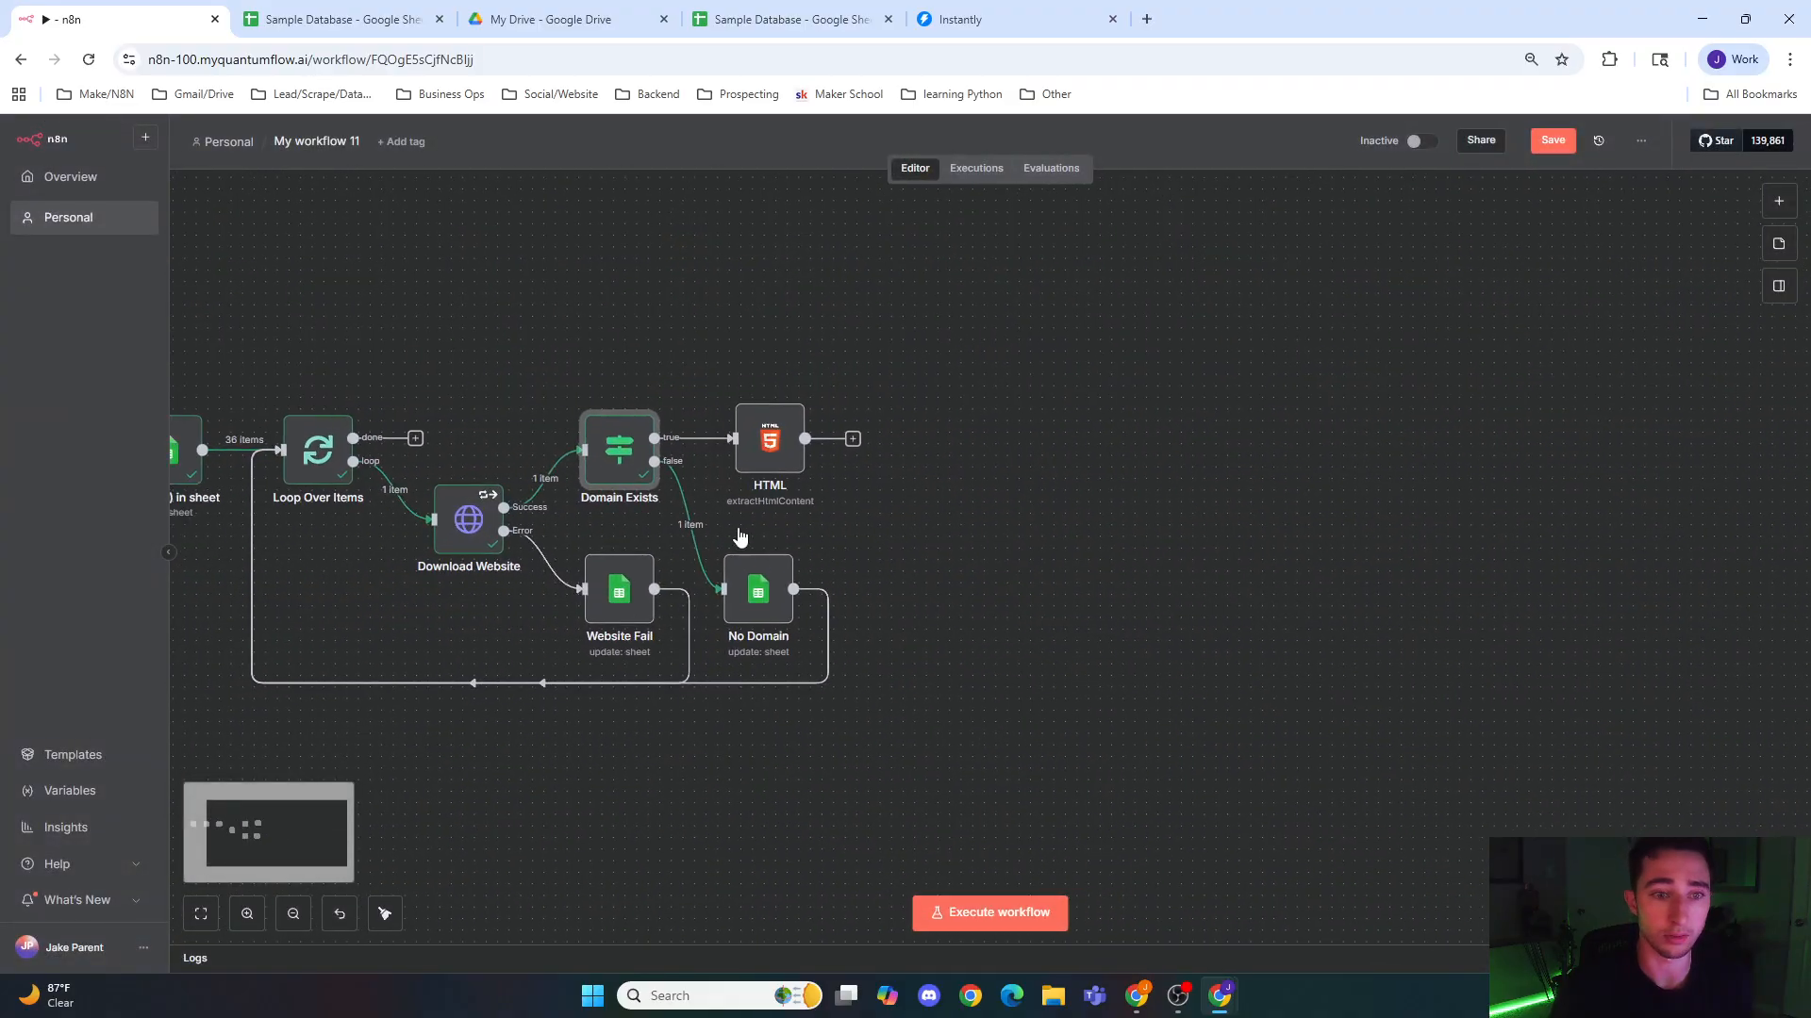
{"action": "double_click", "coordinate": [631, 464]}
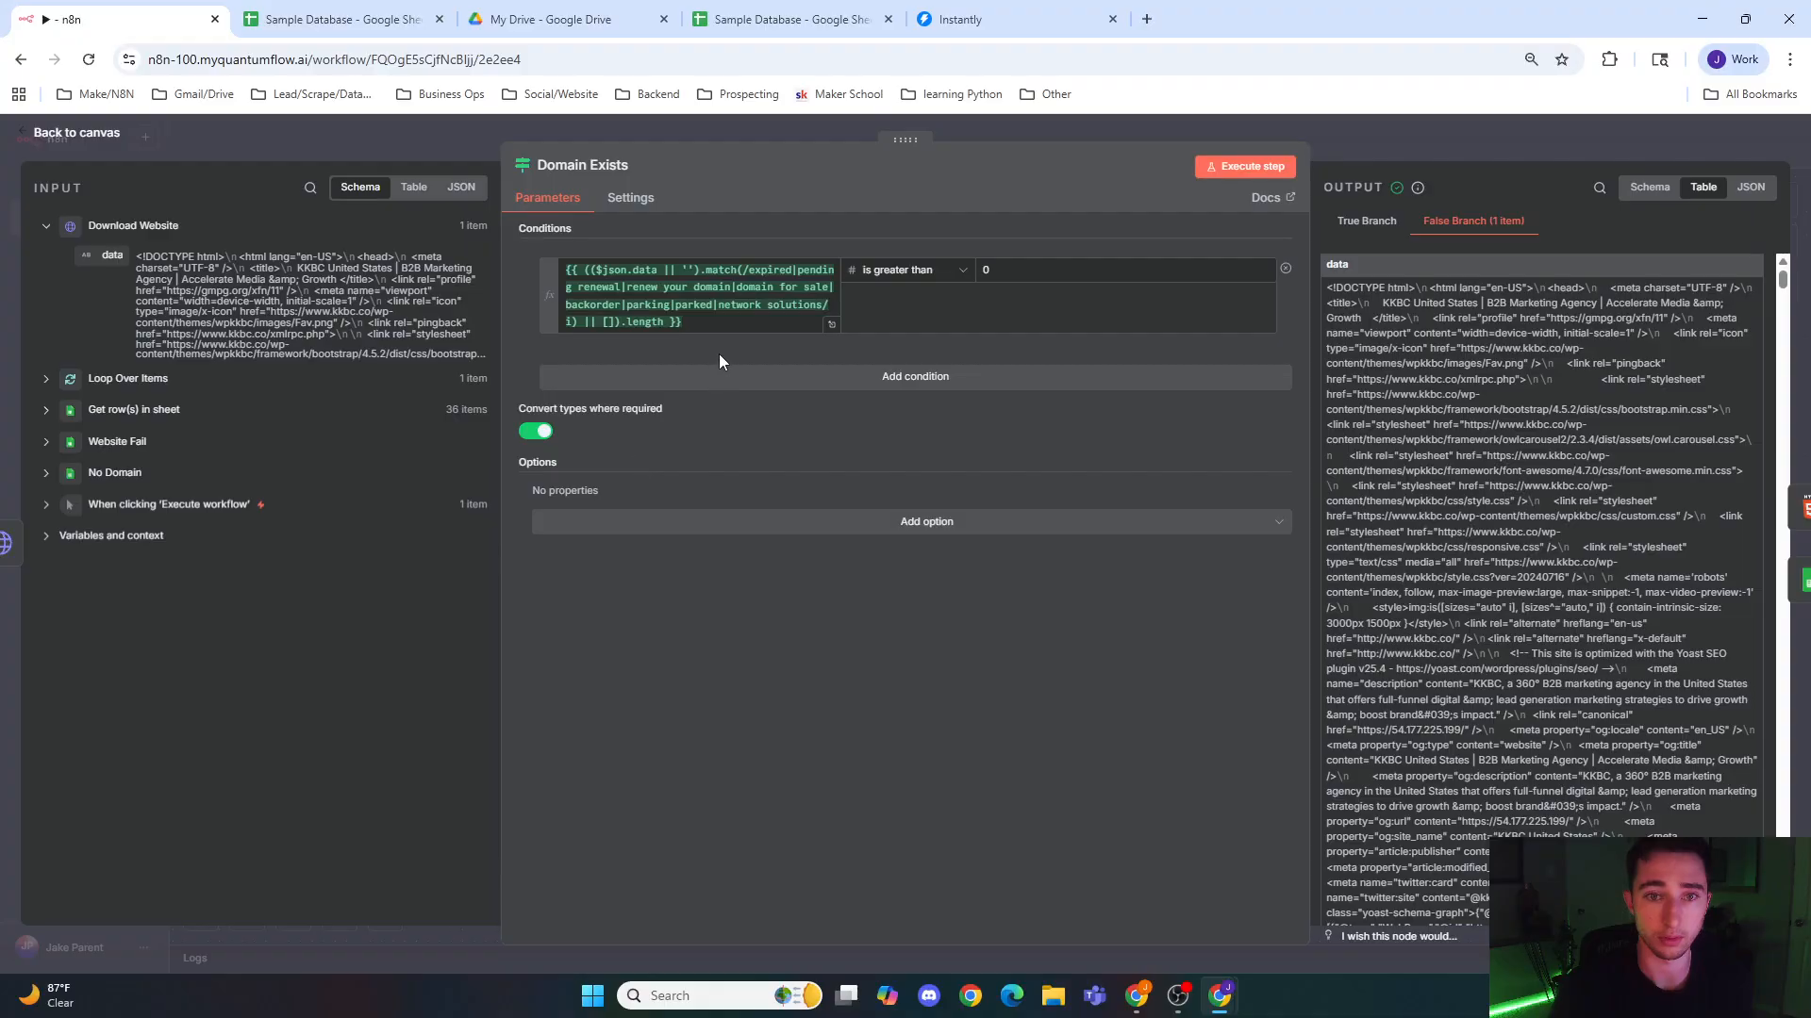
{"action": "left_click", "coordinate": [739, 330]}
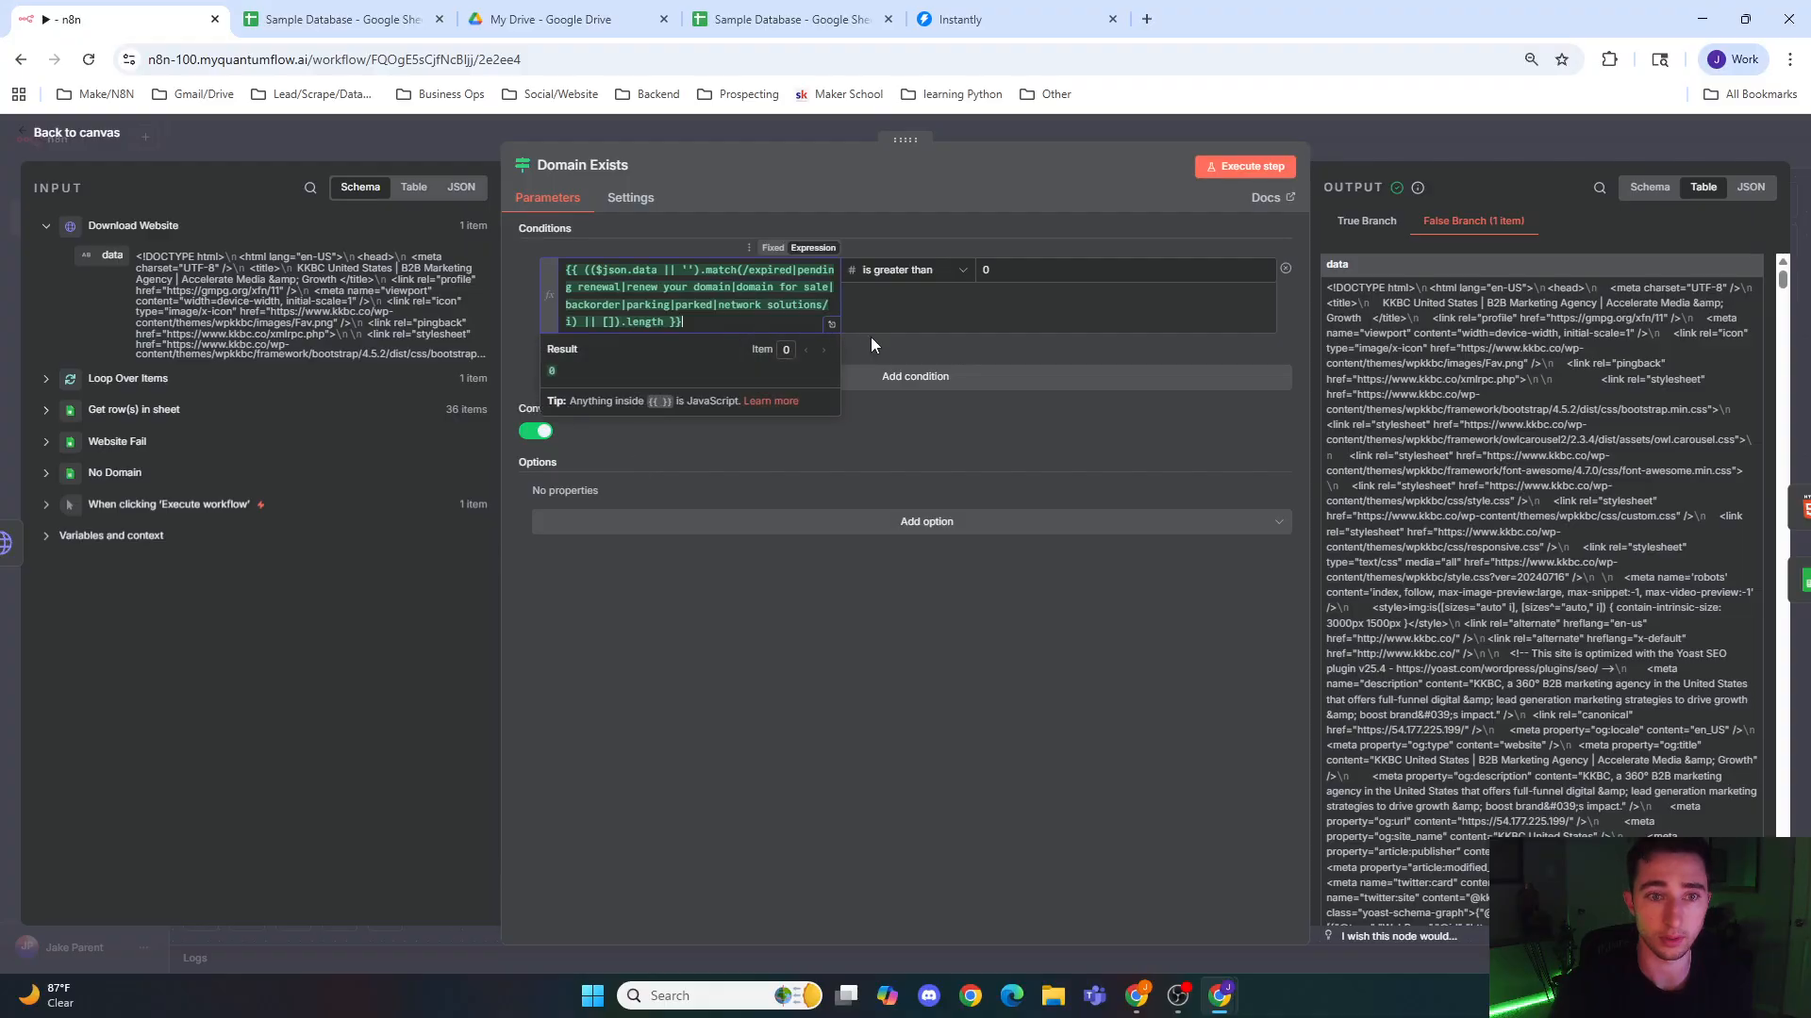
Step: Change the Domain Exists condition's comparison to the Number operator is equal to
{"action": "left_click", "coordinate": [945, 285]}
{"action": "left_click", "coordinate": [1015, 128]}
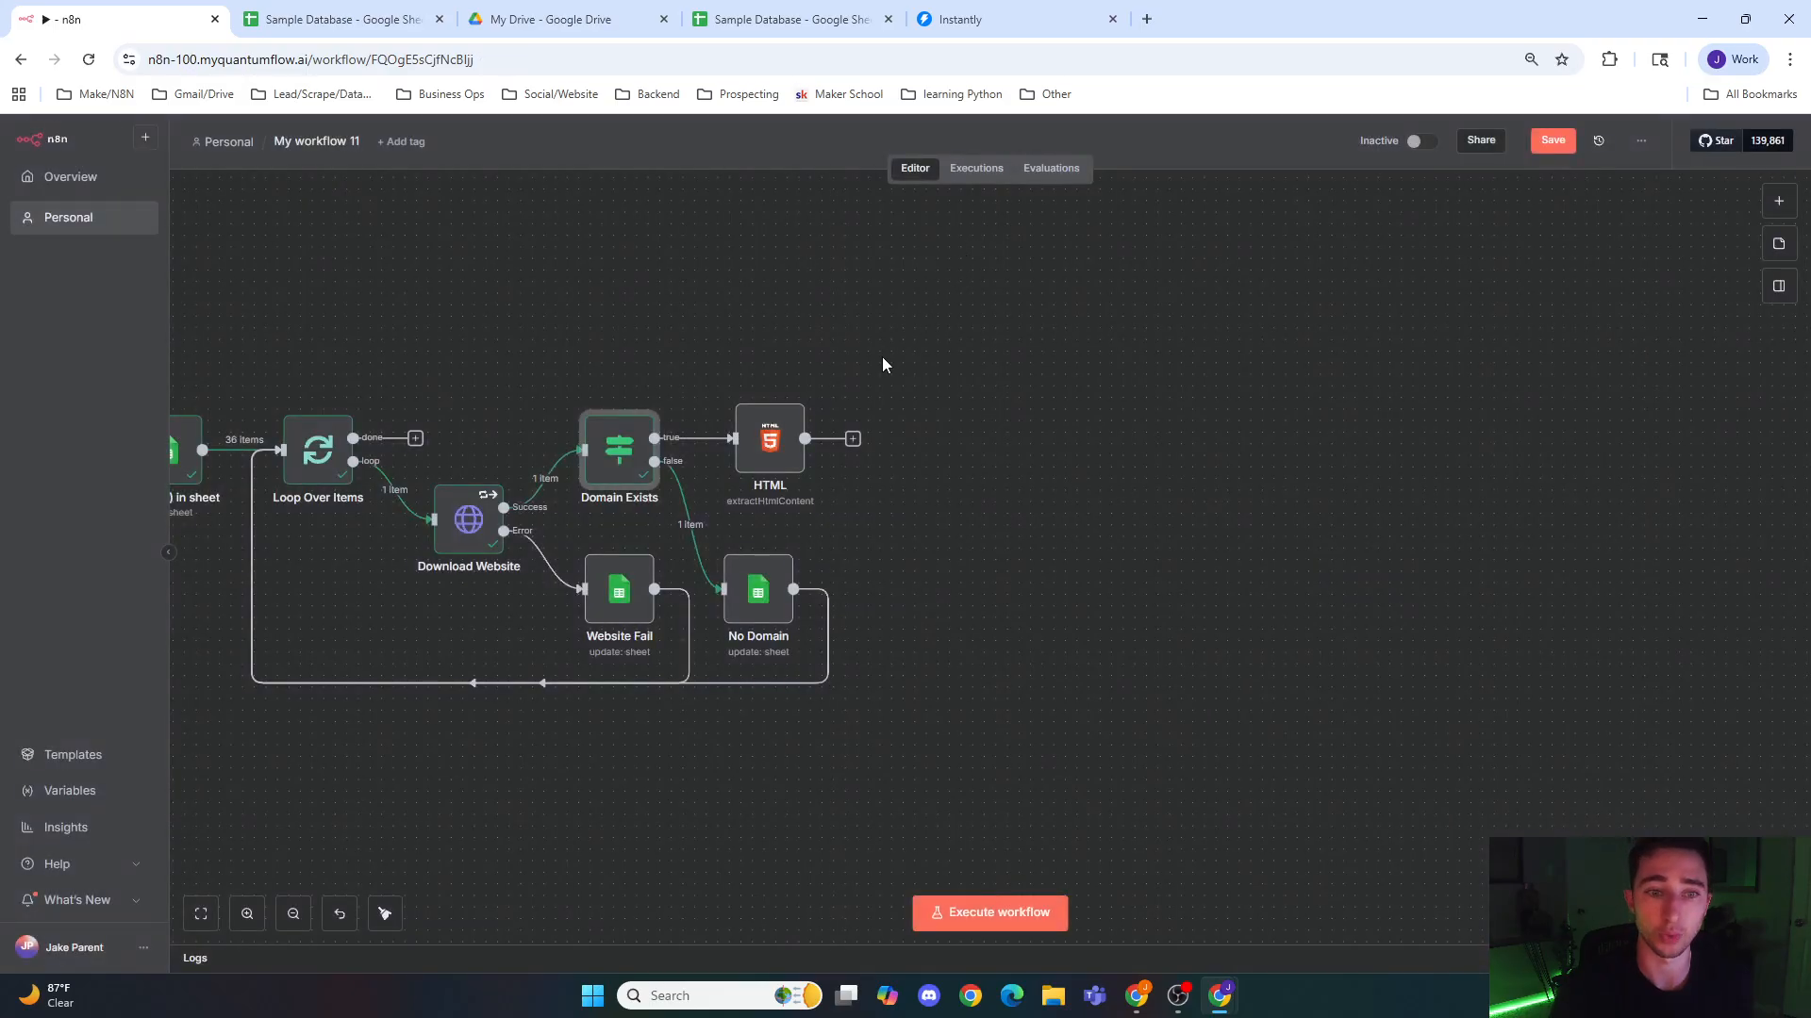
{"action": "double_click", "coordinate": [618, 450]}
{"action": "left_click", "coordinate": [929, 271]}
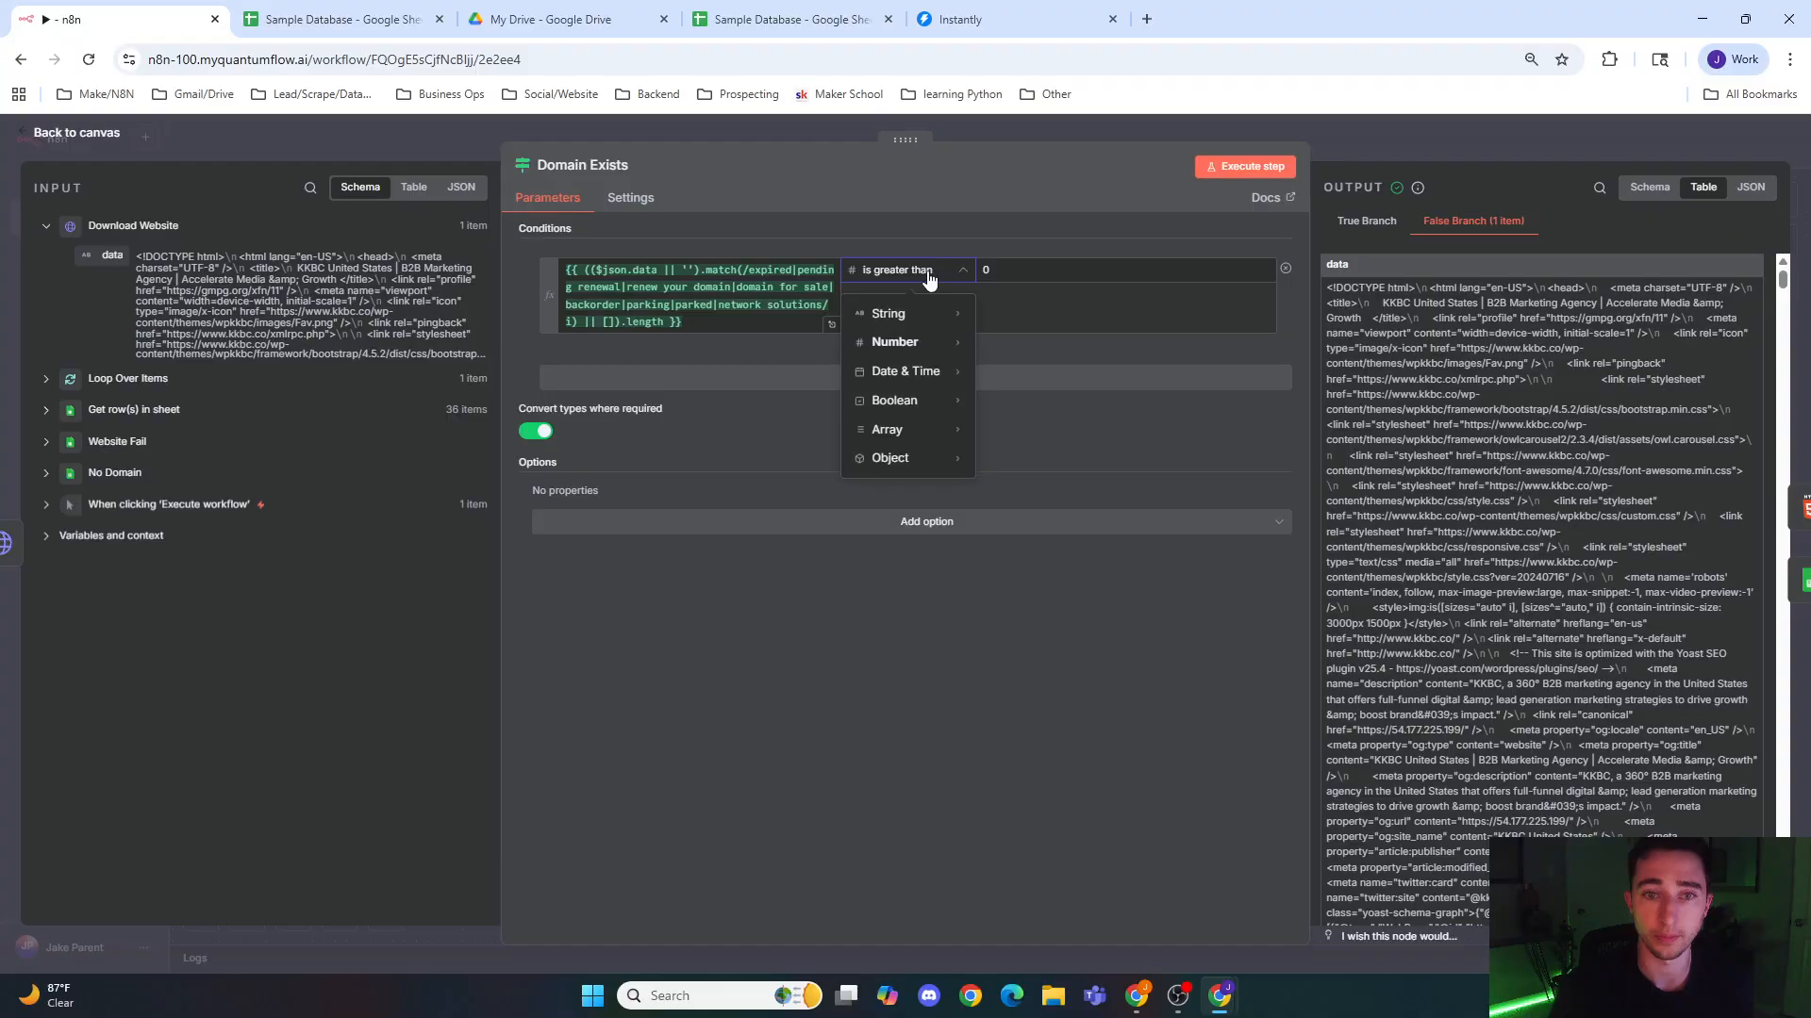
{"action": "mouse_move", "coordinate": [869, 340]}
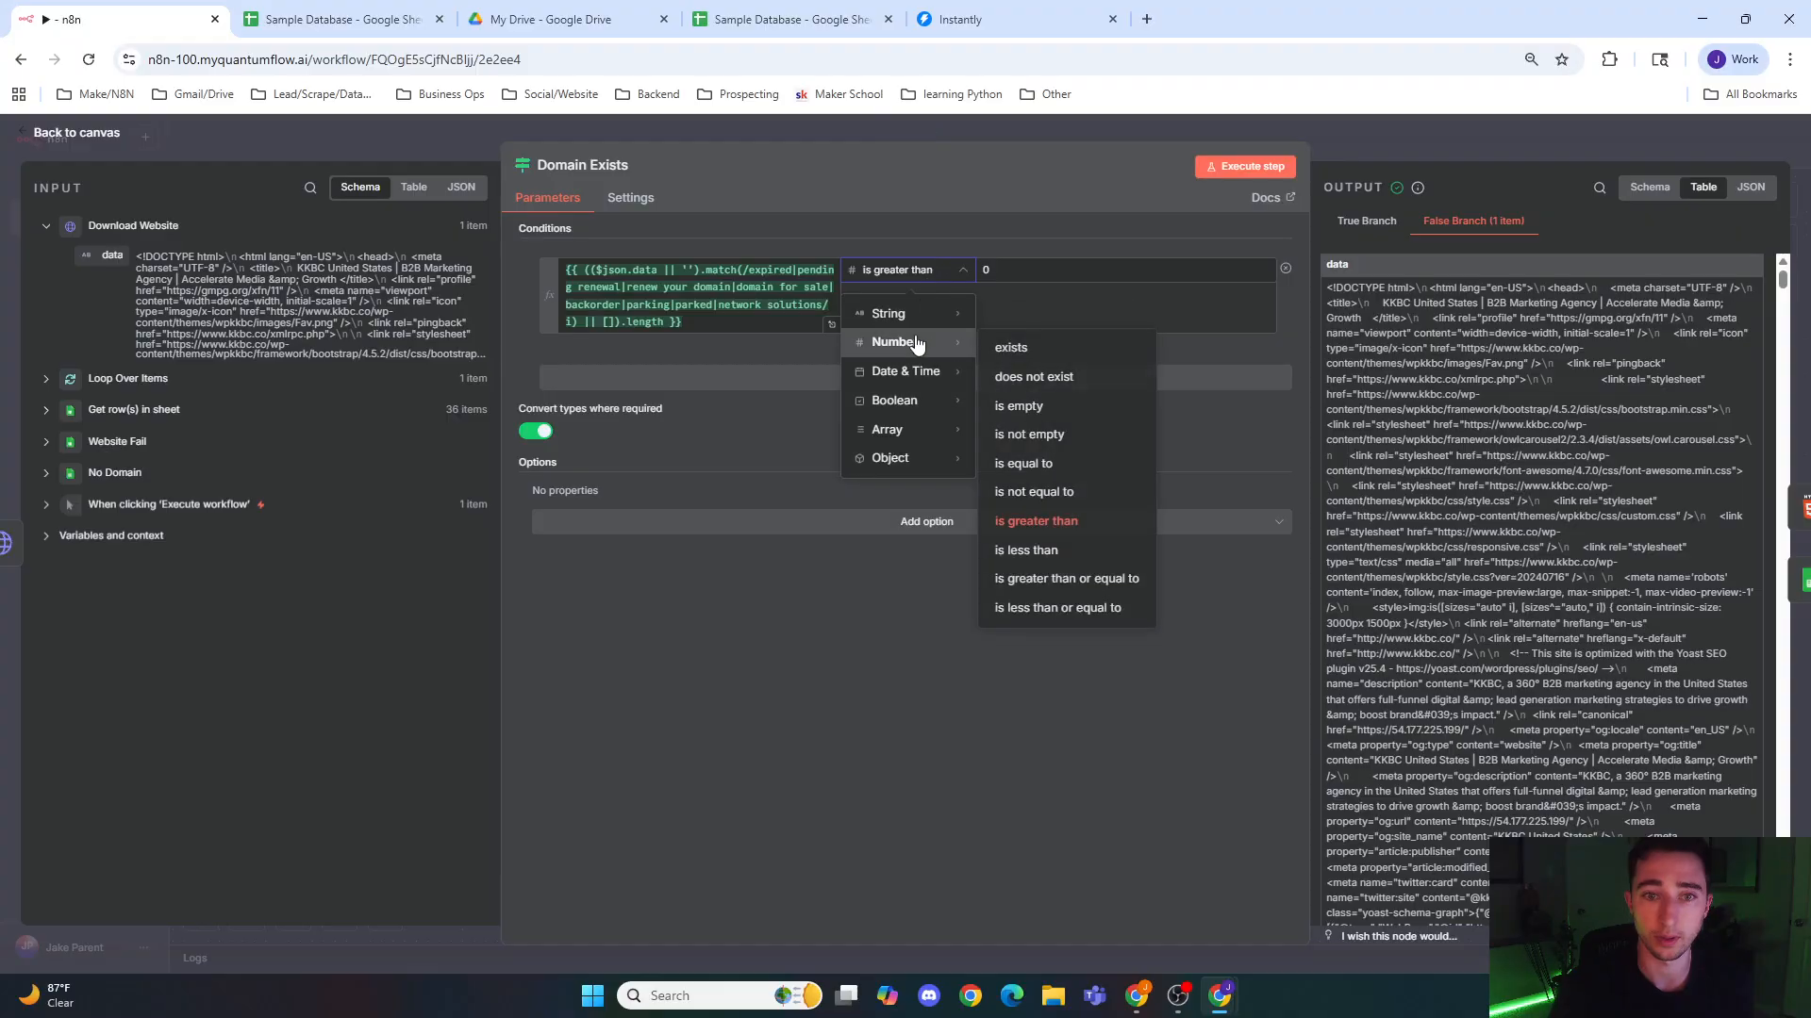
{"action": "left_click", "coordinate": [1064, 466]}
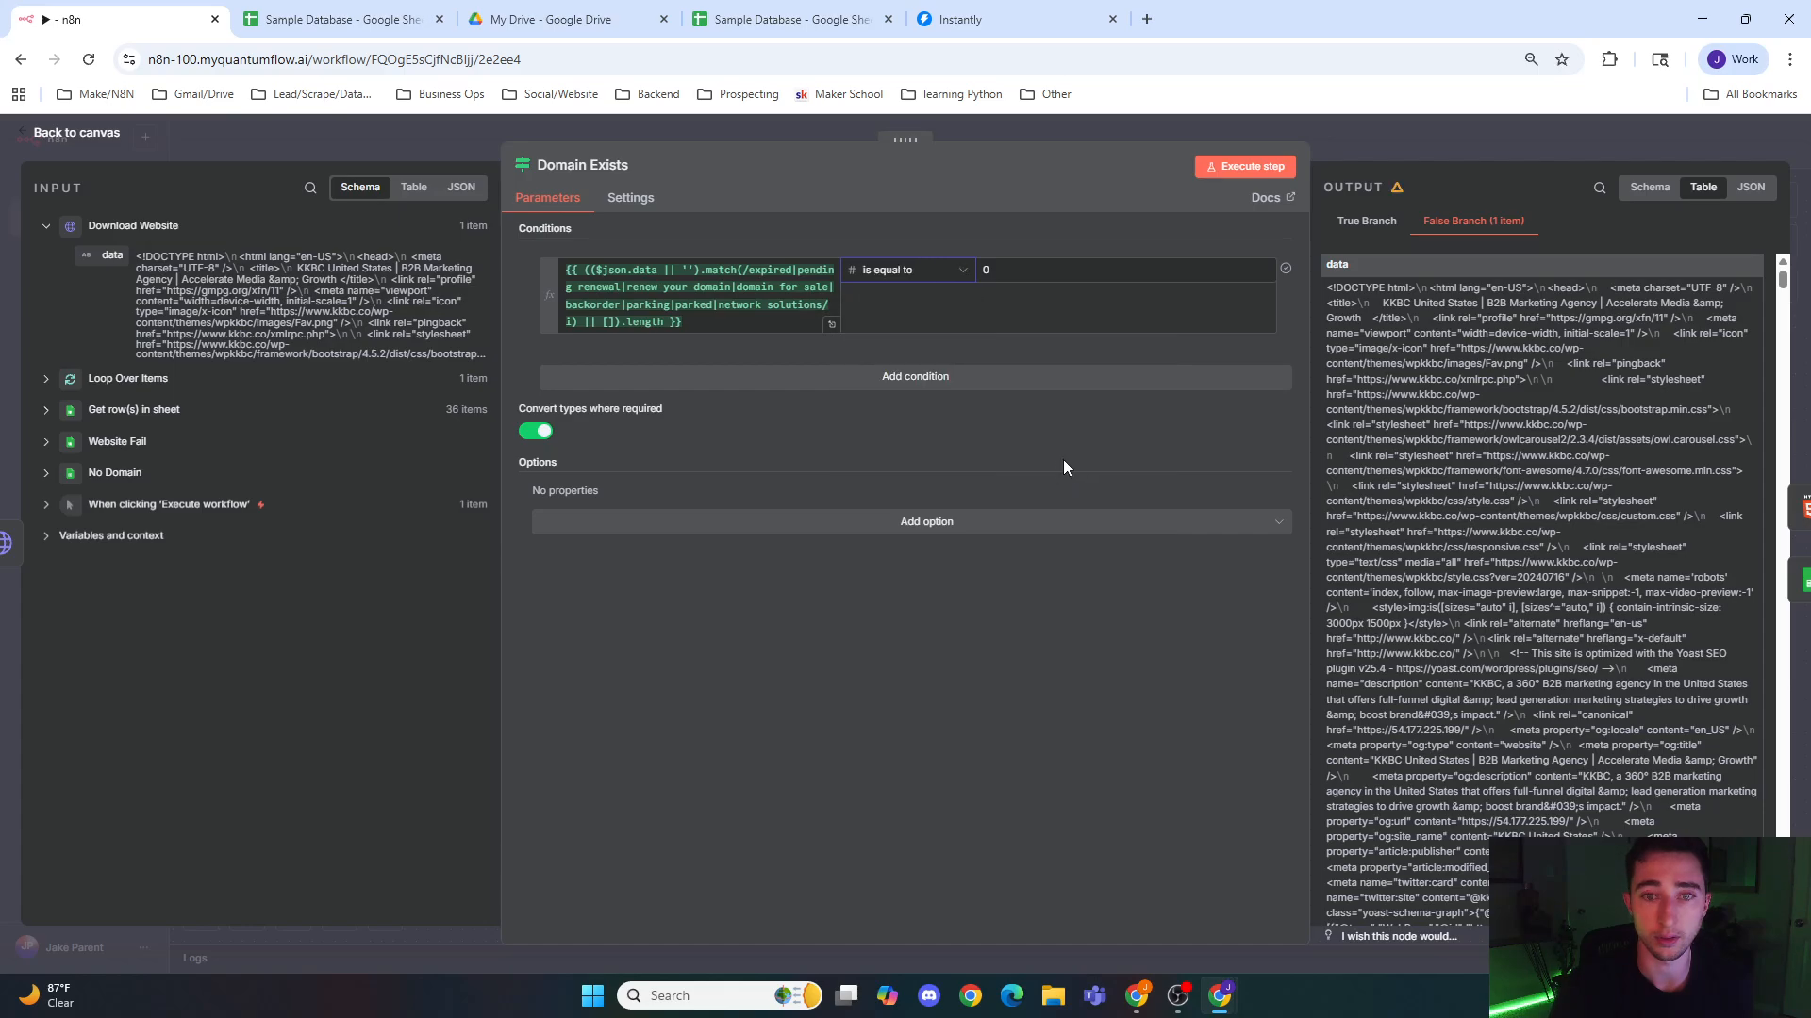
Step: Execute the Domain Exists step, recheck its condition and output branch, and return to the canvas
{"action": "left_click", "coordinate": [1245, 168]}
{"action": "left_click", "coordinate": [1350, 119]}
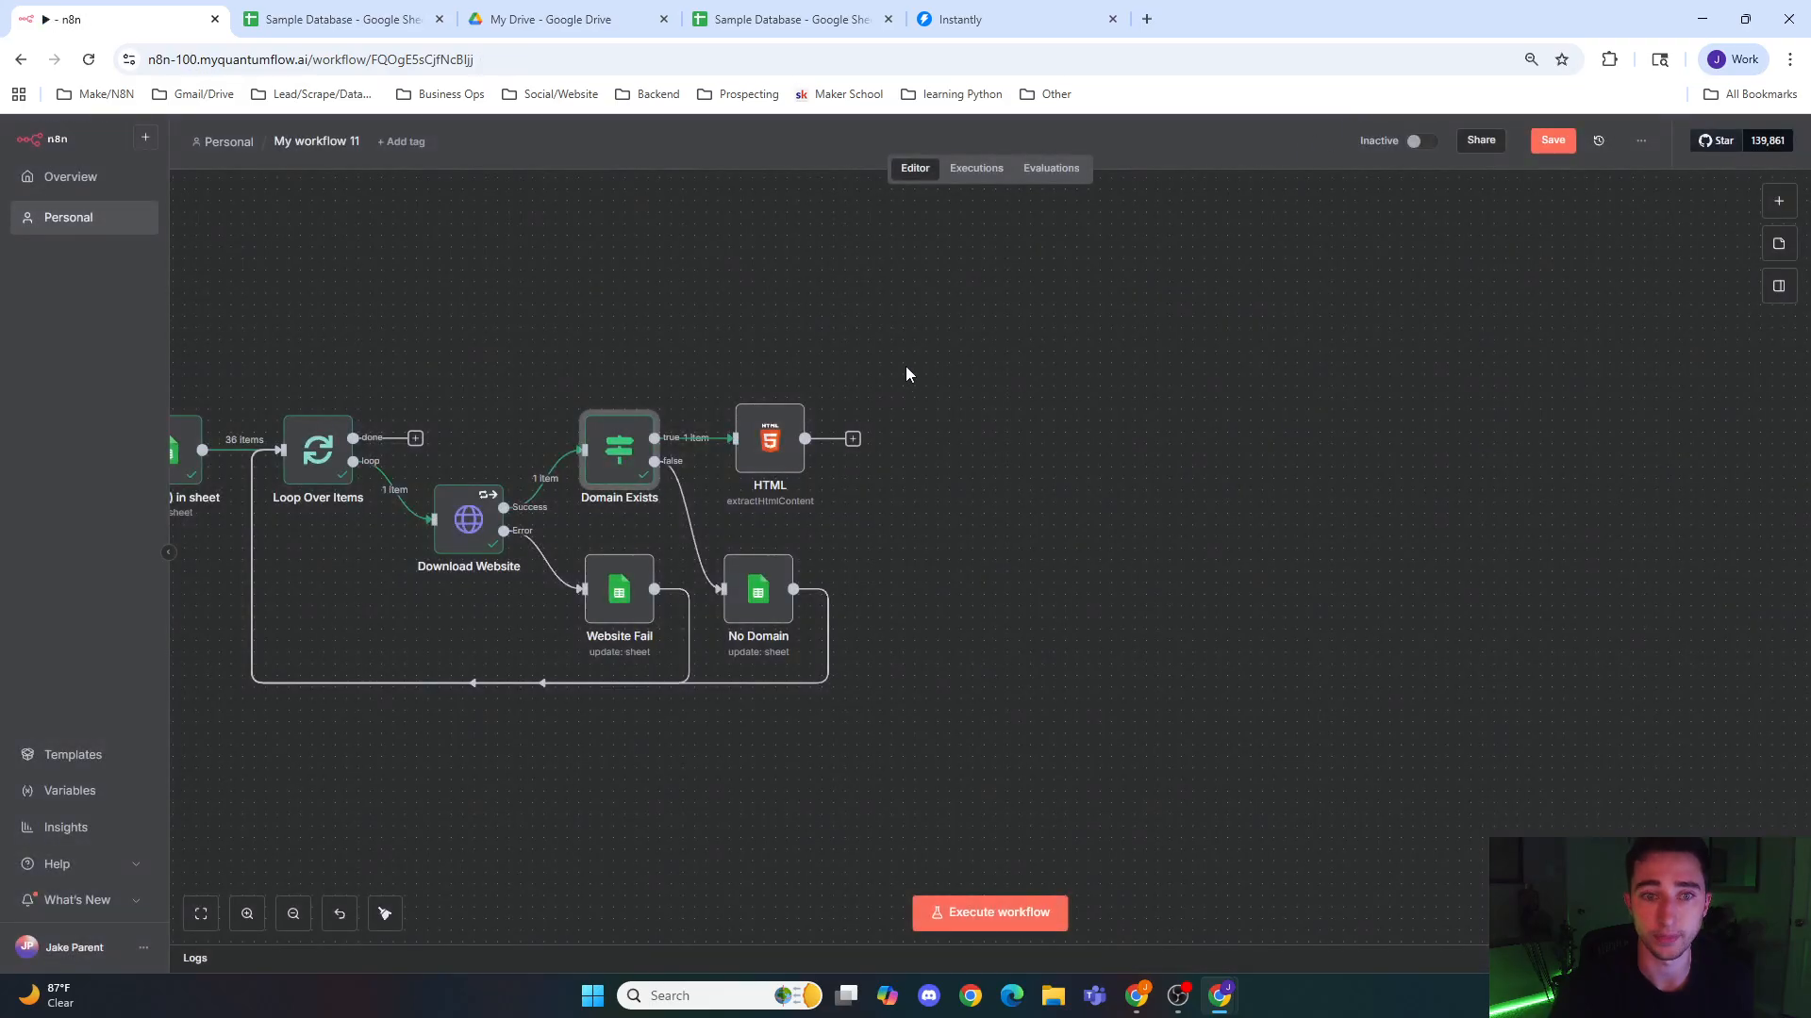
{"action": "double_click", "coordinate": [635, 449]}
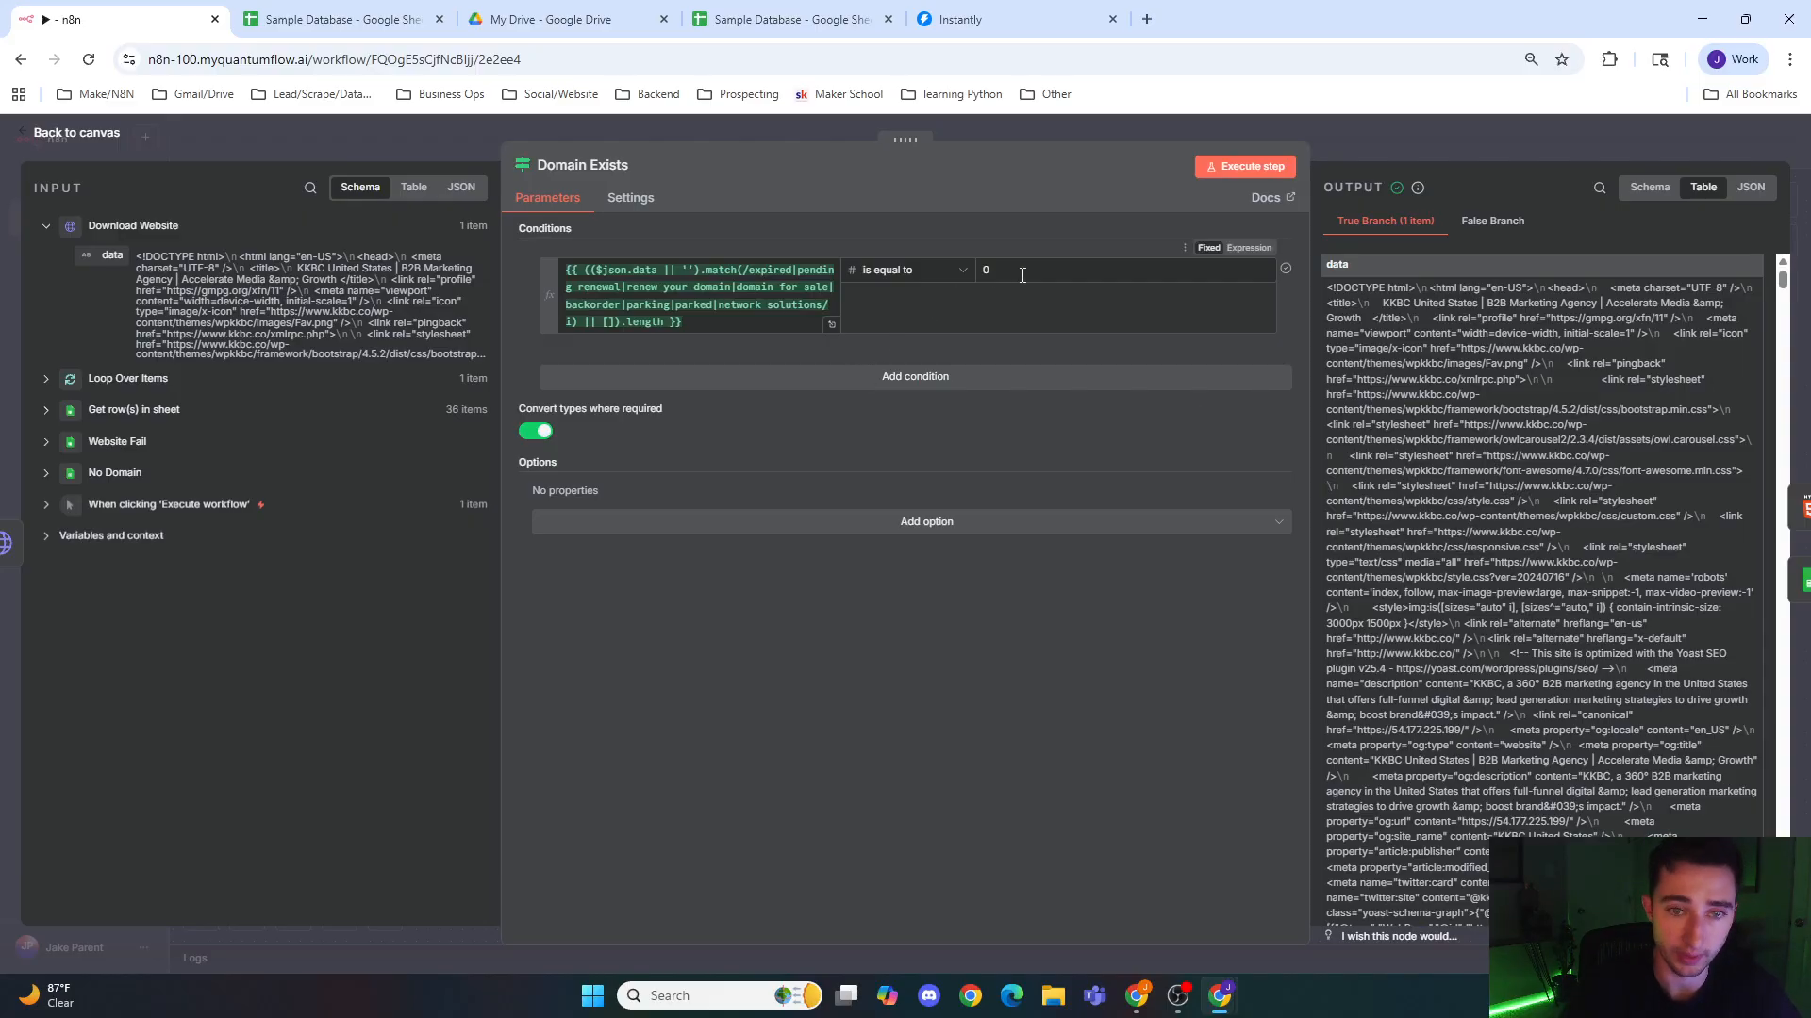
{"action": "left_click", "coordinate": [1214, 132]}
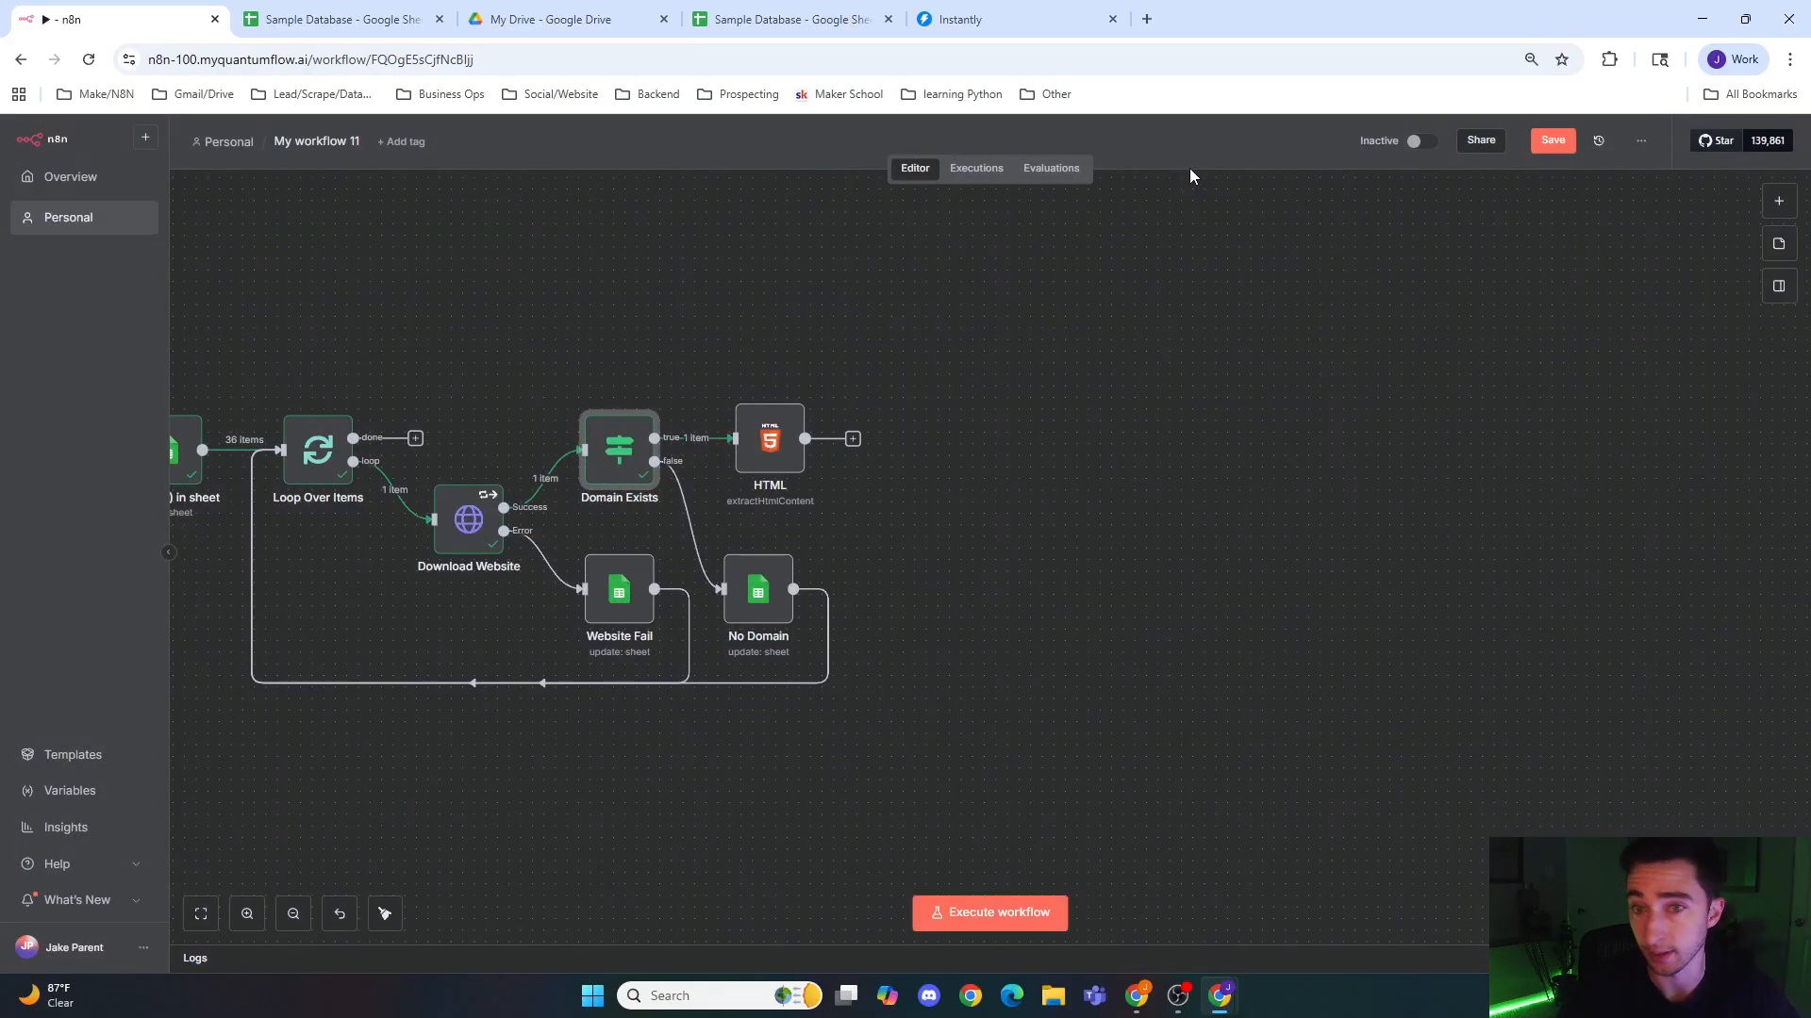
Step: Execute the HTML node and look through its extracted links, then go back to the canvas
{"action": "double_click", "coordinate": [797, 464]}
{"action": "left_click", "coordinate": [1243, 167]}
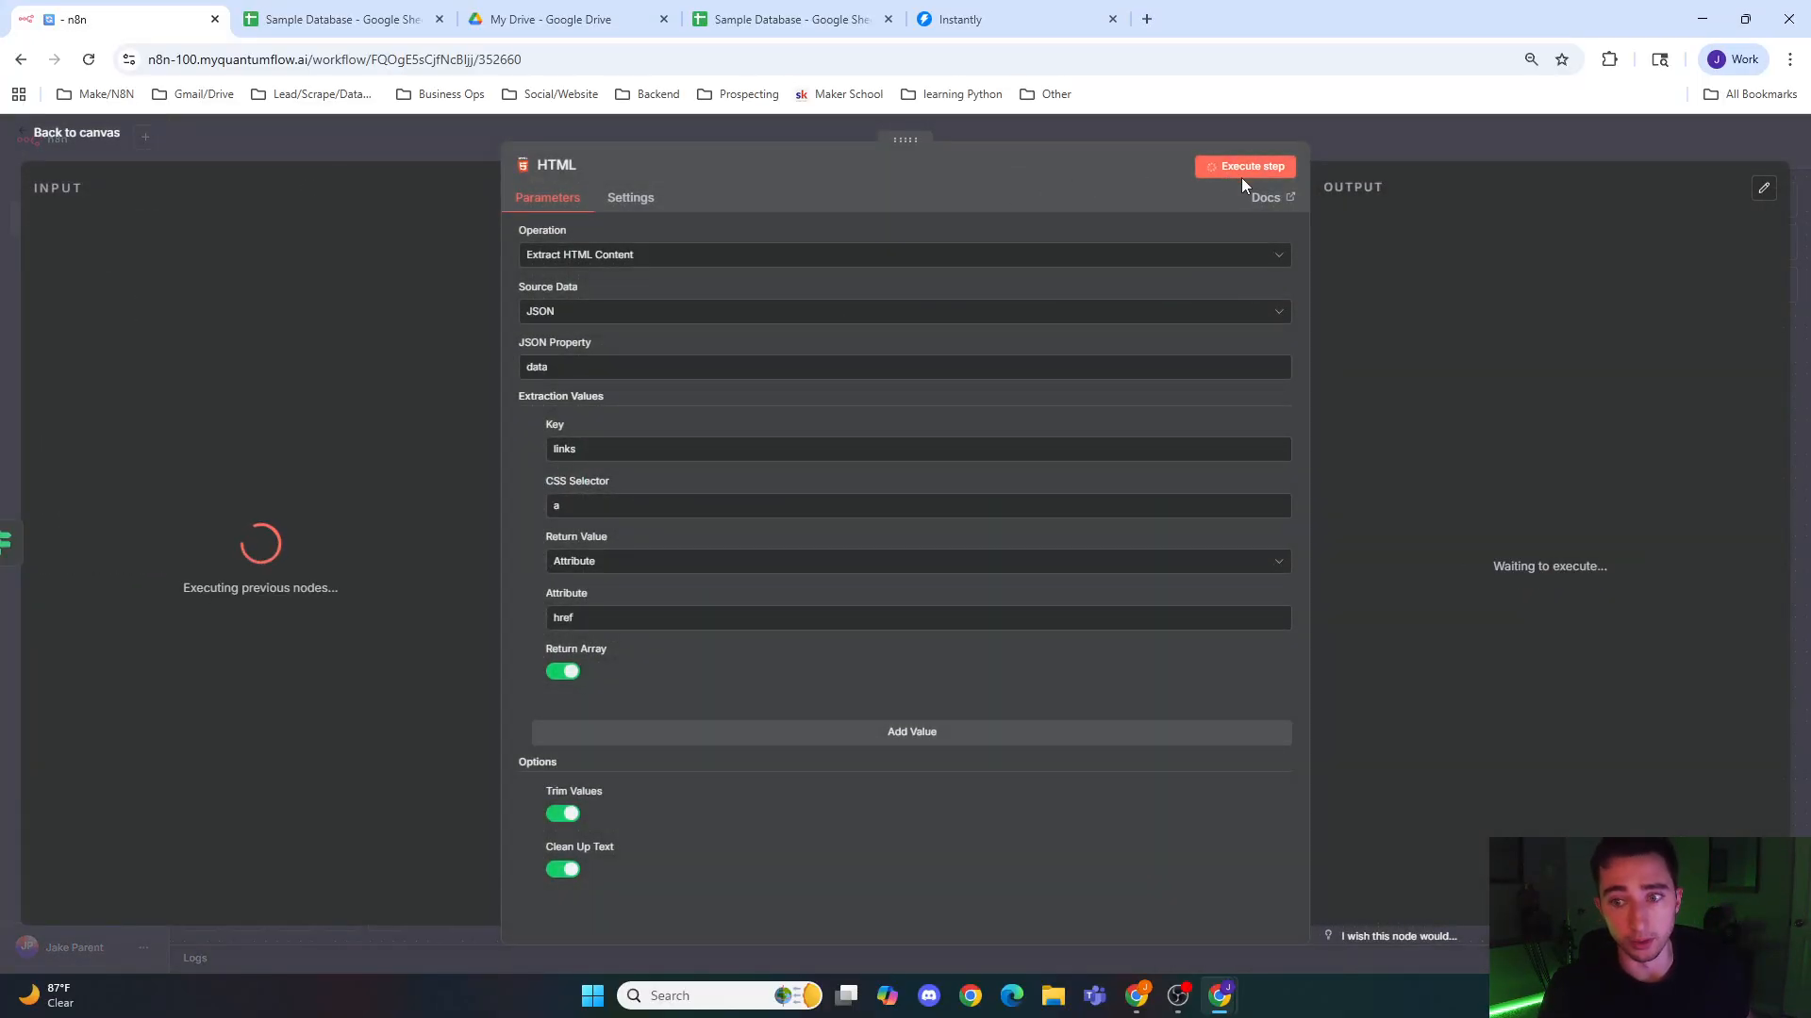
{"action": "left_click", "coordinate": [1390, 133]}
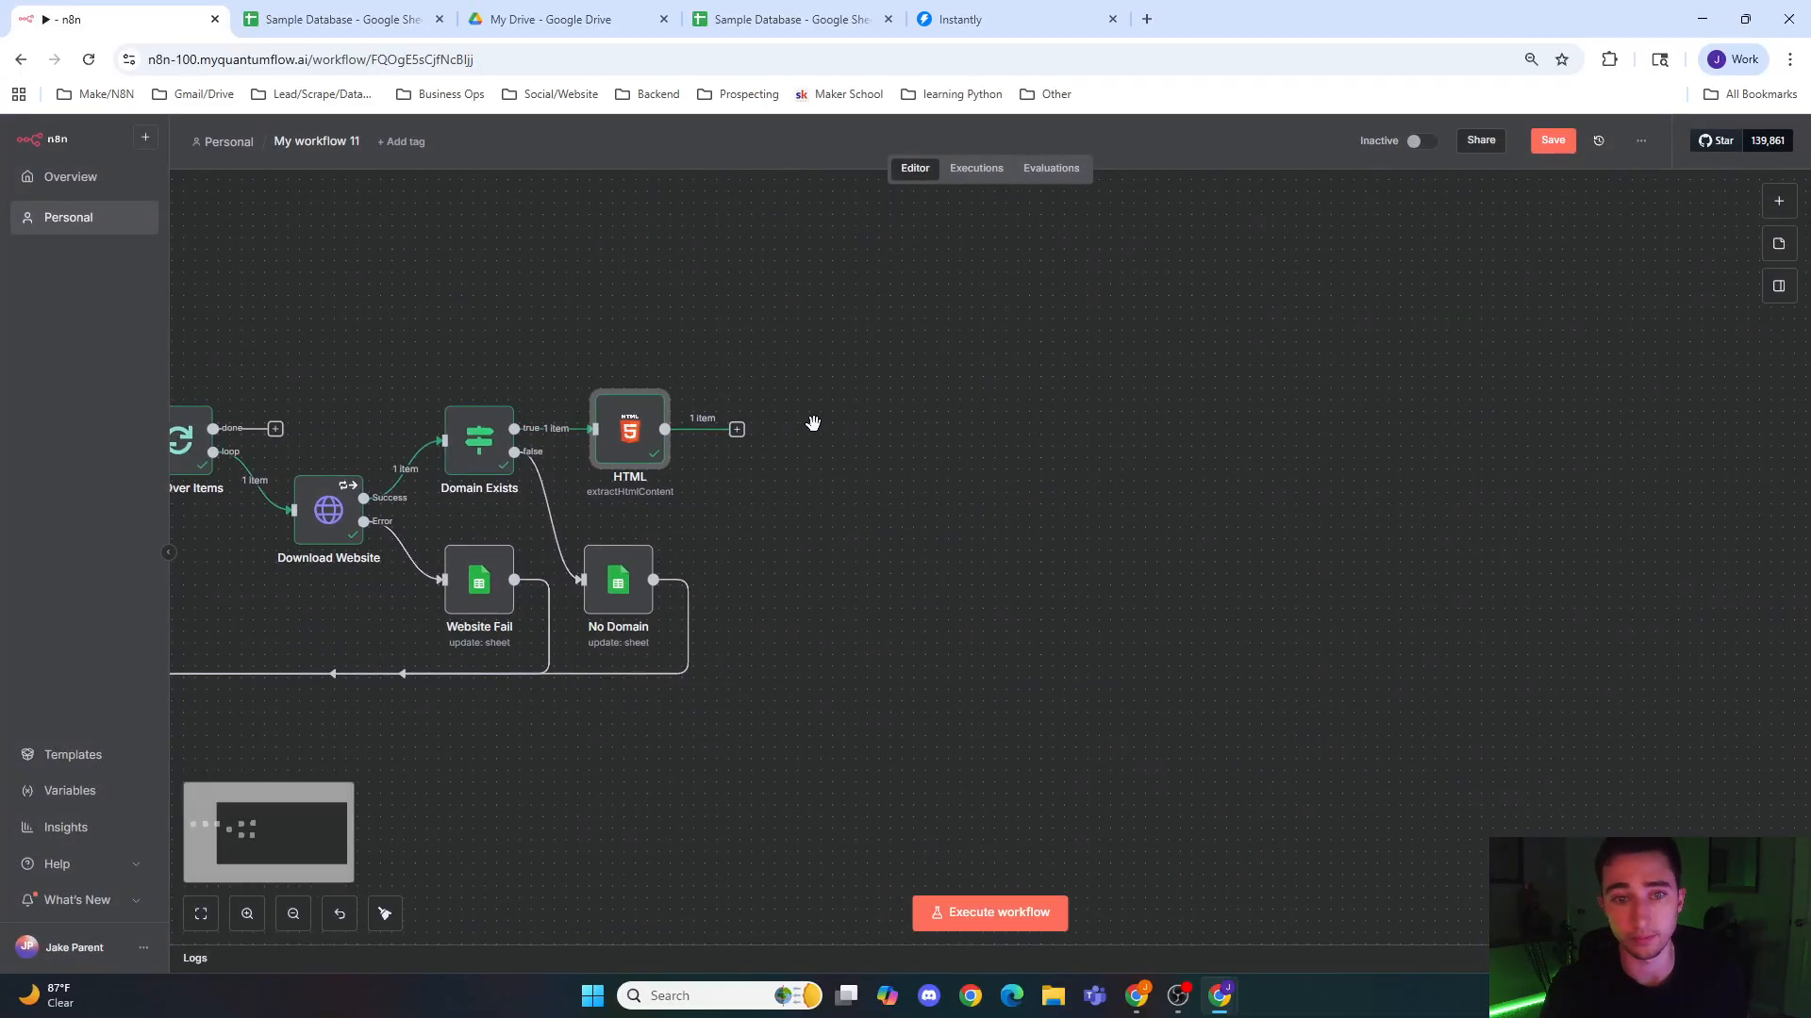
{"action": "double_click", "coordinate": [615, 443]}
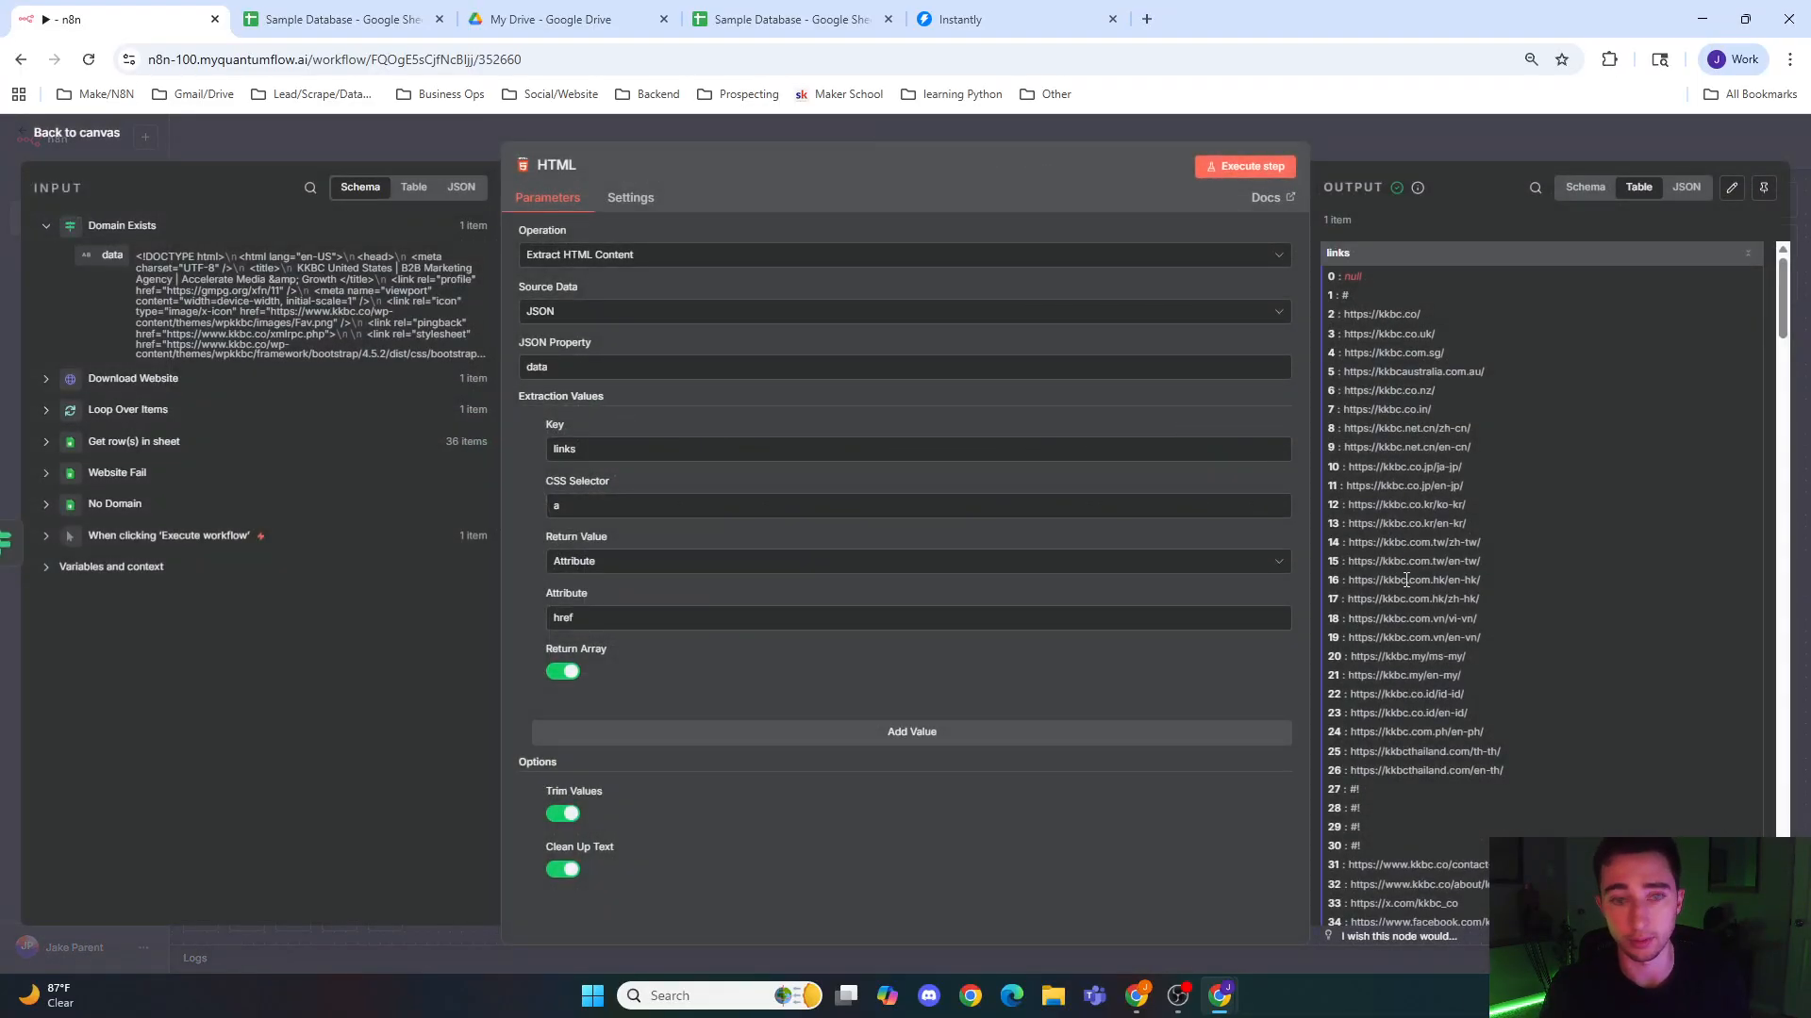
{"action": "scroll", "coordinate": [1430, 507], "scroll_direction": "down", "scroll_amount": 10}
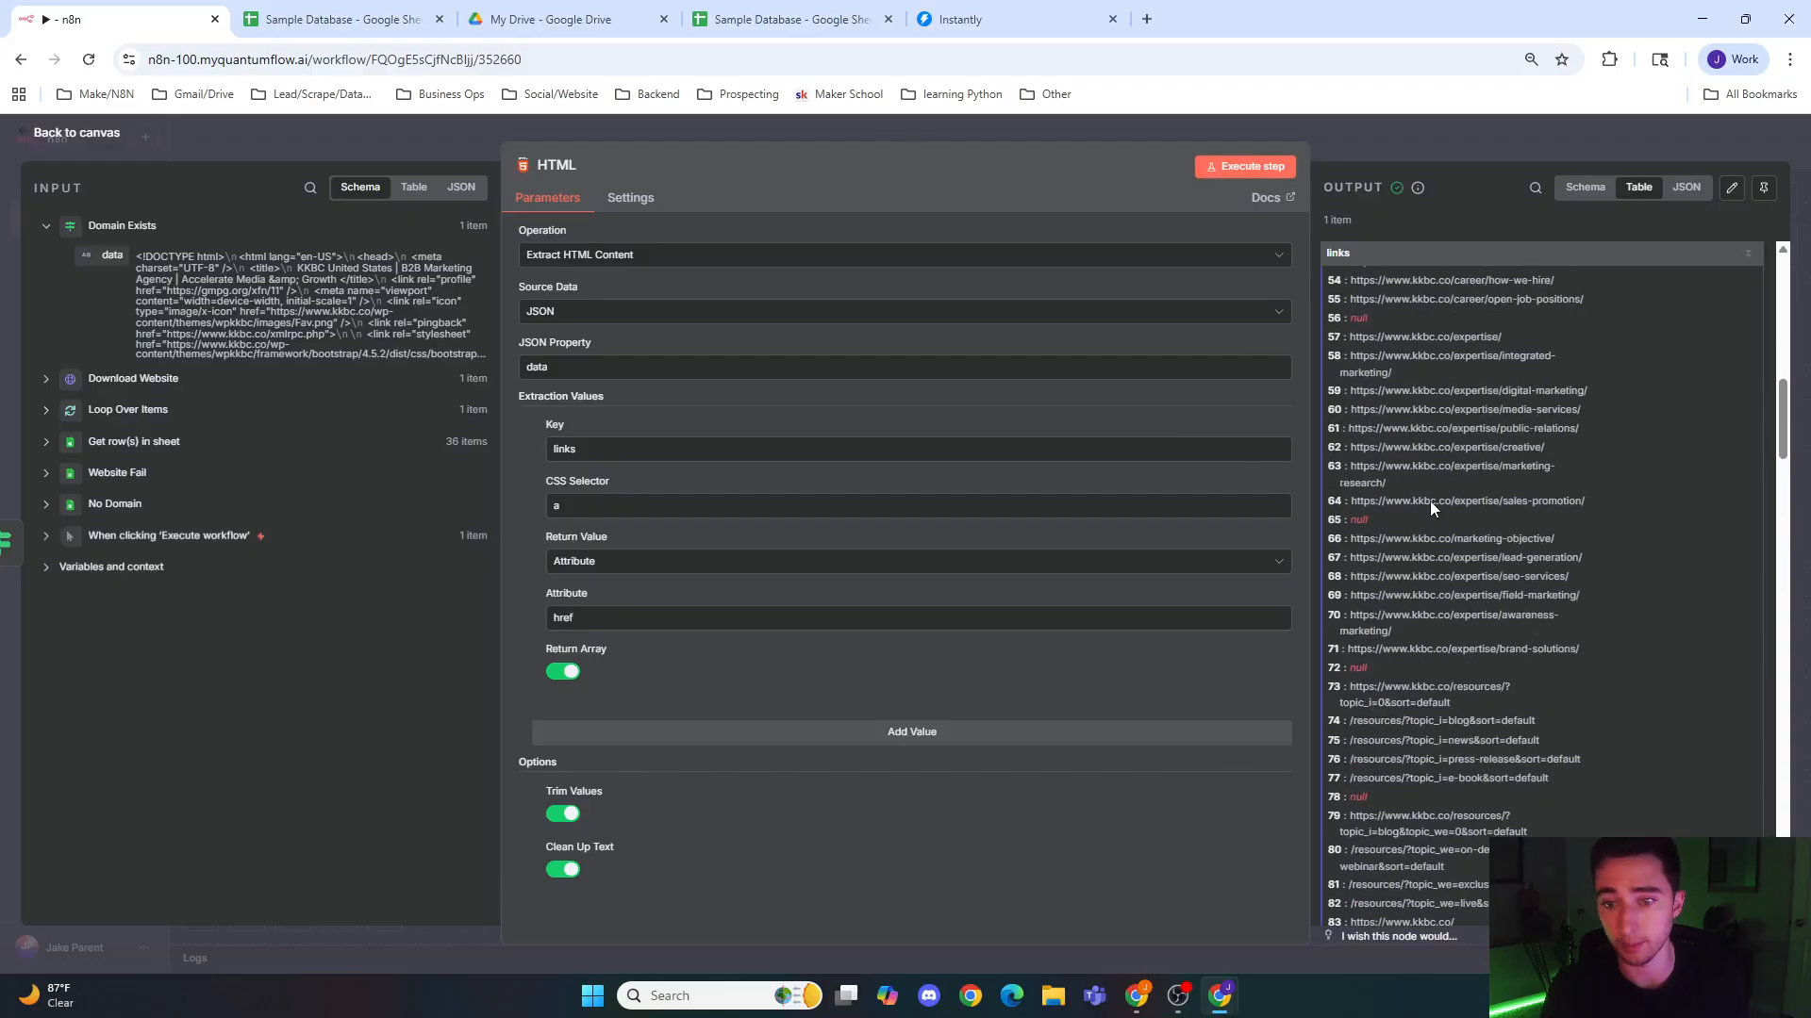
{"action": "left_click", "coordinate": [1407, 132]}
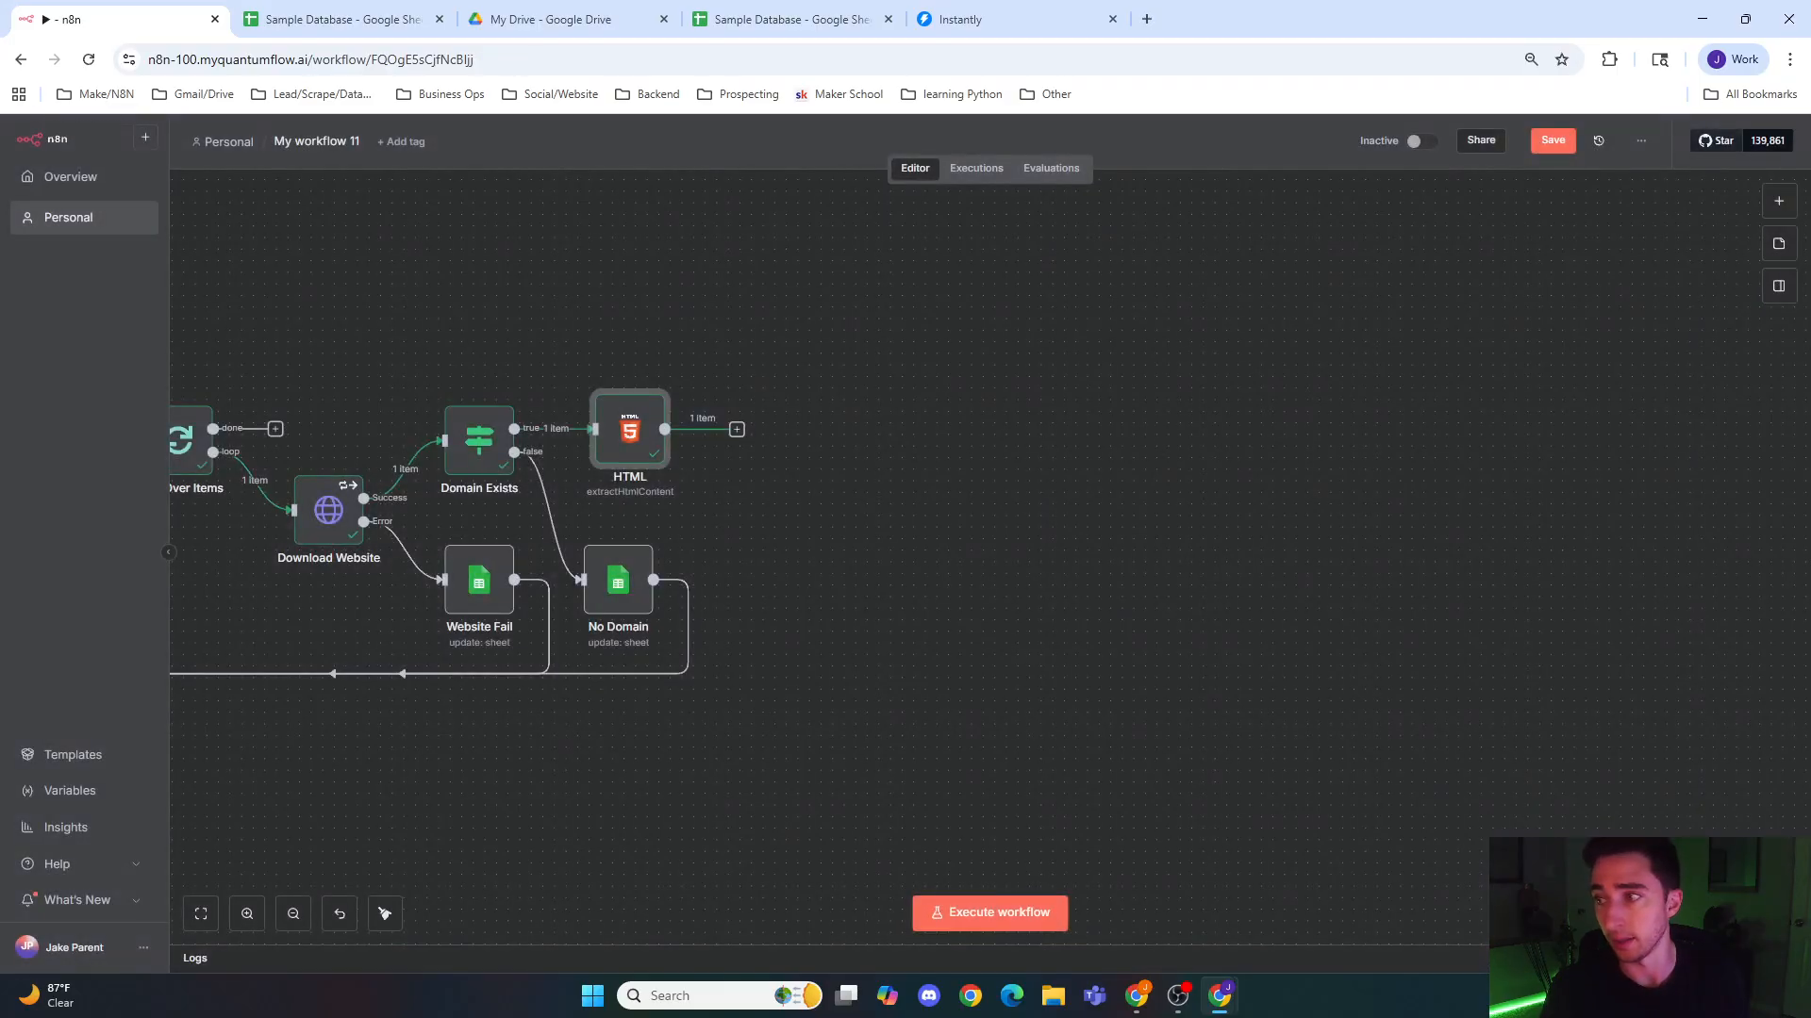
{"action": "left_click", "coordinate": [1343, 595]}
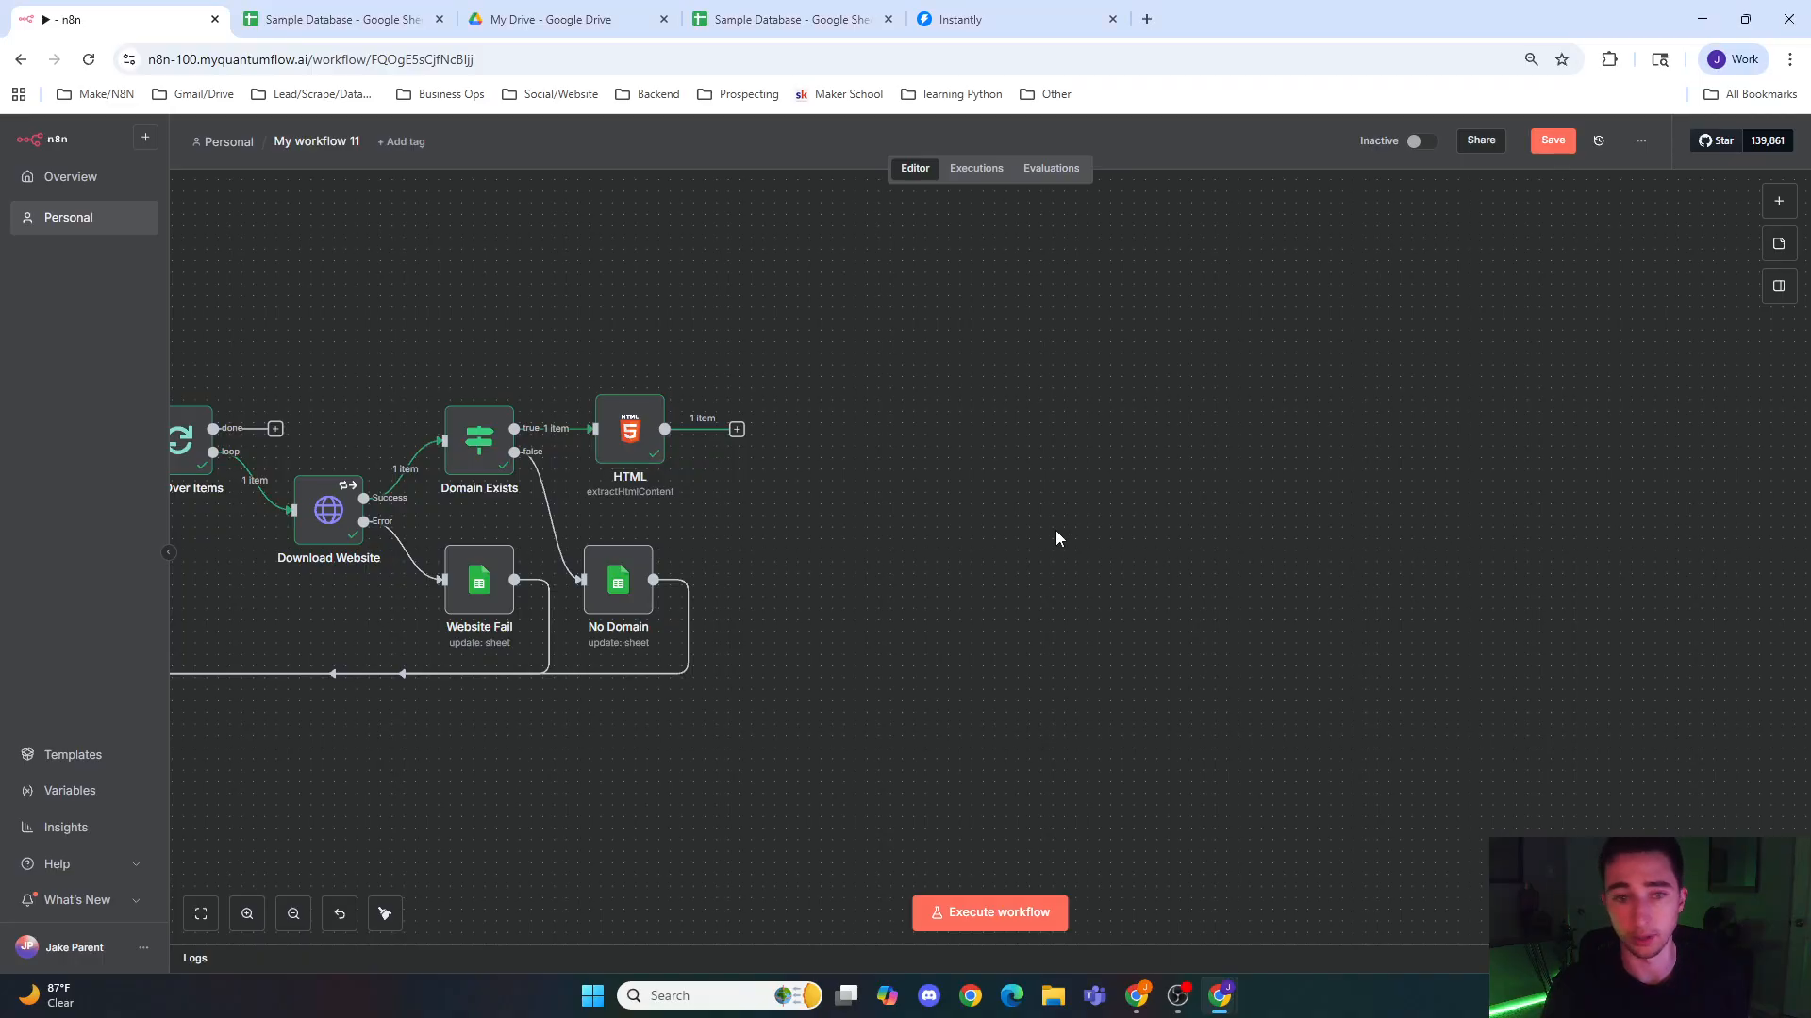
Step: Add an If node after the HTML node
{"action": "left_click", "coordinate": [737, 431]}
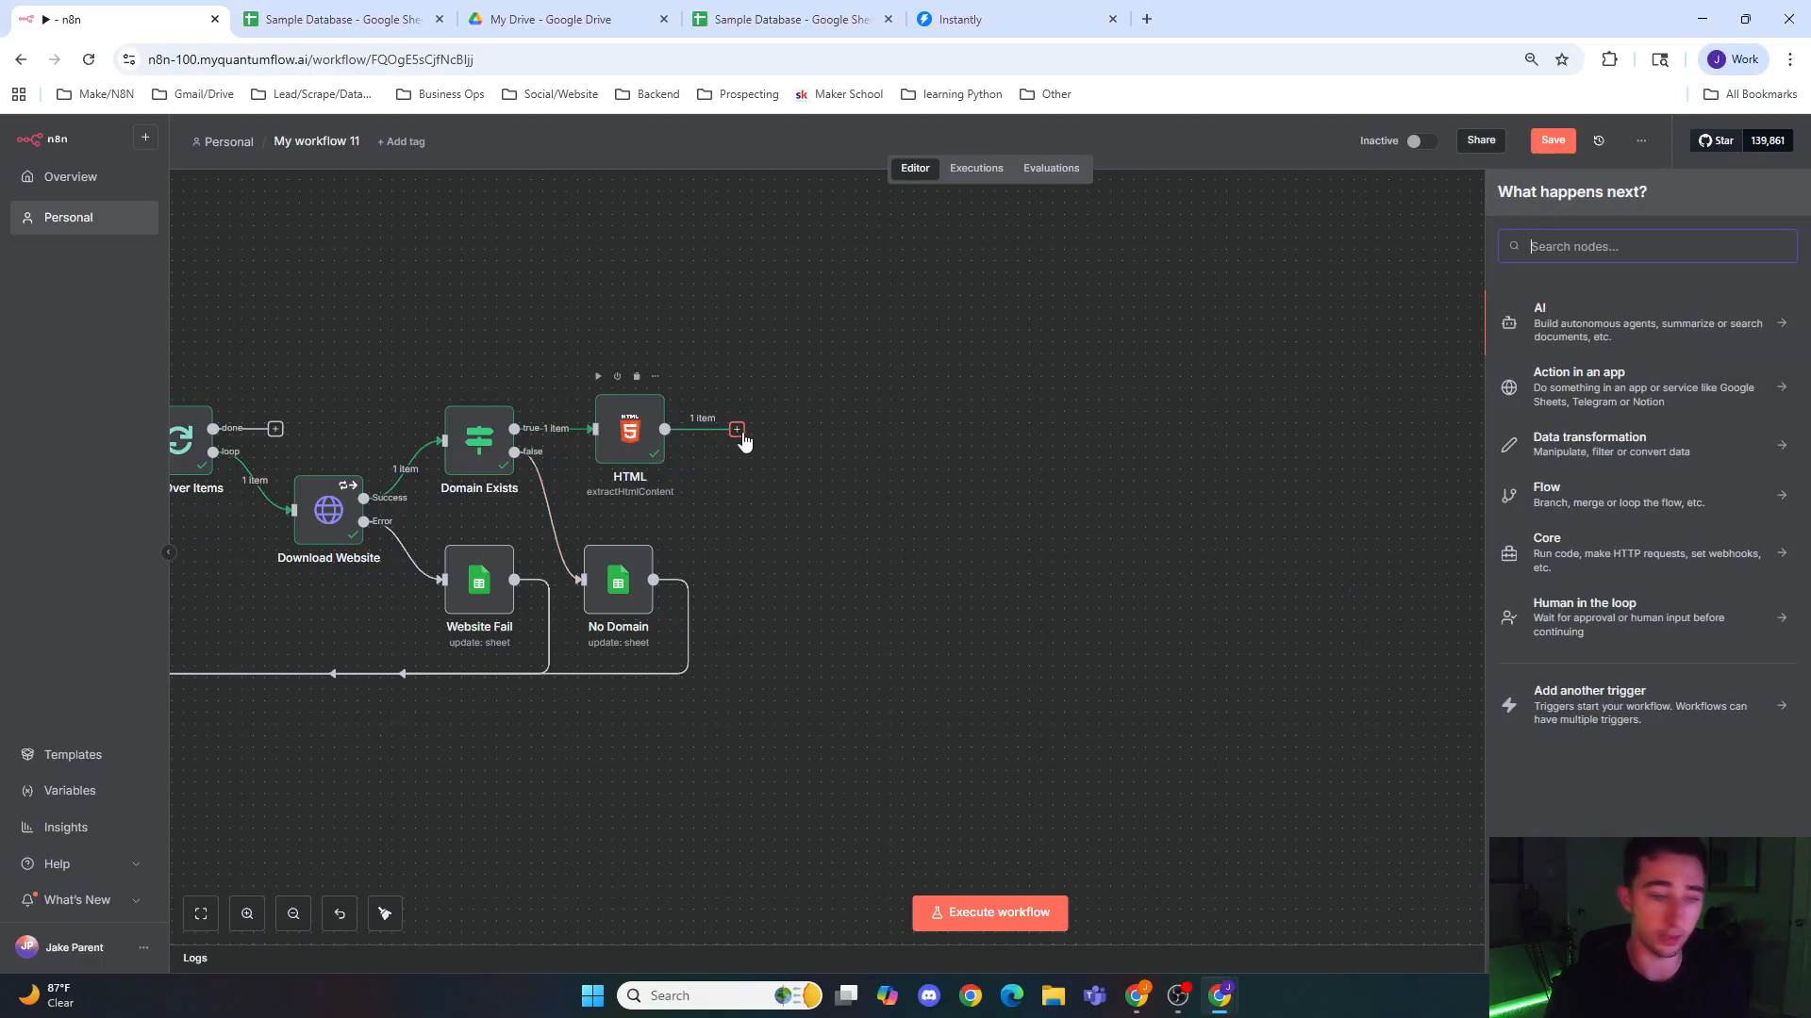
{"action": "type", "text": "If"}
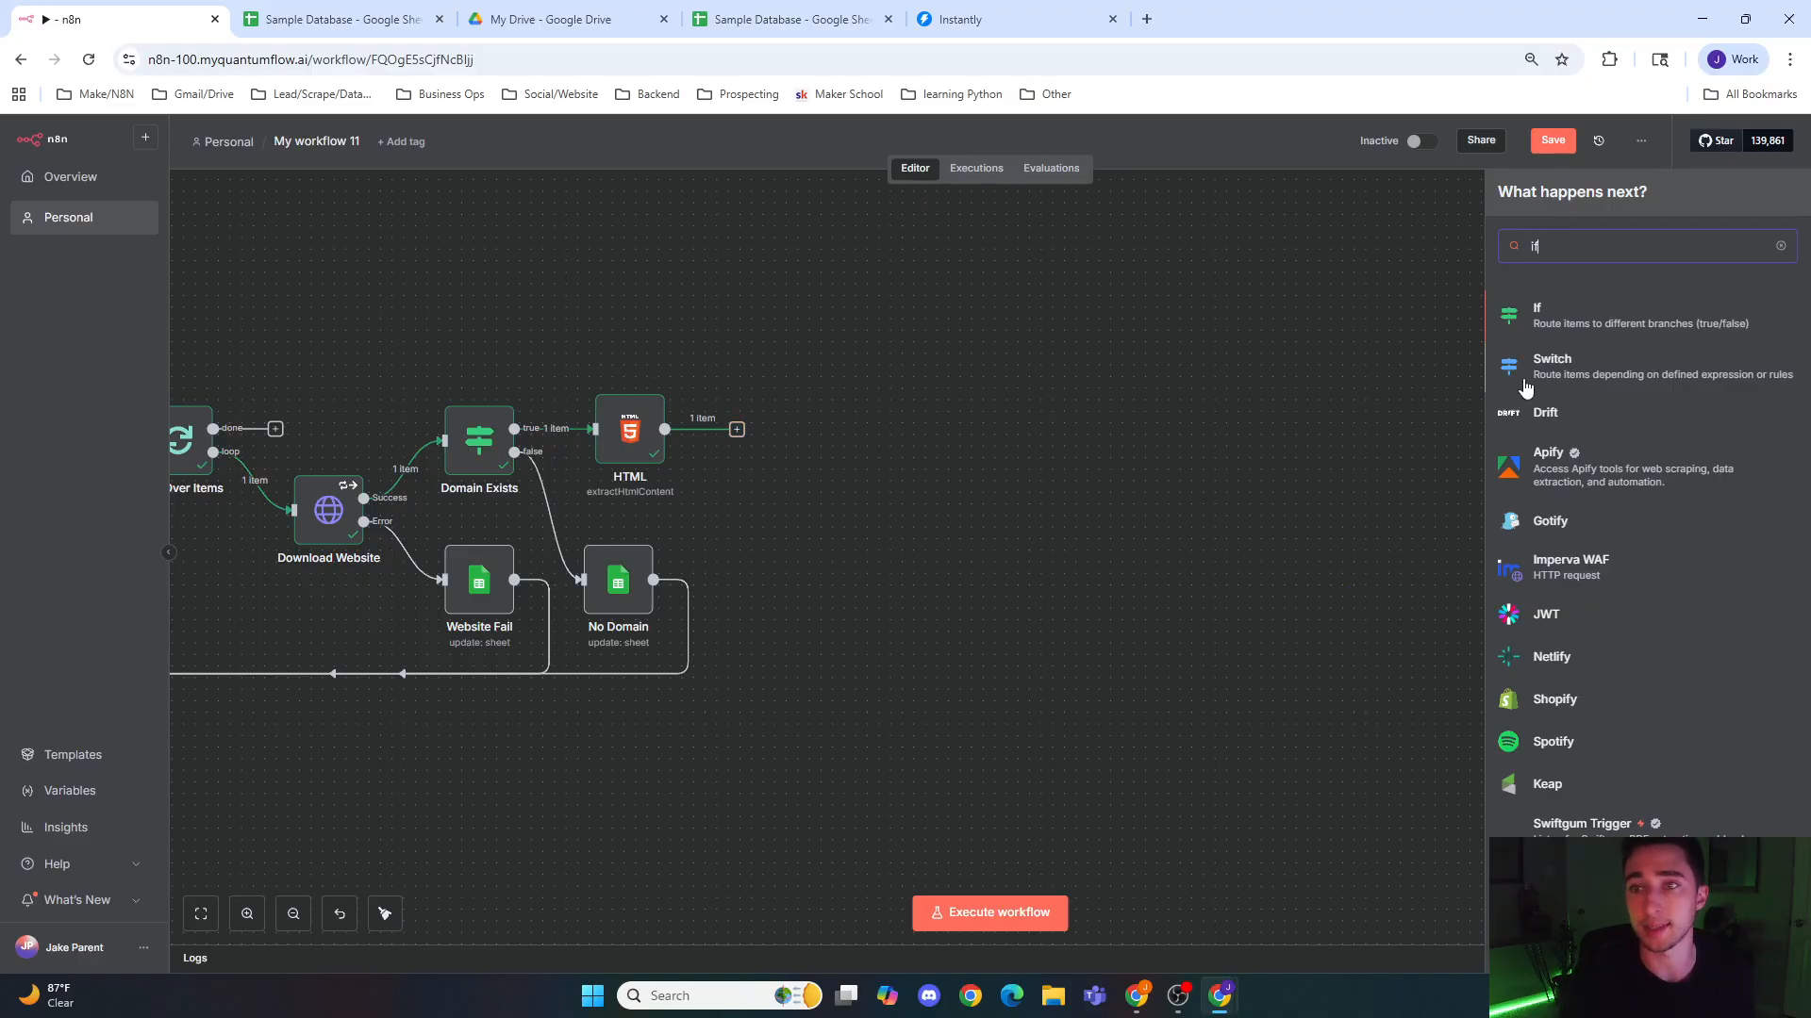
{"action": "left_click", "coordinate": [1547, 315]}
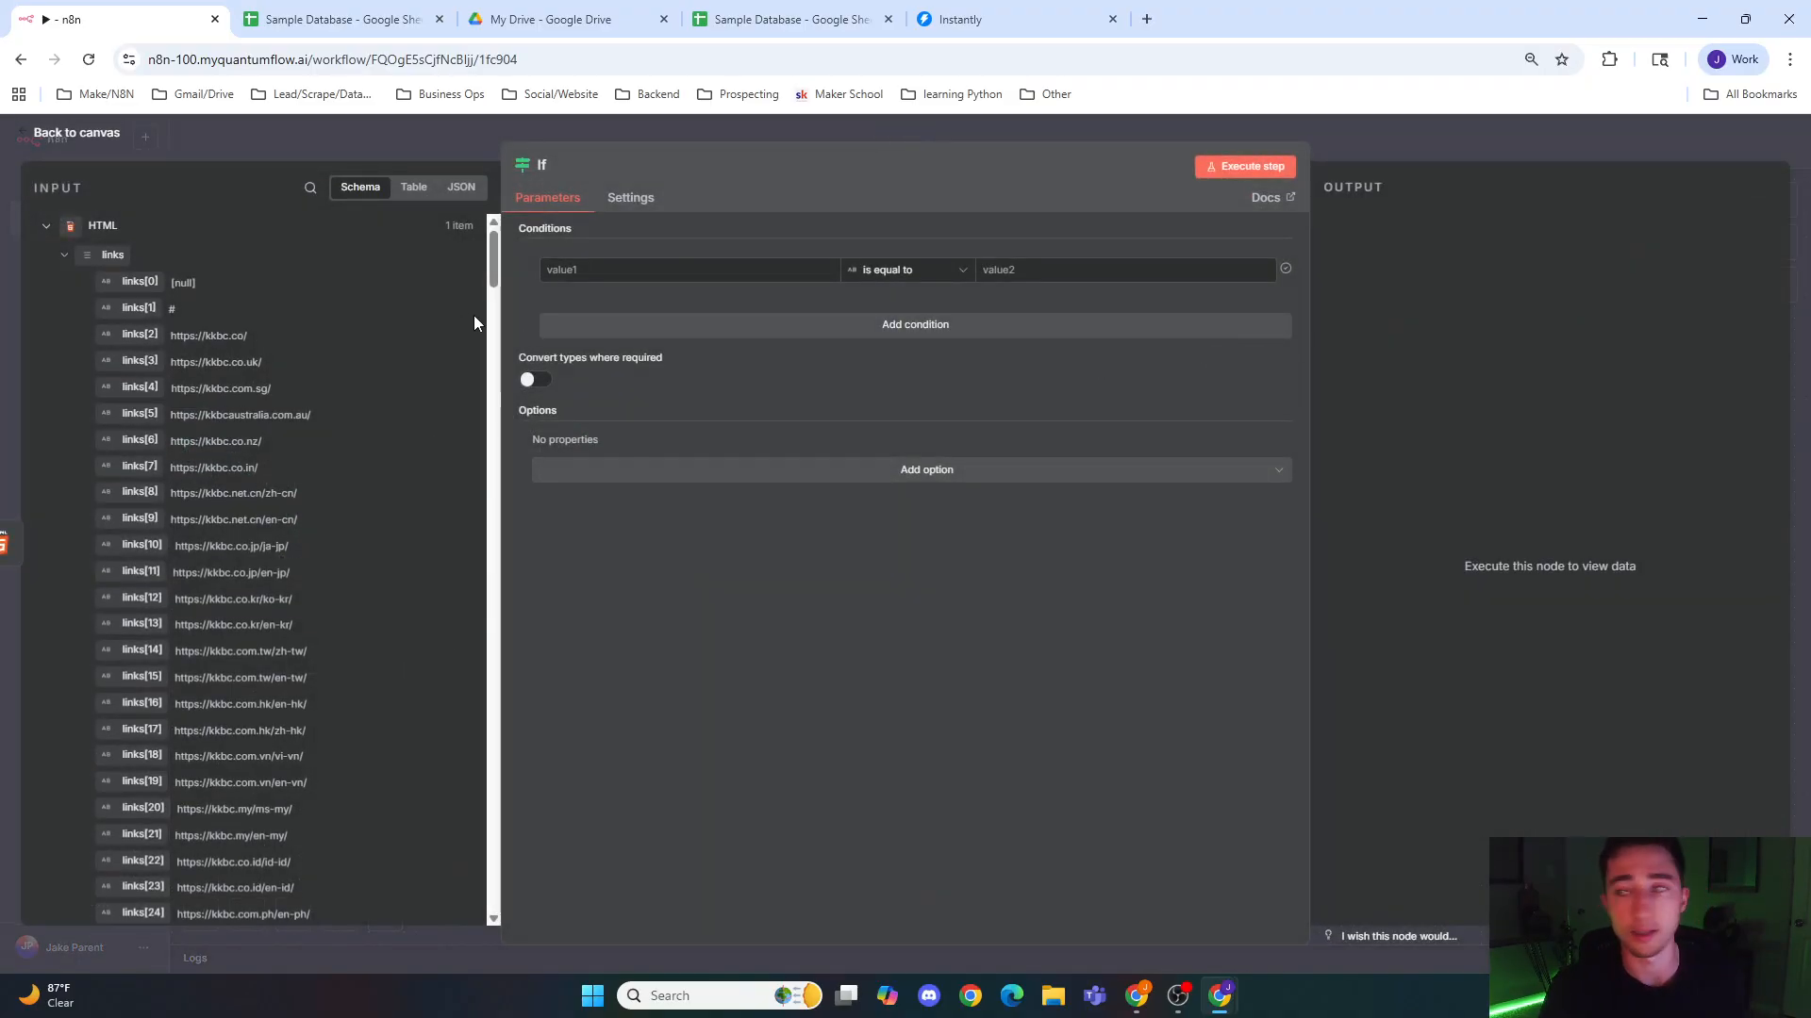
Step: Enter the expression {{ Array.isArray($json.links) }} as the first value of the If condition
{"action": "left_click", "coordinate": [606, 271]}
{"action": "type", "text": "{{"}
{"action": "type", "text": "Arr"}
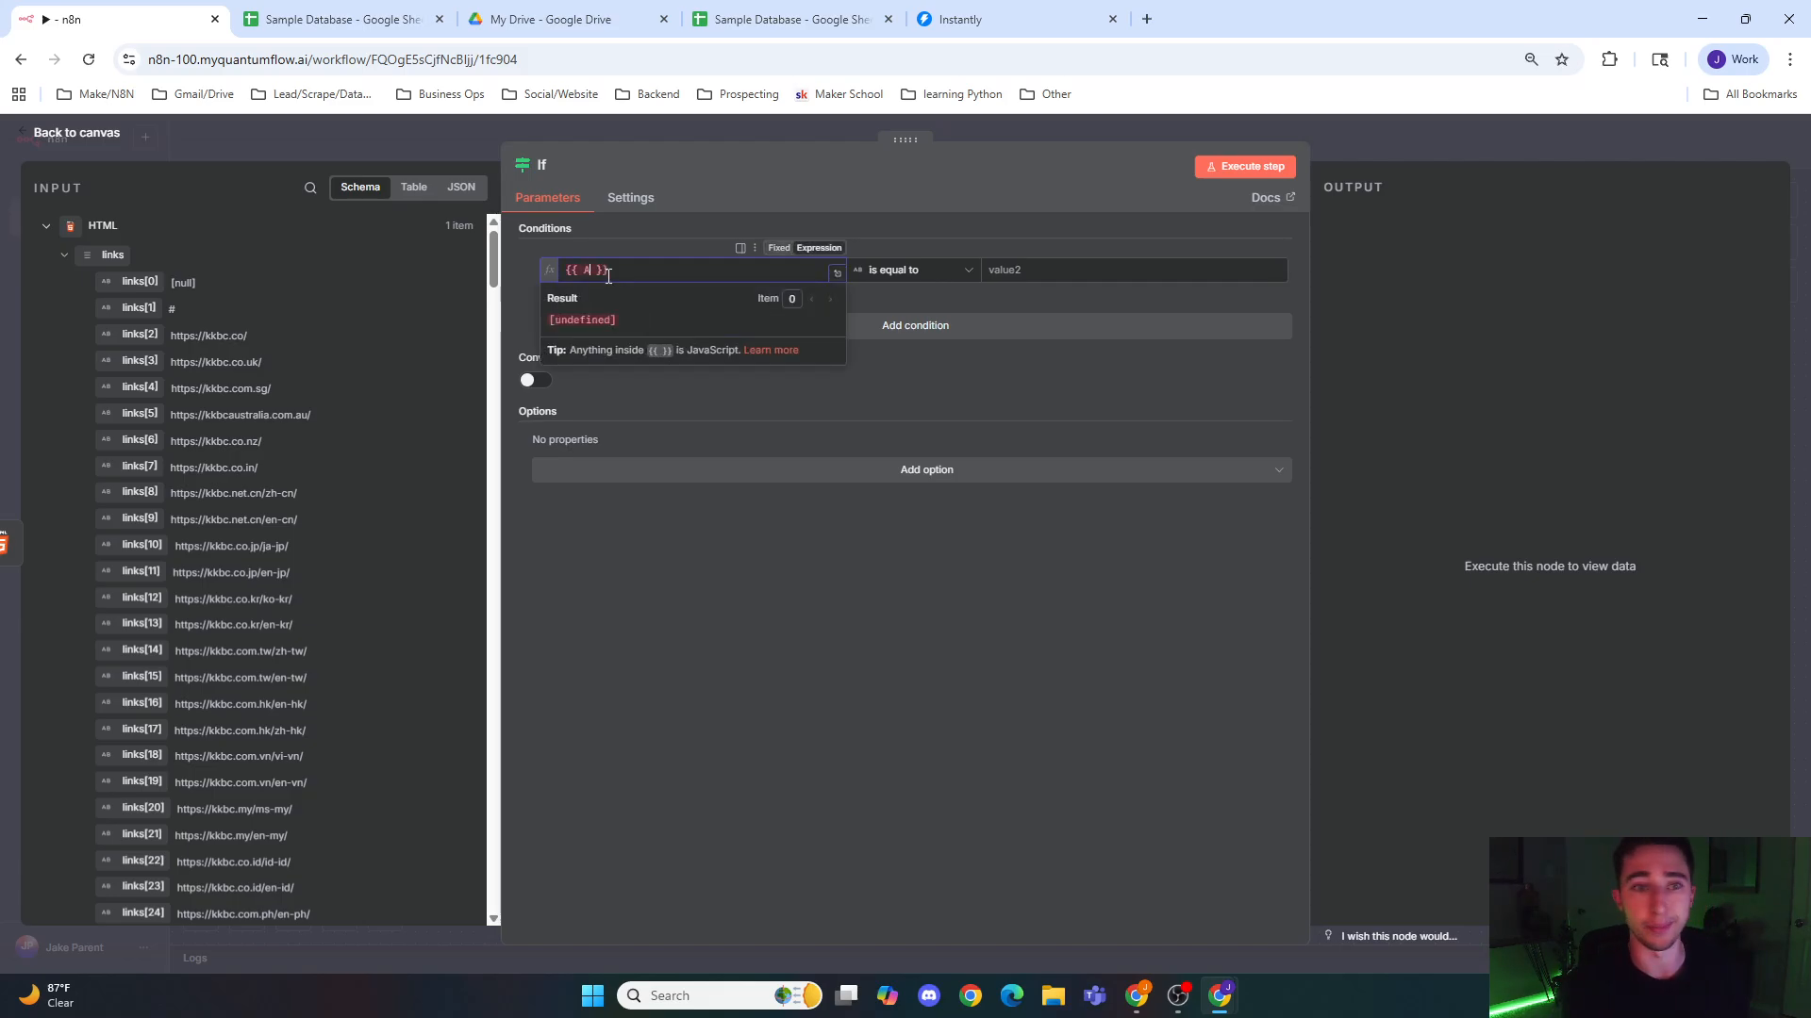
{"action": "type", "text": "ay.is"}
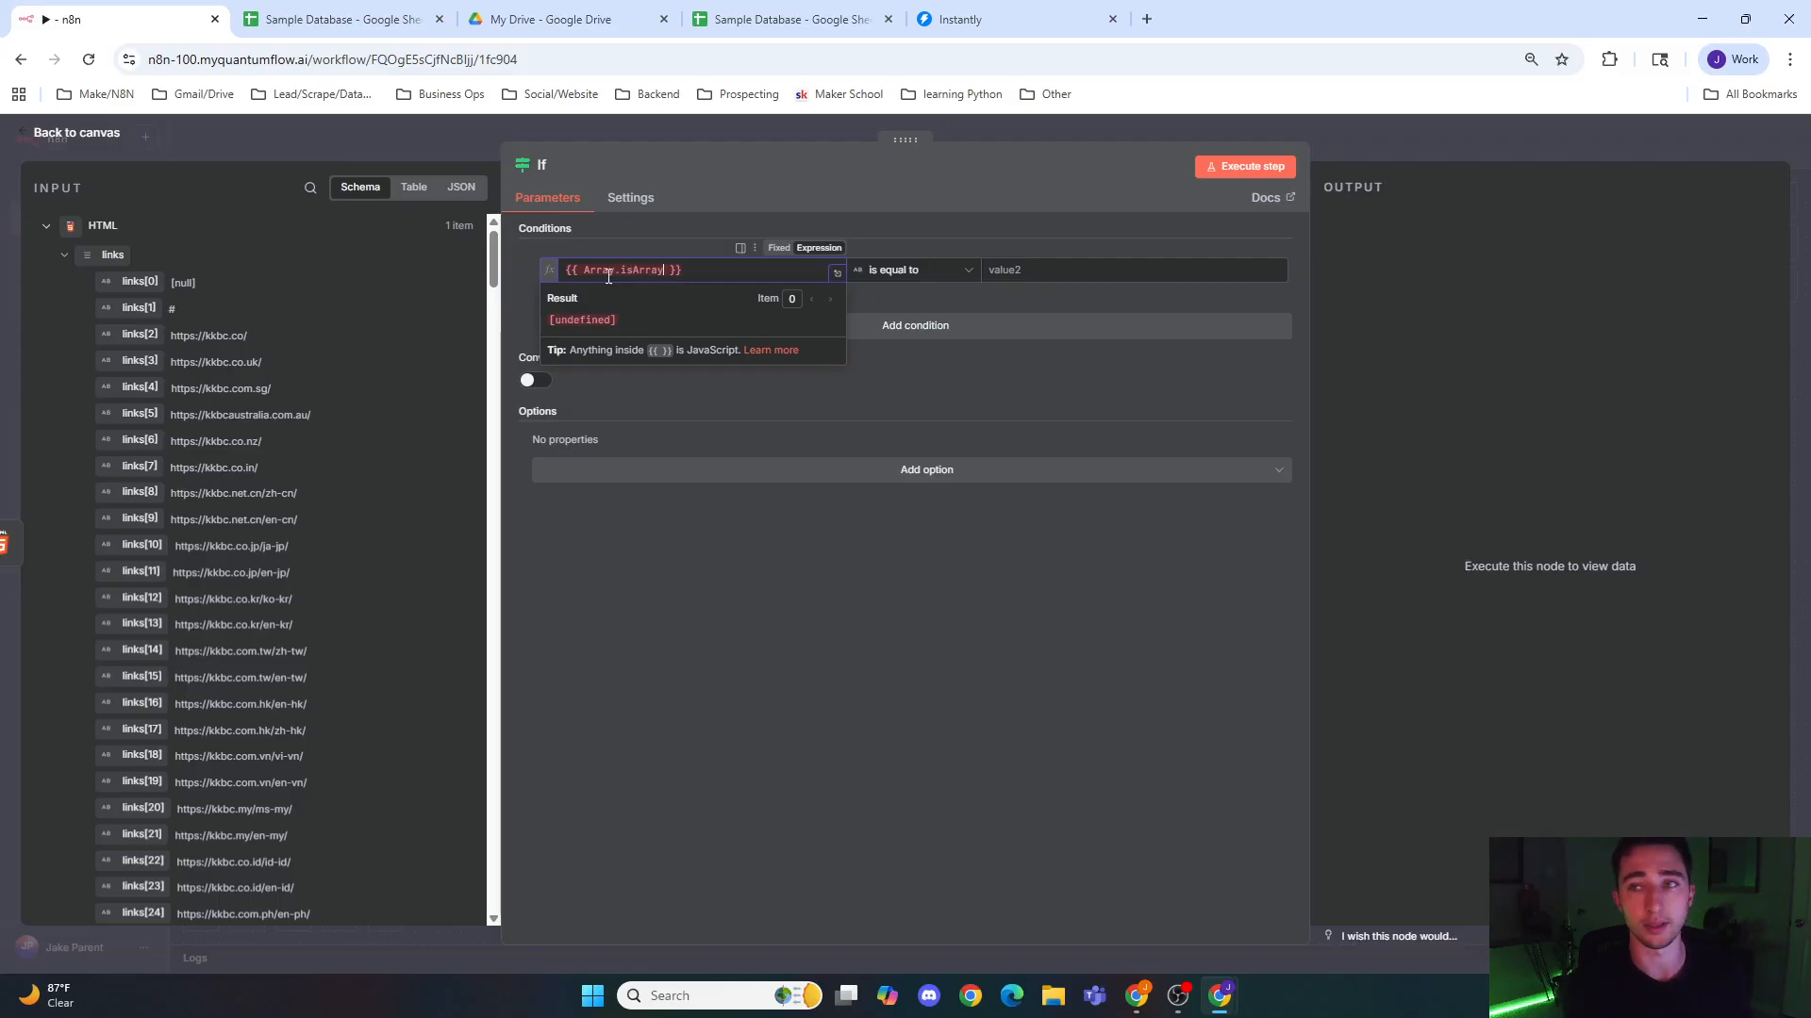
{"action": "type", "text": "Array()"}
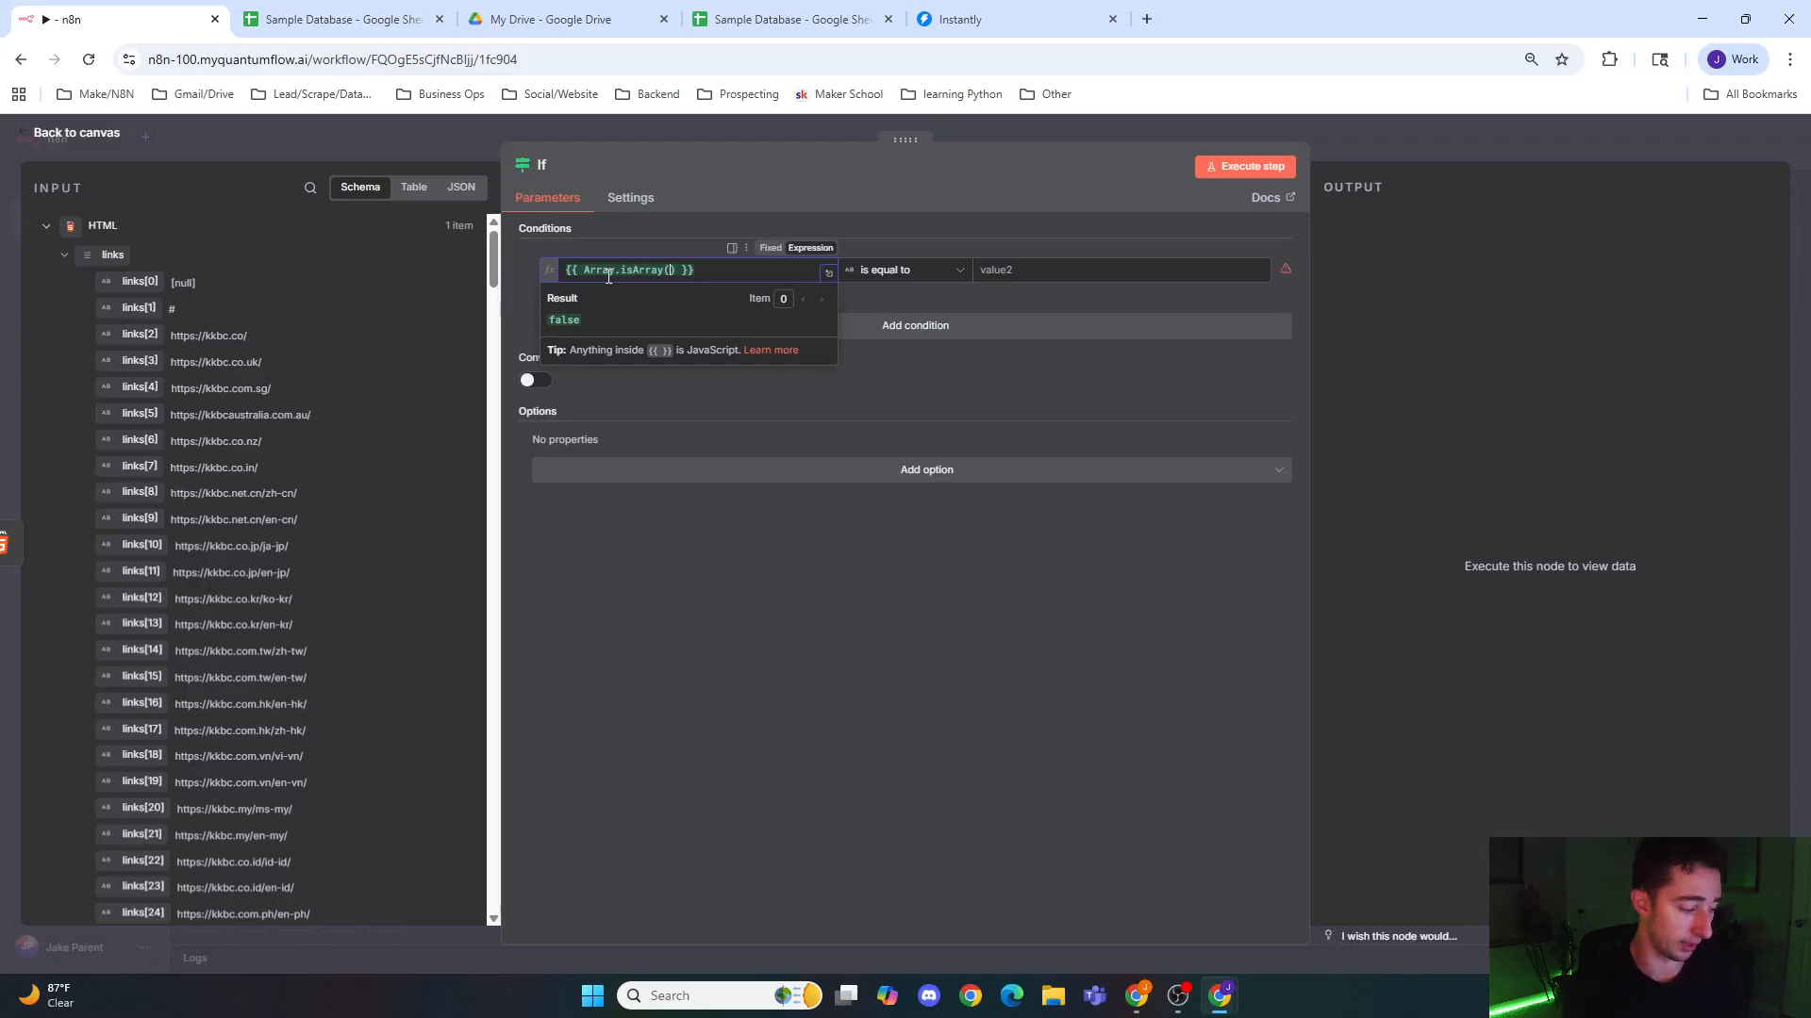
{"action": "type", "text": "$"}
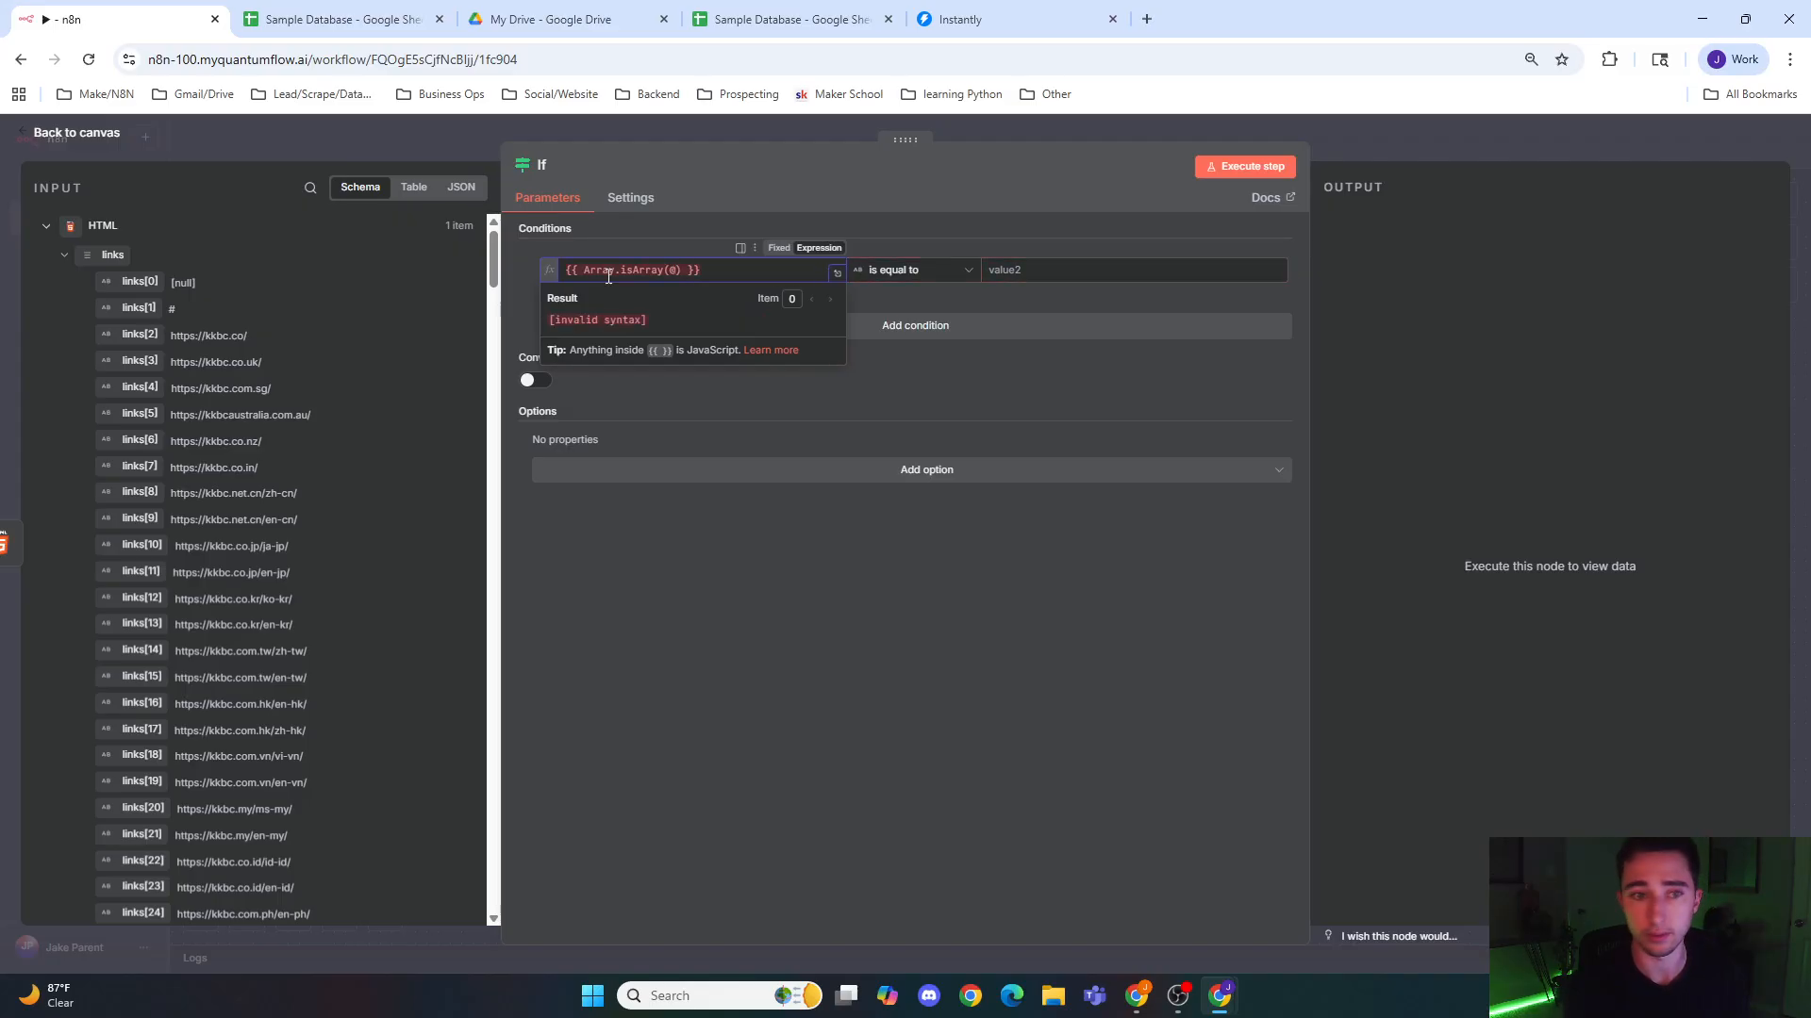
{"action": "type", "text": "js"}
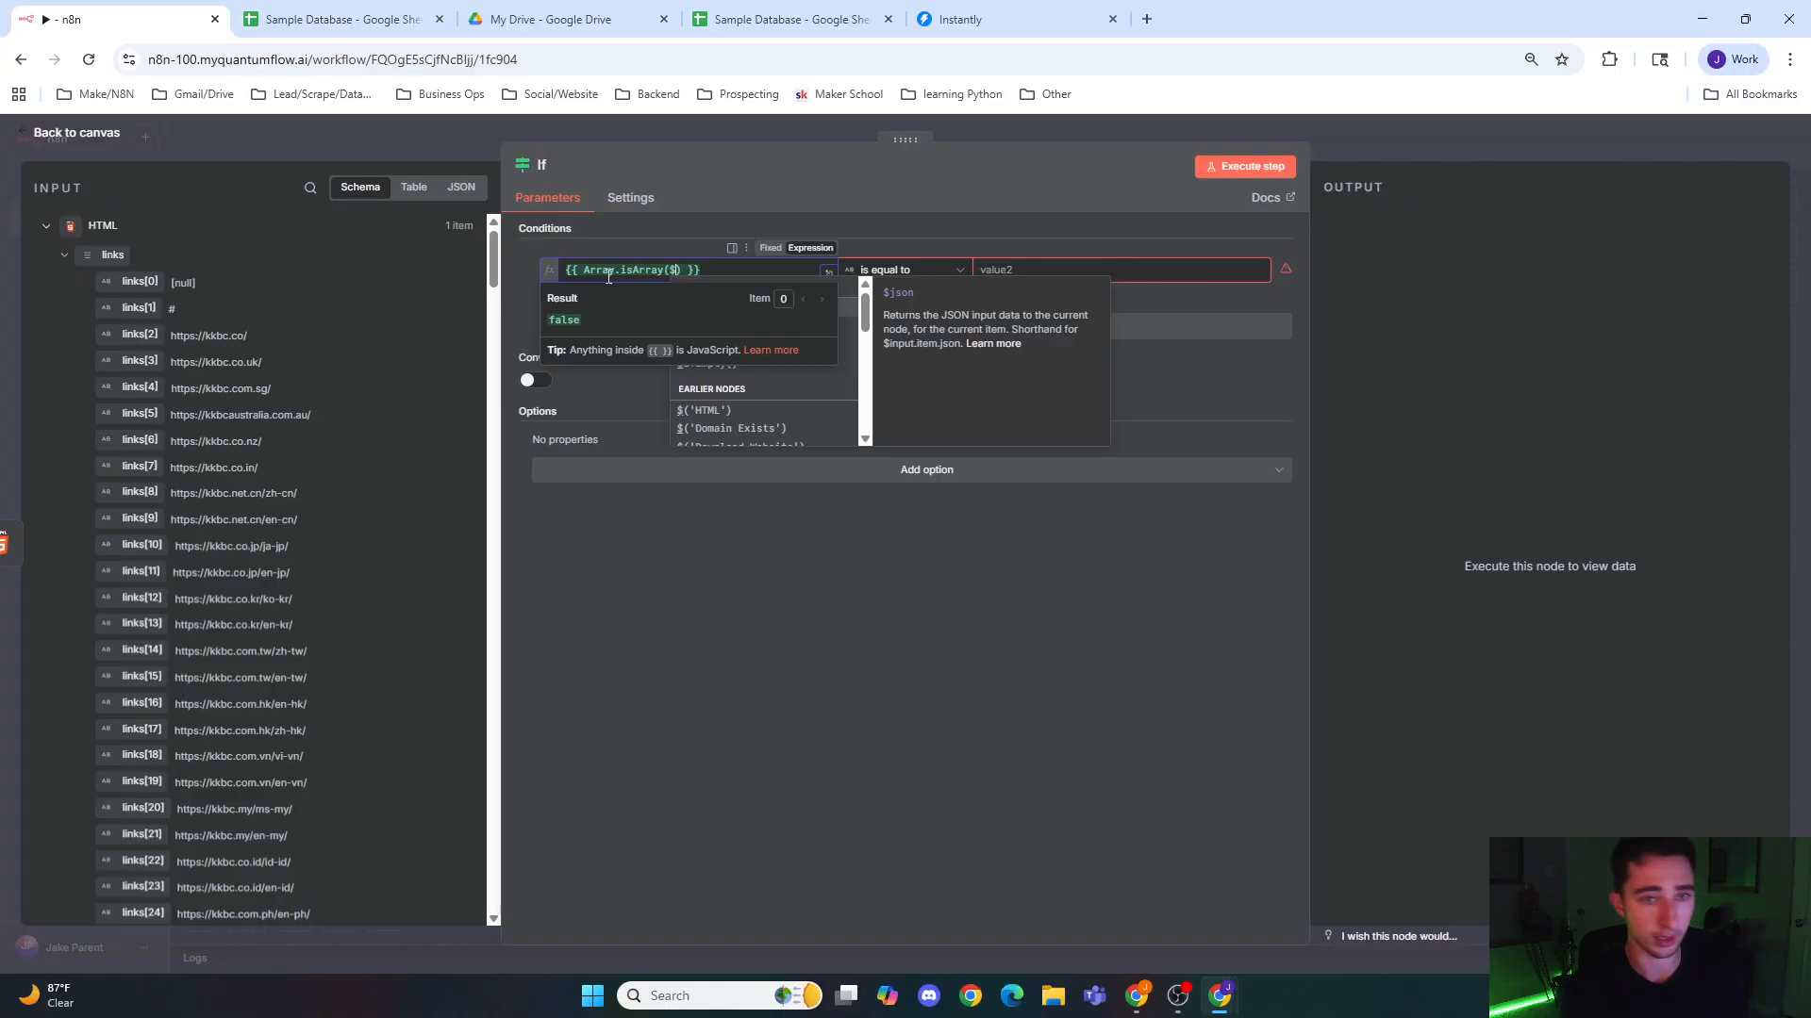
{"action": "type", "text": "on"}
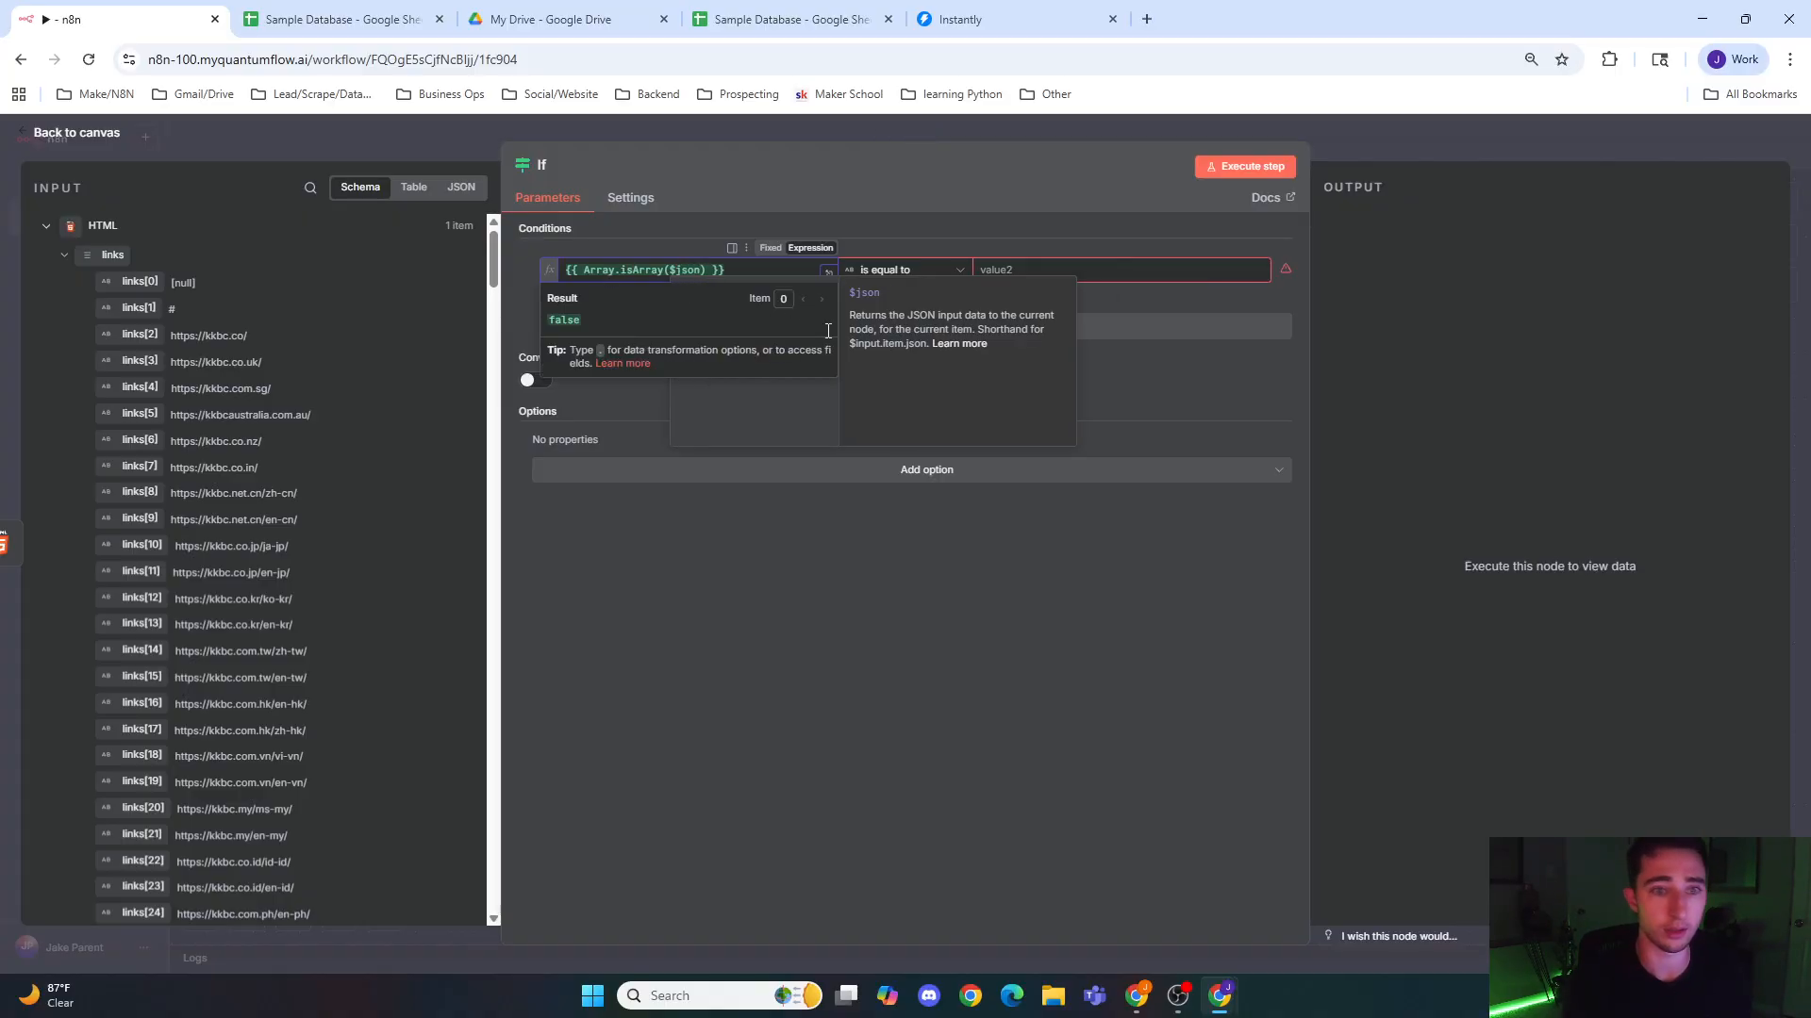
{"action": "key", "text": "alt+Tab"}
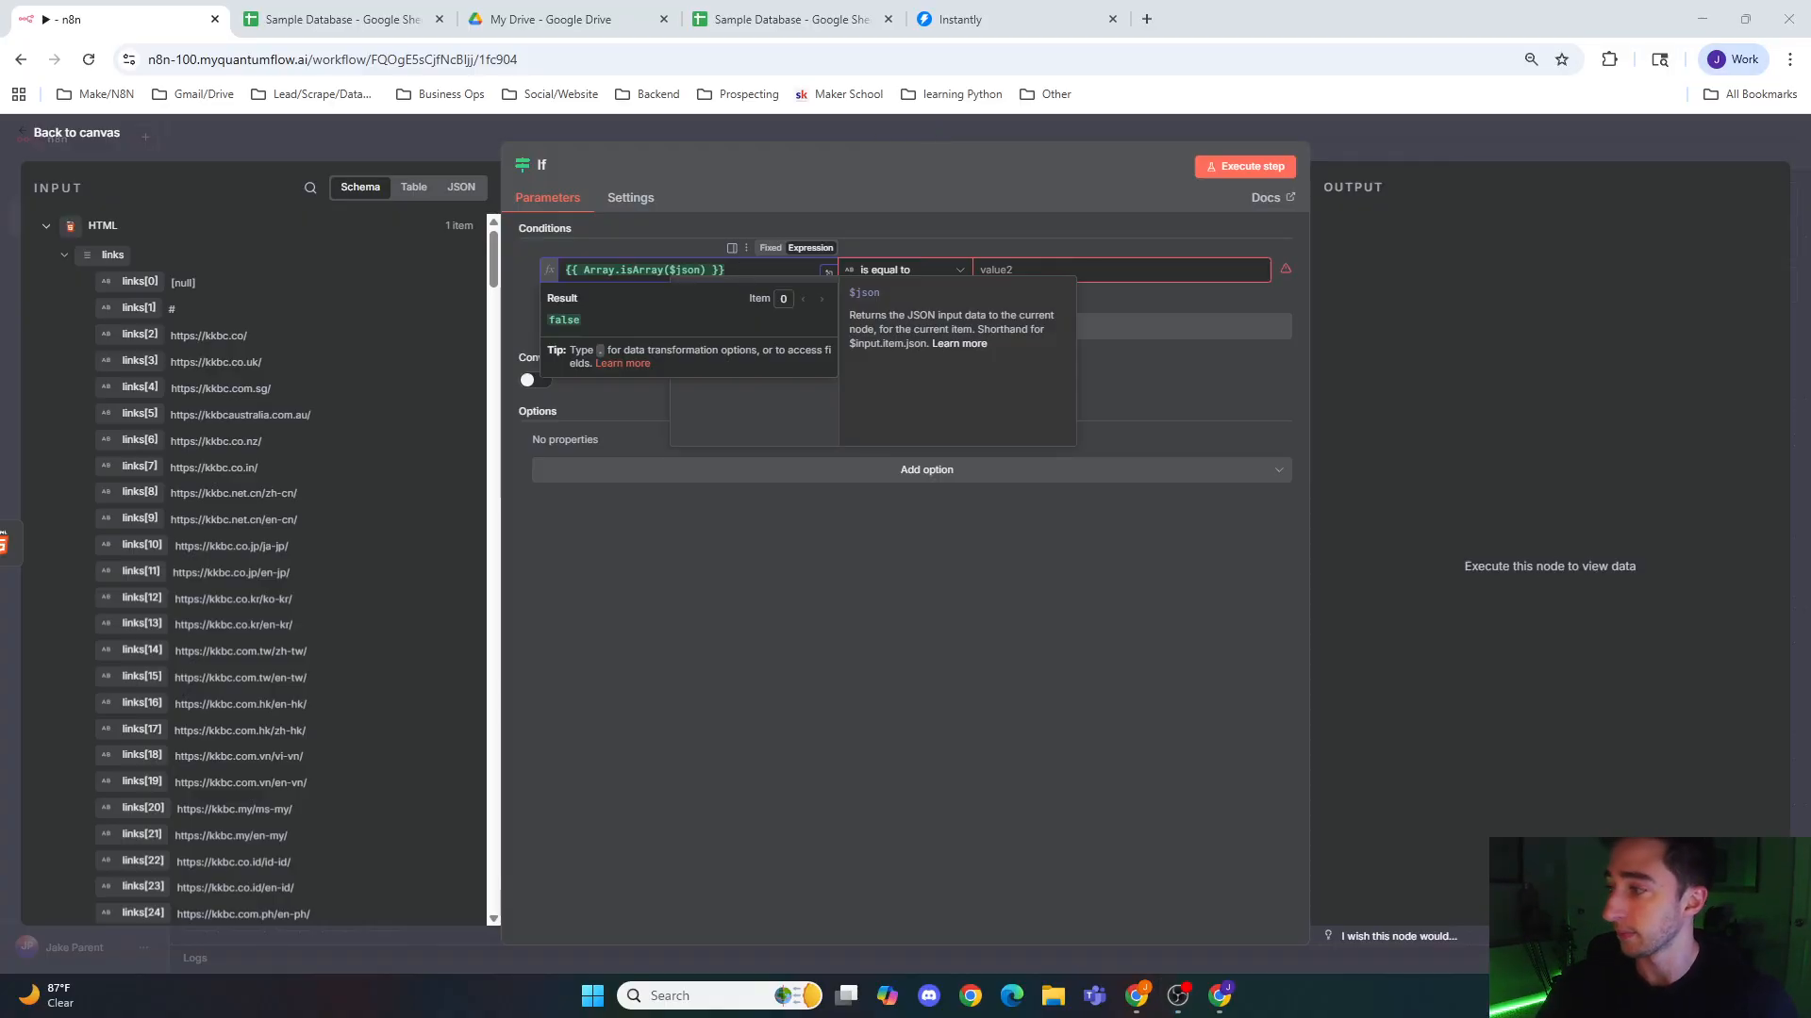
{"action": "left_click", "coordinate": [737, 273]}
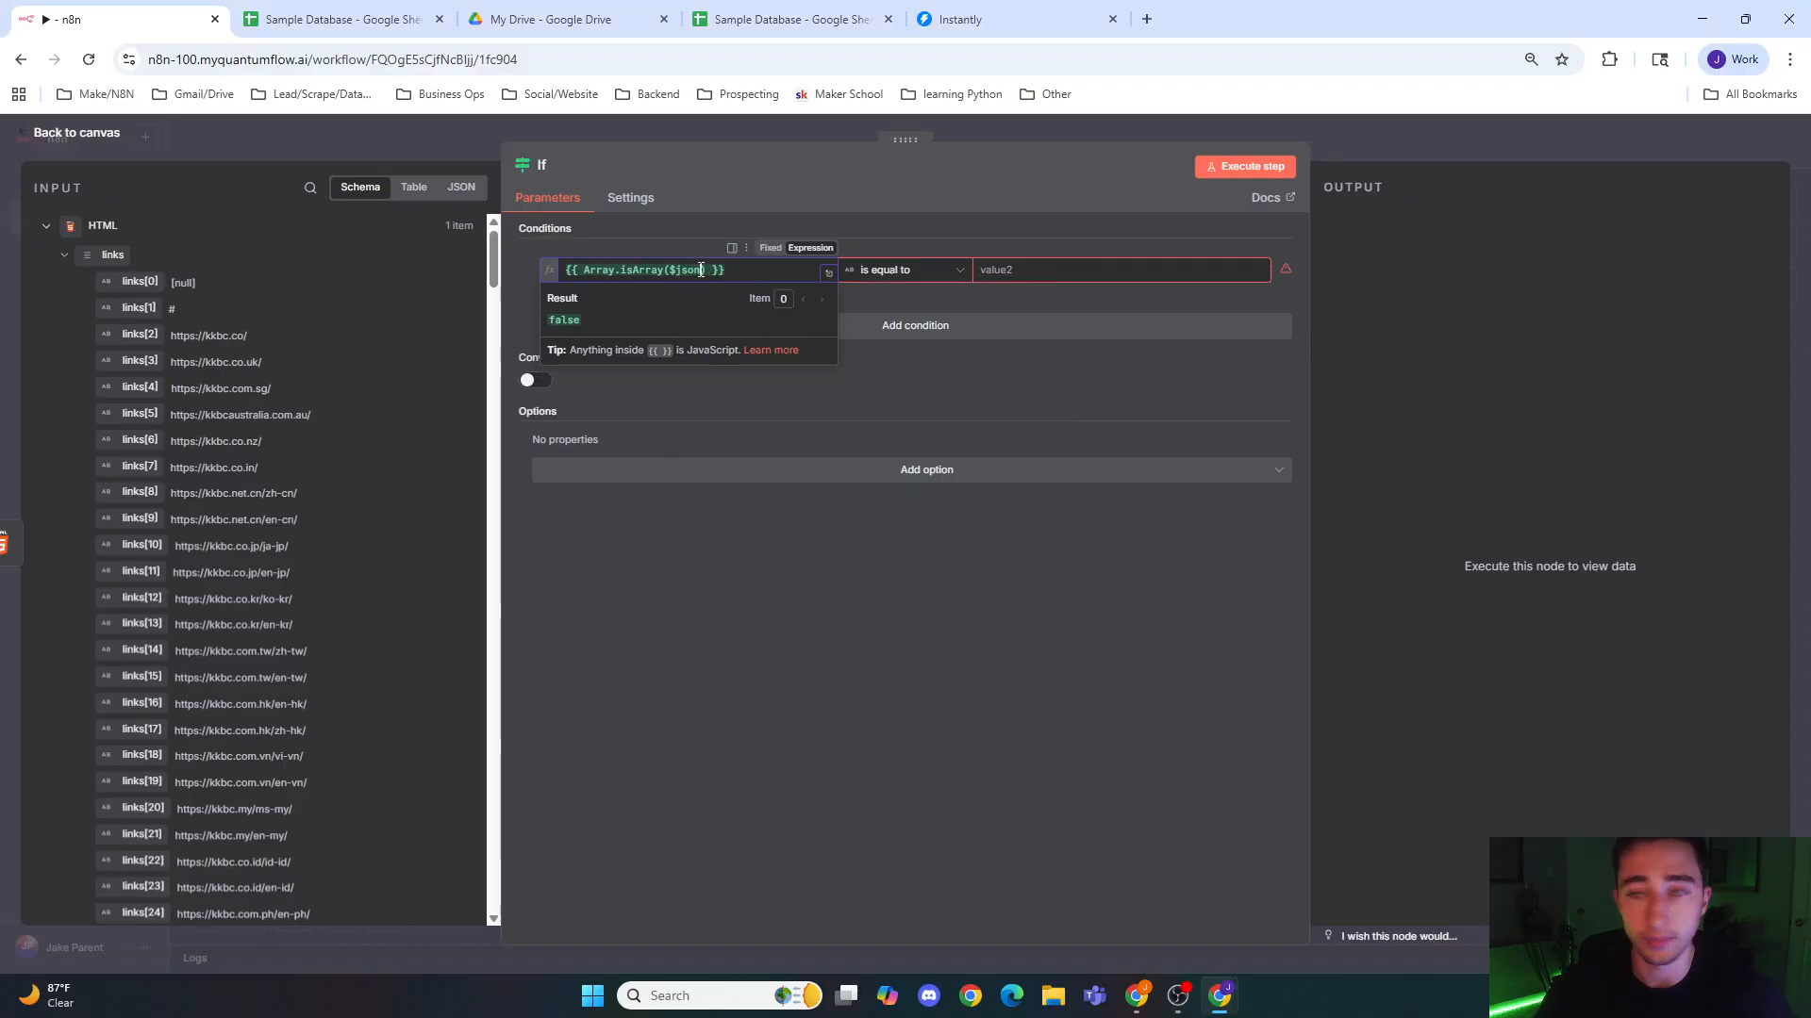
{"action": "left_click", "coordinate": [701, 271]}
{"action": "type", "text": ".links"}
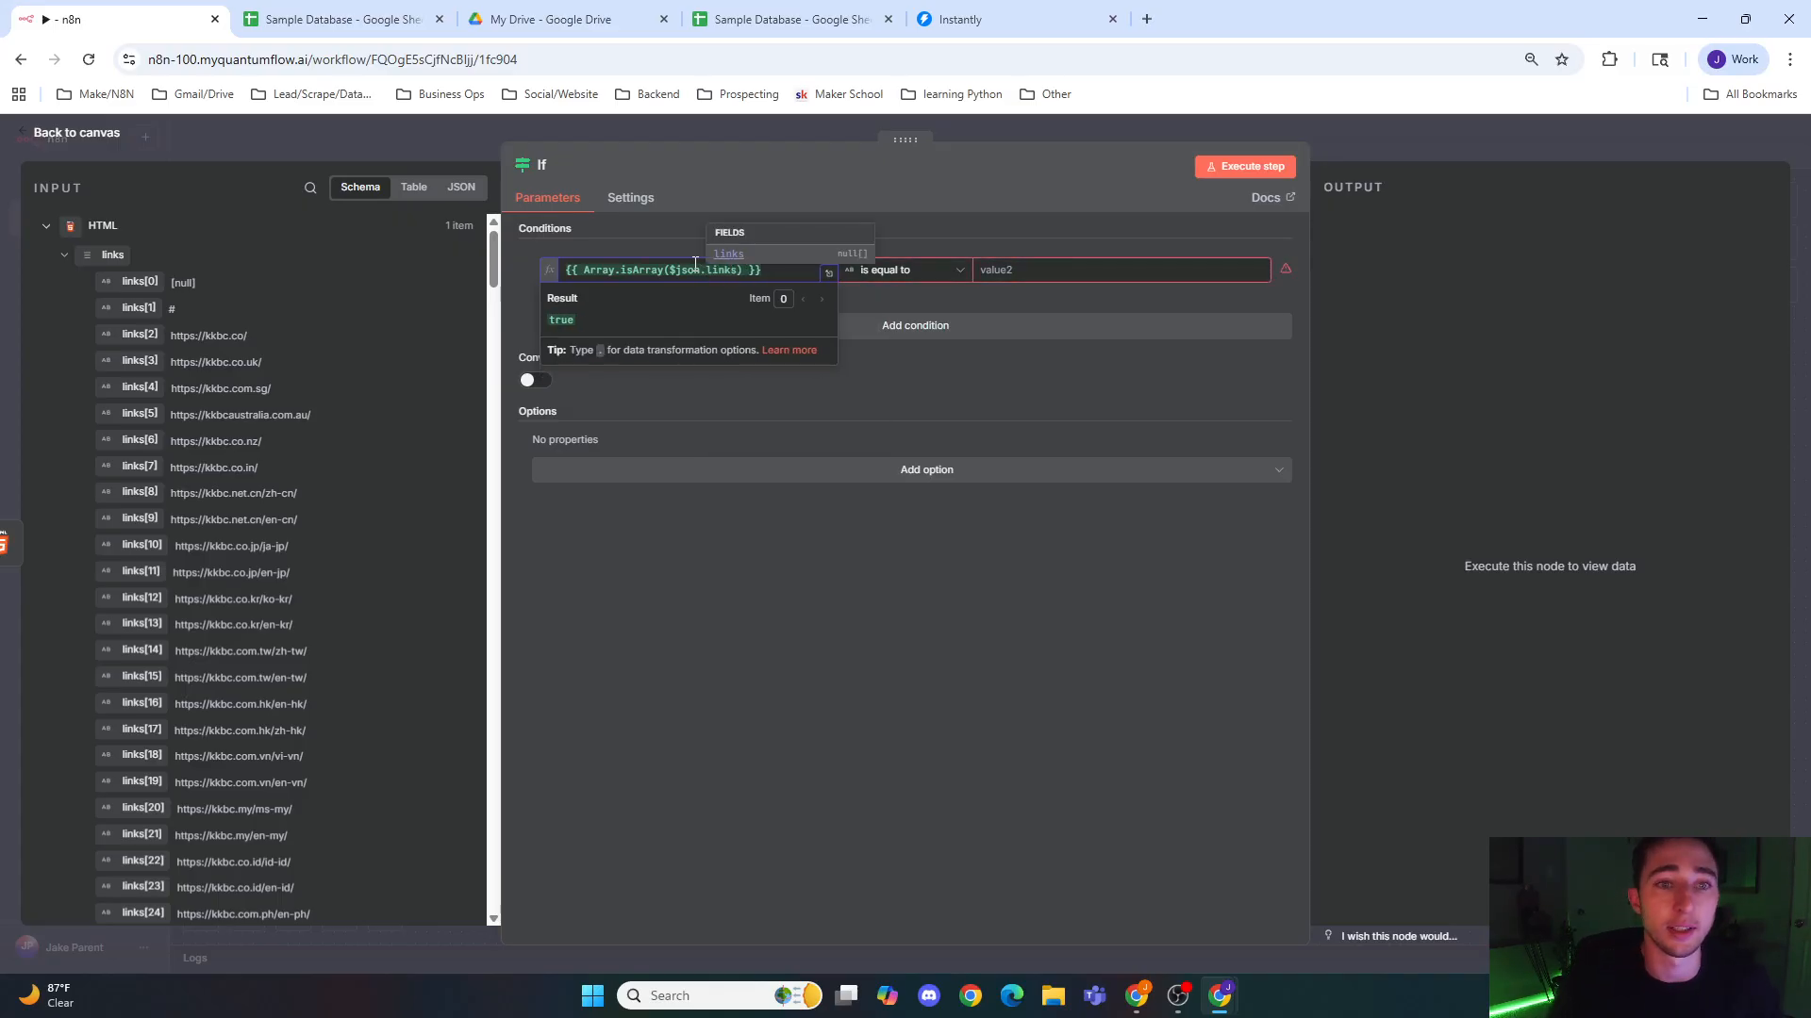
Step: Extend the If condition's expression with && $json.links.length === 0 after the array check
{"action": "left_click", "coordinate": [760, 279]}
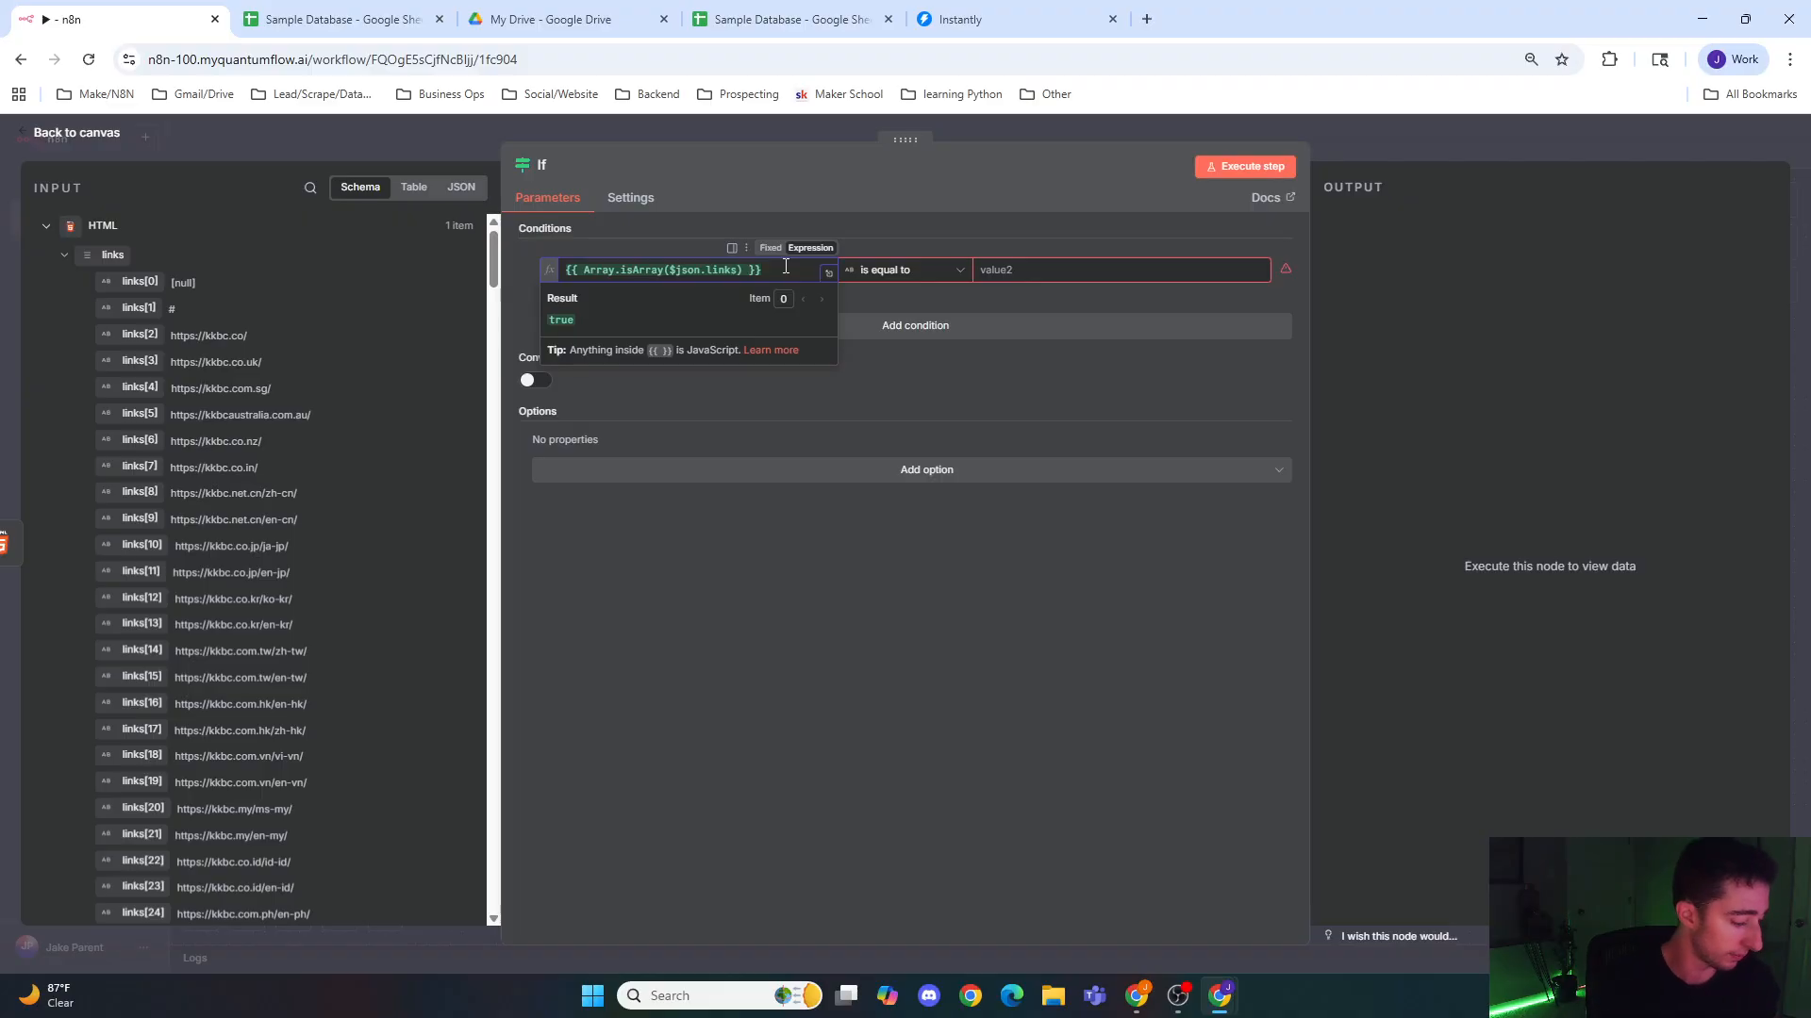
{"action": "type", "text": "& "}
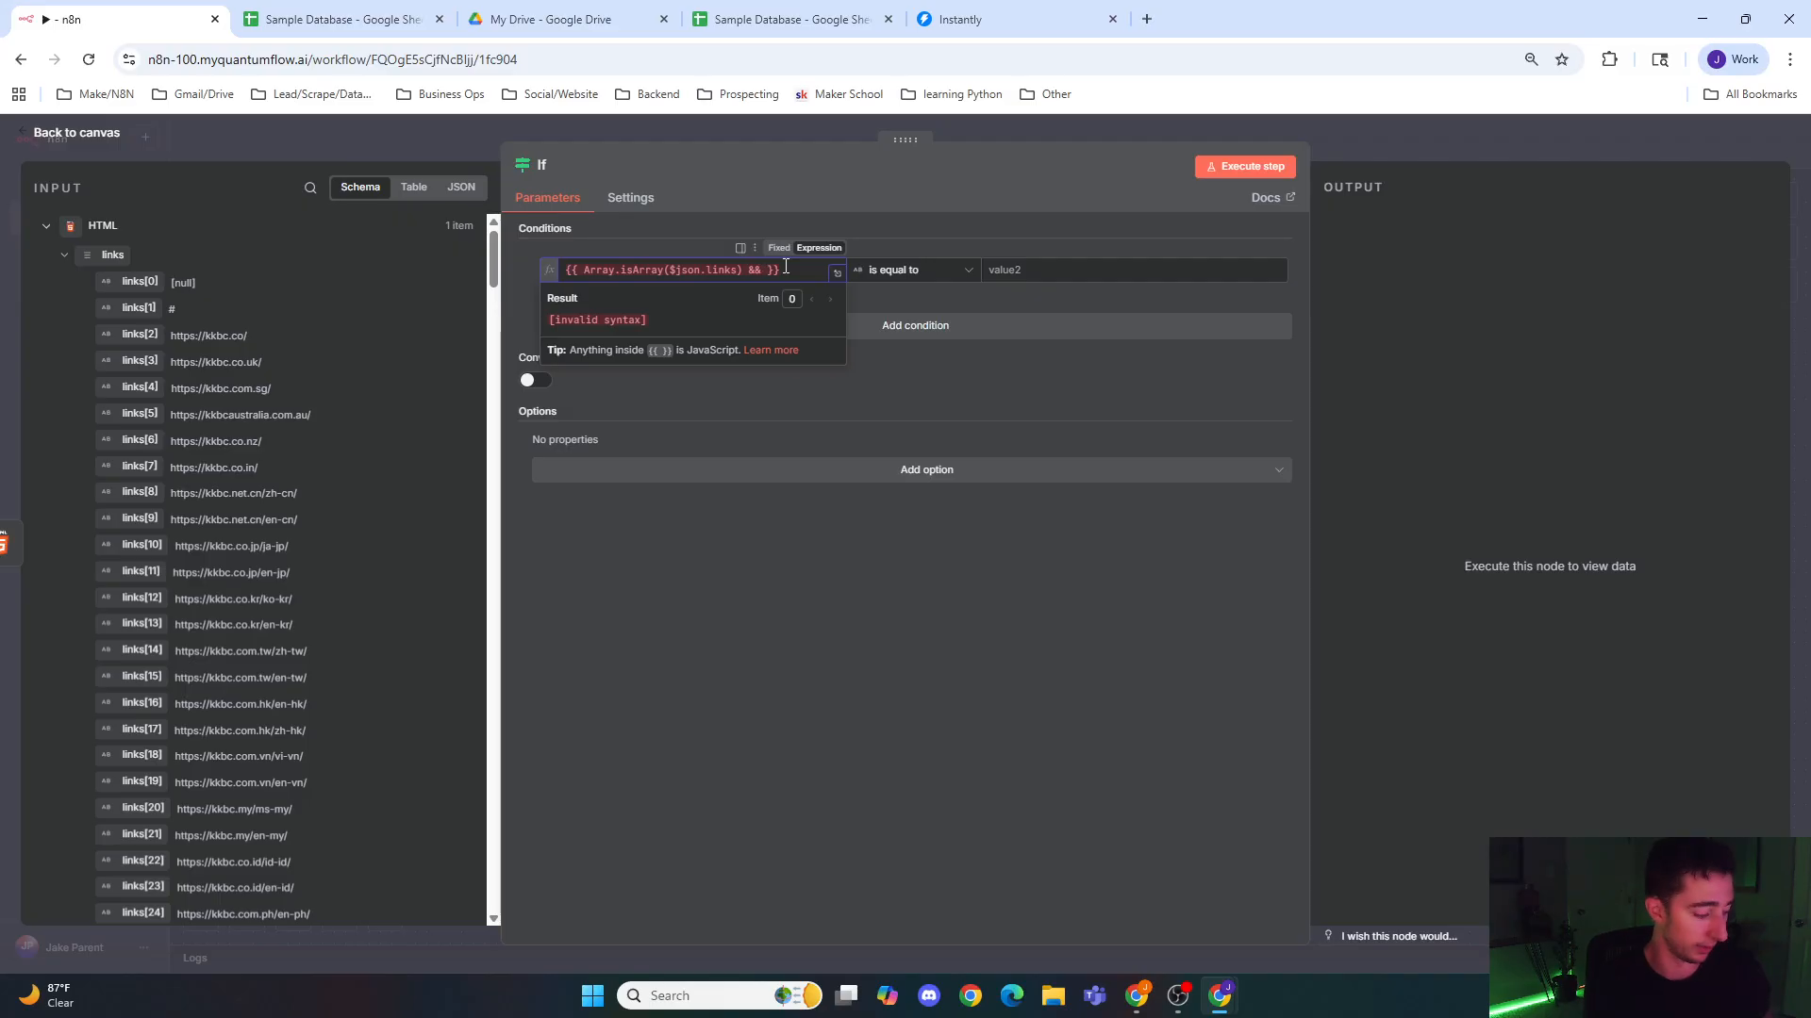
{"action": "type", "text": "$R"}
{"action": "key", "text": "BackSpace"}
{"action": "type", "text": "hs"}
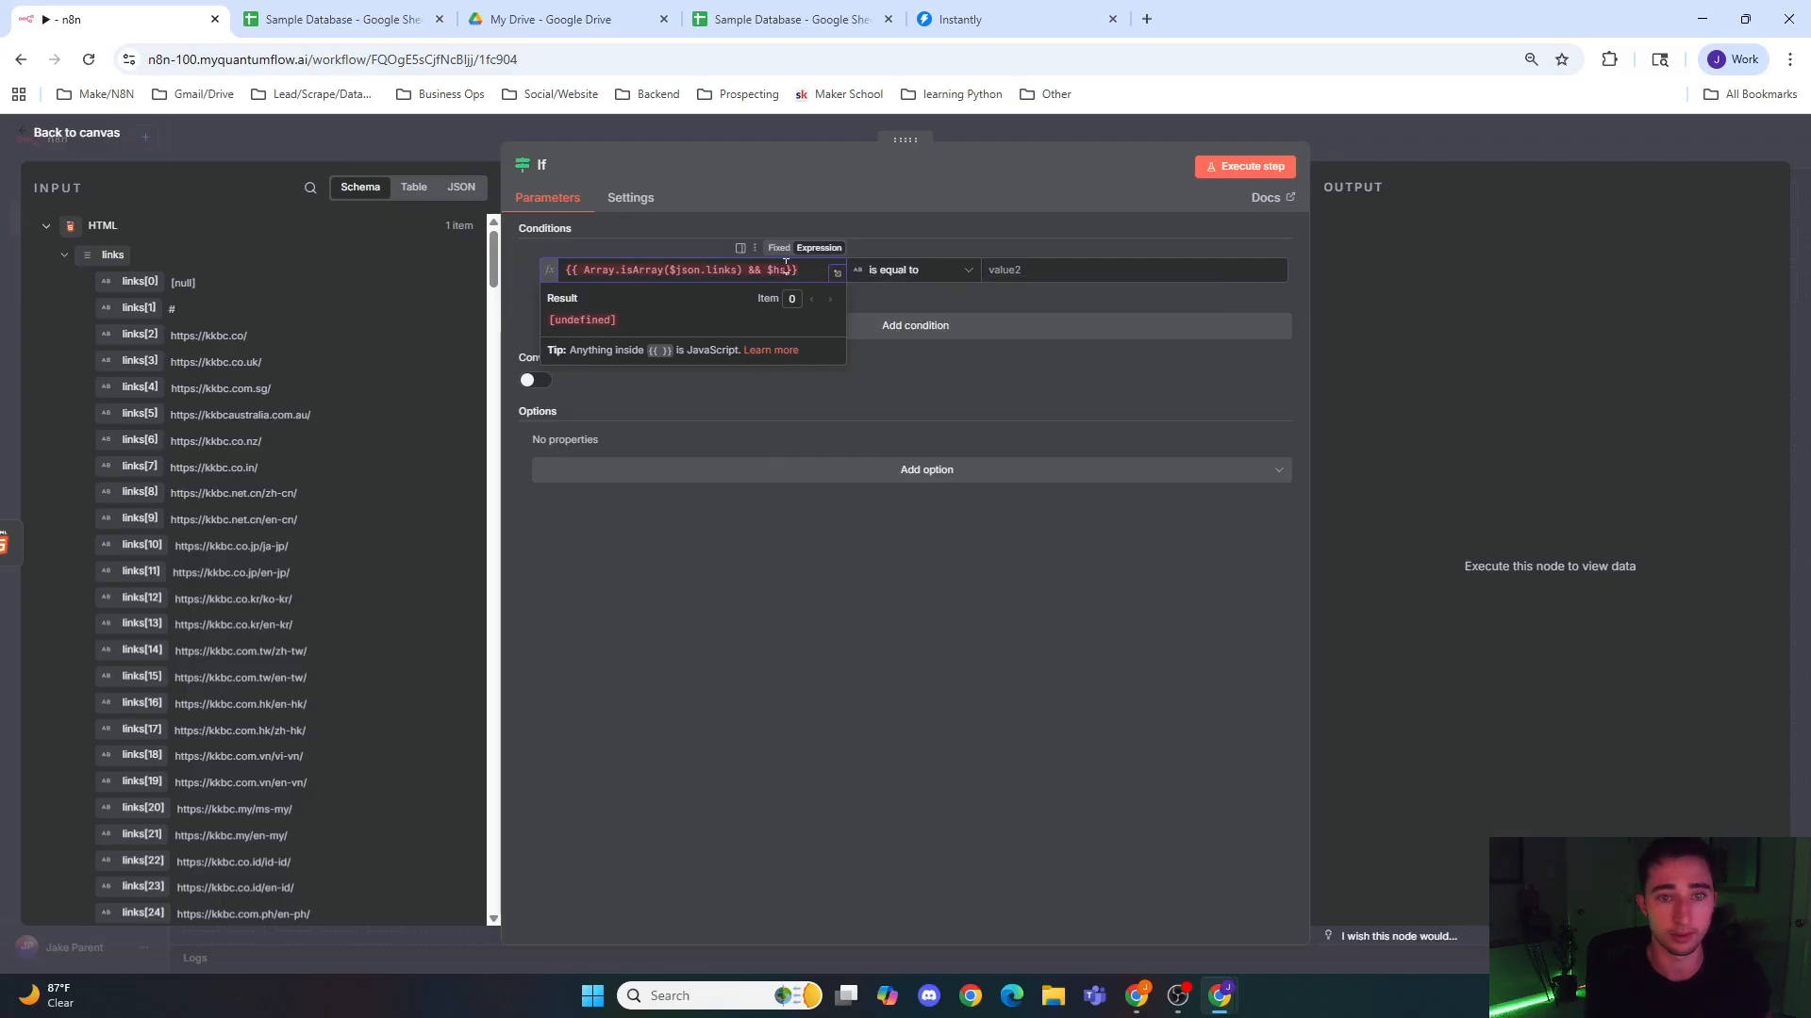
{"action": "type", "text": "json."}
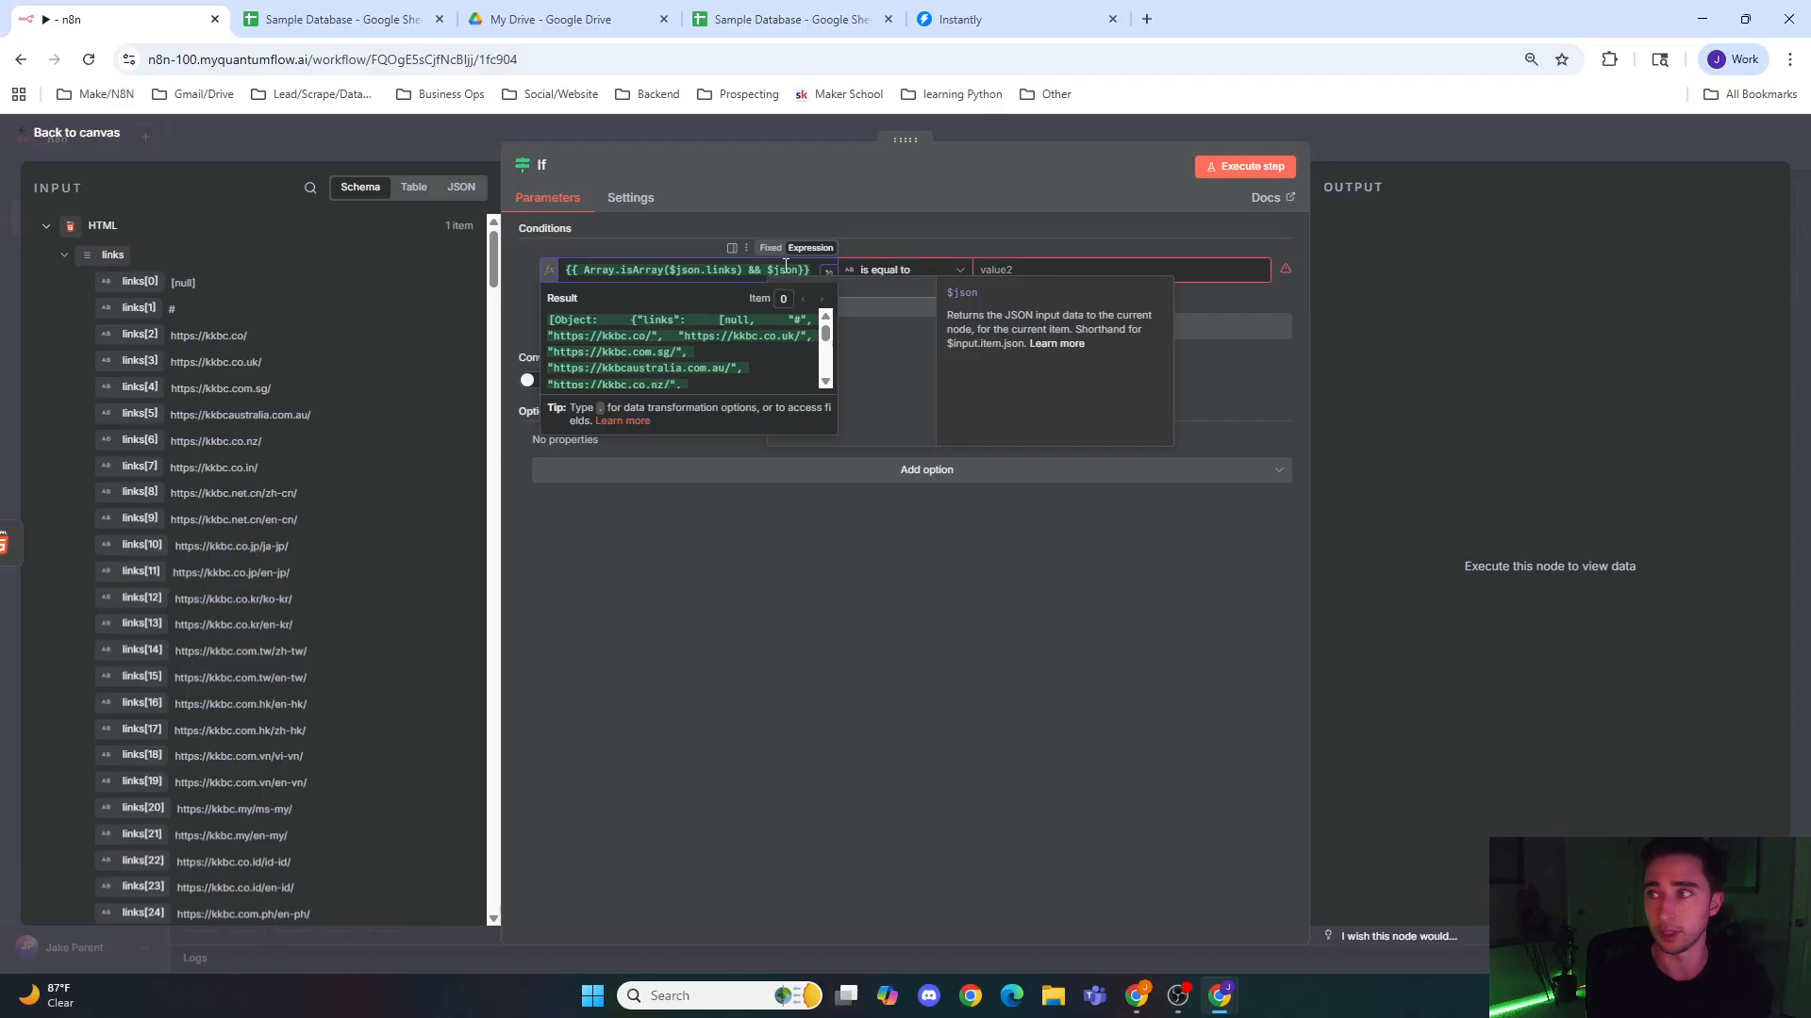
{"action": "type", "text": "links."}
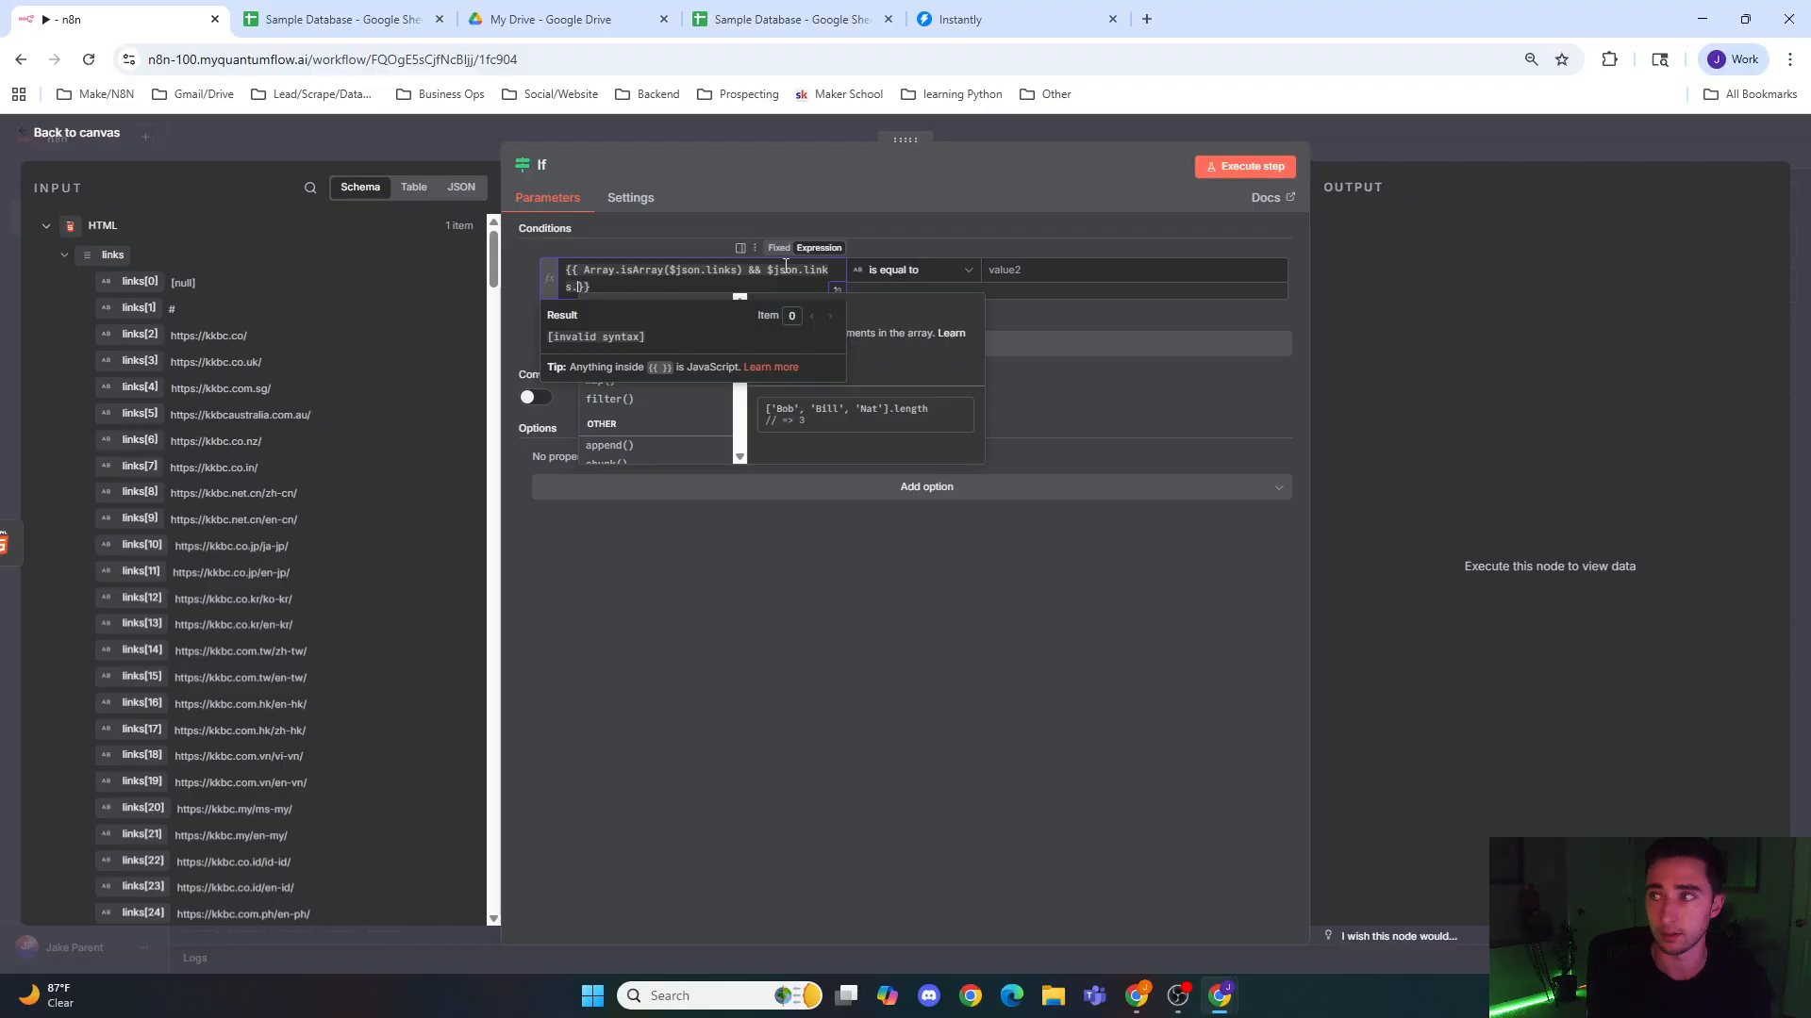
{"action": "type", "text": "length === 0"}
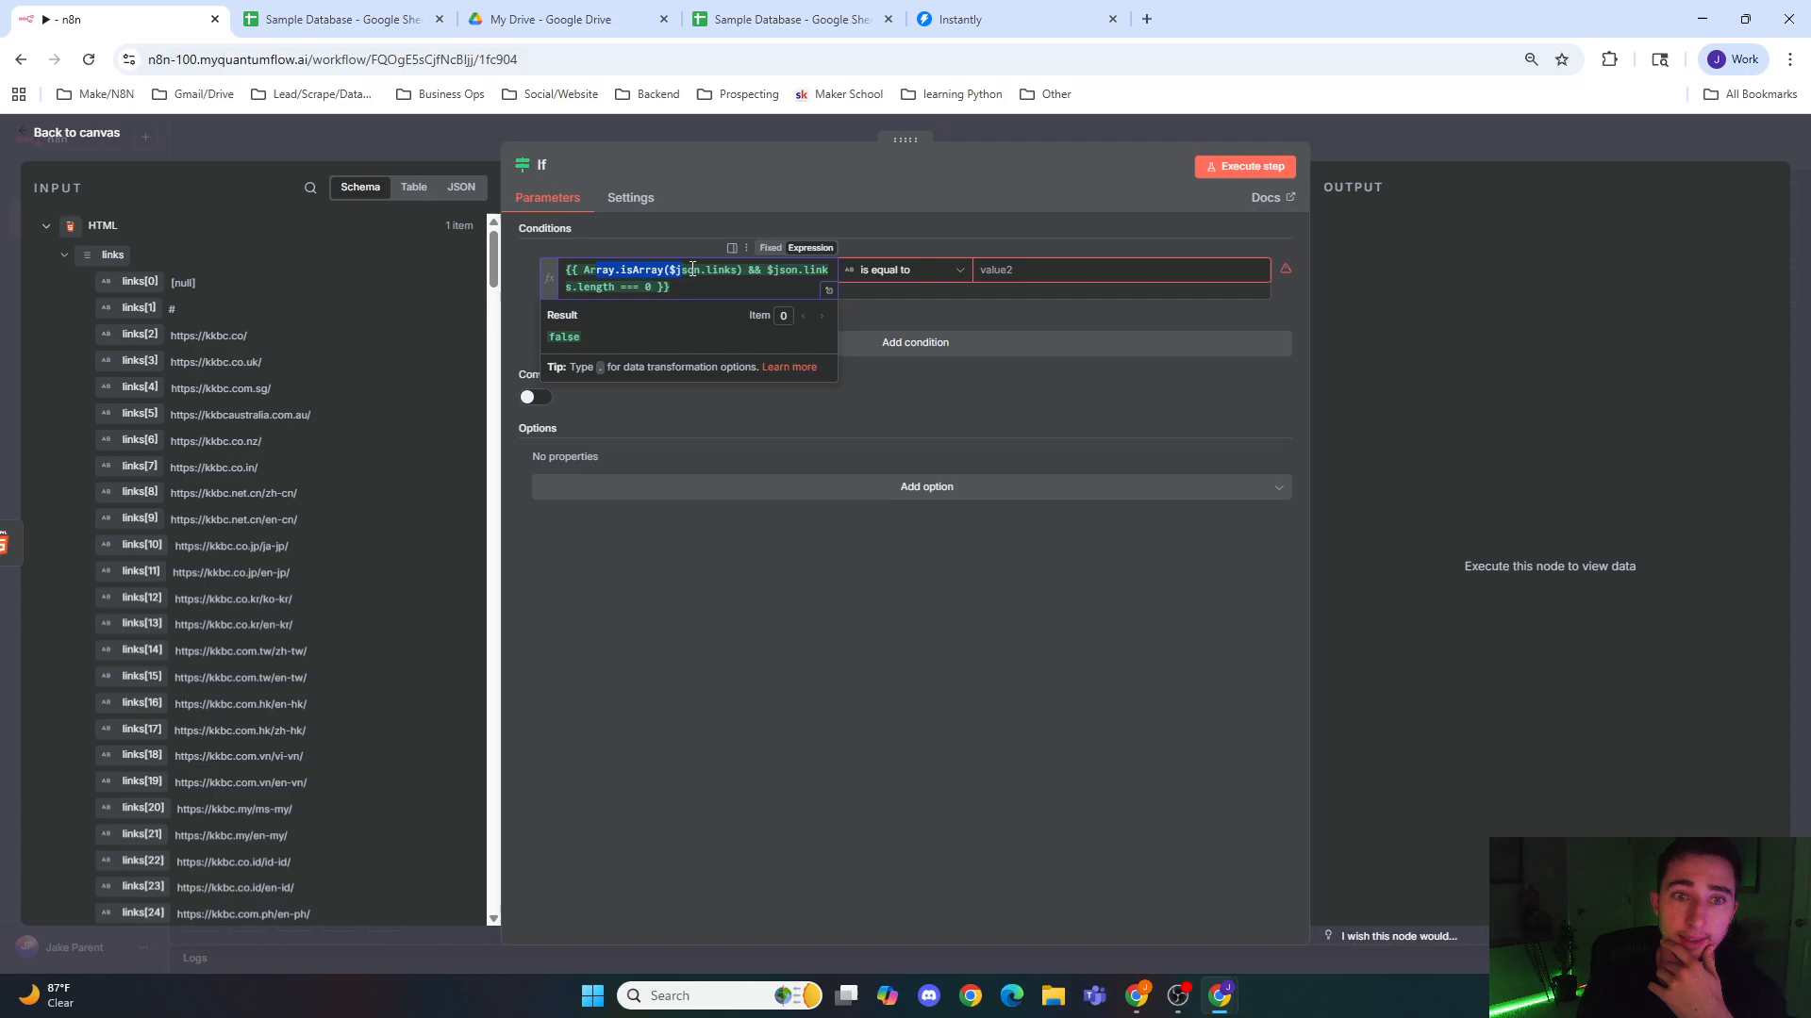
Step: Set the If condition's comparison to the Boolean operator is false
{"action": "left_click", "coordinate": [742, 273]}
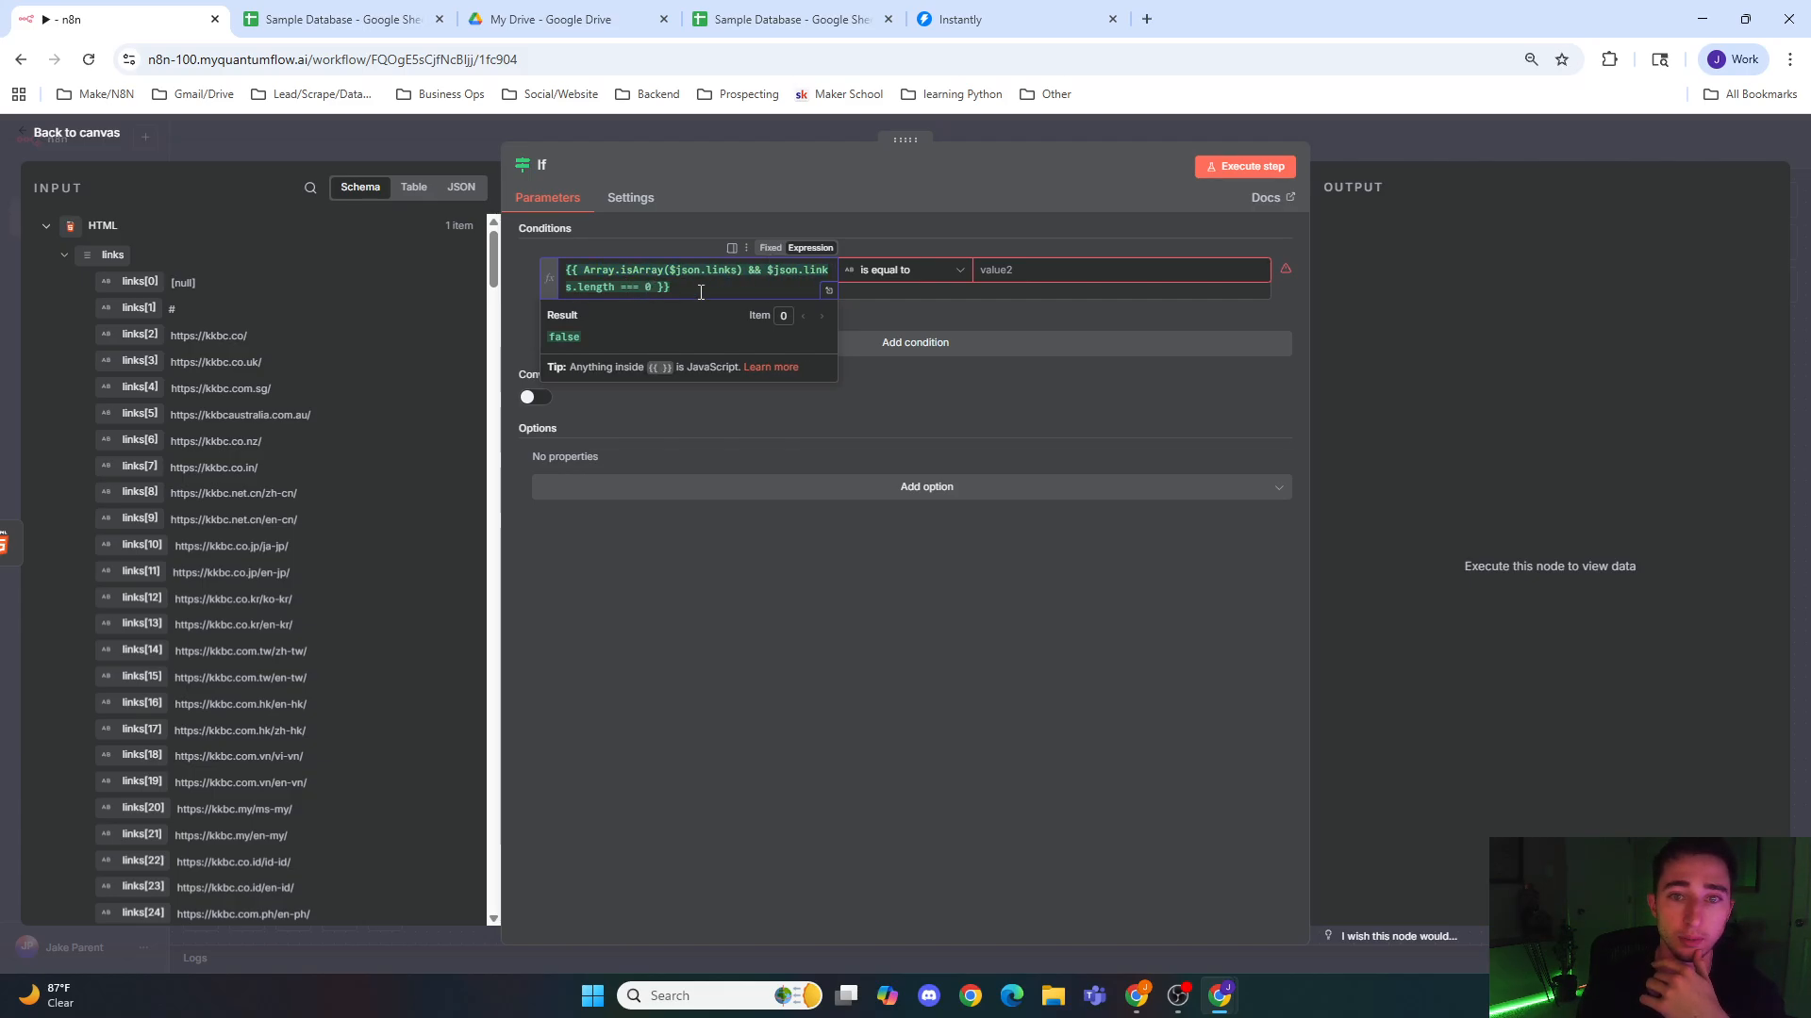
{"action": "left_click", "coordinate": [934, 272]}
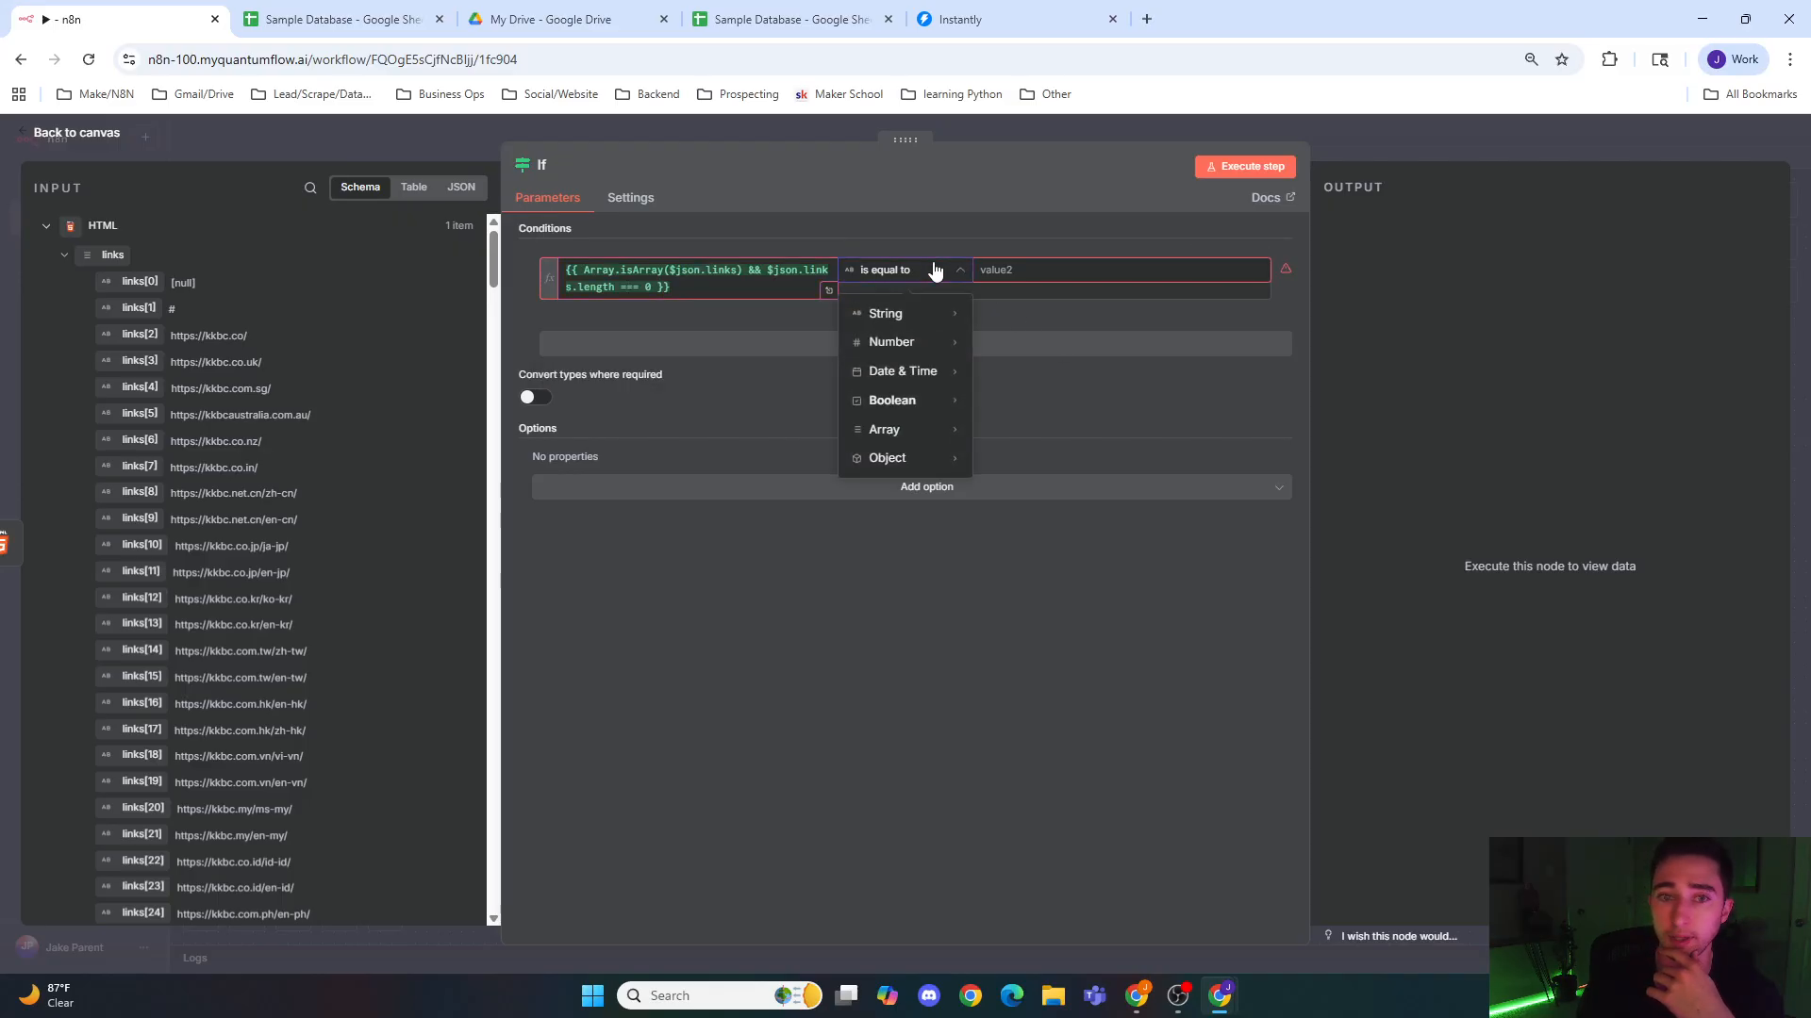
{"action": "mouse_move", "coordinate": [939, 401]}
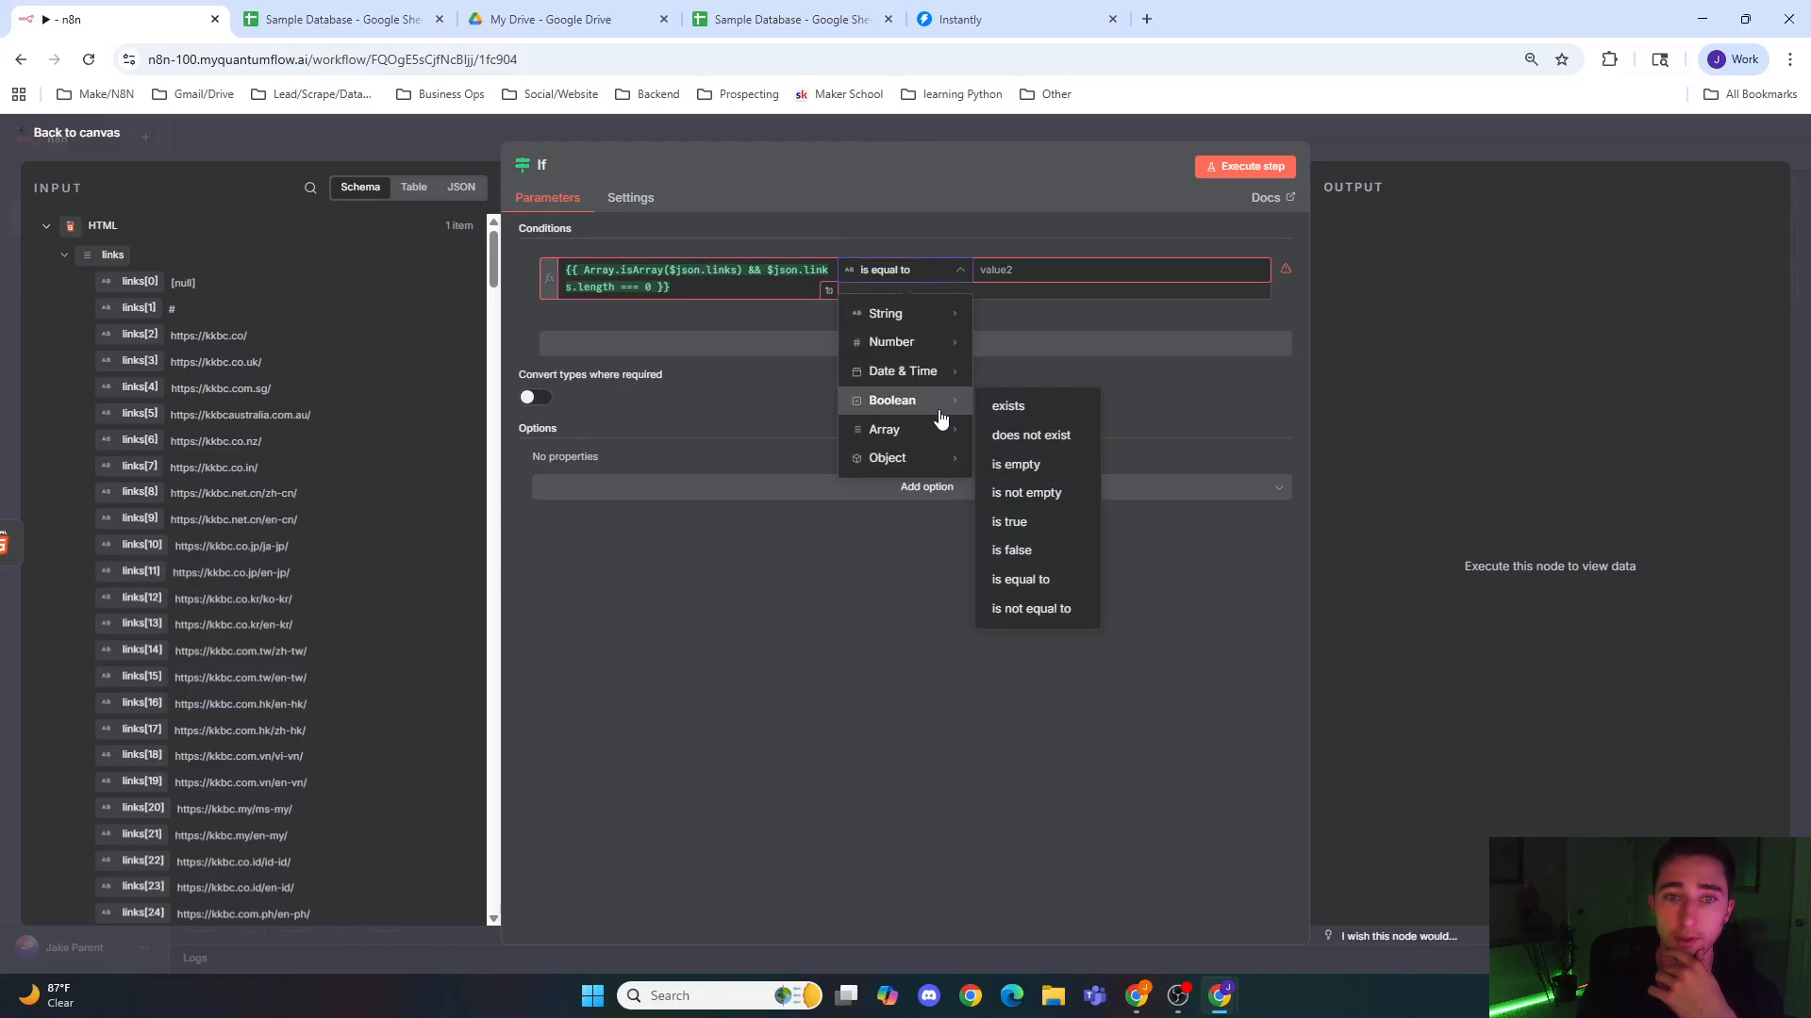
{"action": "left_click", "coordinate": [1045, 551]}
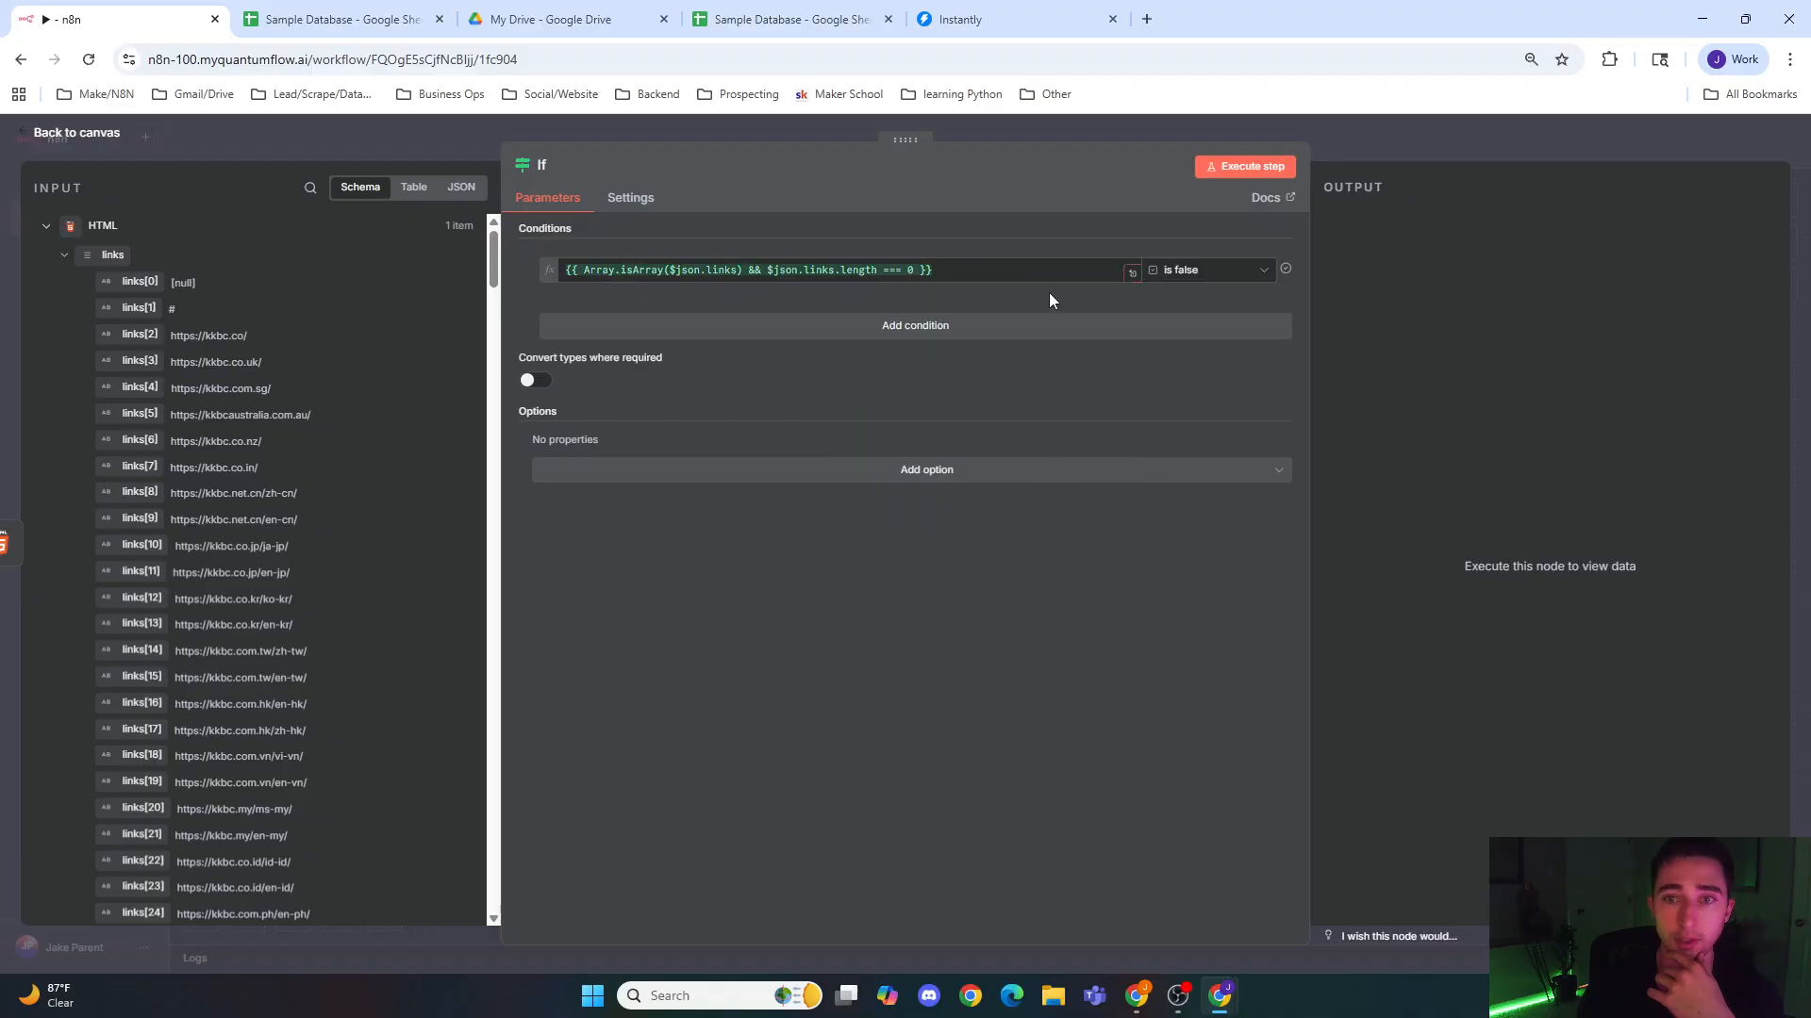
Step: Run the If node on the extracted links and return to the canvas
{"action": "left_click", "coordinate": [1126, 130]}
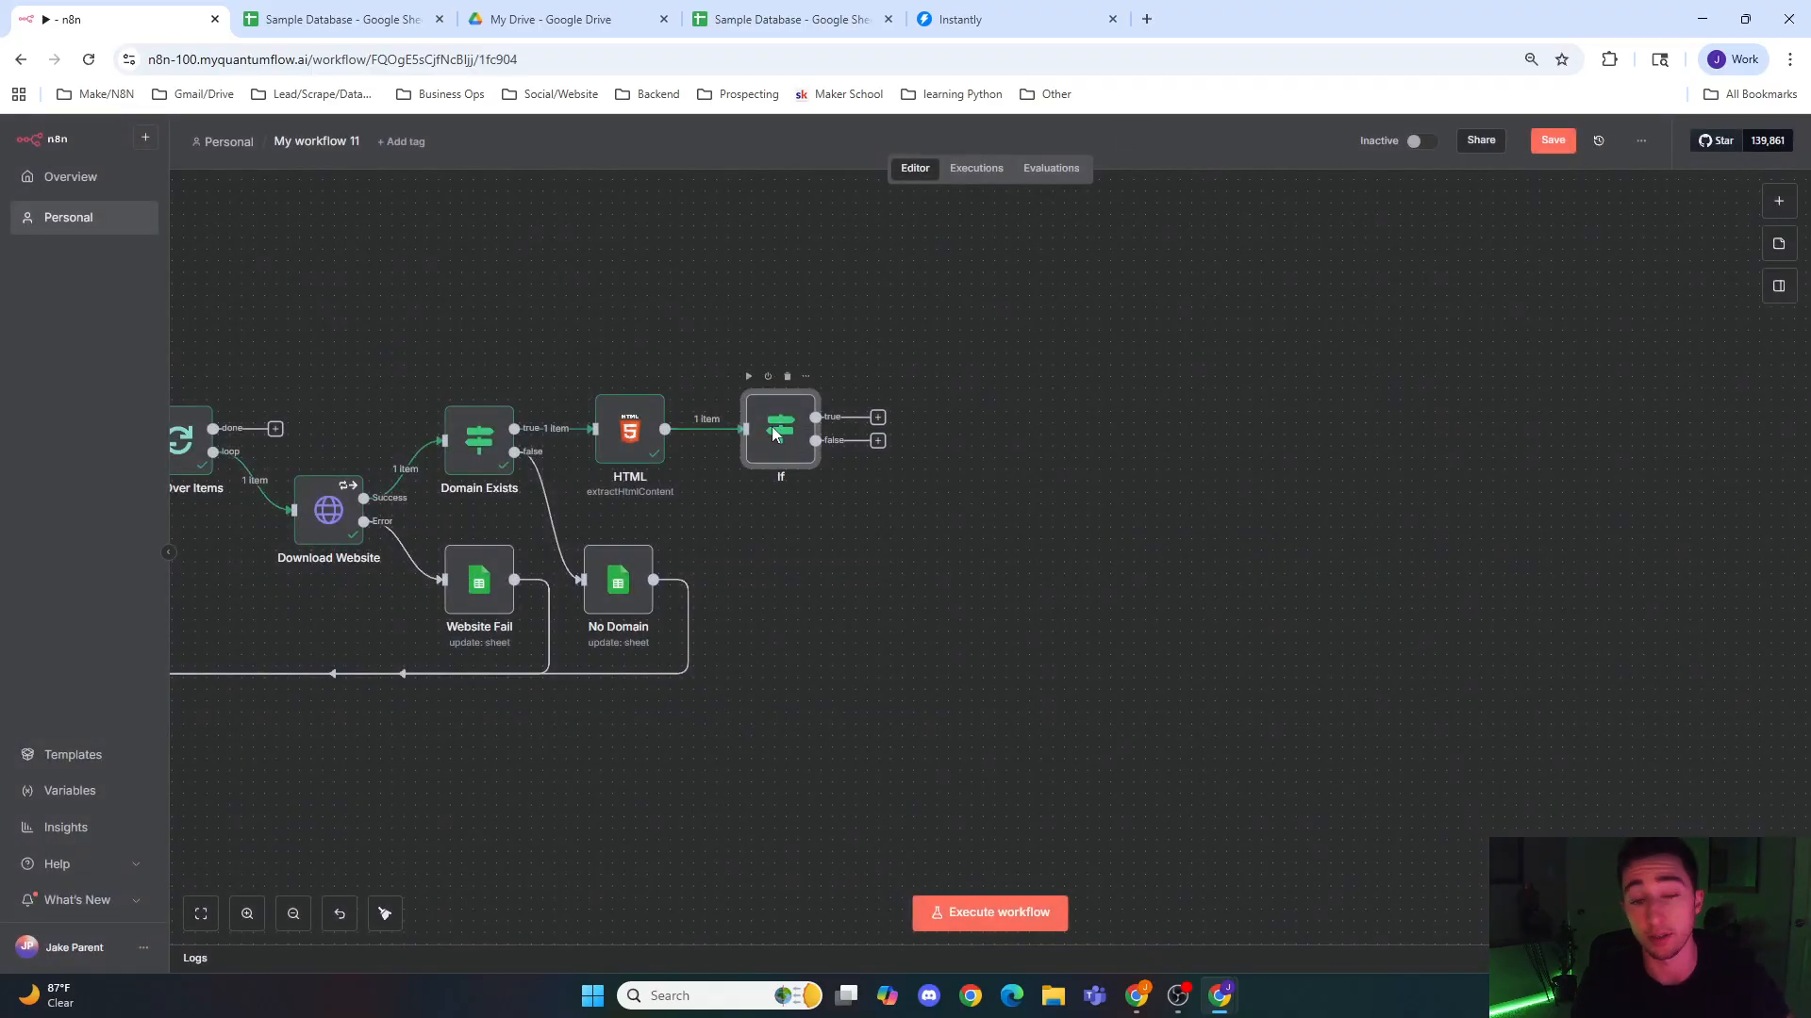
{"action": "double_click", "coordinate": [773, 434]}
{"action": "left_click", "coordinate": [1226, 167]}
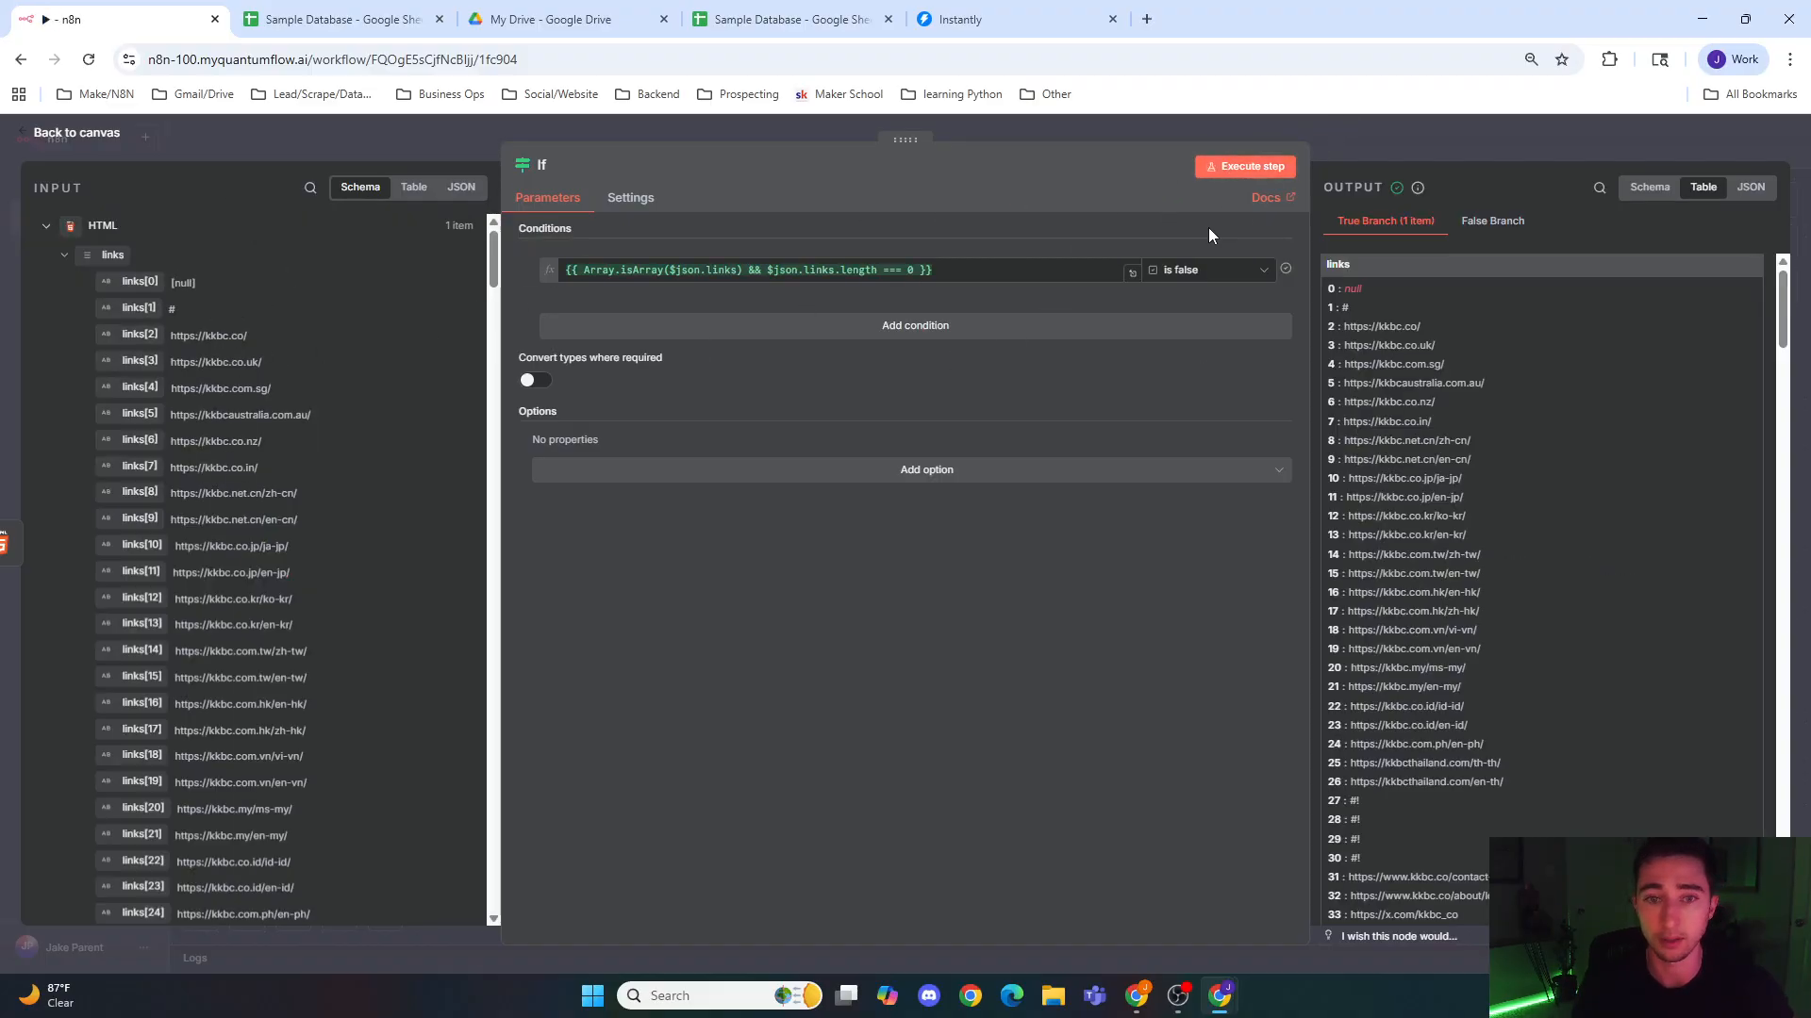
{"action": "left_click", "coordinate": [1441, 126]}
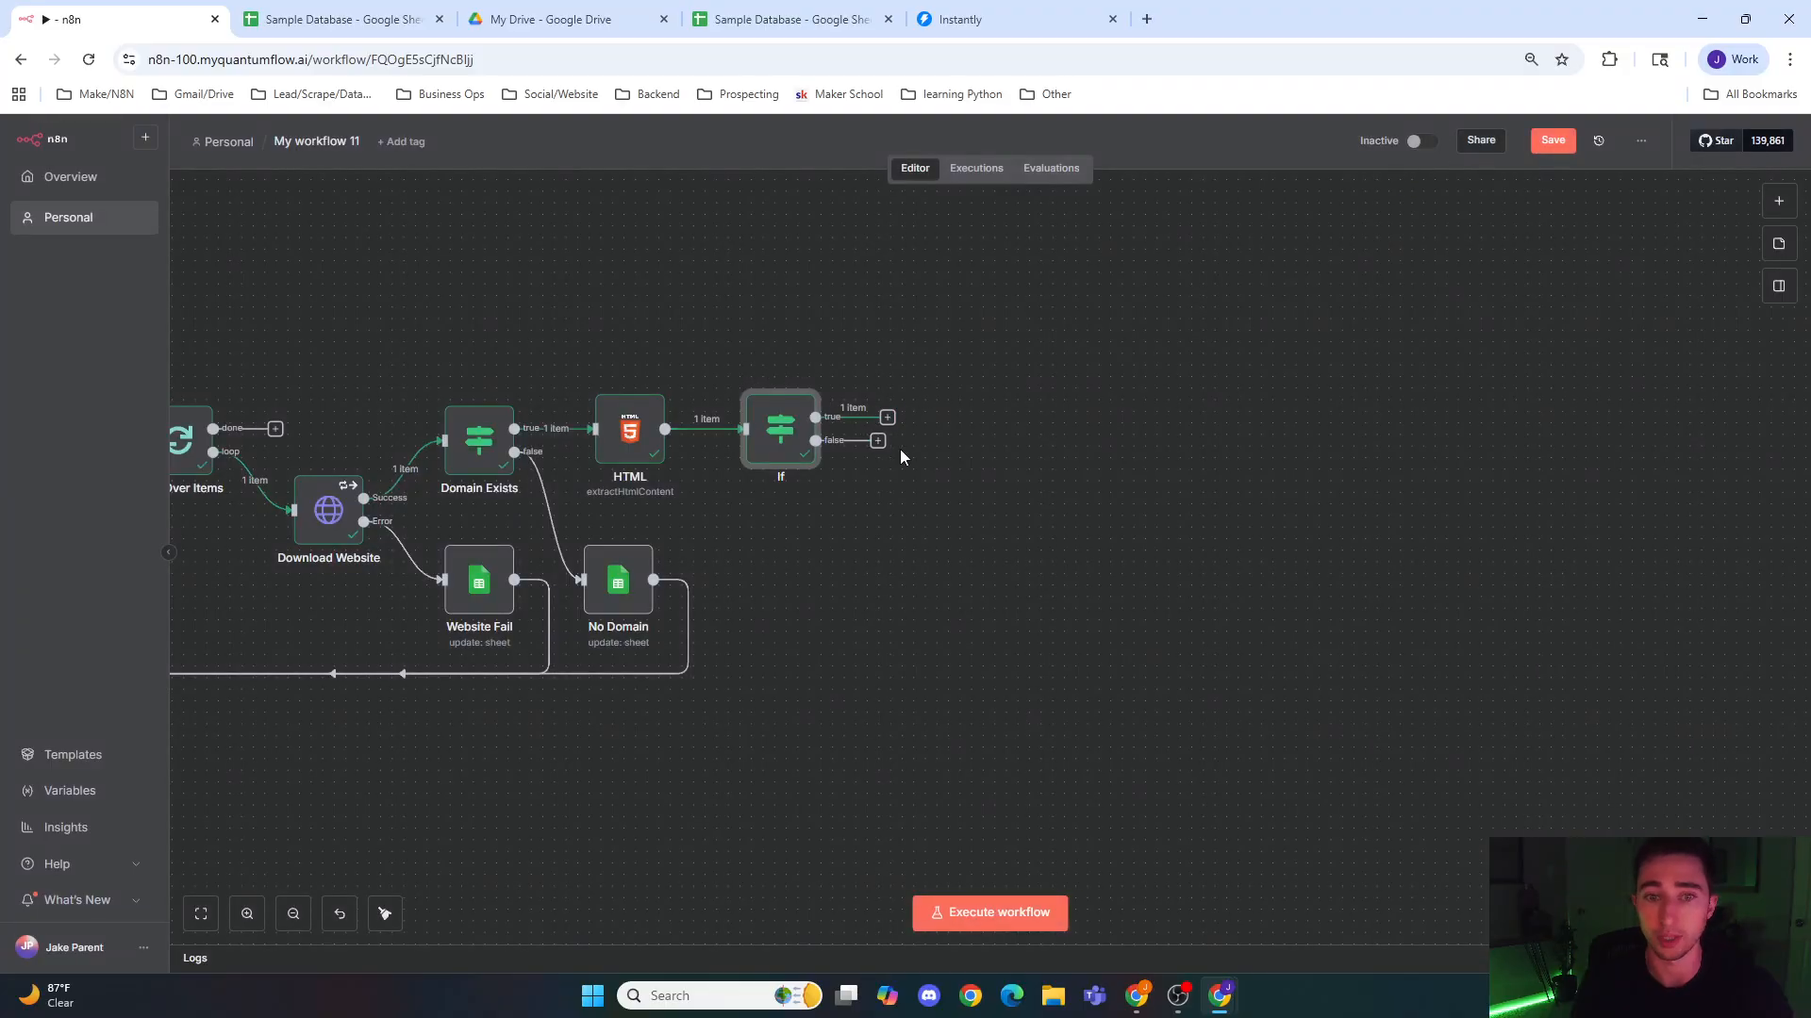
Step: Paste a copy of the No Domain node, feed it from the If node's false output, and connect it back to Loop Over Items
{"action": "key", "text": "ctrl+v"}
{"action": "left_click_drag", "start_coordinate": [812, 594], "coordinate": [799, 553]}
{"action": "left_click_drag", "start_coordinate": [815, 441], "coordinate": [765, 603]}
{"action": "key", "text": "1"}
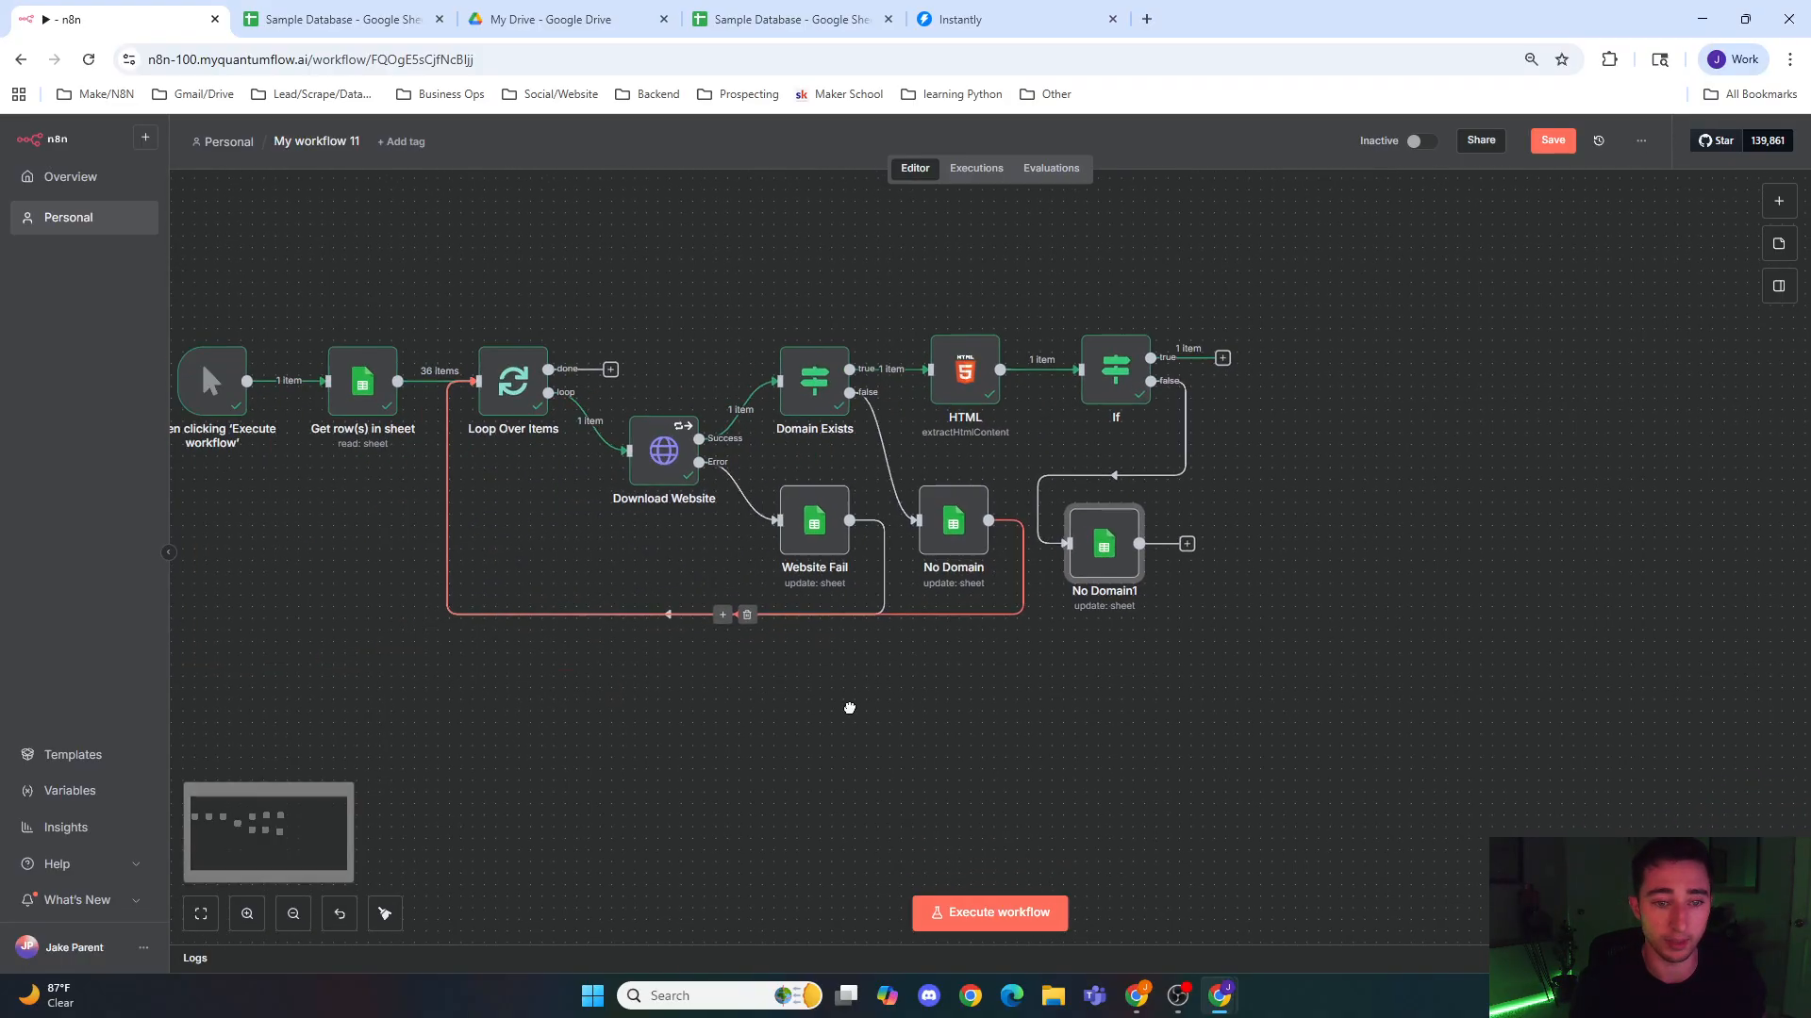
{"action": "left_click", "coordinate": [1189, 539]}
{"action": "left_click_drag", "start_coordinate": [1144, 538], "coordinate": [482, 377]}
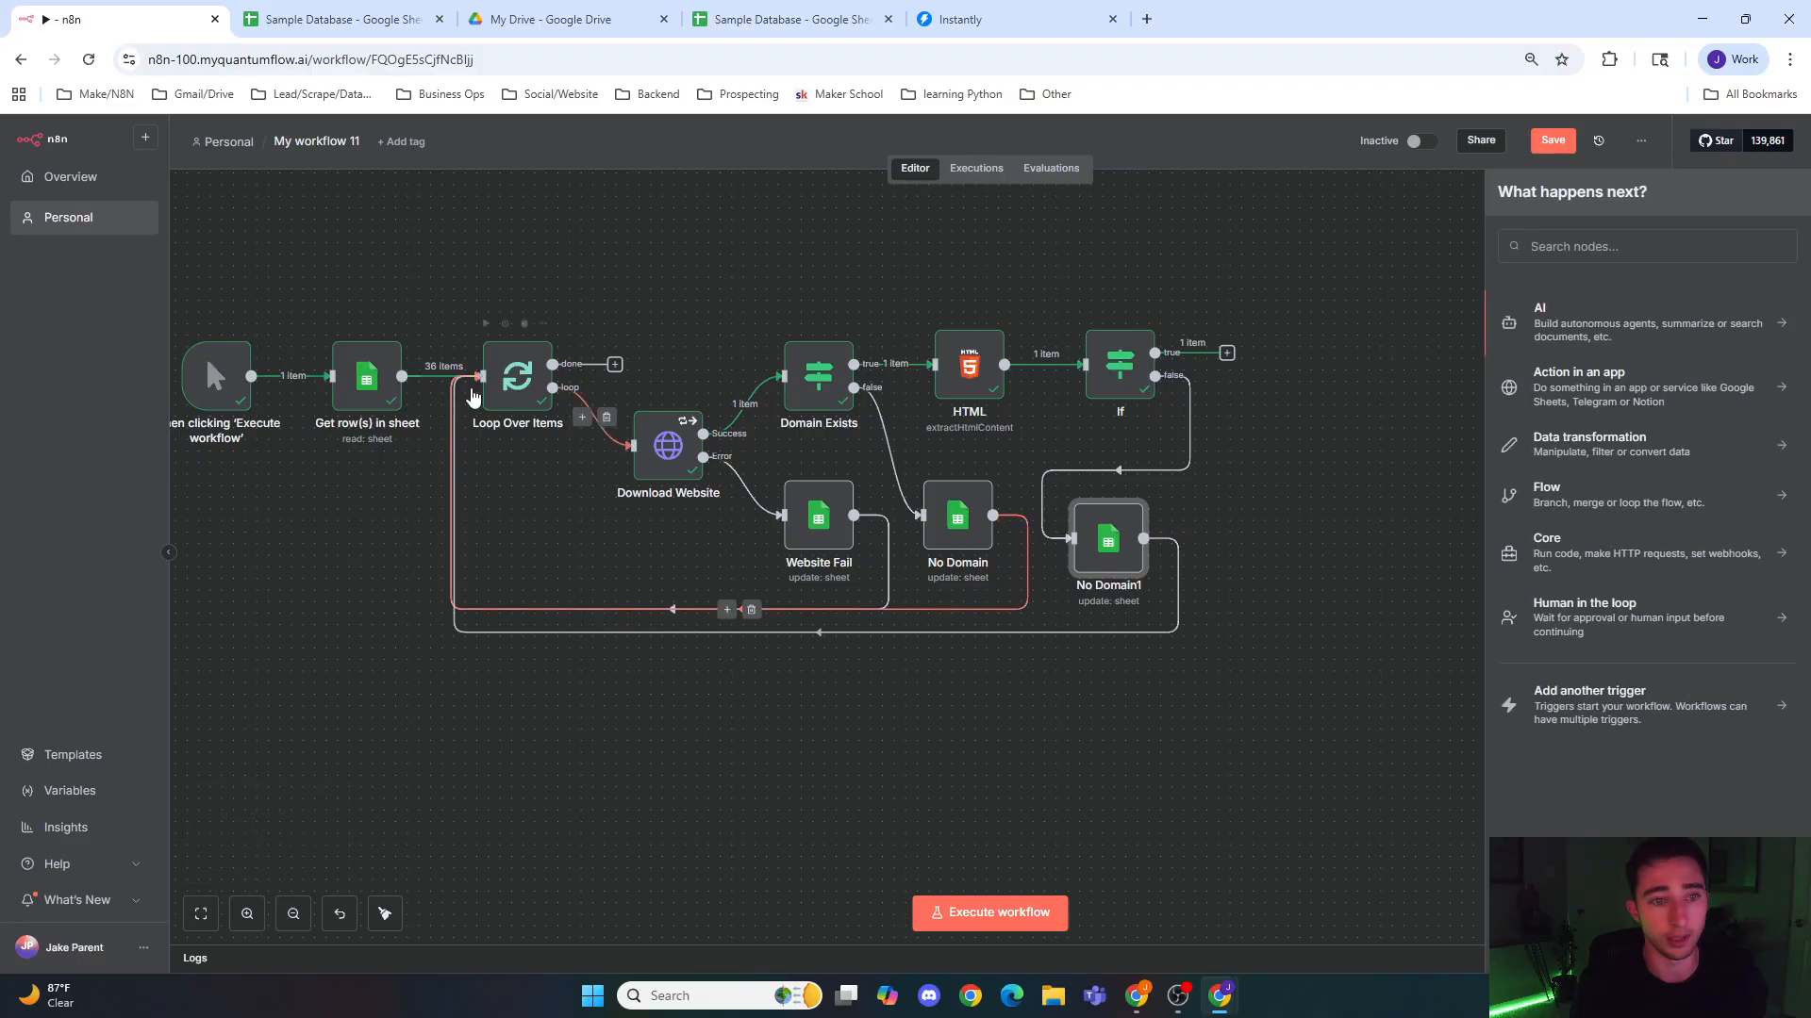
{"action": "left_click", "coordinate": [1032, 670]}
Step: Set Icebreaker, Added_to_campaign and Date_added to No_links in the No Domain1 node
{"action": "left_click_drag", "start_coordinate": [1097, 632], "coordinate": [872, 700]}
{"action": "double_click", "coordinate": [882, 606]}
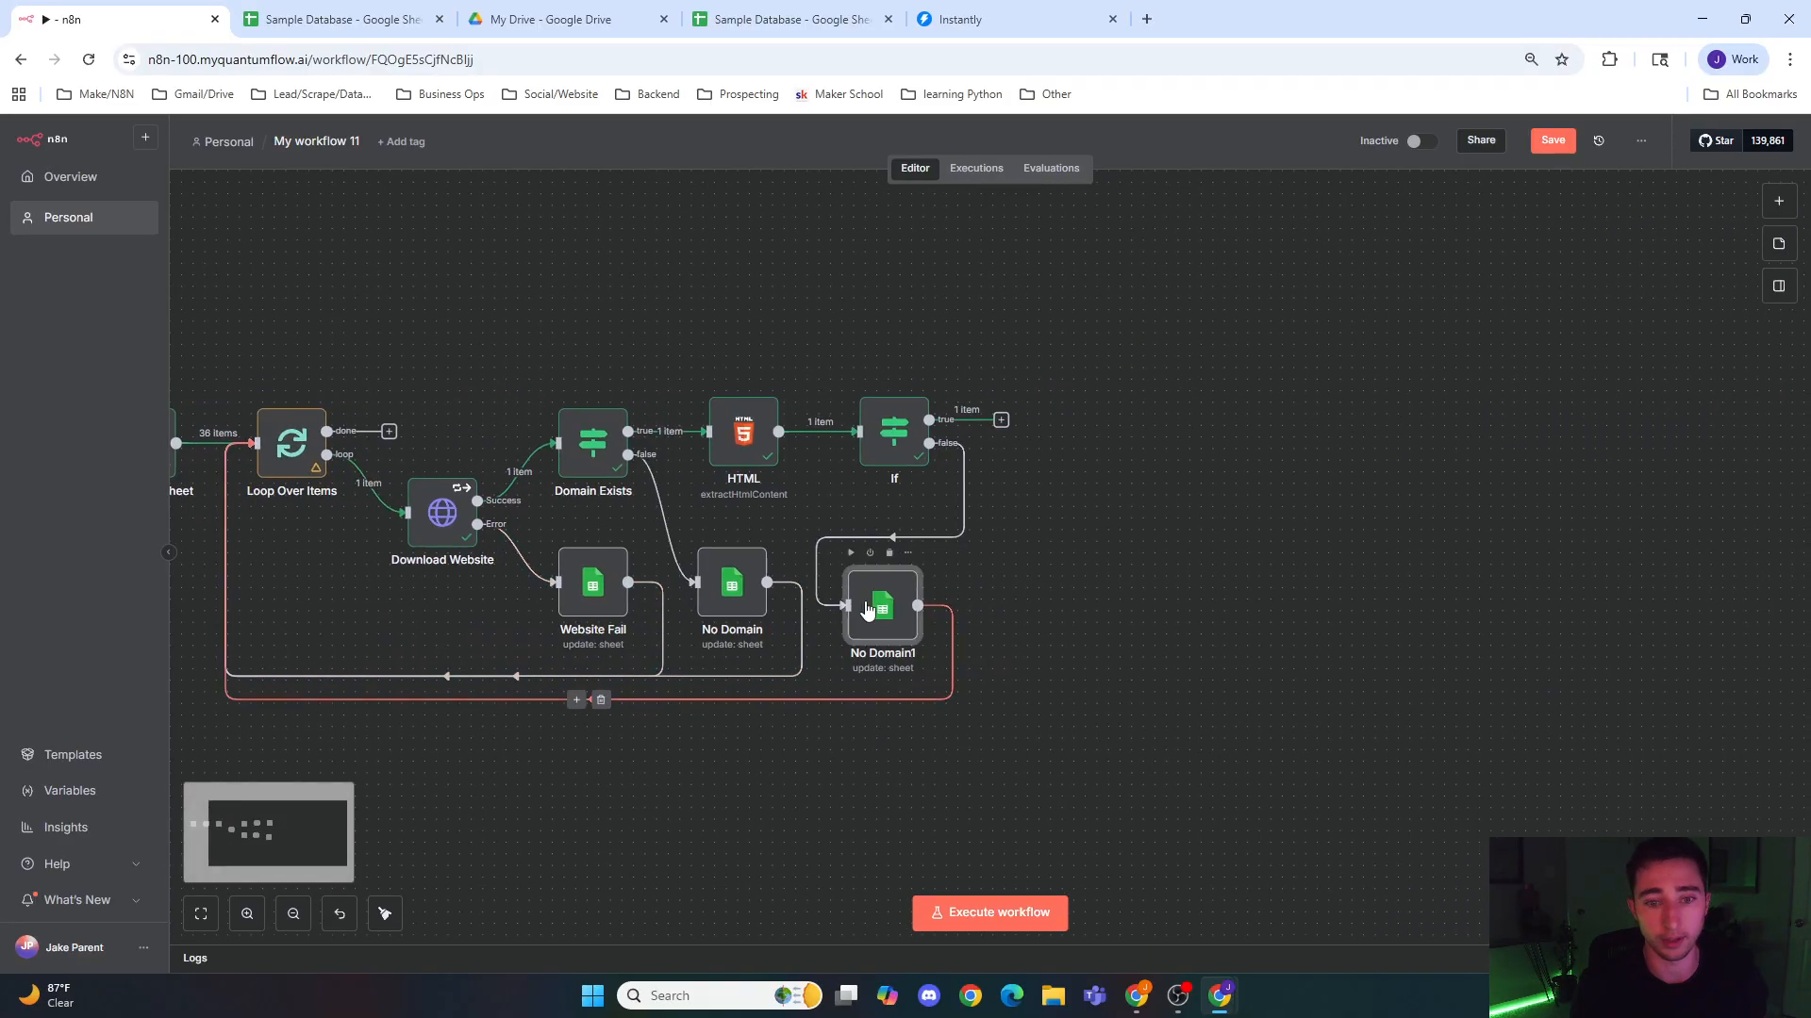
{"action": "scroll", "coordinate": [874, 650], "scroll_direction": "down", "scroll_amount": 2}
{"action": "double_click", "coordinate": [794, 658]}
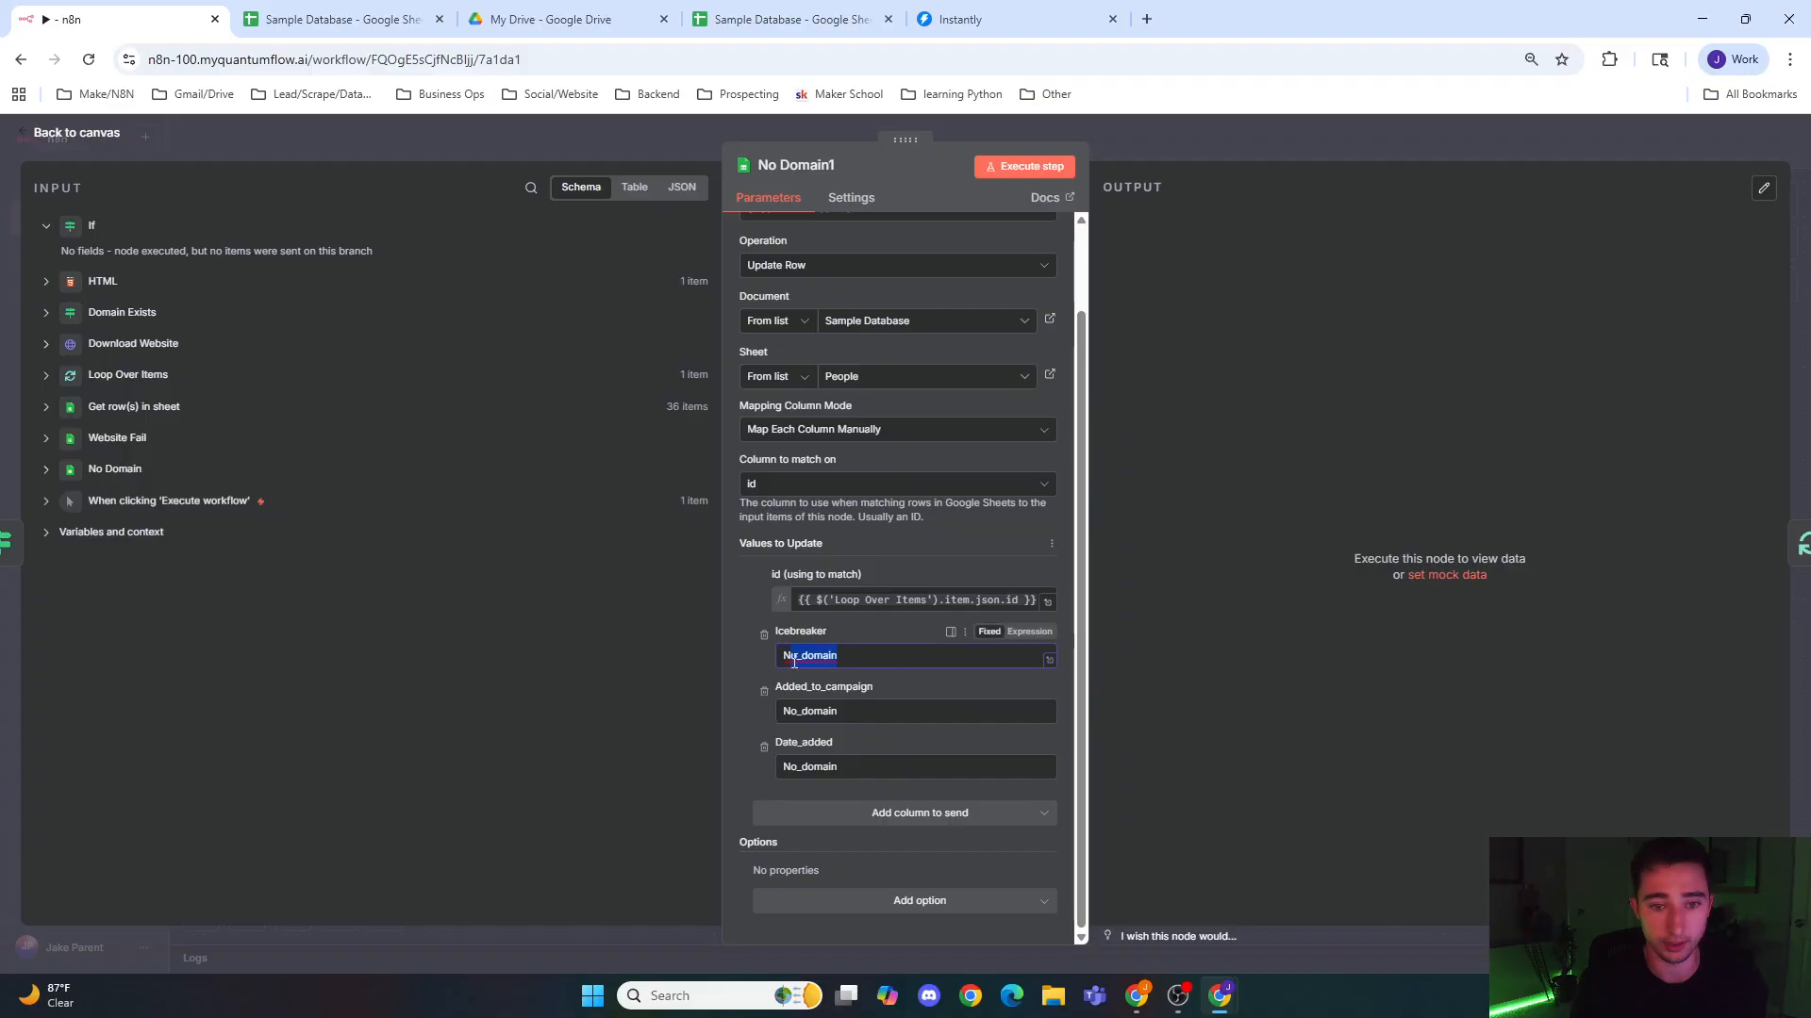
{"action": "type", "text": "links"}
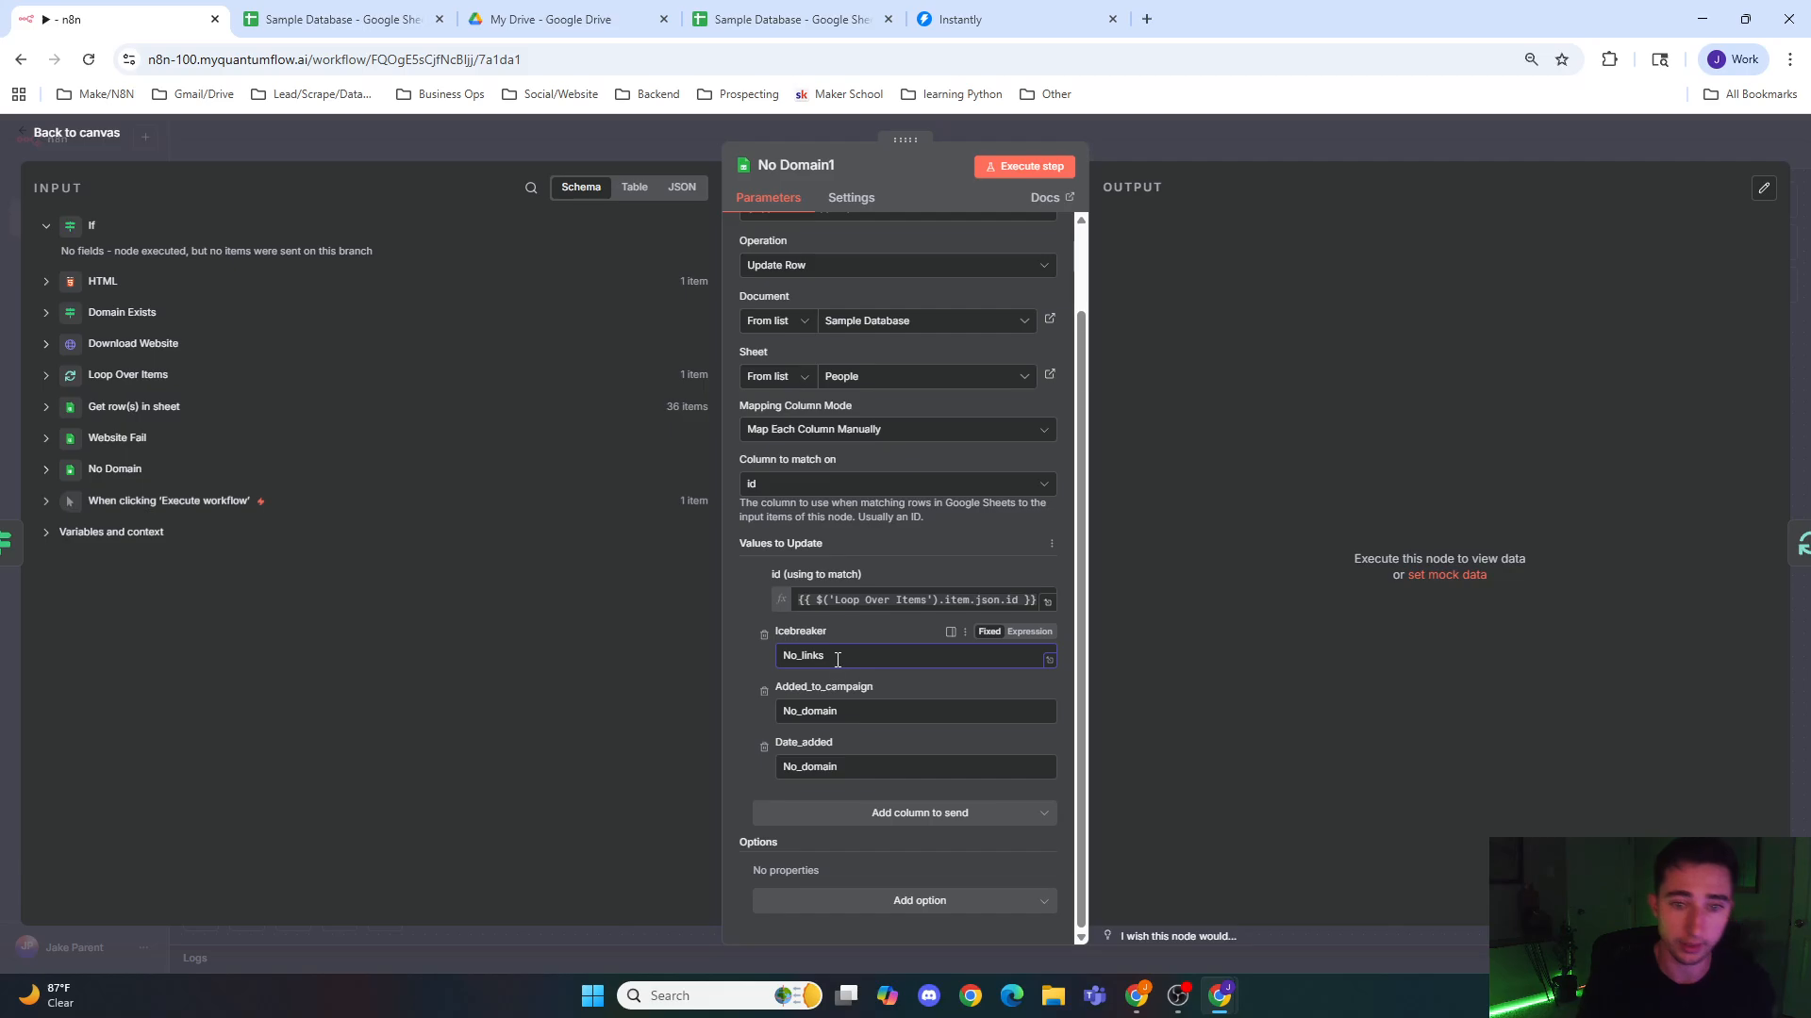
{"action": "left_click_drag", "start_coordinate": [845, 660], "coordinate": [699, 660]}
{"action": "key", "text": "ctrl+c"}
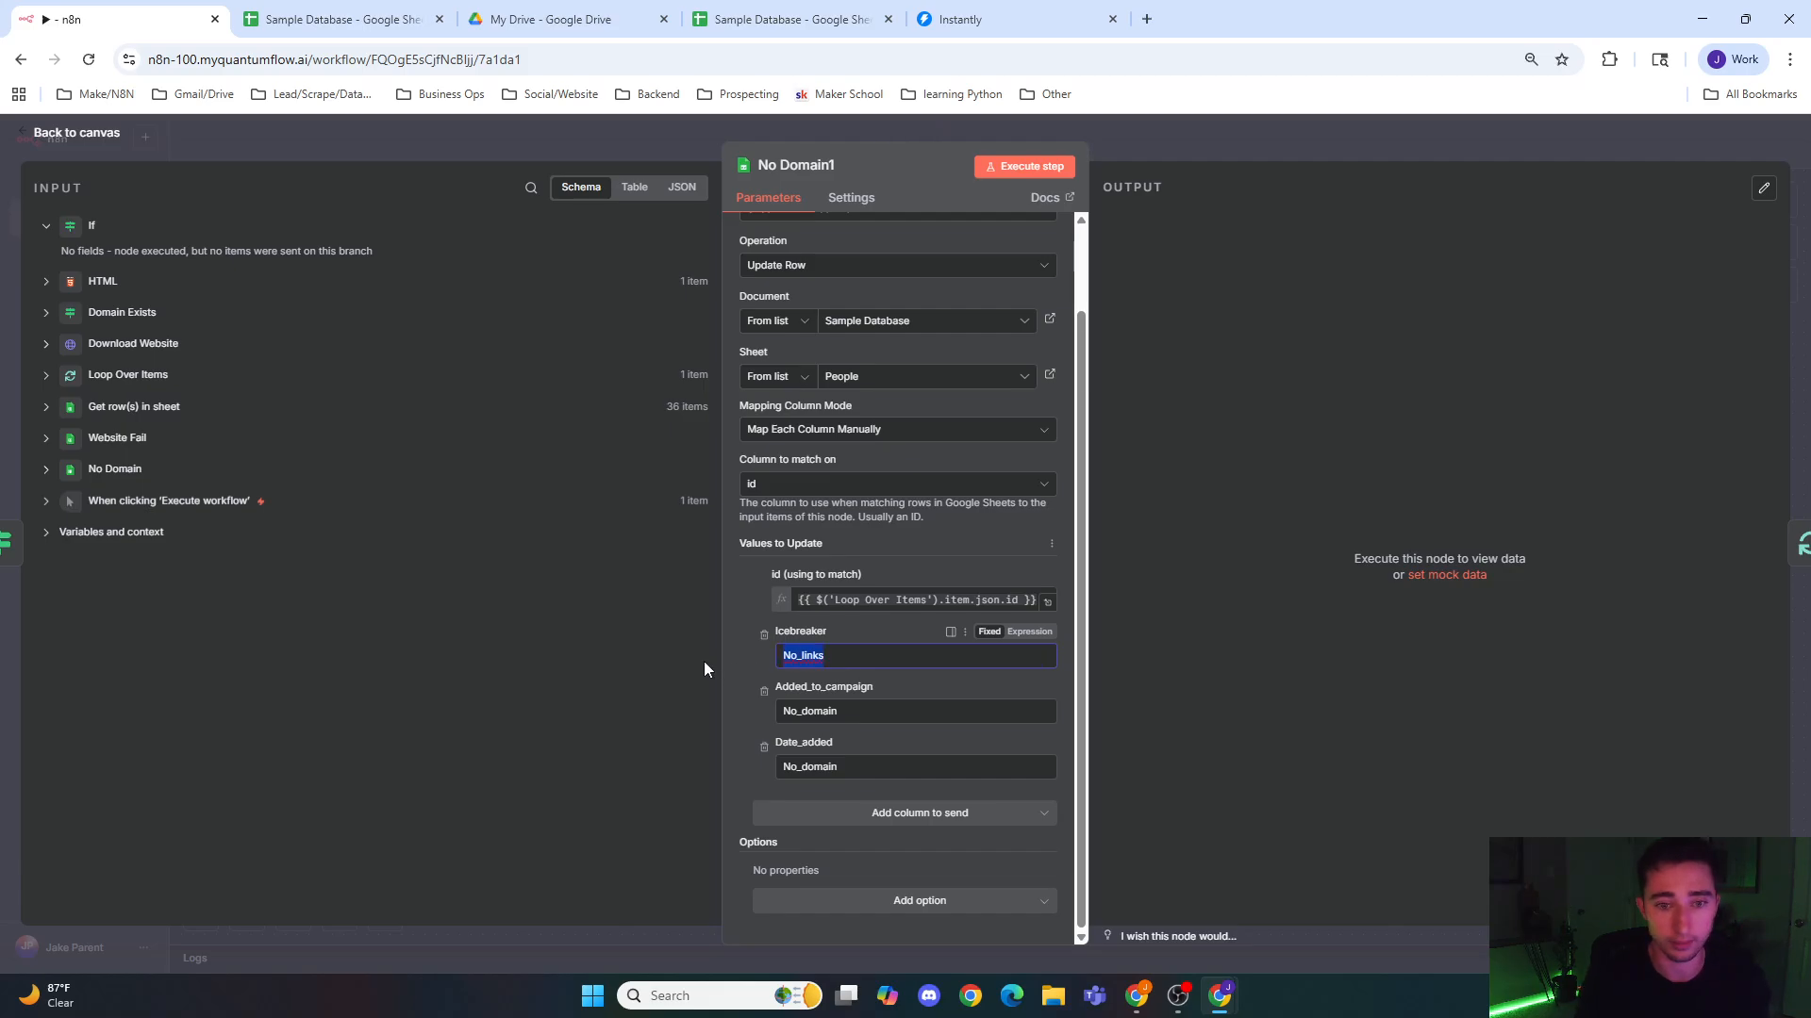
{"action": "double_click", "coordinate": [809, 711]}
{"action": "type", "text": "v"}
{"action": "double_click", "coordinate": [788, 767]}
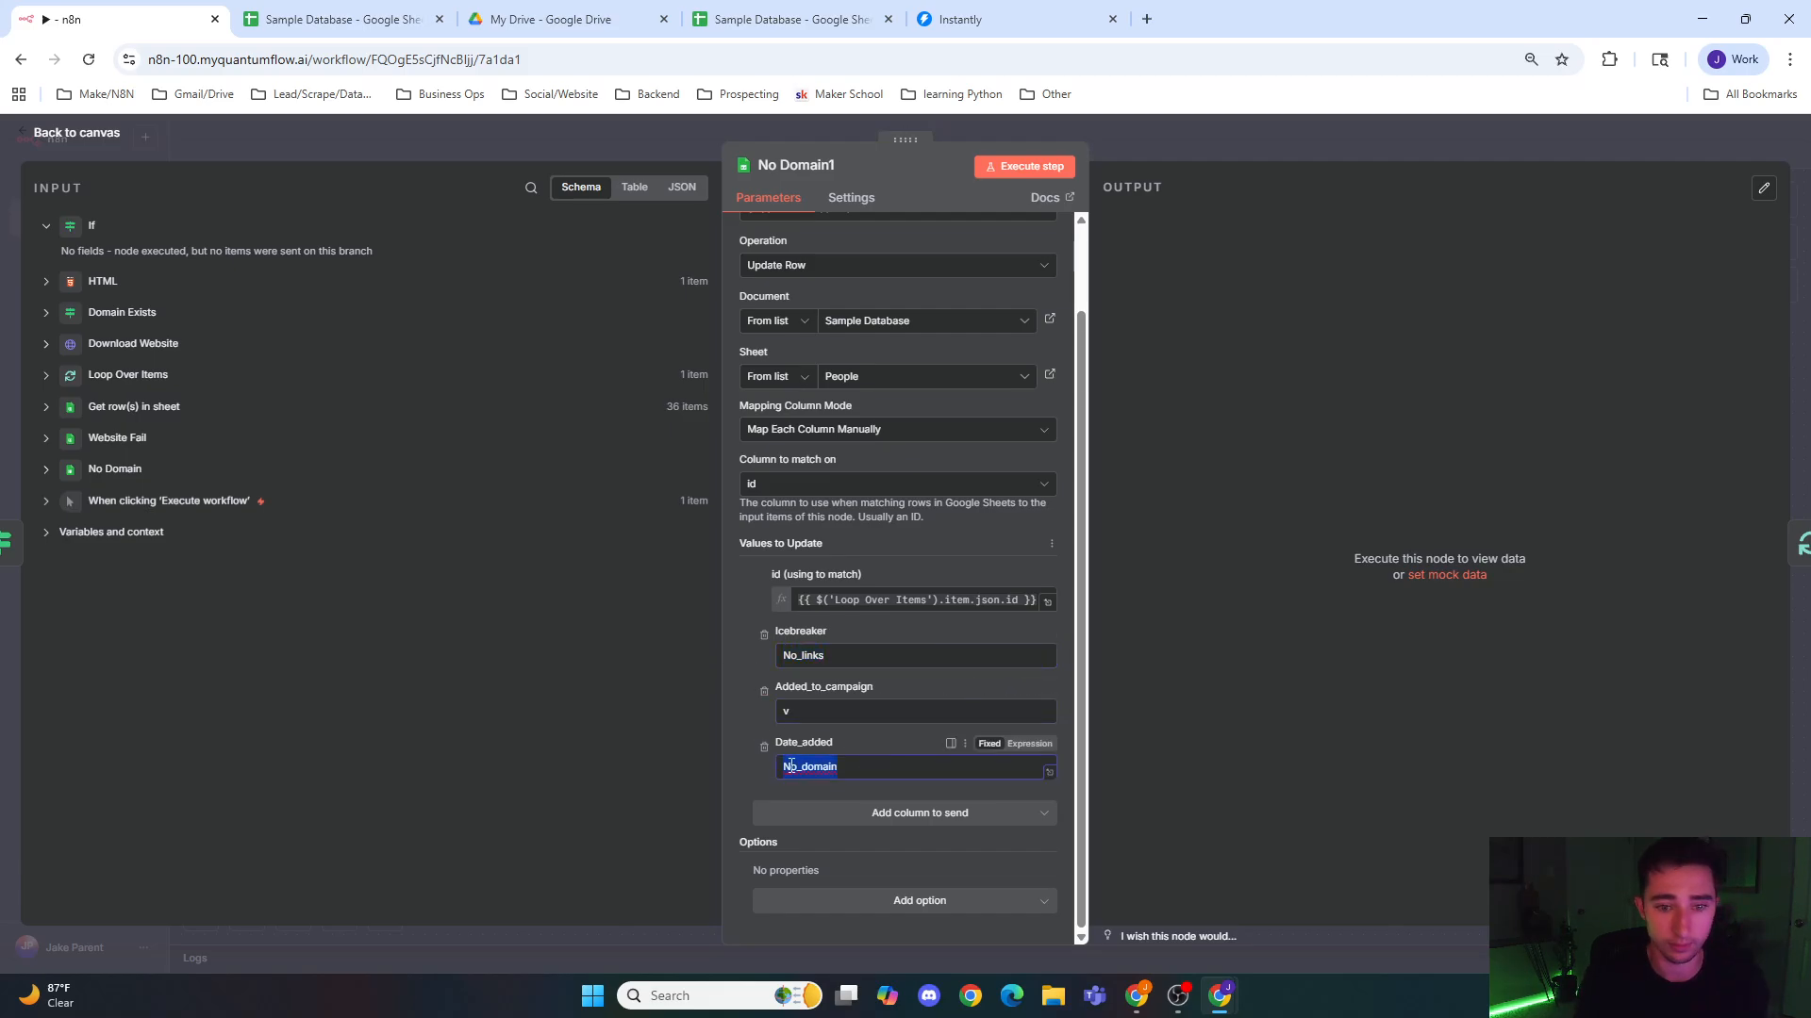
{"action": "key", "text": "ctrl+v"}
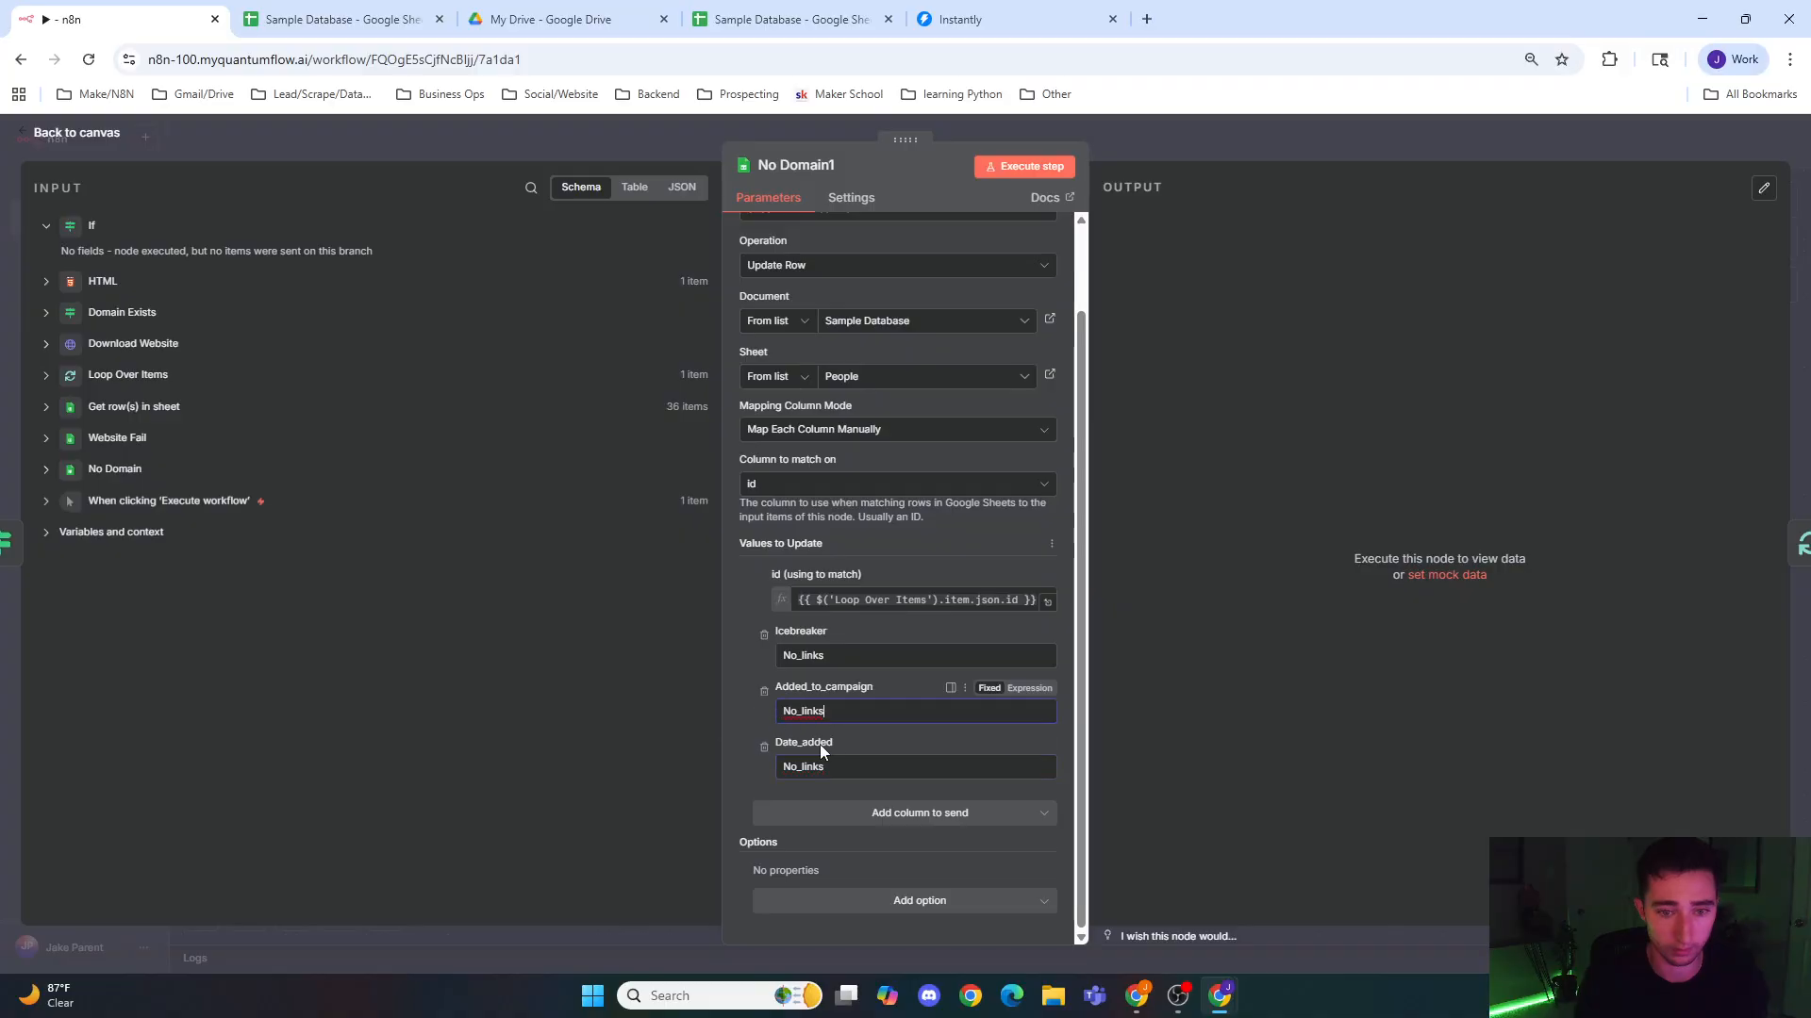
{"action": "left_click", "coordinate": [586, 136]}
{"action": "scroll", "coordinate": [948, 356], "scroll_direction": "right", "scroll_amount": 3}
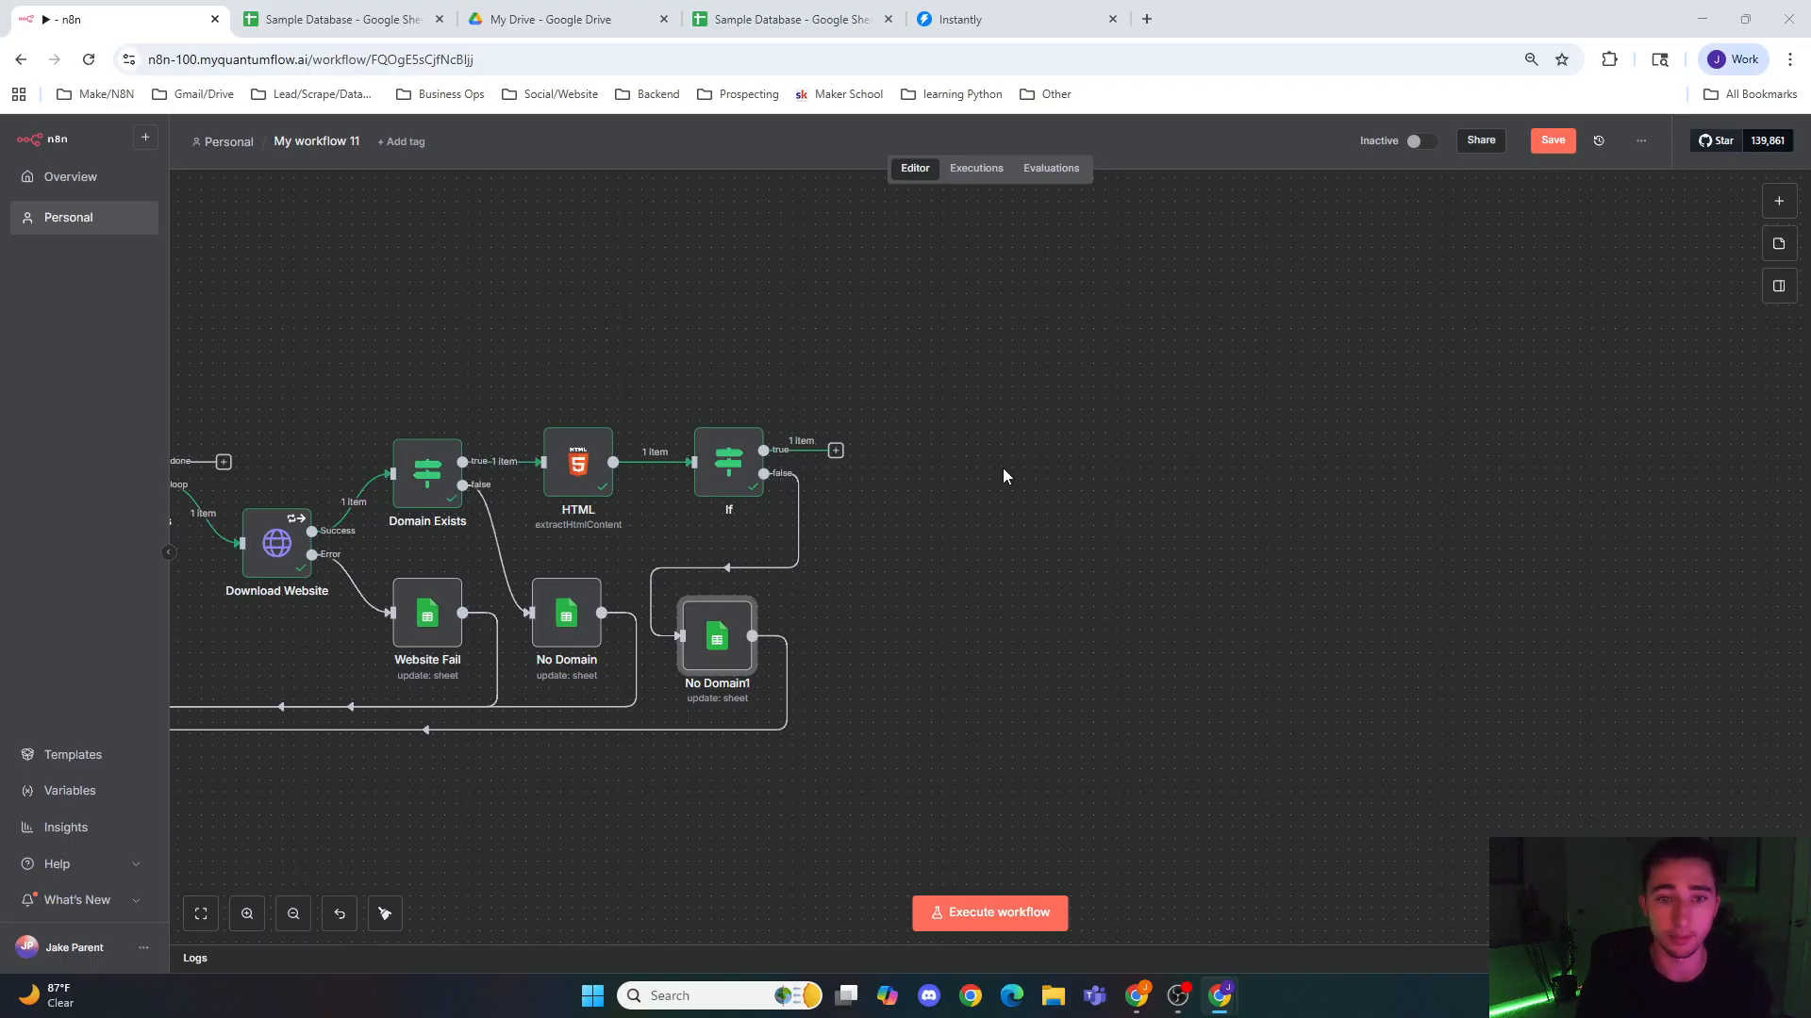
{"action": "left_click", "coordinate": [838, 452]}
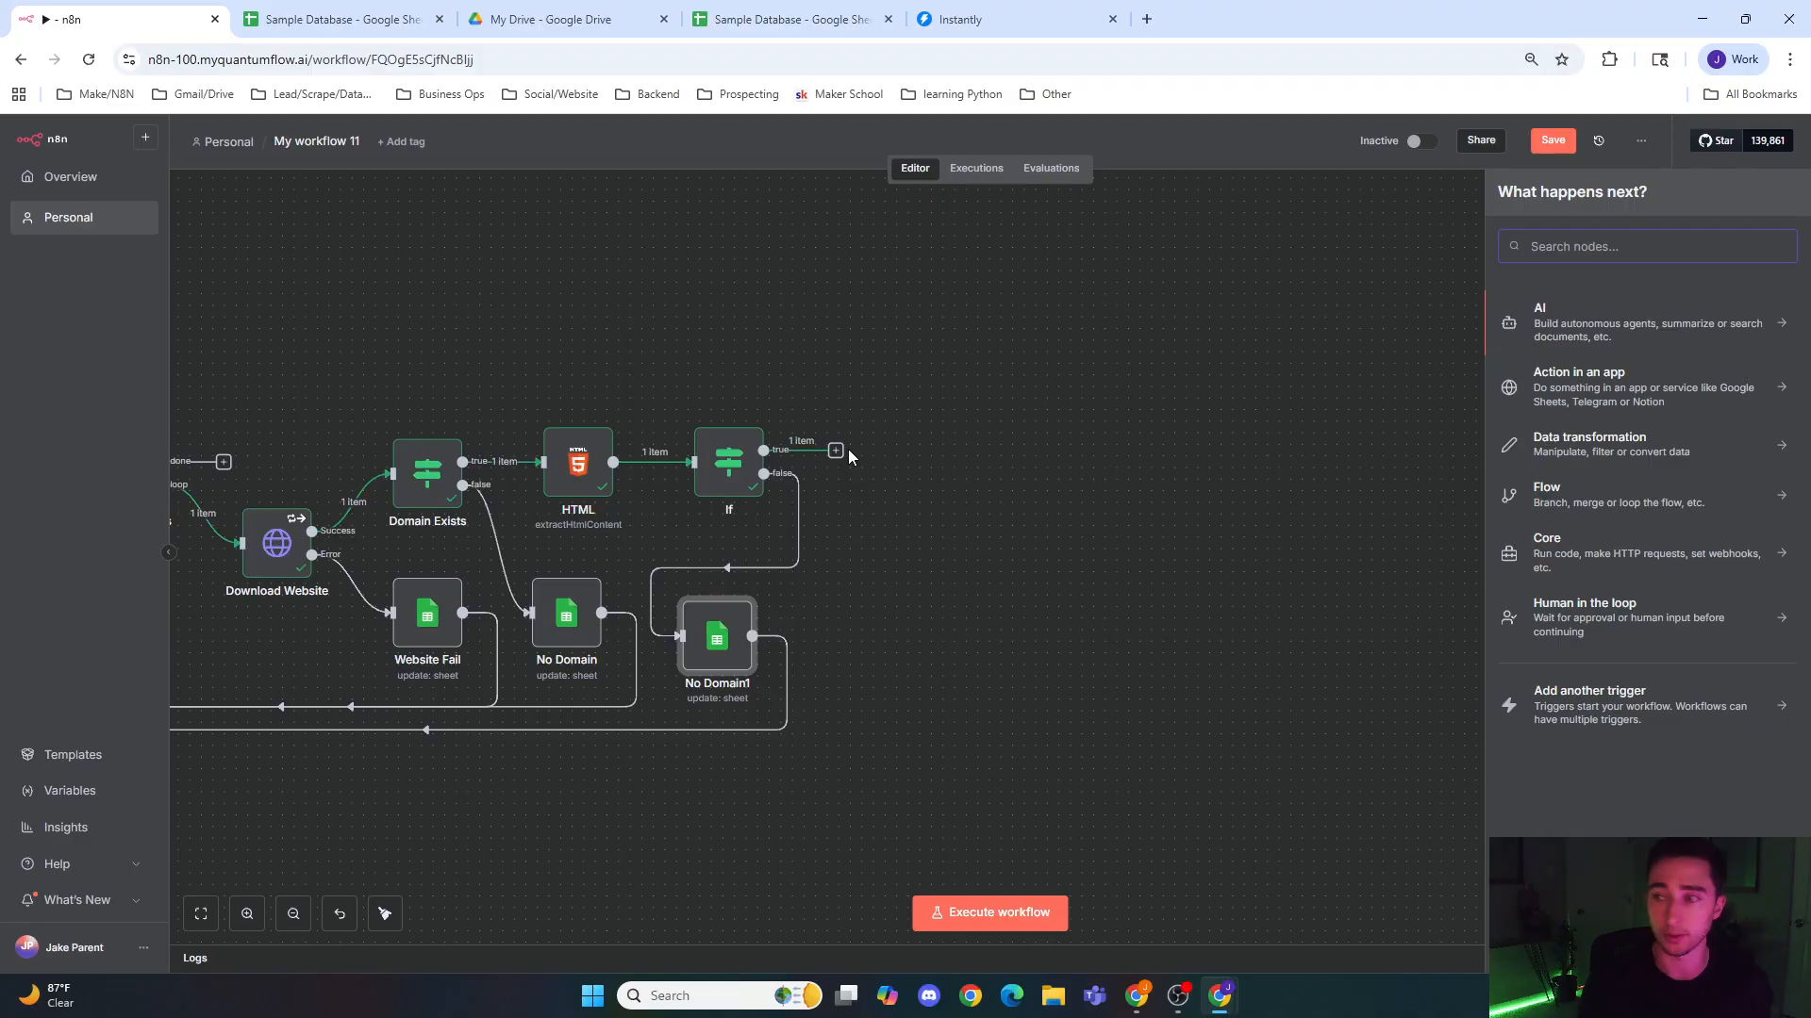
{"action": "type", "text": "set"}
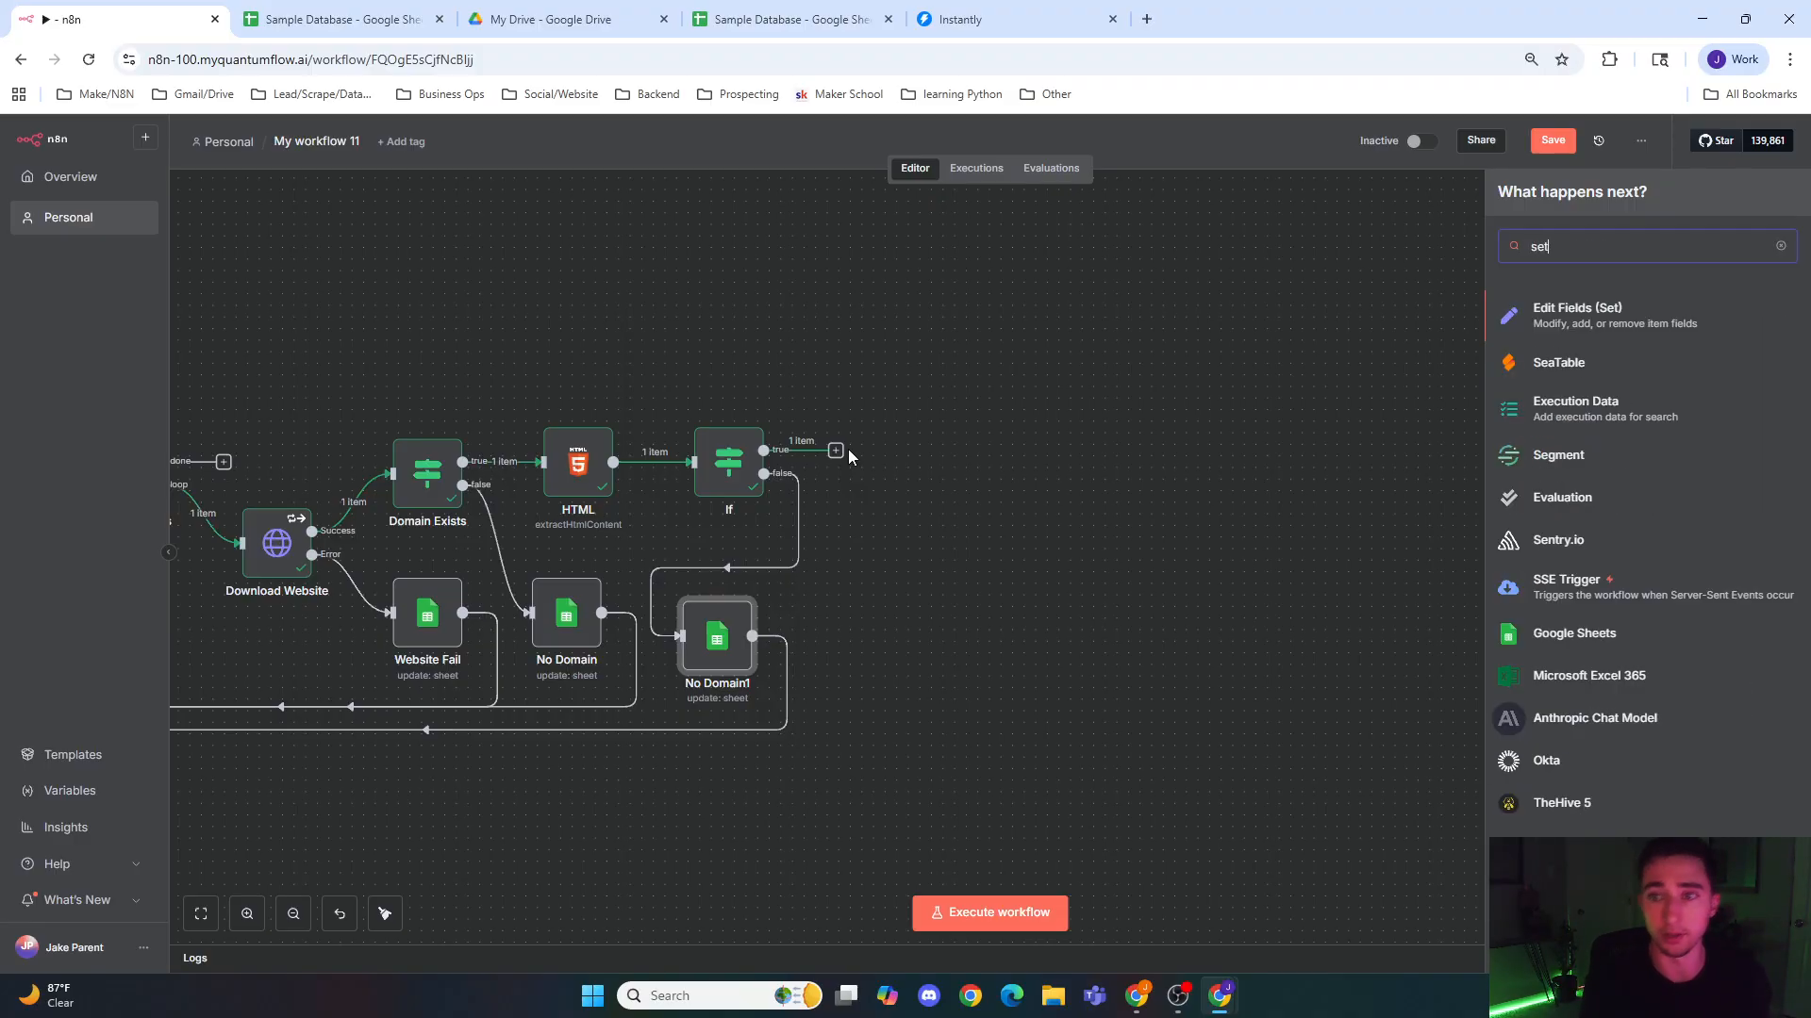
{"action": "left_click", "coordinate": [962, 440]}
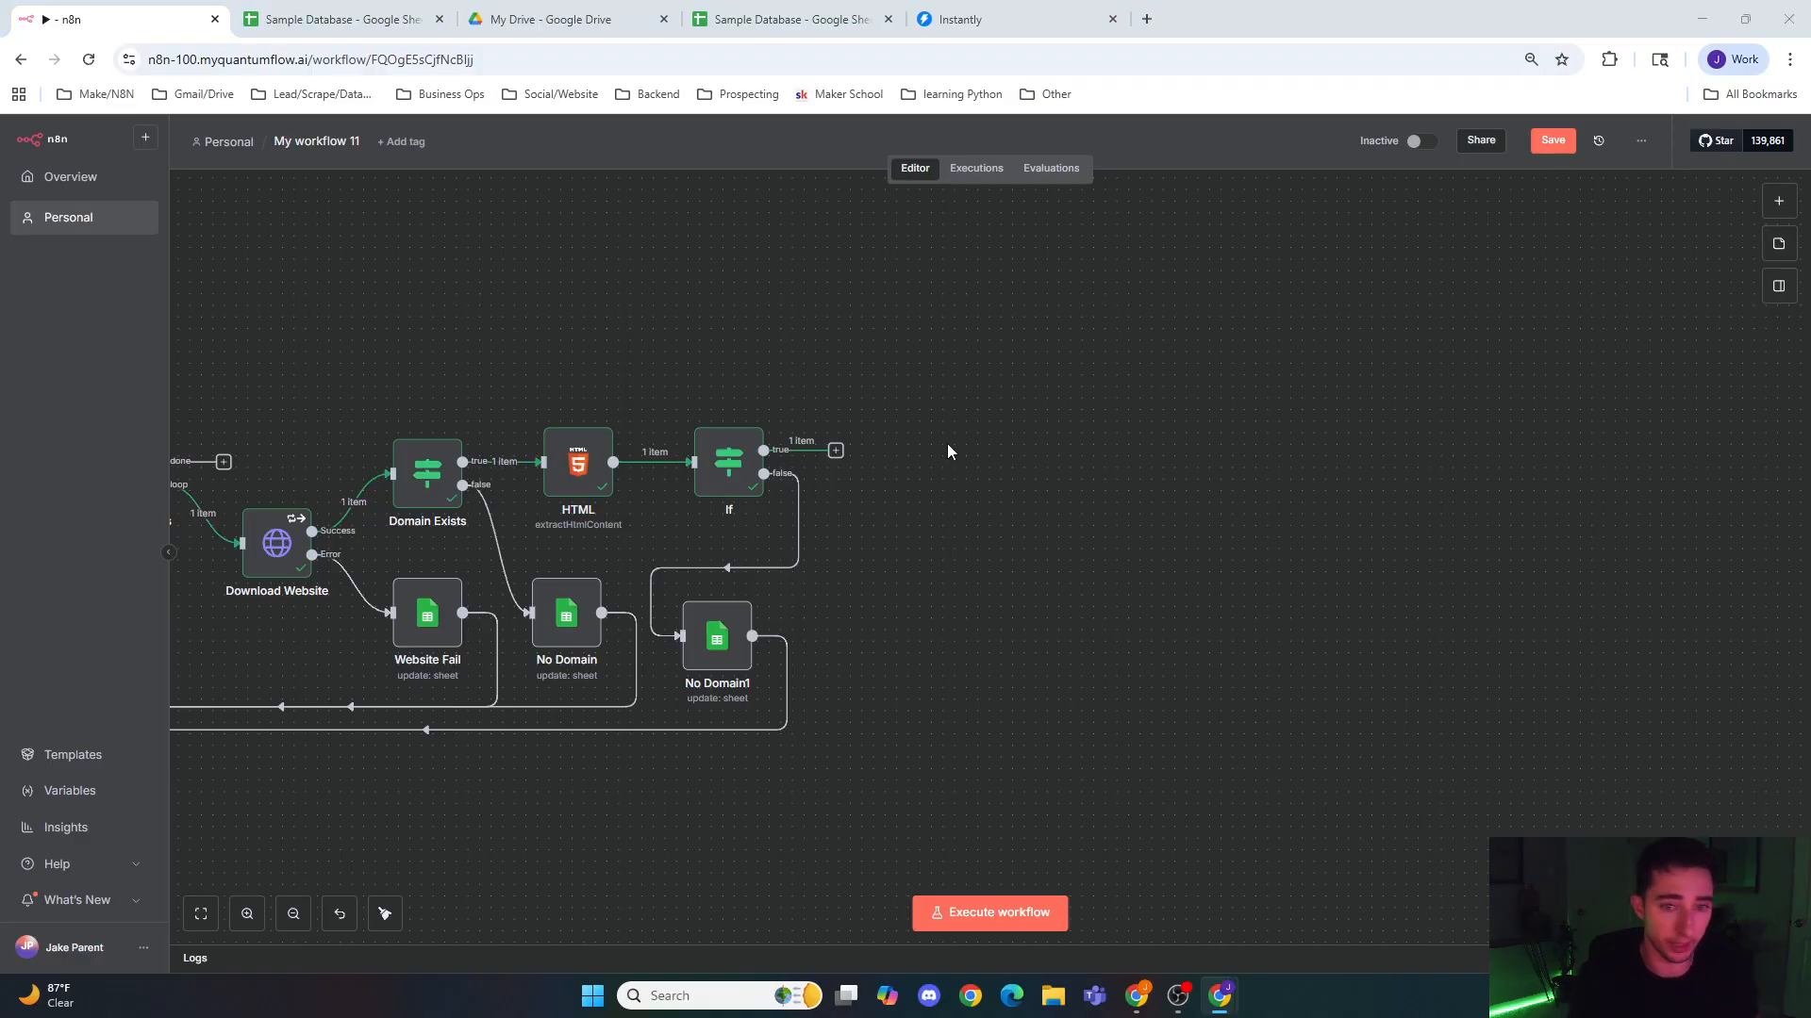
Step: Attach the prepared Edit Fields node to the If node's true output and review its manual field mappings
{"action": "left_click_drag", "start_coordinate": [962, 484], "coordinate": [860, 461]}
{"action": "double_click", "coordinate": [873, 460]}
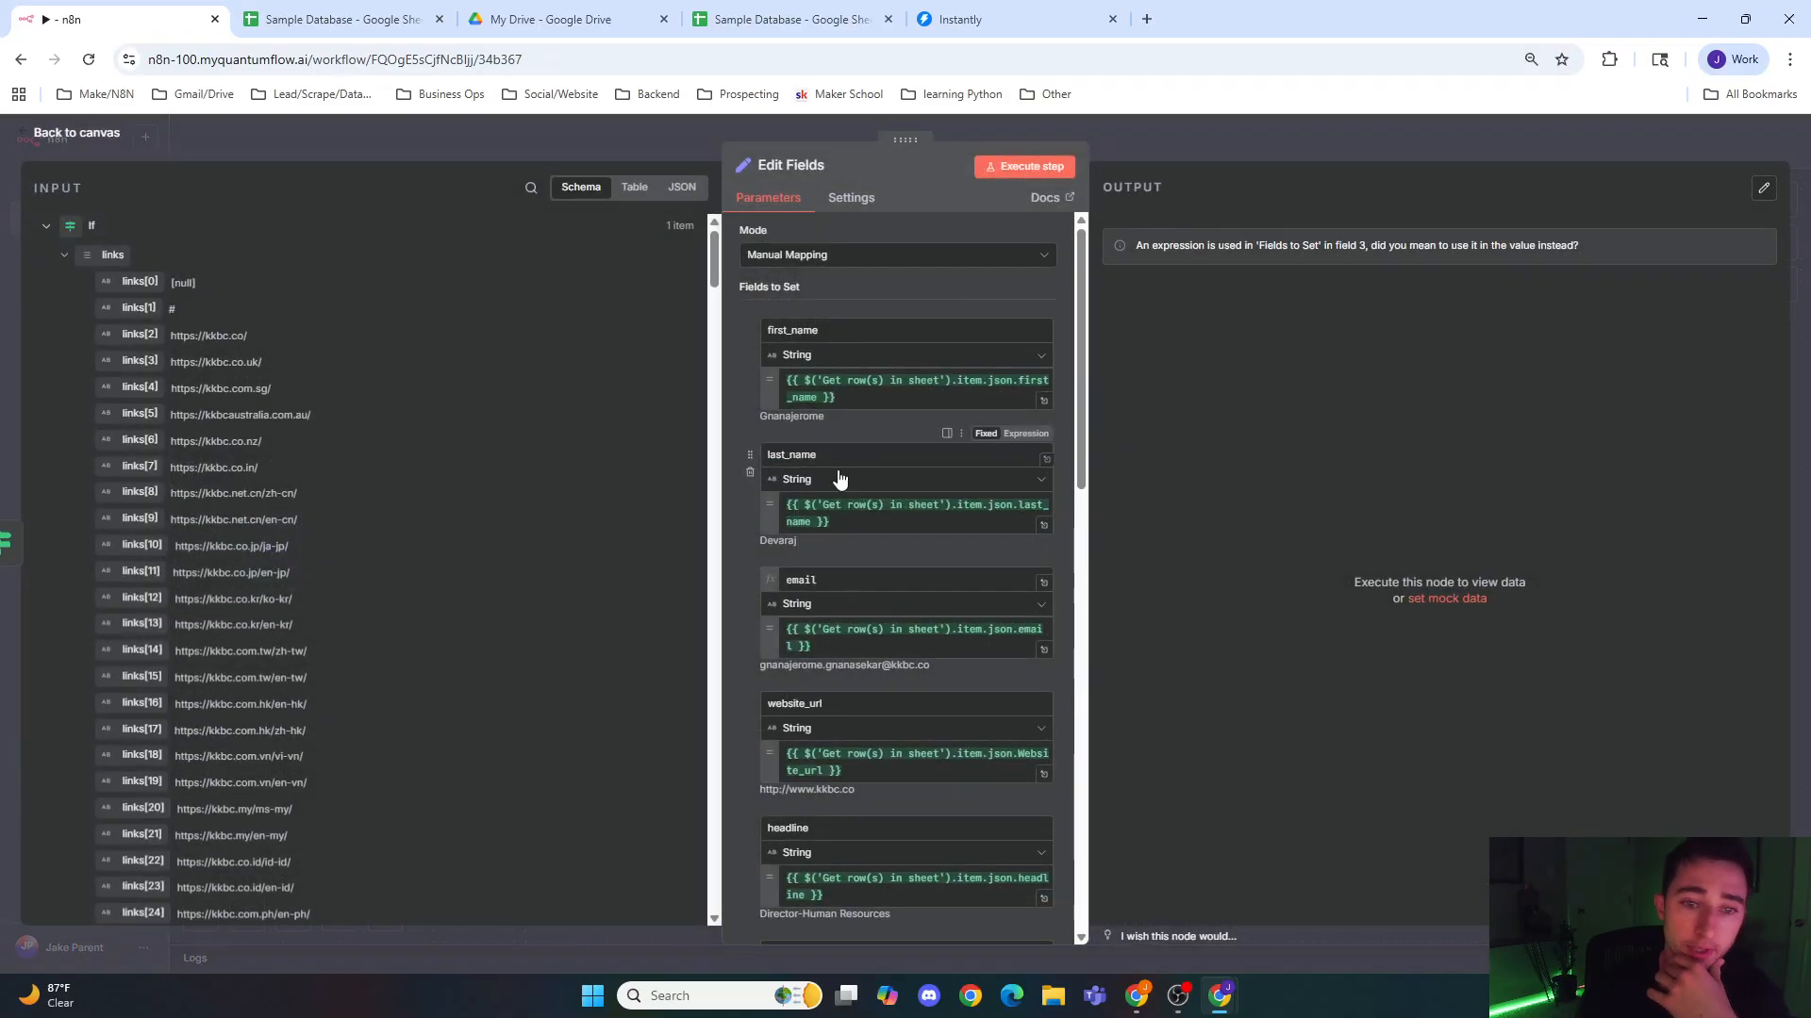
{"action": "scroll", "coordinate": [834, 491], "scroll_direction": "down", "scroll_amount": 2}
{"action": "scroll", "coordinate": [835, 528], "scroll_direction": "down", "scroll_amount": 4}
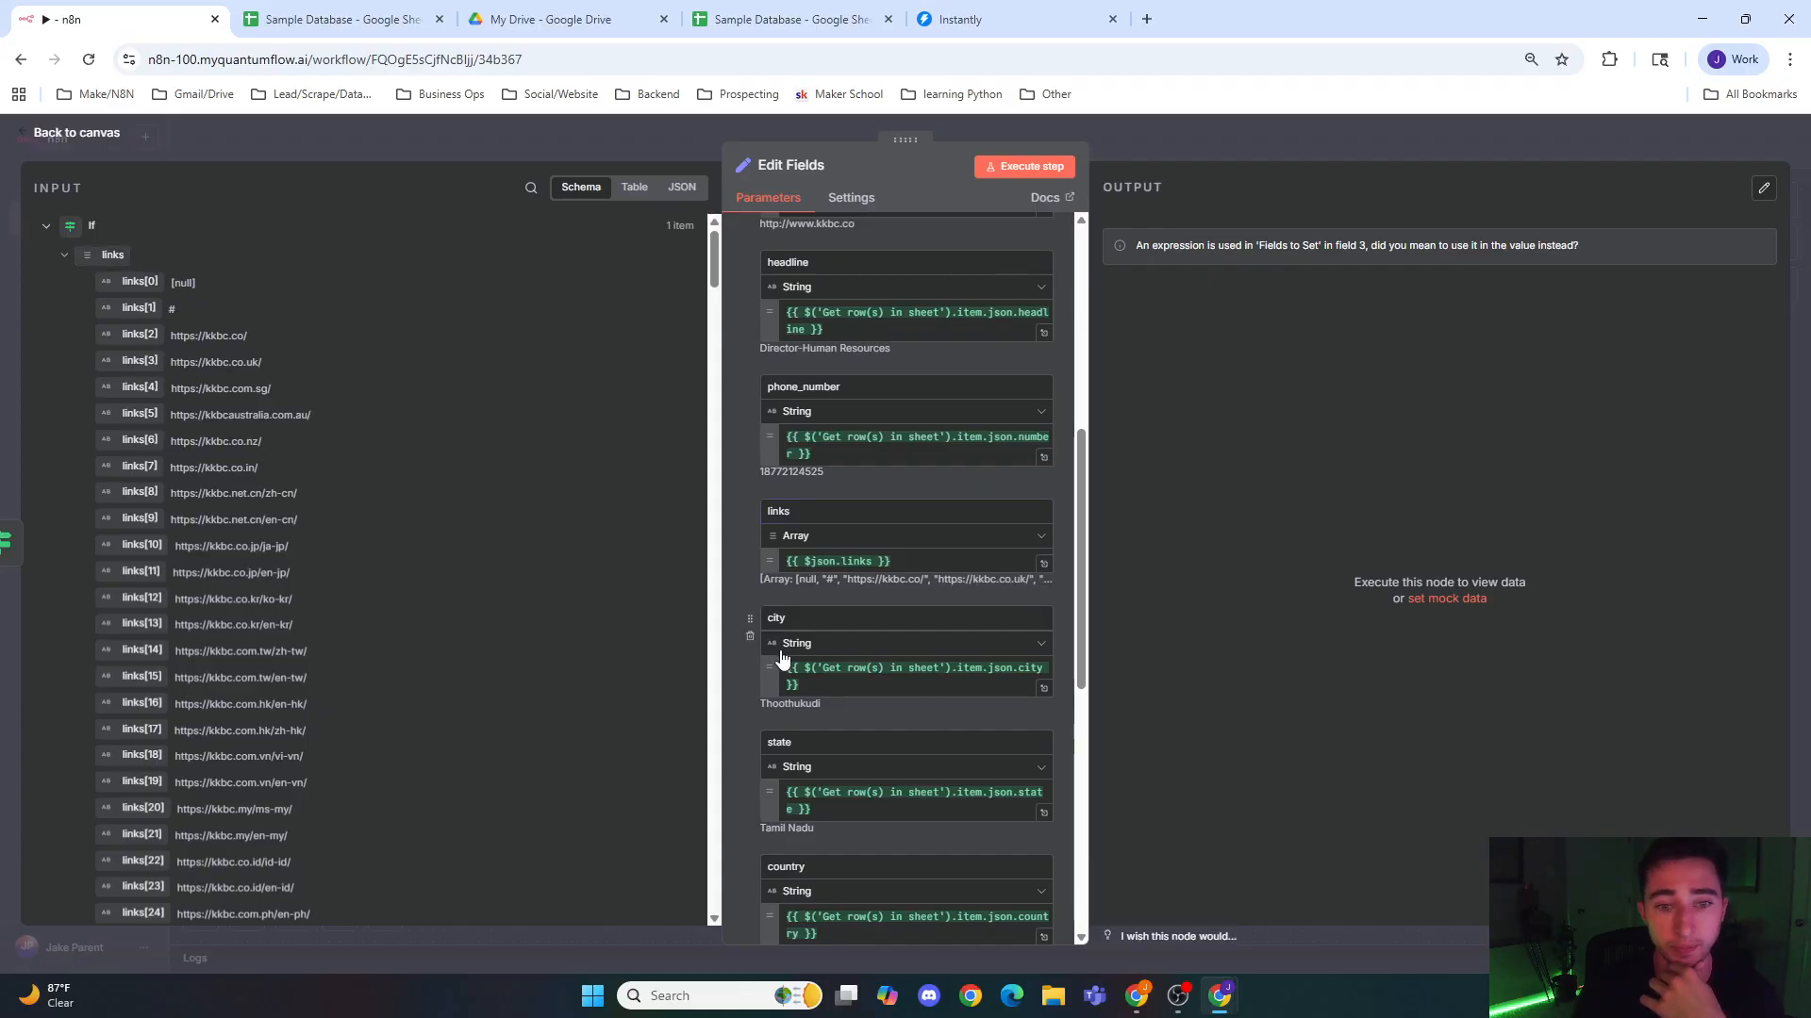
{"action": "scroll", "coordinate": [787, 664], "scroll_direction": "down", "scroll_amount": 1}
{"action": "scroll", "coordinate": [802, 698], "scroll_direction": "down", "scroll_amount": 1}
{"action": "scroll", "coordinate": [806, 702], "scroll_direction": "down", "scroll_amount": 4}
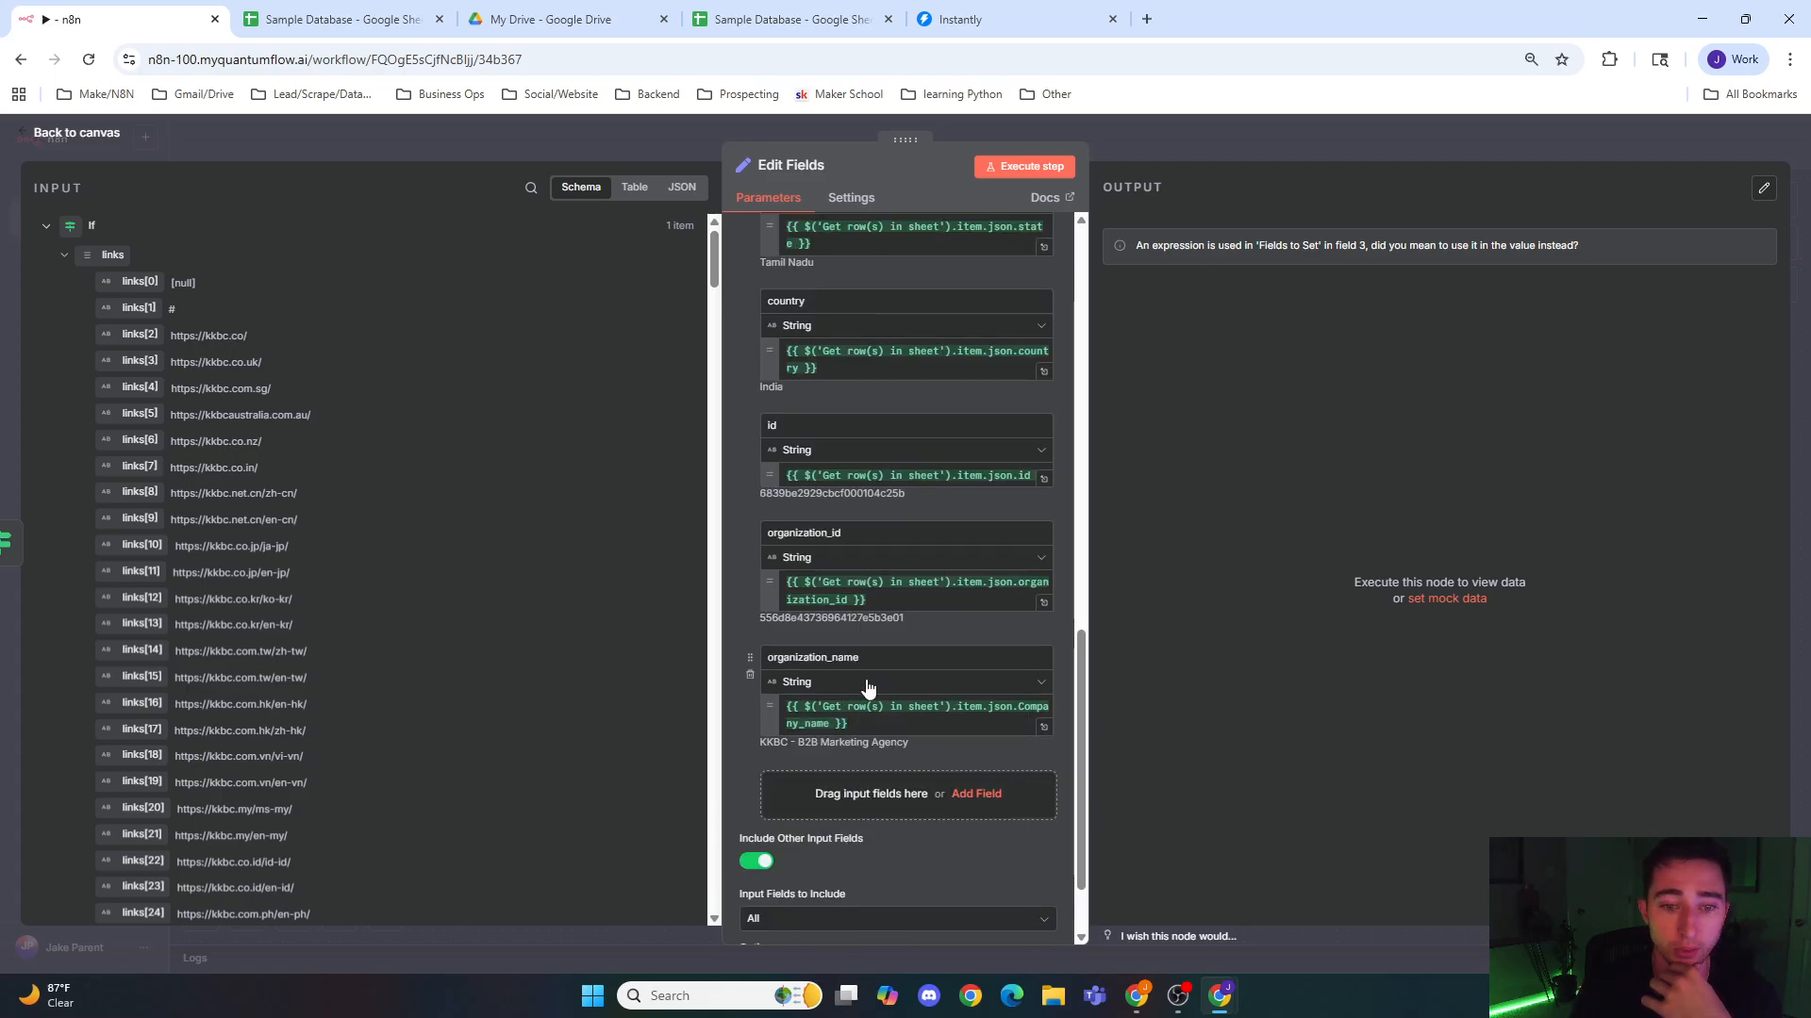
{"action": "scroll", "coordinate": [843, 714], "scroll_direction": "up", "scroll_amount": 15}
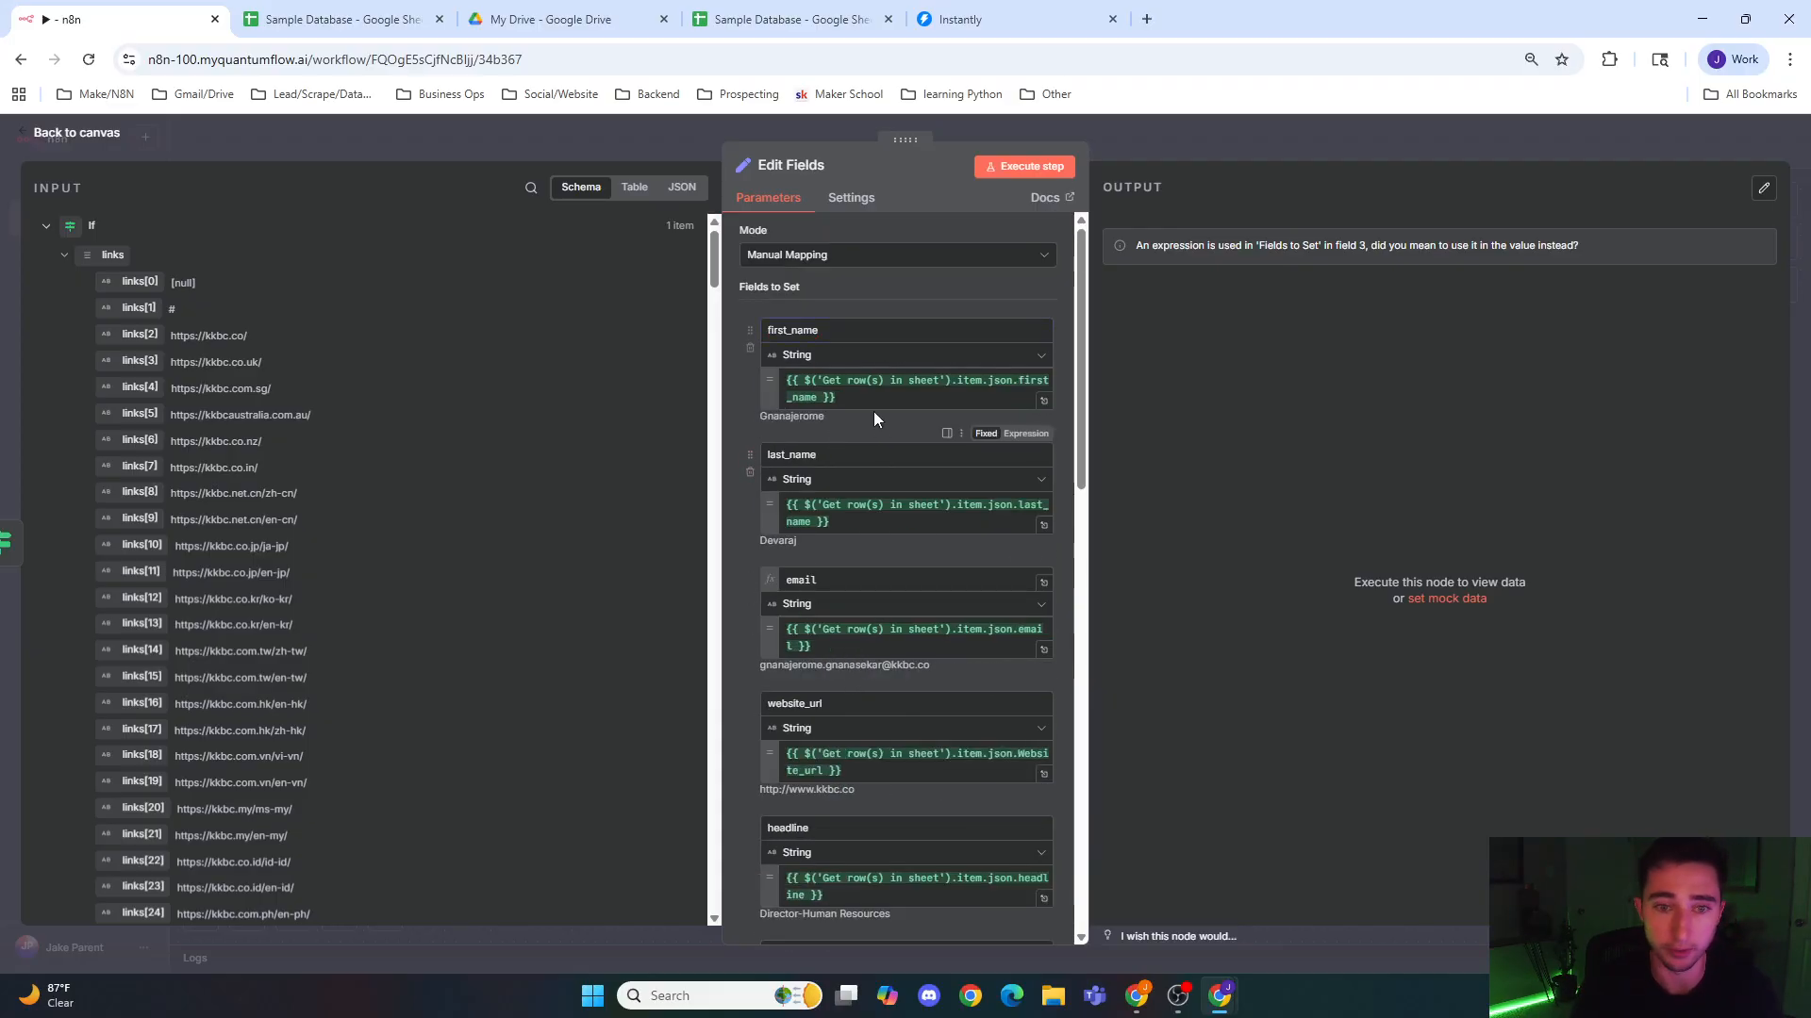
Step: Examine the Edit Fields node's first_name expression and its source fields under Get row(s) in sheet
{"action": "left_click", "coordinate": [835, 397]}
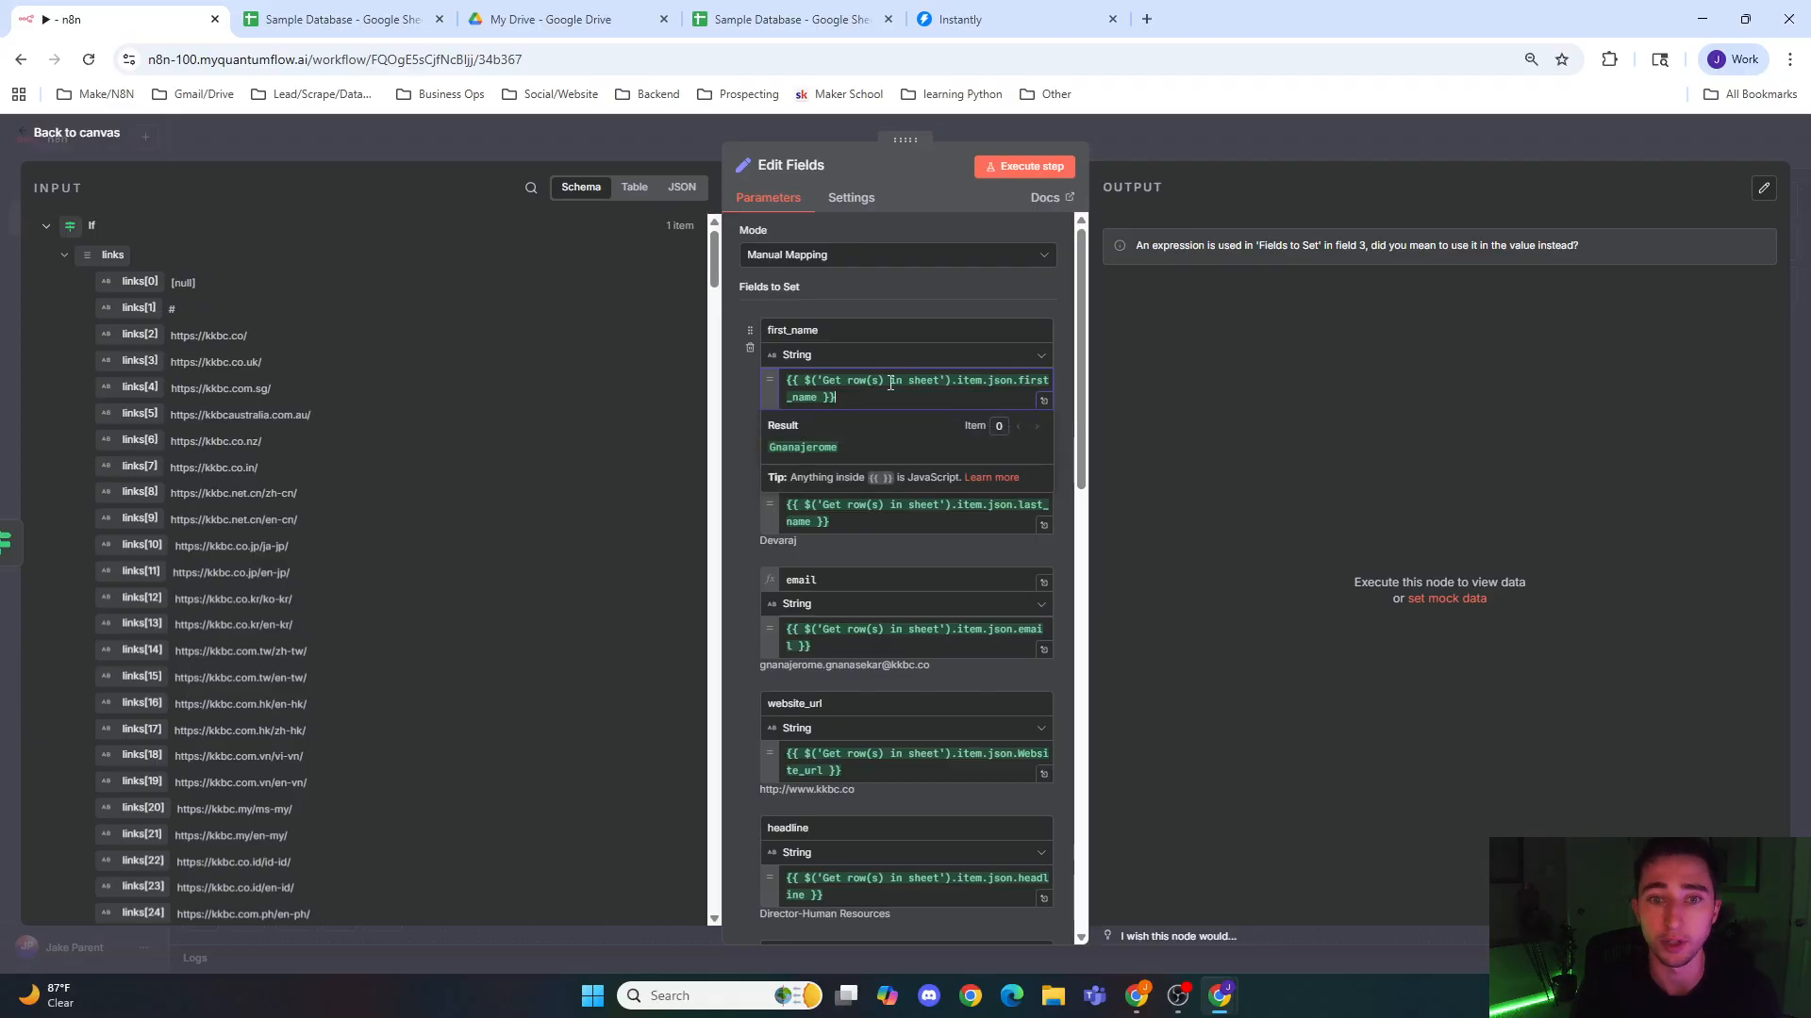
{"action": "left_click", "coordinate": [737, 413]}
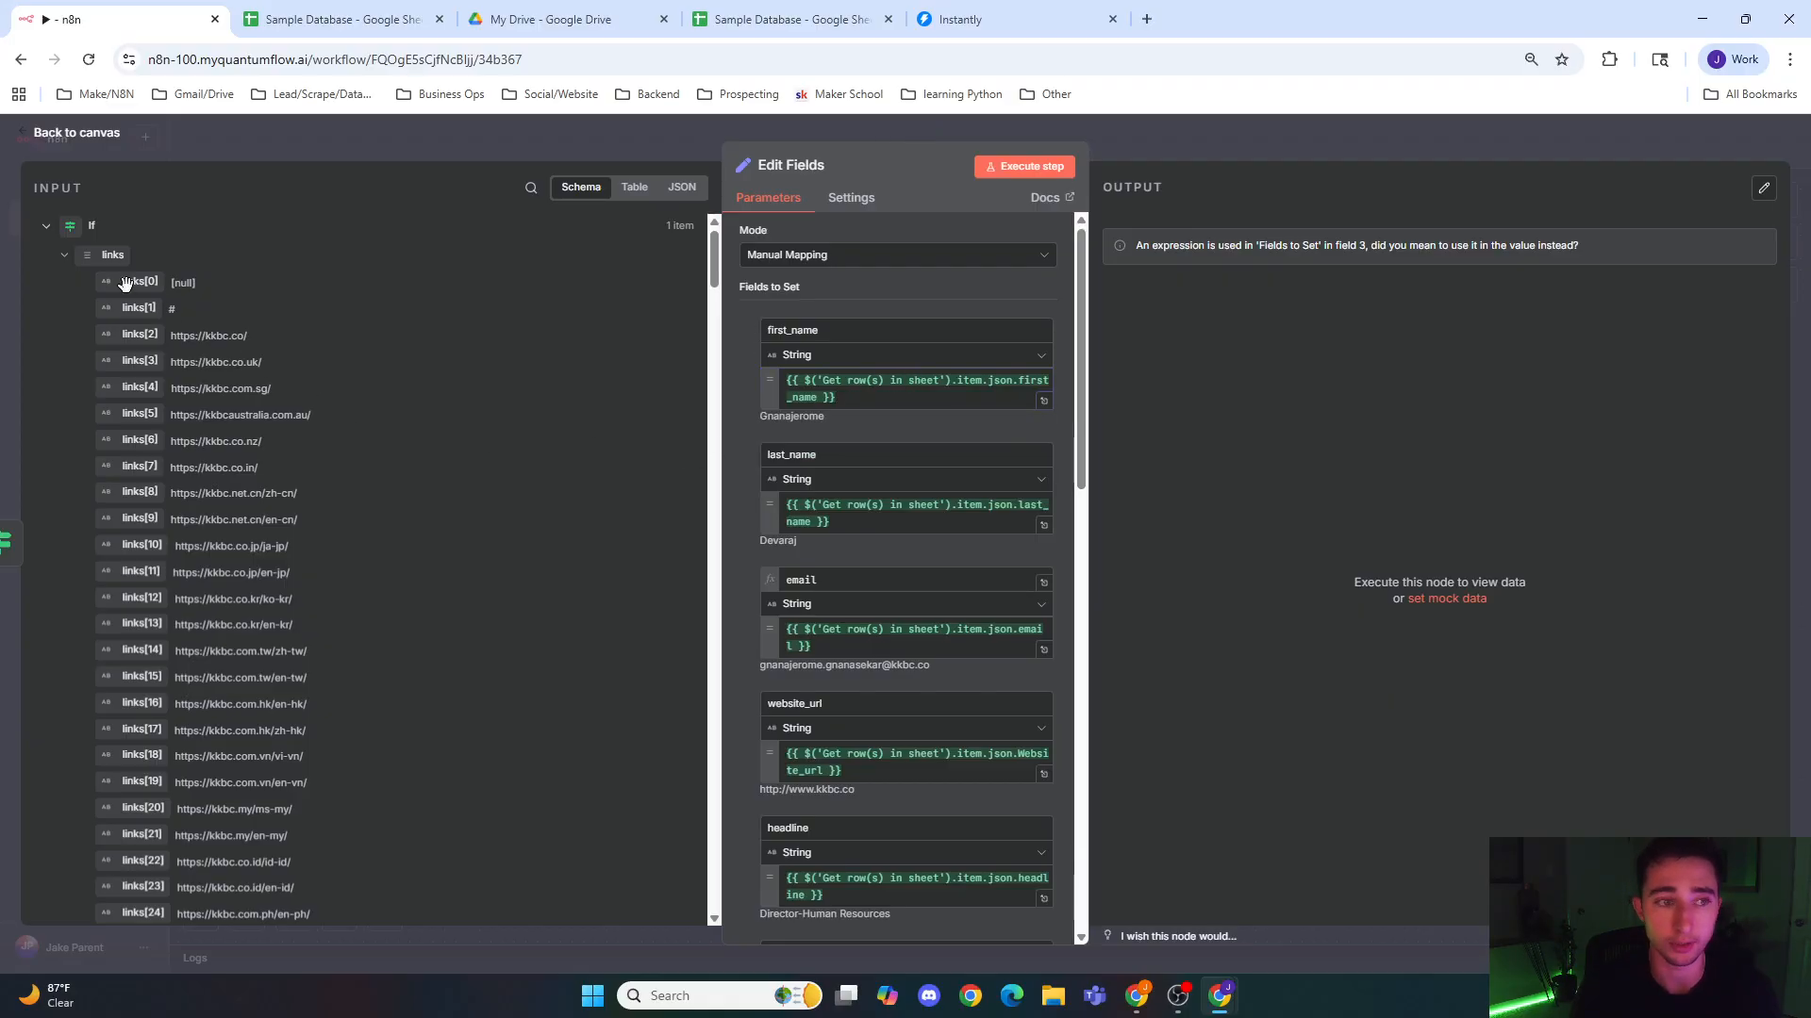
{"action": "left_click", "coordinate": [46, 229]}
{"action": "left_click", "coordinate": [47, 381]}
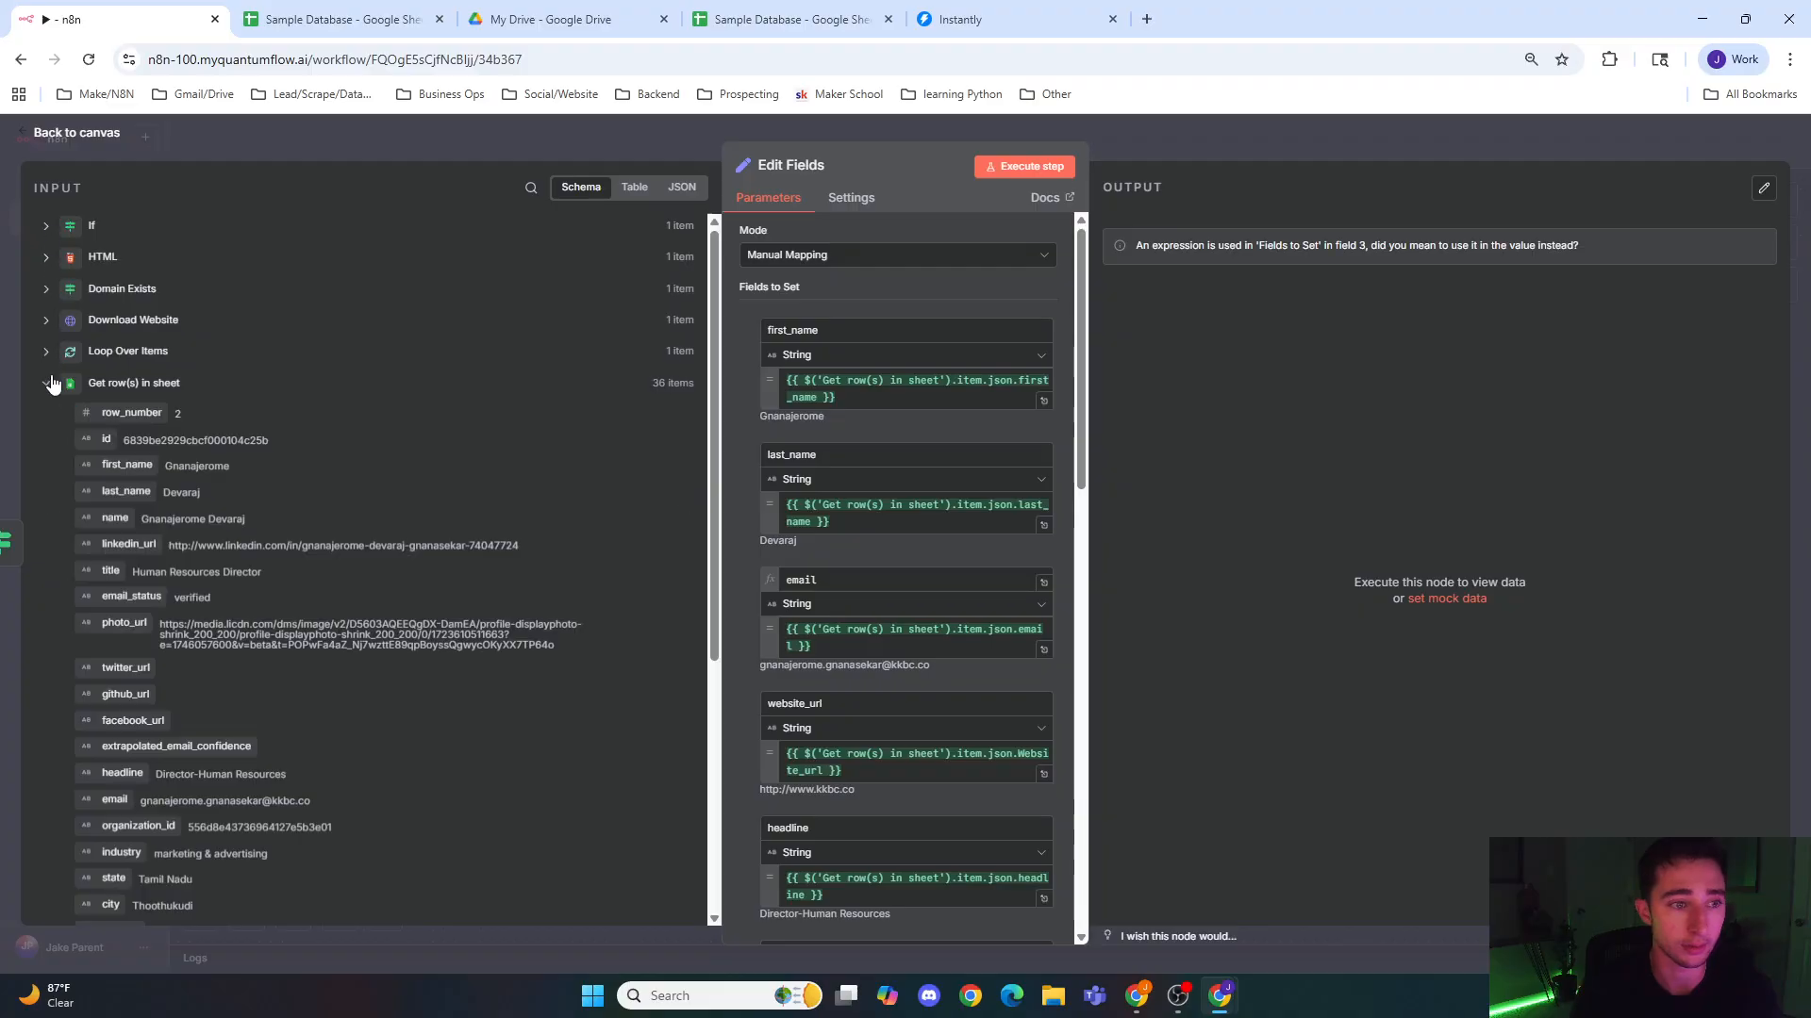
{"action": "left_click_drag", "start_coordinate": [125, 466], "coordinate": [856, 525]}
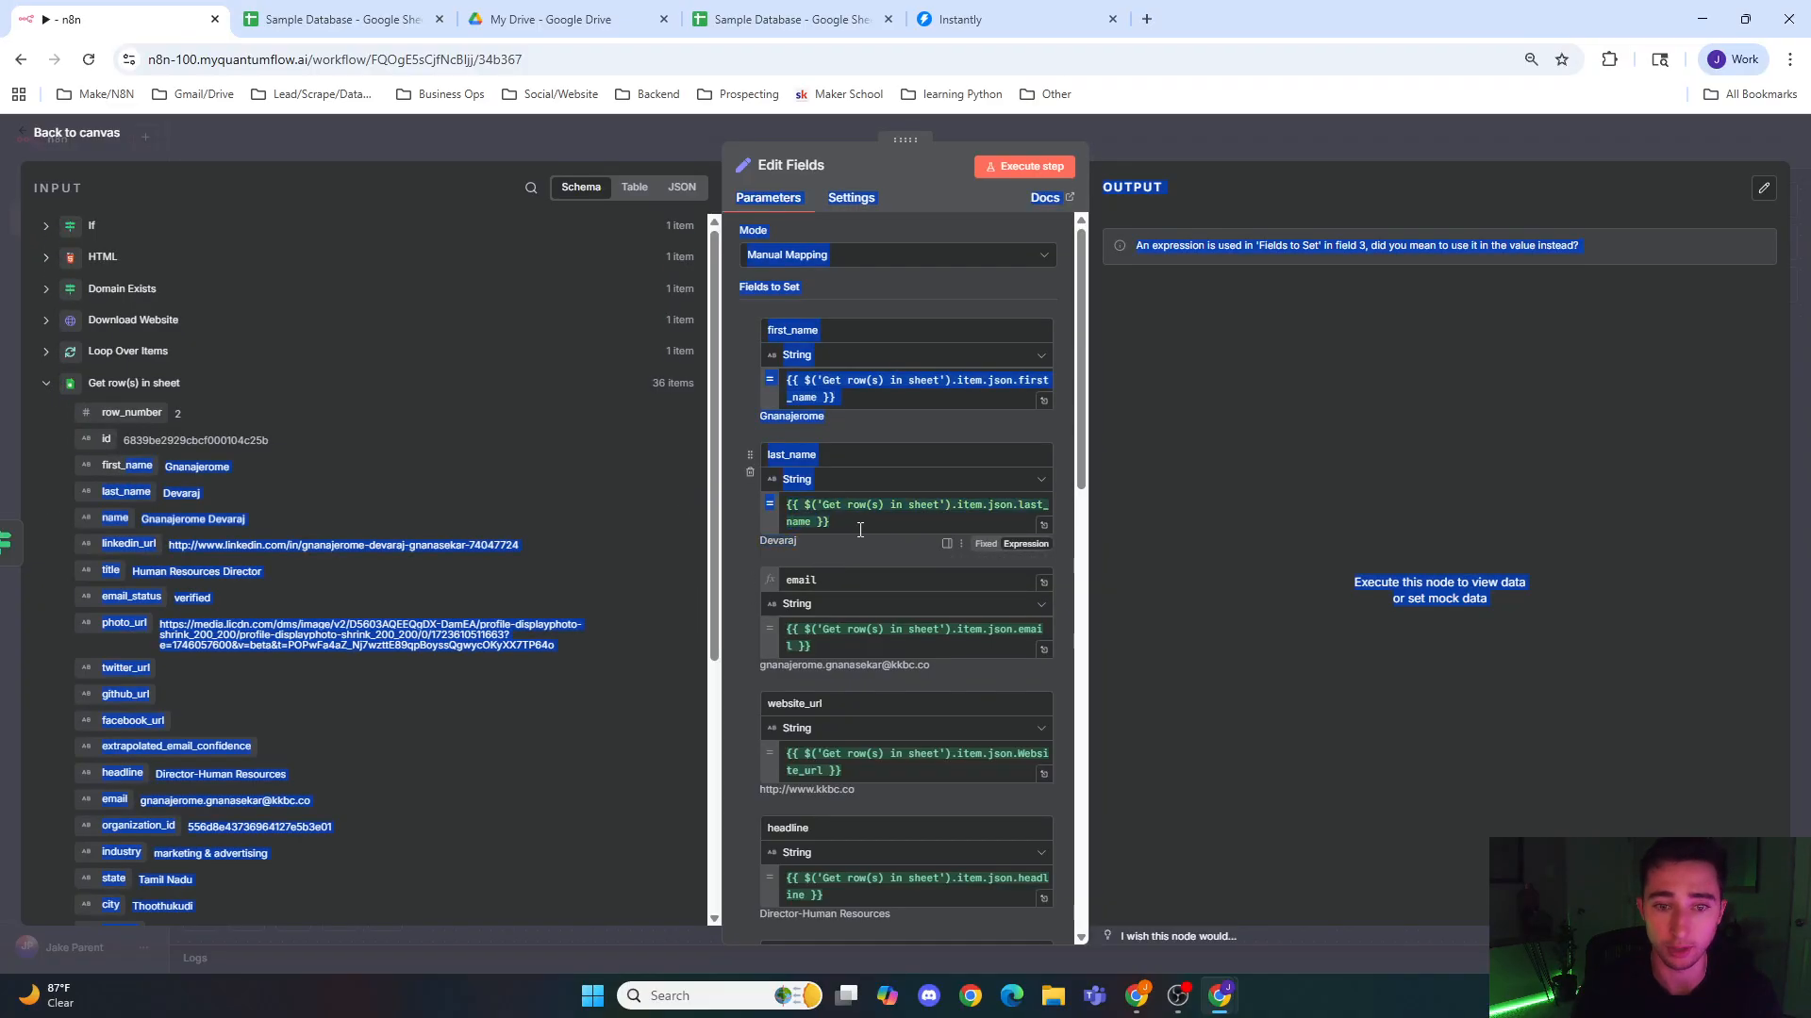
{"action": "left_click", "coordinate": [869, 434]}
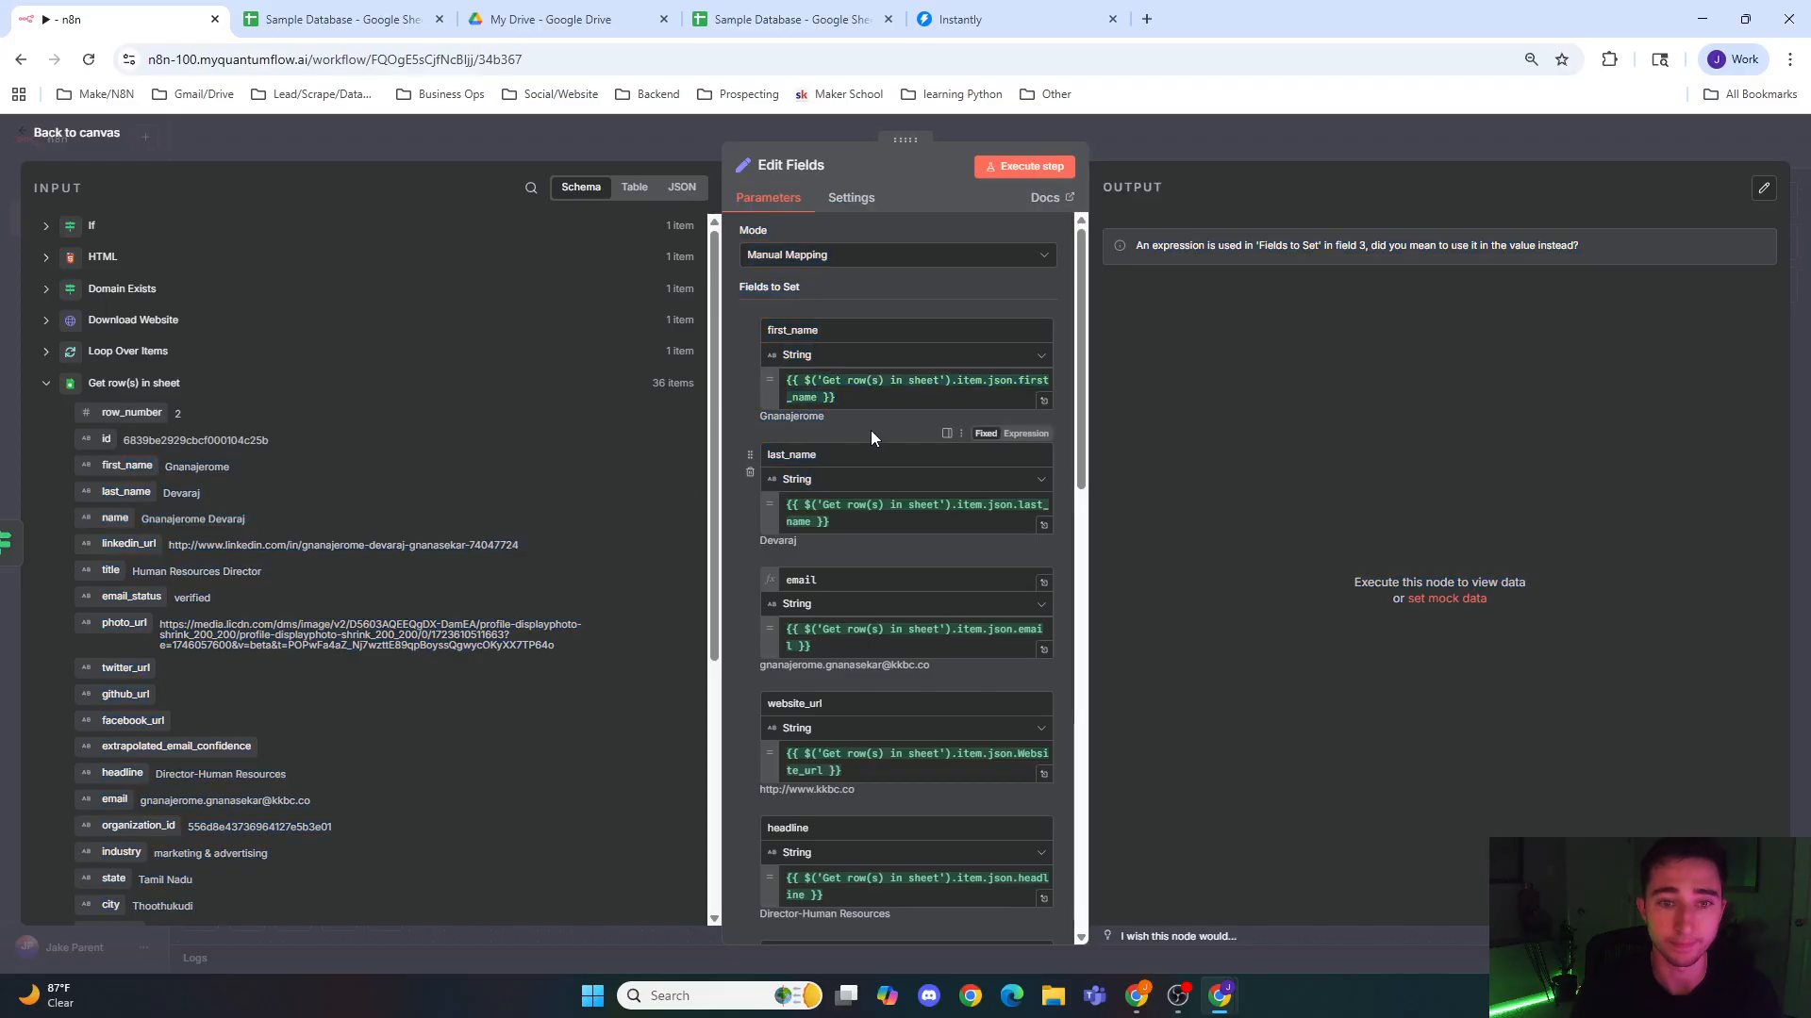
{"action": "left_click", "coordinate": [48, 383]}
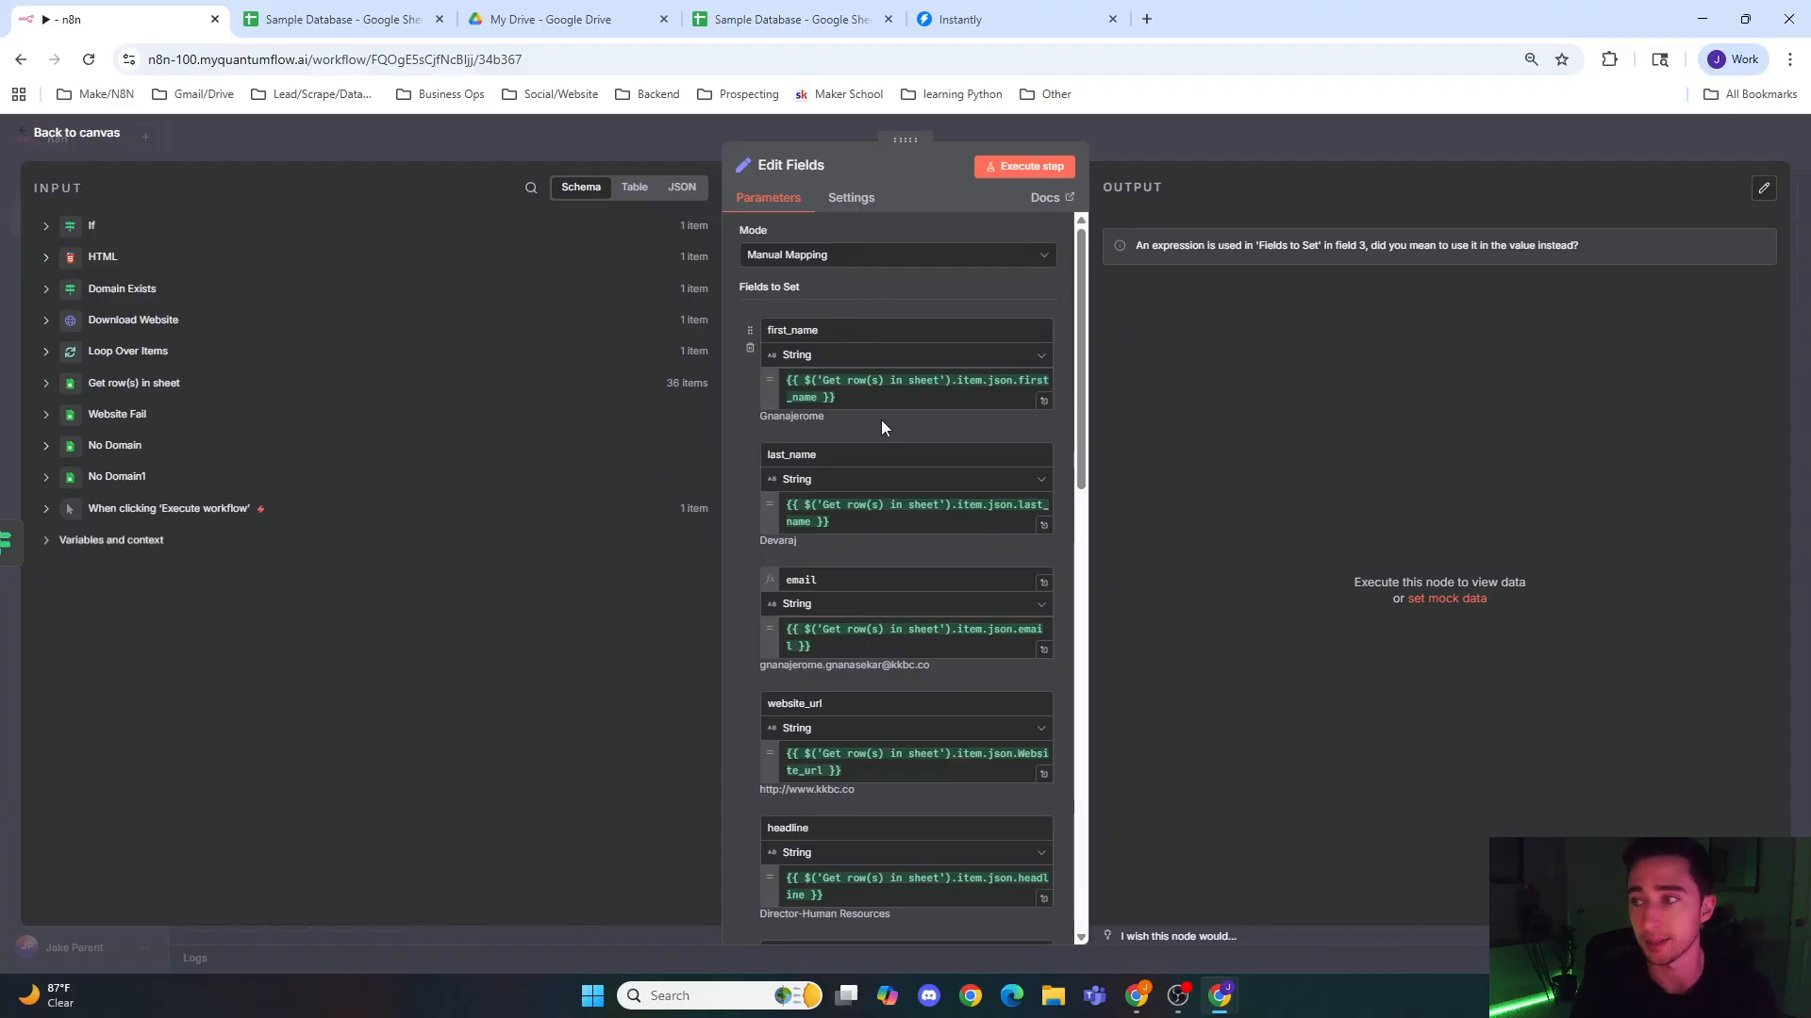
{"action": "left_click", "coordinate": [600, 140]}
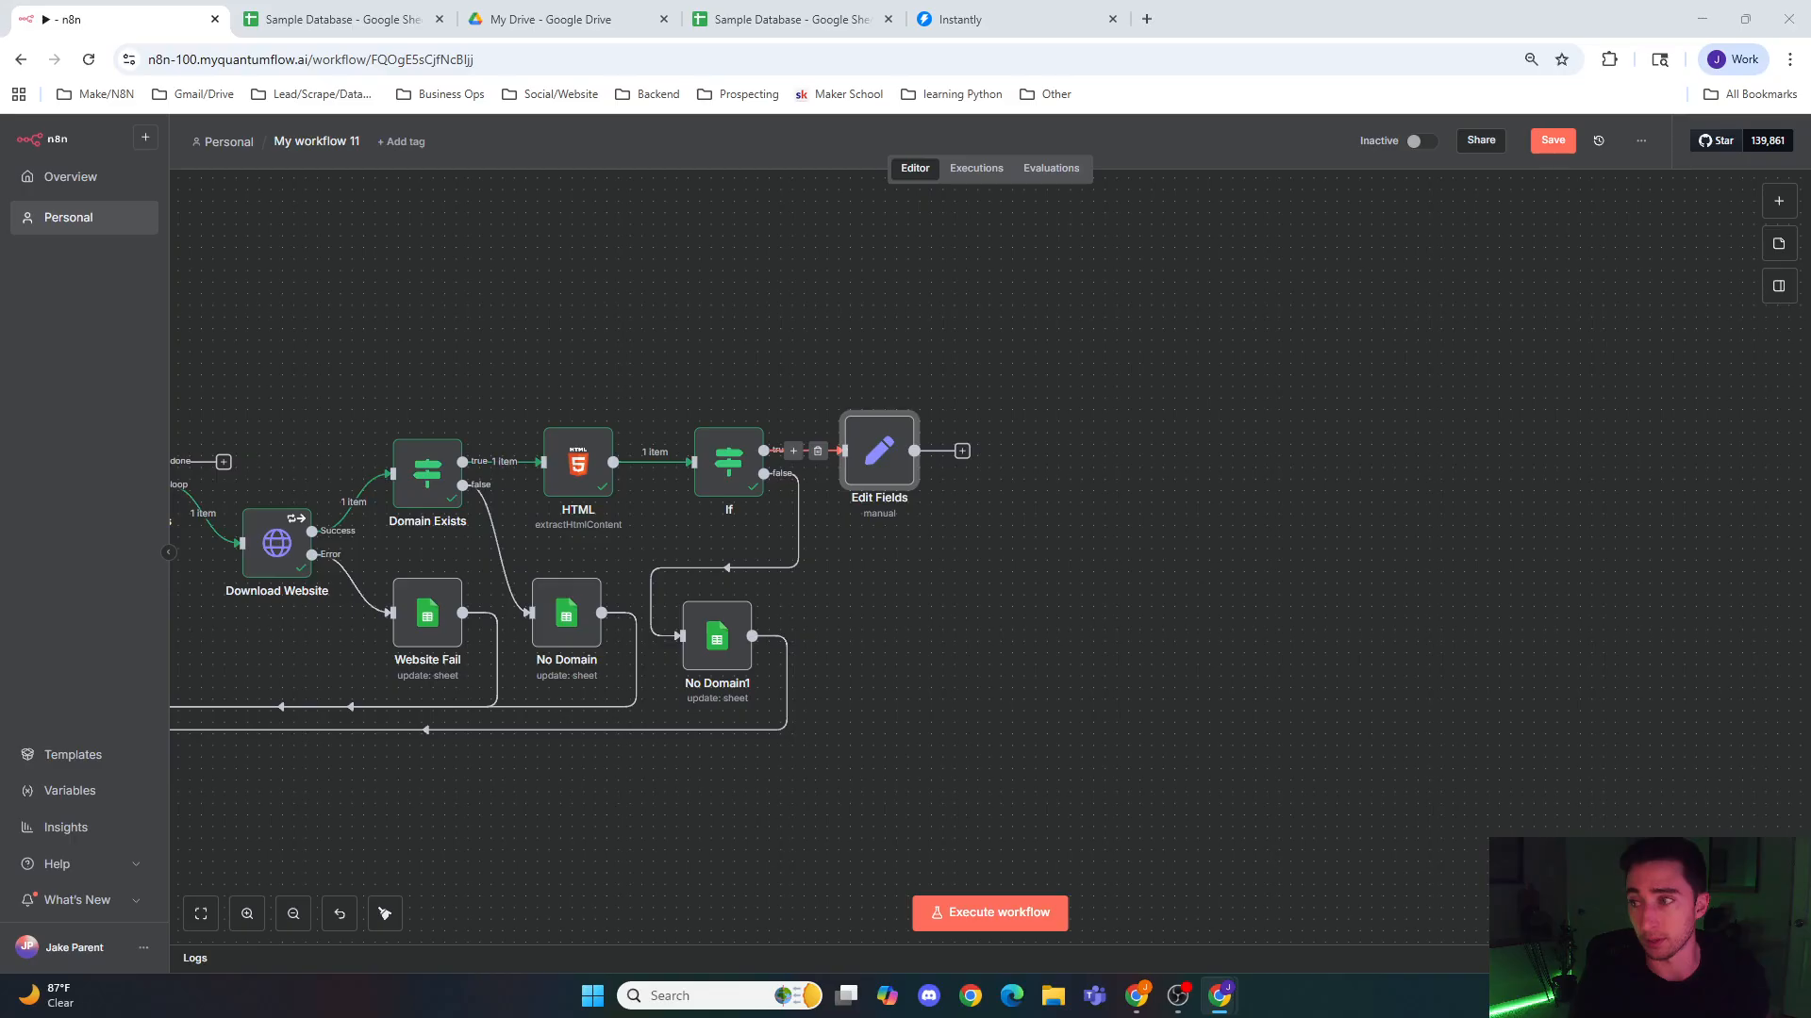
Step: Paste the prepared Split Out node and connect it after the Edit Fields node
{"action": "left_click", "coordinate": [1072, 448]}
{"action": "key", "text": "ctrl+v"}
{"action": "left_click_drag", "start_coordinate": [1094, 453], "coordinate": [953, 450]}
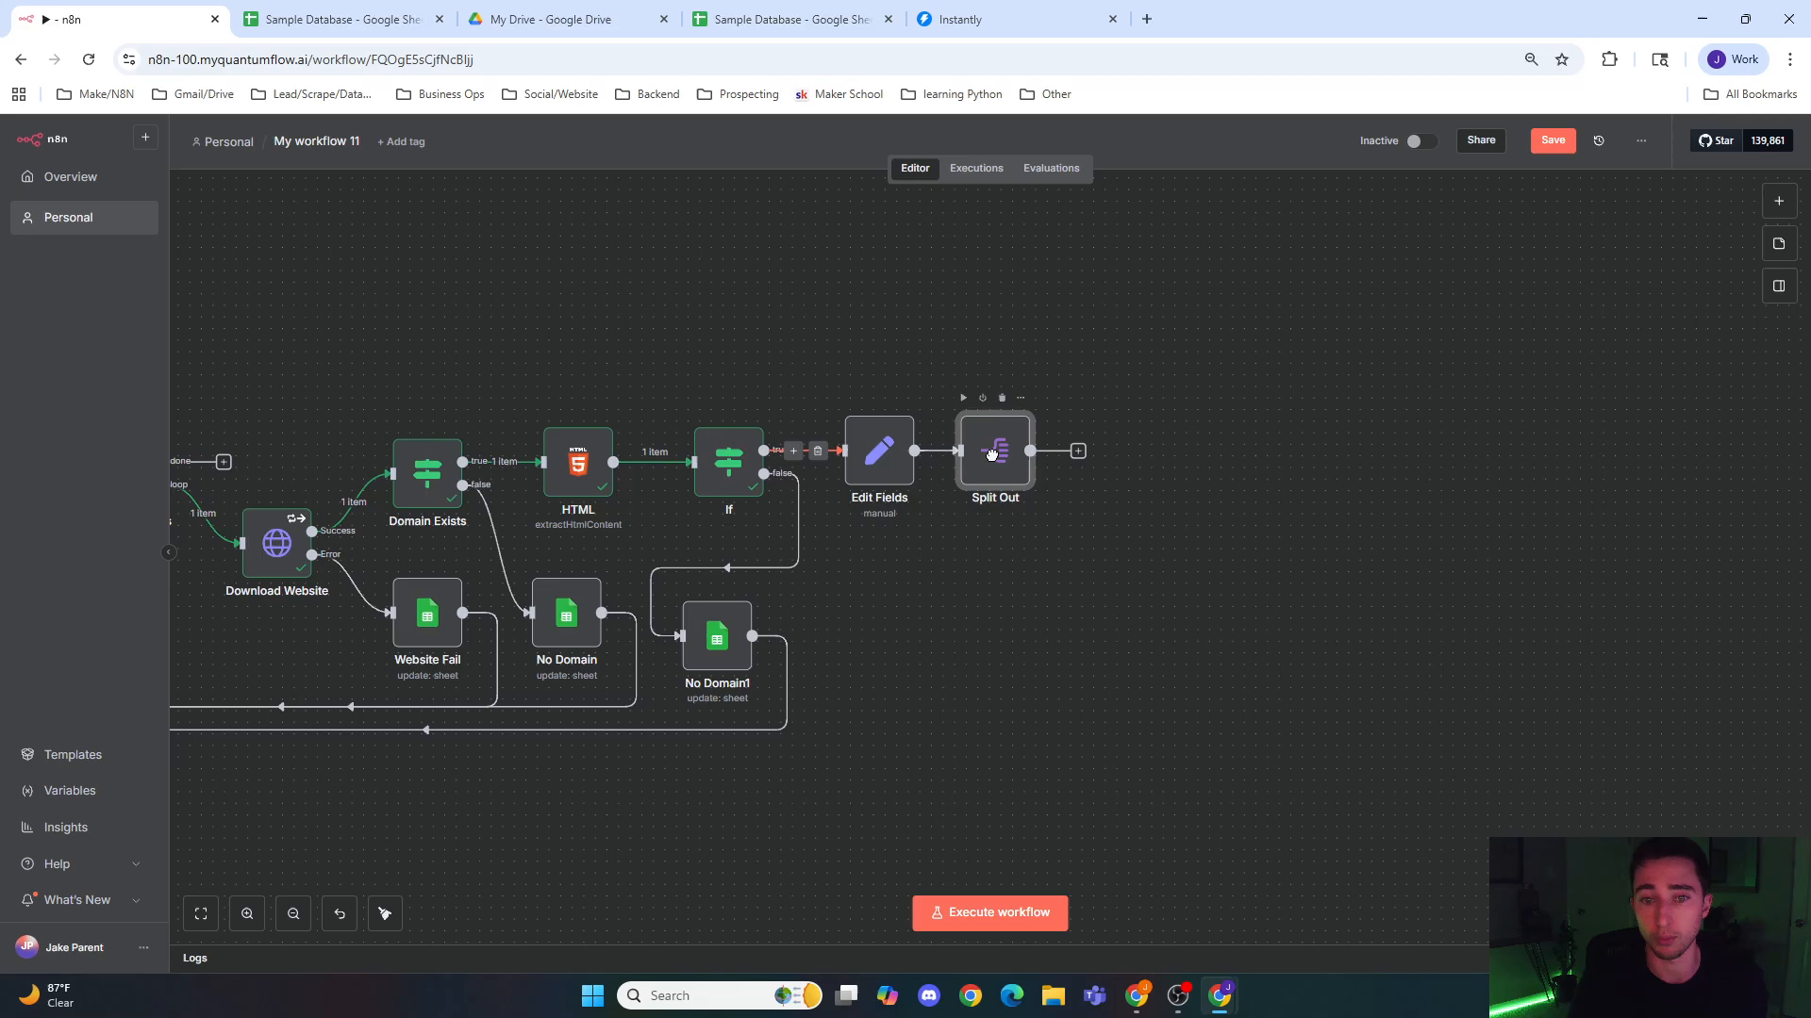
Step: Run the Edit Fields node and check its output table
{"action": "left_click", "coordinate": [884, 425]}
{"action": "double_click", "coordinate": [883, 426]}
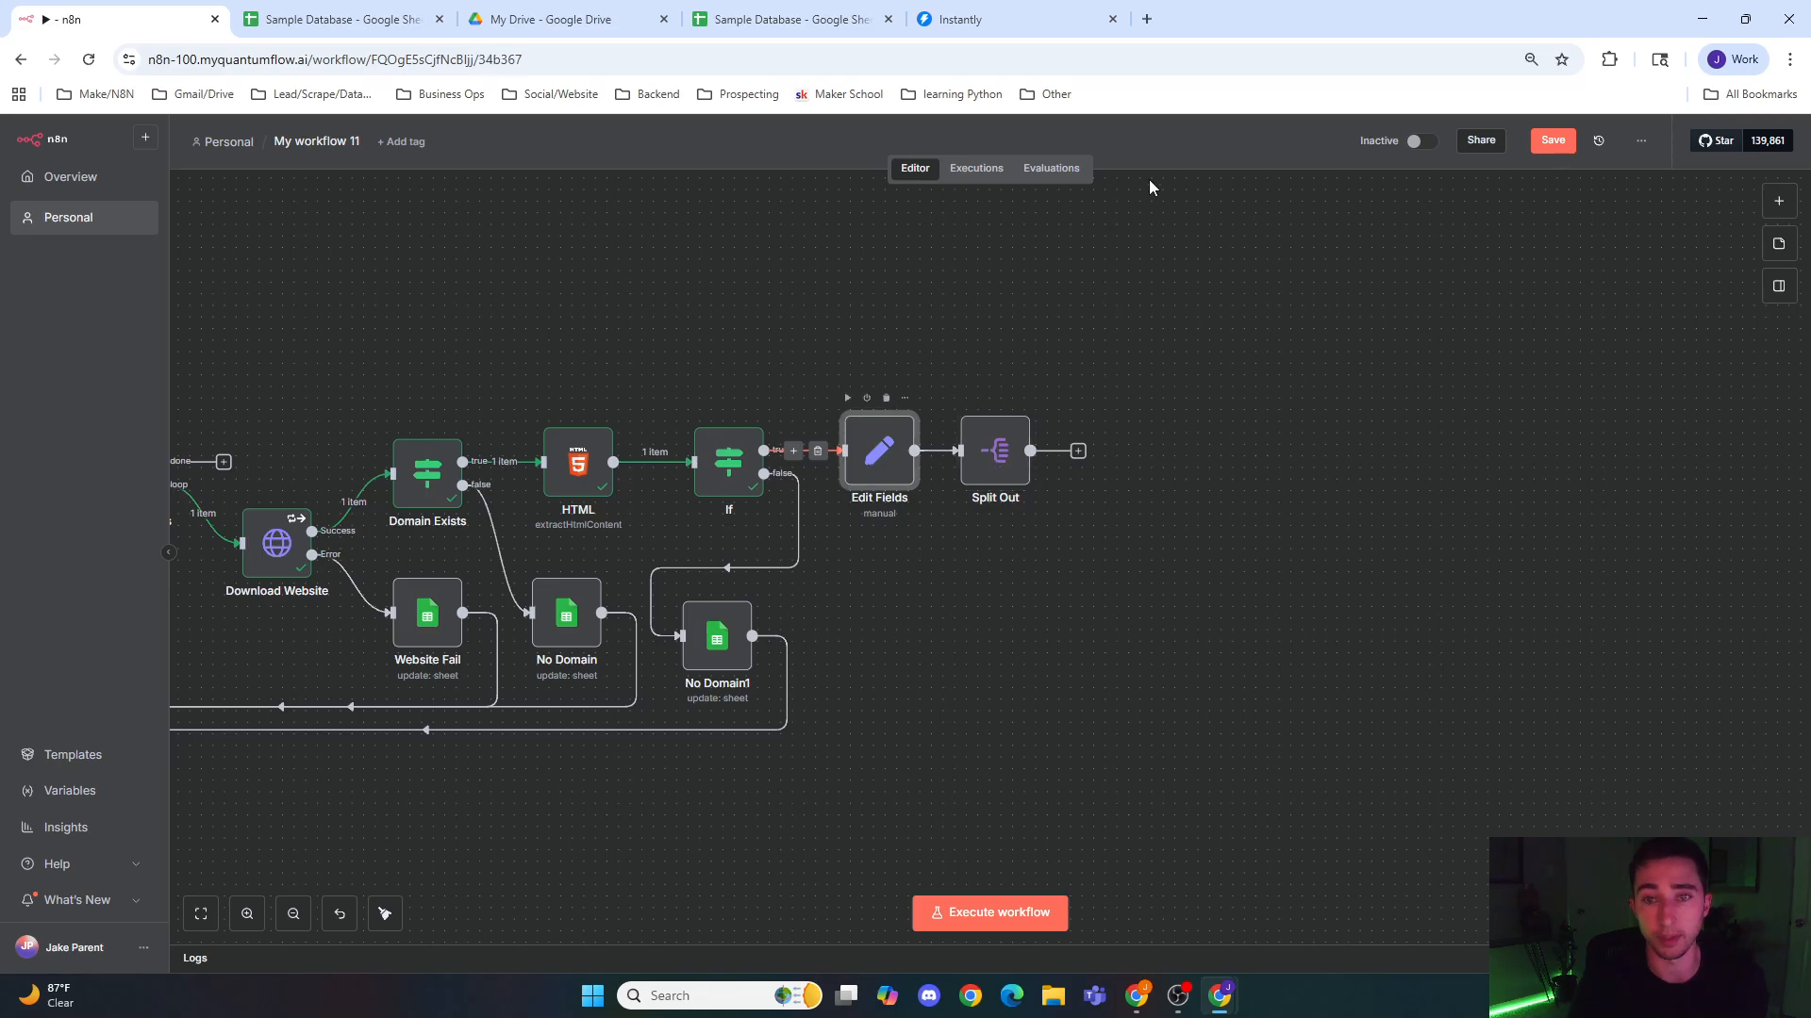
{"action": "left_click", "coordinate": [1059, 167]}
{"action": "left_click", "coordinate": [1128, 136]}
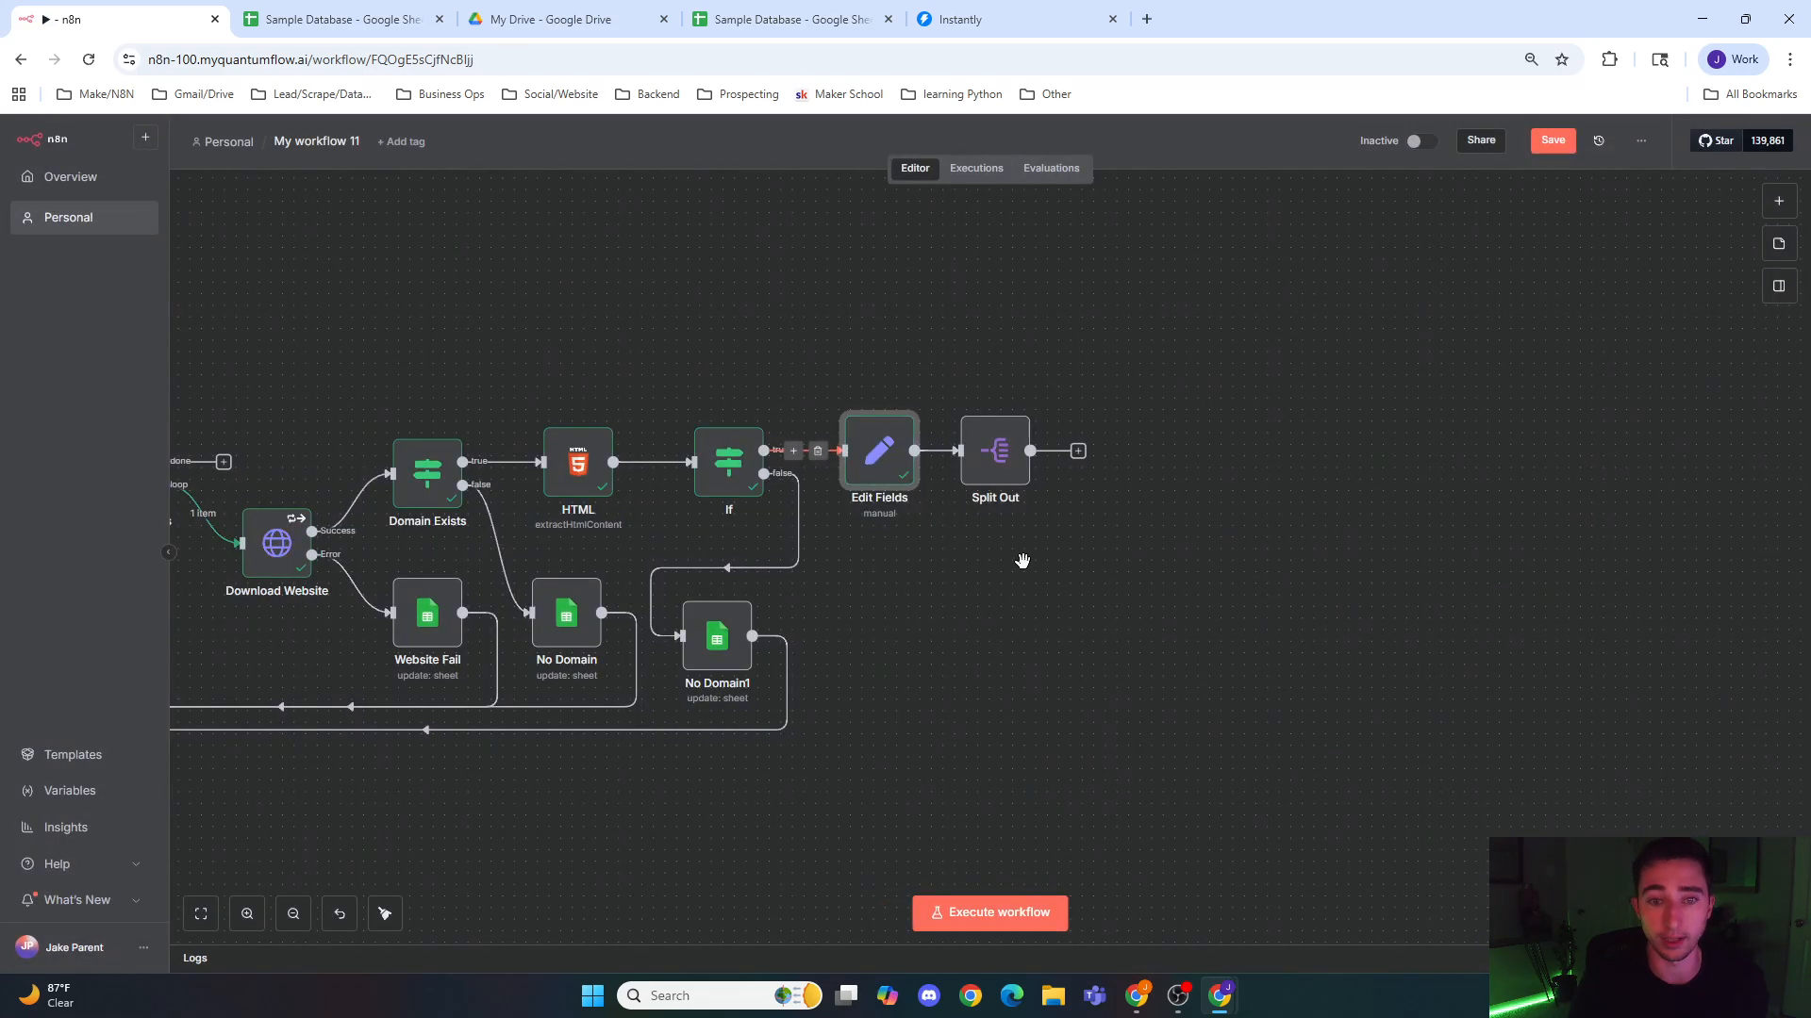
{"action": "scroll", "coordinate": [1022, 553], "scroll_direction": "right", "scroll_amount": 3}
{"action": "double_click", "coordinate": [730, 460]}
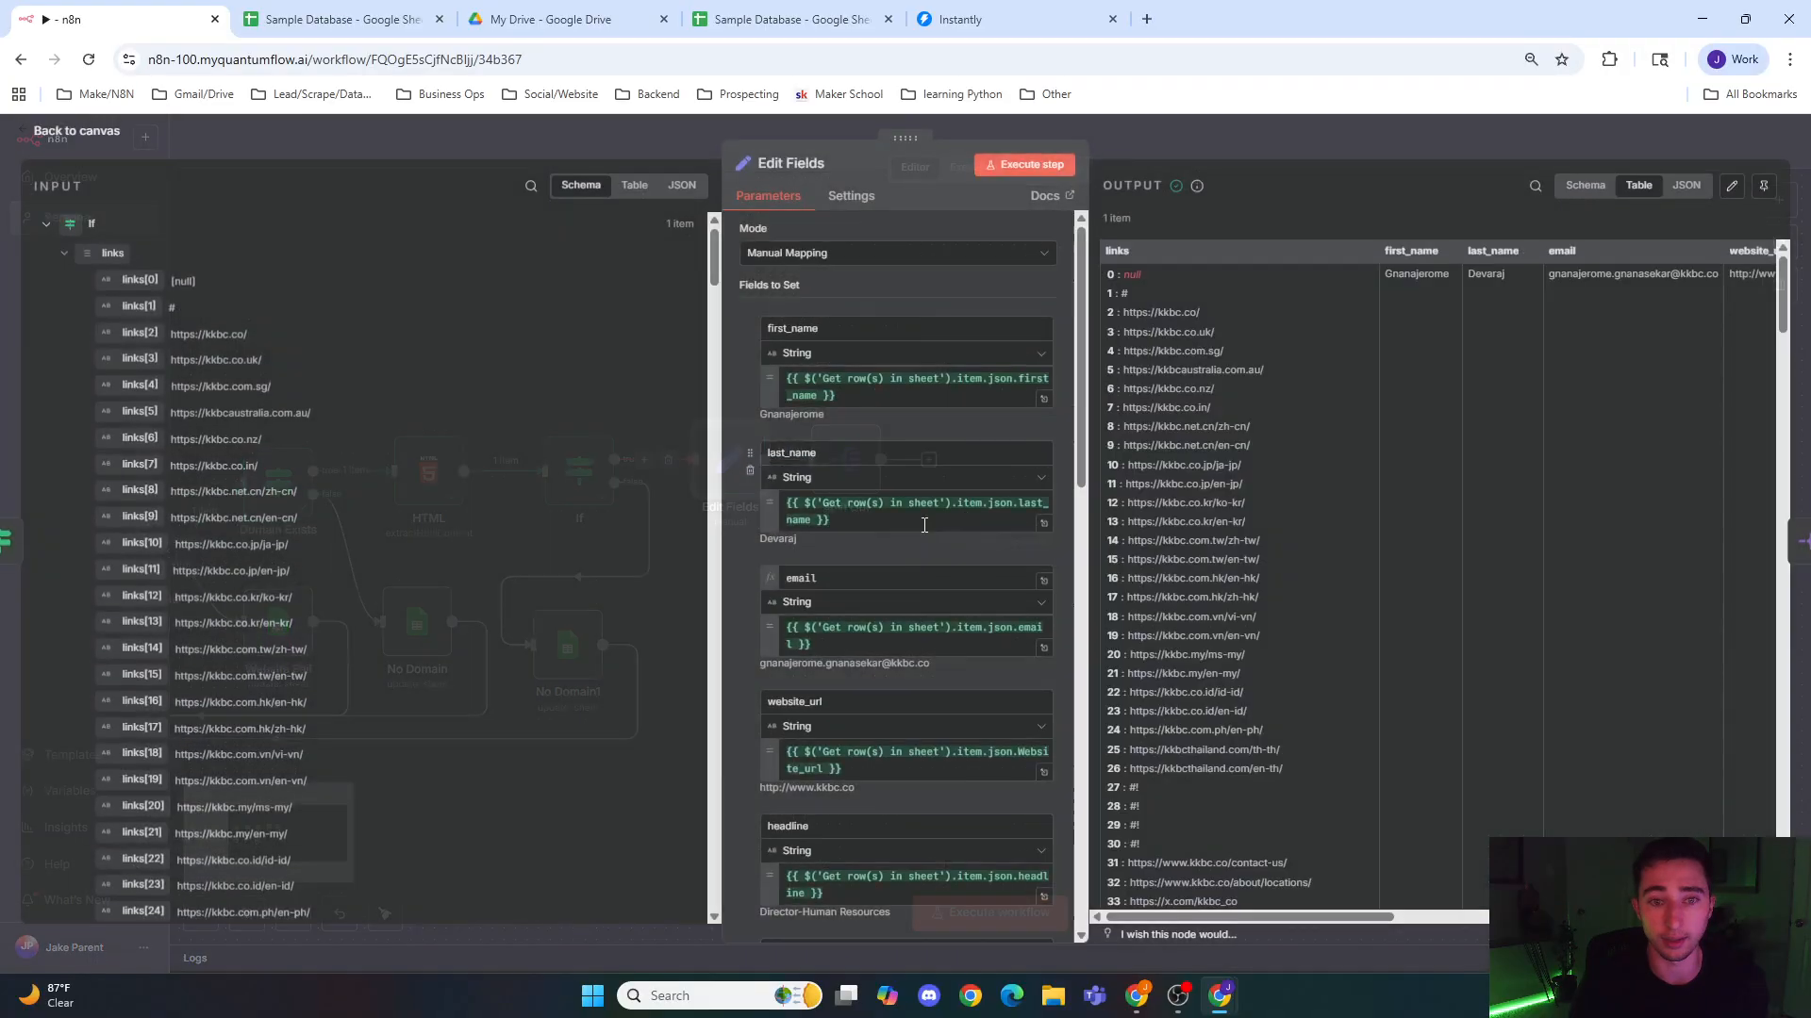
{"action": "key", "text": "Escape"}
Step: Run the Split Out node on the links field with All Other Fields included, and inspect the output's links column
{"action": "scroll", "coordinate": [883, 454], "scroll_direction": "up", "scroll_amount": 3}
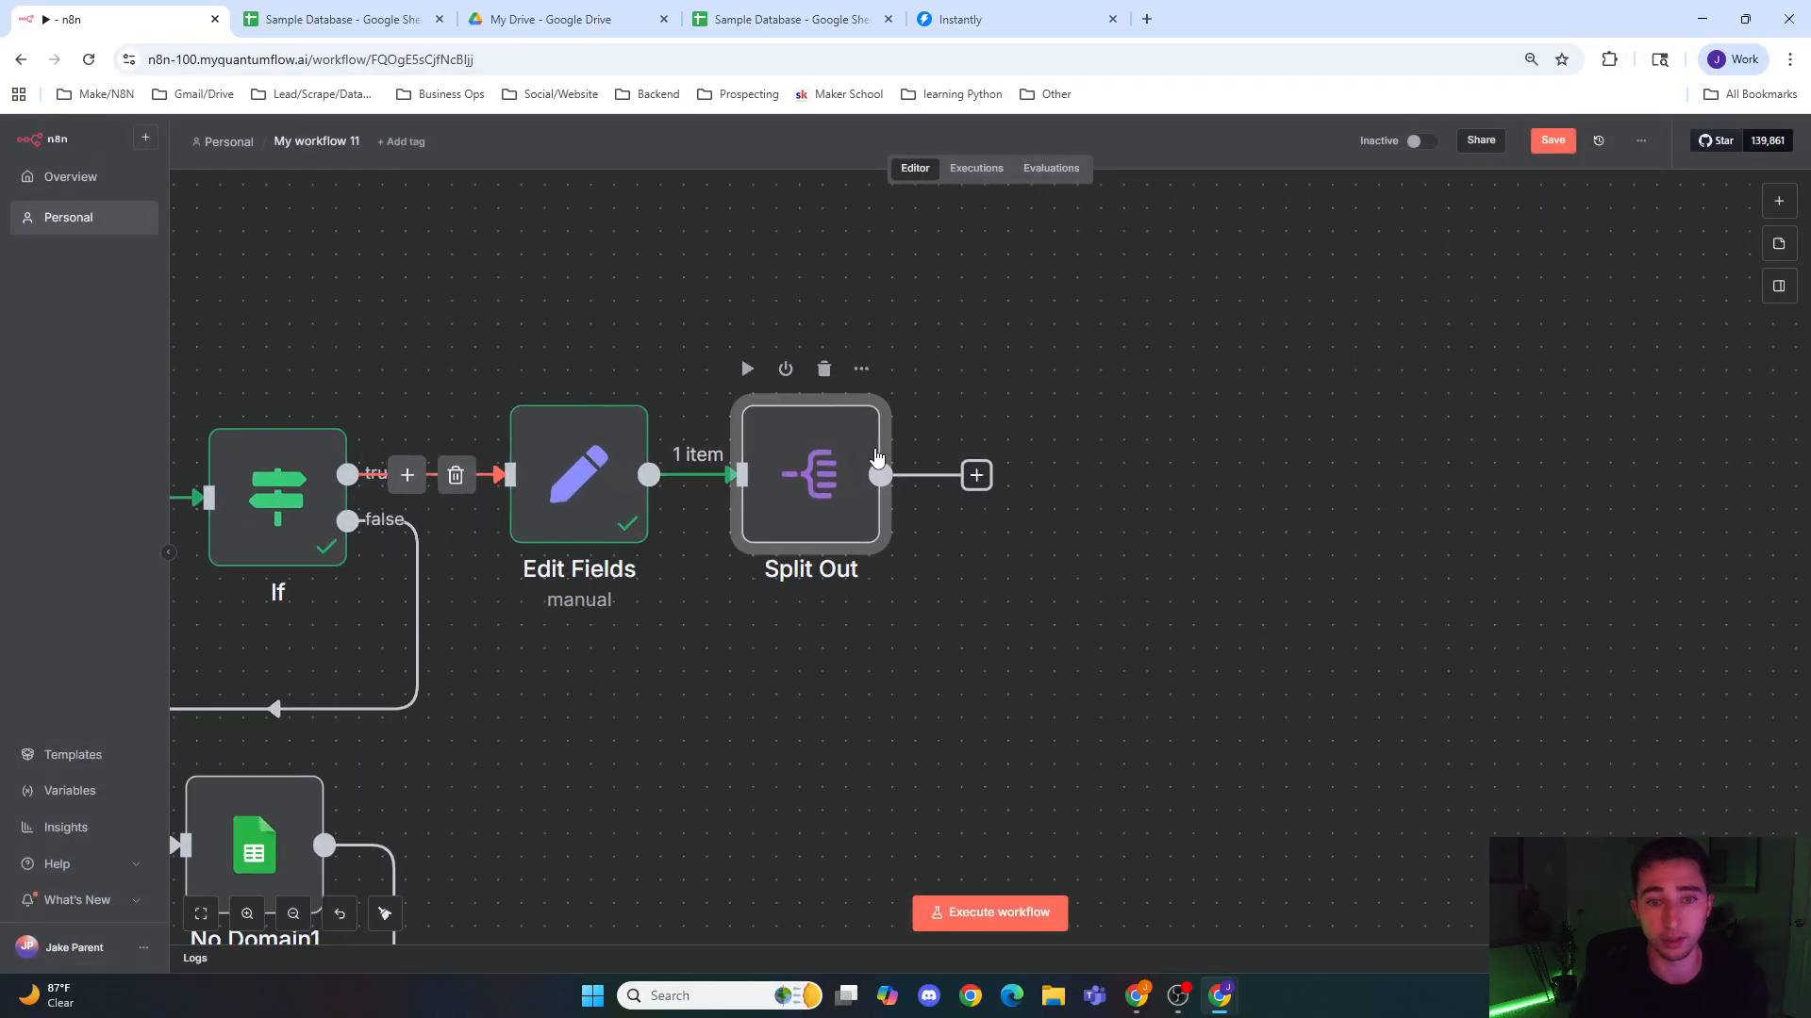
{"action": "double_click", "coordinate": [848, 467]}
{"action": "left_click", "coordinate": [835, 256]}
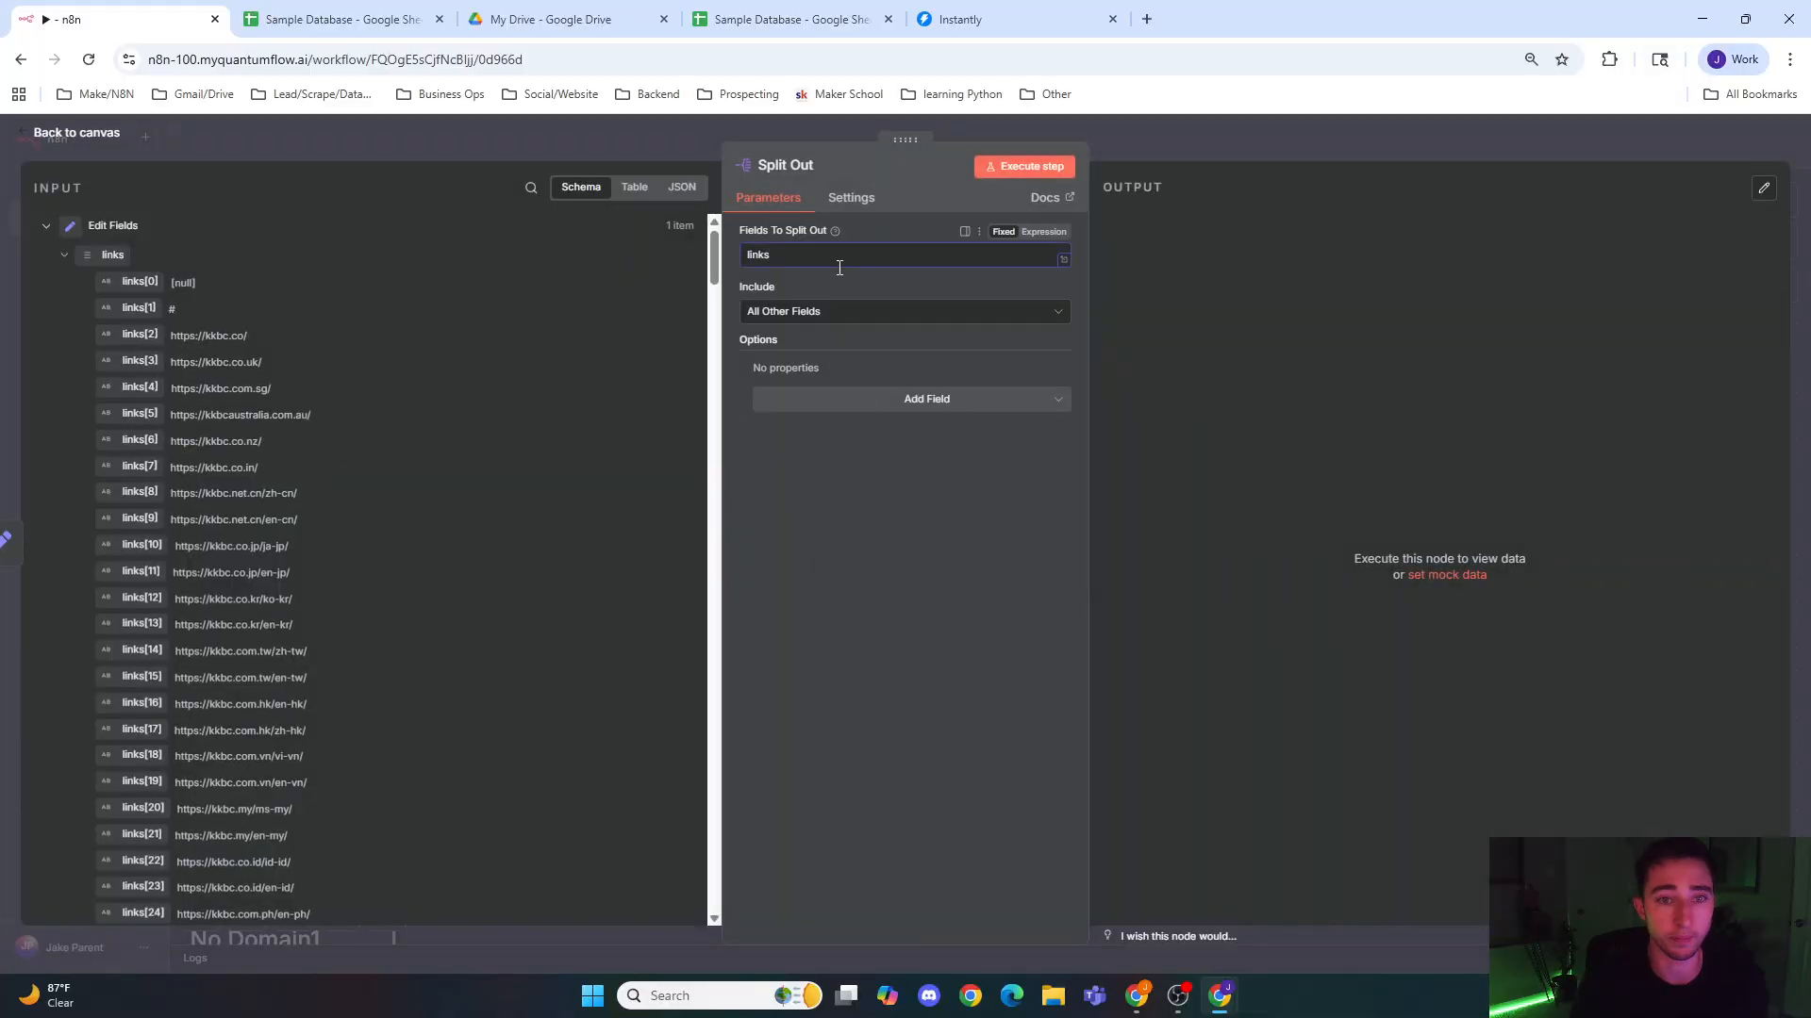
{"action": "left_click", "coordinate": [1062, 172]}
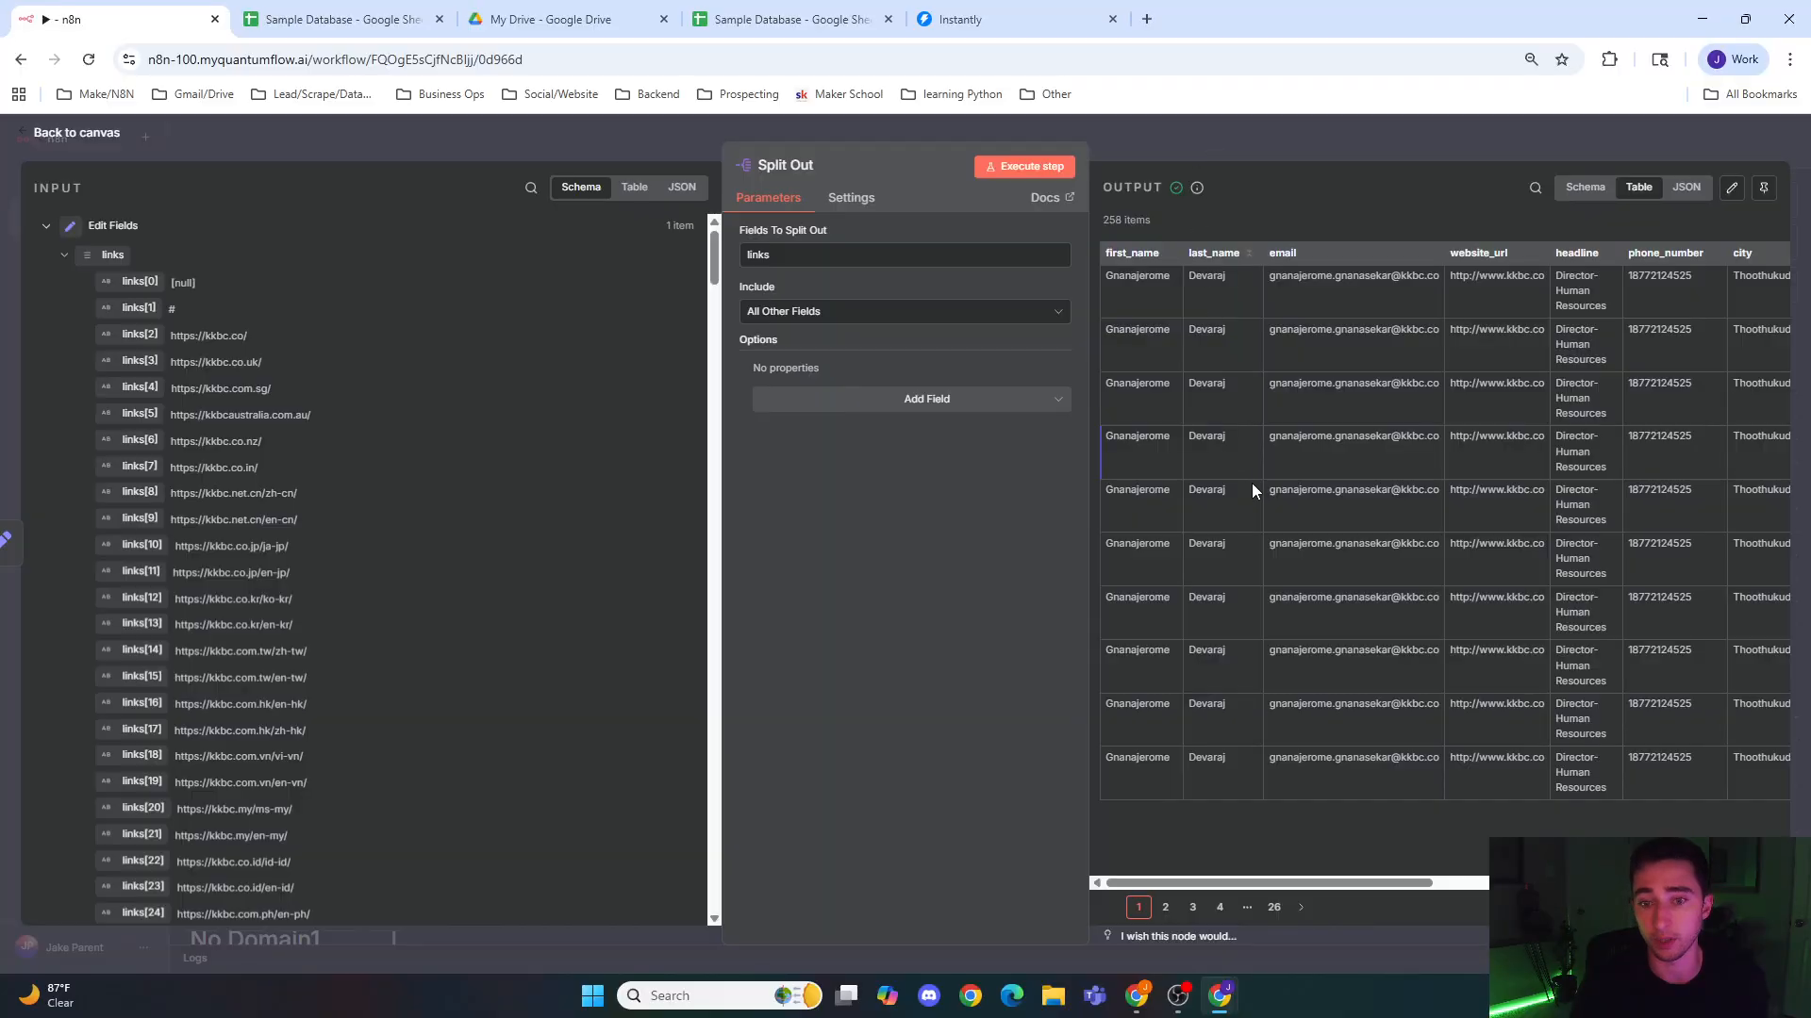
{"action": "left_click_drag", "start_coordinate": [1263, 879], "coordinate": [1708, 817]}
{"action": "left_click", "coordinate": [859, 199]}
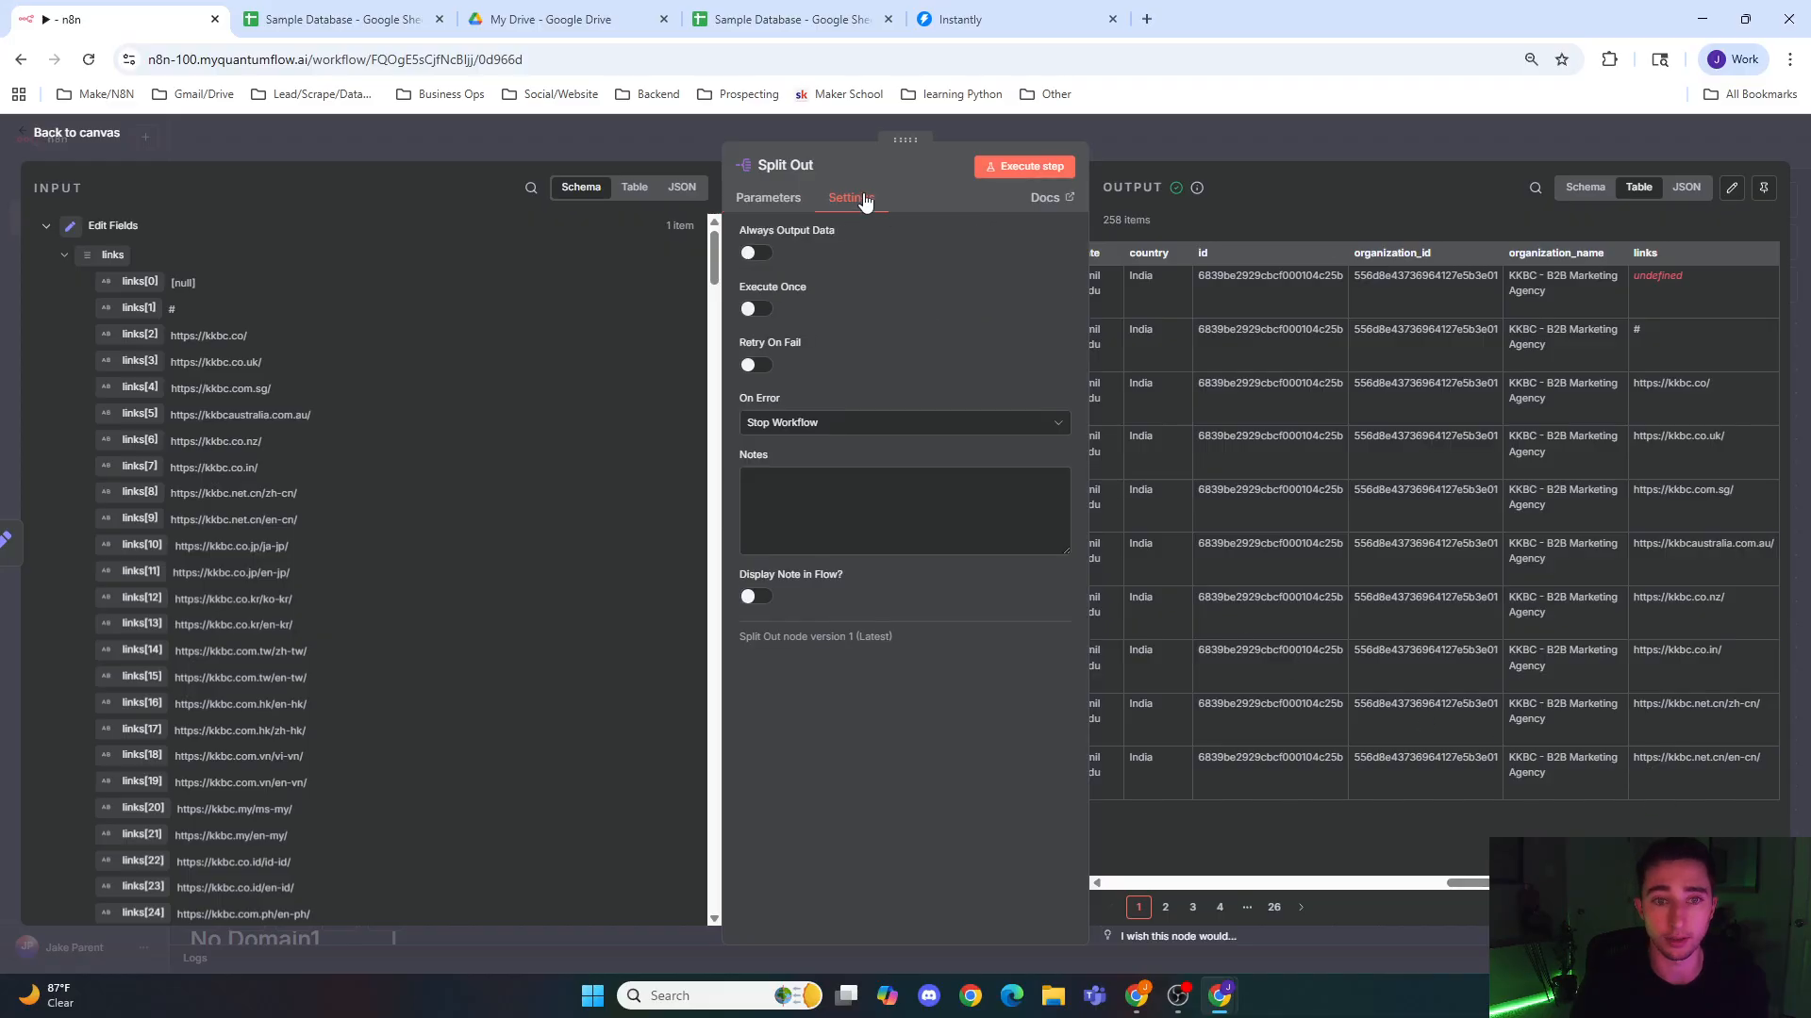
{"action": "left_click", "coordinate": [767, 198]}
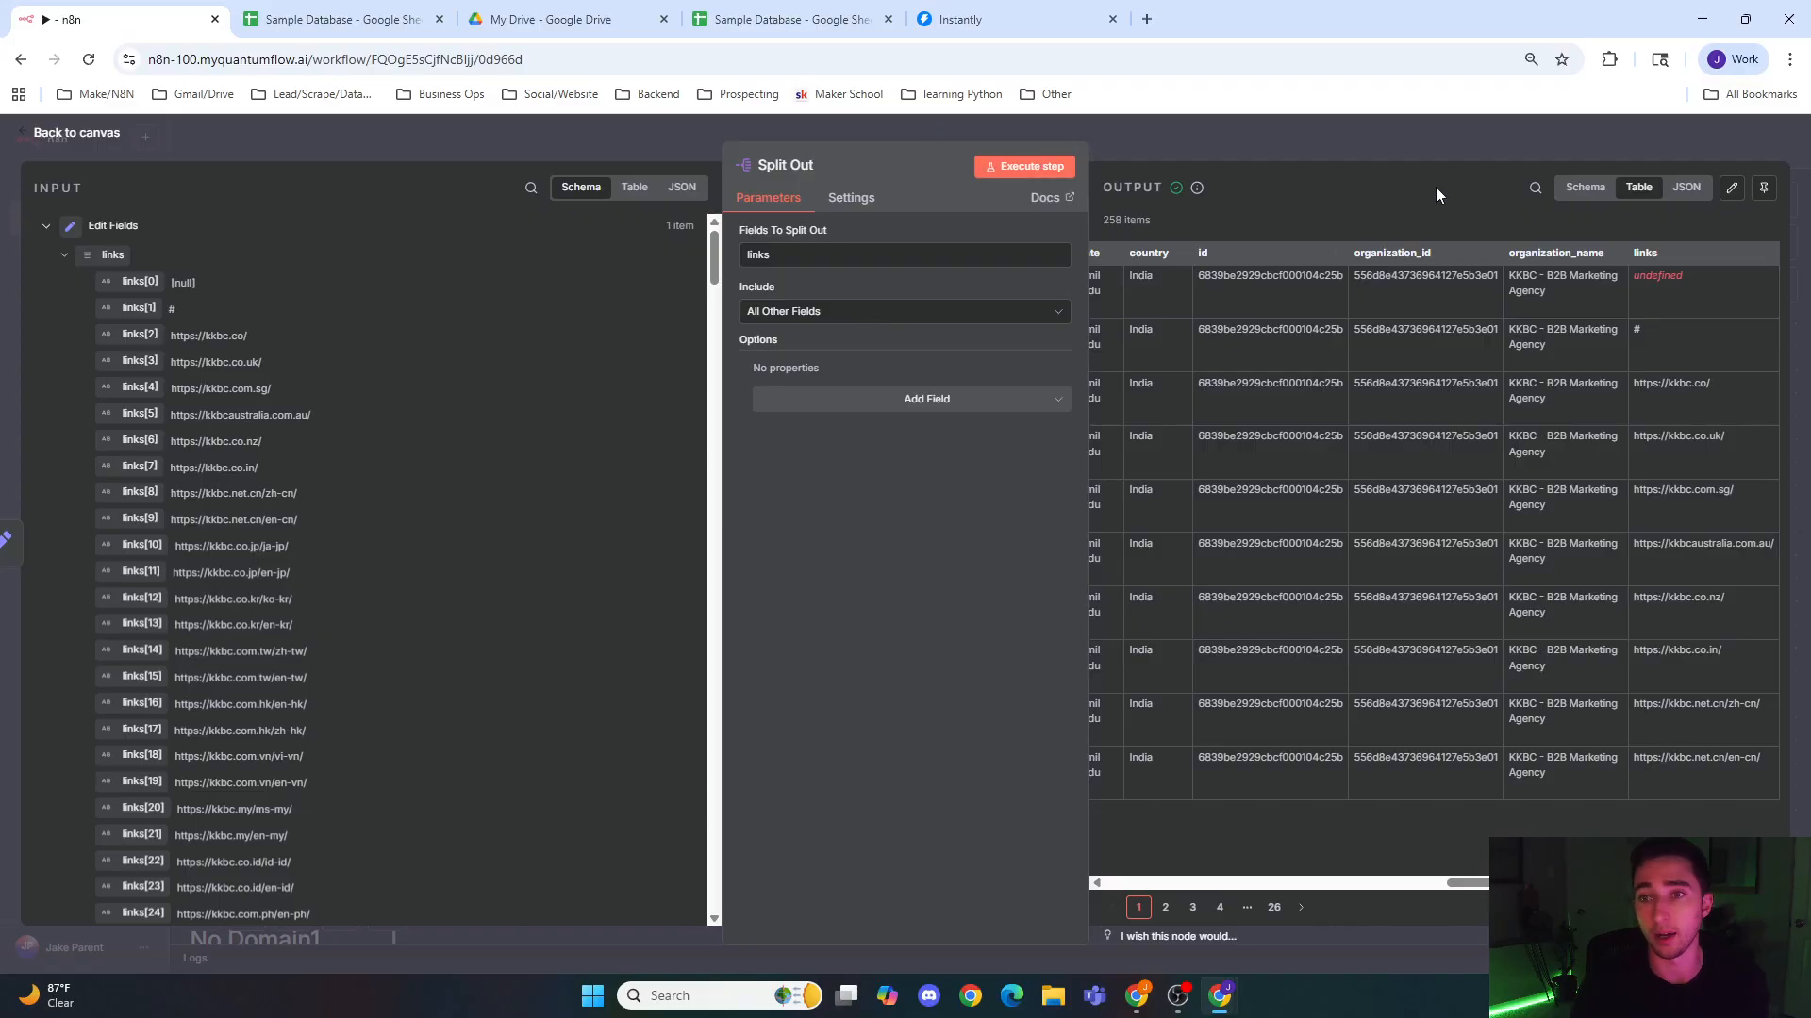
Step: Close the Split Out node and add a Code in JavaScript node after it
{"action": "mouse_move", "coordinate": [1488, 884]}
{"action": "left_mouse_down"}
{"action": "mouse_move", "coordinate": [1456, 882]}
{"action": "mouse_move", "coordinate": [1494, 883]}
{"action": "left_mouse_up"}
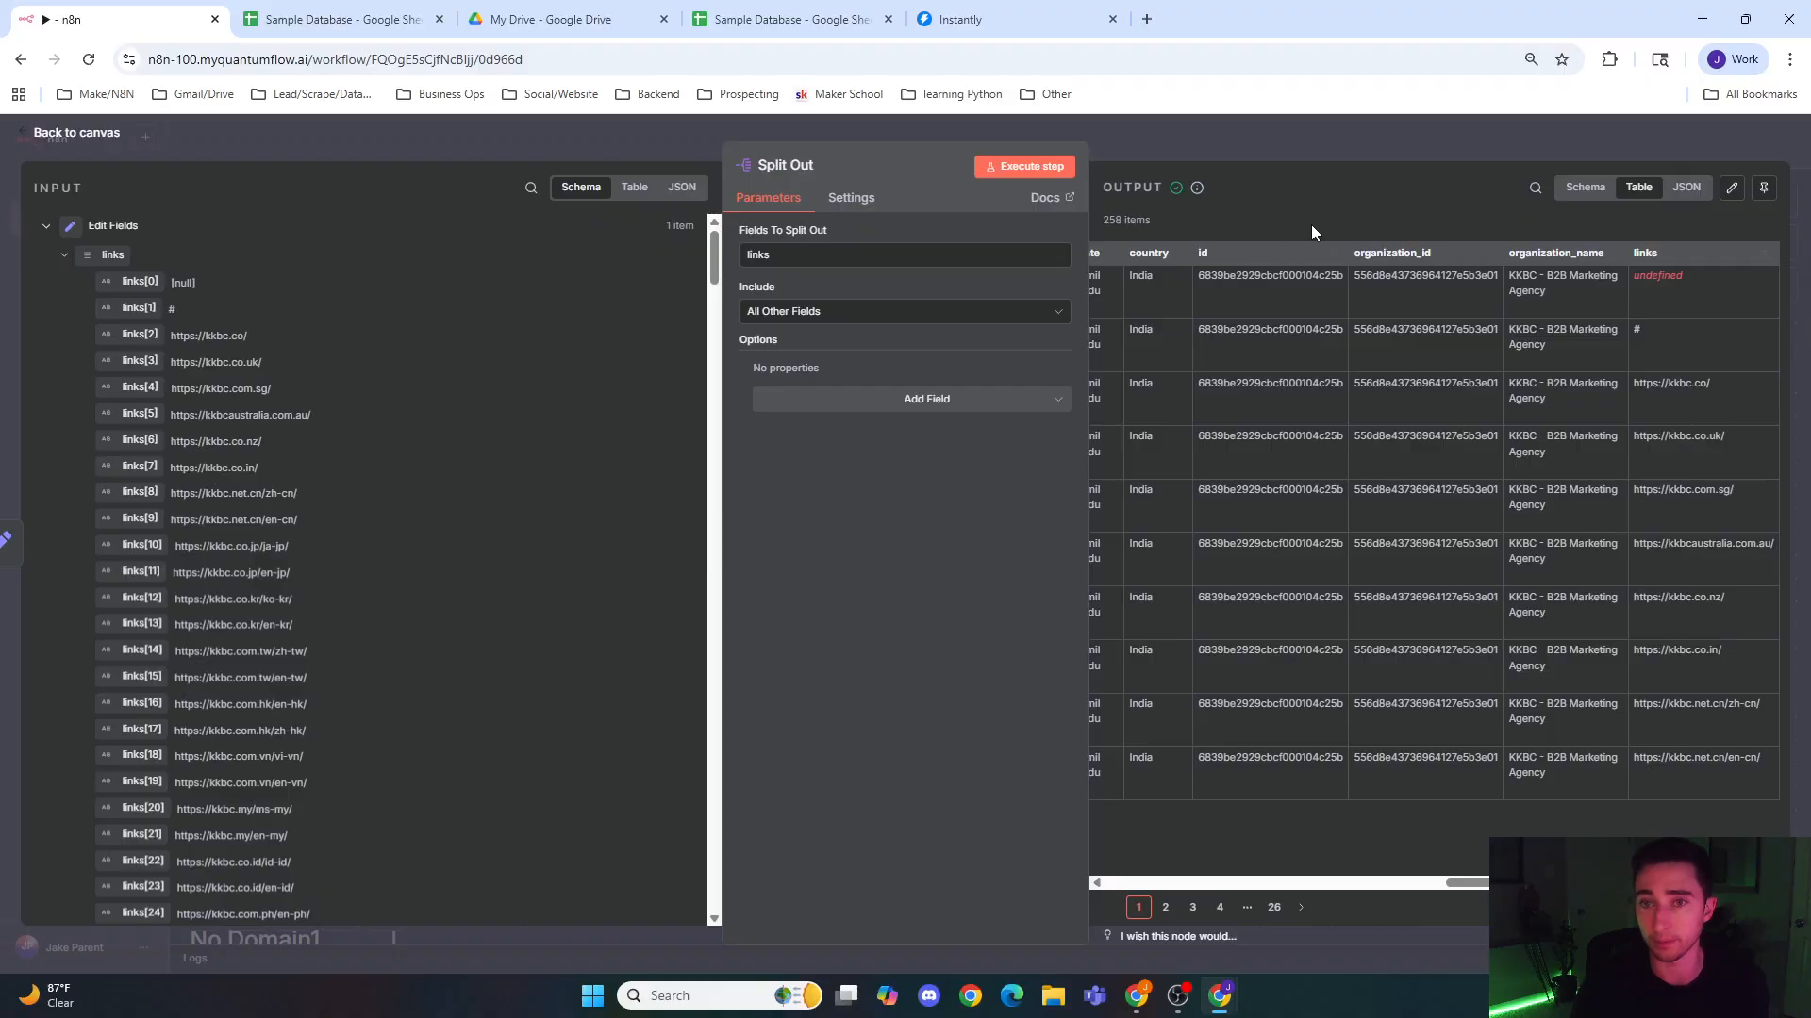
{"action": "left_click", "coordinate": [1303, 150]}
{"action": "left_click_drag", "start_coordinate": [1111, 437], "coordinate": [876, 430]}
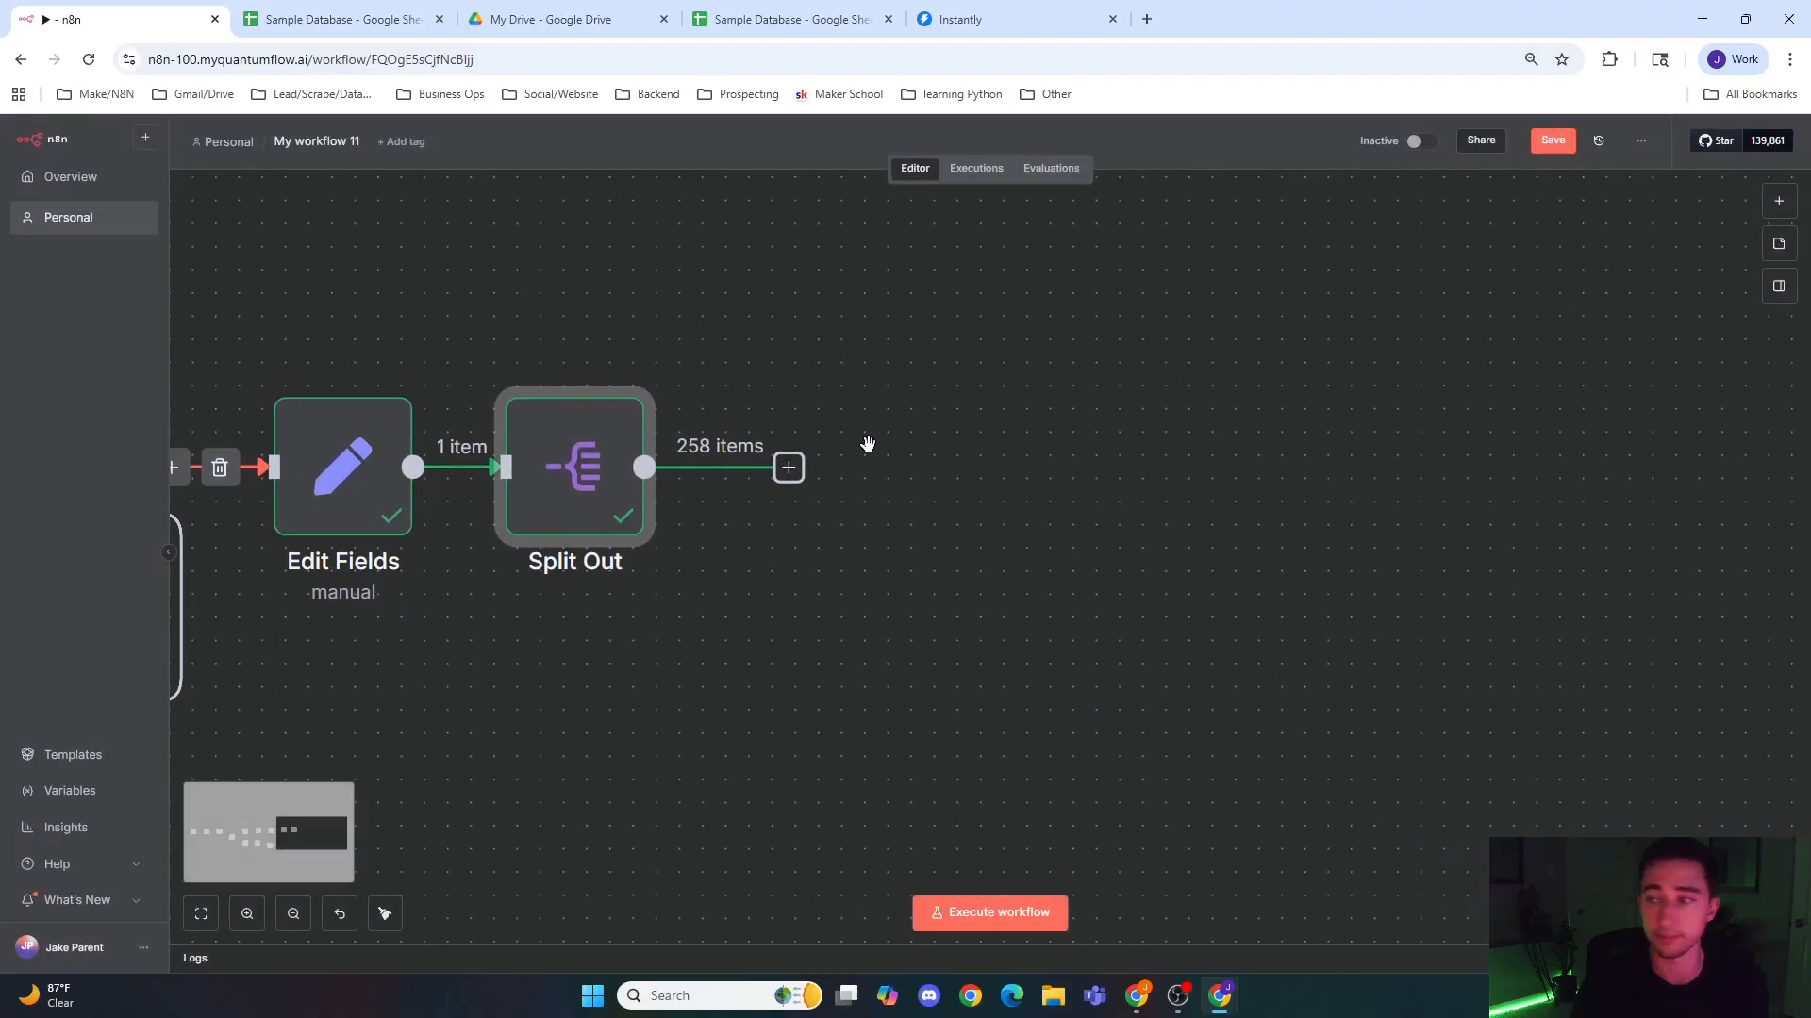
{"action": "left_click", "coordinate": [789, 467]}
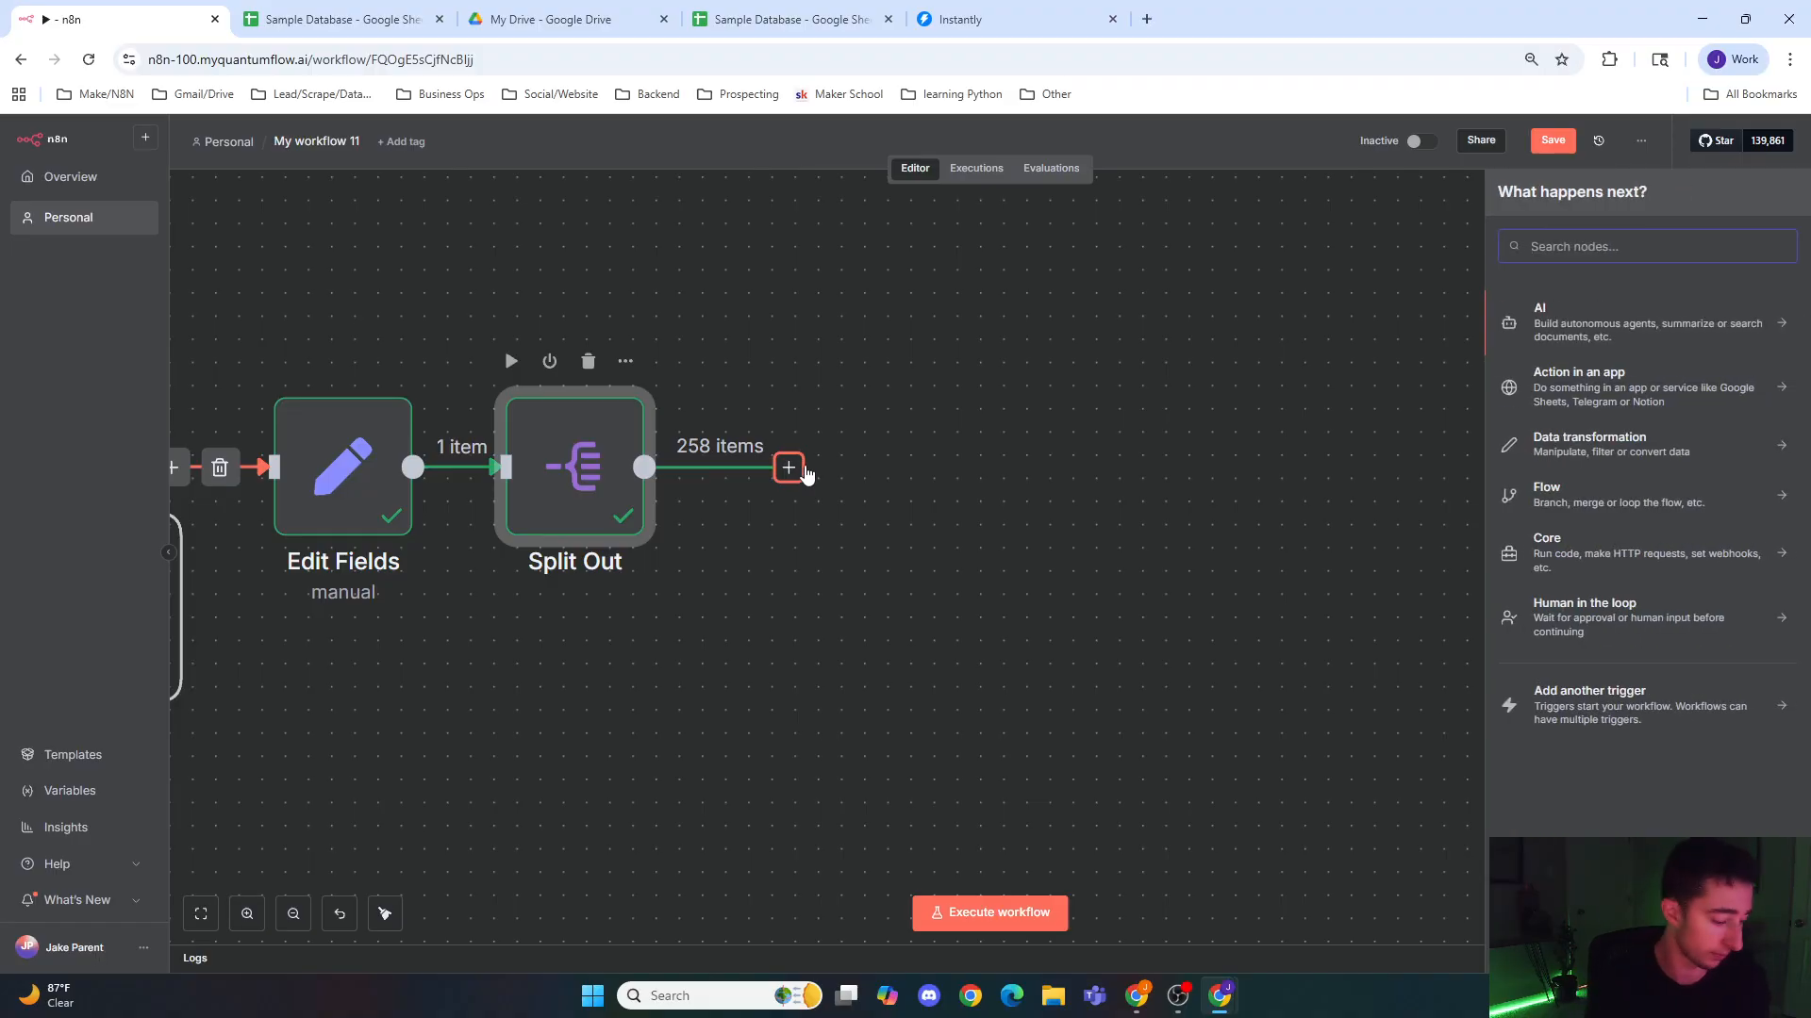
{"action": "type", "text": "code"}
{"action": "key", "text": "Return"}
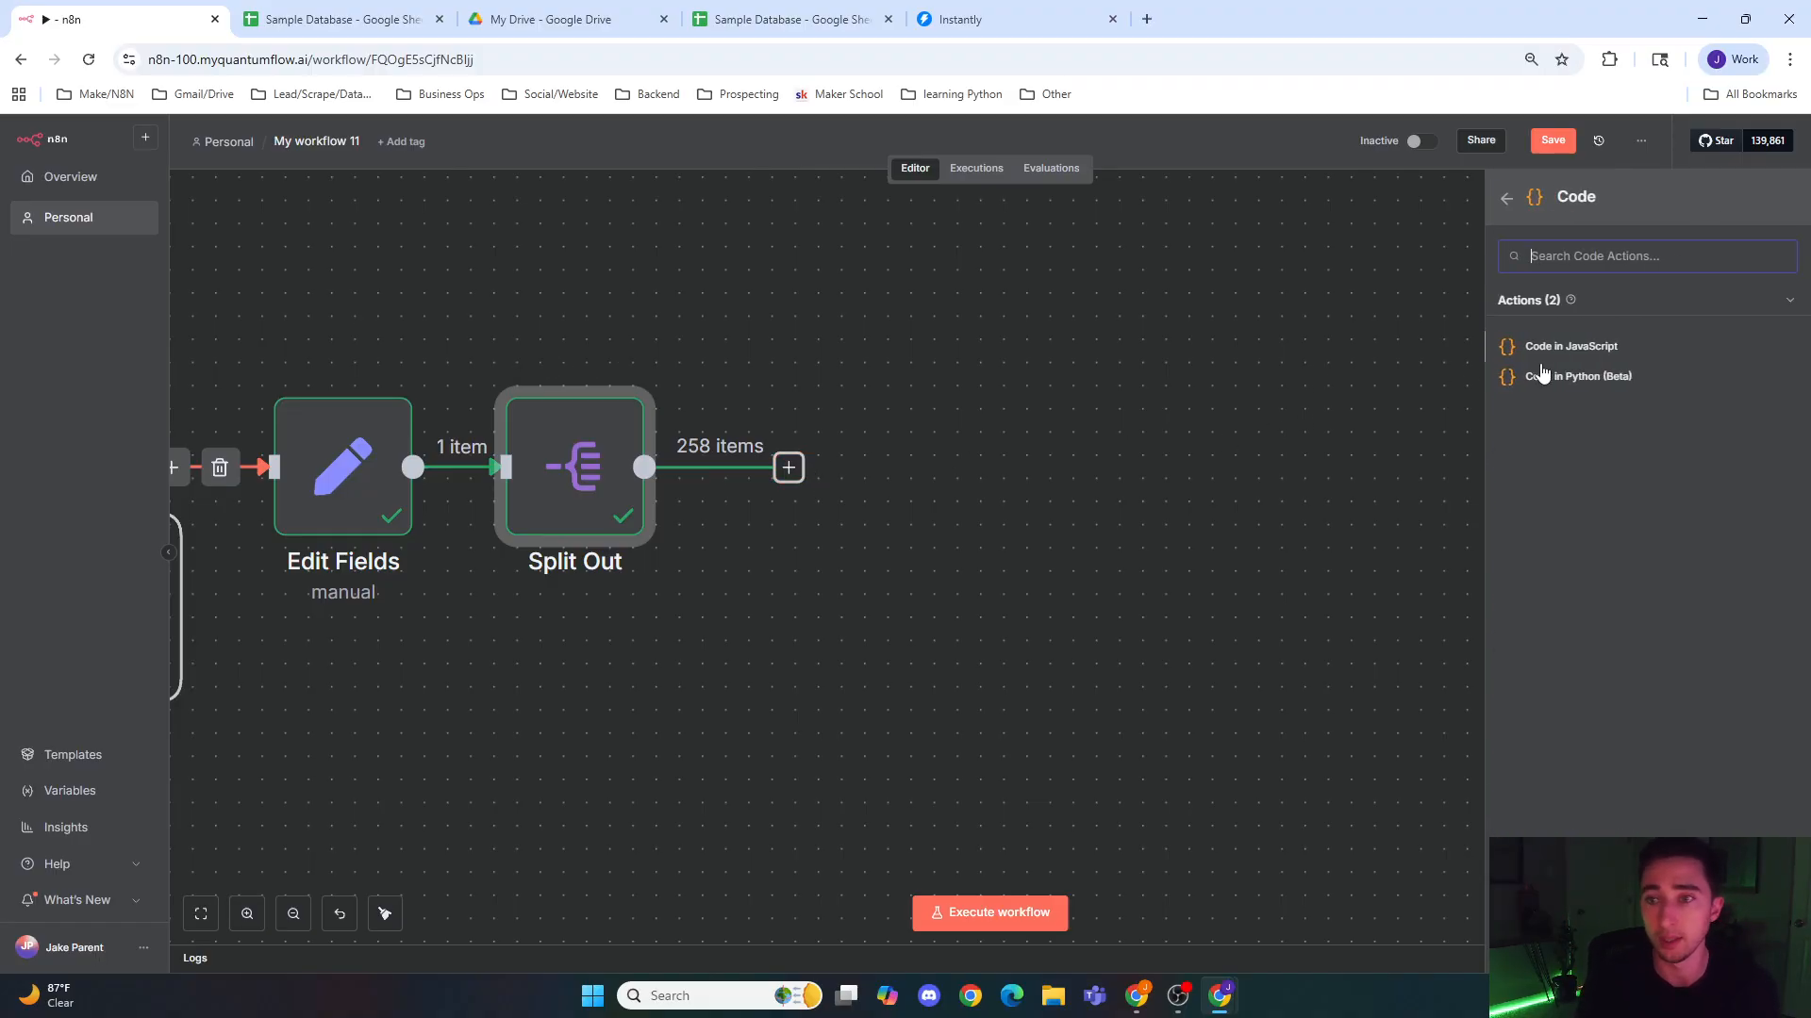
{"action": "left_click", "coordinate": [1566, 347]}
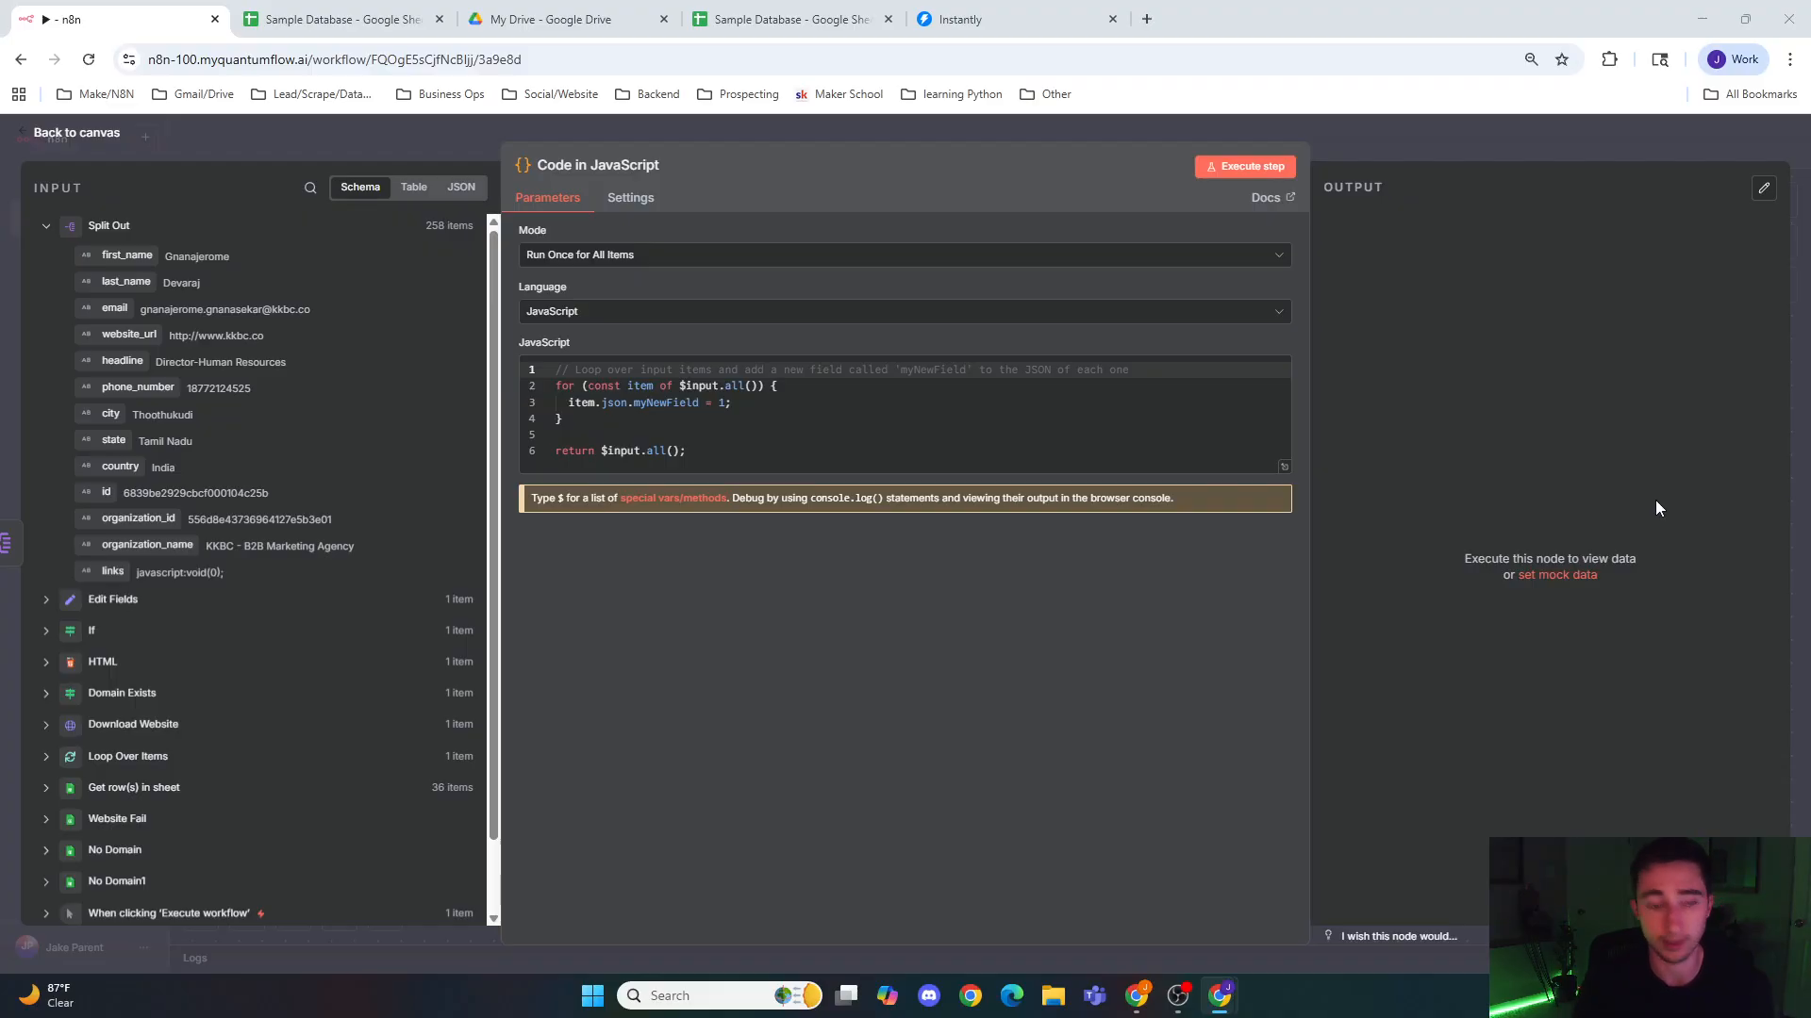
Step: Replace the Code node's default JavaScript with the prepared script that sanitizes and normalizes the link URLs to https
{"action": "left_click_drag", "start_coordinate": [696, 455], "coordinate": [569, 350]}
{"action": "key", "text": "ctrl+v"}
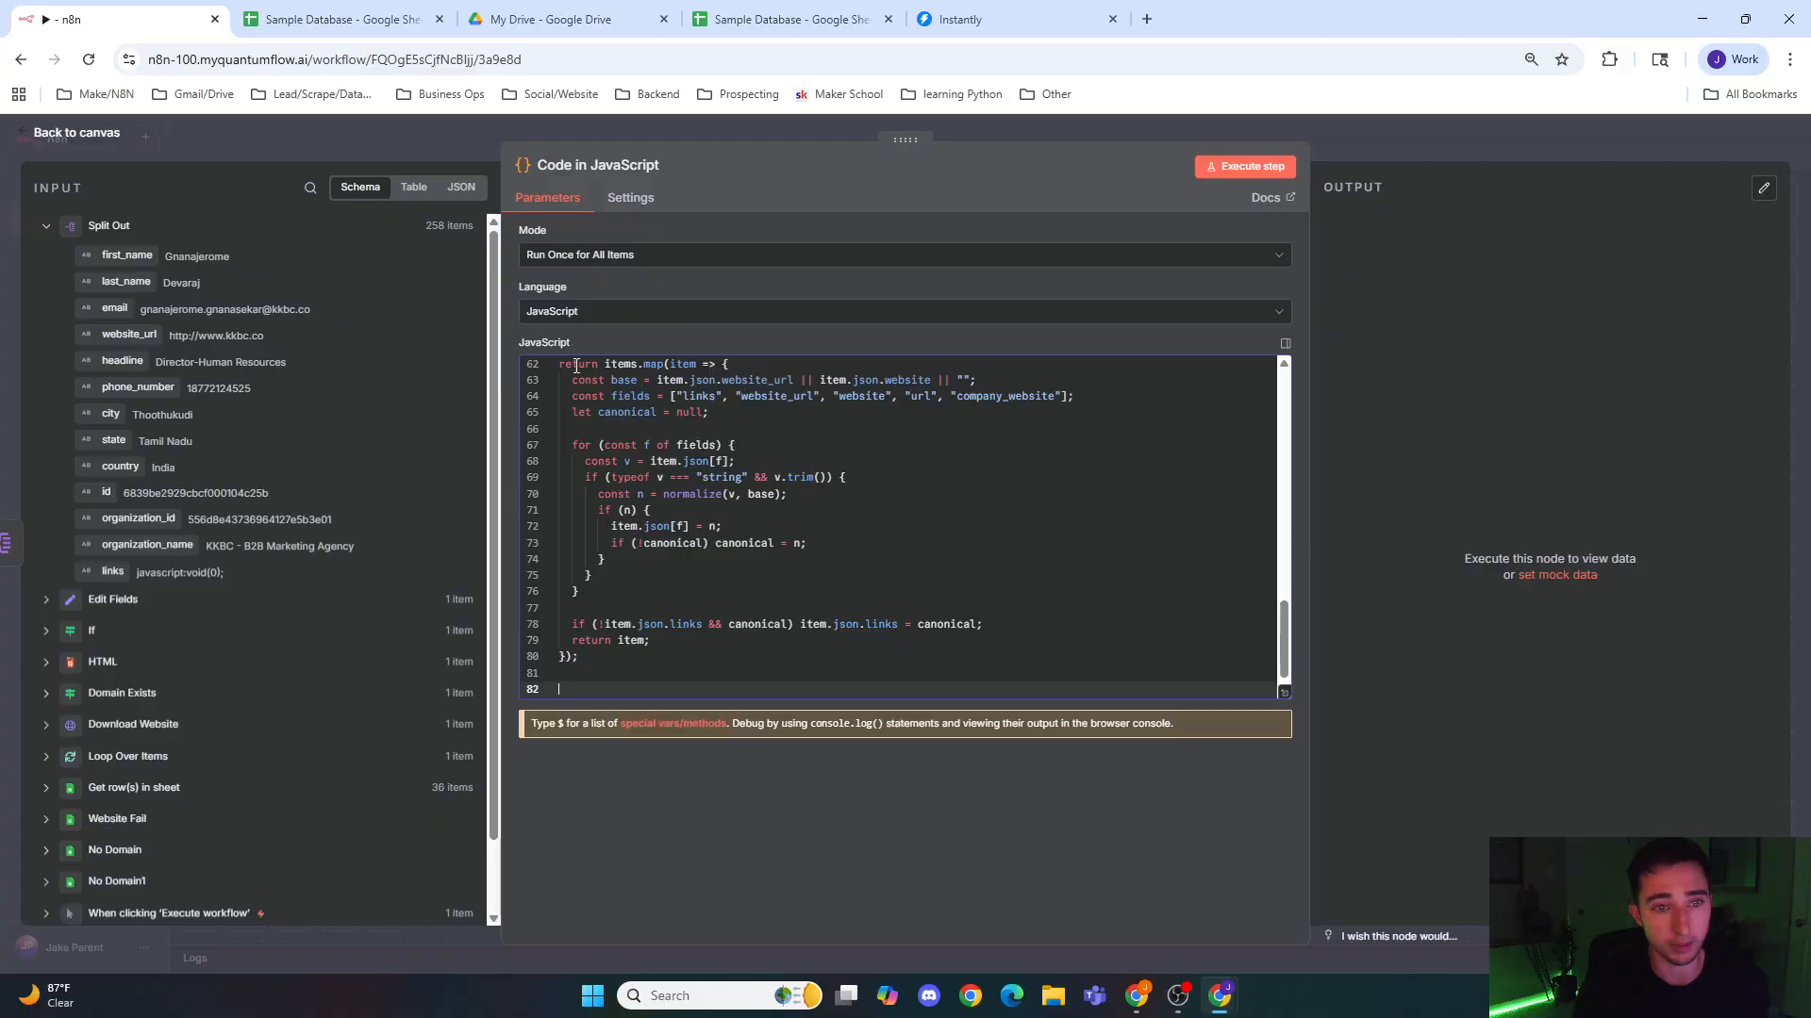
{"action": "scroll", "coordinate": [649, 512], "scroll_direction": "up", "scroll_amount": 10}
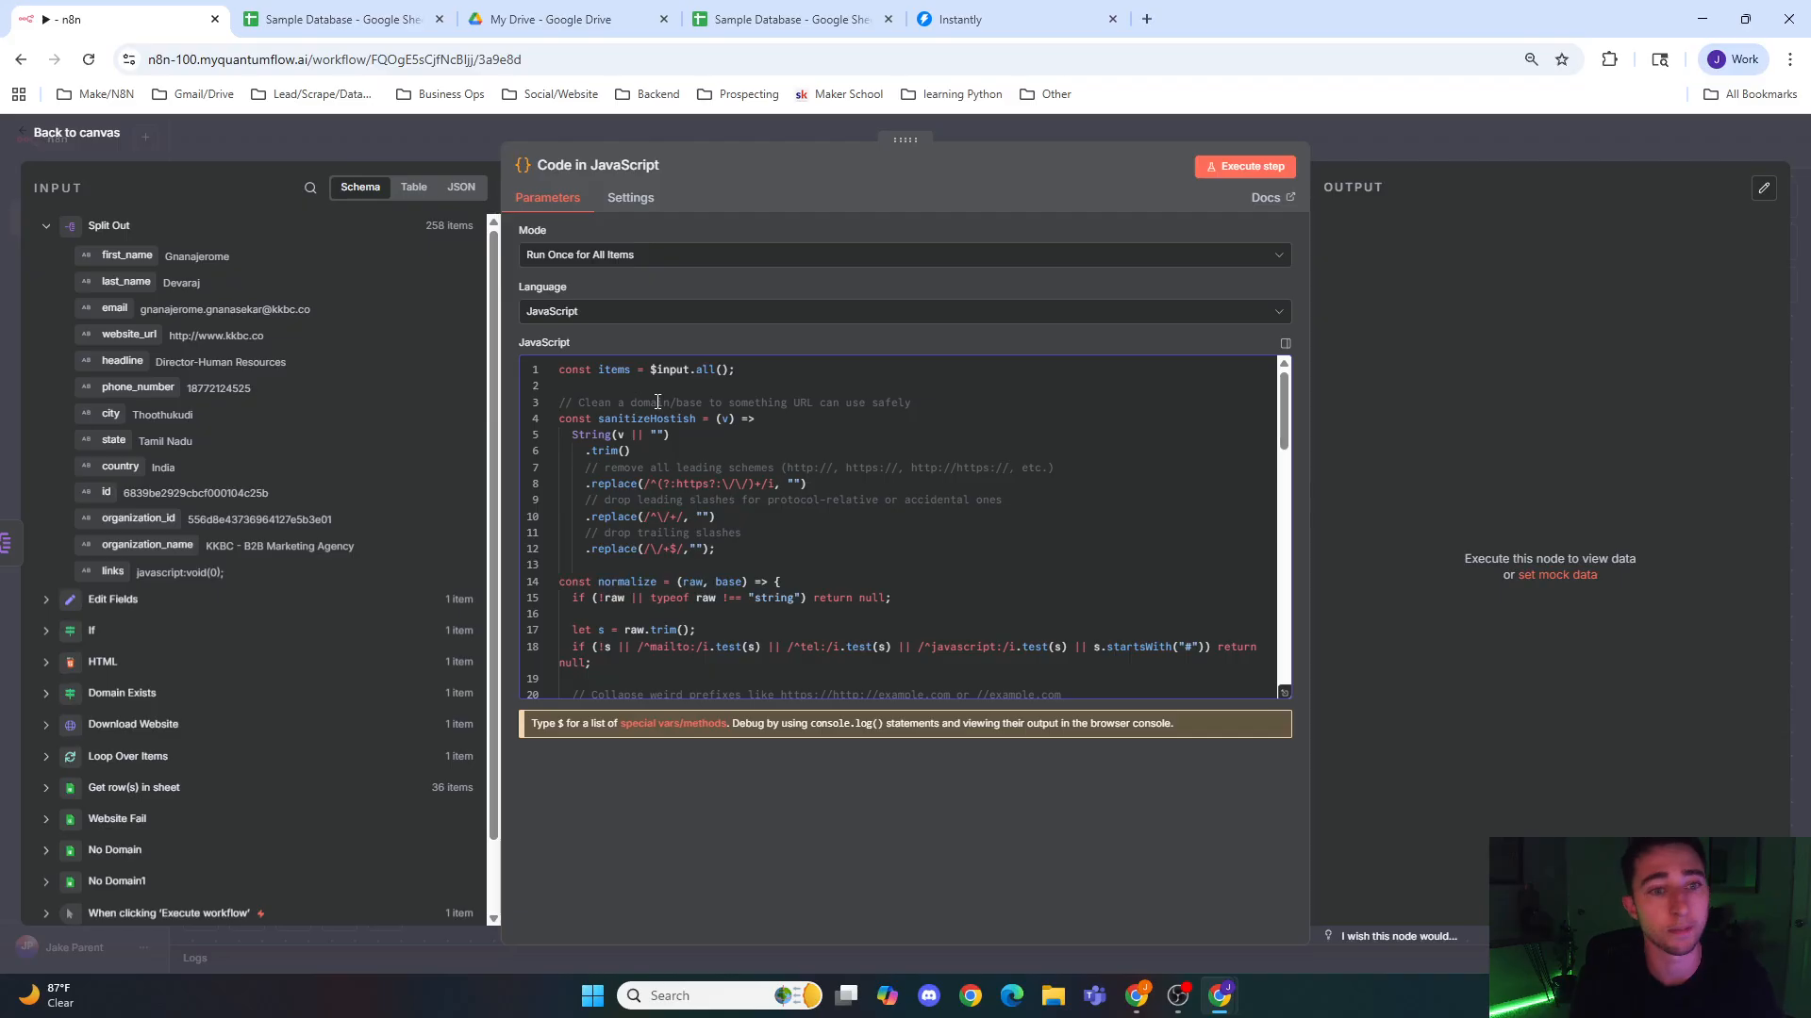
Step: Examine the script's sanitizeHostish and normalize functions and the final items.map block, and return to the canvas
{"action": "left_click", "coordinate": [566, 369]}
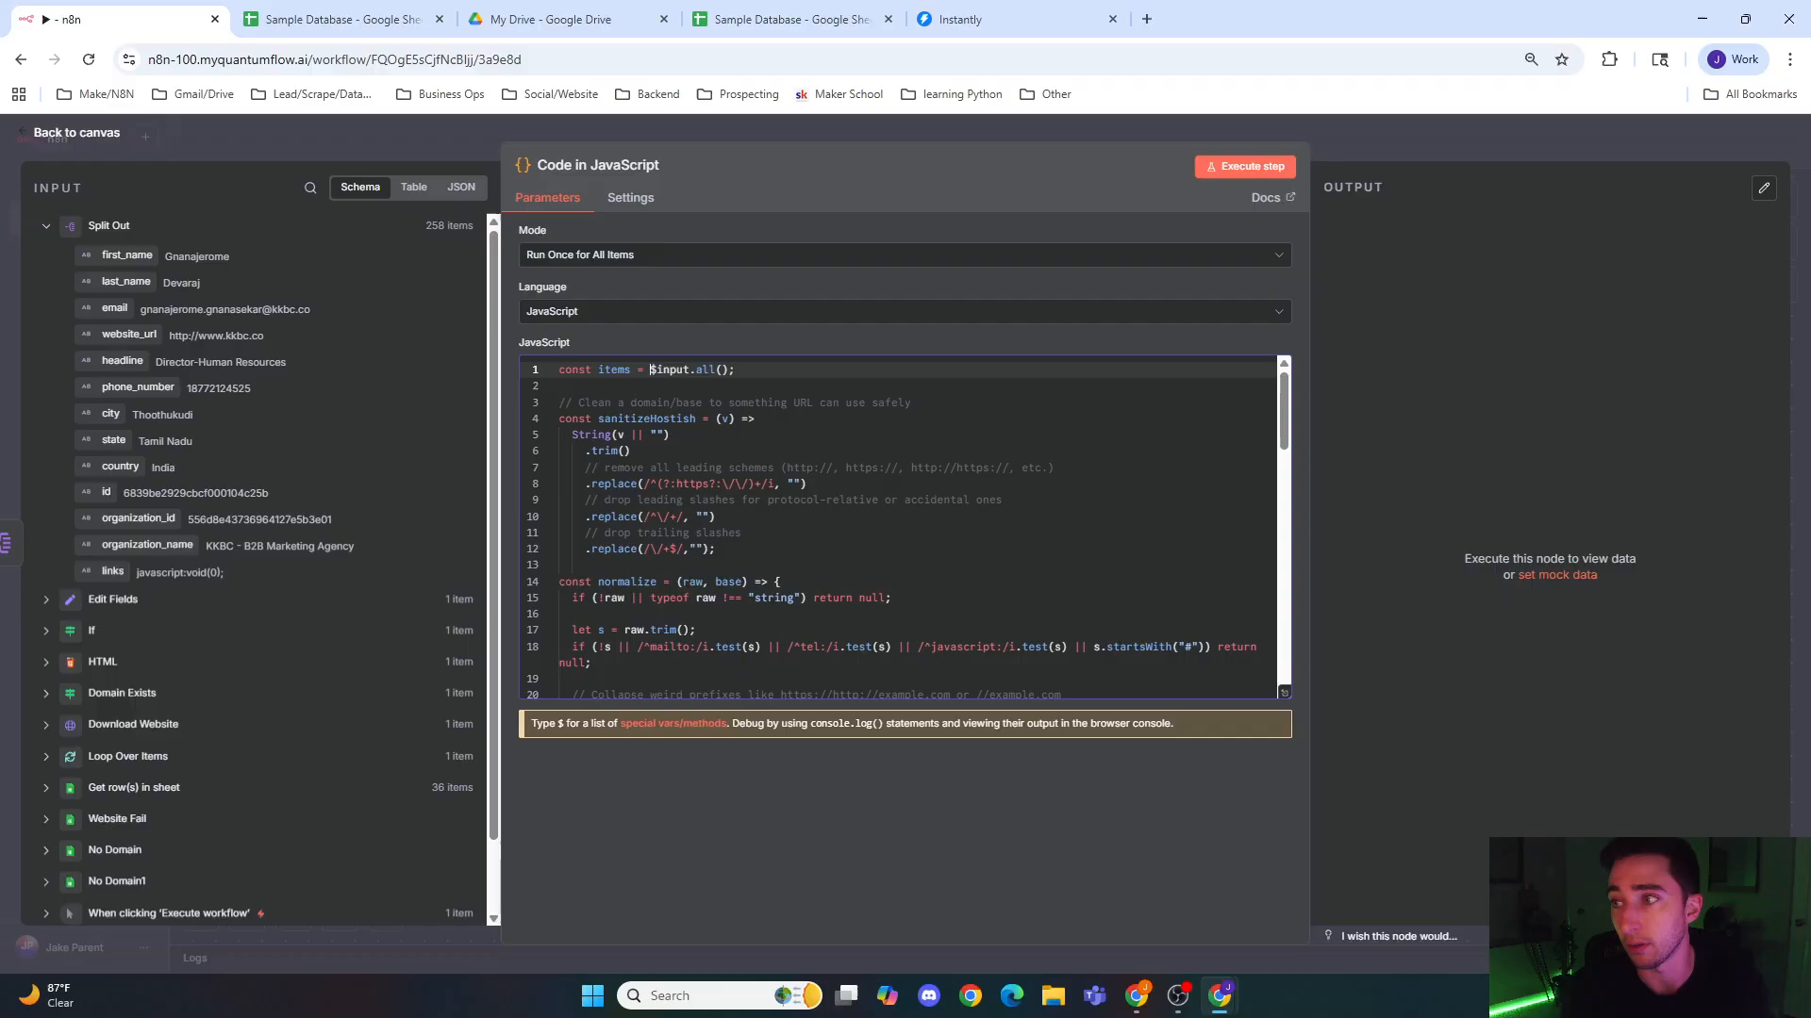
{"action": "left_click", "coordinate": [704, 419]}
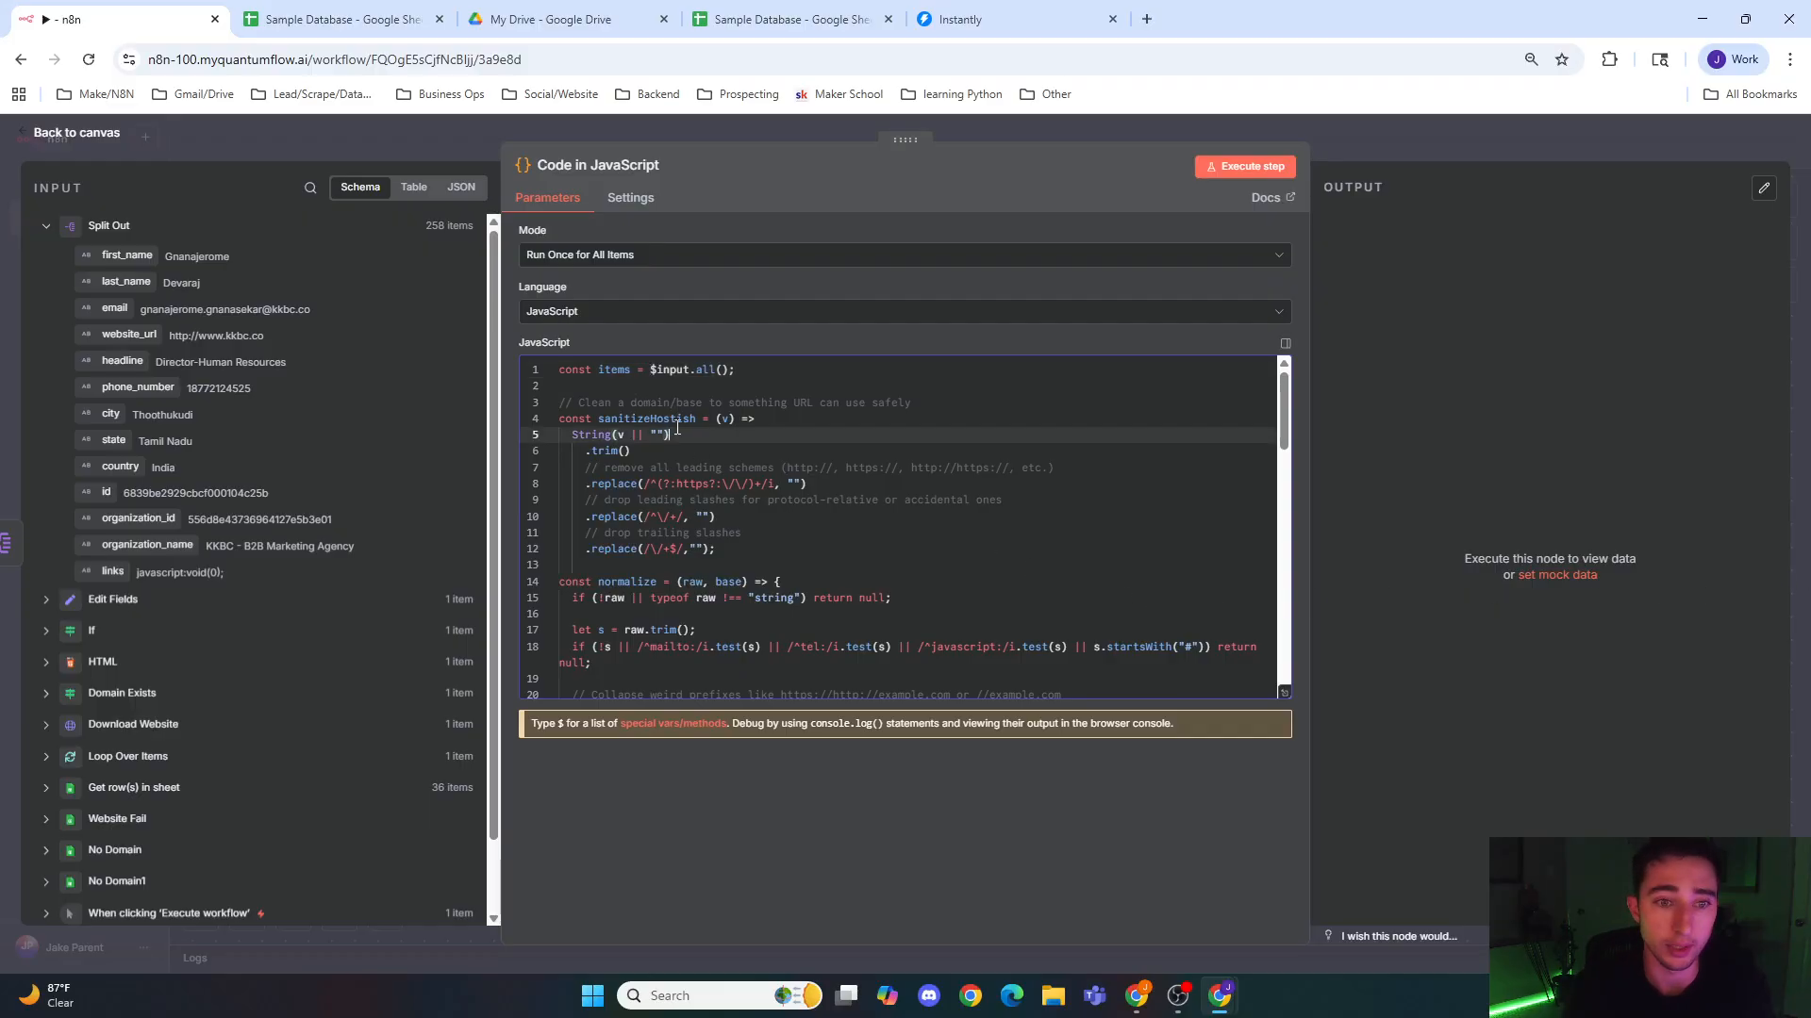
{"action": "scroll", "coordinate": [704, 478], "scroll_direction": "down", "scroll_amount": 1}
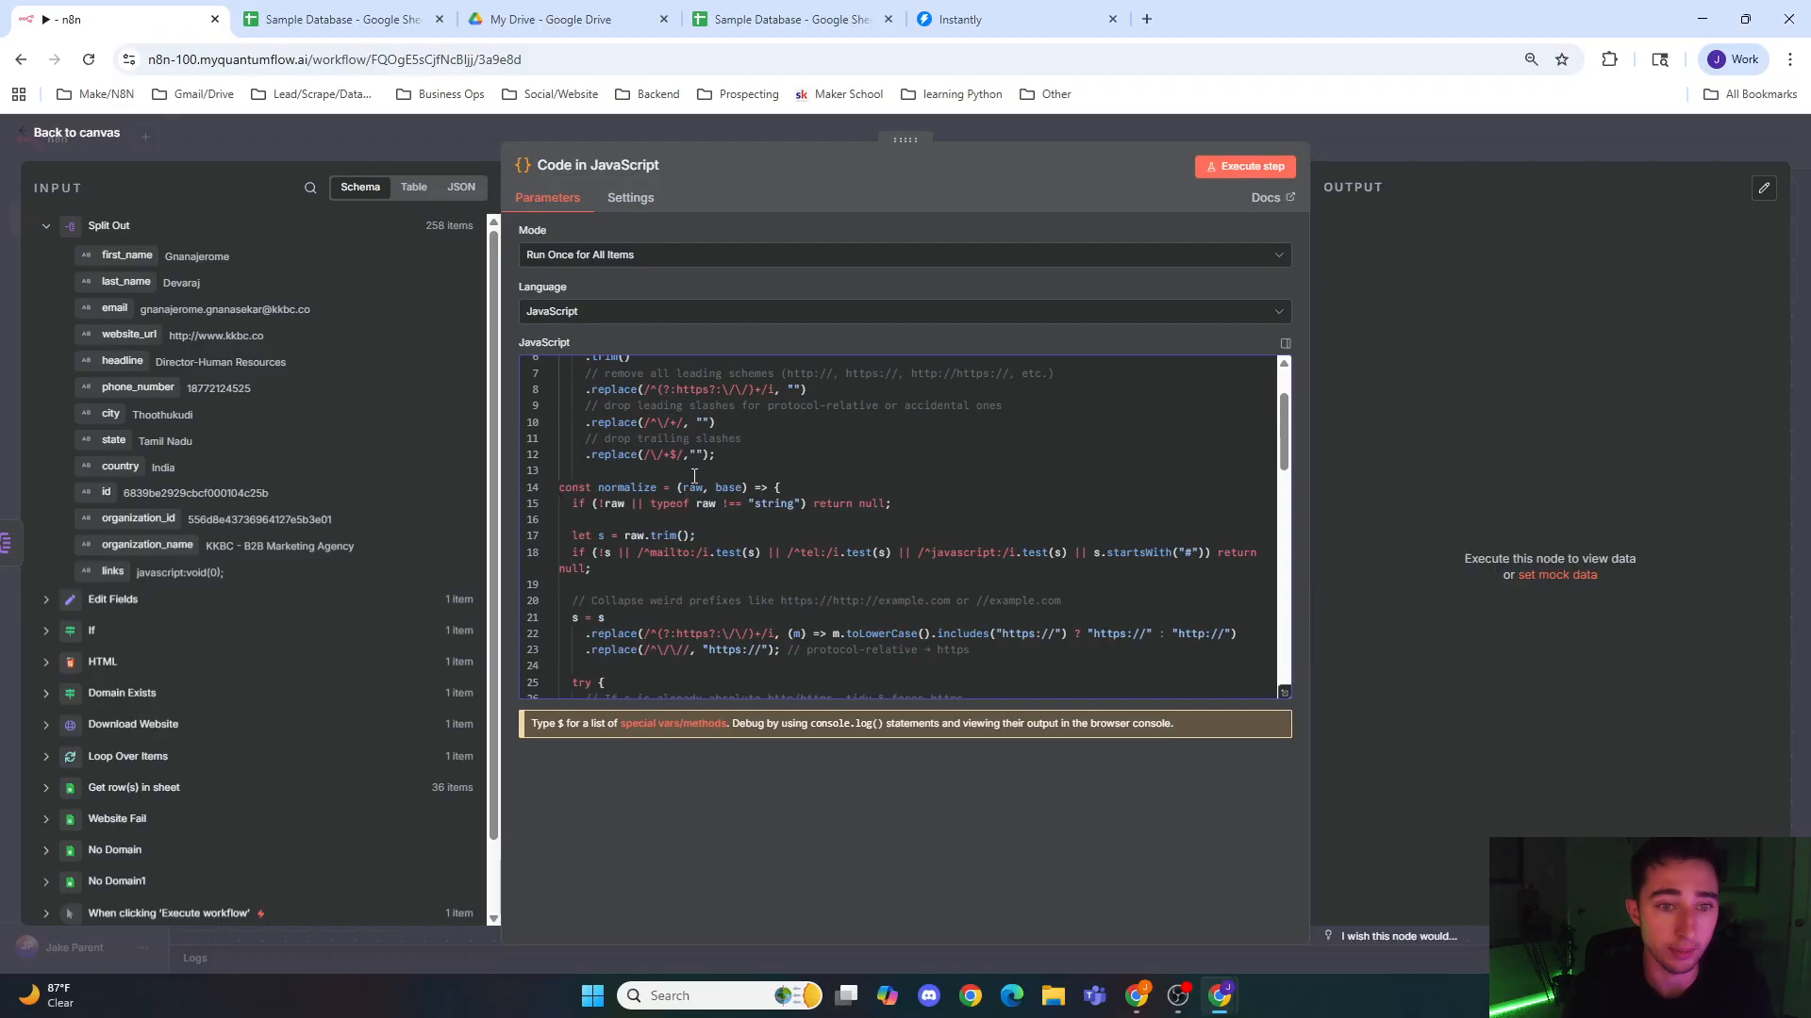
{"action": "left_click", "coordinate": [775, 405]}
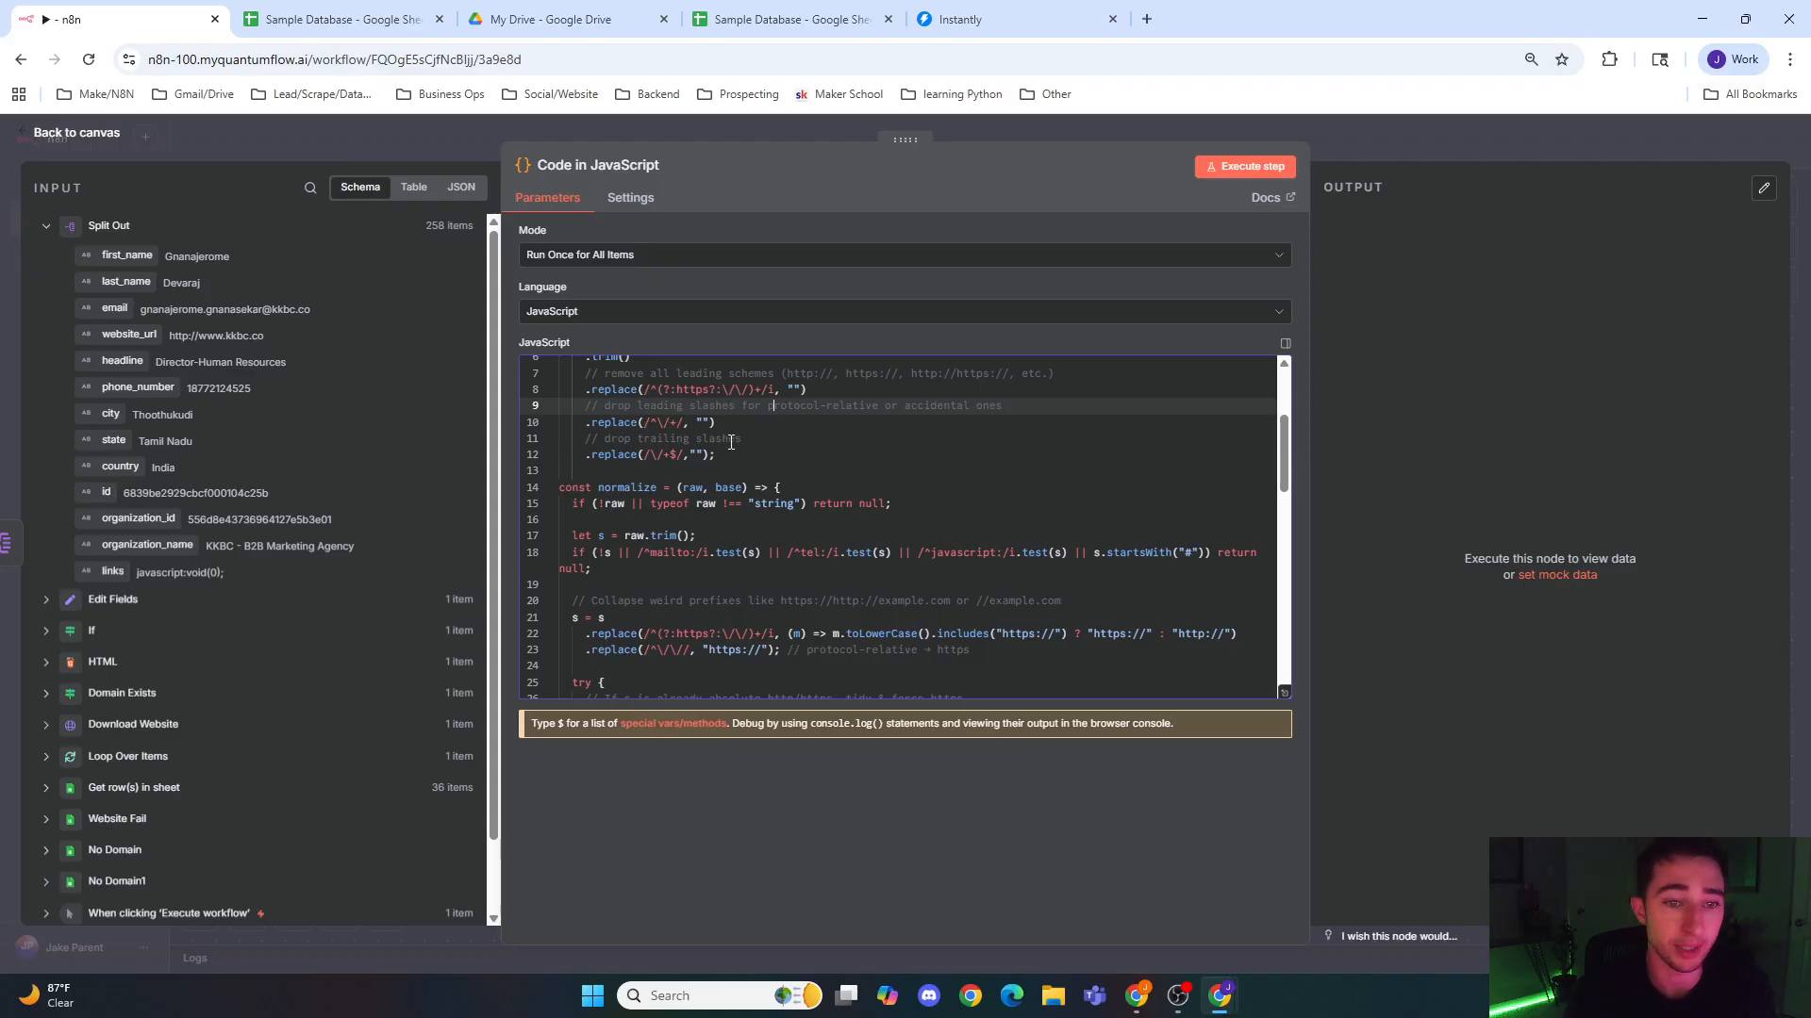
{"action": "scroll", "coordinate": [729, 437], "scroll_direction": "down", "scroll_amount": 1}
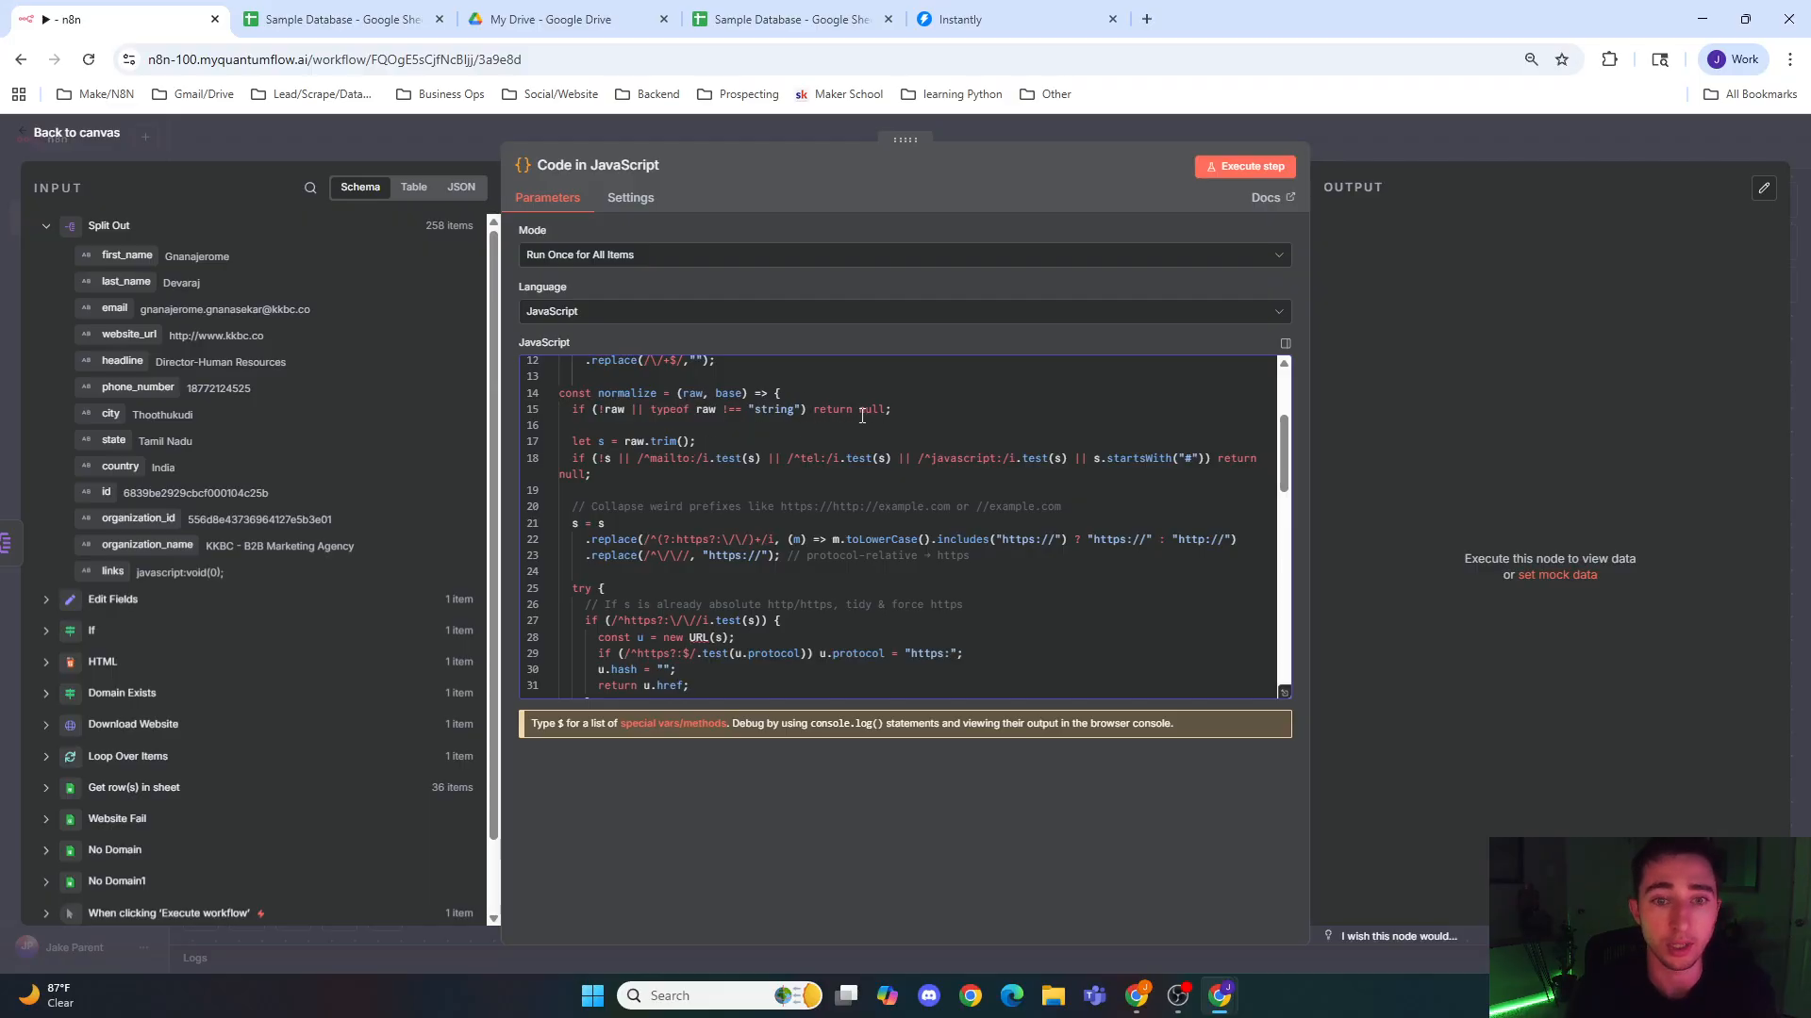
{"action": "scroll", "coordinate": [797, 434], "scroll_direction": "up", "scroll_amount": 2}
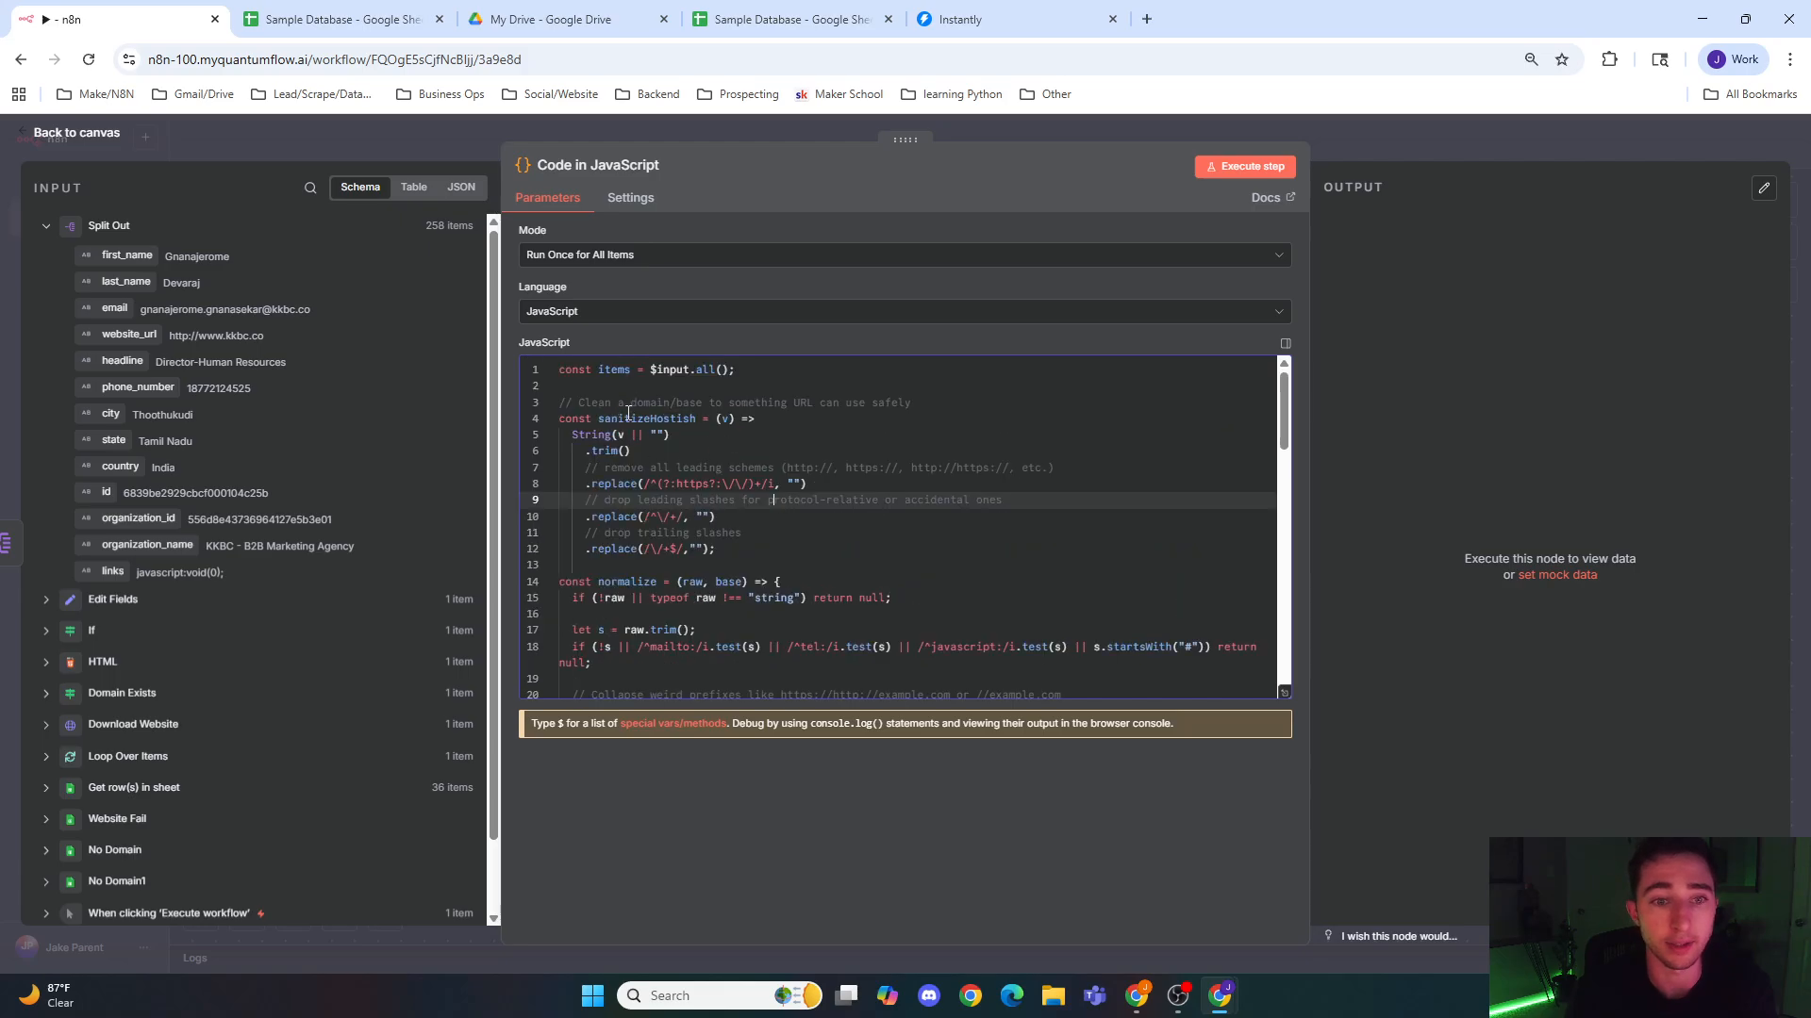
{"action": "scroll", "coordinate": [672, 444], "scroll_direction": "down", "scroll_amount": 2}
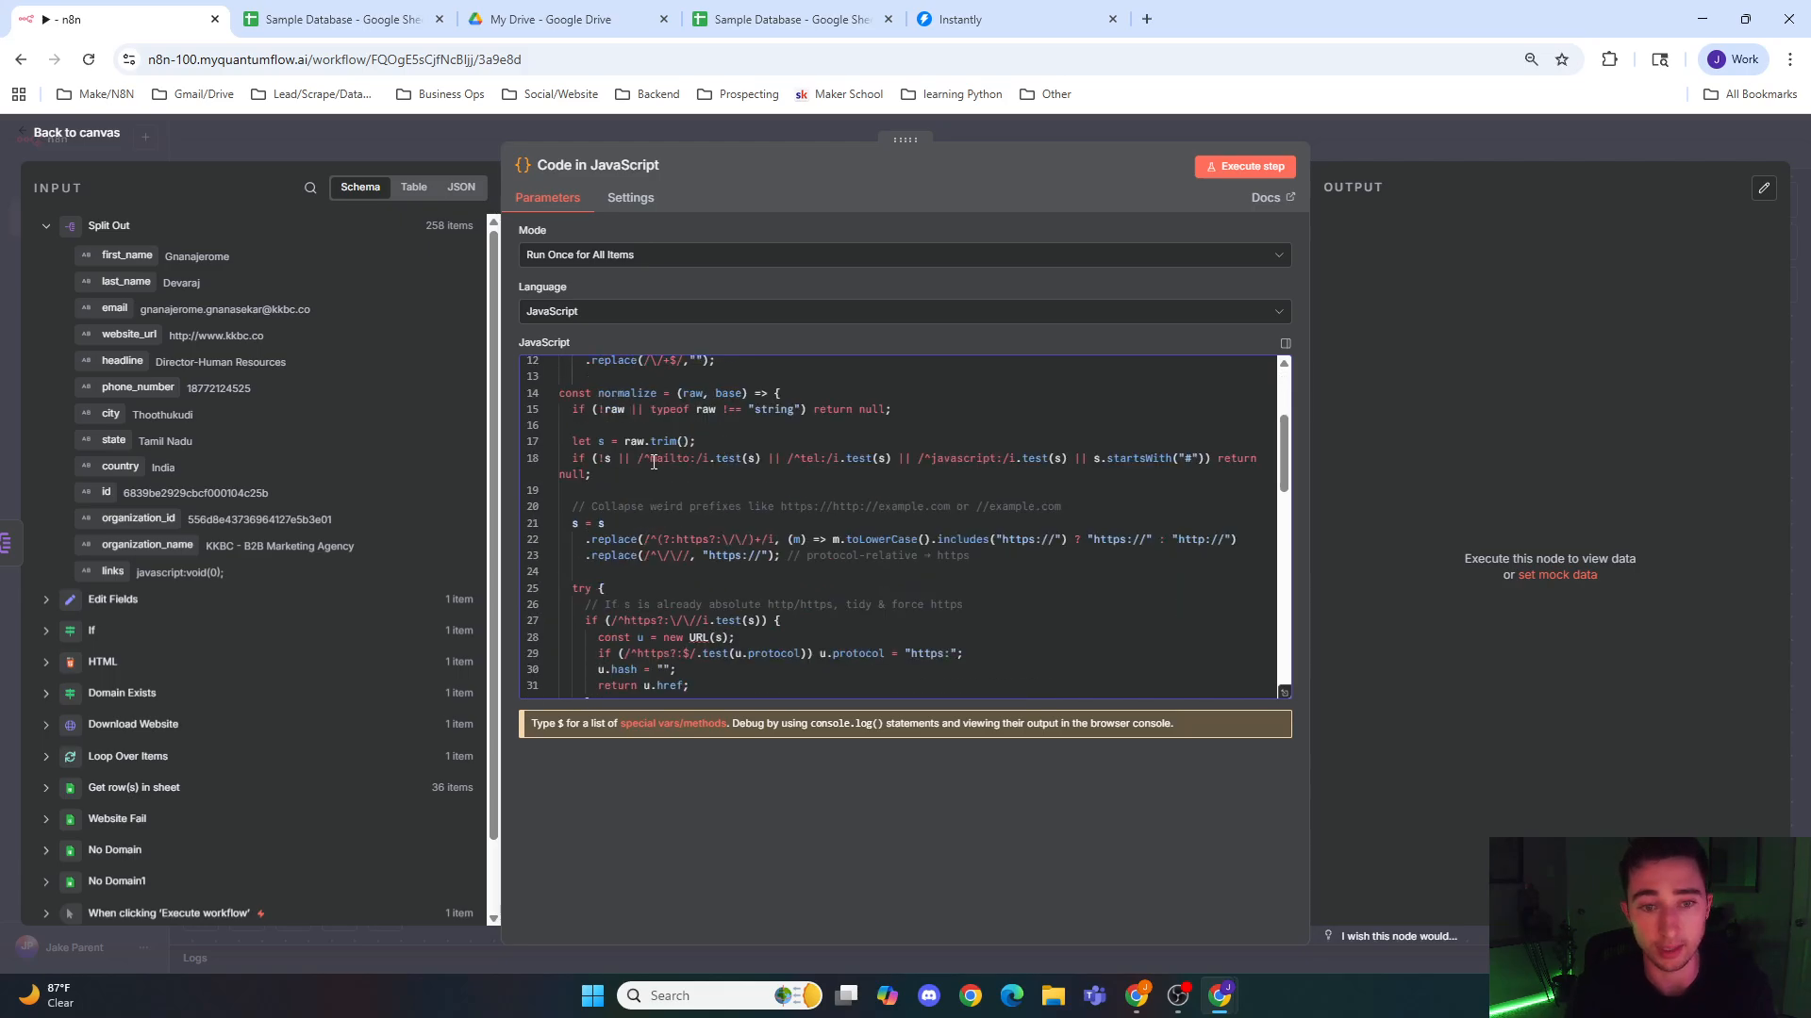
{"action": "scroll", "coordinate": [863, 458], "scroll_direction": "down", "scroll_amount": 1}
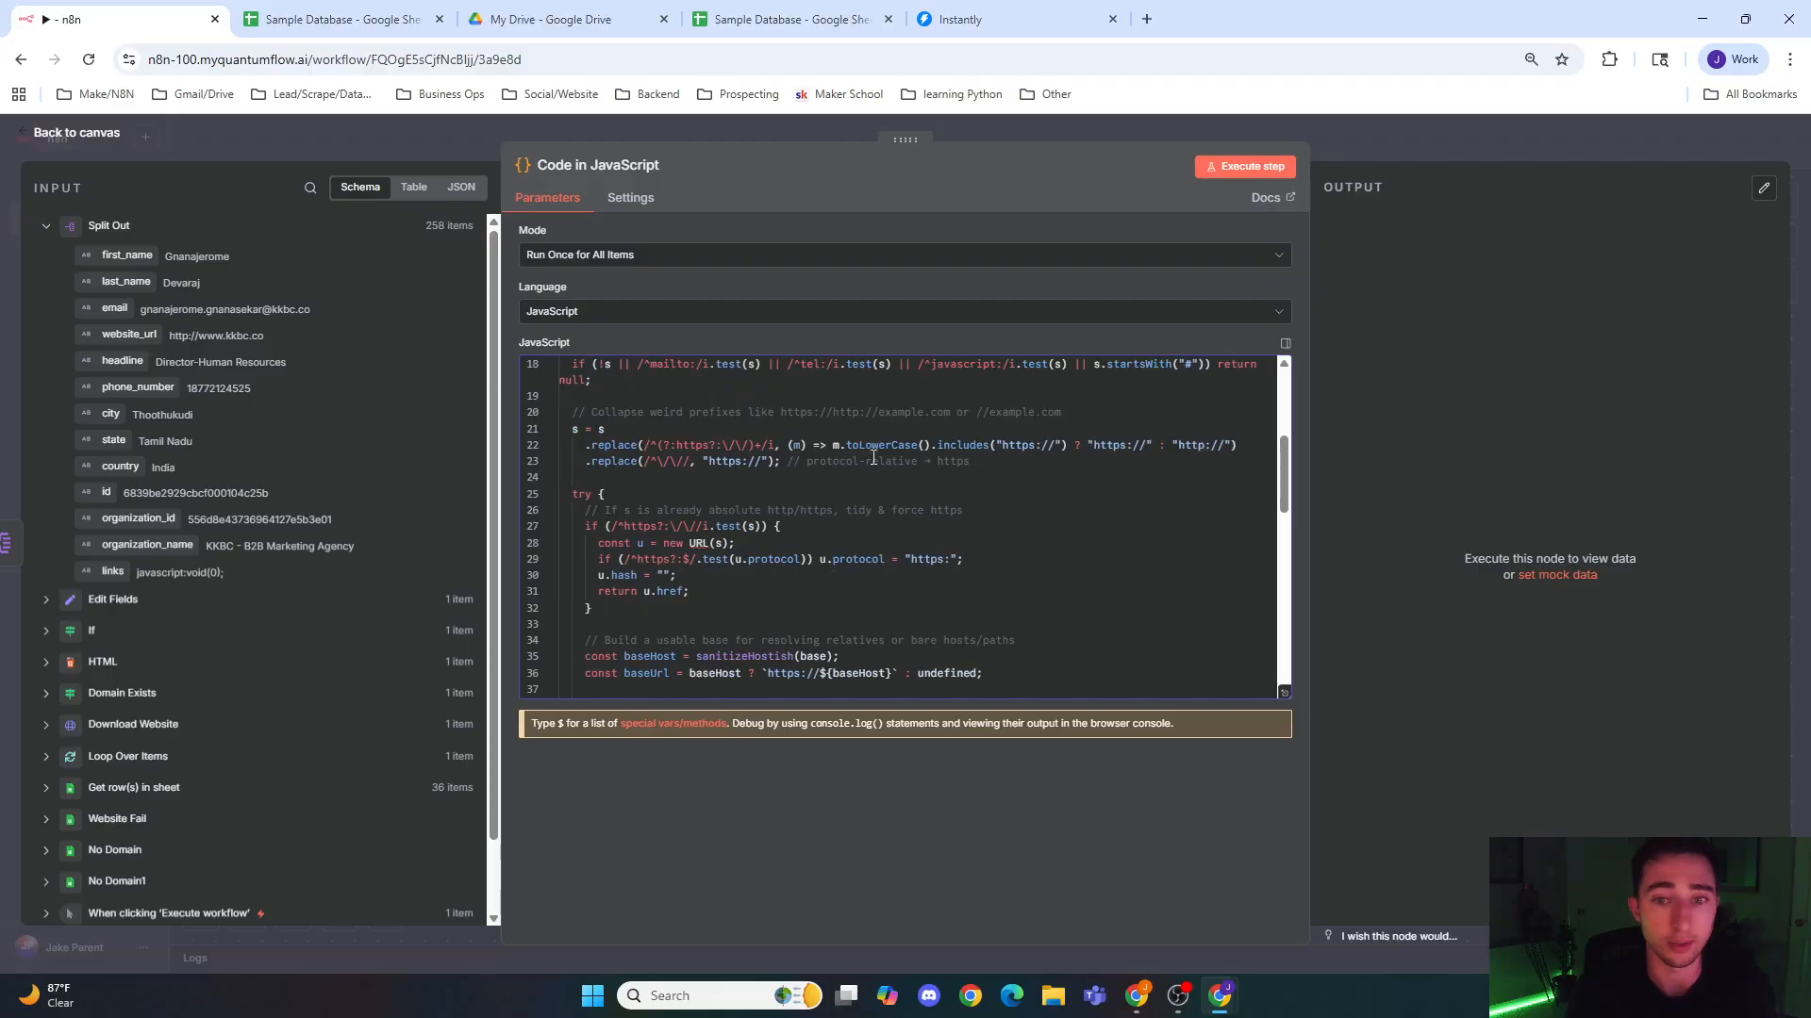
{"action": "left_click", "coordinate": [1093, 446]}
{"action": "left_click", "coordinate": [1028, 509]}
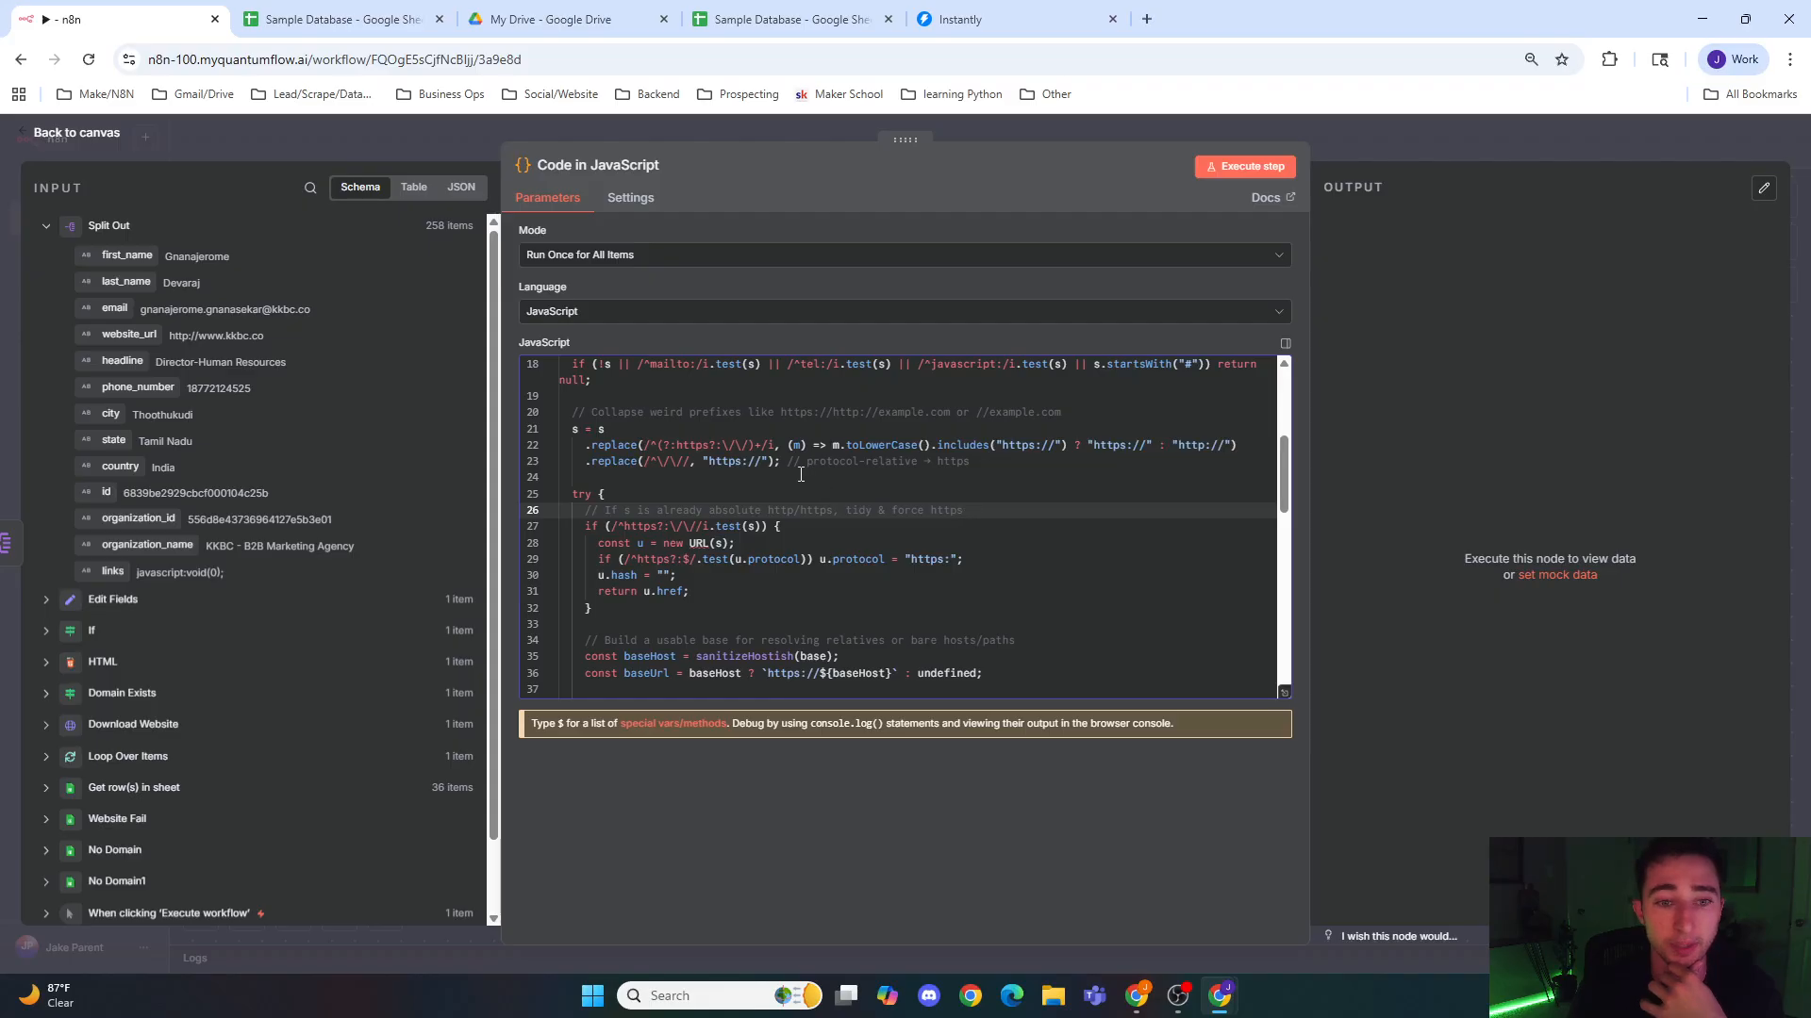
{"action": "scroll", "coordinate": [800, 475], "scroll_direction": "down", "scroll_amount": 5}
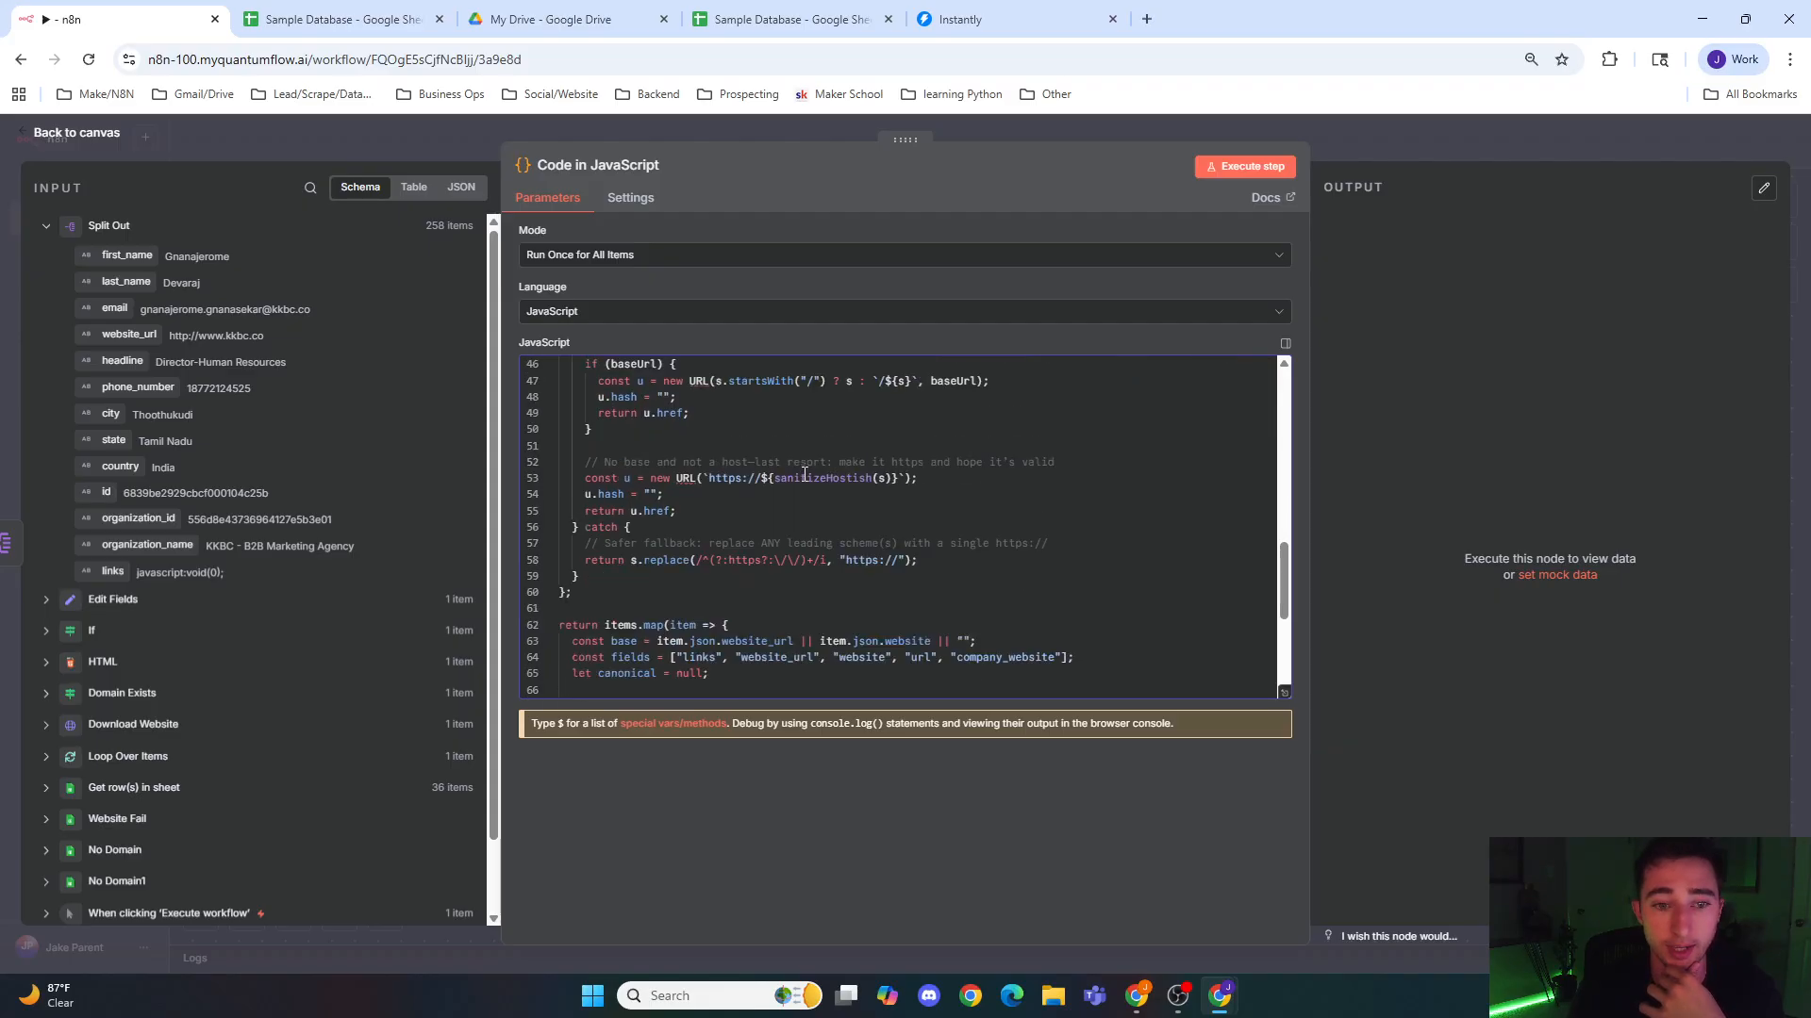
{"action": "scroll", "coordinate": [806, 475], "scroll_direction": "down", "scroll_amount": 3}
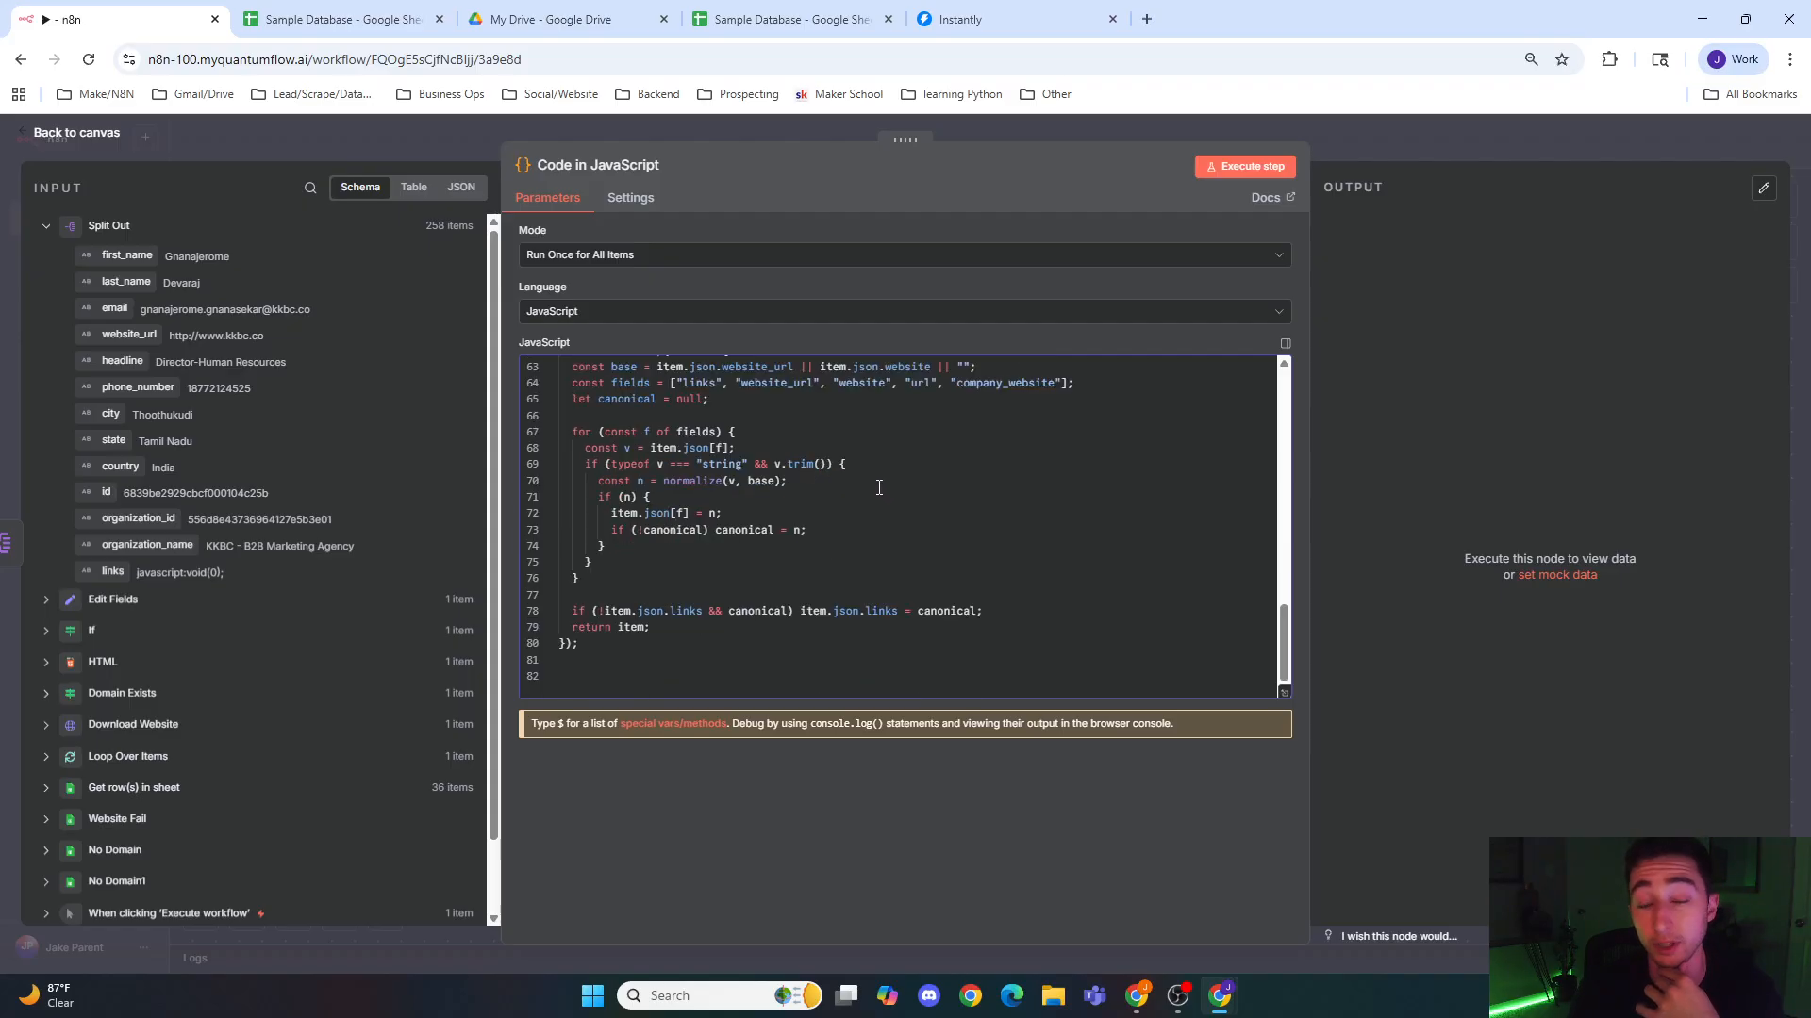
{"action": "scroll", "coordinate": [872, 490], "scroll_direction": "up", "scroll_amount": 5}
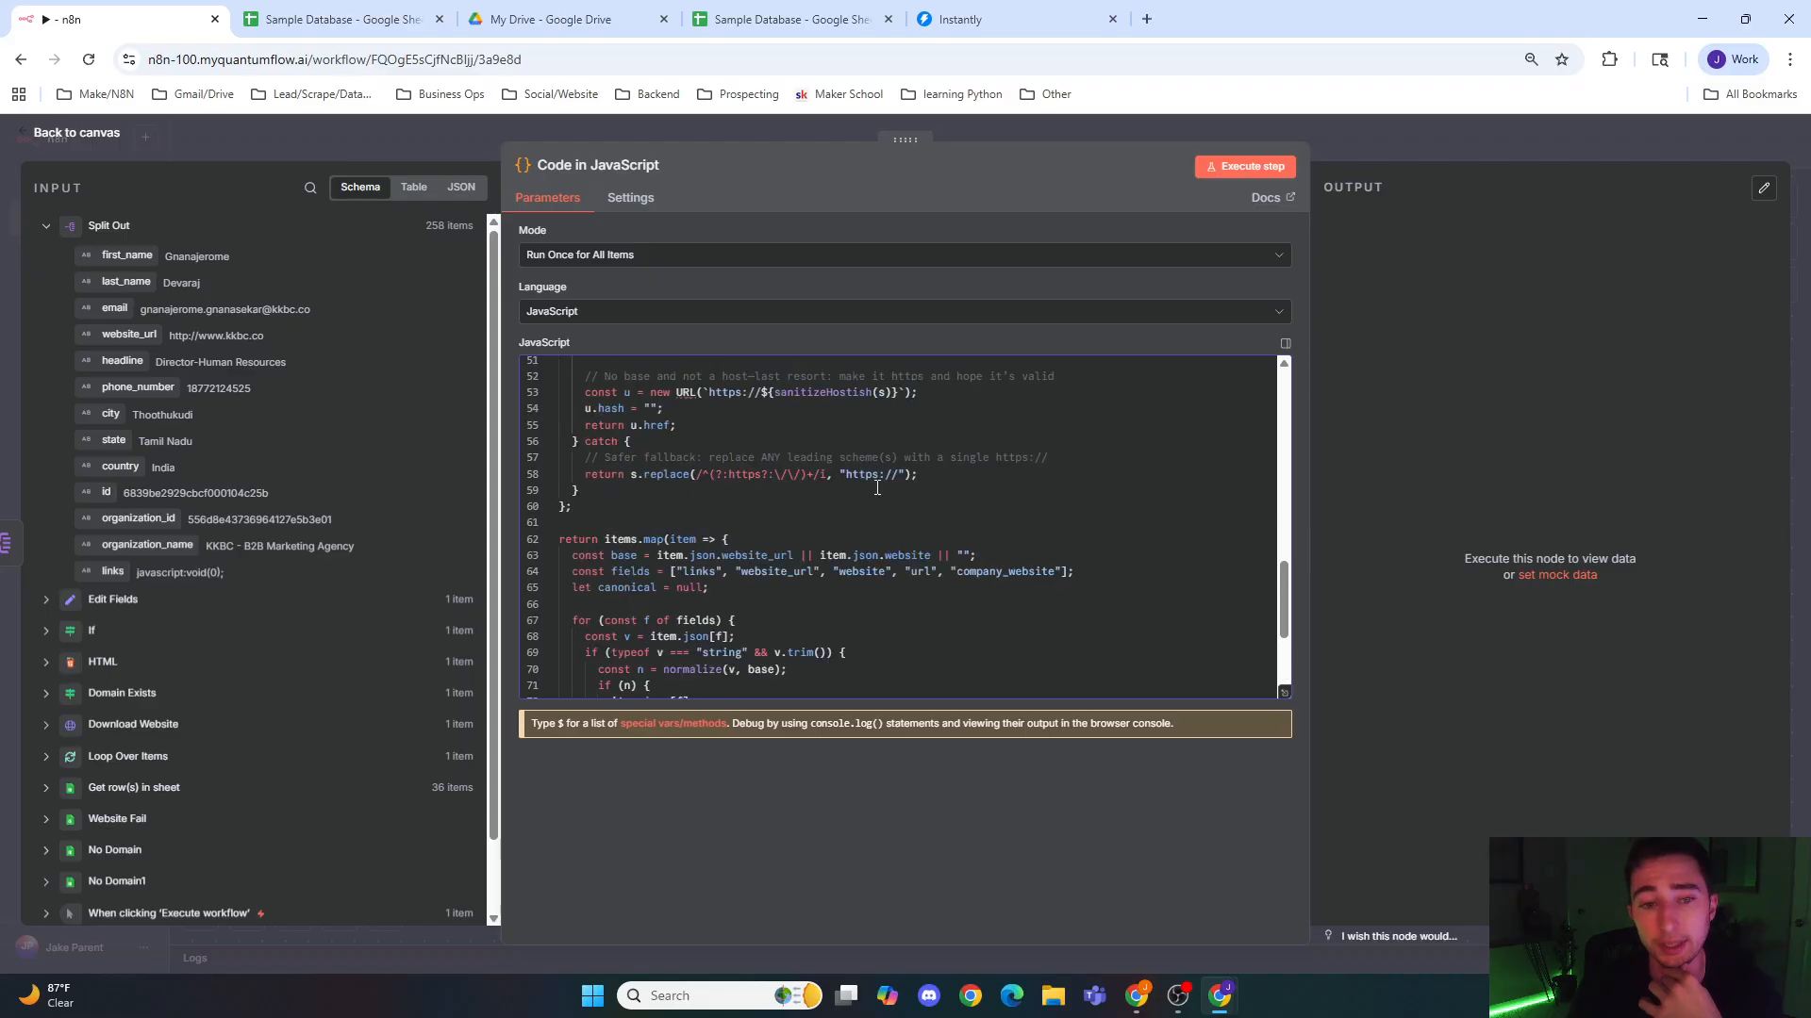
{"action": "scroll", "coordinate": [867, 496], "scroll_direction": "down", "scroll_amount": 5}
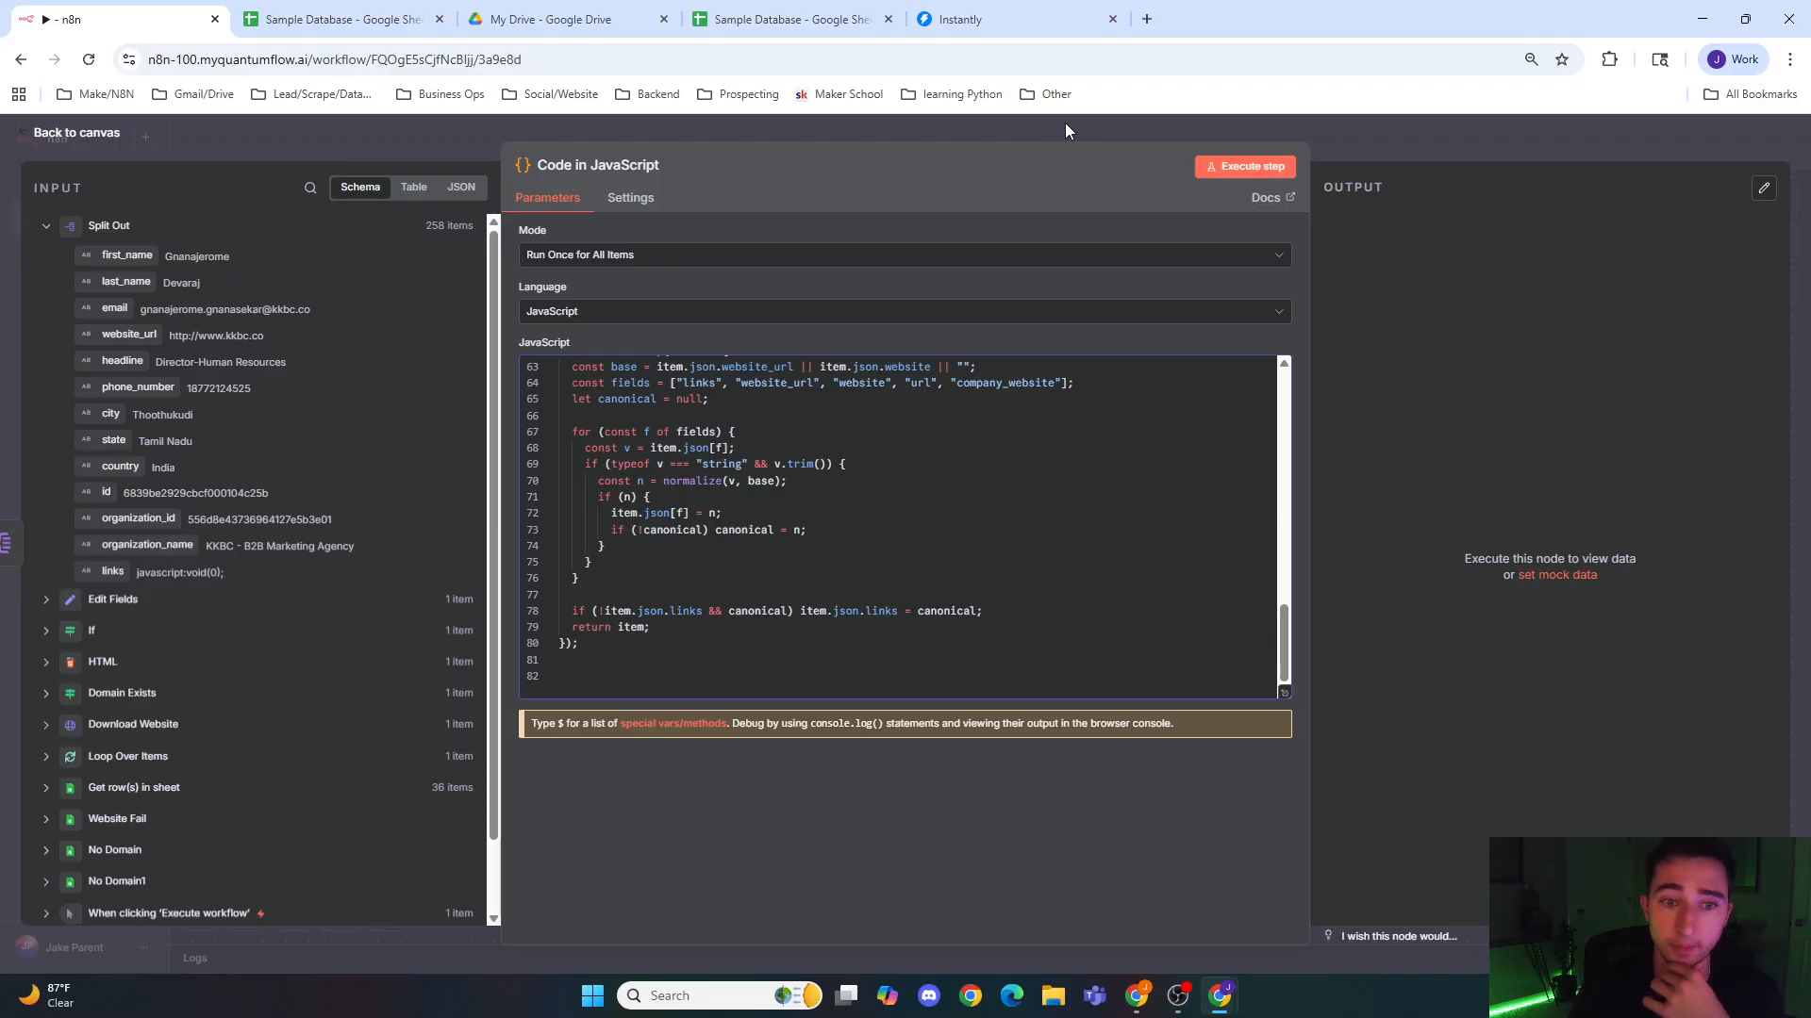
{"action": "scroll", "coordinate": [934, 473], "scroll_direction": "up", "scroll_amount": 10}
{"action": "scroll", "coordinate": [935, 473], "scroll_direction": "down", "scroll_amount": 10}
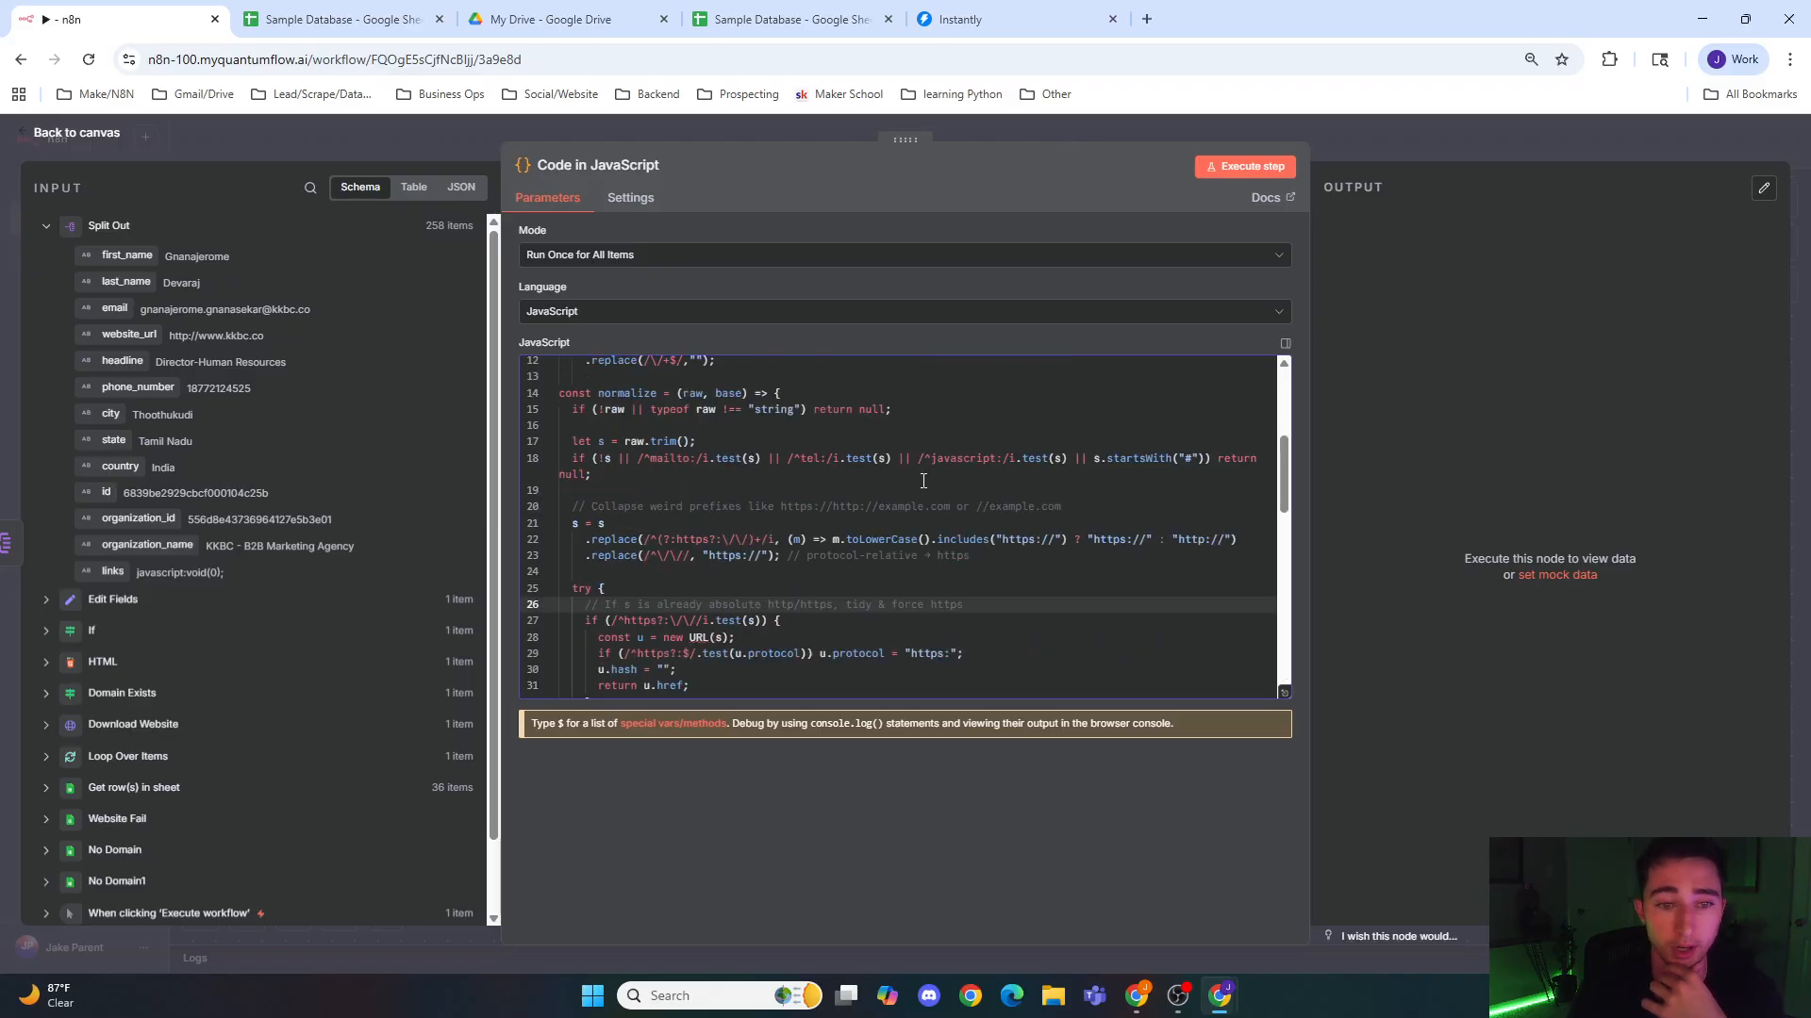
{"action": "left_click", "coordinate": [993, 134]}
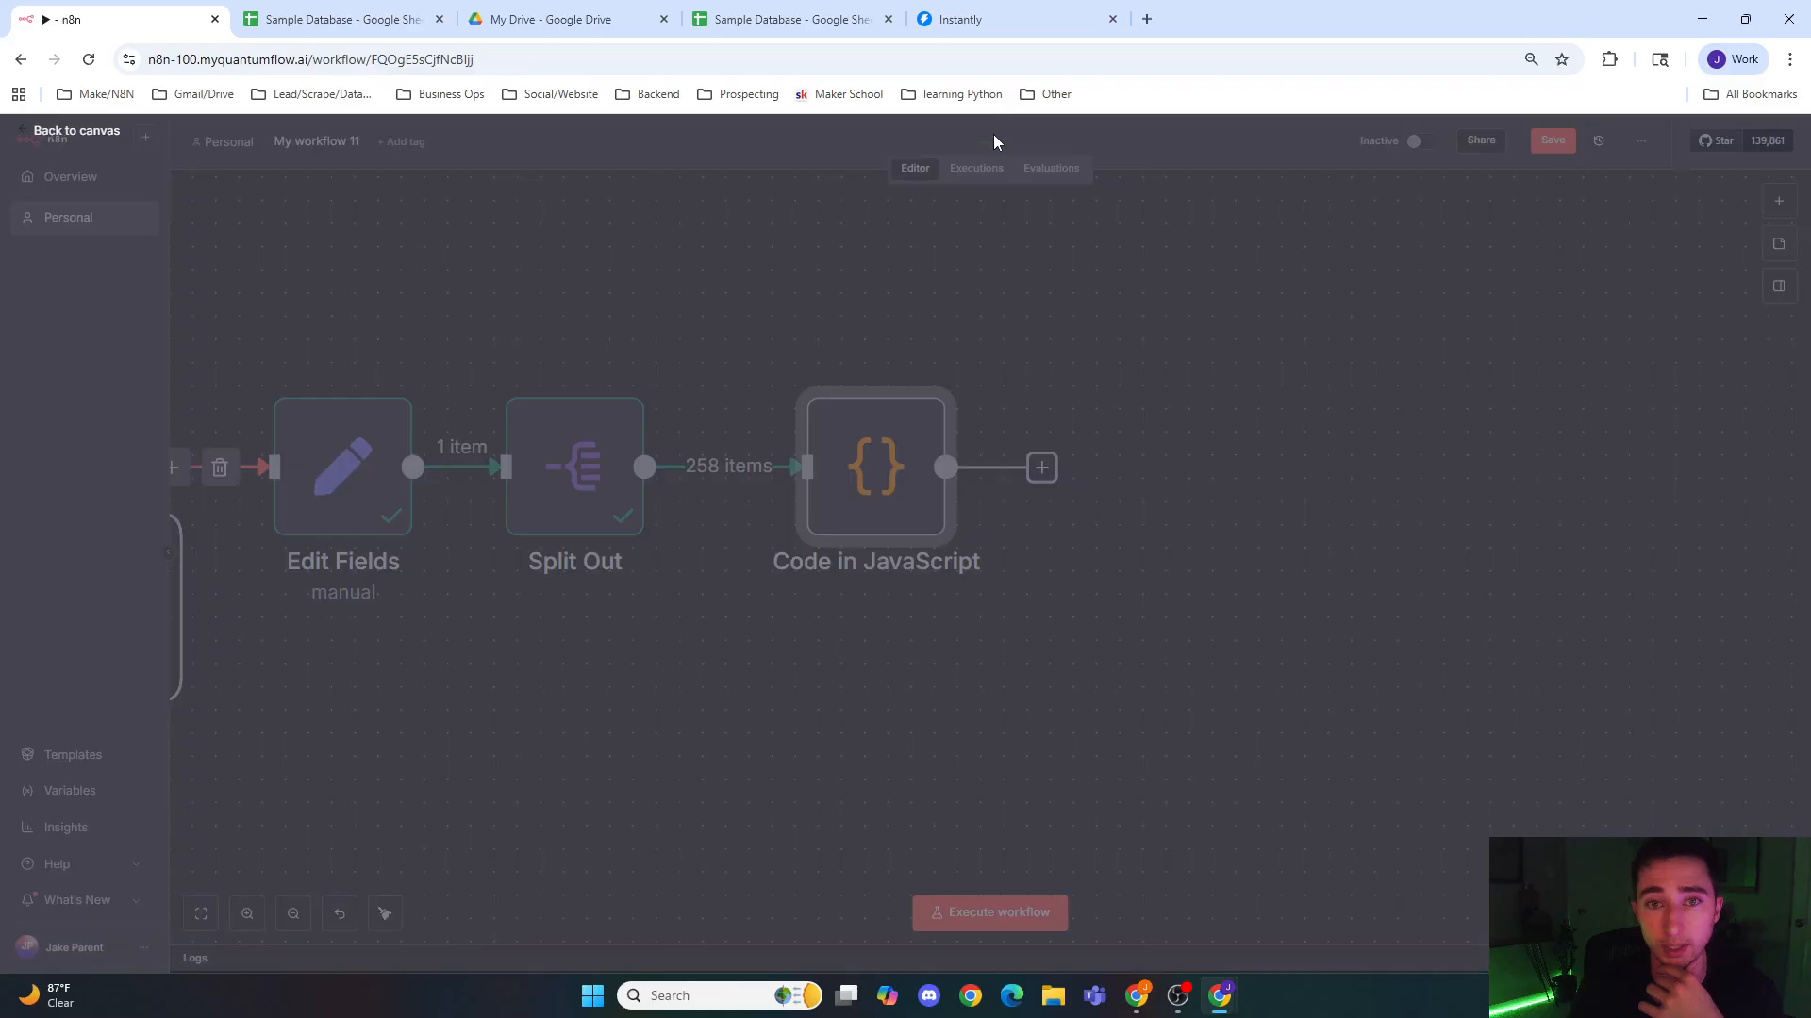
Step: Run the Code in JavaScript node on the split links and return to the canvas
{"action": "double_click", "coordinate": [908, 487]}
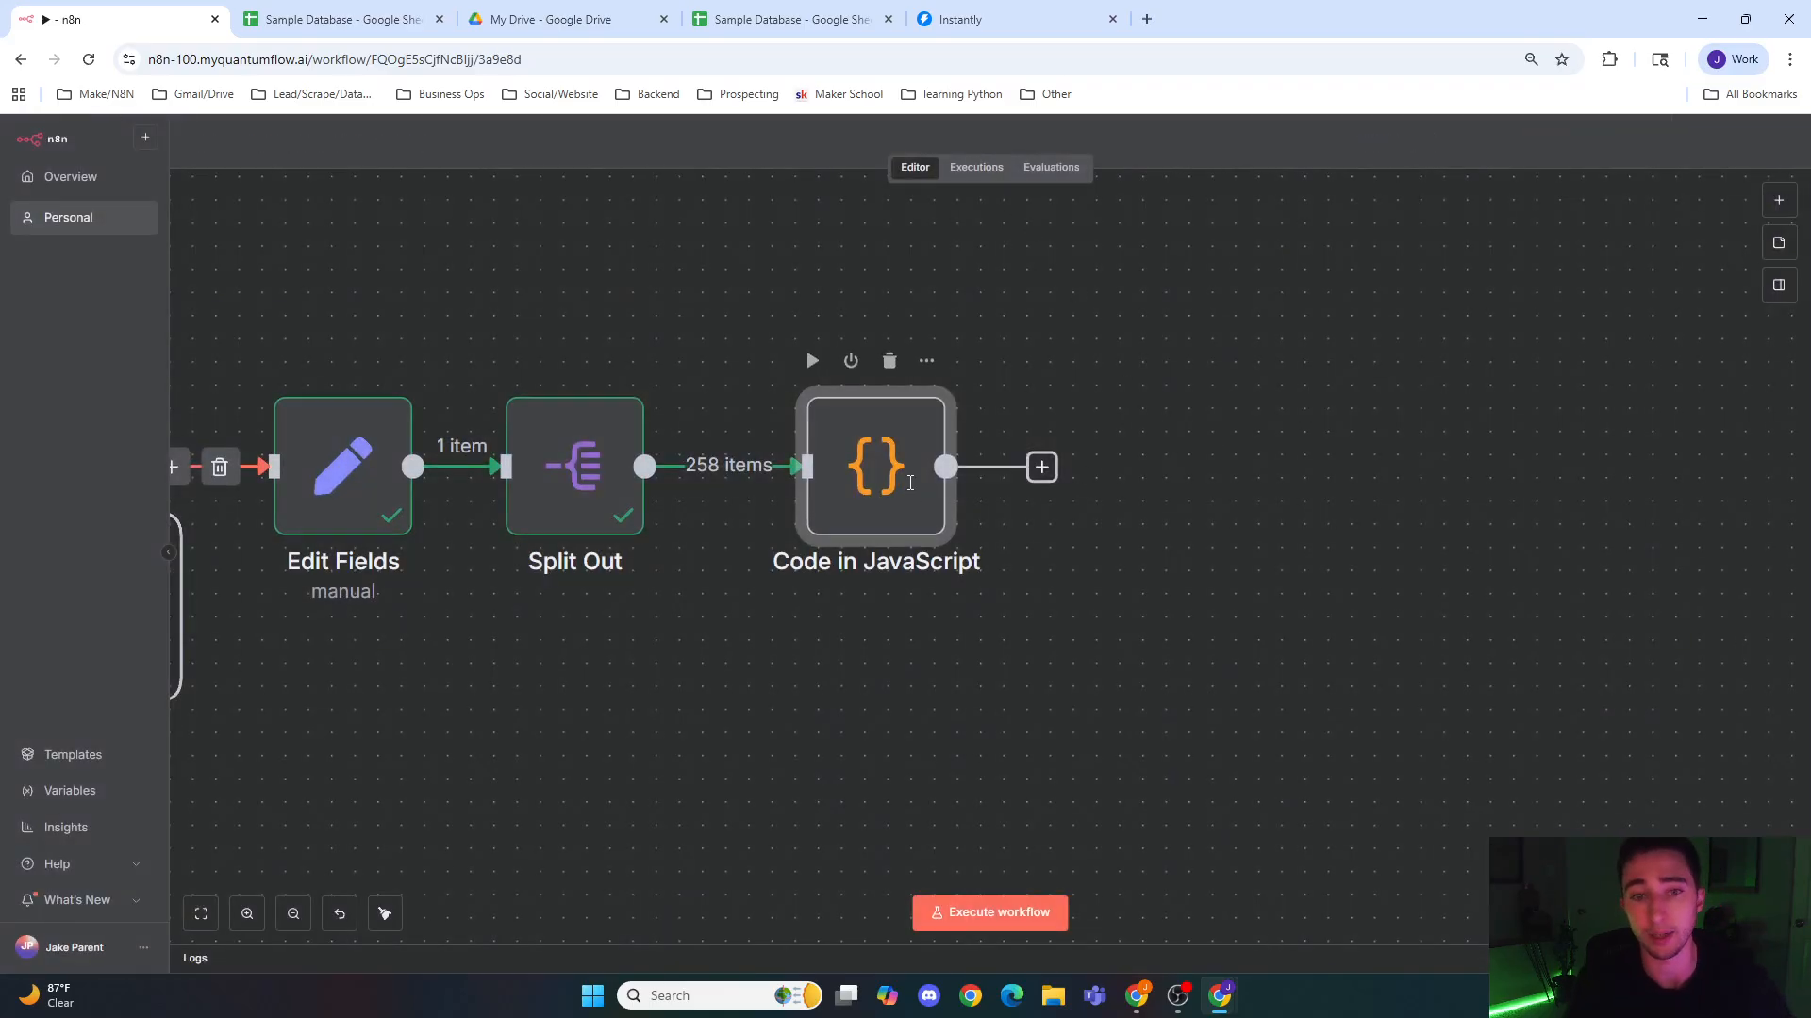
{"action": "left_click", "coordinate": [1246, 167]}
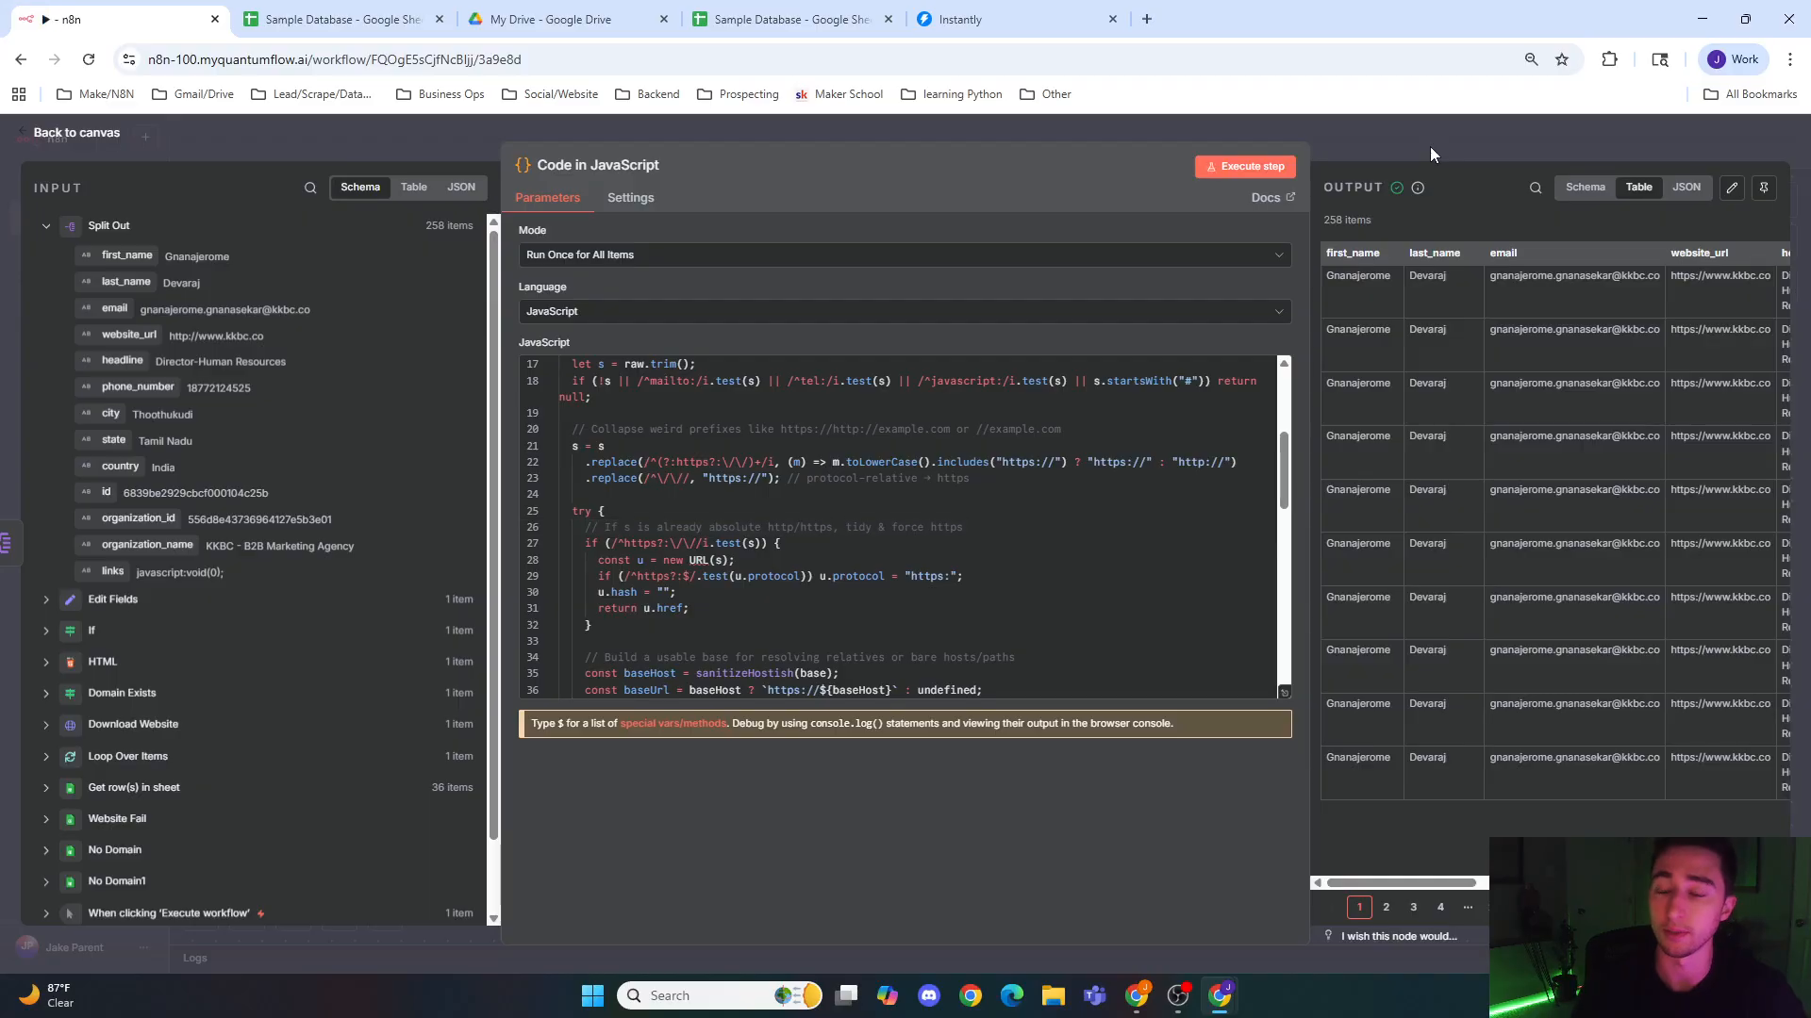
{"action": "left_click", "coordinate": [1429, 145]}
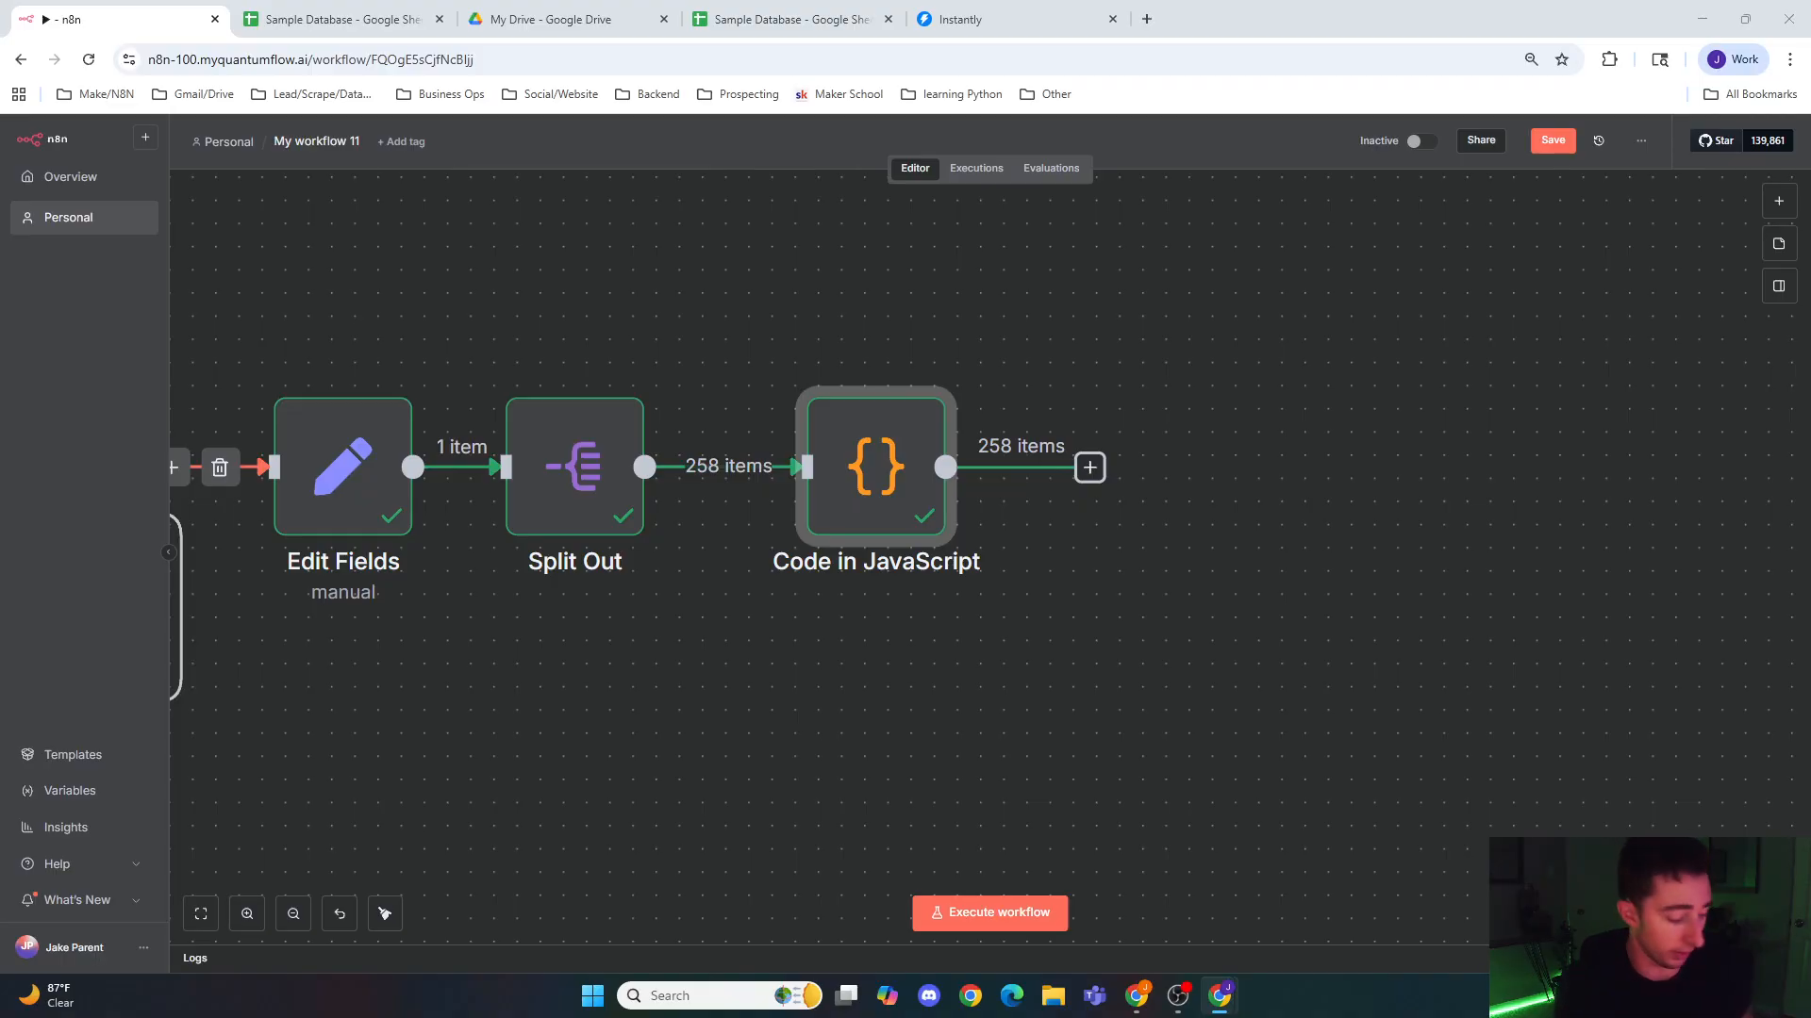
Step: Paste the prepared Filter node, connect it after the Code in JavaScript node, and open its parameters
{"action": "left_click", "coordinate": [1318, 451]}
{"action": "key", "text": "ctrl+v"}
{"action": "left_click_drag", "start_coordinate": [1335, 489], "coordinate": [1135, 471]}
{"action": "left_click", "coordinate": [1083, 489]}
{"action": "left_click_drag", "start_coordinate": [1179, 472], "coordinate": [1110, 473]}
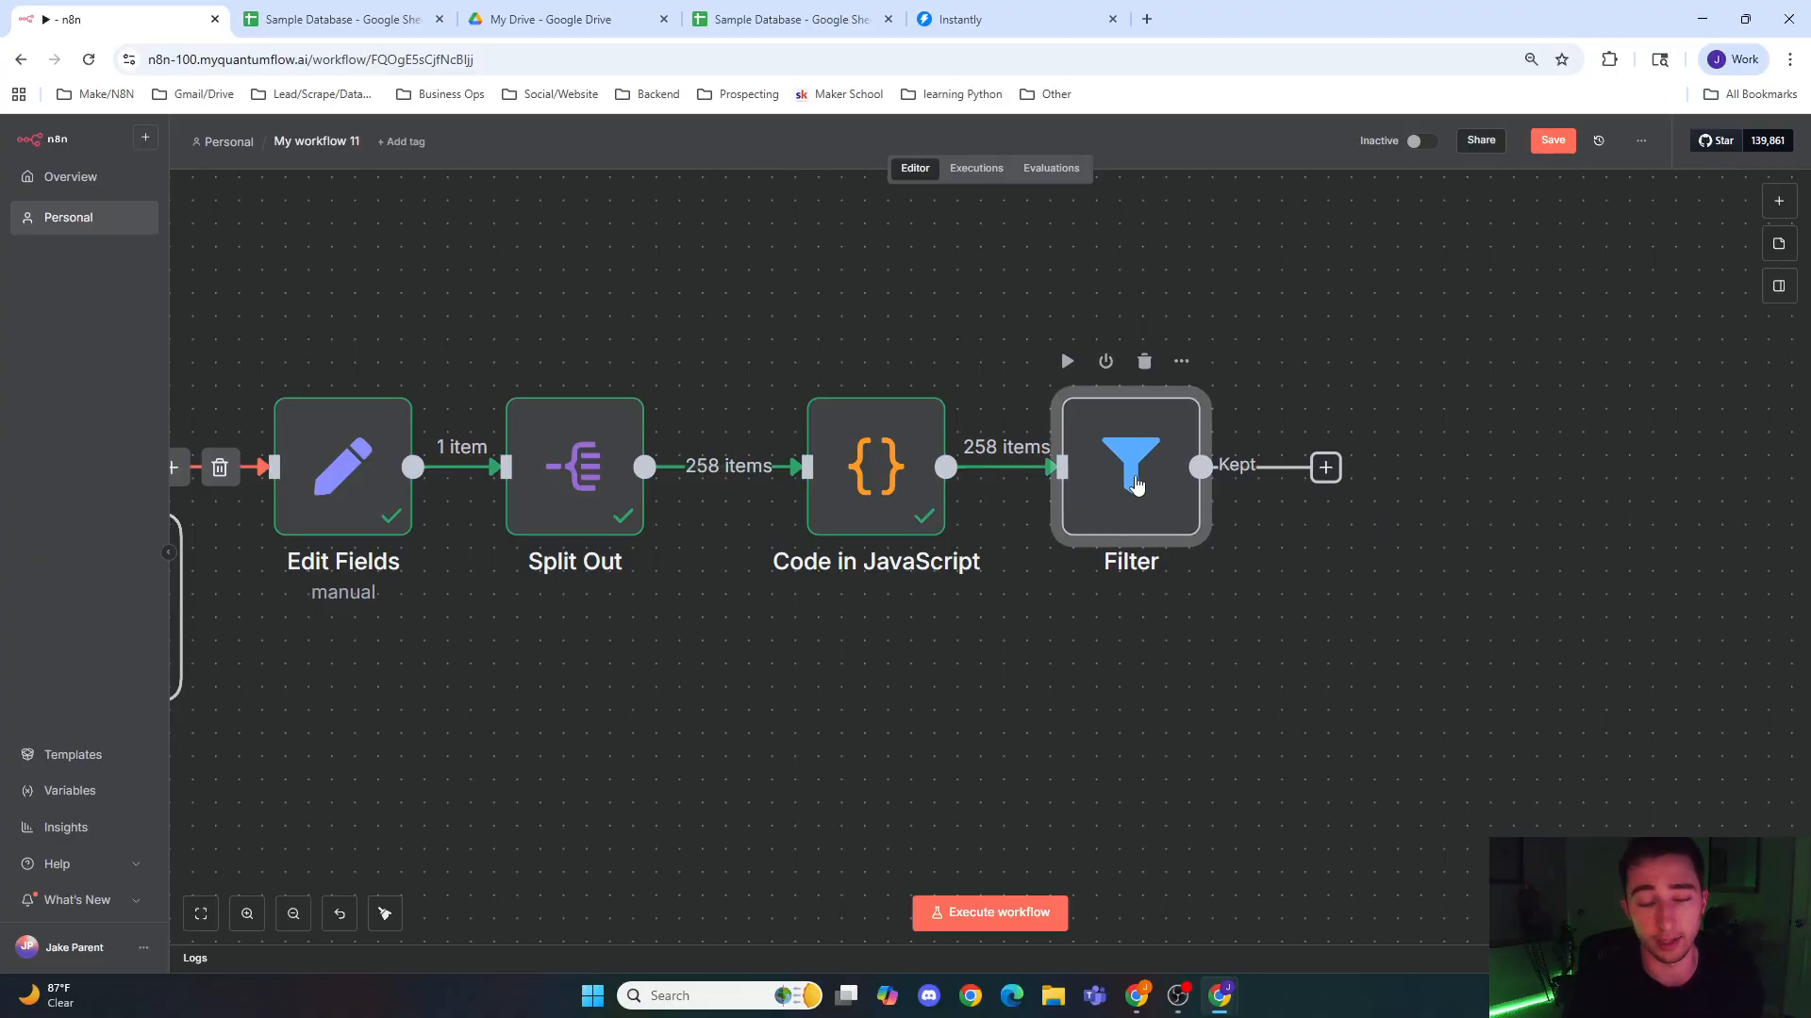
{"action": "double_click", "coordinate": [1143, 483]}
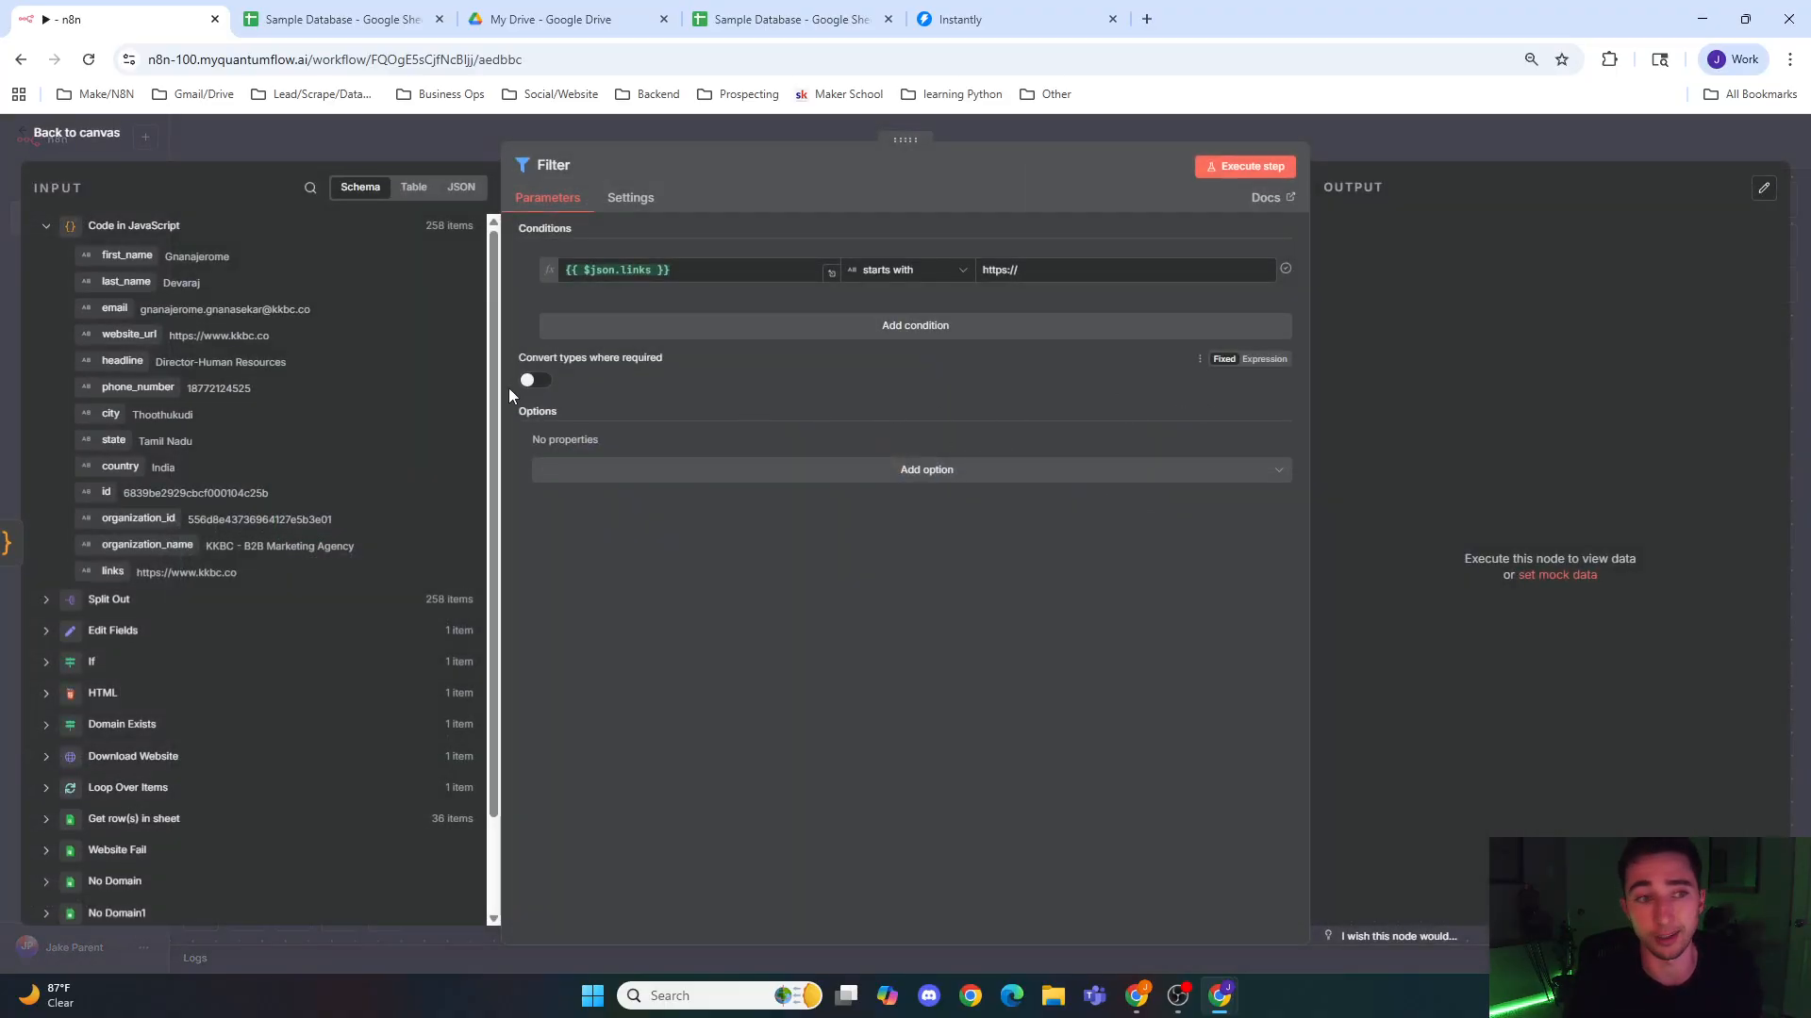
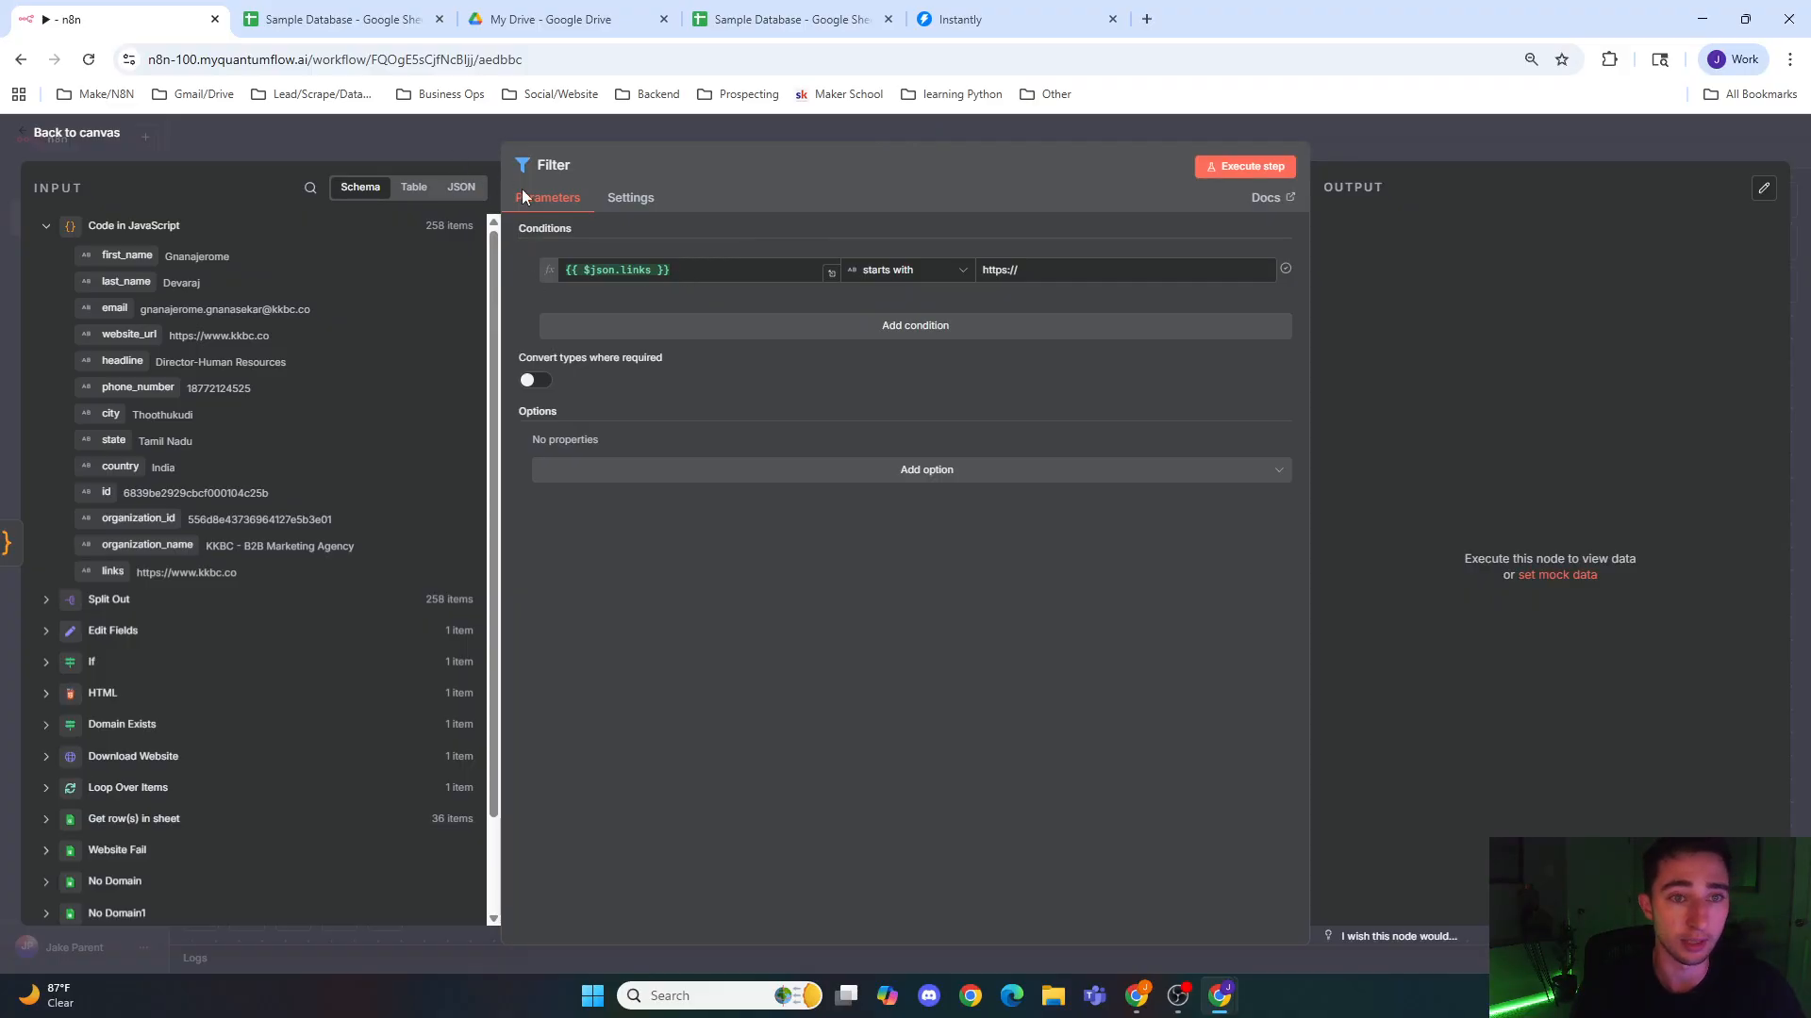
{"action": "left_click", "coordinate": [687, 275]}
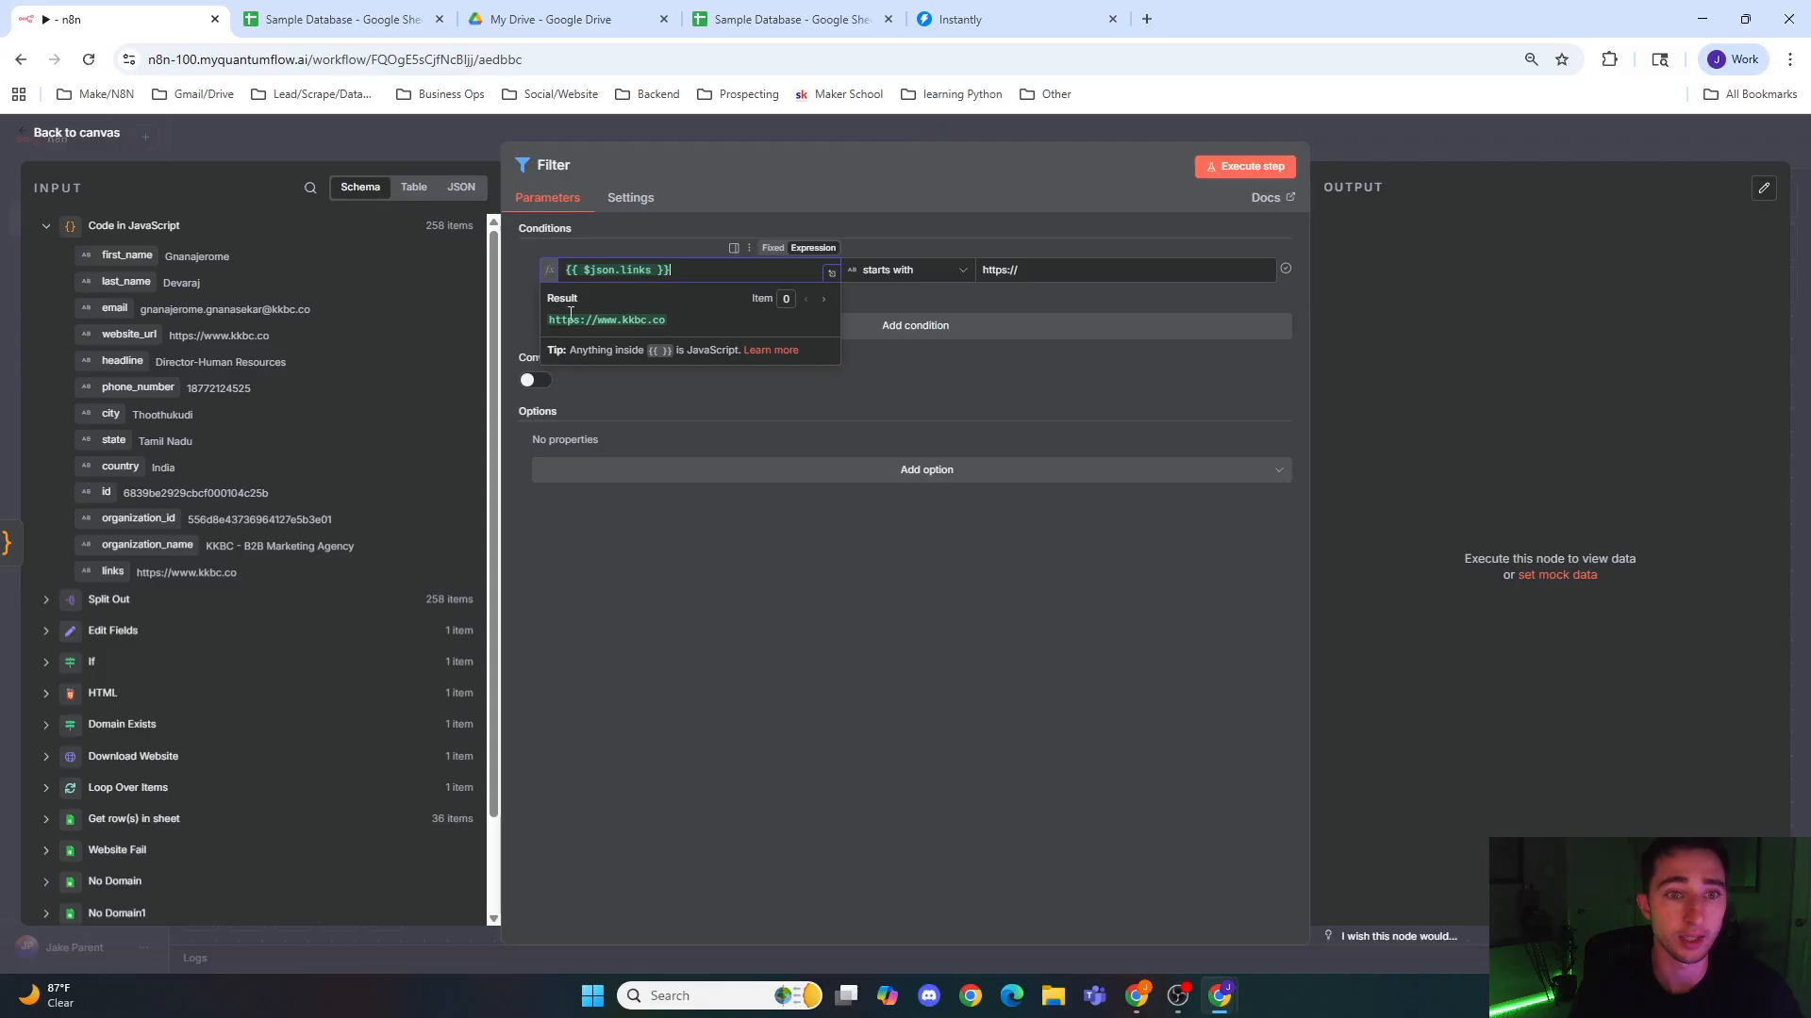
{"action": "left_click", "coordinate": [523, 303]}
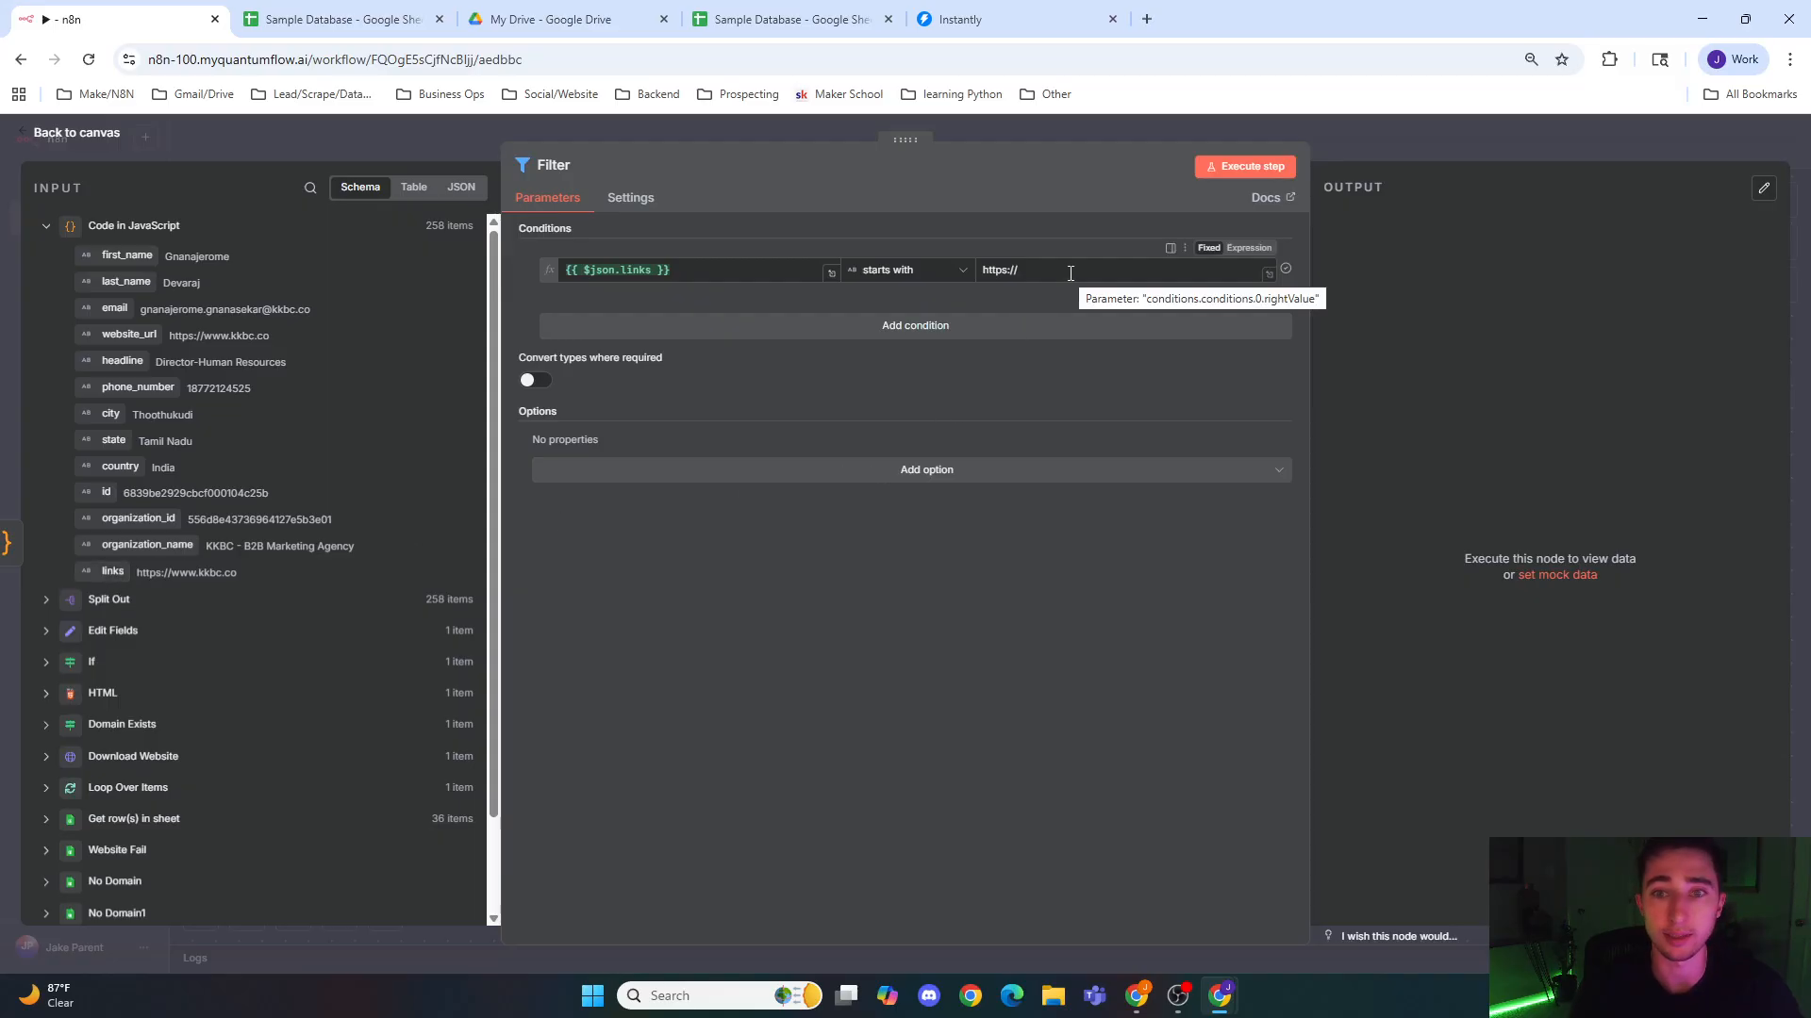
{"action": "left_click", "coordinate": [1061, 132]}
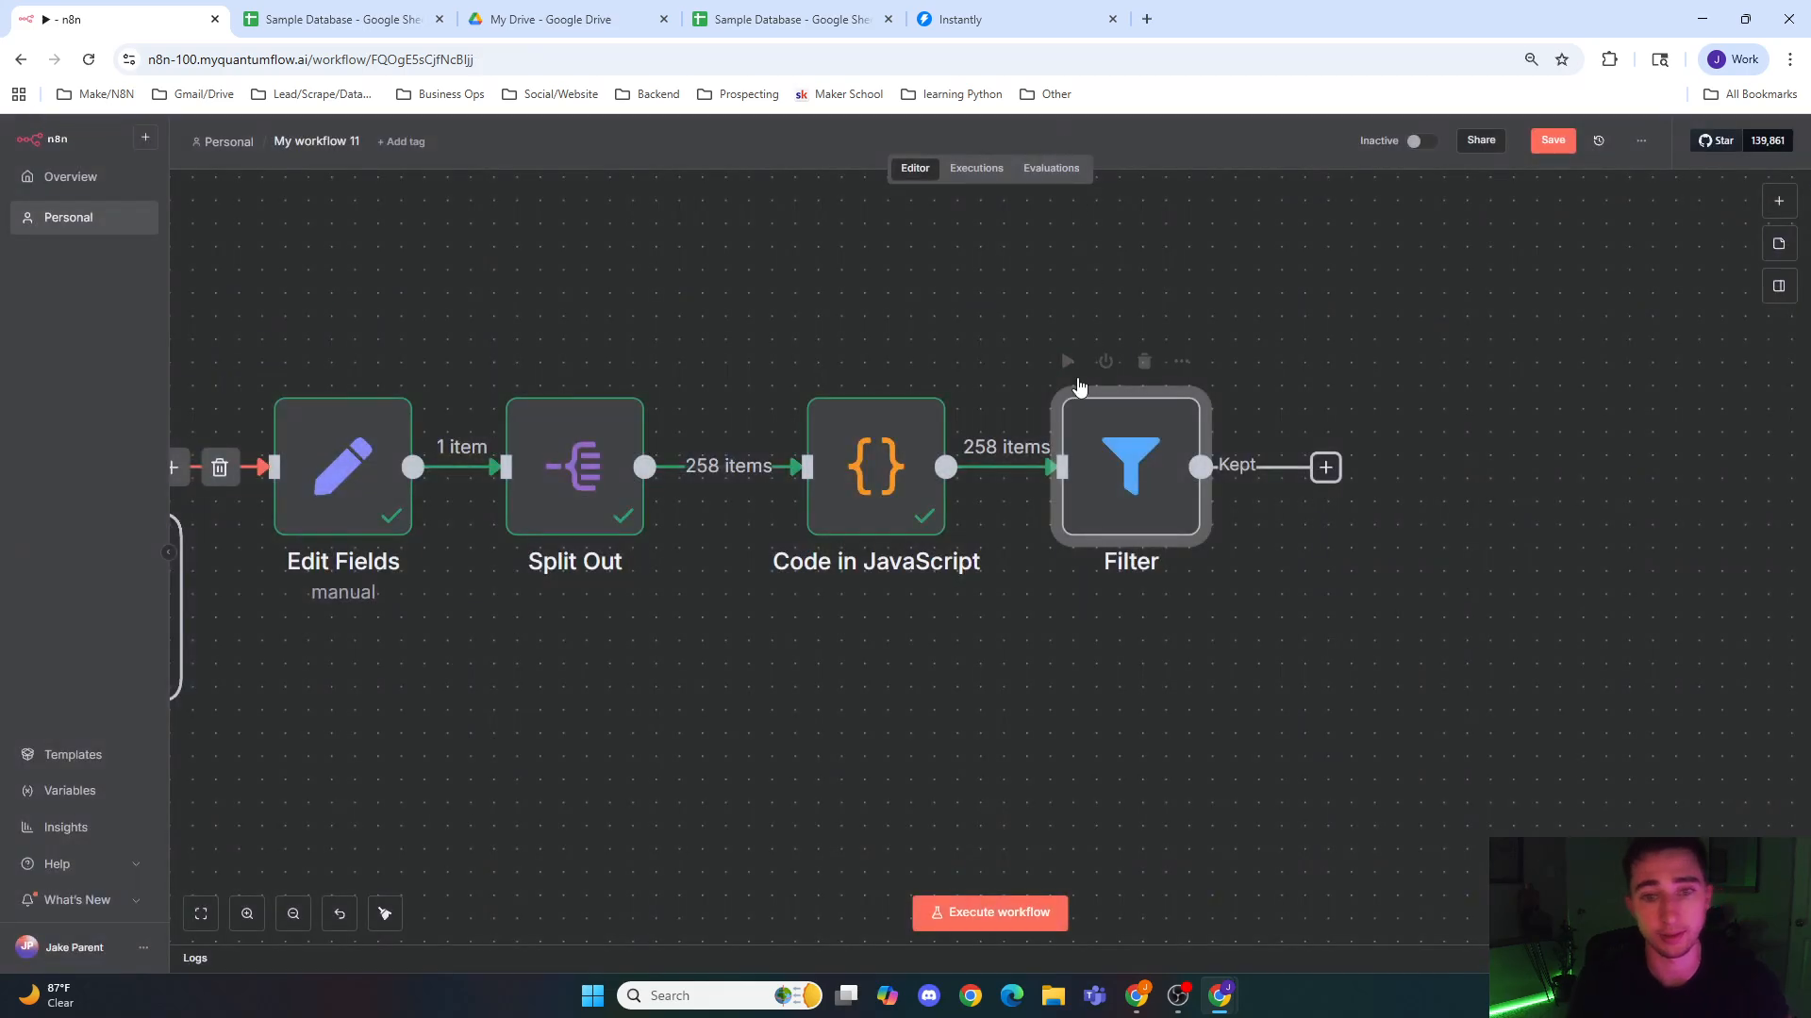
{"action": "left_click_drag", "start_coordinate": [1430, 355], "coordinate": [1018, 343]}
{"action": "double_click", "coordinate": [732, 465]}
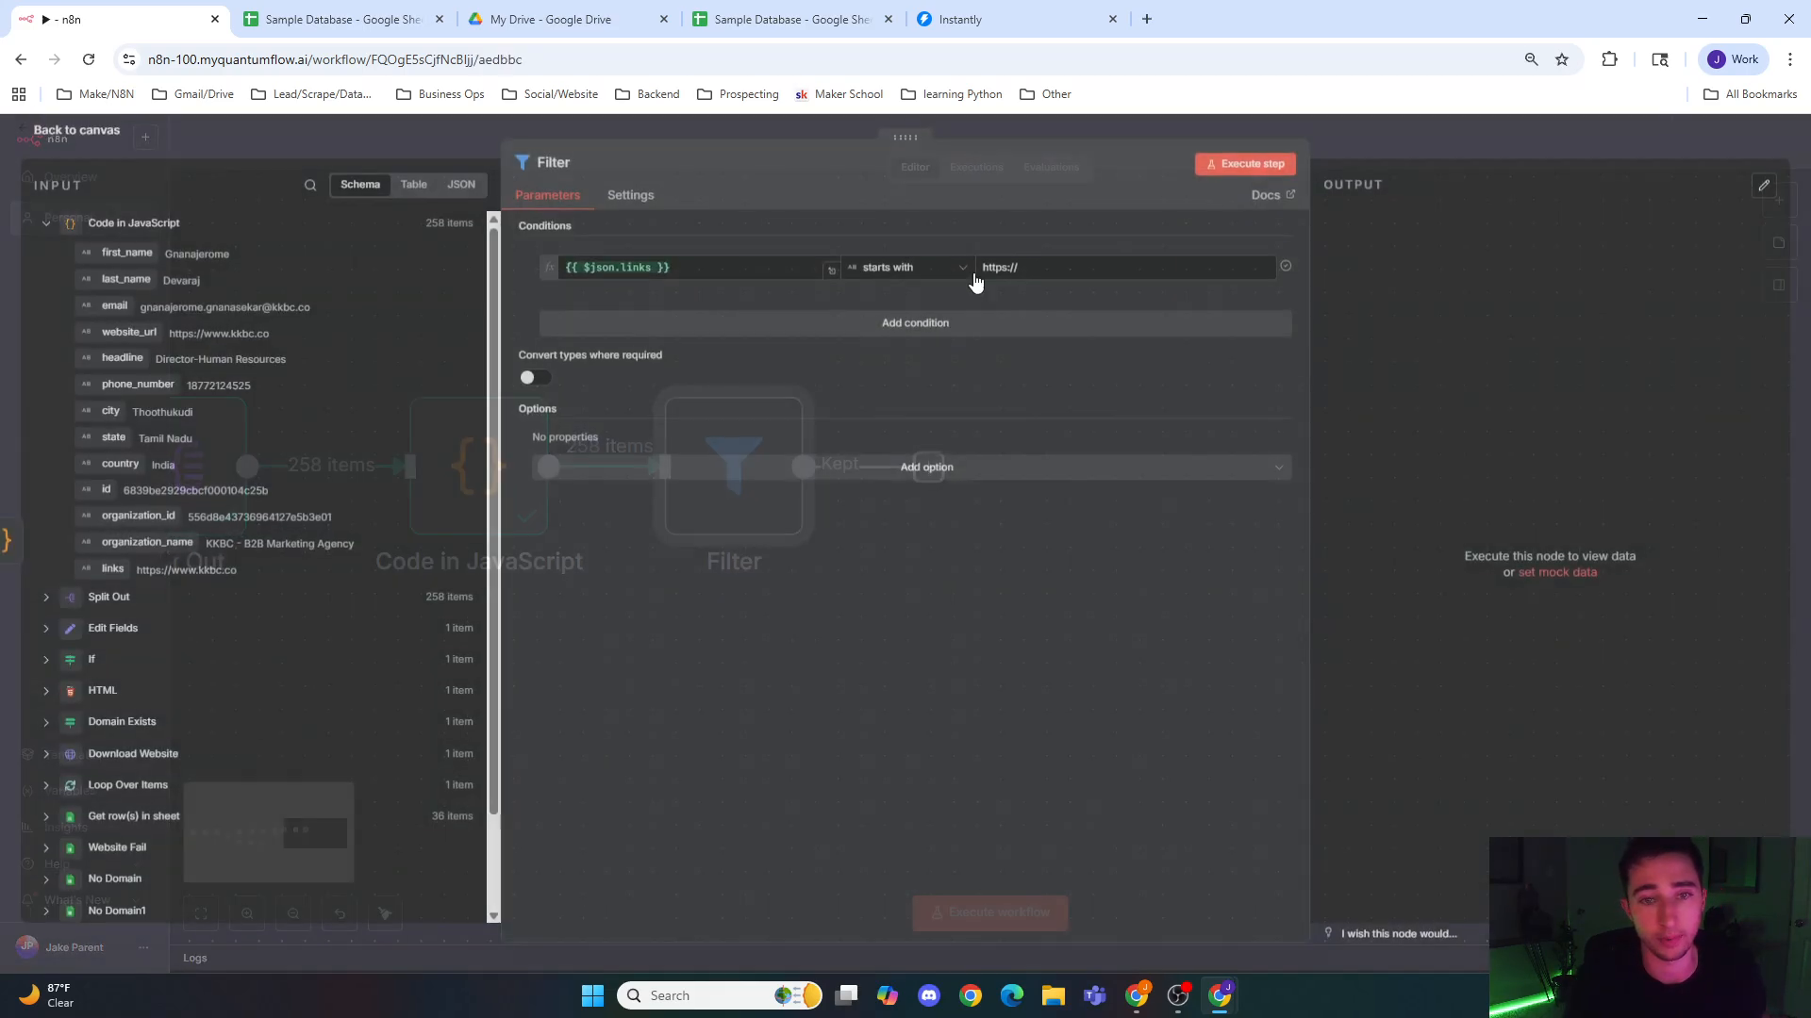
{"action": "left_click", "coordinate": [1243, 170]}
{"action": "left_click", "coordinate": [1354, 130]}
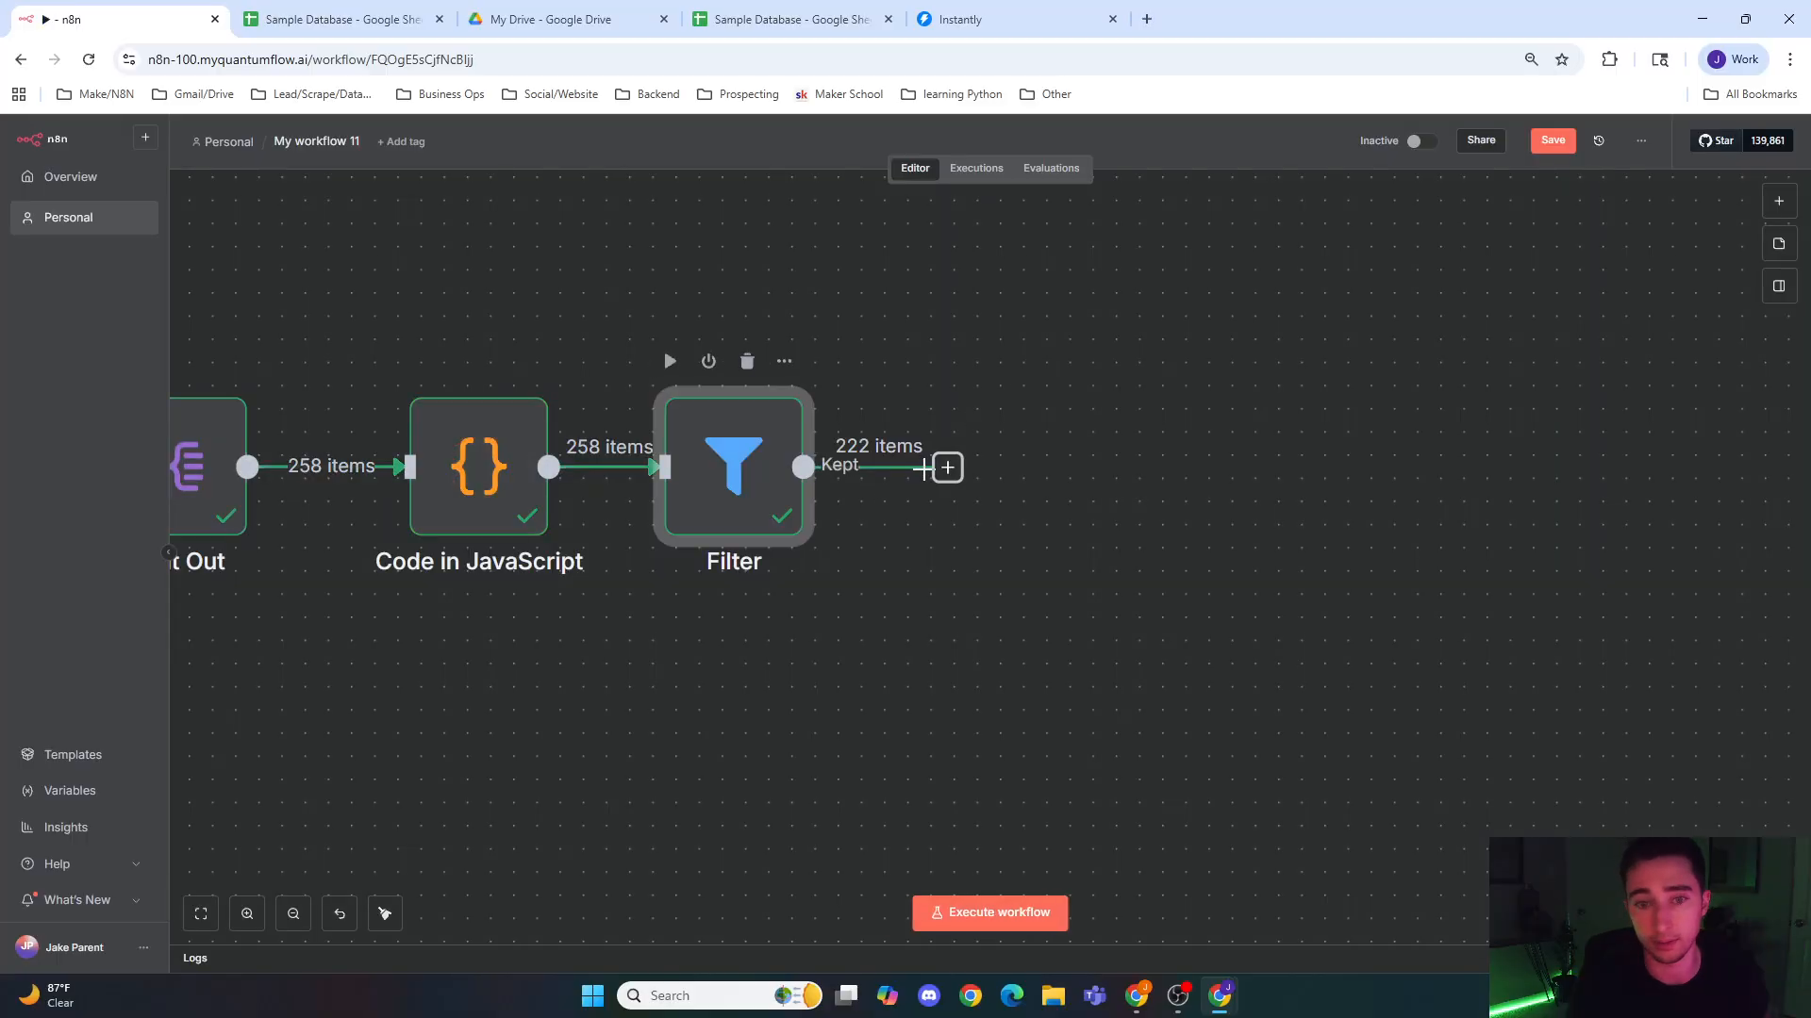
Step: Add a Remove Duplicates node after the Filter node using the action Remove items repeated within current input
{"action": "left_click", "coordinate": [947, 468]}
{"action": "type", "text": "remn"}
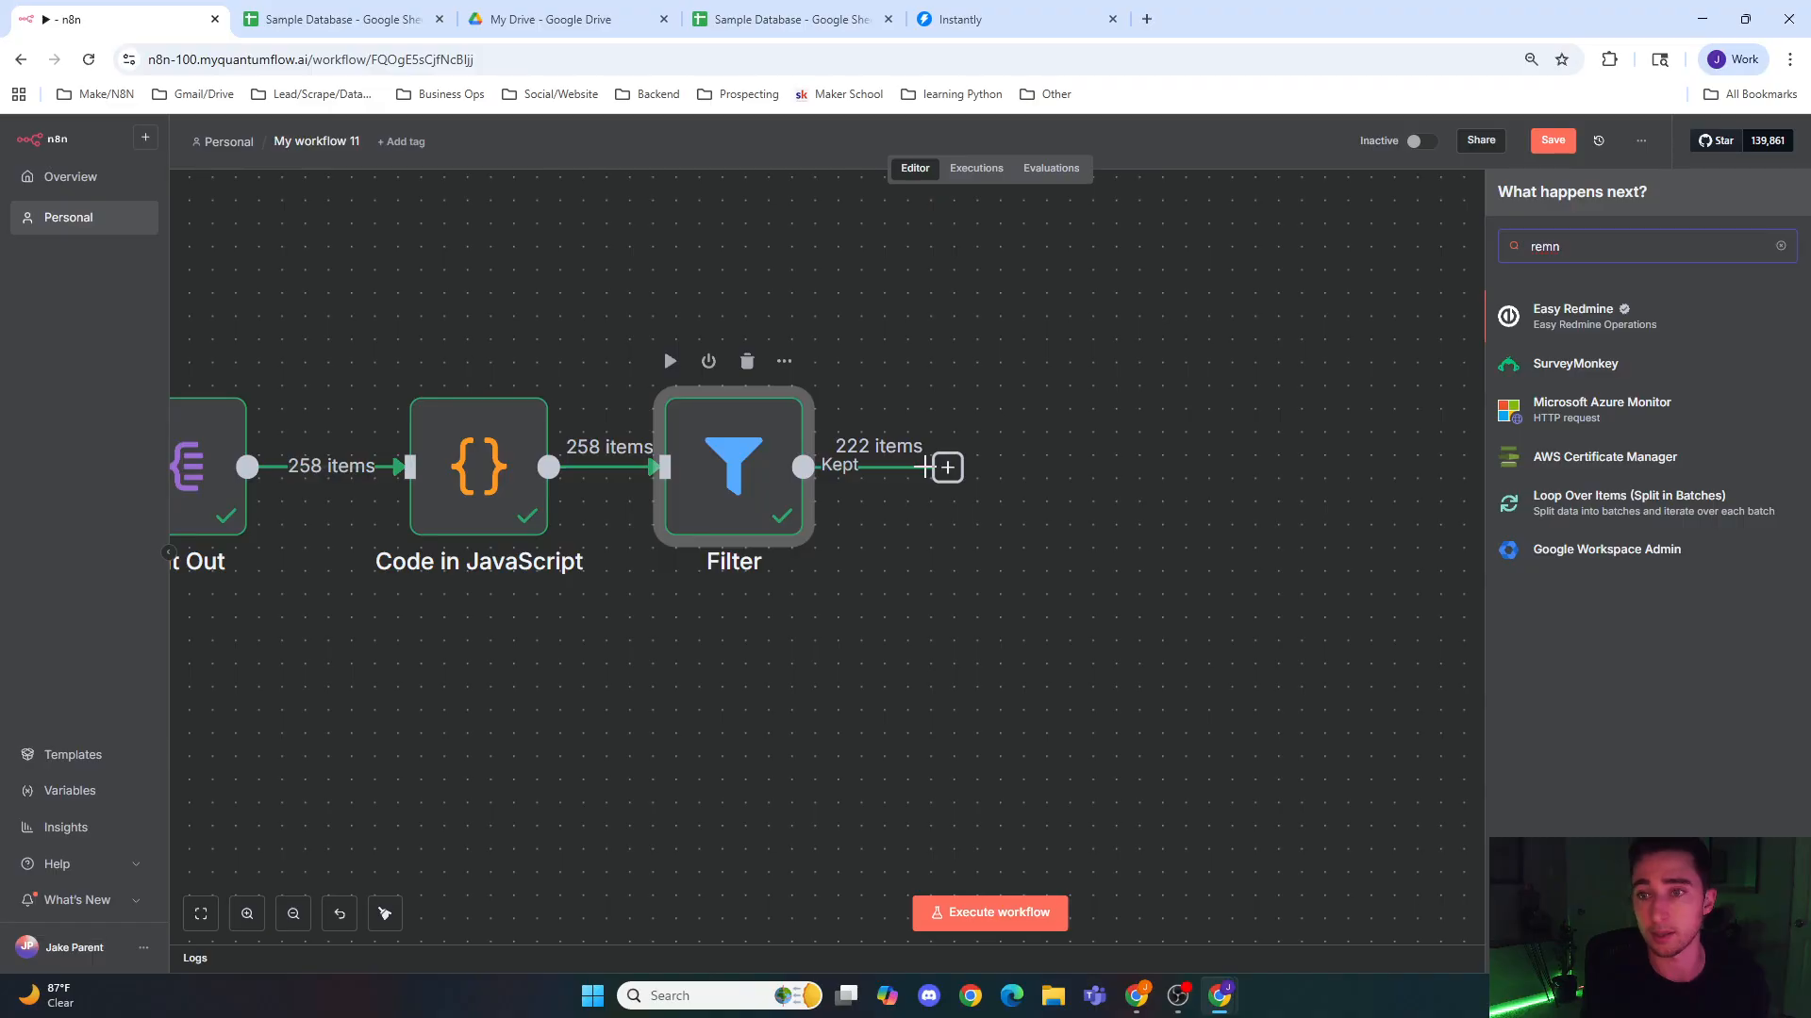
{"action": "type", "text": "ove"}
{"action": "key", "text": "BackSpace"}
{"action": "key", "text": "BackSpace"}
{"action": "key", "text": "BackSpace"}
{"action": "key", "text": "BackSpace"}
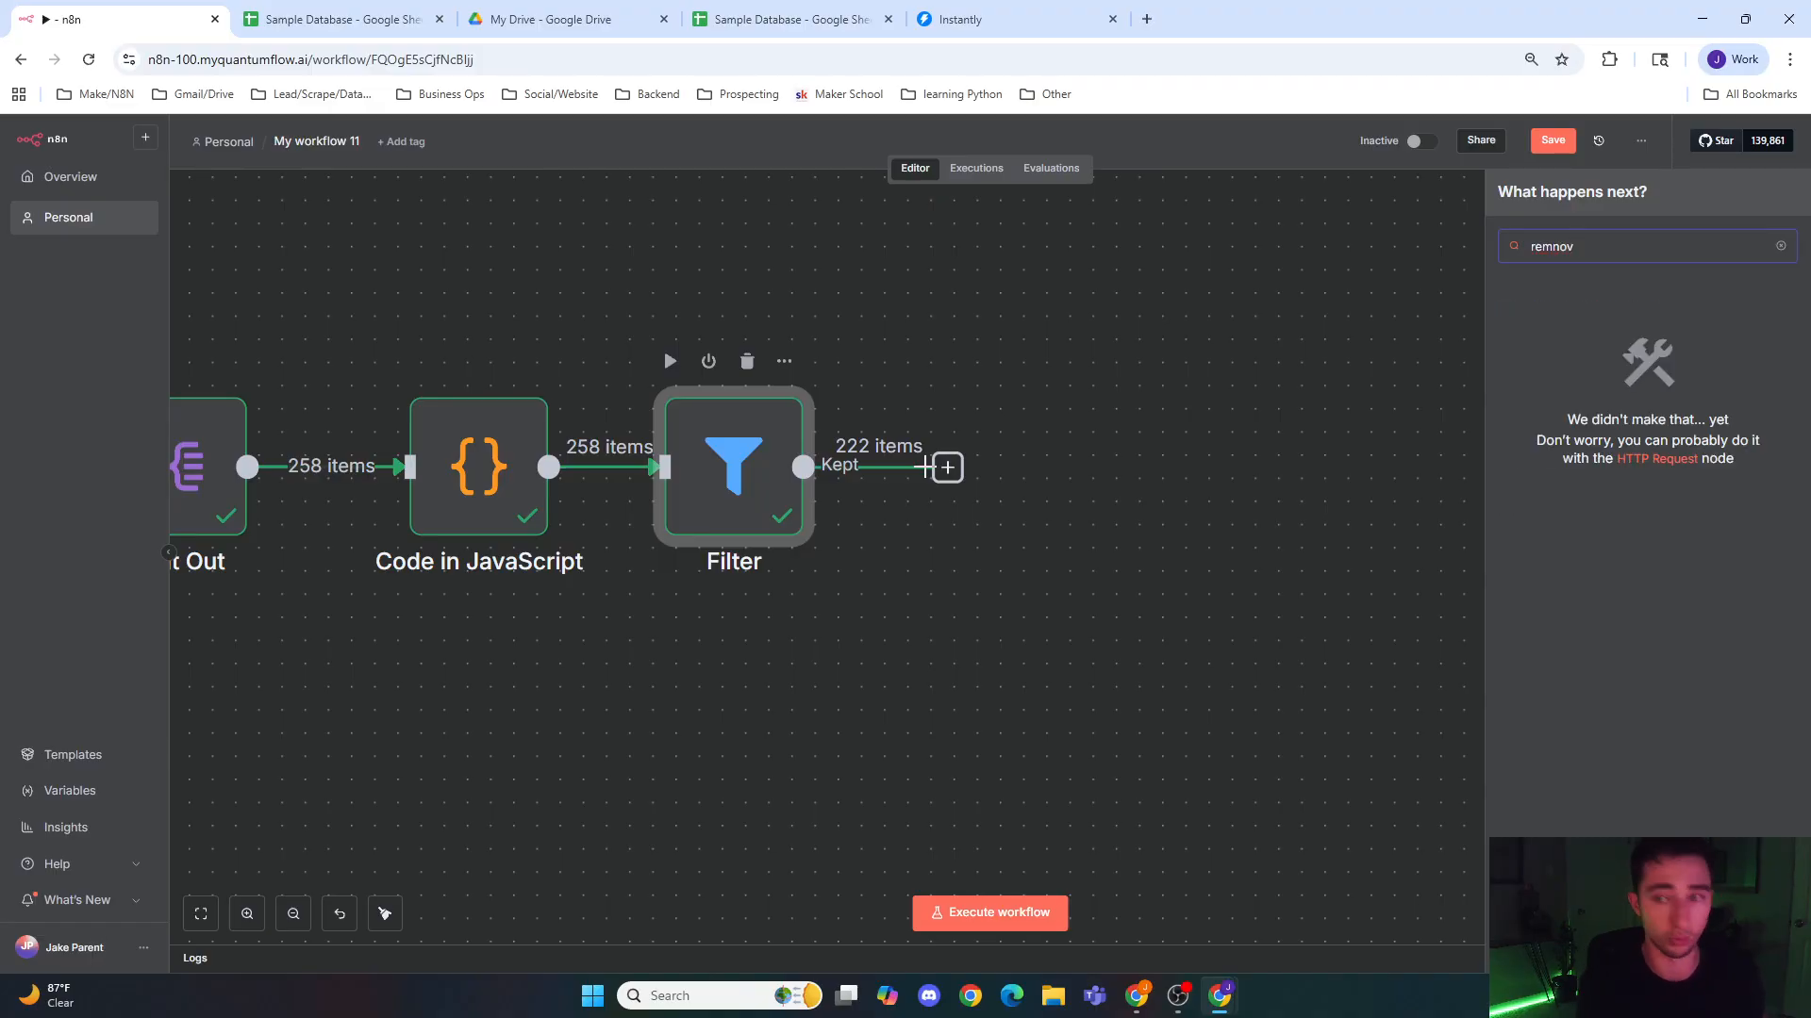
{"action": "type", "text": "ove"}
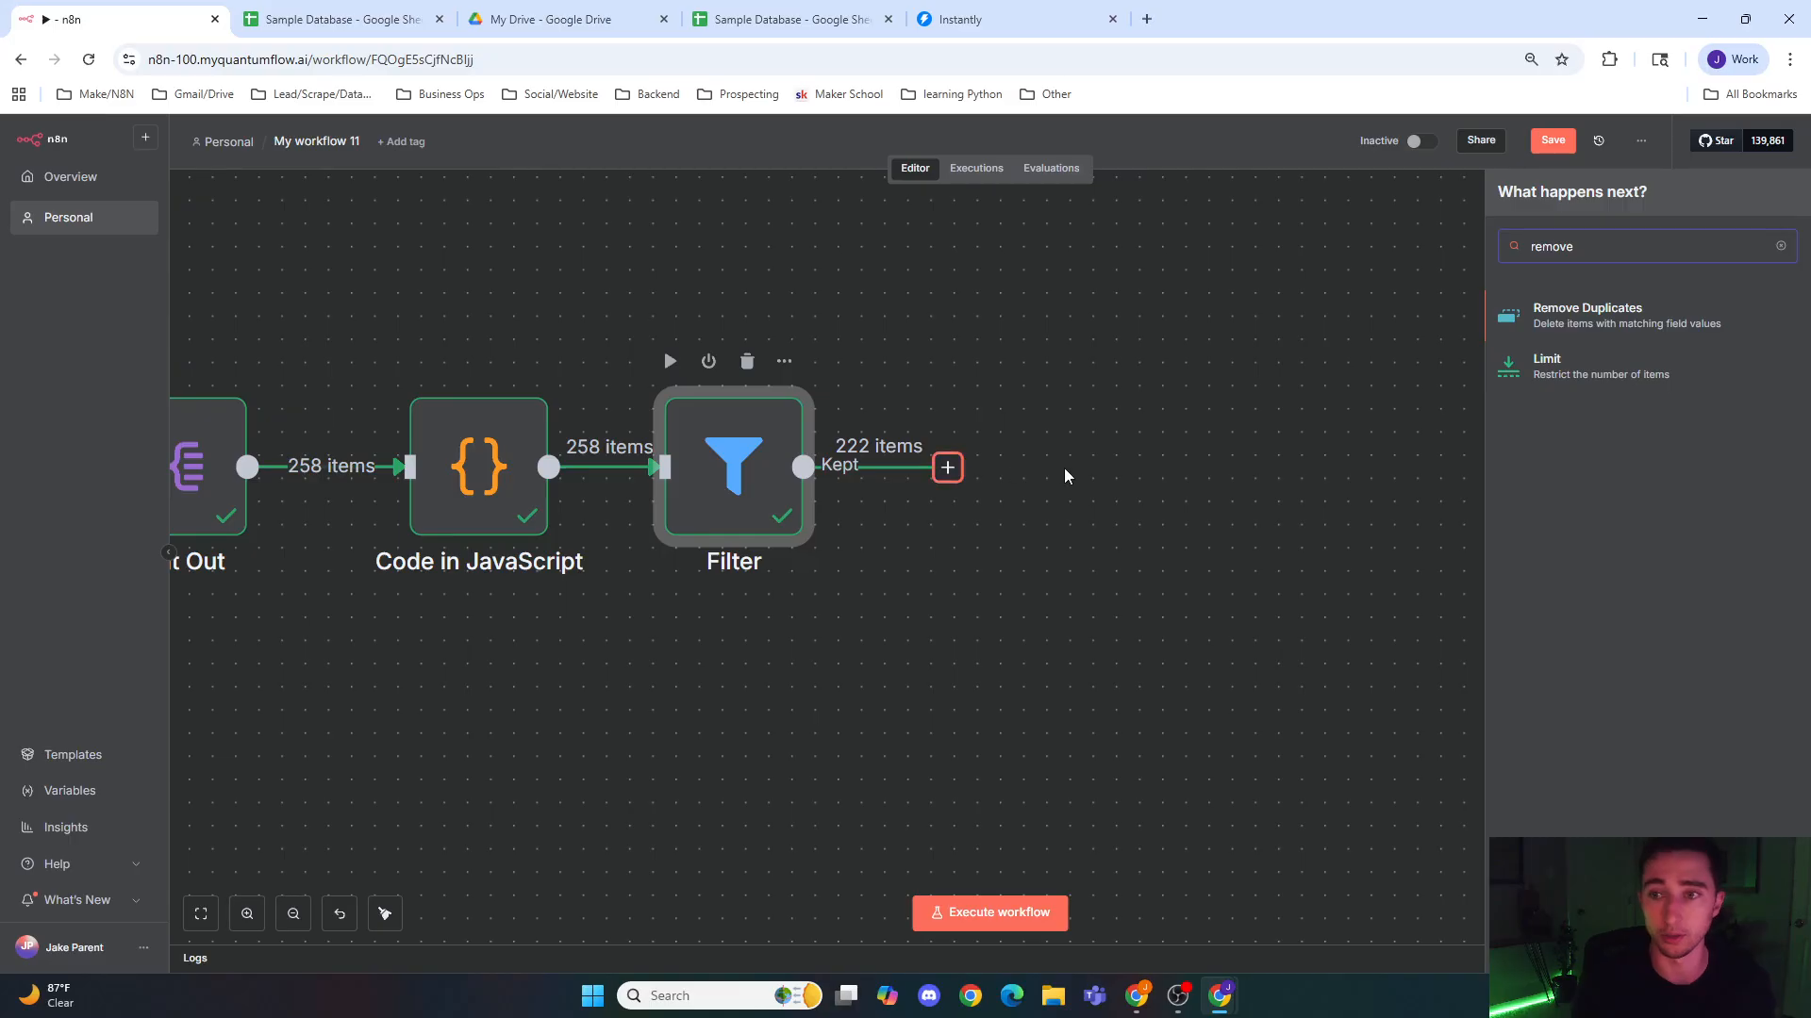
{"action": "left_click", "coordinate": [1557, 321]}
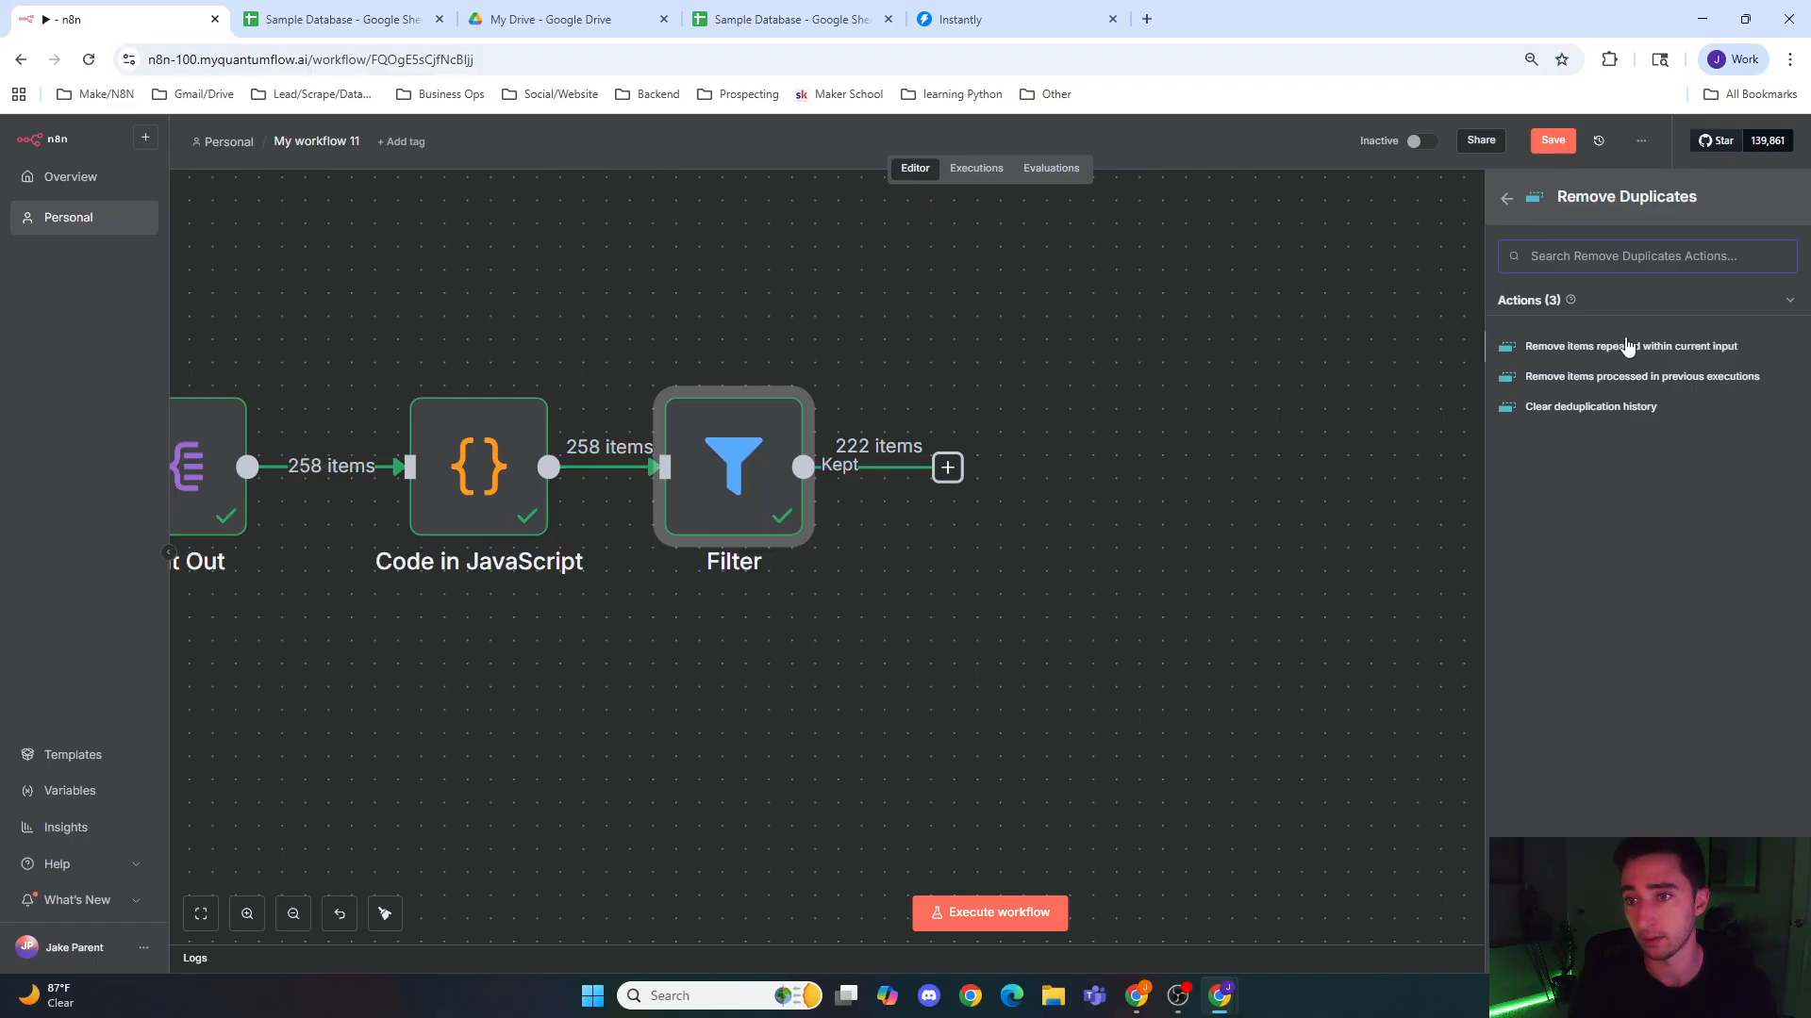
{"action": "left_click", "coordinate": [1594, 347]}
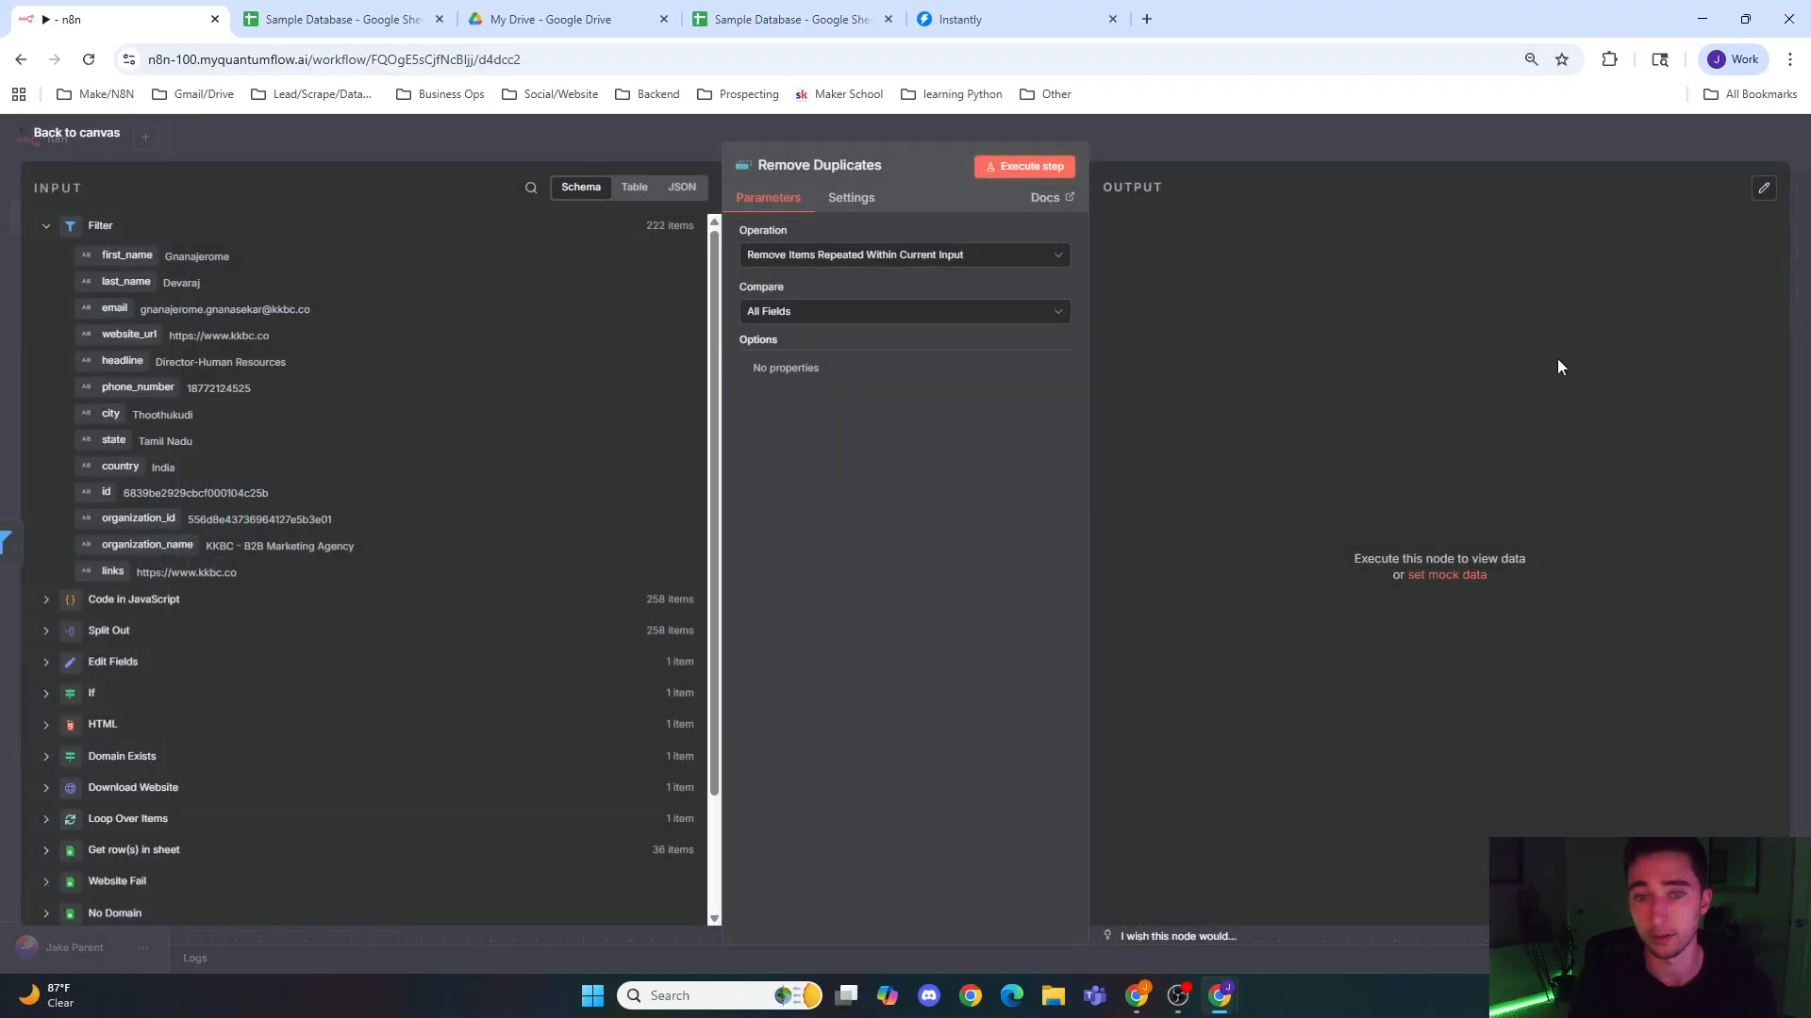
Step: Review the Remove Duplicates node's Operation and Compare options, keep All Fields, and run the node from the canvas
{"action": "left_click", "coordinate": [804, 257]}
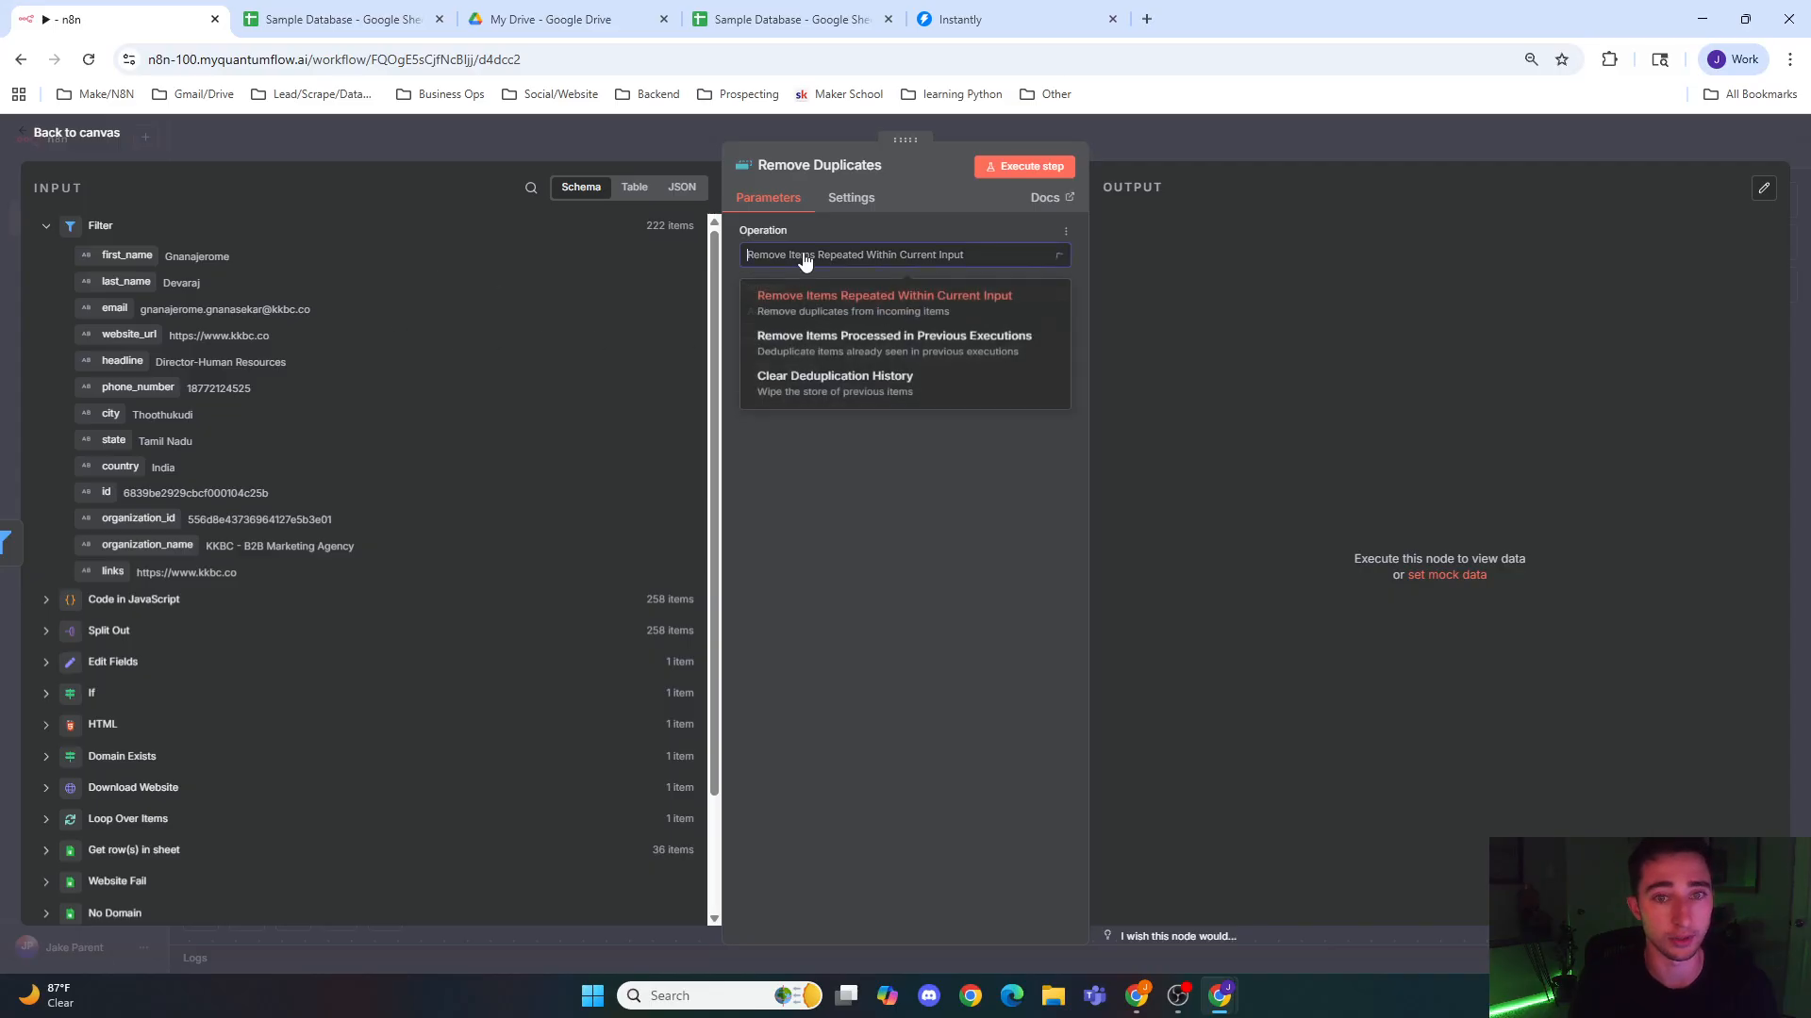
{"action": "left_click", "coordinate": [814, 311]}
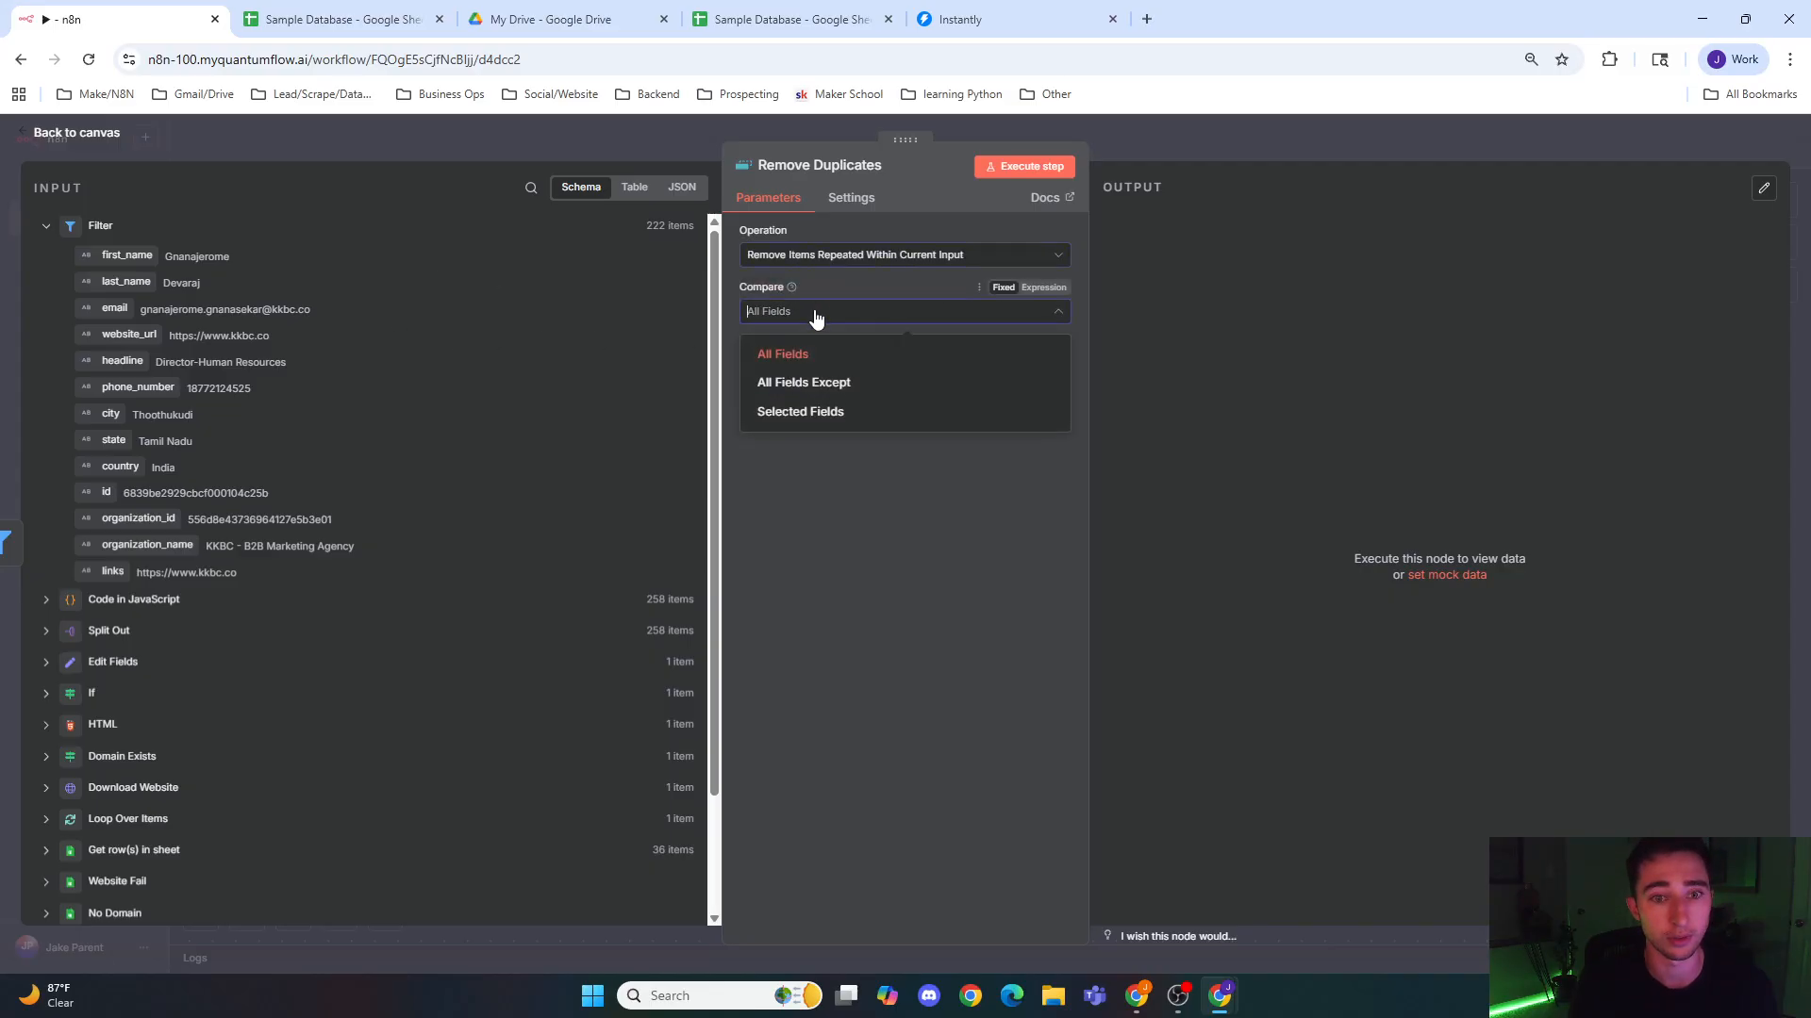
{"action": "left_click", "coordinate": [817, 313]}
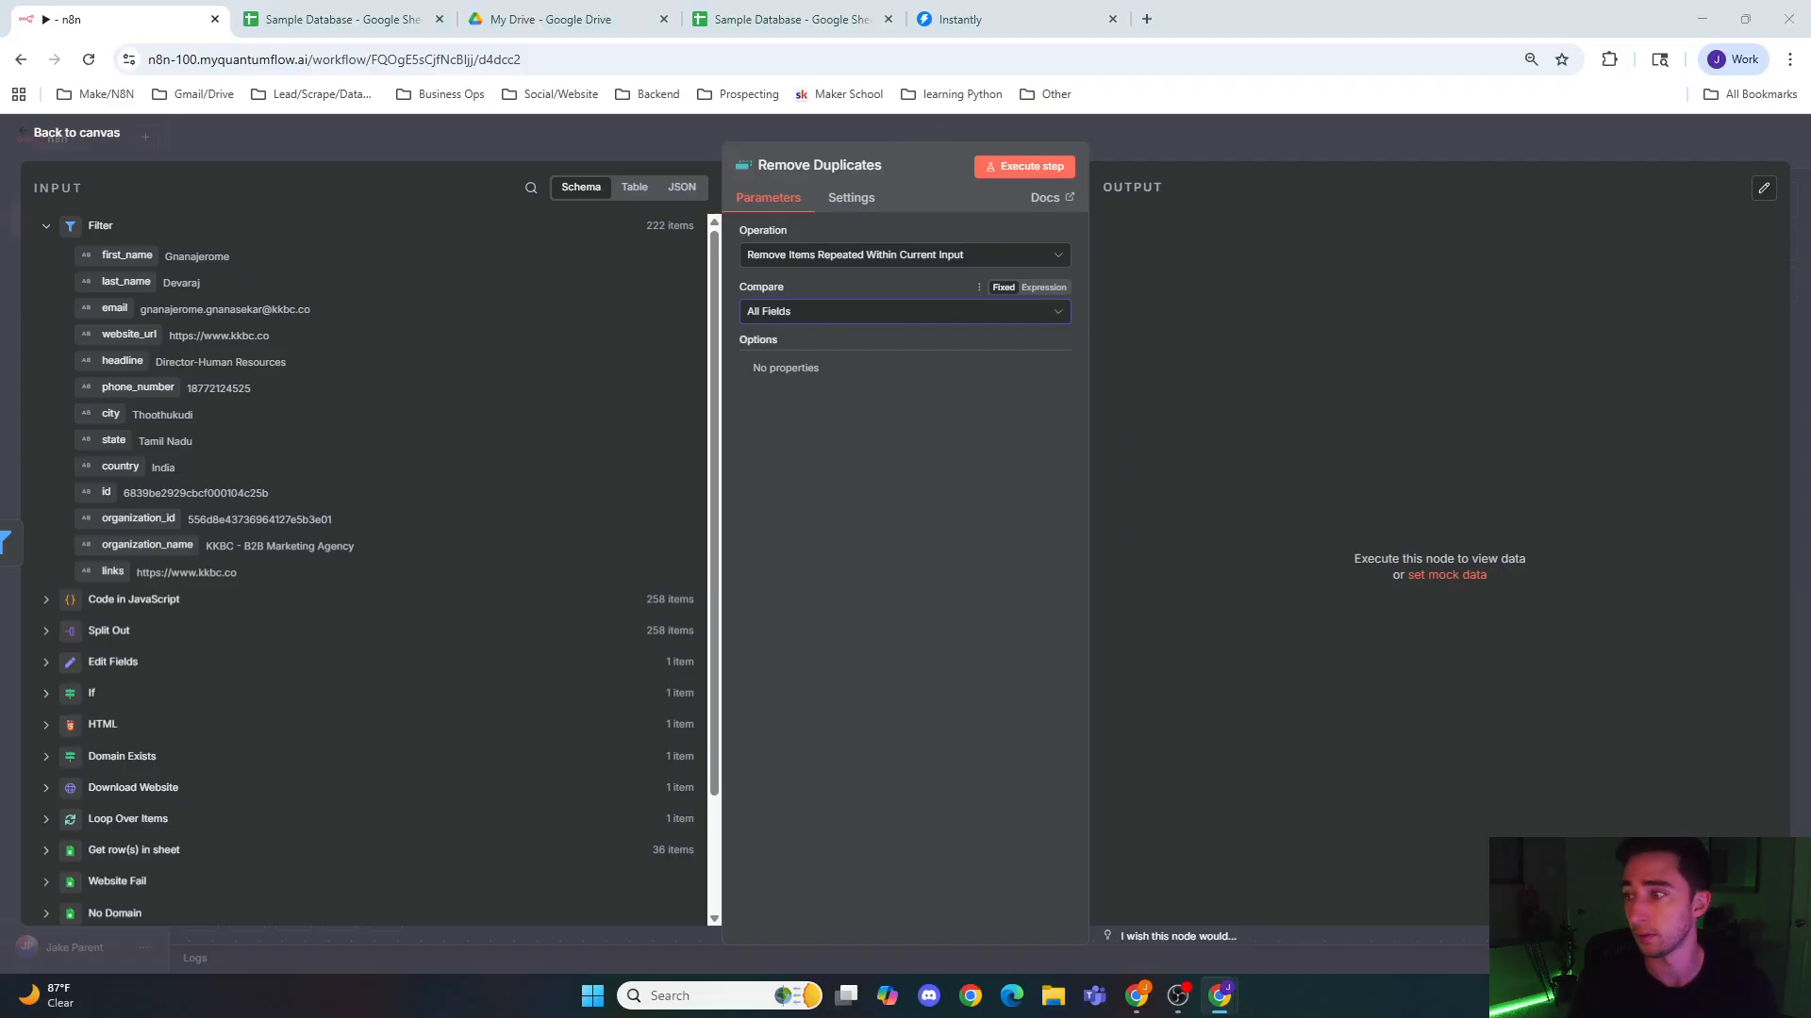
{"action": "left_click", "coordinate": [971, 255]}
{"action": "left_click", "coordinate": [972, 255]}
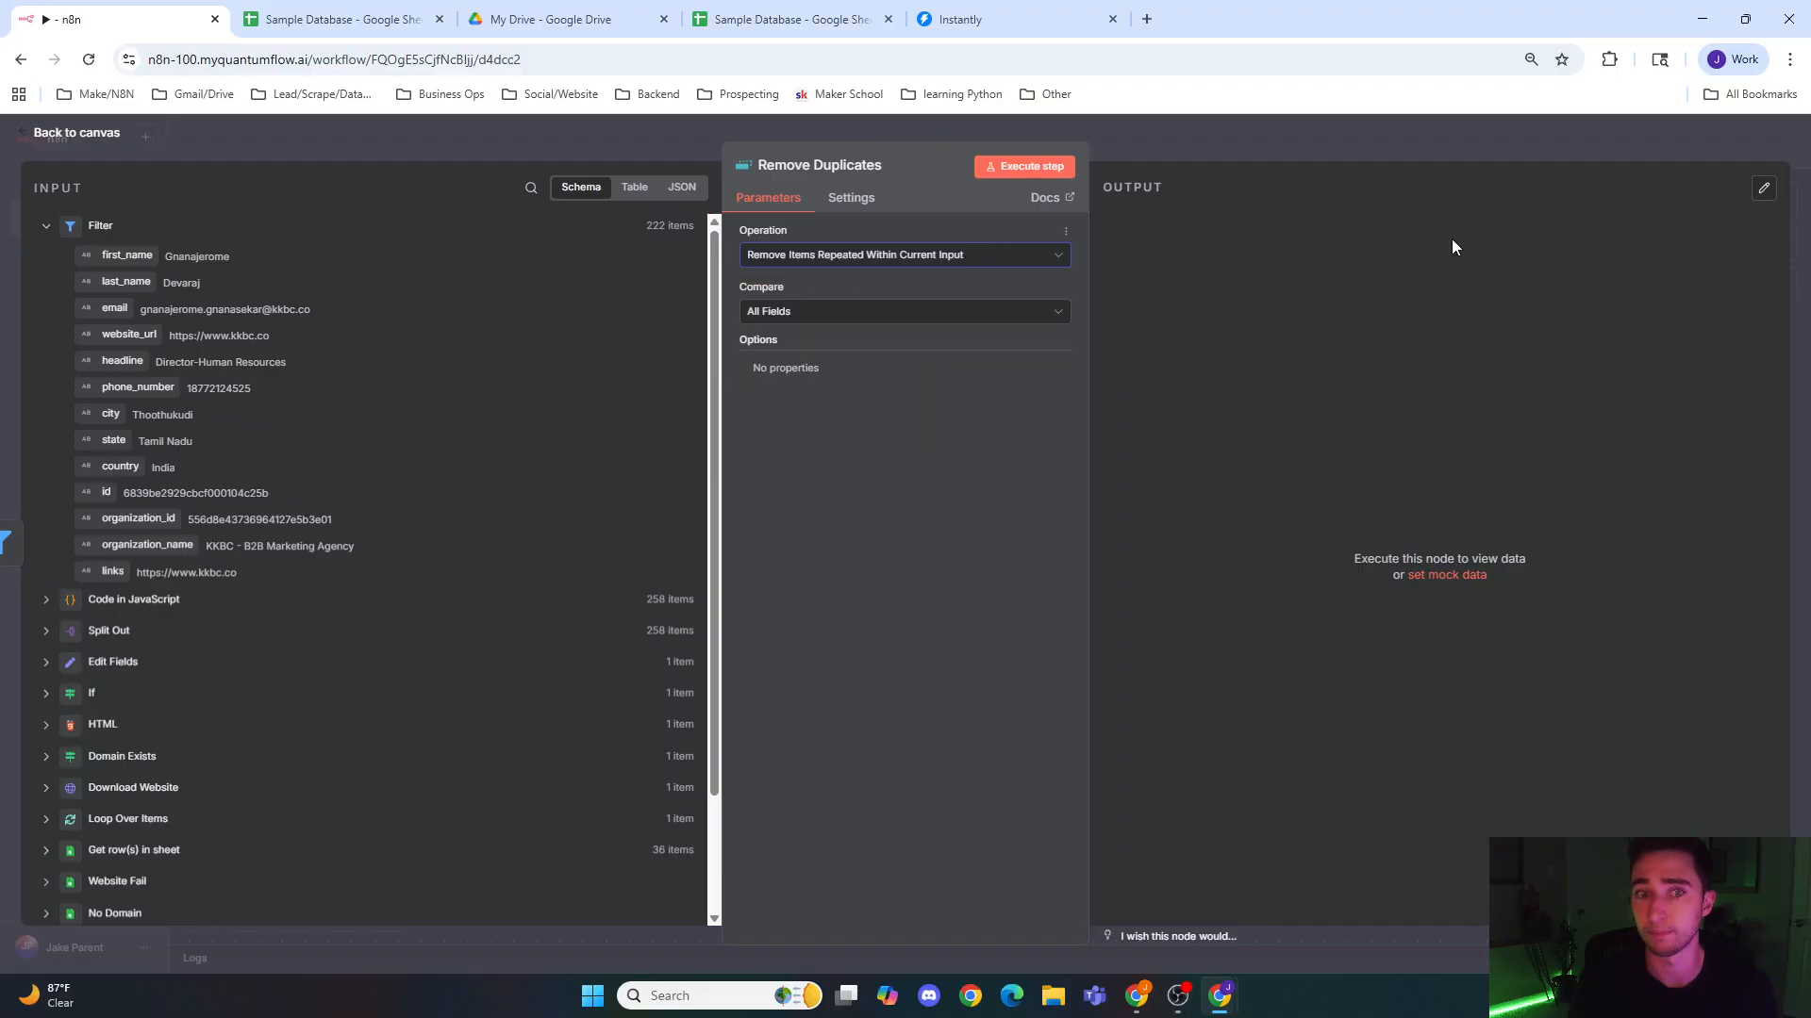
{"action": "left_click", "coordinate": [1245, 141]}
{"action": "left_click_drag", "start_coordinate": [1357, 372], "coordinate": [877, 330]}
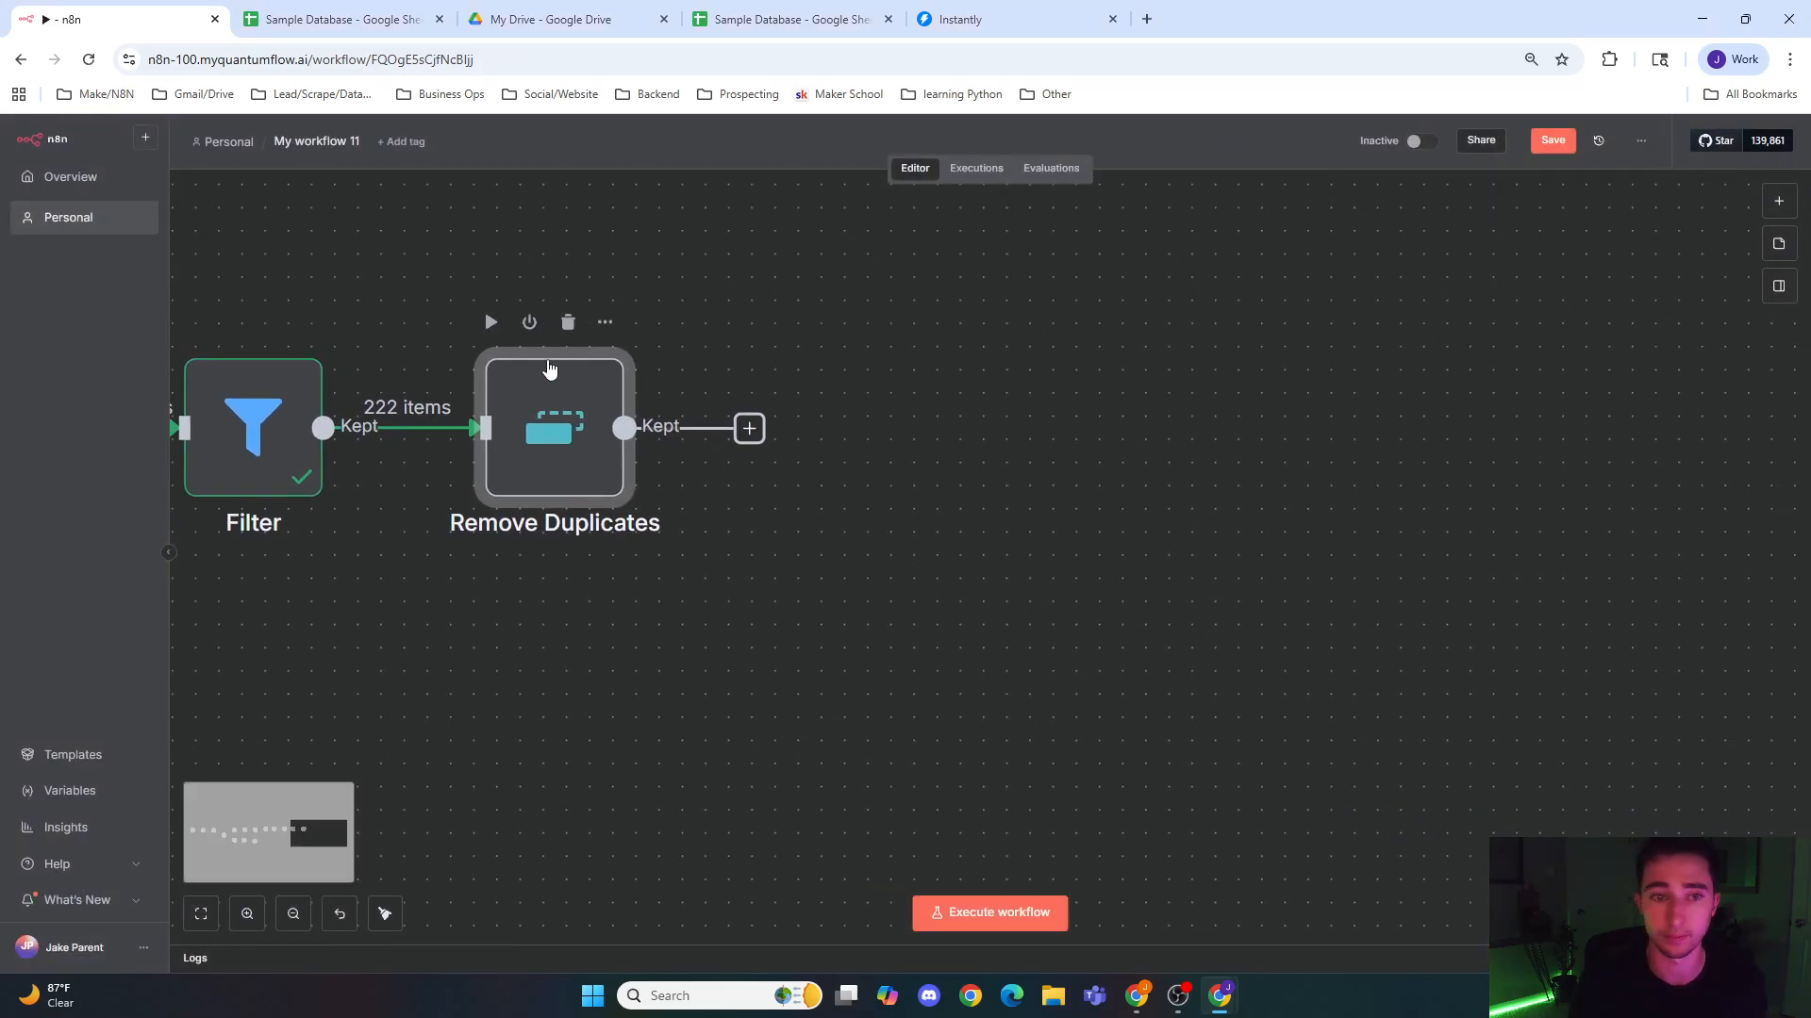
{"action": "left_click", "coordinate": [490, 323]}
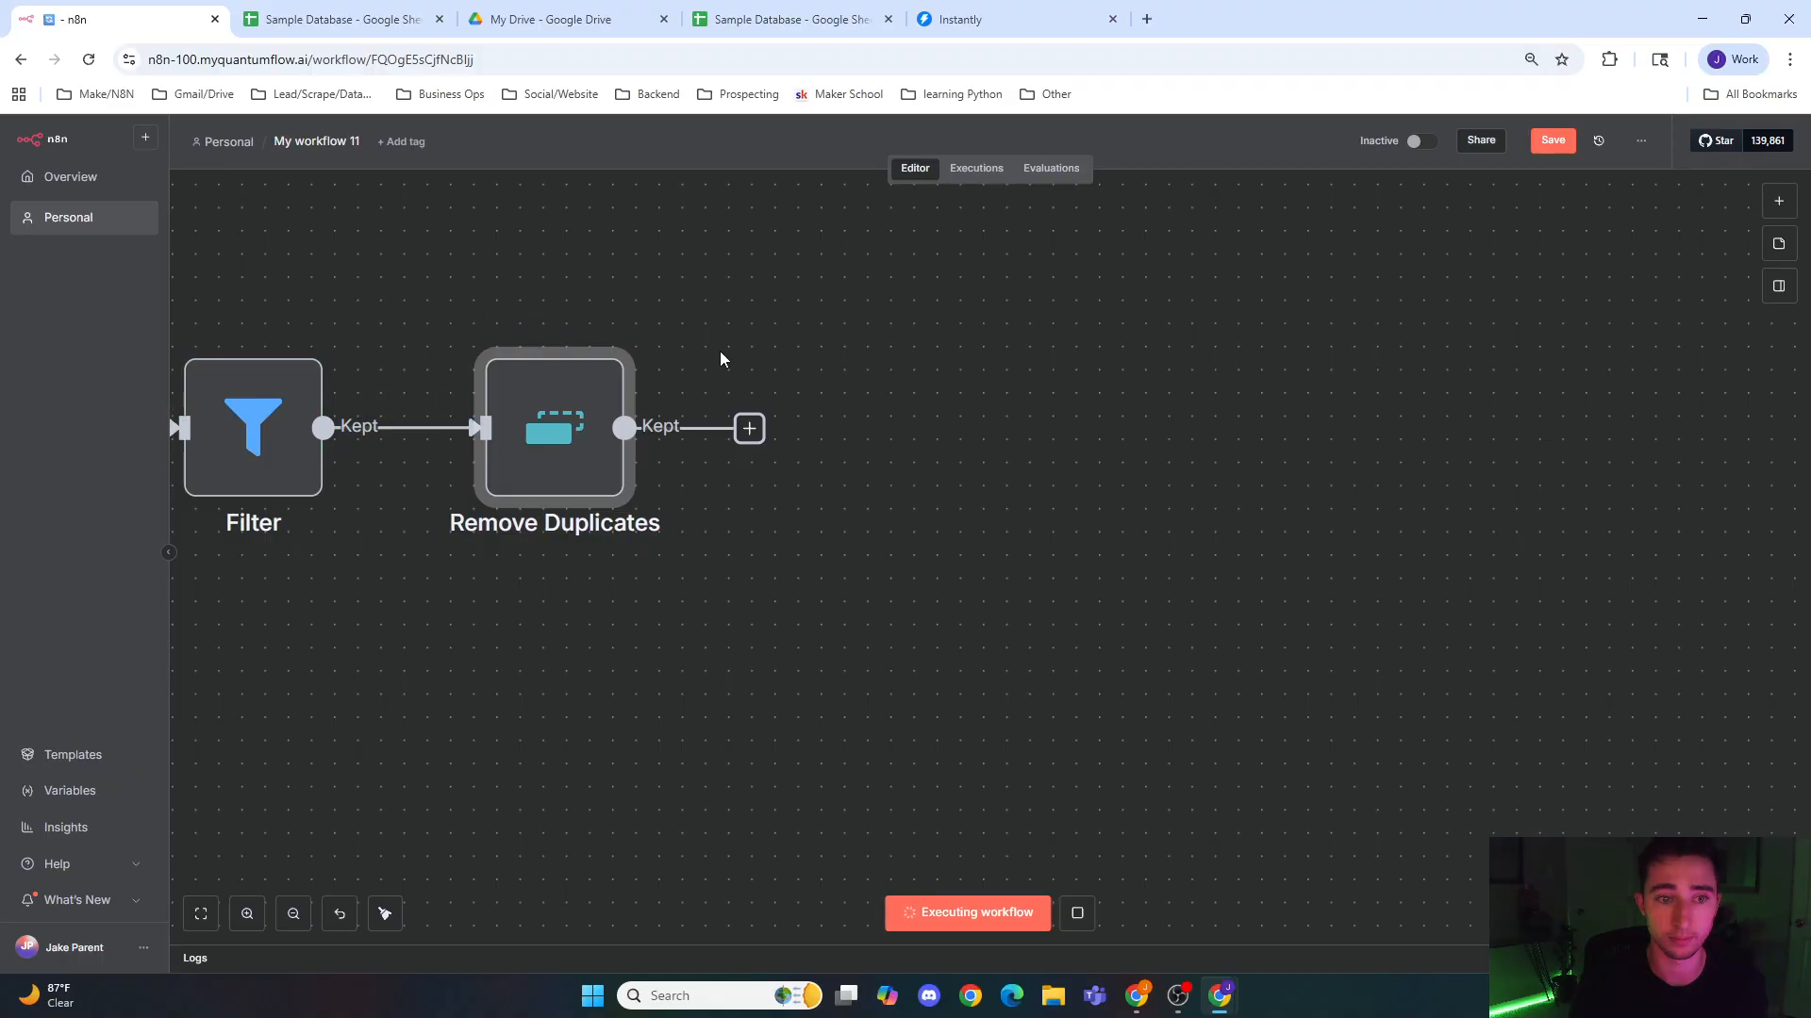
Step: Add a Limit node after Remove Duplicates, set Max Items to 3, and return to the canvas
{"action": "left_click_drag", "start_coordinate": [868, 344], "coordinate": [752, 362]}
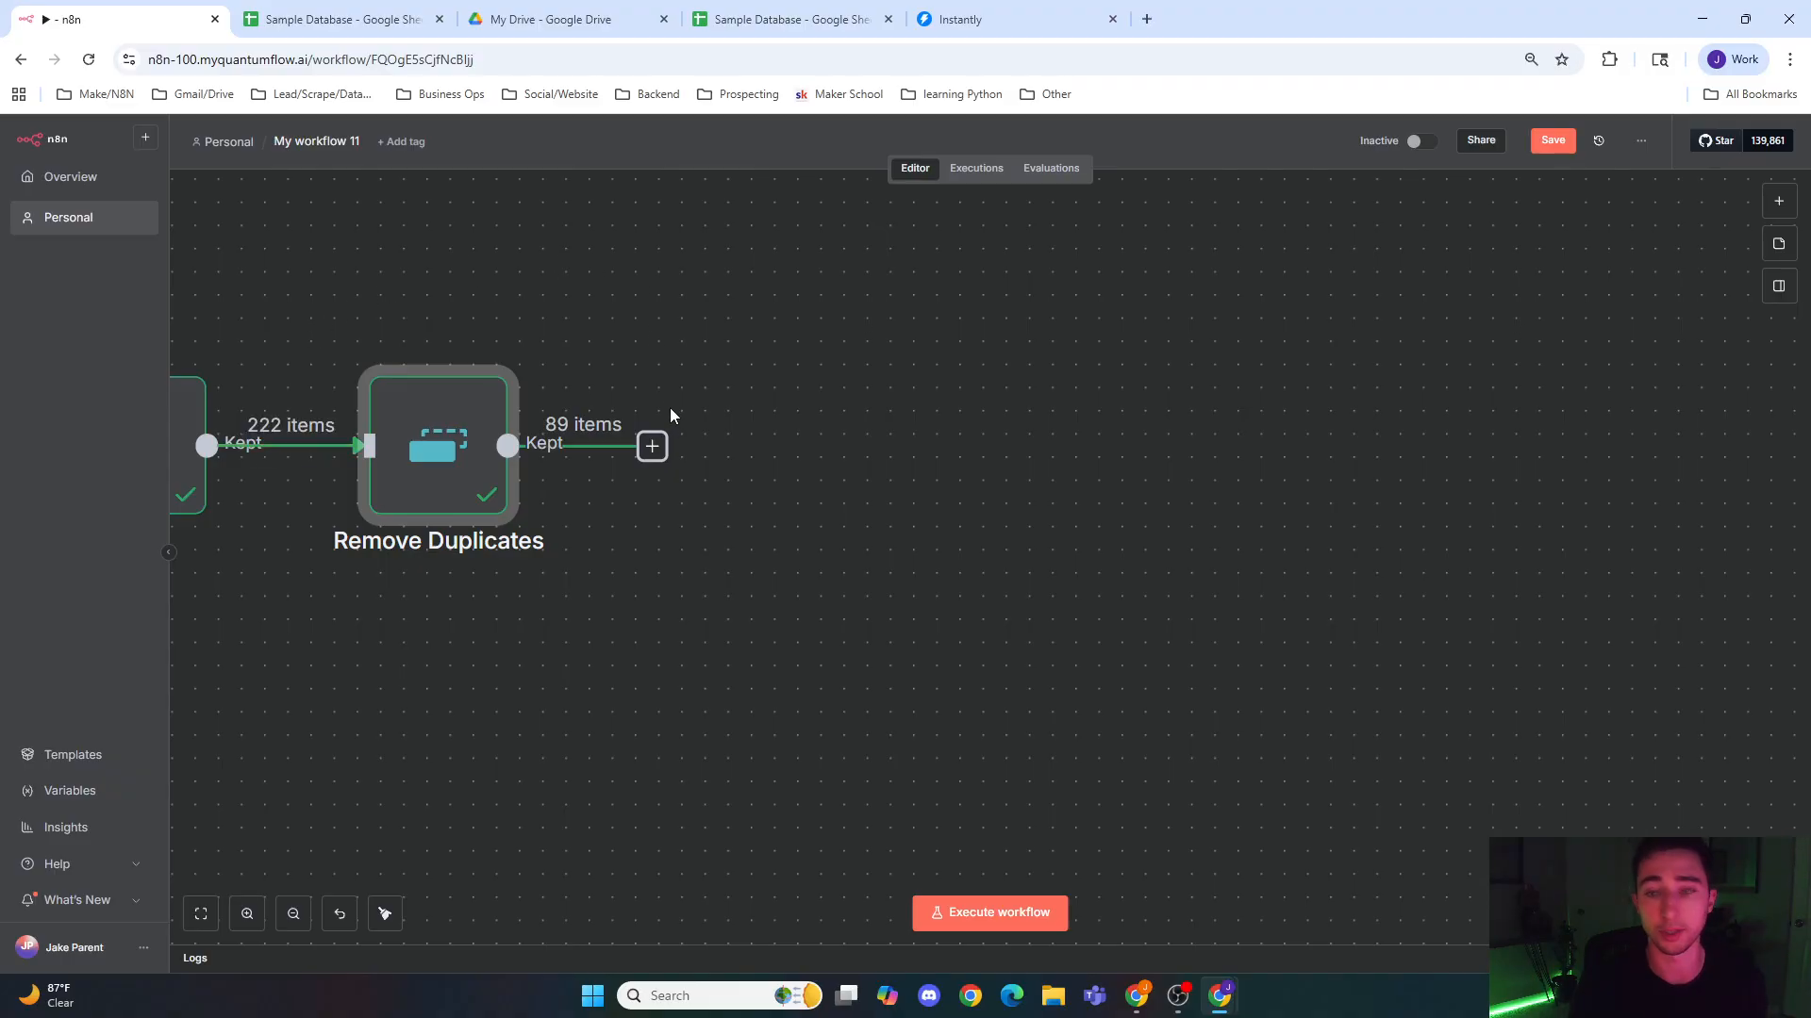
{"action": "left_click", "coordinate": [654, 448]}
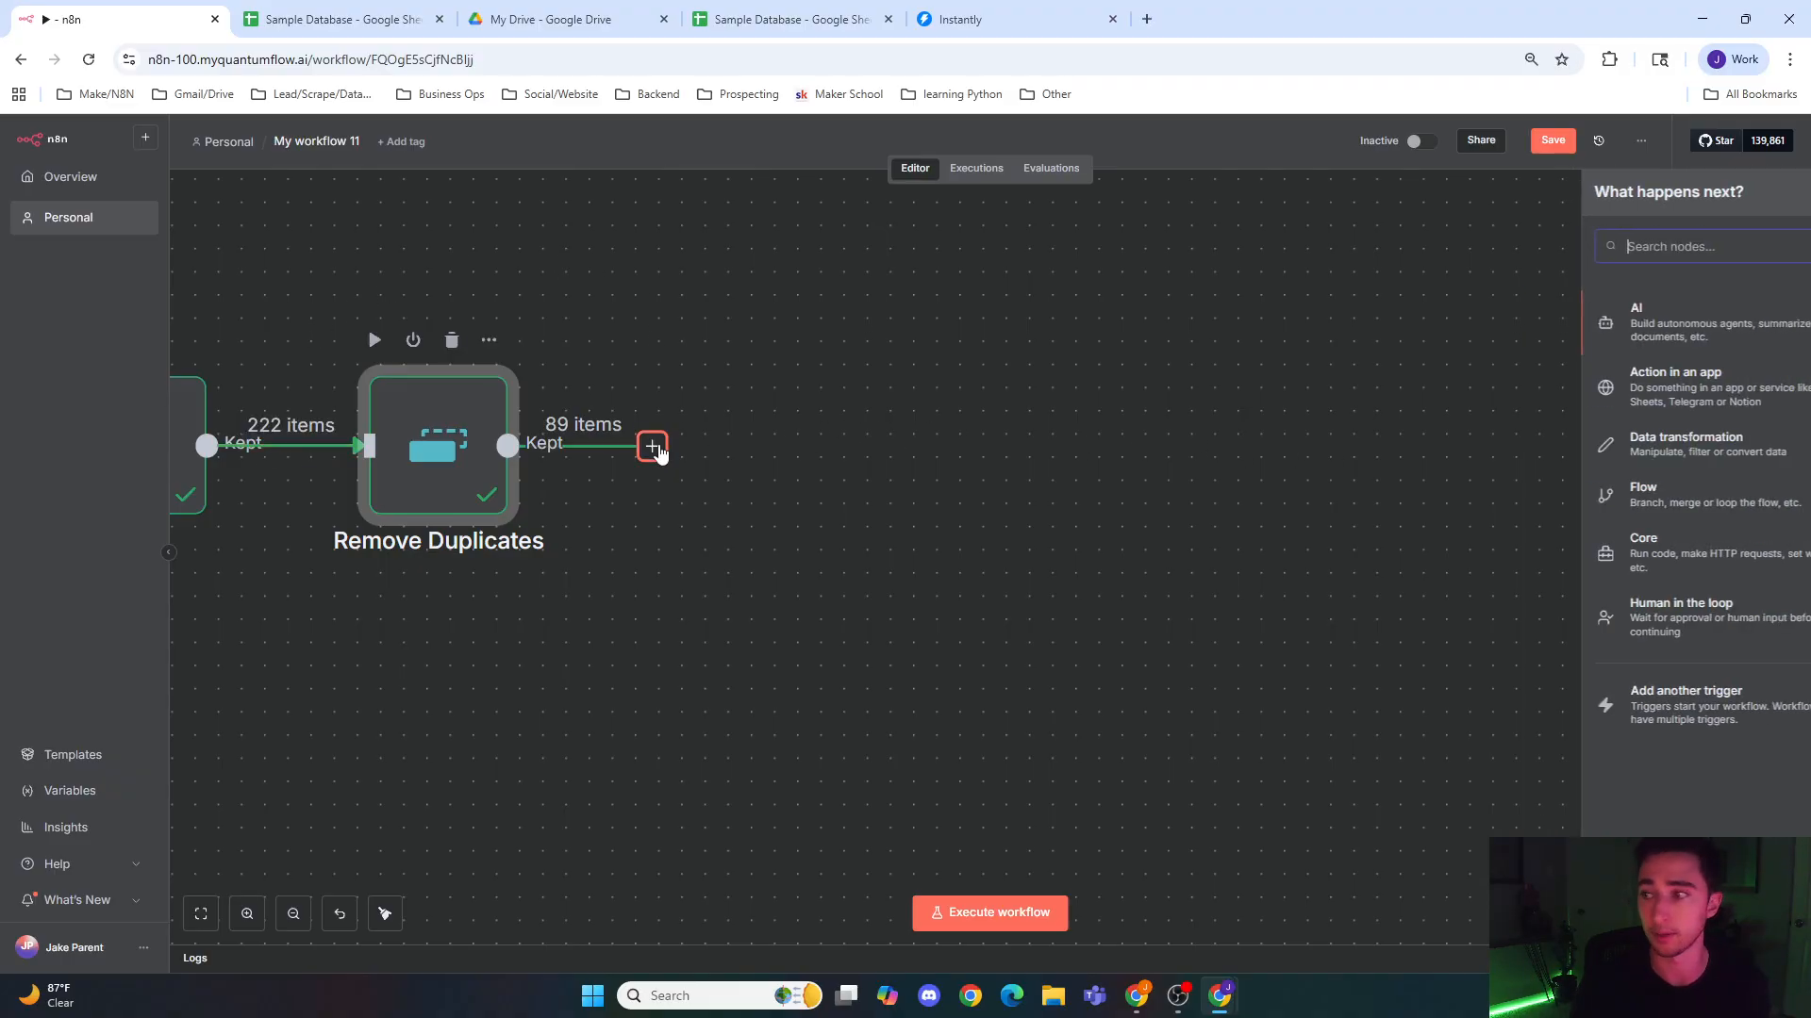
{"action": "type", "text": "limit"}
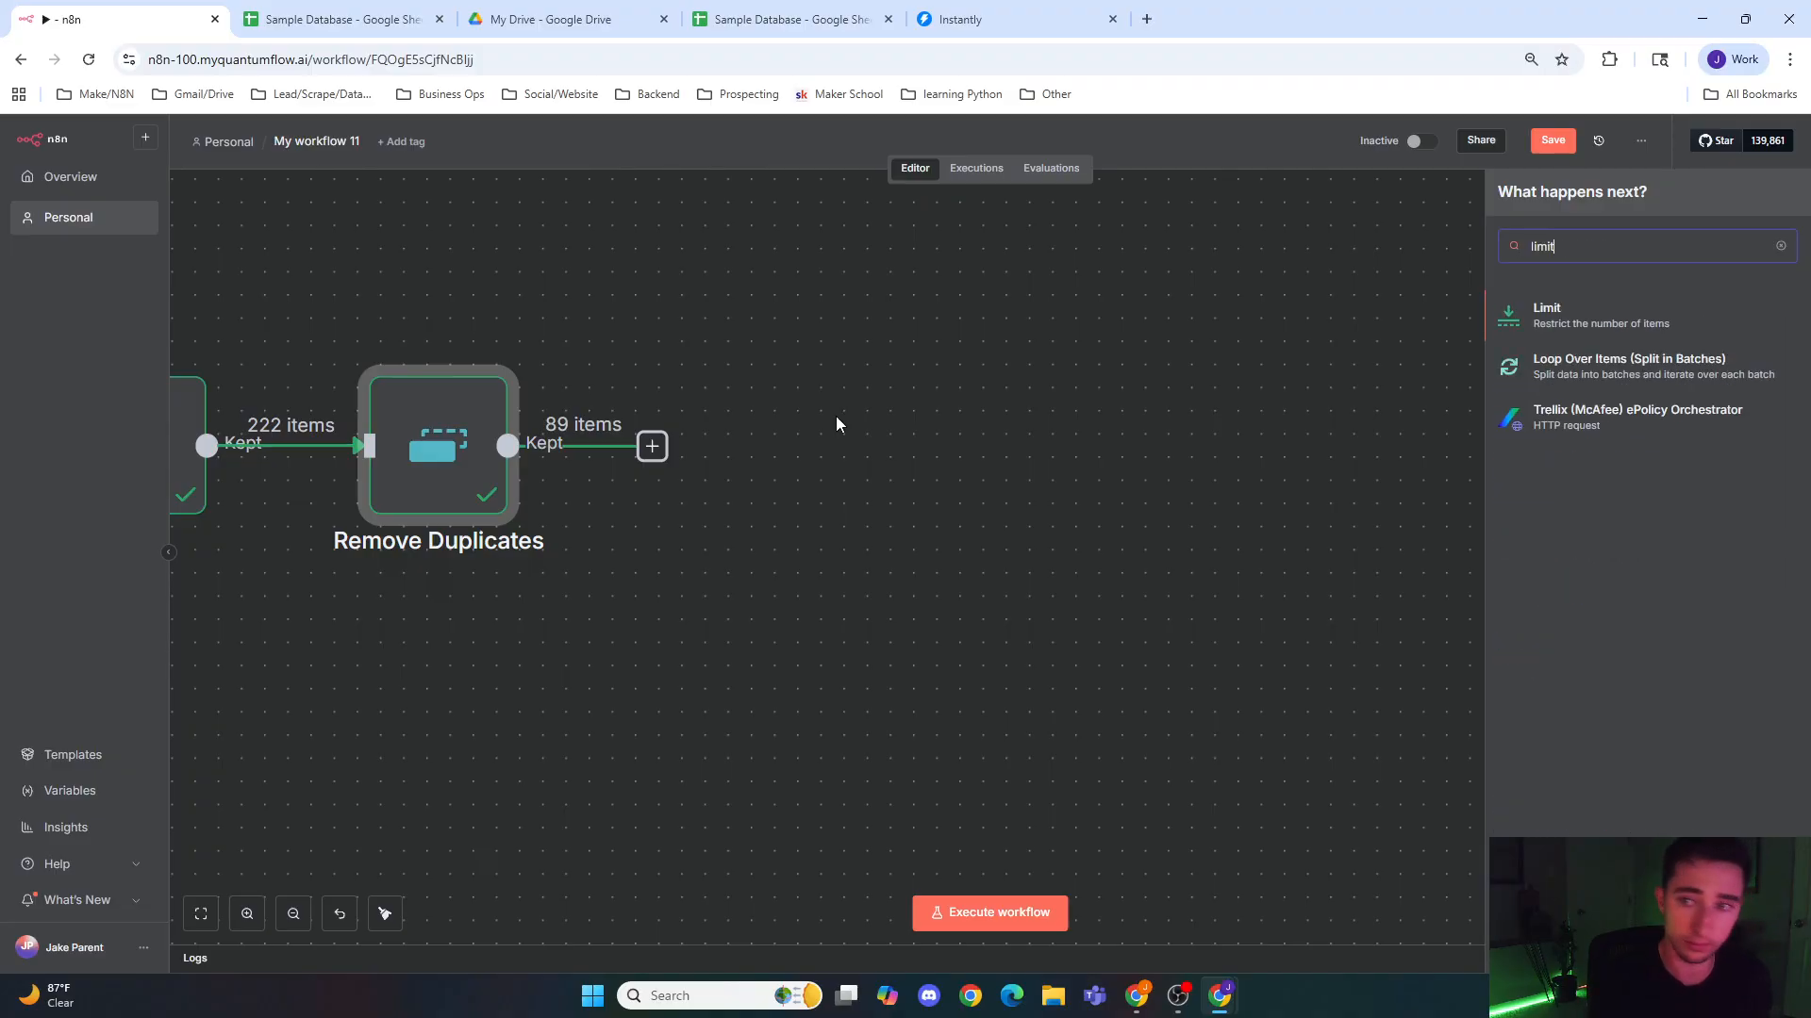
{"action": "key", "text": "Return"}
{"action": "left_click_drag", "start_coordinate": [801, 258], "coordinate": [724, 289]}
{"action": "type", "text": "3"}
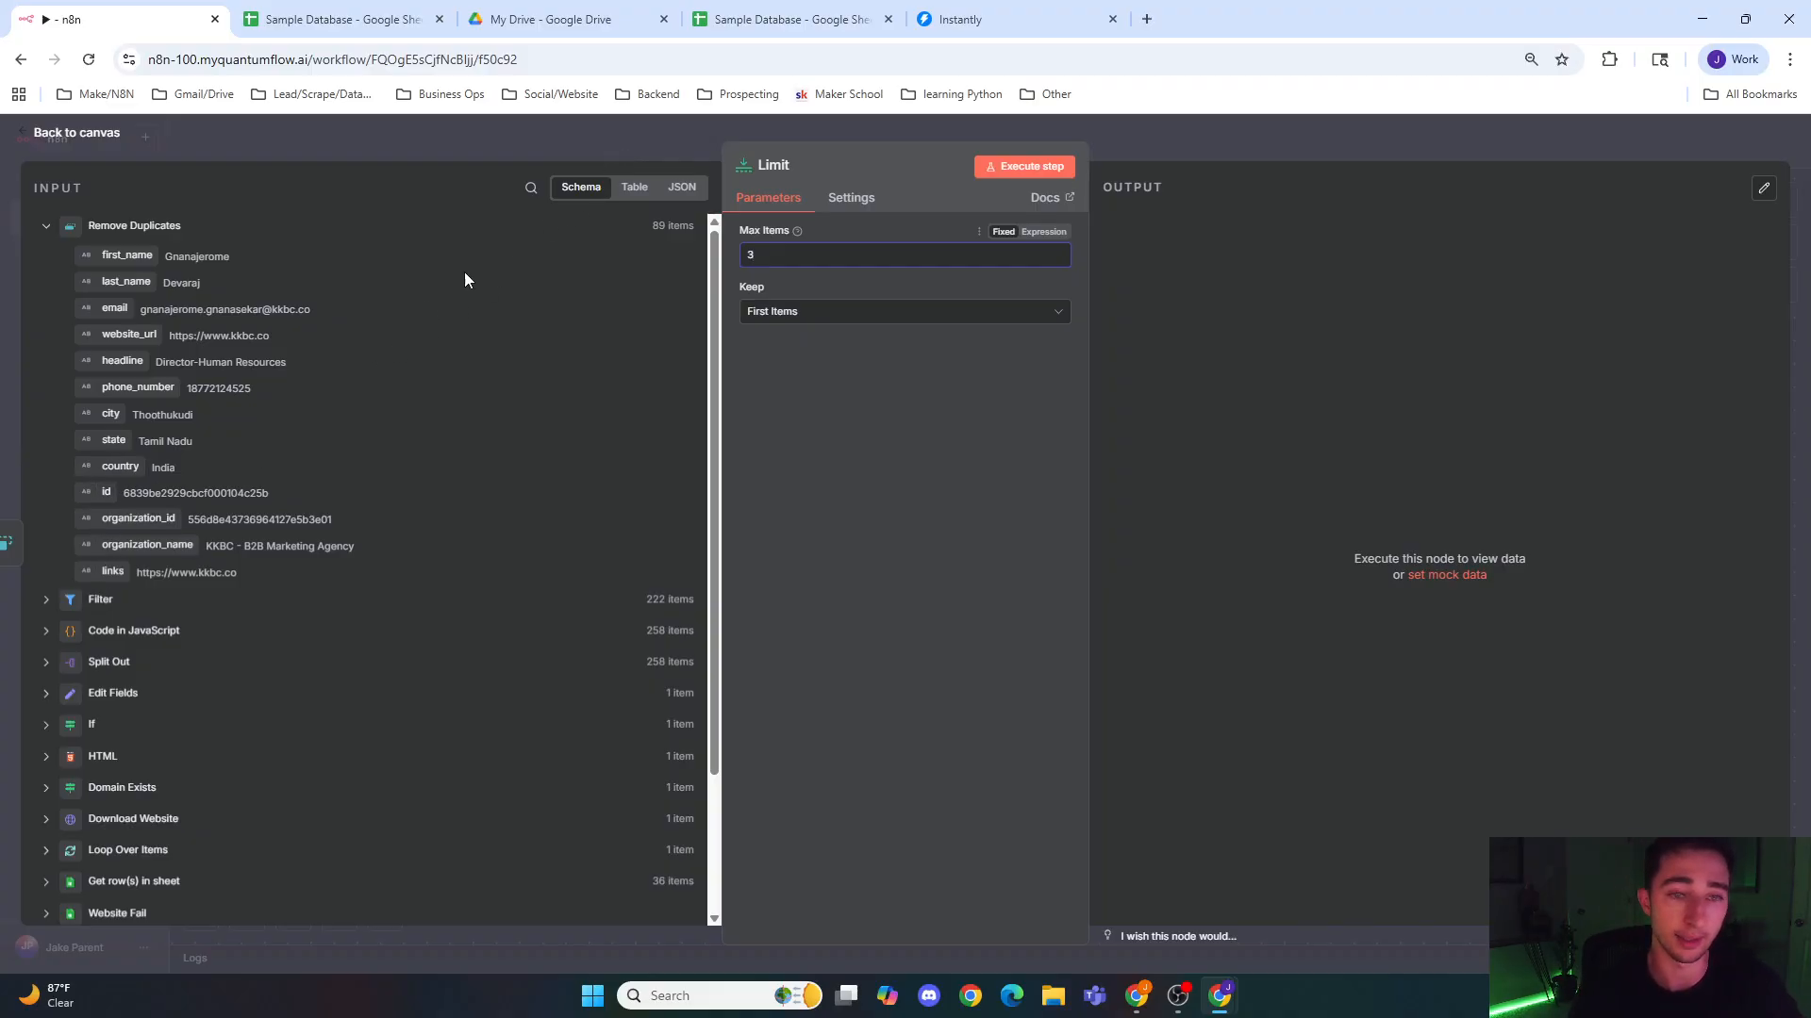
{"action": "left_click", "coordinate": [604, 139]}
Step: Add an HTTP Request node after the Limit node
{"action": "left_click_drag", "start_coordinate": [1023, 458], "coordinate": [913, 454]}
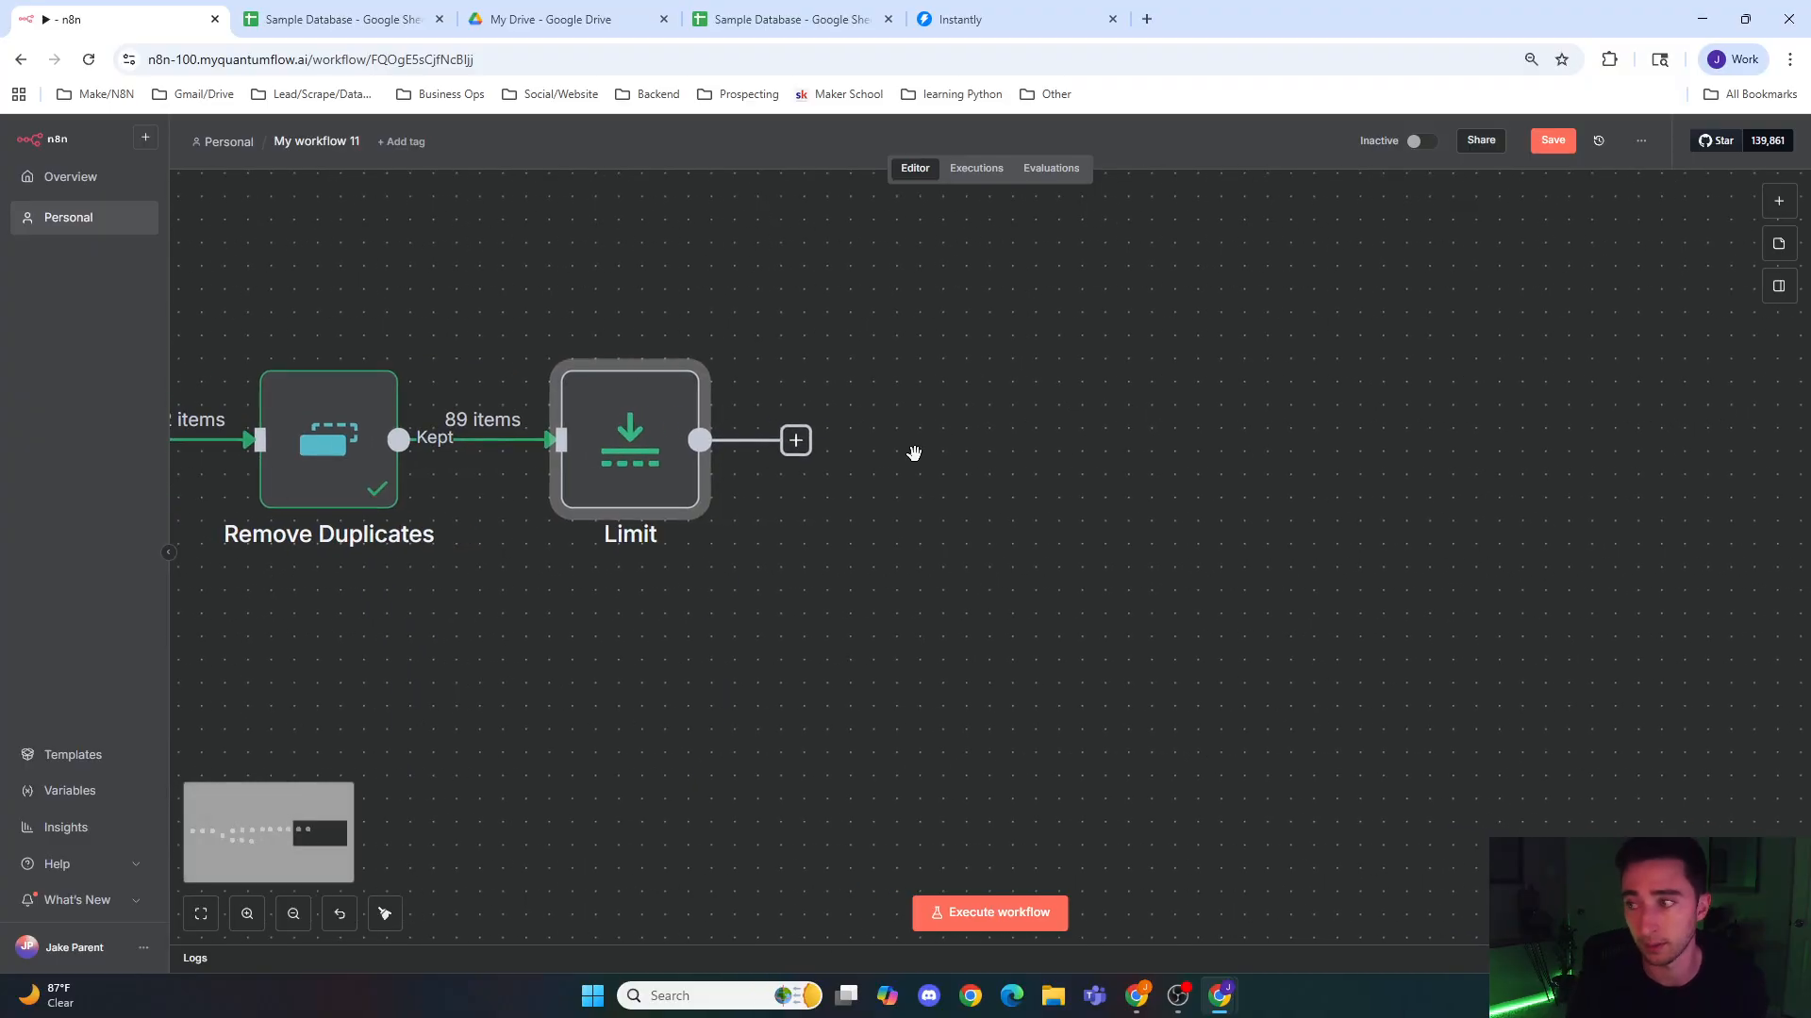
{"action": "left_click", "coordinate": [798, 444]}
{"action": "type", "text": "http"}
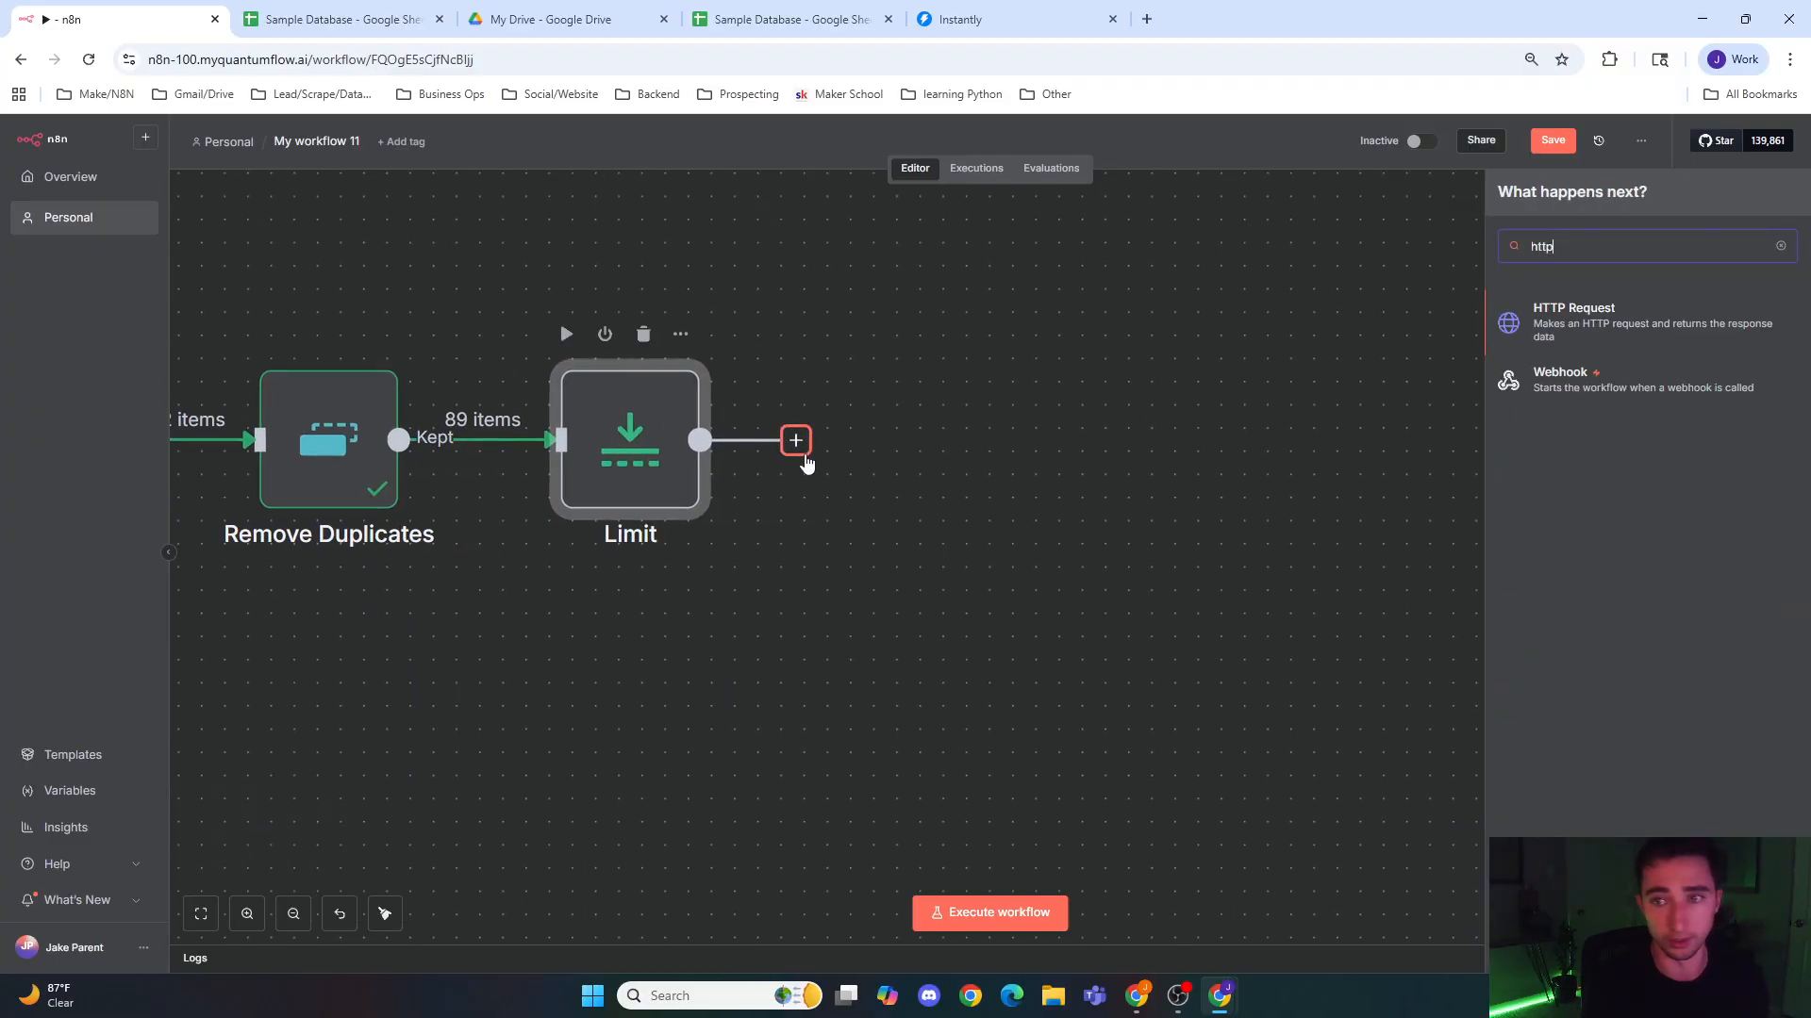
{"action": "key", "text": "Return"}
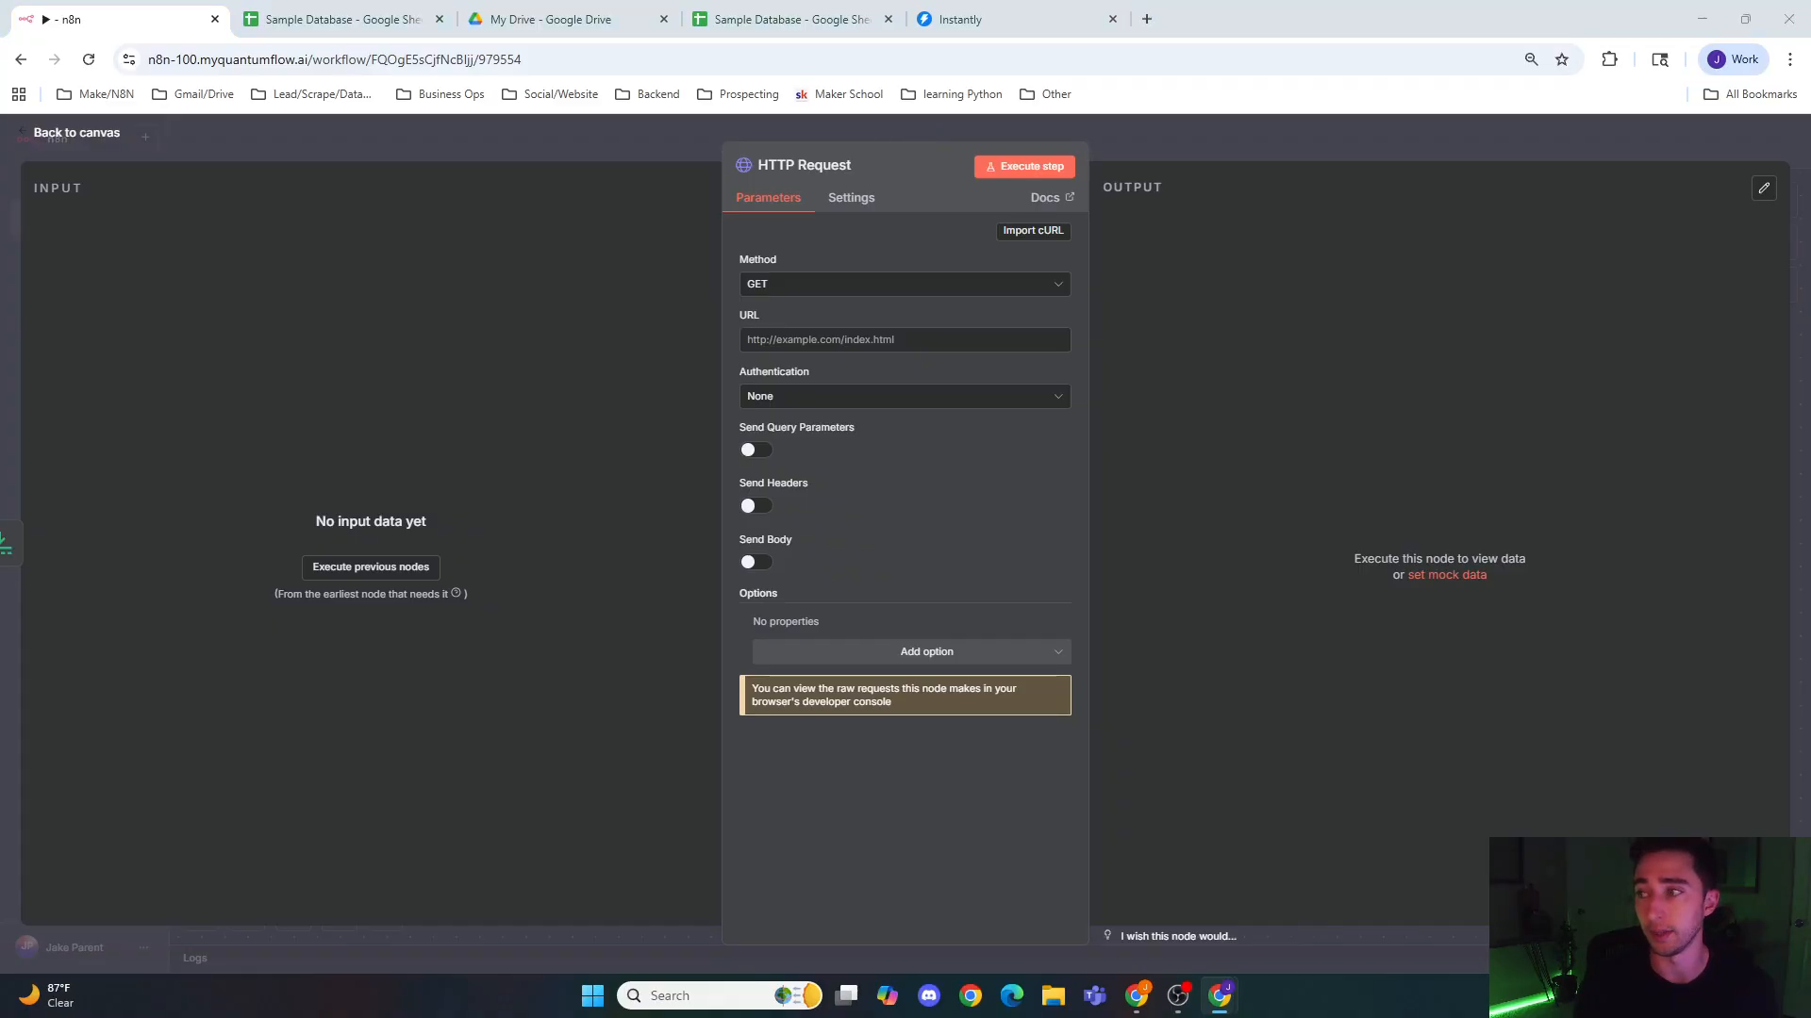
Step: Set the HTTP Request node's URL to the expression {{ $json.links }} and return to the canvas
{"action": "left_click", "coordinate": [839, 338]}
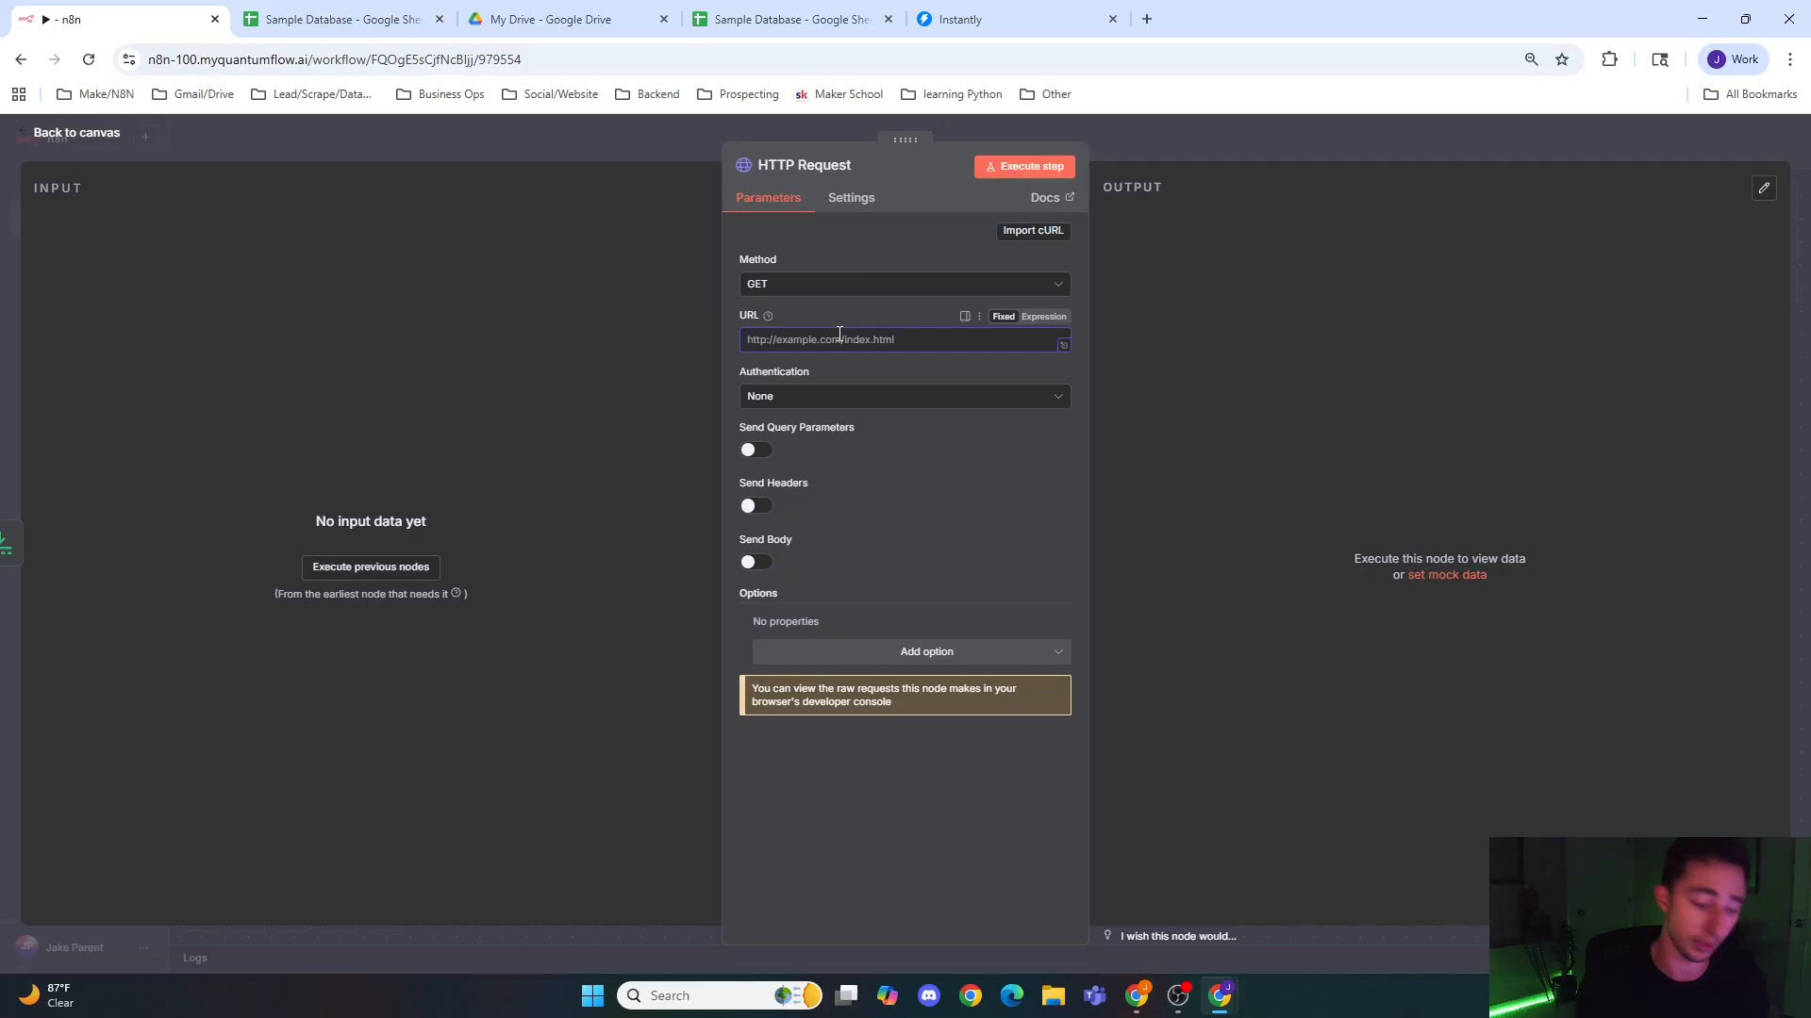
{"action": "type", "text": "{{"}
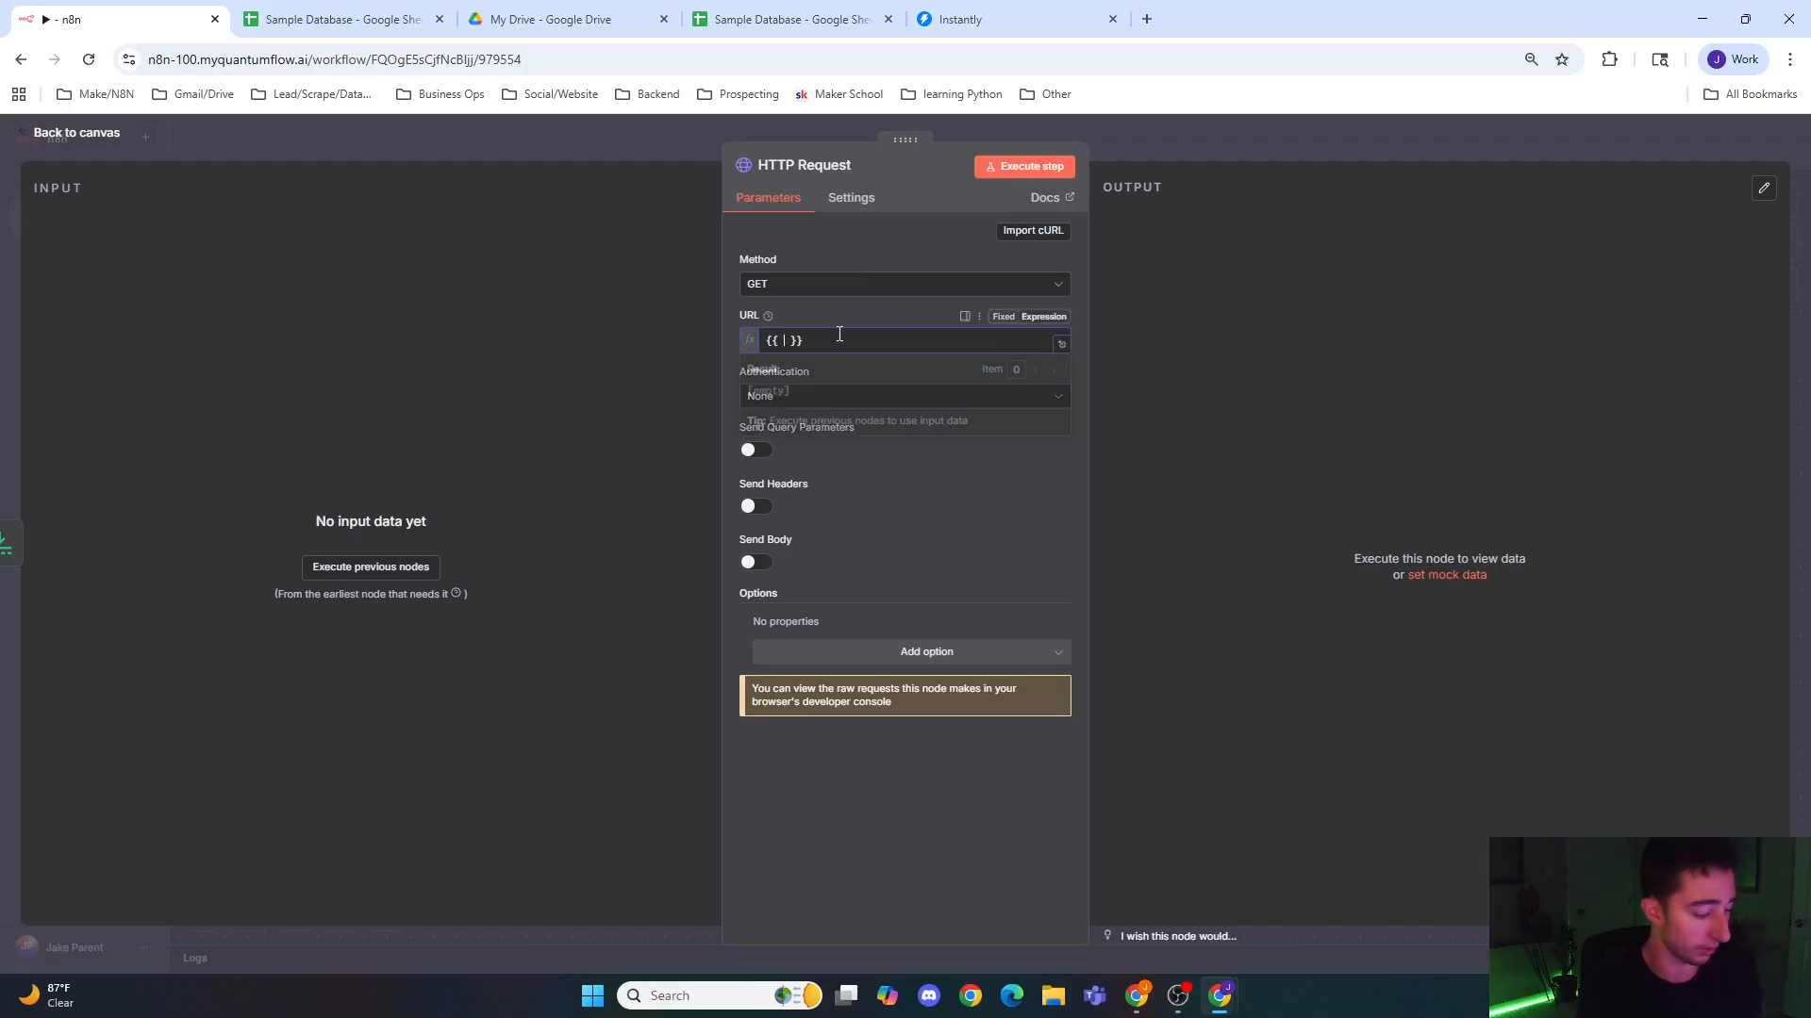
{"action": "type", "text": "$jsi"}
{"action": "type", "text": "on."}
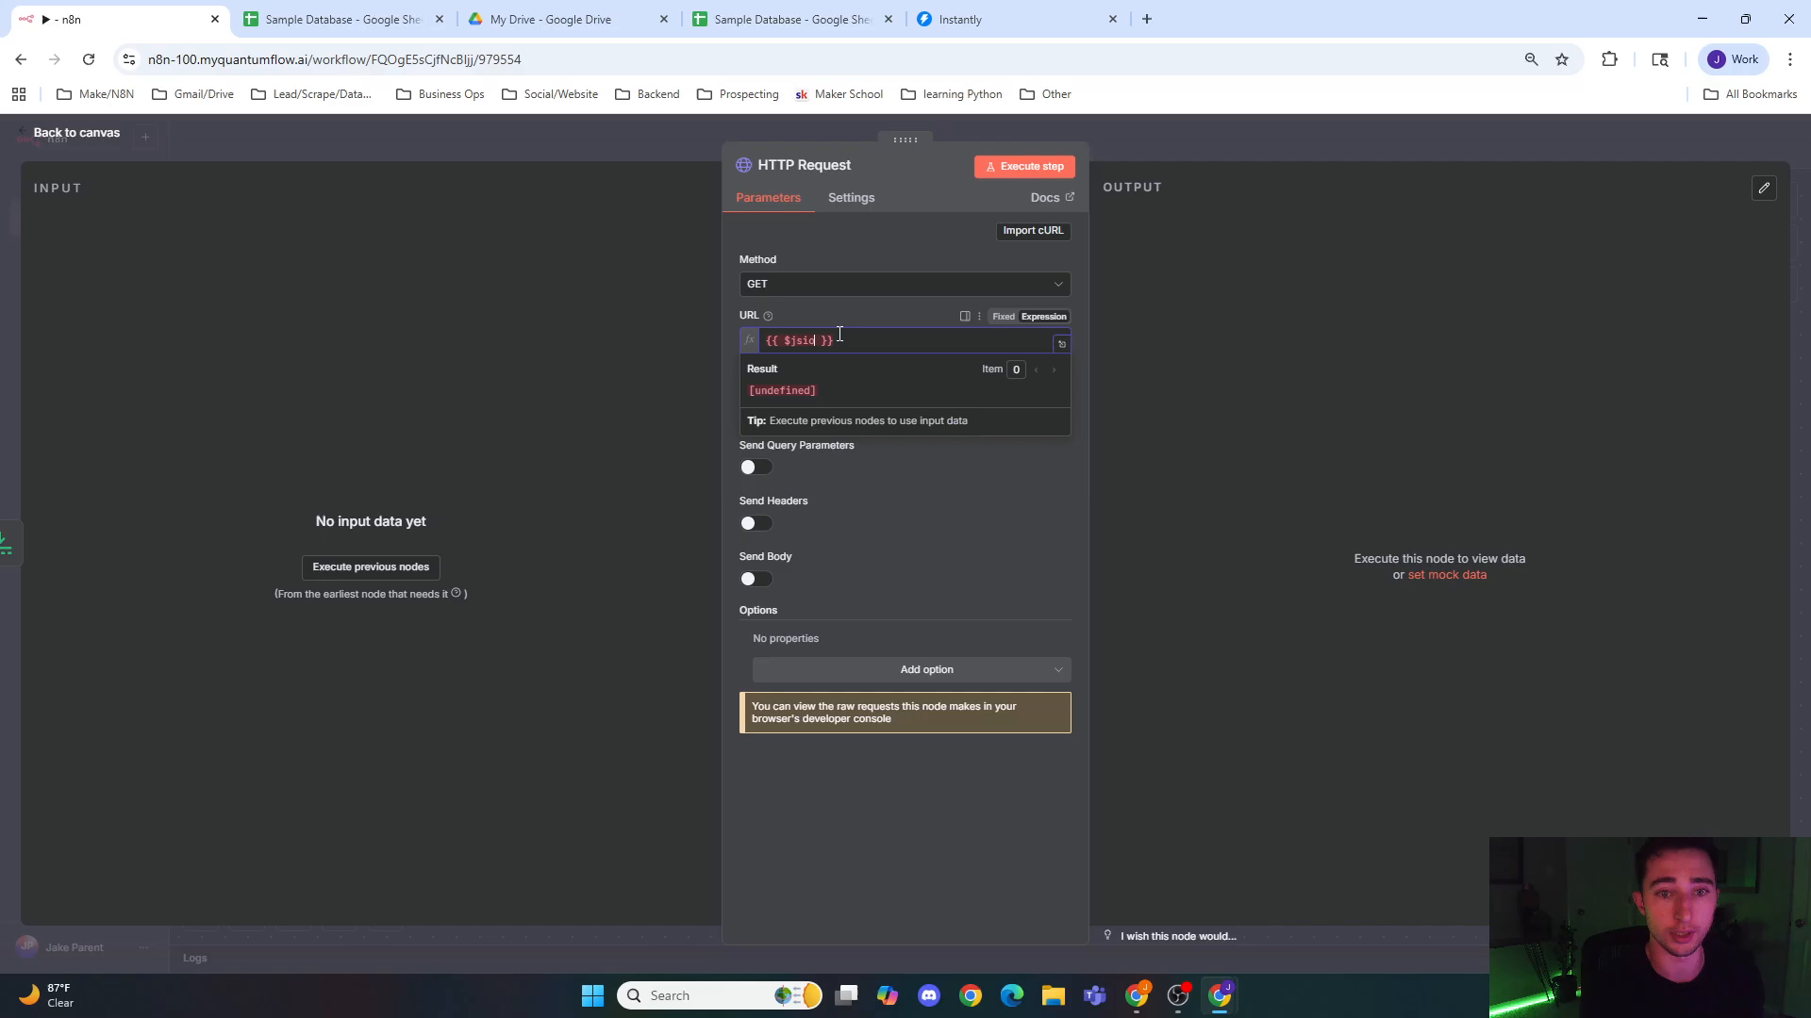
{"action": "type", "text": "links"}
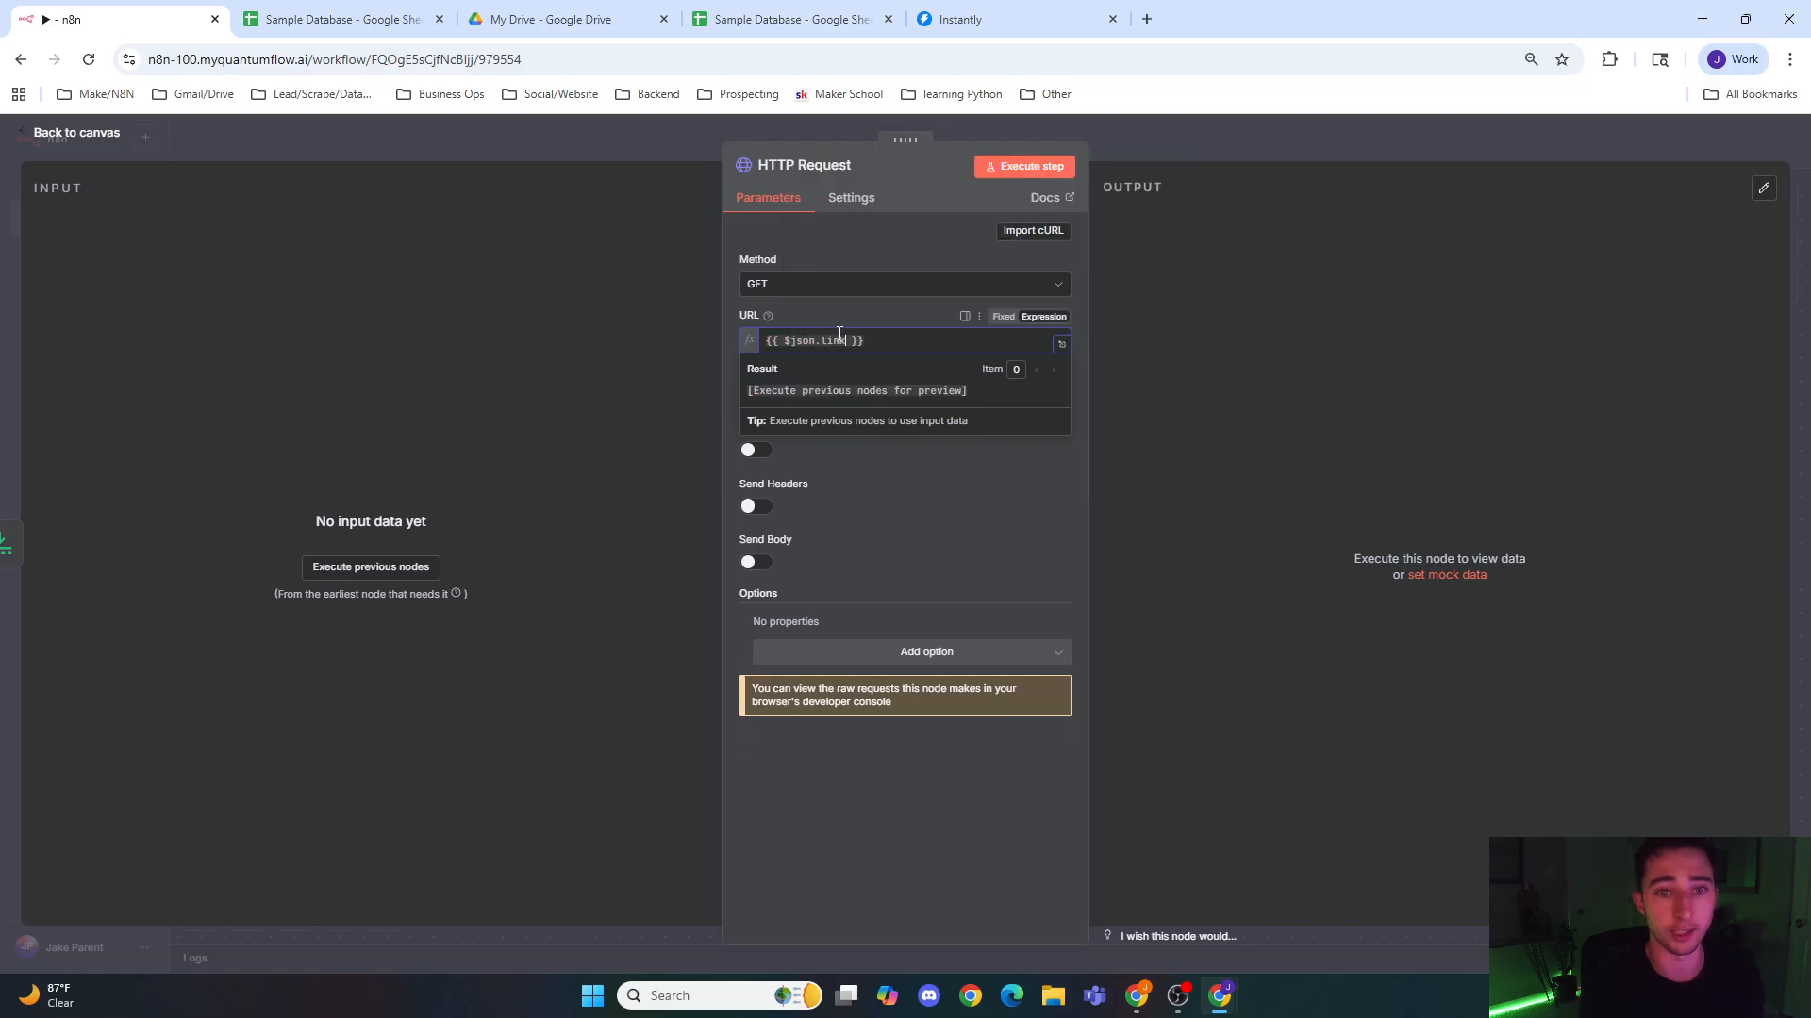
{"action": "left_click", "coordinate": [971, 514]}
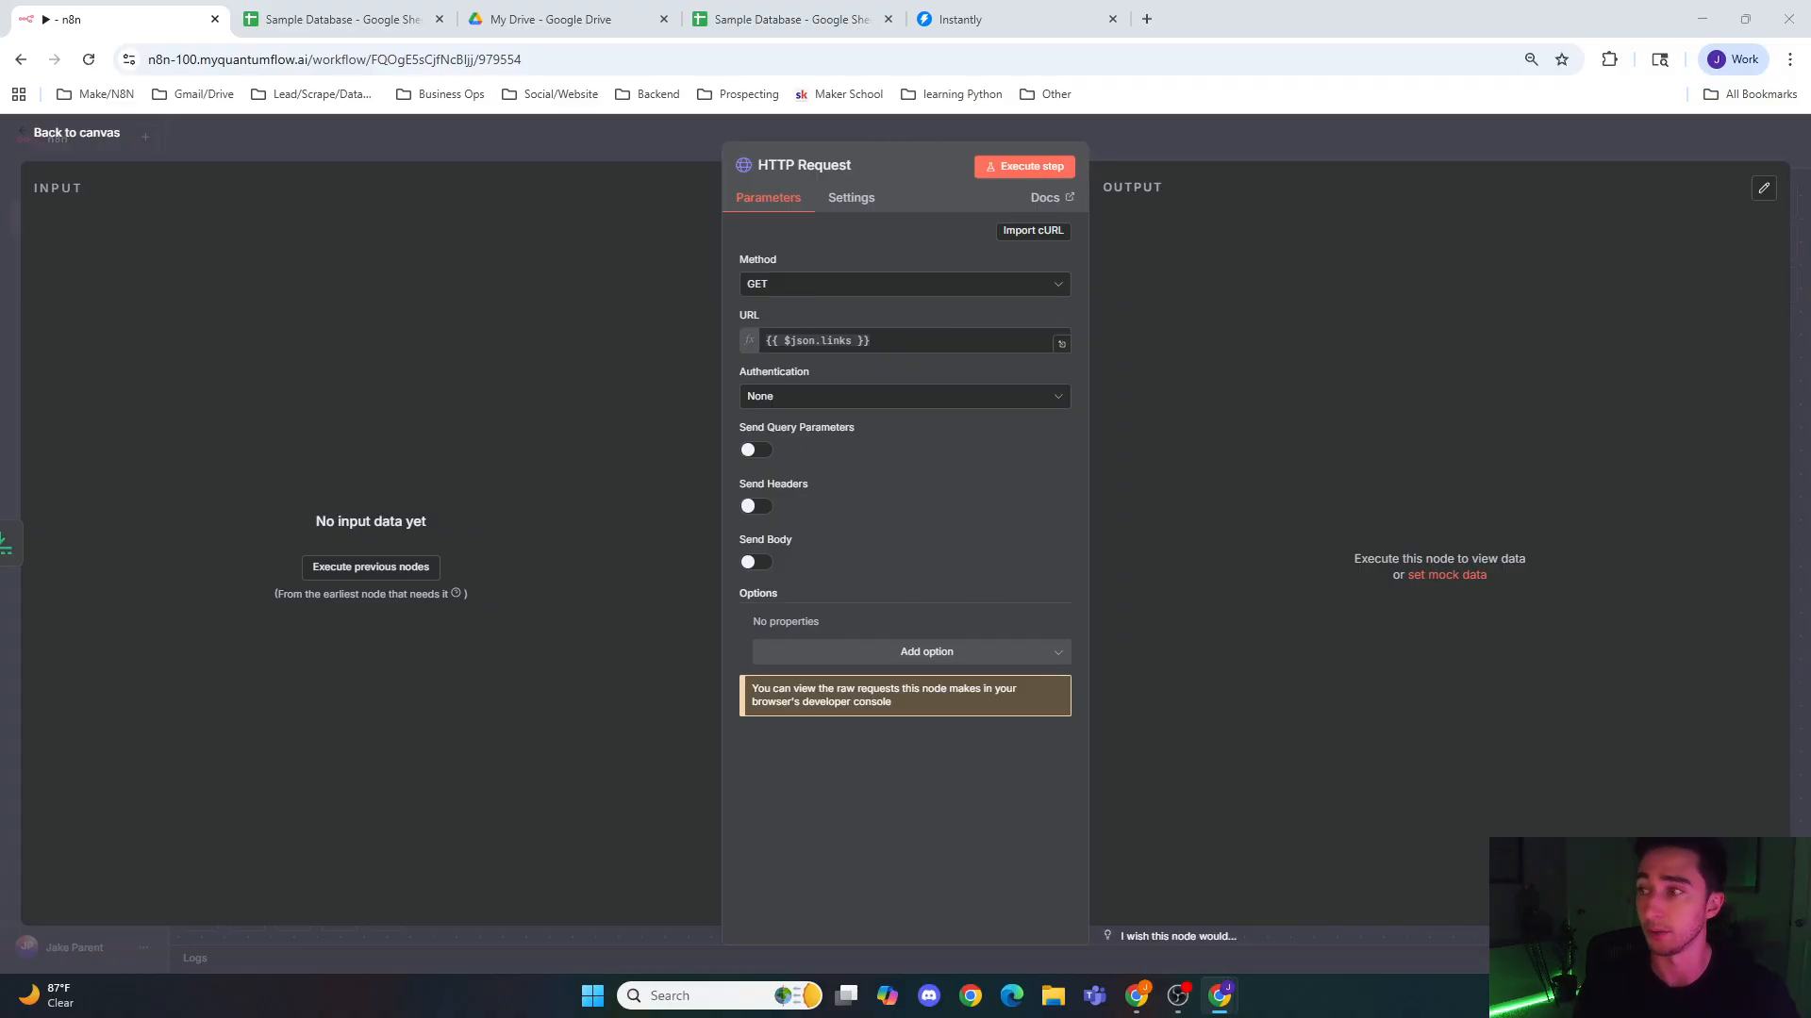
{"action": "left_click", "coordinate": [1237, 144]}
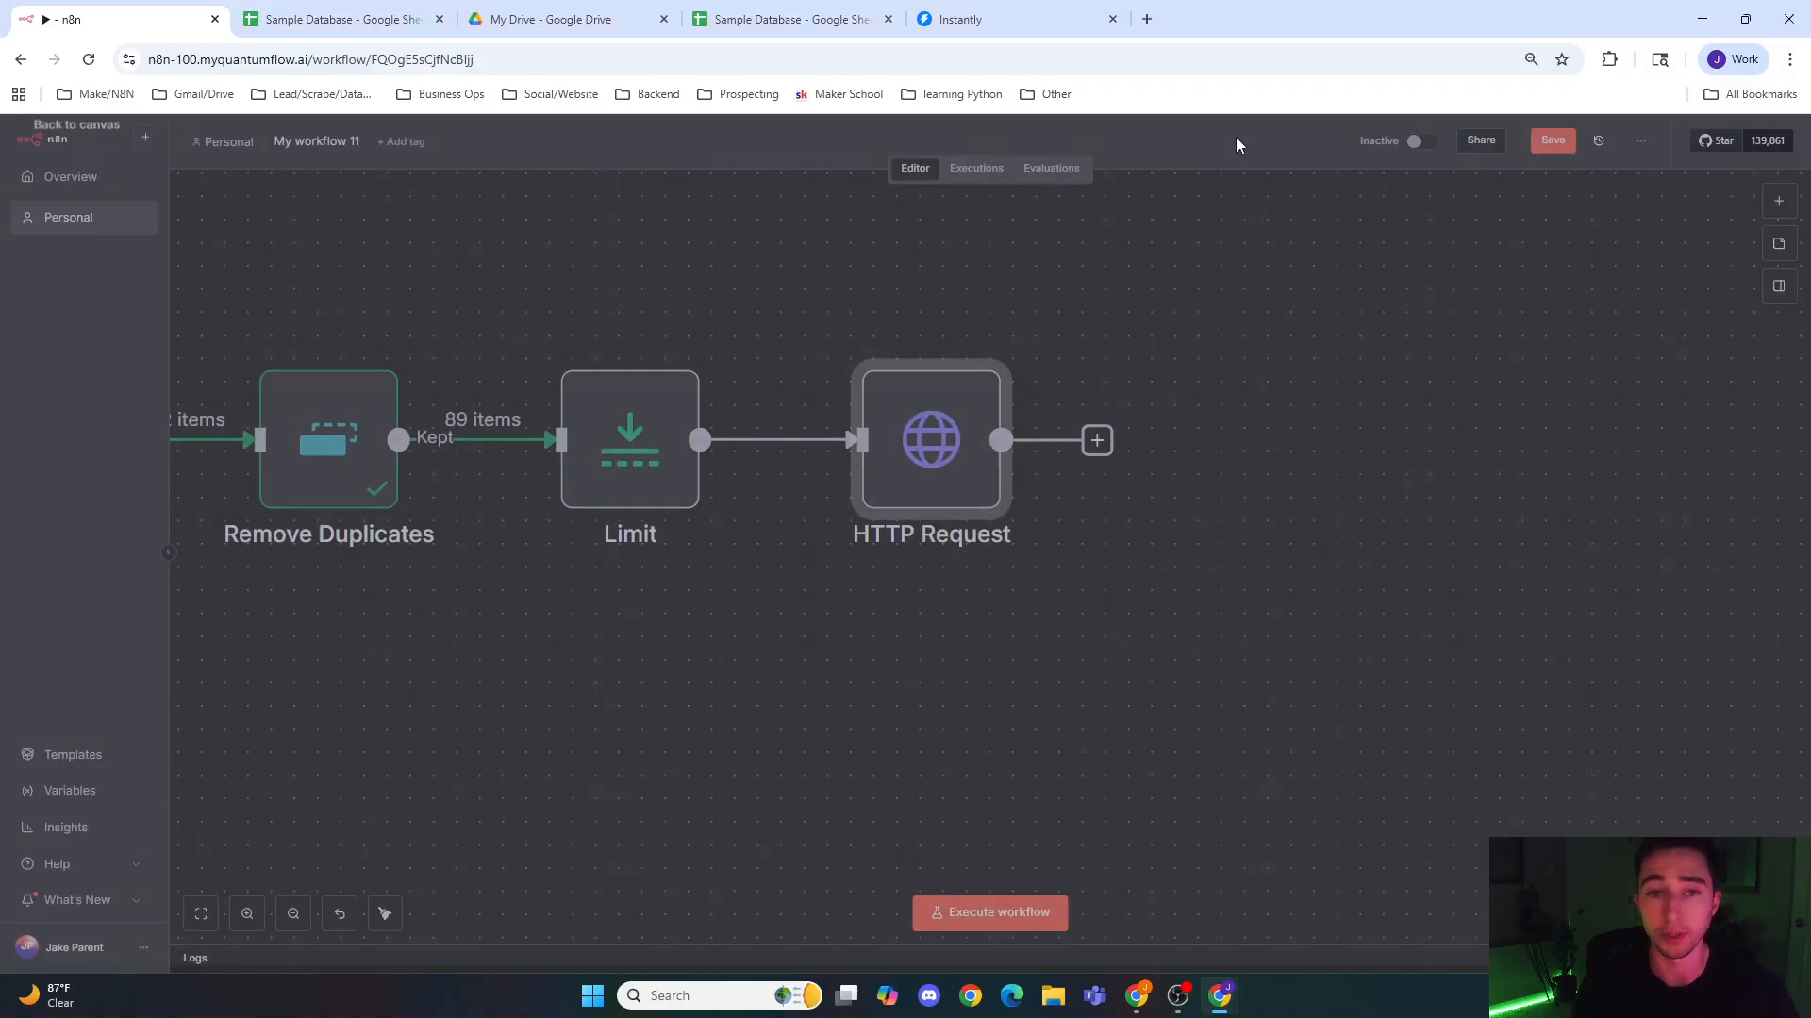
Step: Run the Limit node on the deduplicated links and return to the canvas
{"action": "double_click", "coordinate": [580, 456]}
{"action": "left_click", "coordinate": [1028, 170]}
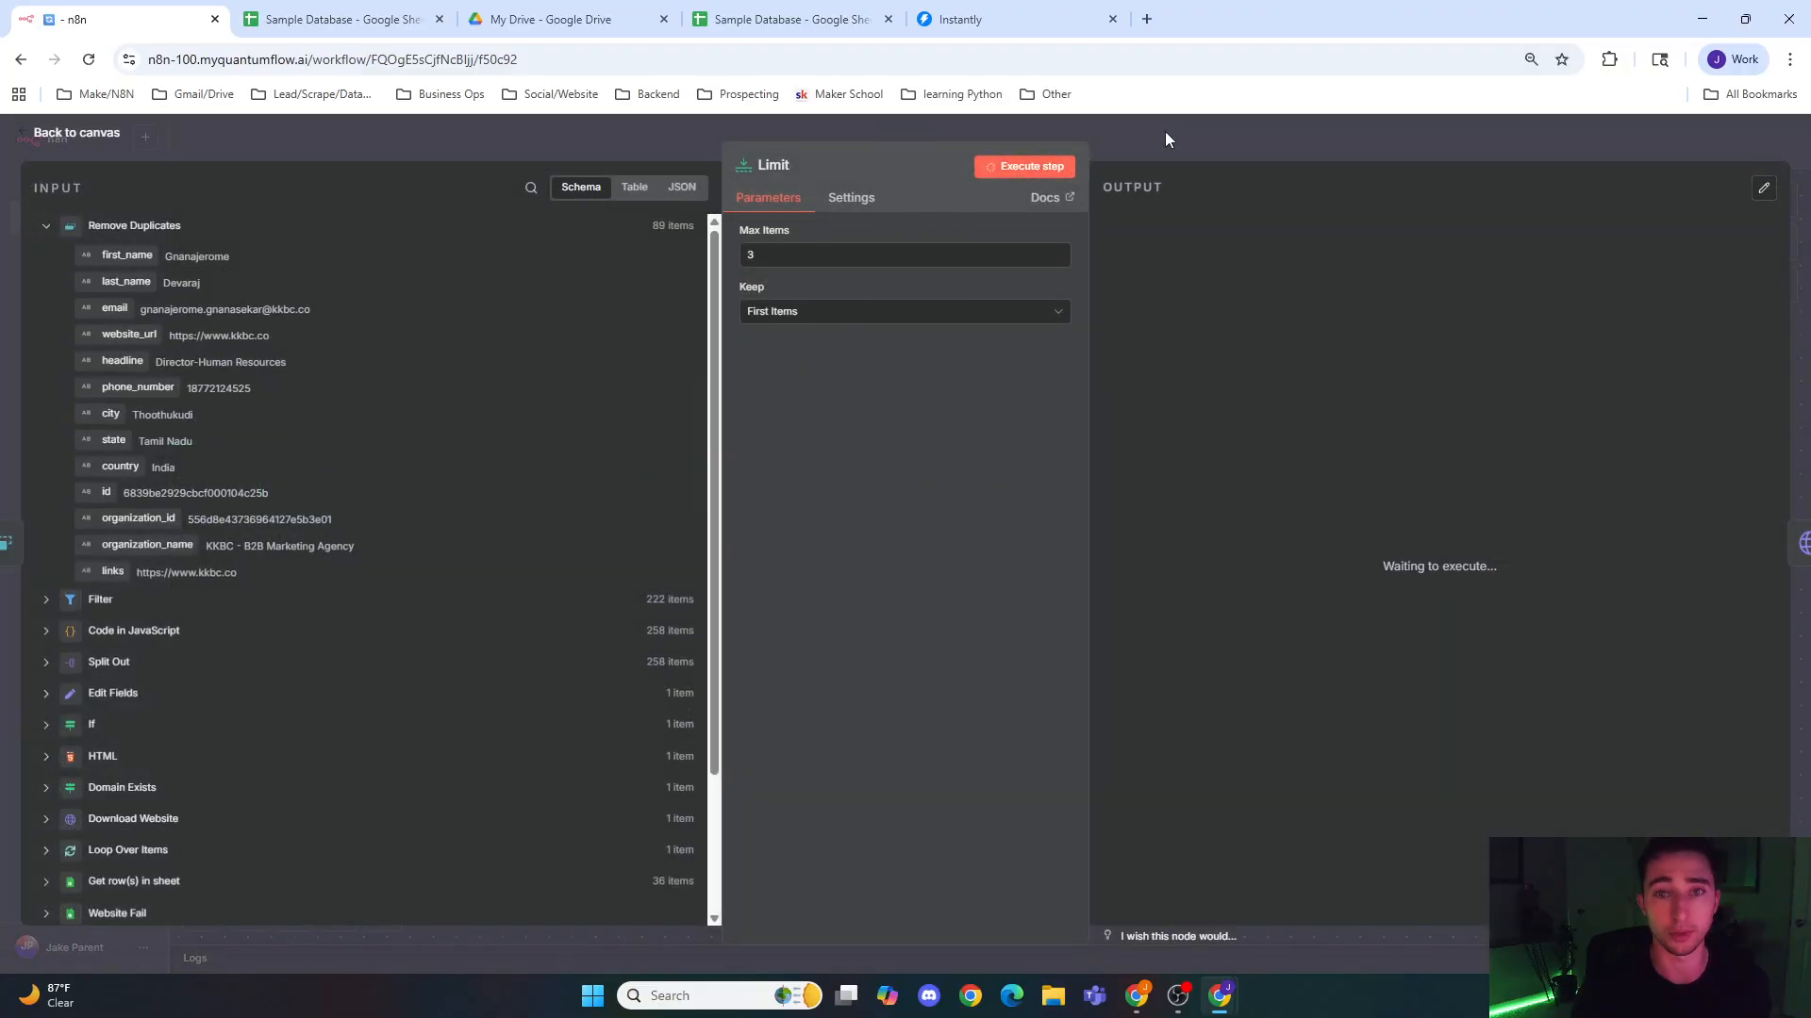
{"action": "left_click", "coordinate": [1164, 132]}
Step: Run the HTTP Request node on the limited links and examine the page HTML in its output
{"action": "left_click_drag", "start_coordinate": [780, 664], "coordinate": [623, 682]}
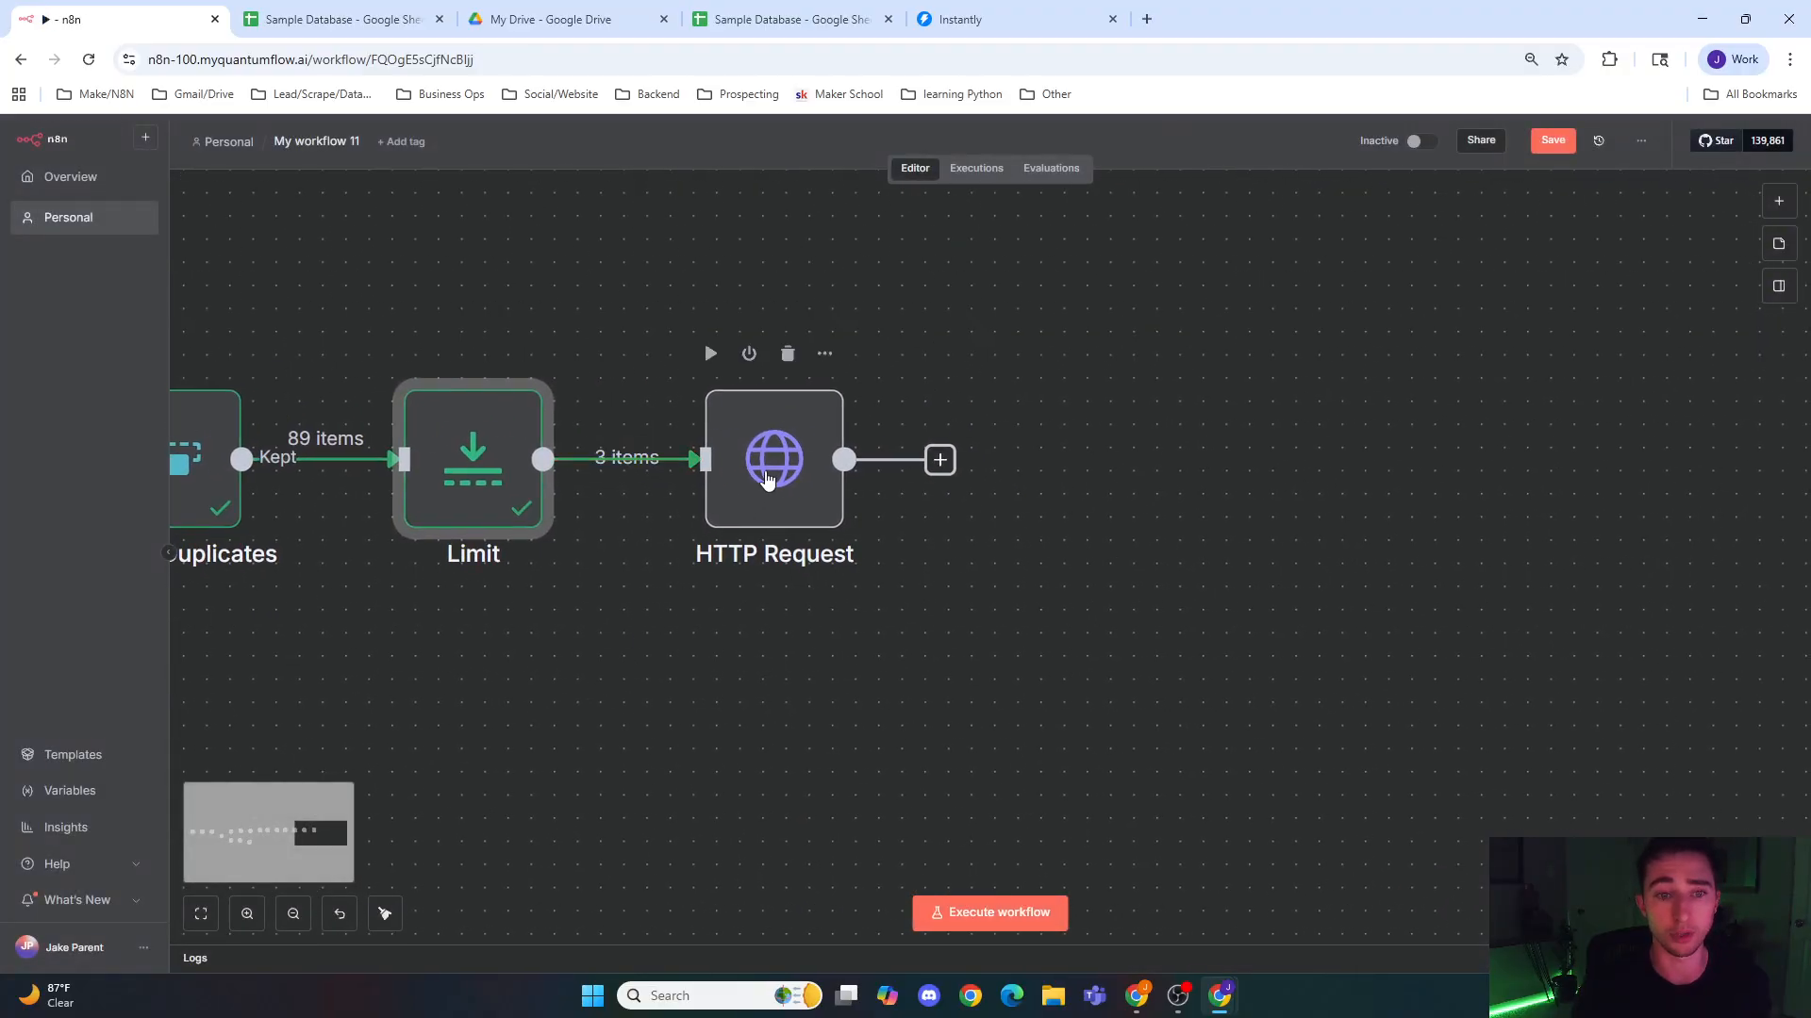
{"action": "double_click", "coordinate": [772, 458]}
{"action": "left_click", "coordinate": [1061, 167]}
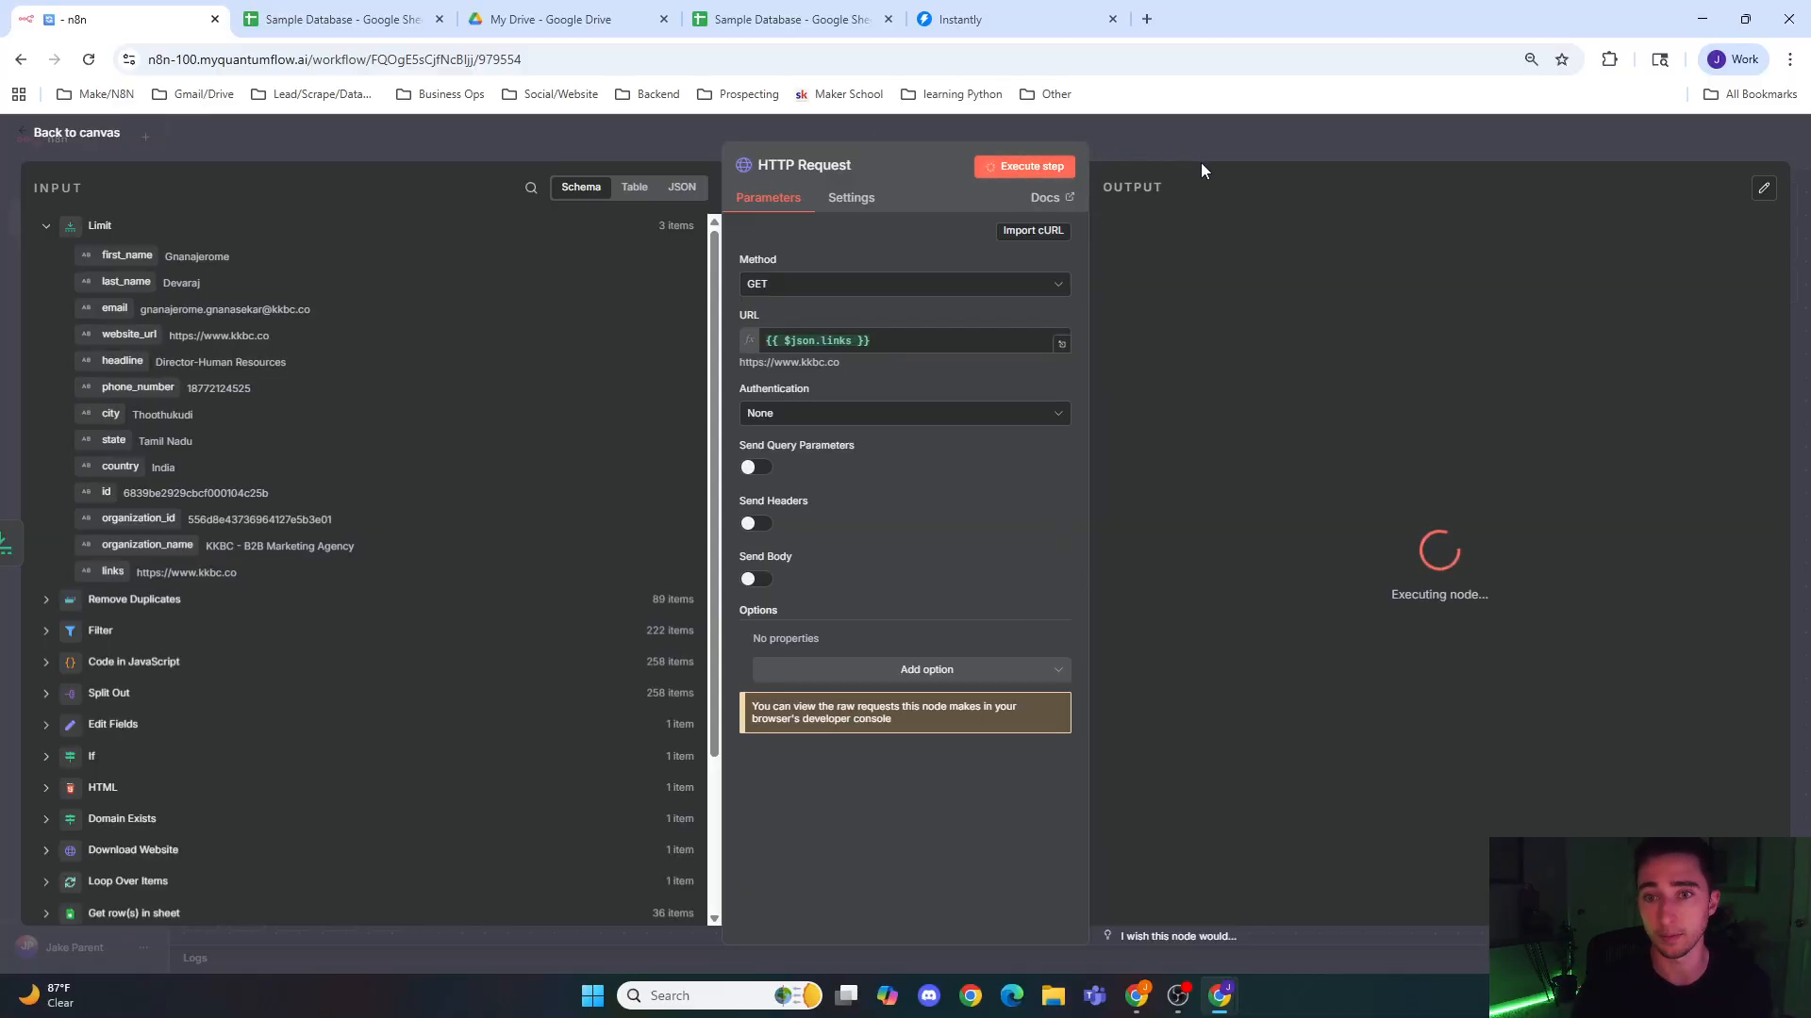
{"action": "scroll", "coordinate": [1290, 307], "scroll_direction": "down", "scroll_amount": 15}
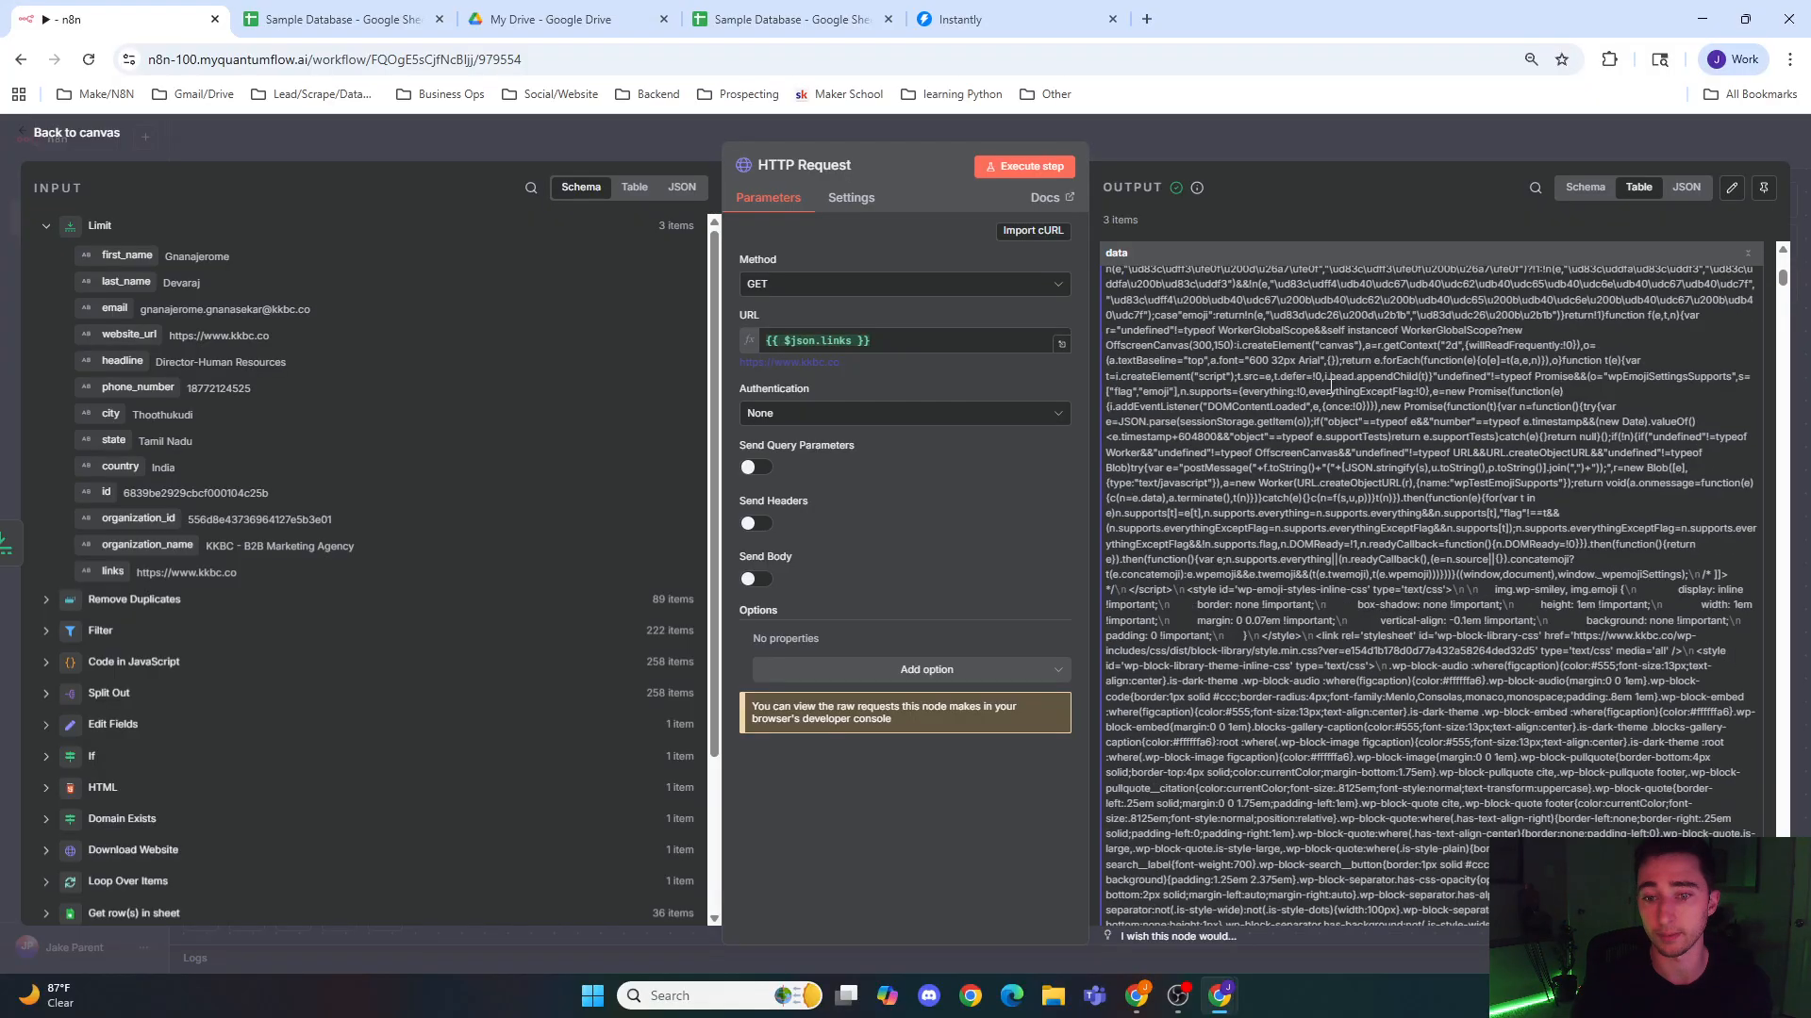
{"action": "scroll", "coordinate": [1318, 379], "scroll_direction": "down", "scroll_amount": 12}
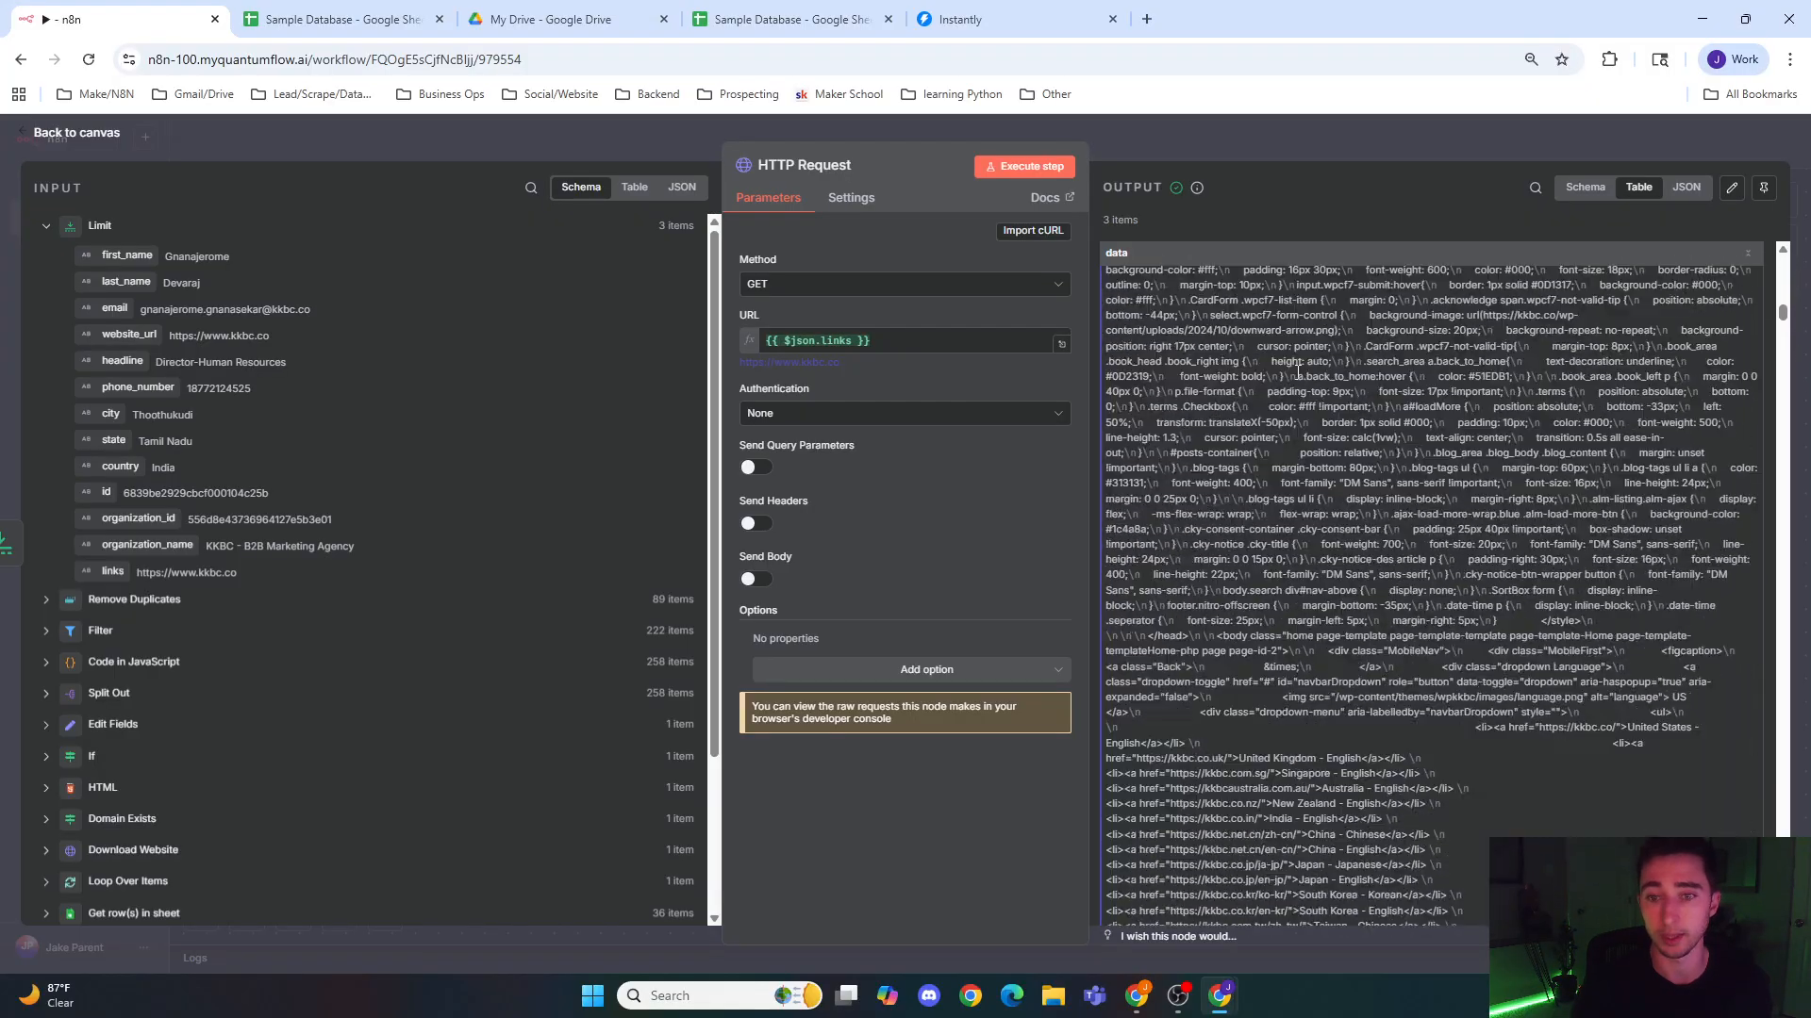
{"action": "scroll", "coordinate": [1242, 340], "scroll_direction": "down", "scroll_amount": 6}
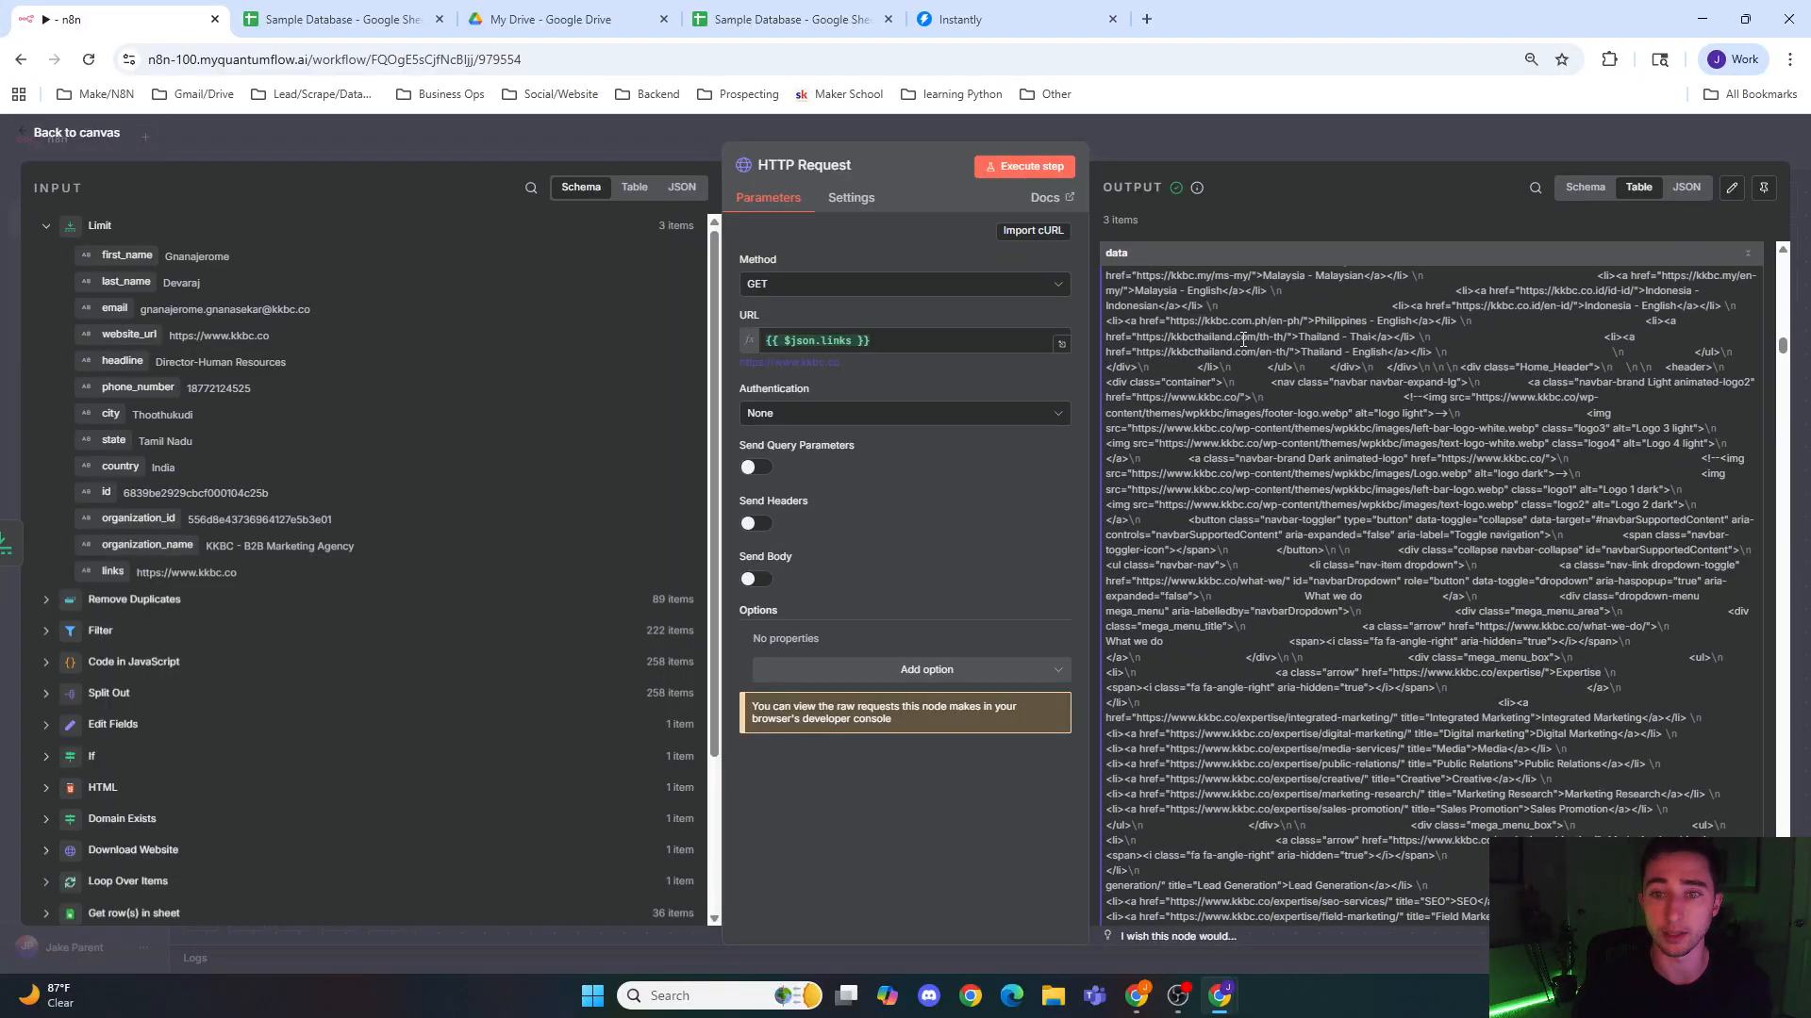
Step: Return to the canvas and add a Markdown node after the HTTP Request node
{"action": "left_click", "coordinate": [1251, 122]}
{"action": "left_click_drag", "start_coordinate": [1109, 477], "coordinate": [1044, 486]}
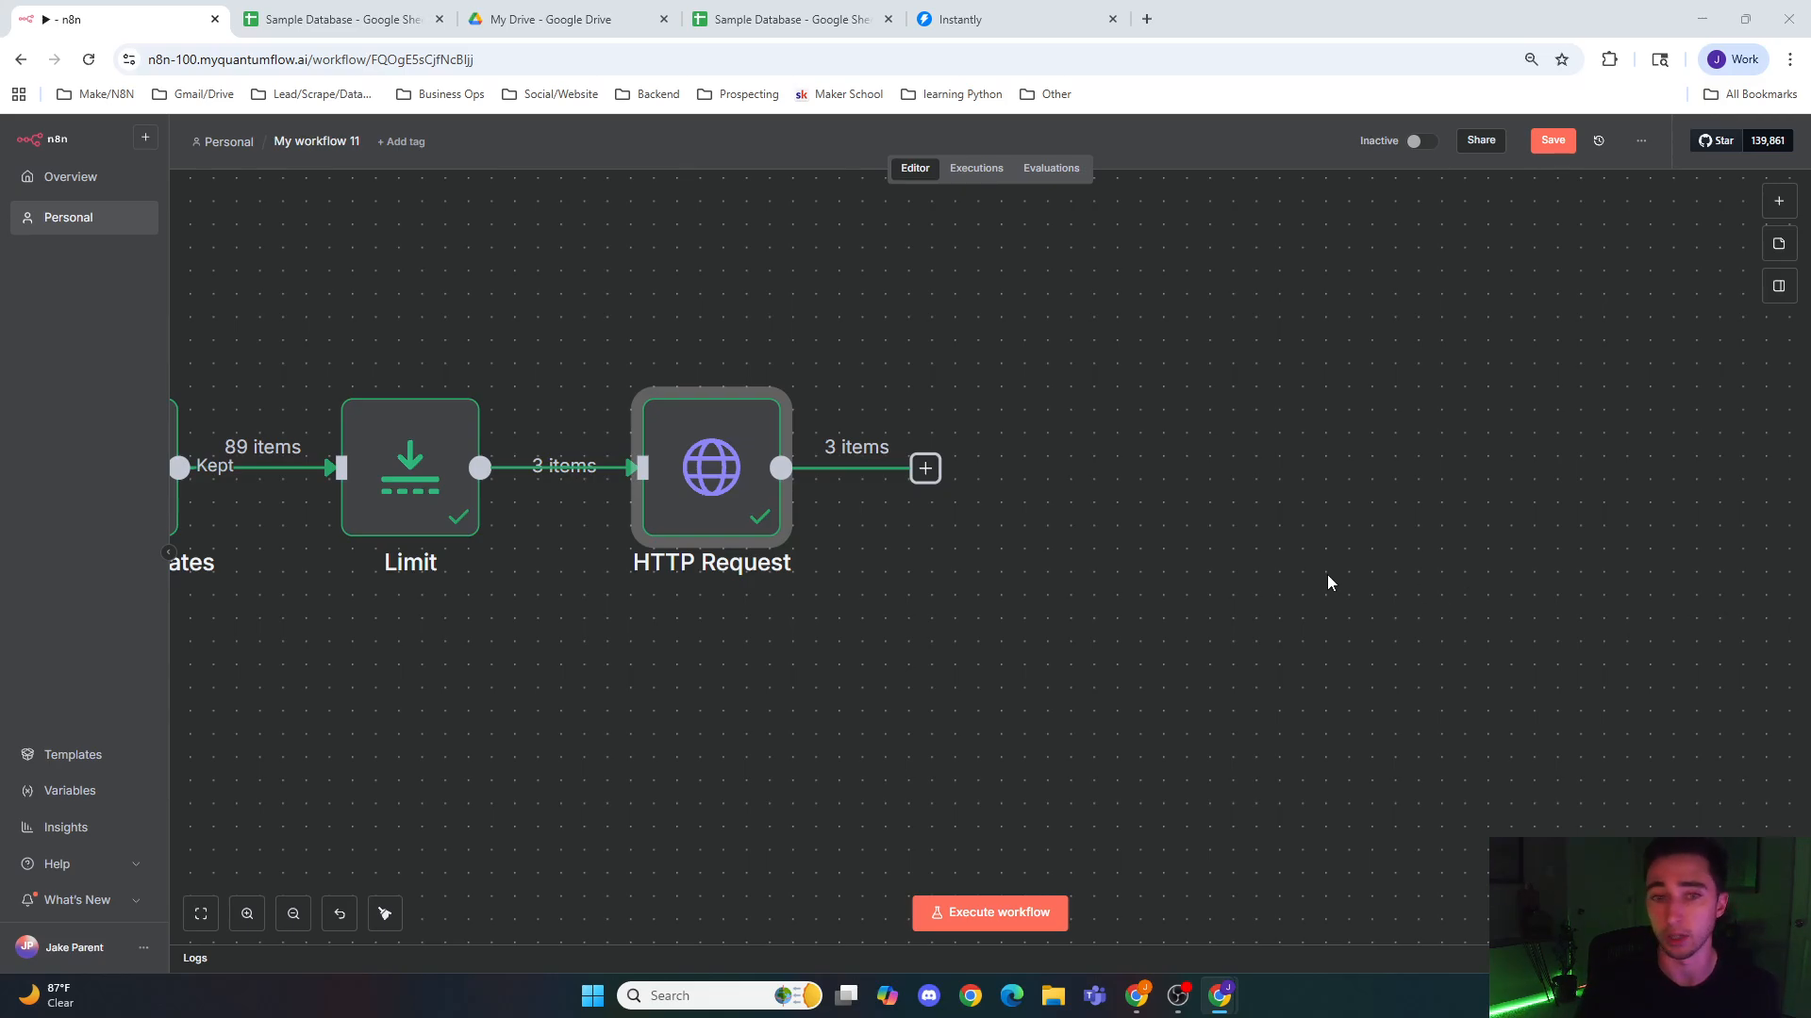
{"action": "left_click", "coordinate": [925, 469]}
{"action": "type", "text": "mark"}
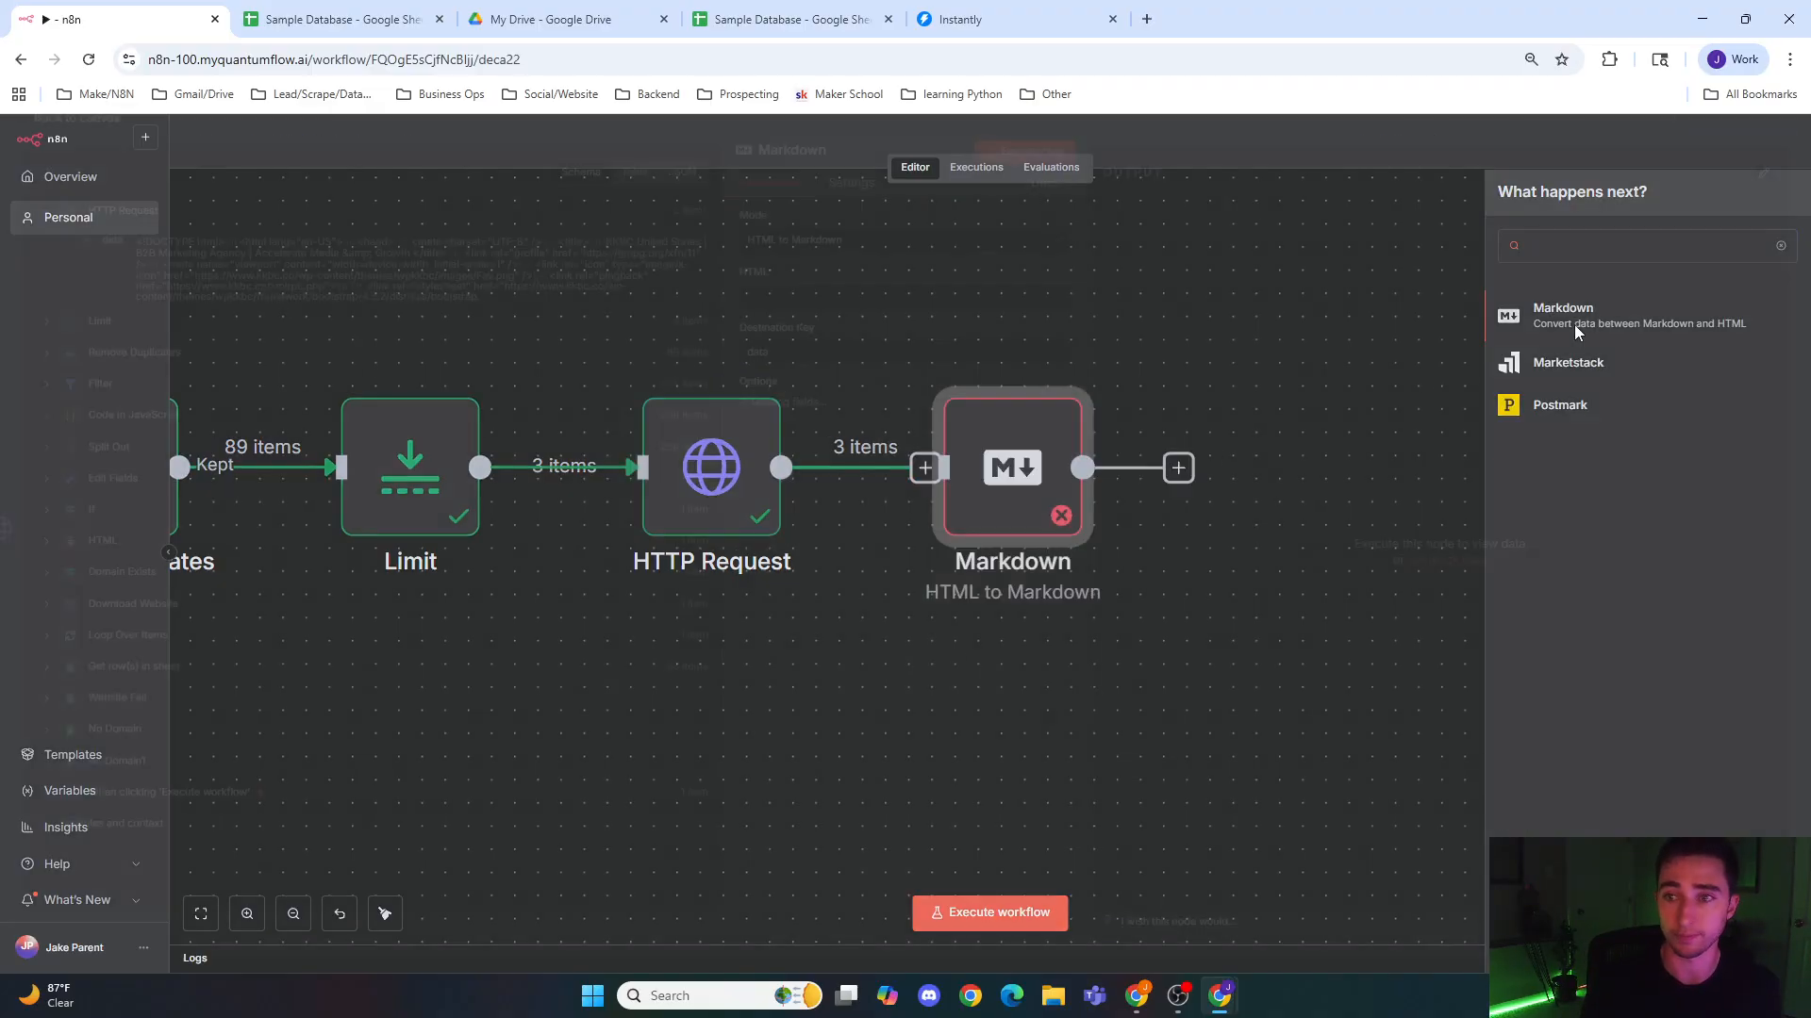
{"action": "left_click", "coordinate": [1575, 321]}
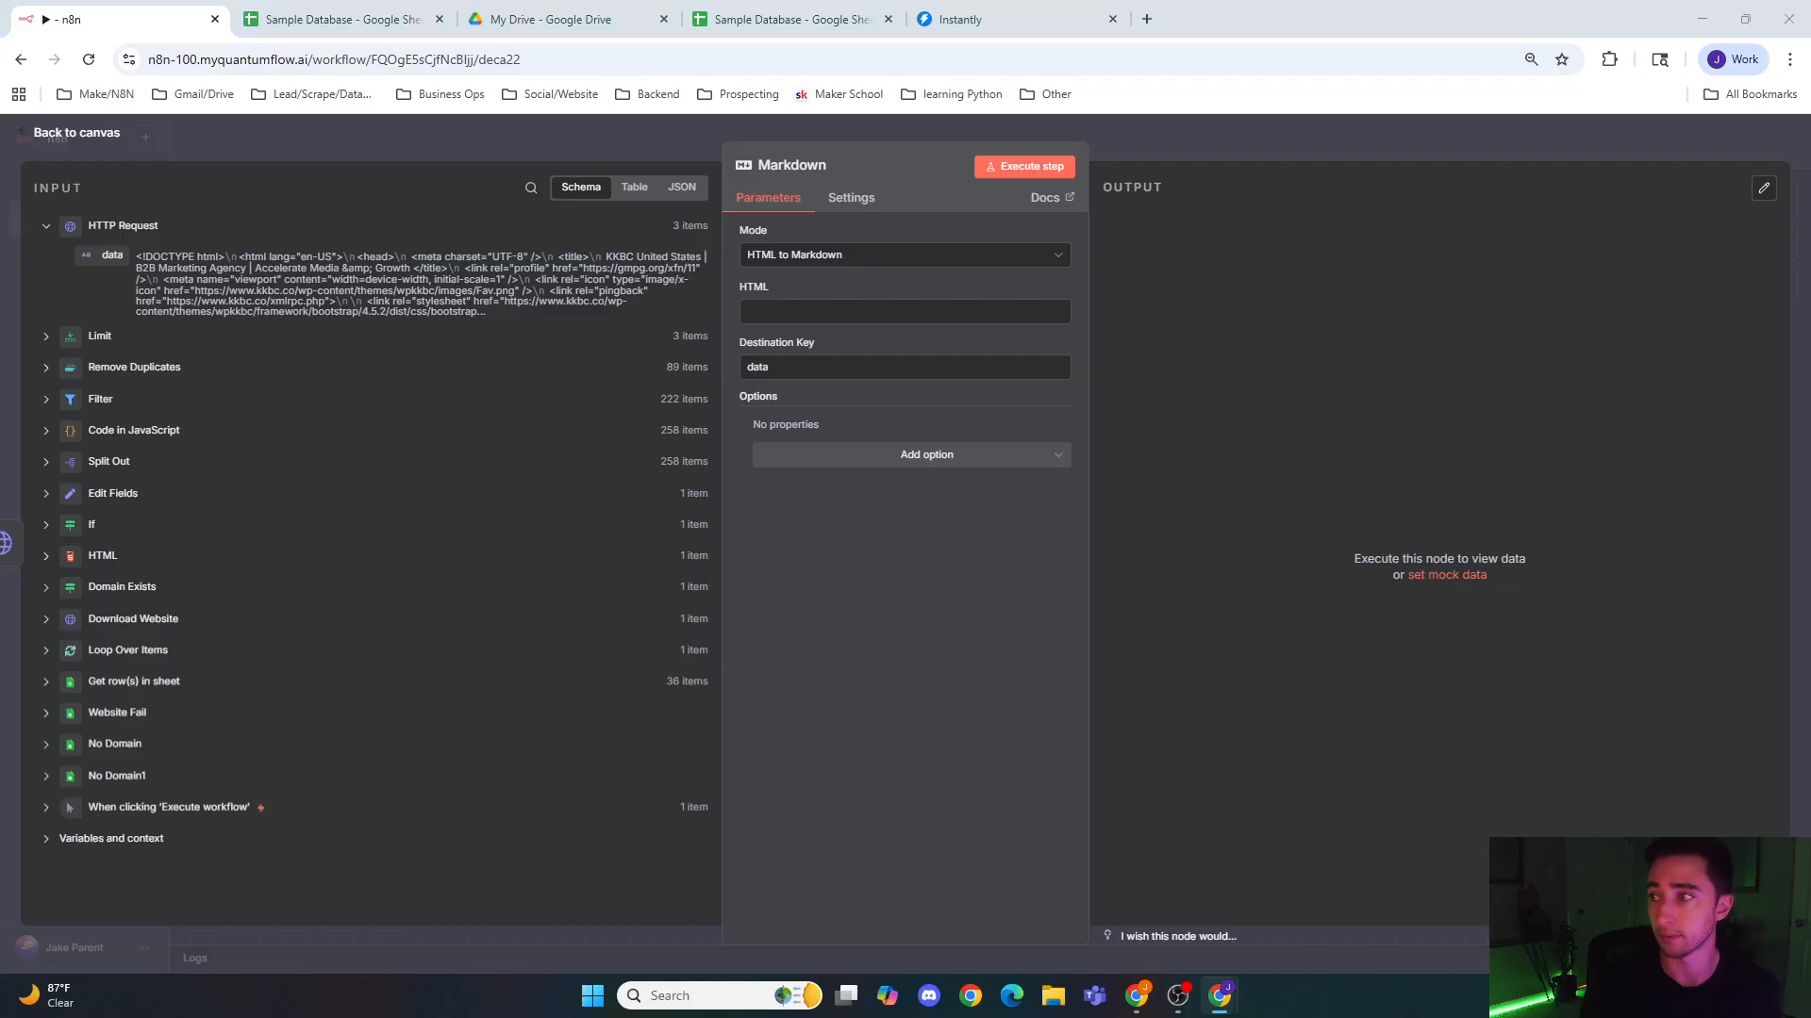
Step: Set the Markdown node's HTML to the expression {{ $json.data ? $json.data : "<div>empty</div>" }}
{"action": "left_click", "coordinate": [865, 314]}
{"action": "left_click_drag", "start_coordinate": [106, 254], "coordinate": [1023, 310]}
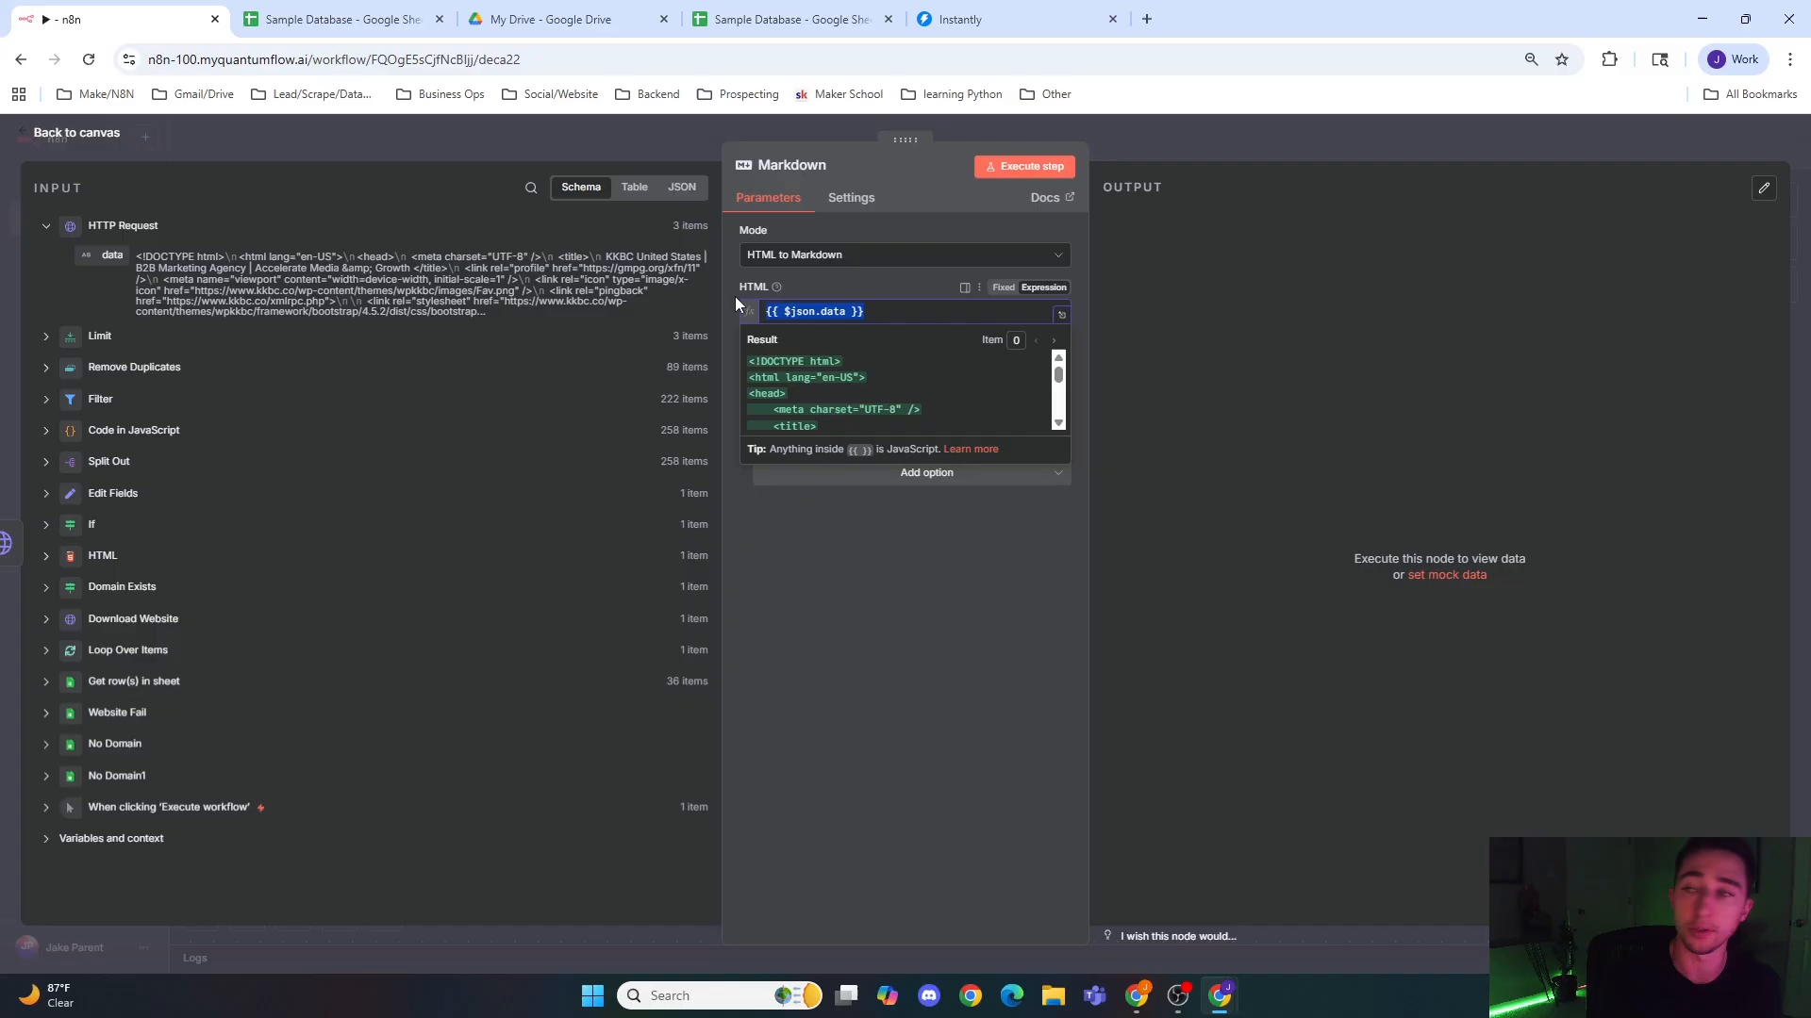
{"action": "key", "text": "BackSpace"}
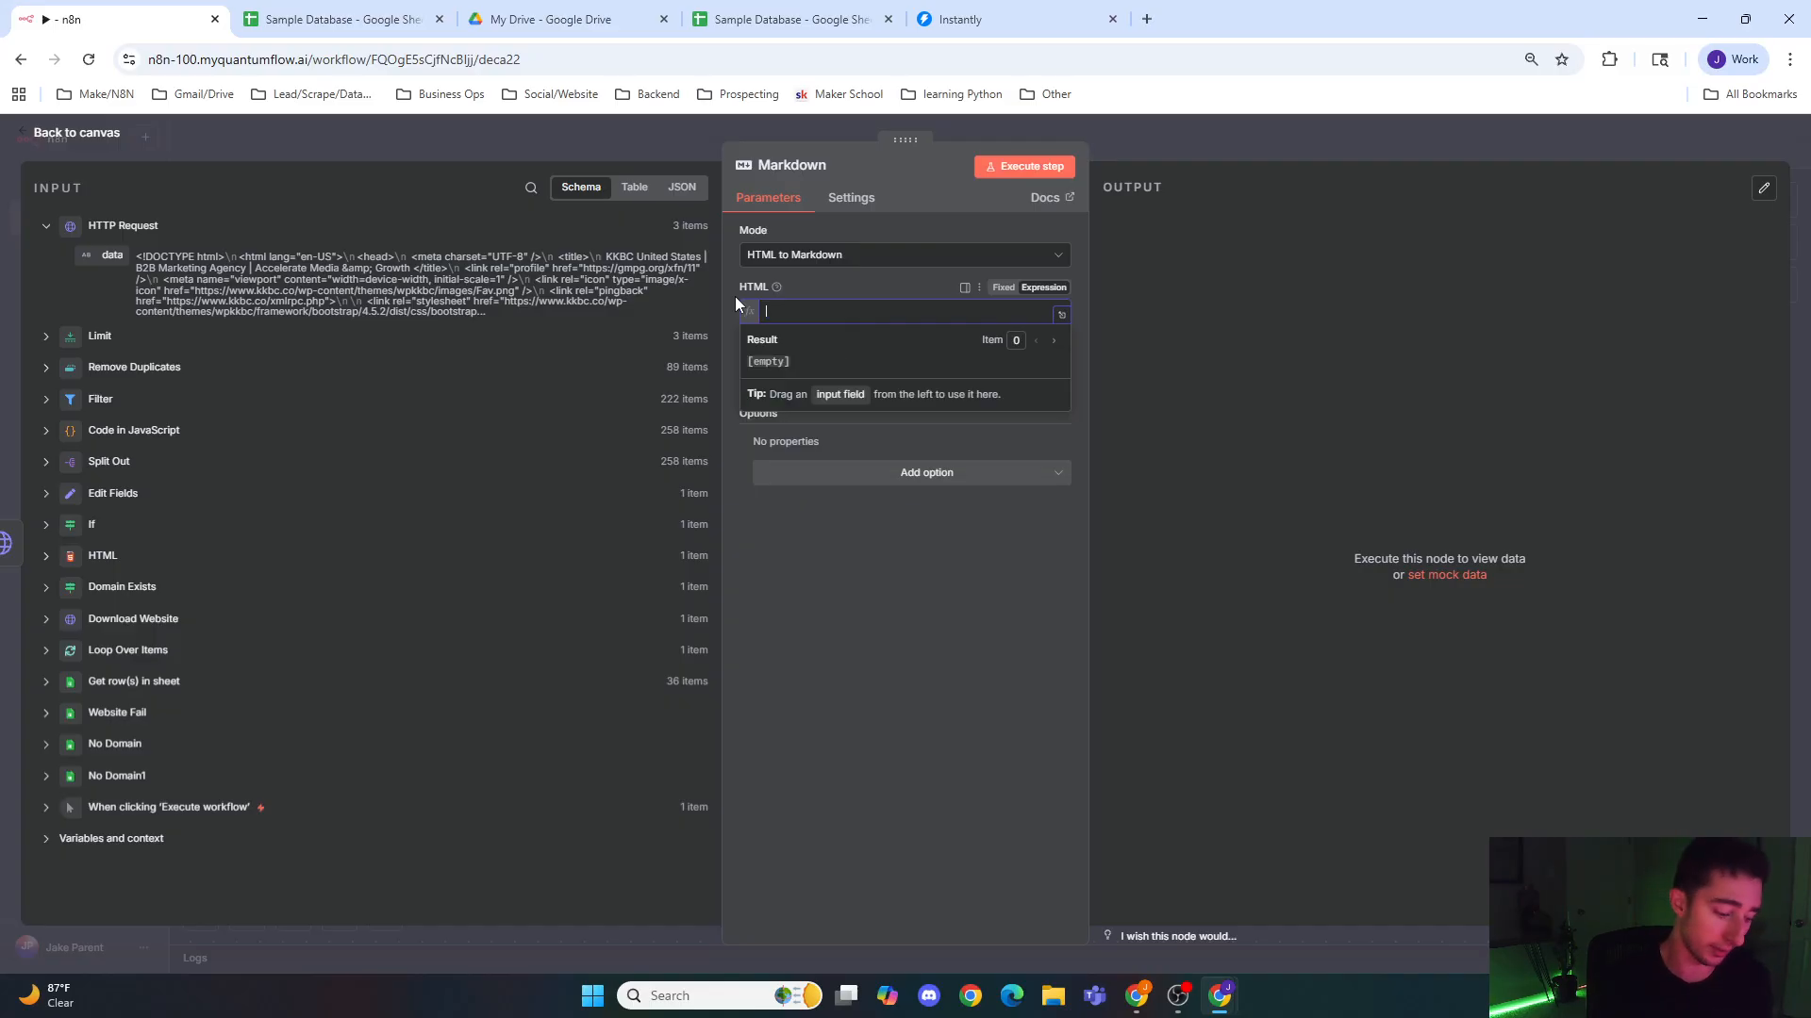
{"action": "type", "text": "{{ "}
{"action": "type", "text": "$json.dat"}
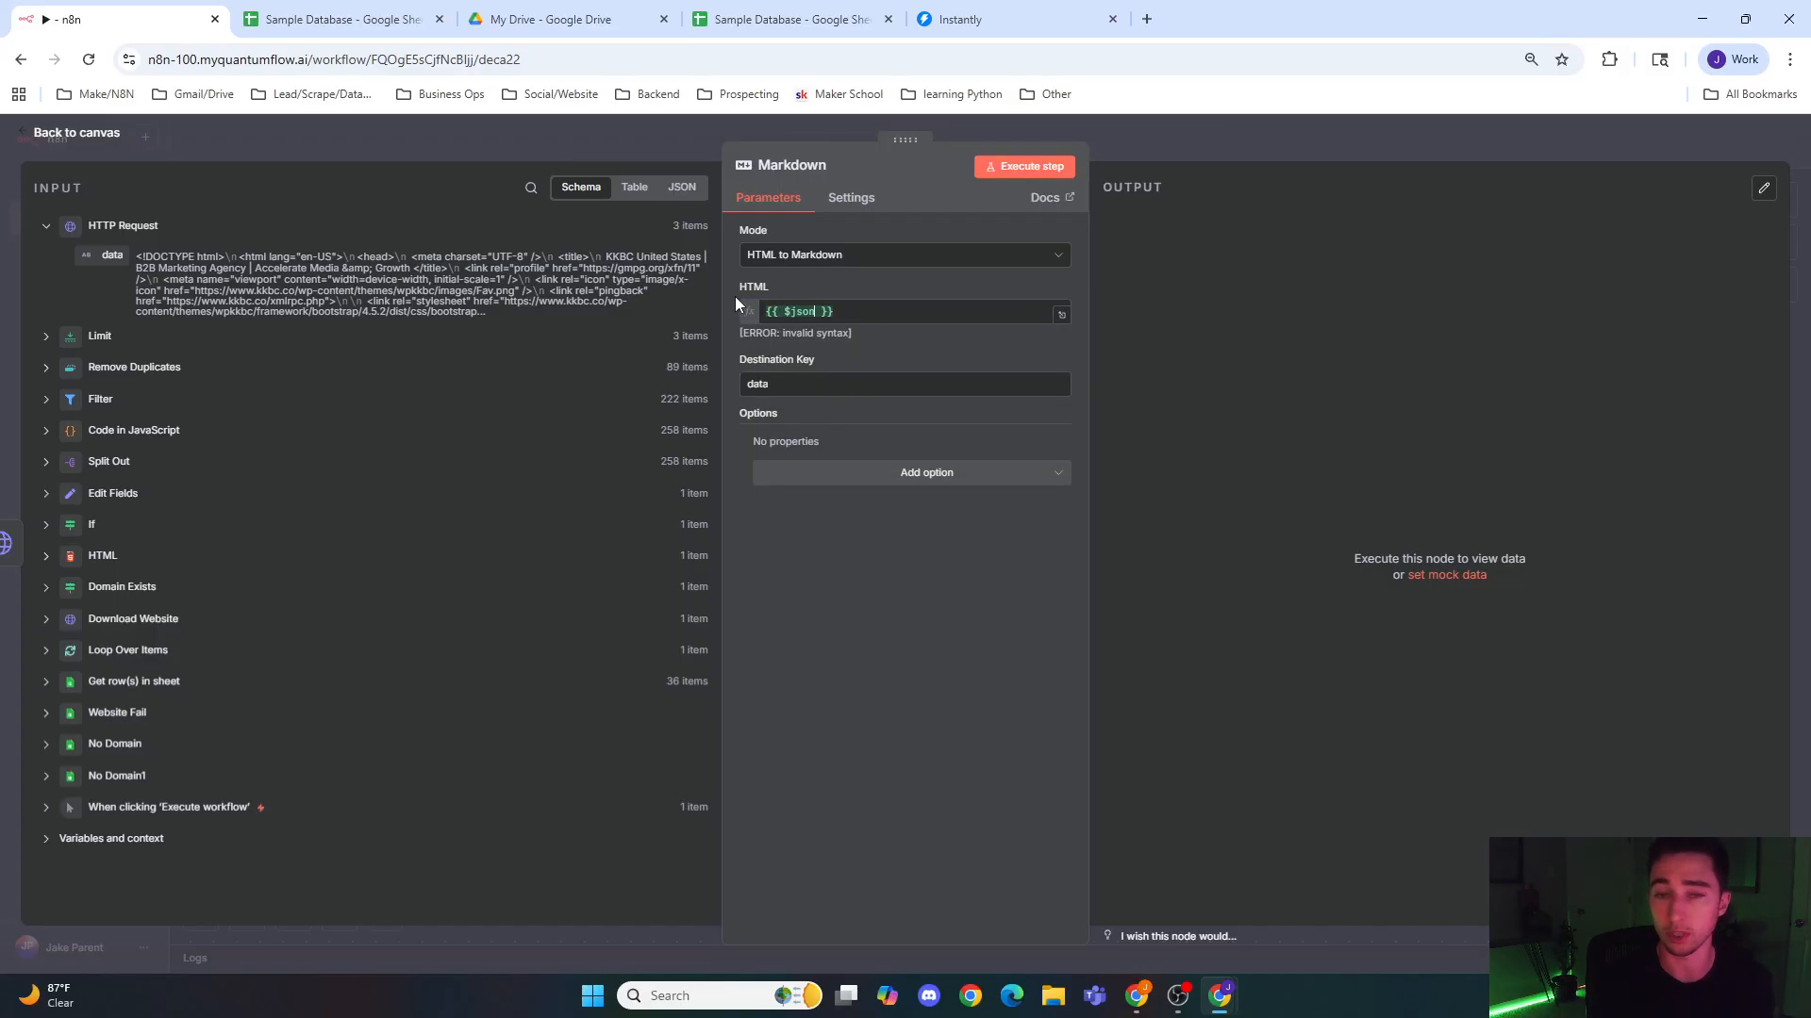
{"action": "type", "text": "a"}
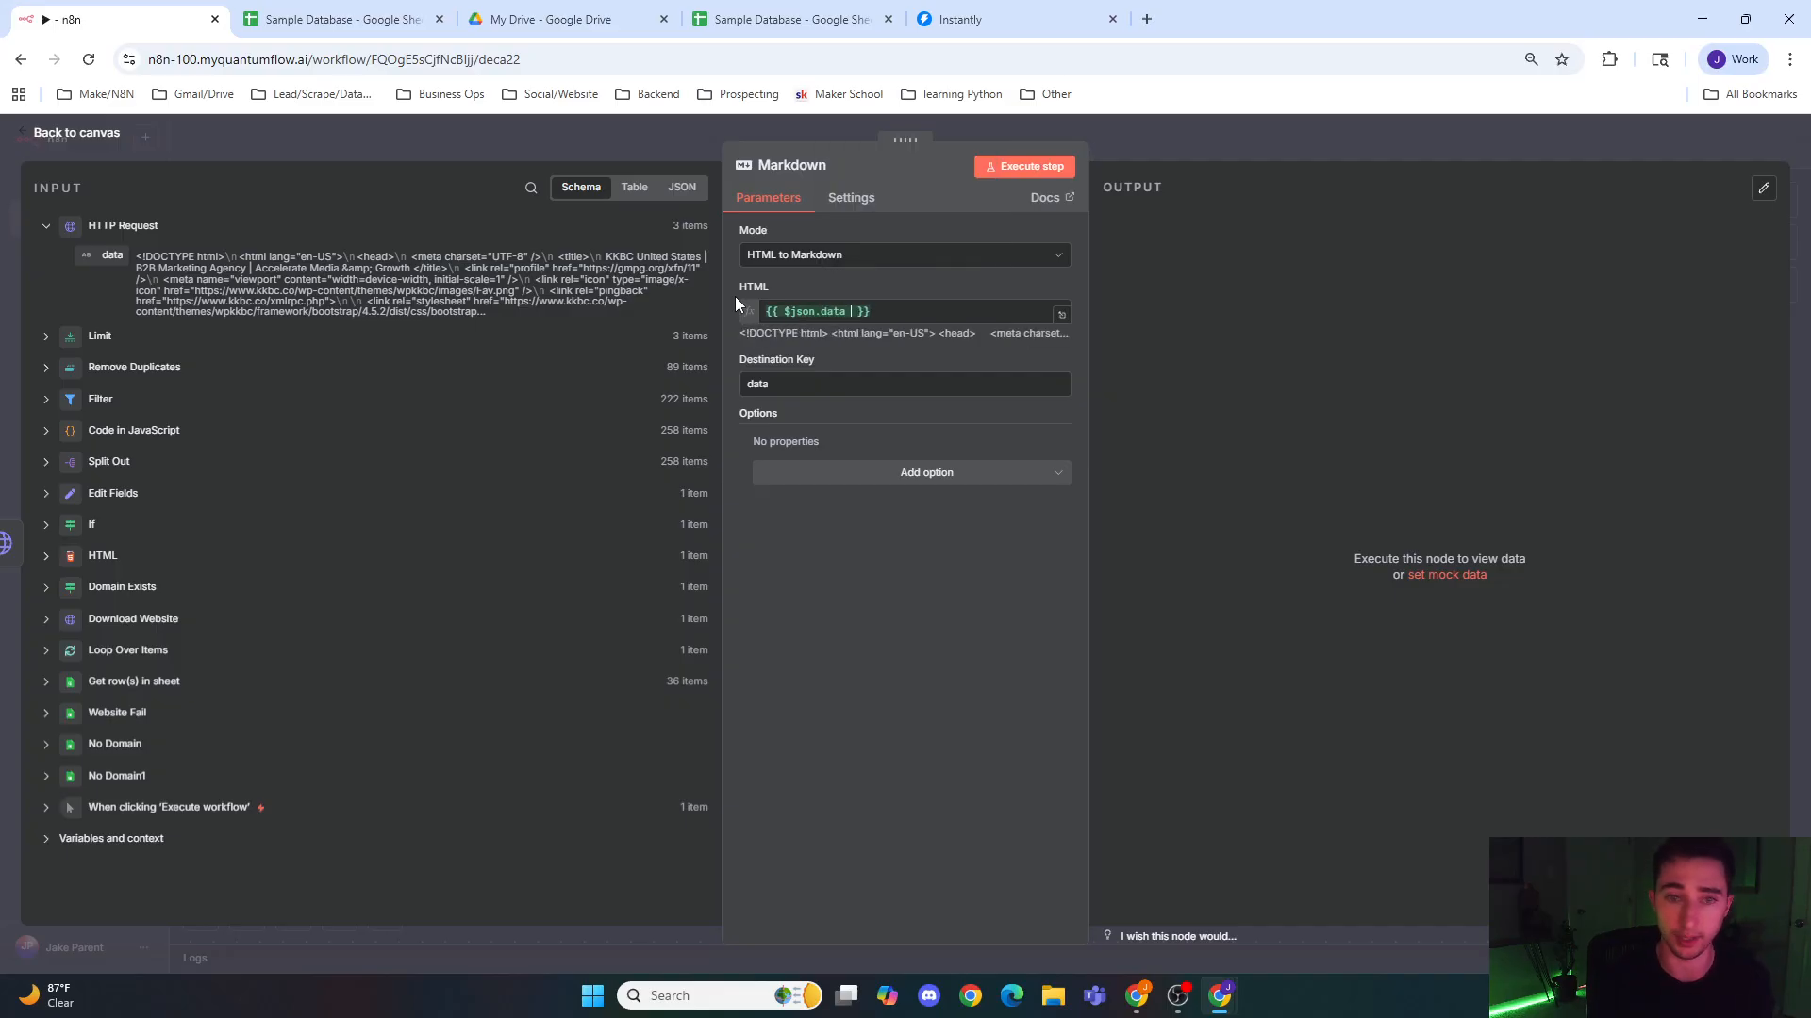
{"action": "type", "text": " ?"}
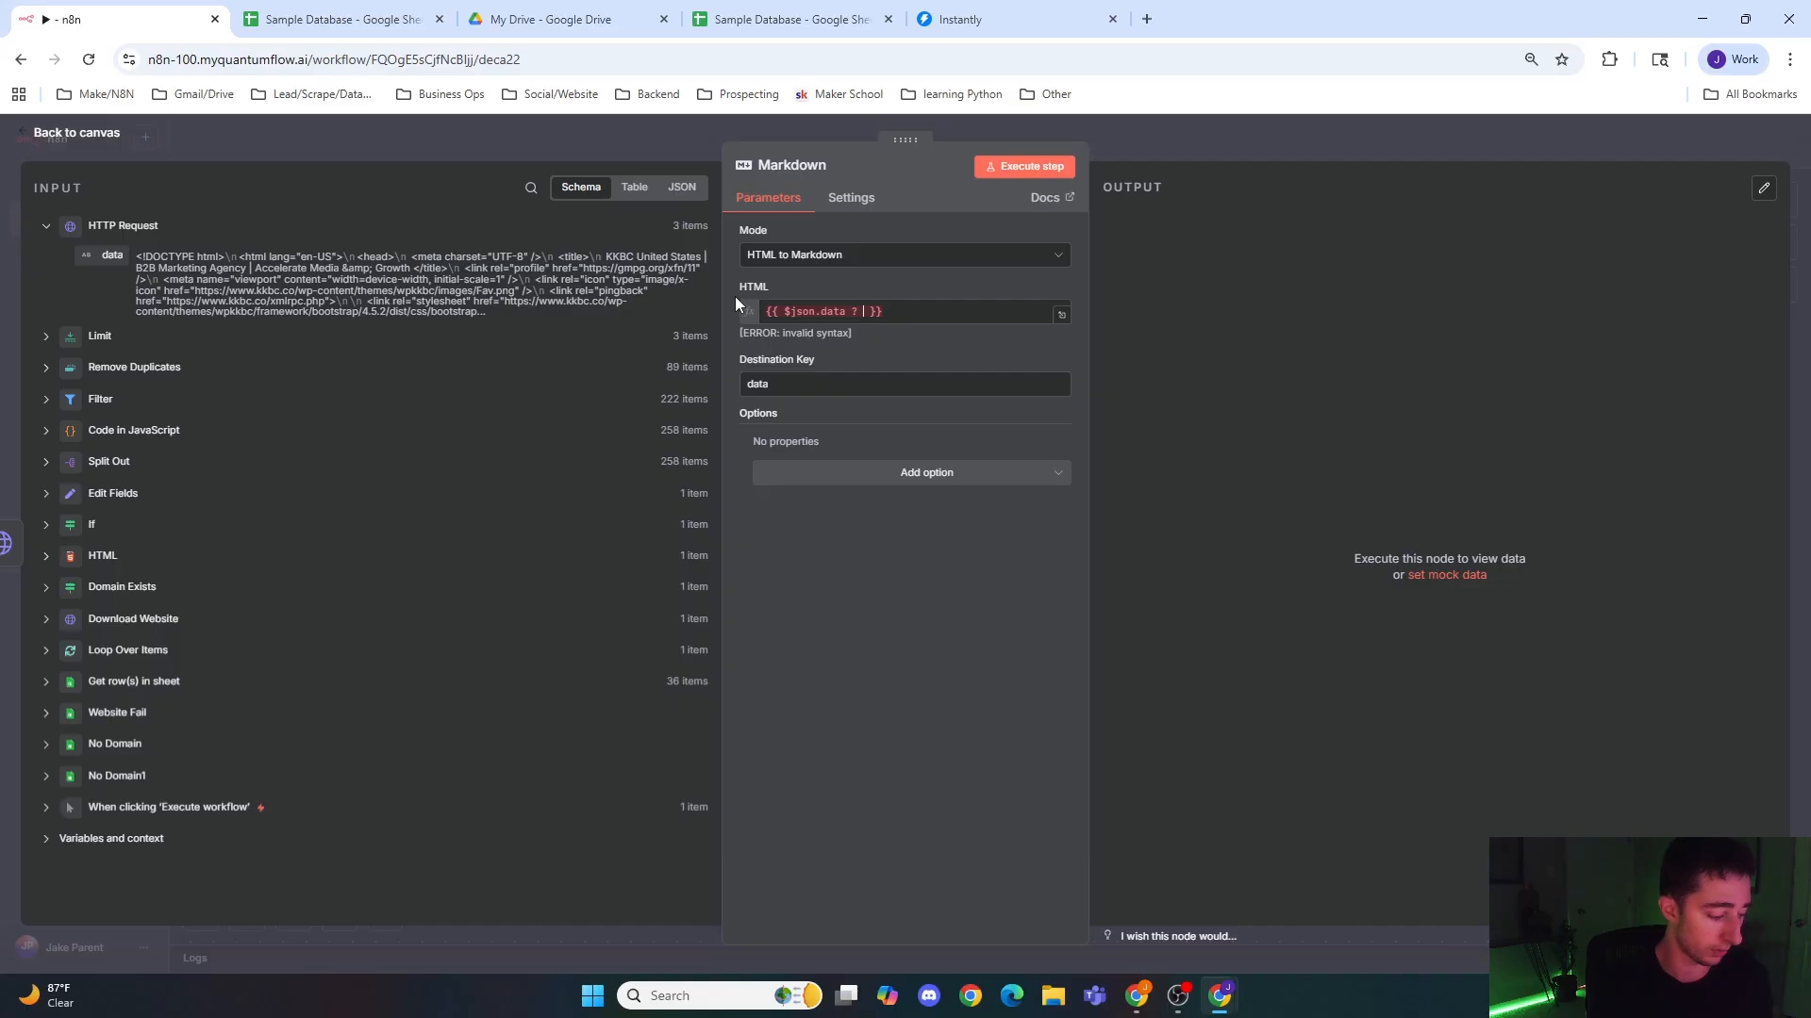
{"action": "type", "text": " $json"}
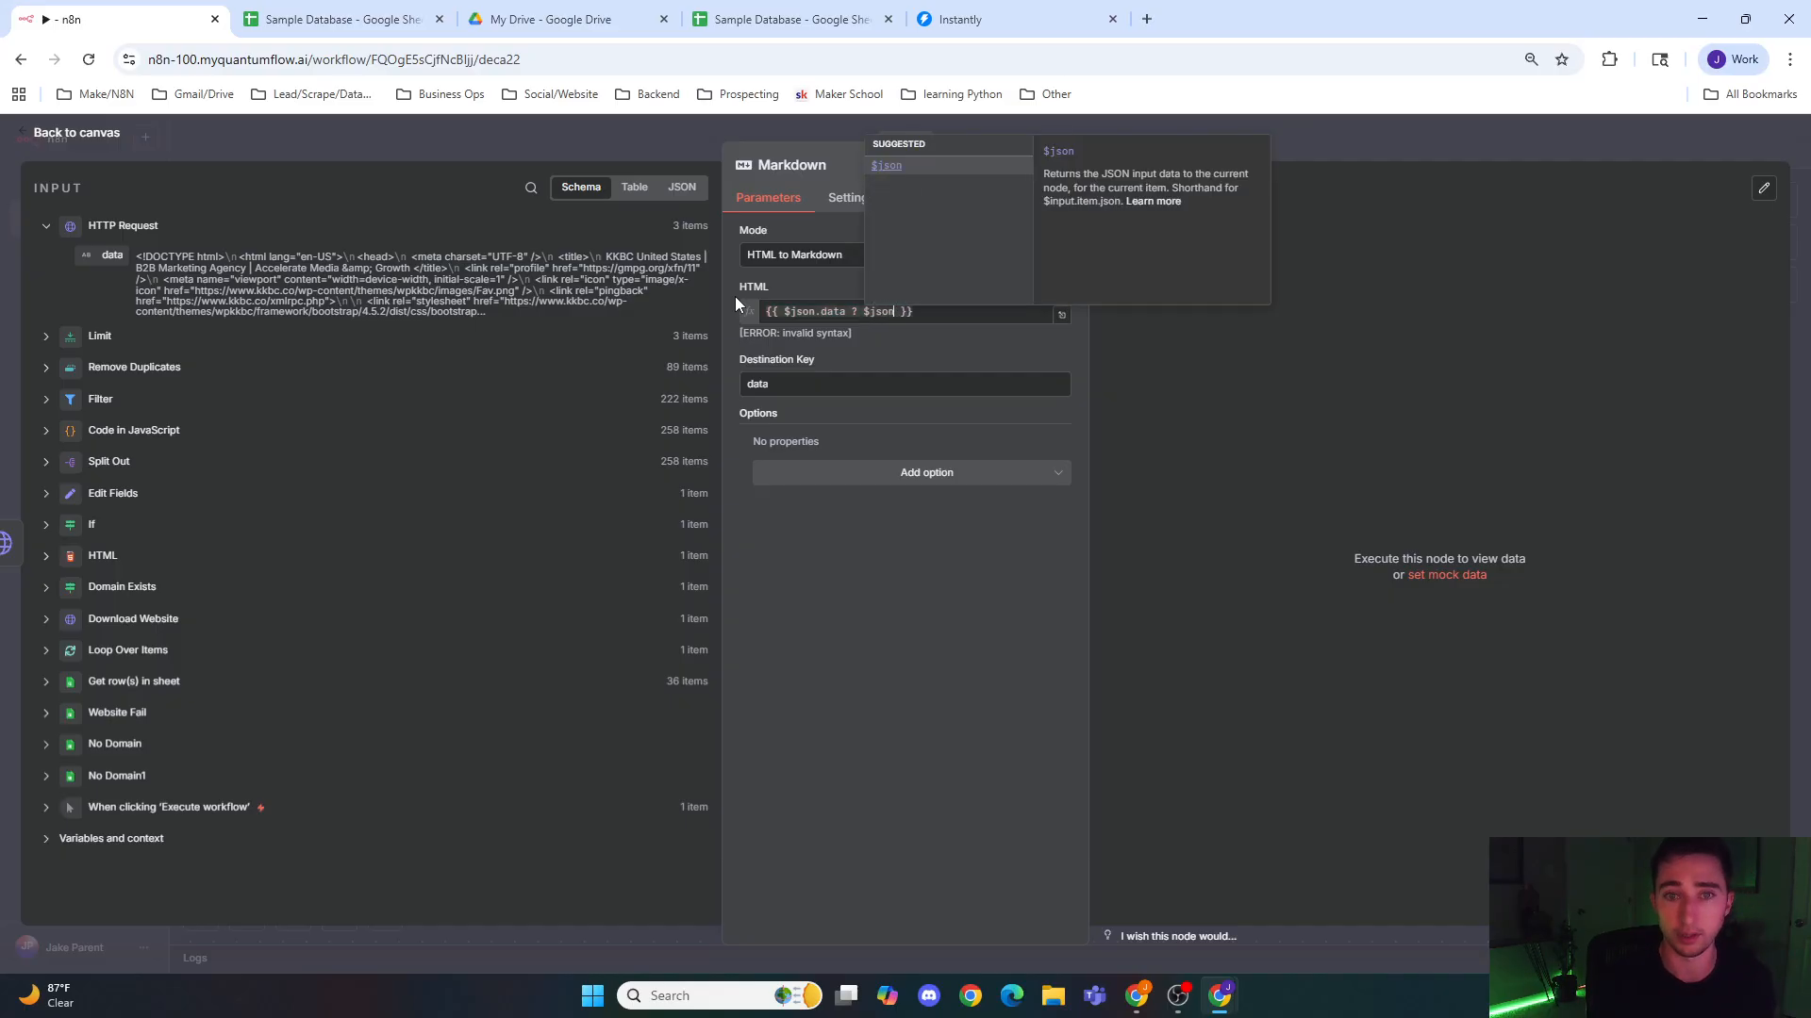
{"action": "type", "text": ".data : "}
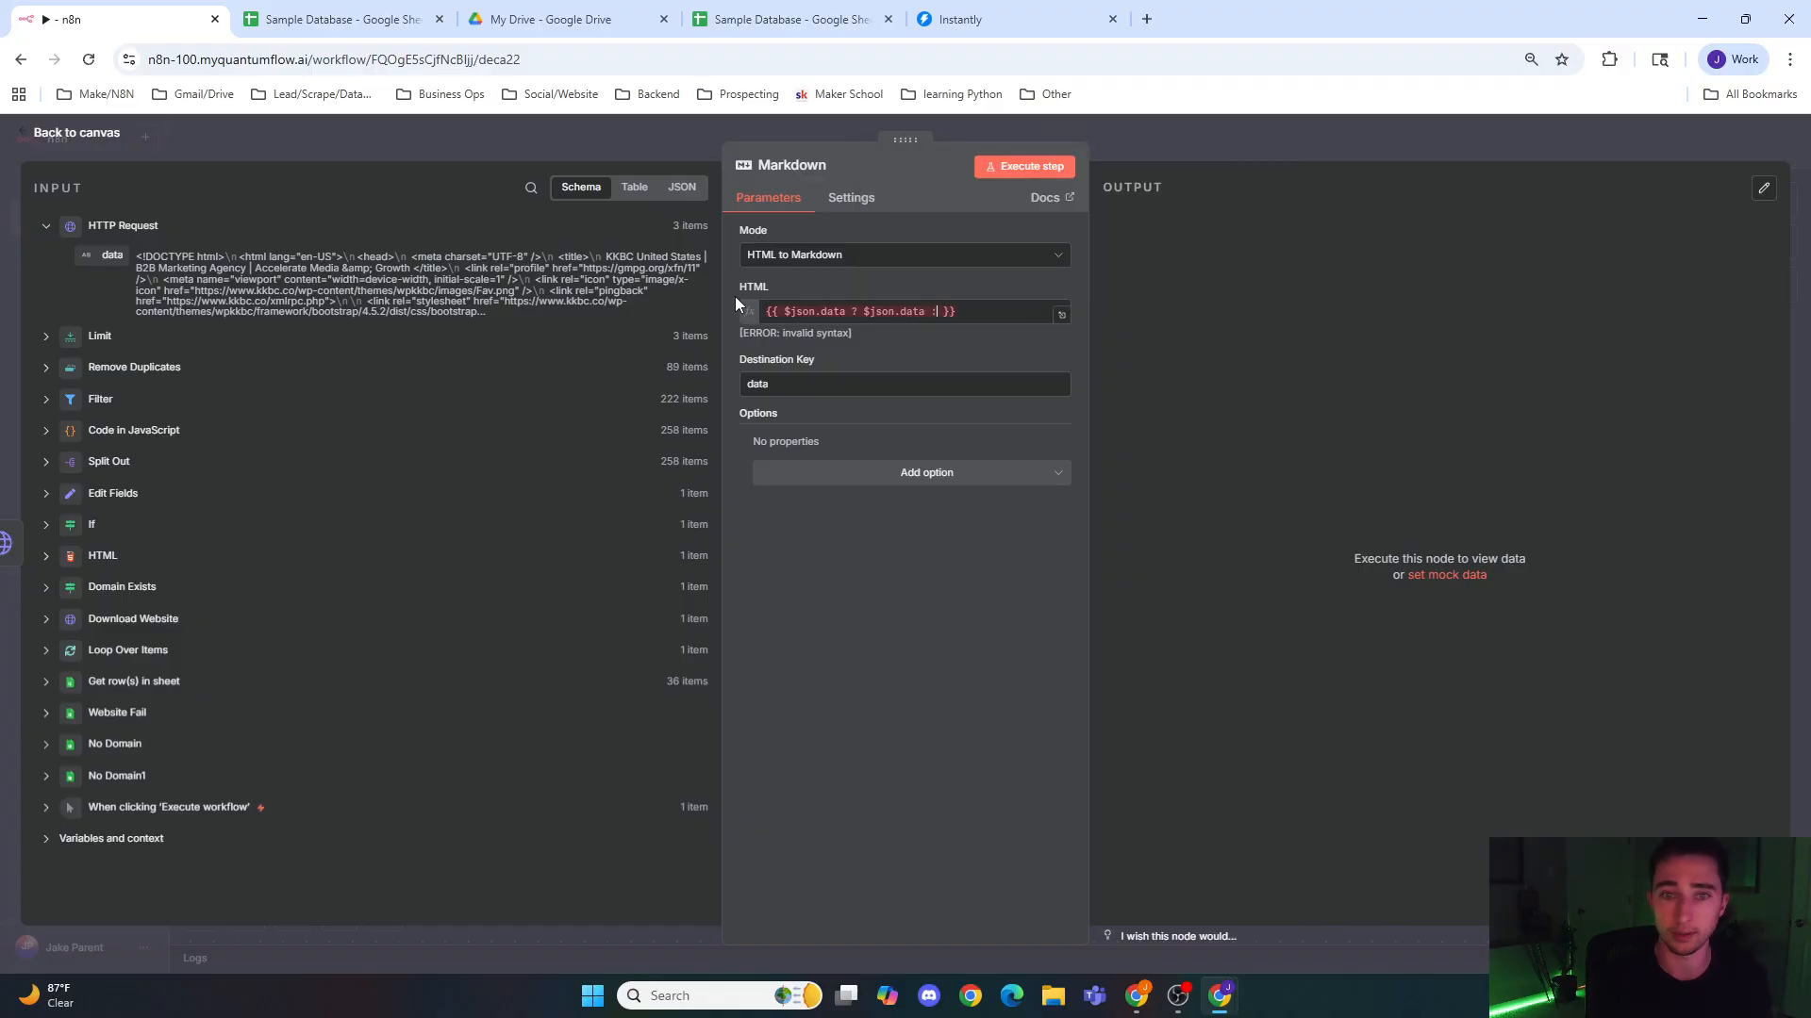
{"action": "type", "text": "\""}
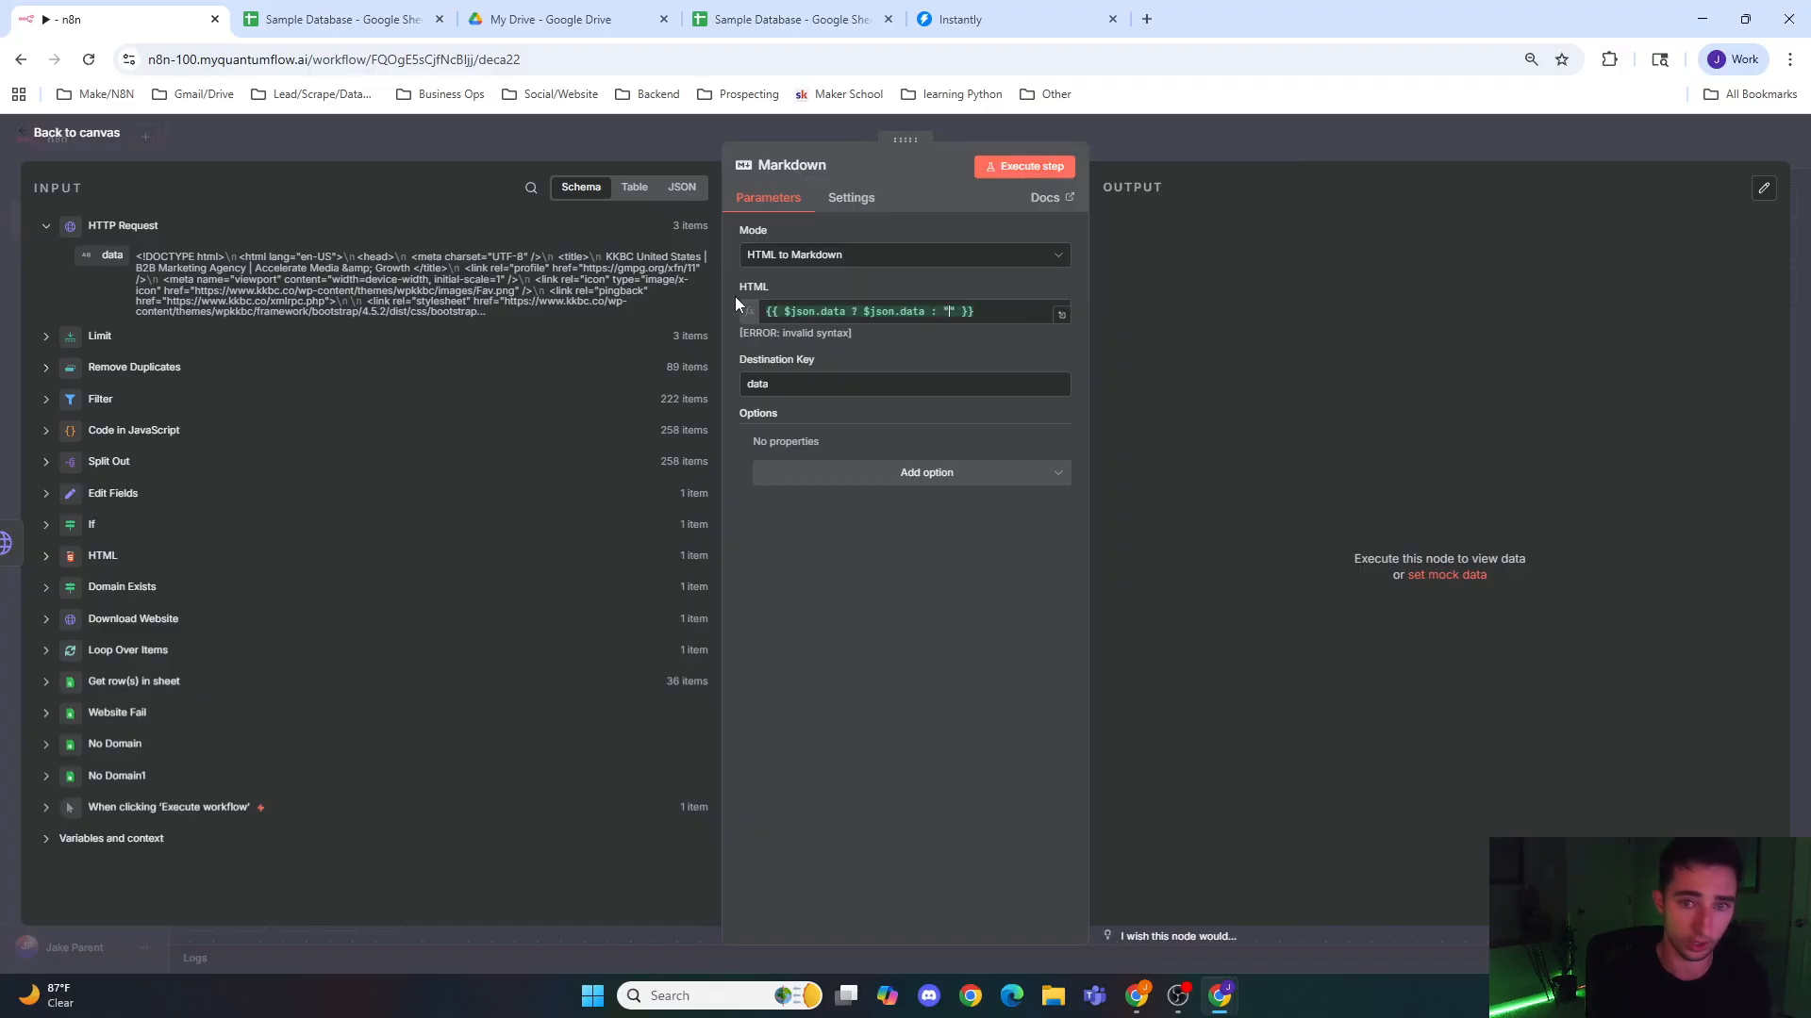
{"action": "type", "text": "<"}
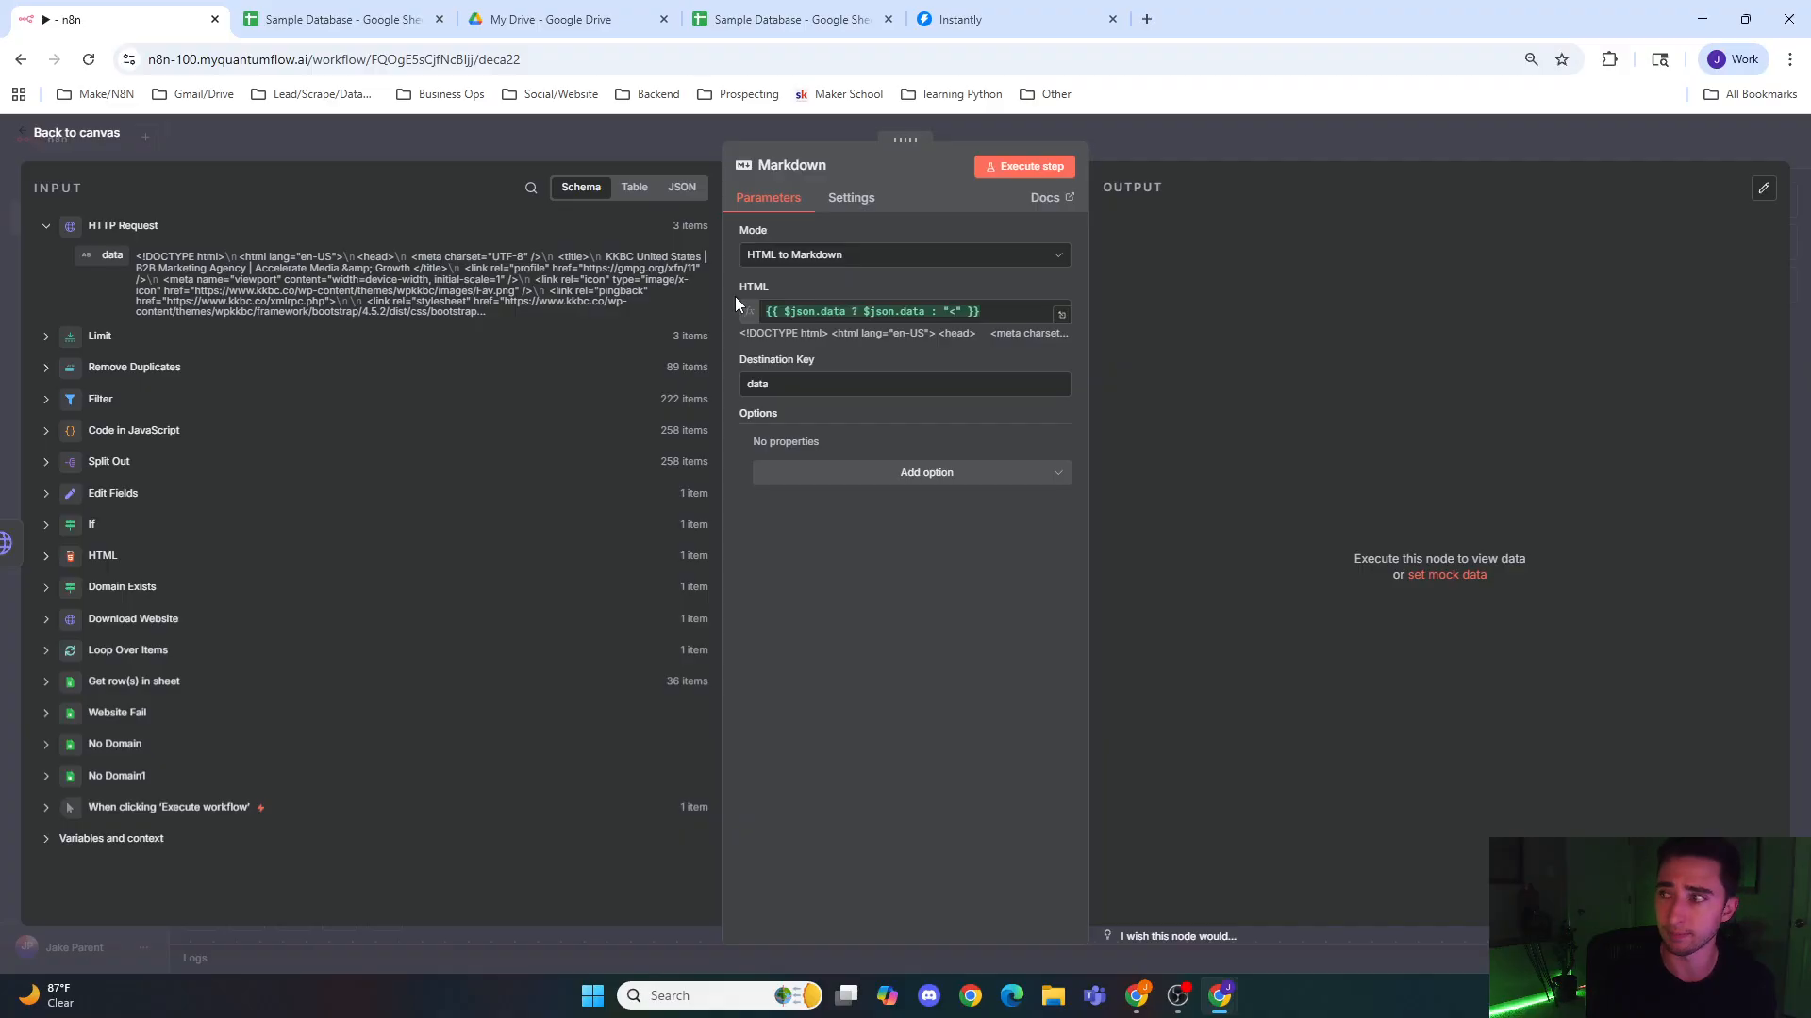
{"action": "type", "text": "div>empty"}
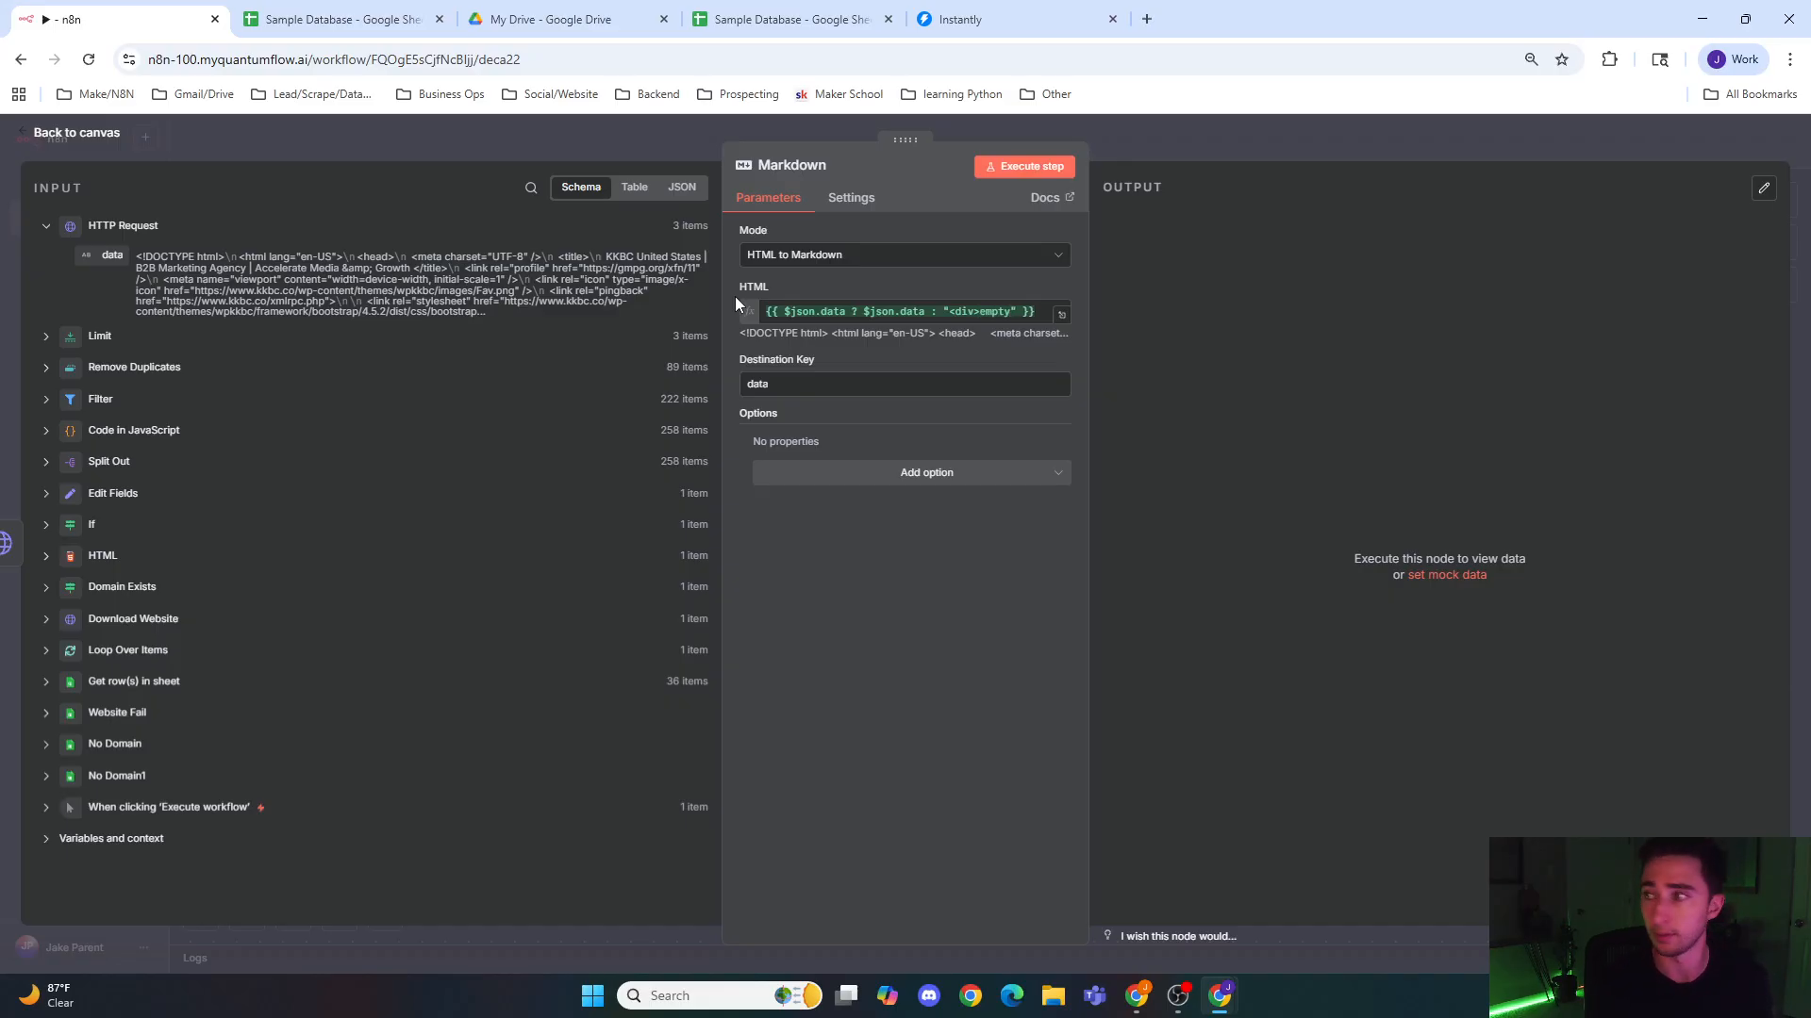
{"action": "type", "text": "</d"}
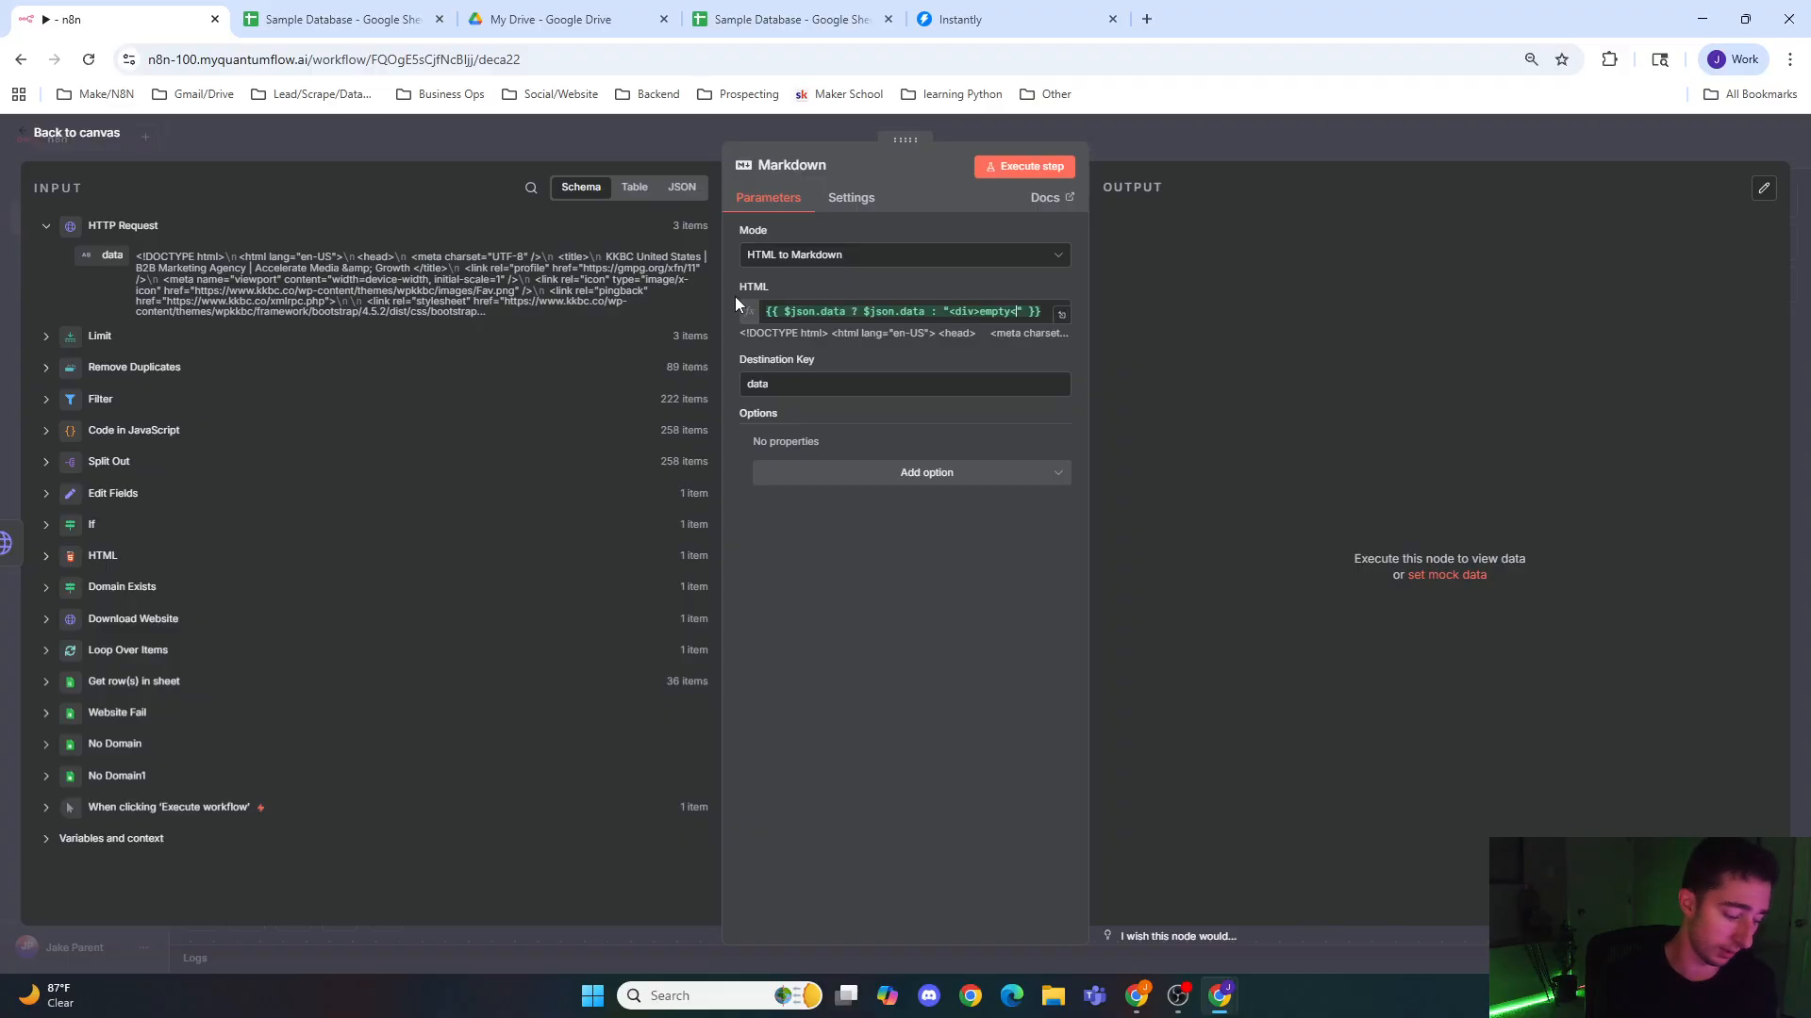
{"action": "type", "text": "iv"}
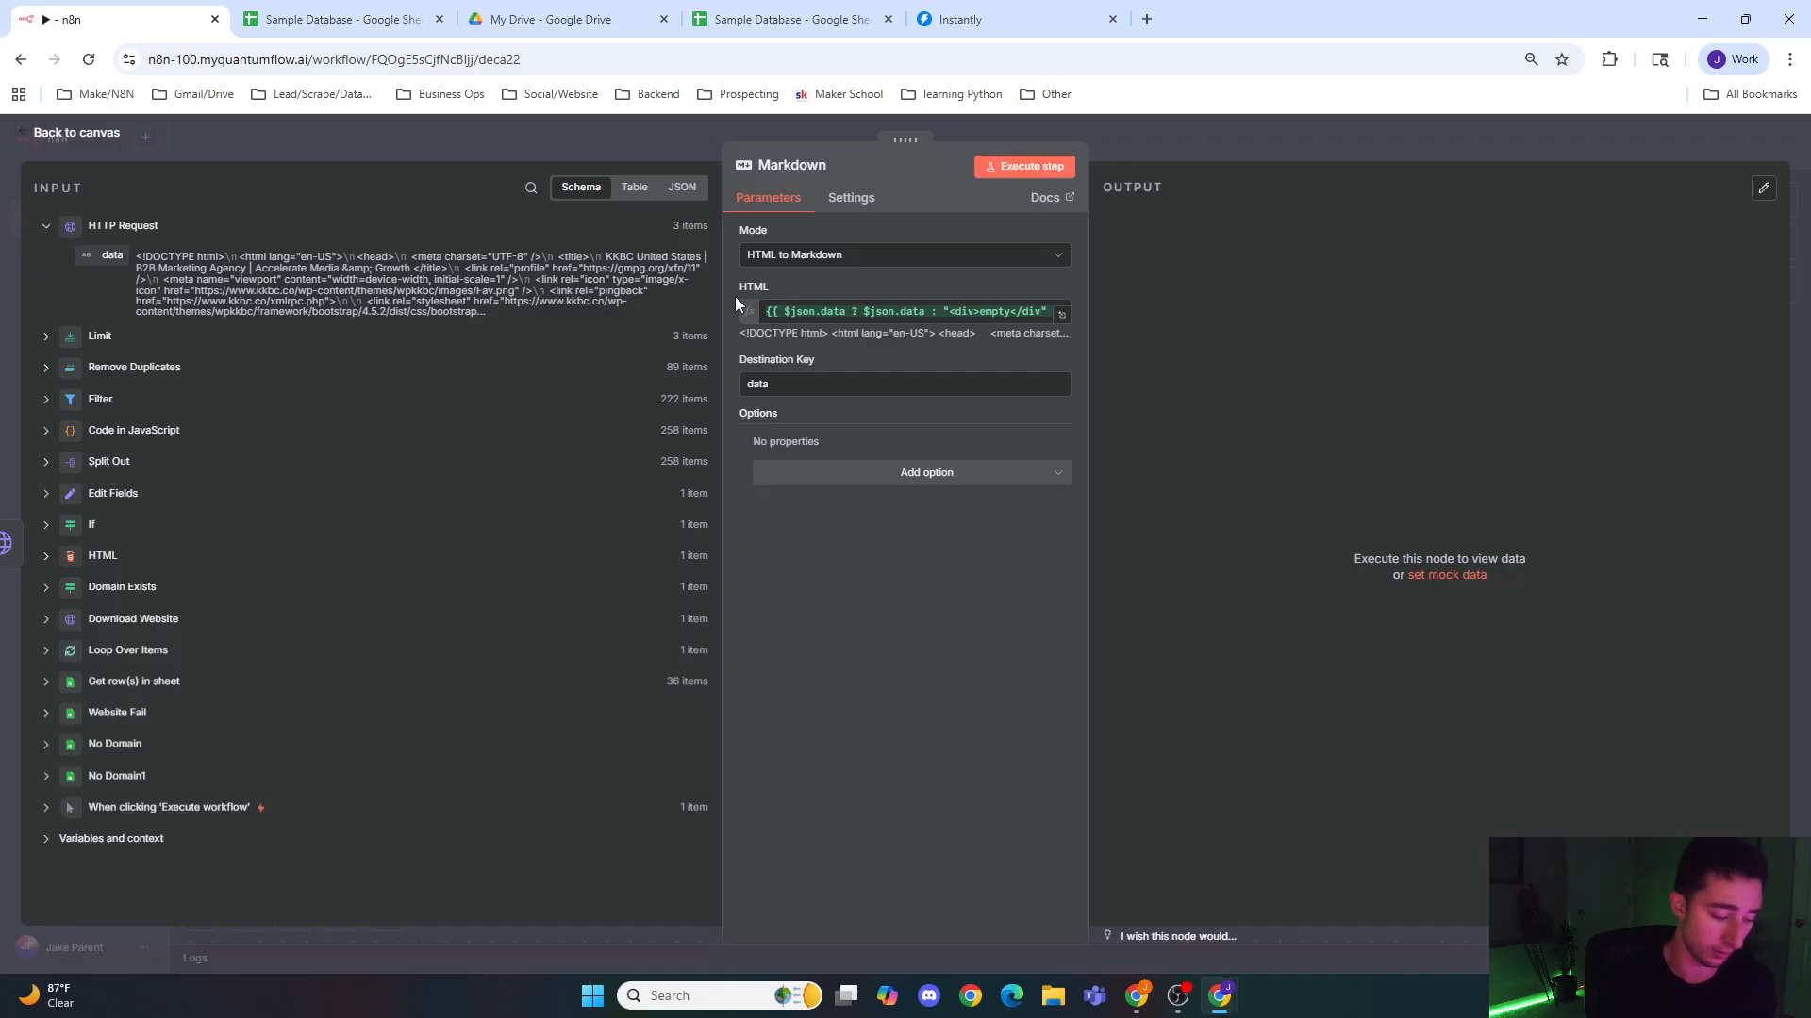
{"action": "type", "text": ">"}
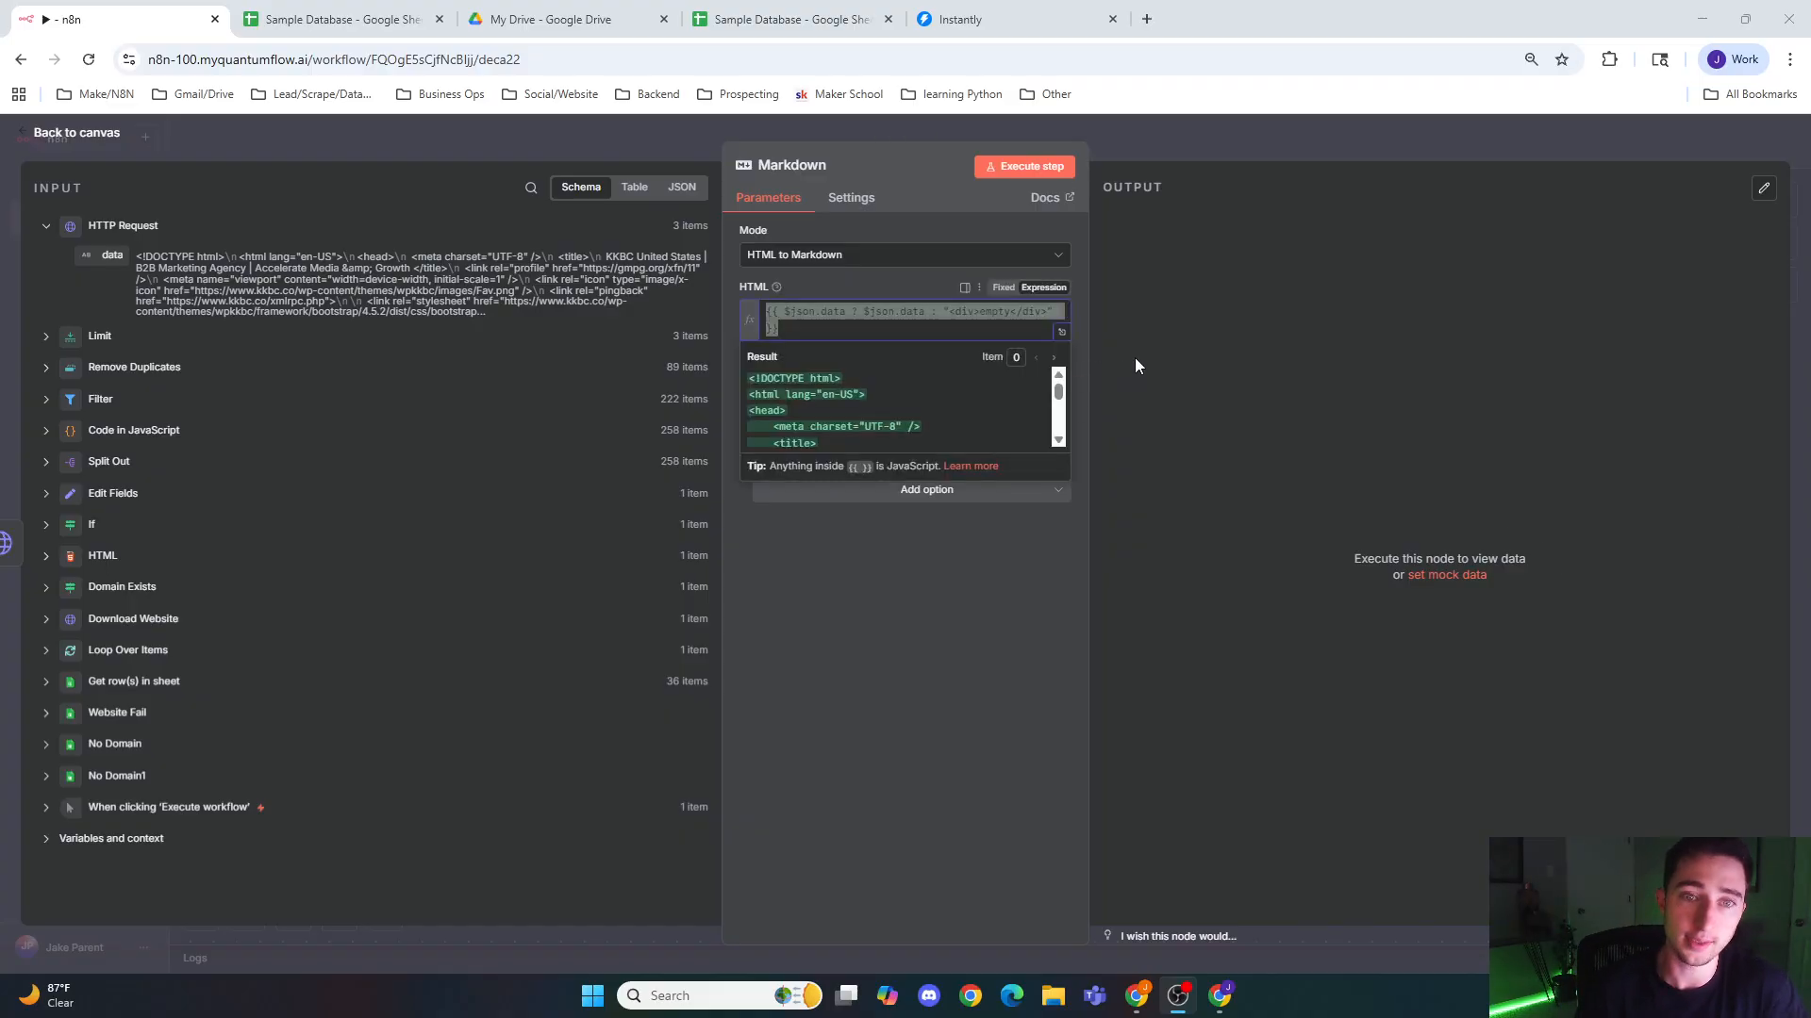
Step: Review the condition, true value and fallback parts of the Markdown node's HTML expression and return to the canvas
{"action": "left_click", "coordinate": [807, 337]}
{"action": "left_click_drag", "start_coordinate": [847, 315], "coordinate": [784, 315]}
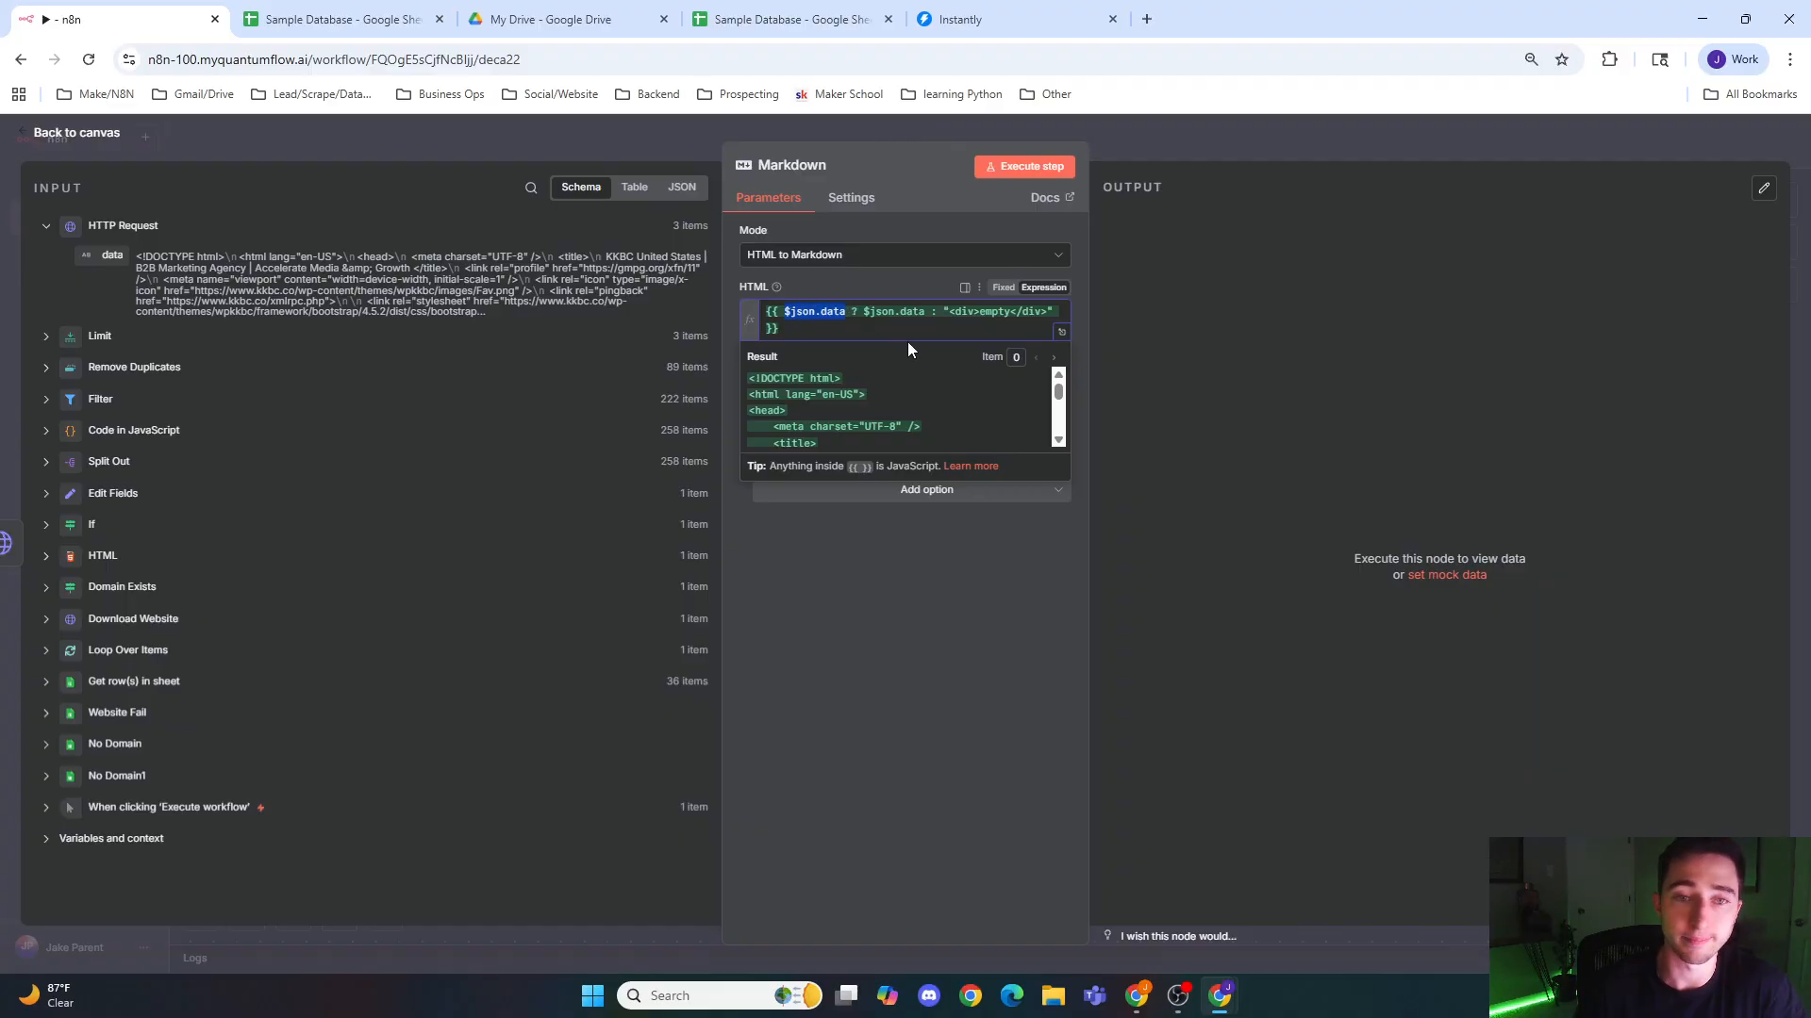
{"action": "double_click", "coordinate": [854, 311]}
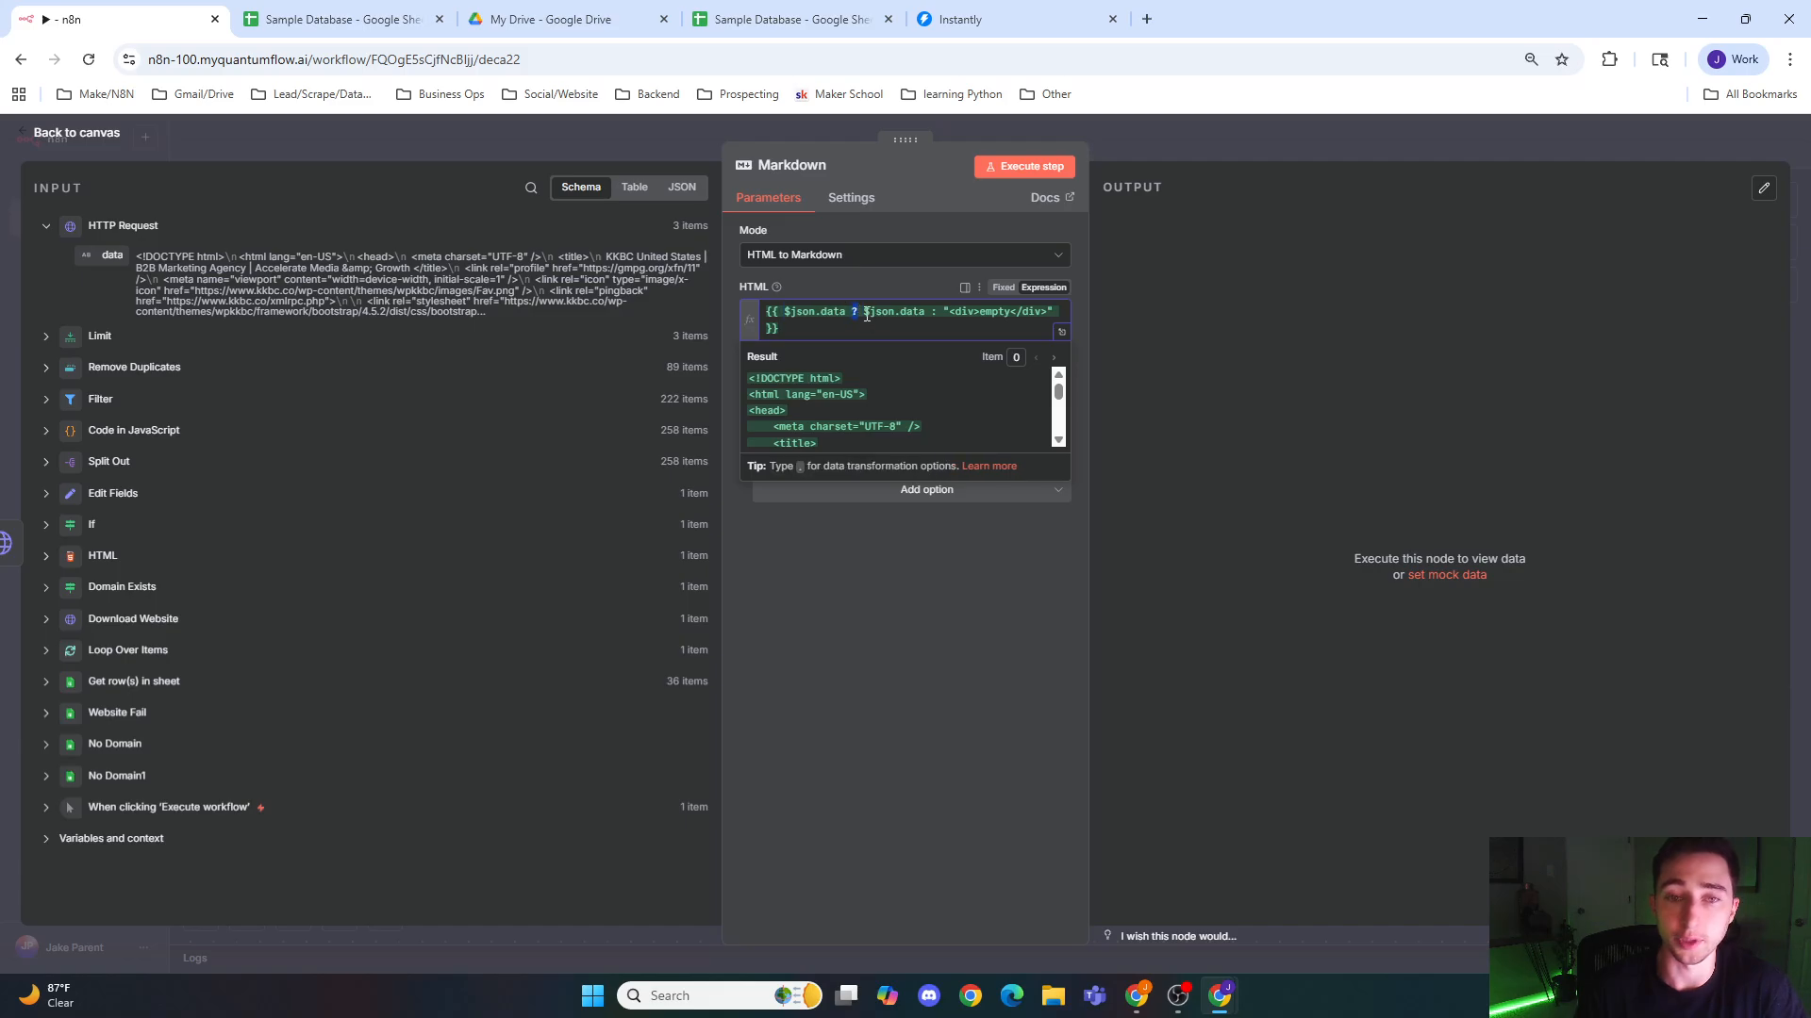
{"action": "left_click_drag", "start_coordinate": [864, 313], "coordinate": [922, 311]}
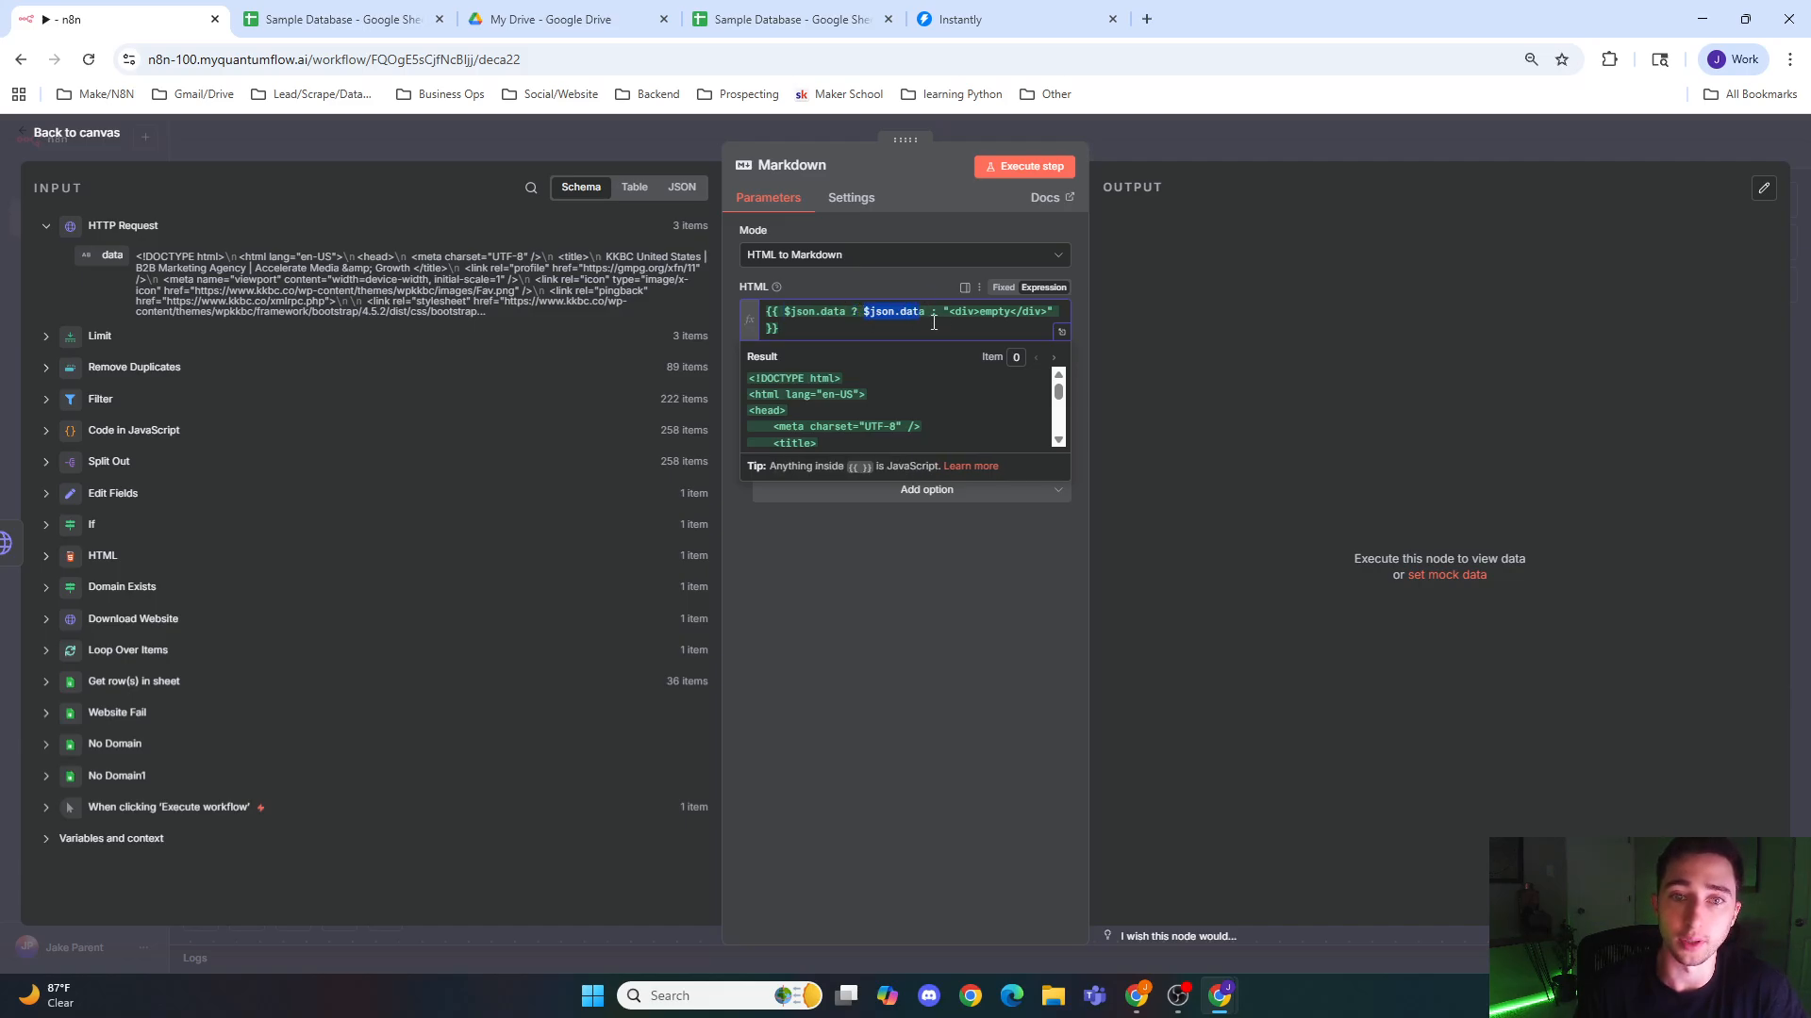
{"action": "left_click_drag", "start_coordinate": [948, 311], "coordinate": [1047, 311]}
{"action": "left_click", "coordinate": [760, 121]}
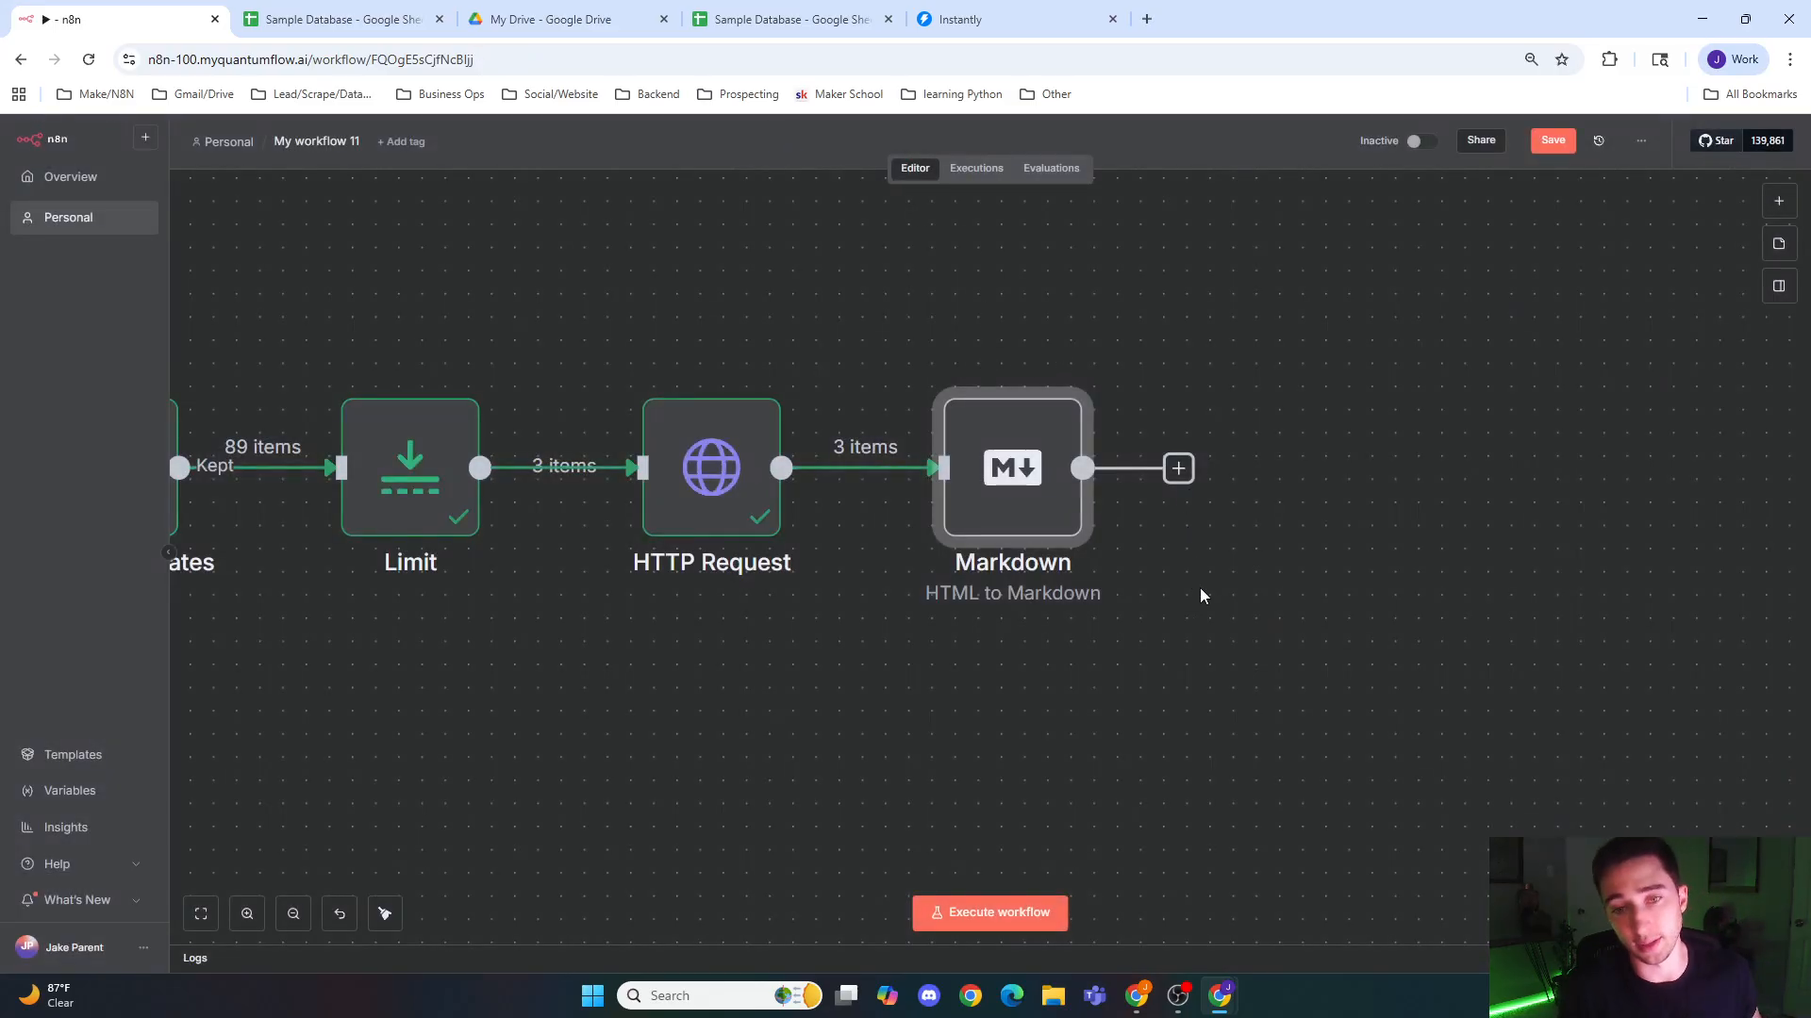
Step: Run the Markdown node on the downloaded pages and return to the canvas
{"action": "left_click_drag", "start_coordinate": [1200, 589], "coordinate": [928, 577]}
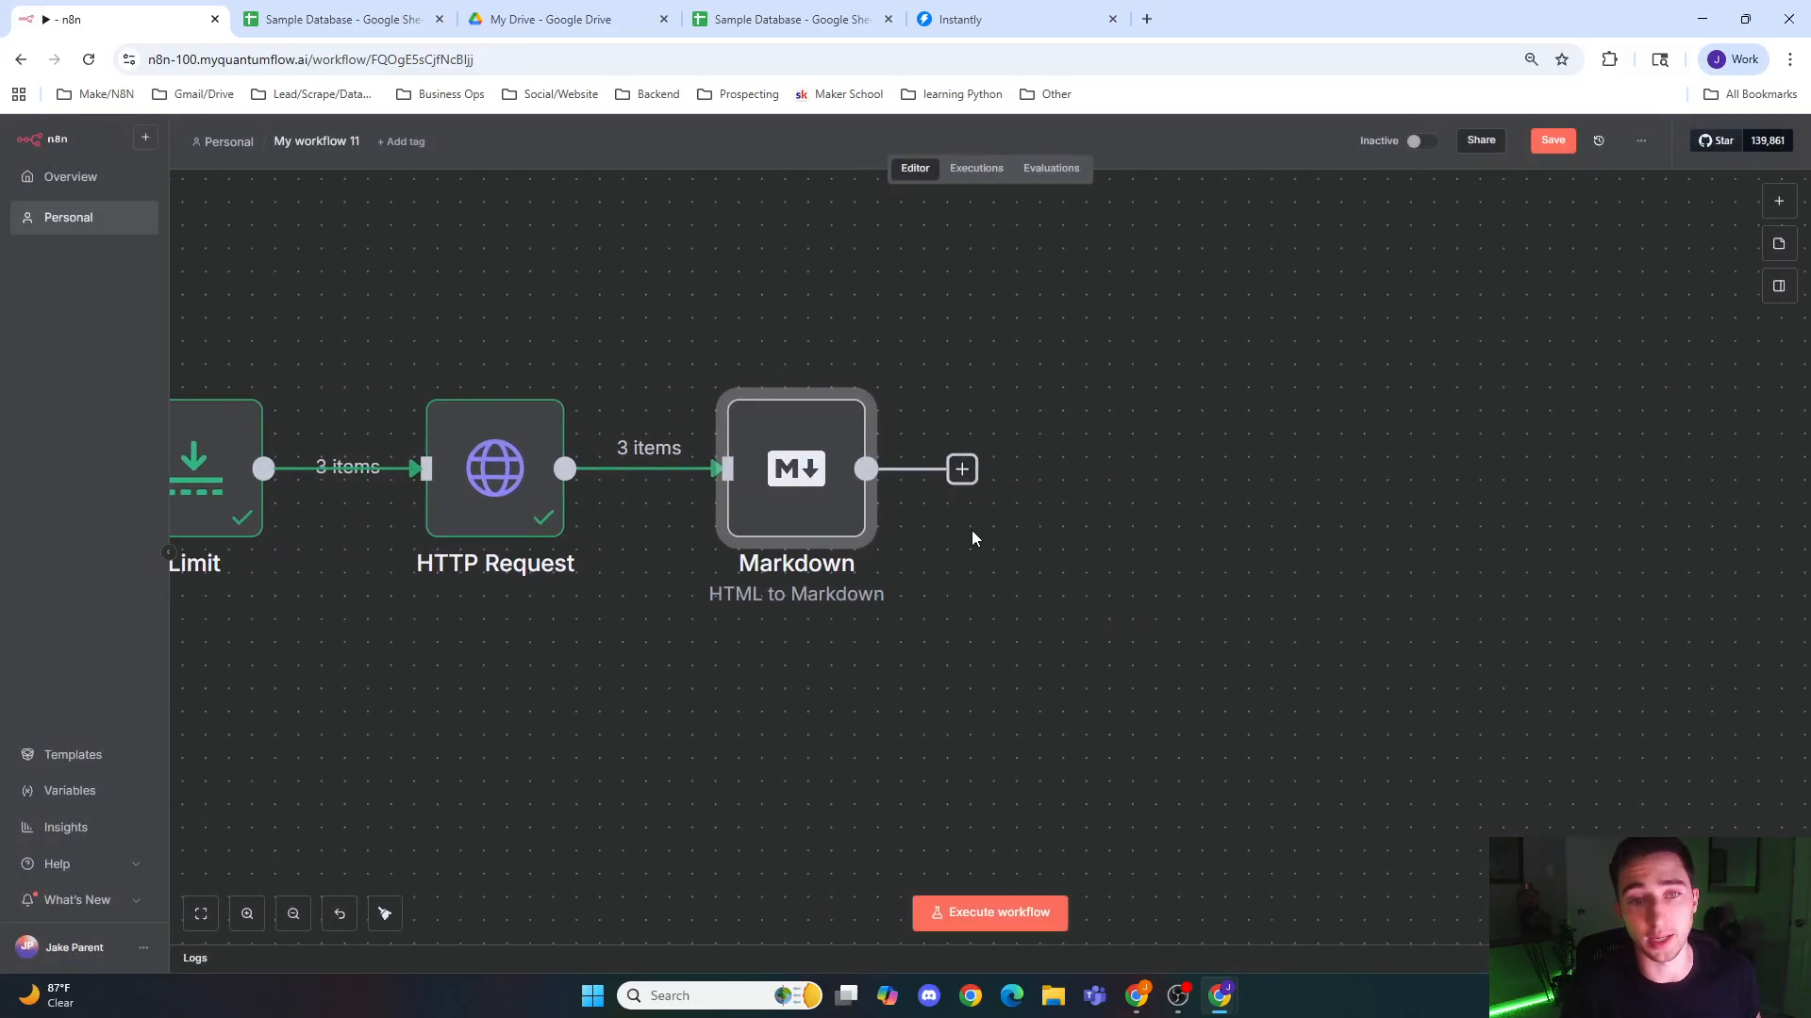
{"action": "double_click", "coordinate": [780, 483]}
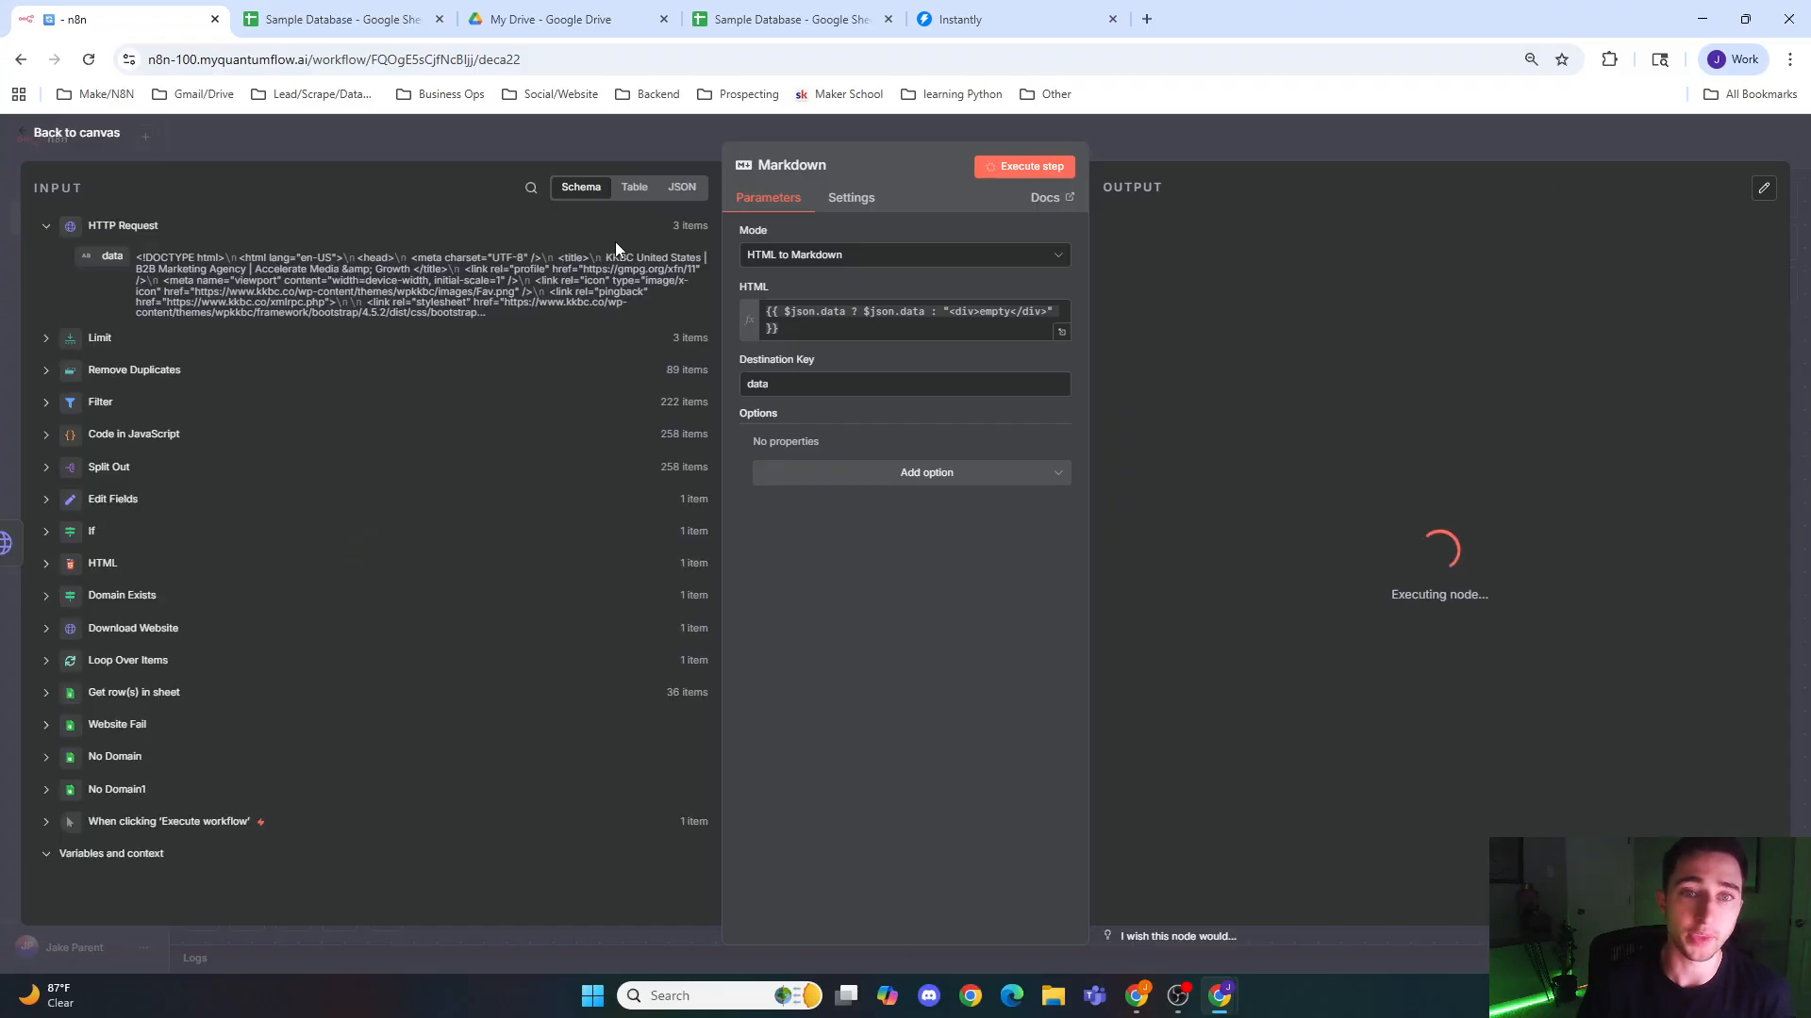
{"action": "left_click", "coordinate": [1200, 145]}
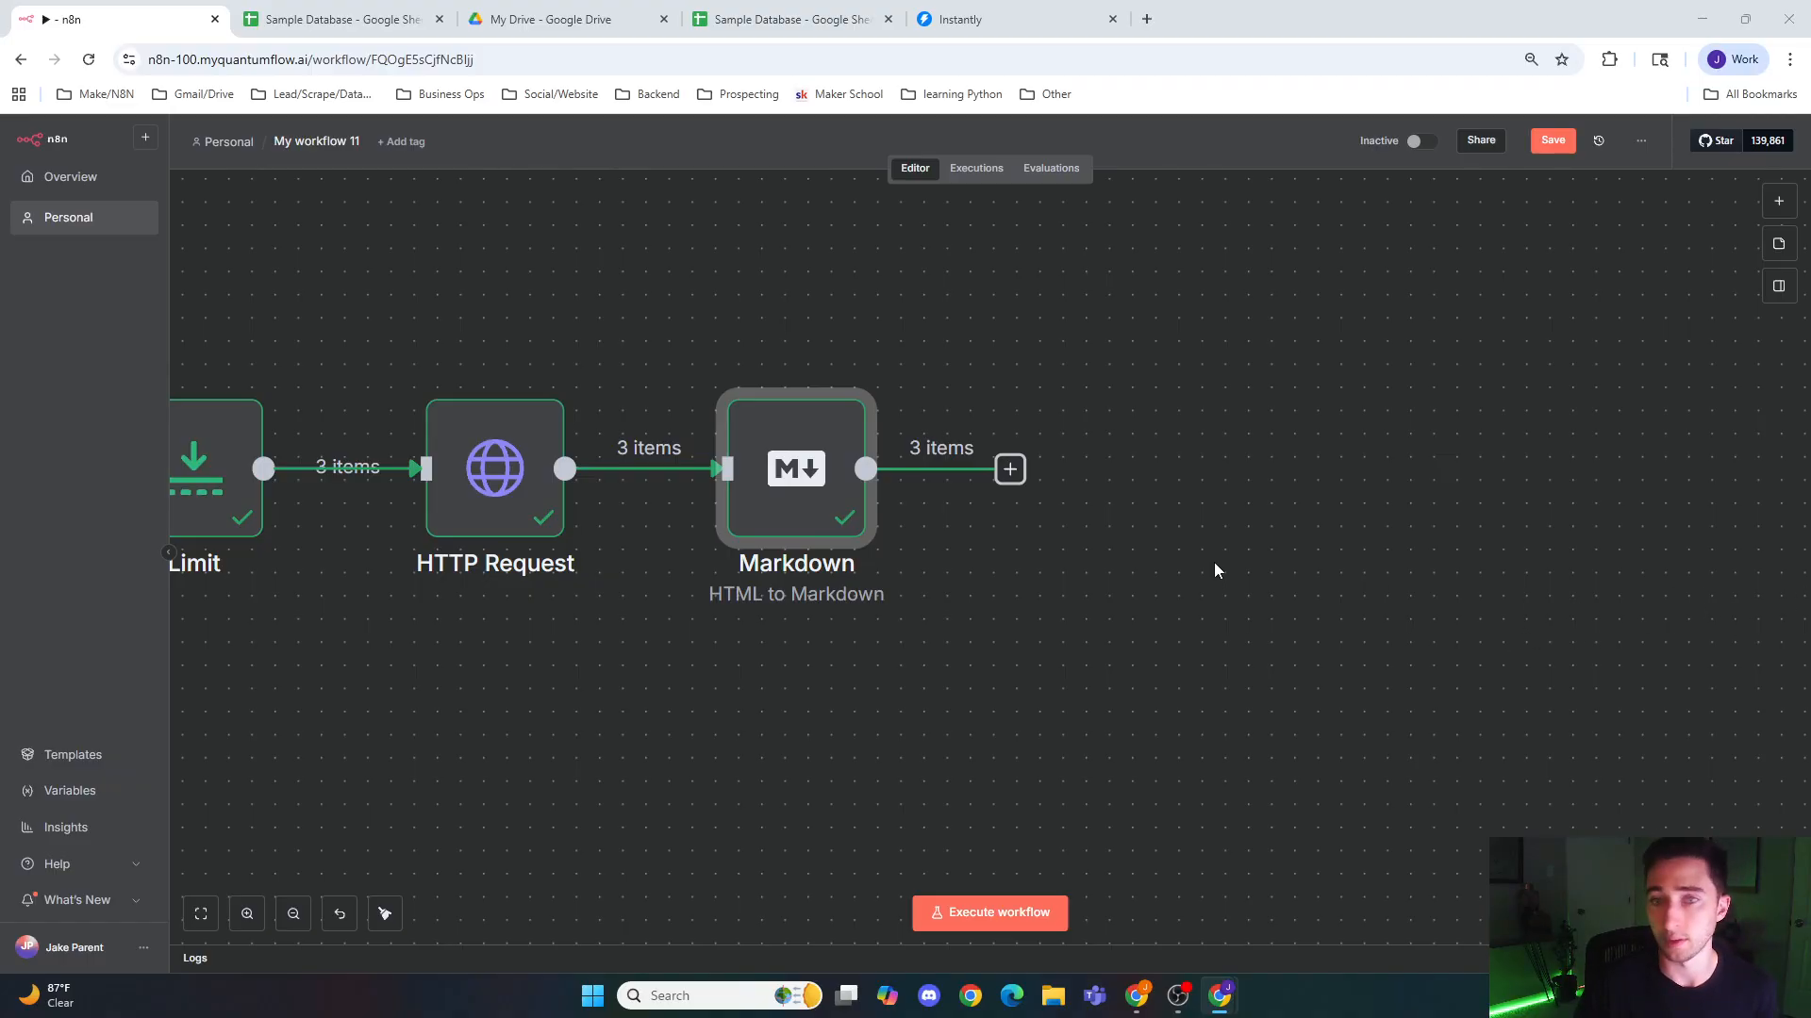
Step: Add an OpenAI node with the Message a model action after the Markdown node
{"action": "left_click", "coordinate": [1007, 470]}
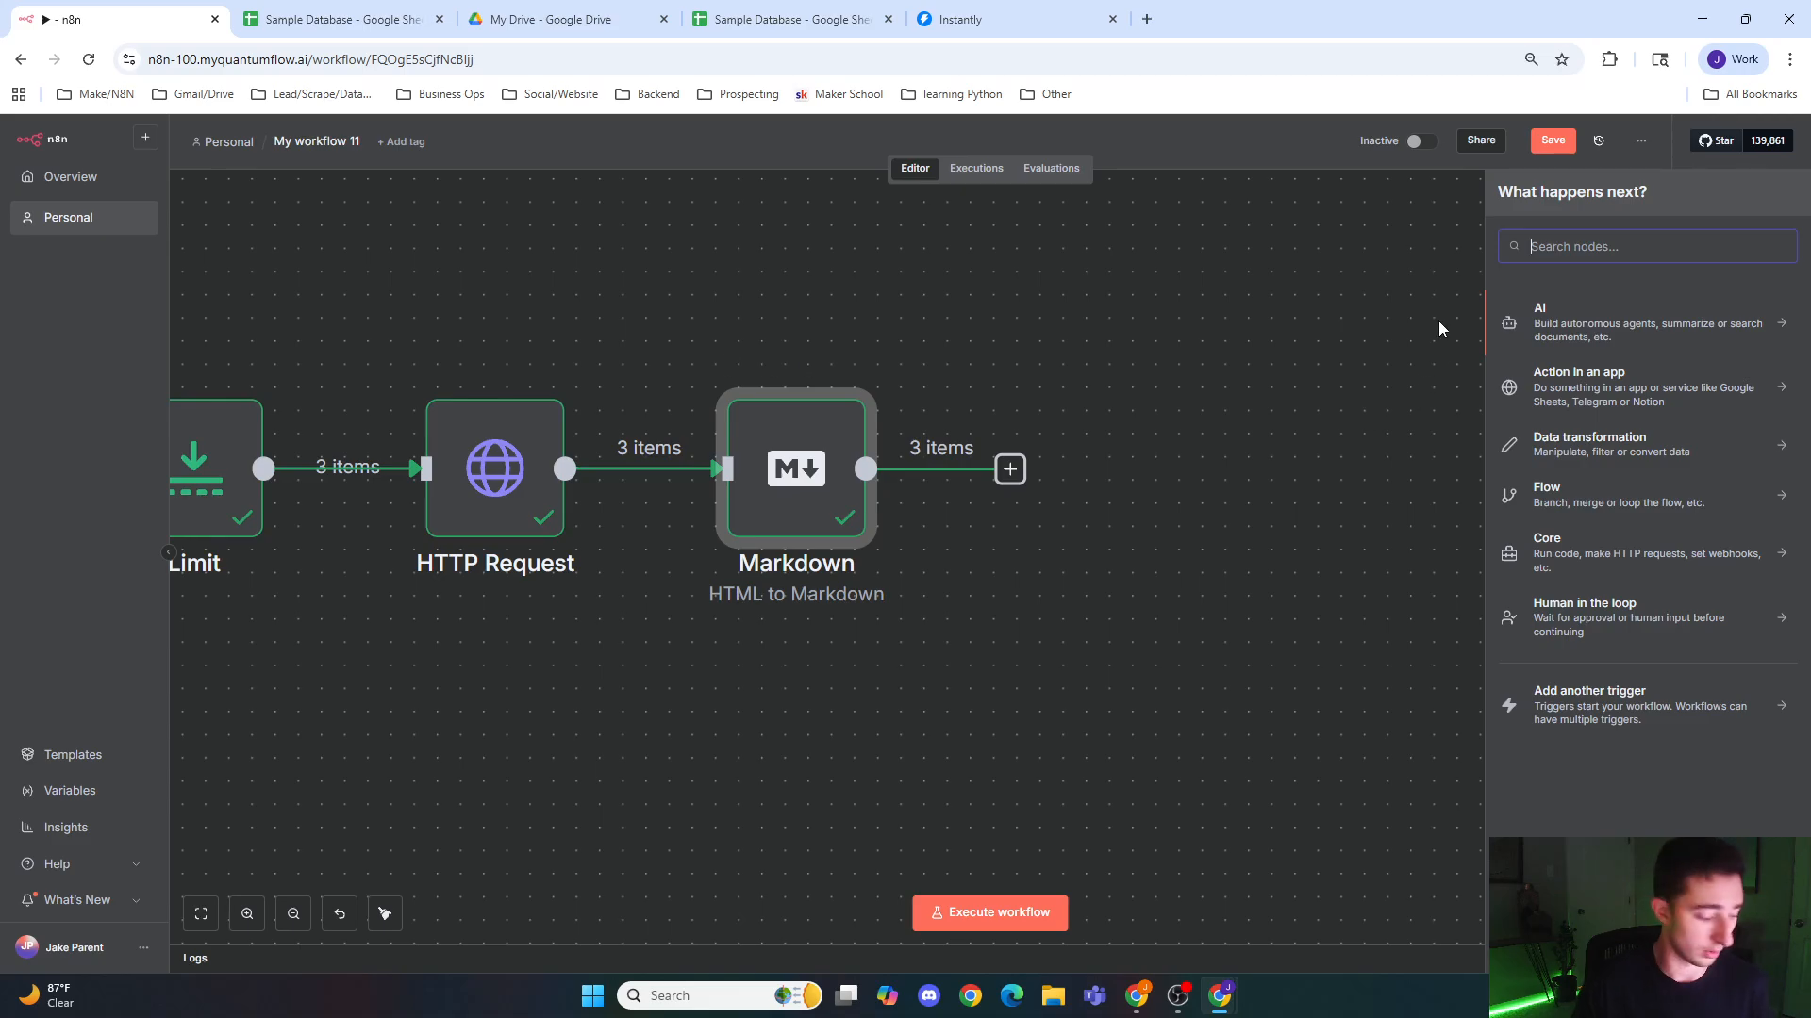
{"action": "type", "text": "chat"}
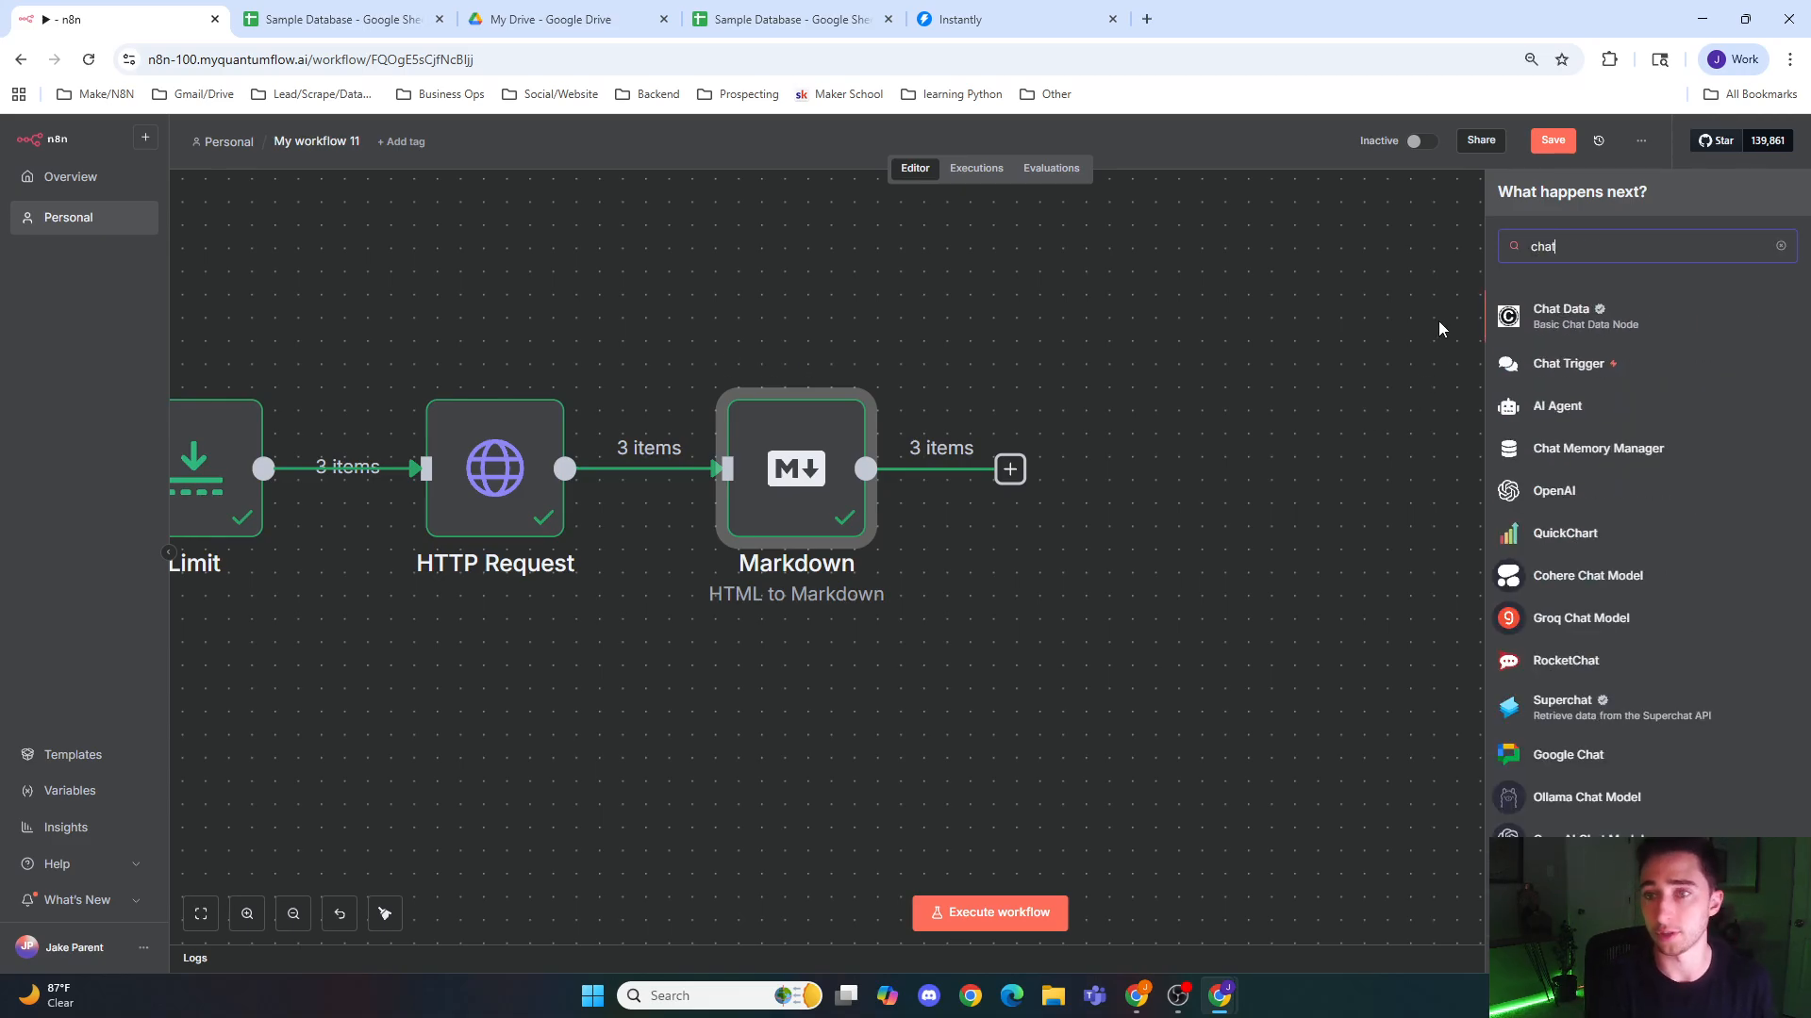
{"action": "left_click", "coordinate": [1624, 491]}
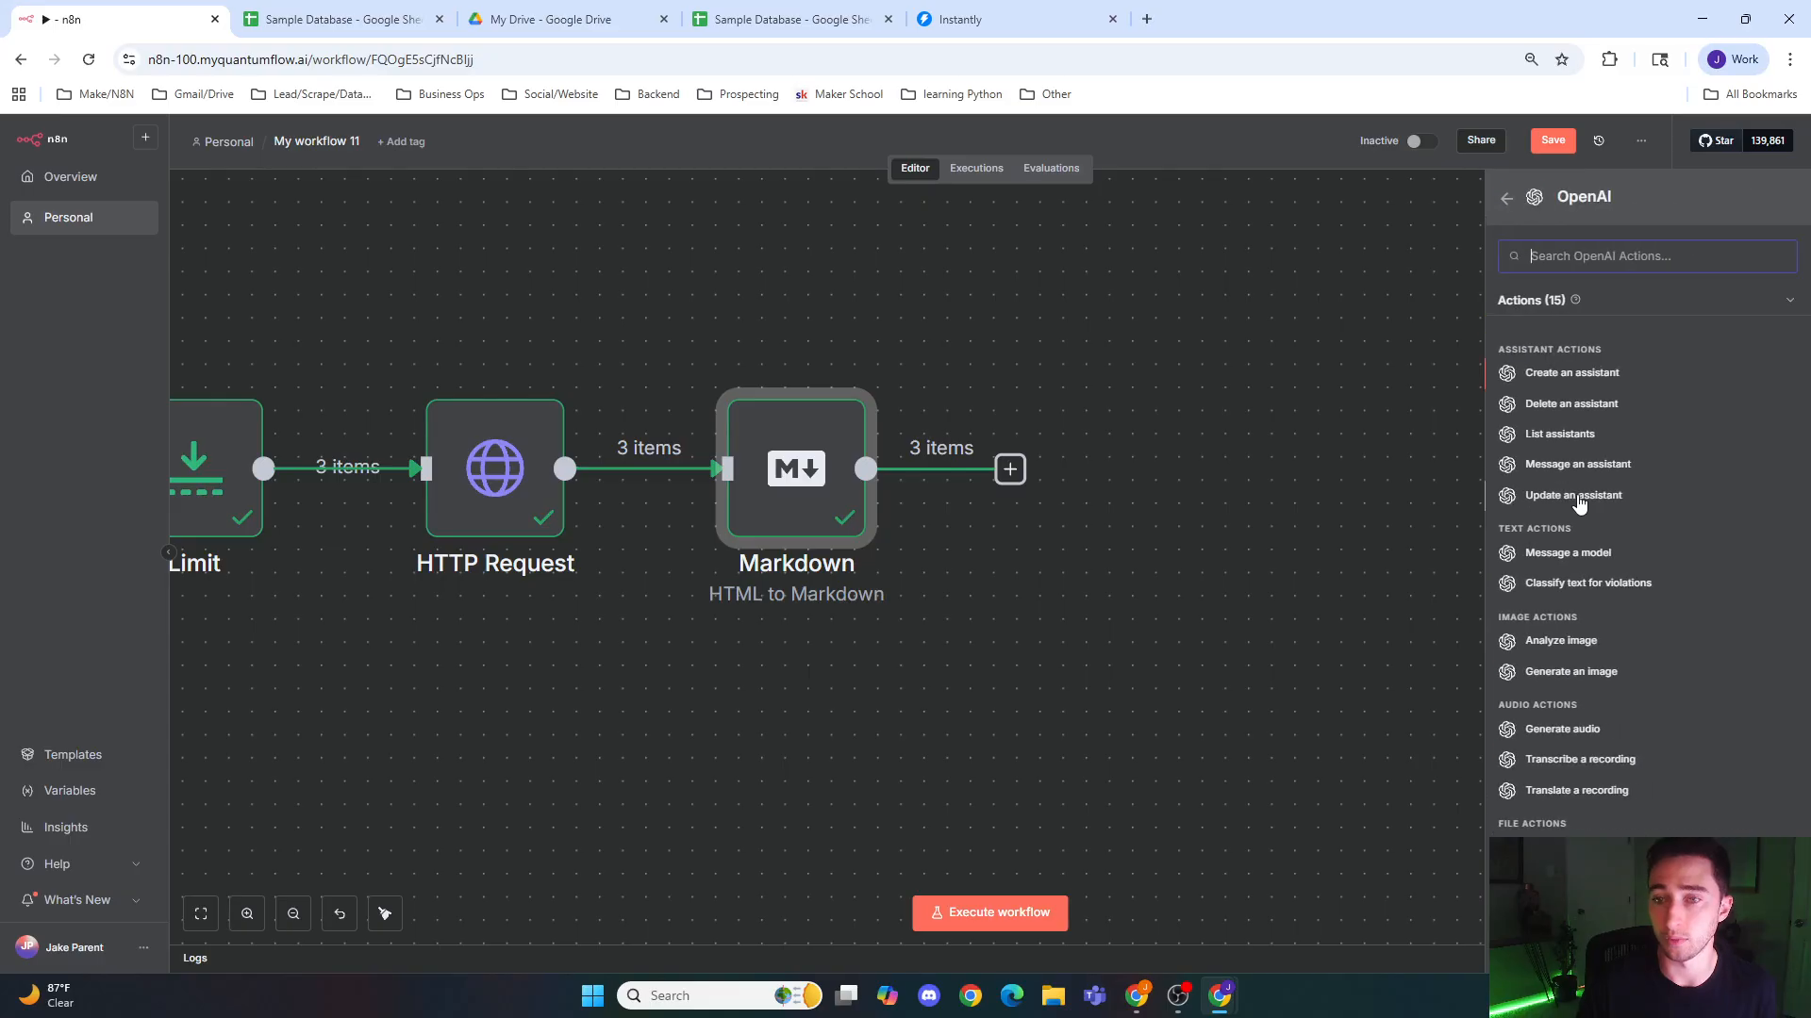
{"action": "left_click", "coordinate": [1608, 553]}
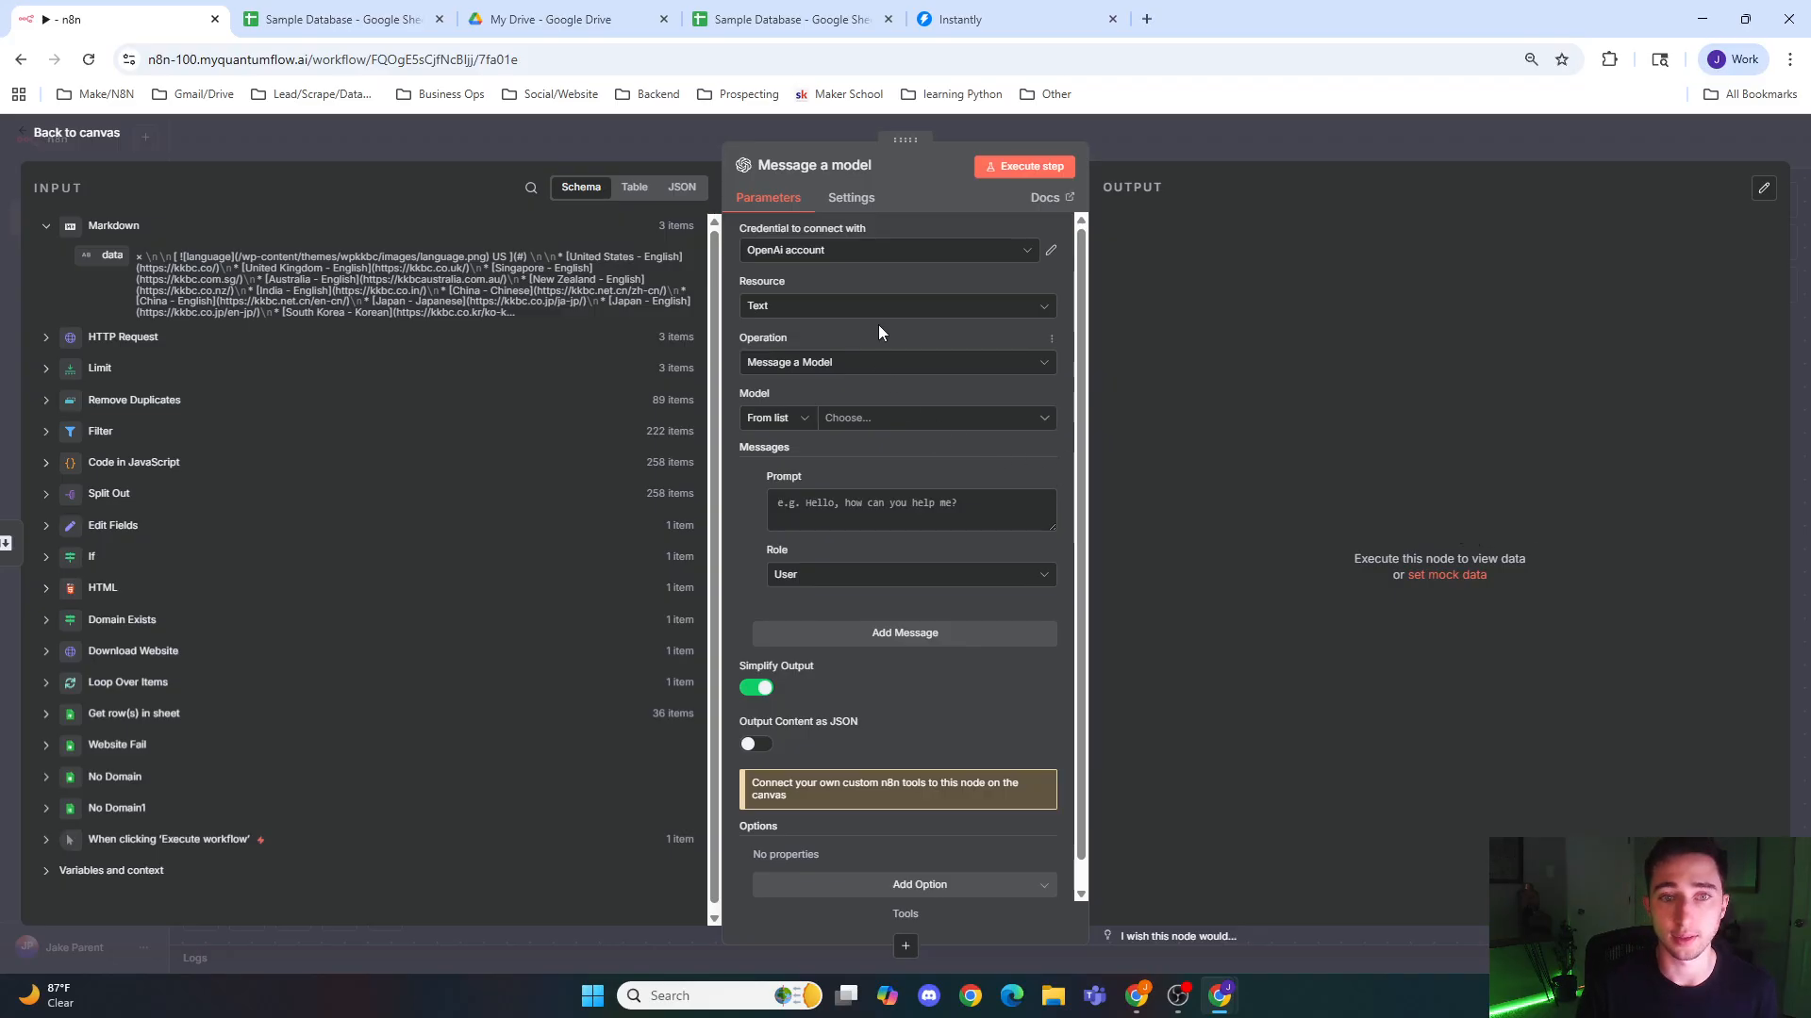
Step: Set the OpenAI node's model to GPT-5-MINI and the first message's role to System
{"action": "left_click", "coordinate": [896, 418]}
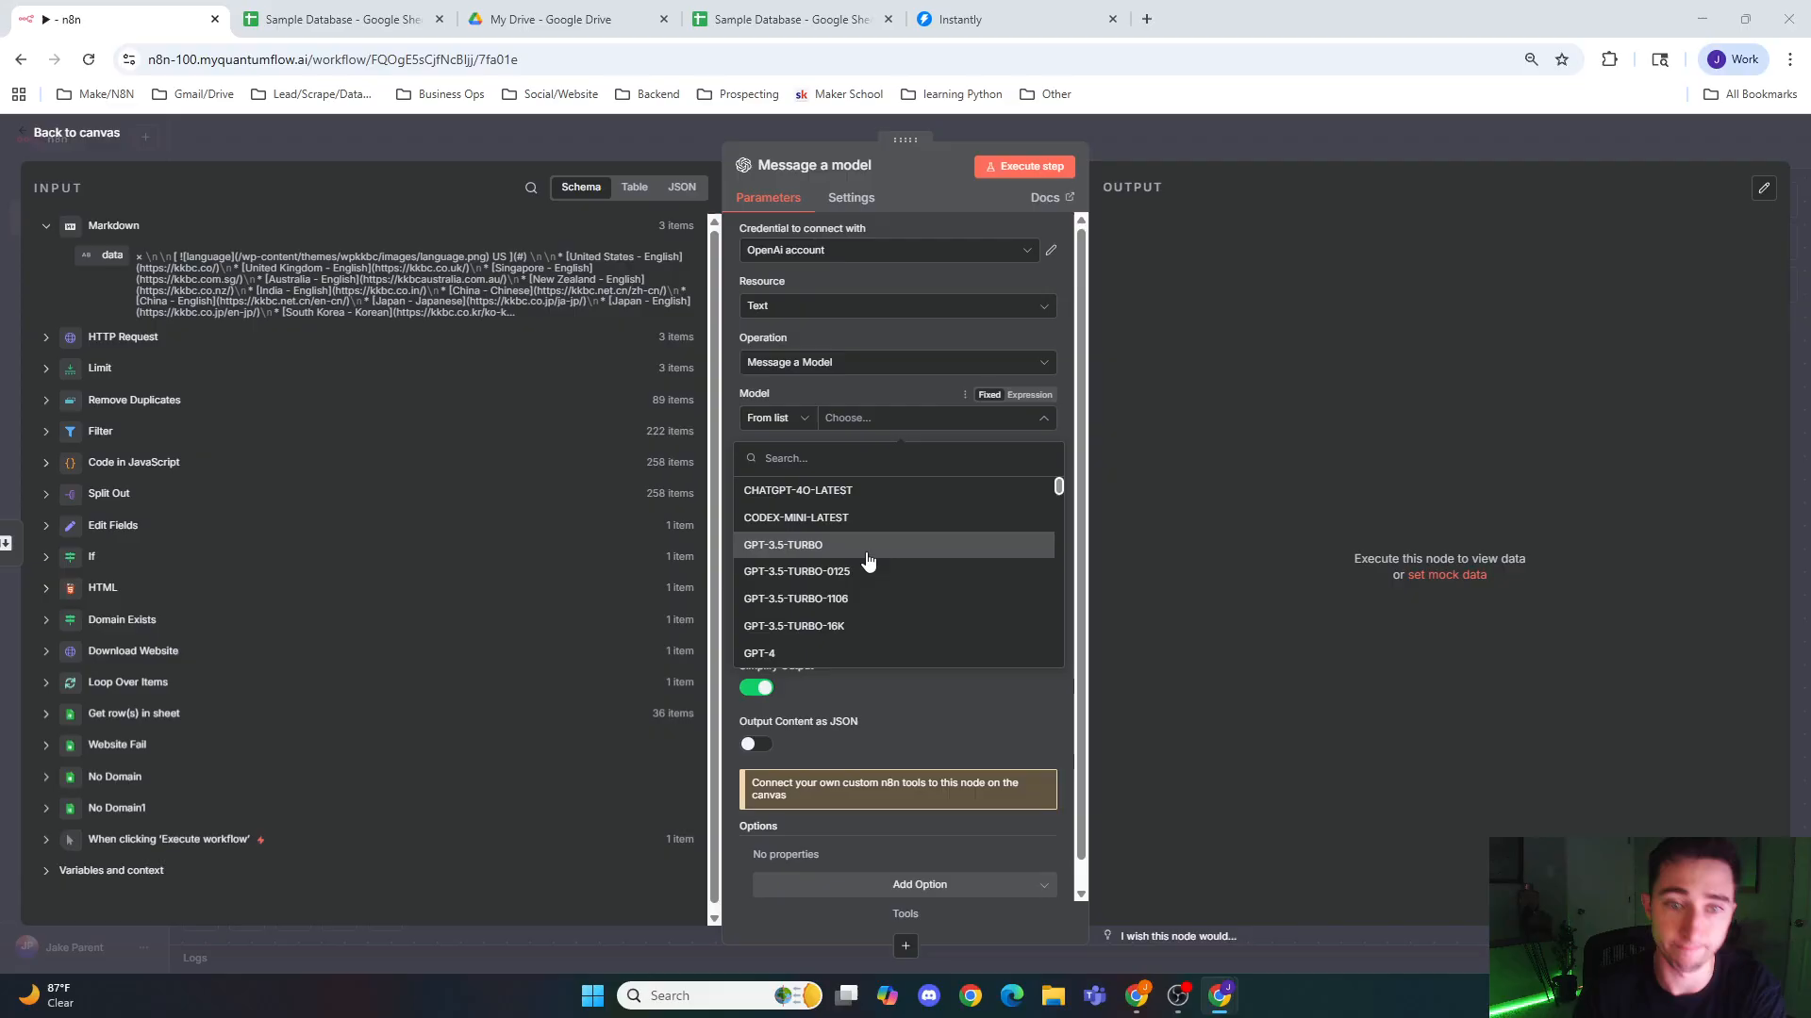
{"action": "scroll", "coordinate": [877, 603], "scroll_direction": "down", "scroll_amount": 2}
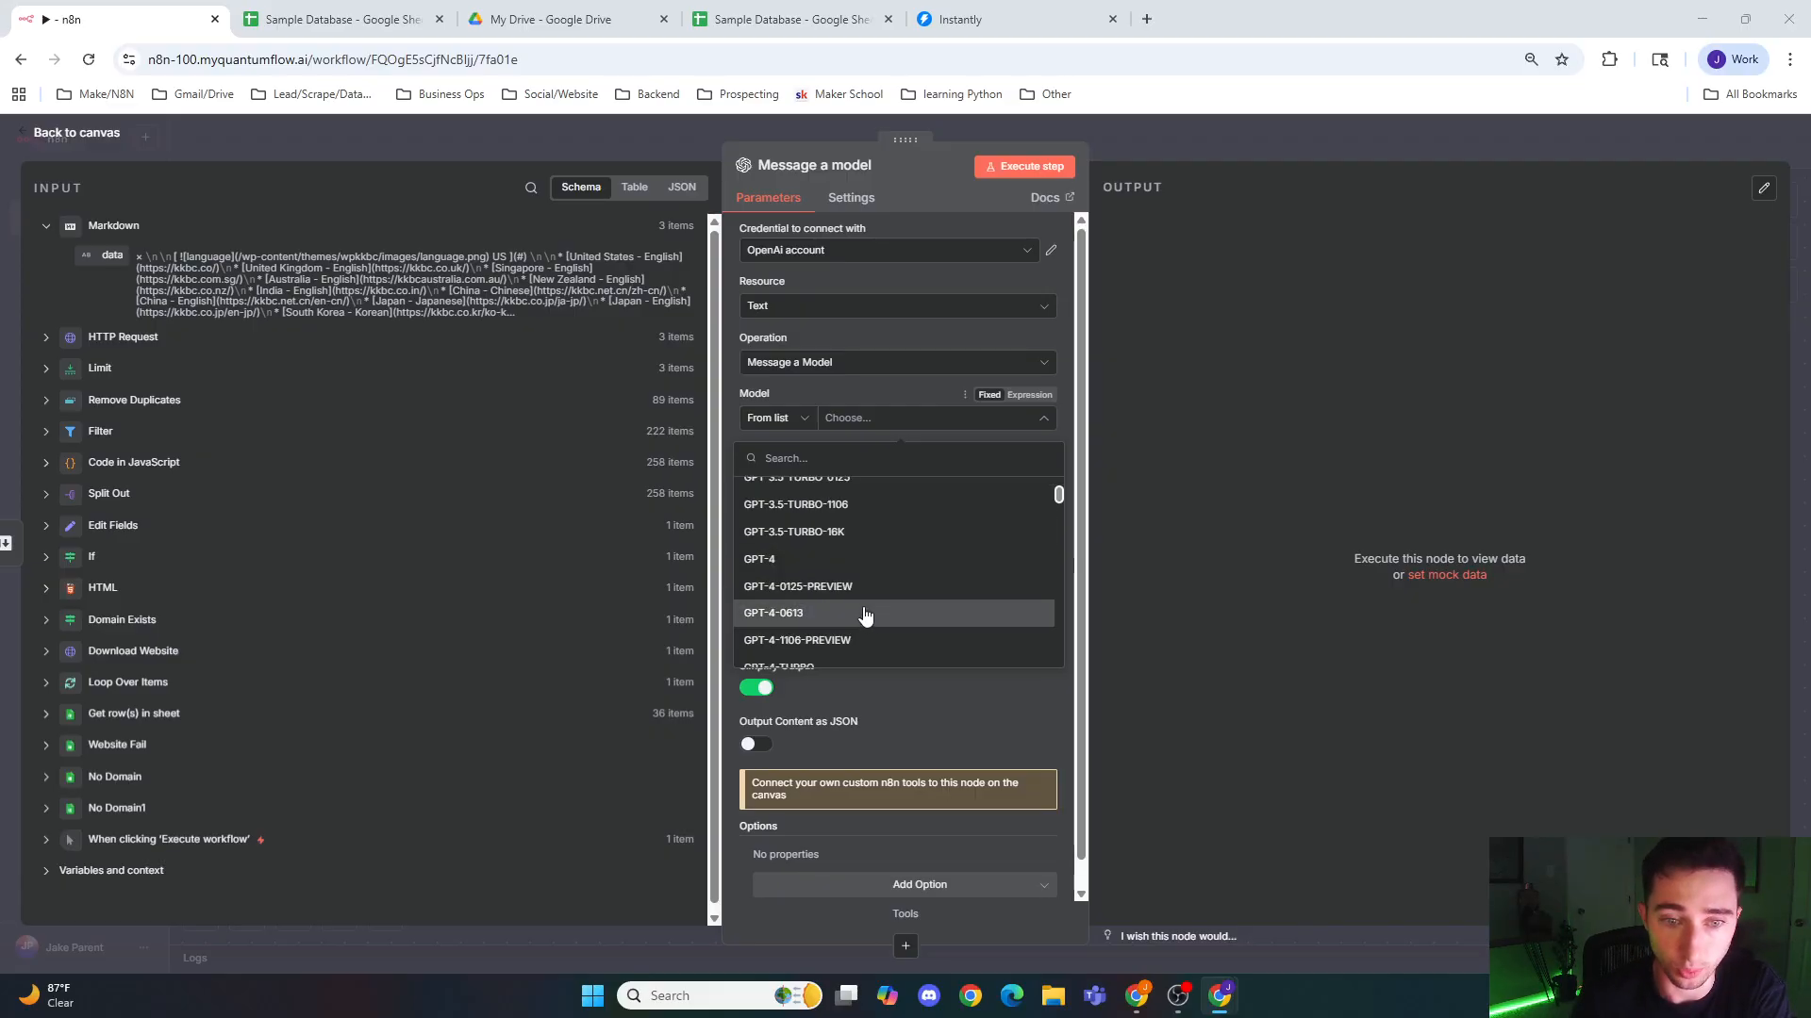
{"action": "scroll", "coordinate": [877, 599], "scroll_direction": "down", "scroll_amount": 4}
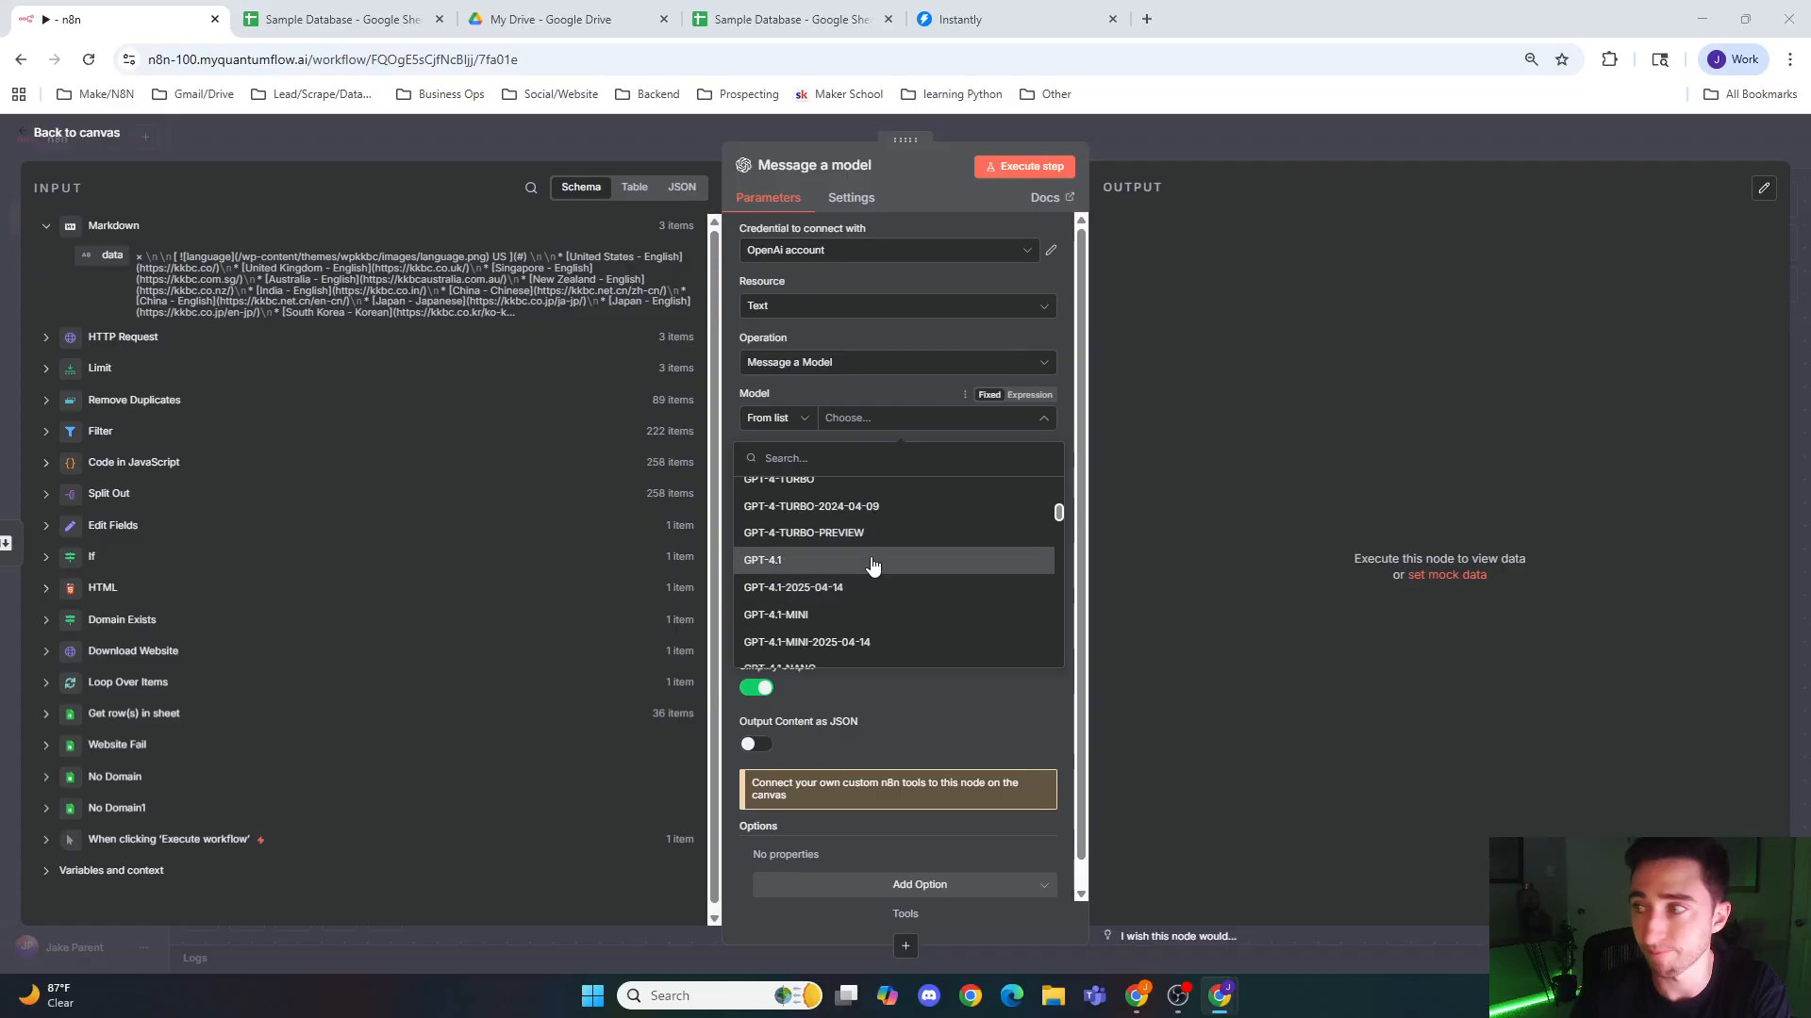
{"action": "scroll", "coordinate": [872, 566], "scroll_direction": "down", "scroll_amount": 15}
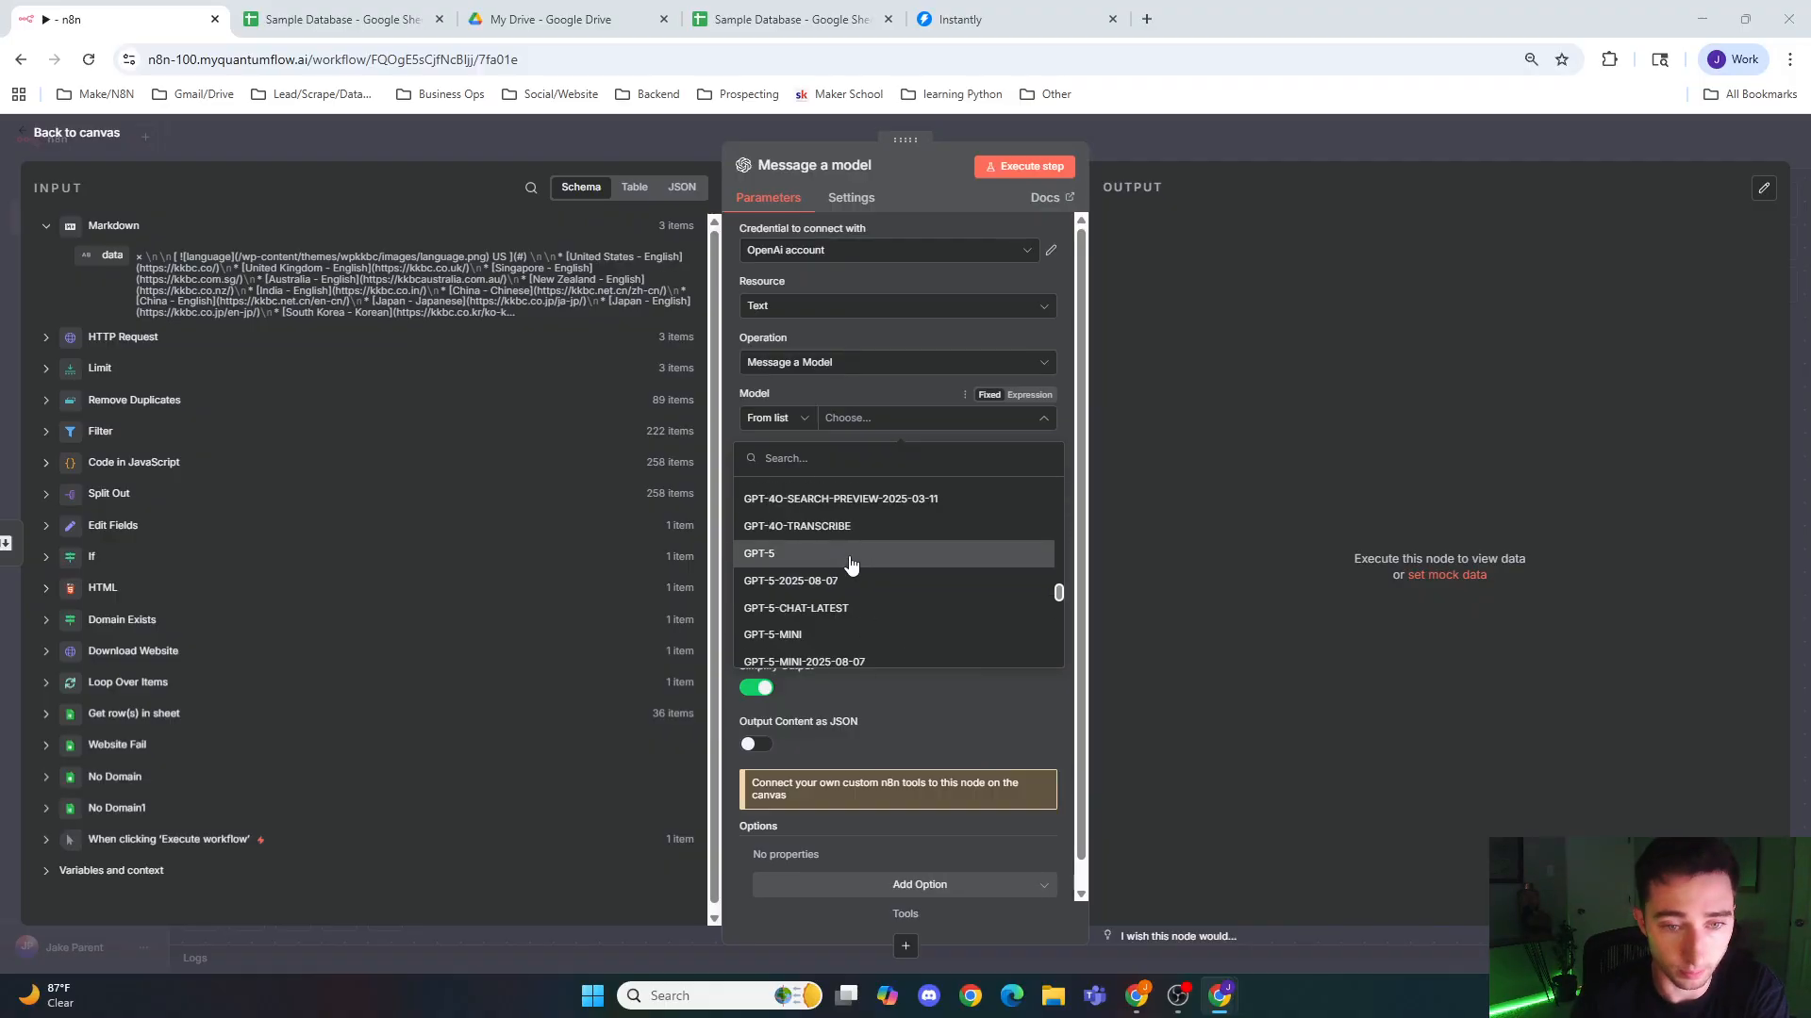
{"action": "left_click", "coordinate": [843, 638]}
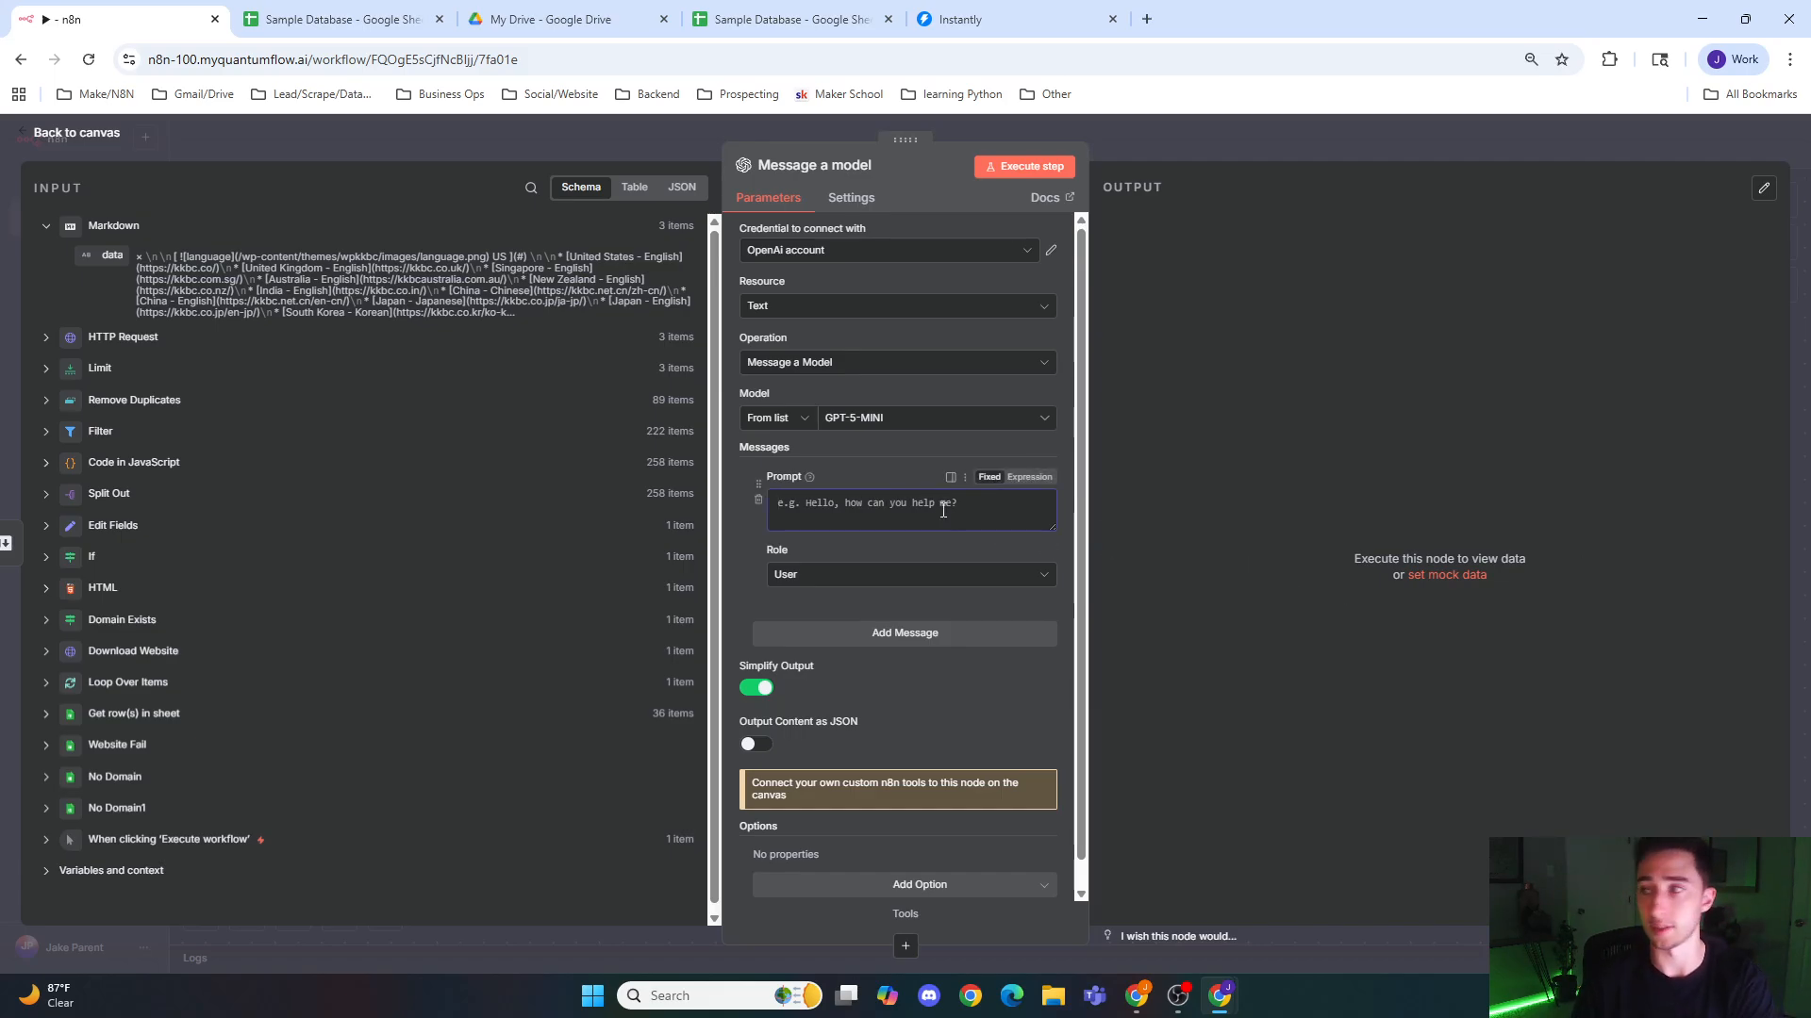
{"action": "left_click", "coordinate": [892, 577]}
{"action": "left_click", "coordinate": [887, 703]}
Step: Write the system message prompt as "You're a helpful, intelligent website scraping assistant." and correct its misspelled words
{"action": "left_click", "coordinate": [872, 506]}
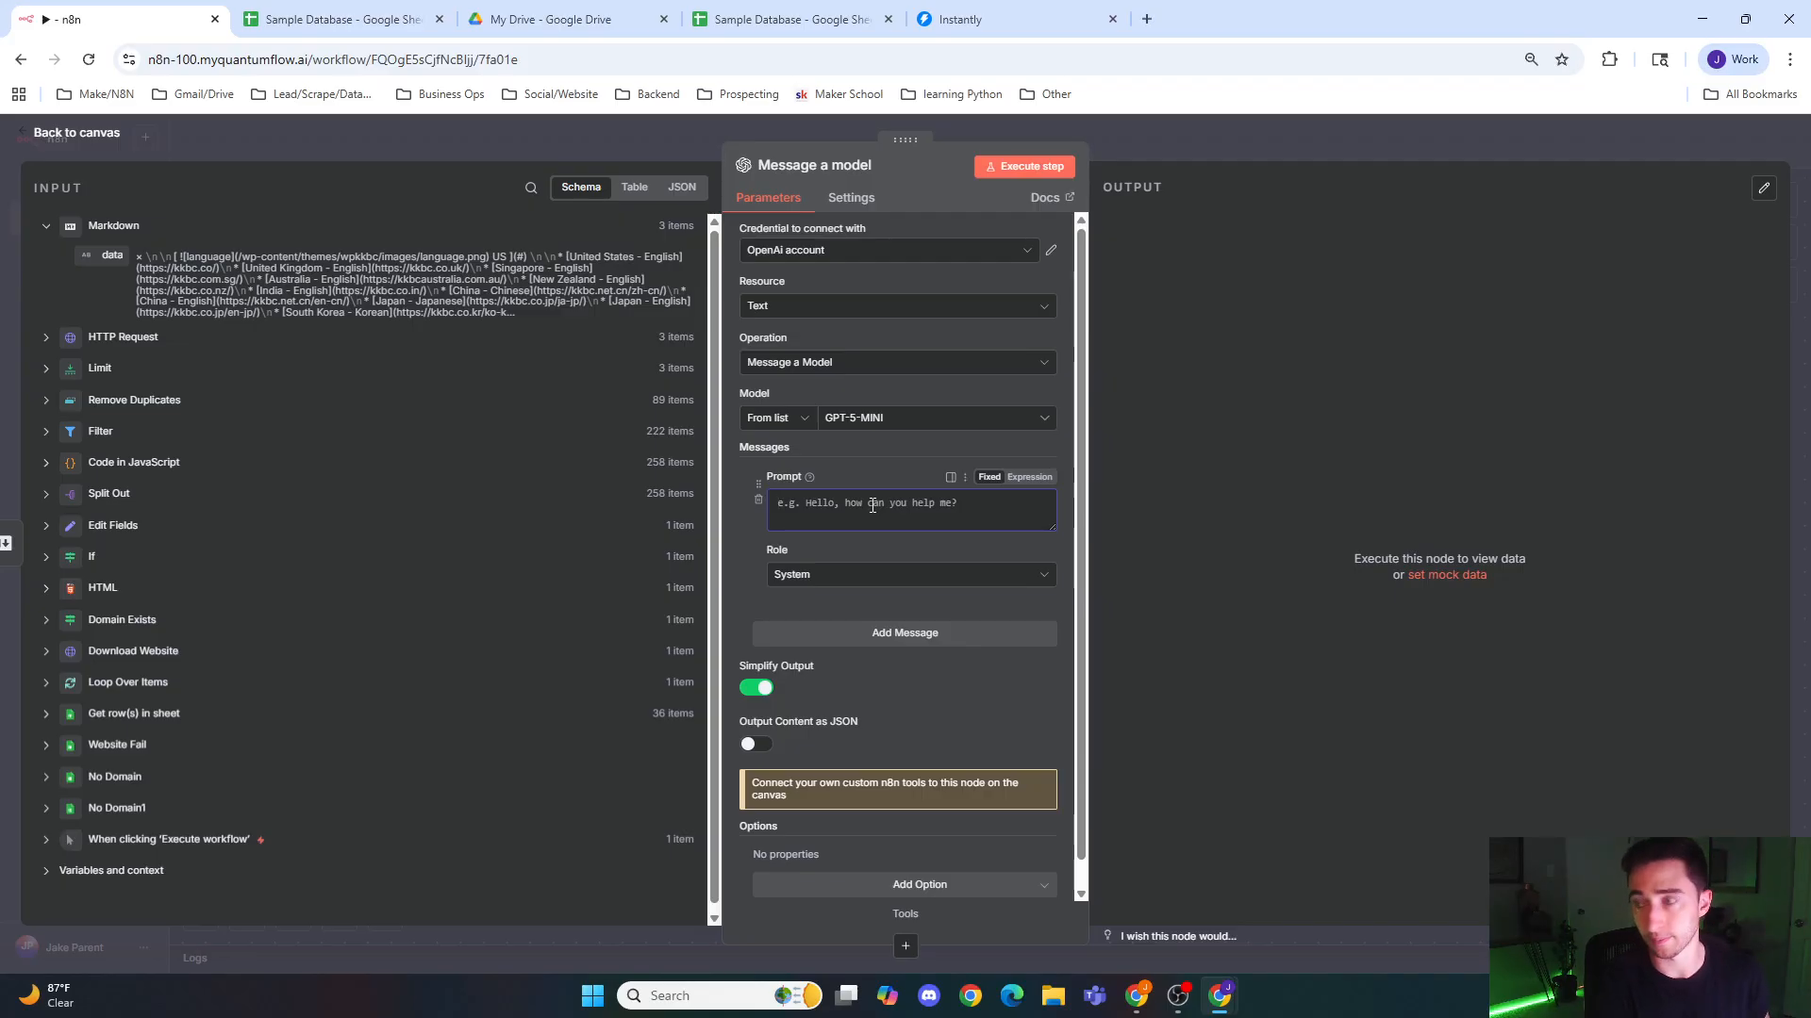
{"action": "type", "text": "You're a helpful, intellegent "}
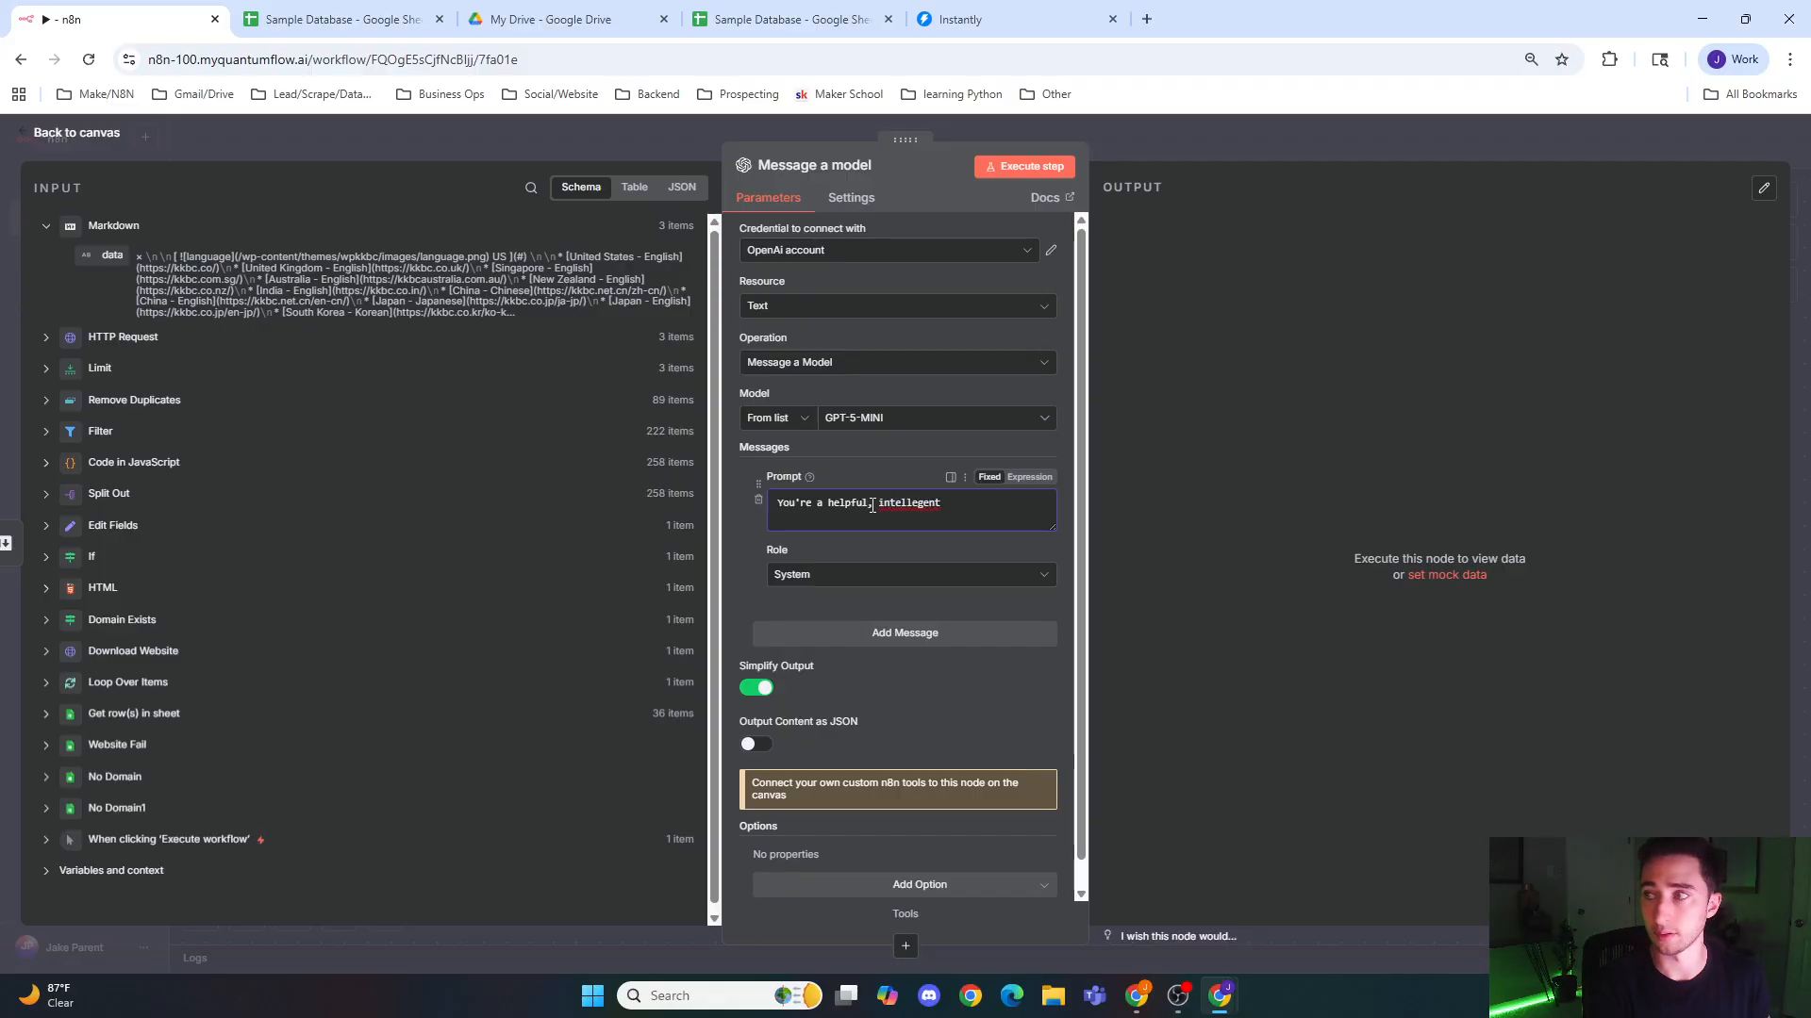
{"action": "type", "text": "websi"}
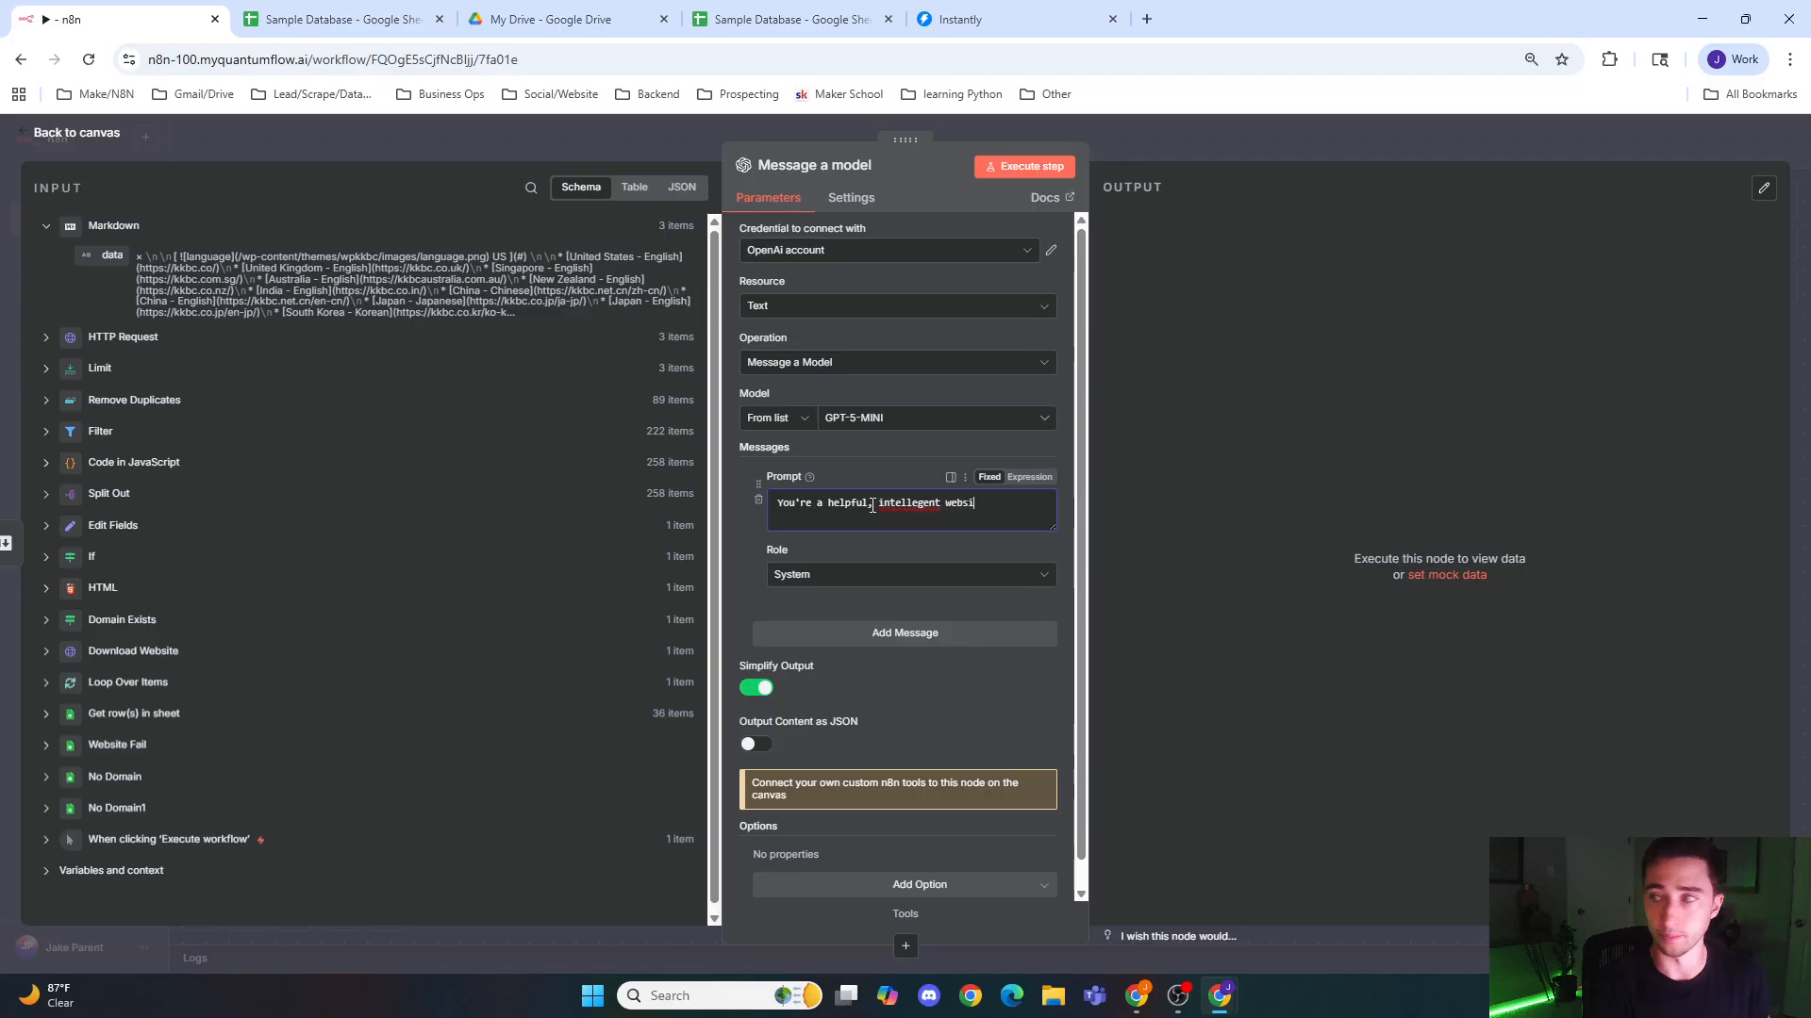
{"action": "type", "text": "te scraping asssitant."}
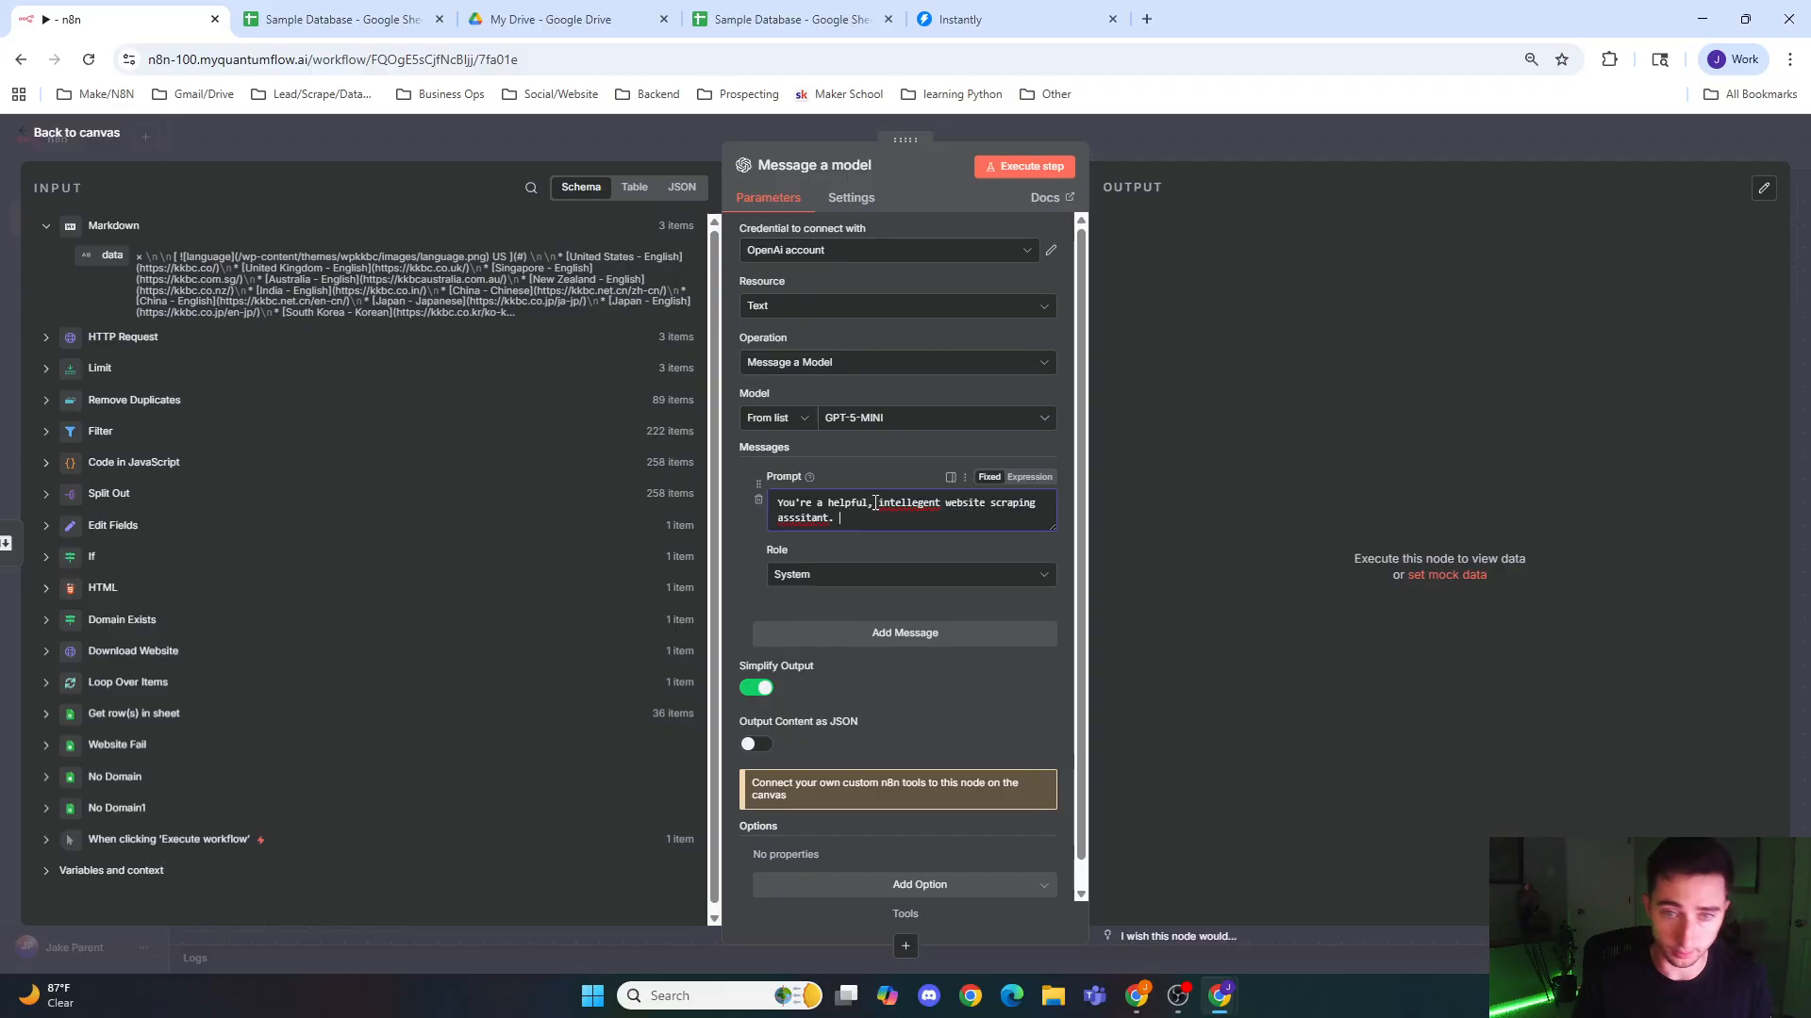
{"action": "right_click", "coordinate": [877, 503]}
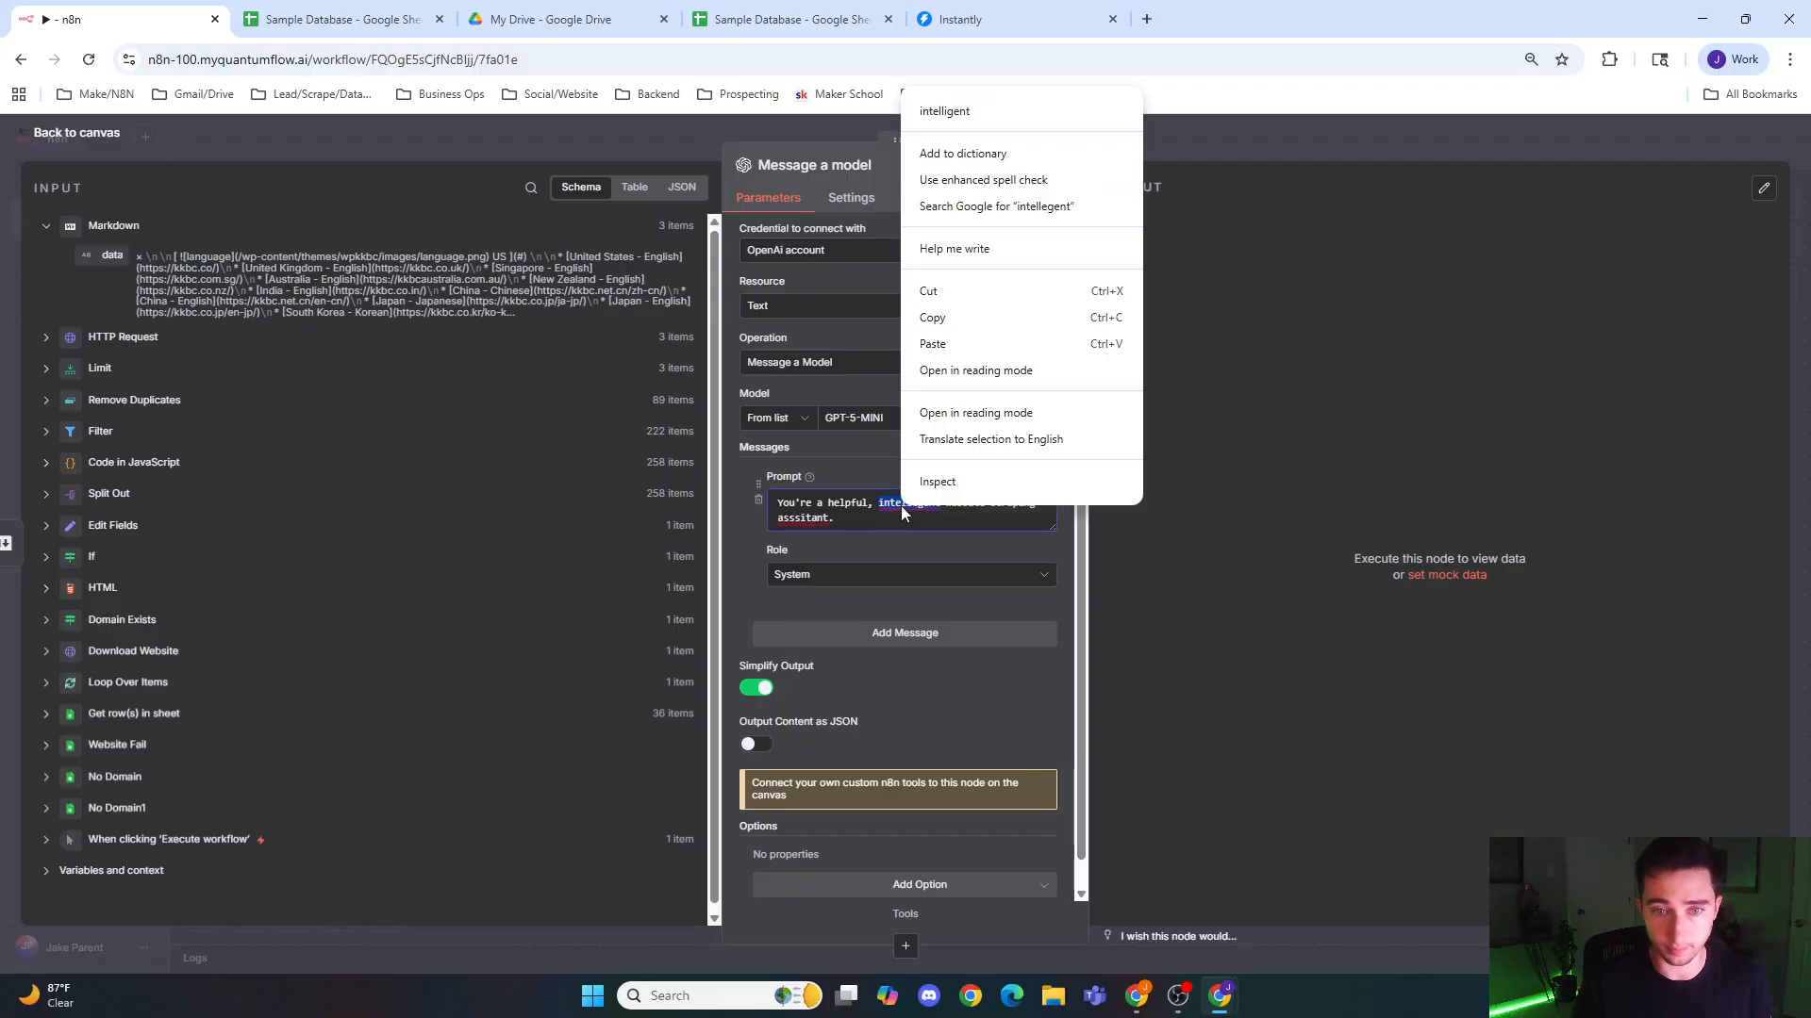
{"action": "right_click", "coordinate": [817, 520]}
{"action": "left_click", "coordinate": [881, 117]}
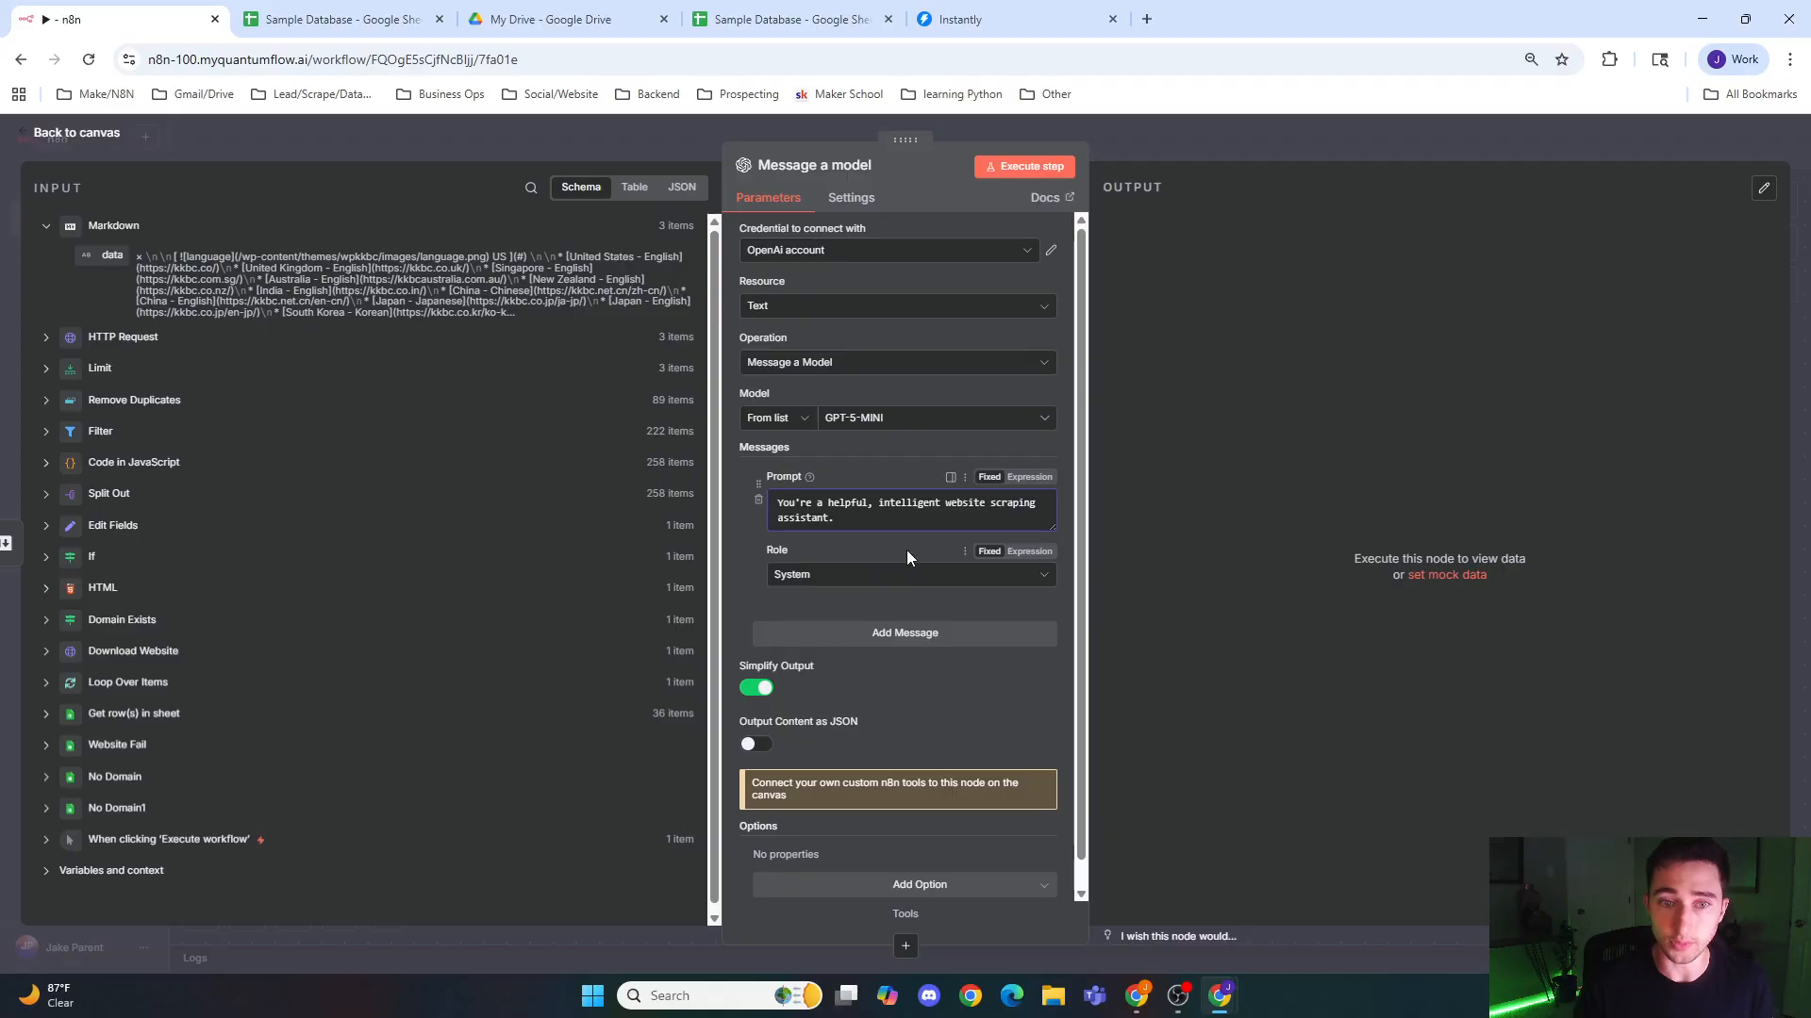
Step: Add a user message with the prepared prompt requesting a two-paragraph page abstract as JSON, and read through its output format and rules
{"action": "left_click", "coordinate": [901, 633]}
{"action": "scroll", "coordinate": [901, 634], "scroll_direction": "down", "scroll_amount": 1}
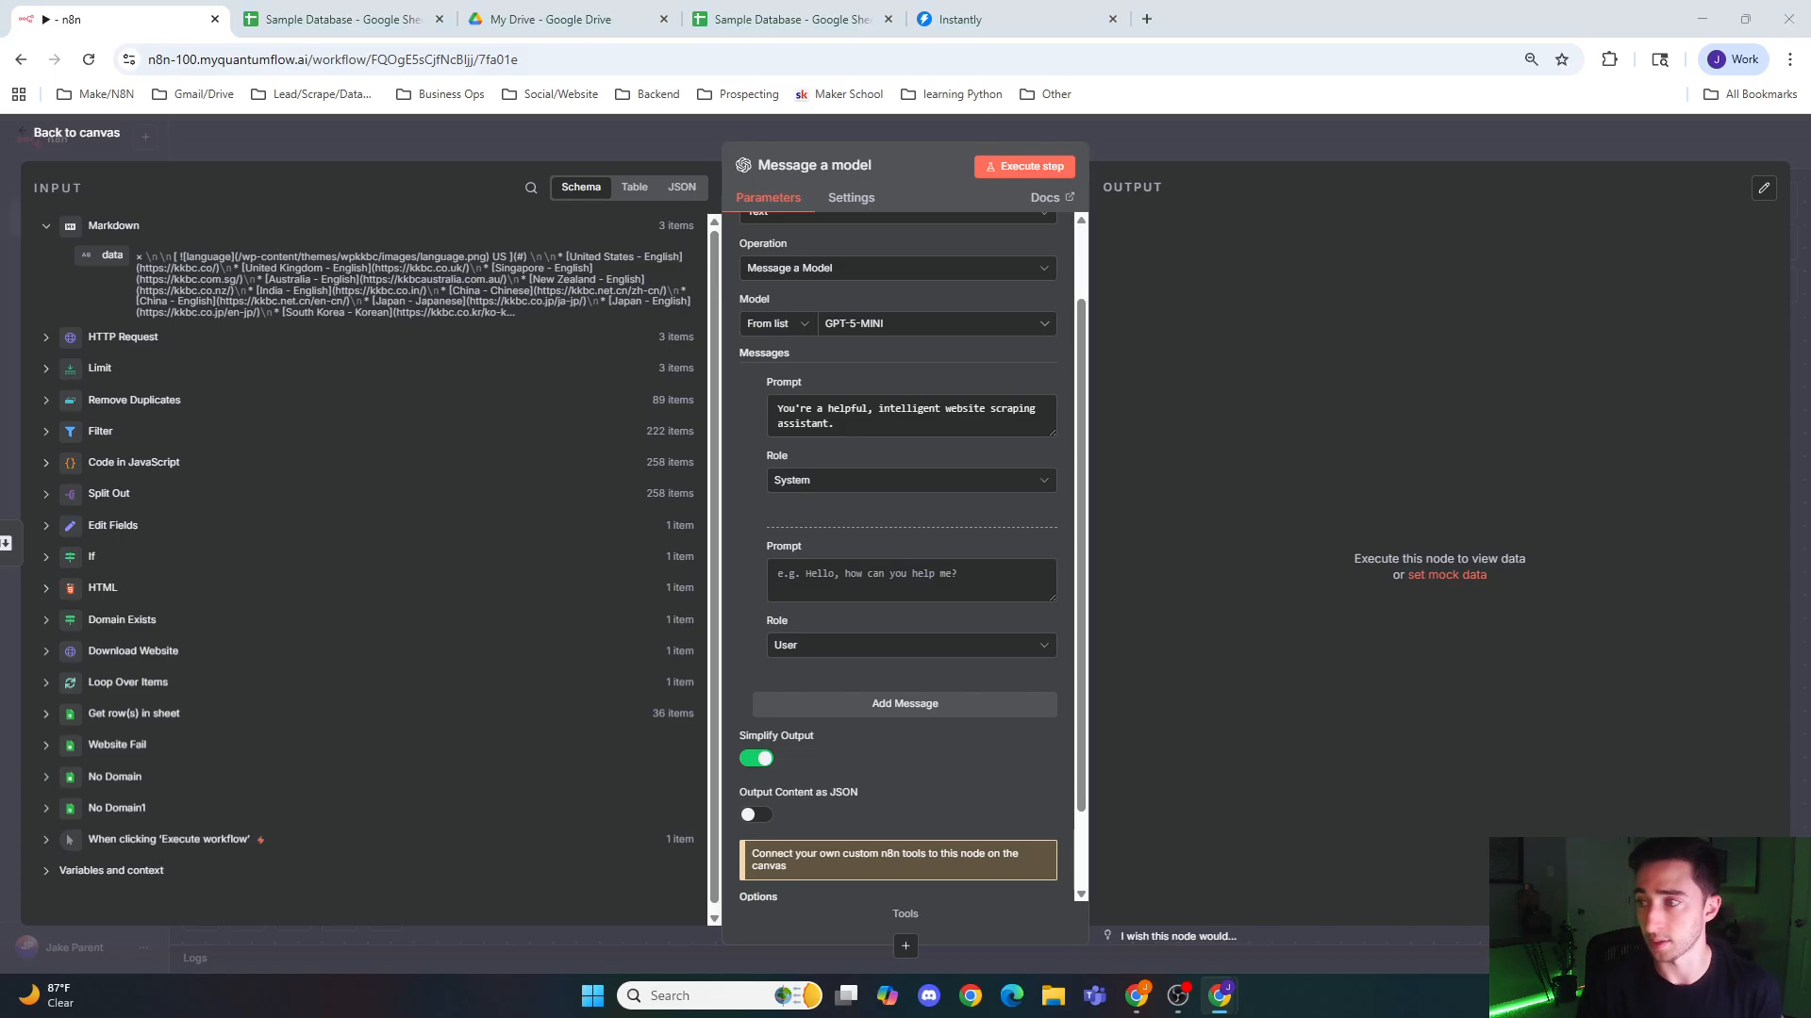
{"action": "left_click", "coordinate": [808, 570]}
{"action": "key", "text": "ctrl+v"}
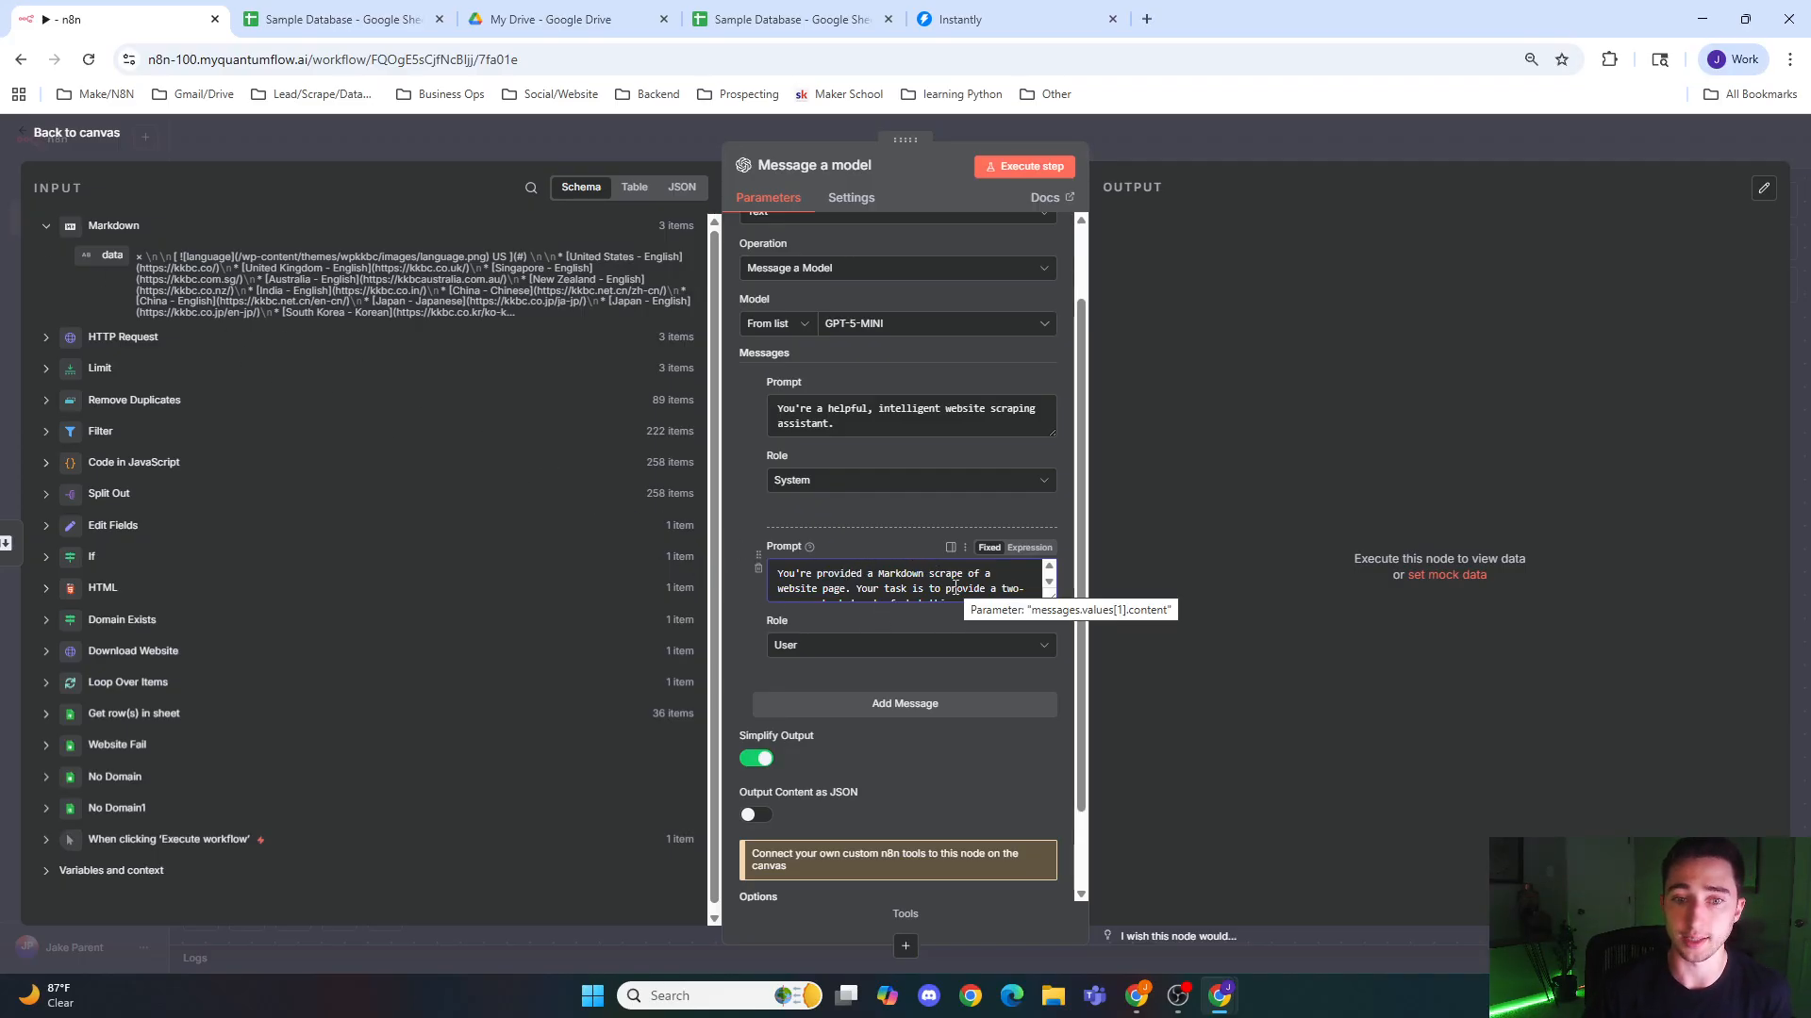
{"action": "left_click", "coordinate": [1050, 583]}
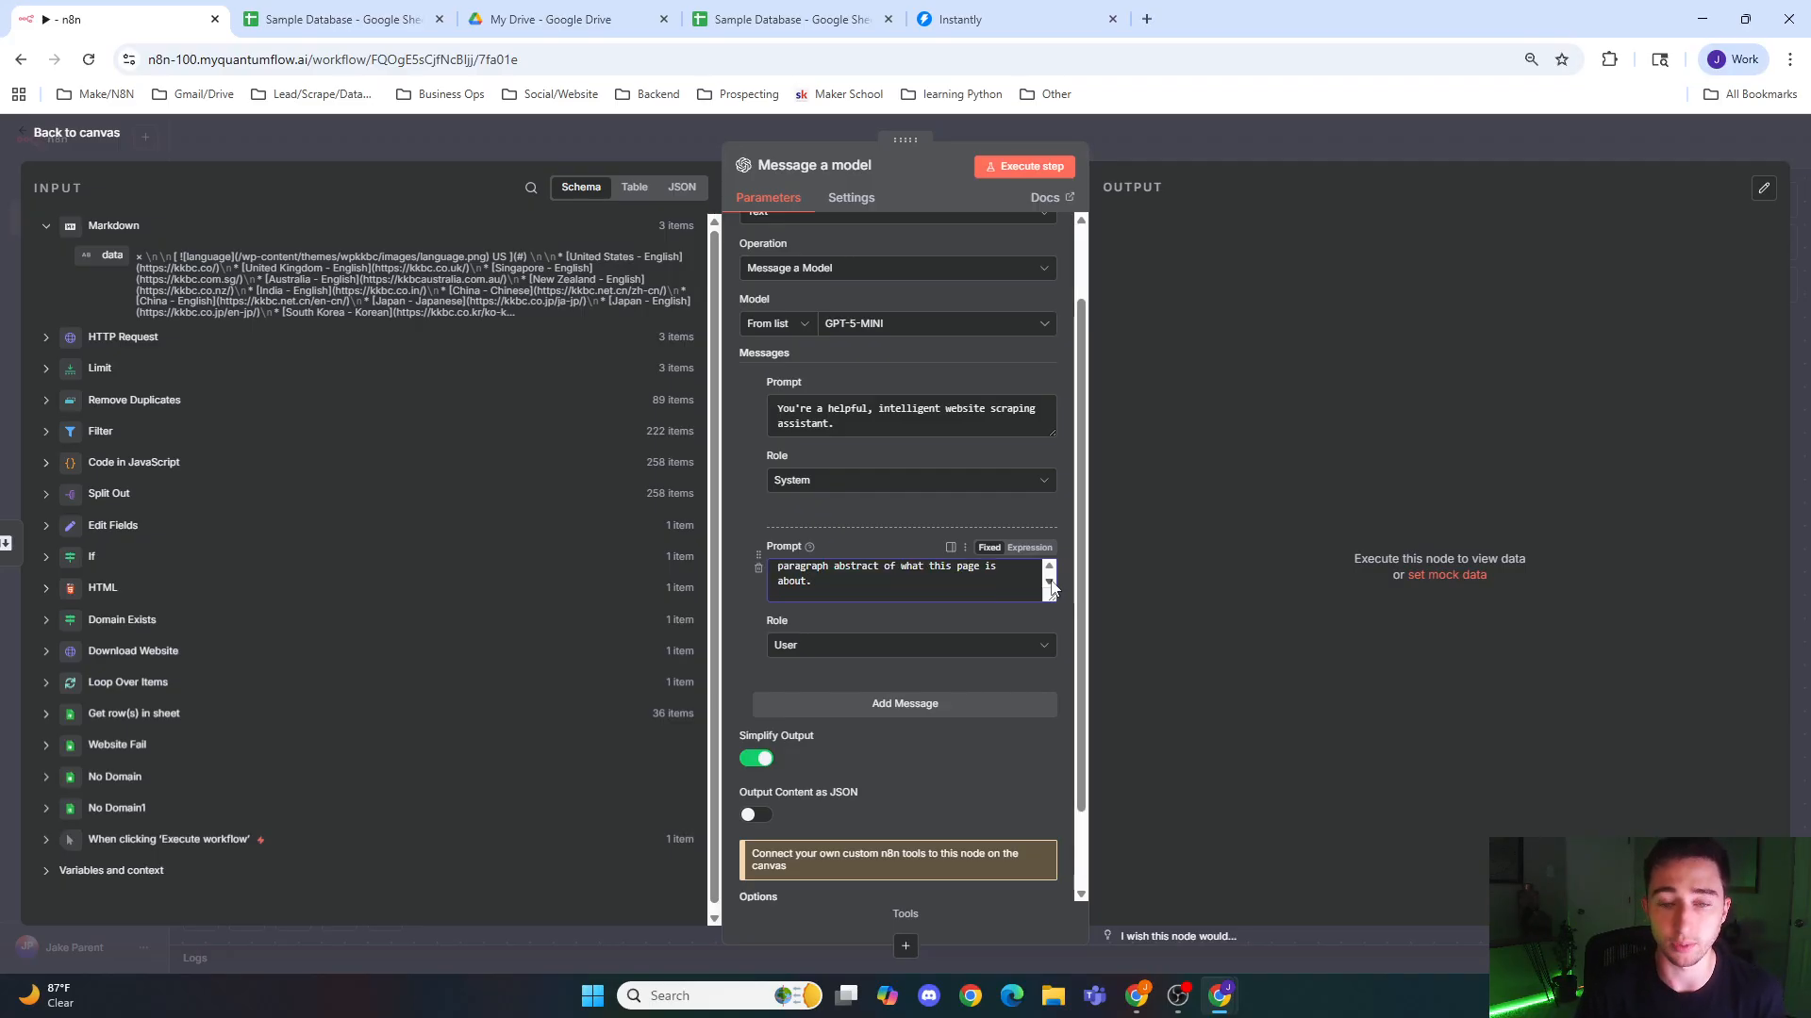
{"action": "left_click", "coordinate": [1050, 583]}
{"action": "left_click", "coordinate": [1049, 583]}
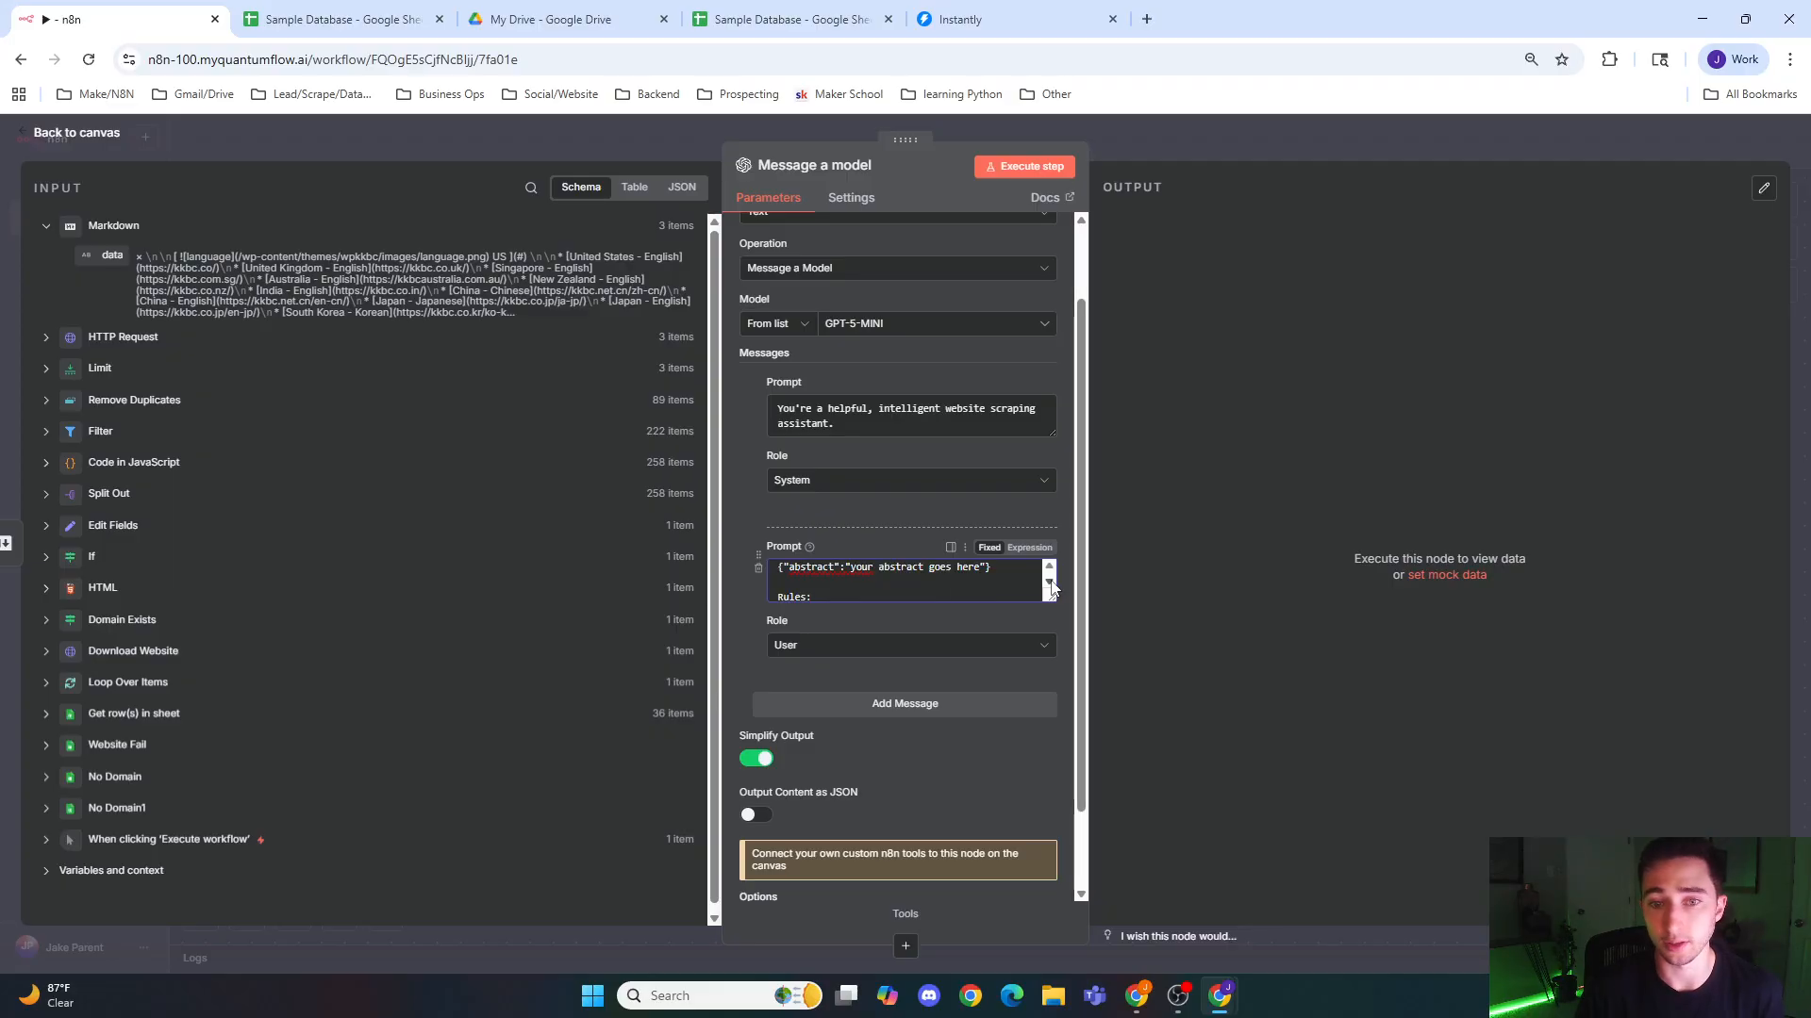
{"action": "left_click", "coordinate": [1050, 583]}
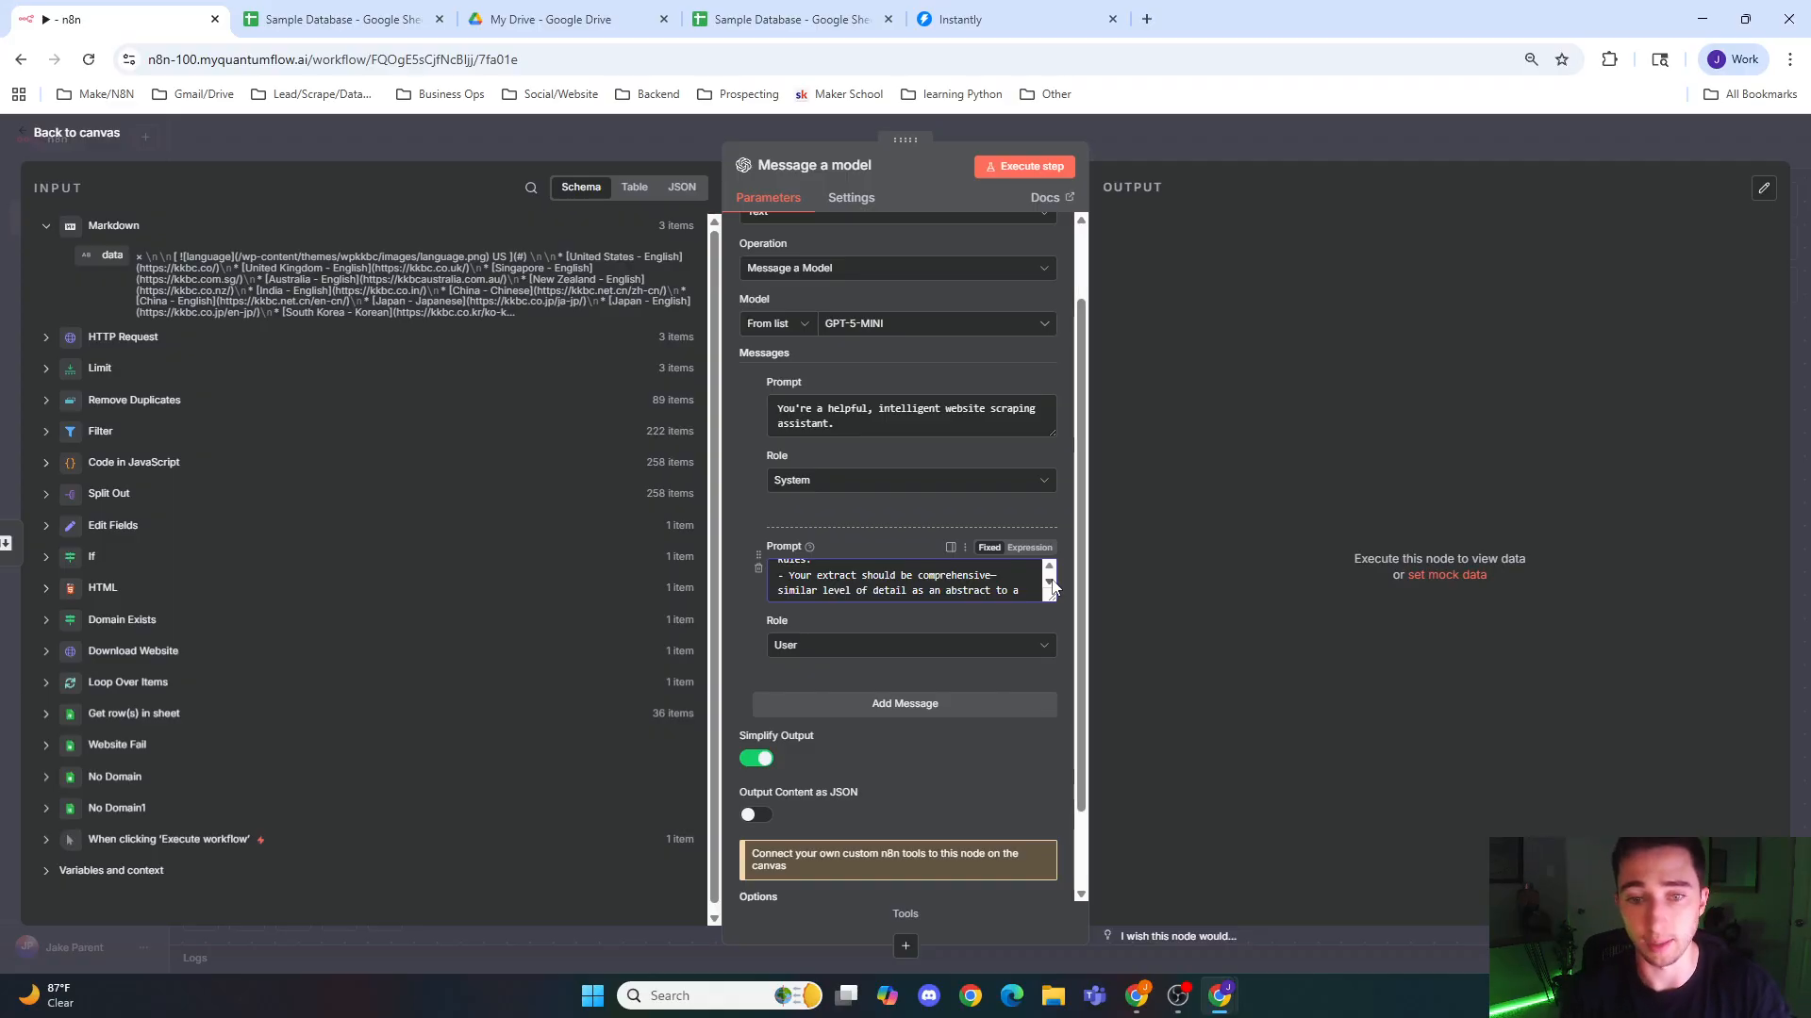
{"action": "left_click", "coordinate": [1050, 582]}
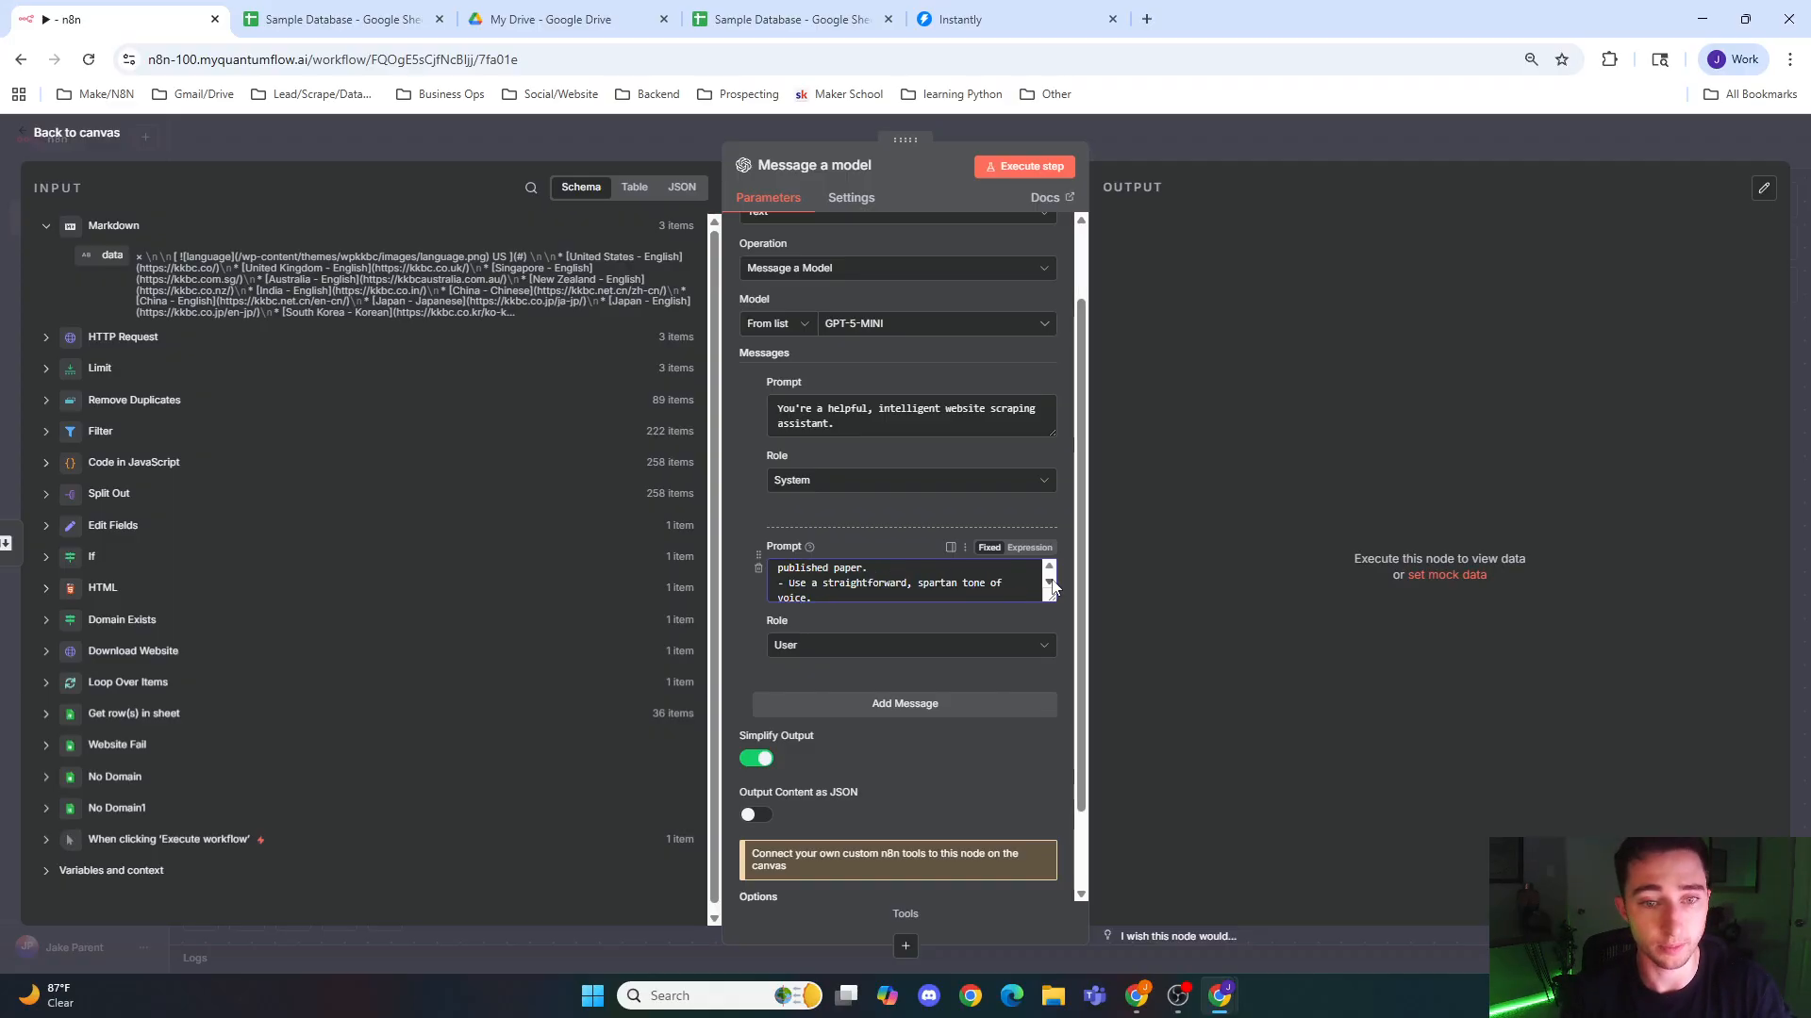
{"action": "left_click", "coordinate": [1050, 583]}
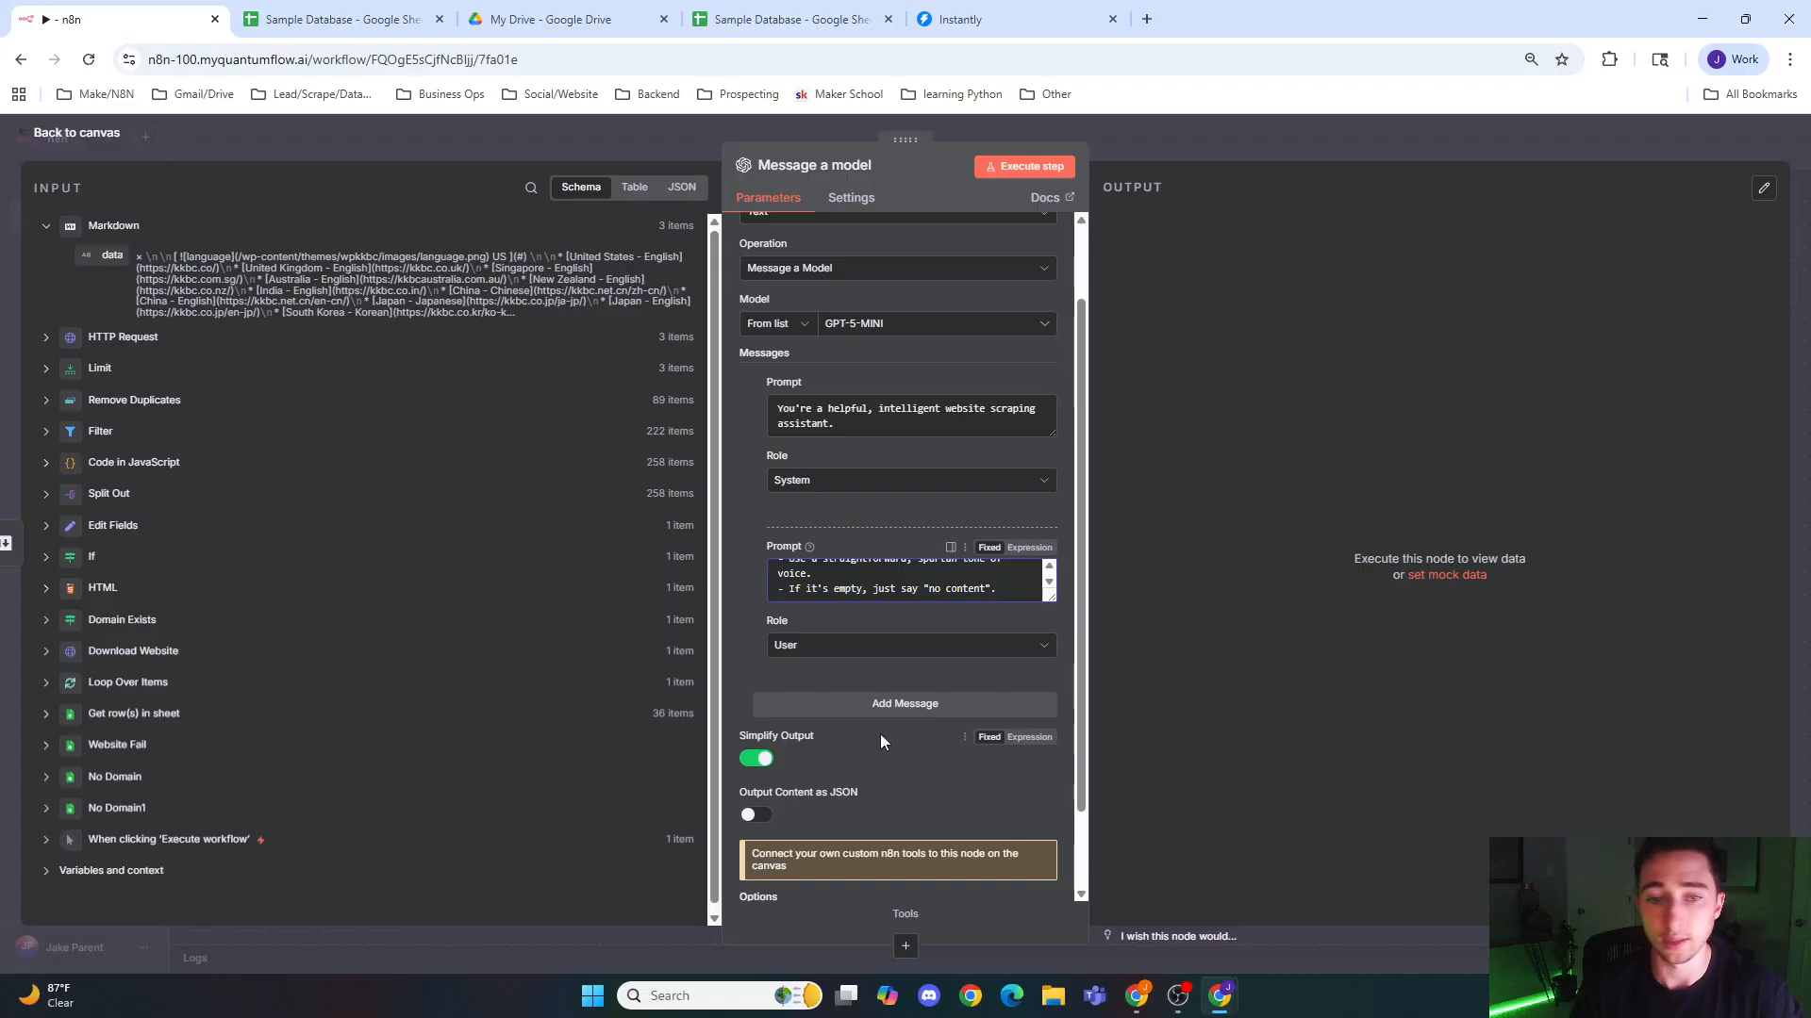
Step: Add a third message with the User role and set its prompt to the expression {{ $json.data }}
{"action": "left_click", "coordinate": [894, 705]}
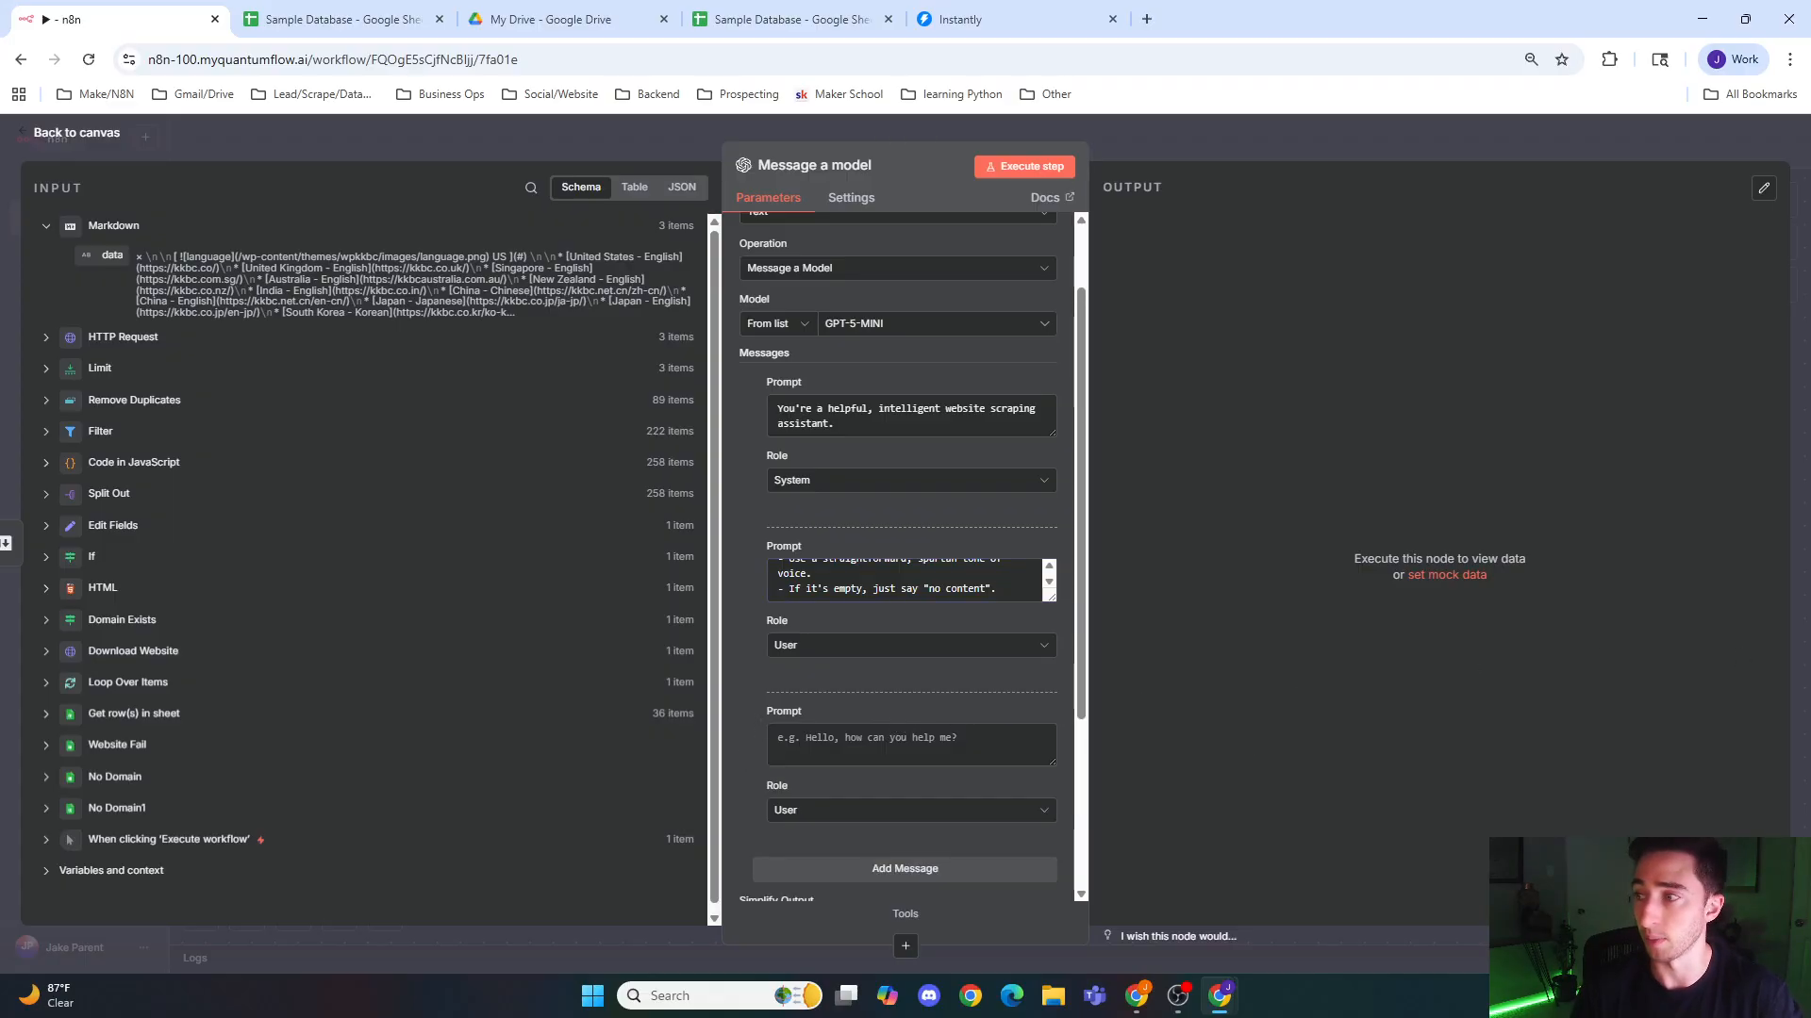
{"action": "left_click", "coordinate": [856, 744]}
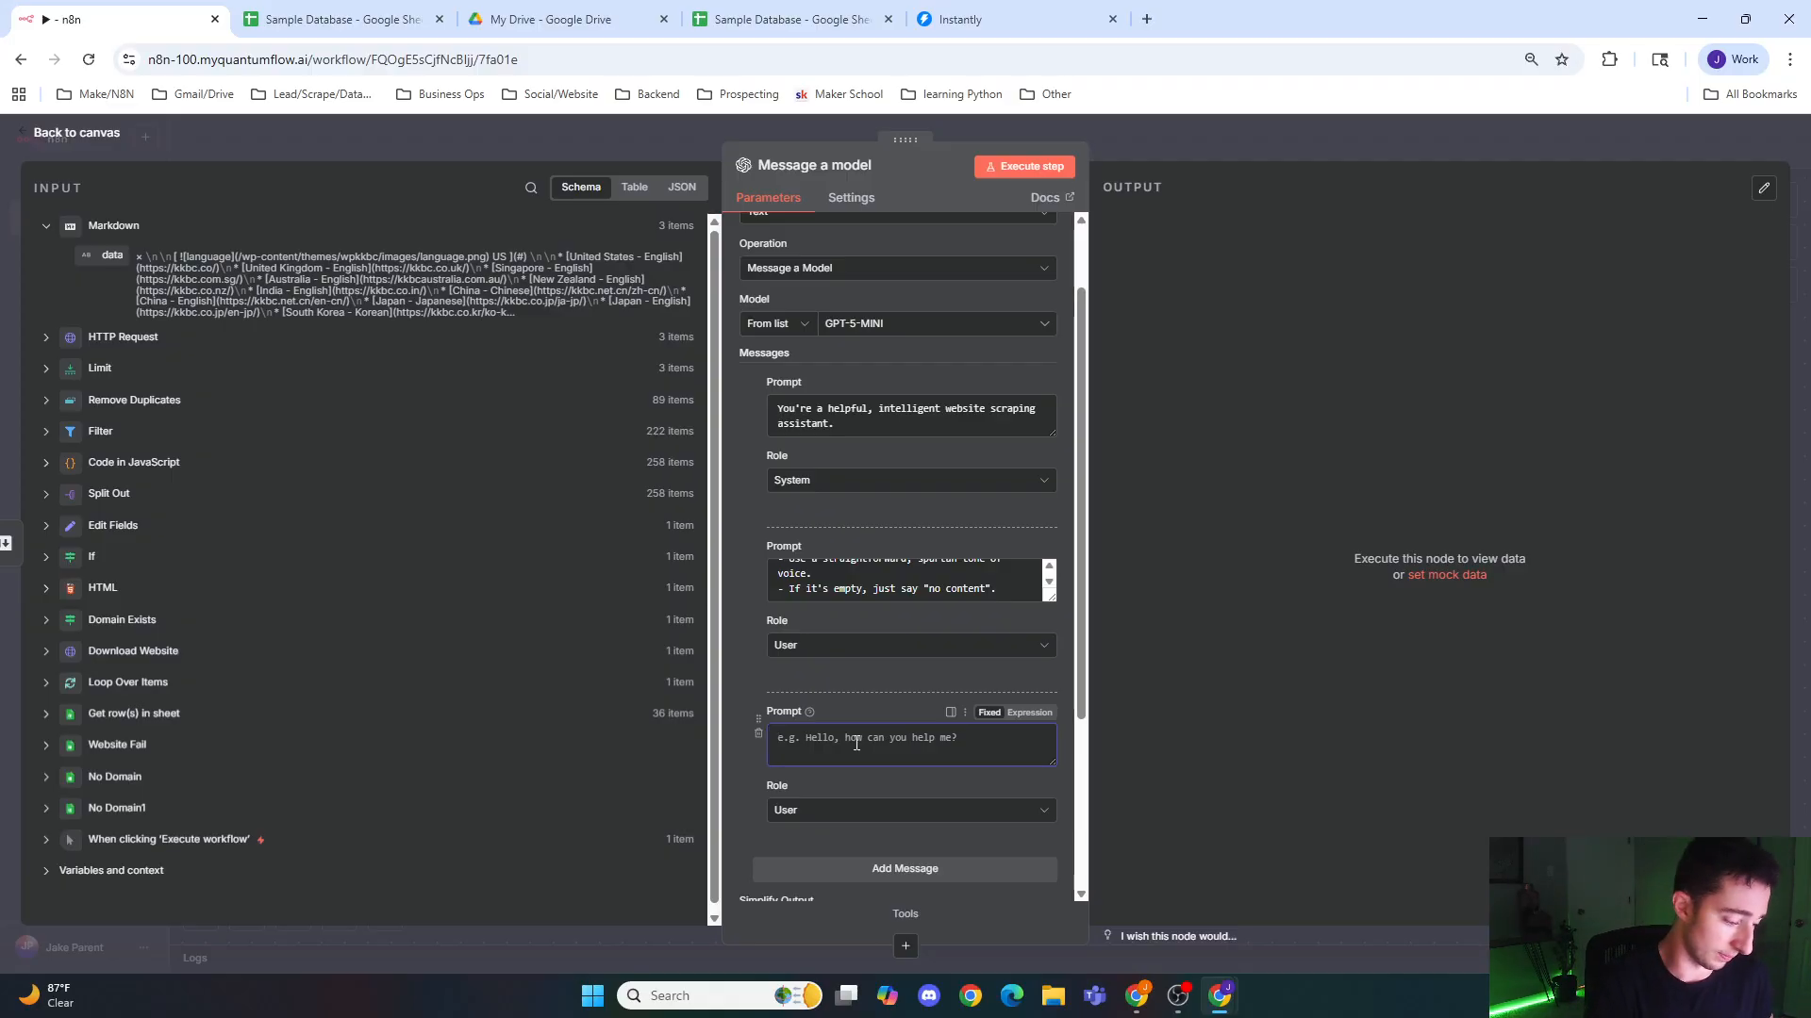
{"action": "type", "text": "{{"}
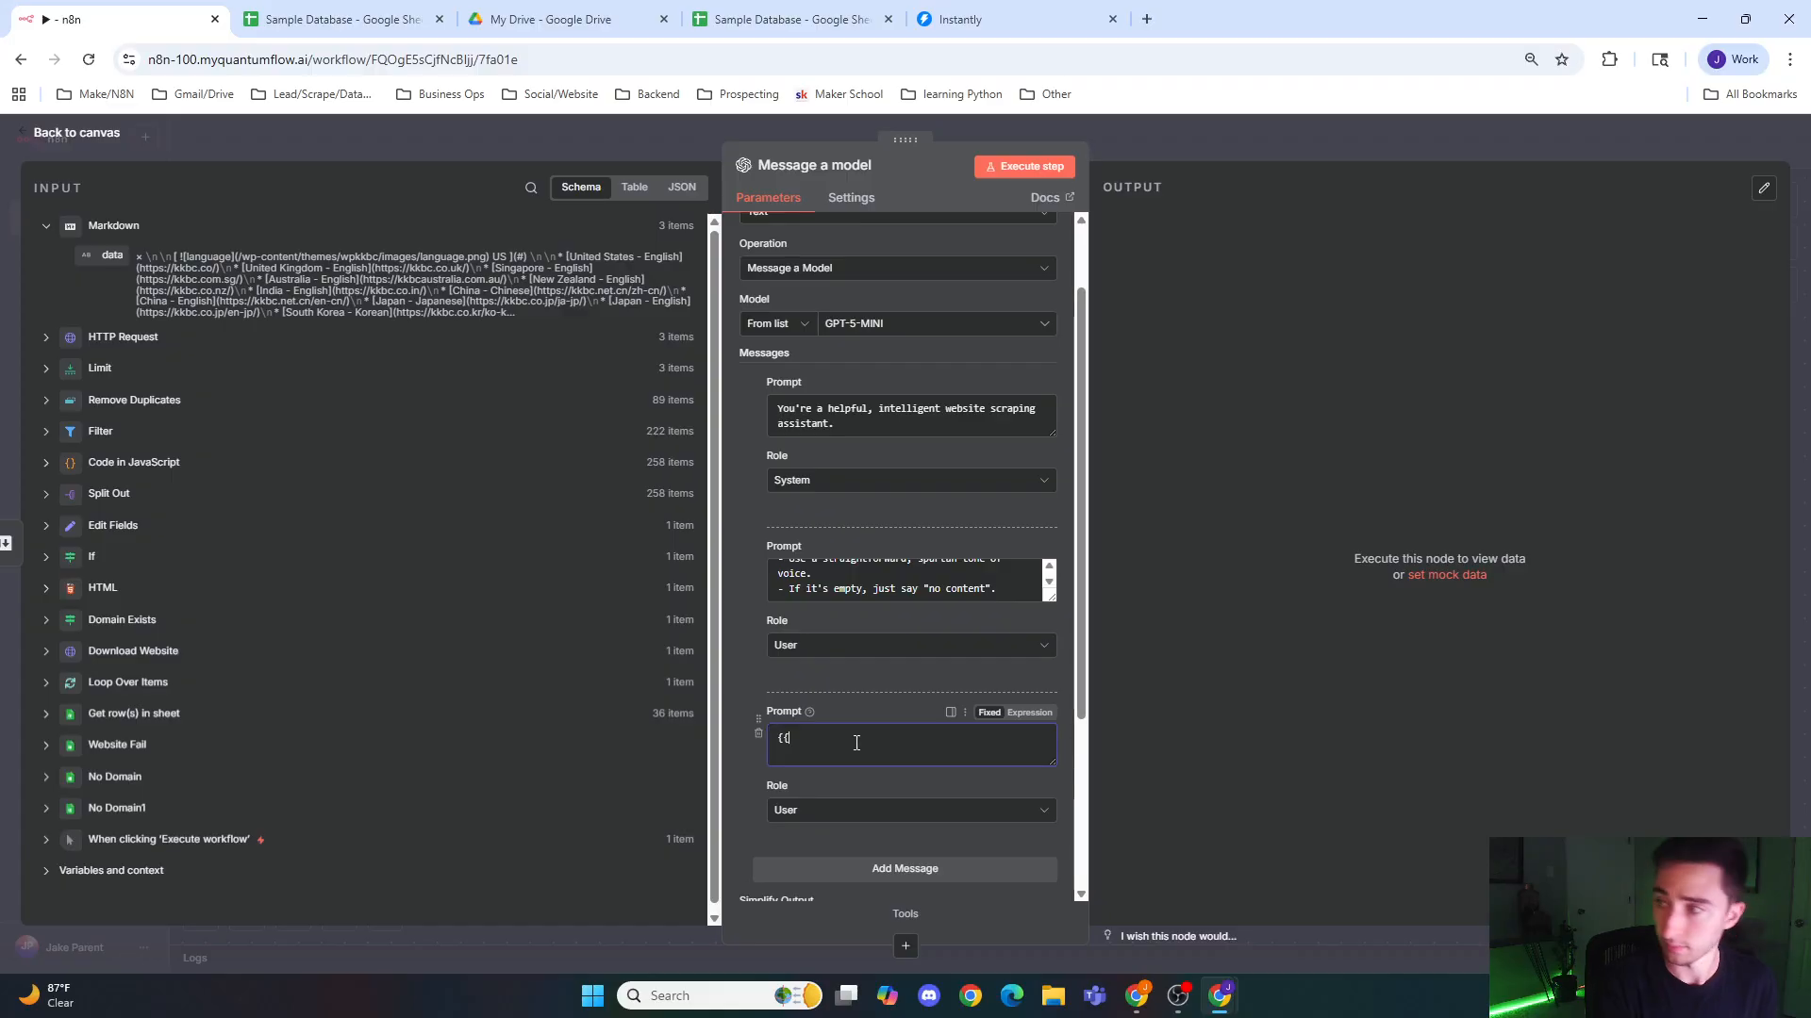
{"action": "type", "text": "#jso"}
{"action": "key", "text": "BackSpace"}
{"action": "key", "text": "BackSpace"}
{"action": "key", "text": "BackSpace"}
{"action": "key", "text": "BackSpace"}
{"action": "type", "text": "$"}
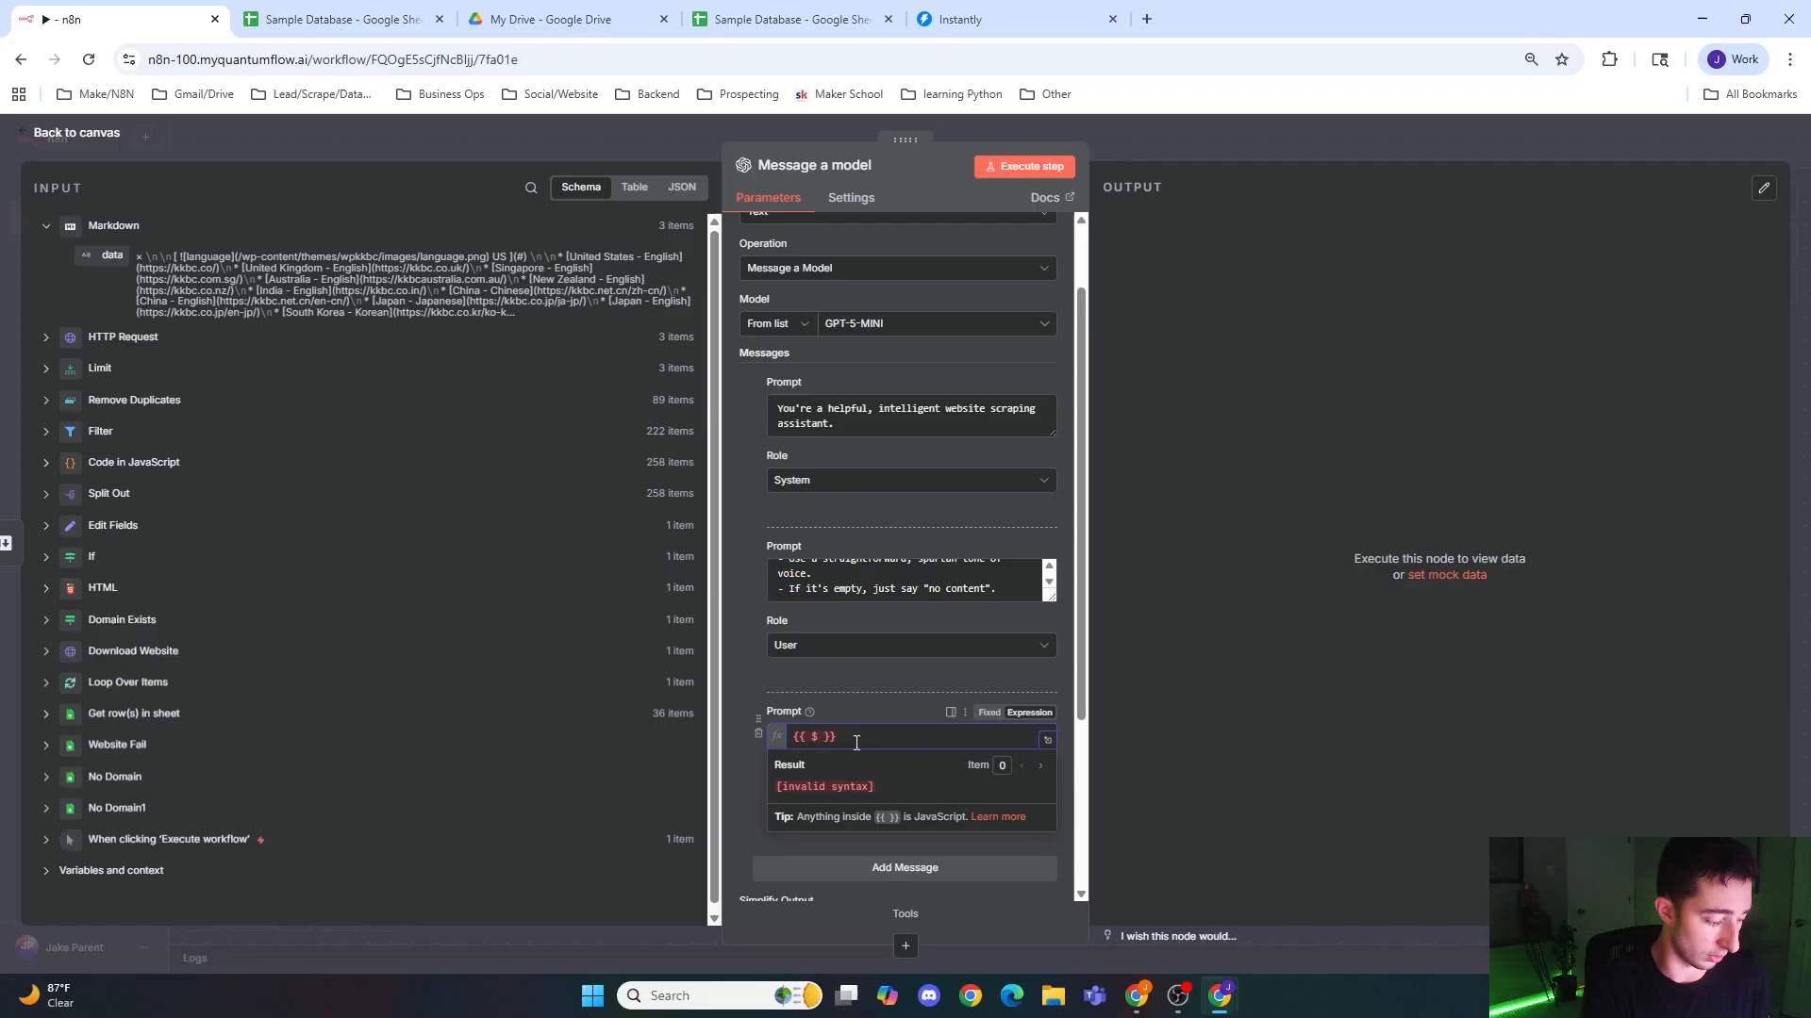
{"action": "type", "text": "json.data"}
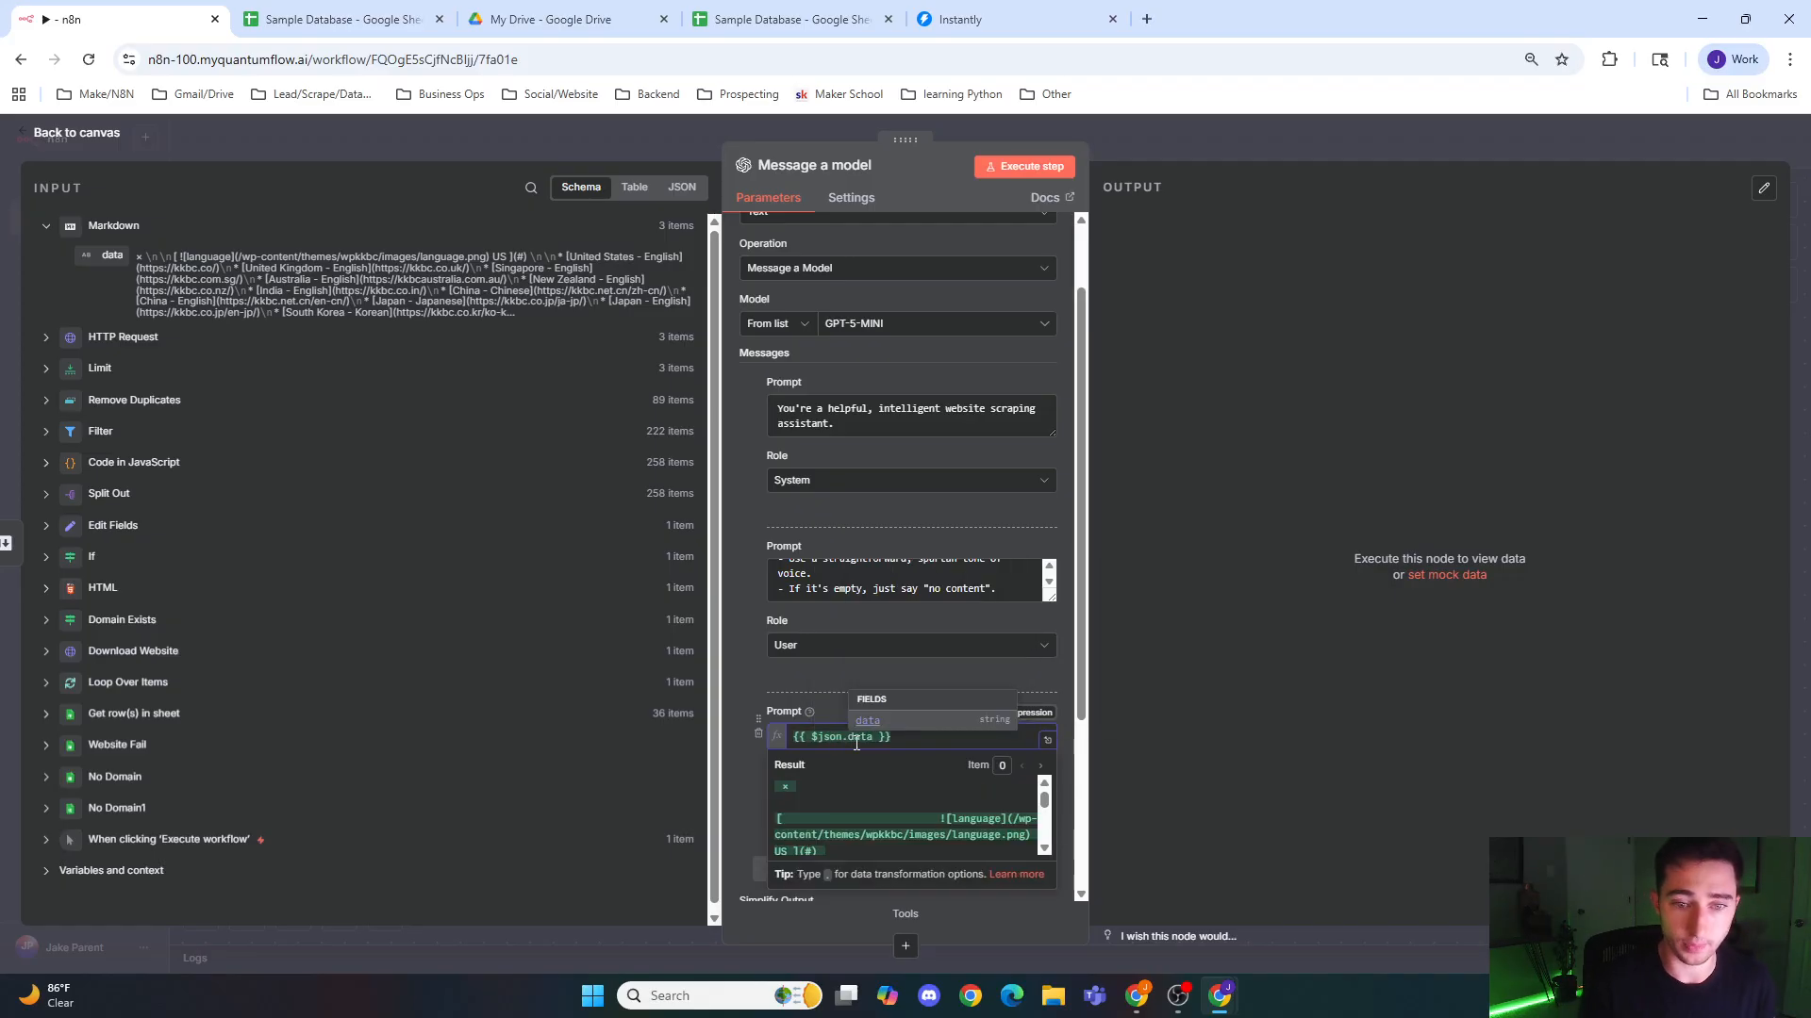
{"action": "left_click", "coordinate": [918, 727]}
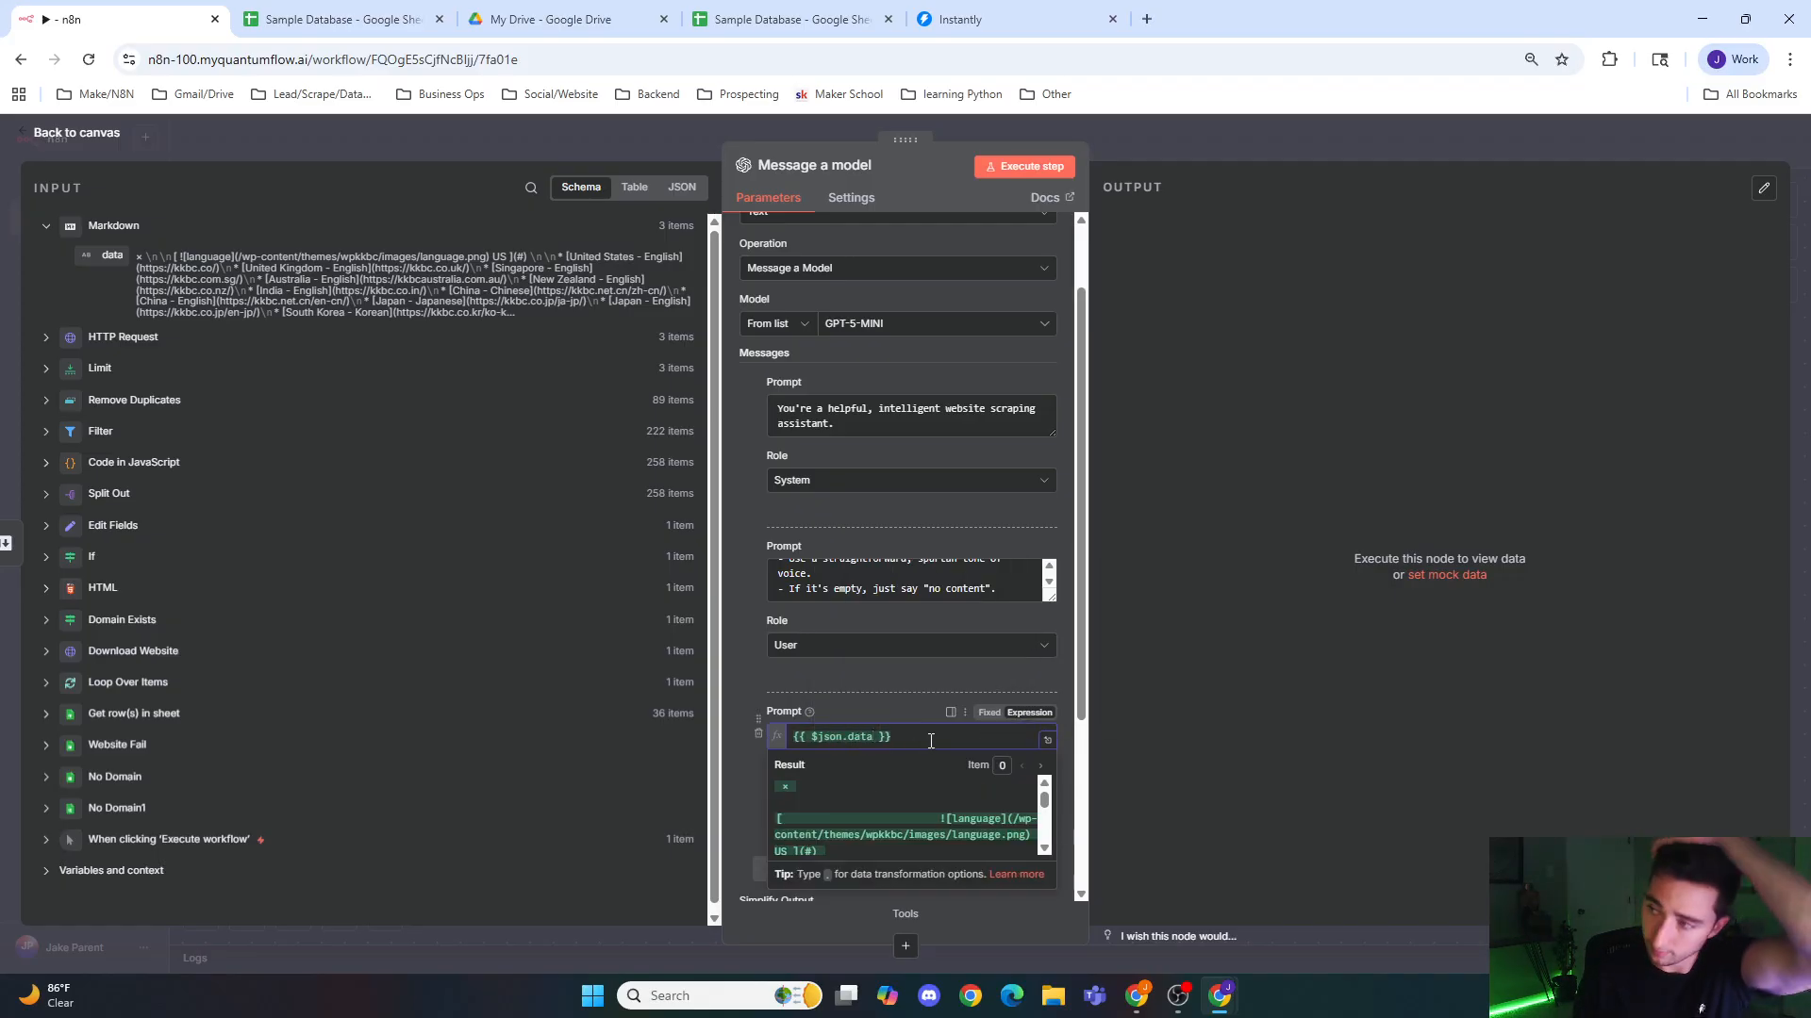
{"action": "left_click", "coordinate": [934, 697]}
Step: Enable Output Content as JSON for the Message a model node and return to the canvas
{"action": "scroll", "coordinate": [931, 700], "scroll_direction": "down", "scroll_amount": 3}
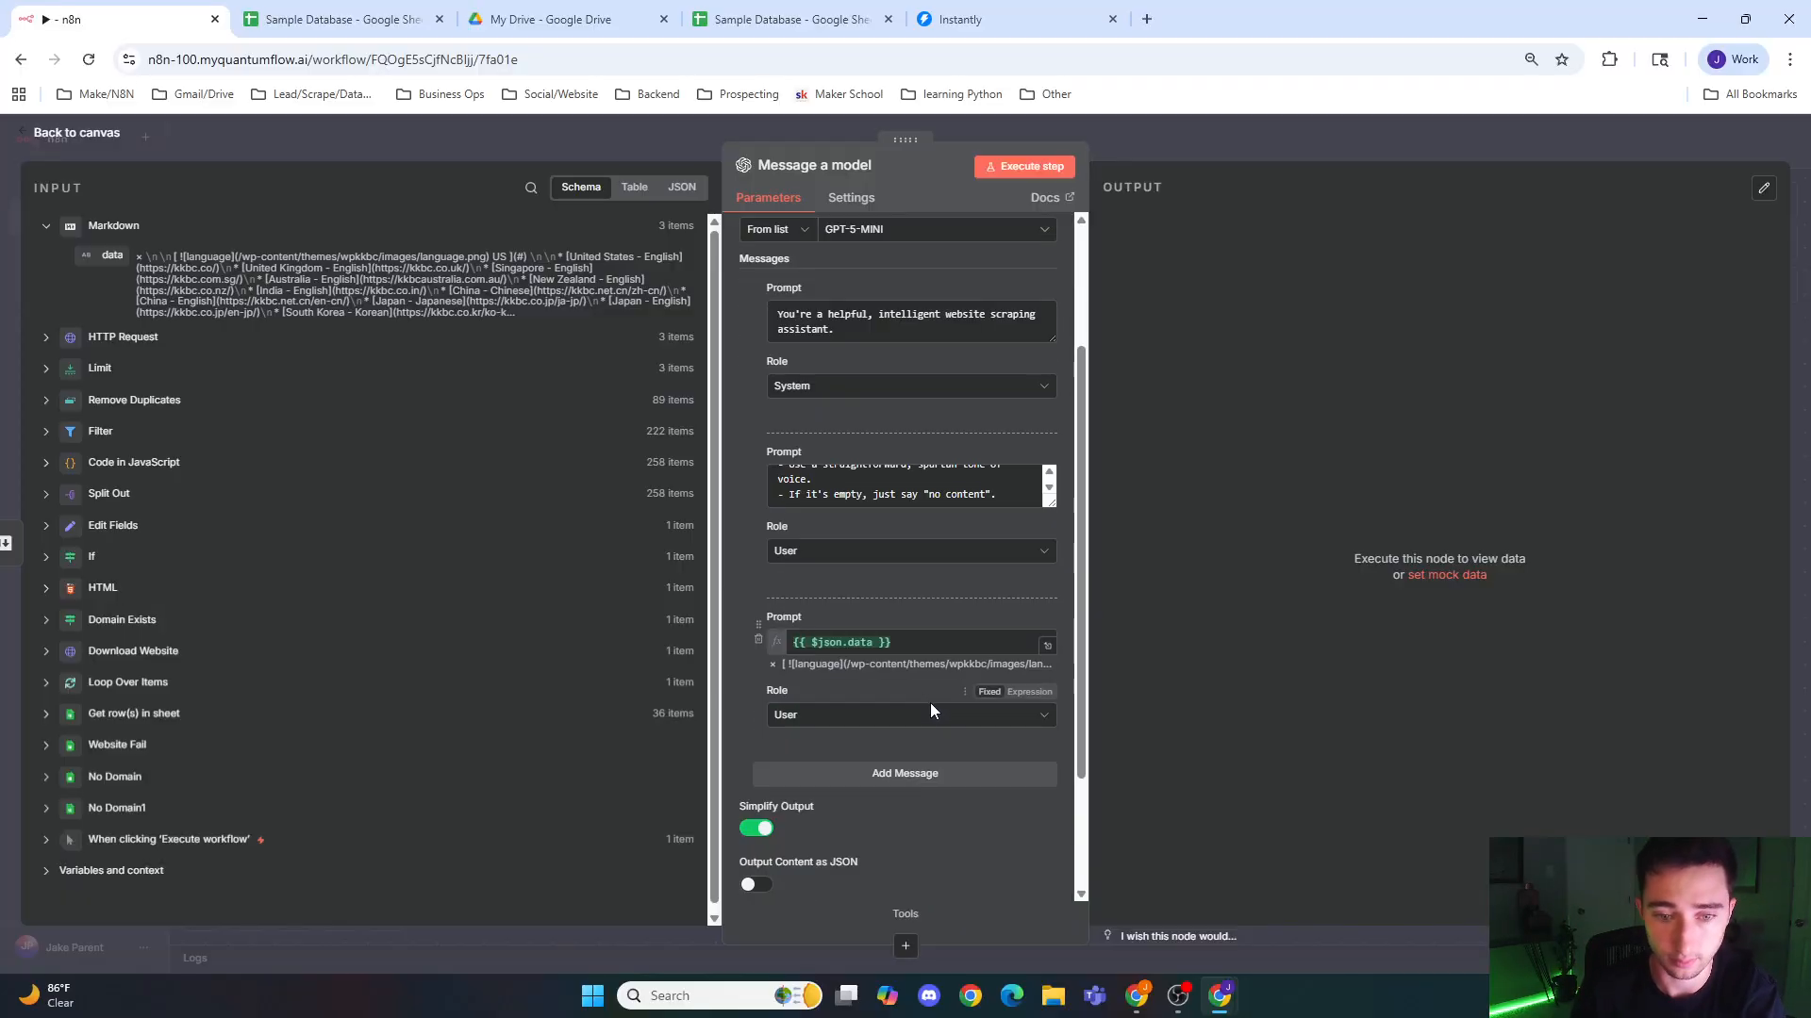
{"action": "left_click", "coordinate": [755, 718]}
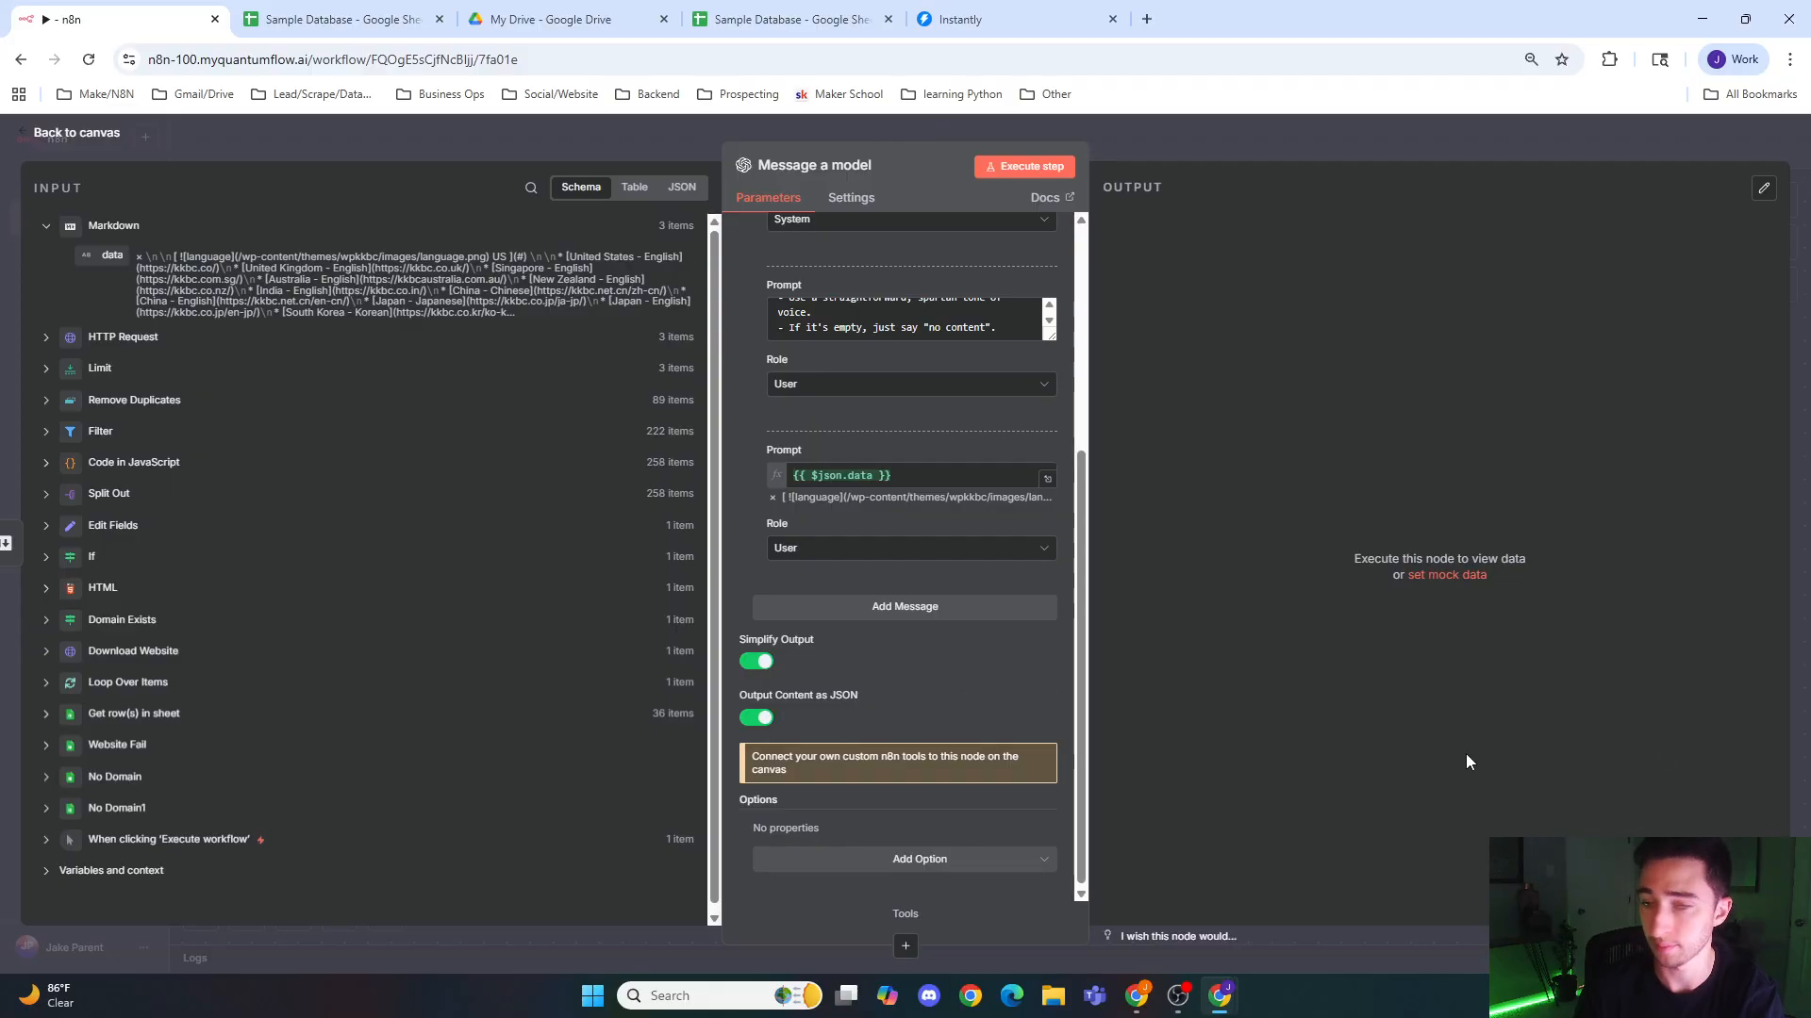
{"action": "scroll", "coordinate": [1033, 605], "scroll_direction": "up", "scroll_amount": 4}
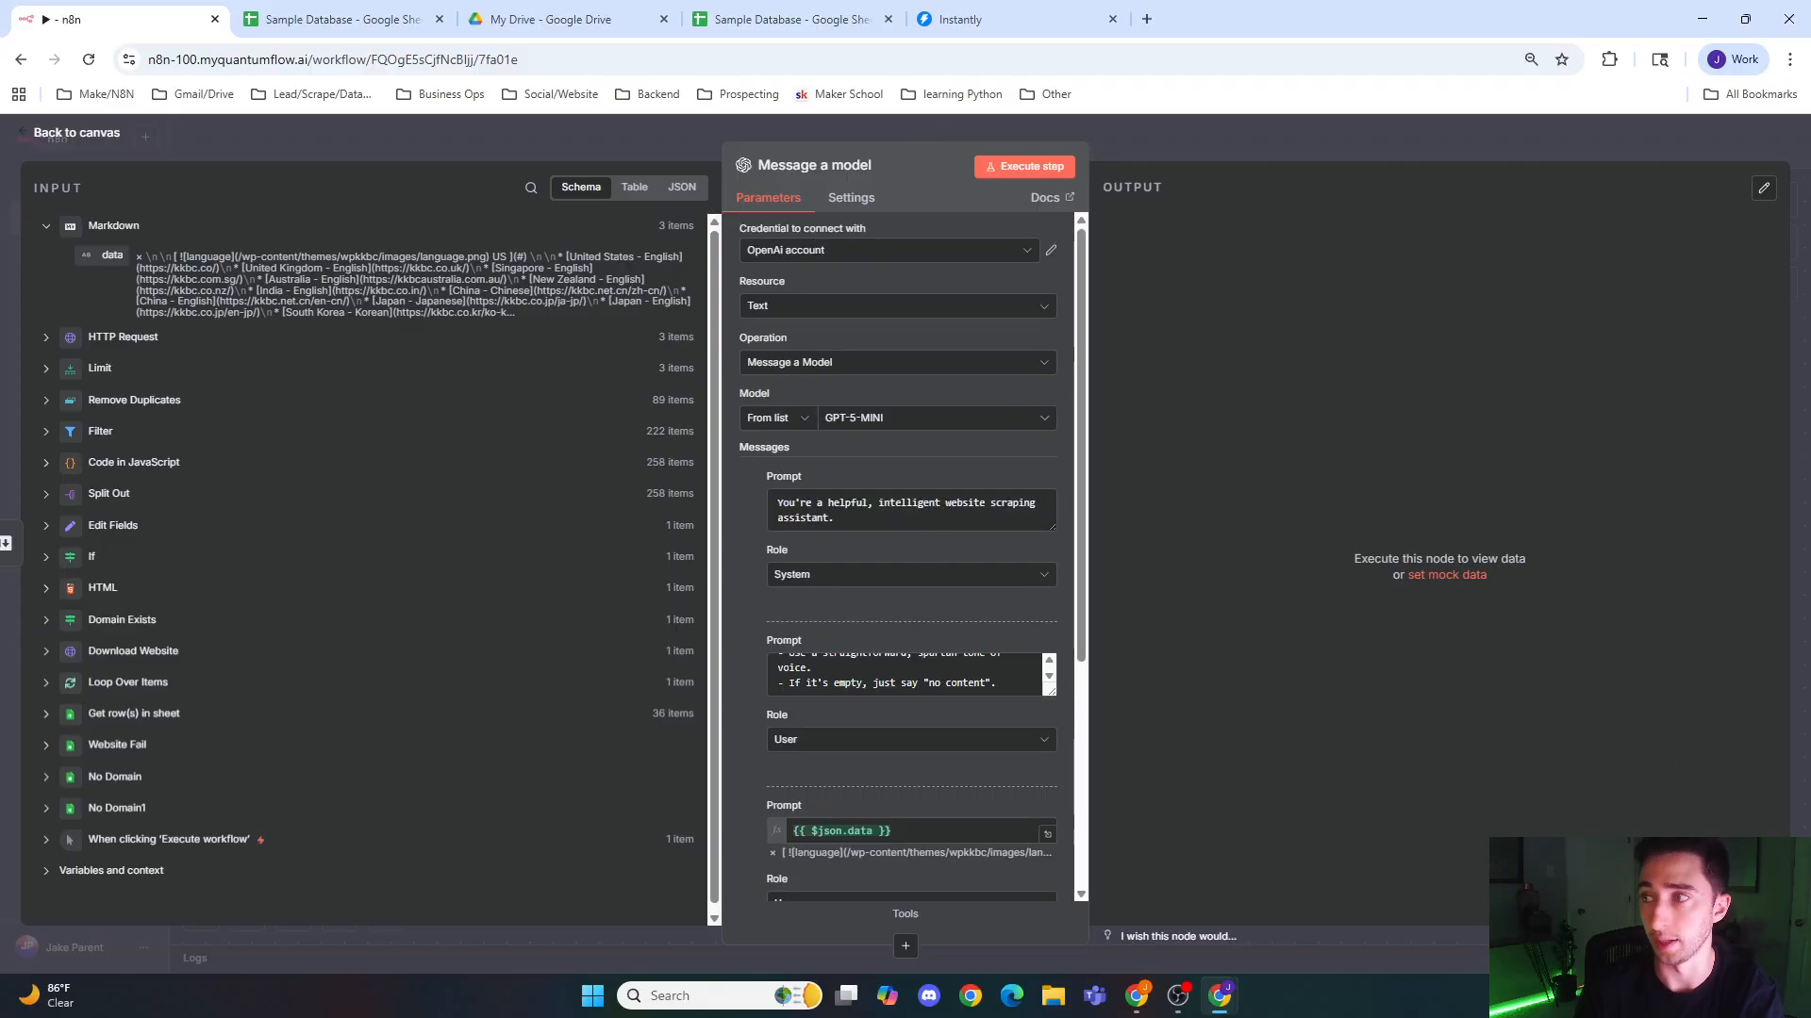
{"action": "left_click", "coordinate": [1292, 149]}
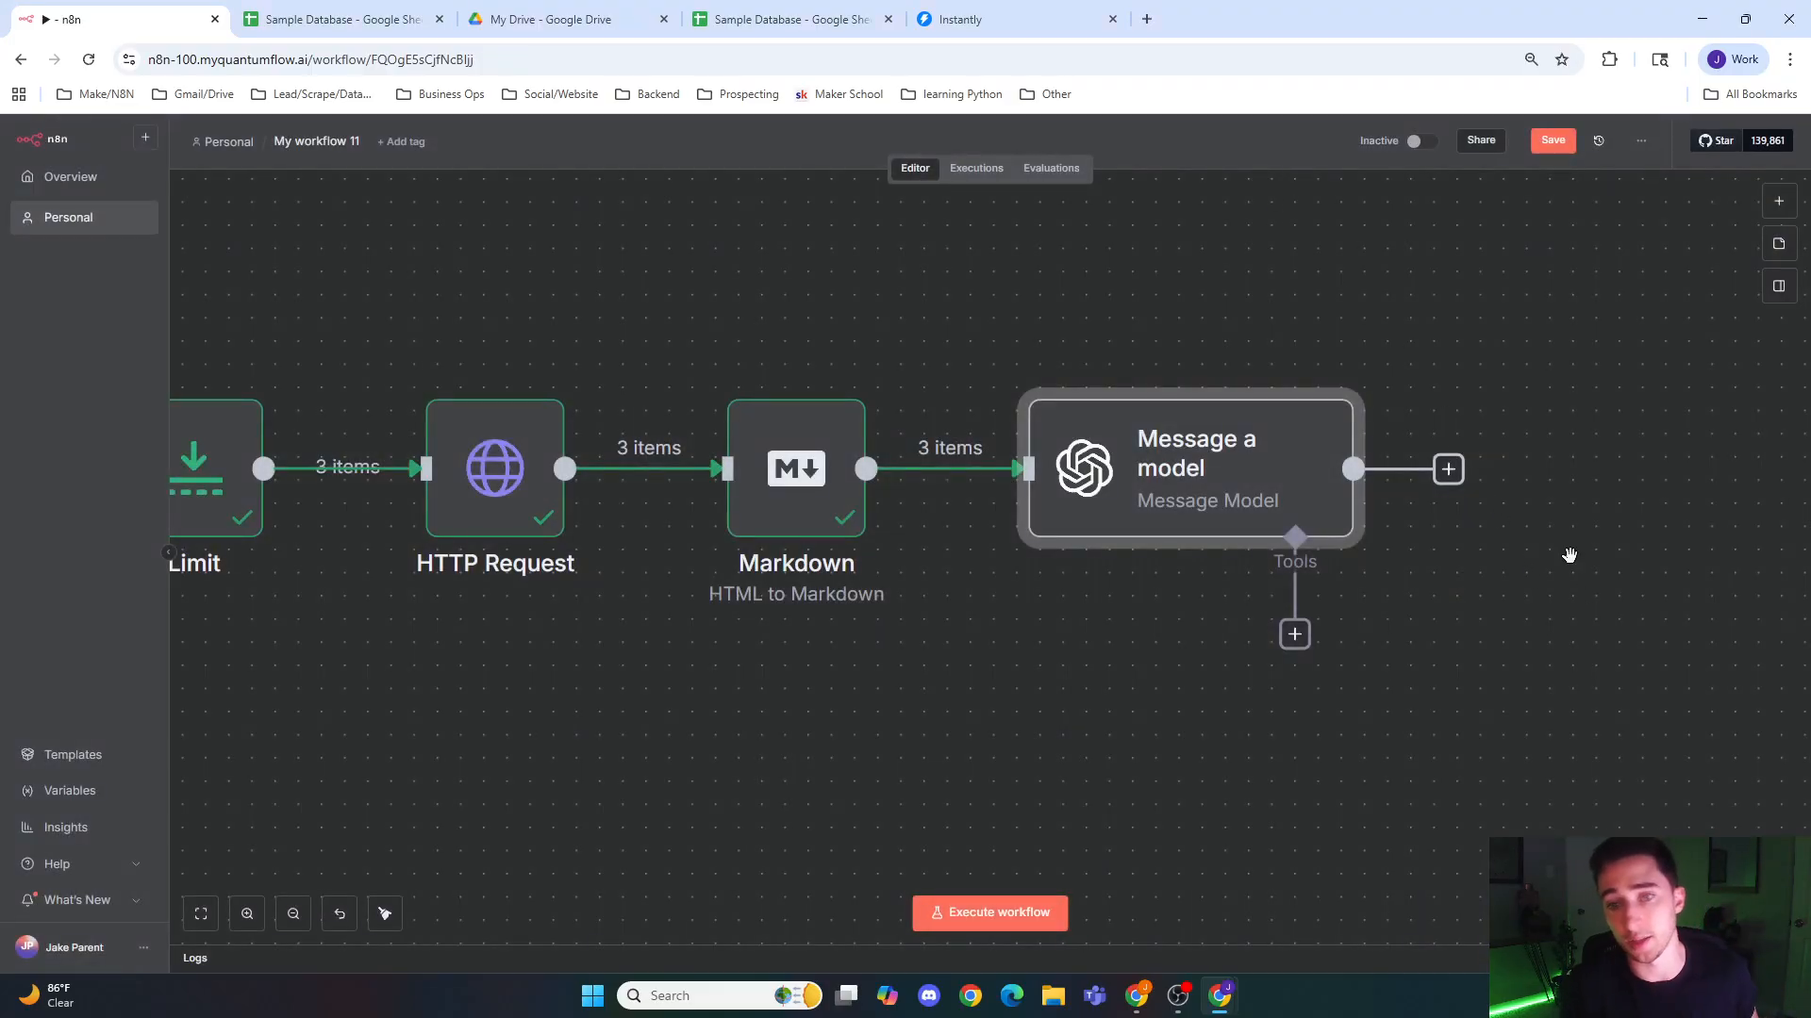
Step: Reopen the Message a model node and execute it on the Markdown pages
{"action": "left_click_drag", "start_coordinate": [1569, 554], "coordinate": [885, 527]}
{"action": "double_click", "coordinate": [607, 444]}
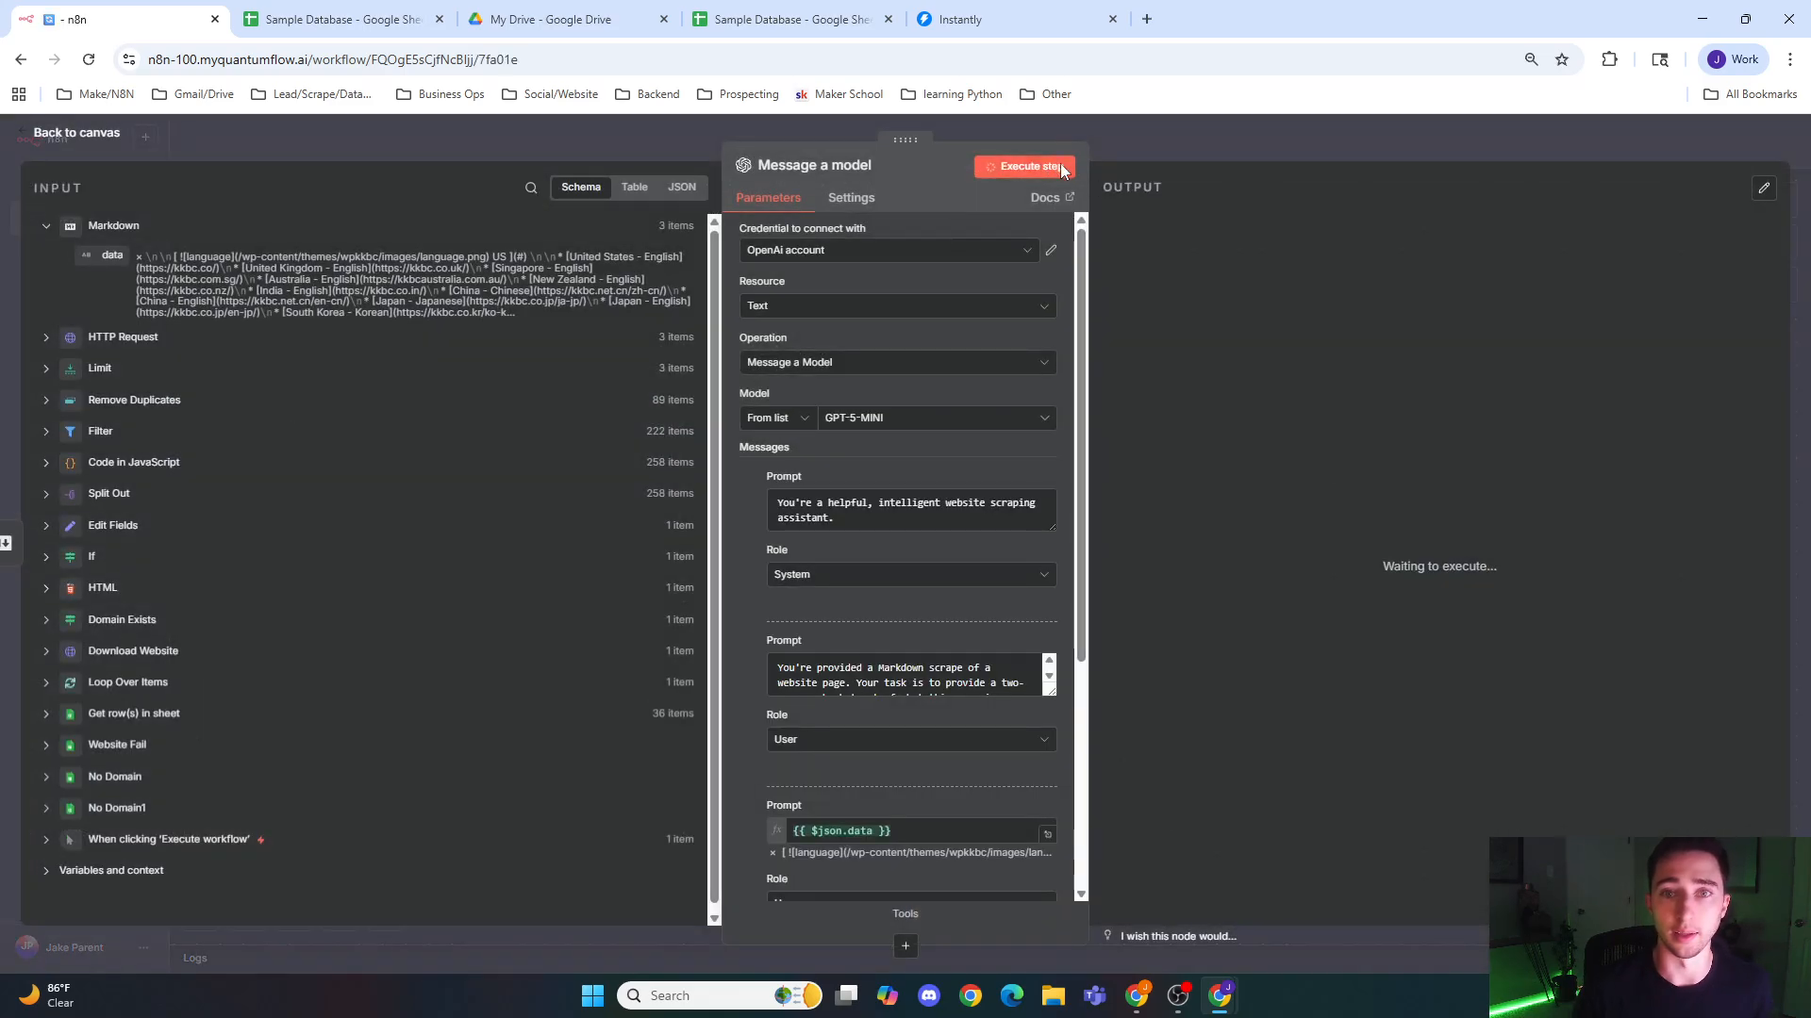
{"action": "left_click", "coordinate": [1056, 166]}
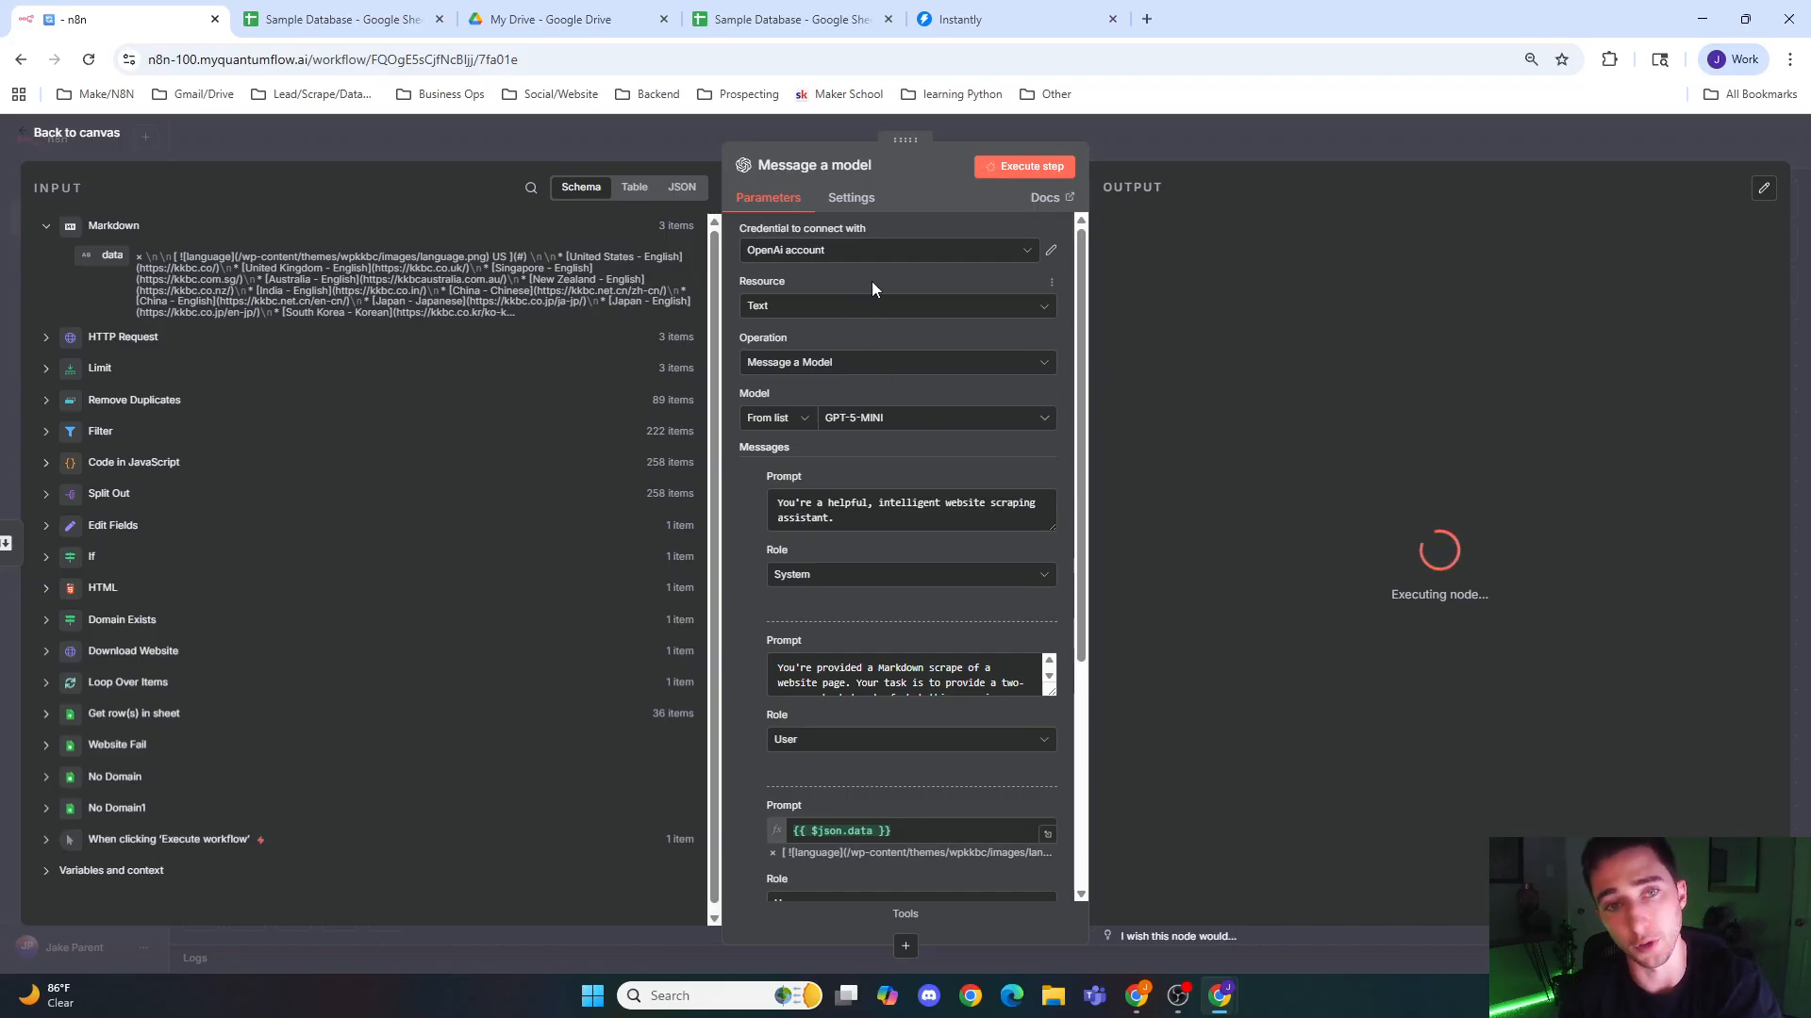
Step: Inspect the connection settings of the OpenAi account credential, including the API key and base URL fields, and close them
{"action": "left_click", "coordinate": [846, 255]}
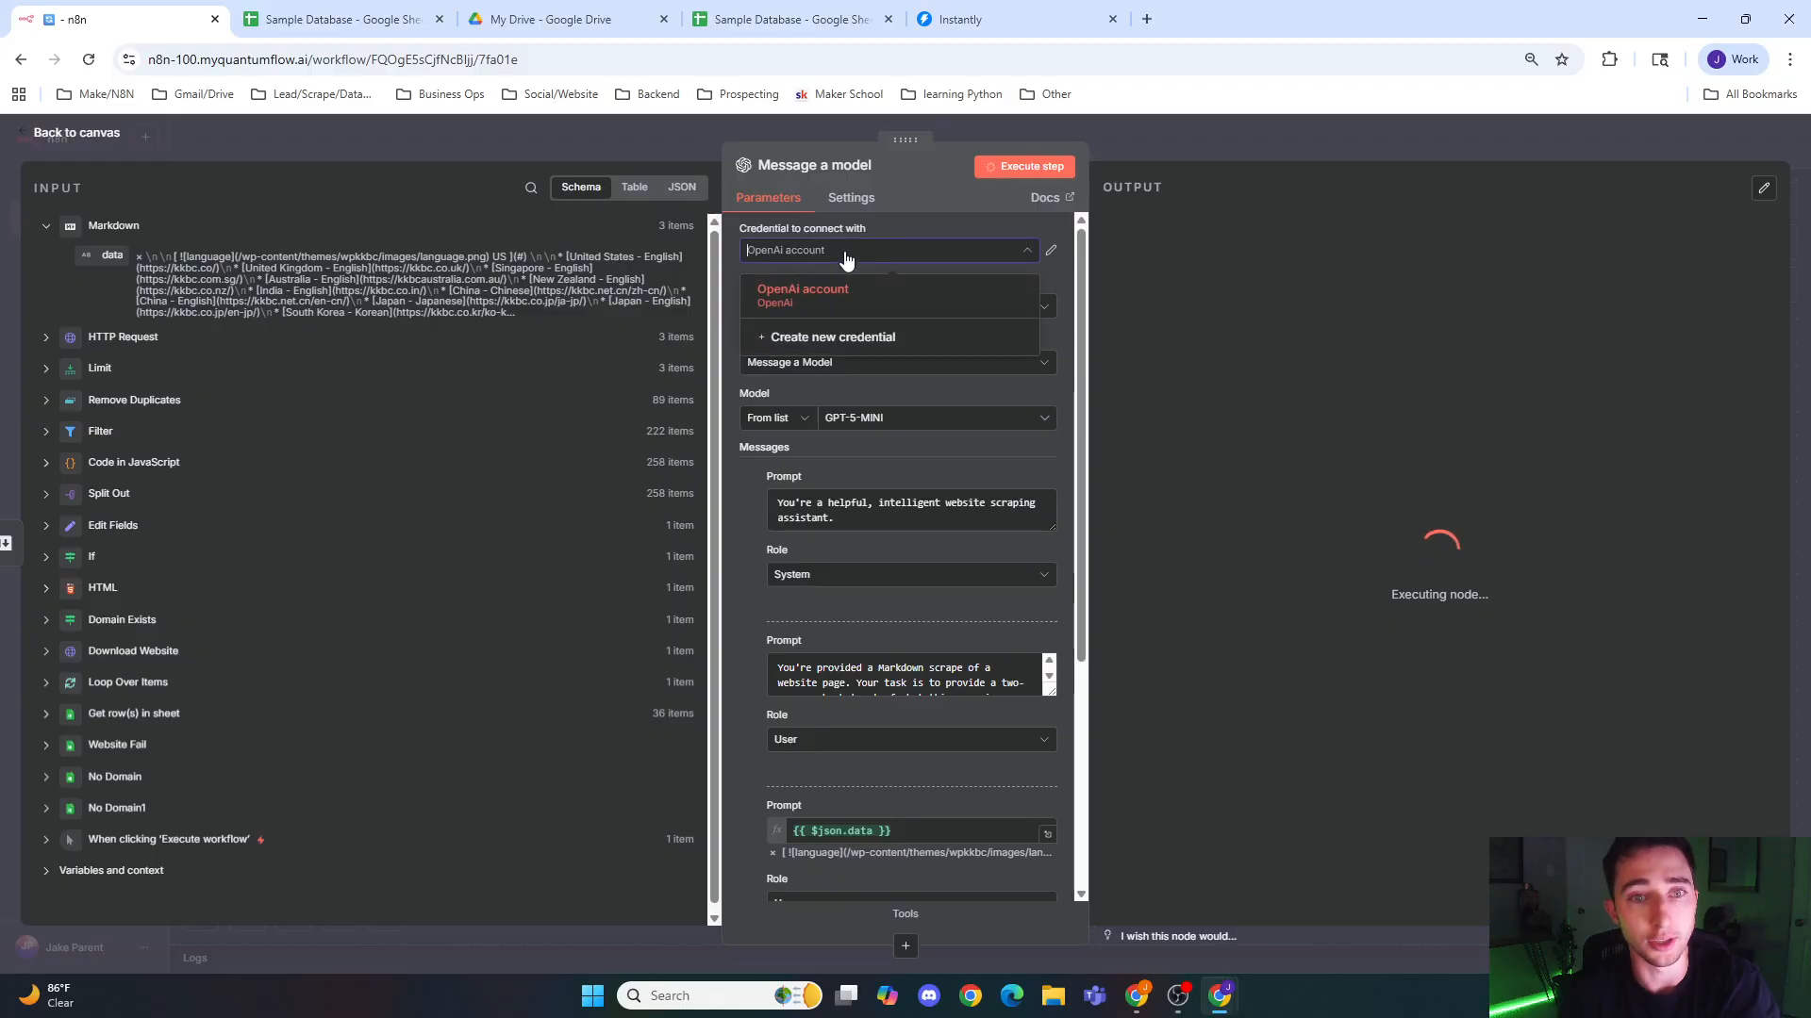
{"action": "left_click", "coordinate": [902, 224]}
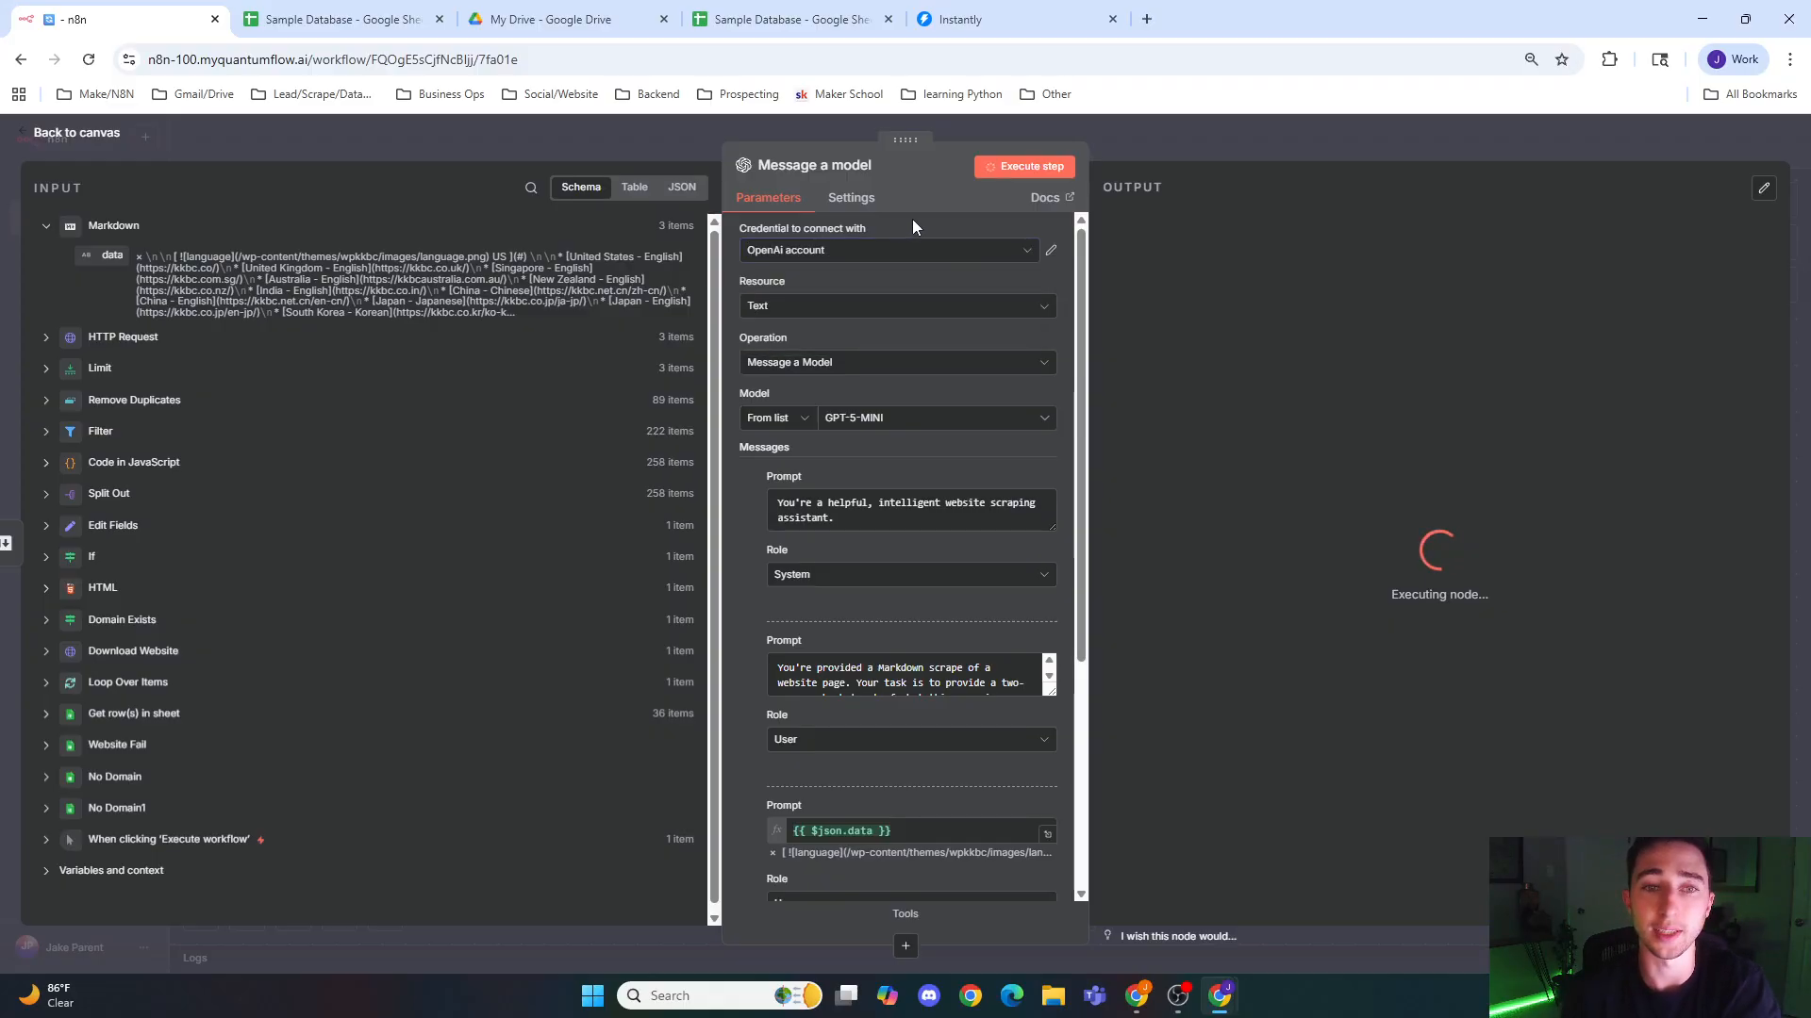
{"action": "left_click", "coordinate": [890, 253]}
{"action": "left_click", "coordinate": [1052, 247]}
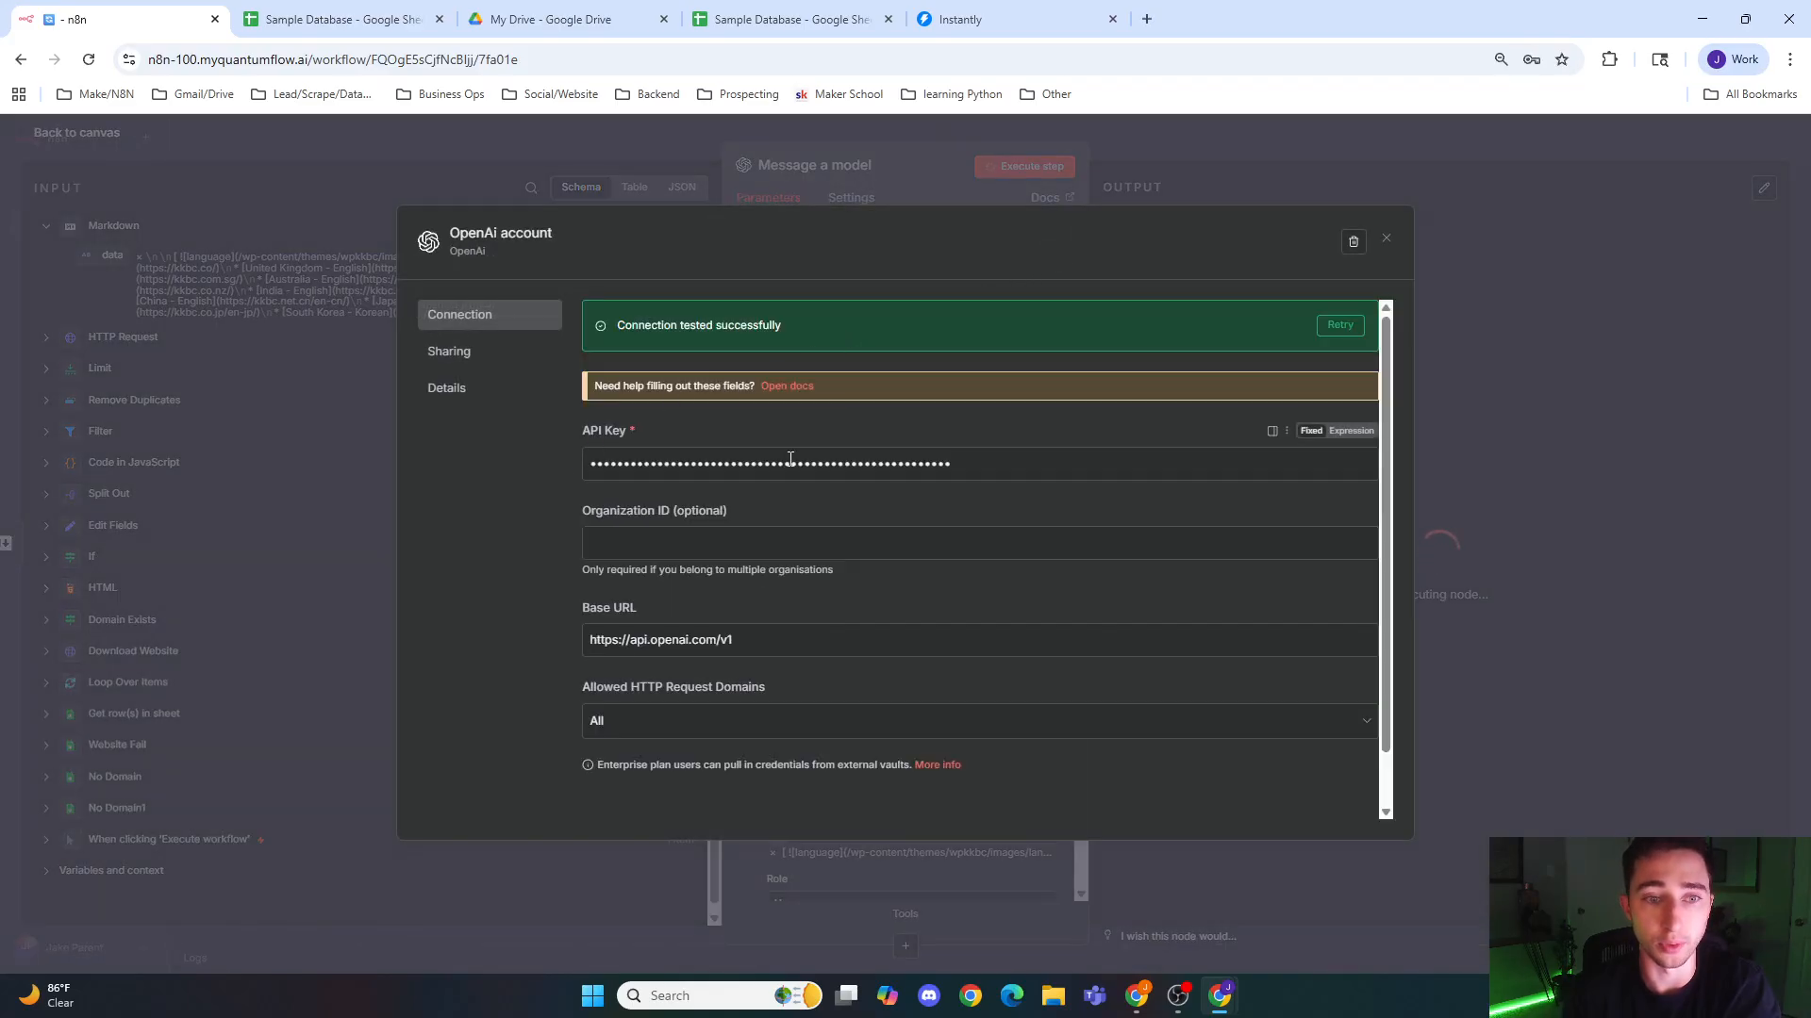
{"action": "scroll", "coordinate": [781, 619], "scroll_direction": "down", "scroll_amount": 1}
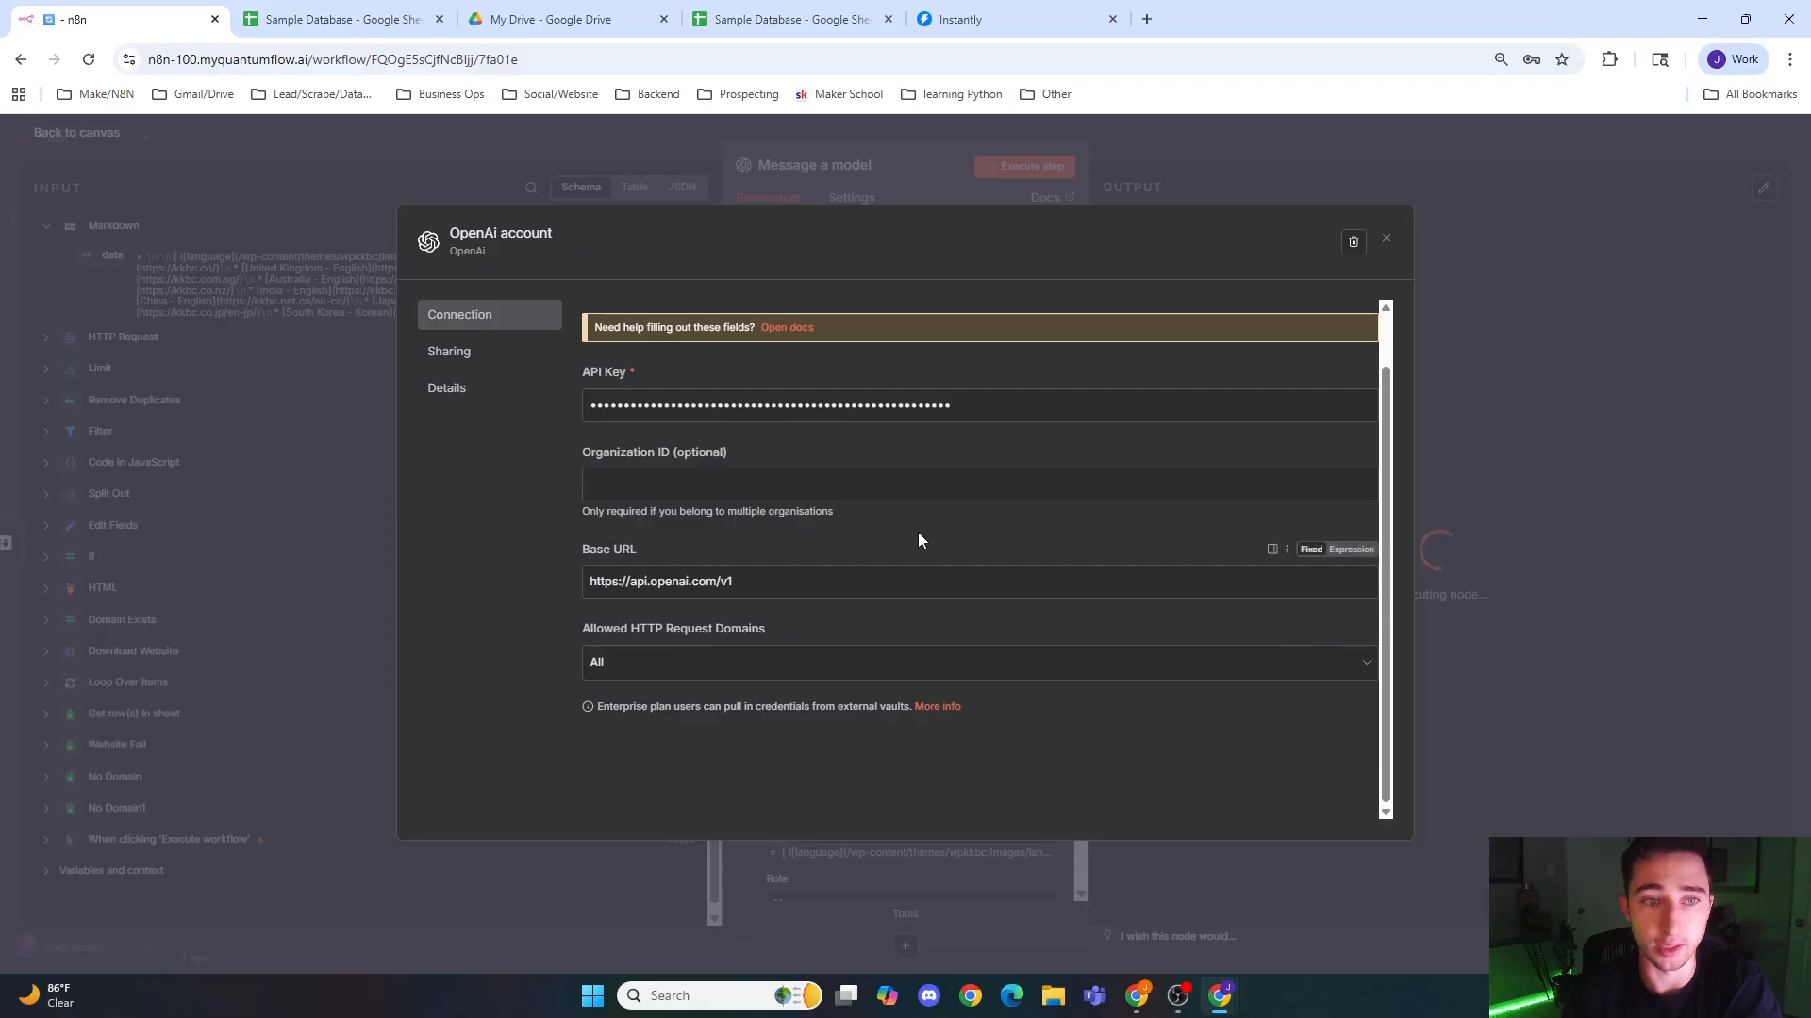
{"action": "left_click", "coordinate": [1386, 237]}
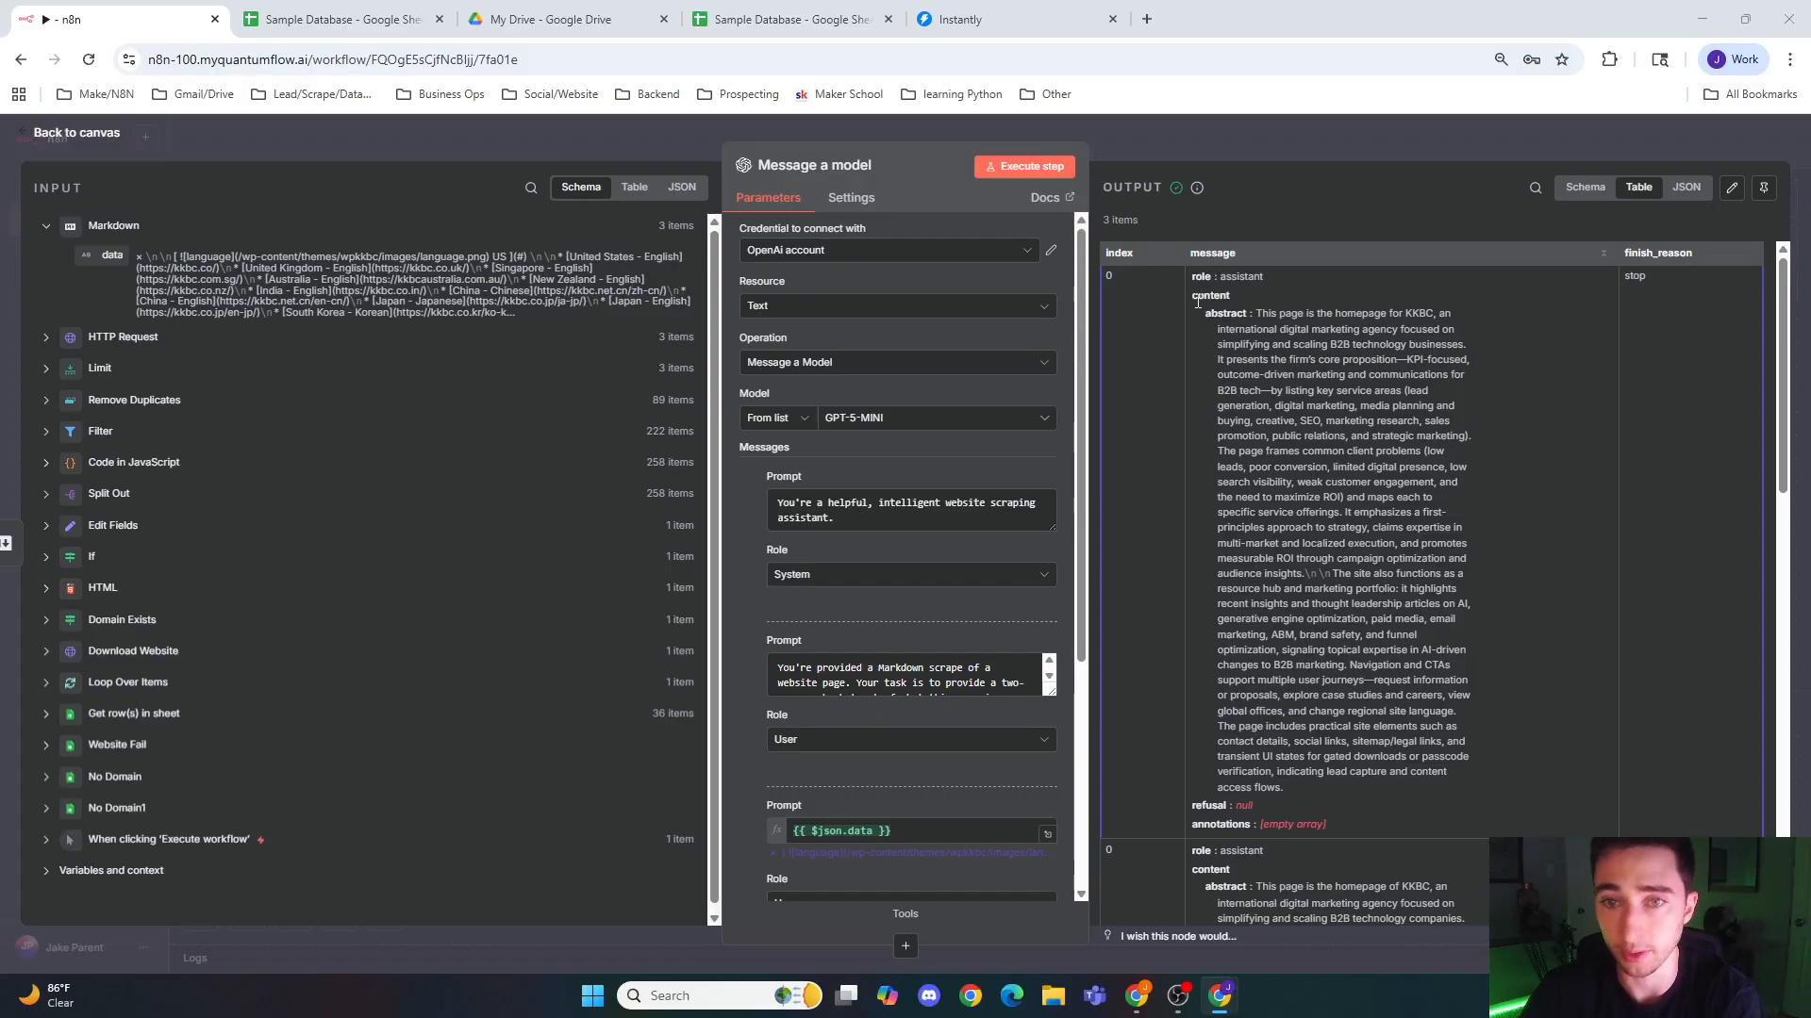
Step: Read through the page abstracts in the Message a model node's output
{"action": "scroll", "coordinate": [1192, 304], "scroll_direction": "down", "scroll_amount": 6}
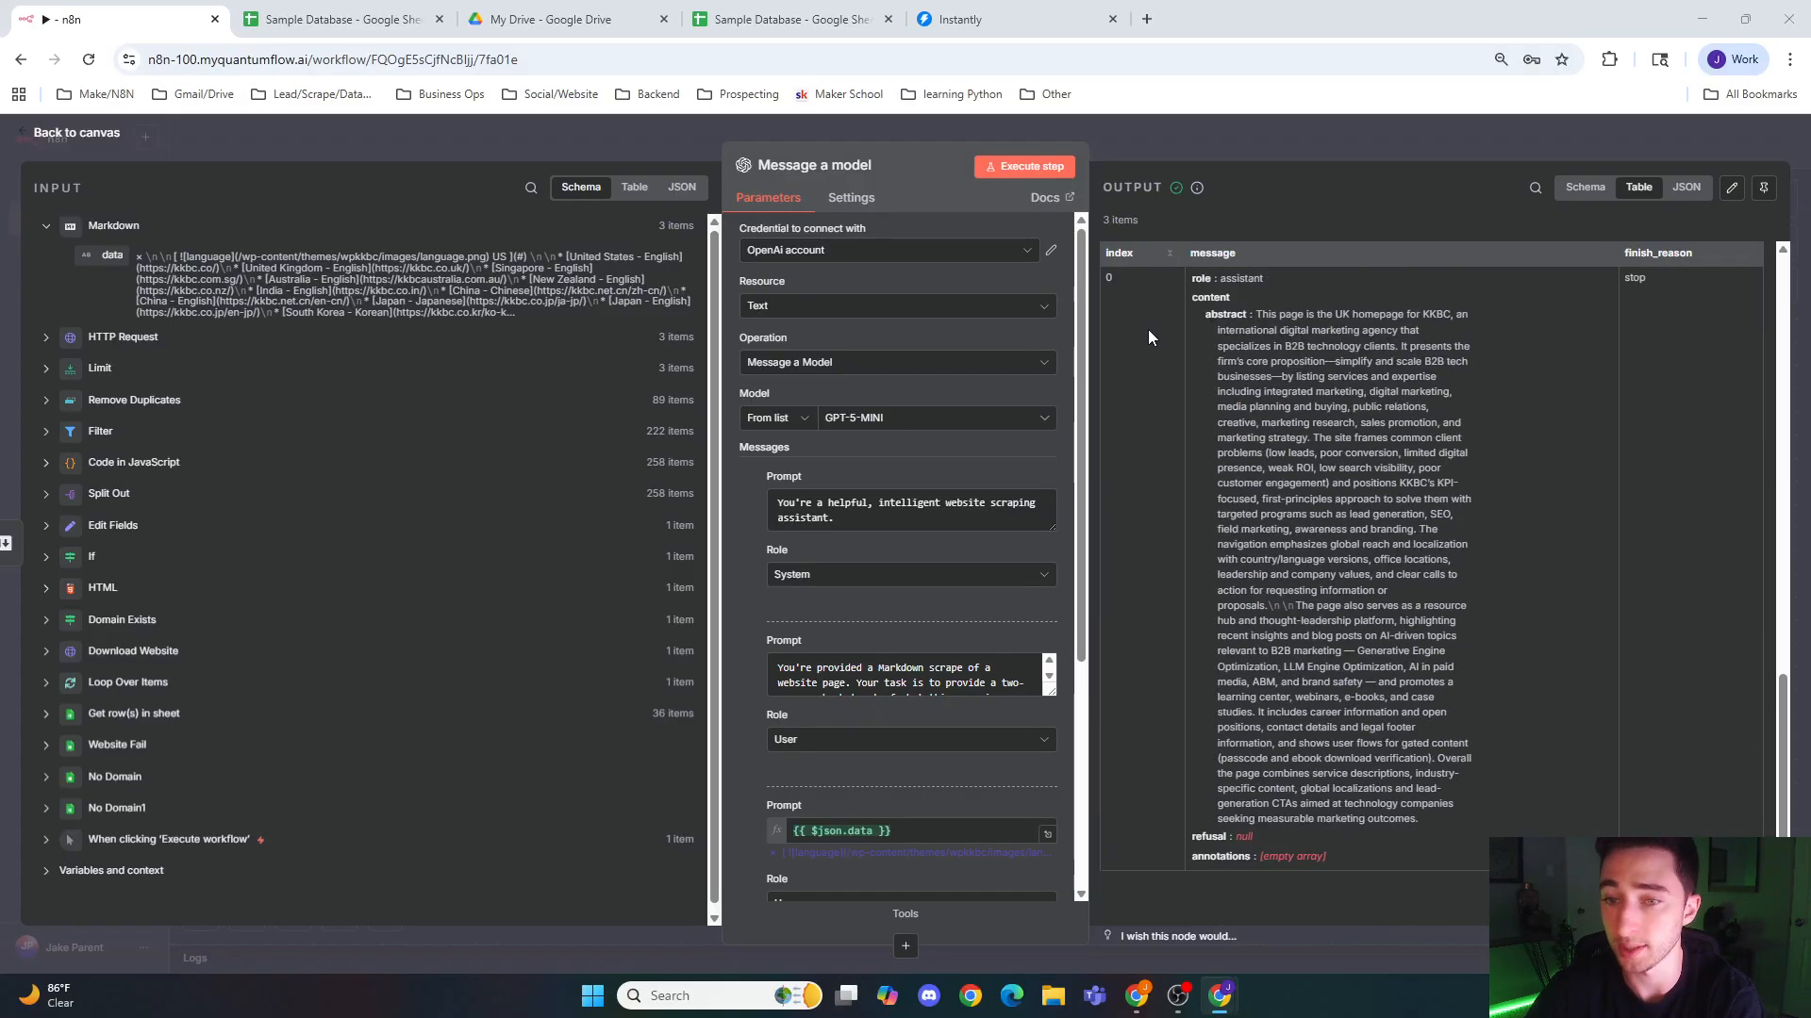
{"action": "scroll", "coordinate": [1218, 377], "scroll_direction": "up", "scroll_amount": 6}
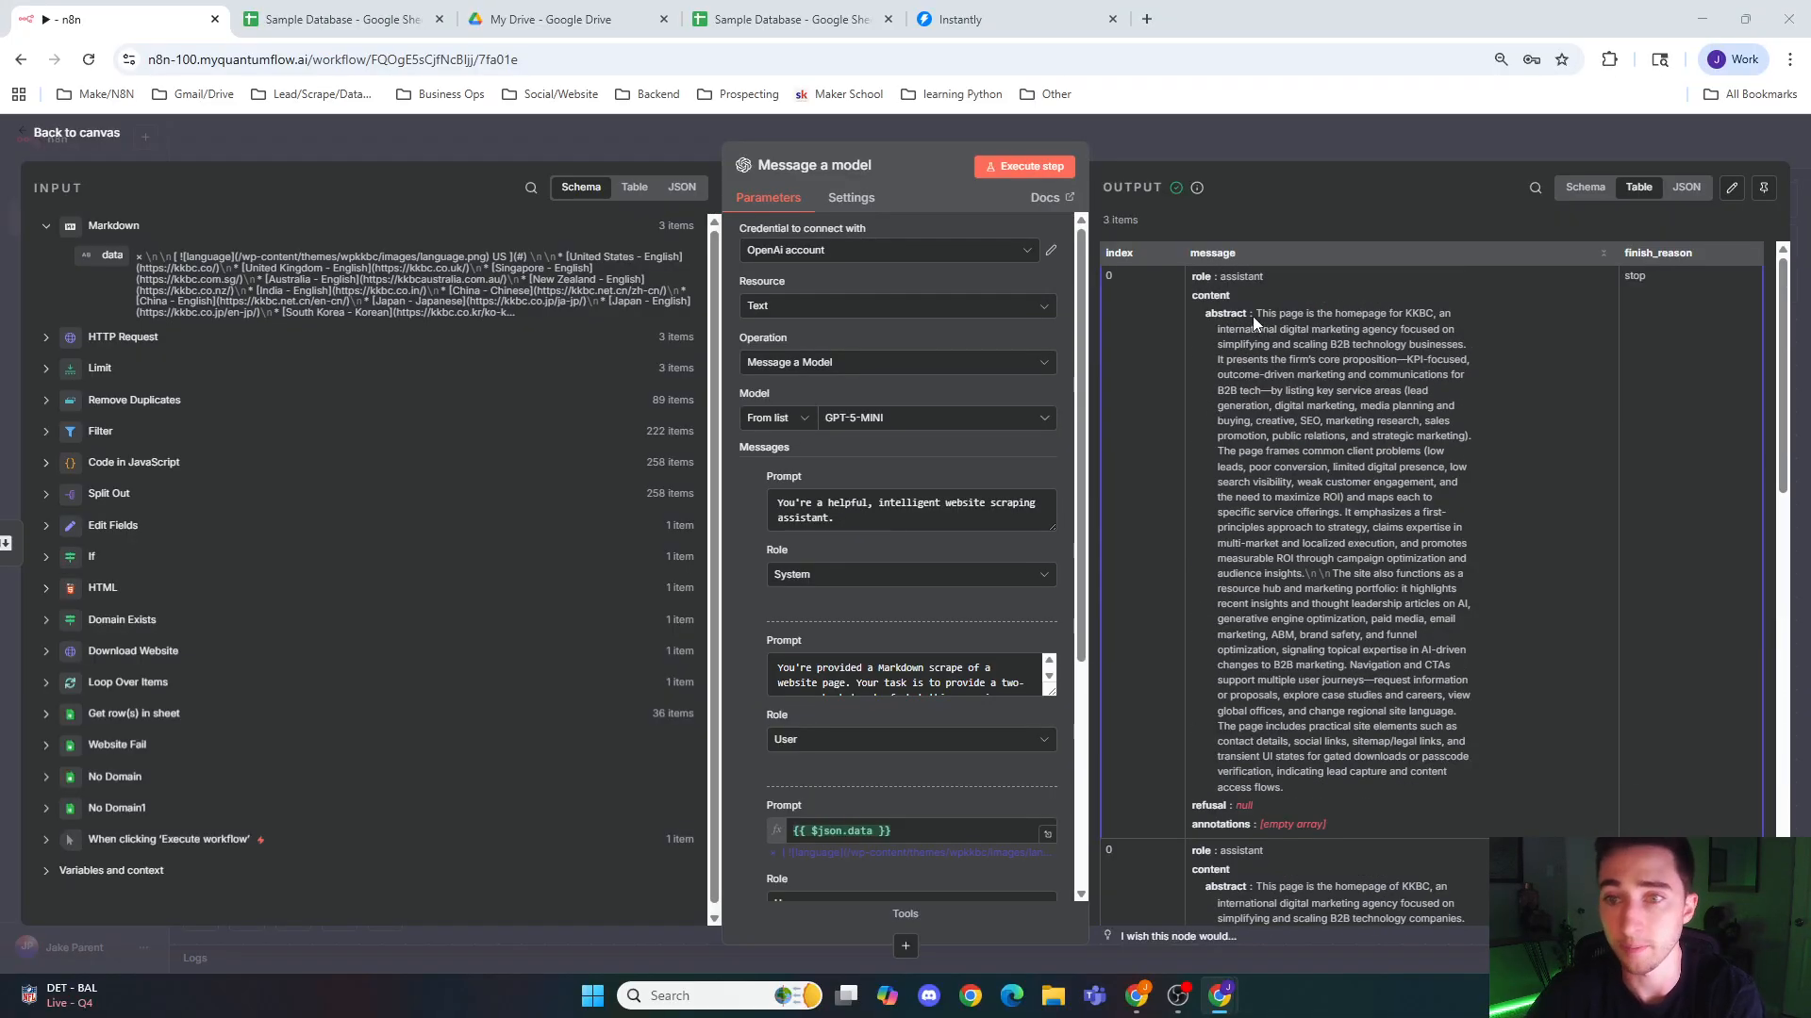
{"action": "left_click_drag", "start_coordinate": [1260, 313], "coordinate": [1441, 316]}
{"action": "left_click", "coordinate": [1287, 332]}
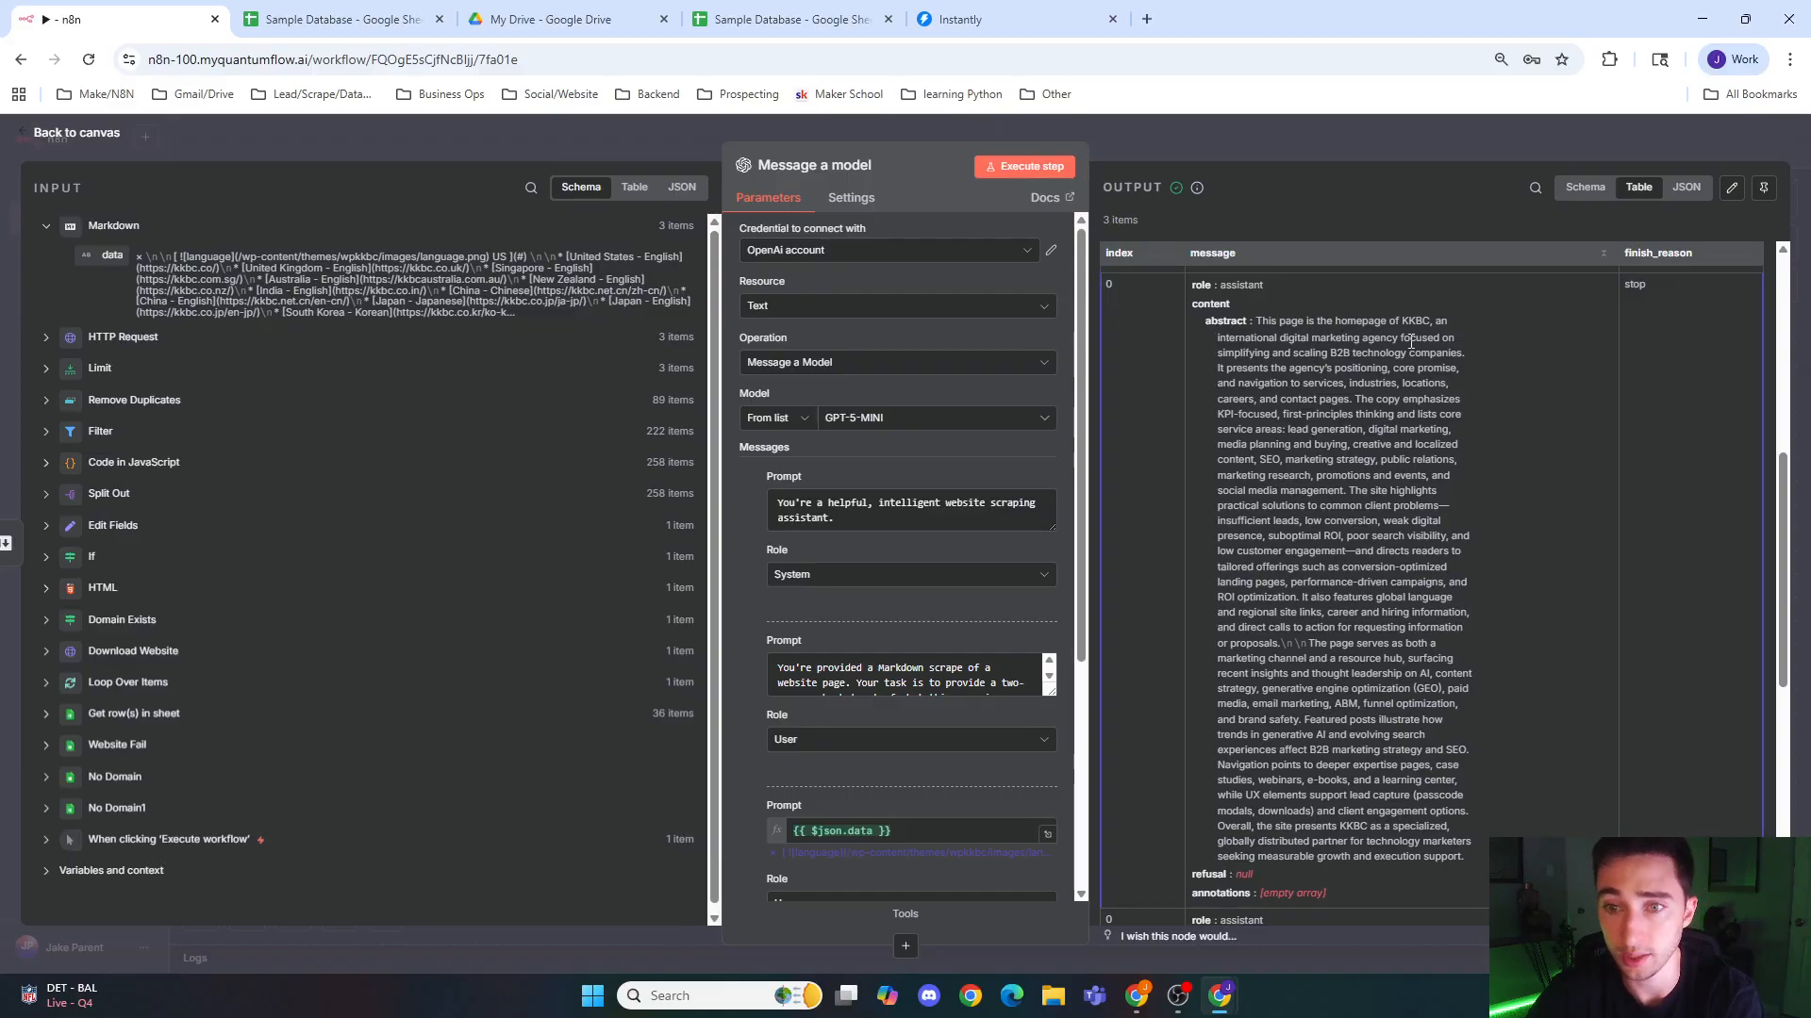
{"action": "scroll", "coordinate": [1282, 353], "scroll_direction": "down", "scroll_amount": 4}
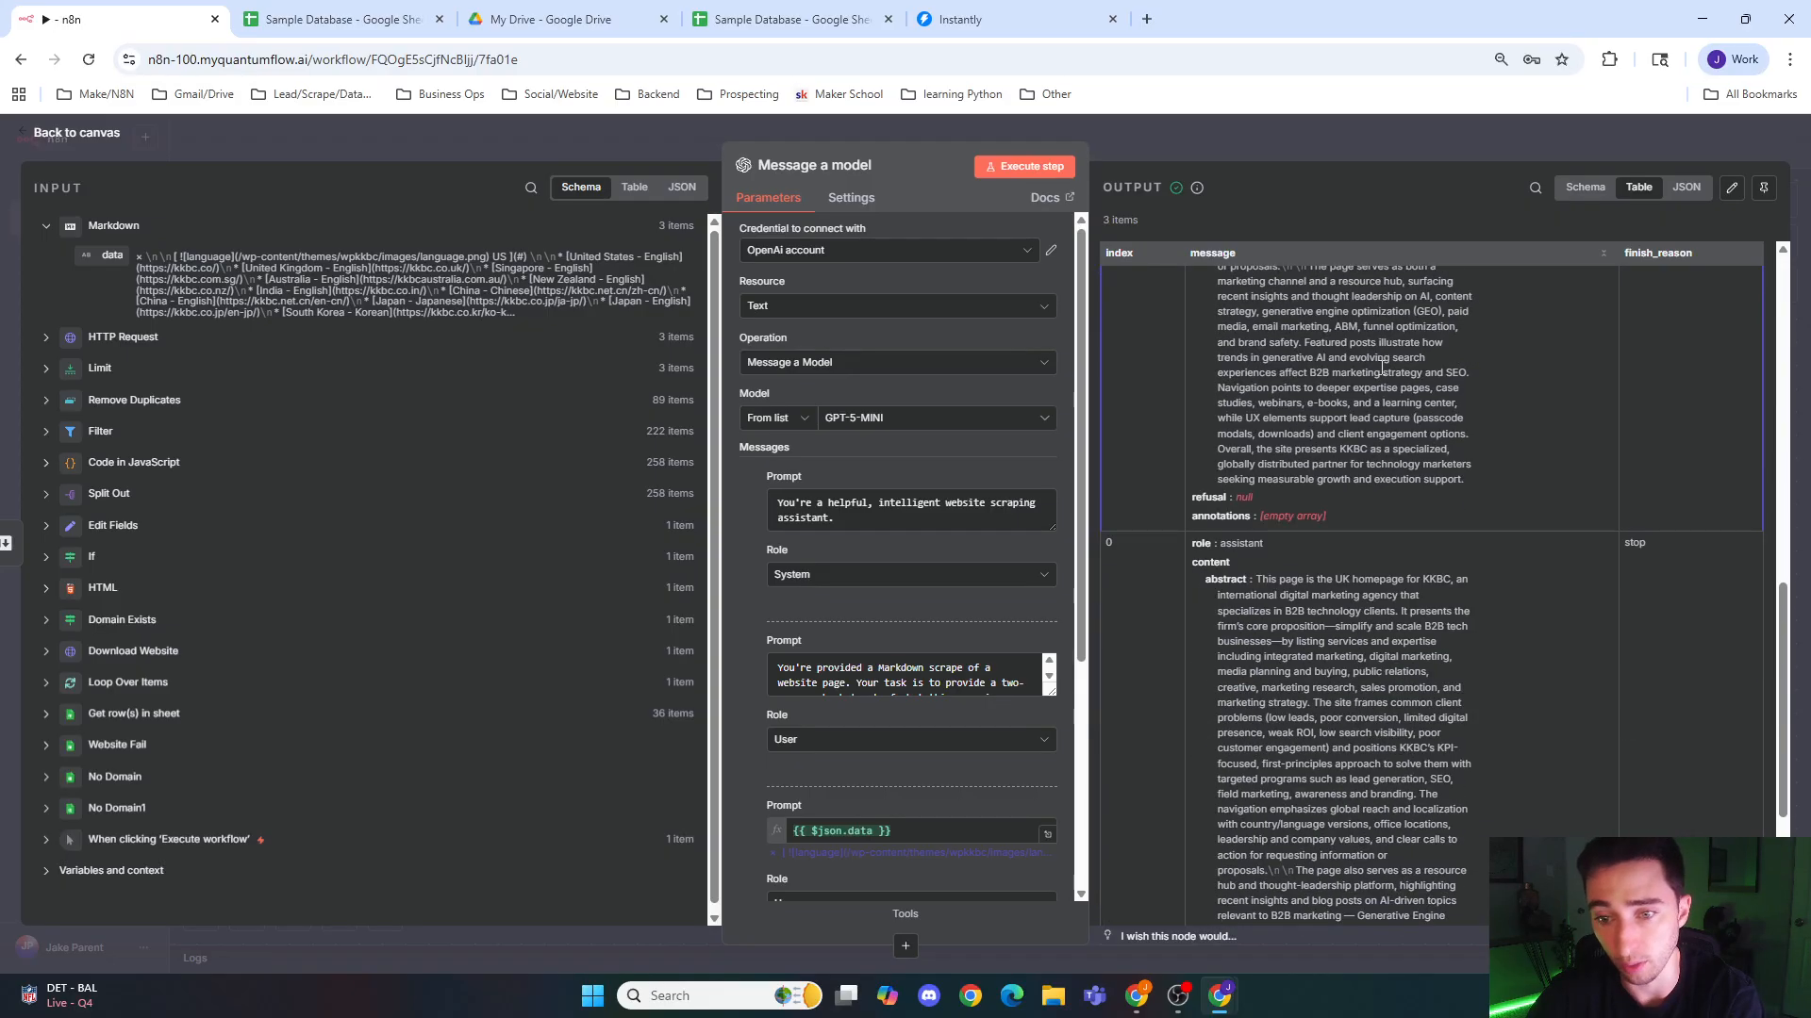
{"action": "scroll", "coordinate": [1292, 558], "scroll_direction": "down", "scroll_amount": 1}
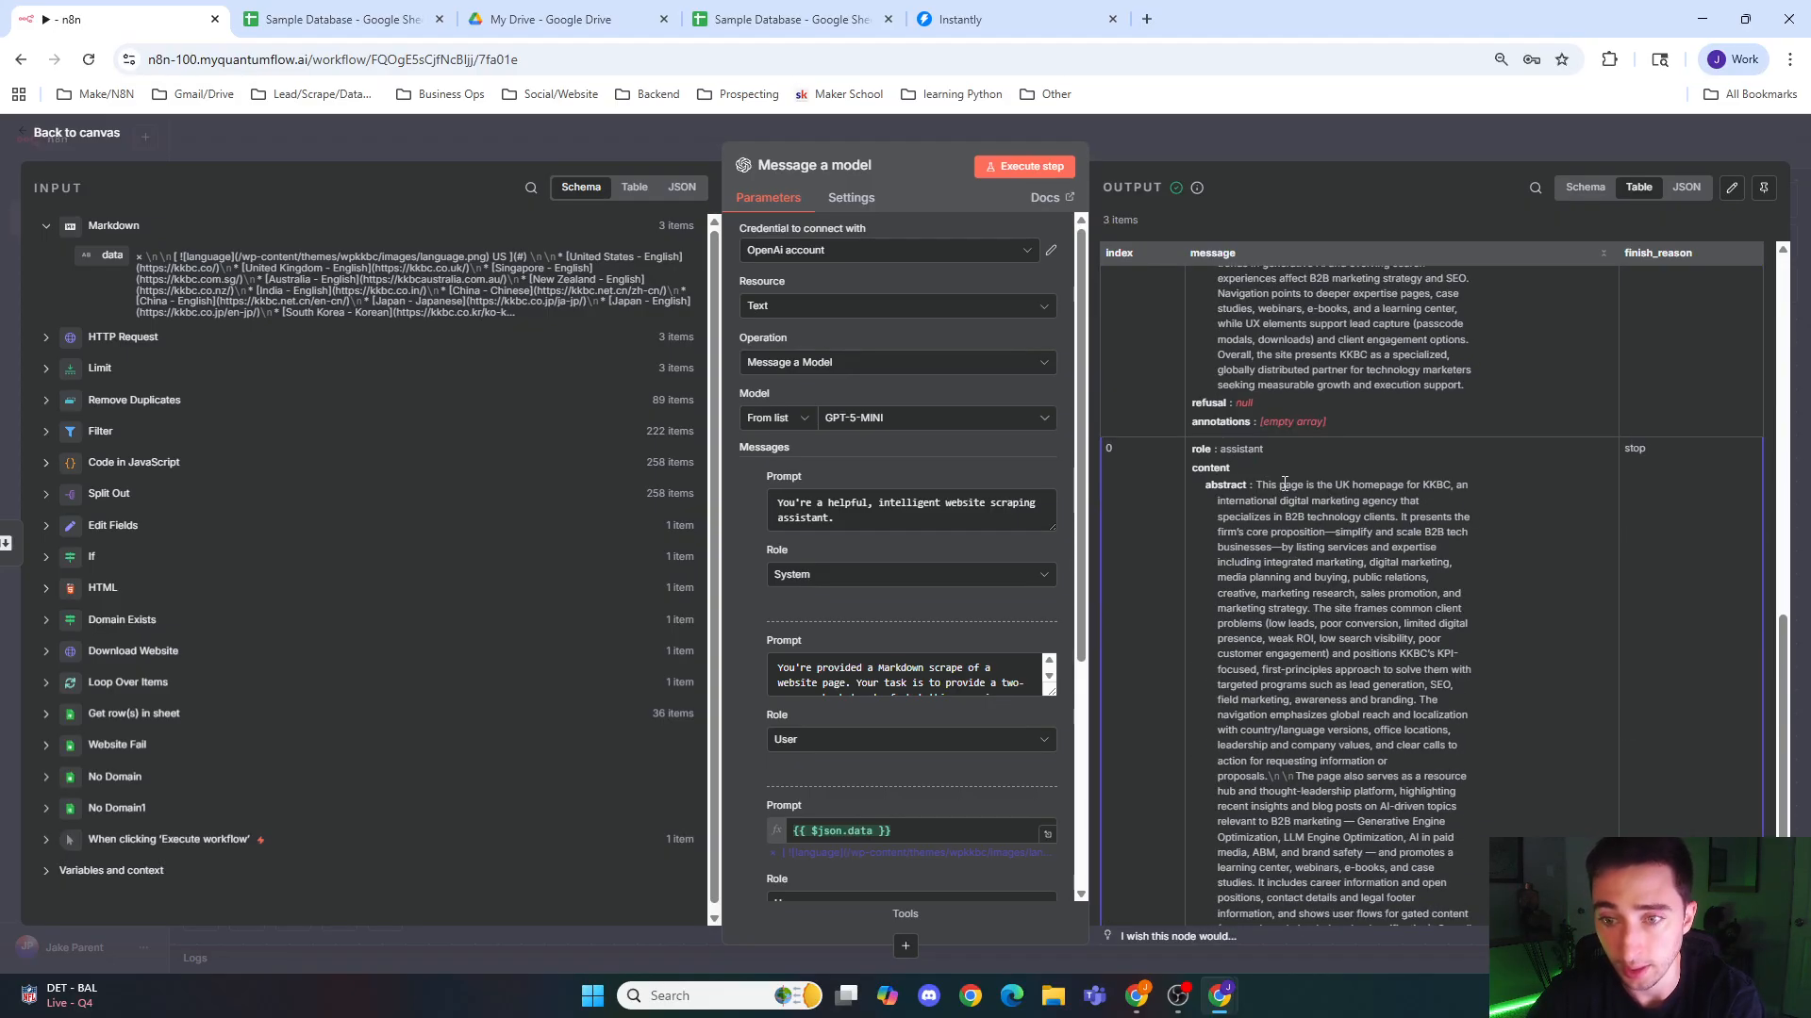
Step: Return to the canvas and add an Aggregate node after the Message a model node
{"action": "left_click", "coordinate": [1344, 155]}
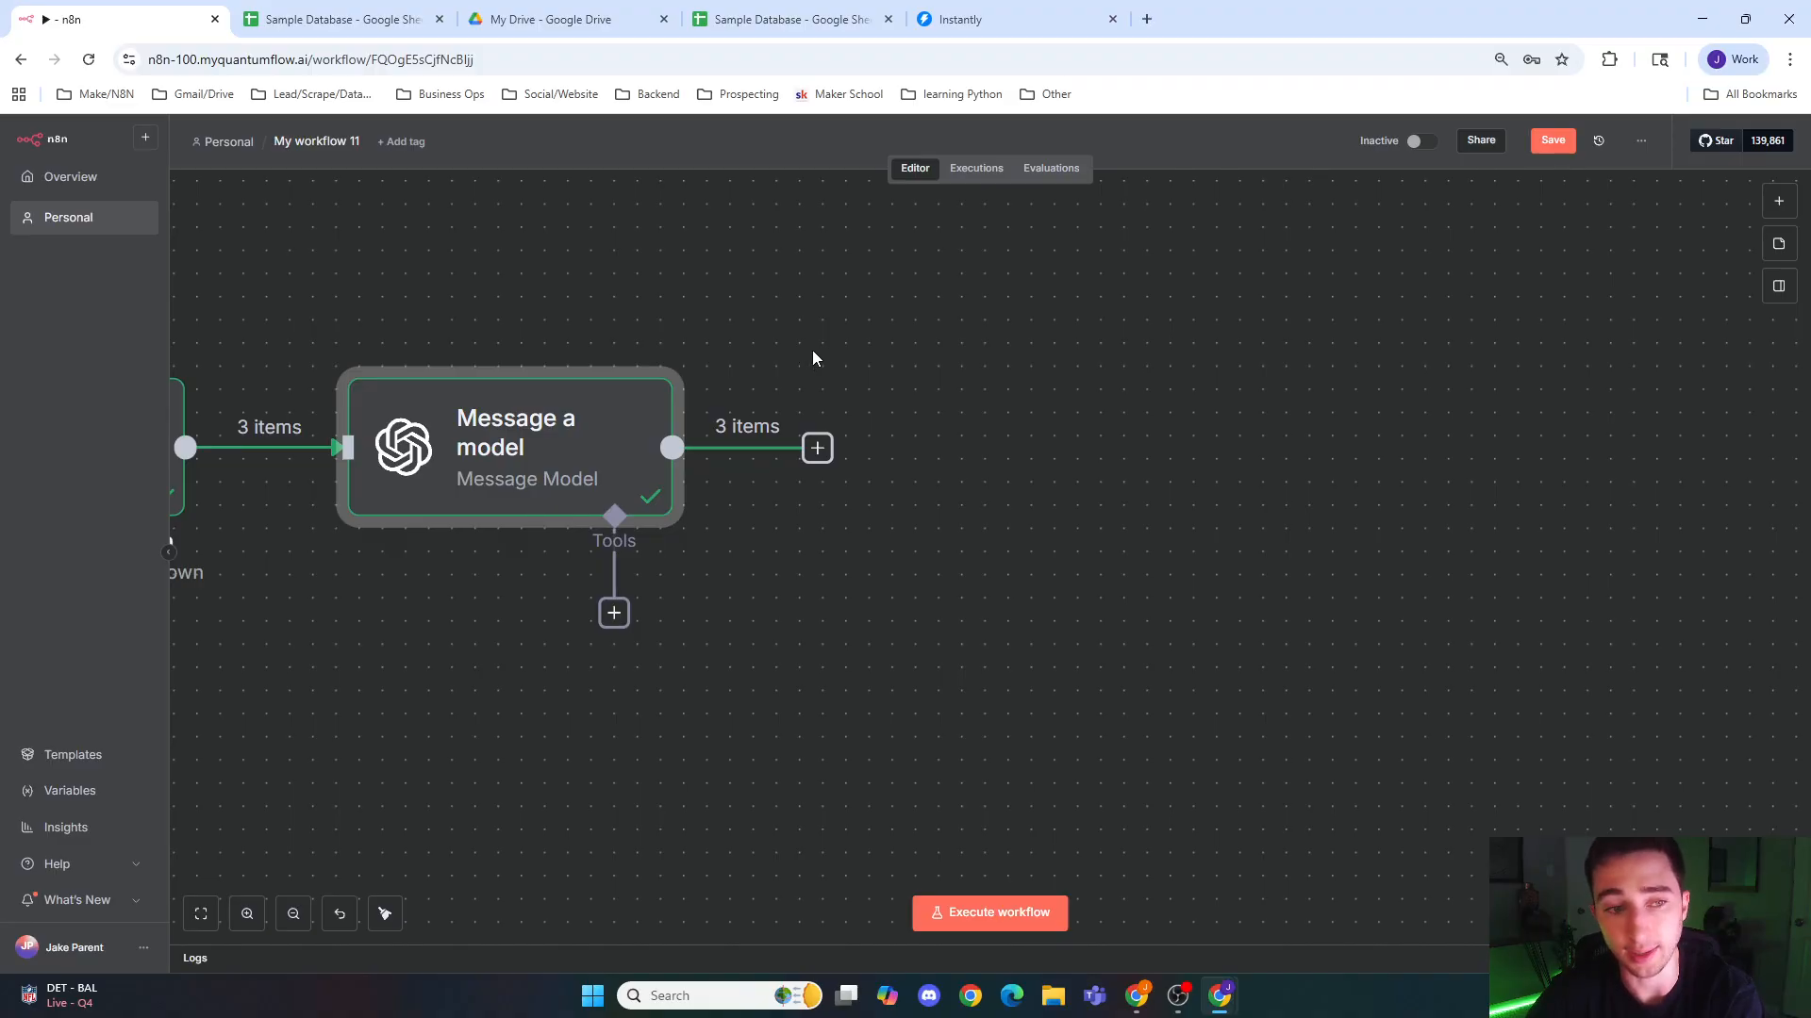
{"action": "left_click_drag", "start_coordinate": [300, 302], "coordinate": [872, 297]}
{"action": "mouse_move", "coordinate": [816, 471]}
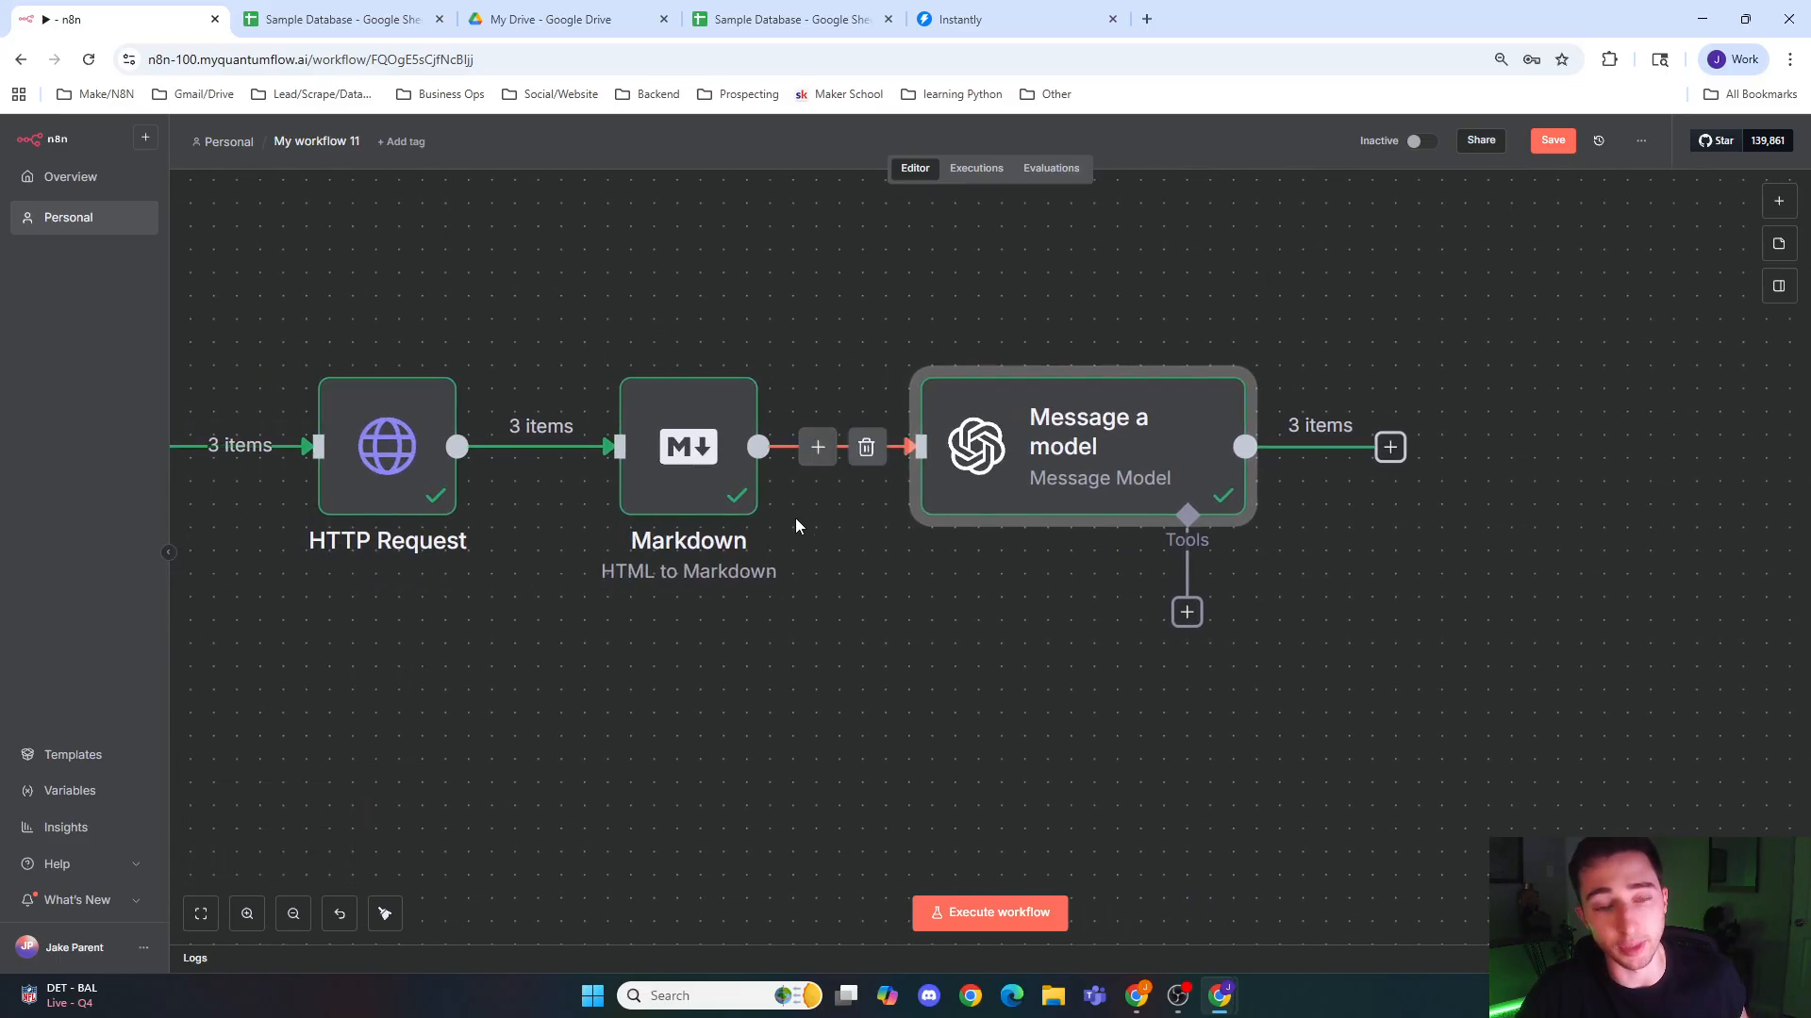
{"action": "left_click_drag", "start_coordinate": [411, 643], "coordinate": [721, 608]}
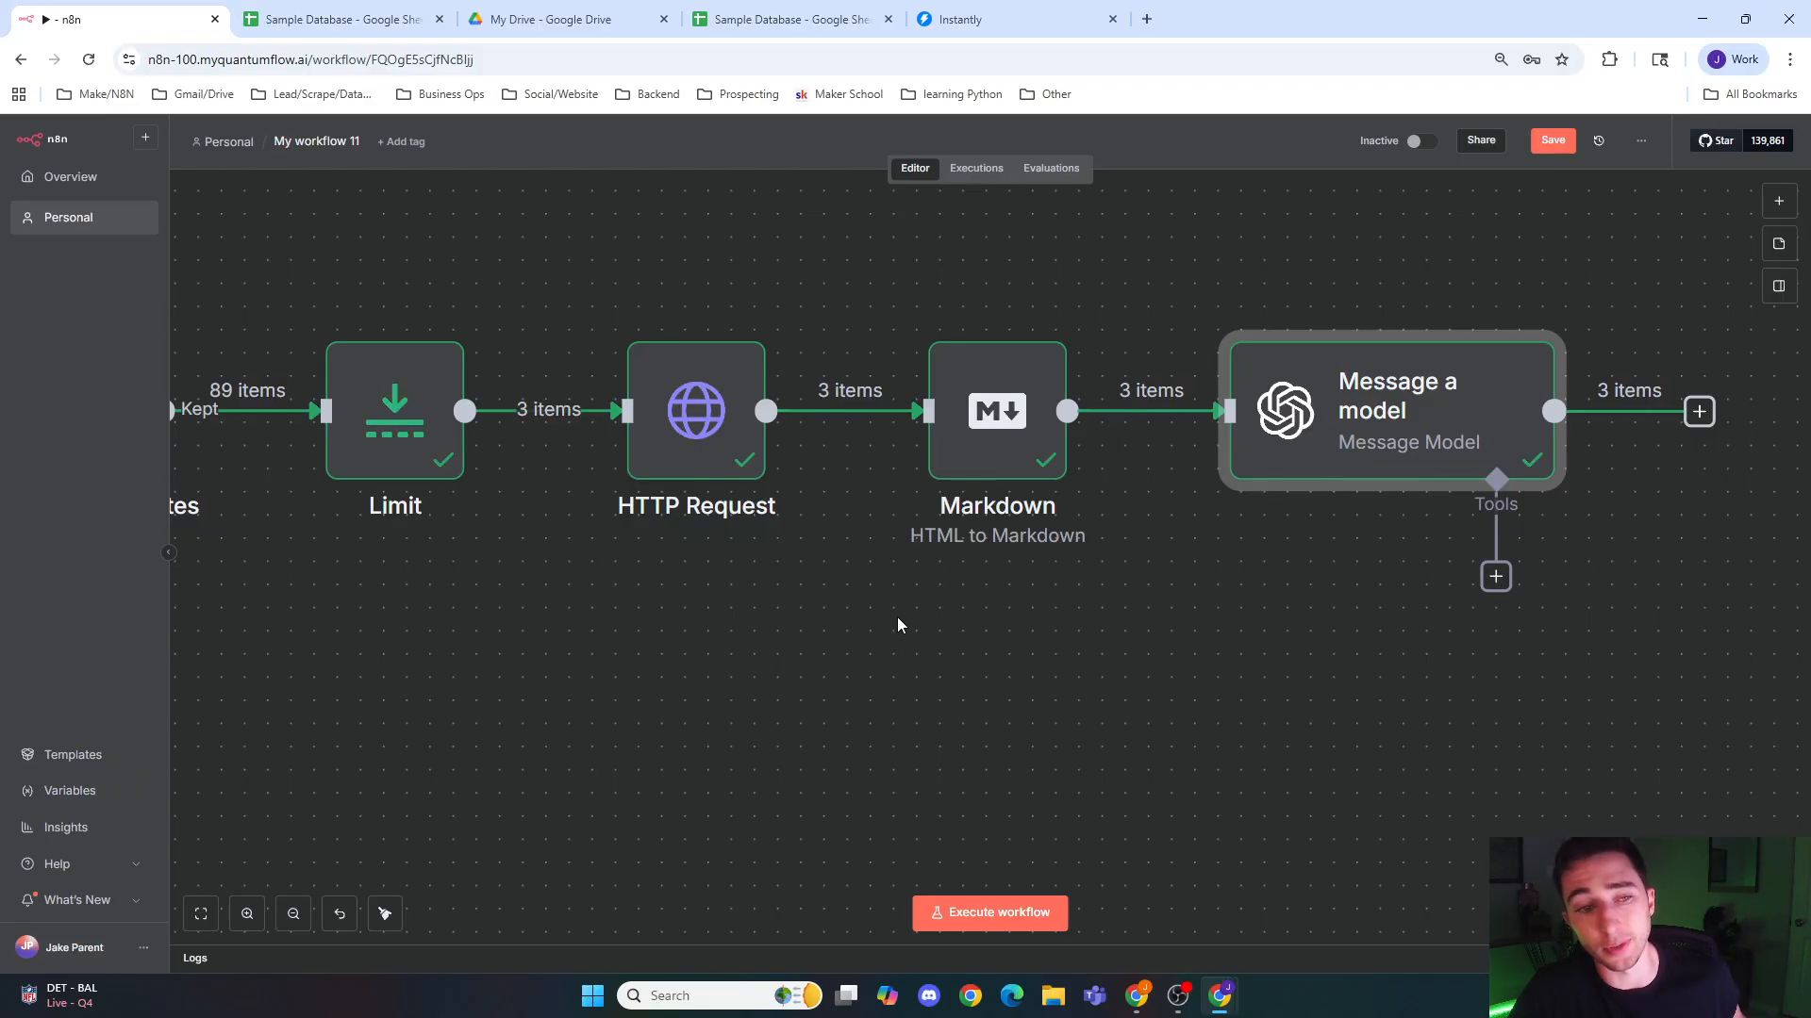
{"action": "left_click_drag", "start_coordinate": [889, 614], "coordinate": [818, 605]}
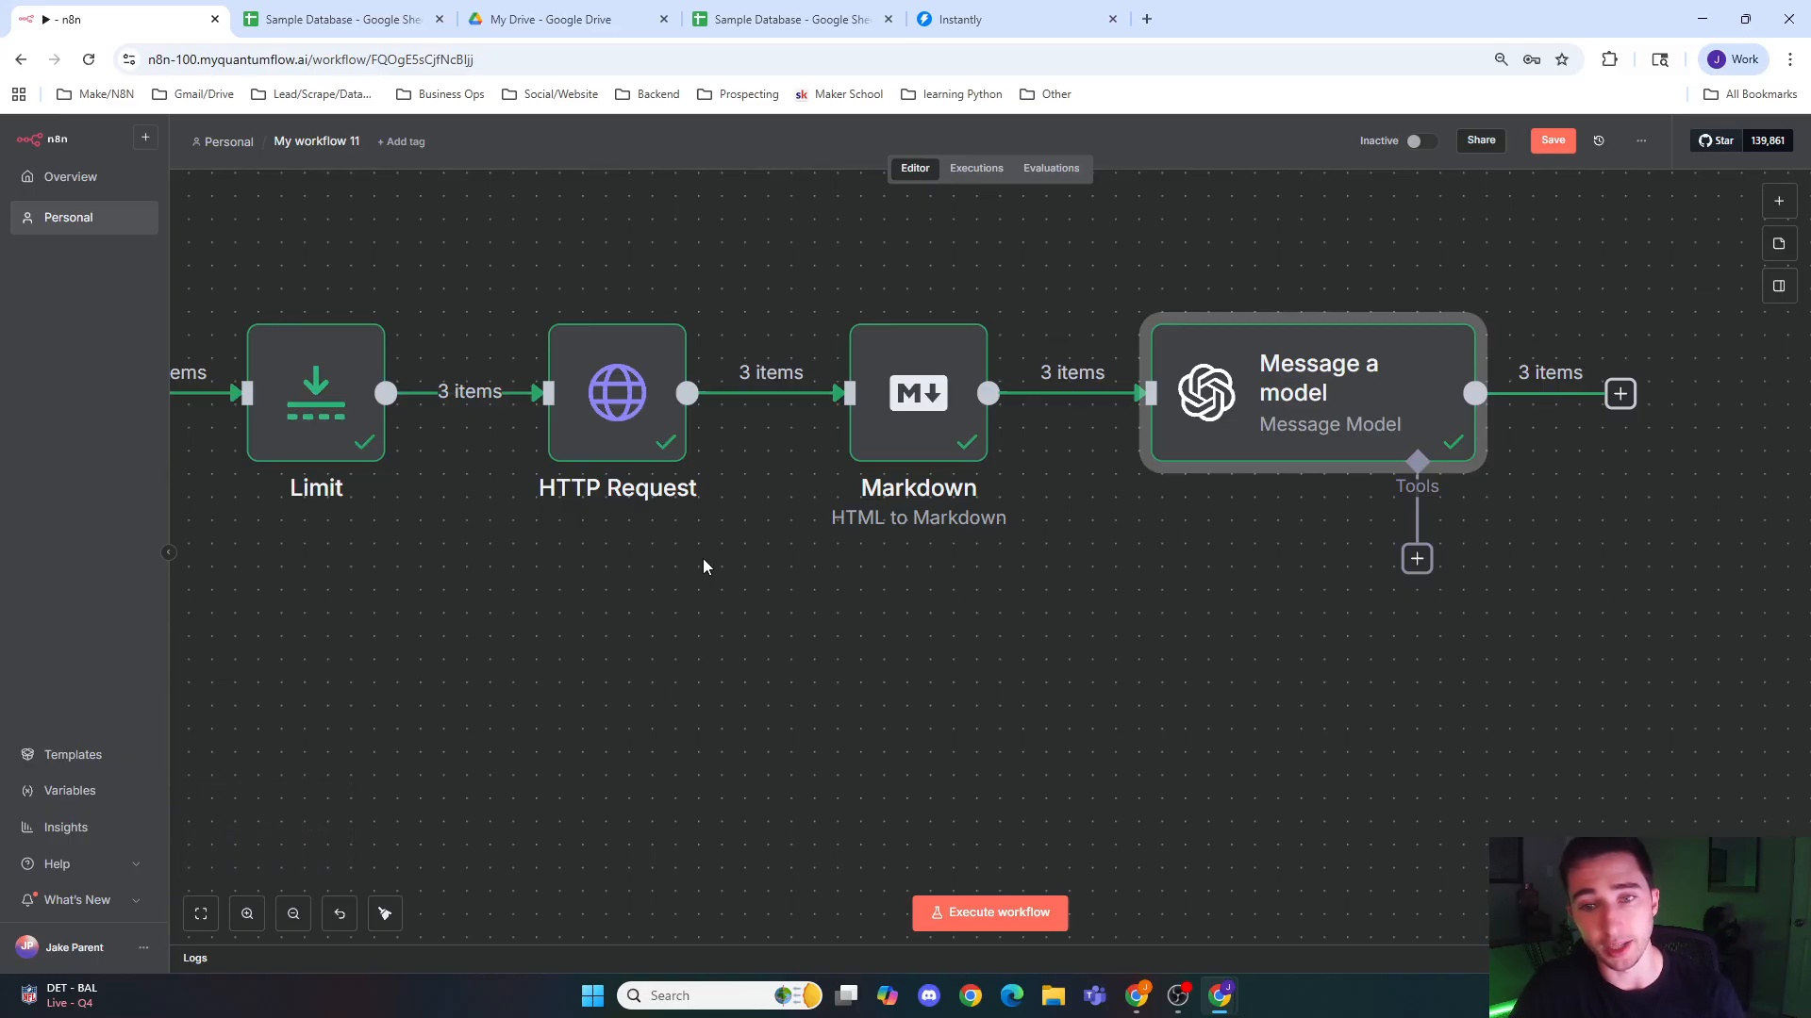
{"action": "left_click_drag", "start_coordinate": [1188, 605], "coordinate": [757, 624]}
{"action": "left_click_drag", "start_coordinate": [1139, 578], "coordinate": [999, 658]}
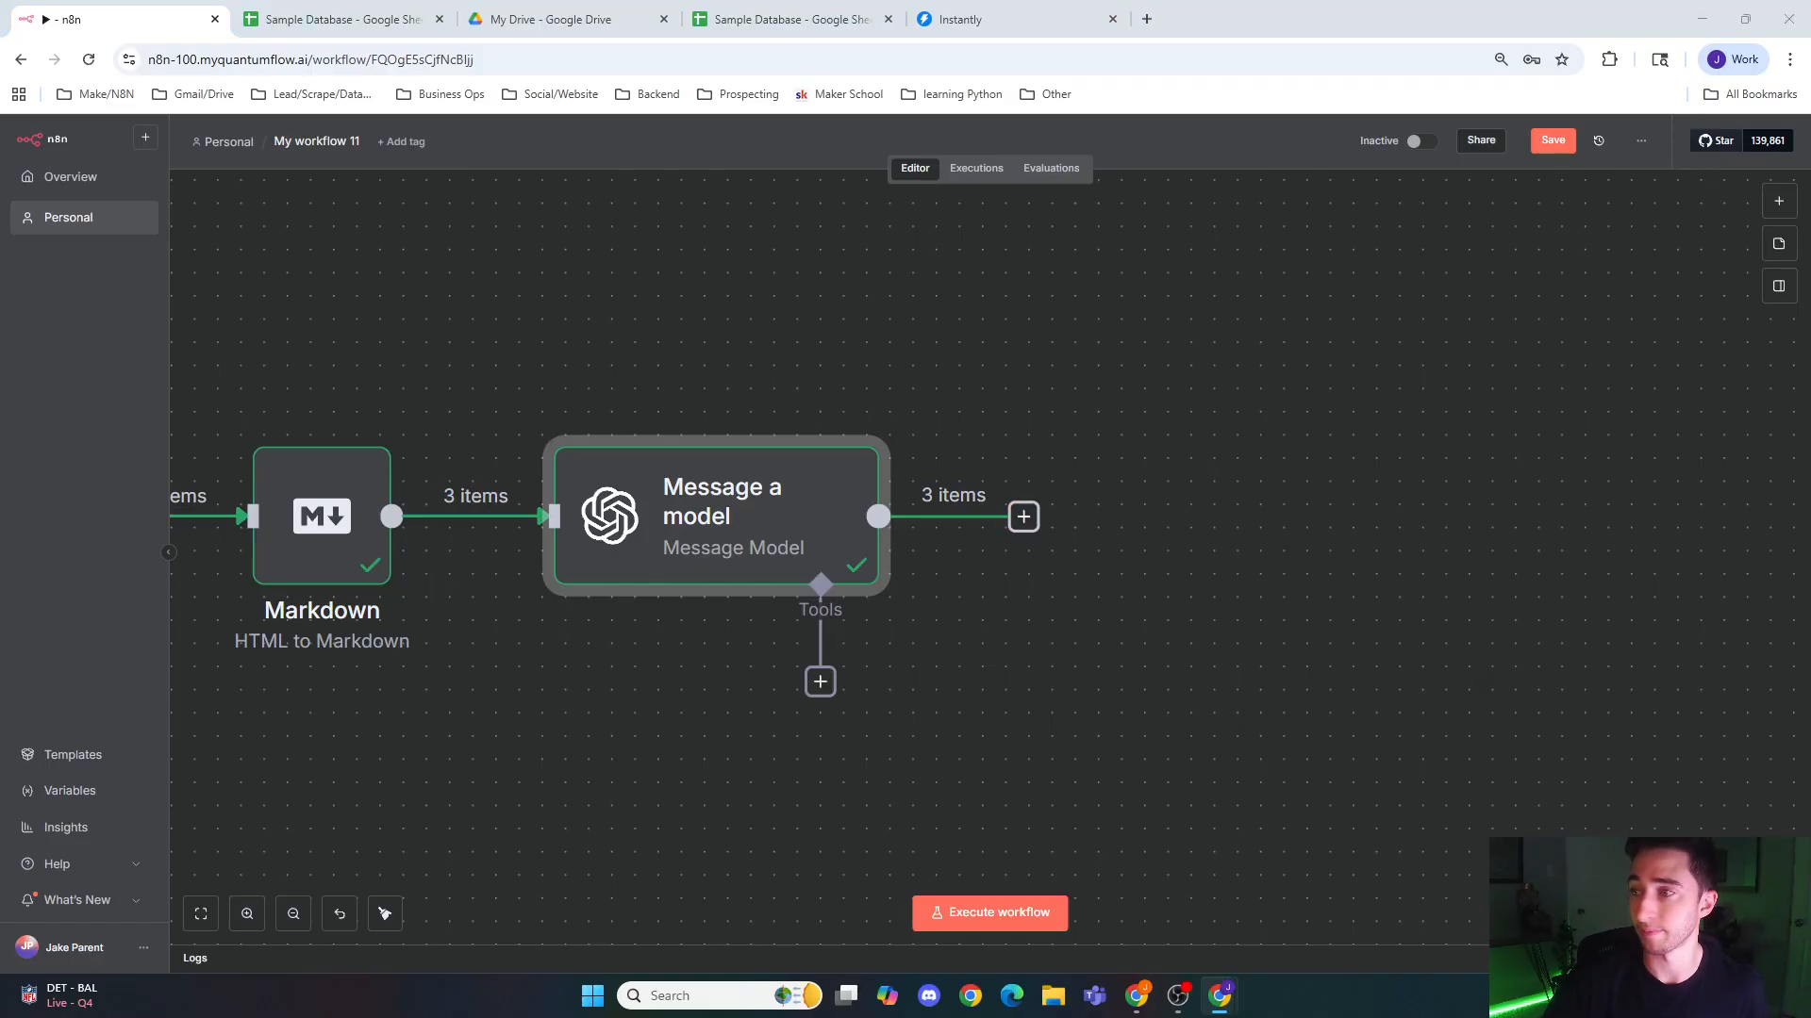
{"action": "left_click", "coordinate": [1036, 523]}
{"action": "type", "text": "ag"}
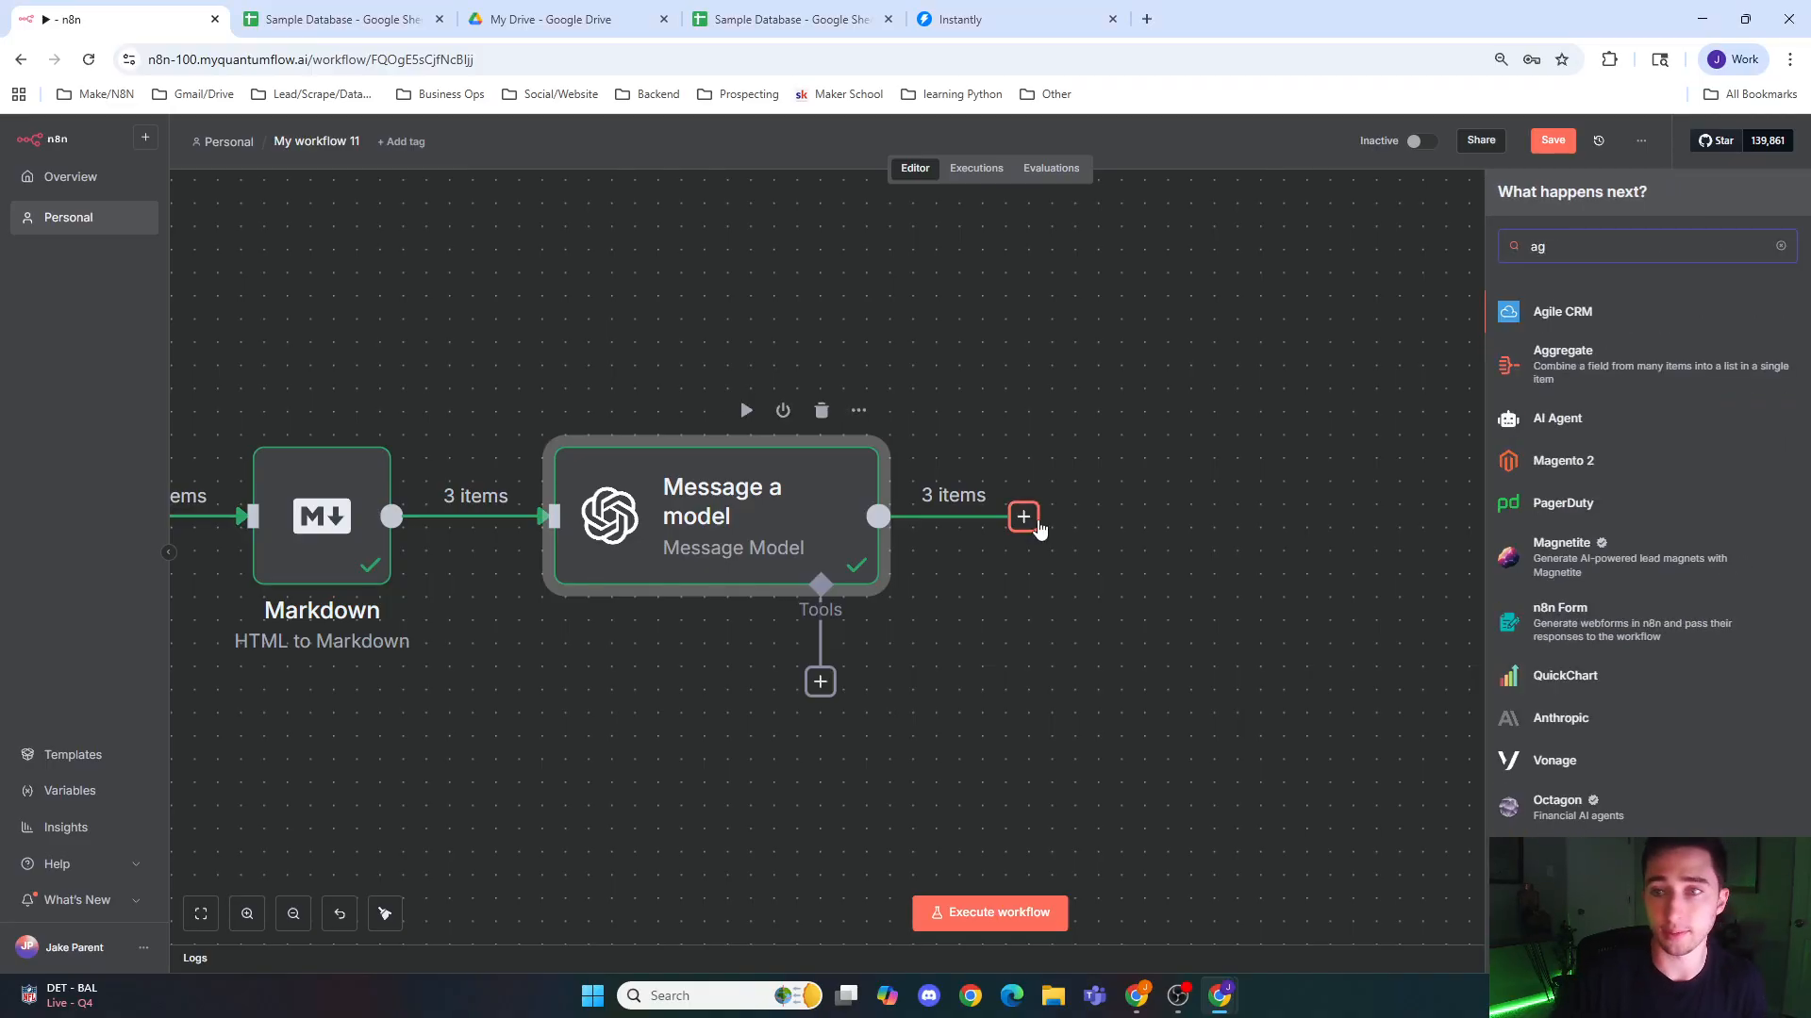
{"action": "left_click", "coordinate": [1617, 366]}
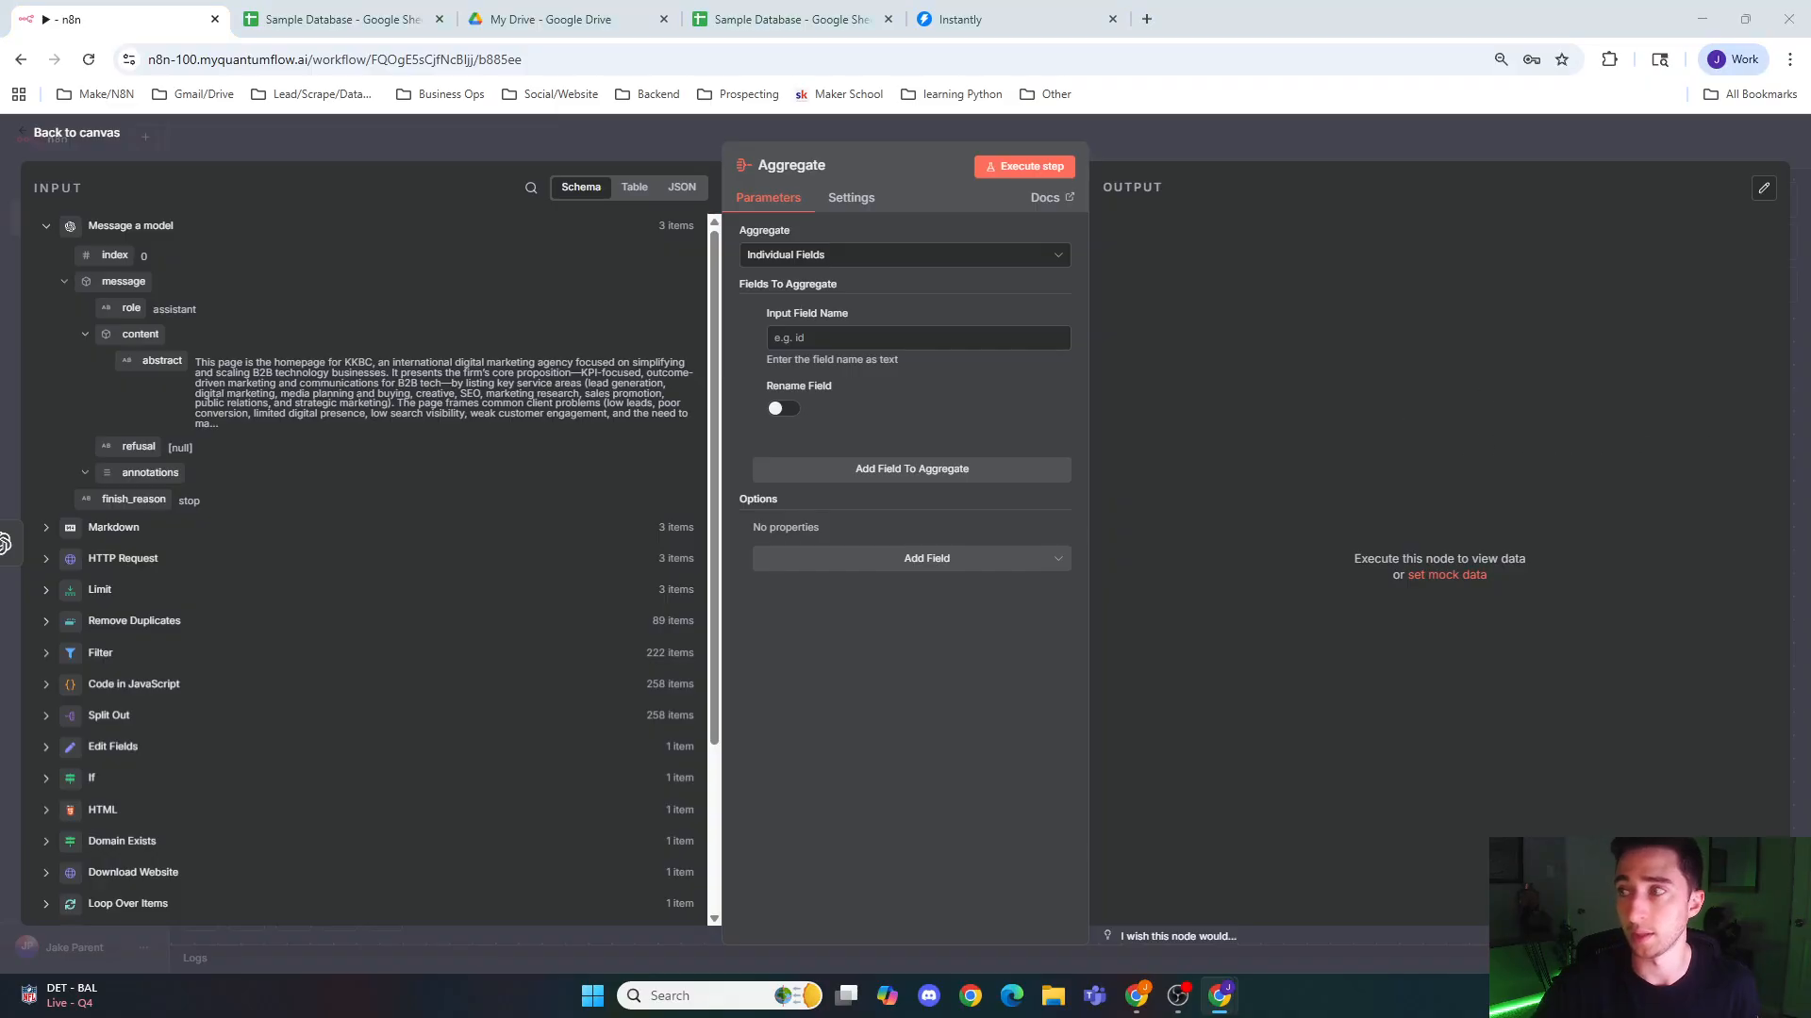
Step: Switch the Aggregate node's Input Field Name to an expression and enter the partial text "mess"
{"action": "left_click", "coordinate": [856, 337]}
{"action": "type", "text": "me"}
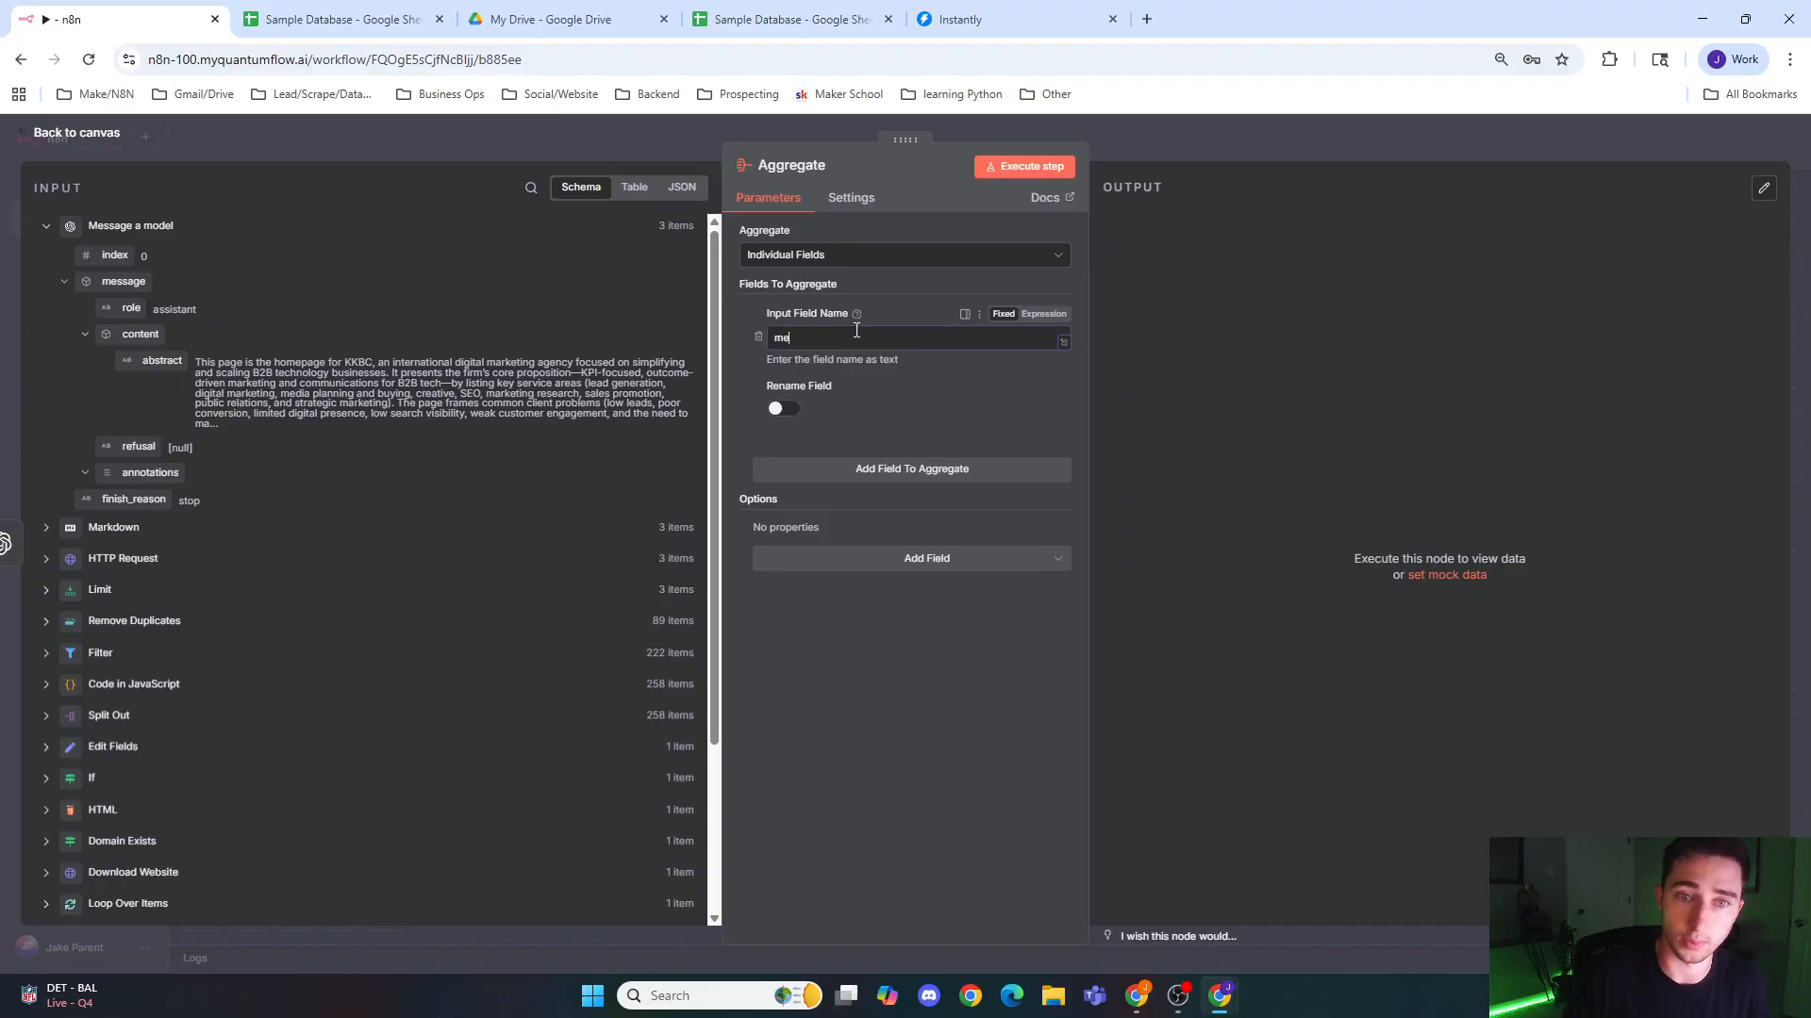
{"action": "type", "text": "ss"}
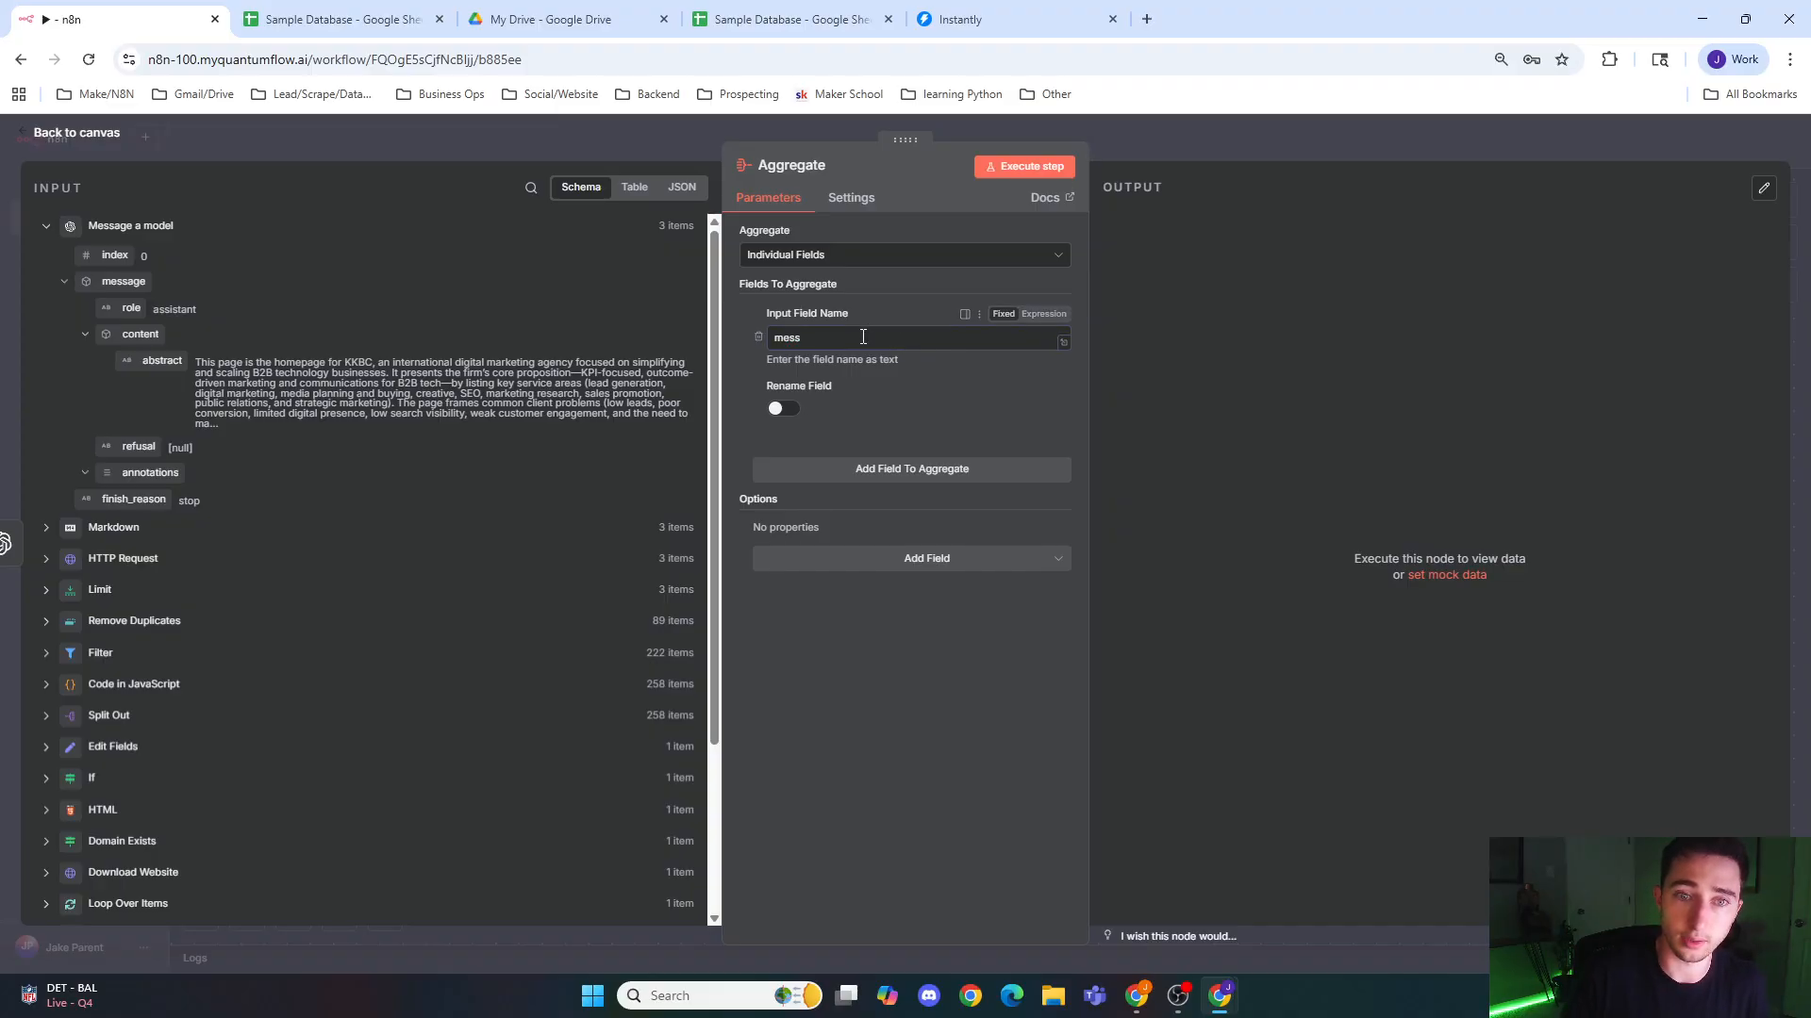
{"action": "left_click", "coordinate": [1045, 314]}
{"action": "type", "text": "e"}
{"action": "left_click", "coordinate": [899, 341]}
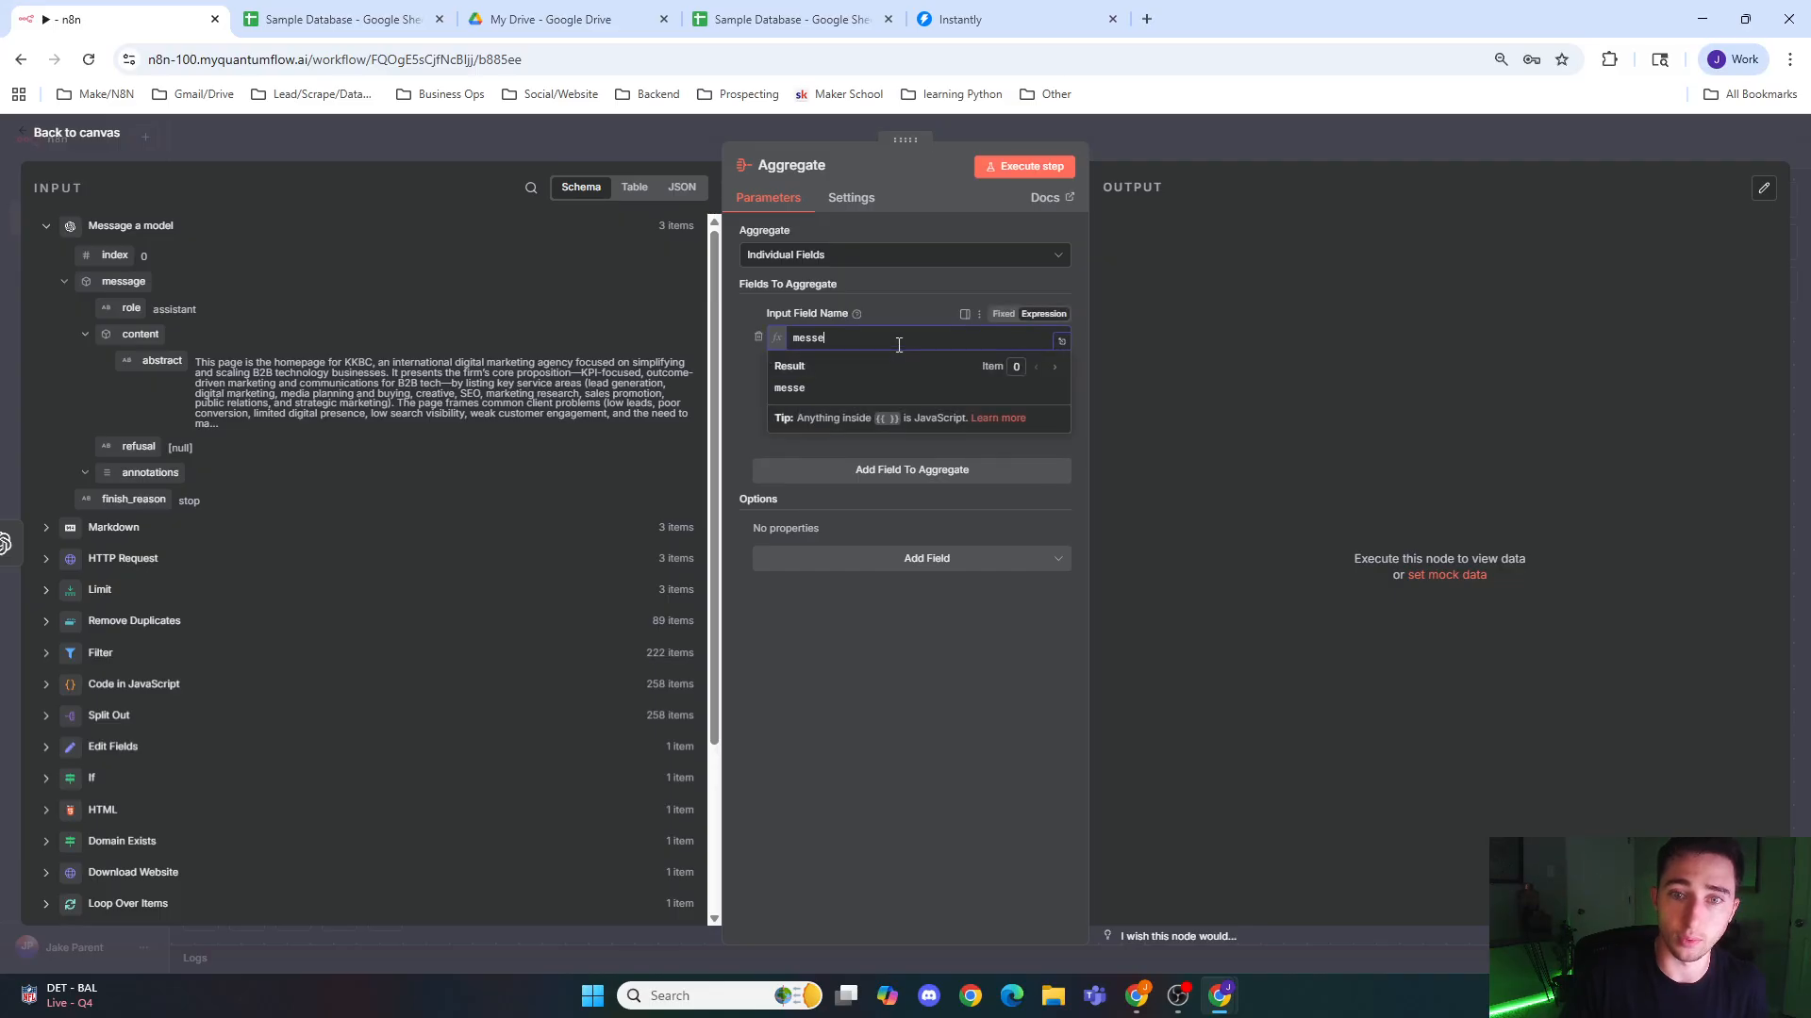
{"action": "key", "text": "BackSpace"}
{"action": "left_click", "coordinate": [1174, 407]}
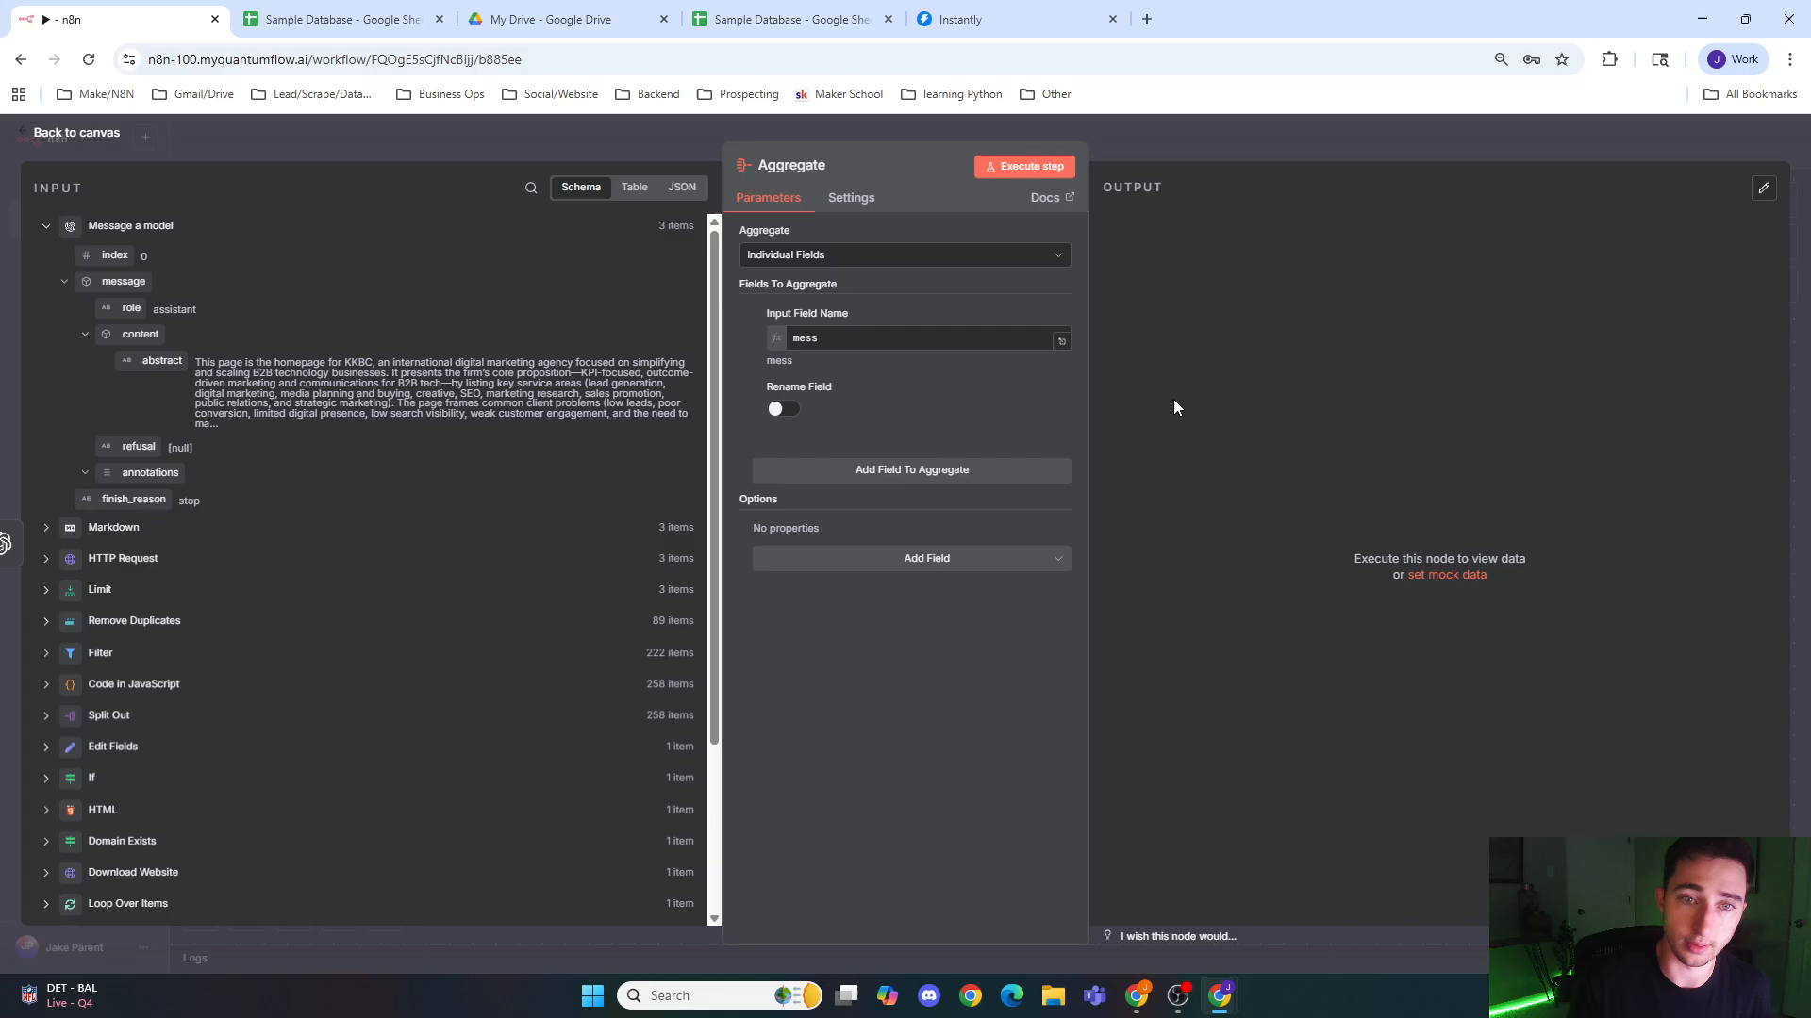
{"action": "left_click", "coordinate": [928, 338]}
{"action": "type", "text": "age"}
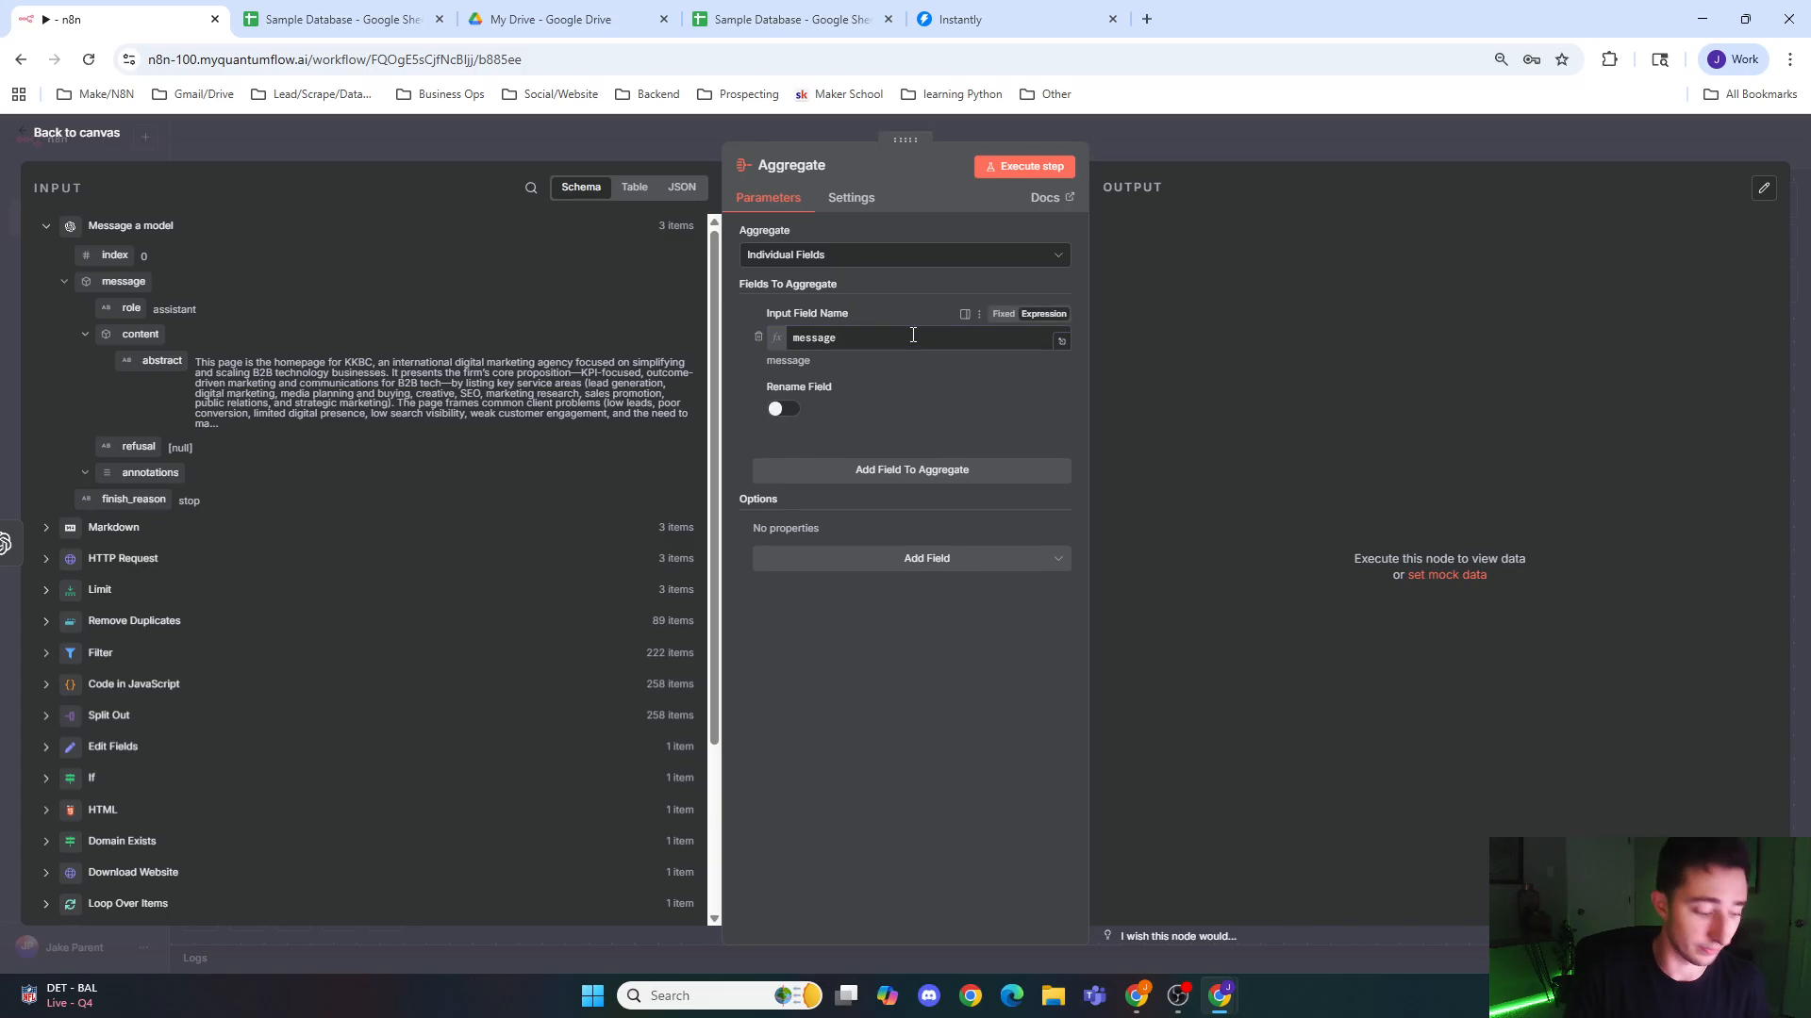
{"action": "type", "text": "."}
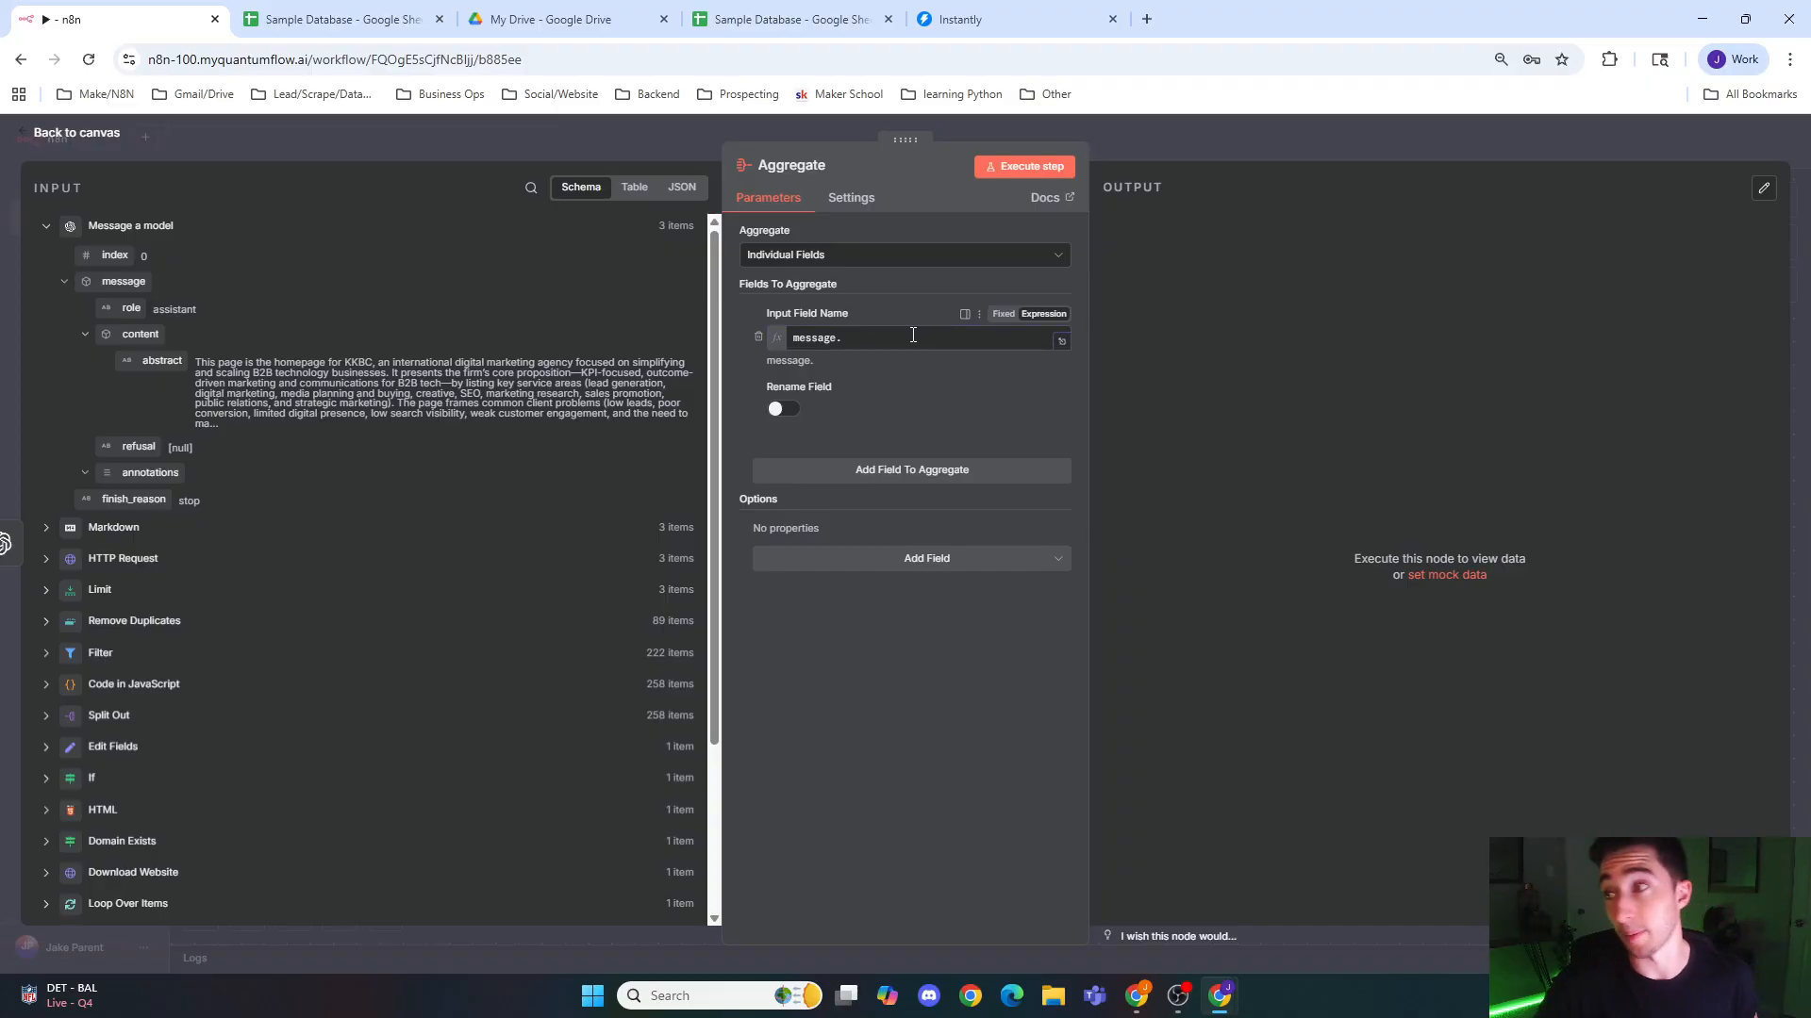
{"action": "type", "text": "co"}
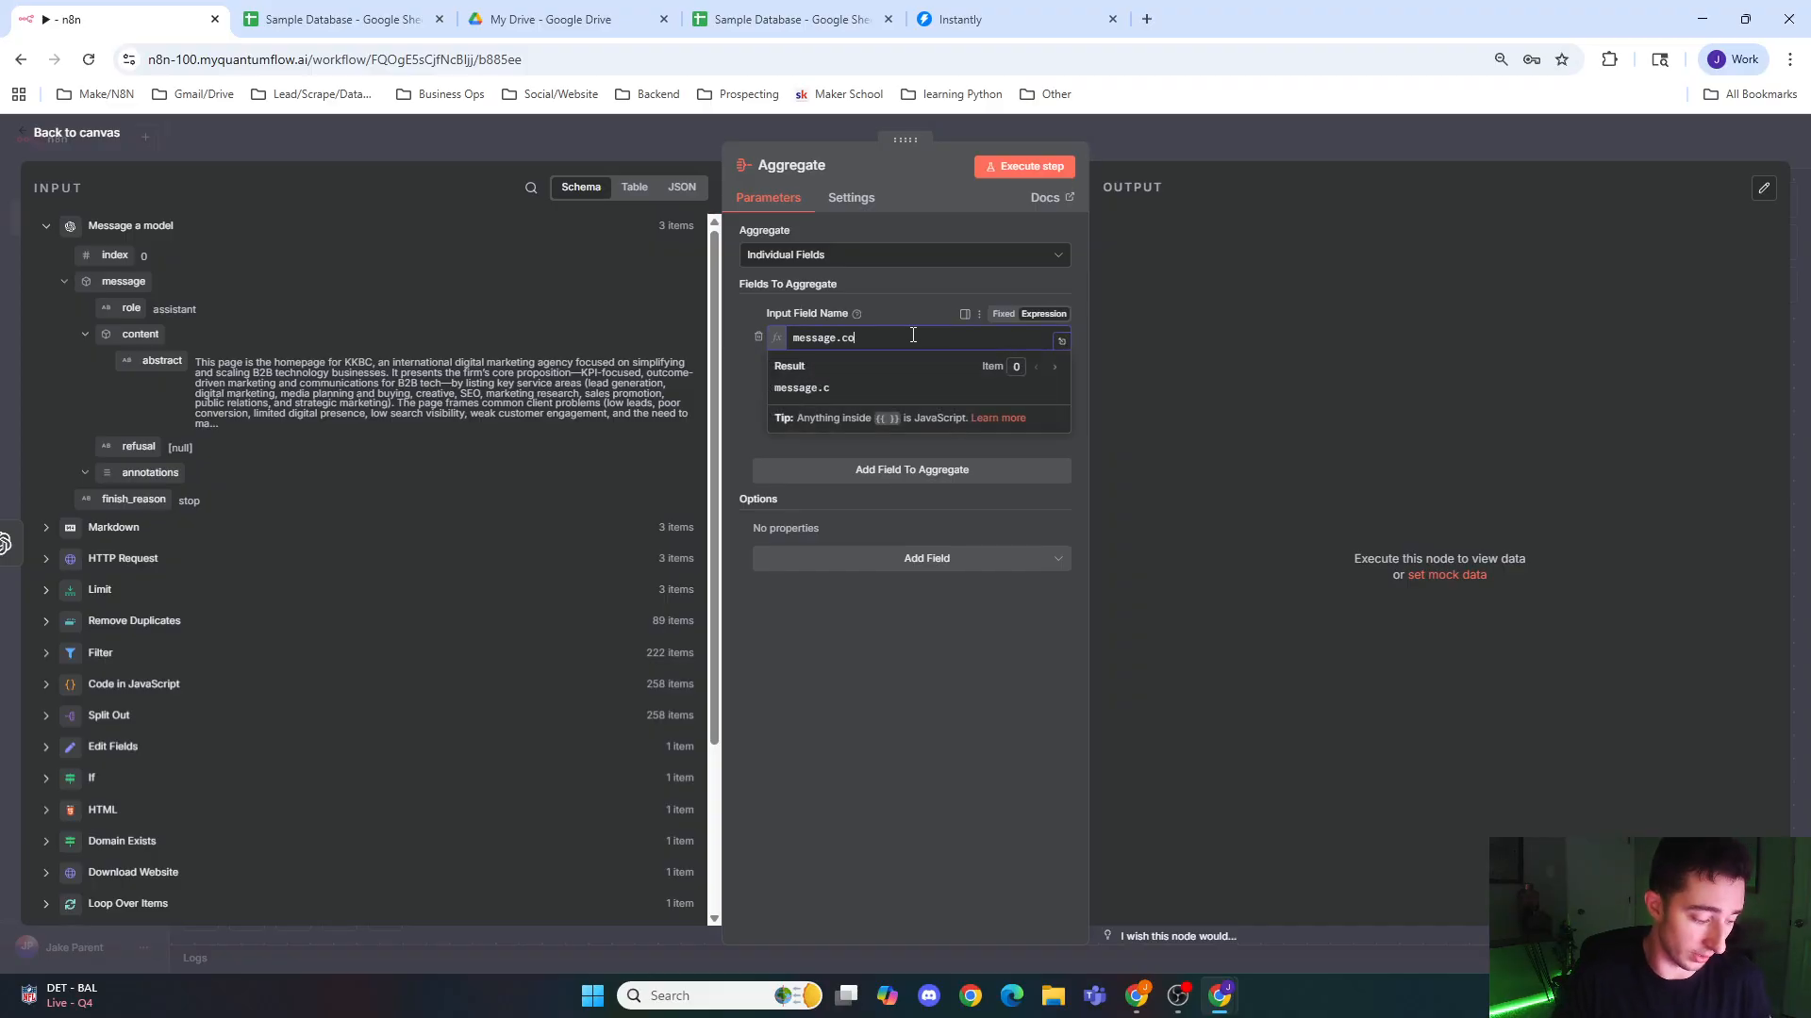
{"action": "left_click", "coordinate": [950, 132]}
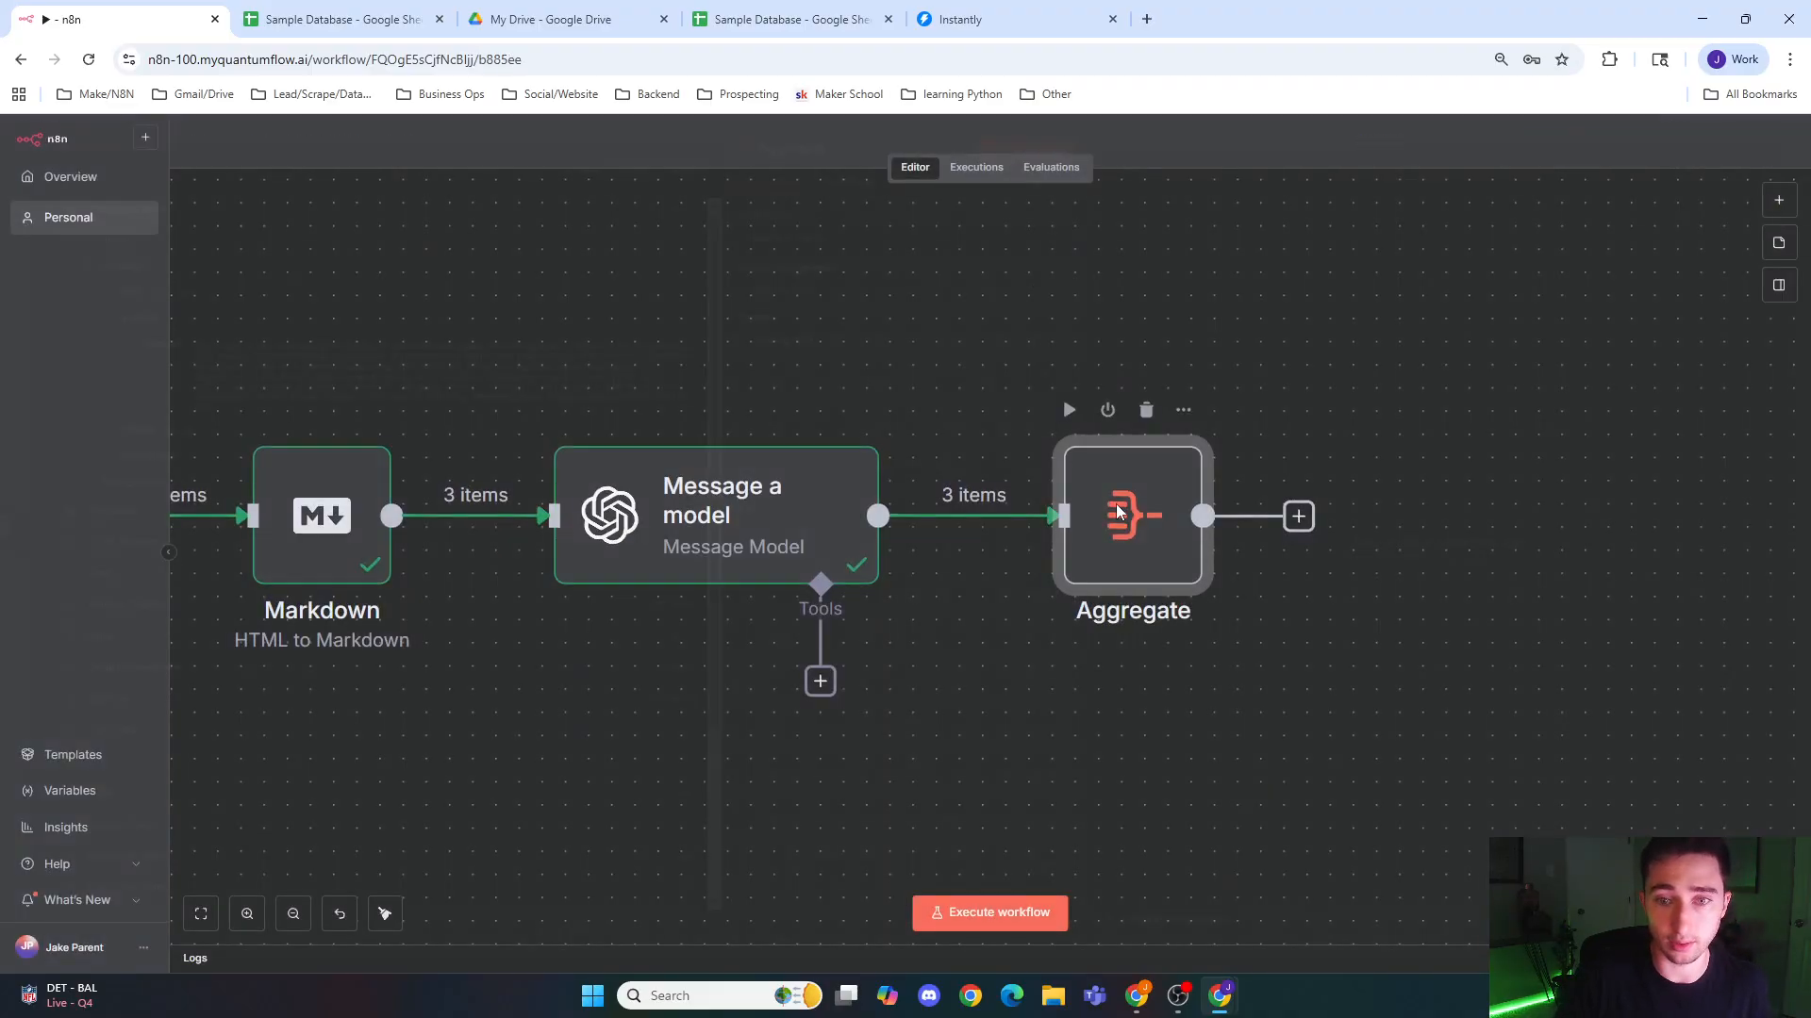
{"action": "double_click", "coordinate": [1119, 512]}
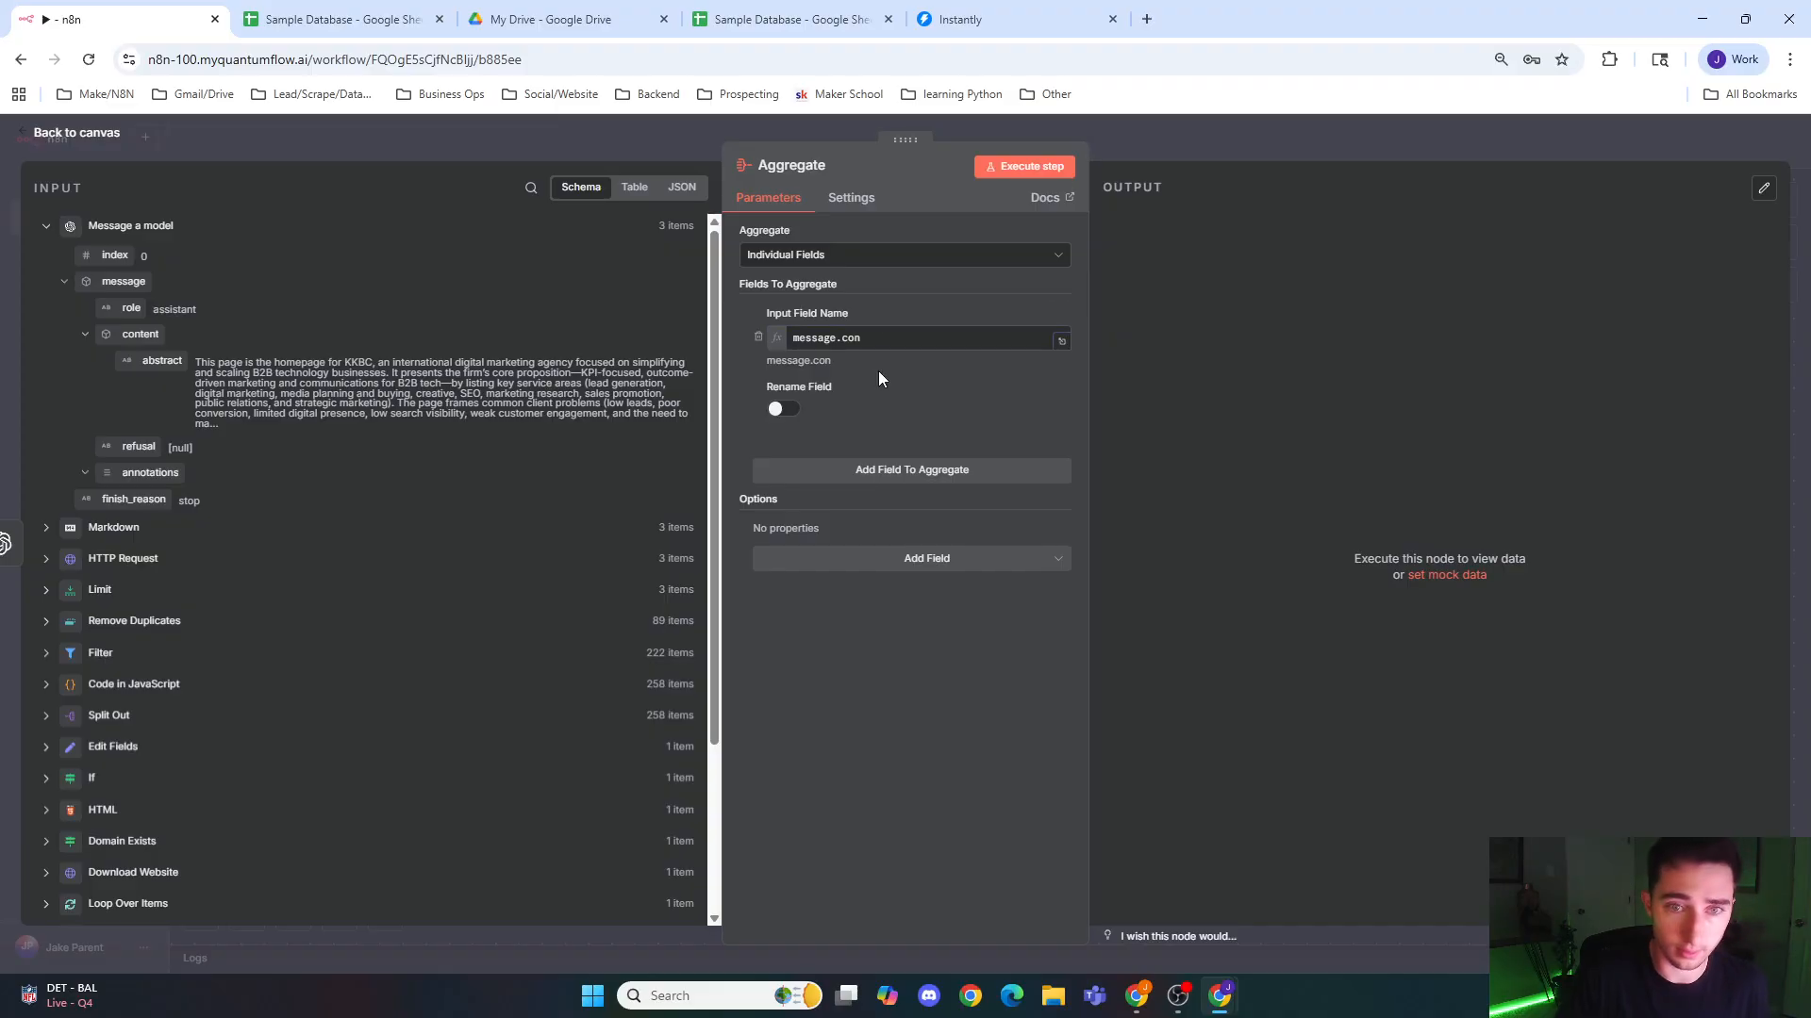
{"action": "left_click", "coordinate": [876, 348]}
{"action": "type", "text": "t"}
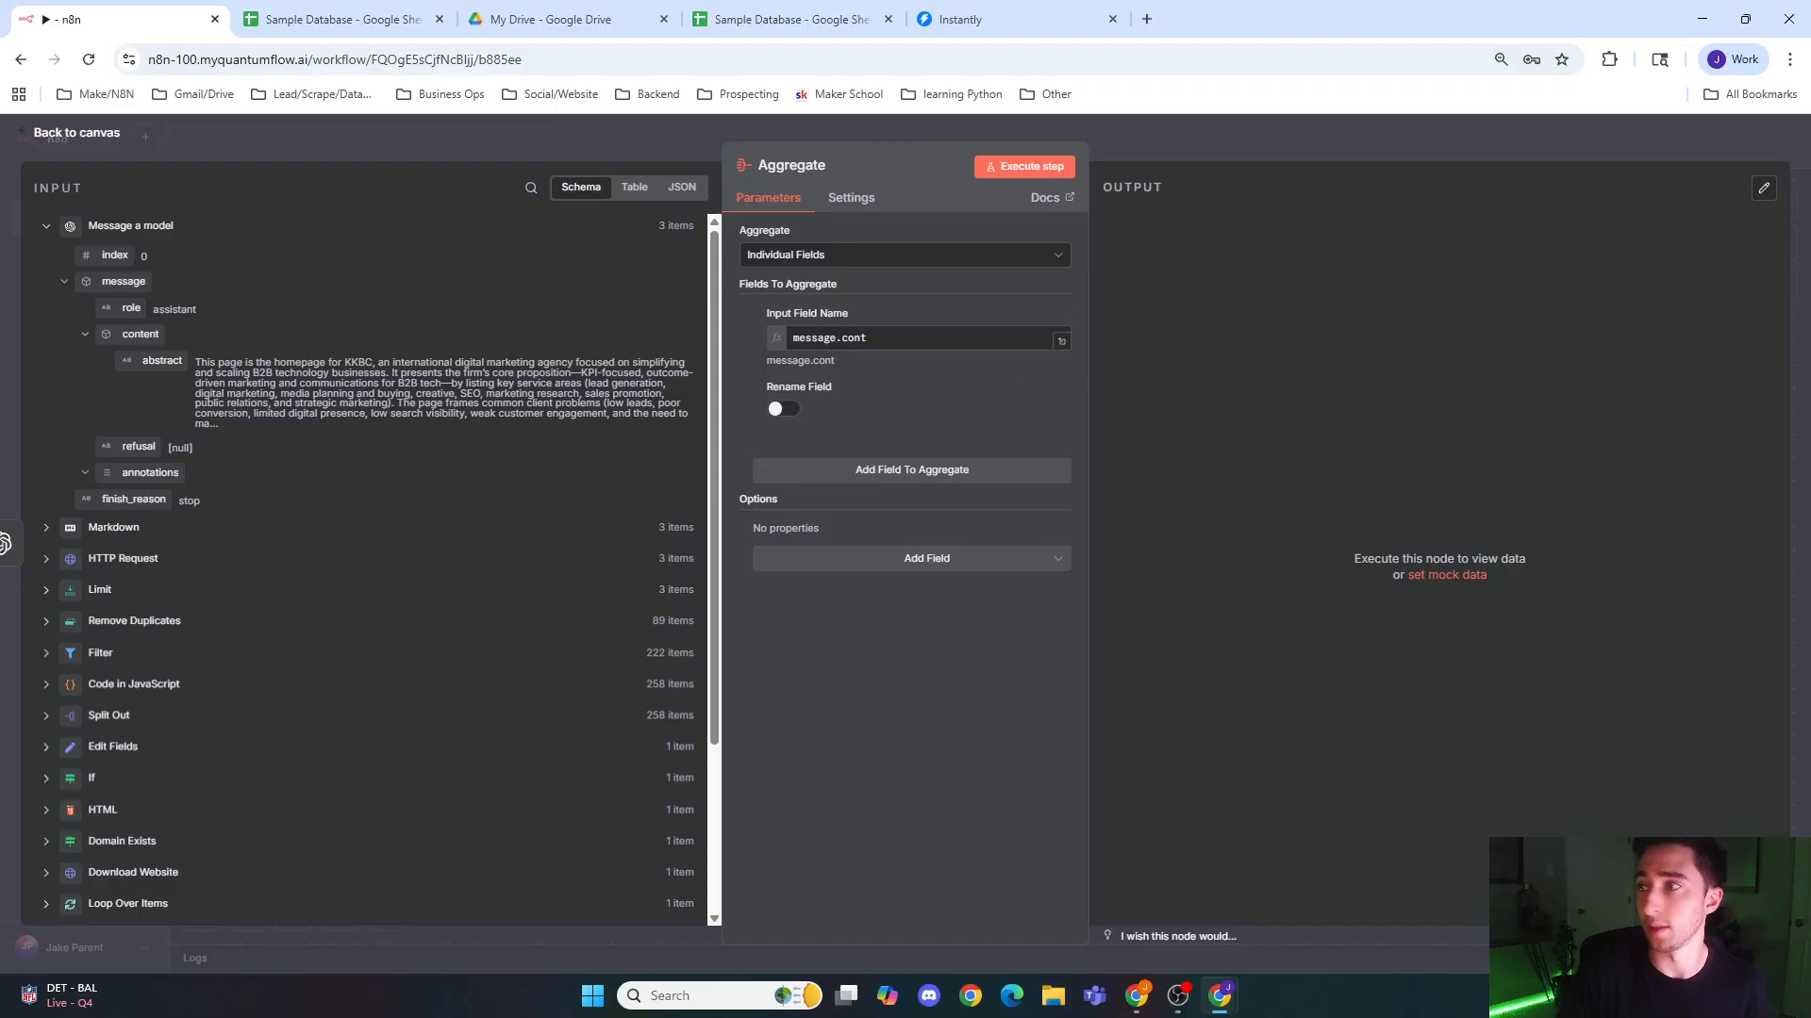
Step: Replace the Aggregate node's Input Field Name with message.content.abstract and return to the canvas
{"action": "left_click_drag", "start_coordinate": [885, 339], "coordinate": [592, 325]}
{"action": "type", "text": "message.content.abstract"}
{"action": "left_click", "coordinate": [879, 395]}
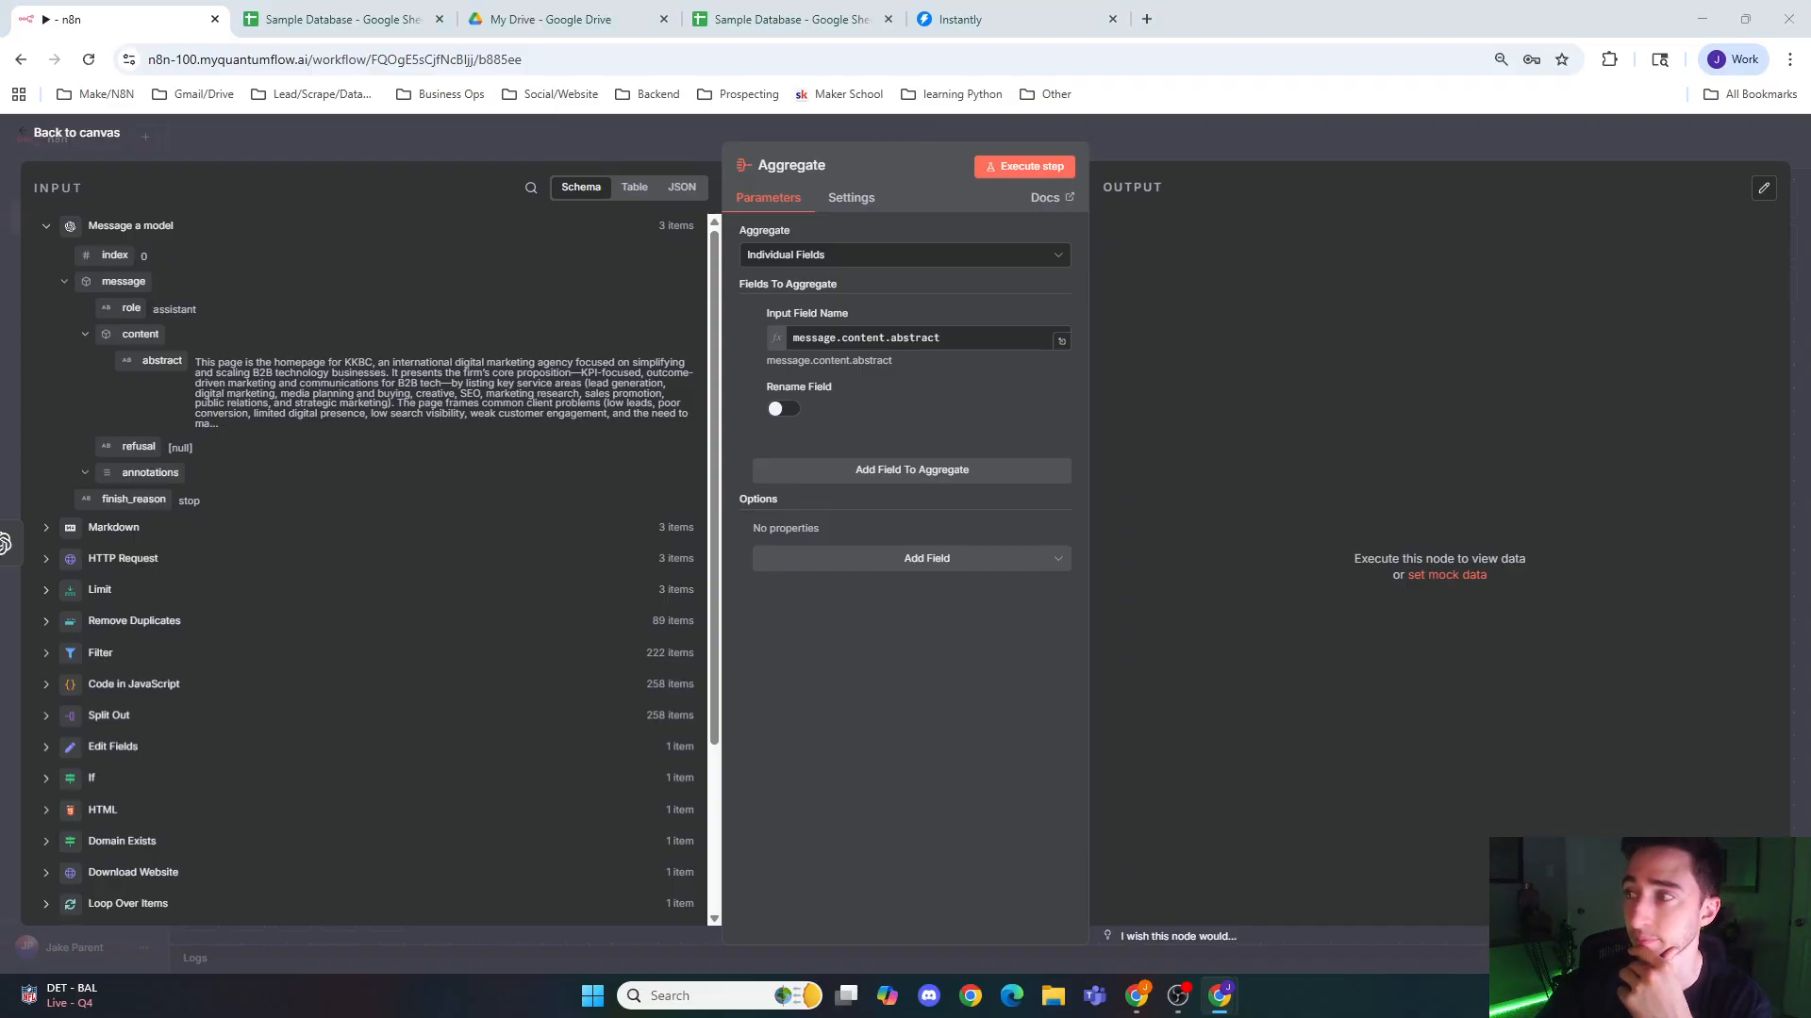
{"action": "left_click", "coordinate": [1424, 155]}
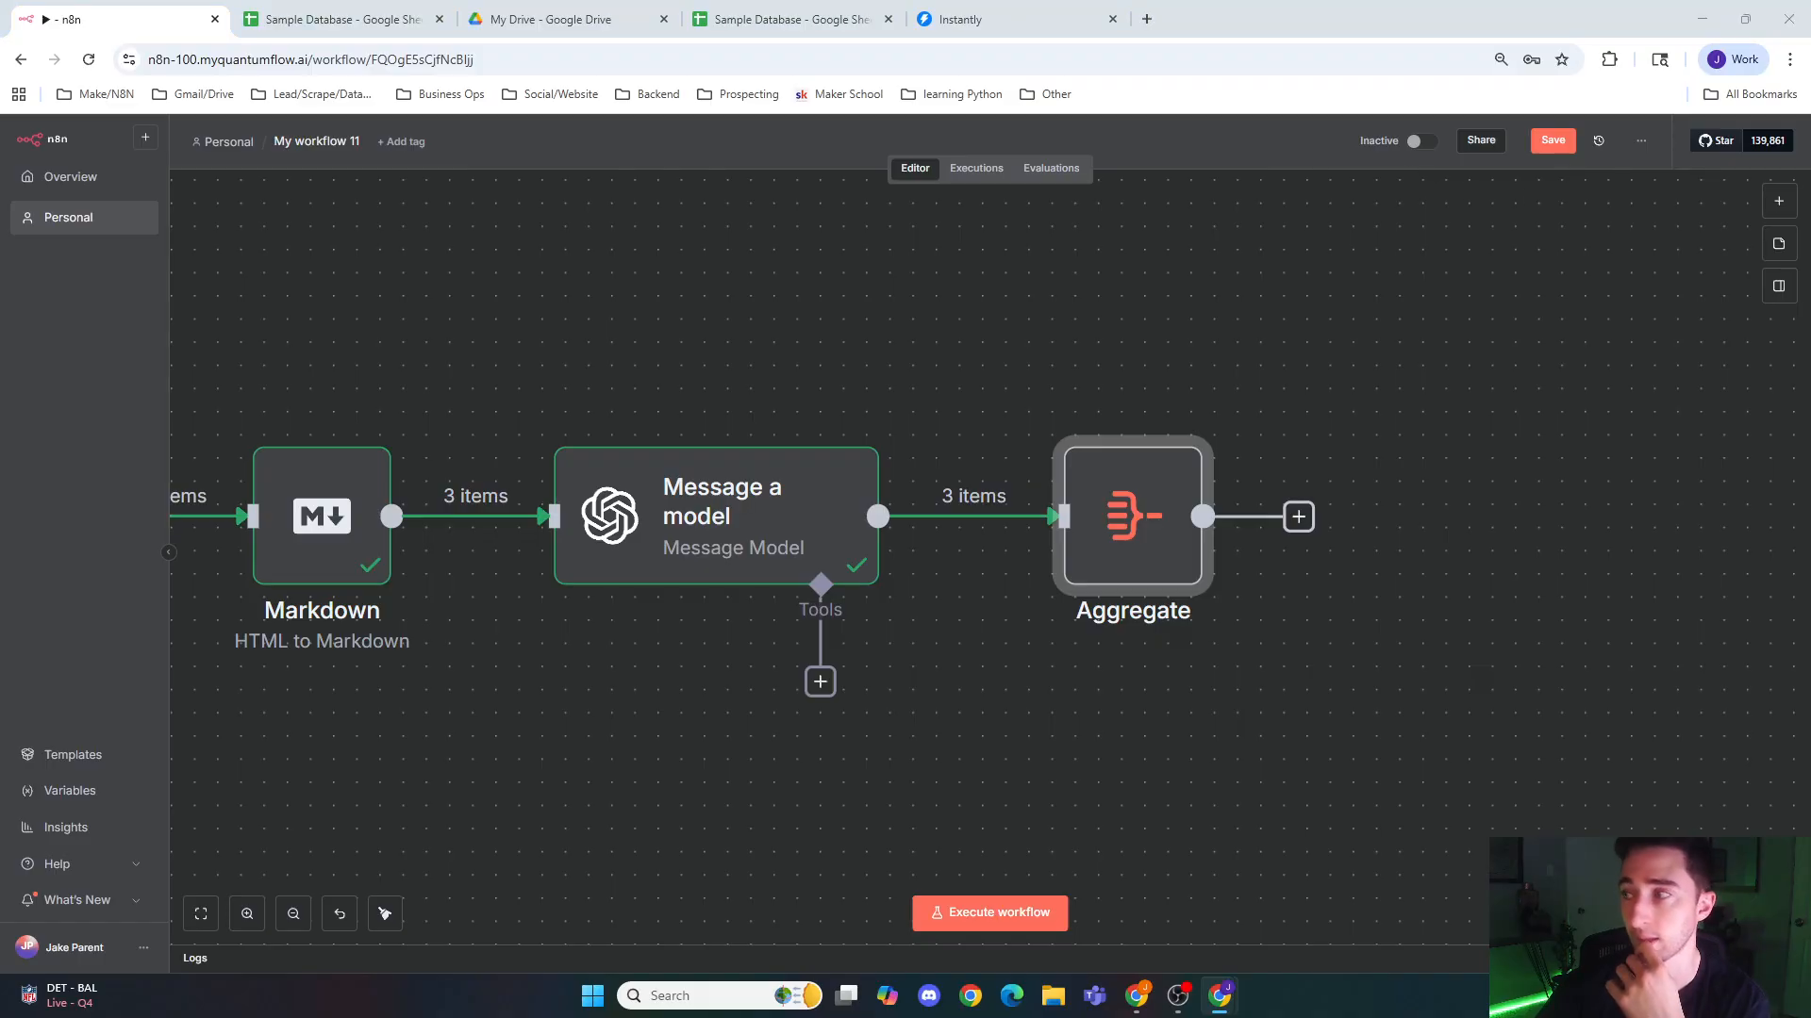
Step: Add a Wait node after the Aggregate node, keeping its default time interval of 5 seconds, and return to the canvas
{"action": "left_click", "coordinate": [1297, 516]}
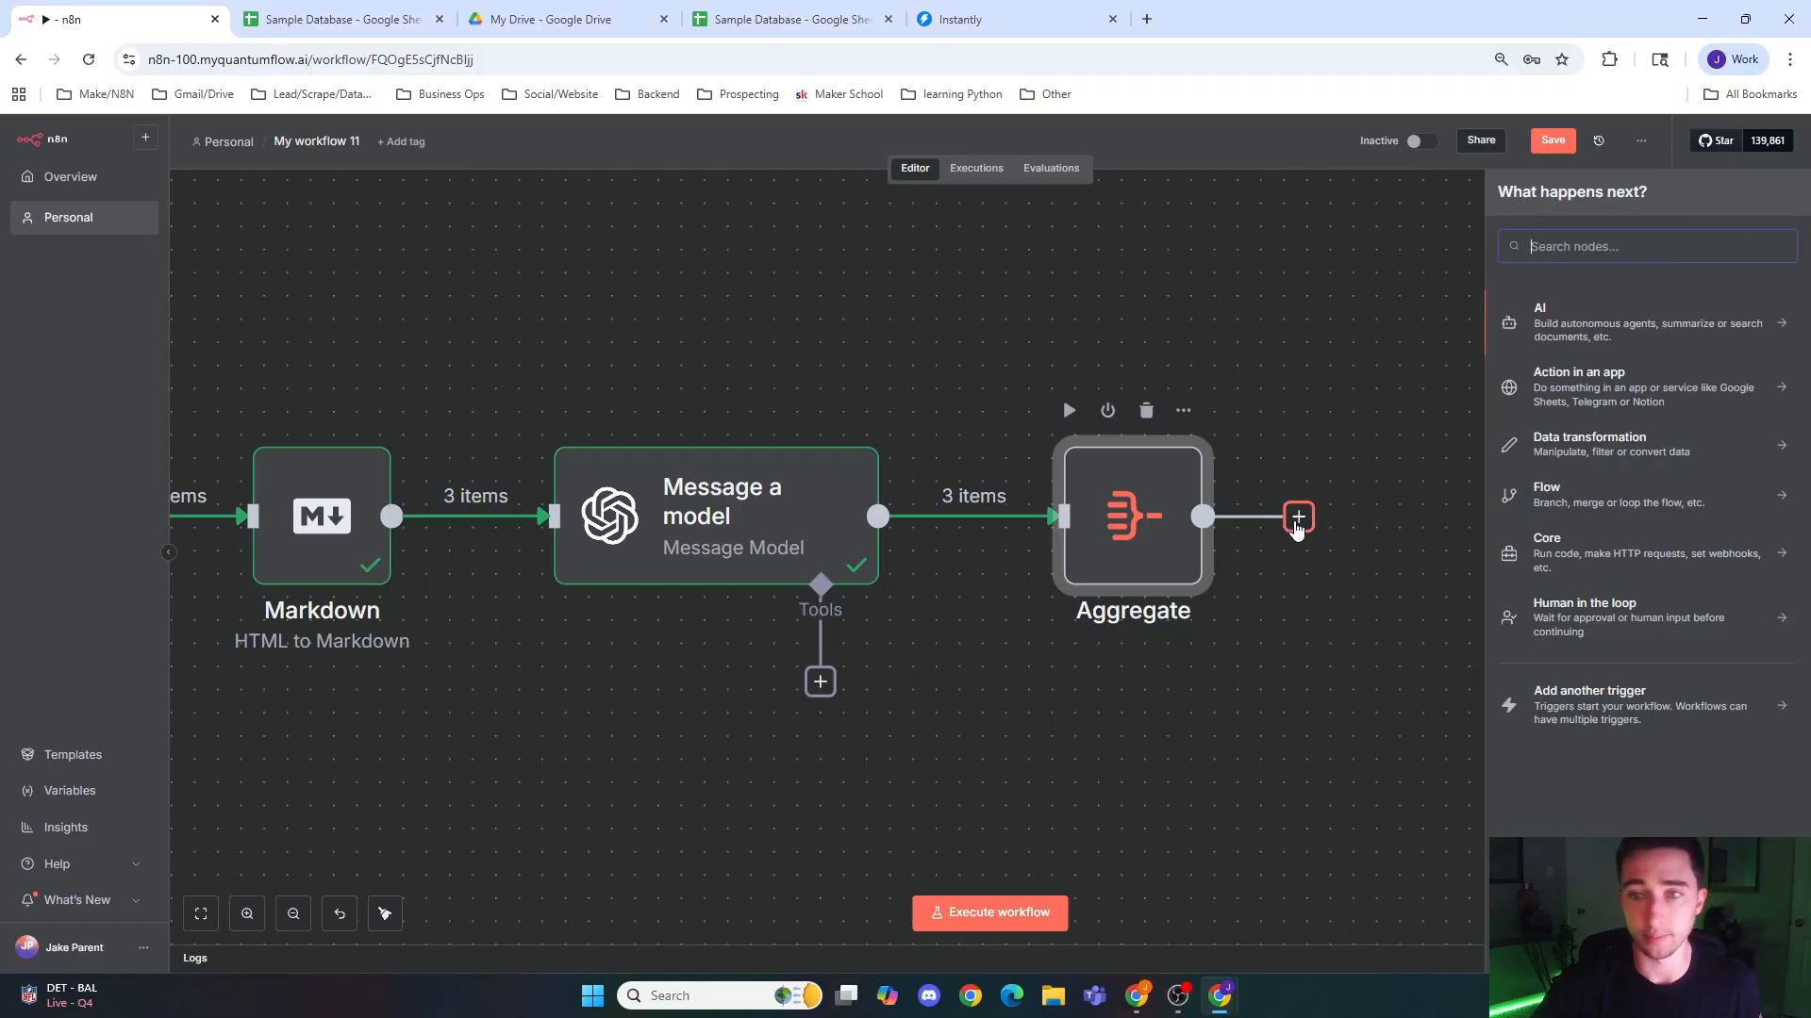
{"action": "type", "text": "wait"}
{"action": "key", "text": "Return"}
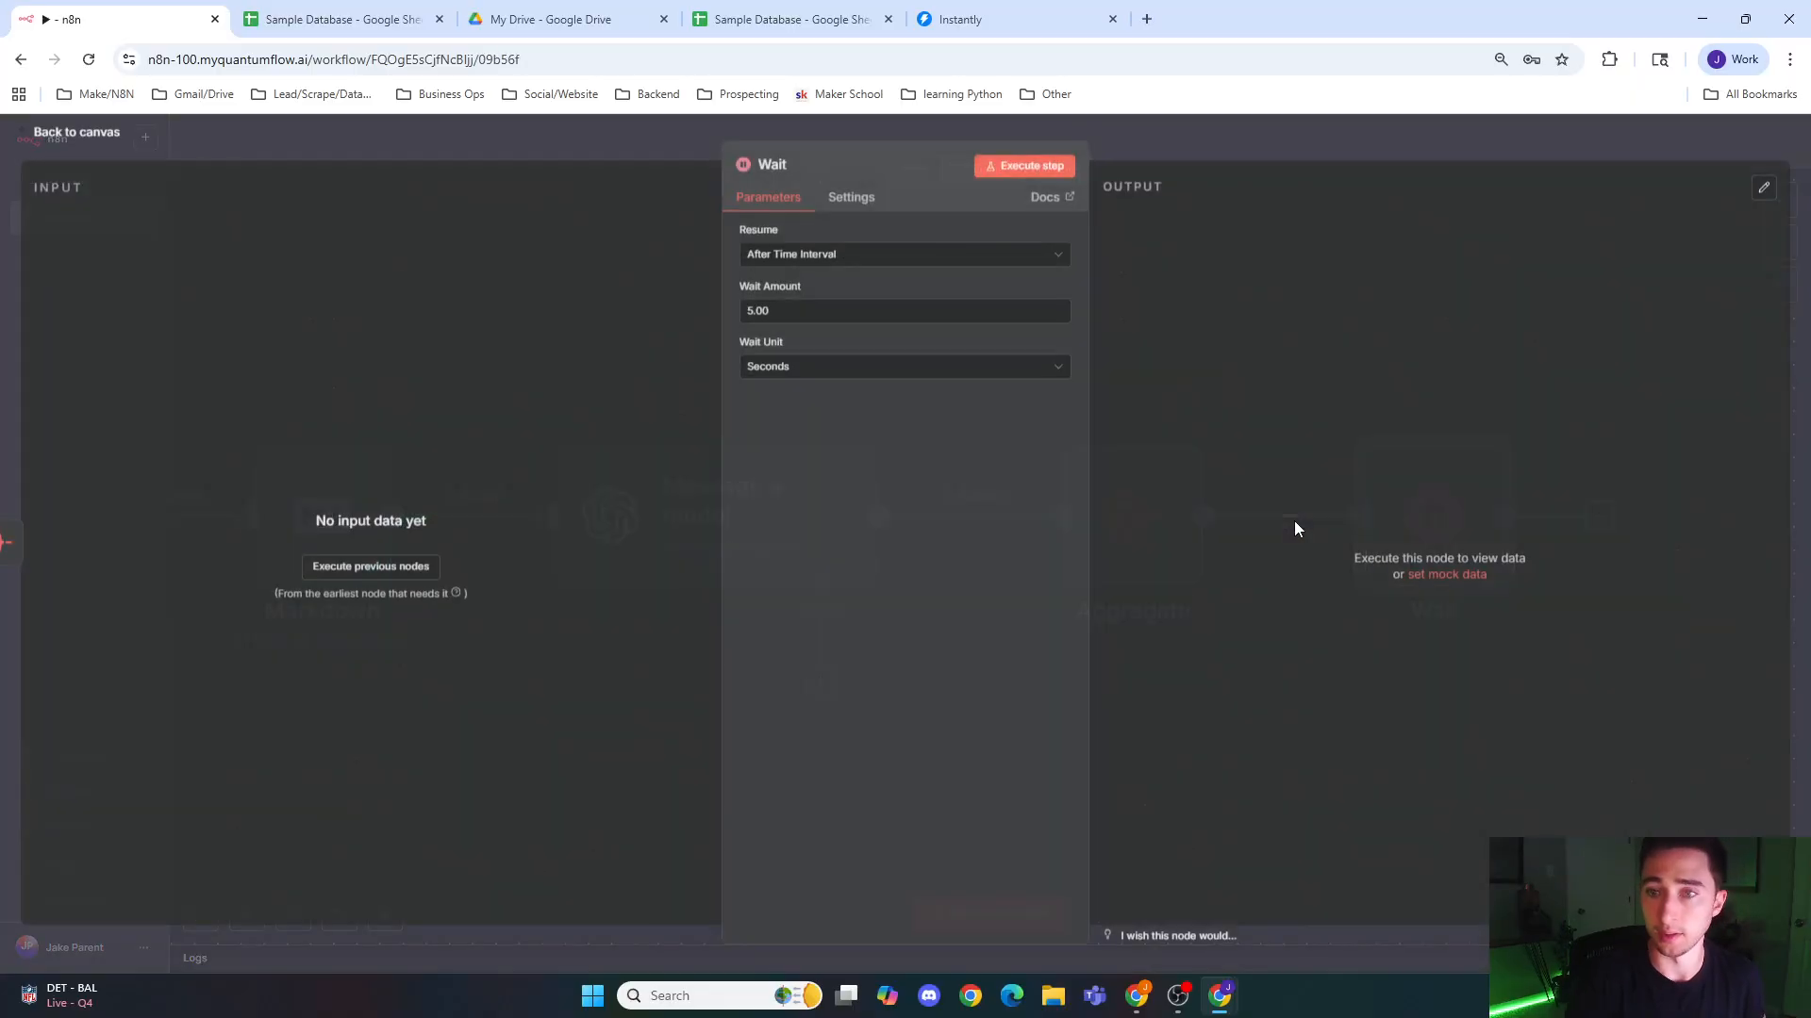
{"action": "left_click", "coordinate": [1265, 149]}
Step: Add an OpenAI node with the Message a model action after the Wait node
{"action": "scroll", "coordinate": [1370, 644], "scroll_direction": "right", "scroll_amount": 5}
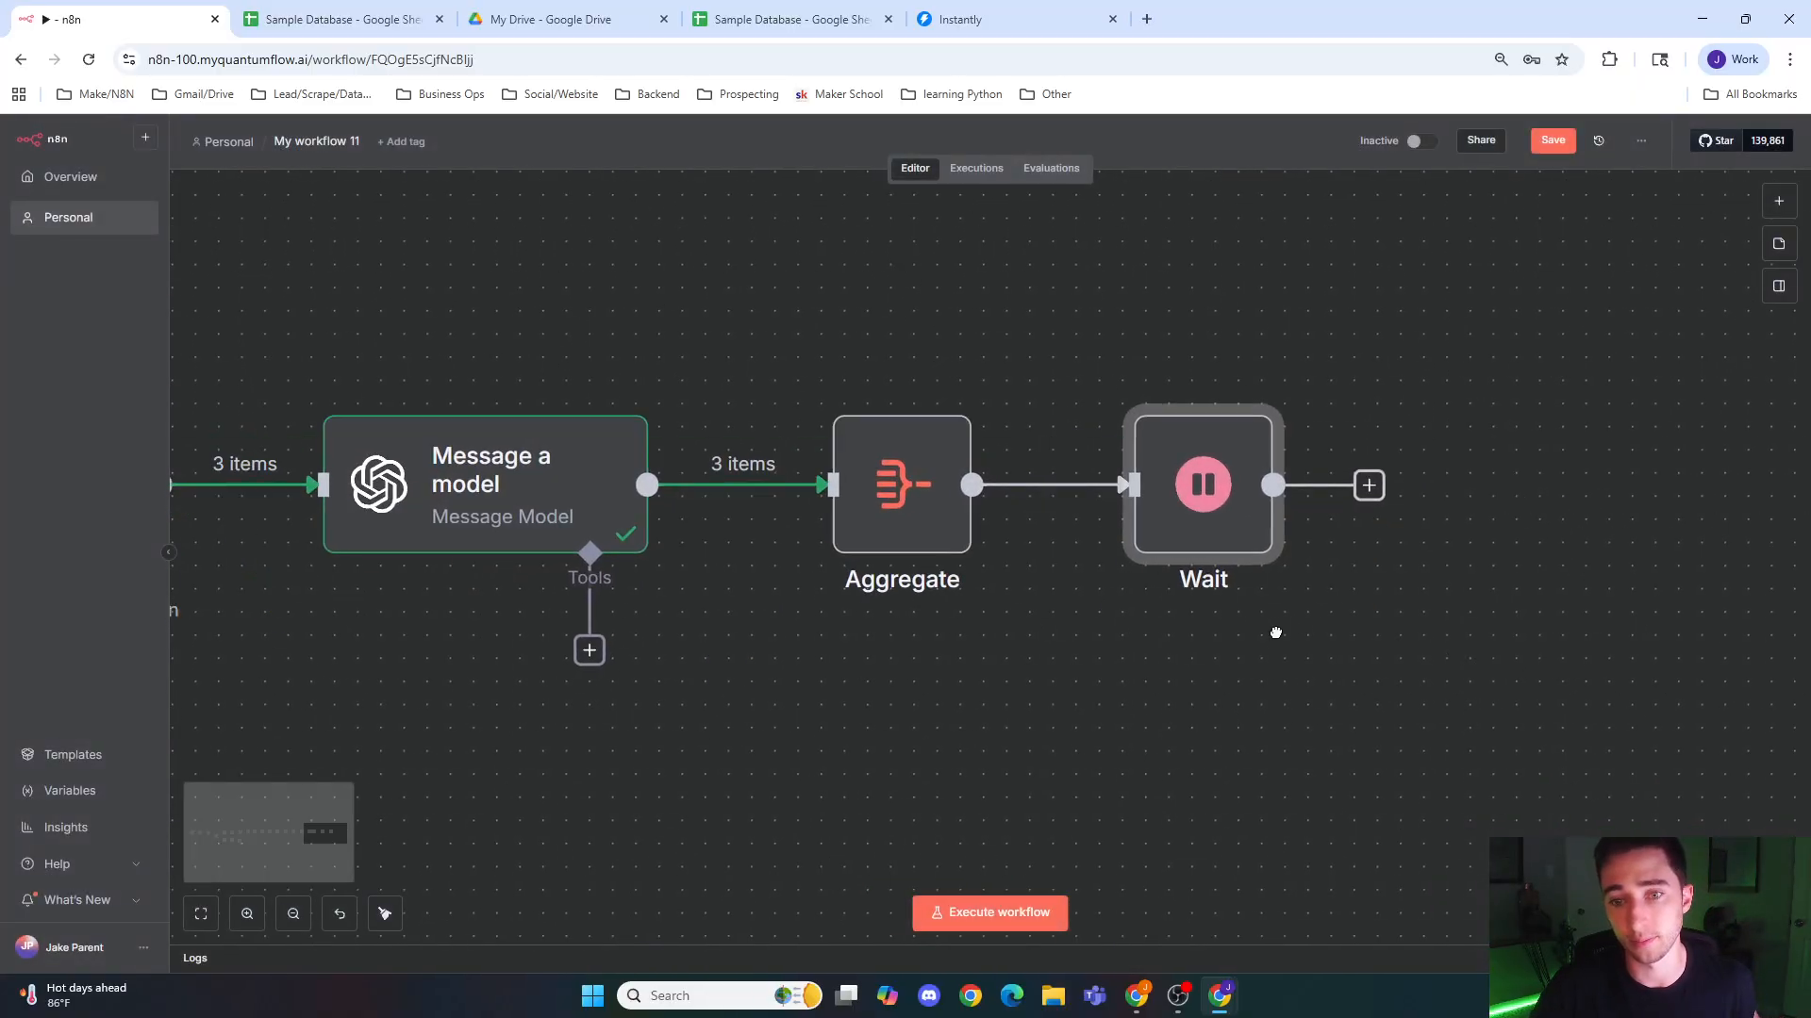
{"action": "left_click", "coordinate": [1026, 443]}
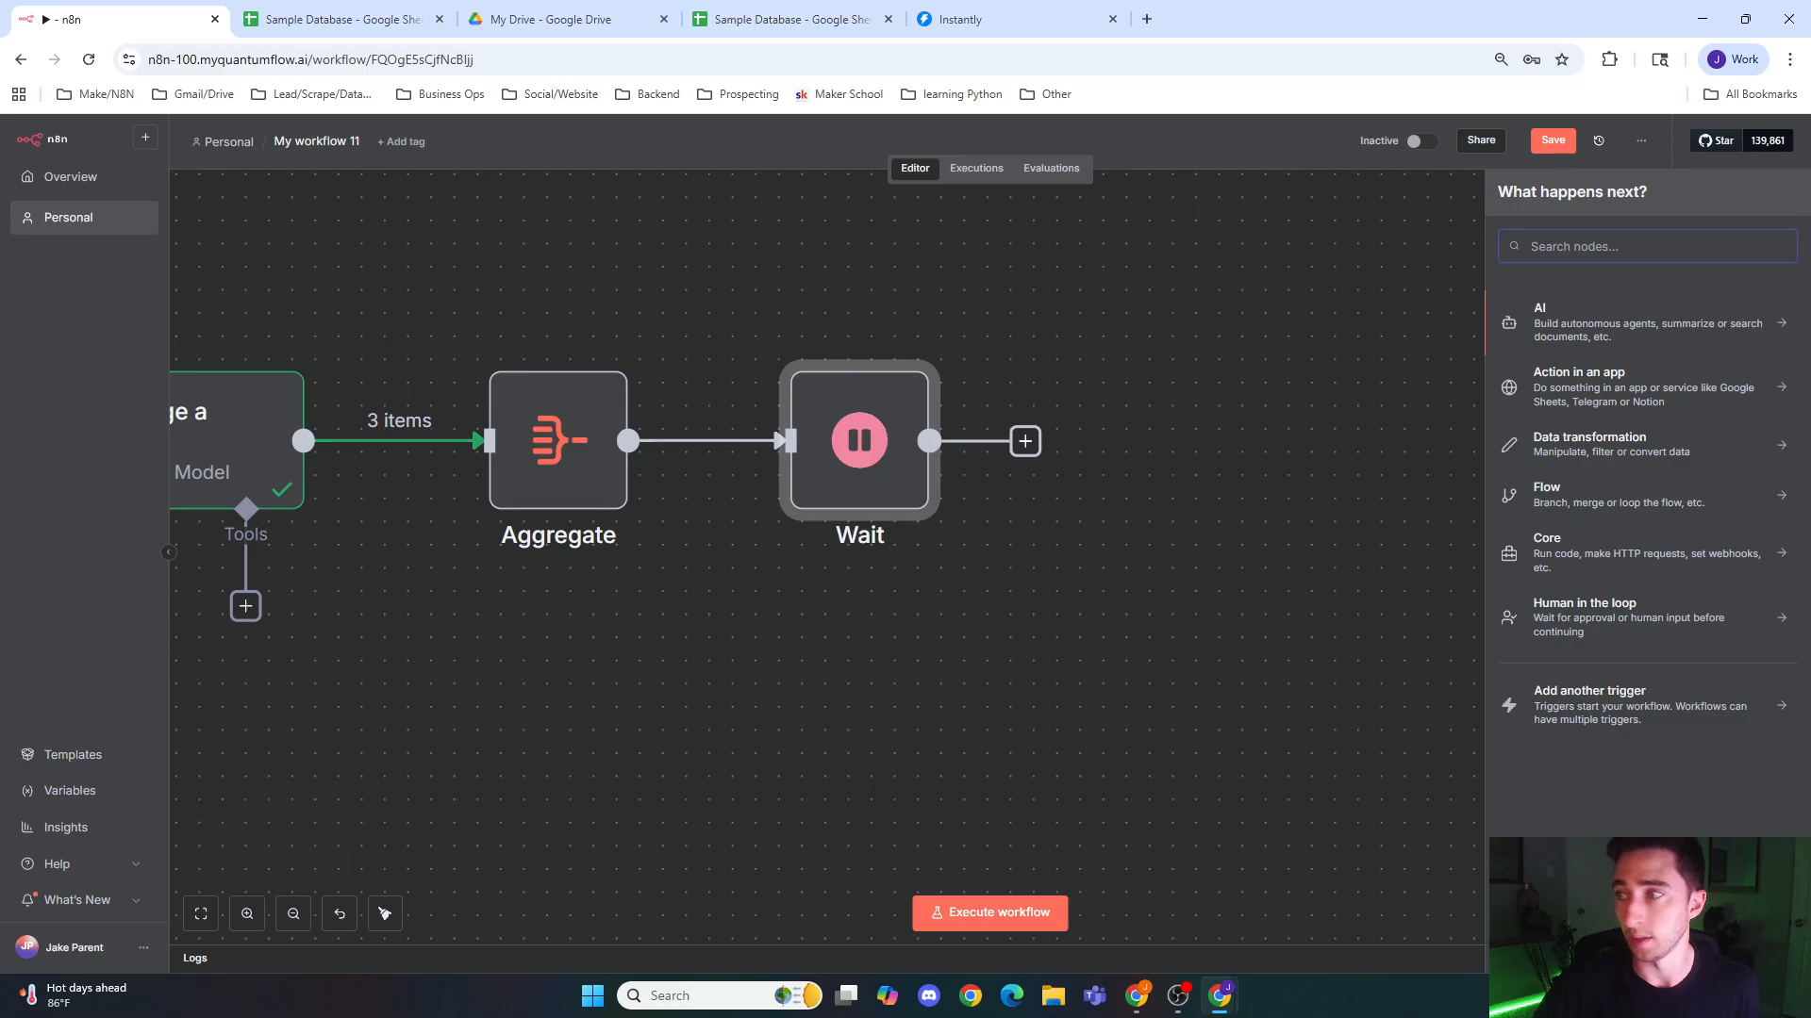
{"action": "type", "text": "chat"}
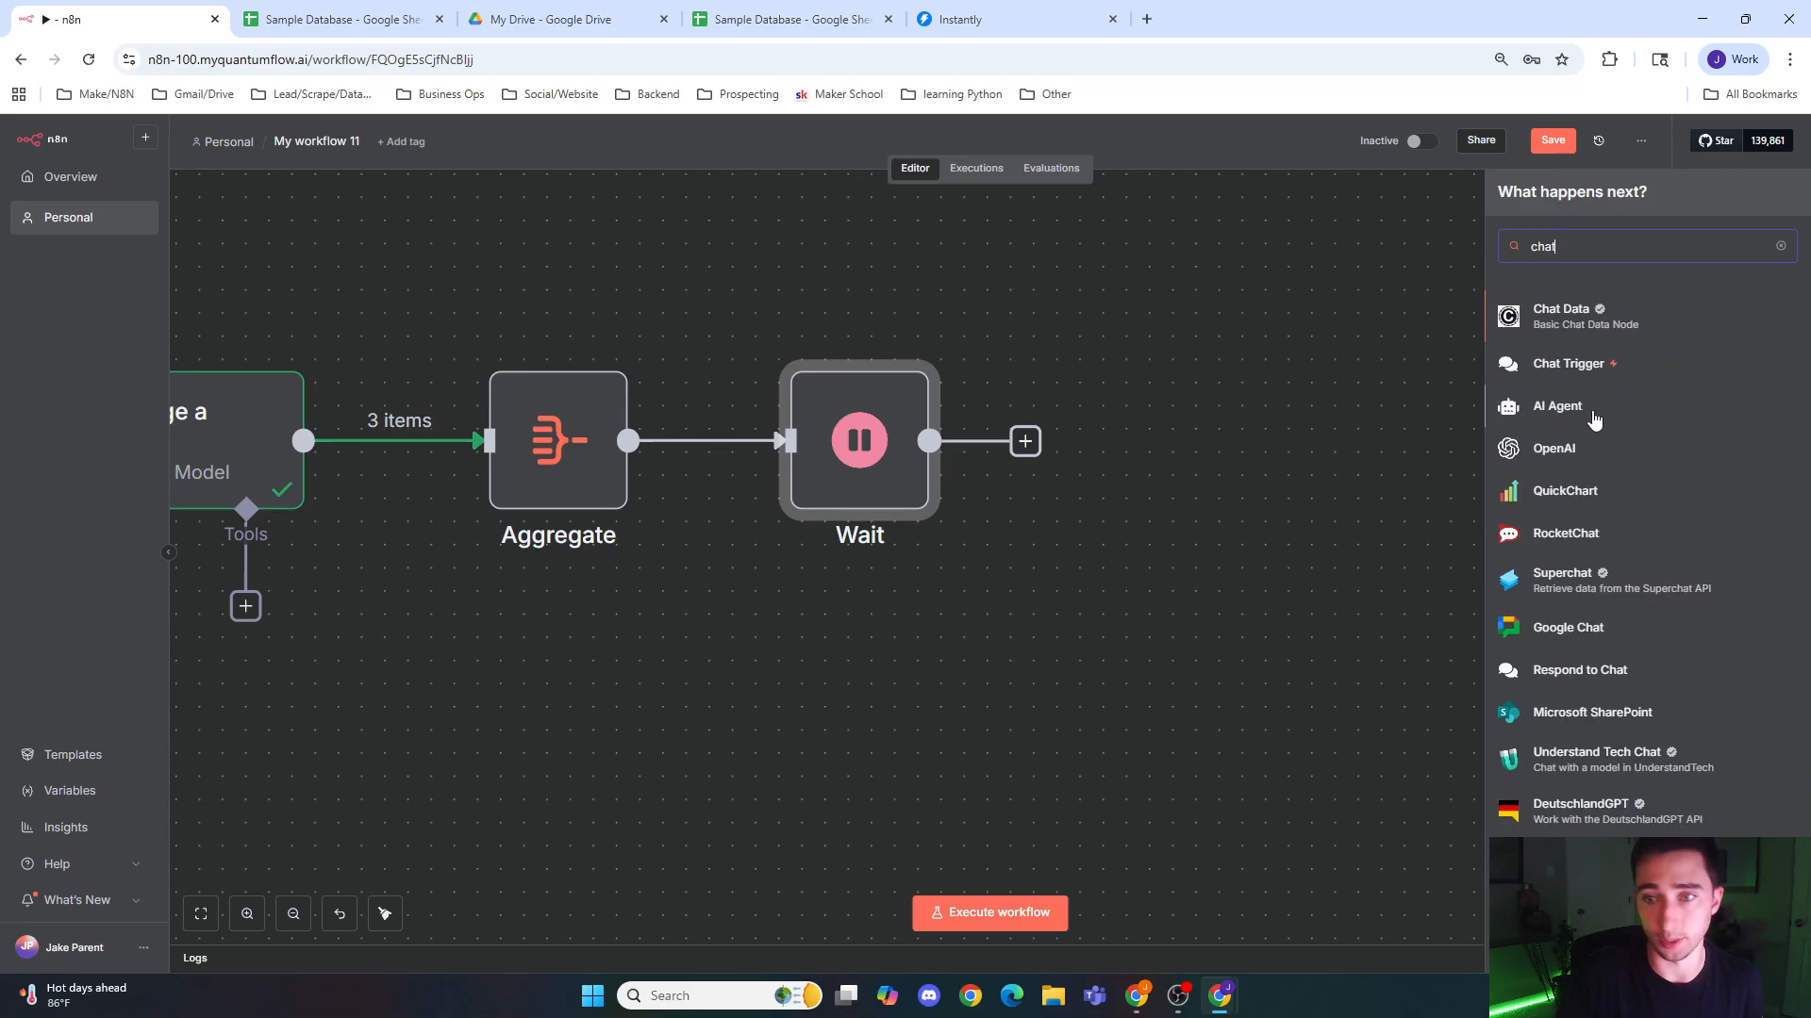
{"action": "left_click", "coordinate": [1600, 461]}
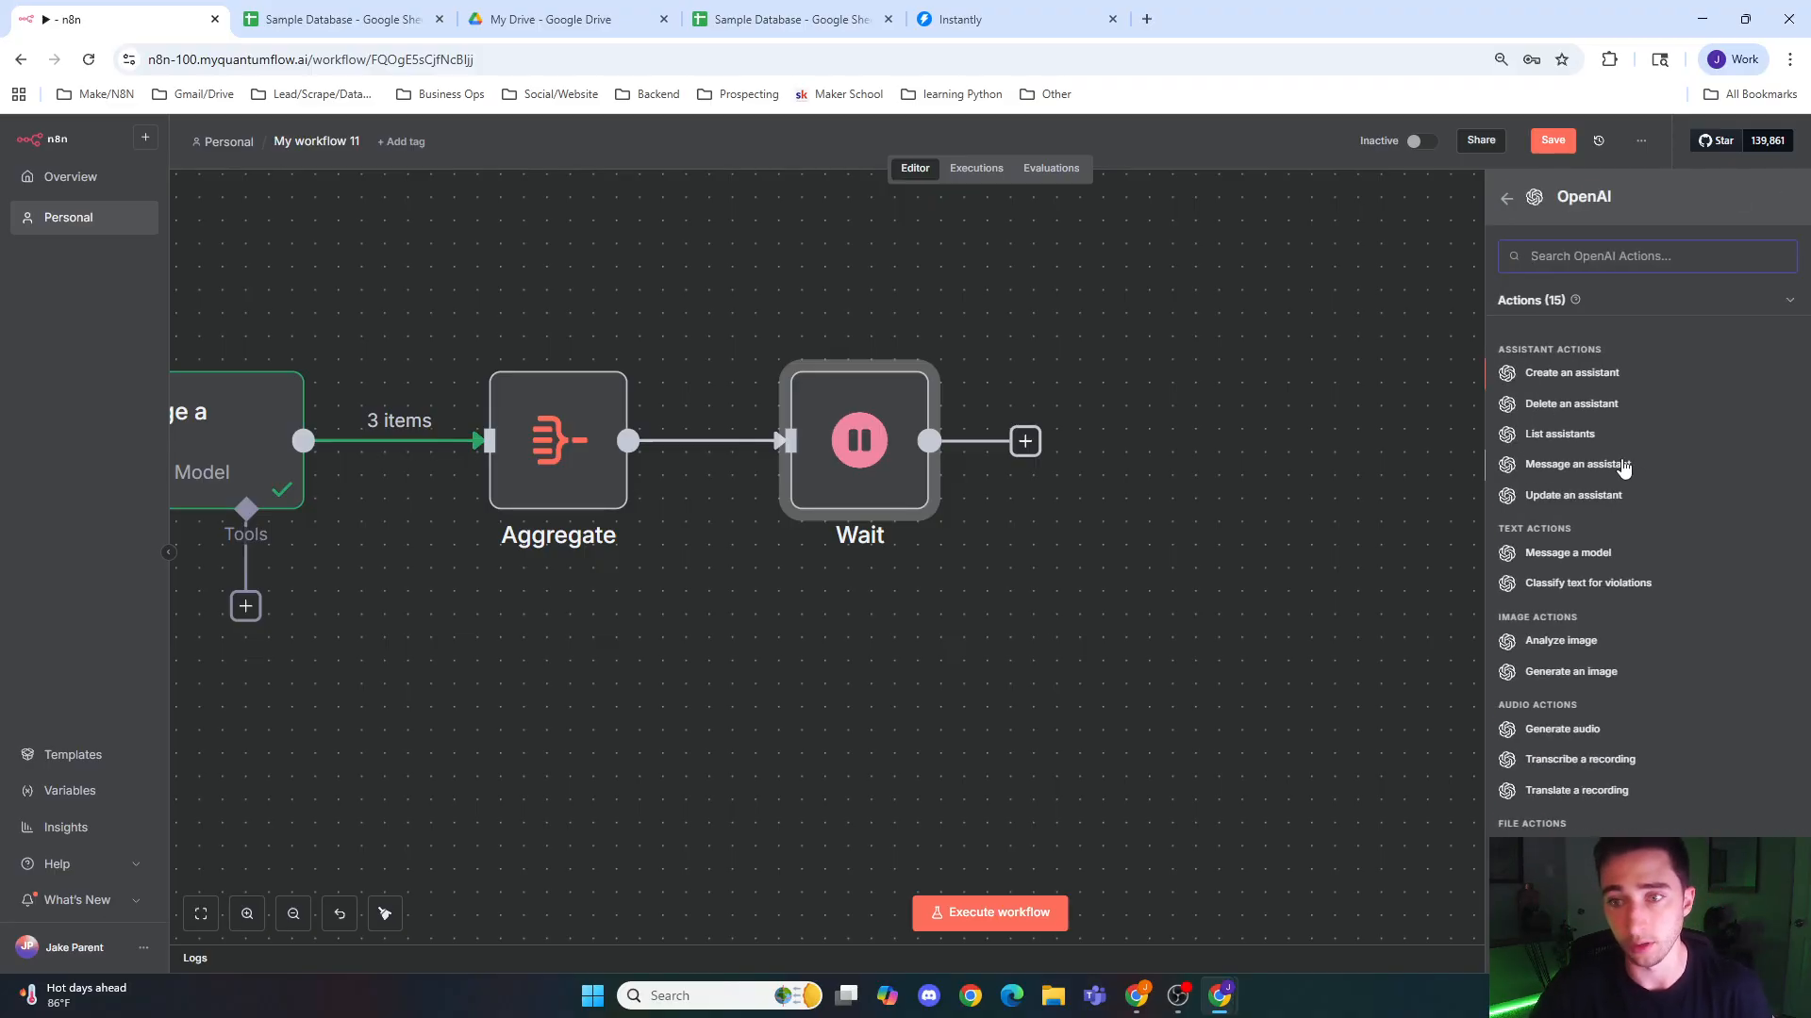
{"action": "left_click", "coordinate": [1603, 555]}
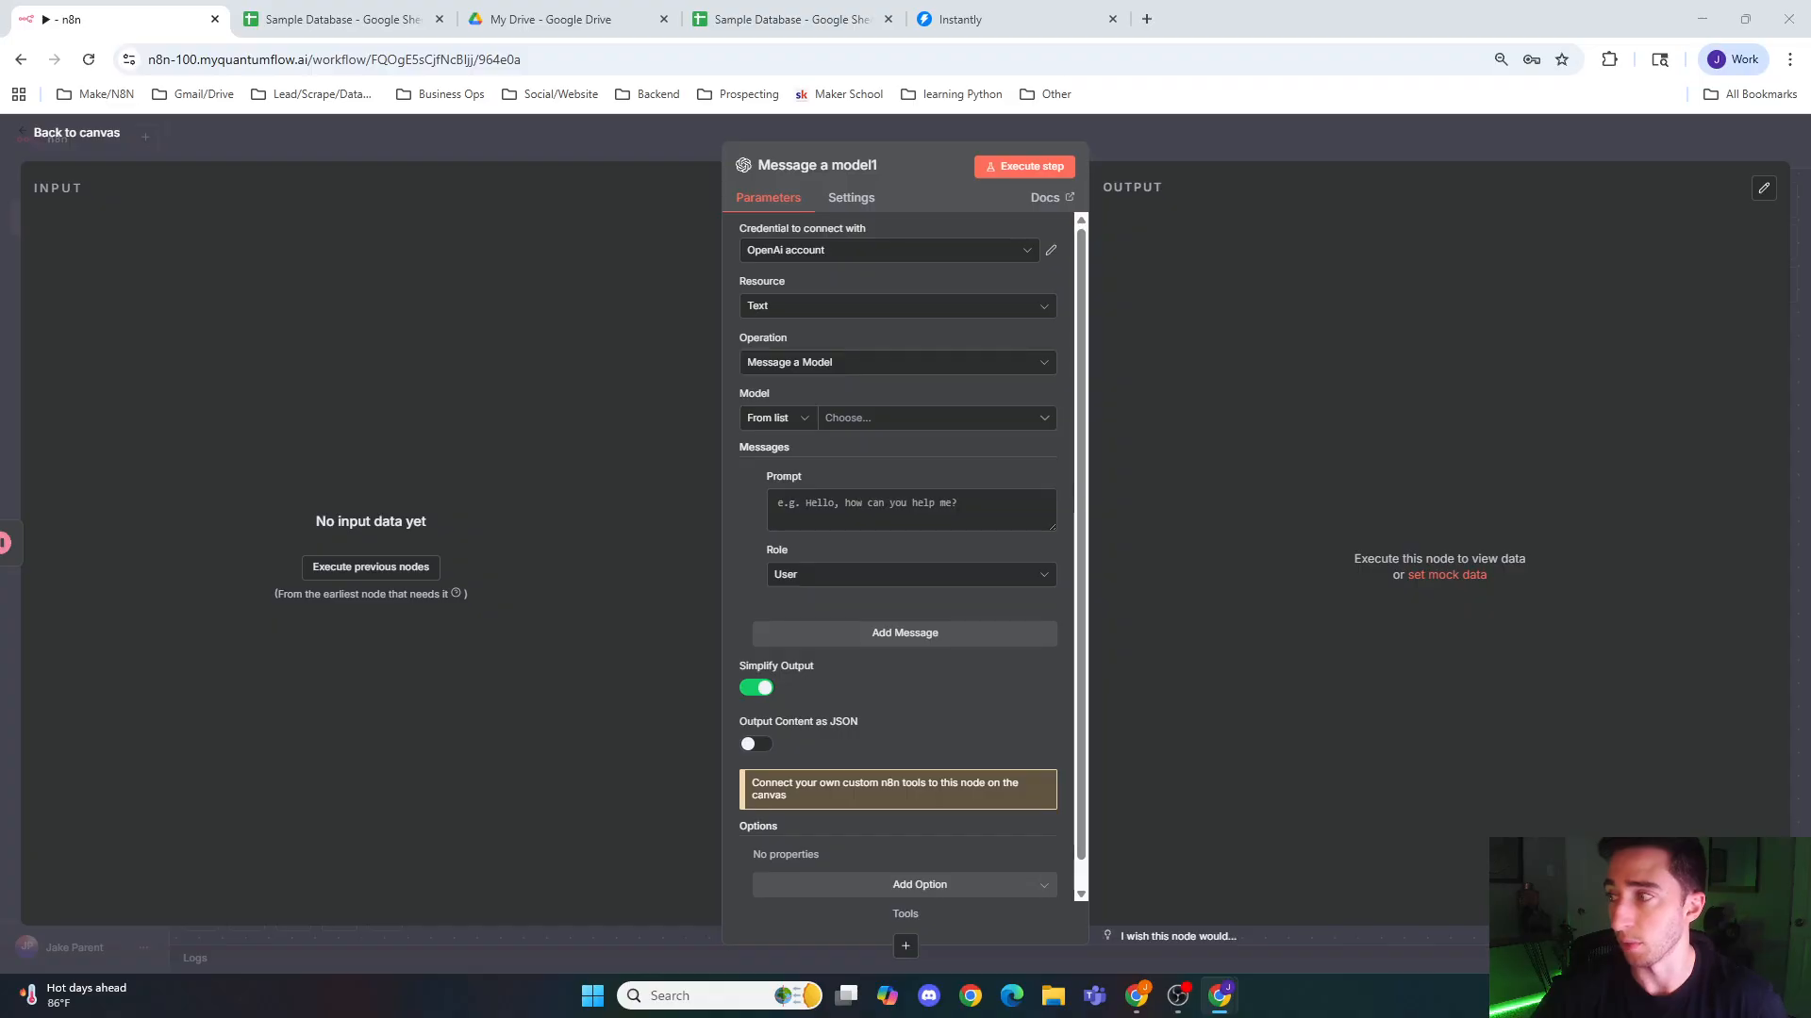
Step: Choose GPT-5-MINI as the model for the Message a model1 node
{"action": "left_click", "coordinate": [872, 419]}
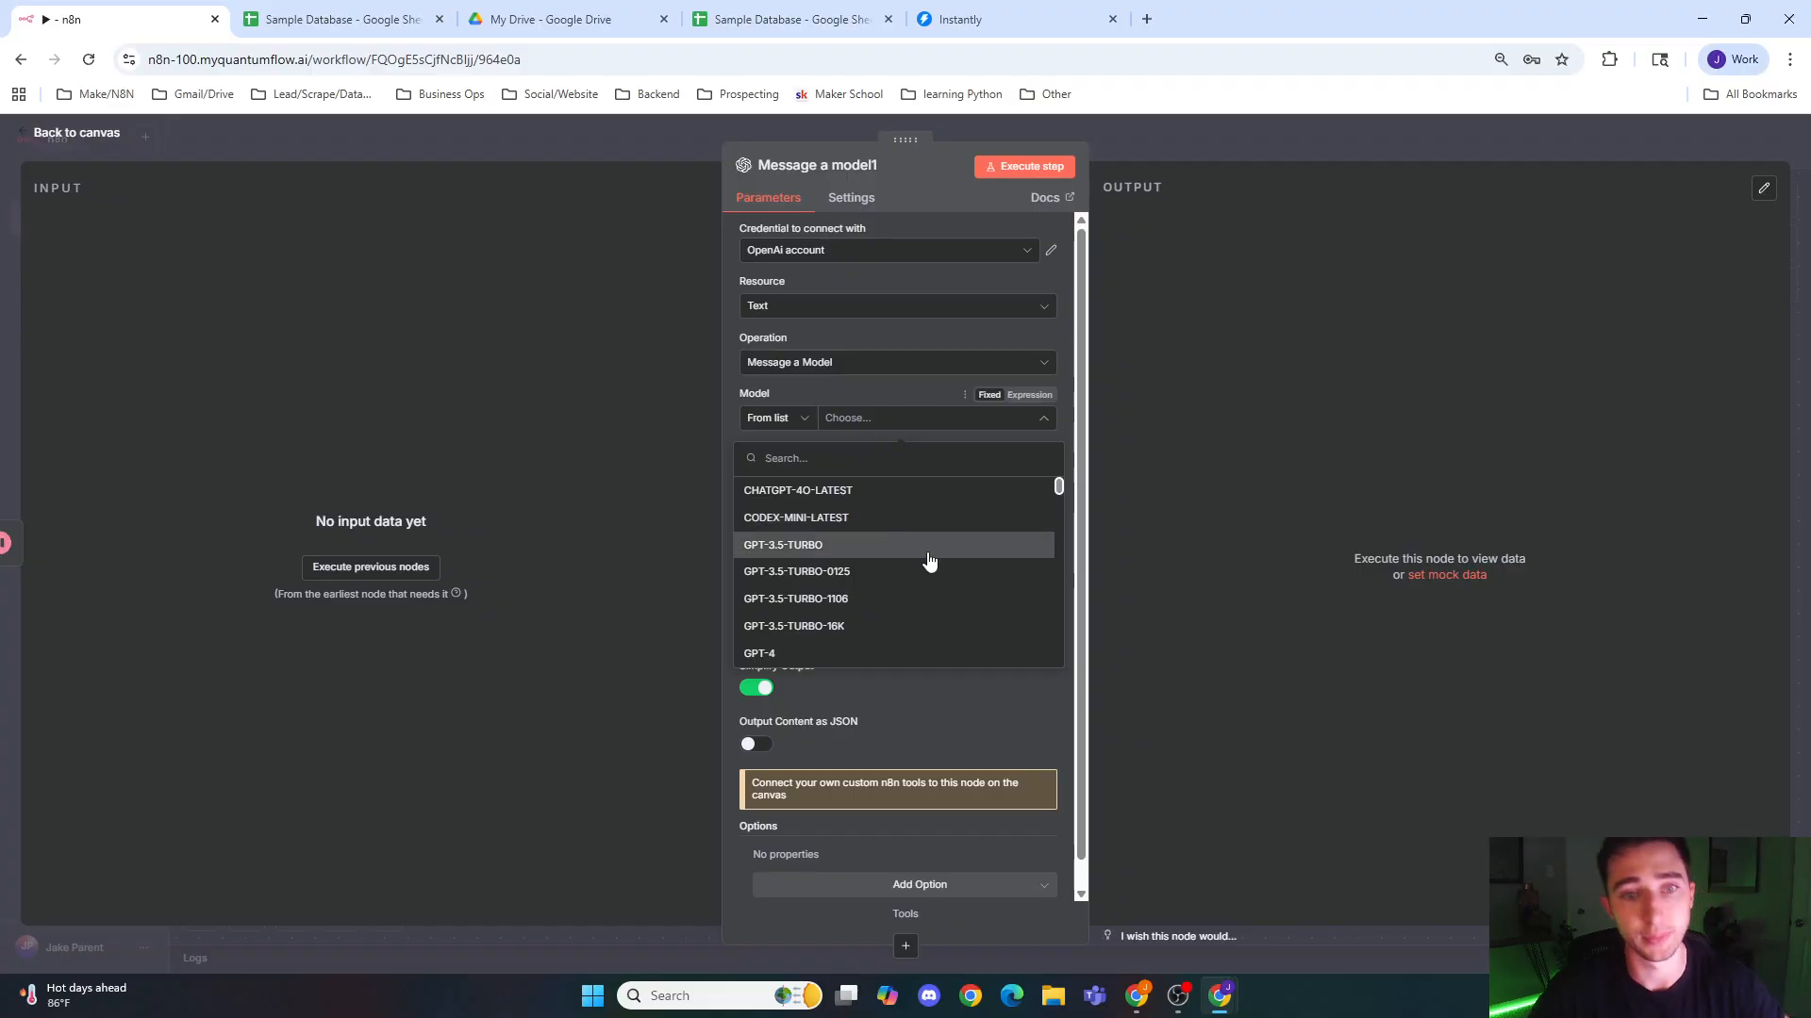
{"action": "scroll", "coordinate": [923, 570], "scroll_direction": "down", "scroll_amount": 10}
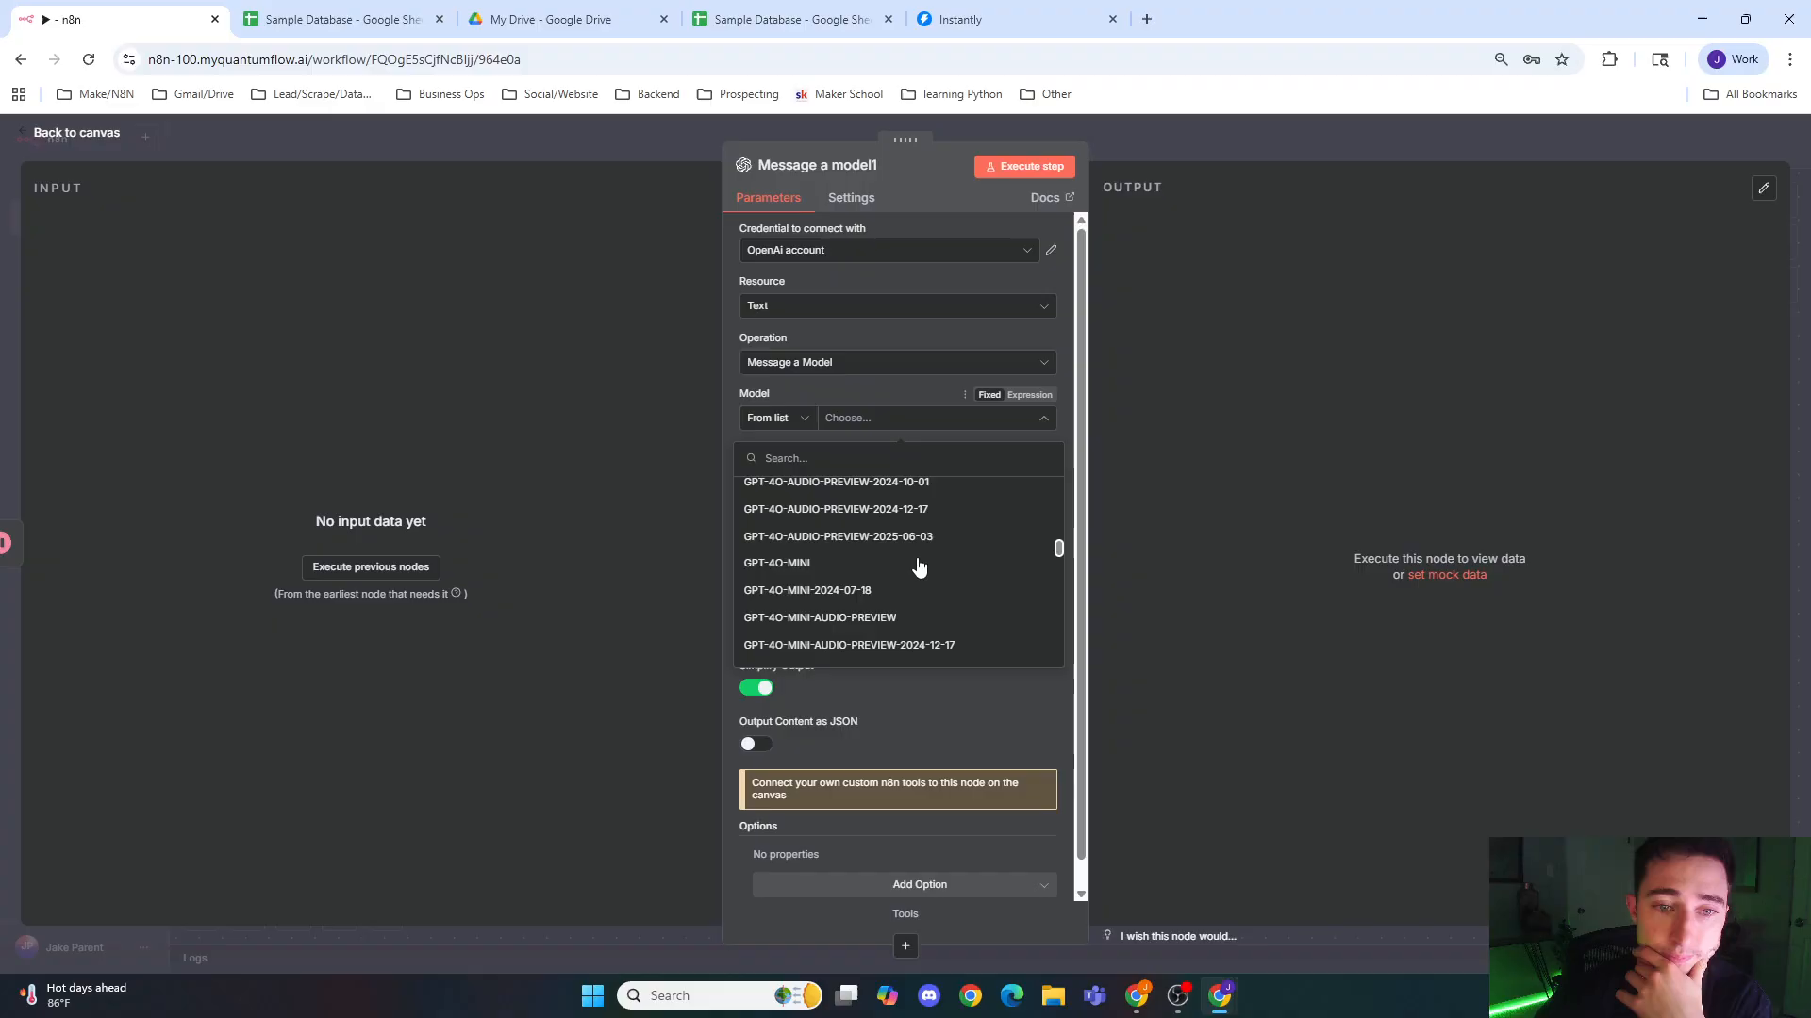
{"action": "scroll", "coordinate": [918, 566], "scroll_direction": "down", "scroll_amount": 10}
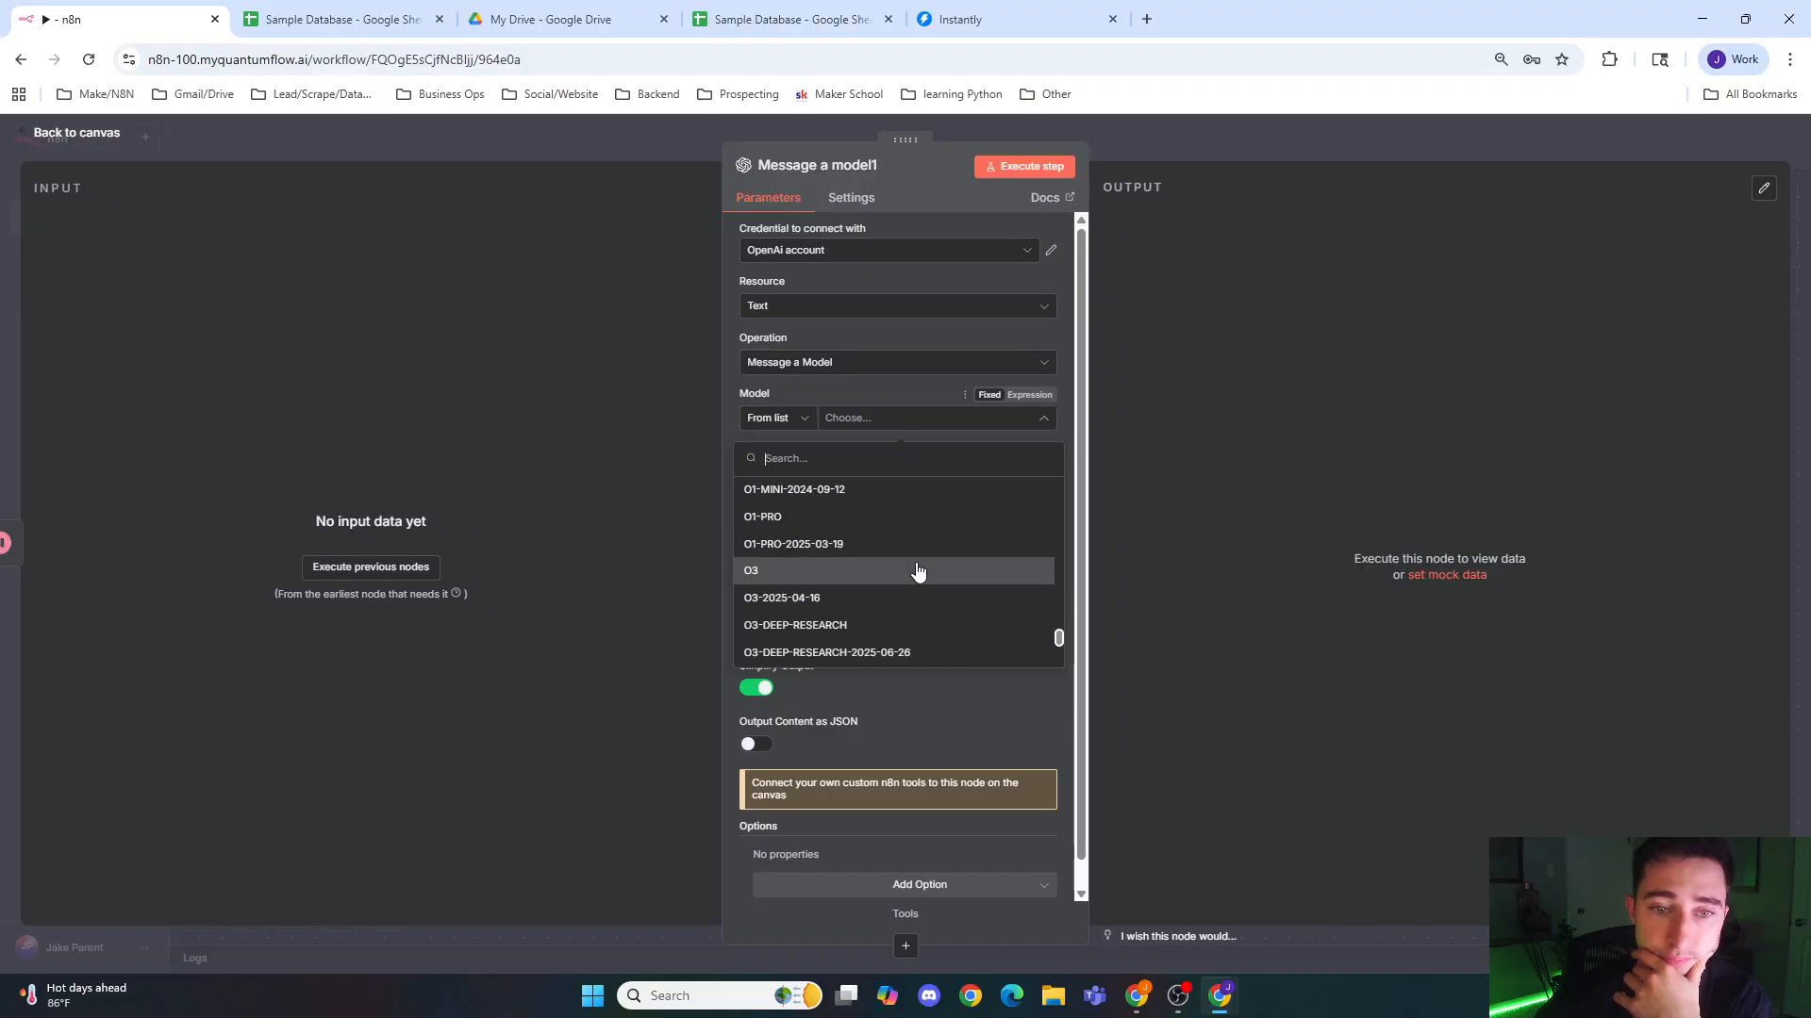
{"action": "scroll", "coordinate": [917, 573], "scroll_direction": "up", "scroll_amount": 5}
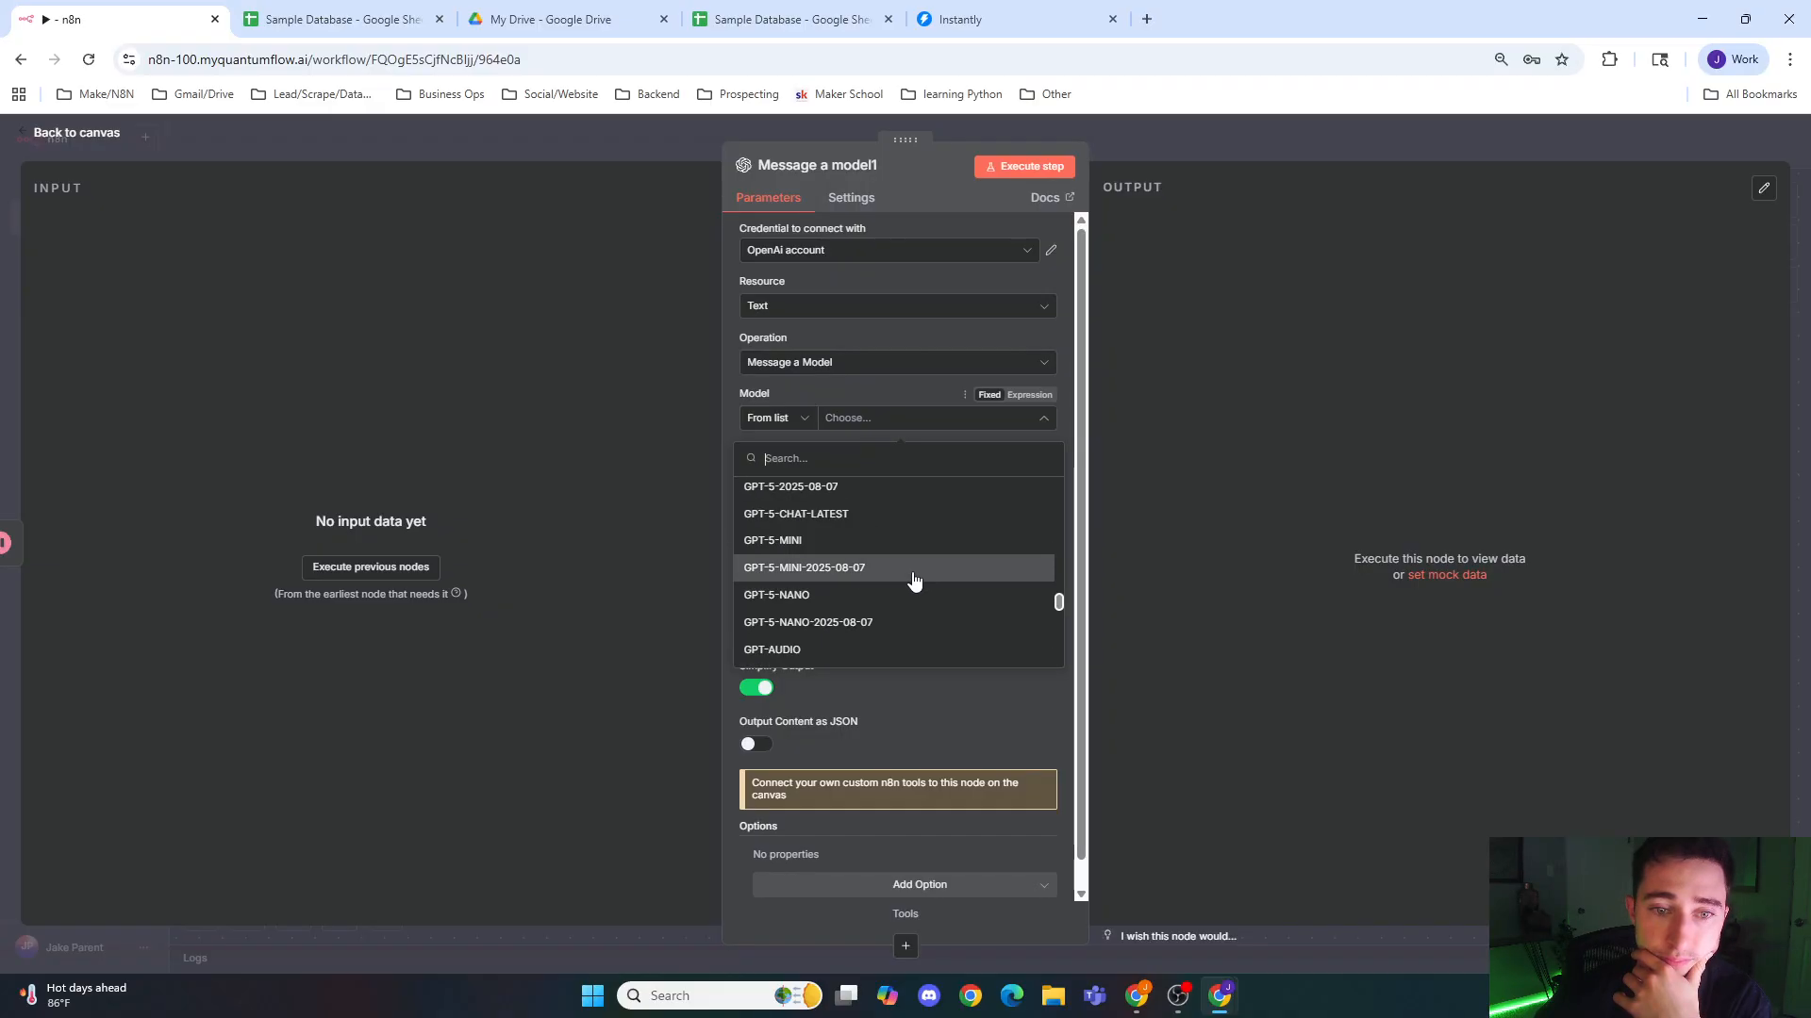
{"action": "scroll", "coordinate": [913, 580], "scroll_direction": "up", "scroll_amount": 2}
{"action": "left_click", "coordinate": [887, 635]}
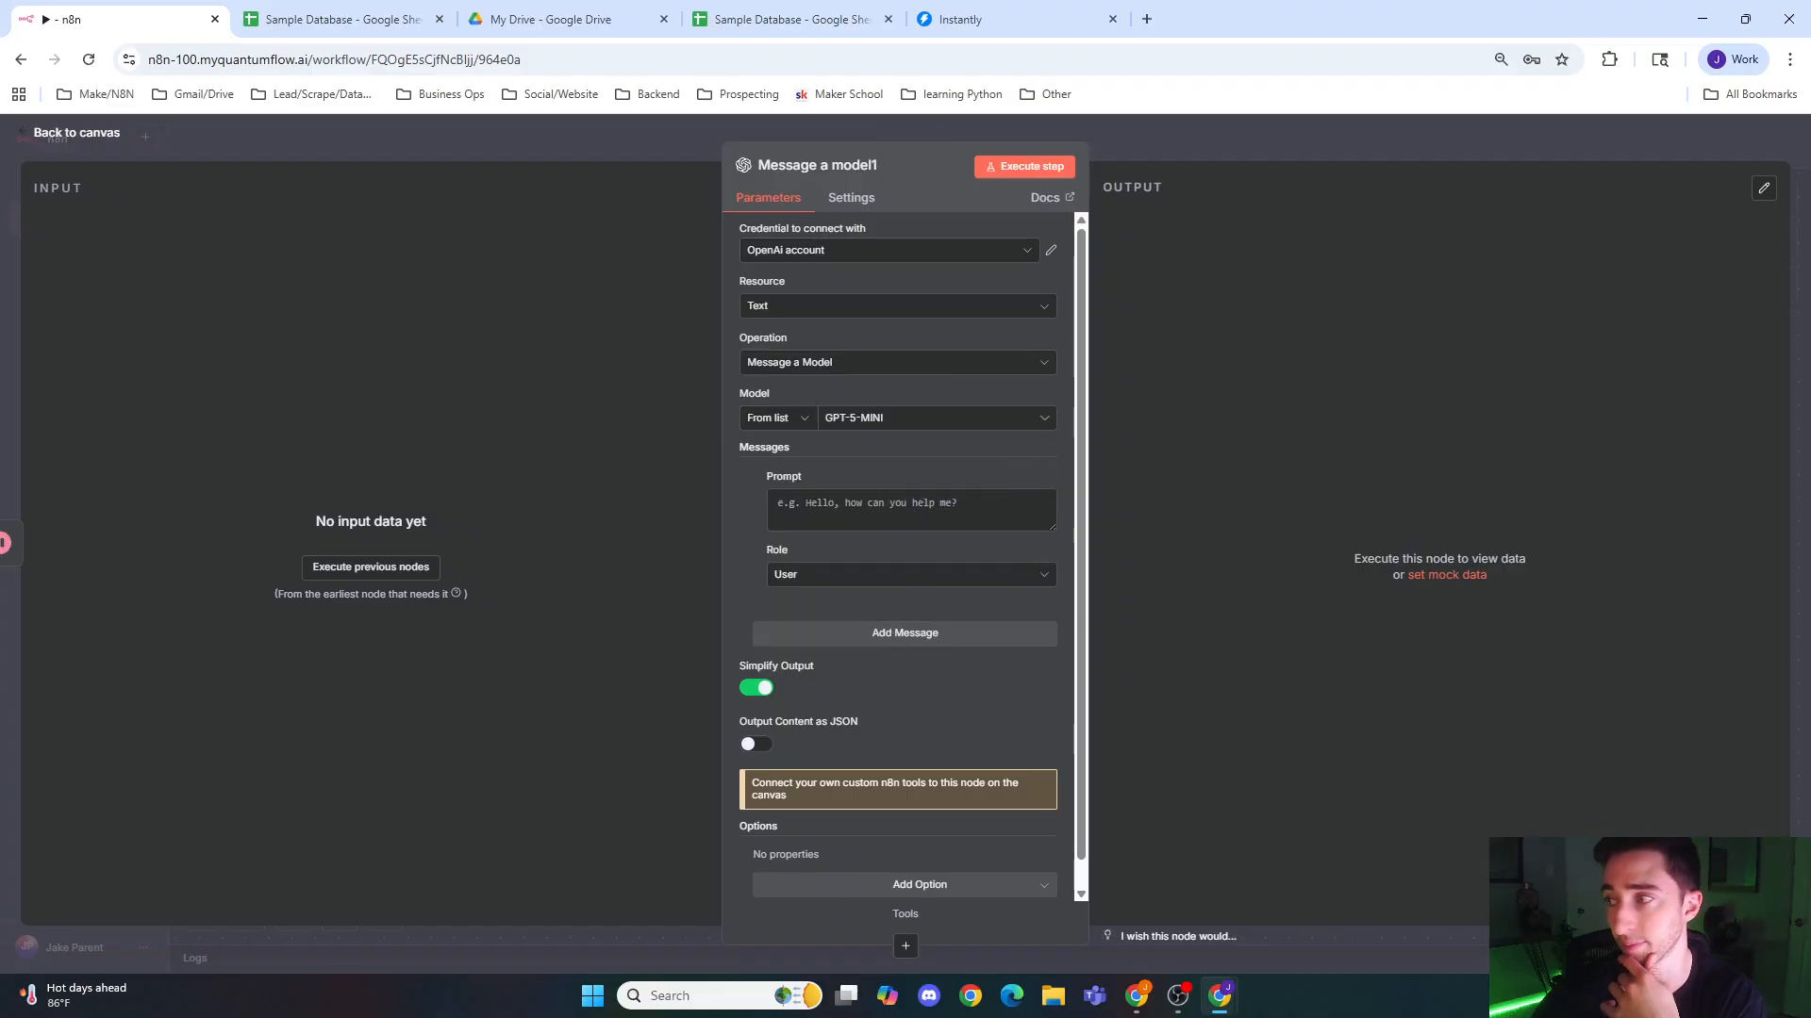
Step: Write a prompt in the first message telling the model it is a helpful, intelligent sales assistant
{"action": "left_click", "coordinate": [890, 516]}
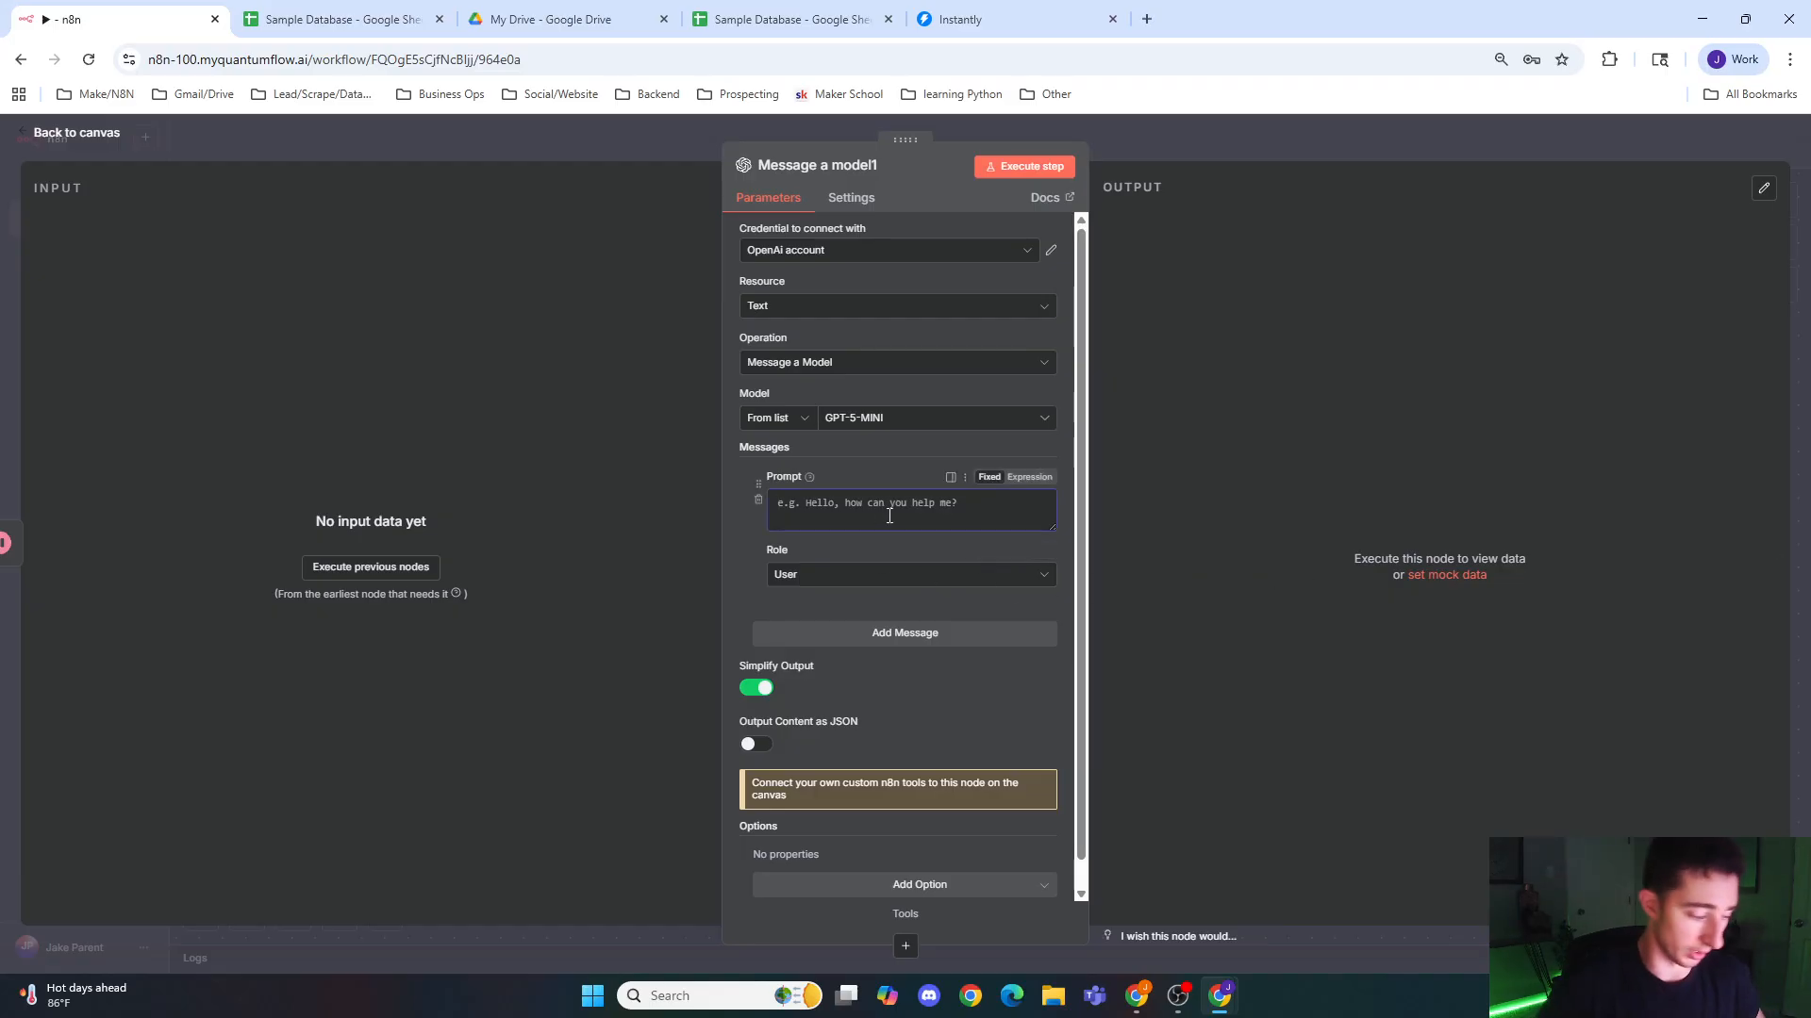
{"action": "type", "text": "You're a helpful"}
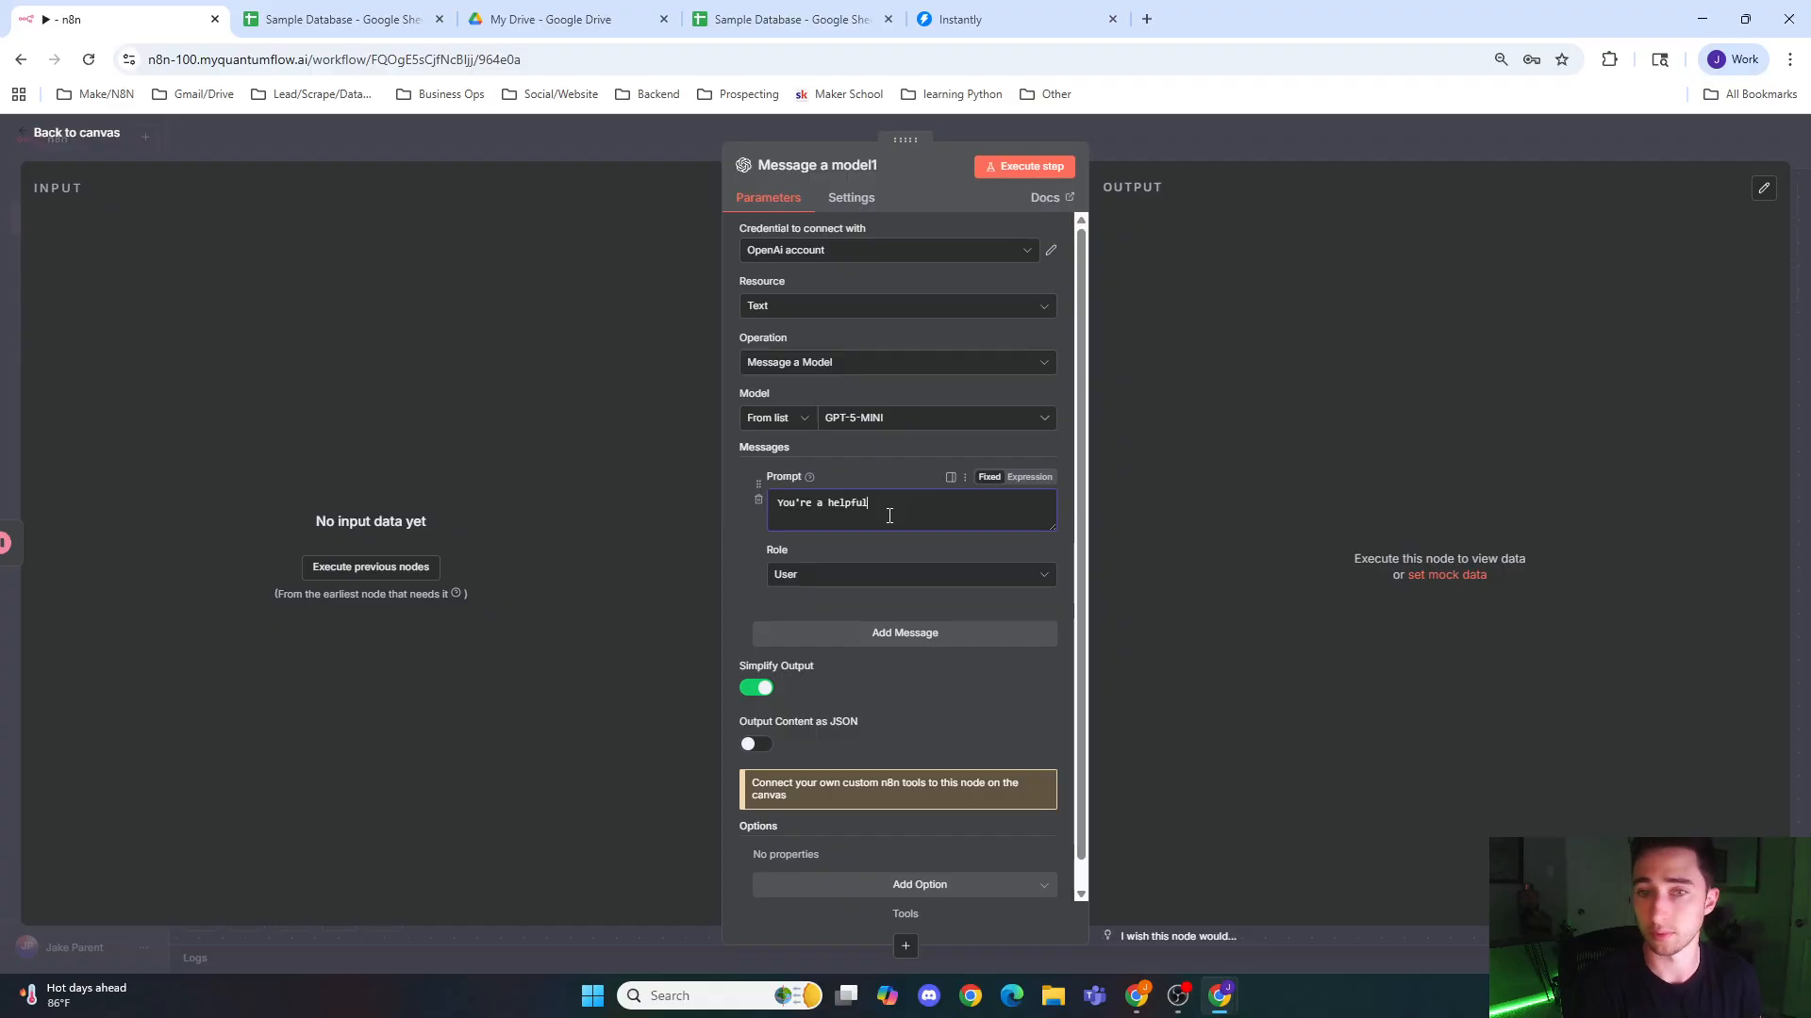
{"action": "type", "text": ", intellegent sales"}
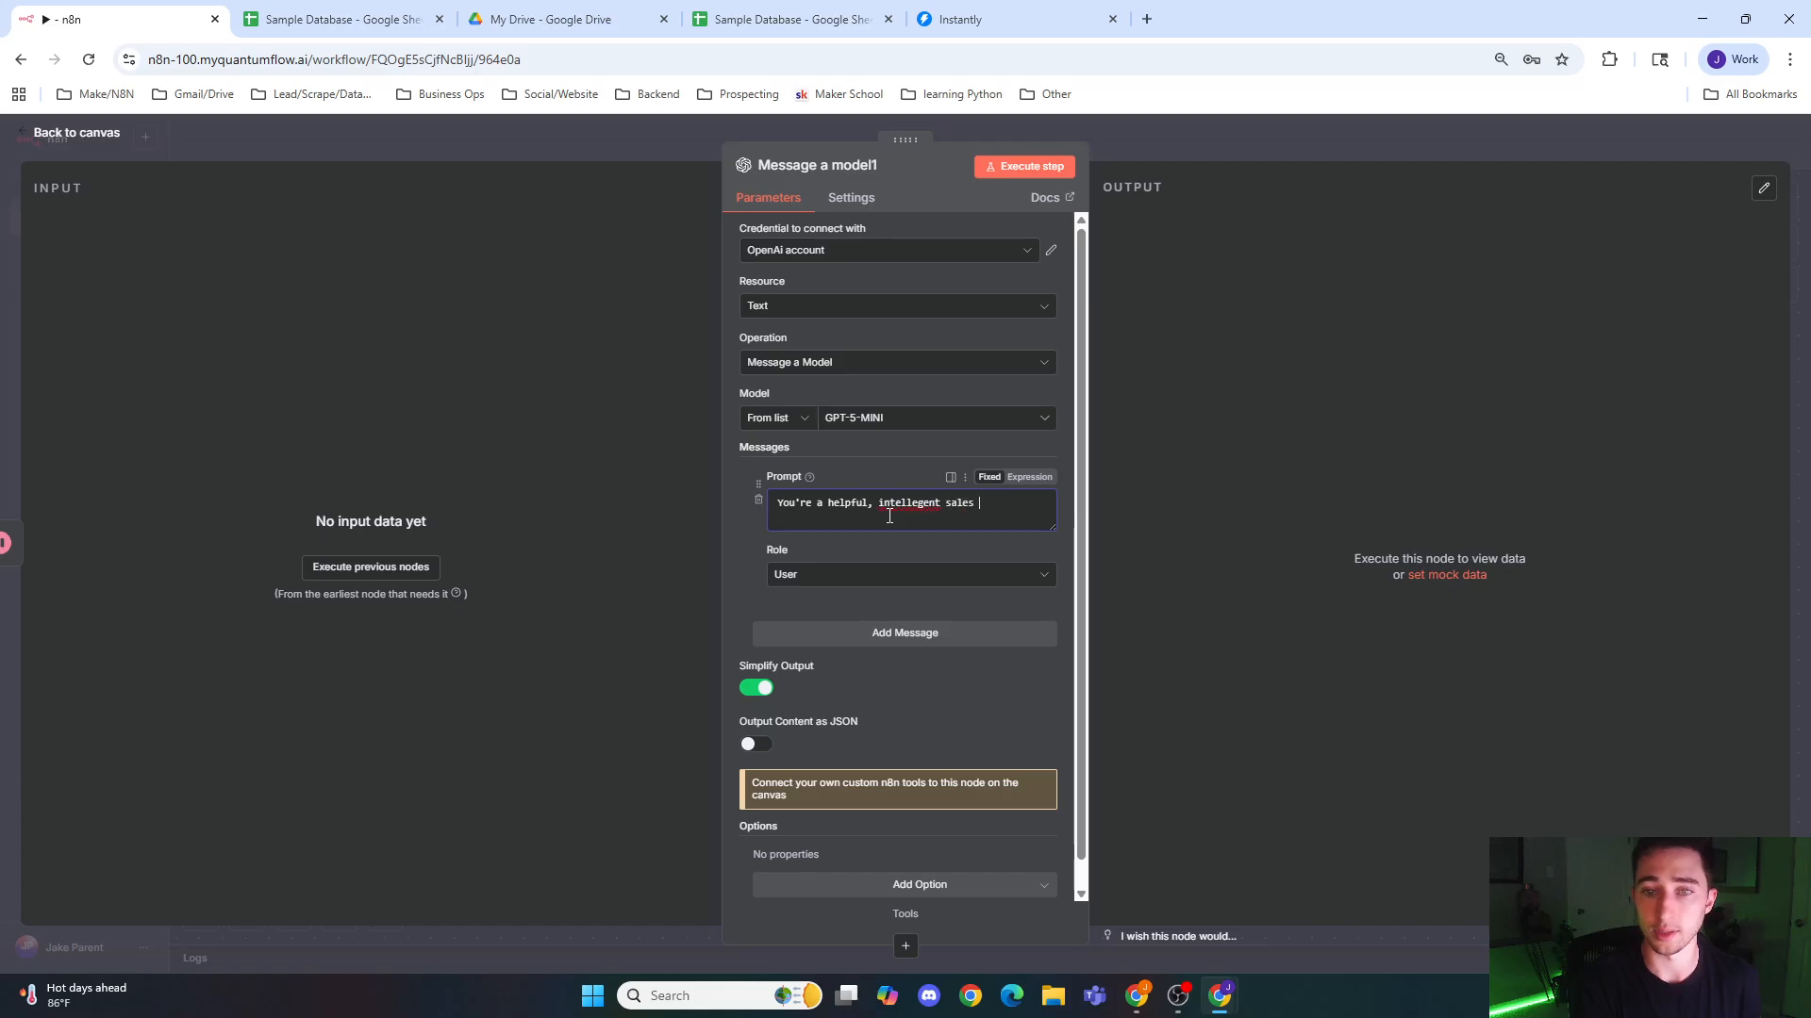
{"action": "type", "text": " assitant."}
Step: Correct the spelling of "intelligent" and "assistant" in the first prompt and set that message's role to System
{"action": "right_click", "coordinate": [908, 509]}
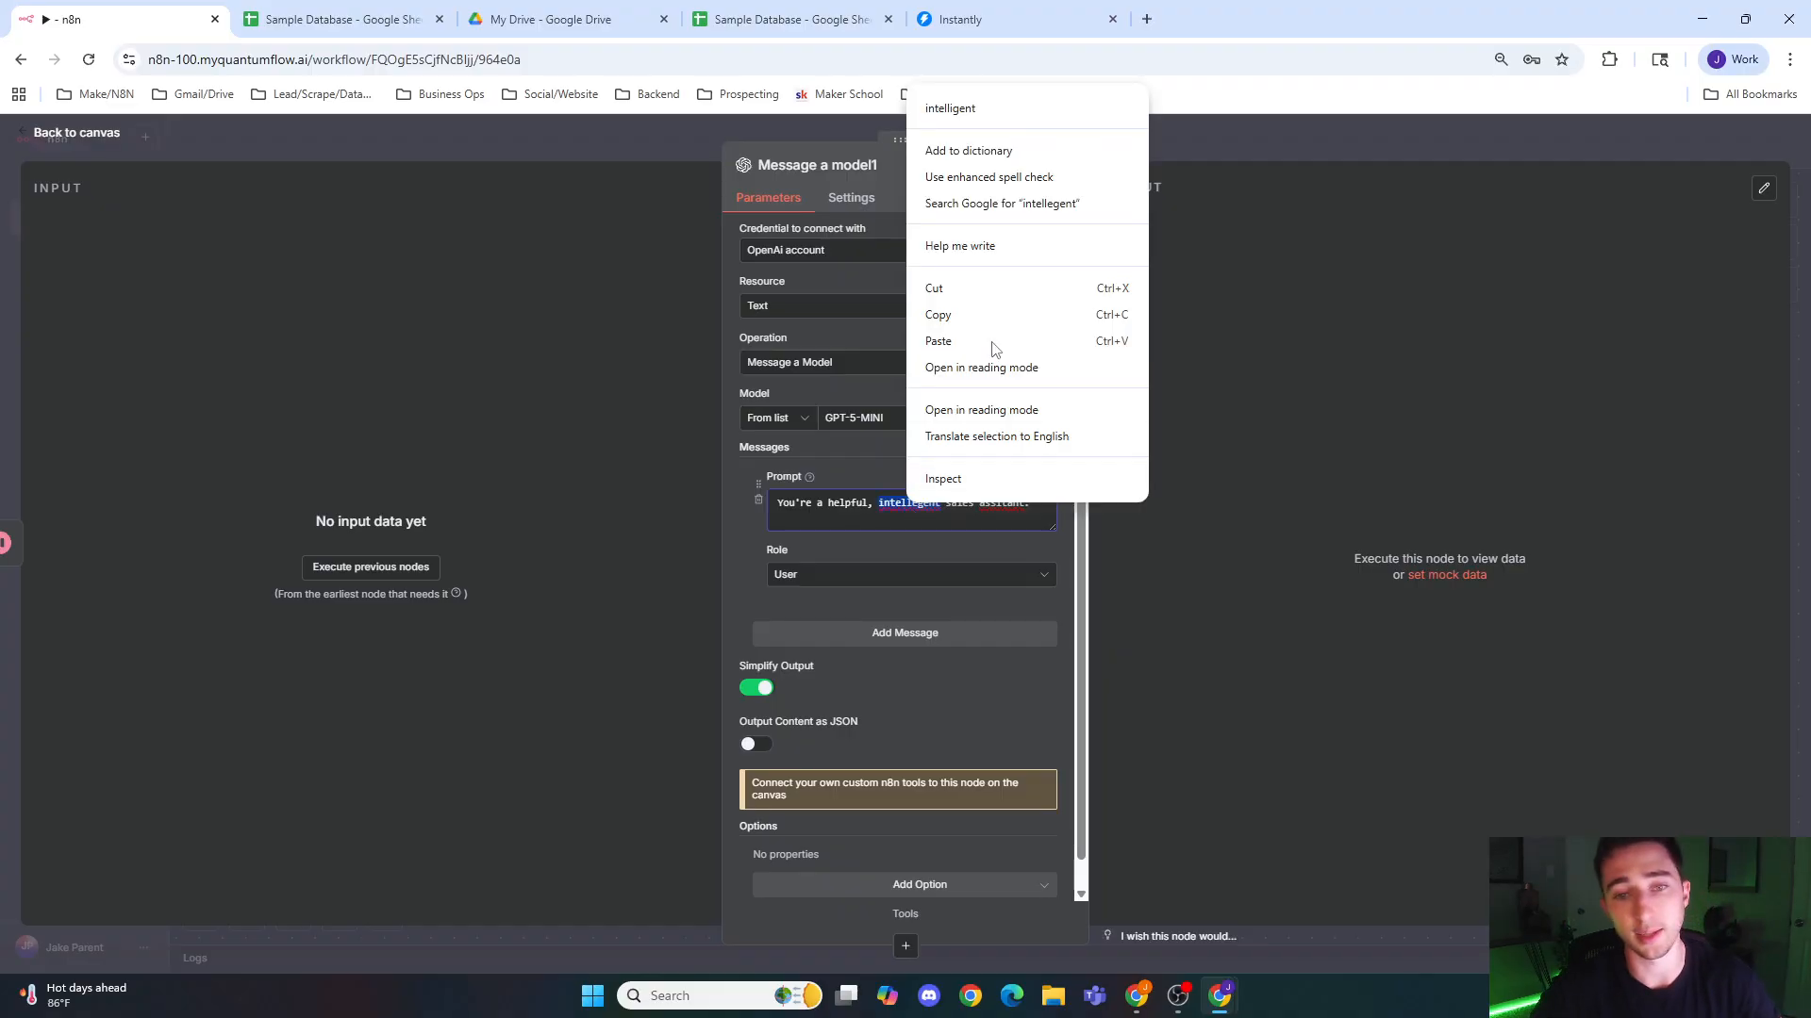
{"action": "left_click", "coordinate": [1018, 125]}
{"action": "right_click", "coordinate": [1004, 504]}
{"action": "left_click", "coordinate": [1049, 94]}
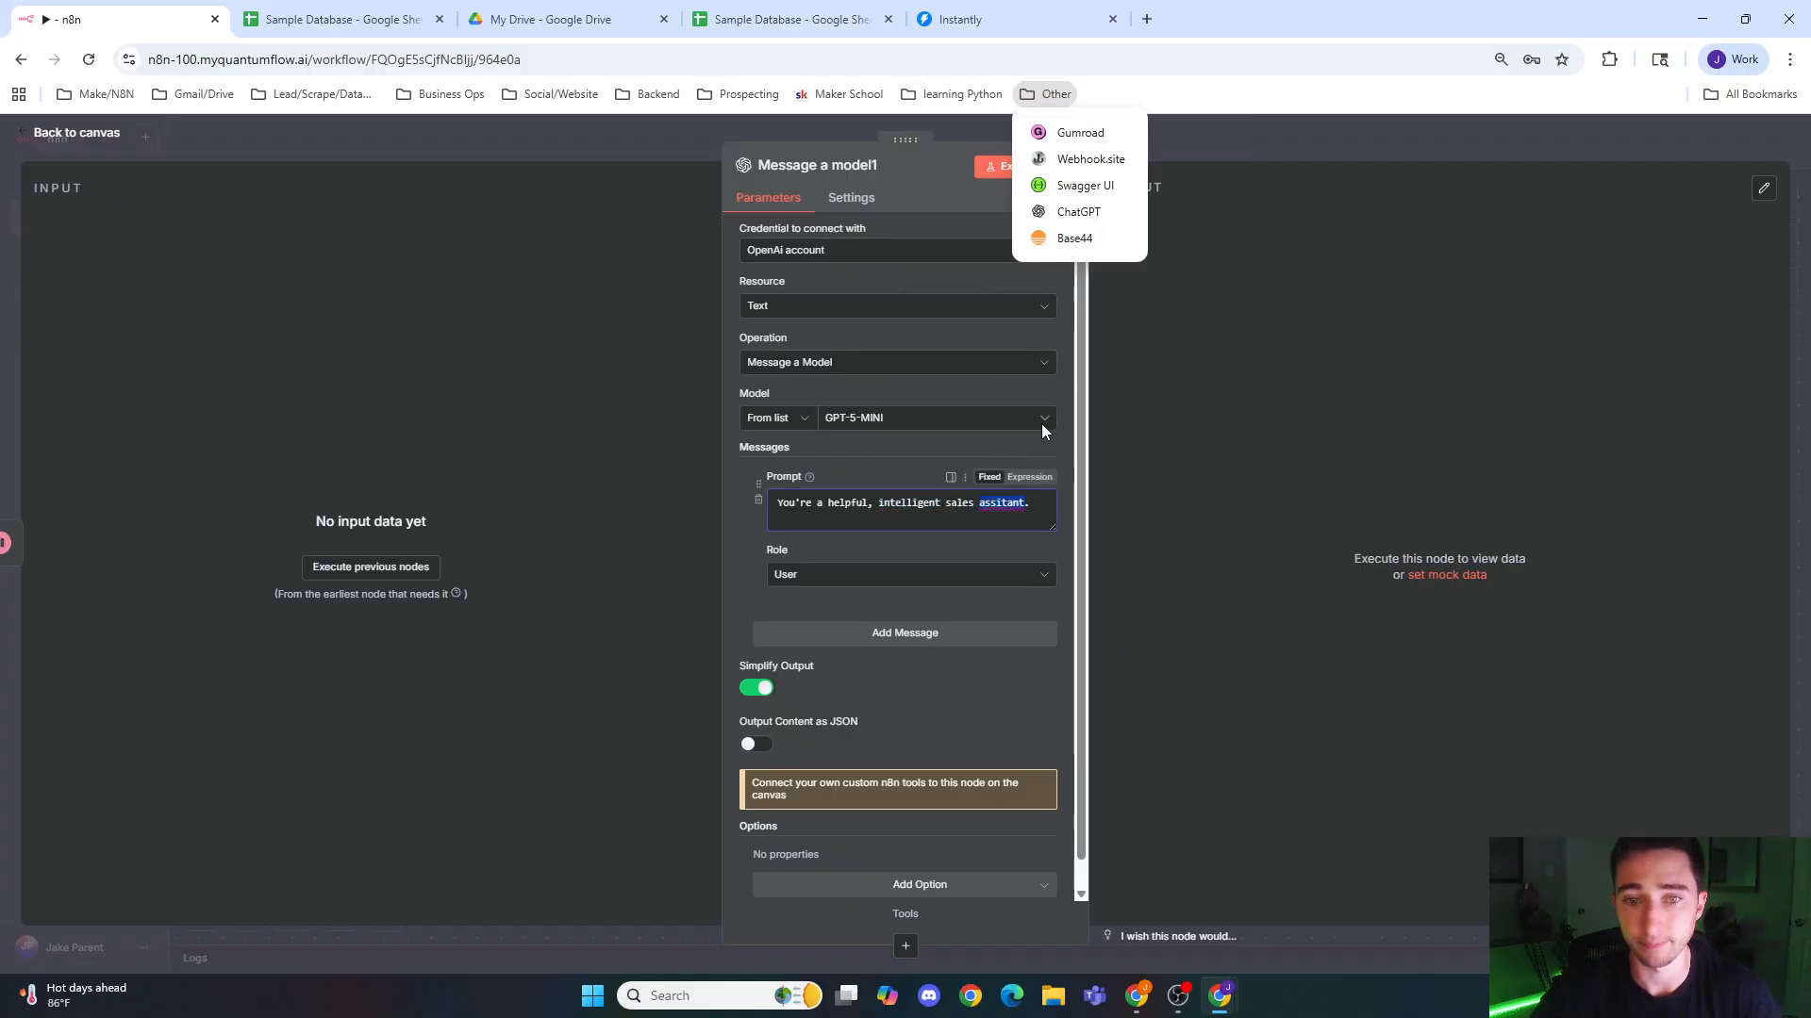
{"action": "left_click", "coordinate": [975, 545]}
{"action": "right_click", "coordinate": [999, 503]}
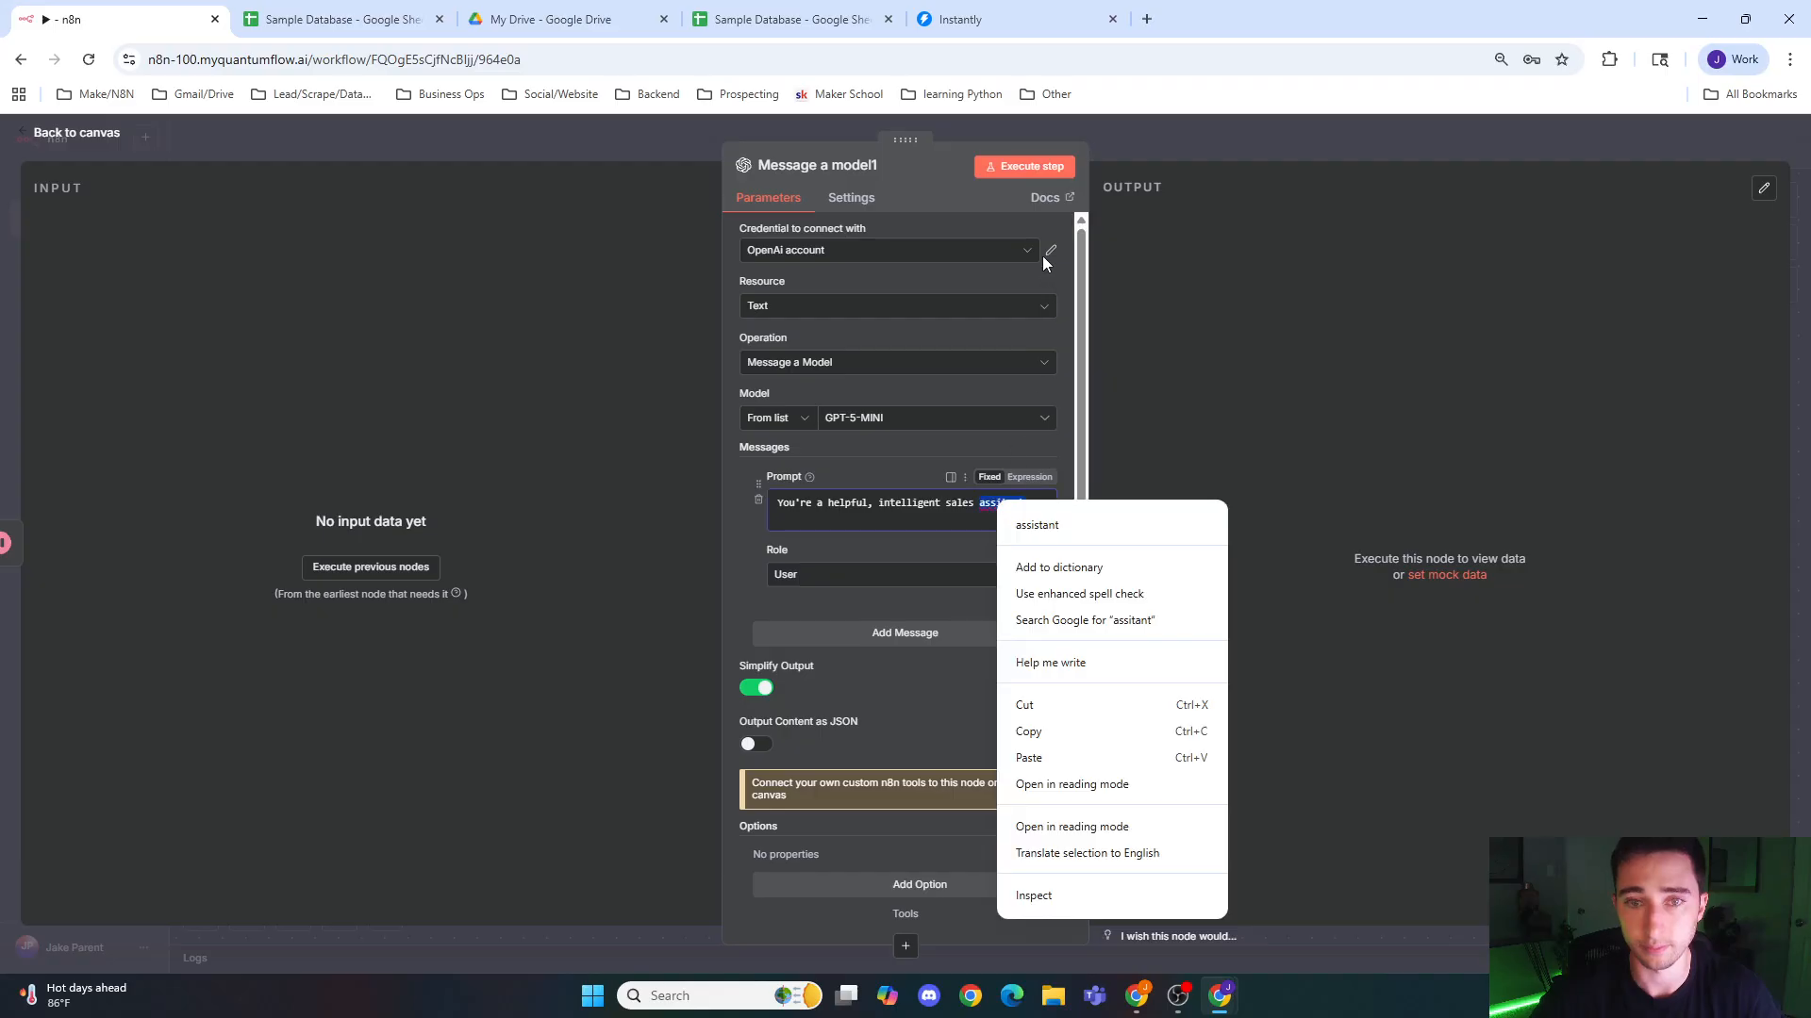
{"action": "left_click", "coordinate": [1028, 520]}
{"action": "left_click", "coordinate": [980, 577]}
{"action": "left_click", "coordinate": [865, 710]}
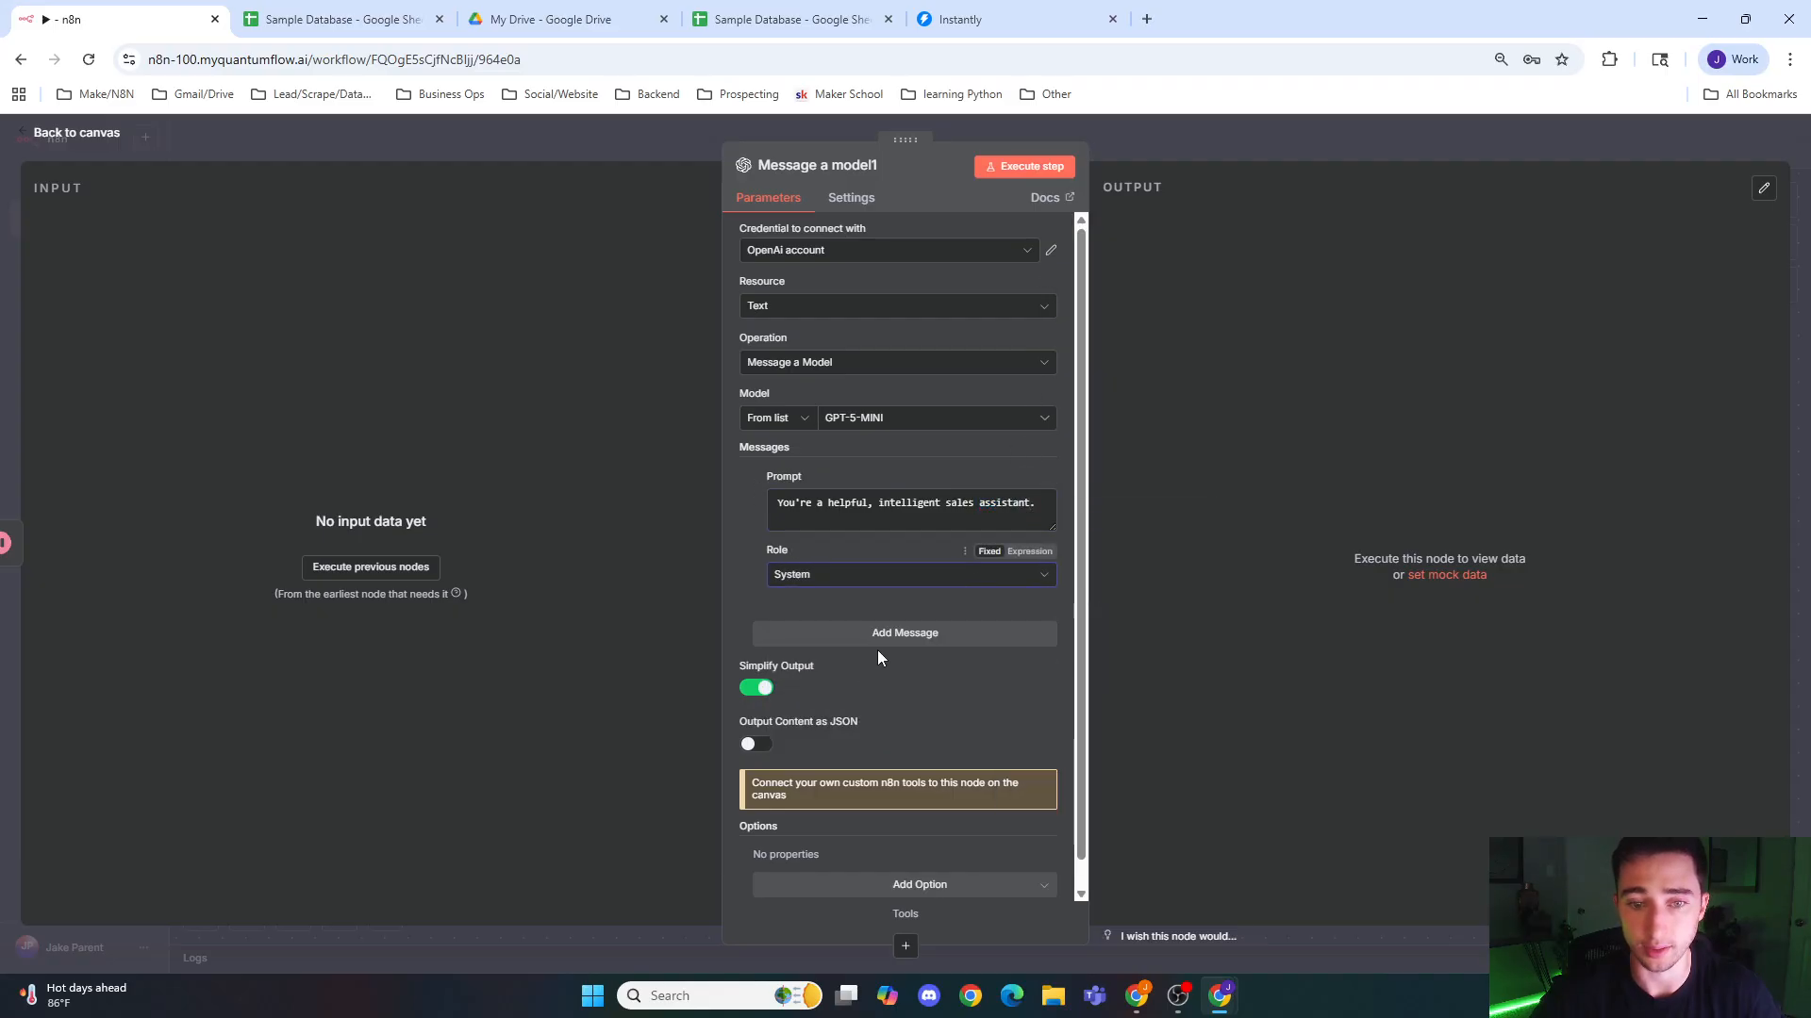
Step: Add a second message, paste the Maki Agency example profile with its website summaries as the prompt, and switch it to Expression
{"action": "left_click", "coordinate": [877, 641]}
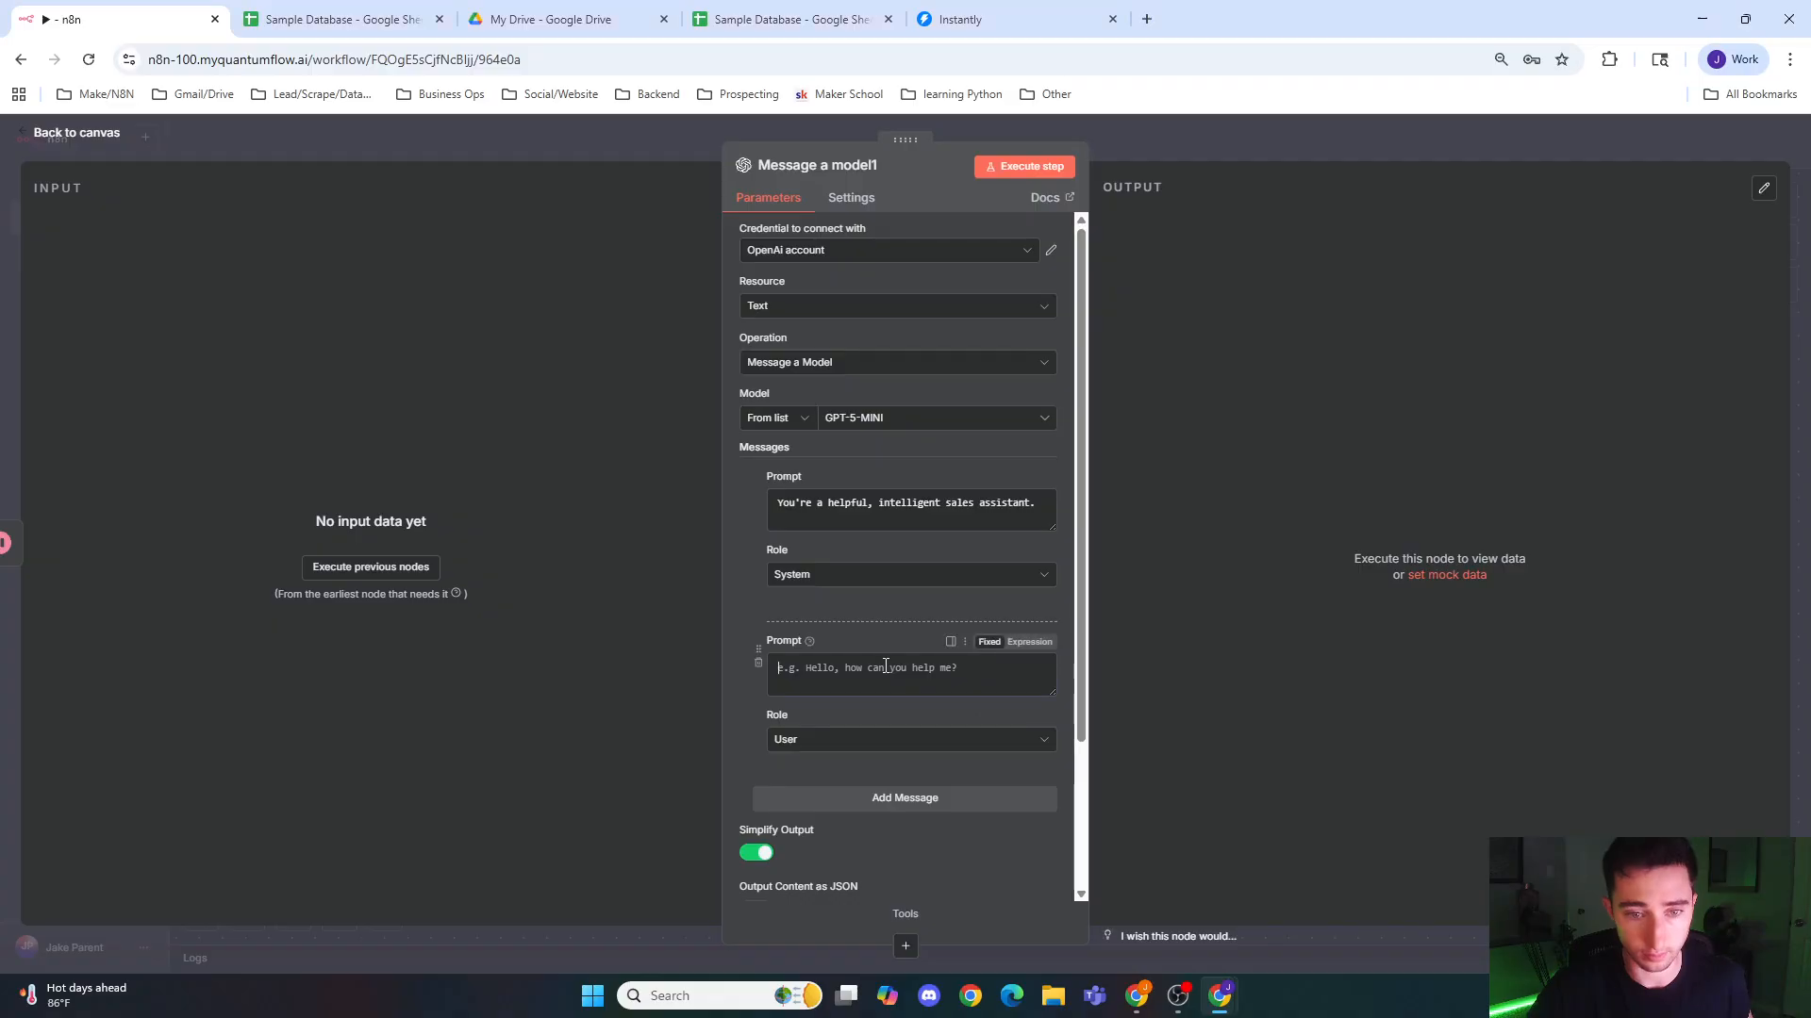
{"action": "left_click", "coordinate": [934, 671]}
{"action": "key", "text": "ctrl+v"}
{"action": "scroll", "coordinate": [943, 594], "scroll_direction": "down", "scroll_amount": 2}
{"action": "scroll", "coordinate": [948, 508], "scroll_direction": "up", "scroll_amount": 2}
{"action": "scroll", "coordinate": [942, 624], "scroll_direction": "up", "scroll_amount": 2}
{"action": "scroll", "coordinate": [1054, 670], "scroll_direction": "up", "scroll_amount": 3}
{"action": "scroll", "coordinate": [1053, 670], "scroll_direction": "down", "scroll_amount": 5}
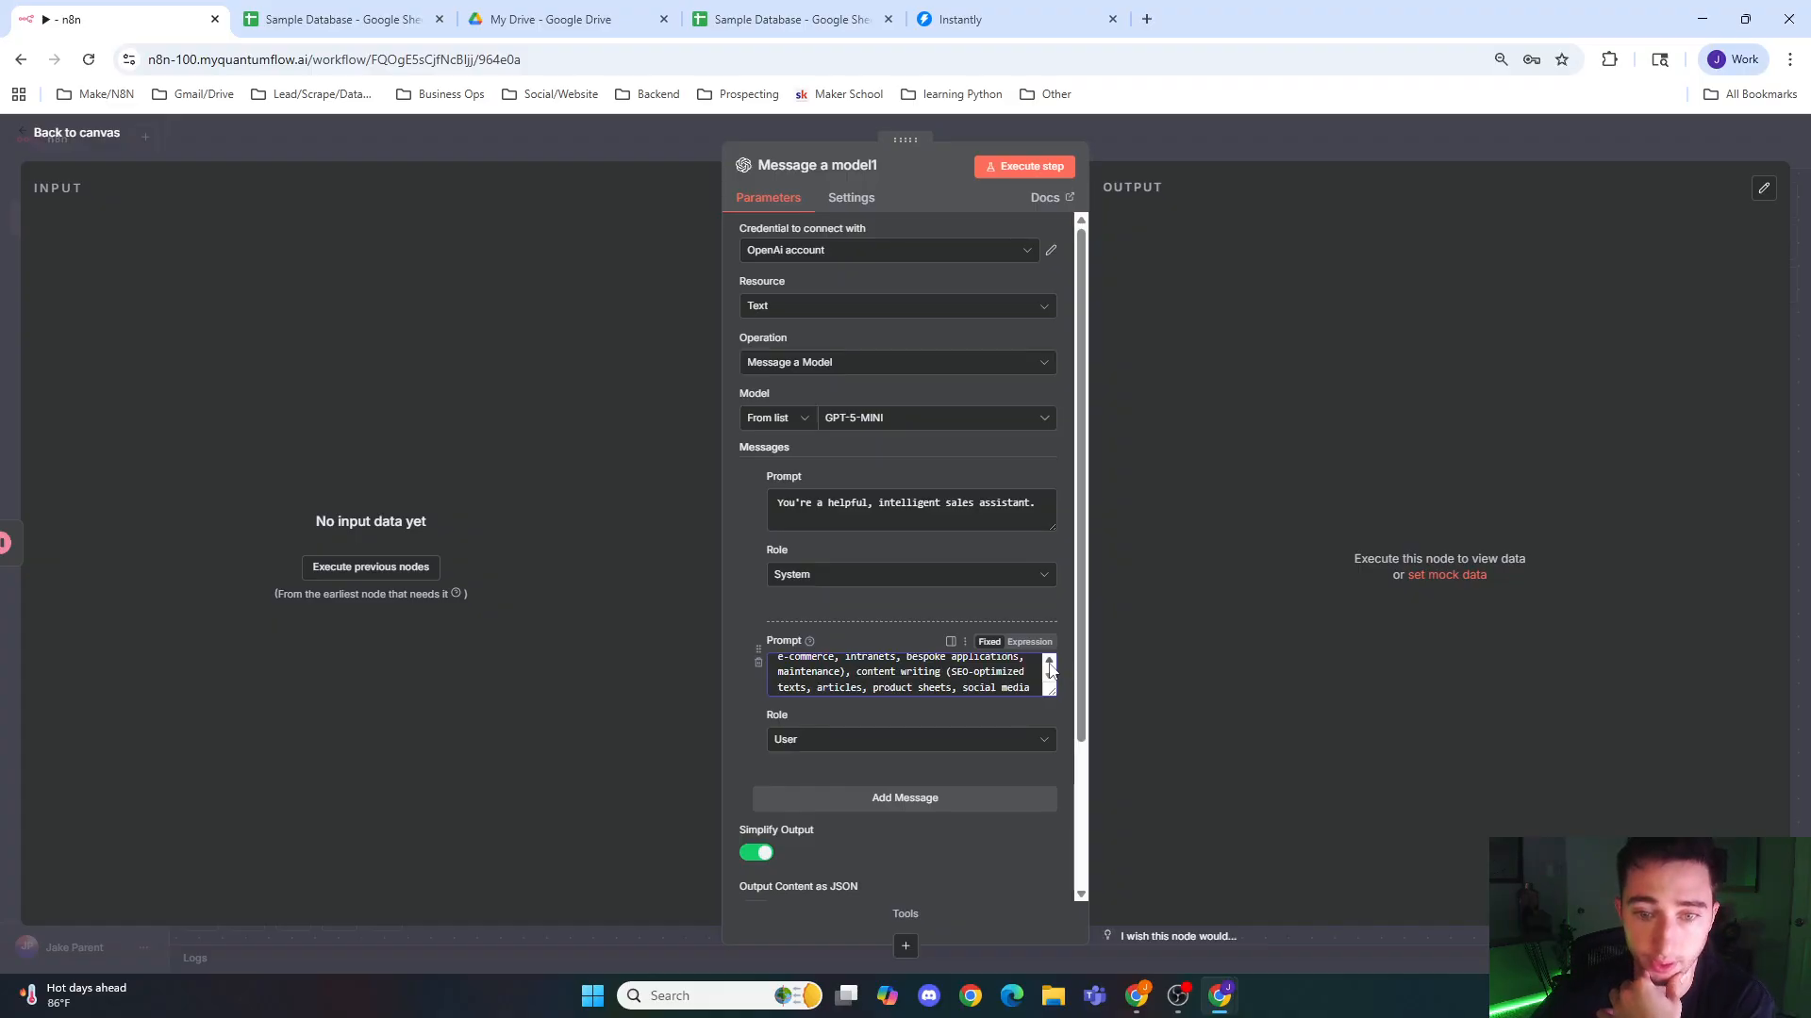
{"action": "scroll", "coordinate": [1053, 670], "scroll_direction": "up", "scroll_amount": 8}
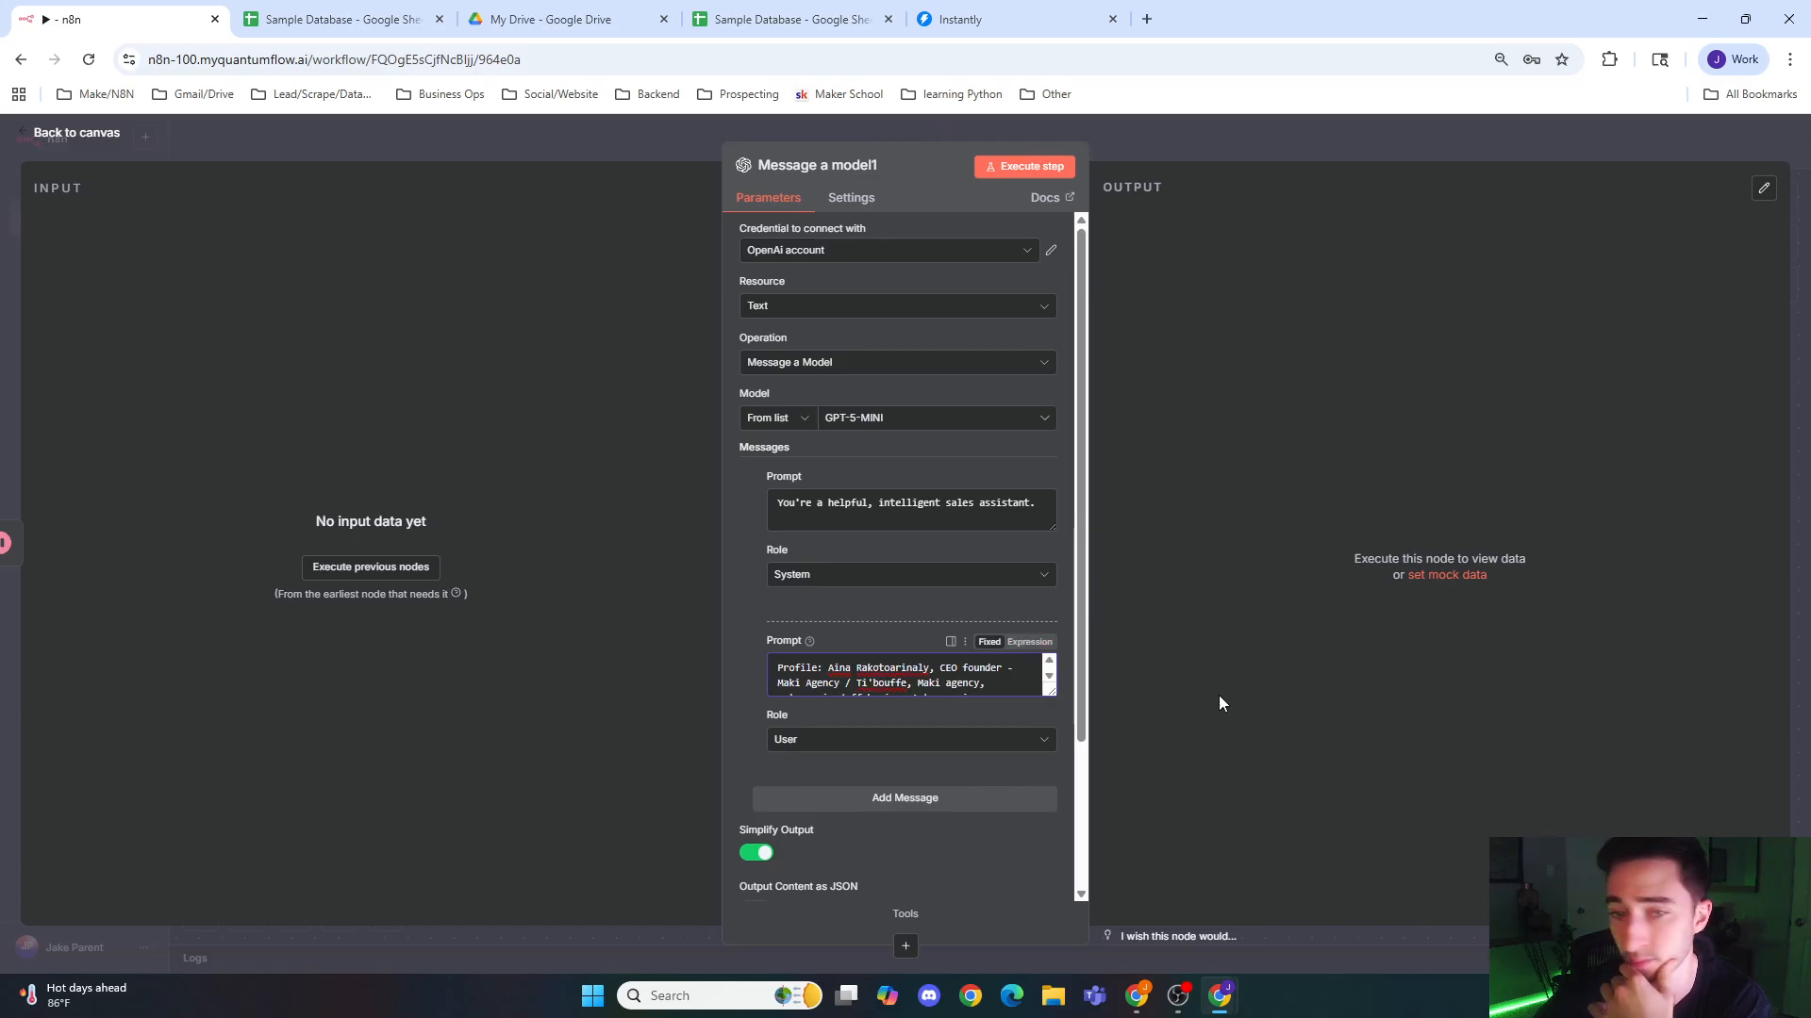
{"action": "left_click", "coordinate": [1029, 642]}
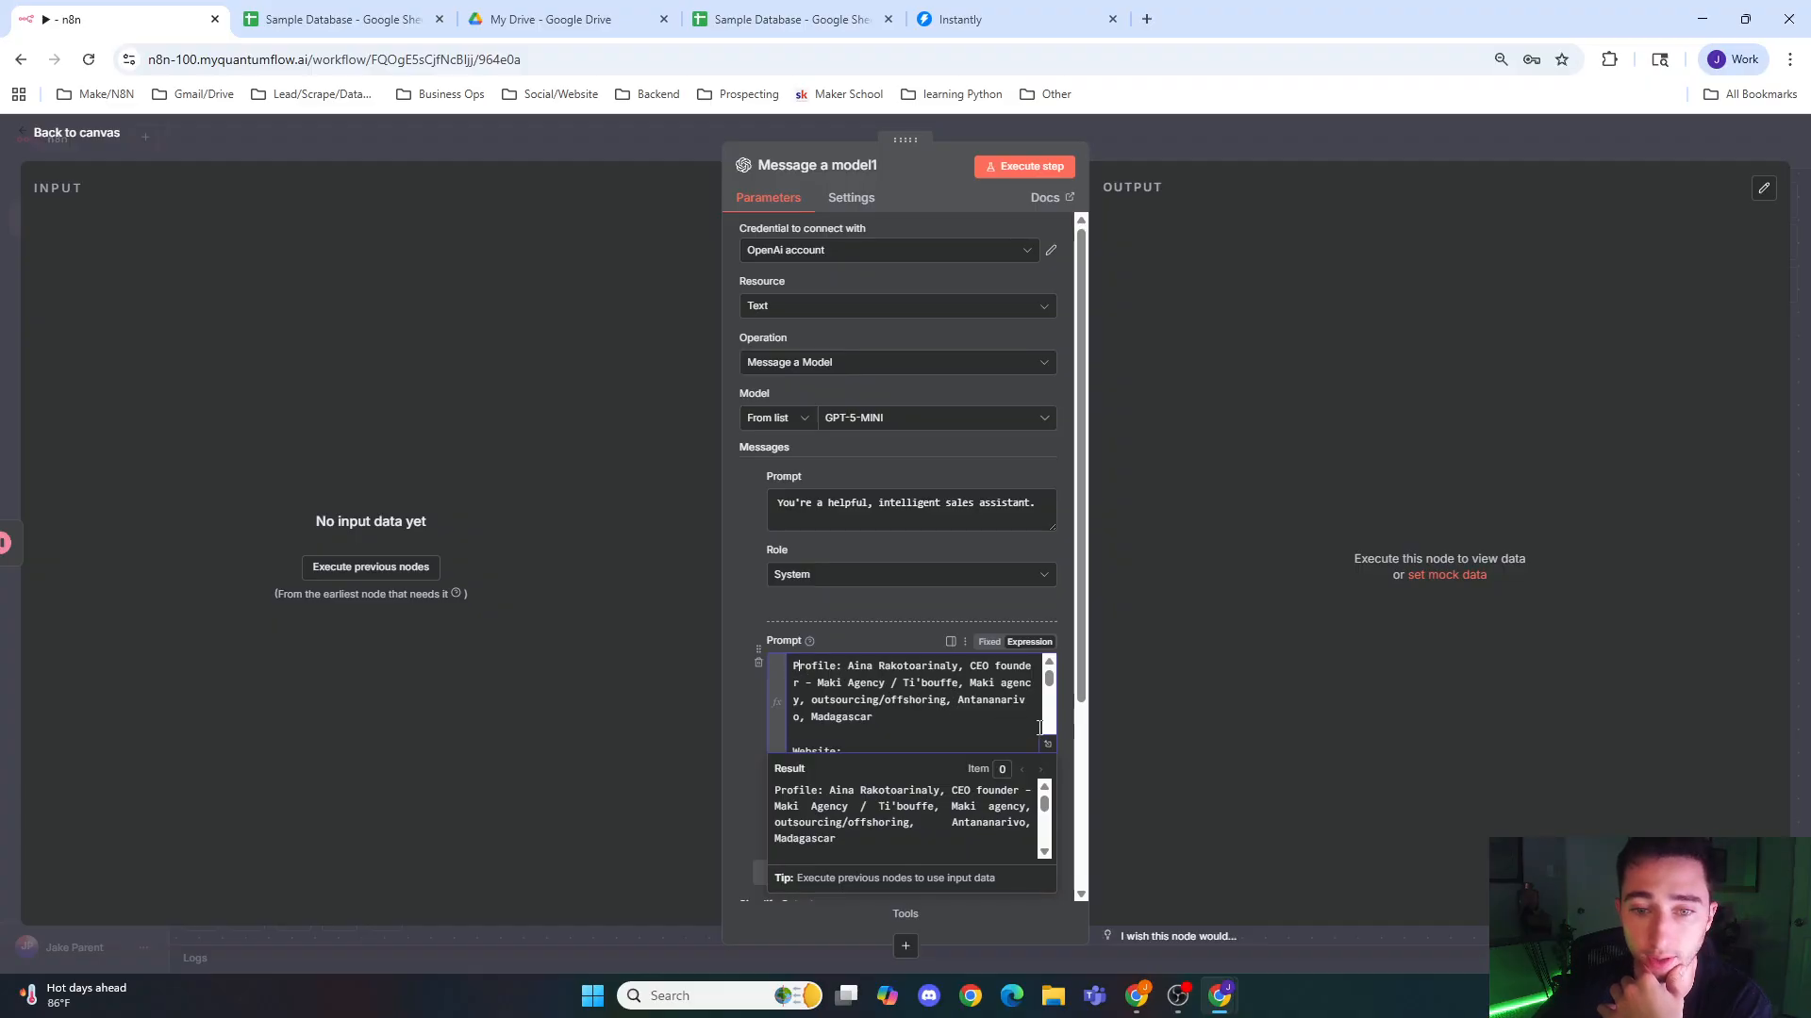
{"action": "left_click", "coordinate": [1068, 771]}
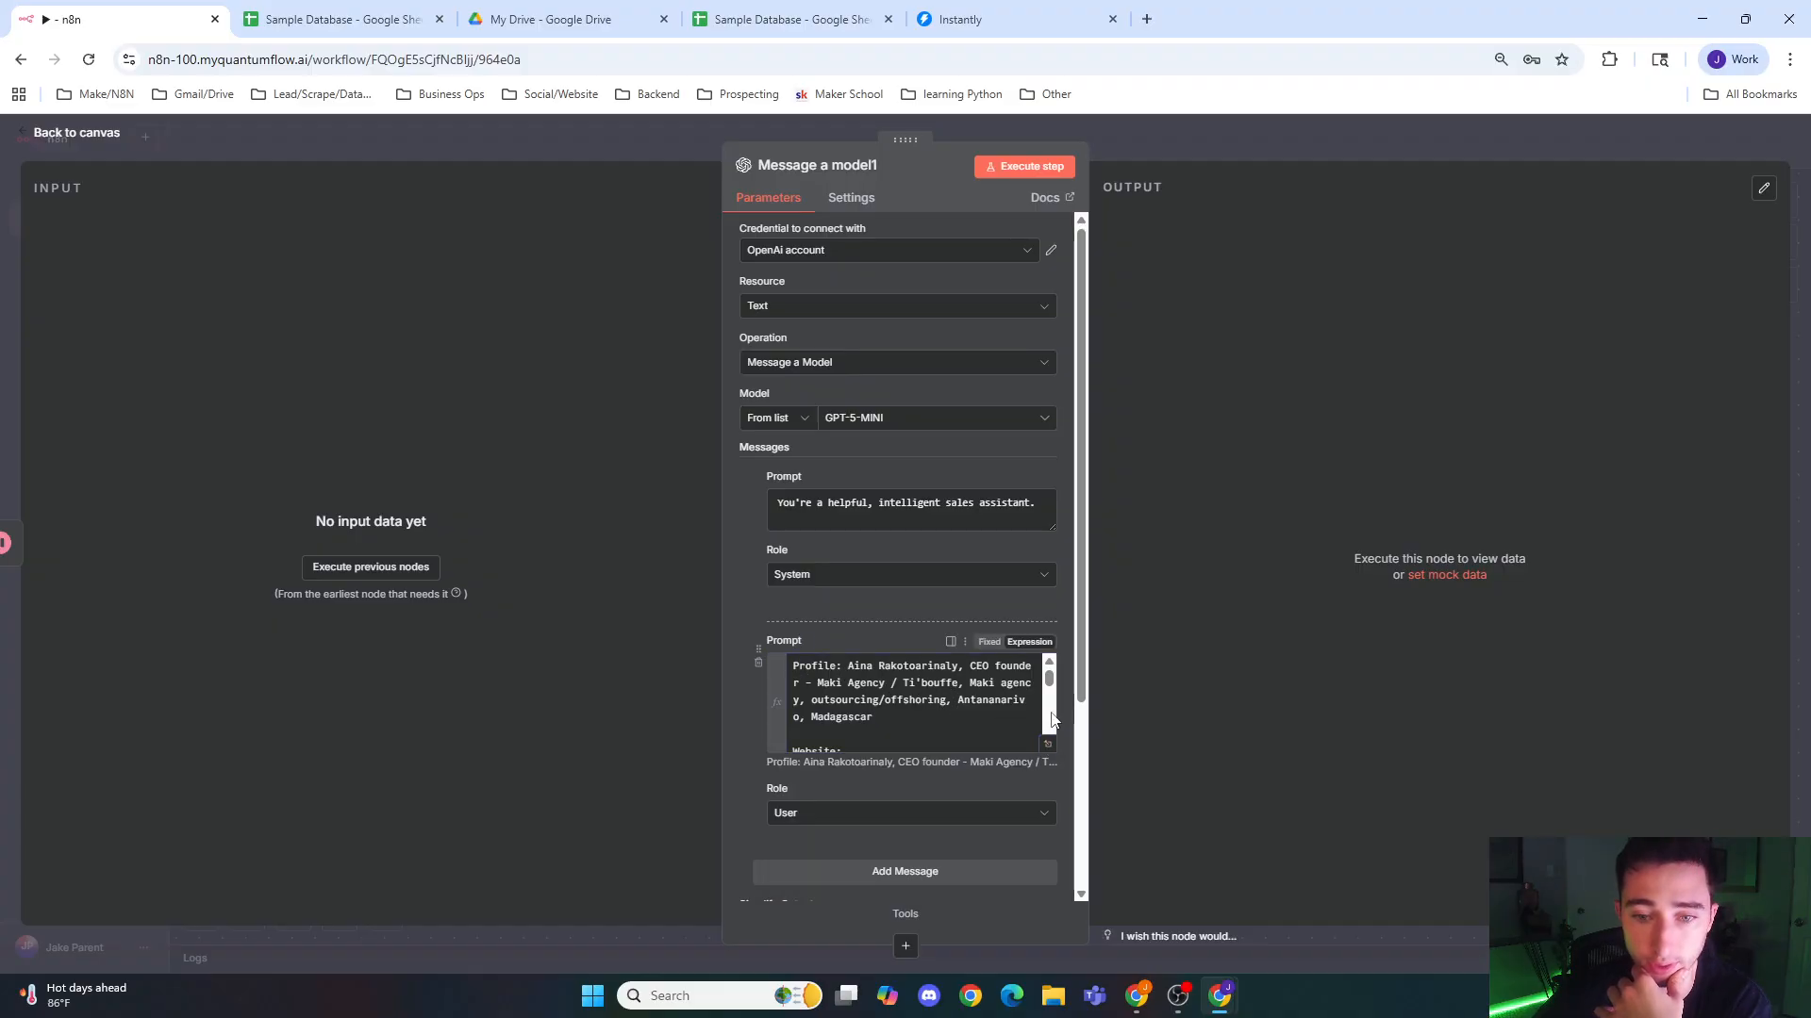
Step: Read through the pasted example profile prompt and its website page summaries to the end
{"action": "scroll", "coordinate": [1050, 688], "scroll_direction": "down", "scroll_amount": 2}
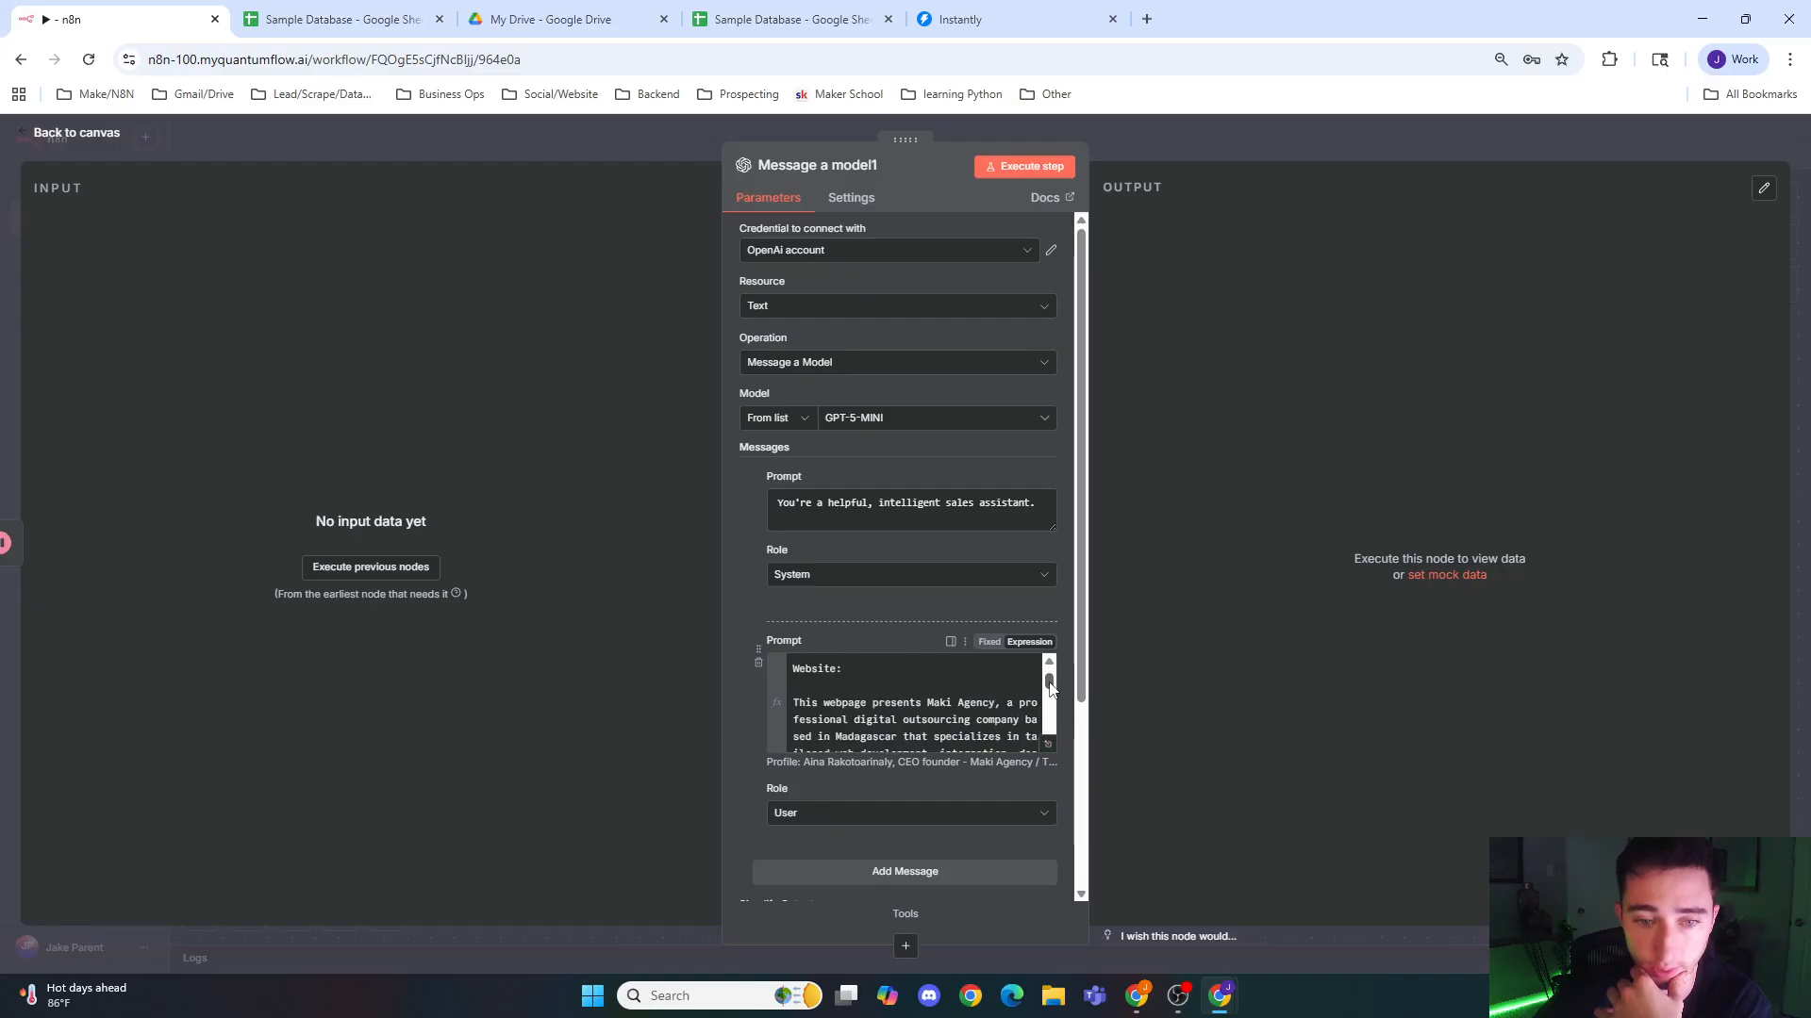
{"action": "scroll", "coordinate": [1049, 688], "scroll_direction": "down", "scroll_amount": 2}
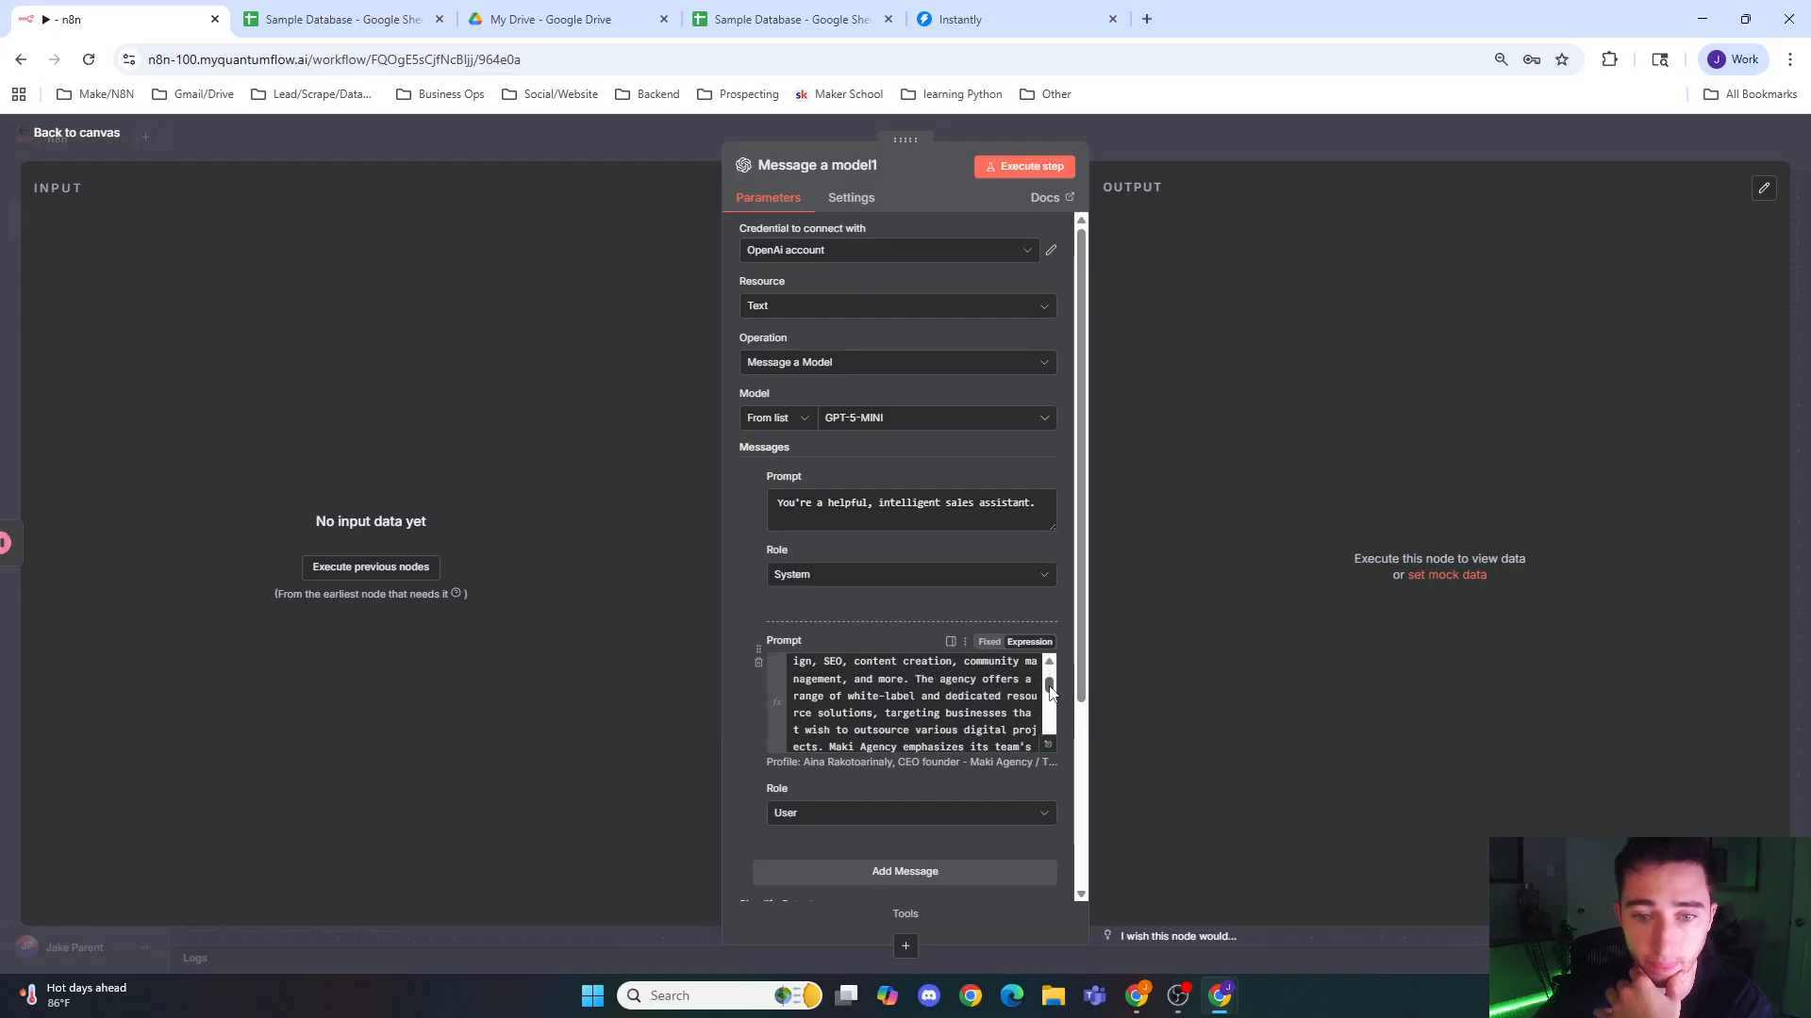
{"action": "scroll", "coordinate": [1049, 693], "scroll_direction": "down", "scroll_amount": 1}
{"action": "scroll", "coordinate": [1050, 694], "scroll_direction": "down", "scroll_amount": 5}
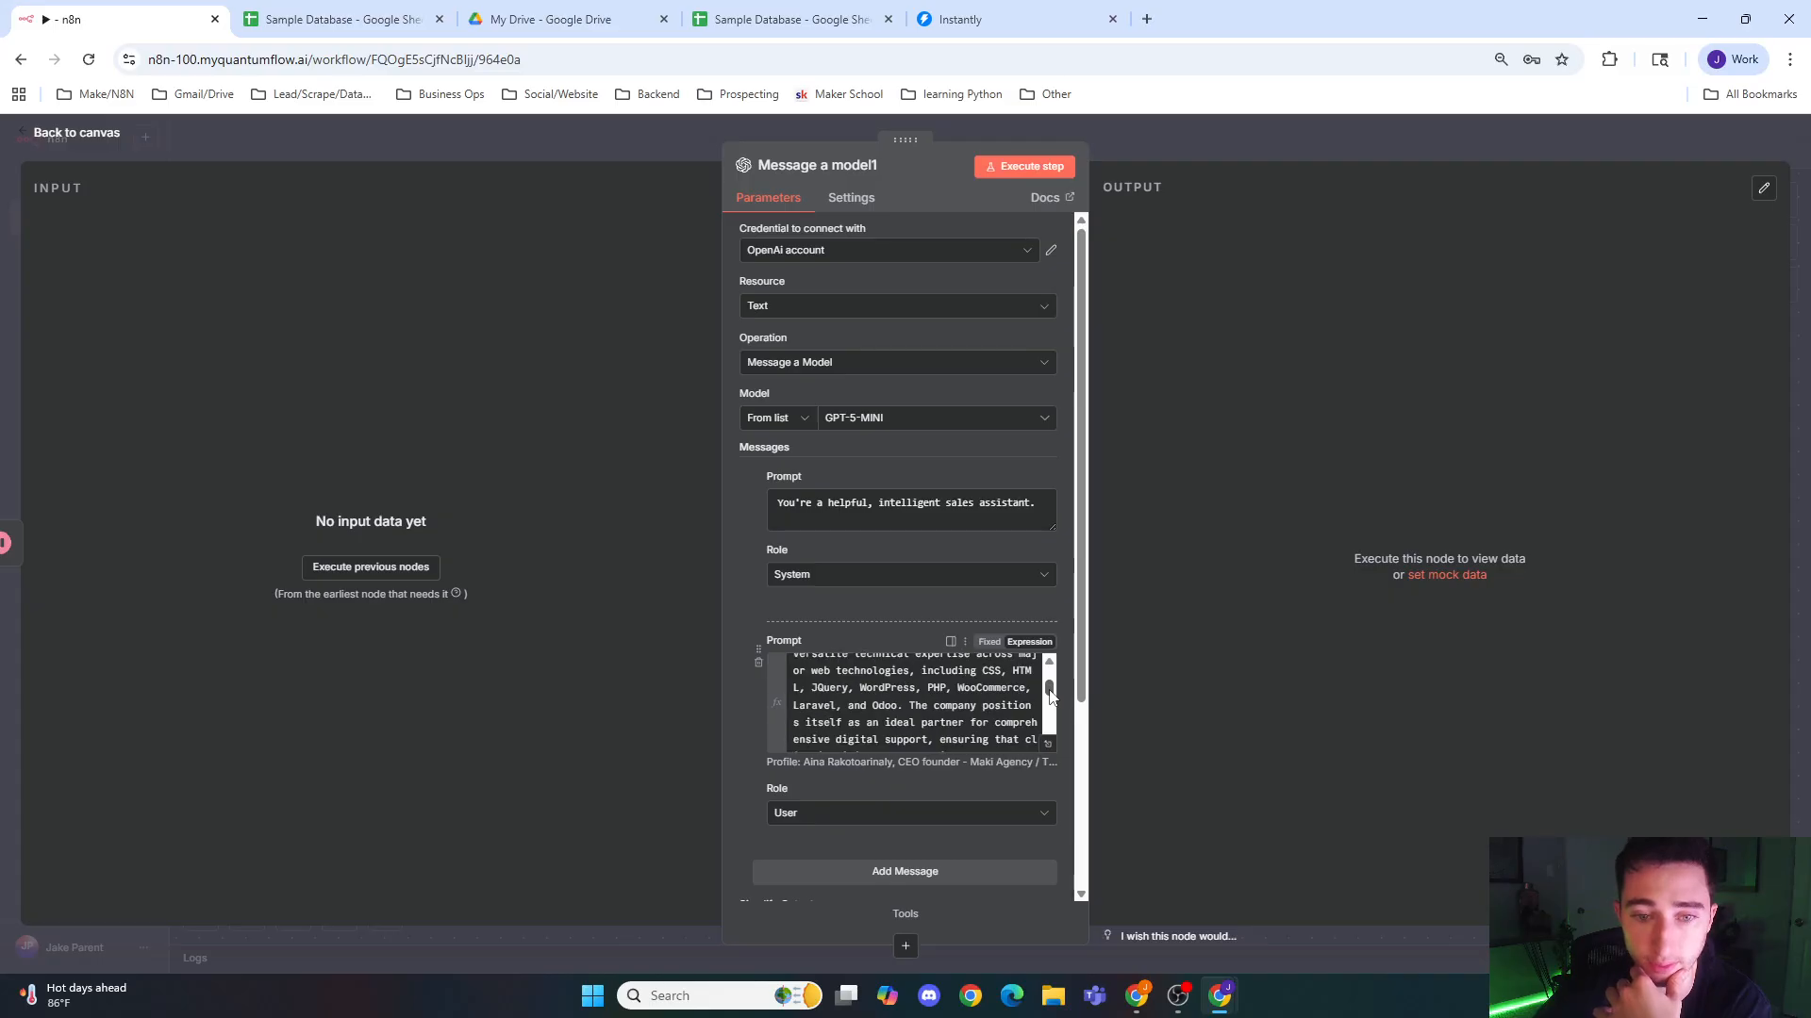
{"action": "left_click_drag", "start_coordinate": [1050, 700], "coordinate": [1049, 712]}
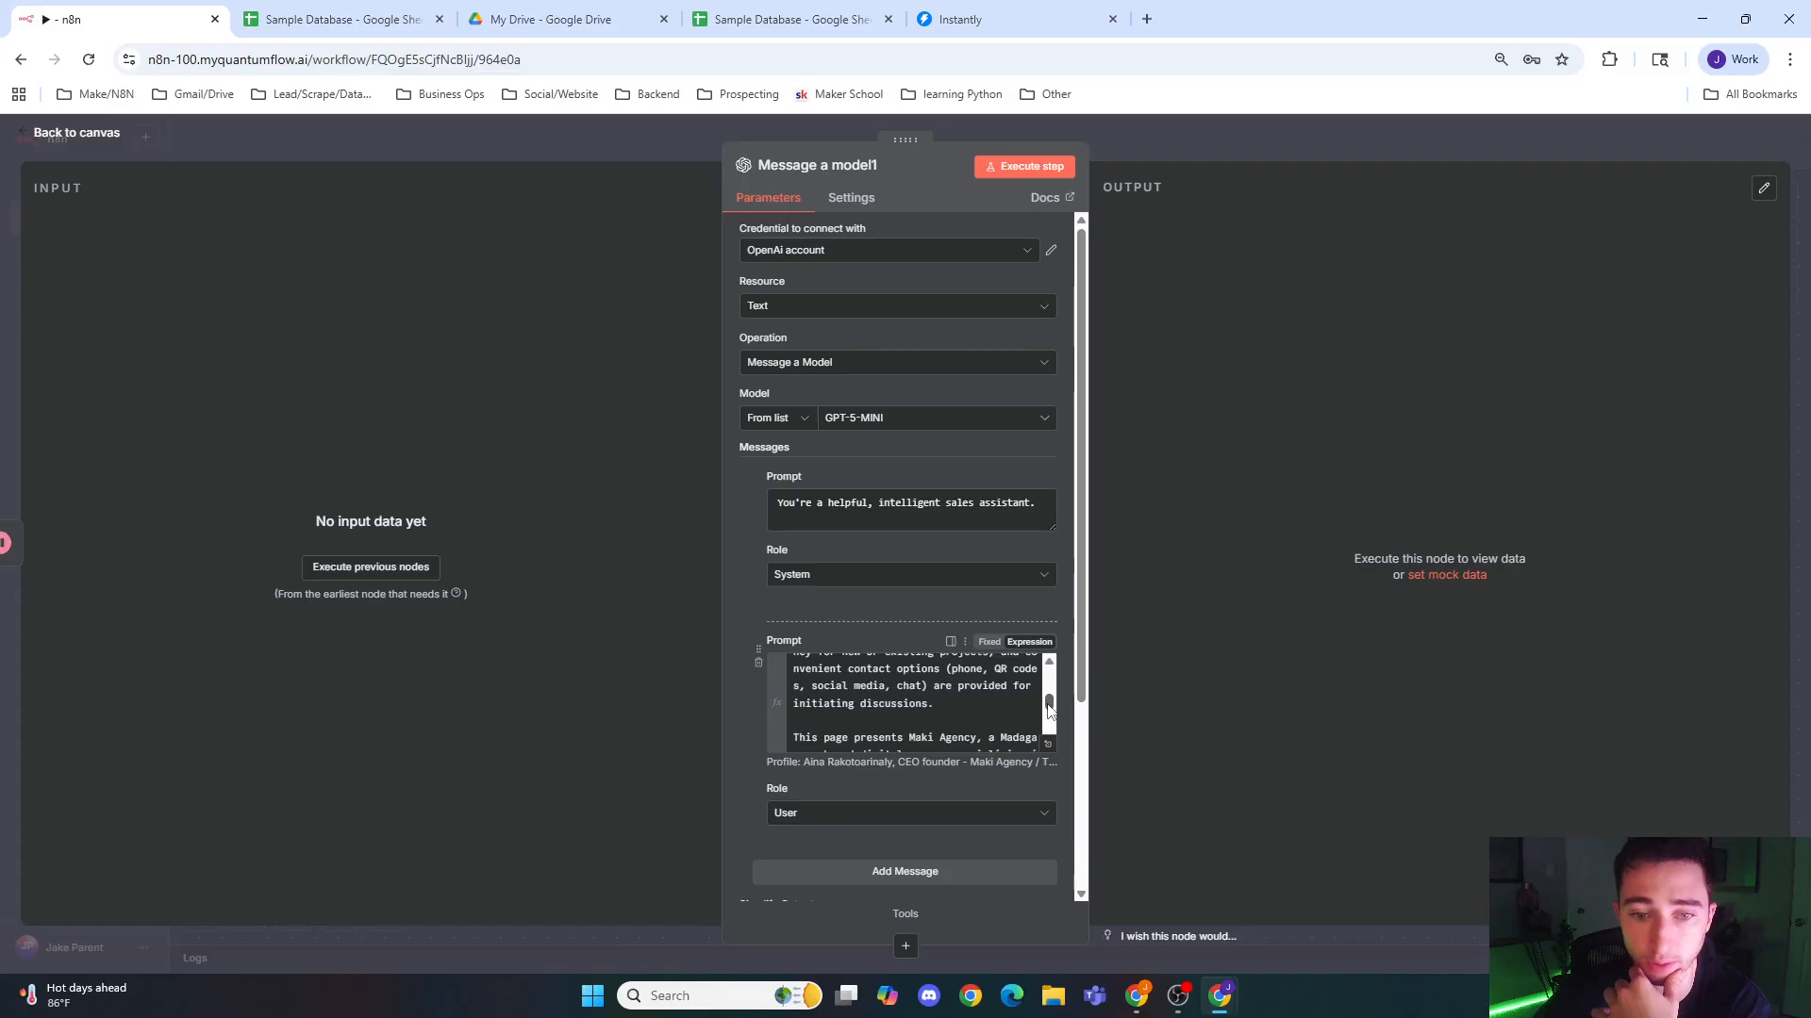
{"action": "scroll", "coordinate": [1049, 712], "scroll_direction": "down", "scroll_amount": 3}
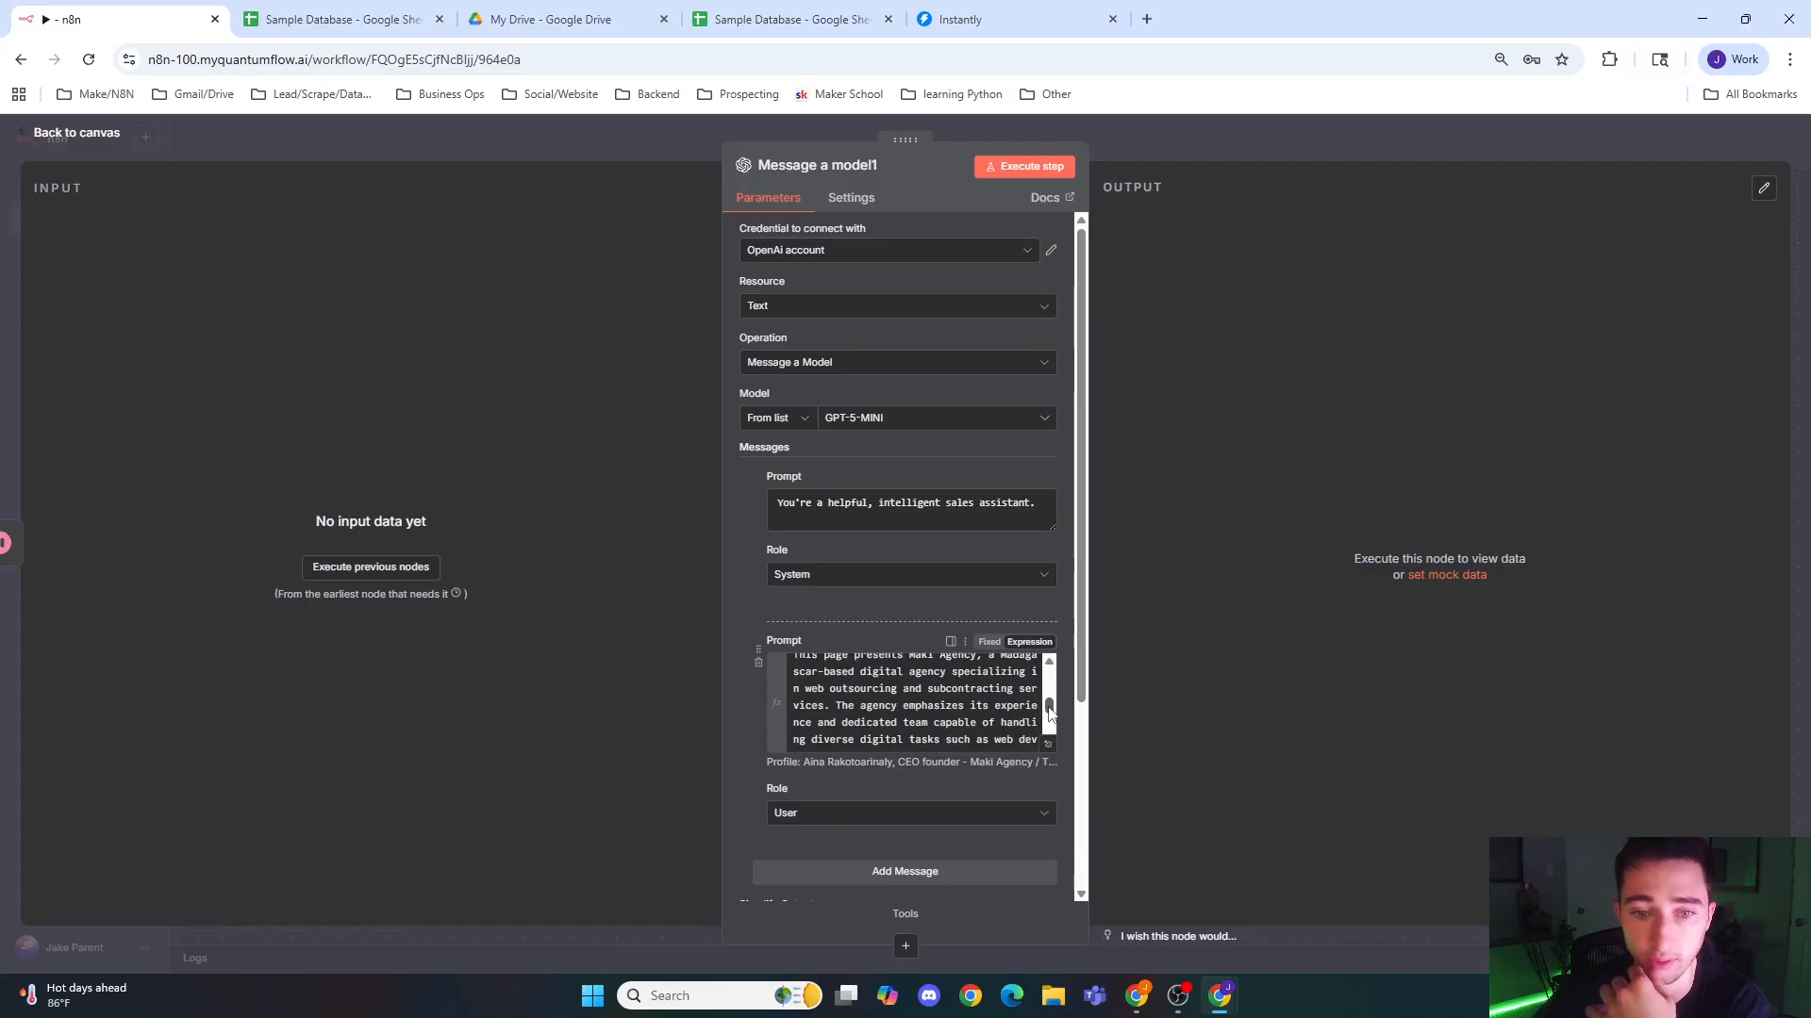
{"action": "scroll", "coordinate": [1050, 713], "scroll_direction": "down", "scroll_amount": 3}
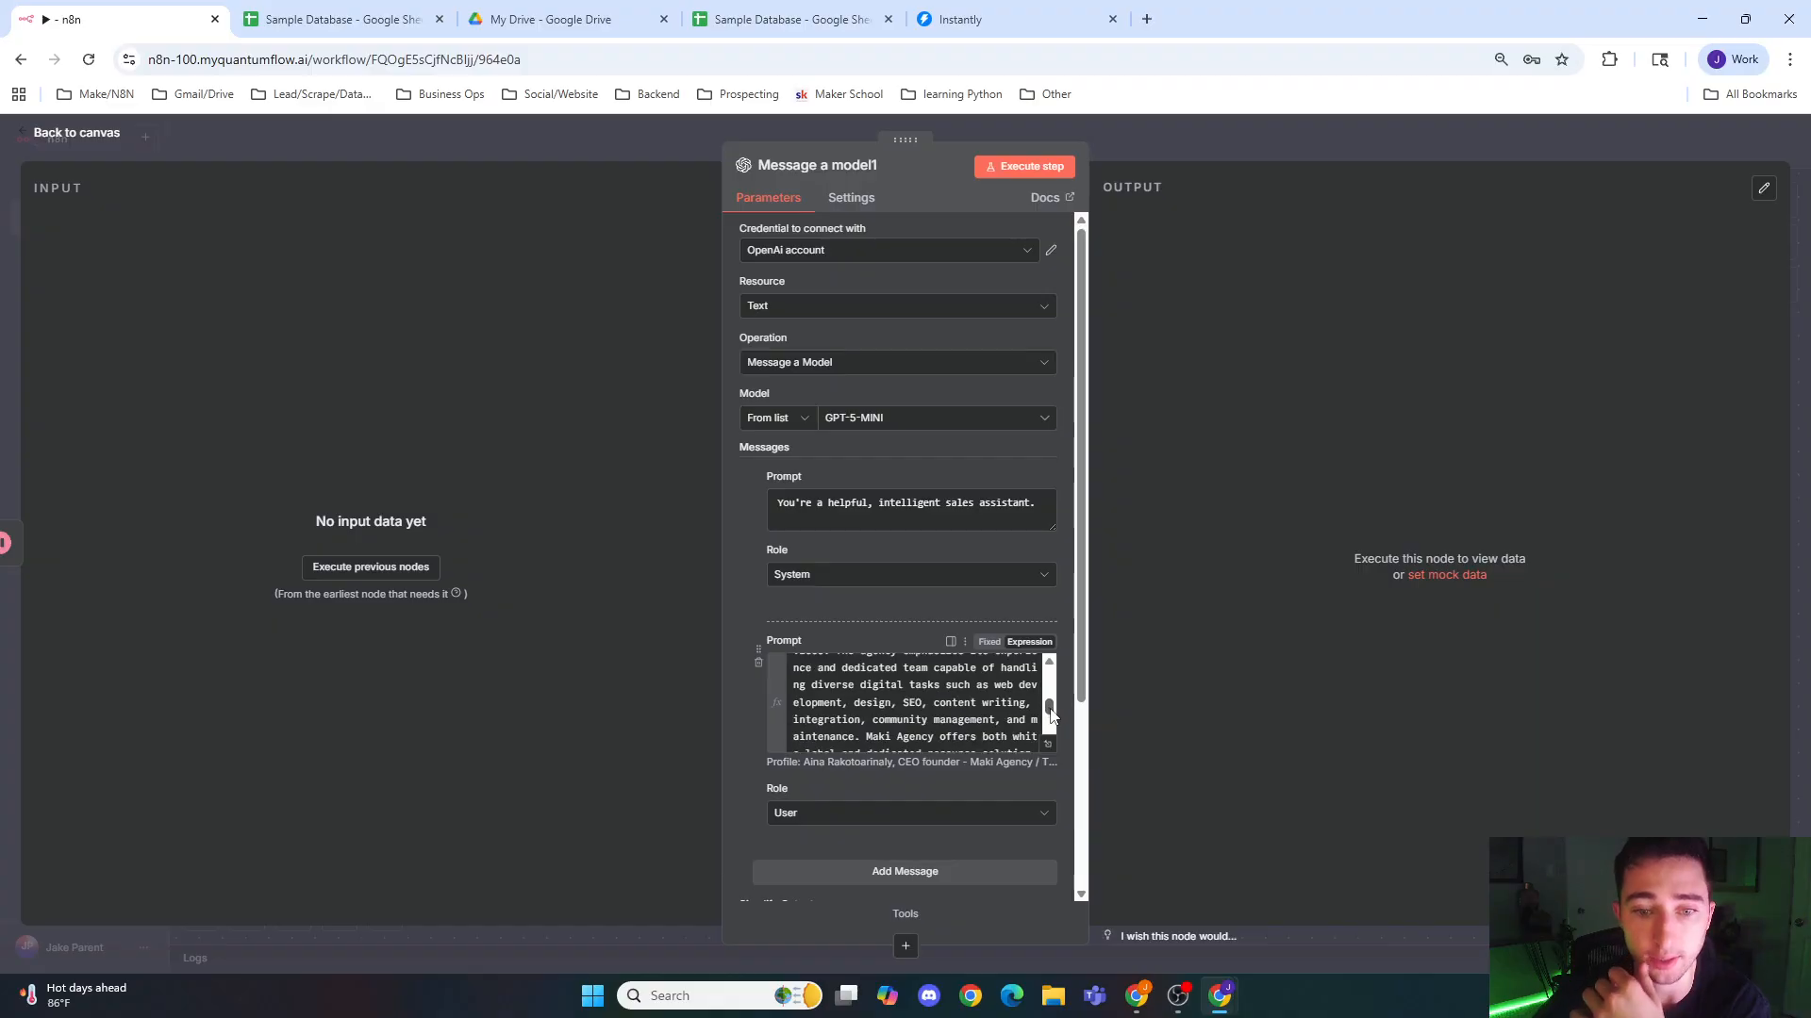
{"action": "scroll", "coordinate": [1050, 716], "scroll_direction": "down", "scroll_amount": 5}
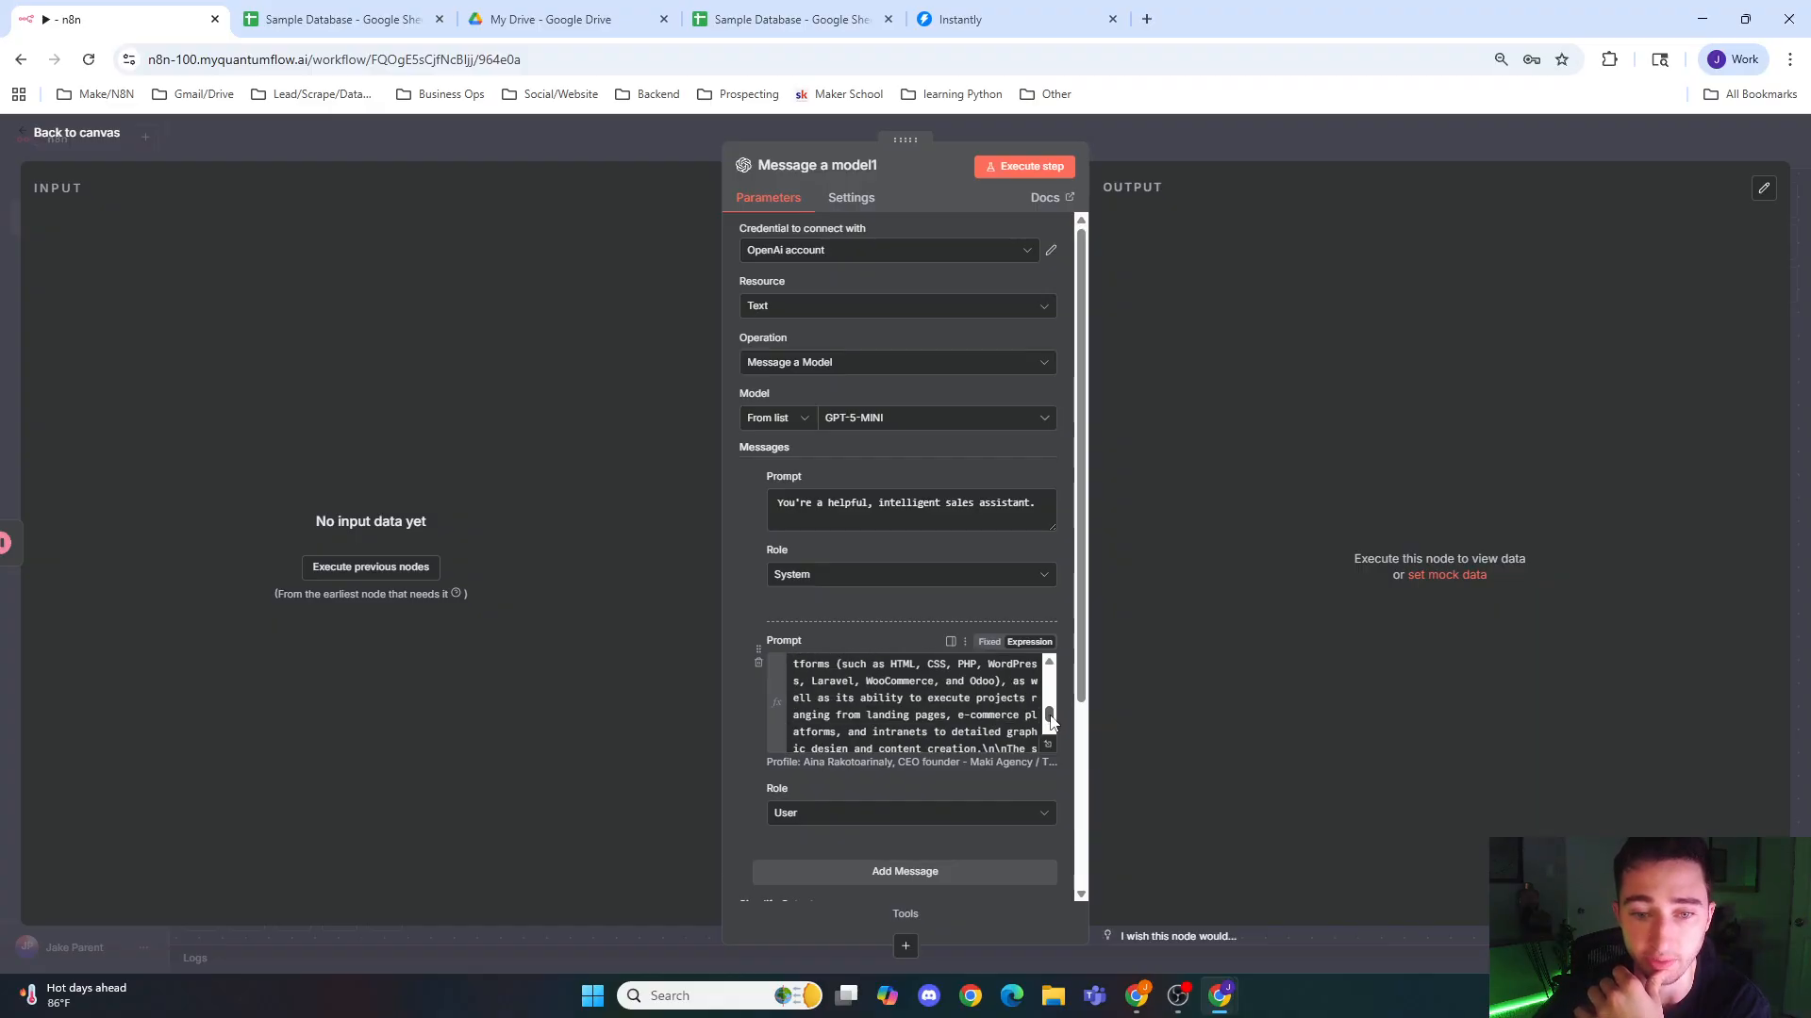
{"action": "scroll", "coordinate": [1050, 721], "scroll_direction": "down", "scroll_amount": 8}
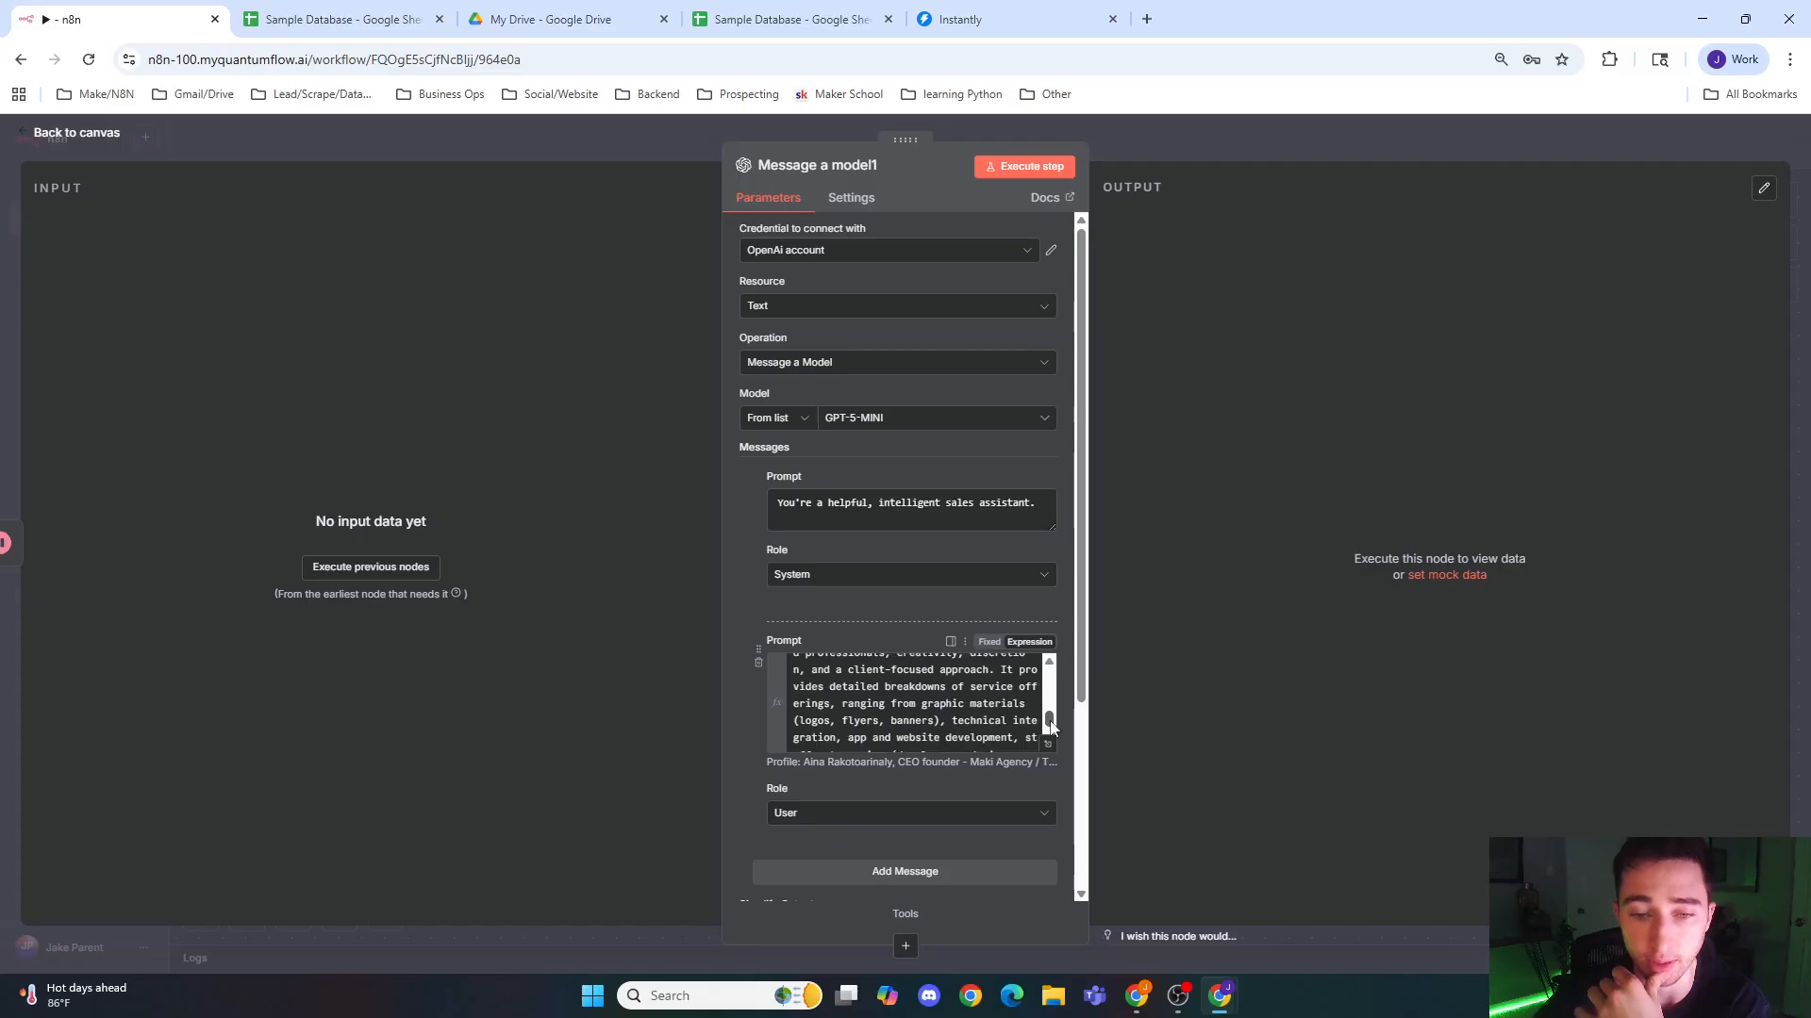
{"action": "scroll", "coordinate": [1049, 729], "scroll_direction": "down", "scroll_amount": 6}
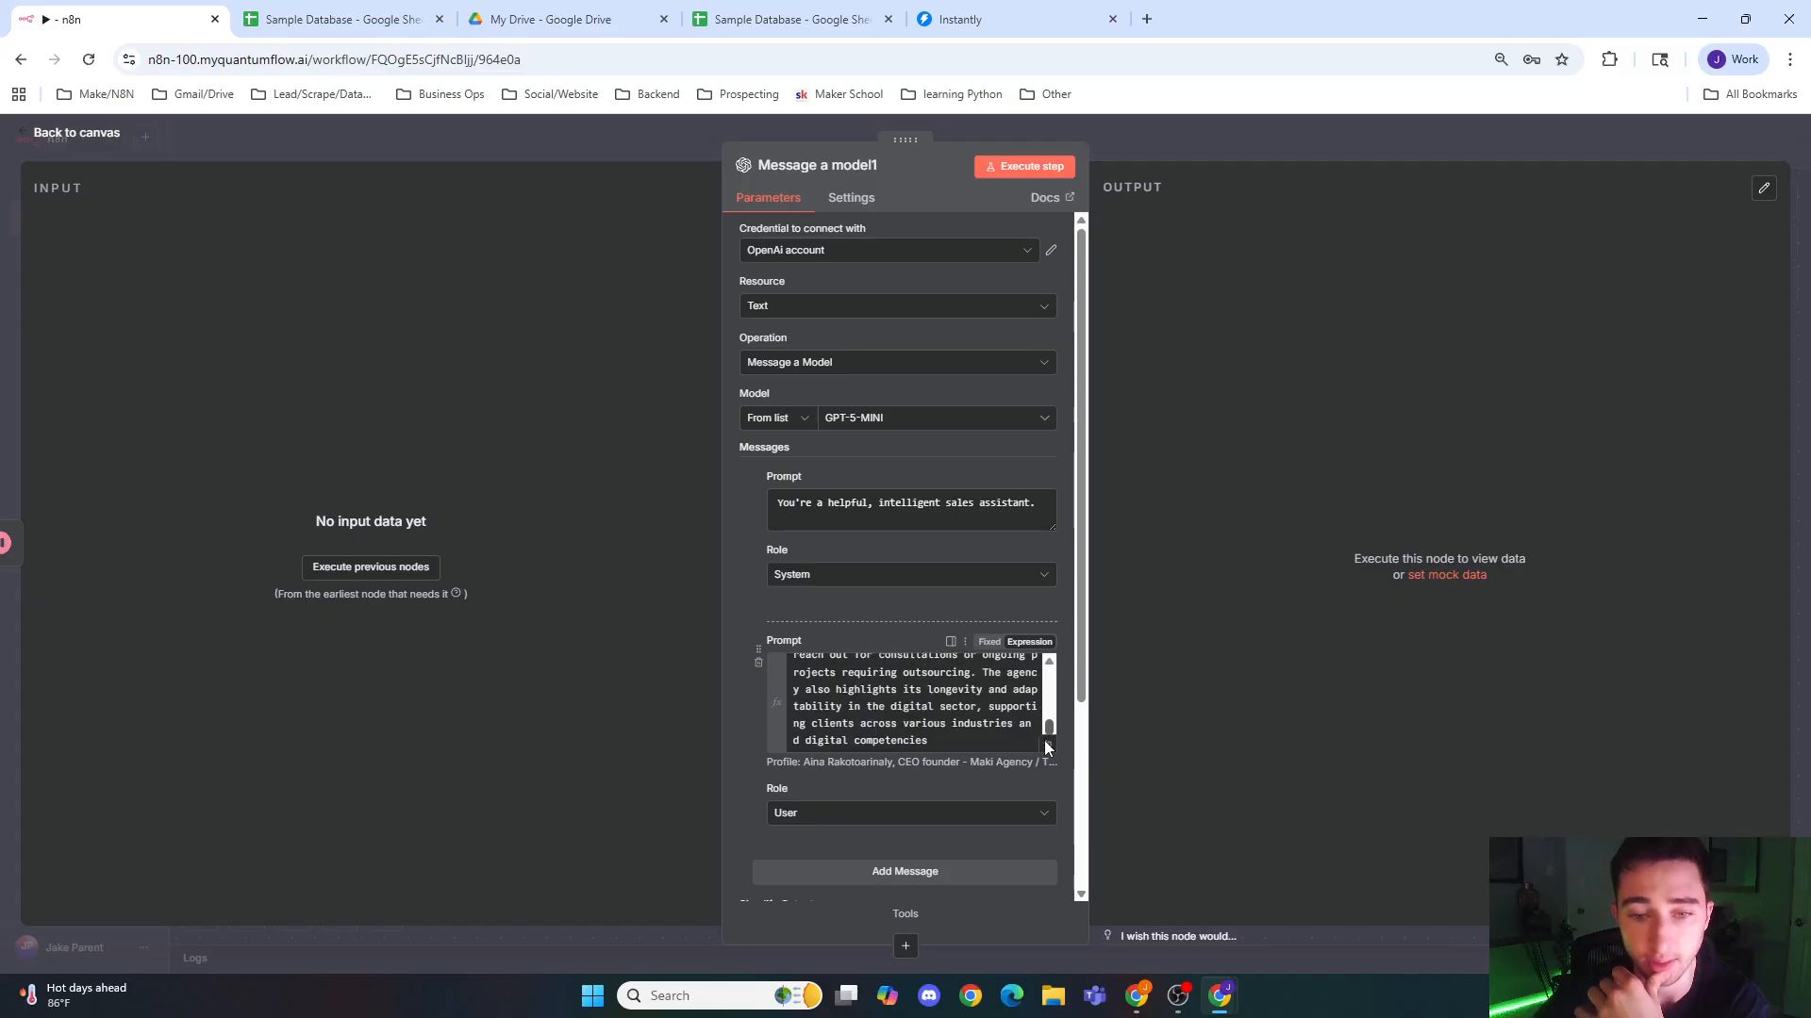
{"action": "left_click", "coordinate": [1038, 792]}
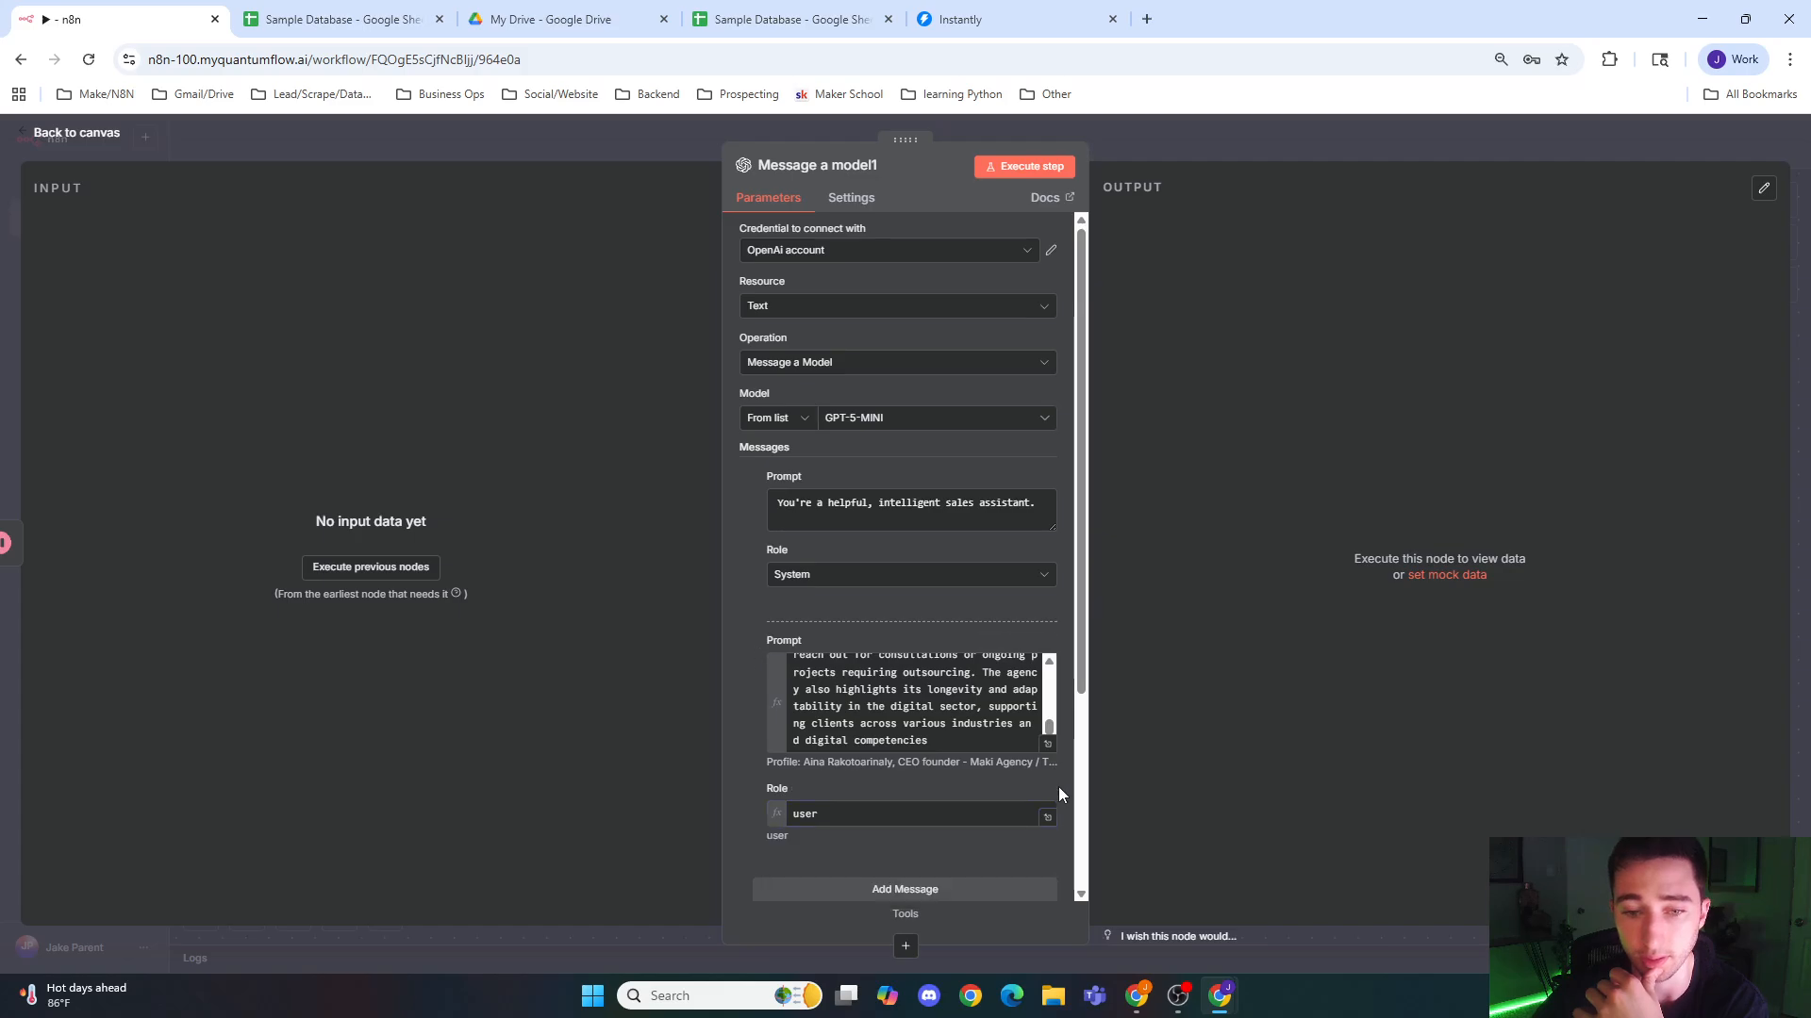
{"action": "scroll", "coordinate": [1037, 754], "scroll_direction": "down", "scroll_amount": 2}
{"action": "left_click", "coordinate": [989, 600]}
Step: Add another empty User message and move it between the System message and the example profile message
{"action": "left_click", "coordinate": [979, 683]}
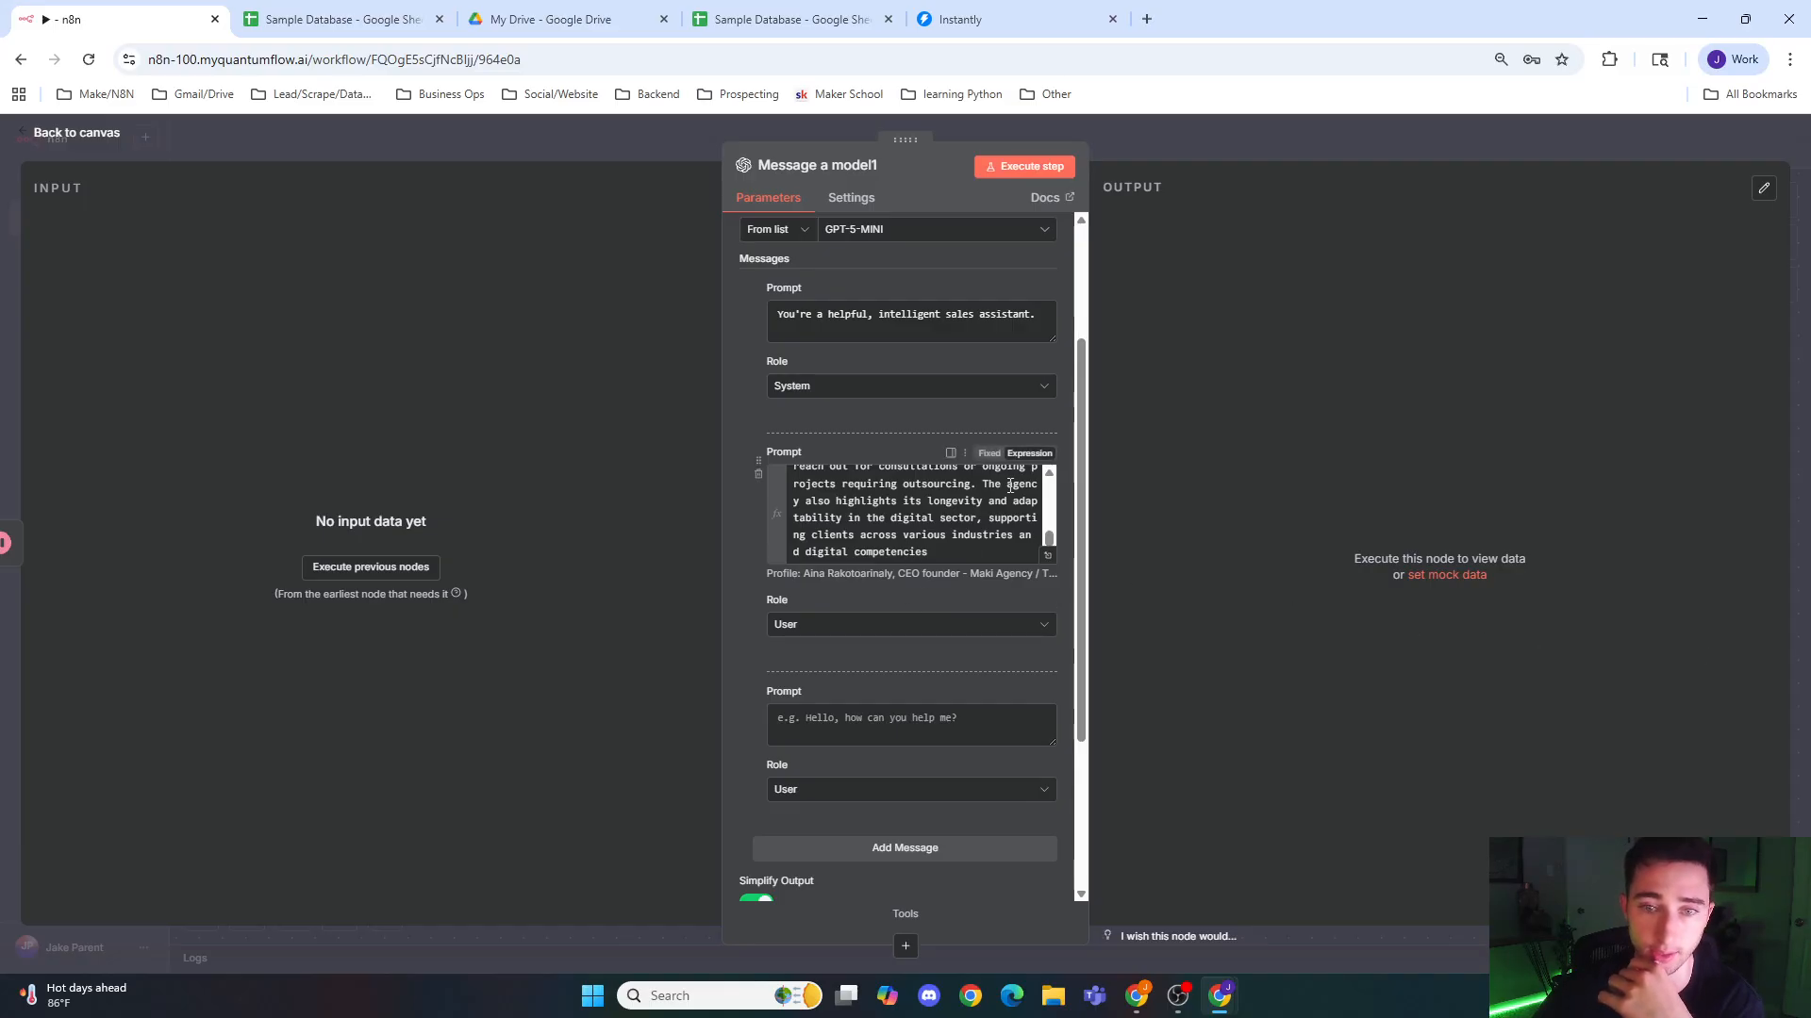
{"action": "left_click_drag", "start_coordinate": [759, 700], "coordinate": [767, 466]}
{"action": "left_click", "coordinate": [903, 484]}
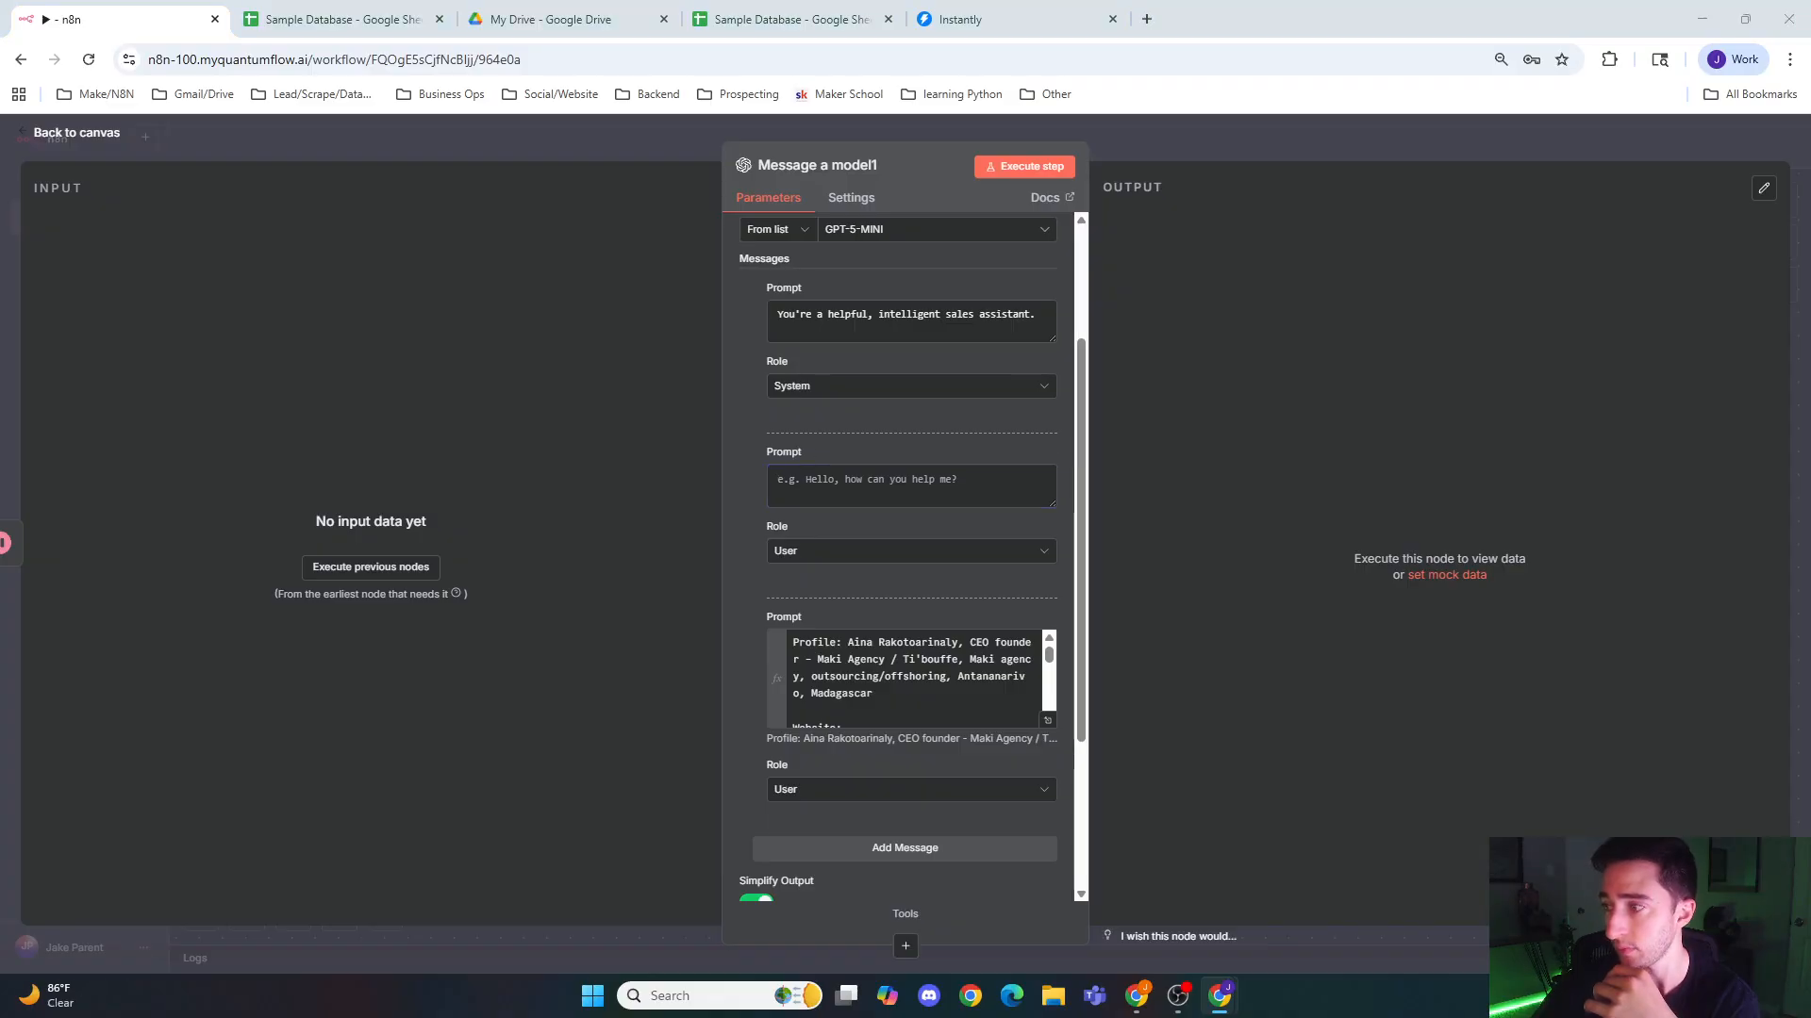
Step: Paste the cold-email icebreaker instructions, with the {{ $('Edit Fields').item.json.organization_name }} reference, into the empty second prompt
{"action": "left_click", "coordinate": [874, 493]}
{"action": "key", "text": "ctrl+v"}
{"action": "scroll", "coordinate": [887, 600], "scroll_direction": "up", "scroll_amount": 1}
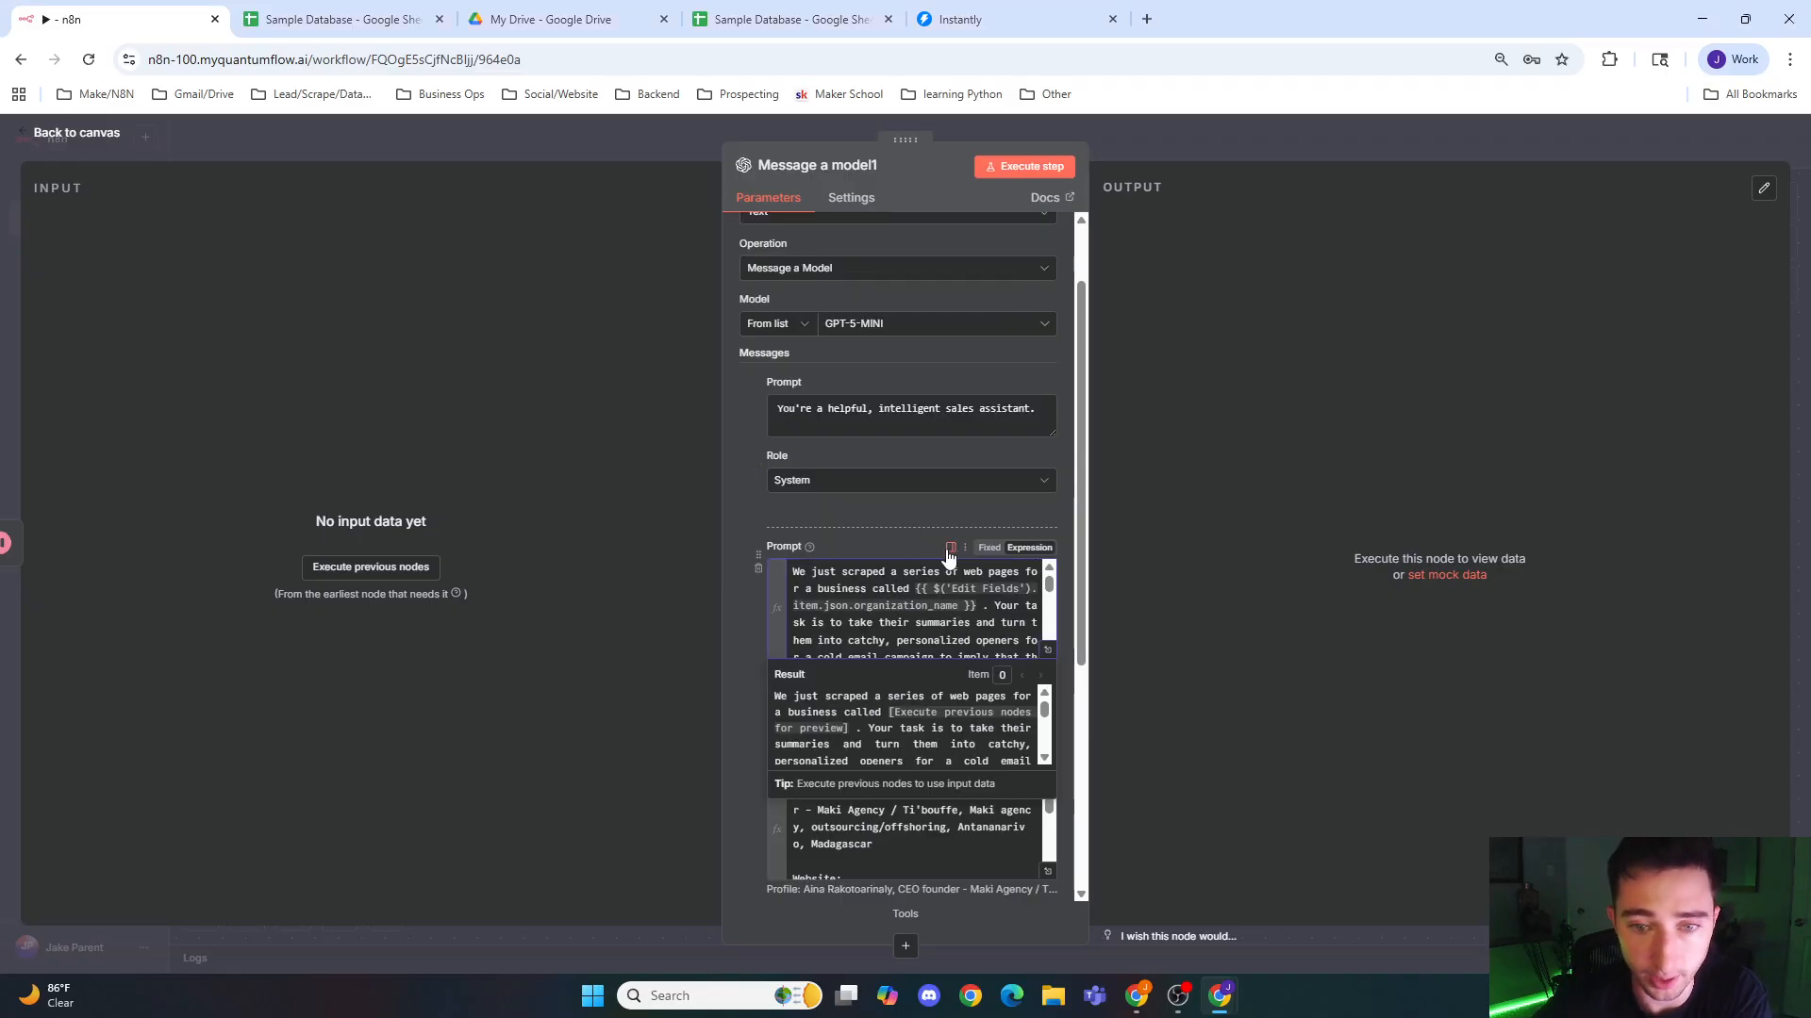
{"action": "left_click", "coordinate": [885, 535]}
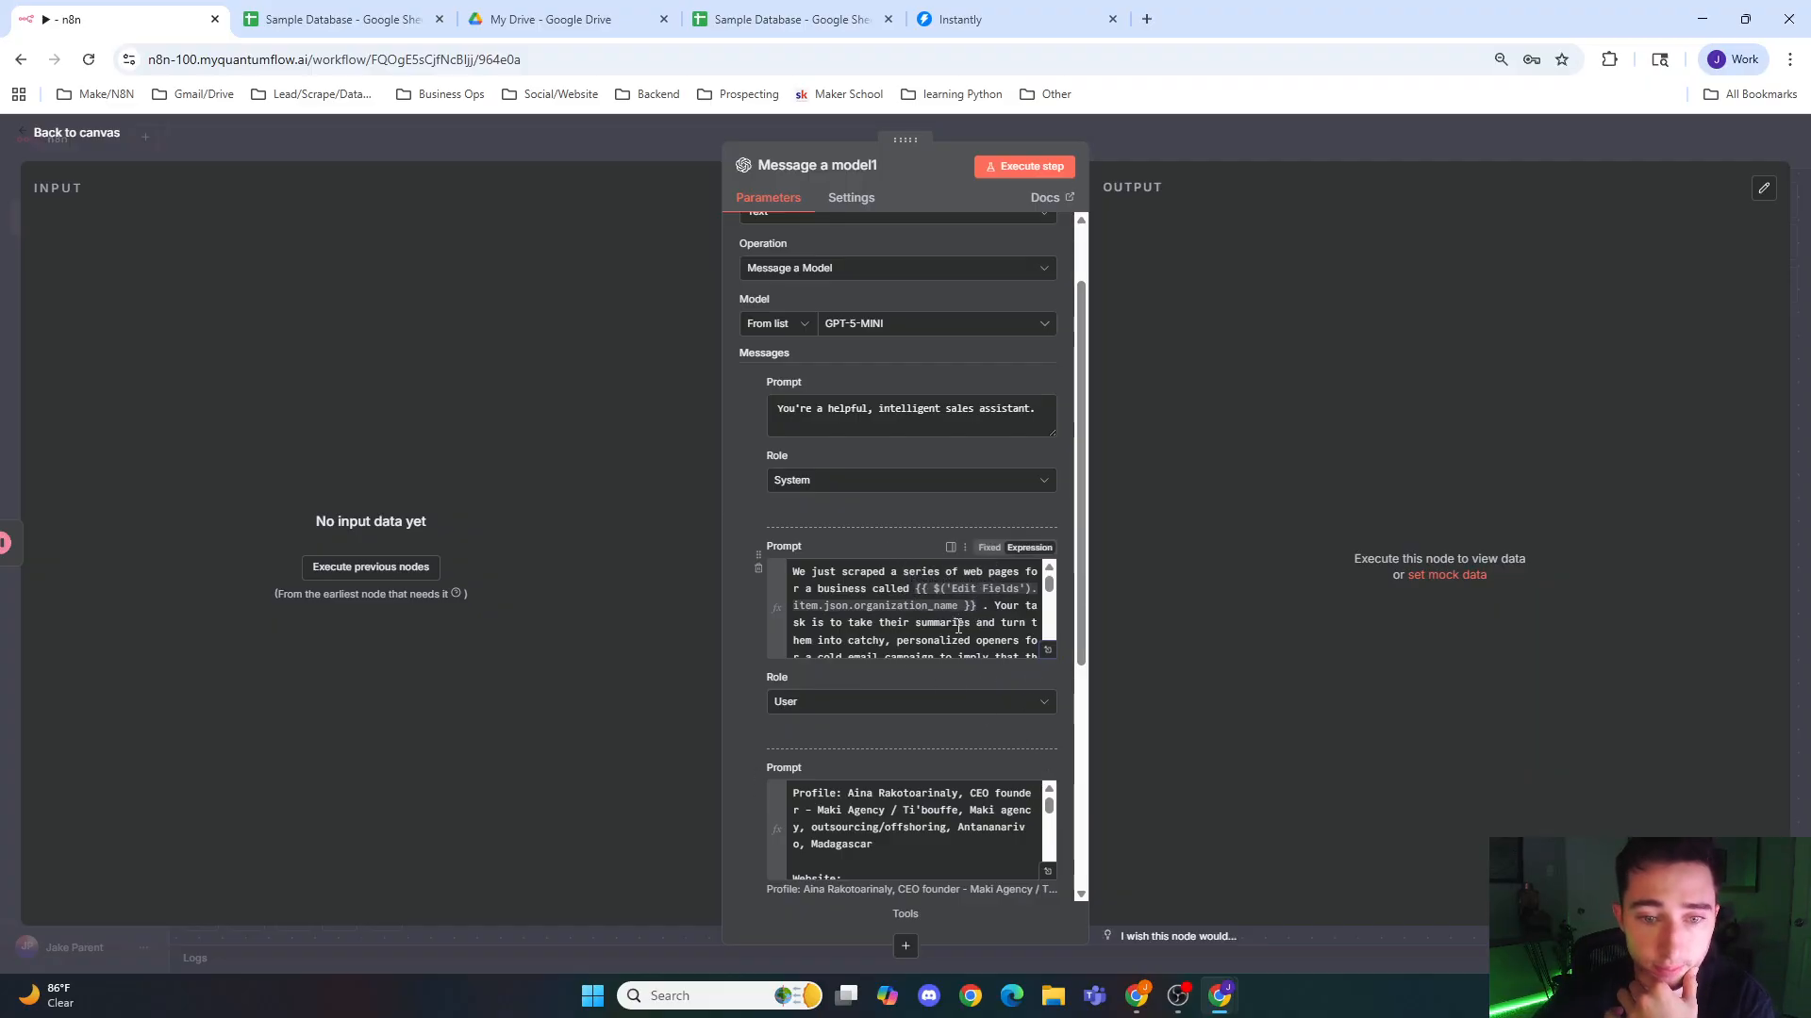
Step: Review the icebreaker instructions, from the JSON icebreaker template to the closing rules against cookie-cutter phrases
{"action": "scroll", "coordinate": [957, 627], "scroll_direction": "down", "scroll_amount": 1}
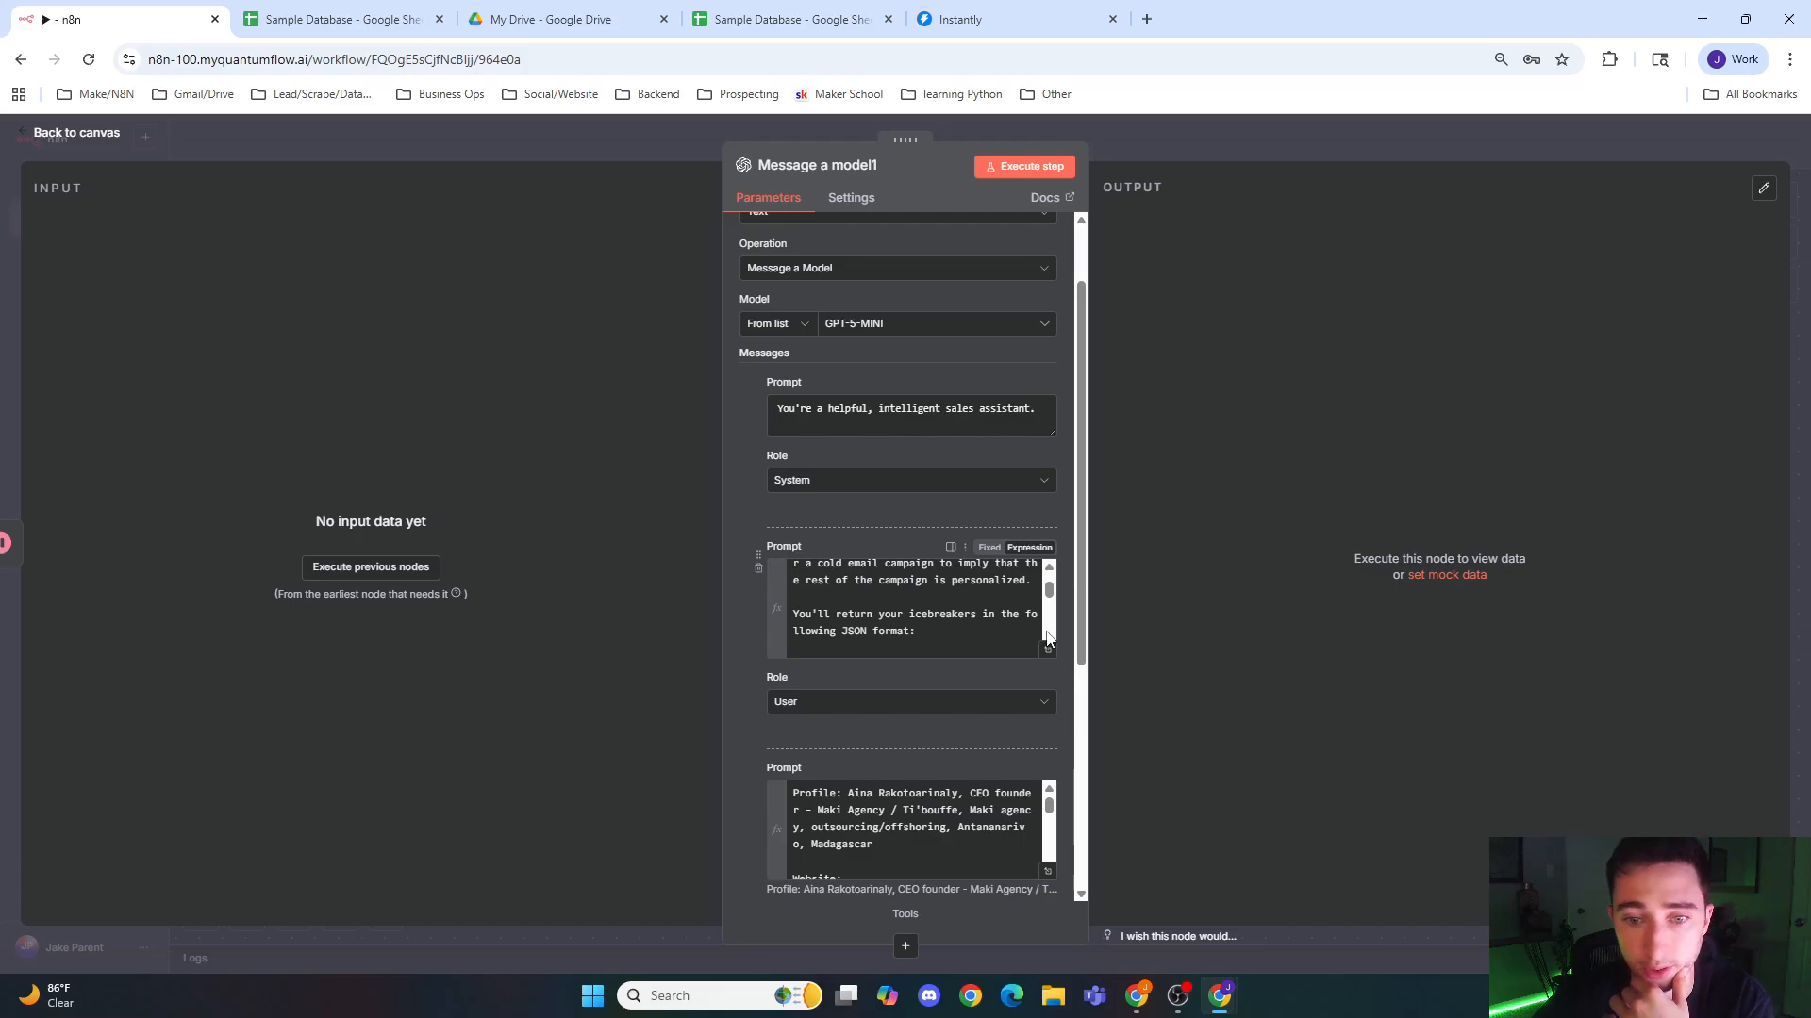
{"action": "scroll", "coordinate": [1053, 611], "scroll_direction": "down", "scroll_amount": 1}
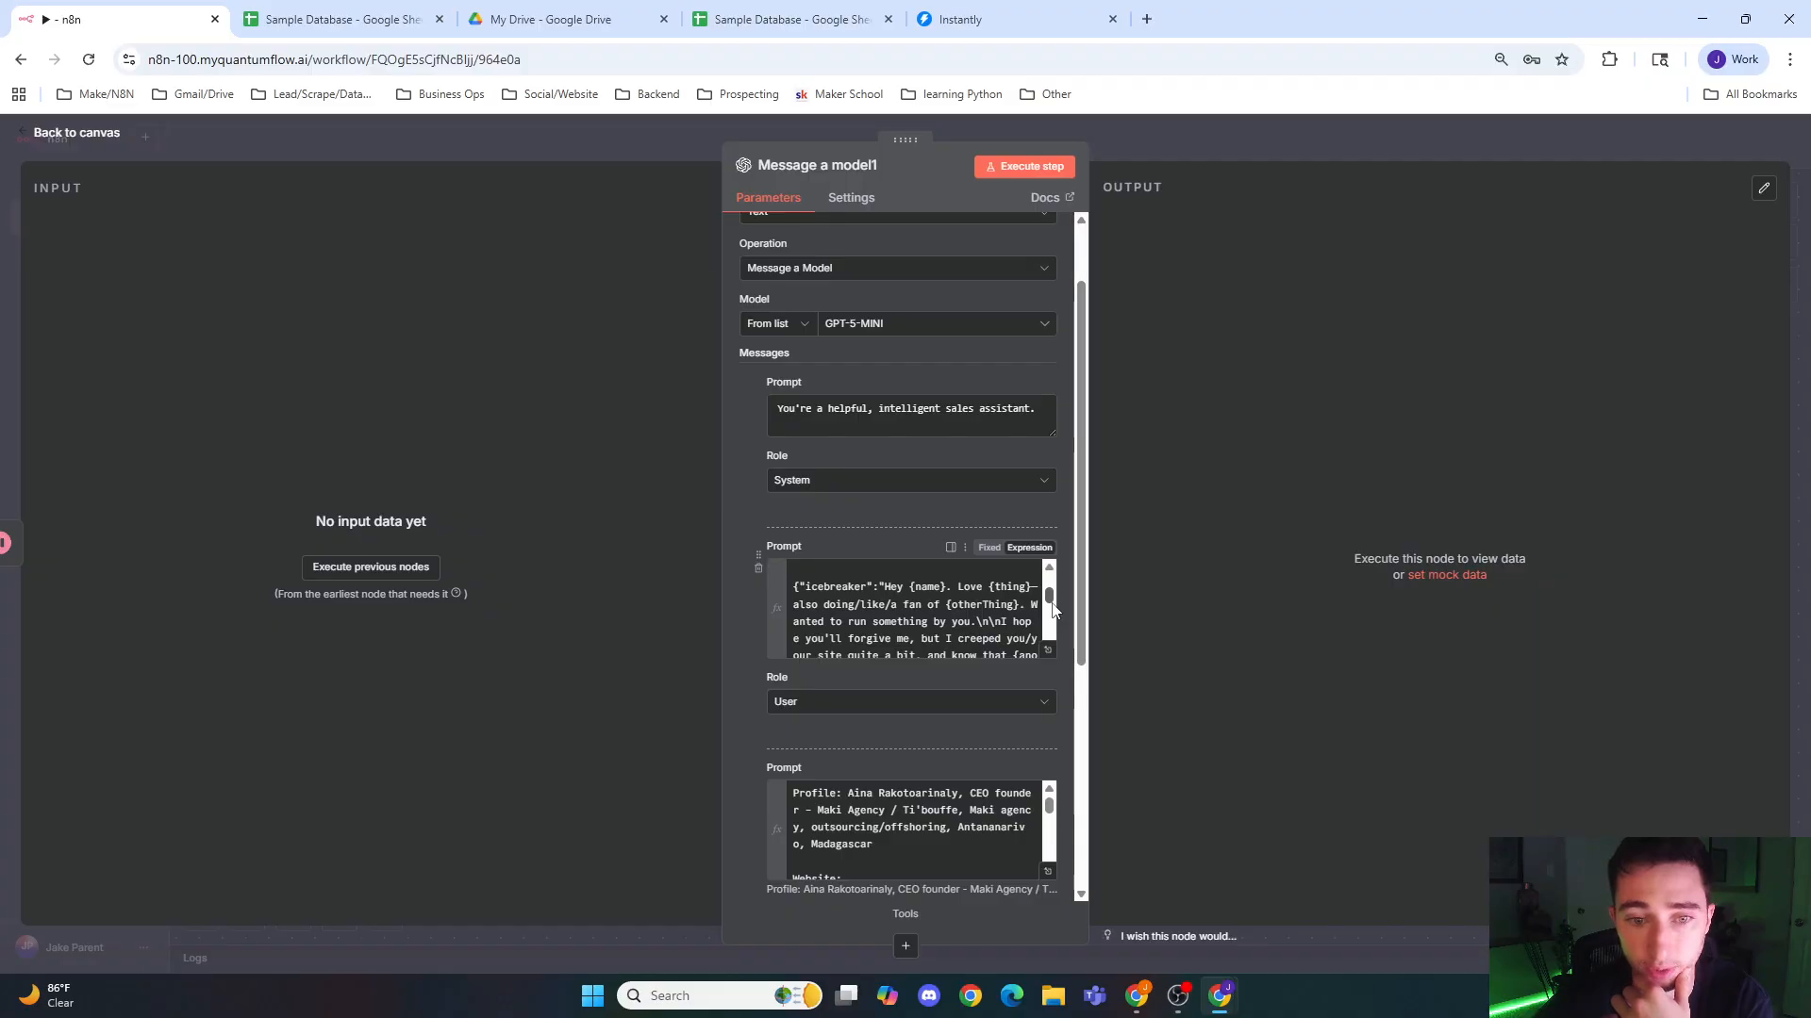
{"action": "scroll", "coordinate": [1053, 611], "scroll_direction": "down", "scroll_amount": 1}
{"action": "scroll", "coordinate": [1053, 611], "scroll_direction": "up", "scroll_amount": 1}
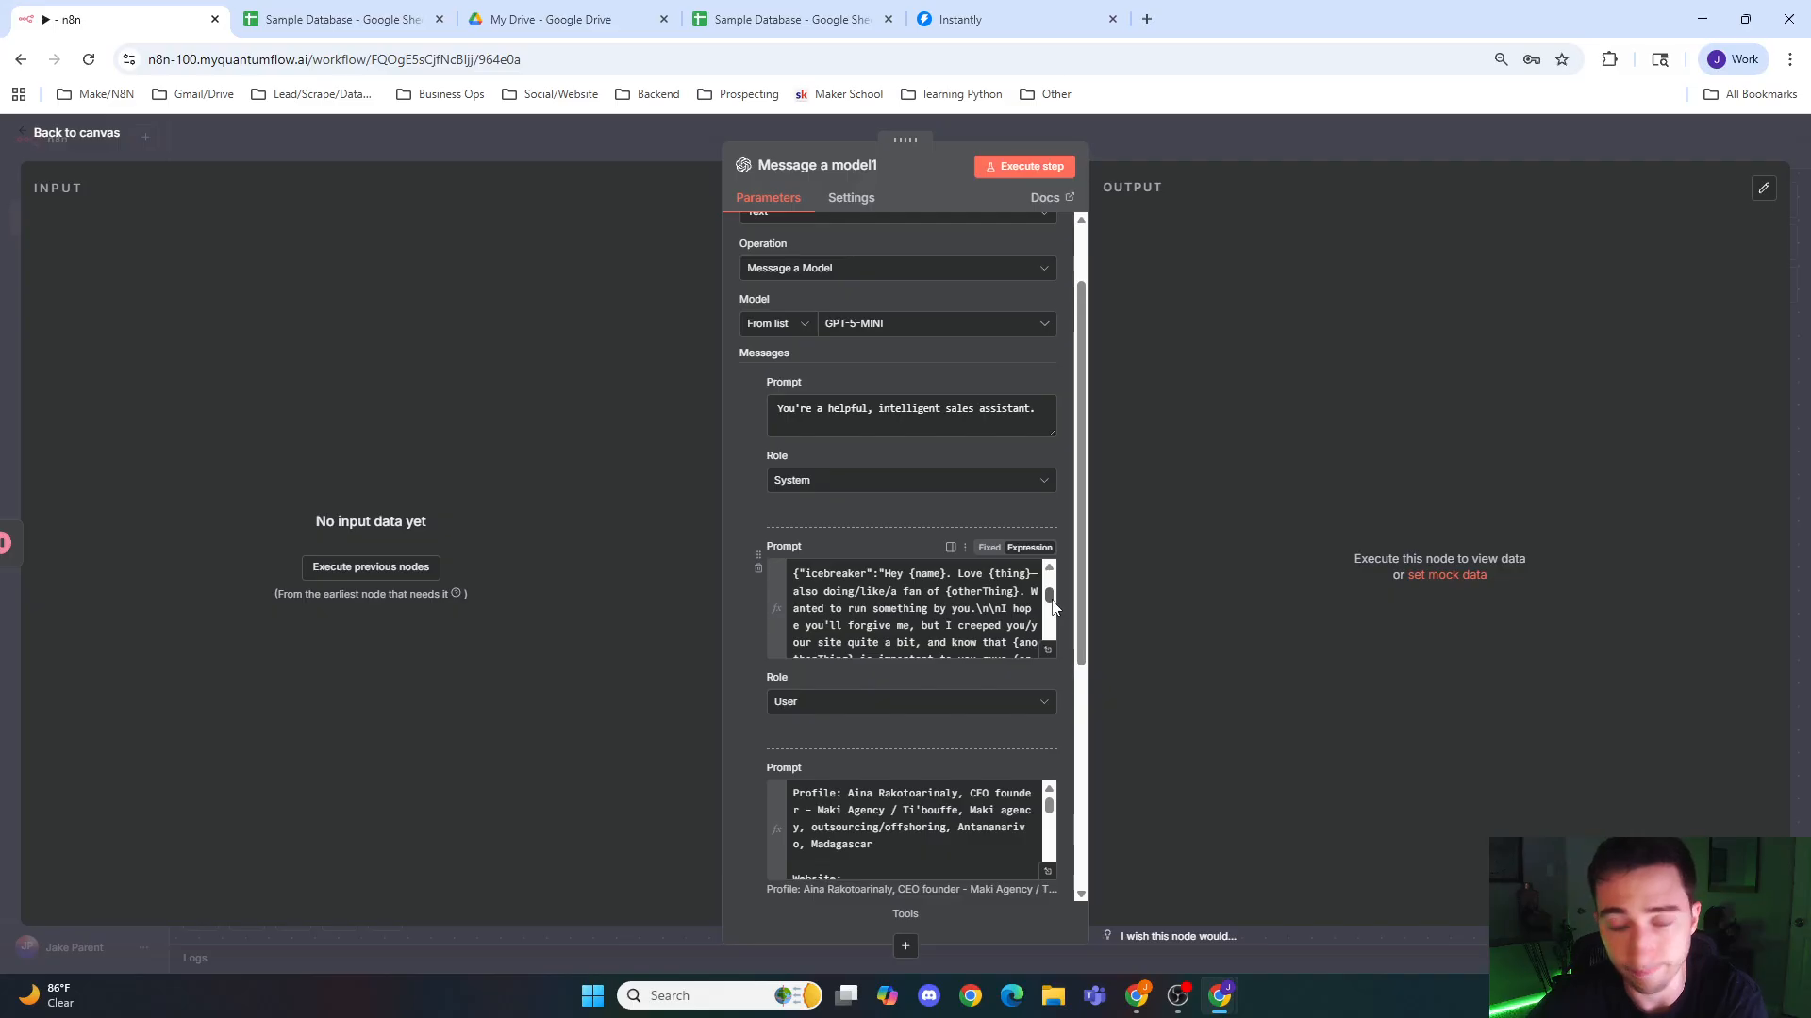
{"action": "left_click_drag", "start_coordinate": [1050, 611], "coordinate": [1048, 617]}
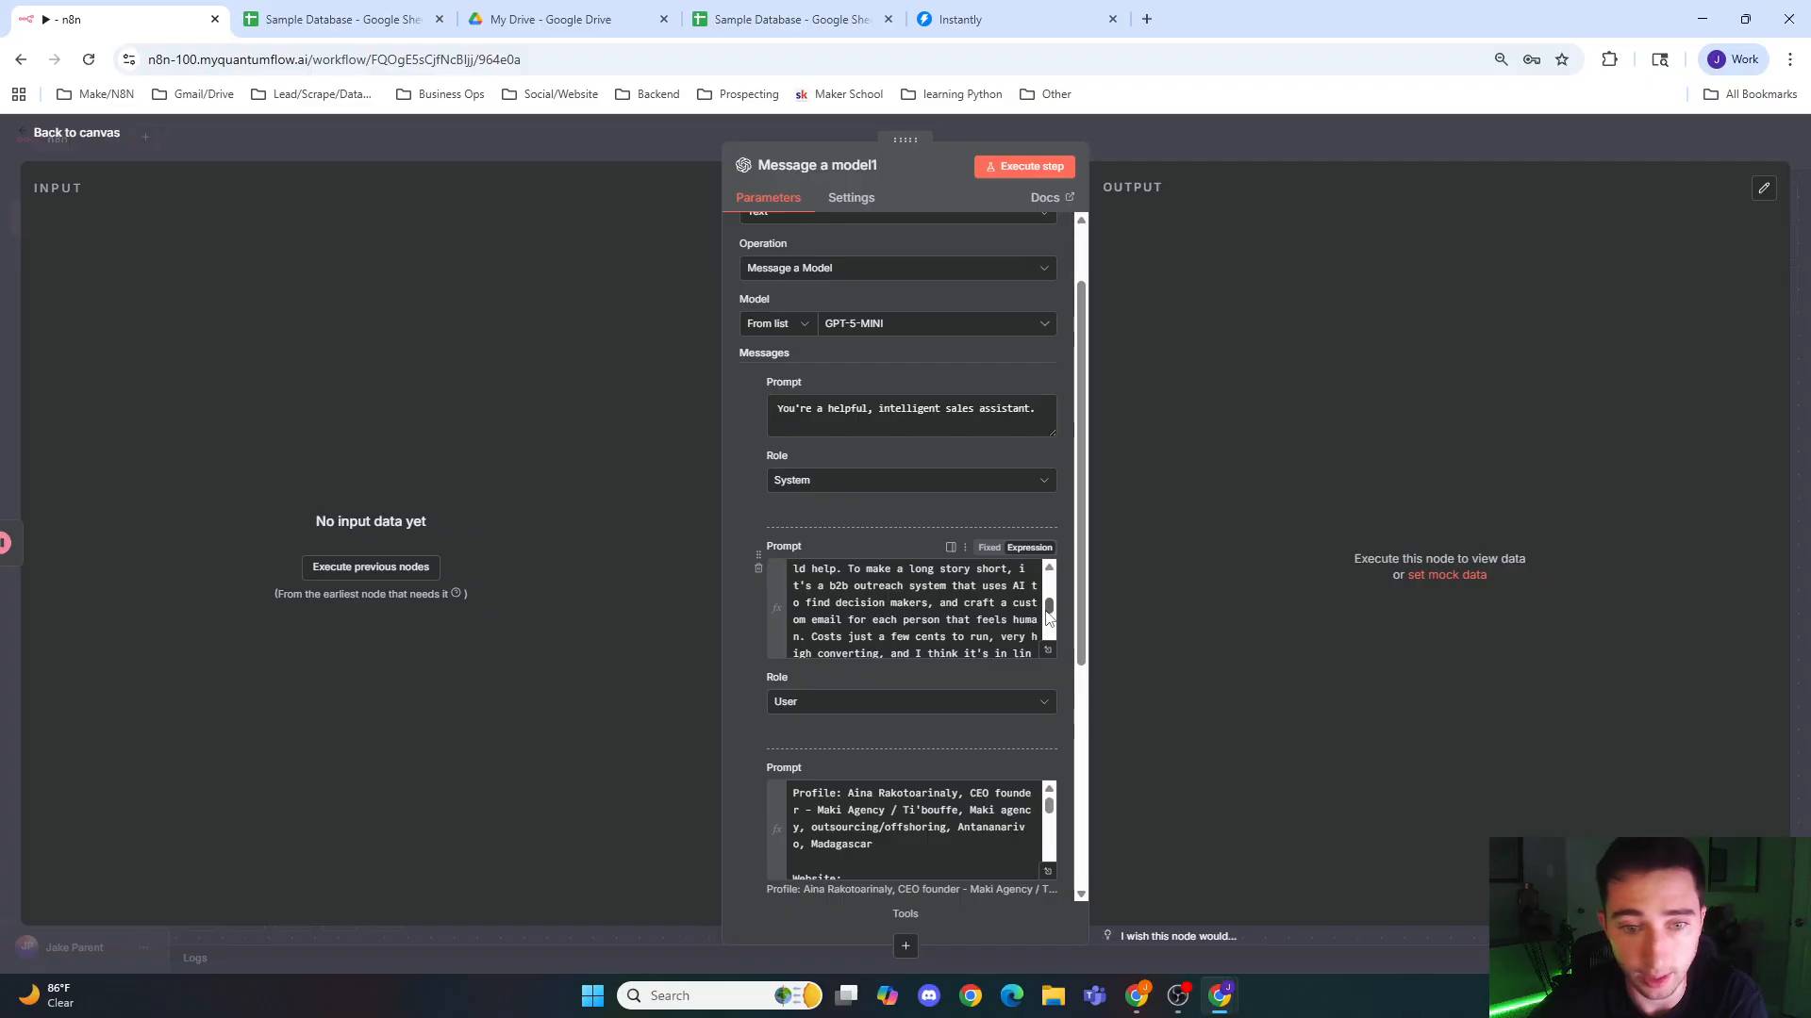
{"action": "scroll", "coordinate": [1048, 613], "scroll_direction": "up", "scroll_amount": 5}
{"action": "left_click_drag", "start_coordinate": [1049, 603], "coordinate": [1051, 653]}
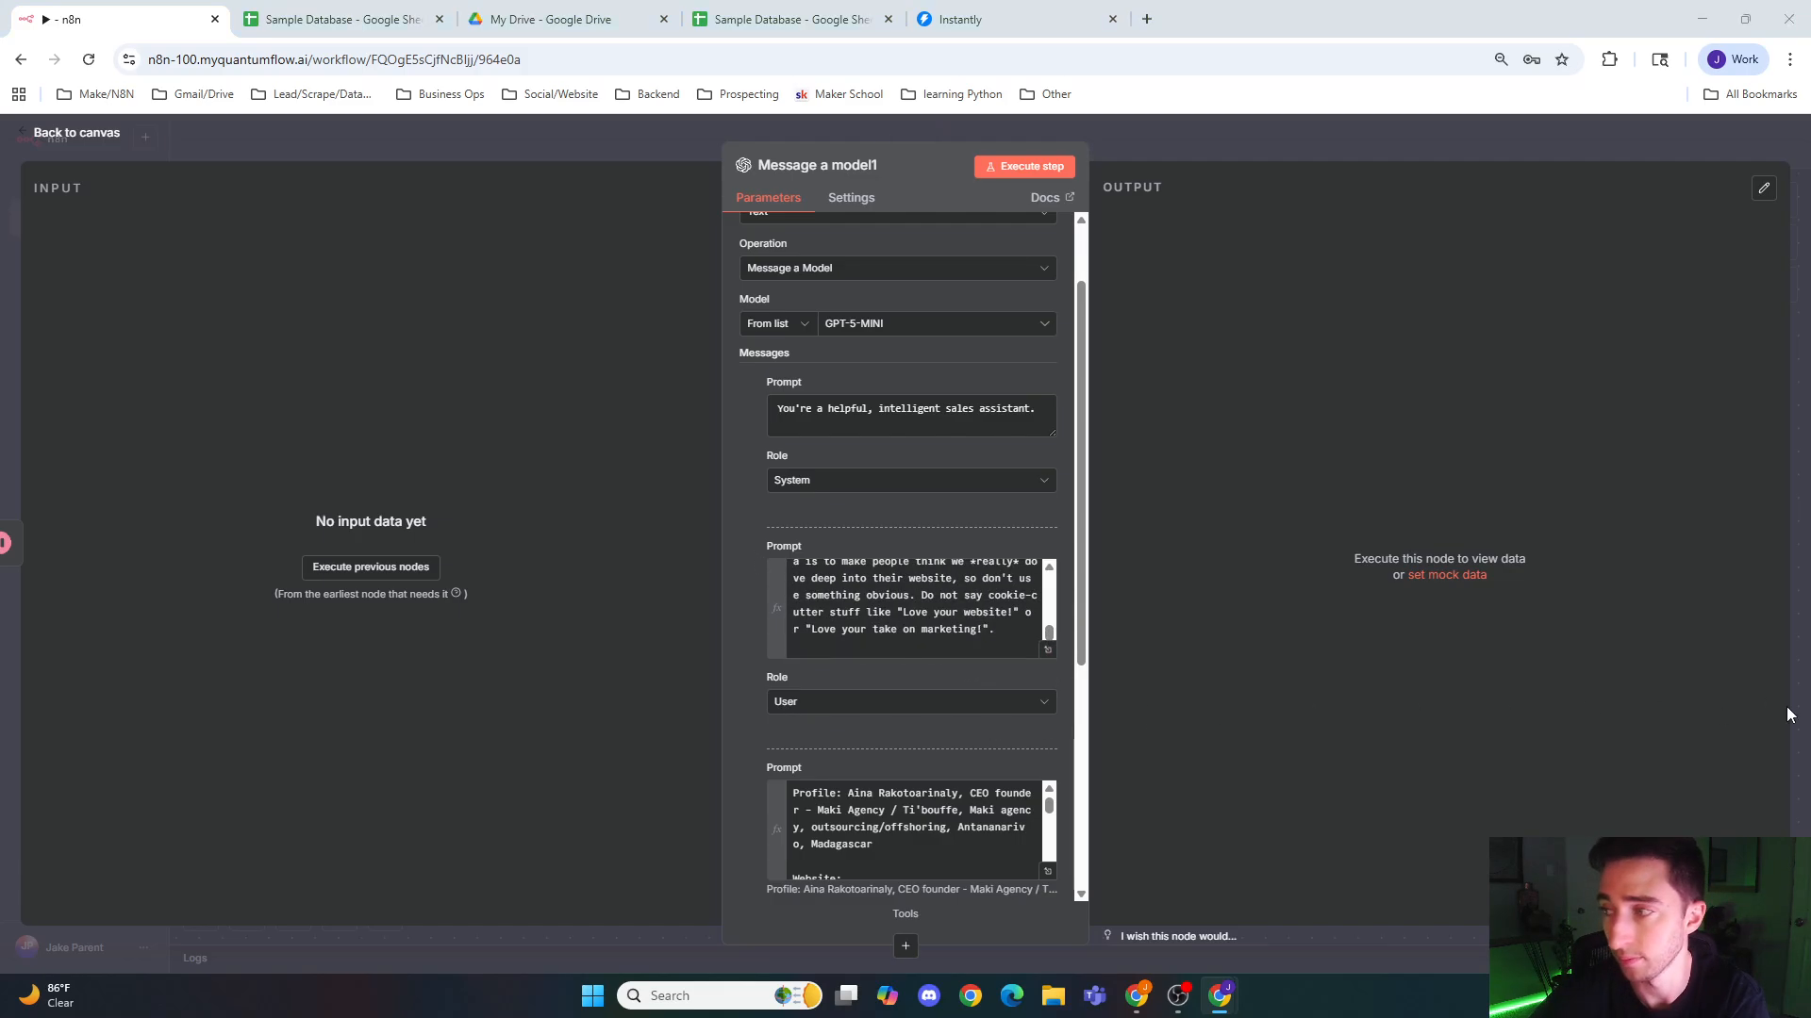
Step: Add a fourth message and paste the sample icebreaker JSON reply for Maki as its prompt
{"action": "scroll", "coordinate": [877, 672], "scroll_direction": "down", "scroll_amount": 4}
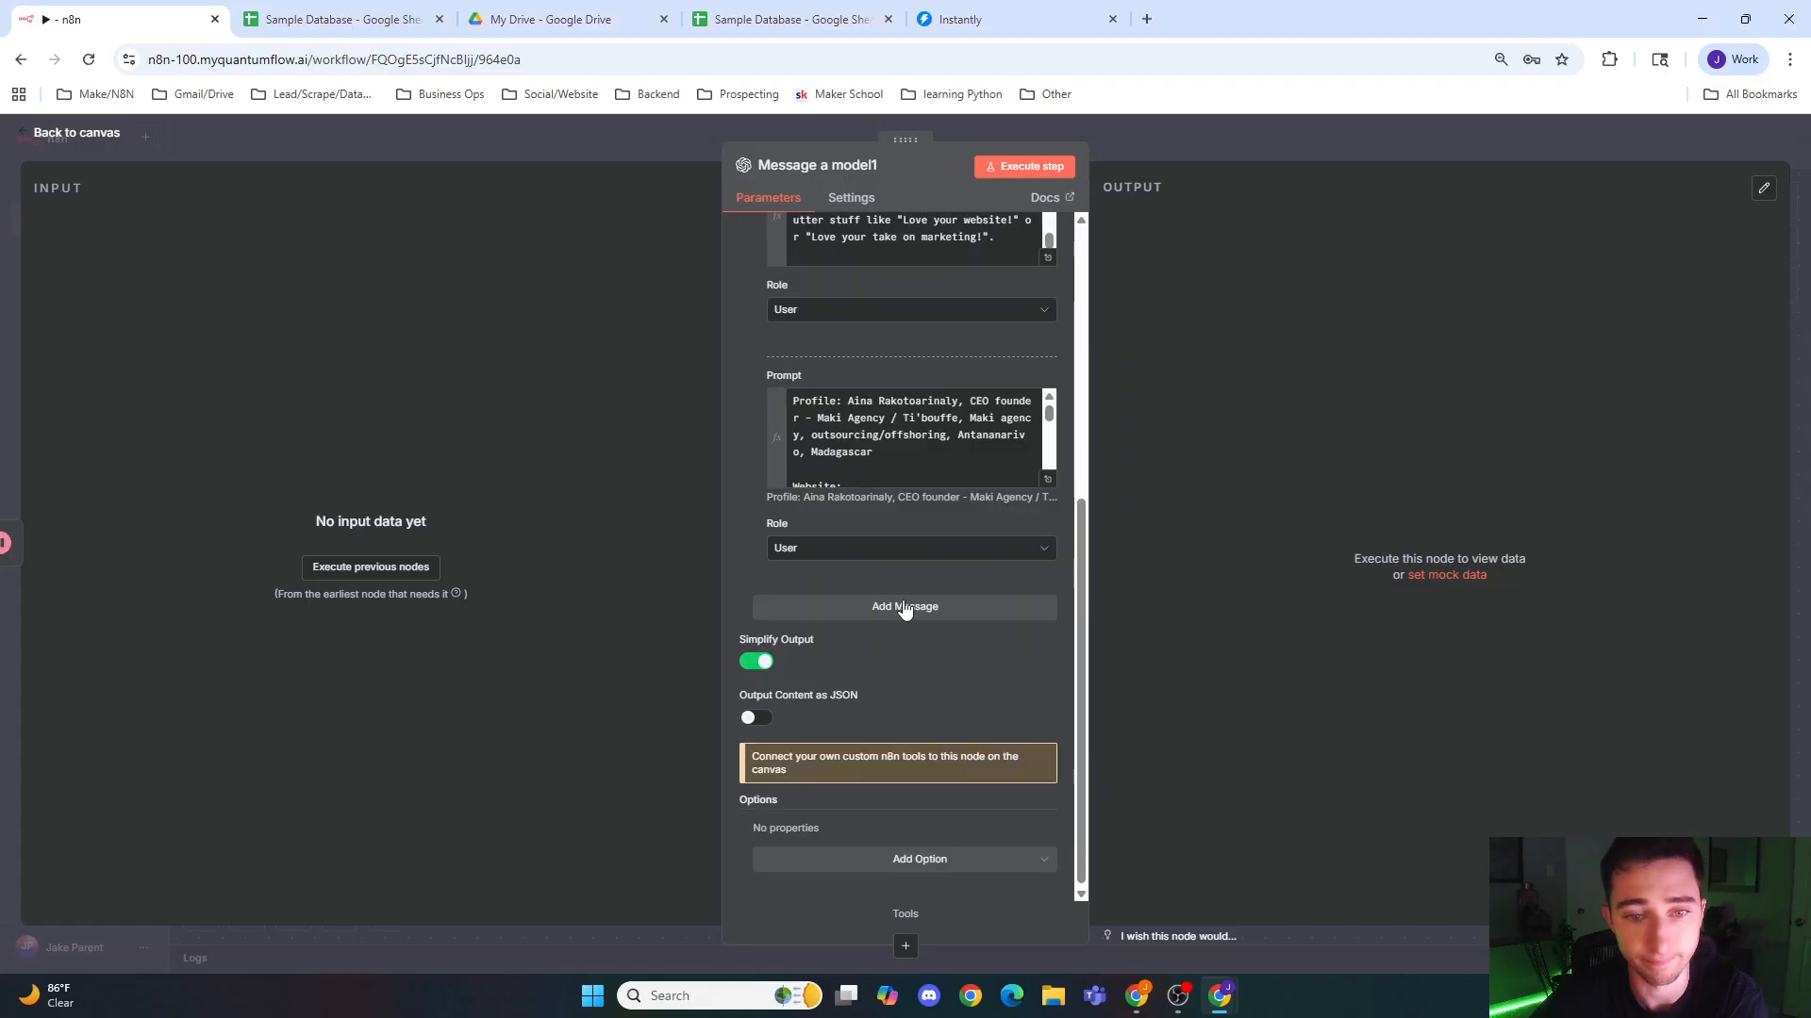
{"action": "left_click", "coordinate": [903, 608]}
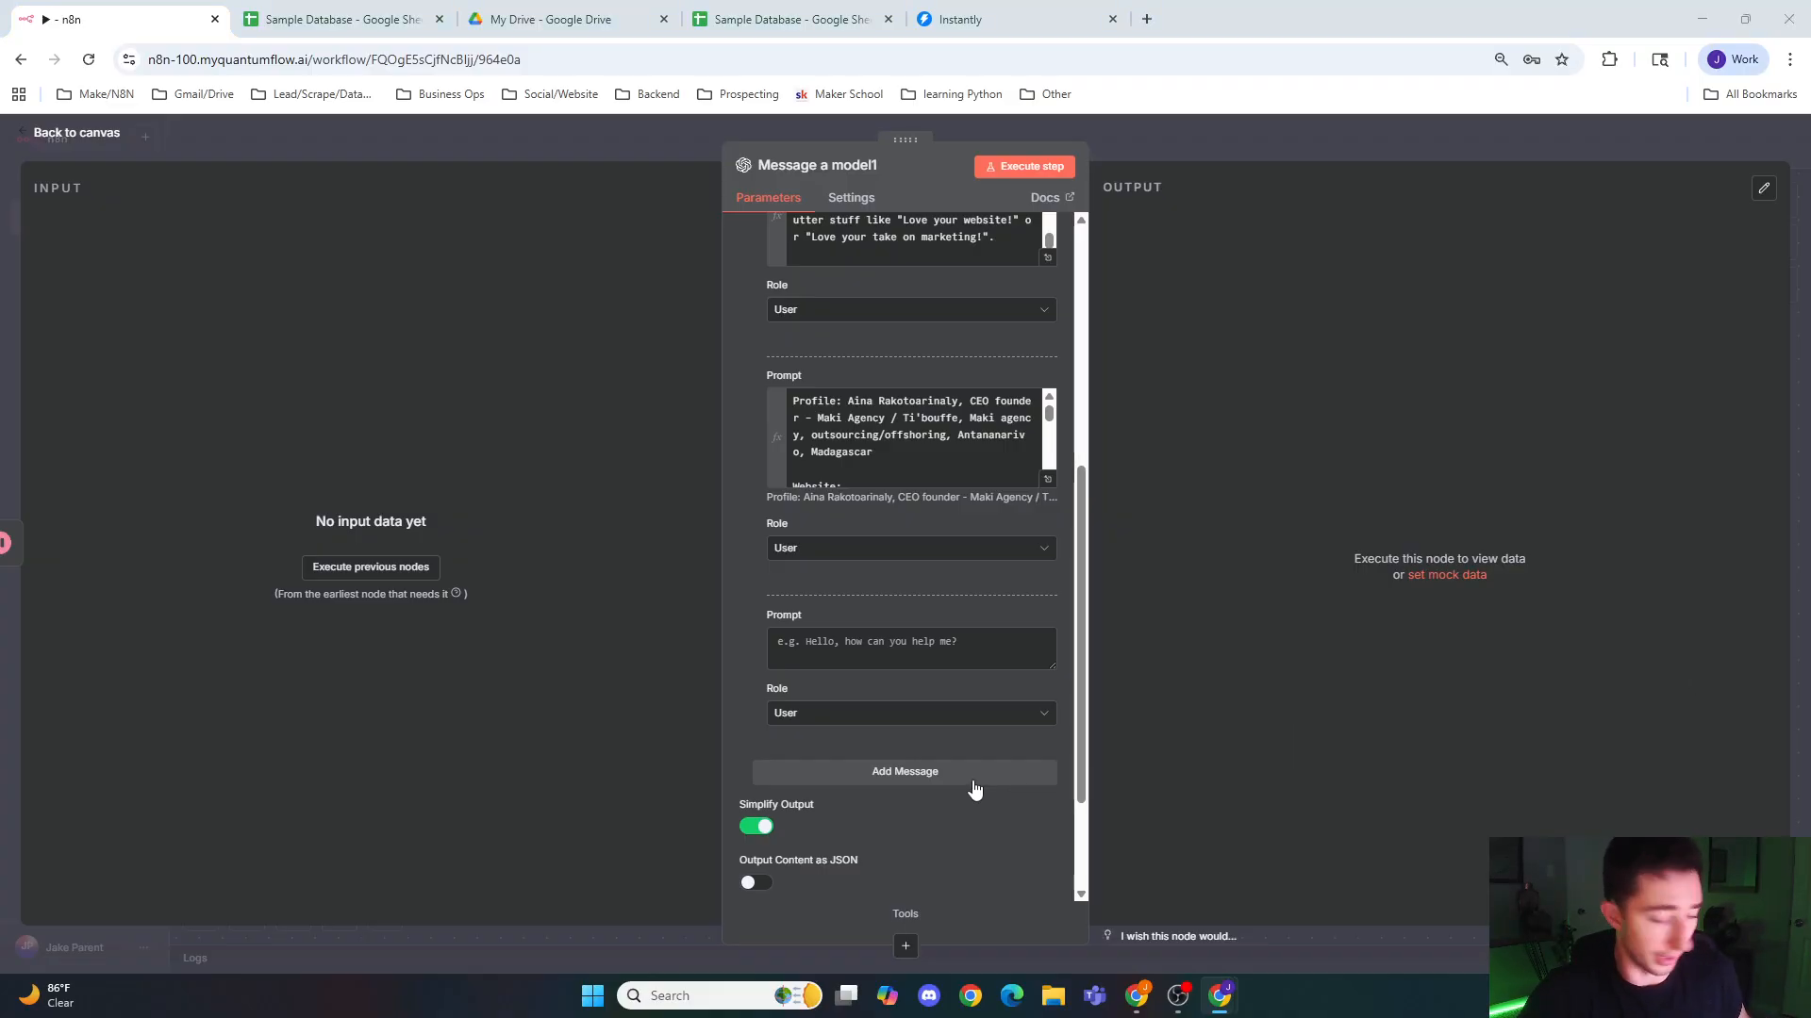
{"action": "left_click", "coordinate": [877, 648]}
{"action": "key", "text": "ctrl+v"}
{"action": "scroll", "coordinate": [893, 654], "scroll_direction": "up", "scroll_amount": 5}
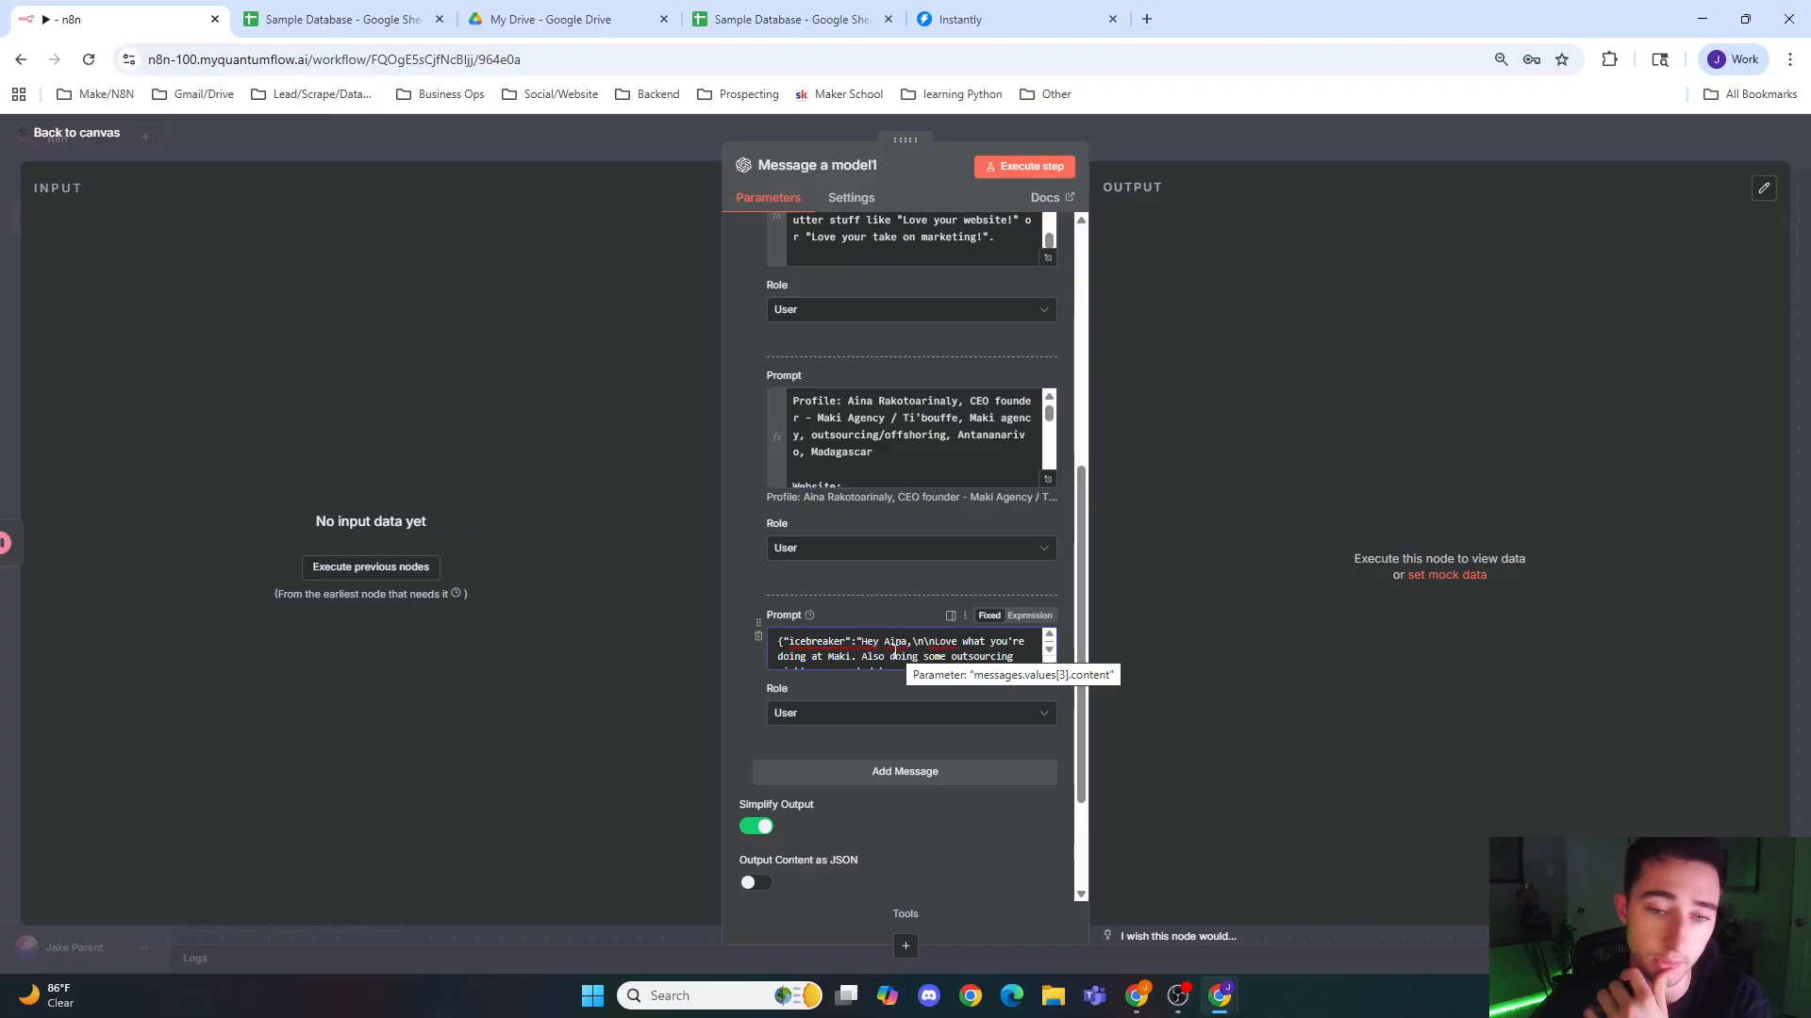
{"action": "scroll", "coordinate": [891, 604], "scroll_direction": "up", "scroll_amount": 2}
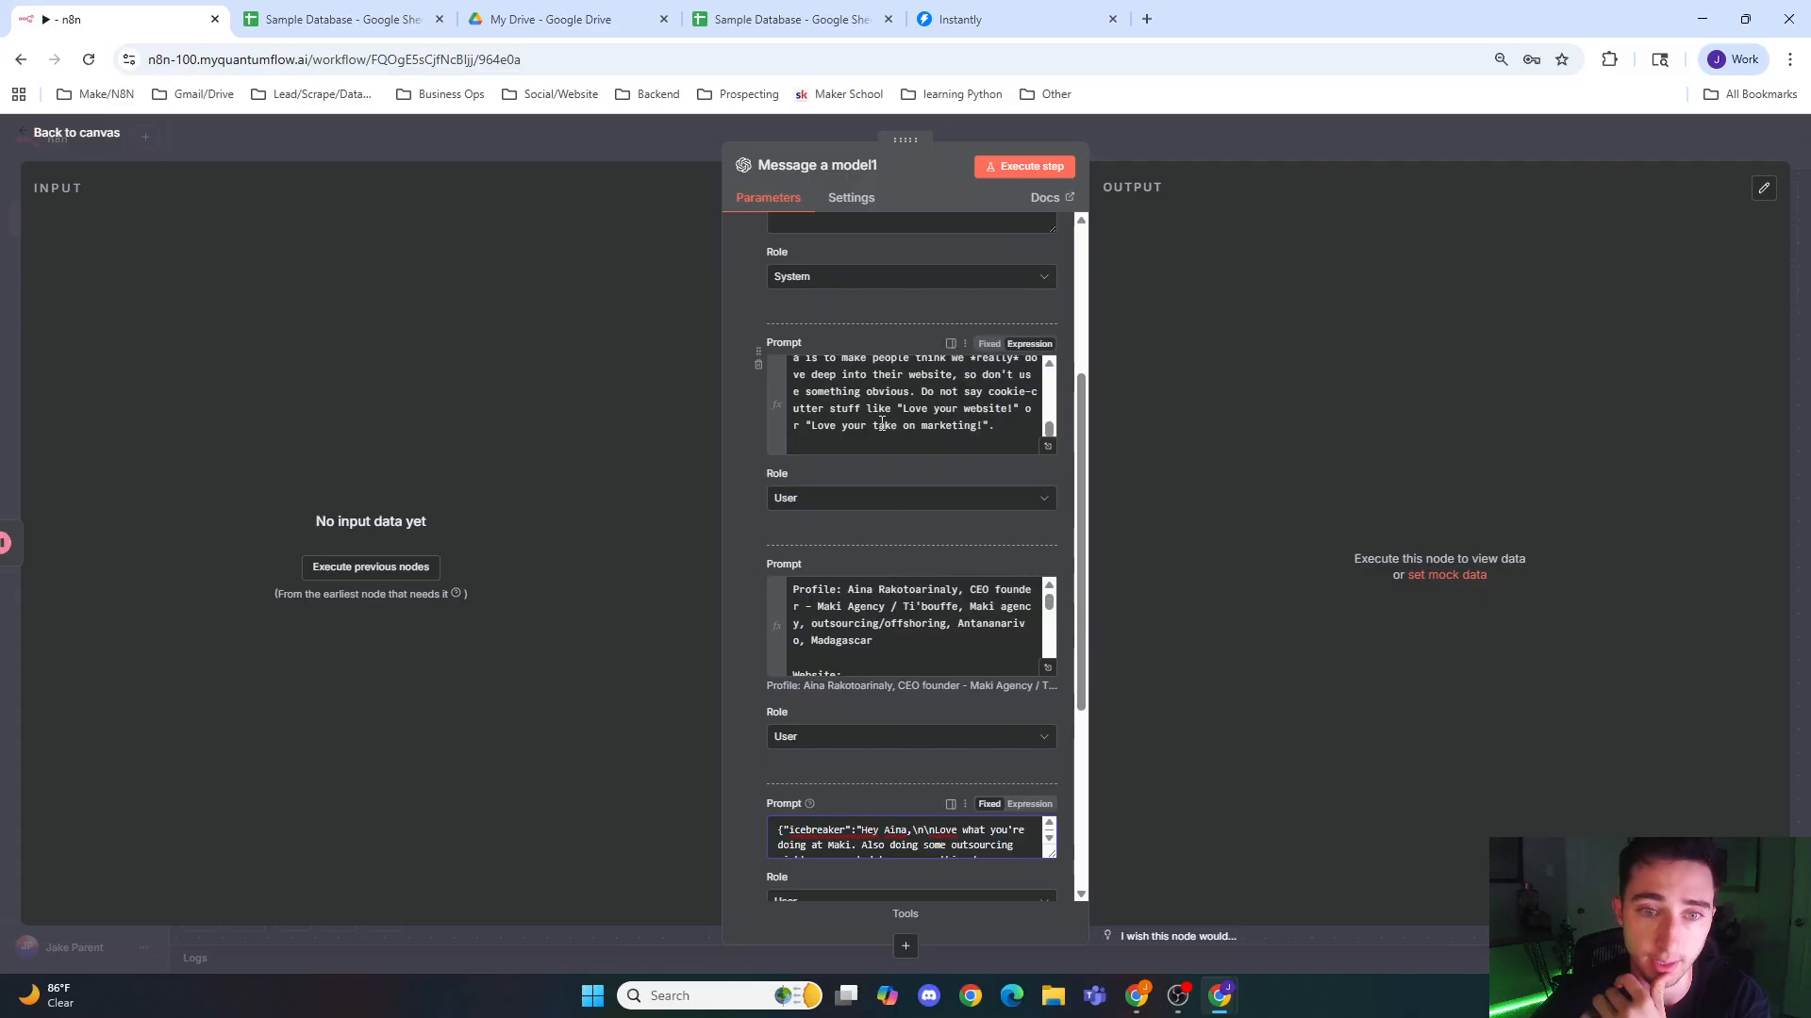
Step: Set the role of the sample icebreaker reply message to Assistant
{"action": "scroll", "coordinate": [849, 547], "scroll_direction": "down", "scroll_amount": 3}
{"action": "left_click", "coordinate": [841, 619]}
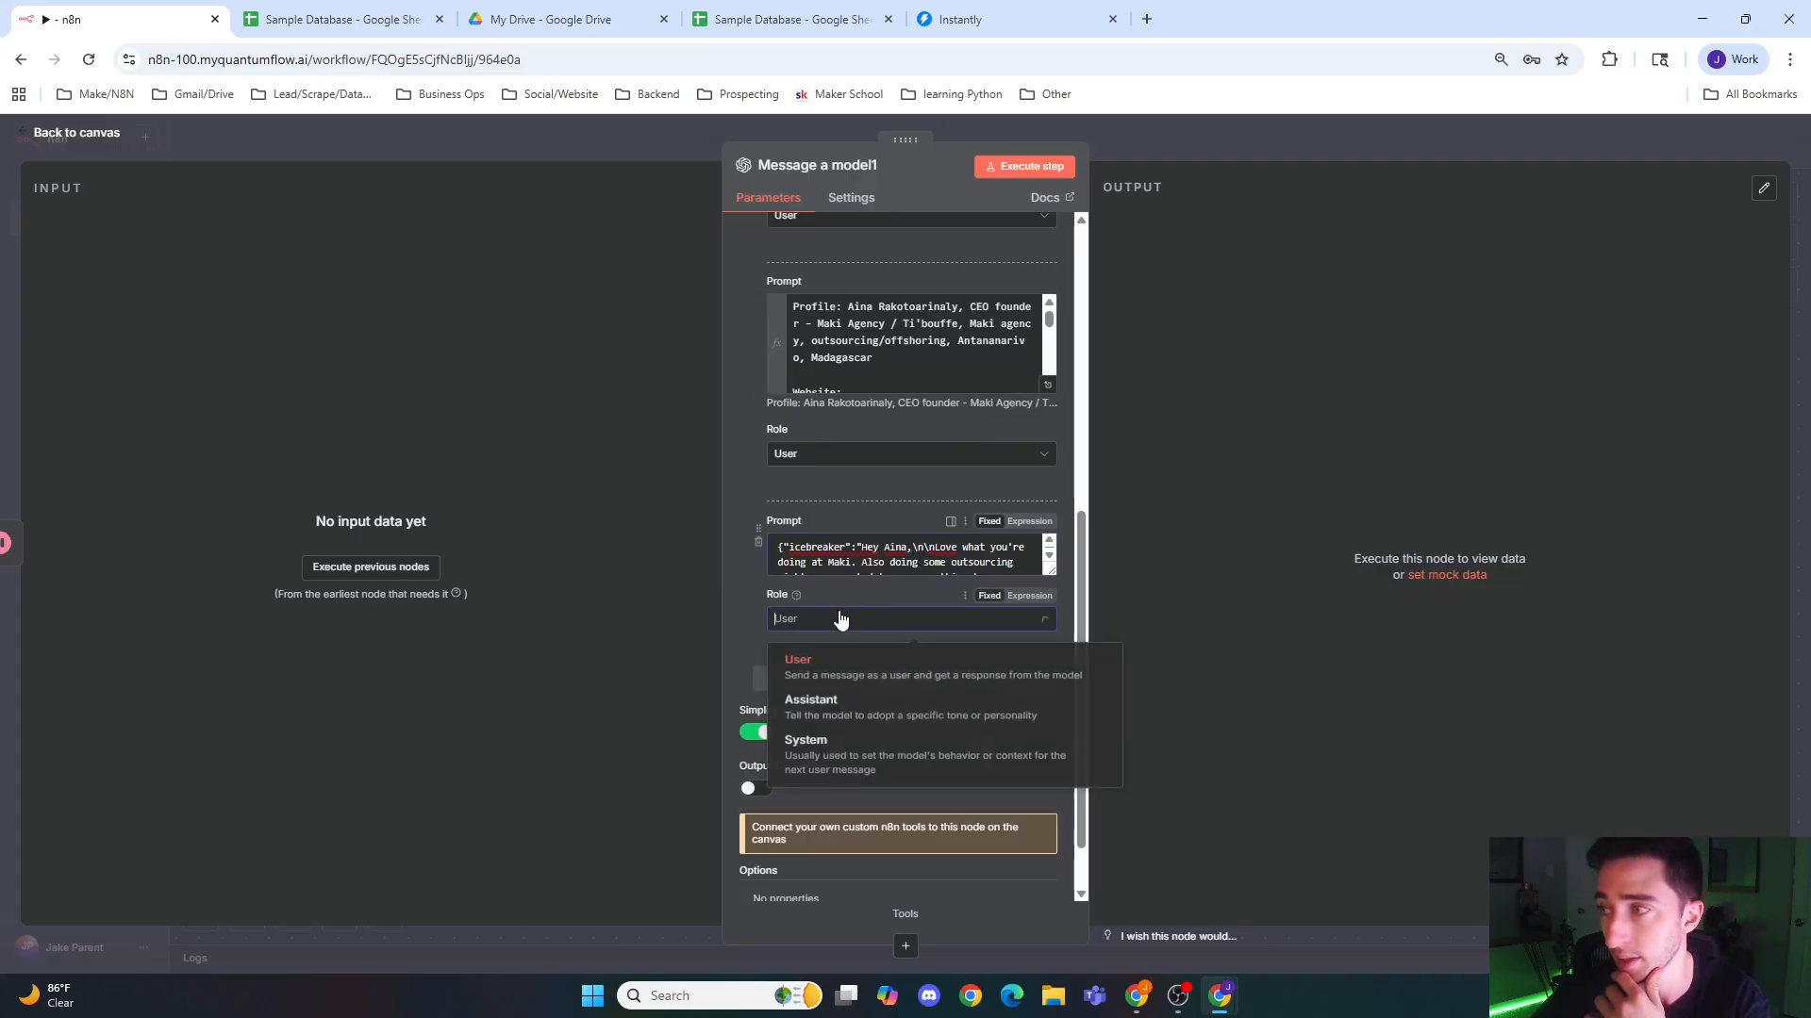
{"action": "left_click", "coordinate": [853, 709]}
Step: Add a fifth User message and paste the profile prompt with the Edit Fields first_name, last_name and headline references plus Website: {{ $json.abstract.join("\n") }}
{"action": "scroll", "coordinate": [881, 655], "scroll_direction": "down", "scroll_amount": 1}
{"action": "left_click", "coordinate": [885, 607]}
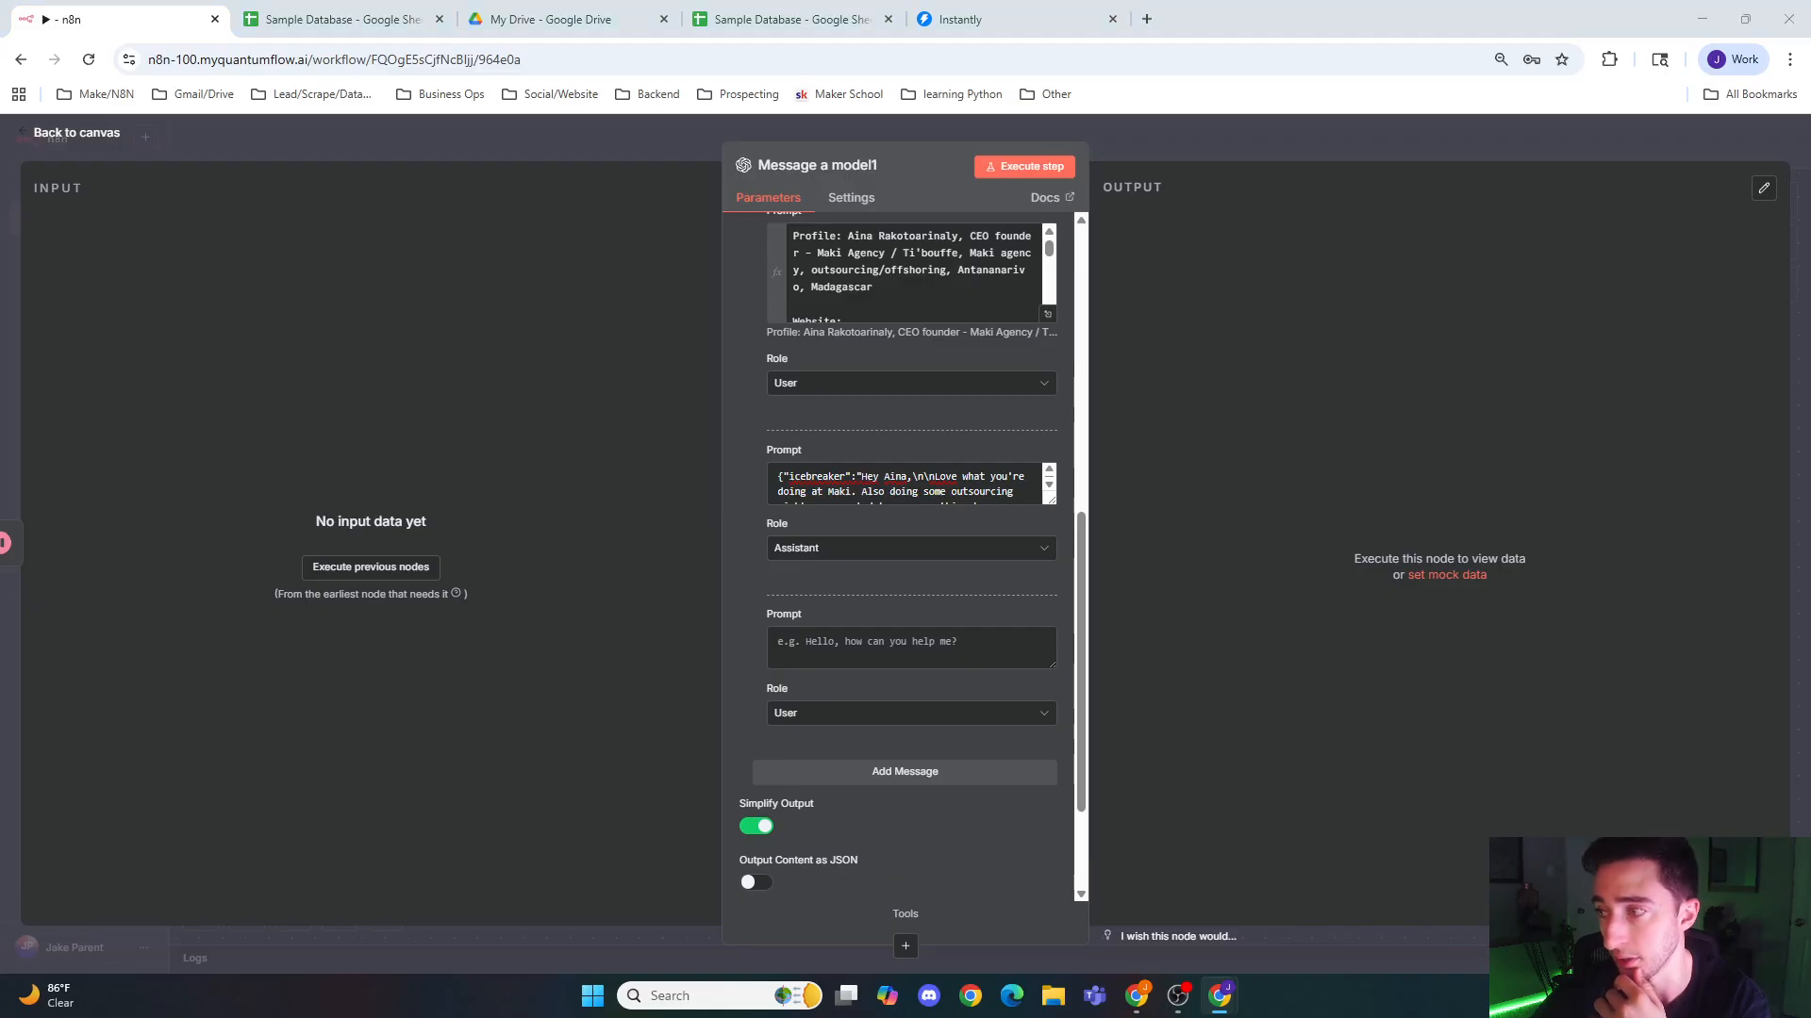
{"action": "left_click", "coordinate": [839, 650]}
{"action": "key", "text": "ctrl+v"}
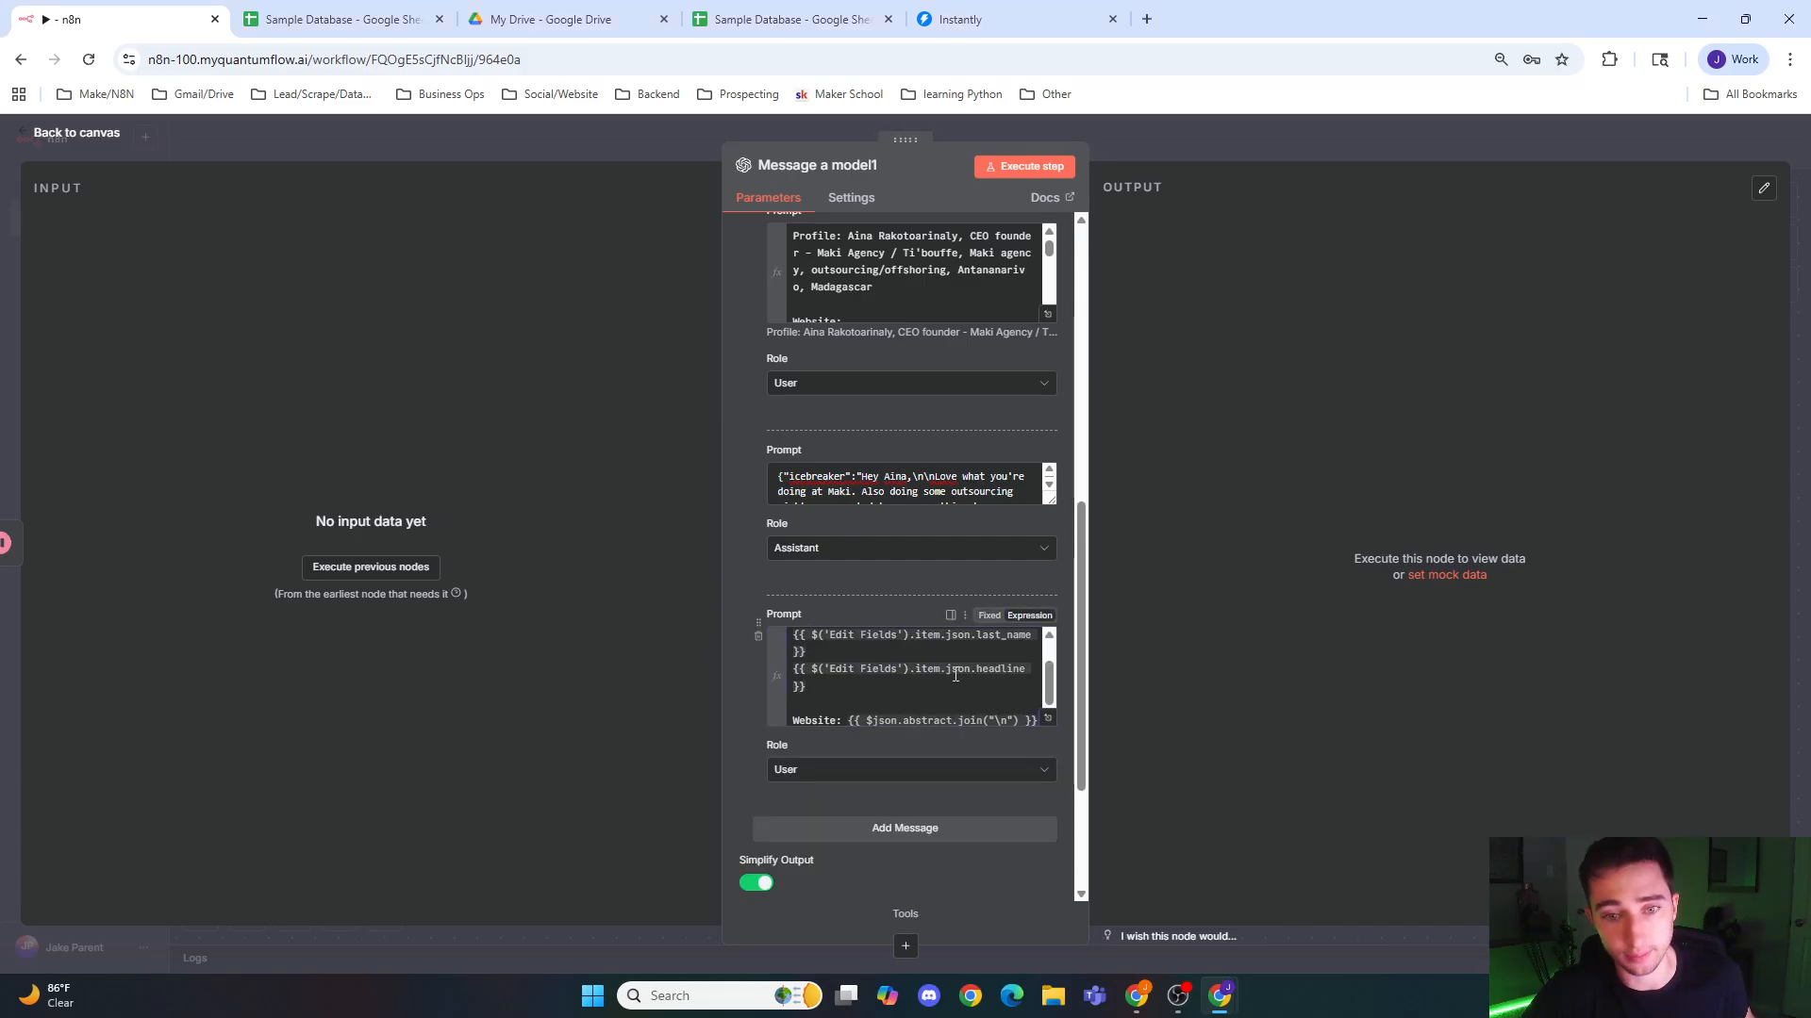
{"action": "scroll", "coordinate": [921, 689], "scroll_direction": "up", "scroll_amount": 1}
{"action": "scroll", "coordinate": [934, 754], "scroll_direction": "down", "scroll_amount": 3}
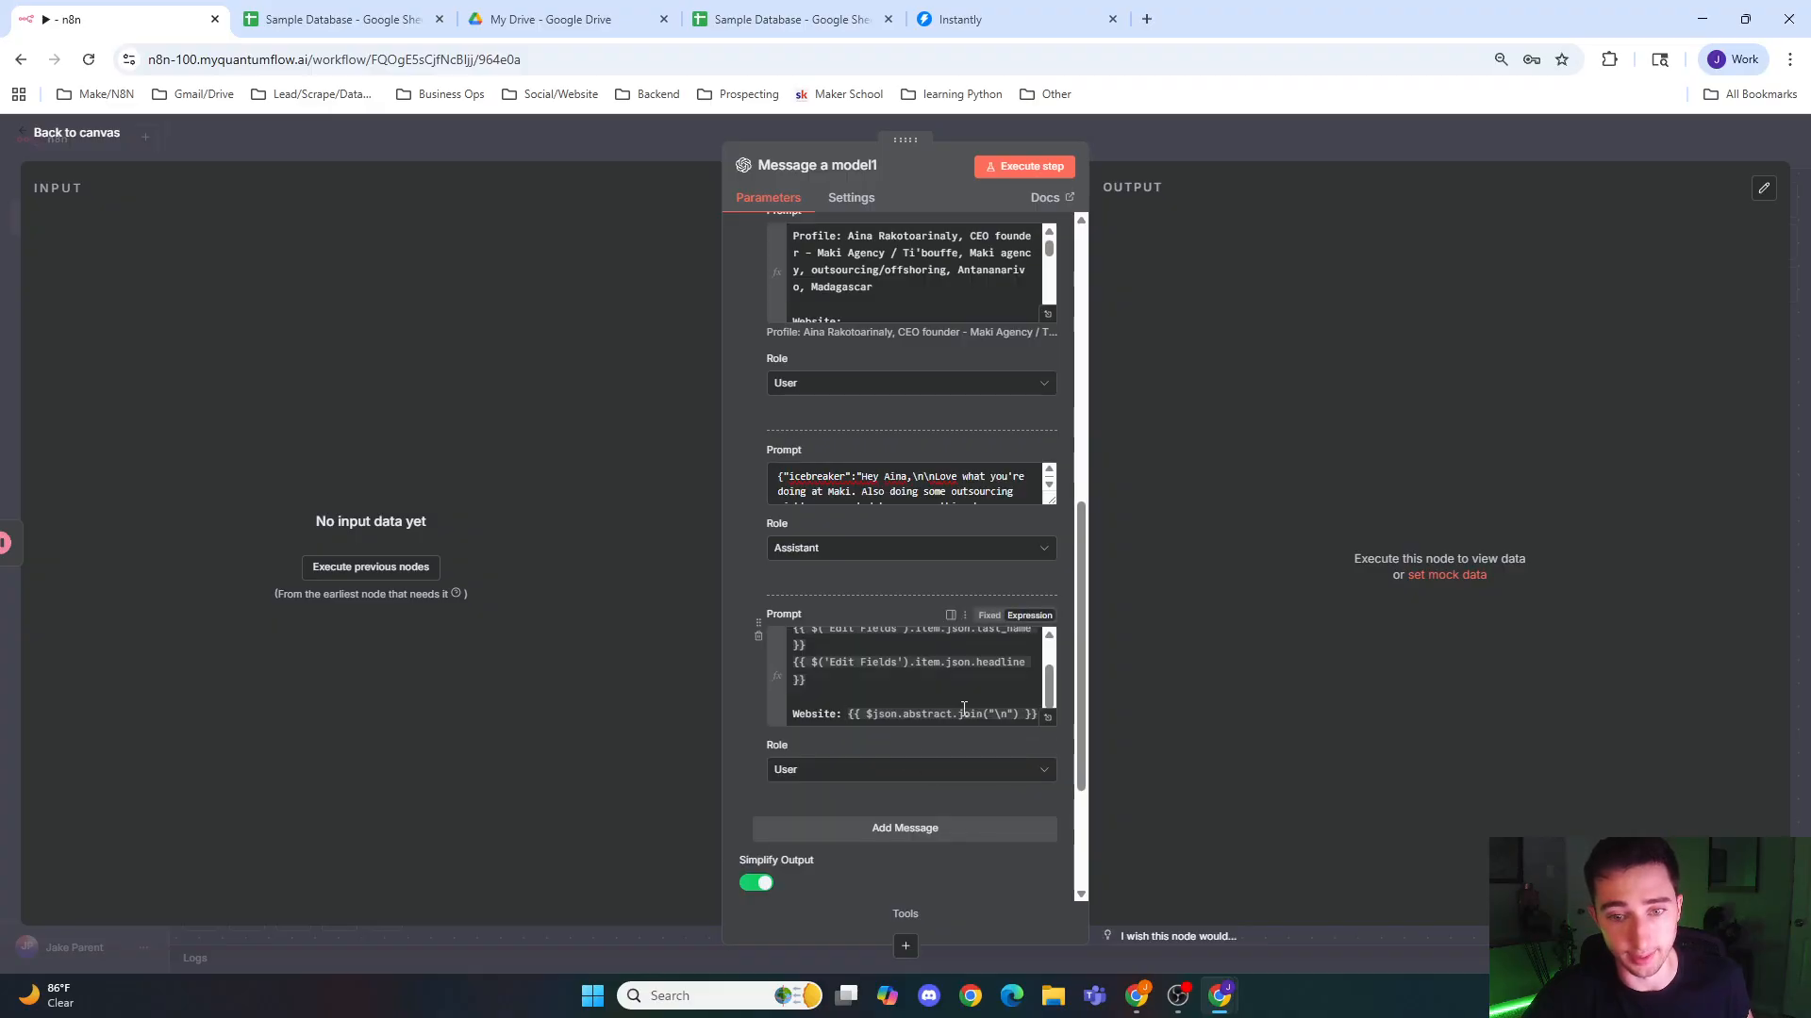
{"action": "left_click", "coordinate": [920, 676]}
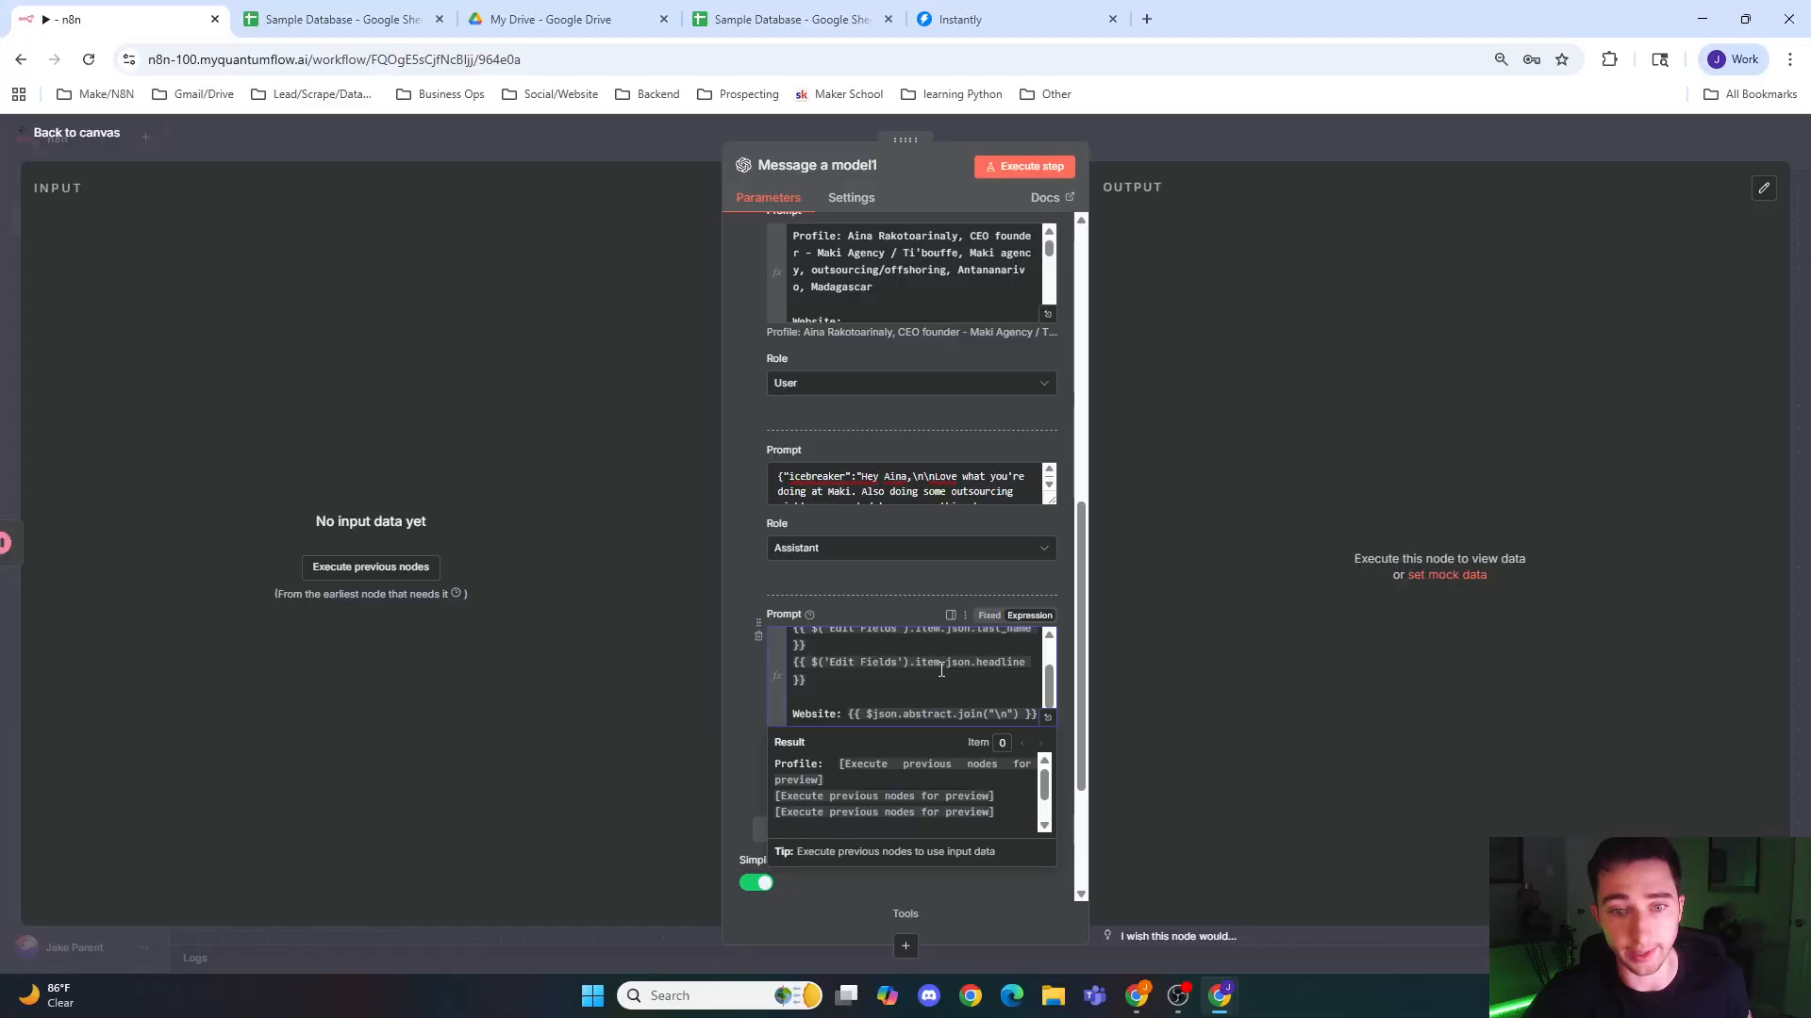
{"action": "scroll", "coordinate": [937, 680], "scroll_direction": "up", "scroll_amount": 2}
{"action": "scroll", "coordinate": [846, 698], "scroll_direction": "down", "scroll_amount": 2}
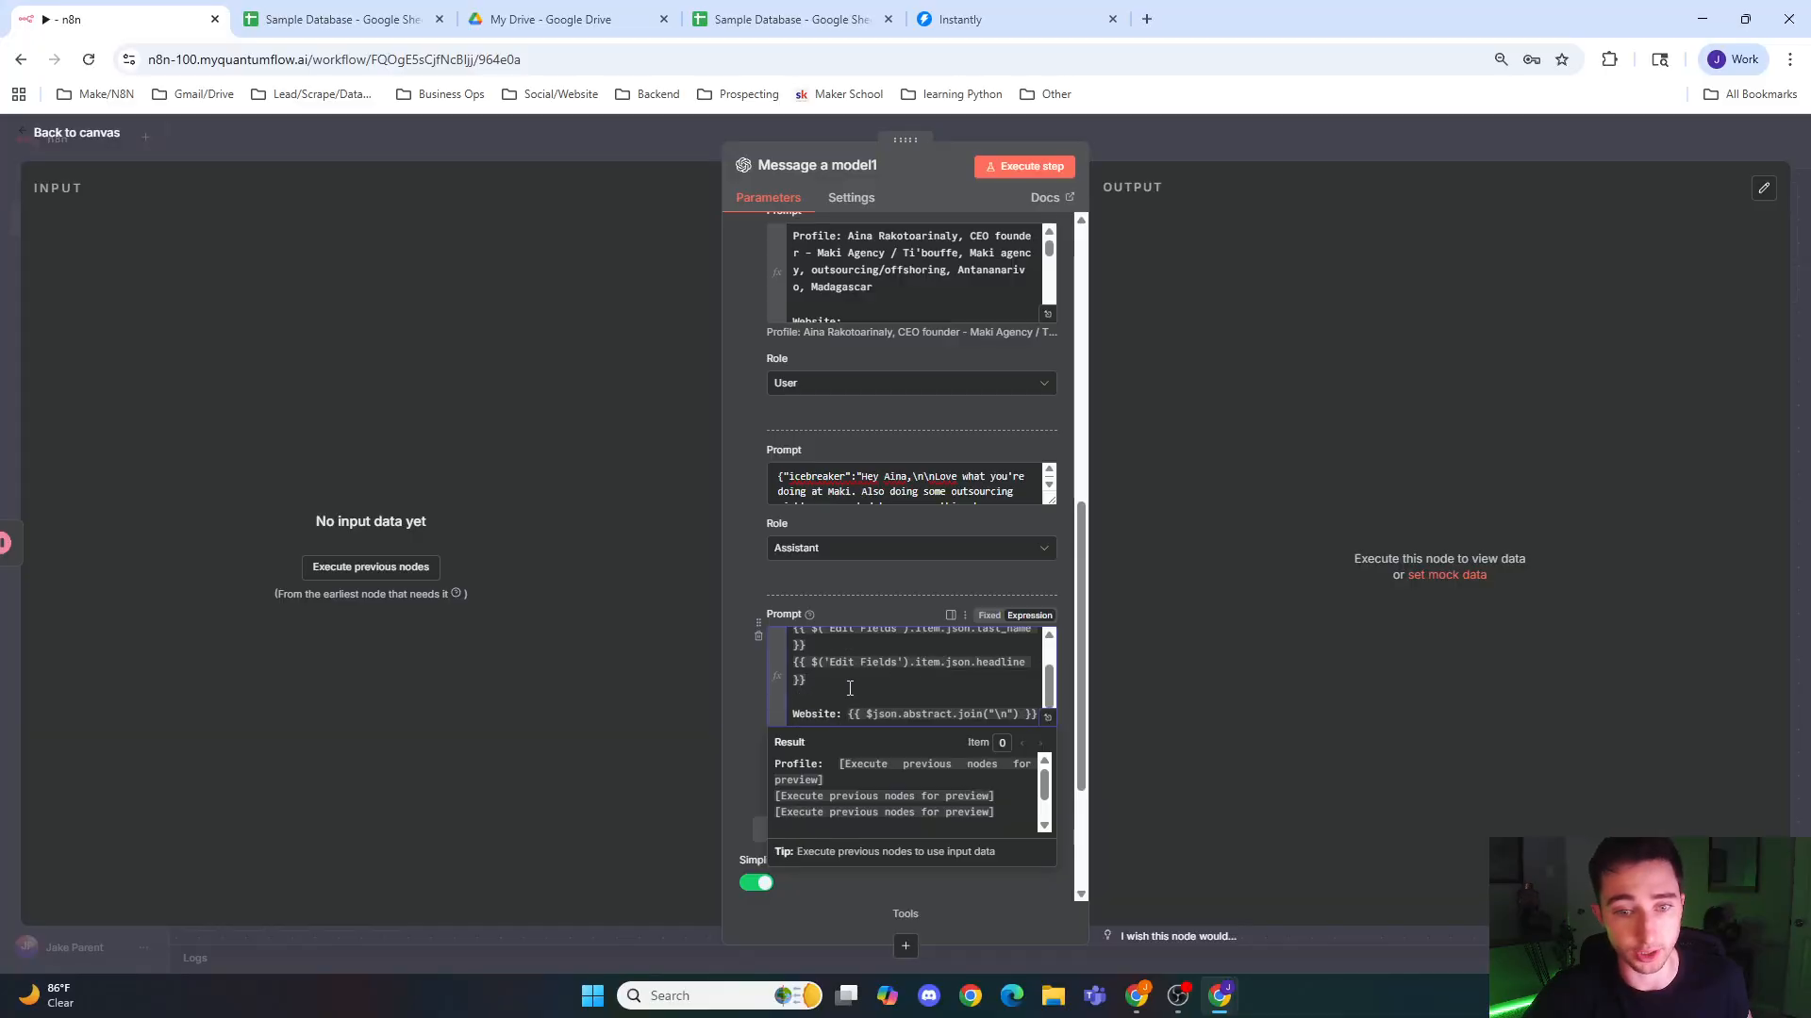
{"action": "left_click", "coordinate": [732, 698]}
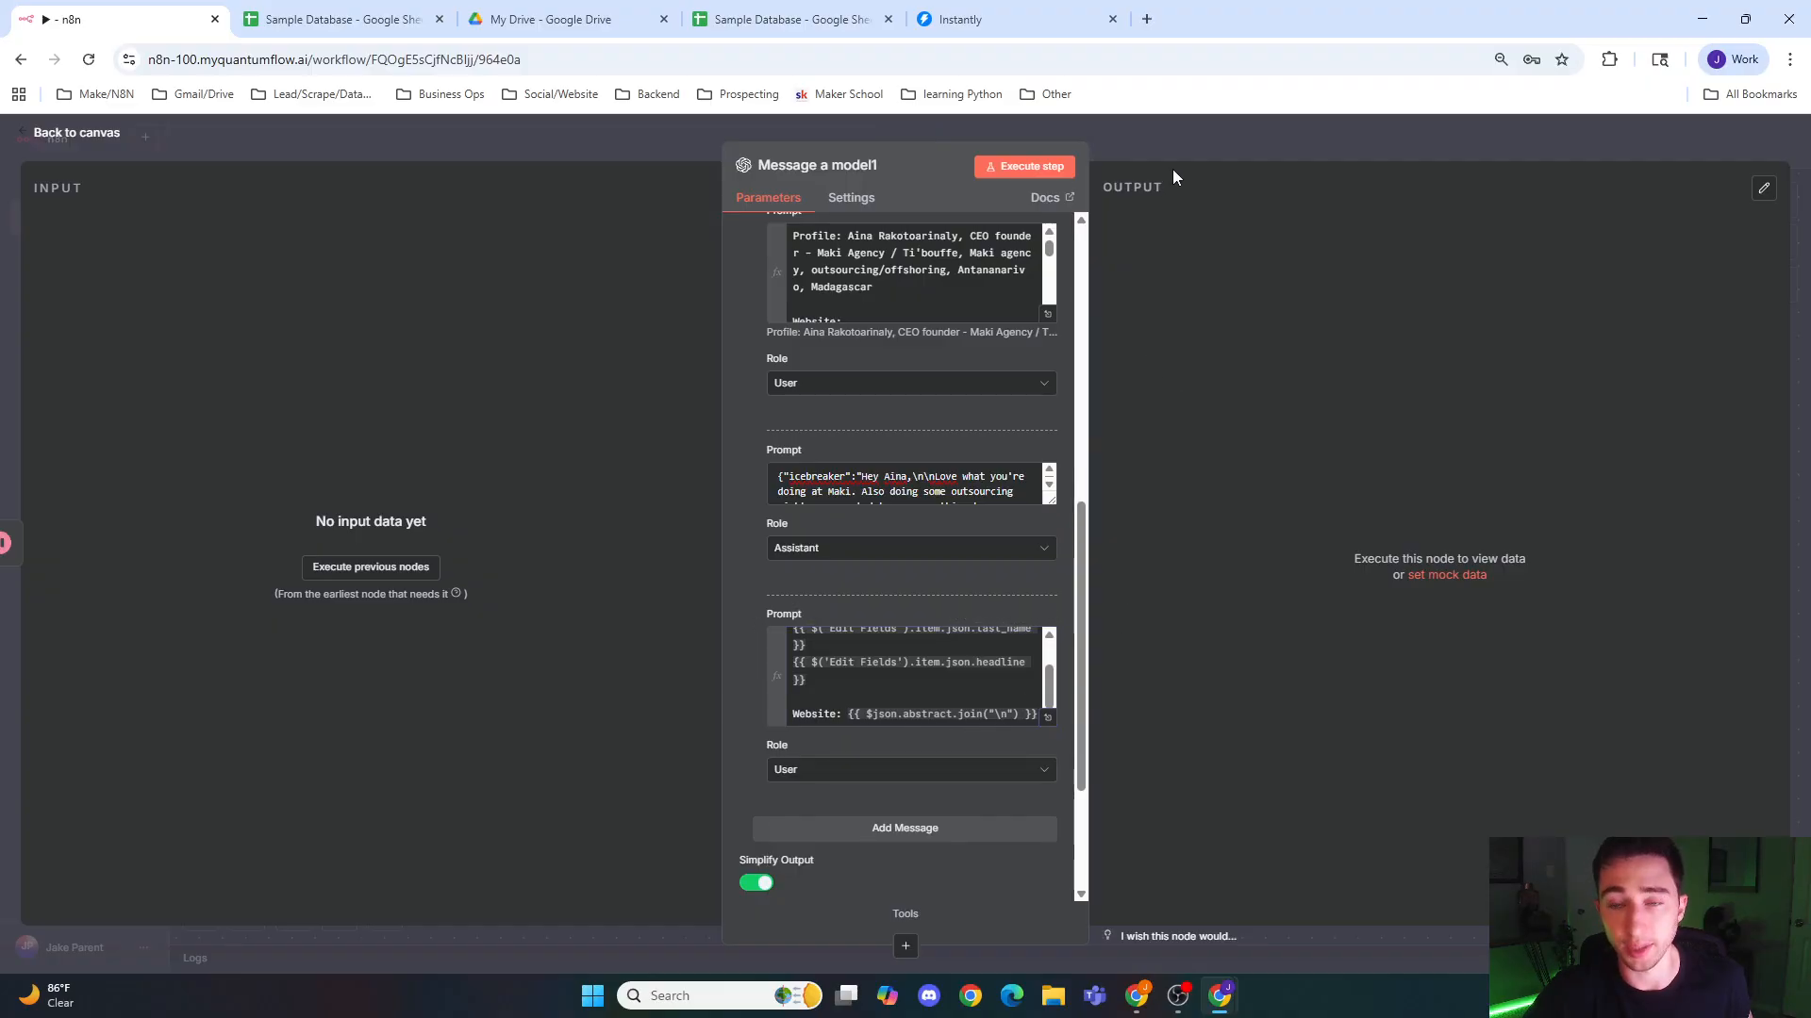
{"action": "left_click", "coordinate": [1179, 142]}
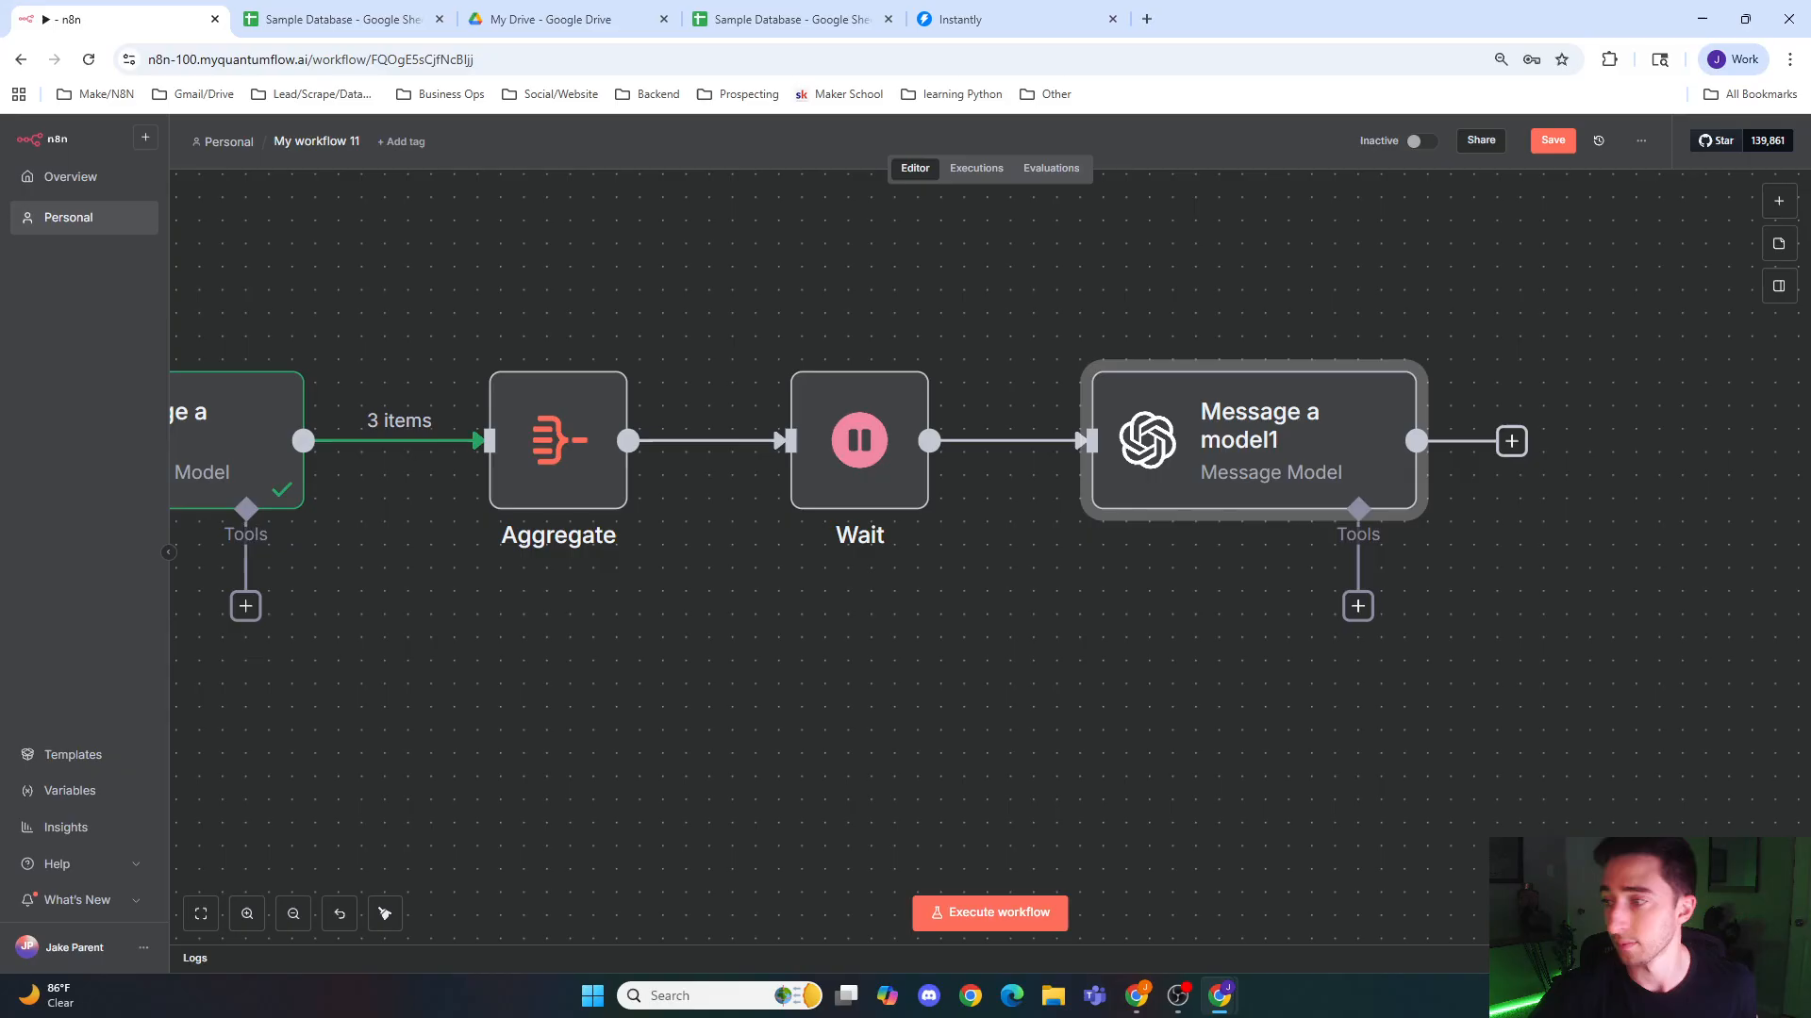
Step: Reopen the Message a model1 node and enable Output Content as JSON
{"action": "double_click", "coordinate": [1271, 464]}
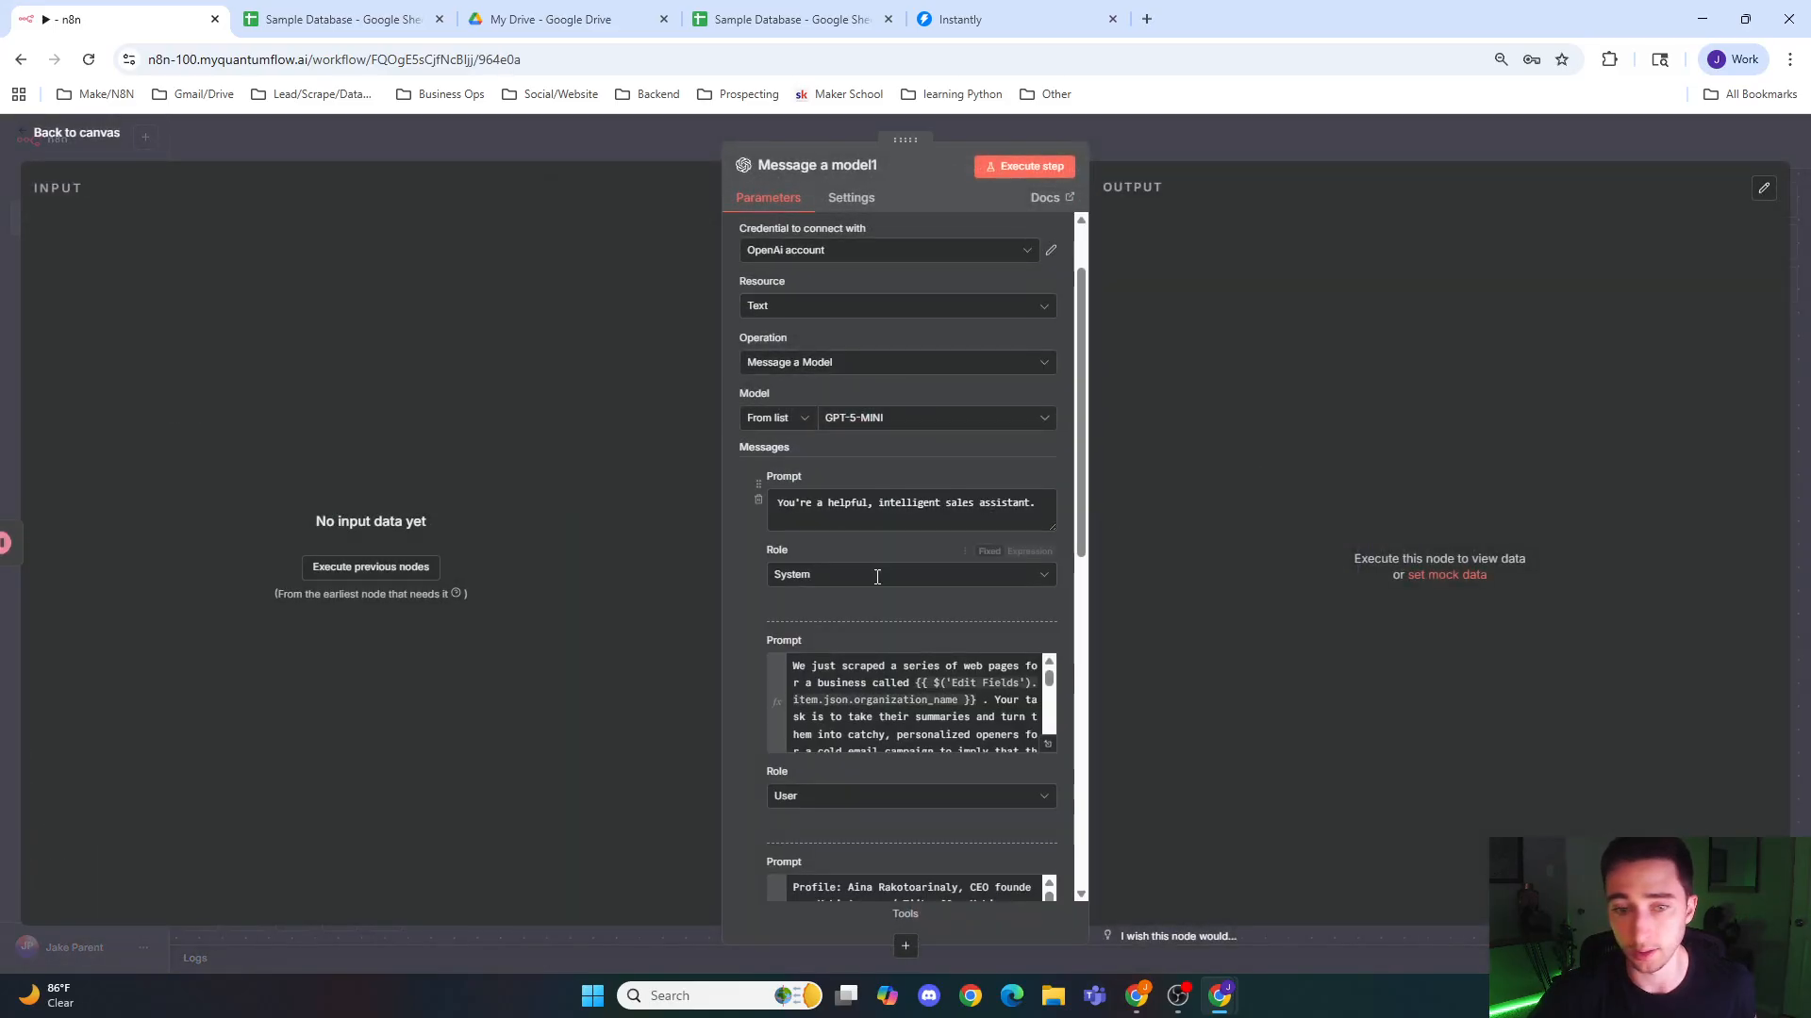
{"action": "scroll", "coordinate": [1043, 660], "scroll_direction": "down", "scroll_amount": 3}
{"action": "scroll", "coordinate": [1043, 665], "scroll_direction": "down", "scroll_amount": 5}
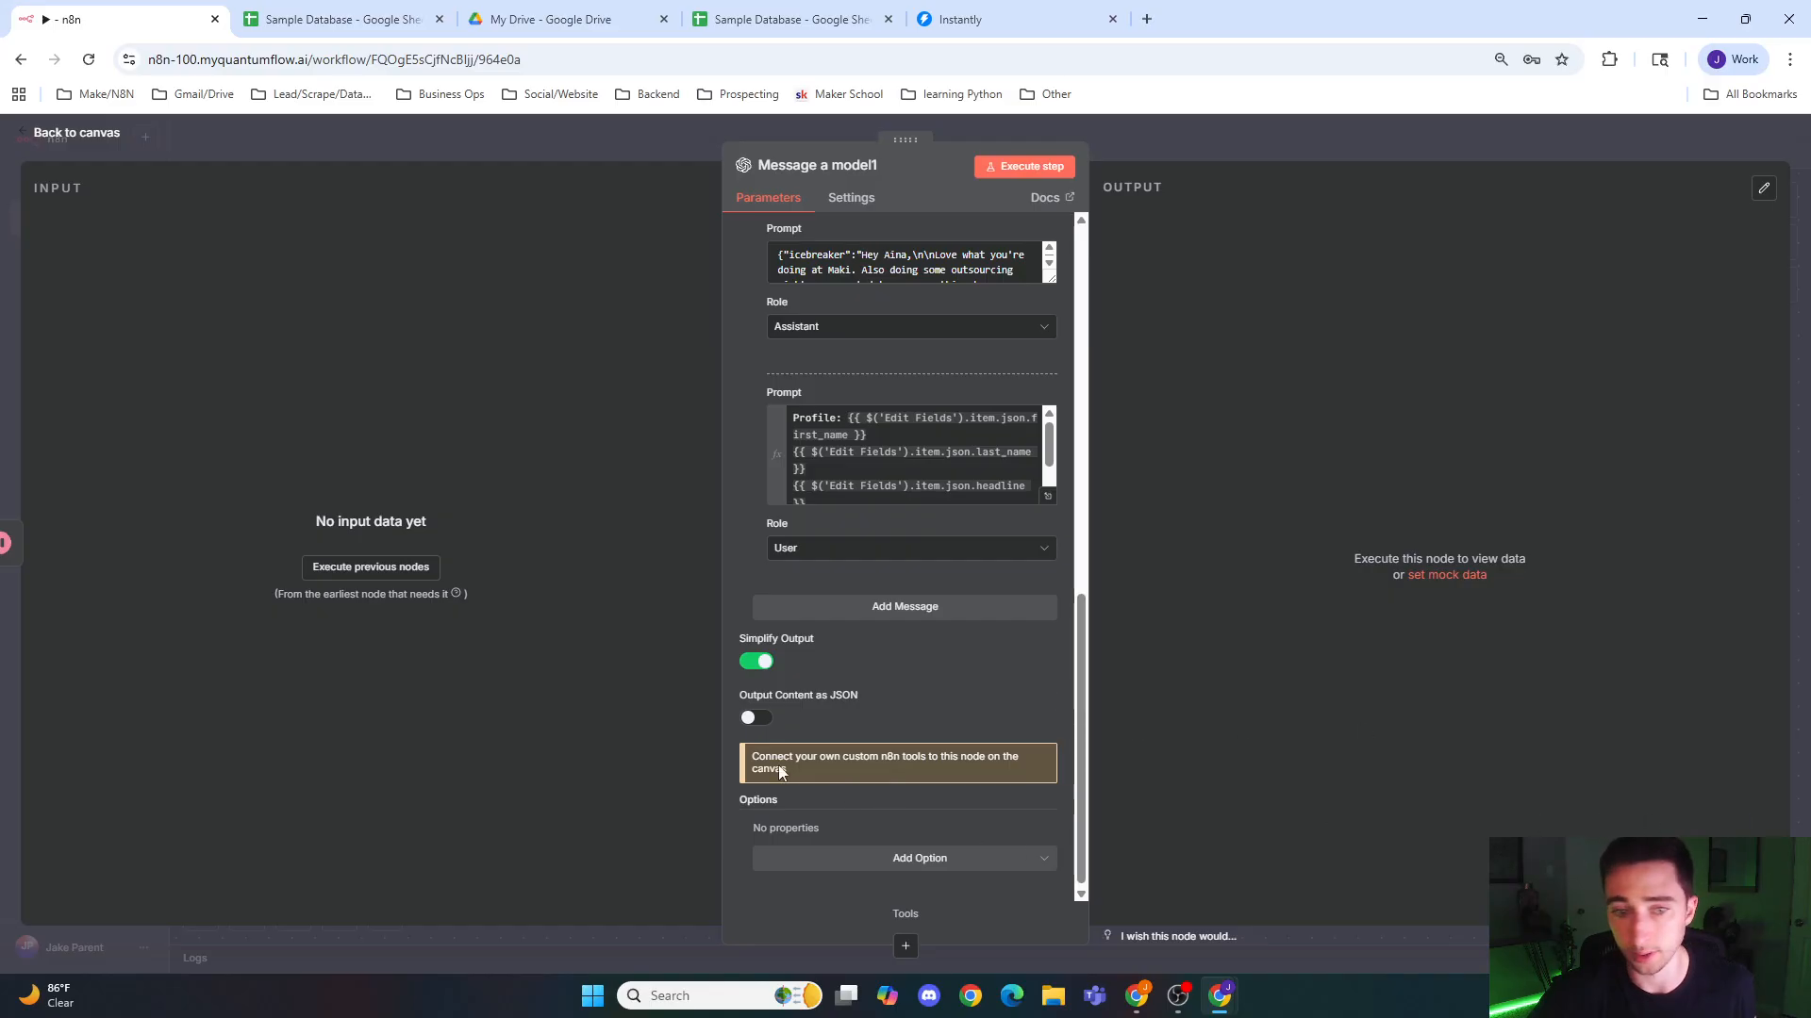
{"action": "left_click", "coordinate": [755, 718]}
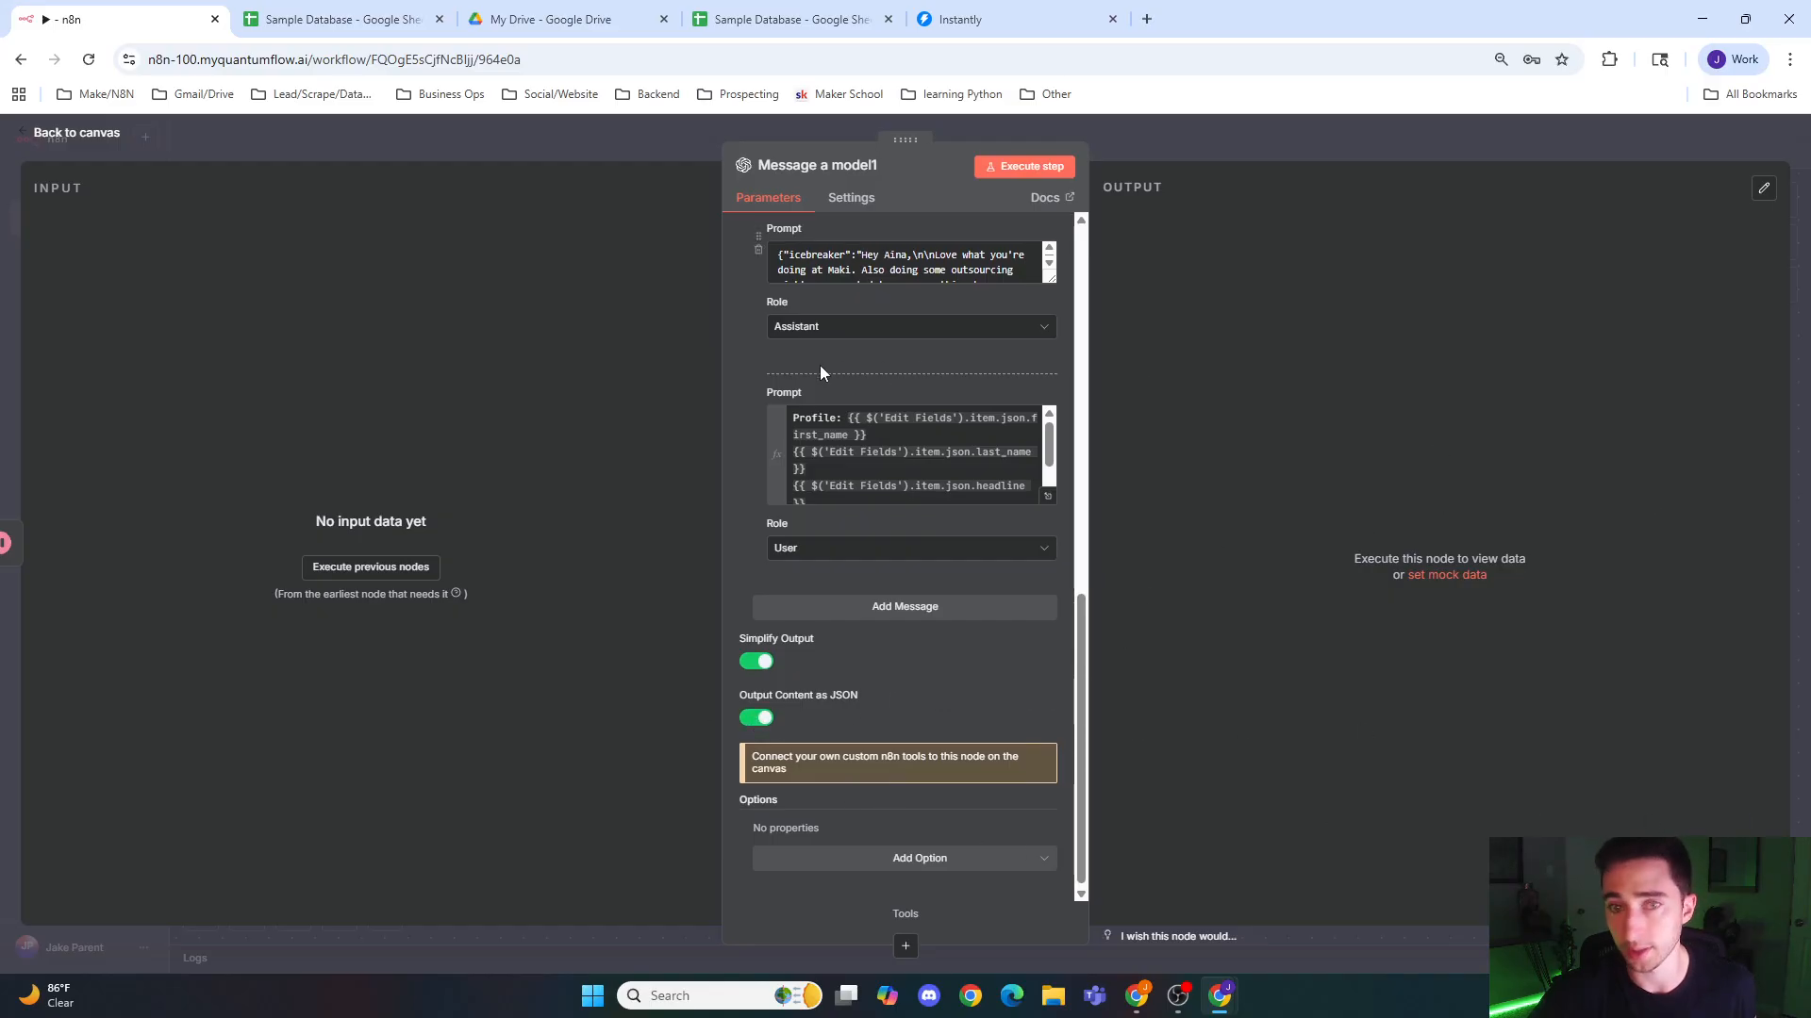
Step: Enable Retry On Fail for the Message a model1 node with 5000 ms between tries, and return to the canvas
{"action": "scroll", "coordinate": [845, 372], "scroll_direction": "up", "scroll_amount": 4}
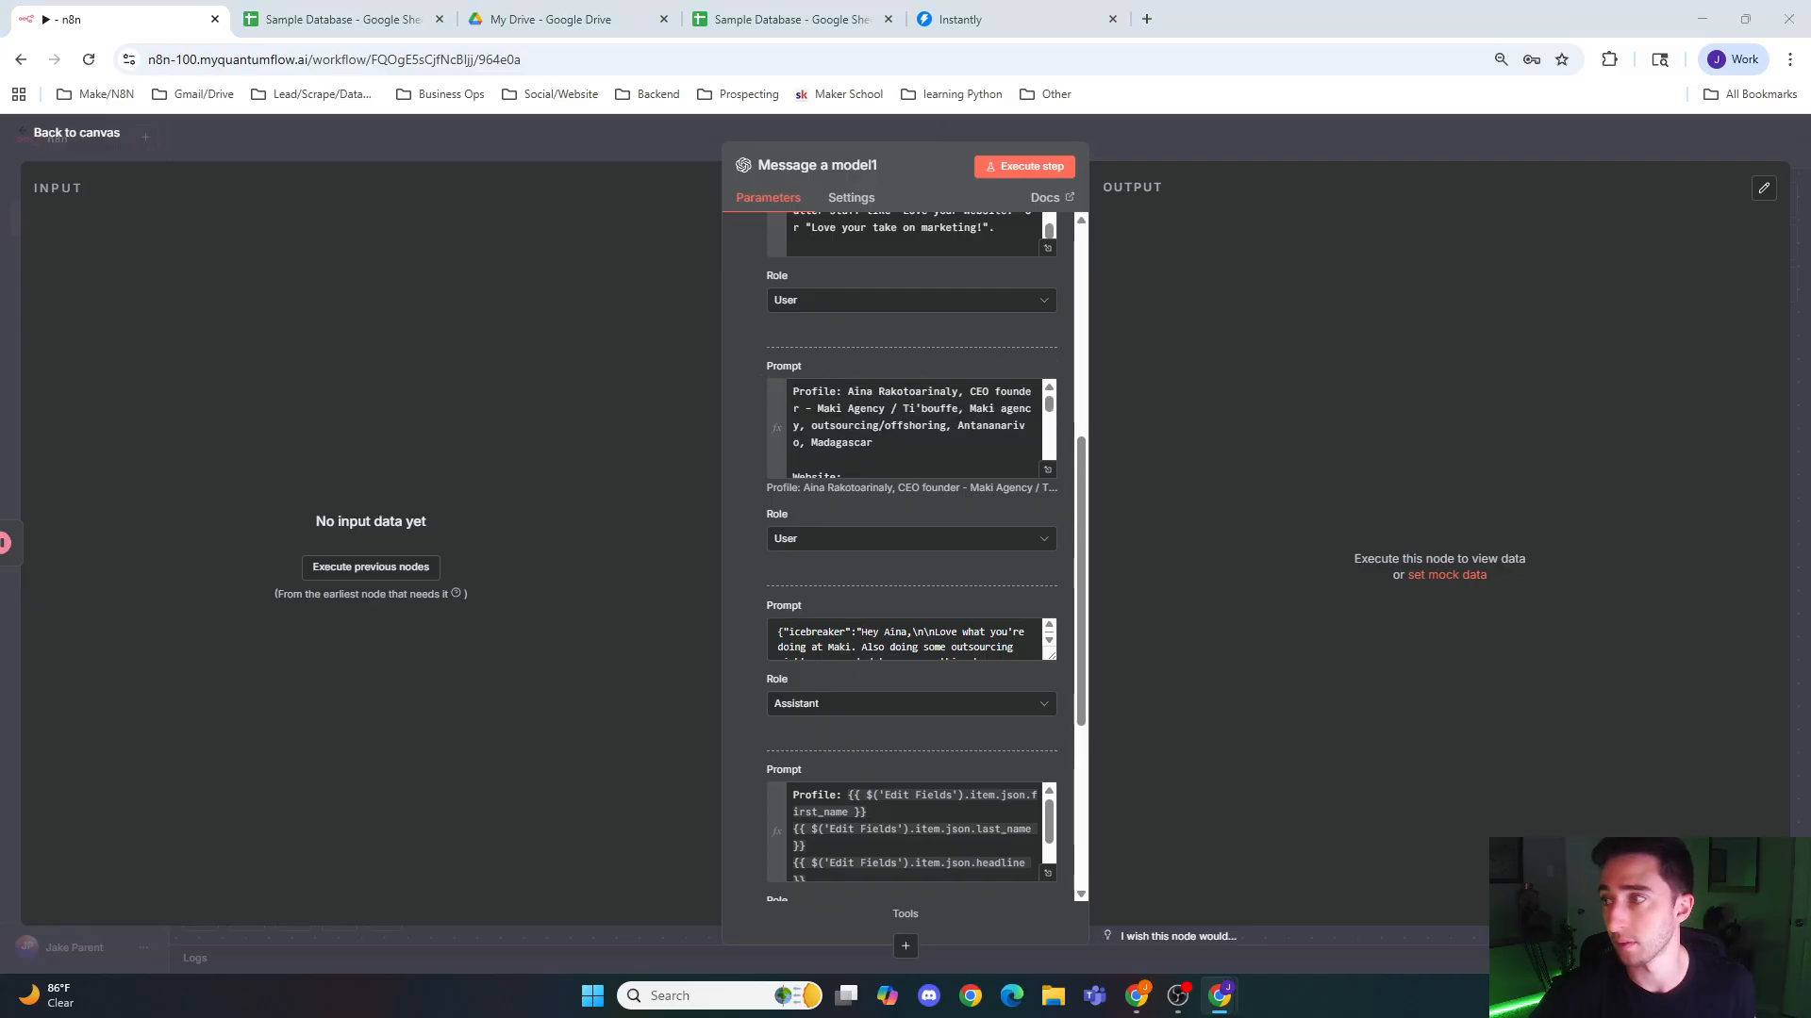
{"action": "left_click", "coordinate": [856, 197]}
{"action": "left_click", "coordinate": [758, 366]}
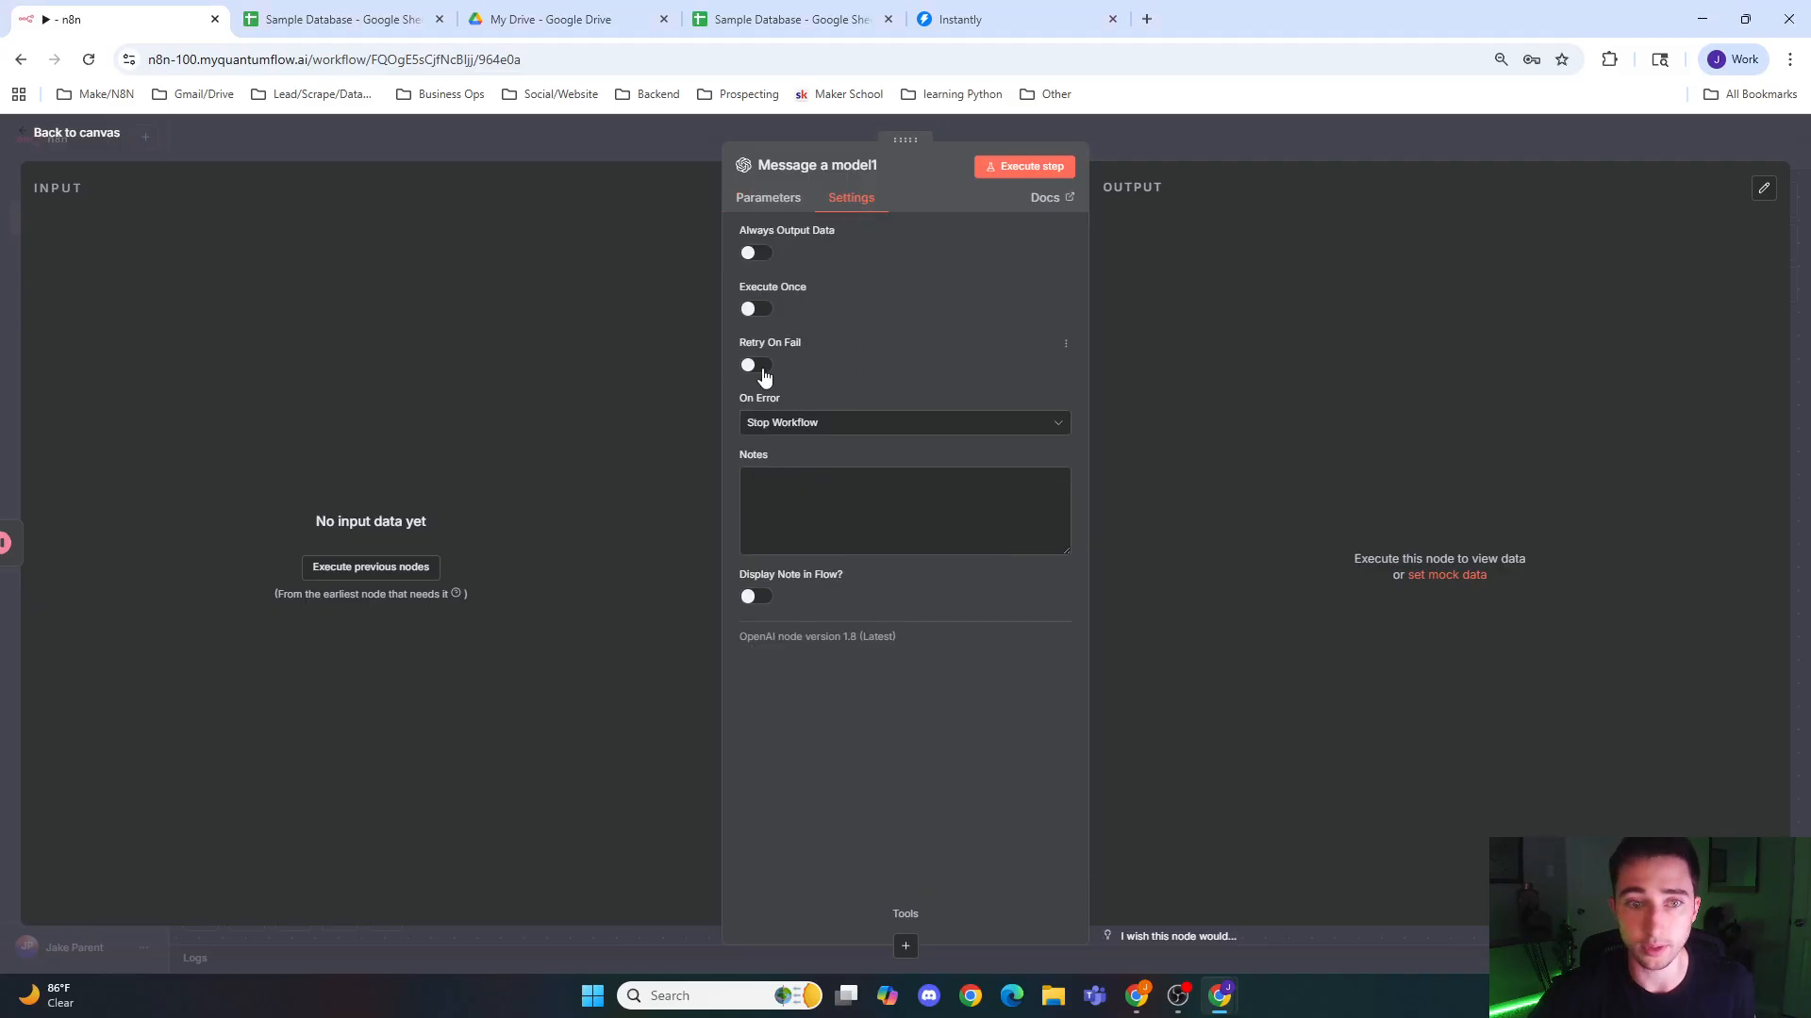
{"action": "left_click_drag", "start_coordinate": [825, 483], "coordinate": [594, 460]}
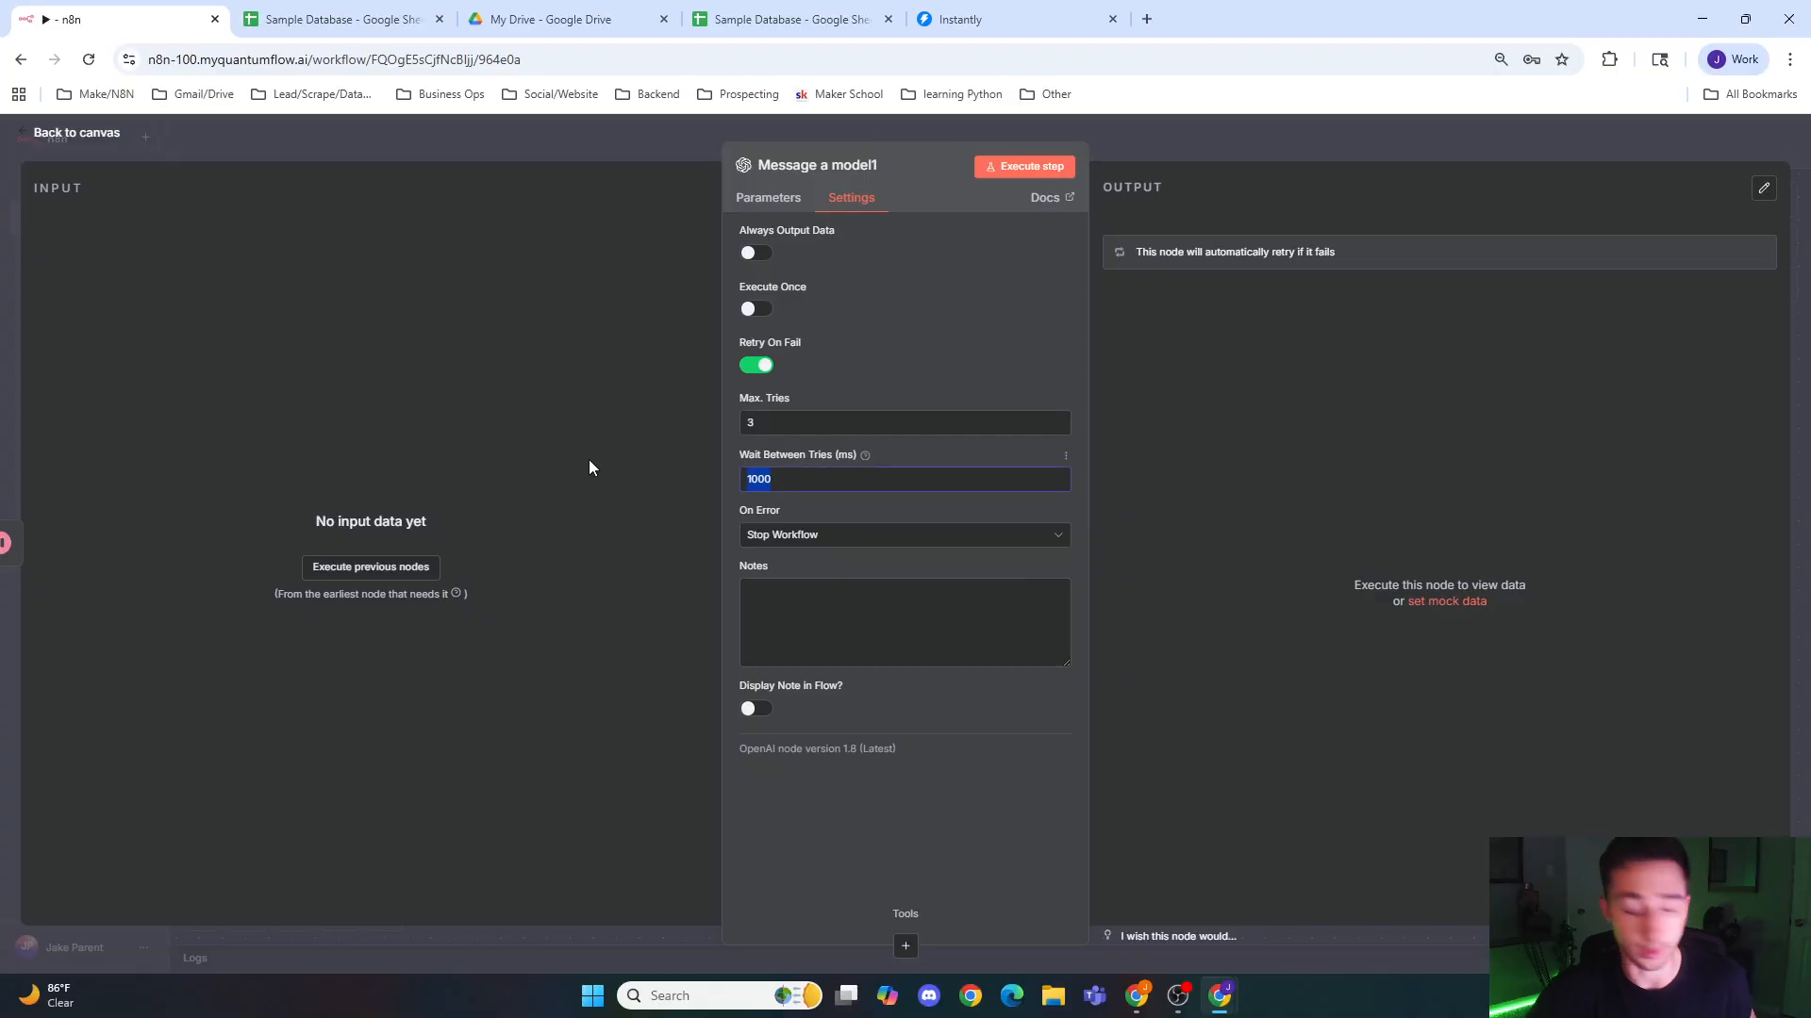
{"action": "type", "text": "5000"}
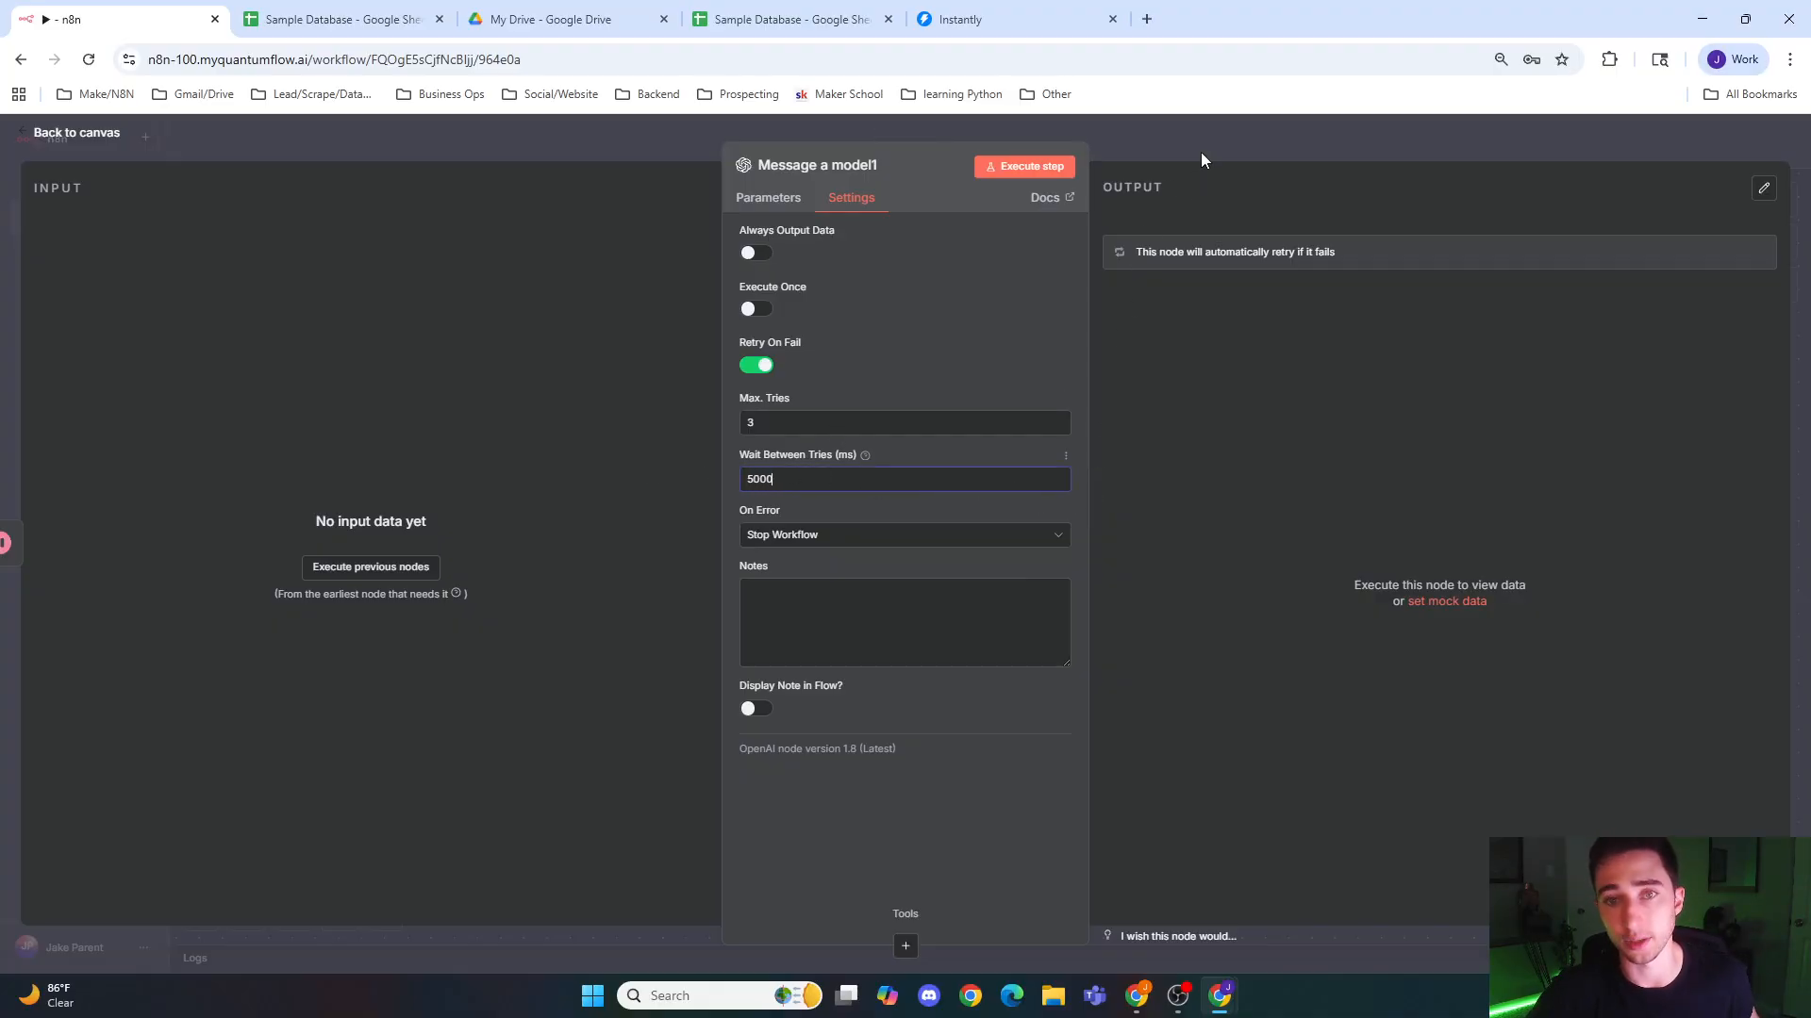
{"action": "left_click", "coordinate": [1201, 151]}
Step: Duplicate the Message a model1 node on the canvas, keeping the original connected after the Wait node
{"action": "left_click_drag", "start_coordinate": [1654, 574], "coordinate": [999, 555]}
{"action": "scroll", "coordinate": [1023, 543], "scroll_direction": "down", "scroll_amount": 2}
{"action": "left_click_drag", "start_coordinate": [1156, 531], "coordinate": [920, 536]}
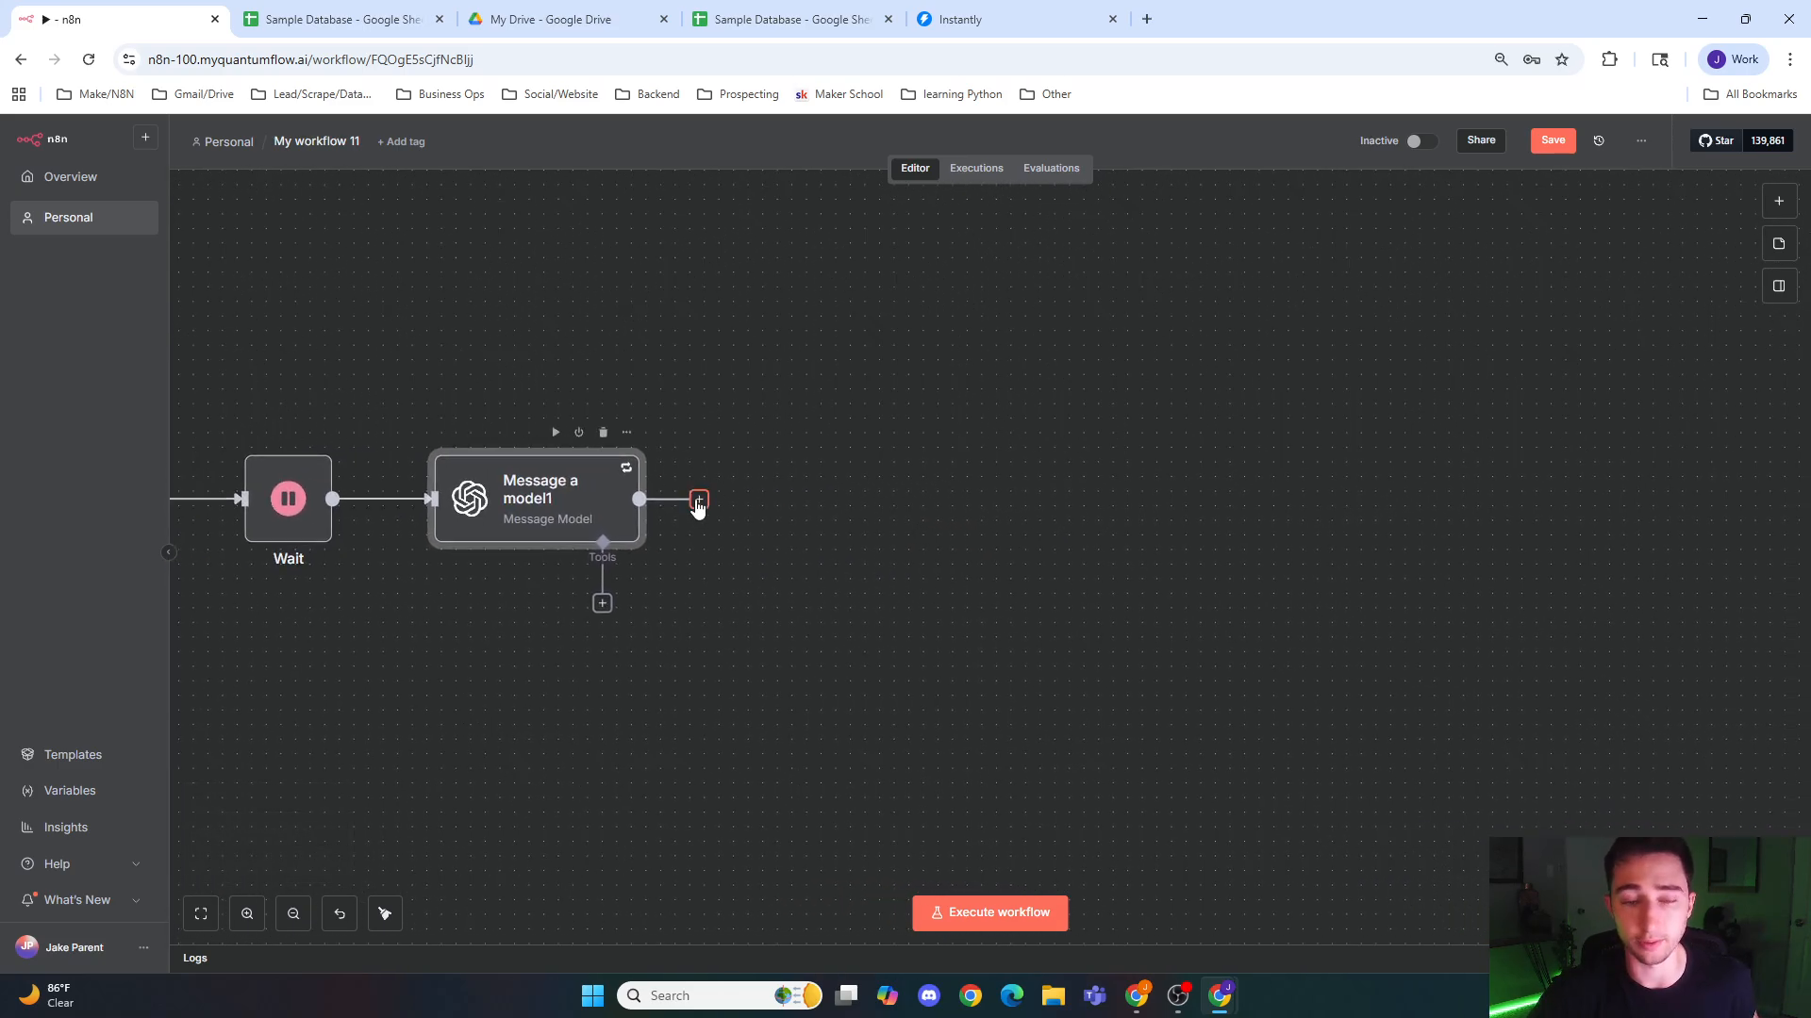
{"action": "left_click", "coordinate": [698, 500]}
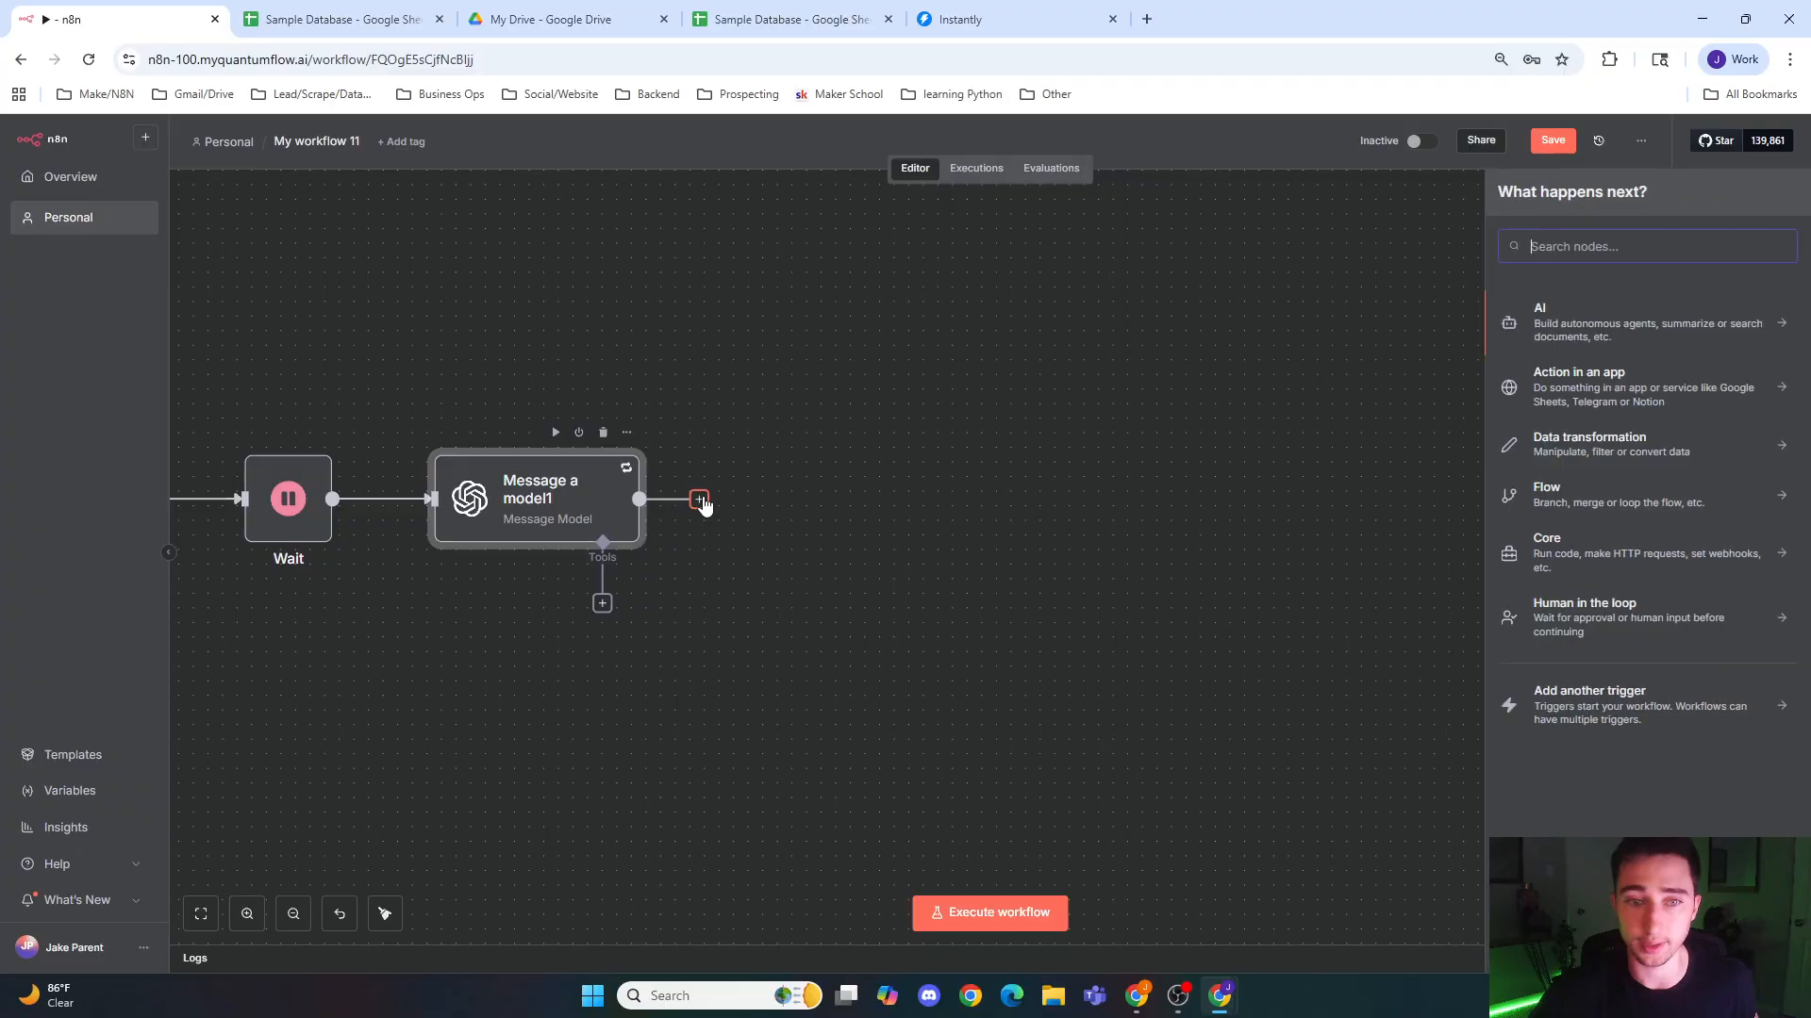
{"action": "left_click", "coordinate": [838, 505]}
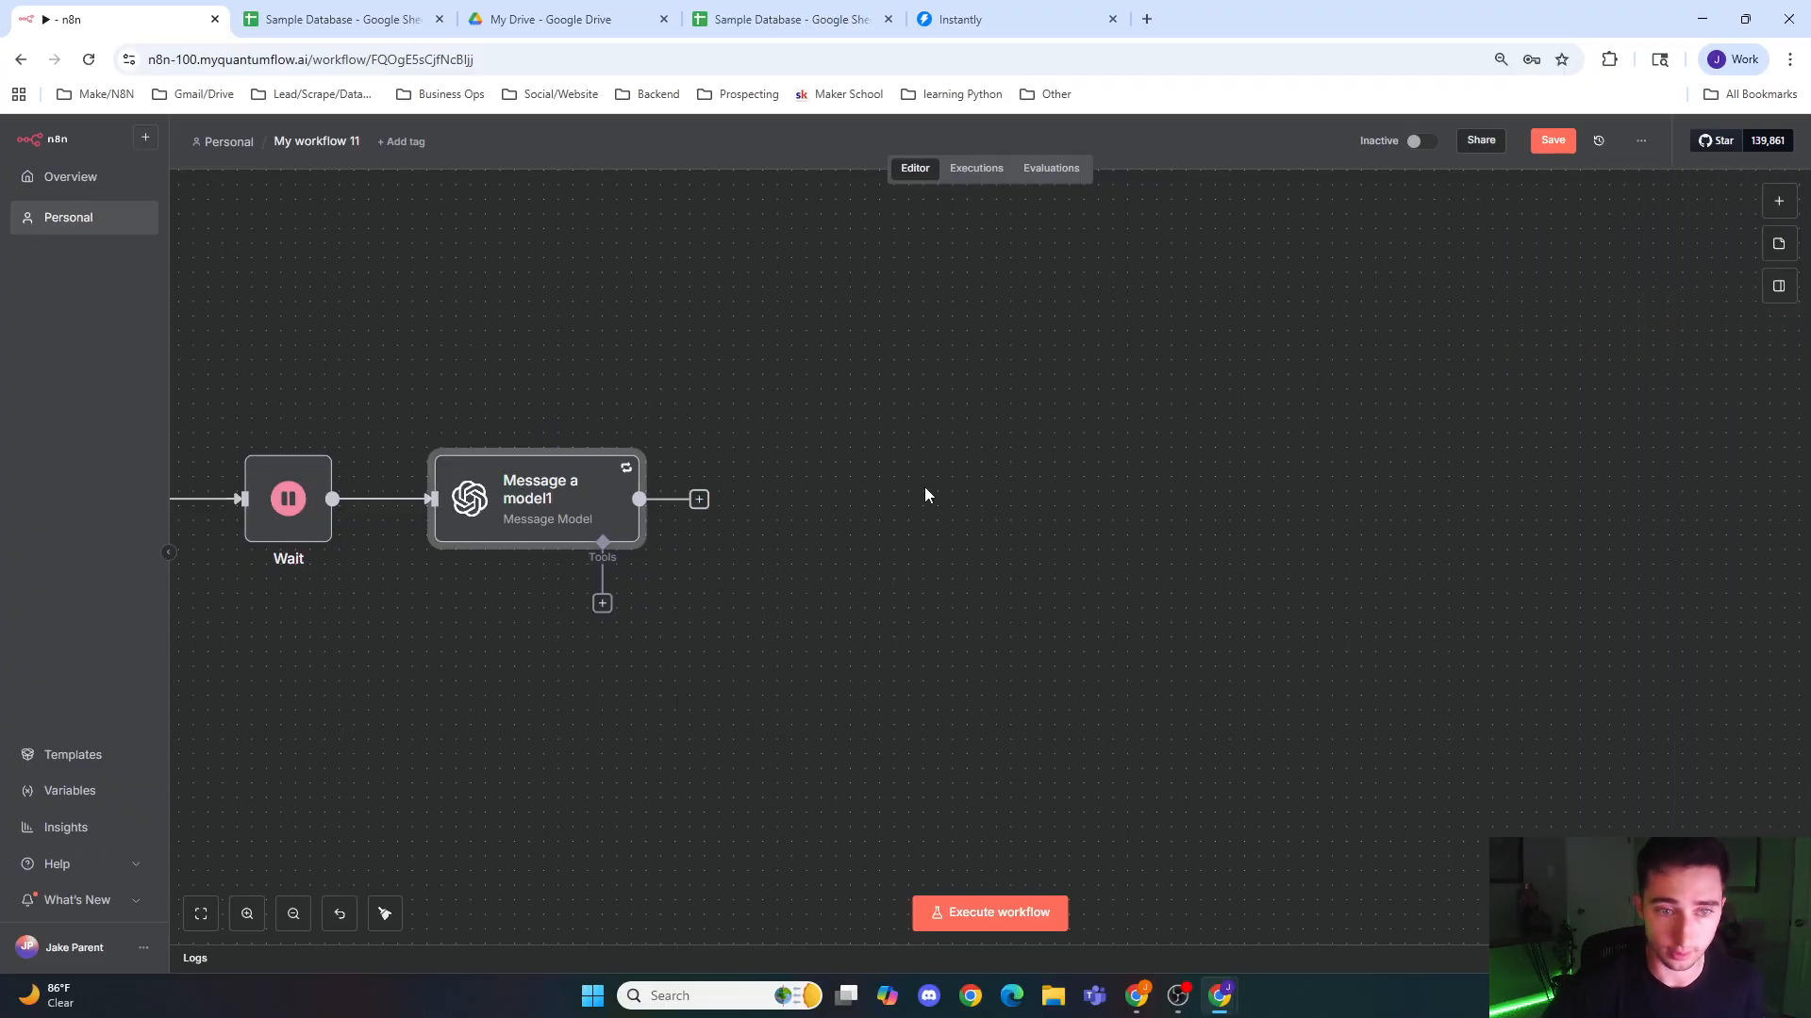
{"action": "double_click", "coordinate": [532, 513]}
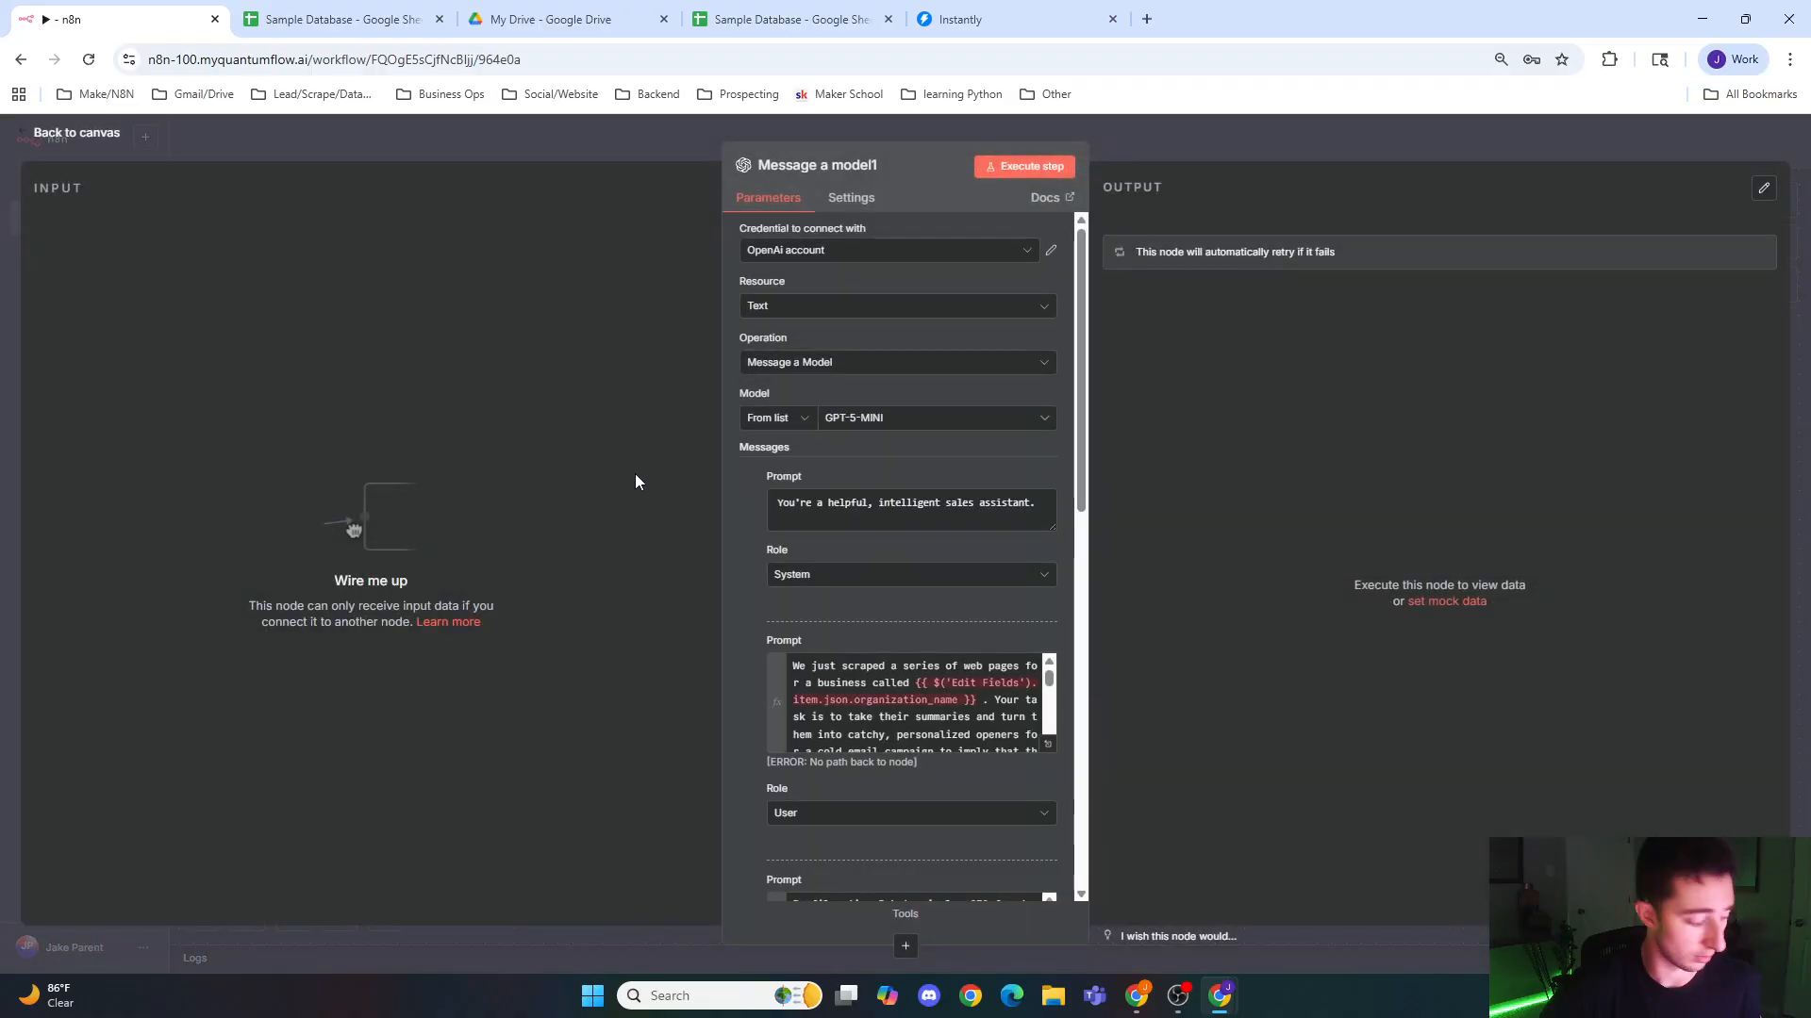
{"action": "left_click", "coordinate": [709, 123]}
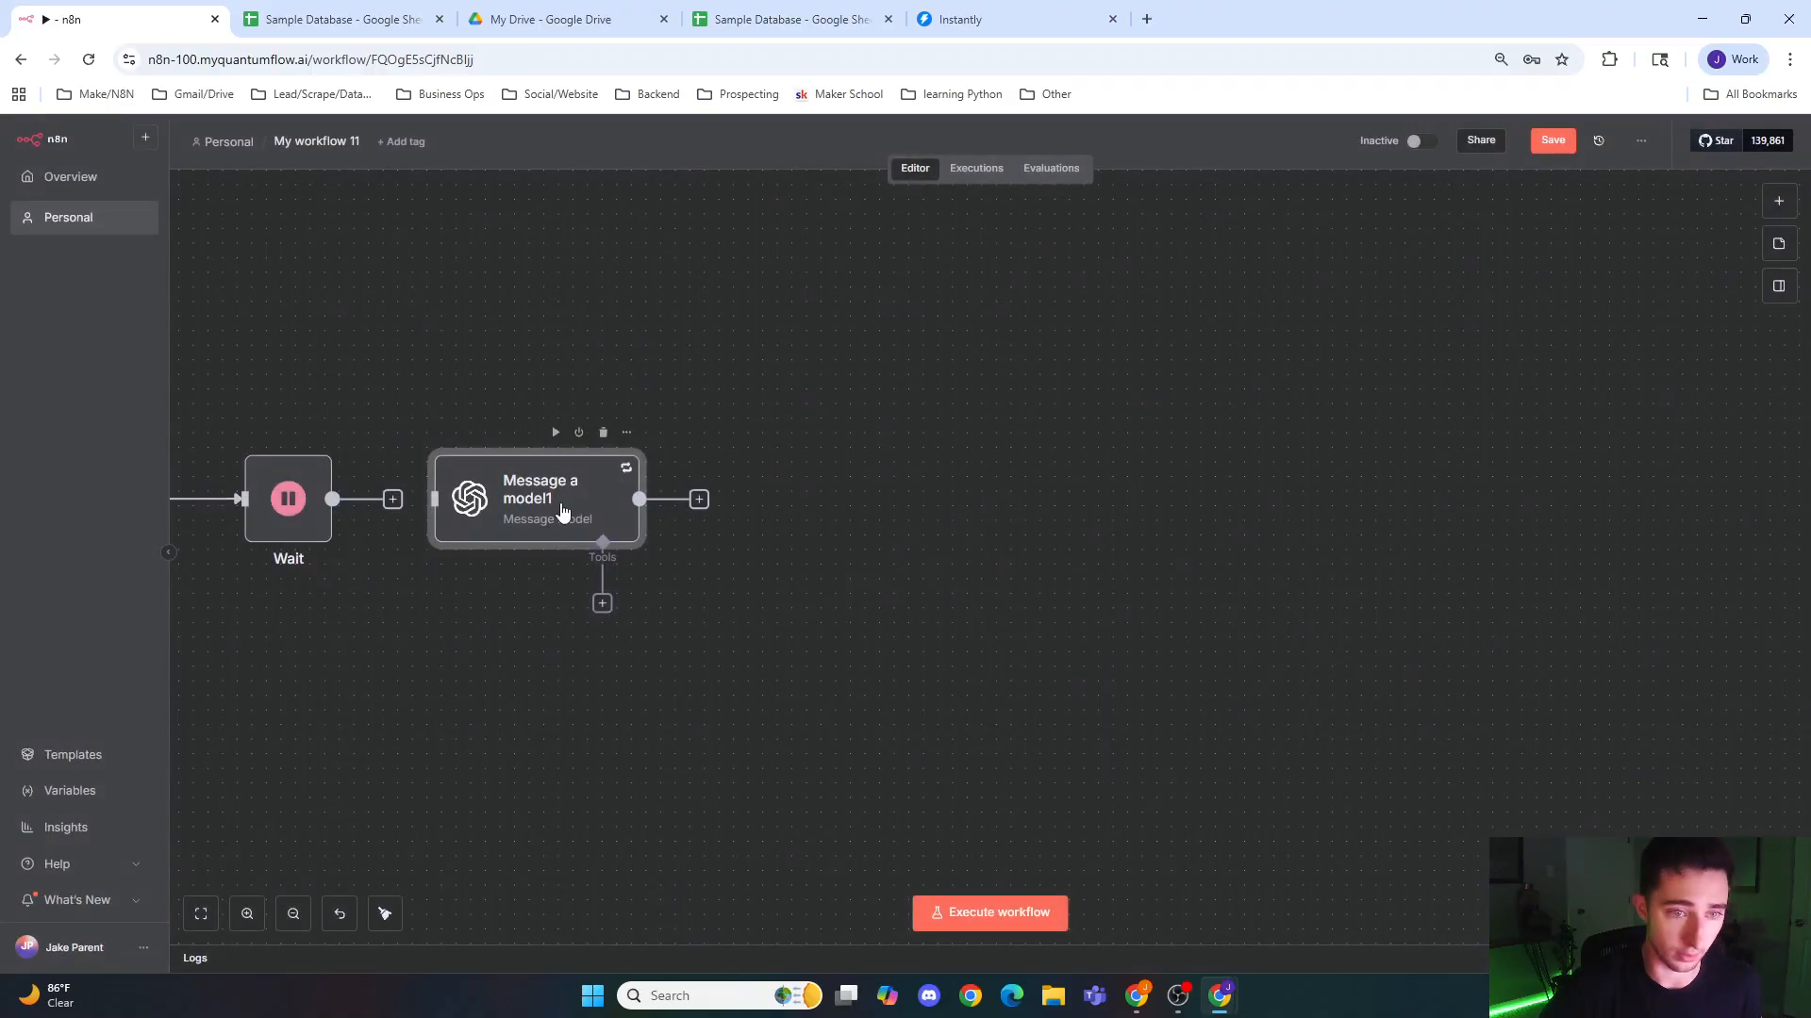
{"action": "key", "text": "ctrl+v"}
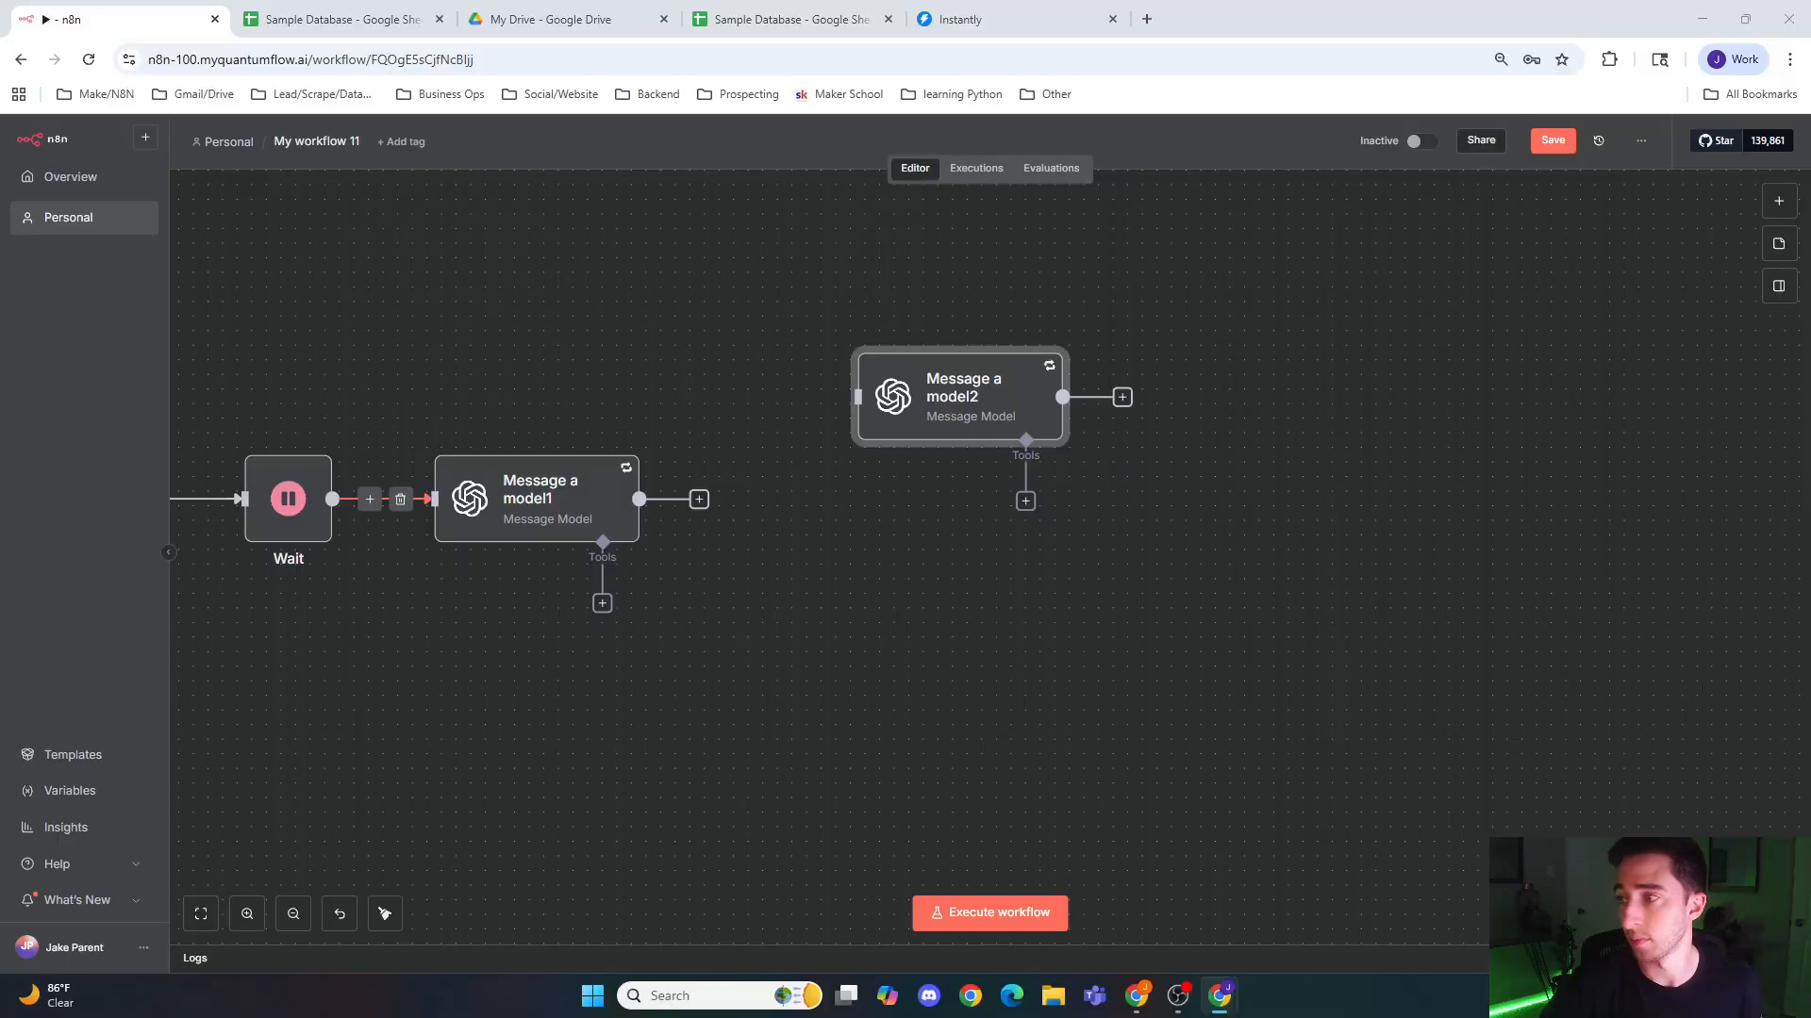
Step: Add an If node after the Message a model1 node
{"action": "left_click", "coordinate": [699, 499]}
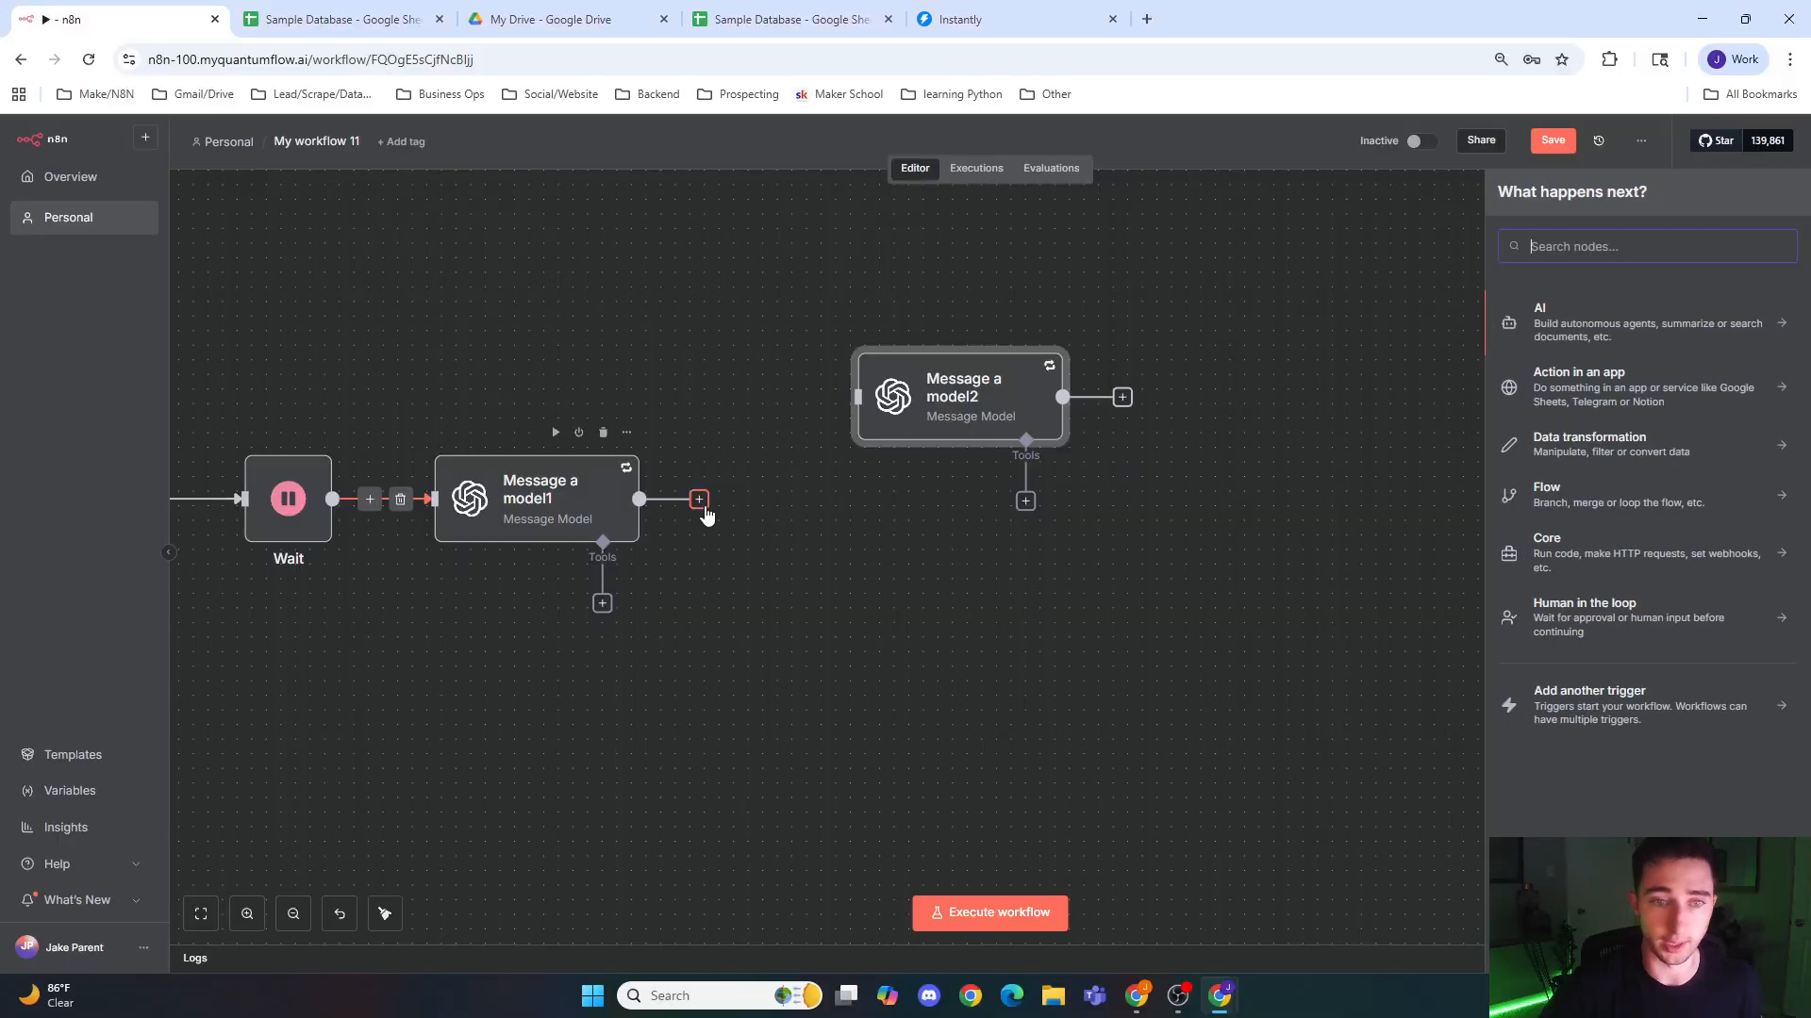
{"action": "type", "text": "if"}
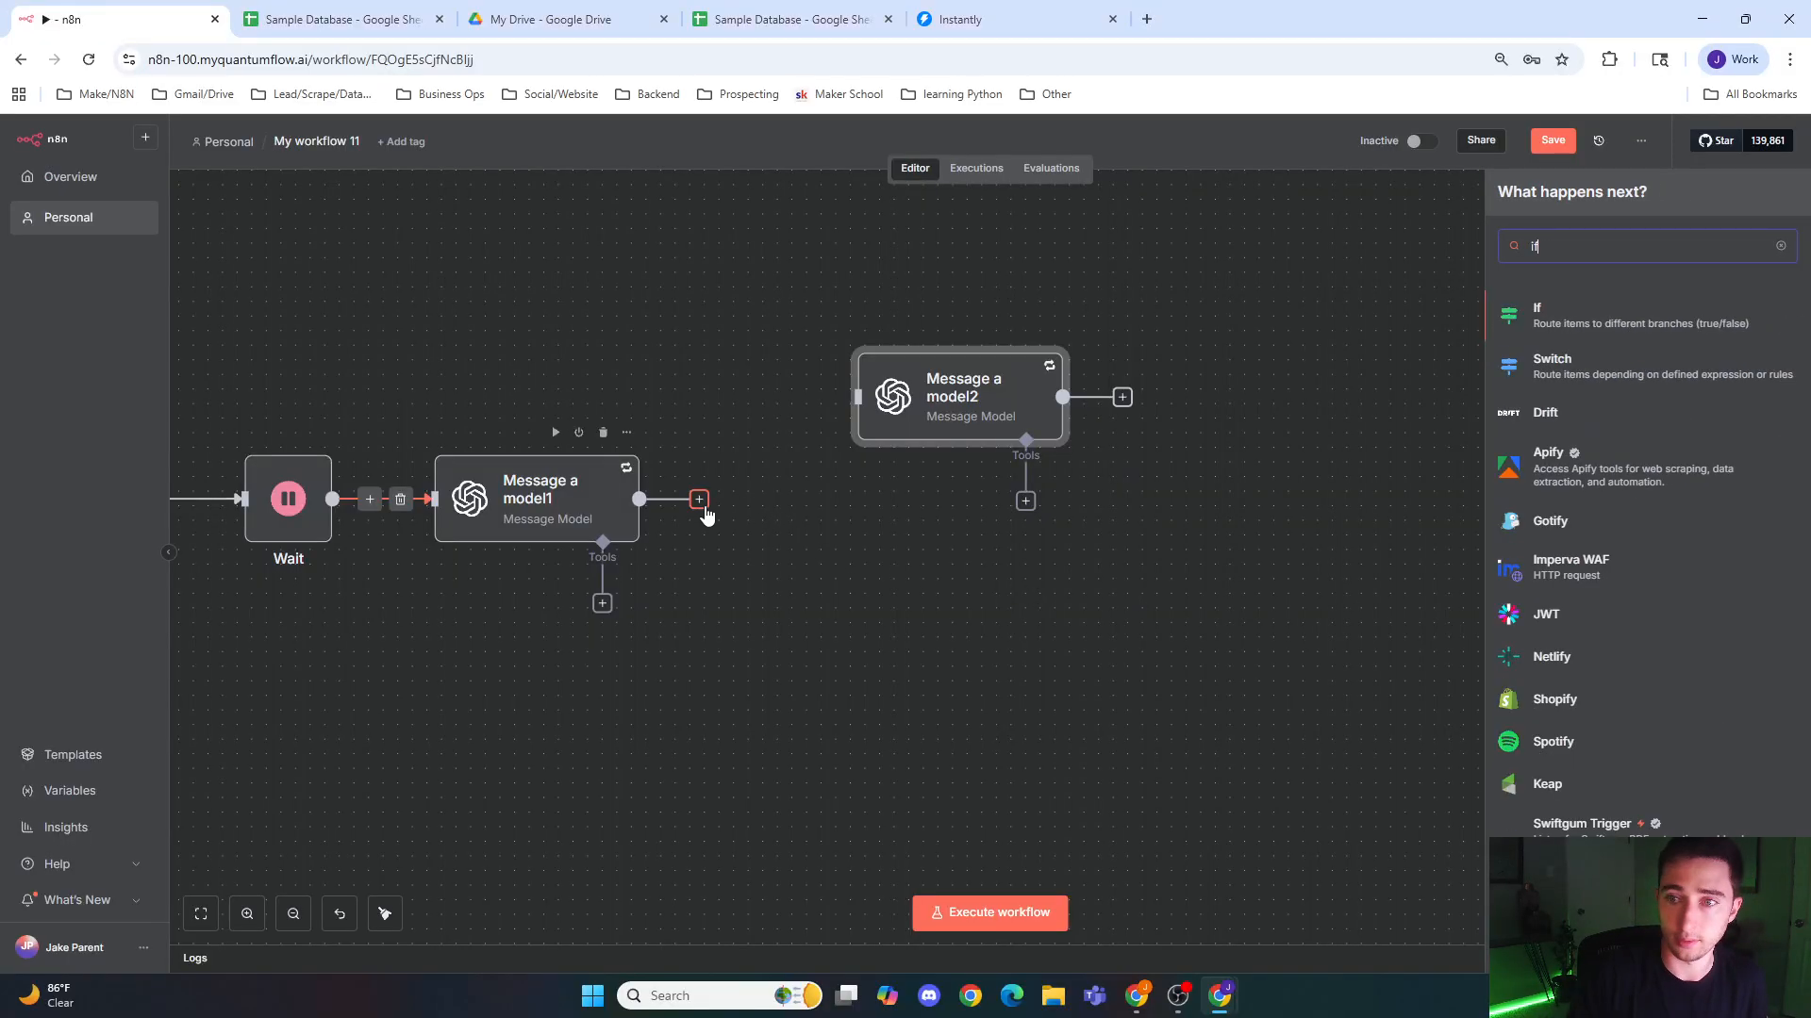
{"action": "left_click", "coordinate": [1626, 312]}
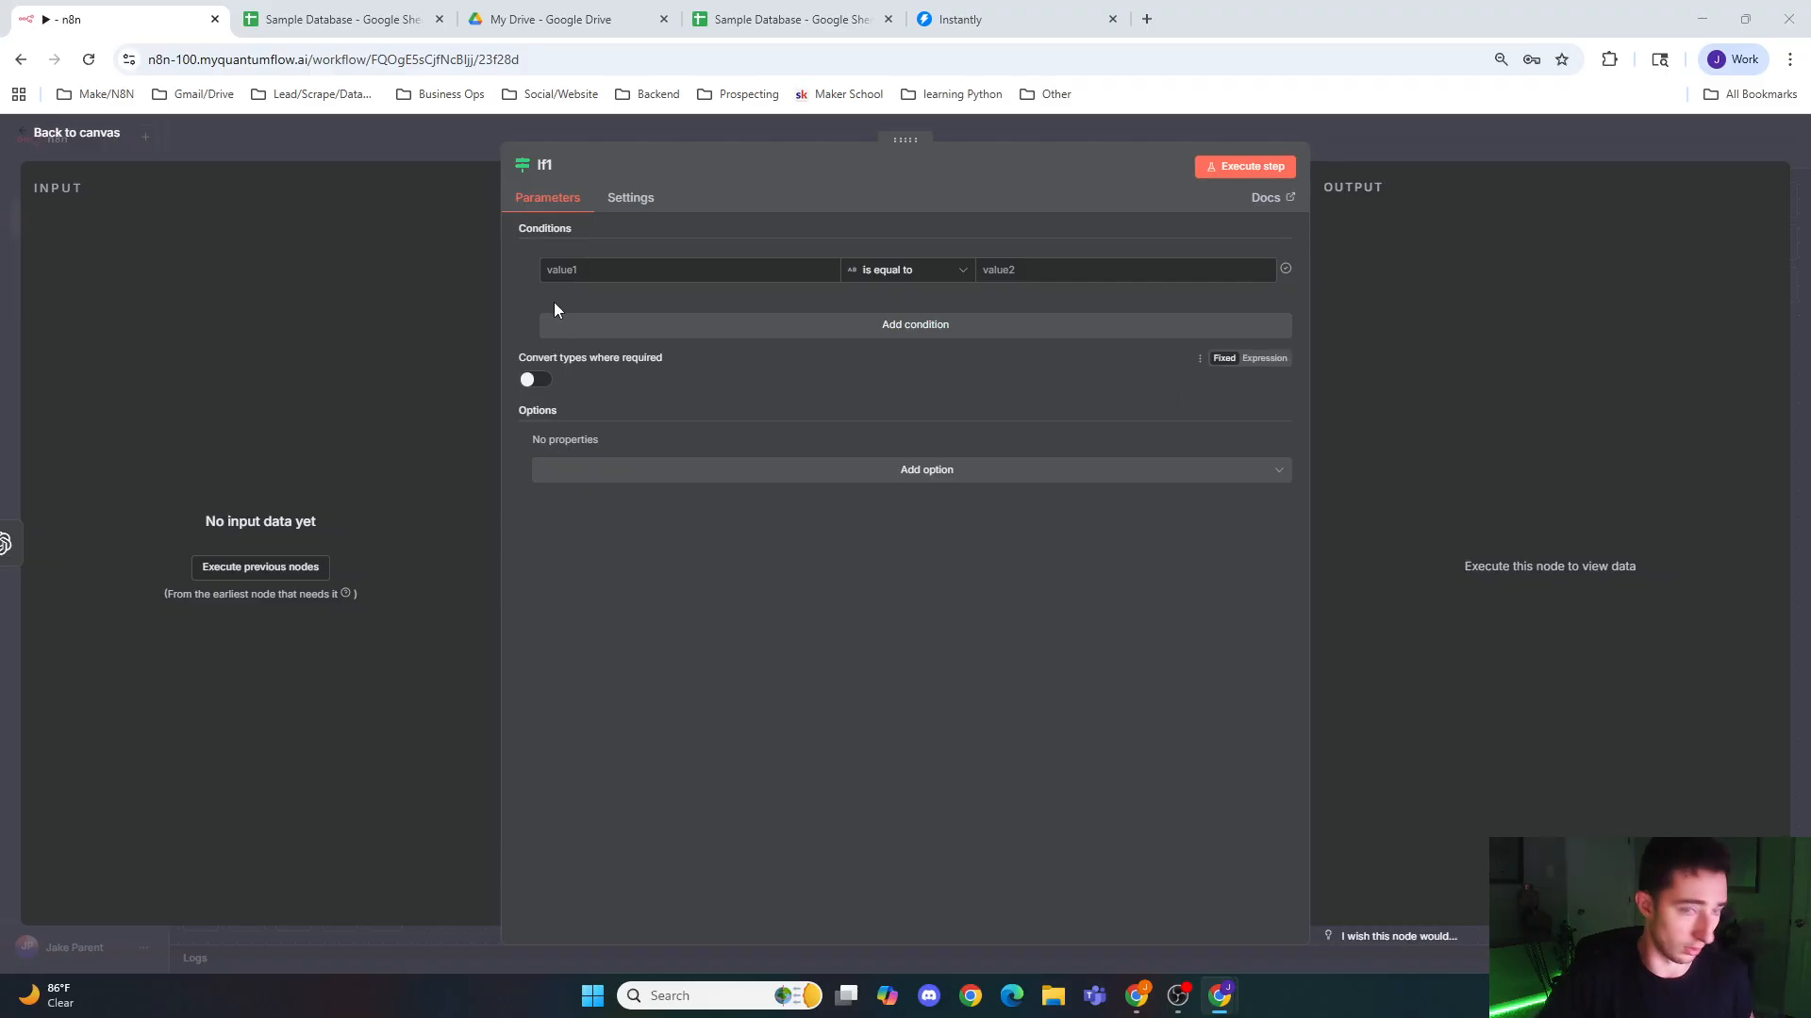
Step: Set the If condition to check that {{ !!$json.error }} is true as a Boolean, and return to the canvas
{"action": "left_click", "coordinate": [634, 269]}
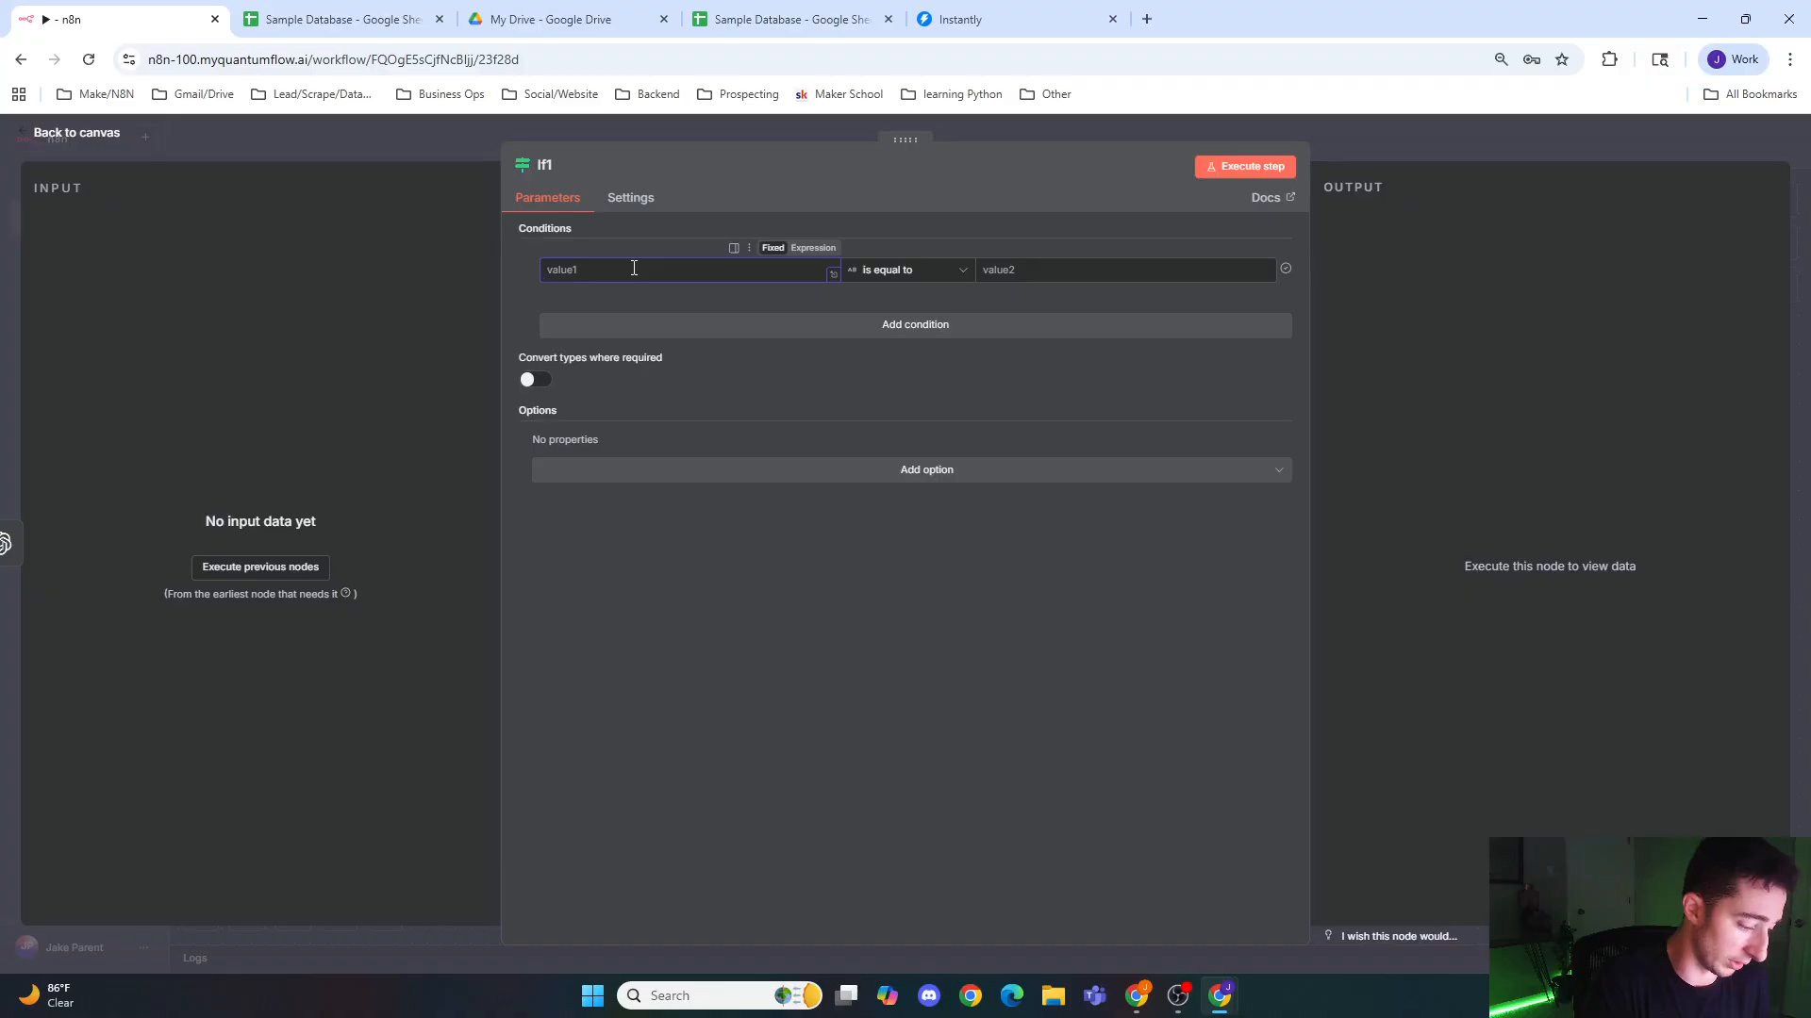
{"action": "type", "text": "{{ "}
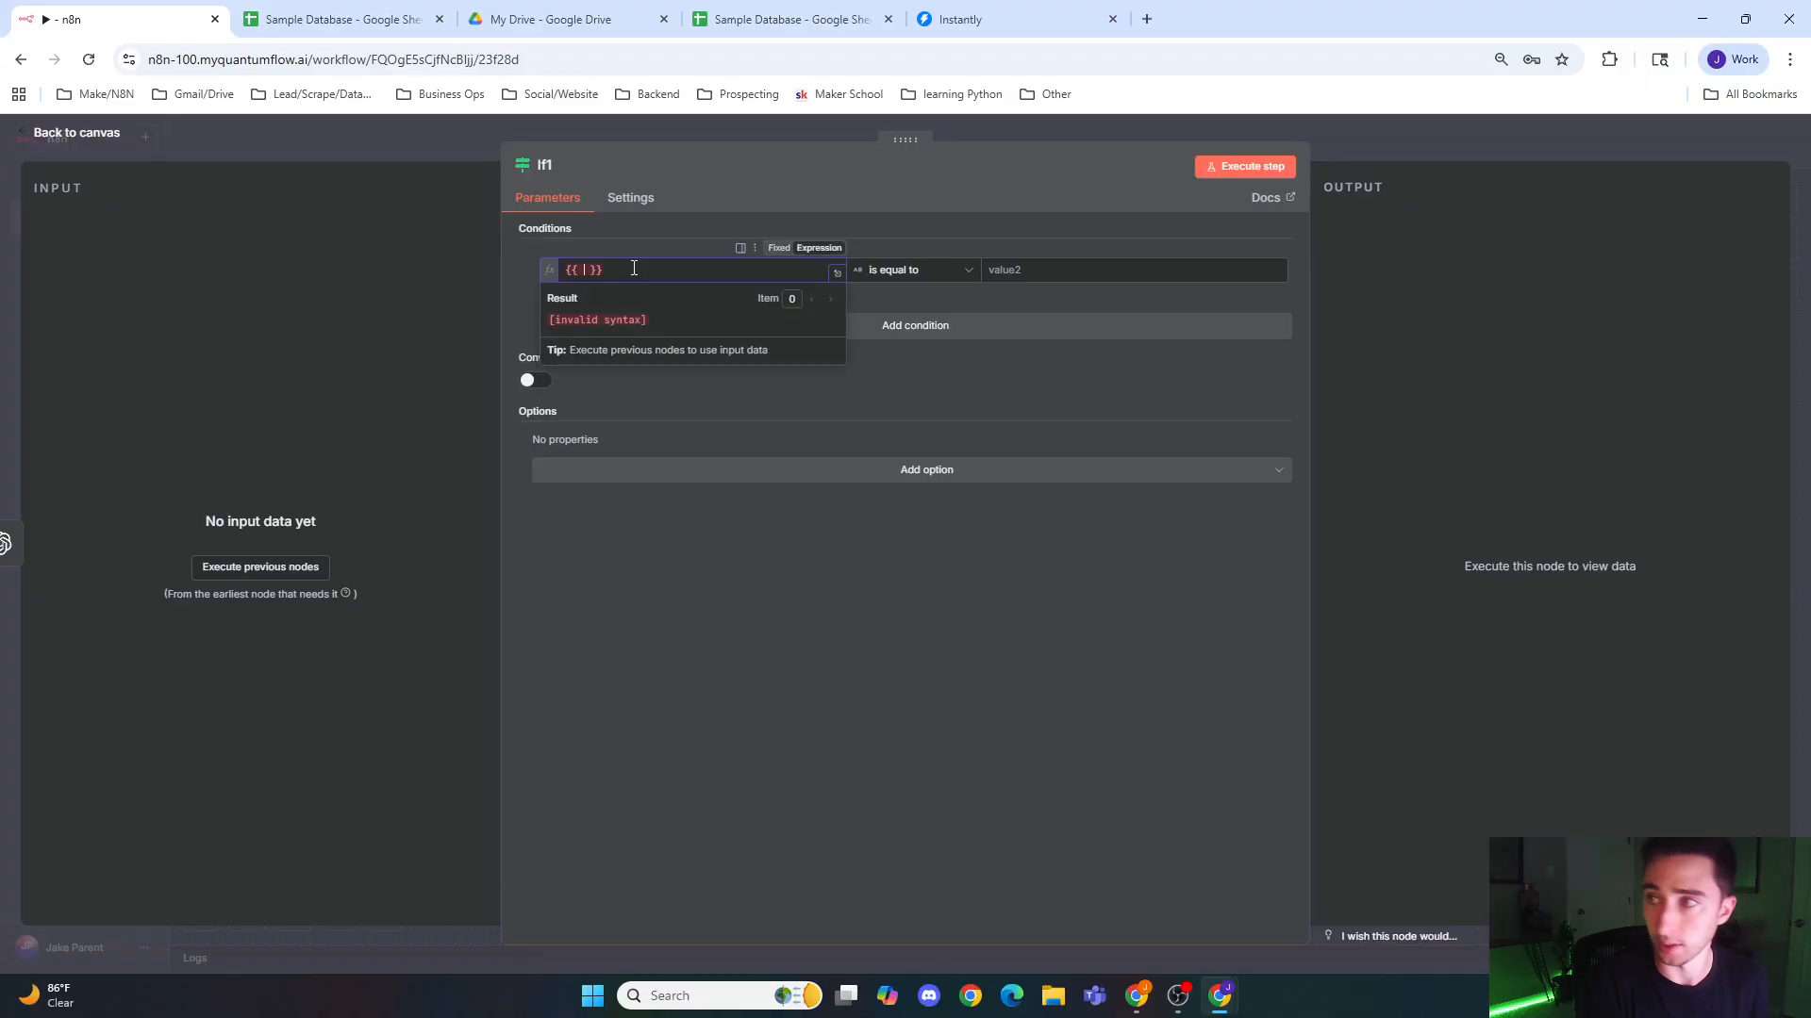
{"action": "type", "text": "!!$json"}
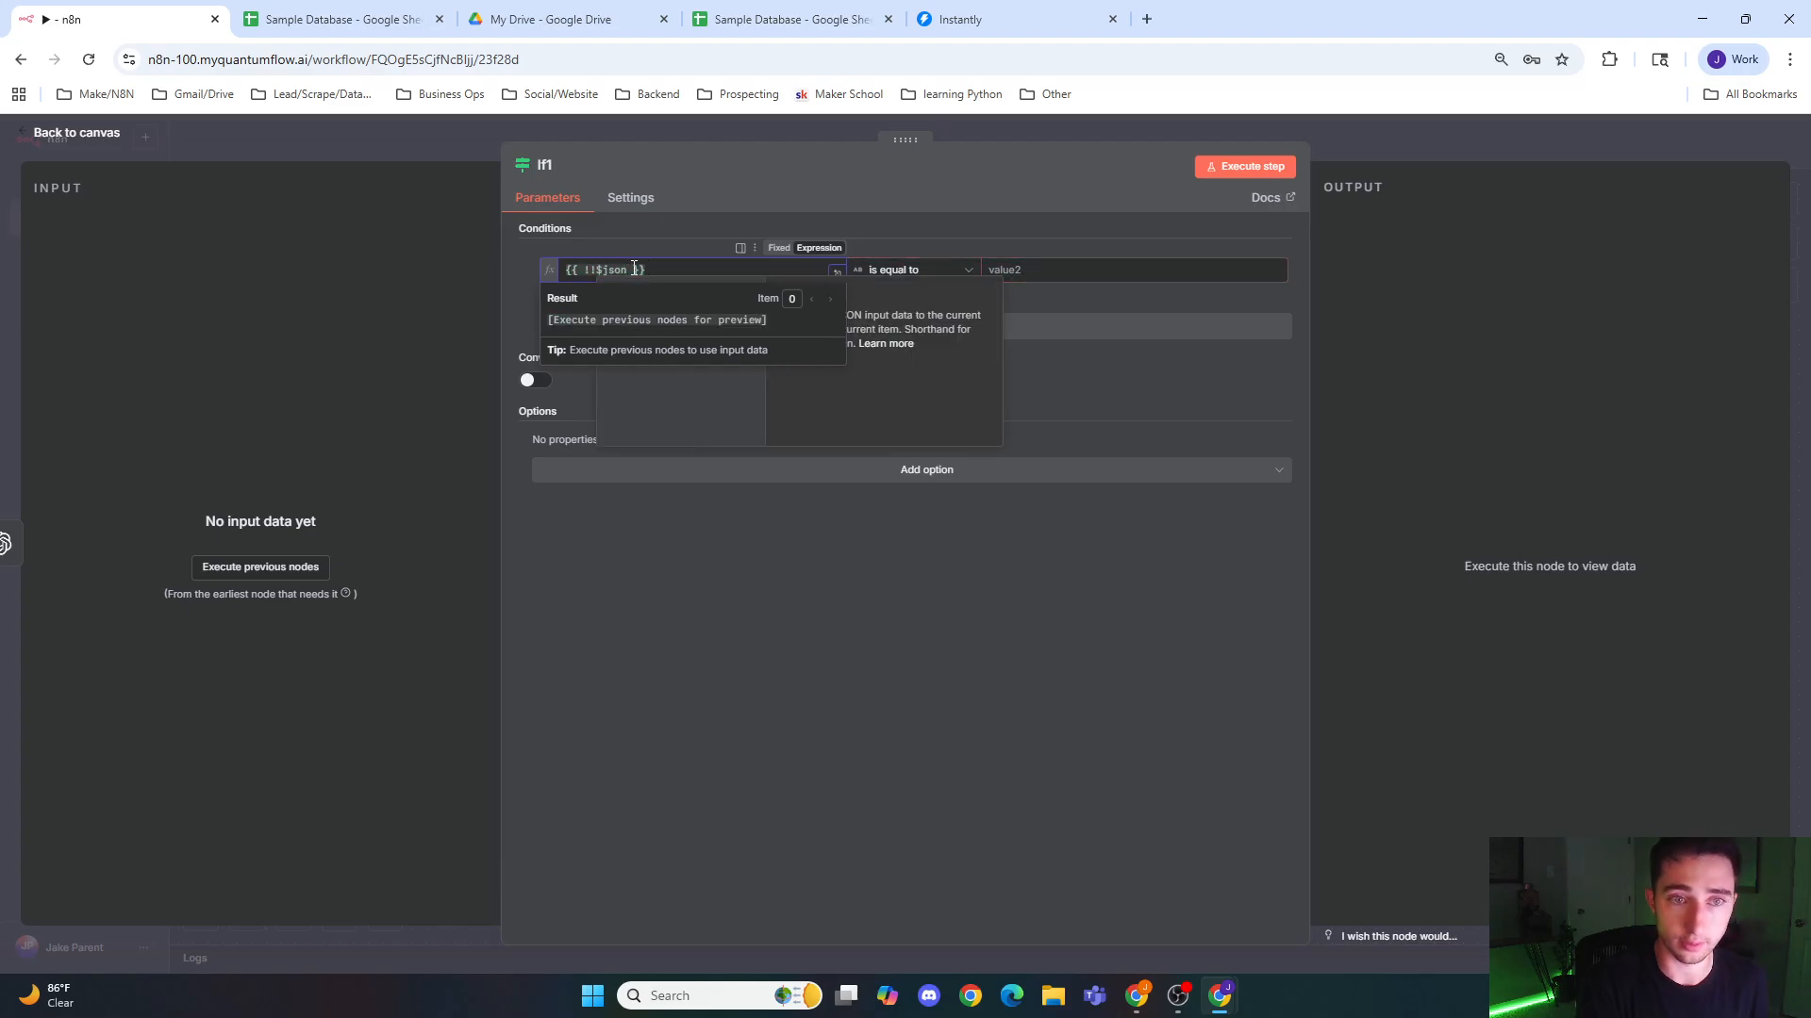
{"action": "type", "text": ".error"}
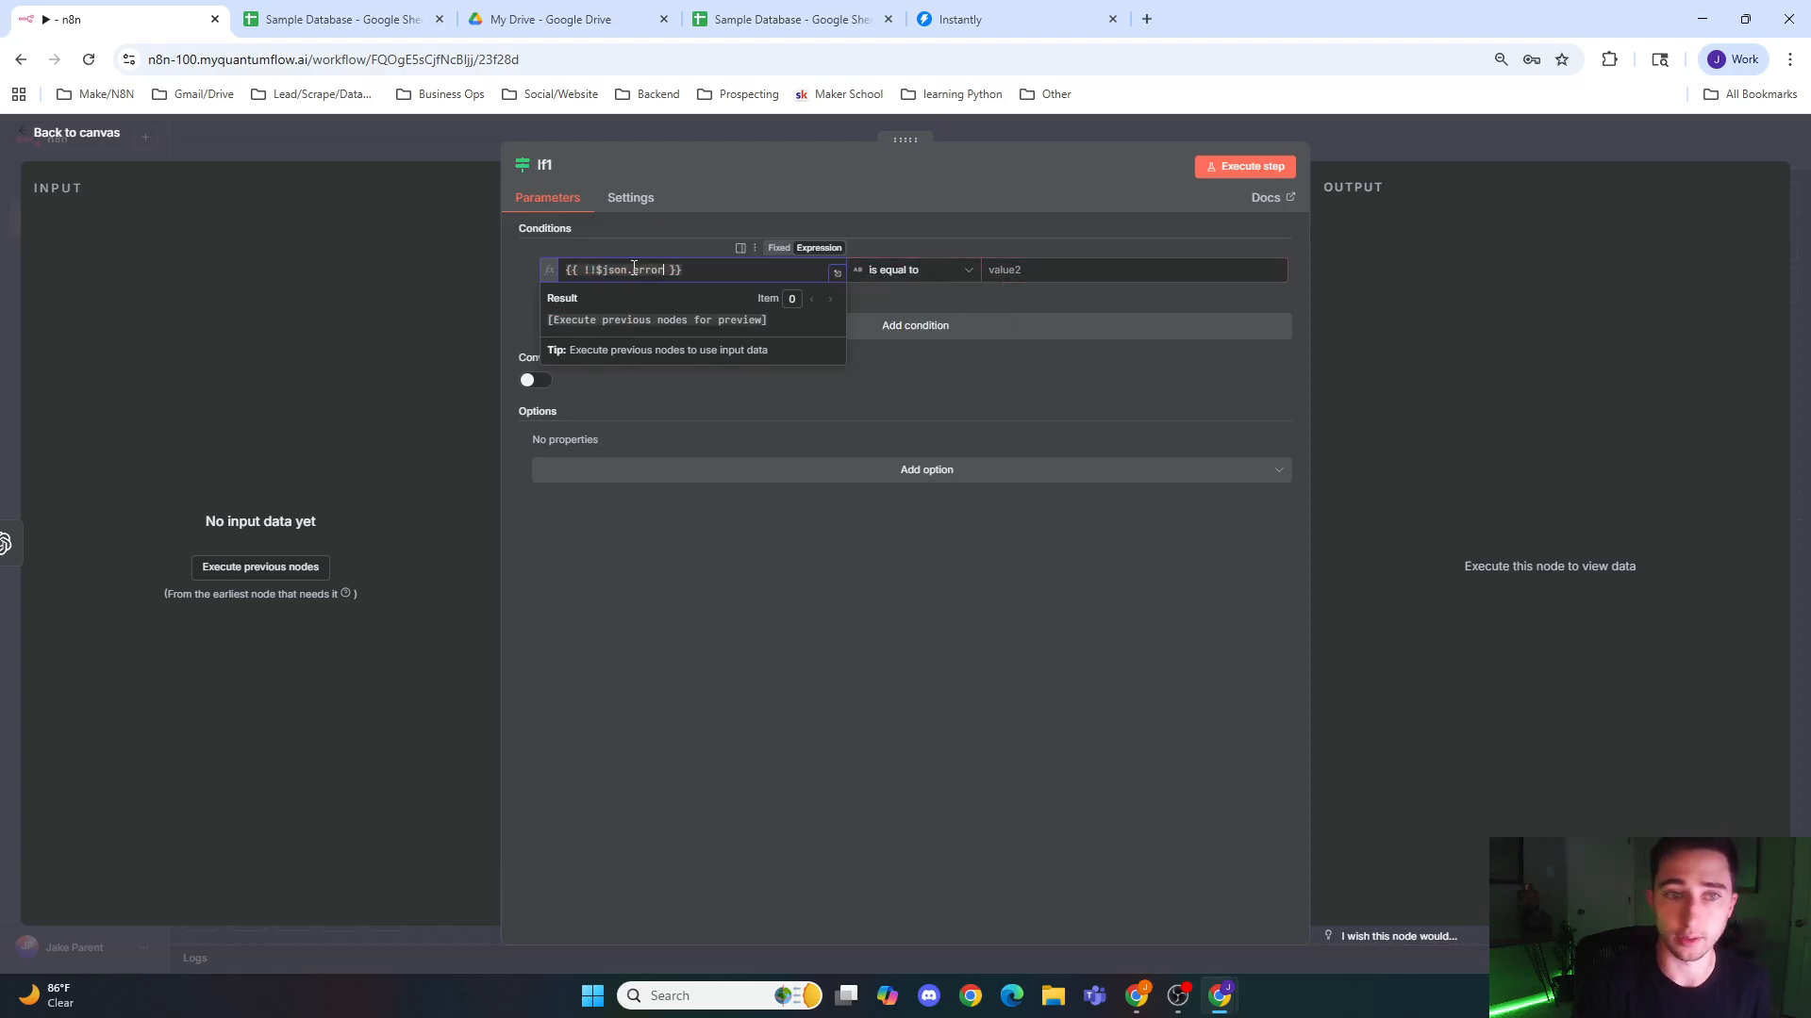
{"action": "left_click", "coordinate": [914, 270]}
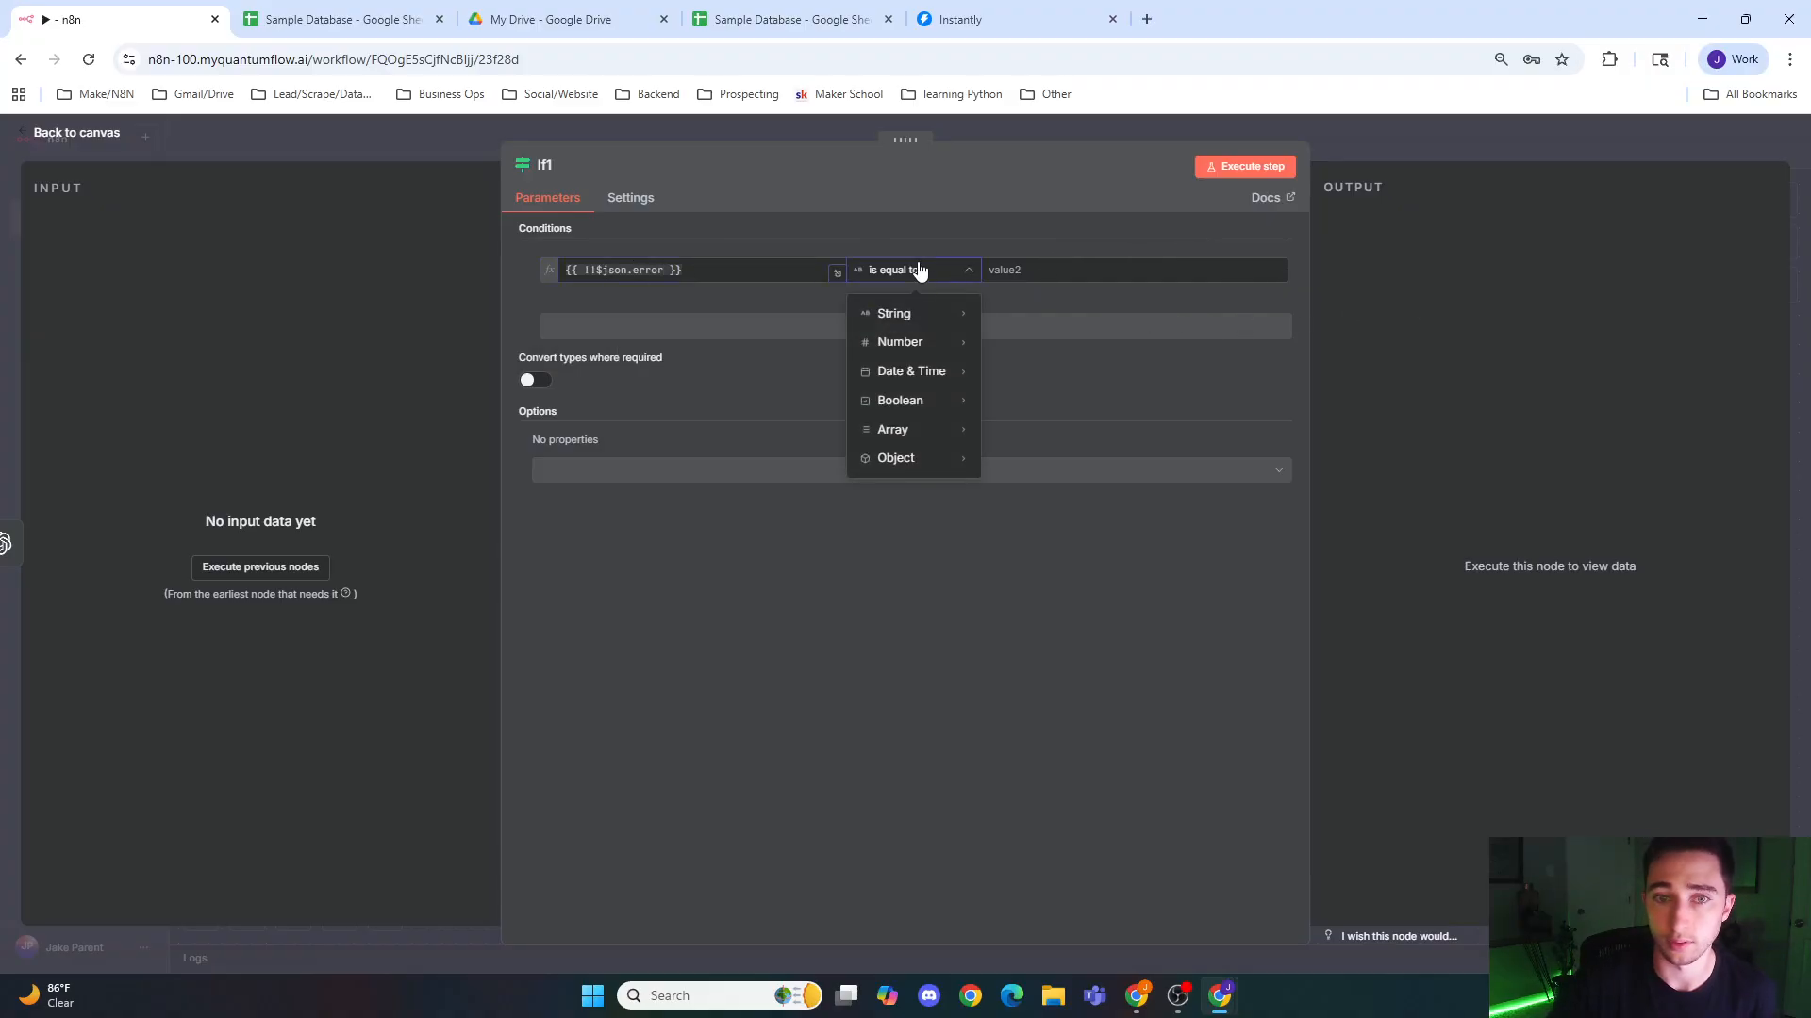
{"action": "mouse_move", "coordinate": [933, 403]}
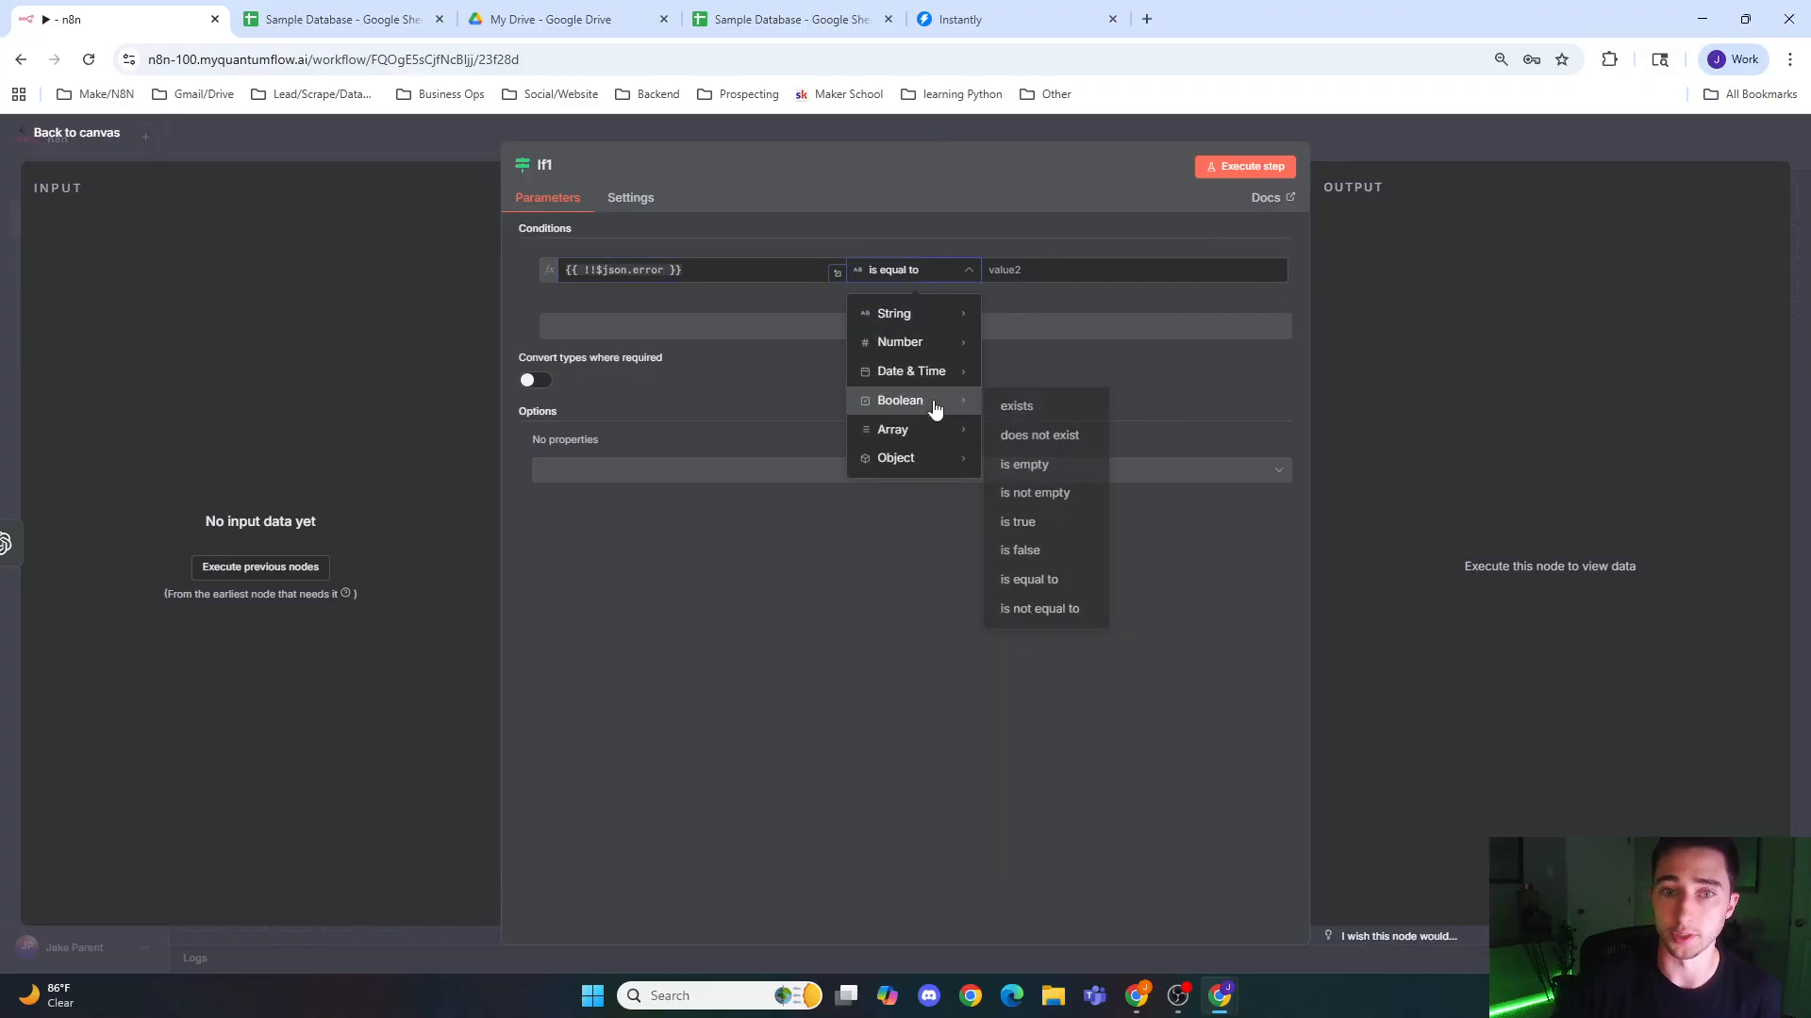
{"action": "left_click", "coordinate": [1047, 521]}
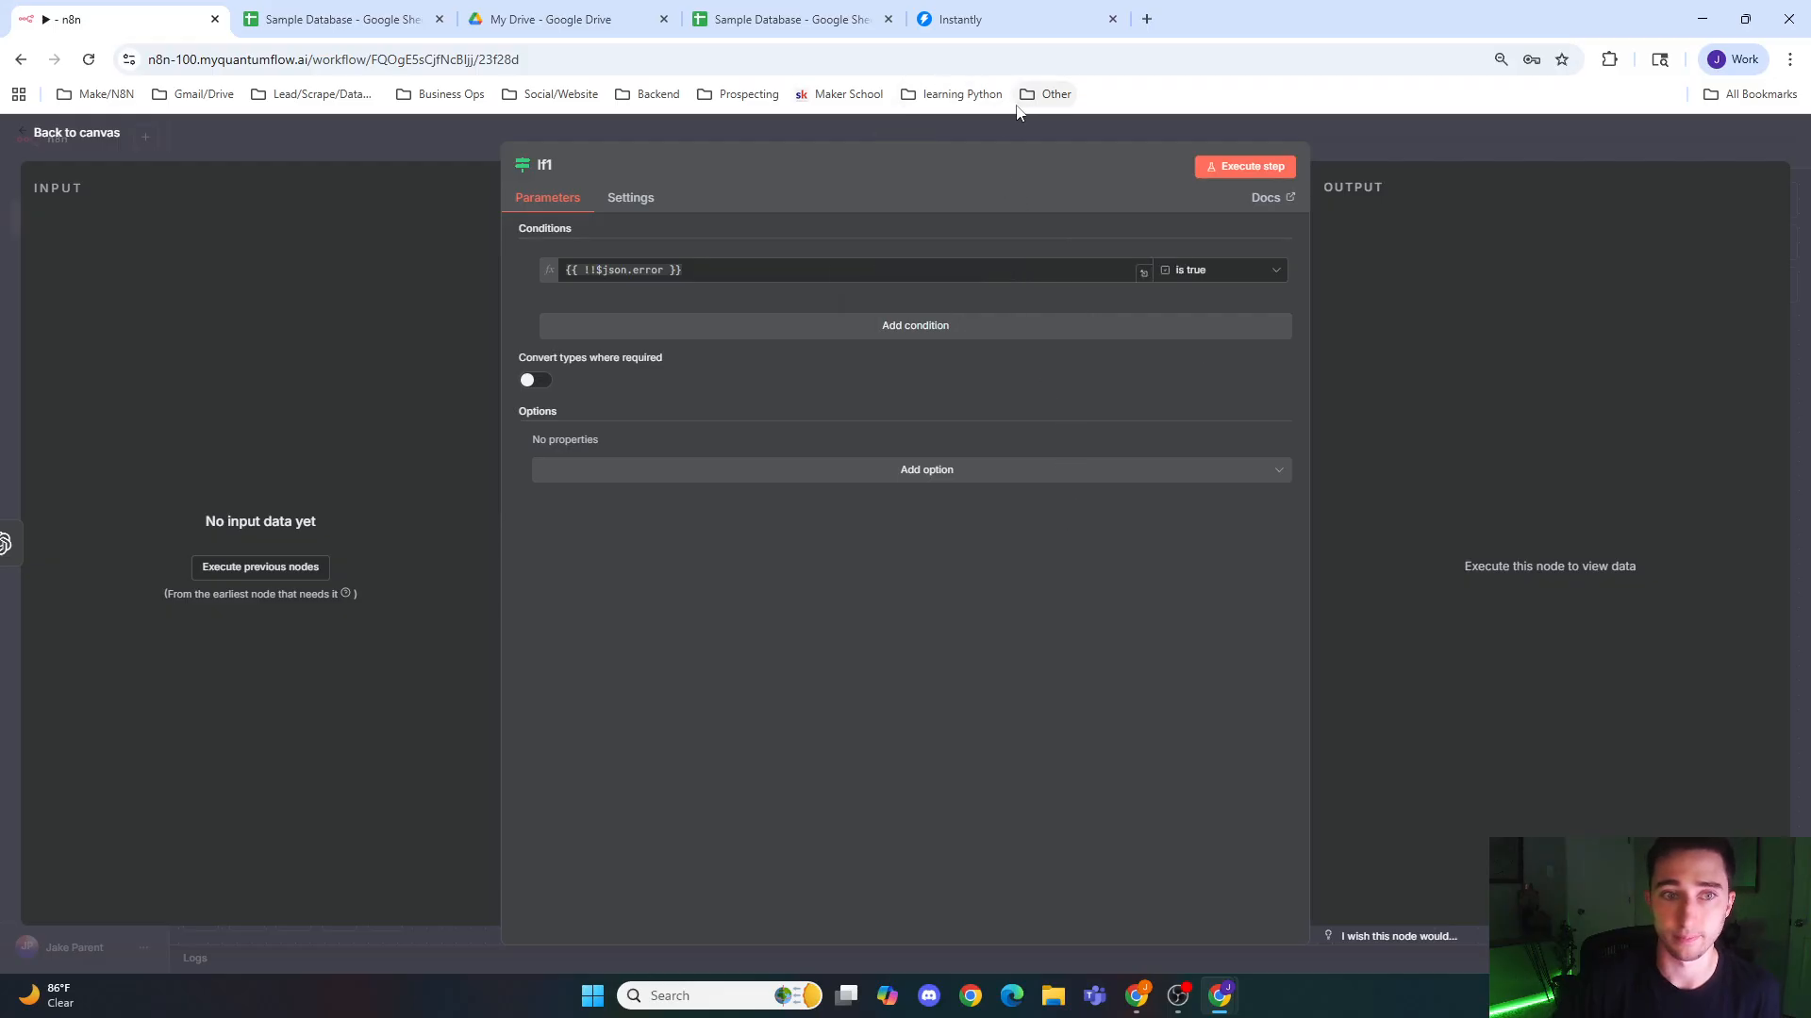
{"action": "left_click", "coordinate": [1019, 123]}
Step: Connect the If node's true branch to the duplicated Message a model2 node and position that node beside the branch
{"action": "left_click_drag", "start_coordinate": [981, 415], "coordinate": [1097, 487]}
{"action": "left_click_drag", "start_coordinate": [922, 485], "coordinate": [977, 470]}
{"action": "left_click_drag", "start_coordinate": [1103, 514], "coordinate": [1109, 472]}
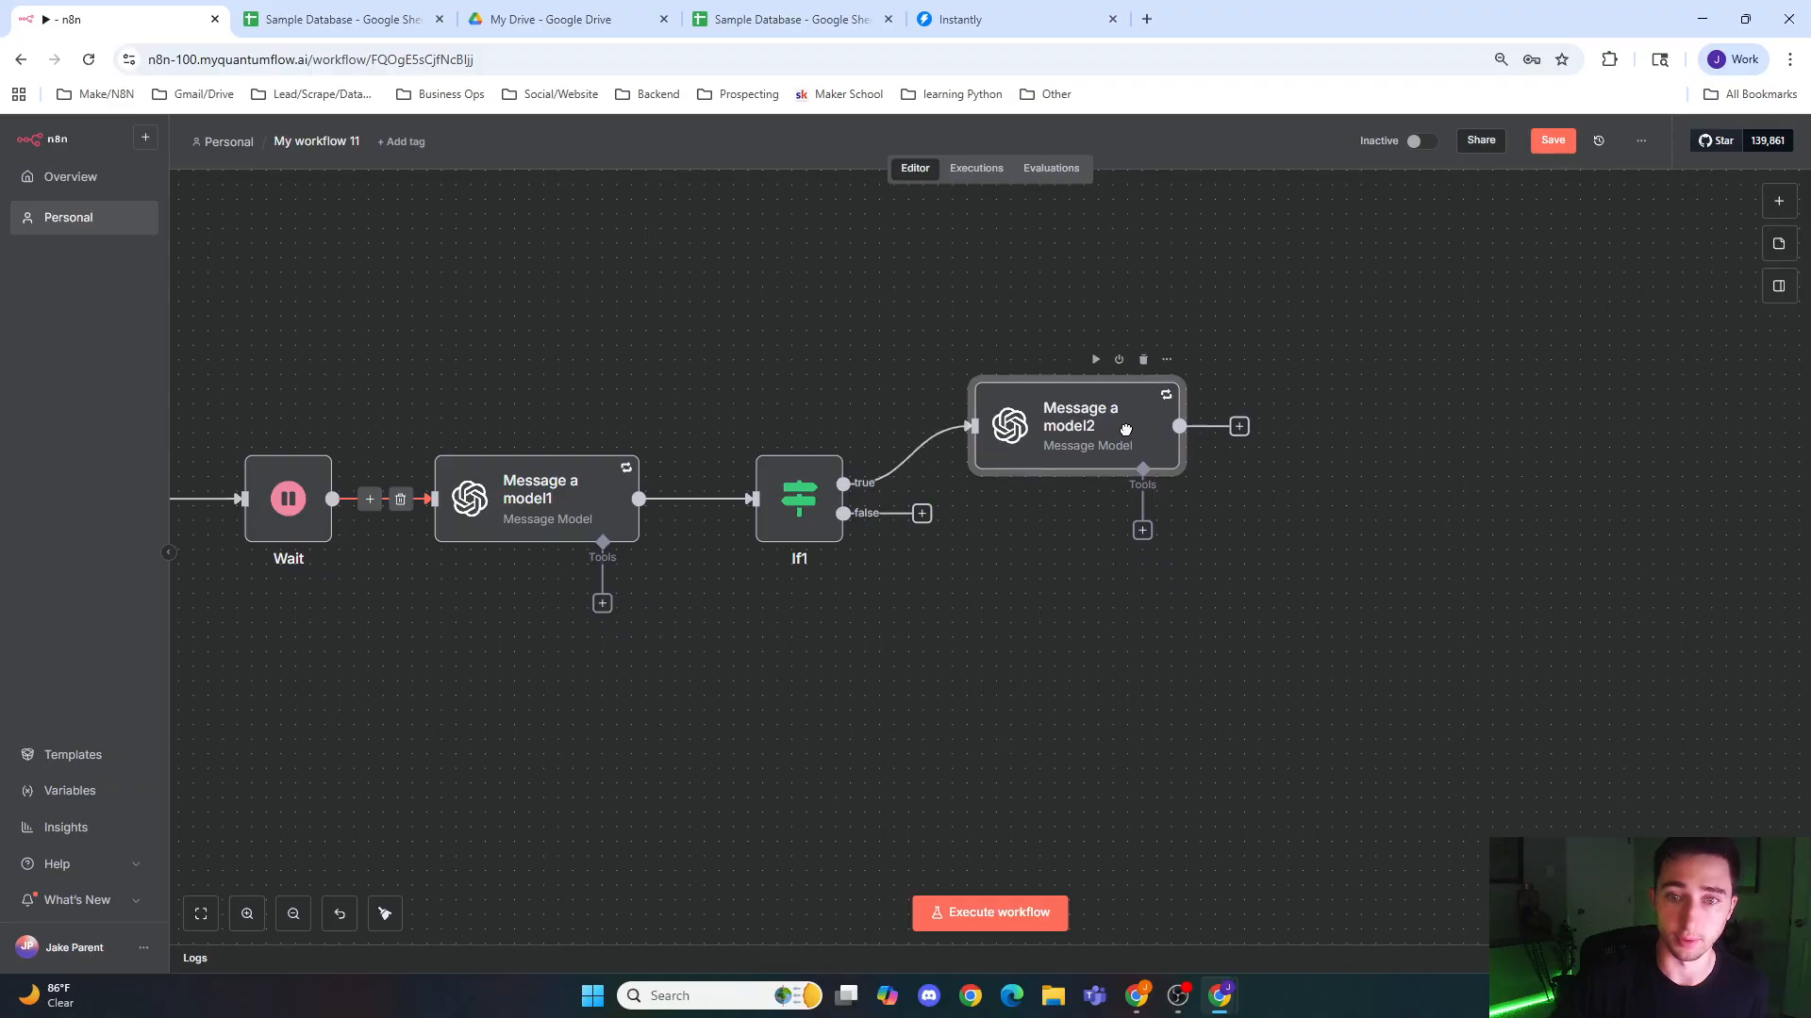
Step: Add an Edit Fields node and connect Message a model2 and the If node's false branch to it
{"action": "left_click_drag", "start_coordinate": [1291, 620], "coordinate": [1037, 641]}
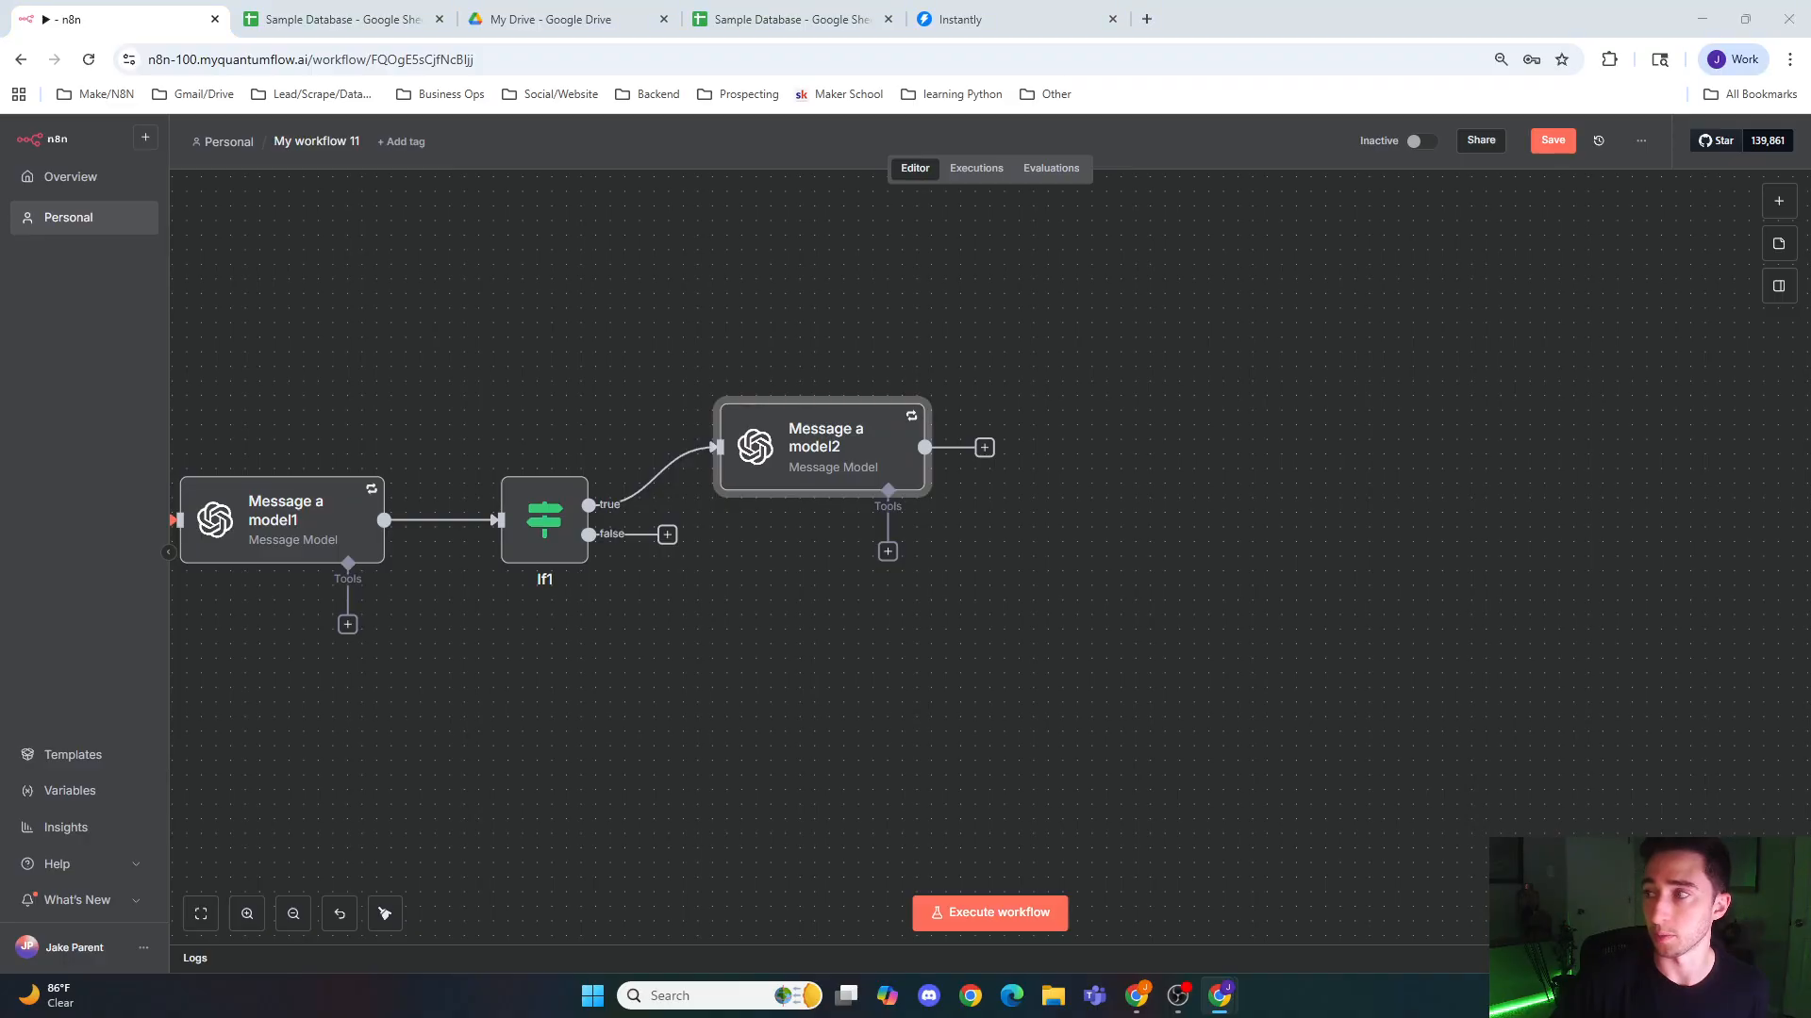
{"action": "left_click", "coordinate": [1025, 506]}
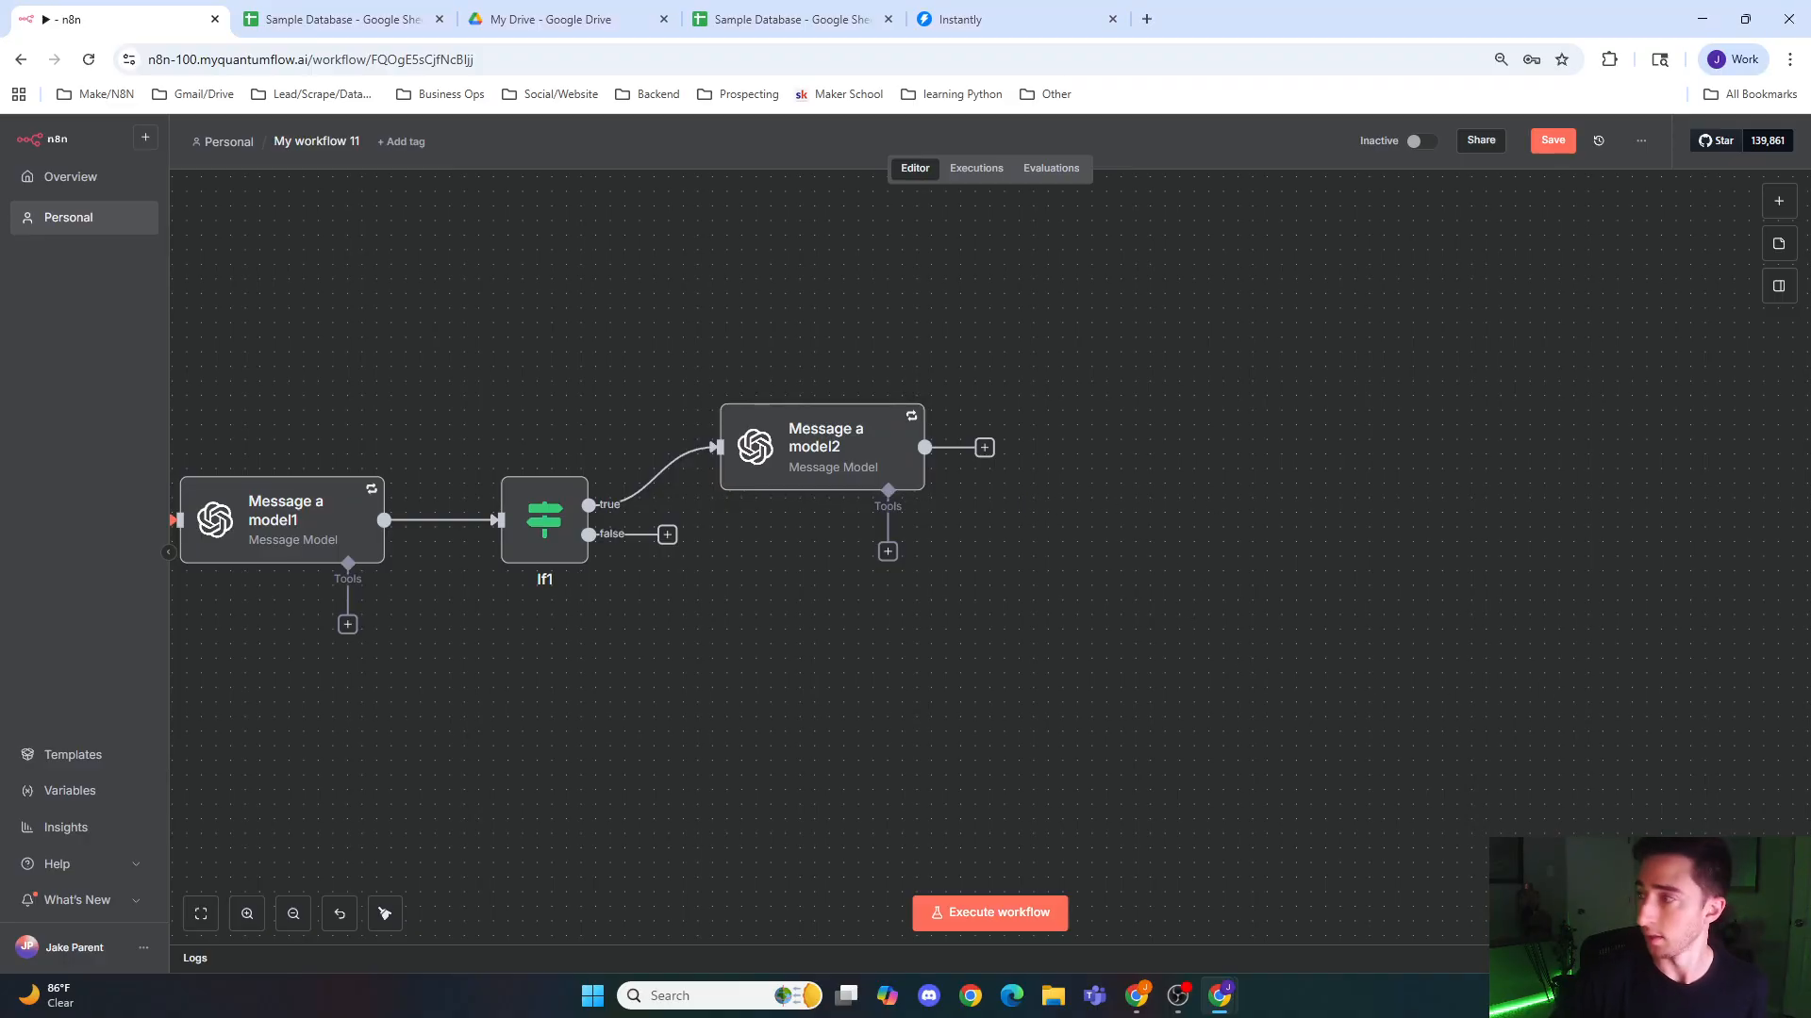
{"action": "left_click", "coordinate": [1778, 201]}
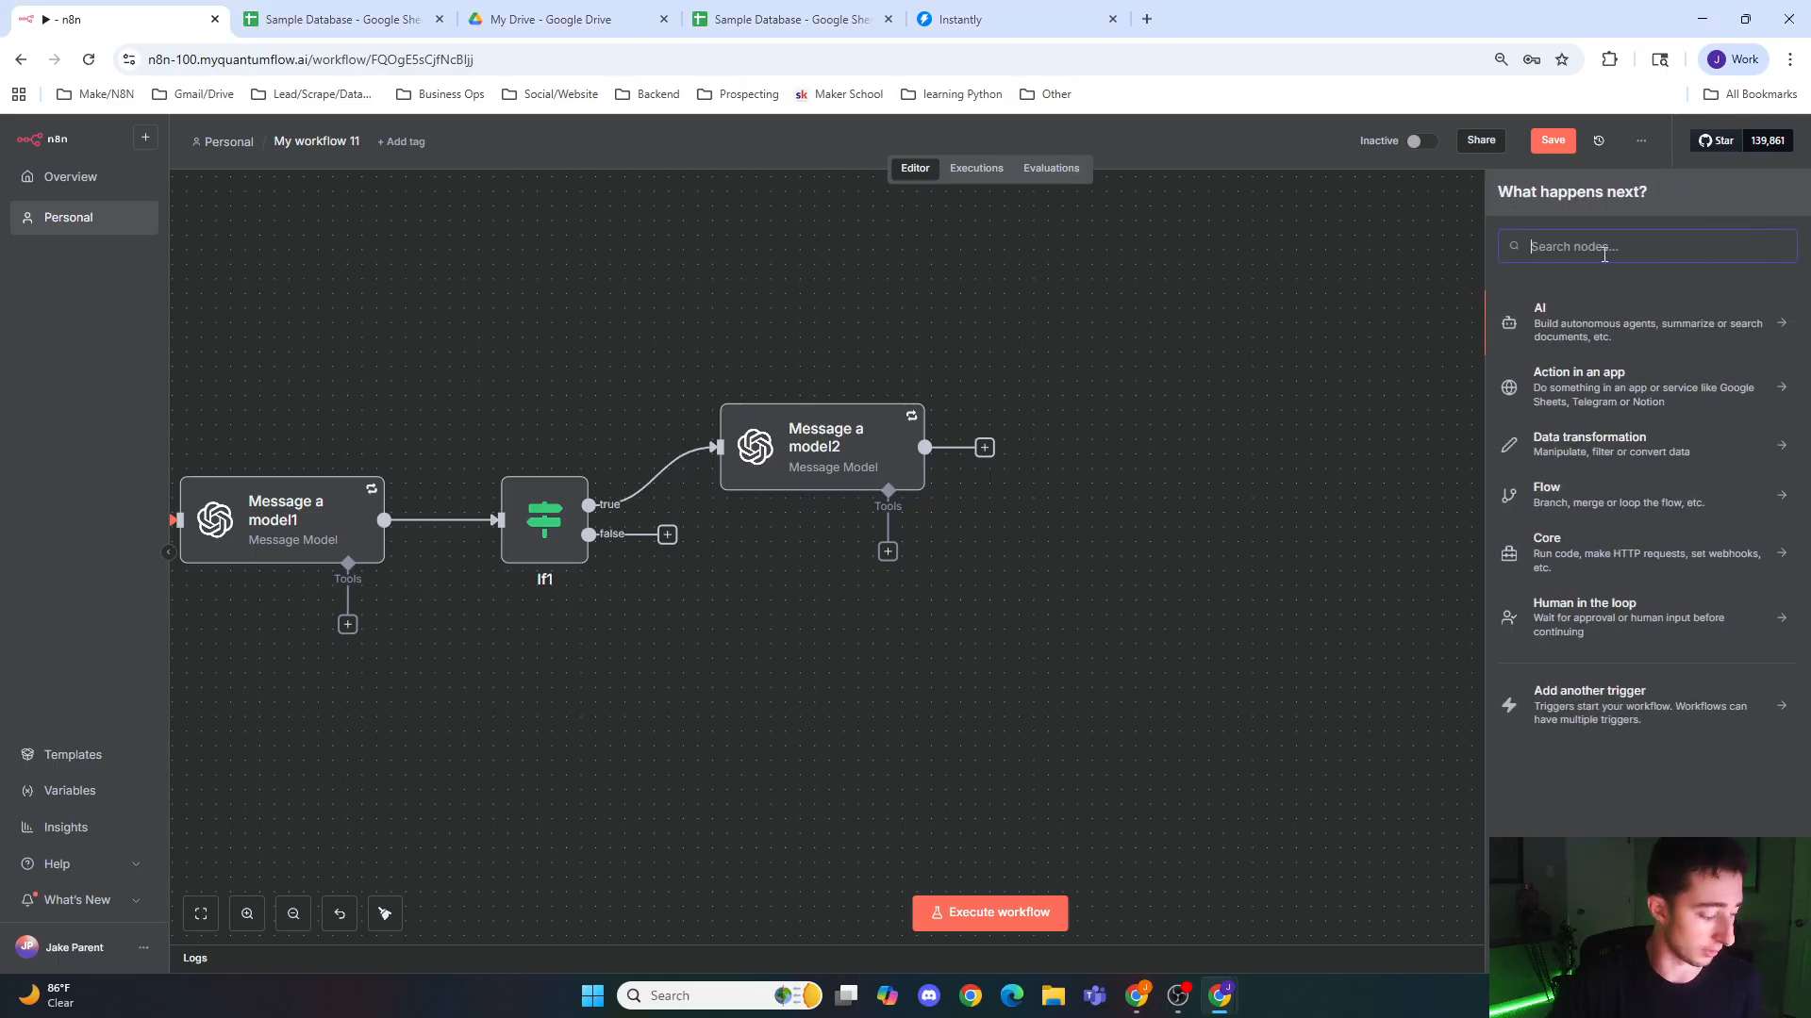
{"action": "type", "text": "edit"}
{"action": "left_click", "coordinate": [1606, 324]}
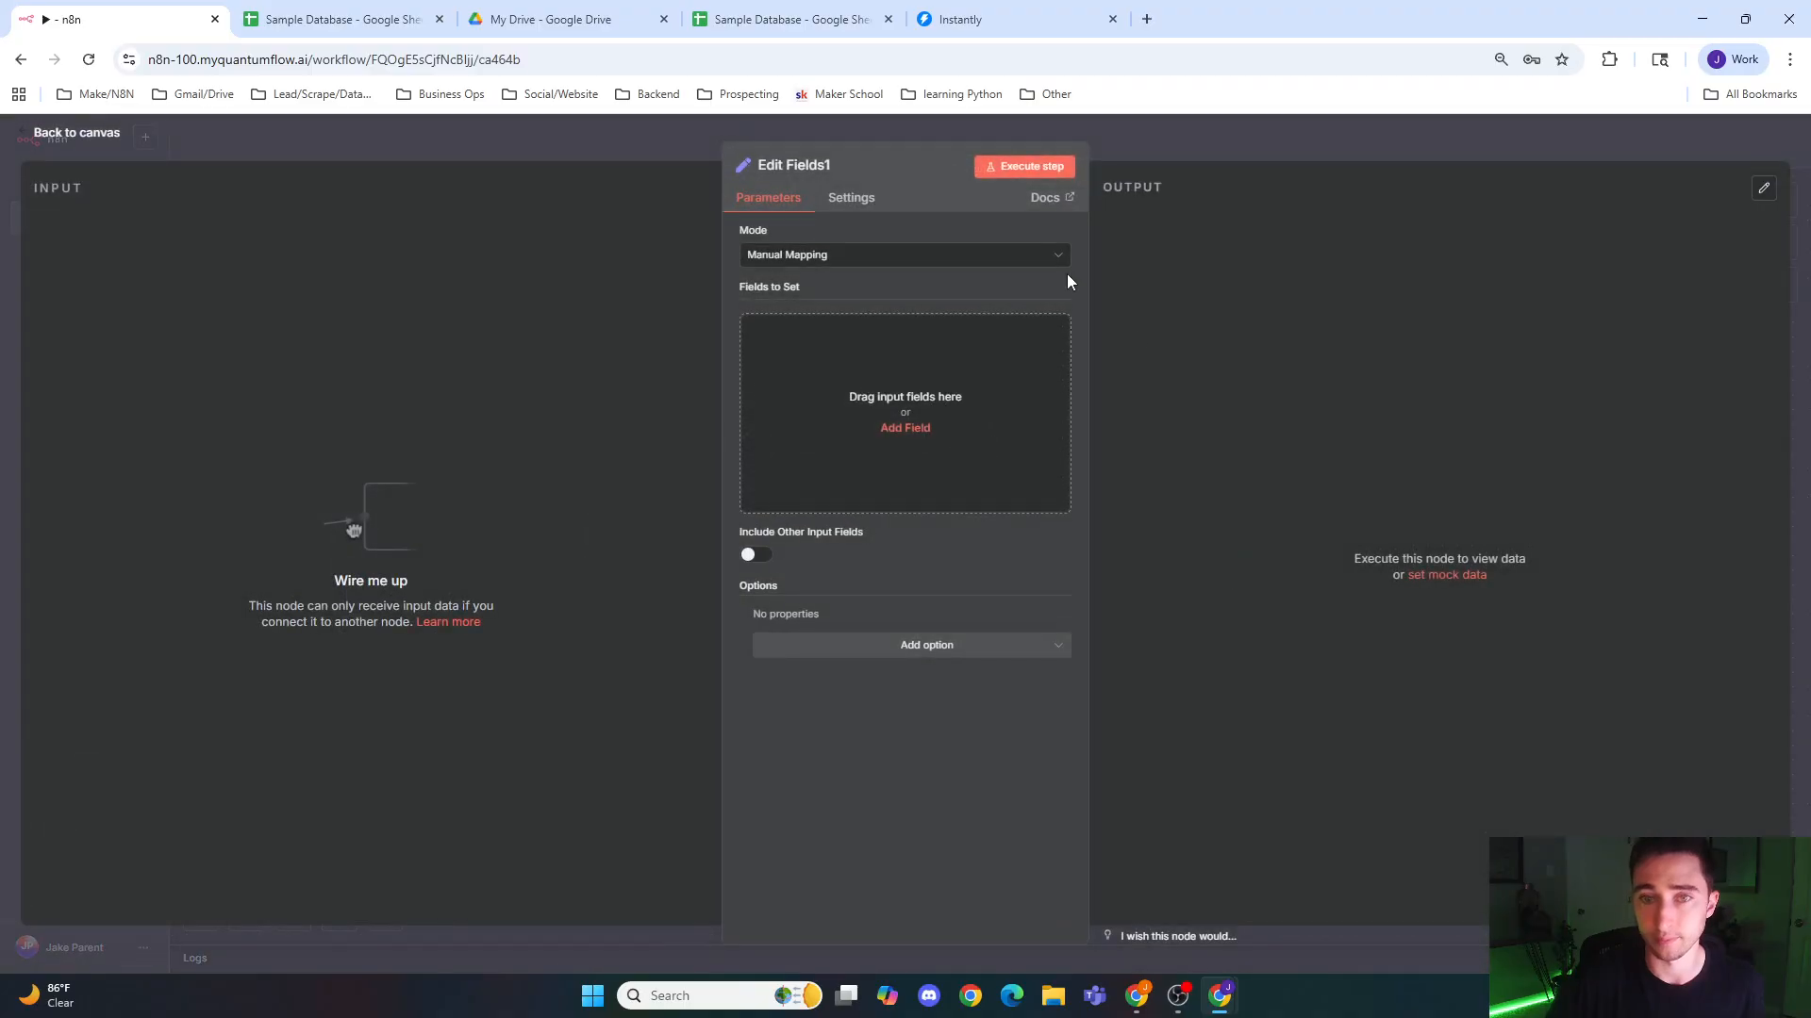
{"action": "left_click", "coordinate": [1174, 156]}
{"action": "left_click_drag", "start_coordinate": [1259, 514], "coordinate": [1063, 514]}
{"action": "left_click_drag", "start_coordinate": [924, 447], "coordinate": [1026, 521]}
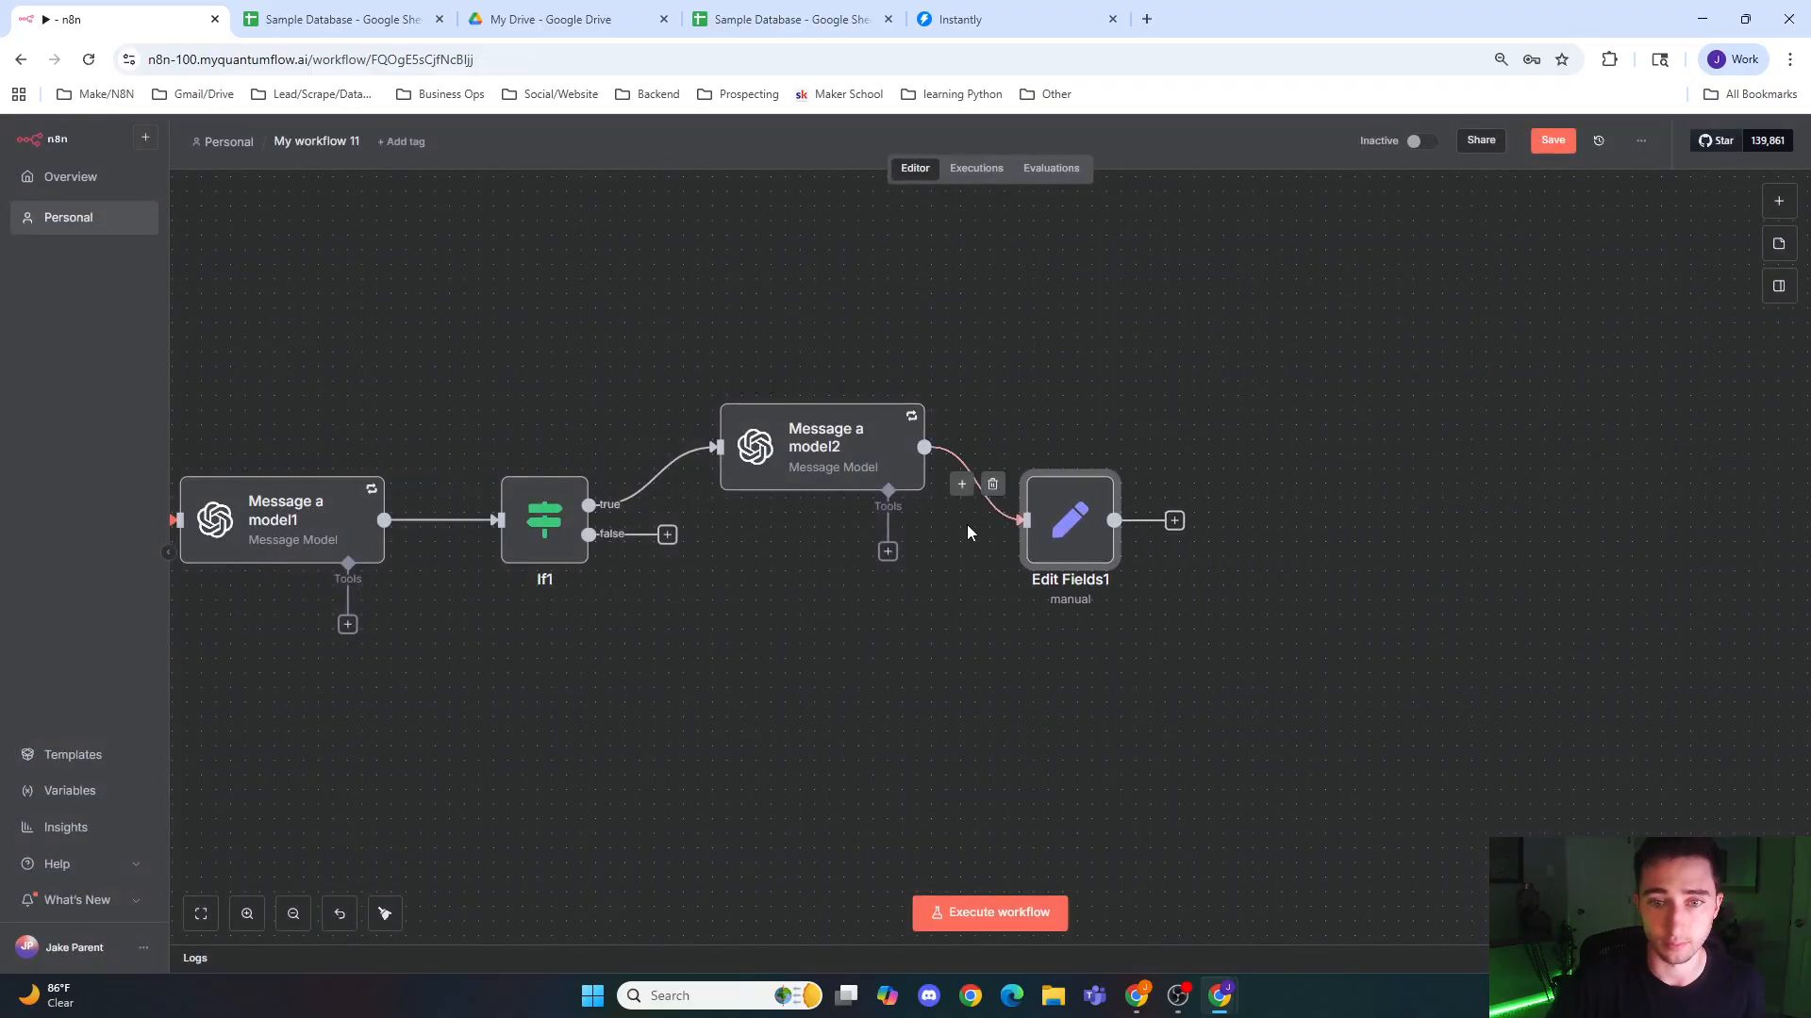
{"action": "left_click_drag", "start_coordinate": [667, 536], "coordinate": [1062, 537]}
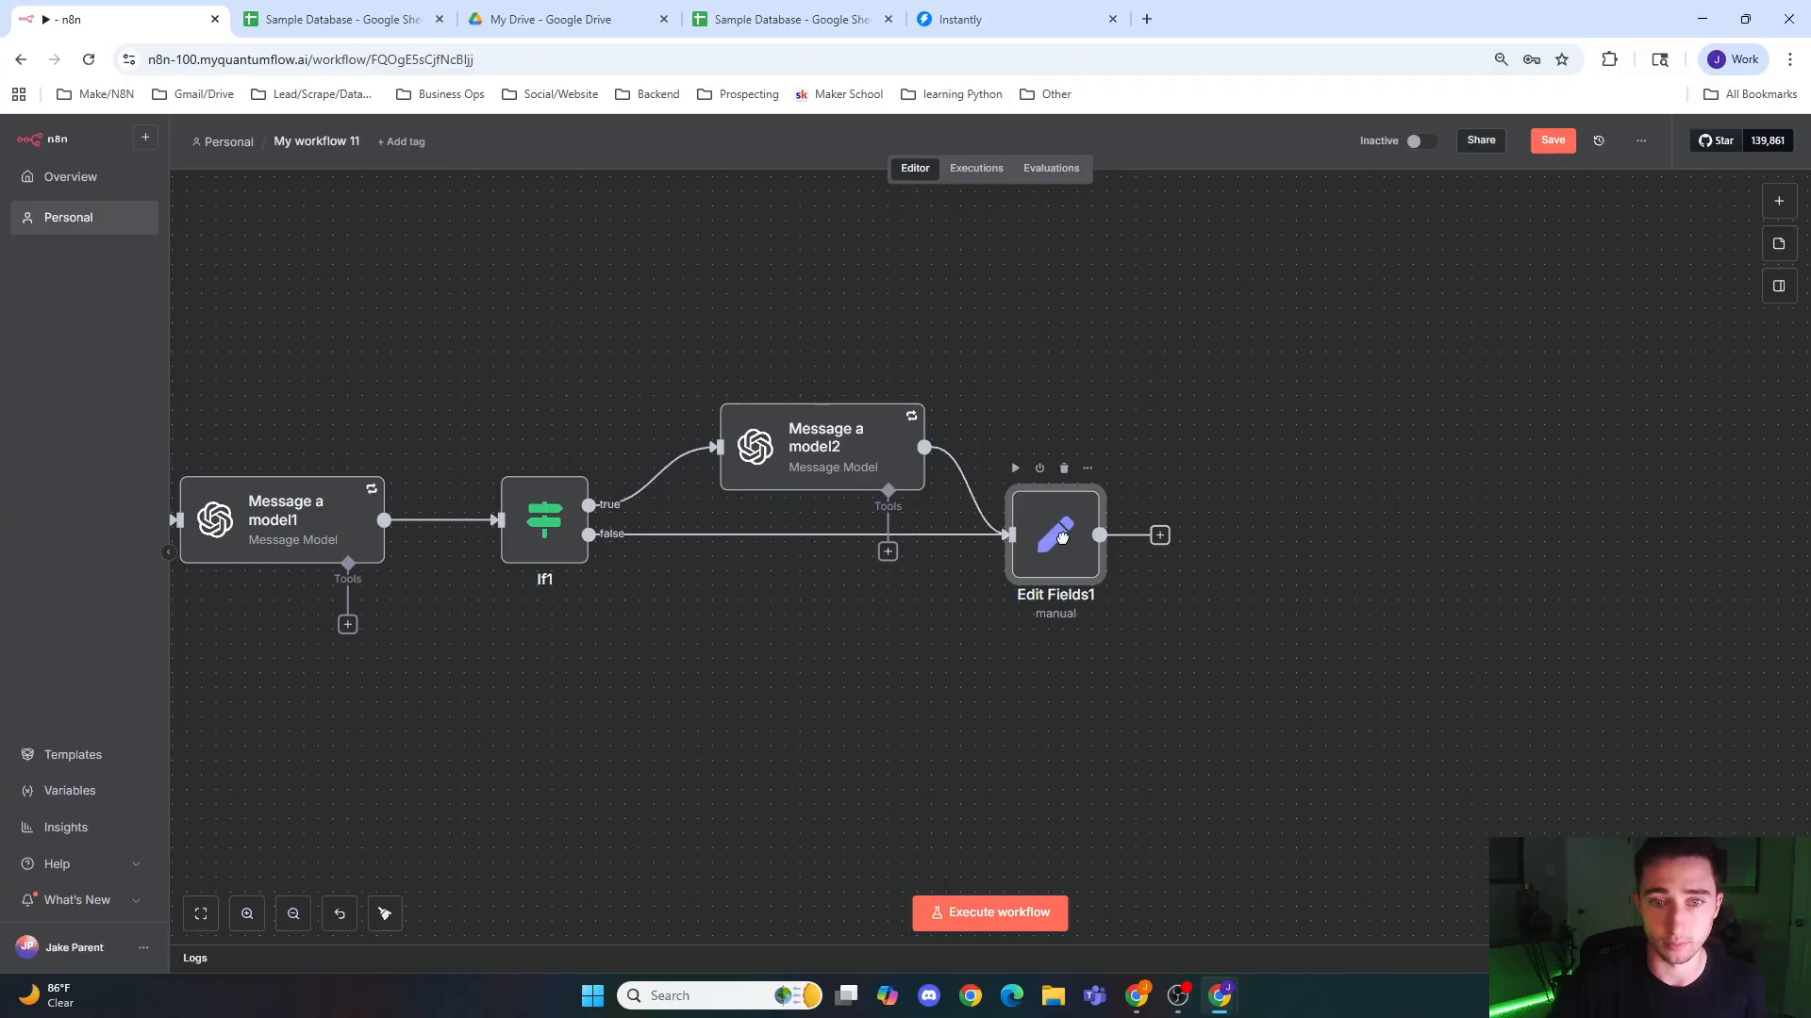
Step: Execute the Aggregate node together with its previous nodes, and return to the canvas
{"action": "scroll", "coordinate": [577, 623], "scroll_direction": "left", "scroll_amount": 7}
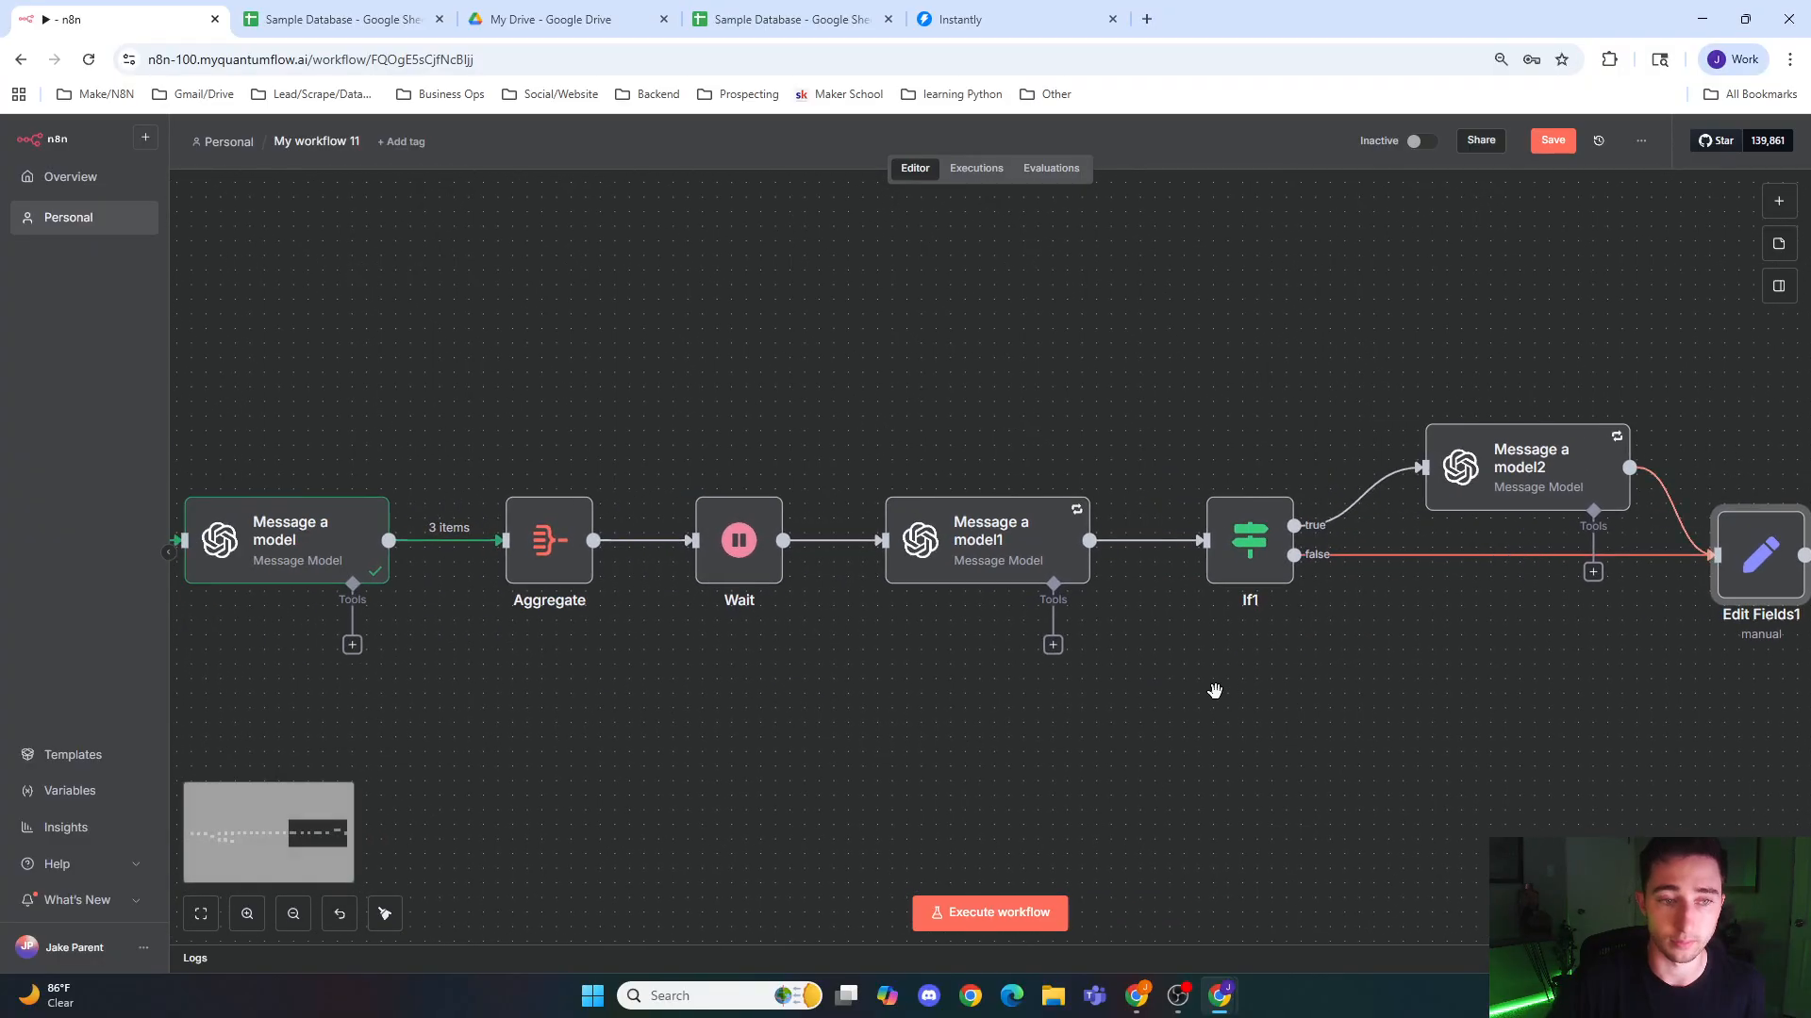
{"action": "double_click", "coordinate": [554, 555]}
{"action": "left_click", "coordinate": [1034, 166]}
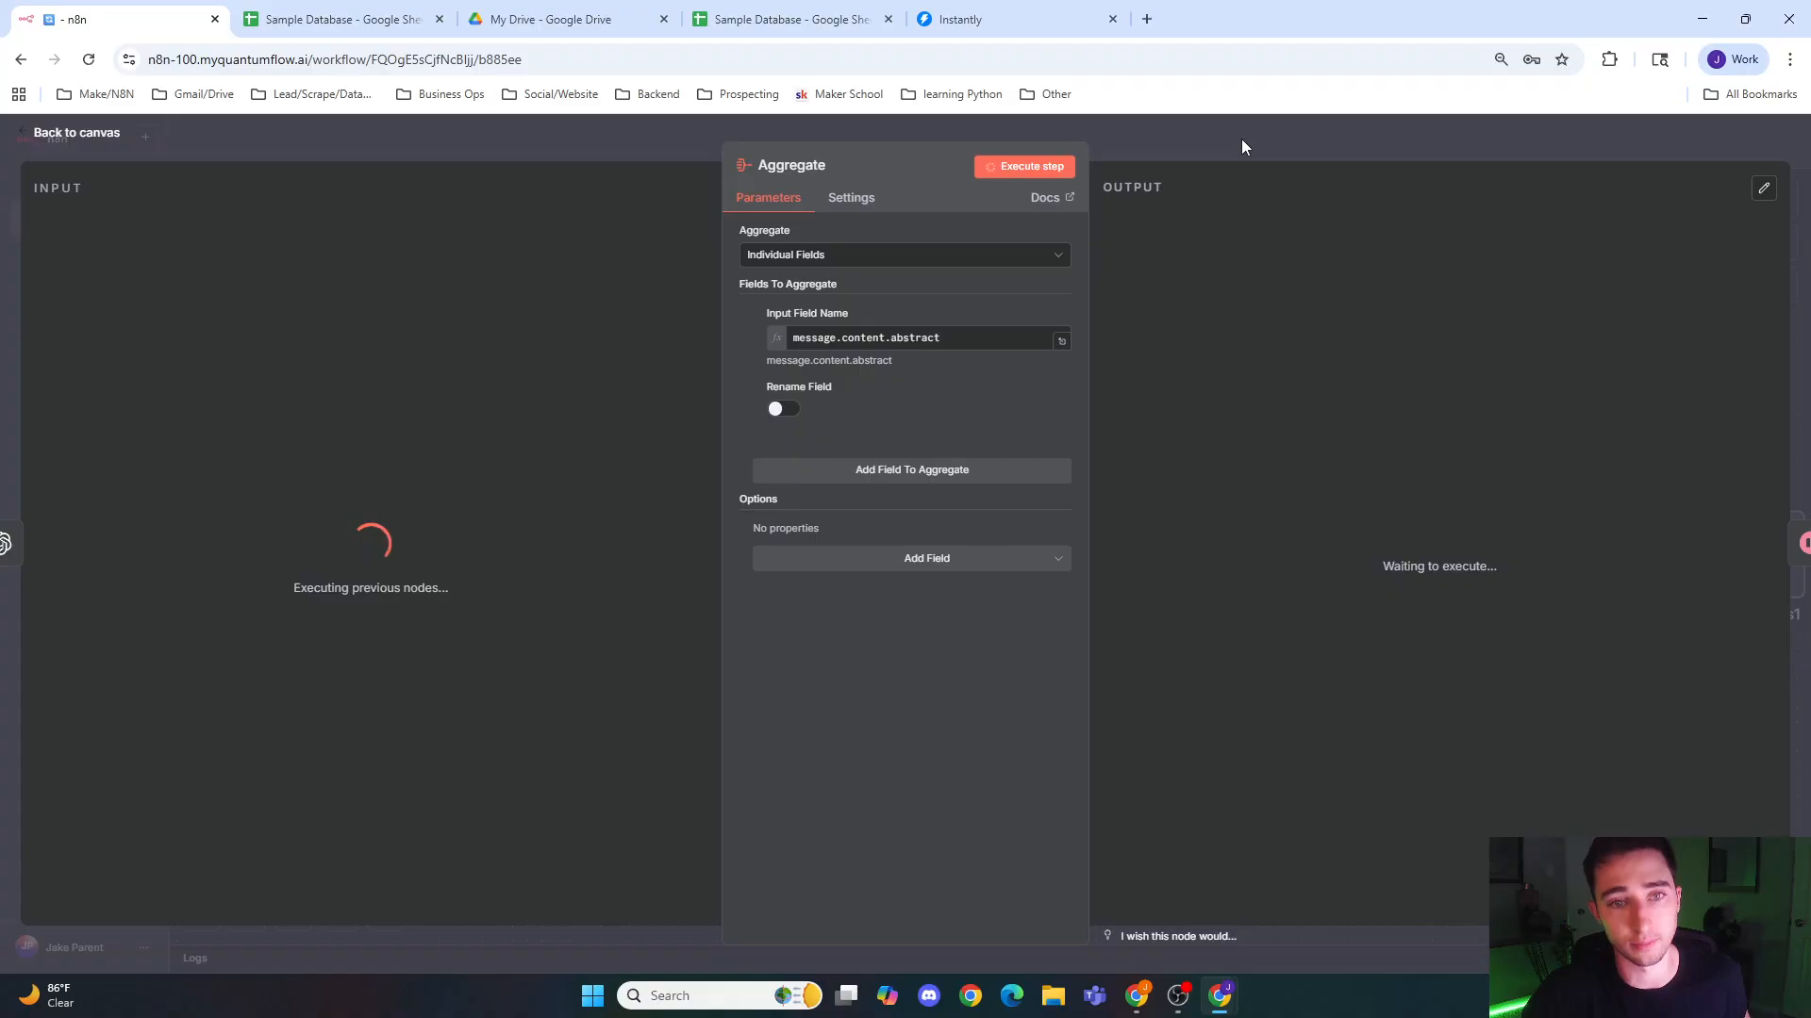
{"action": "left_click", "coordinate": [1241, 146]}
Step: Set the model of the Message a model node to GPT-4-TURBO, and return to the canvas
{"action": "left_click_drag", "start_coordinate": [528, 691], "coordinate": [734, 674]}
{"action": "mouse_move", "coordinate": [529, 565]}
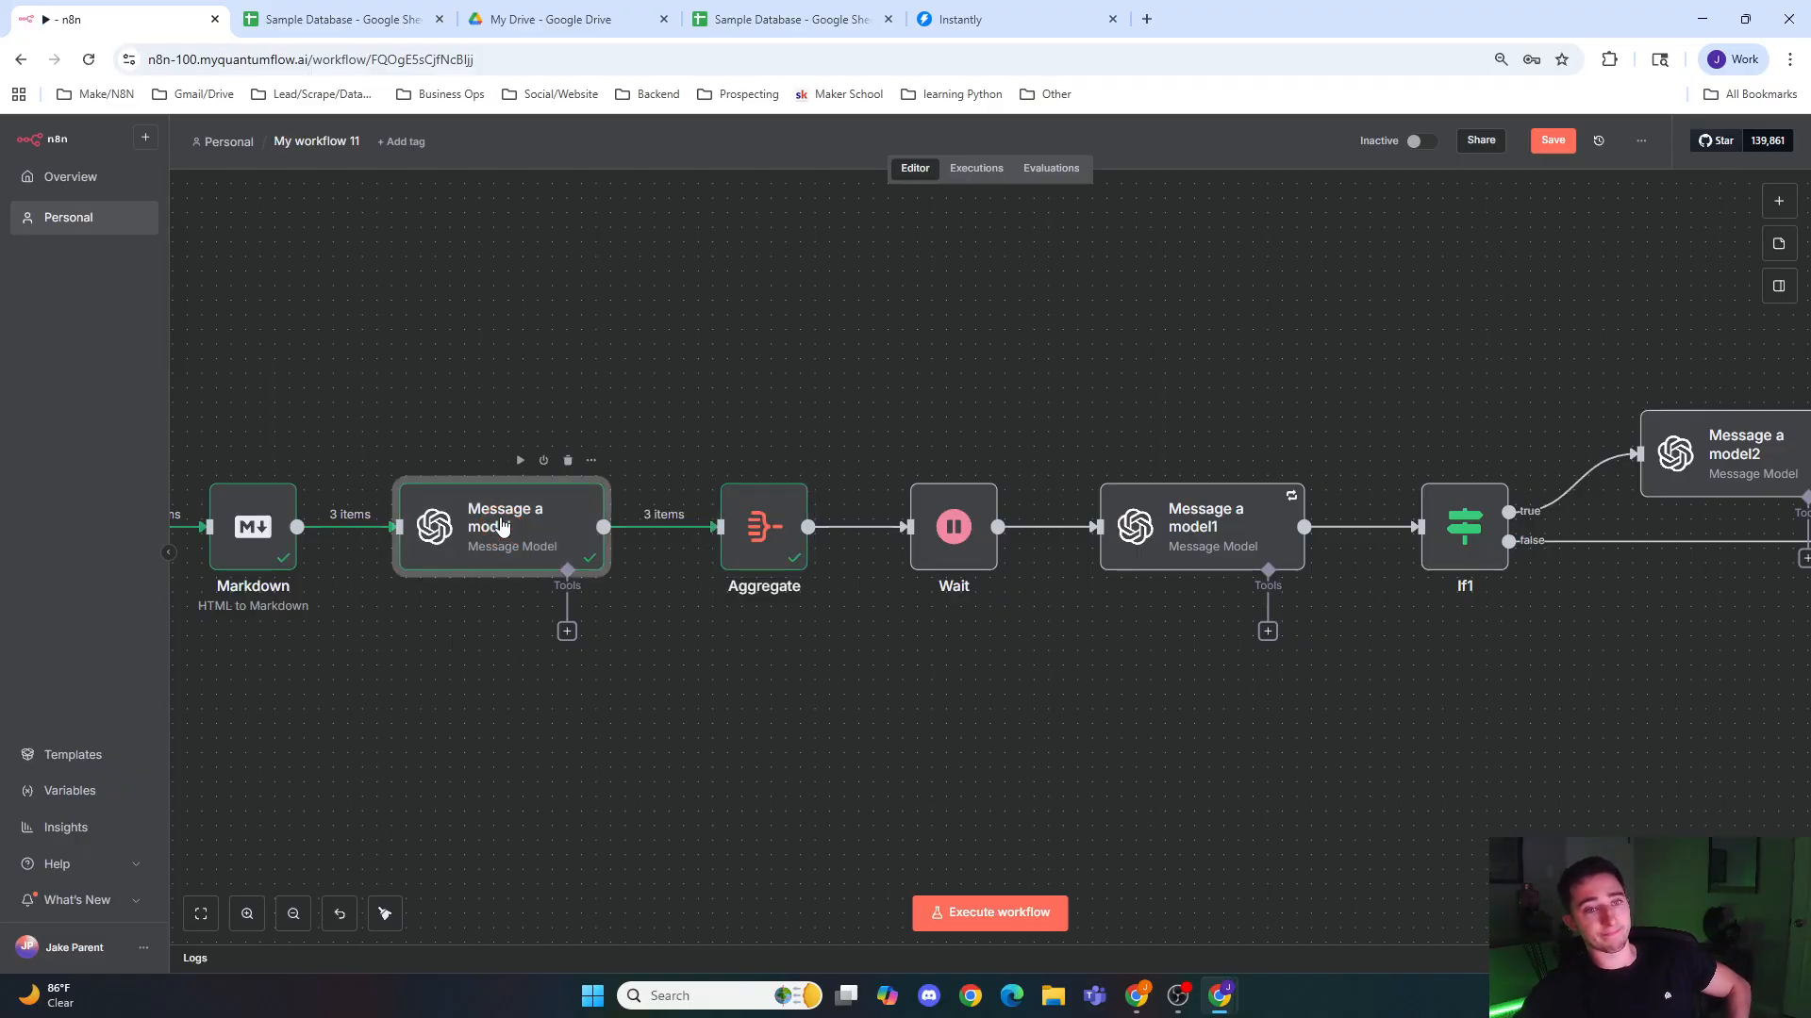
{"action": "double_click", "coordinate": [500, 531]}
{"action": "left_click", "coordinate": [922, 422]}
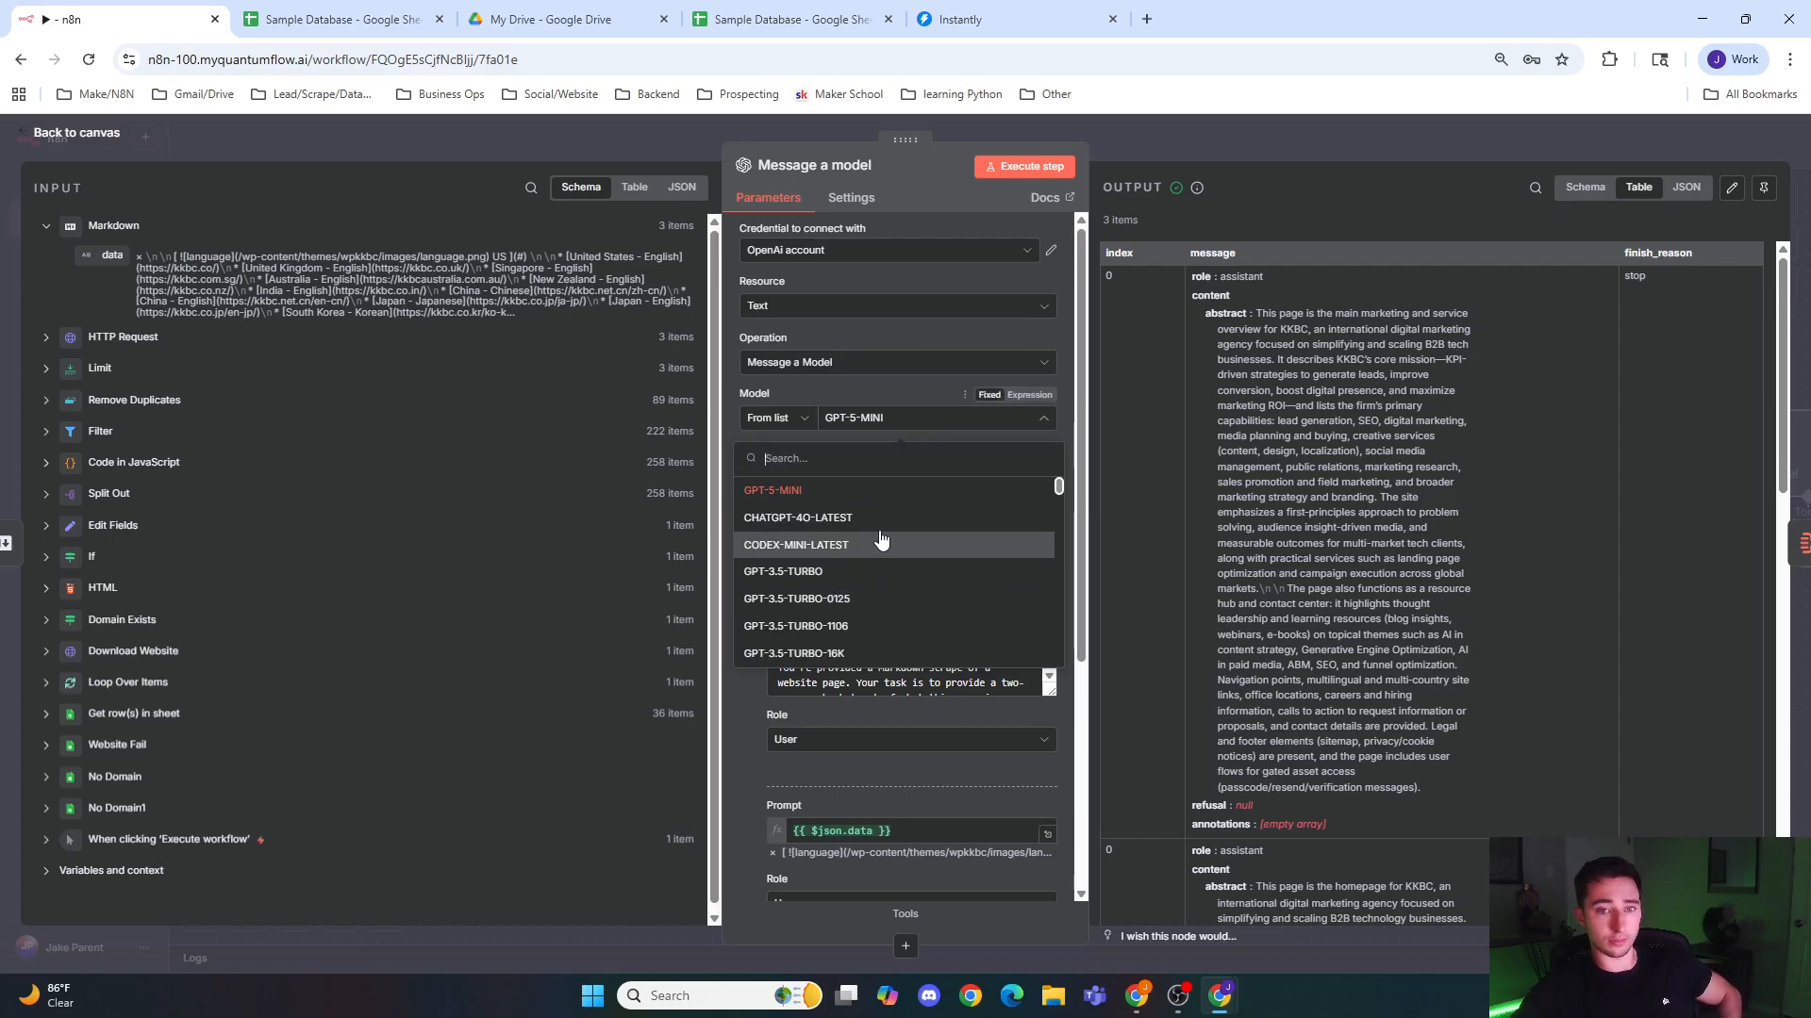
{"action": "scroll", "coordinate": [875, 571], "scroll_direction": "down", "scroll_amount": 5}
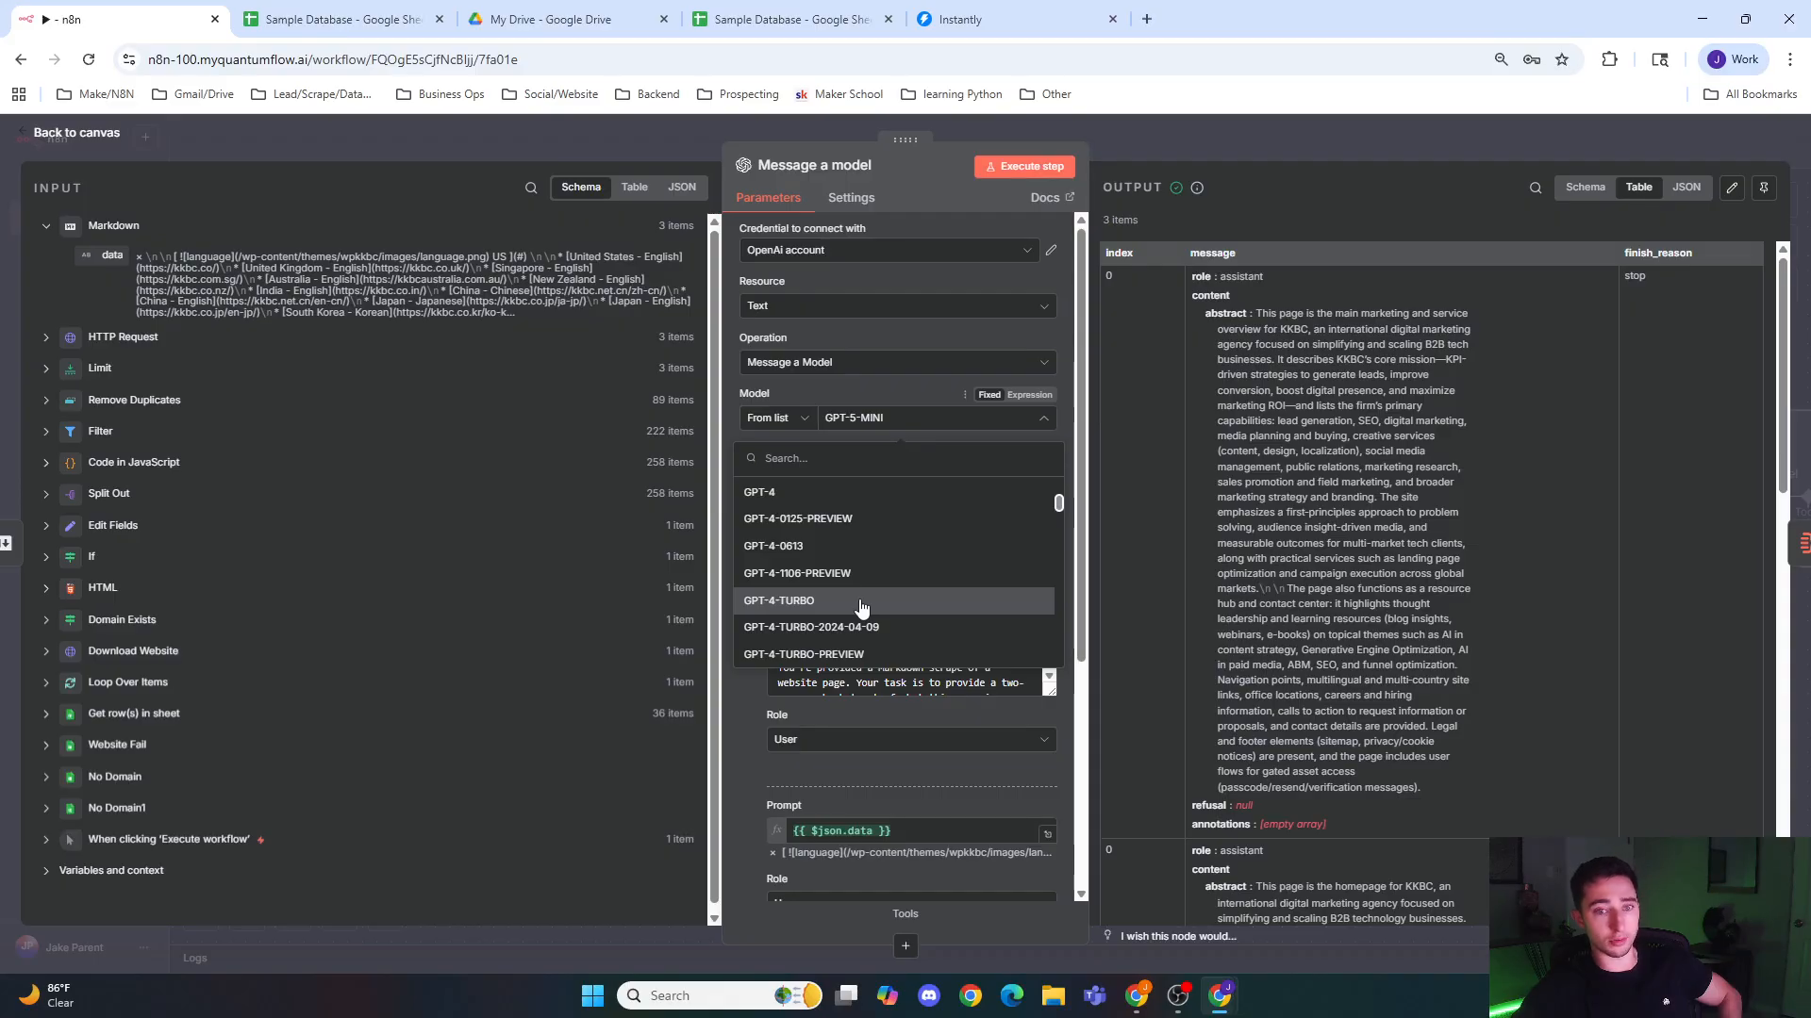
{"action": "left_click", "coordinate": [861, 601]}
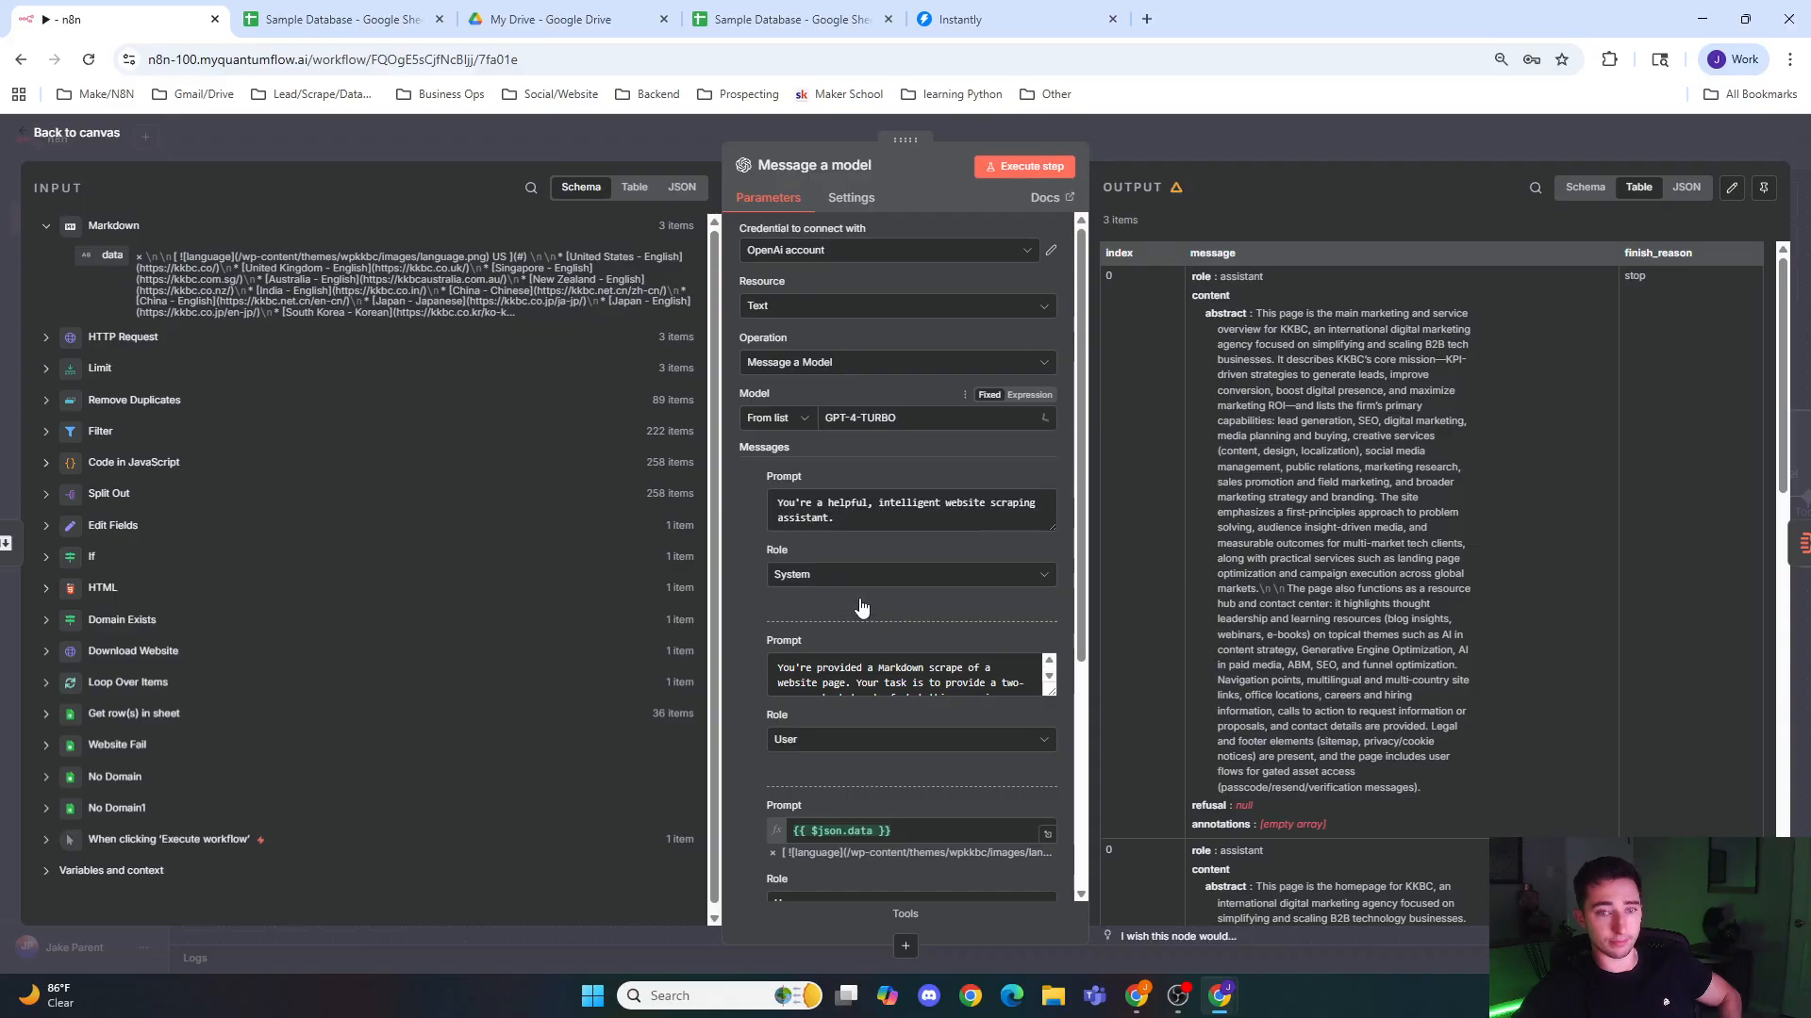
{"action": "left_click", "coordinate": [1221, 127]}
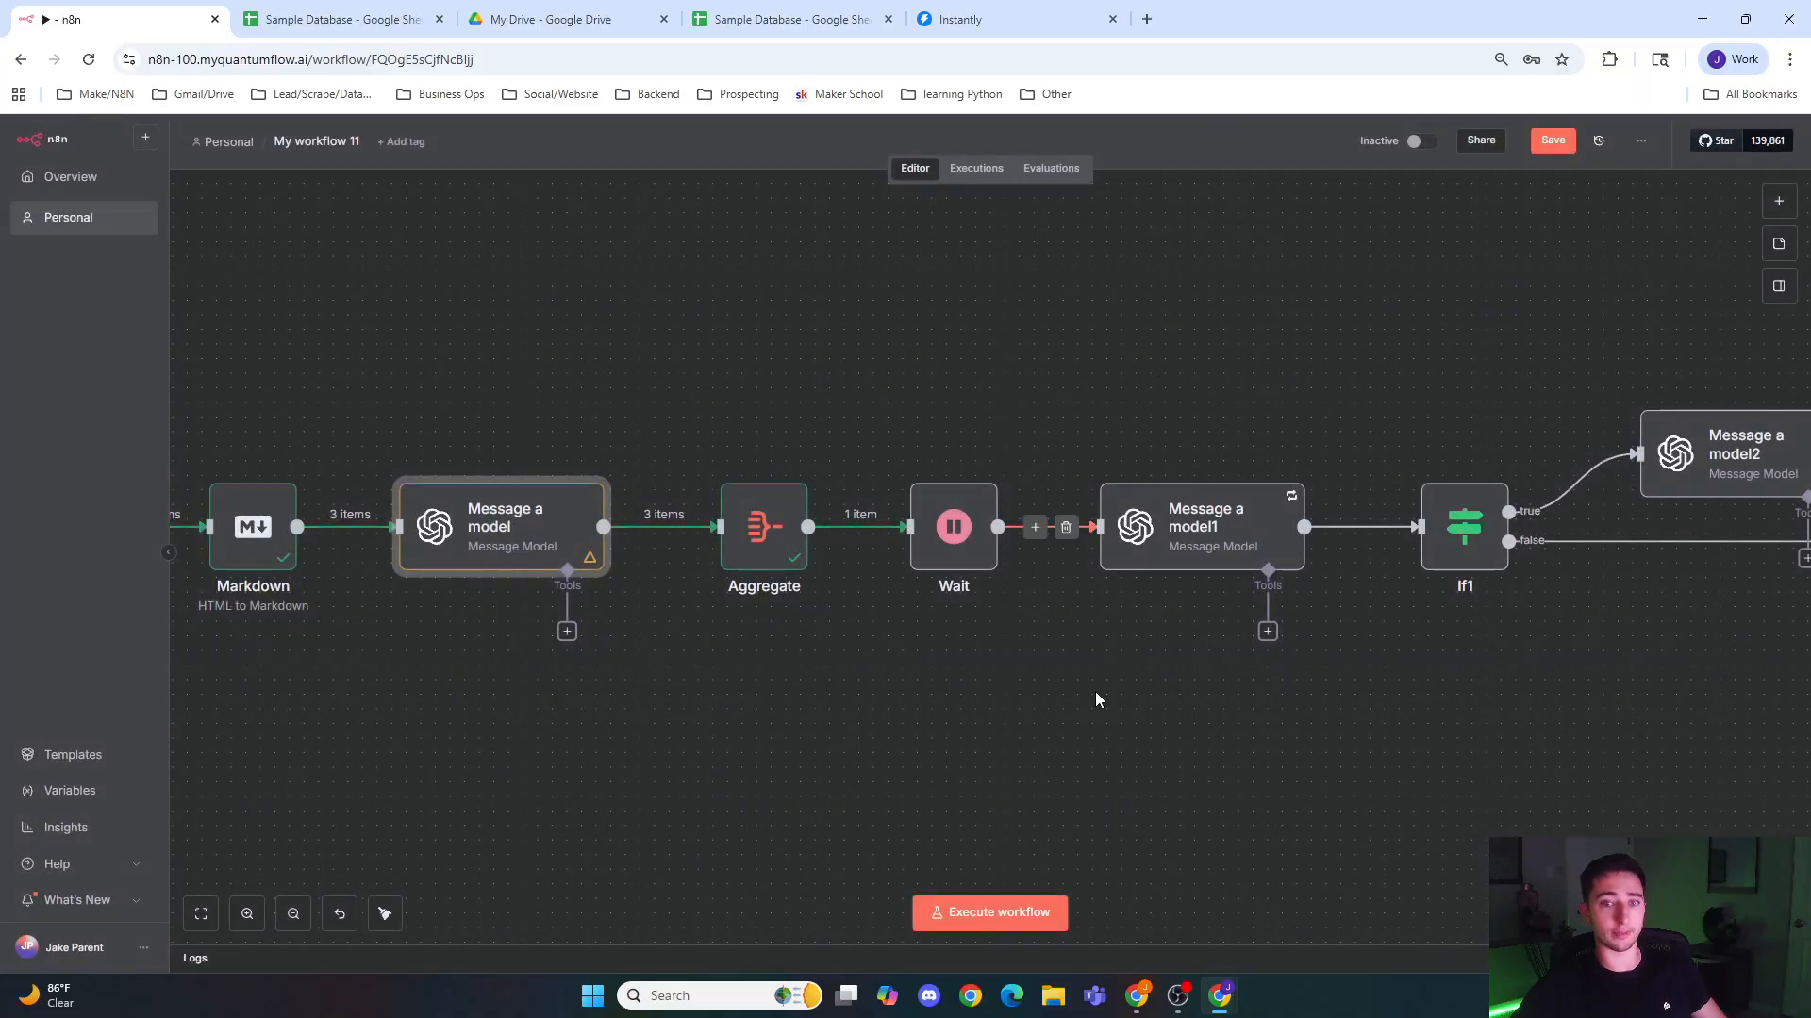
{"action": "left_click_drag", "start_coordinate": [1111, 688], "coordinate": [800, 695]}
{"action": "double_click", "coordinate": [862, 570]}
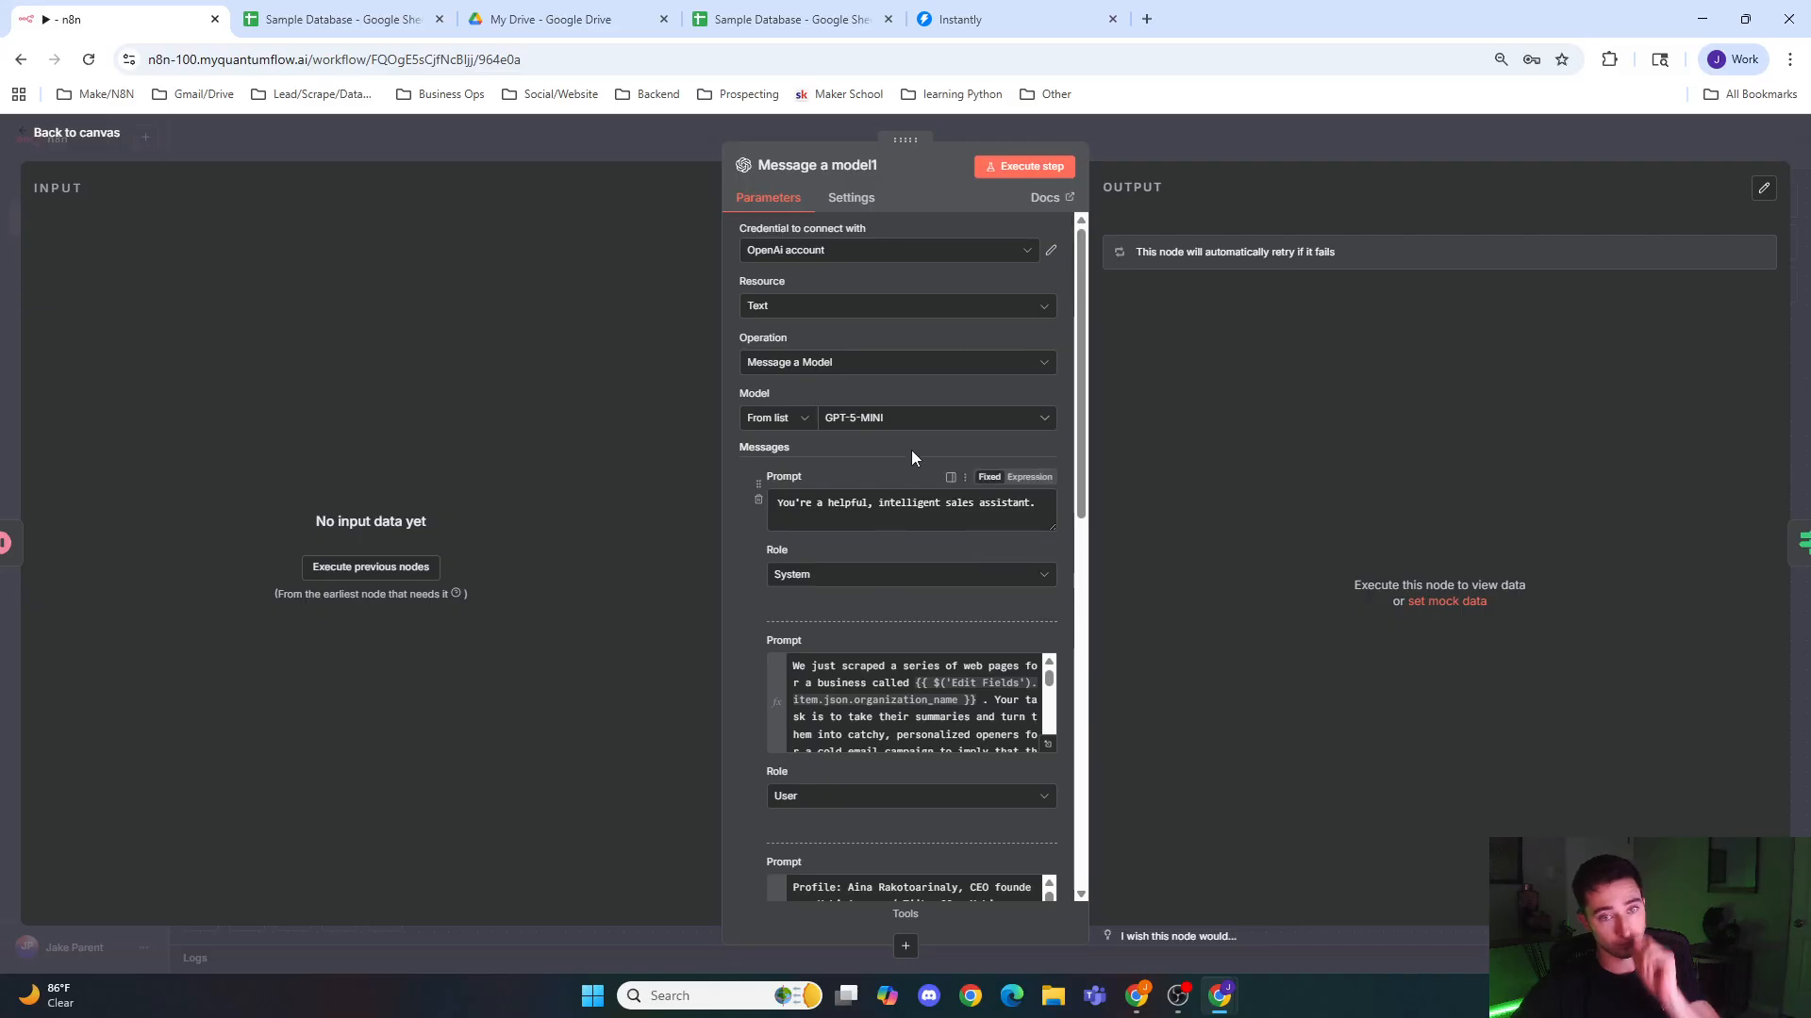
{"action": "left_click", "coordinate": [922, 429]}
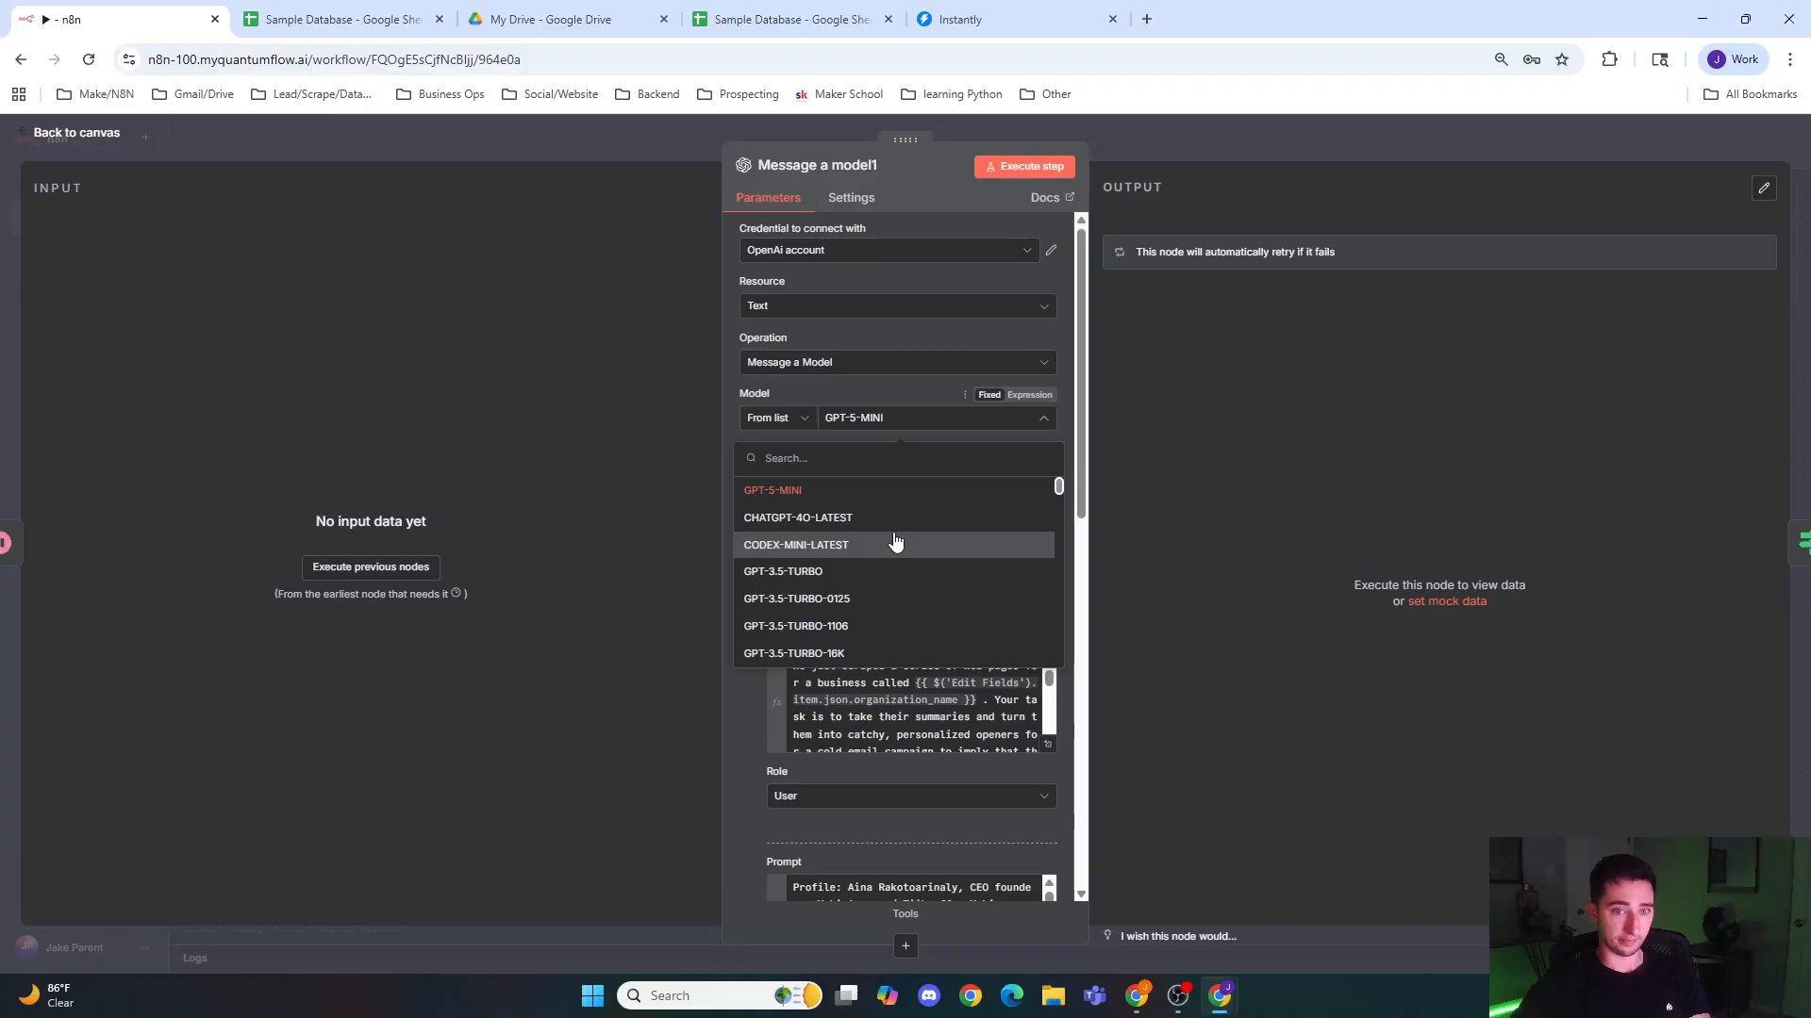
{"action": "left_click", "coordinate": [642, 462]}
{"action": "left_click", "coordinate": [681, 132]}
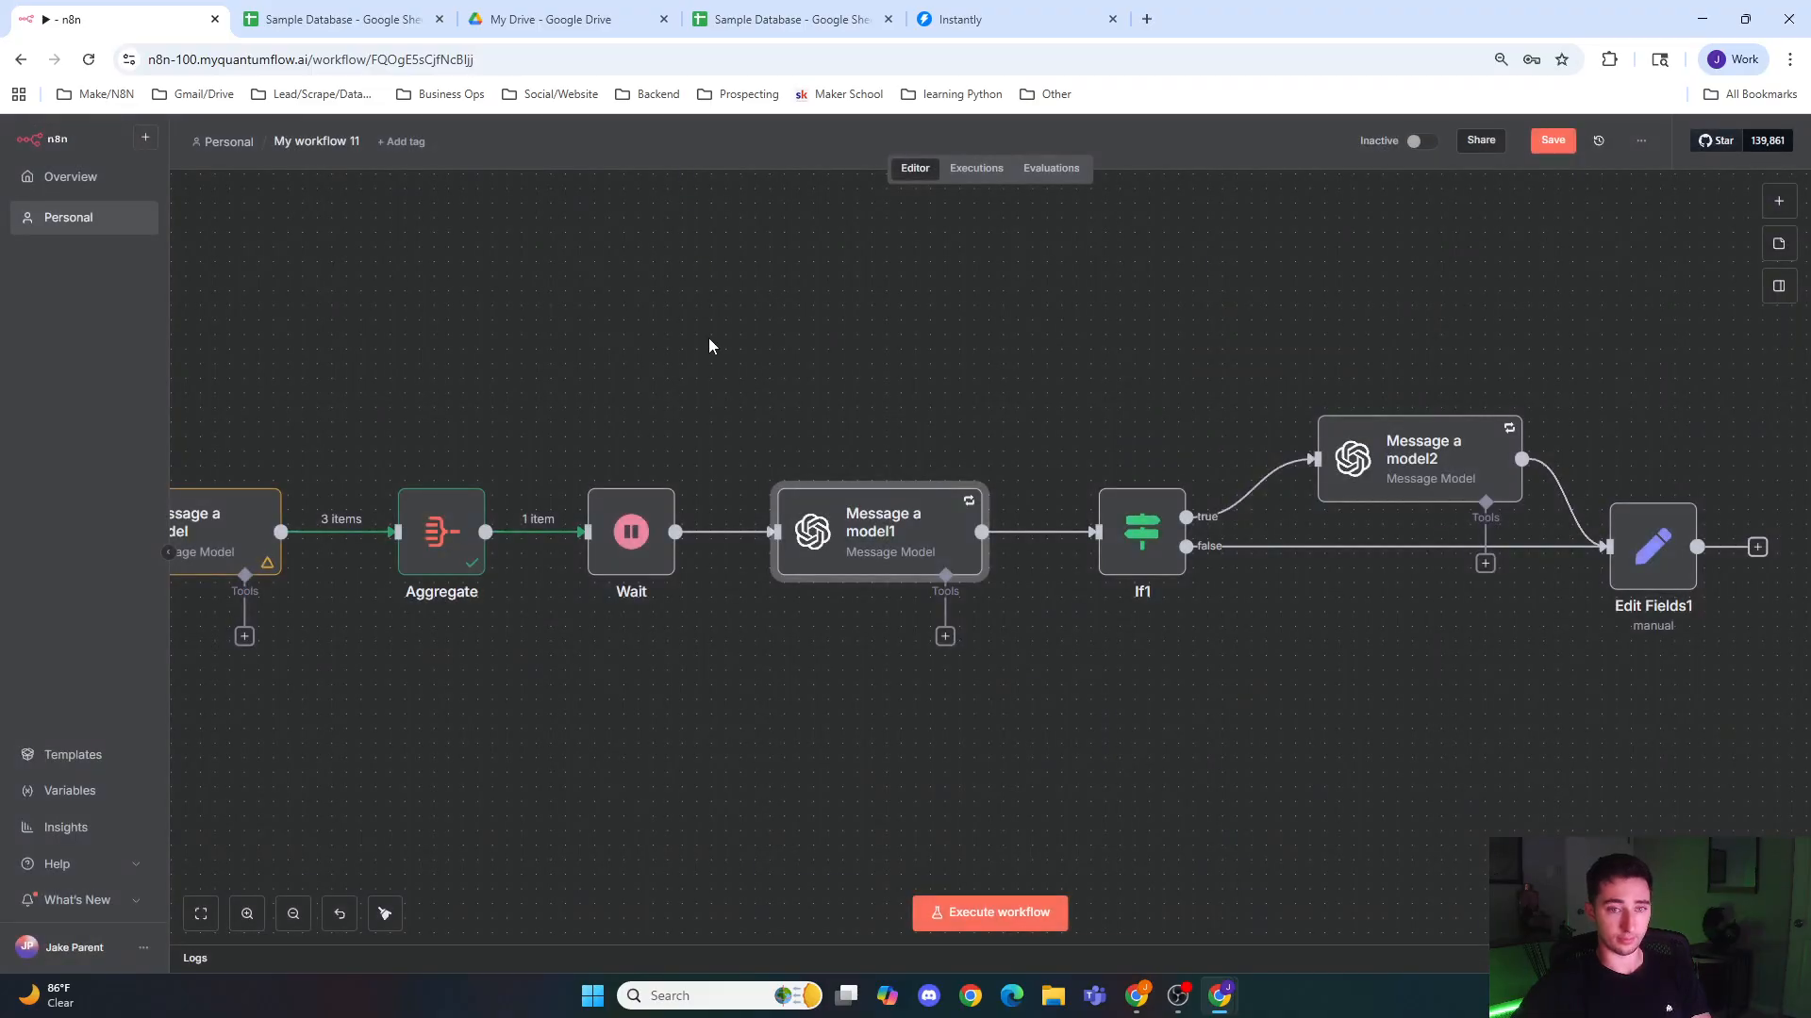
Step: Execute the Wait node between Aggregate and Message a model1, and return to the canvas
{"action": "scroll", "coordinate": [707, 641], "scroll_direction": "right", "scroll_amount": 1}
{"action": "double_click", "coordinate": [595, 564]}
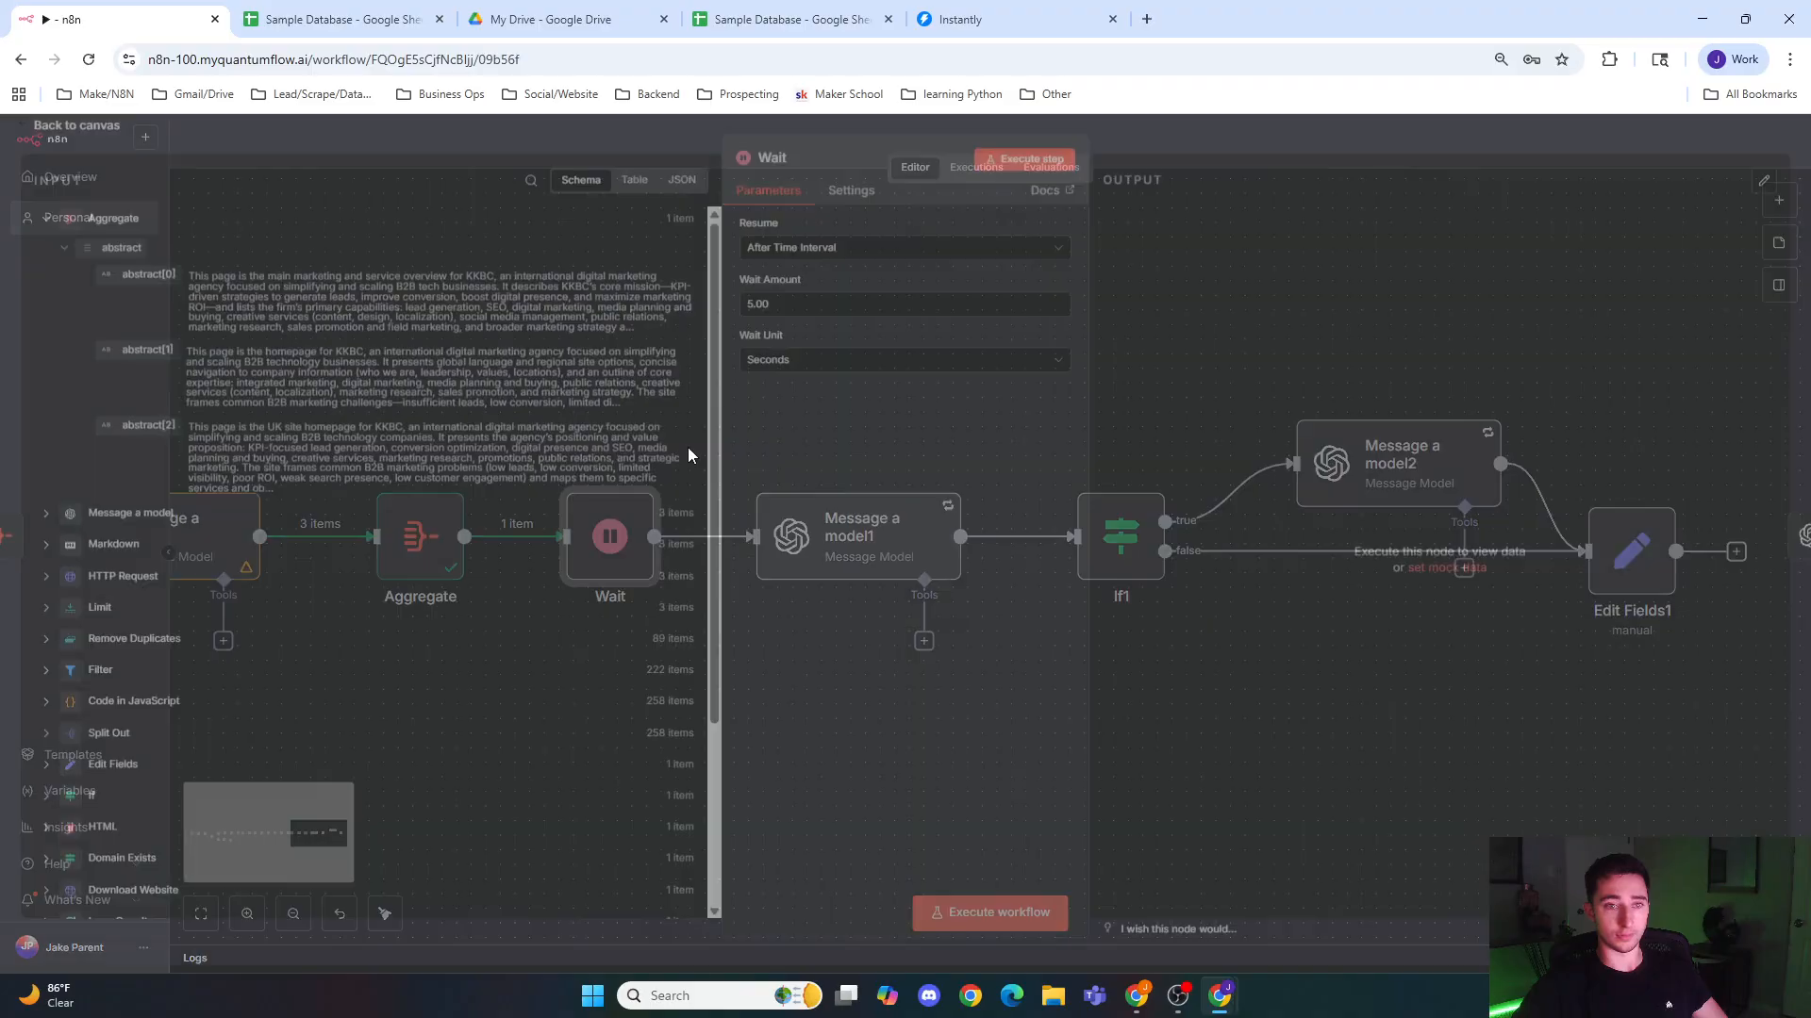
{"action": "left_click", "coordinate": [1033, 166]}
{"action": "left_click", "coordinate": [1188, 143]}
{"action": "left_click_drag", "start_coordinate": [735, 631], "coordinate": [566, 647]}
{"action": "left_click_drag", "start_coordinate": [1060, 658], "coordinate": [733, 658]}
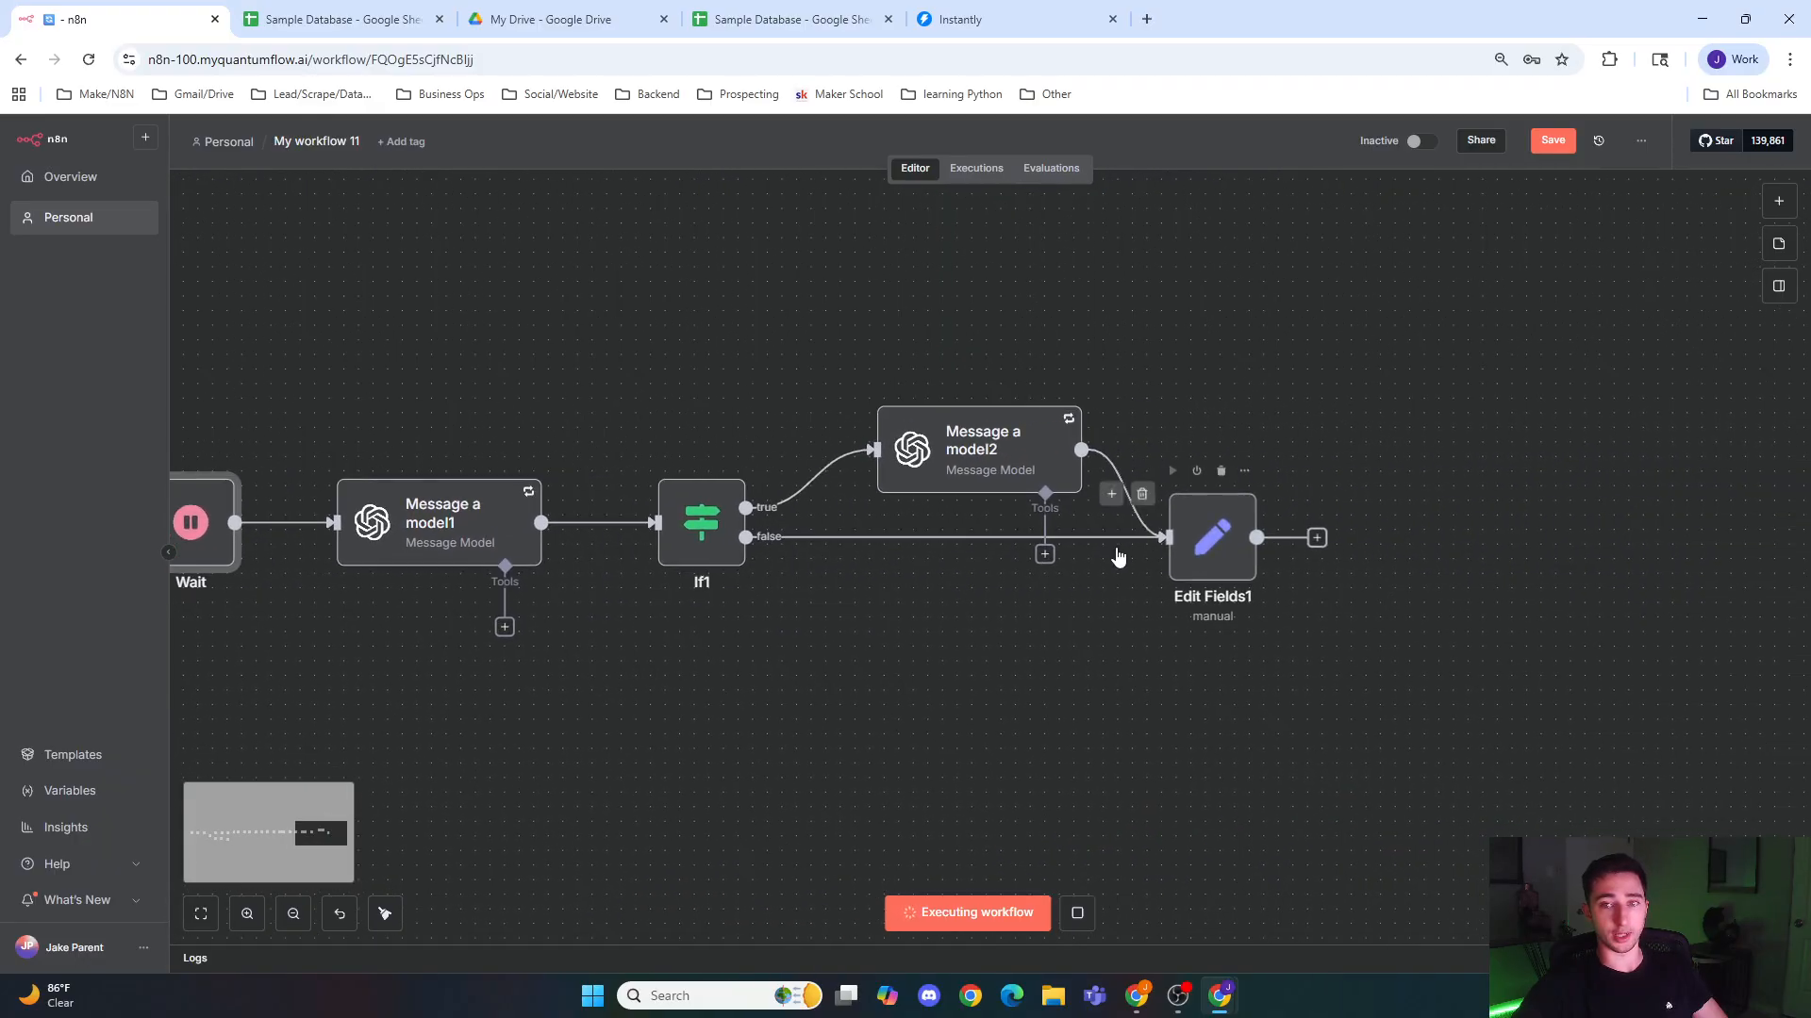
{"action": "double_click", "coordinate": [1247, 562]}
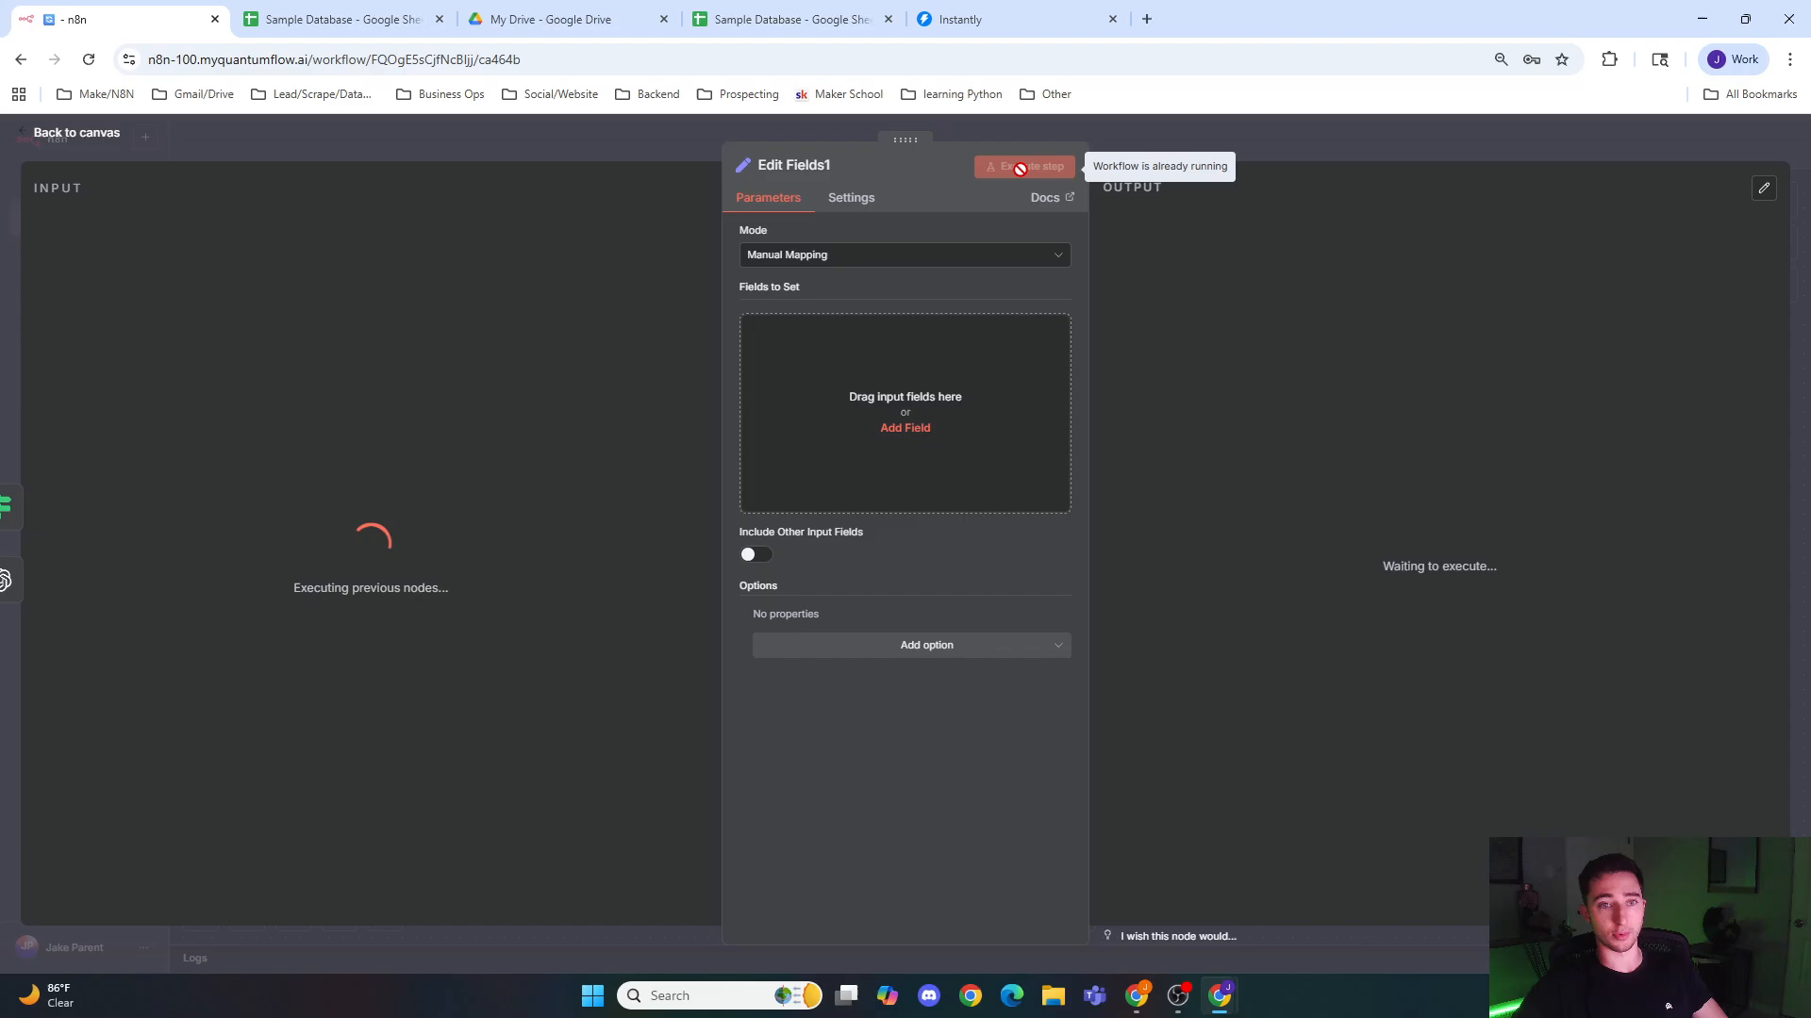
{"action": "left_click", "coordinate": [1147, 143]}
{"action": "left_click_drag", "start_coordinate": [931, 668], "coordinate": [486, 669]}
{"action": "left_click", "coordinate": [975, 525]}
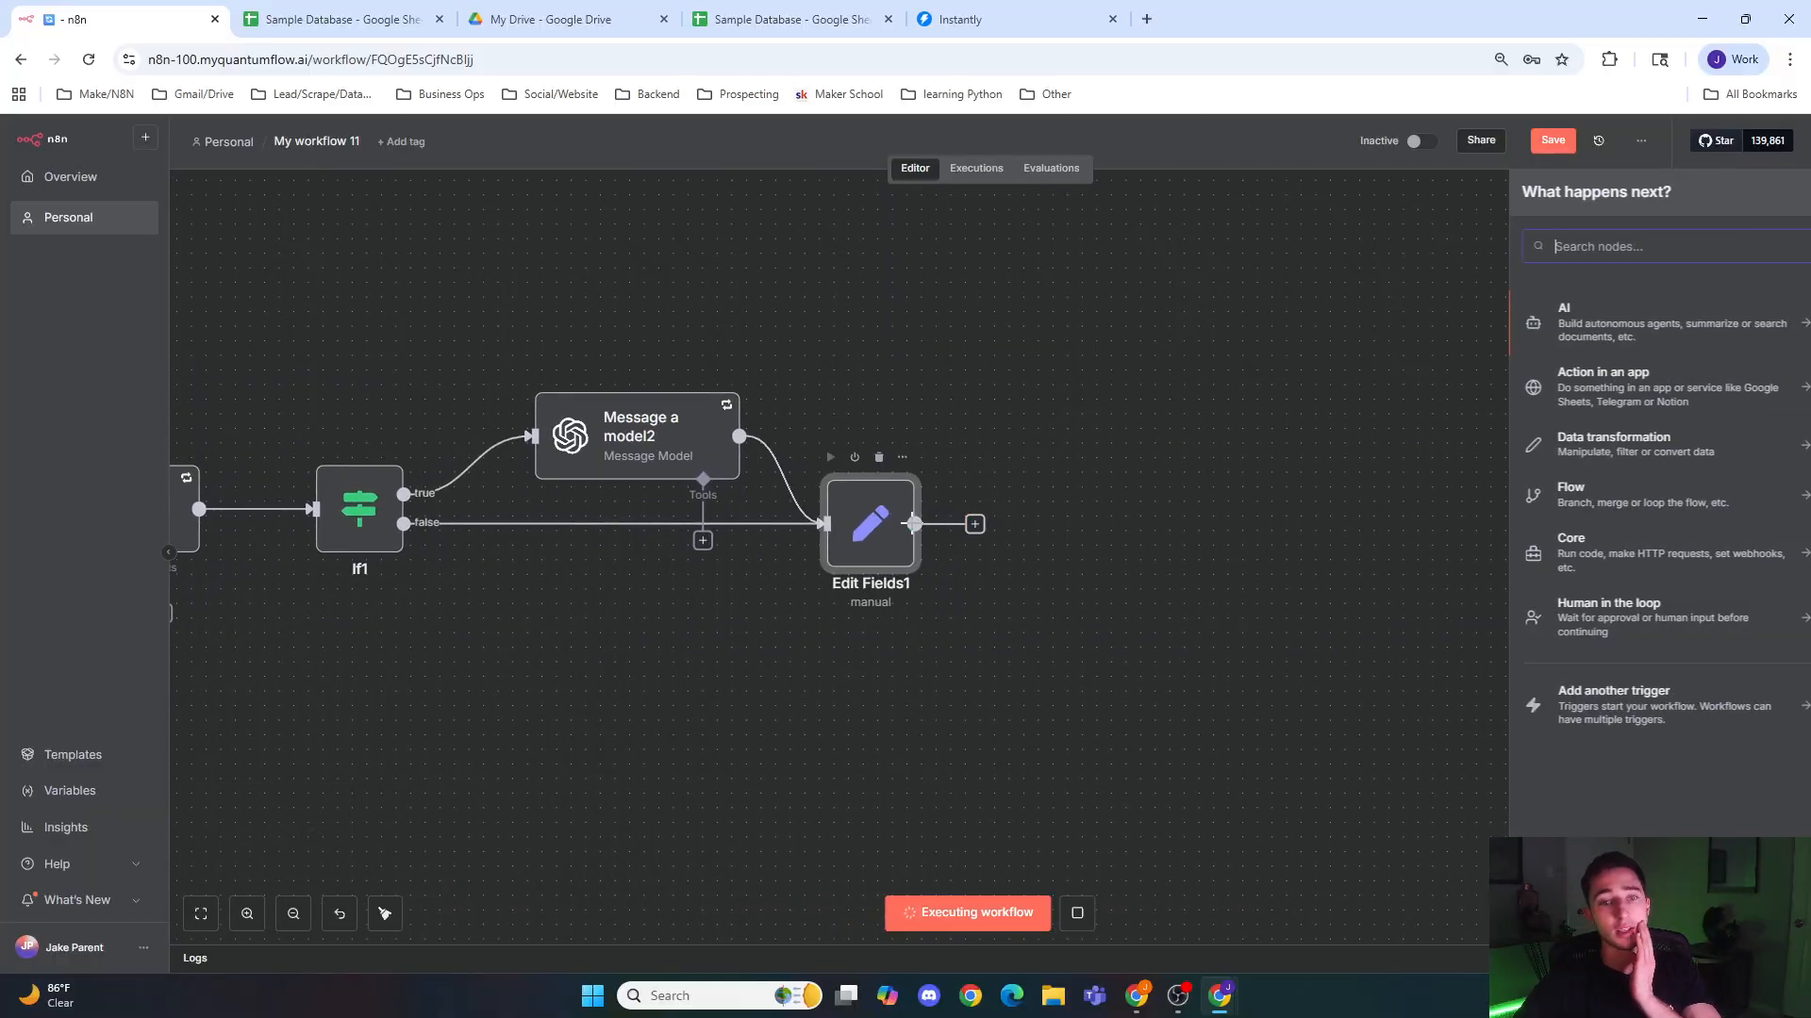
{"action": "left_click", "coordinate": [1083, 517]}
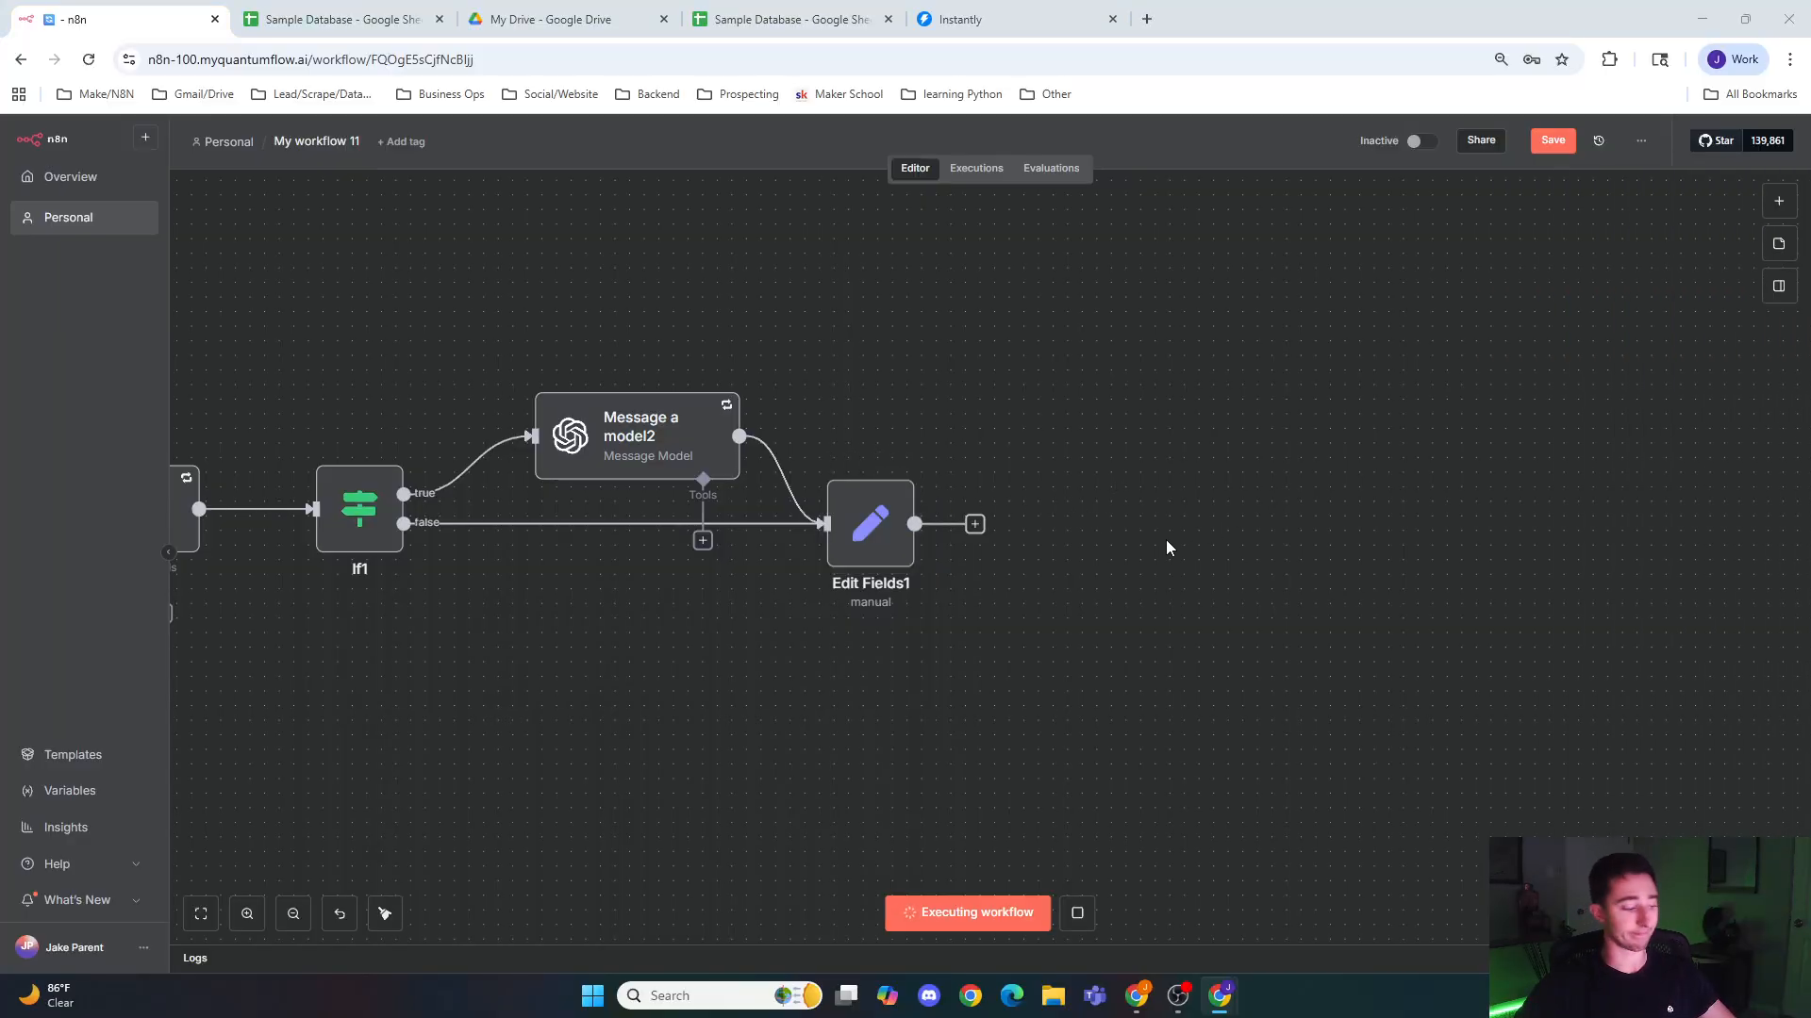
Step: Paste the copied, preconfigured Edit Fields node onto the canvas and delete the empty Edit Fields1 node
{"action": "key", "text": "ctrl+v"}
{"action": "left_click_drag", "start_coordinate": [1058, 500], "coordinate": [1000, 441]}
{"action": "left_click", "coordinate": [874, 512]}
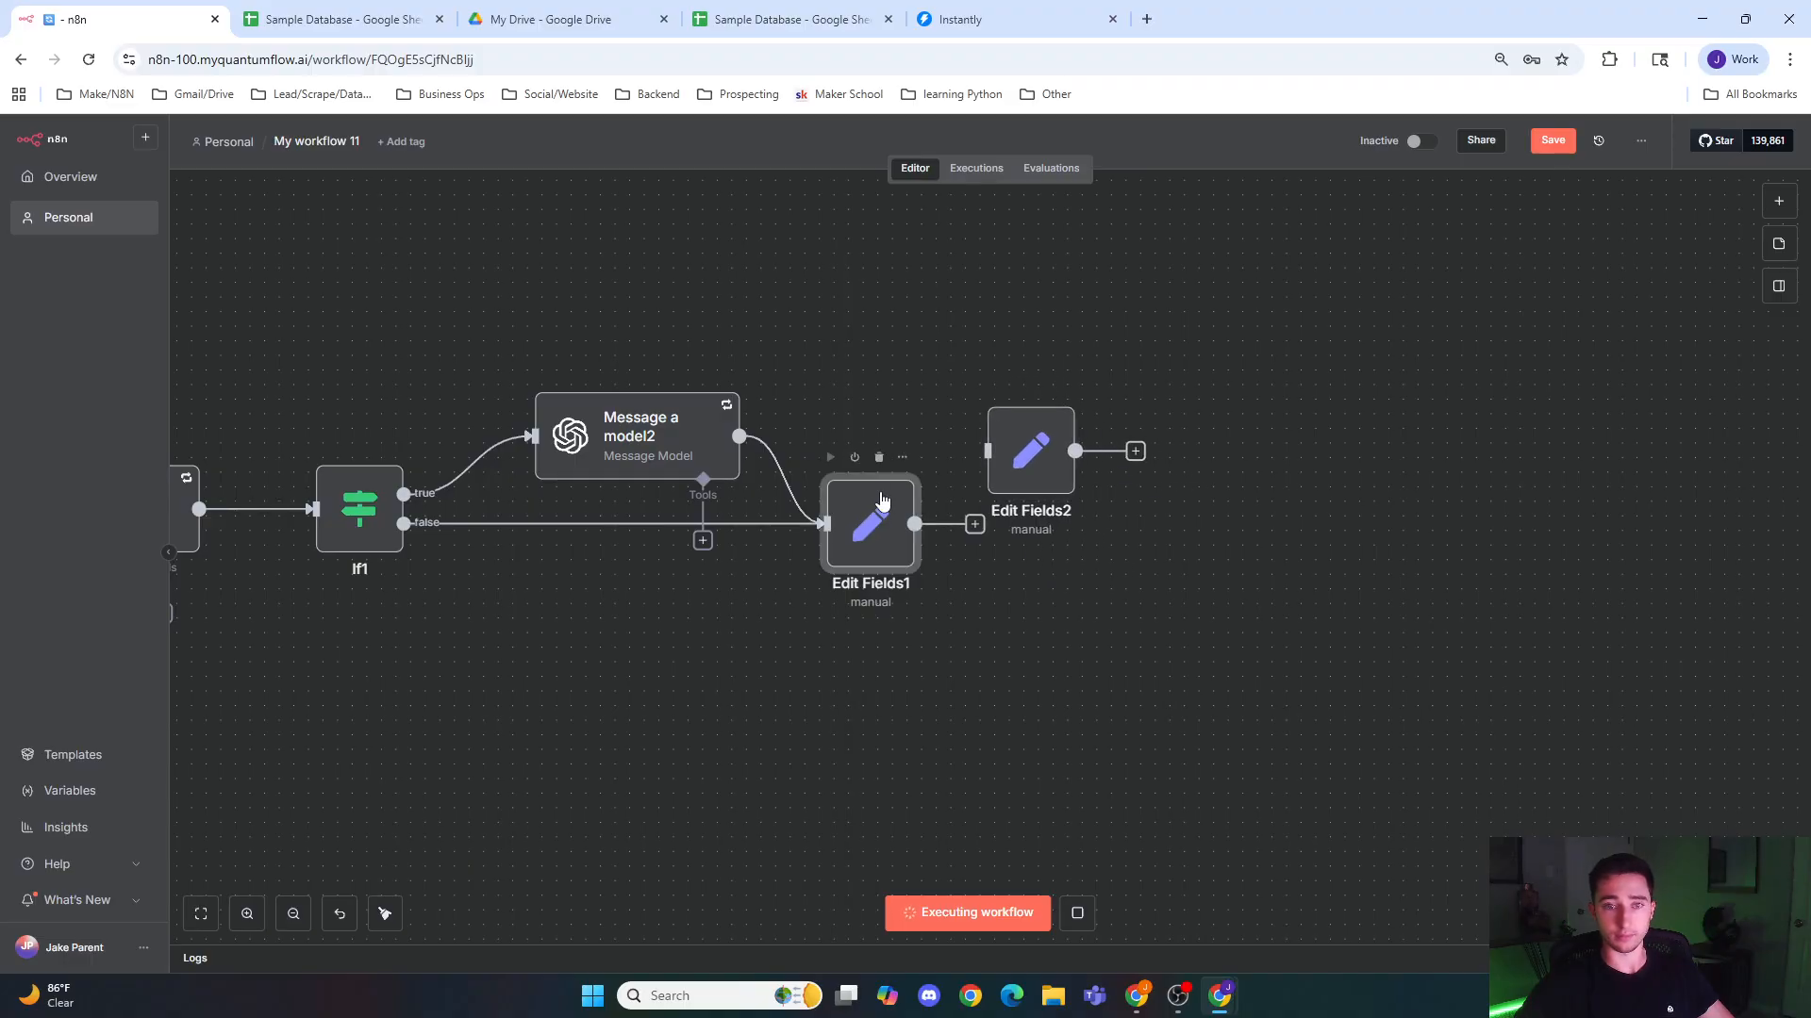
{"action": "left_click", "coordinate": [880, 459]}
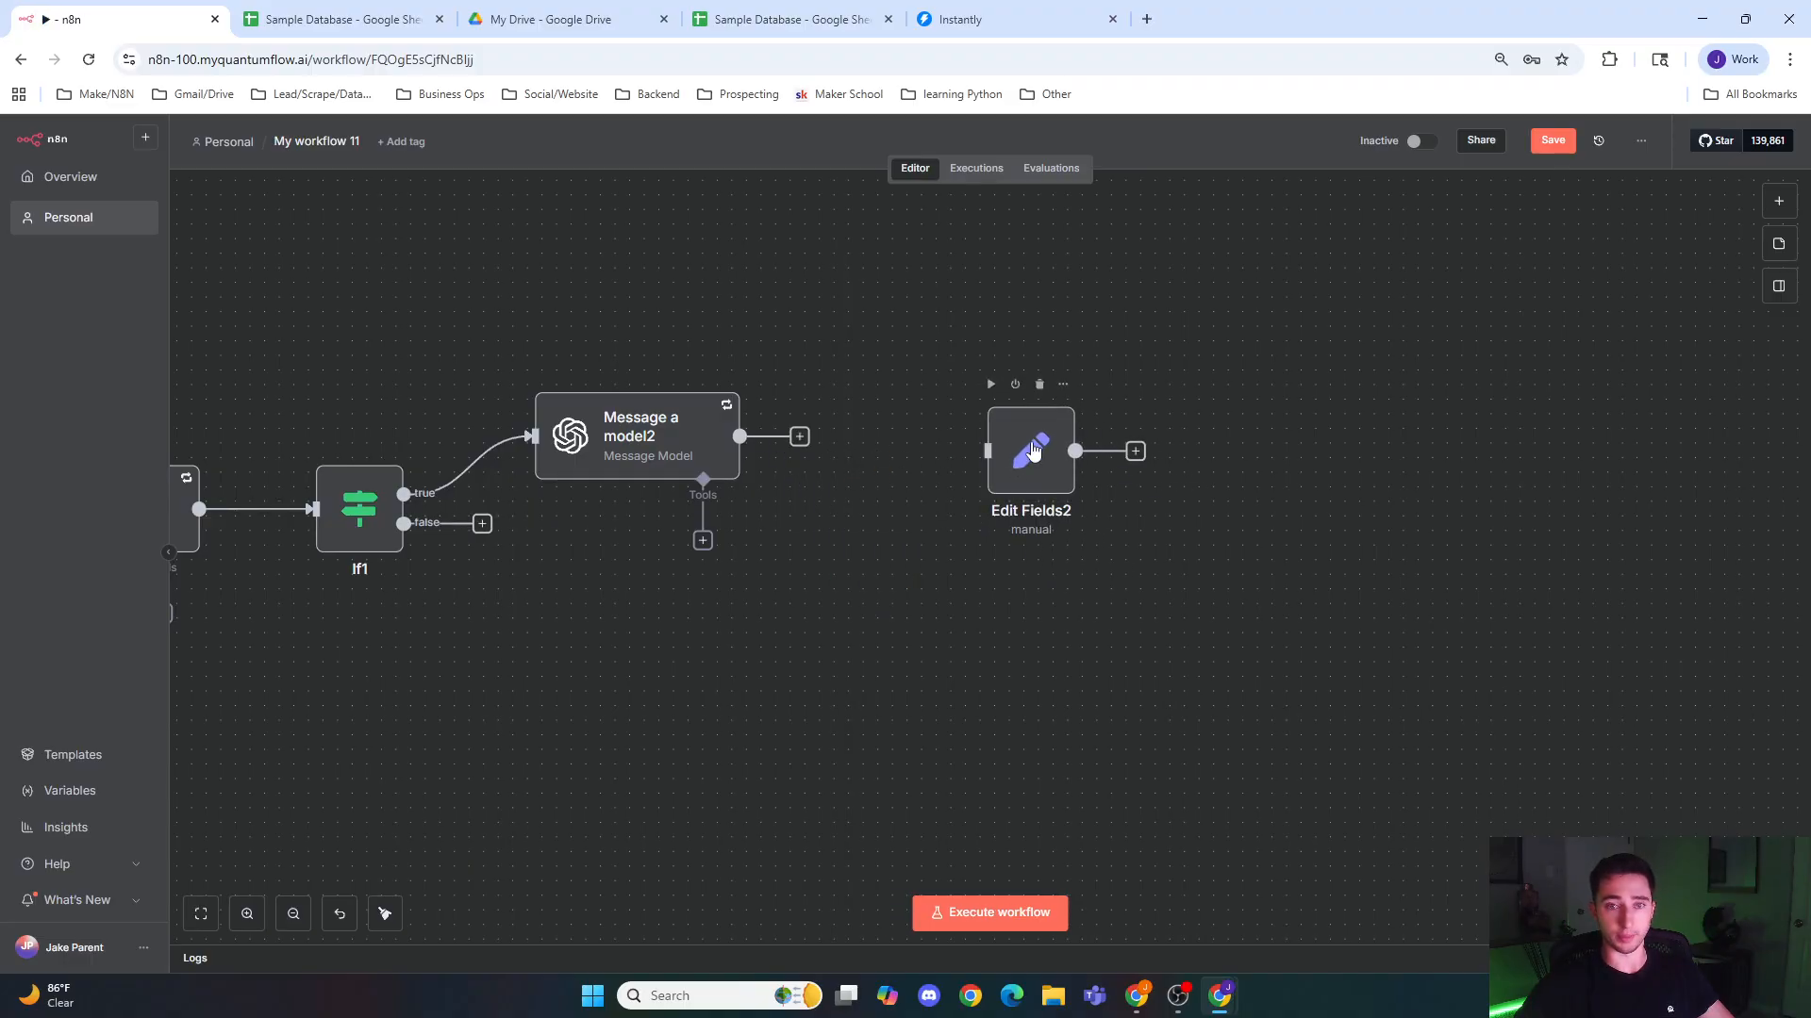
Step: Position the pasted Edit Fields2 node after Message a model2, and connect that model and the If node's false branch to it
{"action": "left_click_drag", "start_coordinate": [800, 437], "coordinate": [879, 502]}
{"action": "left_click", "coordinate": [898, 517]}
{"action": "left_click_drag", "start_coordinate": [802, 438], "coordinate": [882, 508]}
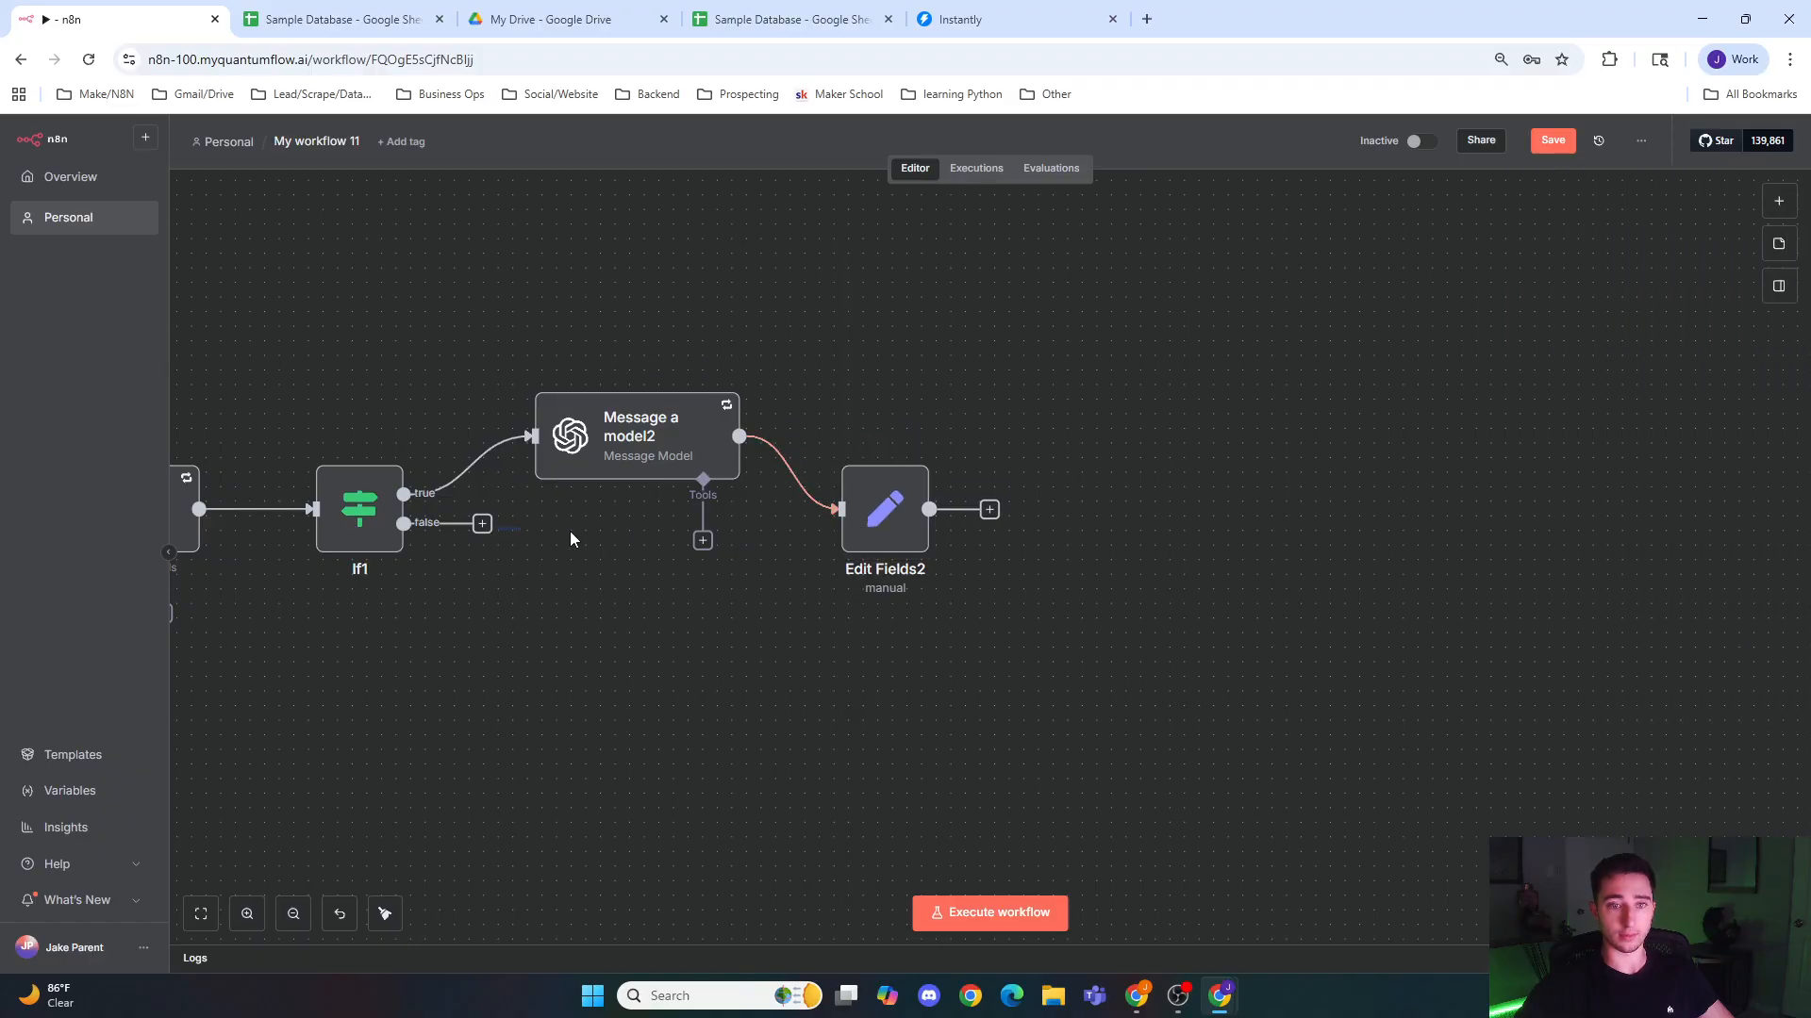
{"action": "left_click_drag", "start_coordinate": [482, 523], "coordinate": [830, 534]}
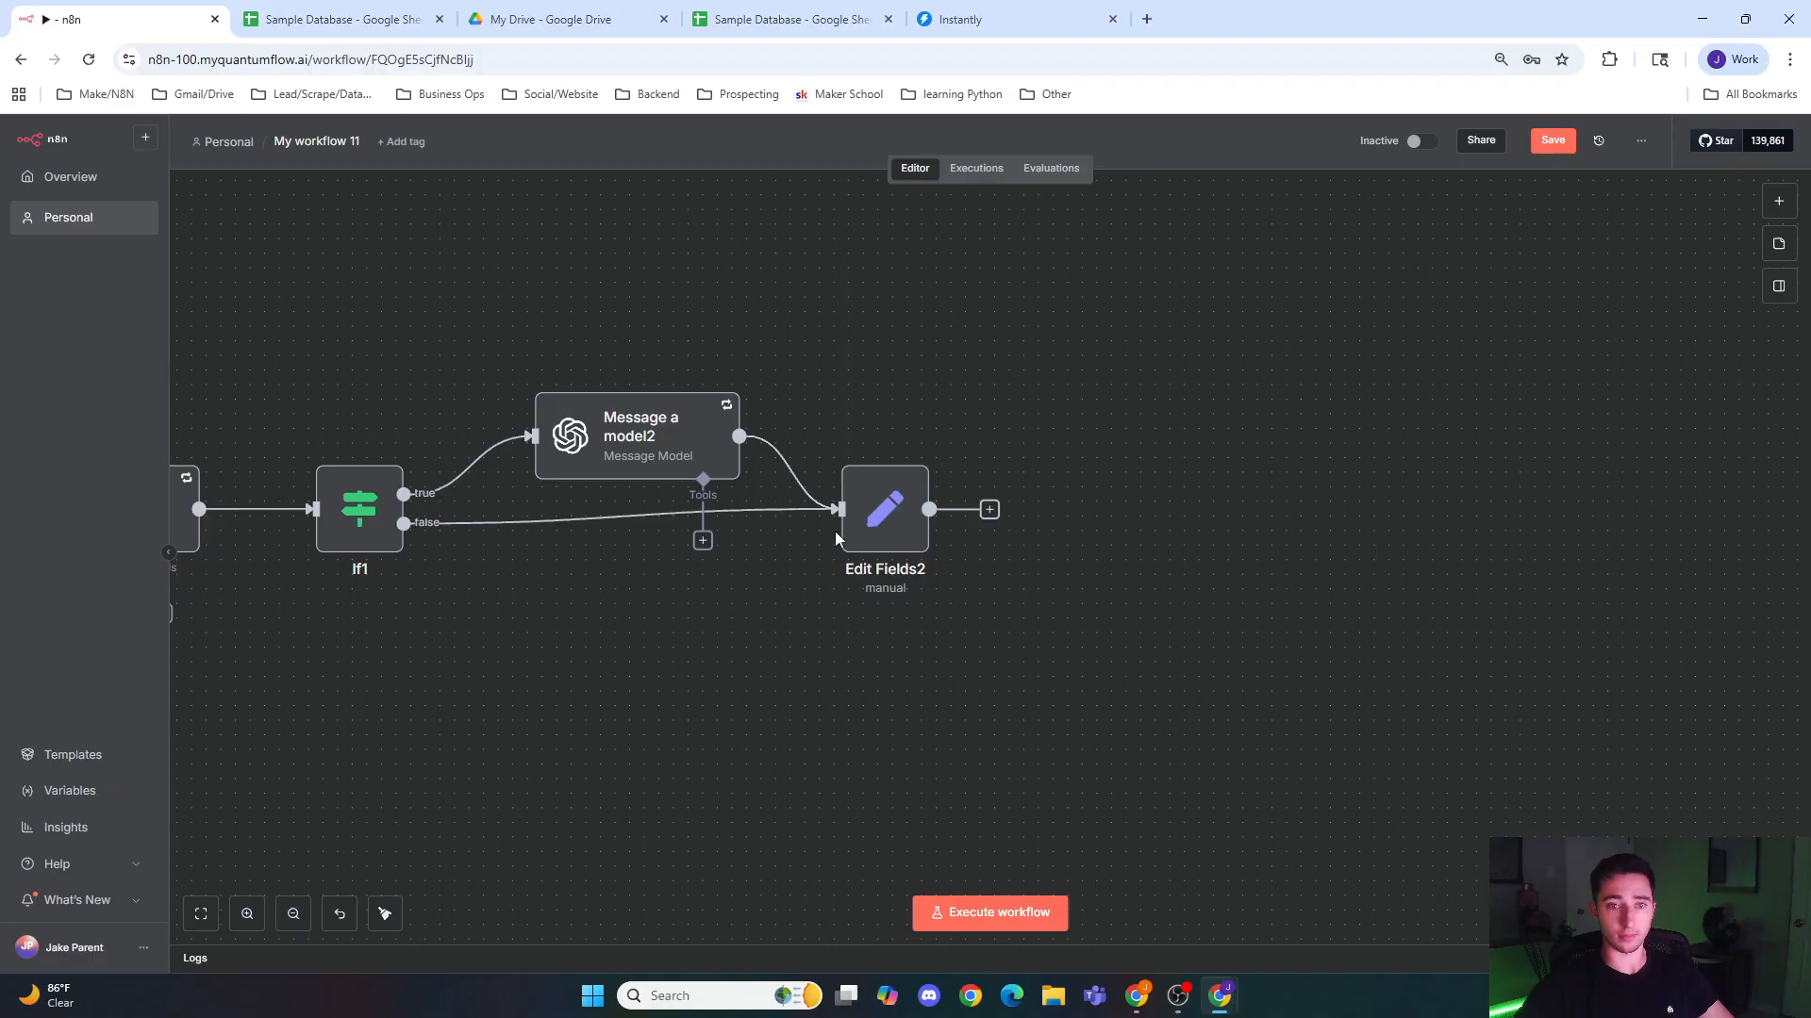
Step: Review the id and Icebreaker field expressions in the Edit Fields2 node, and return to the canvas
{"action": "double_click", "coordinate": [882, 500]}
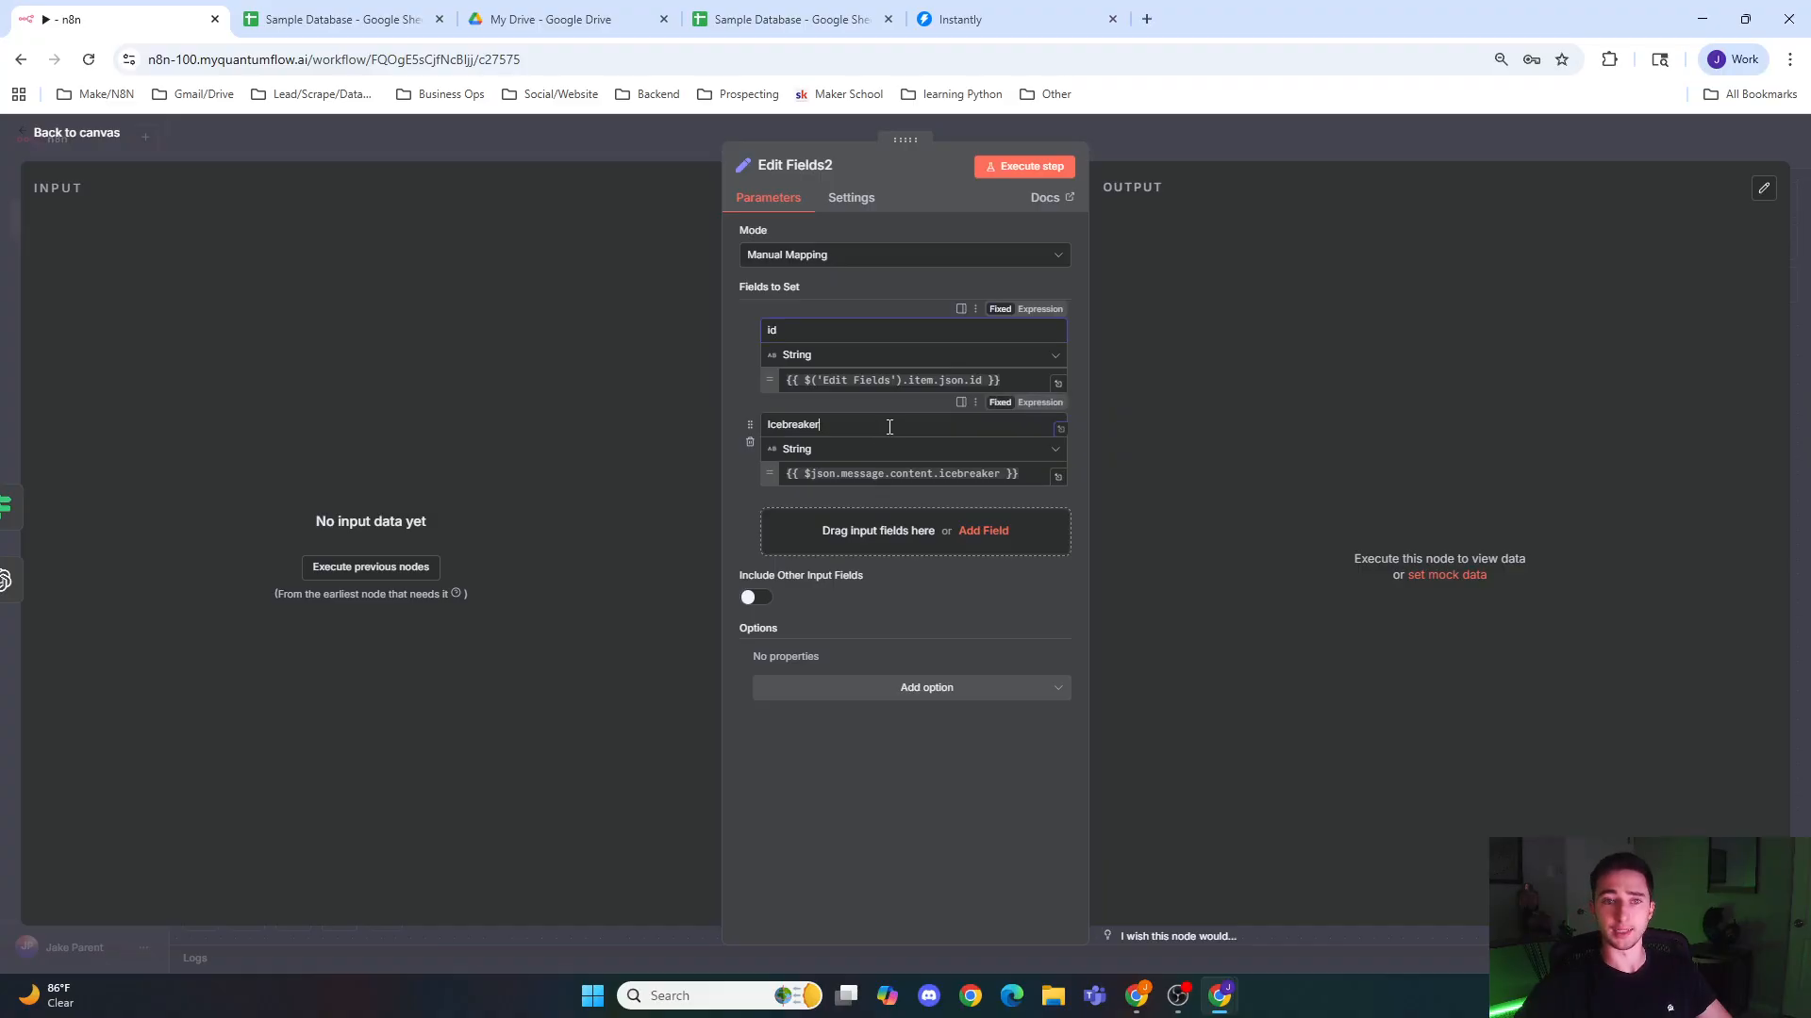
{"action": "left_click", "coordinate": [1030, 473]}
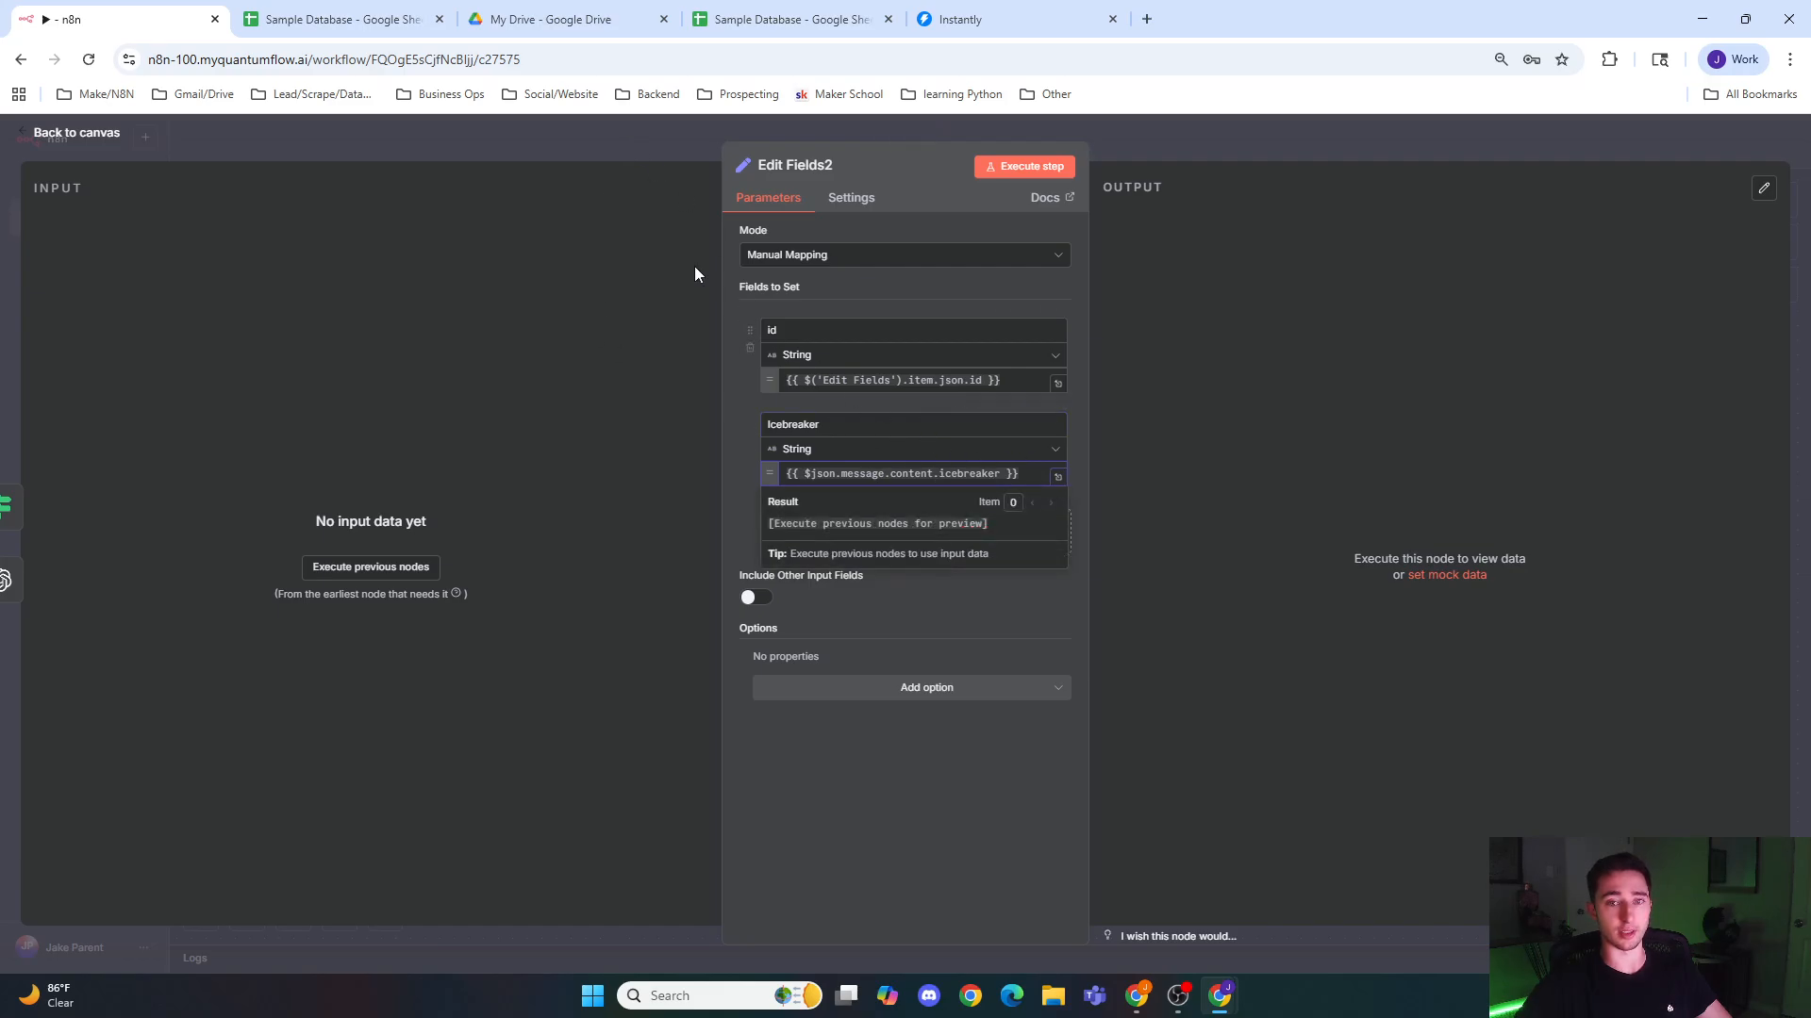
{"action": "left_click", "coordinate": [564, 150]}
{"action": "left_click_drag", "start_coordinate": [332, 626], "coordinate": [753, 670]}
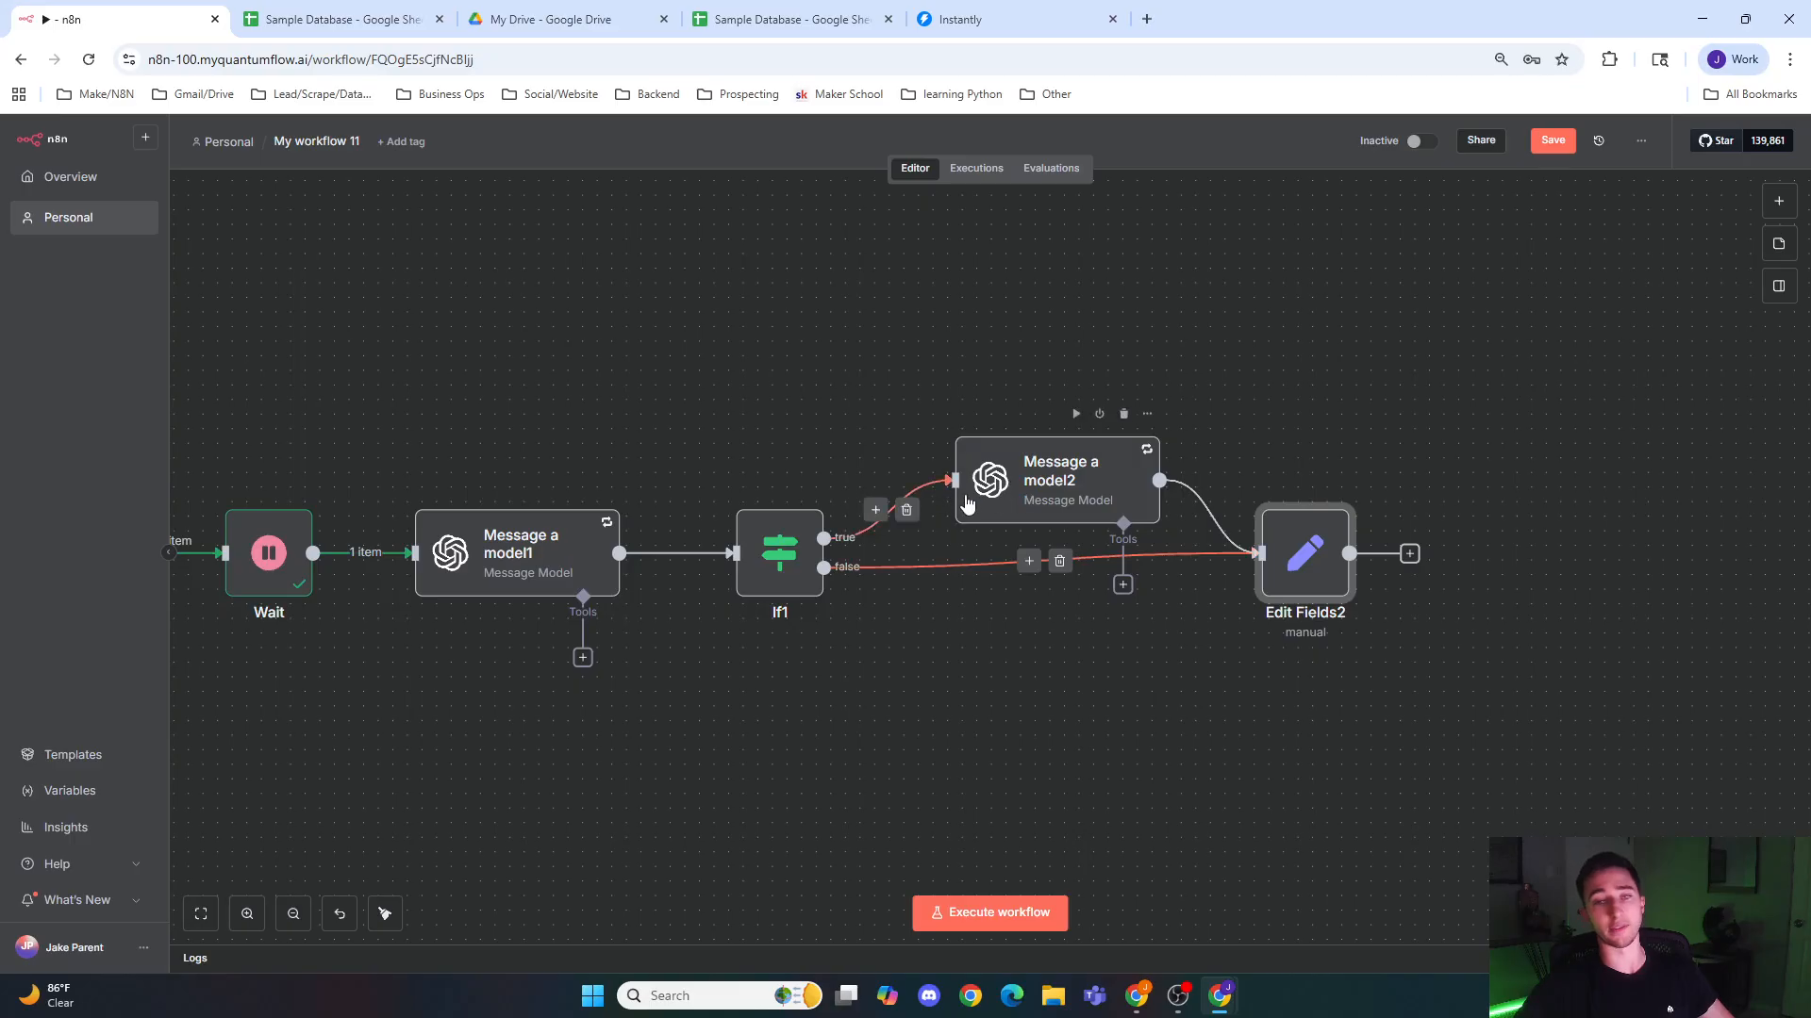
{"action": "left_click_drag", "start_coordinate": [1478, 672], "coordinate": [980, 673]}
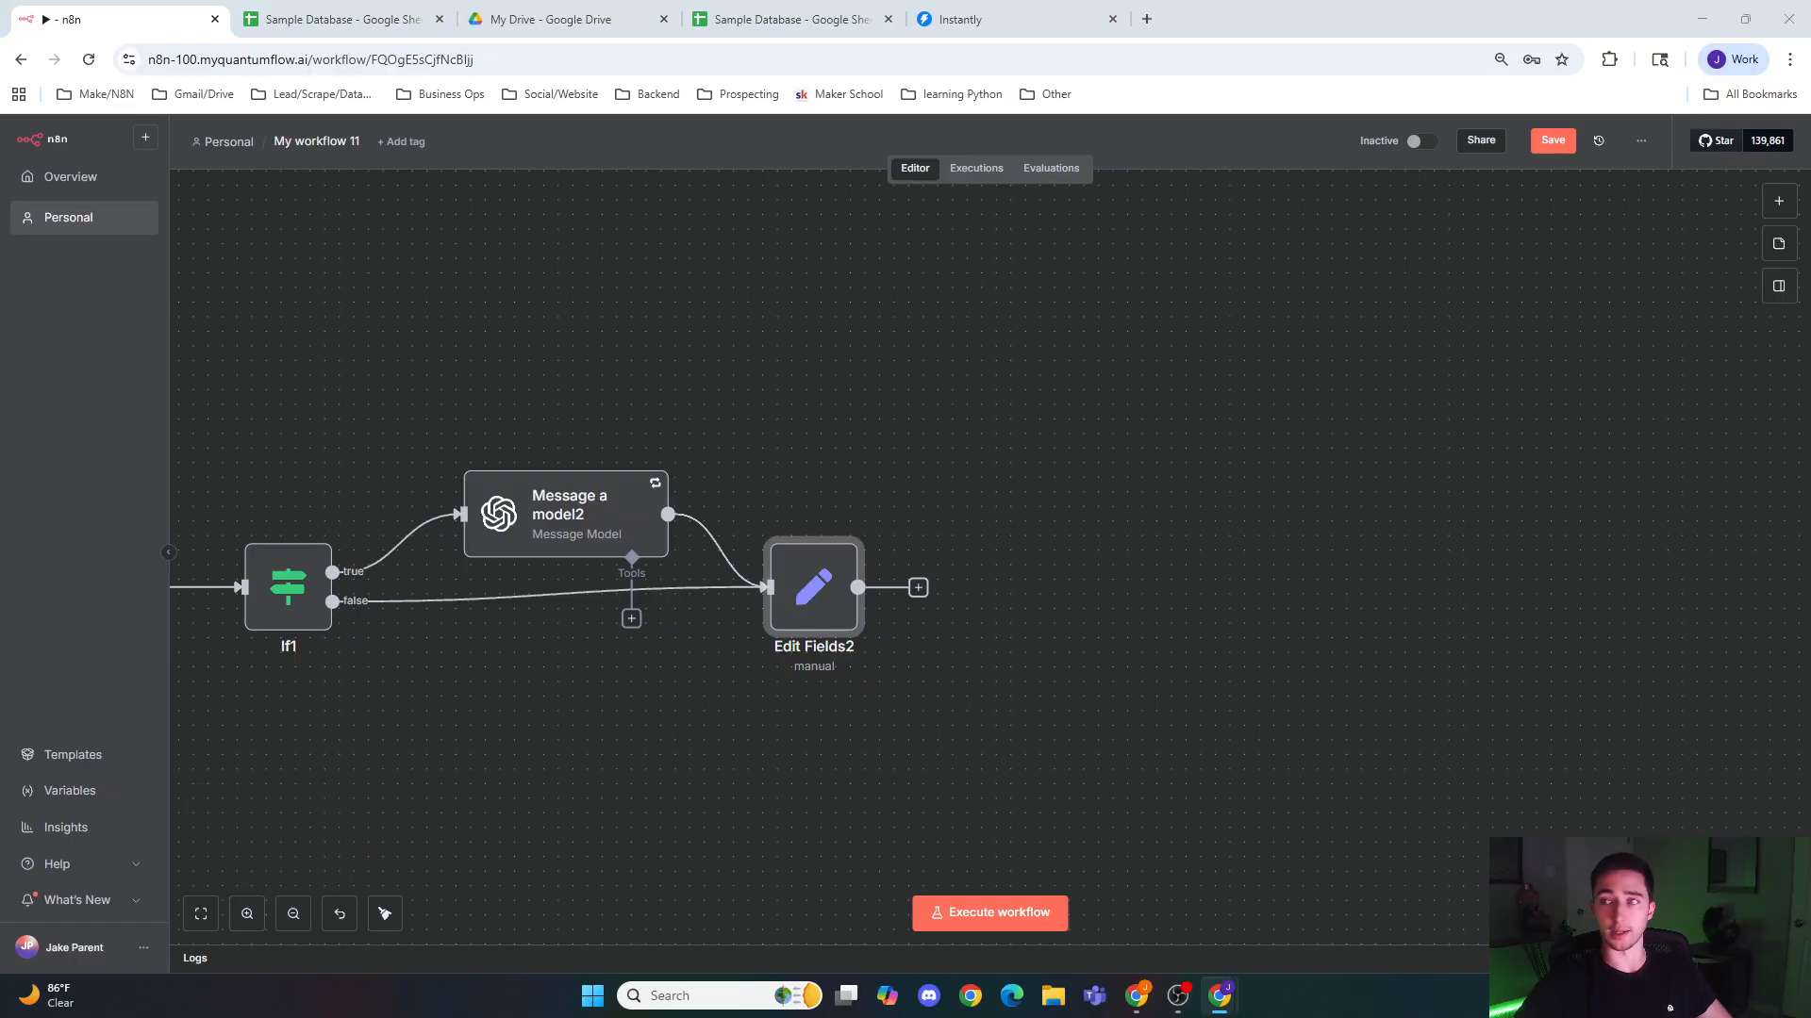
{"action": "left_click", "coordinate": [939, 722]}
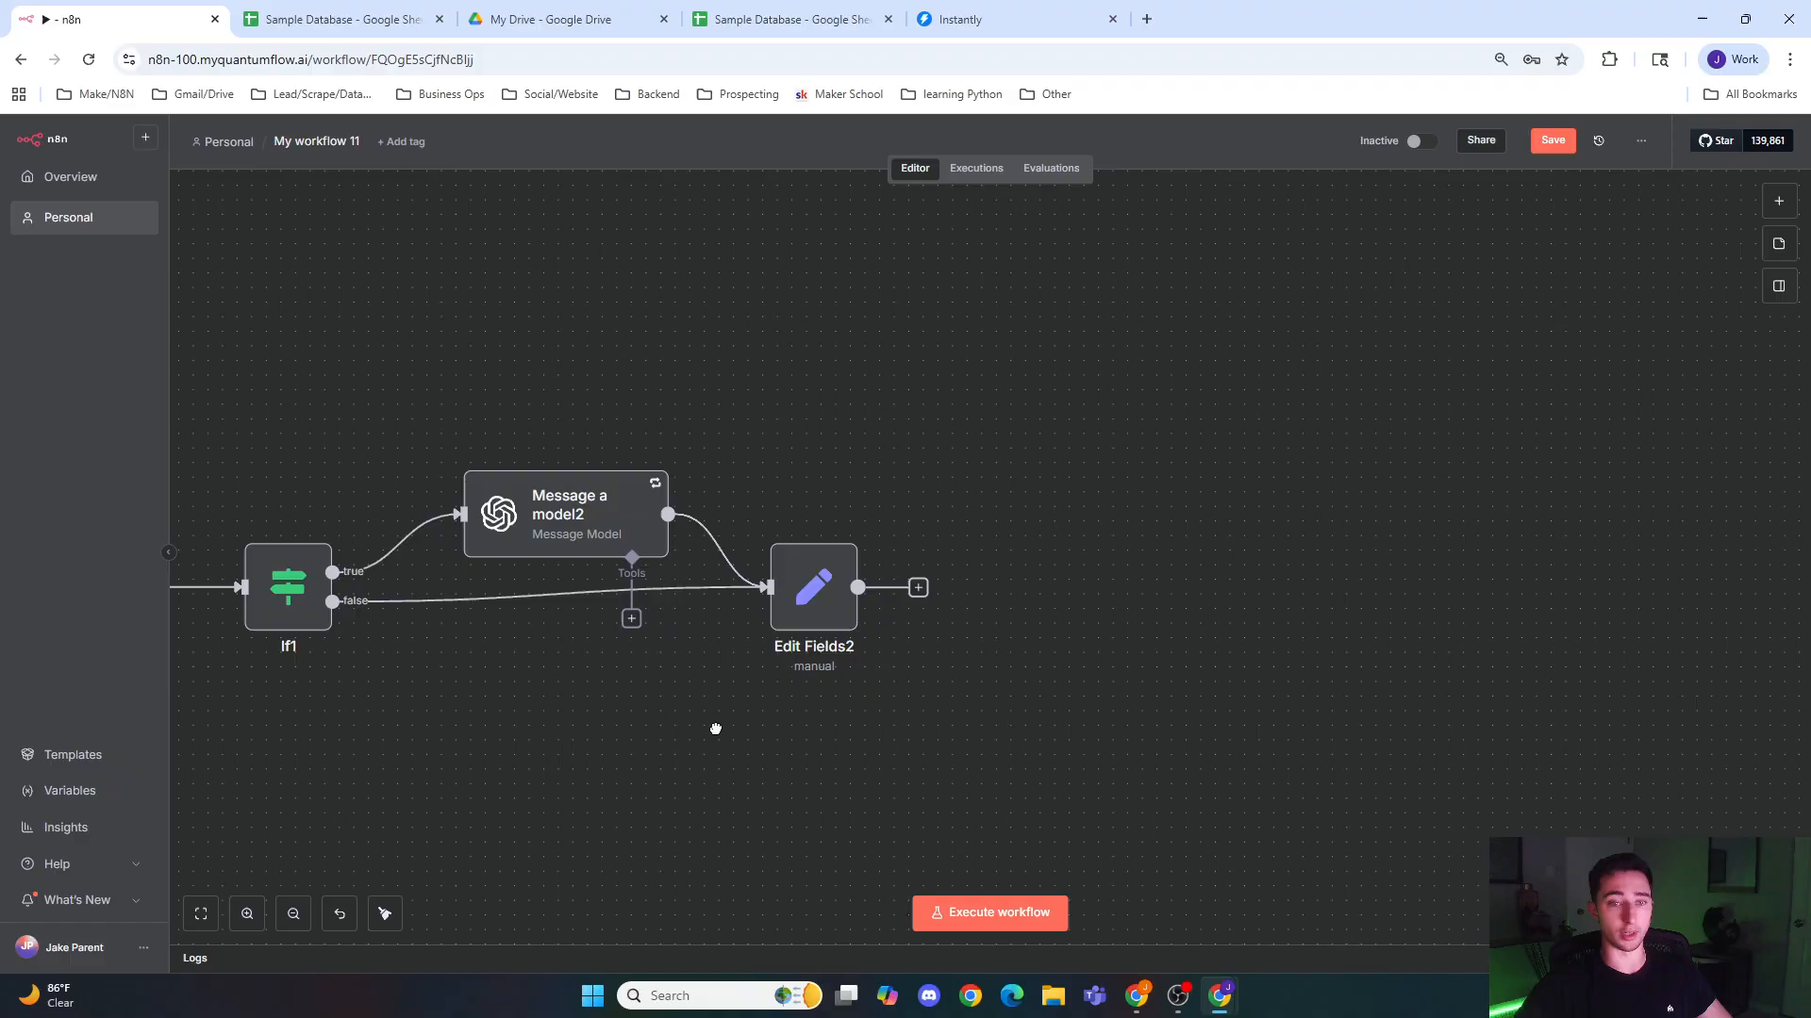
Step: Paste the copied Google Sheets Update row in sheet node and connect it after Edit Fields2
{"action": "left_click_drag", "start_coordinate": [715, 726], "coordinate": [1032, 719]}
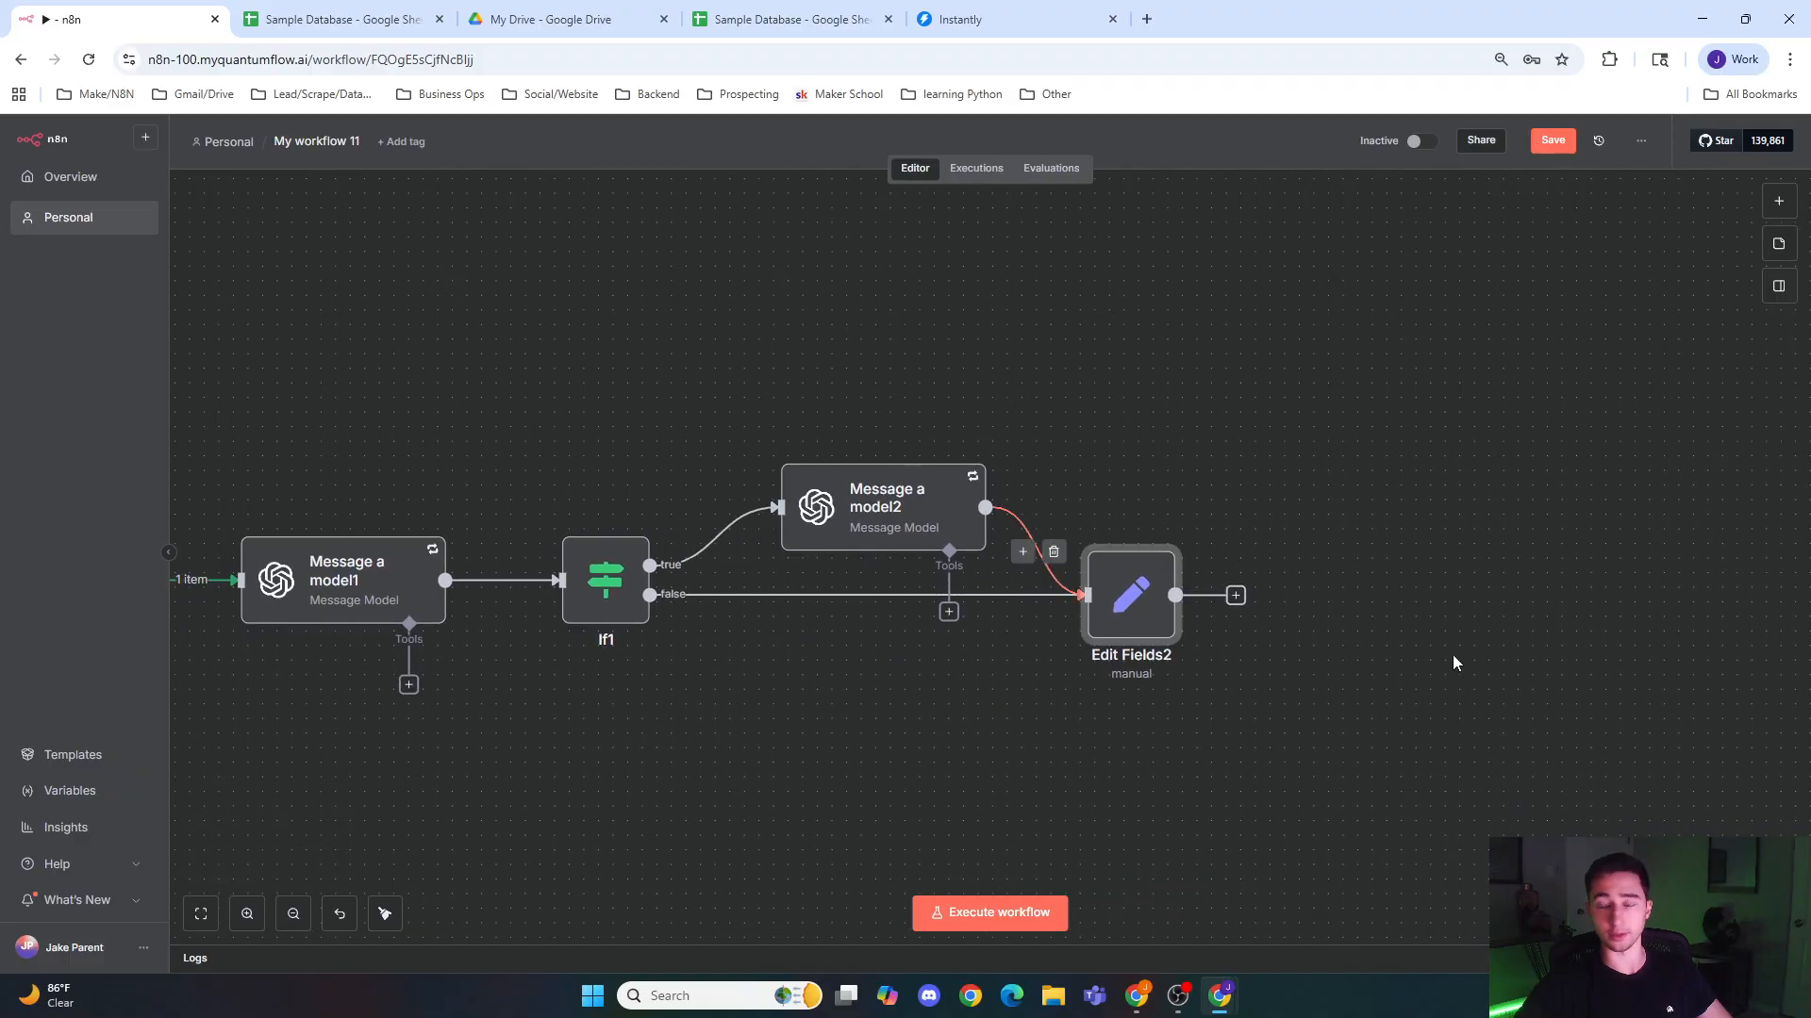
{"action": "left_click_drag", "start_coordinate": [1404, 732], "coordinate": [1279, 731]}
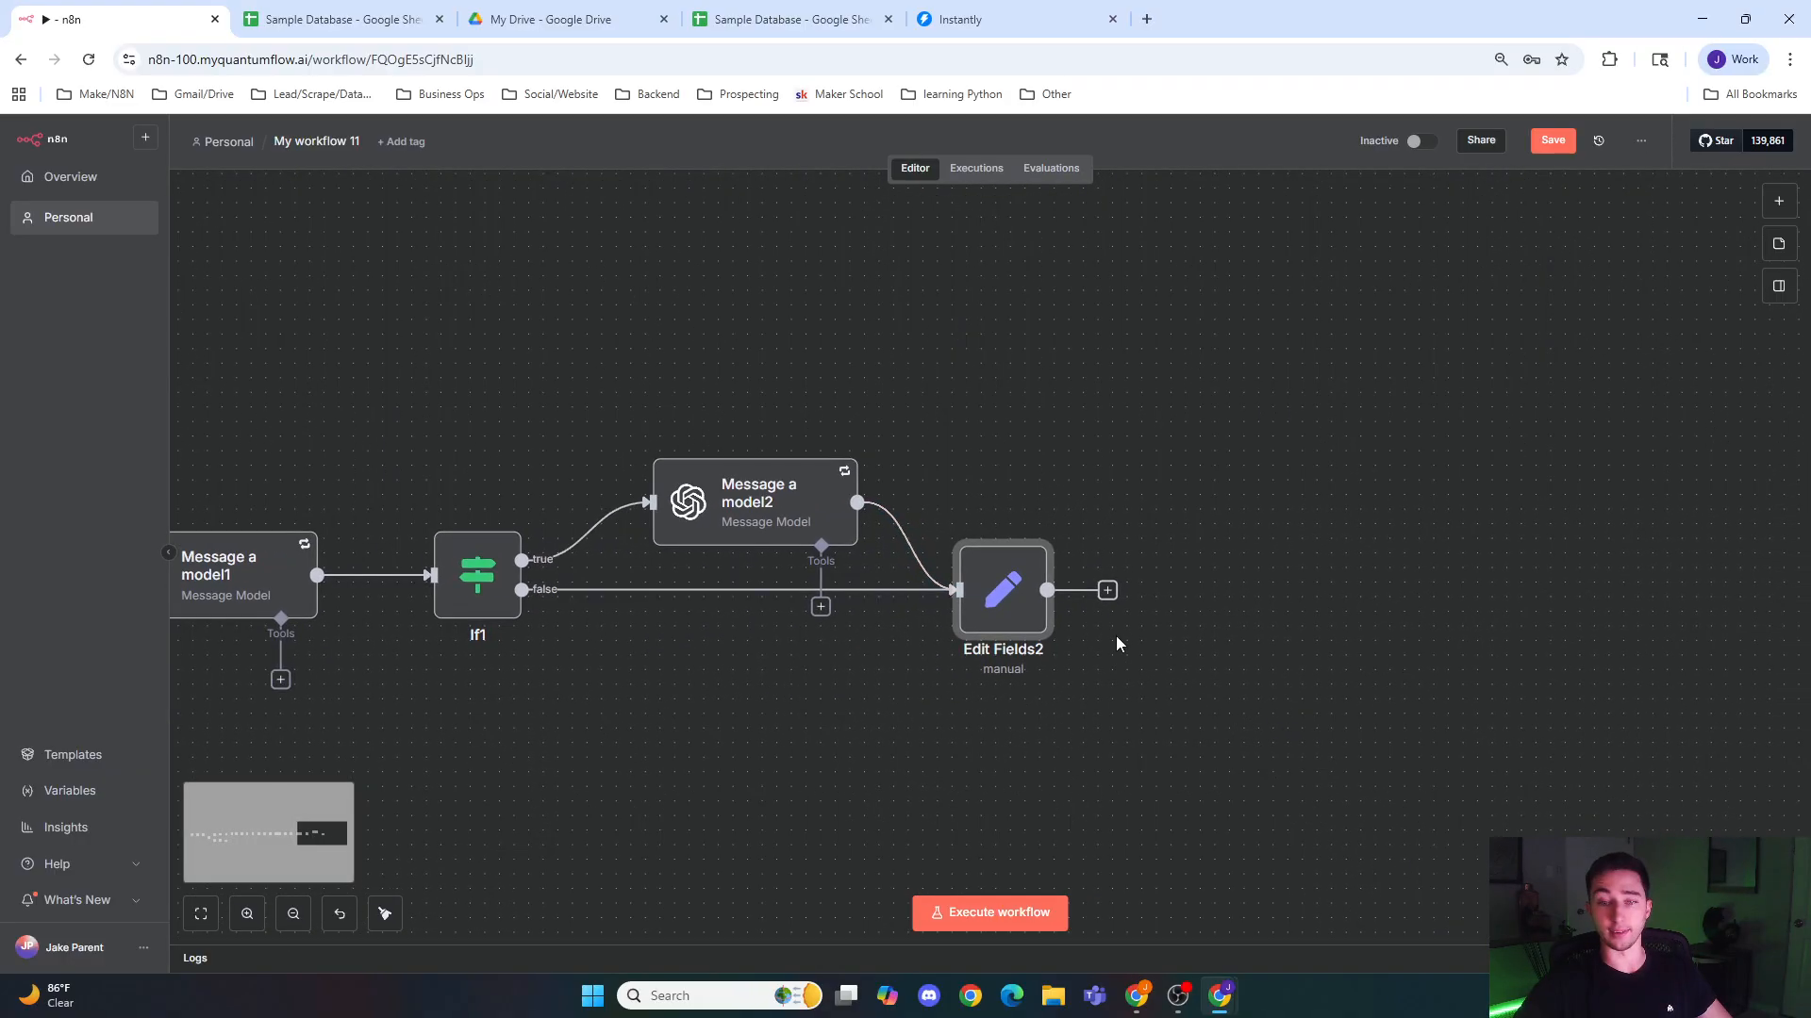
{"action": "left_click", "coordinate": [1107, 590]}
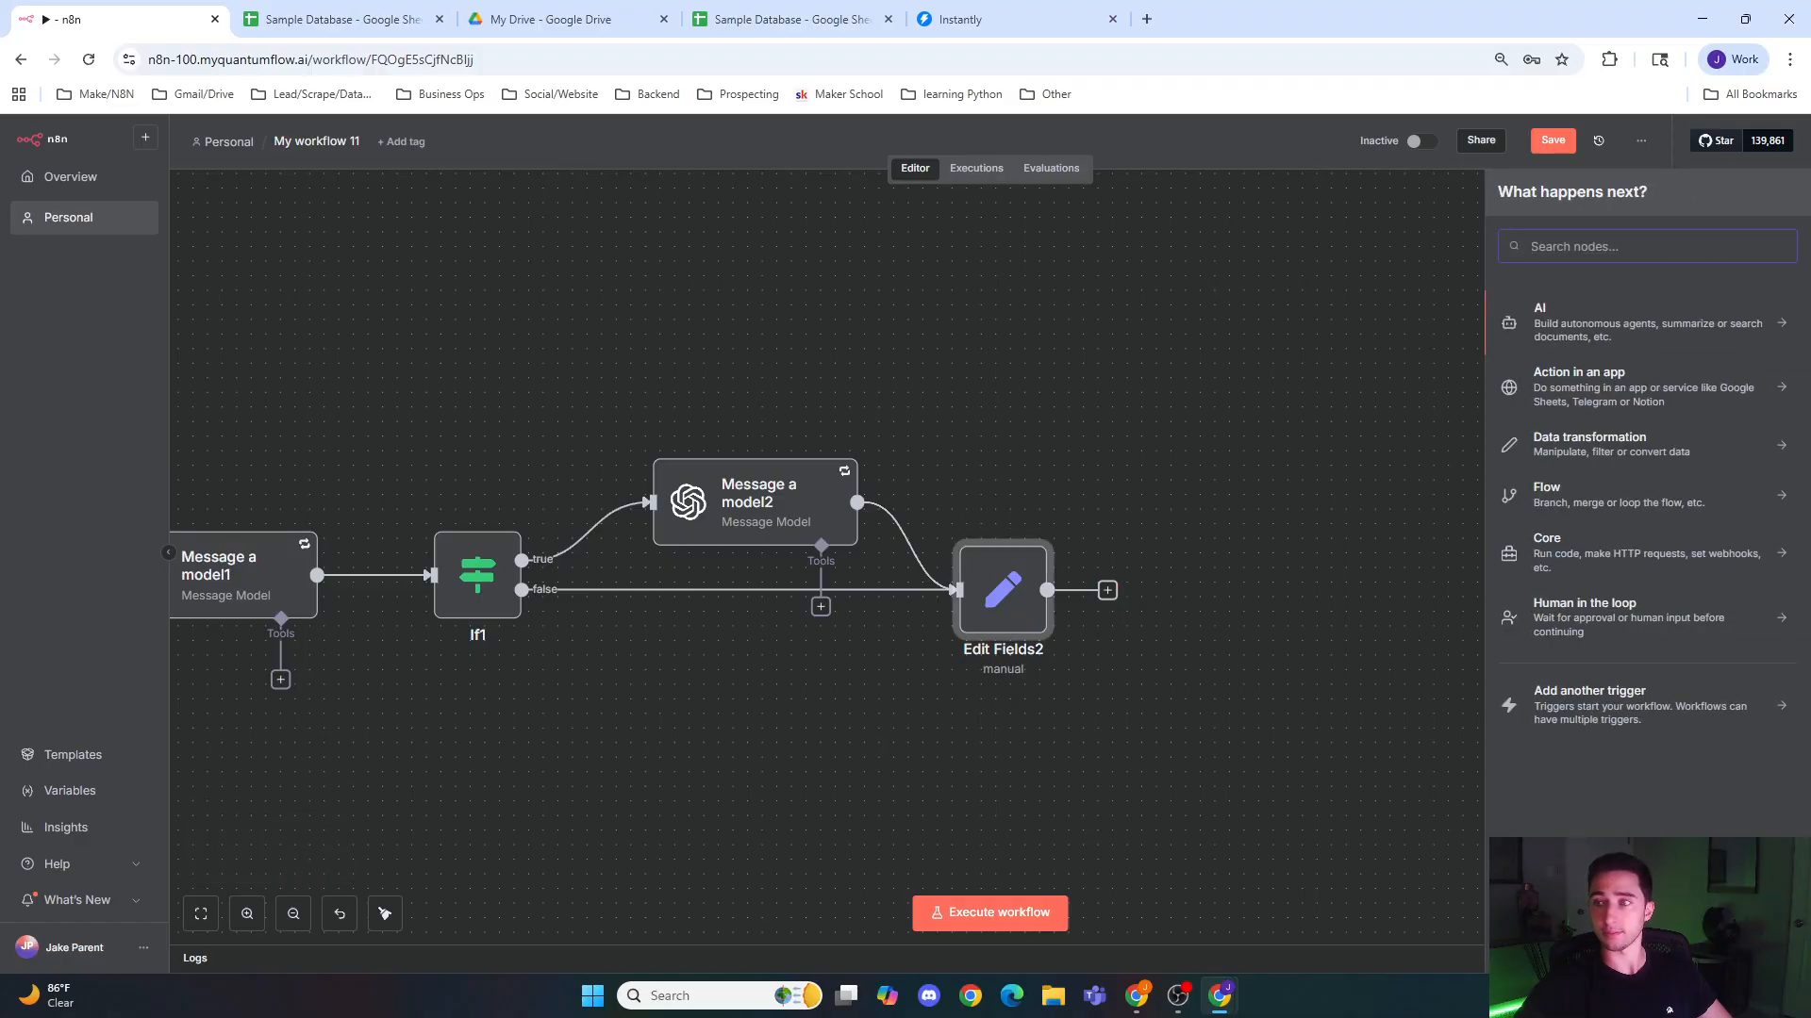
{"action": "left_click", "coordinate": [1284, 607]}
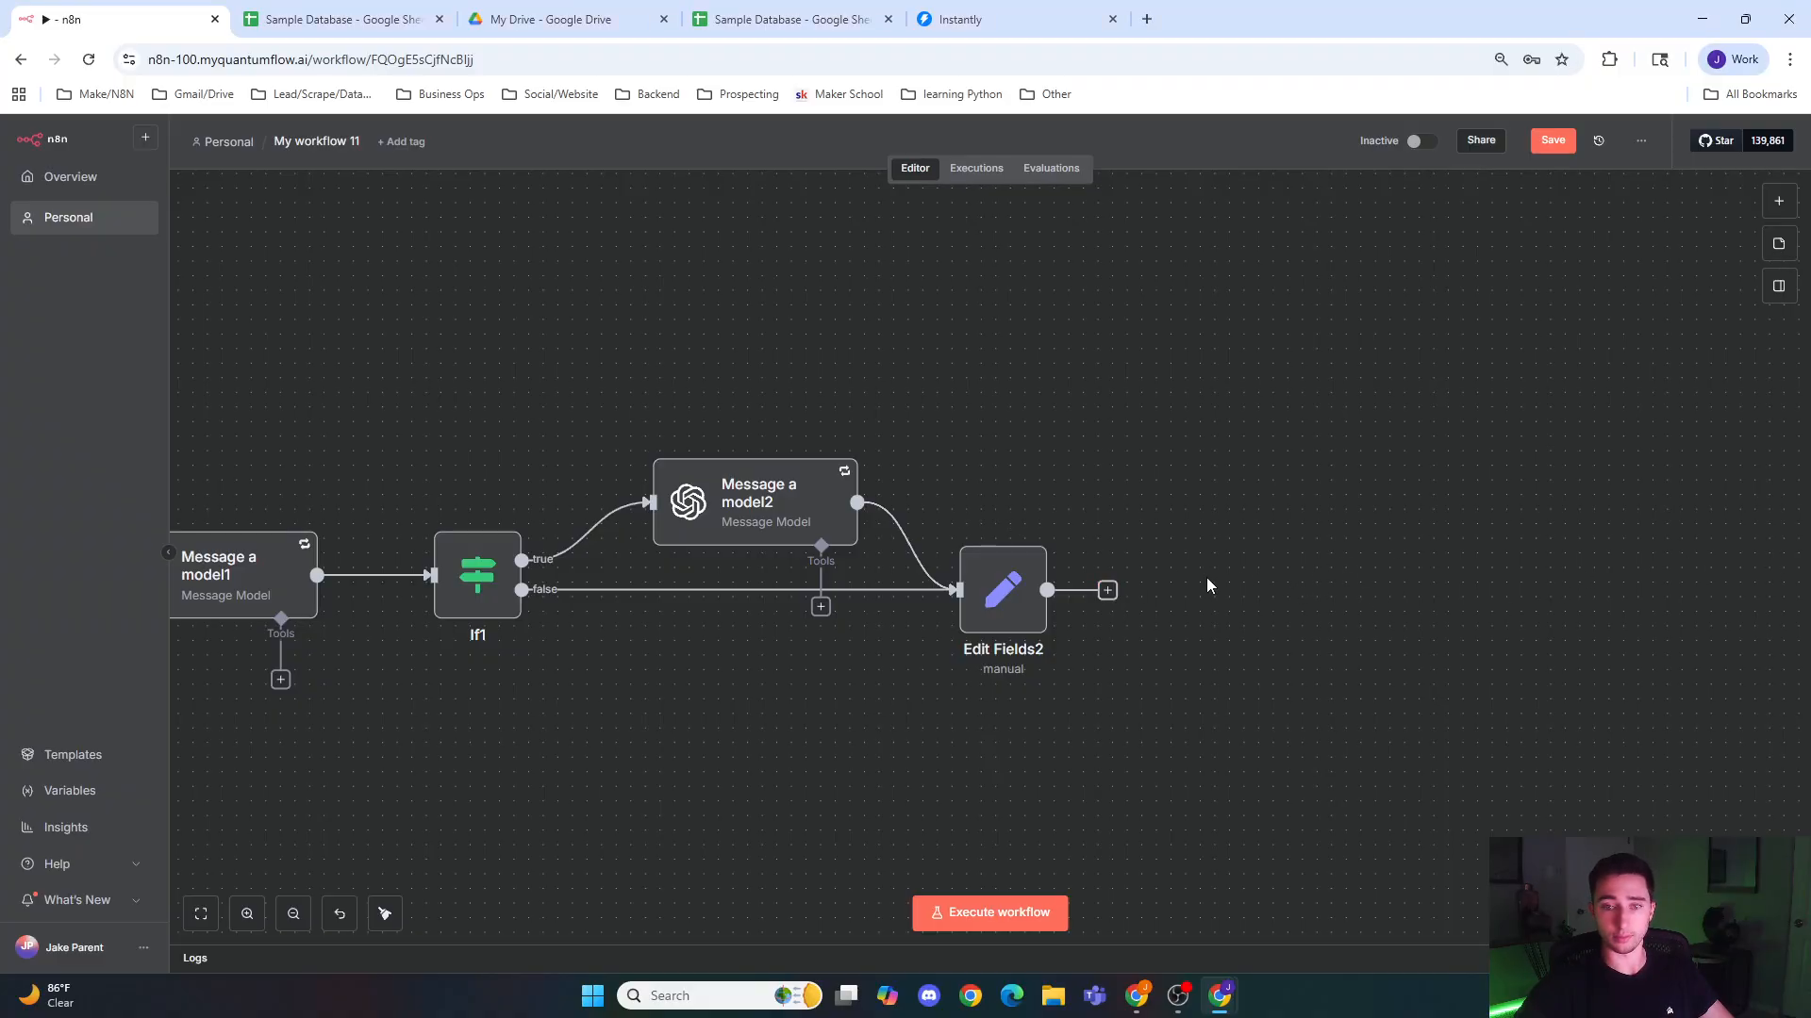
{"action": "key", "text": "ctrl+v"}
{"action": "left_click_drag", "start_coordinate": [1151, 590], "coordinate": [1105, 592]}
{"action": "left_click_drag", "start_coordinate": [1225, 604], "coordinate": [1182, 603]}
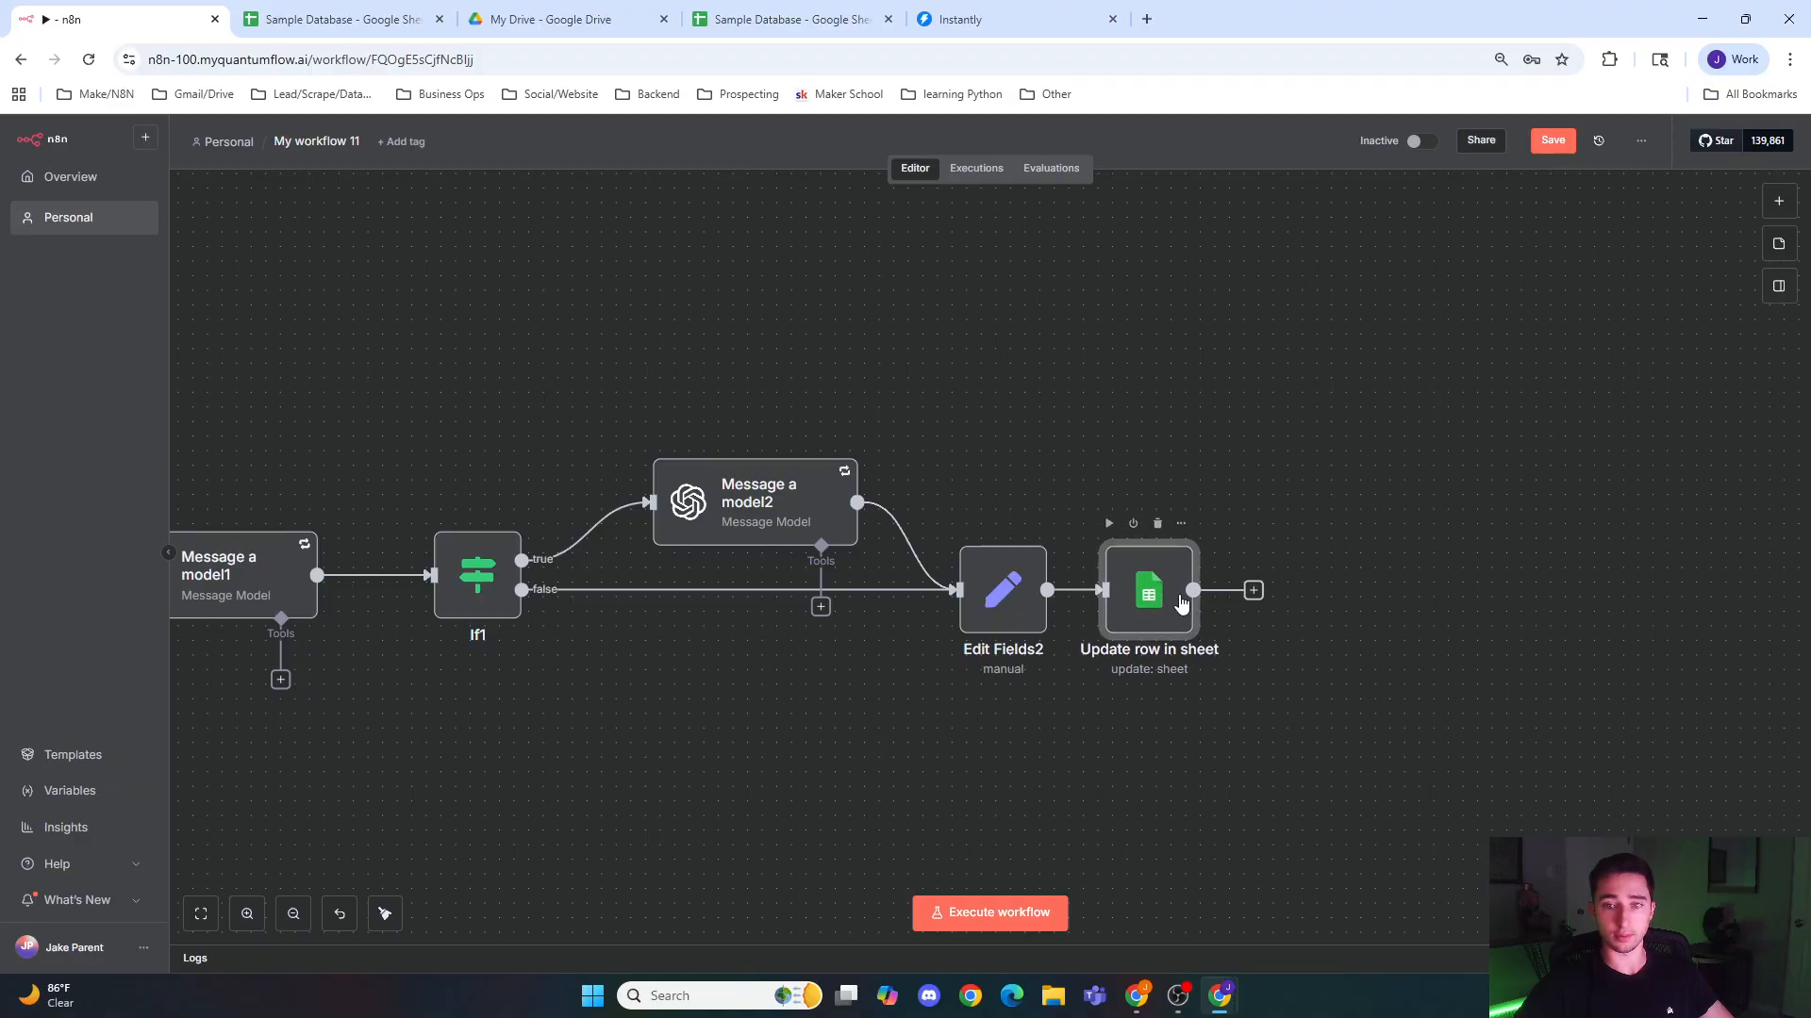
Step: Remove every column except id and Icebreaker from the Update row in sheet node's values to update, and return to the canvas
{"action": "double_click", "coordinate": [1182, 604]}
{"action": "scroll", "coordinate": [933, 623], "scroll_direction": "down", "scroll_amount": 3}
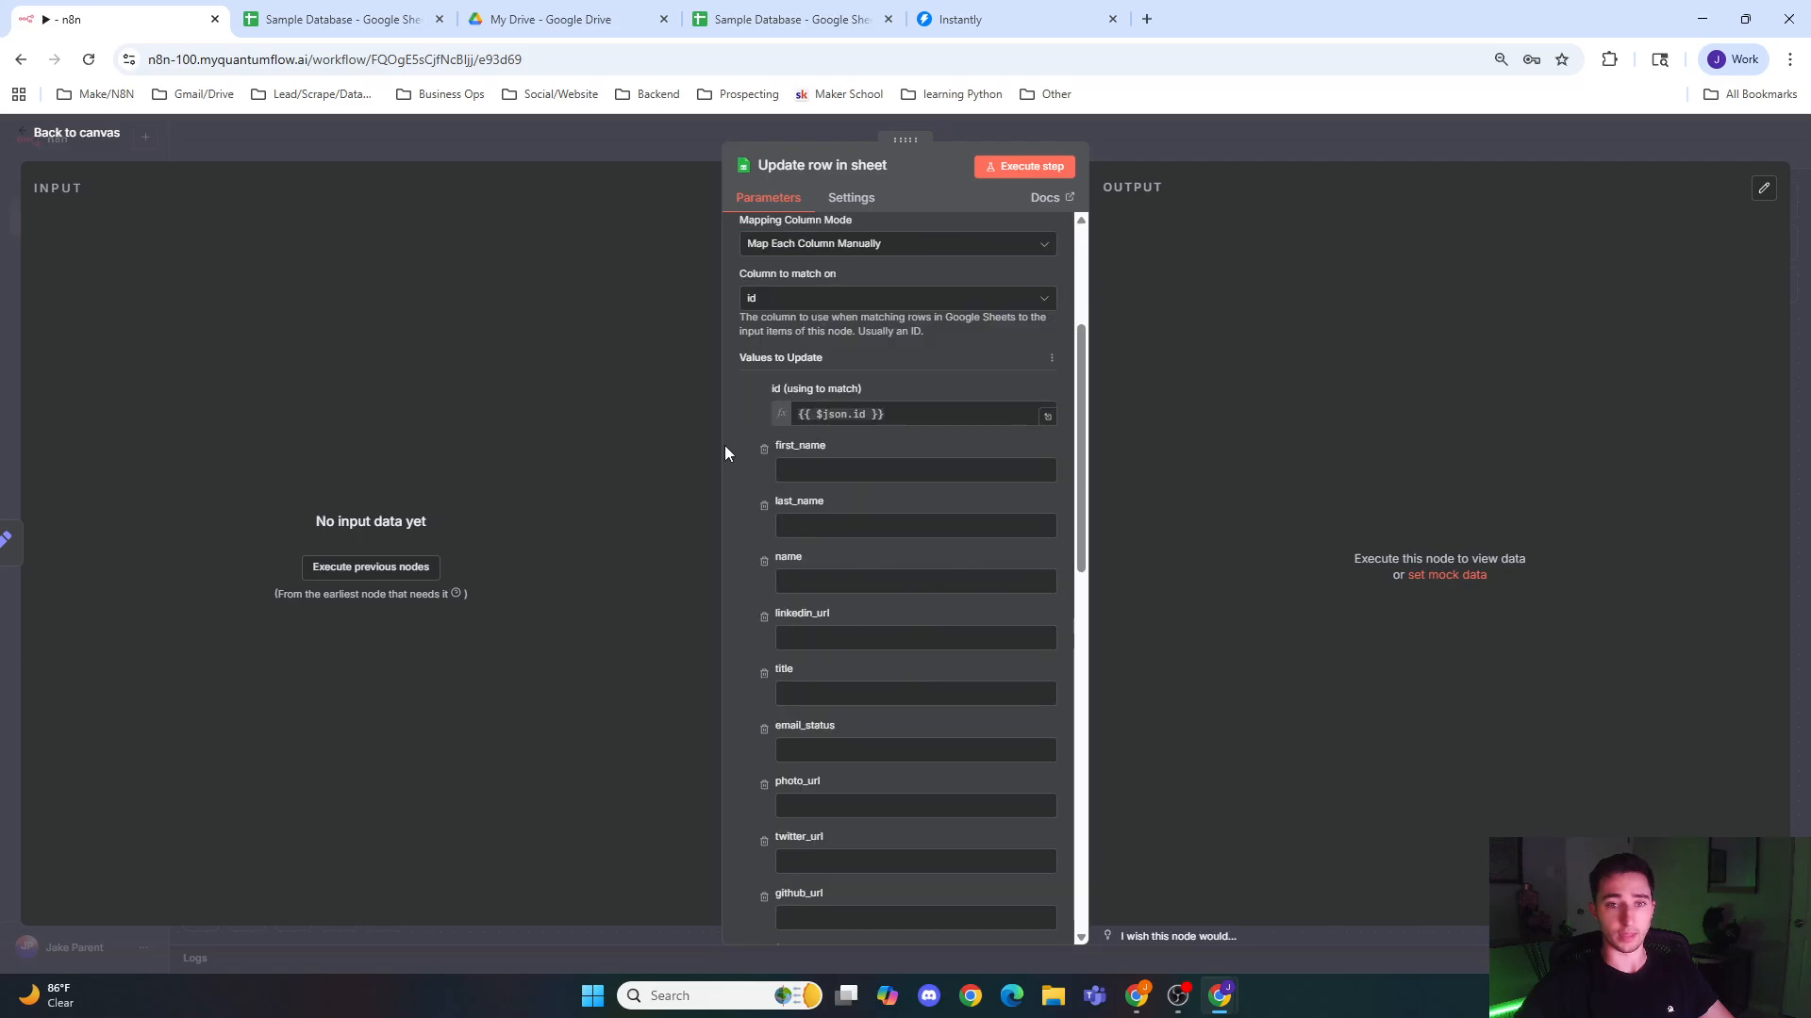
{"action": "left_click", "coordinate": [764, 450]}
{"action": "left_click", "coordinate": [764, 450]}
{"action": "left_click", "coordinate": [764, 450]}
{"action": "left_click", "coordinate": [764, 450]}
{"action": "left_click", "coordinate": [764, 450]}
{"action": "left_click", "coordinate": [763, 451]}
{"action": "left_click", "coordinate": [764, 450]}
{"action": "left_click", "coordinate": [764, 451]}
{"action": "left_click", "coordinate": [764, 451]}
{"action": "left_click", "coordinate": [764, 451]}
{"action": "left_click", "coordinate": [764, 451]}
{"action": "left_click", "coordinate": [764, 451]}
{"action": "left_click", "coordinate": [764, 451]}
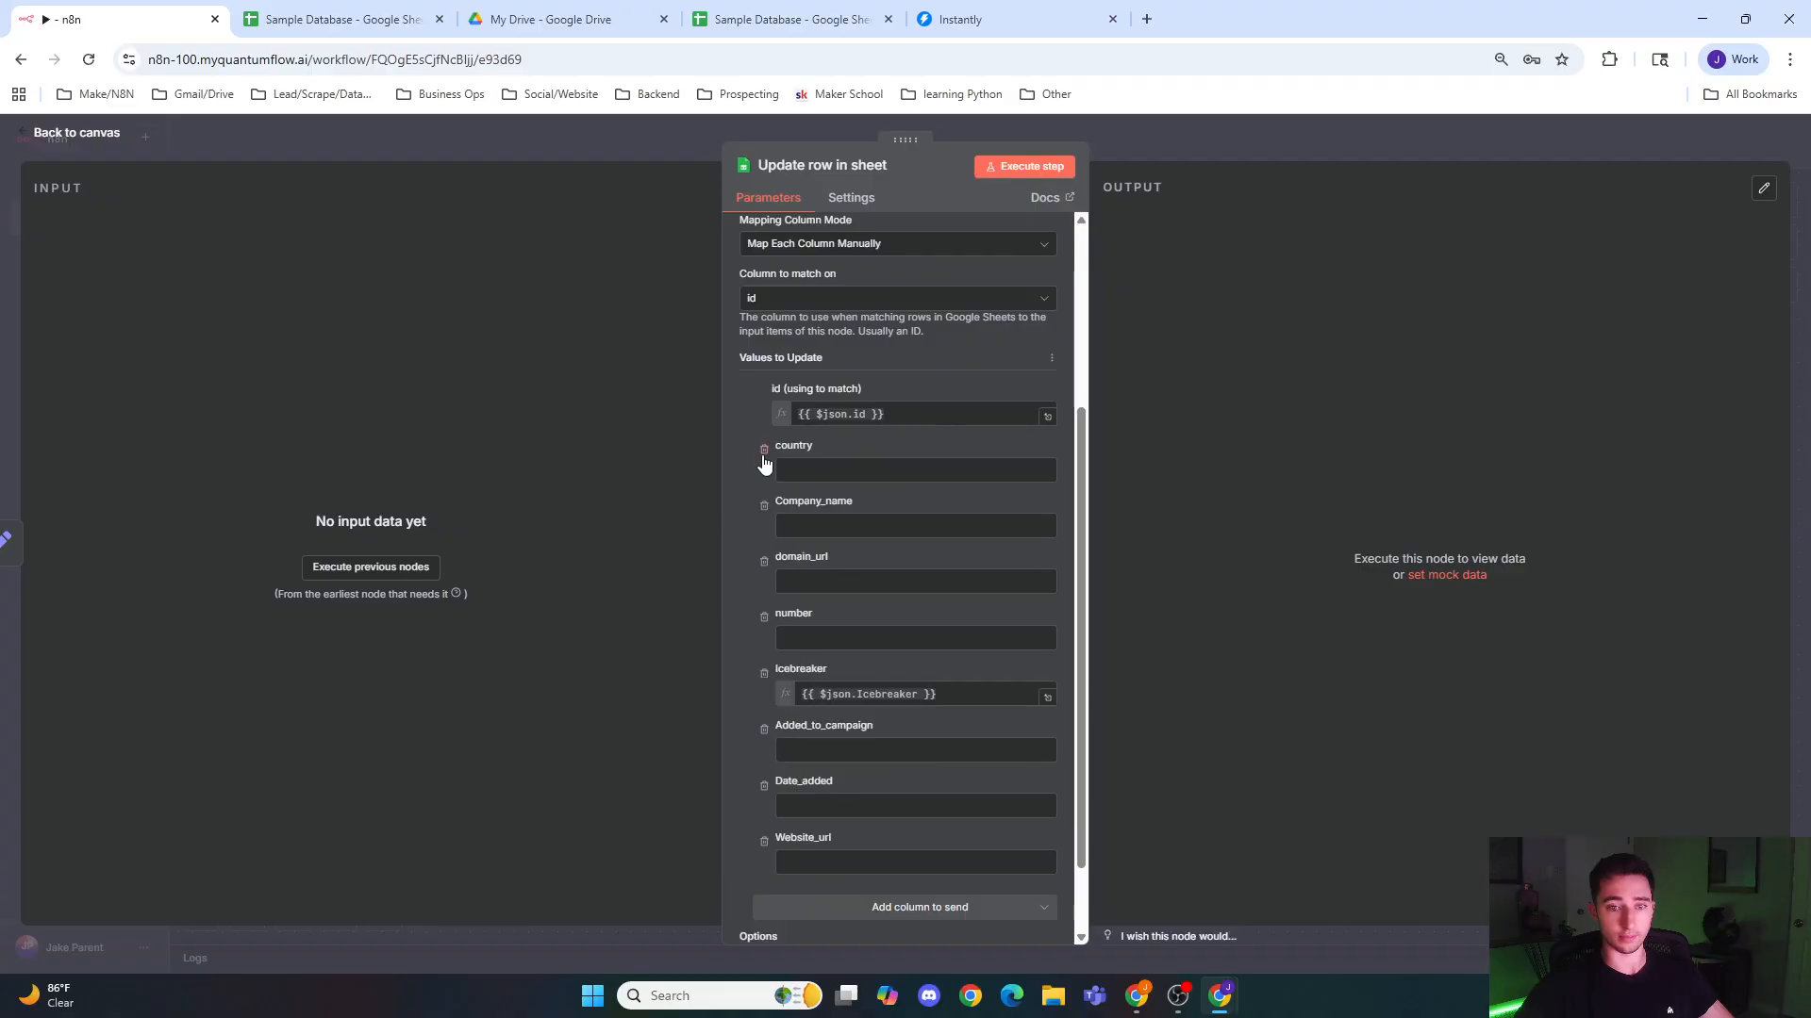
{"action": "left_click", "coordinate": [764, 451]}
{"action": "left_click", "coordinate": [764, 451]}
{"action": "left_click", "coordinate": [764, 450]}
{"action": "double_click", "coordinate": [762, 454]}
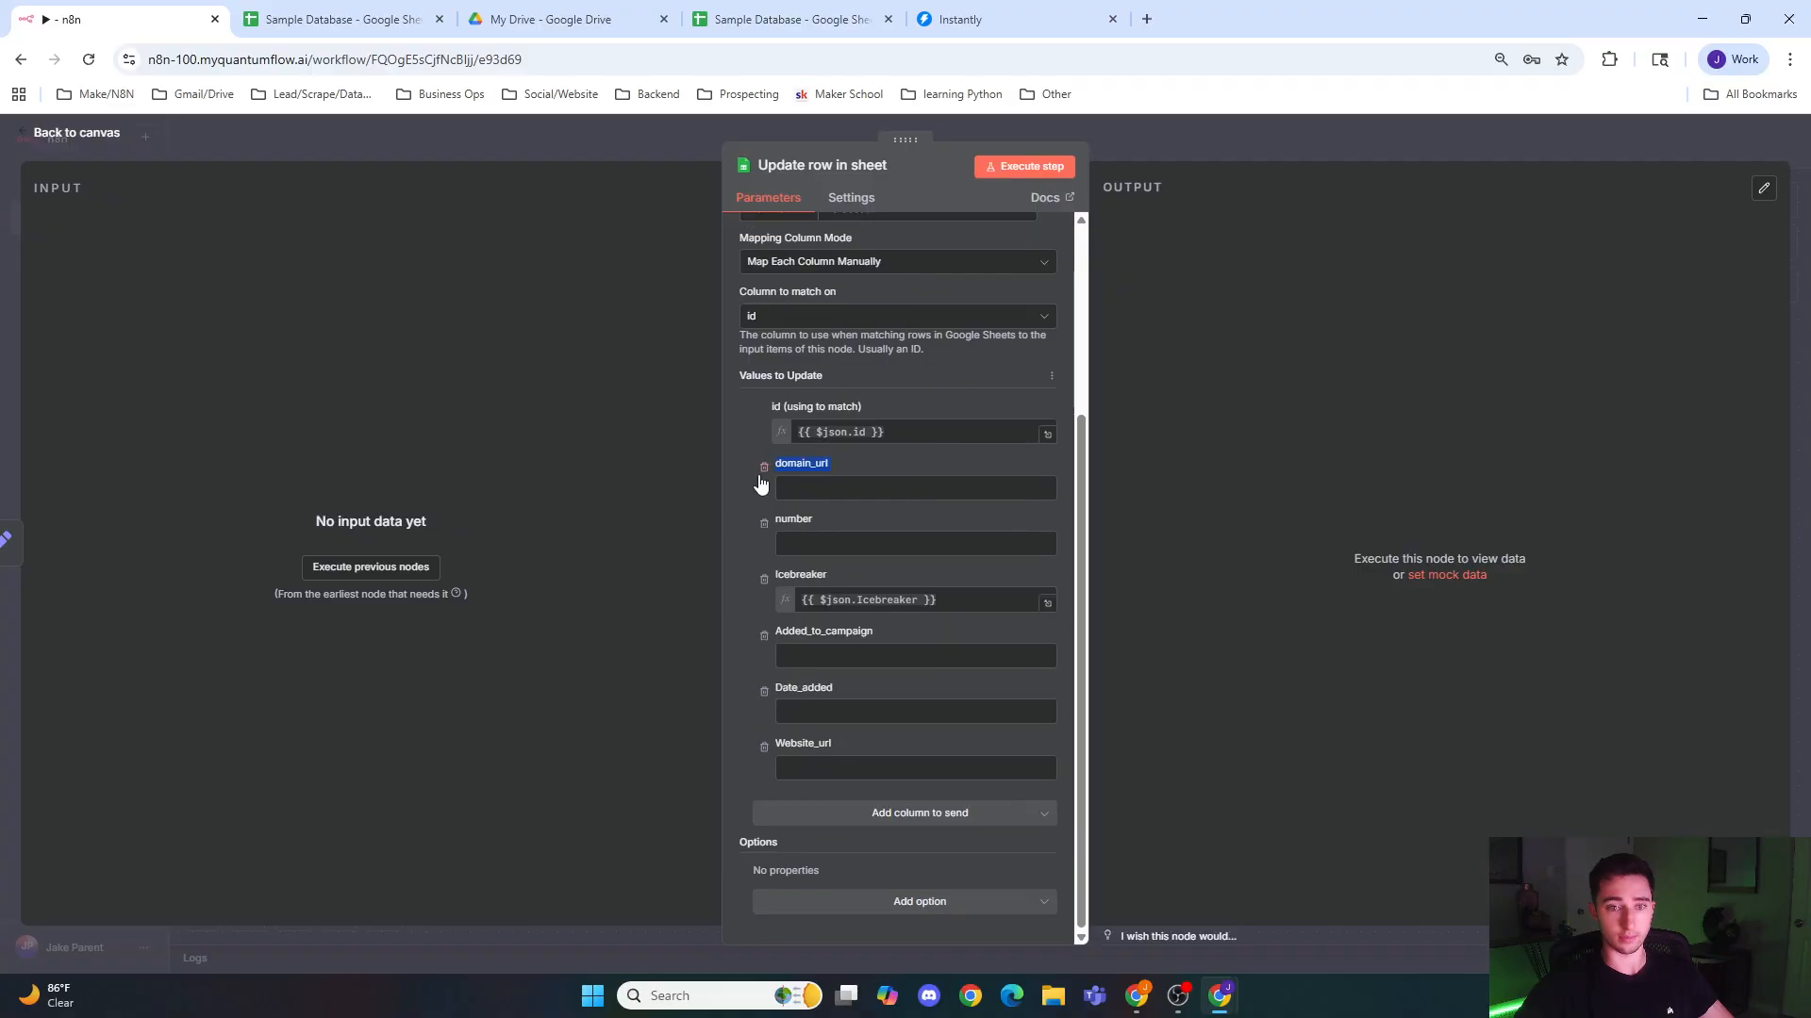
{"action": "left_click", "coordinate": [761, 473]}
{"action": "left_click", "coordinate": [762, 525]}
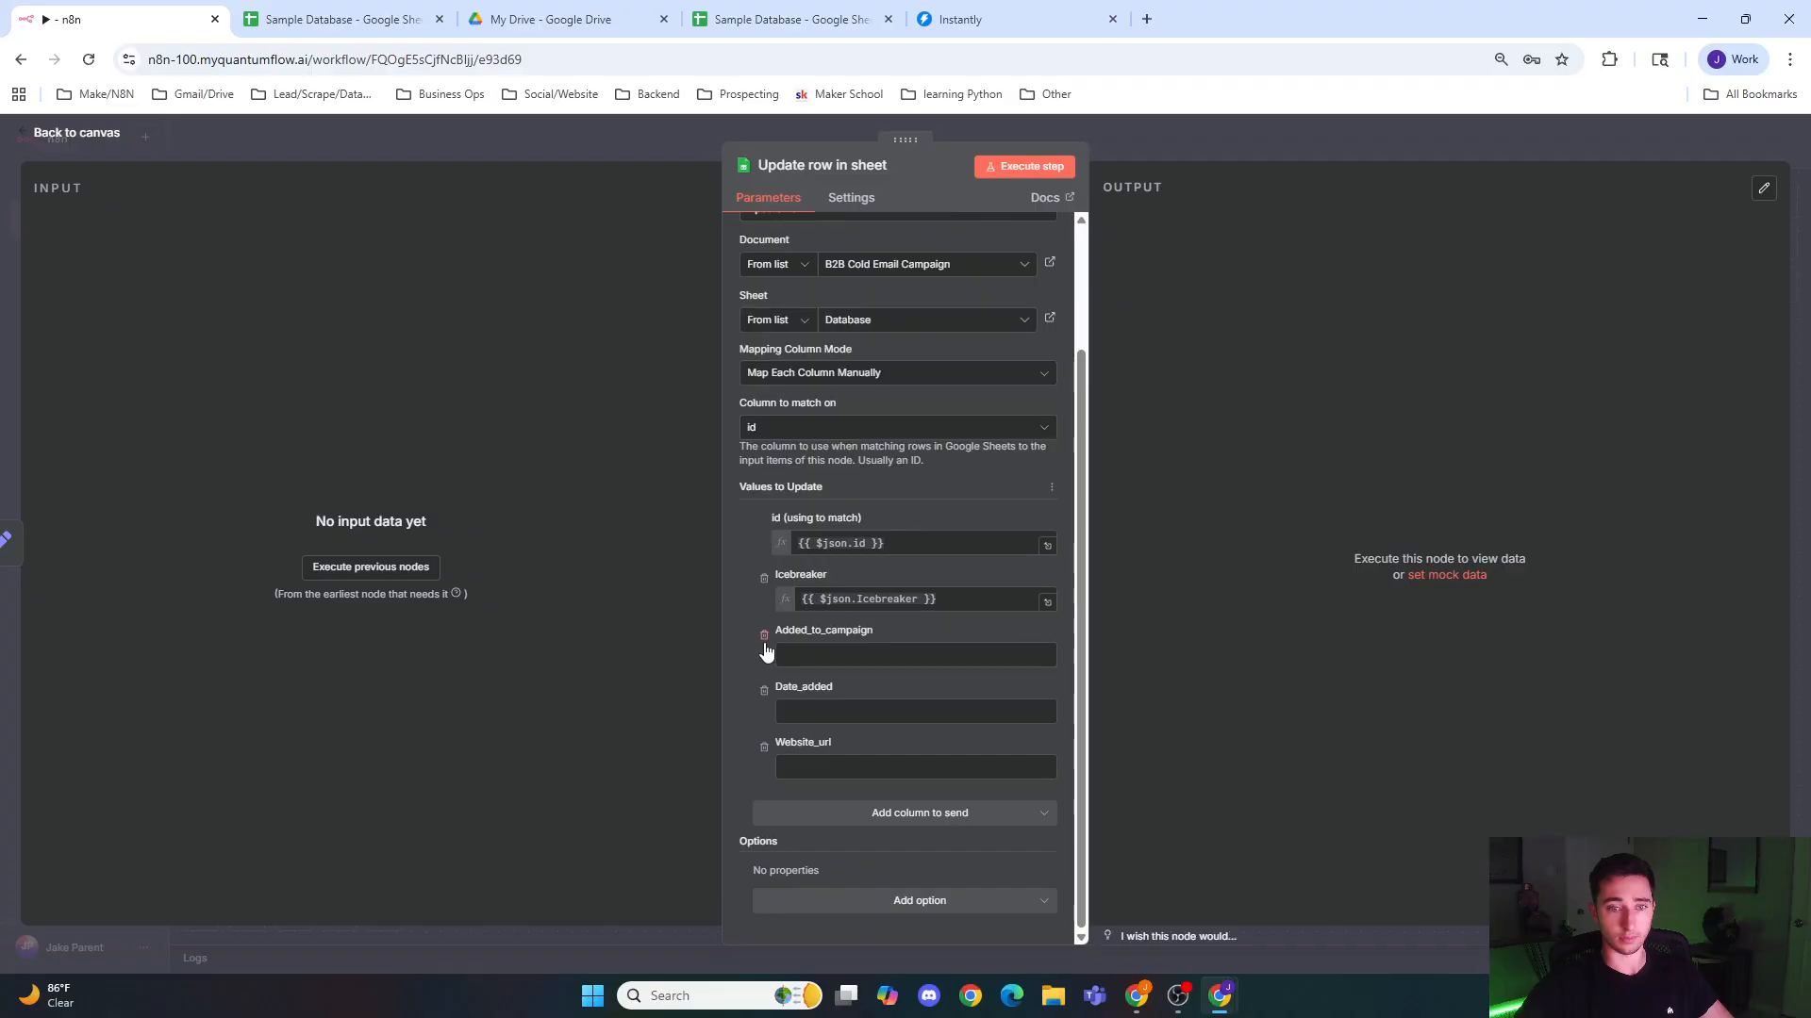
{"action": "left_click", "coordinate": [764, 637]}
{"action": "left_click", "coordinate": [762, 679]}
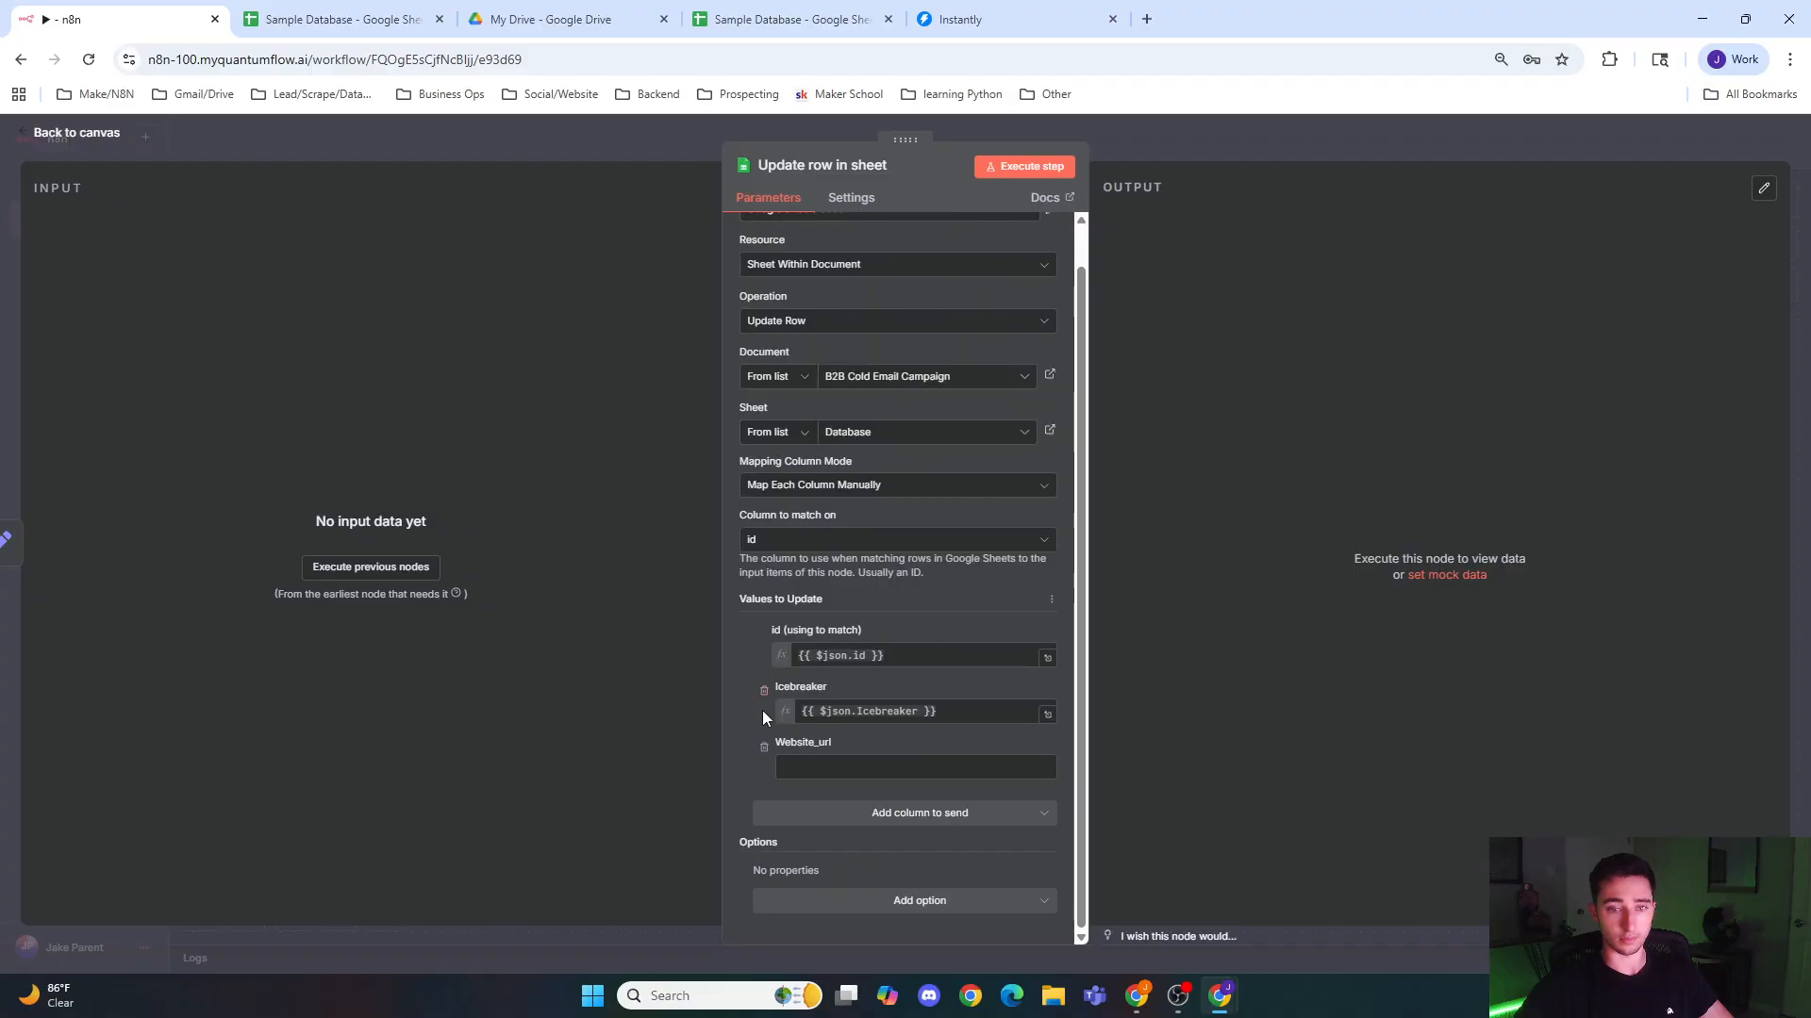
{"action": "left_click", "coordinate": [761, 742]}
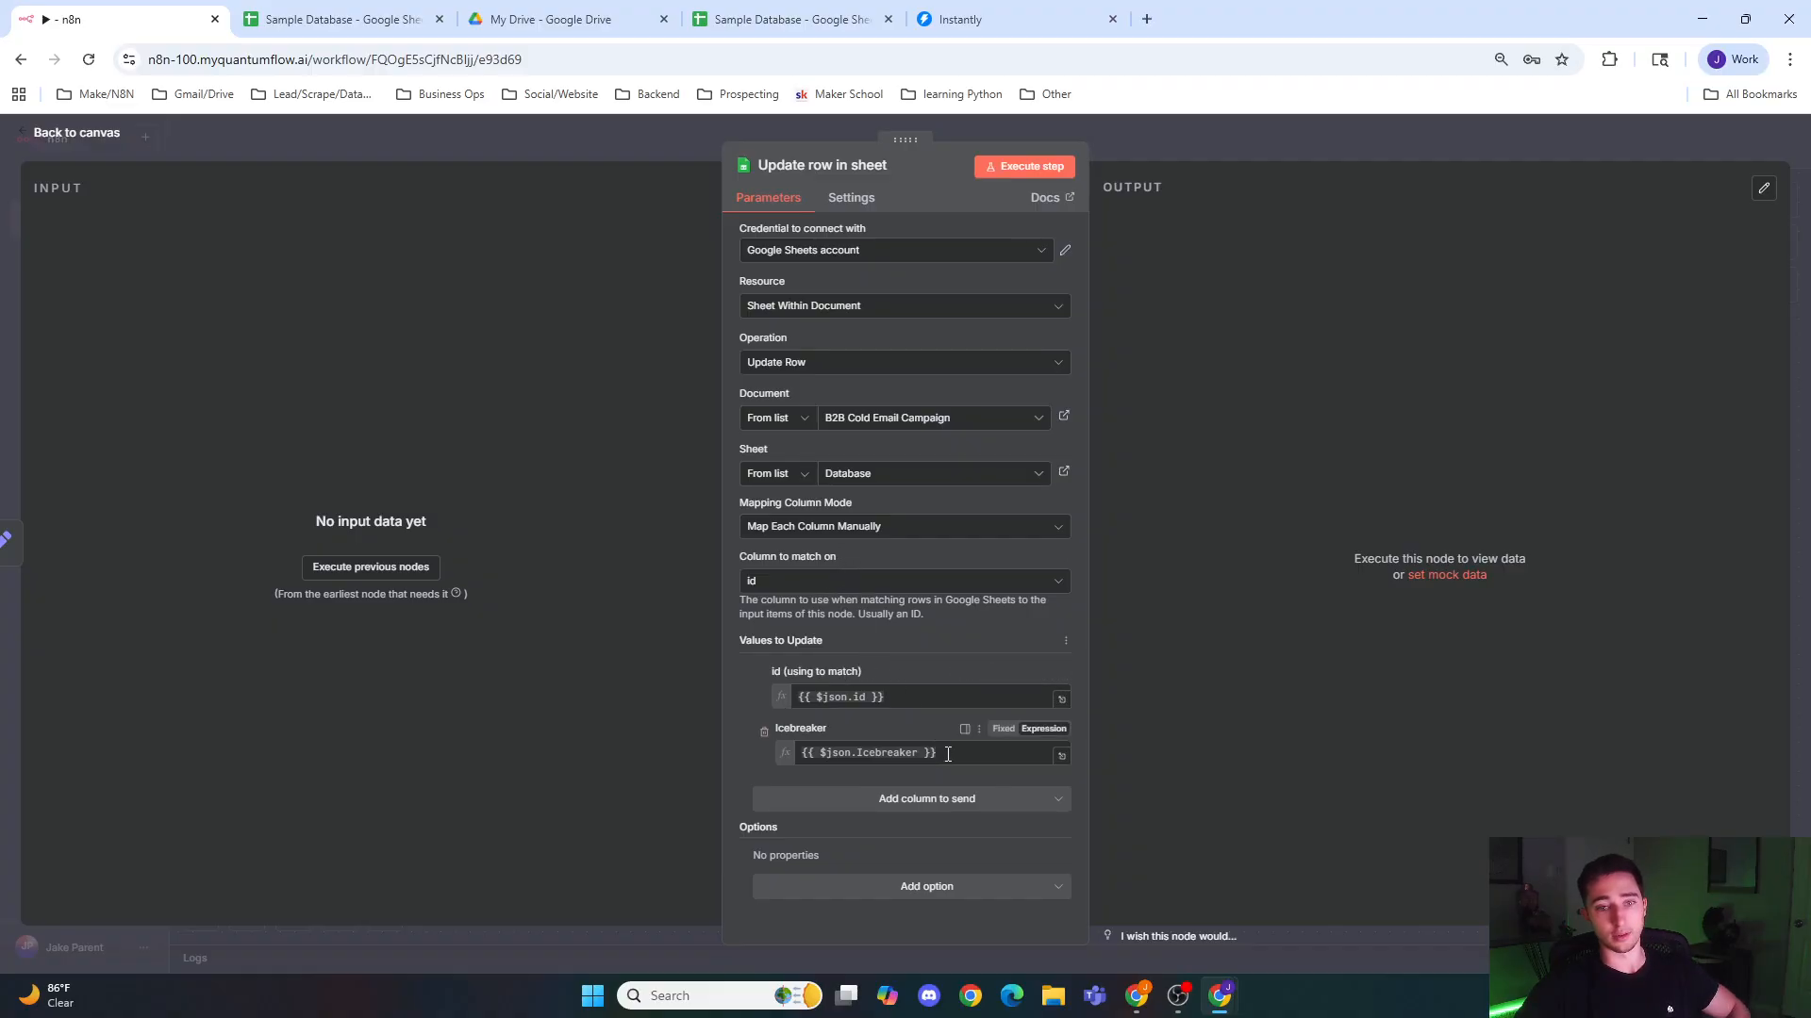
{"action": "left_click", "coordinate": [681, 144]}
Step: Rename the Update row in sheet node to "Add icebreaker"
{"action": "scroll", "coordinate": [764, 573], "scroll_direction": "right", "scroll_amount": 5}
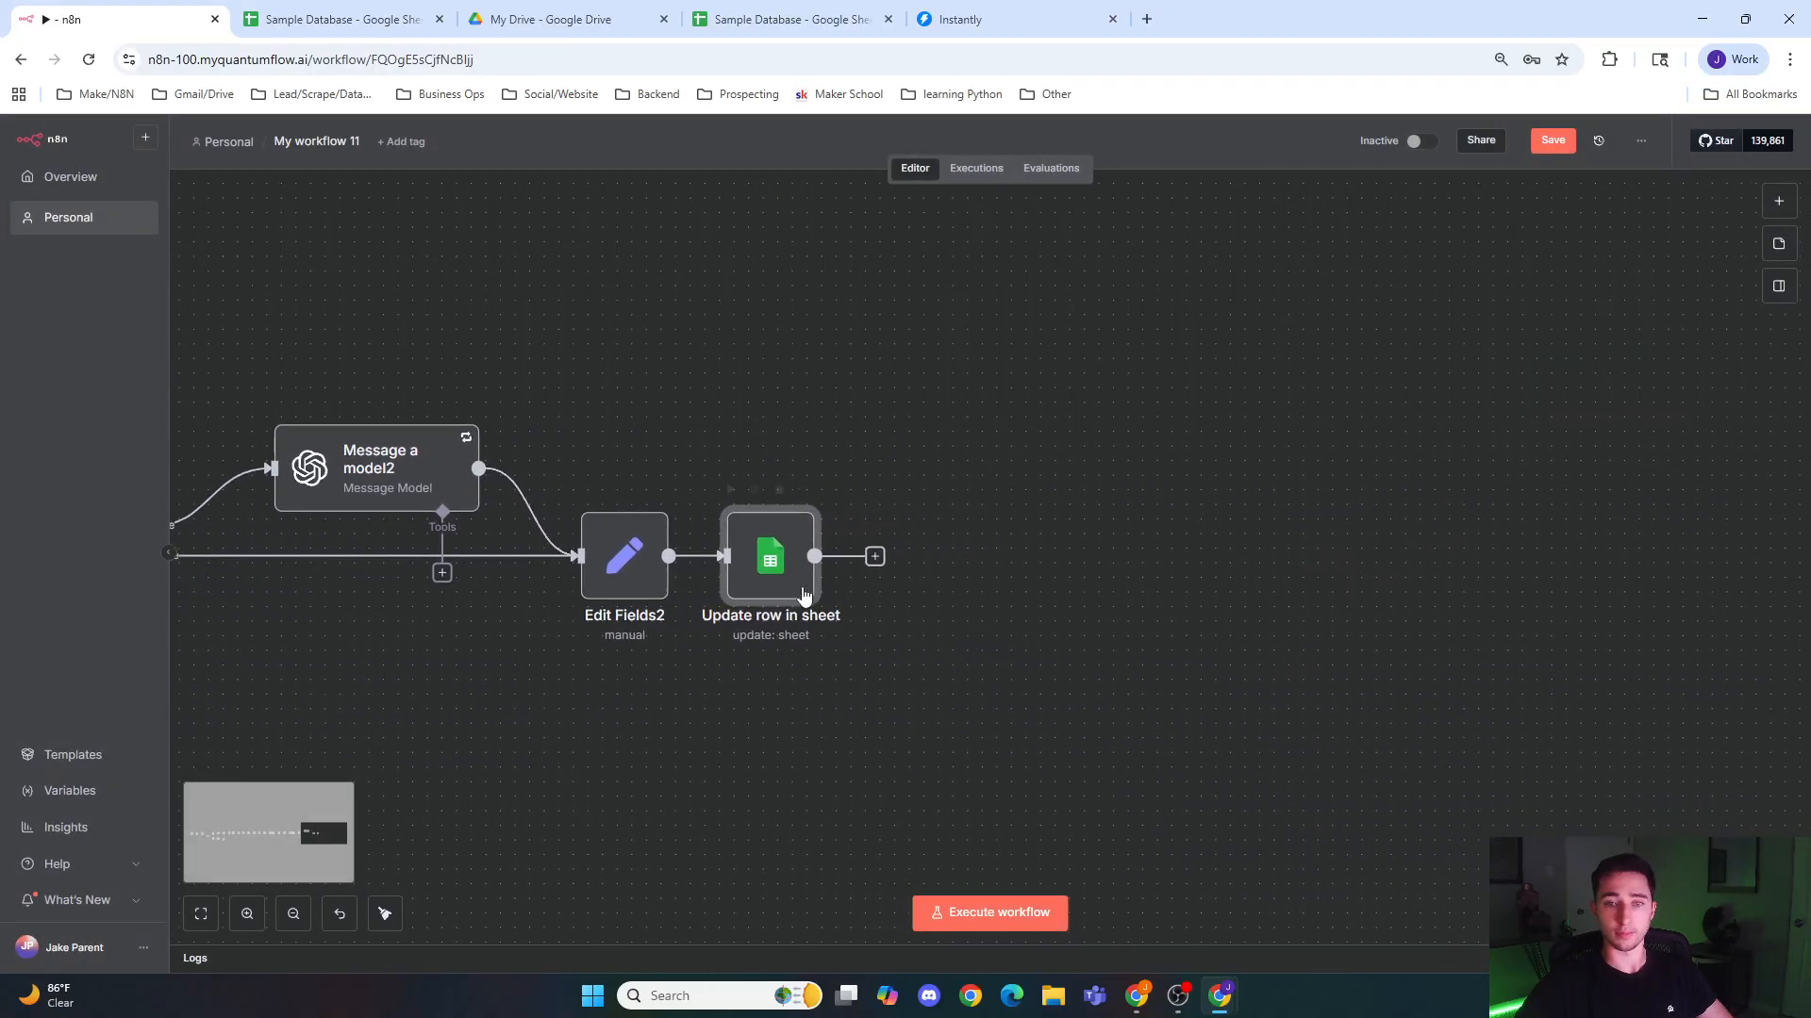
{"action": "right_click", "coordinate": [764, 574]}
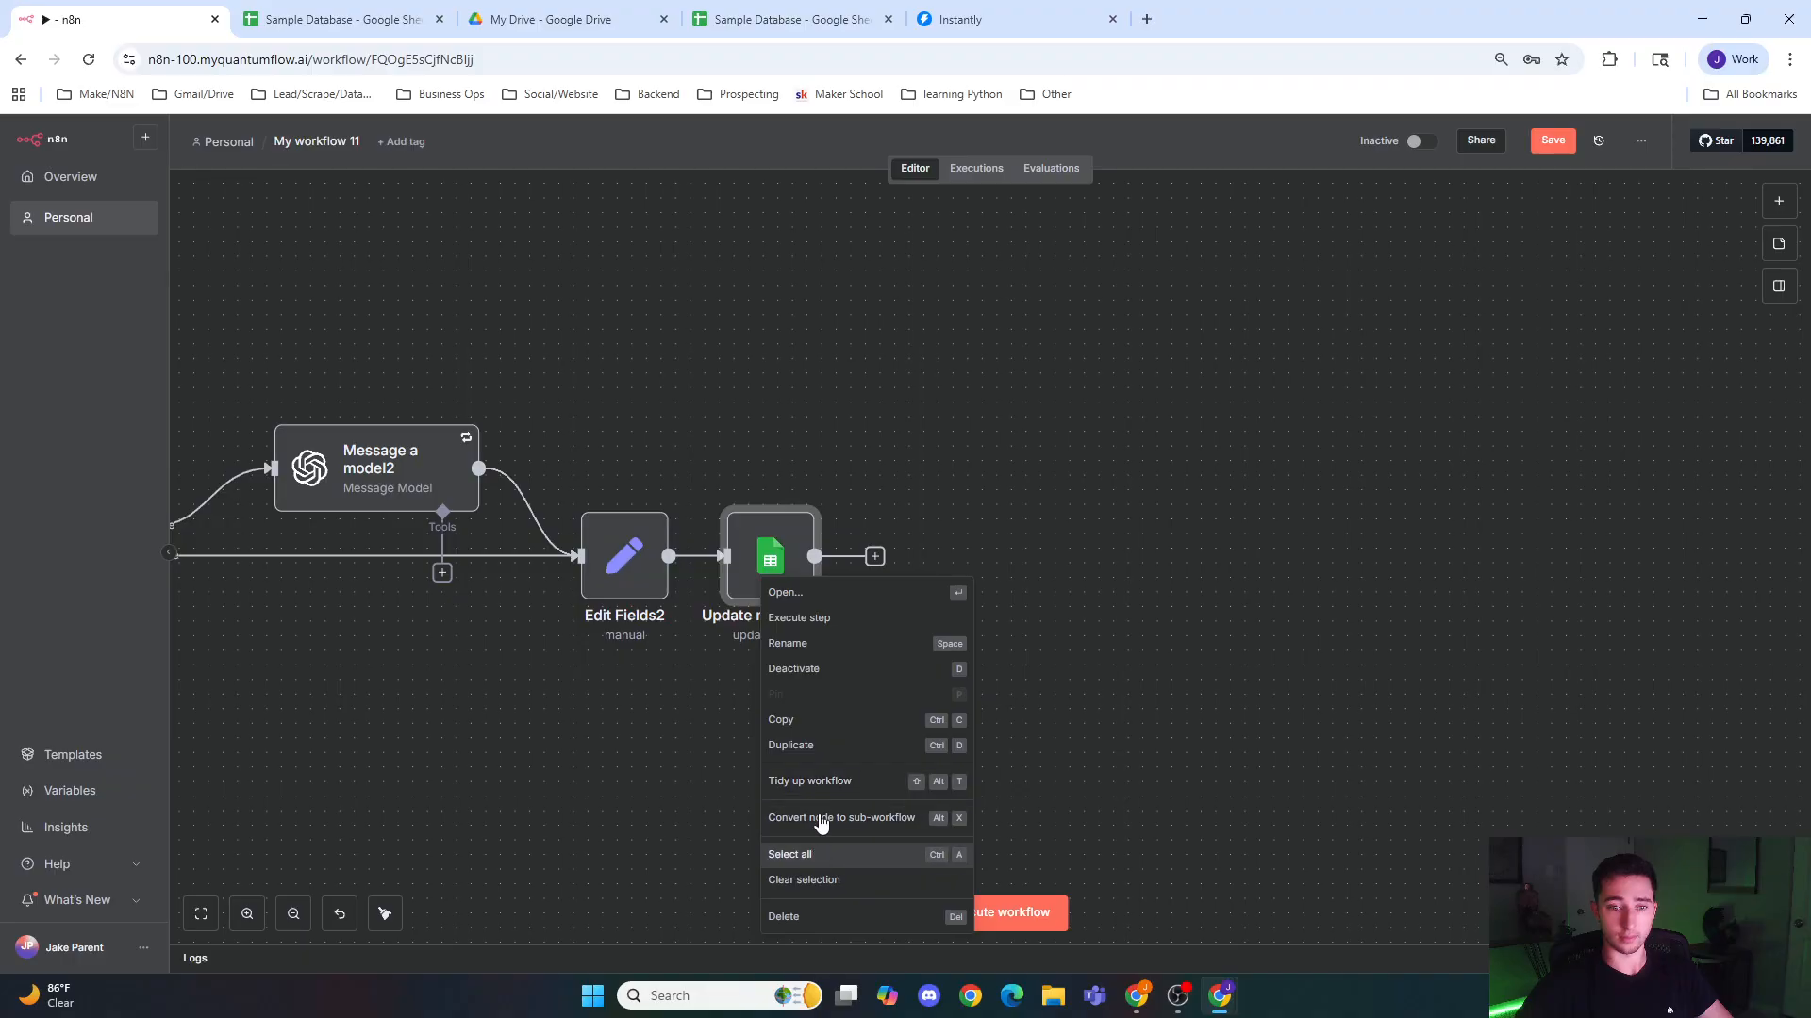
{"action": "left_click", "coordinate": [830, 644]}
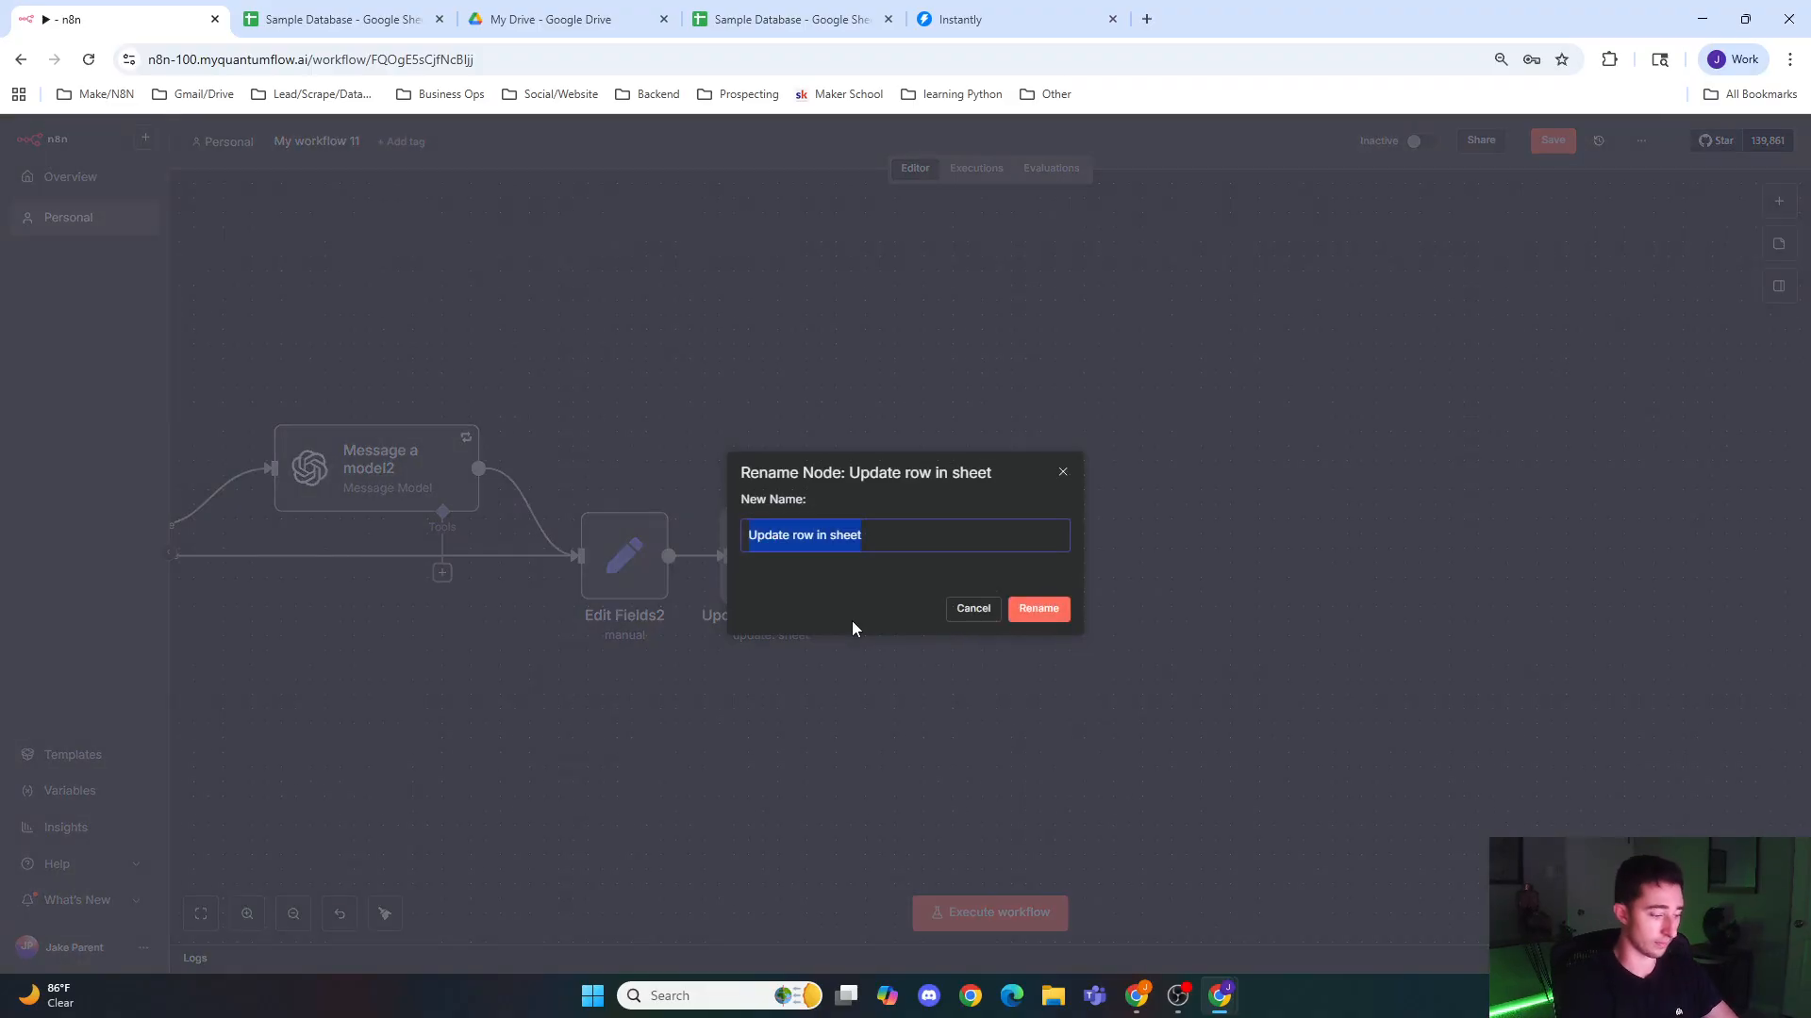
{"action": "type", "text": "Add icebreaker"}
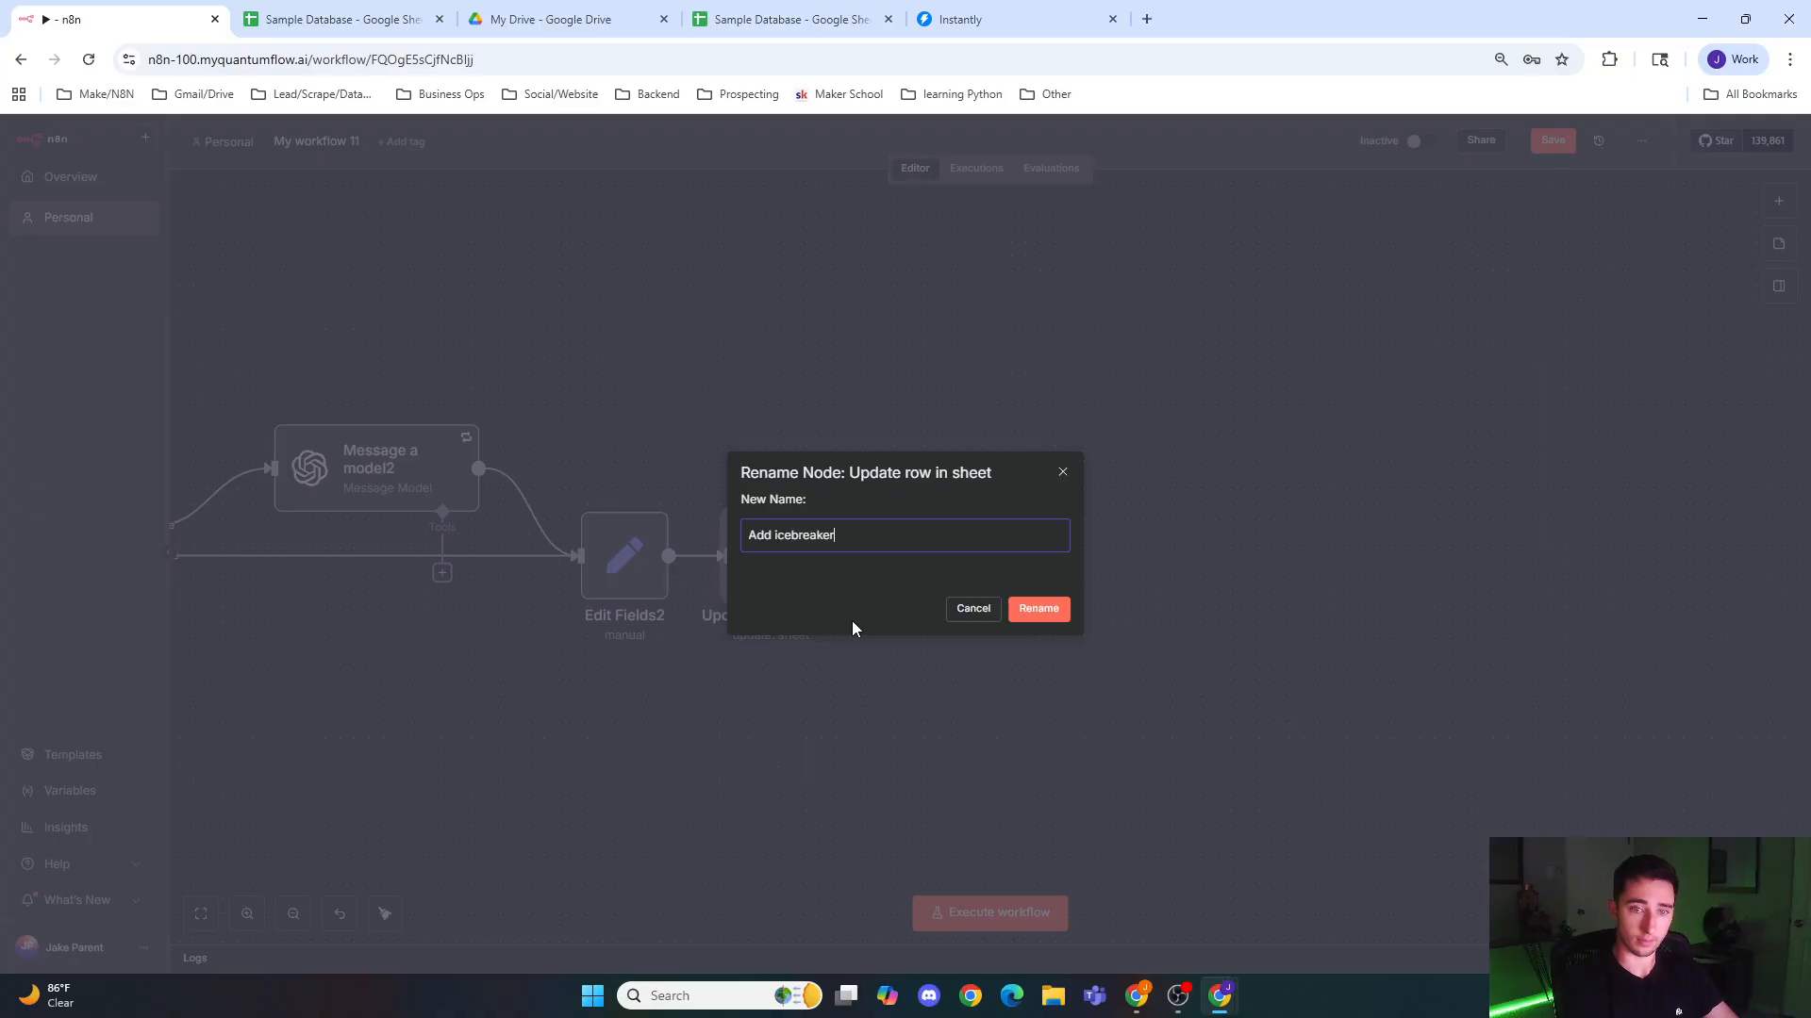
{"action": "key", "text": "Return"}
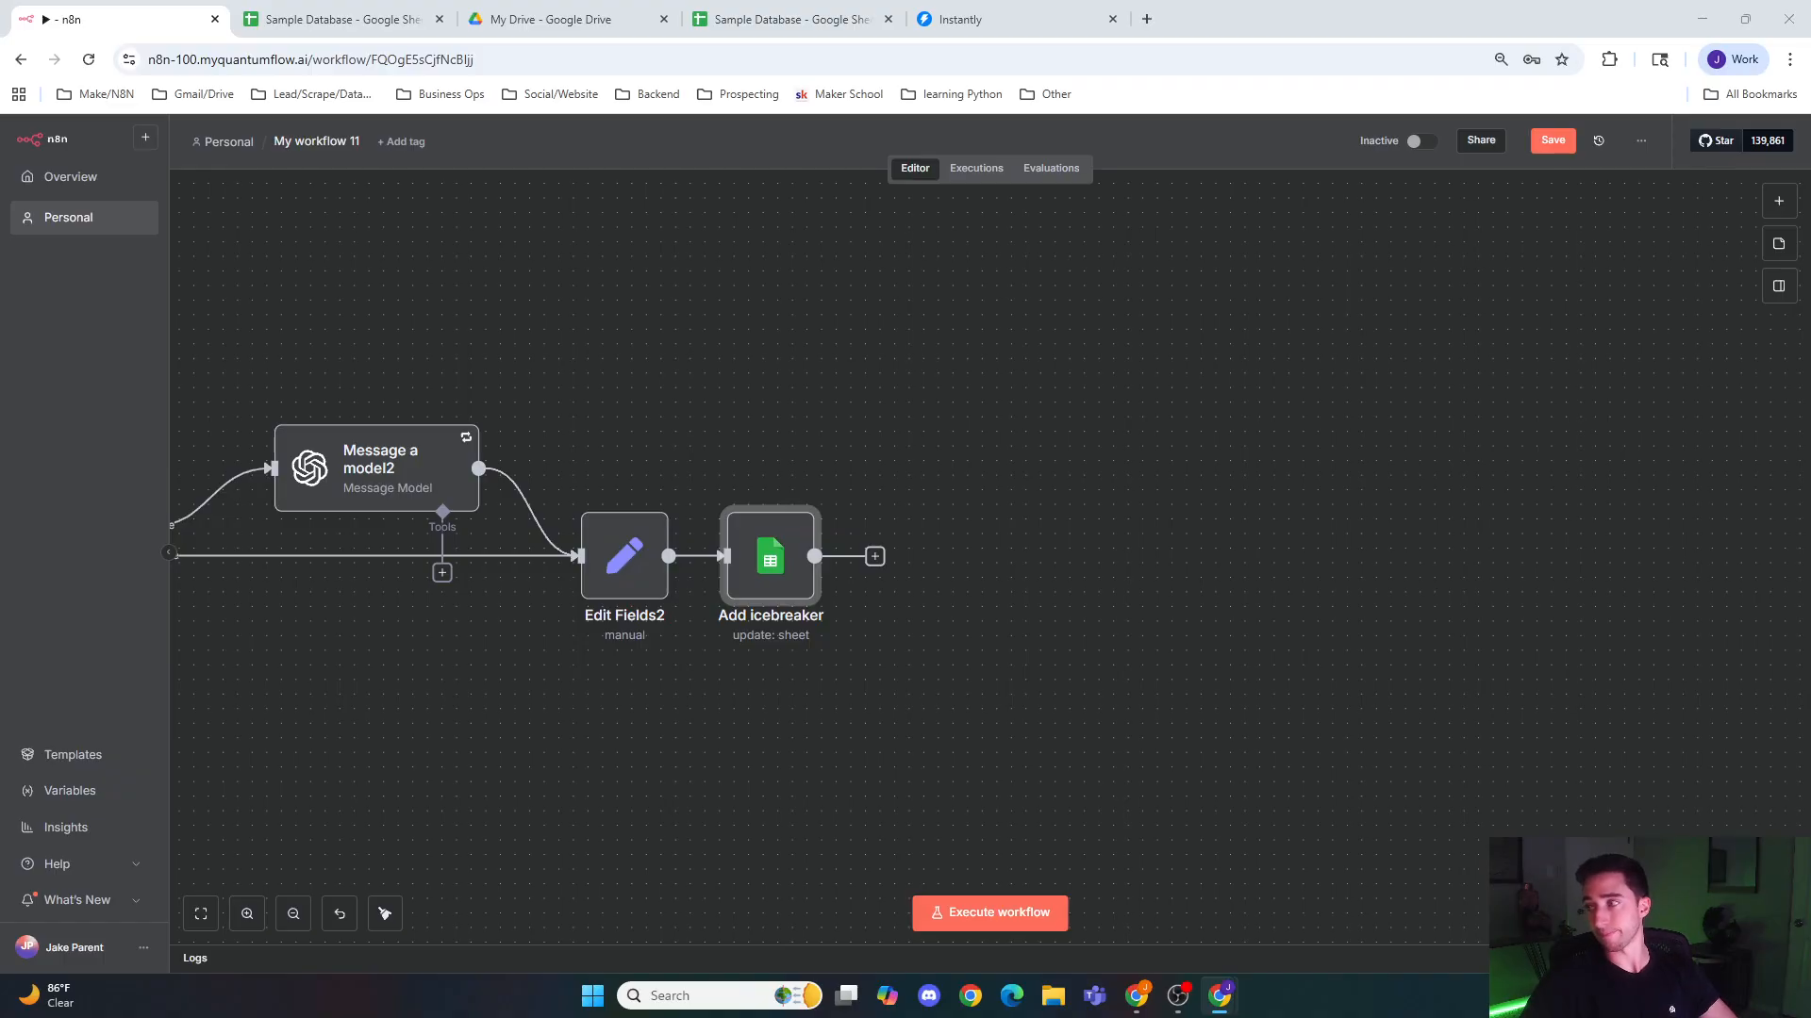
Step: Paste the copied Instantly Post1 HTTP request node onto the canvas, and review its method, URL, authorization header and body settings
{"action": "key", "text": "ctrl+v"}
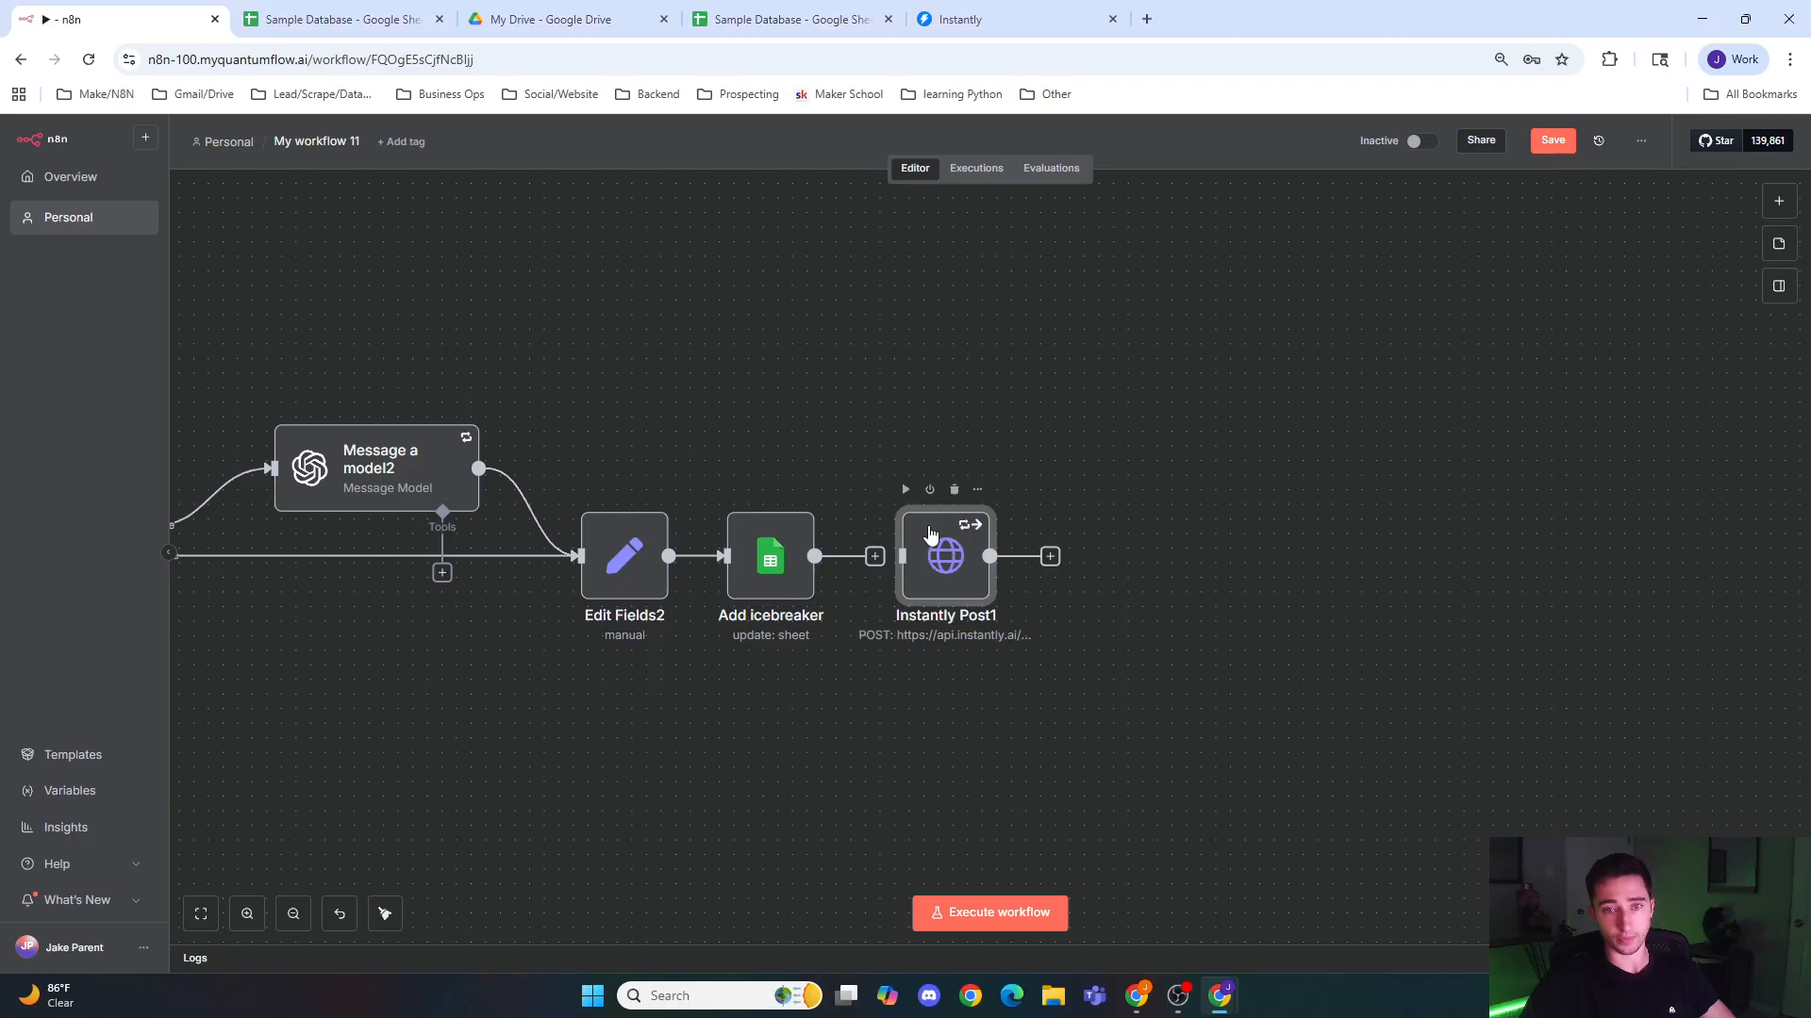
{"action": "double_click", "coordinate": [924, 554]}
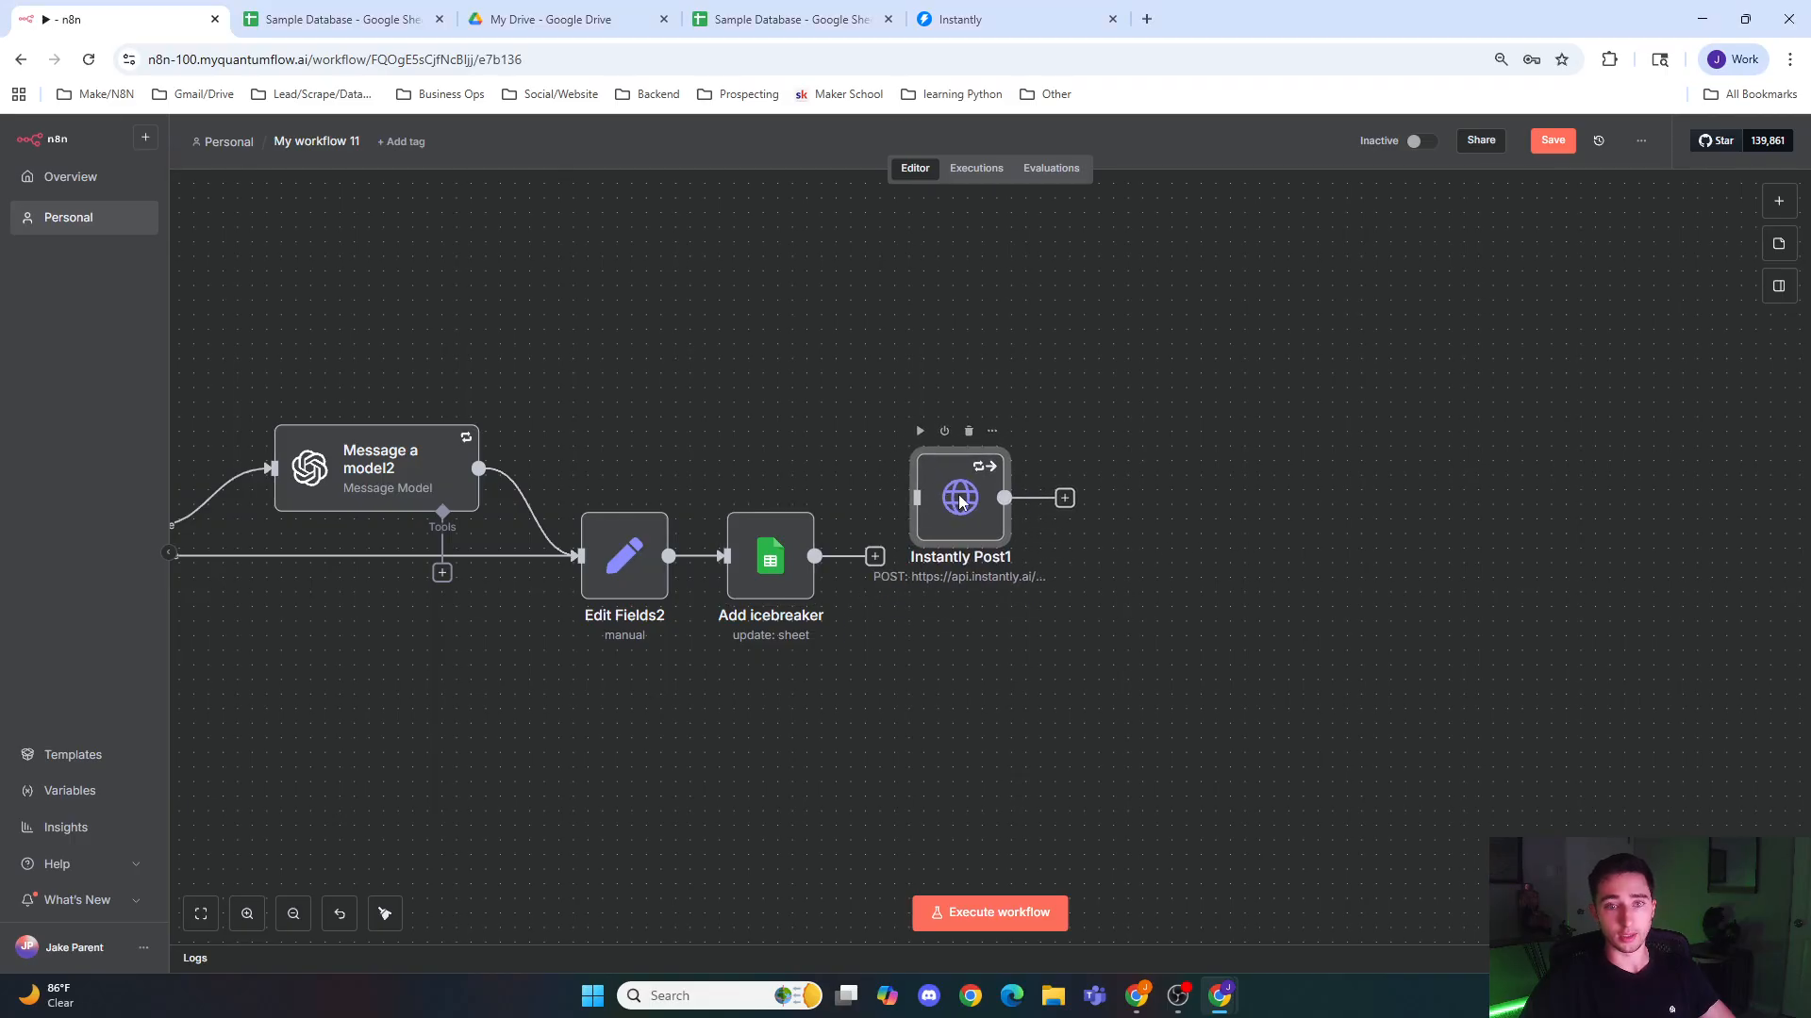
{"action": "scroll", "coordinate": [857, 434], "scroll_direction": "down", "scroll_amount": 1}
{"action": "scroll", "coordinate": [858, 434], "scroll_direction": "up", "scroll_amount": 1}
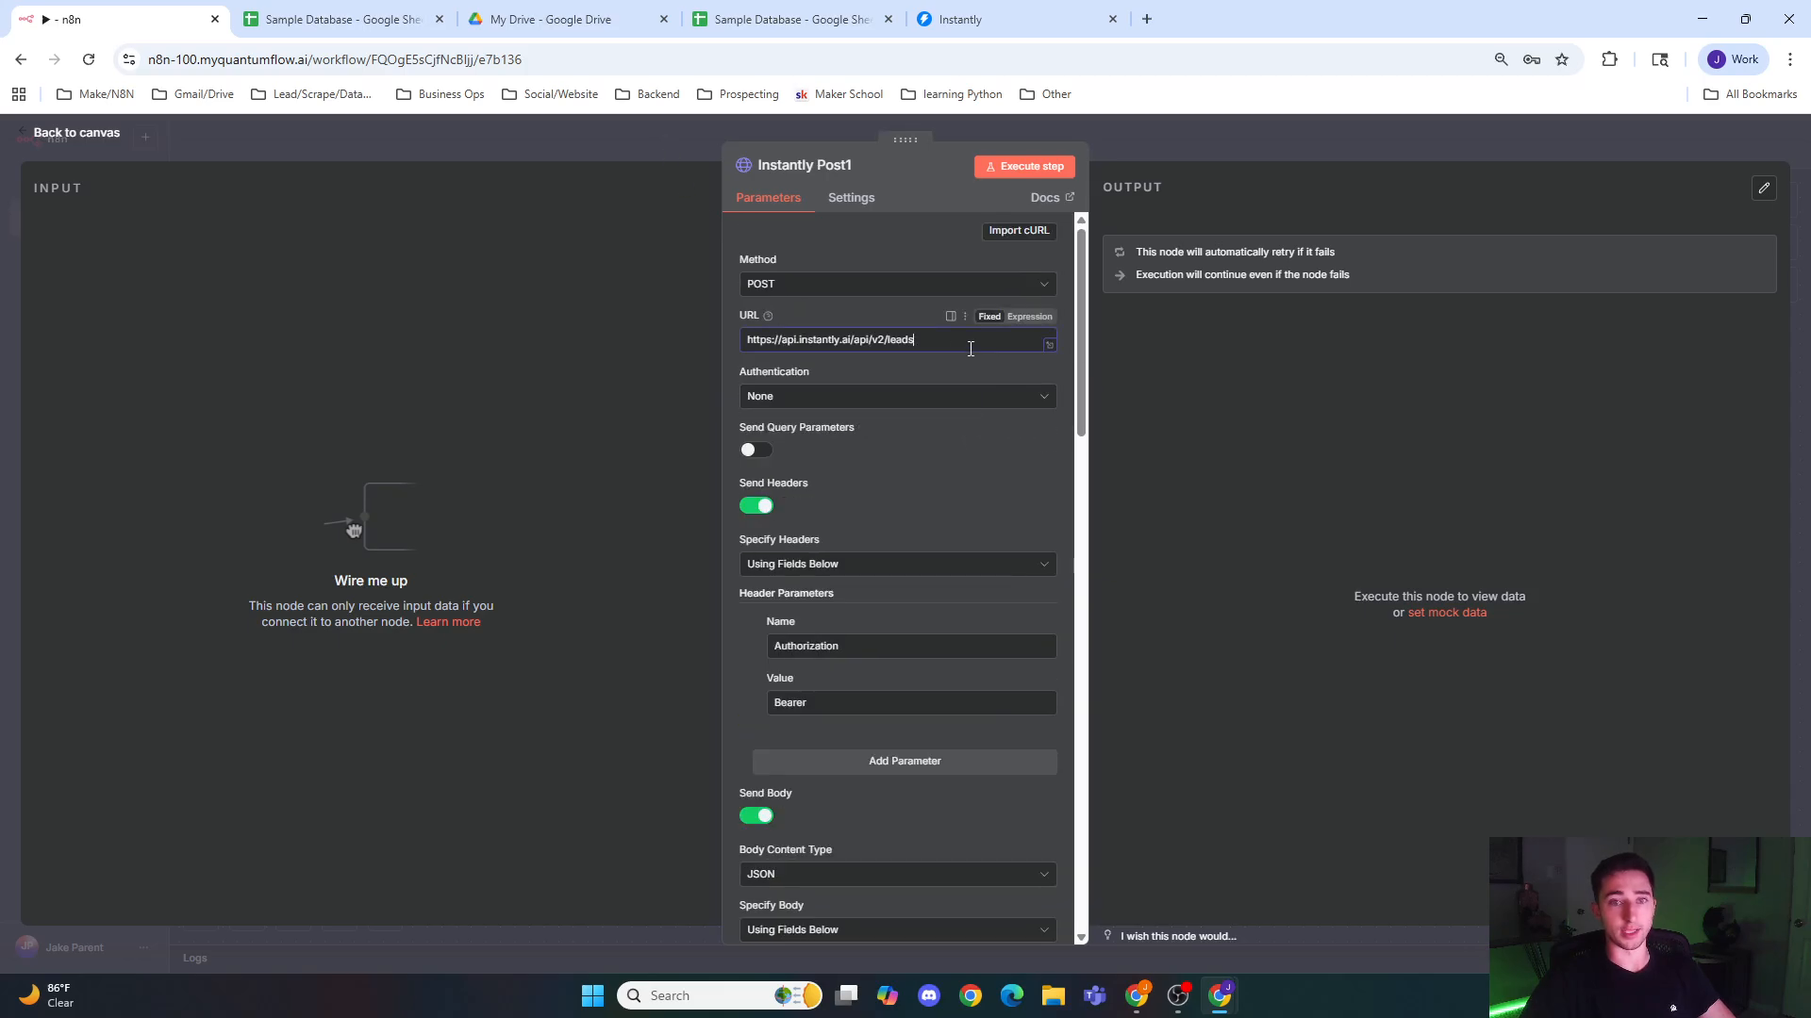
{"action": "left_click", "coordinate": [810, 290]}
{"action": "left_click", "coordinate": [856, 244]}
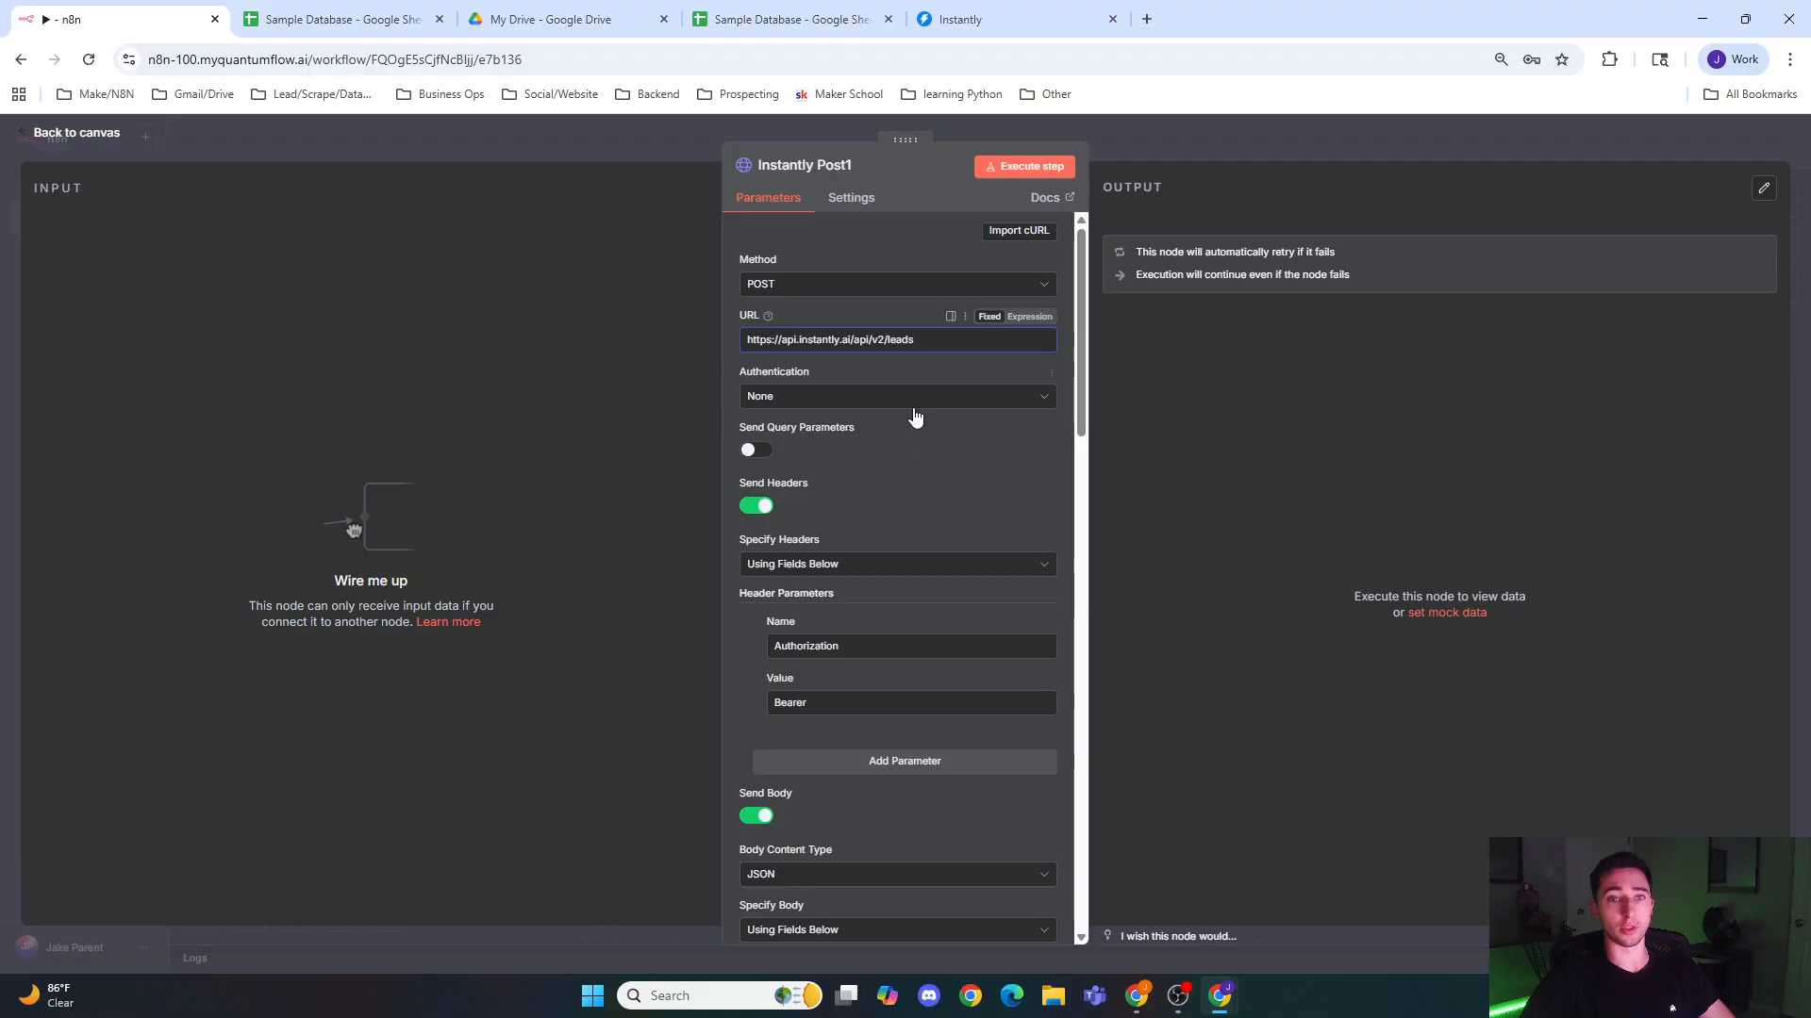
{"action": "scroll", "coordinate": [924, 451], "scroll_direction": "down", "scroll_amount": 2}
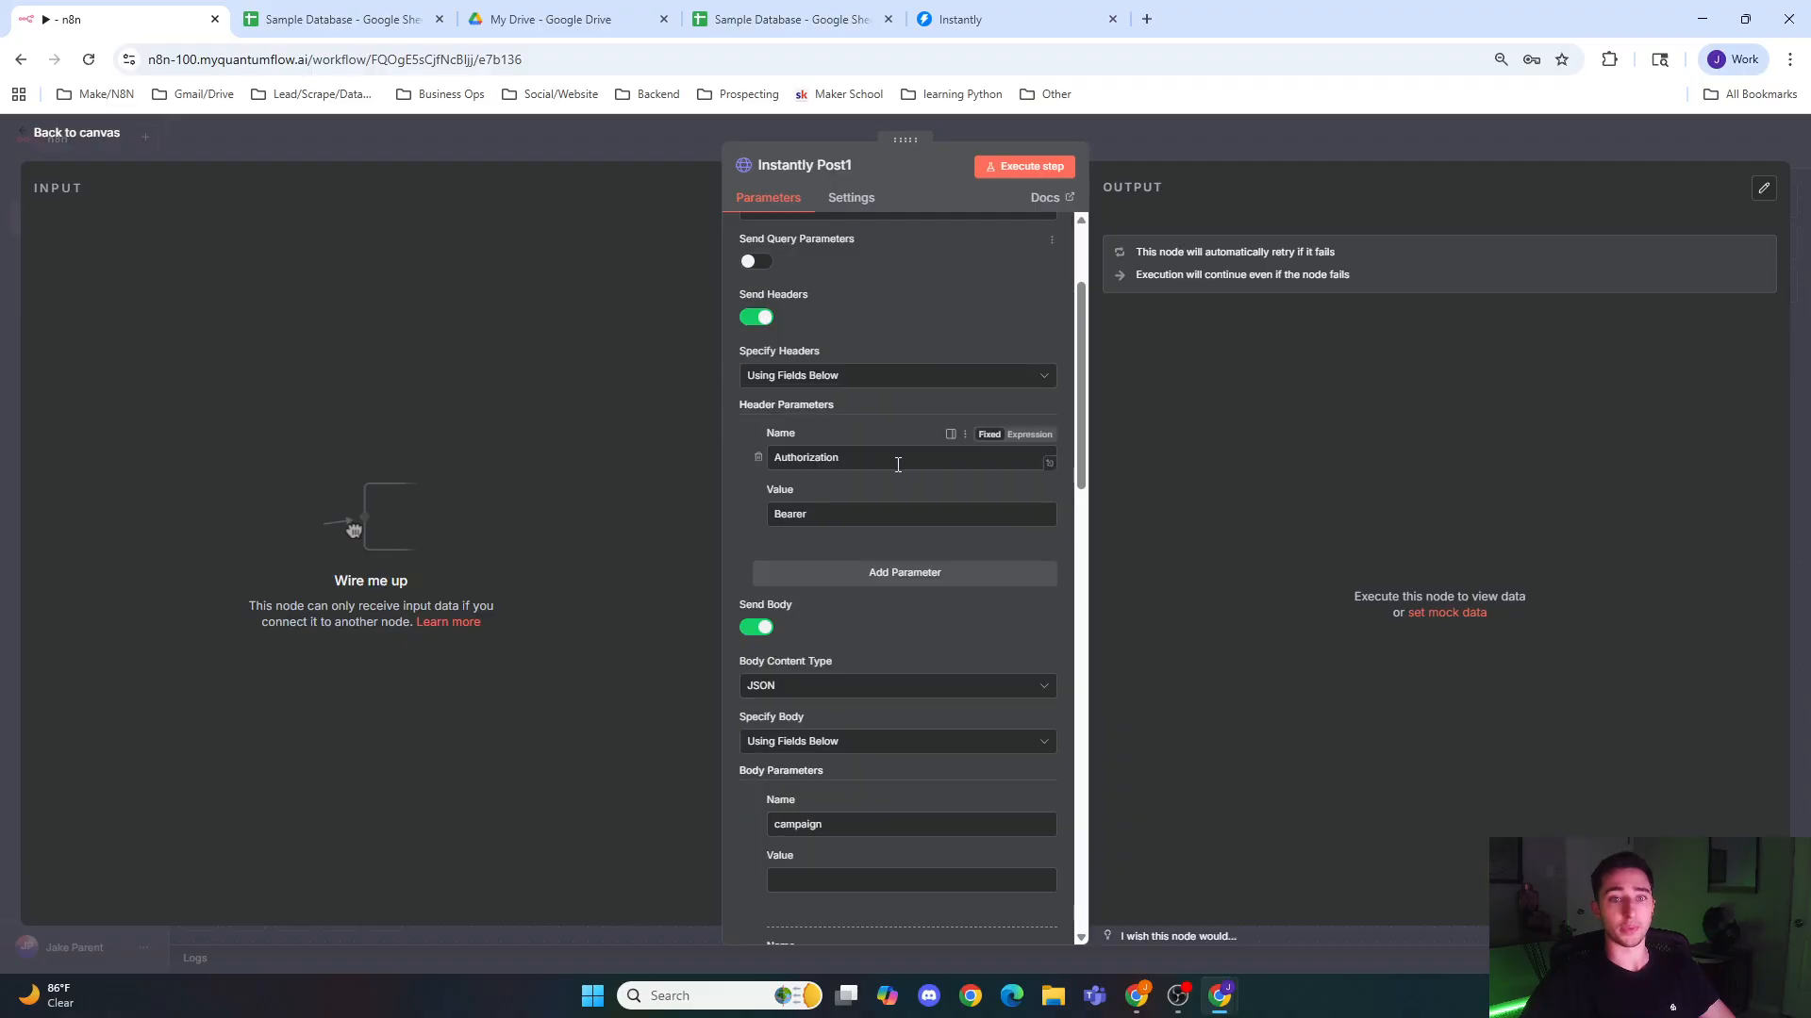
{"action": "left_click", "coordinate": [854, 513]}
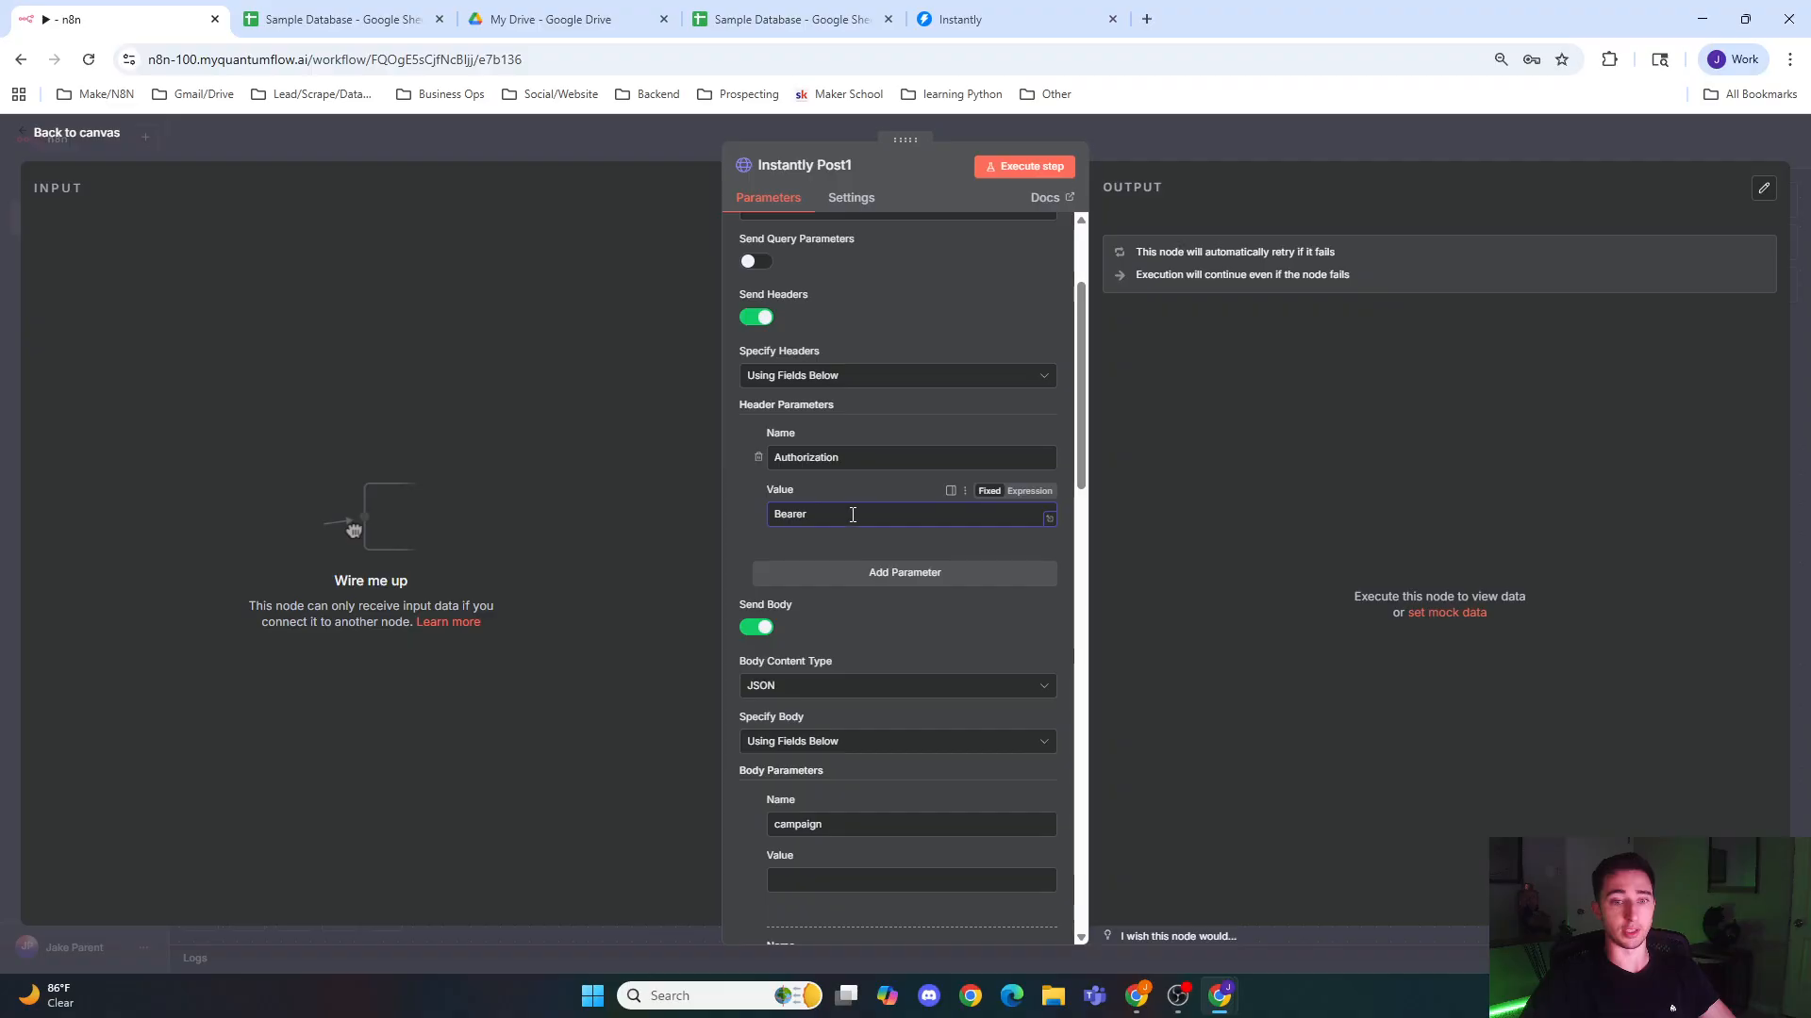
{"action": "scroll", "coordinate": [852, 514], "scroll_direction": "down", "scroll_amount": 3}
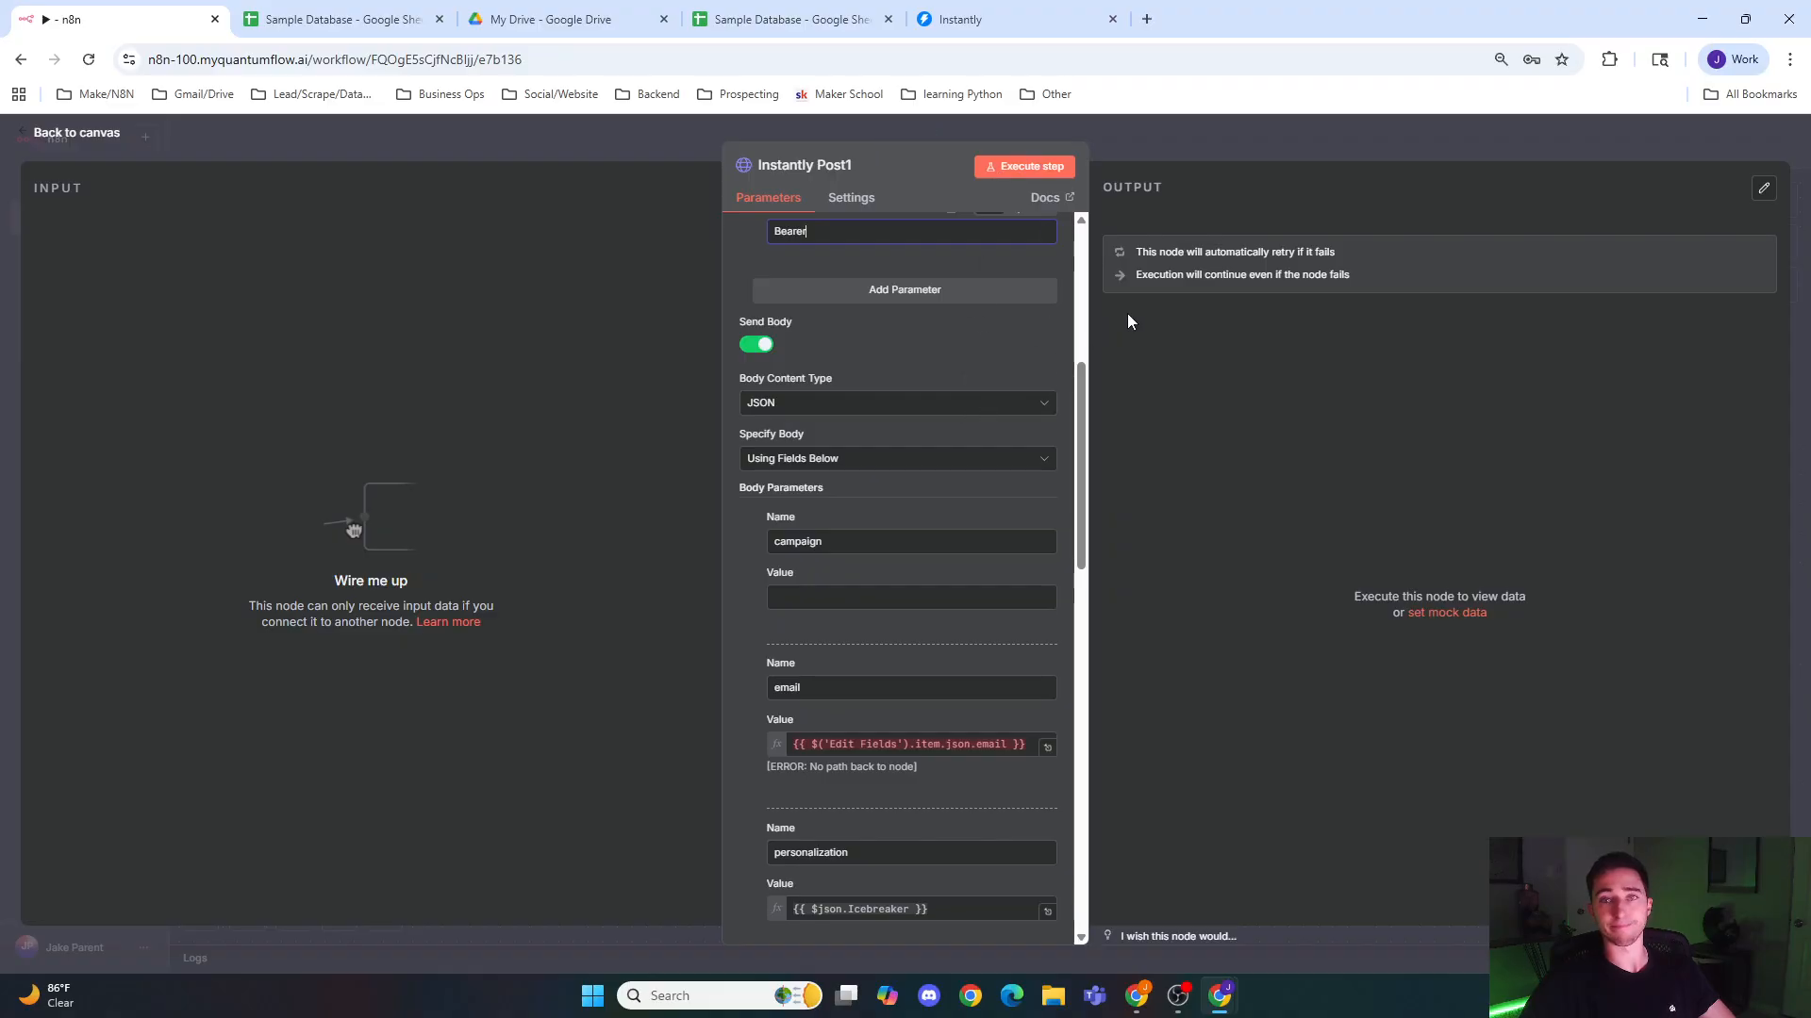
Step: Open Instantly in a new browser tab and open the Personalized Scaled Cold Email campaign
{"action": "left_click", "coordinate": [1146, 19]}
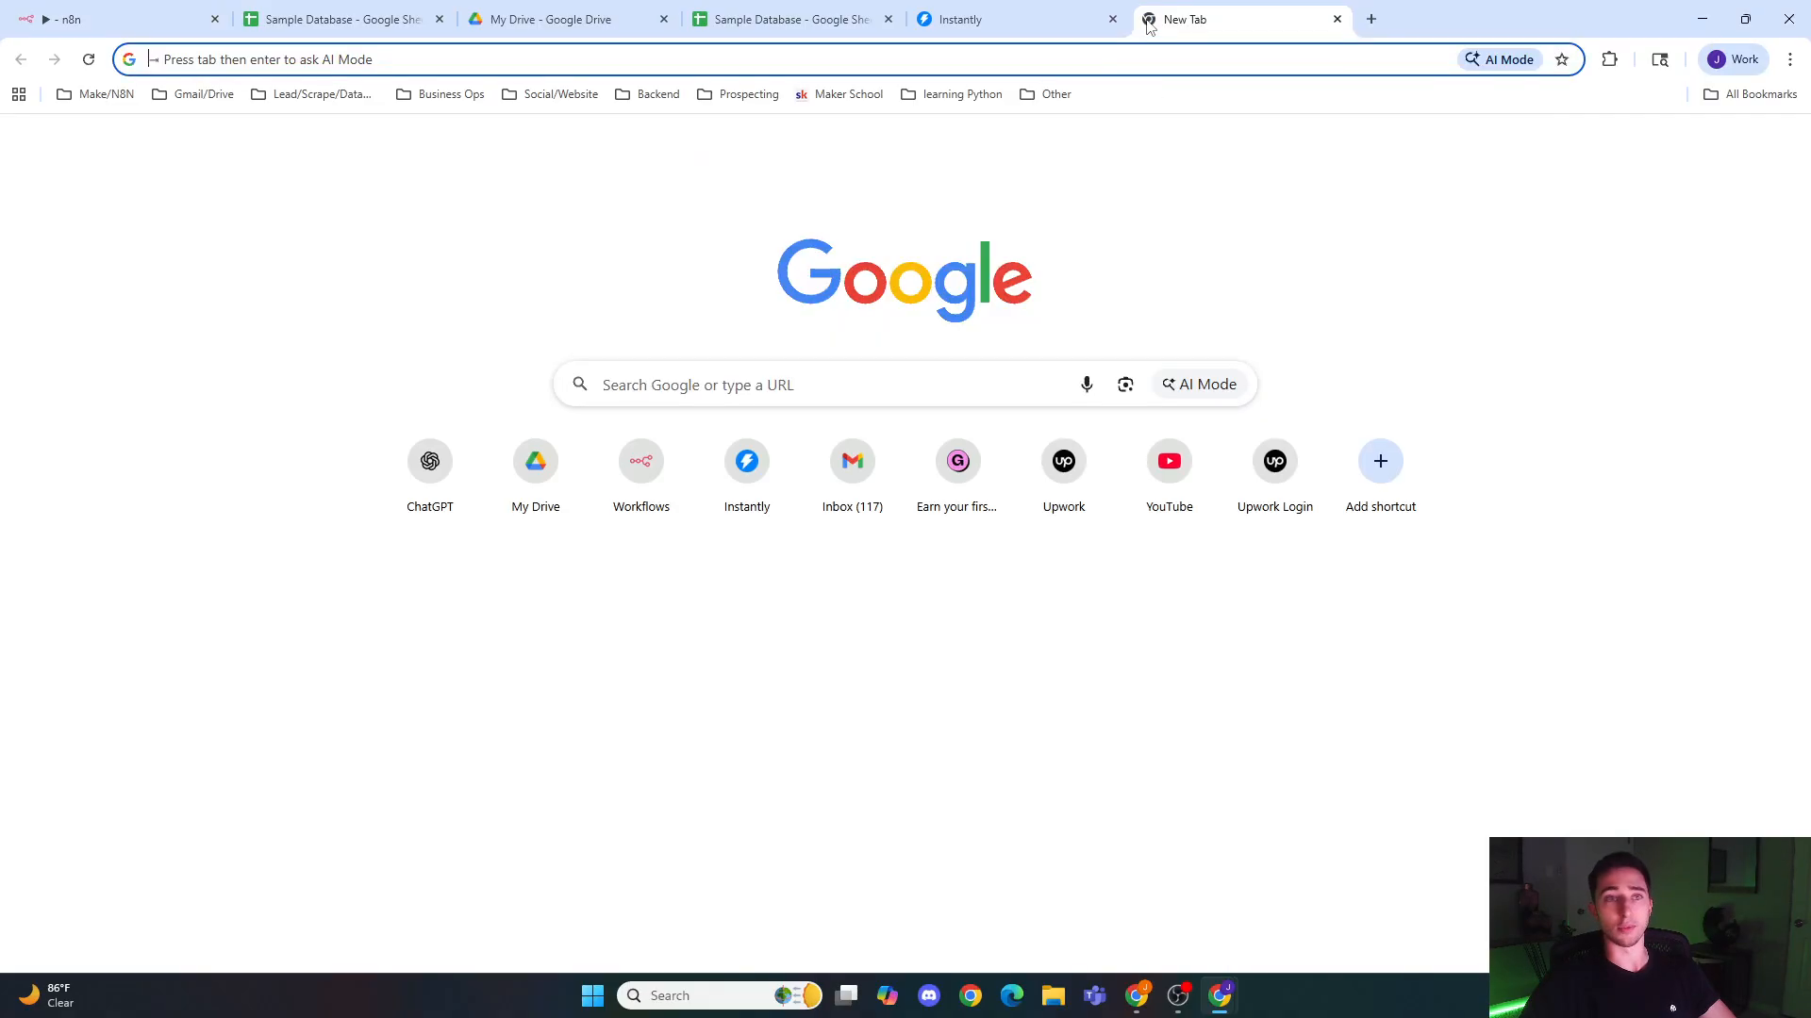
{"action": "type", "text": "insta"}
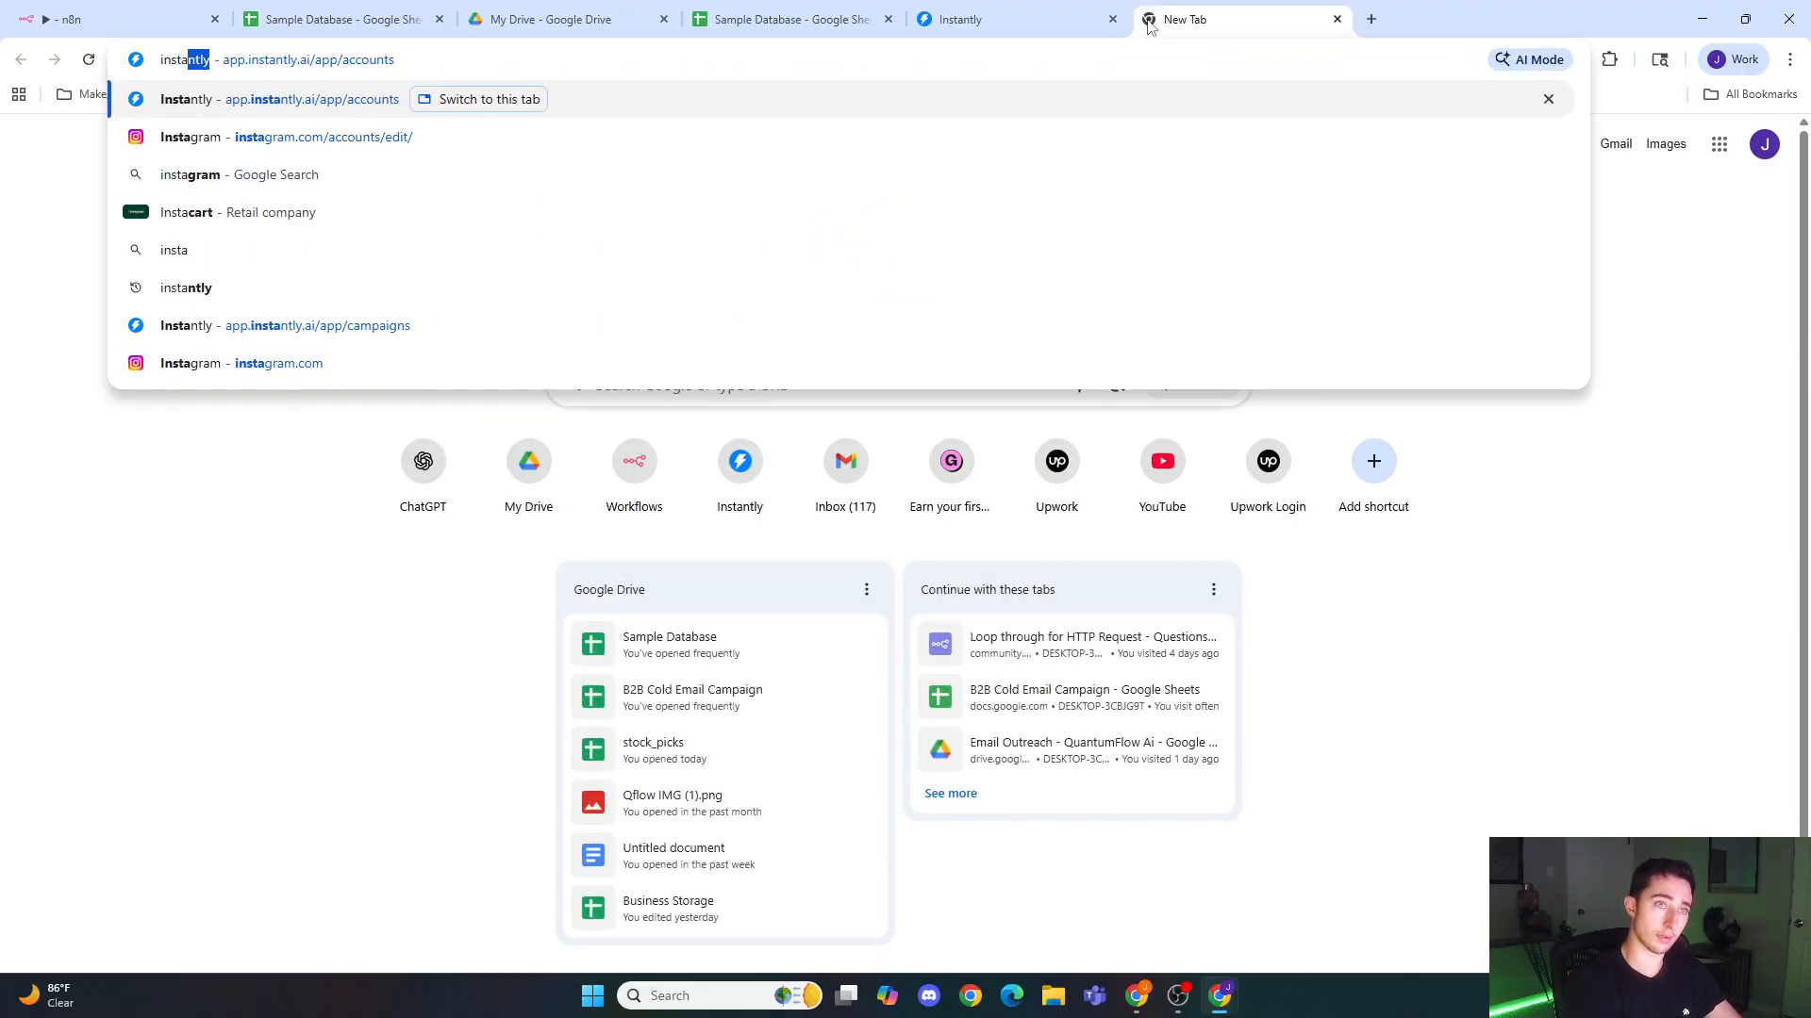
{"action": "key", "text": "Return"}
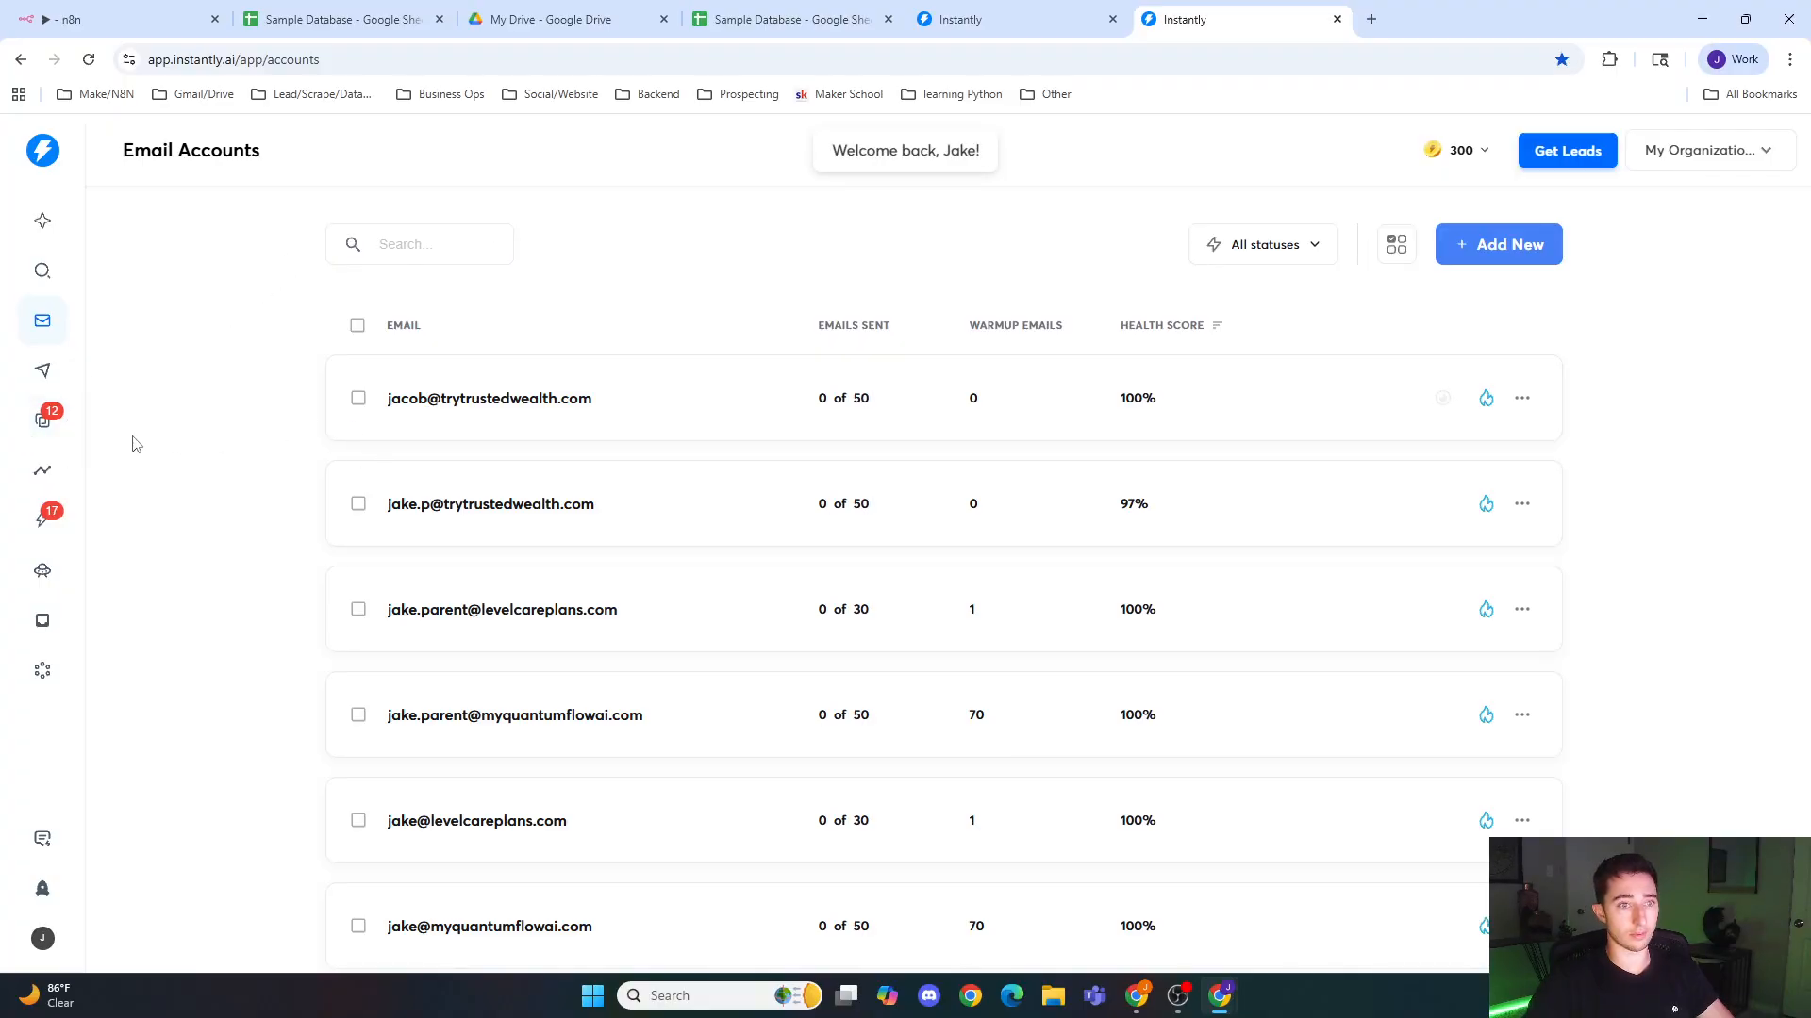
{"action": "left_click", "coordinate": [43, 369]}
{"action": "left_click", "coordinate": [506, 401]}
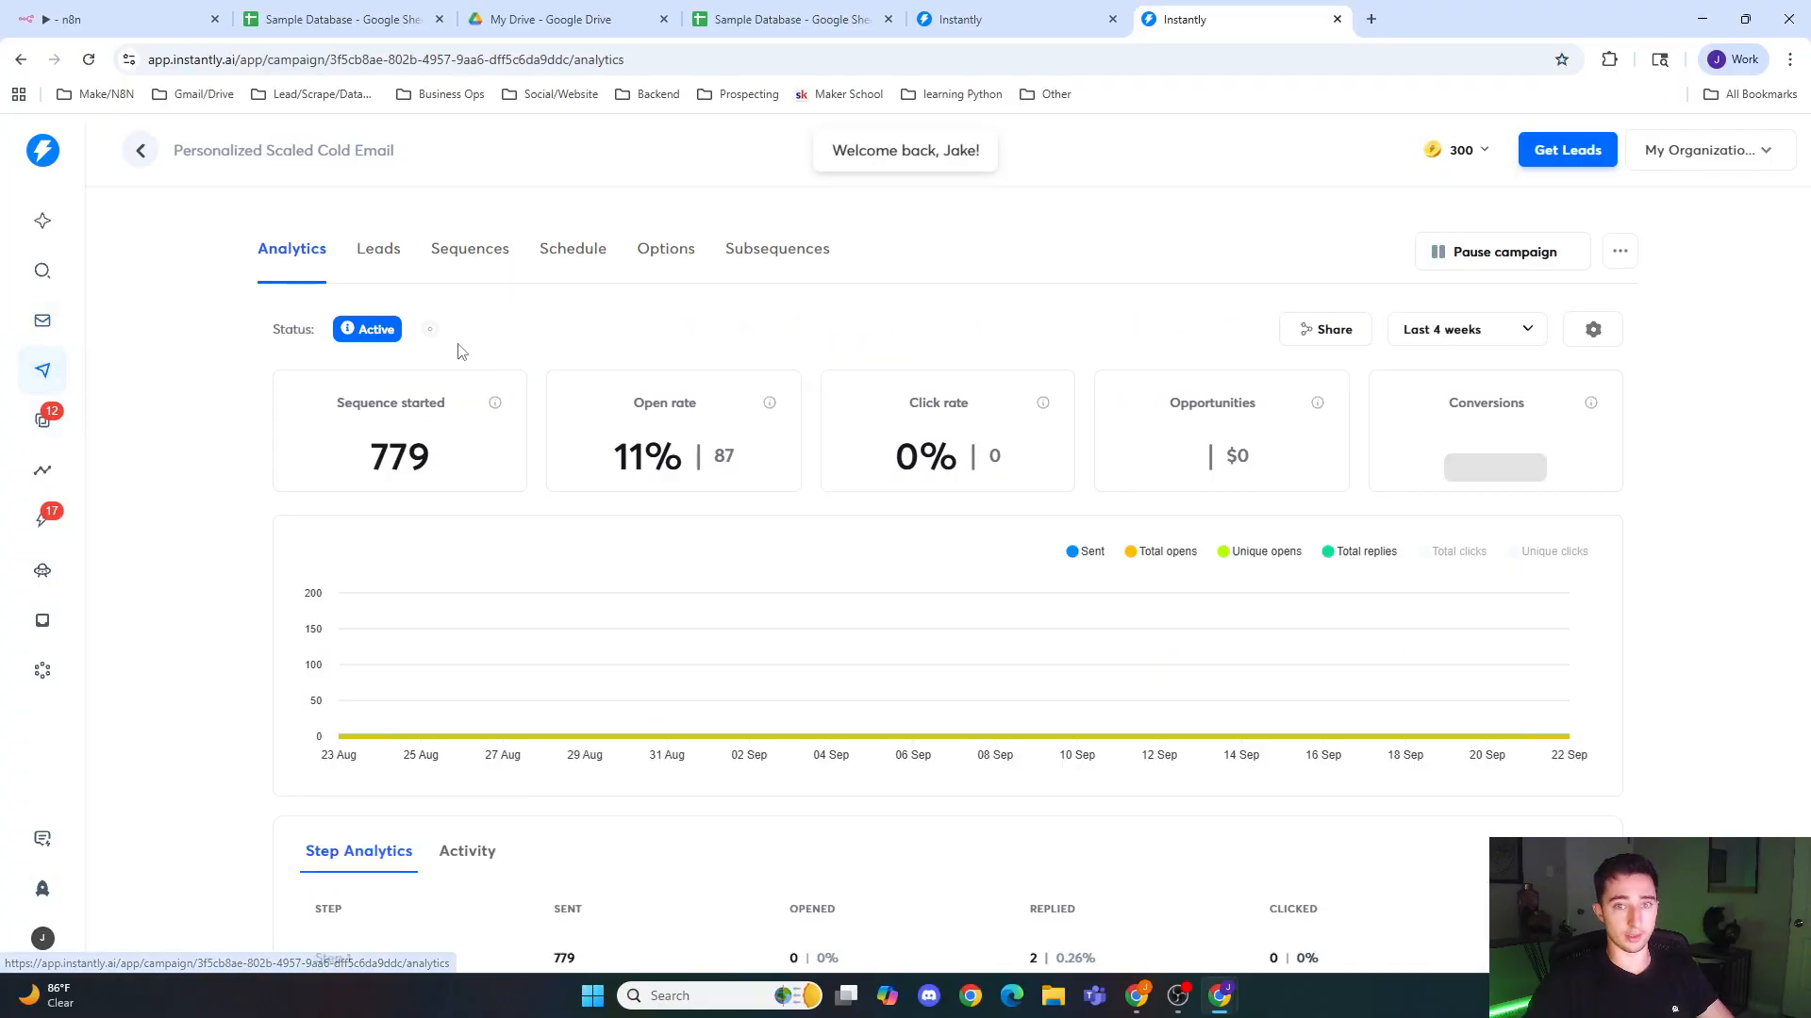
Step: Look over the campaign's analytics and locate the campaign ID in the page's web address
{"action": "mouse_move", "coordinate": [1565, 719]}
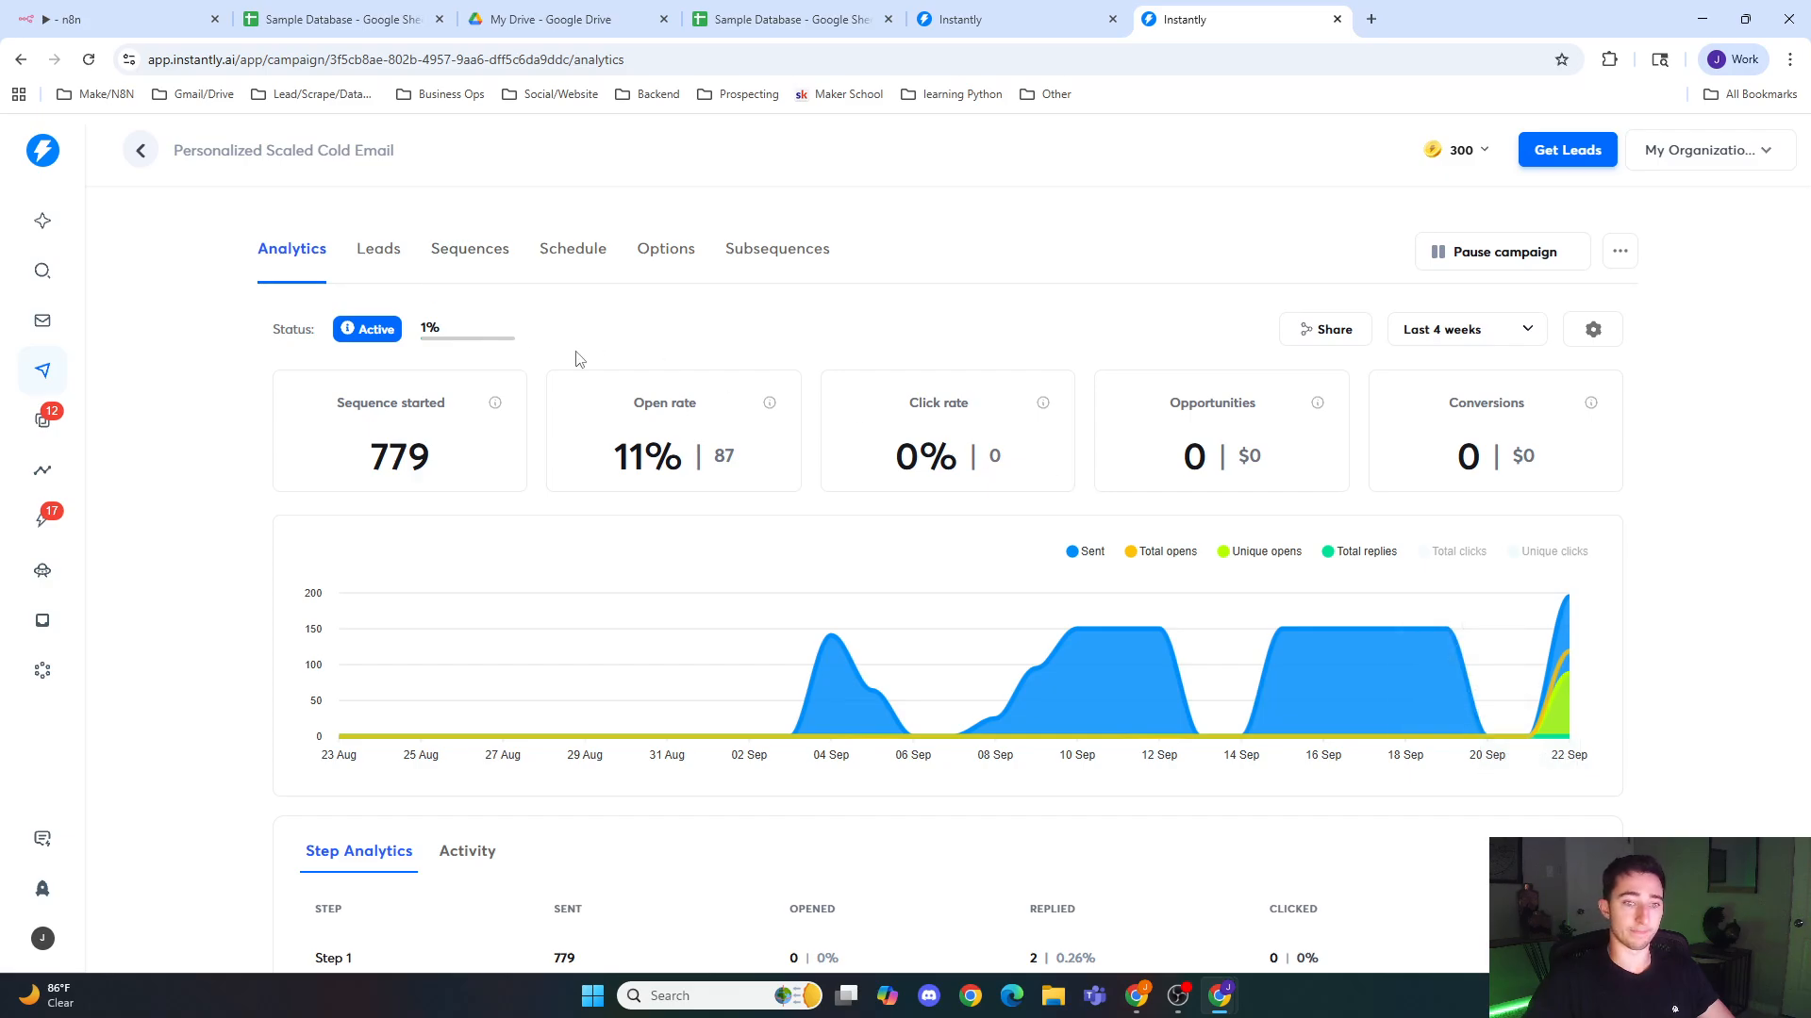
{"action": "scroll", "coordinate": [570, 356], "scroll_direction": "down", "scroll_amount": 4}
{"action": "scroll", "coordinate": [274, 382], "scroll_direction": "up", "scroll_amount": 4}
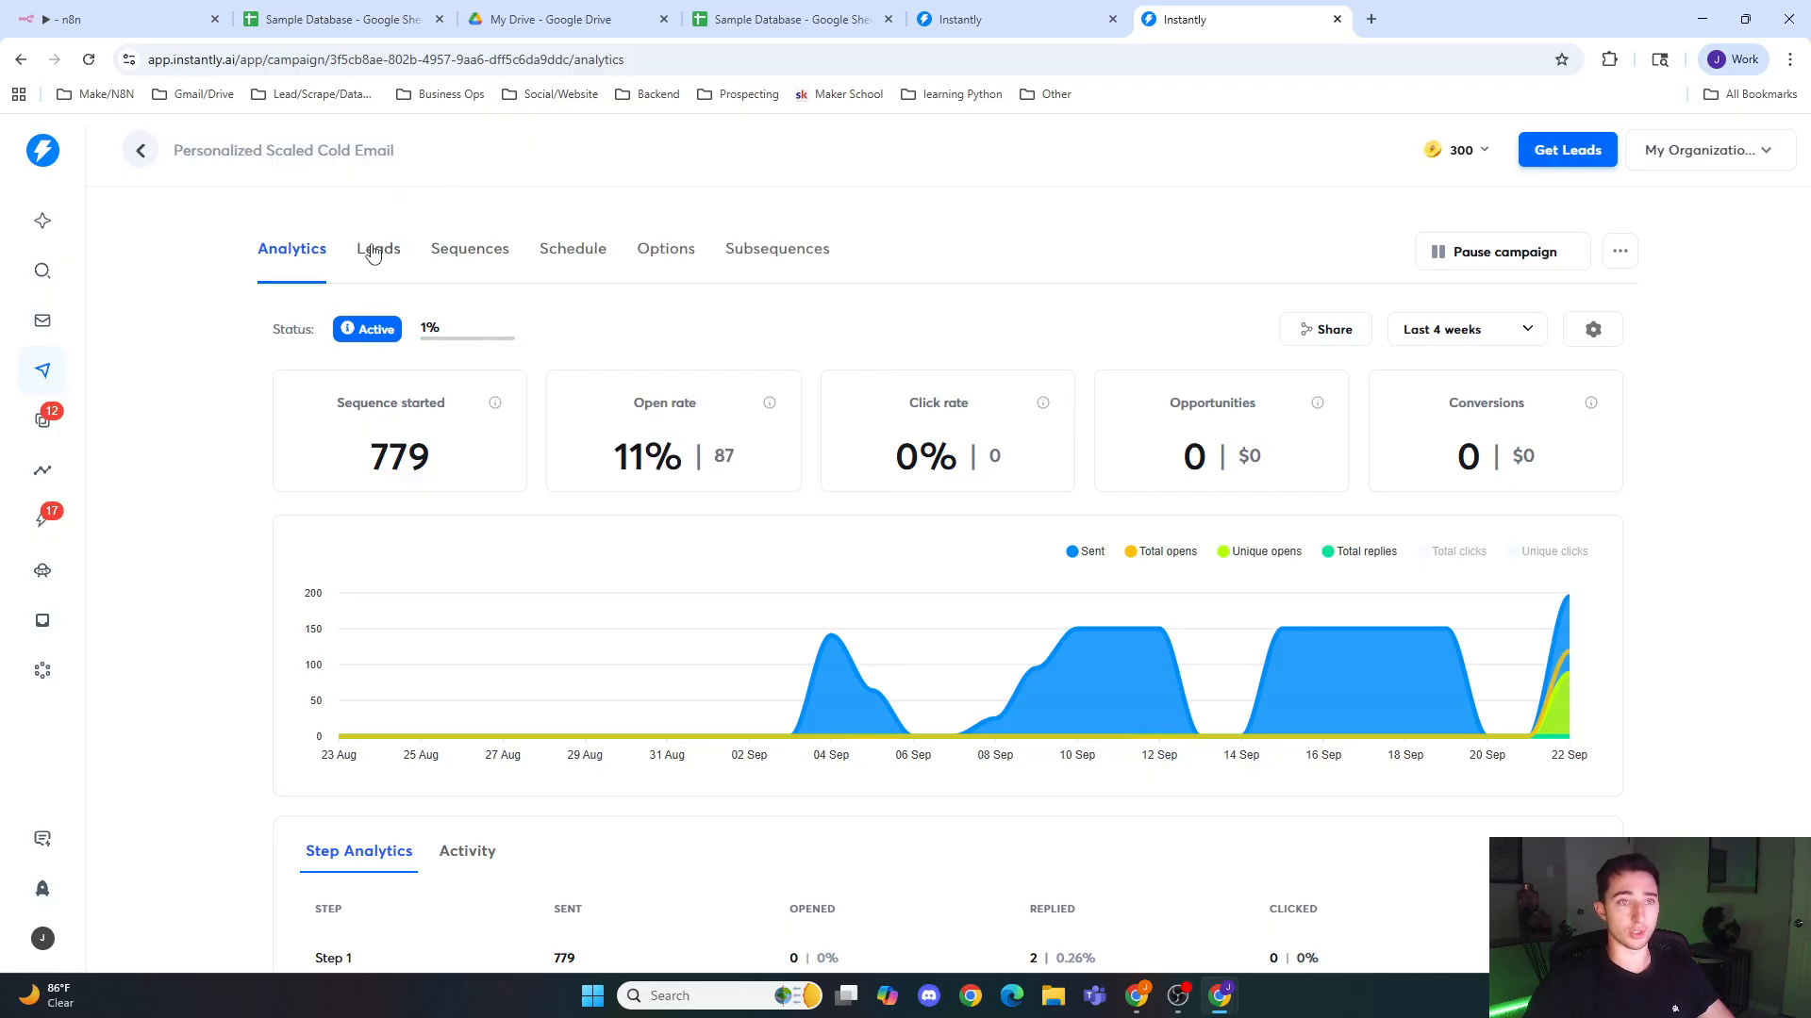
{"action": "double_click", "coordinate": [445, 64]}
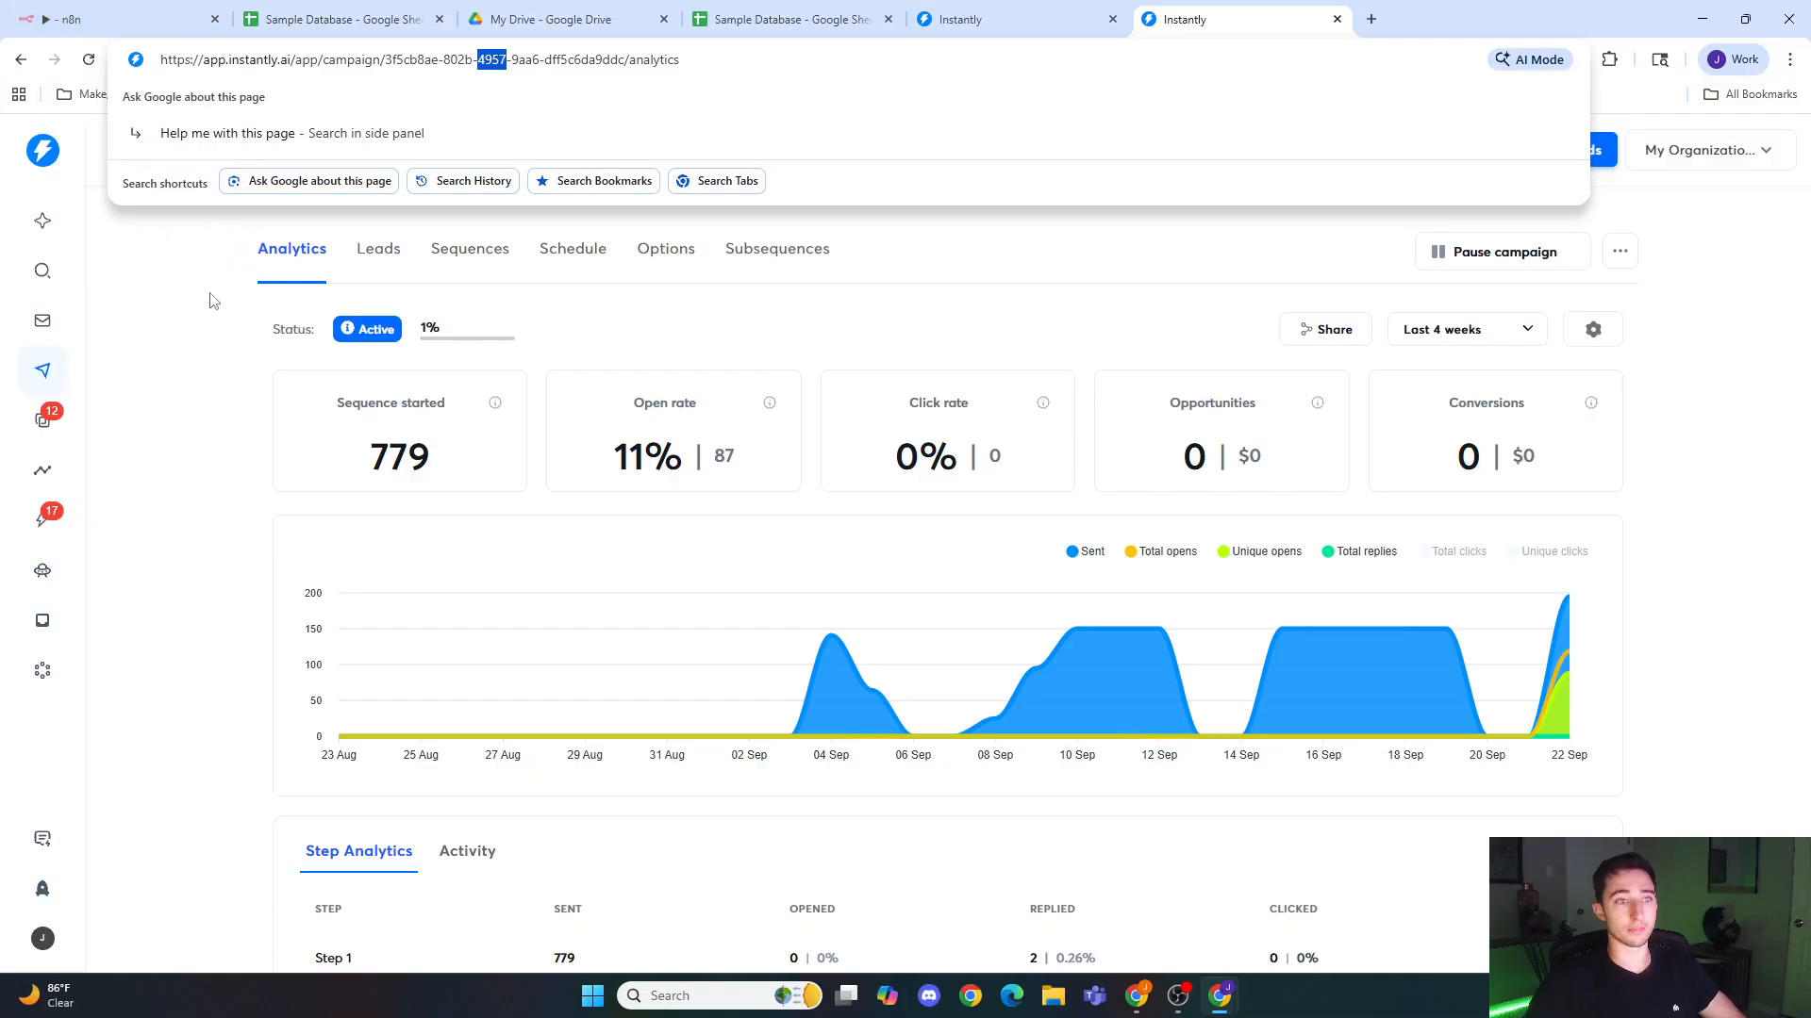
{"action": "left_click", "coordinate": [215, 347]}
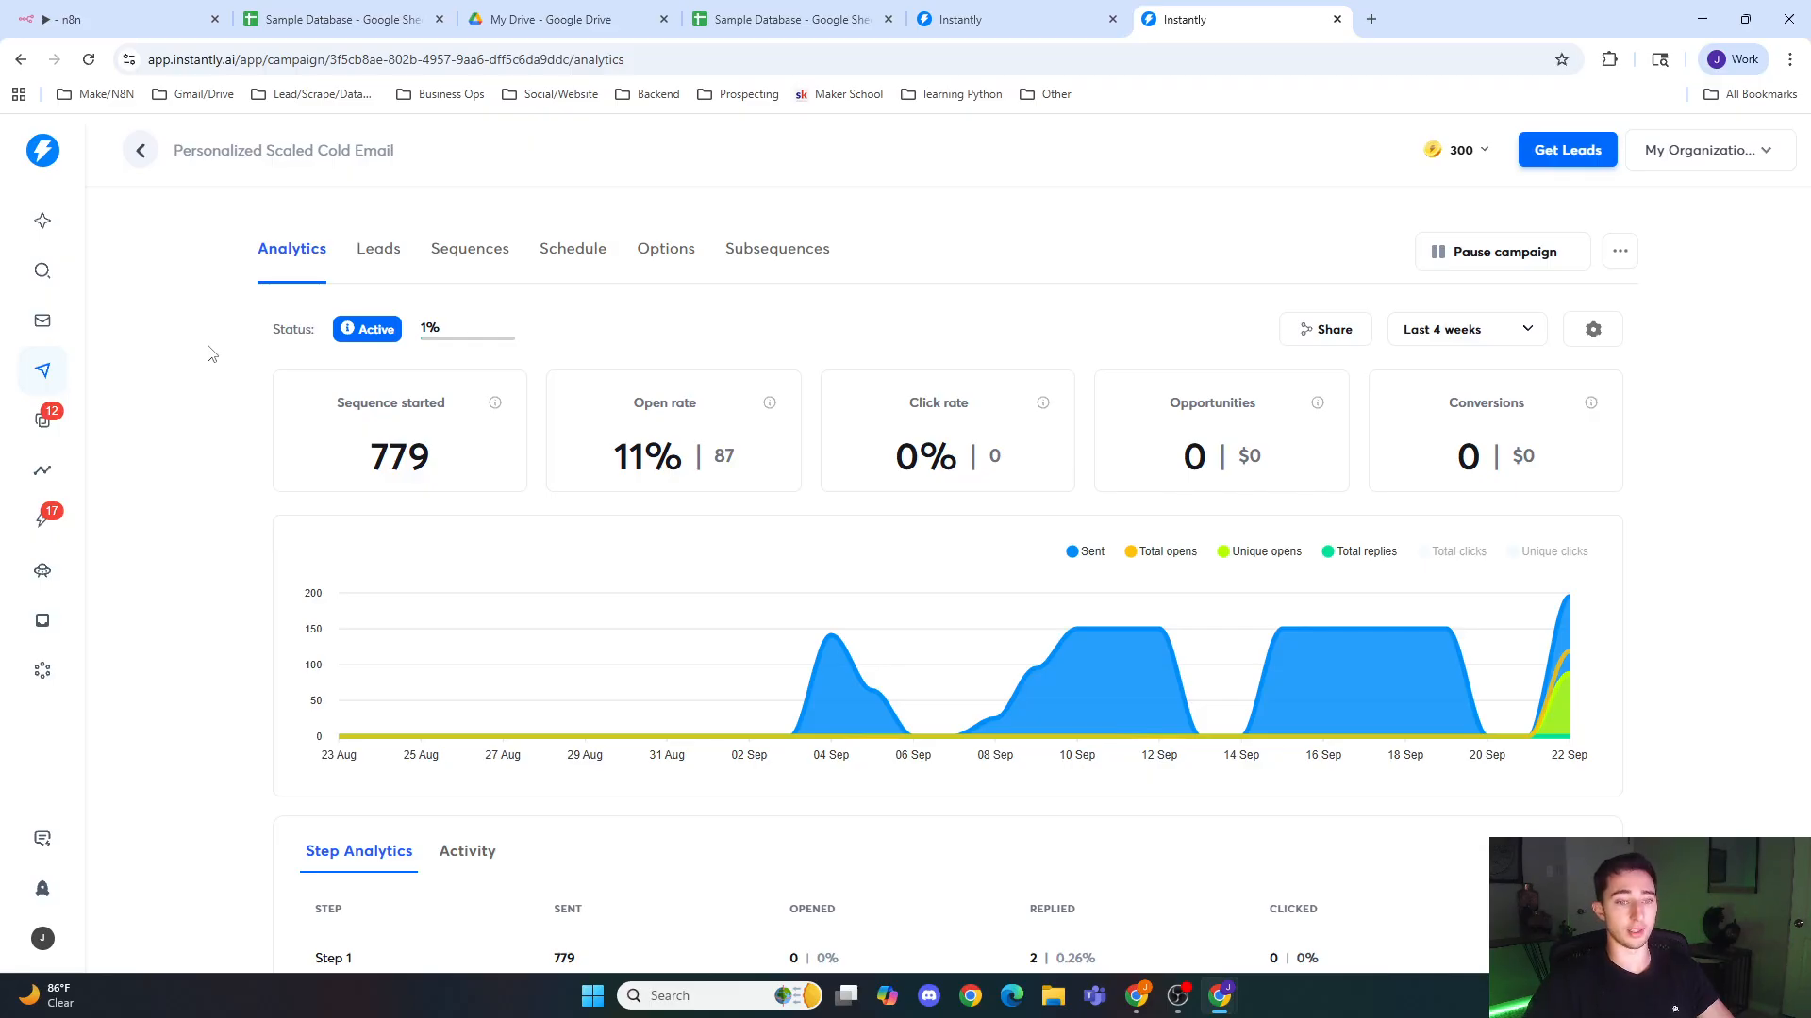
Step: Switch back to n8n and review the Instantly Post1 node's campaign, email, personalization and name body parameters
{"action": "left_click", "coordinate": [123, 19]}
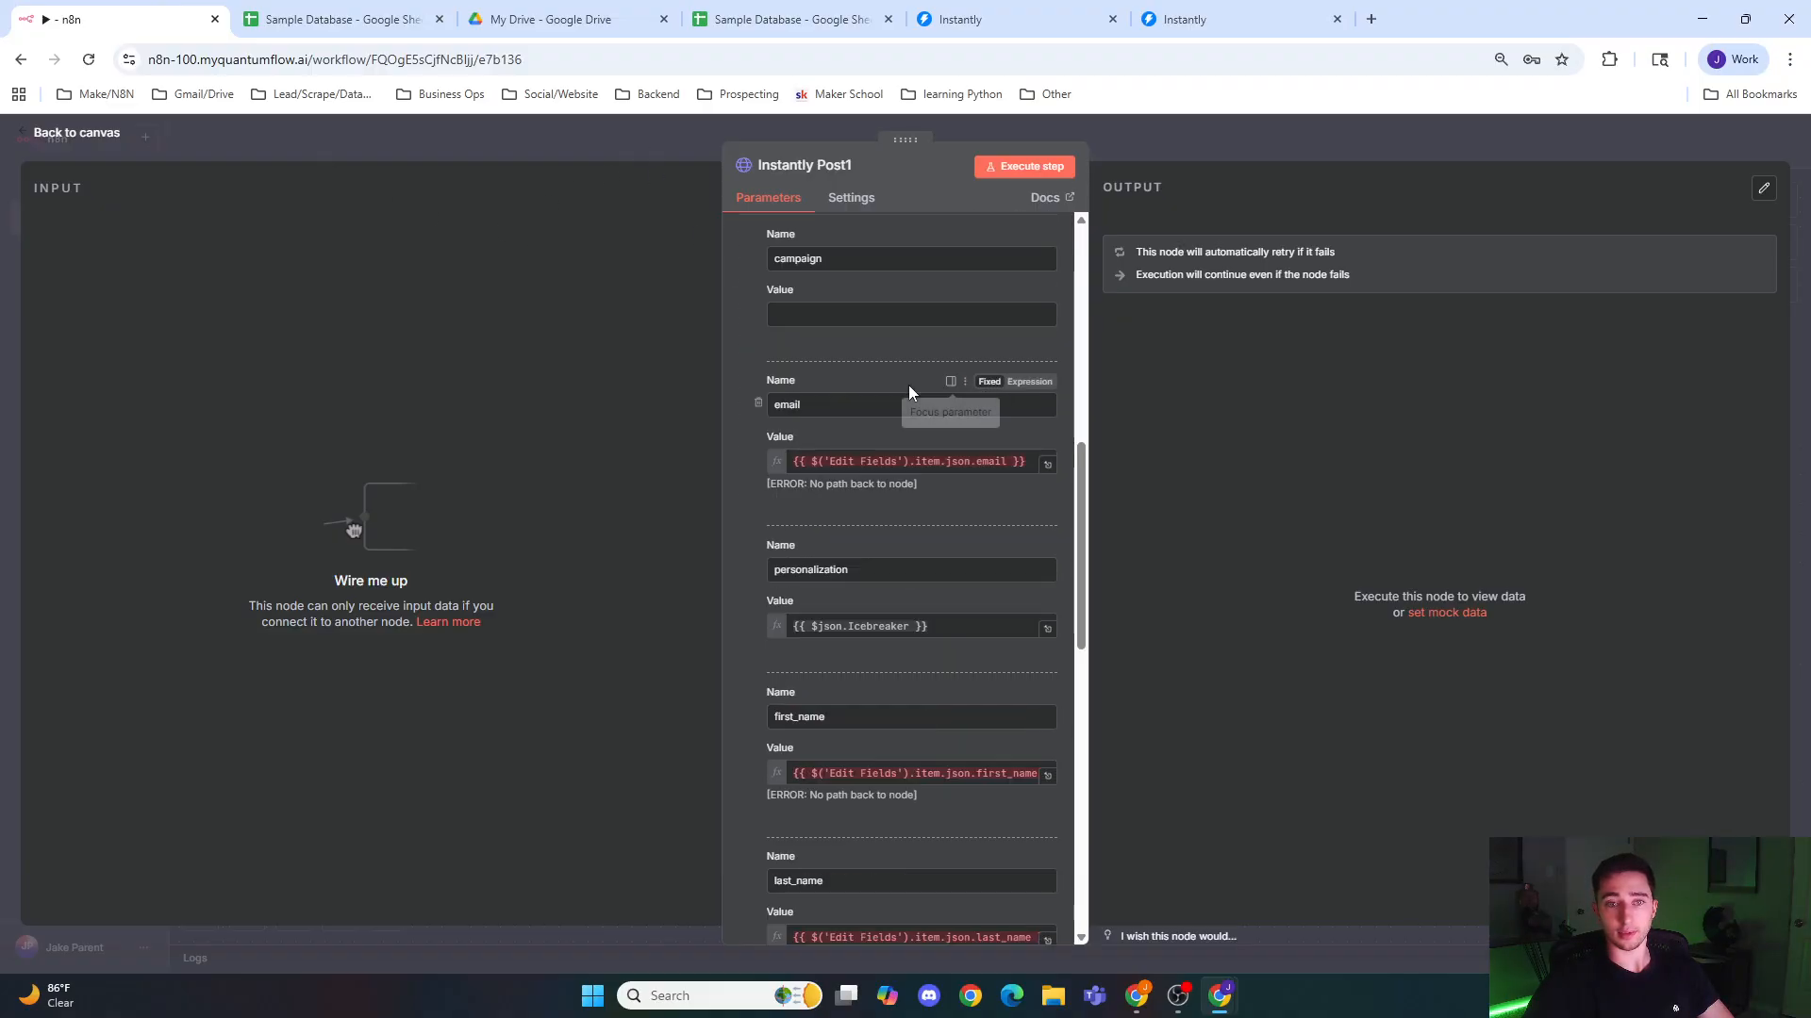
{"action": "scroll", "coordinate": [908, 385], "scroll_direction": "up", "scroll_amount": 5}
{"action": "left_click", "coordinate": [644, 143]}
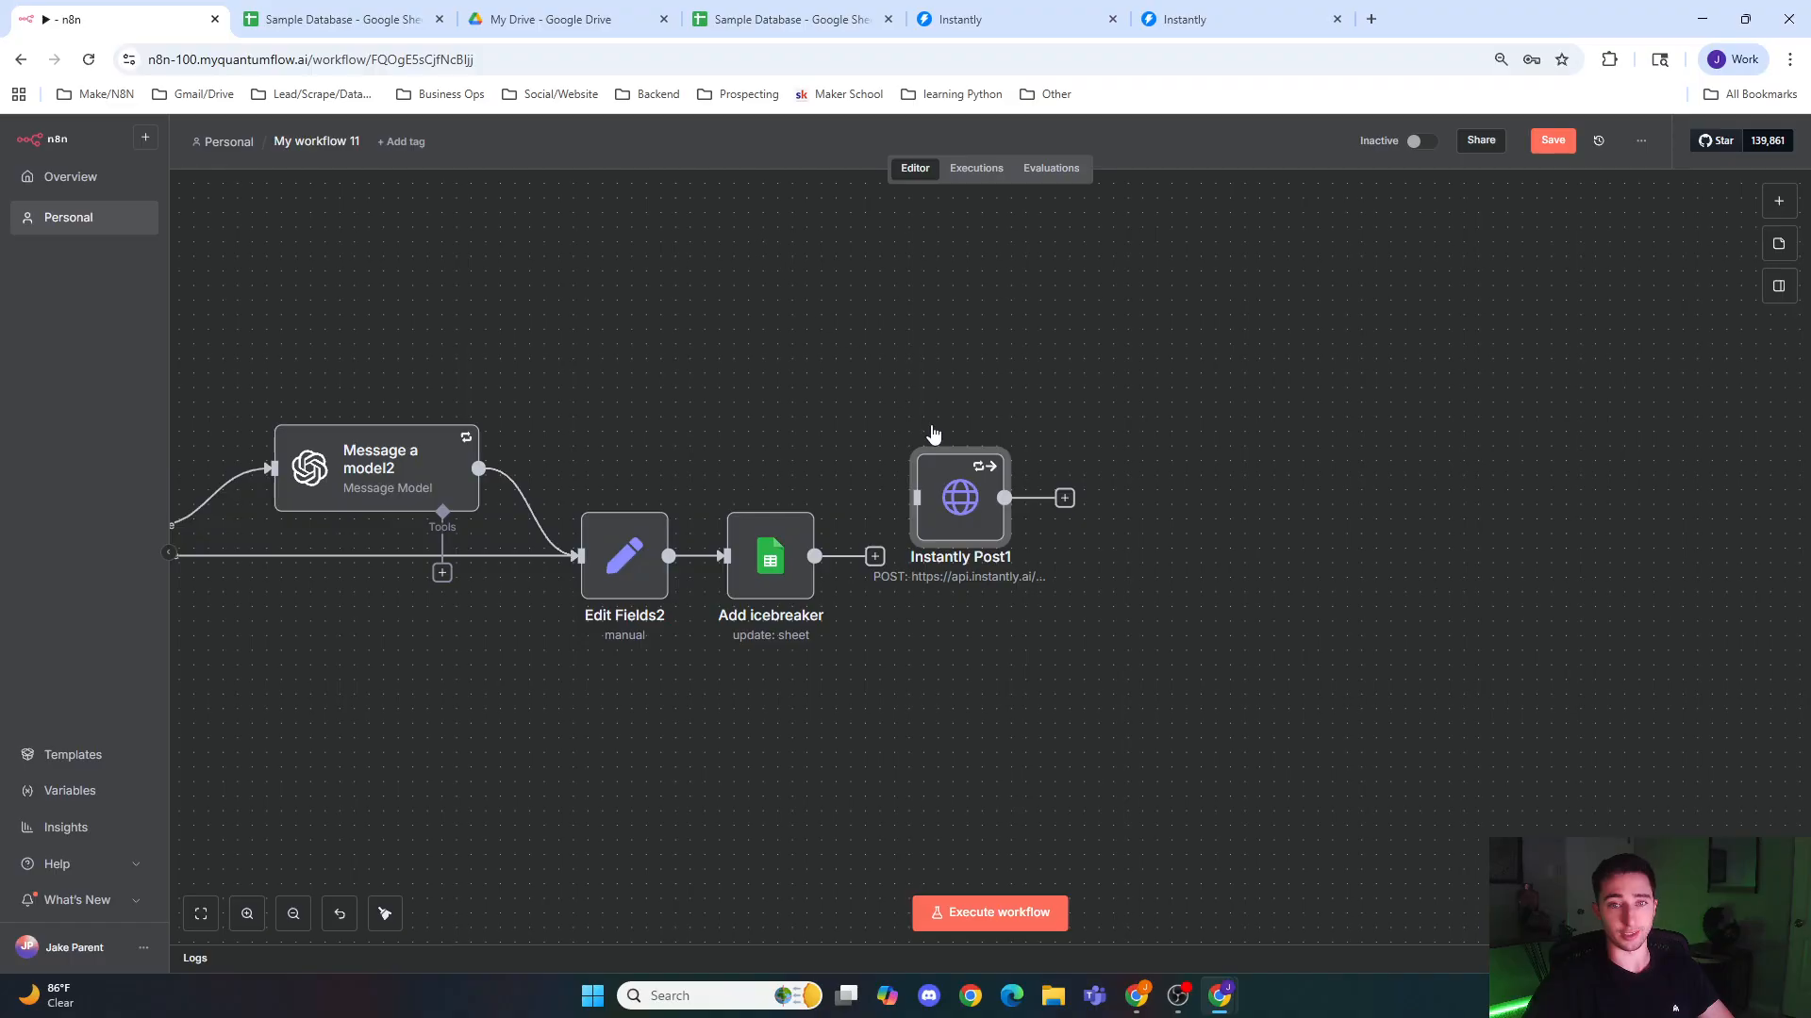
{"action": "double_click", "coordinate": [946, 482]}
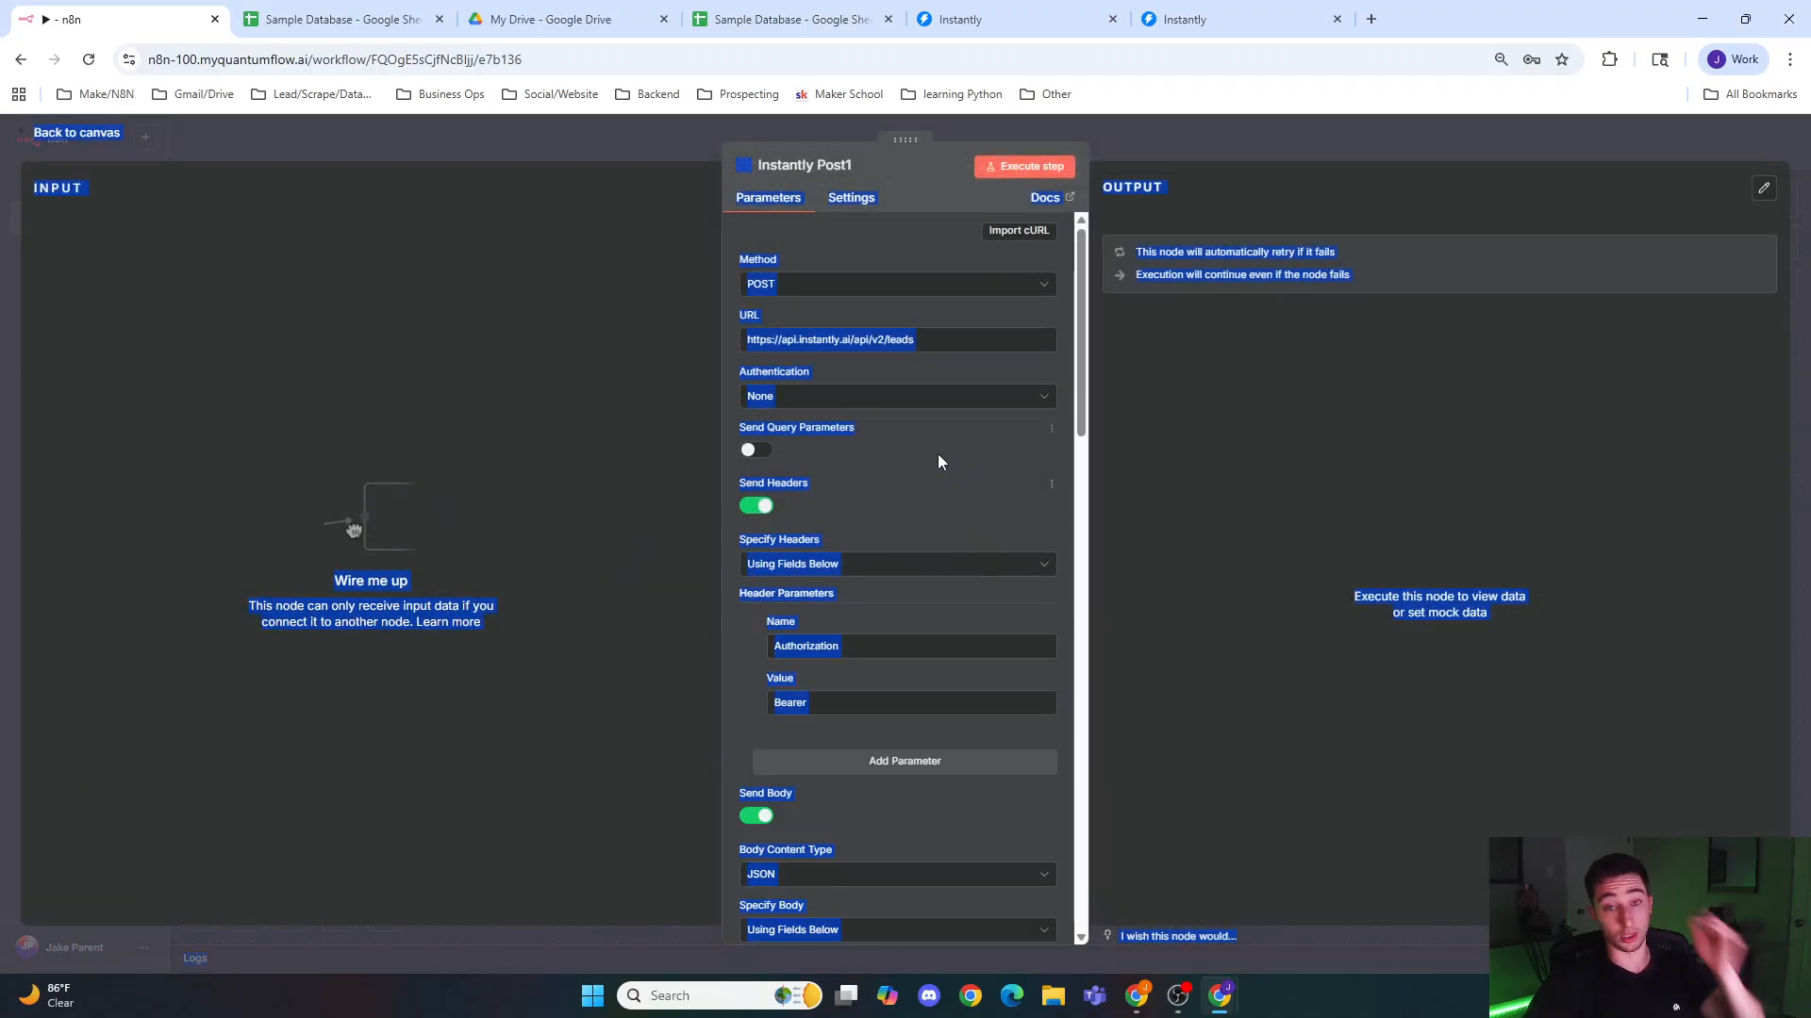
{"action": "scroll", "coordinate": [936, 466], "scroll_direction": "down", "scroll_amount": 4}
{"action": "scroll", "coordinate": [934, 472], "scroll_direction": "down", "scroll_amount": 3}
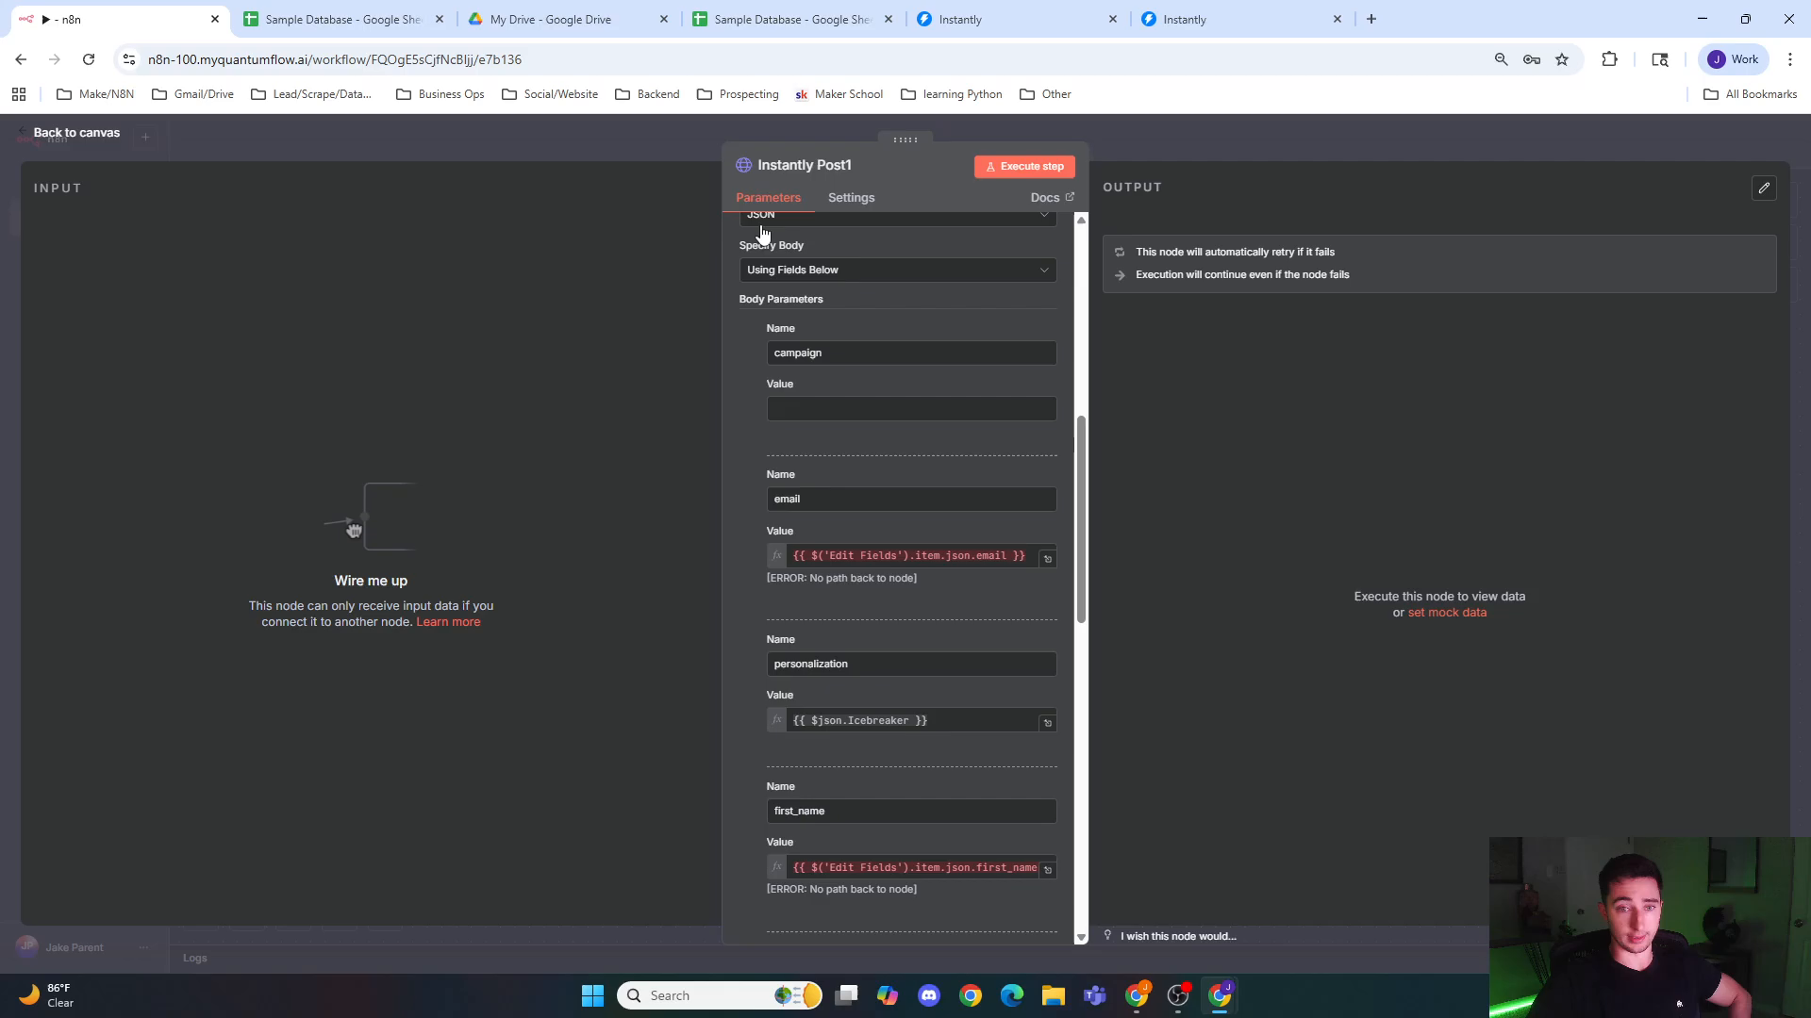
{"action": "scroll", "coordinate": [881, 430], "scroll_direction": "down", "scroll_amount": 2}
{"action": "scroll", "coordinate": [913, 438], "scroll_direction": "up", "scroll_amount": 1}
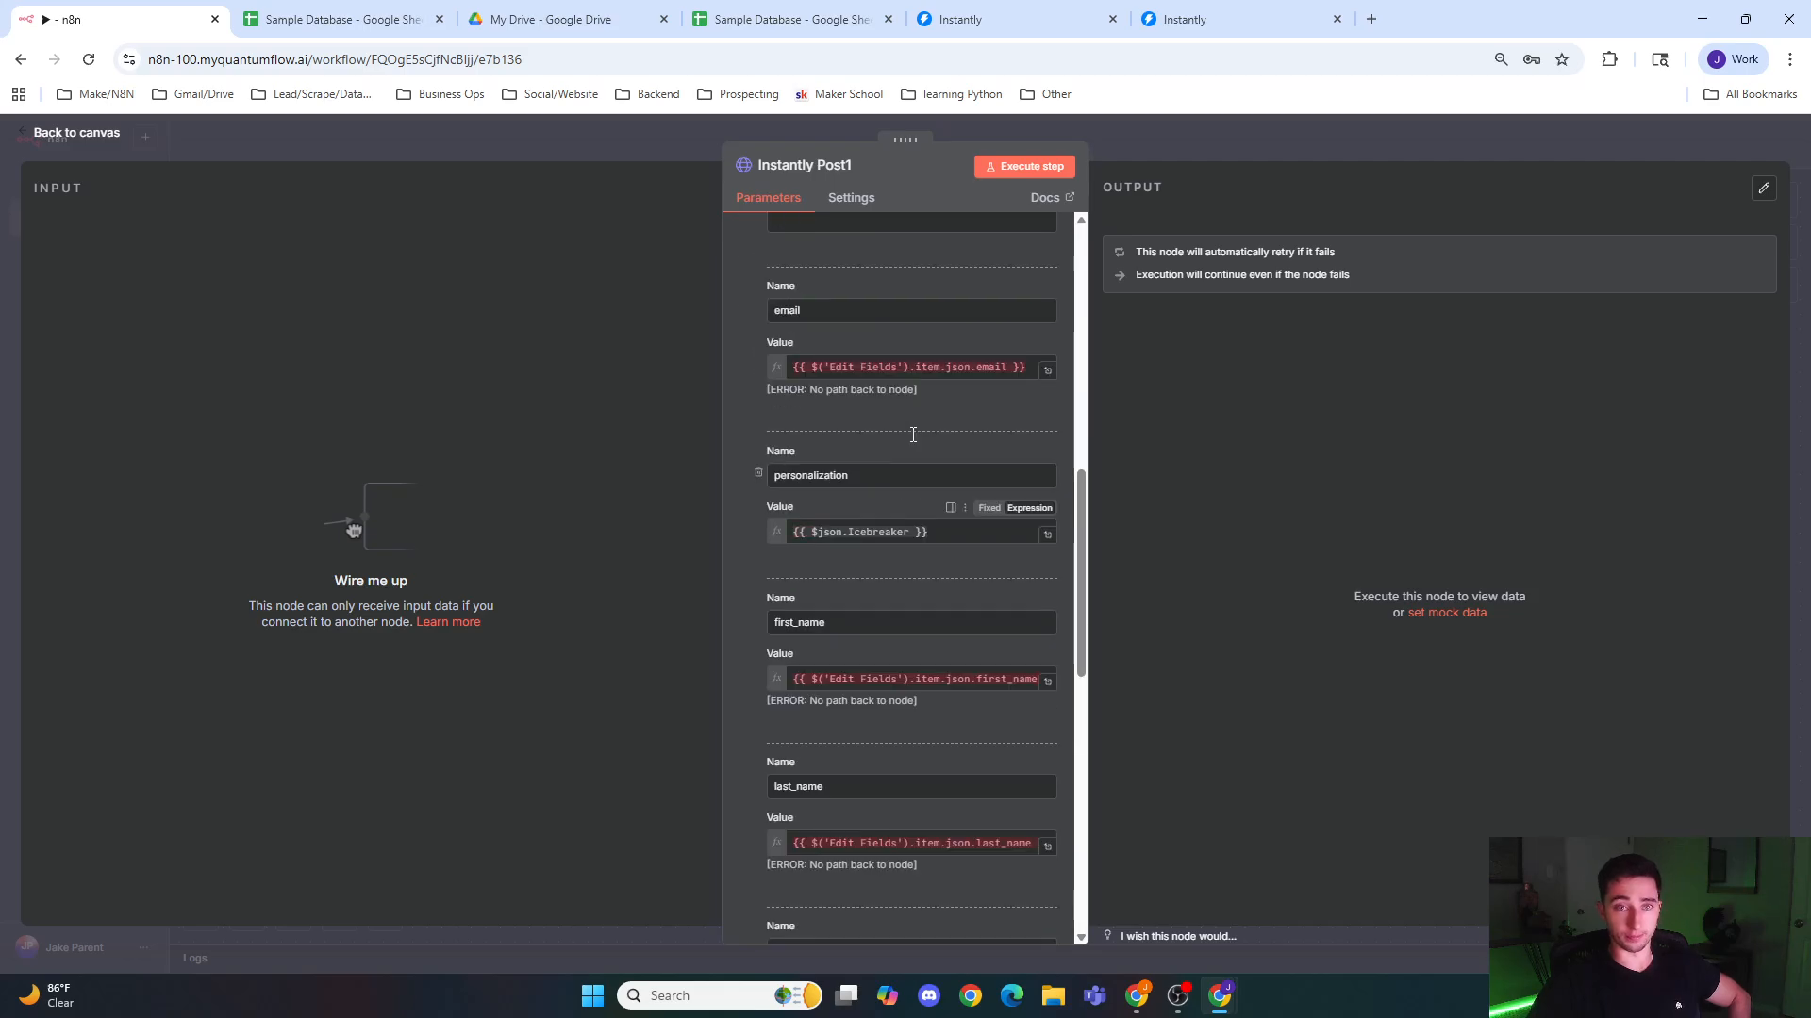
{"action": "scroll", "coordinate": [848, 406], "scroll_direction": "down", "scroll_amount": 1}
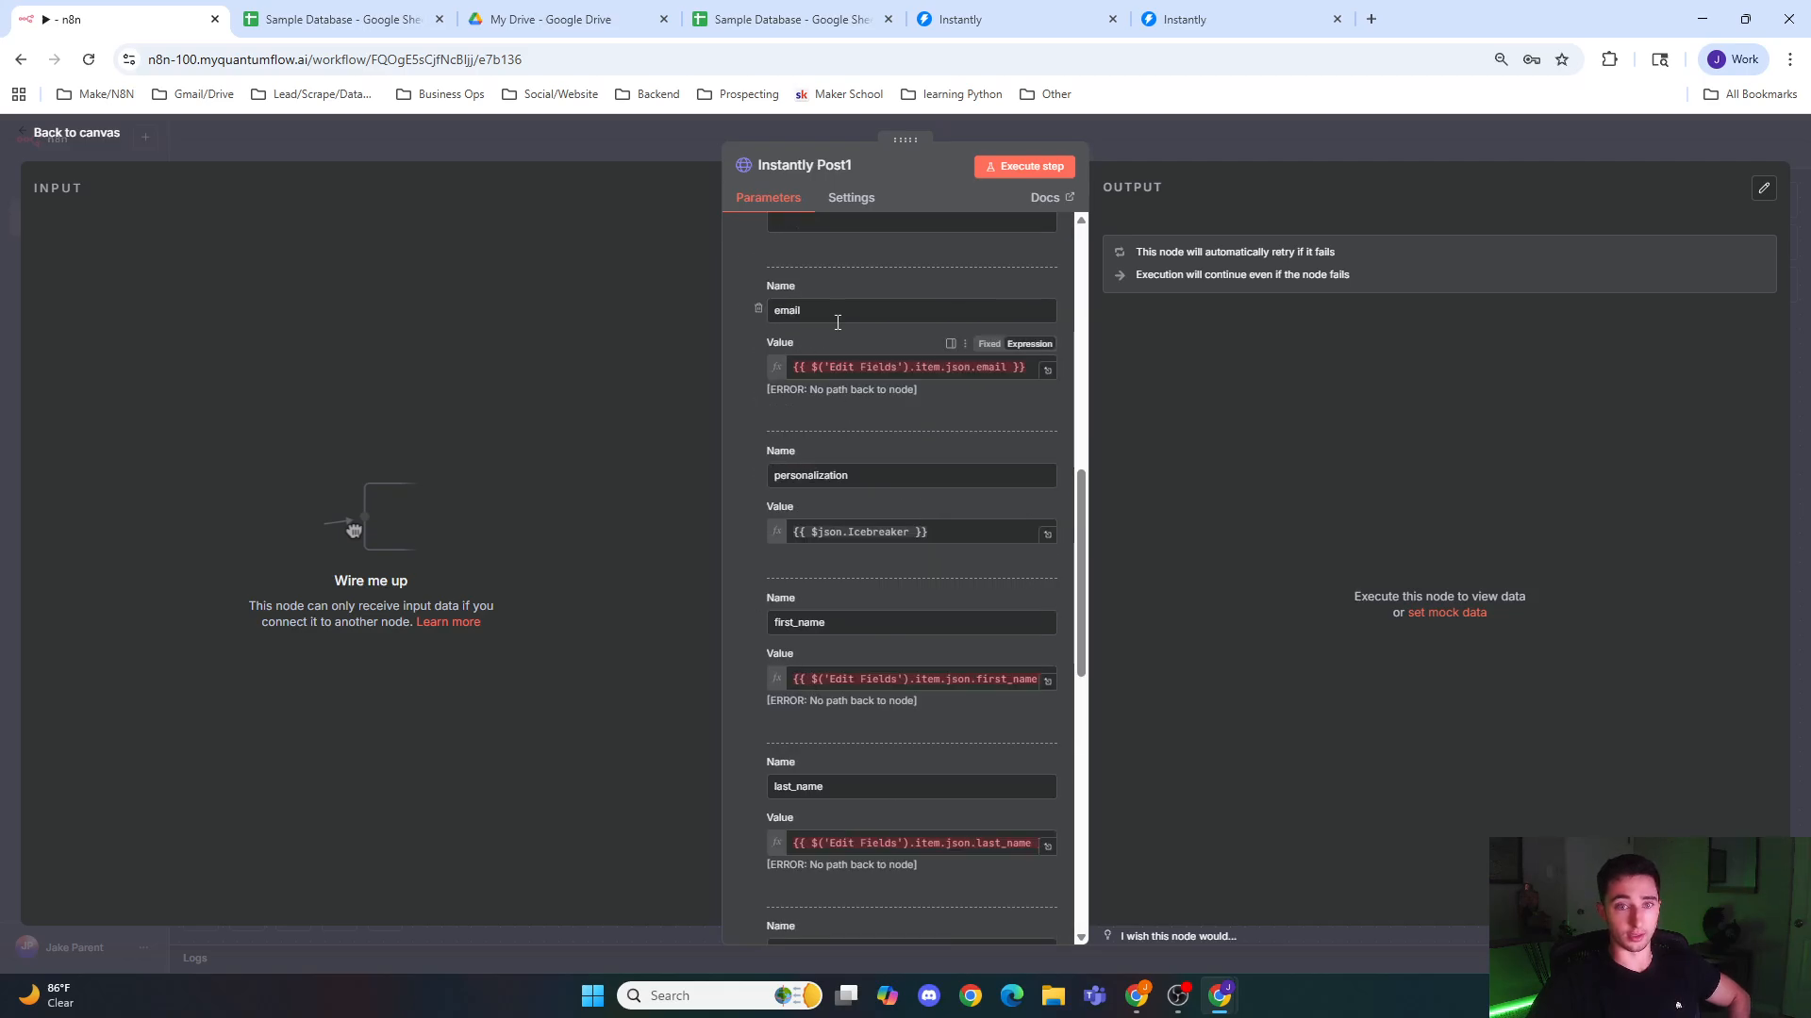
{"action": "scroll", "coordinate": [829, 408], "scroll_direction": "down", "scroll_amount": 1}
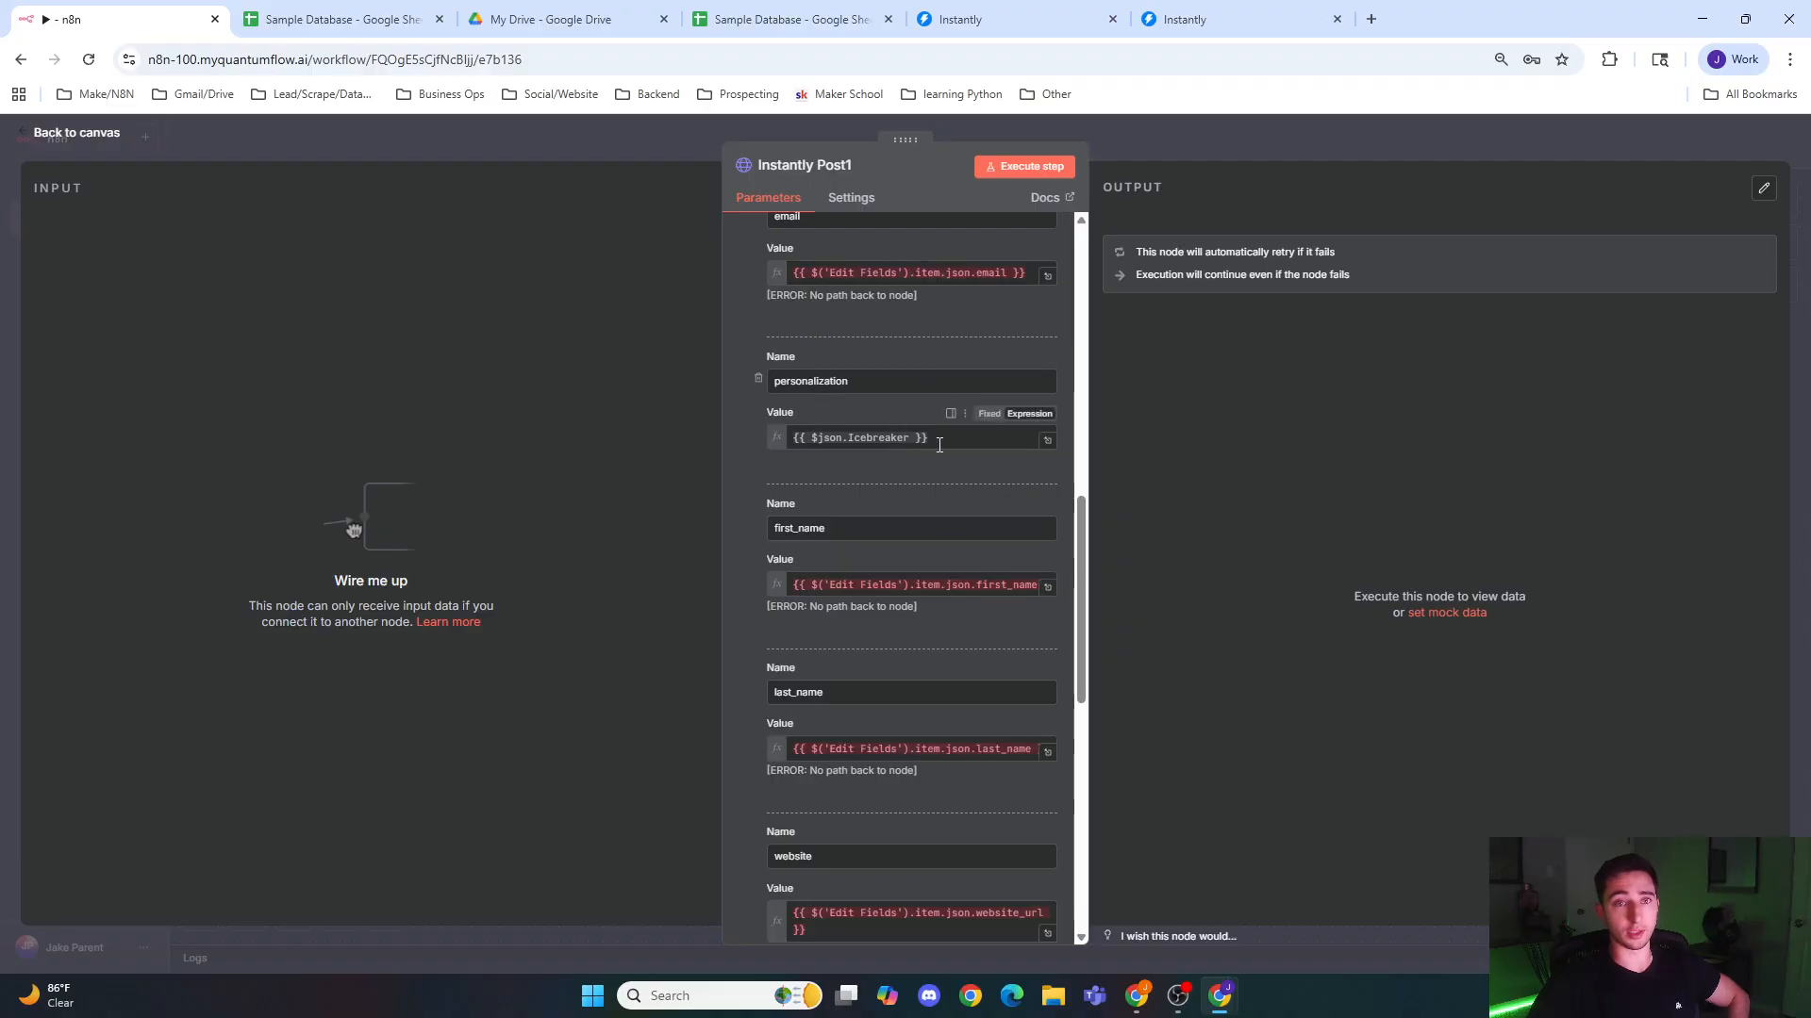
Step: Check the personalization variable in the first email of the Instantly campaign's sequence, and return to the node in n8n
{"action": "left_click", "coordinate": [1226, 19]}
{"action": "left_click", "coordinate": [495, 251]}
{"action": "left_click", "coordinate": [592, 261]}
{"action": "left_click", "coordinate": [478, 269]}
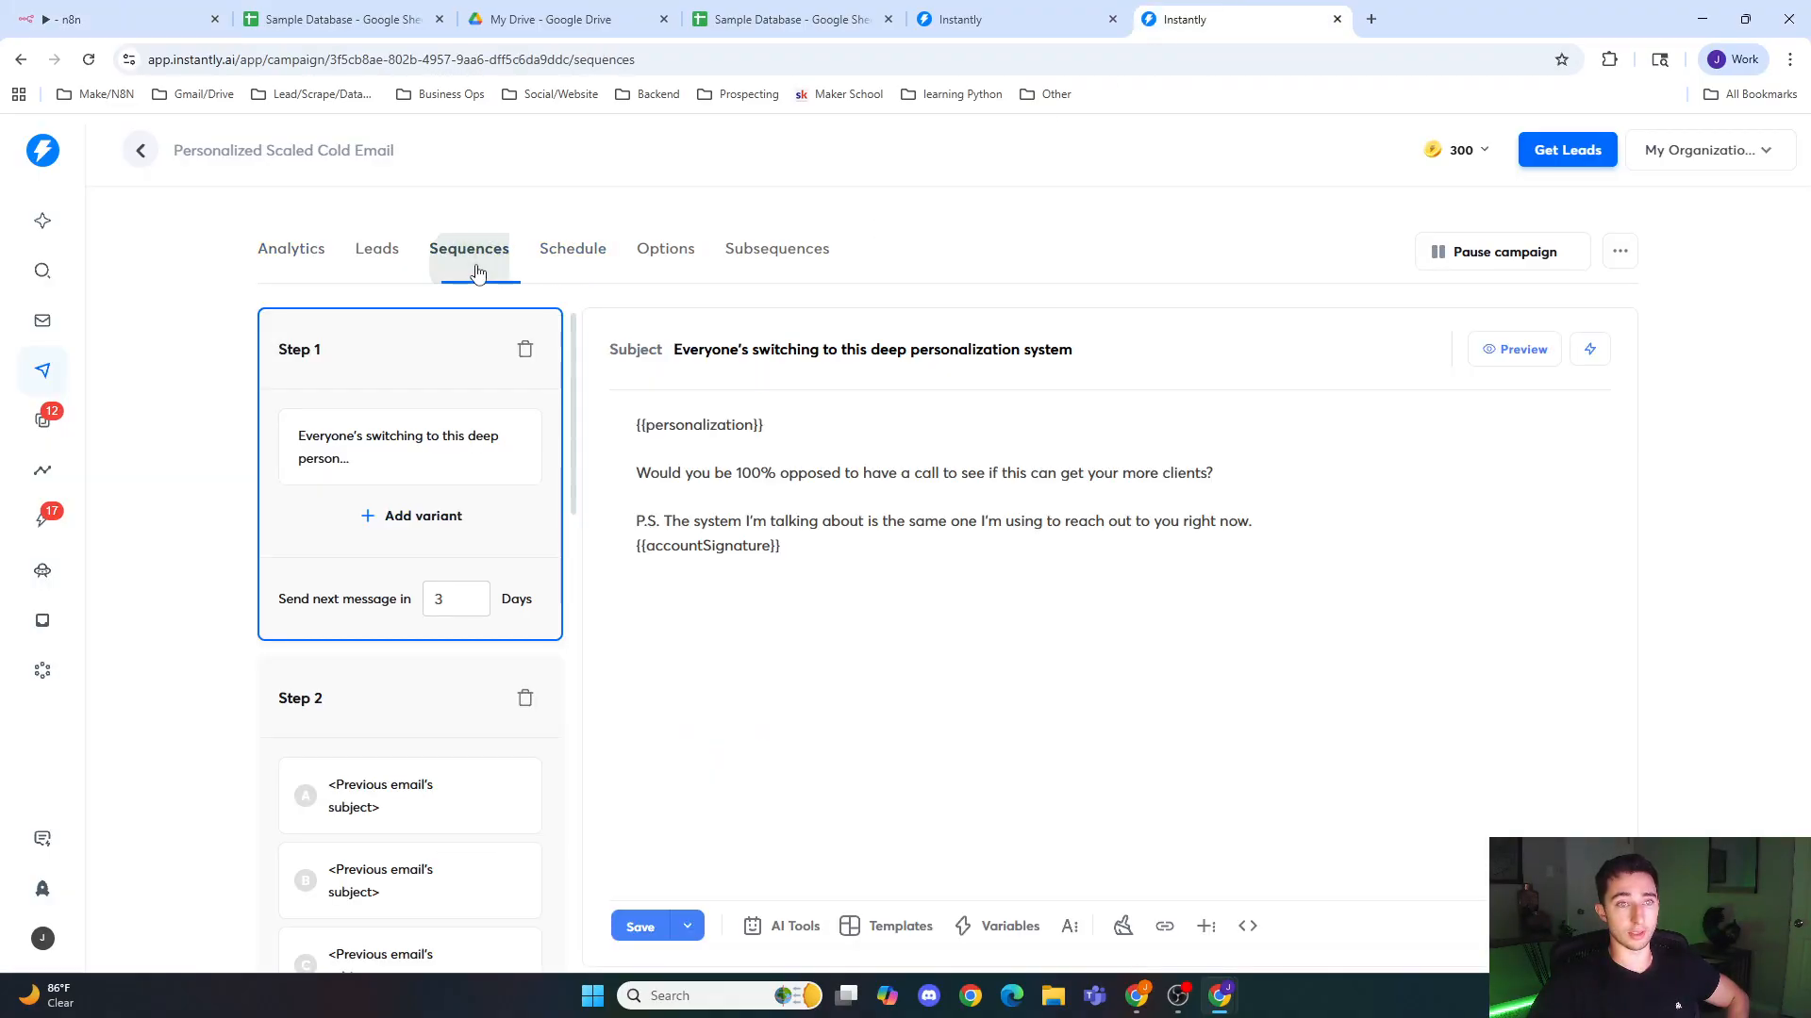
{"action": "left_click", "coordinate": [80, 8]}
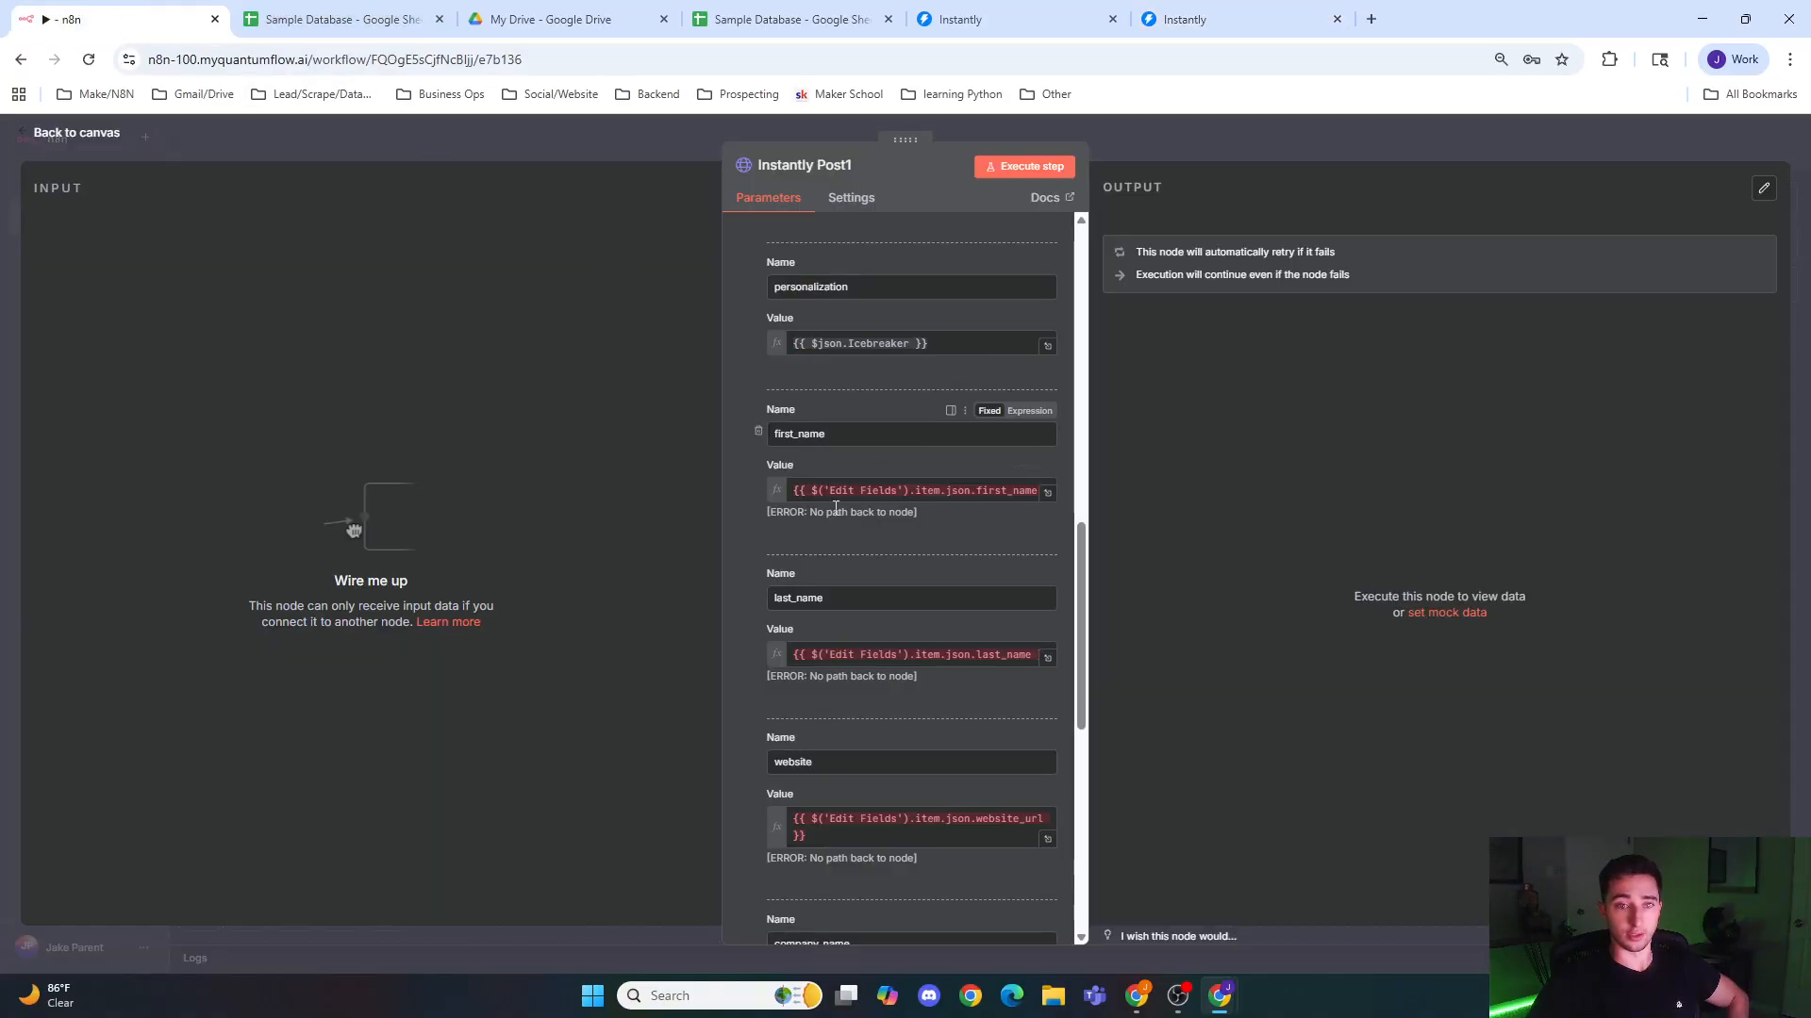
Step: Review the Instantly Post1 node's website, company_name and skip_if_in_campaign parameters, its response options and its Authorization header
{"action": "scroll", "coordinate": [854, 578], "scroll_direction": "down", "scroll_amount": 5}
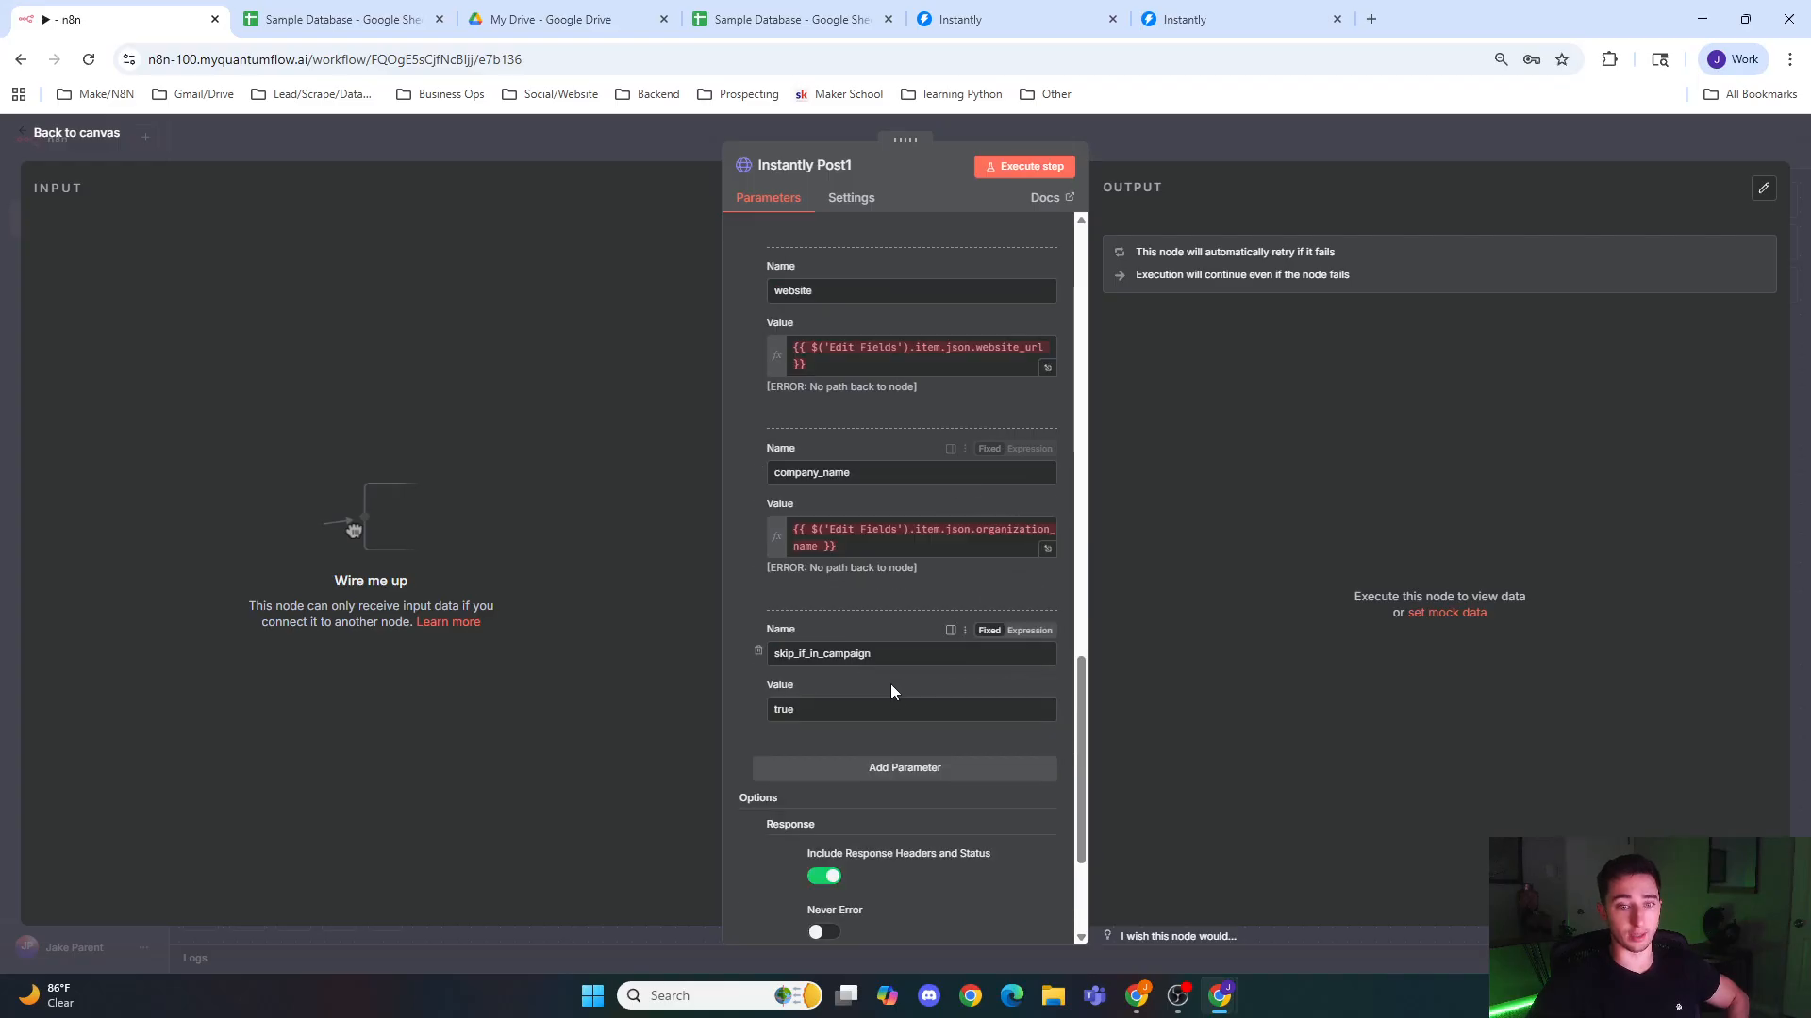
{"action": "scroll", "coordinate": [853, 726], "scroll_direction": "down", "scroll_amount": 1}
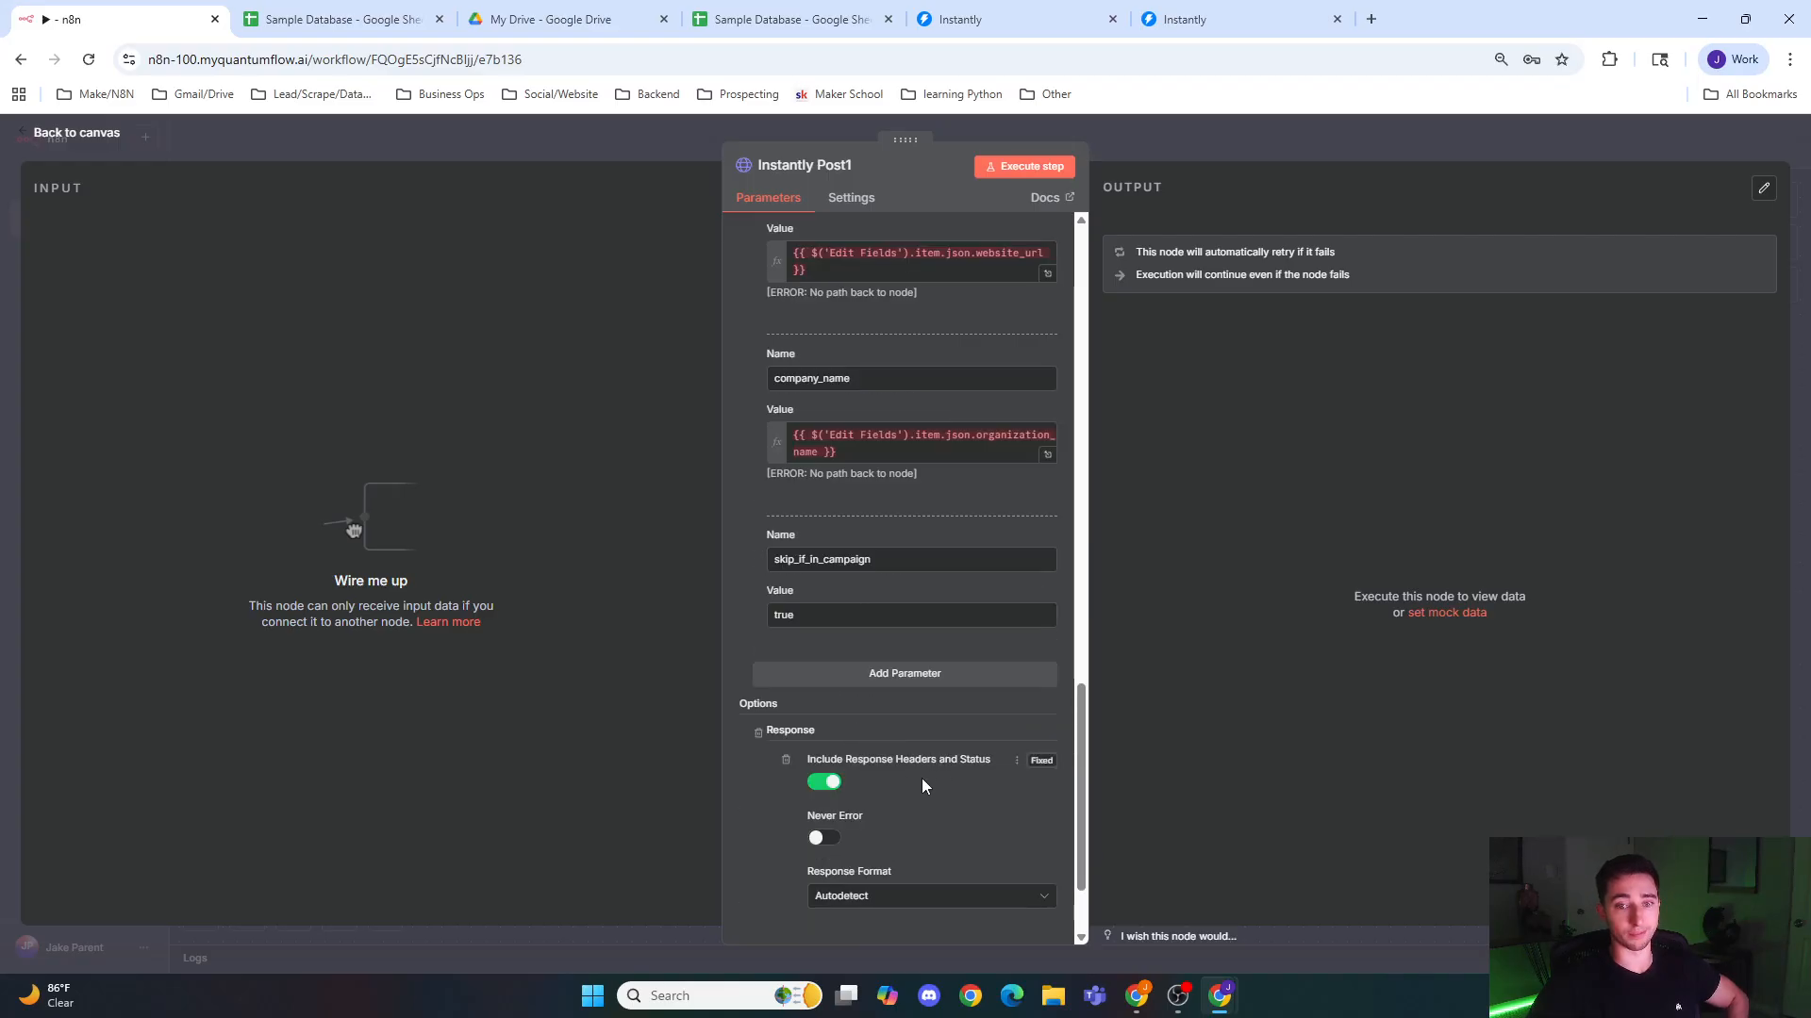
{"action": "scroll", "coordinate": [892, 770], "scroll_direction": "down", "scroll_amount": 2}
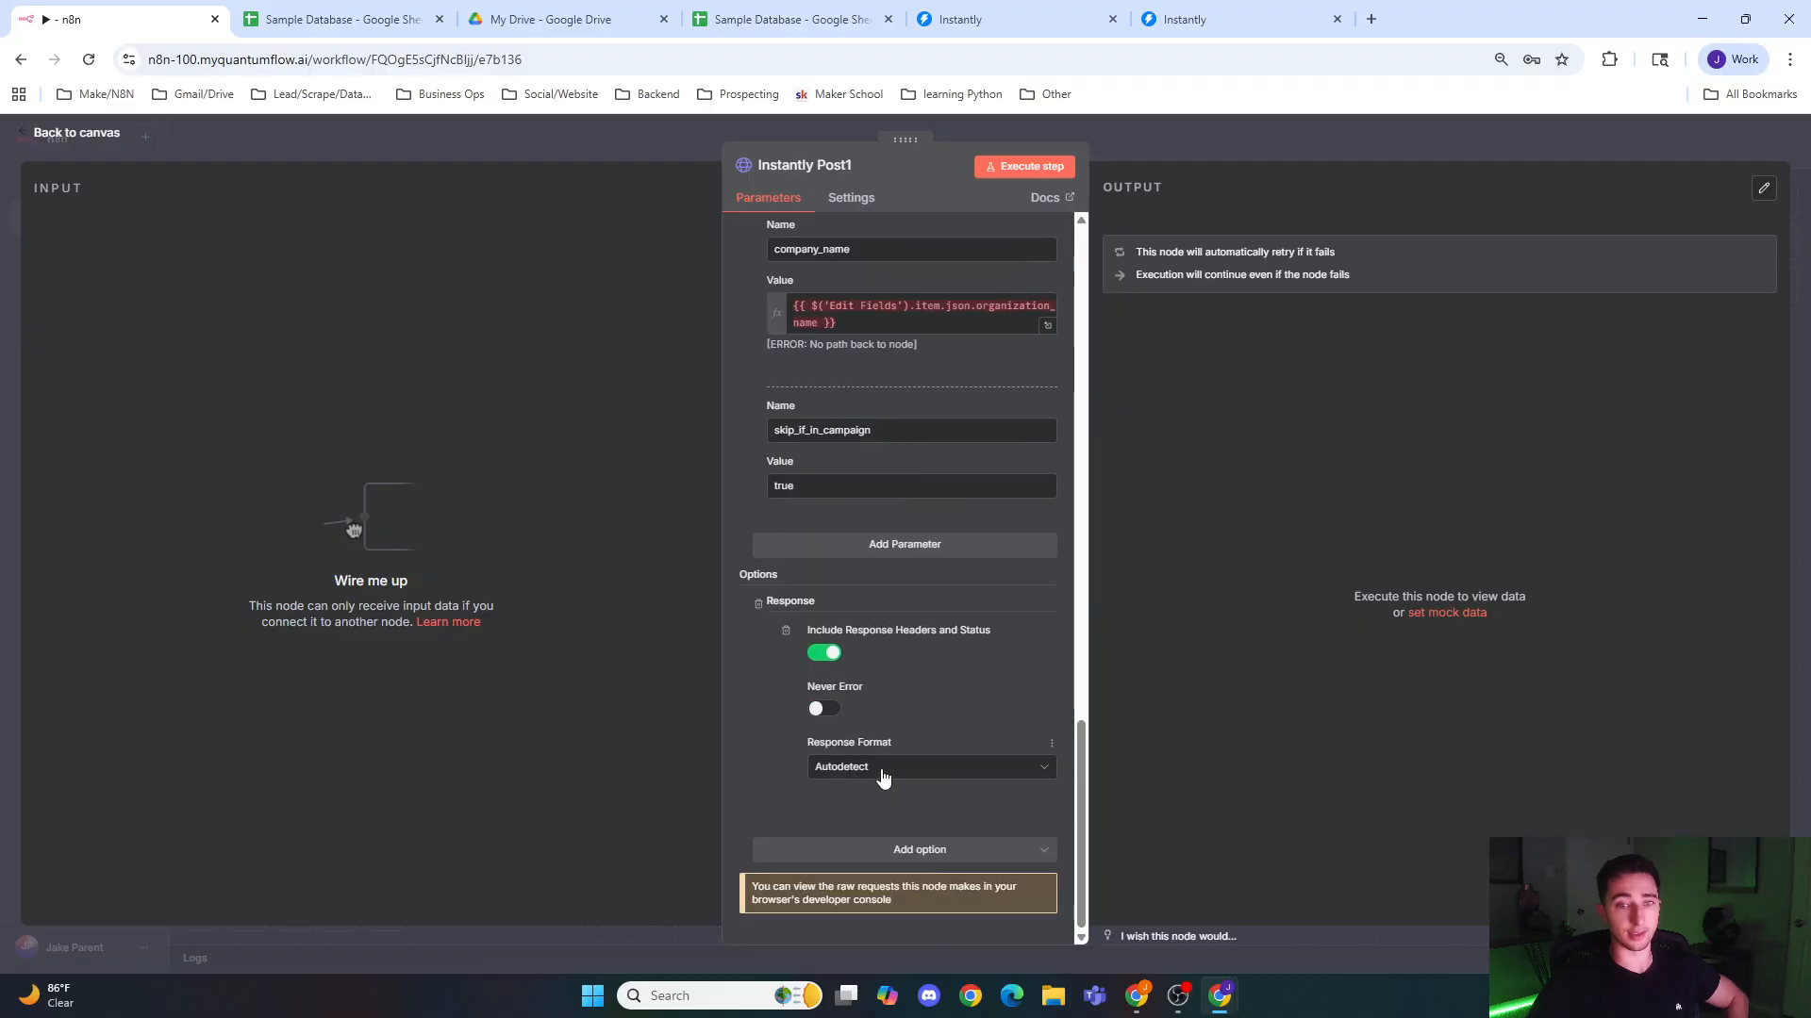
{"action": "scroll", "coordinate": [874, 710], "scroll_direction": "up", "scroll_amount": 3}
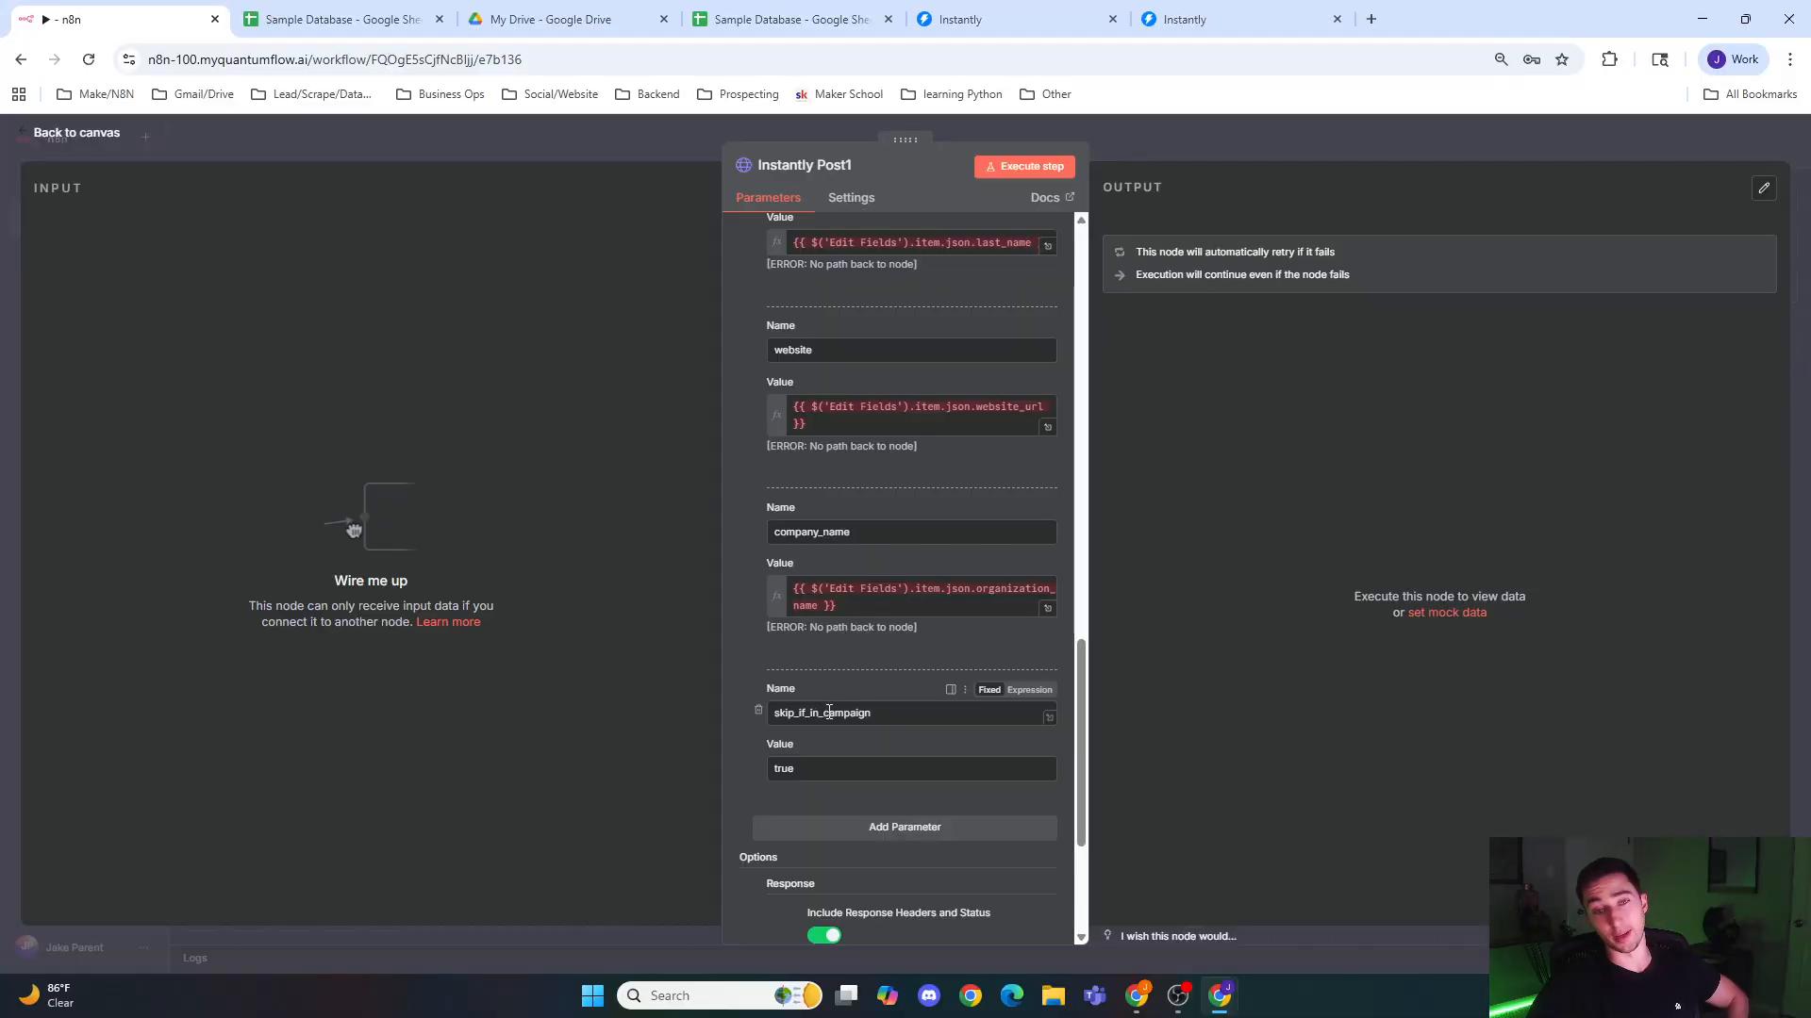
{"action": "scroll", "coordinate": [832, 707], "scroll_direction": "up", "scroll_amount": 10}
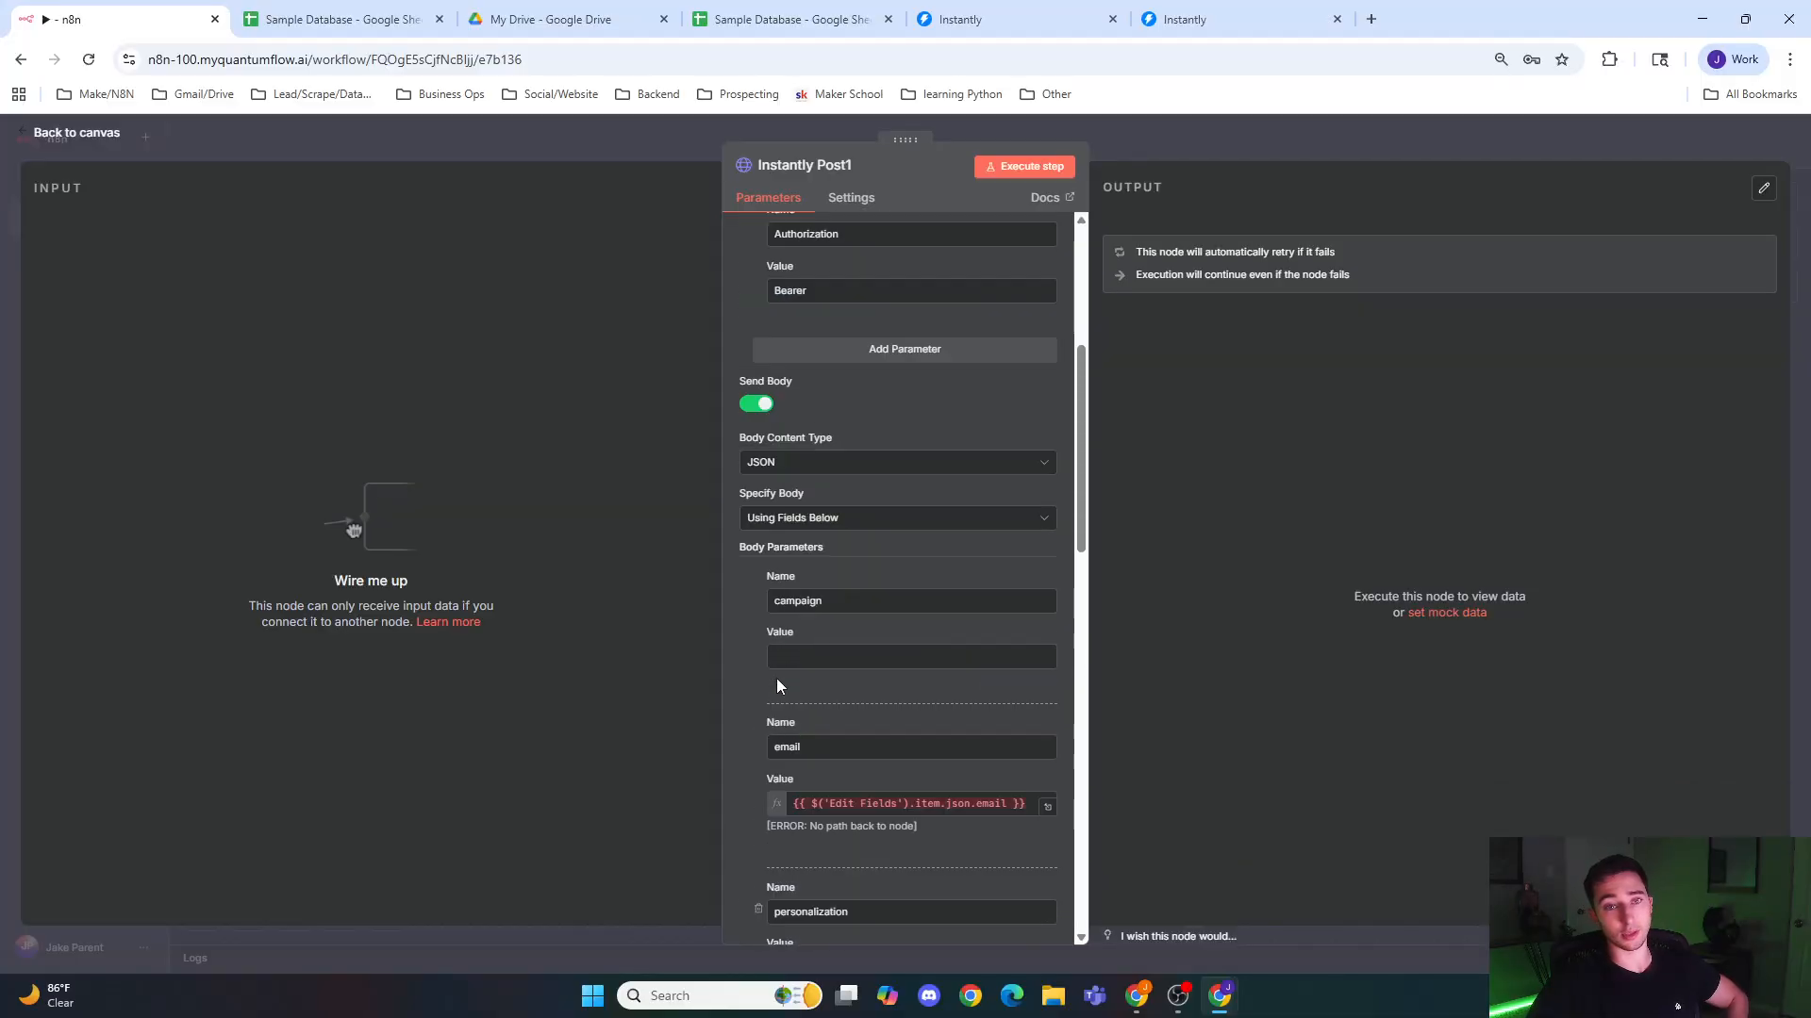
{"action": "scroll", "coordinate": [827, 539], "scroll_direction": "up", "scroll_amount": 4}
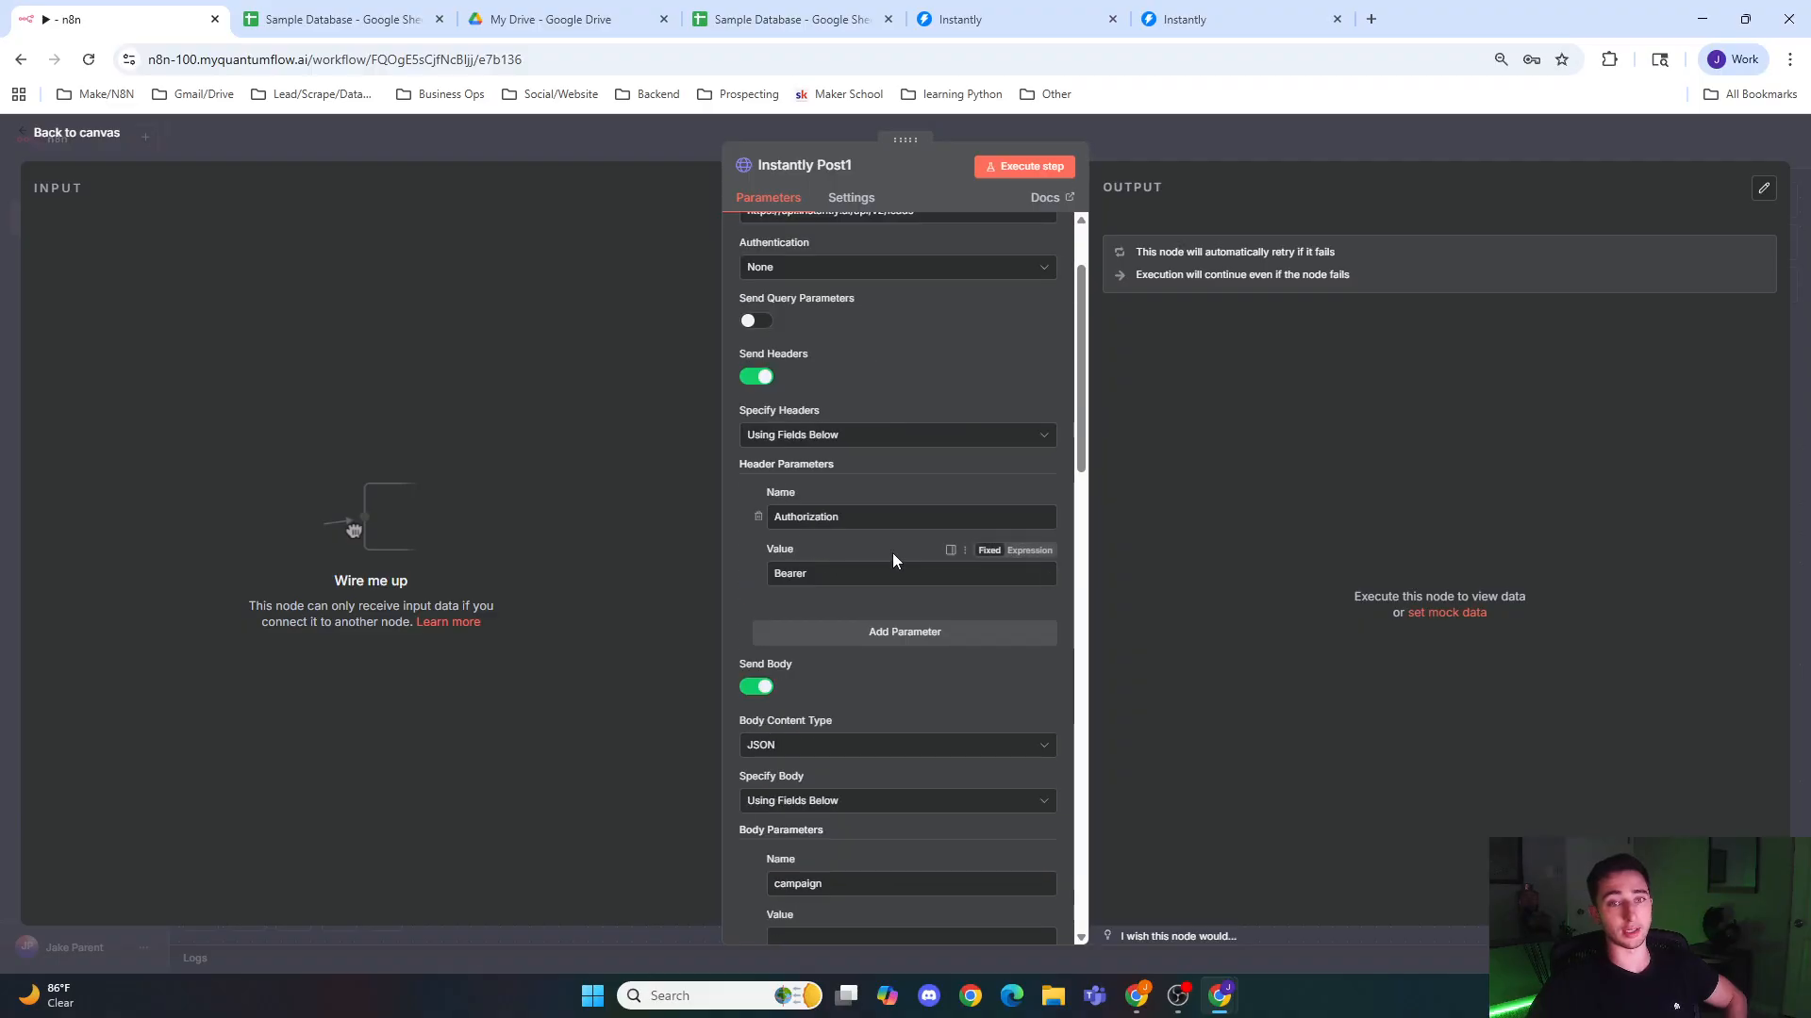
Step: View the Instantly campaign's leads list, and switch to the Sample Database sheet in Google Sheets to examine the columns from Icebreaker to Website_url
{"action": "left_click", "coordinate": [1226, 19]}
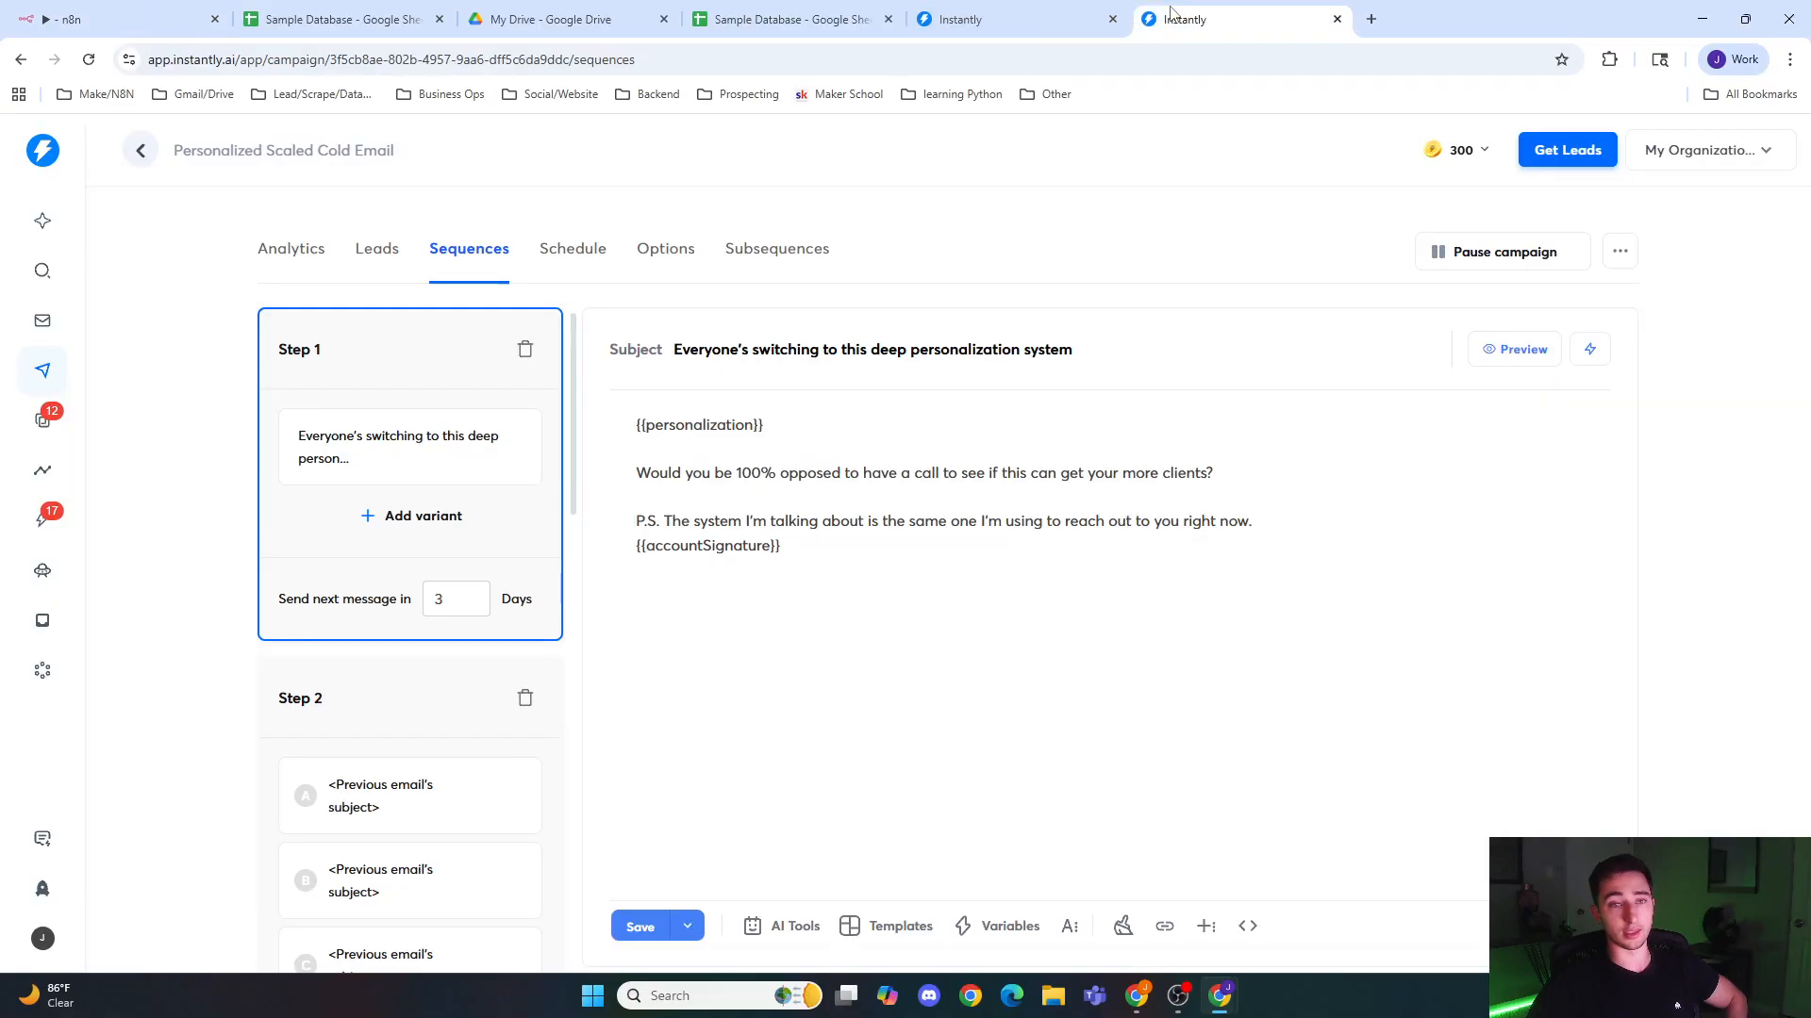
{"action": "left_click", "coordinate": [387, 266]}
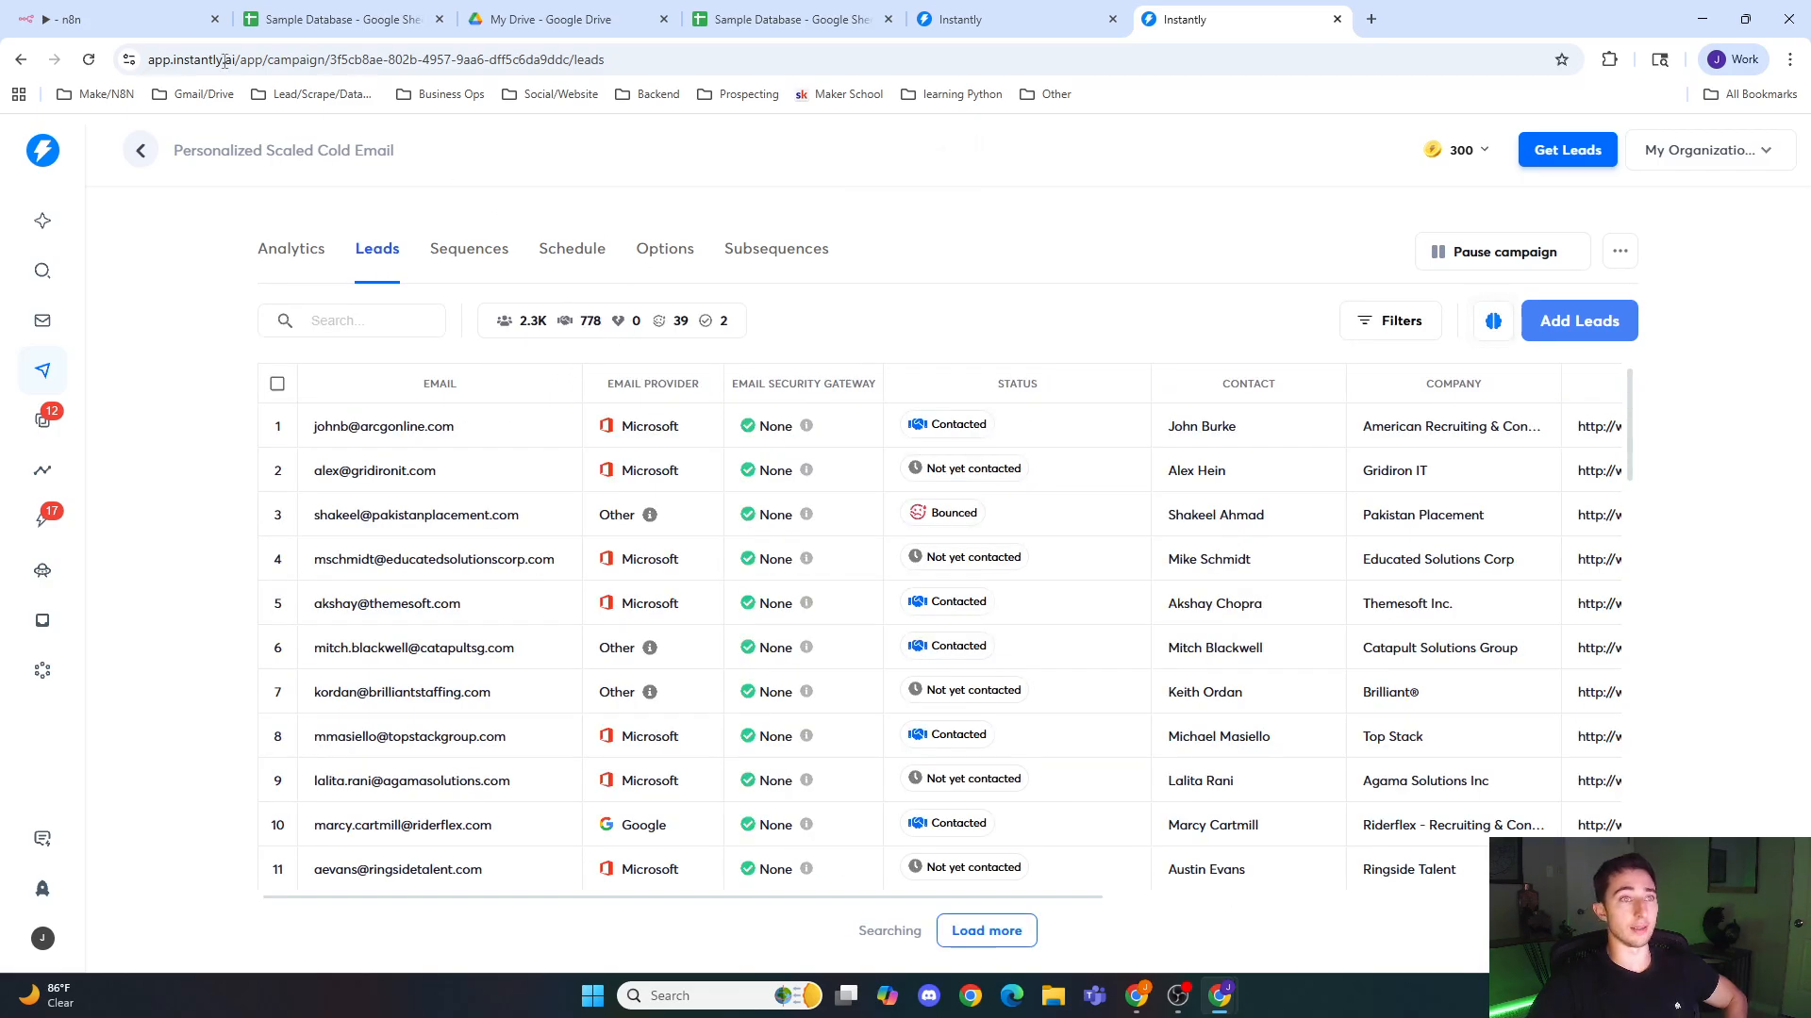
{"action": "left_click", "coordinate": [339, 19]}
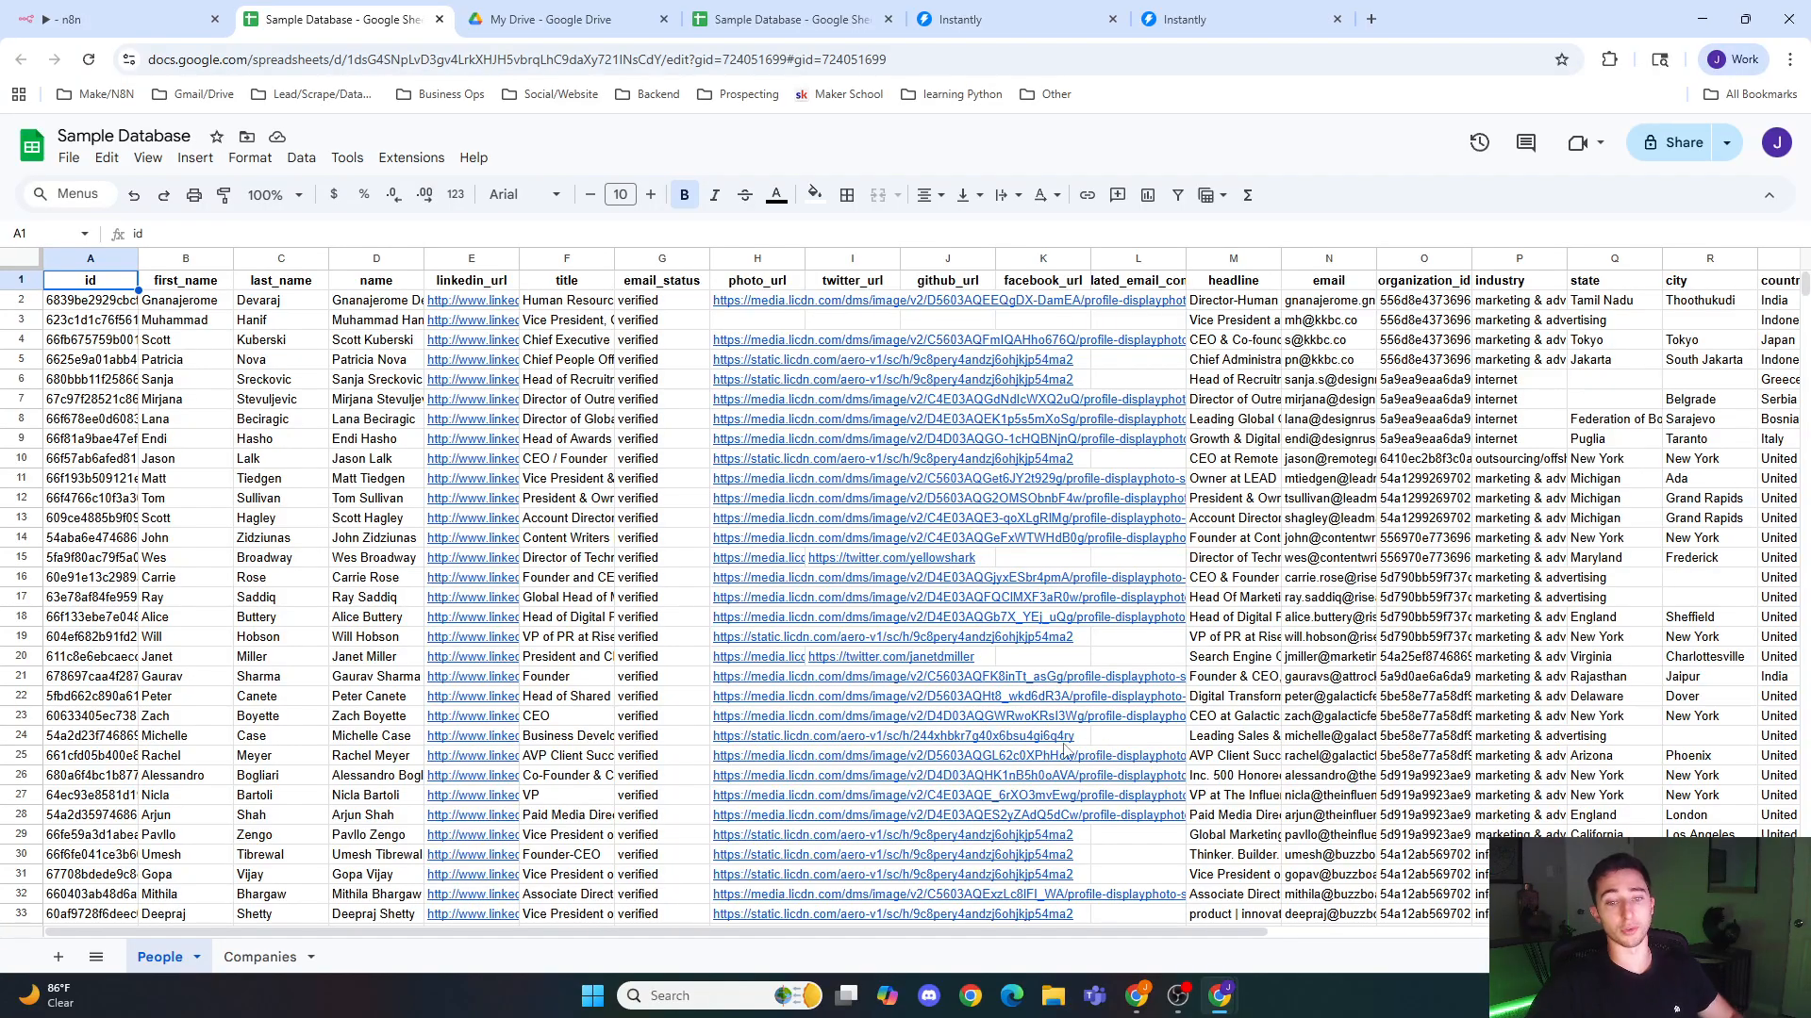
{"action": "left_click_drag", "start_coordinate": [977, 926], "coordinate": [1480, 929]}
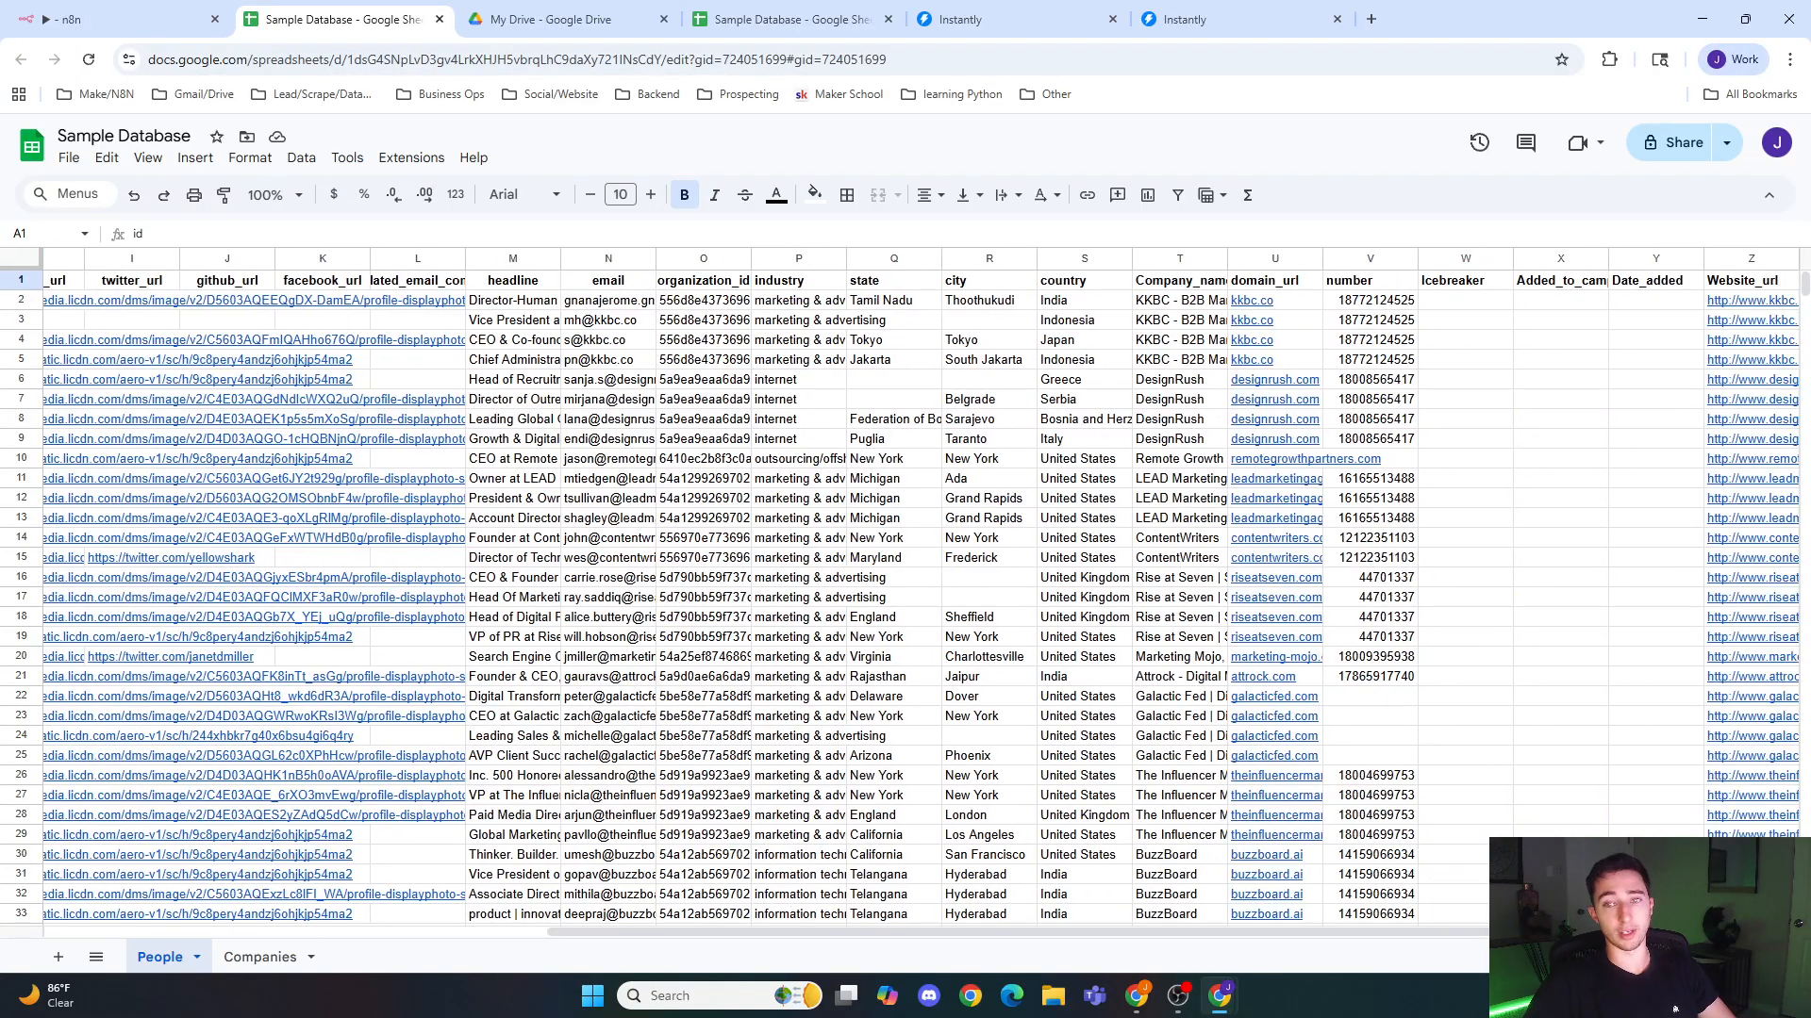
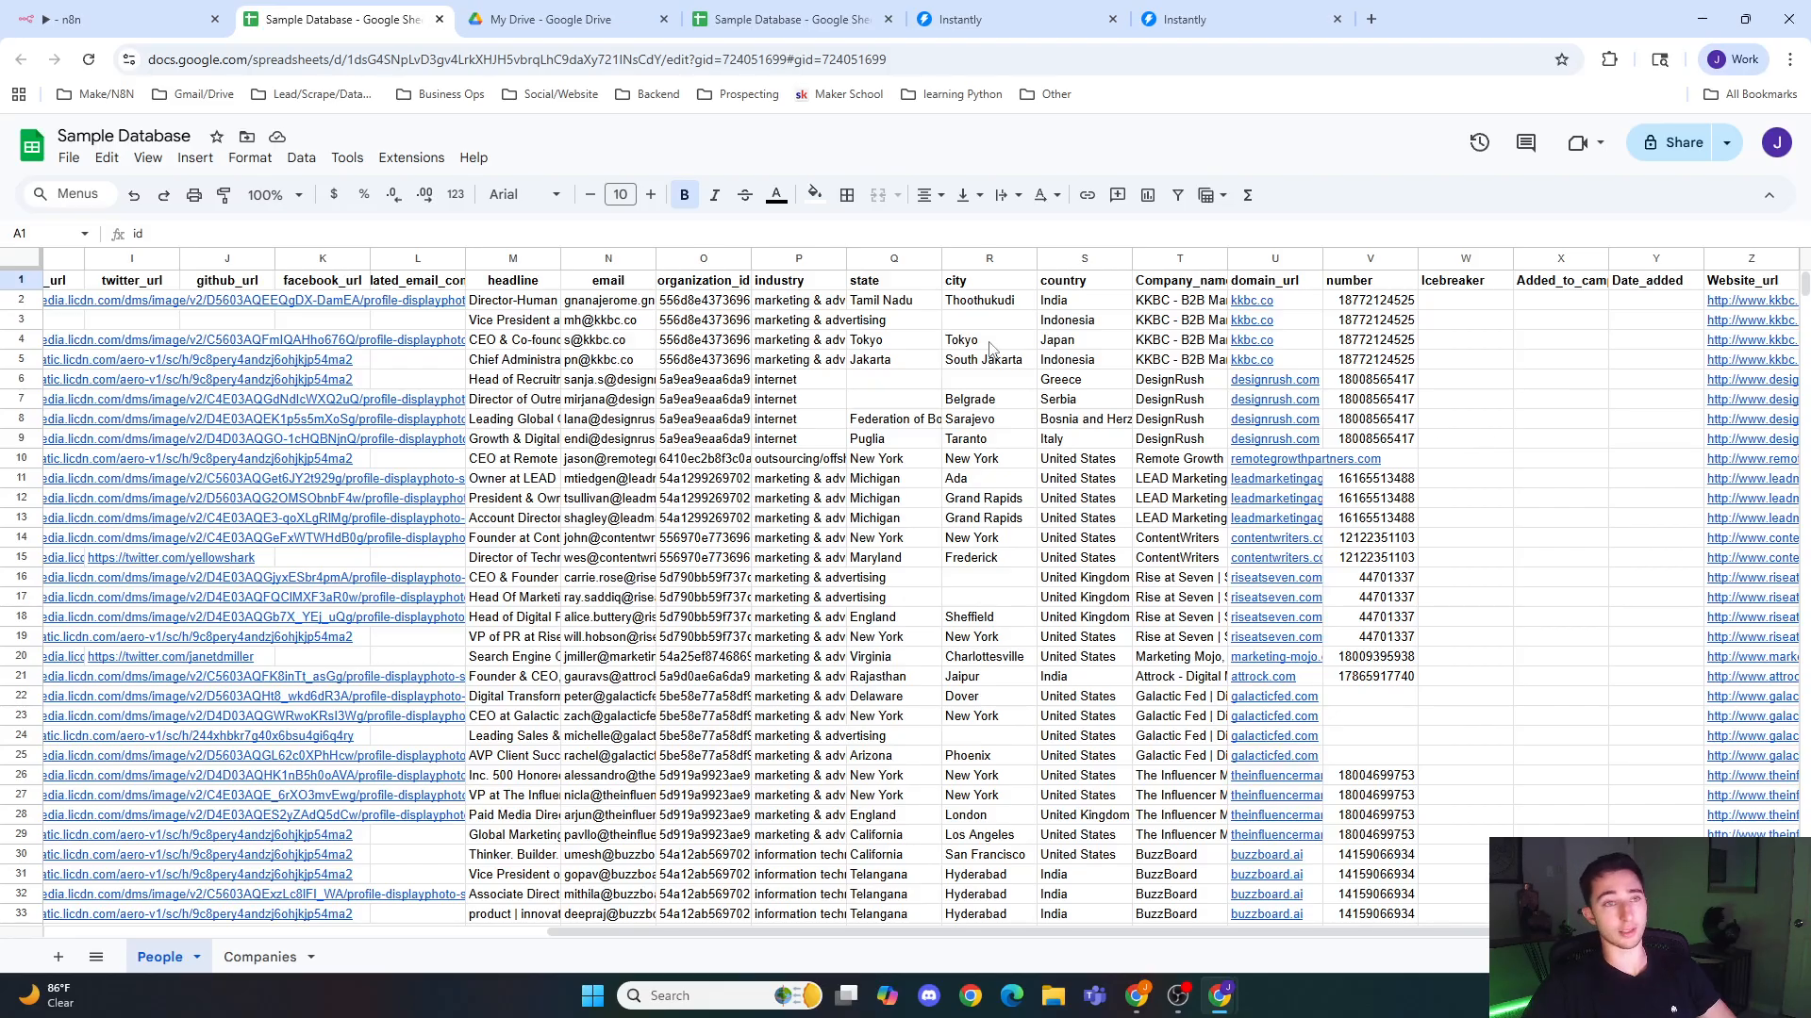
{"action": "left_click", "coordinate": [1456, 357]}
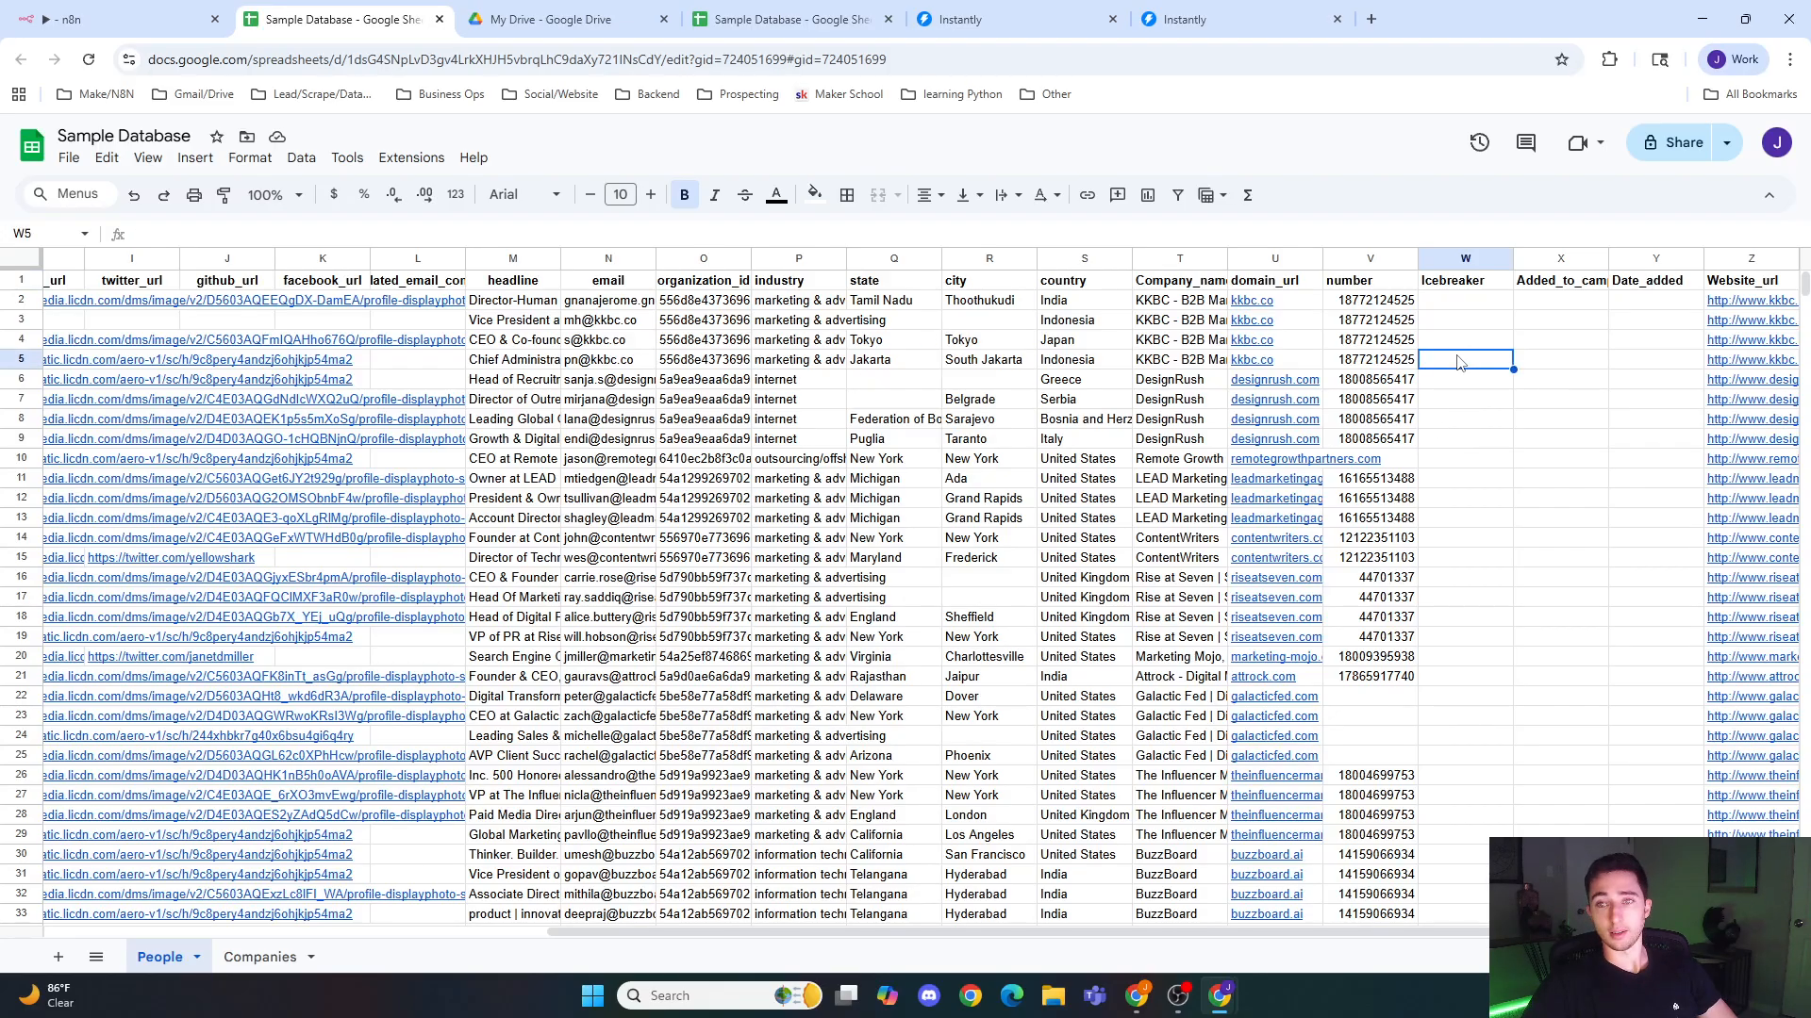
{"action": "left_click", "coordinate": [1362, 326]}
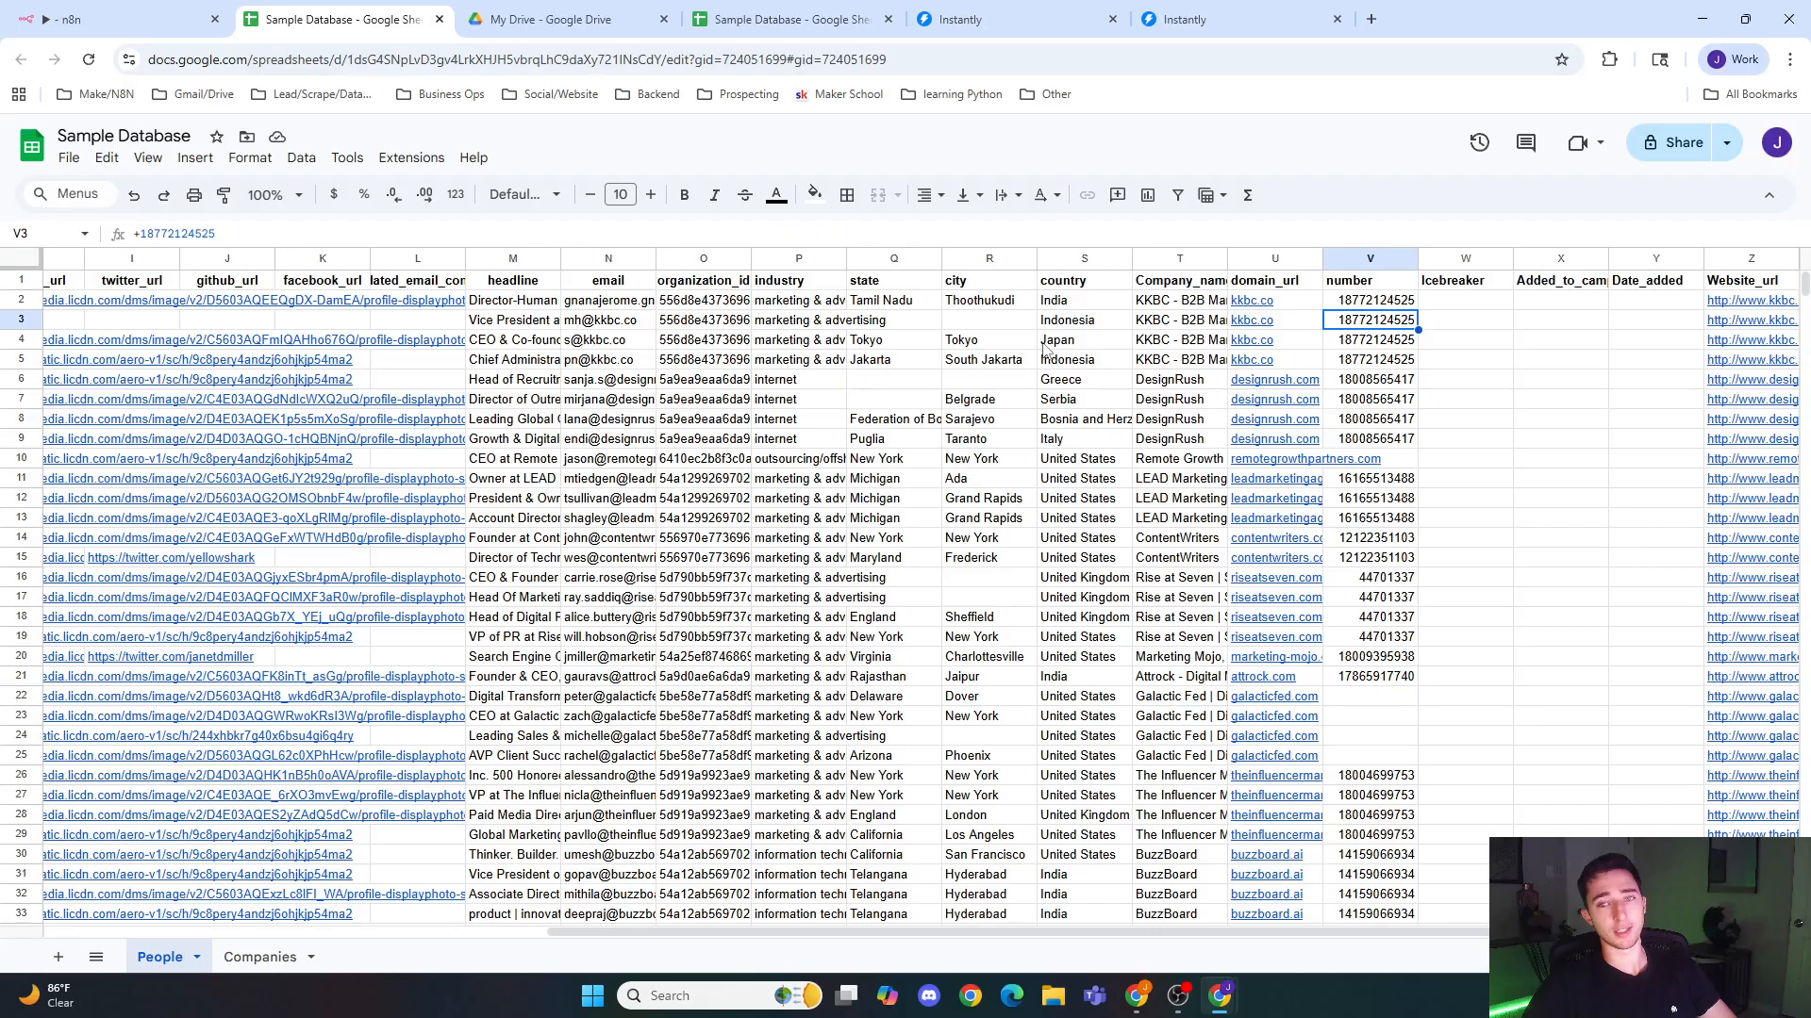
{"action": "left_click", "coordinate": [1198, 343]}
{"action": "left_click", "coordinate": [1112, 342]}
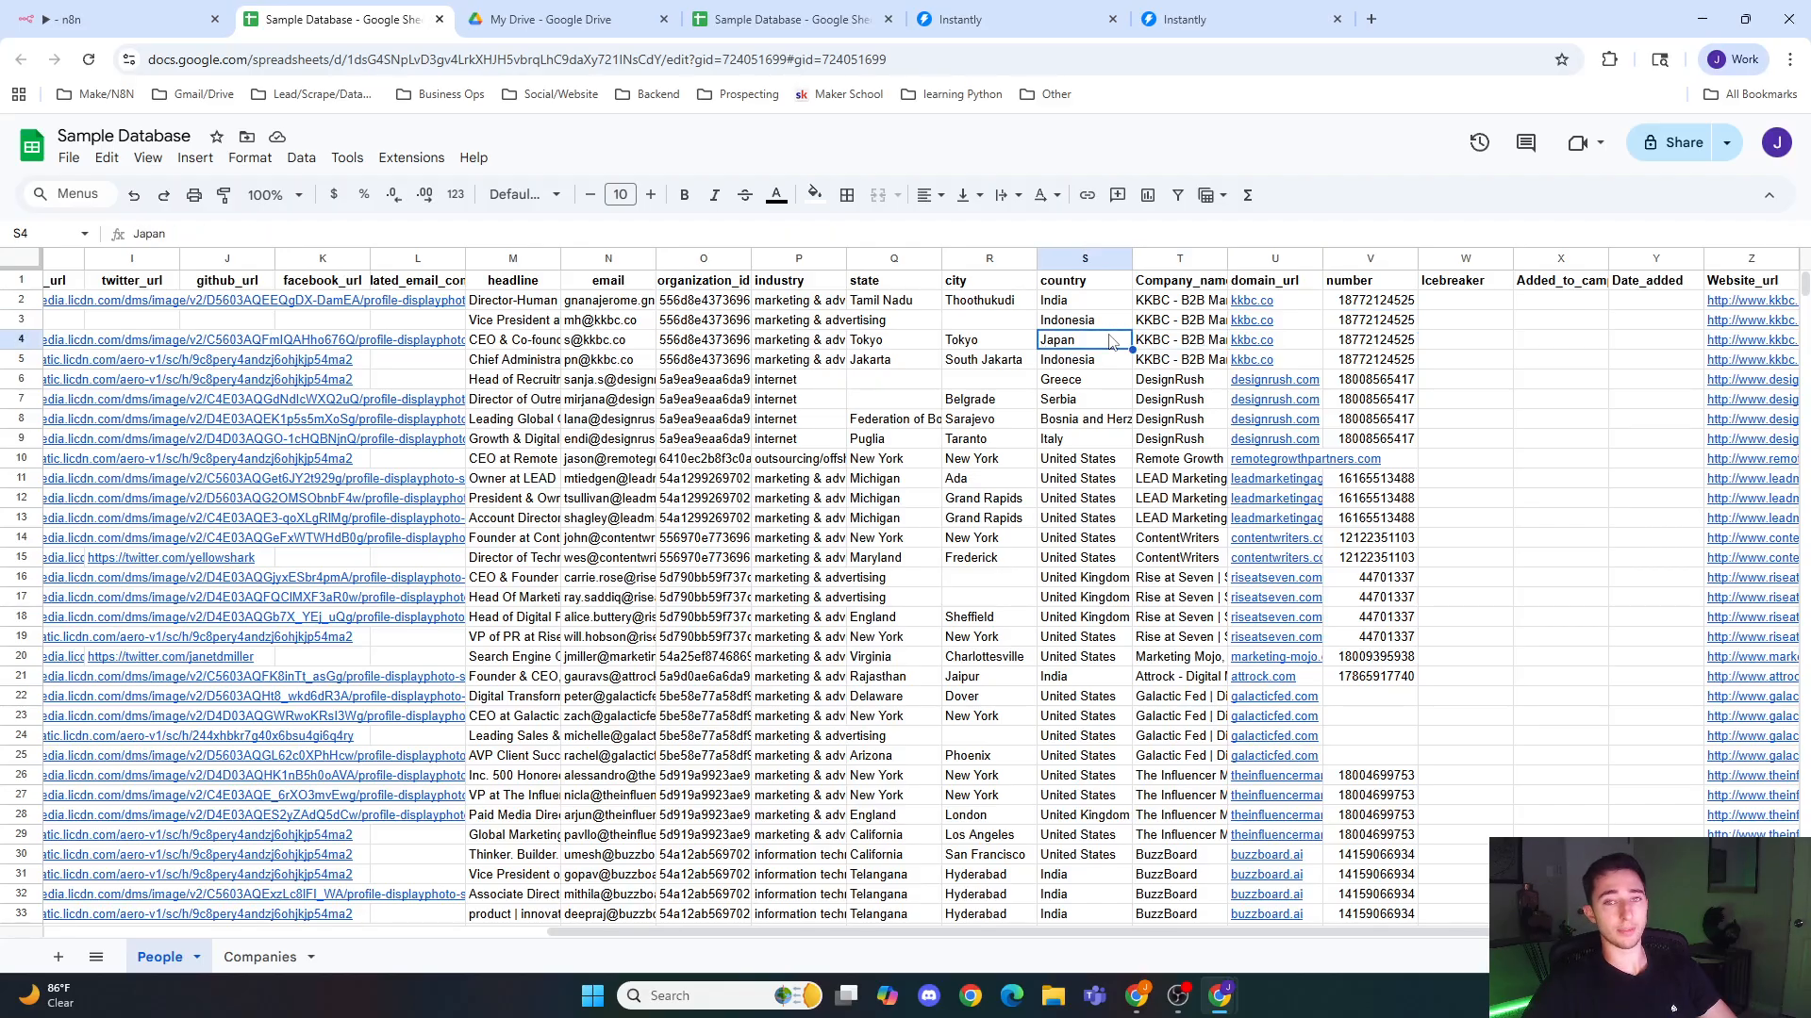
{"action": "left_click", "coordinate": [1480, 362]}
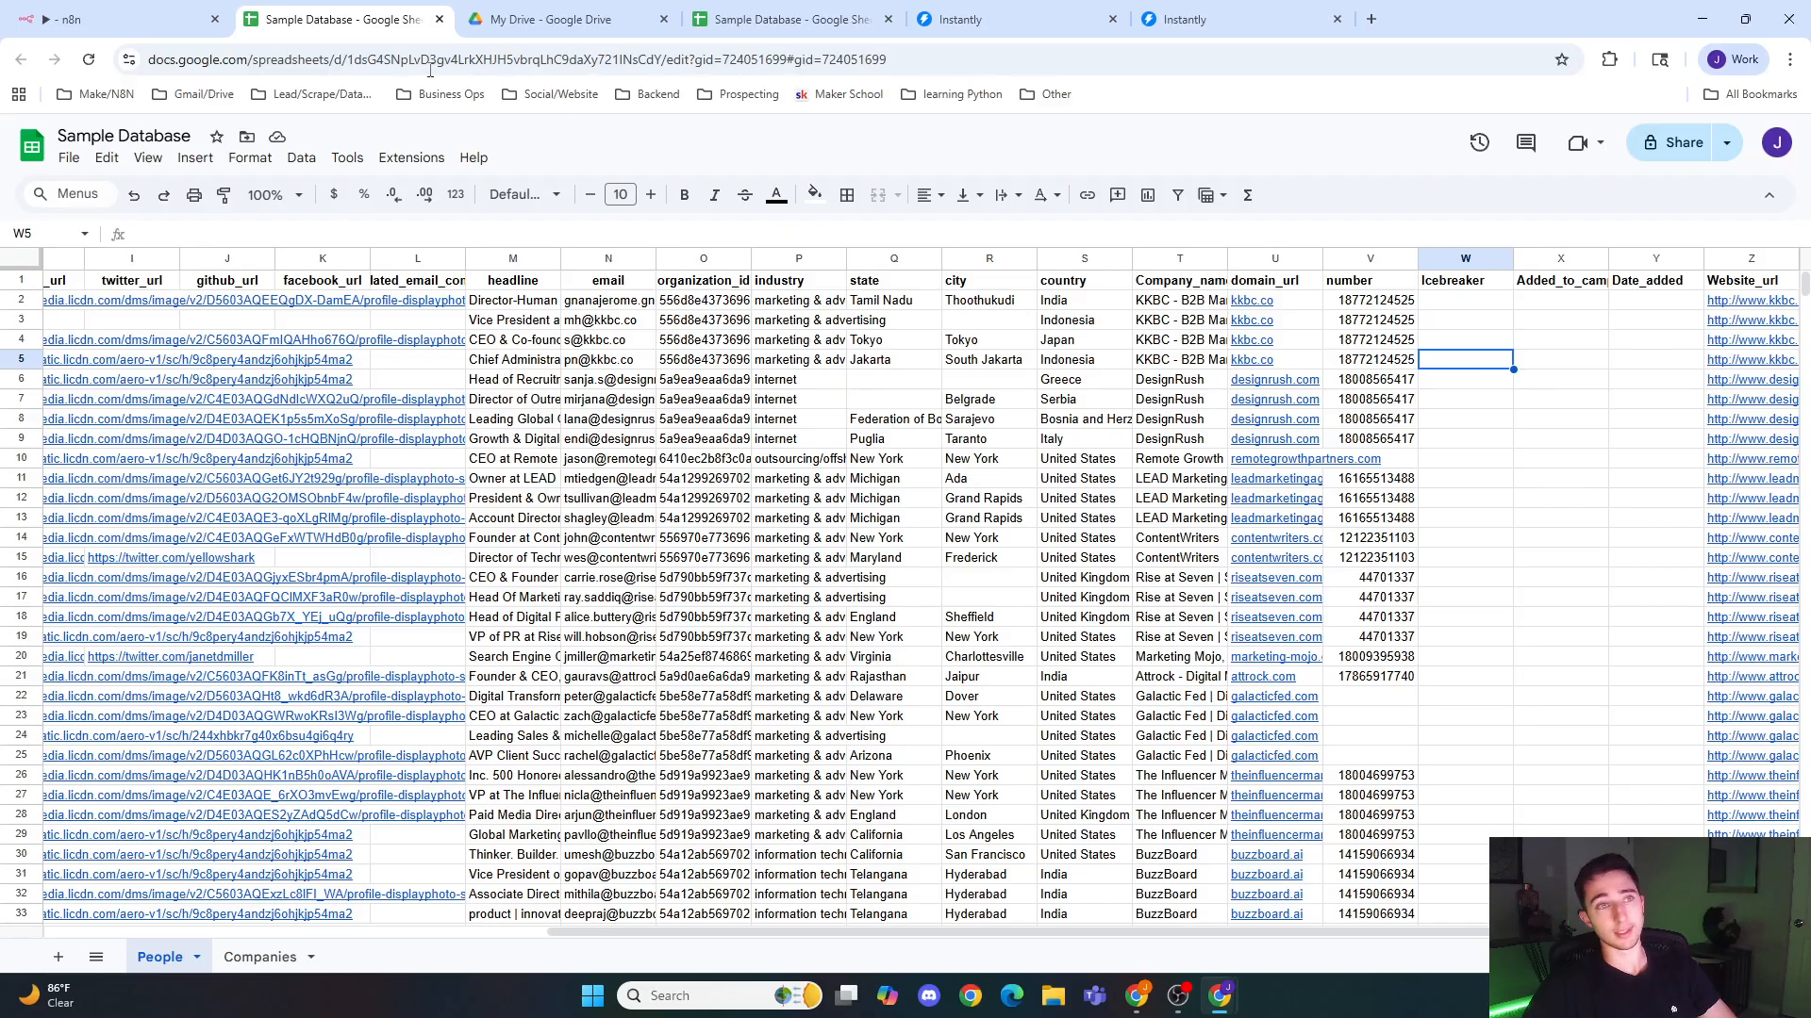
Step: Back in n8n, delete the Instantly Post1 node, paste the Lead In Campaign Google Sheets node and connect it after Add icebreaker
{"action": "left_click", "coordinate": [122, 18]}
{"action": "key", "text": "Escape"}
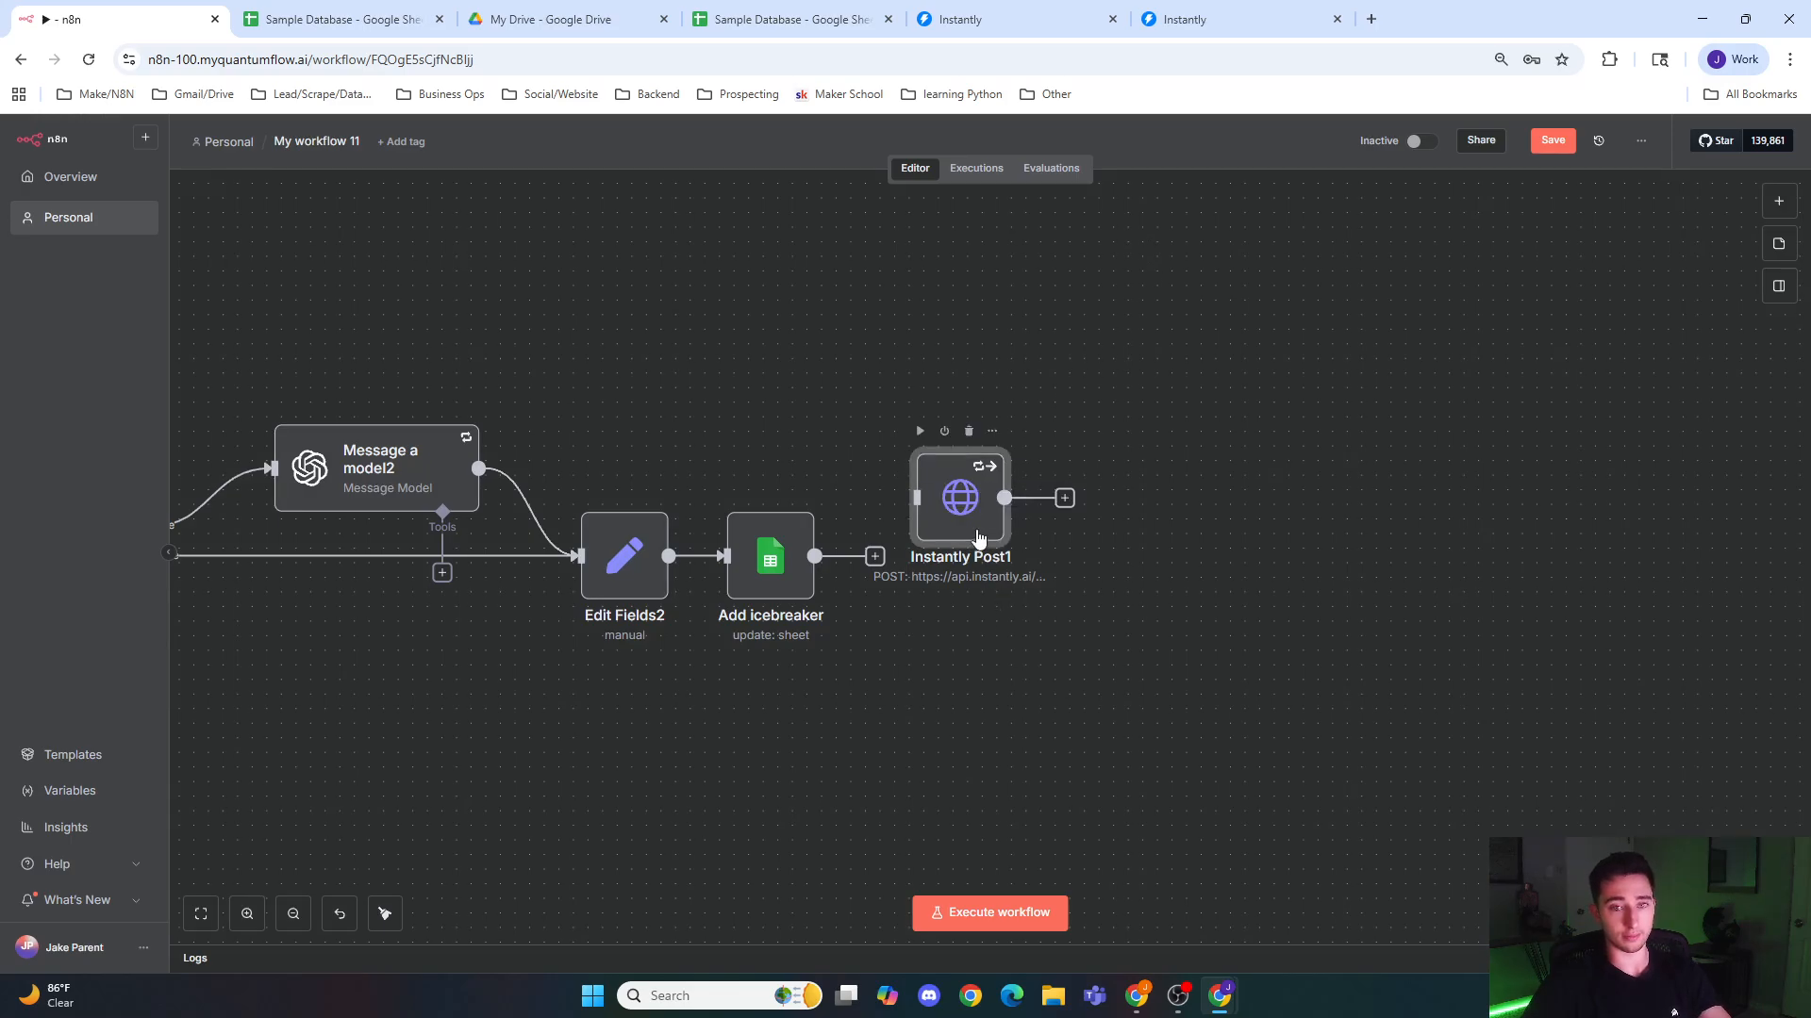
{"action": "key", "text": "Delete"}
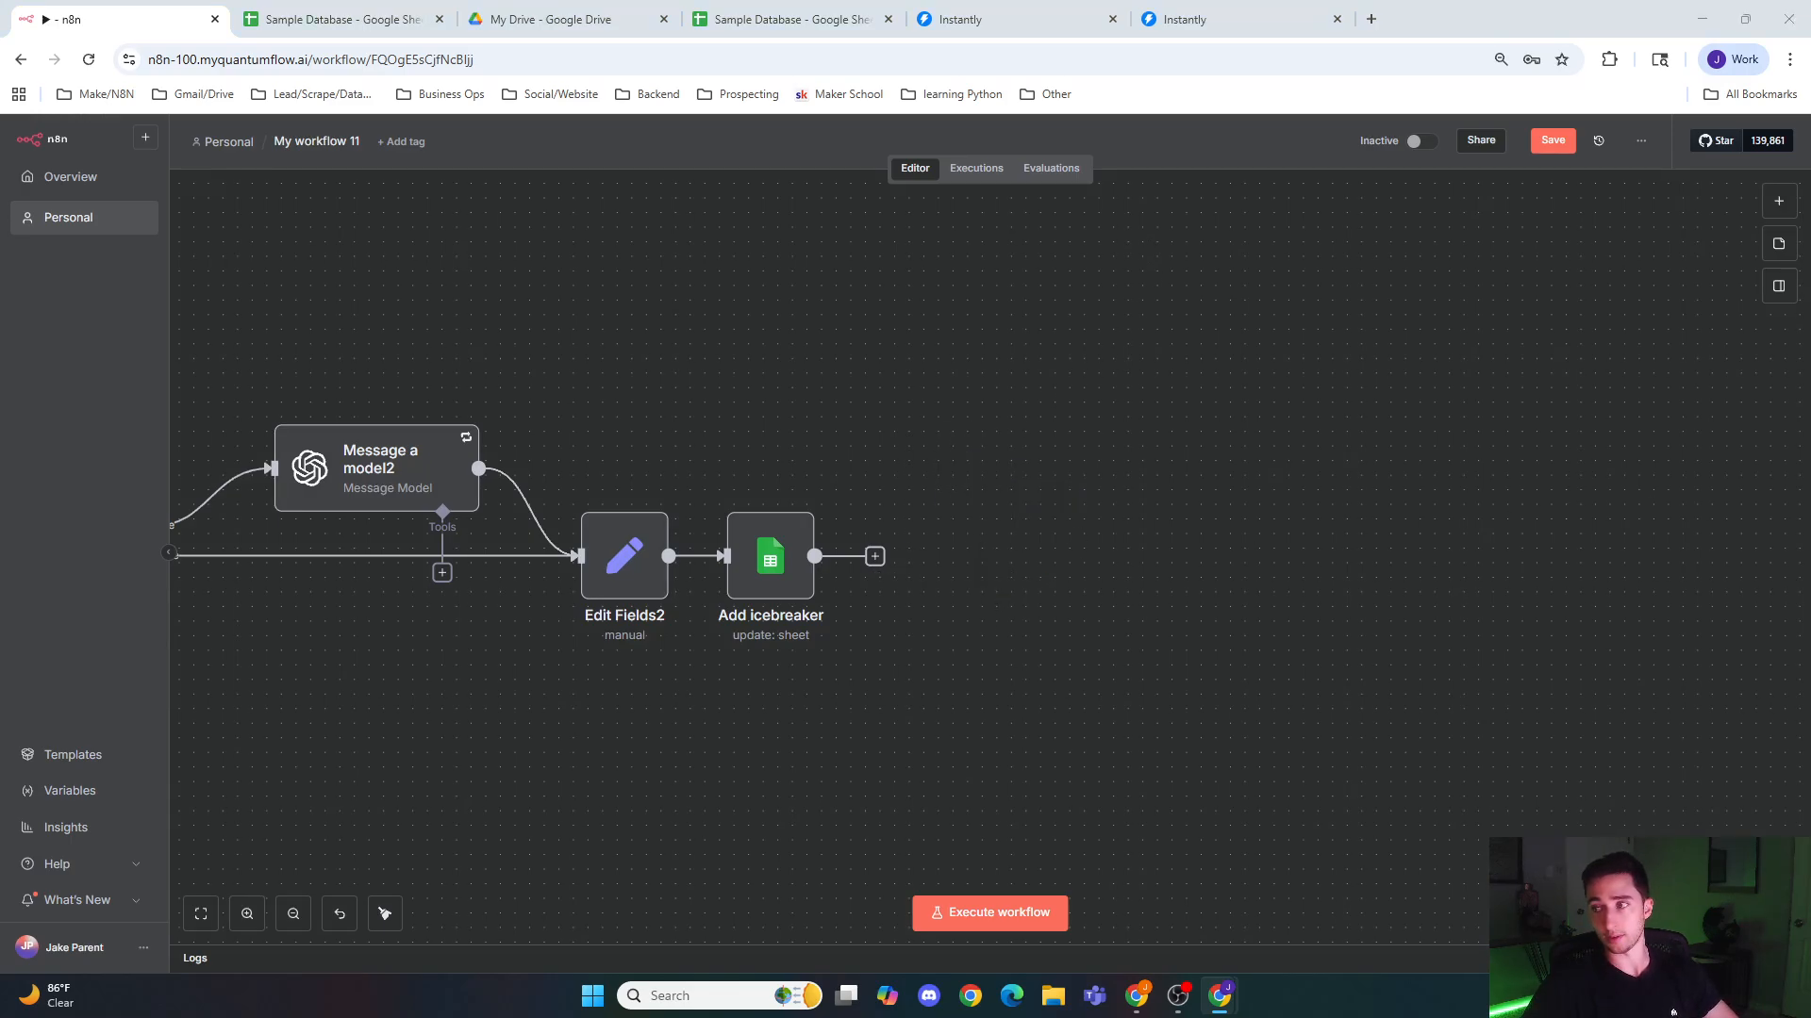
{"action": "key", "text": "ctrl+v"}
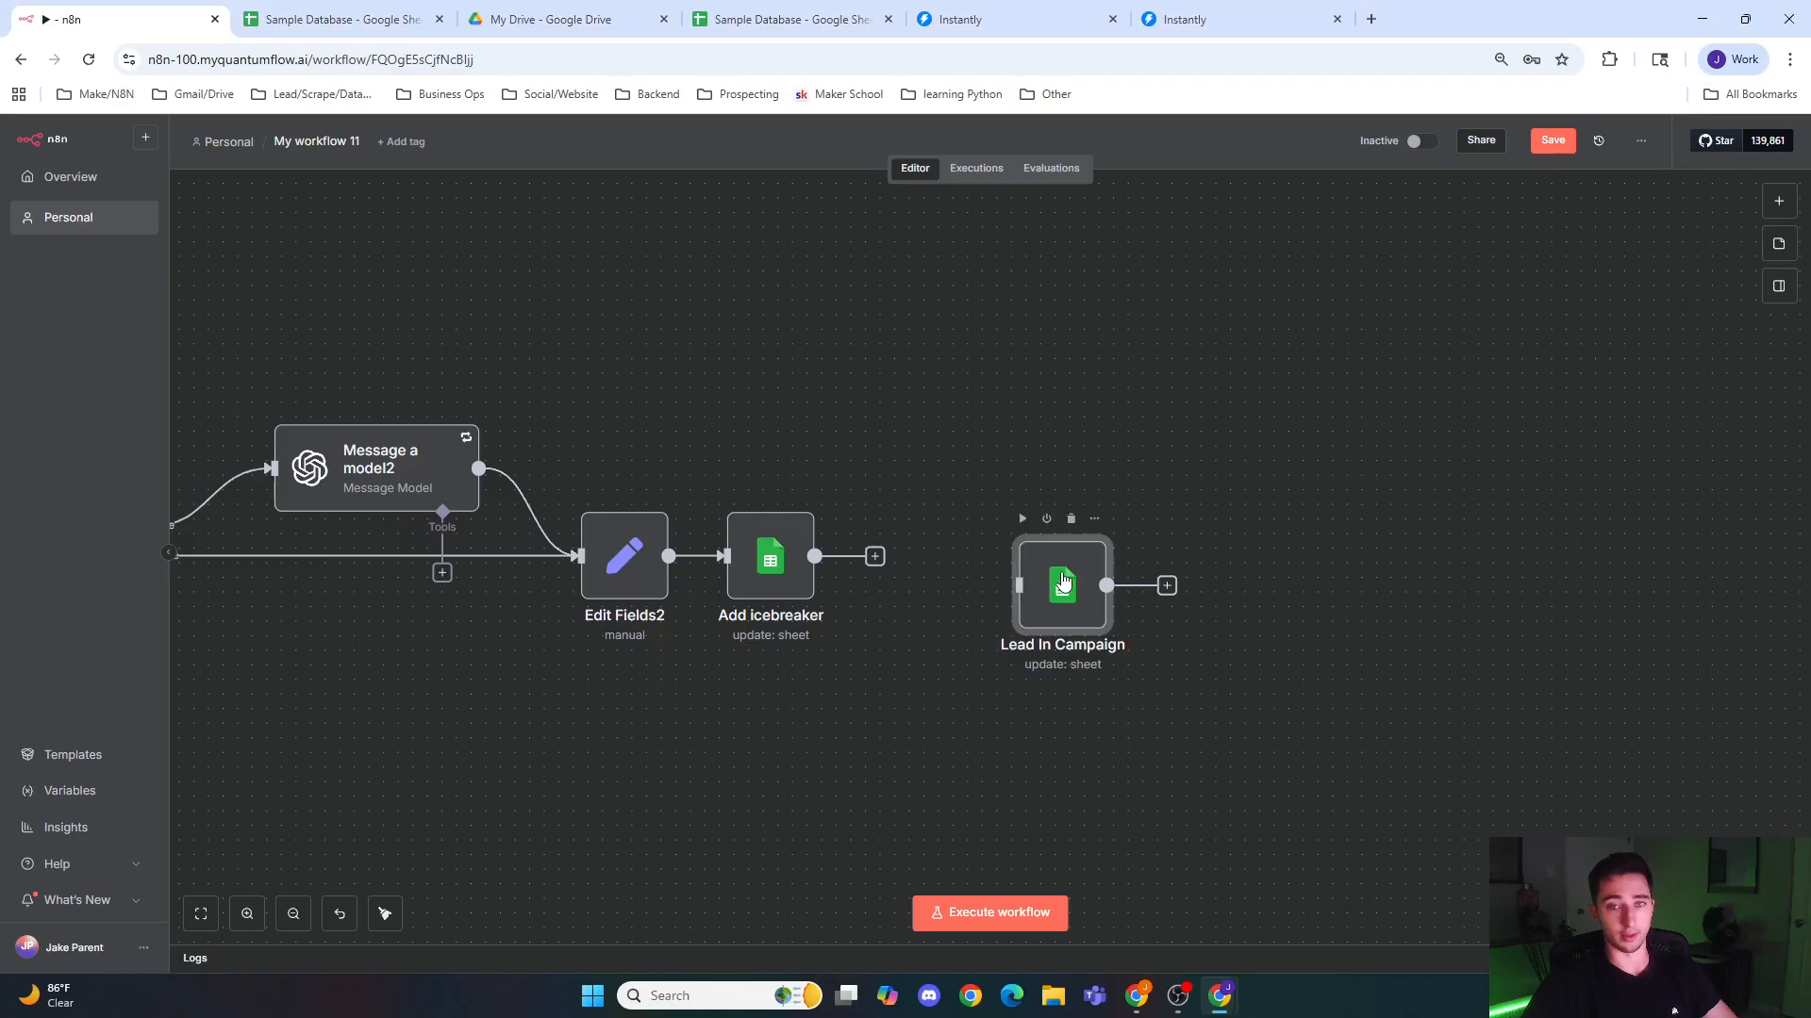
{"action": "left_click_drag", "start_coordinate": [1061, 580], "coordinate": [928, 551]}
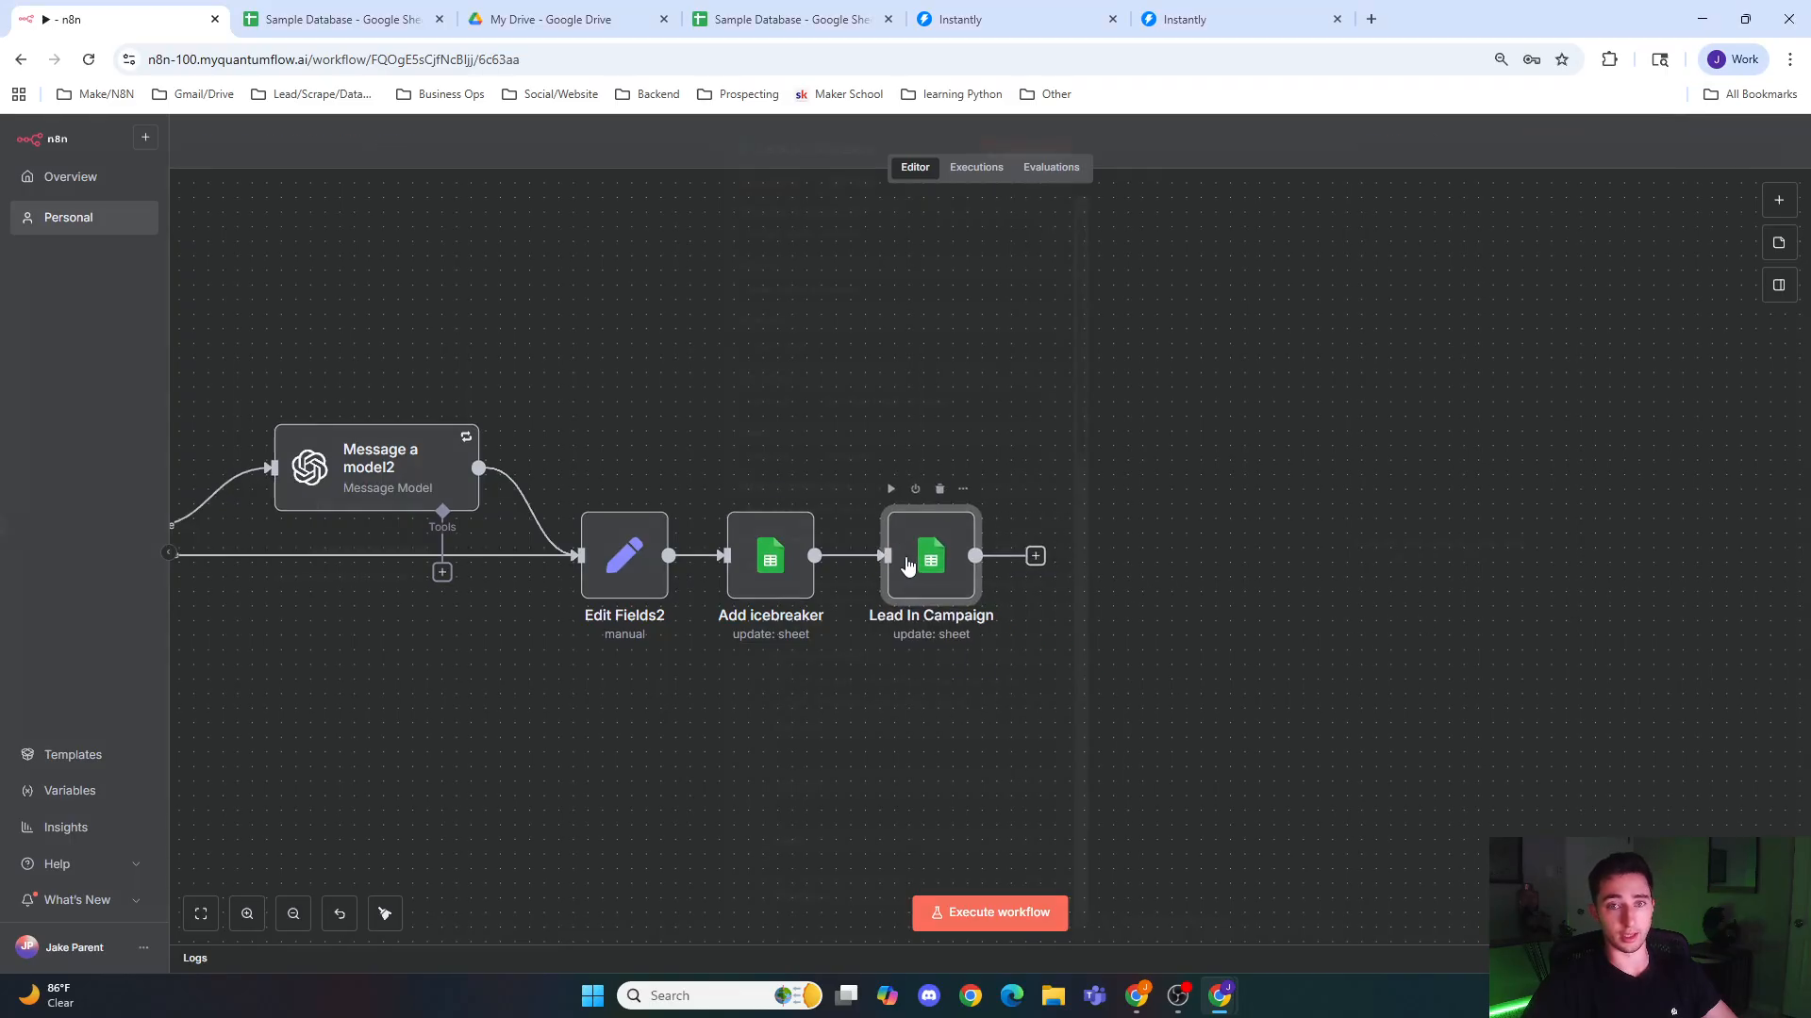
Step: Remove the unused columns from the Lead In Campaign node's values to update, keeping id, Added_to_campaign and Date_added
{"action": "double_click", "coordinate": [934, 561]}
{"action": "scroll", "coordinate": [897, 641], "scroll_direction": "down", "scroll_amount": 5}
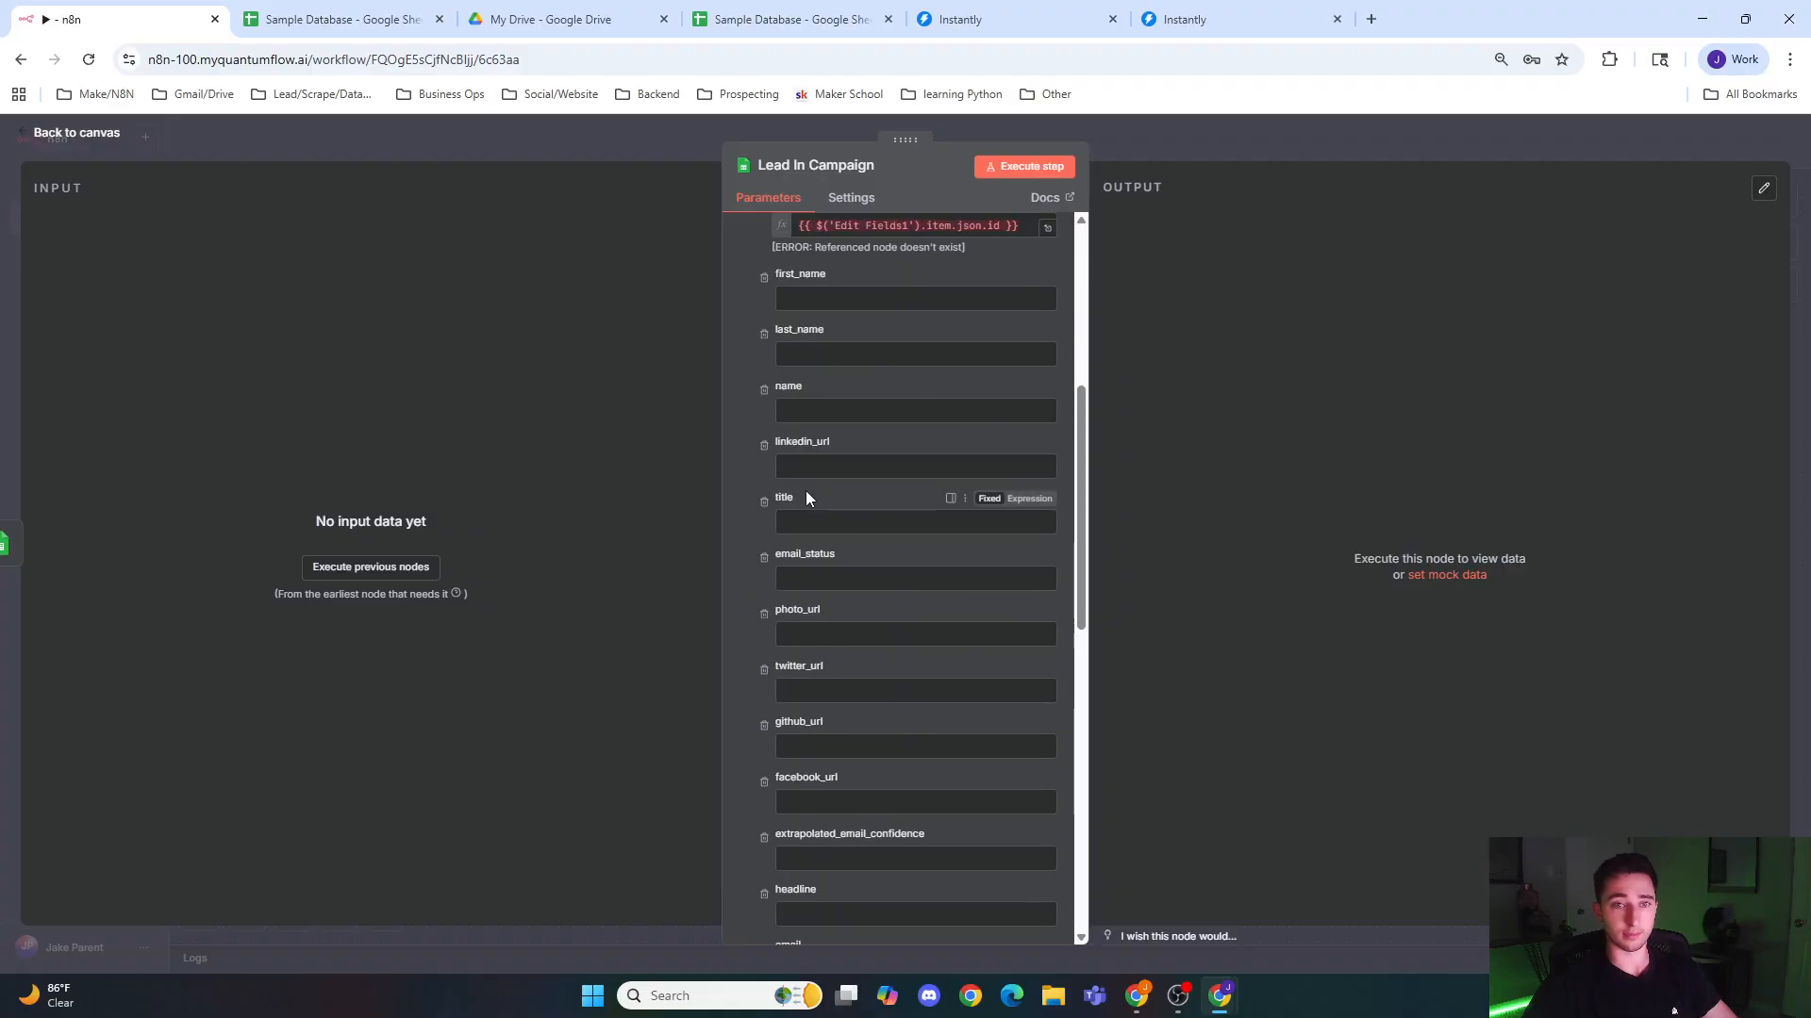
{"action": "scroll", "coordinate": [763, 295], "scroll_direction": "down", "scroll_amount": 5}
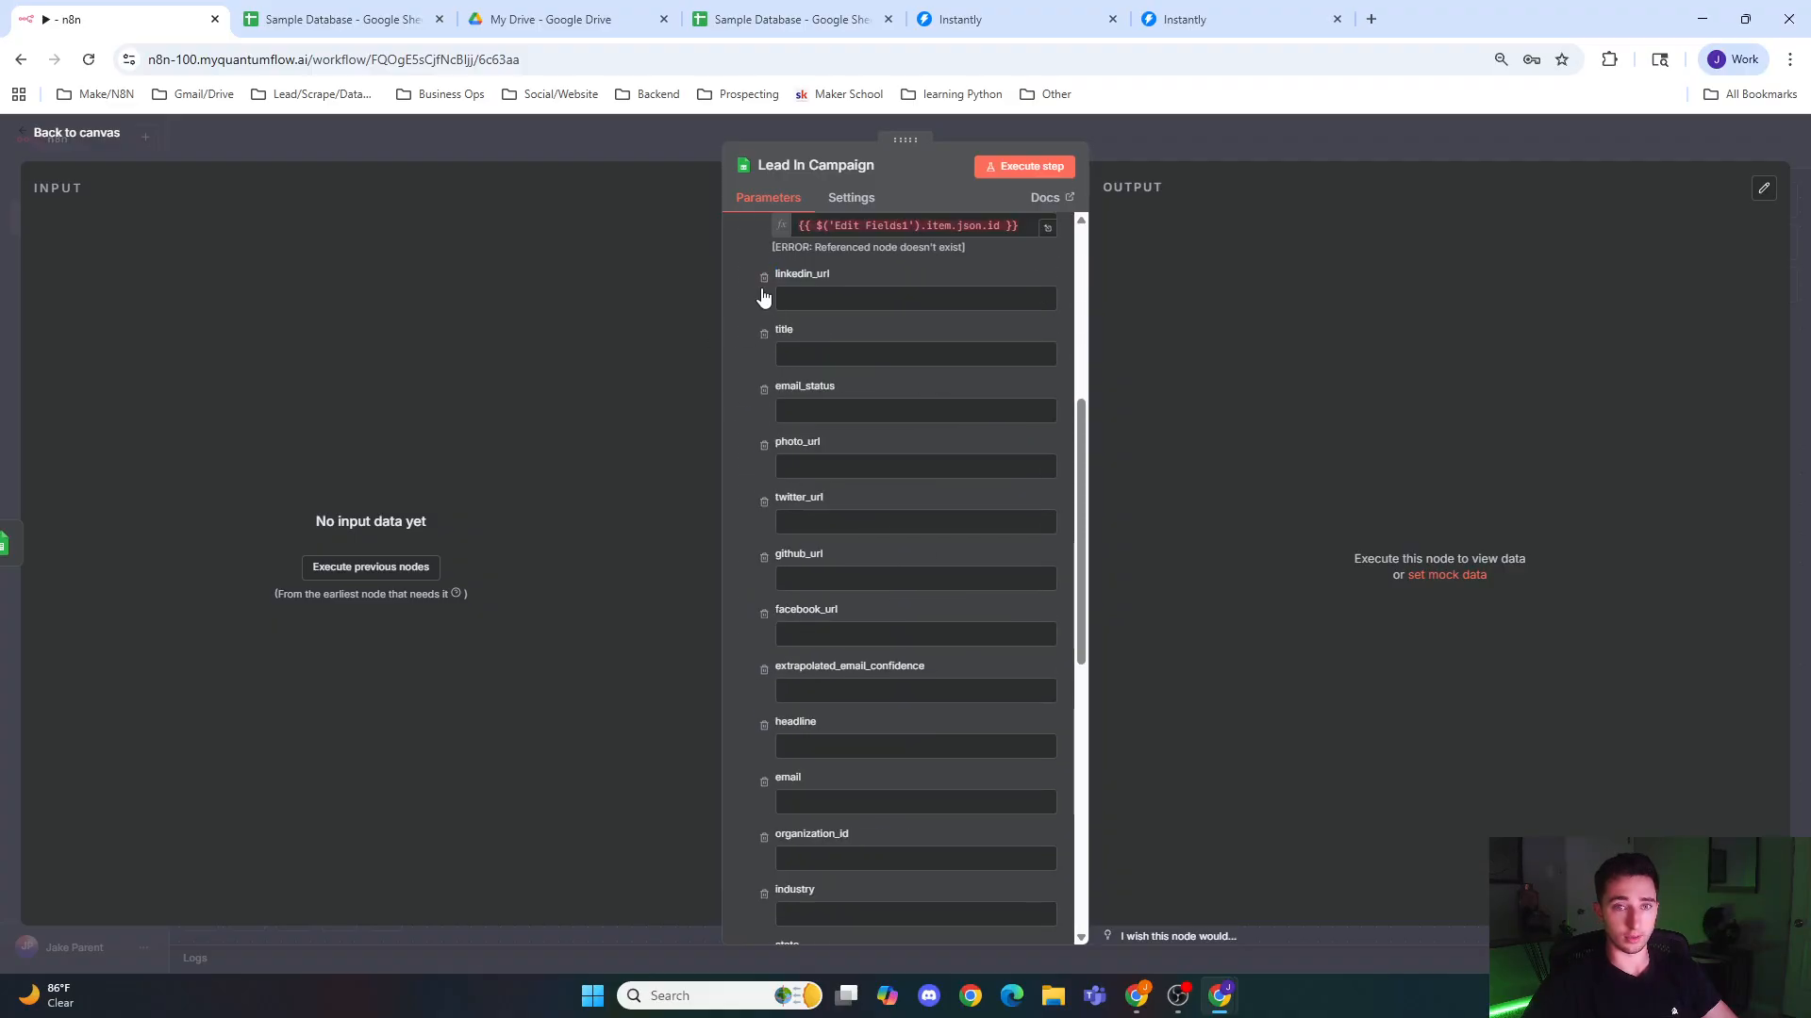
{"action": "scroll", "coordinate": [763, 295], "scroll_direction": "down", "scroll_amount": 5}
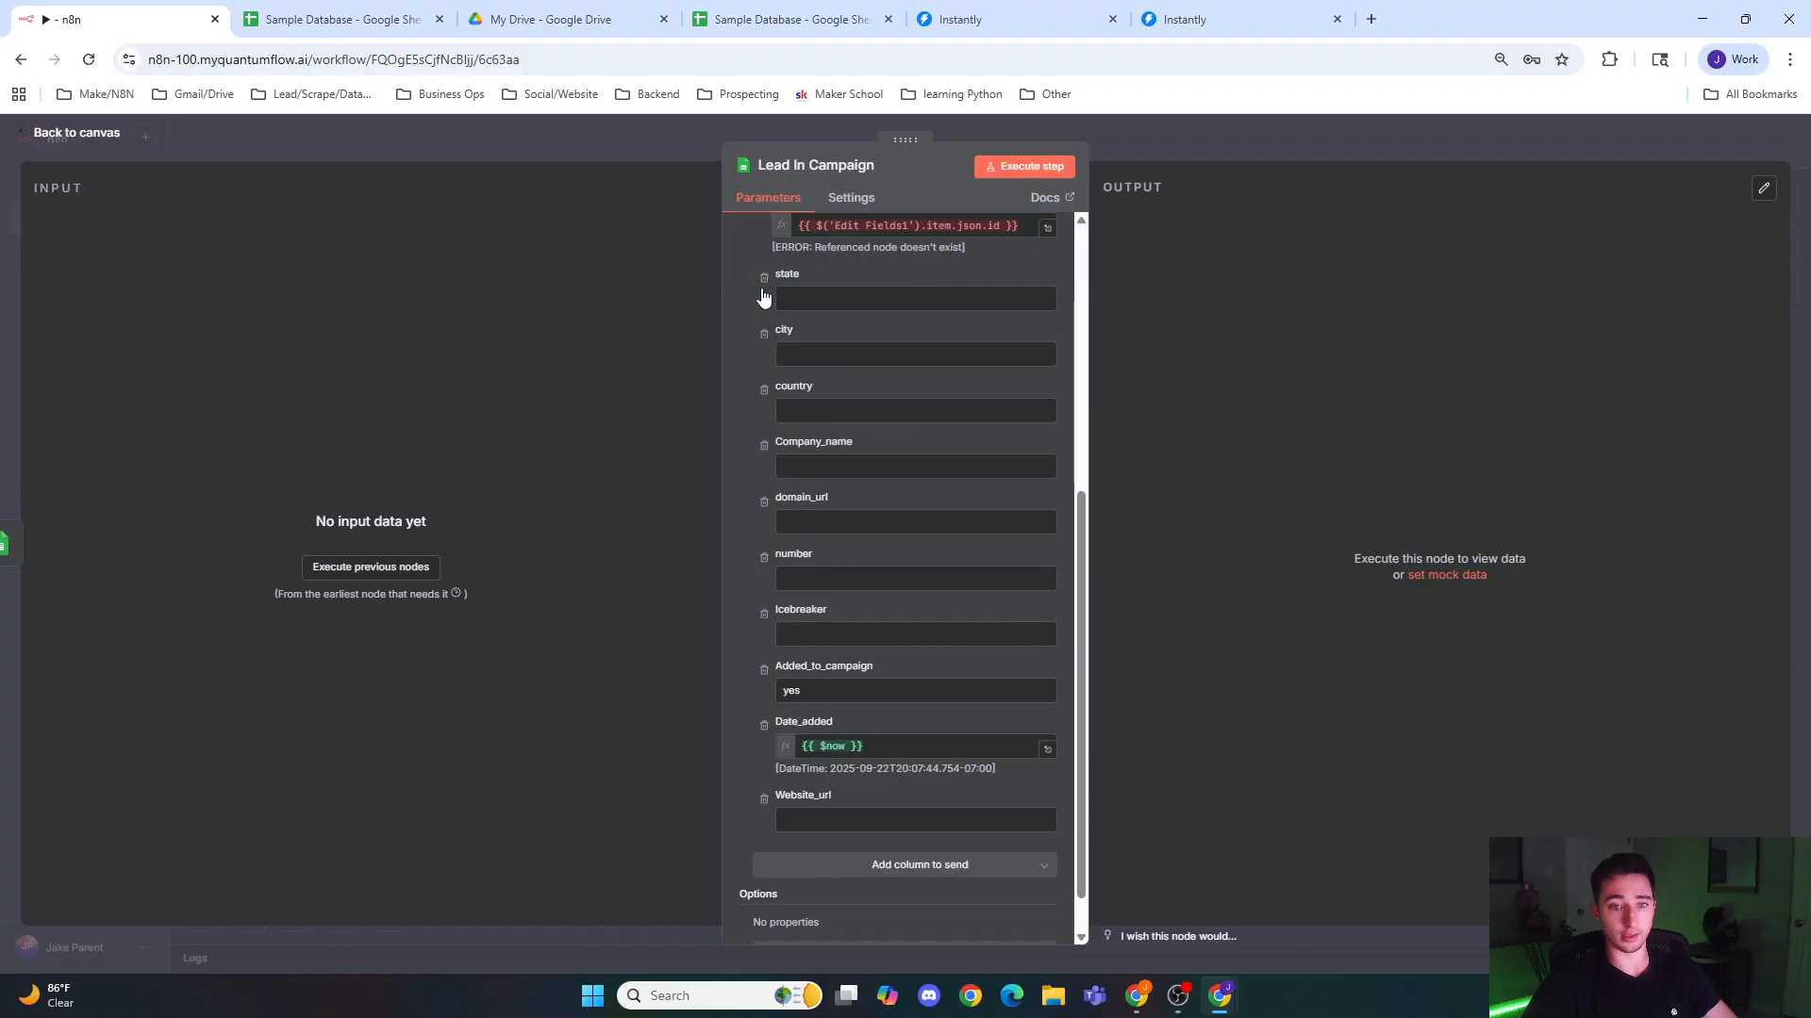
{"action": "left_click", "coordinate": [764, 340]}
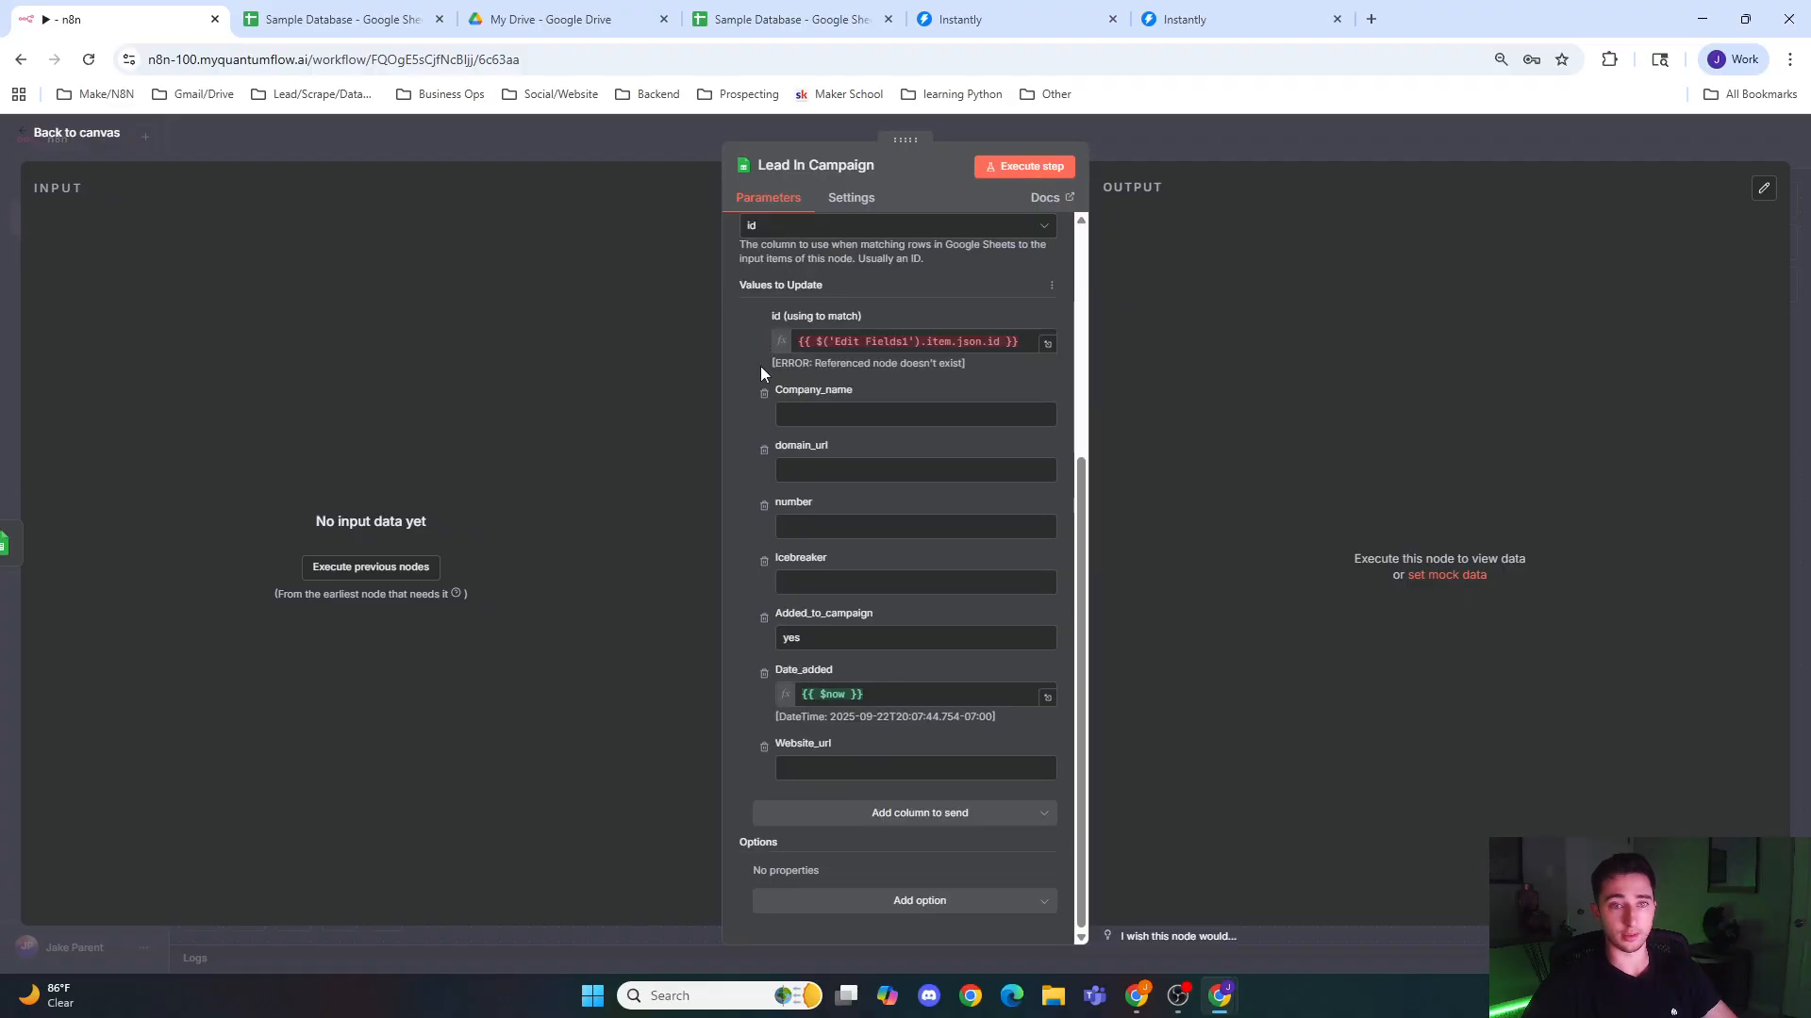
{"action": "left_click", "coordinate": [764, 394]}
{"action": "left_click", "coordinate": [764, 449]}
{"action": "left_click", "coordinate": [763, 506]}
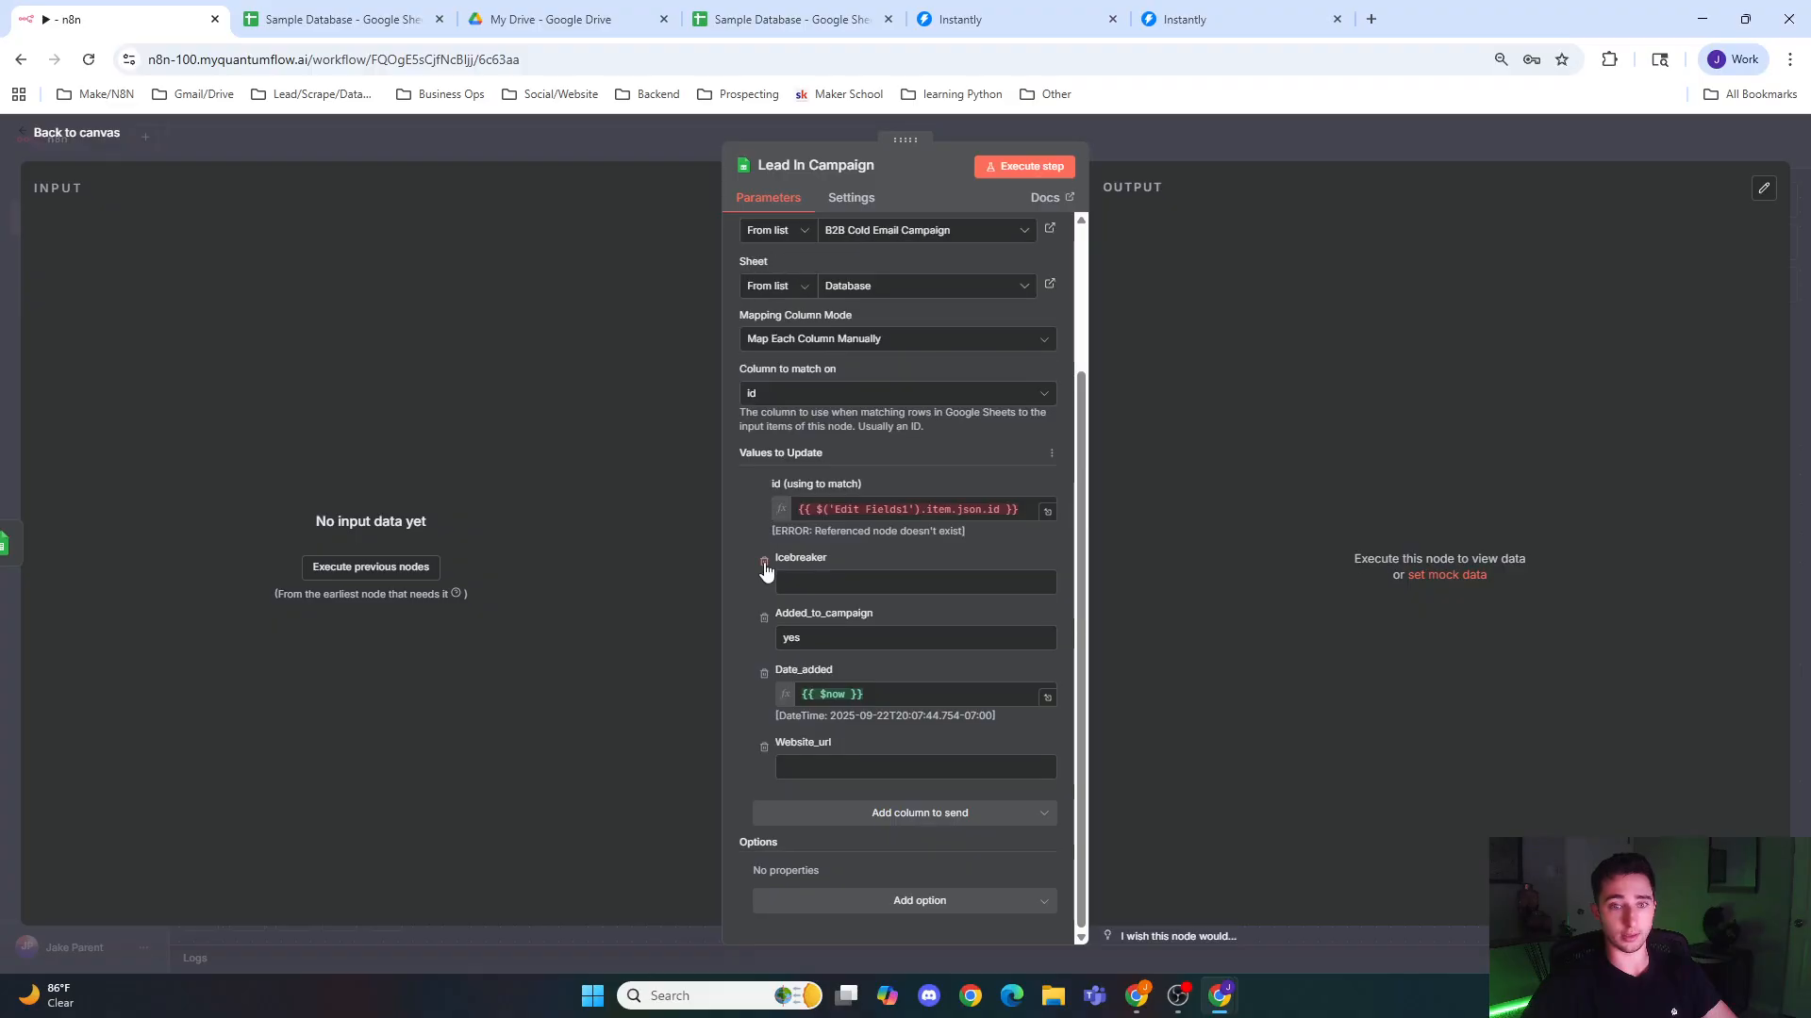
{"action": "left_click", "coordinate": [764, 563]}
{"action": "left_click", "coordinate": [764, 749]}
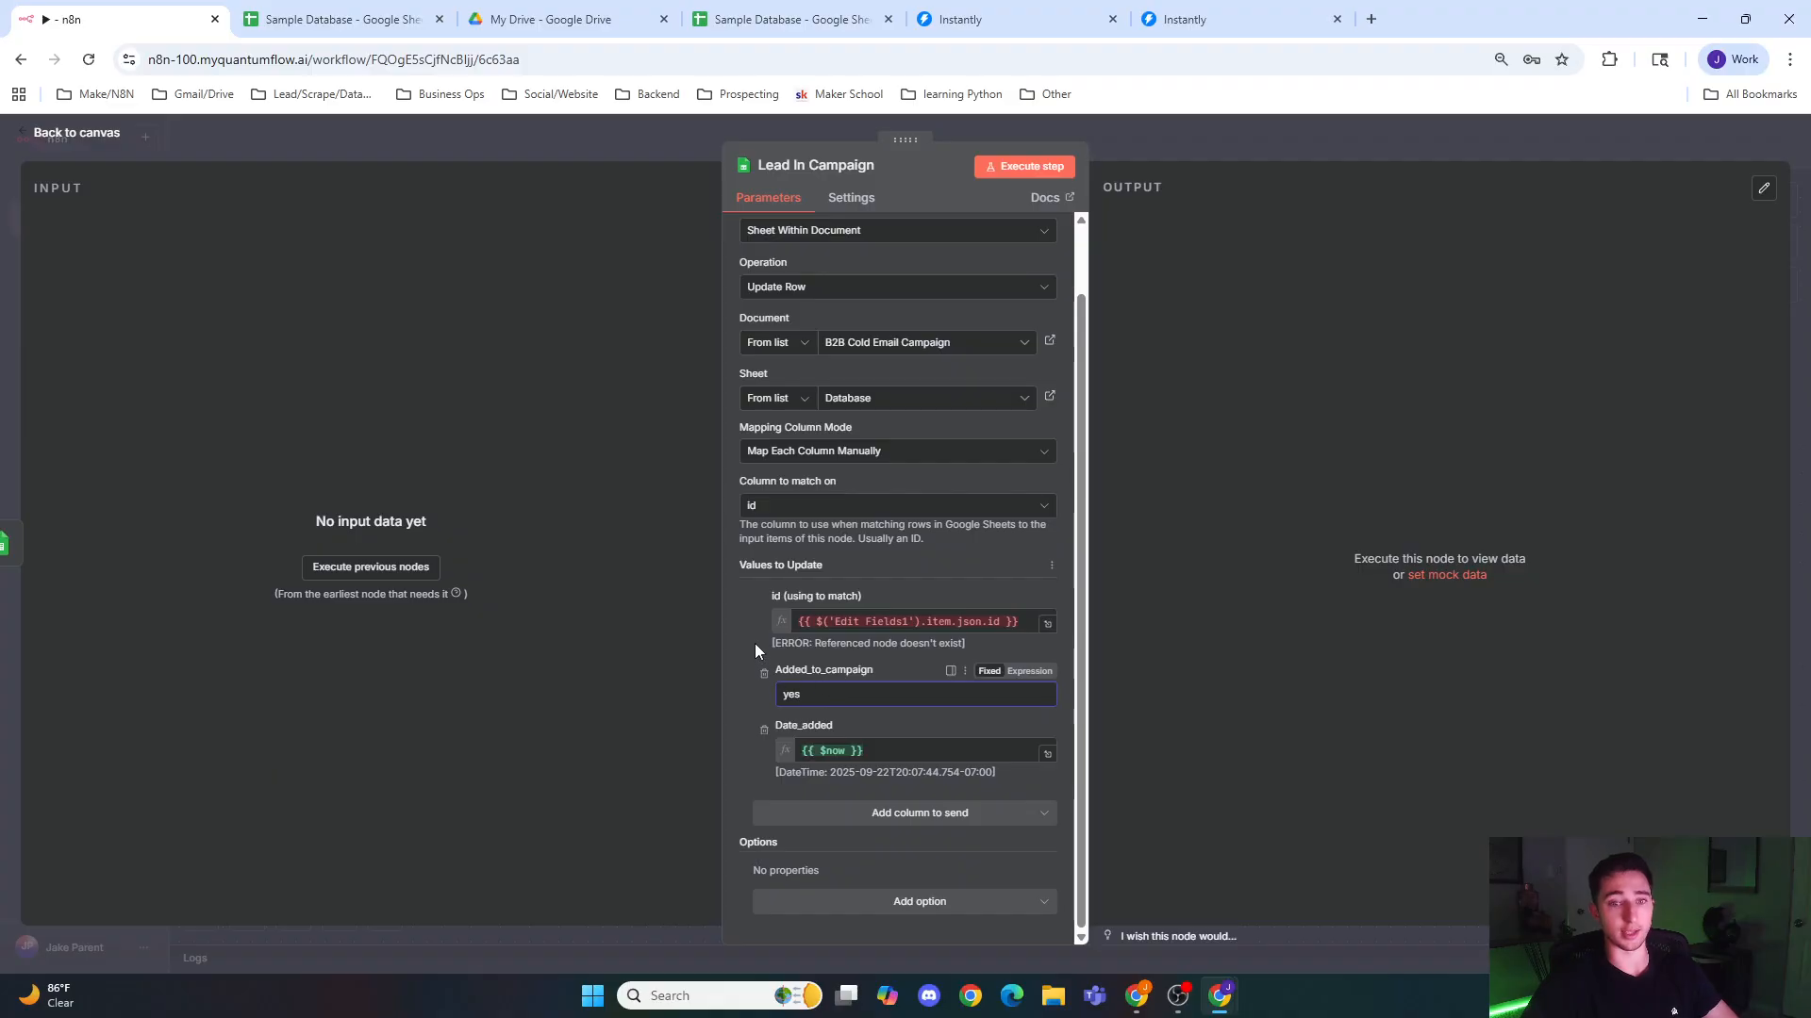
{"action": "left_click", "coordinate": [879, 750]}
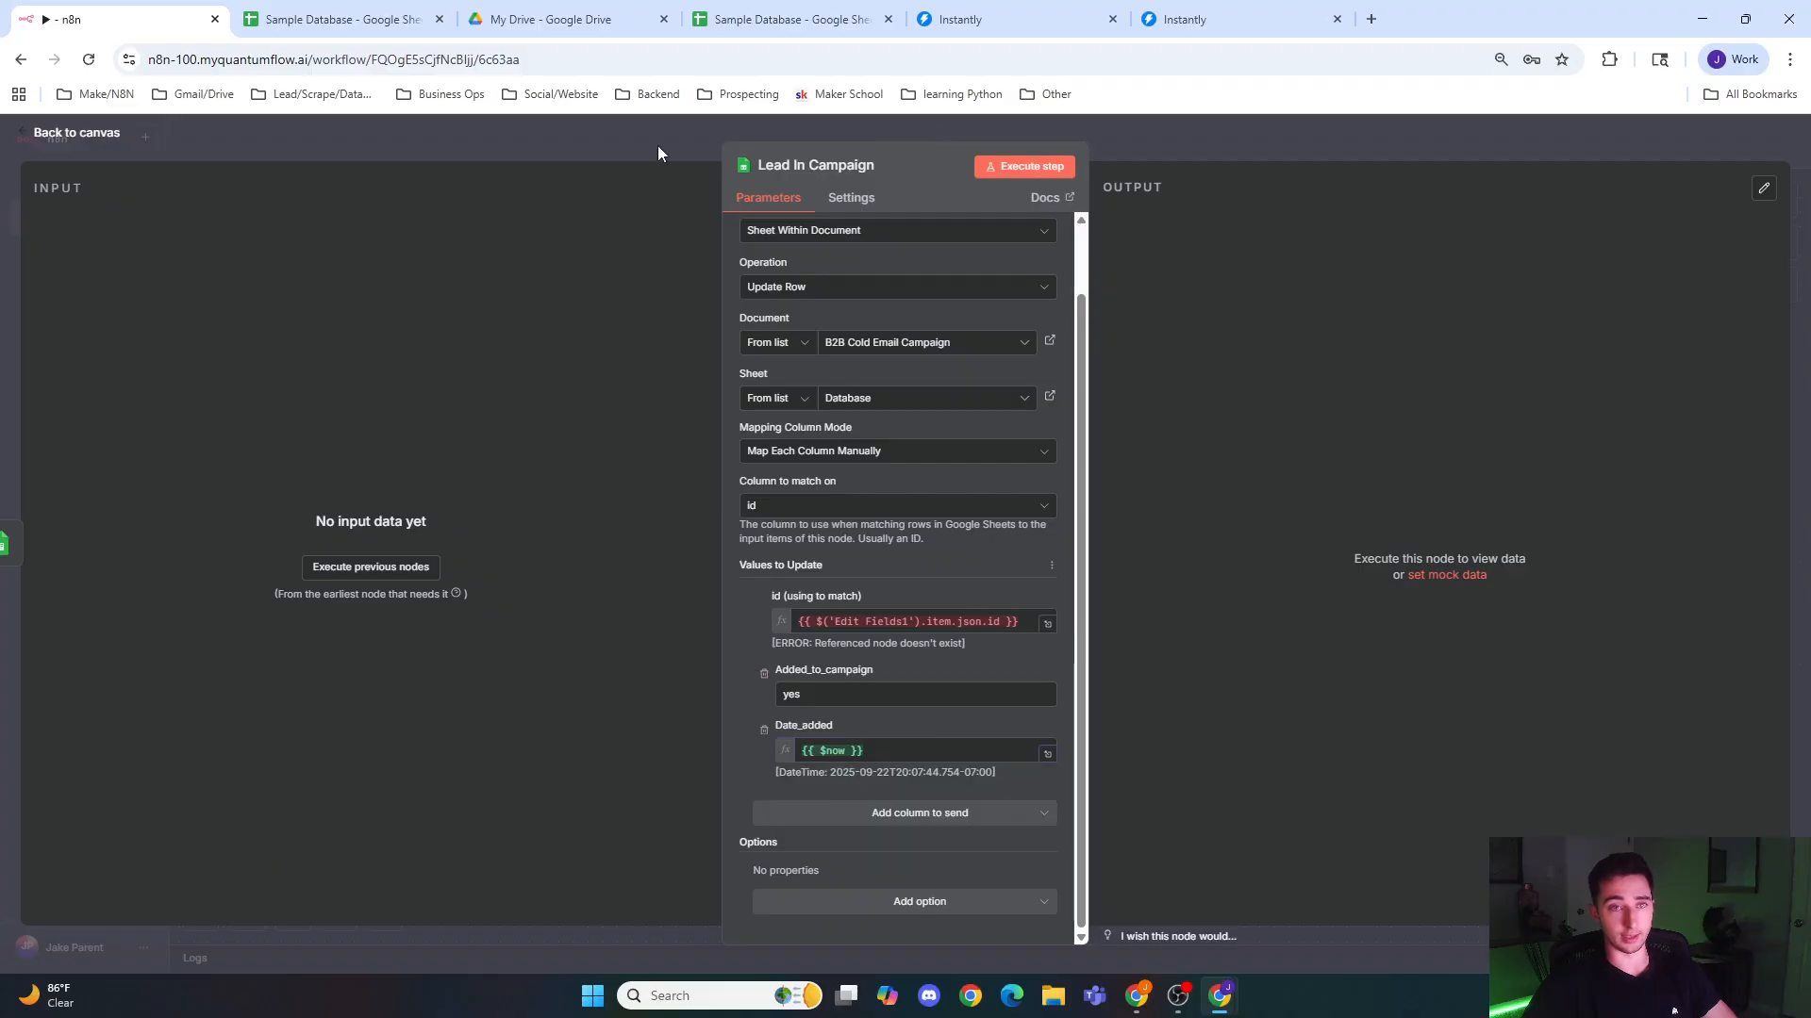
{"action": "left_click", "coordinate": [658, 145]}
Step: Connect the Lead In Campaign node's output back to the Loop Over Items node's input
{"action": "left_click_drag", "start_coordinate": [680, 714], "coordinate": [1078, 554]}
{"action": "left_click_drag", "start_coordinate": [1434, 400], "coordinate": [700, 415]}
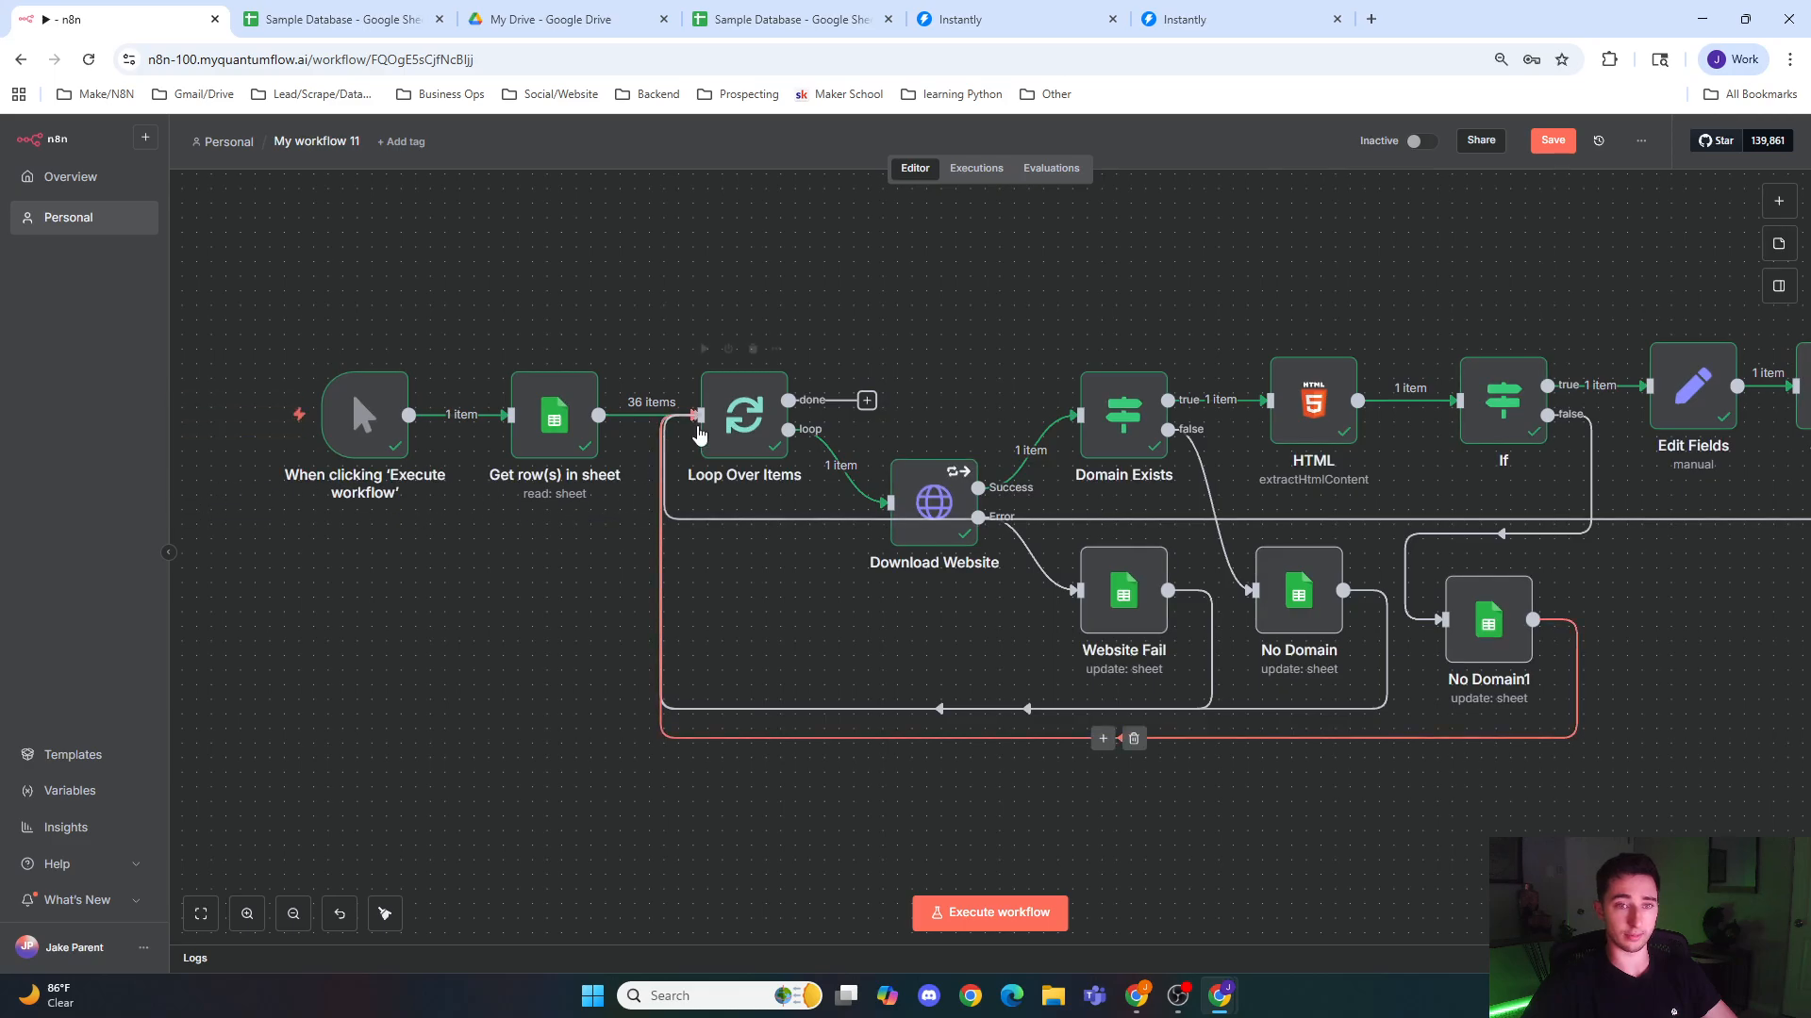
{"action": "left_click_drag", "start_coordinate": [1611, 815], "coordinate": [1185, 776]}
{"action": "scroll", "coordinate": [1368, 741], "scroll_direction": "down", "scroll_amount": 8}
{"action": "left_click_drag", "start_coordinate": [1632, 762], "coordinate": [801, 649]}
{"action": "left_click_drag", "start_coordinate": [561, 723], "coordinate": [985, 747]}
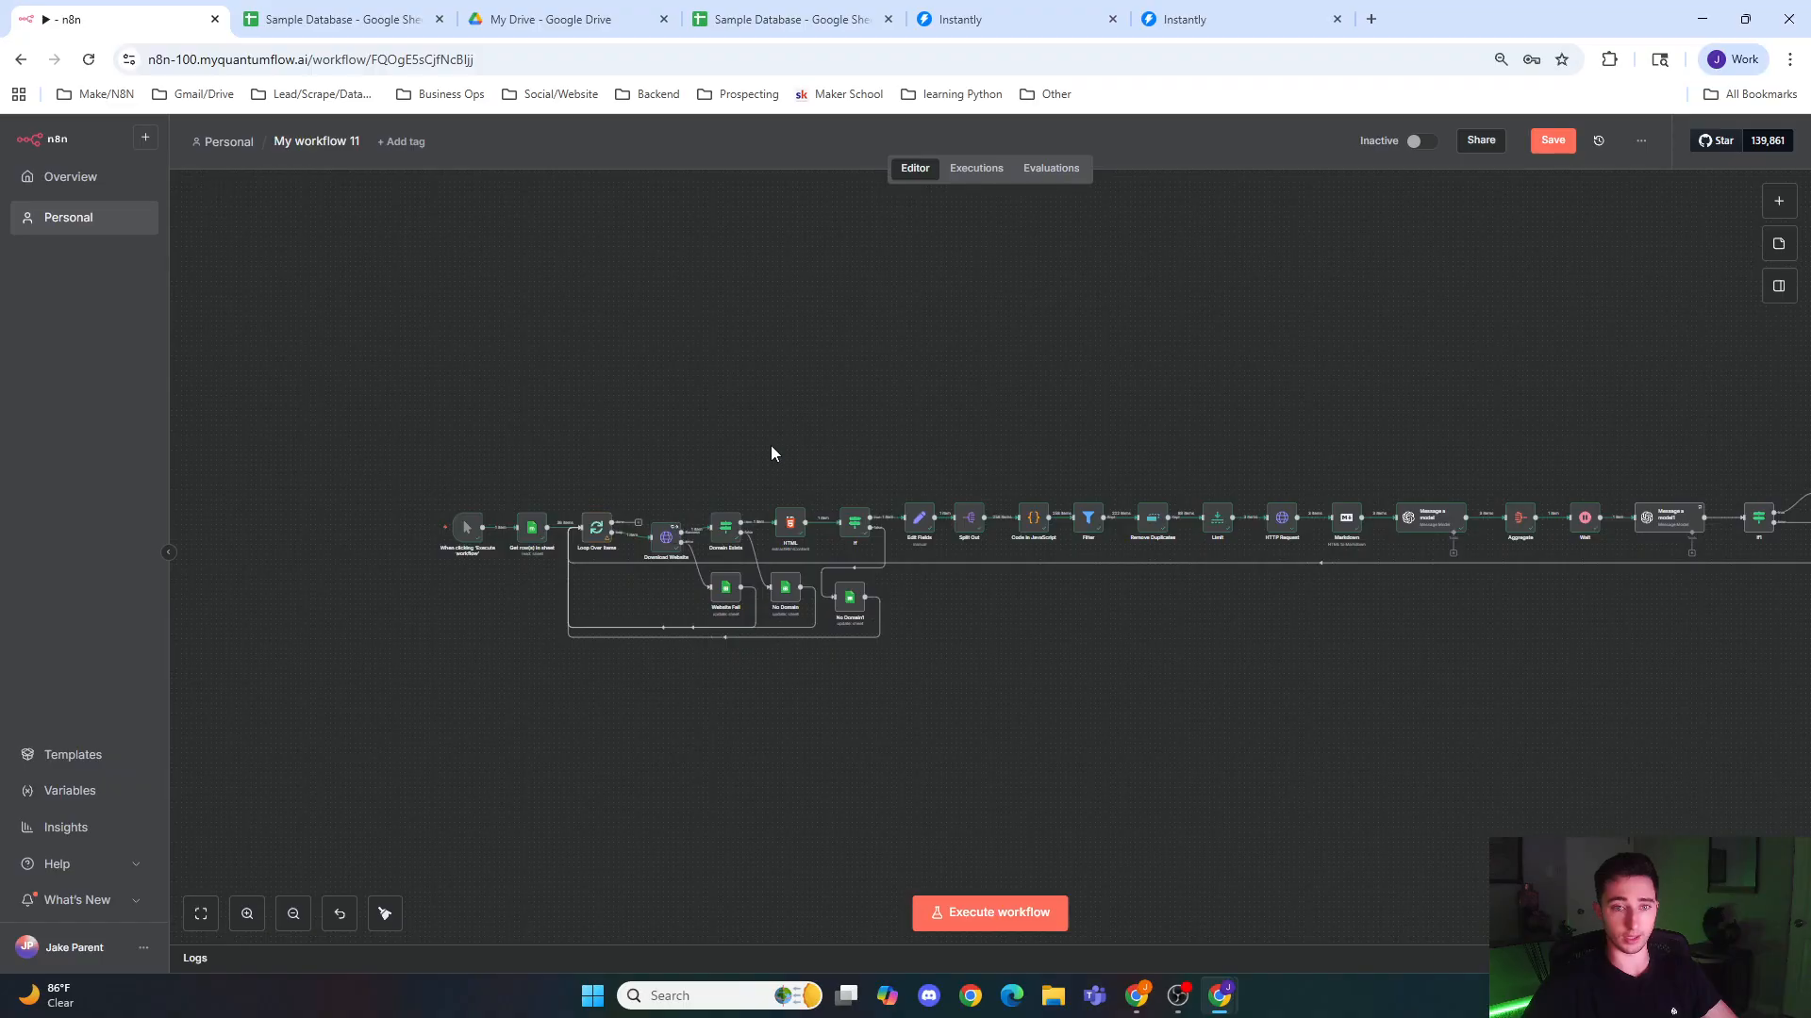
Step: Save and execute the workflow, and follow its run up to the final nodes
{"action": "left_click", "coordinate": [1552, 140]}
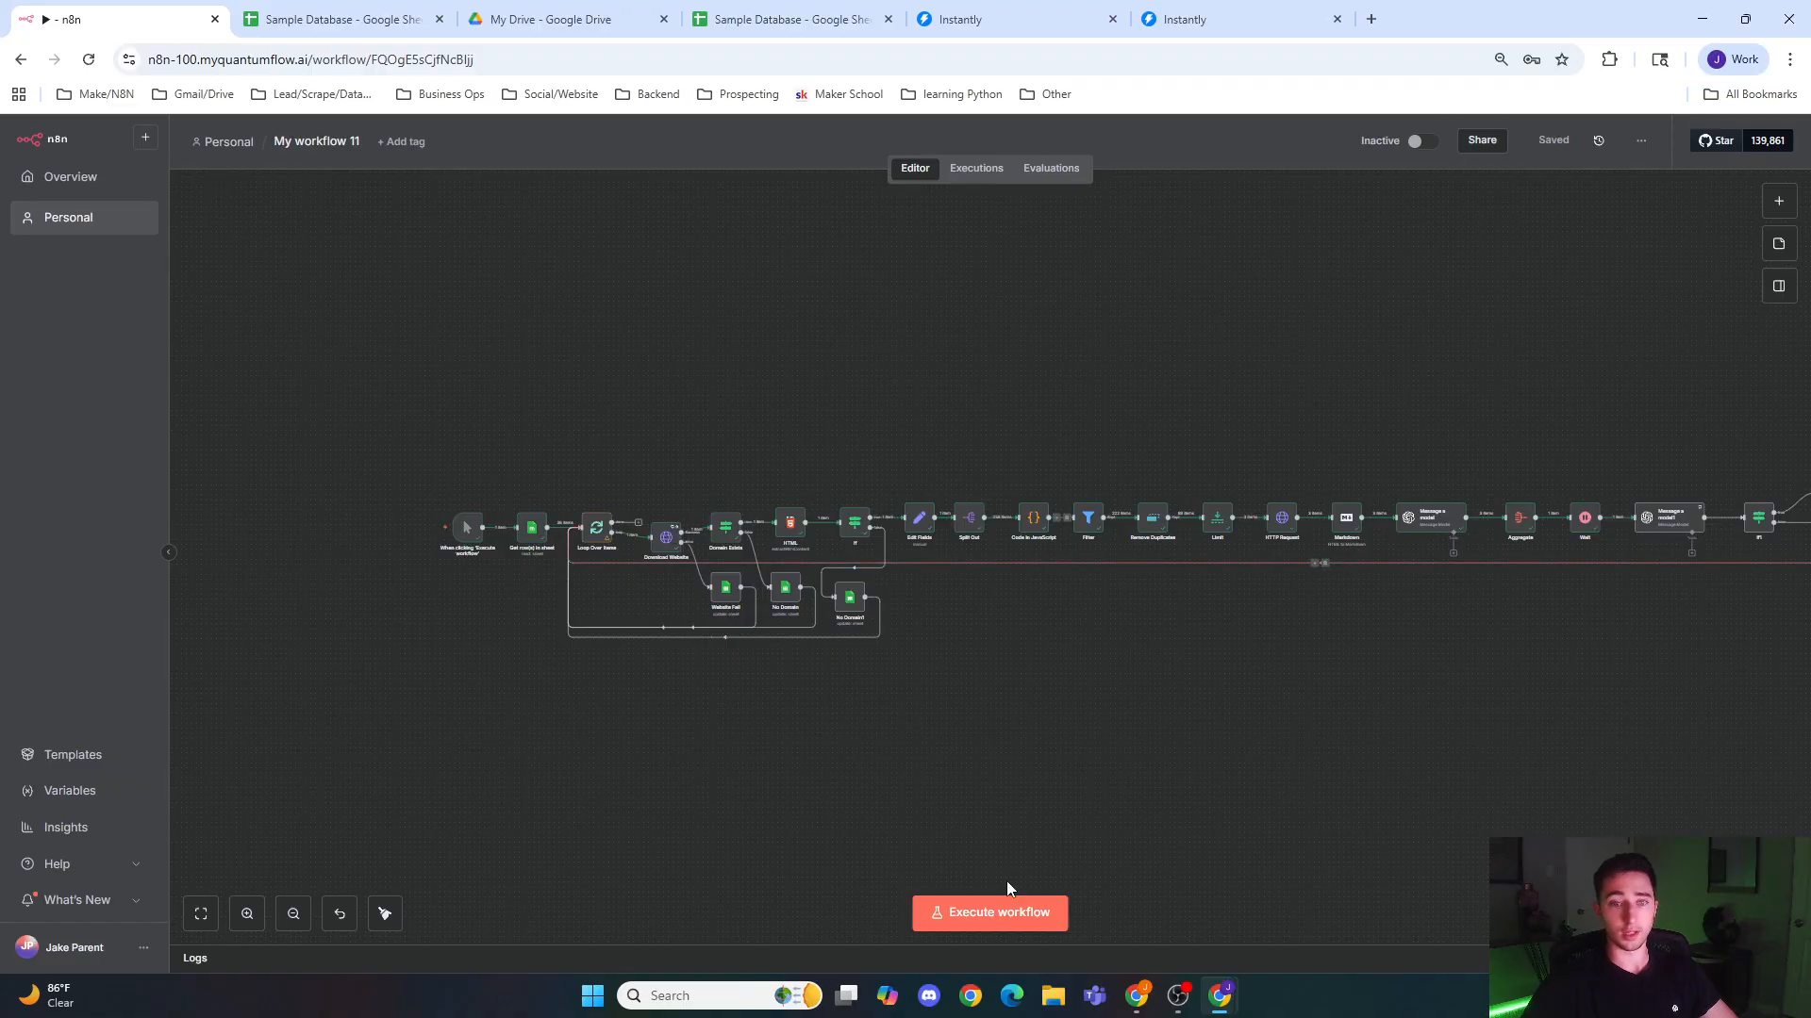
{"action": "left_click", "coordinate": [999, 913]}
{"action": "left_click", "coordinate": [749, 23]}
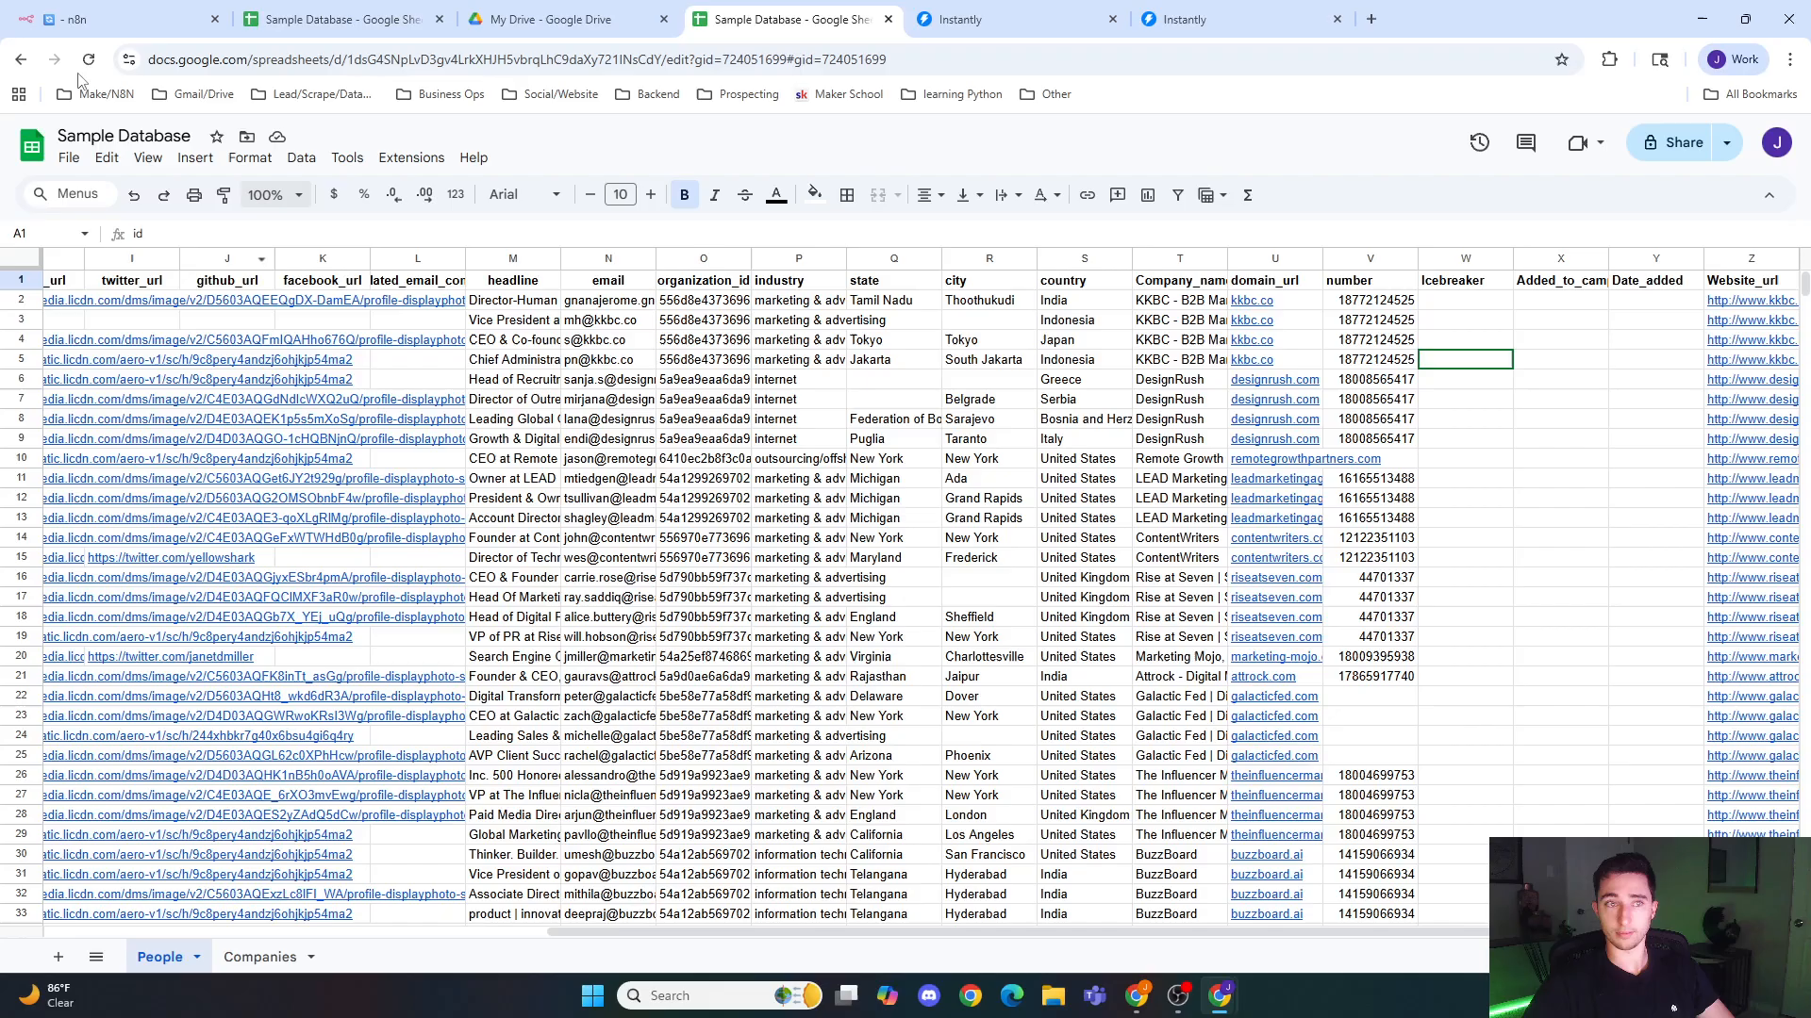
{"action": "left_click", "coordinate": [120, 17]}
{"action": "left_click_drag", "start_coordinate": [1546, 731], "coordinate": [757, 658]}
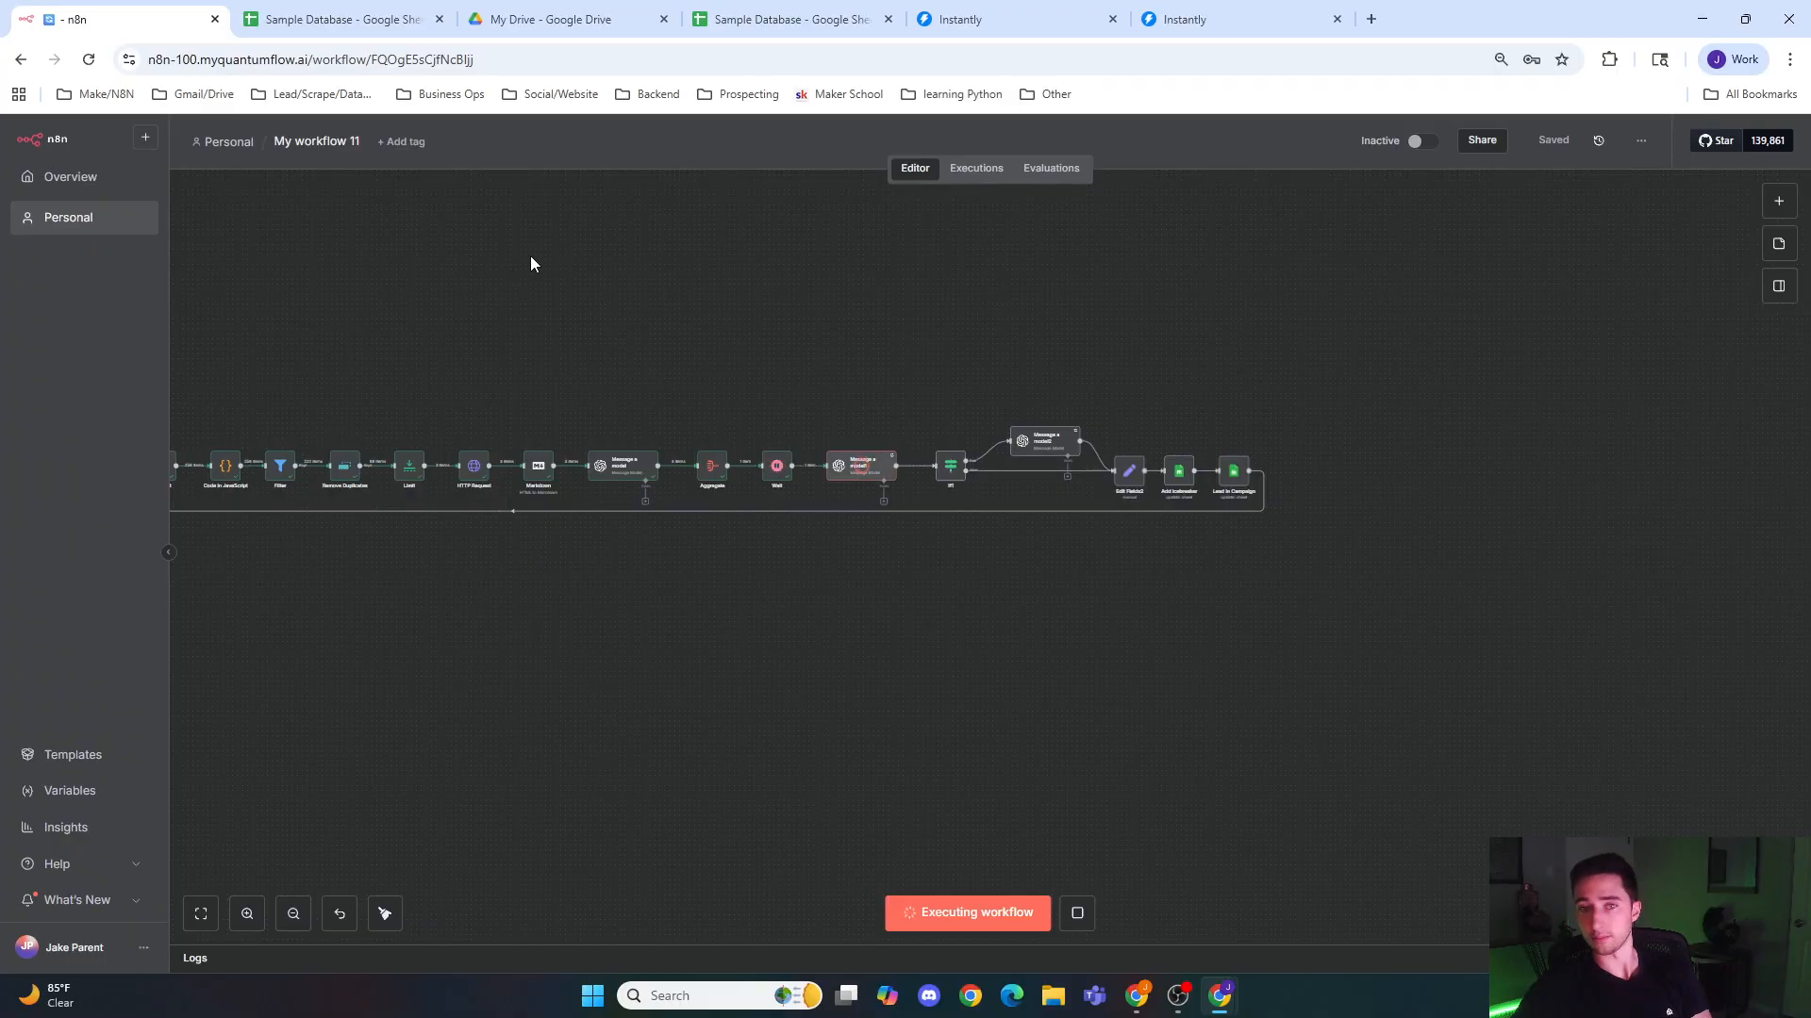
Step: Check the Icebreaker column in the Sample Database sheet for the run's output, and return to the workflow in n8n
{"action": "left_click", "coordinate": [340, 19]}
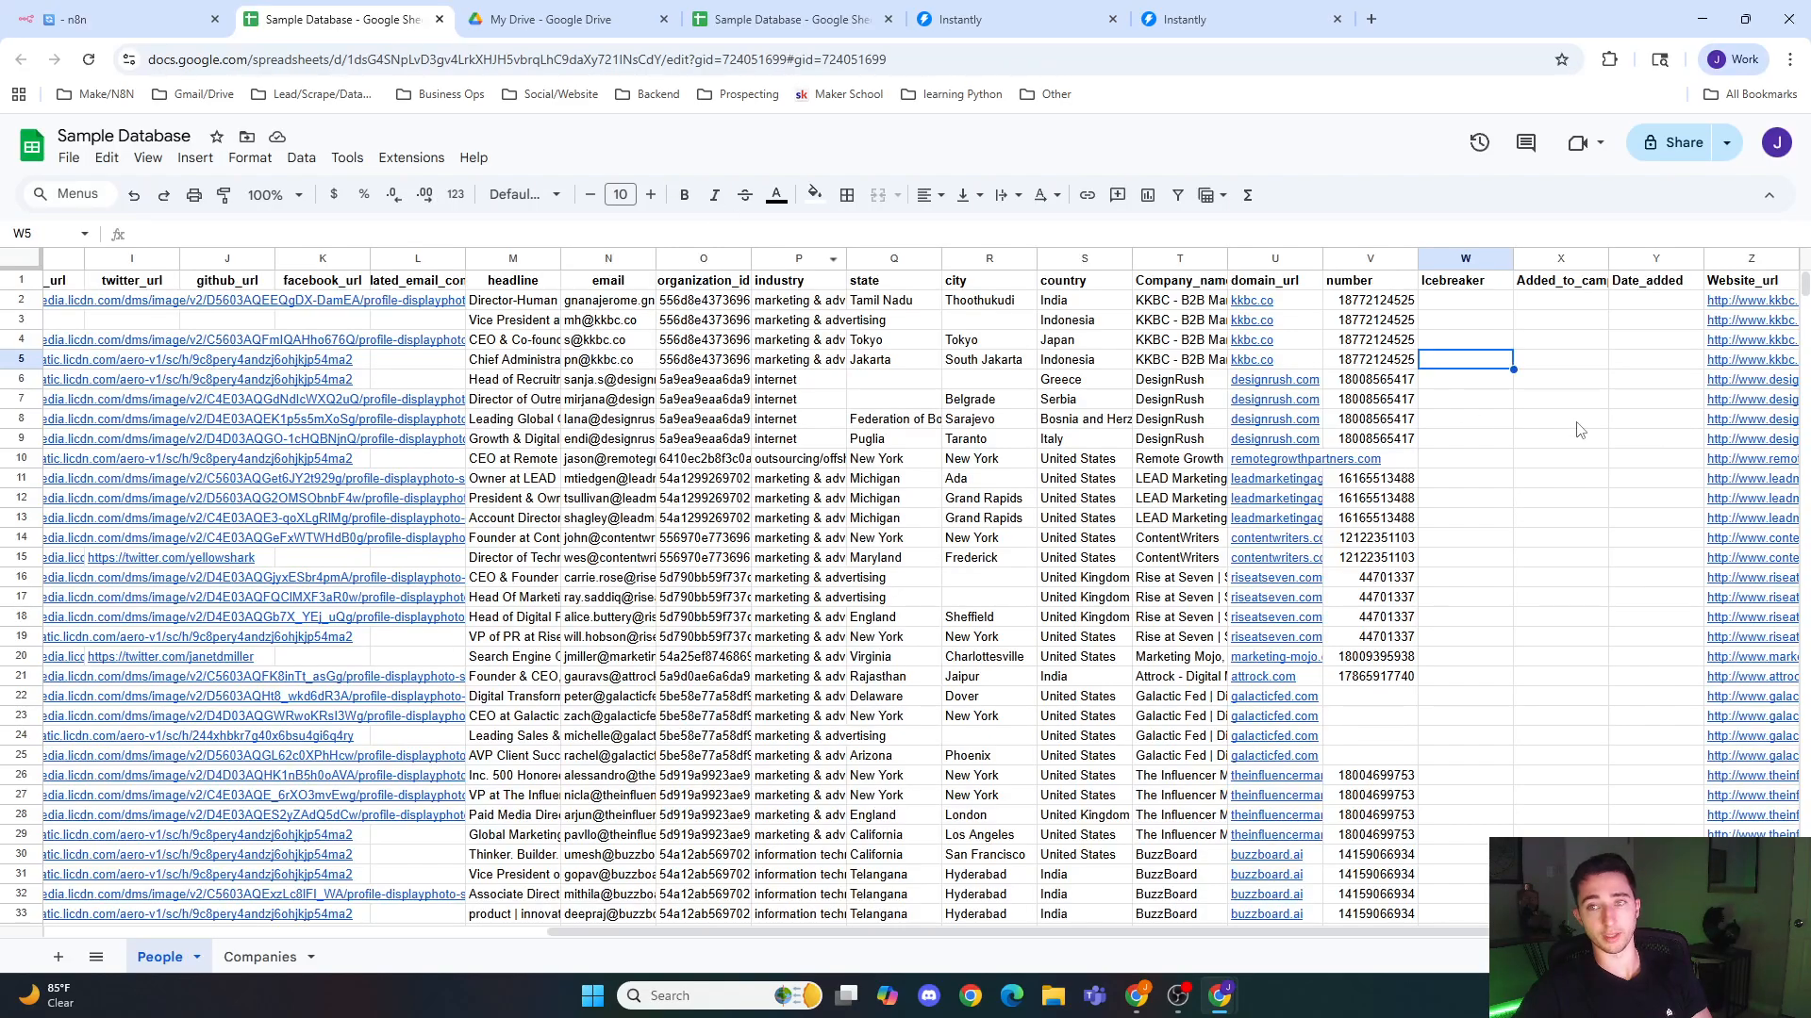
{"action": "left_click", "coordinate": [1477, 303]}
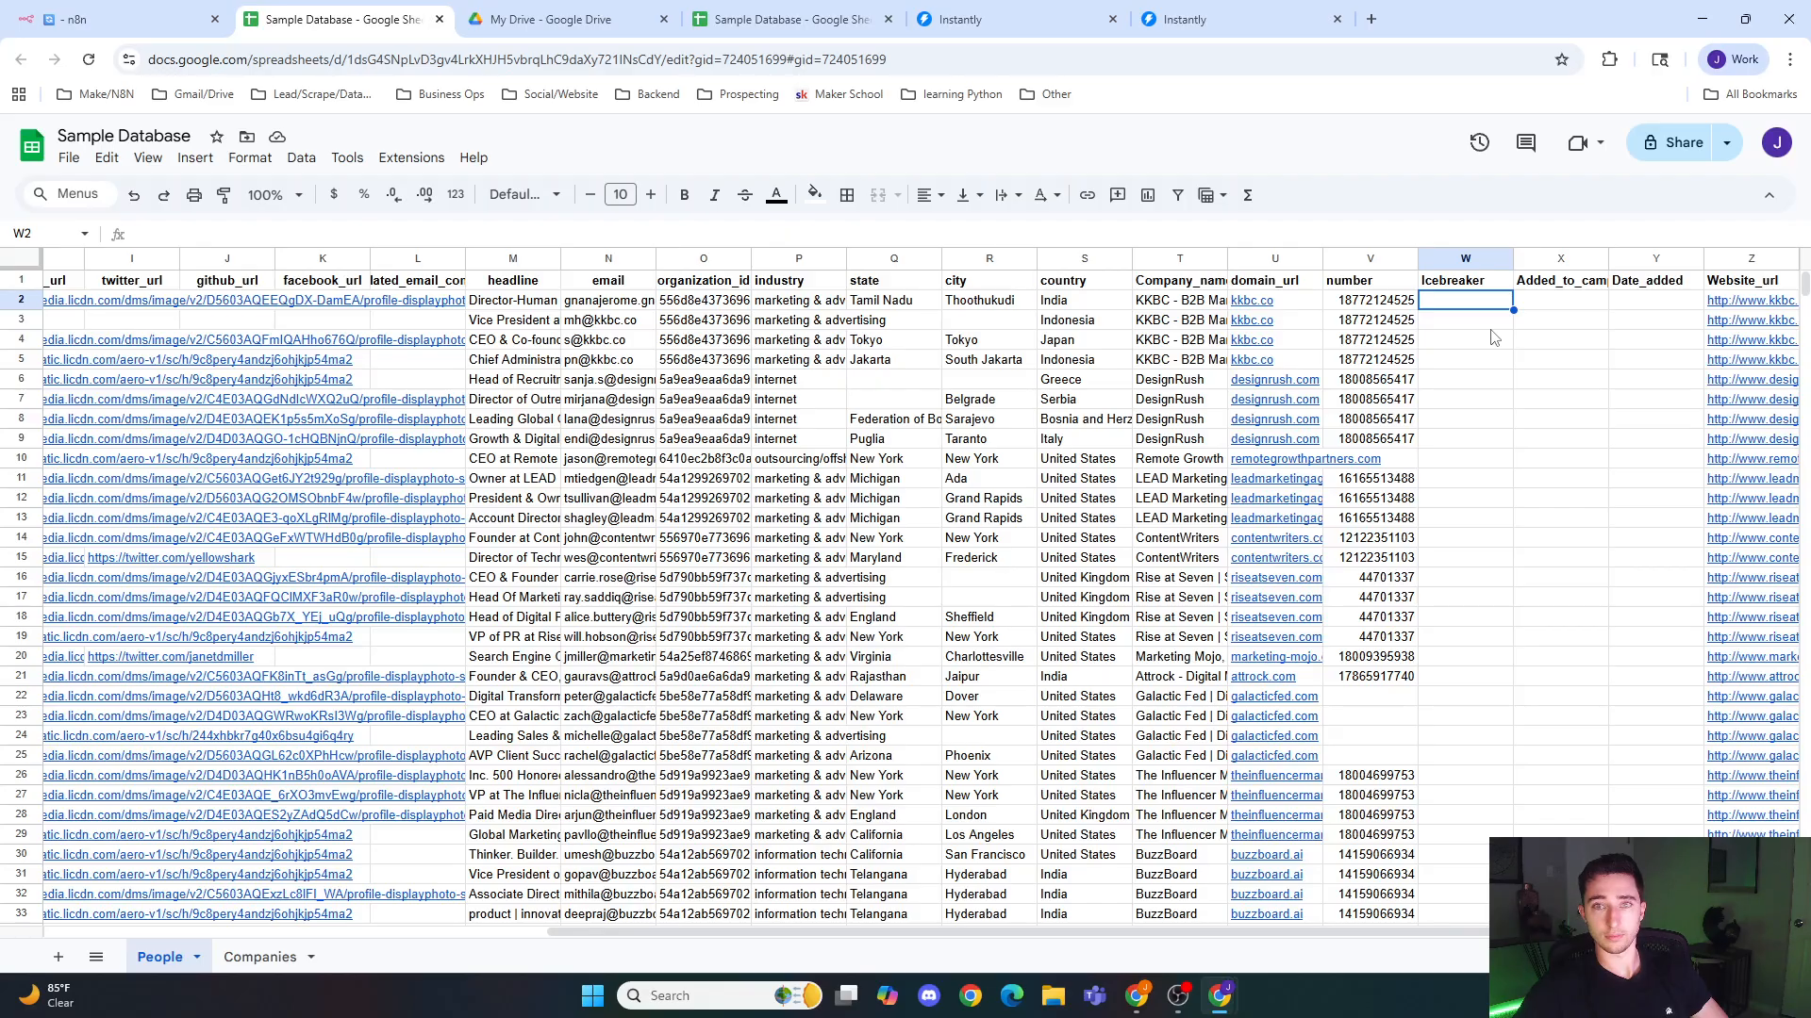
{"action": "left_click", "coordinate": [108, 19]}
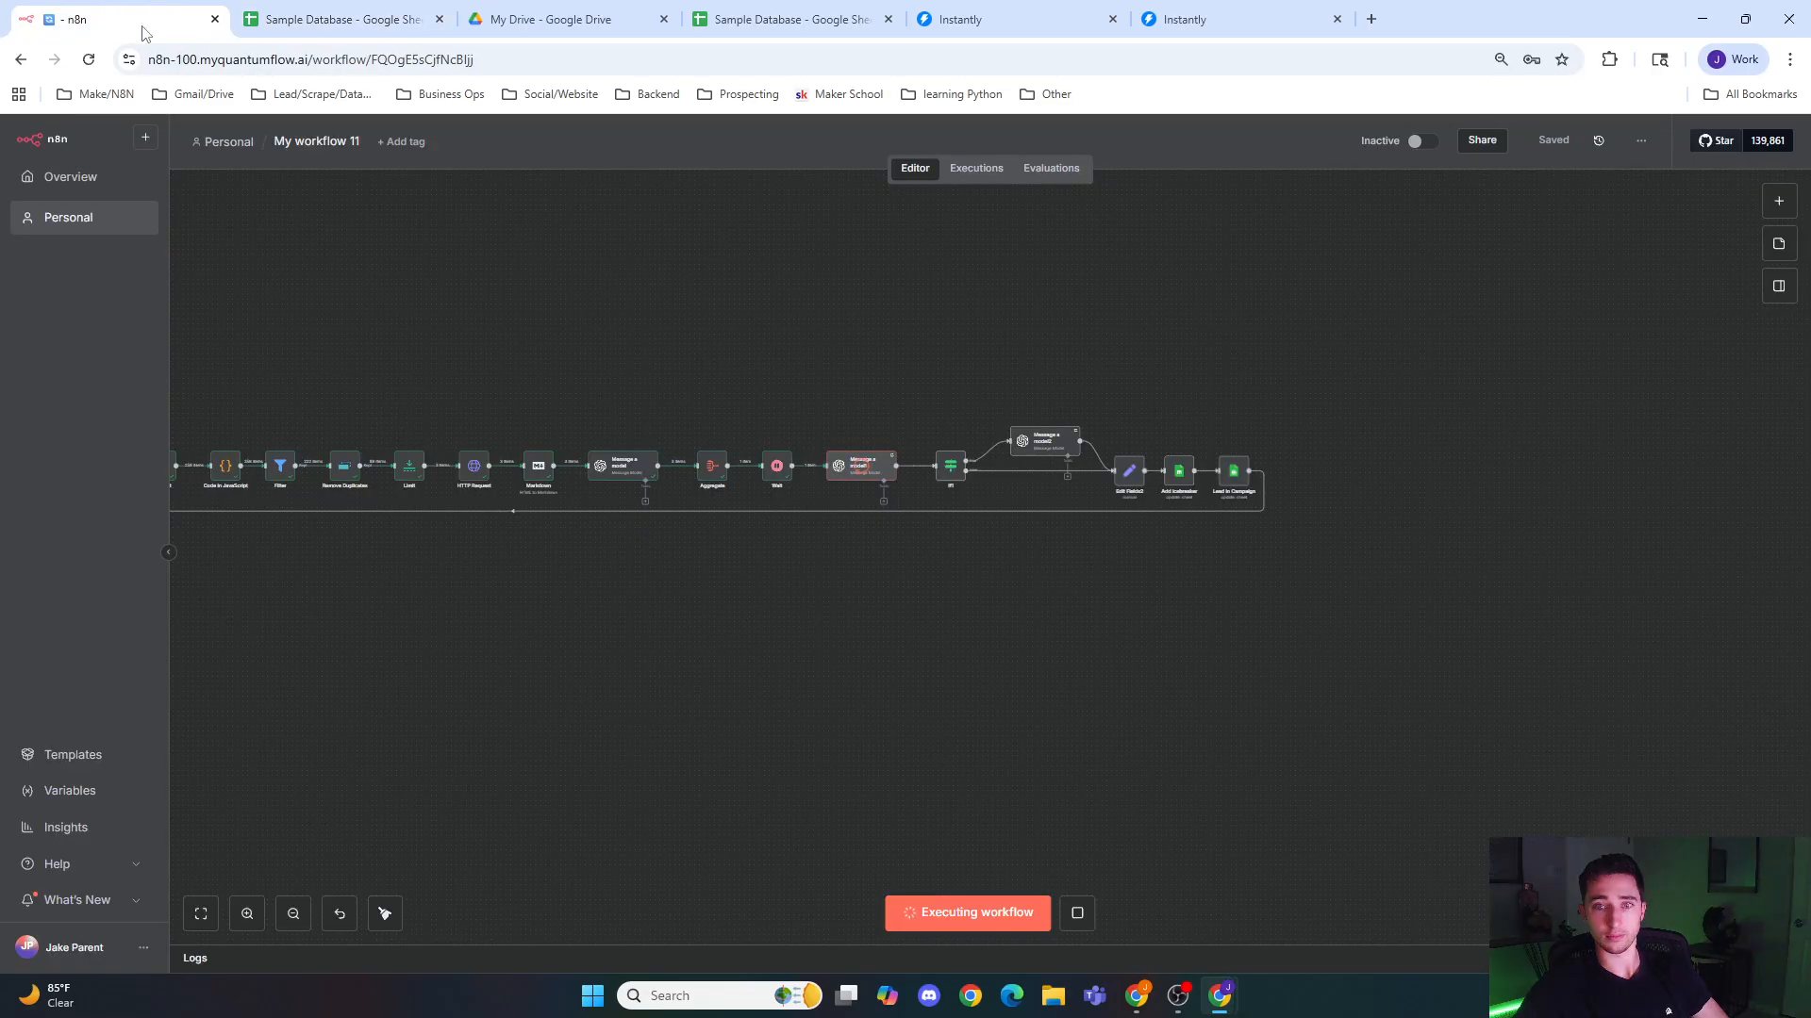
{"action": "left_click", "coordinate": [339, 18]}
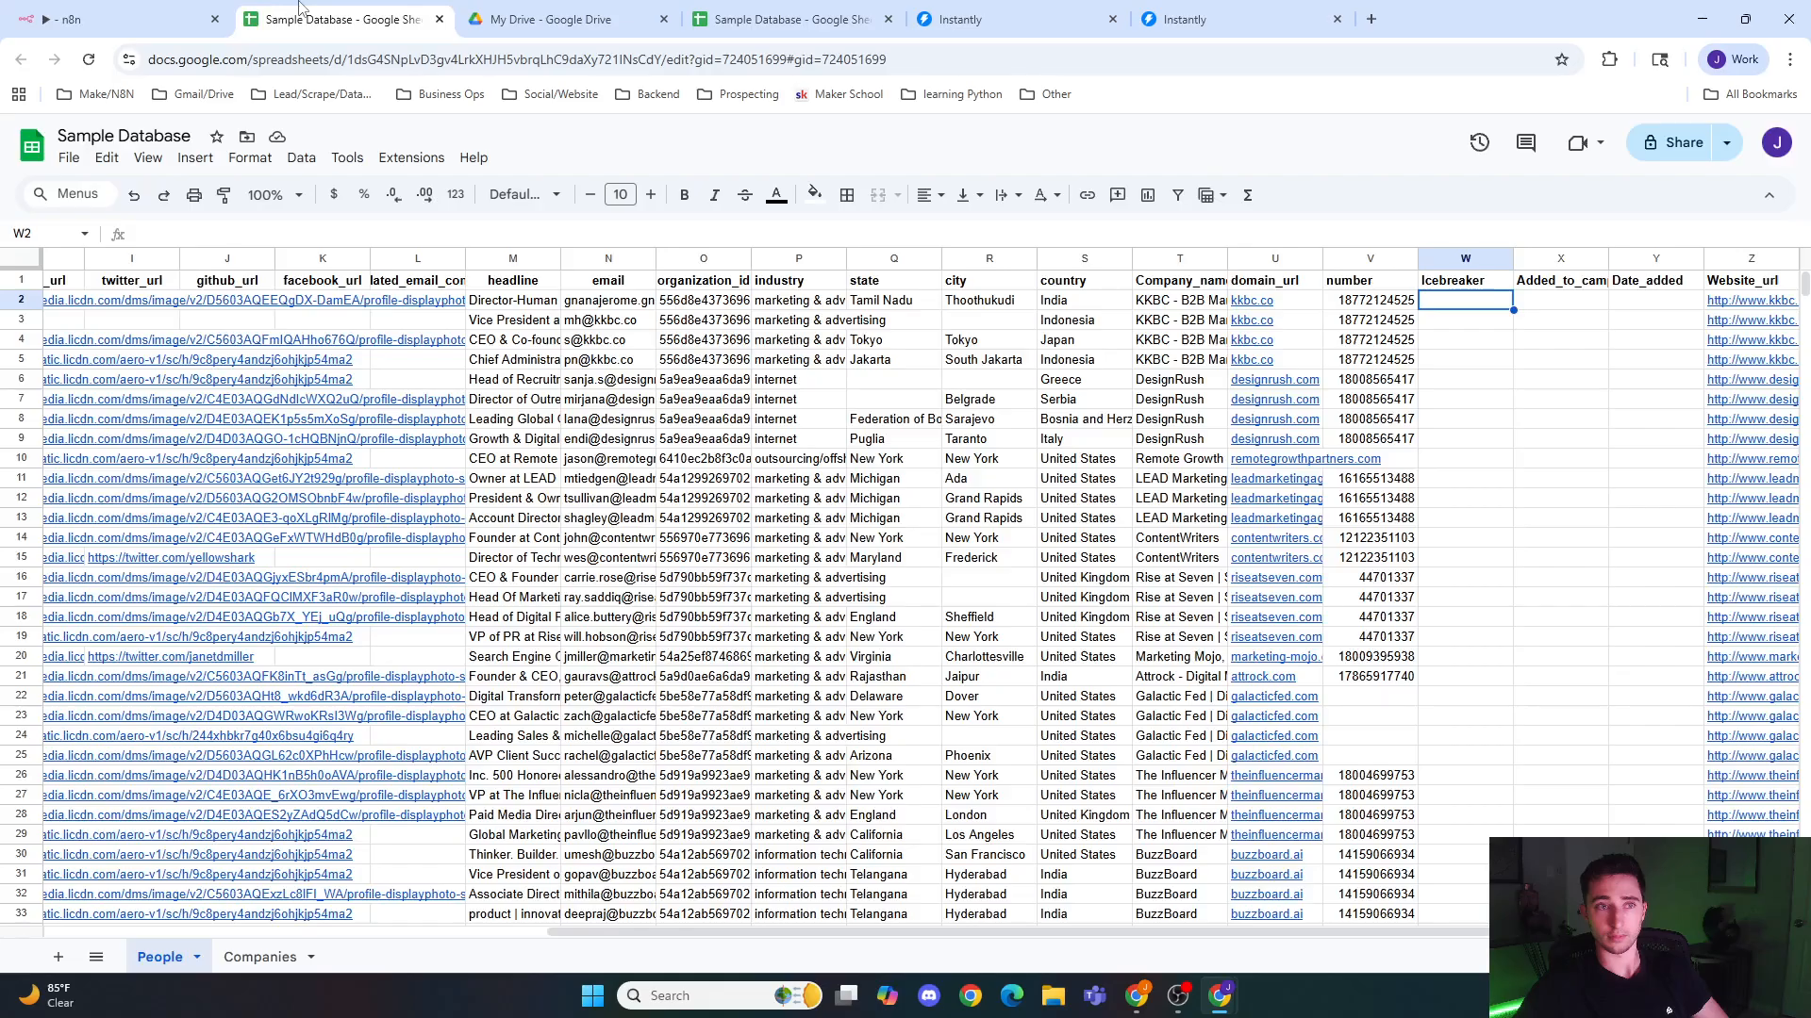
{"action": "left_click", "coordinate": [156, 12]}
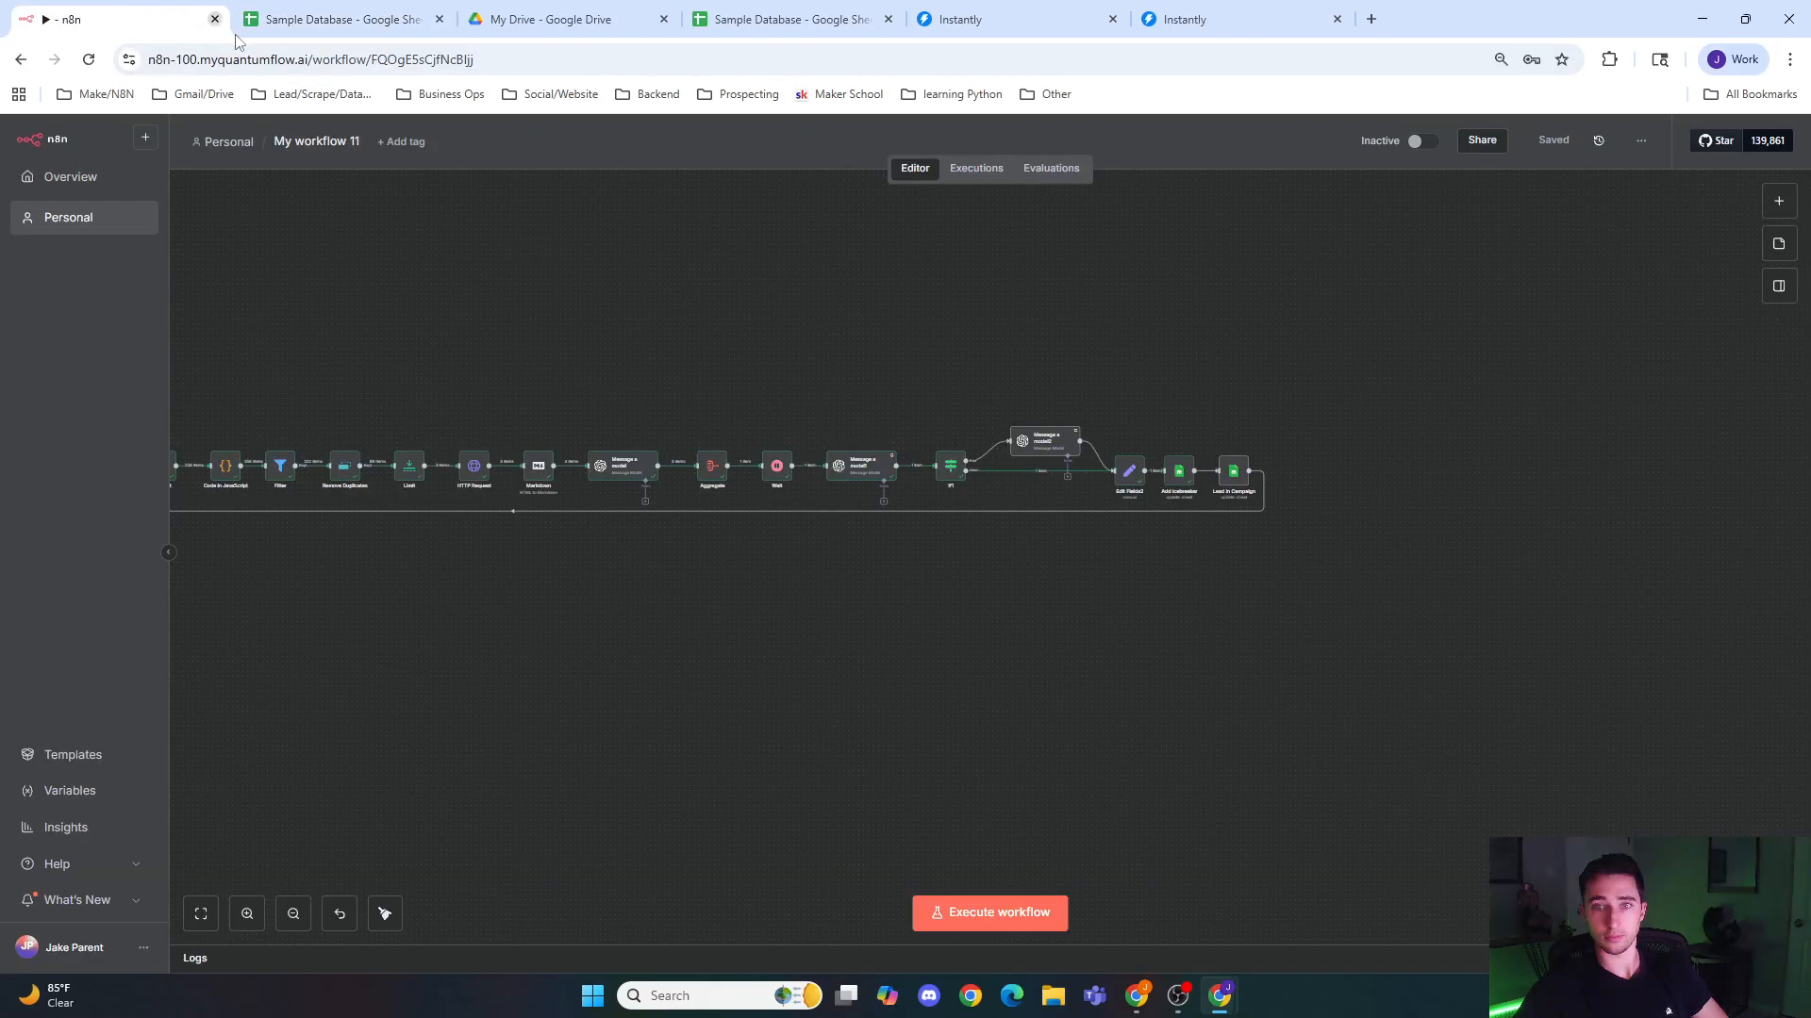
{"action": "left_click", "coordinate": [357, 11]}
{"action": "left_click", "coordinate": [102, 15]}
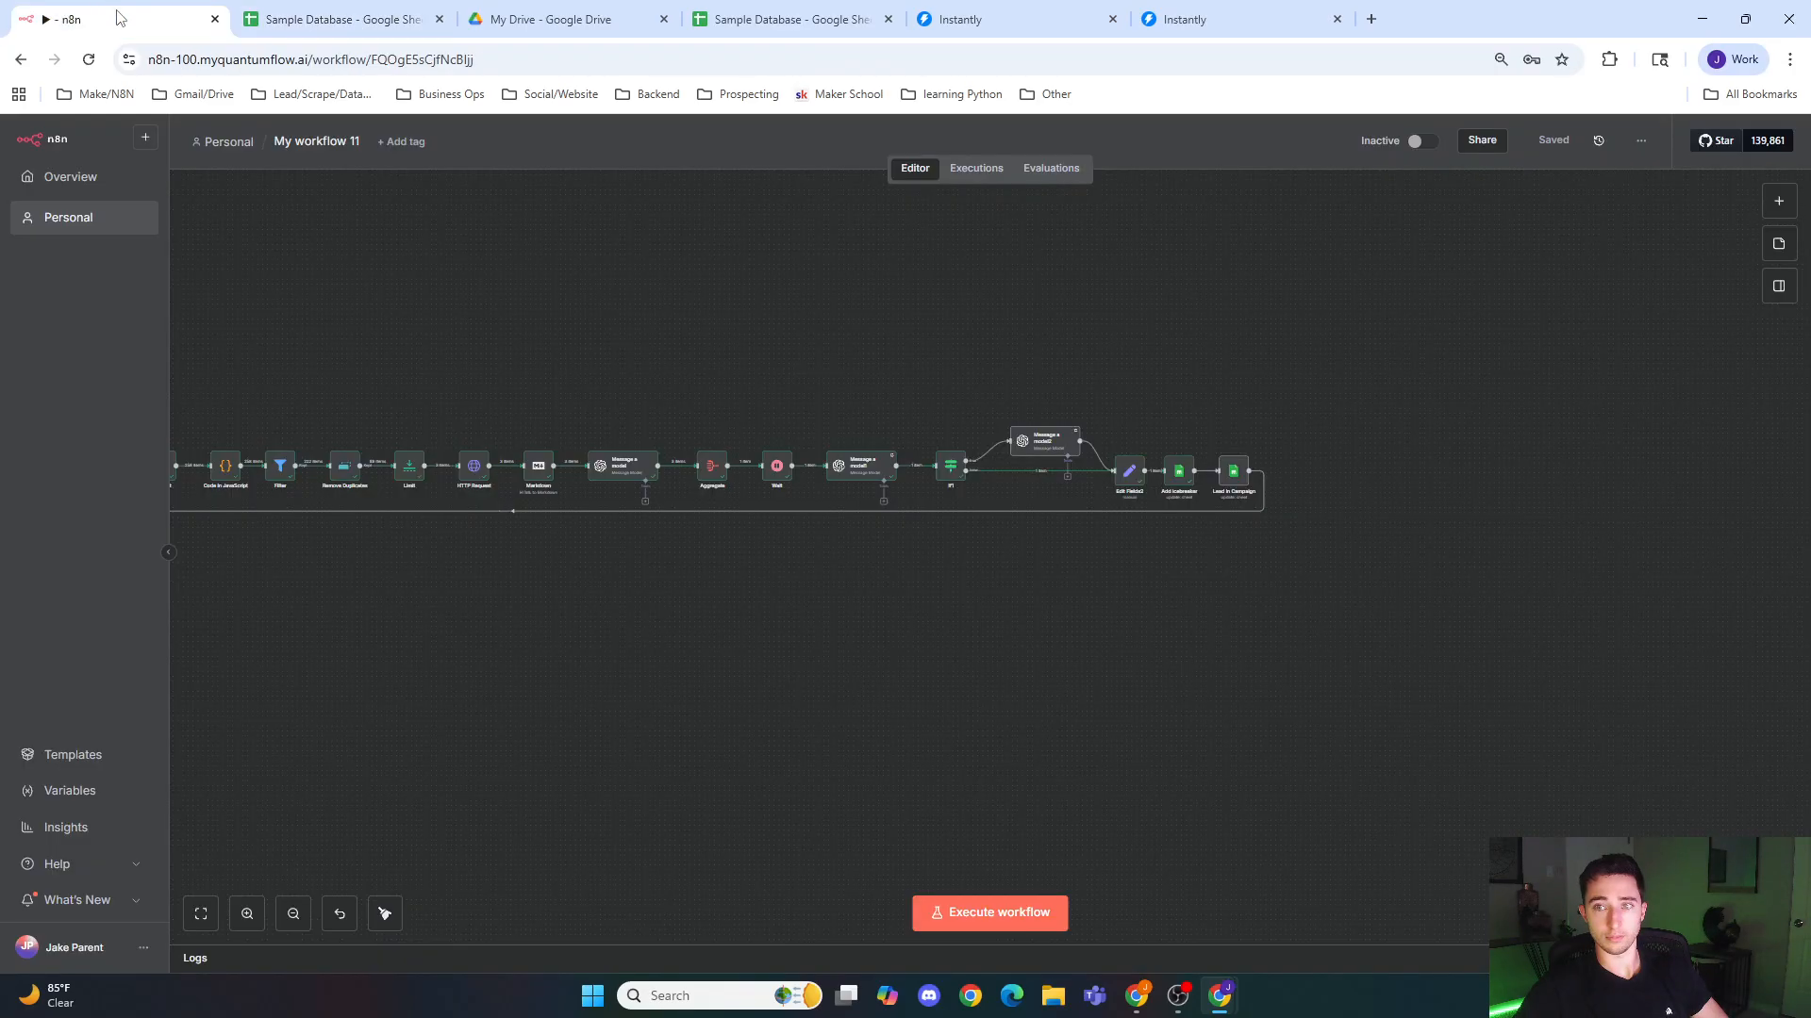
Step: Open the Add icebreaker node and review its document, sheet and Icebreaker column mapping
{"action": "left_click_drag", "start_coordinate": [587, 645], "coordinate": [1326, 627]}
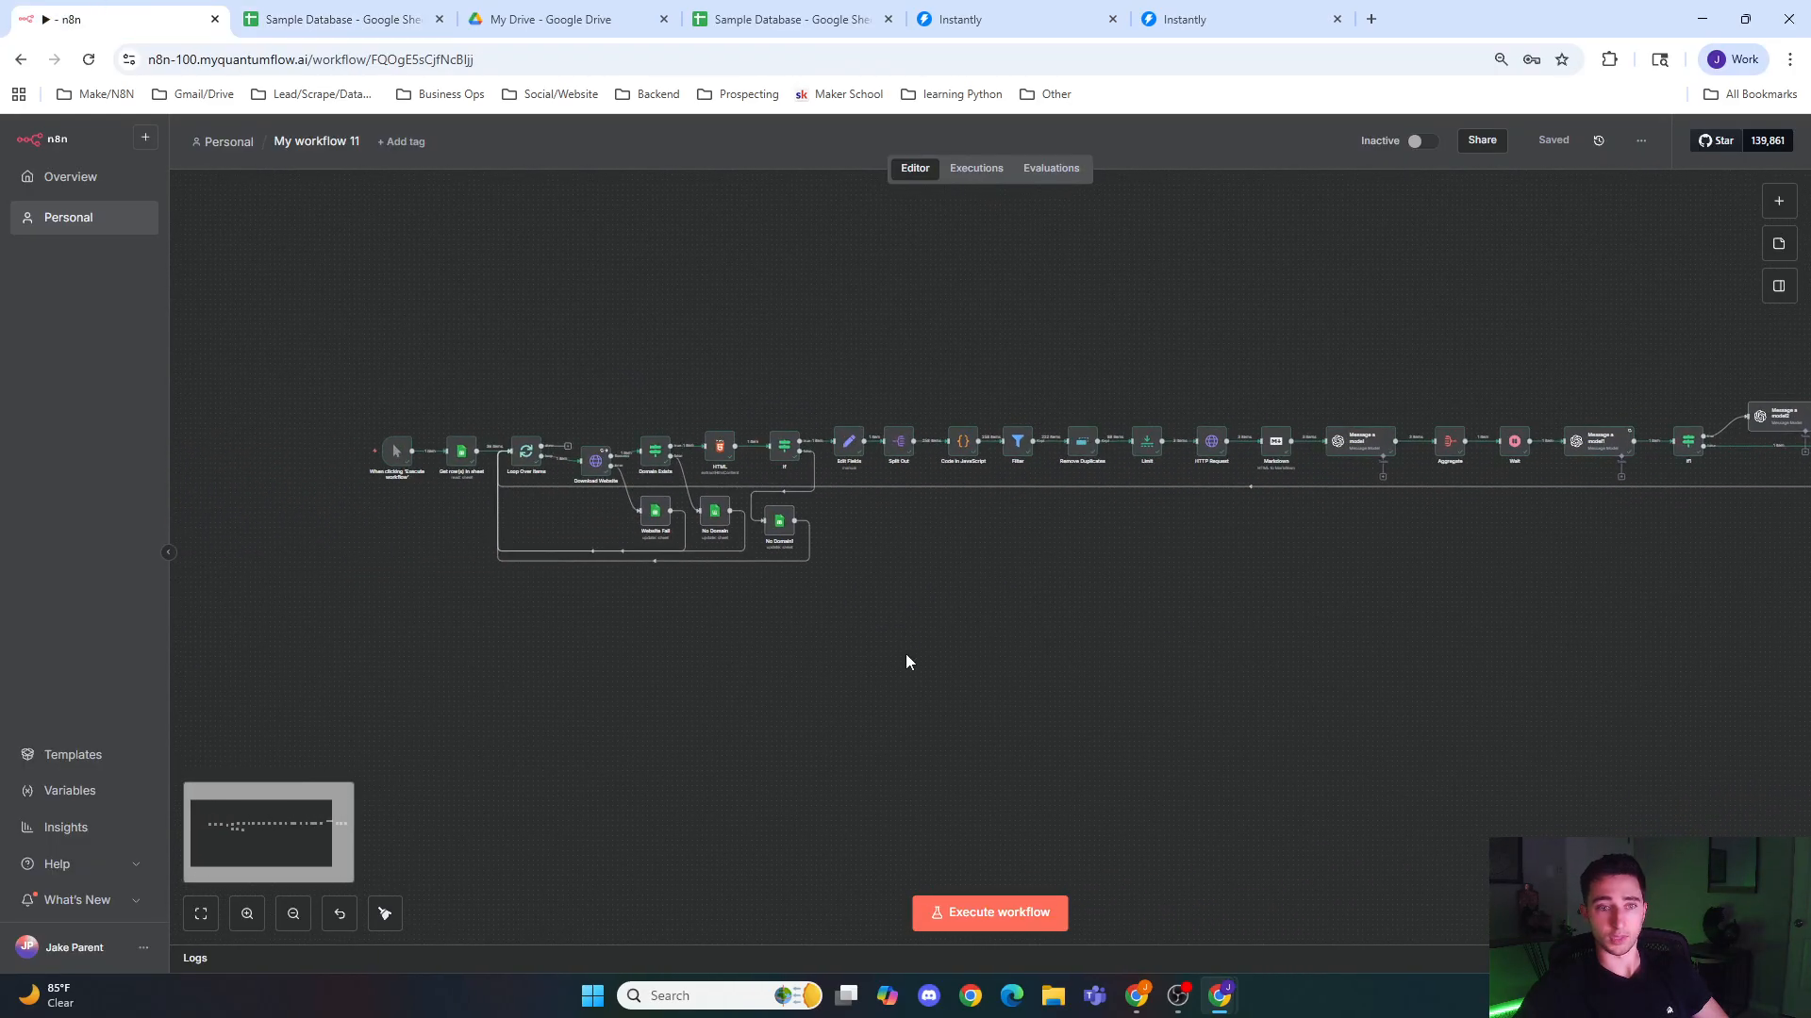
{"action": "left_click_drag", "start_coordinate": [1080, 674], "coordinate": [392, 647]}
{"action": "scroll", "coordinate": [1176, 614], "scroll_direction": "up", "scroll_amount": 6}
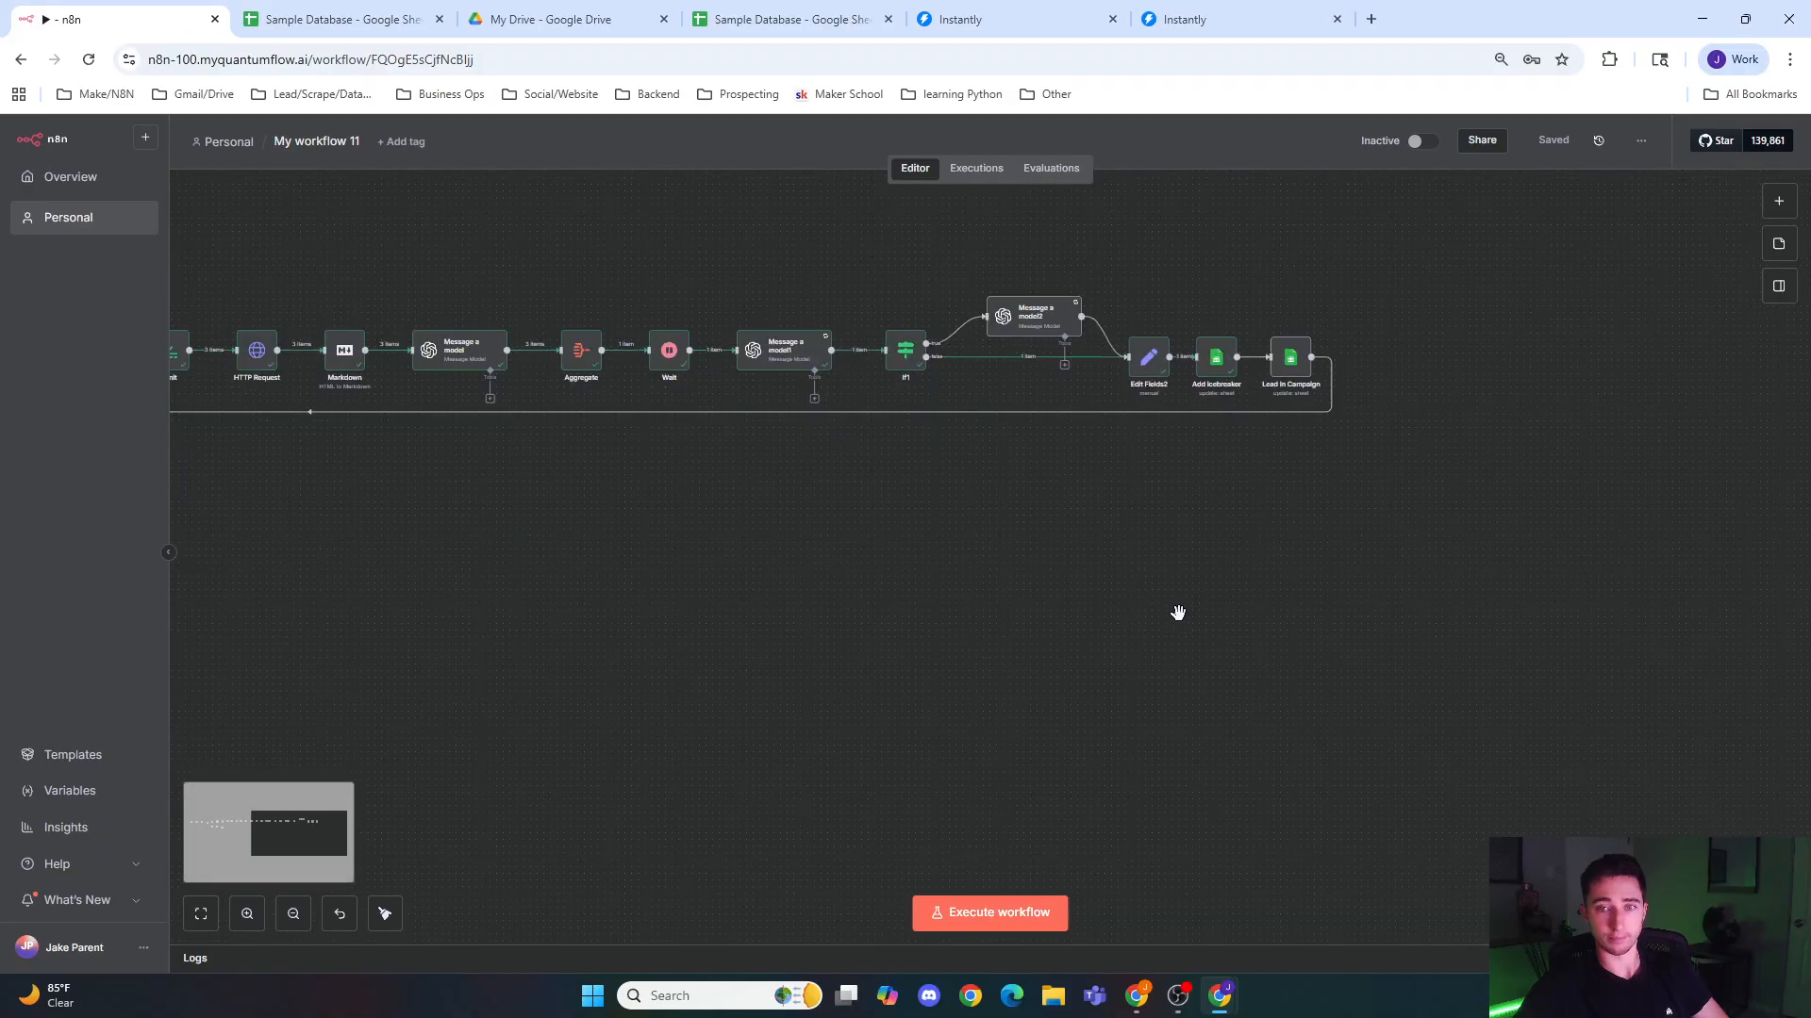
{"action": "left_click_drag", "start_coordinate": [1165, 516], "coordinate": [913, 635]}
{"action": "double_click", "coordinate": [943, 505]}
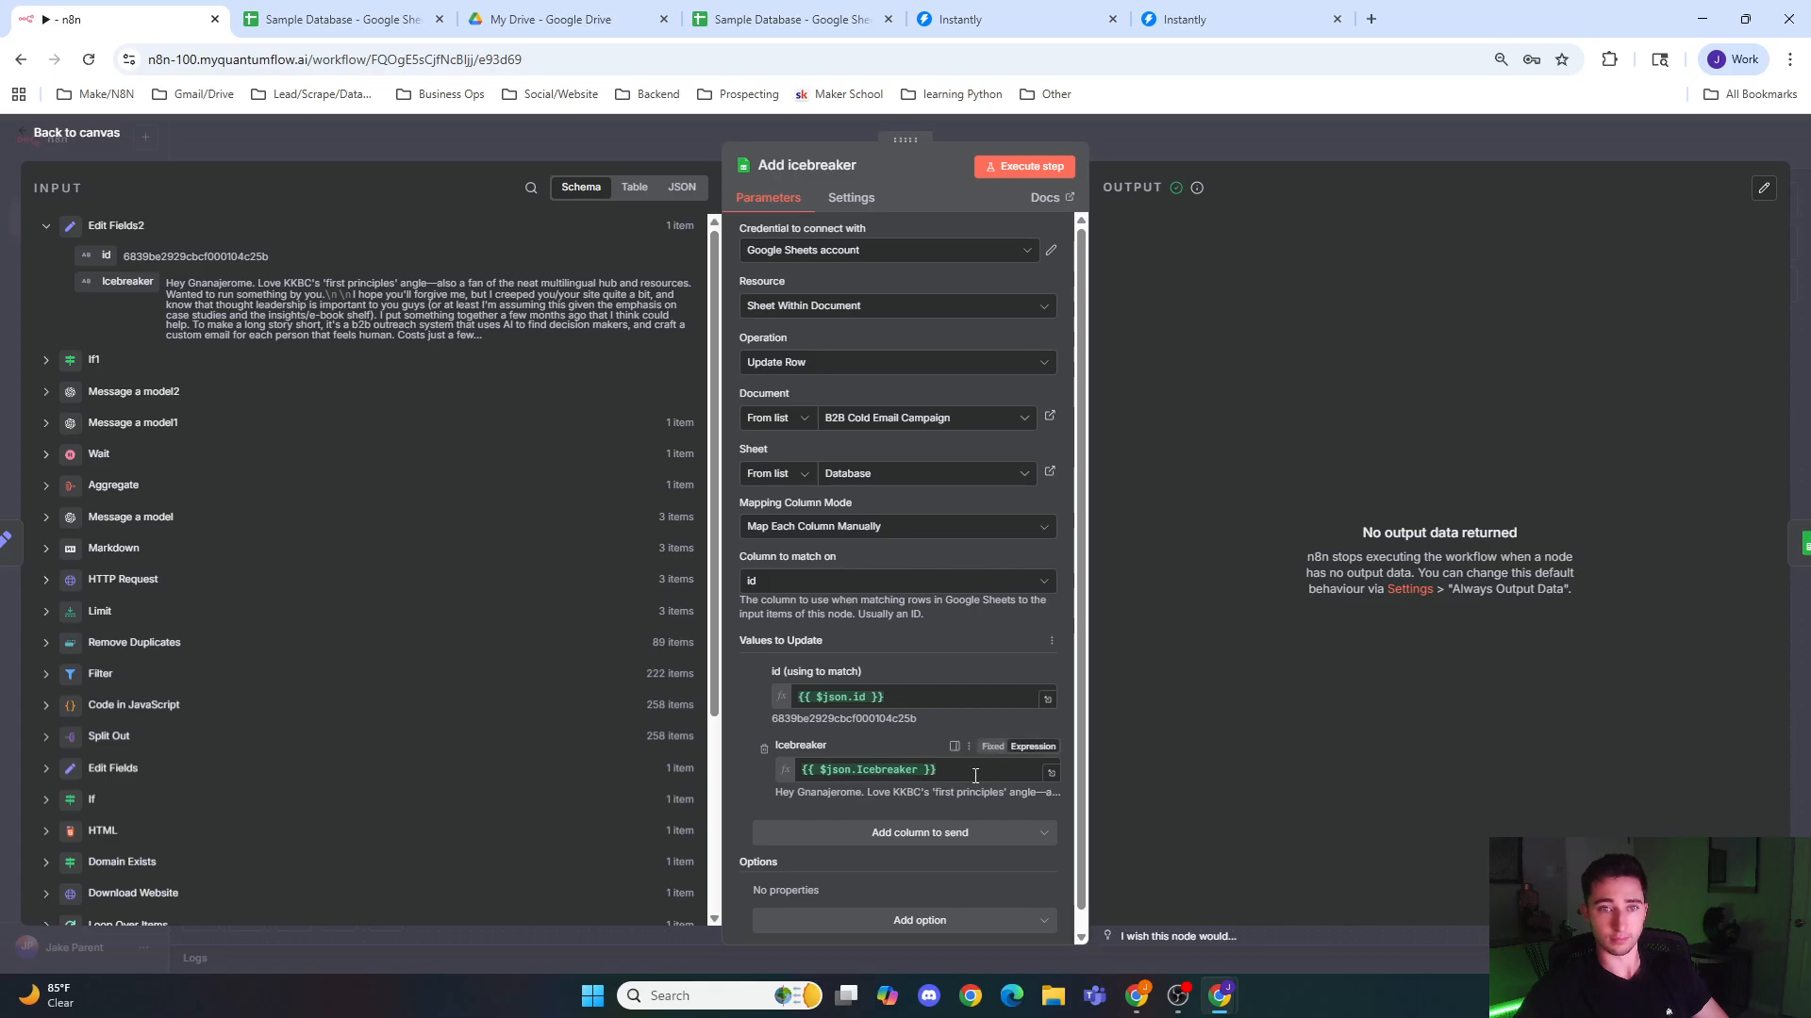
{"action": "left_click", "coordinate": [975, 775]}
{"action": "left_click", "coordinate": [919, 439]}
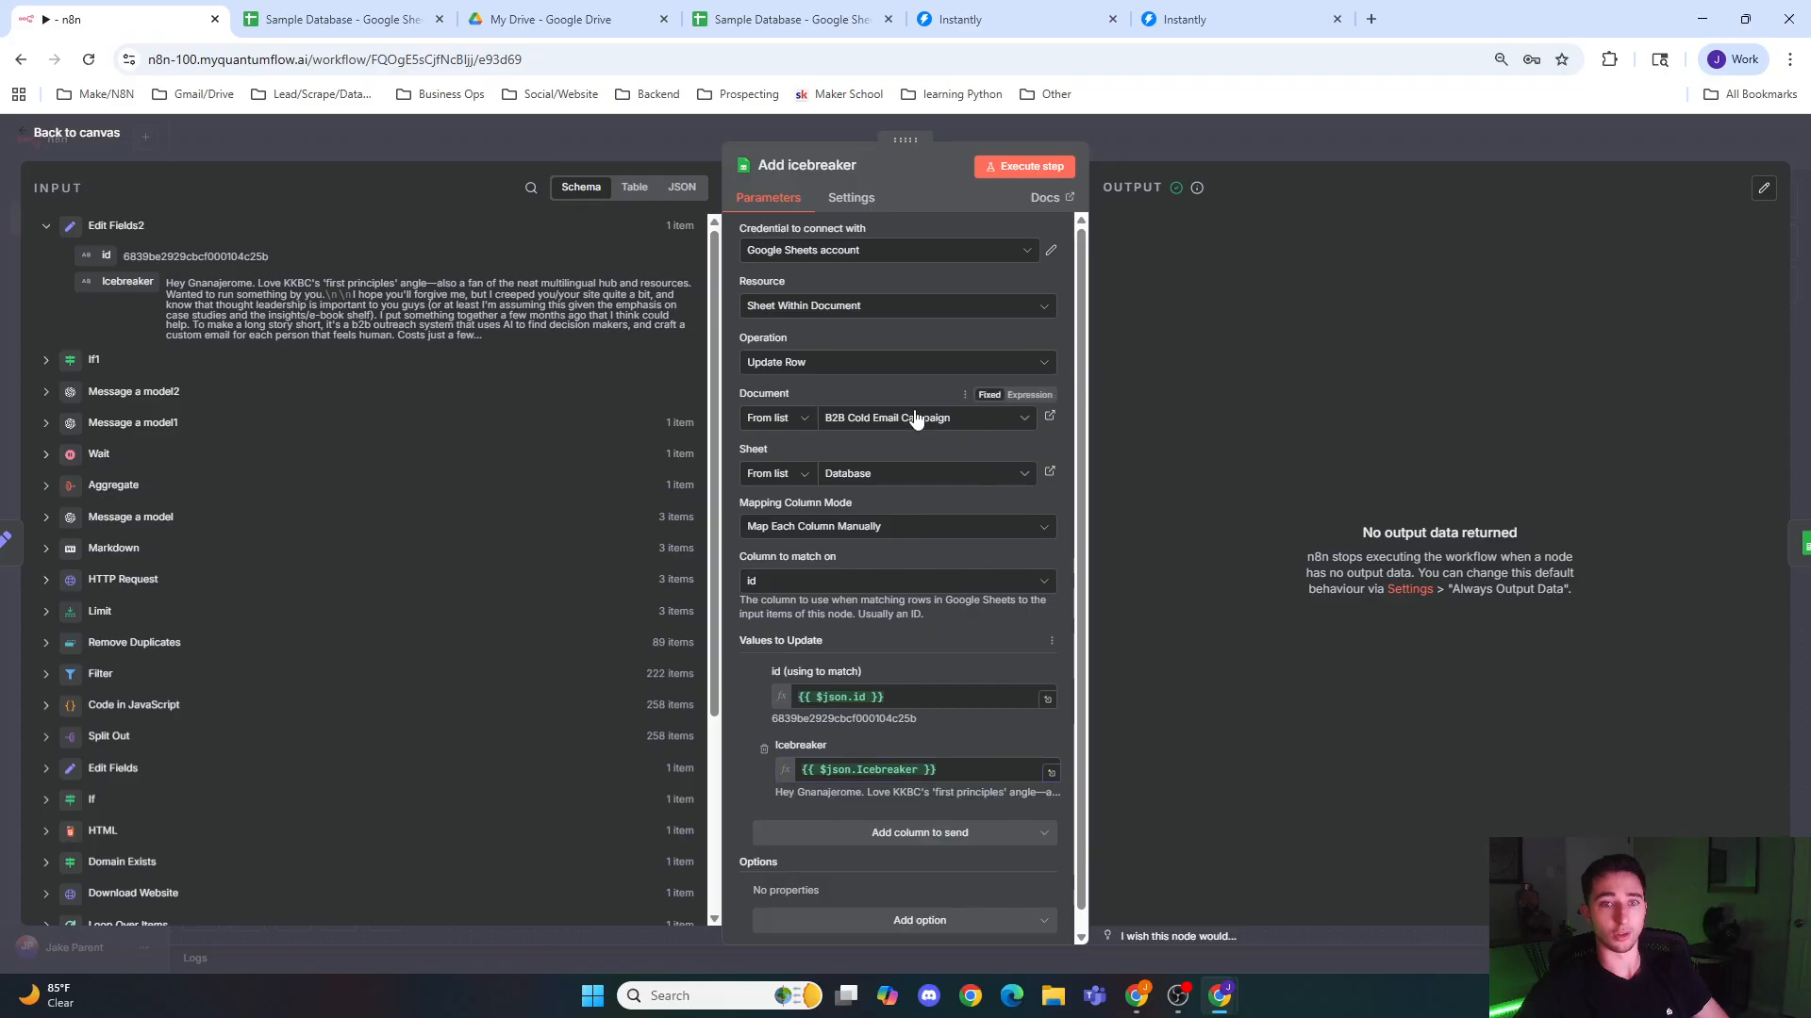
{"action": "left_click", "coordinate": [915, 419]}
{"action": "left_click", "coordinate": [854, 518]}
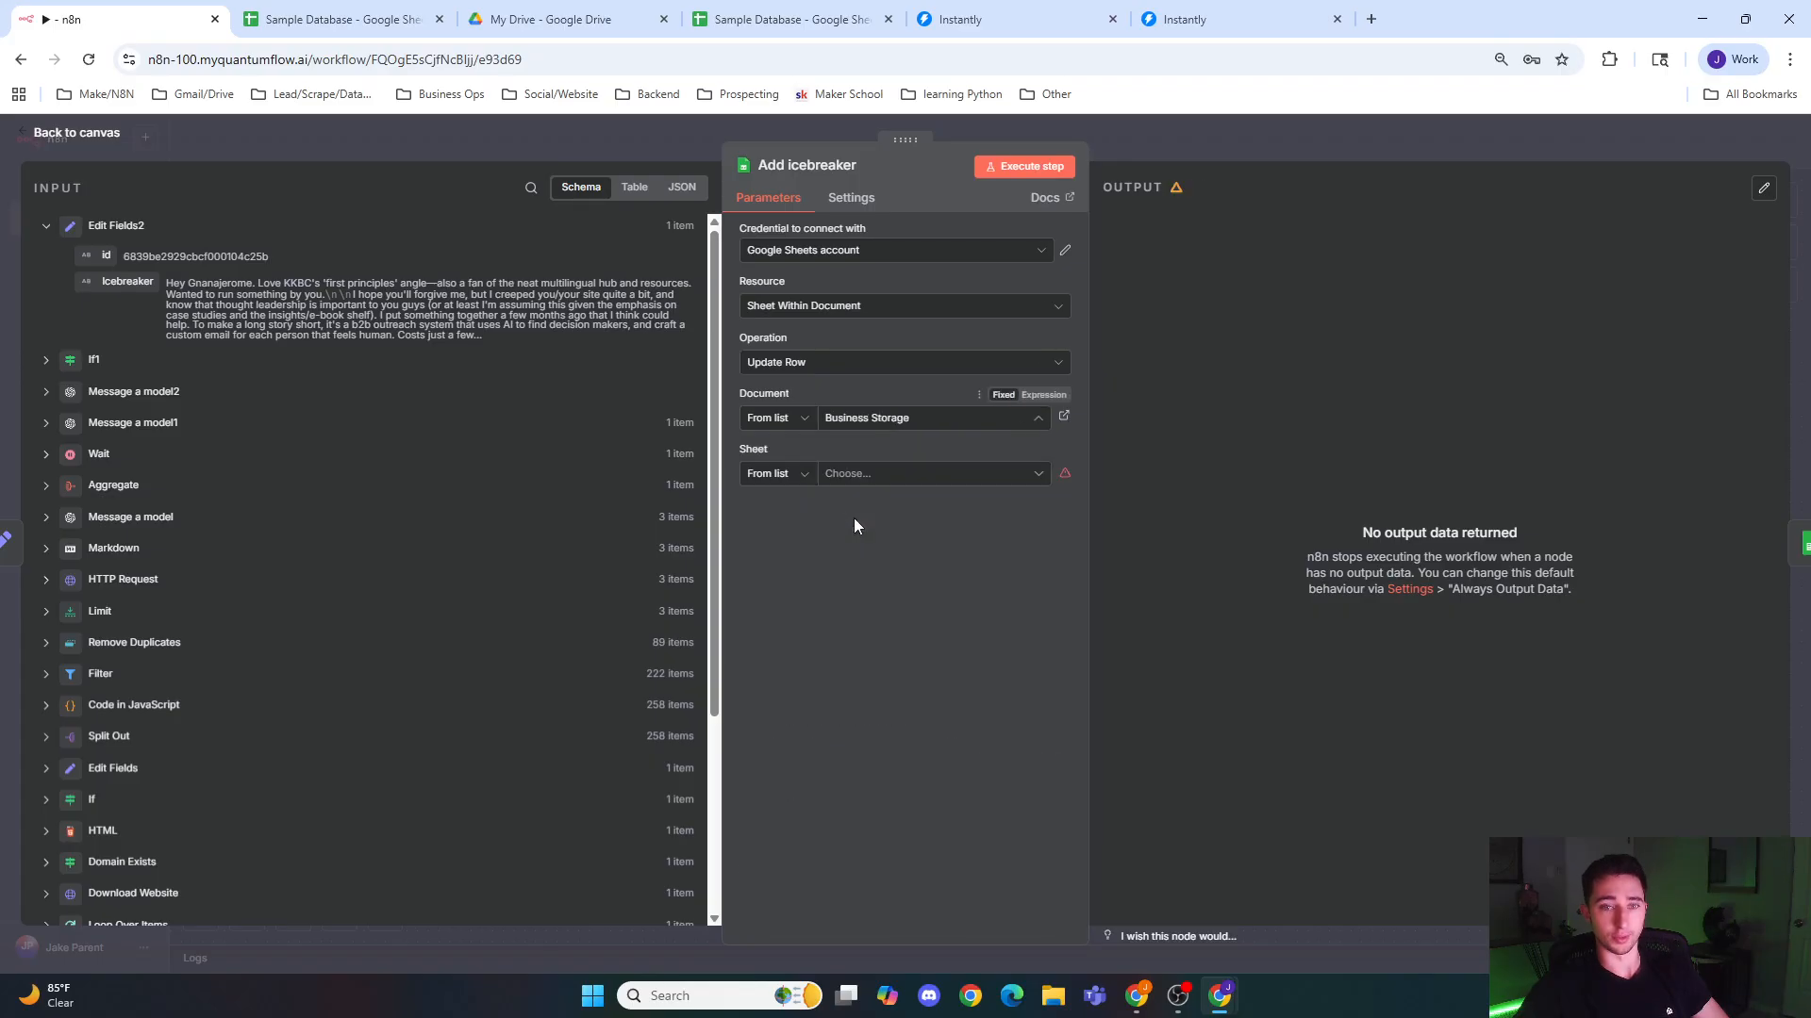
{"action": "left_click", "coordinate": [898, 474]}
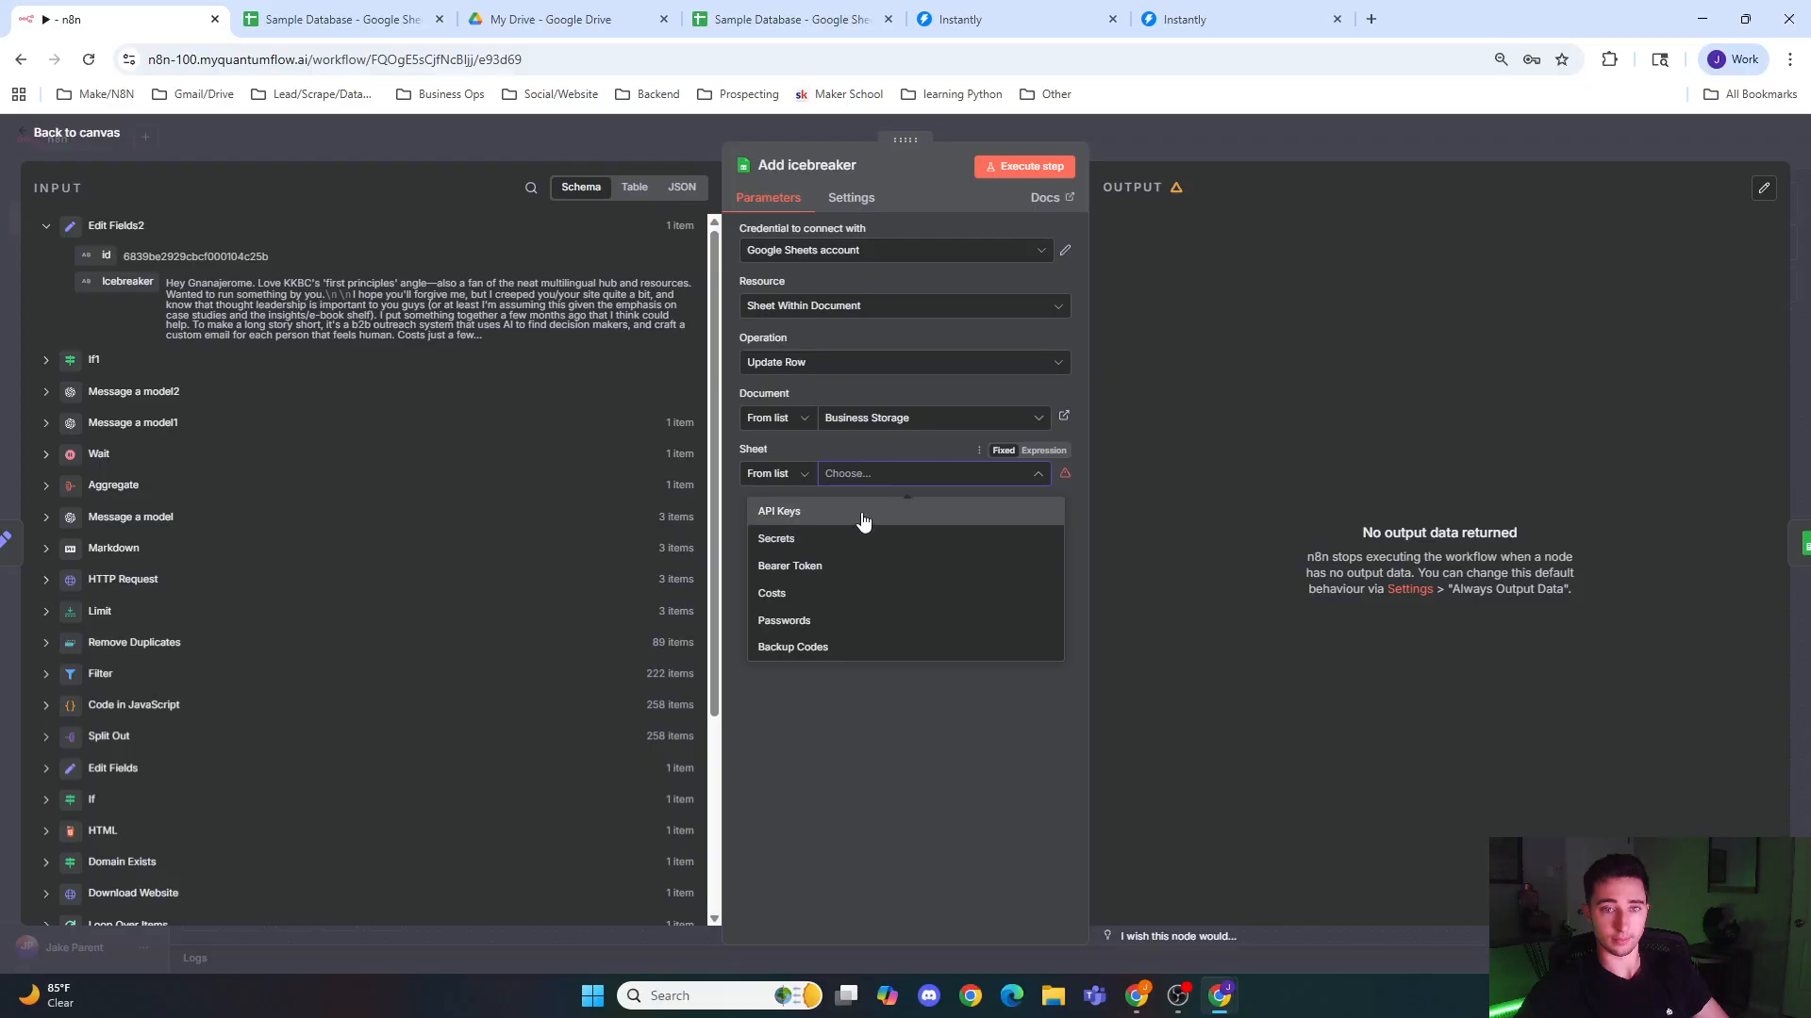
Step: Set the Add icebreaker node's document to Sample Database and its sheet to People
{"action": "left_click", "coordinate": [891, 417]}
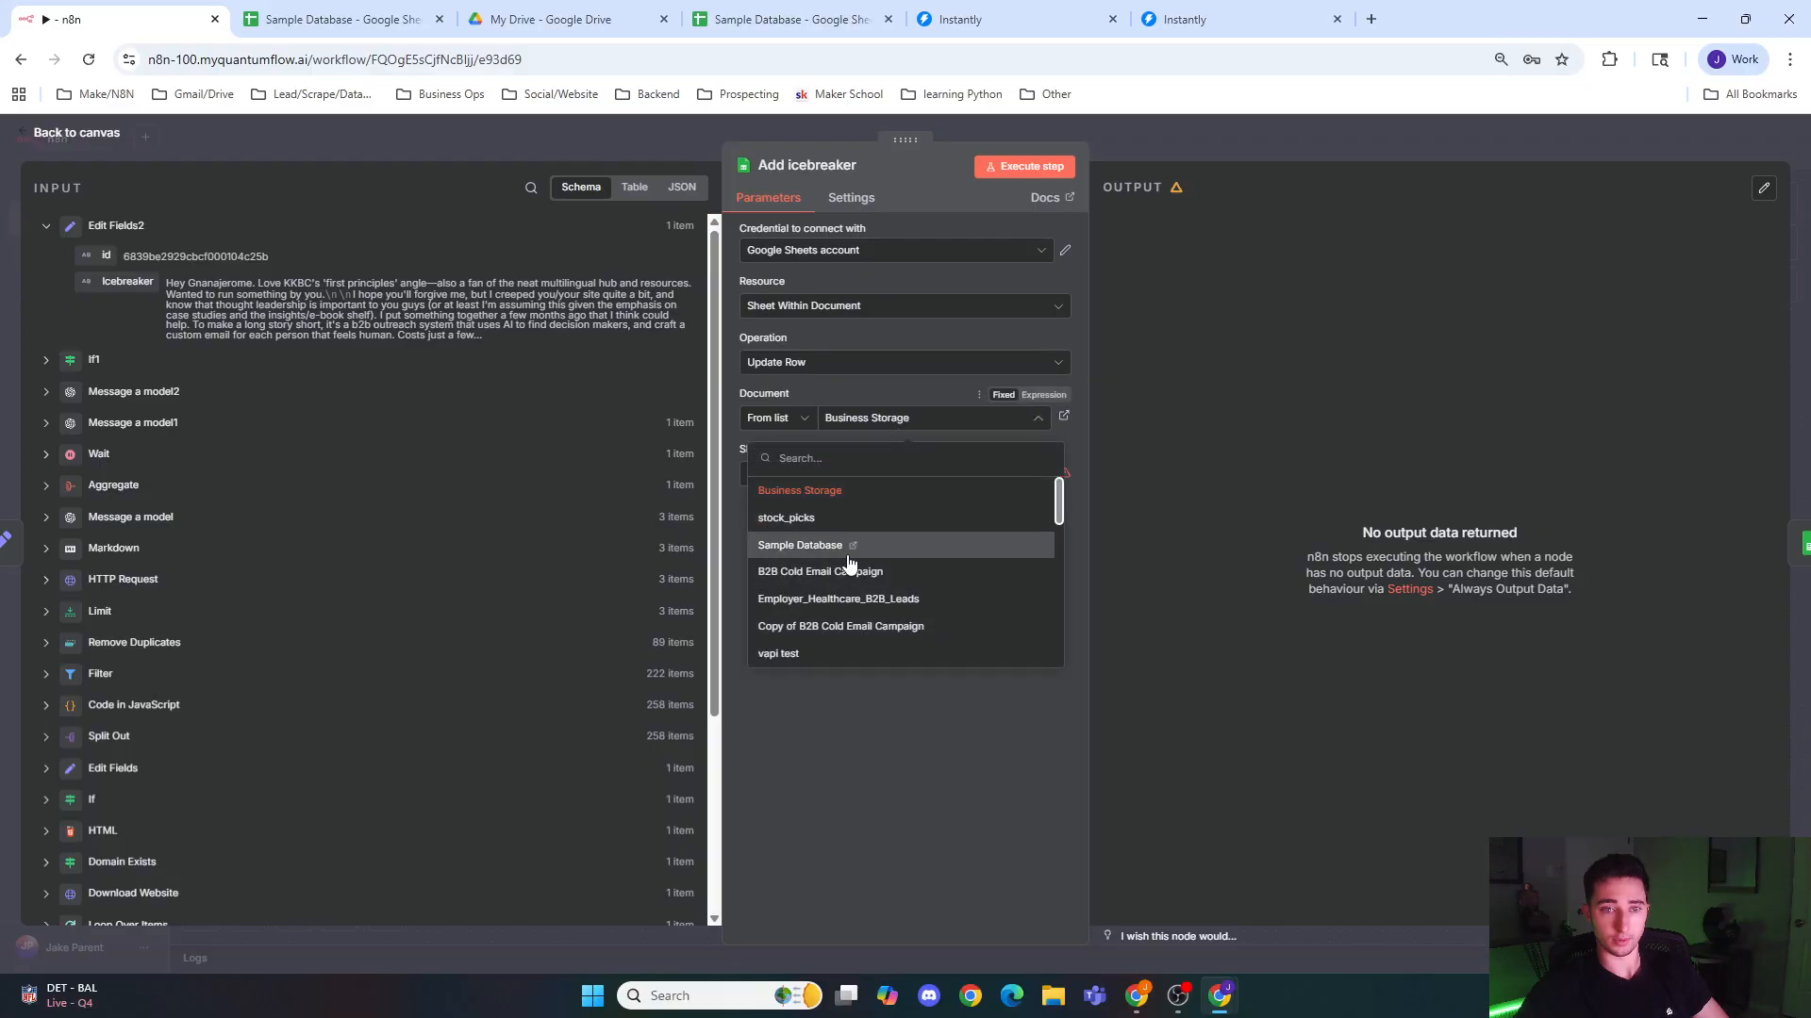
{"action": "left_click", "coordinate": [853, 539]}
{"action": "left_click", "coordinate": [880, 491]}
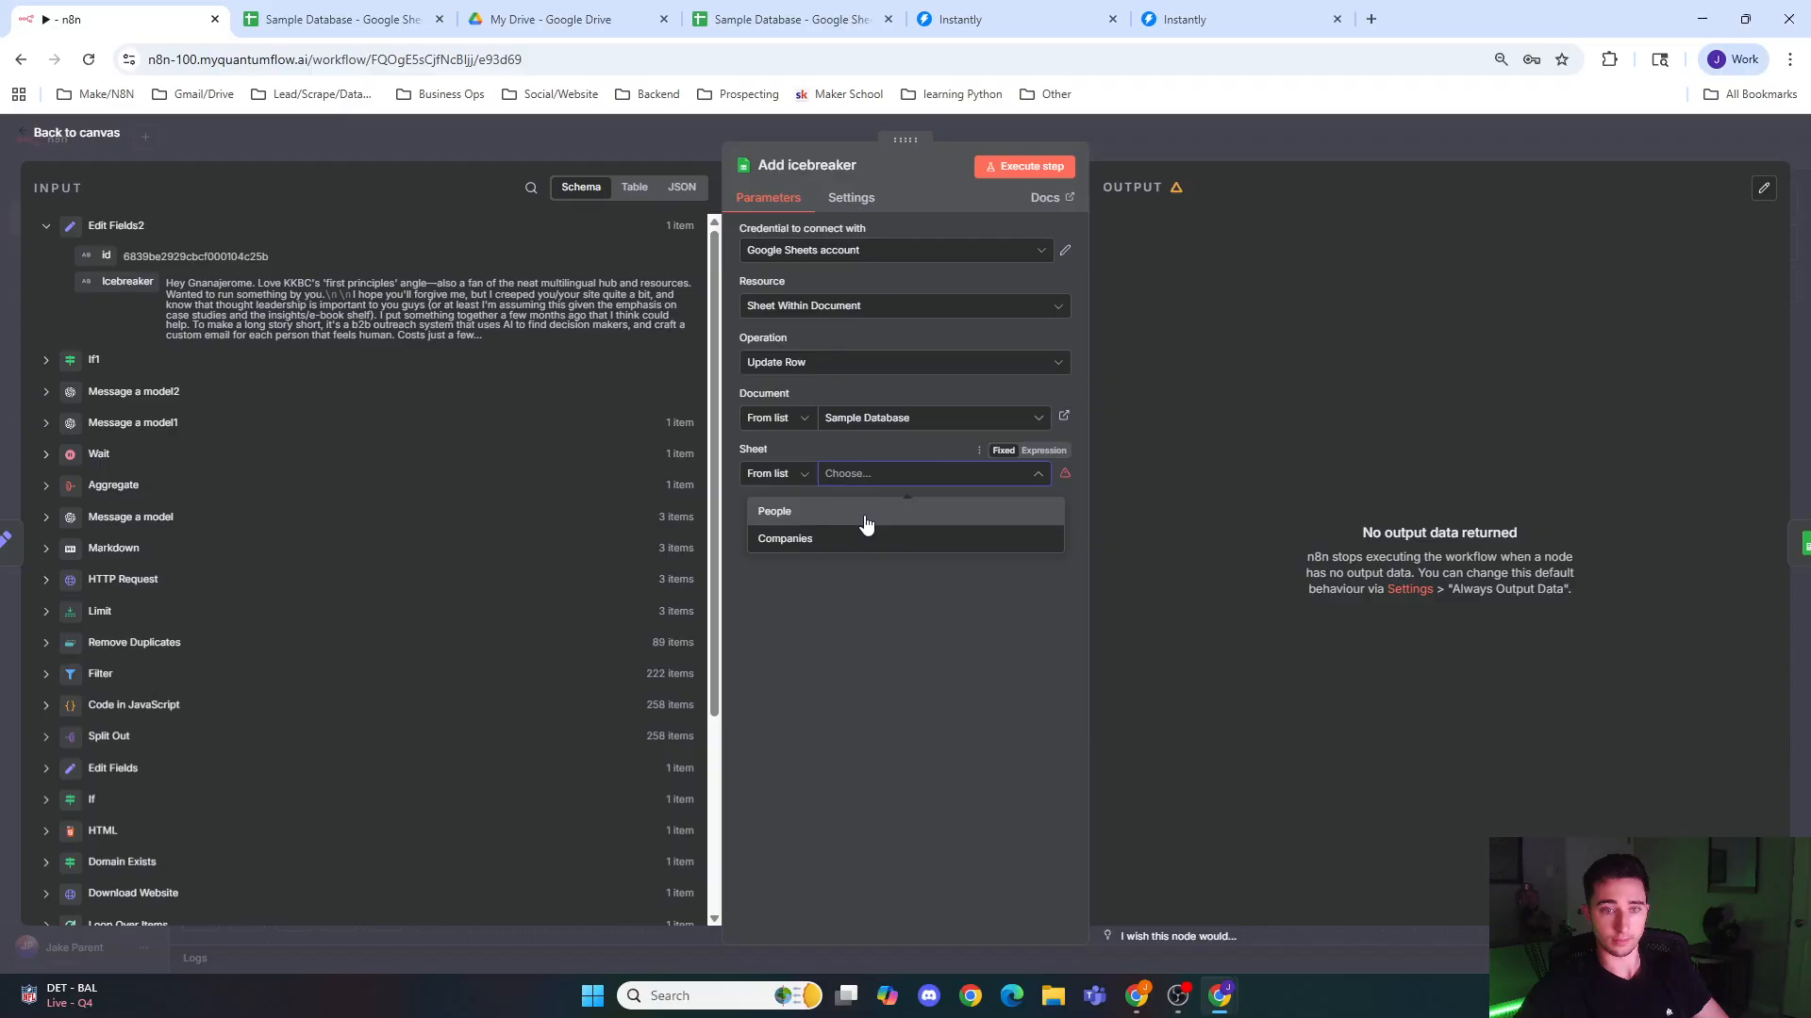
{"action": "left_click", "coordinate": [864, 514]}
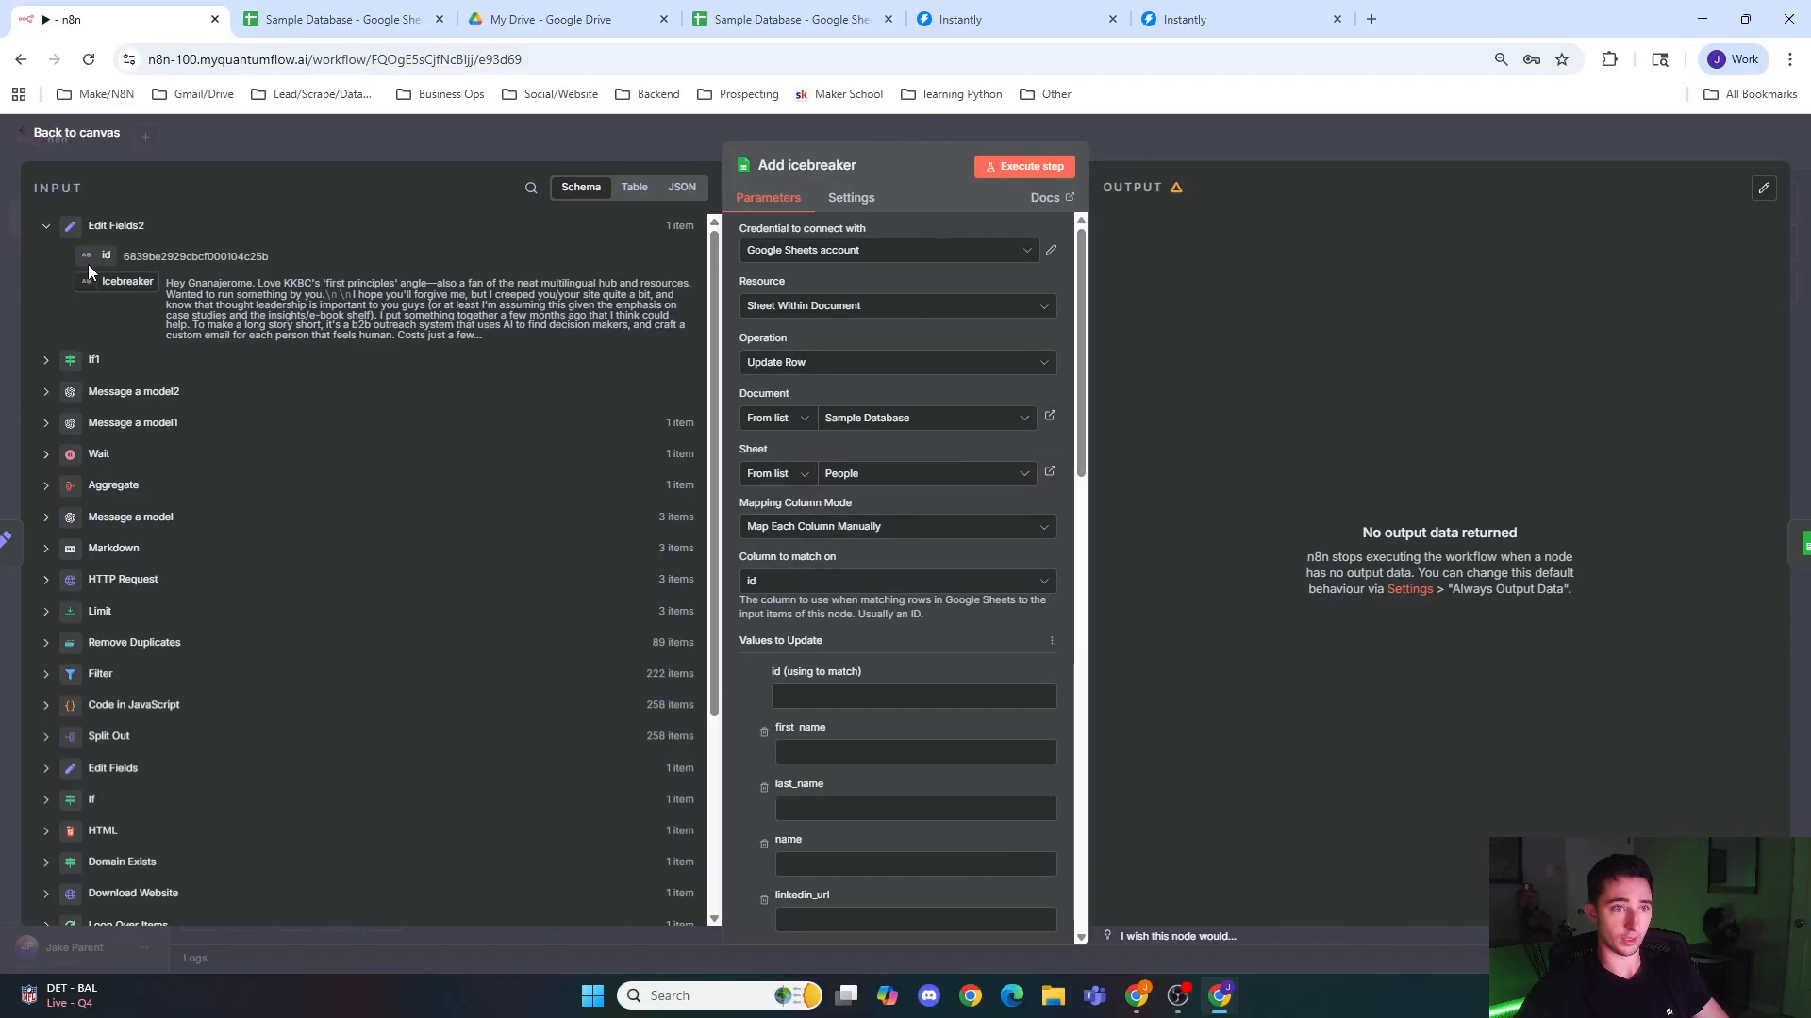
Step: Map the Edit Fields2 id to the Add icebreaker node's id match value and remove all other columns from the values to update
{"action": "left_click_drag", "start_coordinate": [90, 260], "coordinate": [849, 696]}
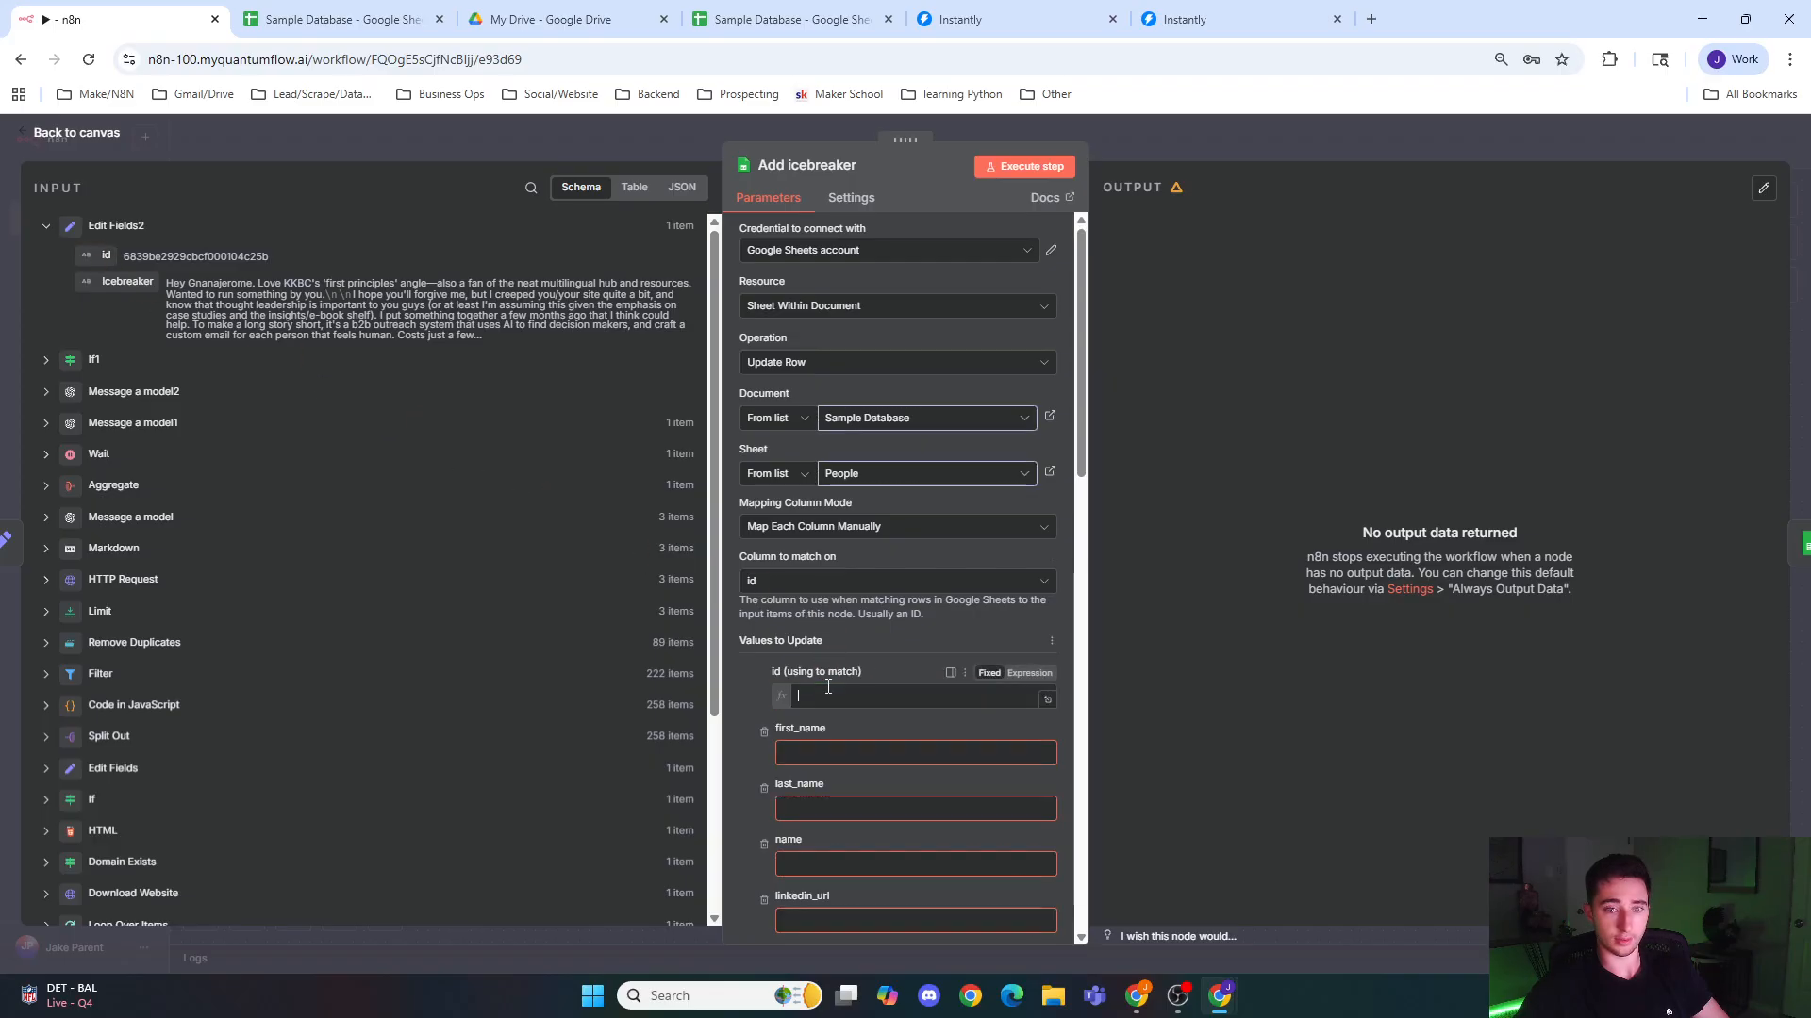
{"action": "scroll", "coordinate": [752, 673], "scroll_direction": "down", "scroll_amount": 1}
{"action": "left_click", "coordinate": [762, 659]}
{"action": "left_click", "coordinate": [763, 659]}
{"action": "left_click", "coordinate": [763, 659]}
{"action": "left_click", "coordinate": [763, 660]}
{"action": "left_click", "coordinate": [763, 659]}
{"action": "left_click", "coordinate": [762, 659]}
{"action": "left_click", "coordinate": [763, 660]}
{"action": "left_click", "coordinate": [763, 659]}
{"action": "left_click", "coordinate": [763, 659]}
{"action": "left_click", "coordinate": [763, 659]}
{"action": "left_click", "coordinate": [762, 660]}
{"action": "left_click", "coordinate": [763, 659]}
{"action": "left_click", "coordinate": [763, 659]}
{"action": "left_click", "coordinate": [763, 659]}
{"action": "left_click", "coordinate": [763, 655]}
{"action": "left_click", "coordinate": [764, 655]}
{"action": "left_click", "coordinate": [764, 655]}
{"action": "left_click", "coordinate": [764, 655]}
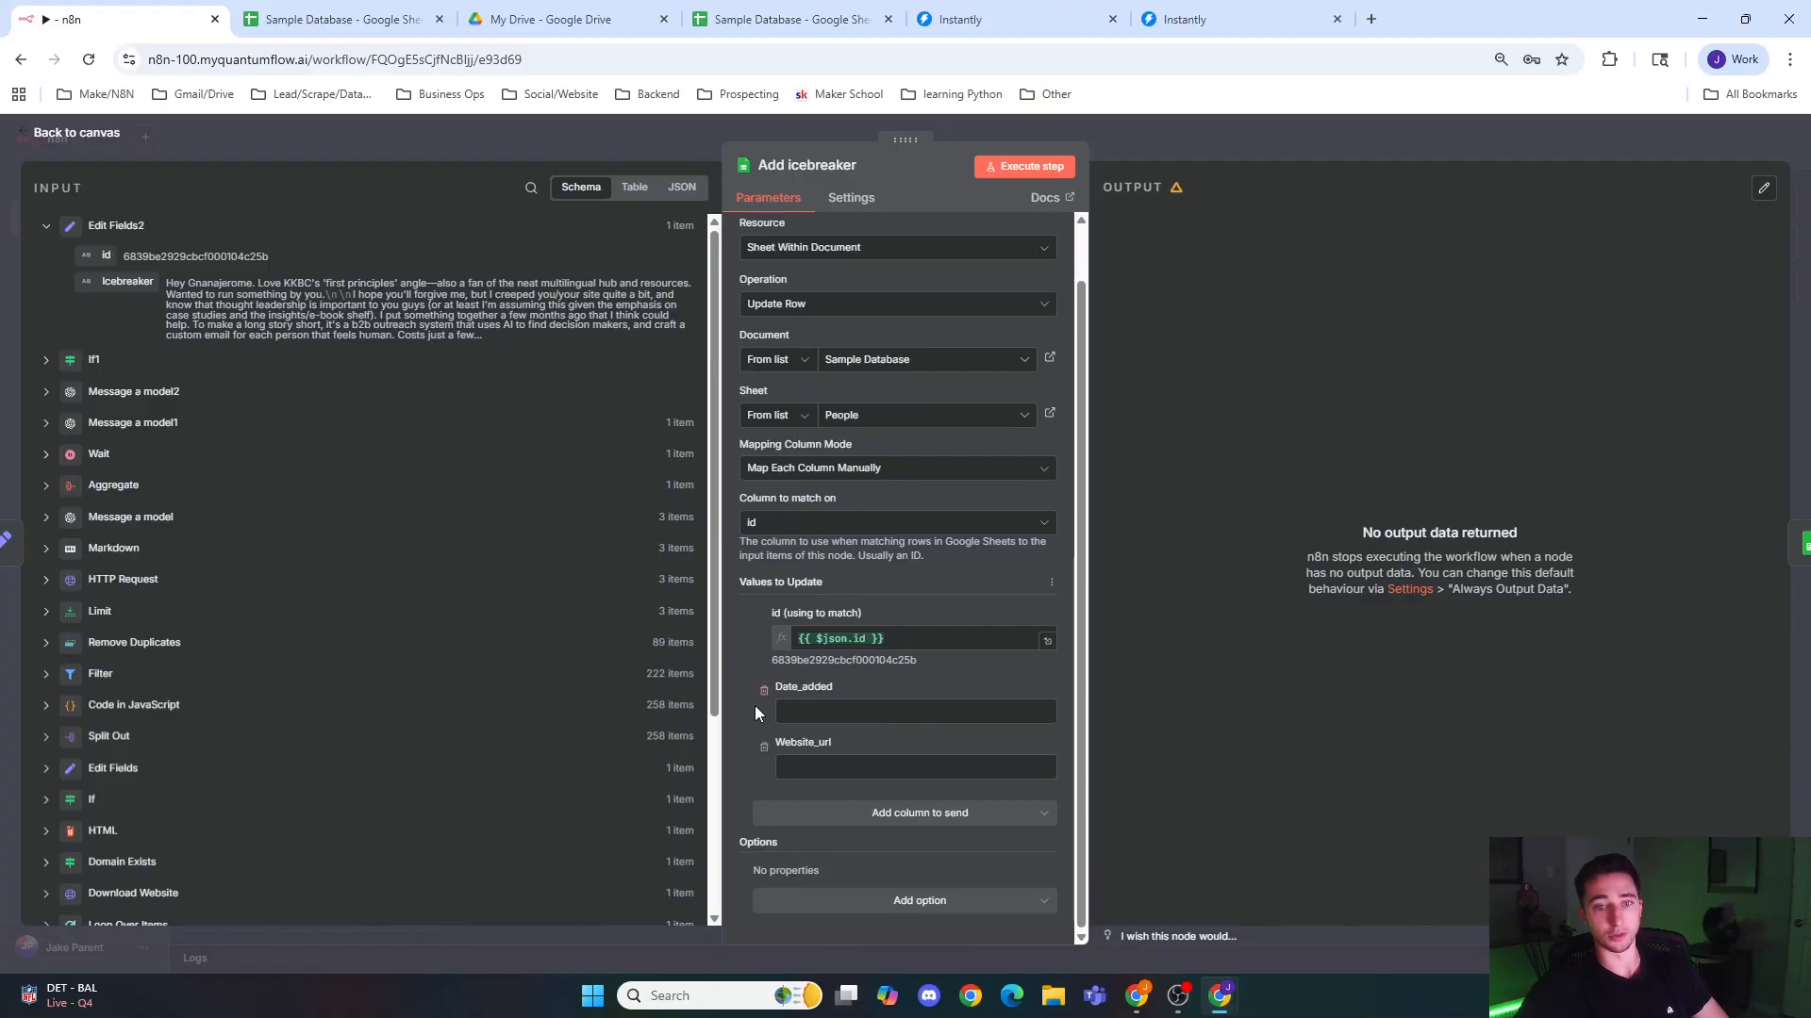
{"action": "left_click", "coordinate": [764, 691]}
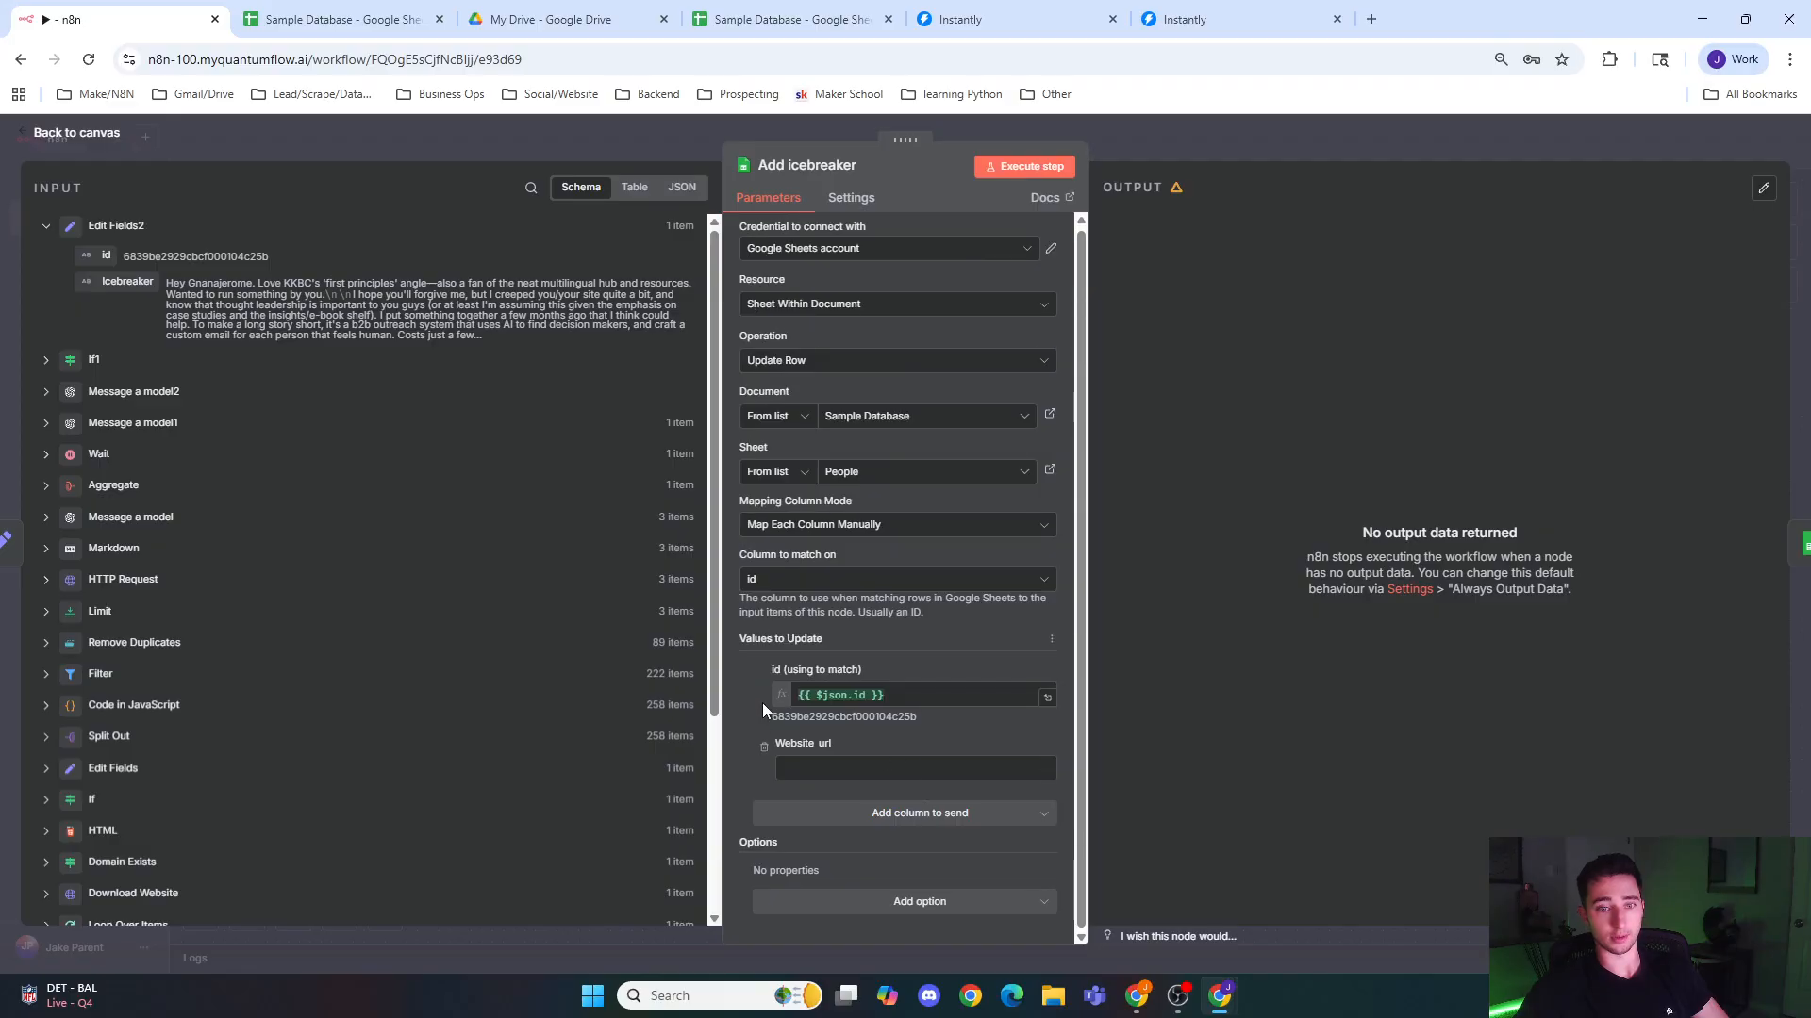
{"action": "left_click", "coordinate": [764, 750]}
Step: Add the Icebreaker column to the Add icebreaker node's values and map it to the Icebreaker field from Edit Fields2
{"action": "left_click", "coordinate": [840, 759]}
{"action": "scroll", "coordinate": [873, 703], "scroll_direction": "down", "scroll_amount": 3}
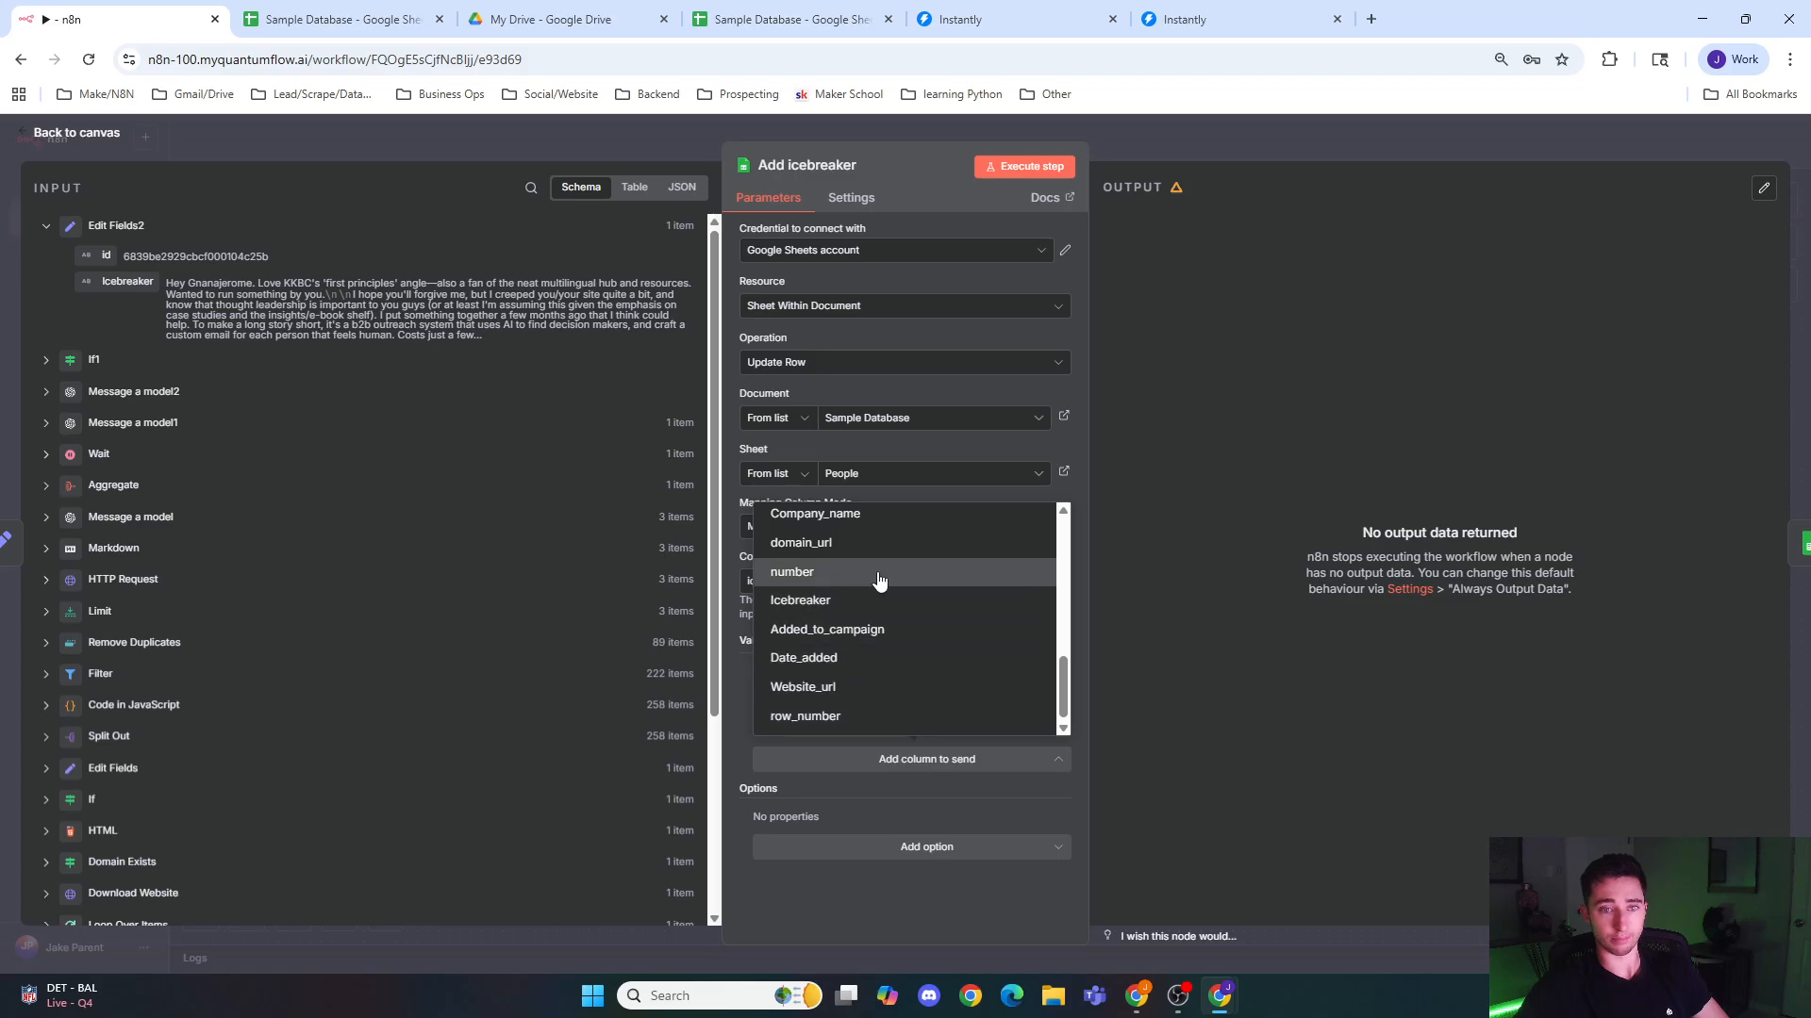
{"action": "left_click", "coordinate": [869, 601]}
{"action": "left_click_drag", "start_coordinate": [56, 270], "coordinate": [806, 769]}
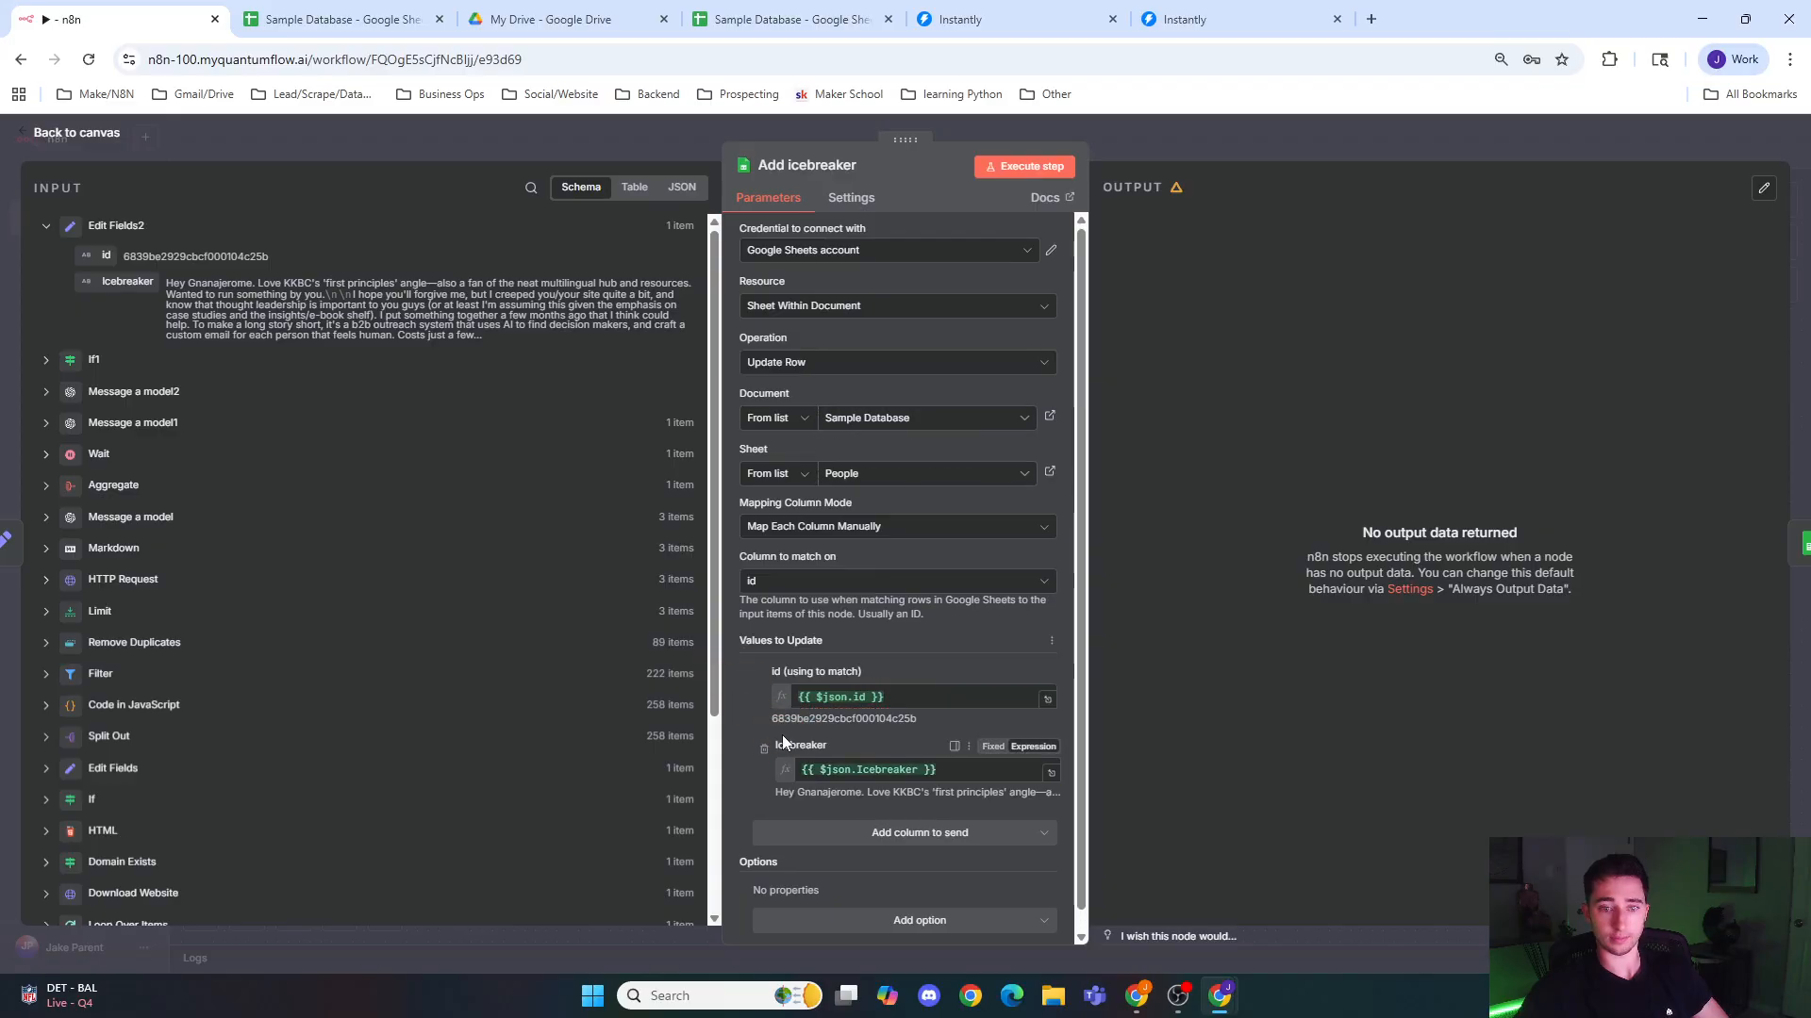
{"action": "left_click", "coordinate": [649, 125]}
Step: Set the Lead In Campaign node's document to Sample Database and sheet to People, and refresh its column list
{"action": "left_click_drag", "start_coordinate": [1080, 636], "coordinate": [969, 653]}
{"action": "double_click", "coordinate": [957, 512]}
{"action": "scroll", "coordinate": [902, 703], "scroll_direction": "down", "scroll_amount": 1}
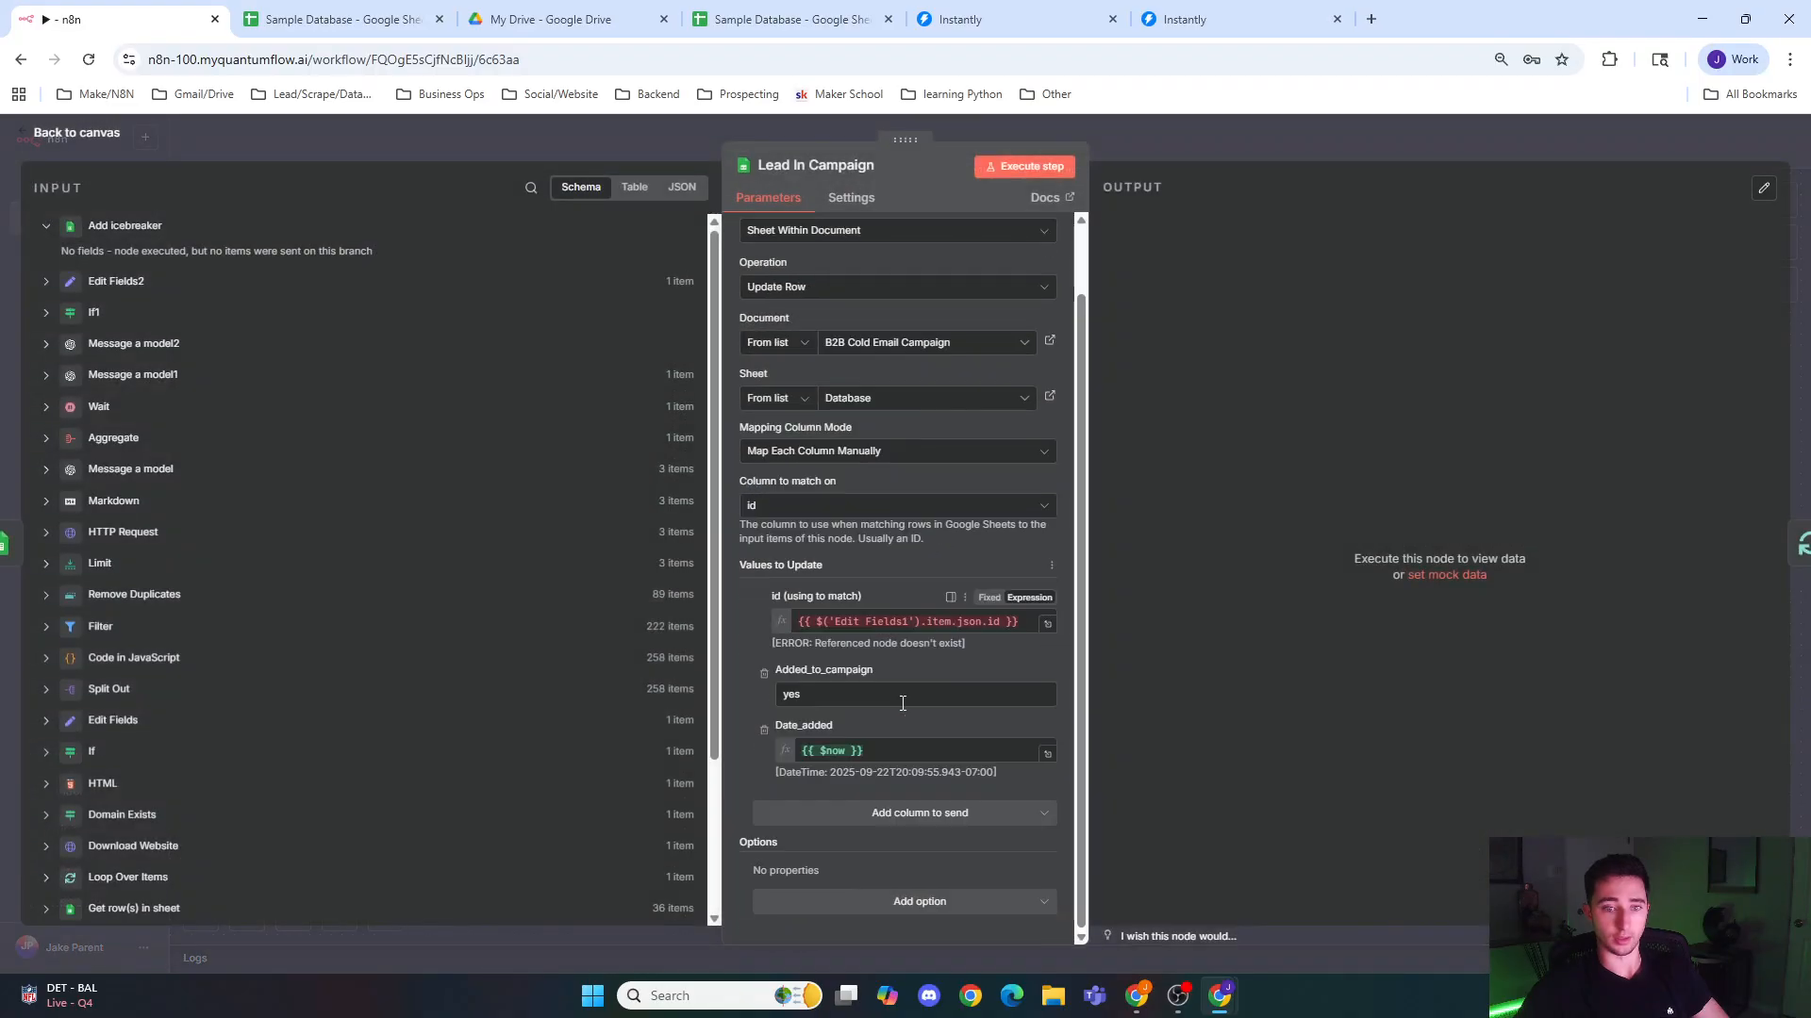
{"action": "left_click", "coordinate": [933, 343]}
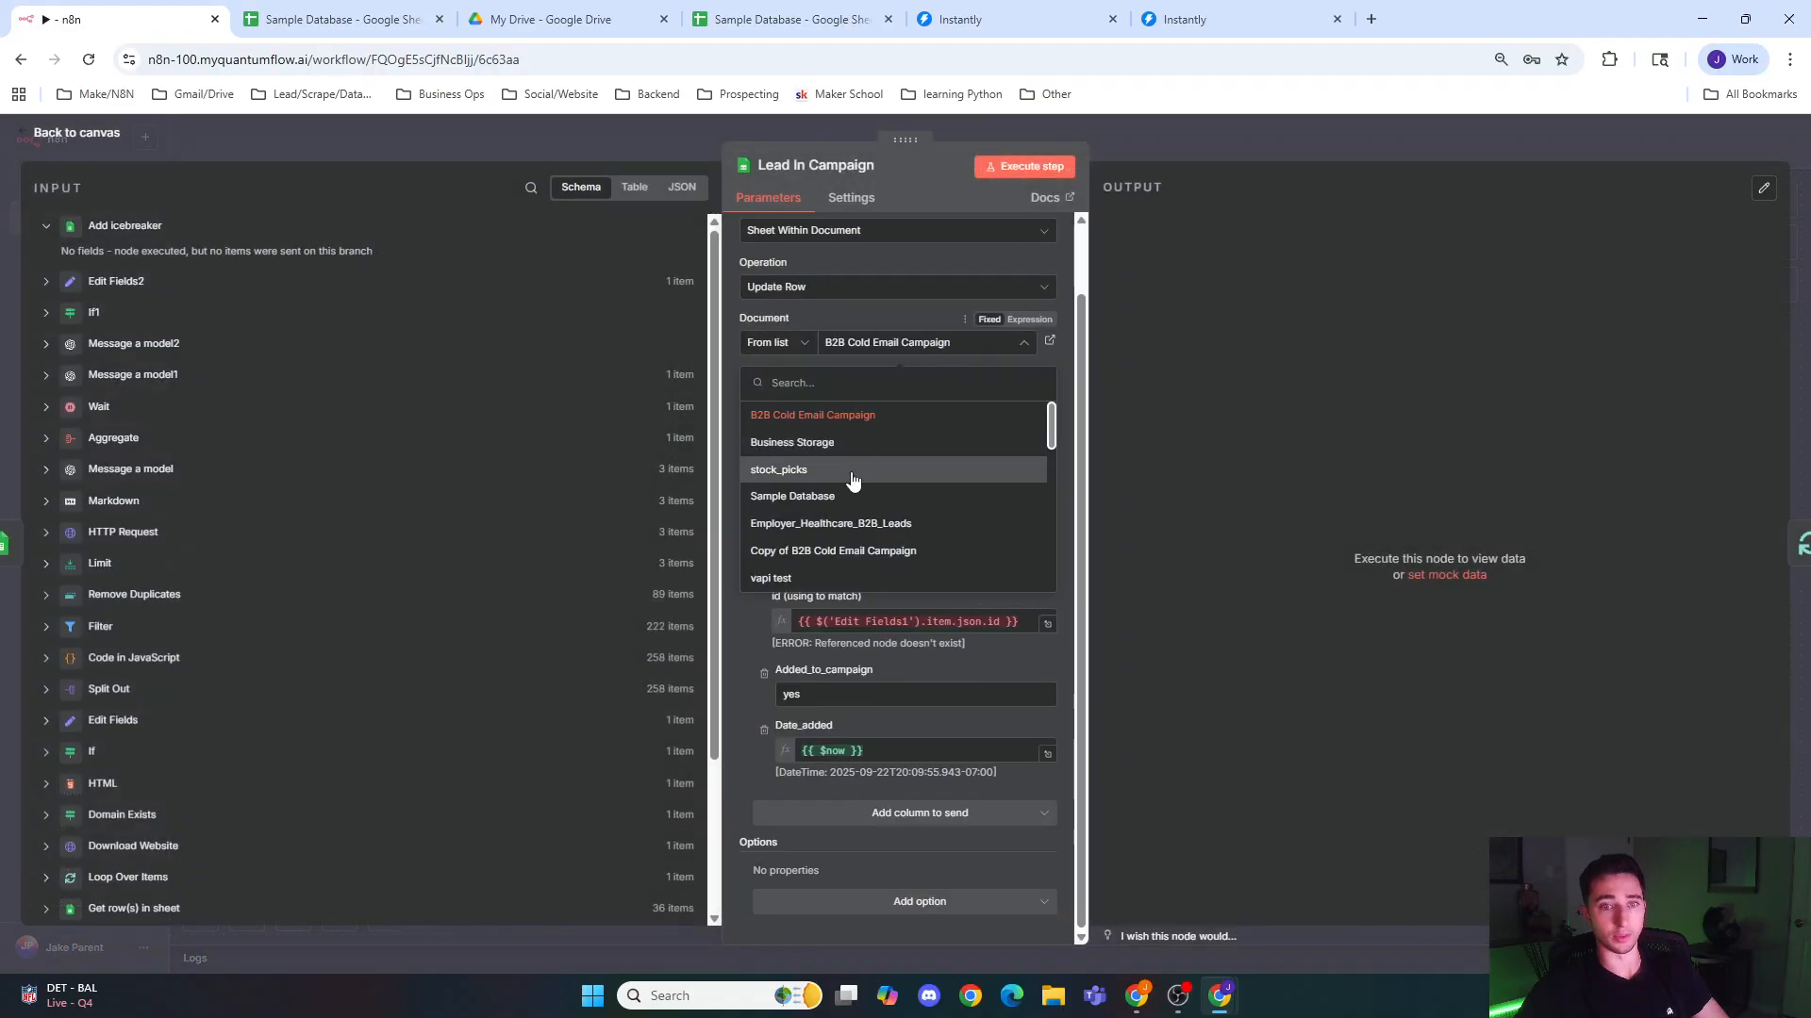
{"action": "left_click", "coordinate": [862, 497]}
{"action": "left_click", "coordinate": [903, 409]}
{"action": "left_click", "coordinate": [882, 469]}
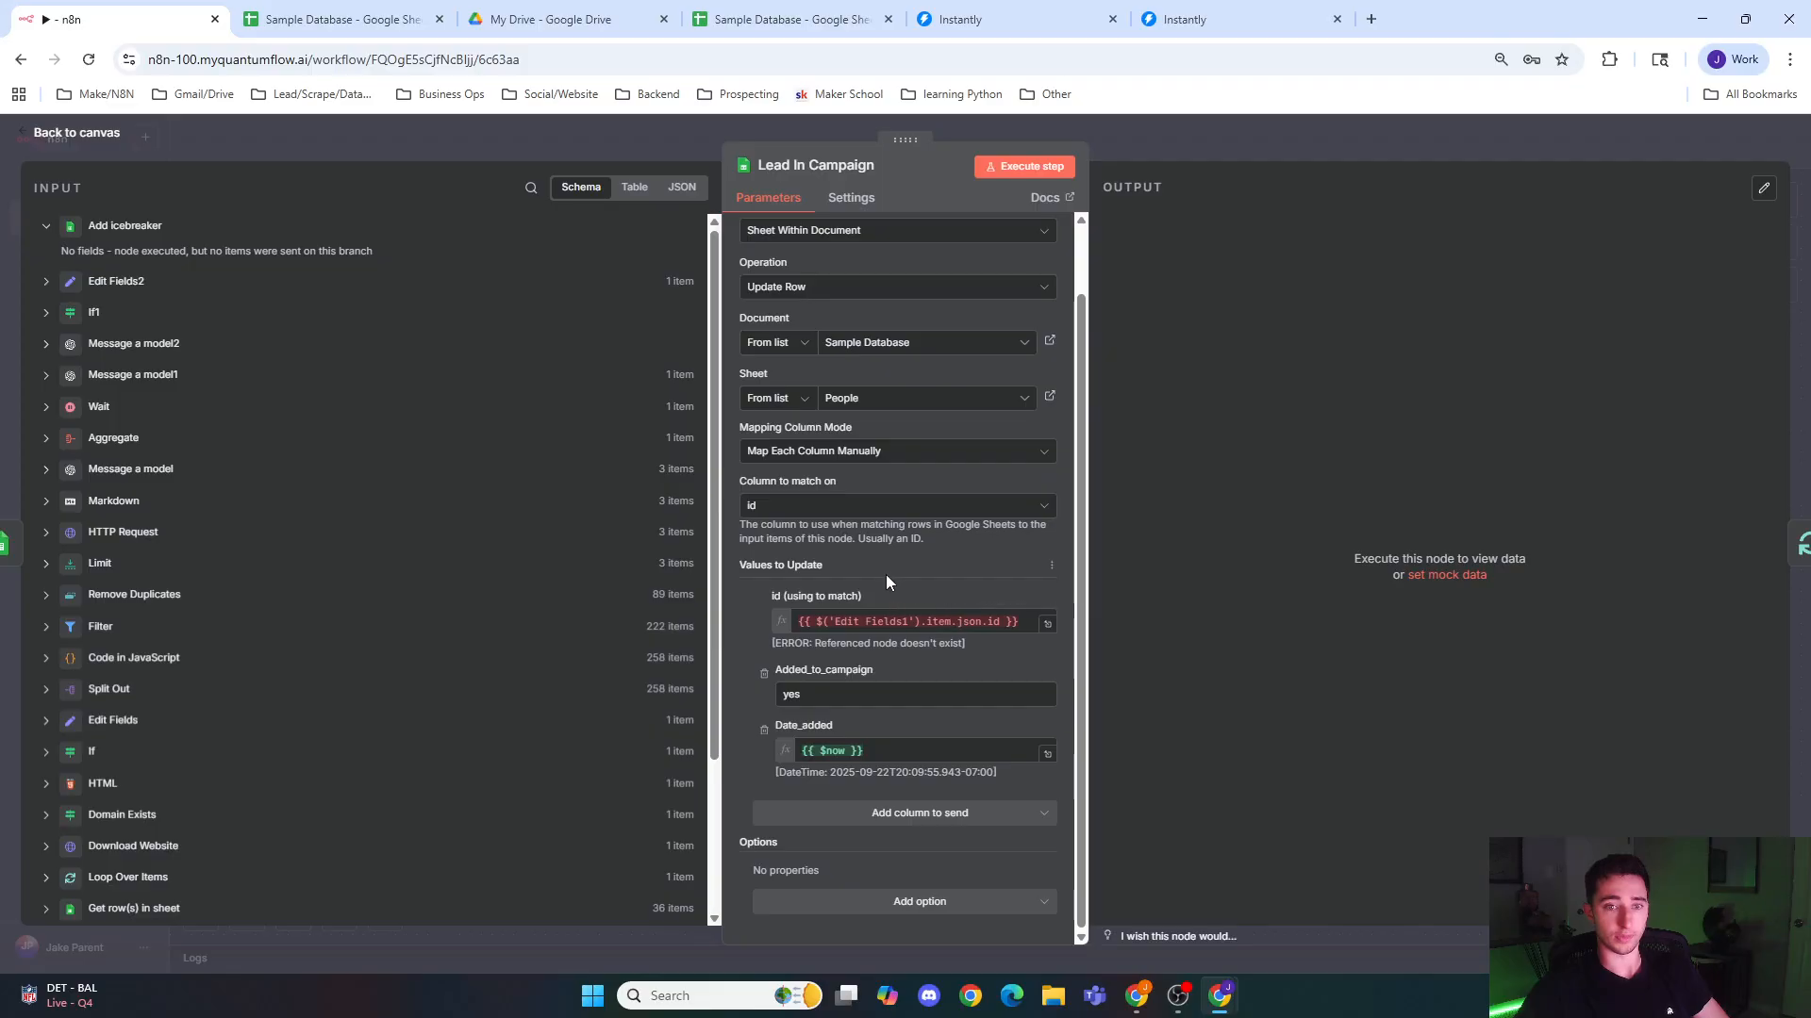
{"action": "left_click", "coordinate": [1050, 566]}
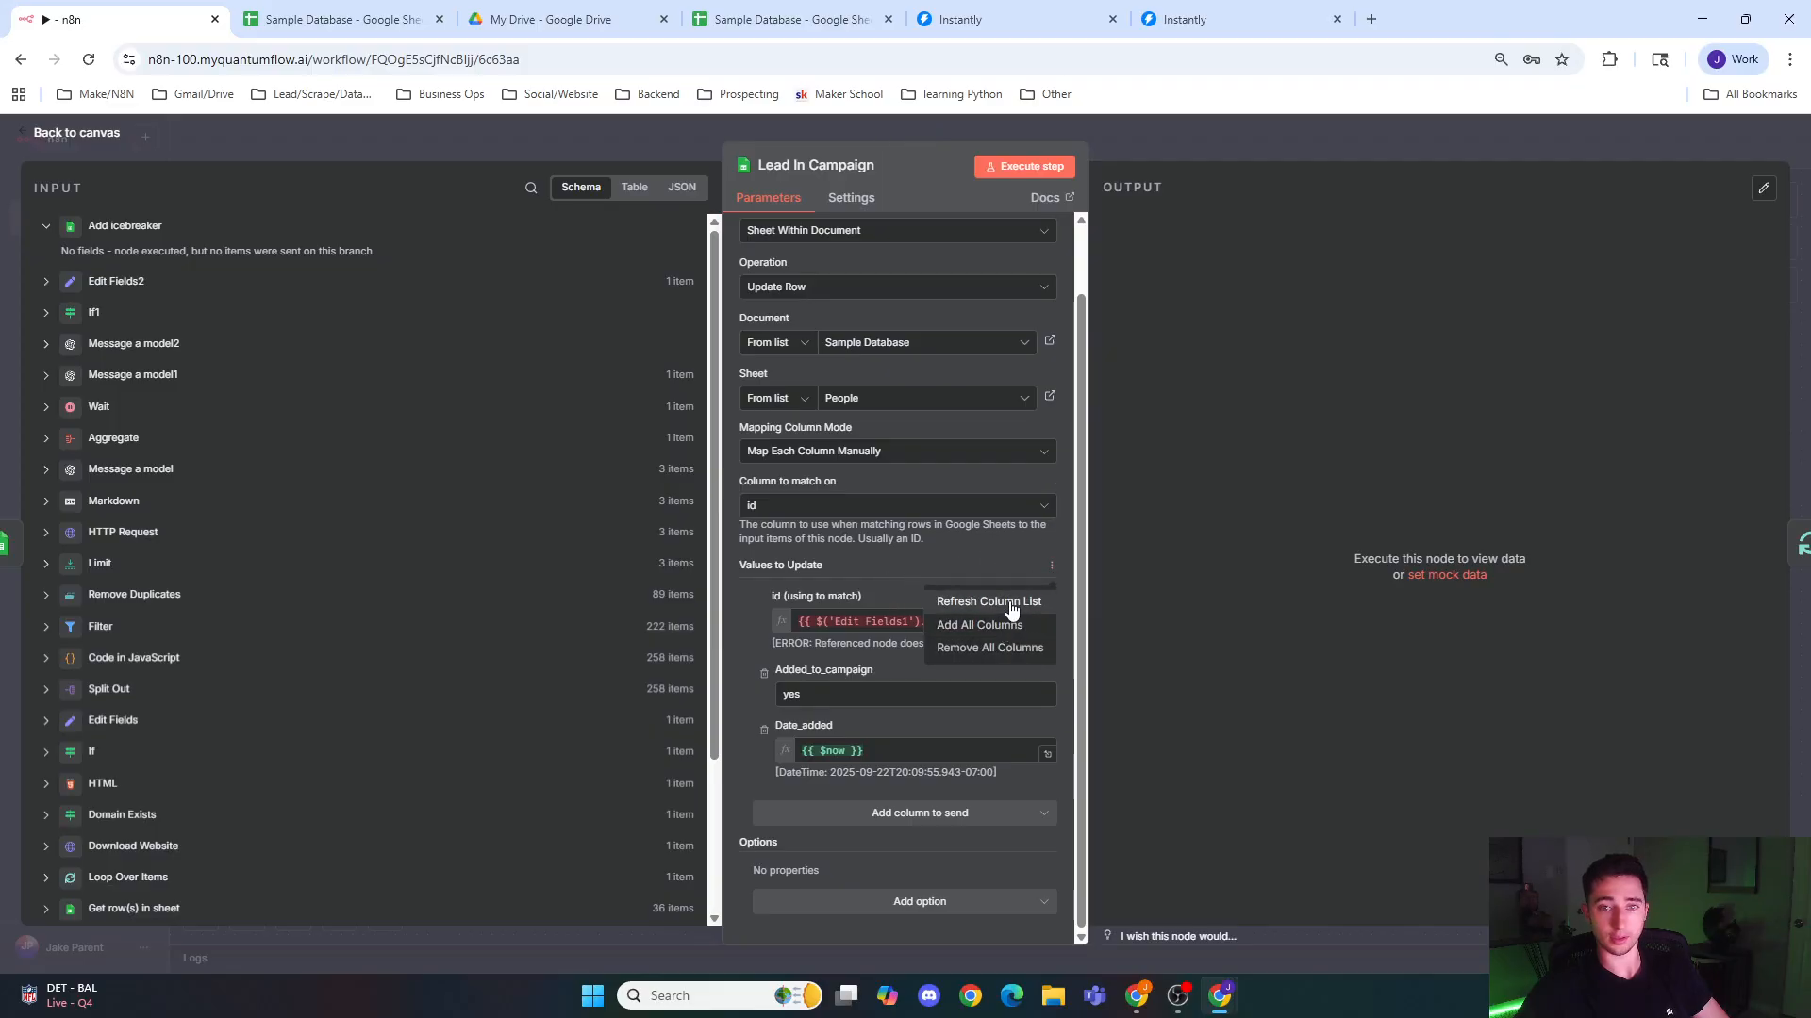
{"action": "left_click", "coordinate": [1013, 600]}
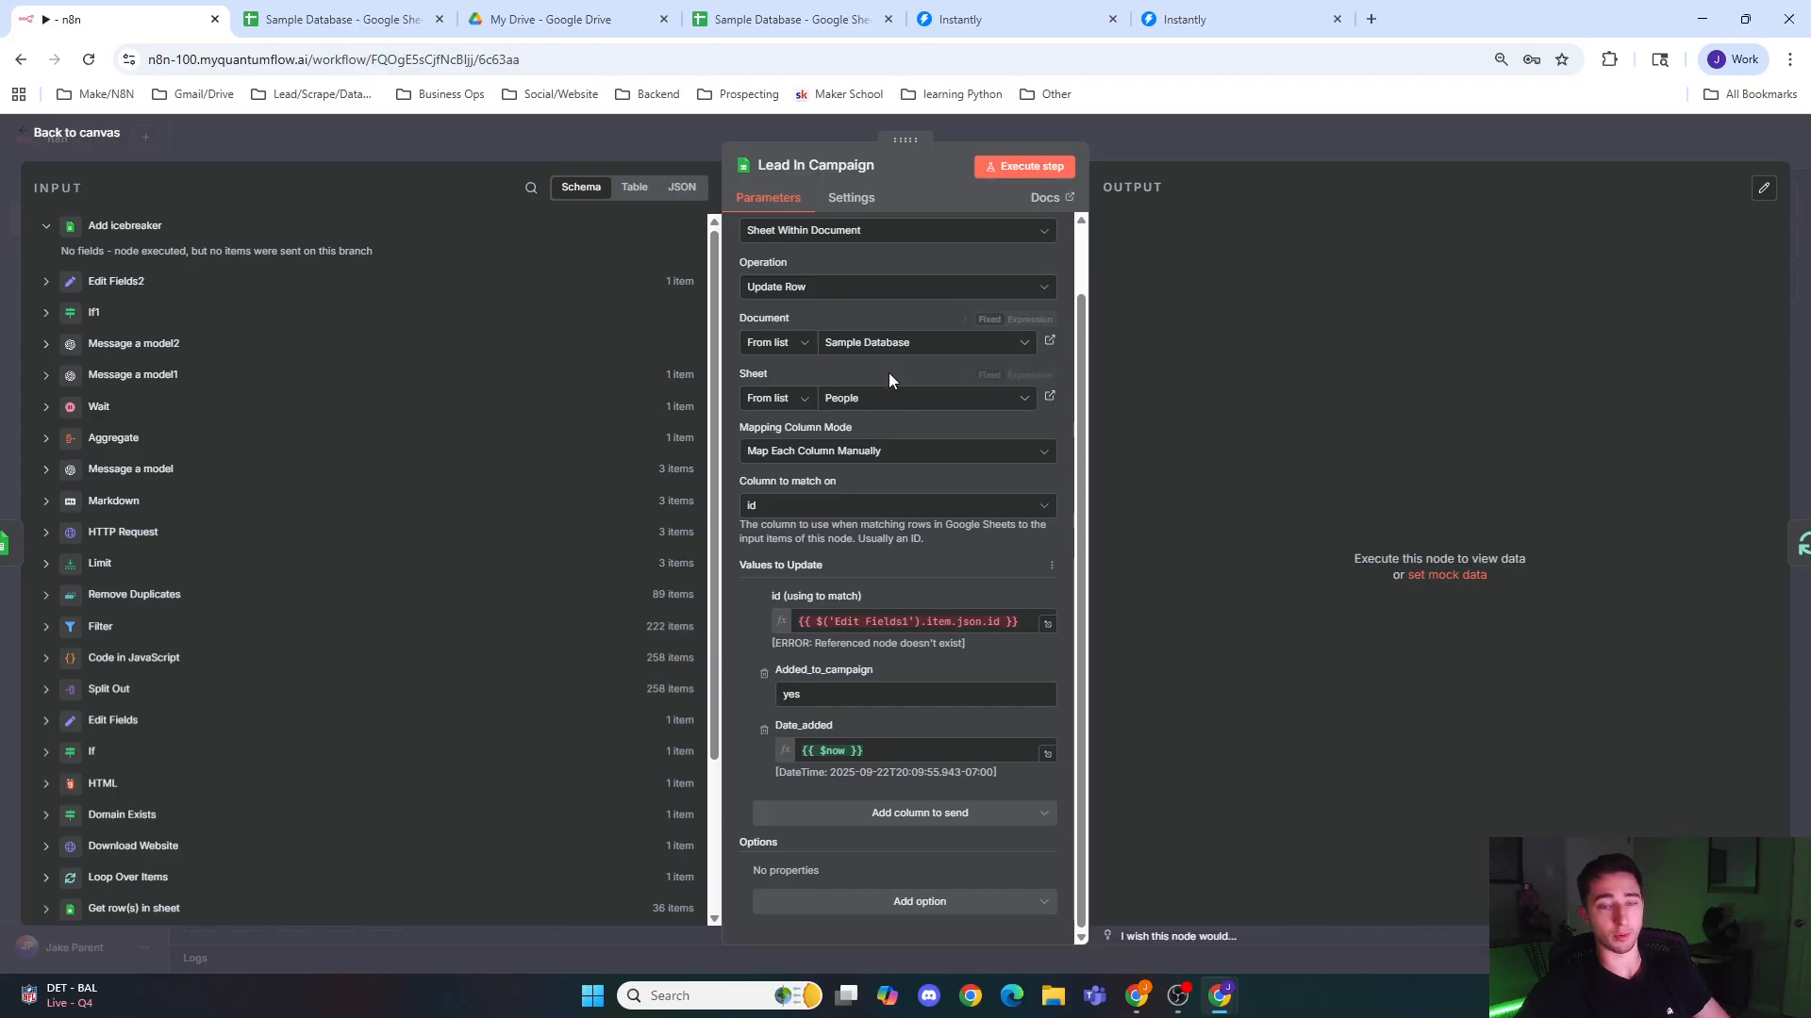
Step: Replace the Lead In Campaign node's id match expression with the id field from Edit Fields2
{"action": "left_click", "coordinate": [924, 620]}
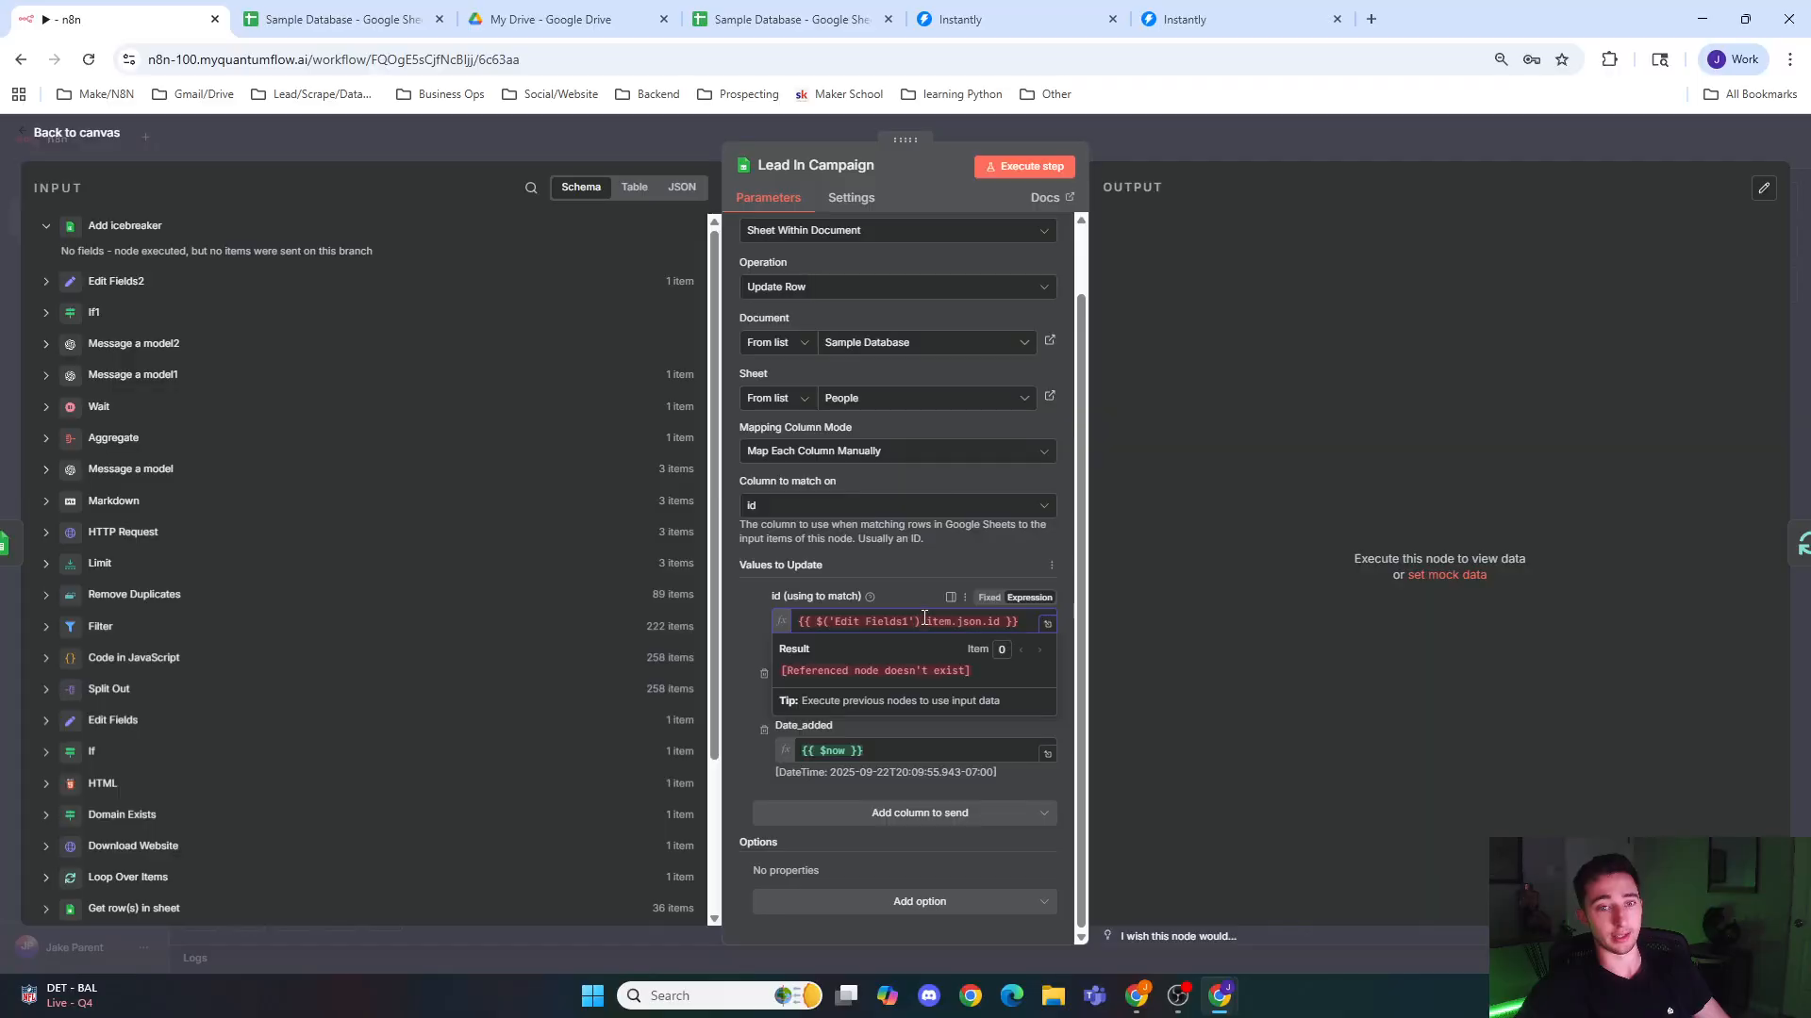
{"action": "left_click", "coordinate": [926, 579]}
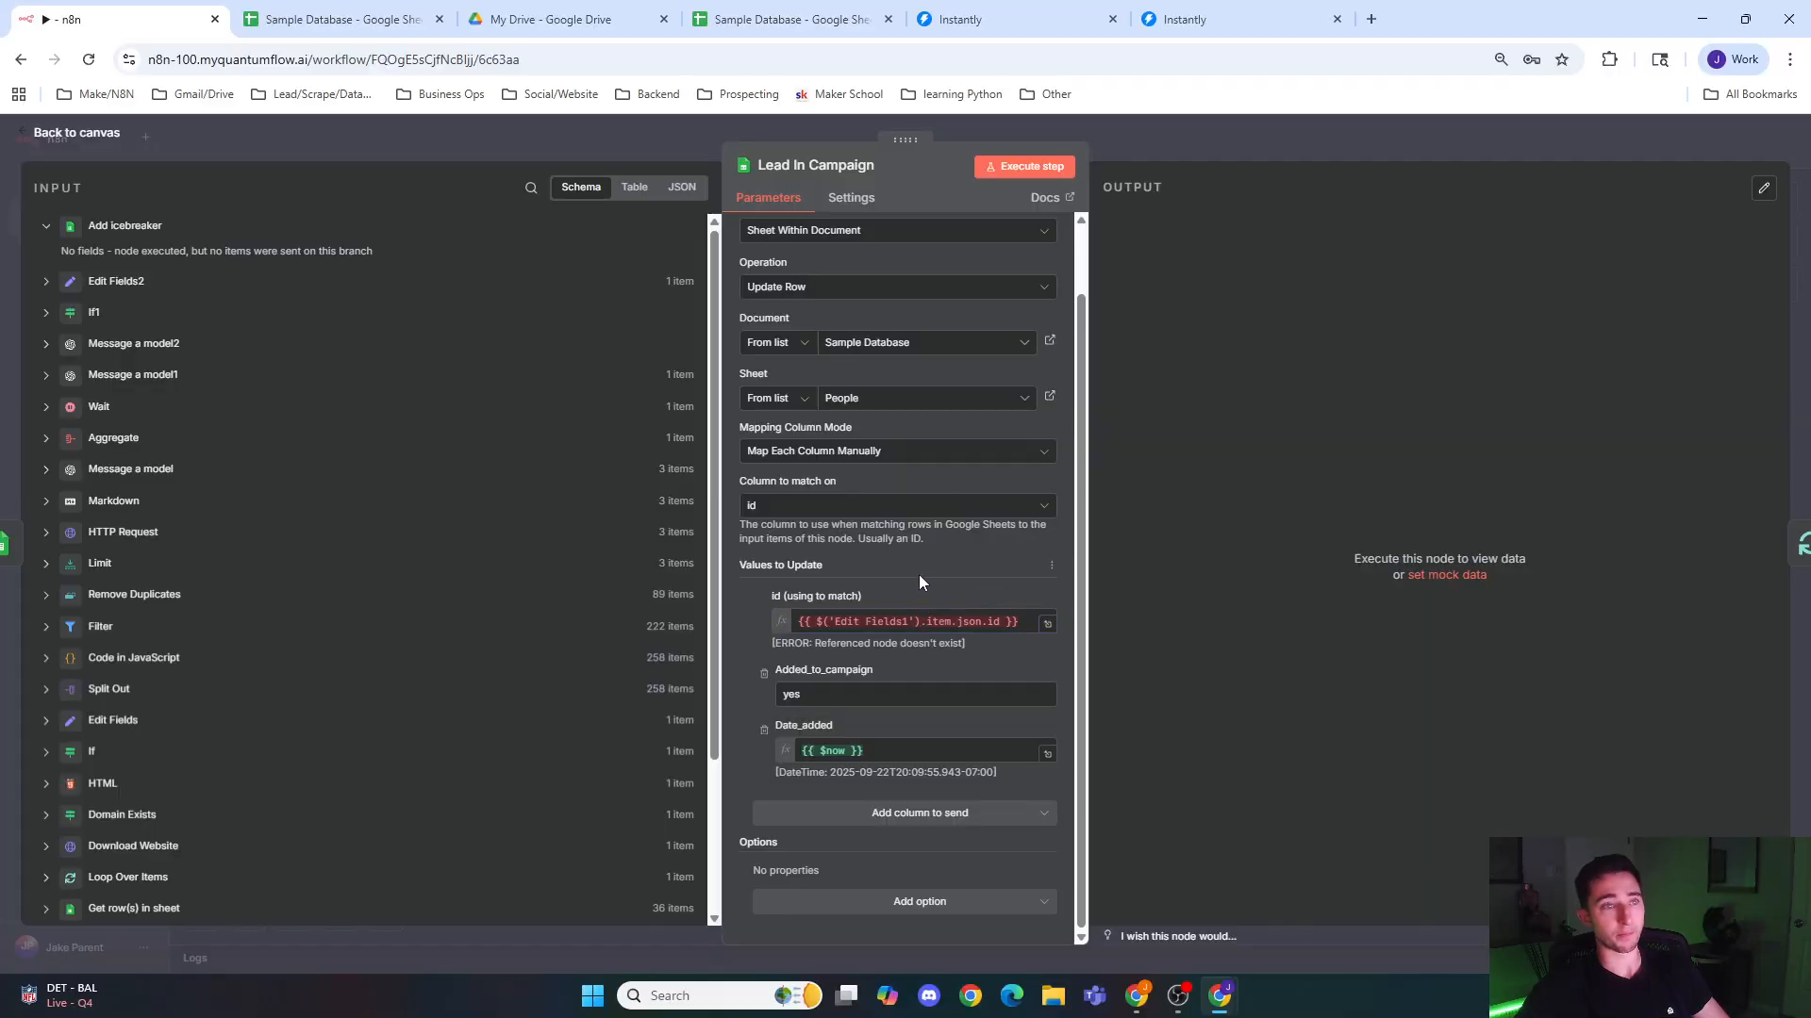
{"action": "left_click", "coordinate": [68, 290]}
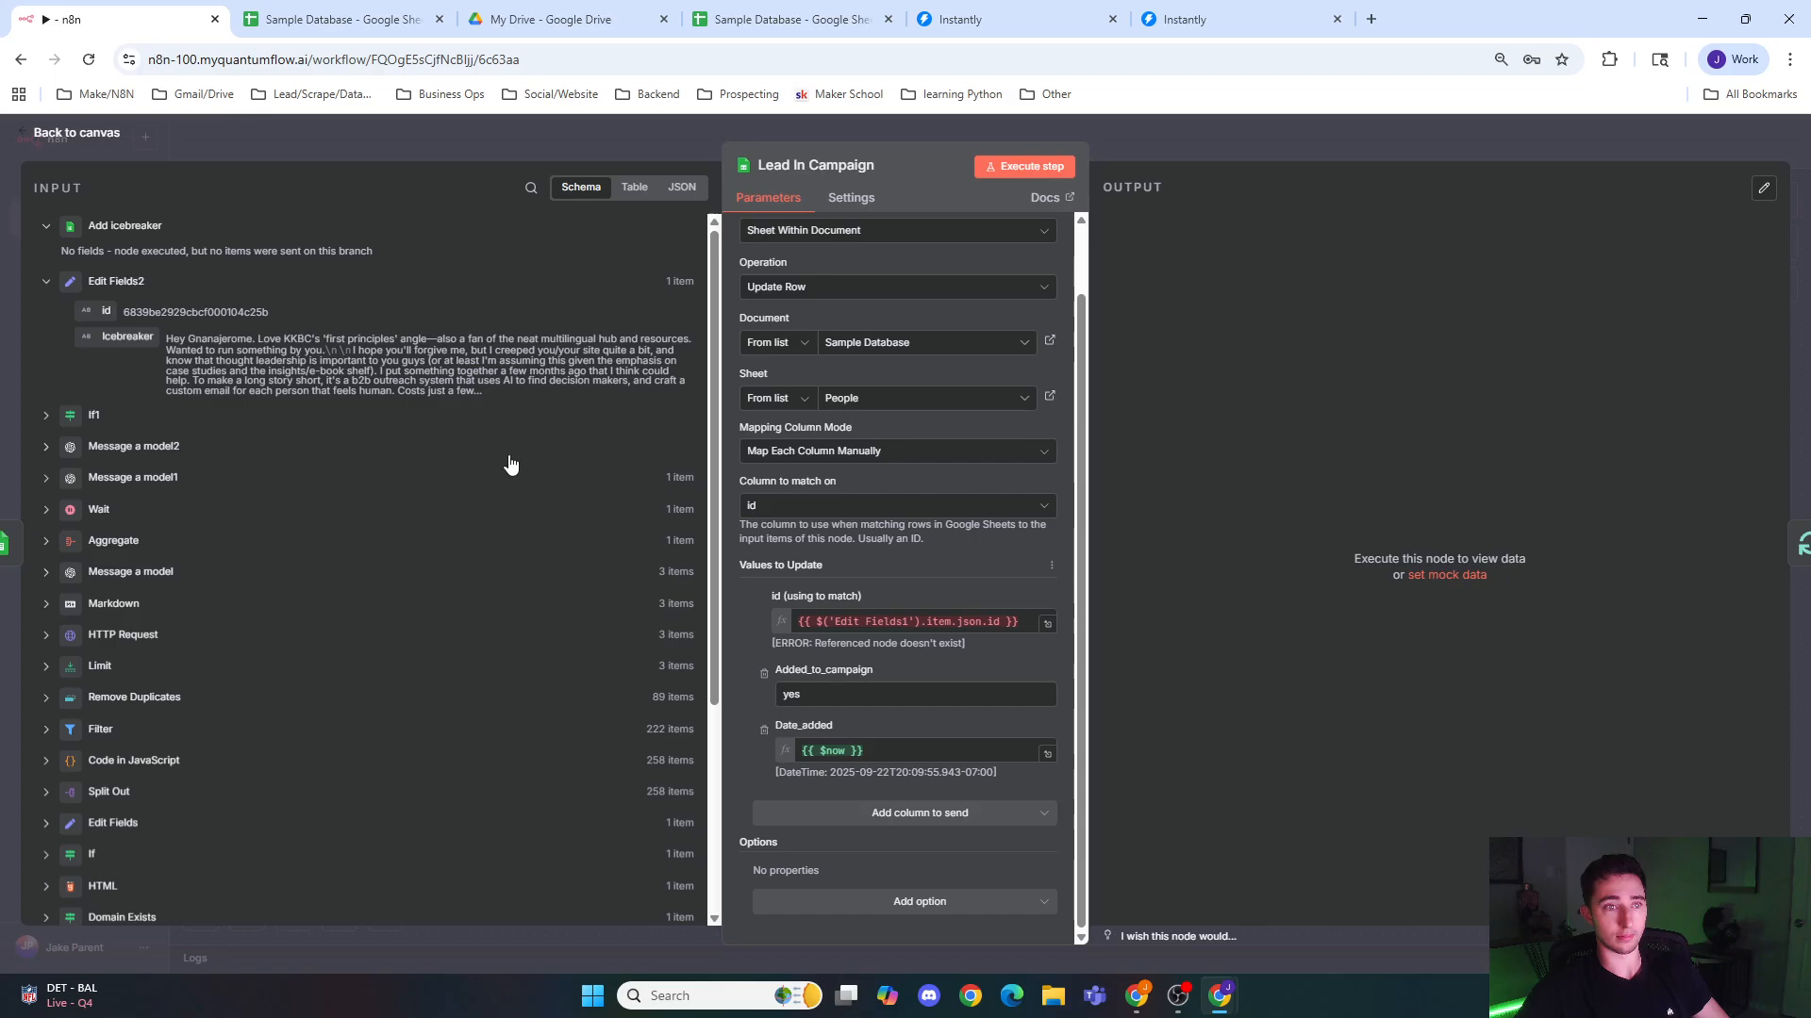
{"action": "left_click", "coordinate": [1027, 630]}
{"action": "key", "text": "ctrl+a"}
{"action": "key", "text": "BackSpace"}
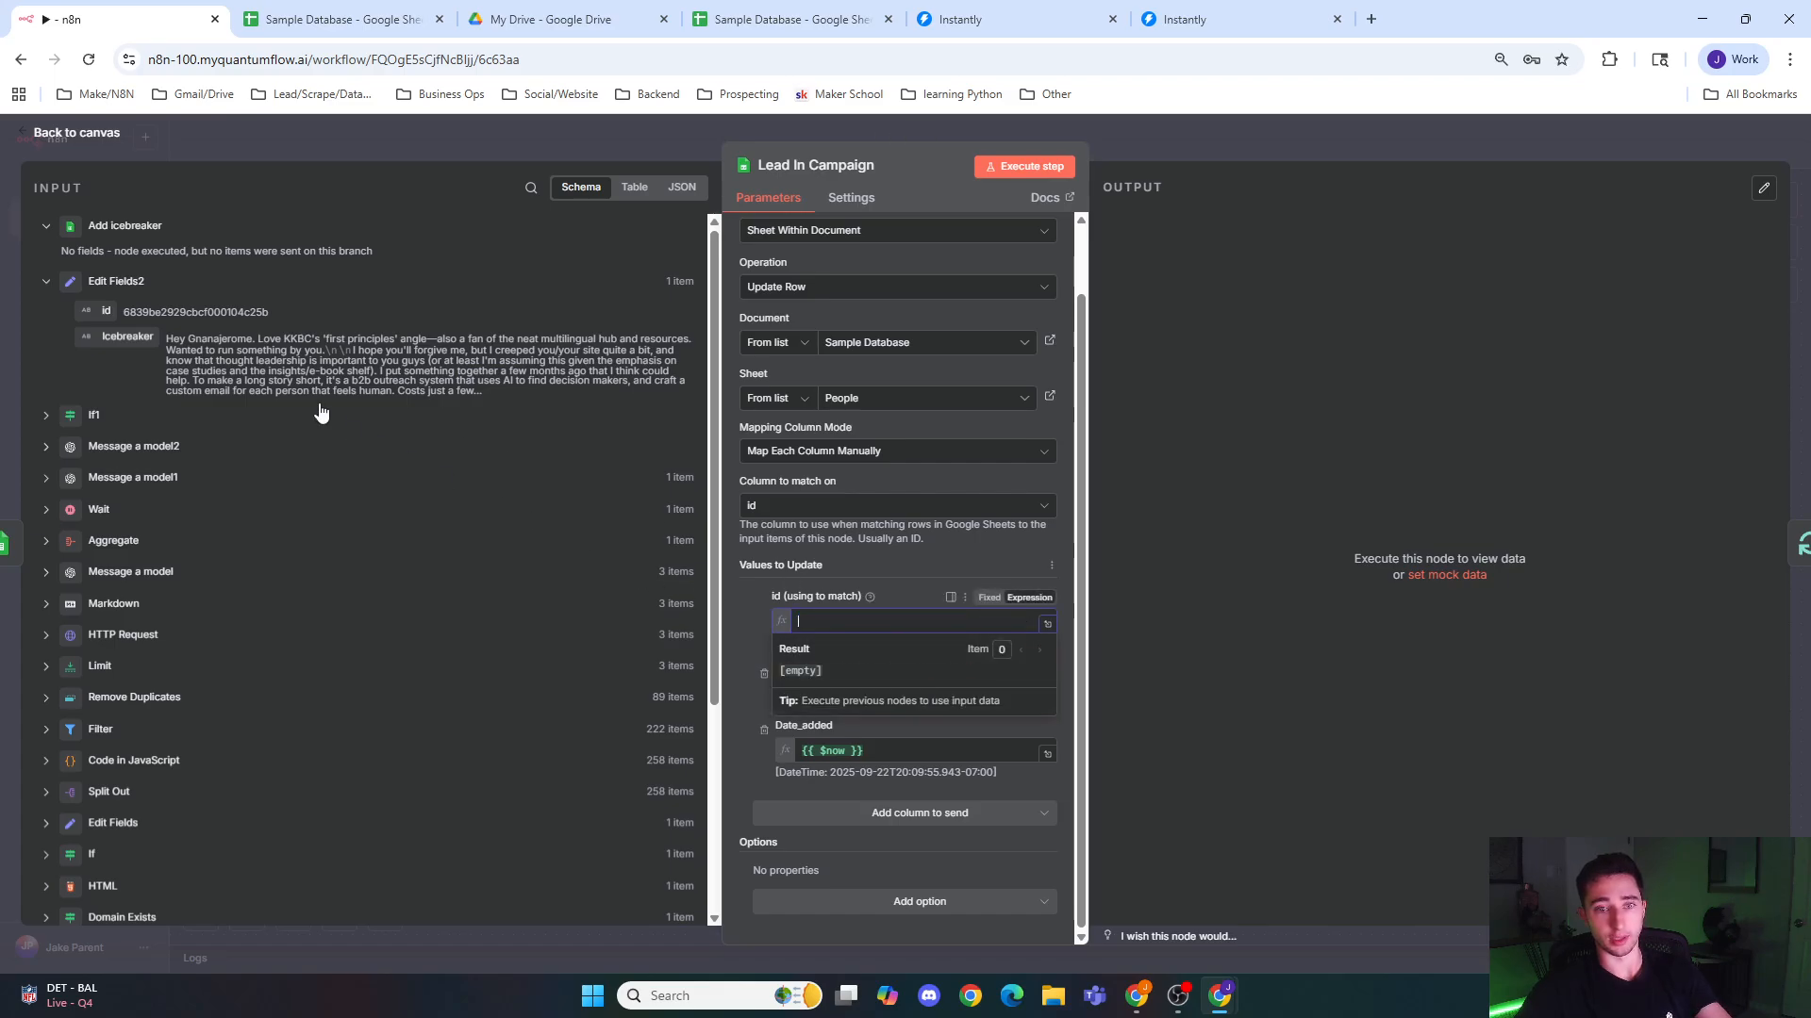
{"action": "left_click_drag", "start_coordinate": [99, 311], "coordinate": [811, 622]}
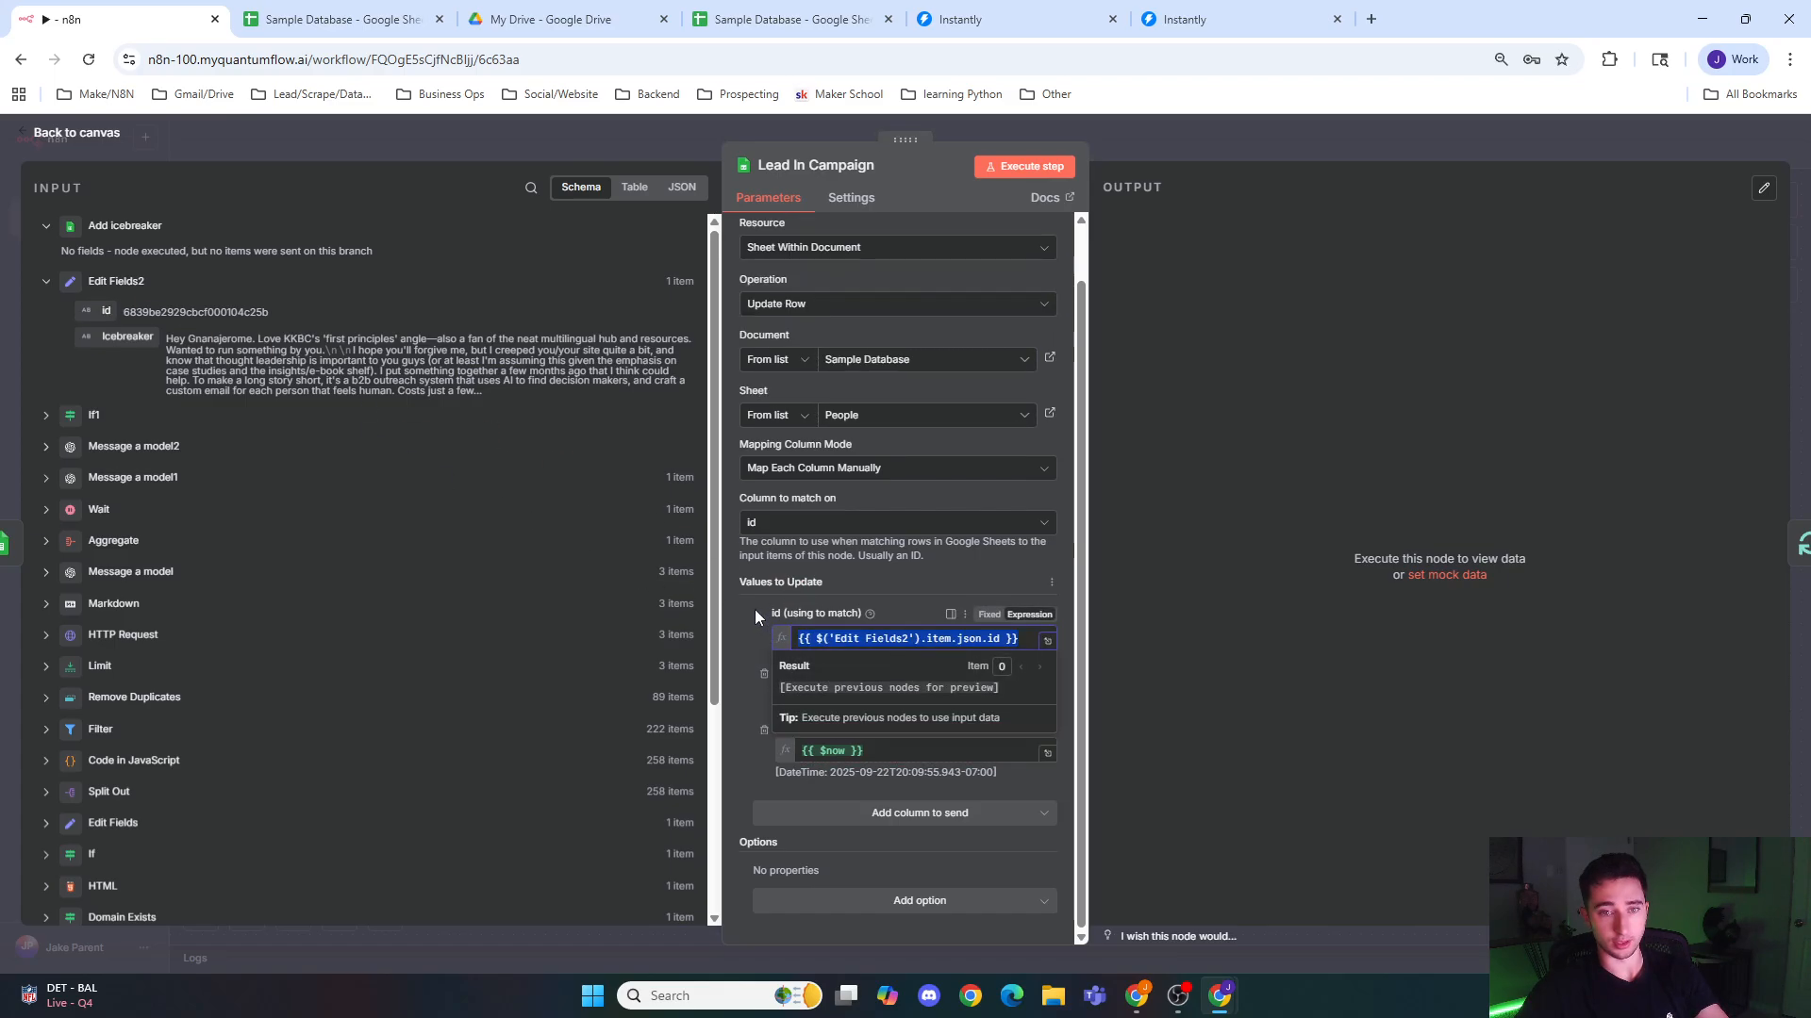
{"action": "left_click", "coordinate": [743, 615]}
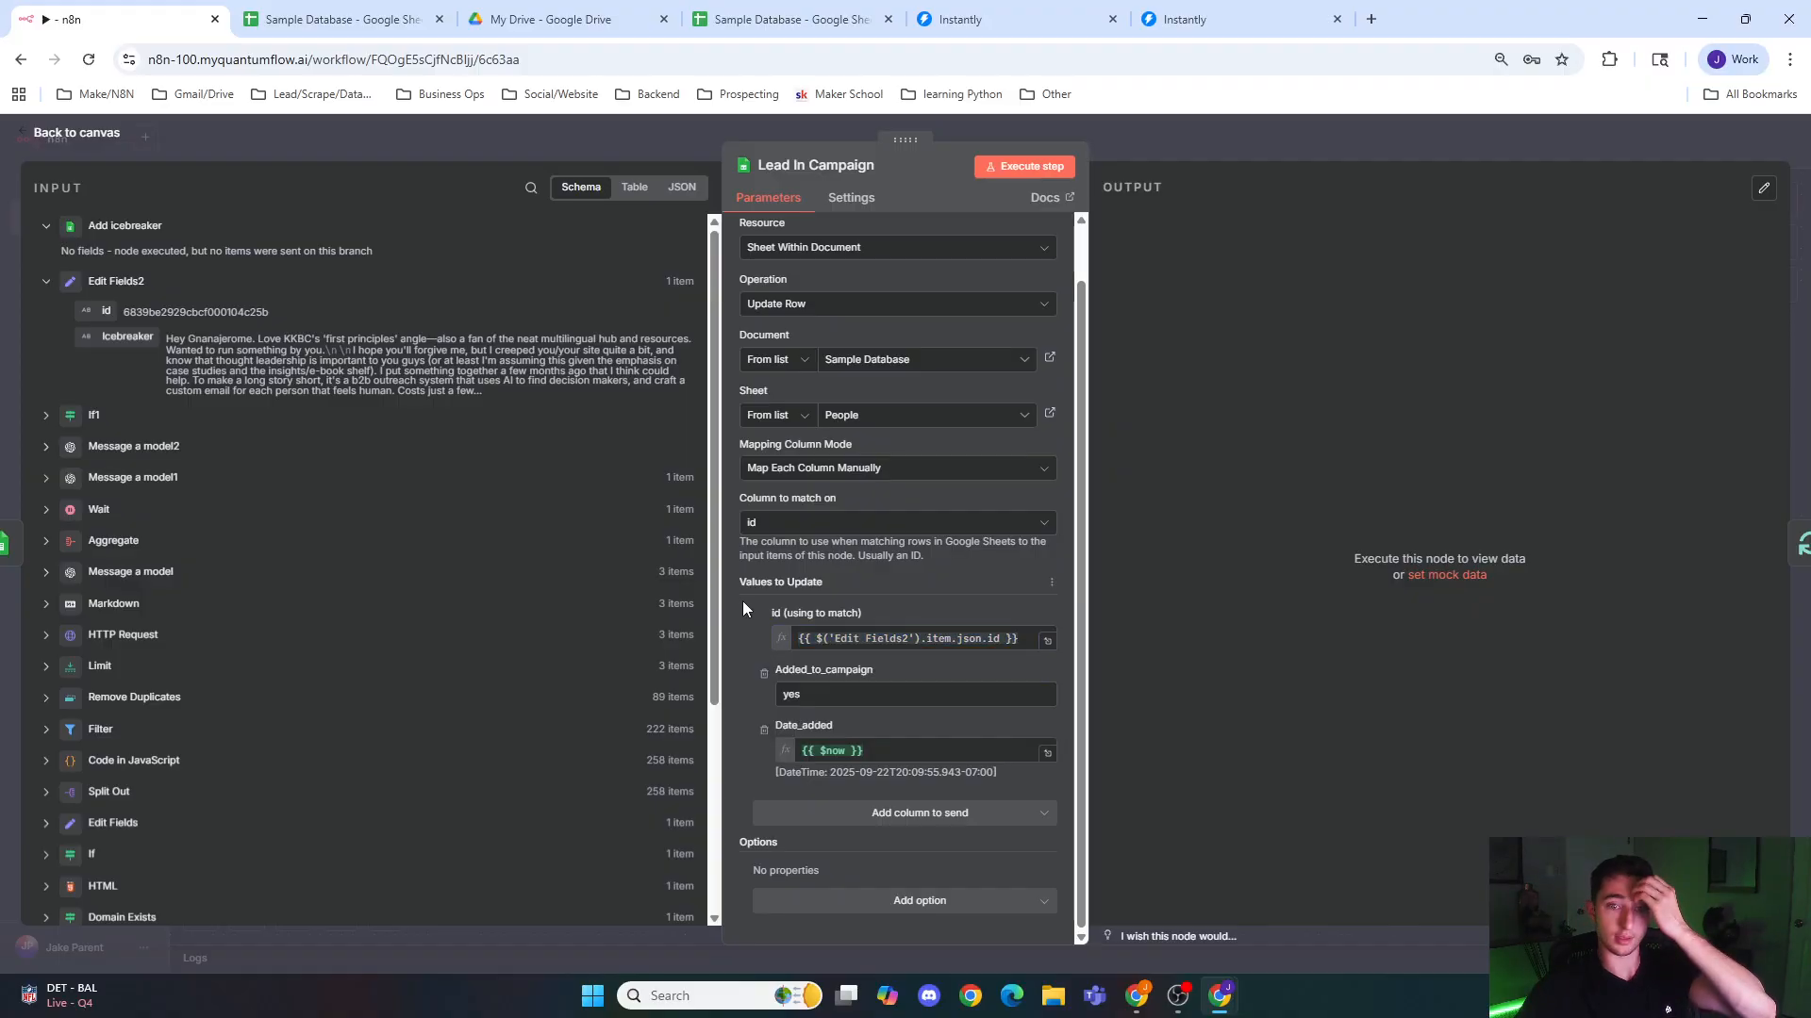
{"action": "left_click", "coordinate": [594, 151]}
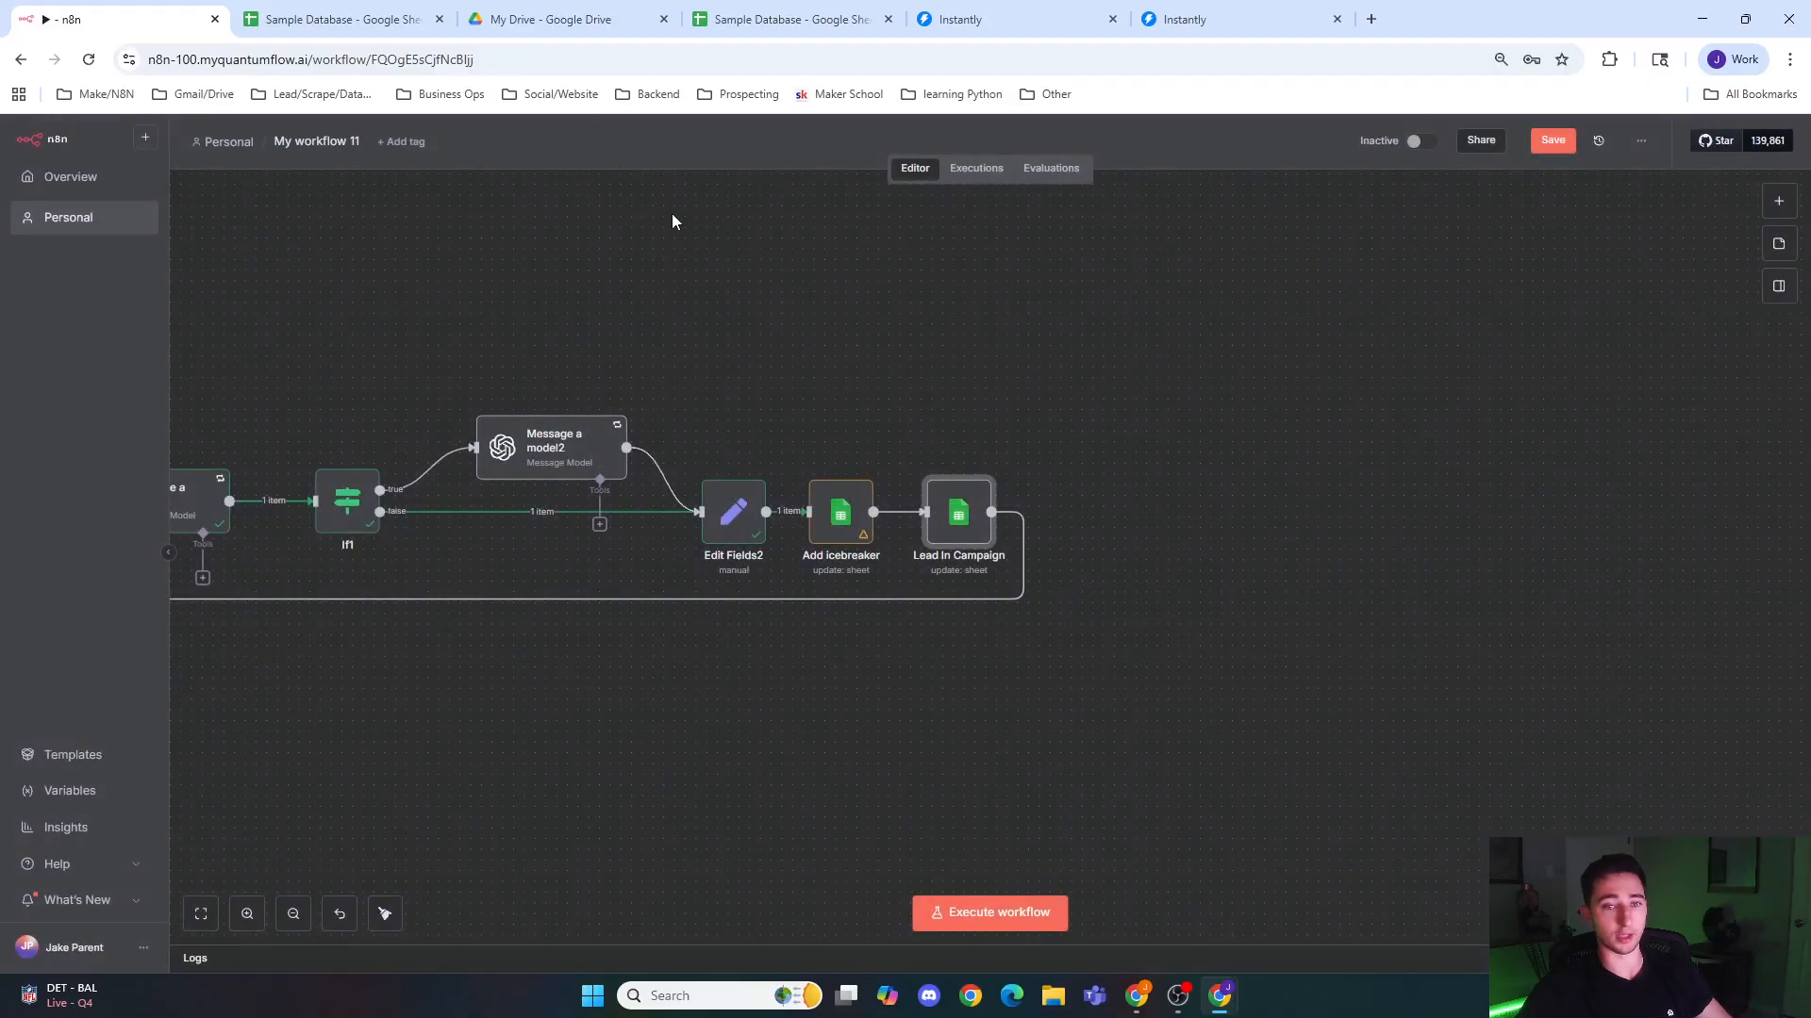
Step: Copy the {{ $json.id }} expression from the Add icebreaker node into the Lead In Campaign node's id match value
{"action": "double_click", "coordinate": [938, 577]}
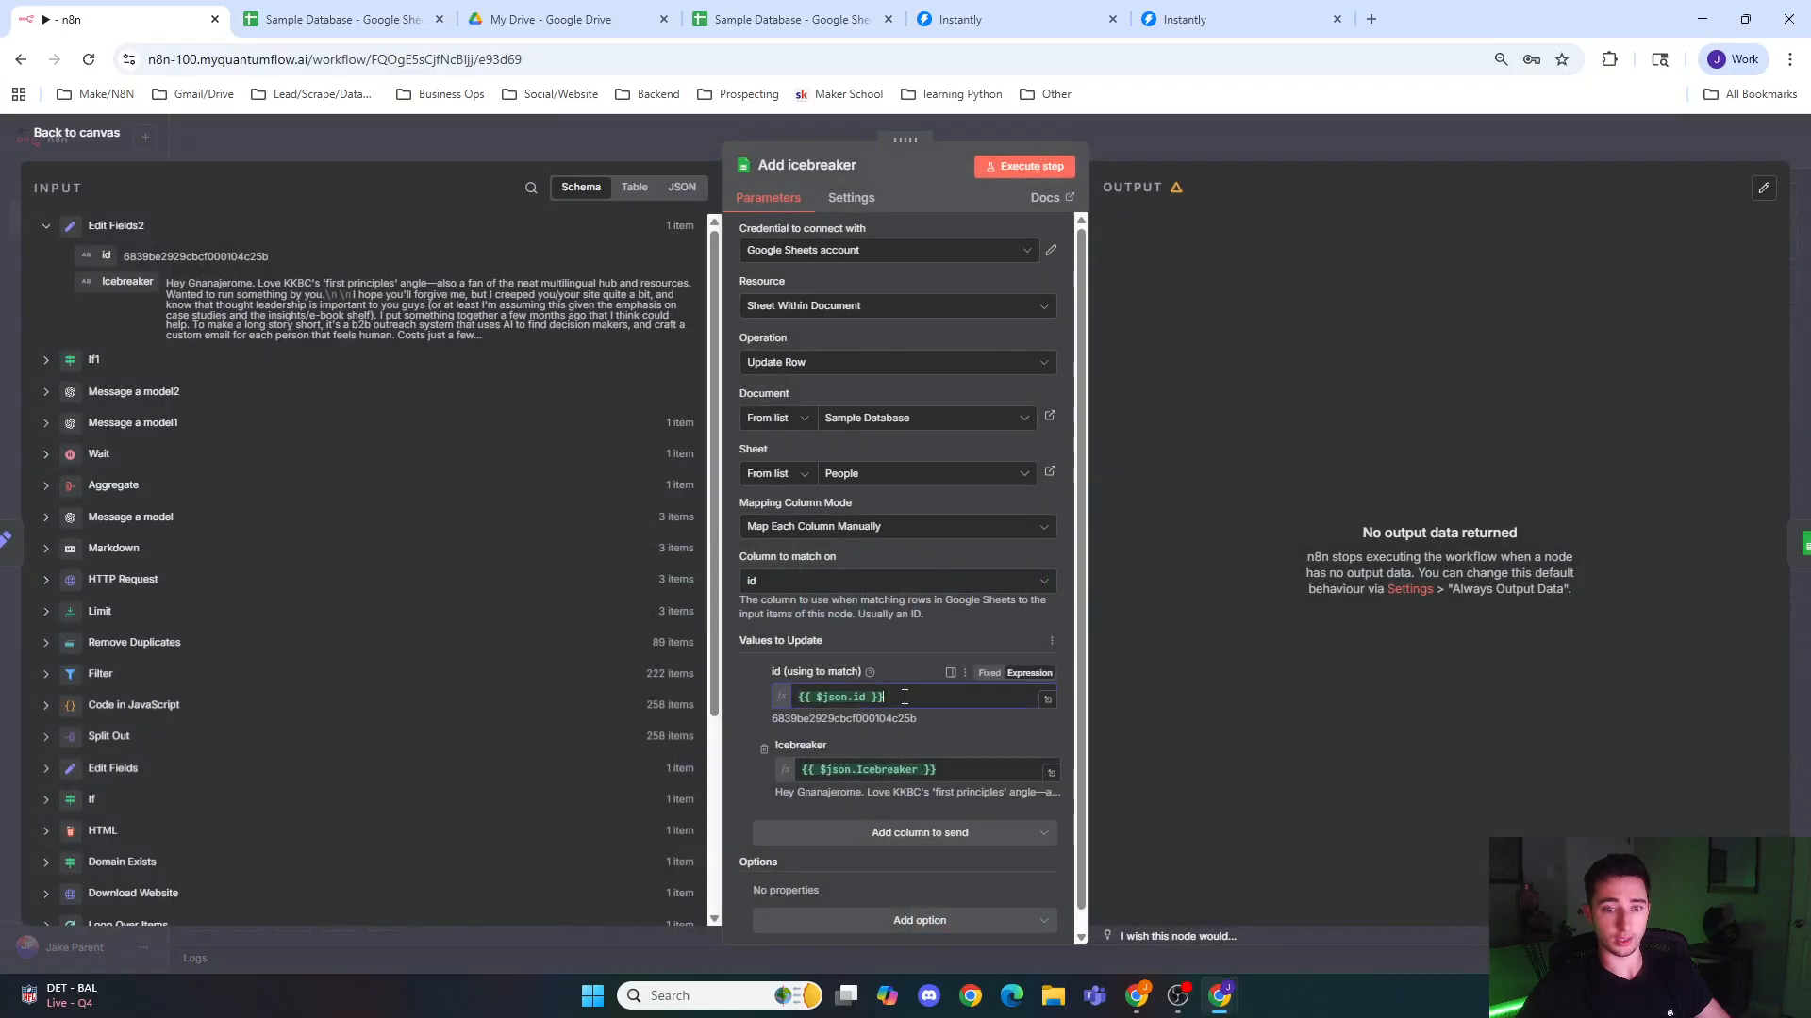
{"action": "left_click_drag", "start_coordinate": [913, 698], "coordinate": [694, 668]}
{"action": "key", "text": "ctrl+c"}
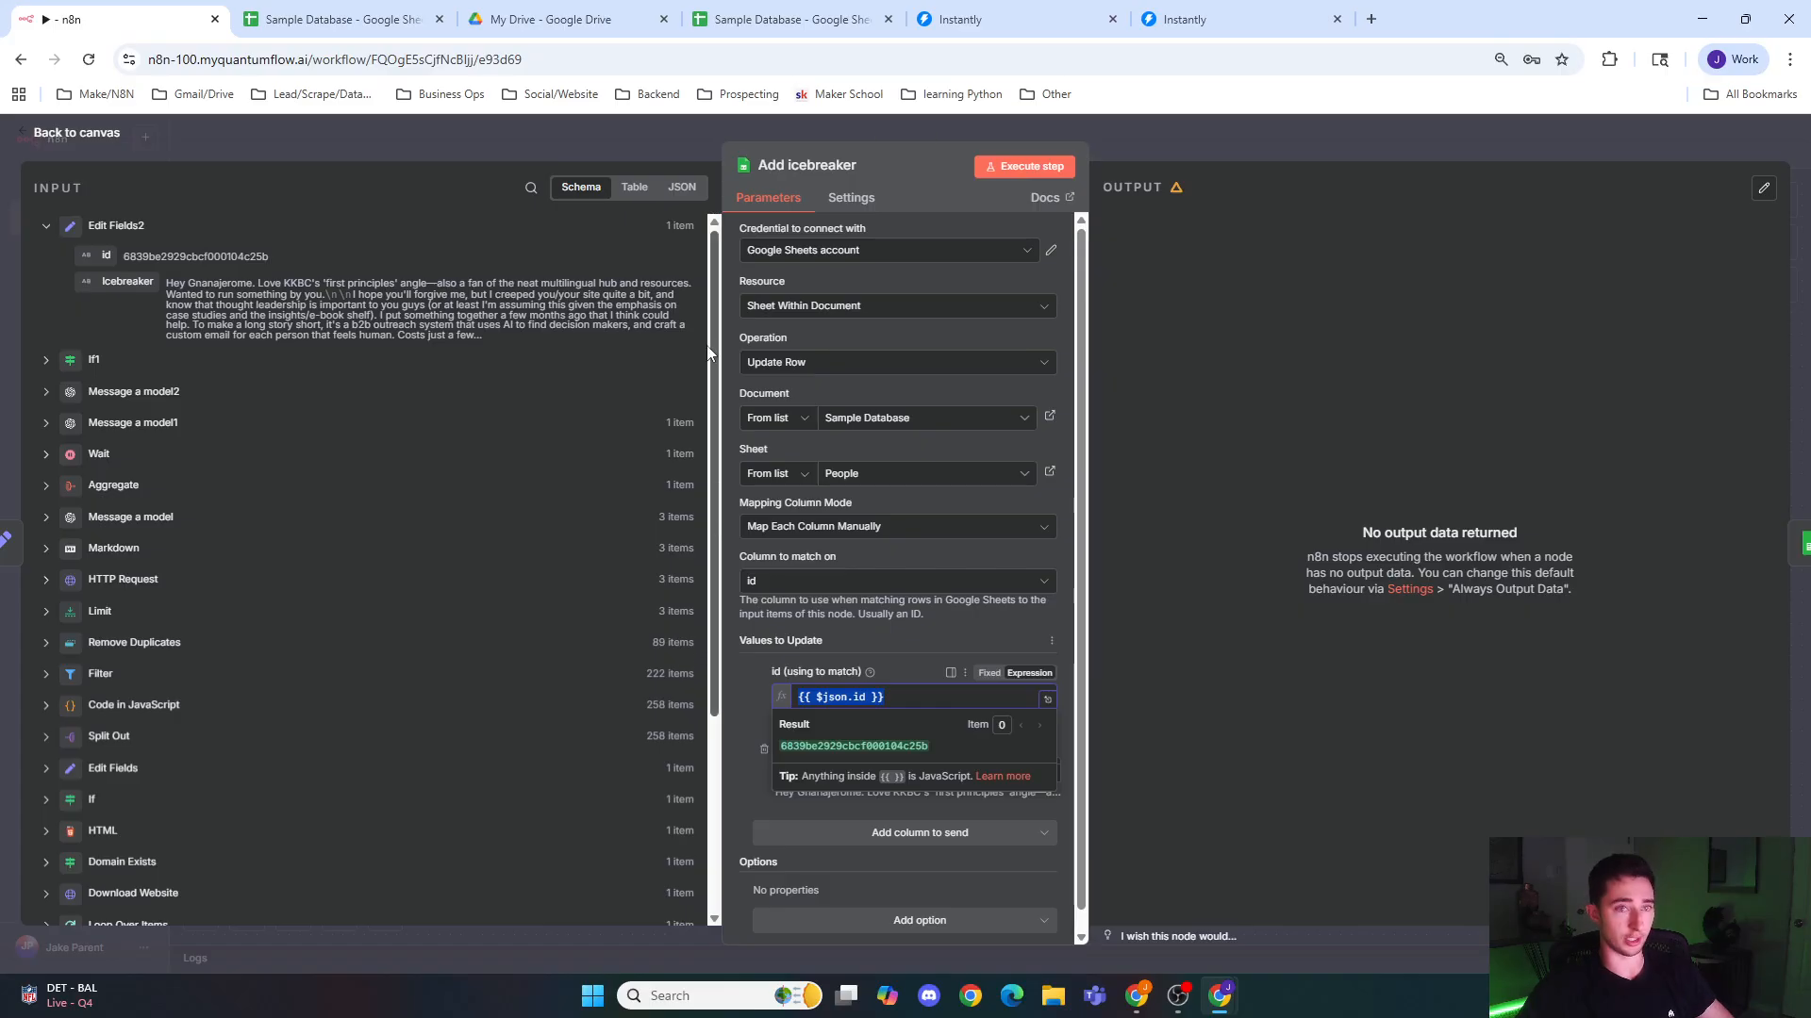
{"action": "left_click", "coordinate": [639, 140]}
{"action": "double_click", "coordinate": [1051, 573]}
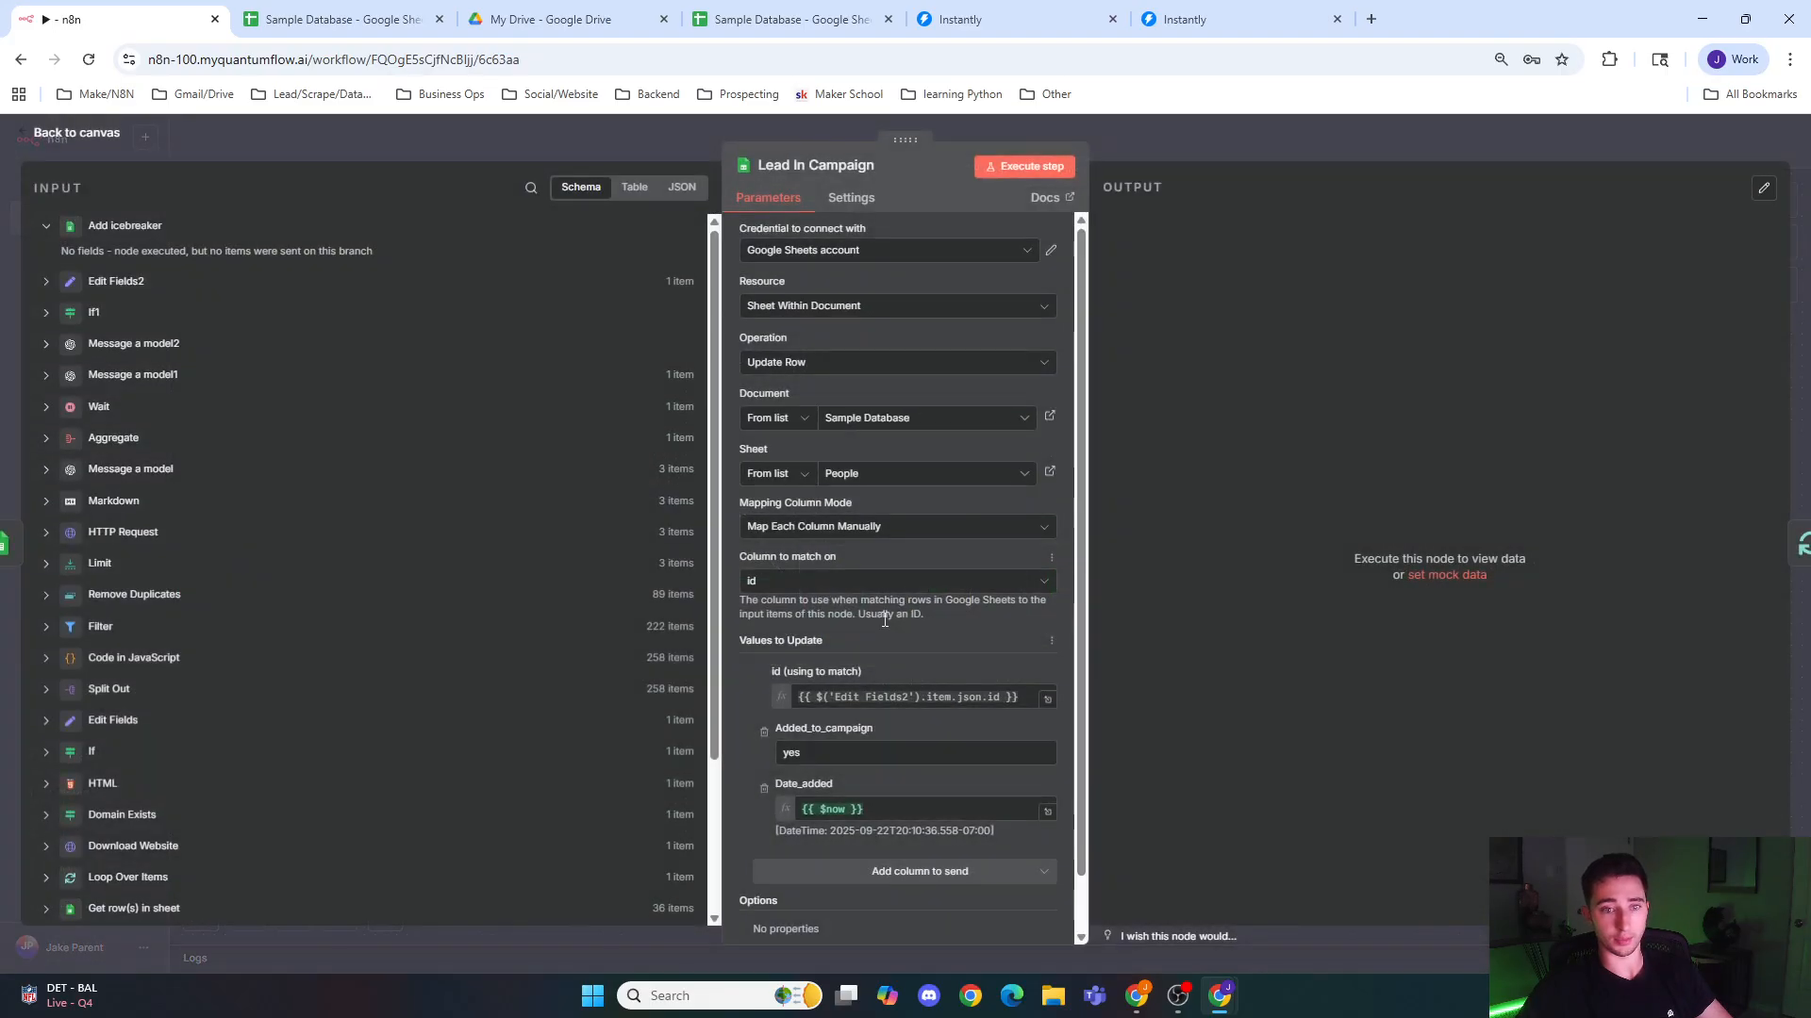
{"action": "left_click_drag", "start_coordinate": [1000, 698], "coordinate": [717, 667]}
{"action": "key", "text": "ctrl+v"}
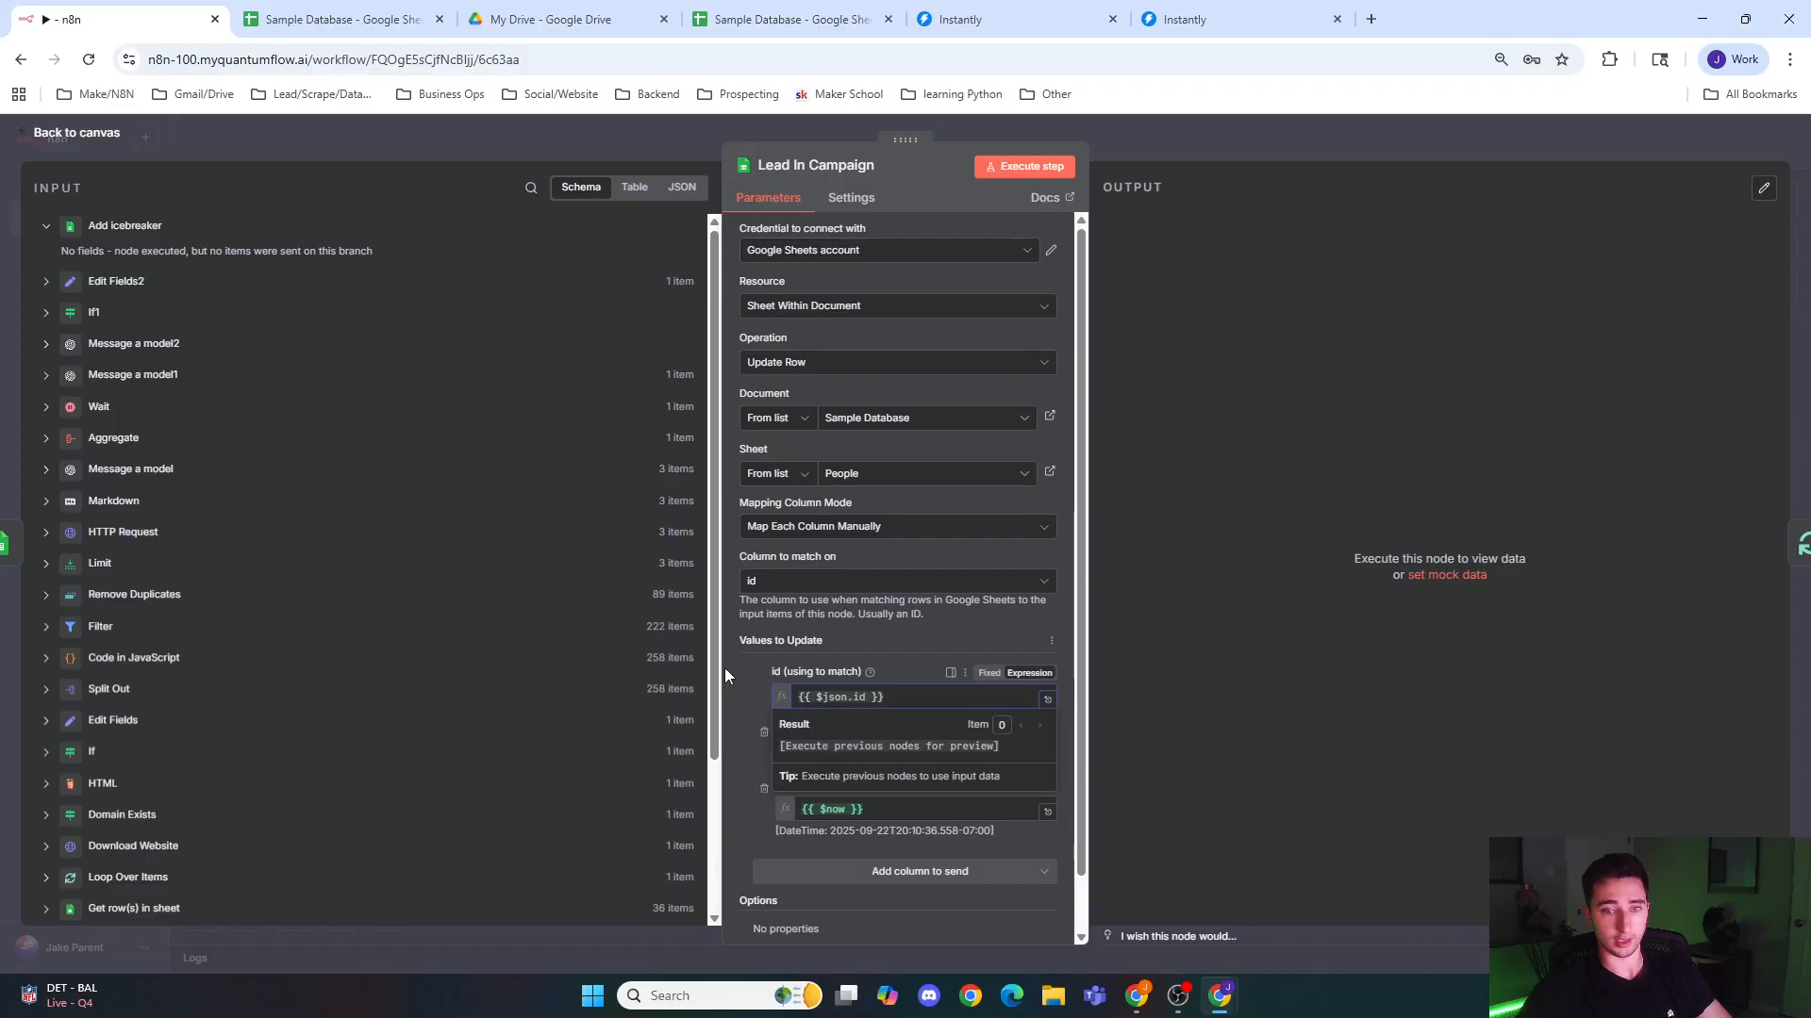
{"action": "left_click", "coordinate": [738, 673]}
{"action": "left_click", "coordinate": [472, 126]}
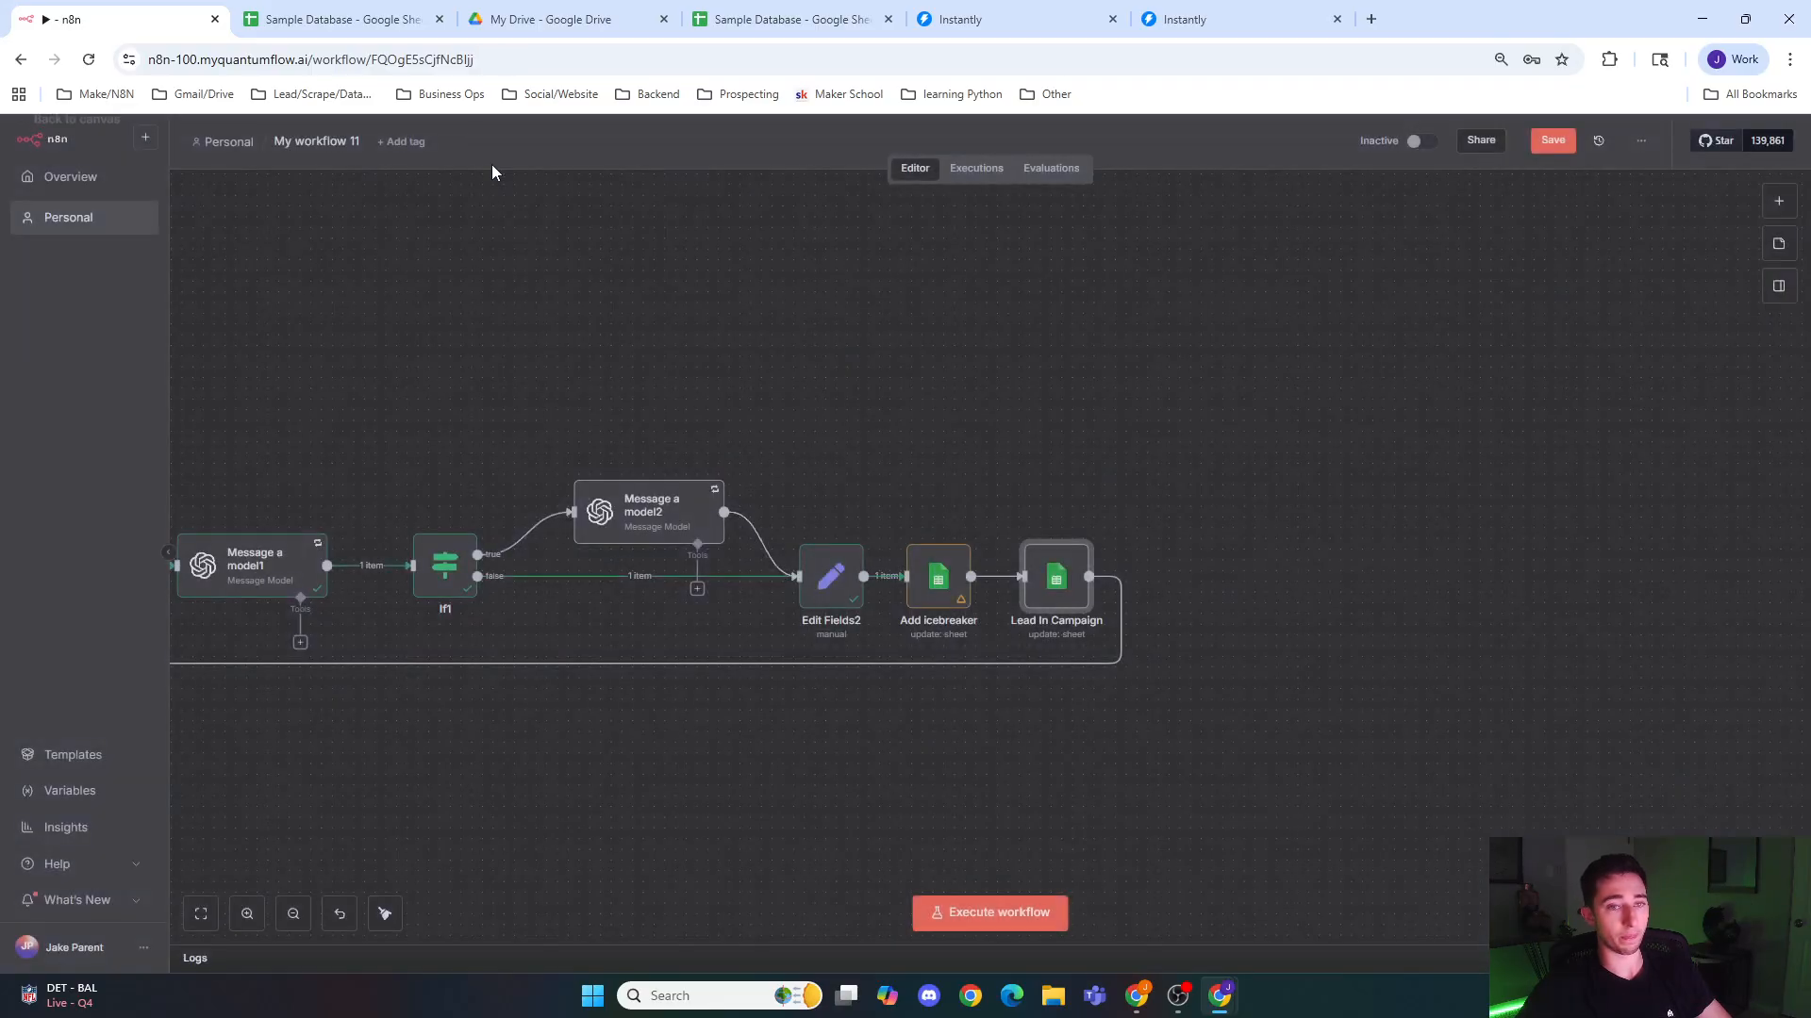
Step: Save the workflow, briefly check the last No Domain node, and execute the whole workflow
{"action": "scroll", "coordinate": [1128, 297], "scroll_direction": "down", "scroll_amount": 10}
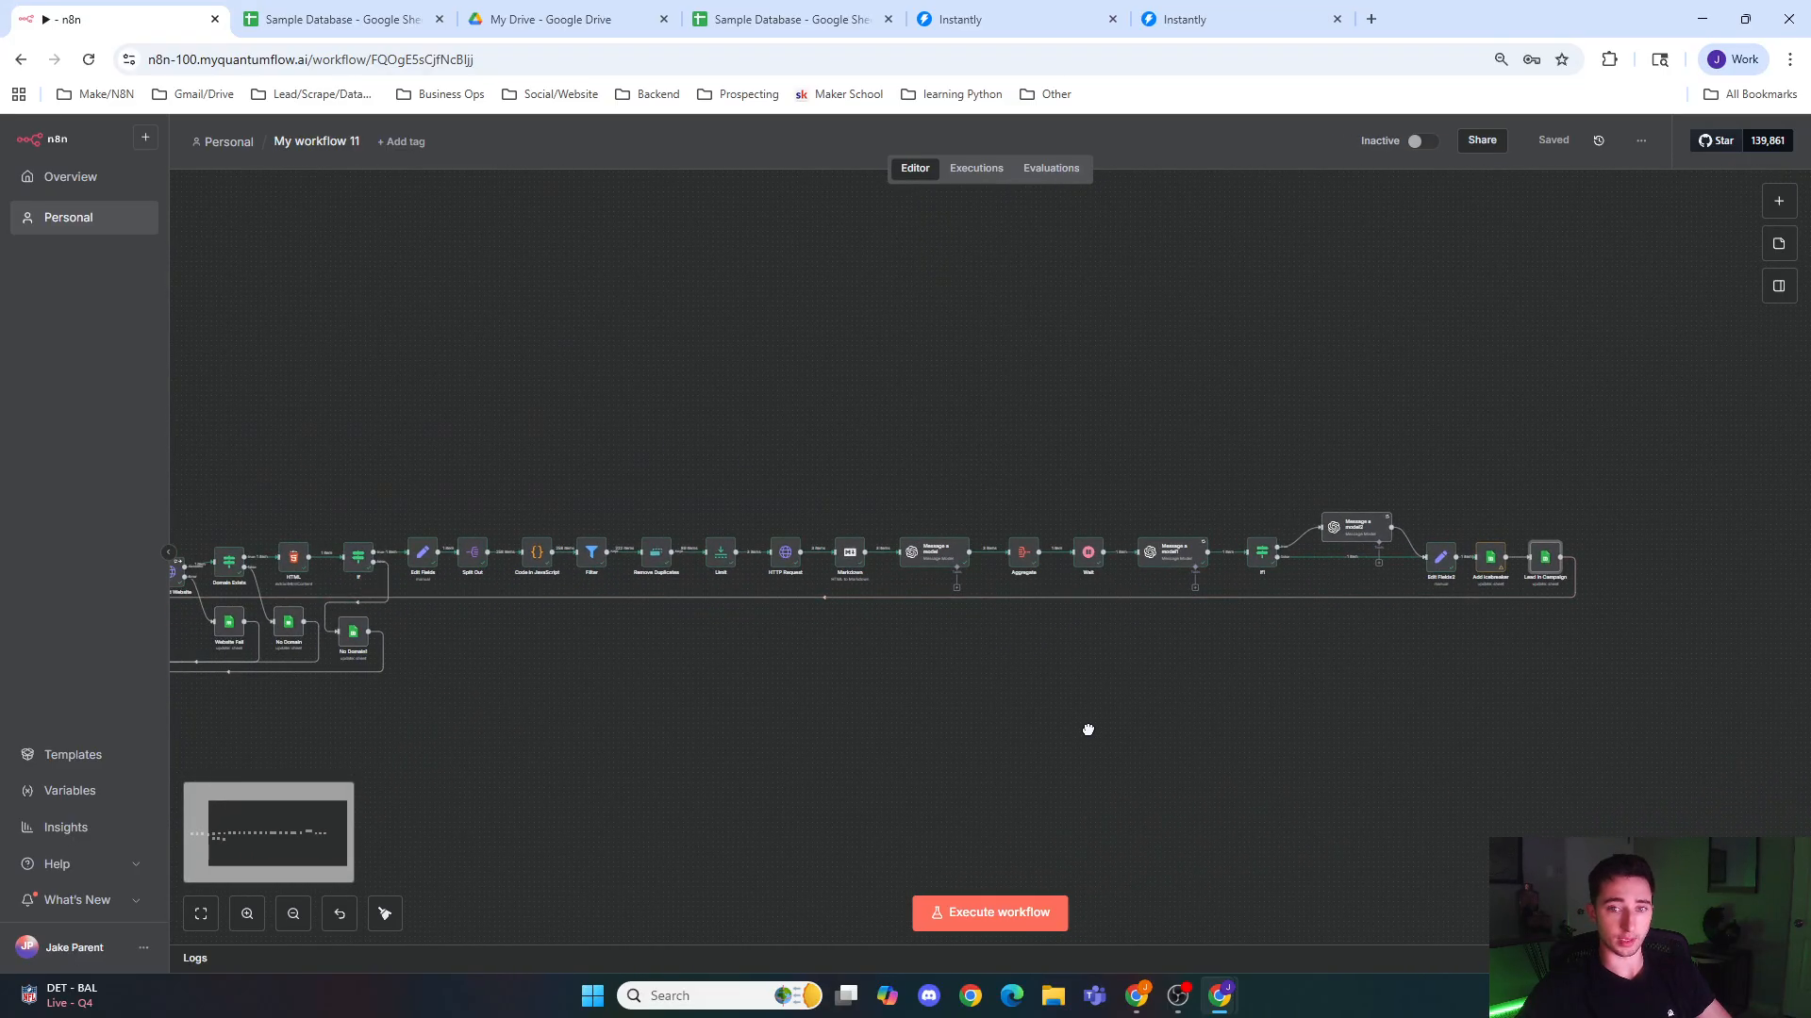
{"action": "left_click_drag", "start_coordinate": [1088, 730], "coordinate": [1317, 754]}
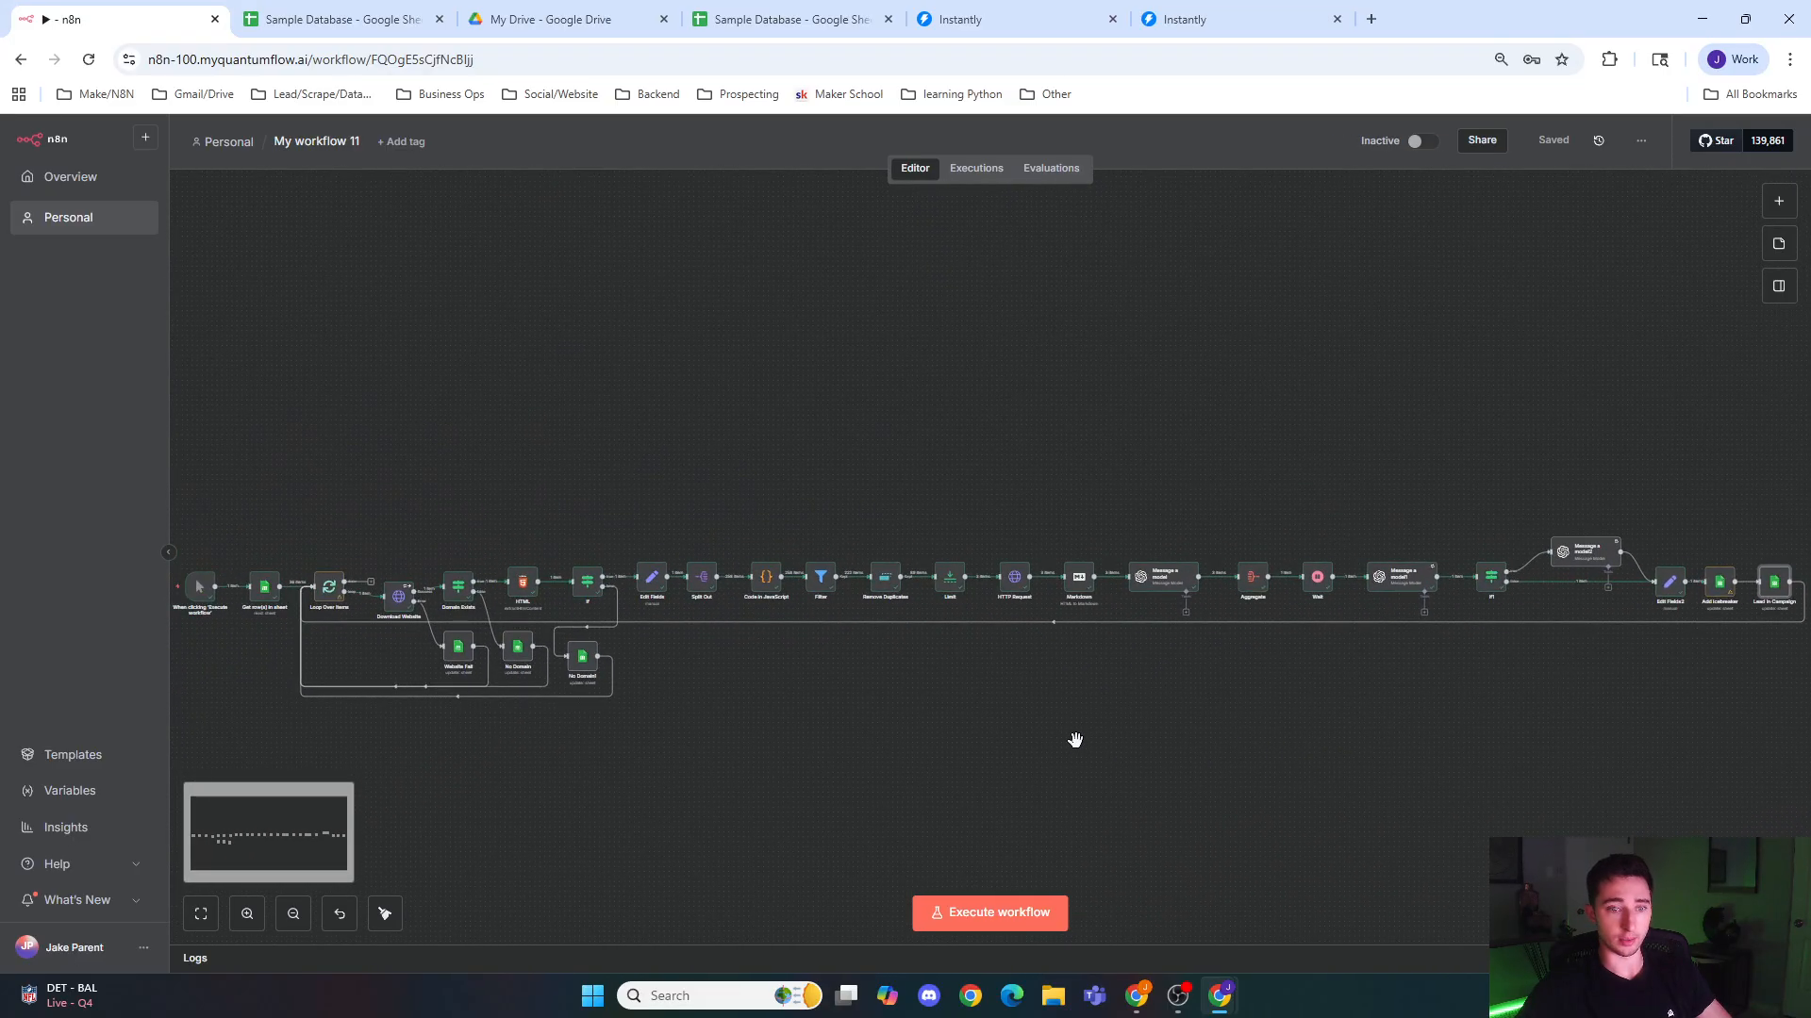
{"action": "double_click", "coordinate": [584, 668]}
{"action": "left_click", "coordinate": [594, 132]}
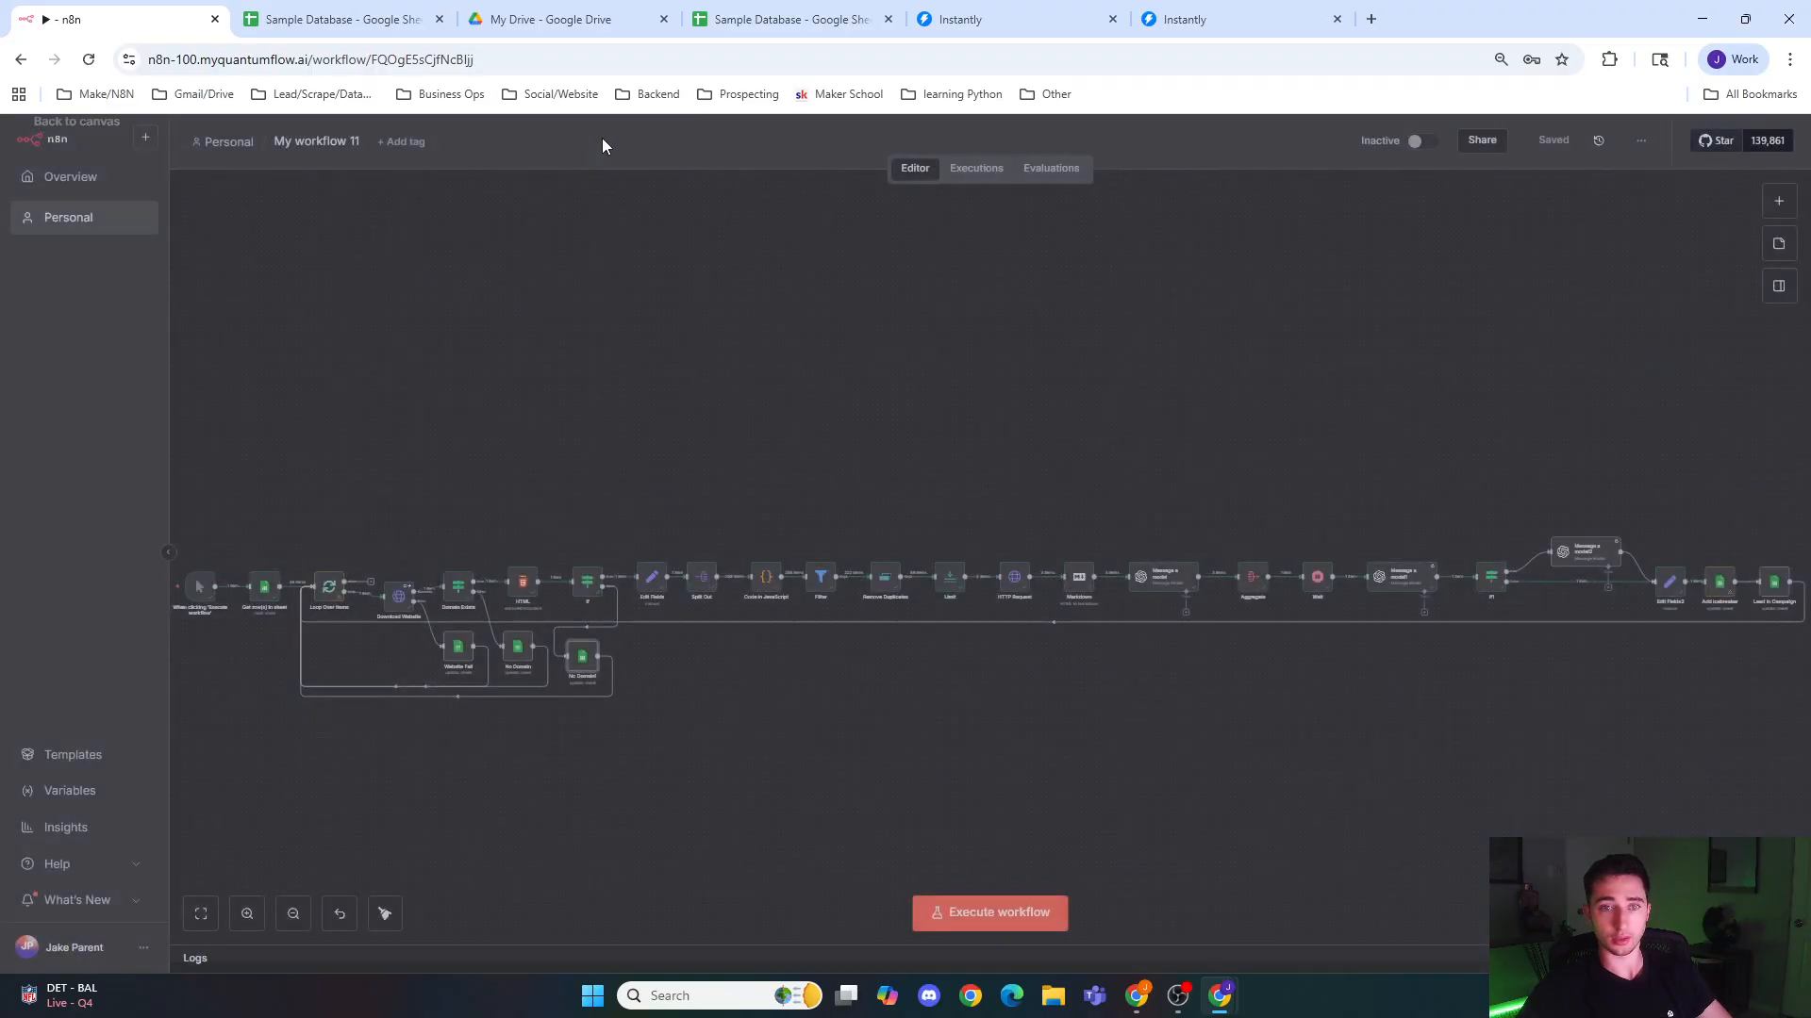
{"action": "scroll", "coordinate": [1050, 688], "scroll_direction": "down", "scroll_amount": 2}
{"action": "left_click", "coordinate": [1007, 917]}
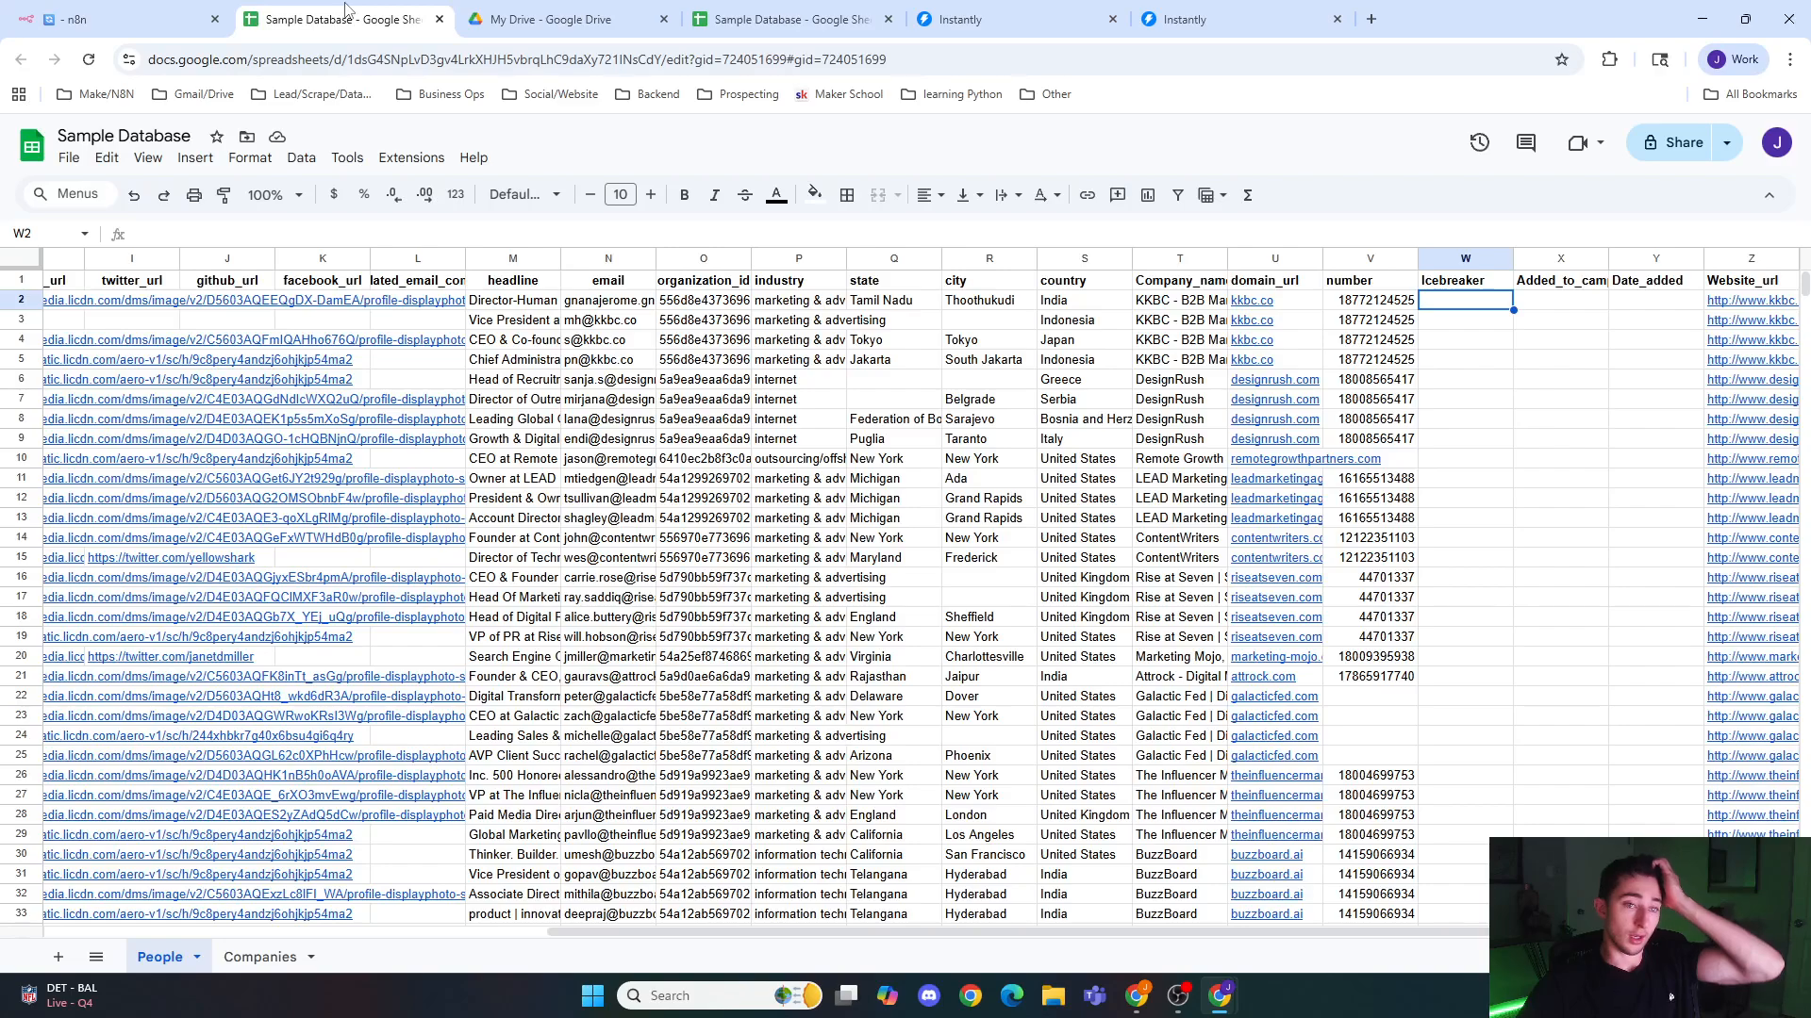
Step: Look at the empty Icebreaker column in the People sheet, and follow the run through the workflow's nodes in n8n
{"action": "left_click", "coordinate": [332, 19]}
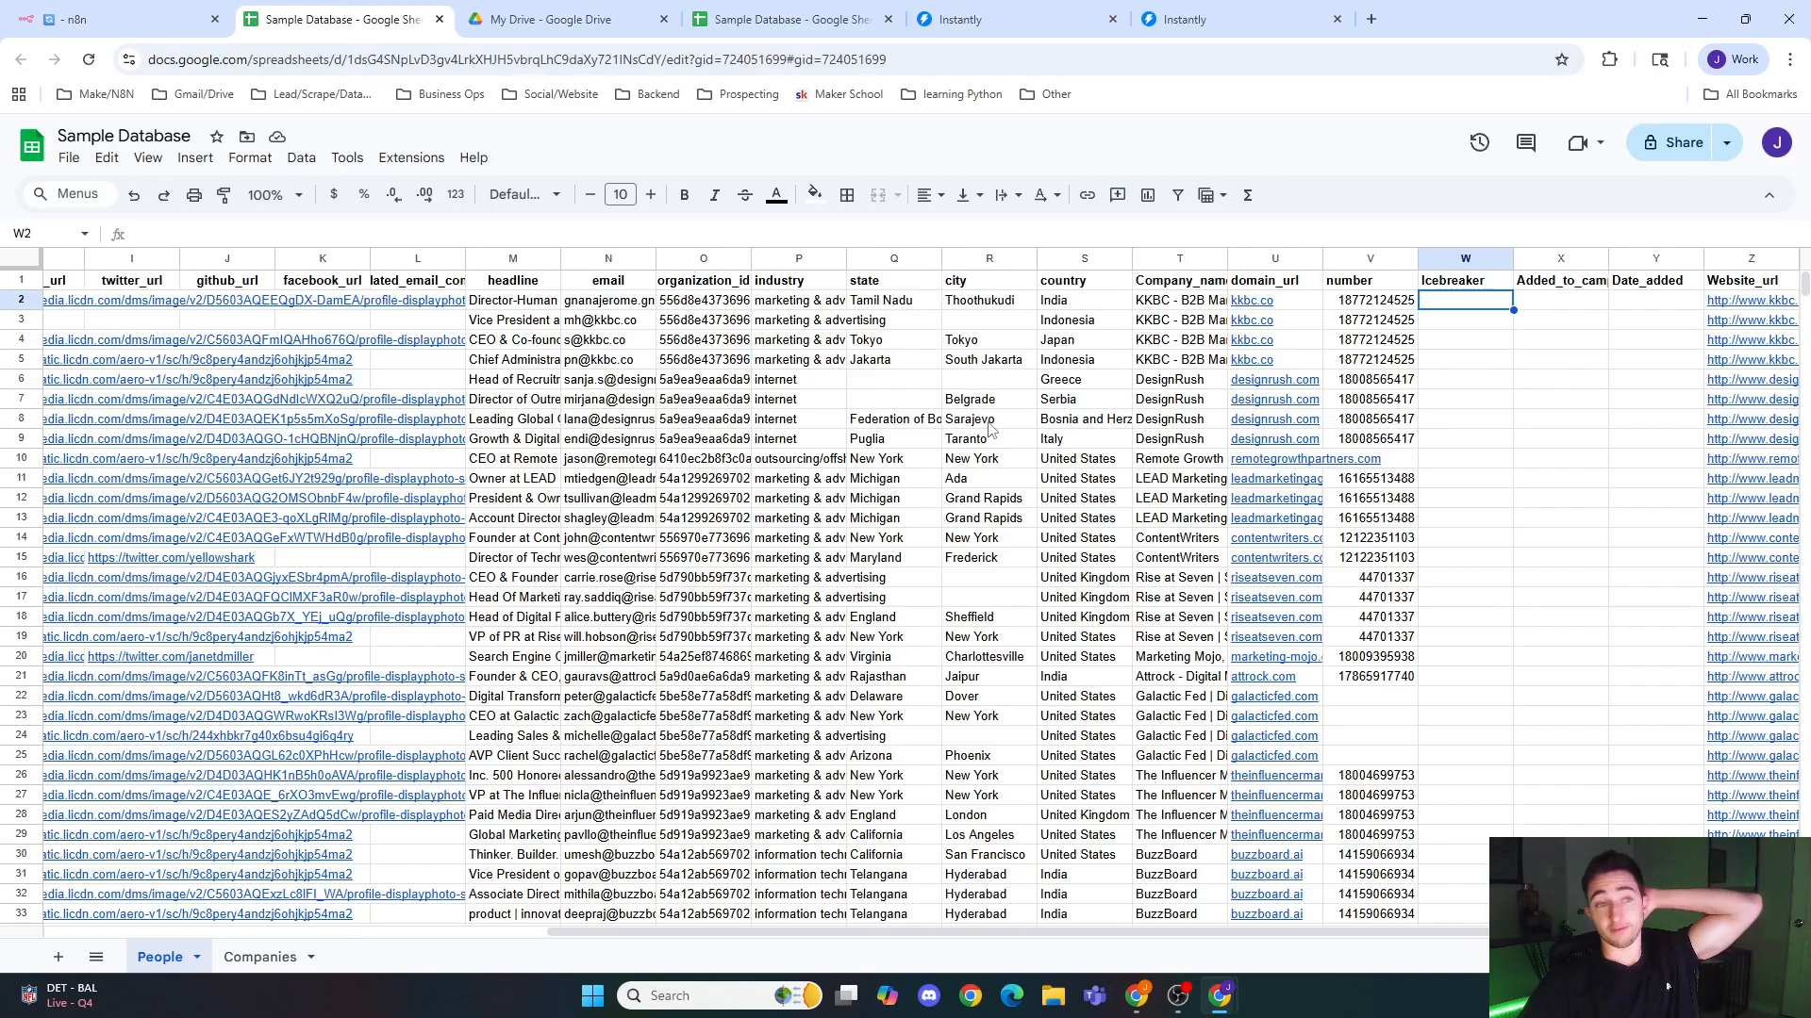
{"action": "left_click", "coordinate": [113, 19]}
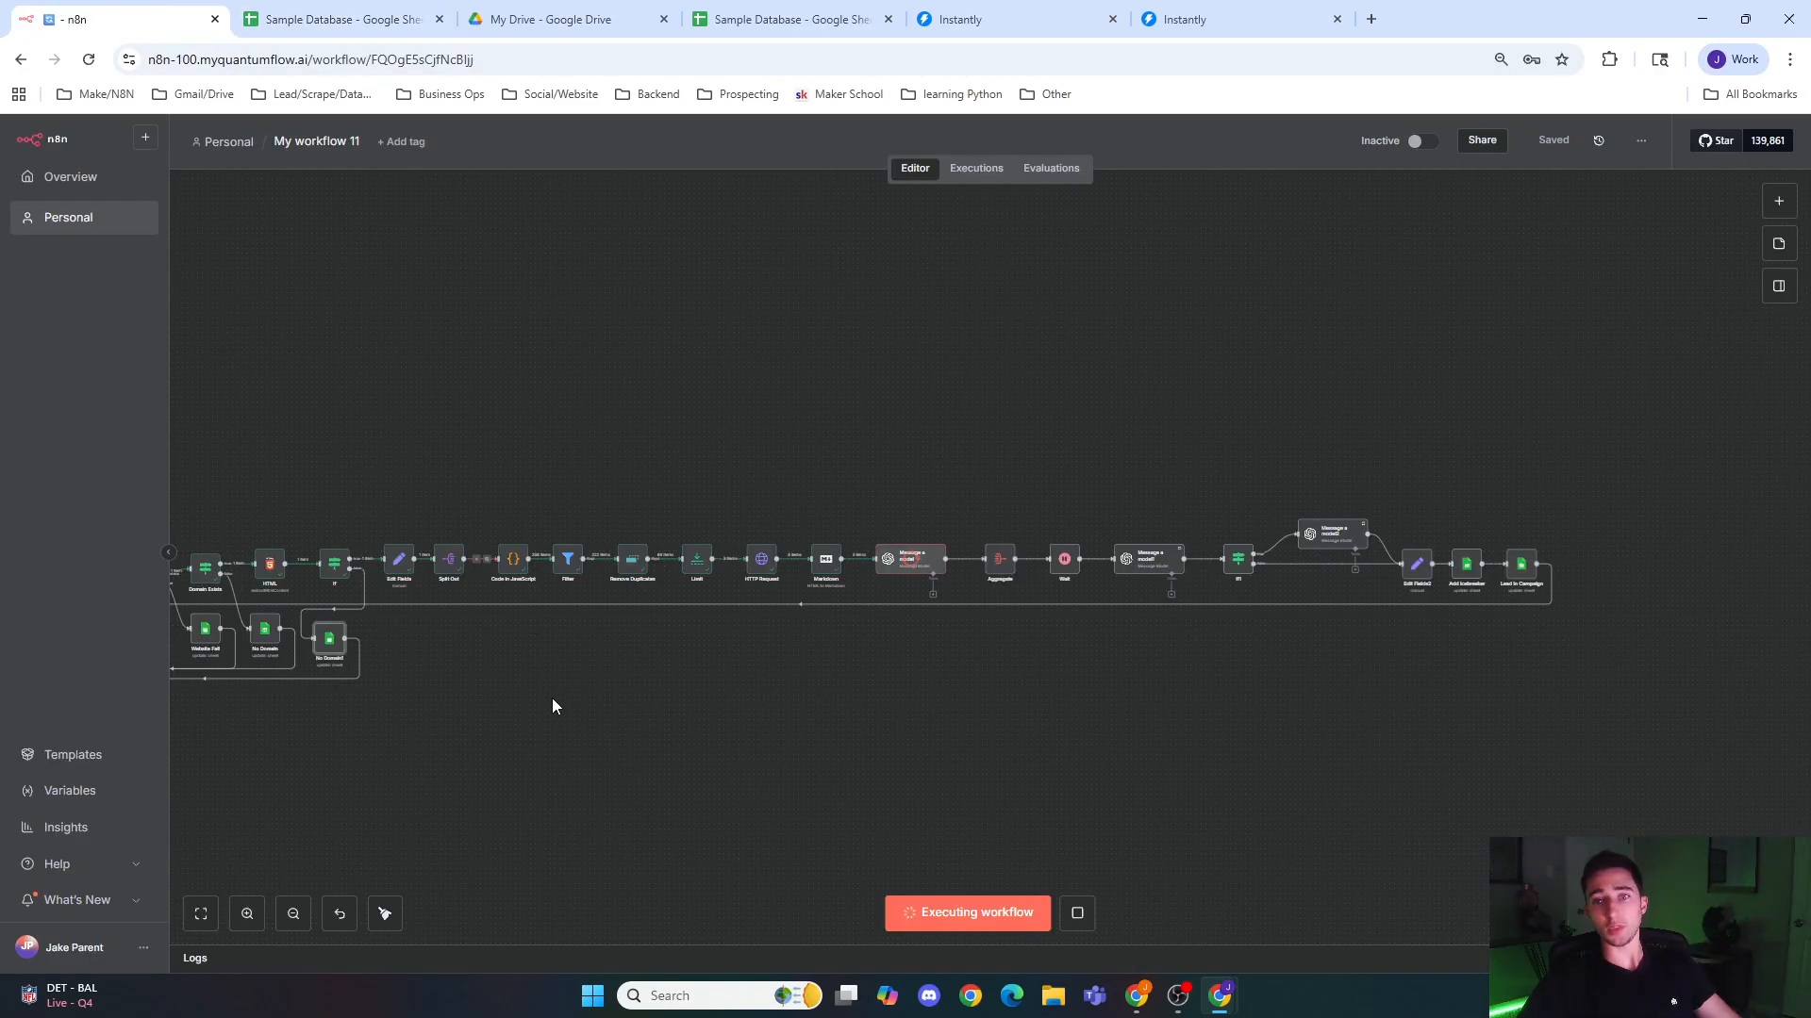
{"action": "left_click_drag", "start_coordinate": [478, 712], "coordinate": [1170, 692]}
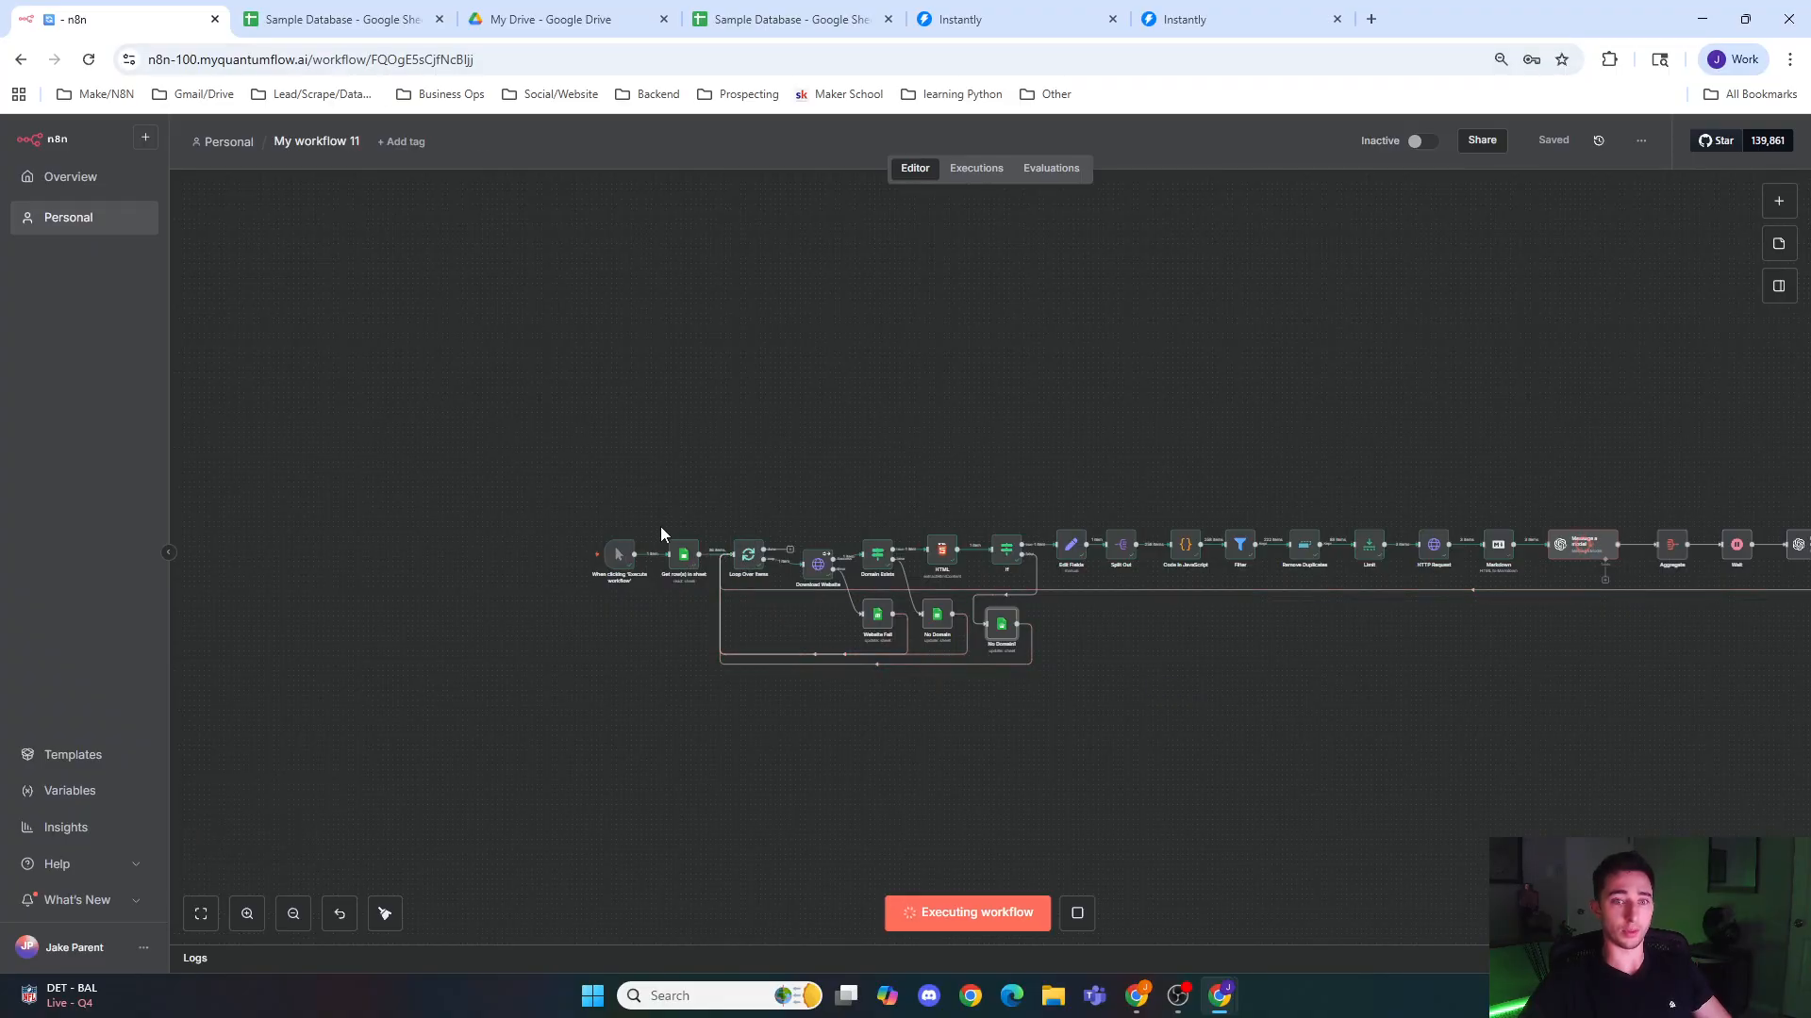
{"action": "scroll", "coordinate": [707, 618], "scroll_direction": "up", "scroll_amount": 5}
{"action": "left_click_drag", "start_coordinate": [688, 614], "coordinate": [438, 577]}
{"action": "left_click_drag", "start_coordinate": [1264, 740], "coordinate": [489, 663]}
{"action": "left_click_drag", "start_coordinate": [812, 673], "coordinate": [432, 632]}
{"action": "scroll", "coordinate": [797, 575], "scroll_direction": "down", "scroll_amount": 5}
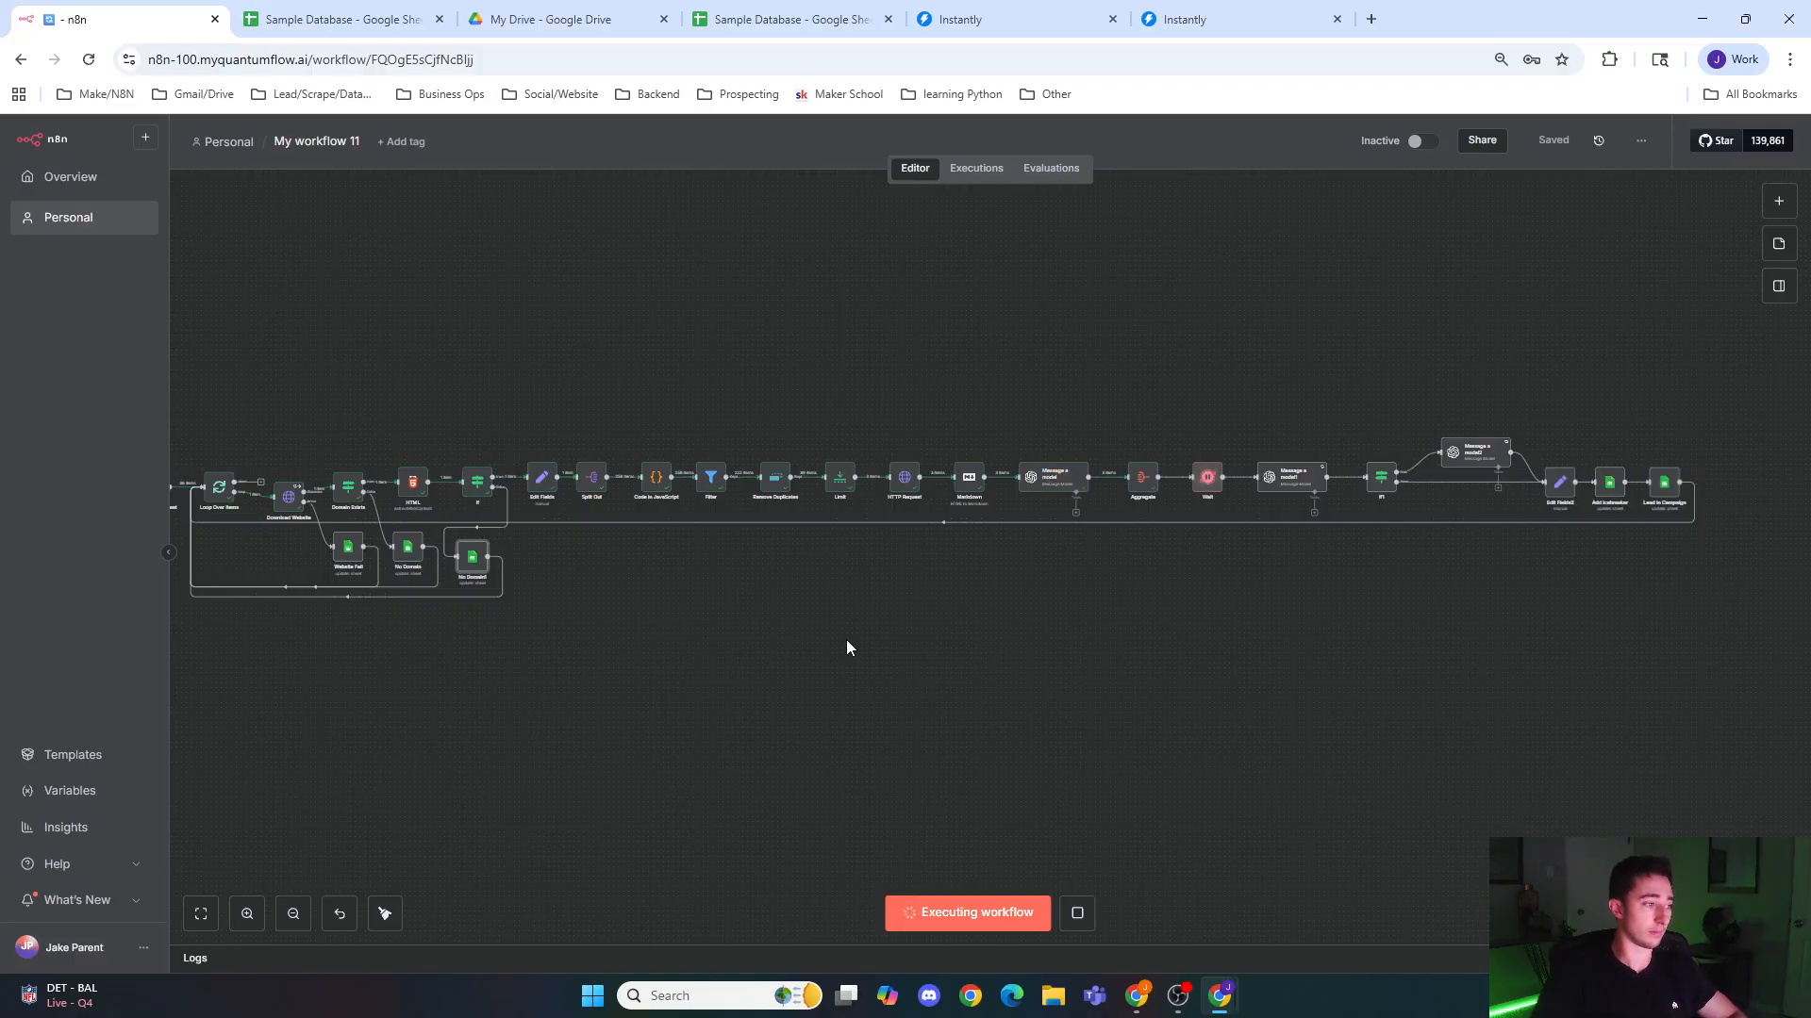
Step: Follow the run to the final nodes and read the generated icebreaker in cell W2 of the People sheet
{"action": "left_click", "coordinate": [378, 18]}
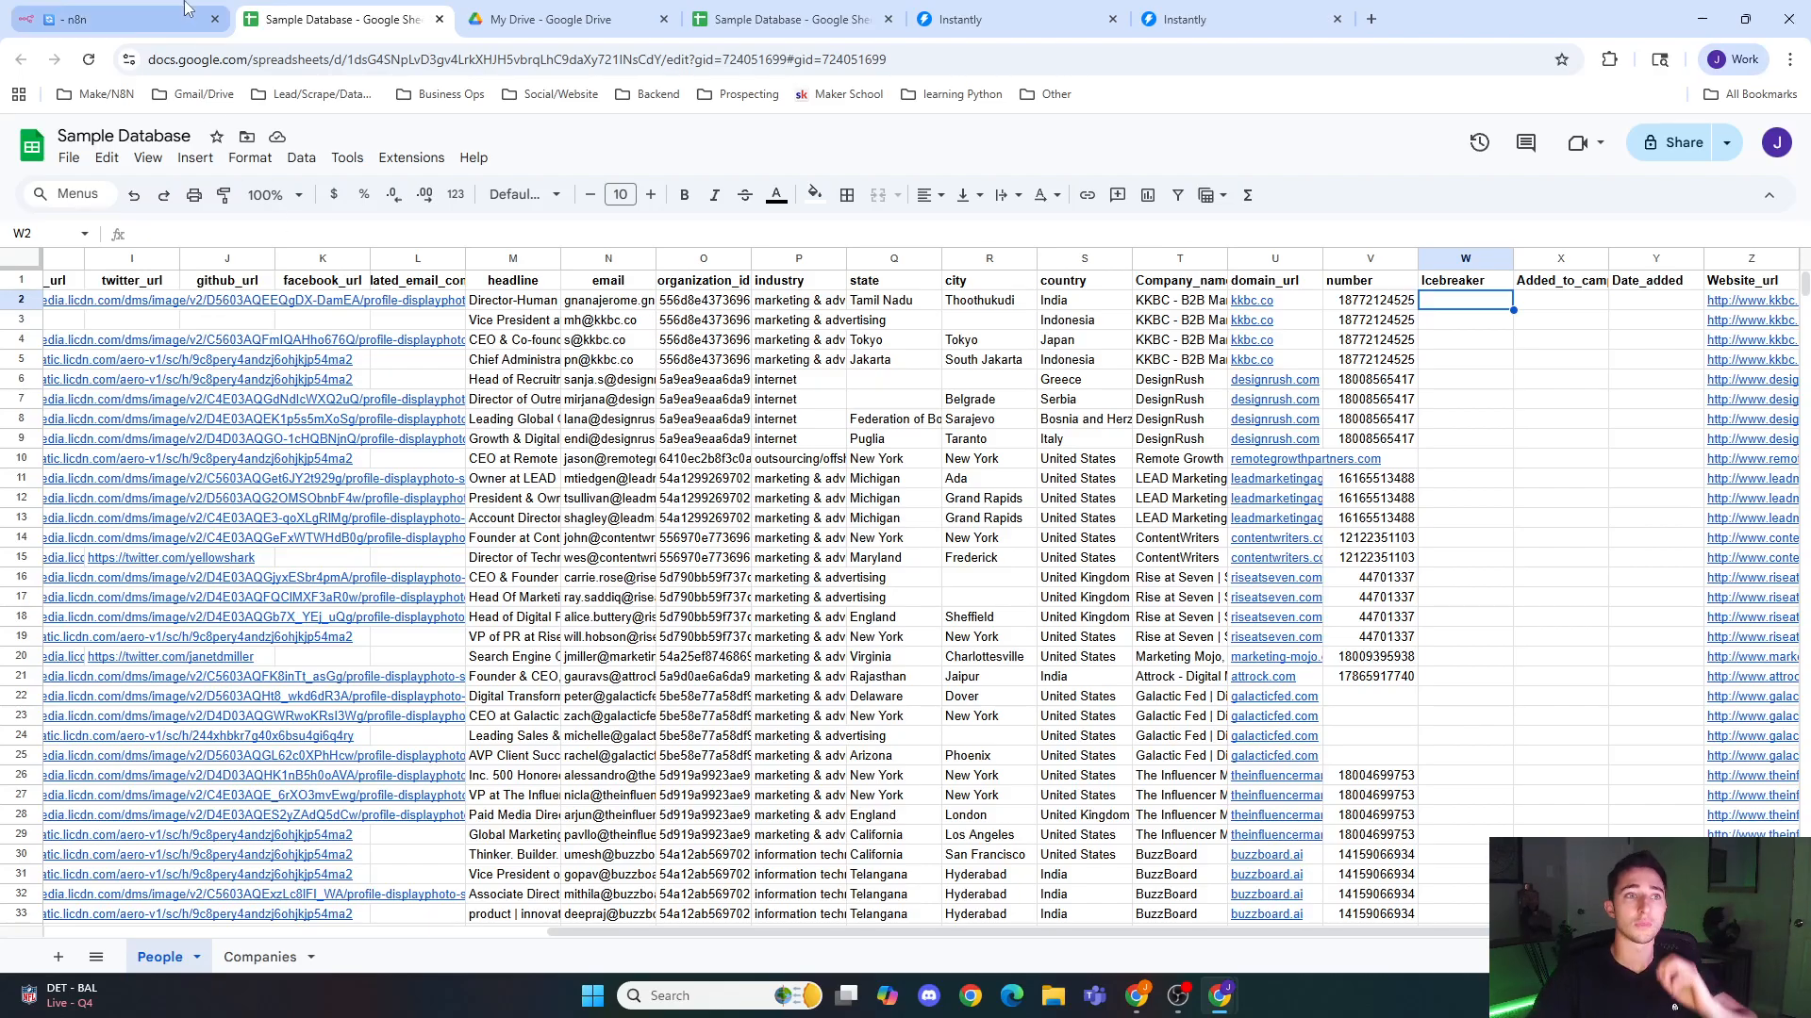
{"action": "left_click", "coordinate": [123, 19]}
{"action": "scroll", "coordinate": [1237, 655], "scroll_direction": "up", "scroll_amount": 5}
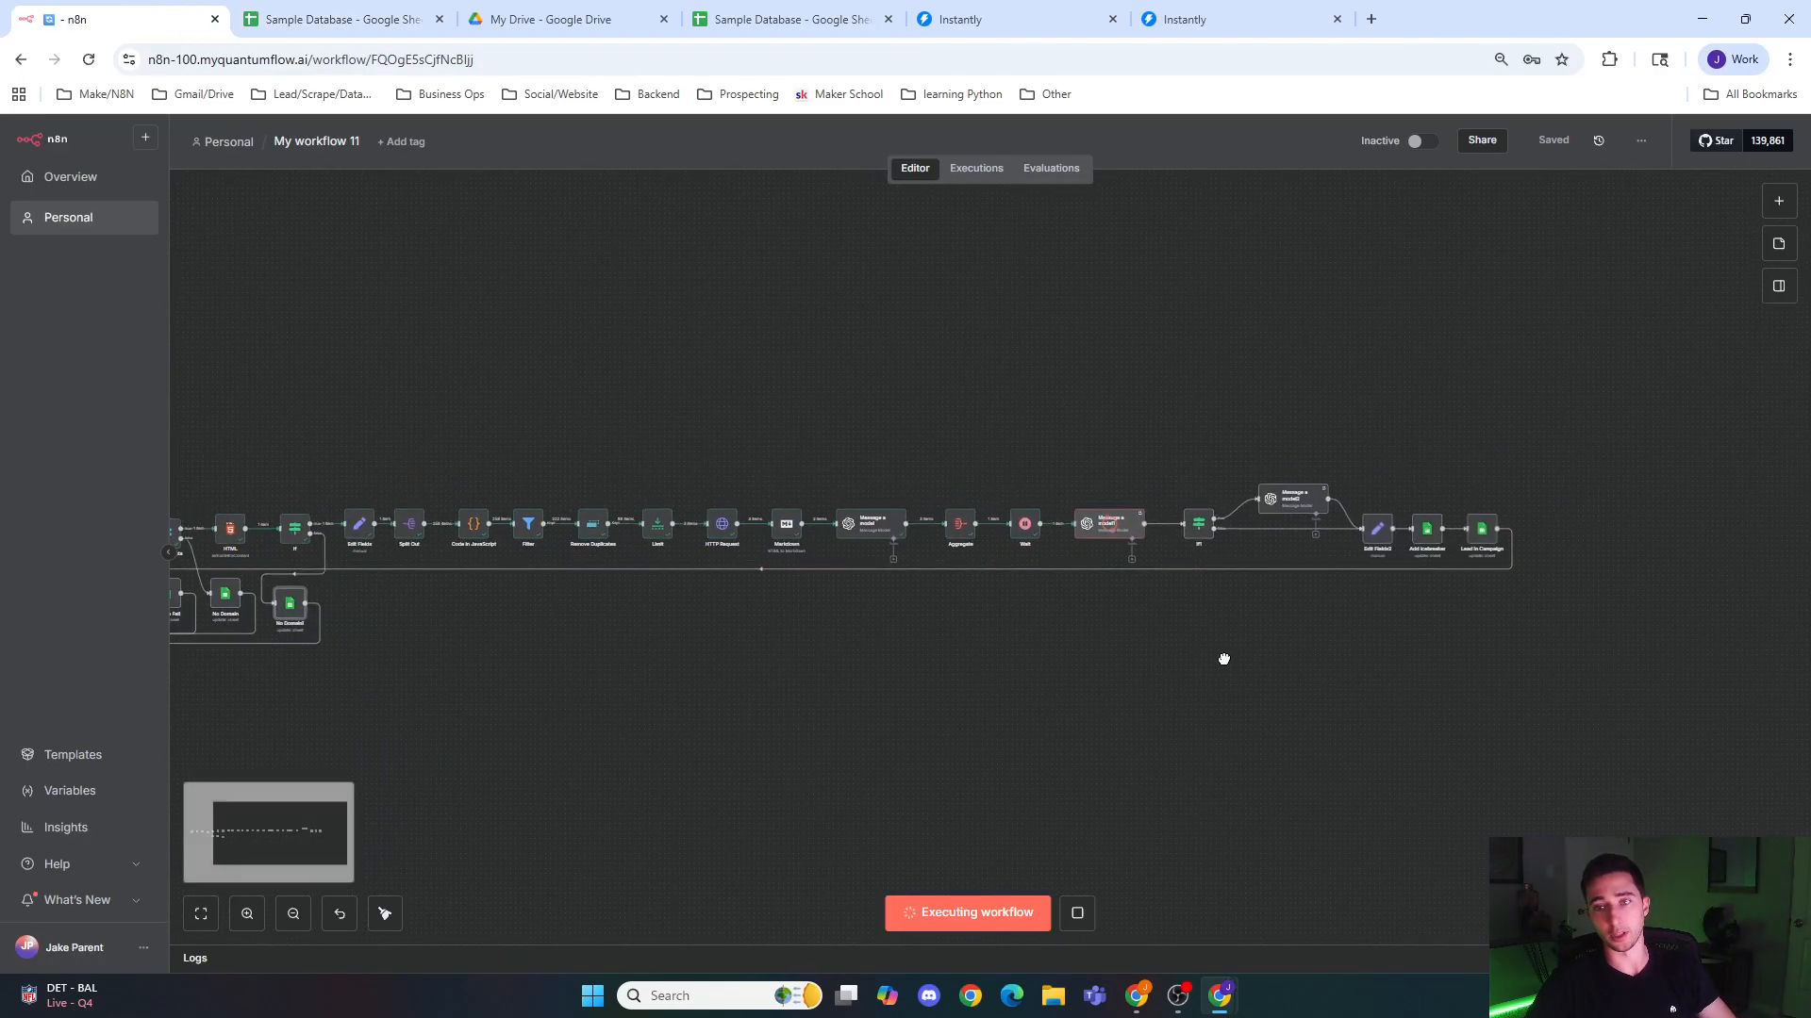
{"action": "left_click_drag", "start_coordinate": [1241, 646], "coordinate": [1106, 710]}
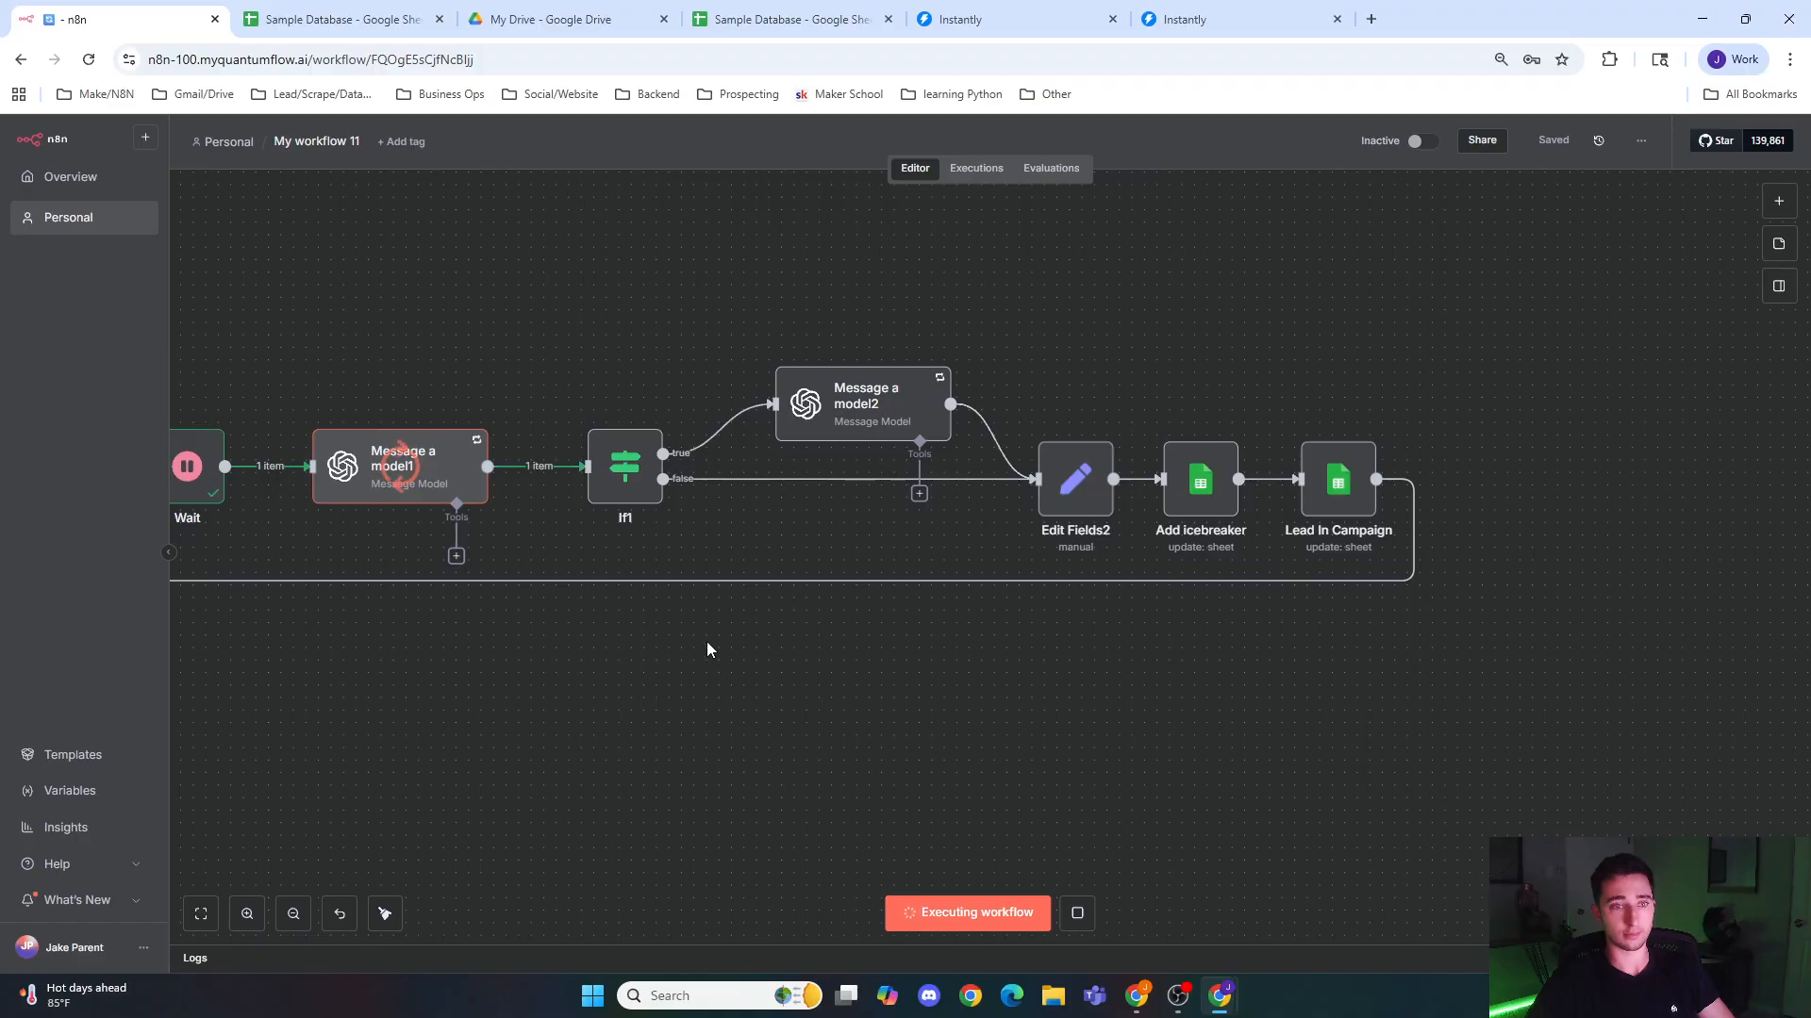
{"action": "left_click", "coordinate": [340, 18]}
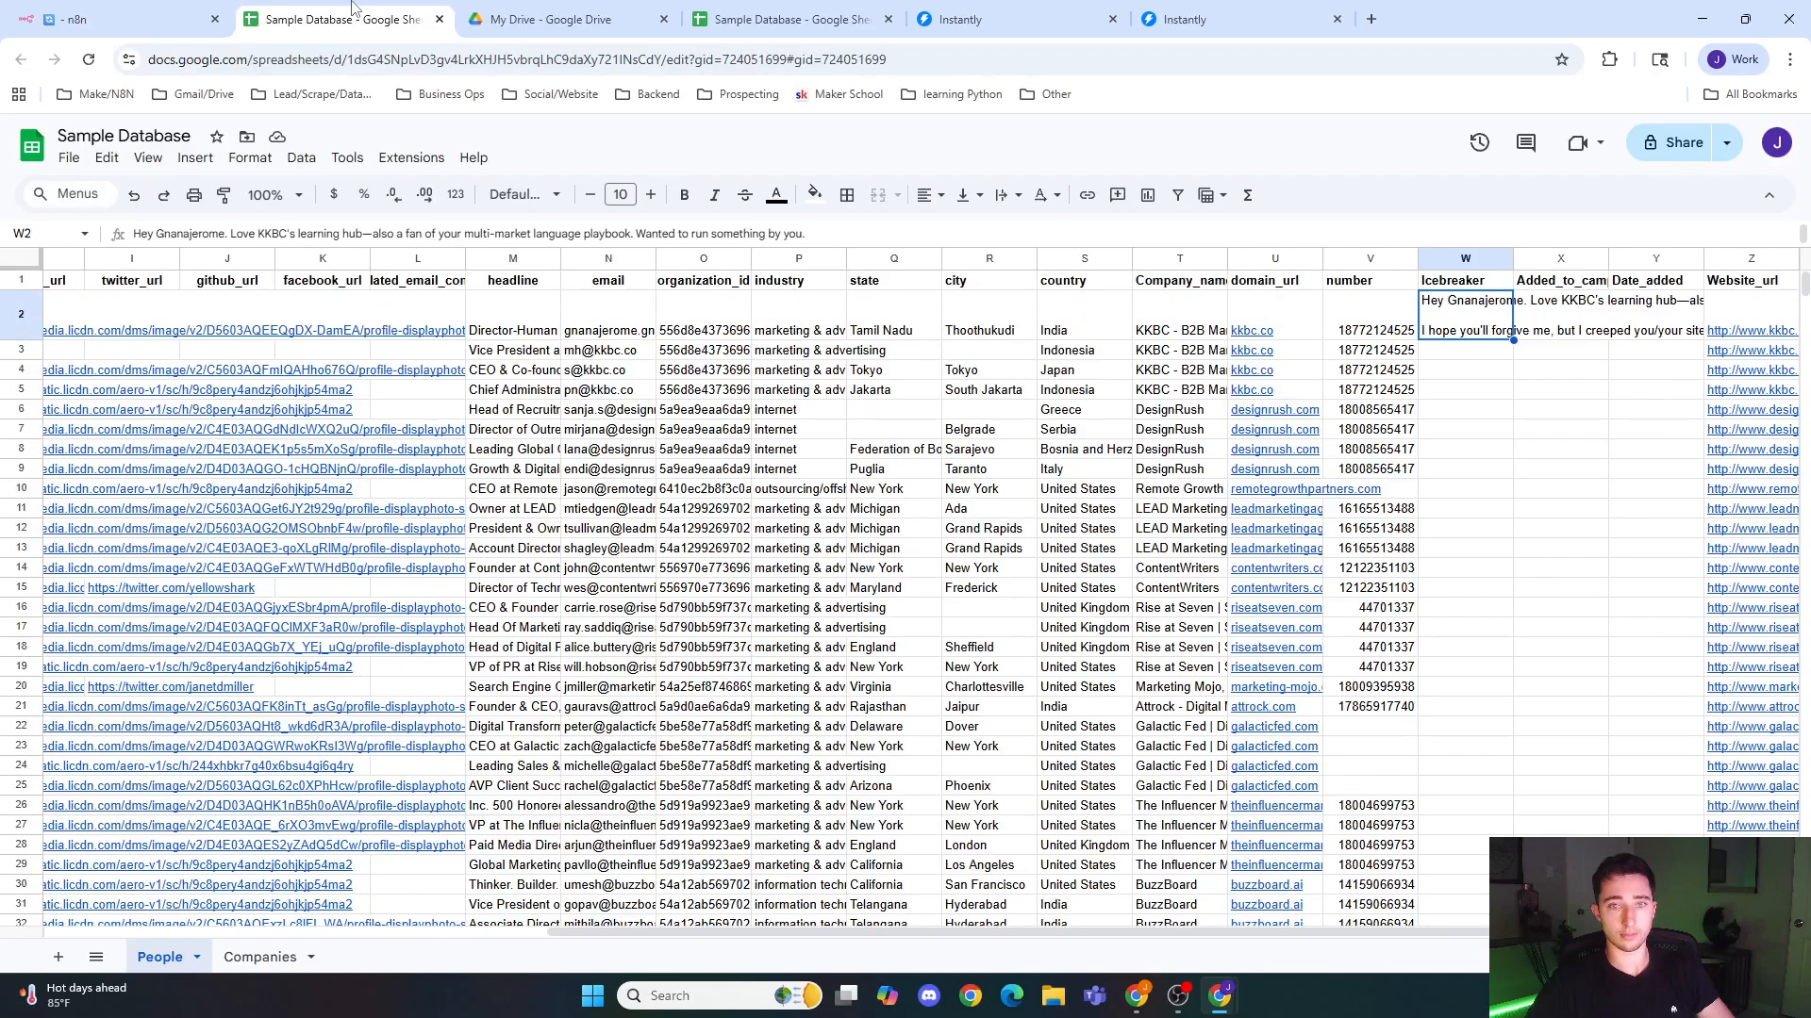
{"action": "double_click", "coordinate": [1437, 329]}
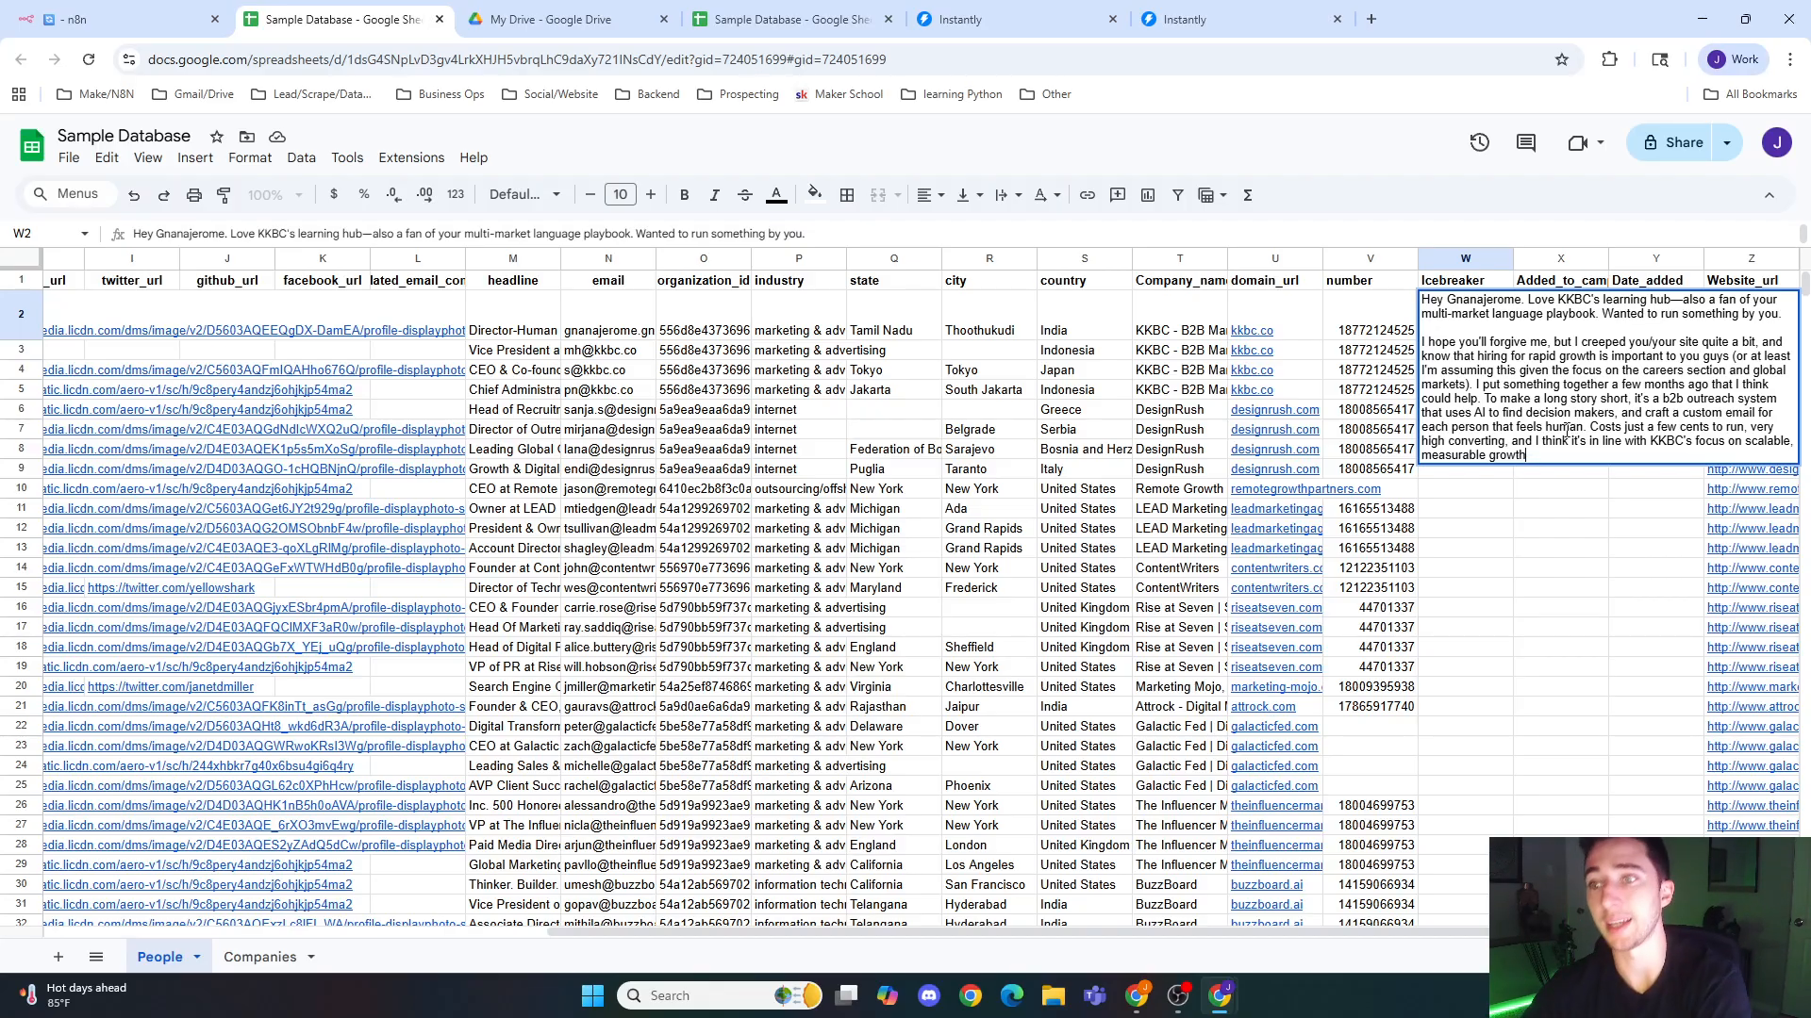
Step: Leave the icebreaker in W2, check the running workflow in n8n, and review the Icebreaker column's first rows in the People sheet
{"action": "left_click", "coordinate": [1533, 512]}
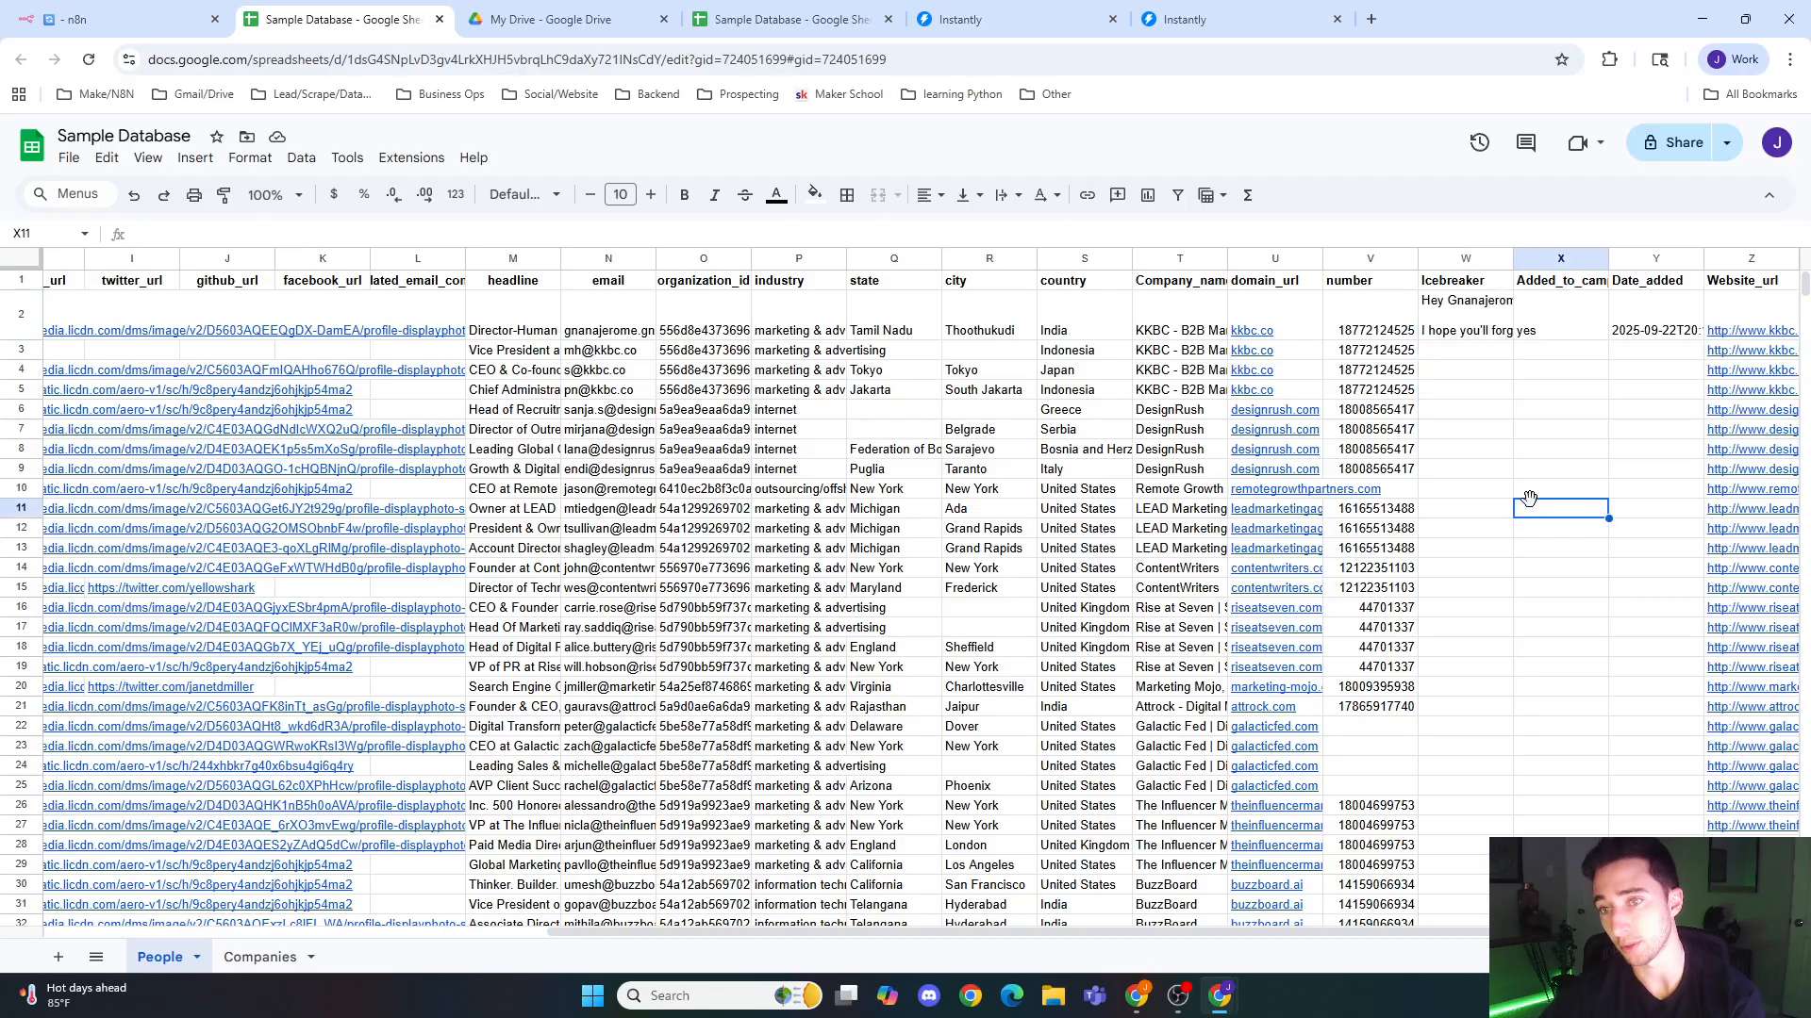
{"action": "left_click", "coordinate": [66, 17]}
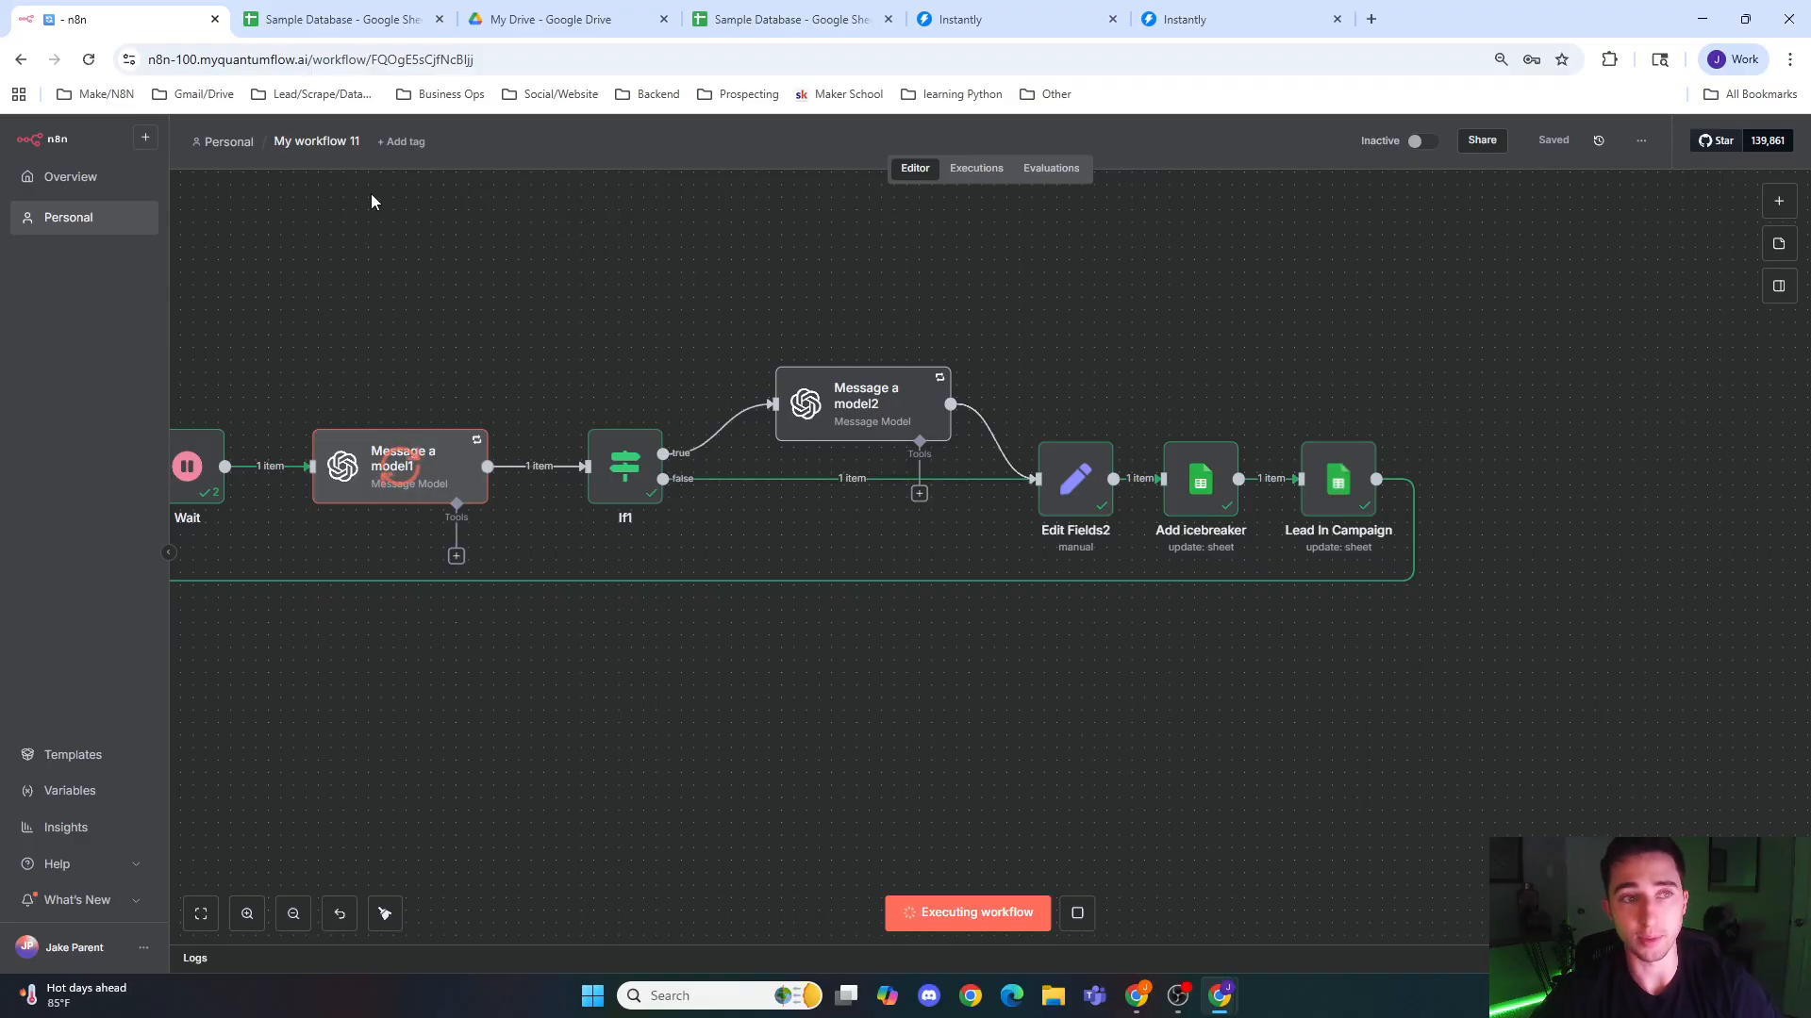
{"action": "left_click", "coordinate": [341, 19]}
{"action": "left_click", "coordinate": [1461, 327]}
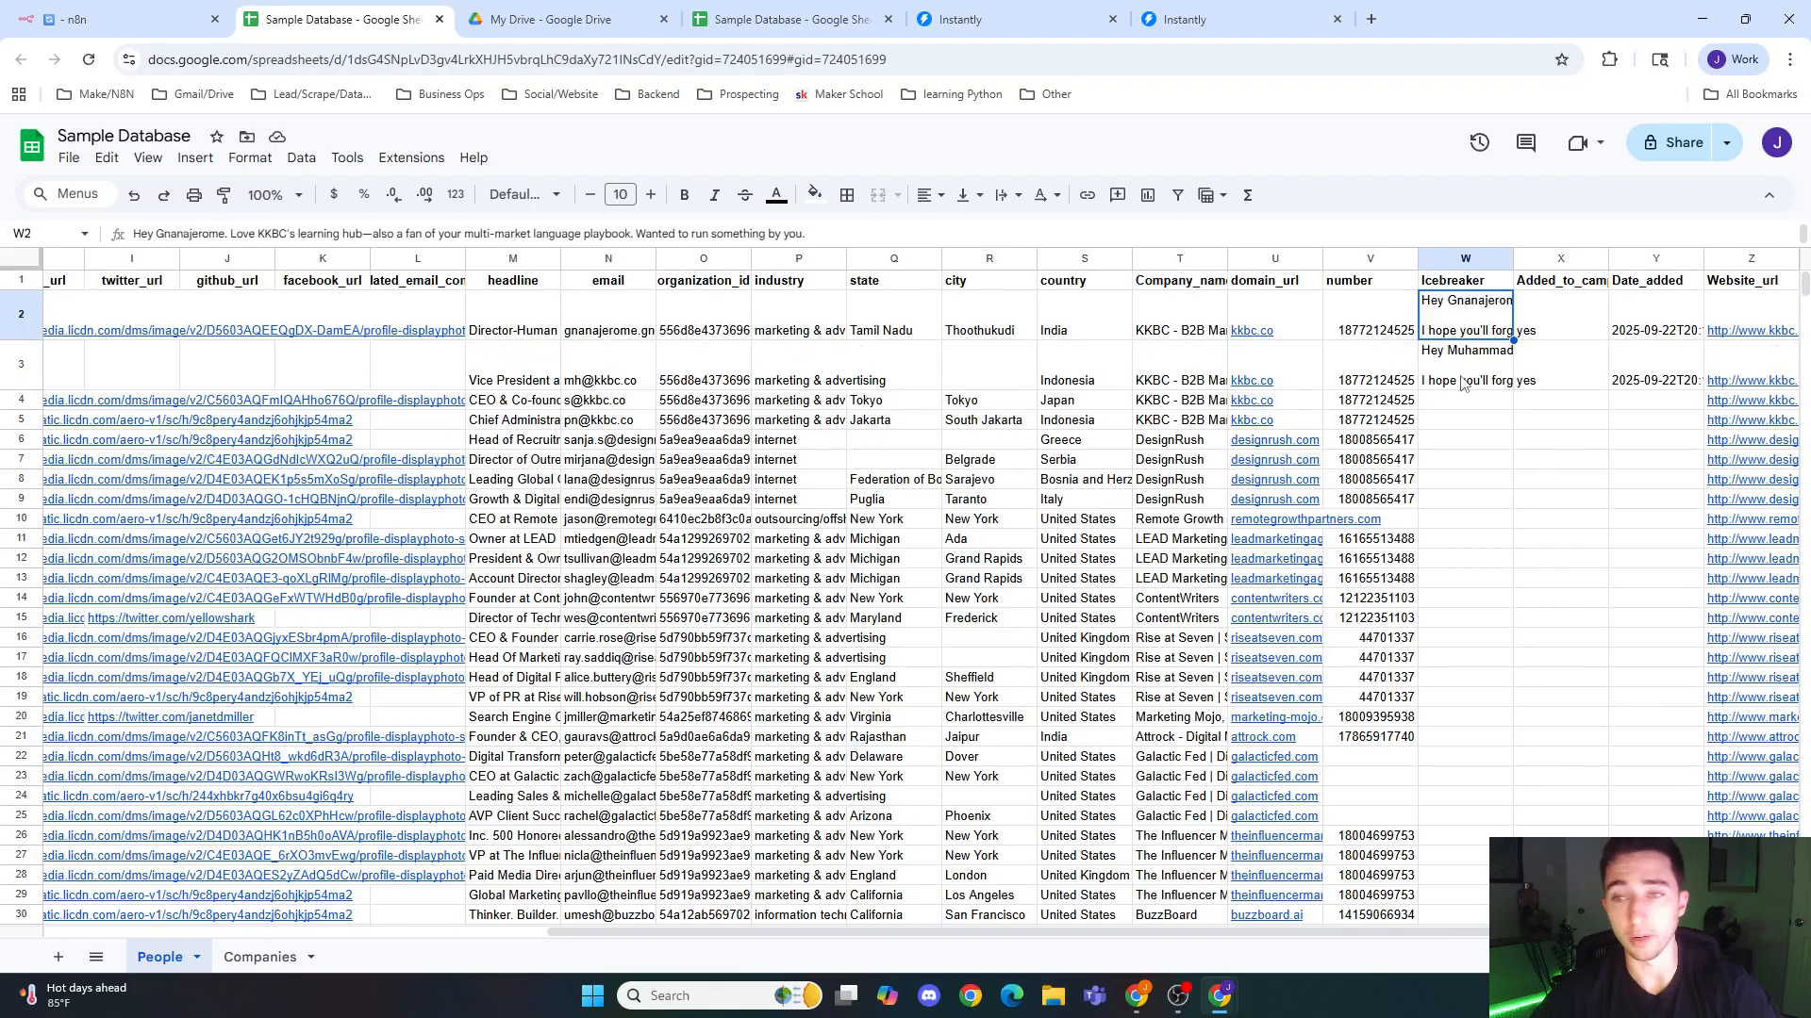
Step: Follow the second Wait and model nodes in n8n, view the whole workflow as it runs, and recheck the People sheet's Icebreaker column
{"action": "left_click", "coordinate": [180, 21]}
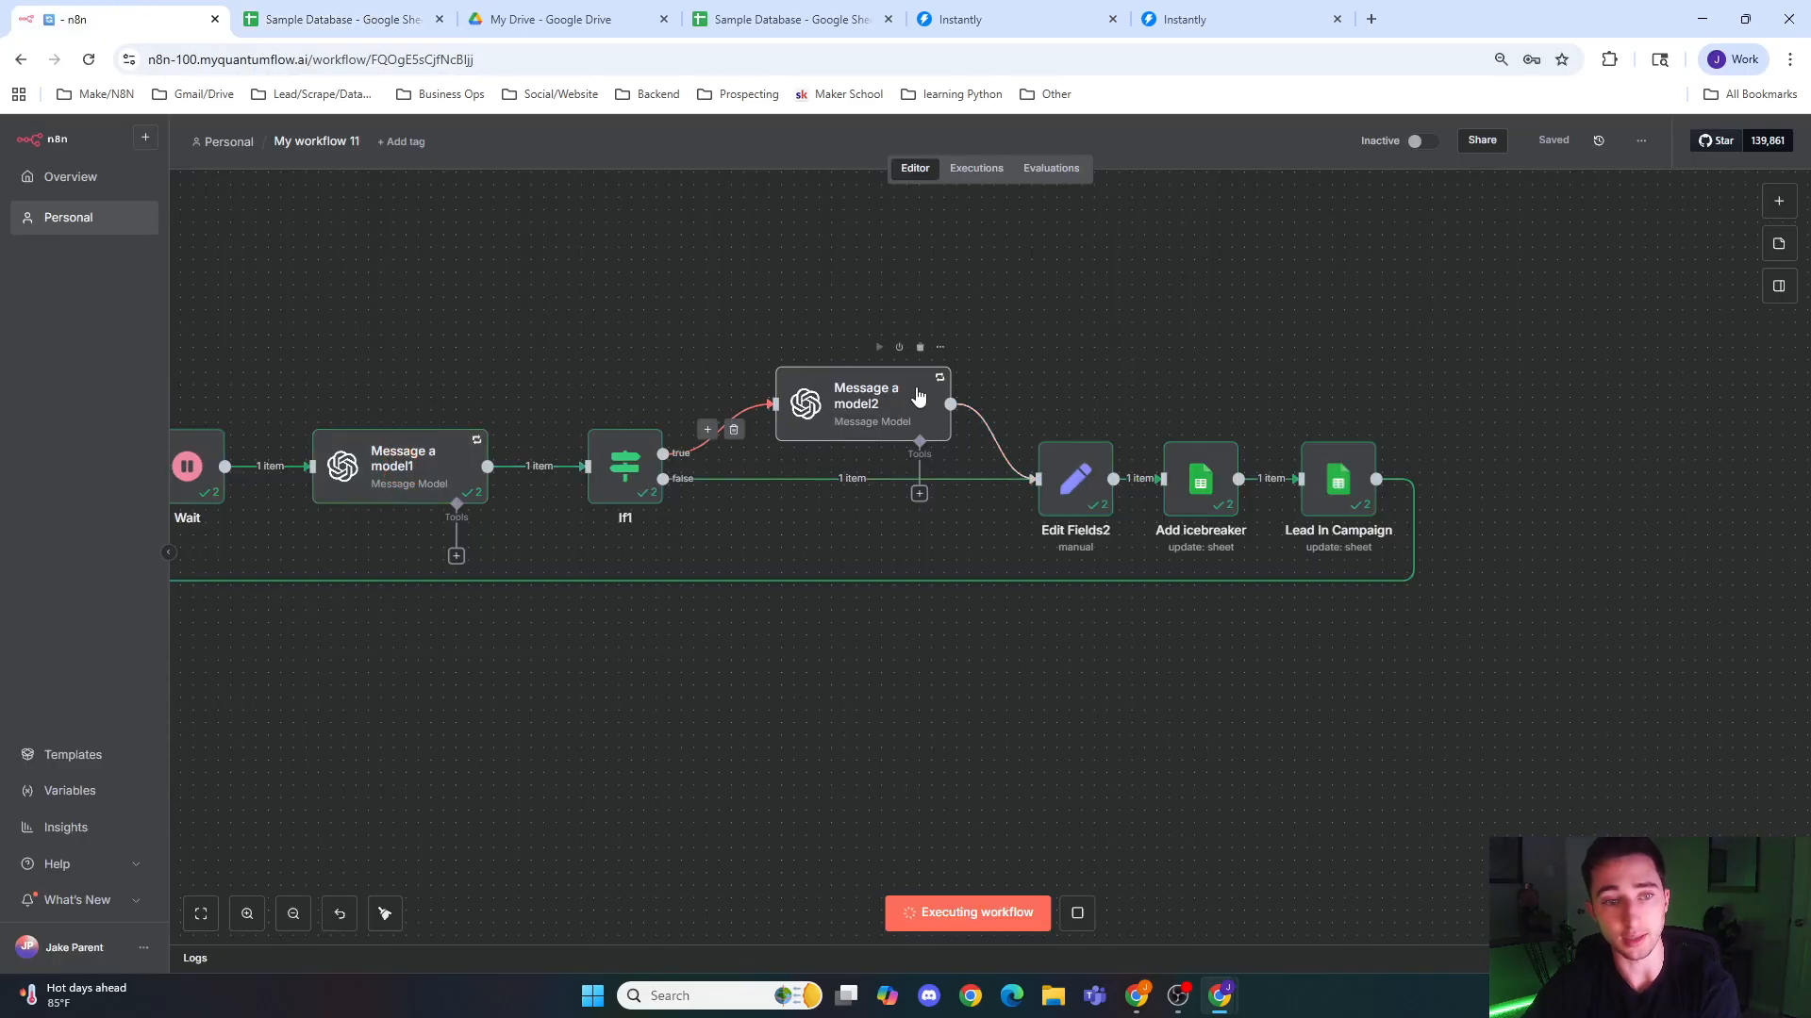
{"action": "left_click_drag", "start_coordinate": [541, 608], "coordinate": [556, 644]}
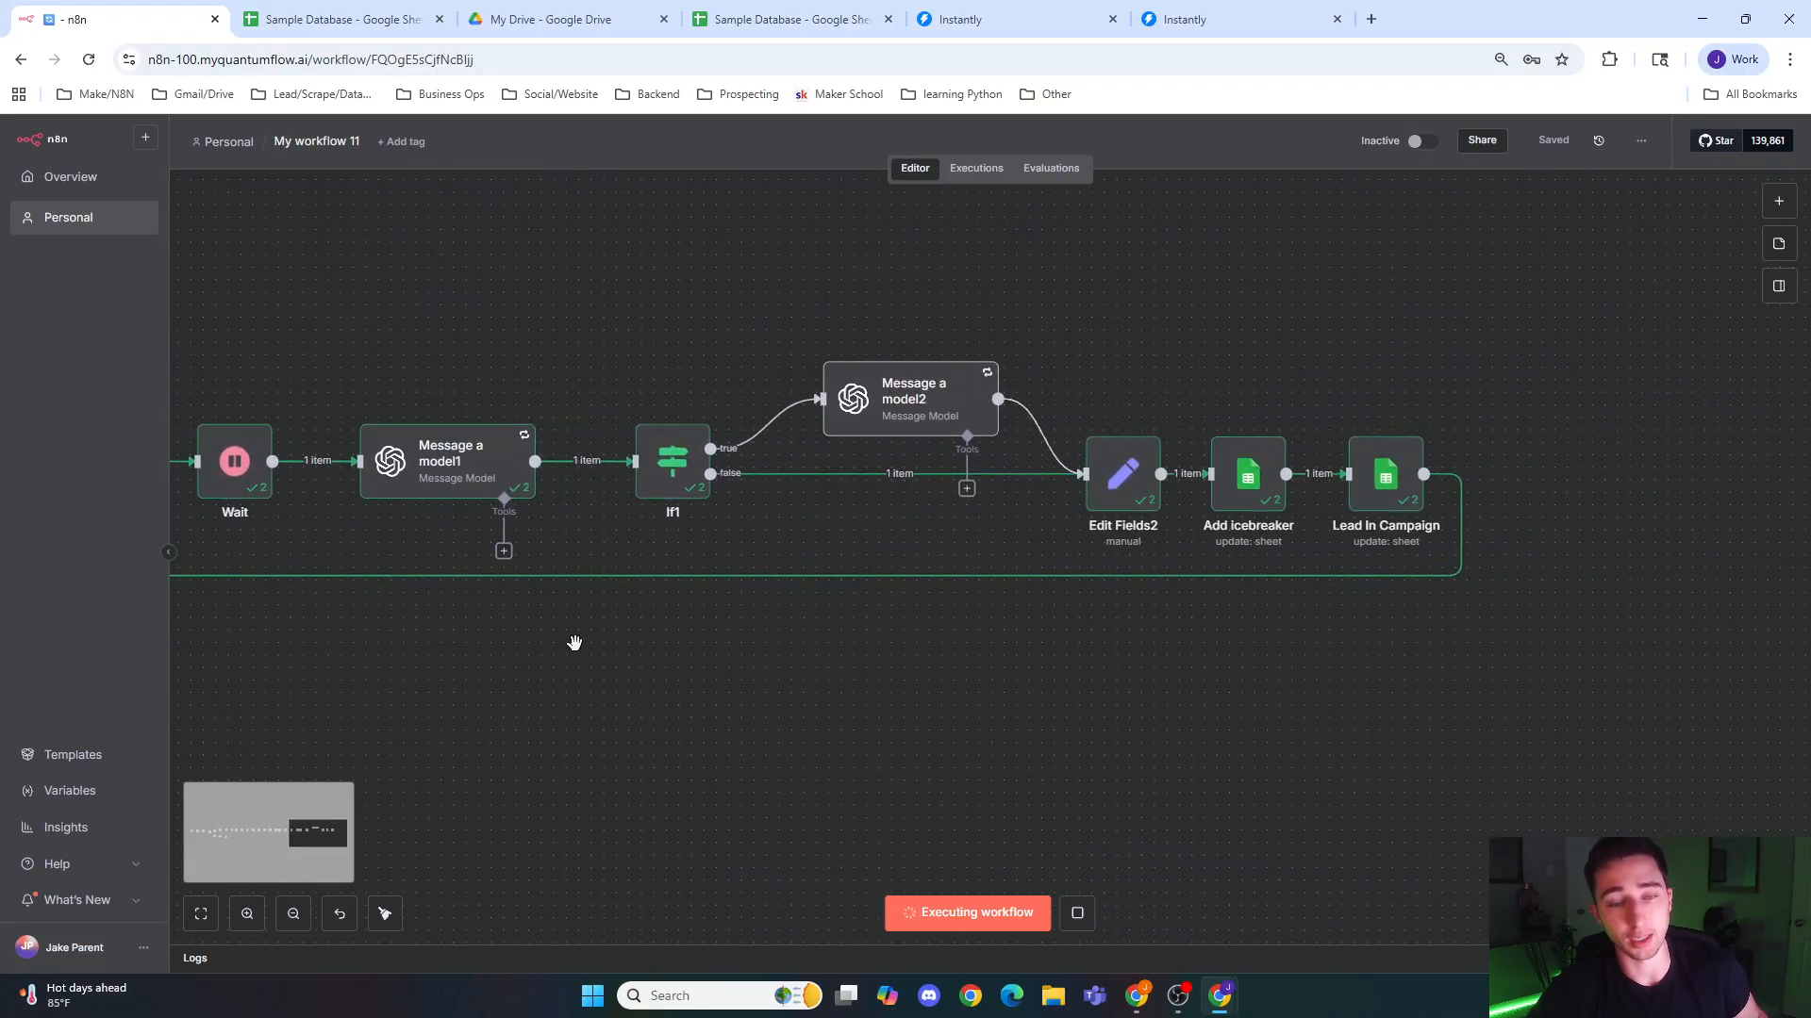
{"action": "scroll", "coordinate": [752, 631], "scroll_direction": "down", "scroll_amount": 5}
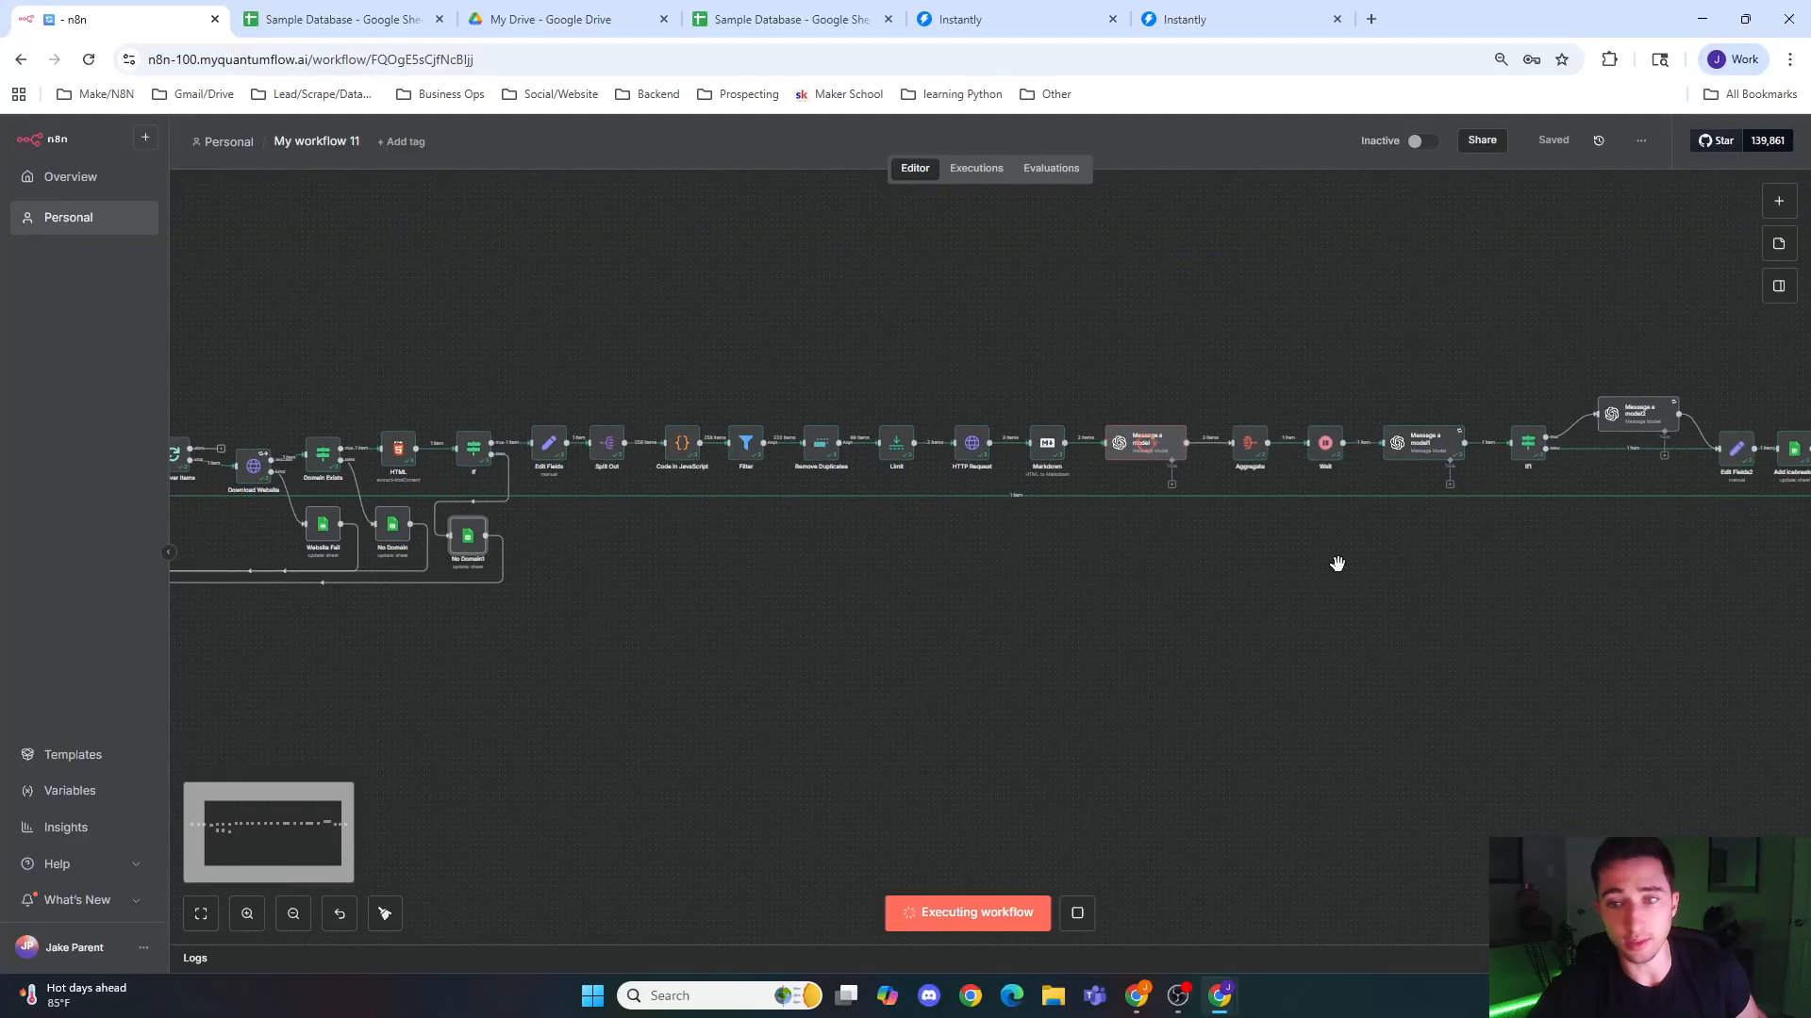
{"action": "scroll", "coordinate": [1351, 566], "scroll_direction": "down", "scroll_amount": 2}
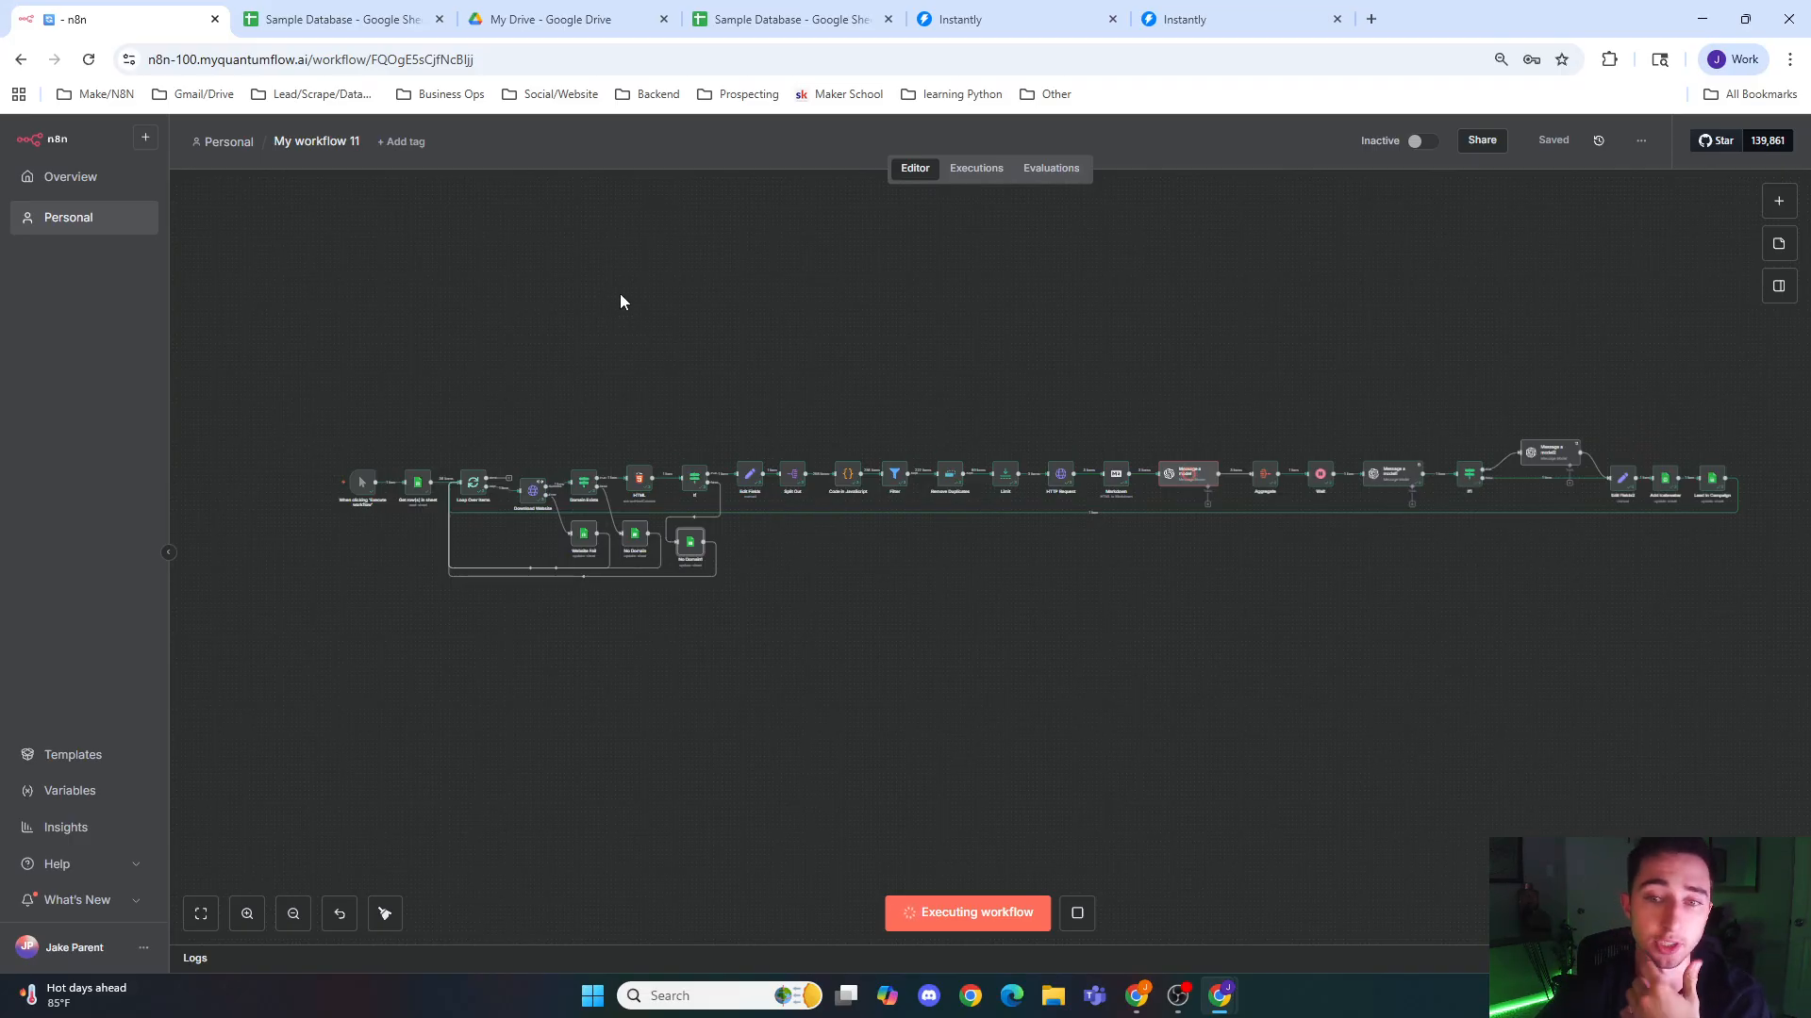
{"action": "left_click", "coordinate": [339, 19]}
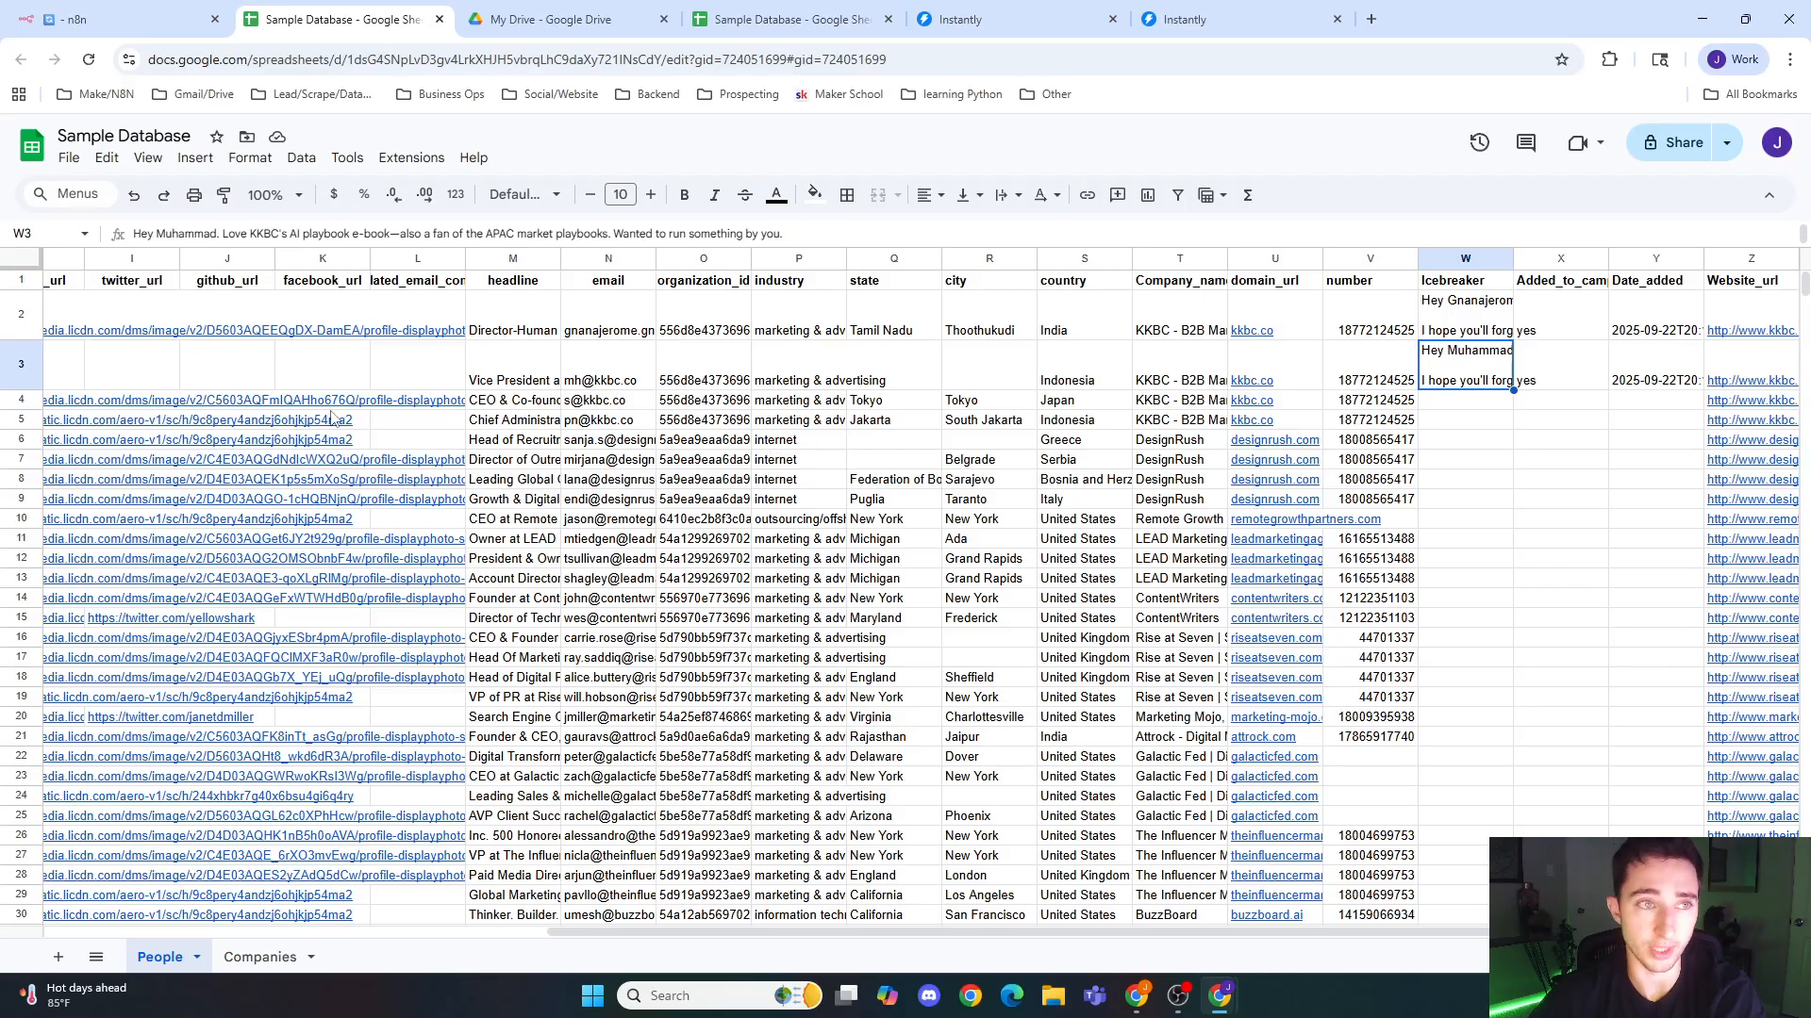
{"action": "left_click", "coordinate": [75, 19]}
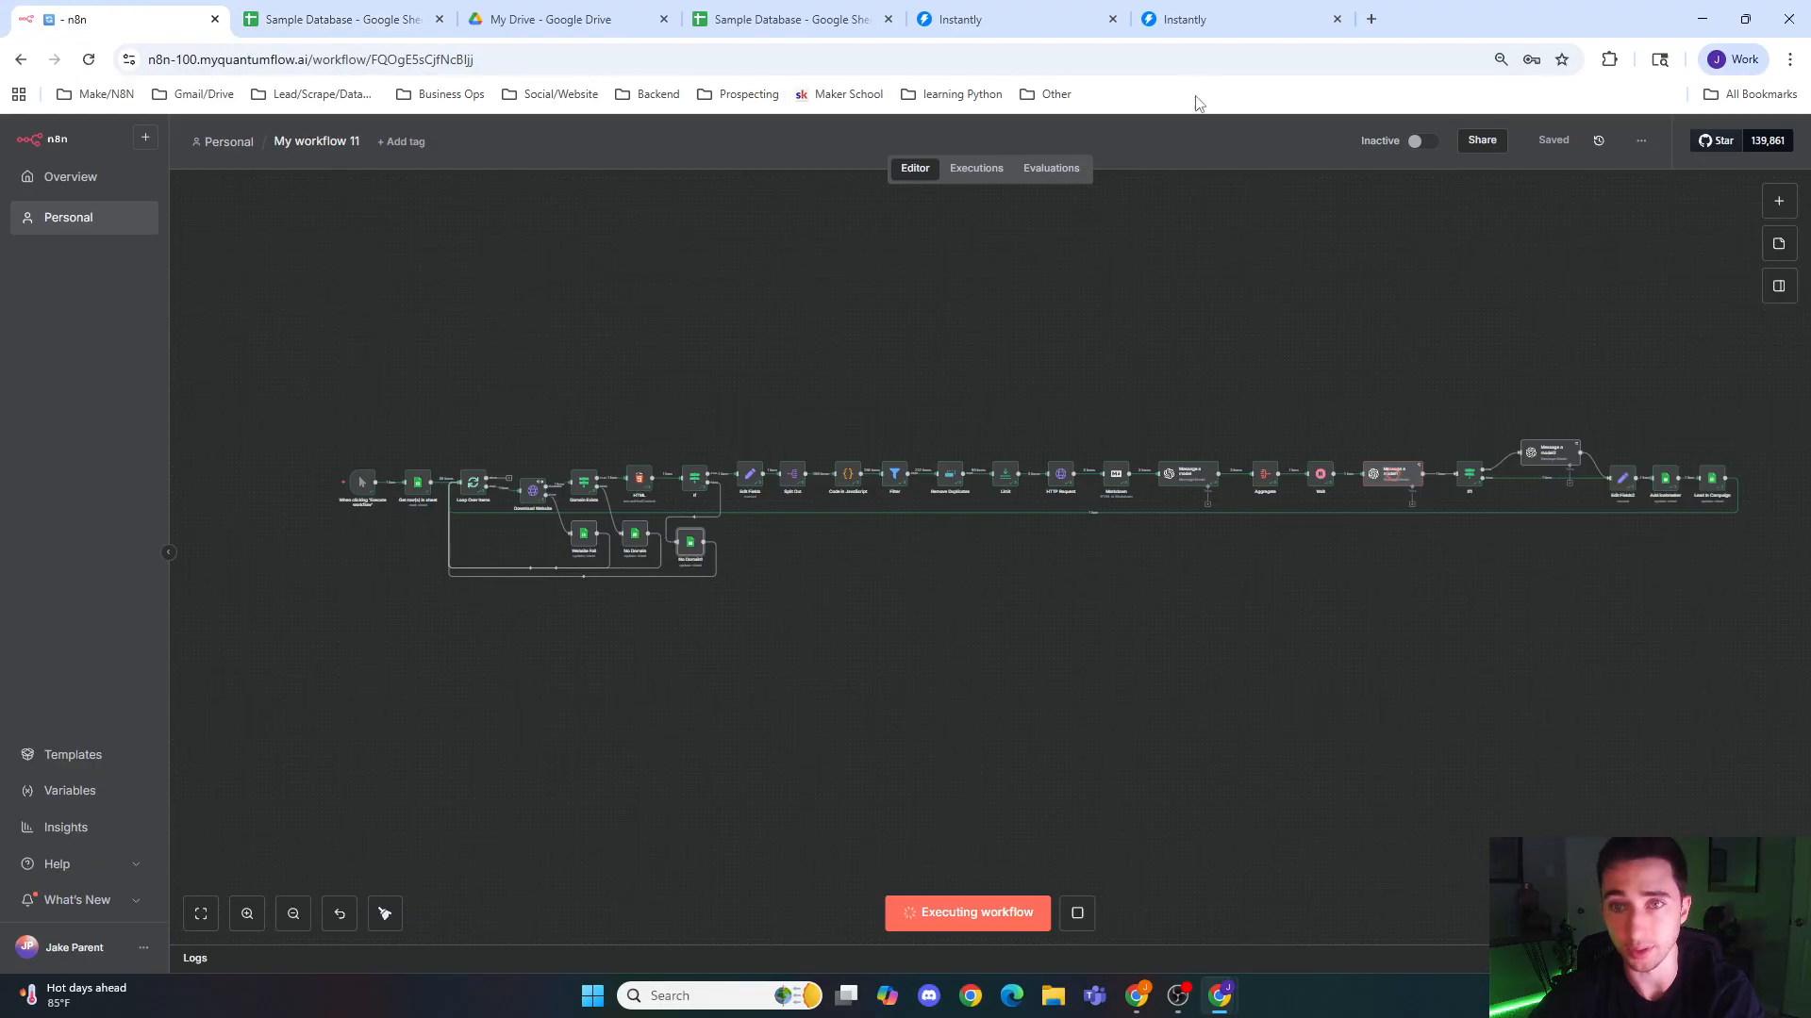
Step: View the leads of the Personalized Scaled Cold Email campaign in Instantly, and compare the n8n run with the People sheet's icebreaker rows
{"action": "left_click", "coordinate": [1190, 19]}
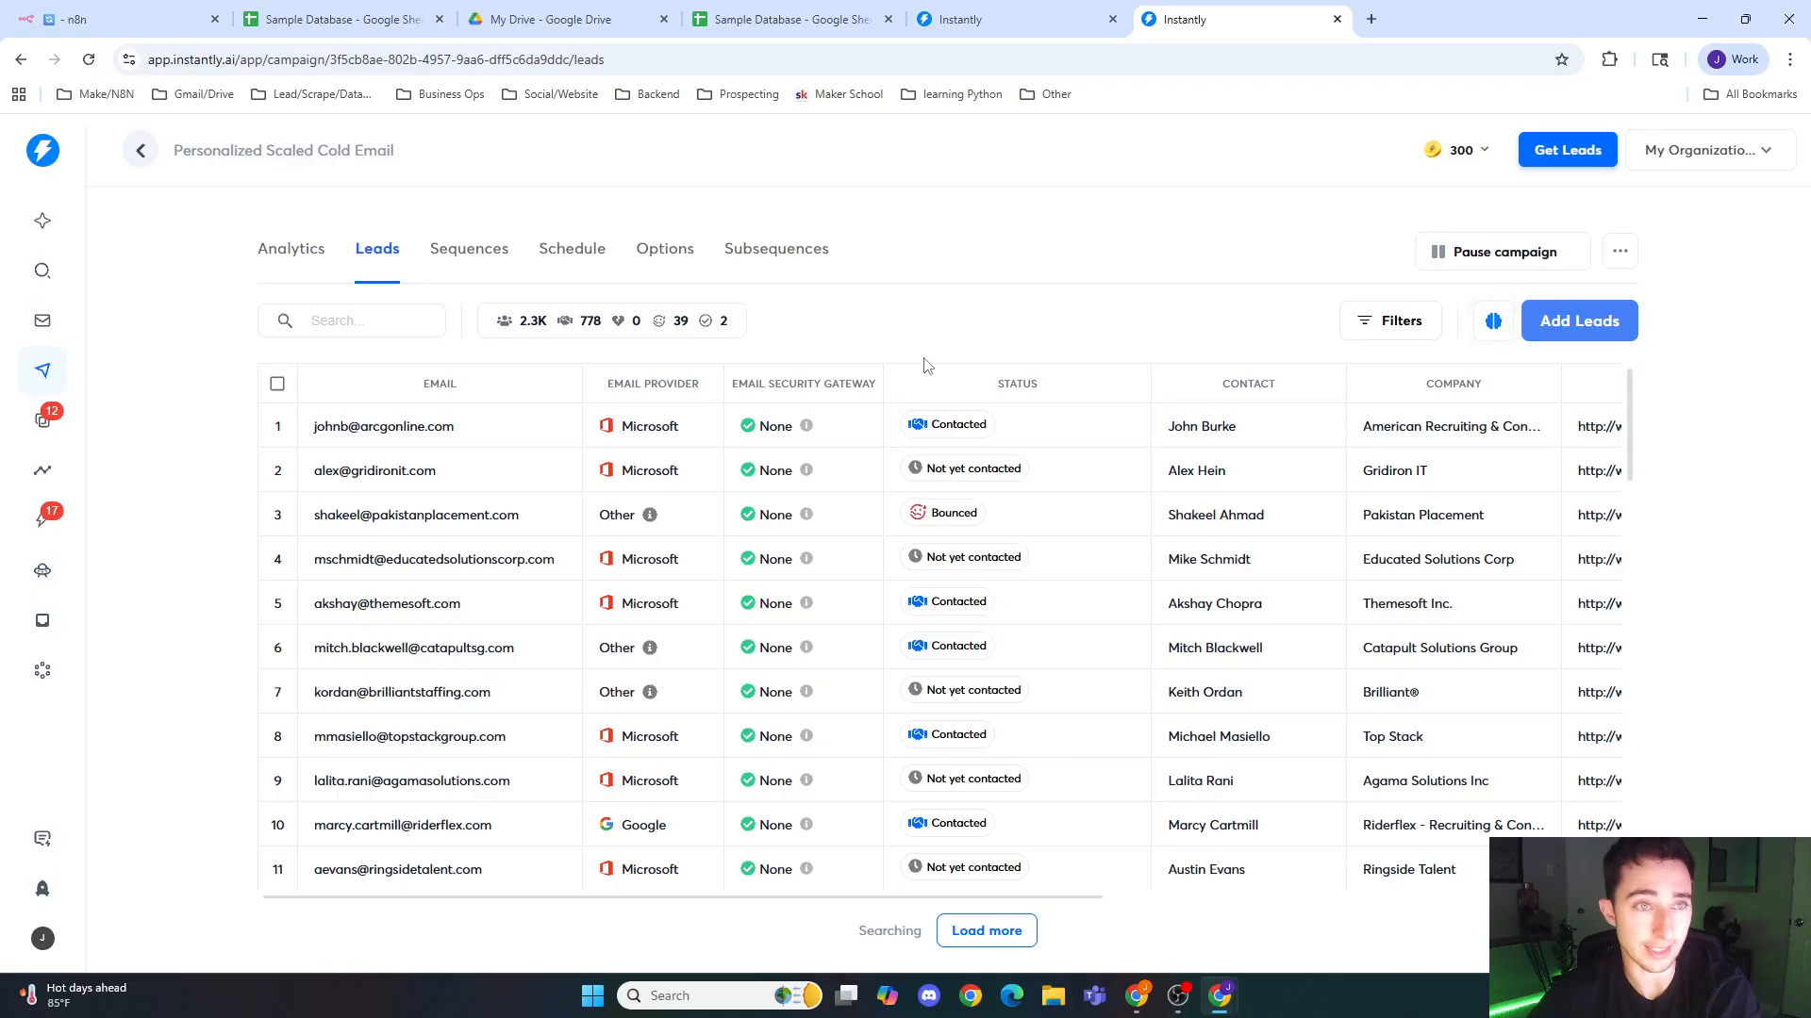
{"action": "left_click", "coordinate": [179, 22]}
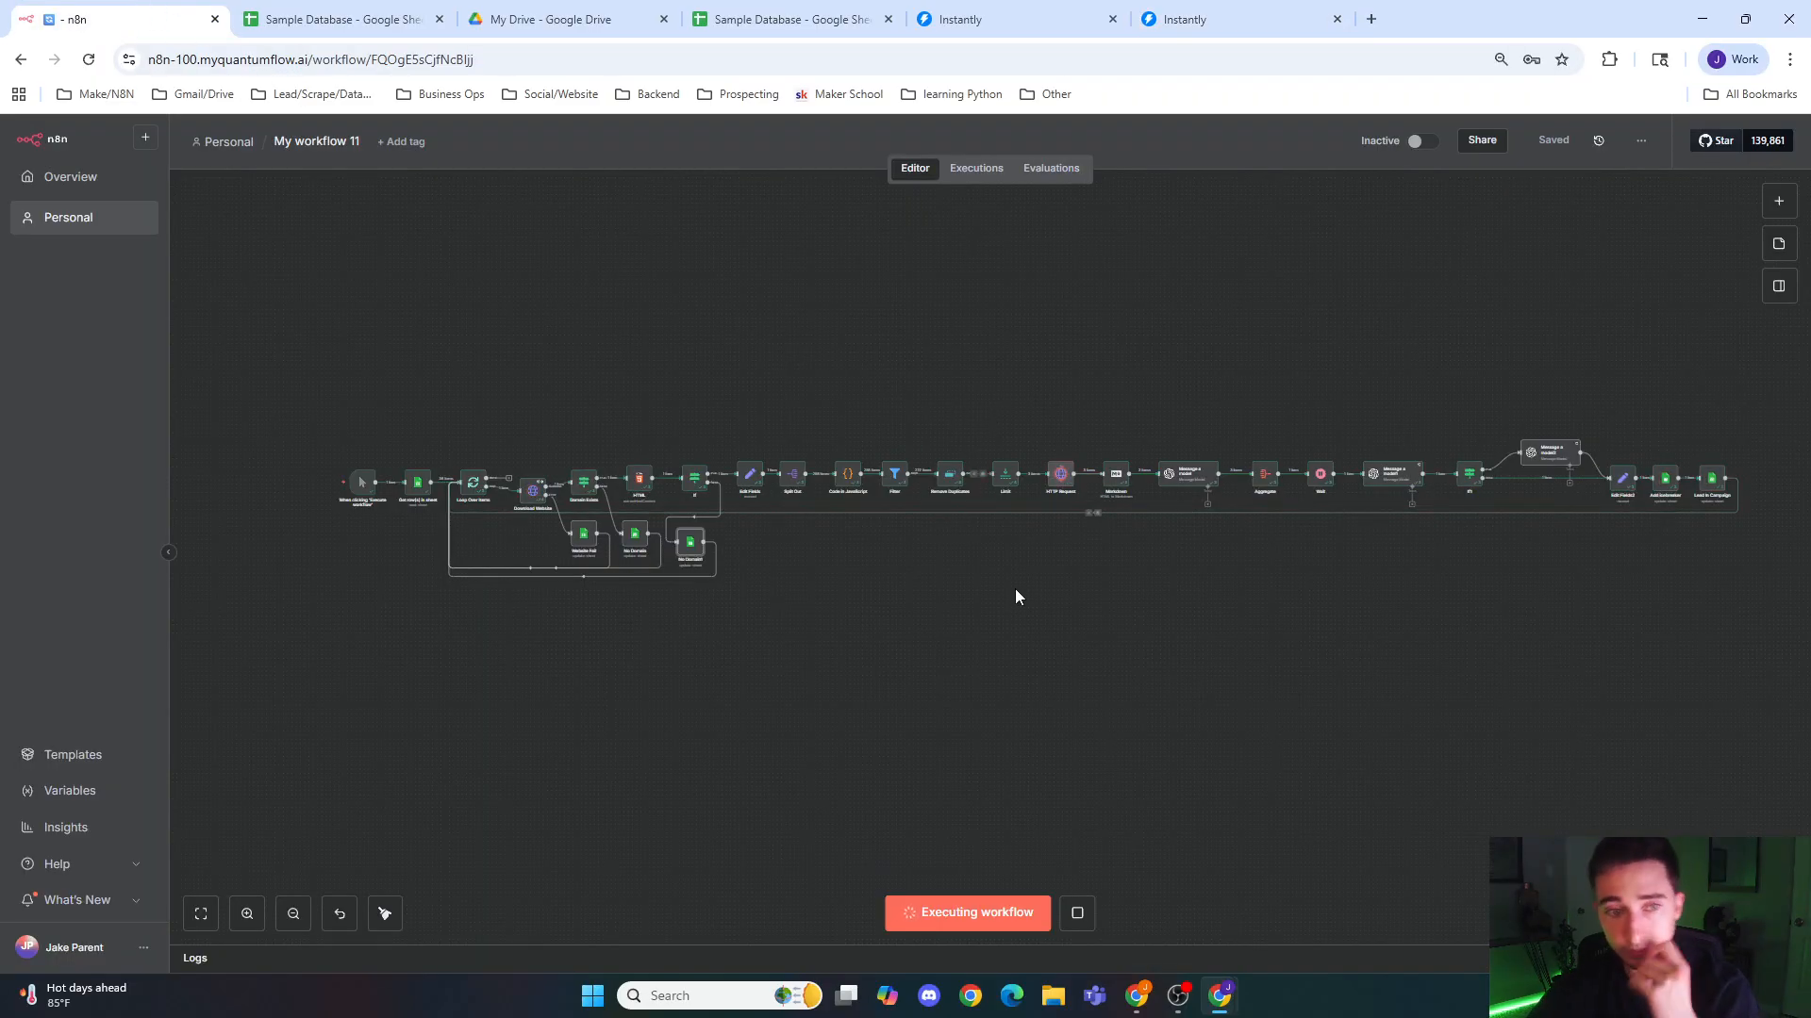
{"action": "left_click_drag", "start_coordinate": [1084, 589], "coordinate": [975, 574]}
{"action": "left_click", "coordinate": [349, 20]}
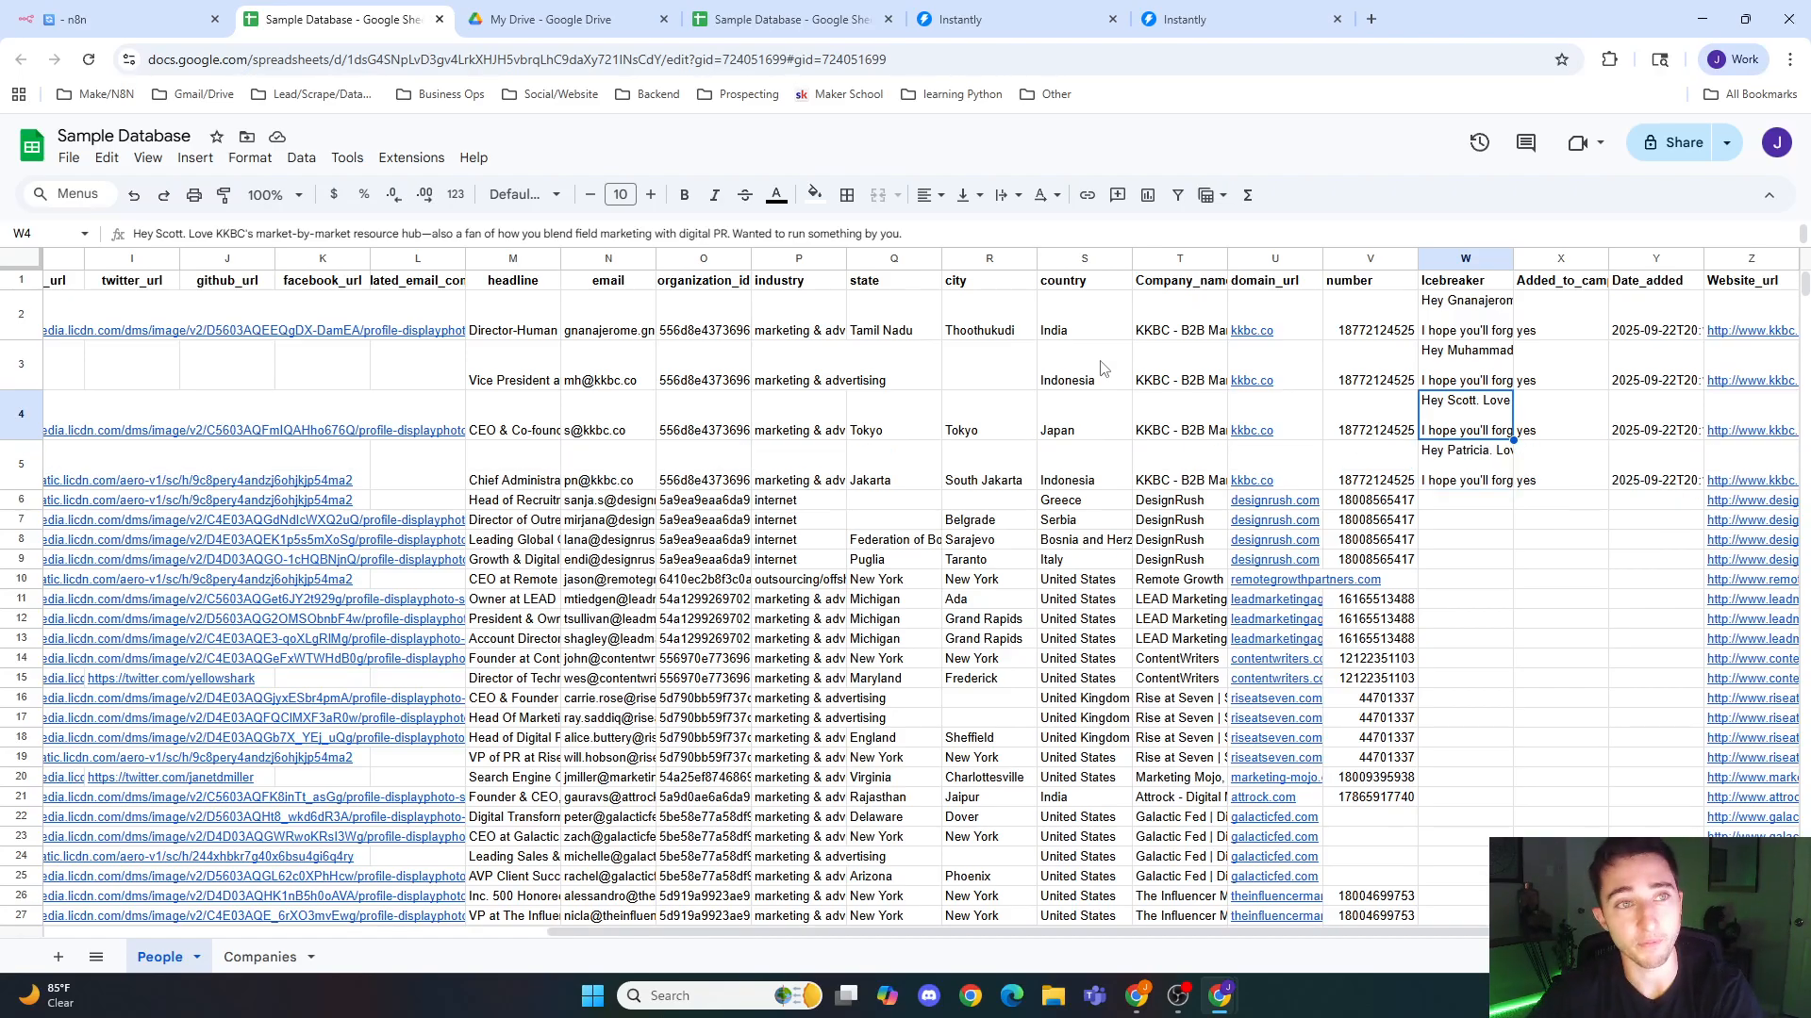
{"action": "left_click", "coordinate": [122, 19]}
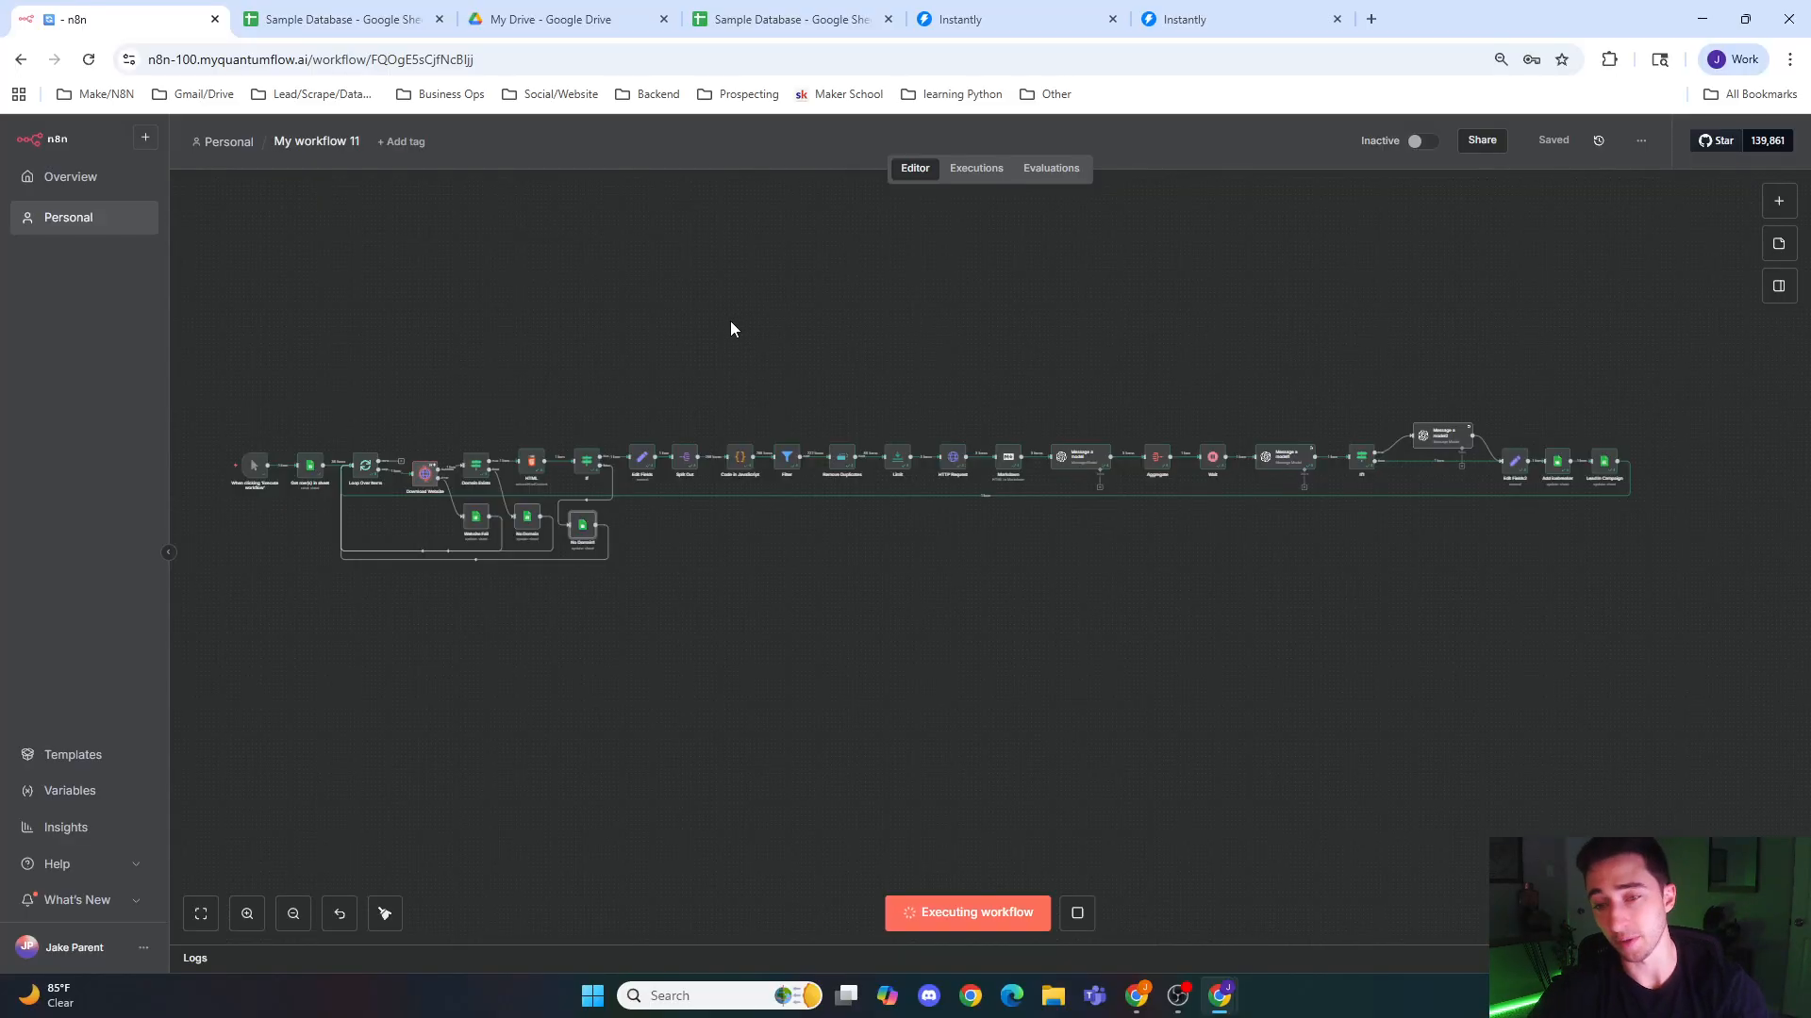